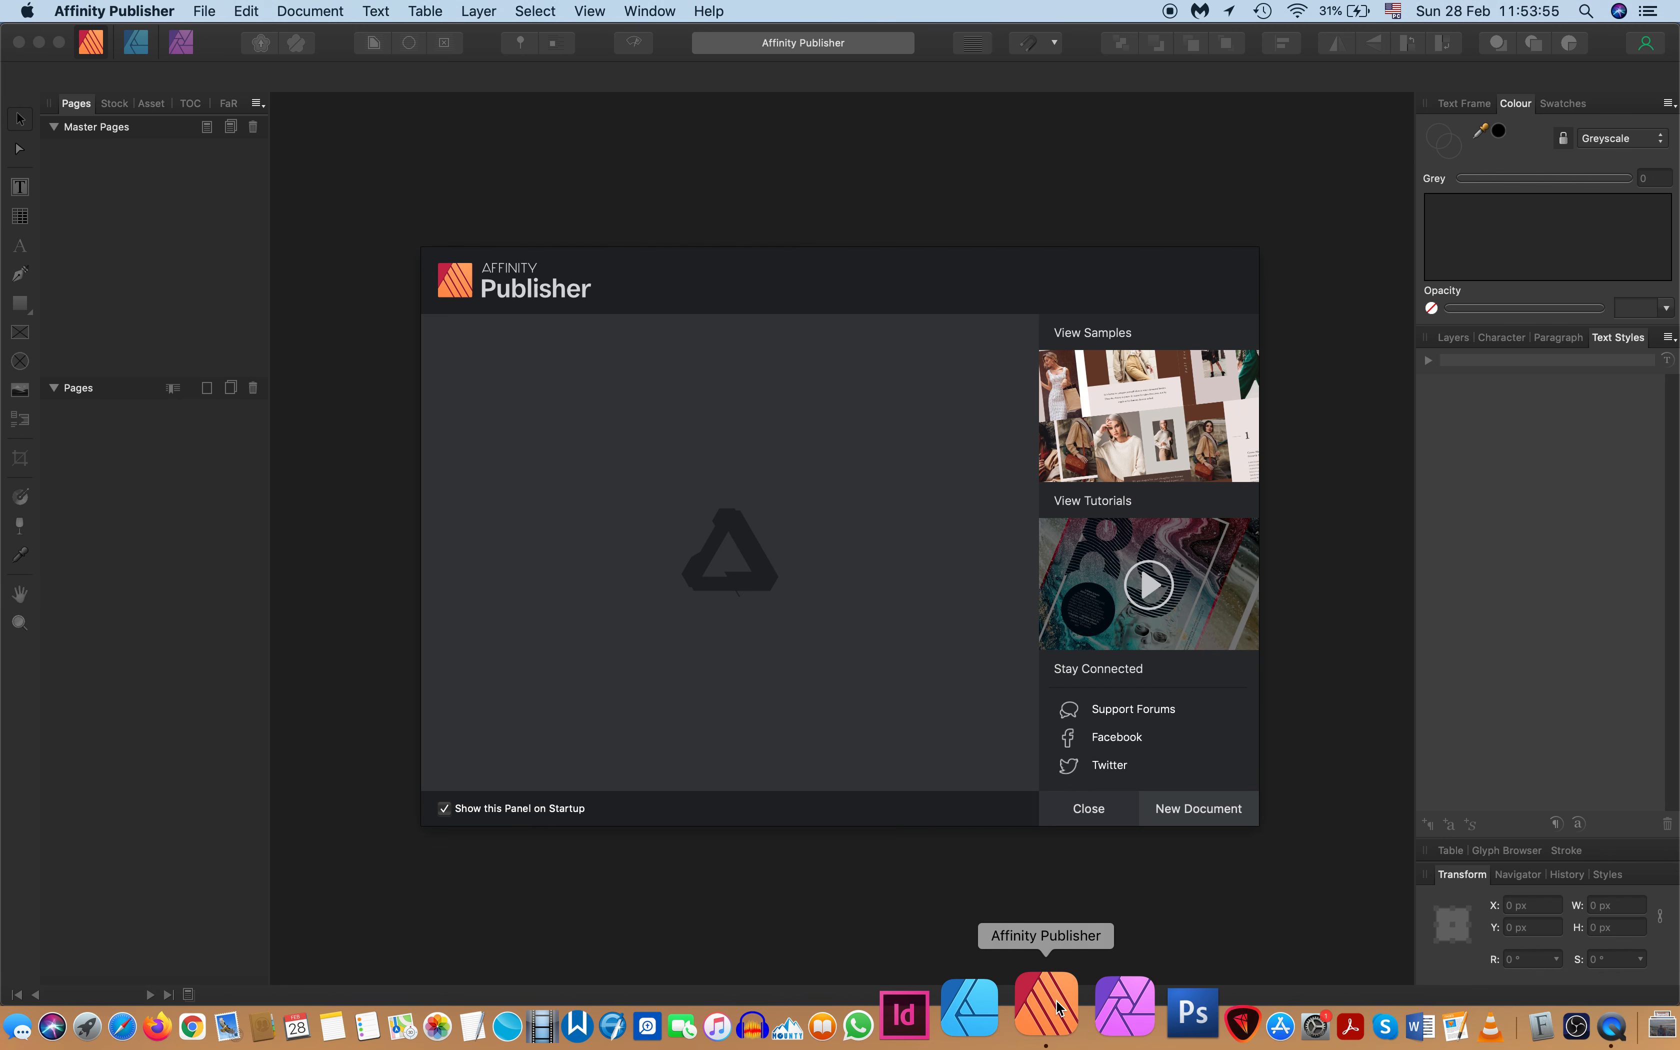
# Dismiss the welcome panel, switch the window to full screen and open the new document setup
pyautogui.click(1103, 809)
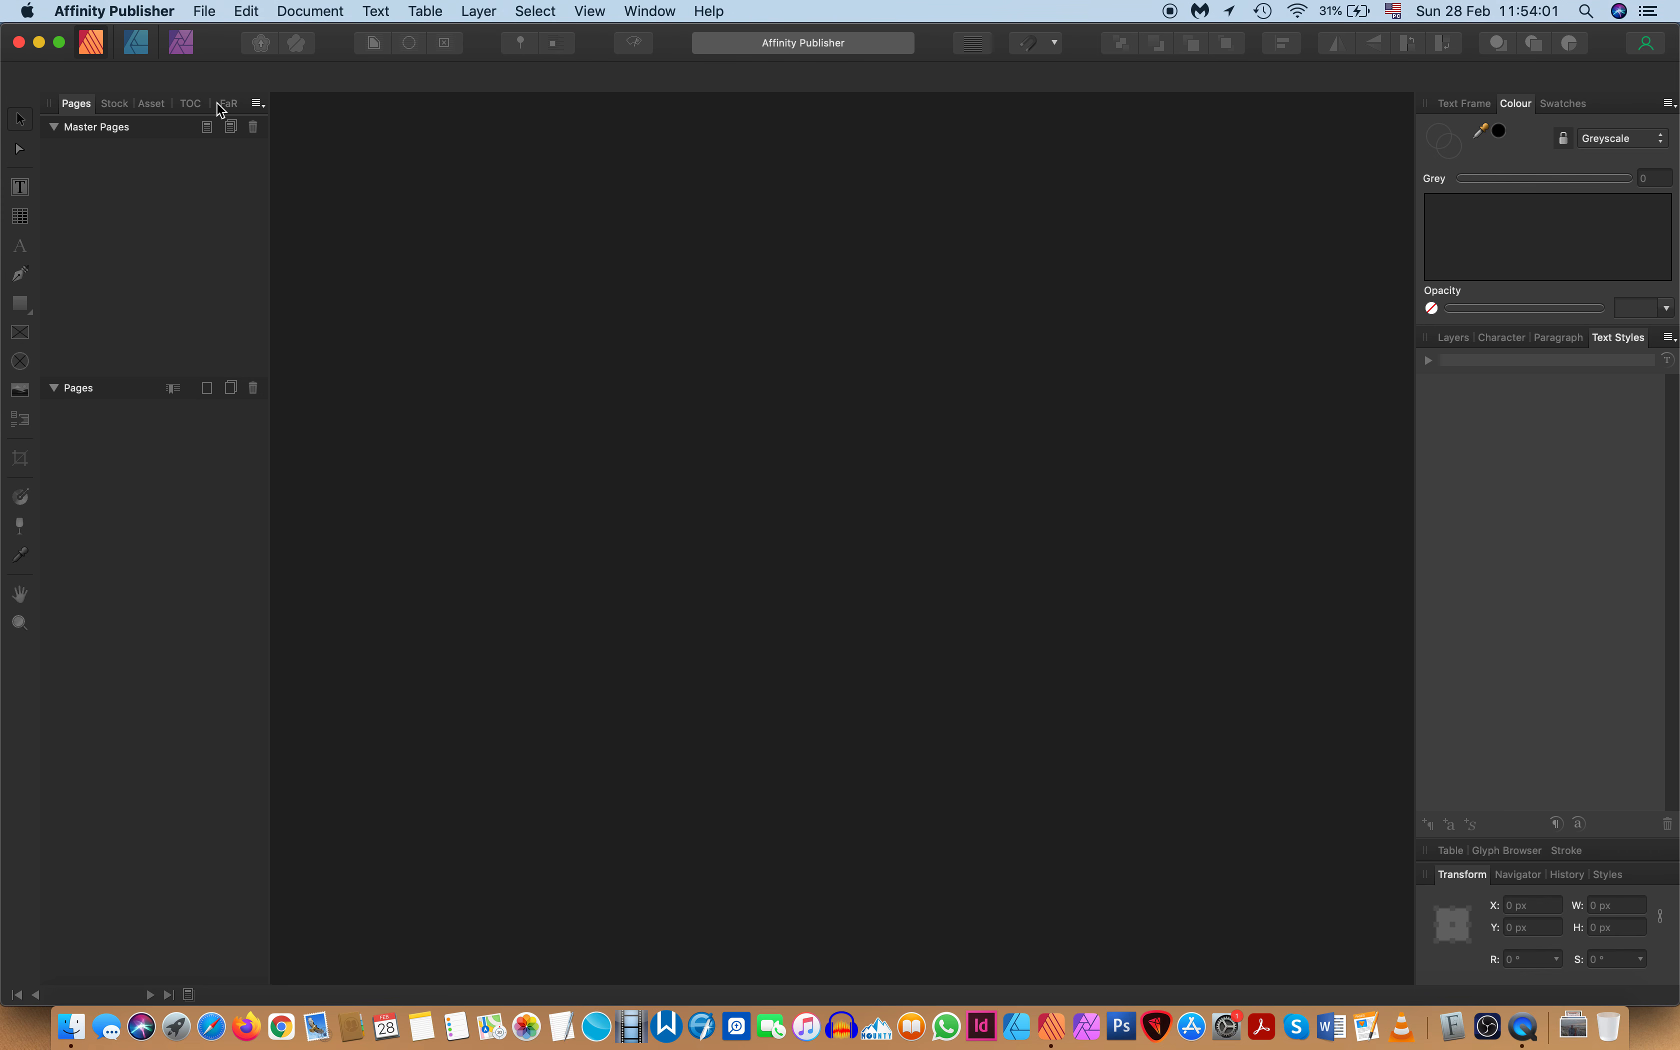
pyautogui.click(60, 43)
pyautogui.click(205, 11)
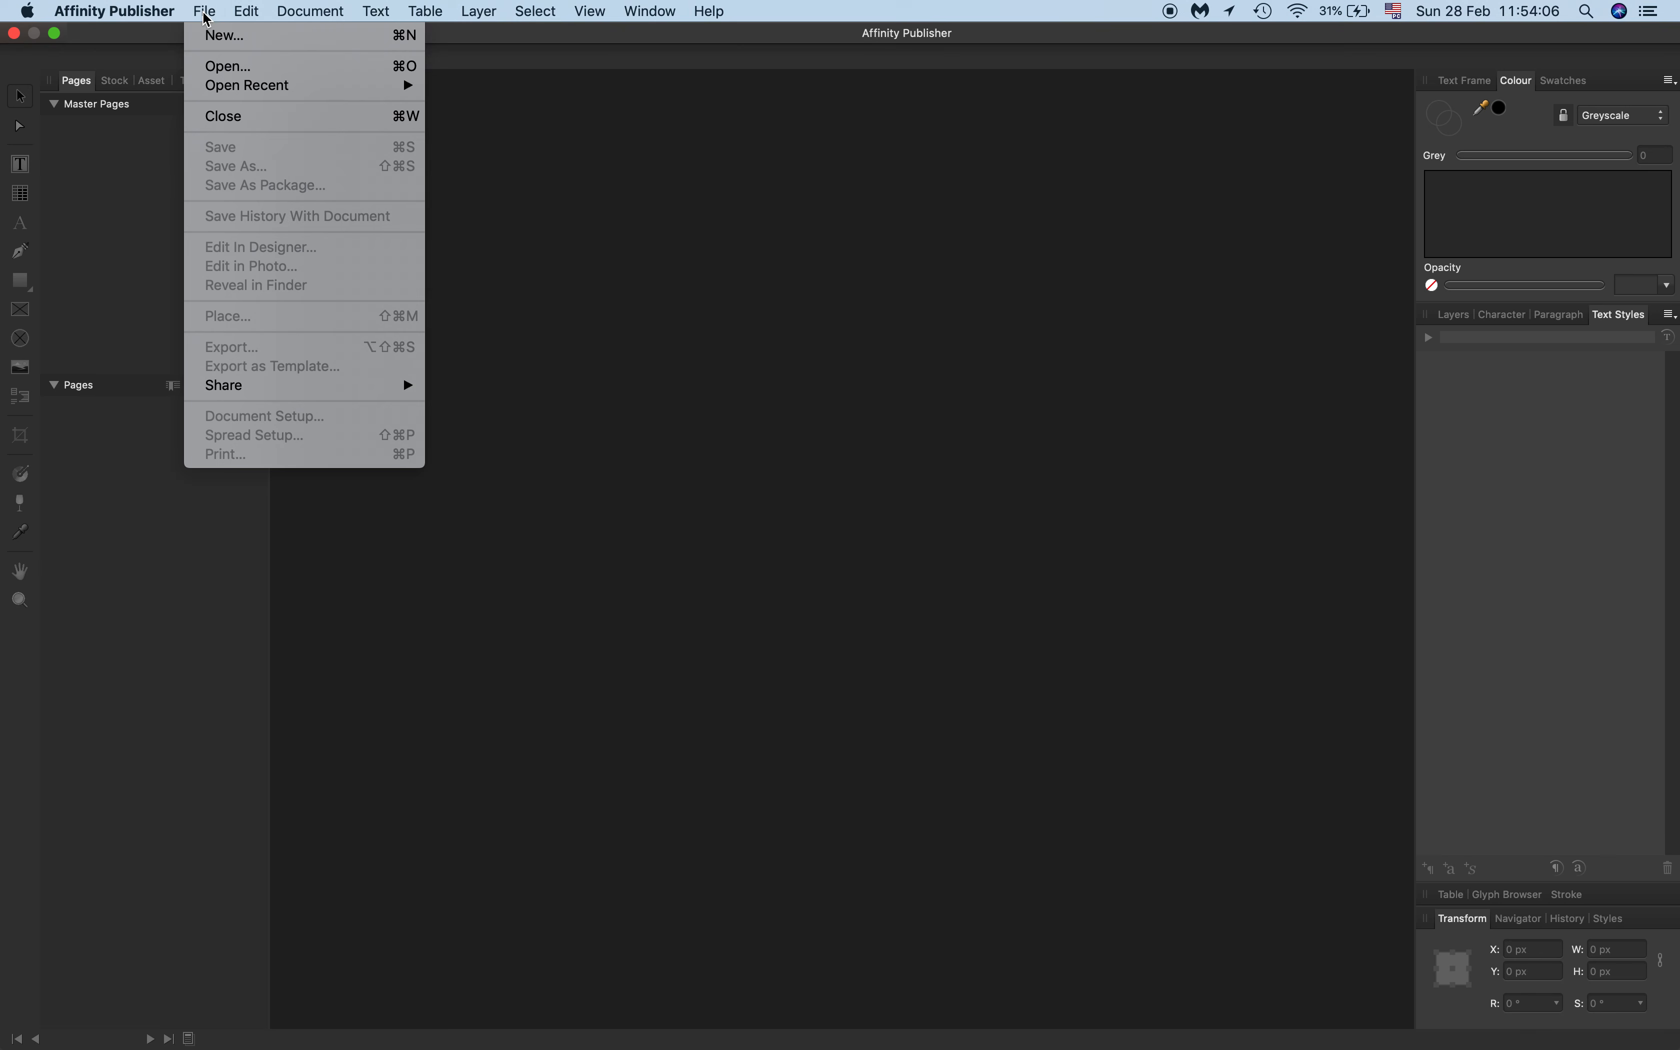
pyautogui.click(221, 38)
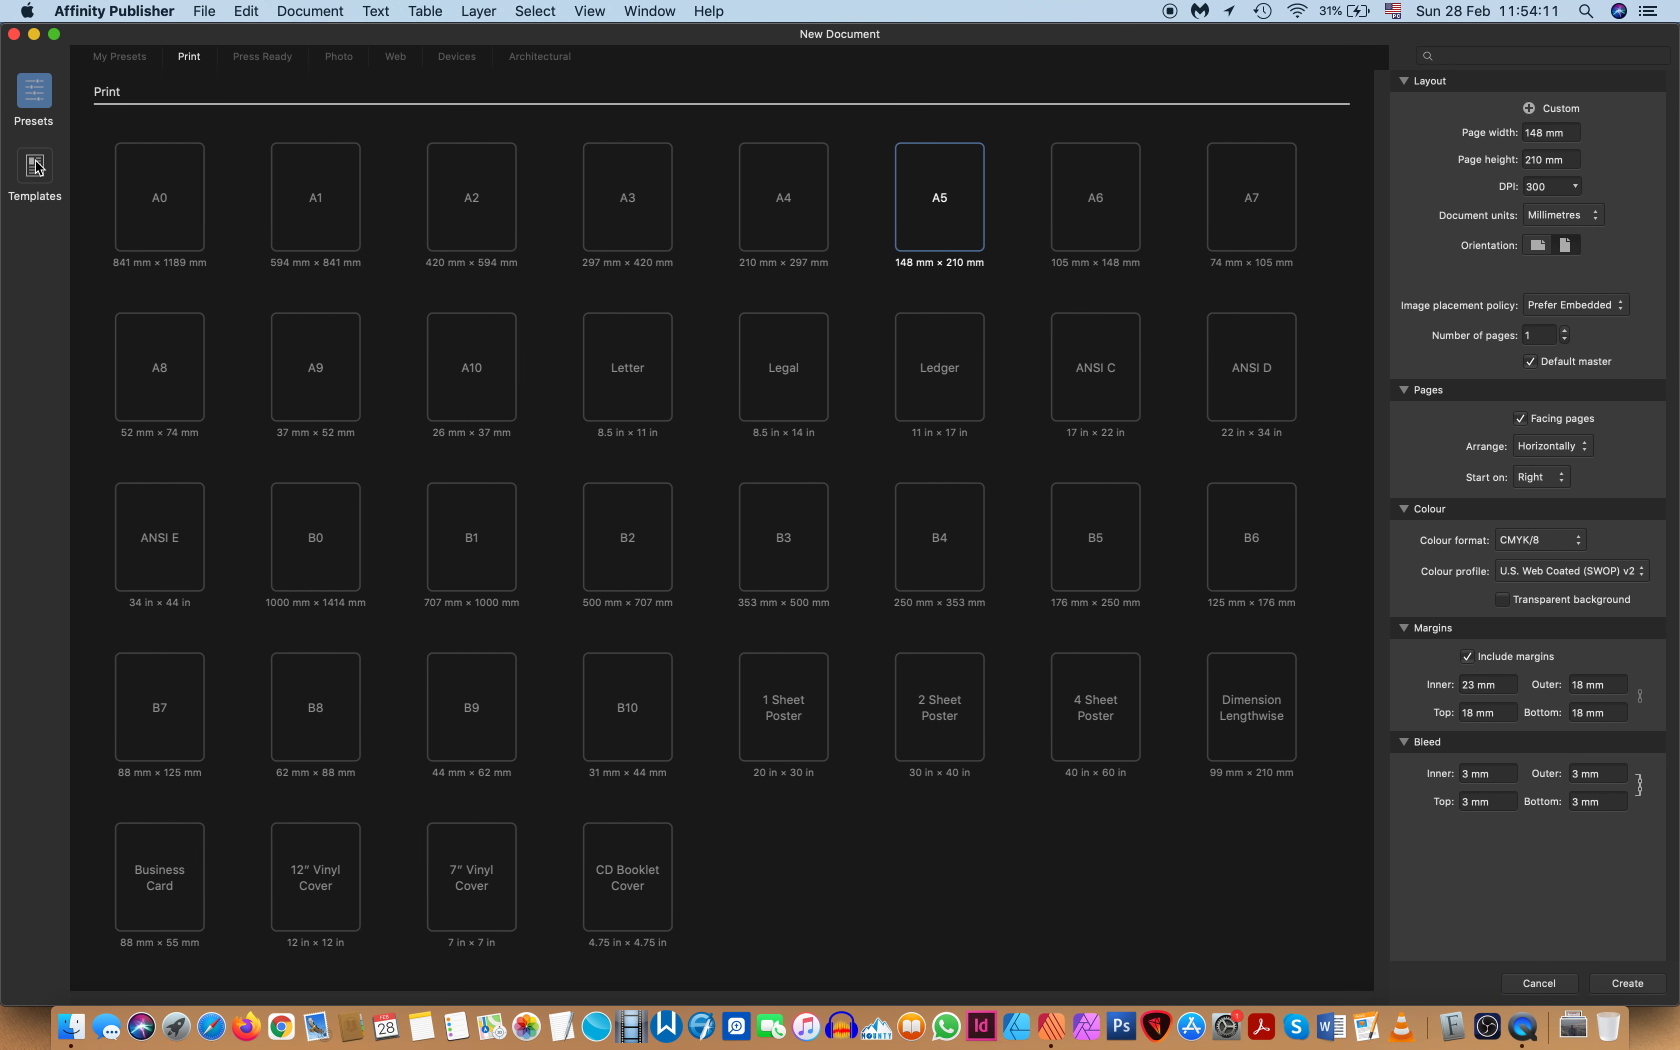
# Choose the A5 print preset for the new document and set its colour format to CMYK/8
pyautogui.click(35, 167)
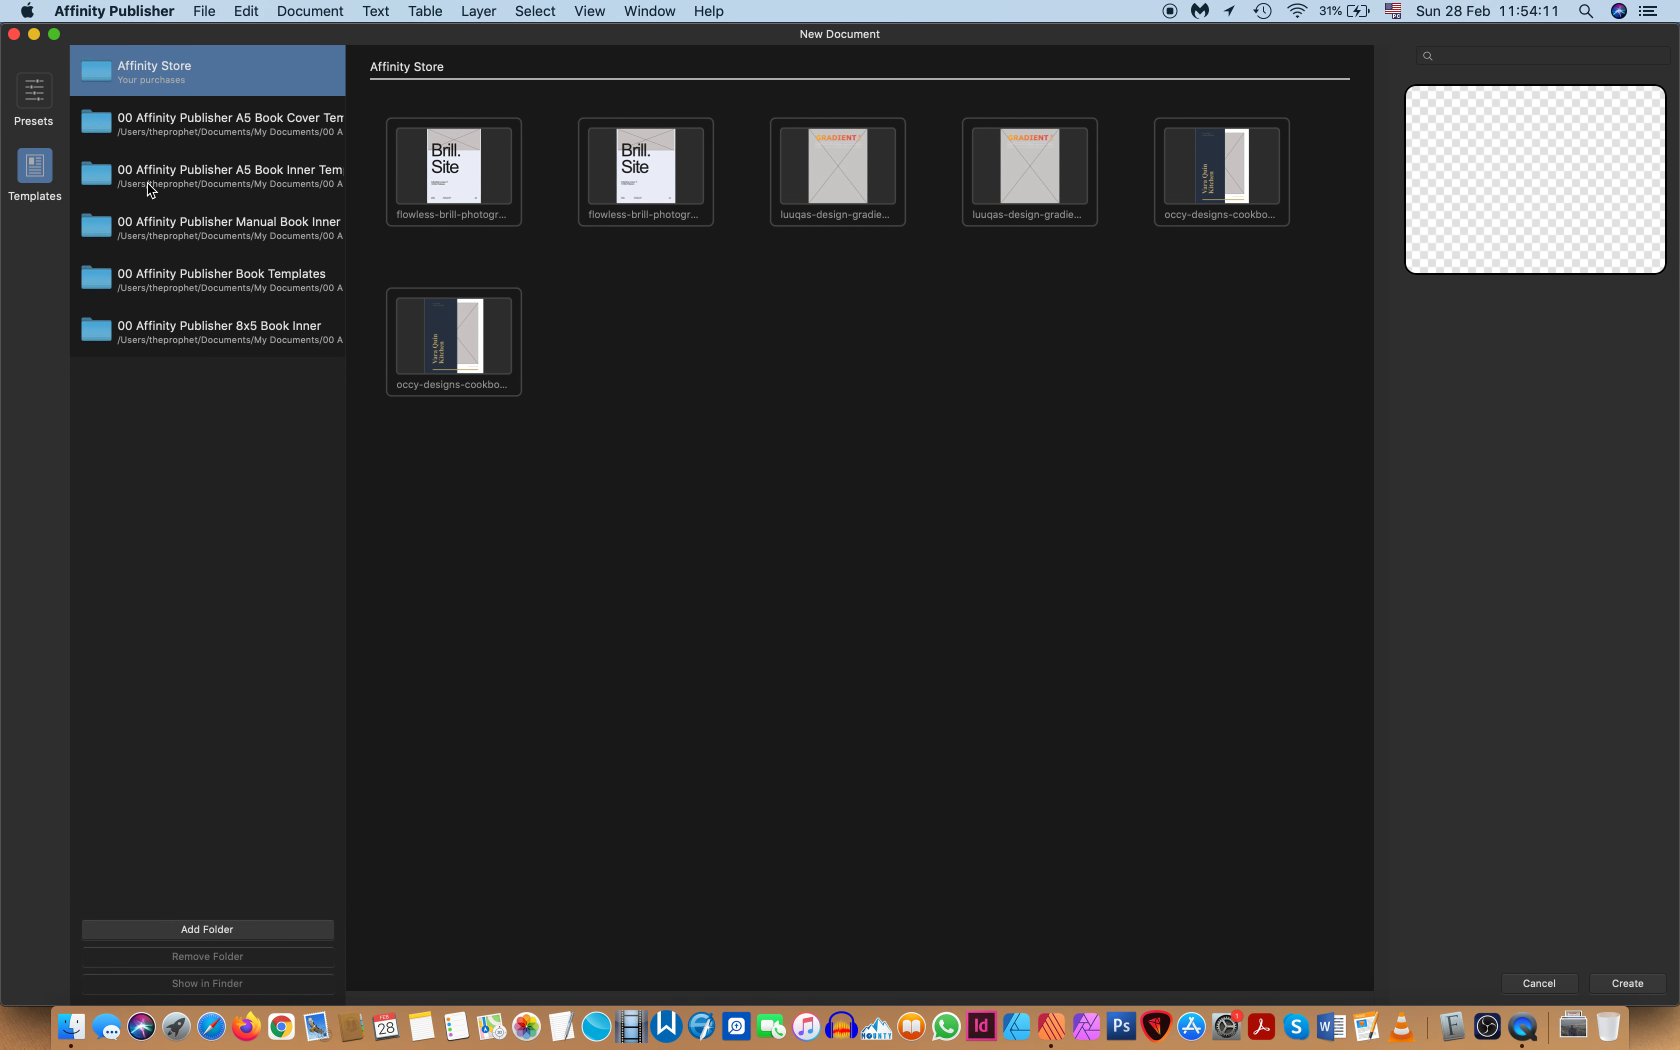
pyautogui.click(38, 94)
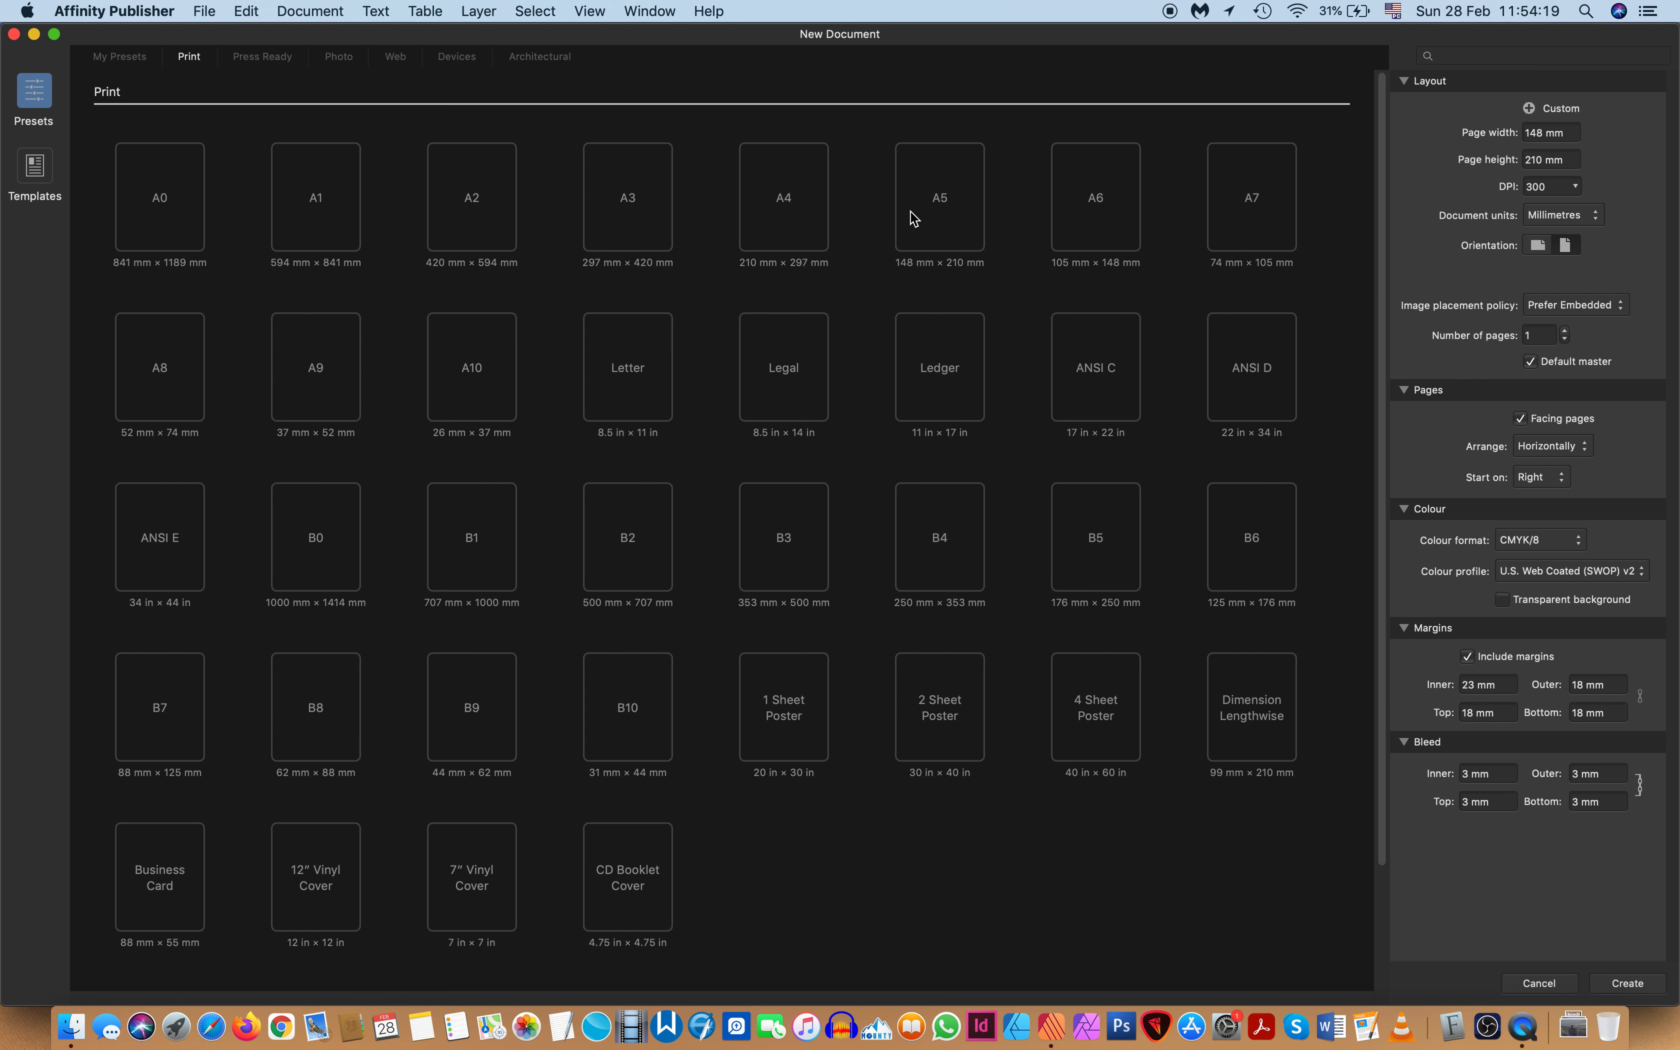
pyautogui.click(953, 204)
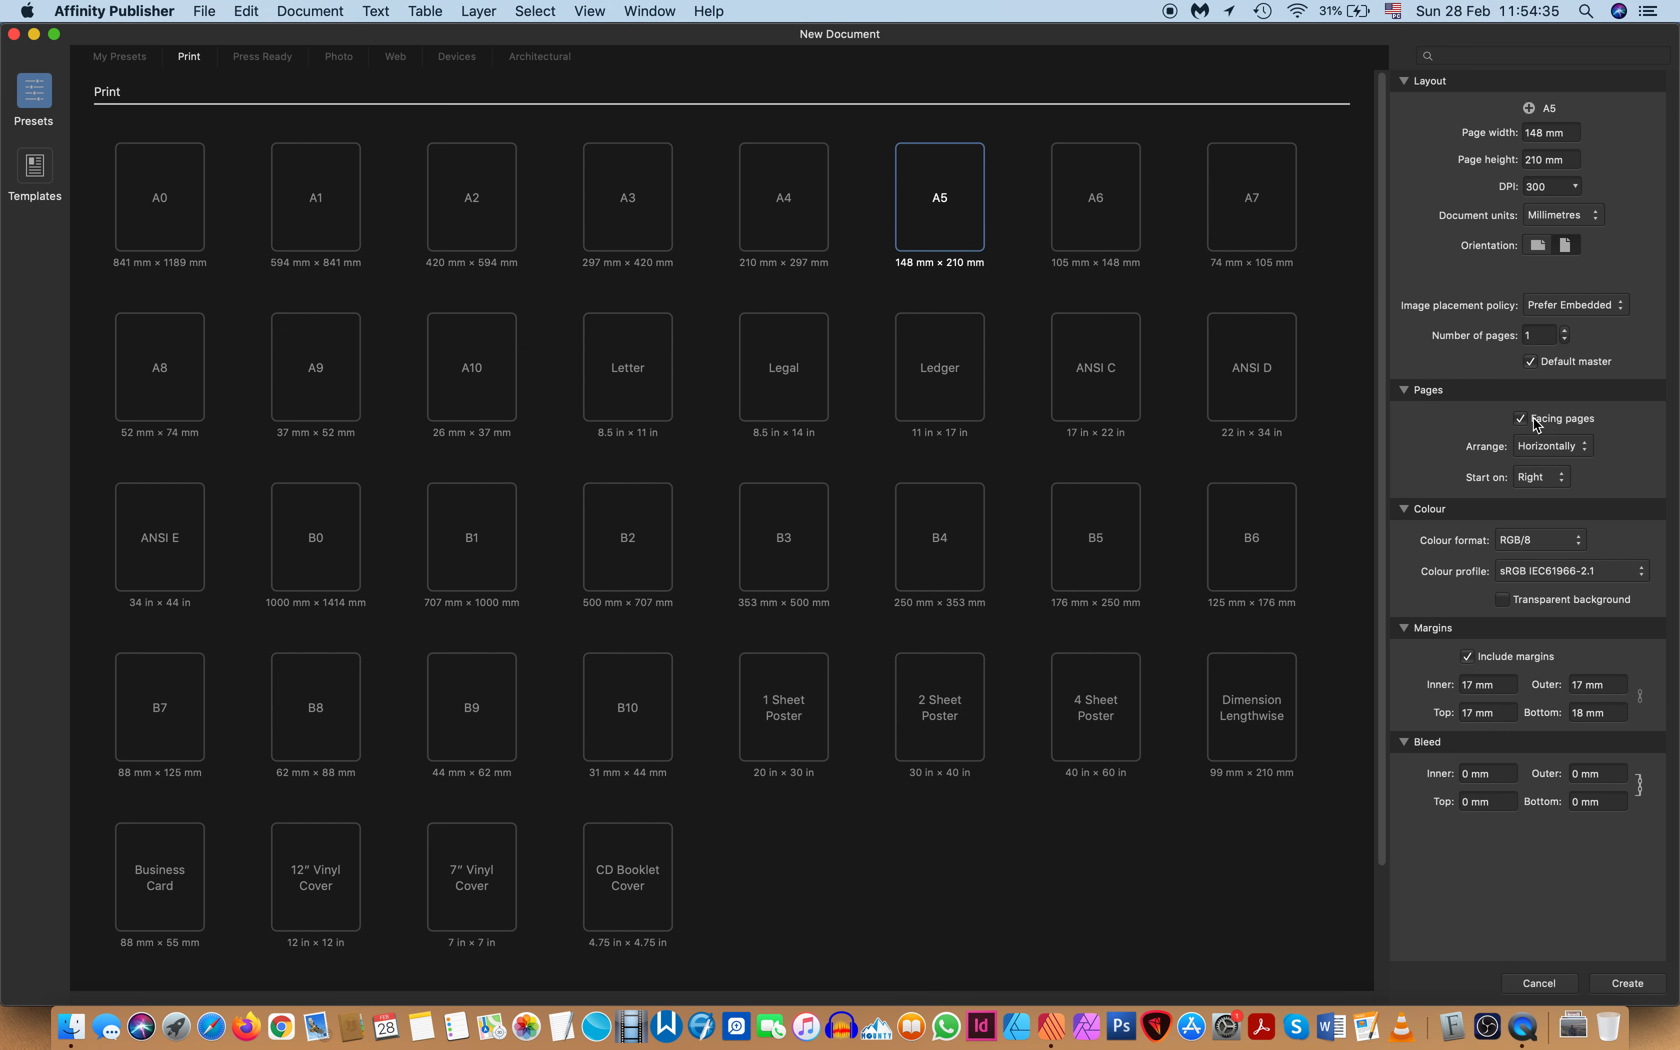
pyautogui.click(1575, 540)
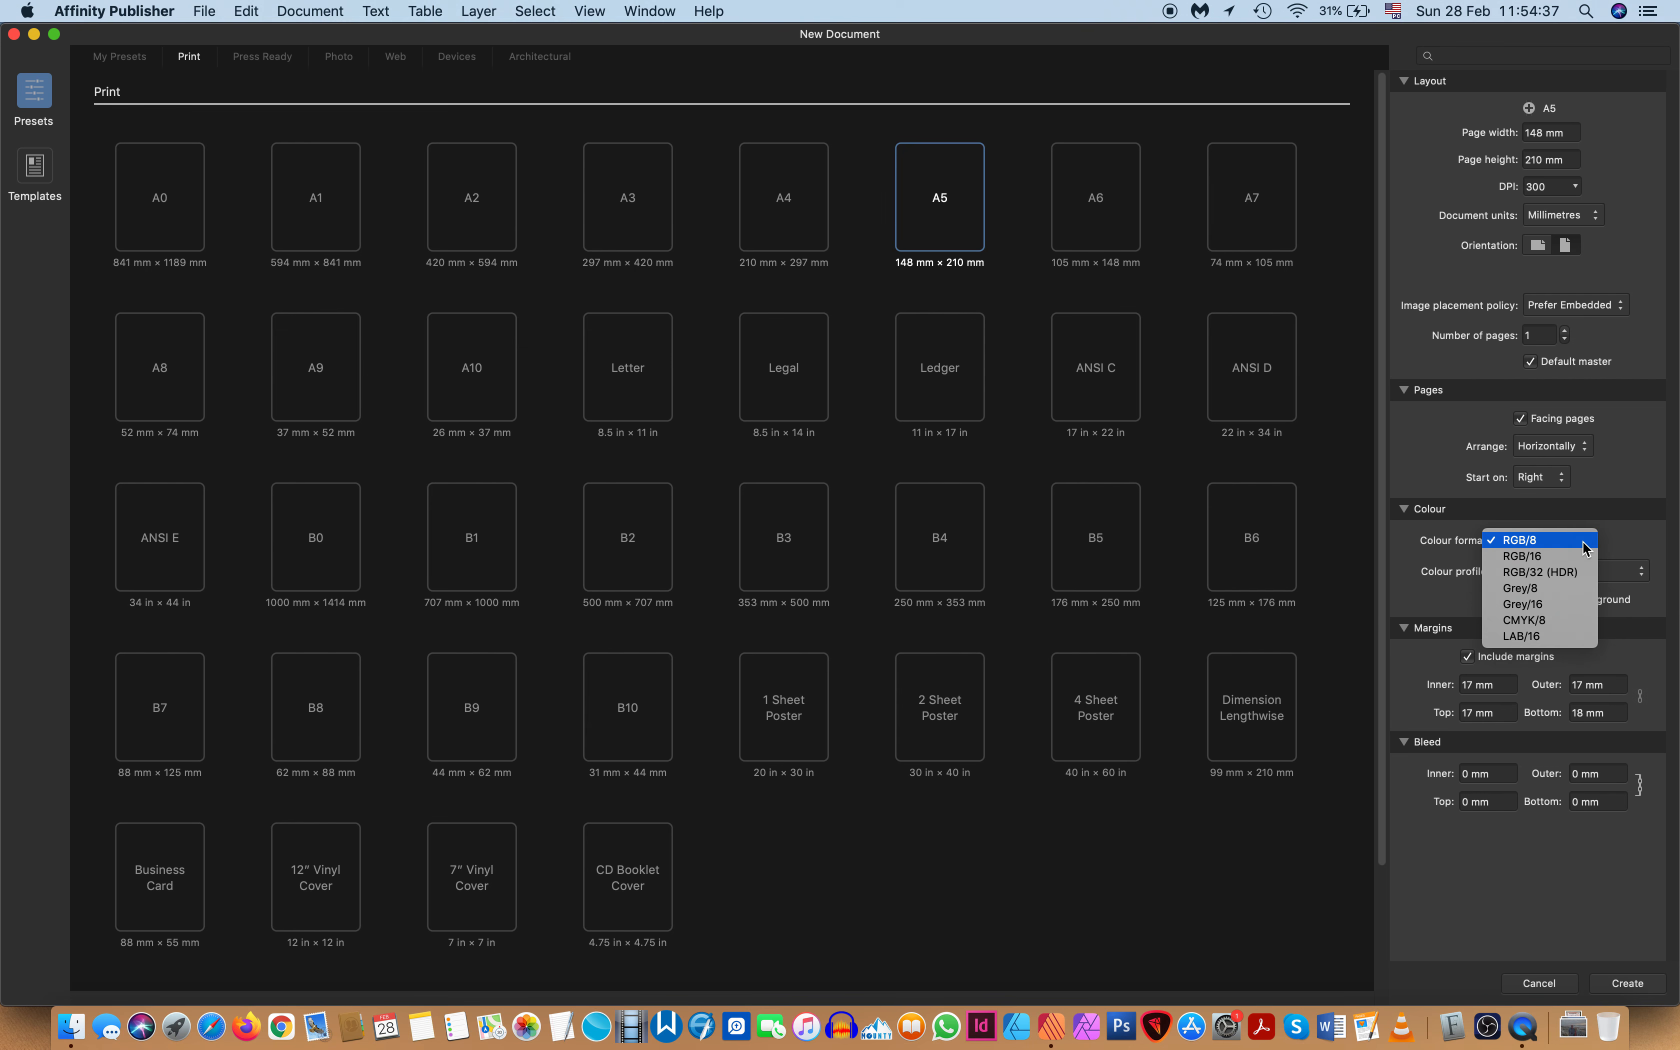
pyautogui.click(1536, 627)
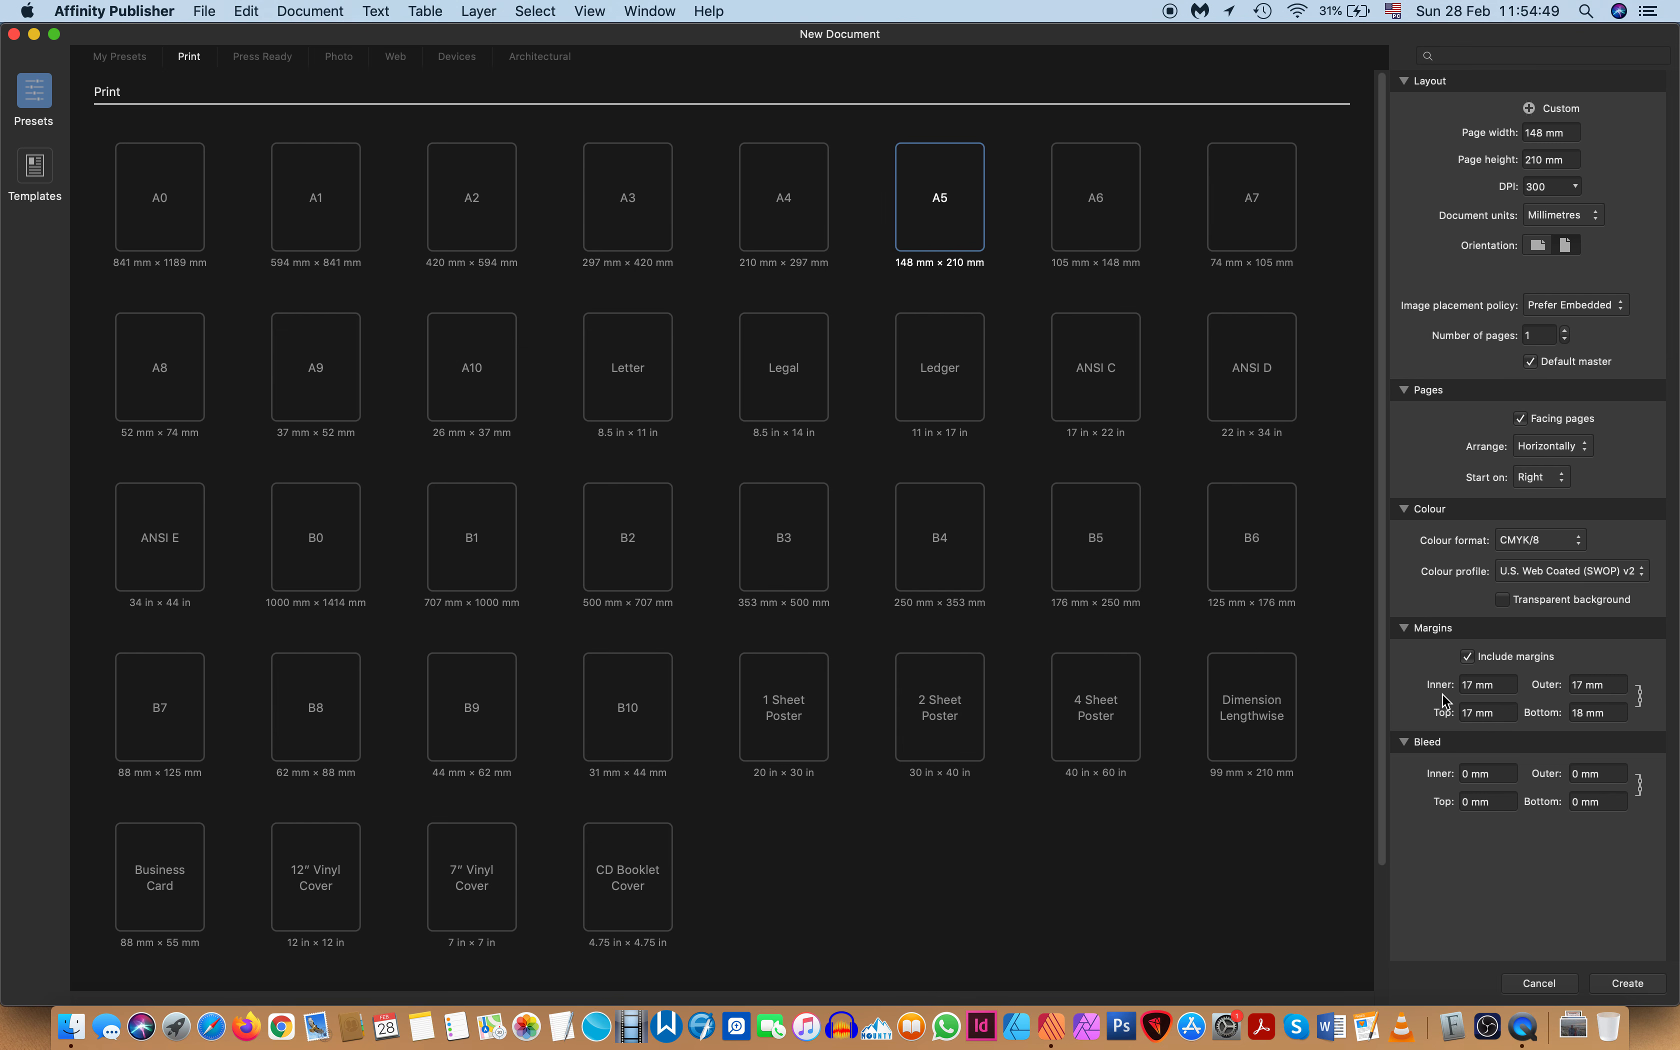
# Set the outer, top and bottom margins to 18 mm, unlink the margins and set the inner margin to 23 mm
pyautogui.click(1473, 685)
pyautogui.doubleClick(1469, 686)
pyautogui.write('1')
pyautogui.press('Tab')
pyautogui.click(1639, 695)
pyautogui.click(1469, 687)
pyautogui.doubleClick(1467, 680)
pyautogui.write('23')
pyautogui.click(1617, 688)
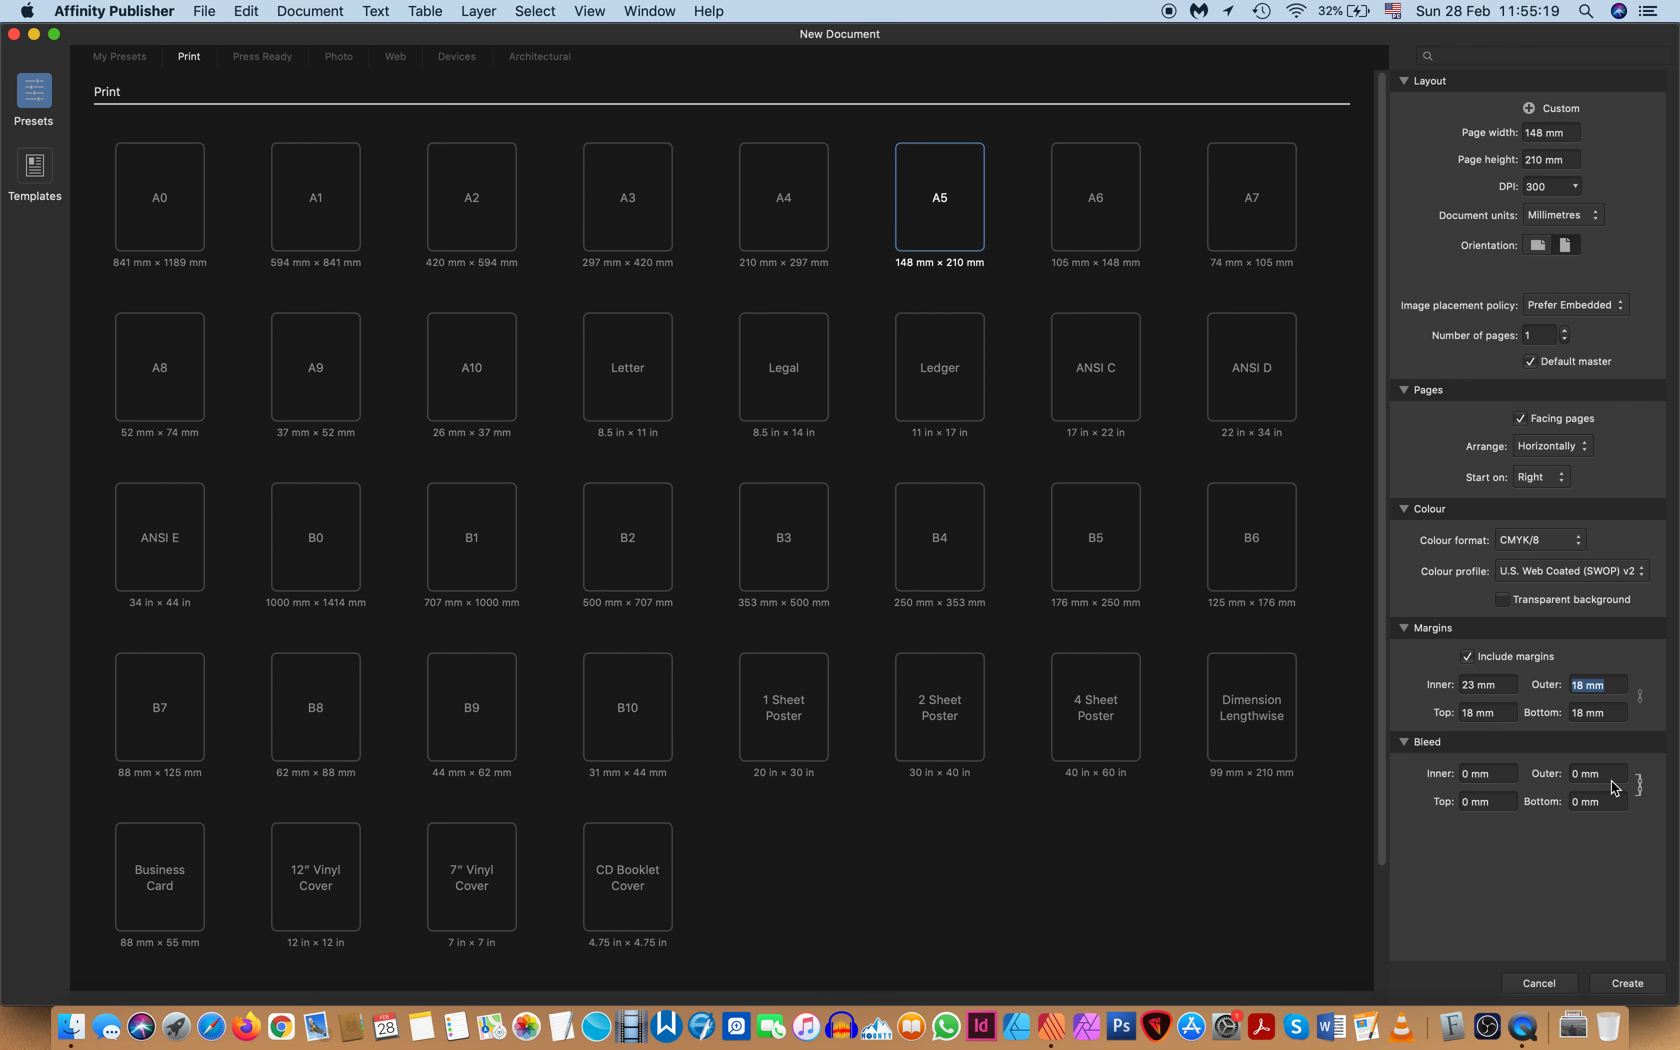
# Set a 3 mm bleed on all sides and create the document
pyautogui.click(1466, 773)
pyautogui.write('3')
pyautogui.click(1617, 777)
pyautogui.click(1626, 983)
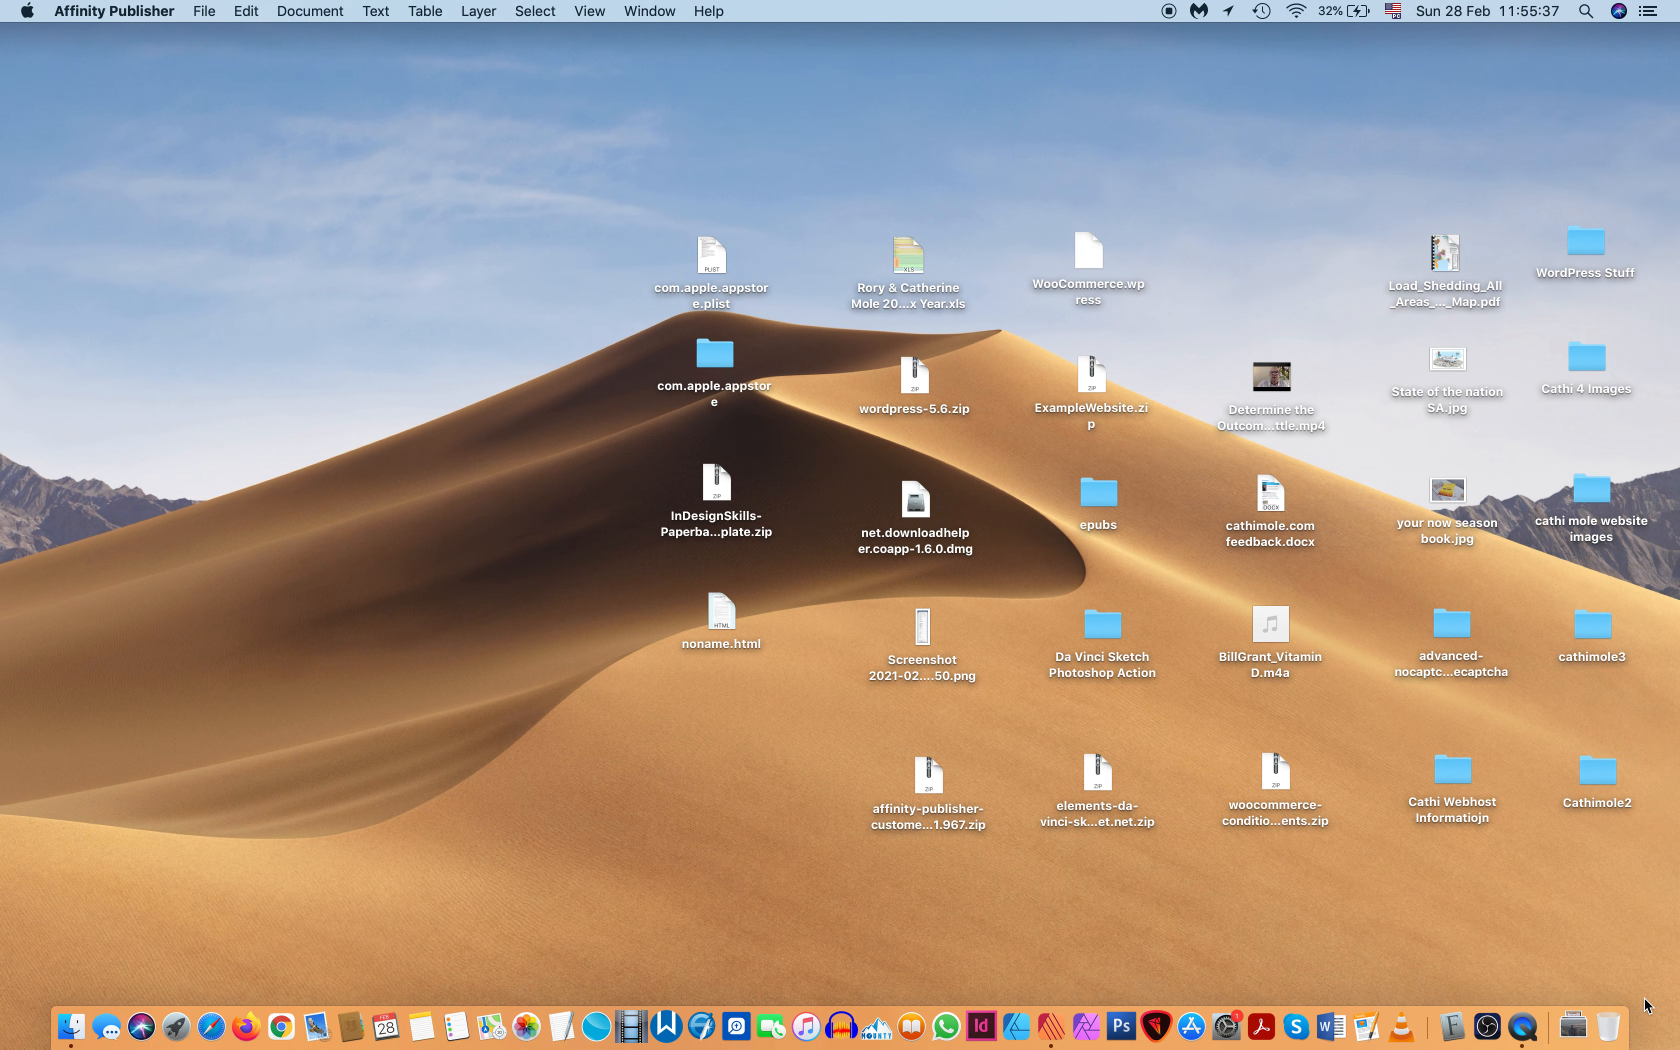
pyautogui.click(1050, 1020)
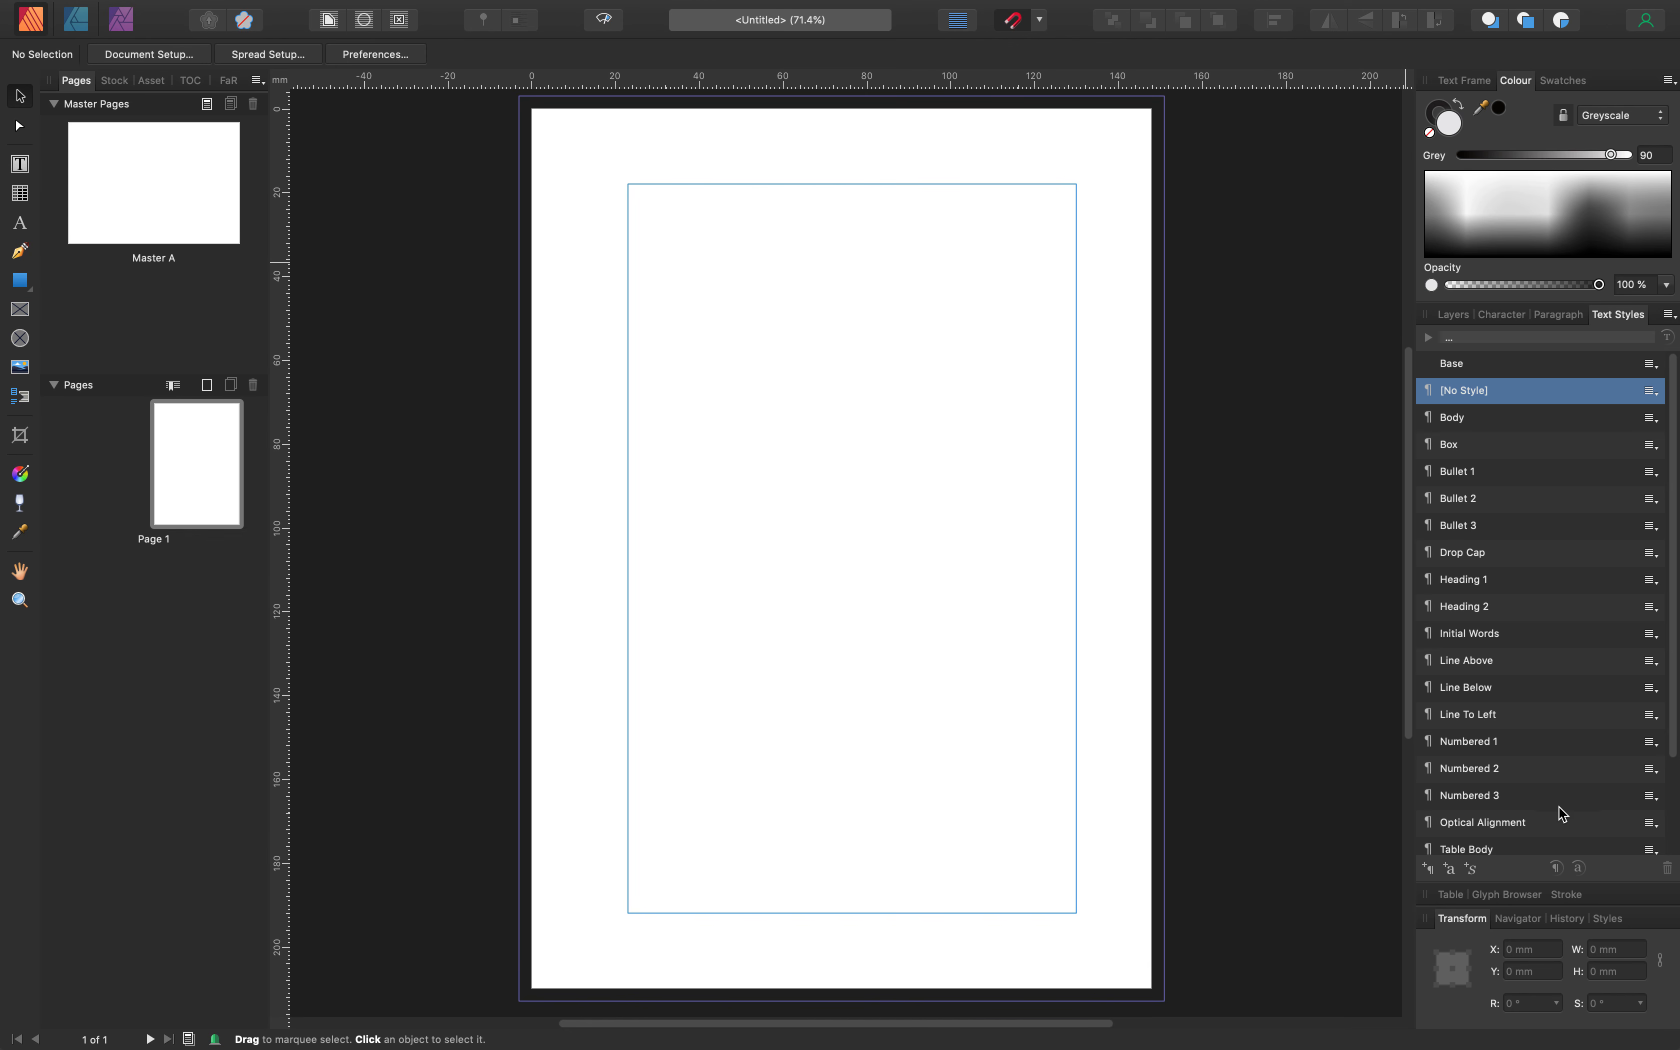
# Detach and delete all text styles in the document
pyautogui.scroll(-1, 1509, 488)
pyautogui.scroll(-3, 1510, 488)
pyautogui.scroll(3, 1511, 499)
pyautogui.scroll(-3, 1513, 506)
pyautogui.scroll(3, 1515, 512)
pyautogui.scroll(-3, 1515, 514)
pyautogui.scroll(3, 1509, 617)
pyautogui.click(1670, 315)
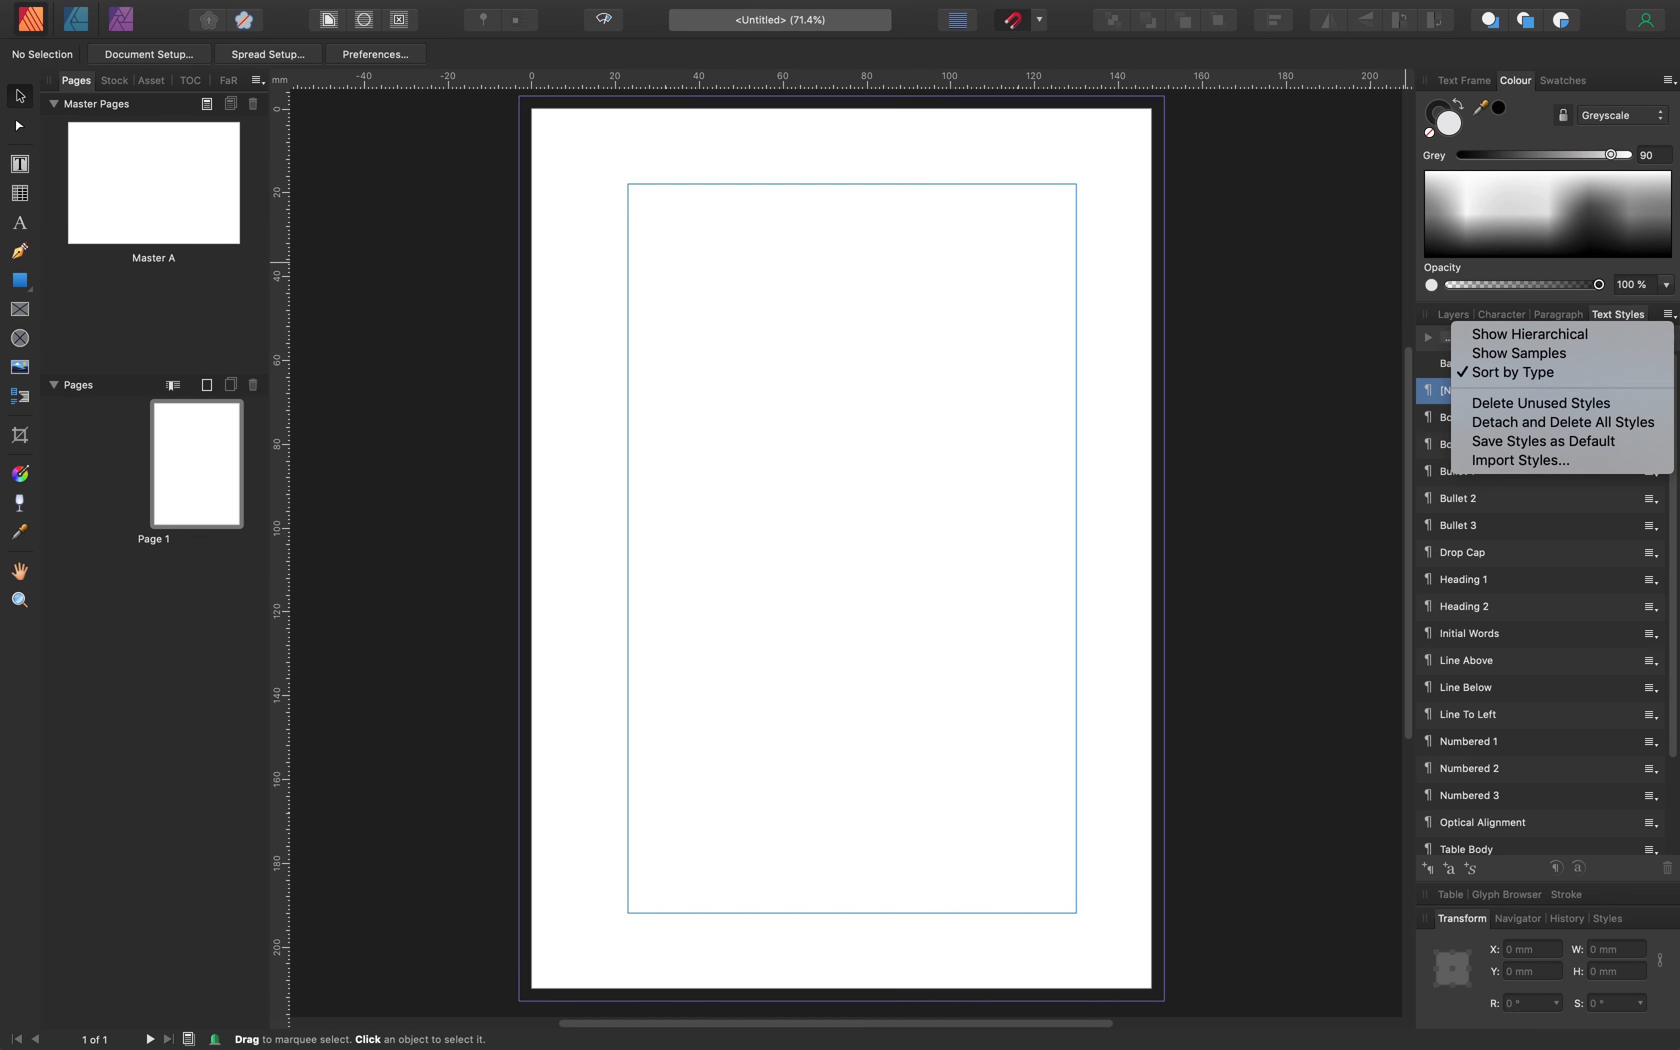
pyautogui.click(1595, 426)
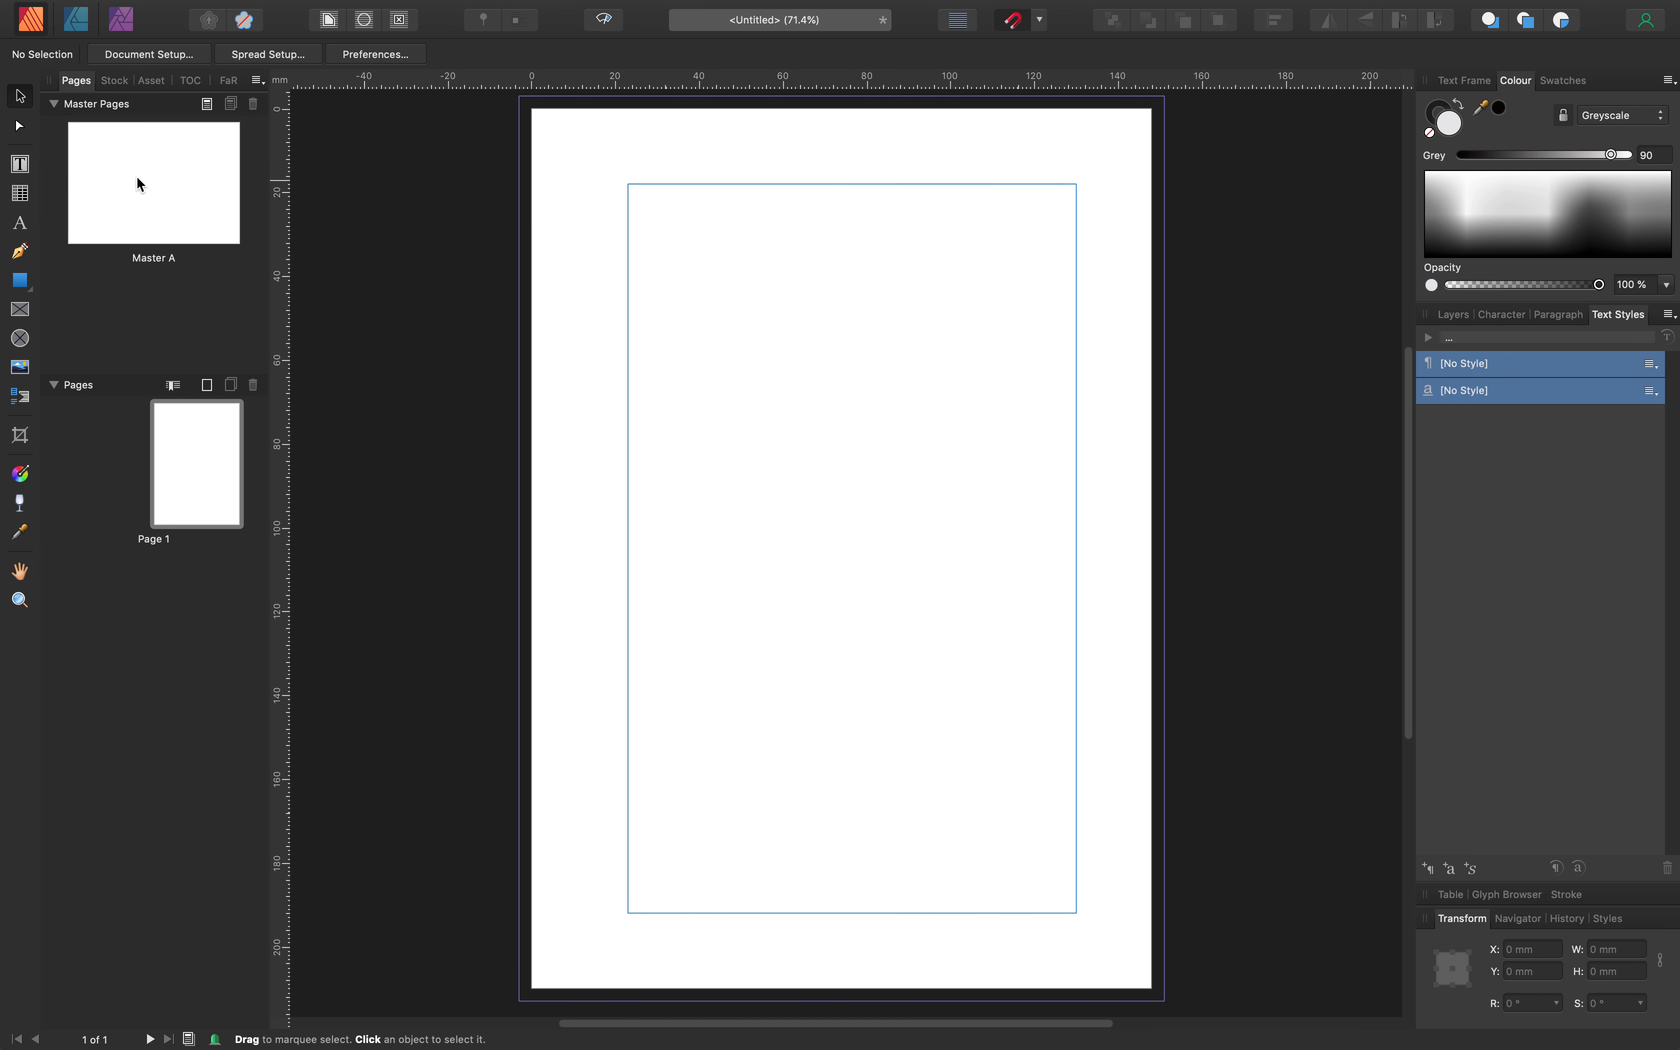
# Open Master A for editing and place four vertical guides along the left and right margin edges of both pages
pyautogui.doubleClick(150, 186)
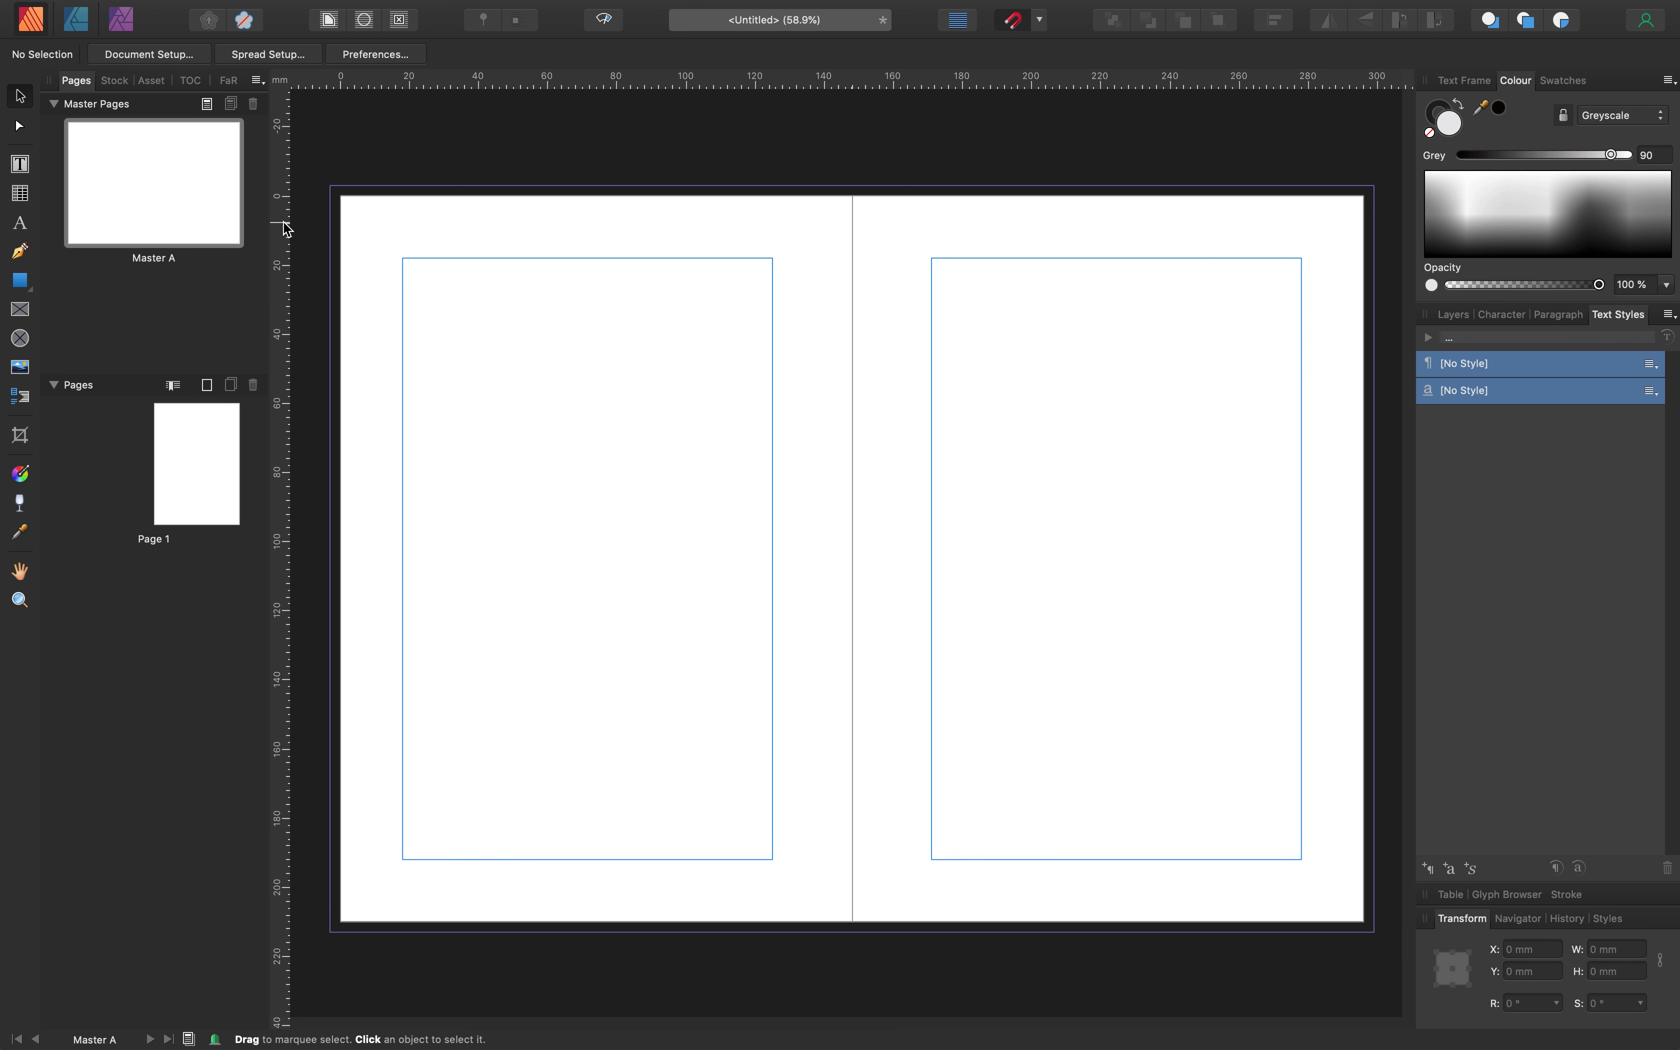
pyautogui.moveTo(281, 229); pyautogui.dragTo(402, 244)
pyautogui.moveTo(281, 236); pyautogui.dragTo(772, 327)
pyautogui.moveTo(280, 287); pyautogui.dragTo(932, 418)
pyautogui.moveTo(283, 331); pyautogui.dragTo(1295, 557)
# Place two horizontal guides across the master spread, one at about 13.3 mm above the text area and one just below it
pyautogui.moveTo(680, 80); pyautogui.dragTo(700, 243)
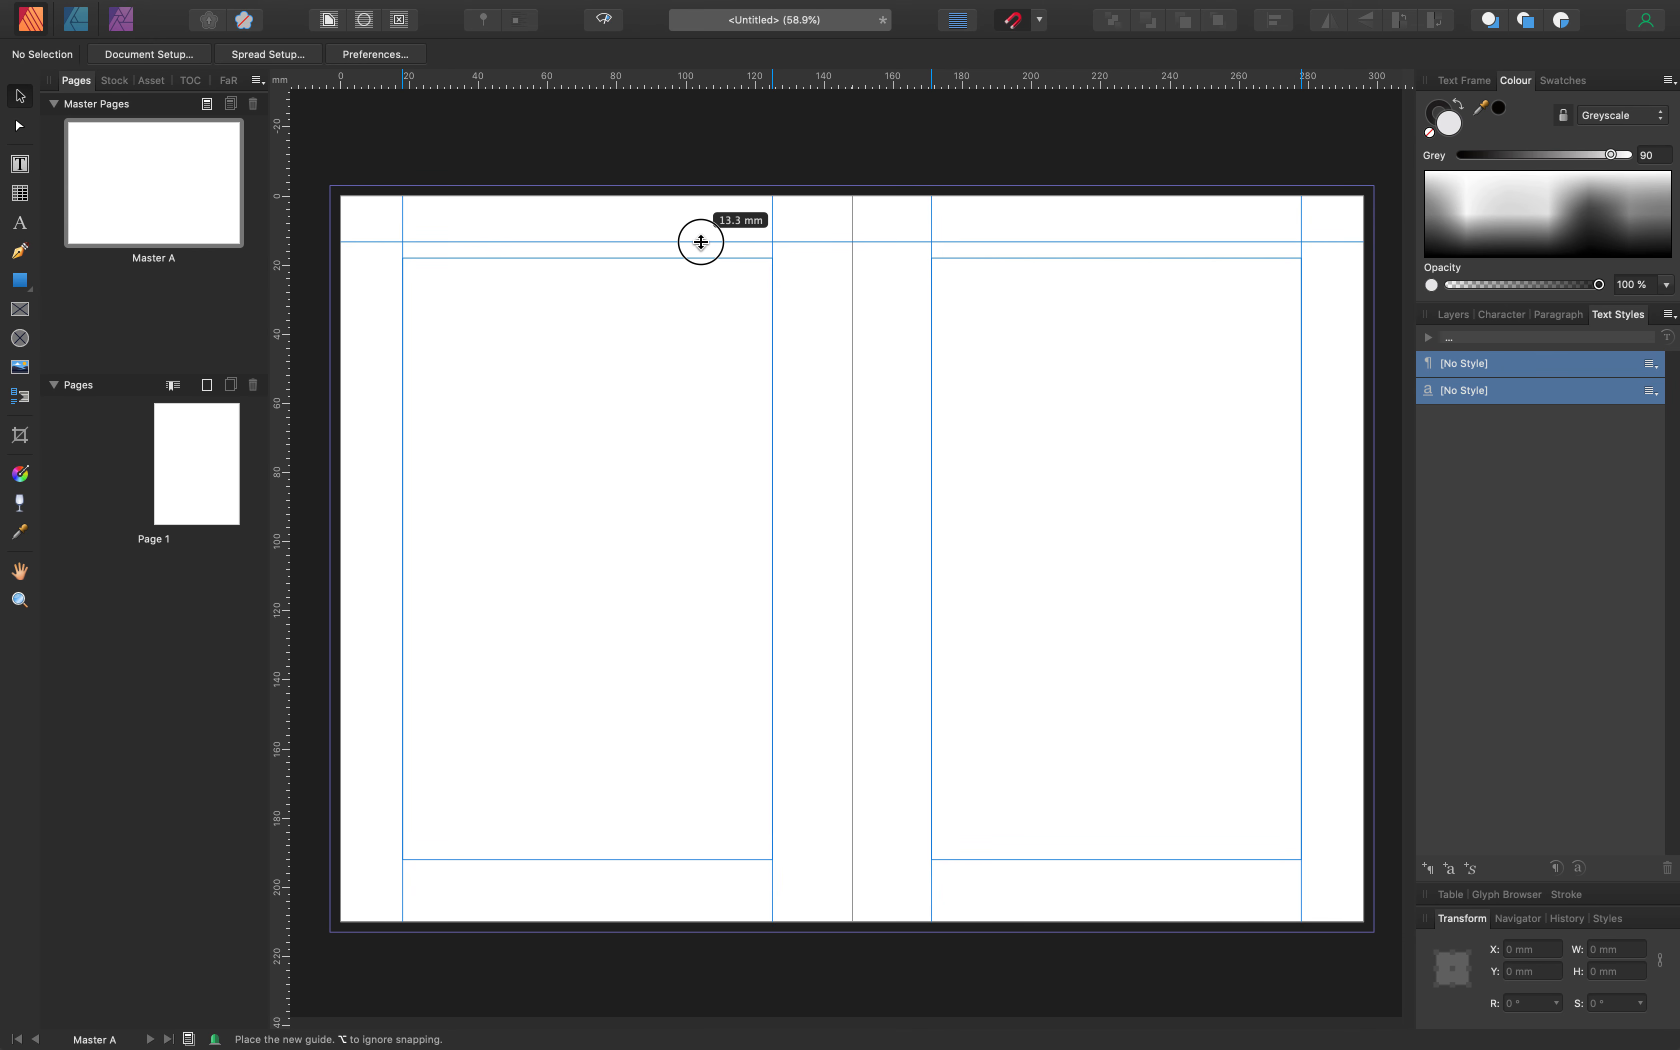
pyautogui.moveTo(700, 242); pyautogui.dragTo(698, 243)
pyautogui.moveTo(613, 80); pyautogui.dragTo(639, 875)
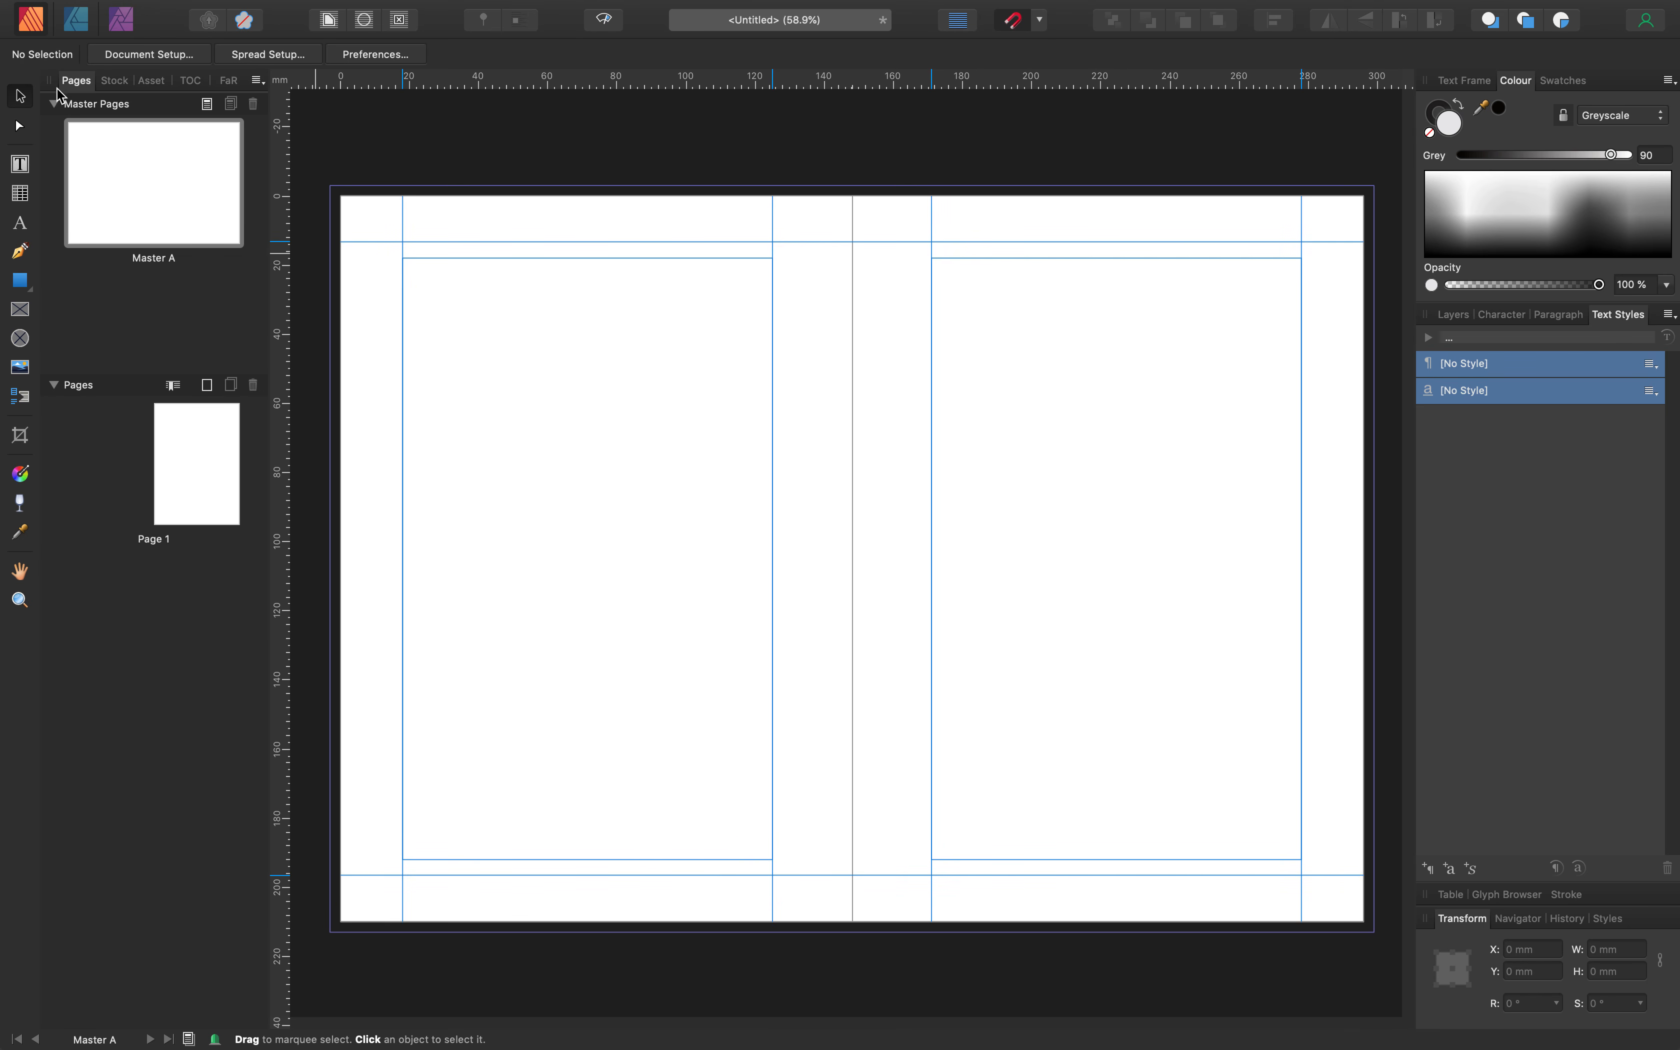
# Draw a header text frame about 107 mm wide and 5 mm high on the left master page, resting on the upper guide
pyautogui.click(19, 166)
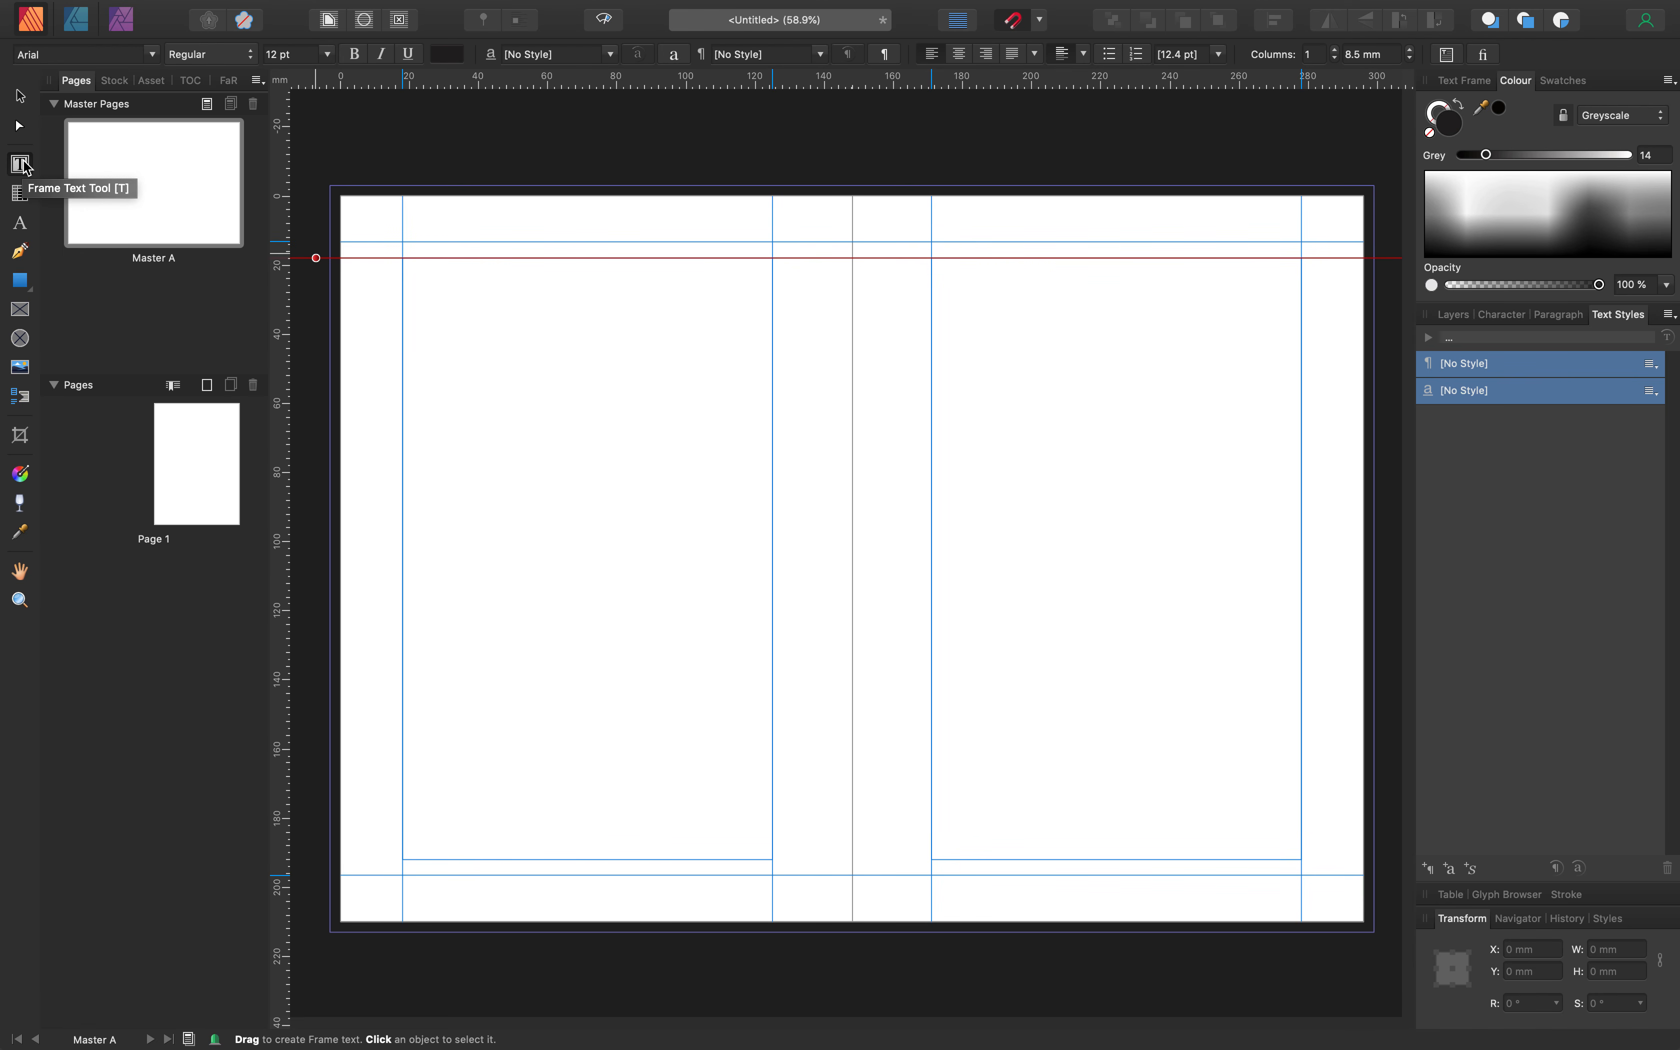
pyautogui.moveTo(403, 227); pyautogui.dragTo(772, 241)
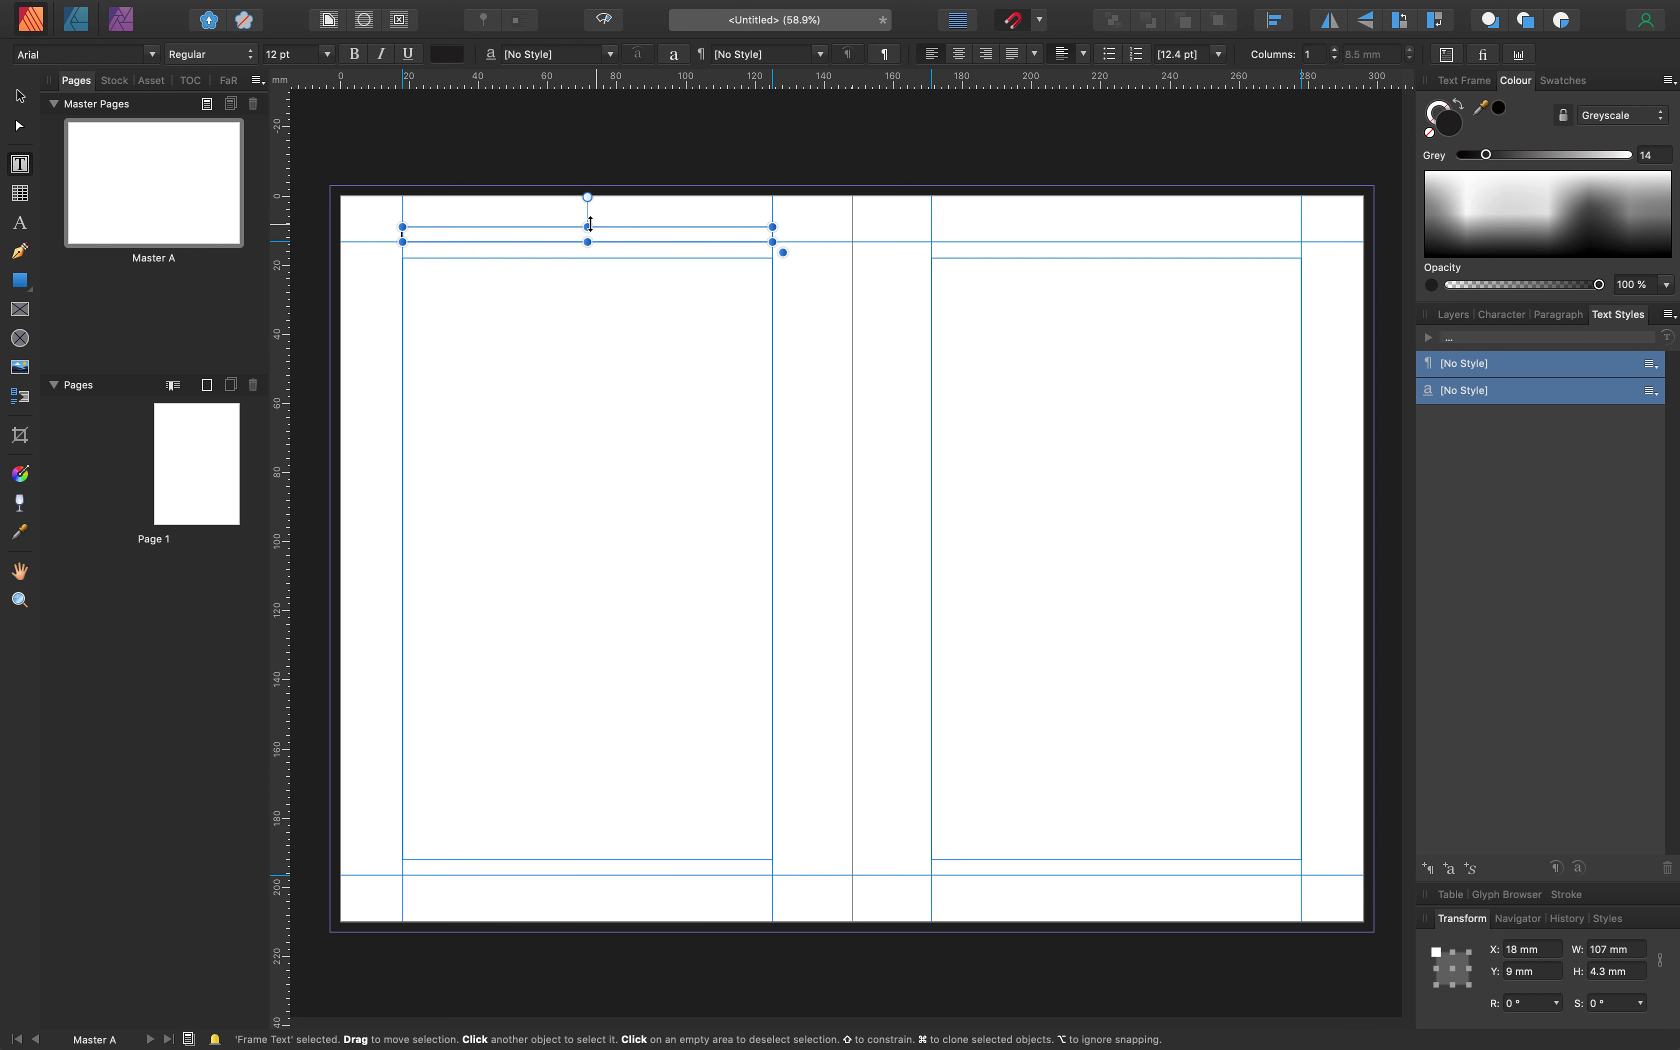
pyautogui.moveTo(588, 226); pyautogui.dragTo(590, 225)
pyautogui.click(19, 97)
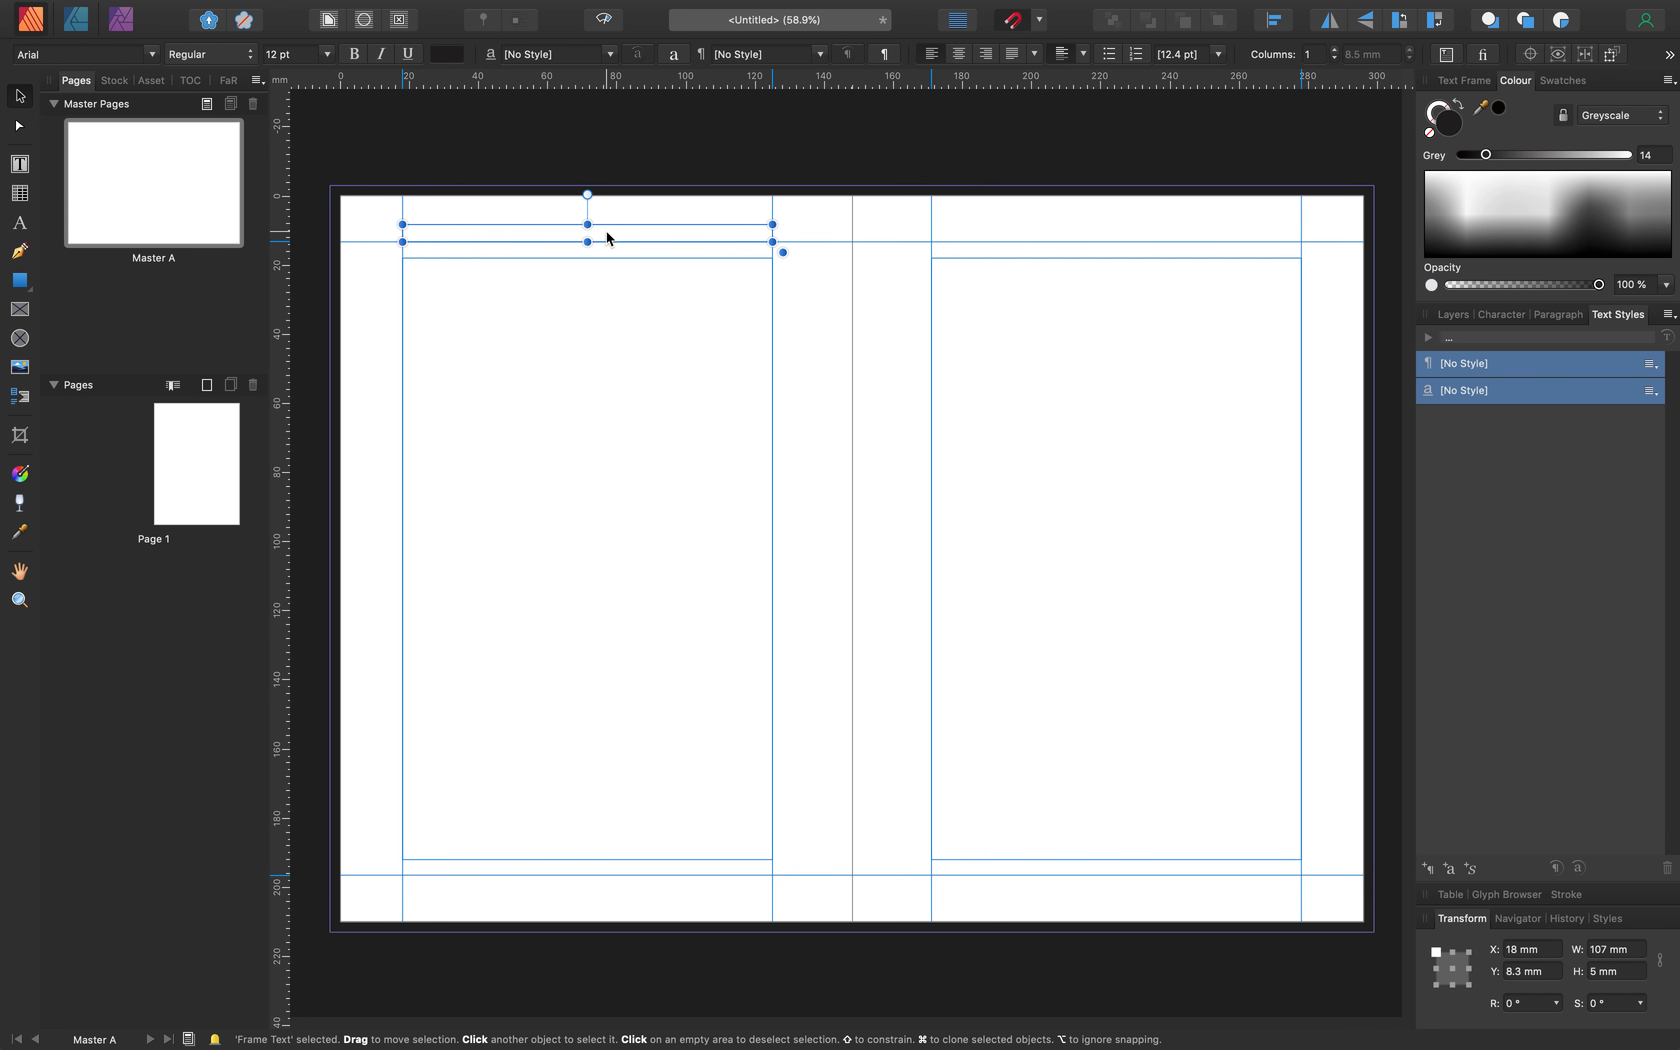
# Centre the text of the left header frame both horizontally and vertically
pyautogui.press('t')
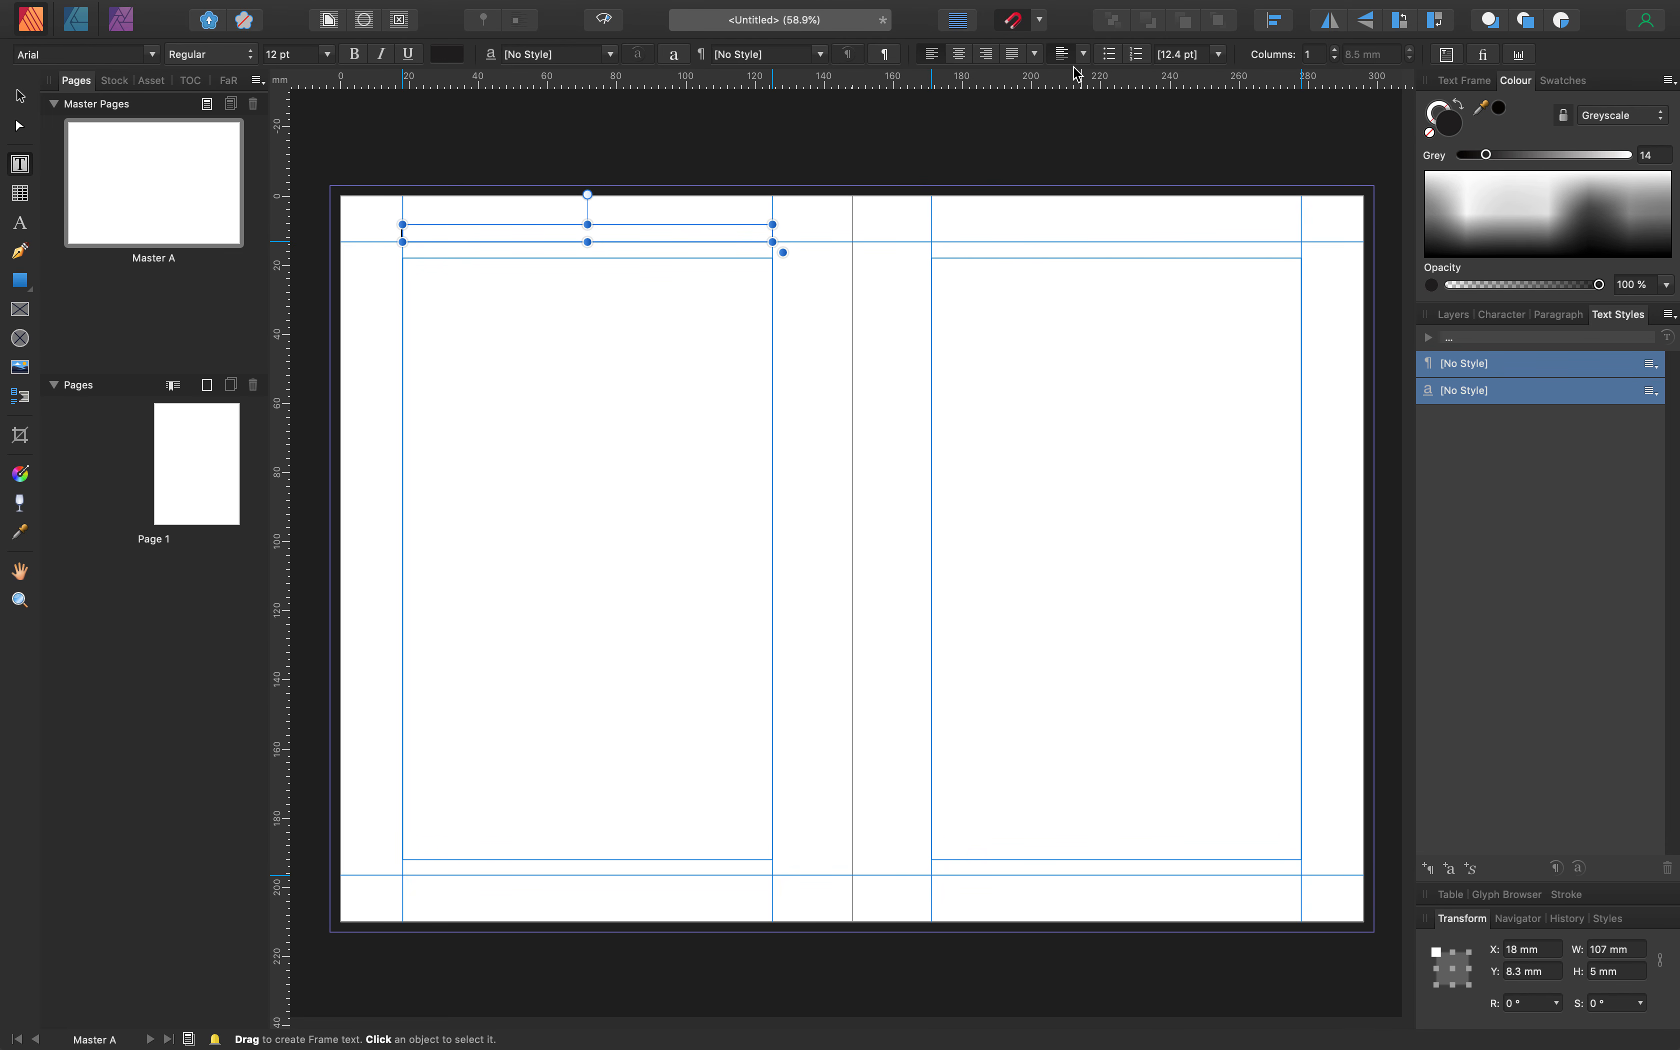
pyautogui.click(962, 56)
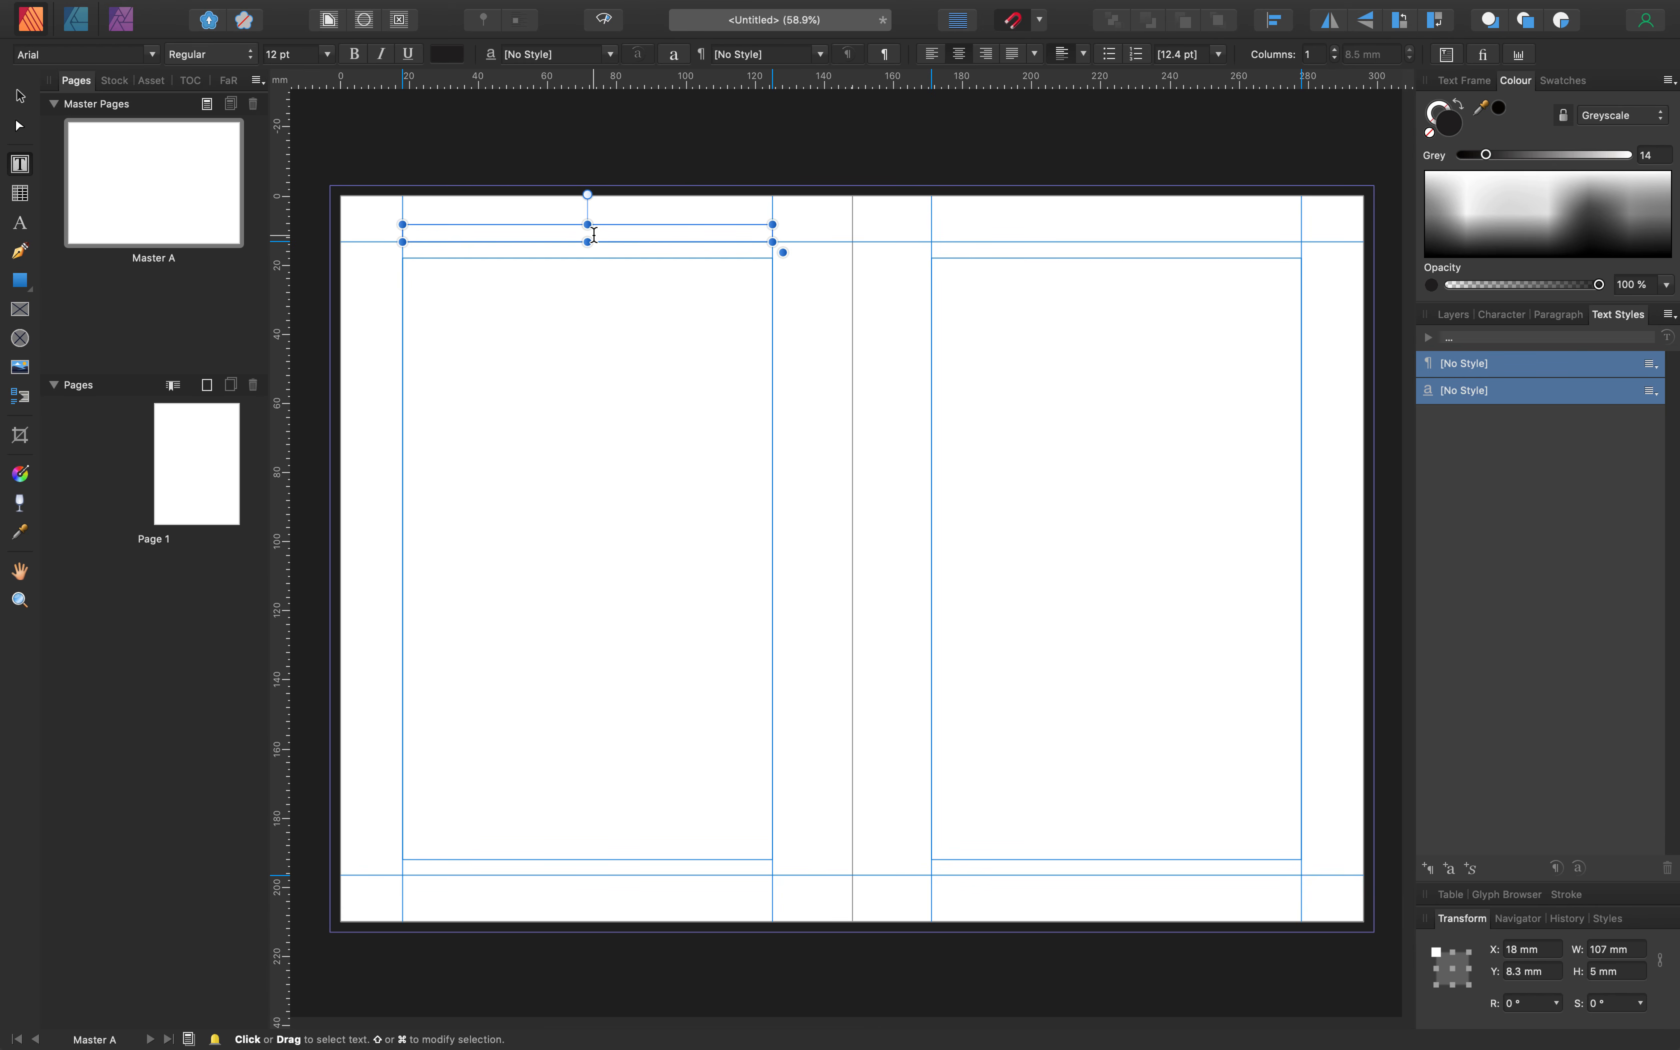
pyautogui.click(1084, 55)
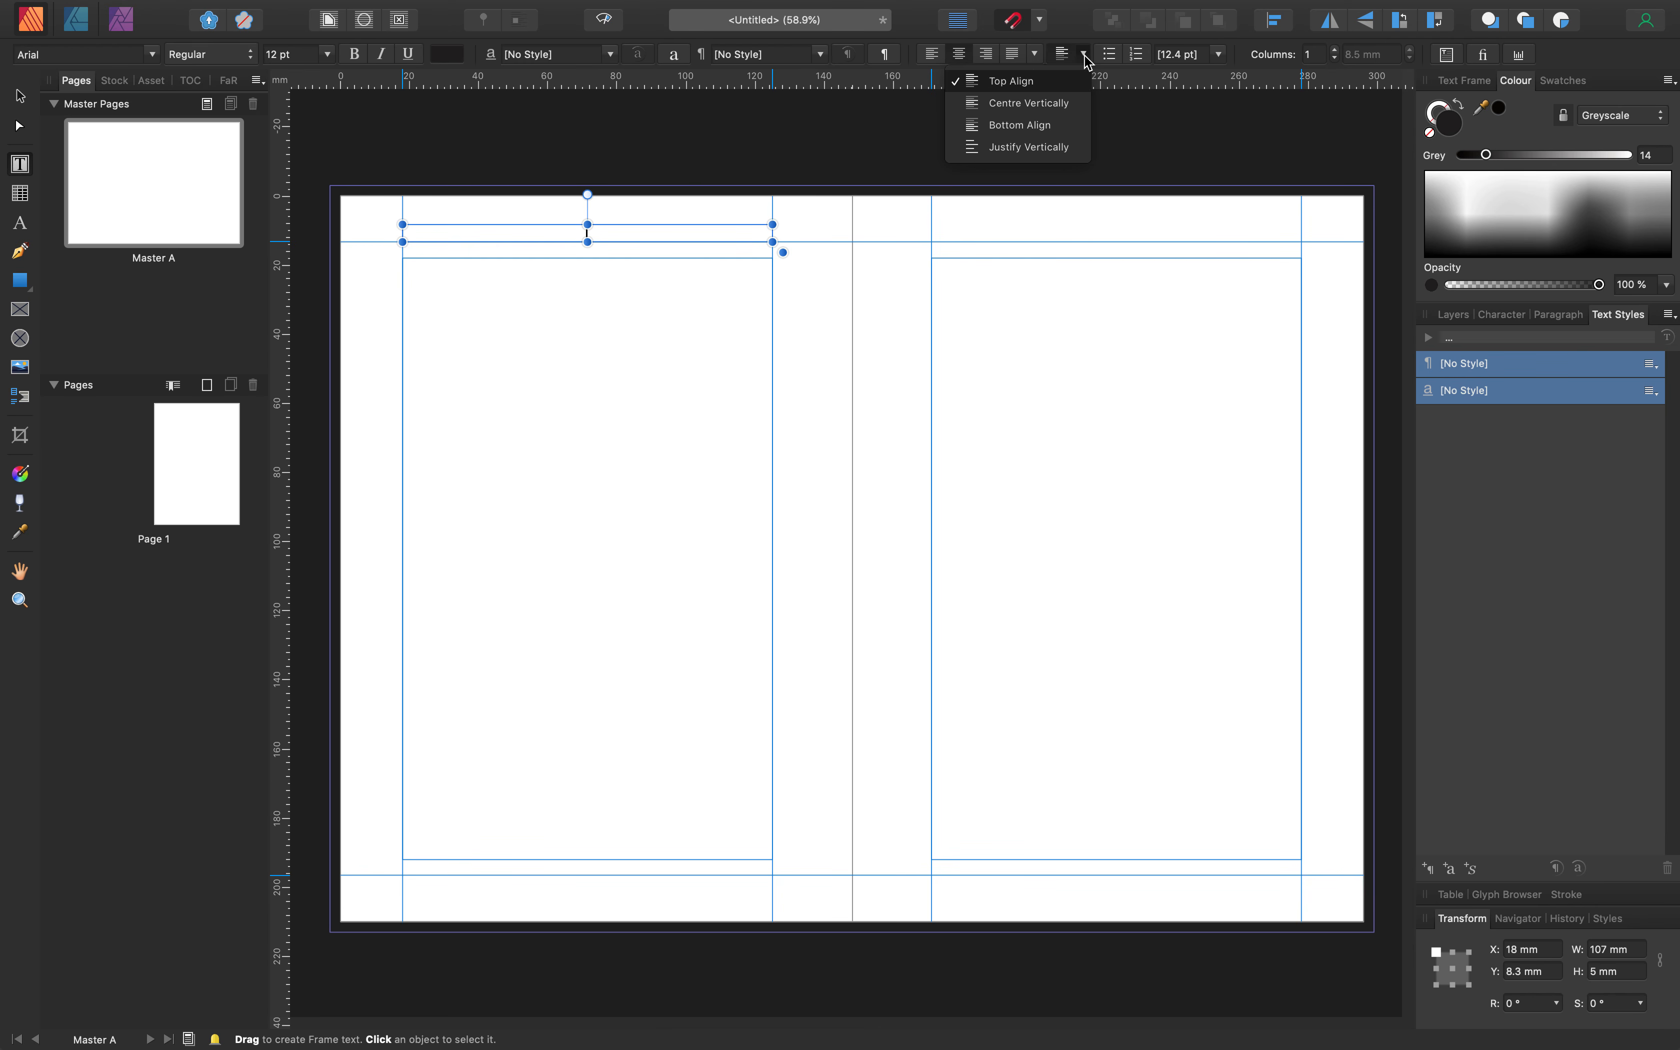
pyautogui.click(1022, 105)
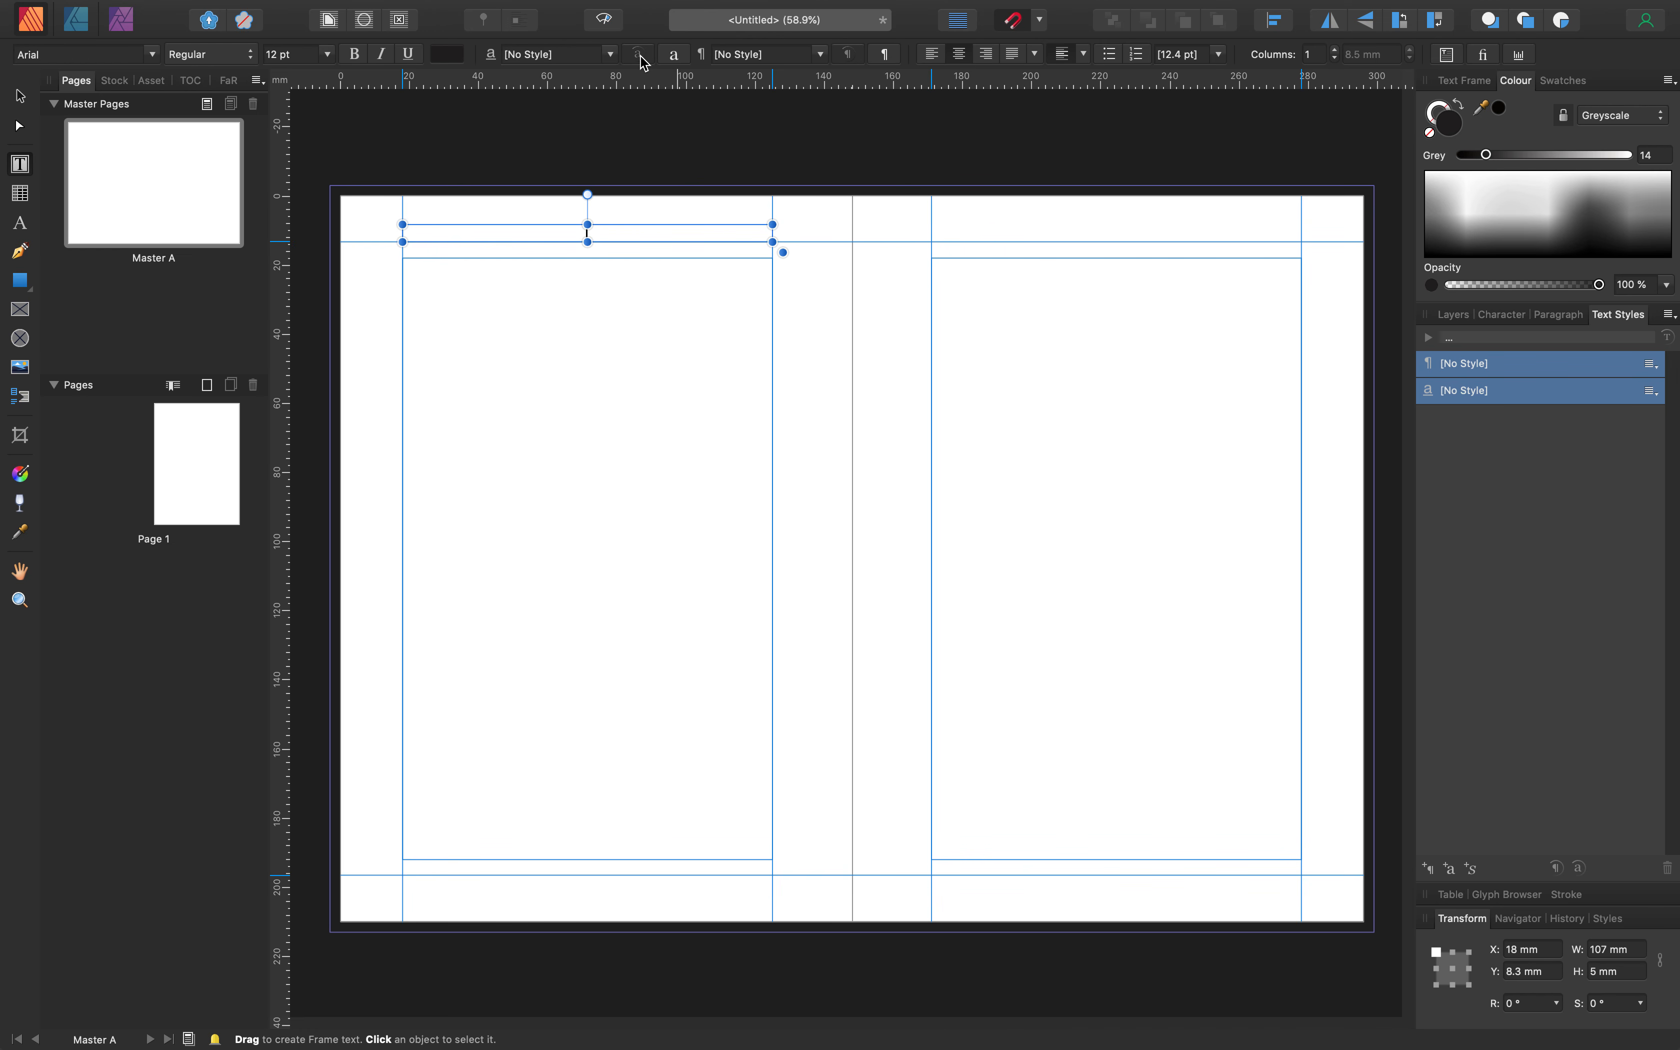
pyautogui.click(20, 97)
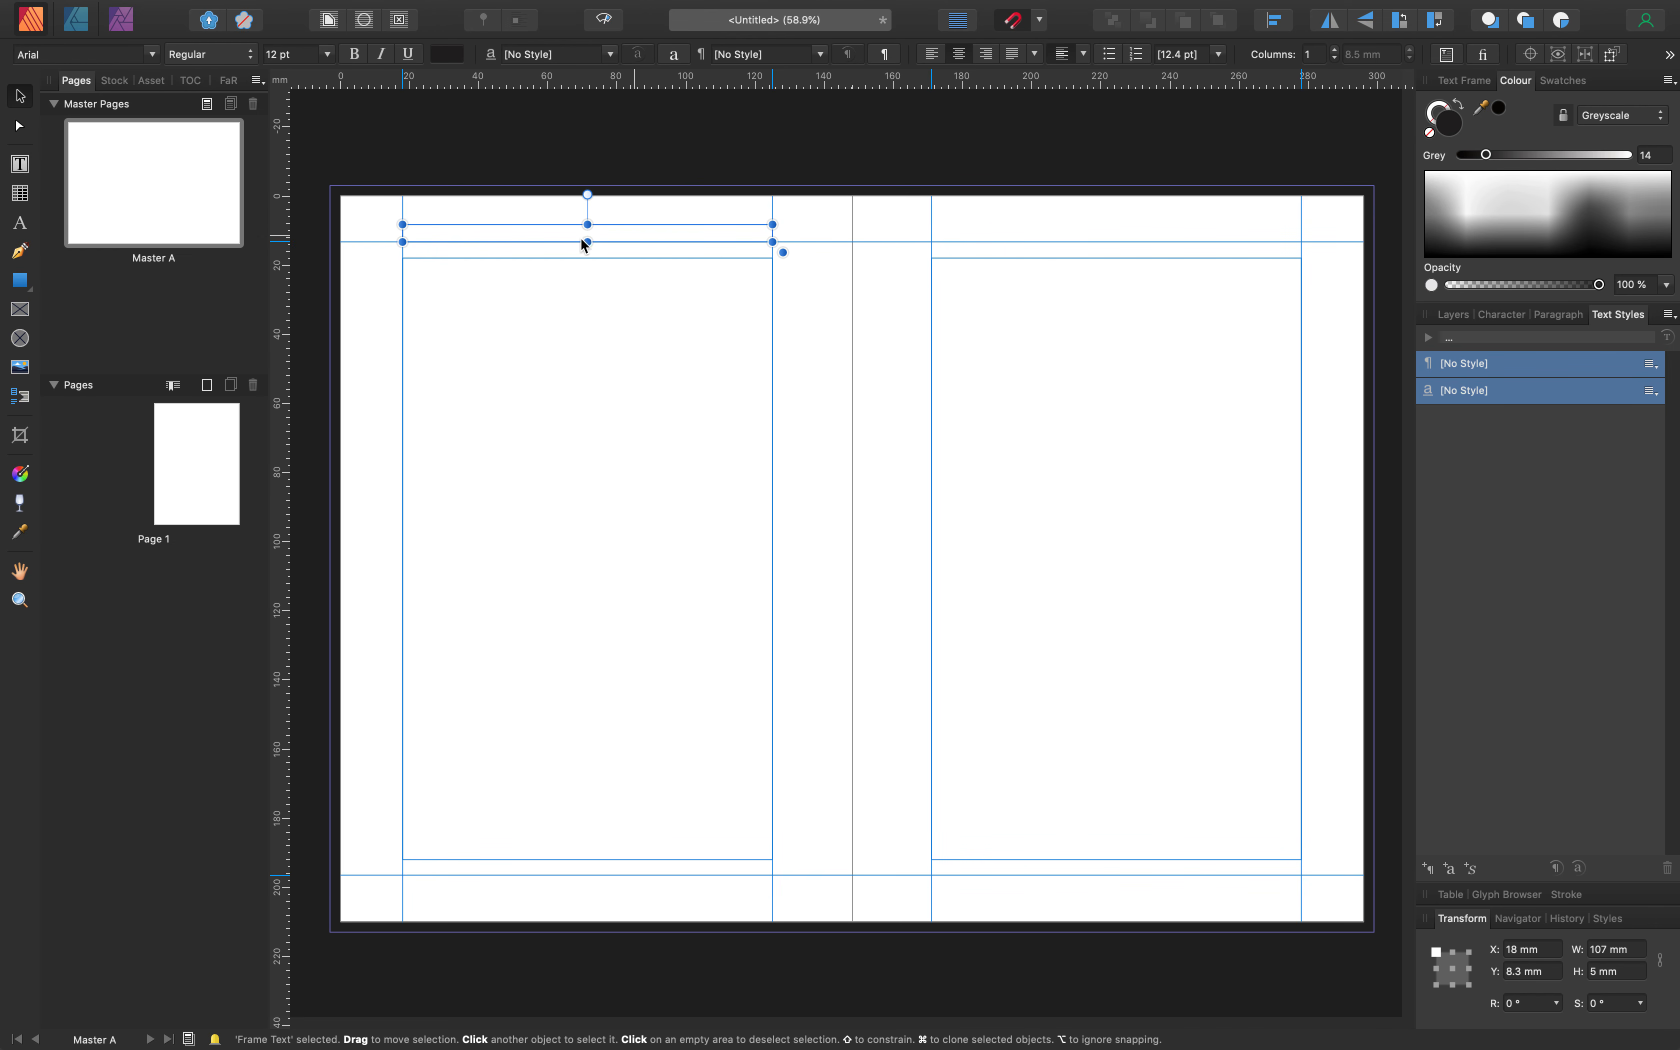
# Enter "Book Title" in the left header frame using the Adobe Caslon Pro font in Semibold Italic
pyautogui.doubleClick(602, 233)
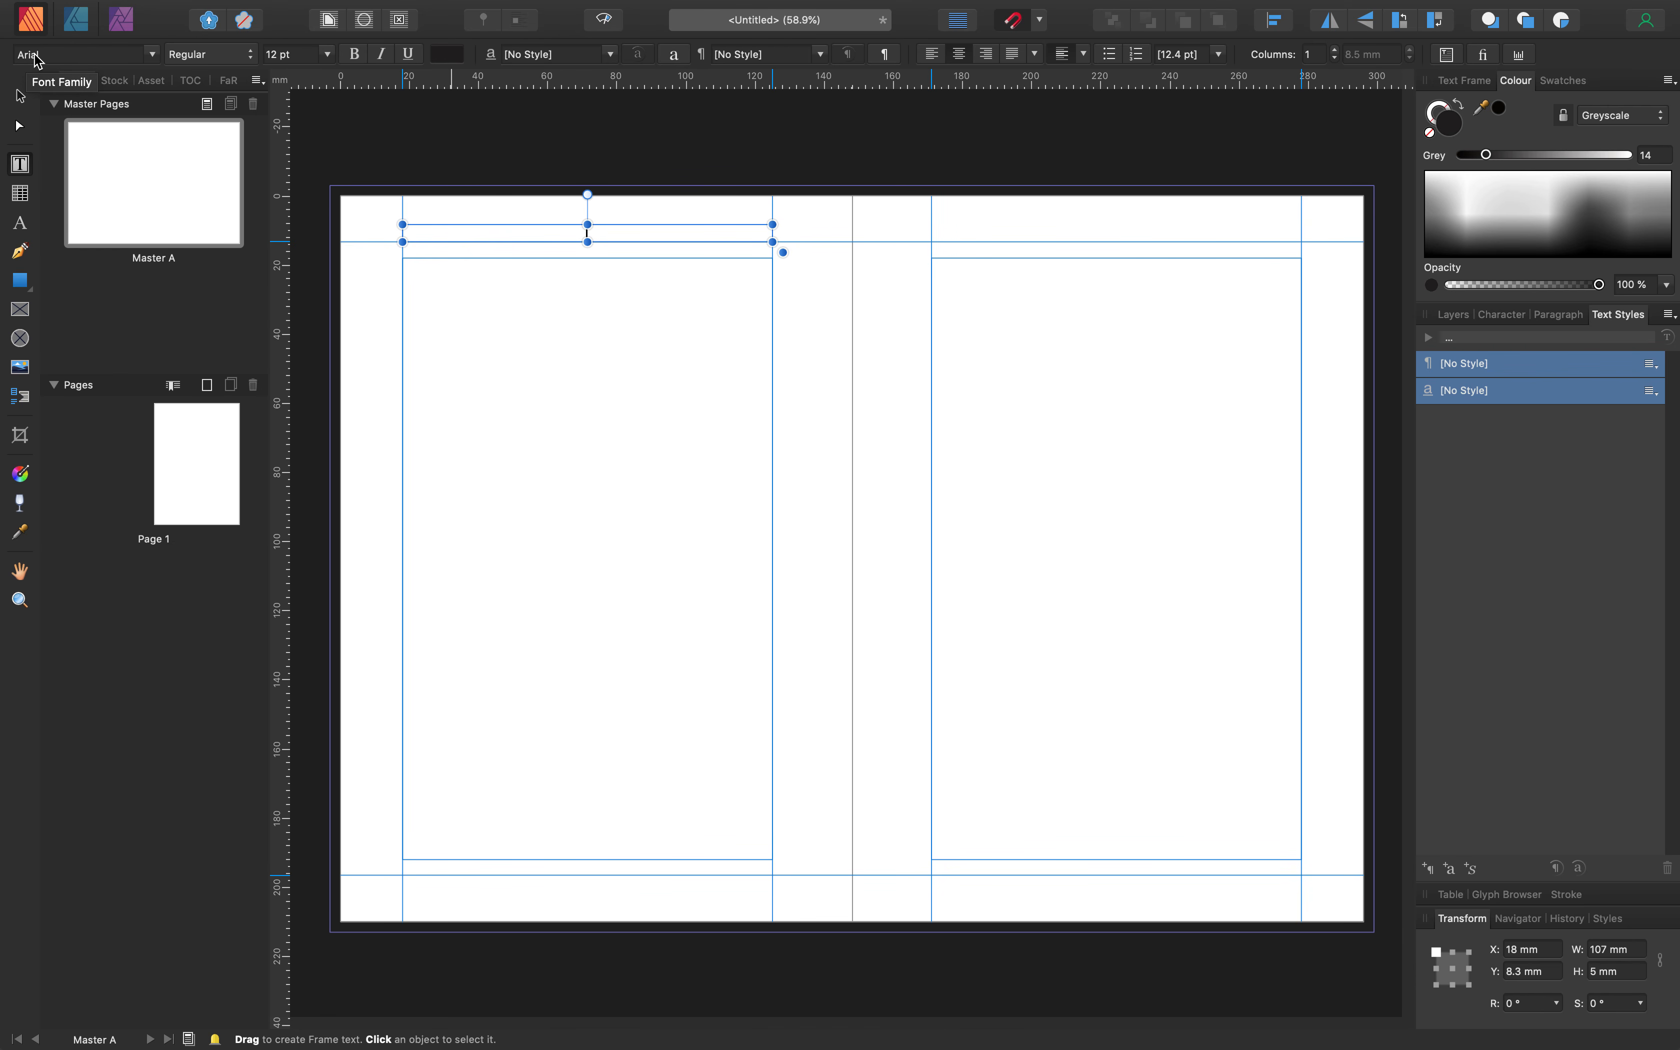
pyautogui.click(151, 54)
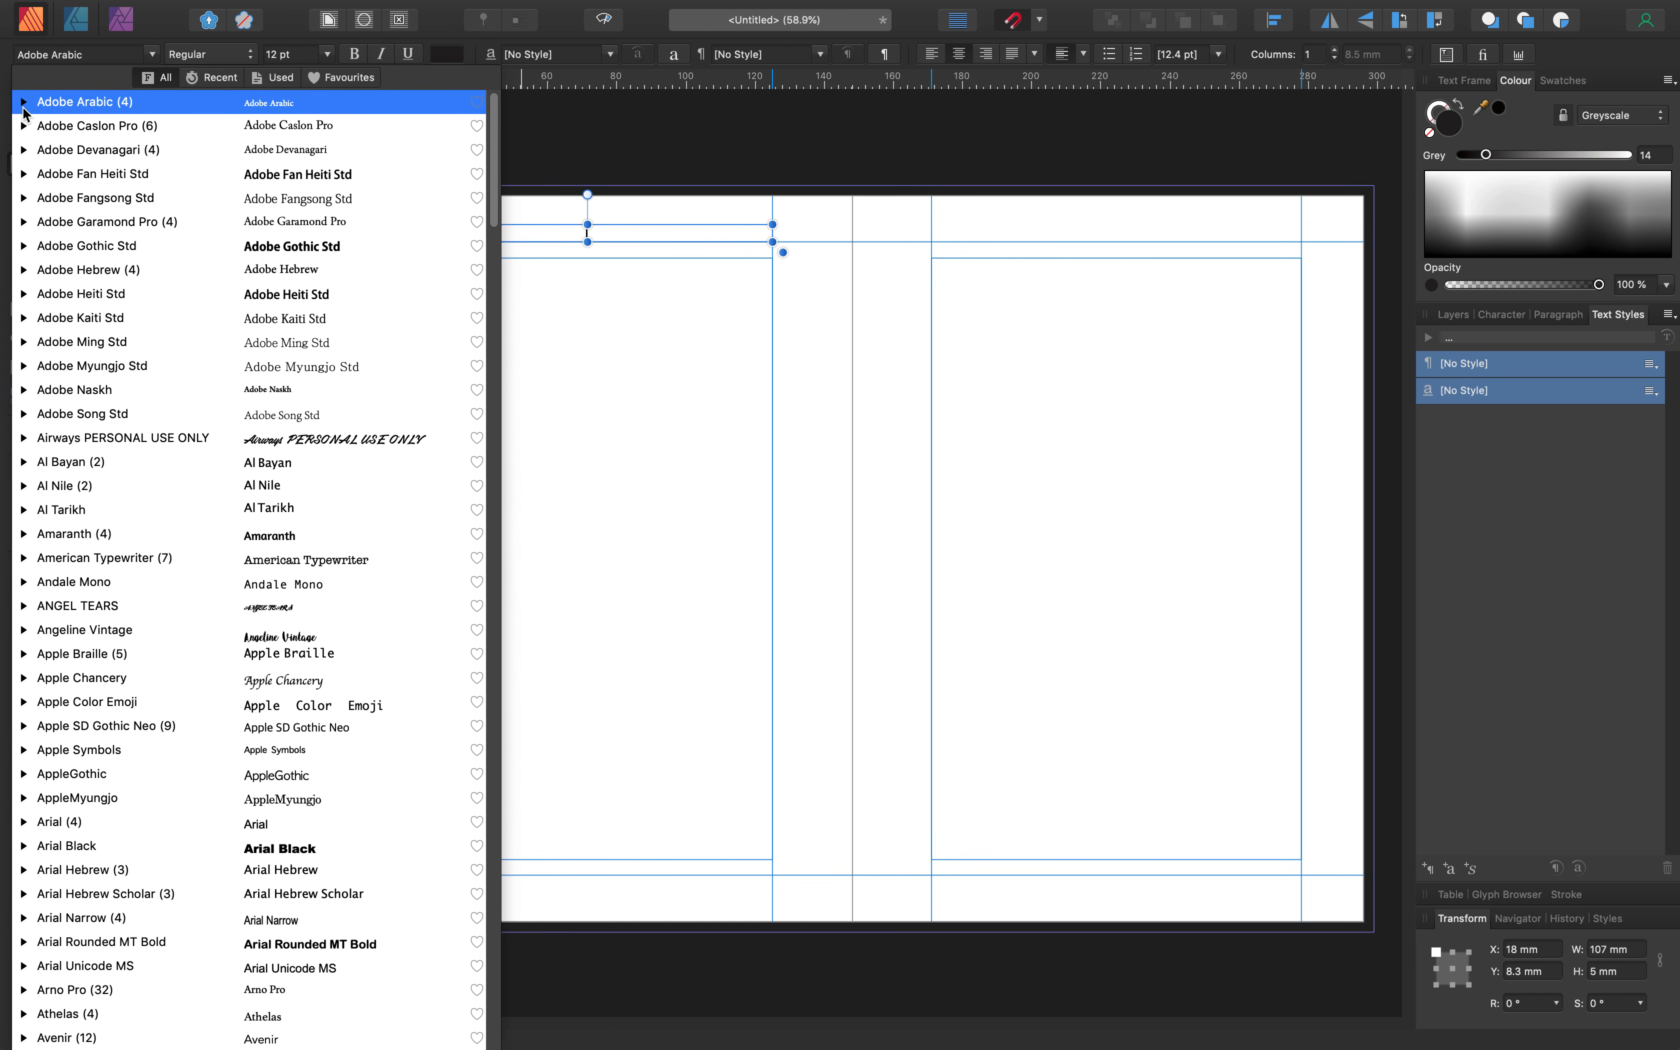
pyautogui.click(111, 126)
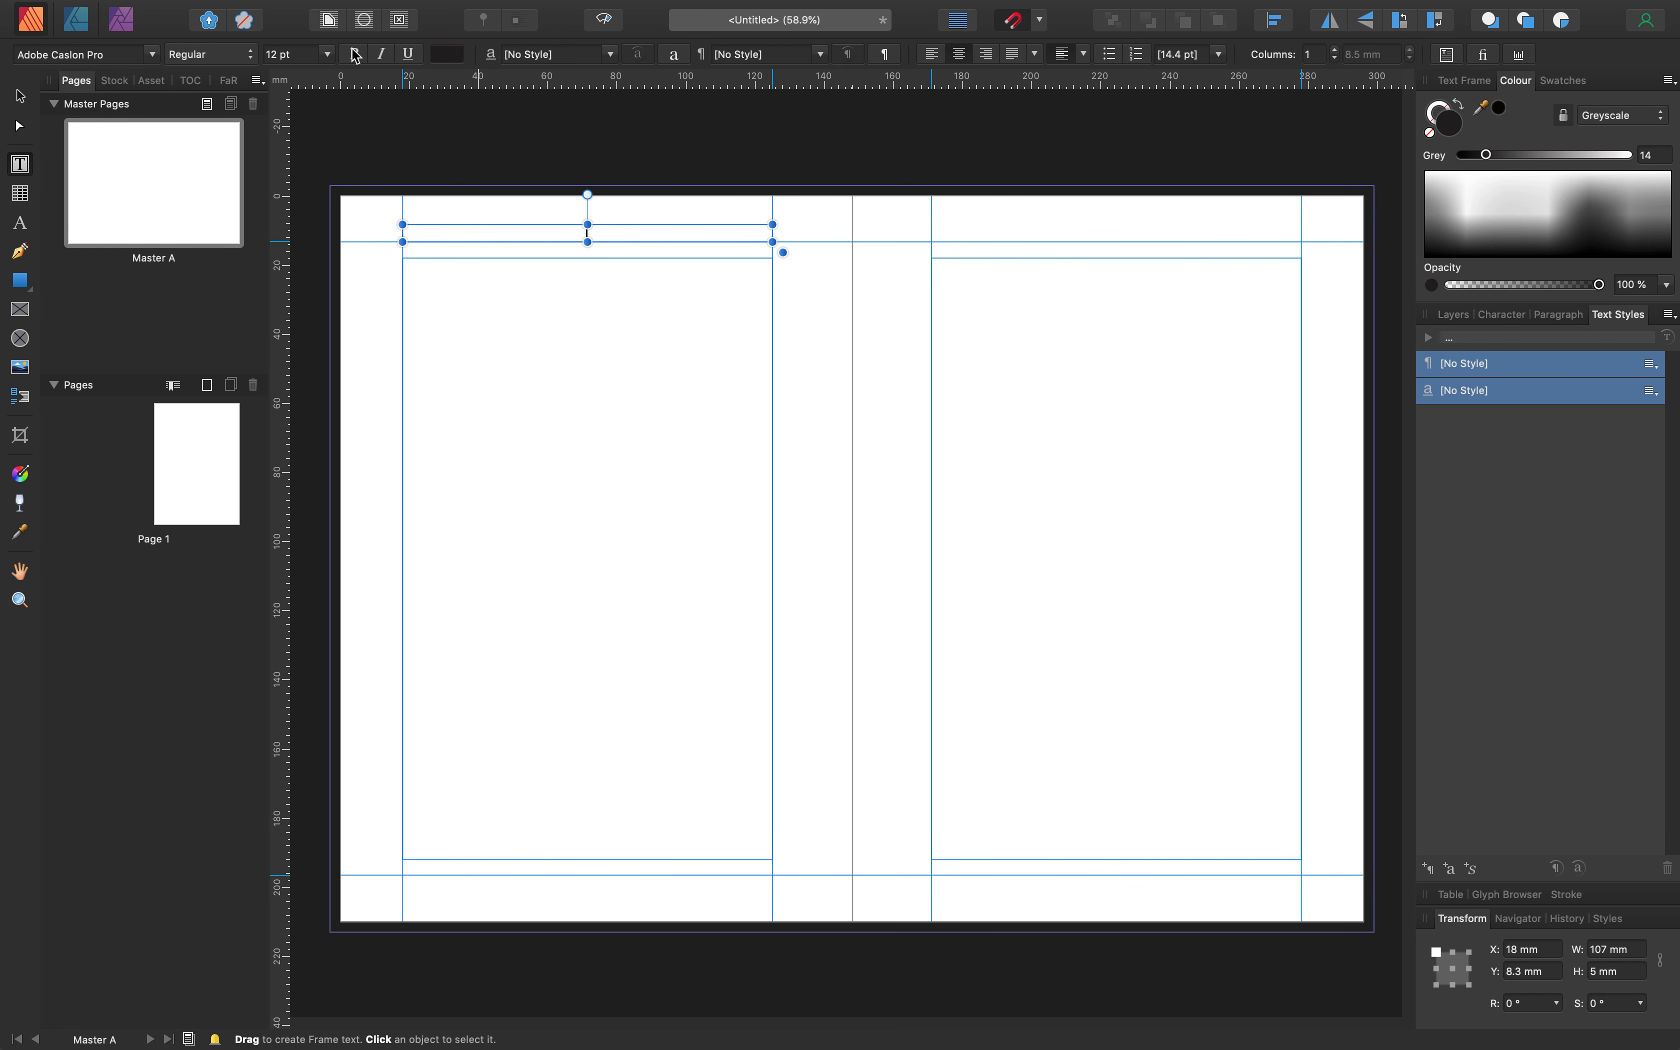
pyautogui.click(247, 54)
pyautogui.click(223, 84)
pyautogui.click(250, 54)
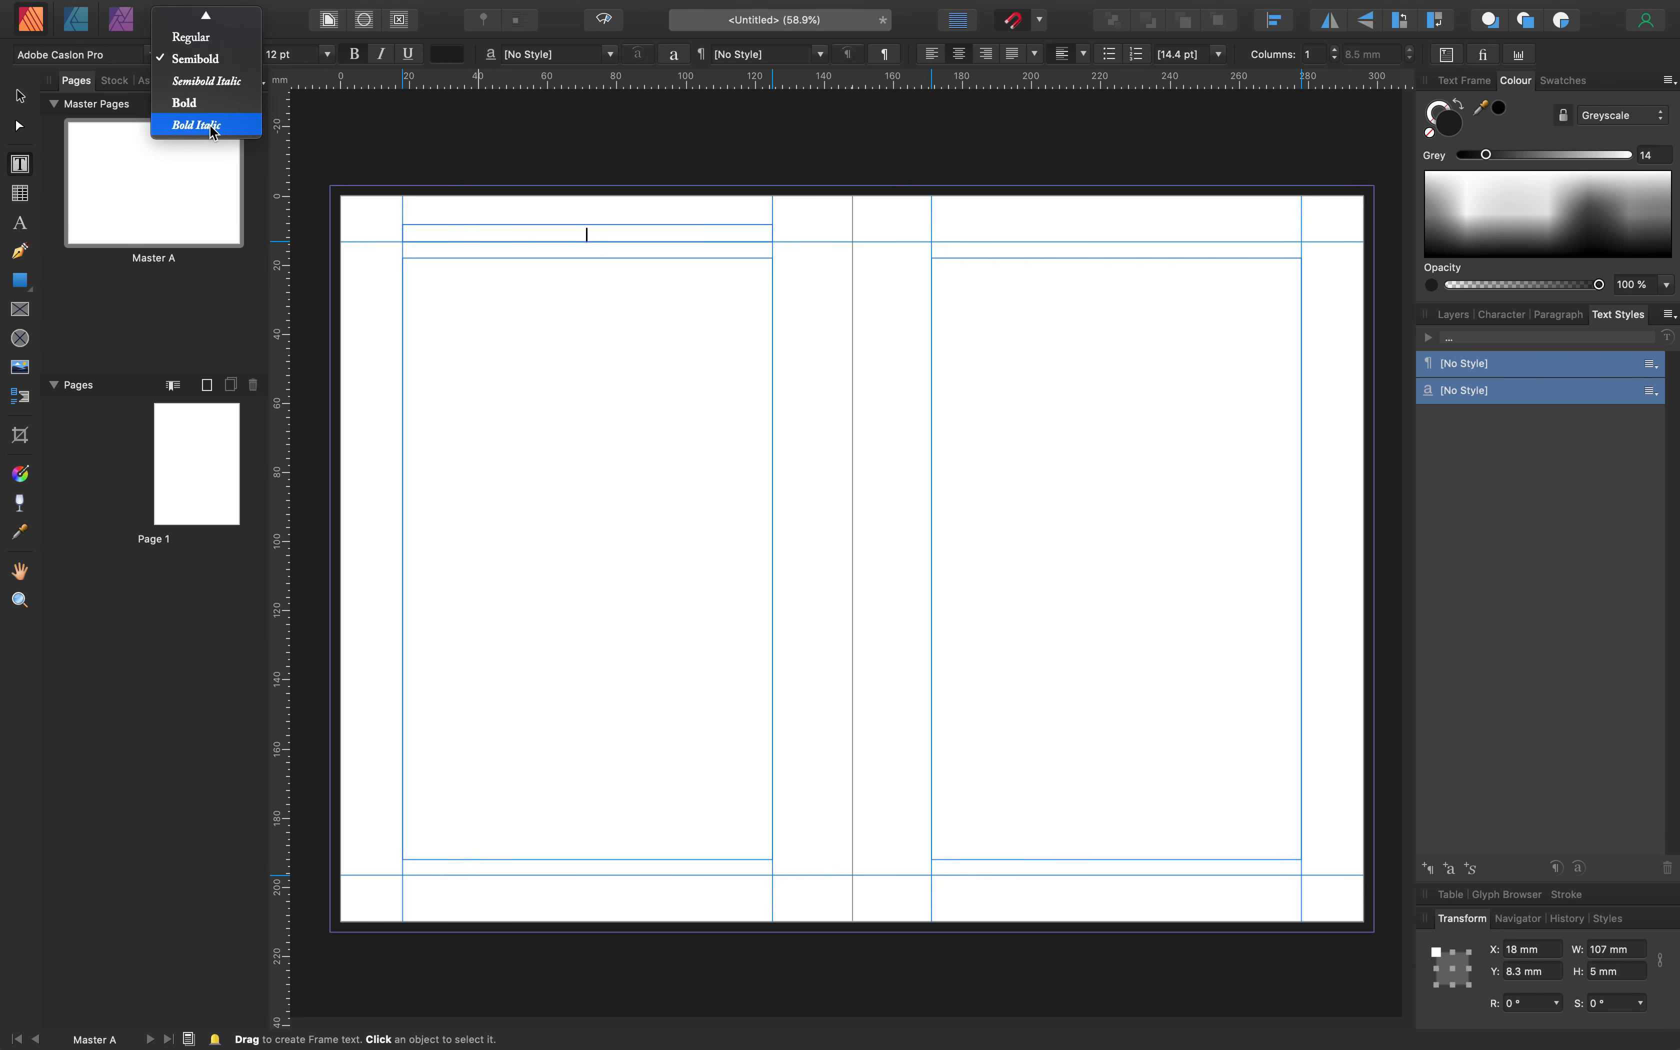
pyautogui.click(202, 81)
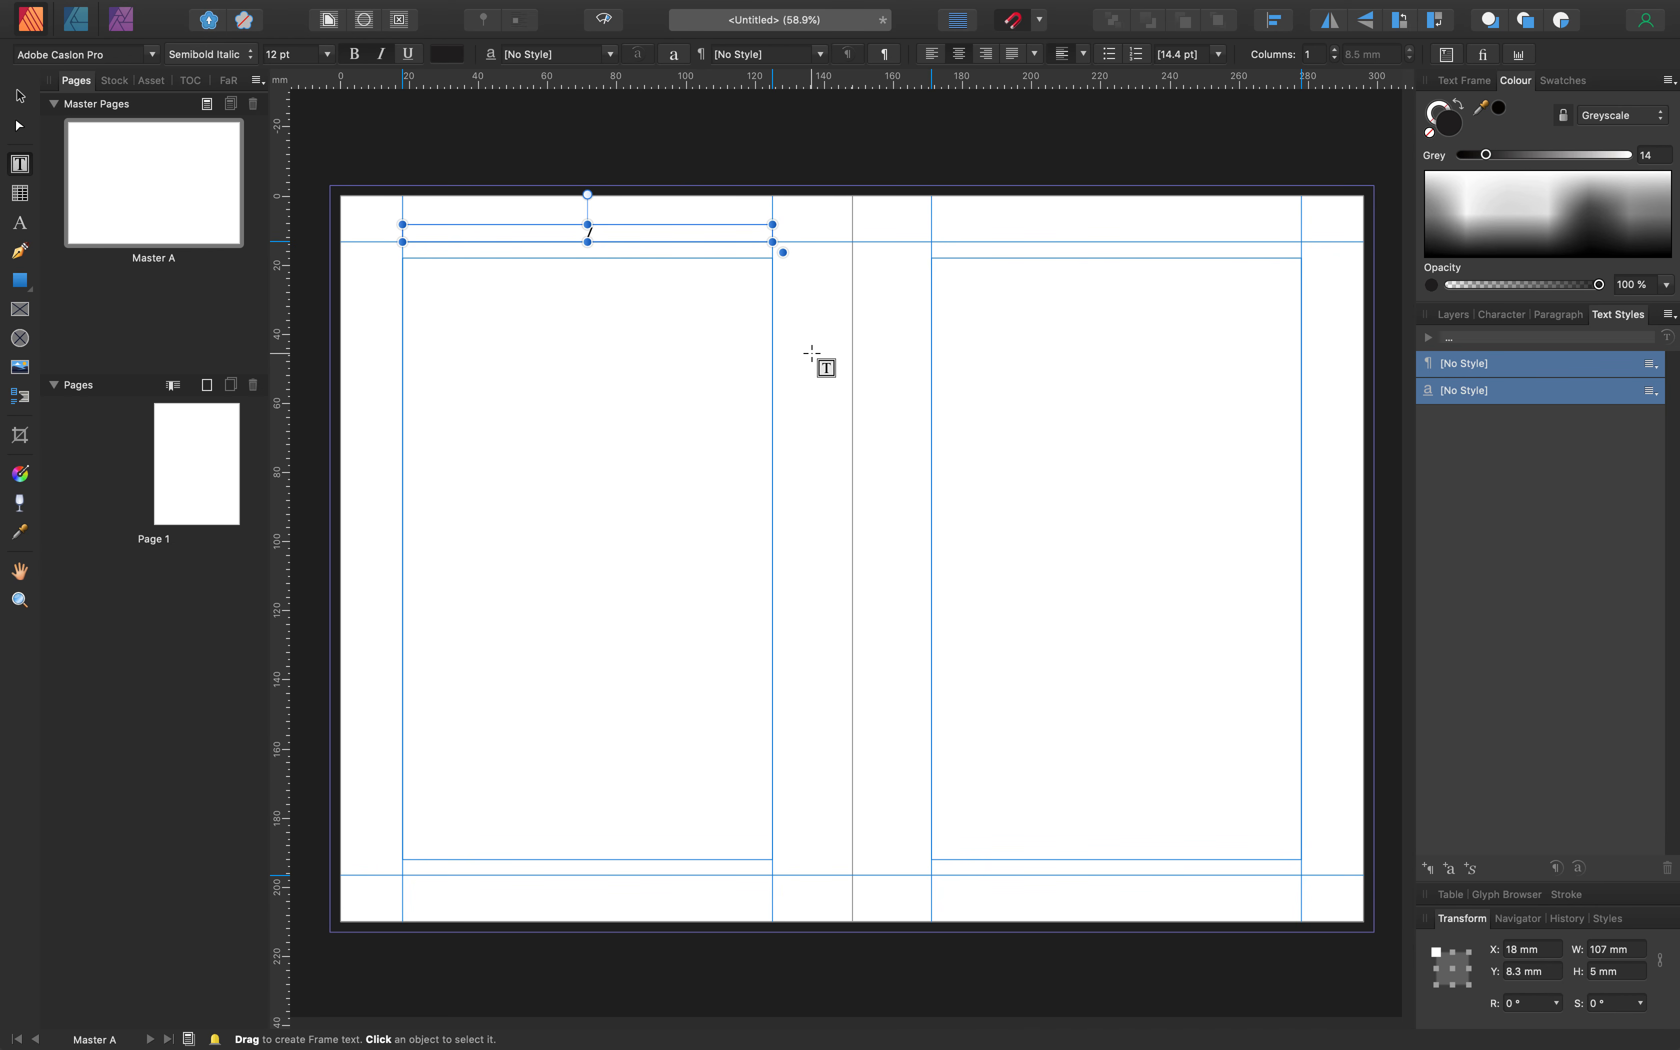
pyautogui.write('Book Title')
pyautogui.click(21, 96)
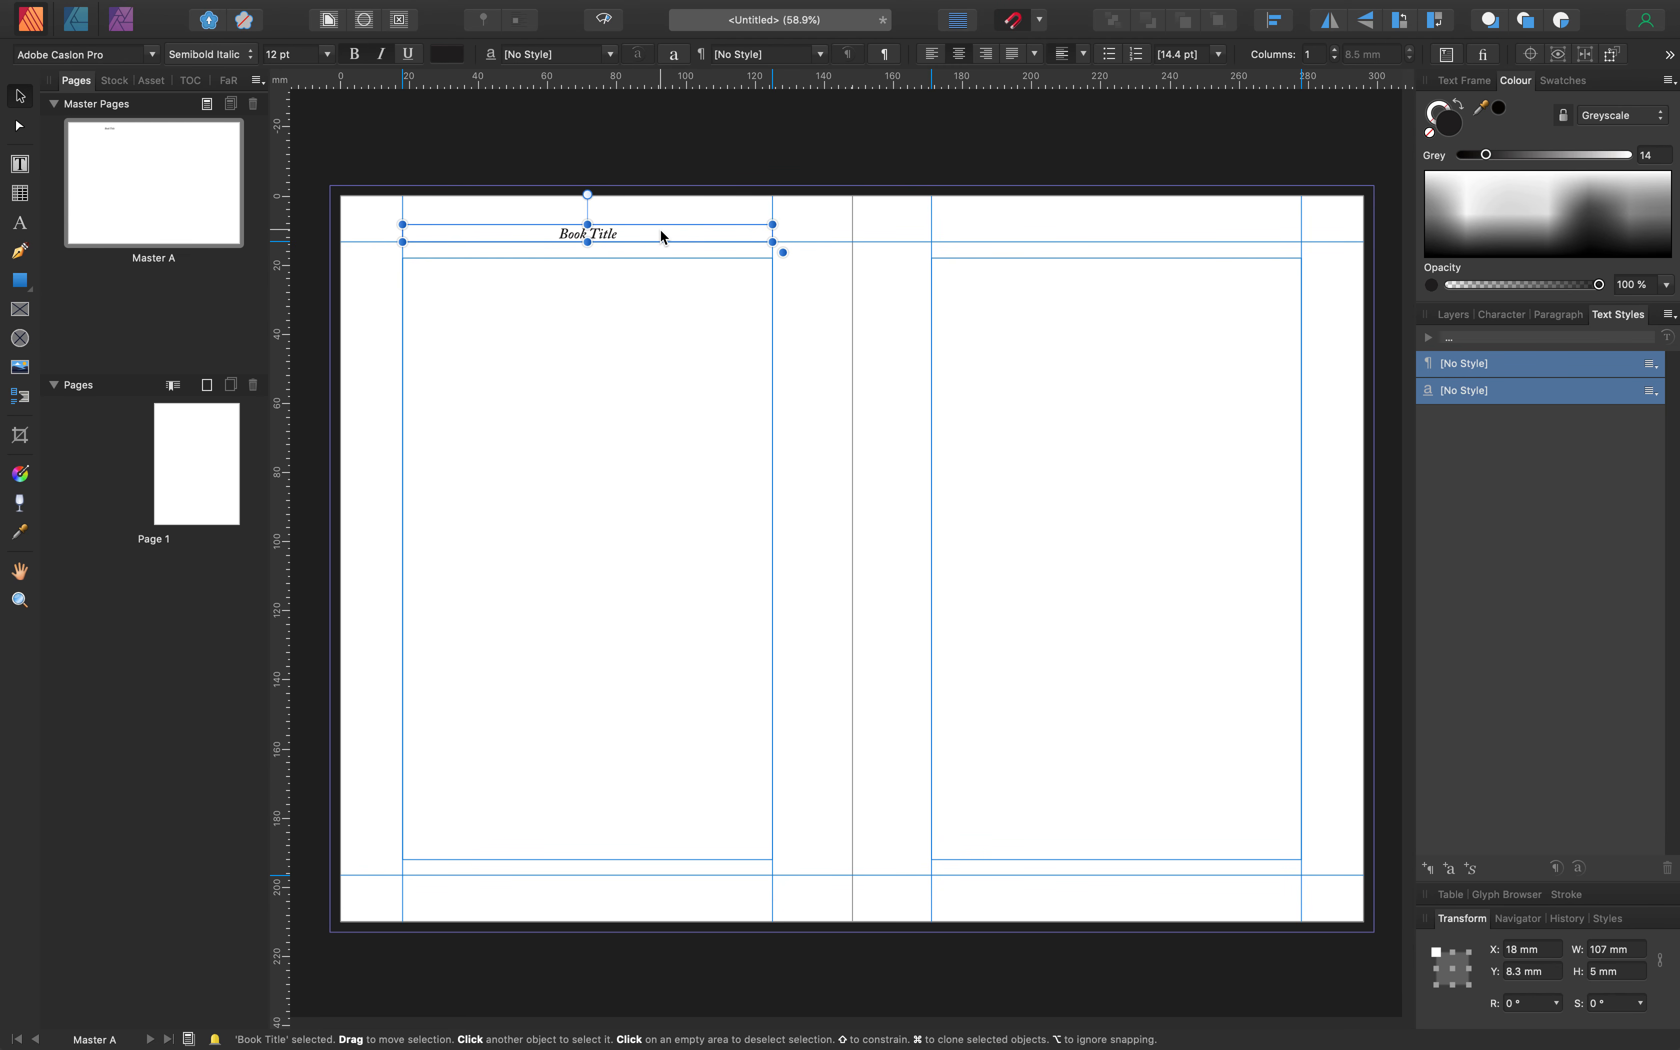
# Duplicate the "Book Title" header onto the right master page, aligned between its guides, and make the copy's text Bold
pyautogui.moveTo(644, 235)
pyautogui.mouseDown()
pyautogui.moveTo(1207, 232)
pyautogui.moveTo(1172, 239)
pyautogui.mouseUp()
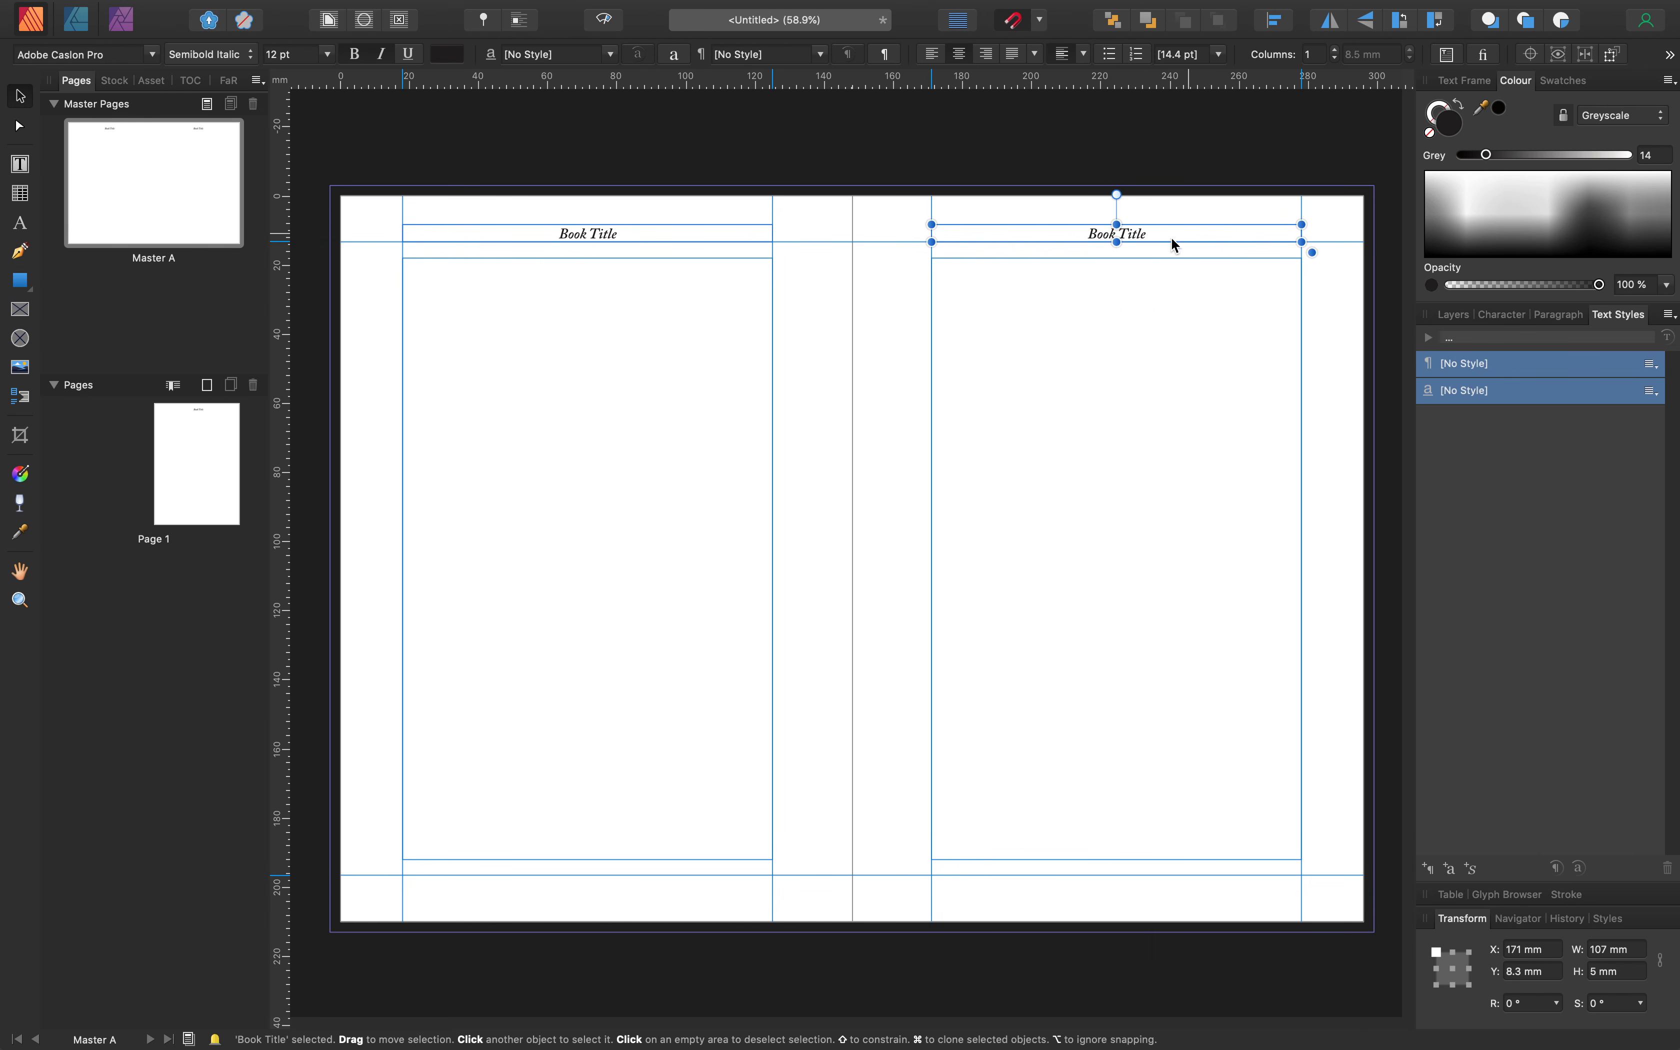
pyautogui.doubleClick(1070, 233)
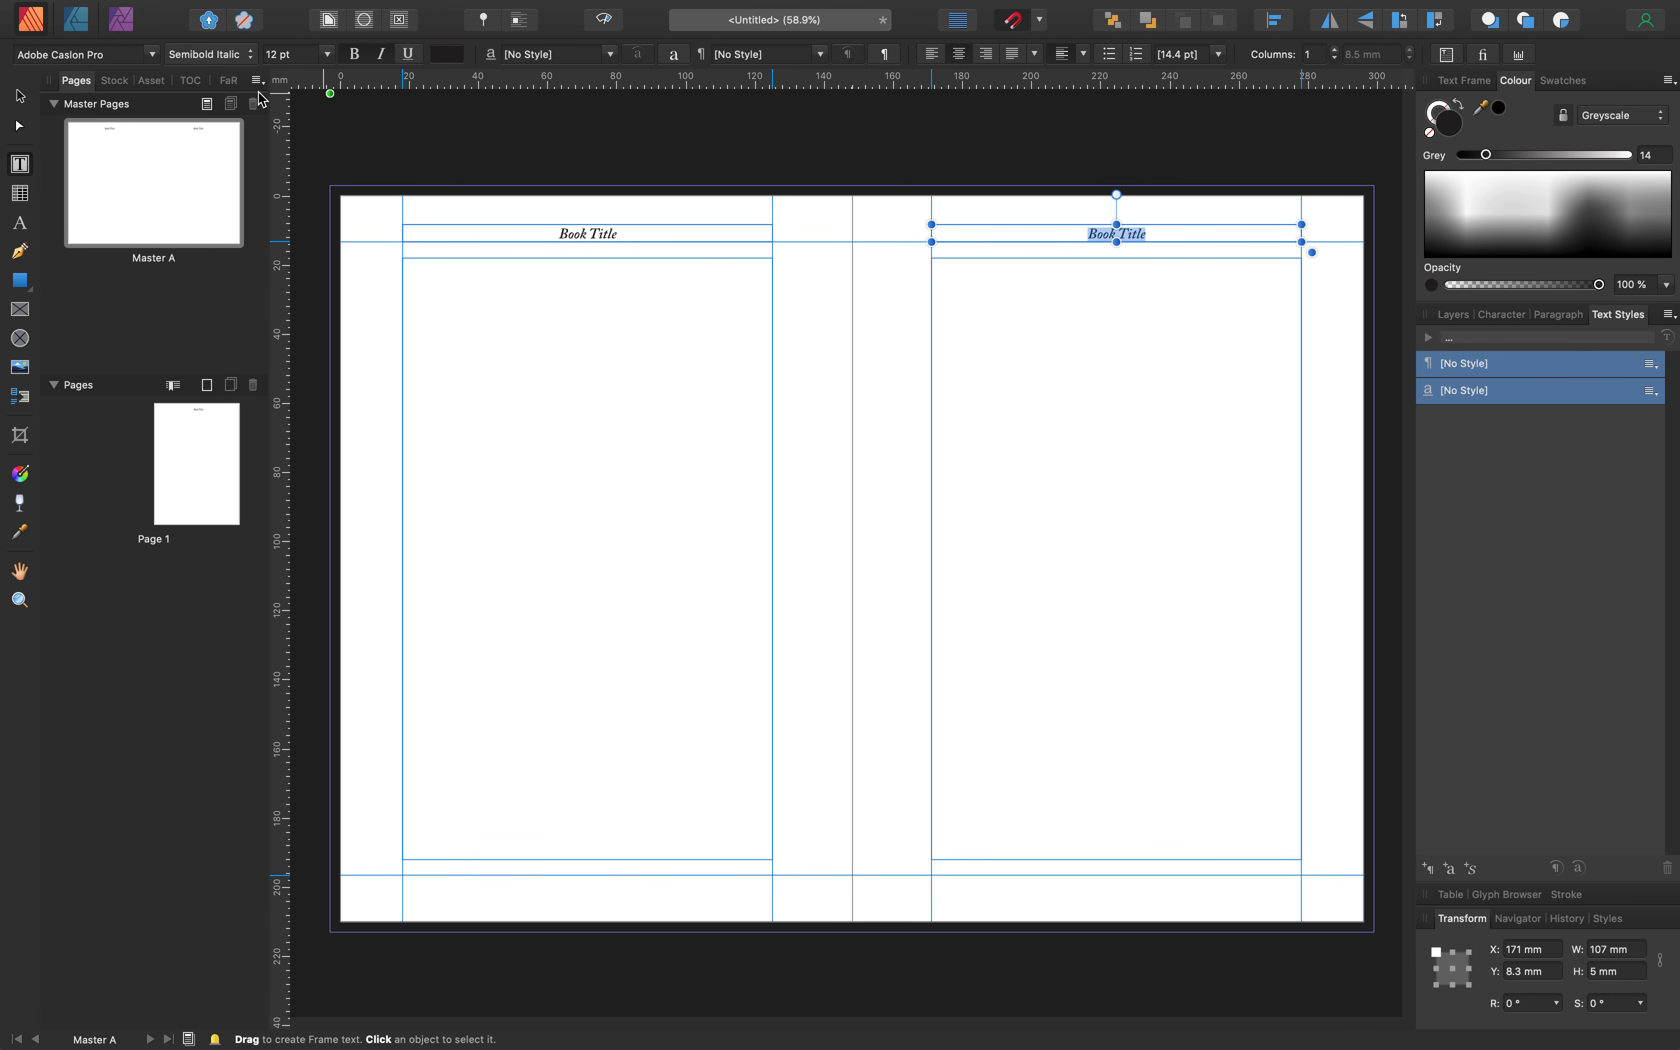
pyautogui.click(252, 56)
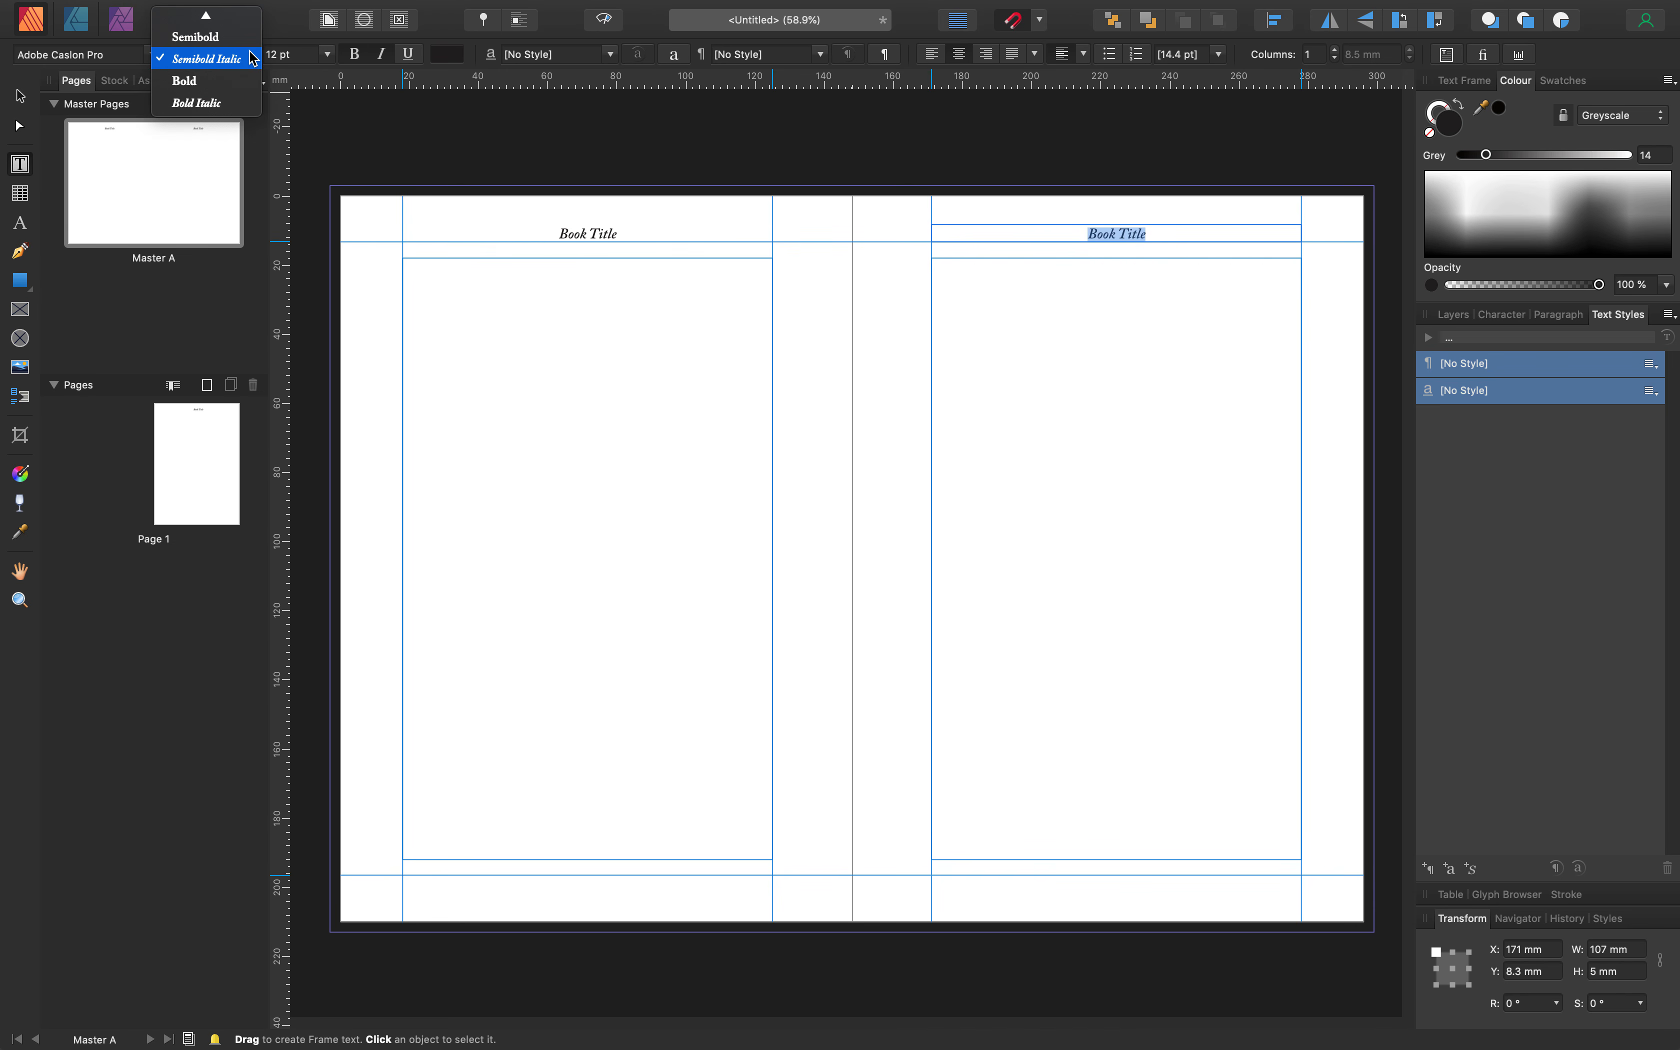
pyautogui.click(211, 82)
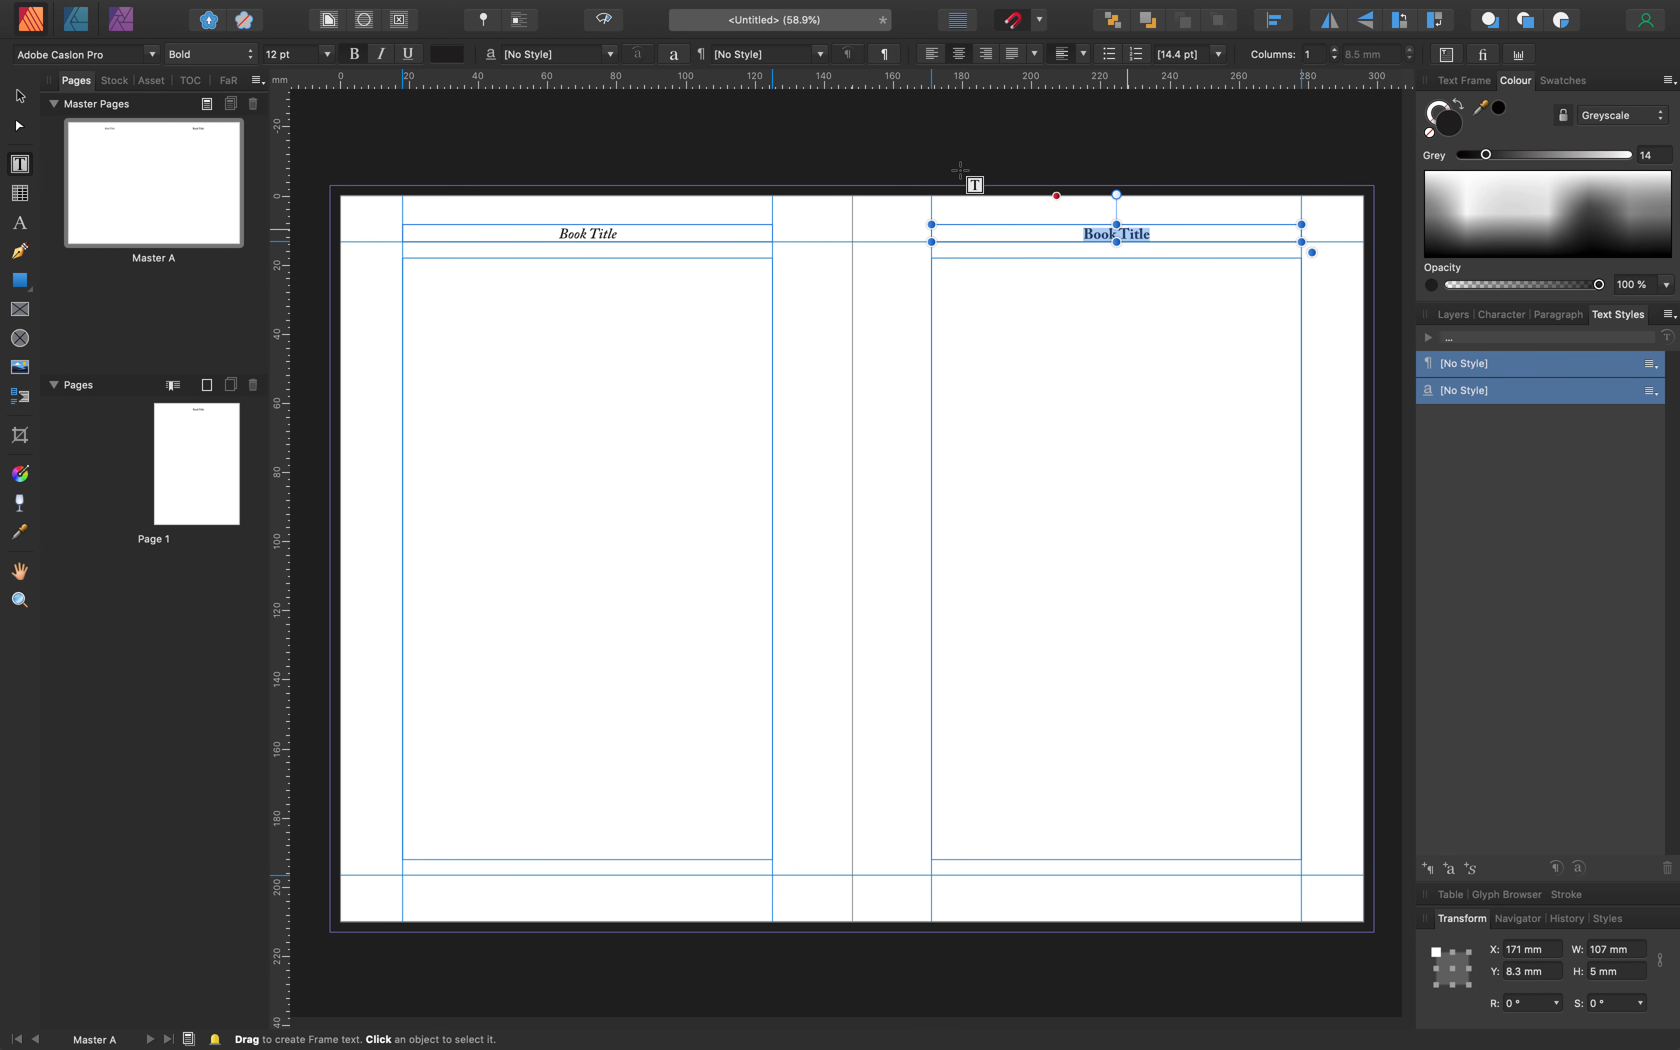
pyautogui.moveTo(358, 9)
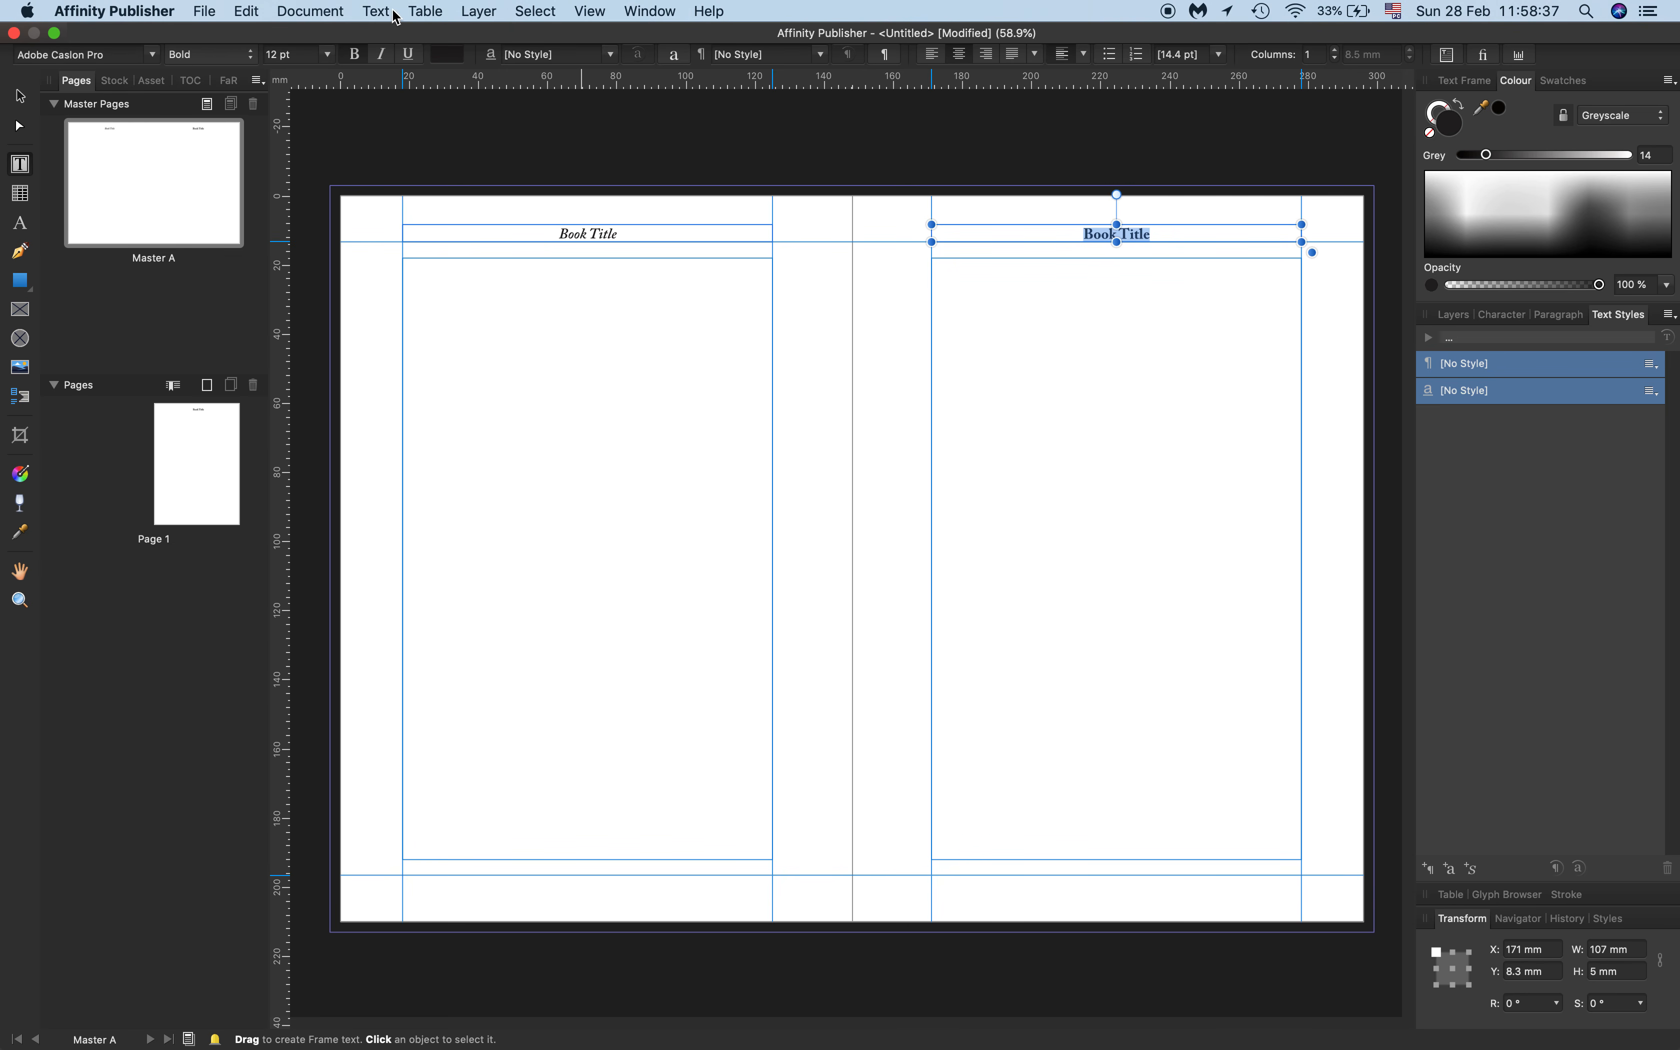
# Replace the "Book Title" text in the right master page's header frame with a Section Name field
pyautogui.click(377, 11)
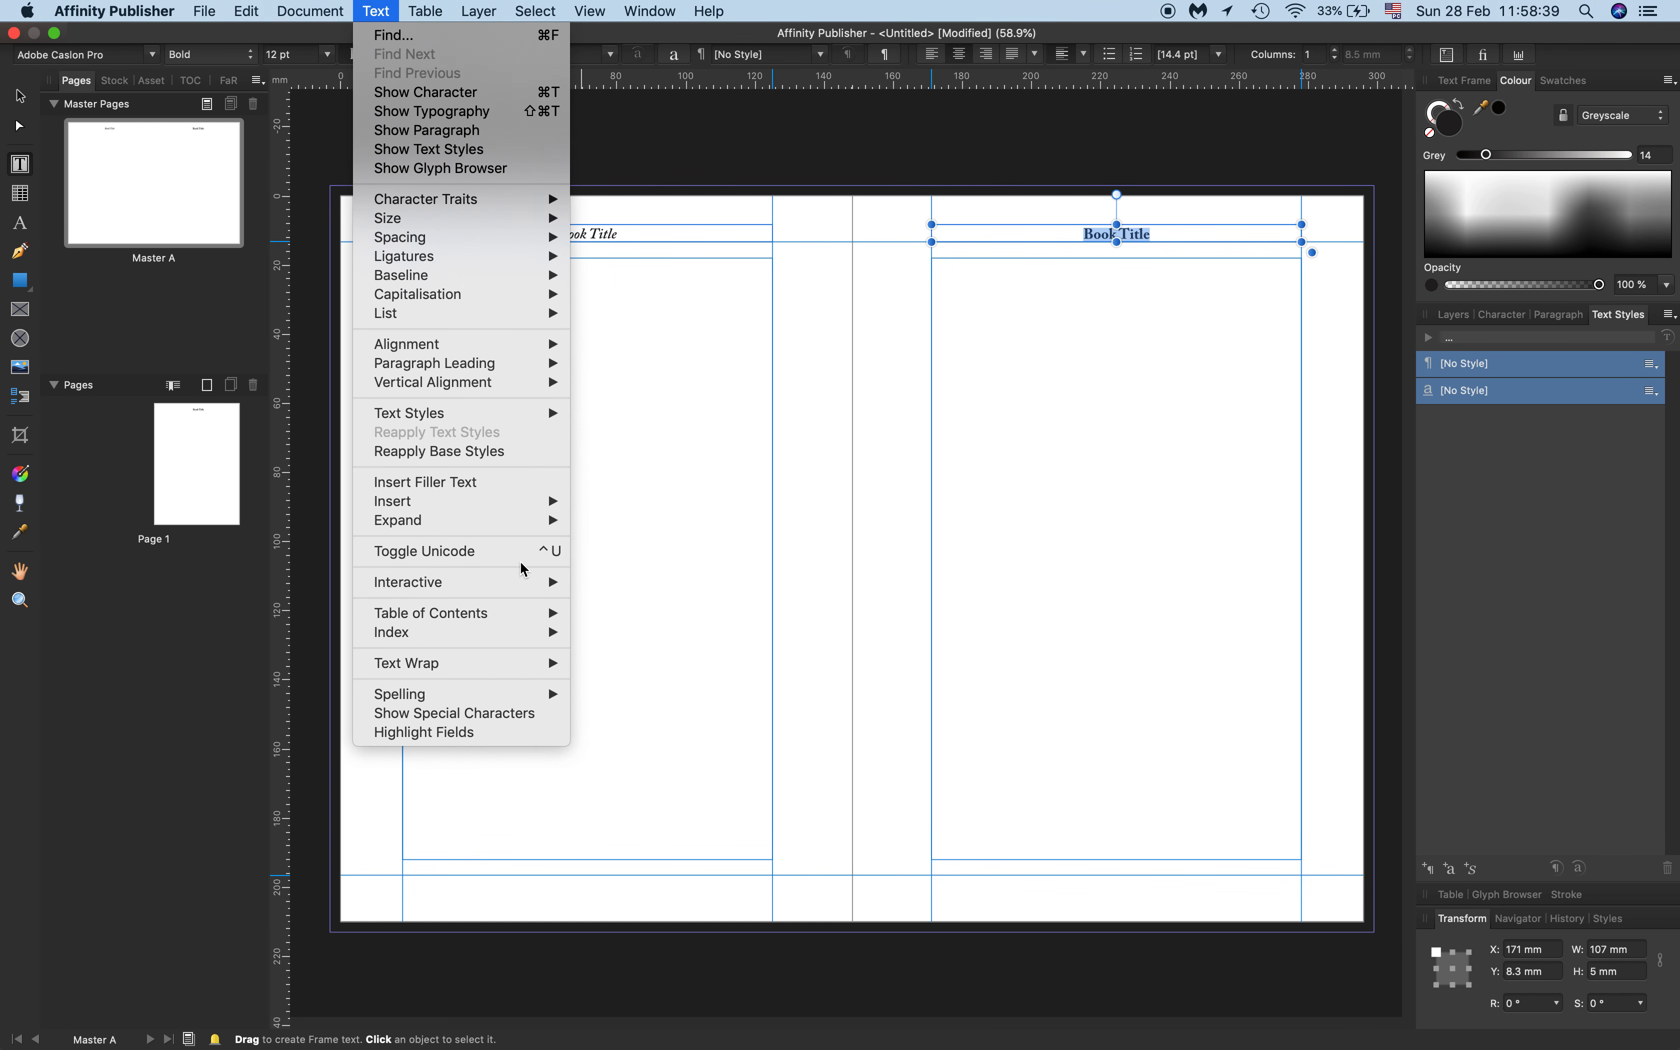
pyautogui.moveTo(470, 501)
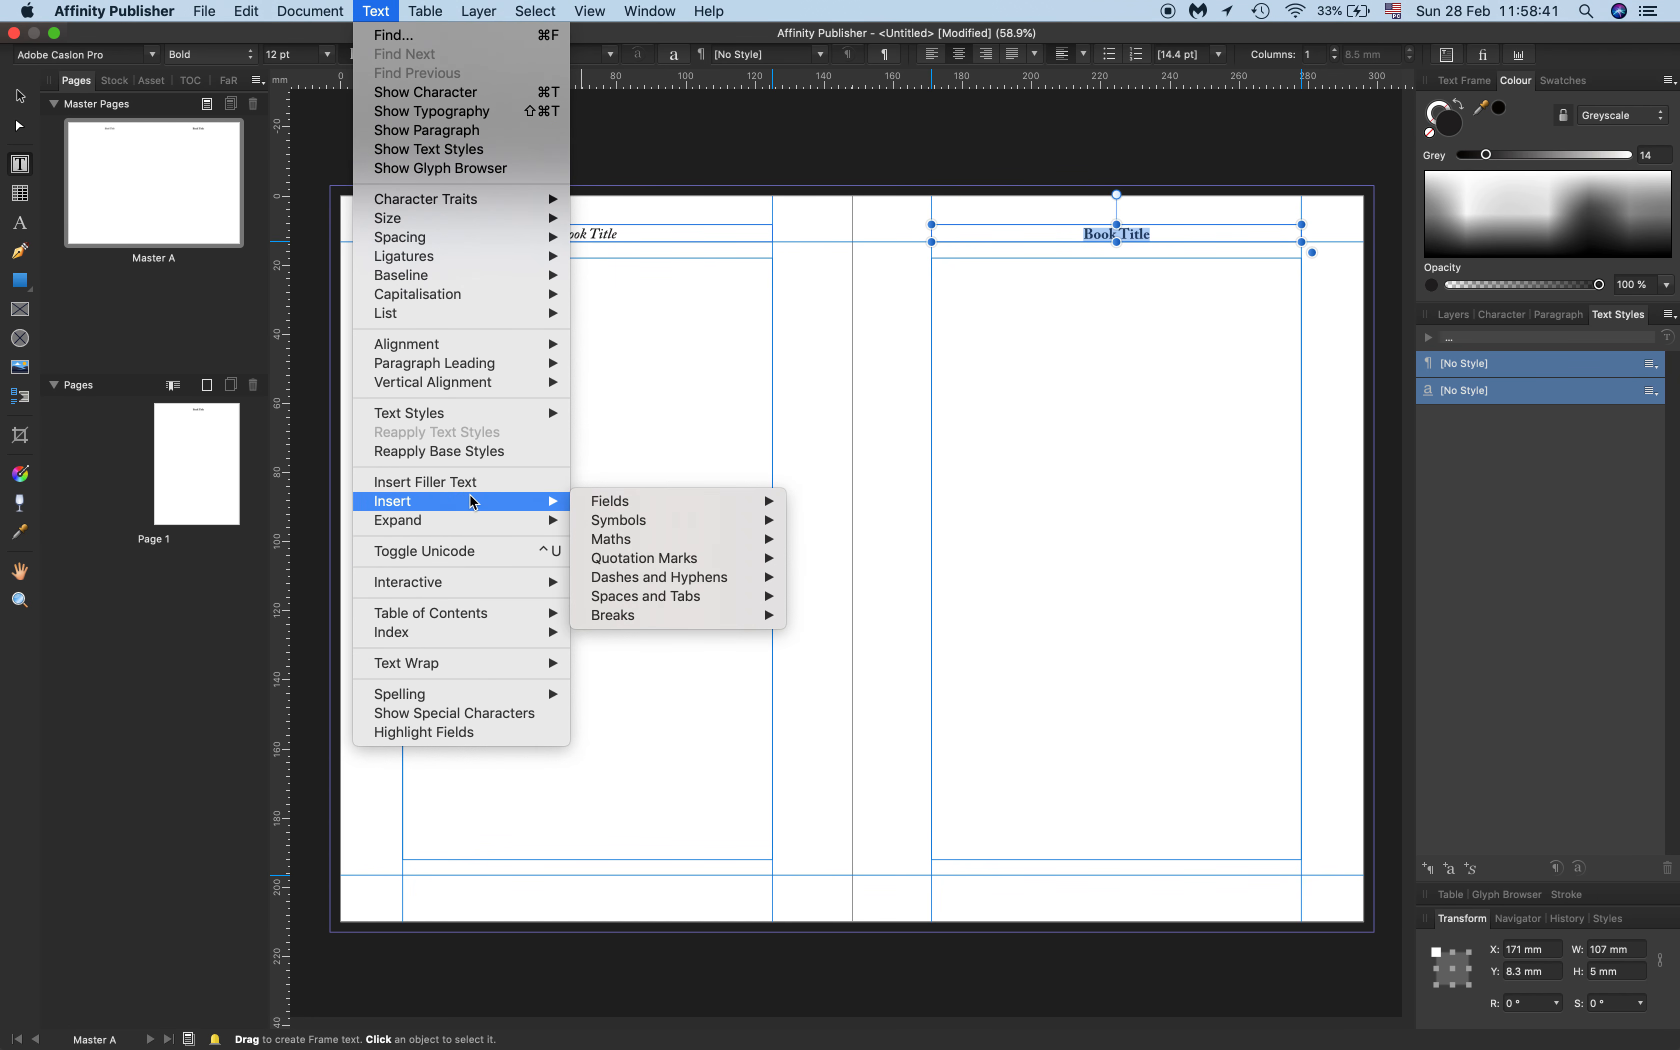
pyautogui.moveTo(639, 503)
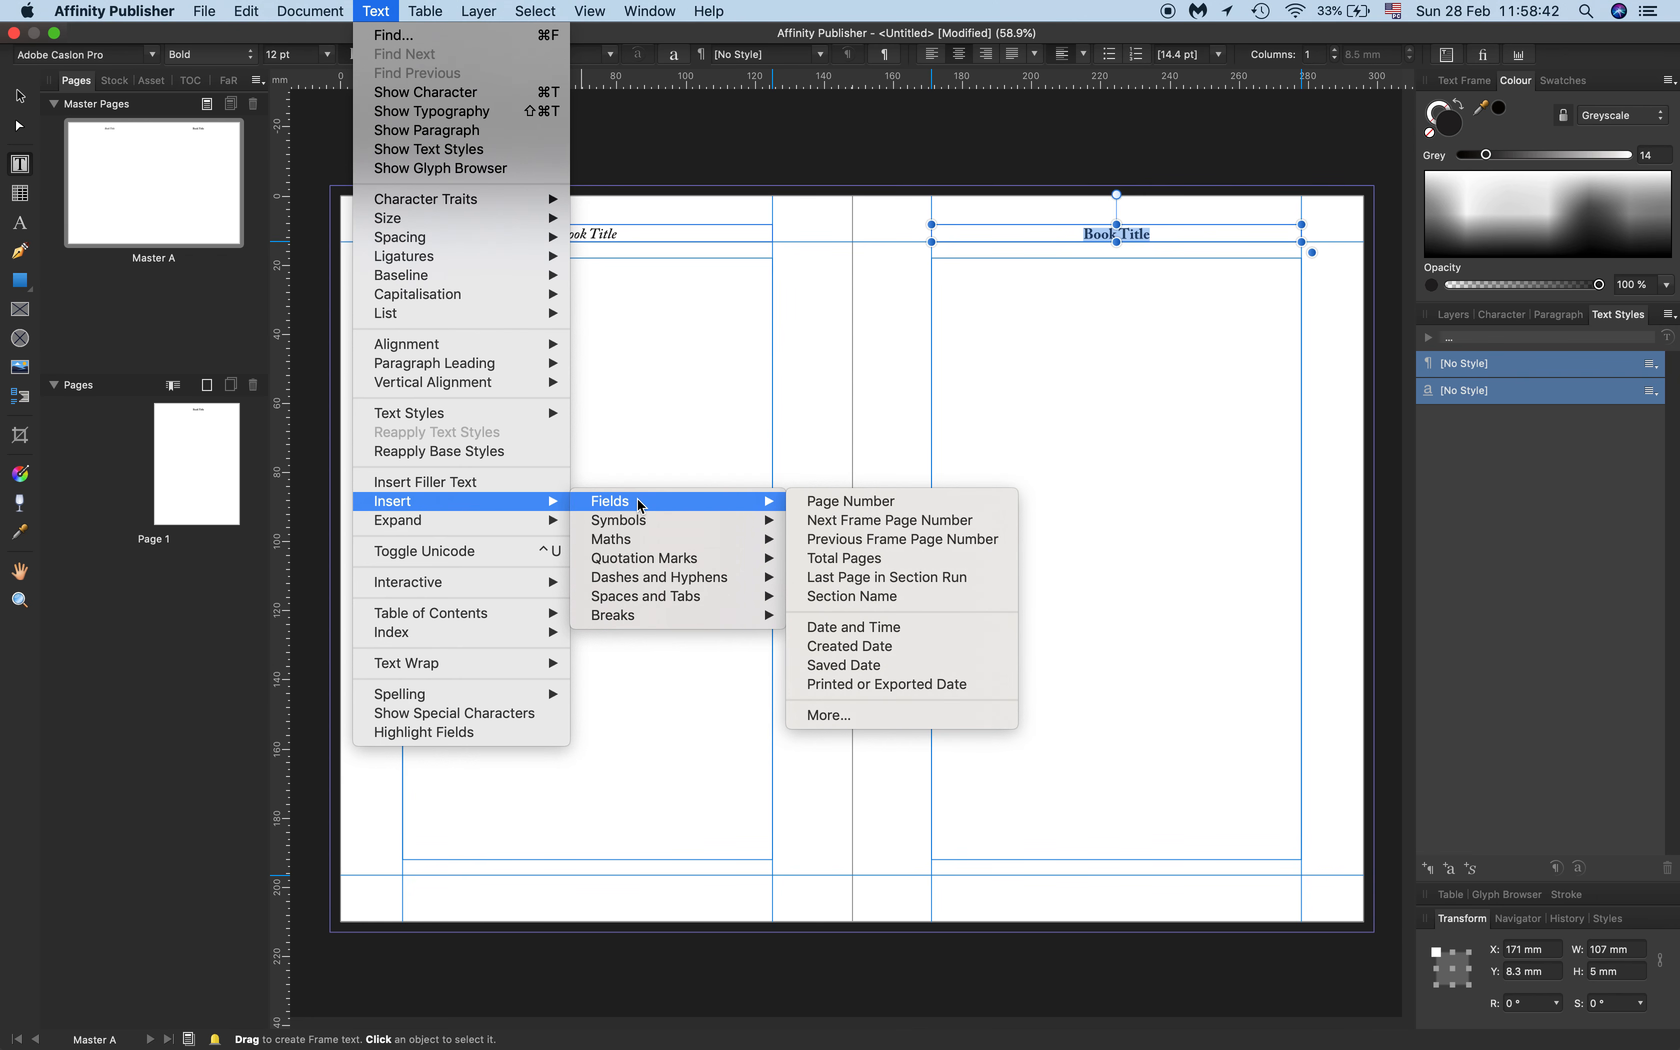
pyautogui.click(870, 598)
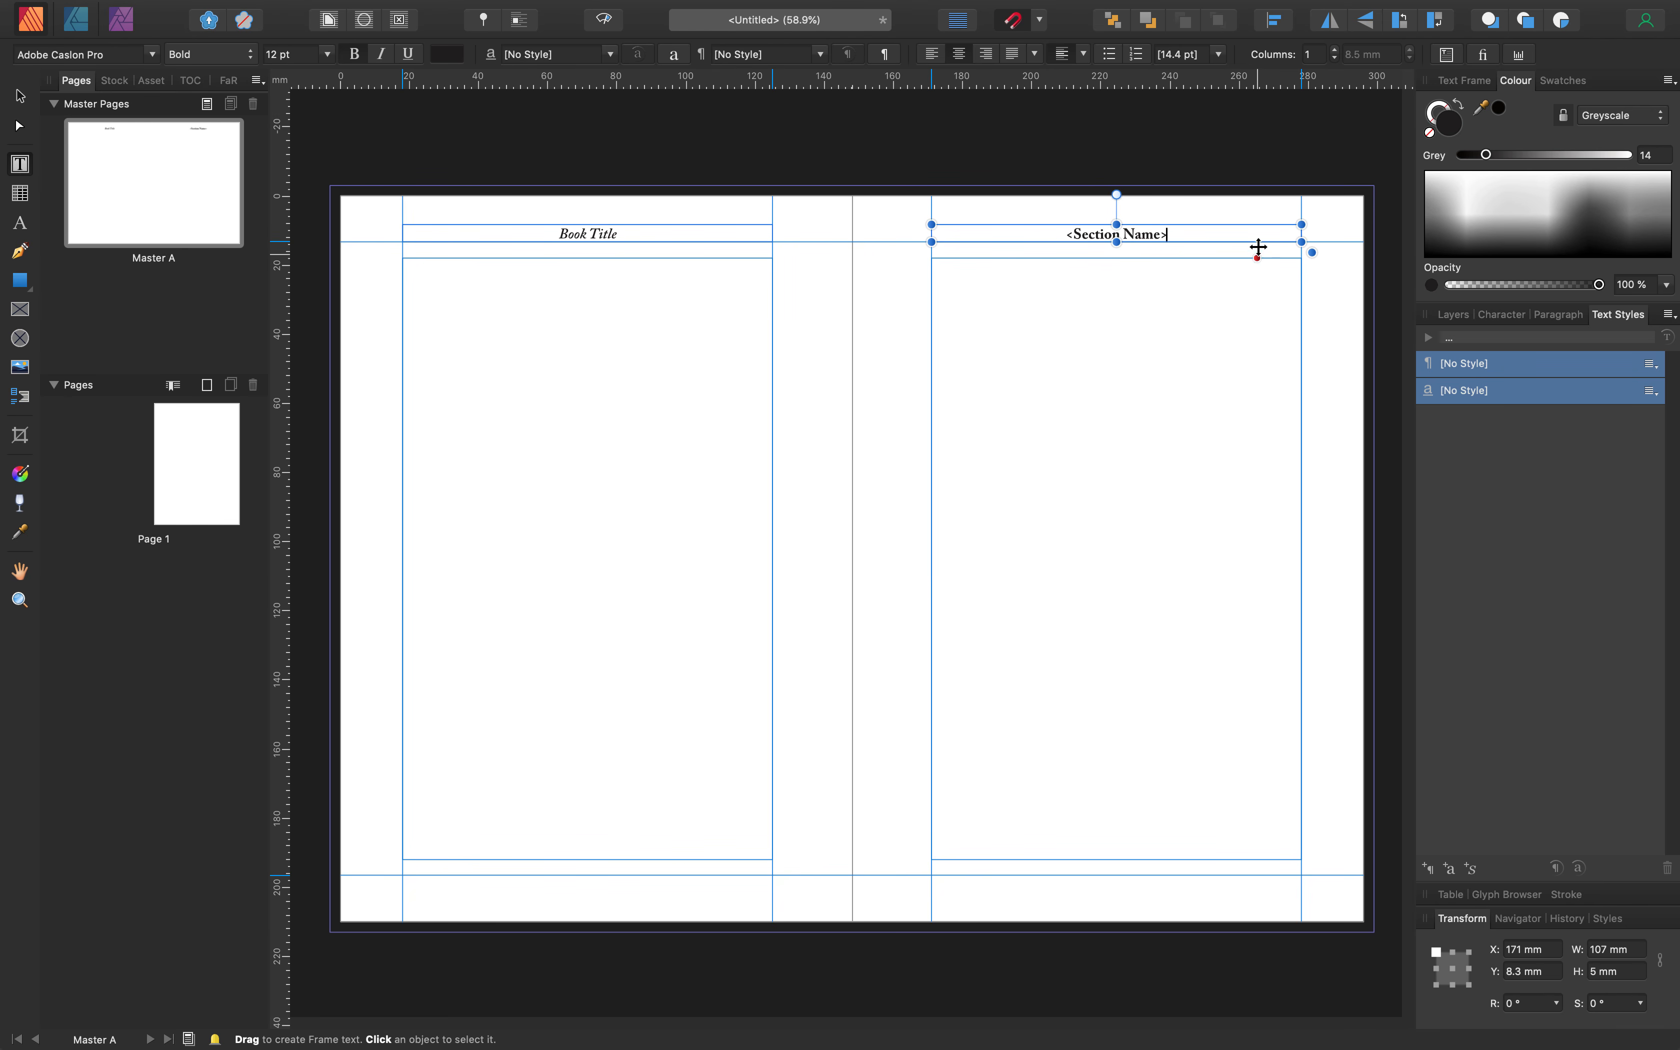
pyautogui.doubleClick(1036, 231)
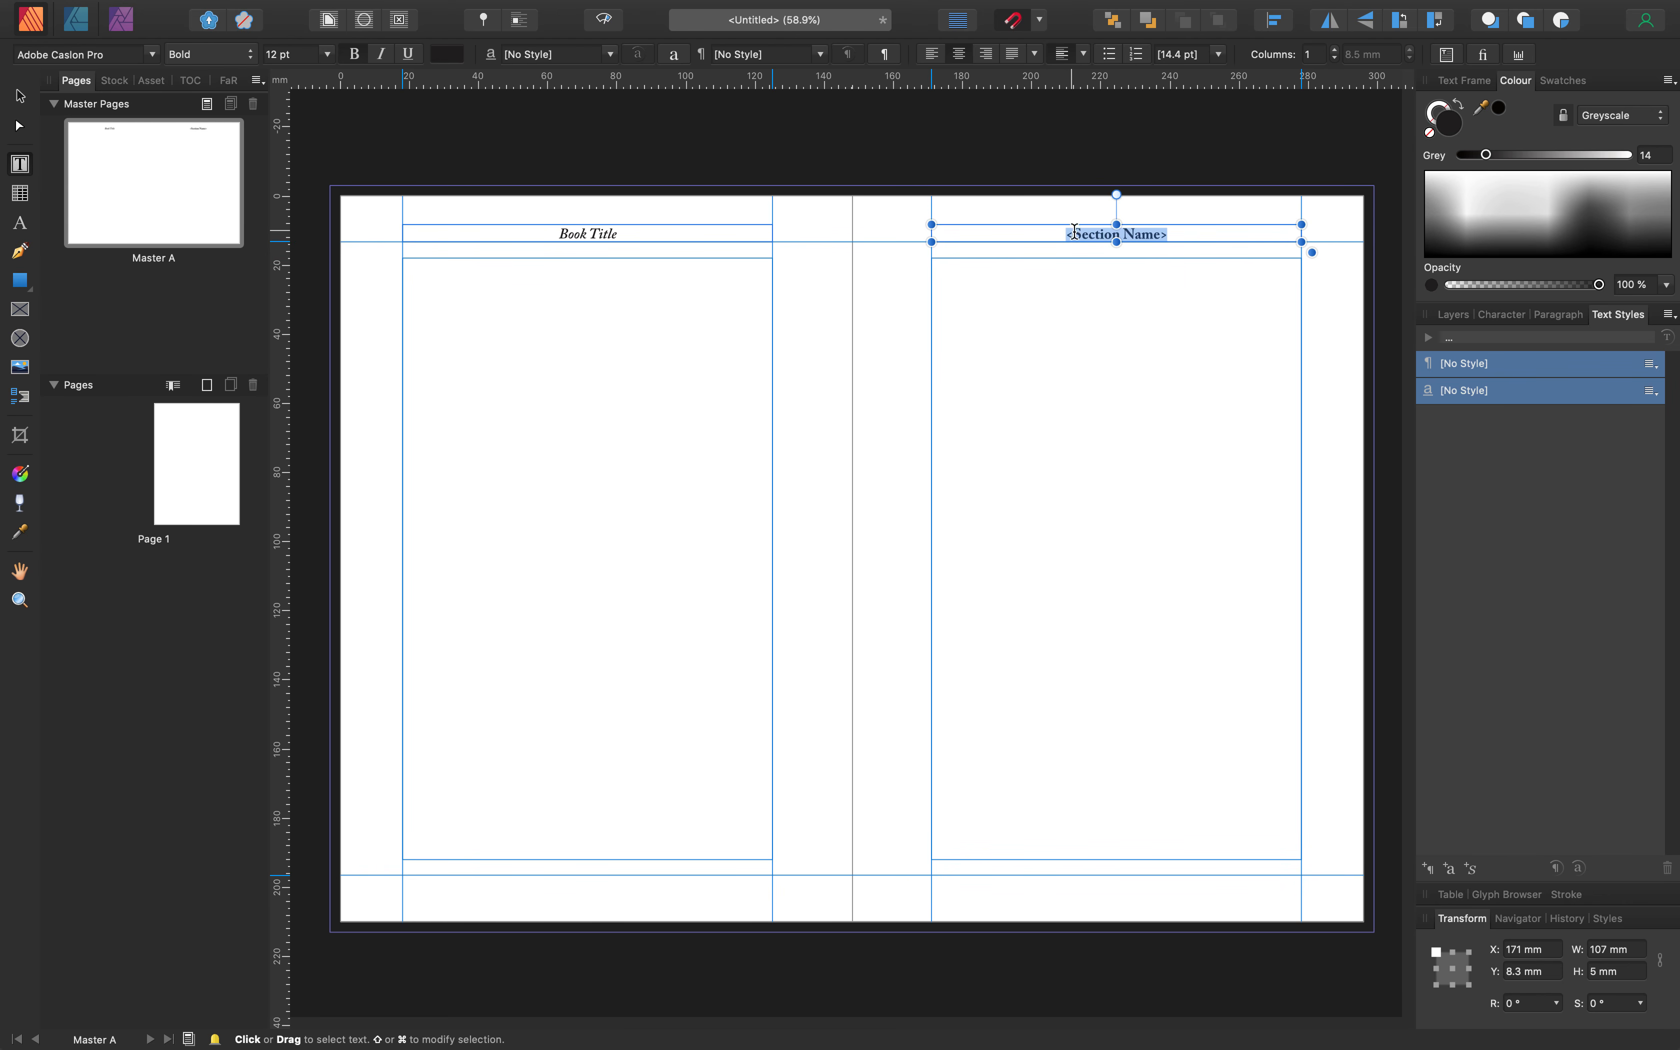
pyautogui.click(1172, 236)
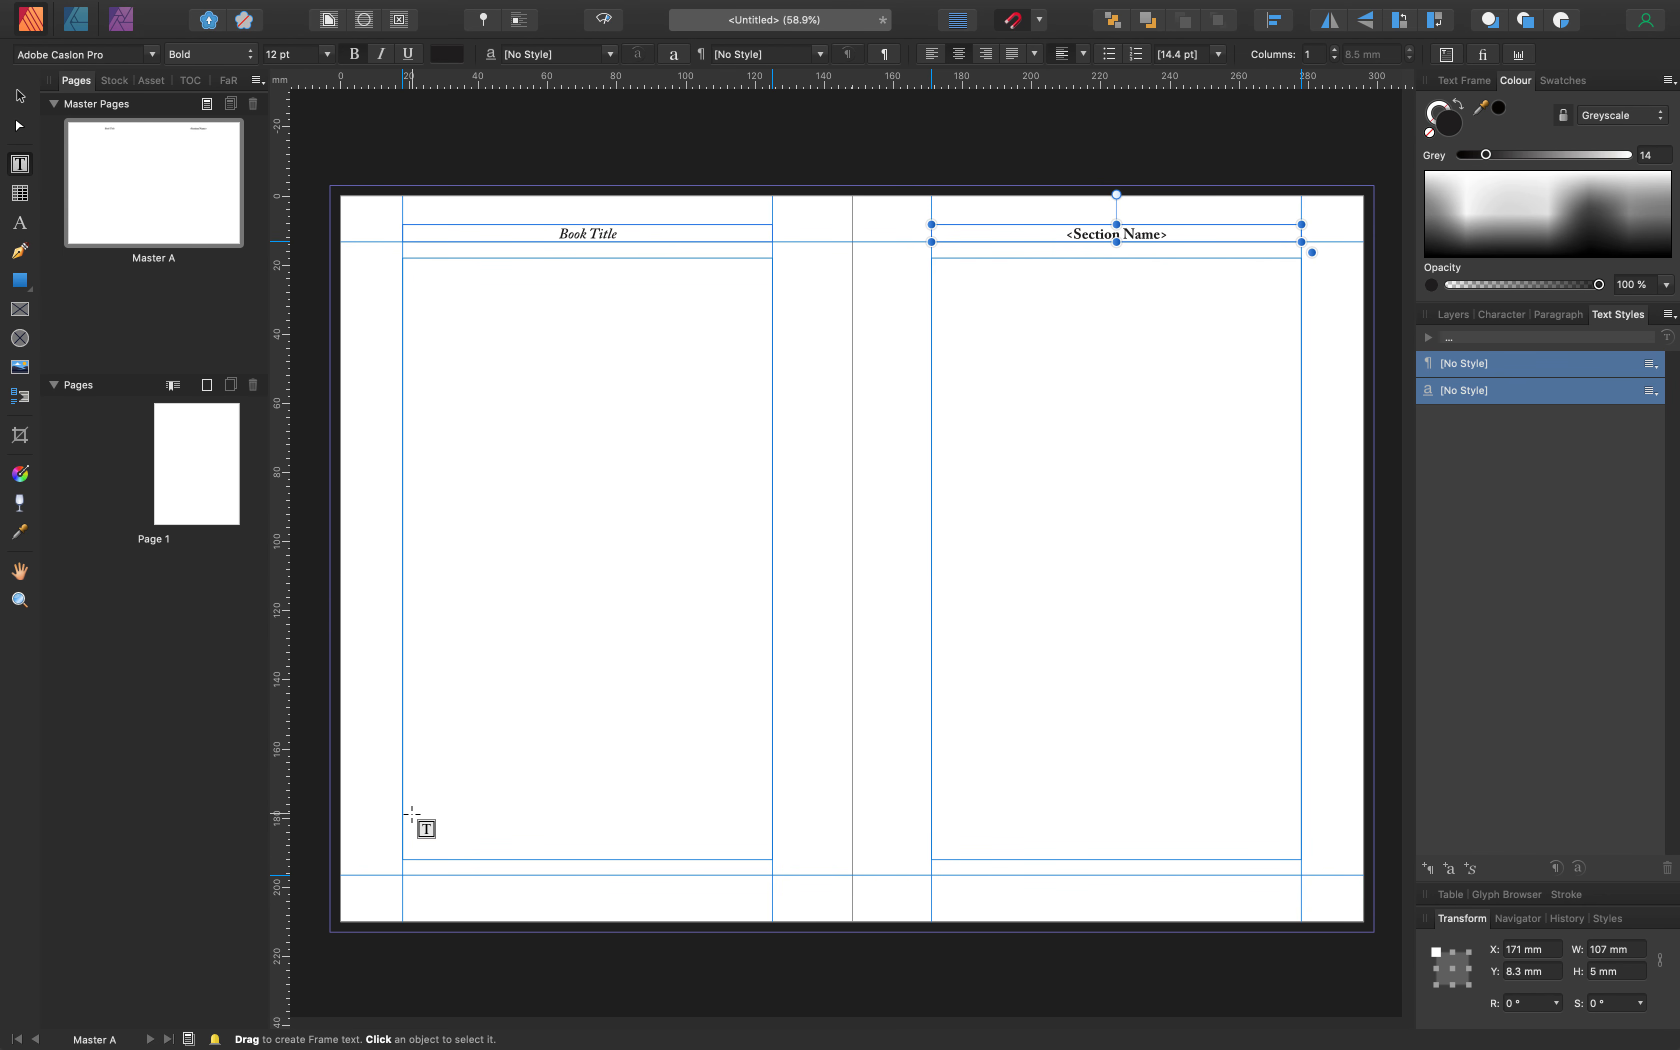
# Draw a footer text frame about 107 mm wide and 4.7 mm high on the left master page, directly beneath the lower guide
pyautogui.moveTo(402, 875); pyautogui.dragTo(772, 890)
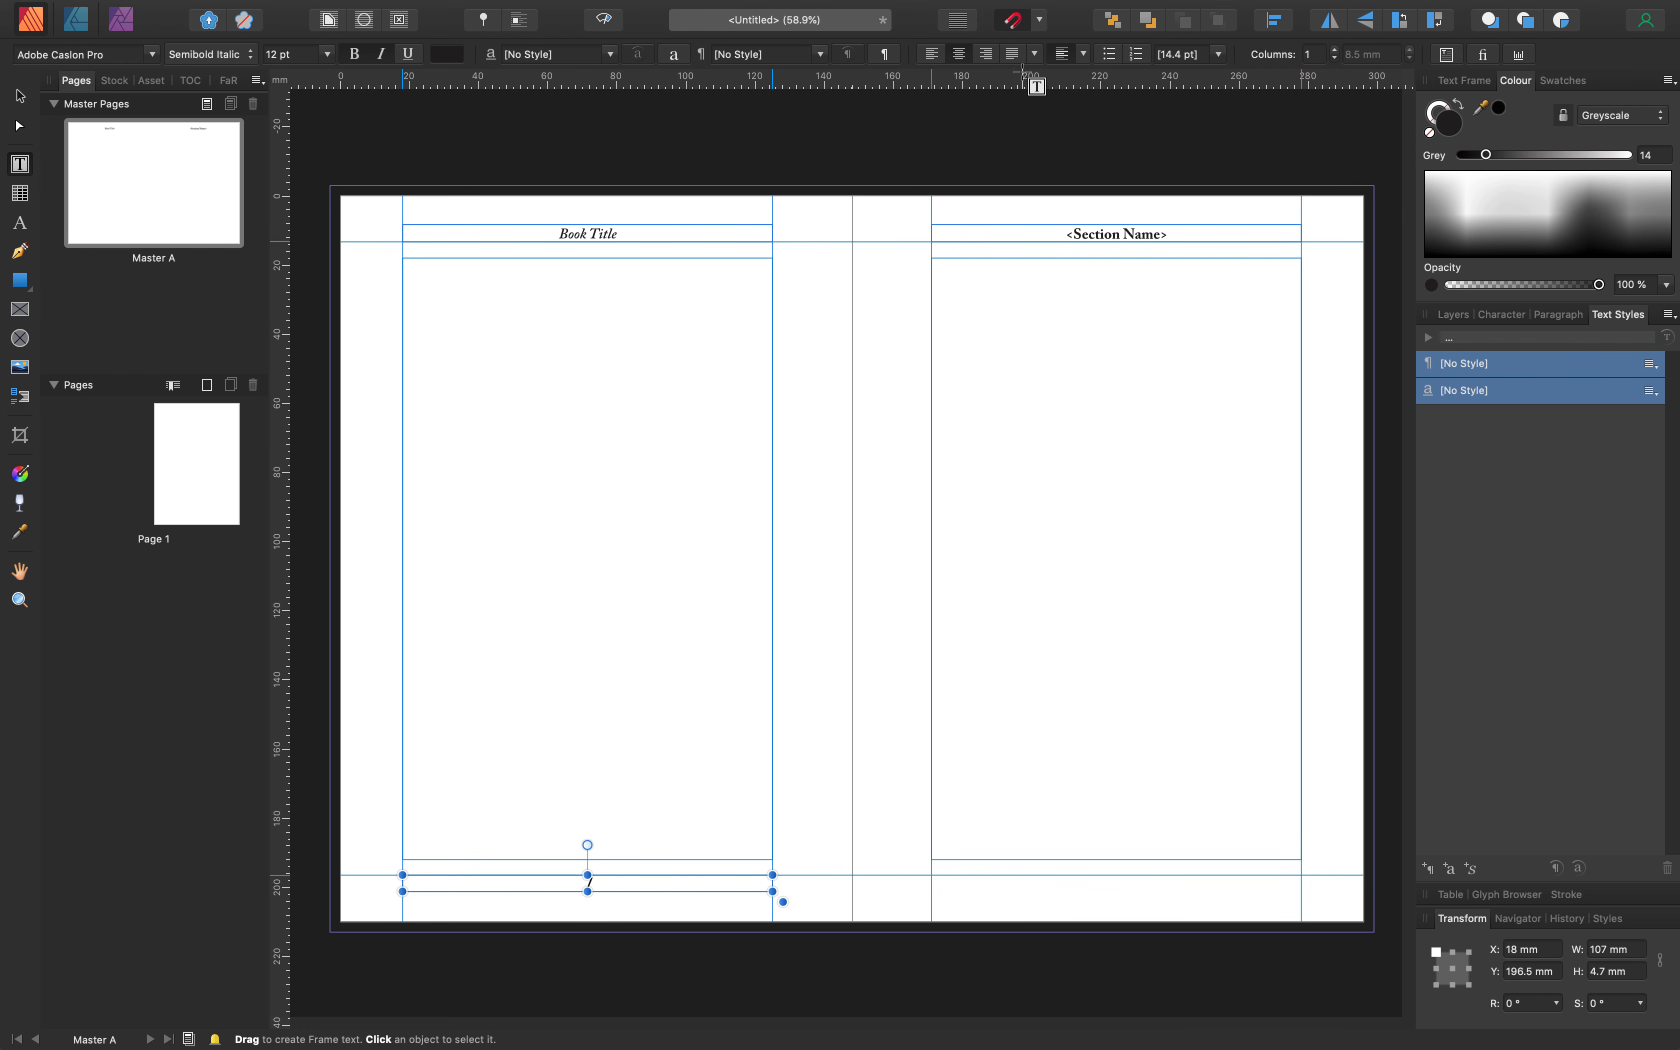
pyautogui.click(1083, 55)
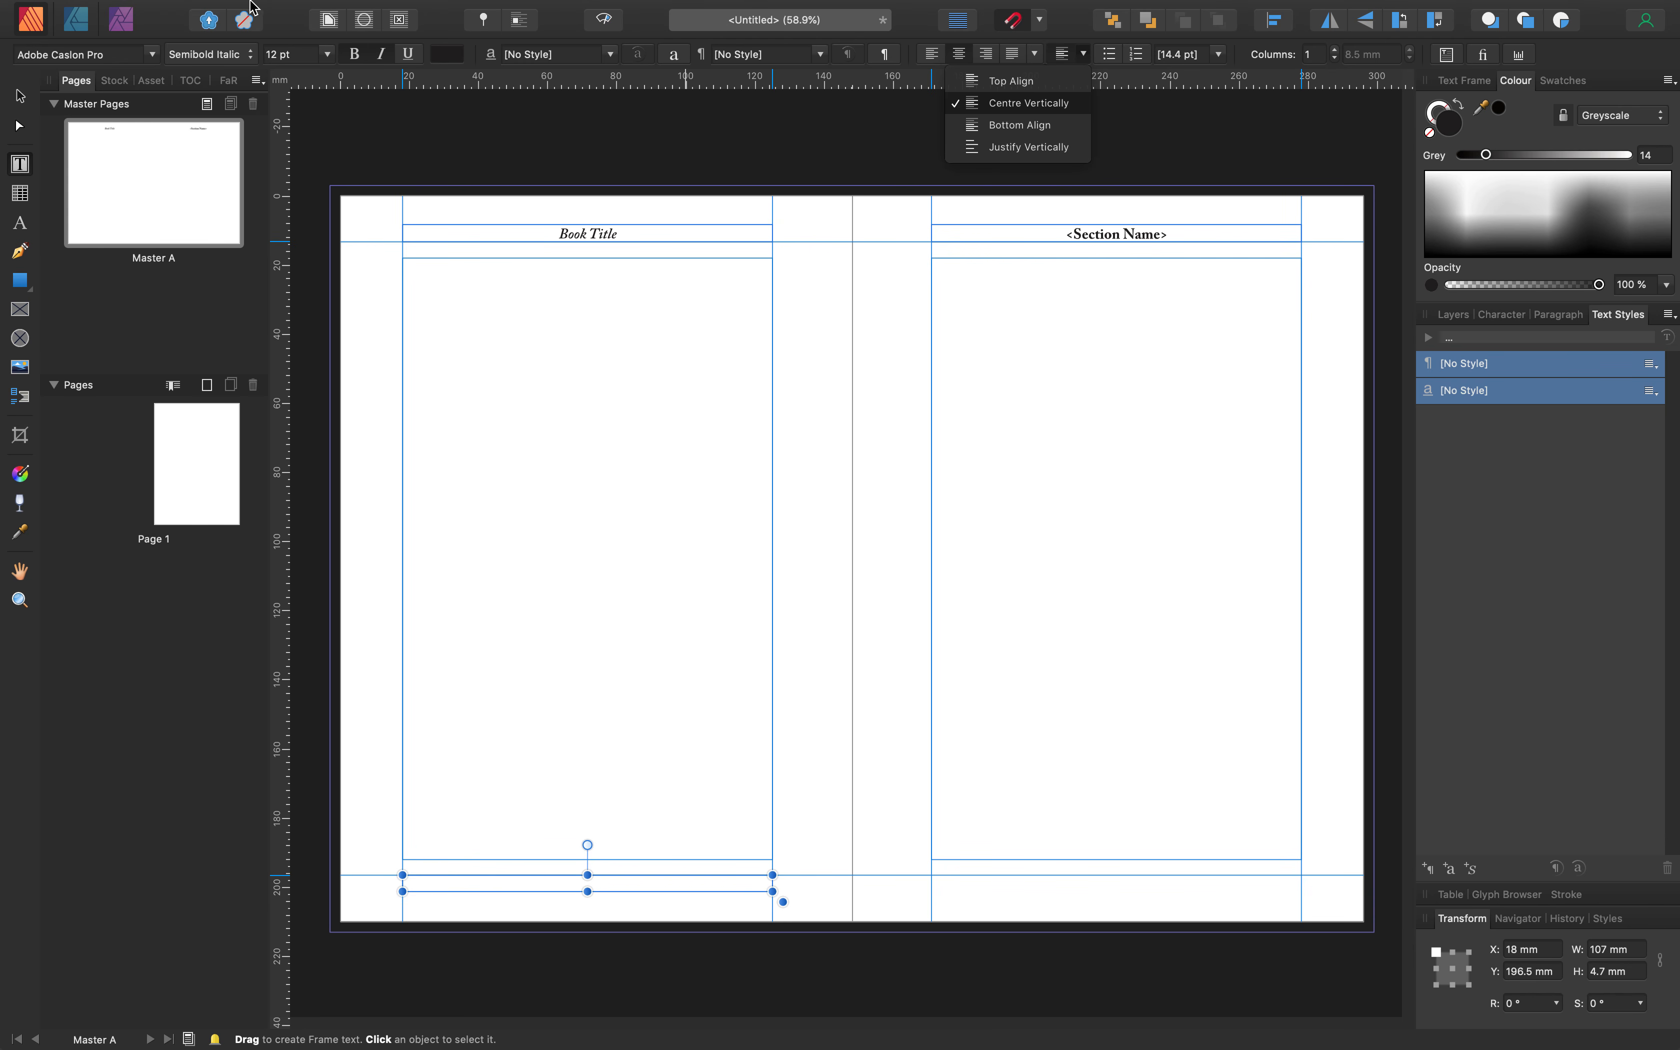
pyautogui.click(674, 165)
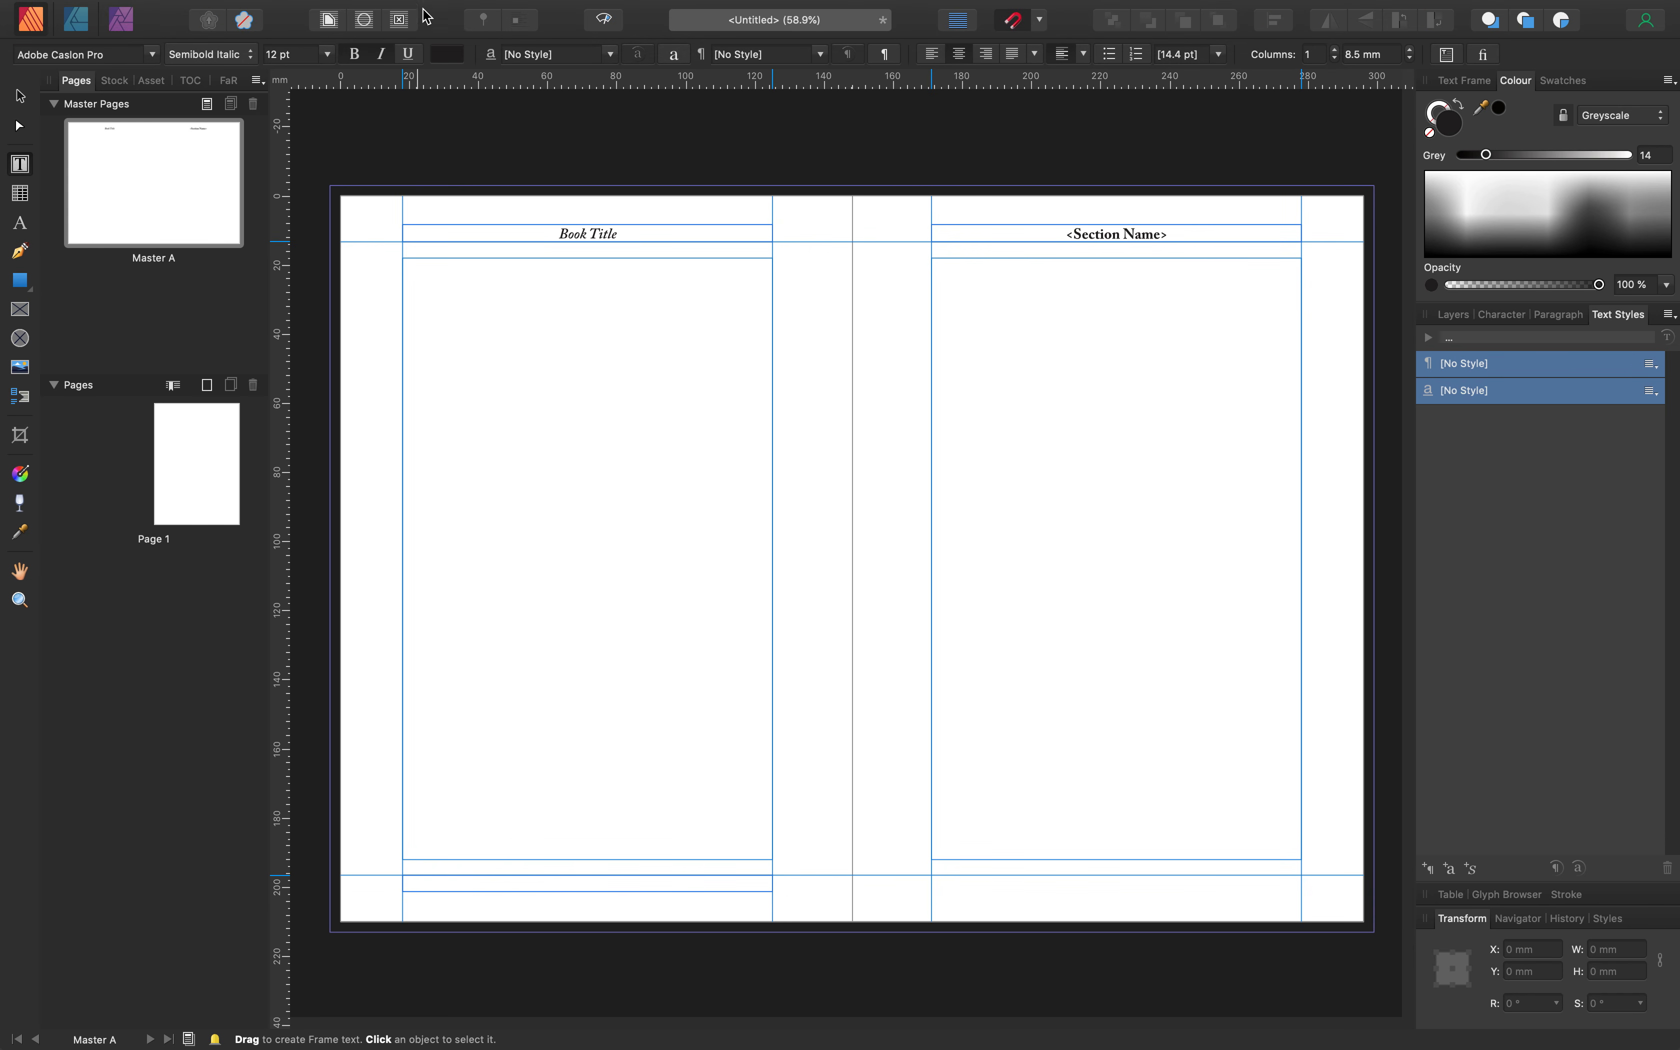
# Insert a Page Number field in the left footer frame and duplicate the frame onto the right master page, aligned between its guides
pyautogui.click(607, 883)
pyautogui.click(606, 887)
pyautogui.moveTo(361, 6)
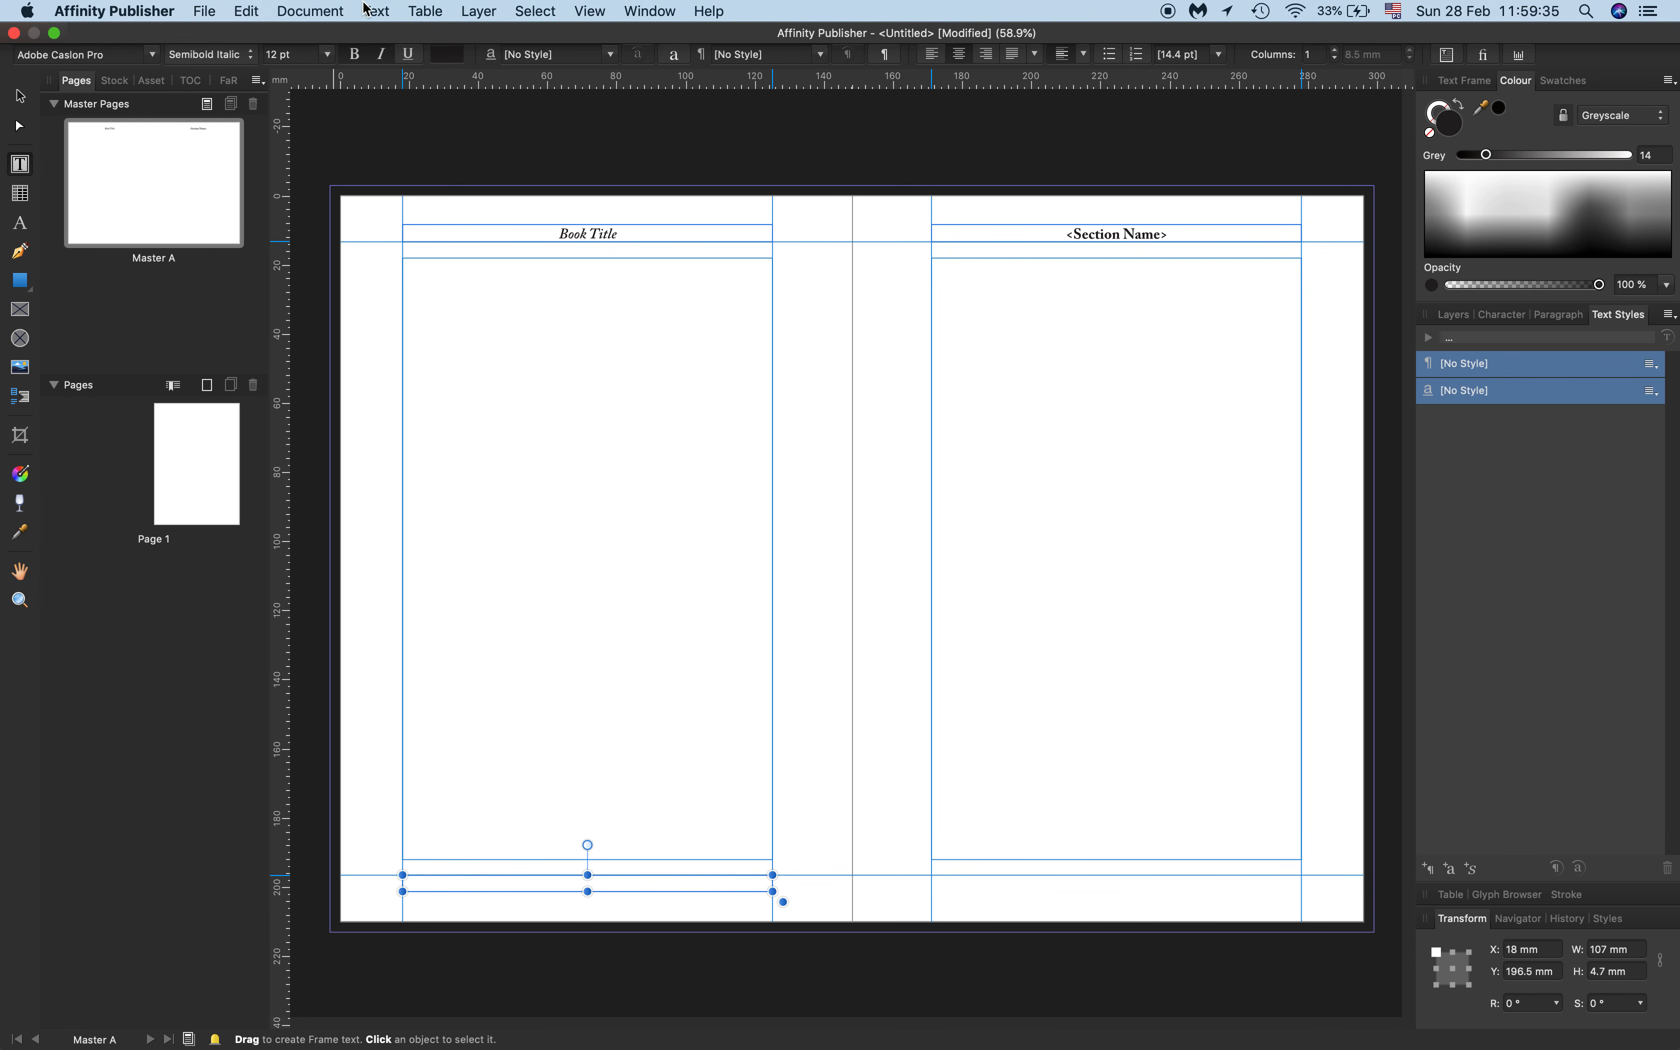
pyautogui.click(377, 11)
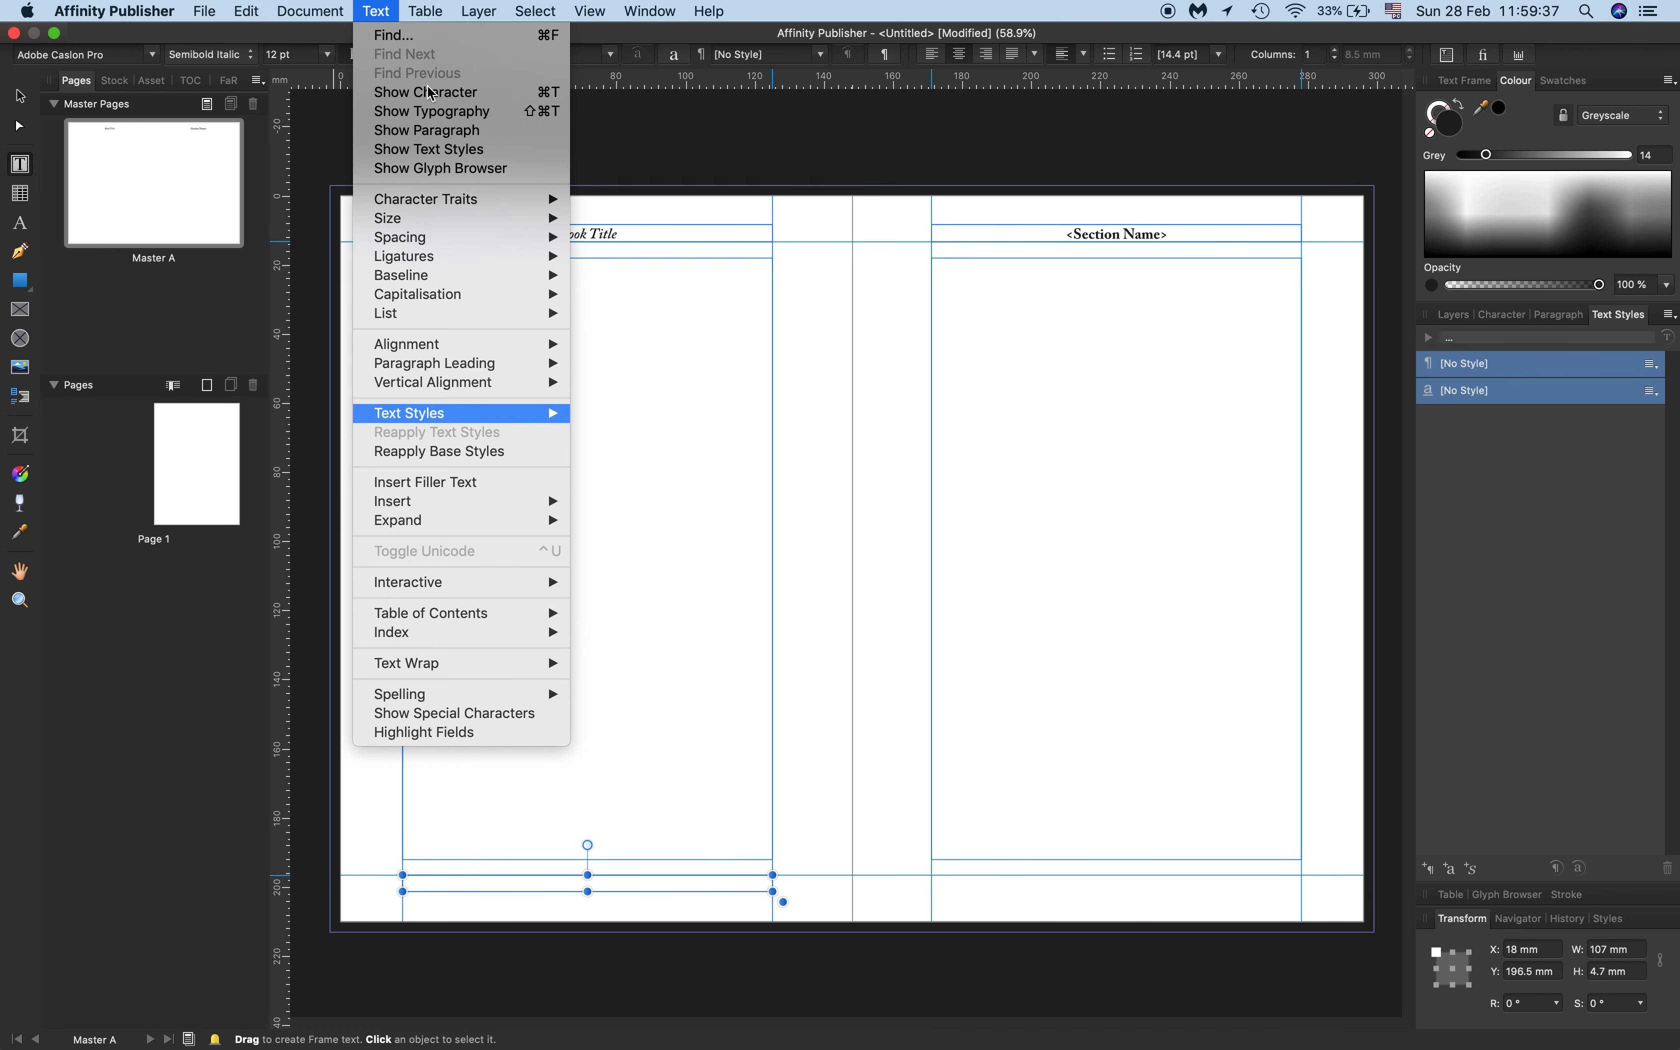
pyautogui.moveTo(429, 509)
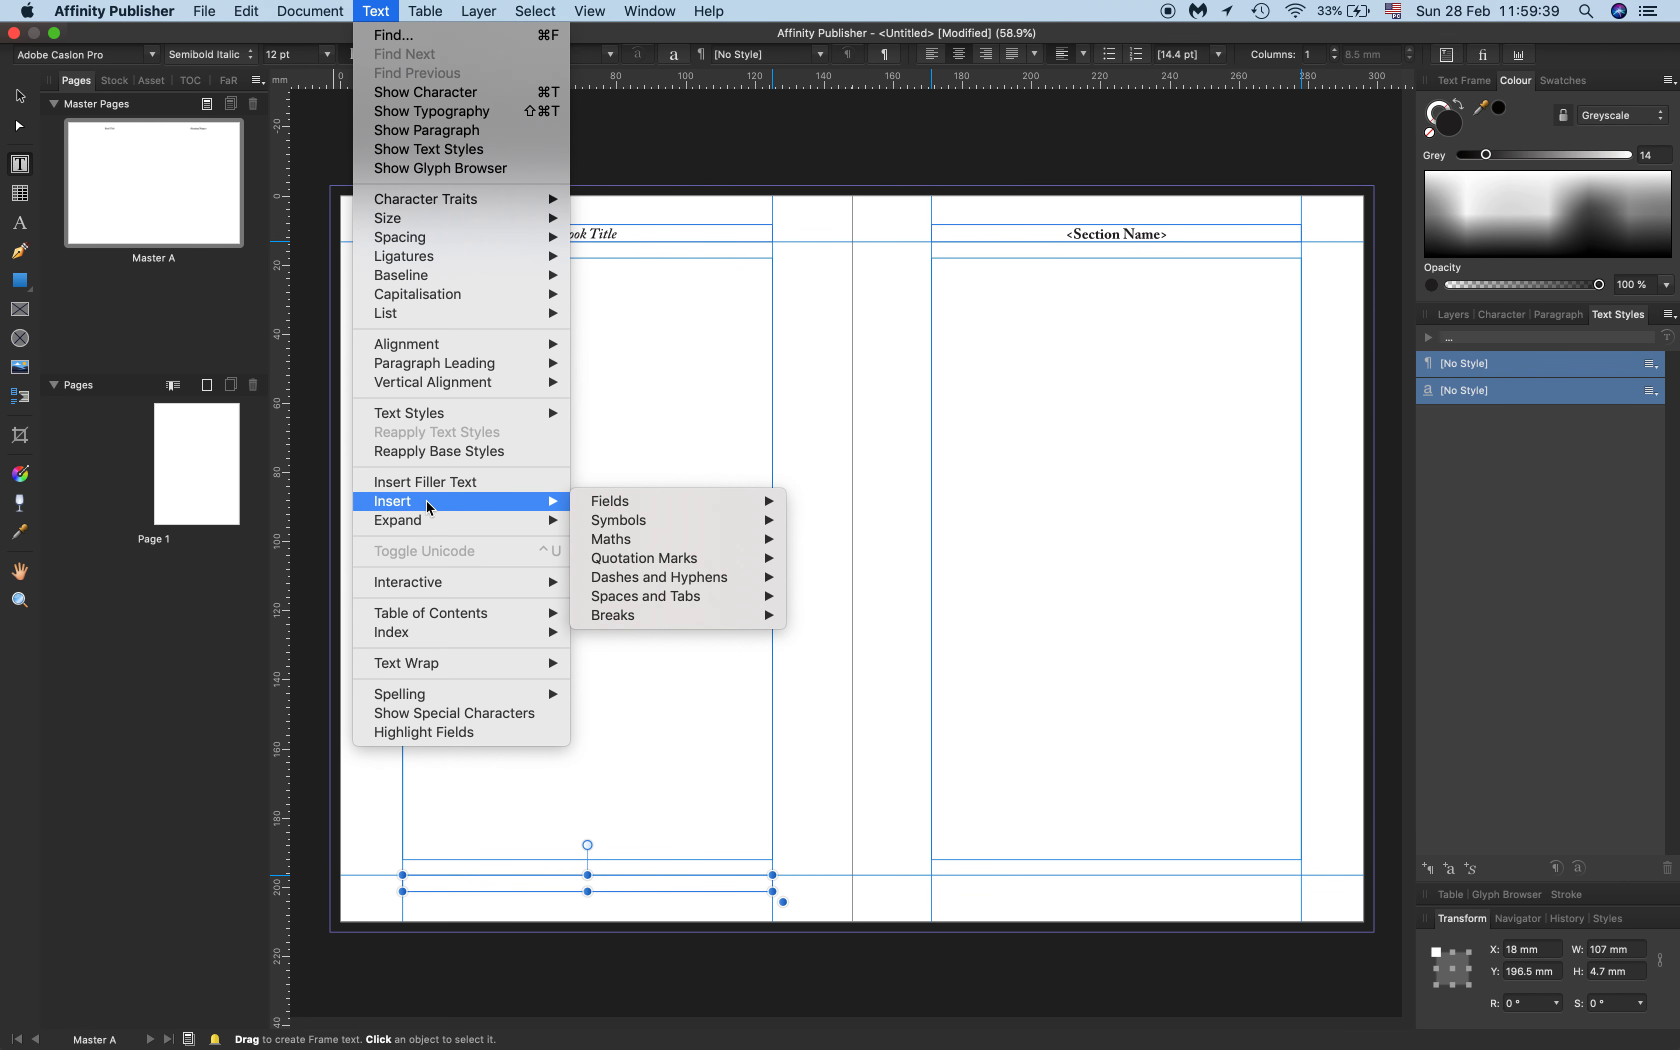
pyautogui.moveTo(681, 503)
pyautogui.click(848, 502)
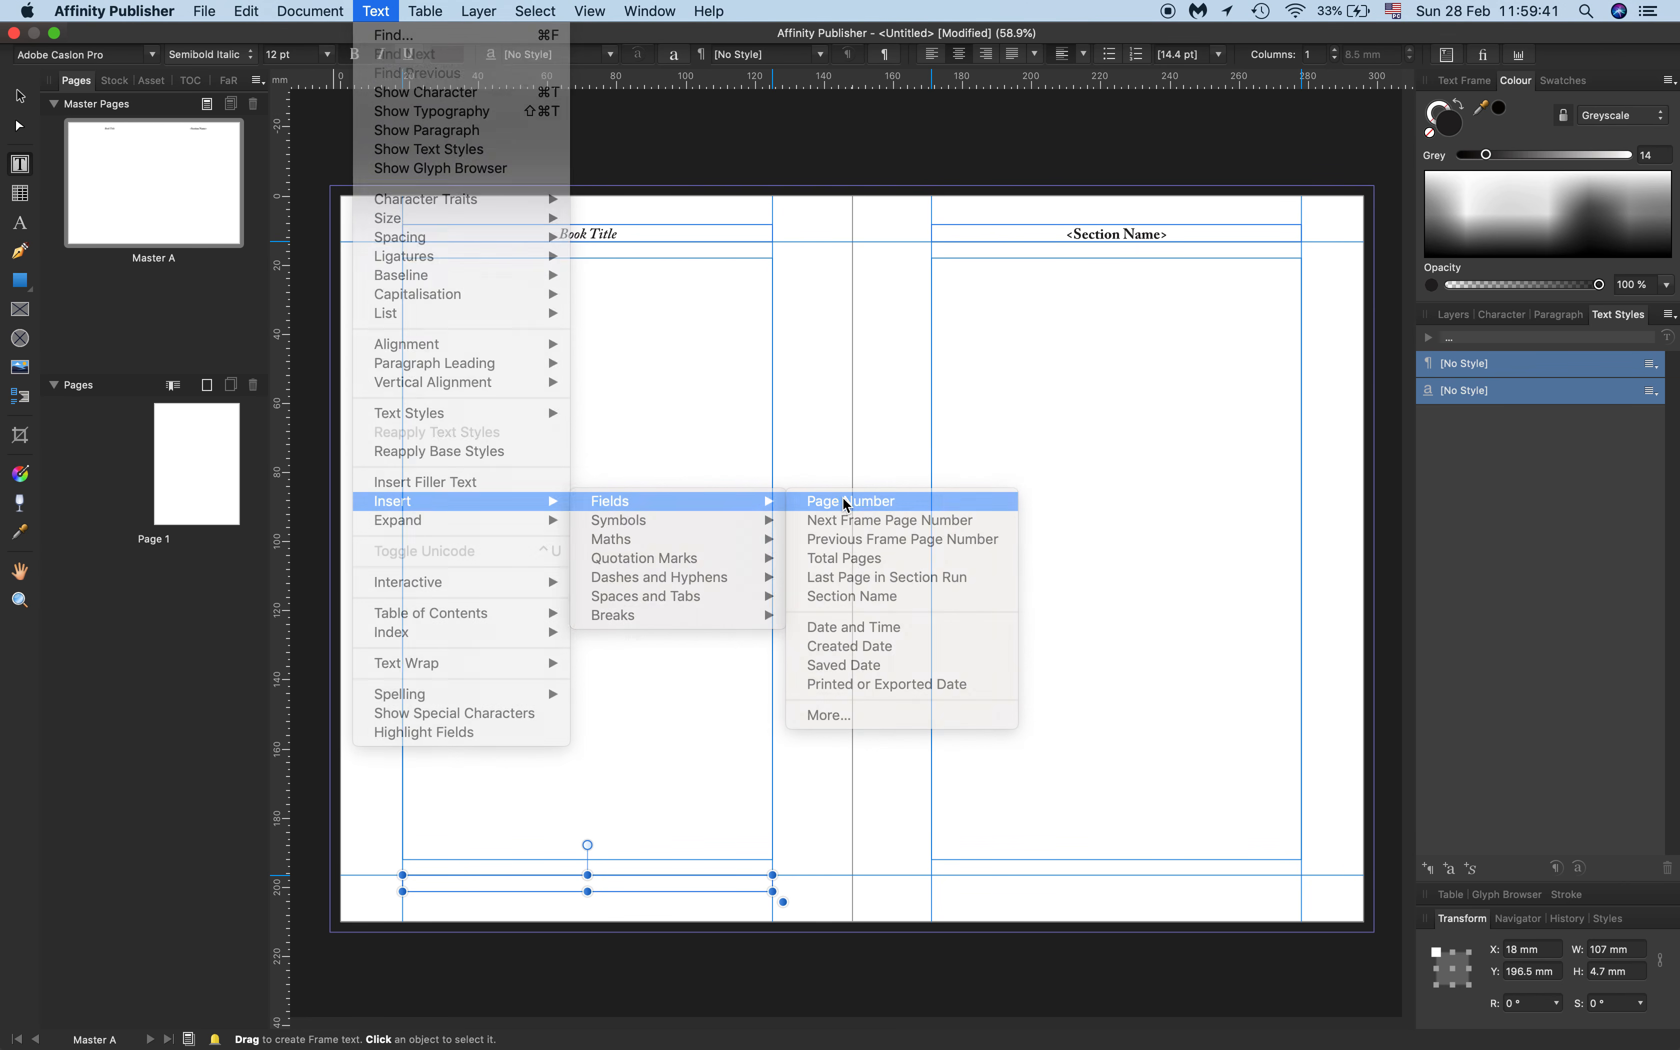
pyautogui.click(20, 96)
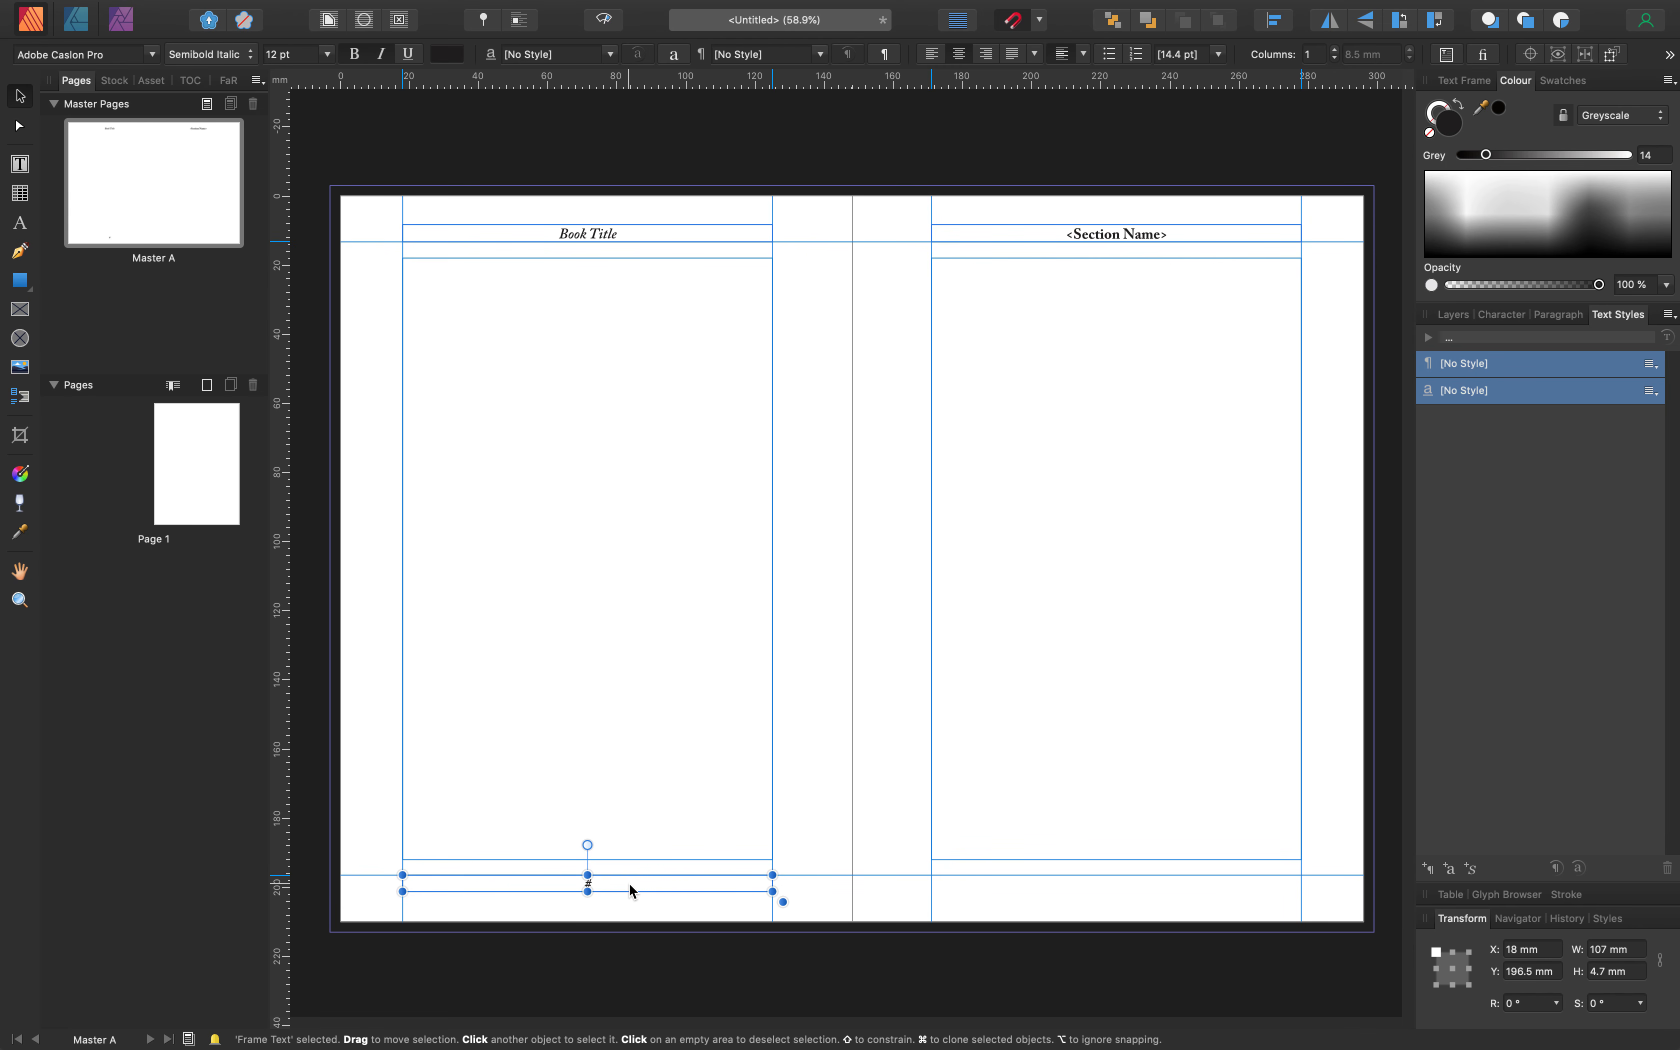
pyautogui.moveTo(632, 889); pyautogui.dragTo(1160, 888)
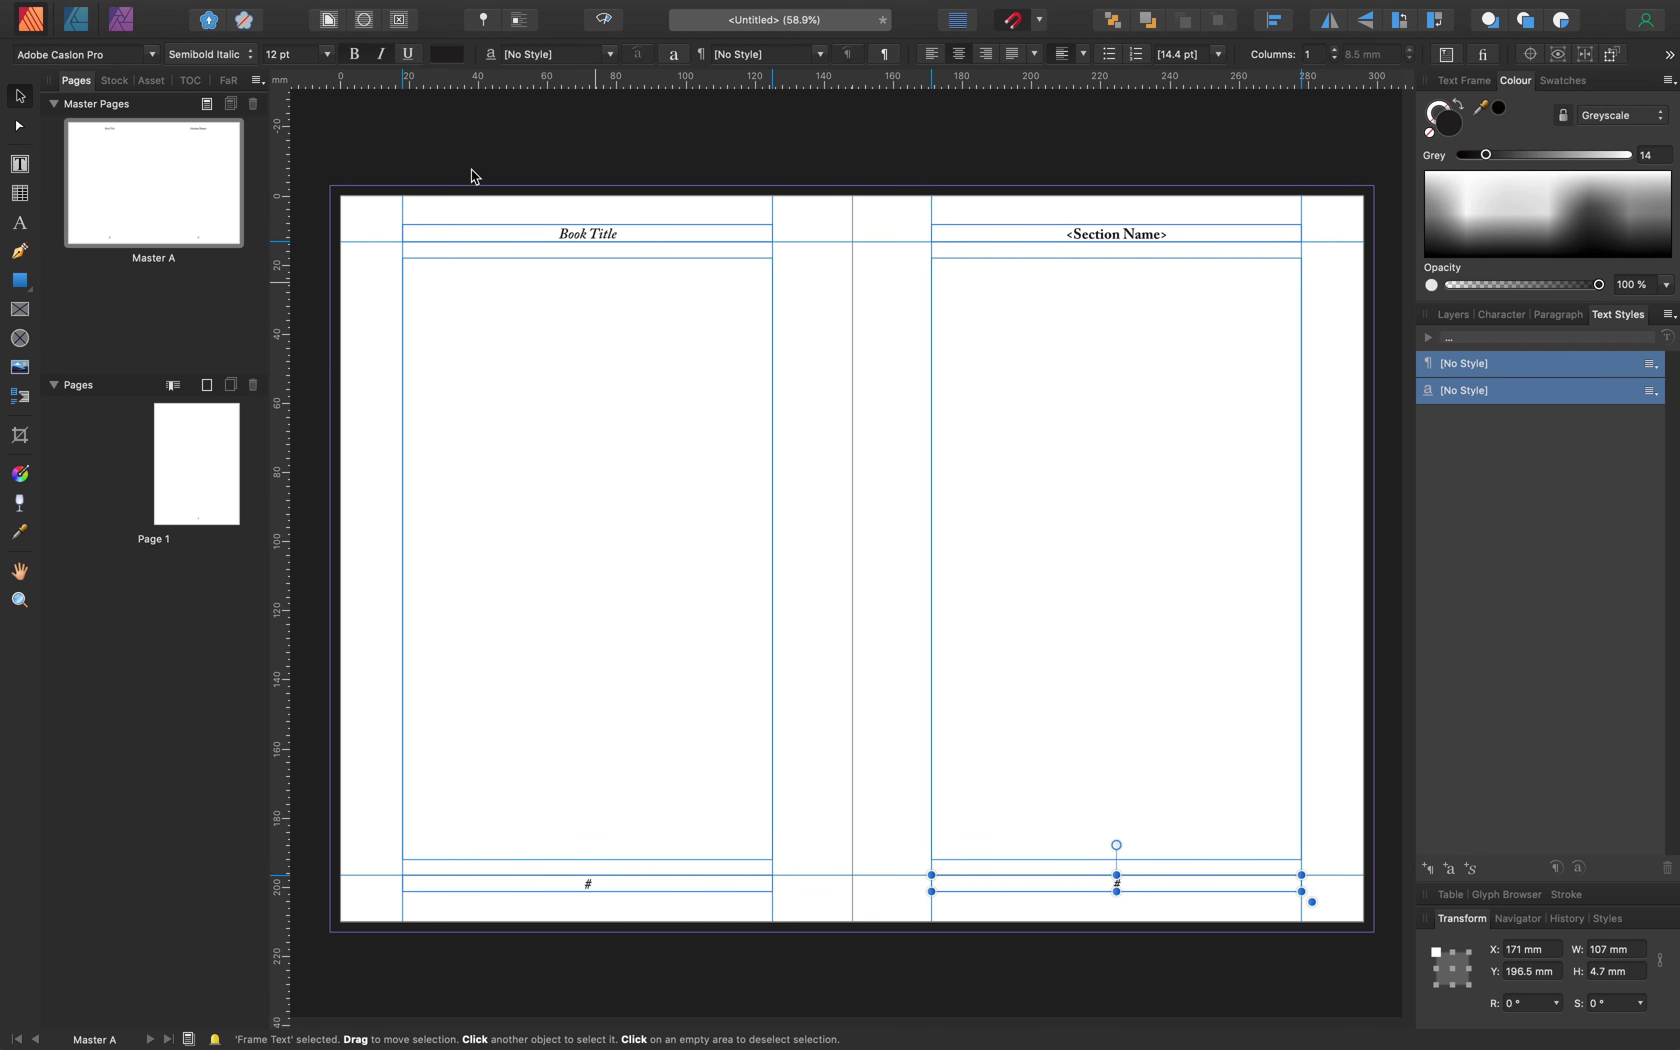
# Add a second facing master in A5 portrait size and select it
pyautogui.click(207, 106)
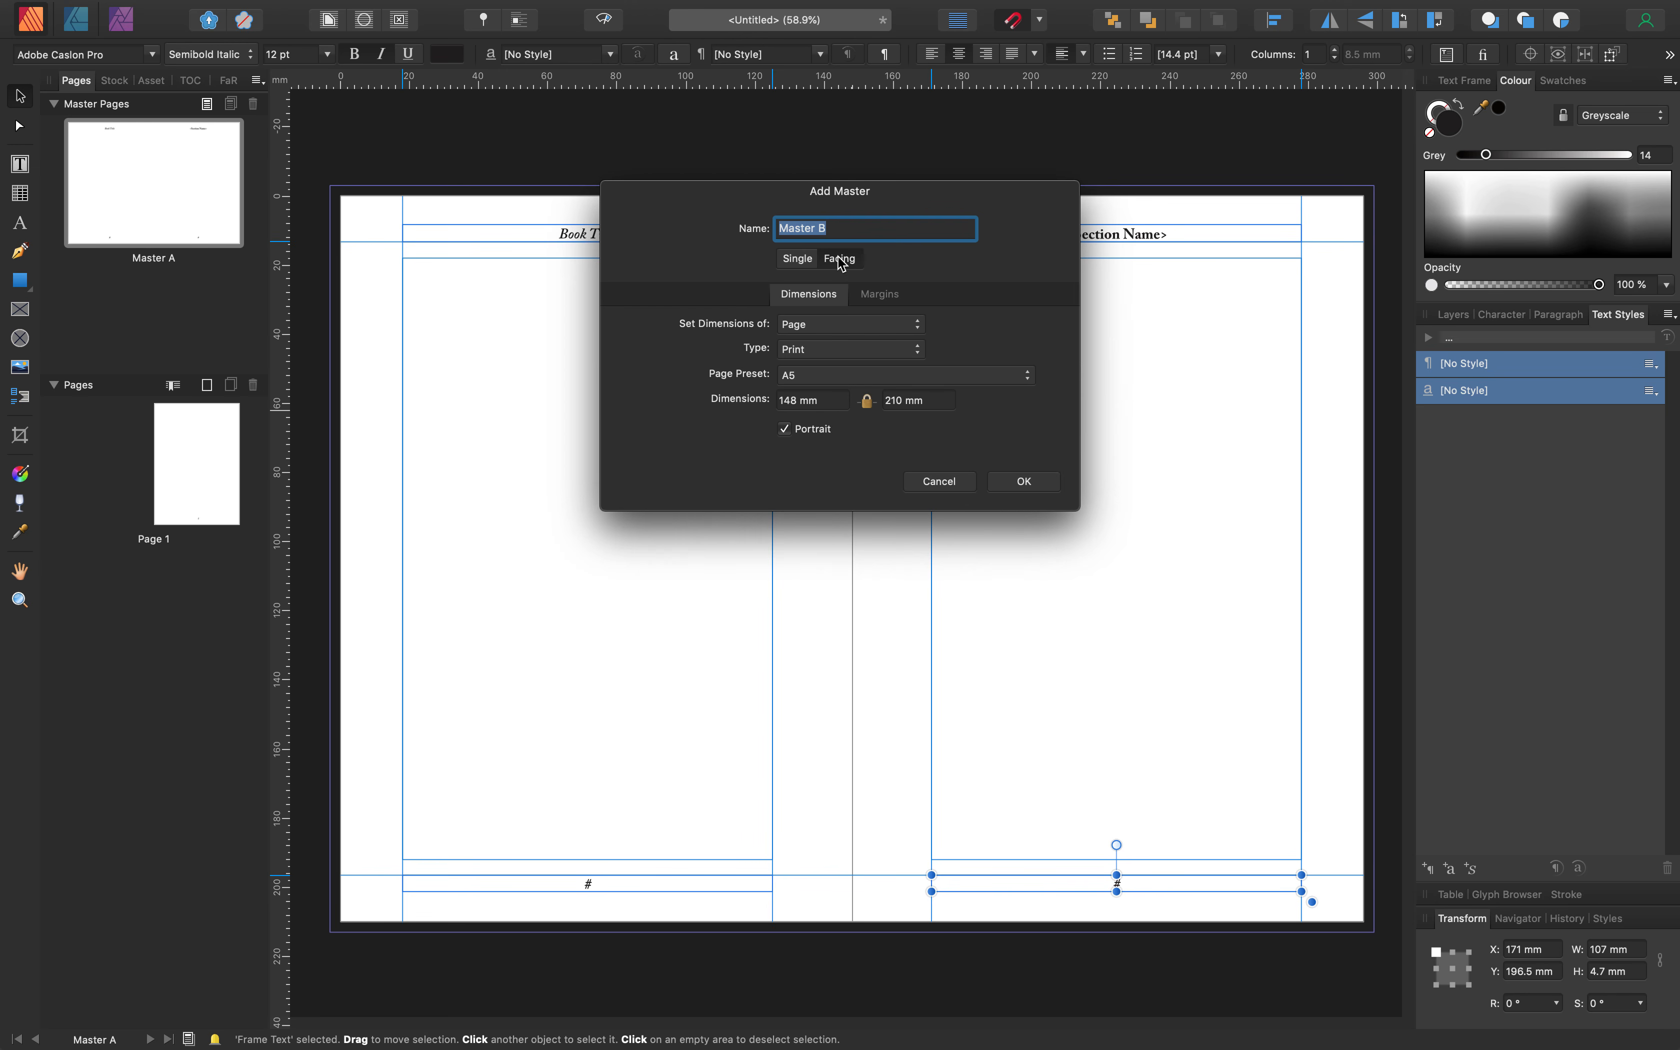
pyautogui.click(1052, 488)
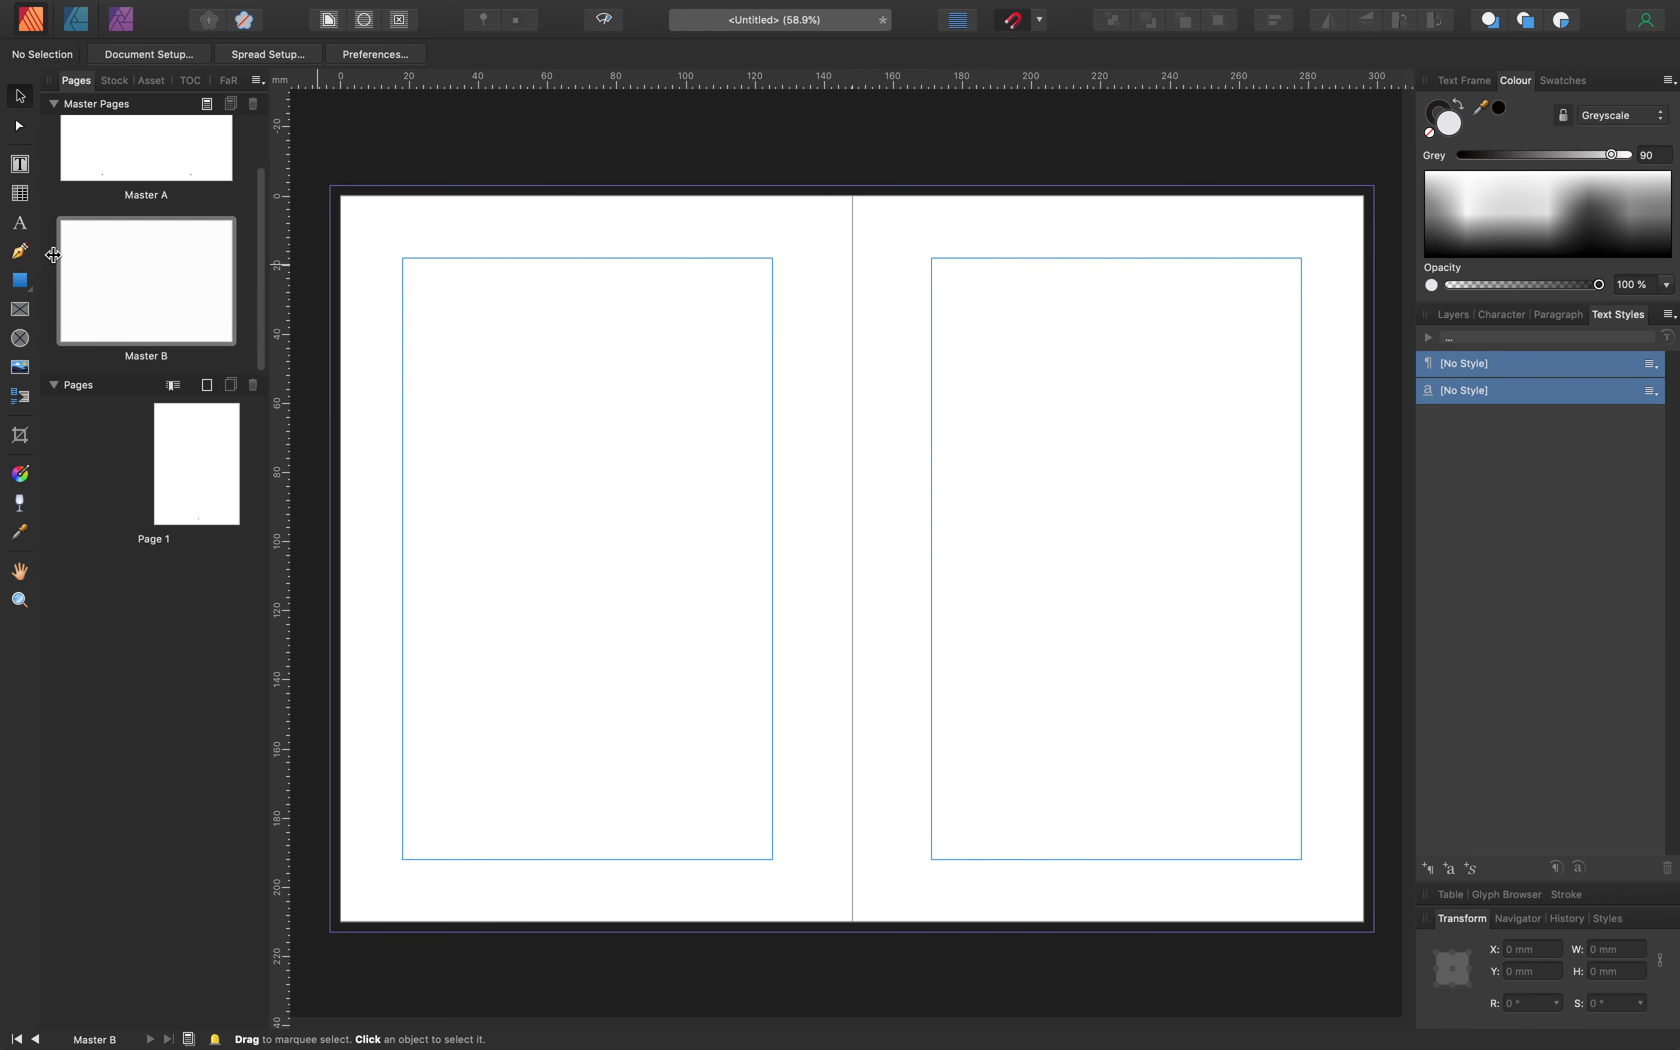
pyautogui.click(161, 284)
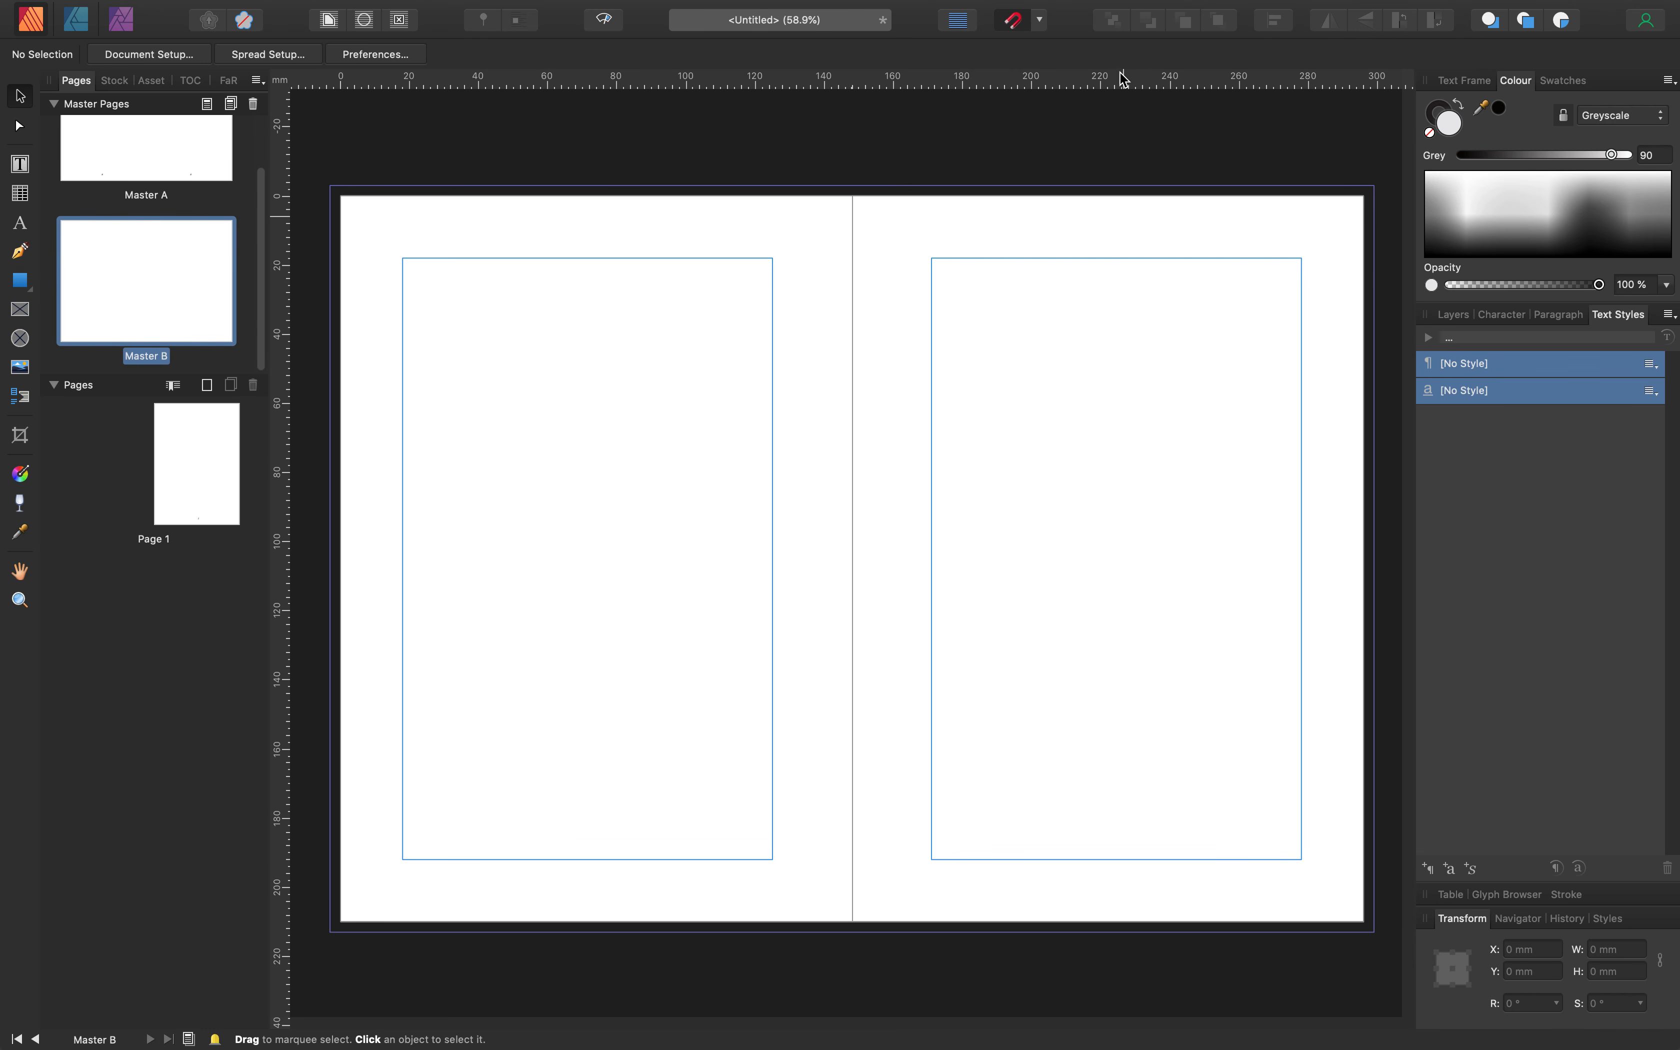
# Place two horizontal guides across the Master B spread at about 59 mm and 82 mm from the page's upper edge
pyautogui.moveTo(1106, 78); pyautogui.dragTo(1107, 78)
pyautogui.moveTo(1106, 78); pyautogui.dragTo(1163, 400)
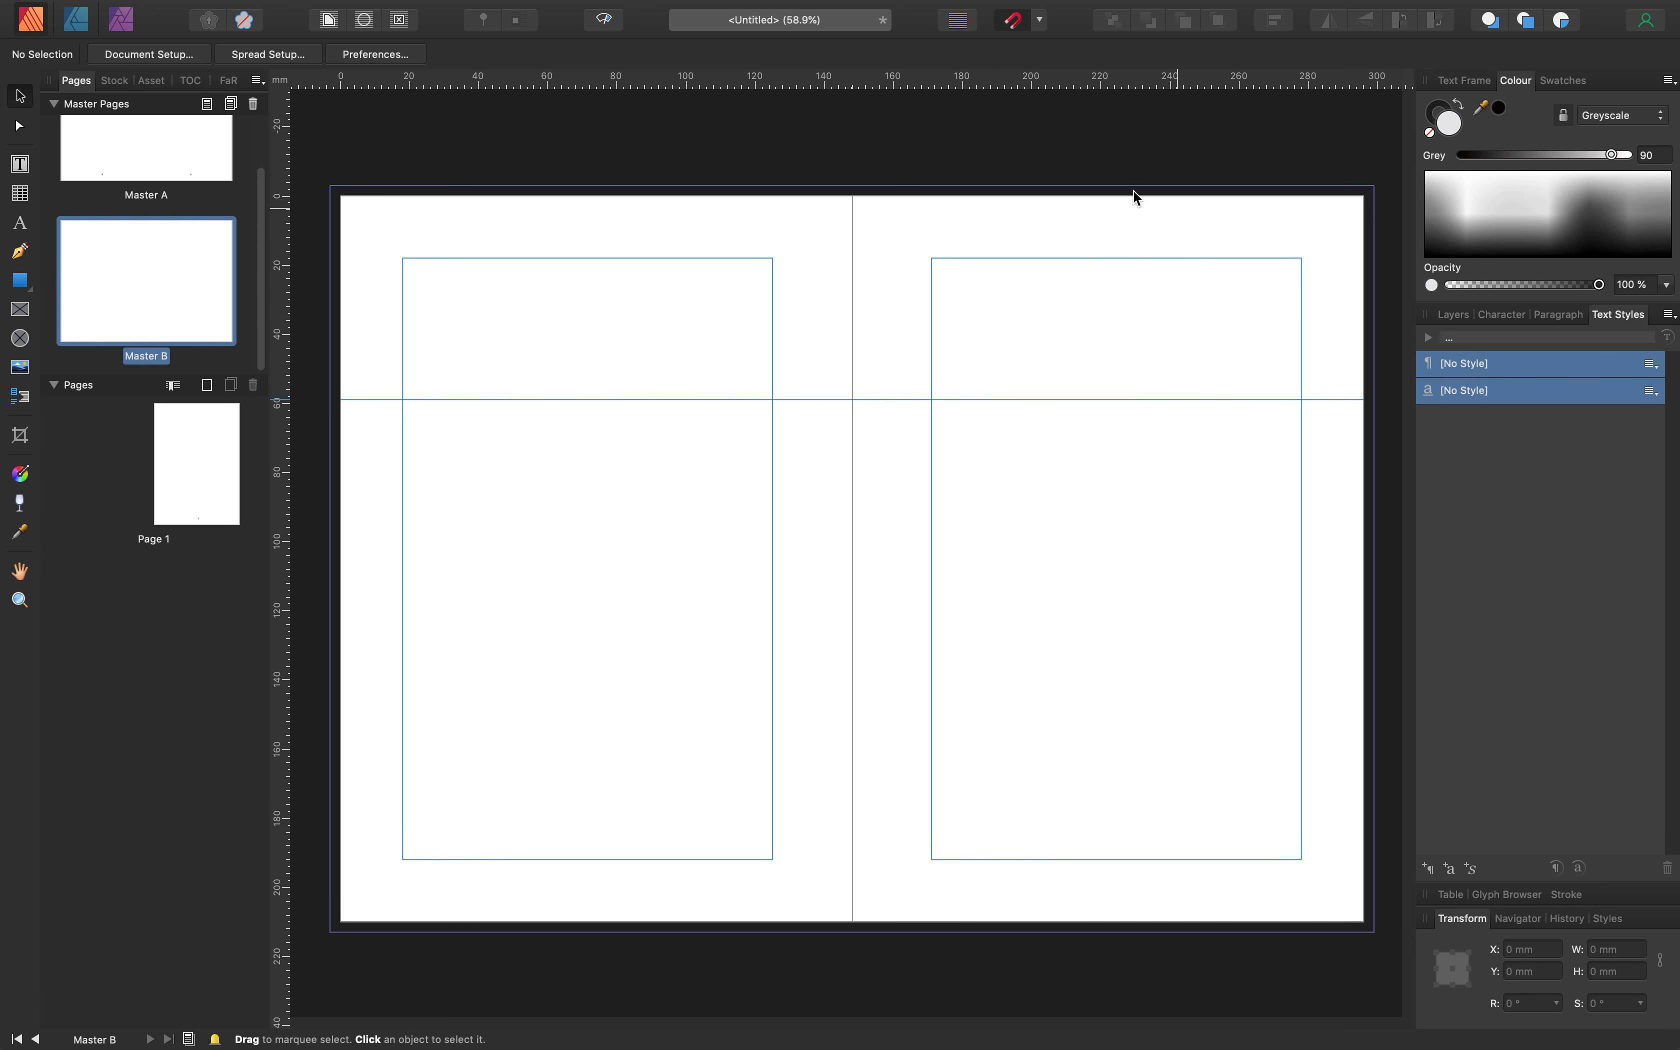
pyautogui.moveTo(1052, 78); pyautogui.dragTo(1075, 479)
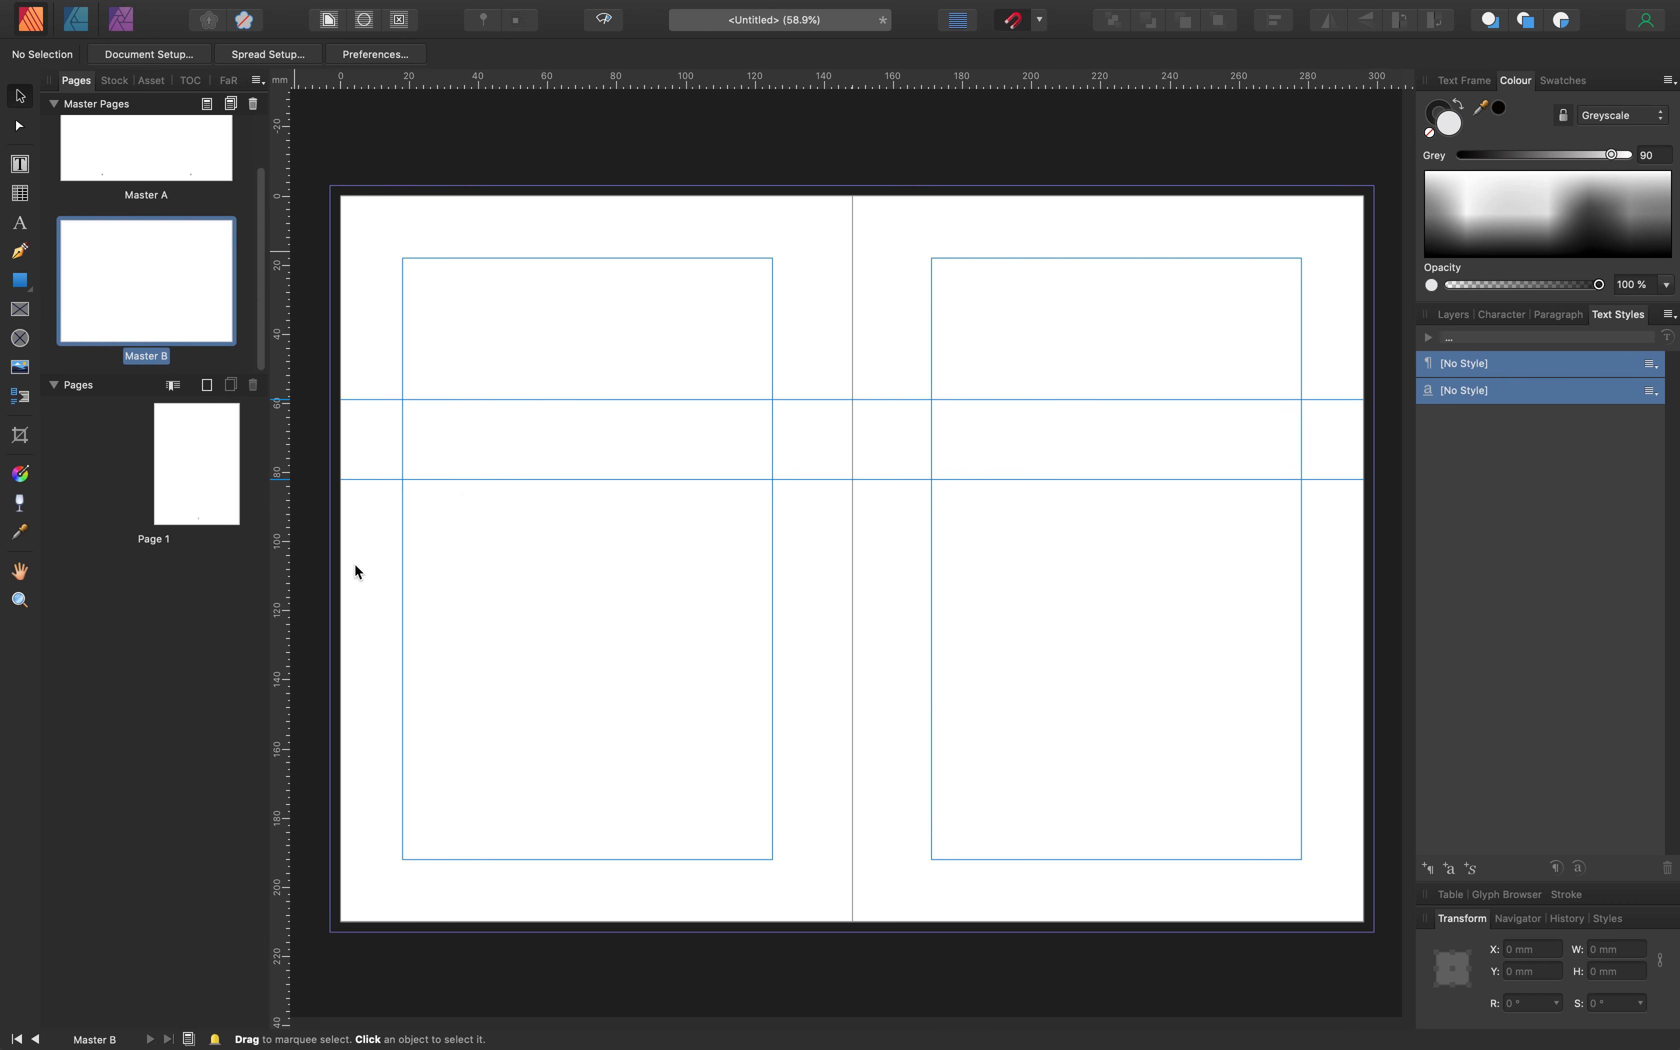
# Add a third facing master in A5 portrait size after Master B
pyautogui.click(148, 151)
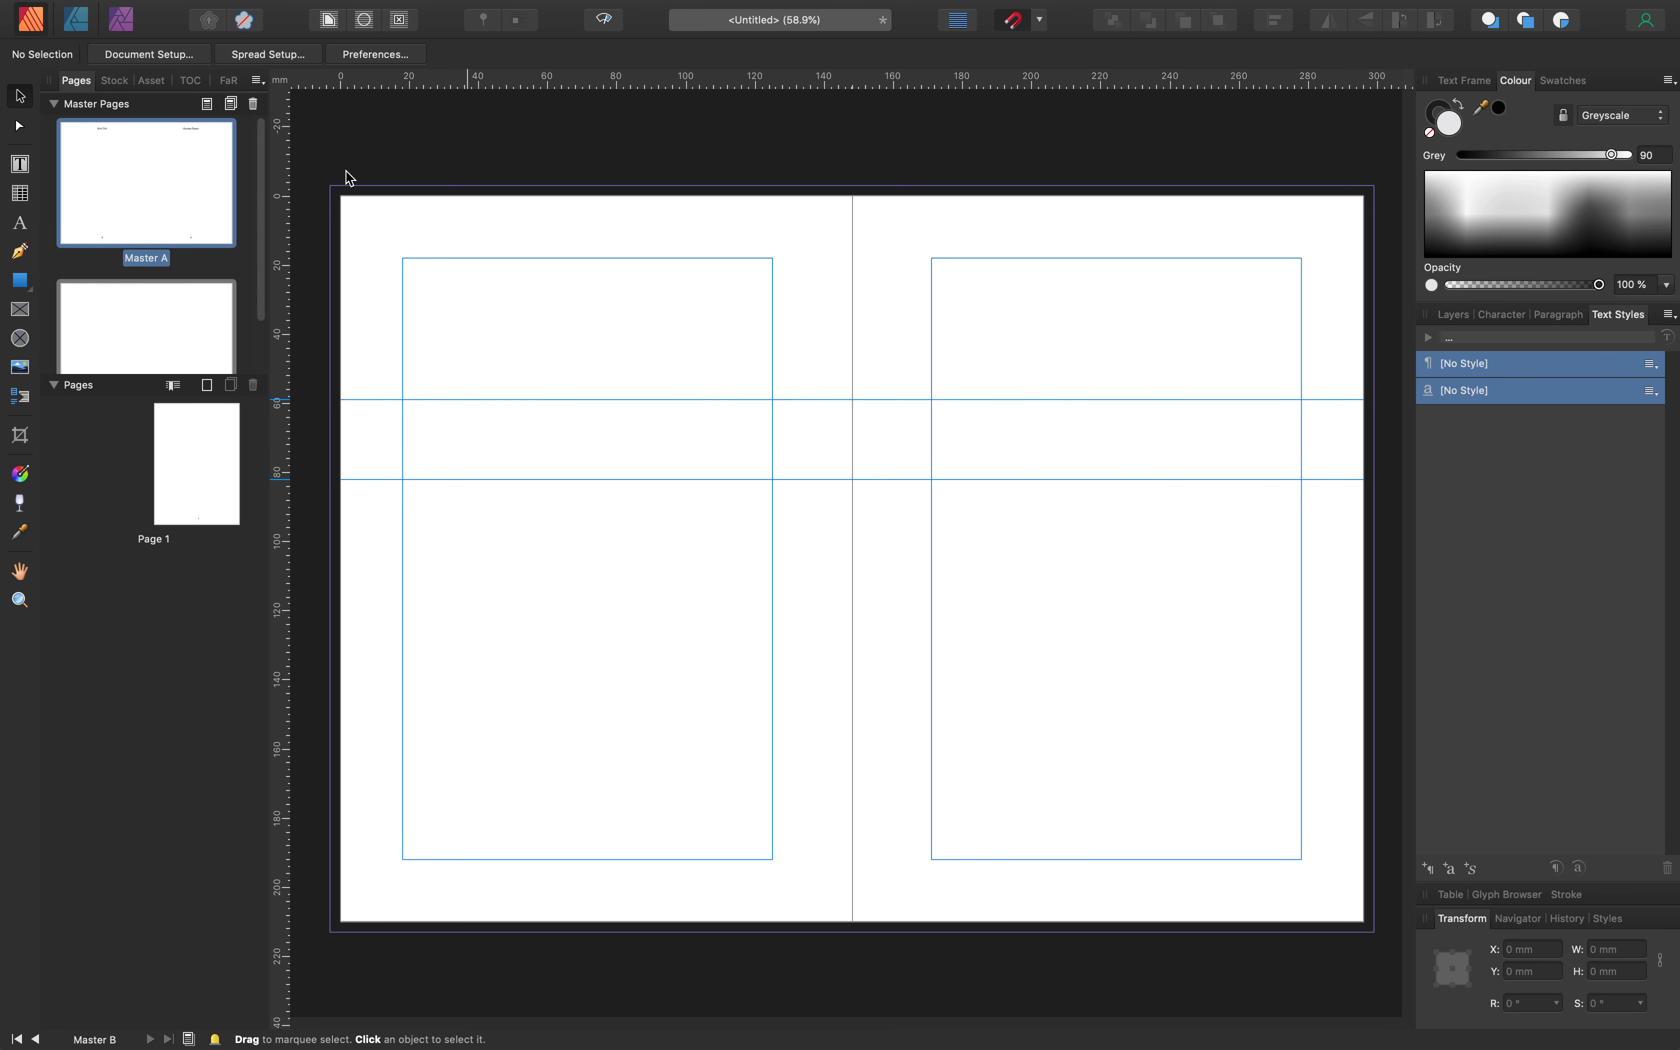
pyautogui.click(207, 105)
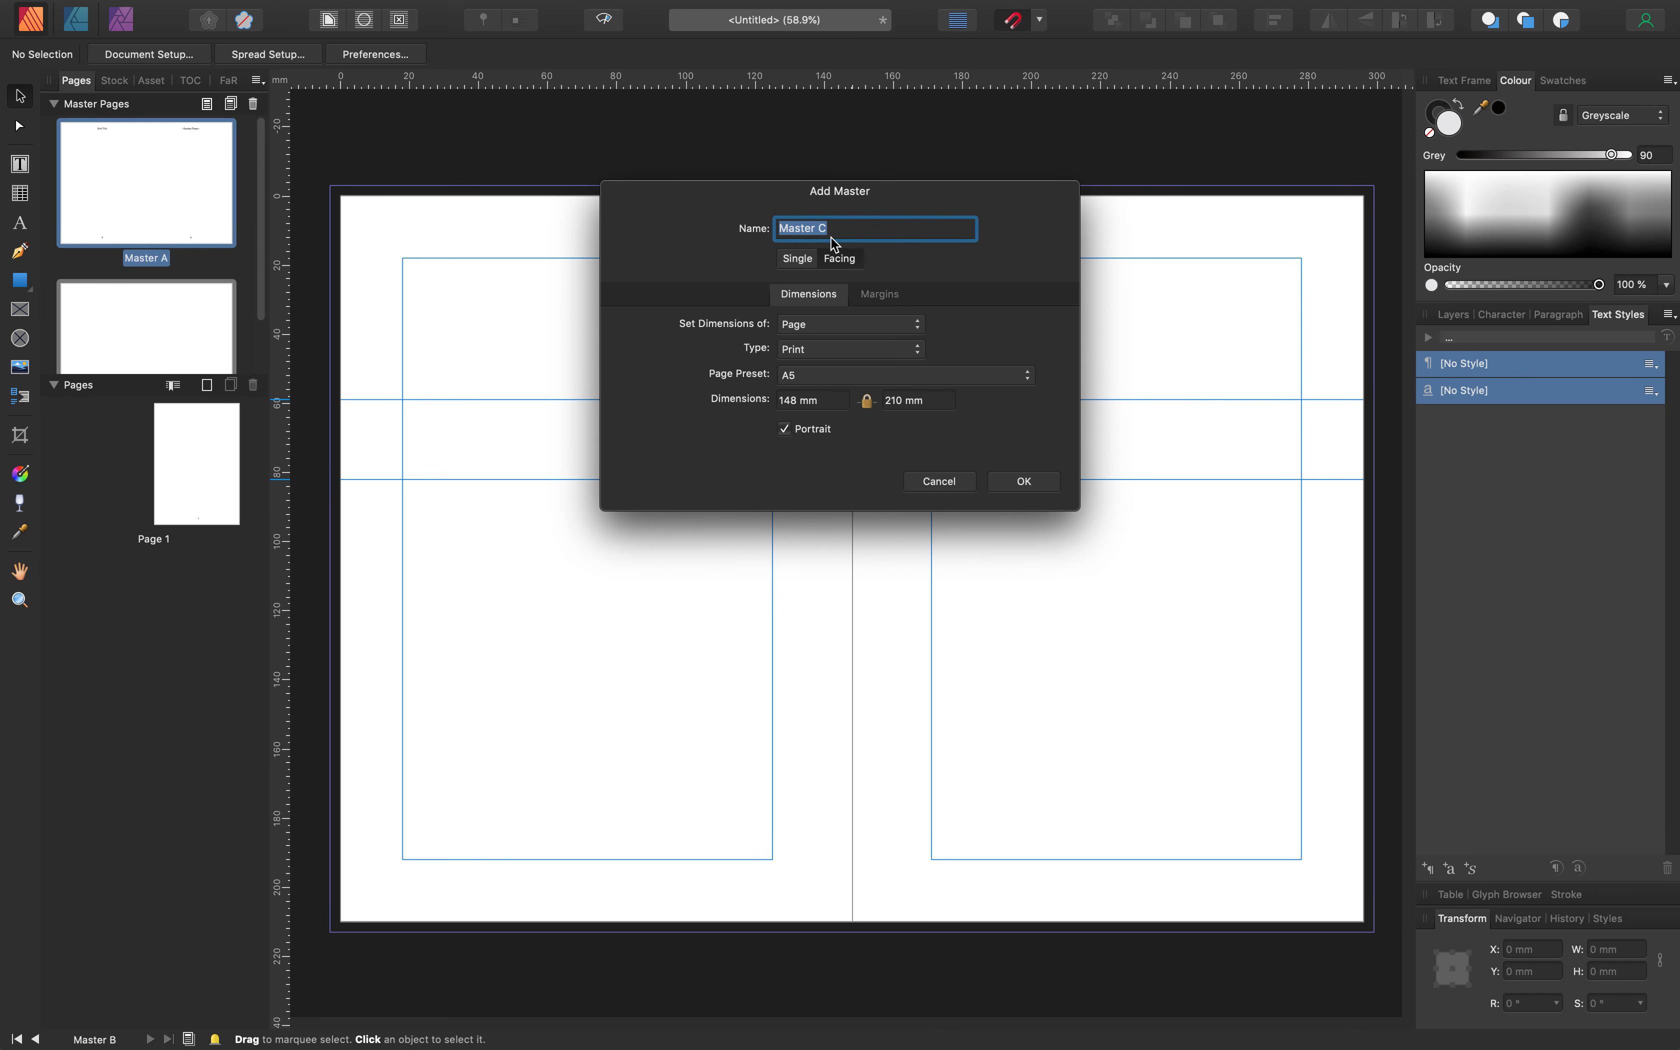
pyautogui.click(1029, 485)
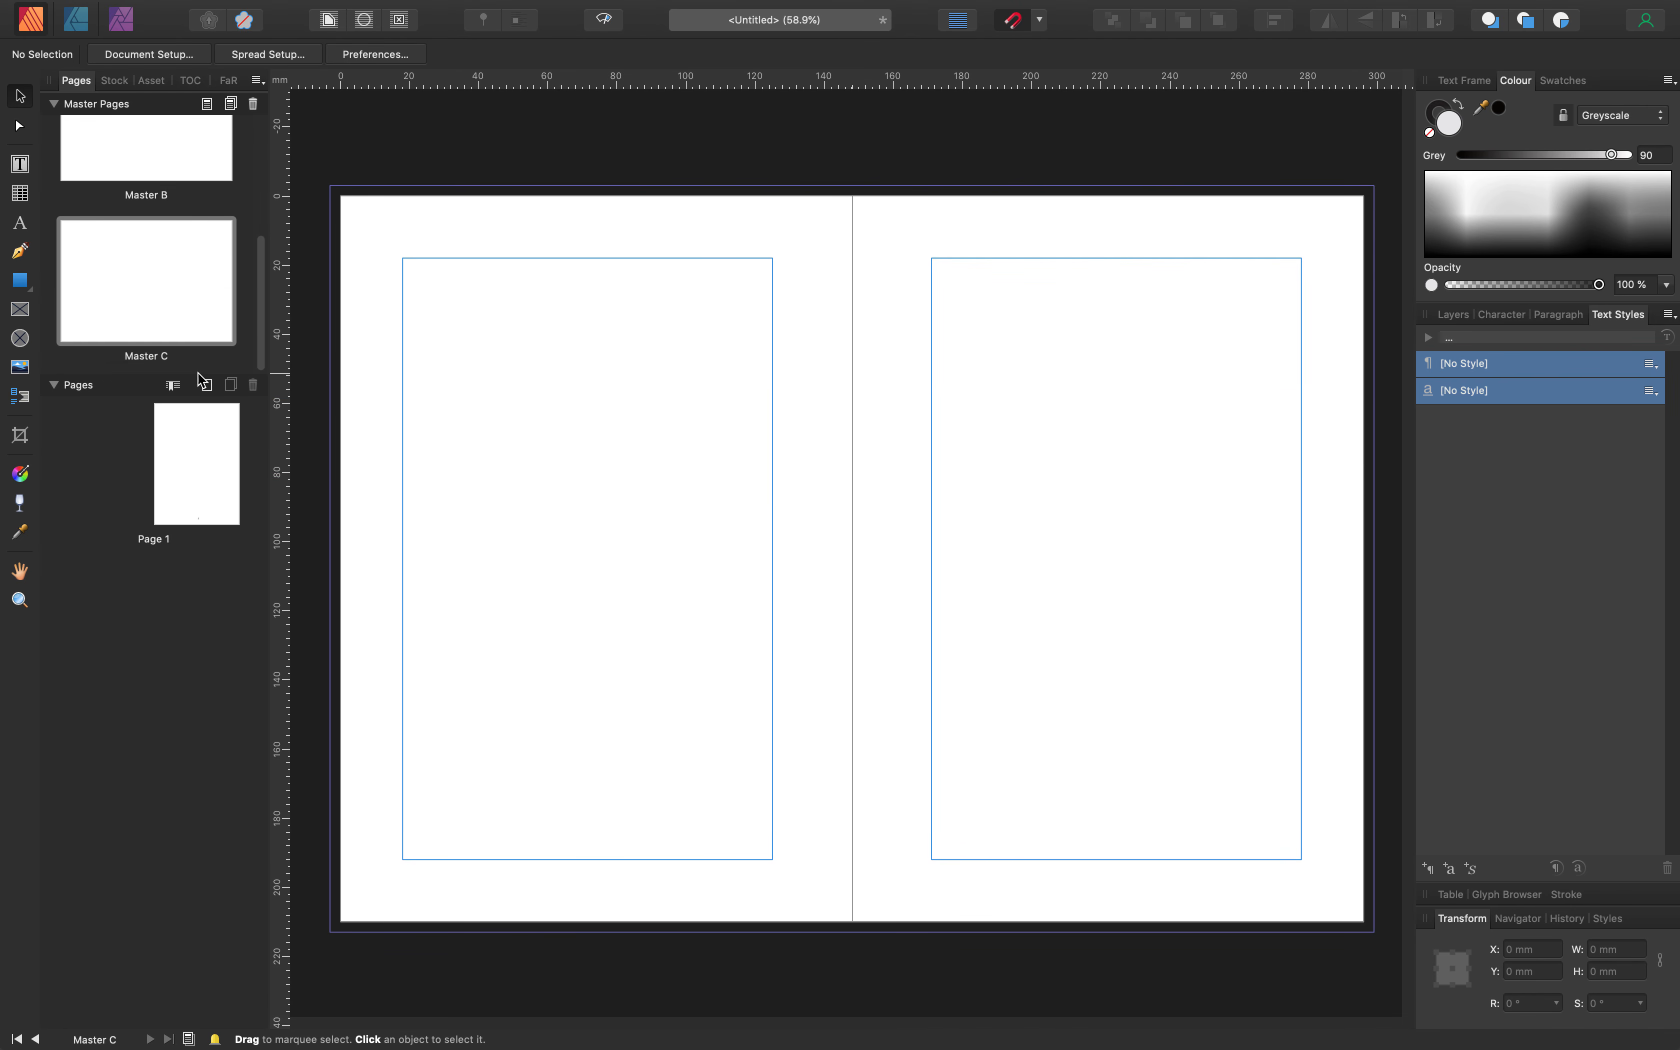
pyautogui.scroll(3, 155, 247)
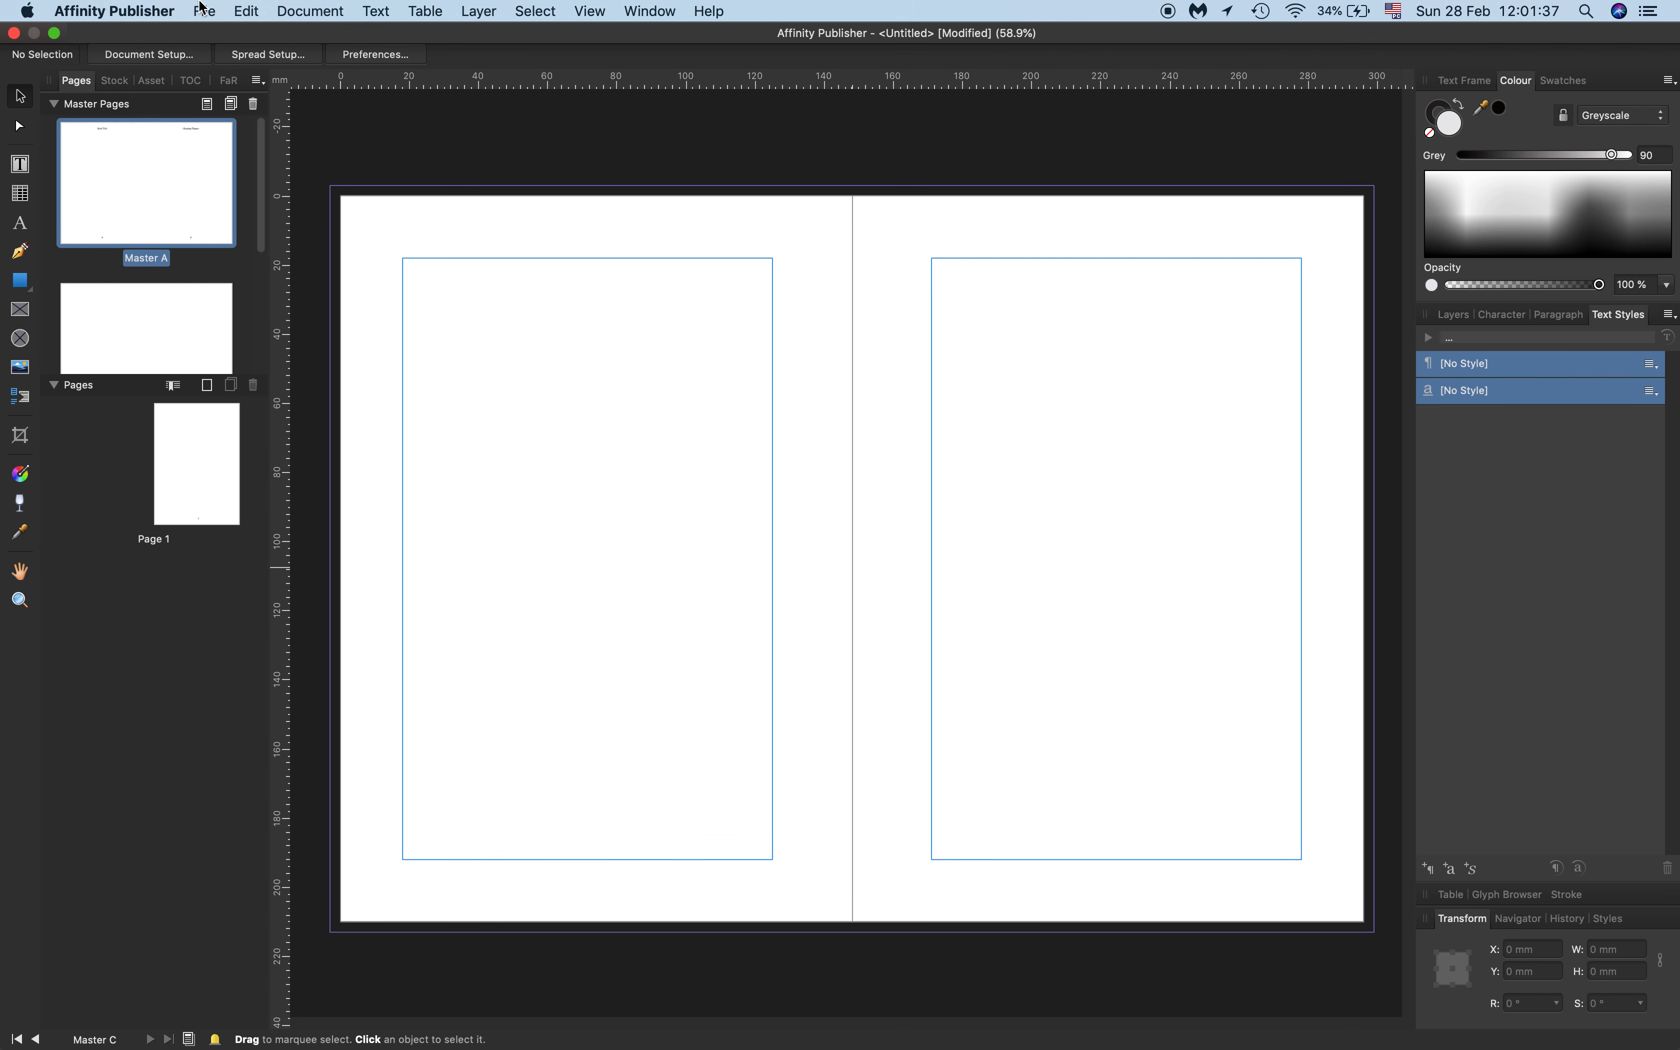
# Start saving the document as a new file and choose the Desktop as its location
pyautogui.click(206, 12)
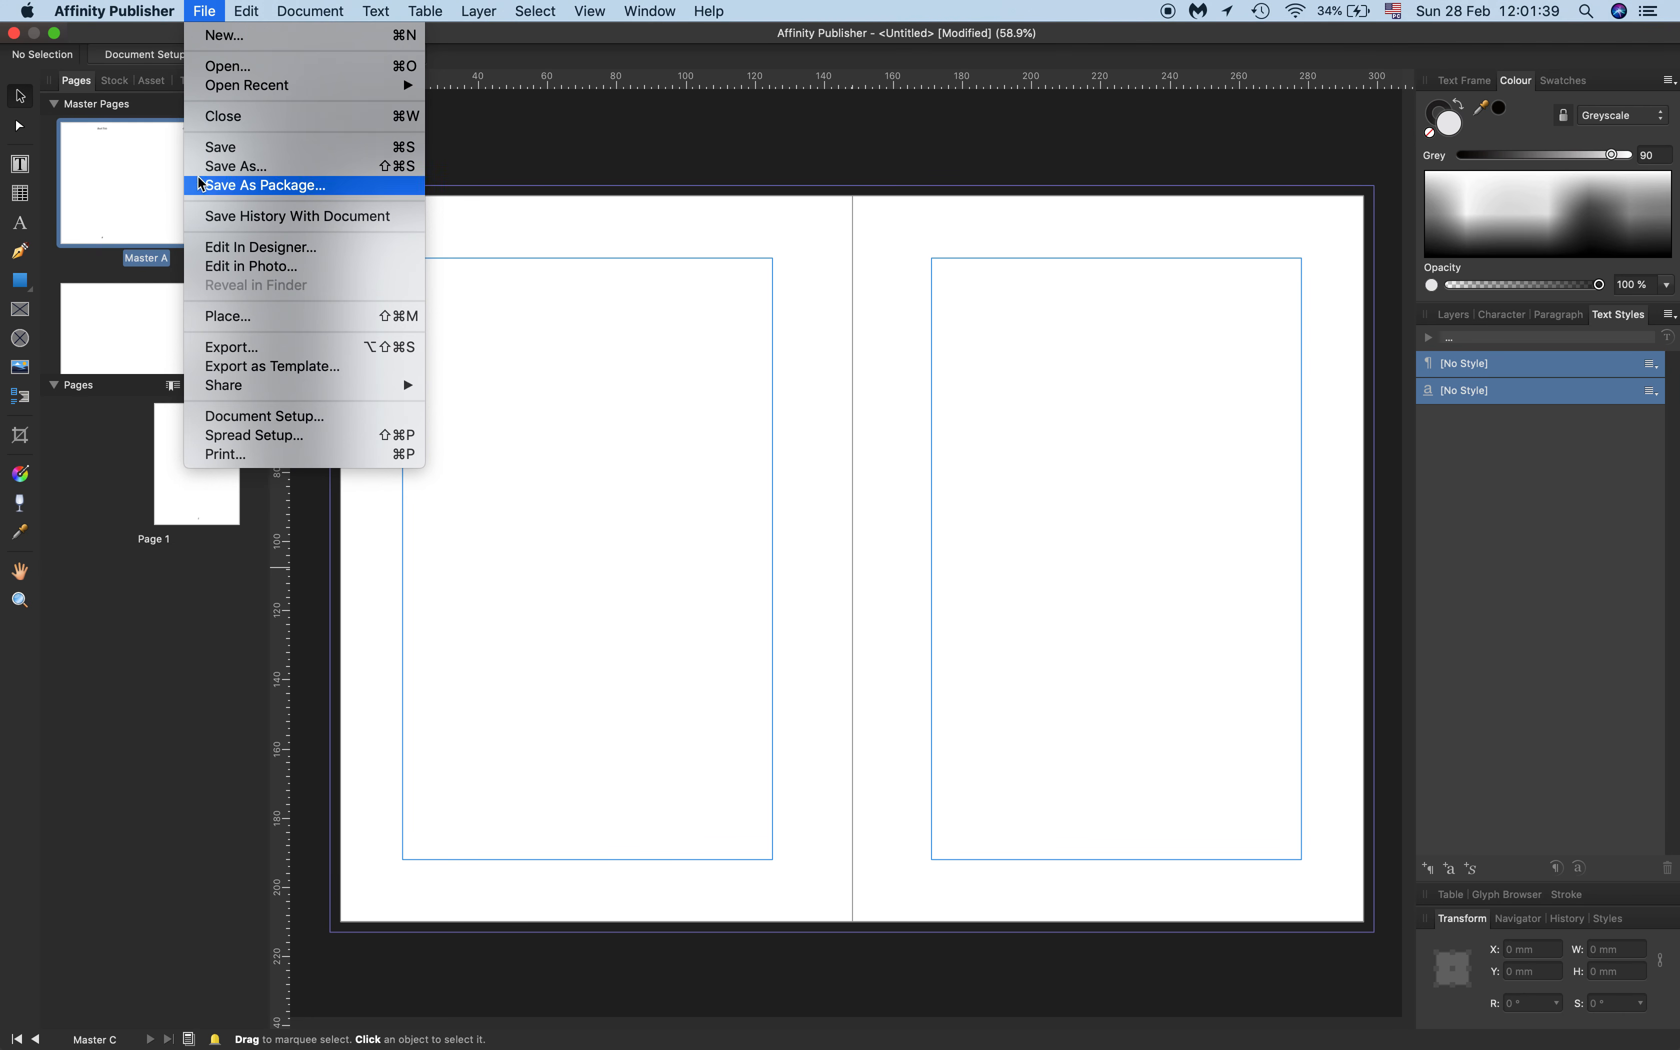
pyautogui.click(251, 169)
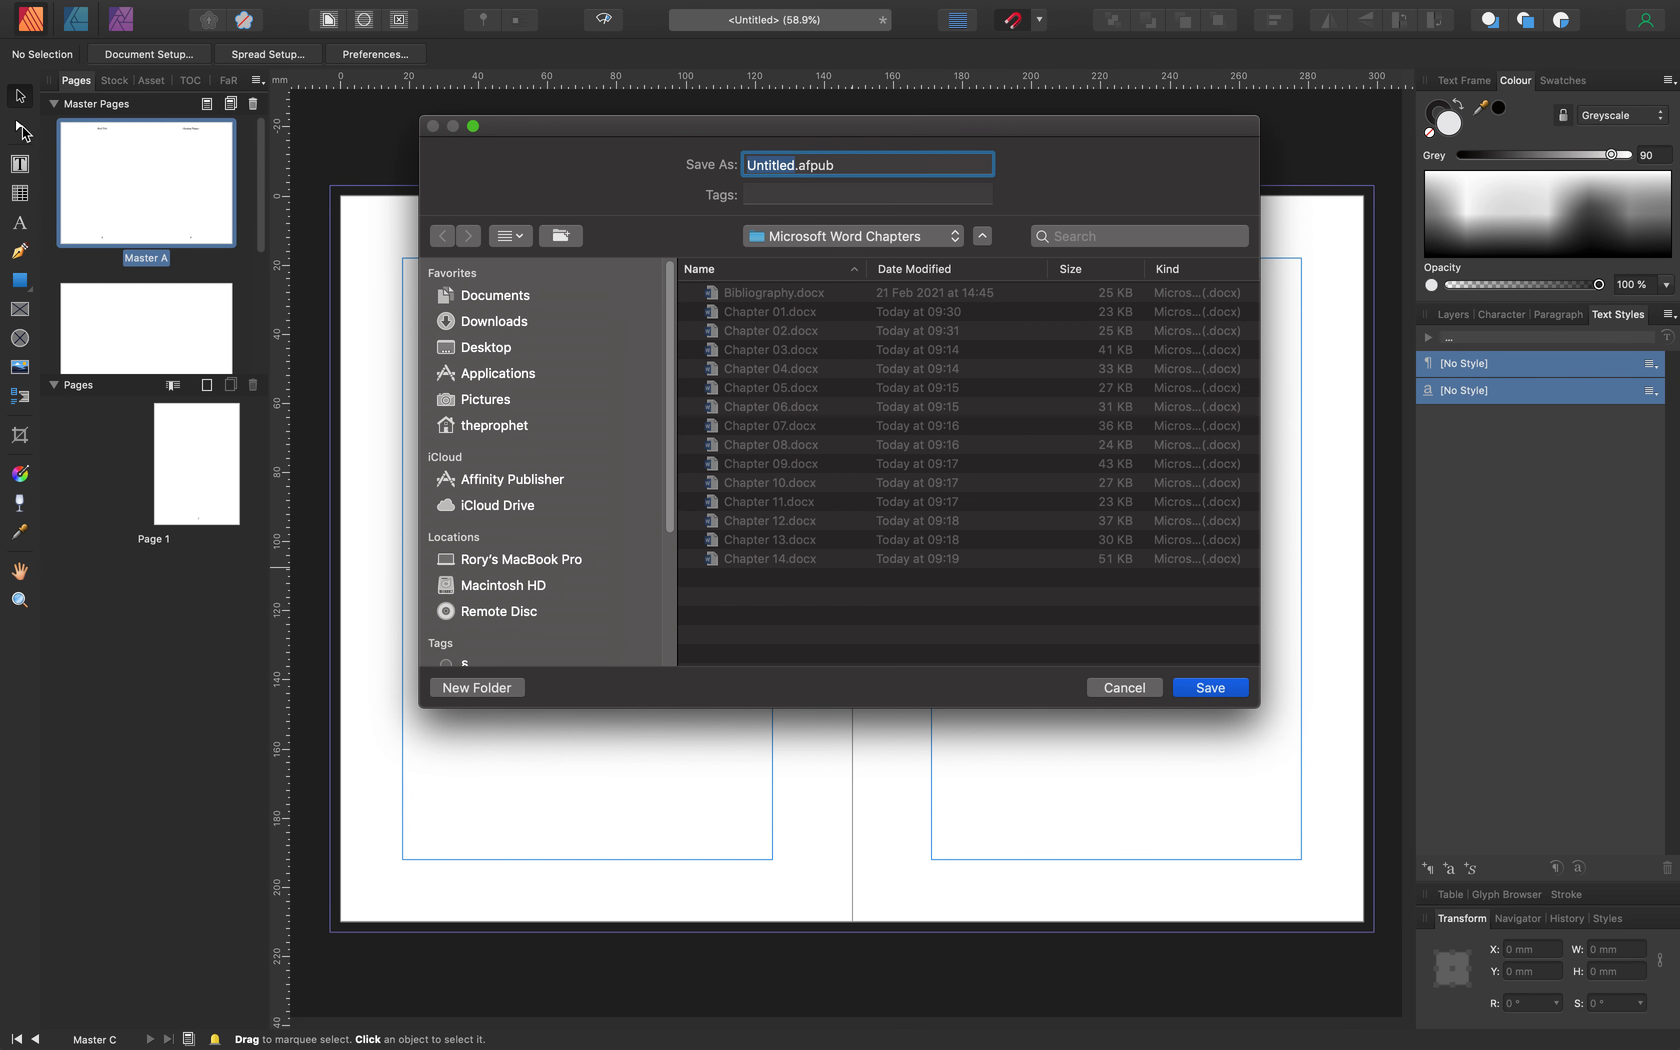
pyautogui.click(479, 687)
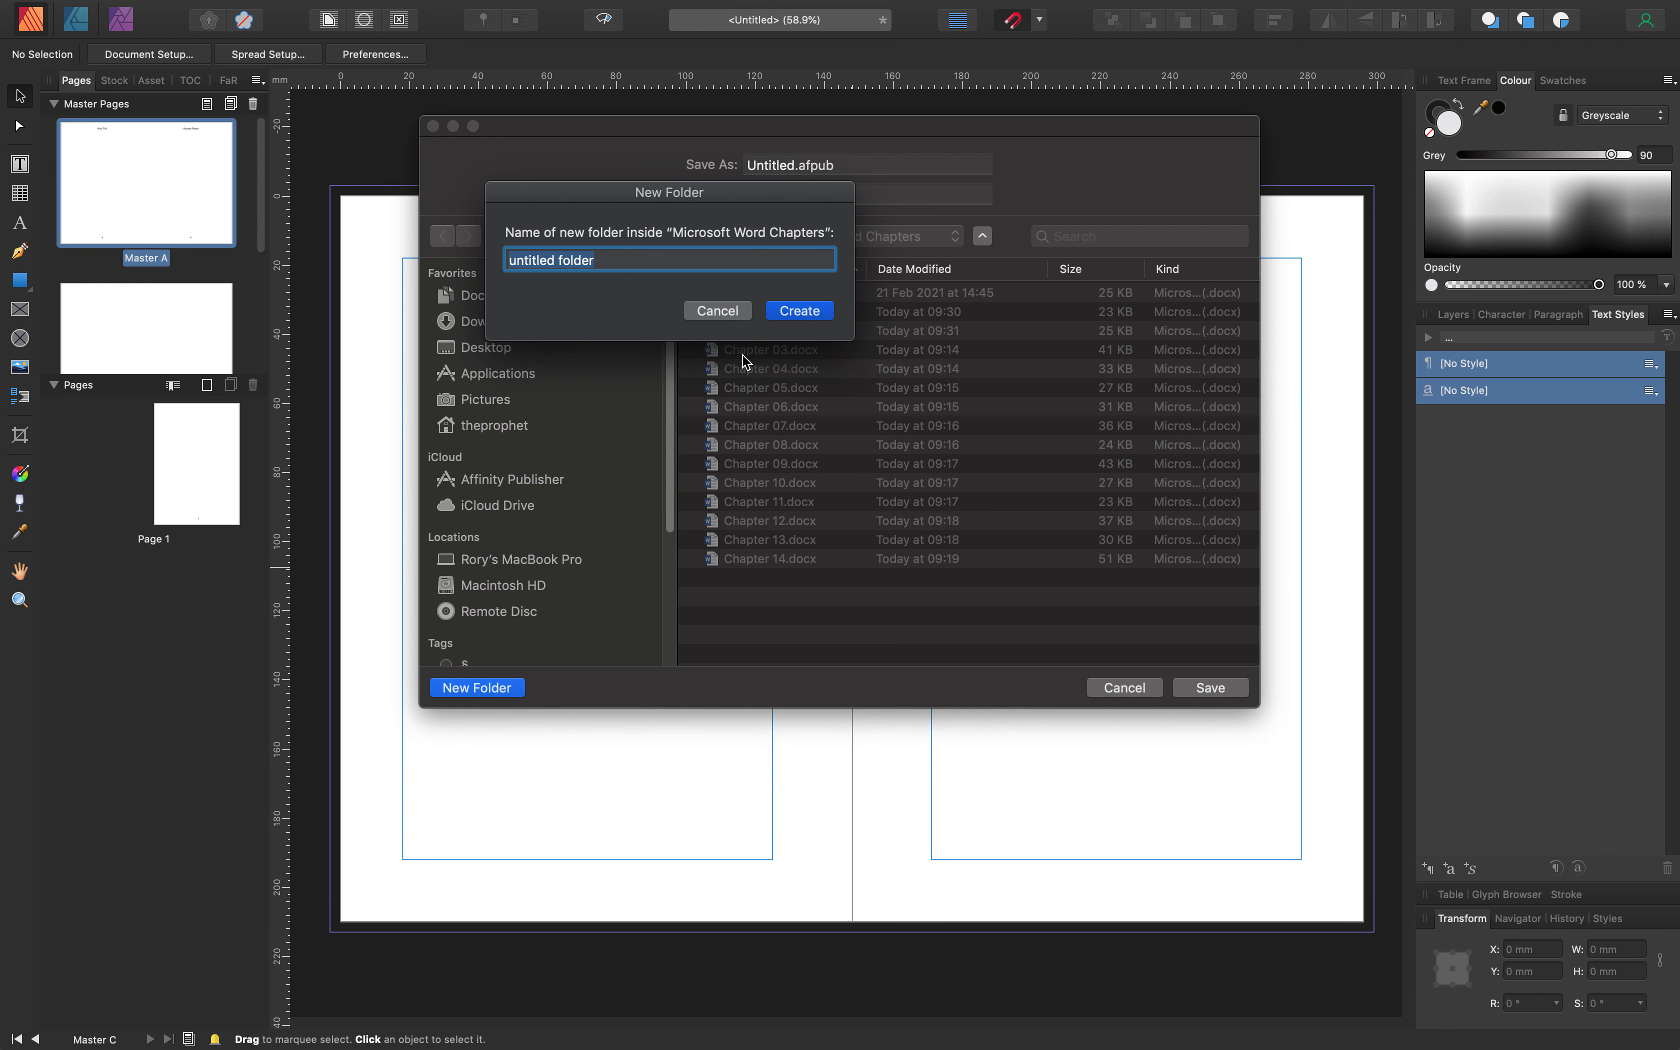
pyautogui.click(726, 310)
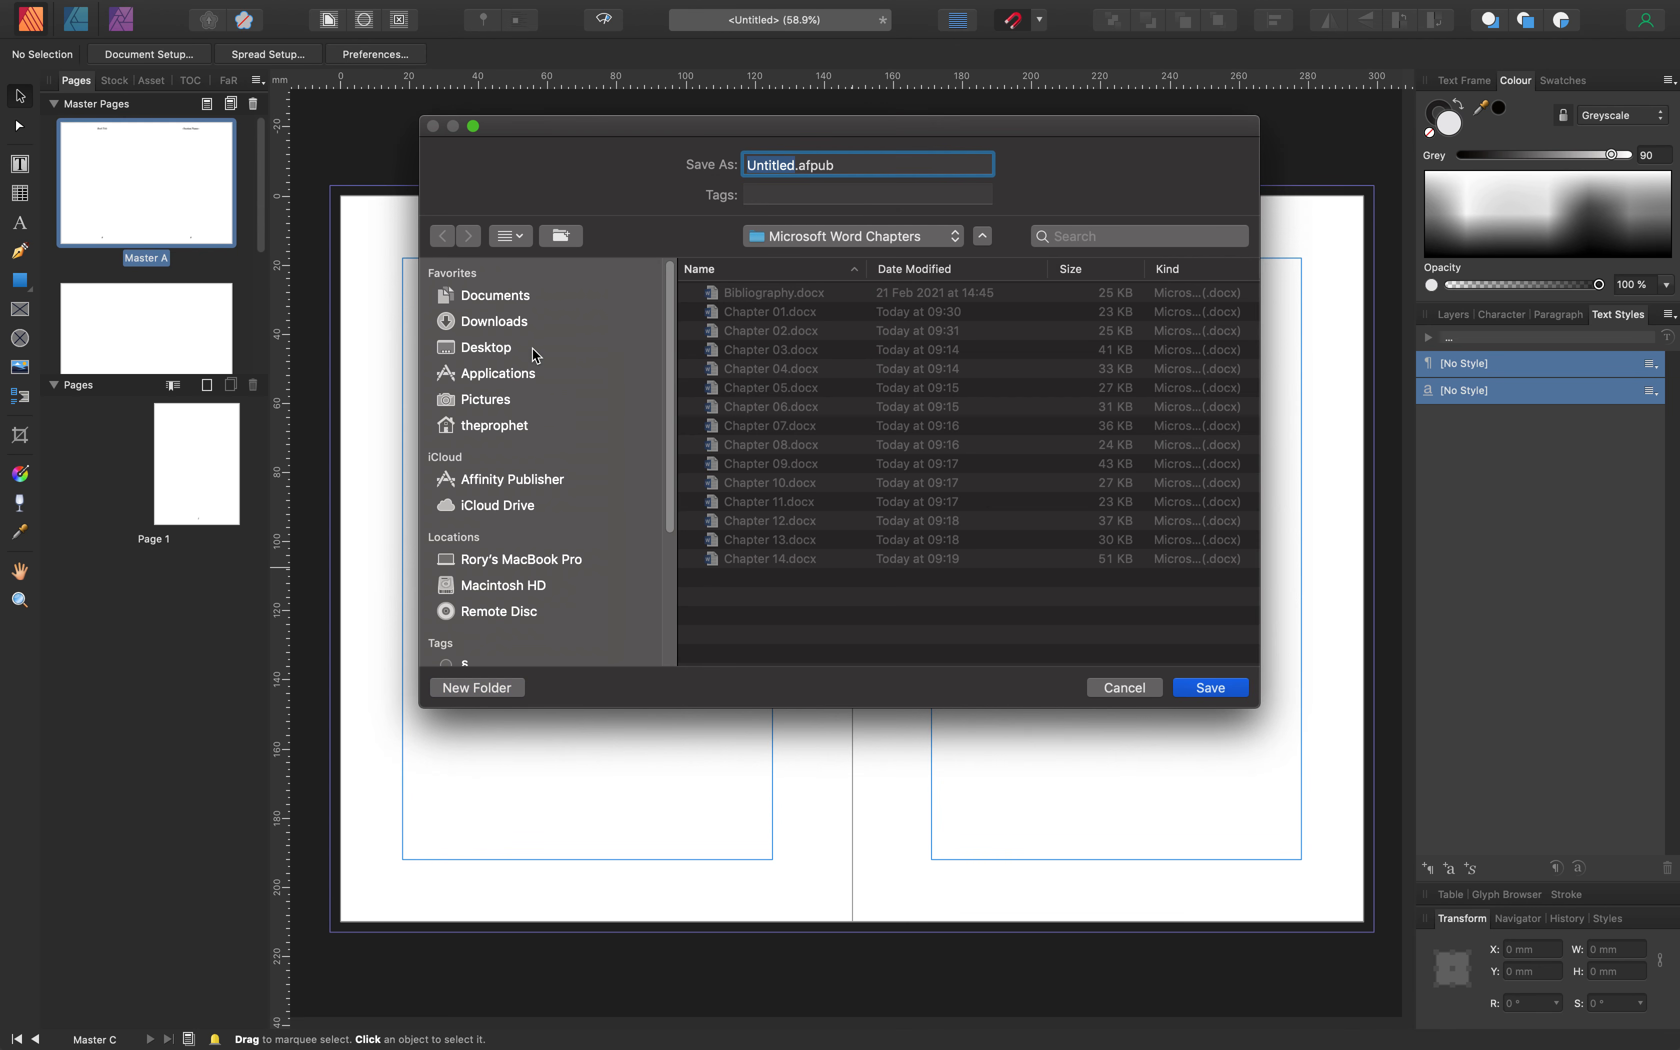
pyautogui.click(479, 347)
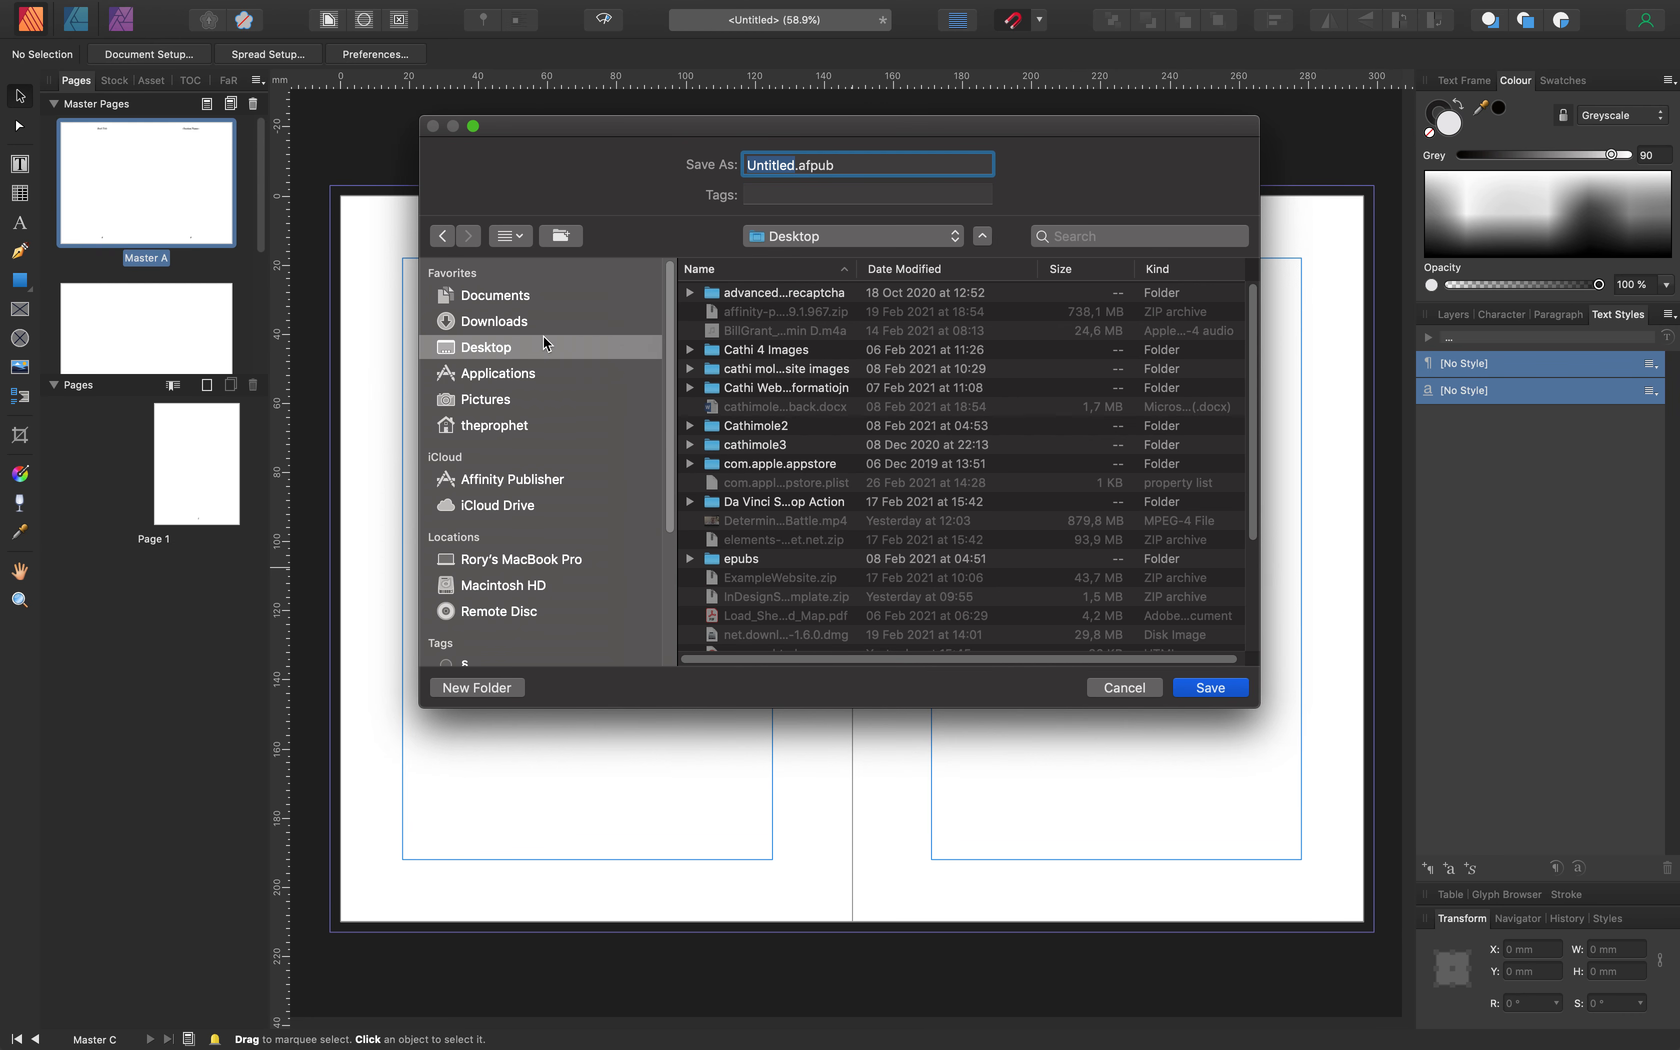
# Create a folder named "Affinity Publisher Templates" on the Desktop for the saved file
pyautogui.click(477, 687)
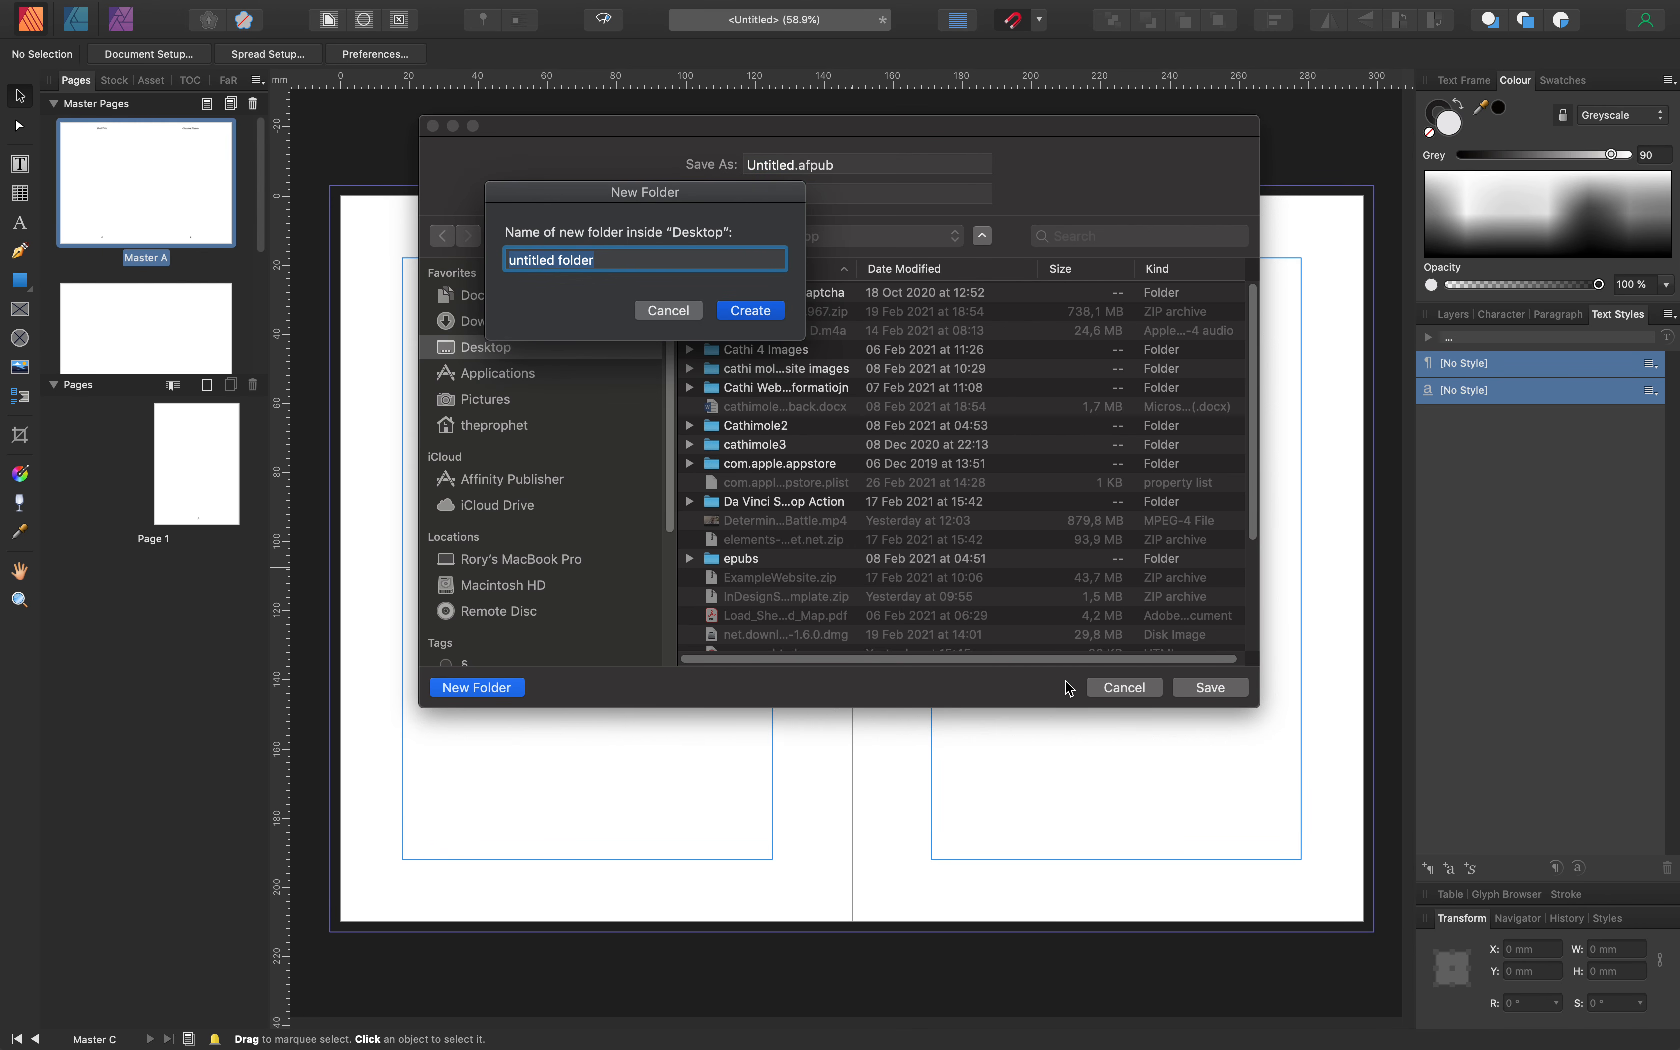
pyautogui.write('T')
pyautogui.press('BackSpace')
pyautogui.press('BackSpace')
pyautogui.press('BackSpace')
pyautogui.press('BackSpace')
pyautogui.press('BackSpace')
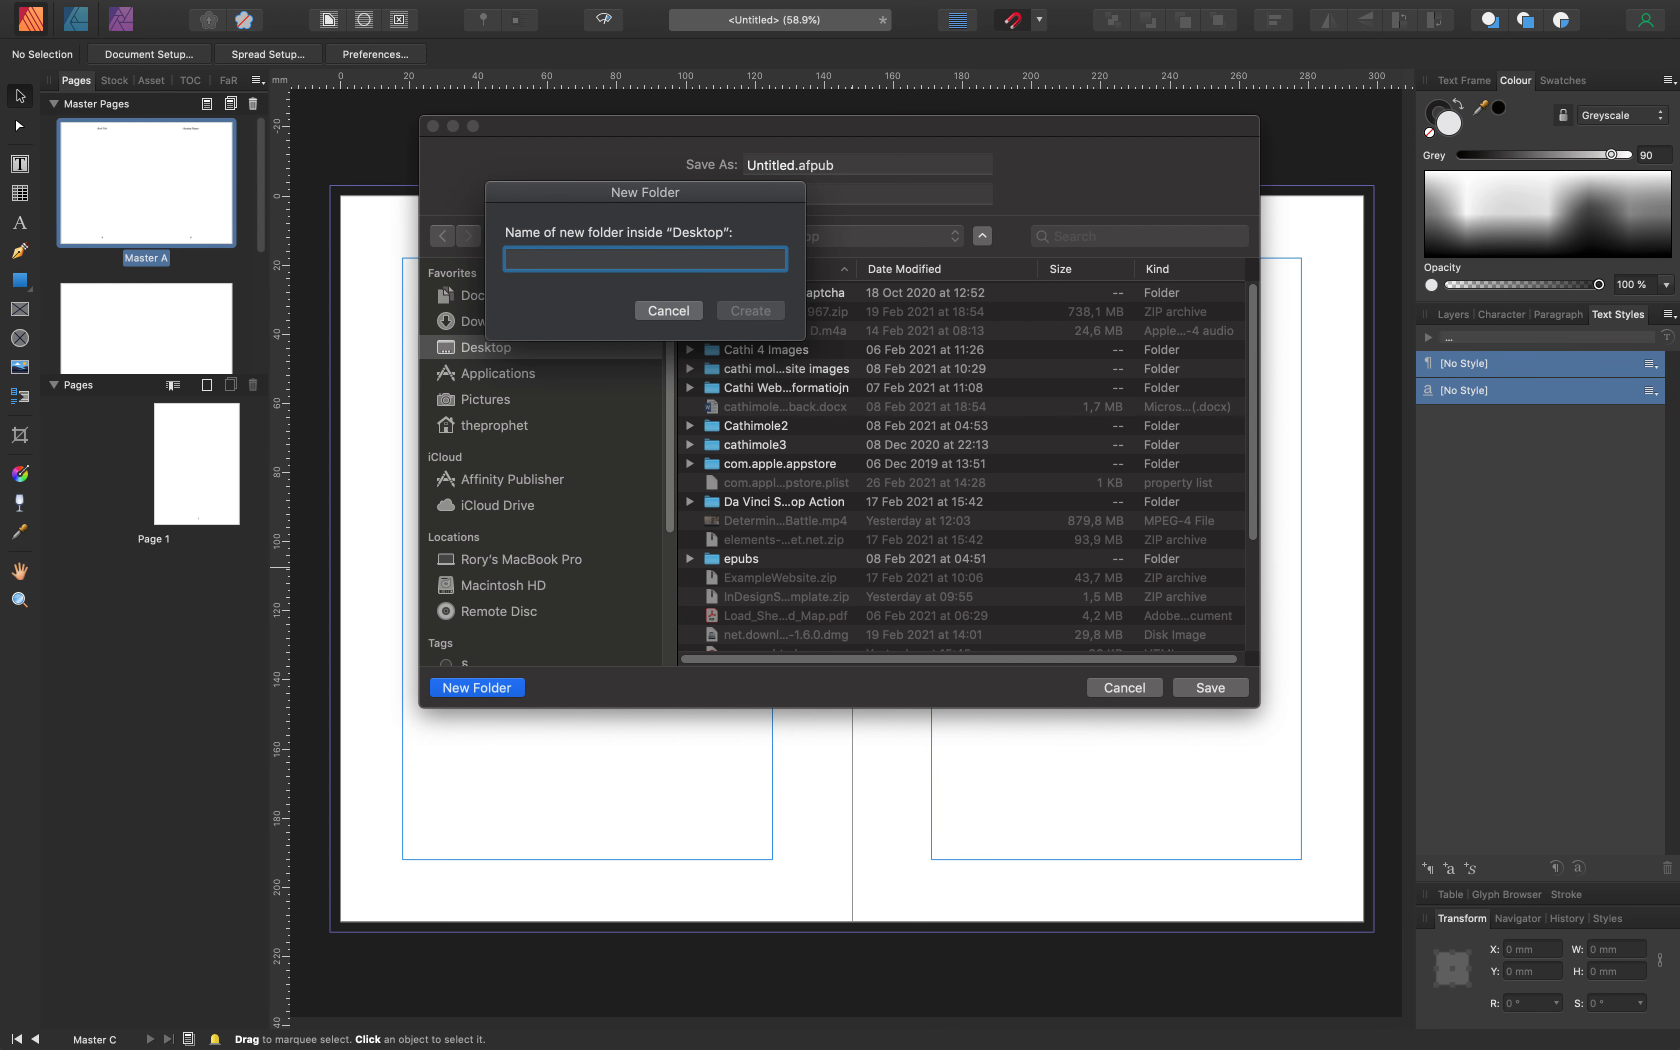
pyautogui.write('Affinity Publisher Templates')
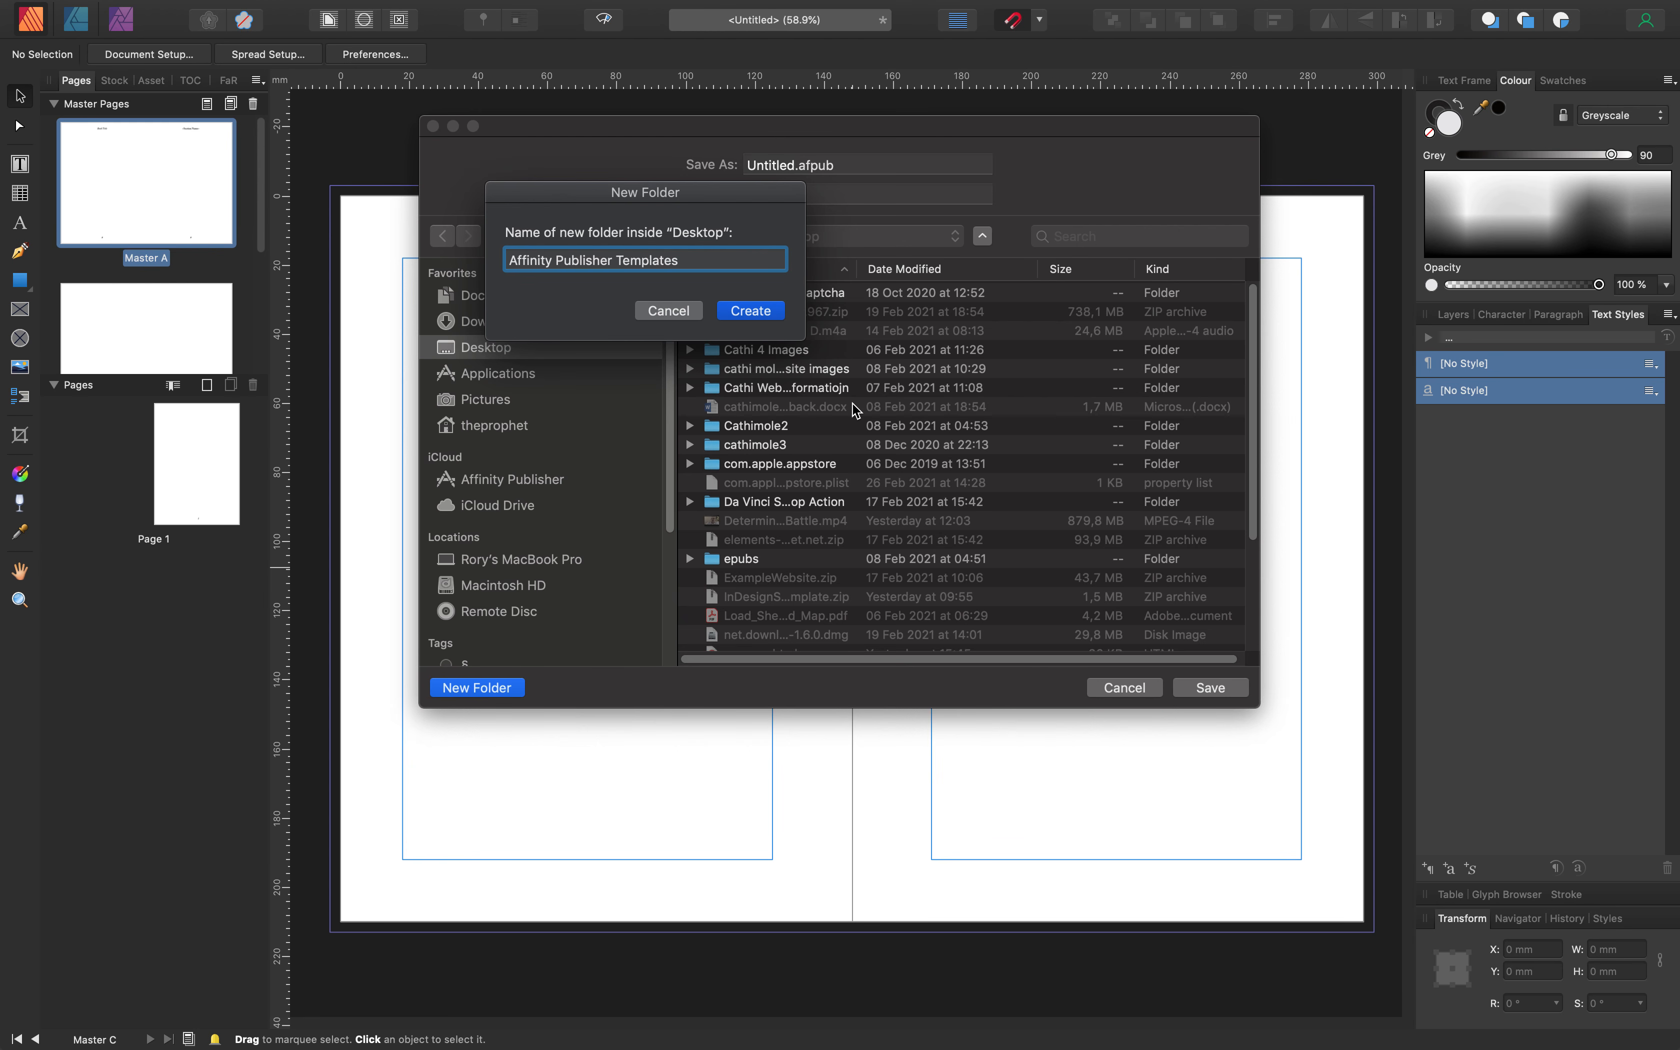
pyautogui.click(768, 314)
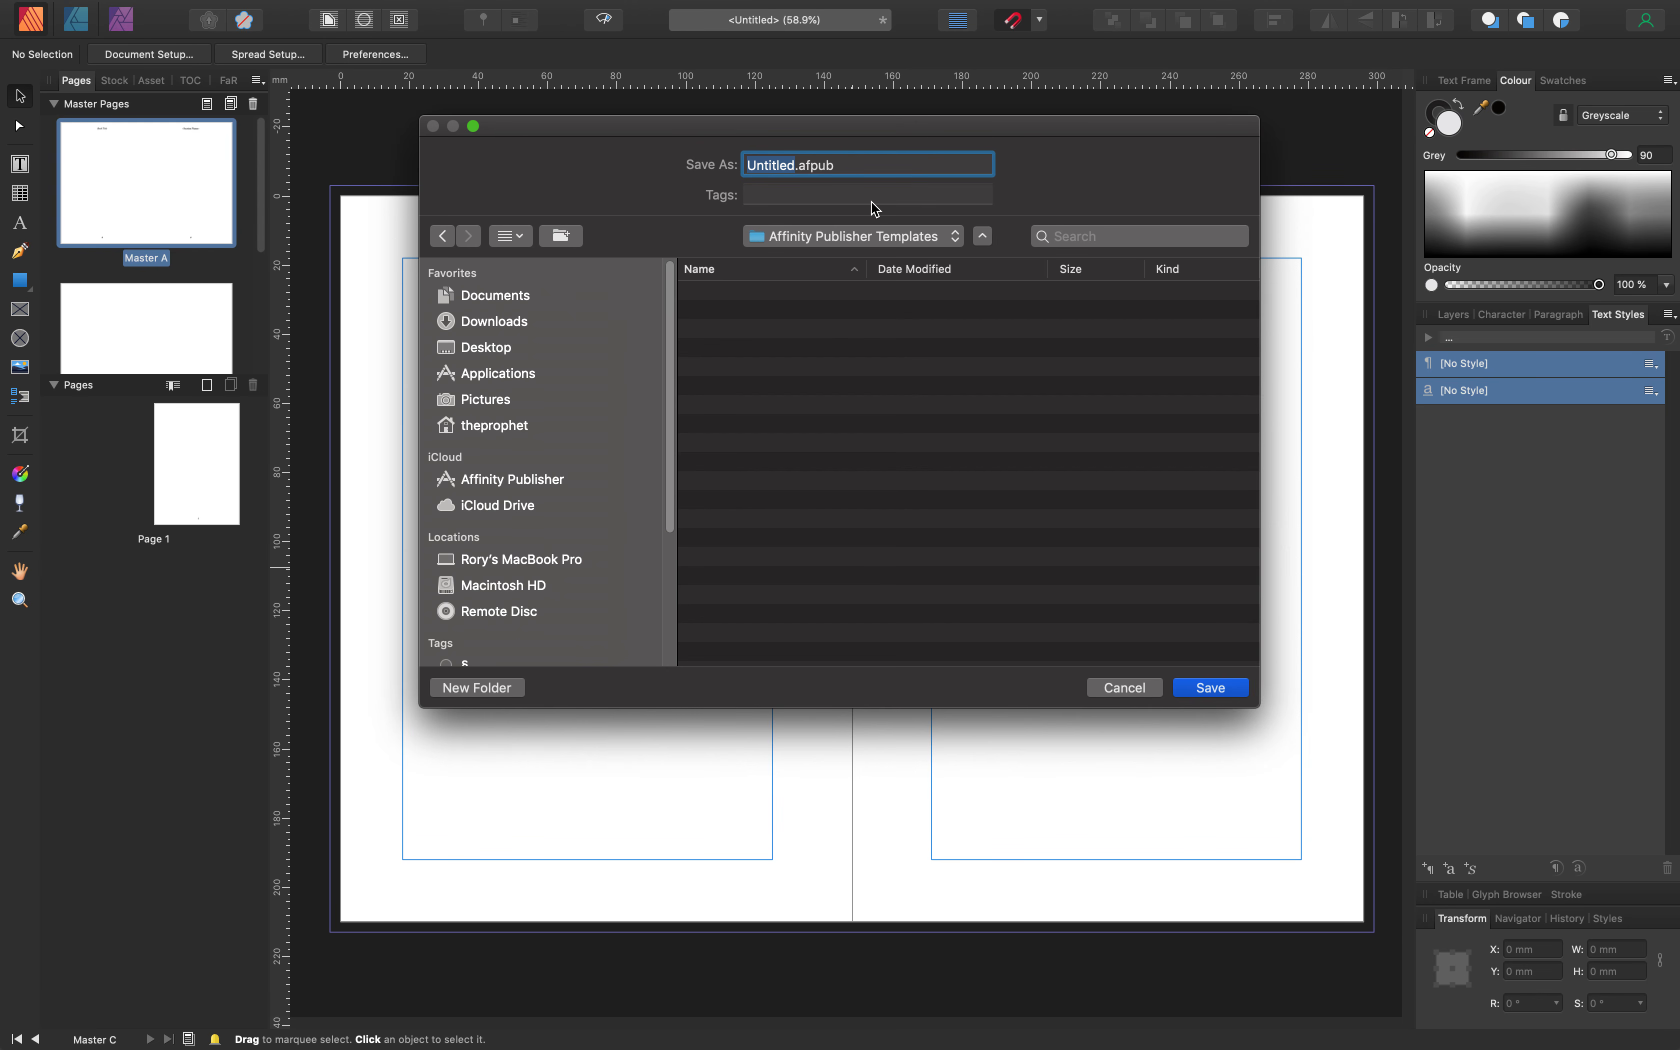
# Save the document as "A5 Book Inner.afpub" in the Affinity Publisher Templates folder
pyautogui.write('A5 Book Inner')
pyautogui.press('BackSpace')
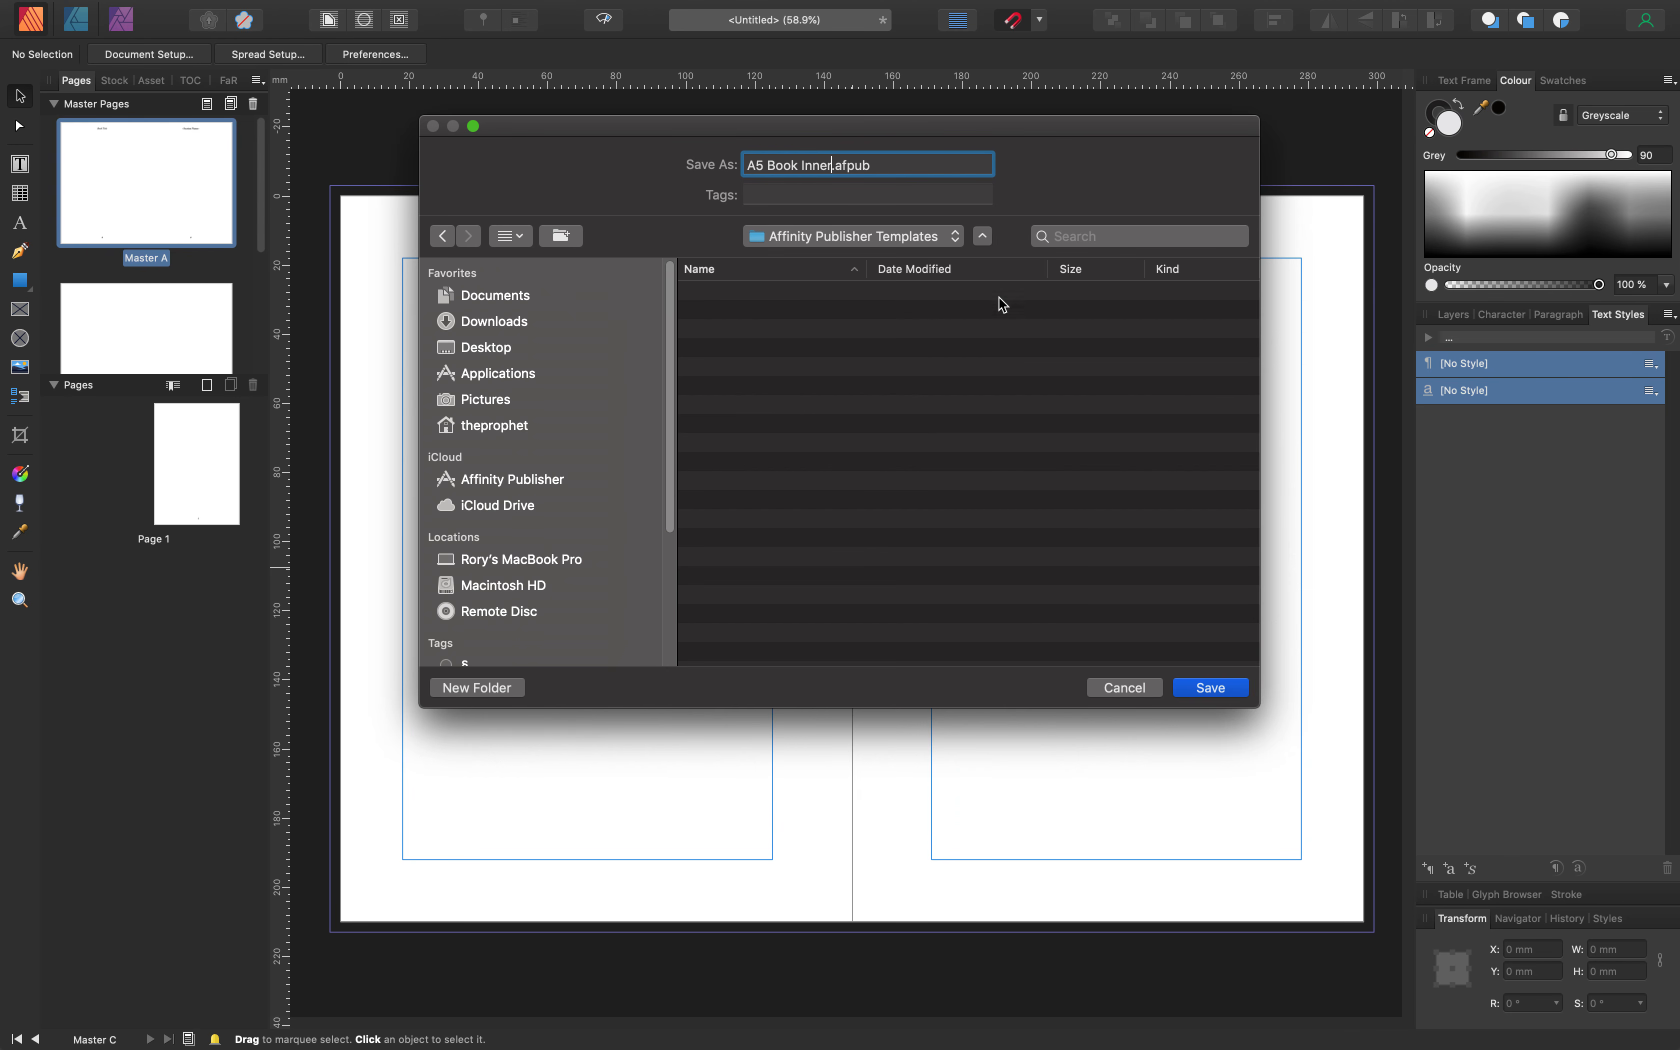
pyautogui.click(1202, 693)
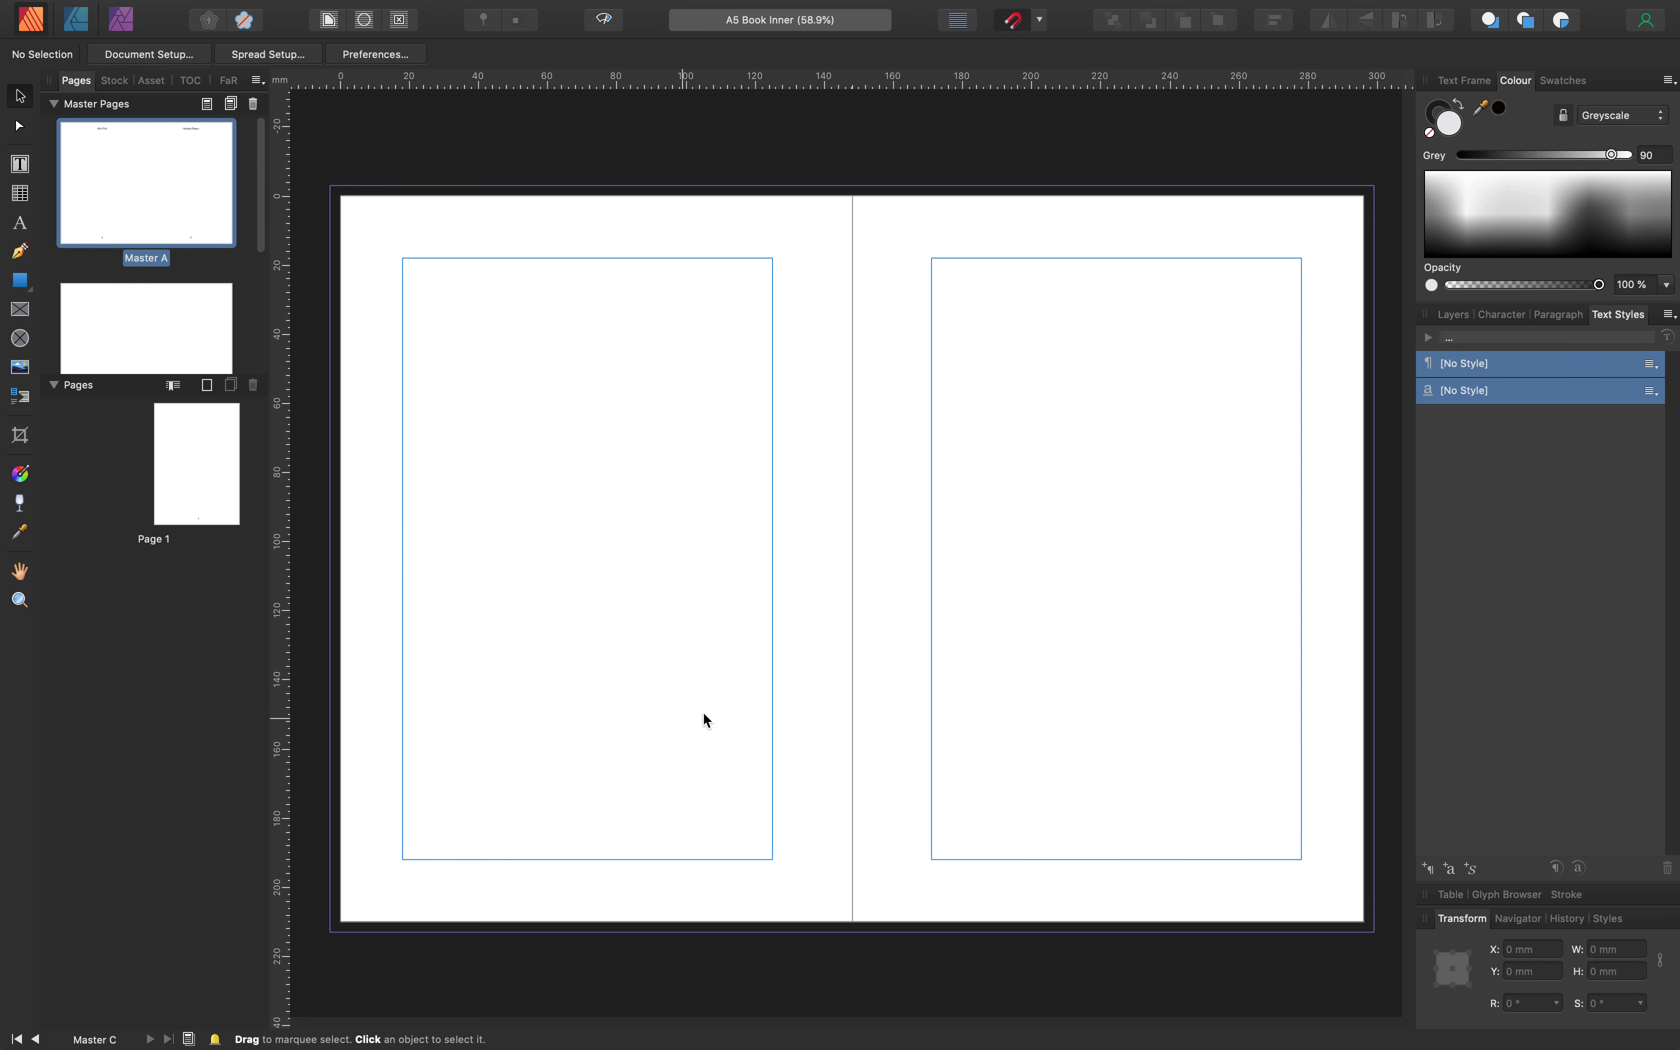
# Open page 1 and draw a text frame filling its margin area, 107 mm wide and 174 mm high
pyautogui.click(205, 471)
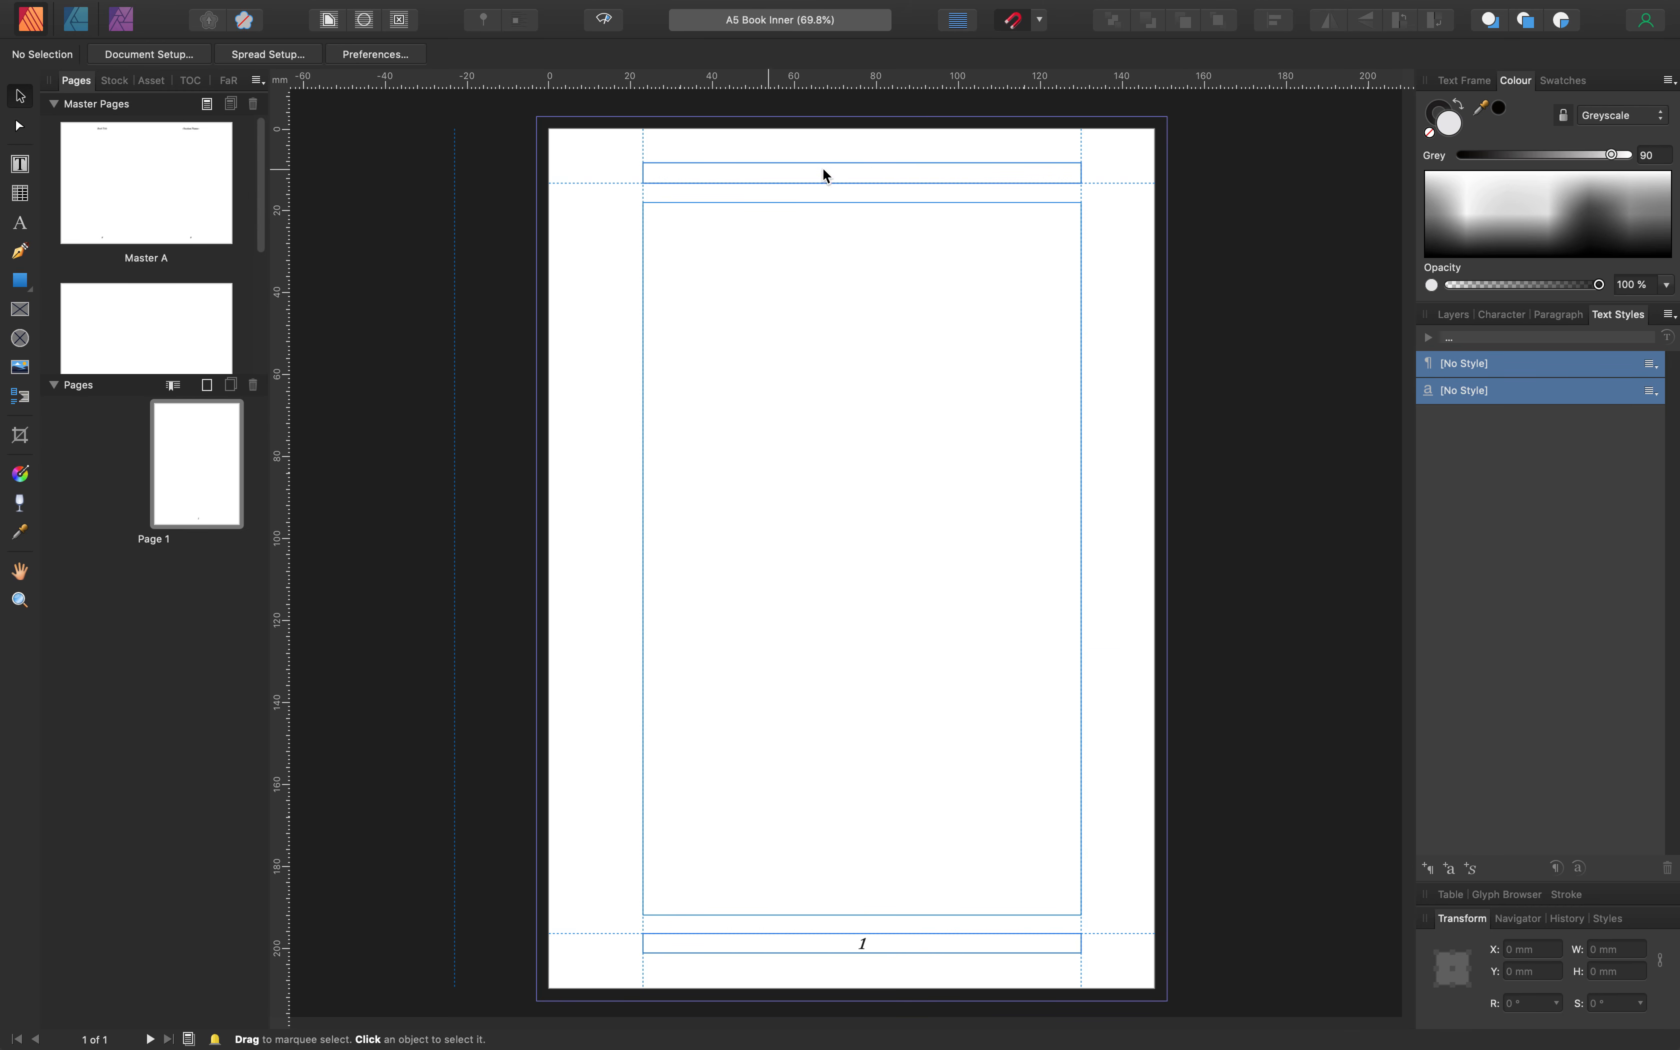
pyautogui.scroll(-5, 441, 656)
pyautogui.scroll(5, 444, 660)
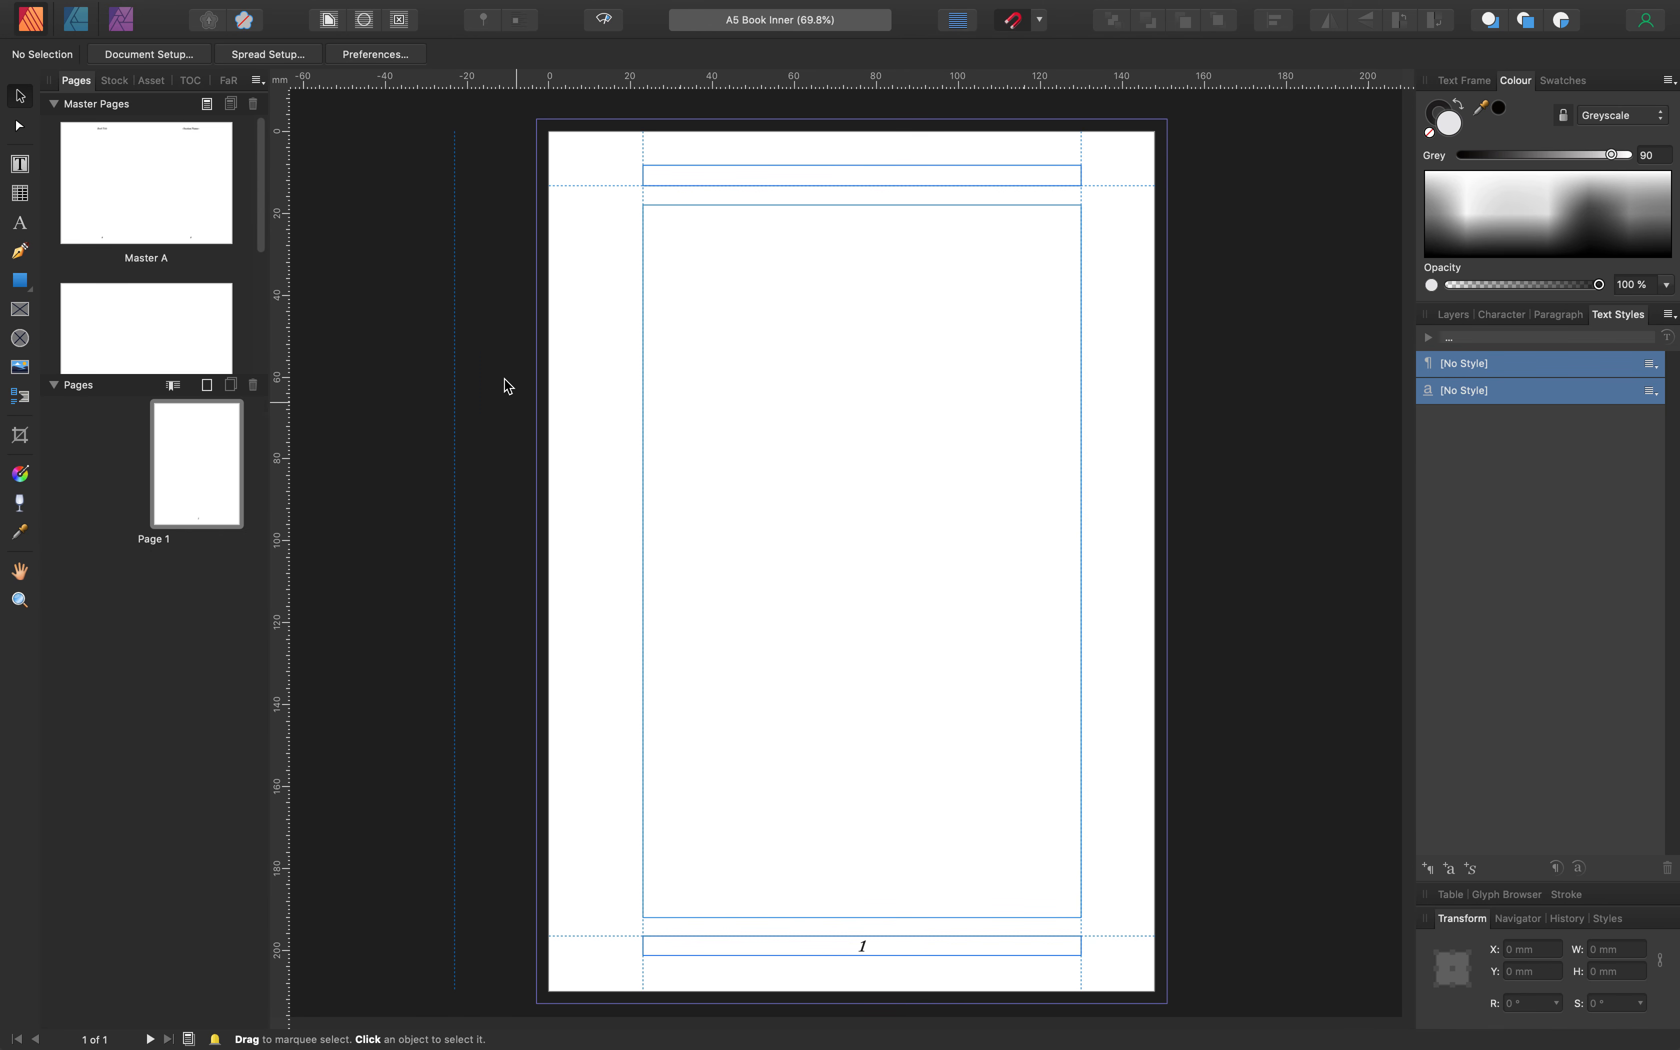
pyautogui.click(195, 445)
pyautogui.click(436, 636)
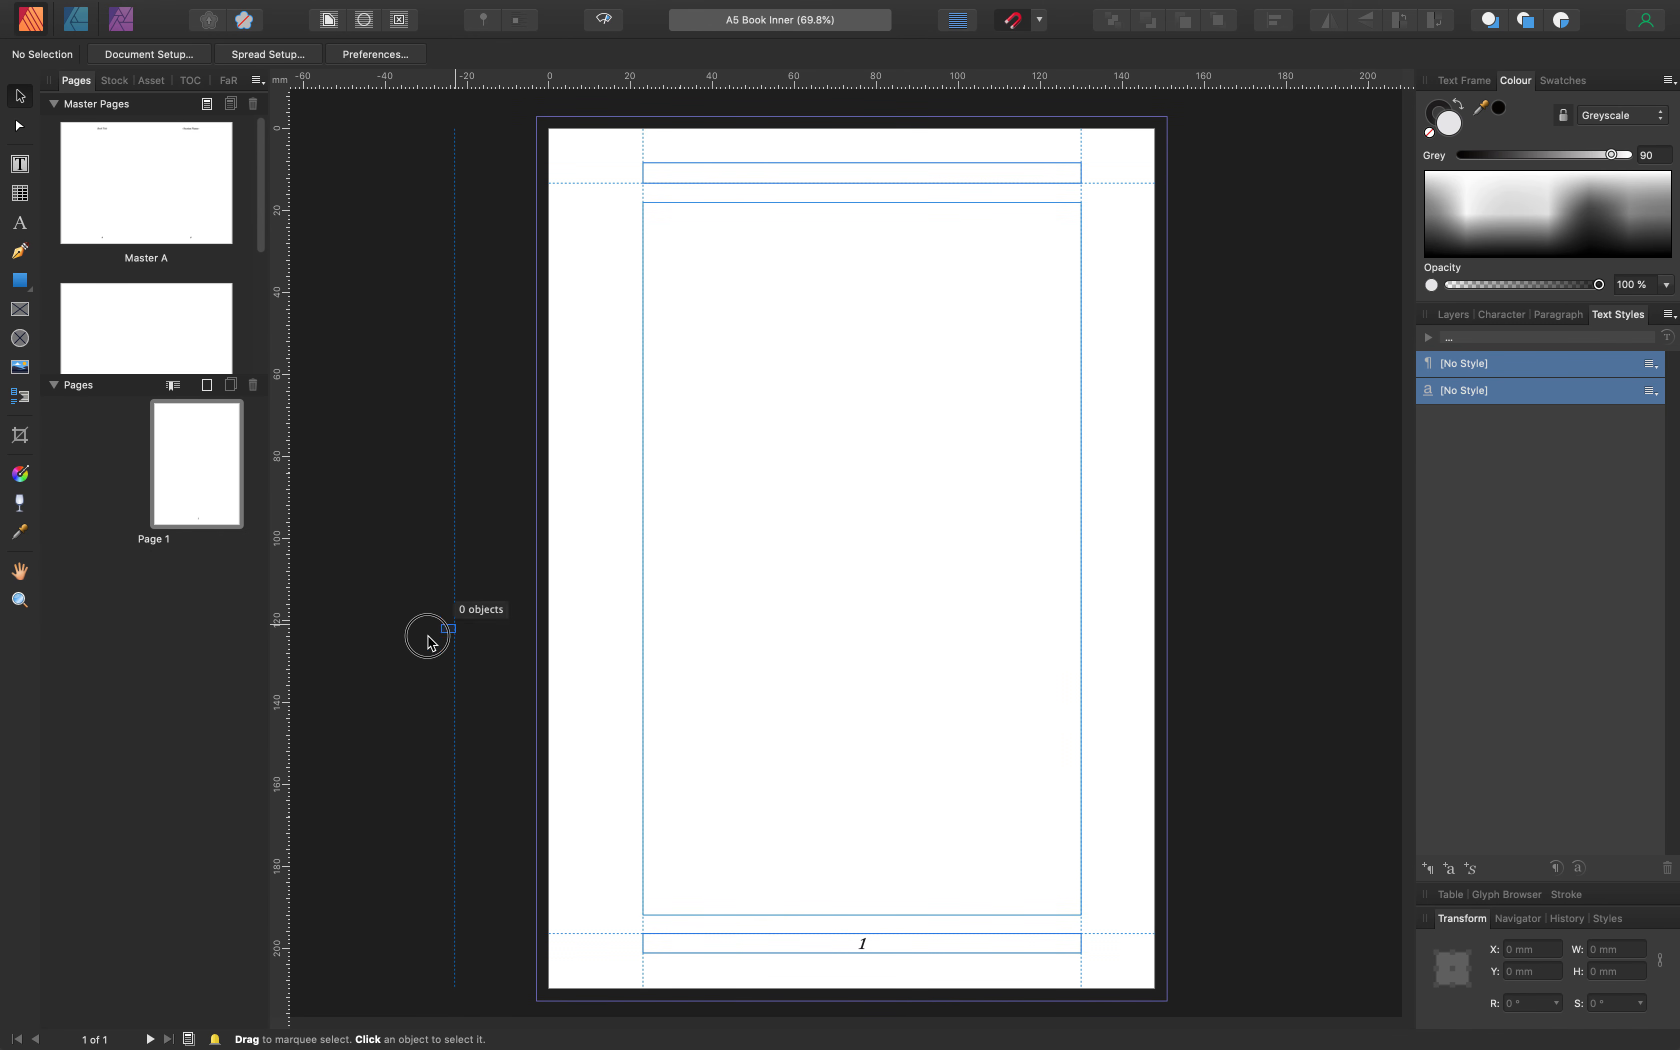
pyautogui.moveTo(455, 625); pyautogui.dragTo(470, 628)
pyautogui.click(460, 141)
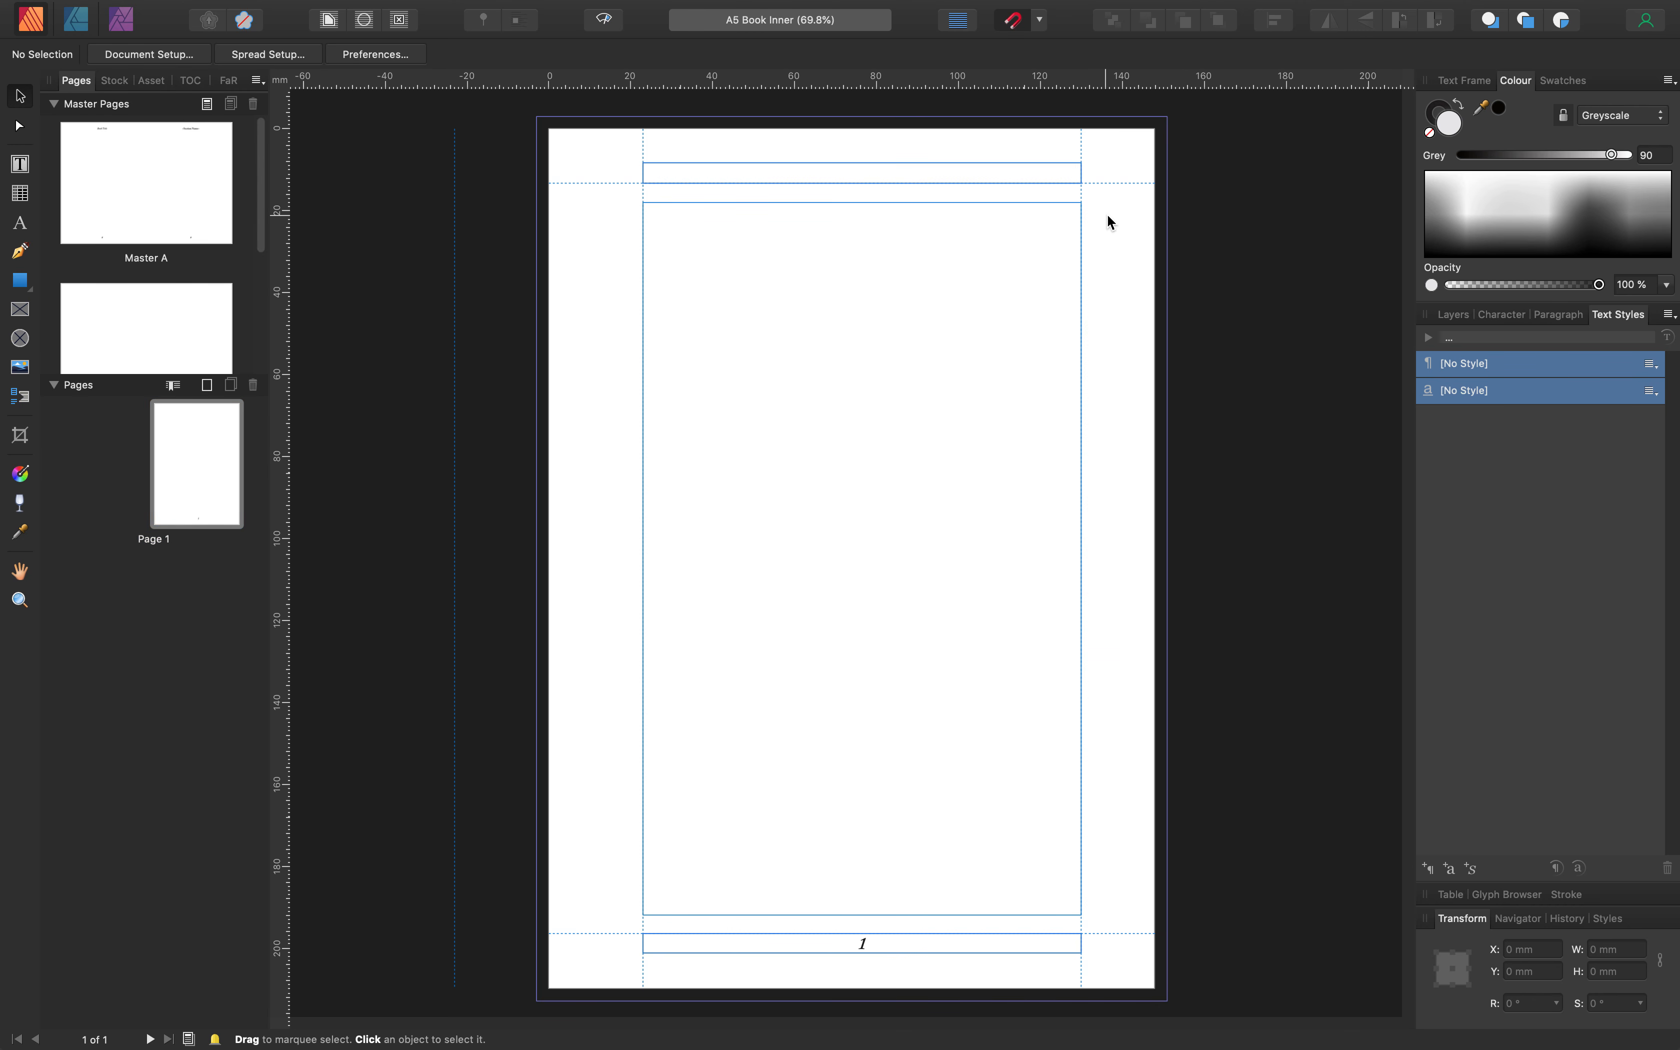
pyautogui.moveTo(236, 17)
pyautogui.press('t')
pyautogui.moveTo(644, 202); pyautogui.dragTo(1081, 915)
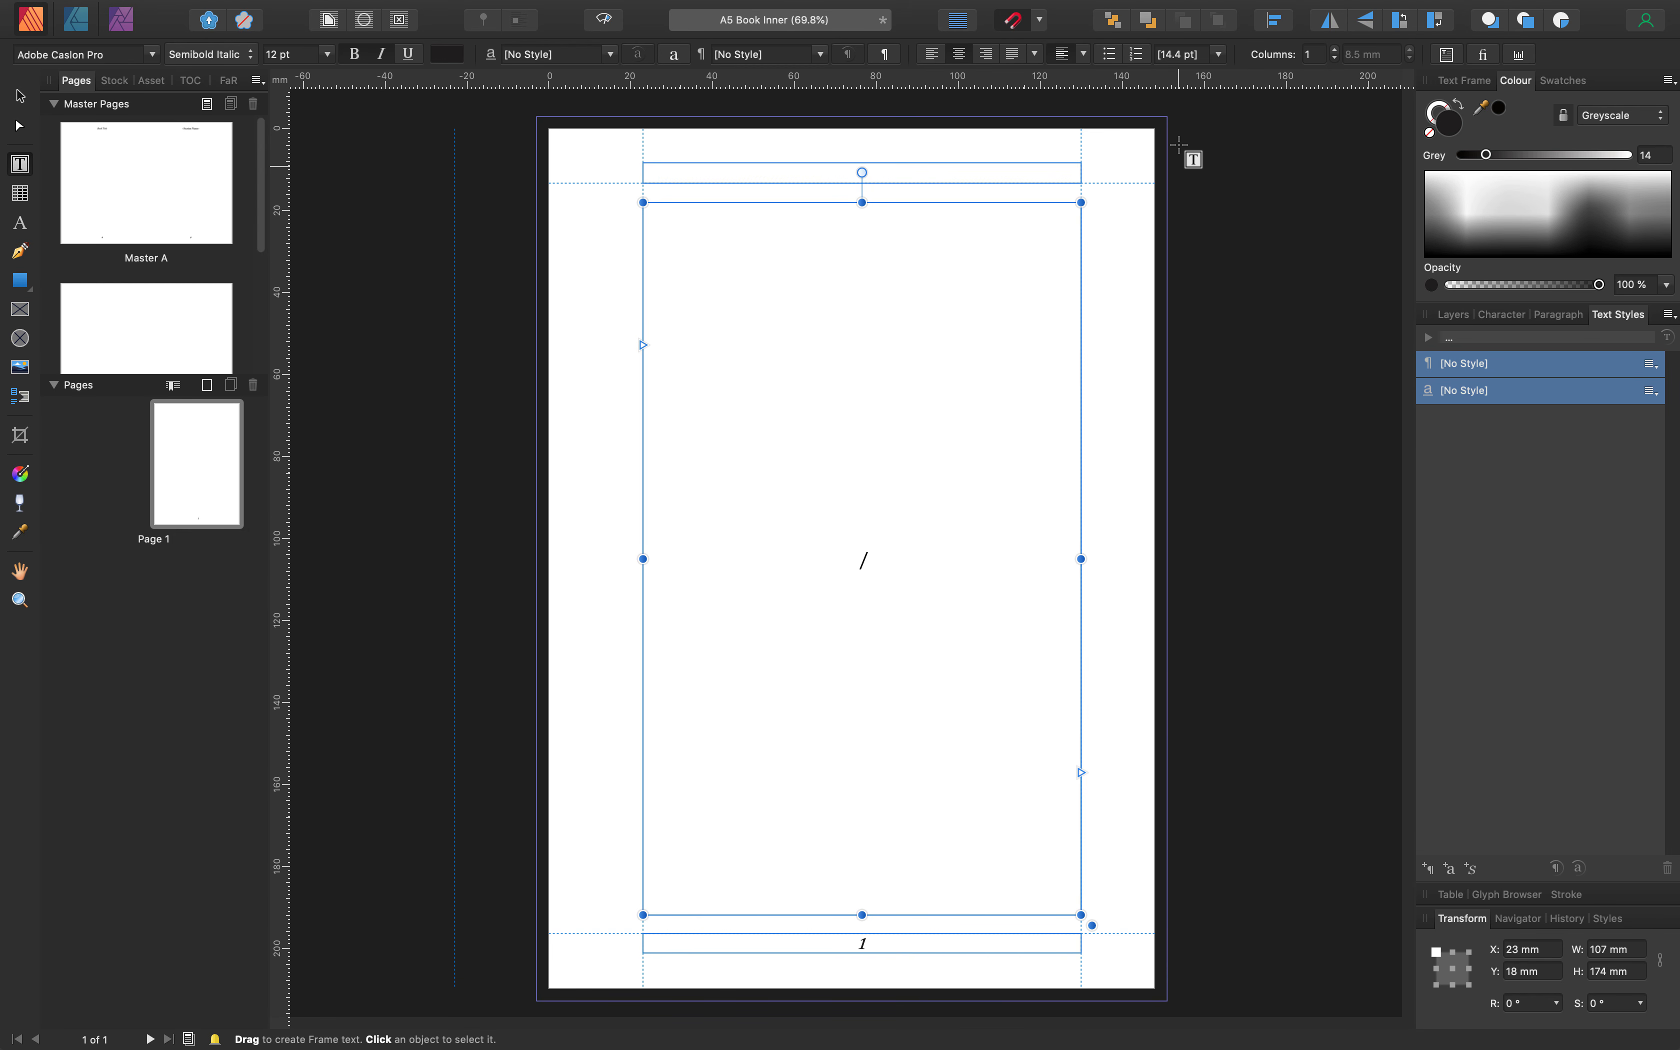
# Align the frame's text vertically to the top and set its font style to Regular
pyautogui.click(1036, 54)
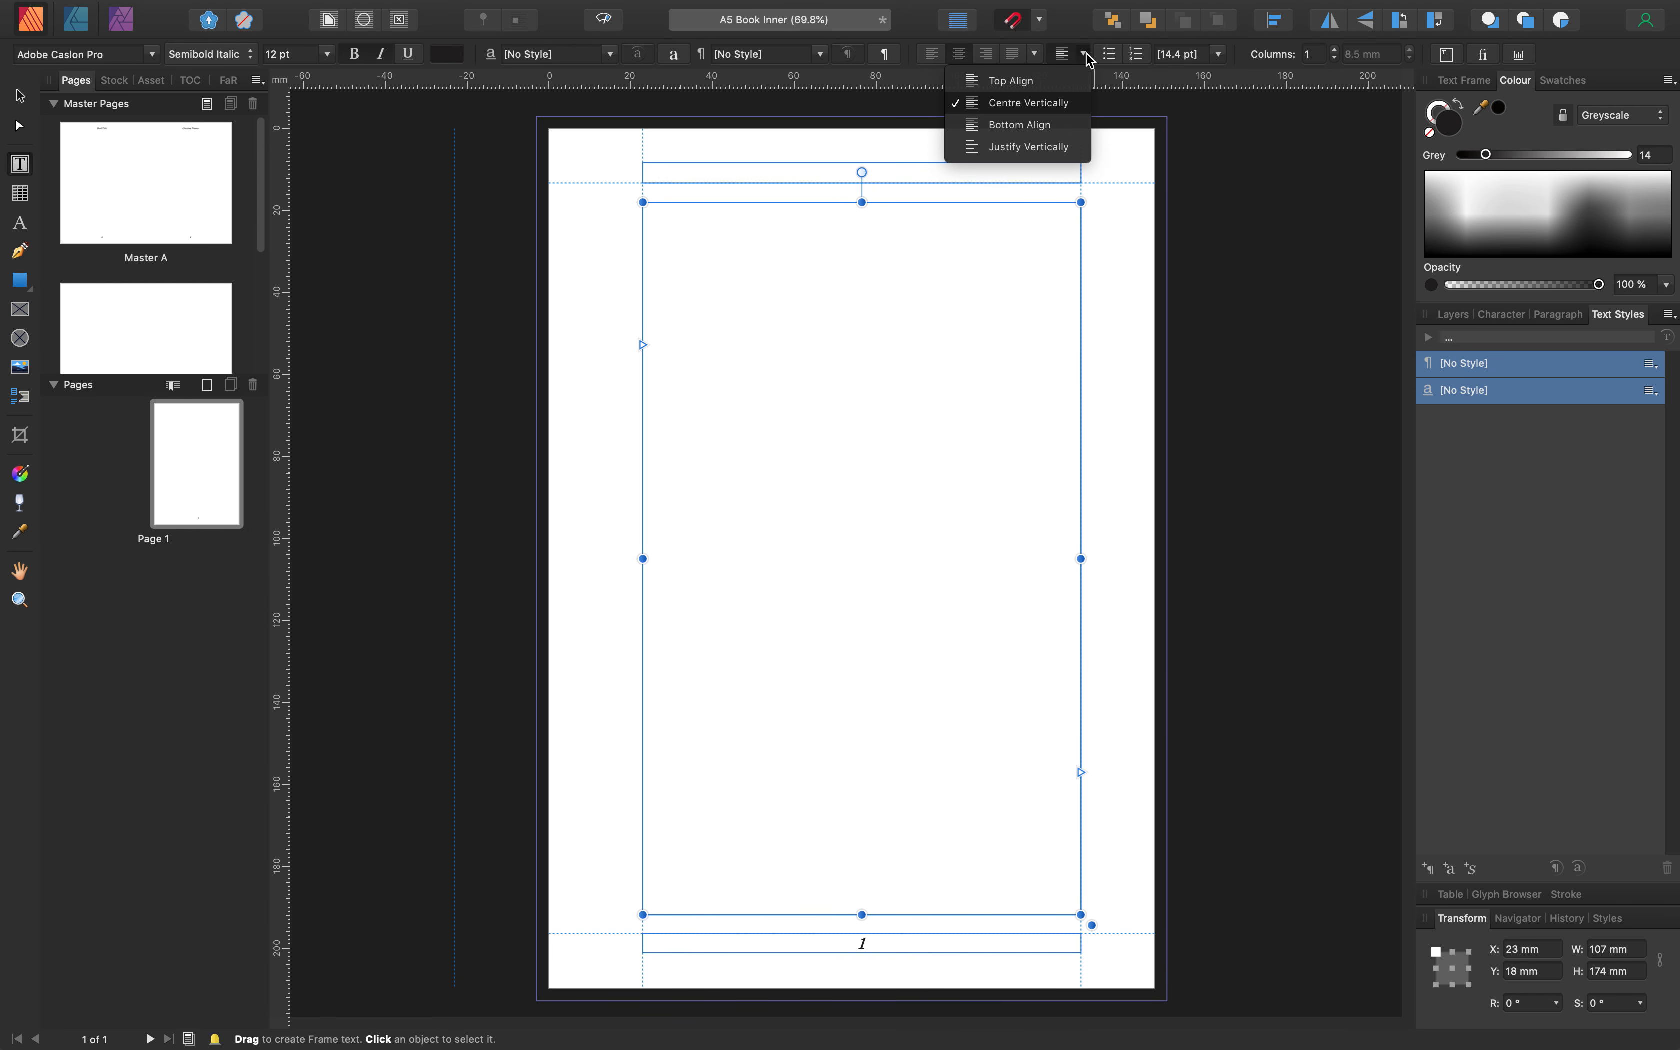
pyautogui.click(971, 80)
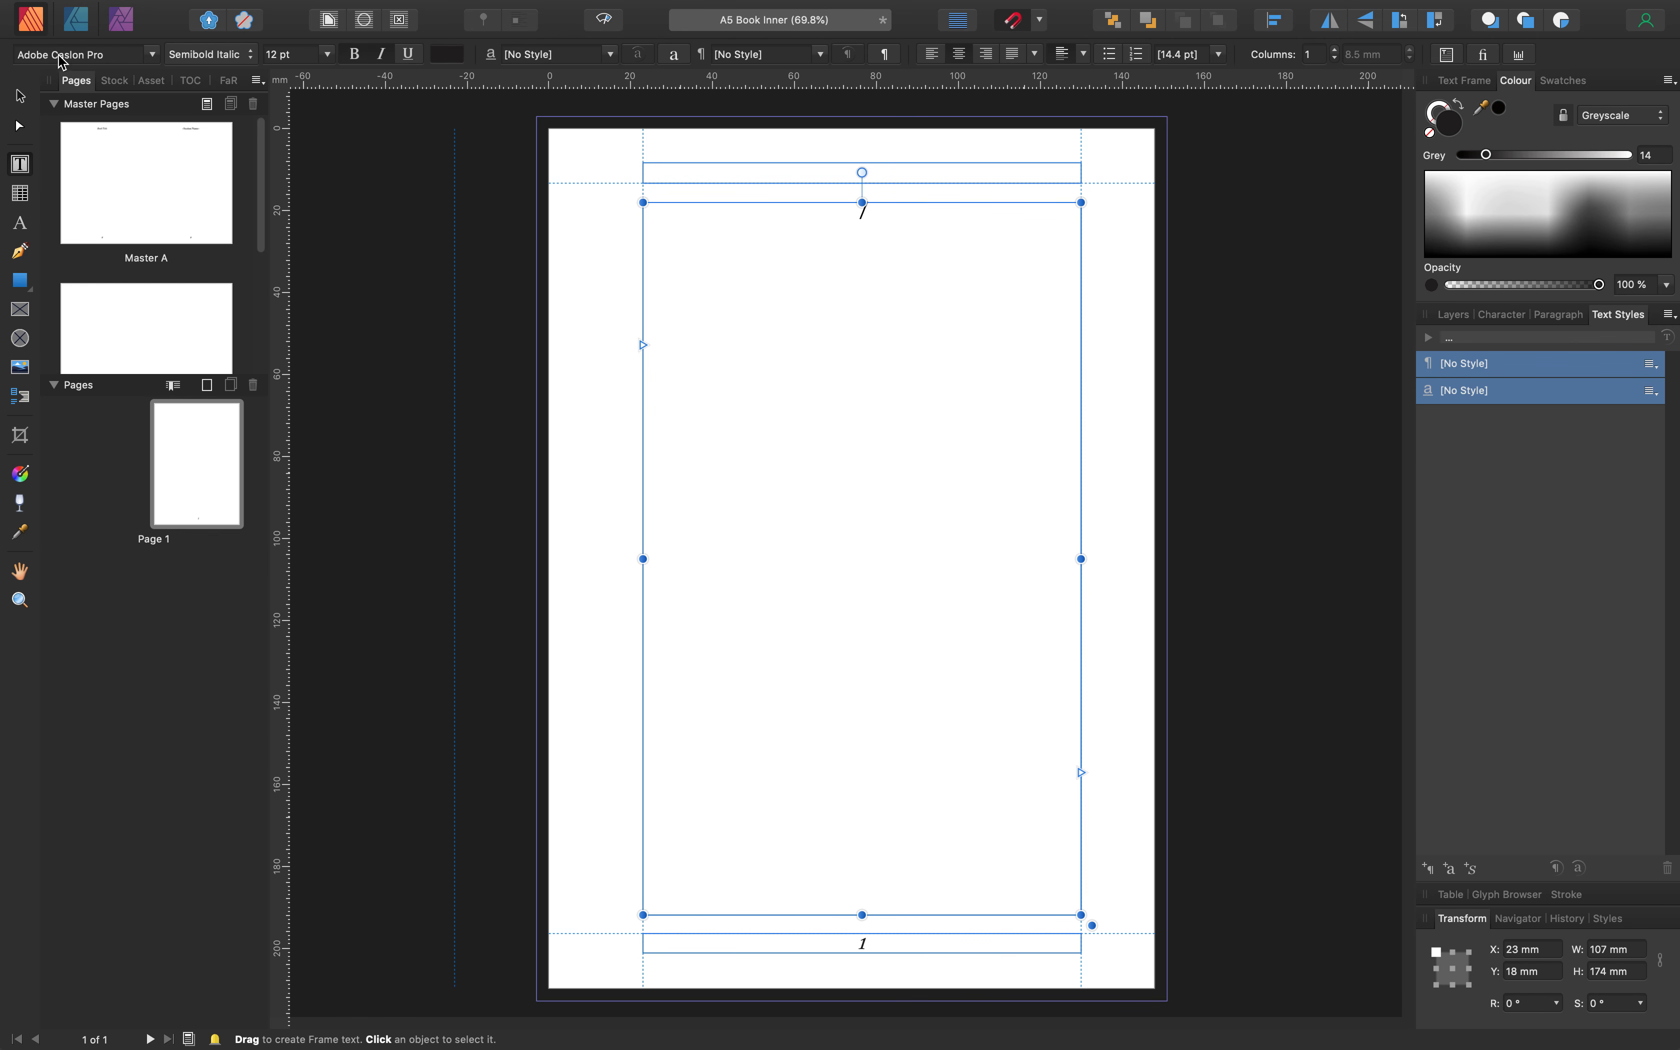
pyautogui.click(257, 59)
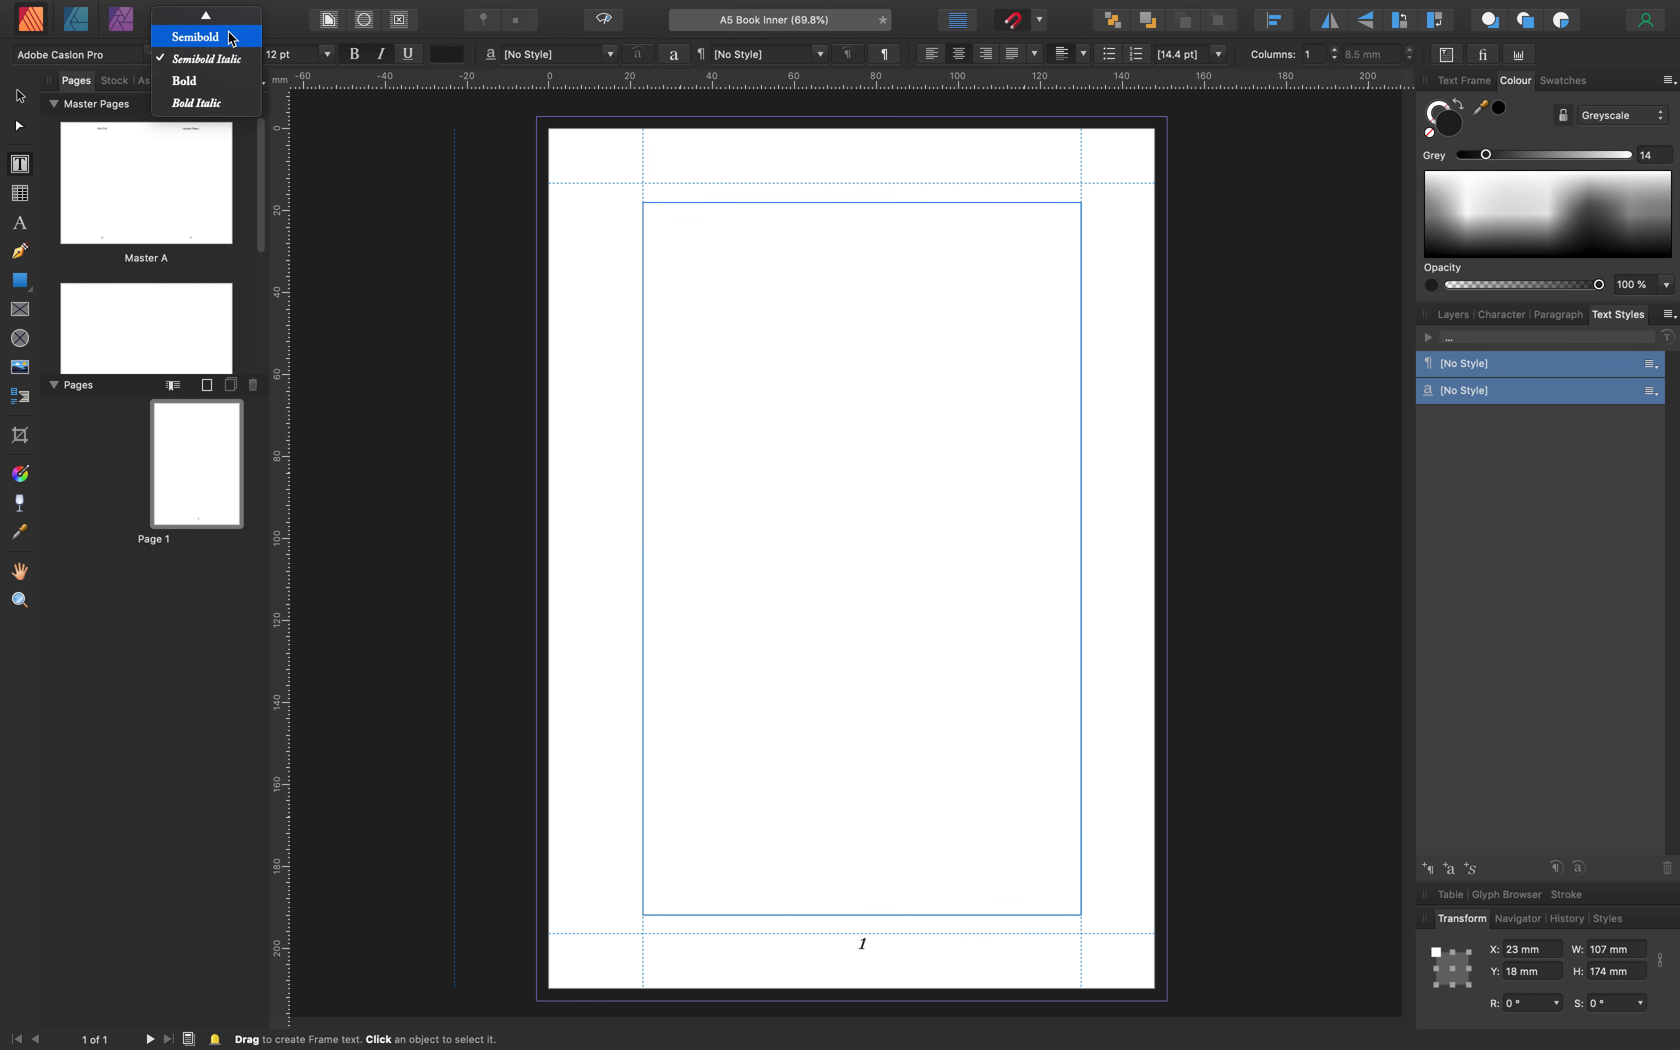
pyautogui.moveTo(215, 10)
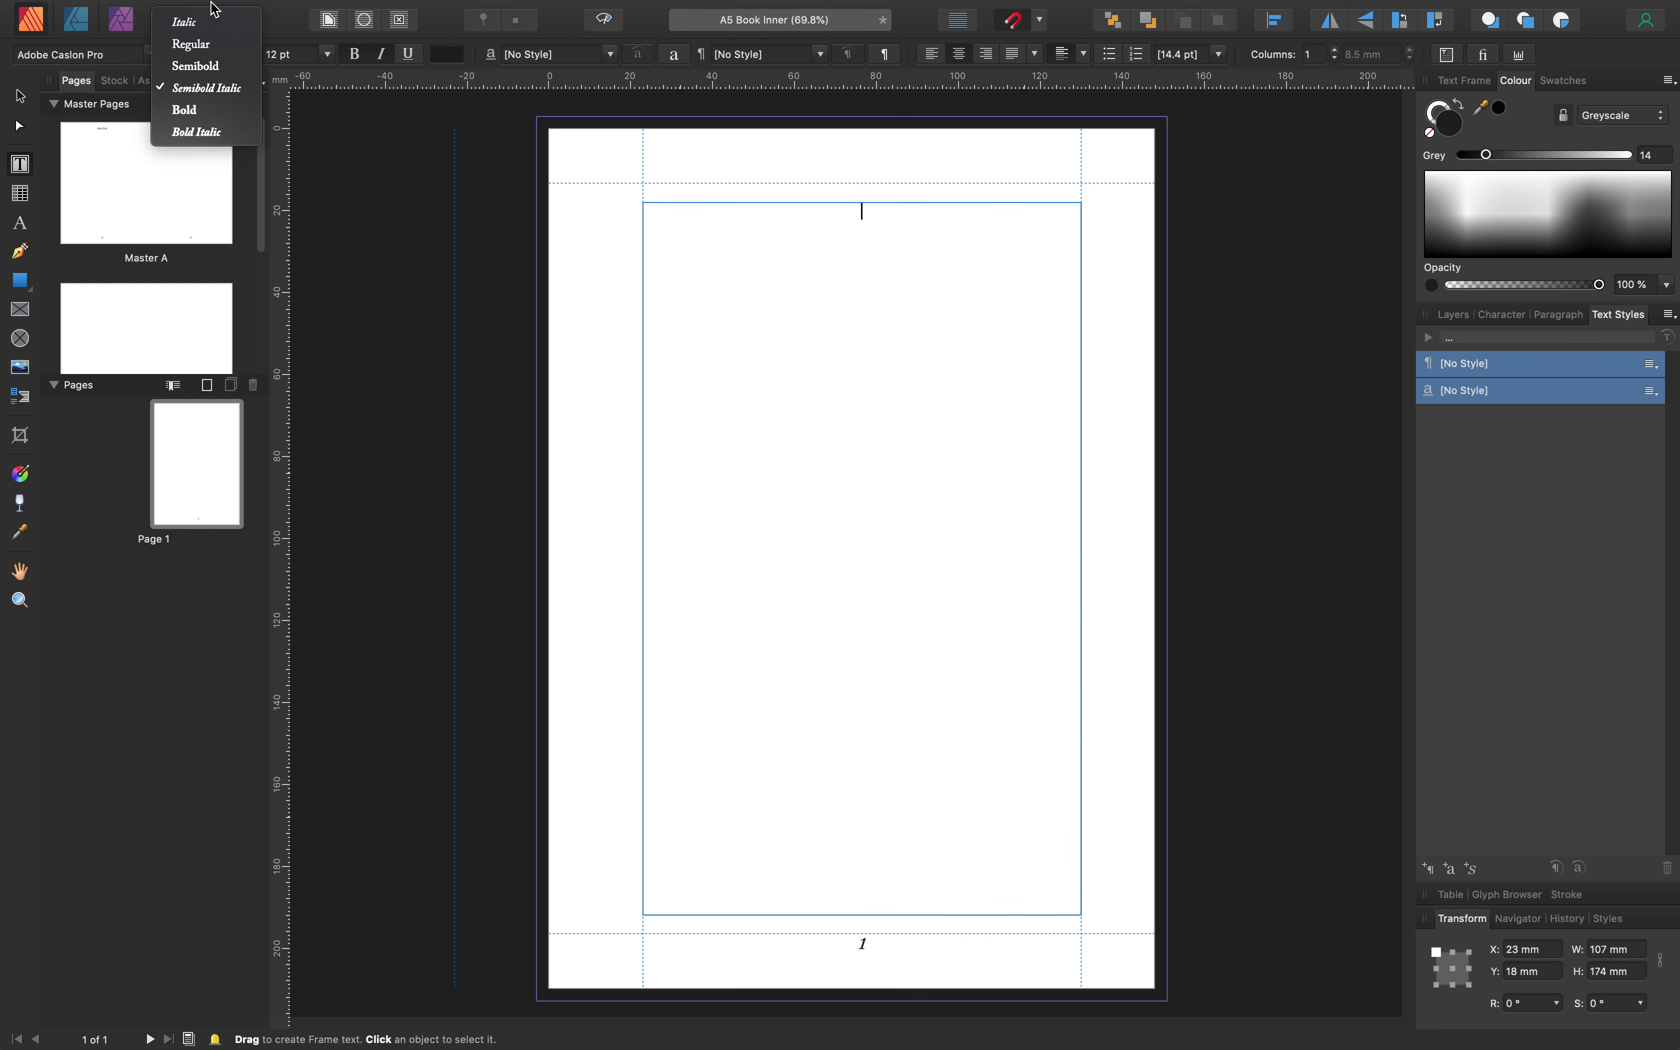
pyautogui.click(192, 44)
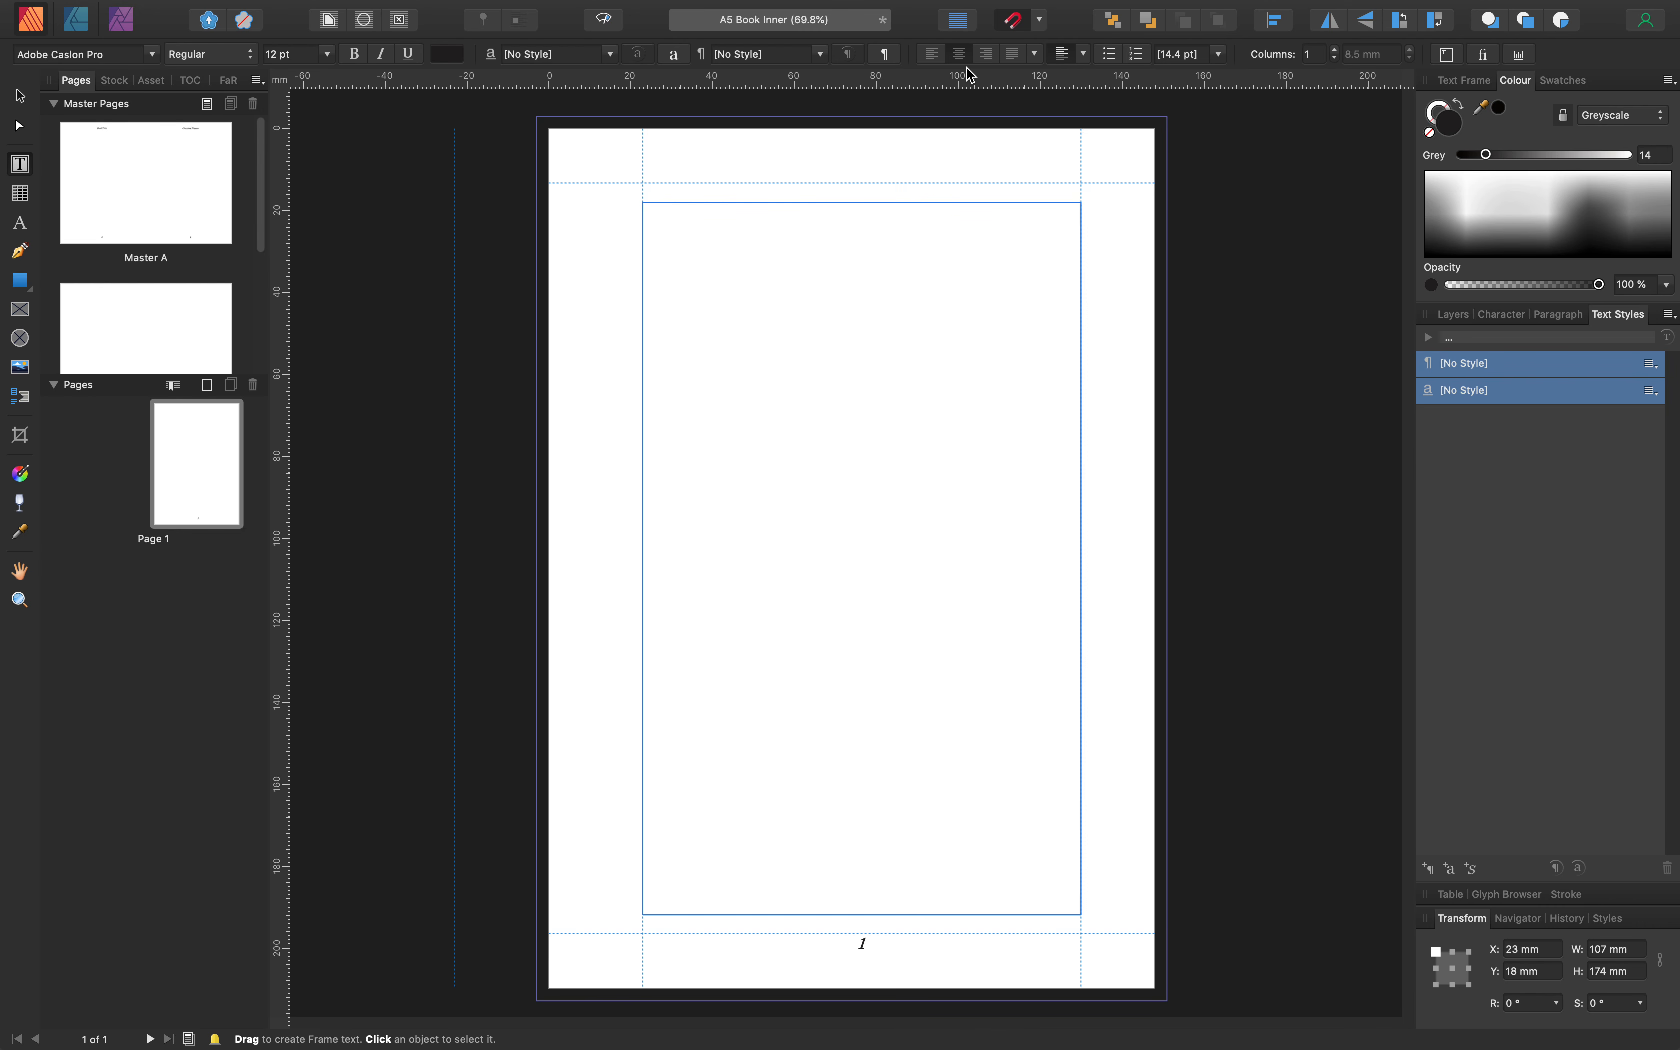
# Enter "Book Title" and "Chapter Number" as two separate paragraphs in the text frame
pyautogui.write('Book')
pyautogui.write(' T')
pyautogui.write('i')
pyautogui.write('tle')
pyautogui.write('Title  ')
pyautogui.write('Chapte')
pyautogui.write('r')
pyautogui.write(' Number')
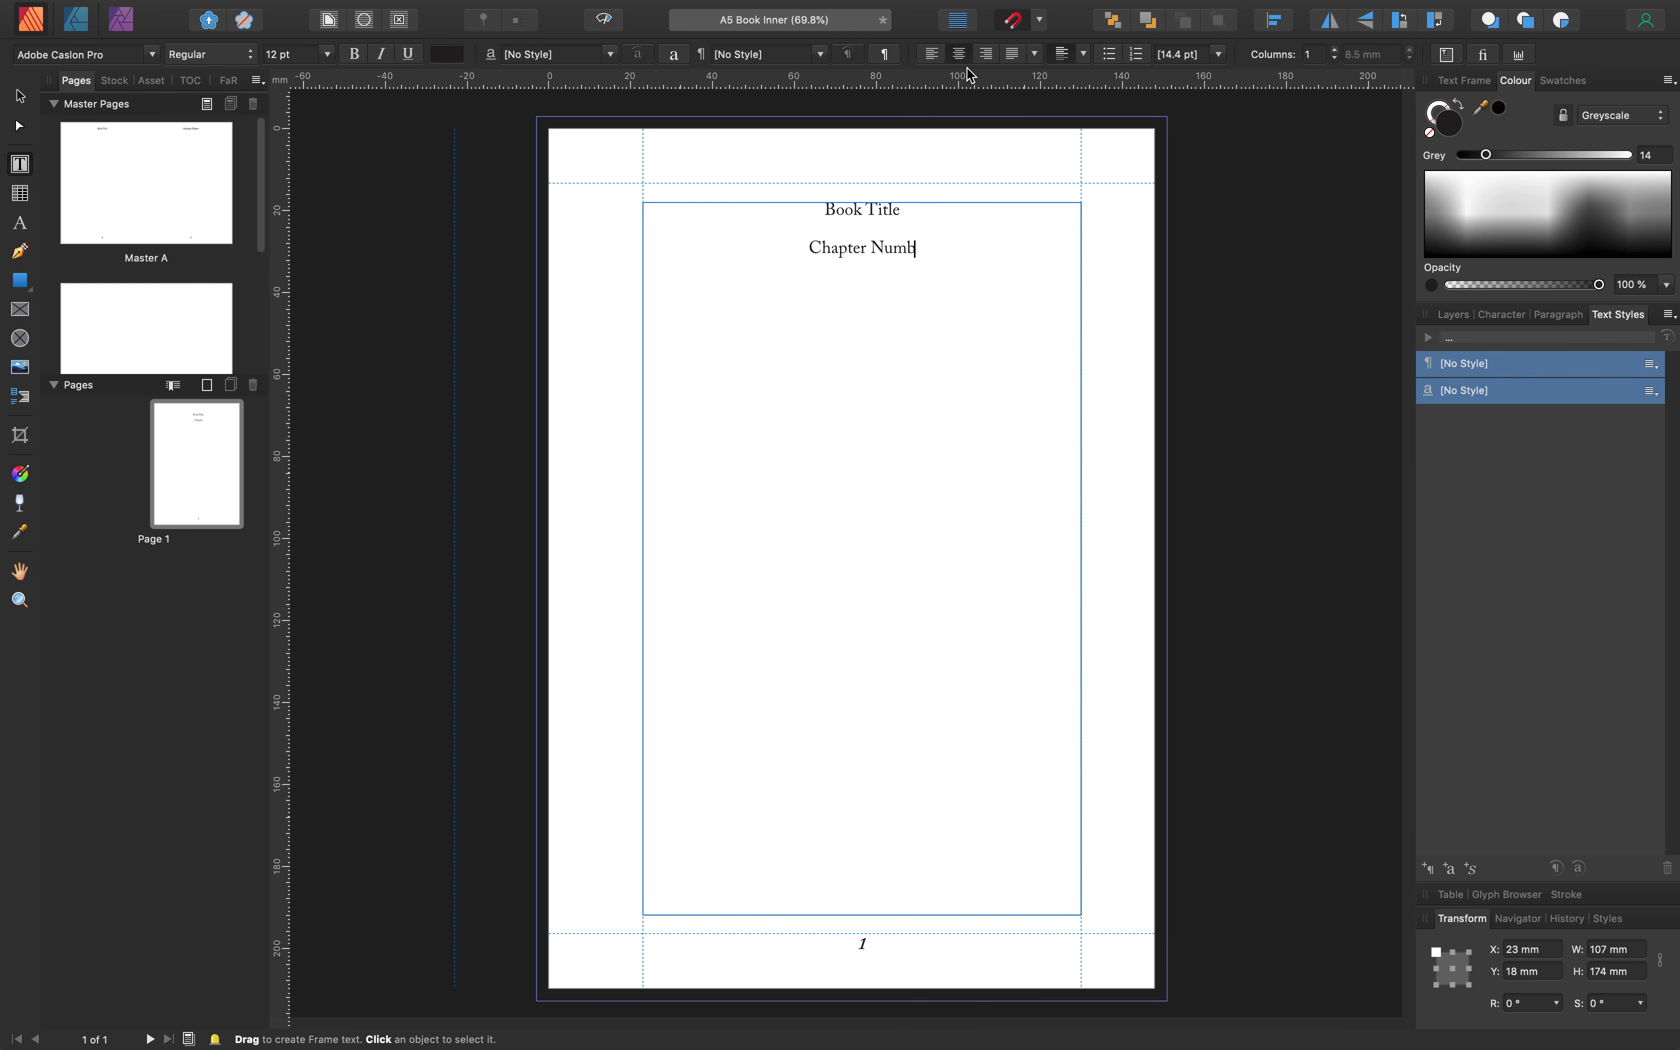
pyautogui.press('BackSpace')
pyautogui.press('BackSpace')
pyautogui.press('BackSpace')
pyautogui.press('Left')
pyautogui.press('Left')
pyautogui.press('Delete')
pyautogui.press('Delete')
pyautogui.press('BackSpace')
pyautogui.press('BackSpace')
pyautogui.write('Number')
pyautogui.press('Return')
# Add the paragraph "This Is Heading 1" below the chapter number
pyautogui.write('This is a')
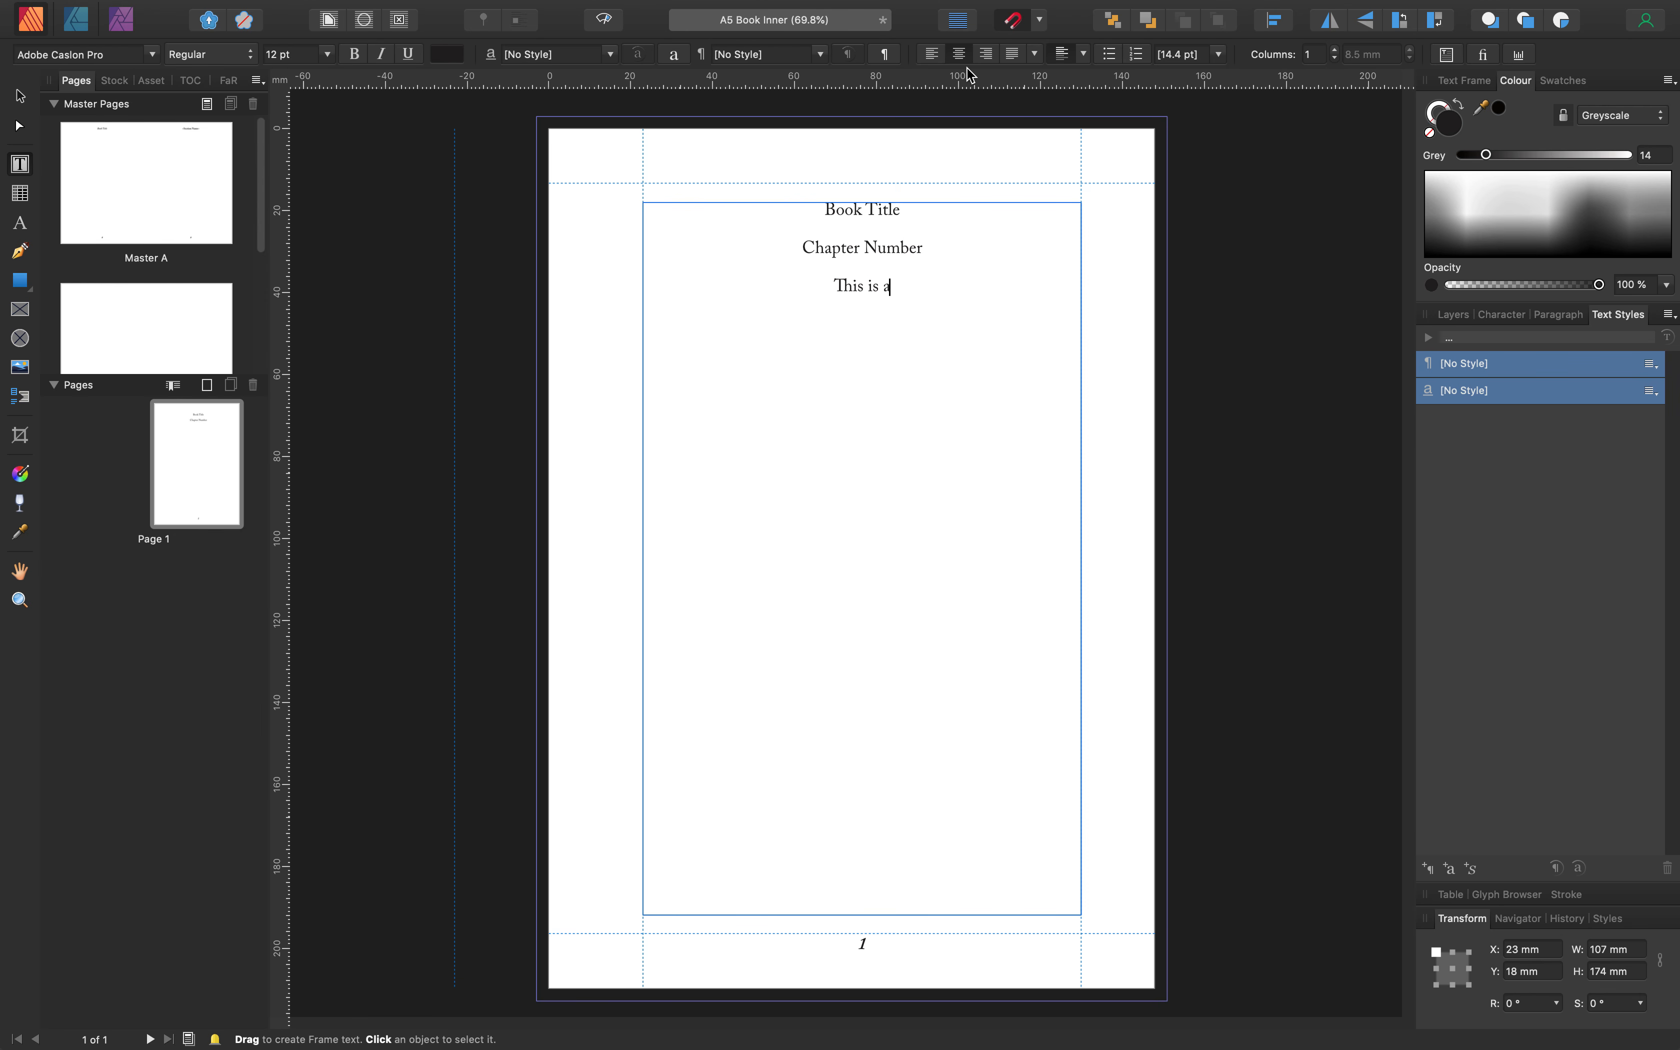
pyautogui.write(' Heading')
pyautogui.press('BackSpace')
pyautogui.press('BackSpace')
pyautogui.press('BackSpace')
pyautogui.press('BackSpace')
pyautogui.press('BackSpace')
pyautogui.press('BackSpace')
pyautogui.press('BackSpace')
pyautogui.press('BackSpace')
pyautogui.press('BackSpace')
pyautogui.press('BackSpace')
pyautogui.press('BackSpace')
pyautogui.write('Is Heading 1')
pyautogui.press('Return')
# Add the paragraphs "This is Heading 2" and "This is Heading 3" below the first heading
pyautogui.write('This is Heading')
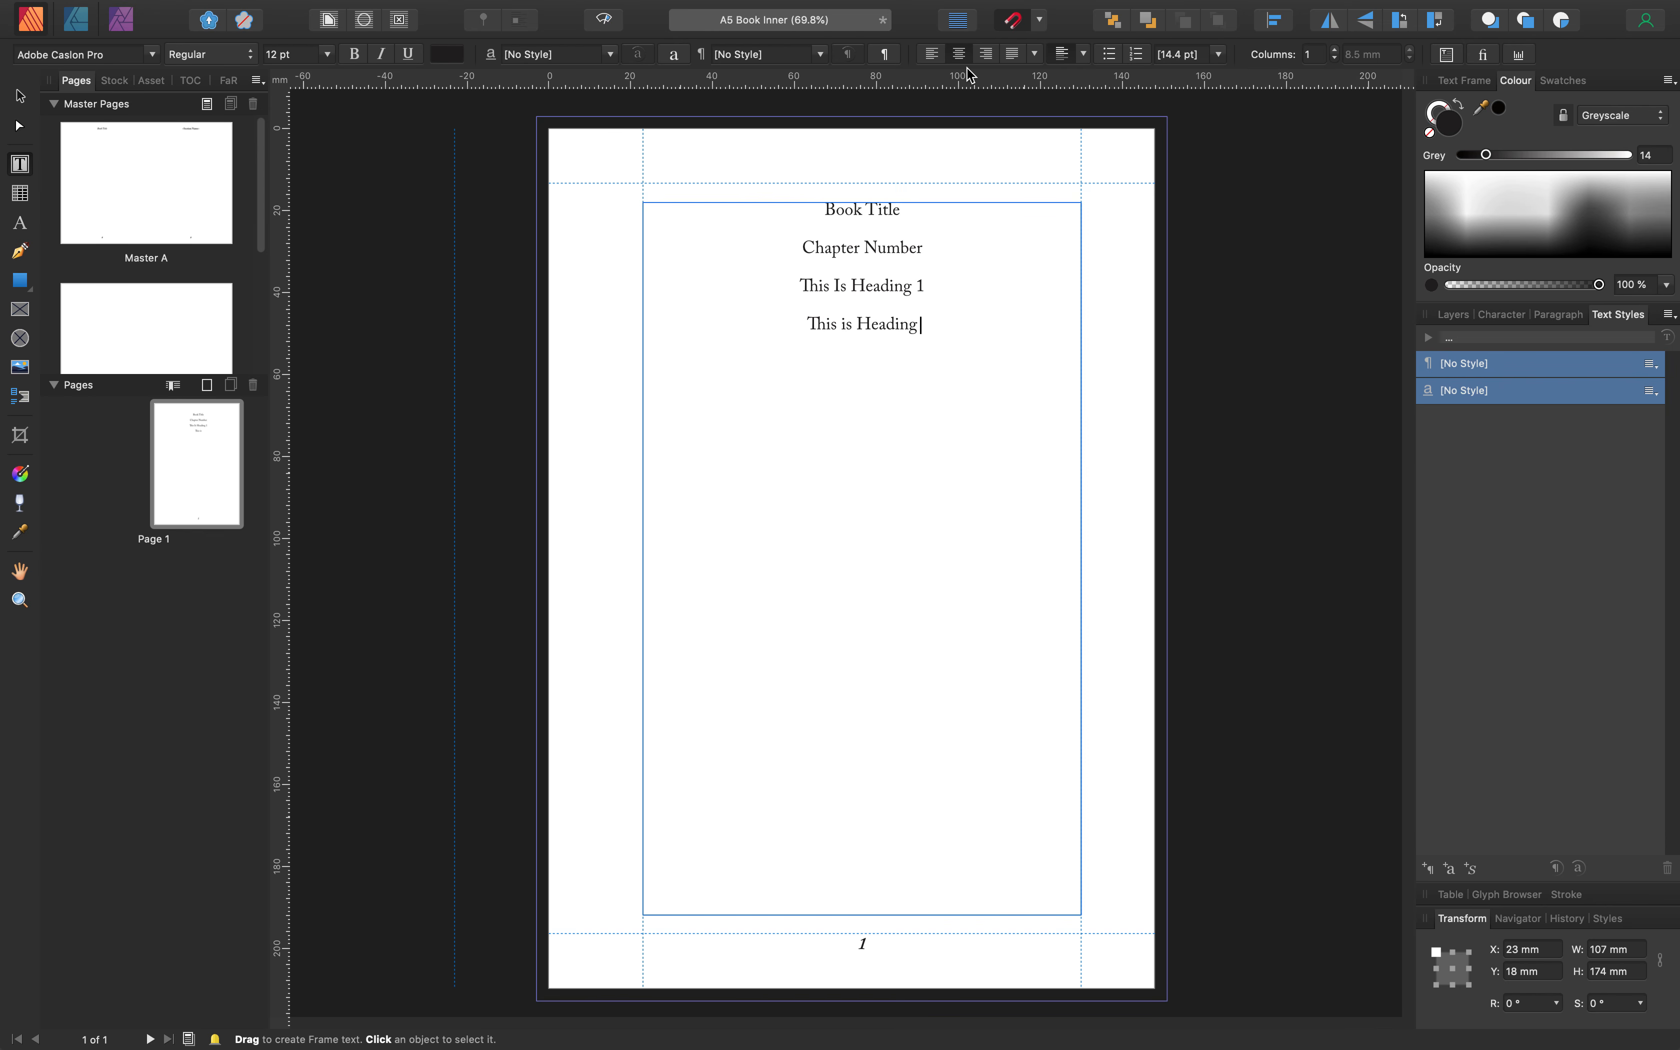
pyautogui.write(' 2')
pyautogui.press('Return')
pyautogui.write('Thi')
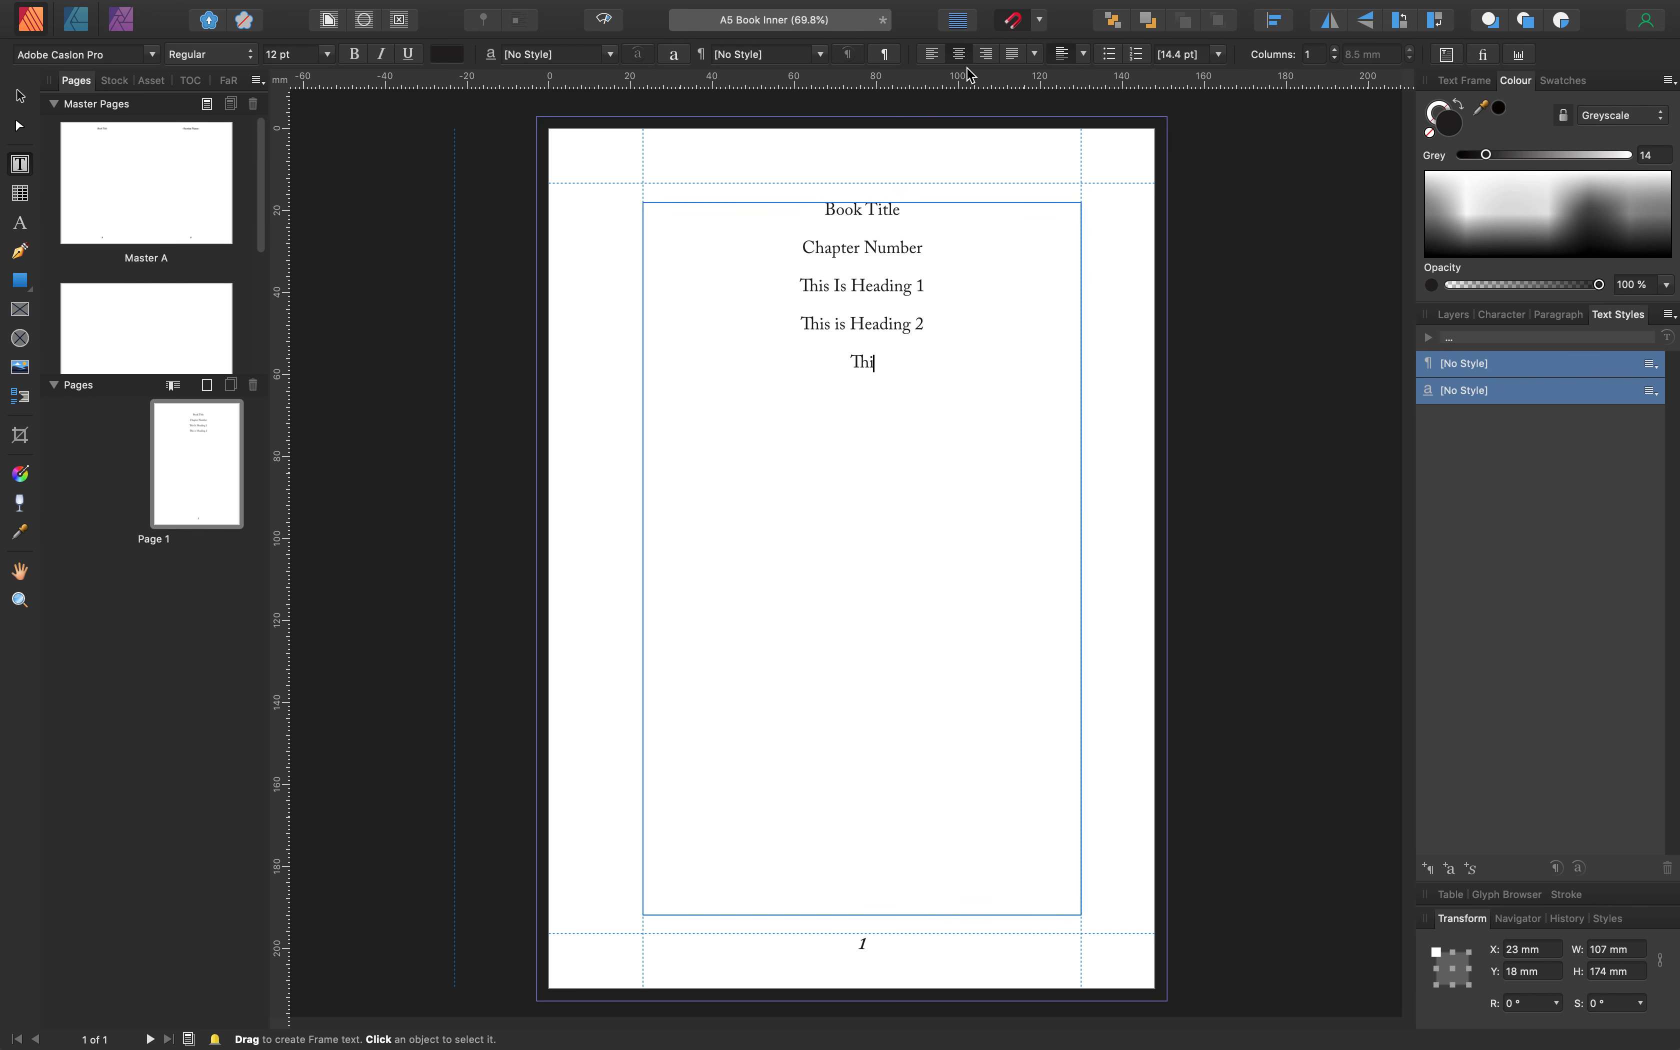
pyautogui.write('s is Heading 3')
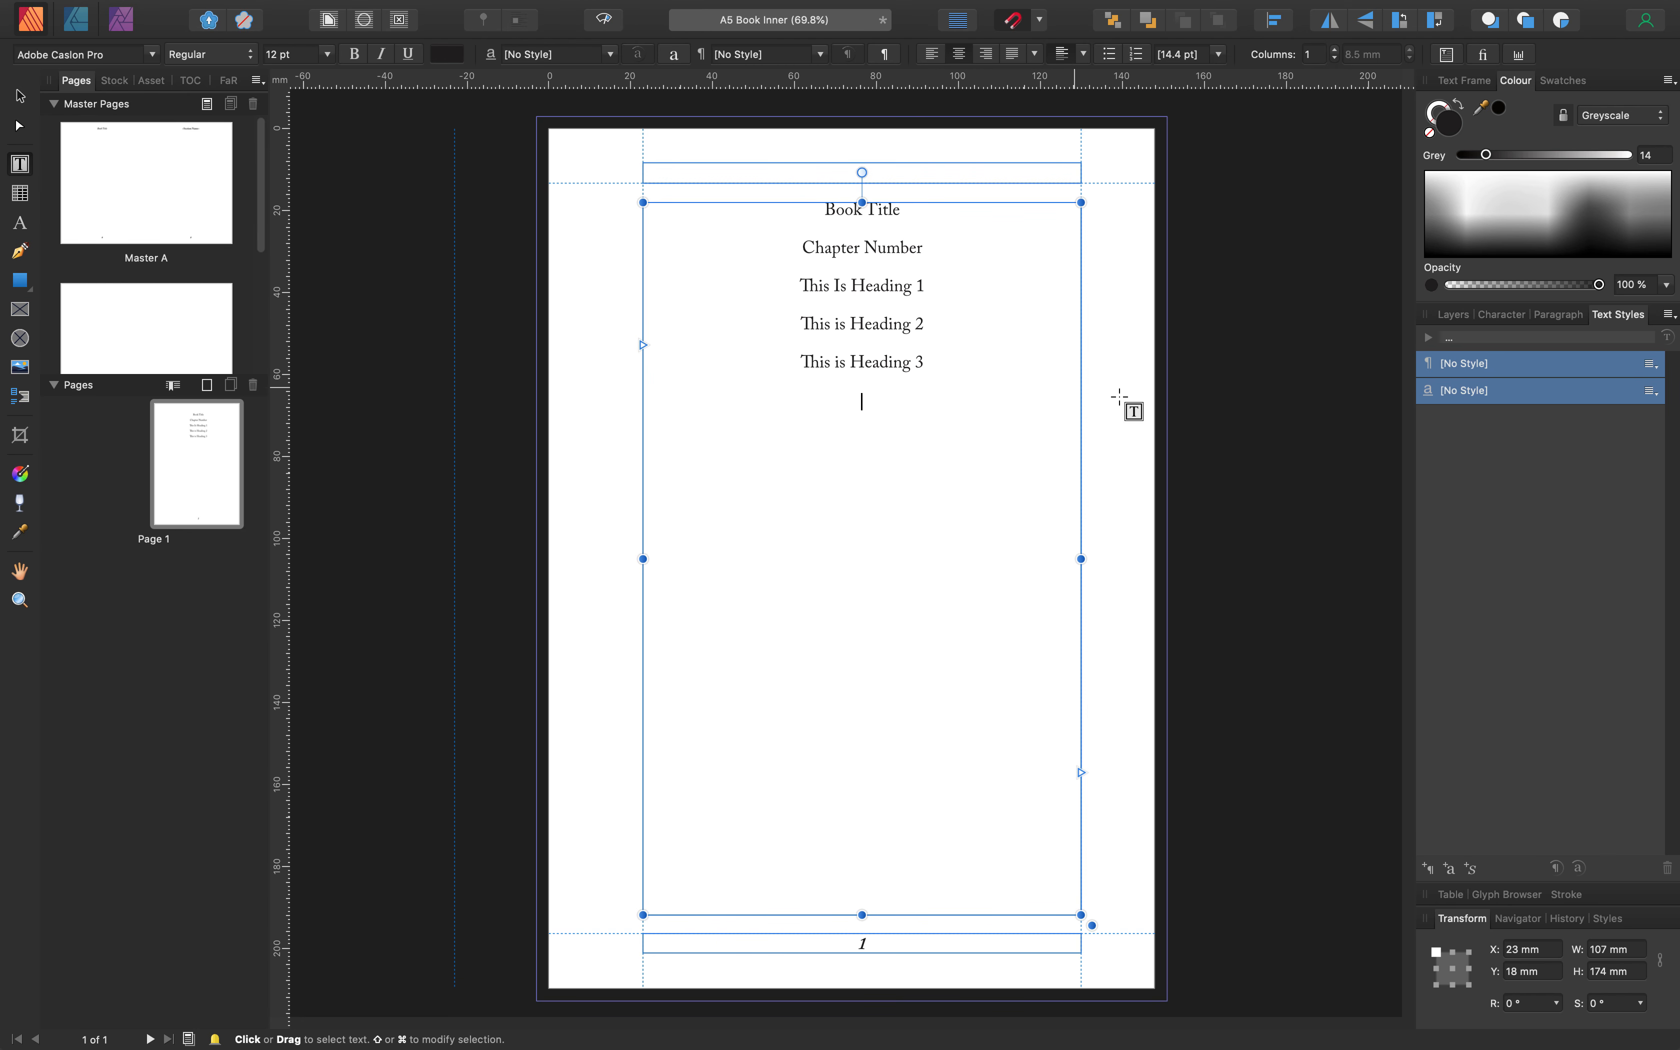
# Insert justified filler text below the headings and merge its first two paragraphs into one
pyautogui.click(375, 11)
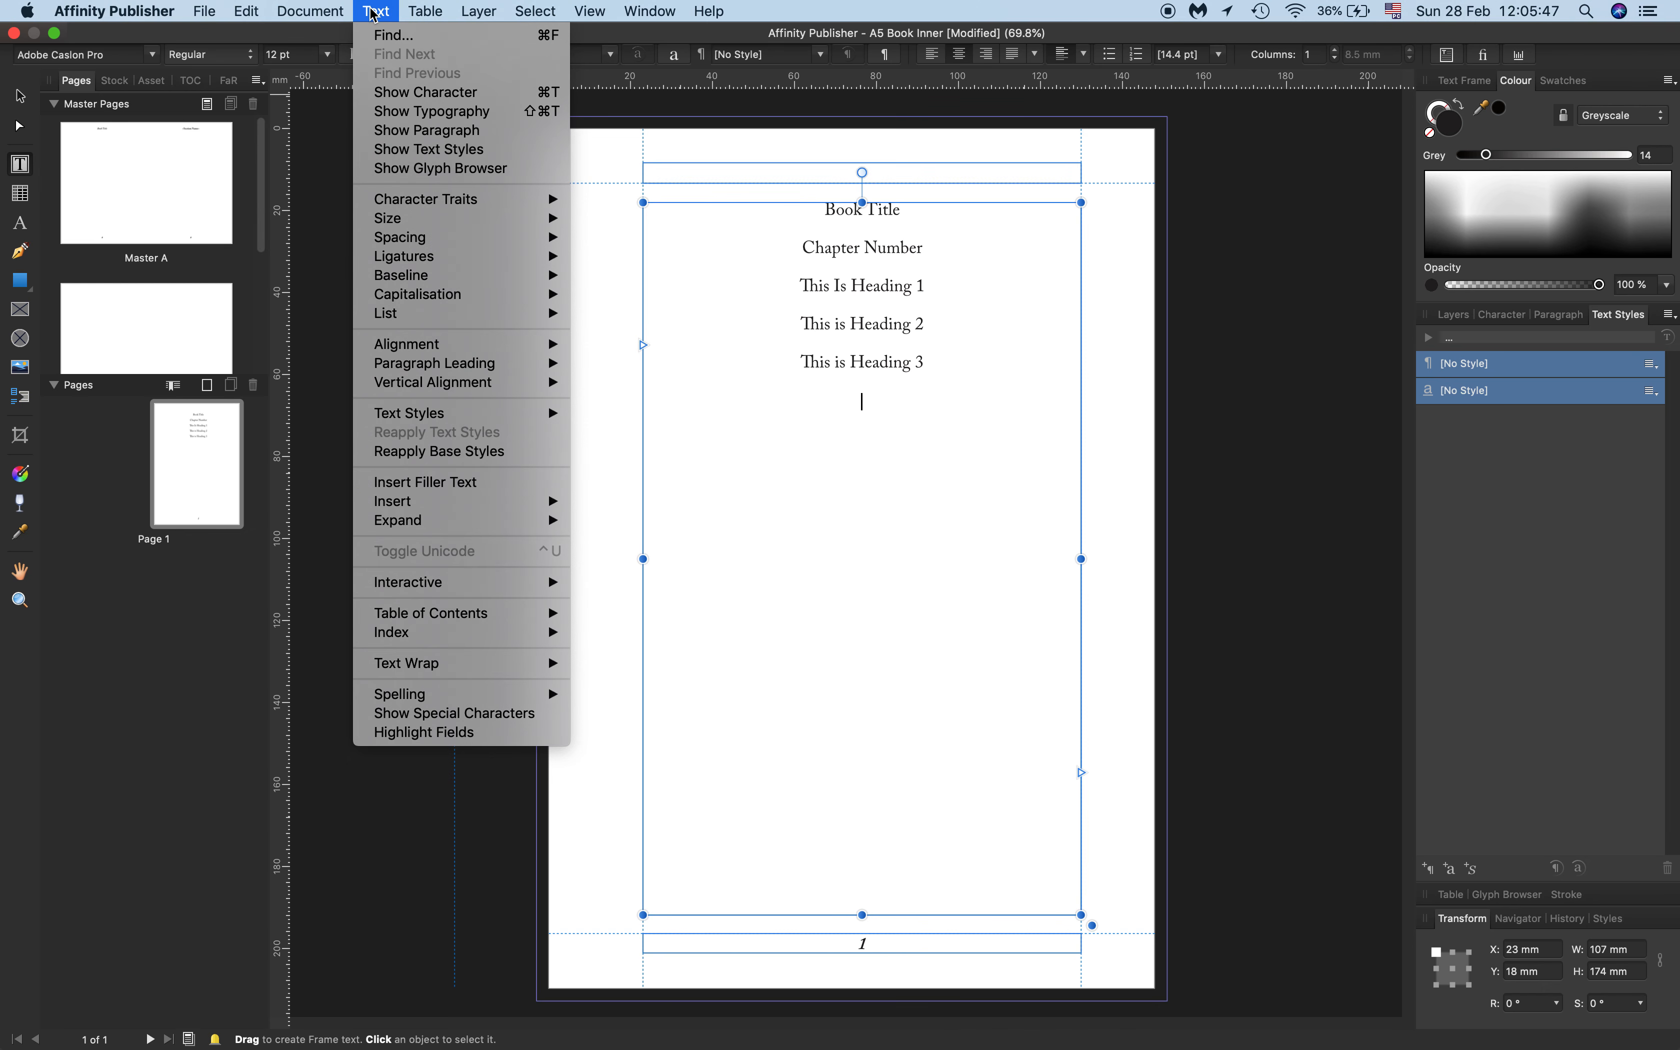
pyautogui.click(445, 486)
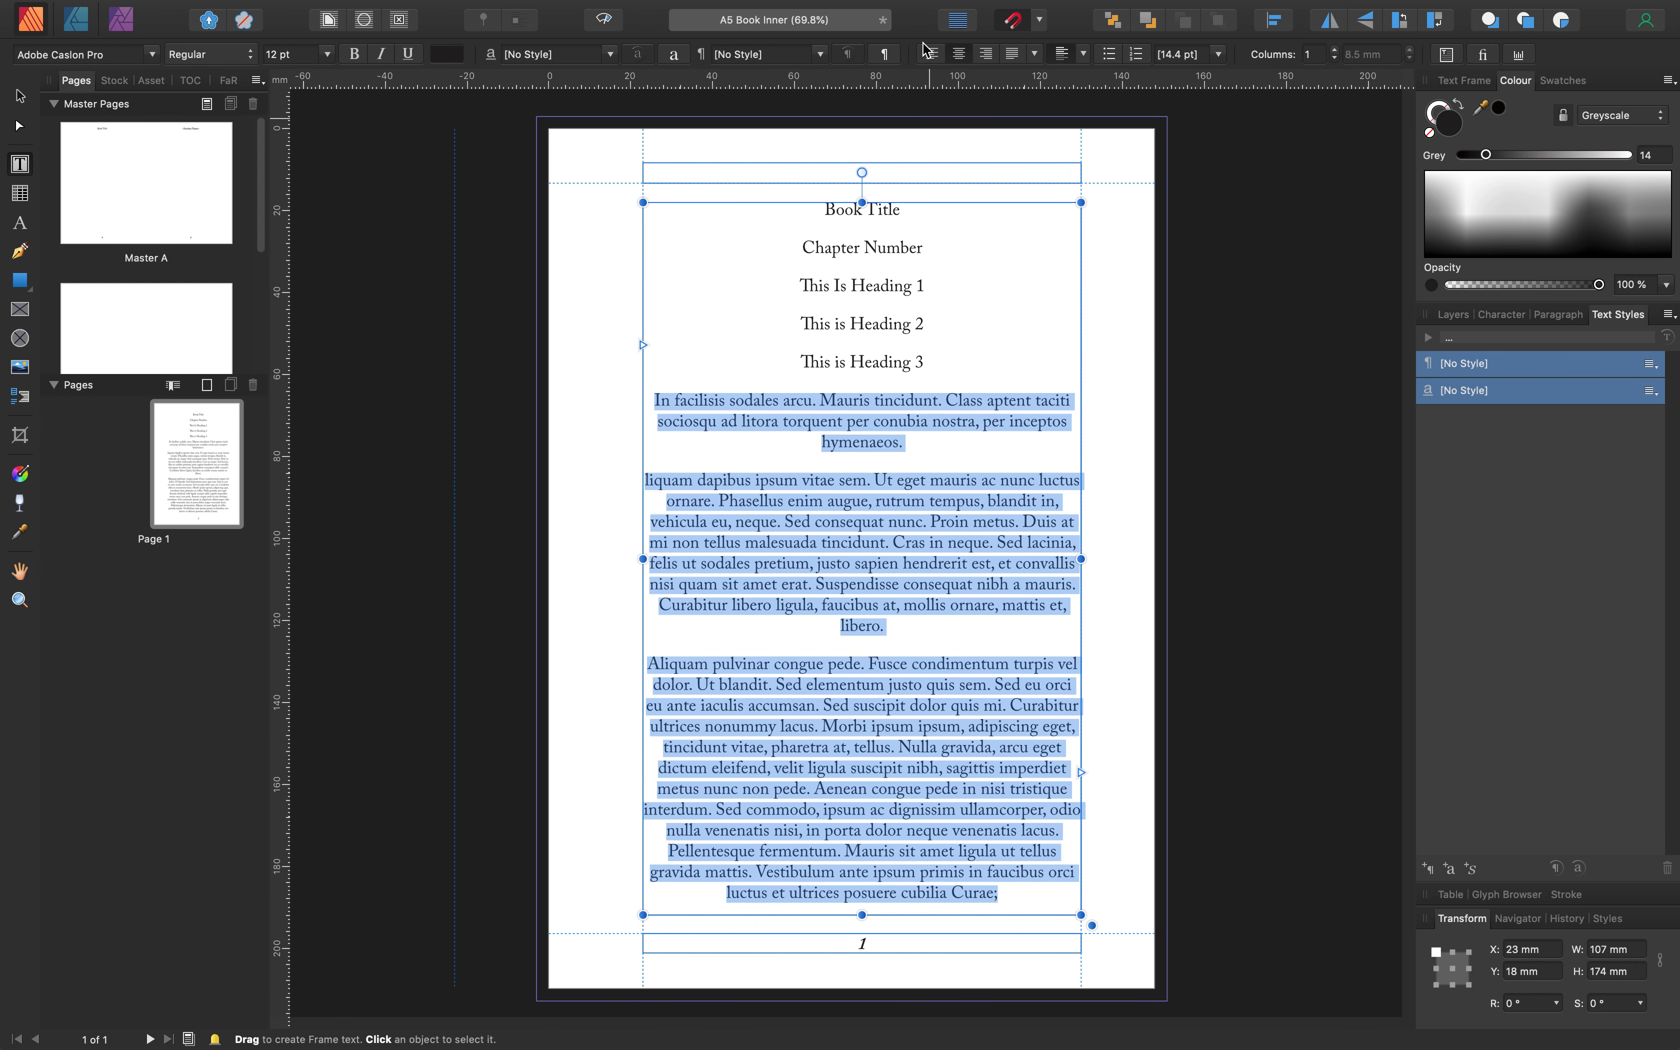
pyautogui.click(1014, 55)
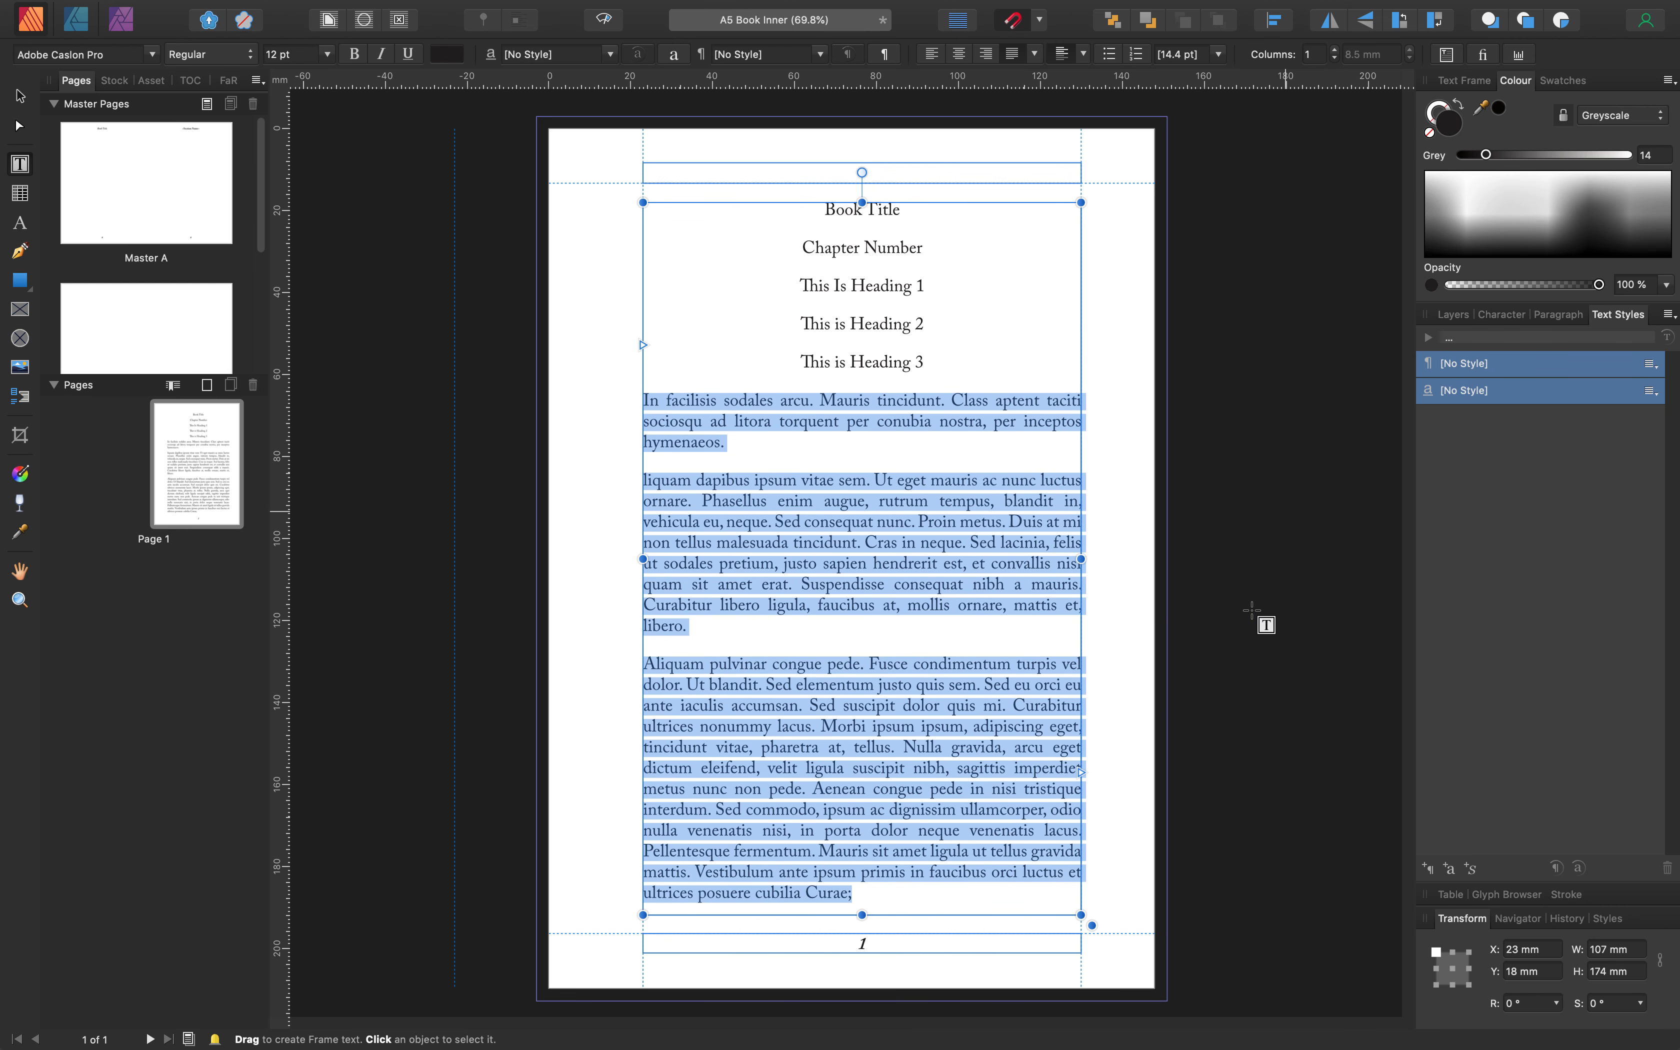
pyautogui.click(645, 476)
pyautogui.press('BackSpace')
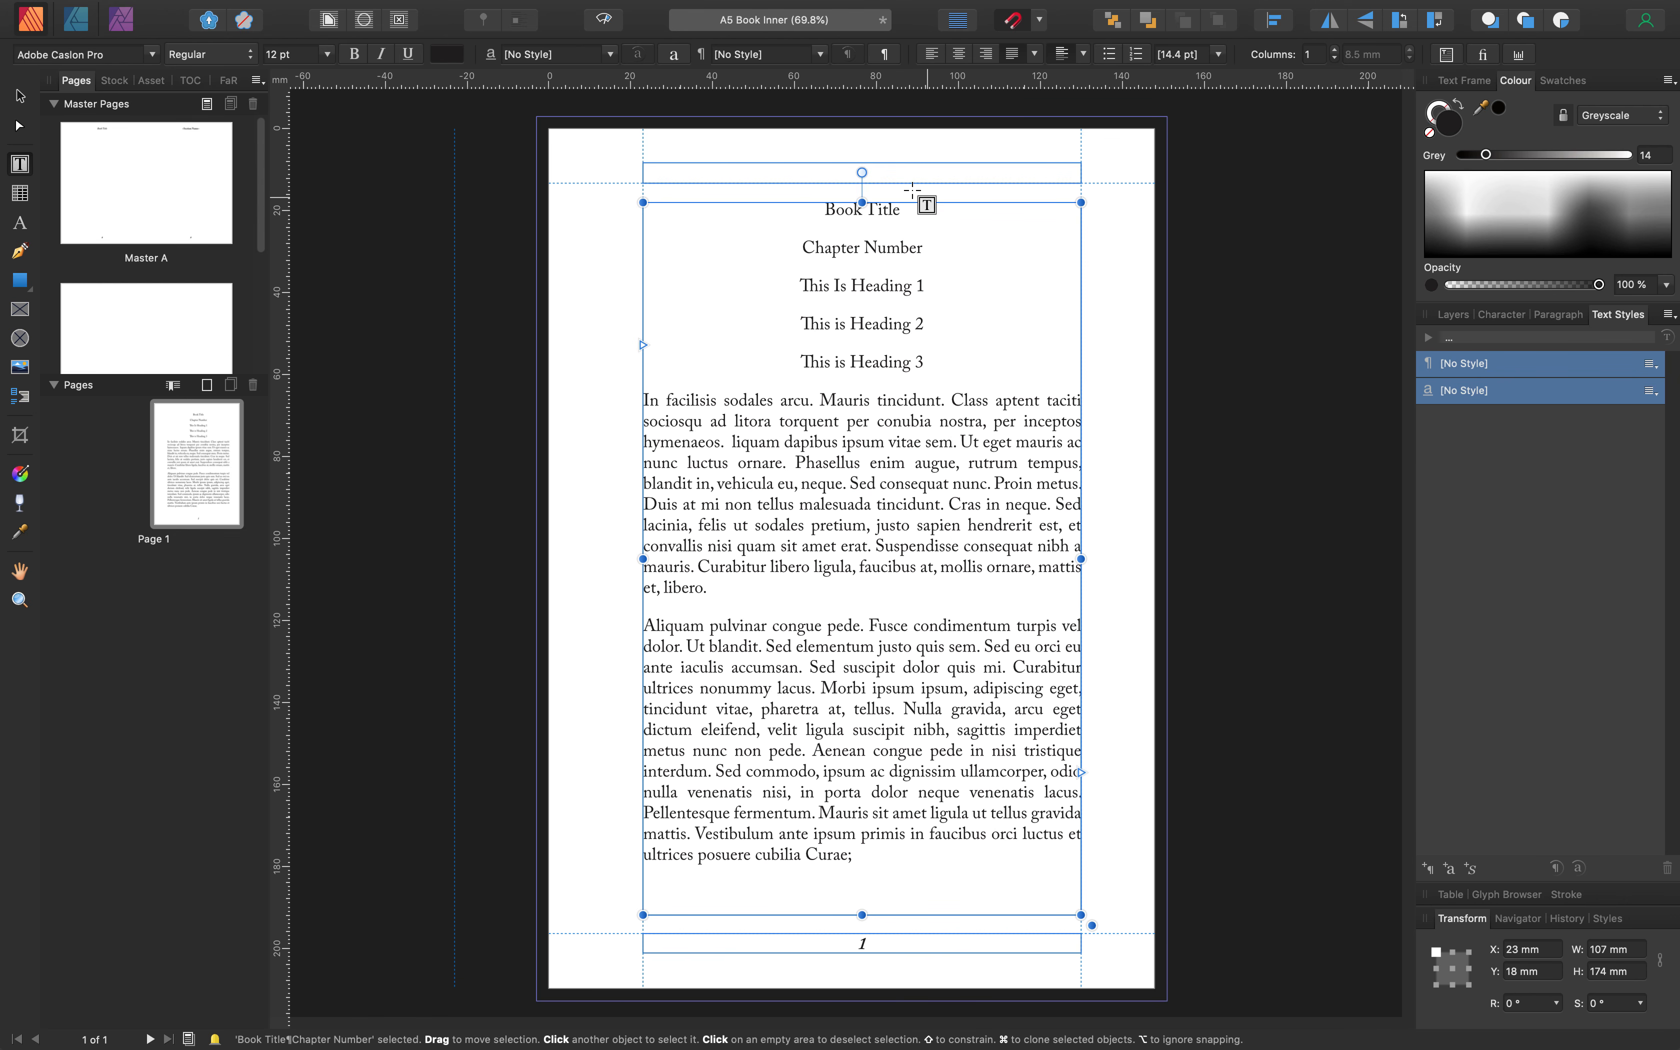
# Format the "Book Title" line as 20 pt bold
pyautogui.moveTo(901, 209); pyautogui.dragTo(824, 210)
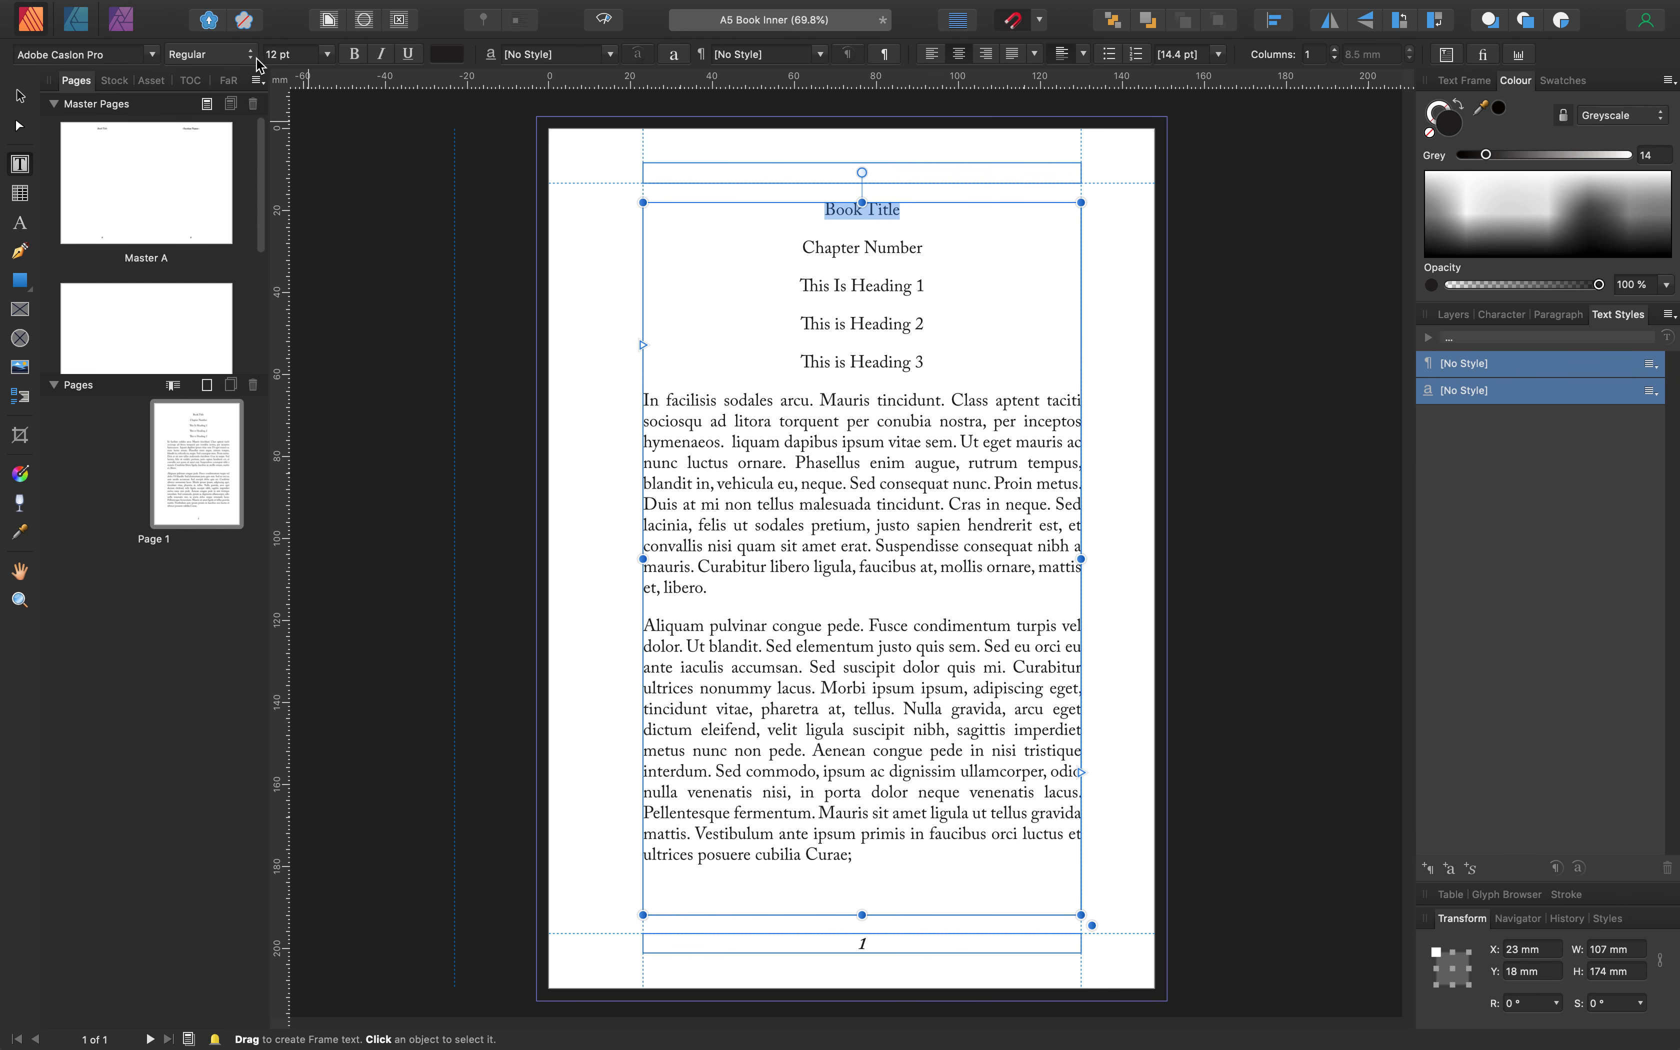
pyautogui.click(327, 54)
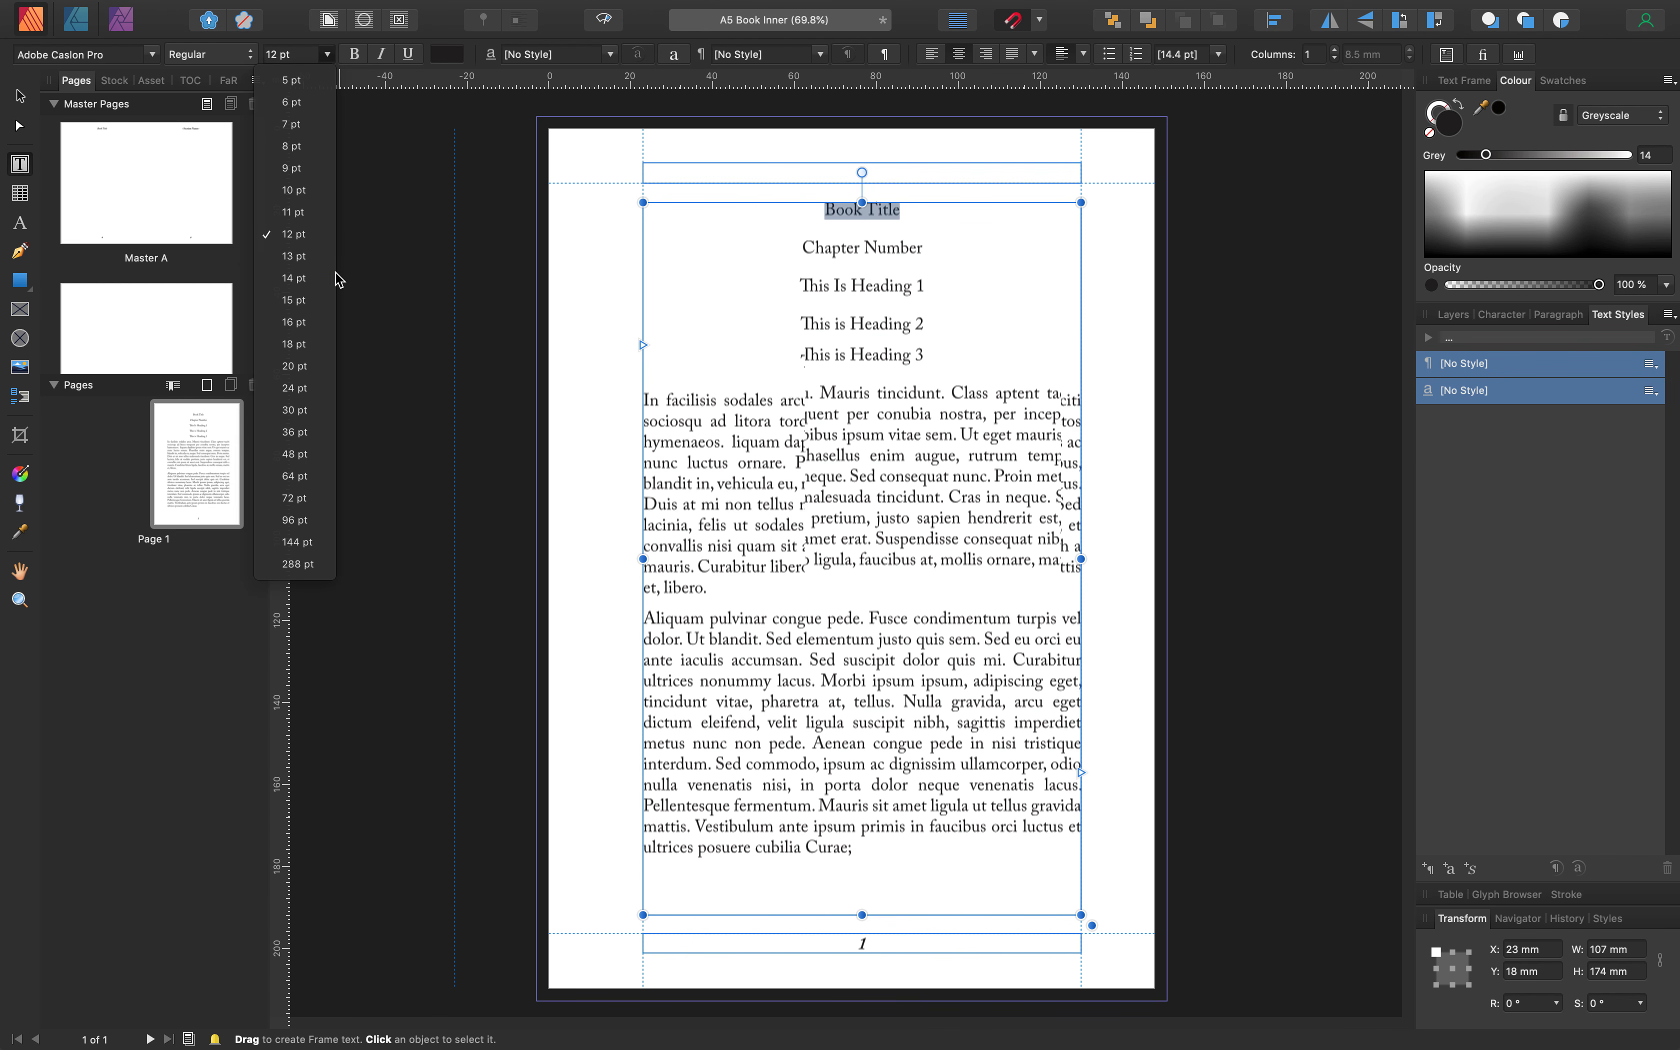
pyautogui.click(305, 366)
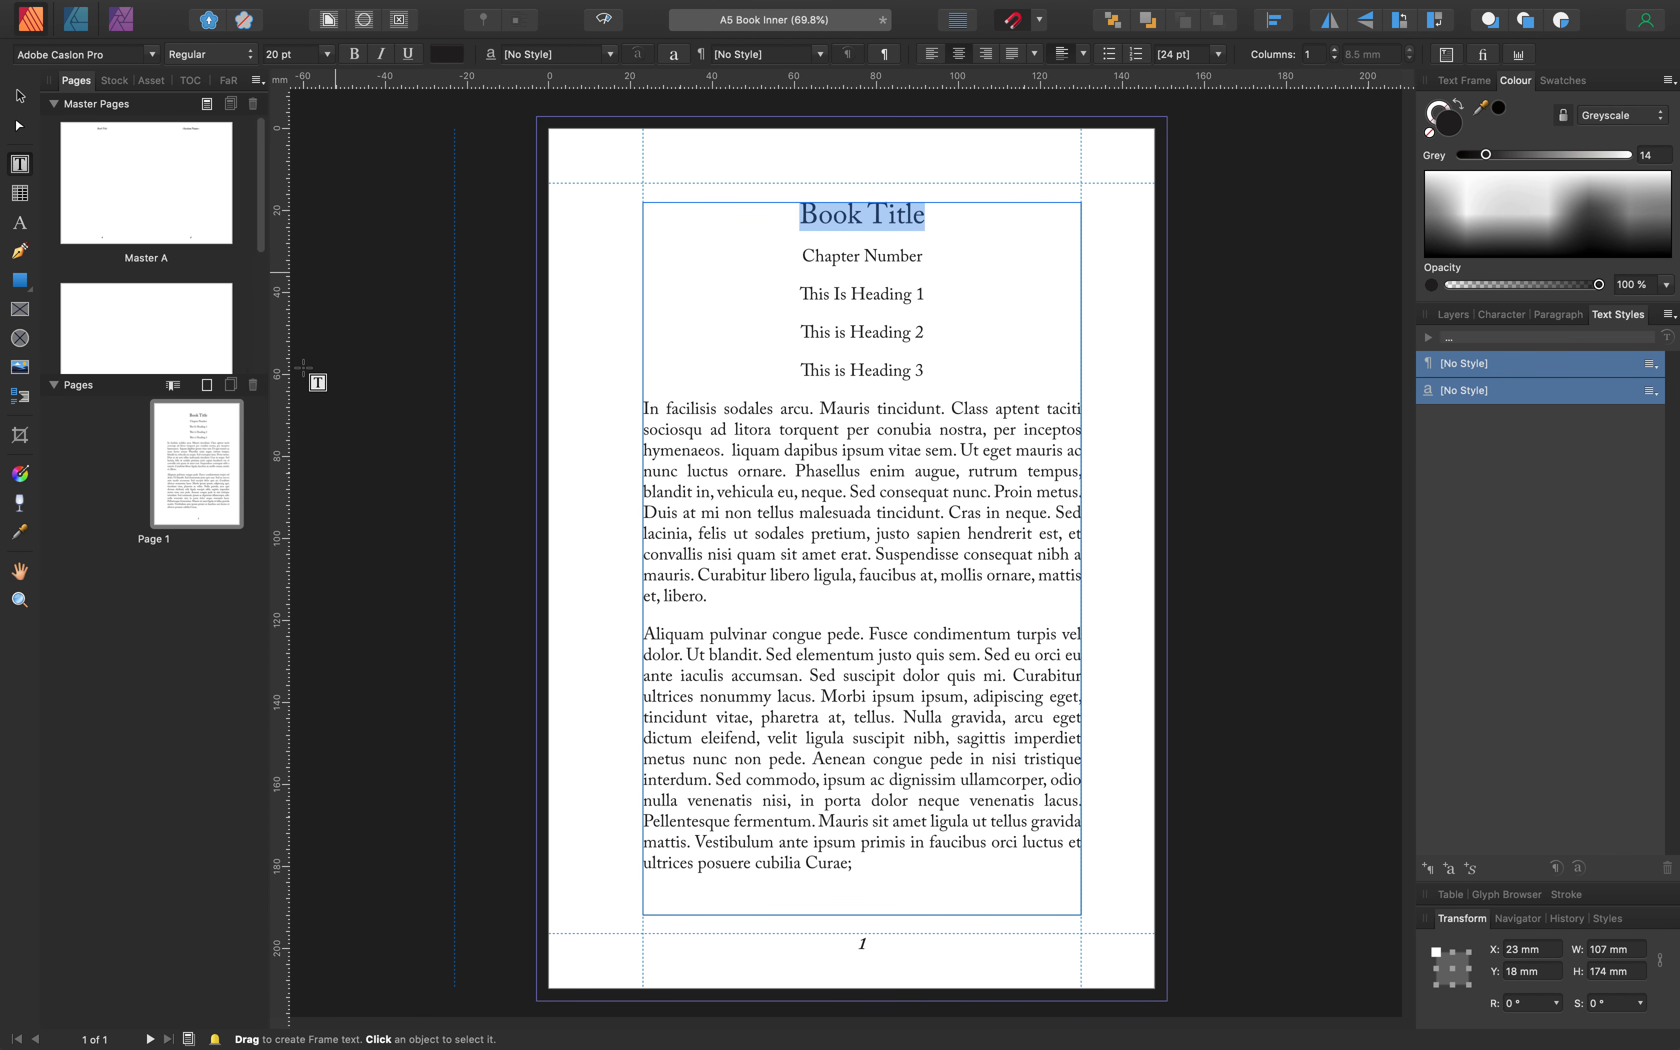
pyautogui.click(354, 53)
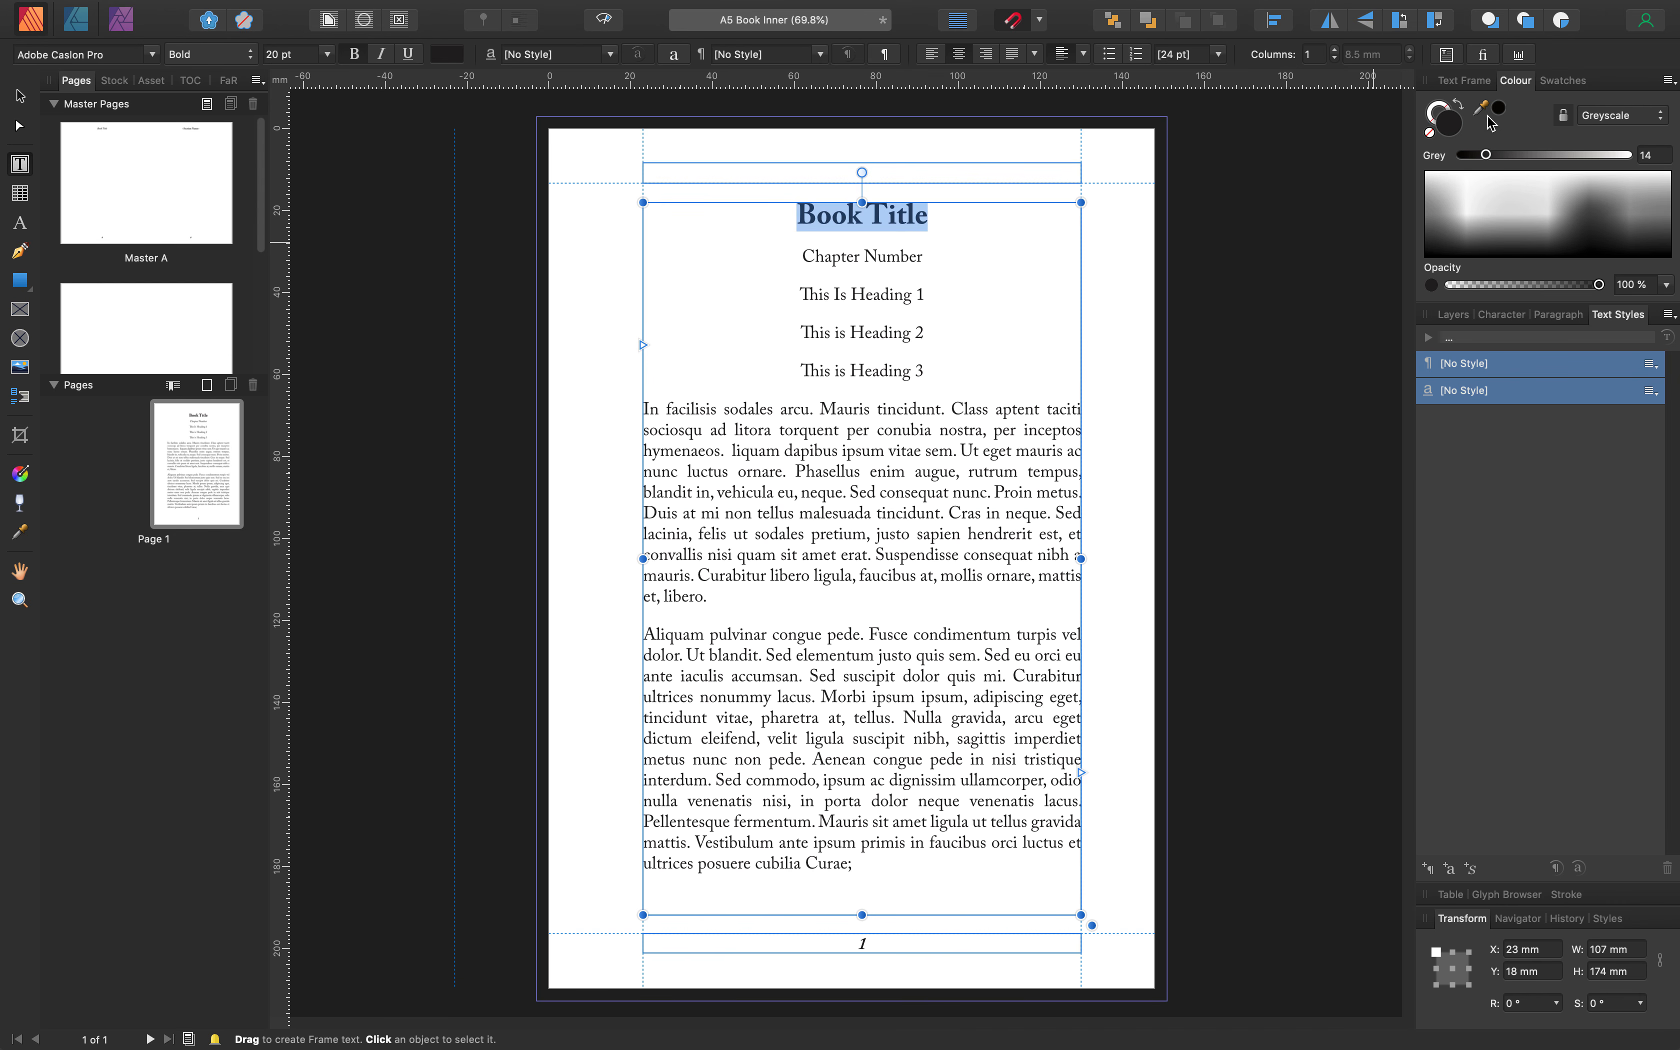
# Set the space after the "Book Title" paragraph to 18 pt
pyautogui.click(1549, 318)
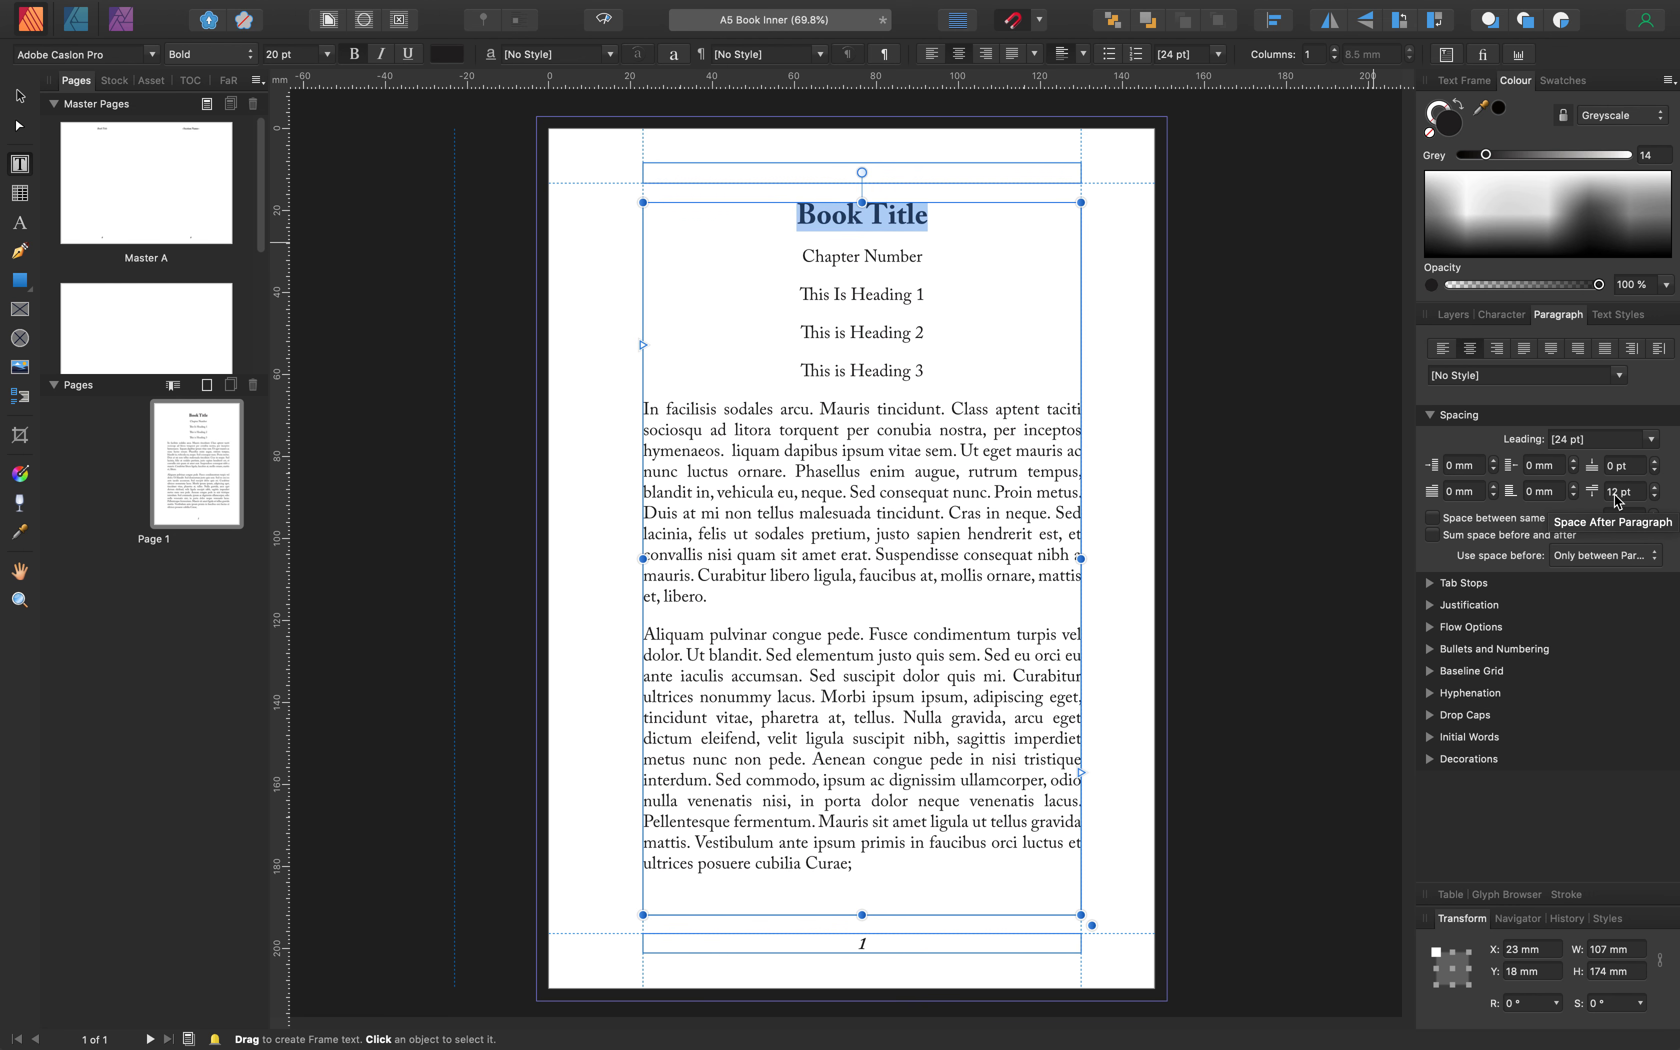
pyautogui.click(1656, 488)
pyautogui.click(1657, 488)
pyautogui.click(1657, 488)
pyautogui.click(1657, 488)
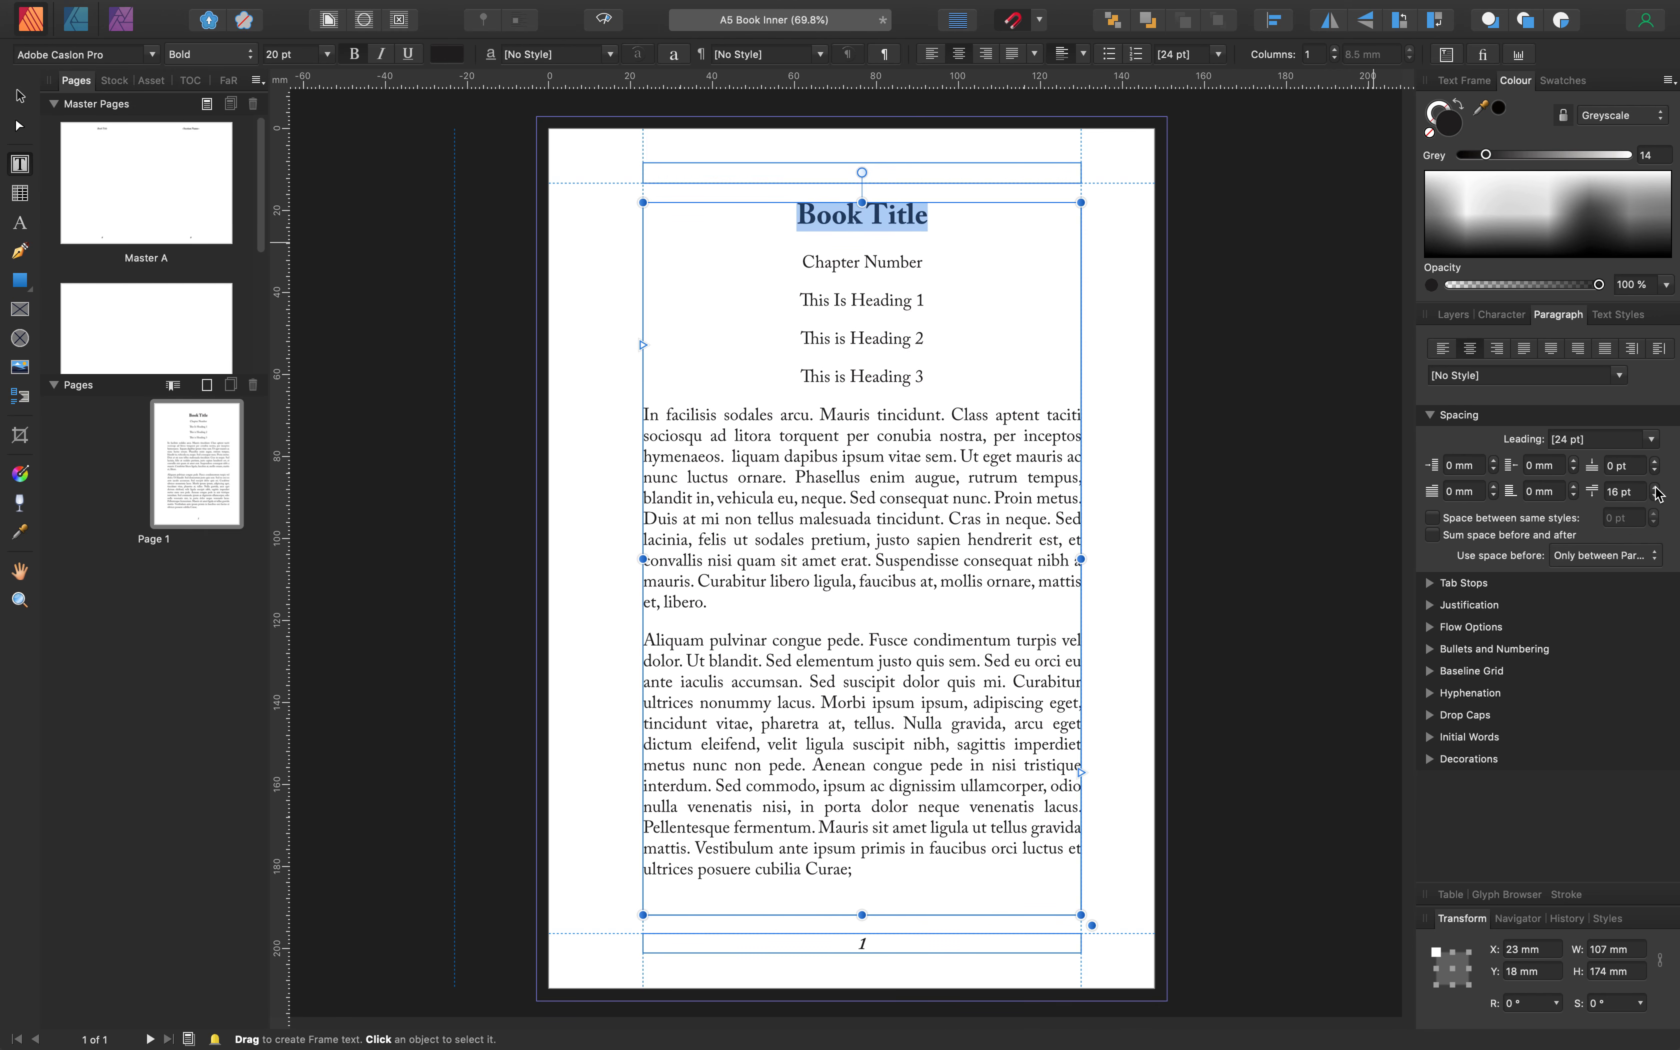
pyautogui.click(1657, 488)
pyautogui.click(1656, 488)
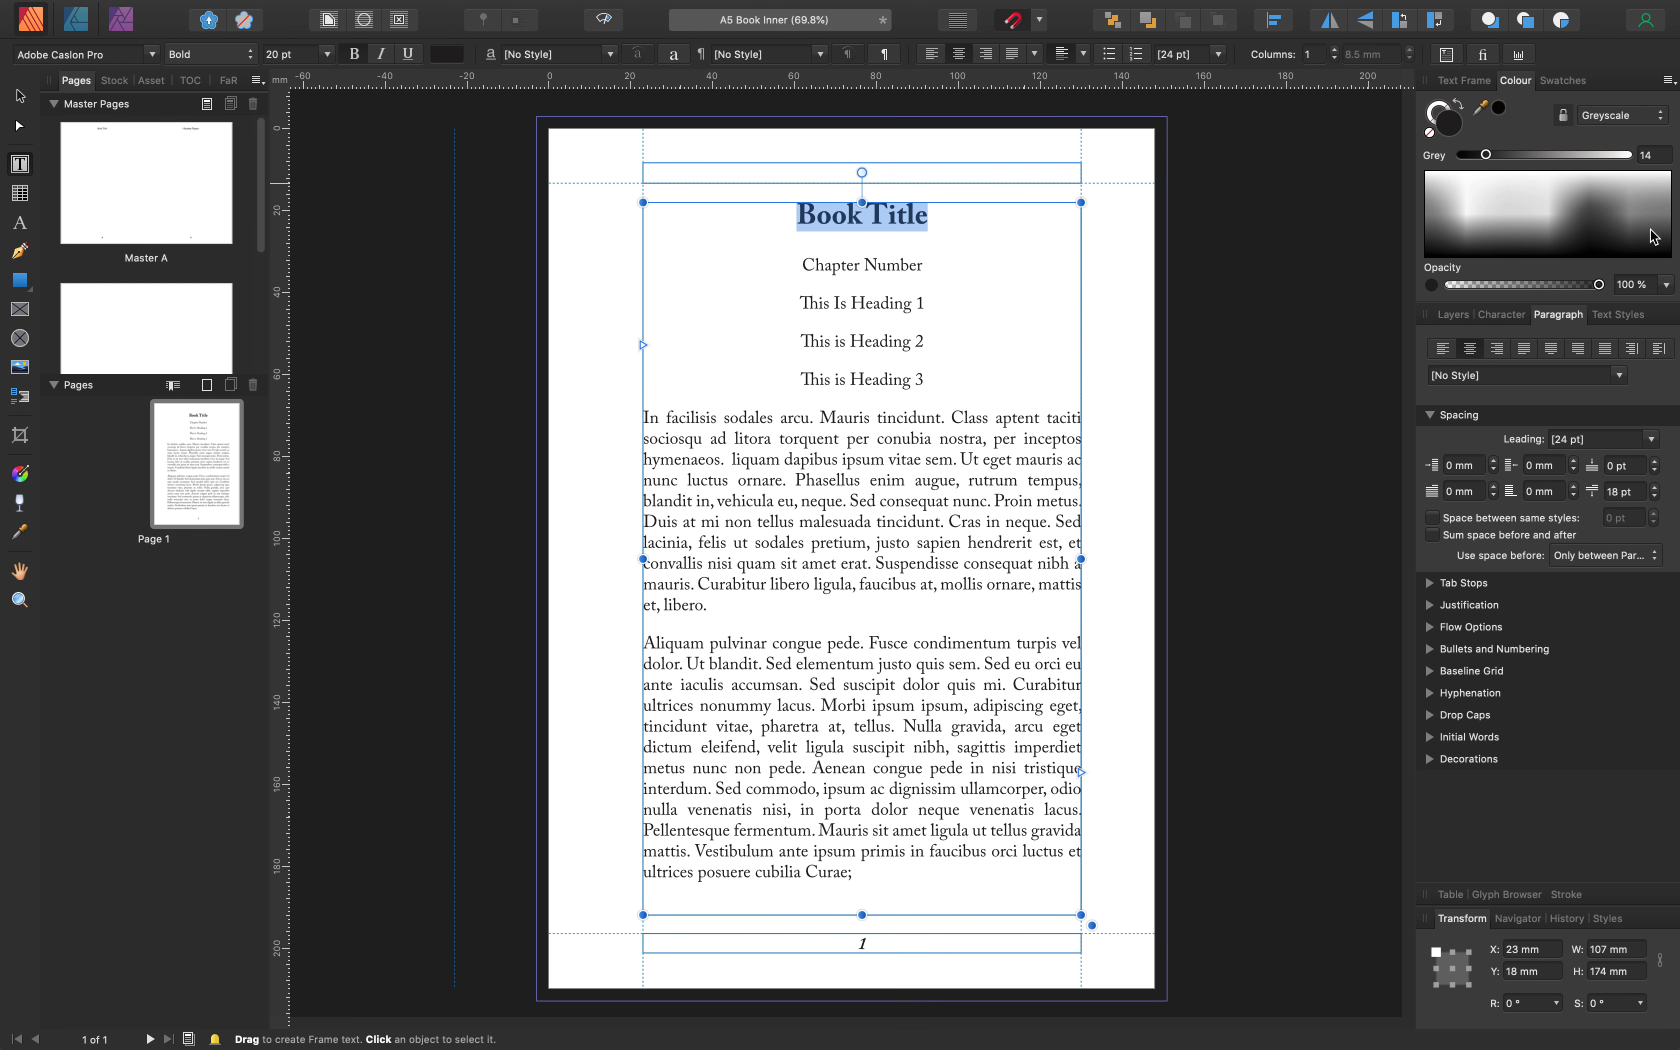
# Create a paragraph style named "Book Title" from the formatted title and apply it to the selection
pyautogui.click(1617, 314)
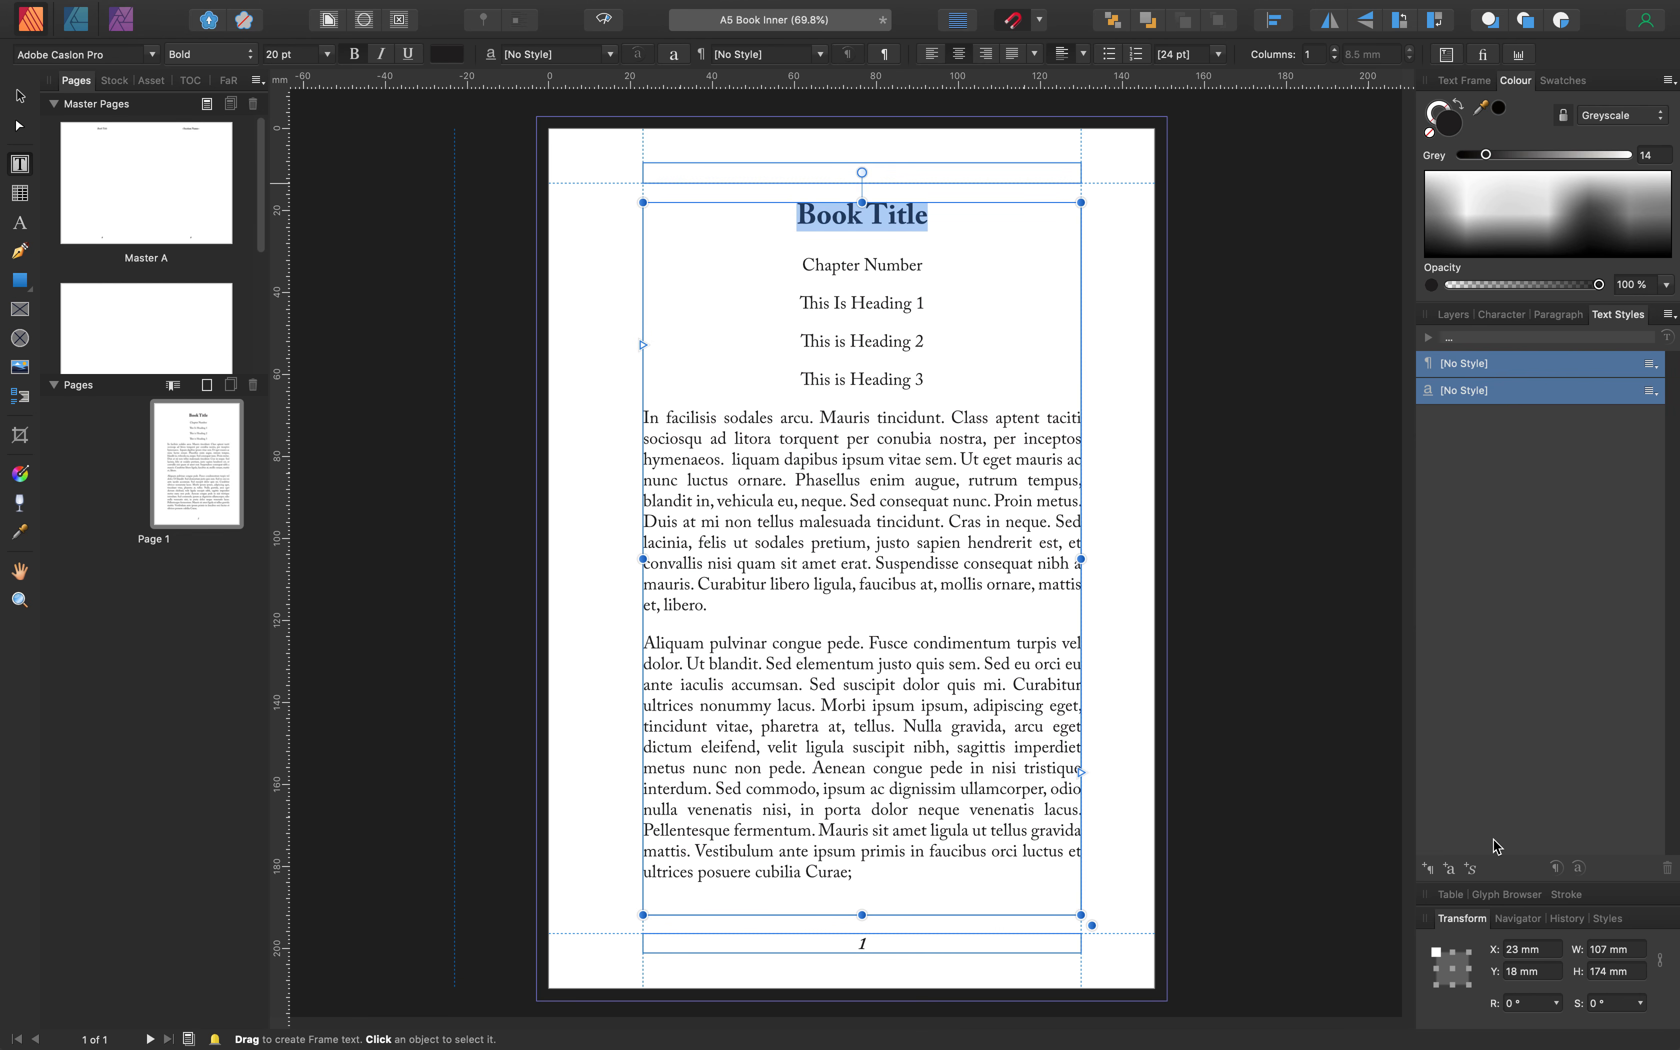
pyautogui.click(1430, 870)
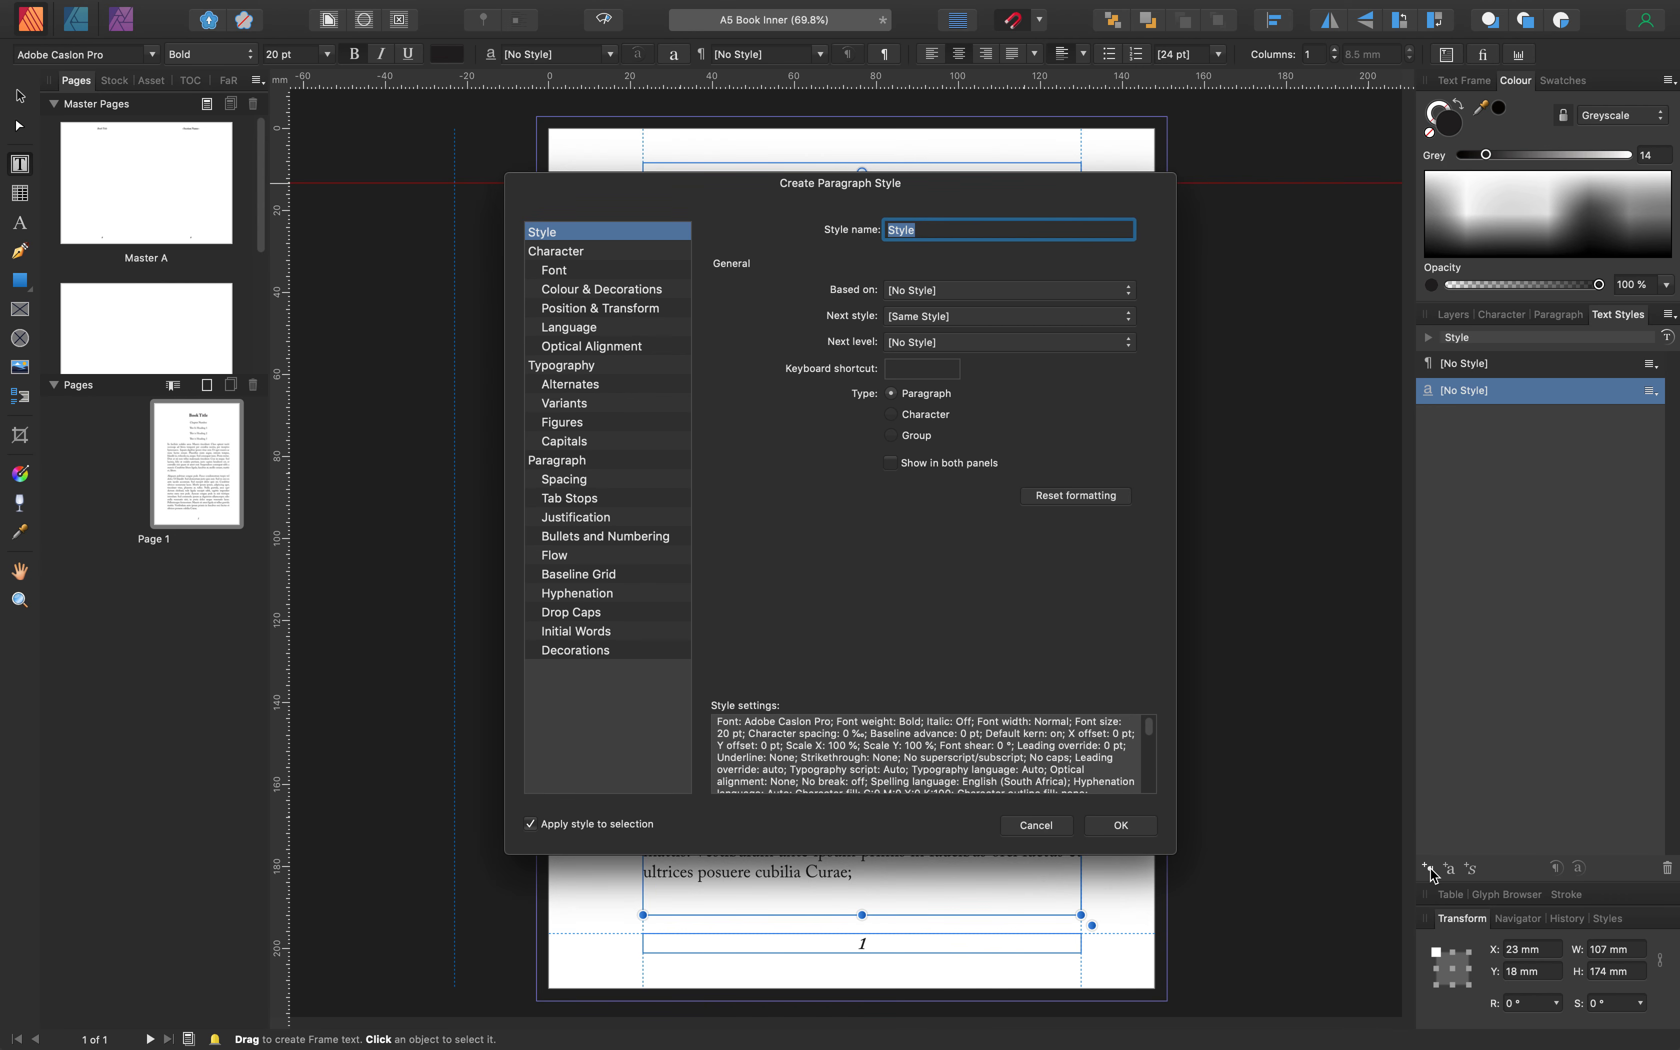
pyautogui.write('Book Ti')
pyautogui.click(1121, 825)
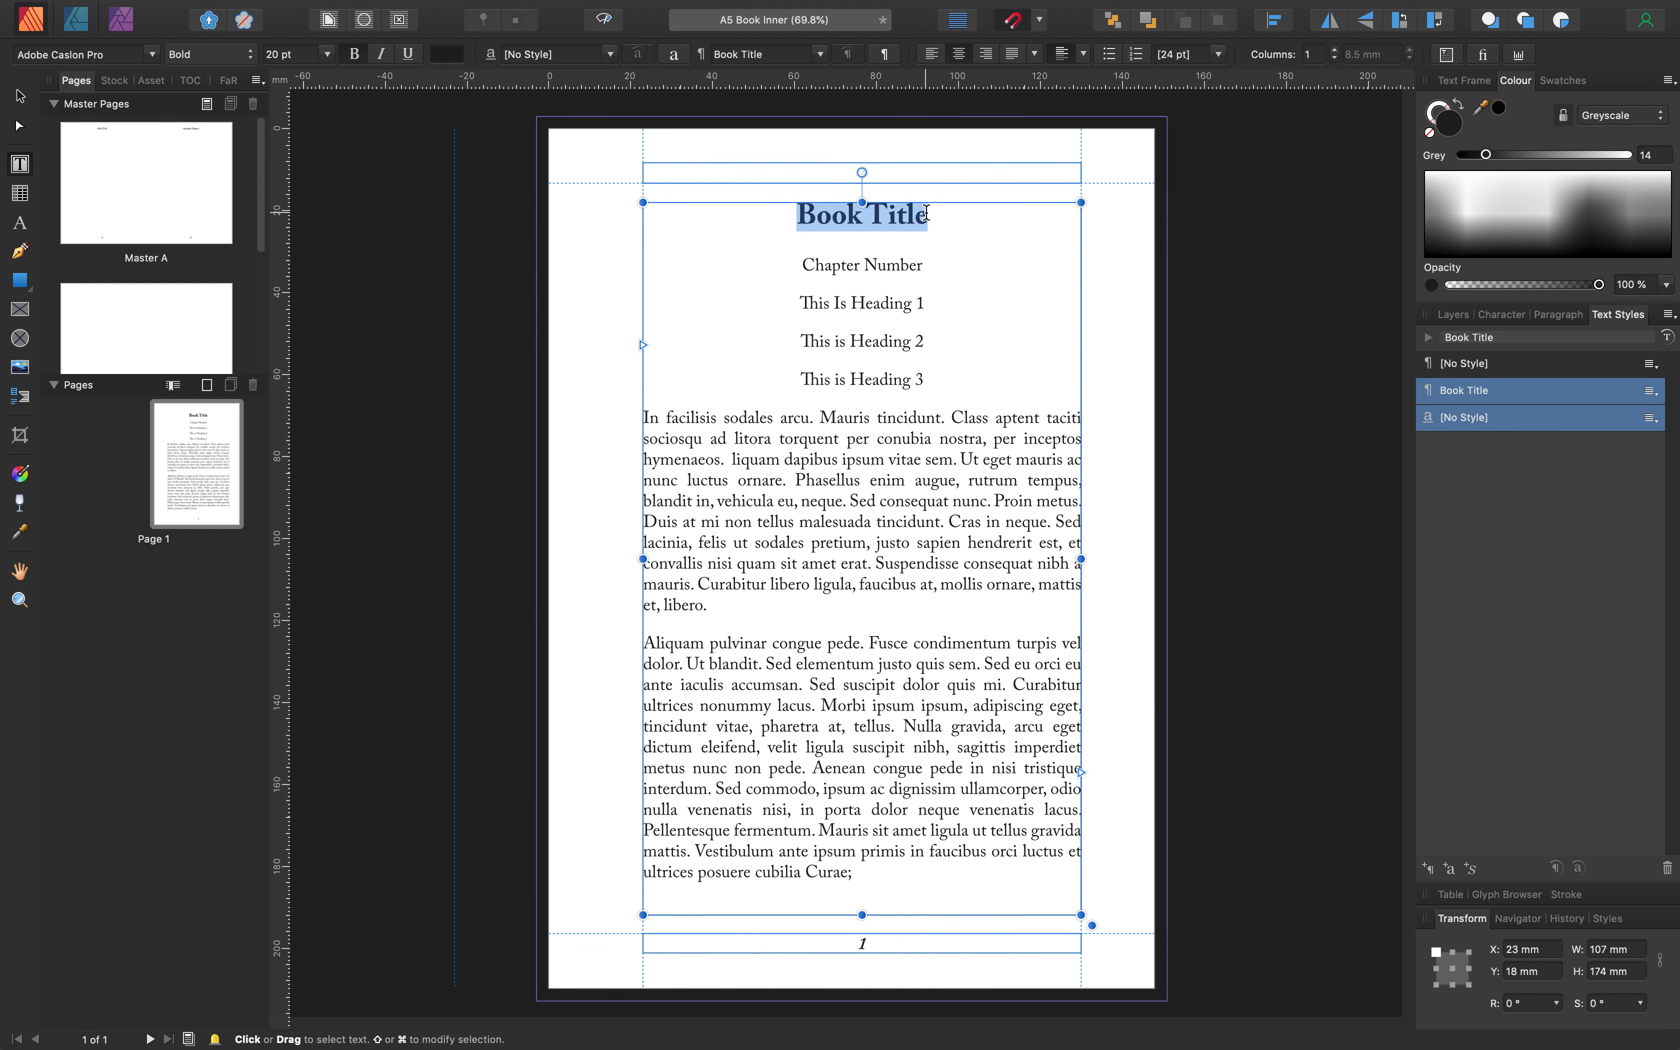
# Format the "Chapter Number" line as 16 pt Semibold Italic with the text frame's vertical alignment set to Top Align
pyautogui.moveTo(932, 266); pyautogui.dragTo(791, 264)
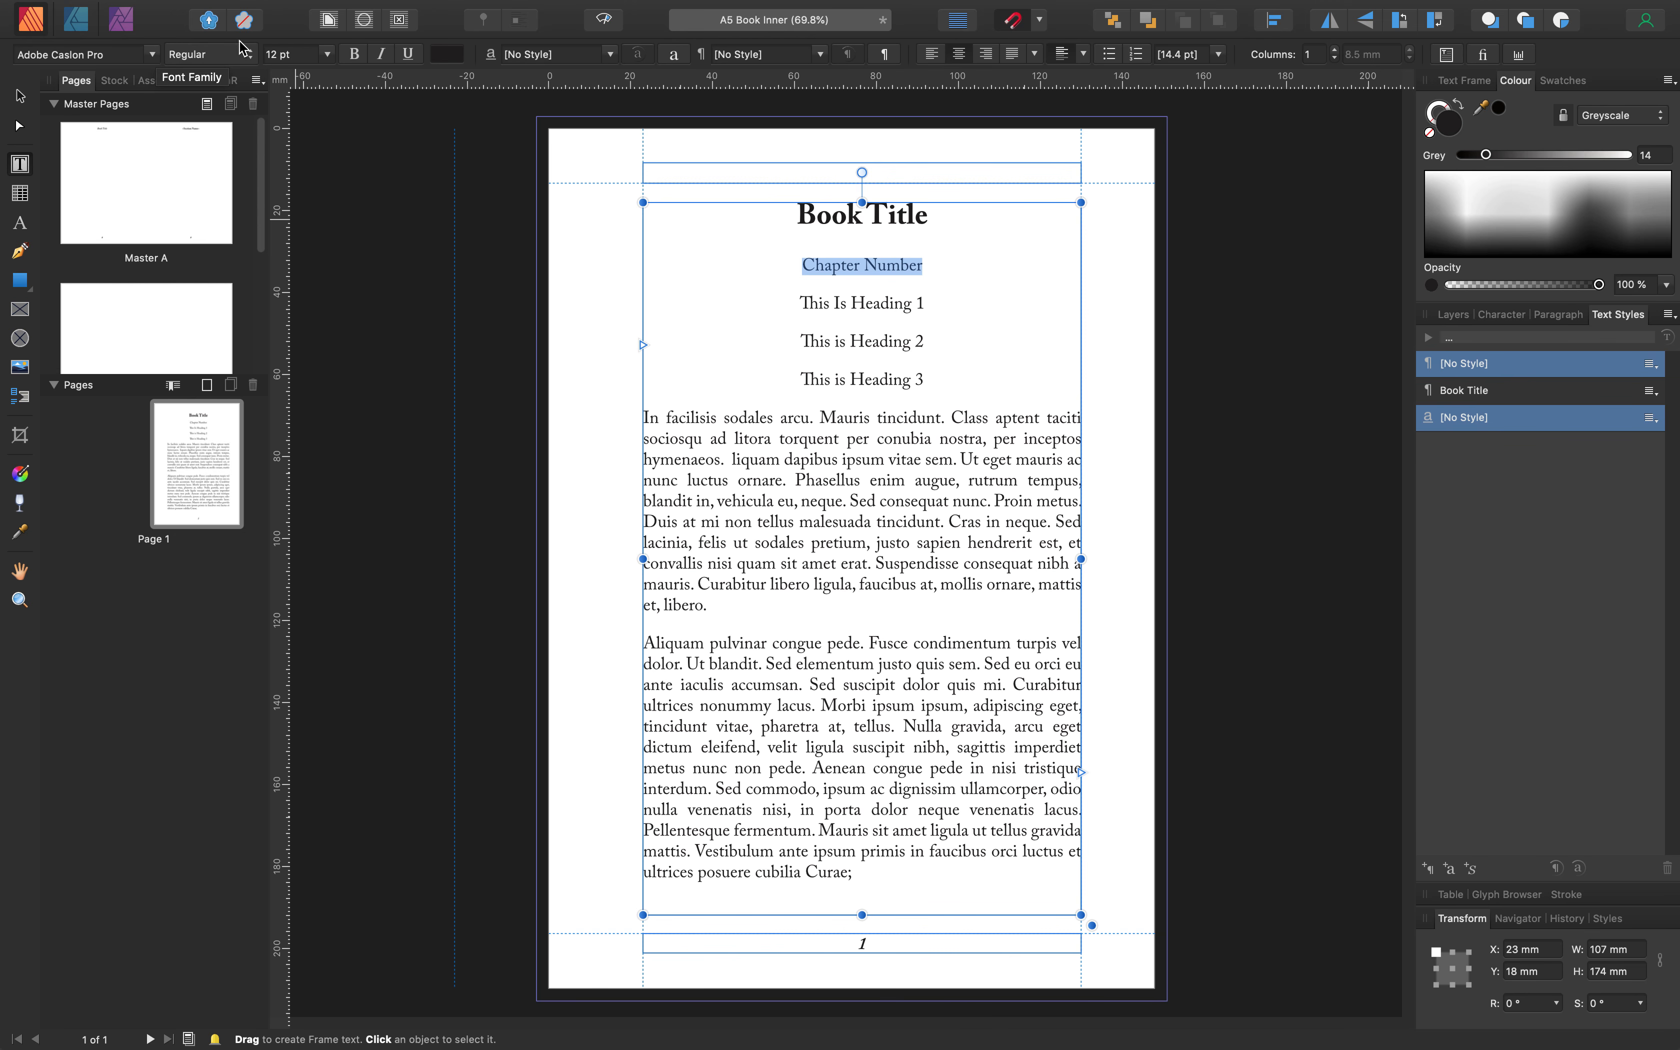
pyautogui.click(330, 56)
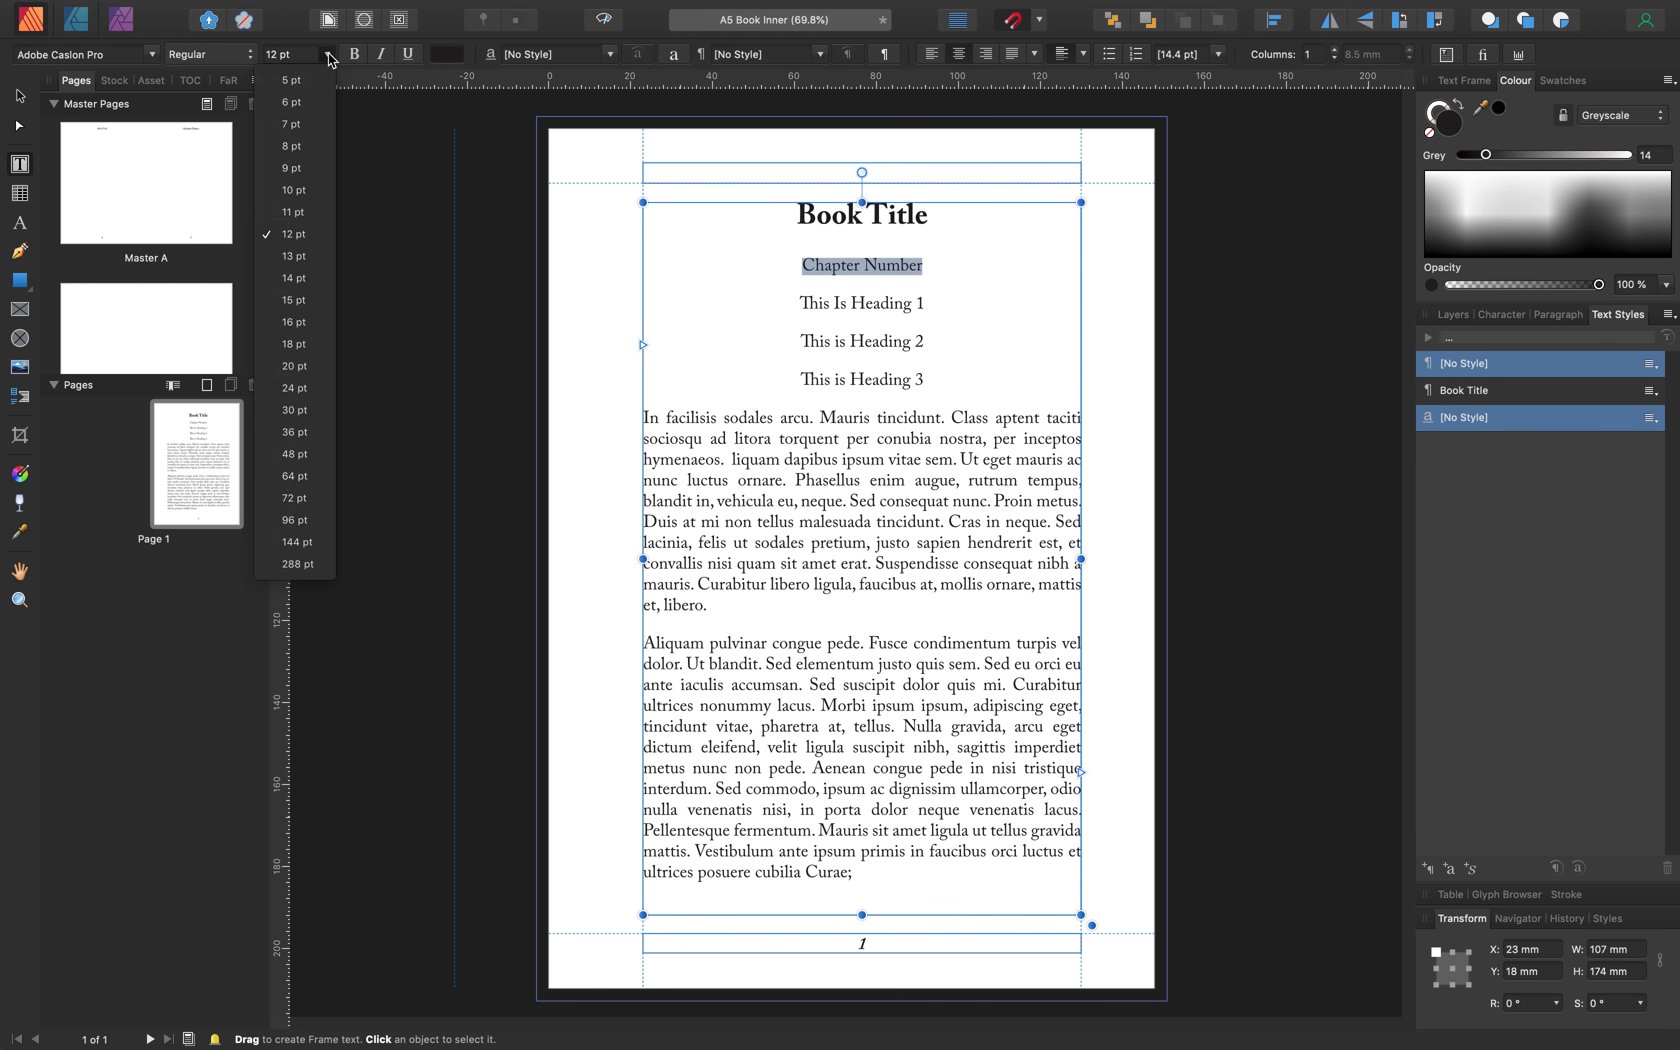
pyautogui.click(295, 322)
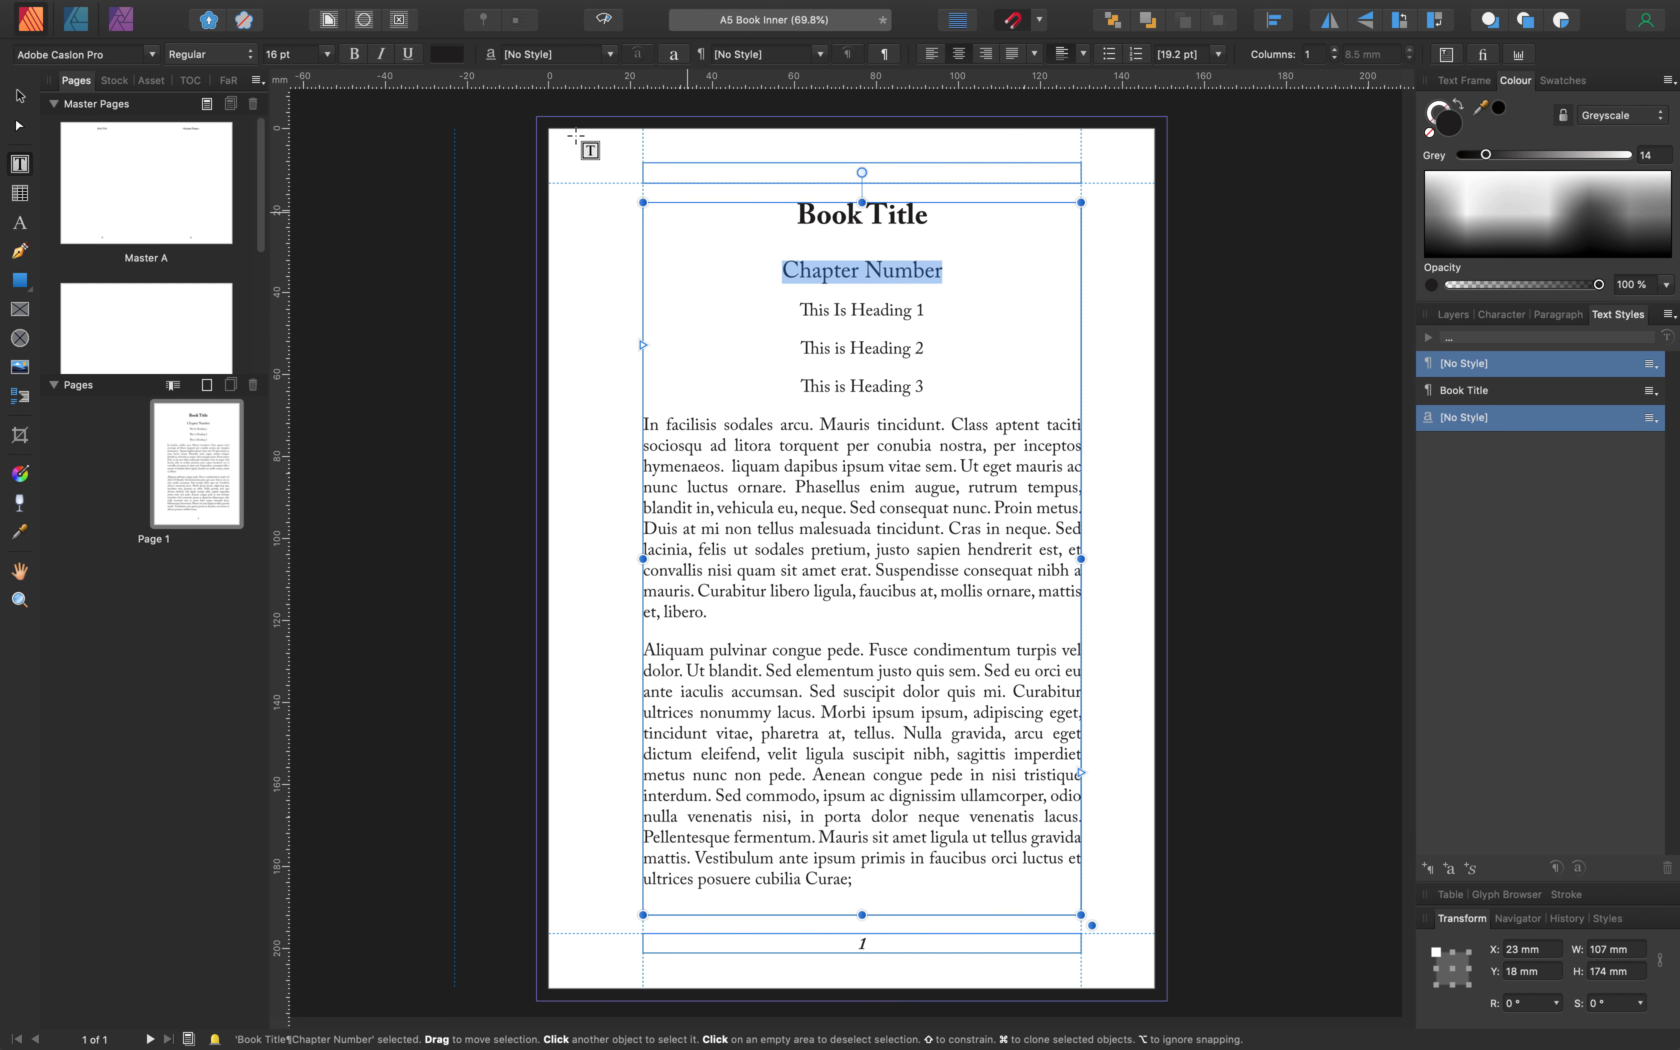
pyautogui.click(251, 55)
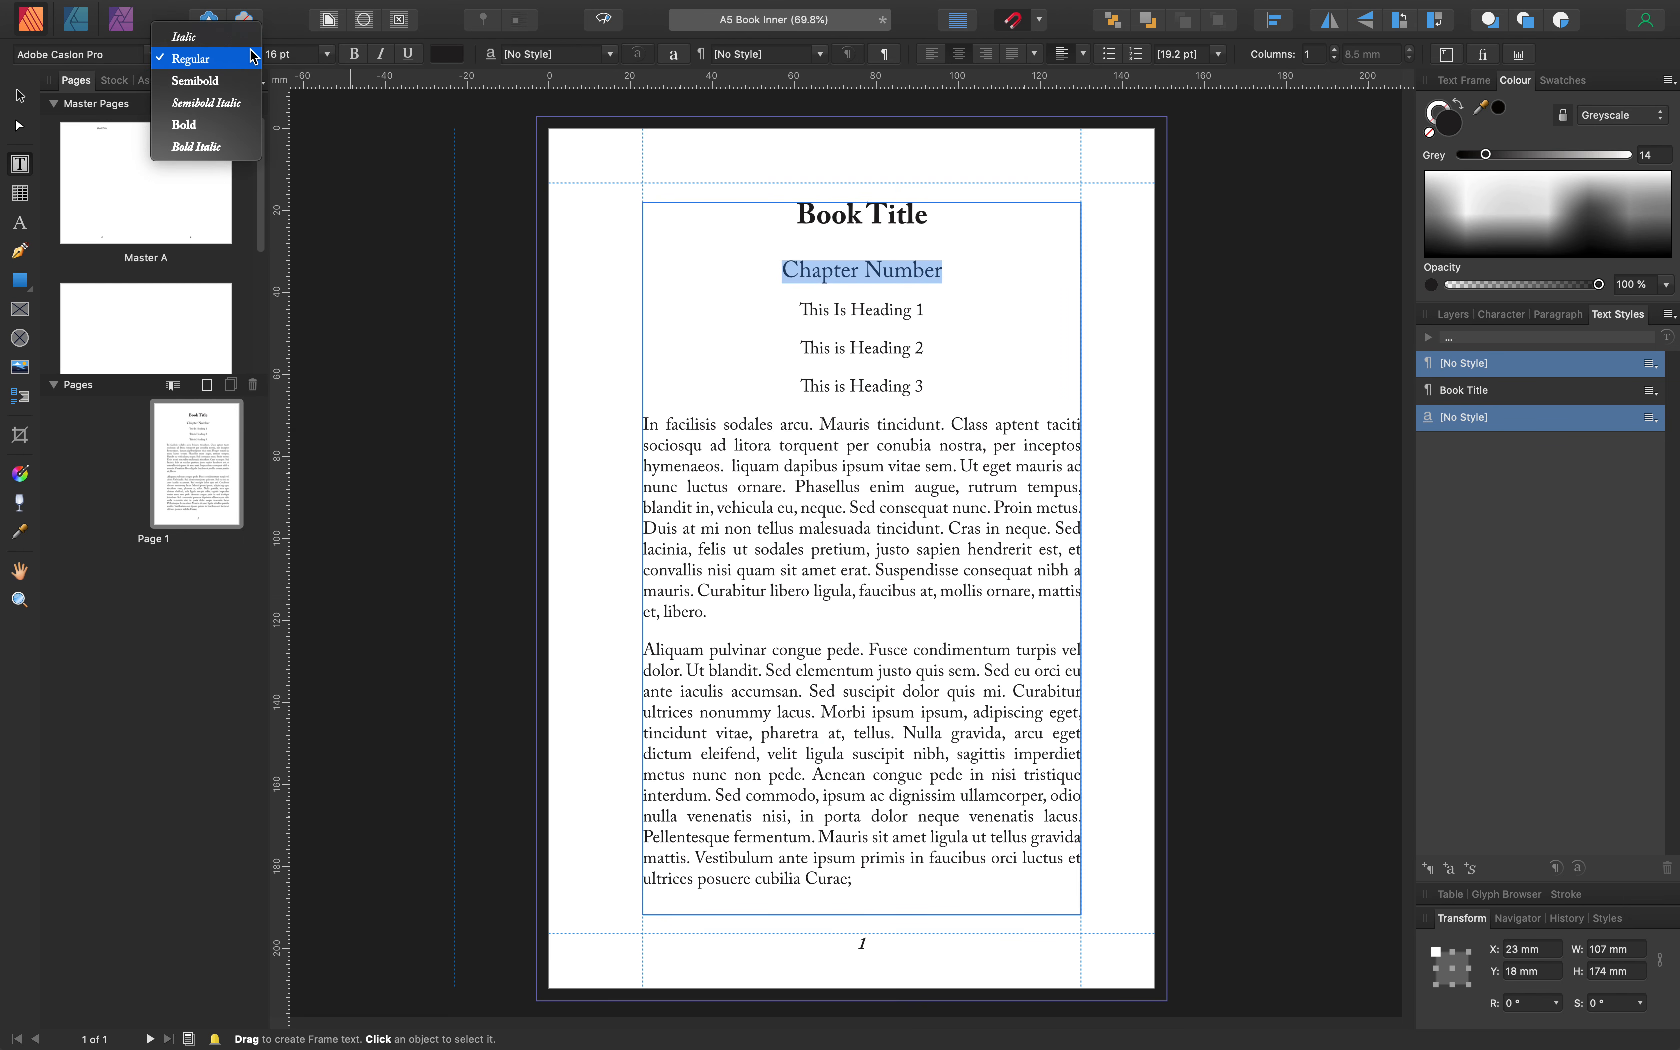
pyautogui.click(234, 108)
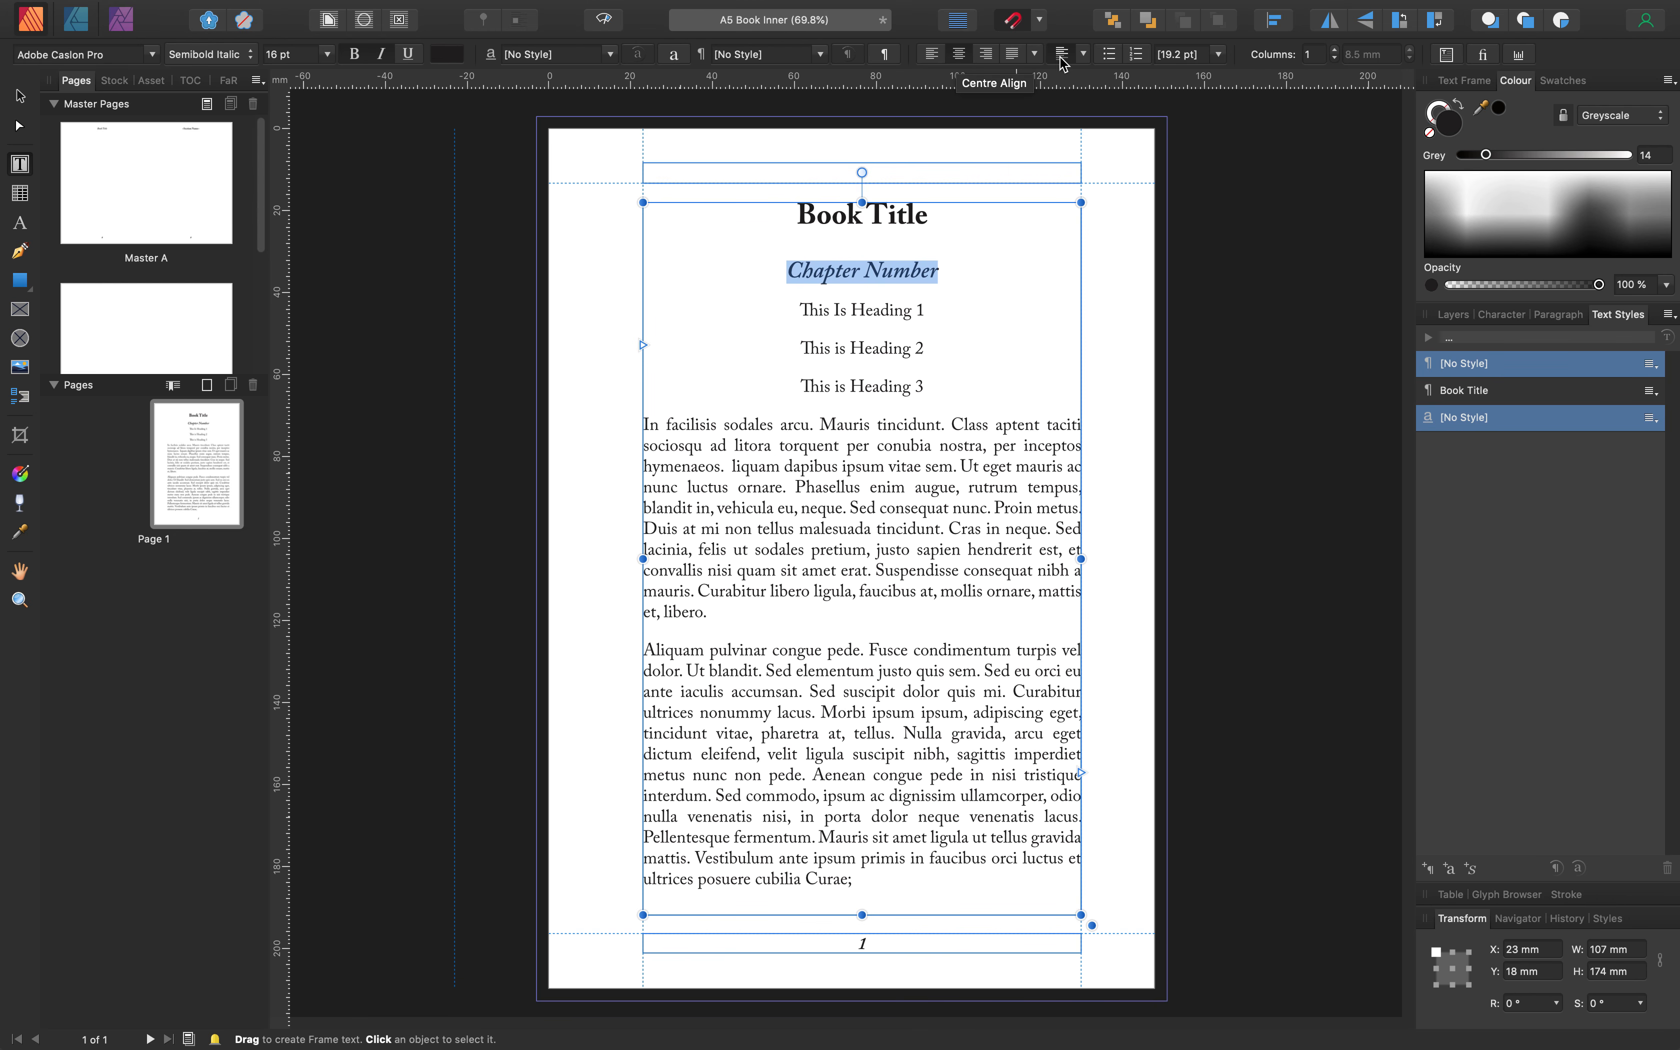
pyautogui.click(1083, 53)
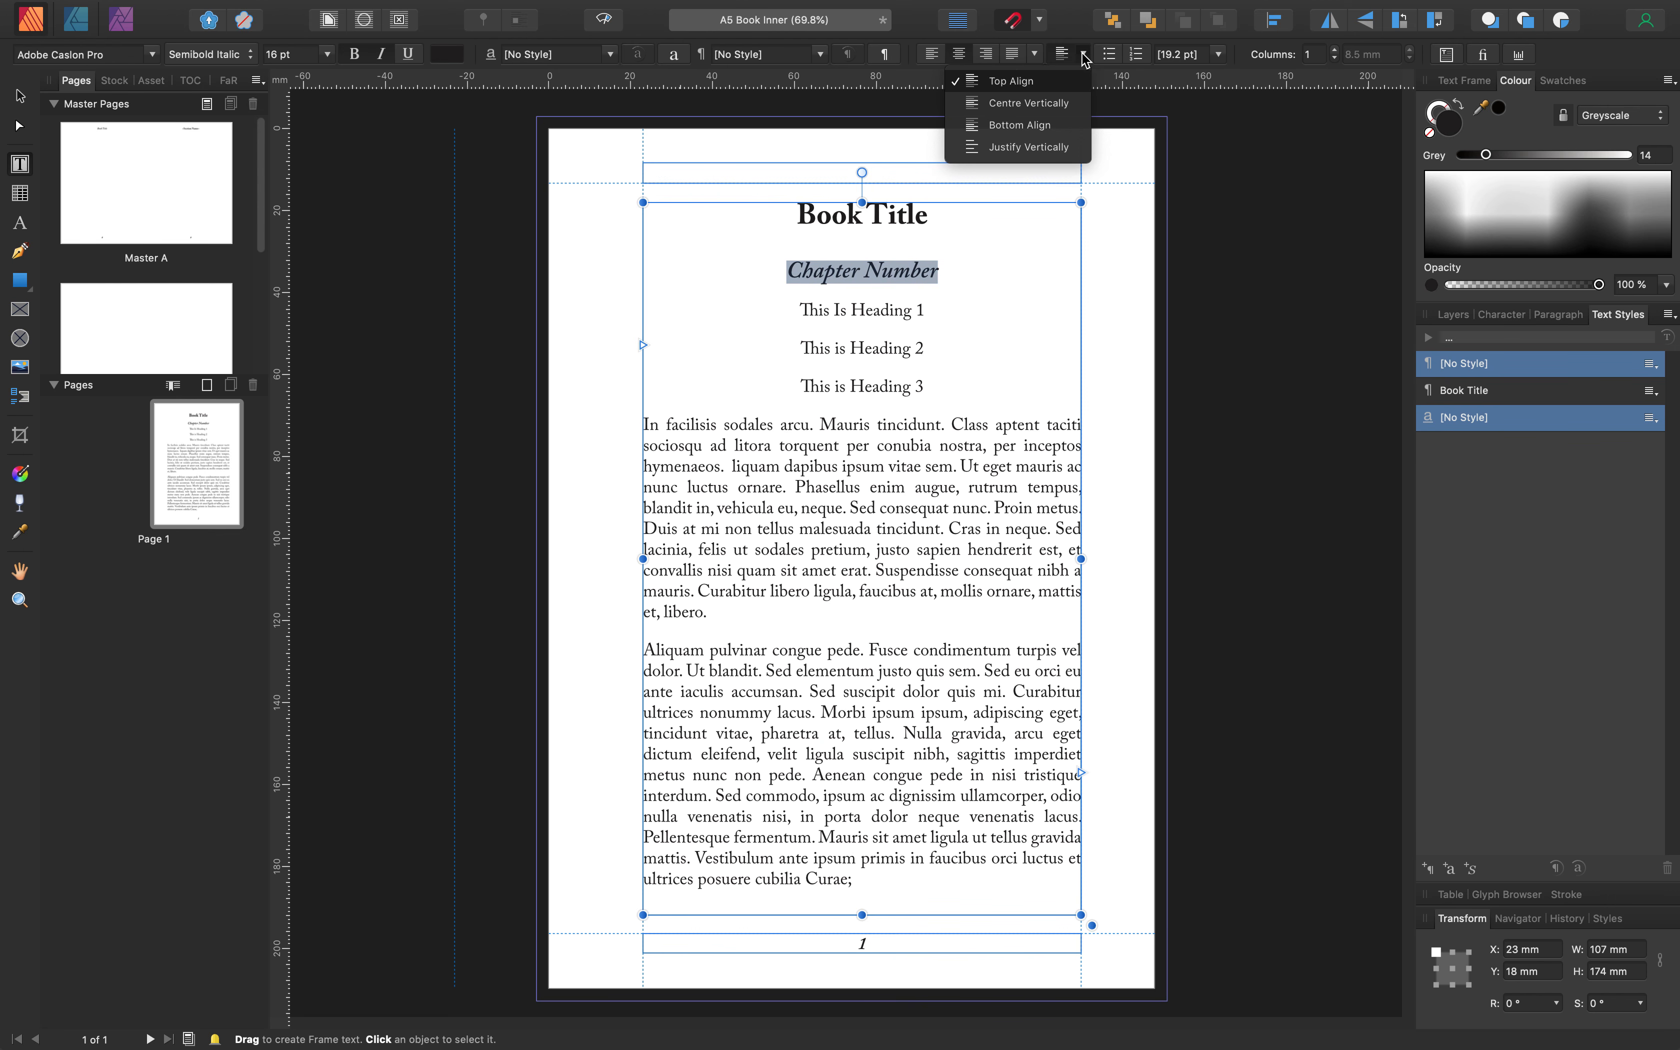
pyautogui.click(1012, 84)
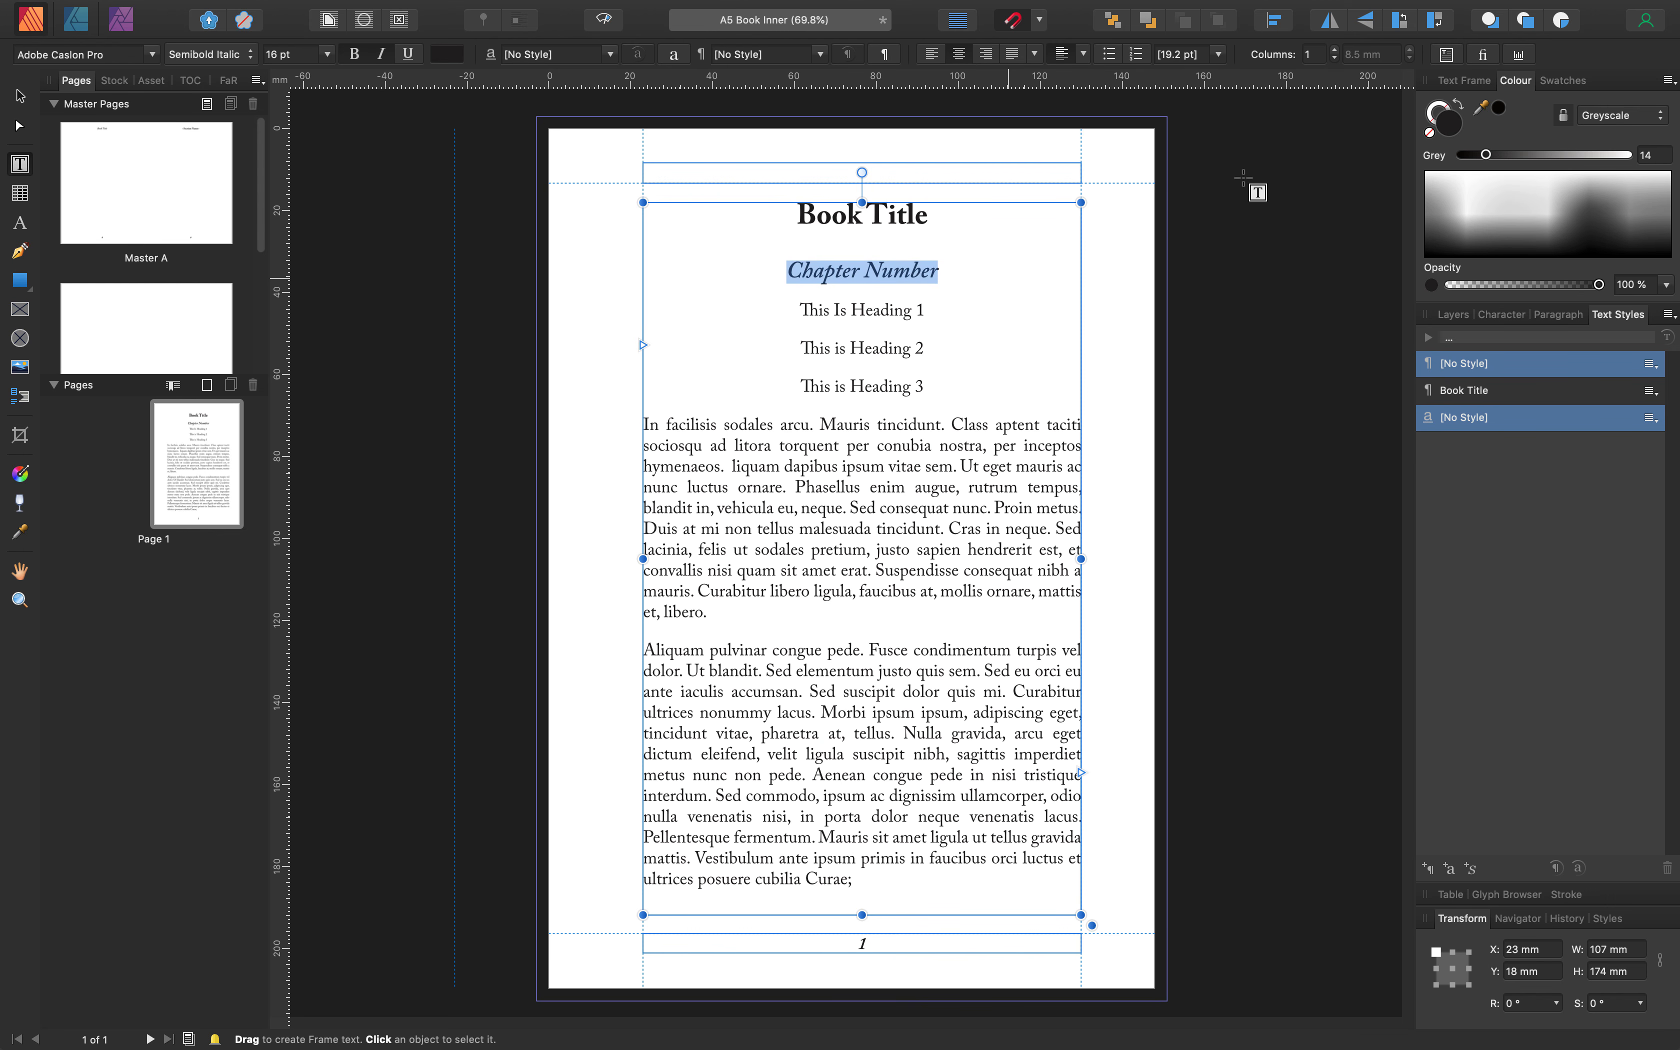
# Set the space after the "Chapter Number" paragraph to 16 pt
pyautogui.click(1557, 316)
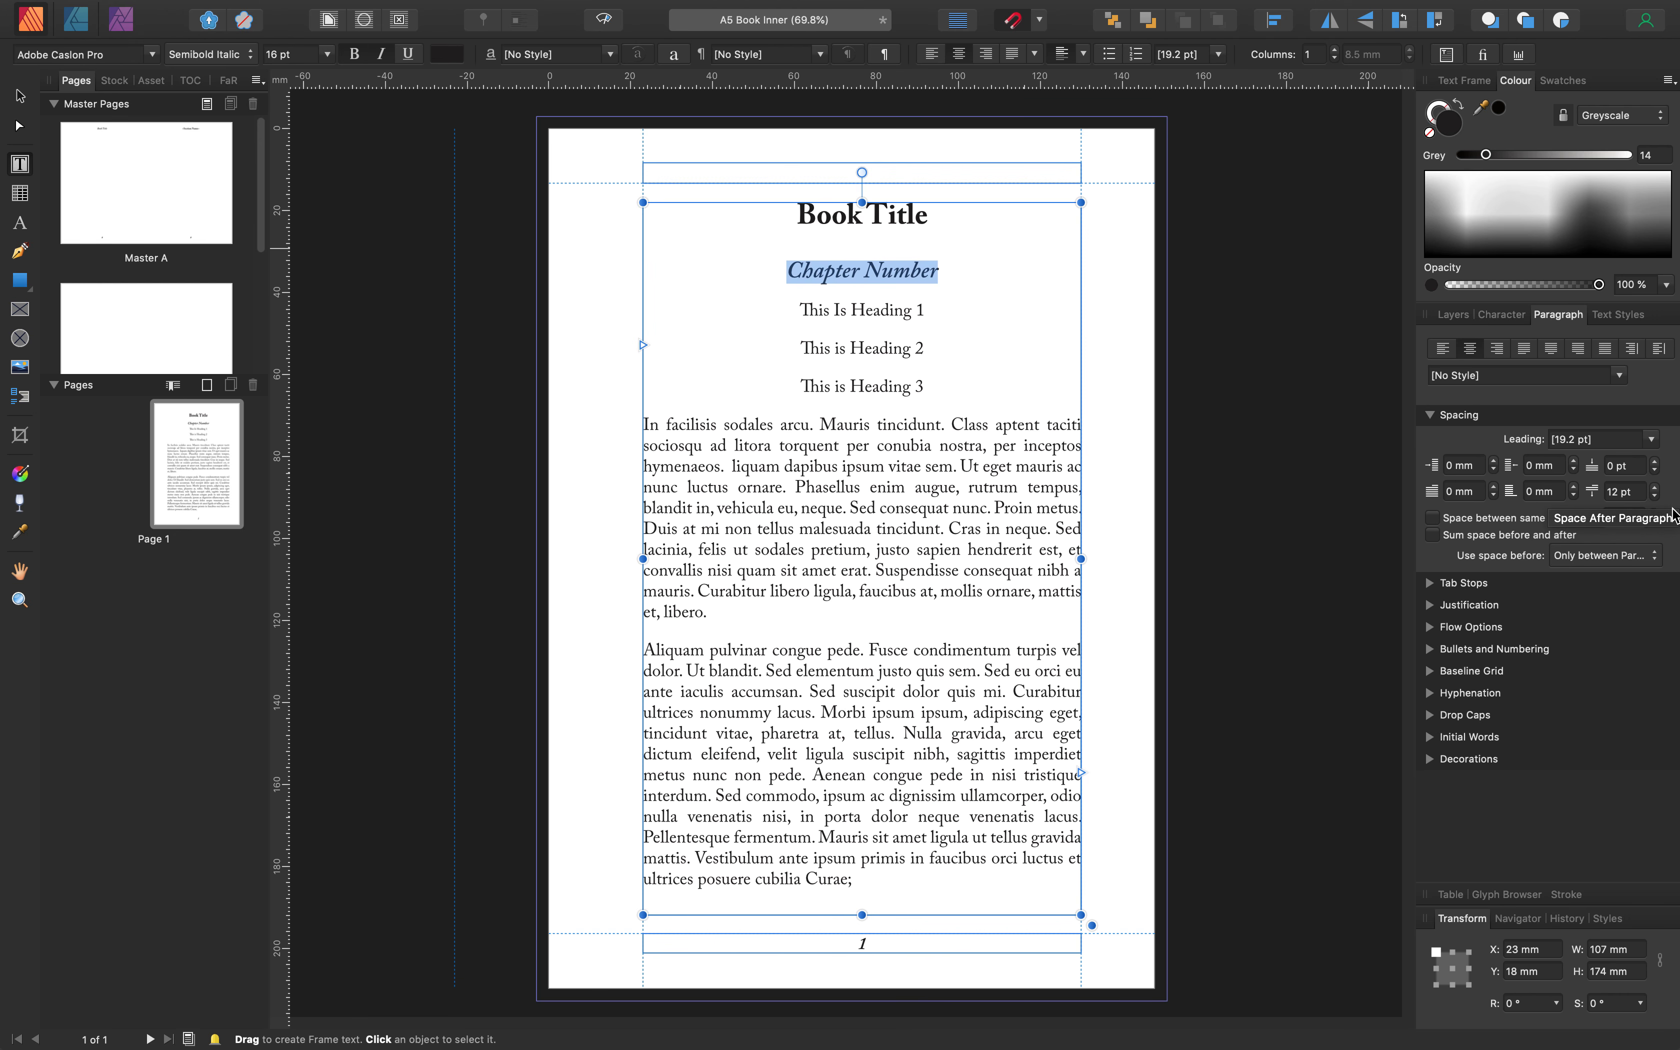
pyautogui.click(1657, 487)
pyautogui.click(1656, 487)
pyautogui.click(1656, 488)
pyautogui.click(1656, 488)
pyautogui.click(1656, 488)
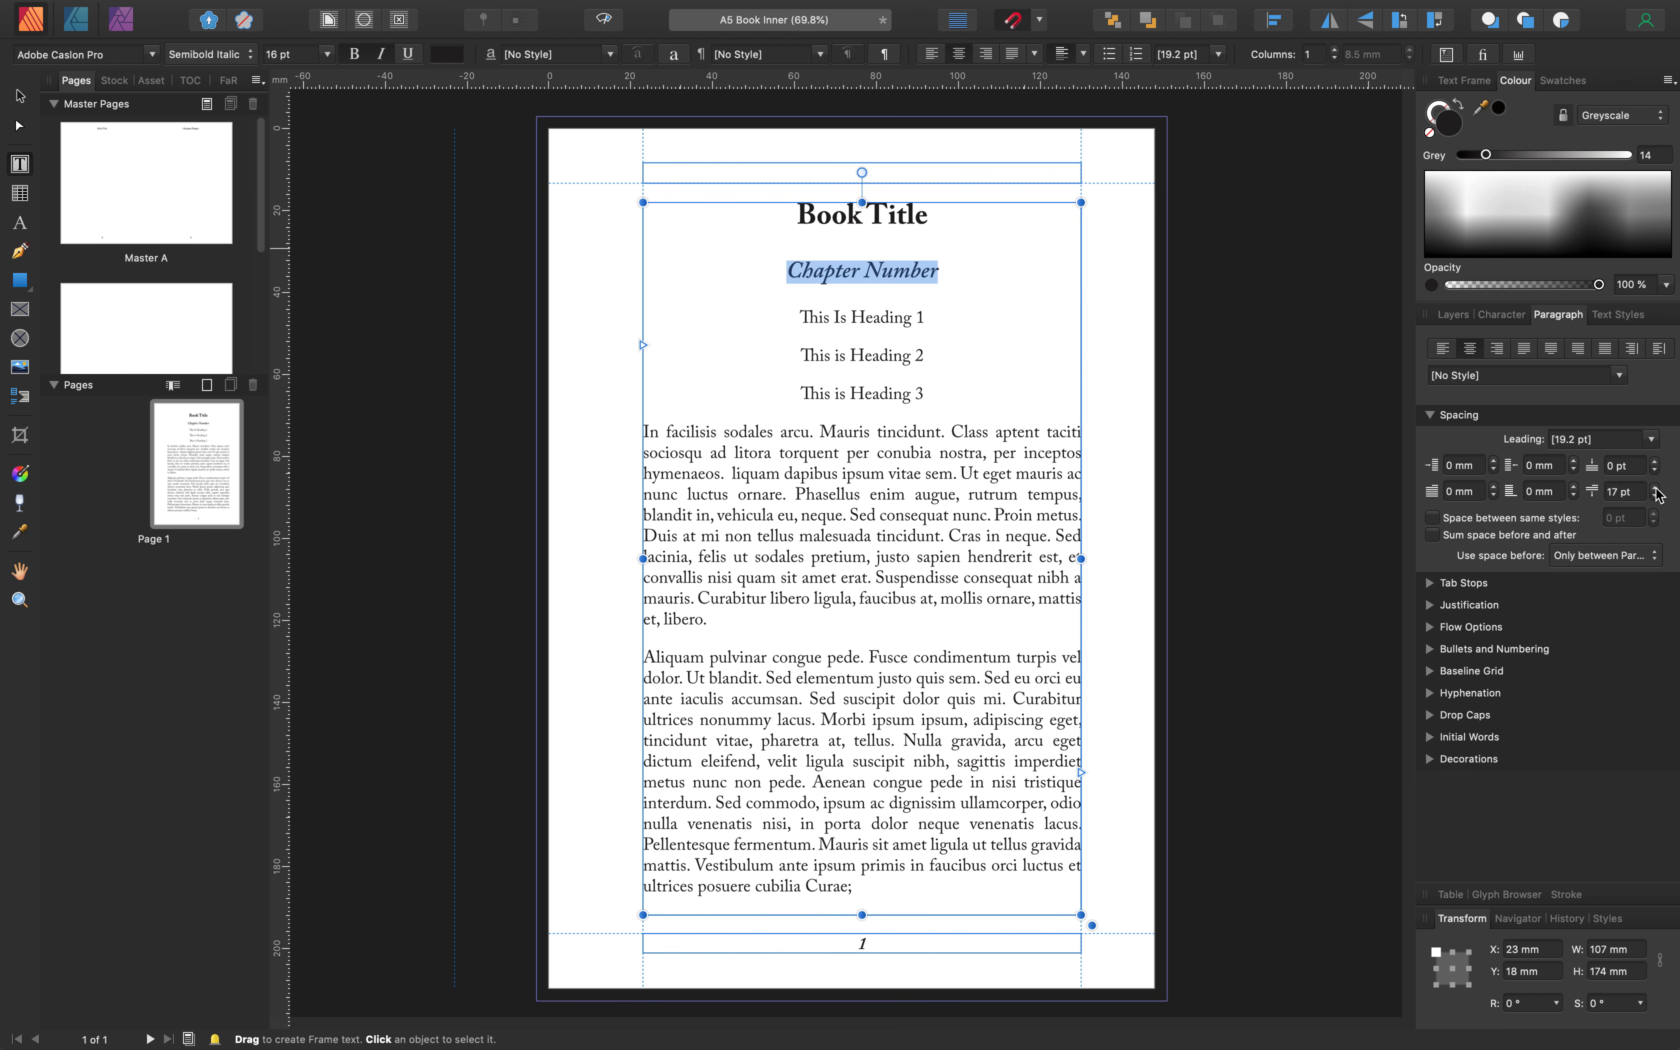
pyautogui.click(1656, 494)
pyautogui.click(1656, 494)
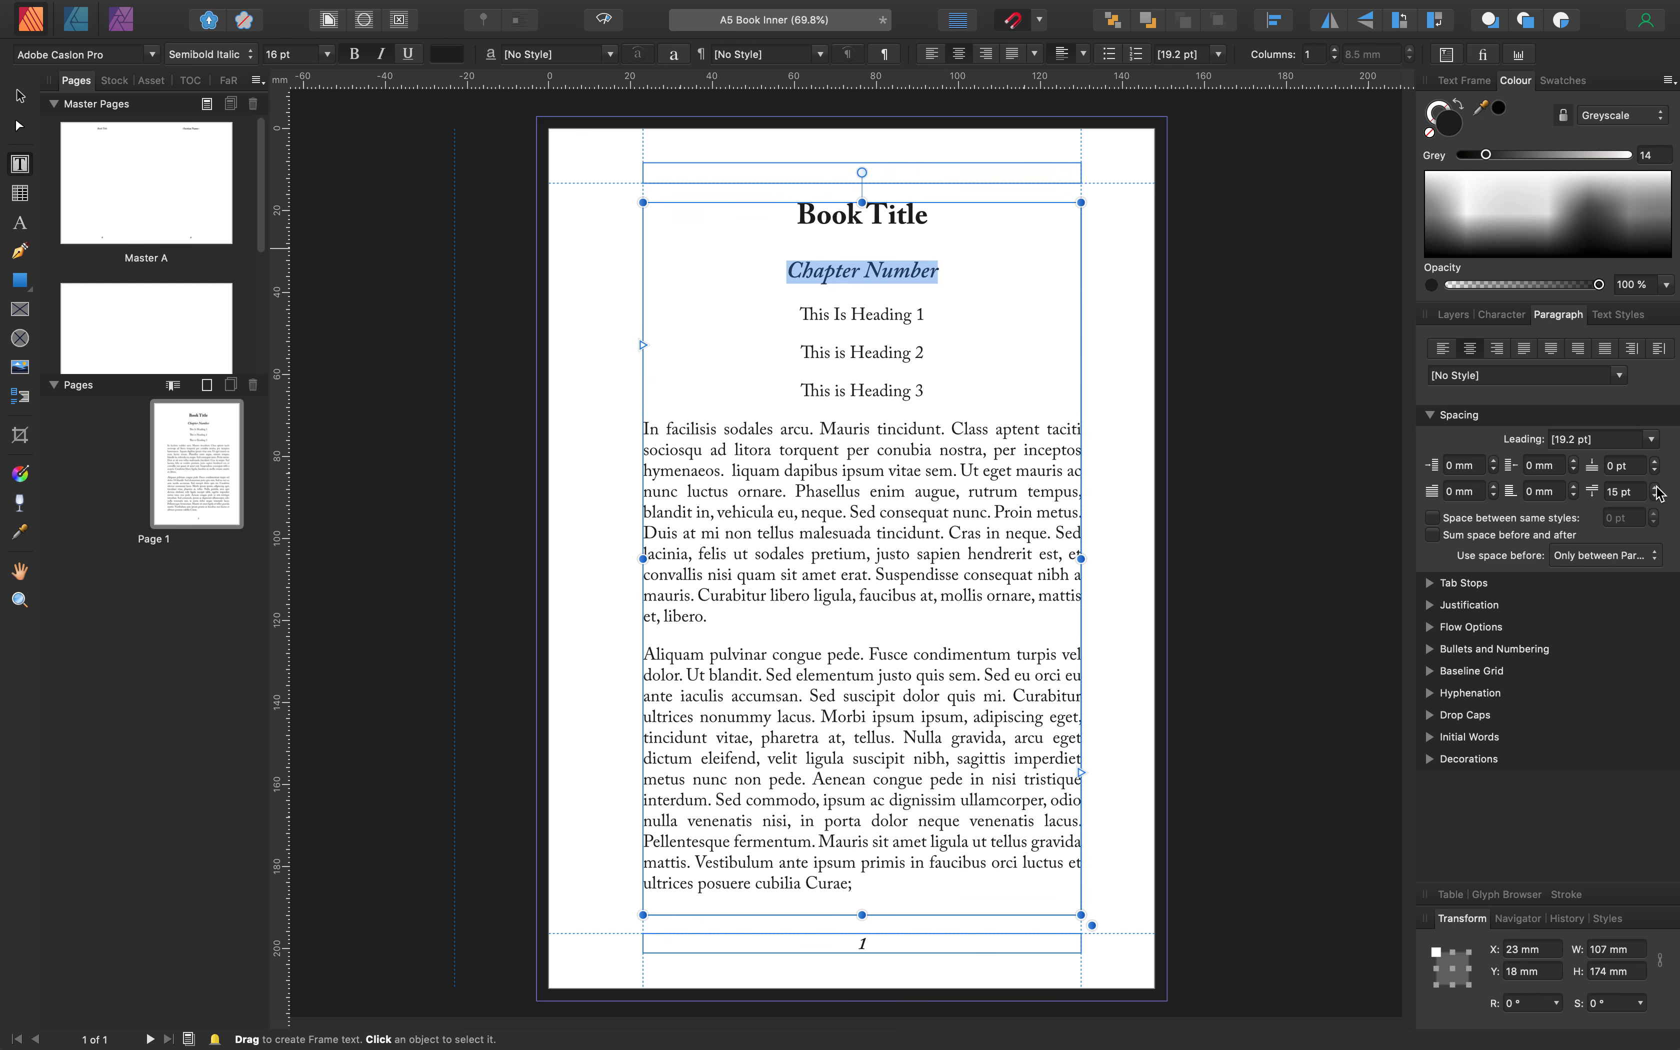
pyautogui.click(1656, 488)
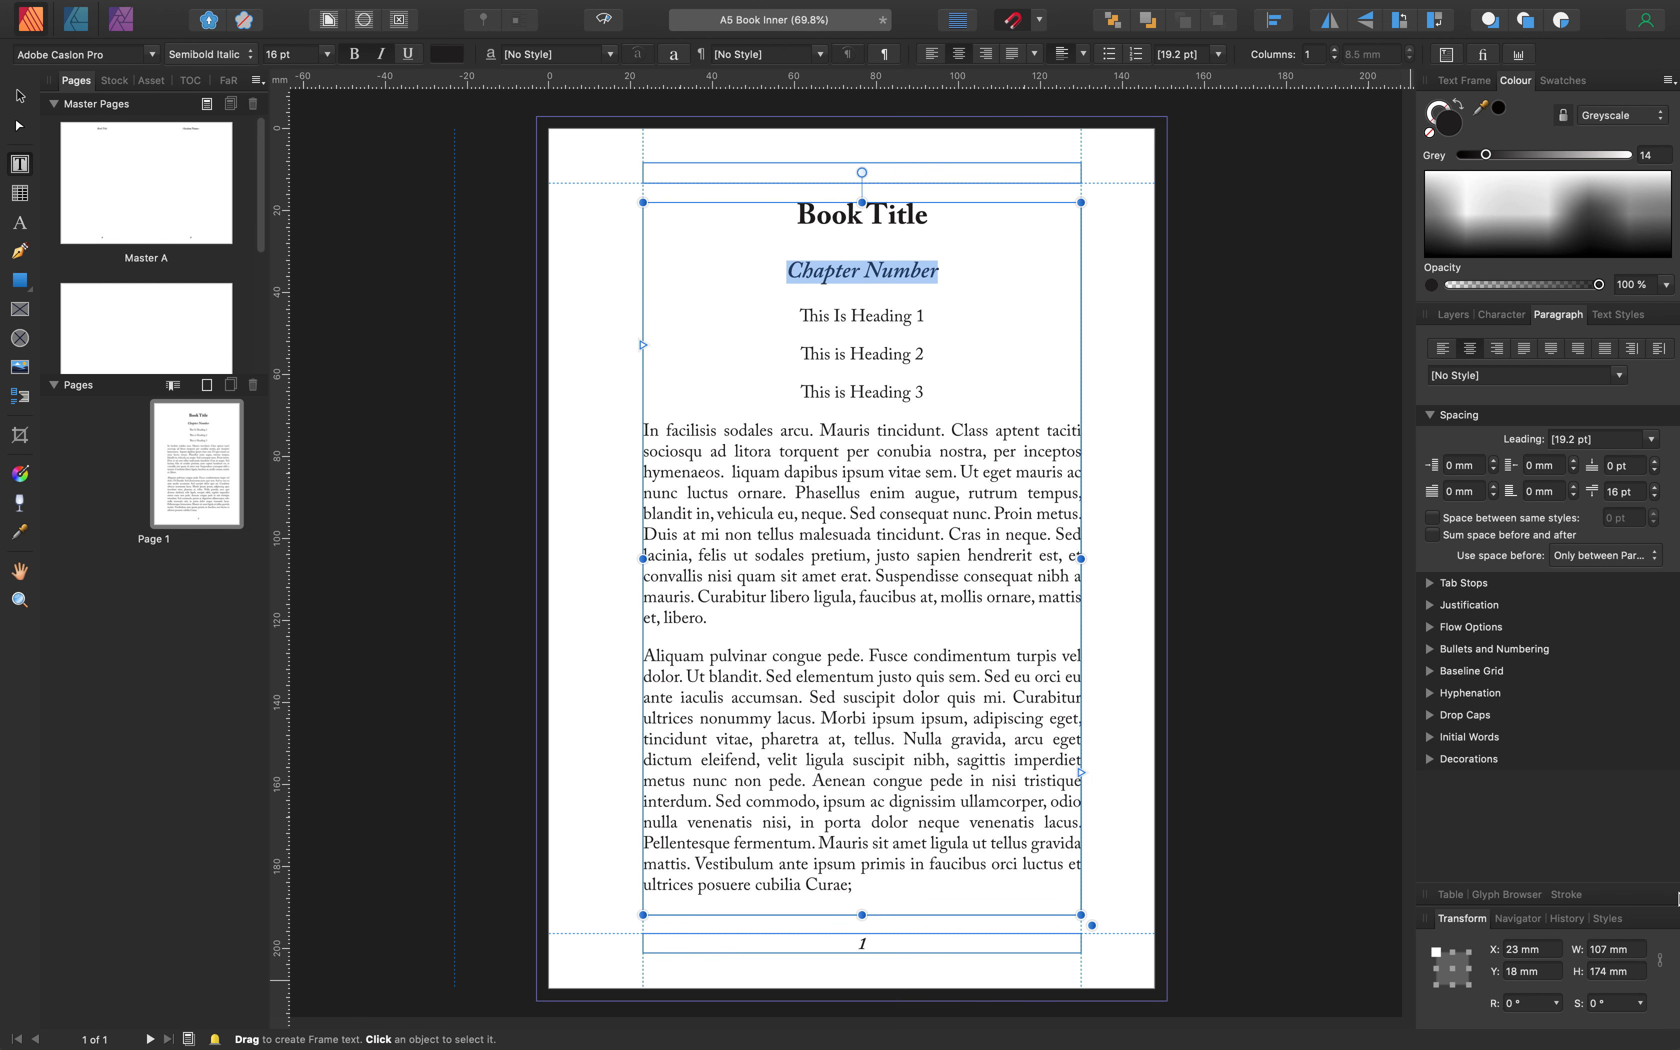
# Create a paragraph style named "Chapter Number" from the formatted line and apply it to the selection
pyautogui.click(1617, 314)
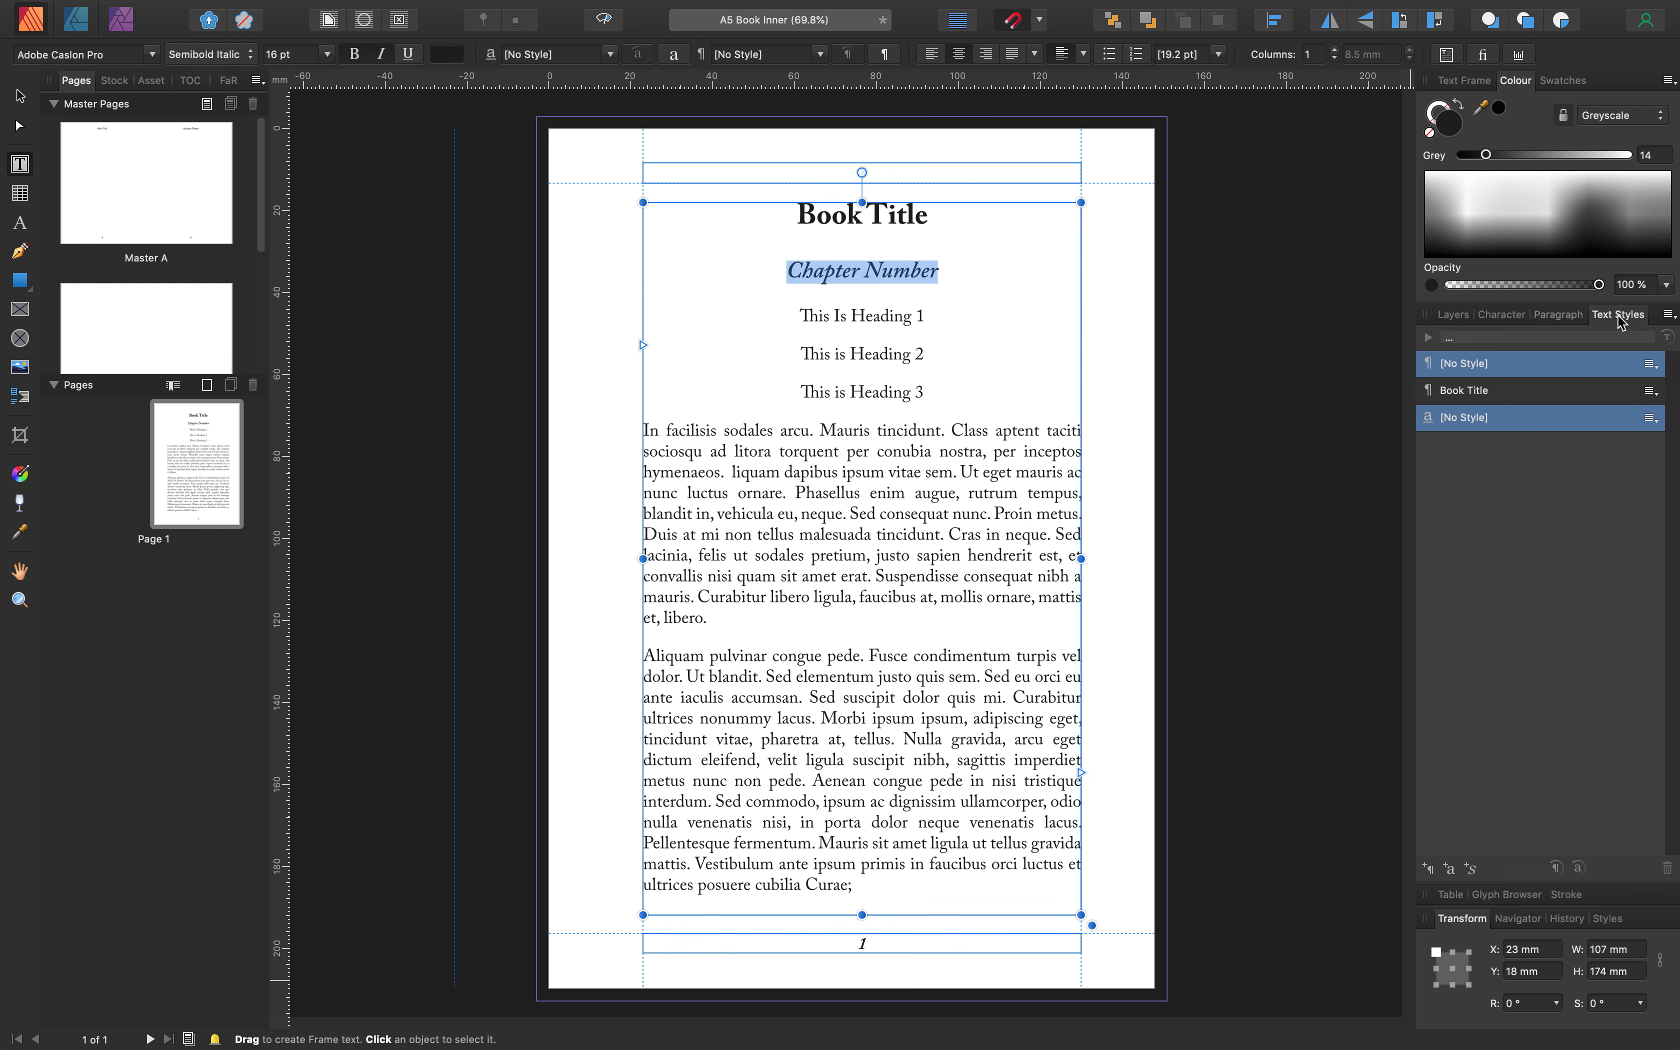
pyautogui.click(1428, 868)
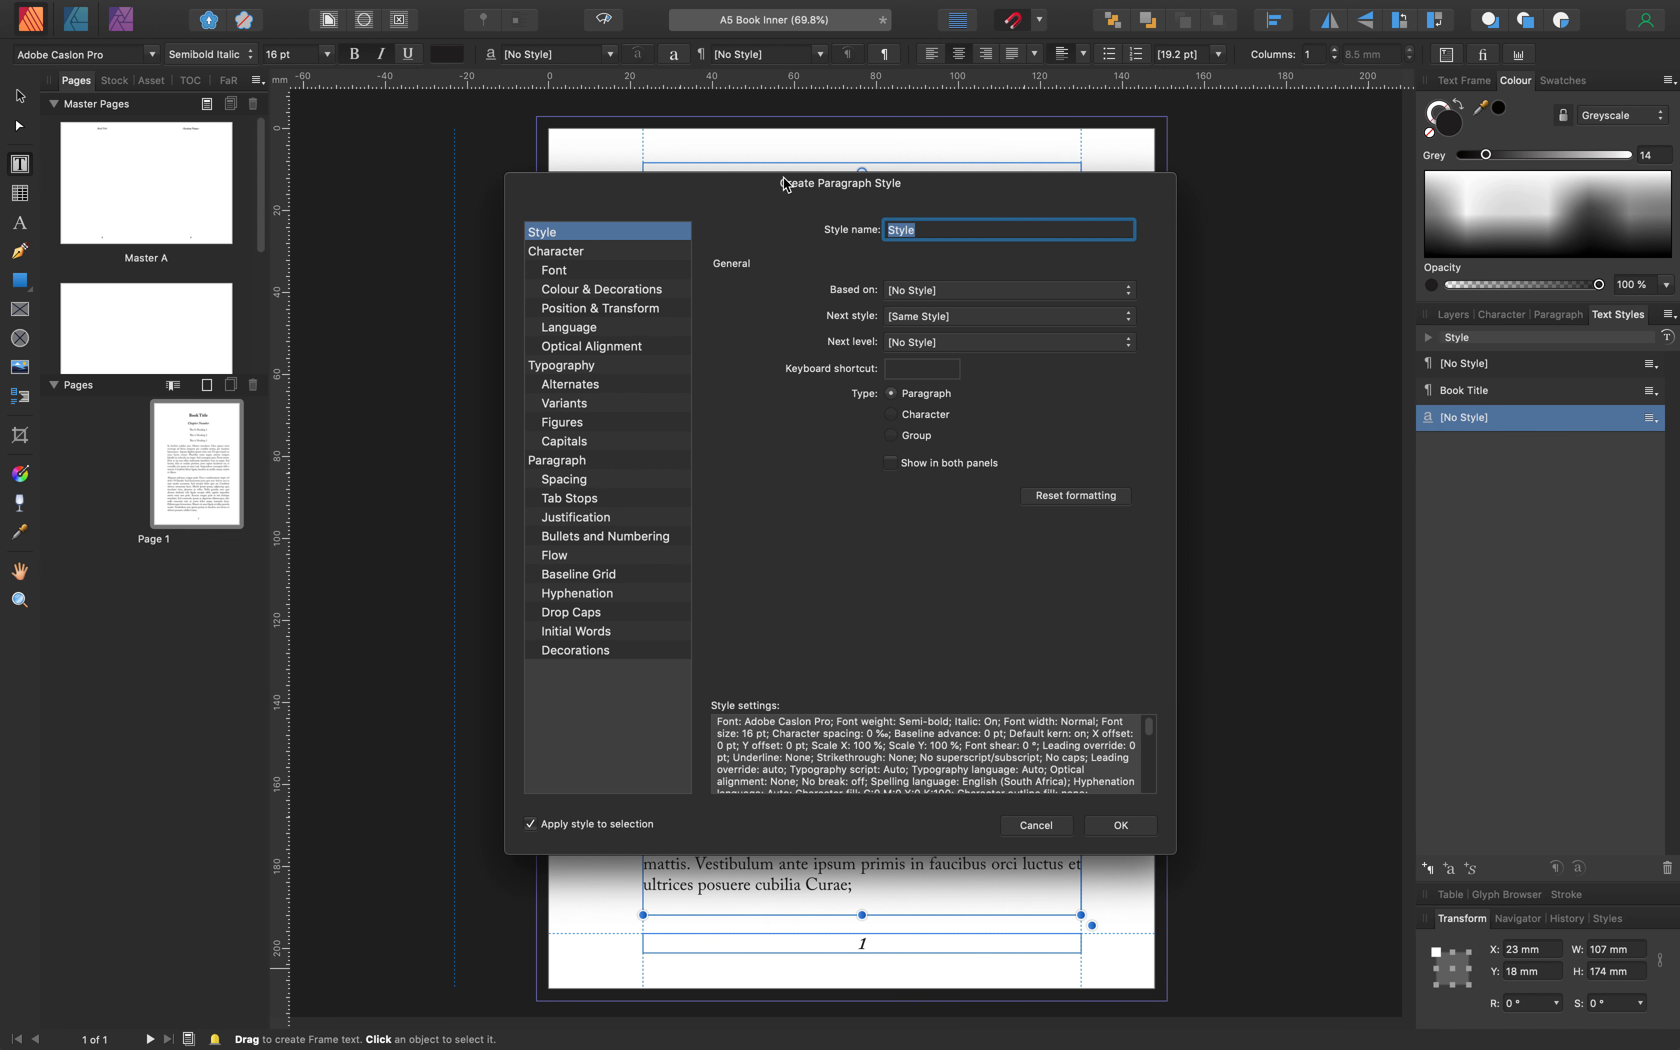
pyautogui.moveTo(782, 189); pyautogui.dragTo(875, 186)
pyautogui.write('Chapter Number')
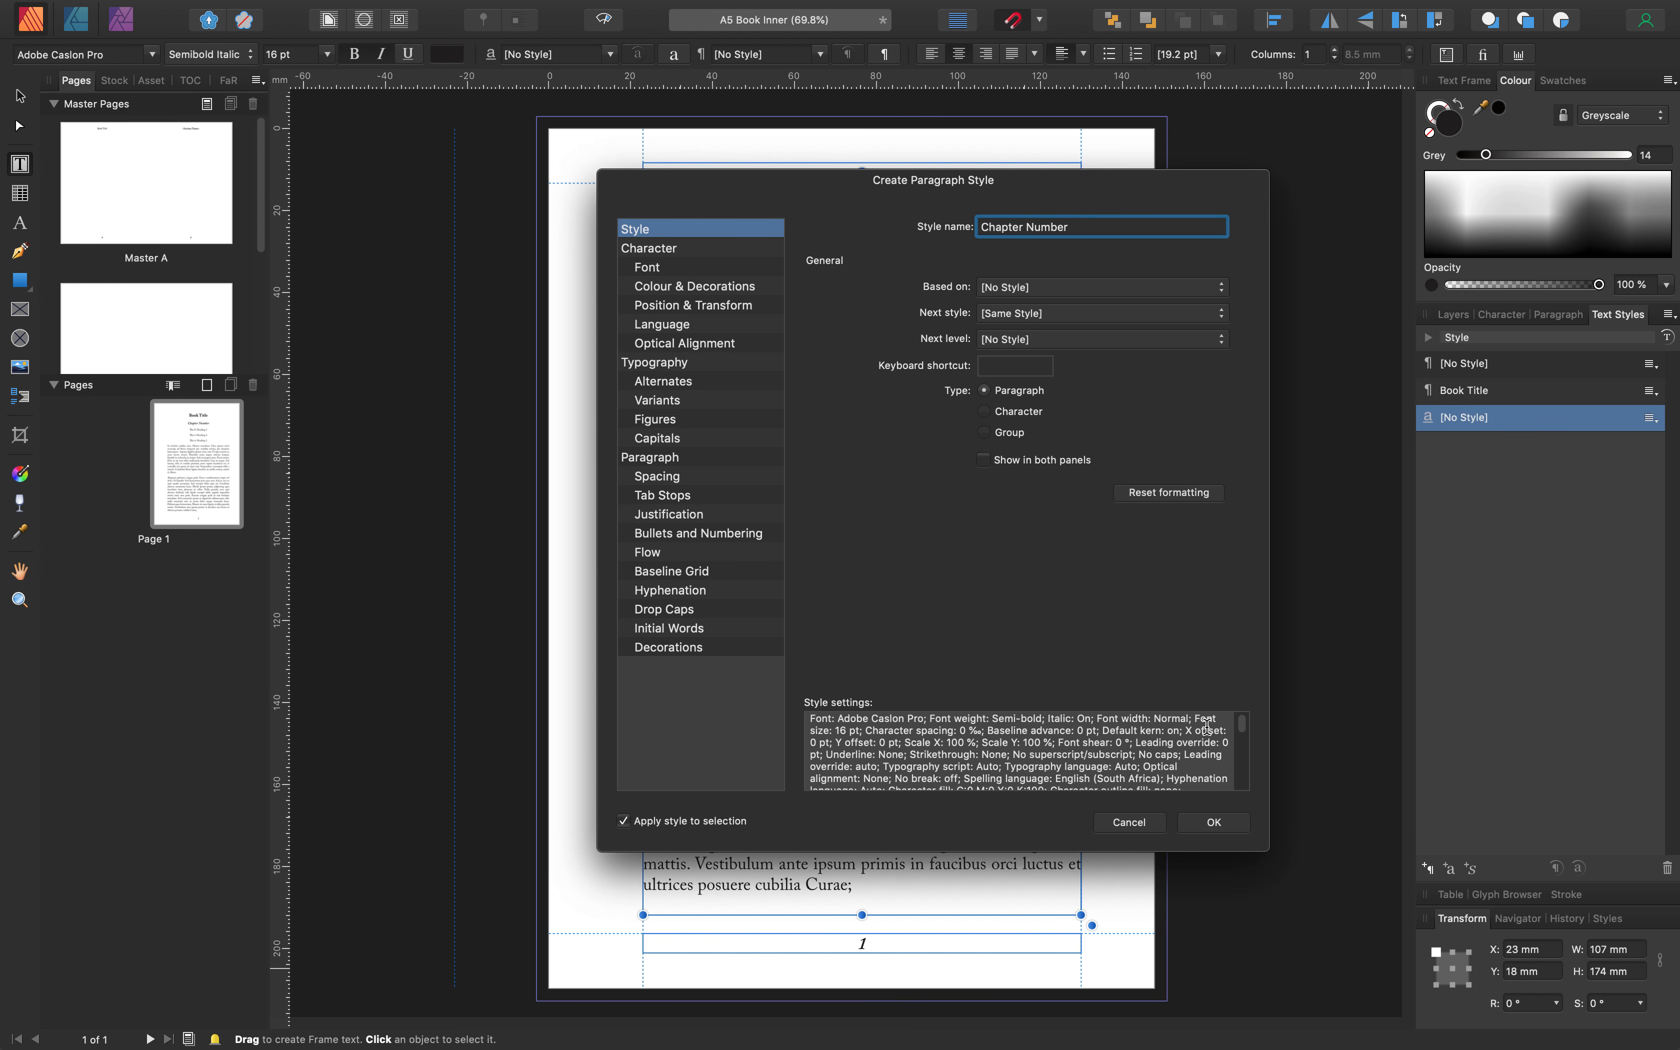
pyautogui.click(1215, 825)
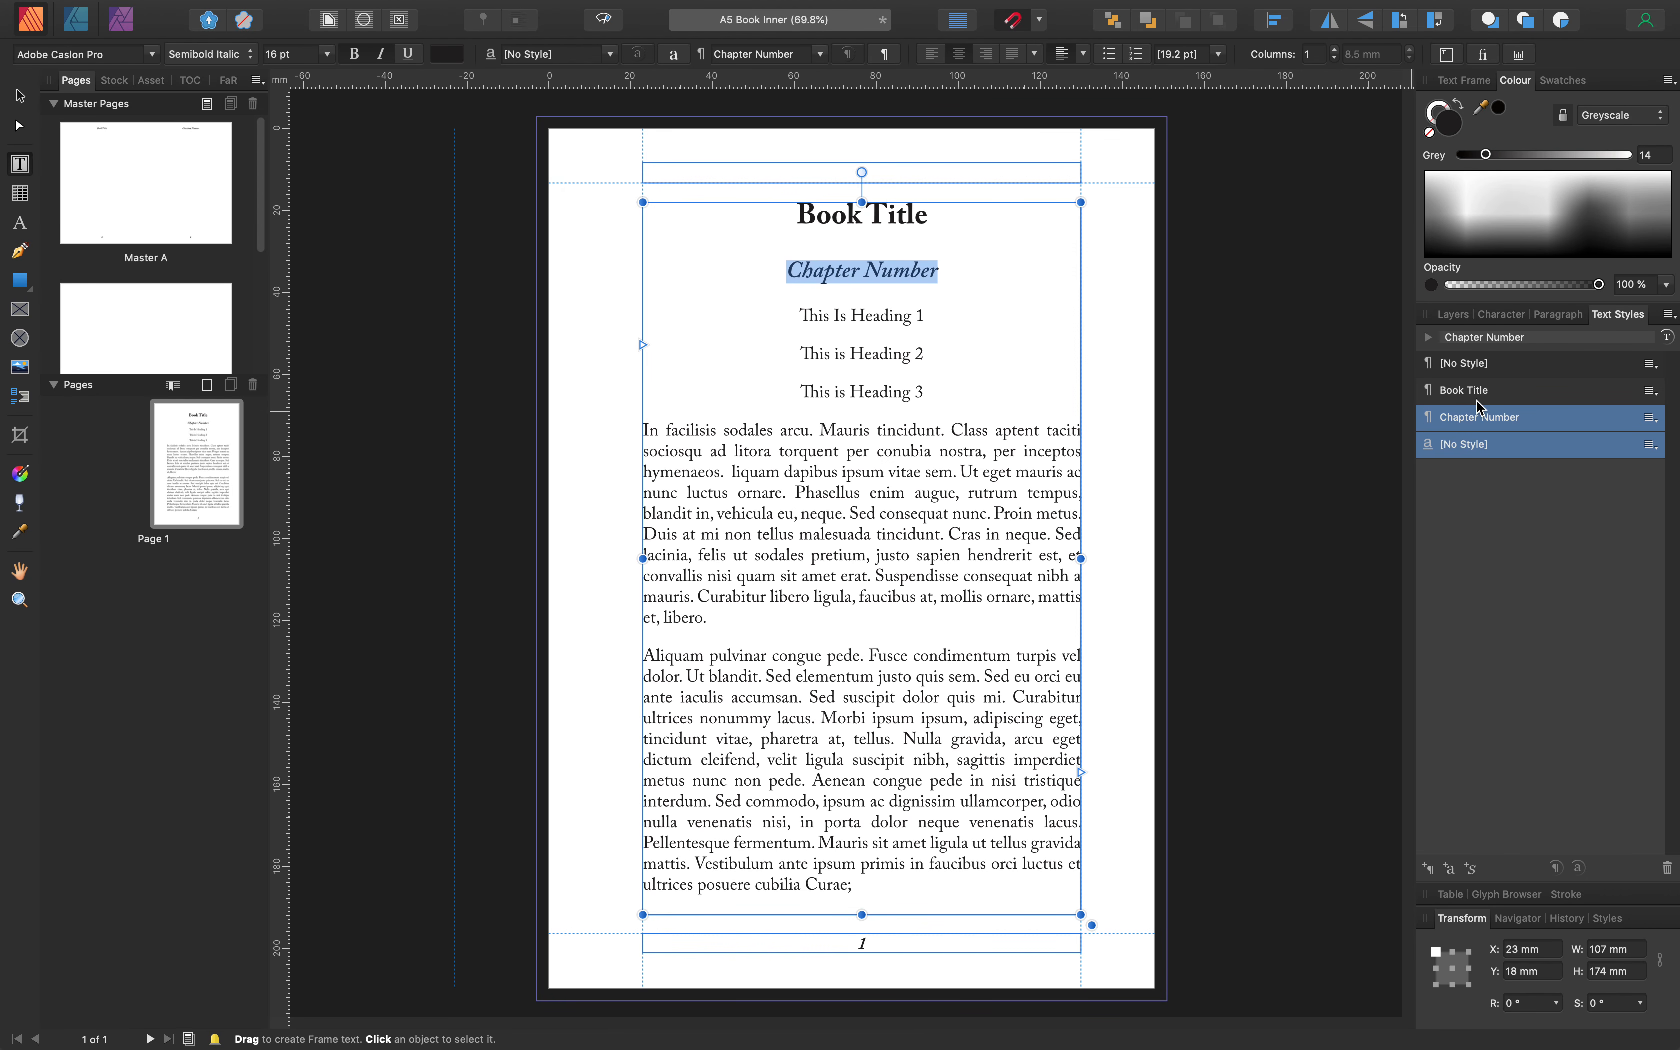
# Format the "This Is Heading 1" line as 18 pt Bold
pyautogui.click(925, 316)
pyautogui.moveTo(926, 317); pyautogui.dragTo(795, 317)
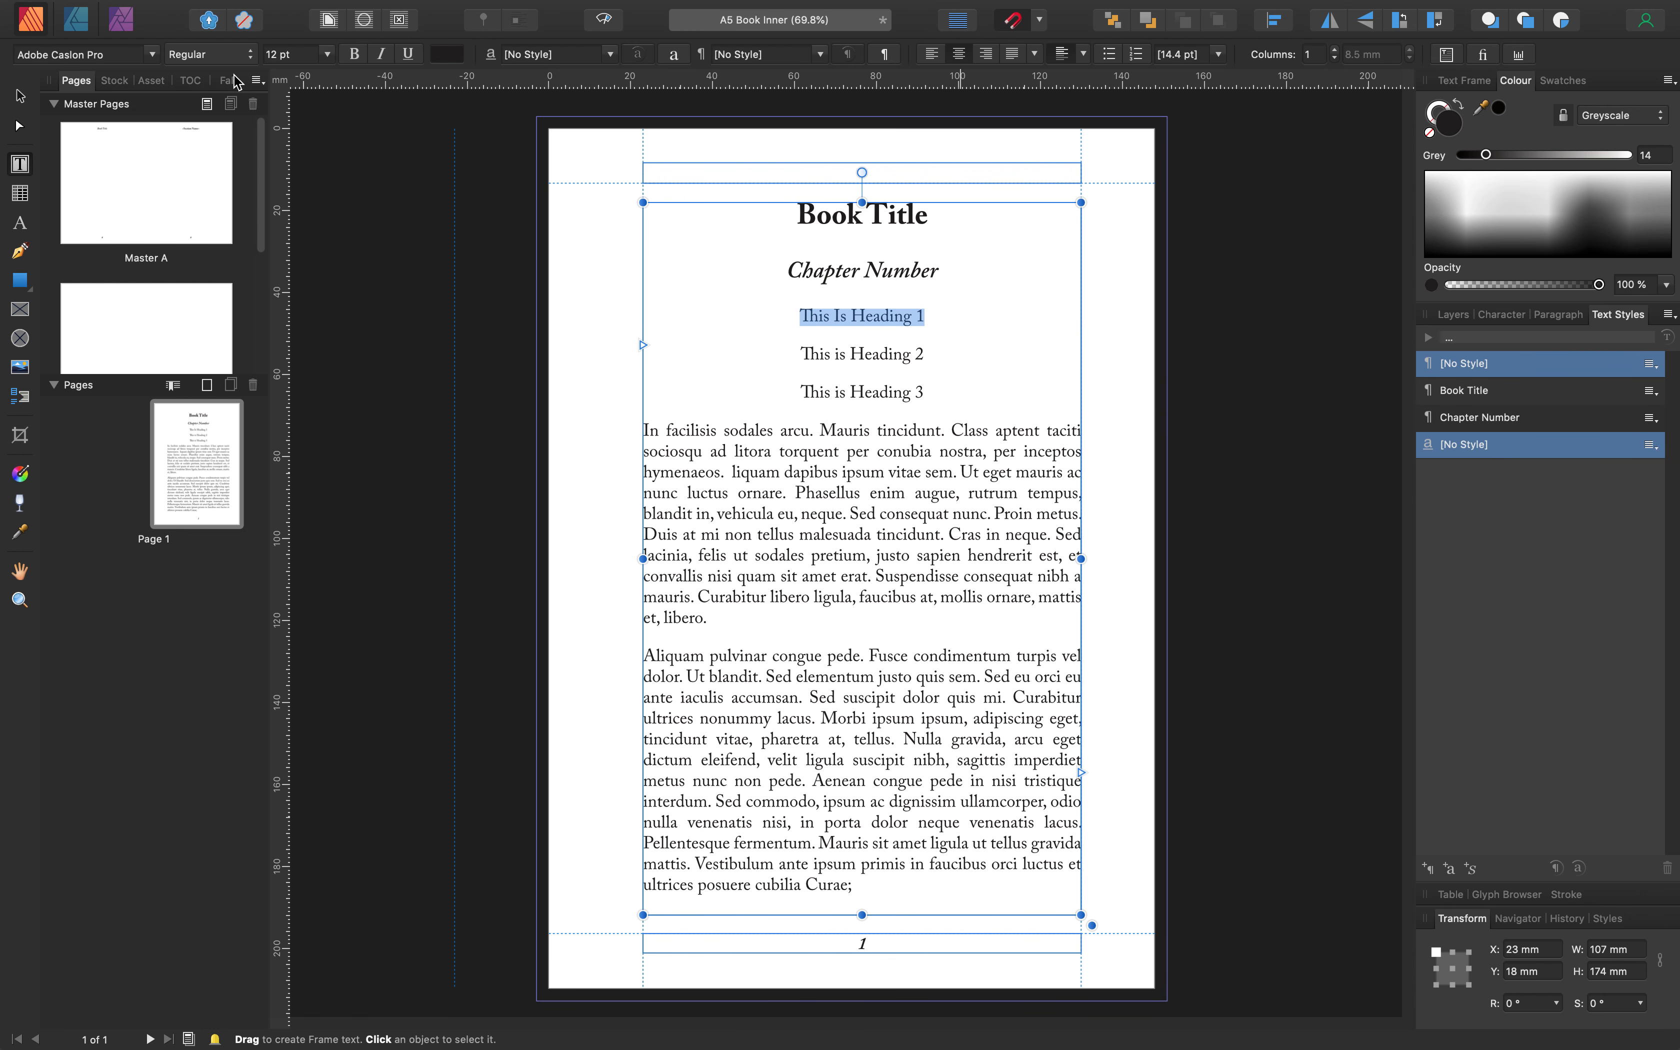
pyautogui.click(328, 55)
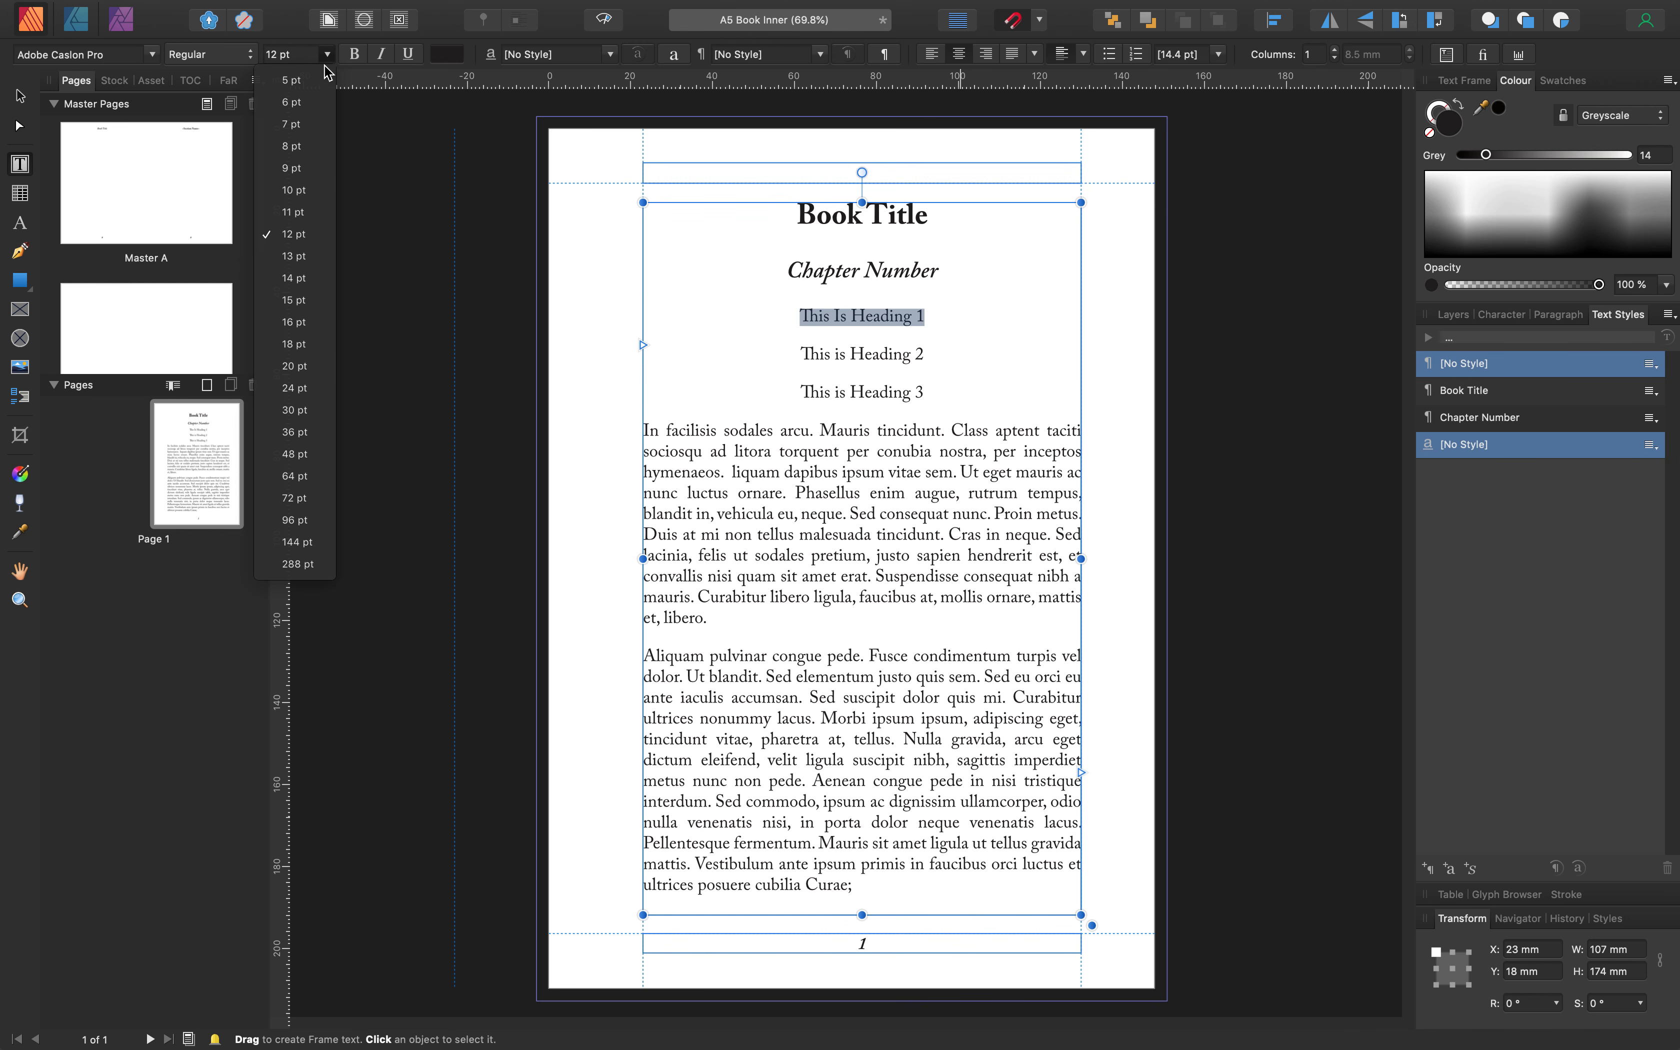
pyautogui.click(294, 344)
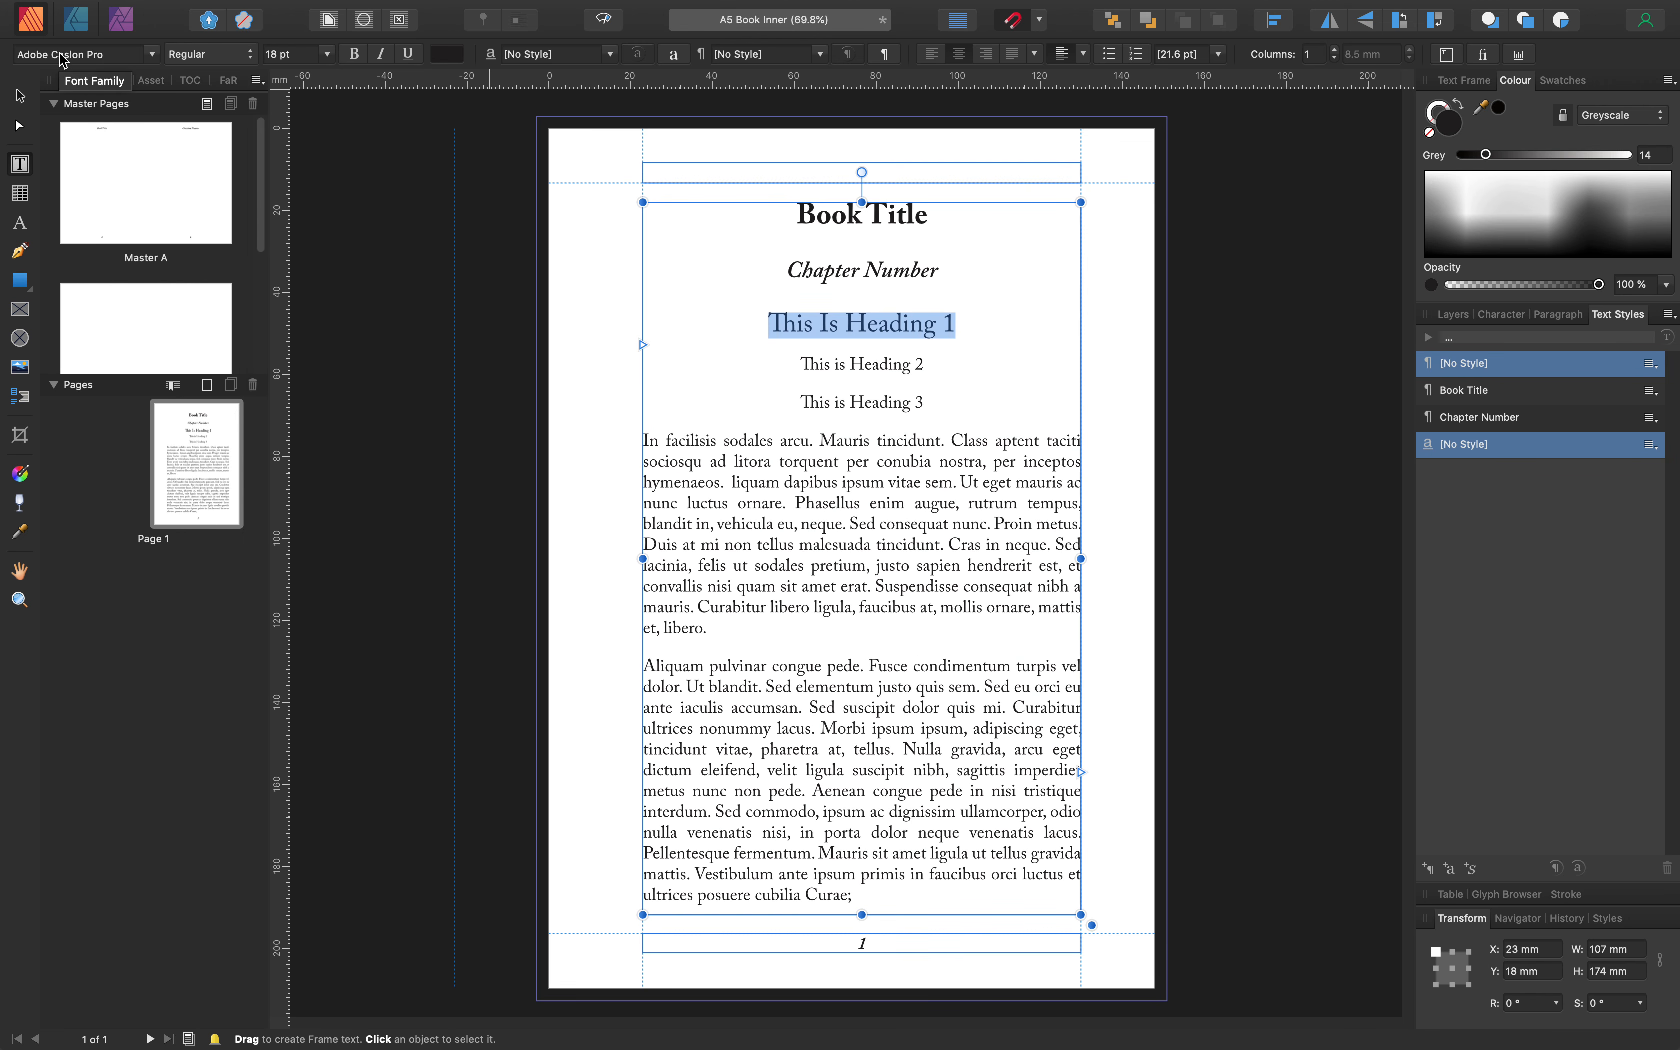
pyautogui.click(258, 63)
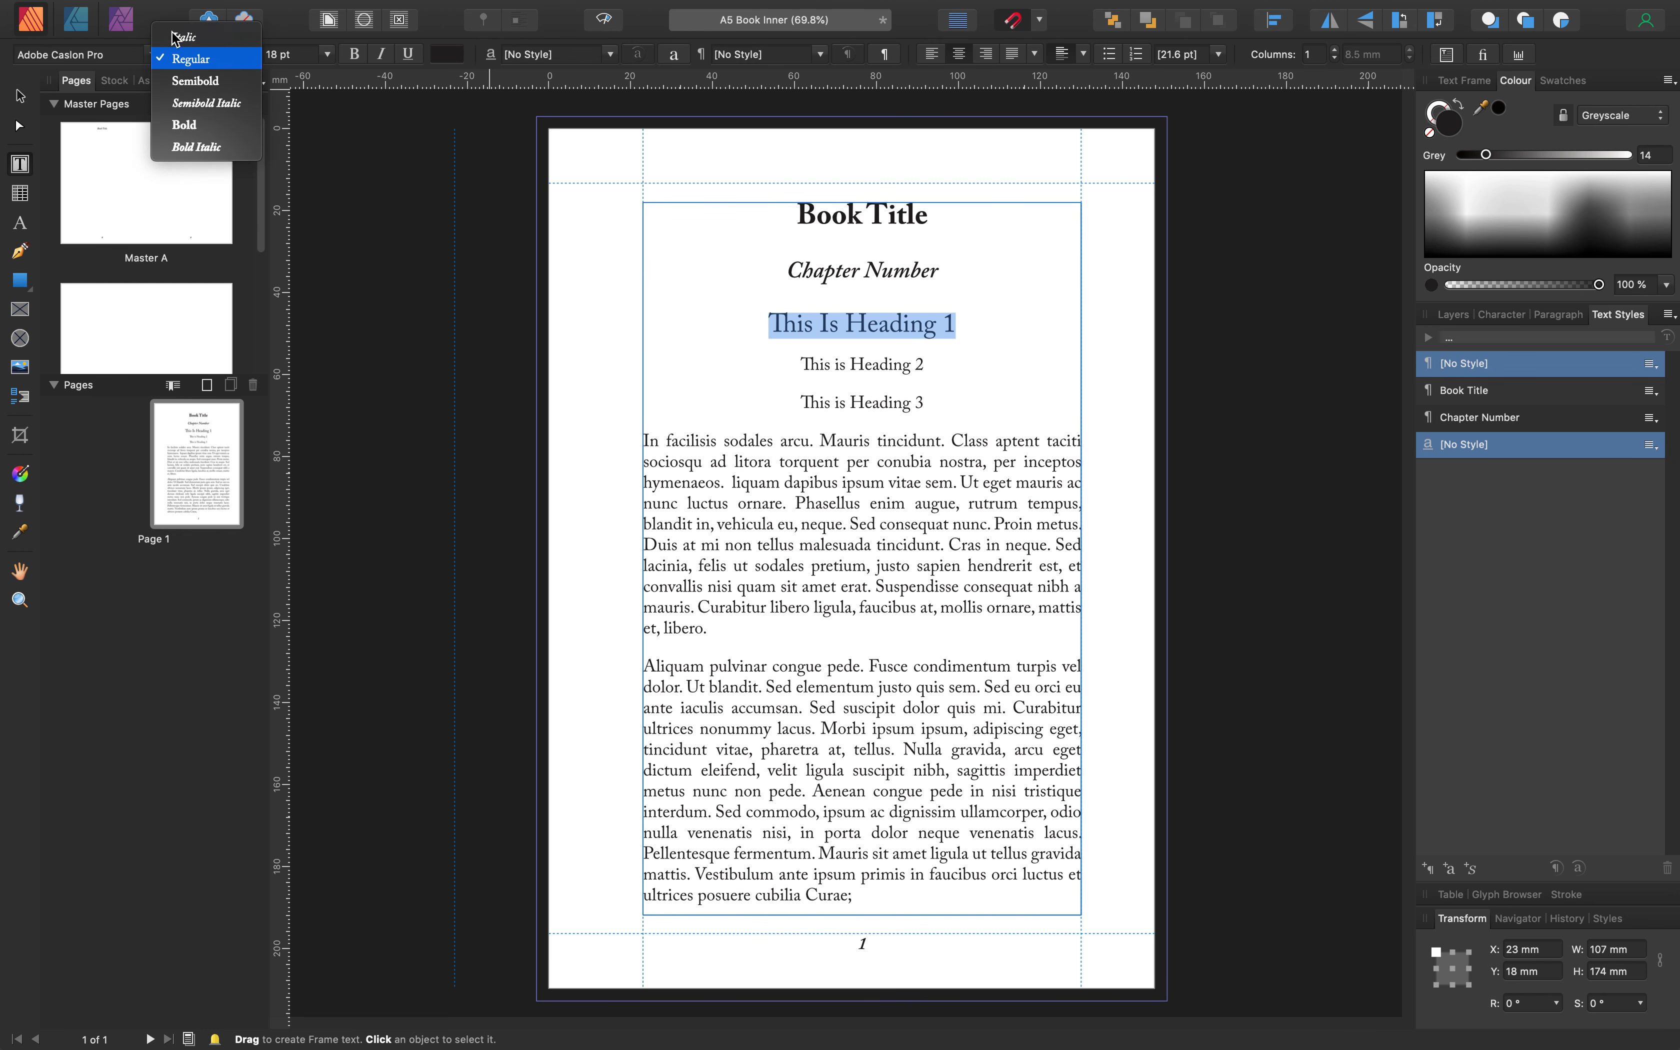
pyautogui.click(189, 125)
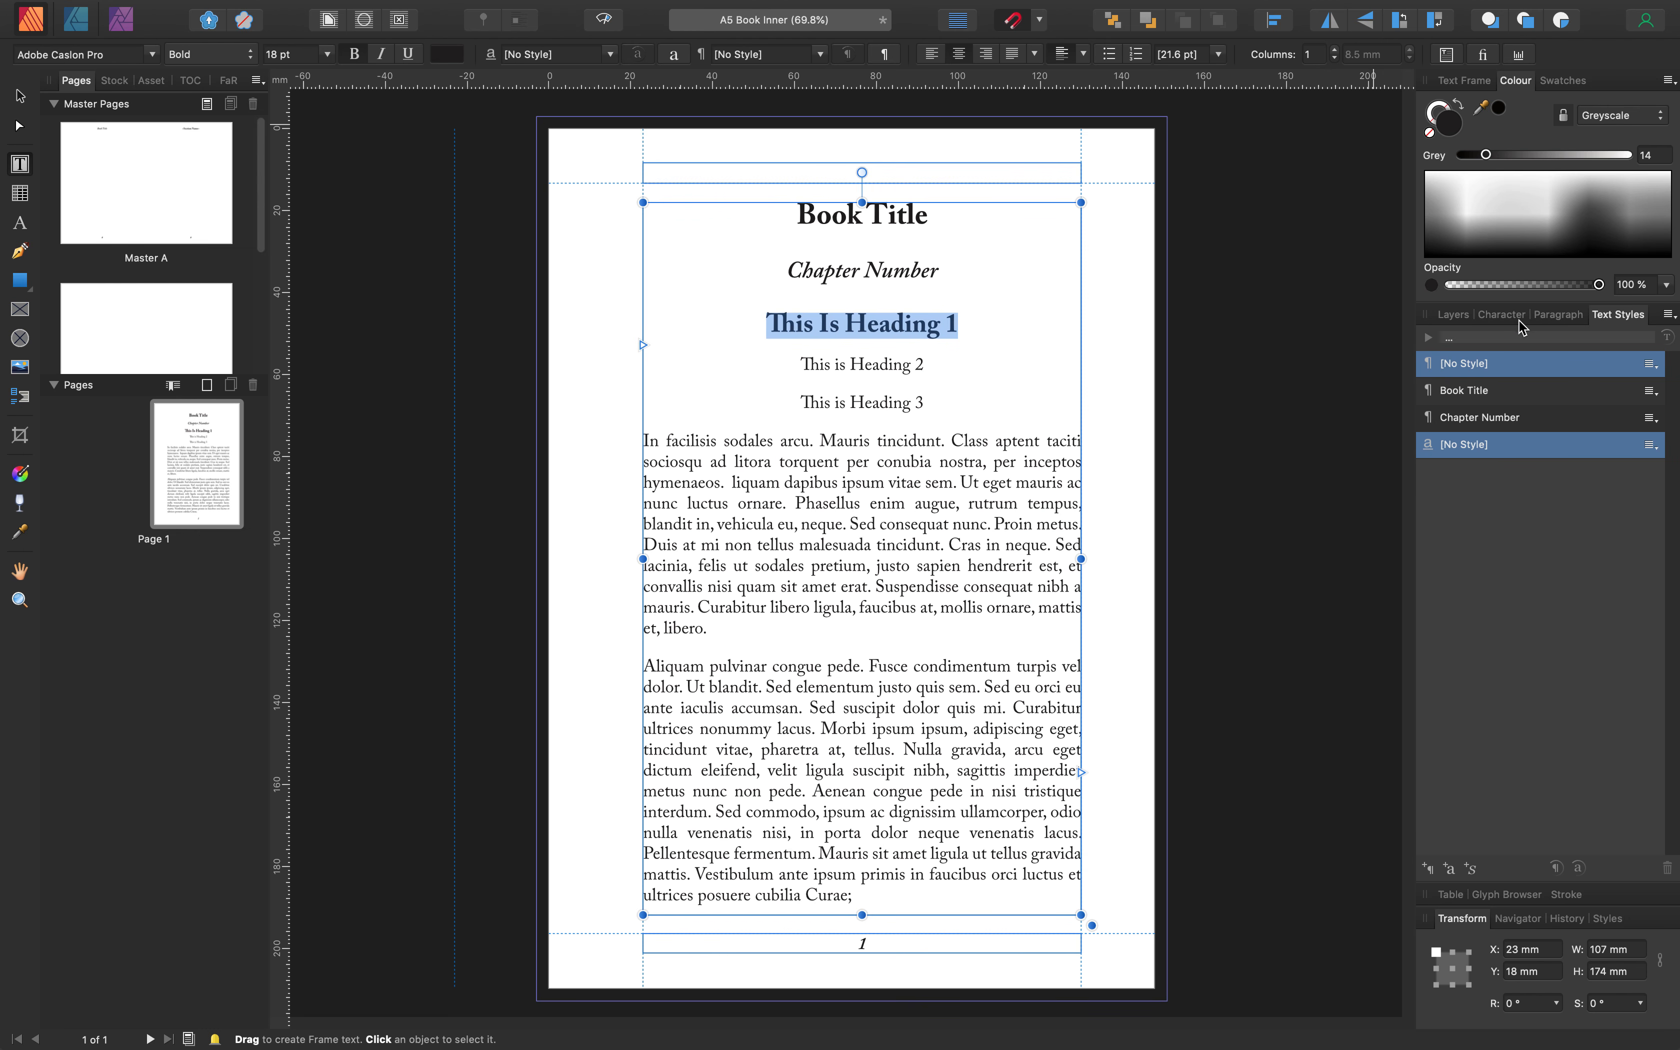
# Set the "This Is Heading 1" line in small caps, with all caps turned off
pyautogui.click(1504, 316)
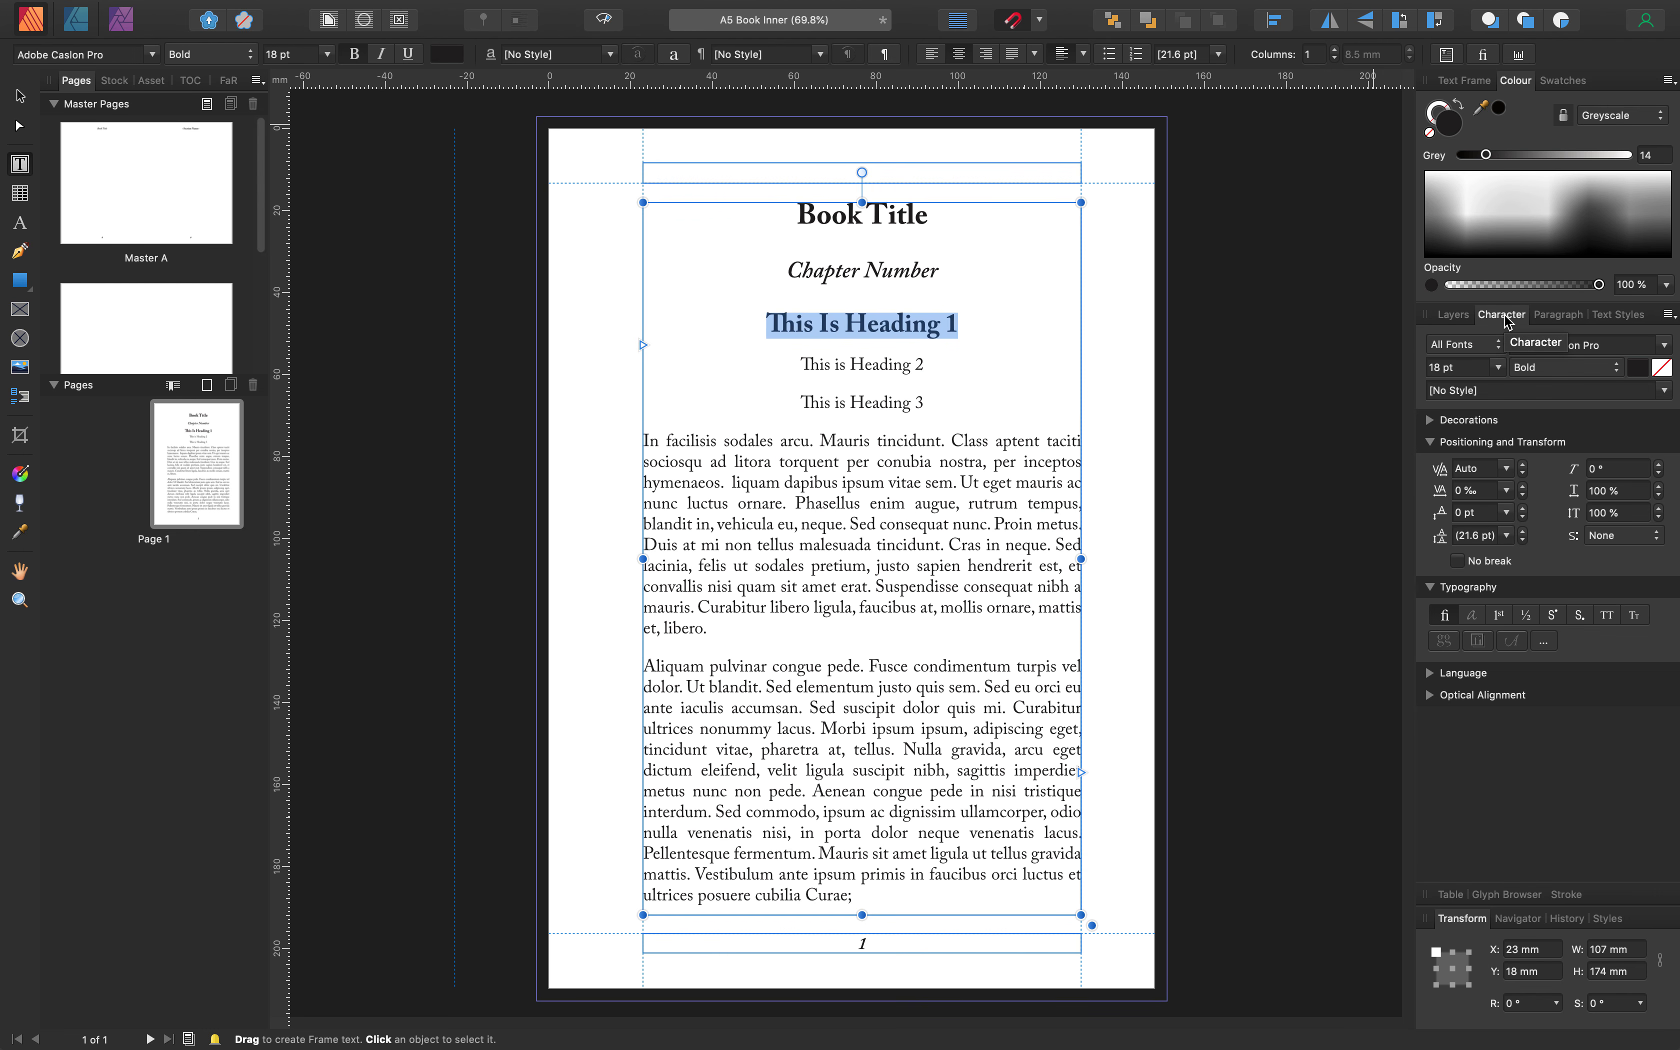
pyautogui.click(1609, 617)
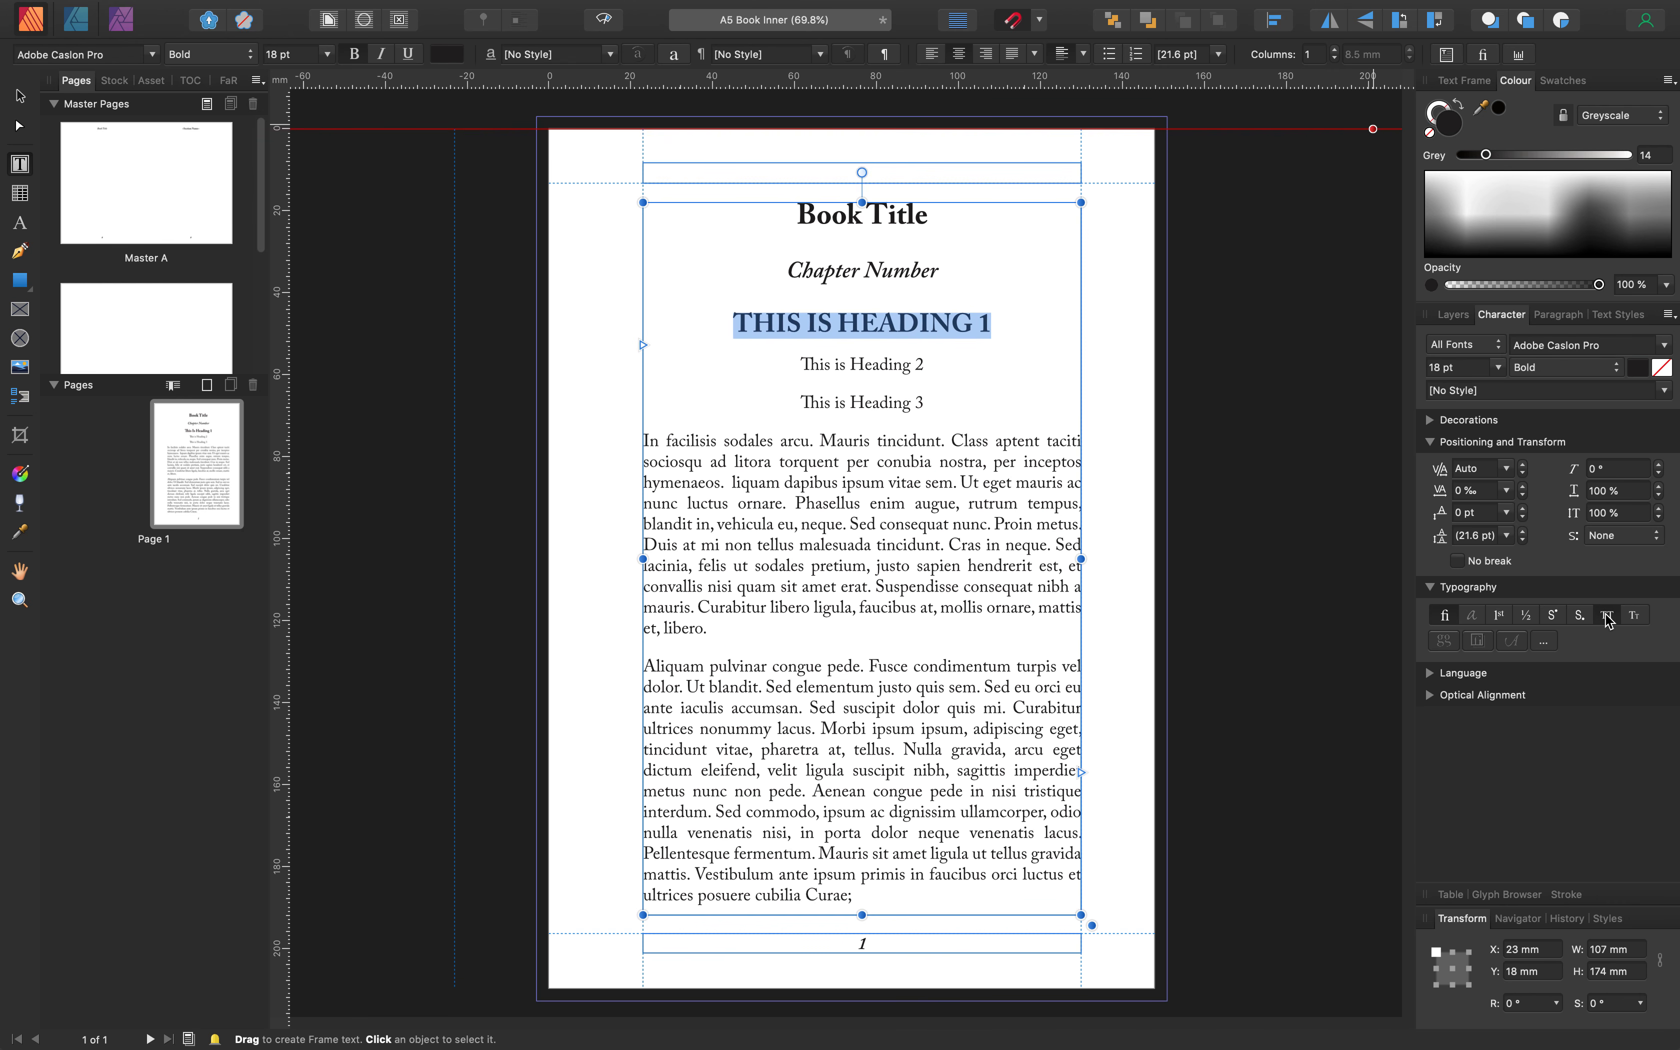
pyautogui.click(1638, 616)
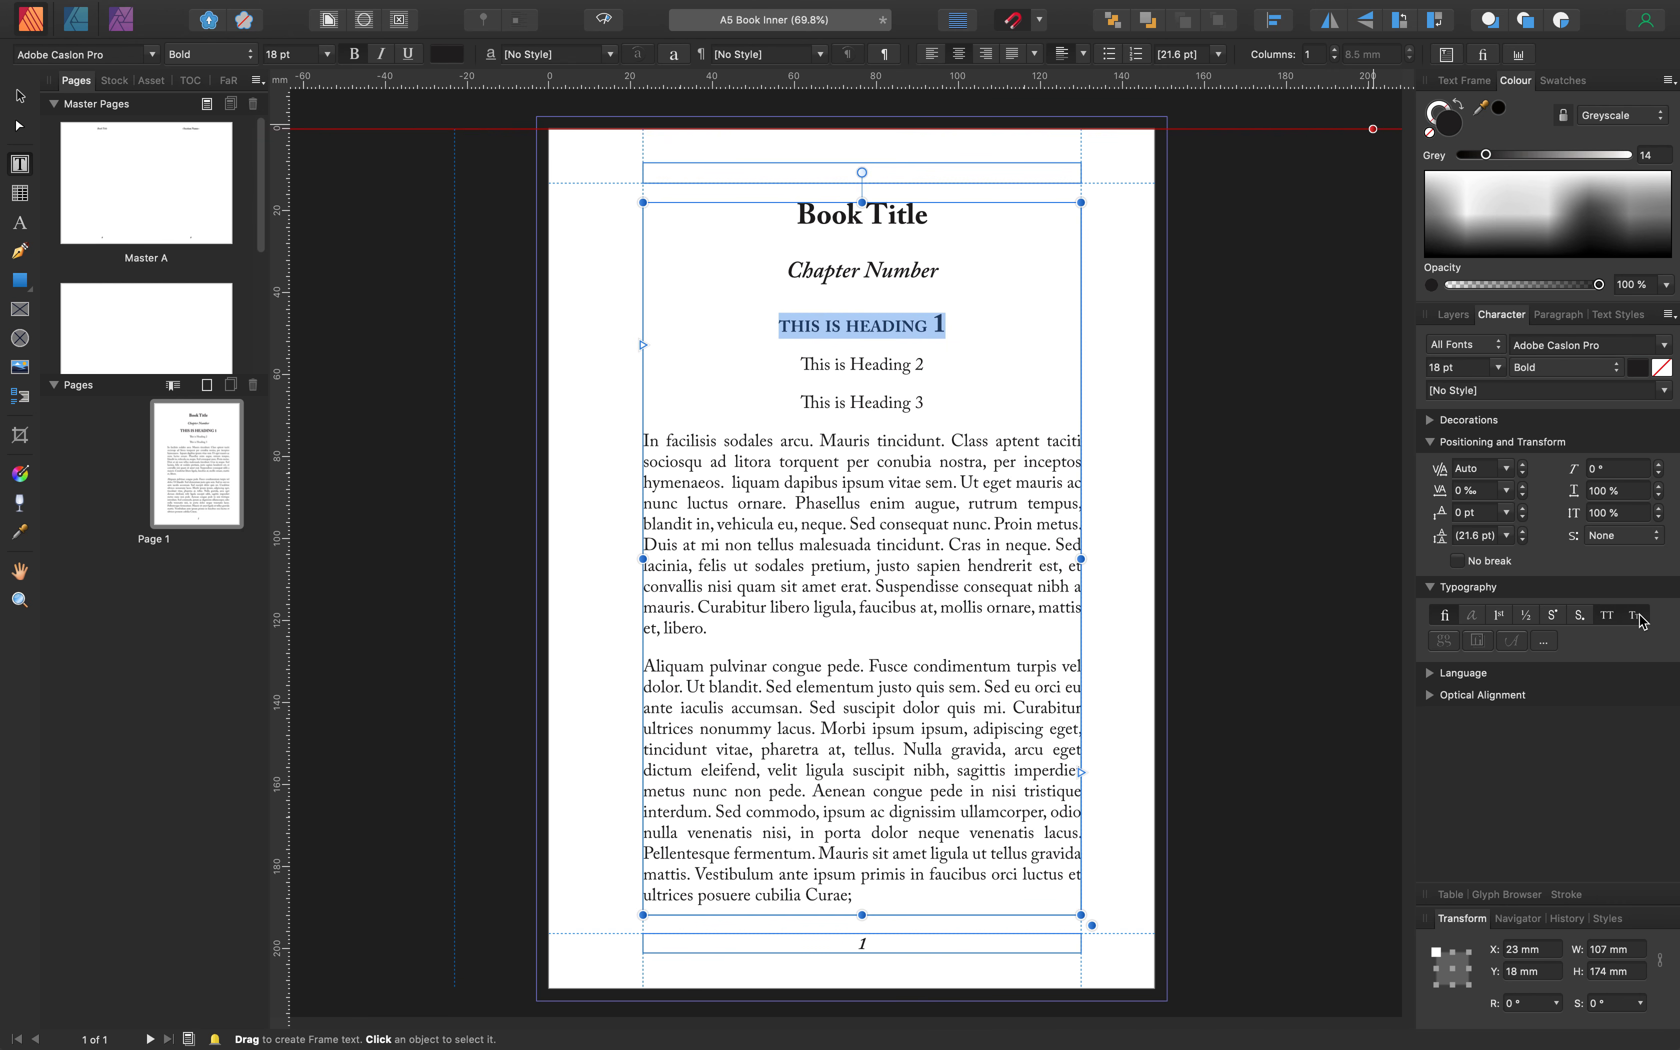
pyautogui.click(1635, 618)
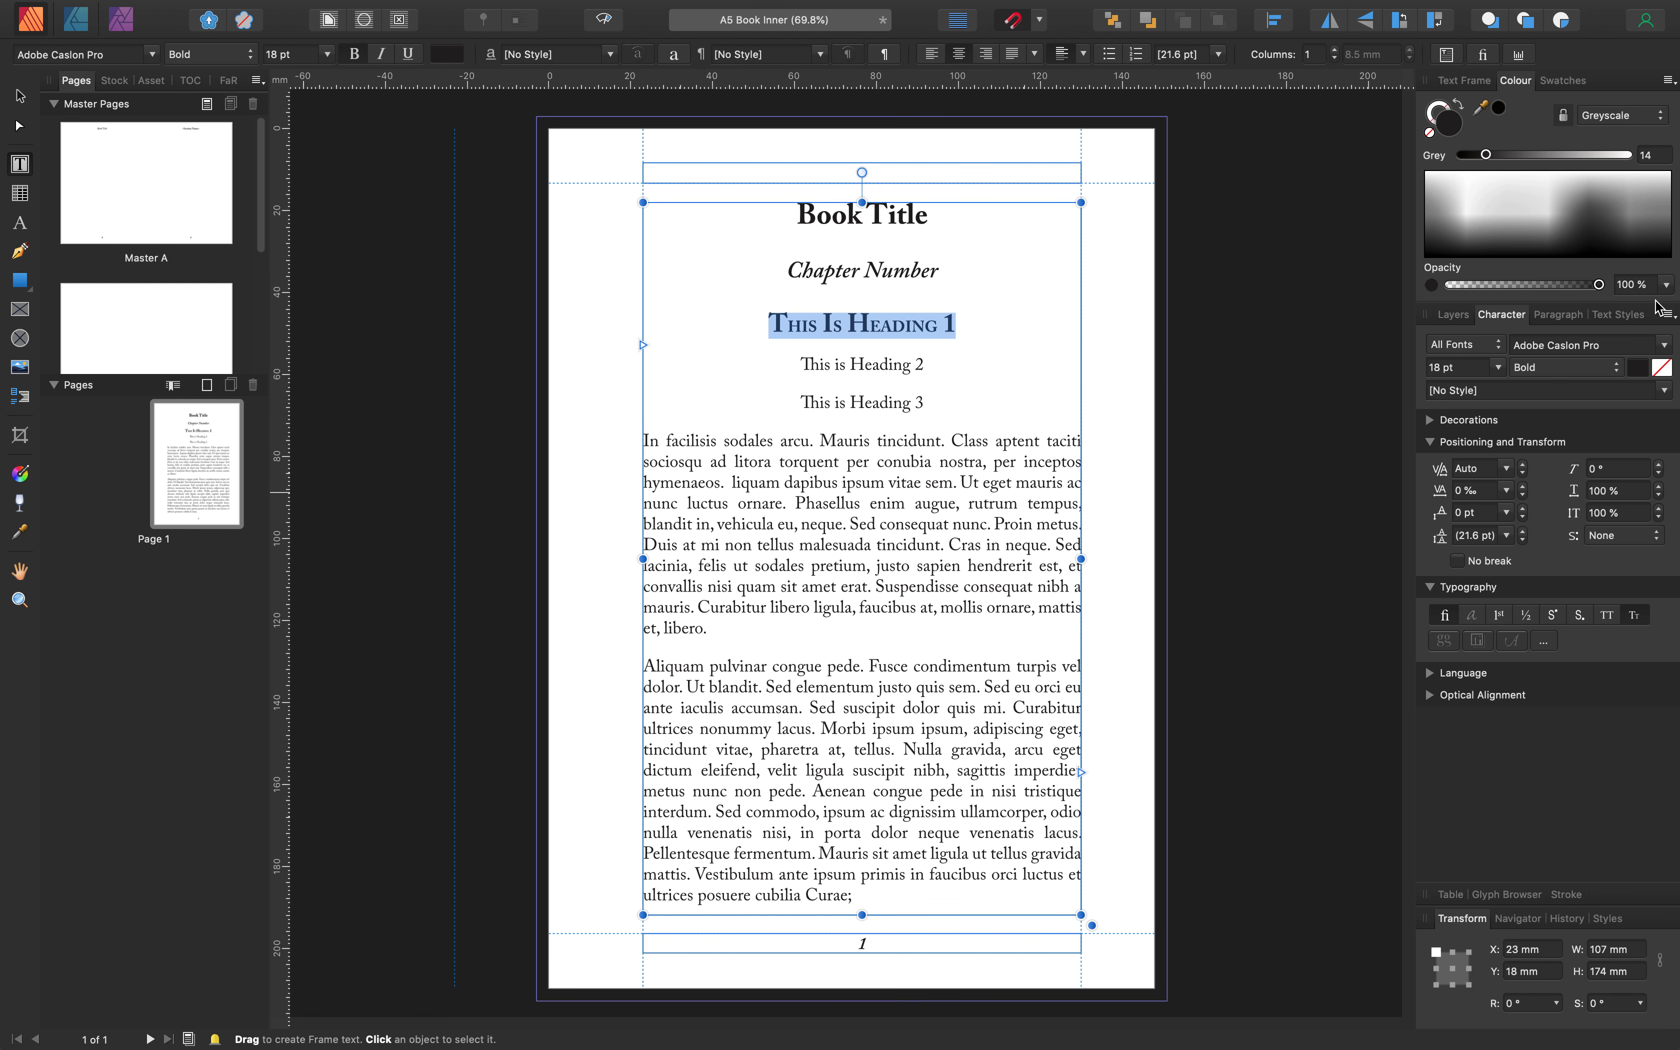
# Set the space after the "This Is Heading 1" paragraph to 15 pt
pyautogui.click(1558, 320)
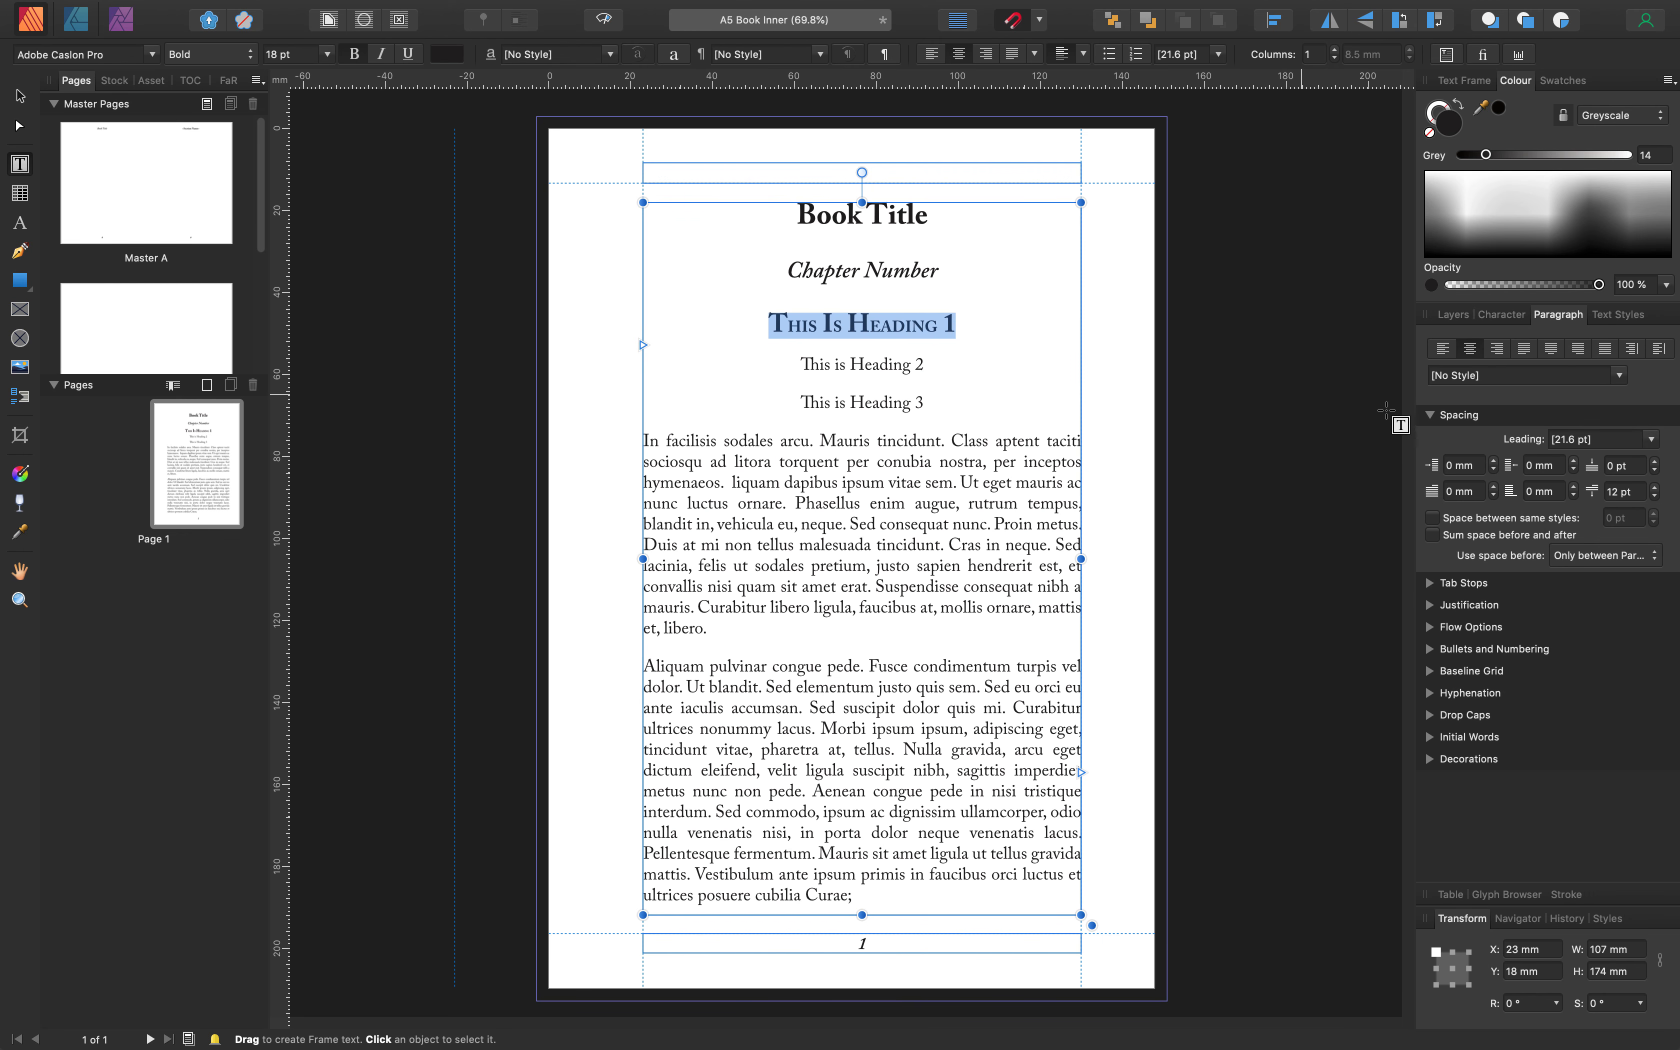
pyautogui.click(1656, 488)
pyautogui.click(1656, 487)
pyautogui.click(1656, 487)
pyautogui.click(1656, 488)
pyautogui.click(1657, 497)
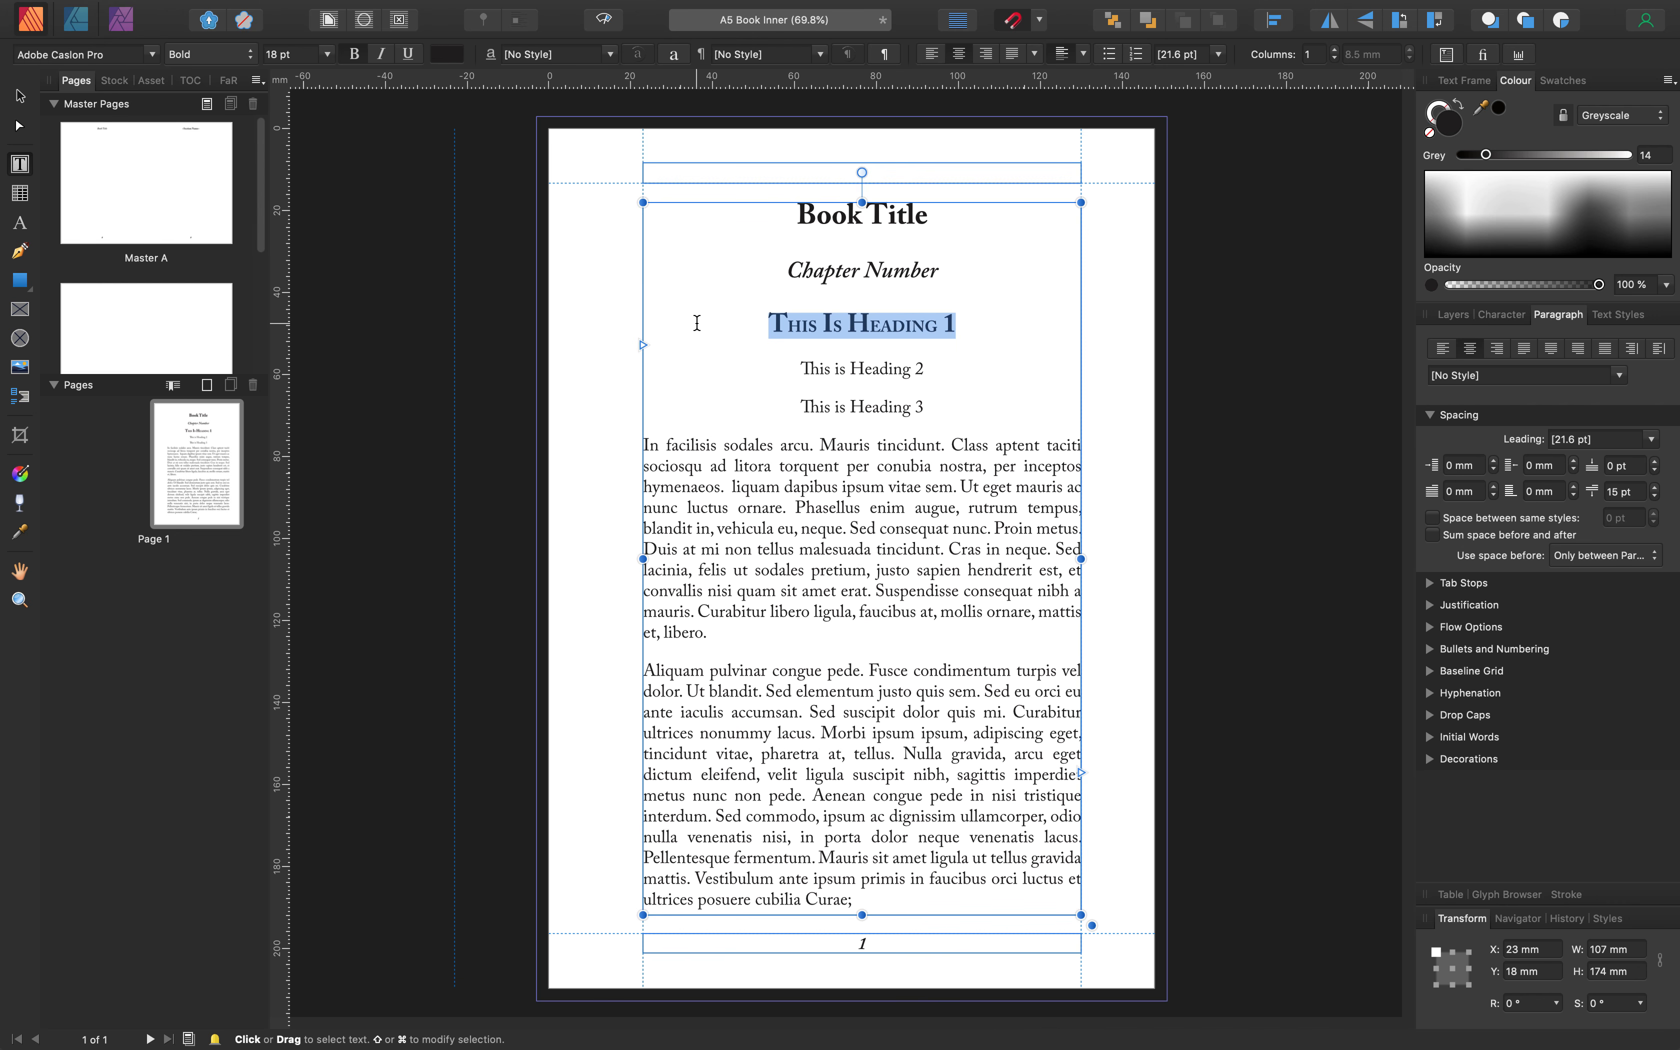
# Create a paragraph style named "Heading 1" from the formatted heading and apply it to the selection
pyautogui.click(1618, 316)
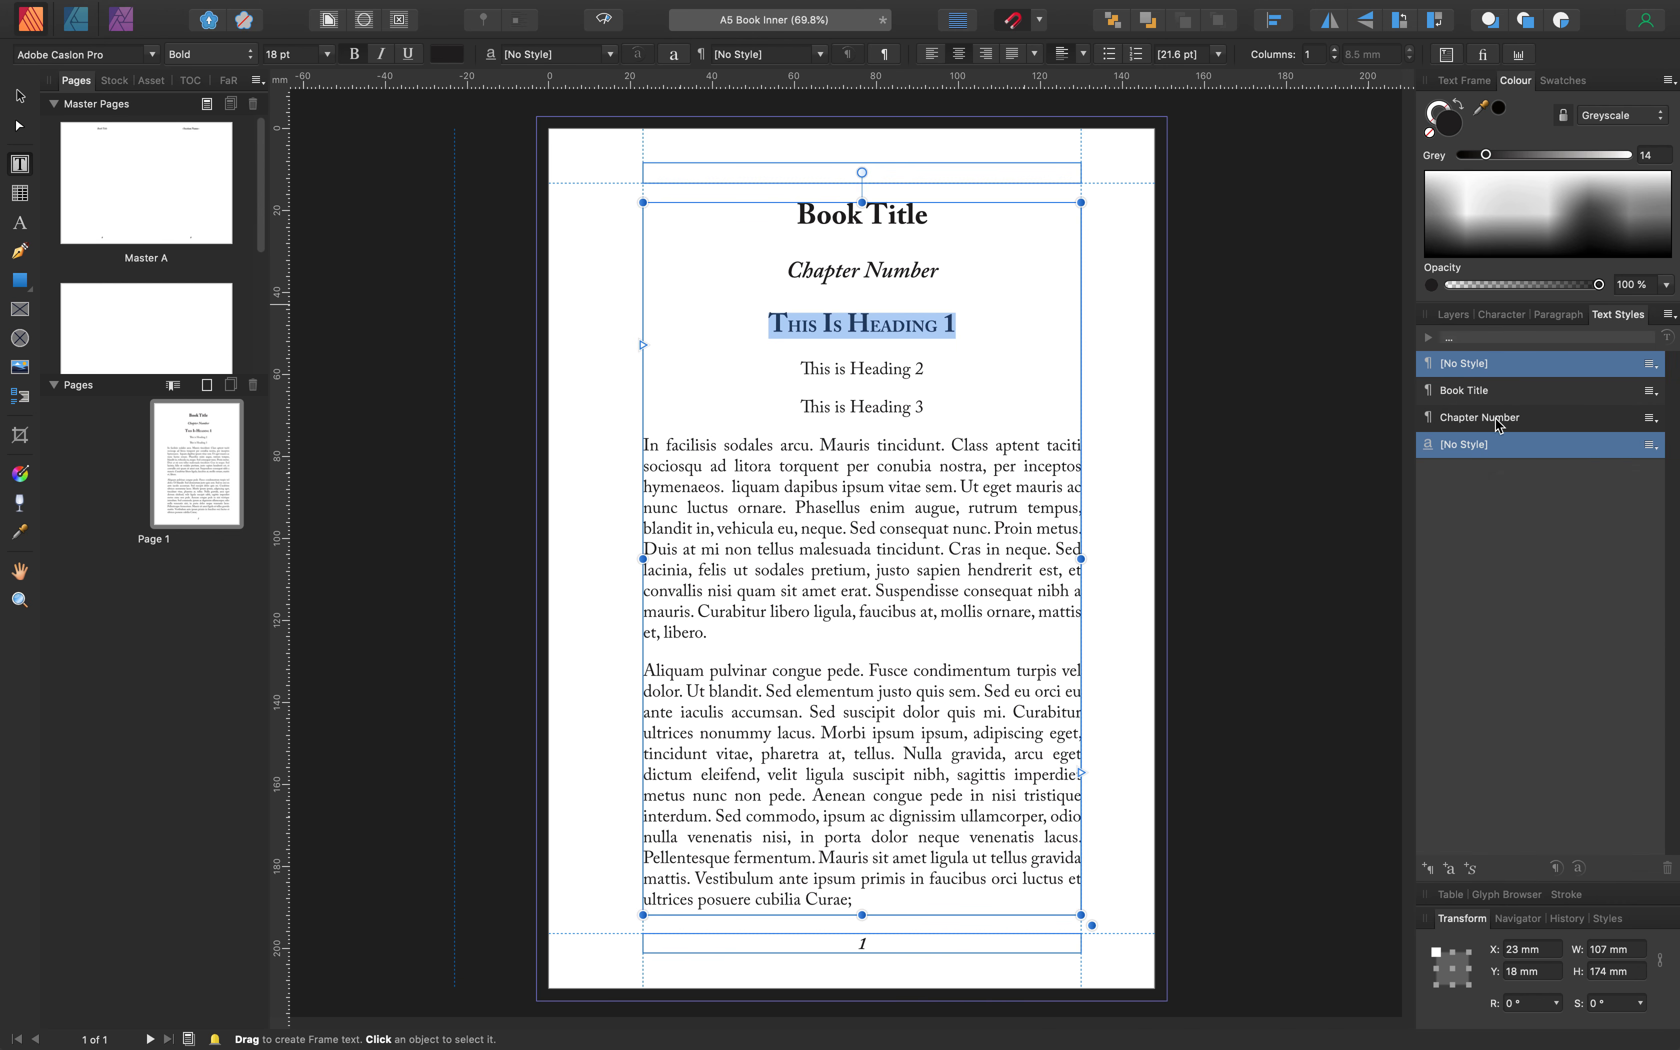
pyautogui.click(1428, 869)
pyautogui.moveTo(936, 178); pyautogui.dragTo(990, 216)
pyautogui.write('Heading')
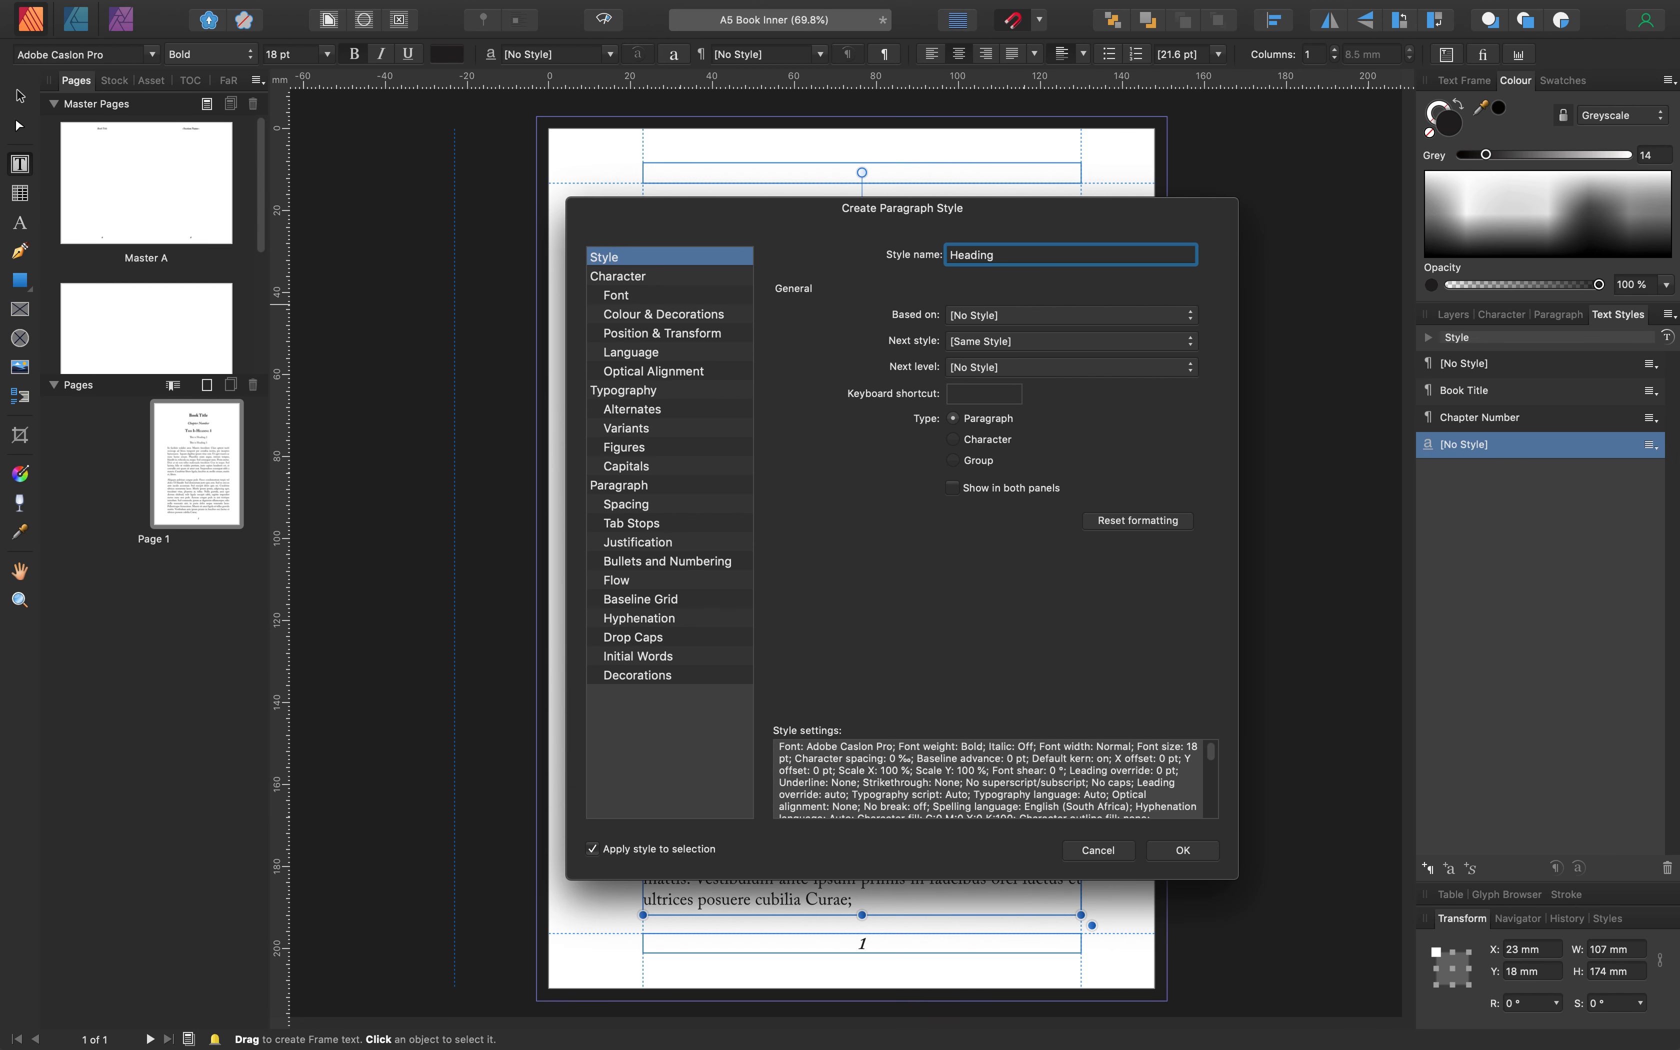
pyautogui.click(1210, 860)
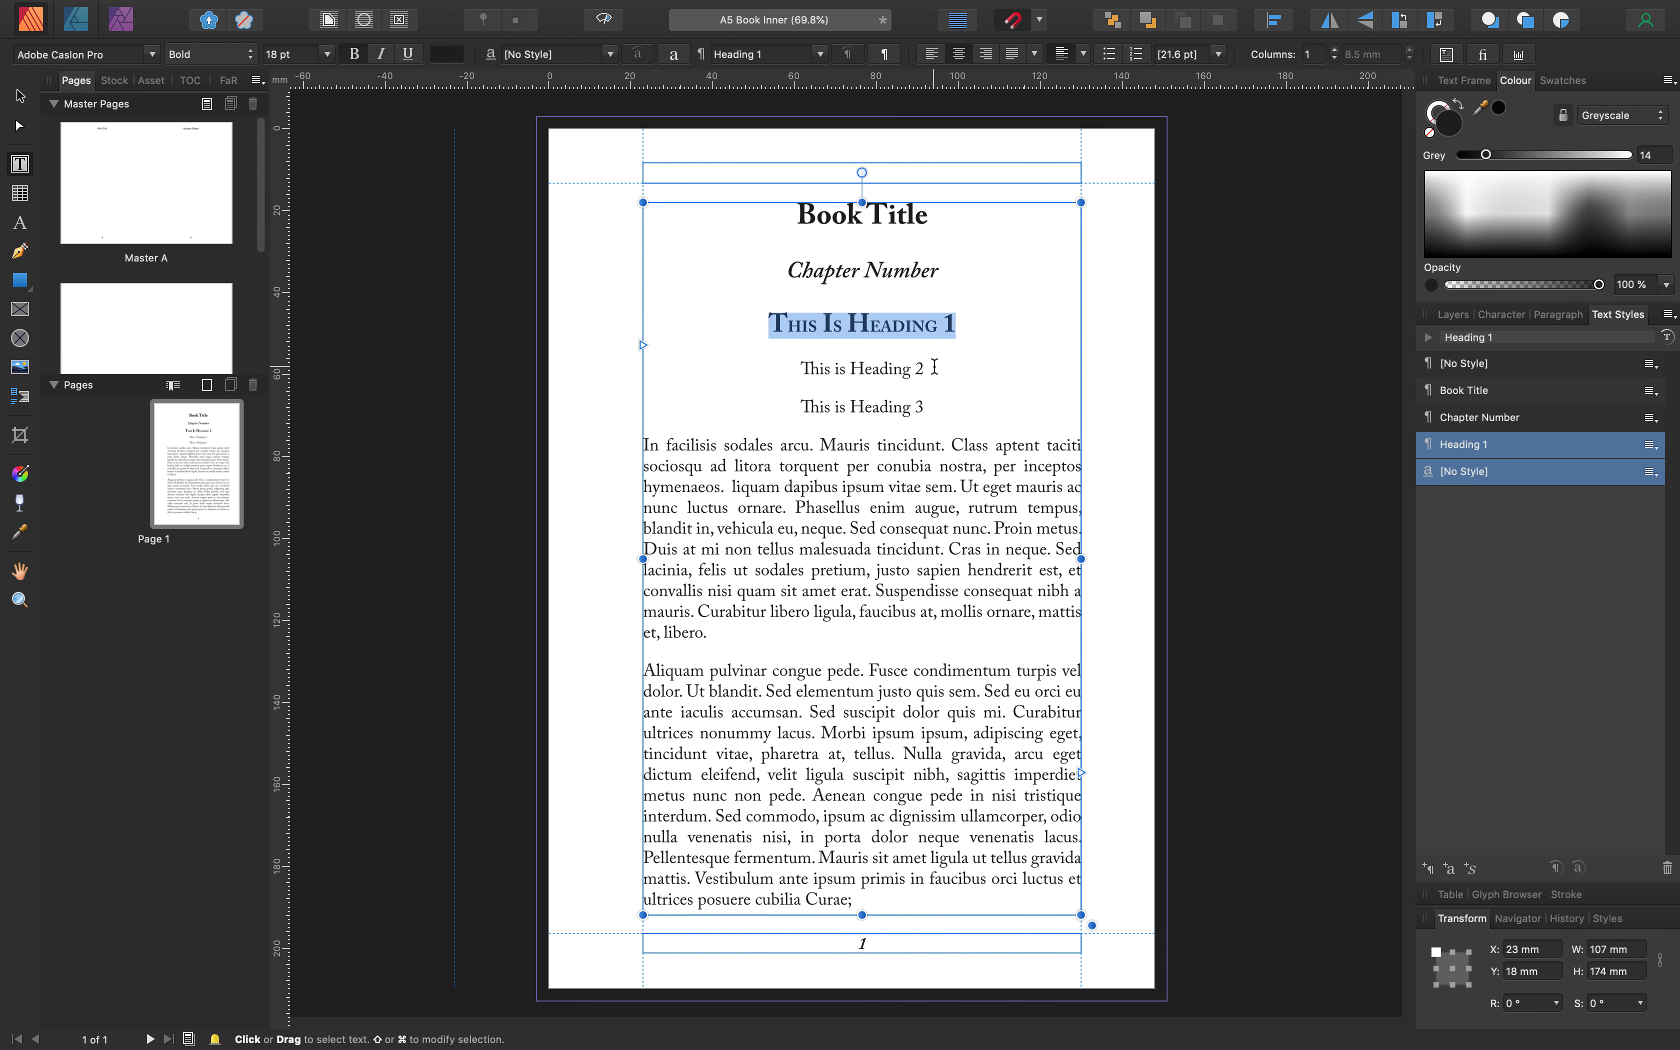
# Format the "This is Heading 2" line as 15 pt Semibold
pyautogui.tripleClick(792, 366)
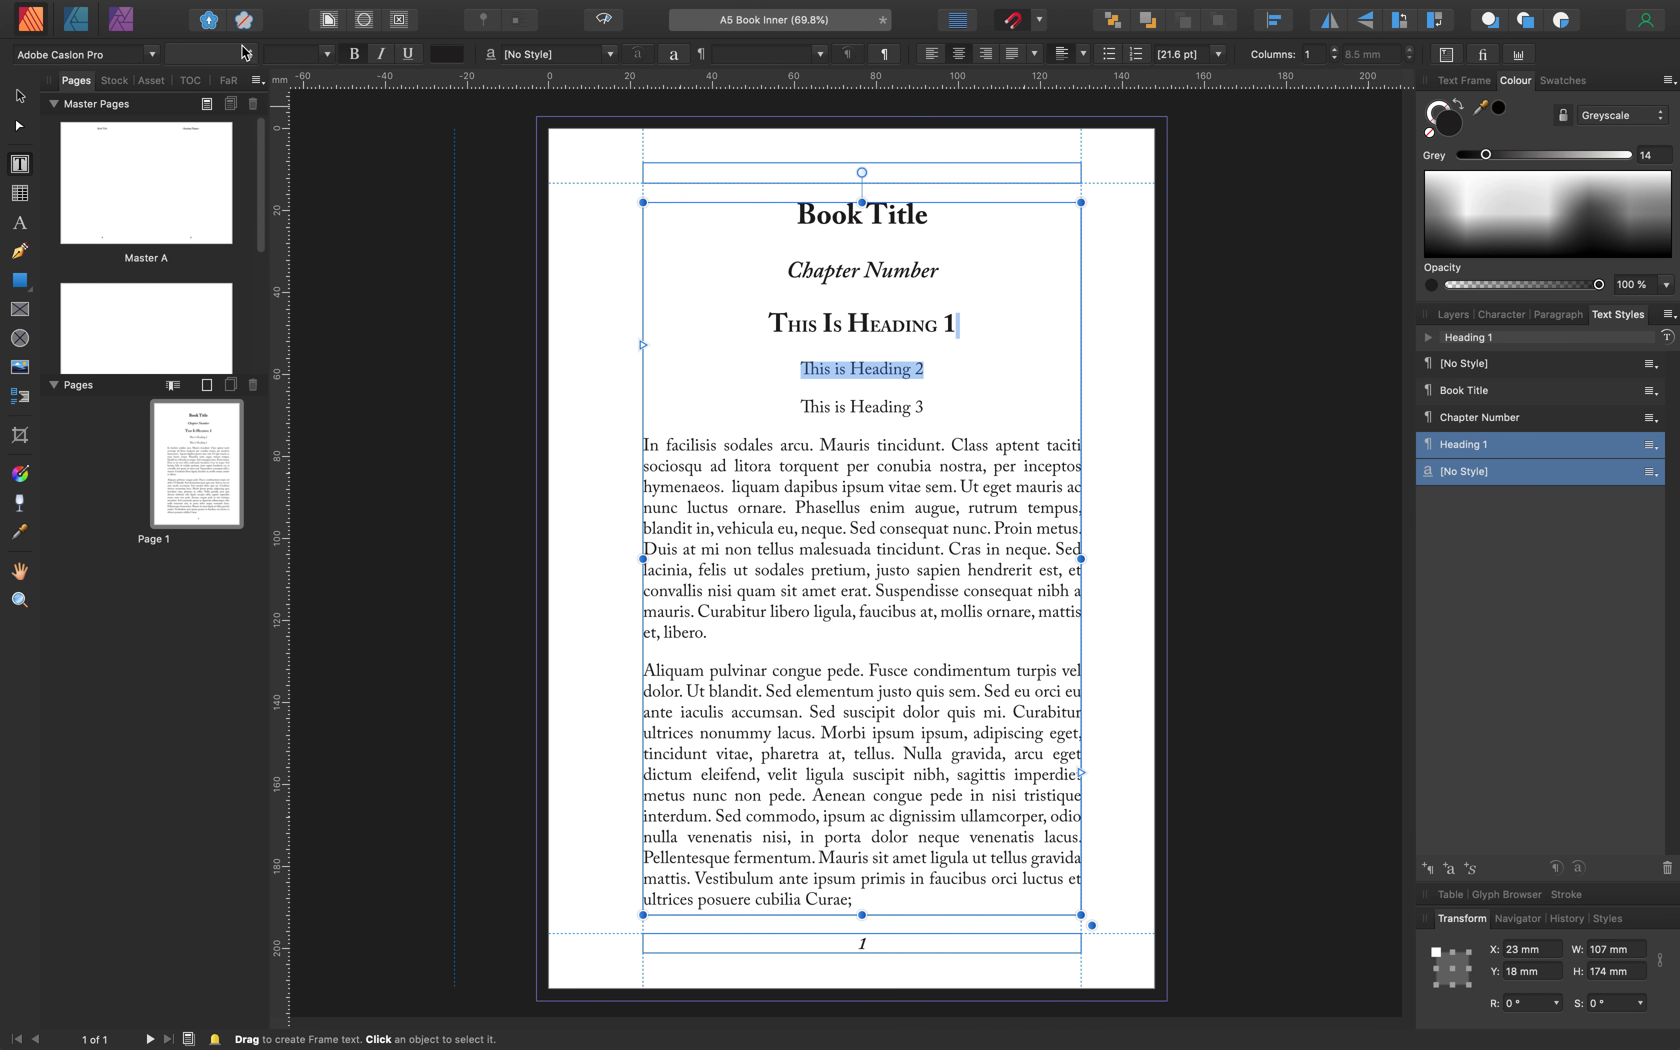
pyautogui.click(251, 57)
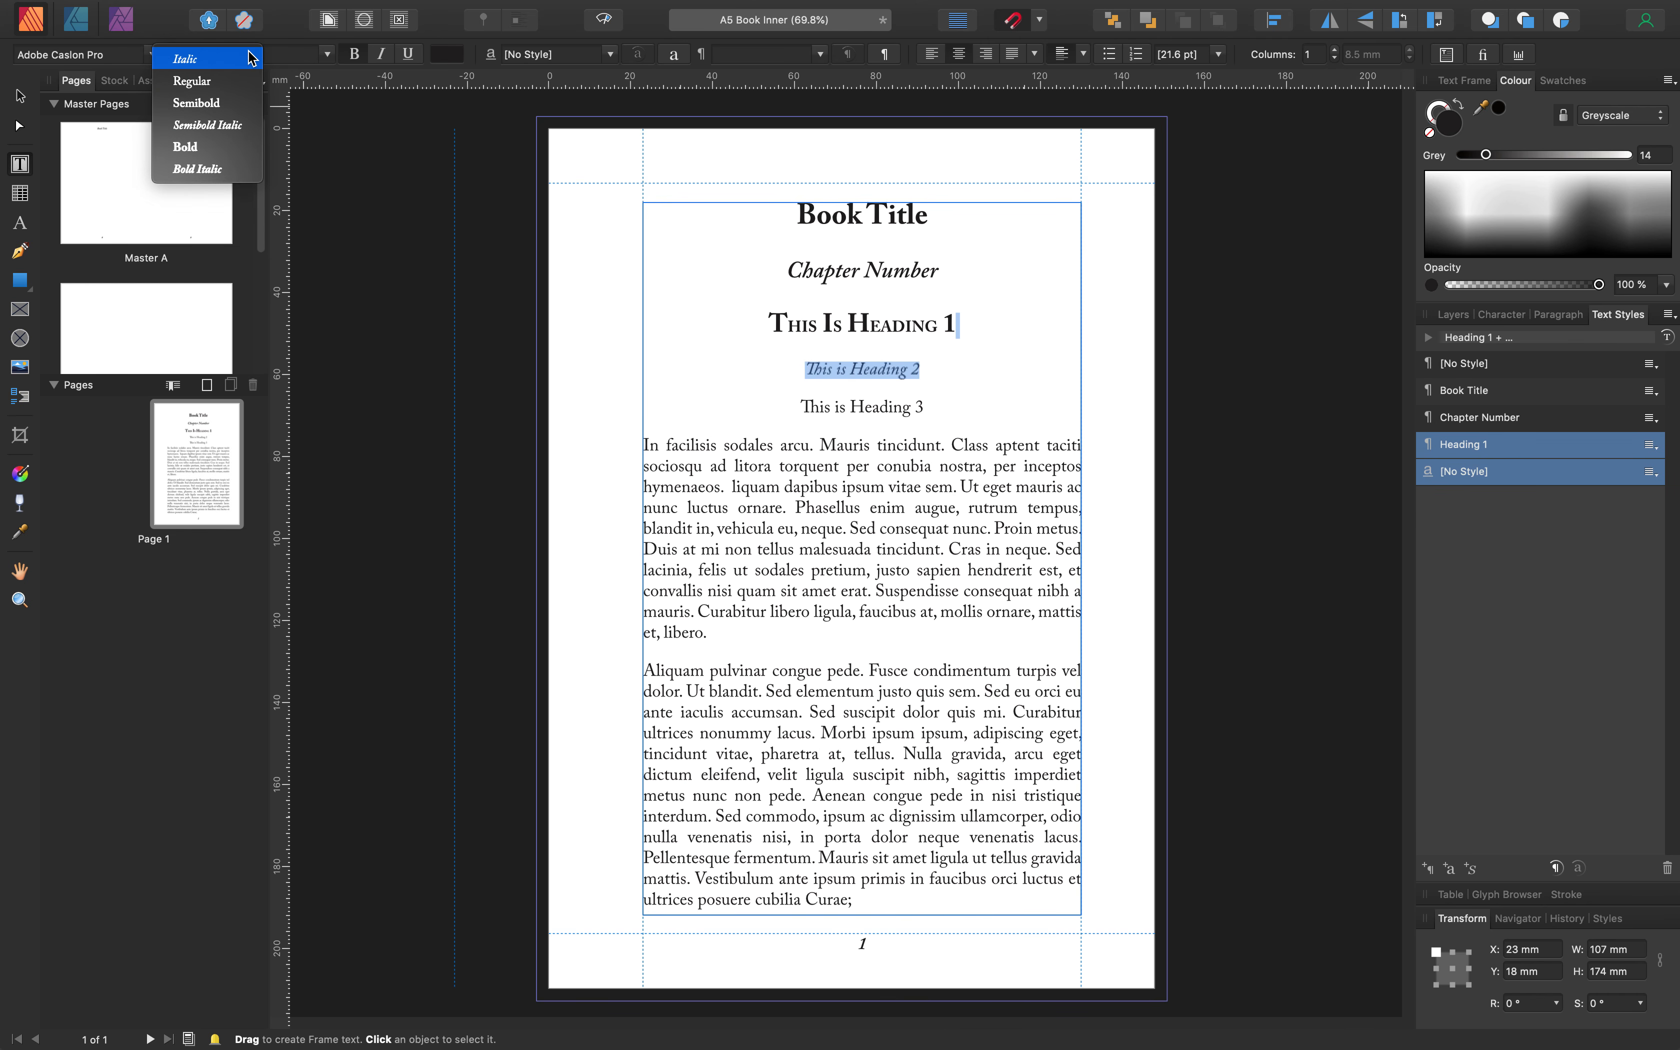
pyautogui.click(219, 106)
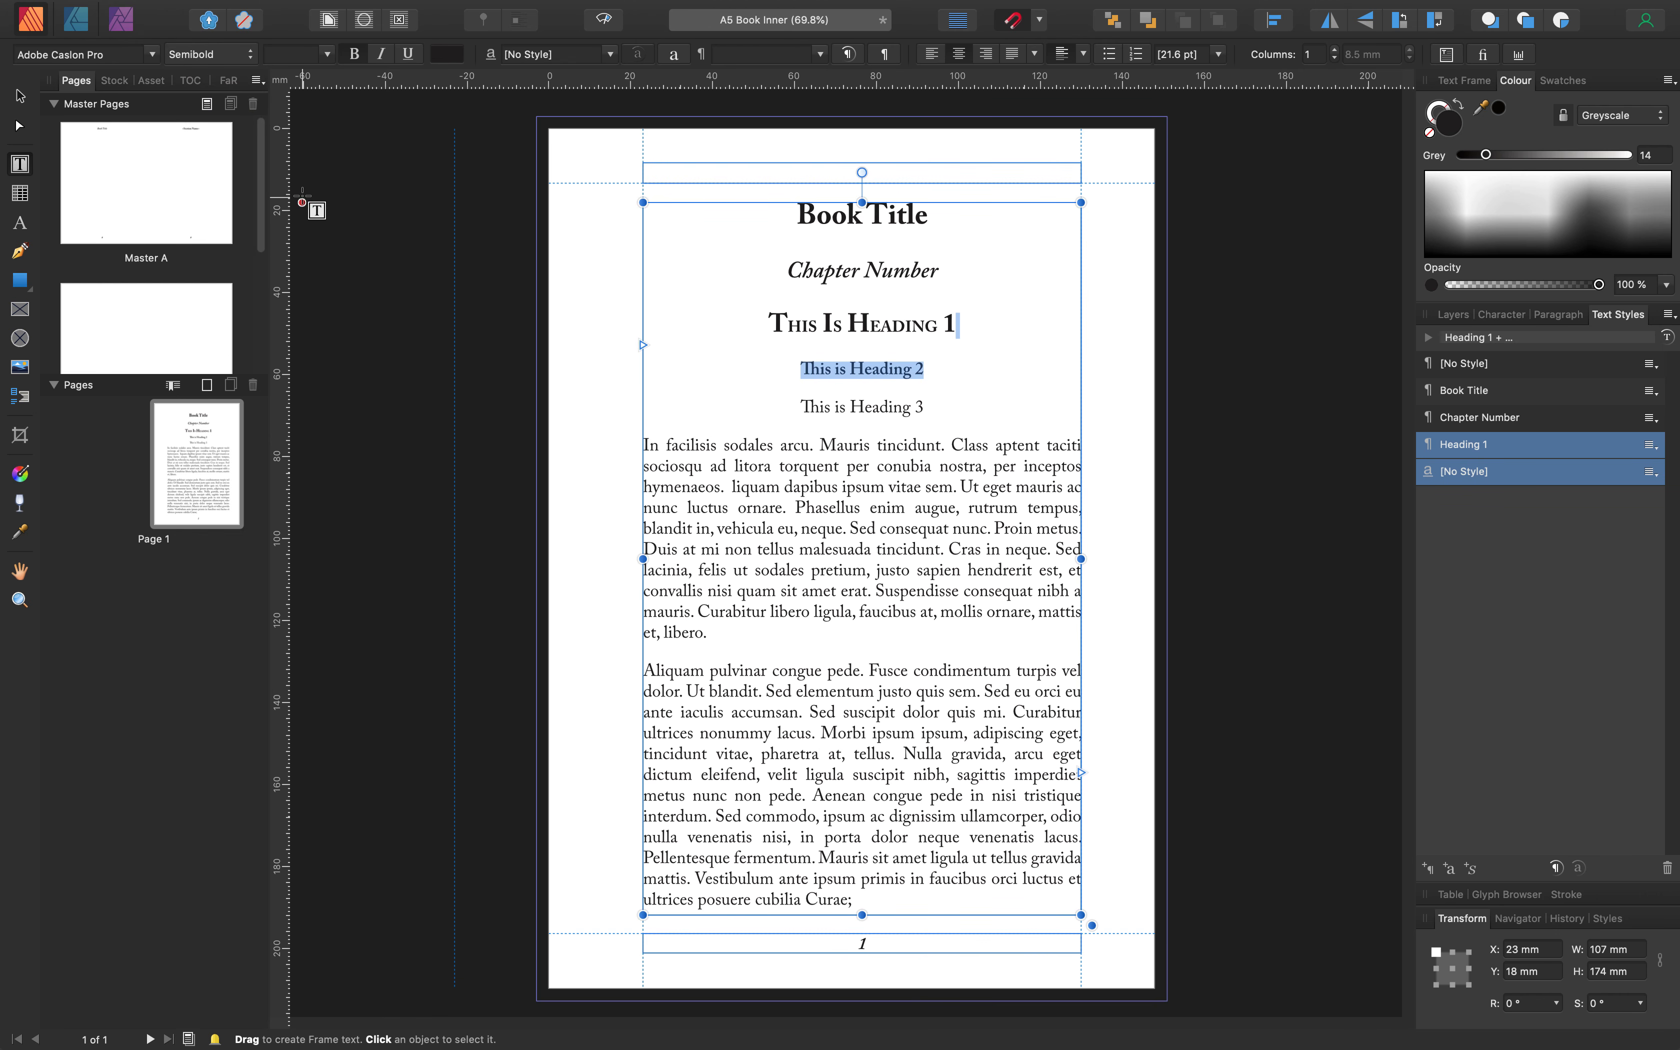
pyautogui.click(328, 55)
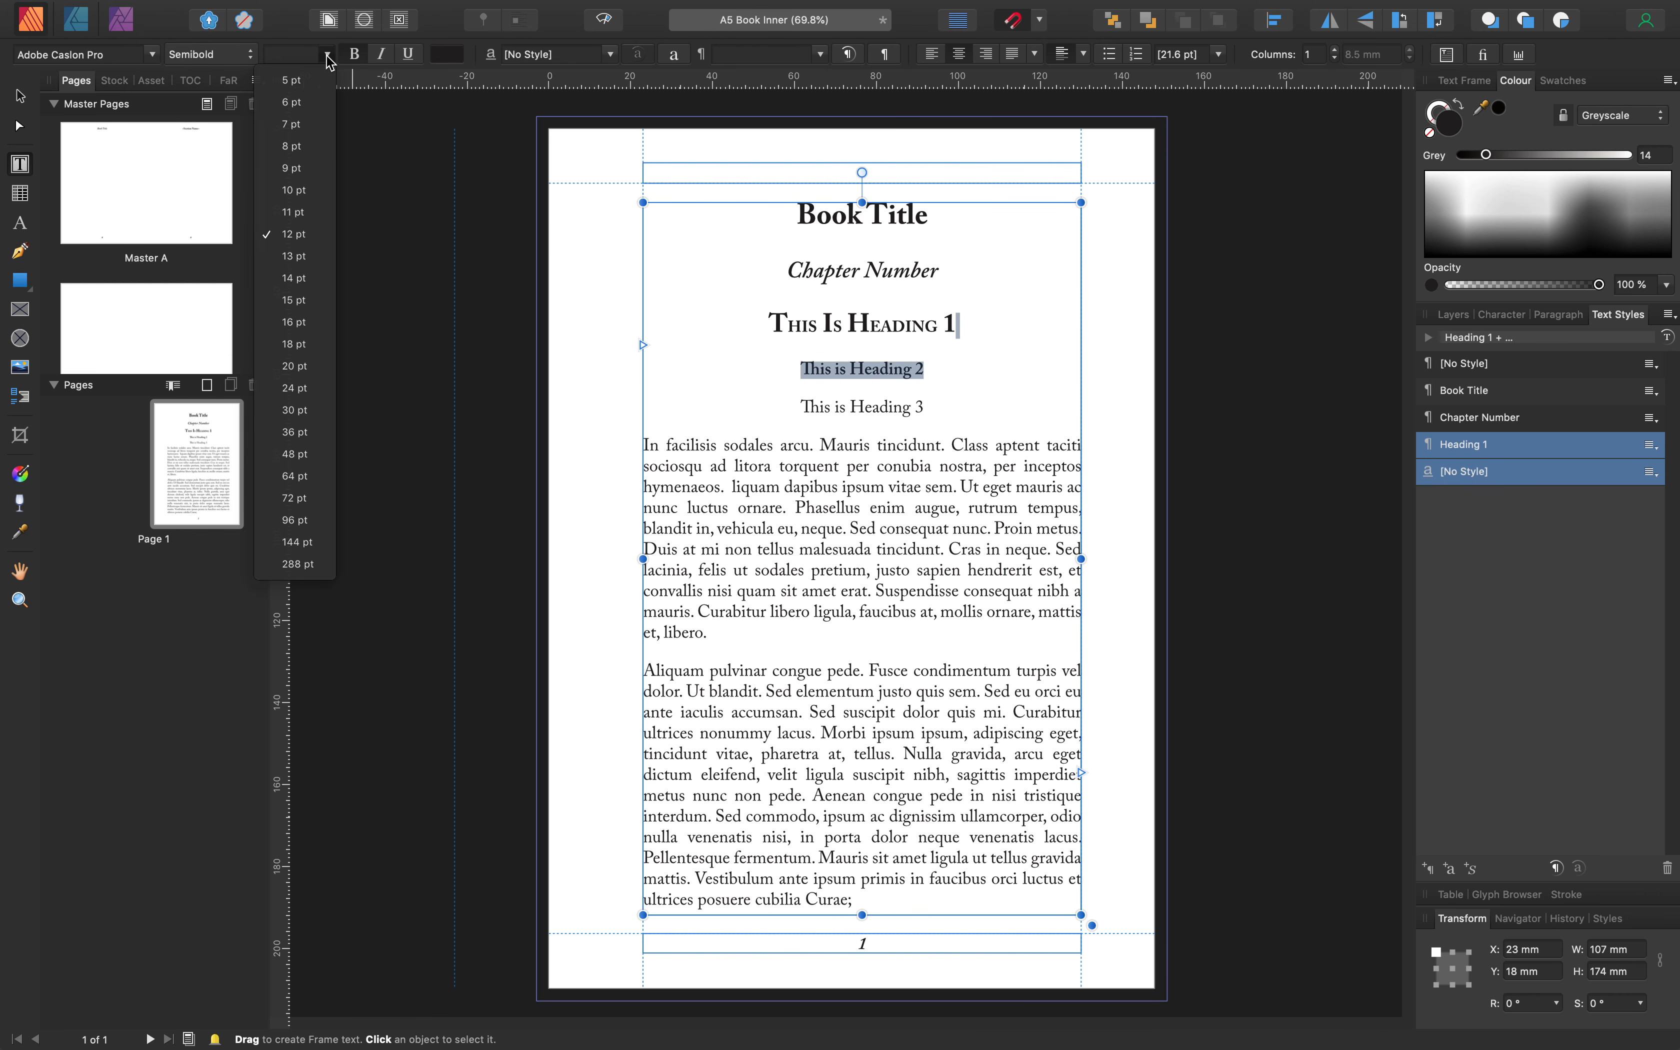
pyautogui.click(299, 300)
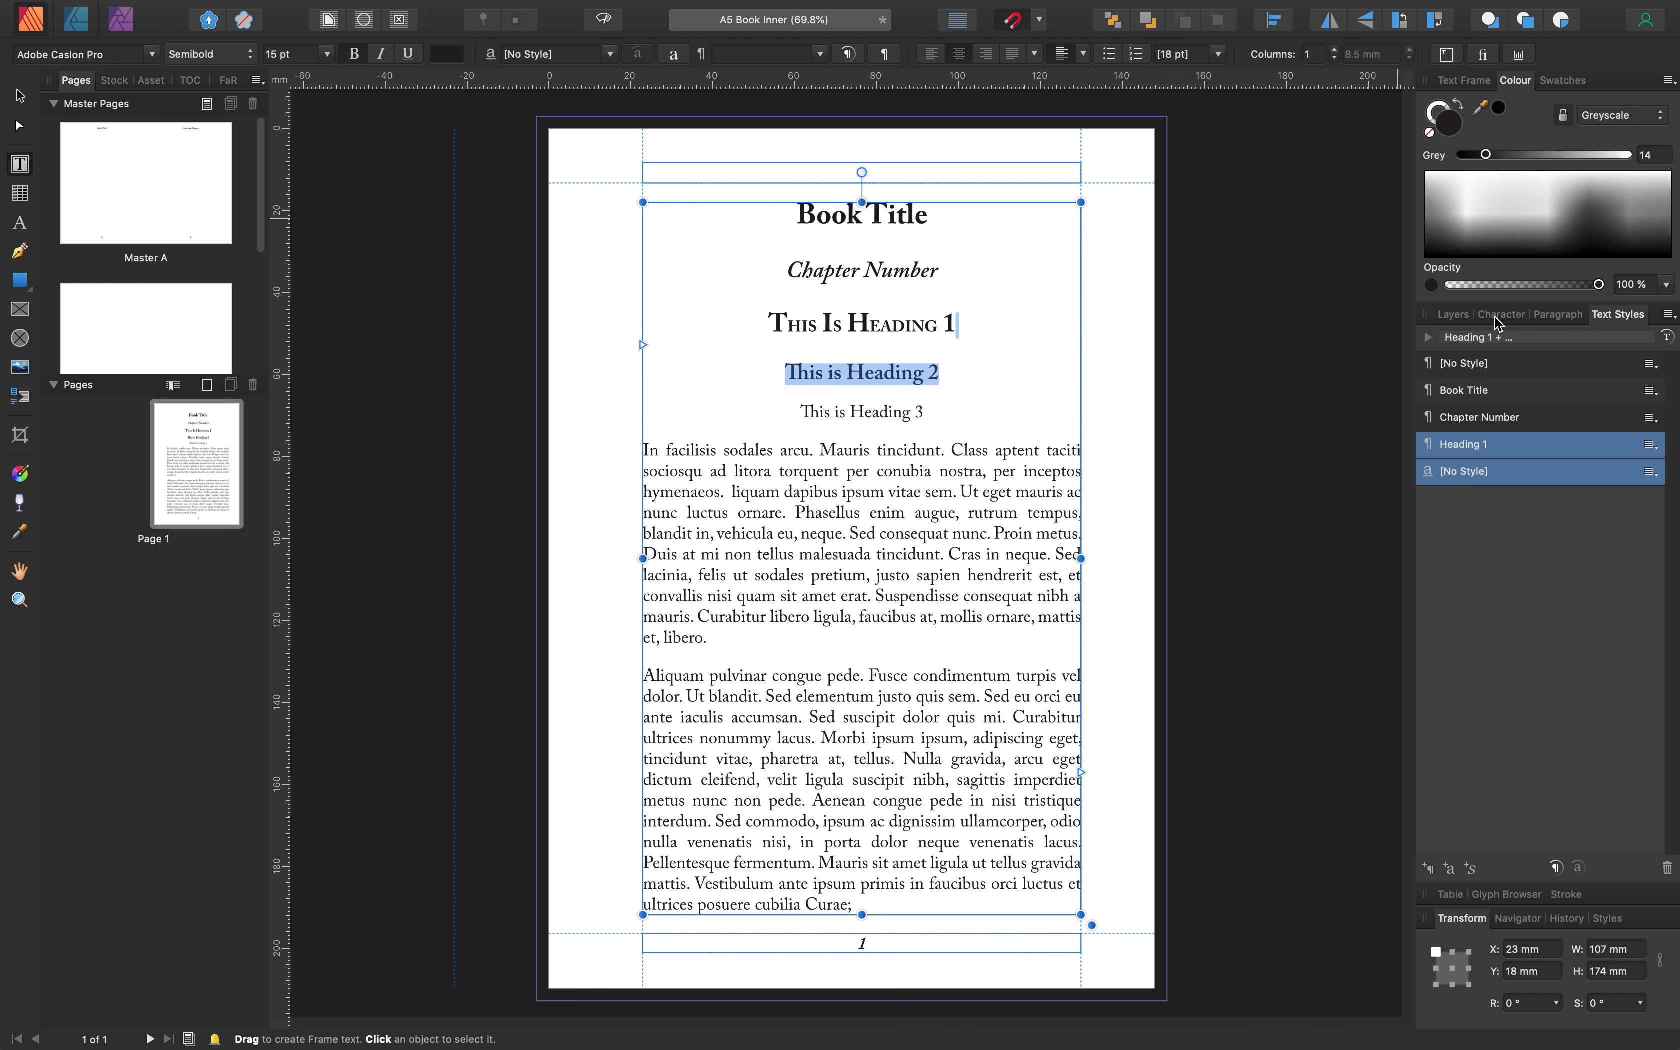
# Set both the space before and the space after the "This is Heading 2" paragraph to 12 pt
pyautogui.click(1560, 315)
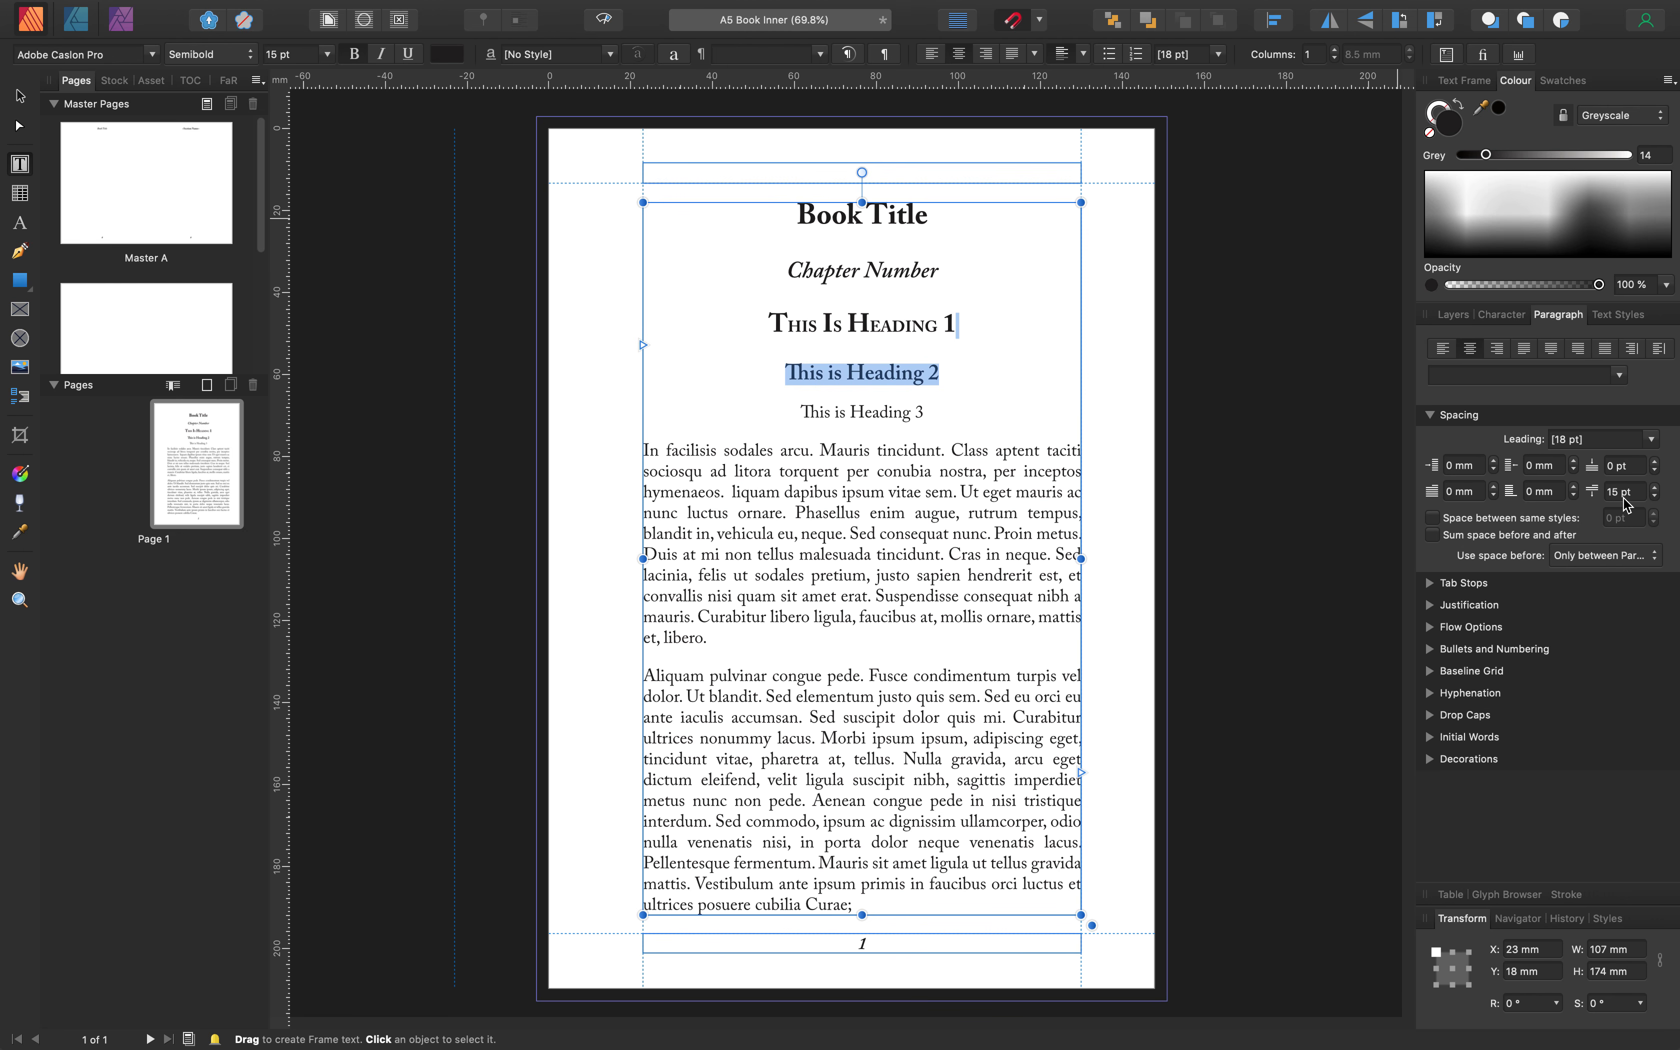
pyautogui.click(1656, 496)
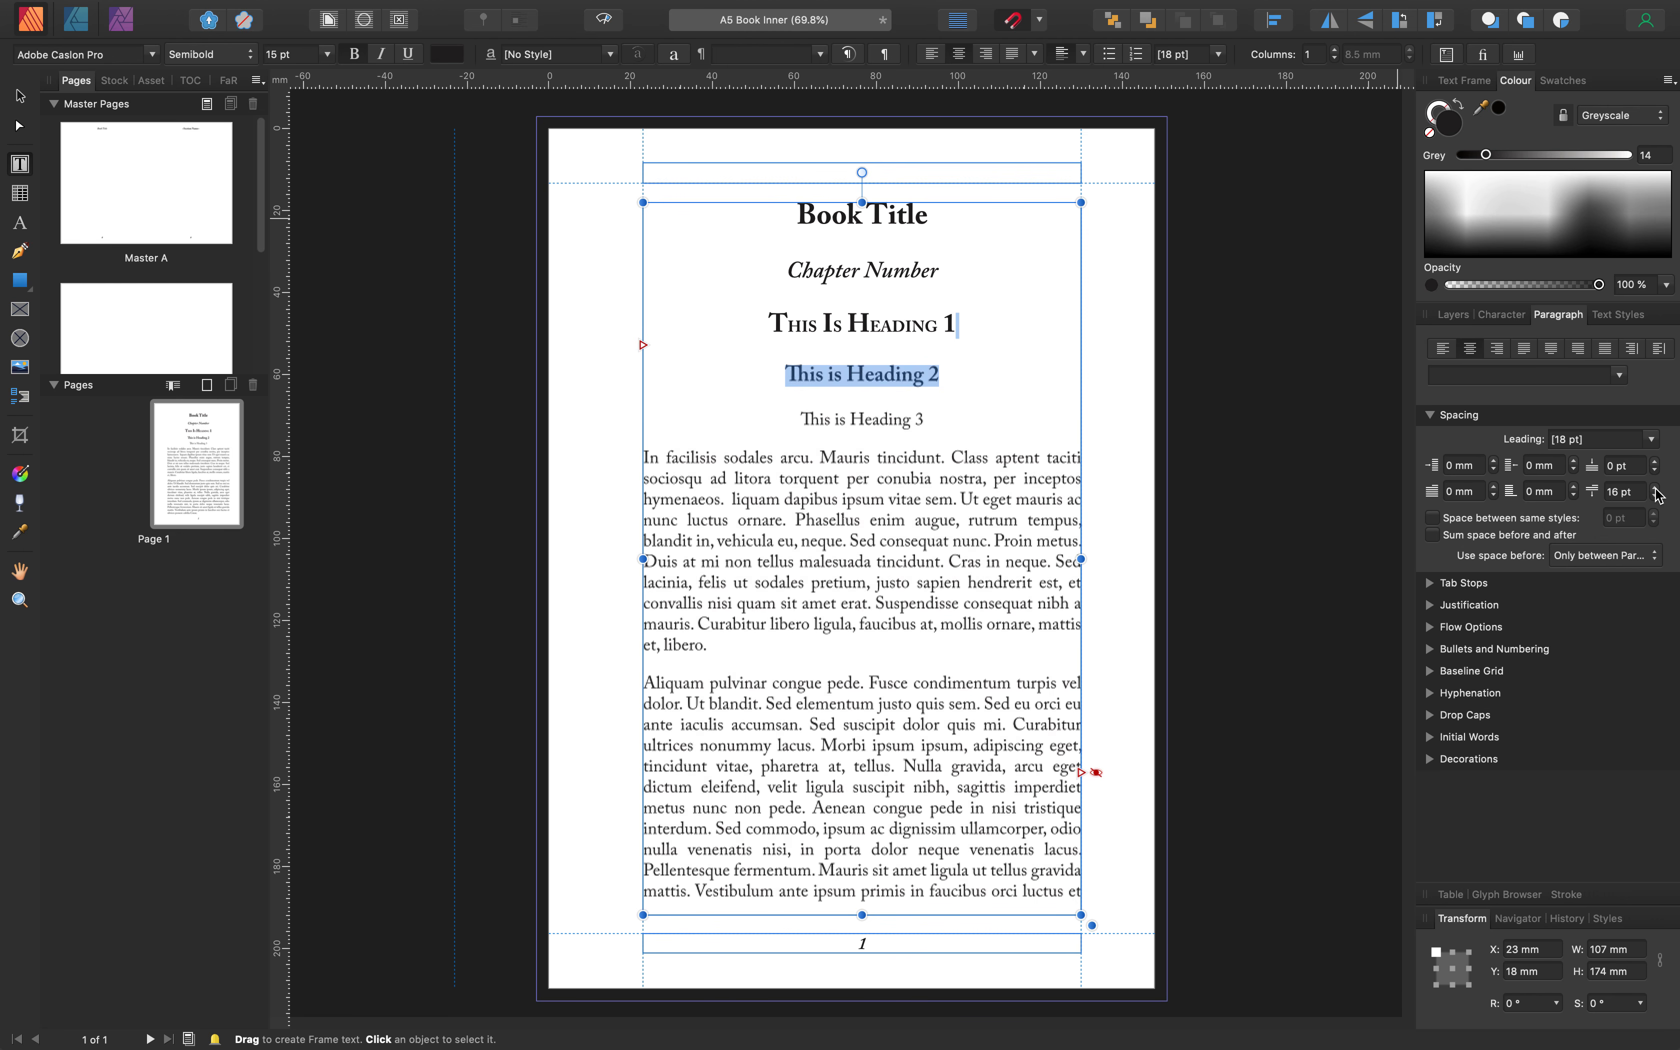
pyautogui.click(1656, 497)
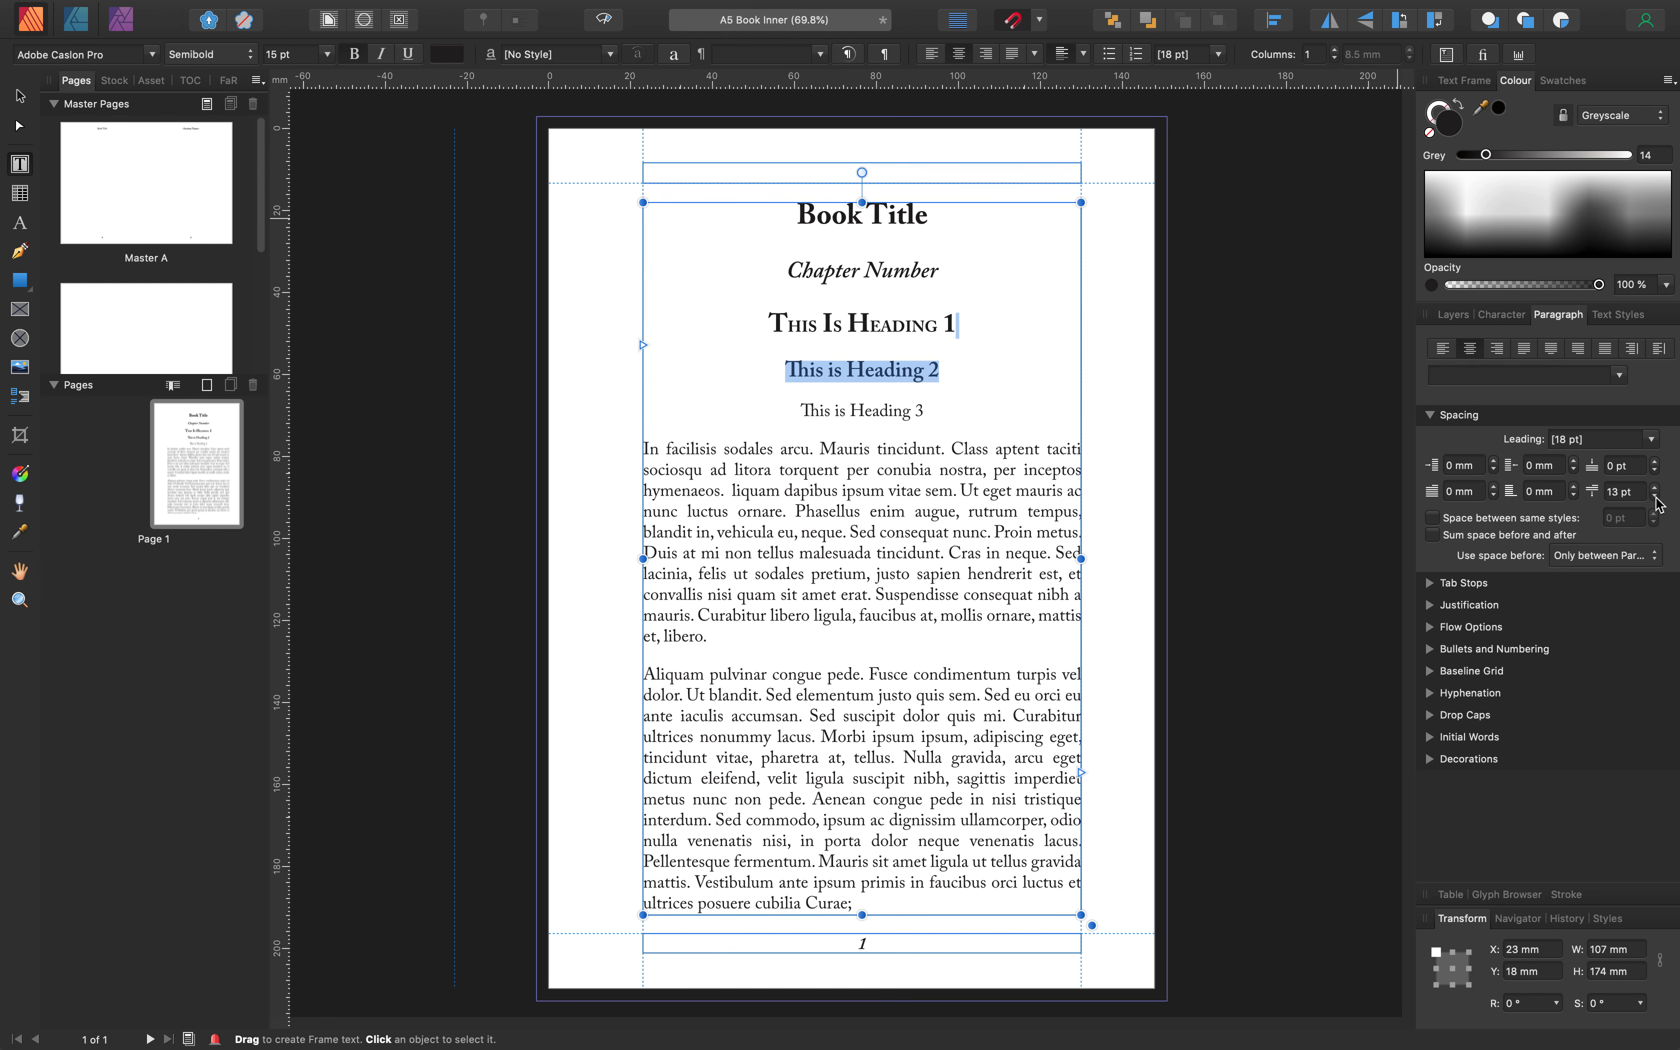
pyautogui.click(1656, 497)
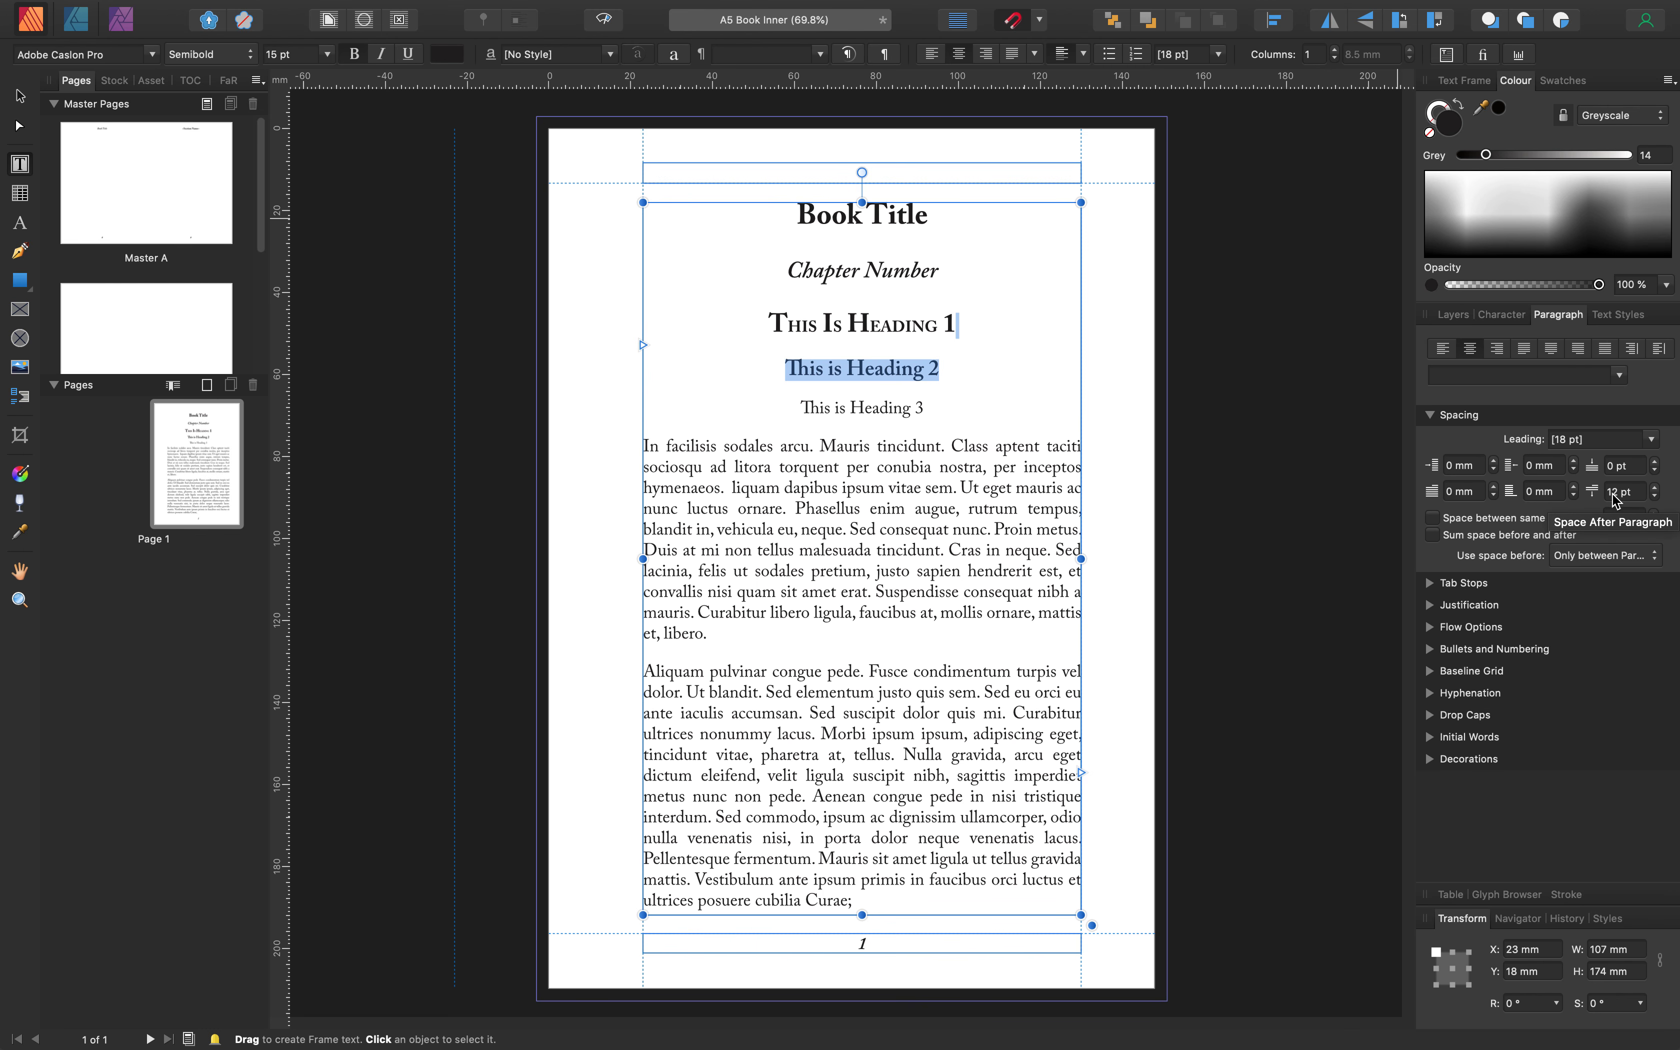
pyautogui.click(1655, 462)
pyautogui.click(1656, 463)
pyautogui.click(1656, 462)
pyautogui.click(1655, 463)
pyautogui.click(1655, 463)
pyautogui.click(1655, 462)
pyautogui.click(1655, 463)
pyautogui.click(1655, 462)
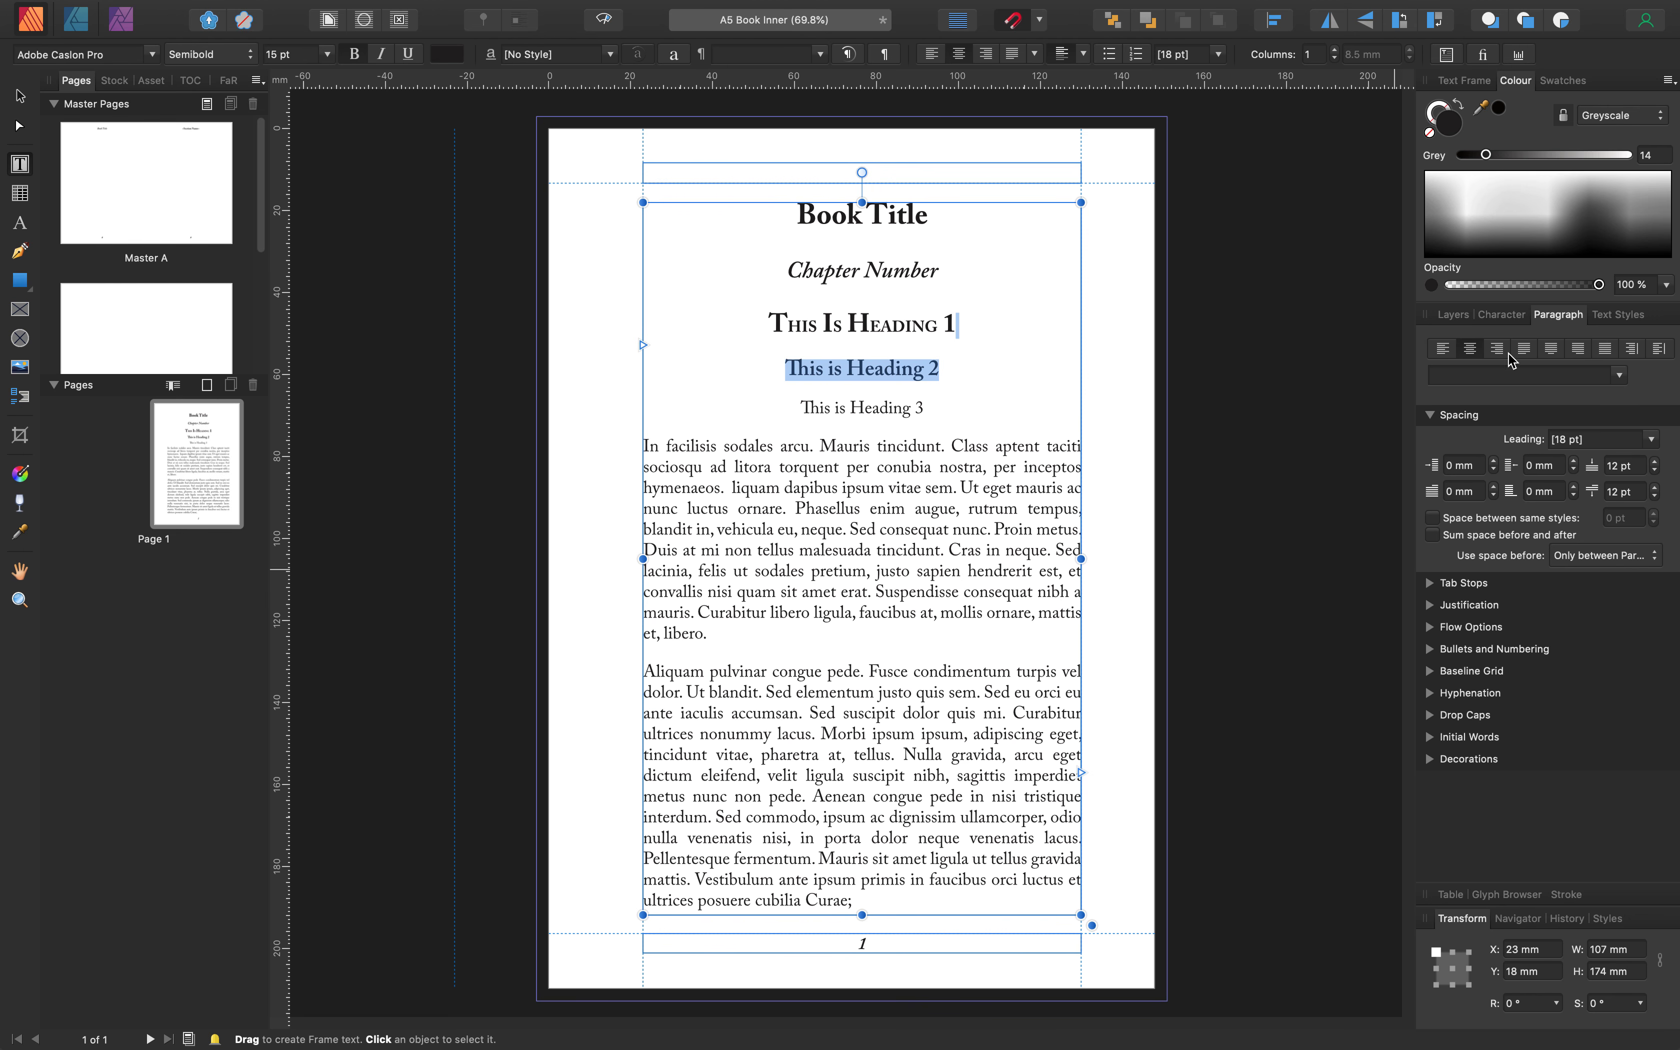
# Create a paragraph style named "Heading 2", based on Heading 1, from the formatted heading and apply it to the selection
pyautogui.click(1619, 316)
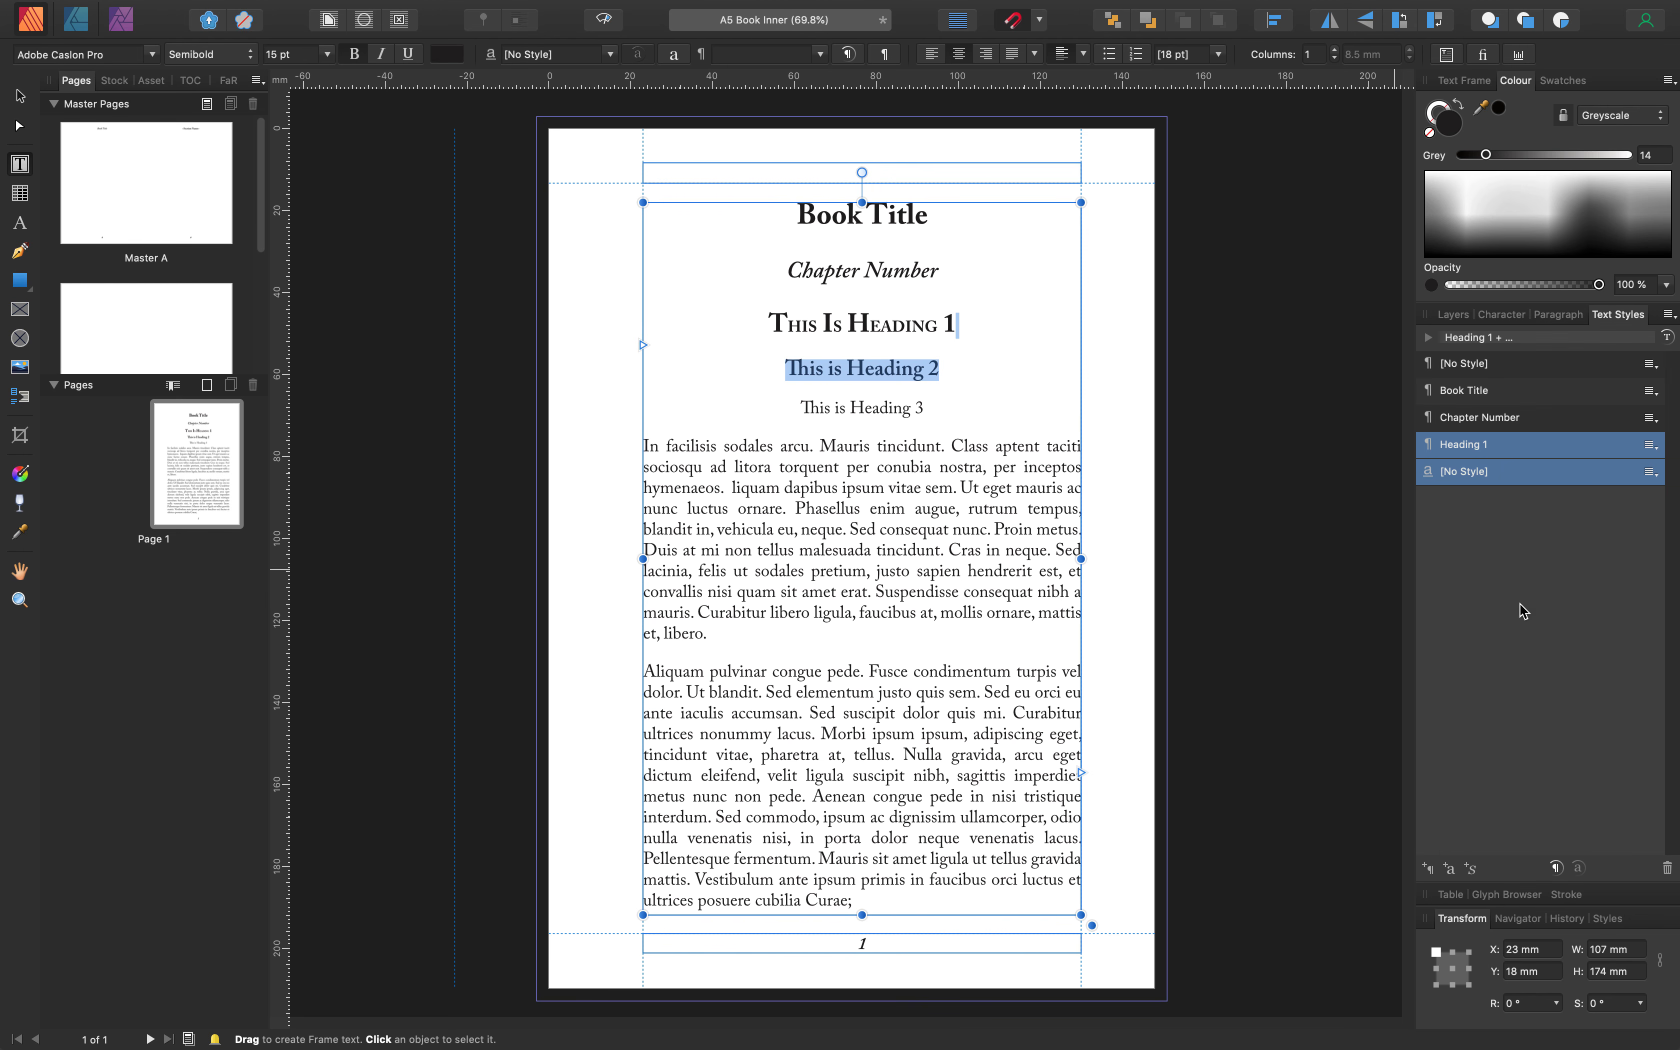
pyautogui.click(1429, 869)
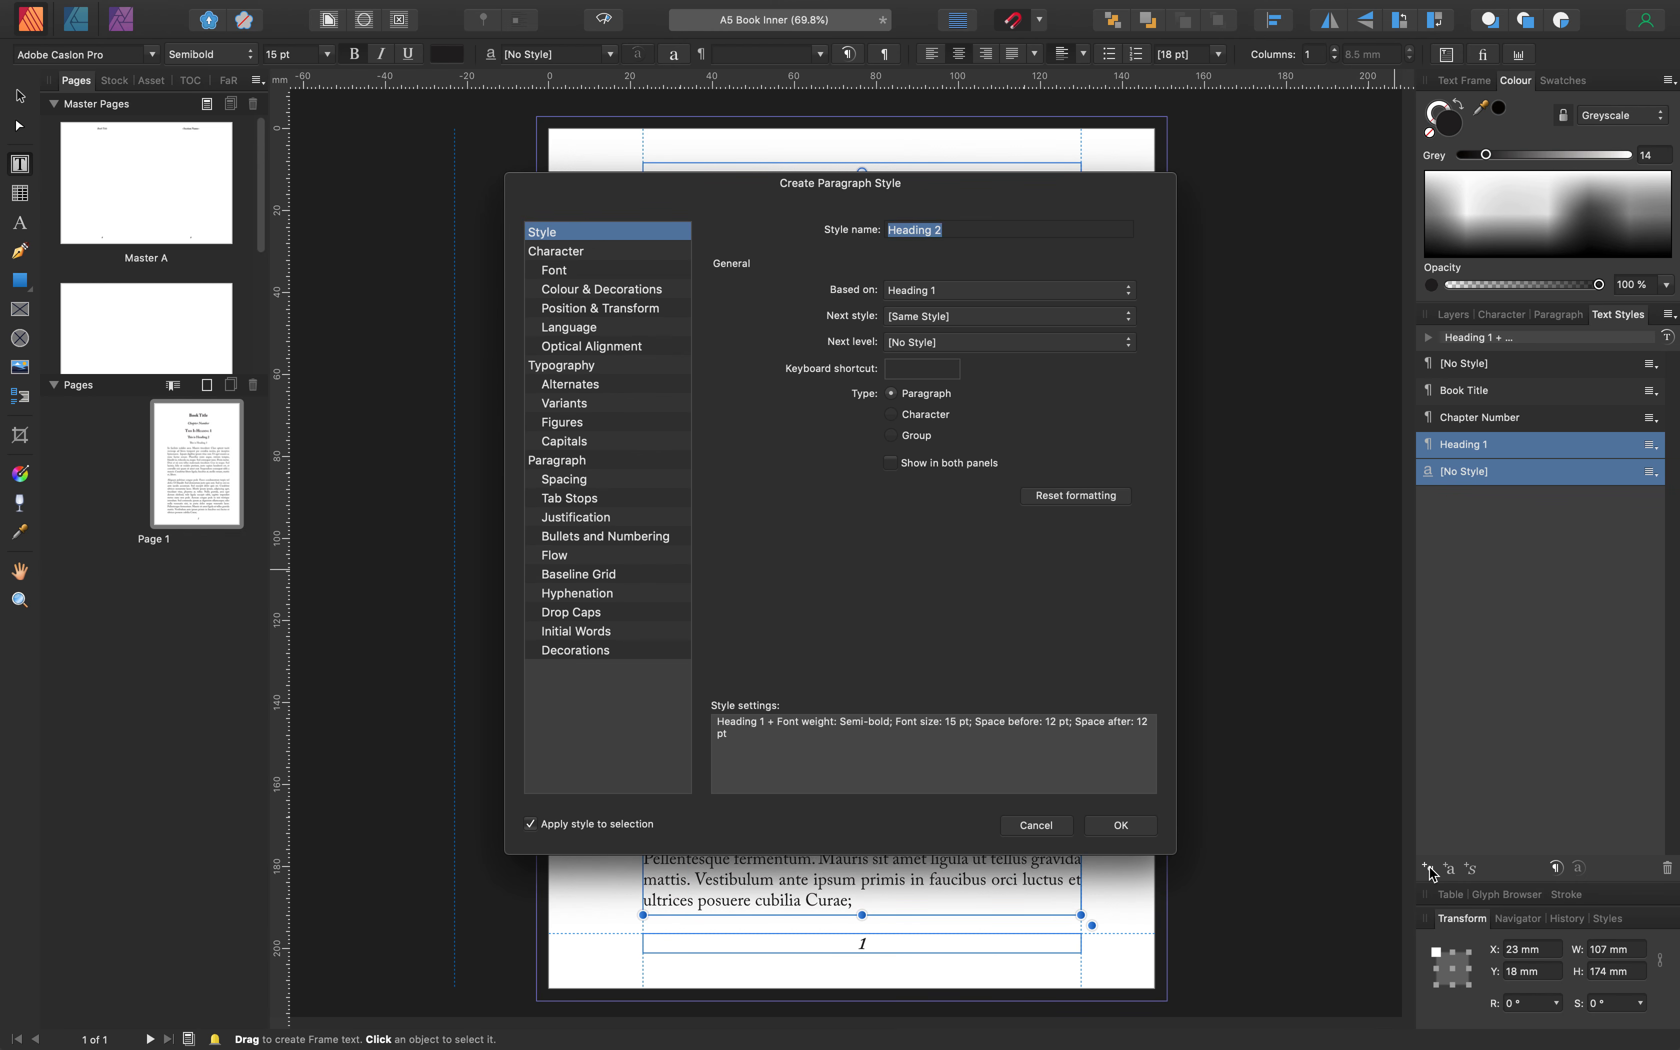
pyautogui.moveTo(964, 191); pyautogui.dragTo(1029, 296)
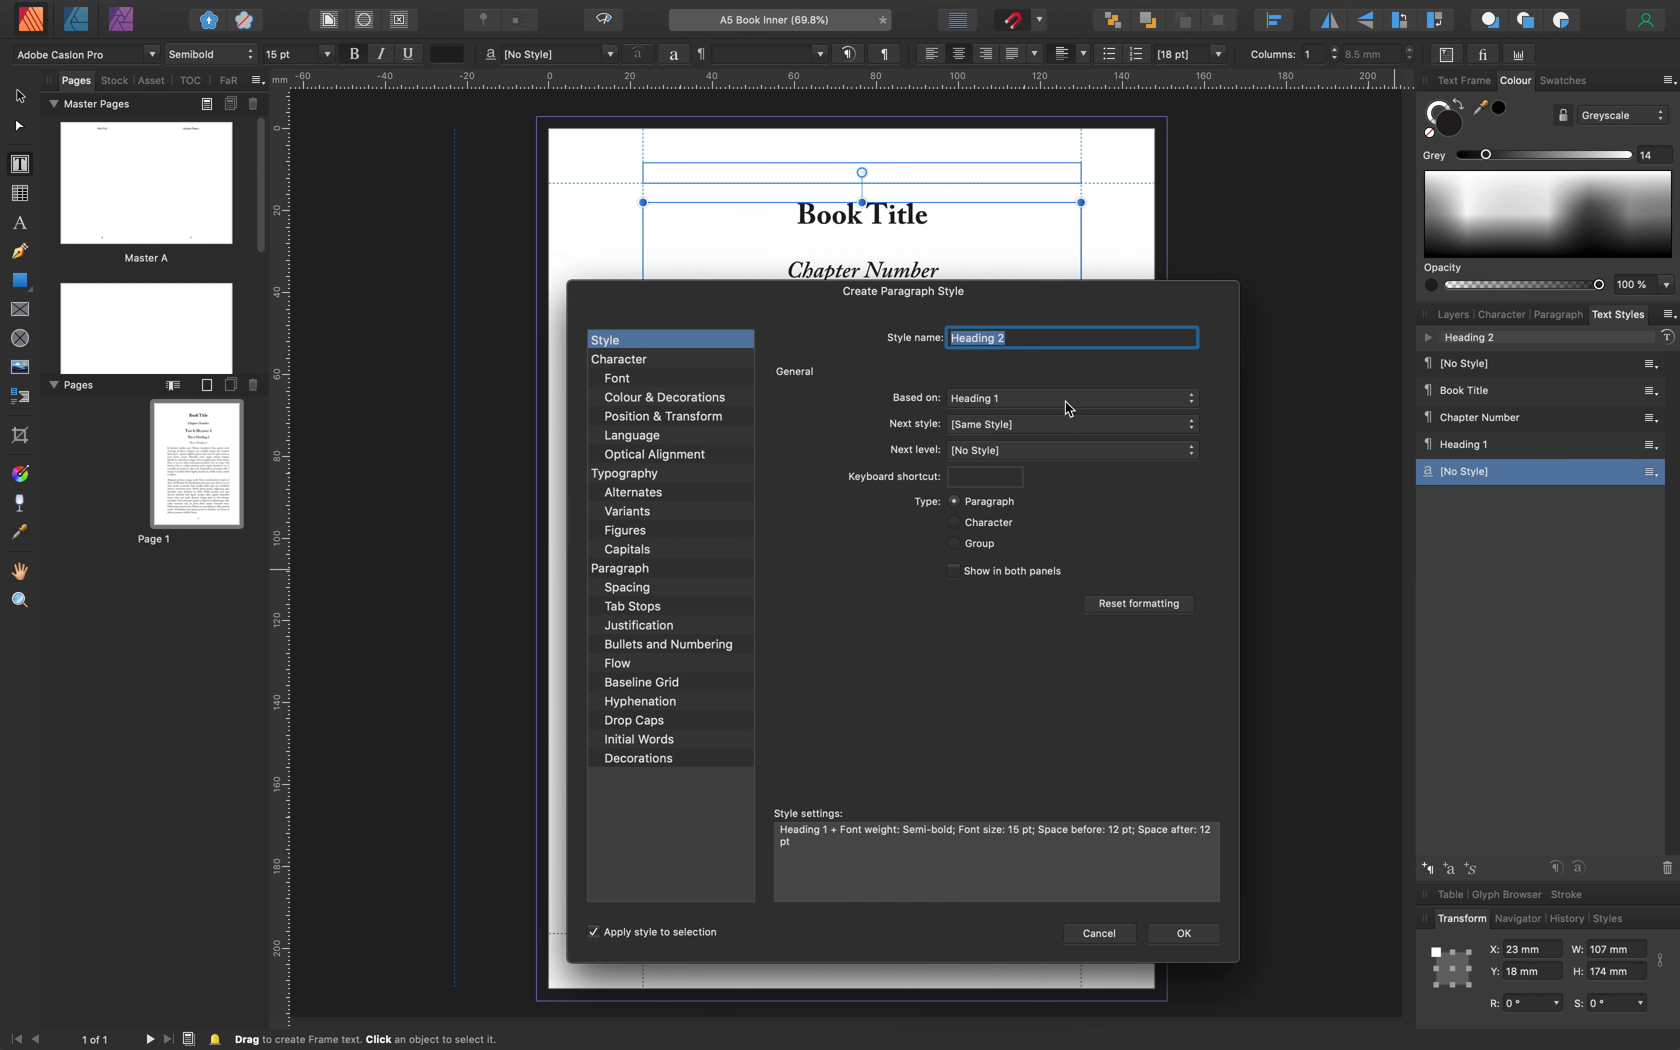
pyautogui.click(1194, 398)
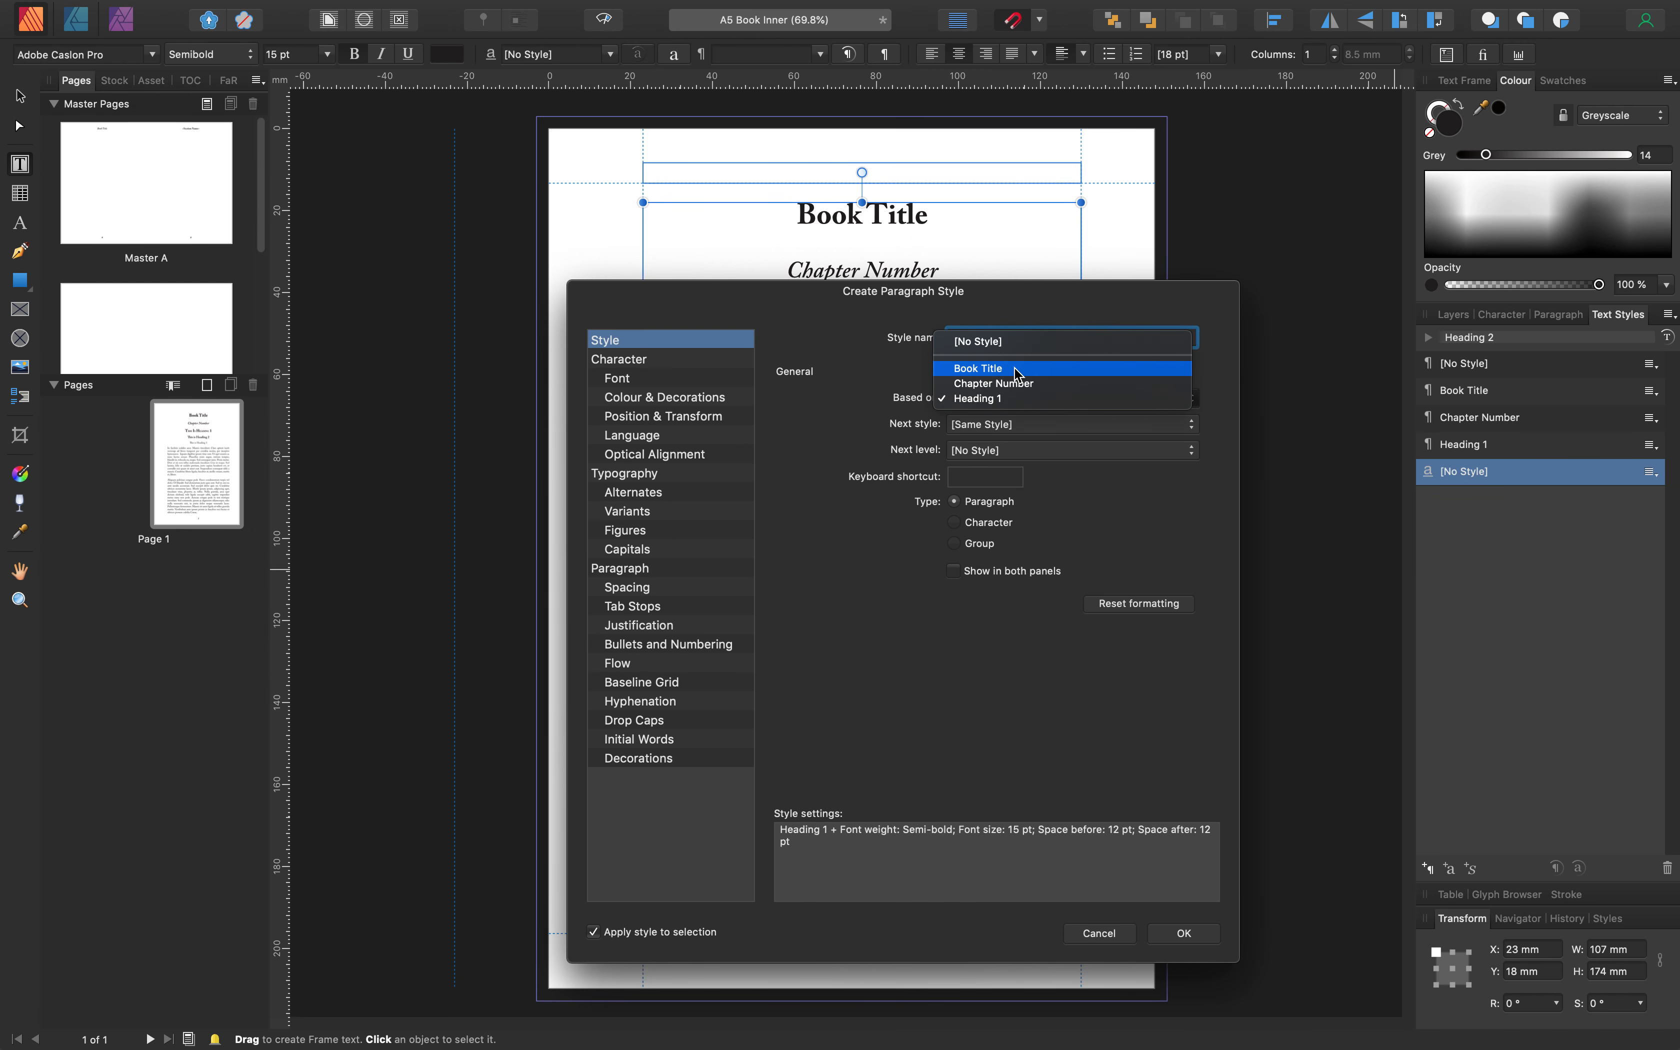
pyautogui.click(1036, 400)
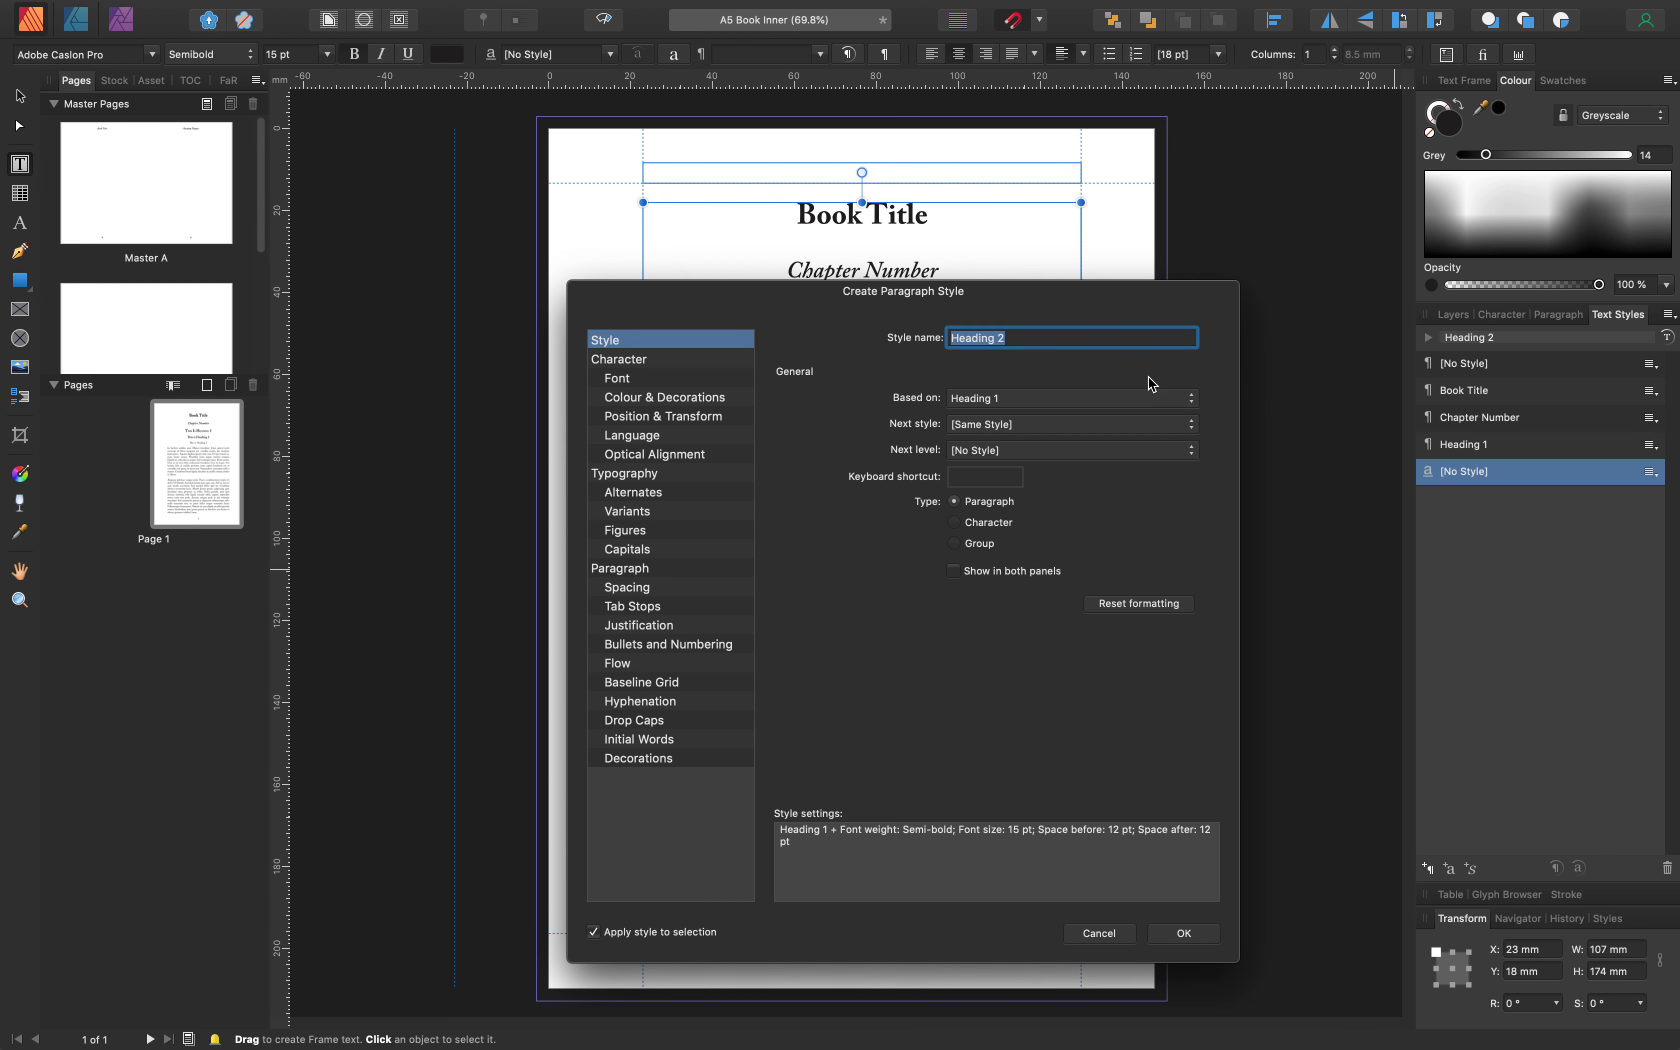
pyautogui.click(1200, 402)
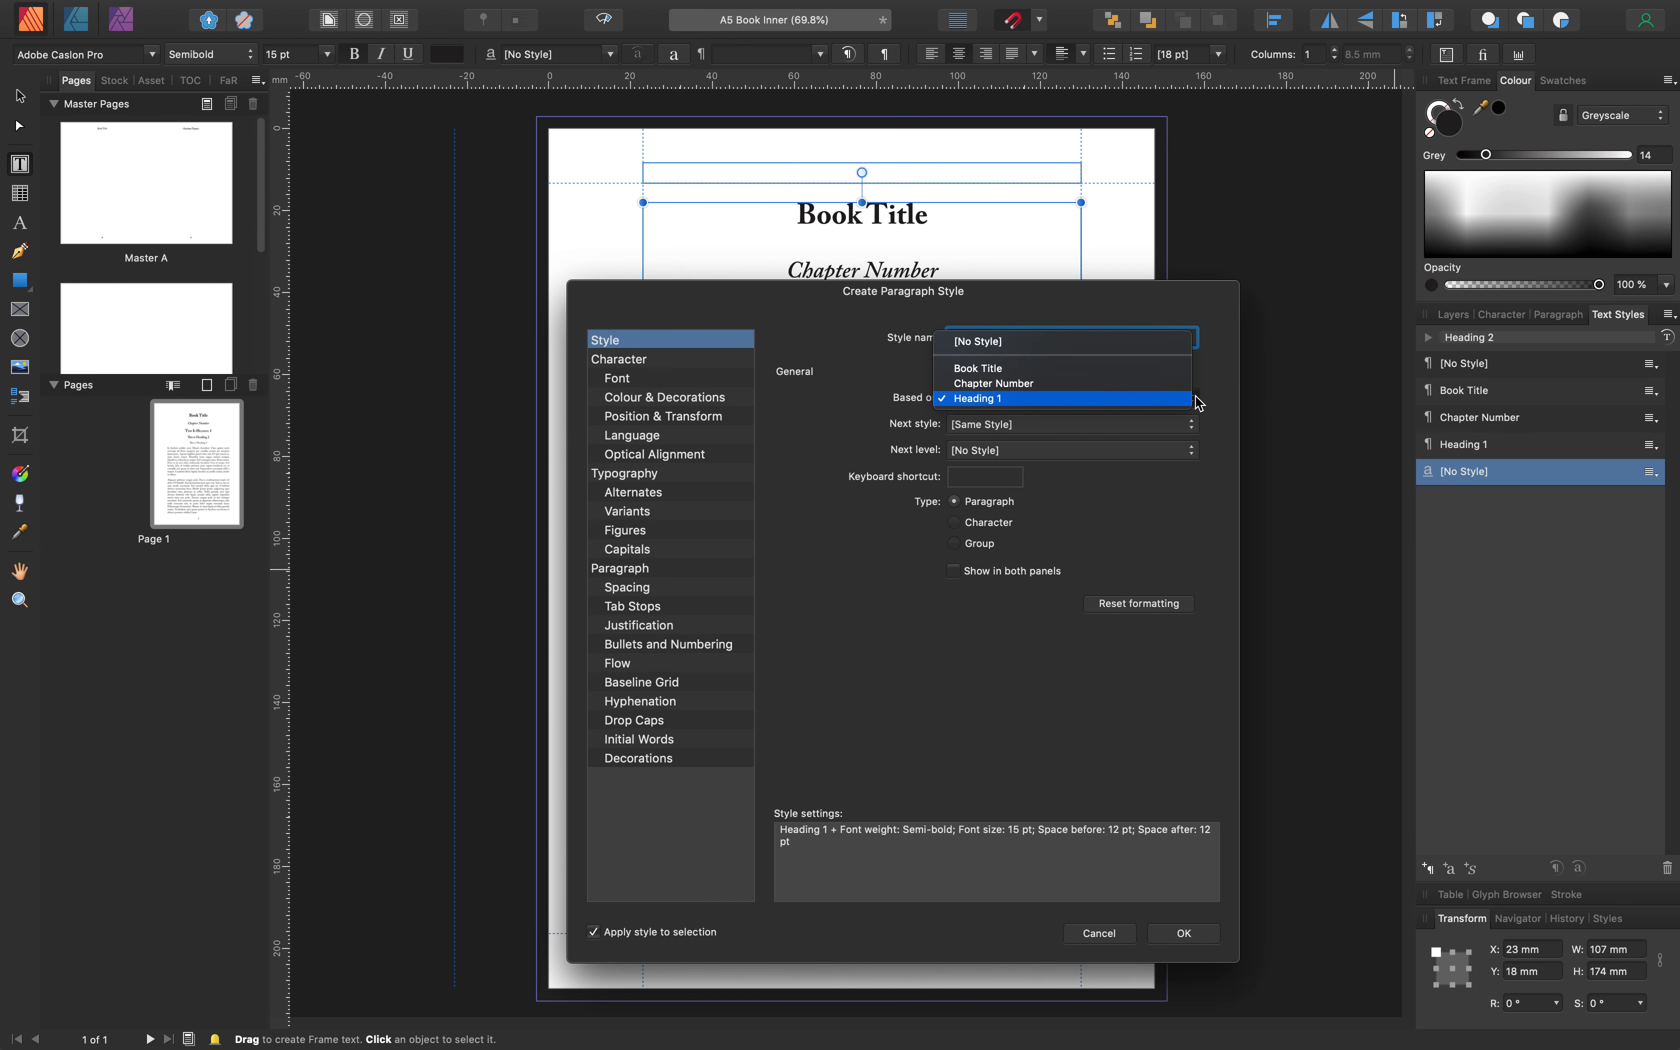
pyautogui.click(1219, 323)
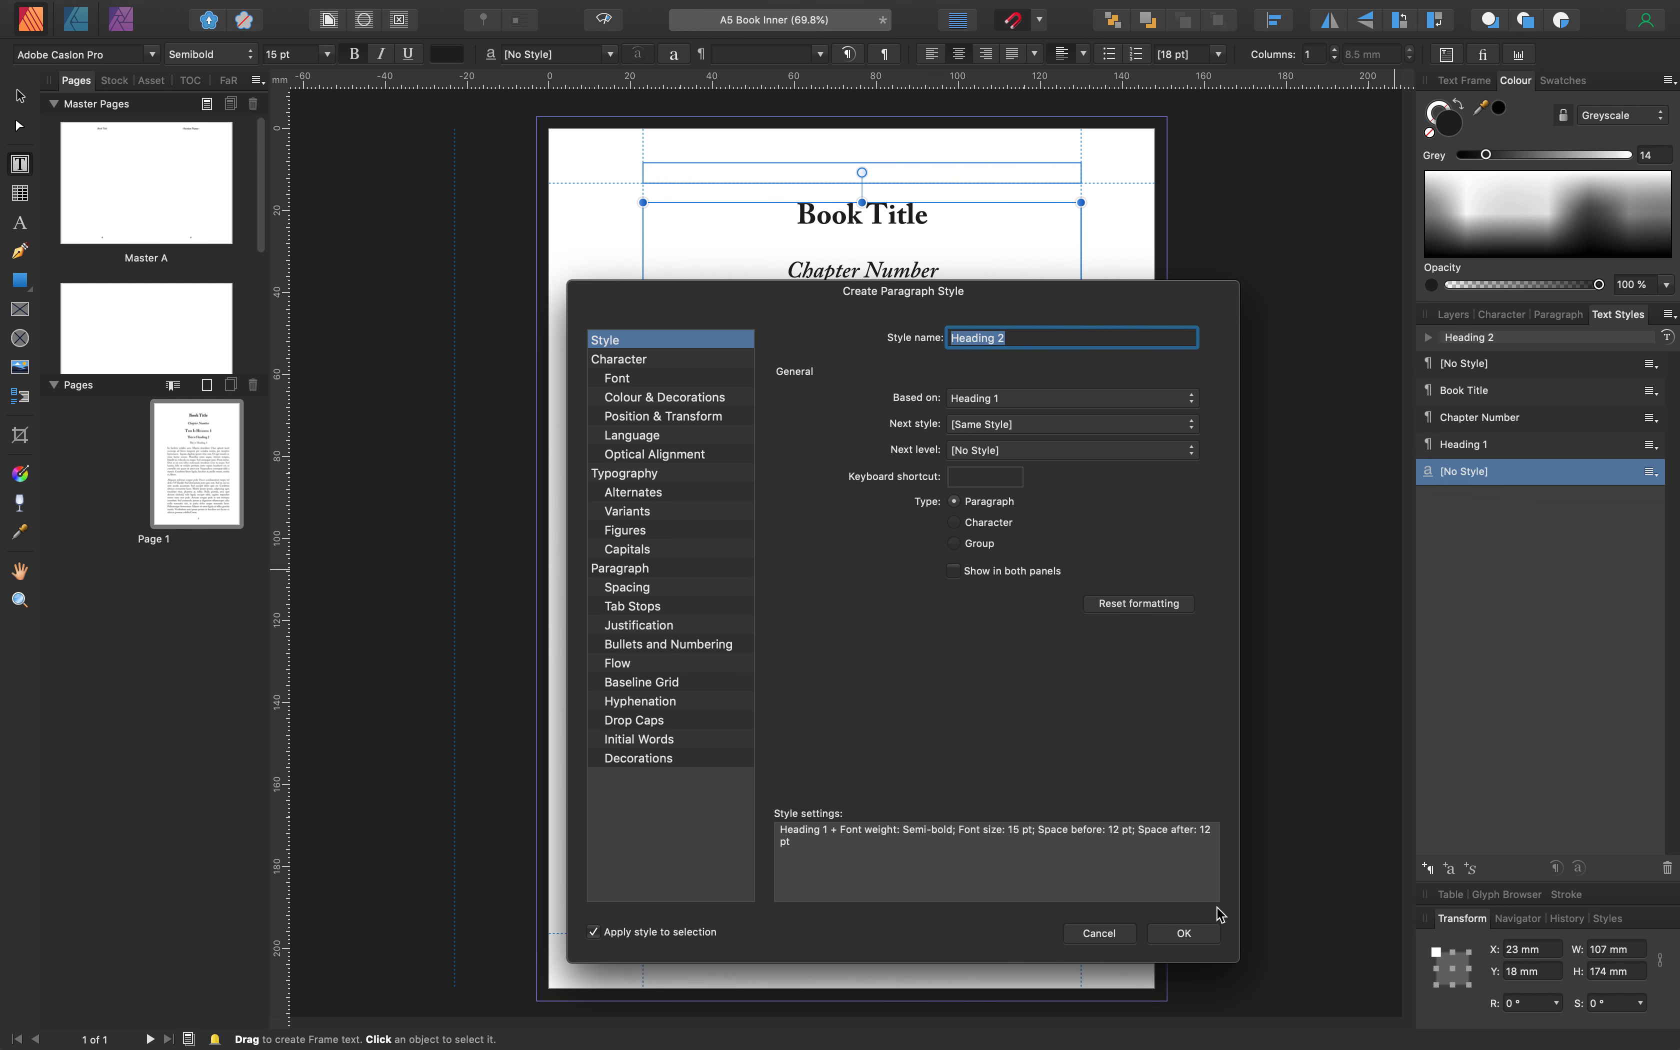
pyautogui.click(1183, 933)
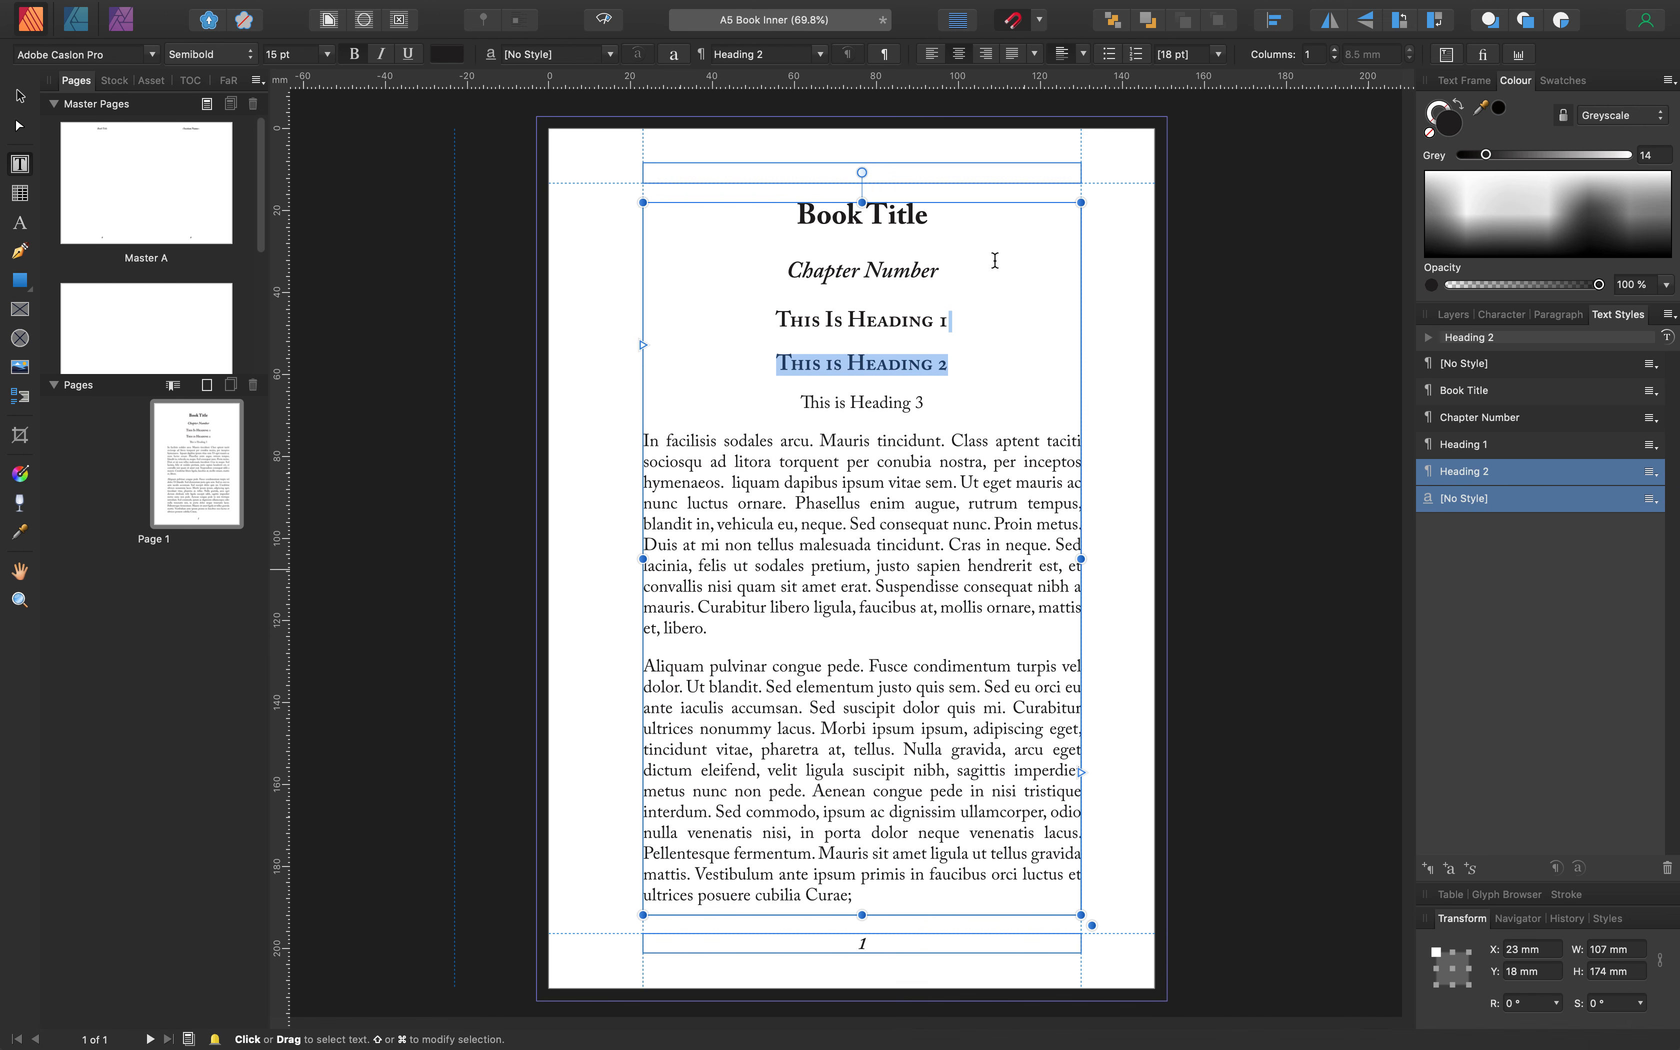
# Format the "This is Heading 3" line as 14 pt Semibold Italic
pyautogui.click(925, 408)
pyautogui.keyDown('shift'); pyautogui.click(799, 402); pyautogui.keyUp('shift')
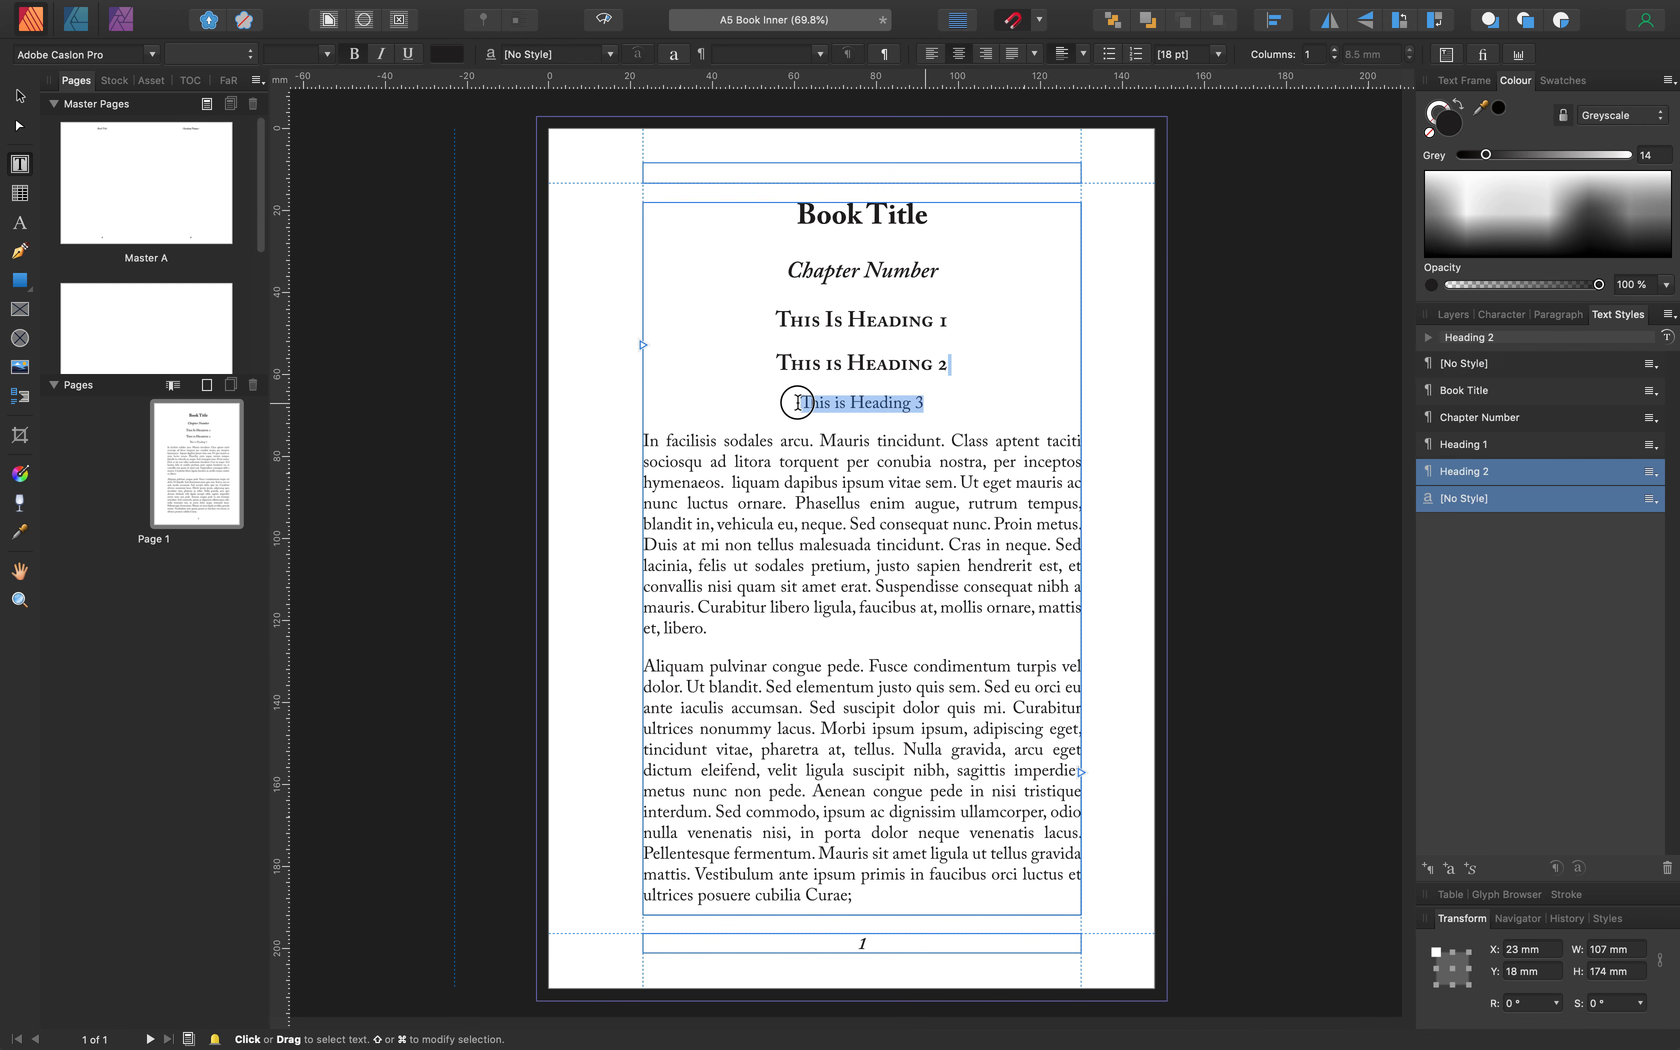
pyautogui.click(252, 59)
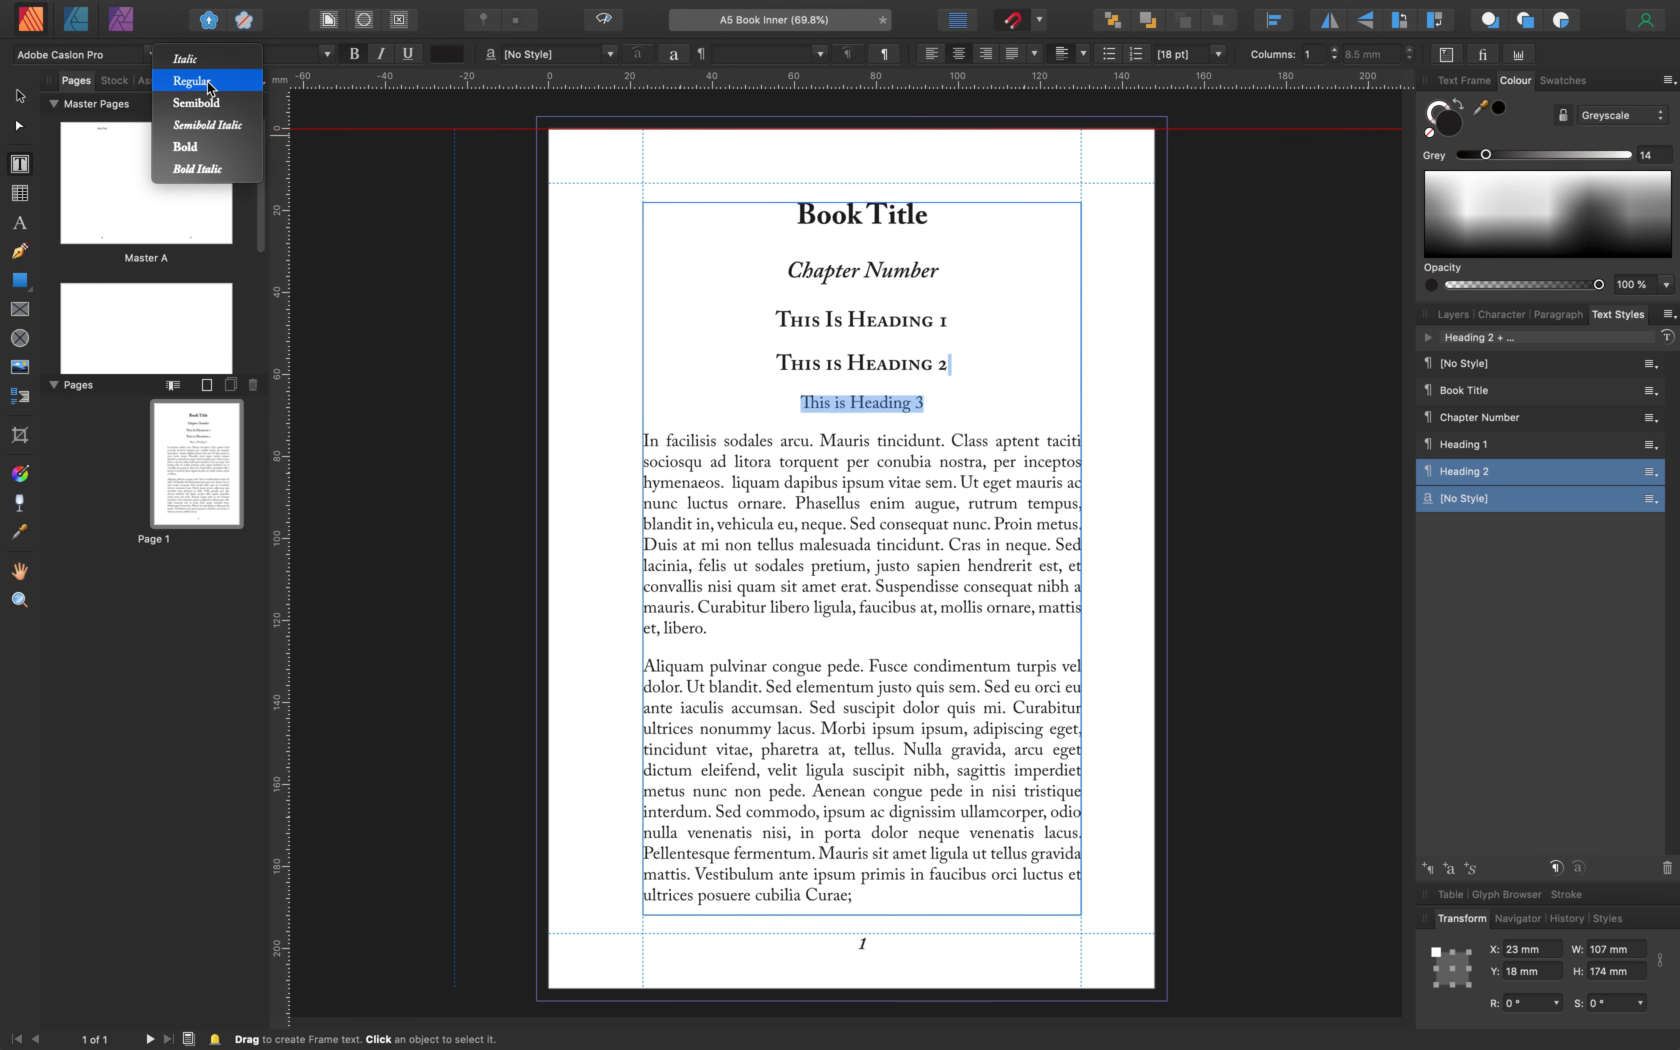
pyautogui.click(211, 104)
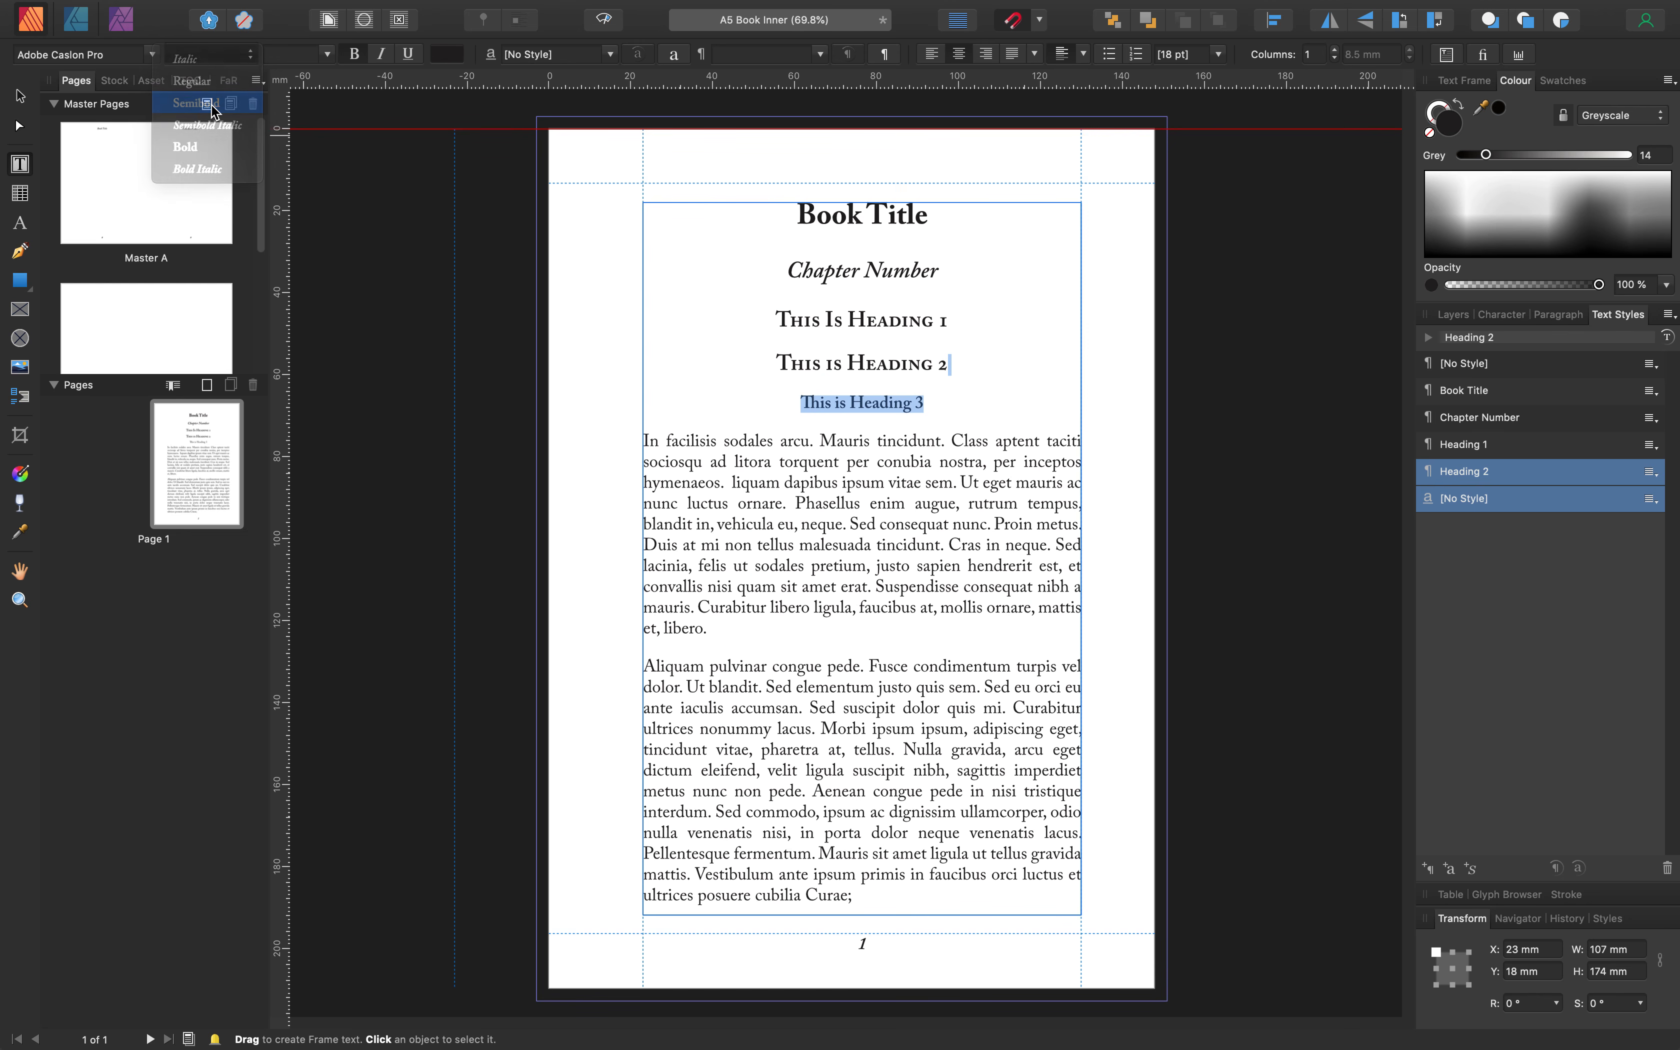
pyautogui.click(251, 49)
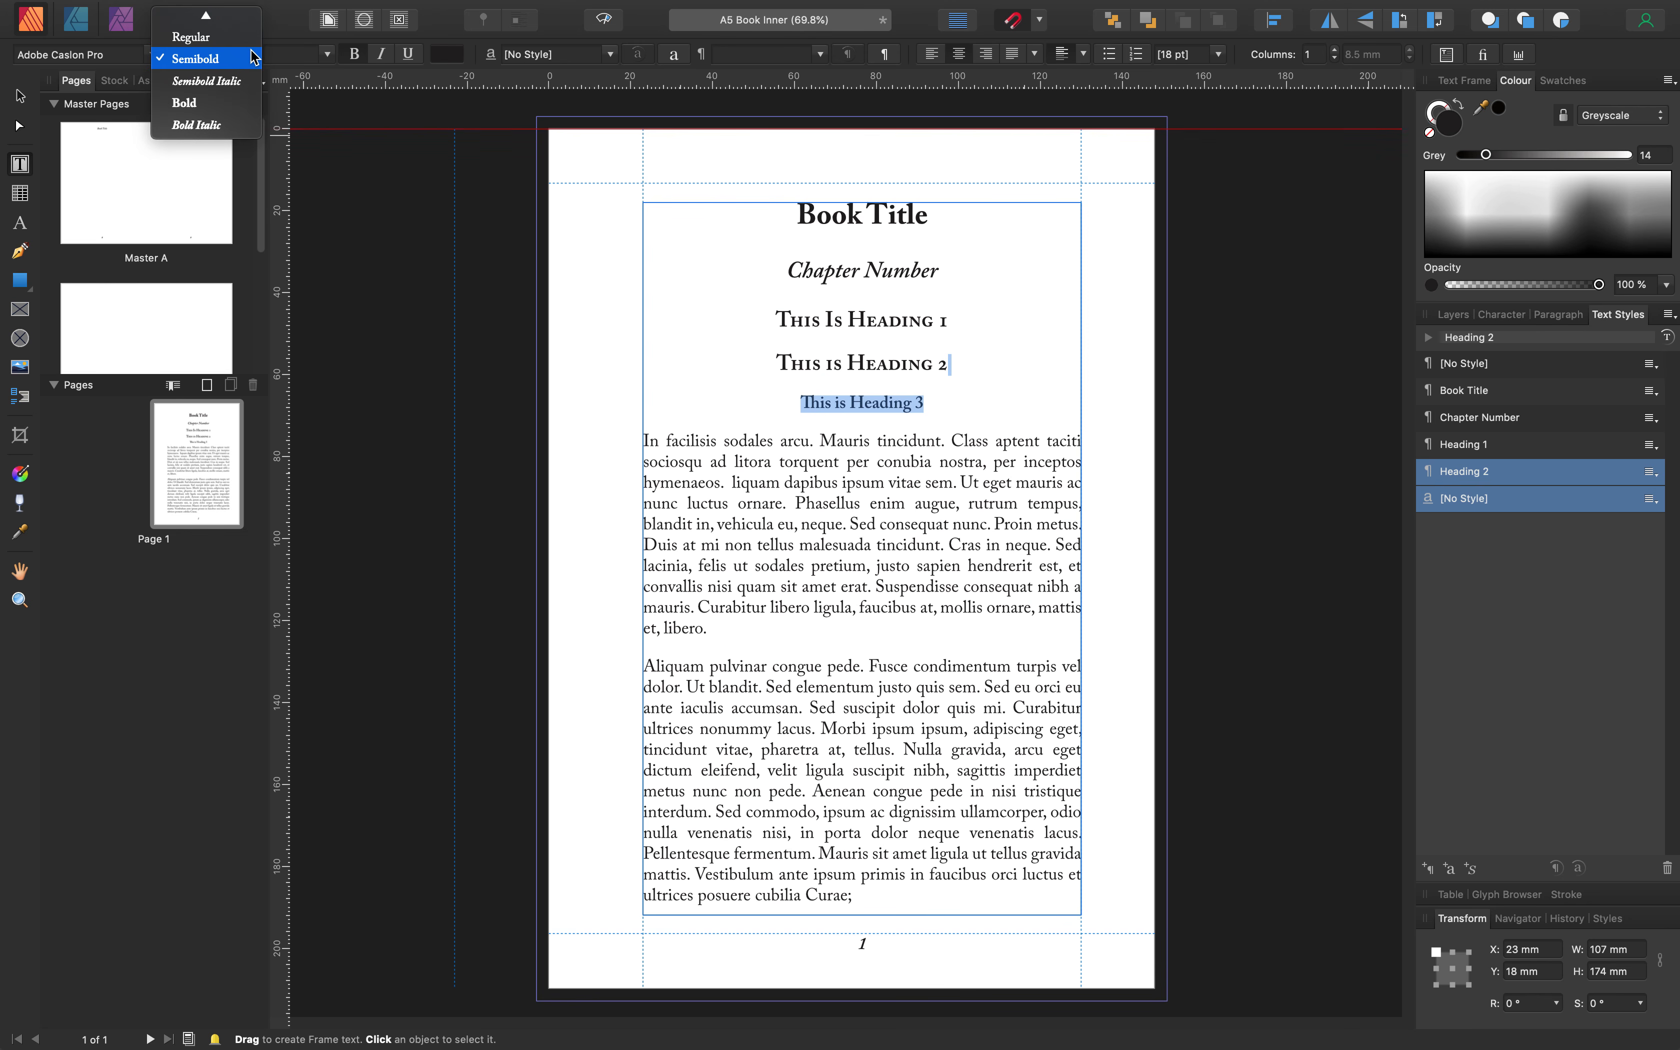
pyautogui.click(229, 87)
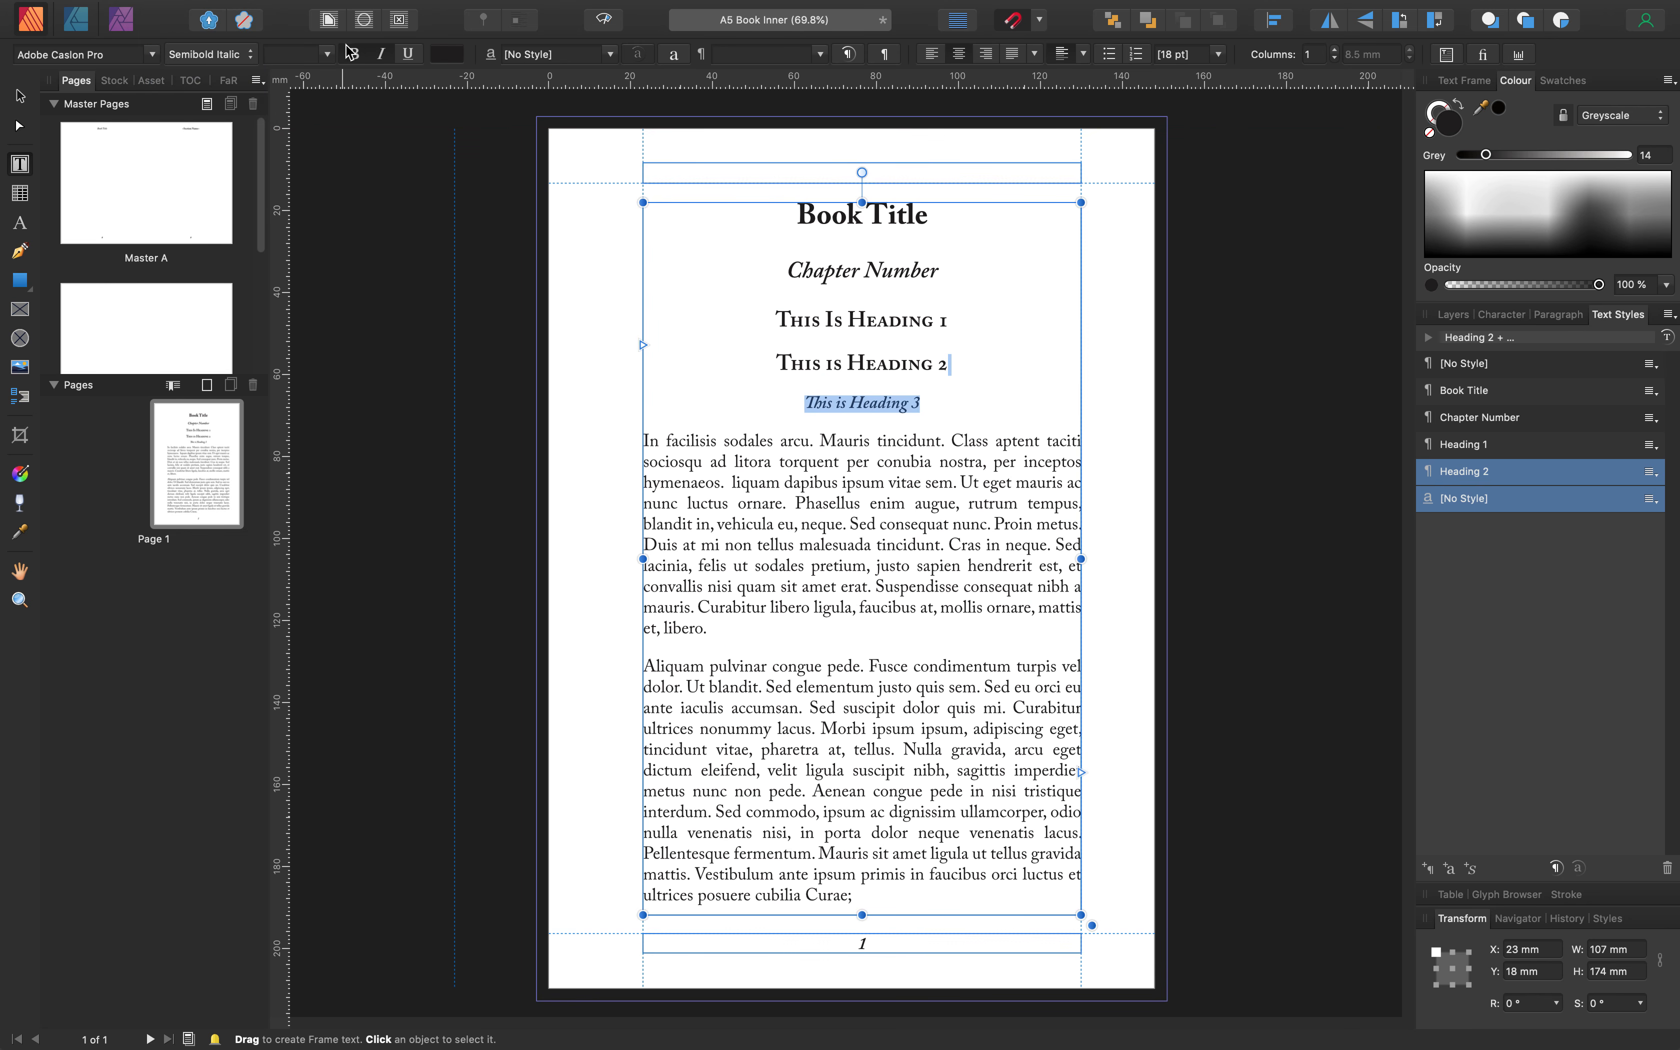
pyautogui.click(327, 57)
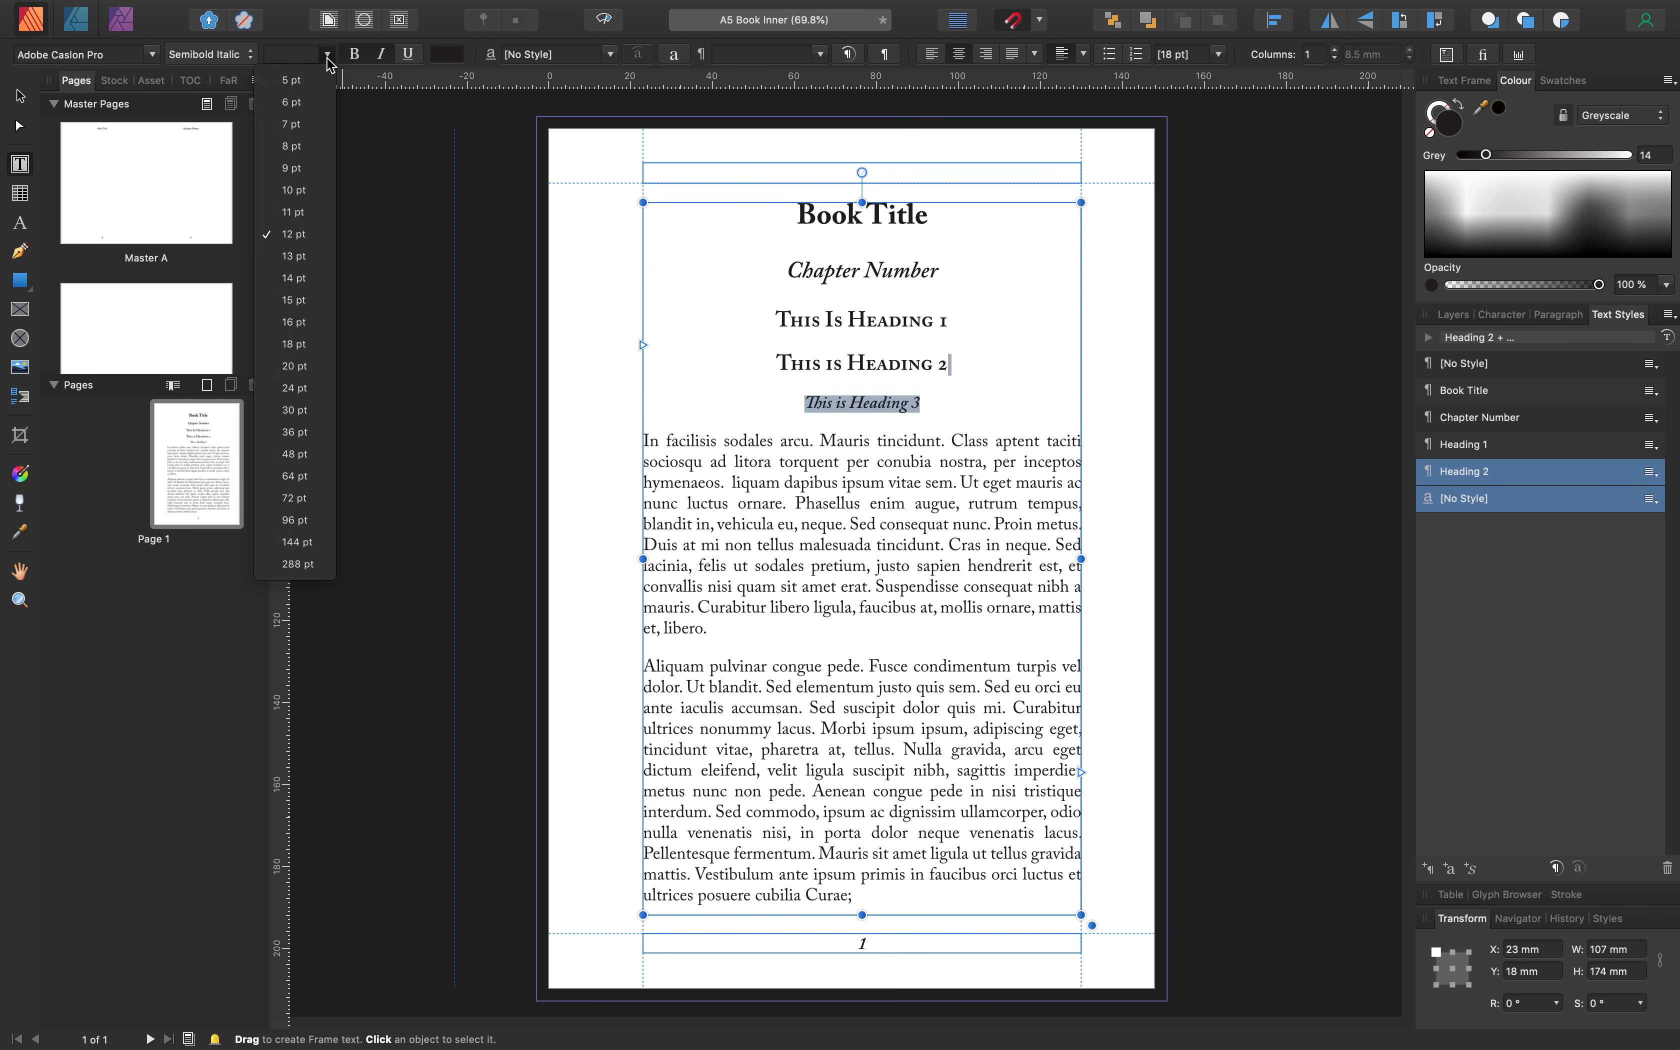
pyautogui.click(300, 284)
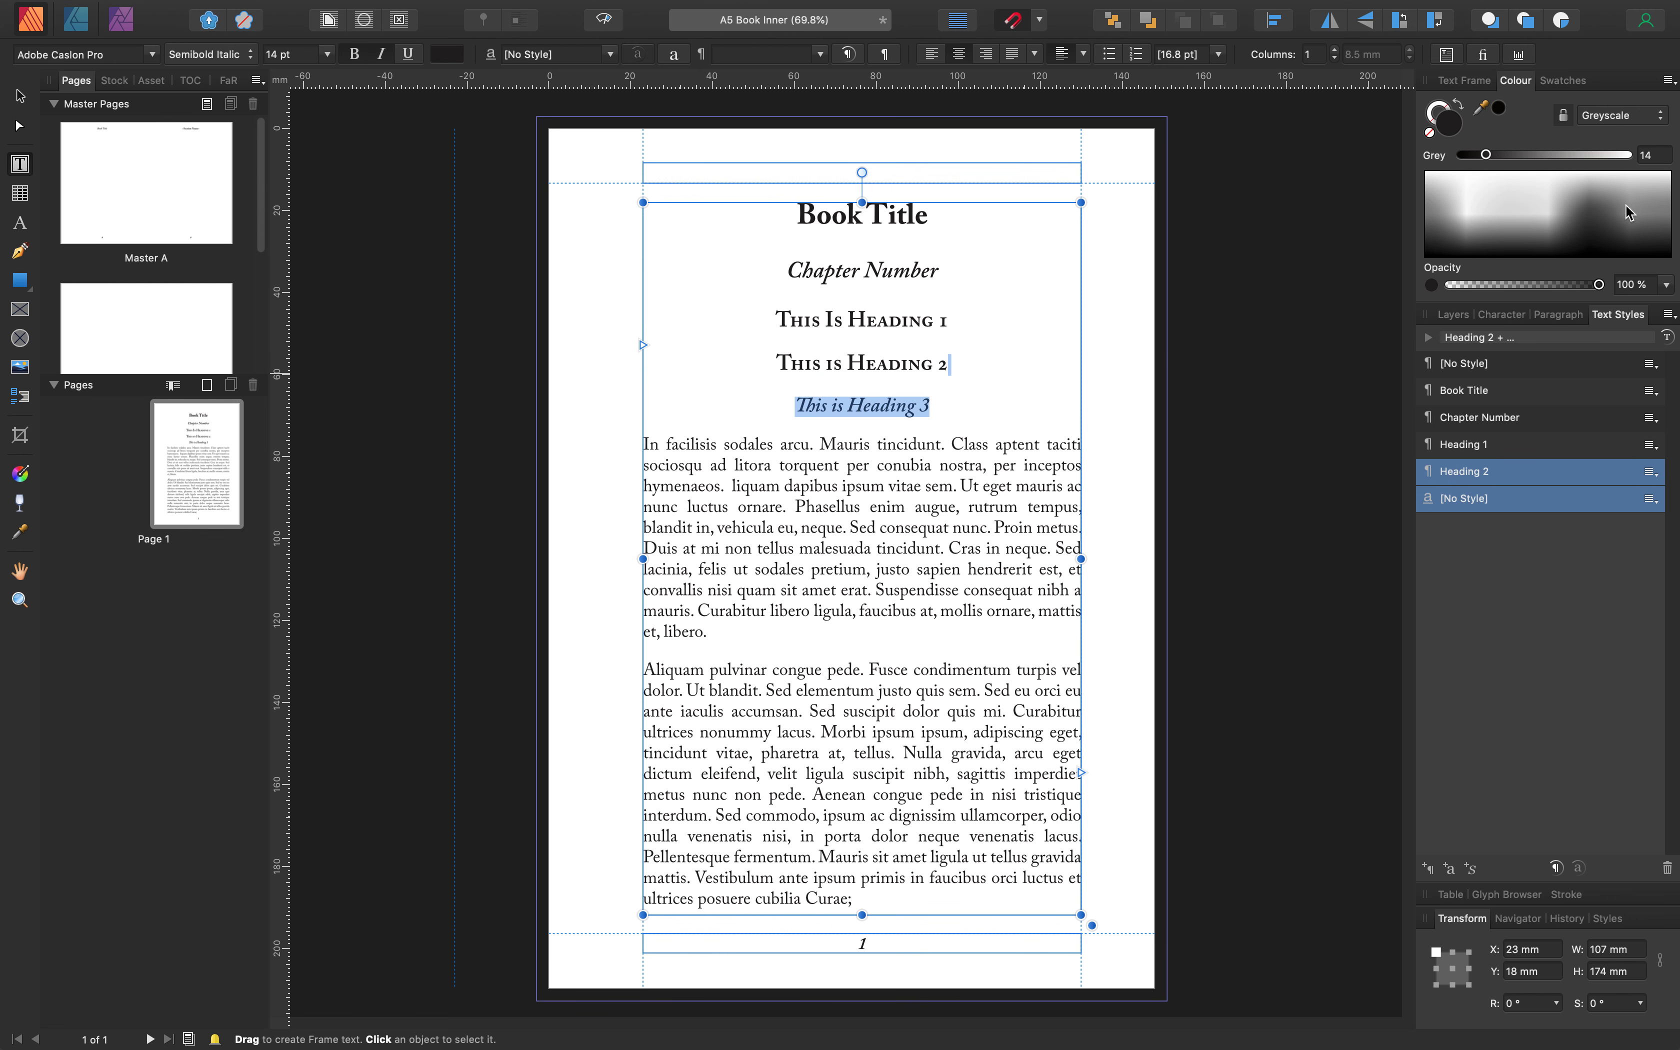
# Set both the space before and the space after the "This is Heading 3" paragraph to 10 pt
pyautogui.click(1558, 315)
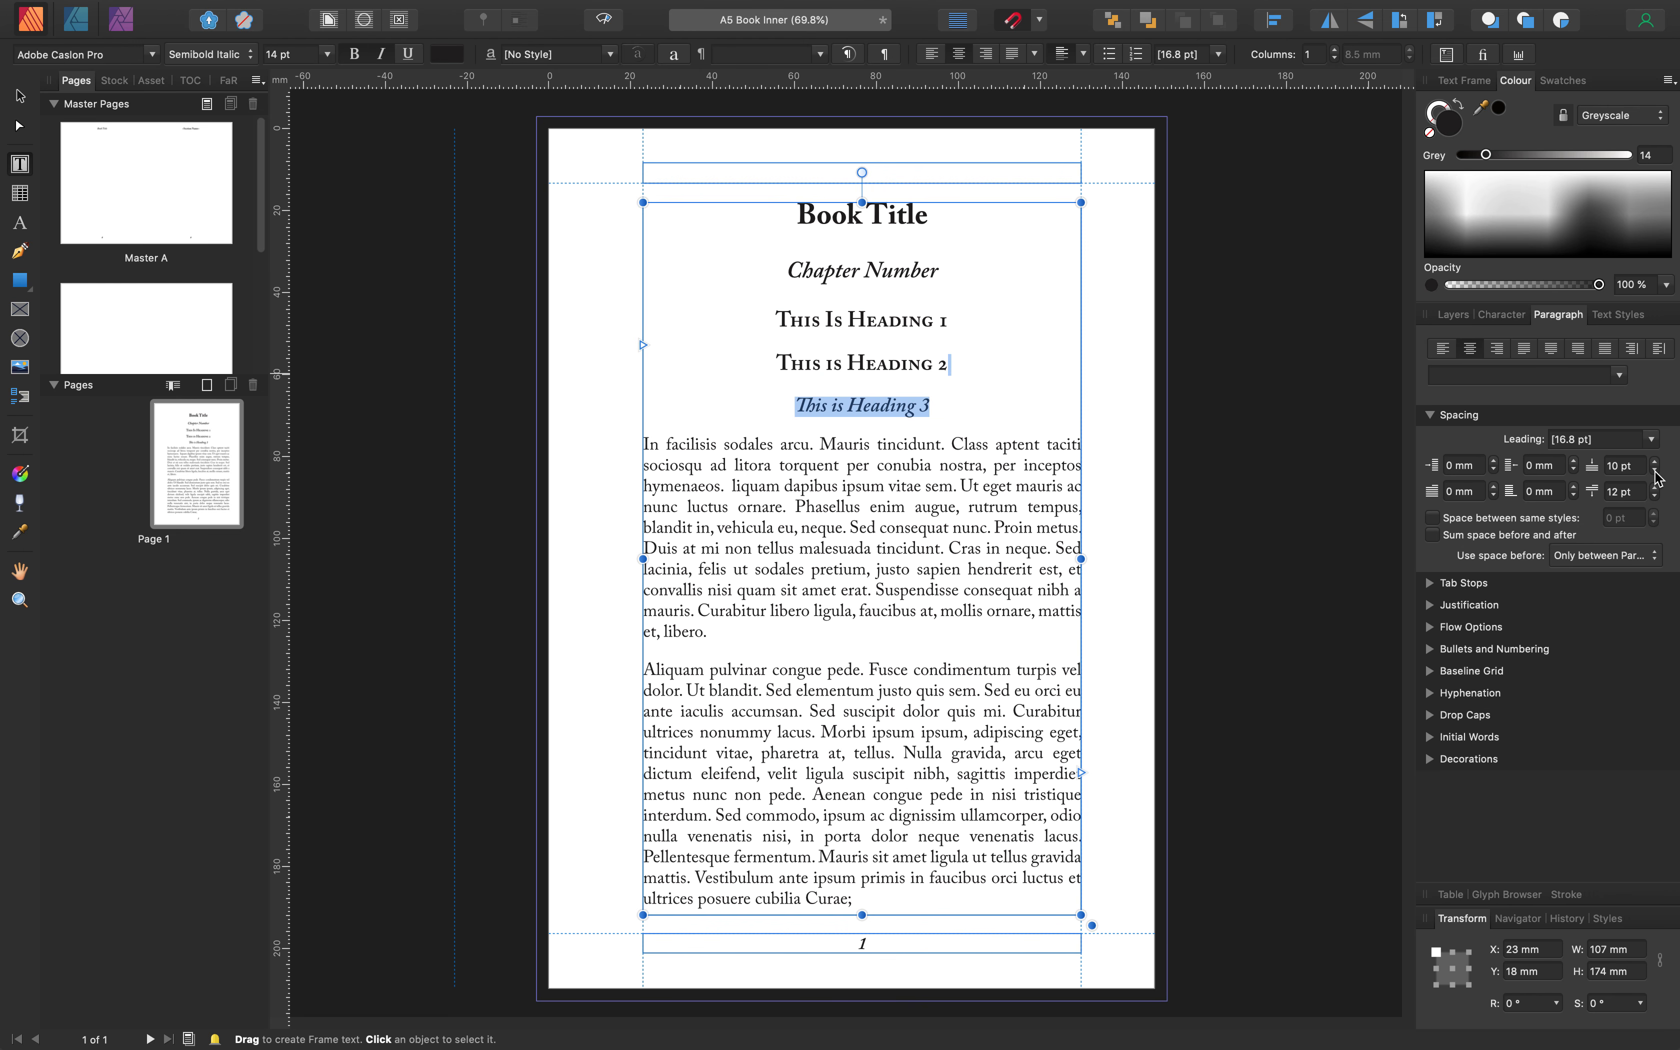
pyautogui.click(1656, 496)
pyautogui.click(1657, 496)
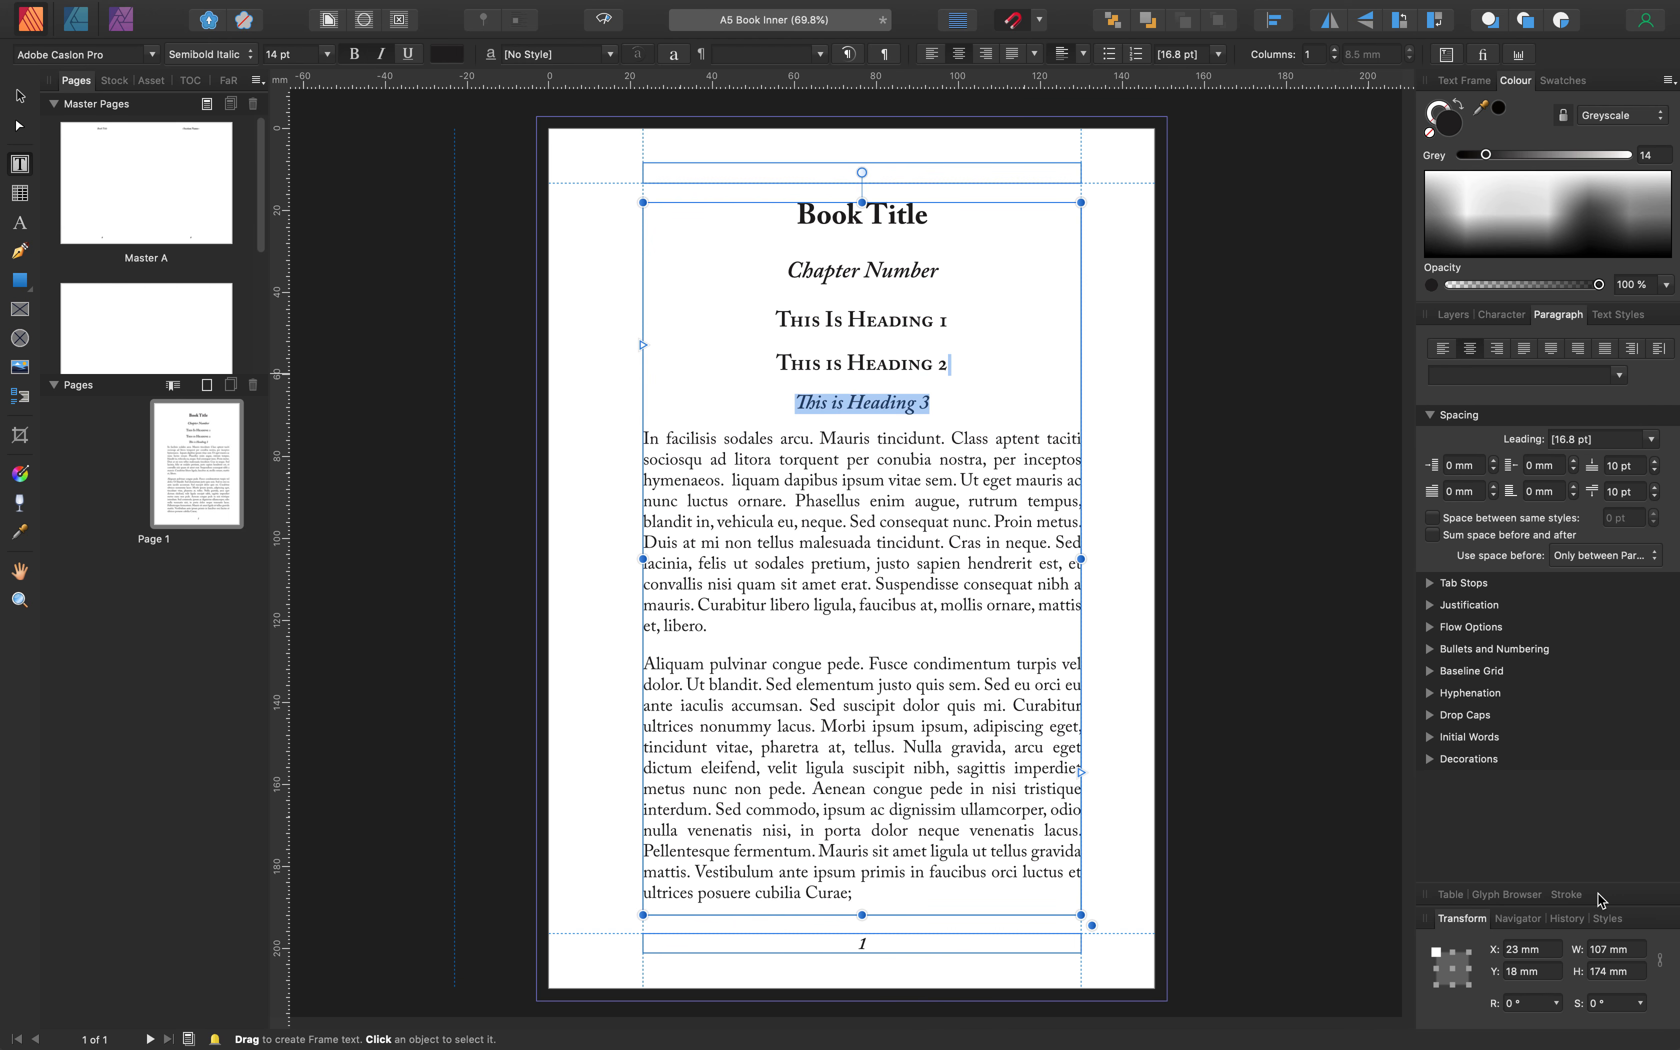
# Create a paragraph style named "Heading 3", based on Heading 2, from the formatted line and apply it to the selection
pyautogui.click(1623, 316)
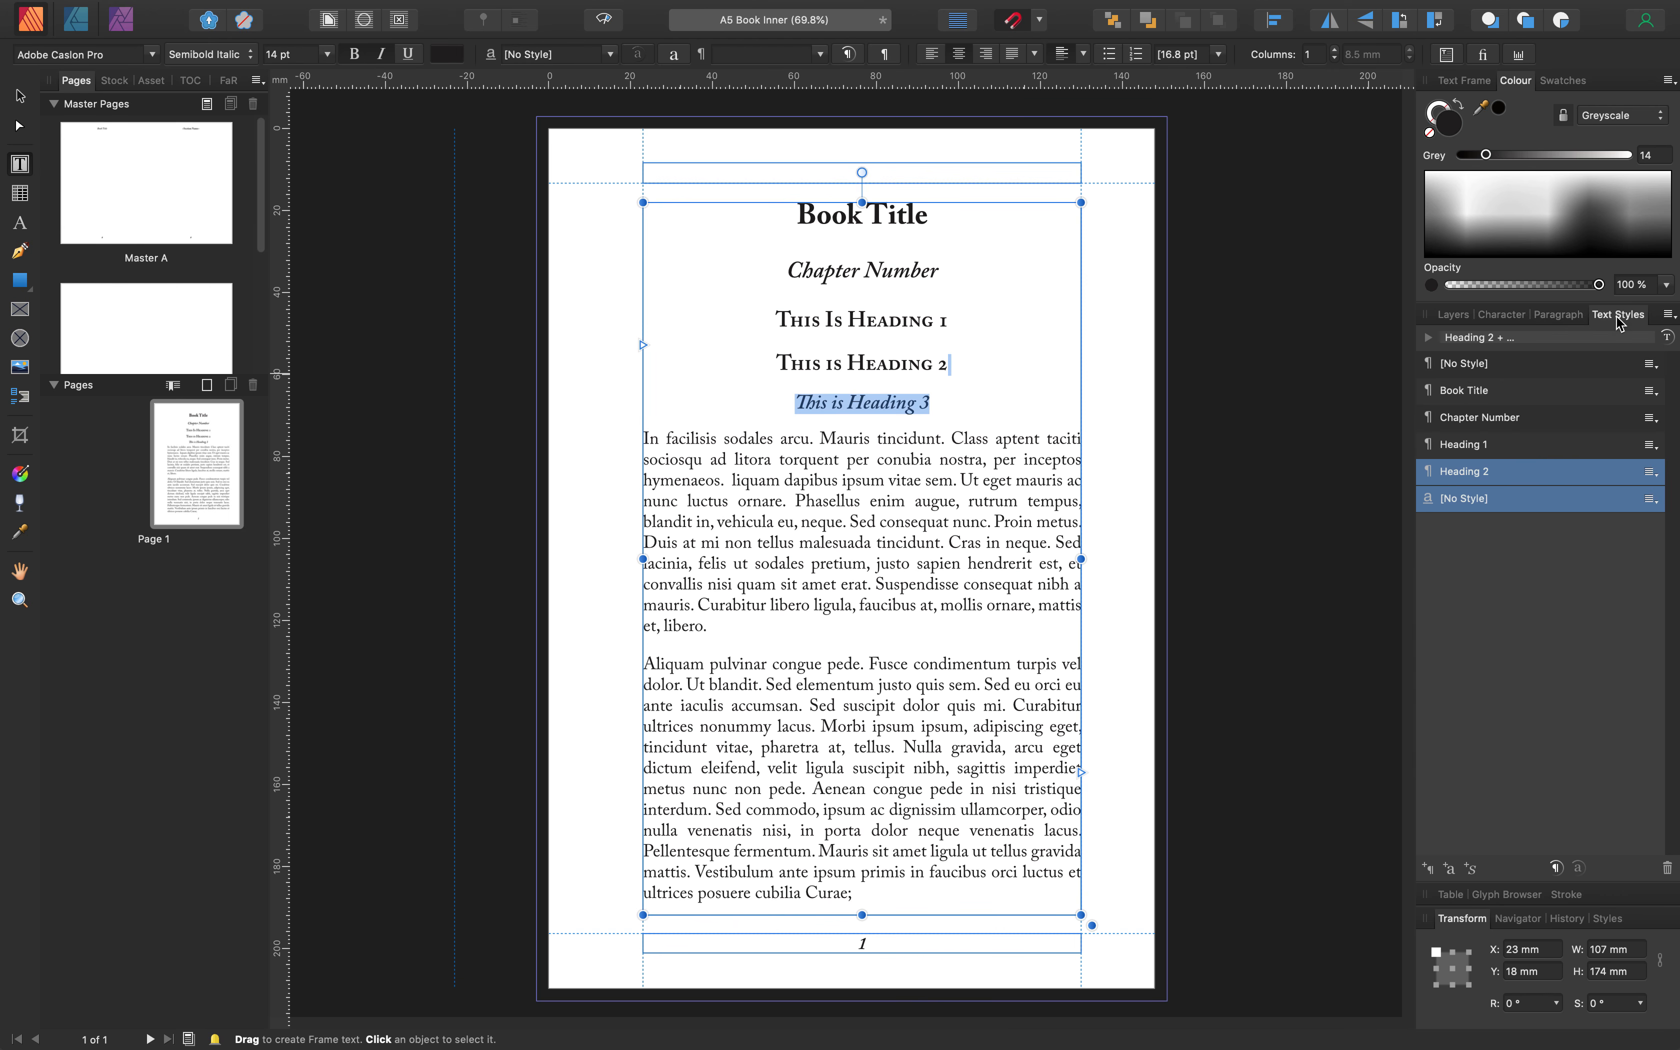
pyautogui.click(1427, 868)
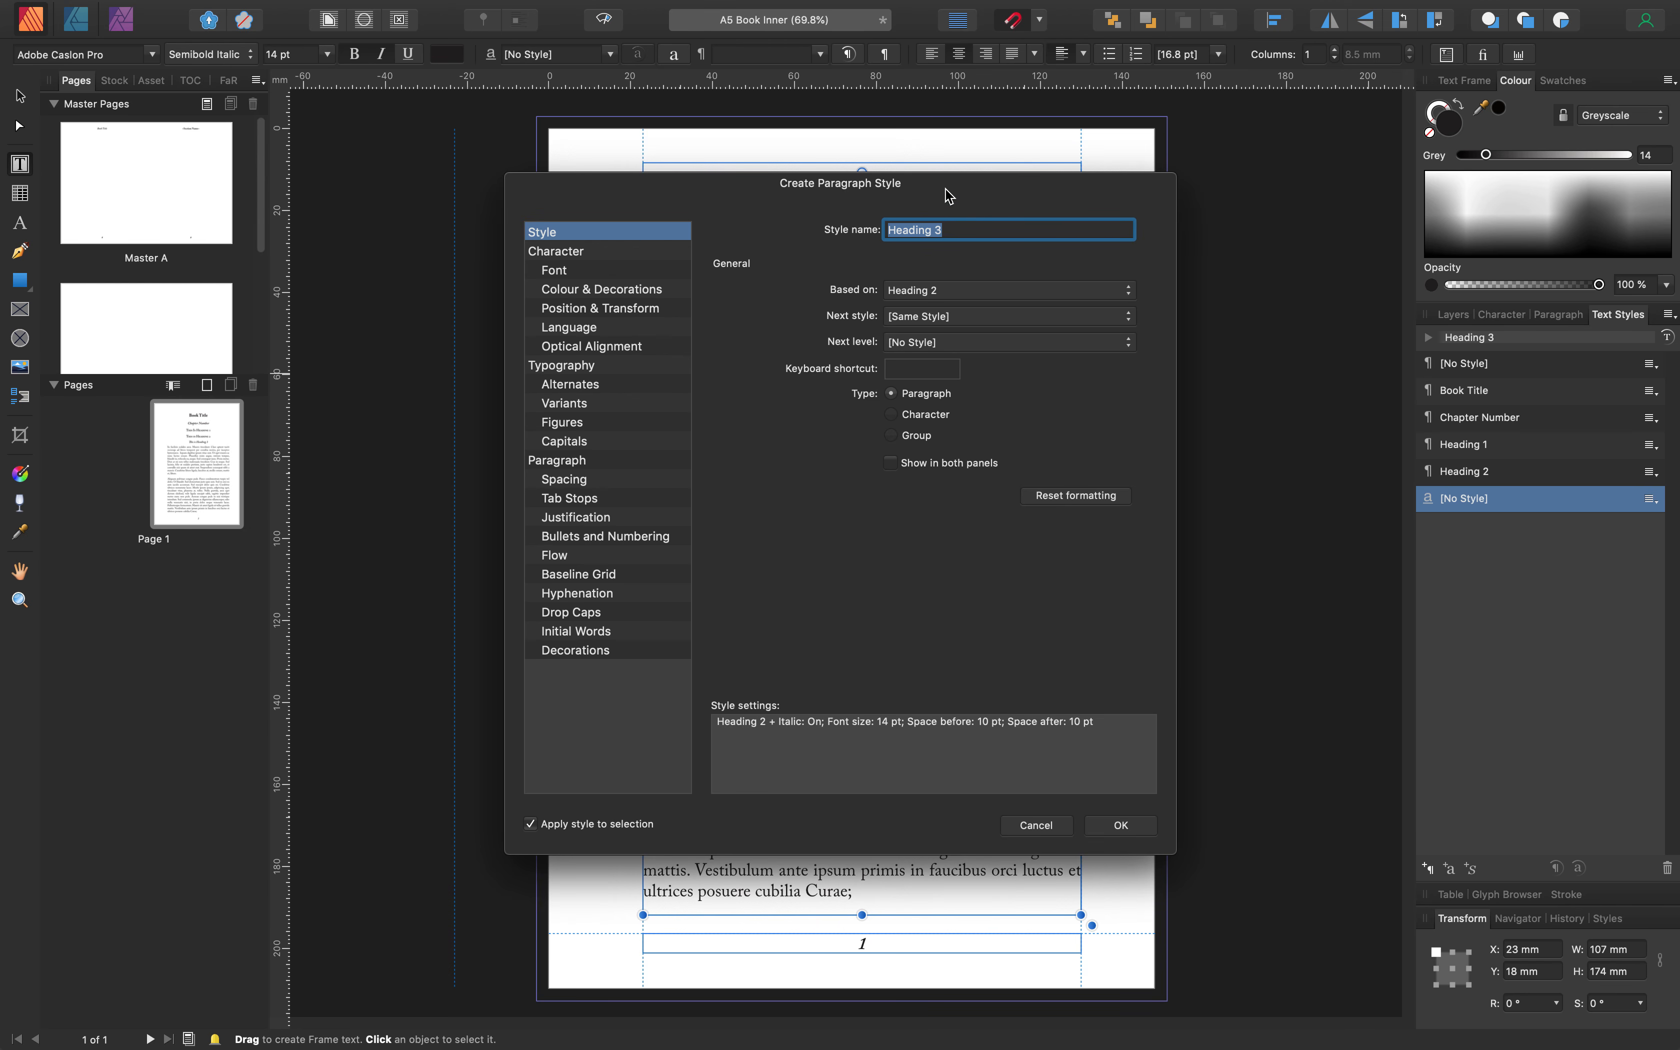
pyautogui.click(1131, 831)
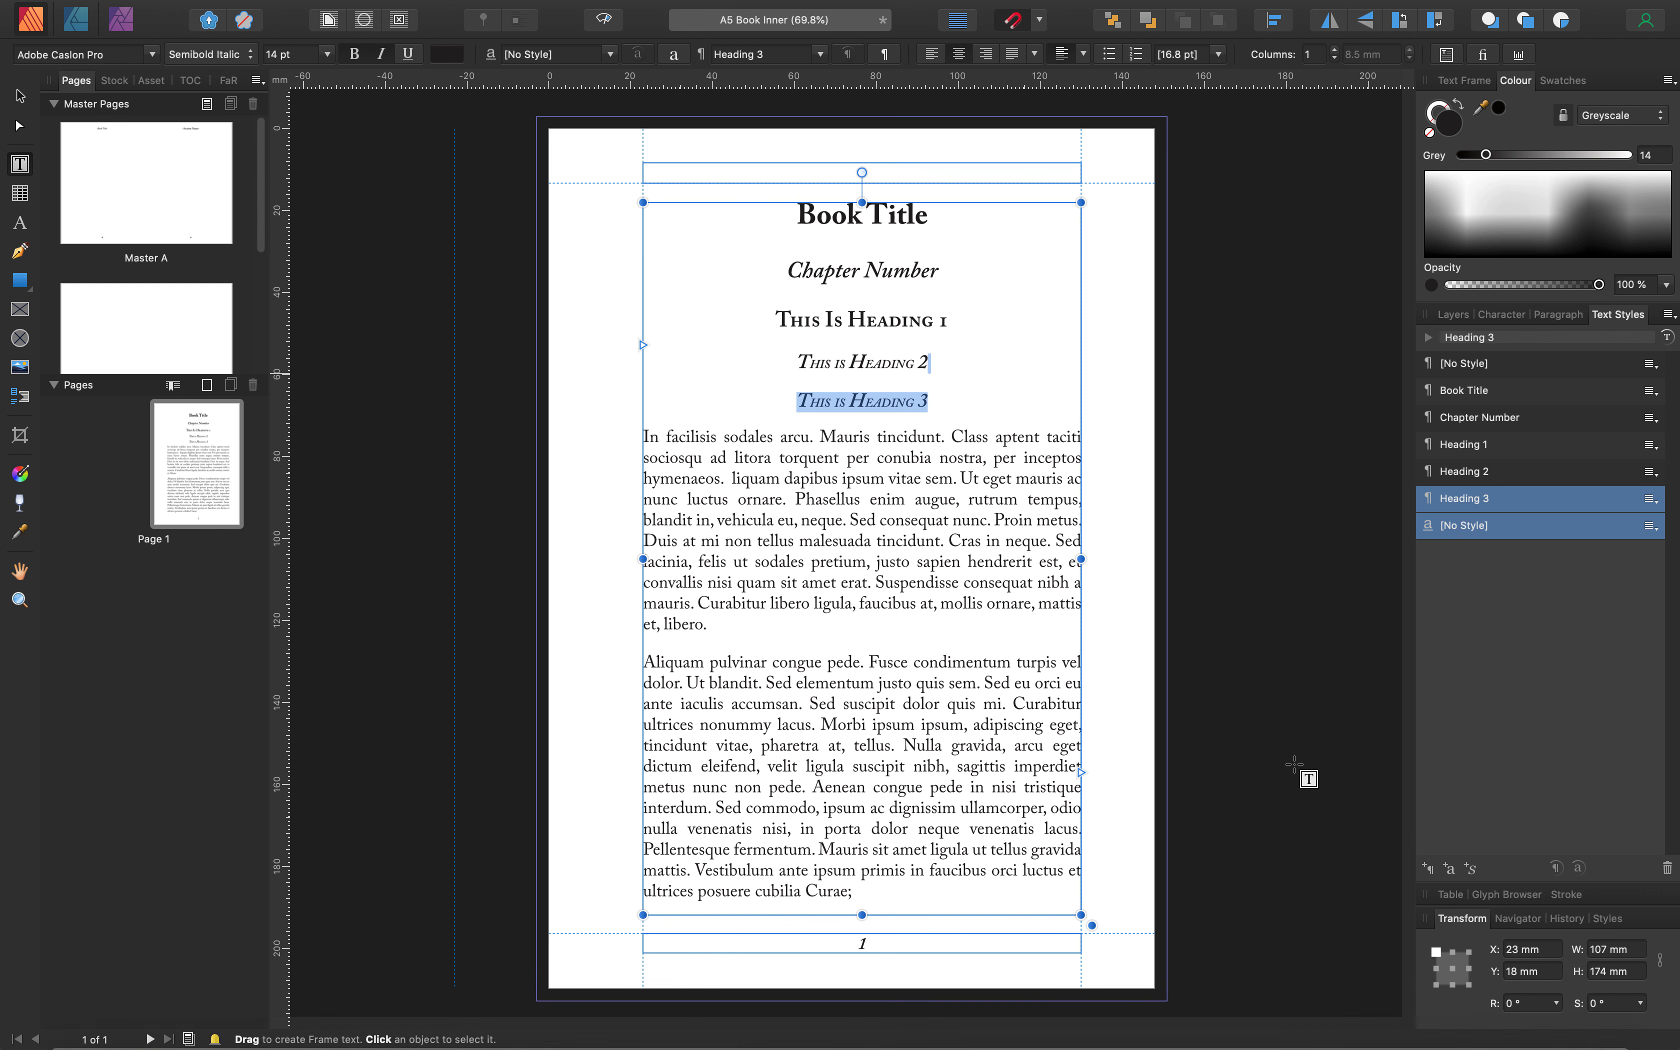
# Select the whole first body paragraph, starting "In facilisis sodales arcu", and set its space after to 0 pt
pyautogui.moveTo(687, 584); pyautogui.dragTo(638, 435)
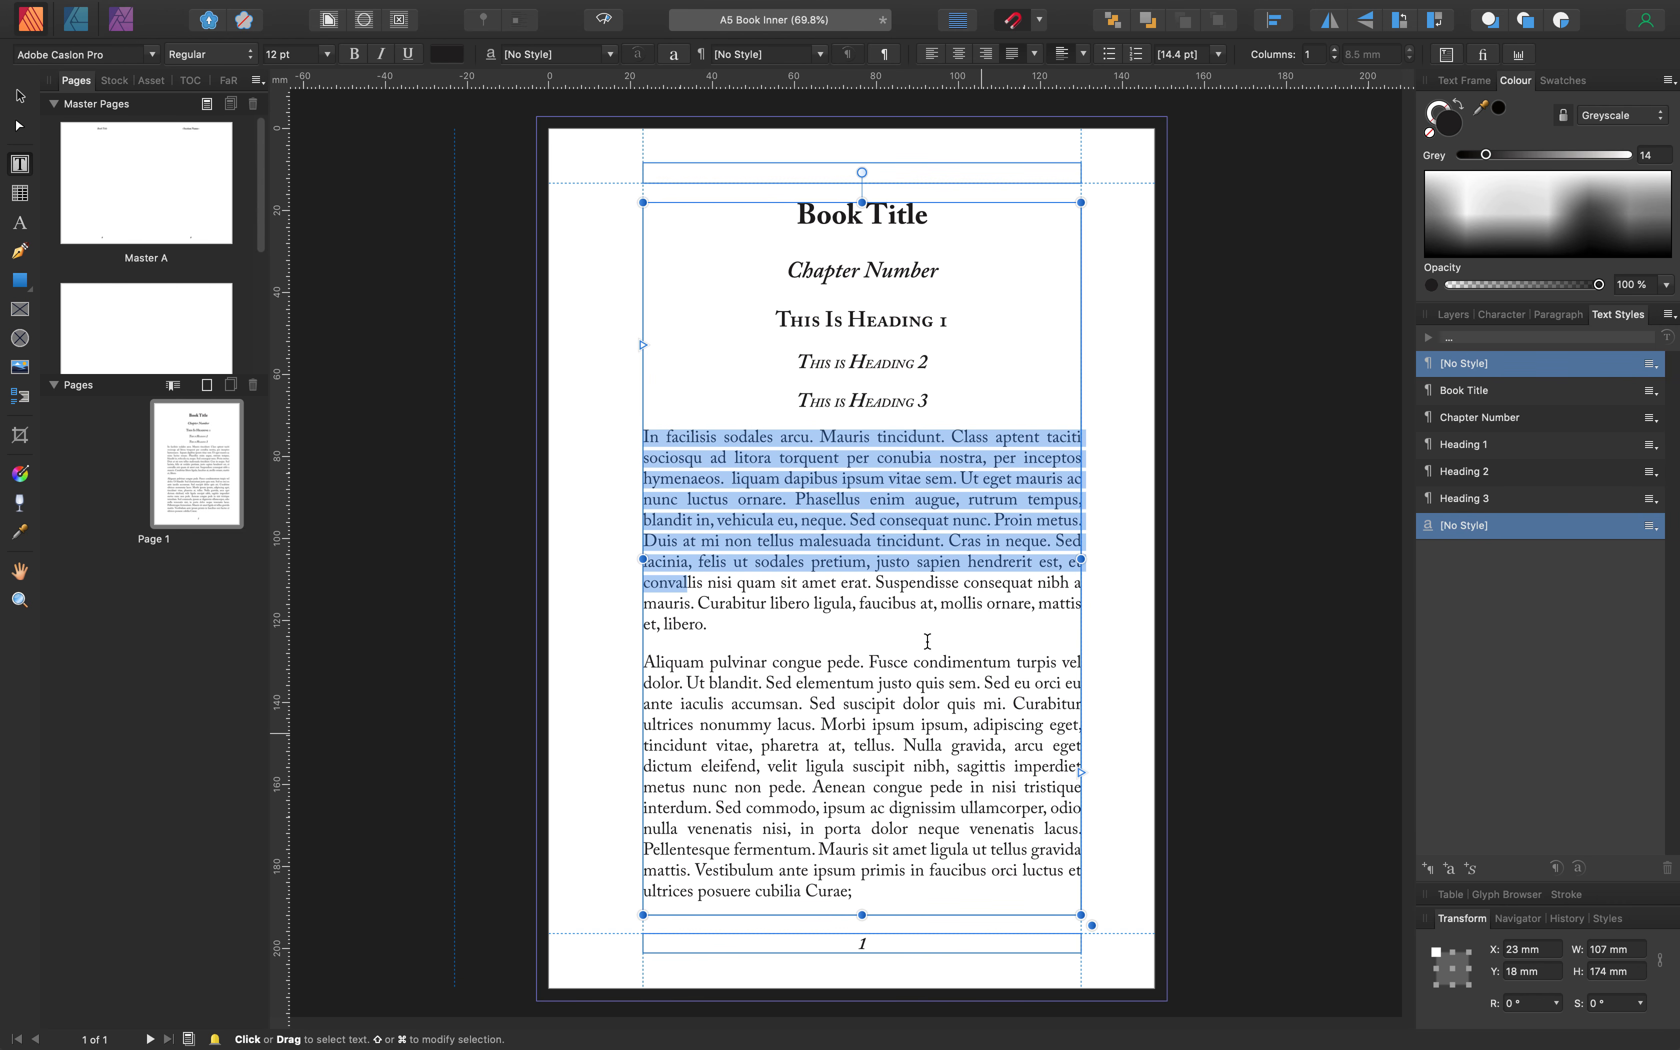
pyautogui.moveTo(715, 628); pyautogui.dragTo(634, 437)
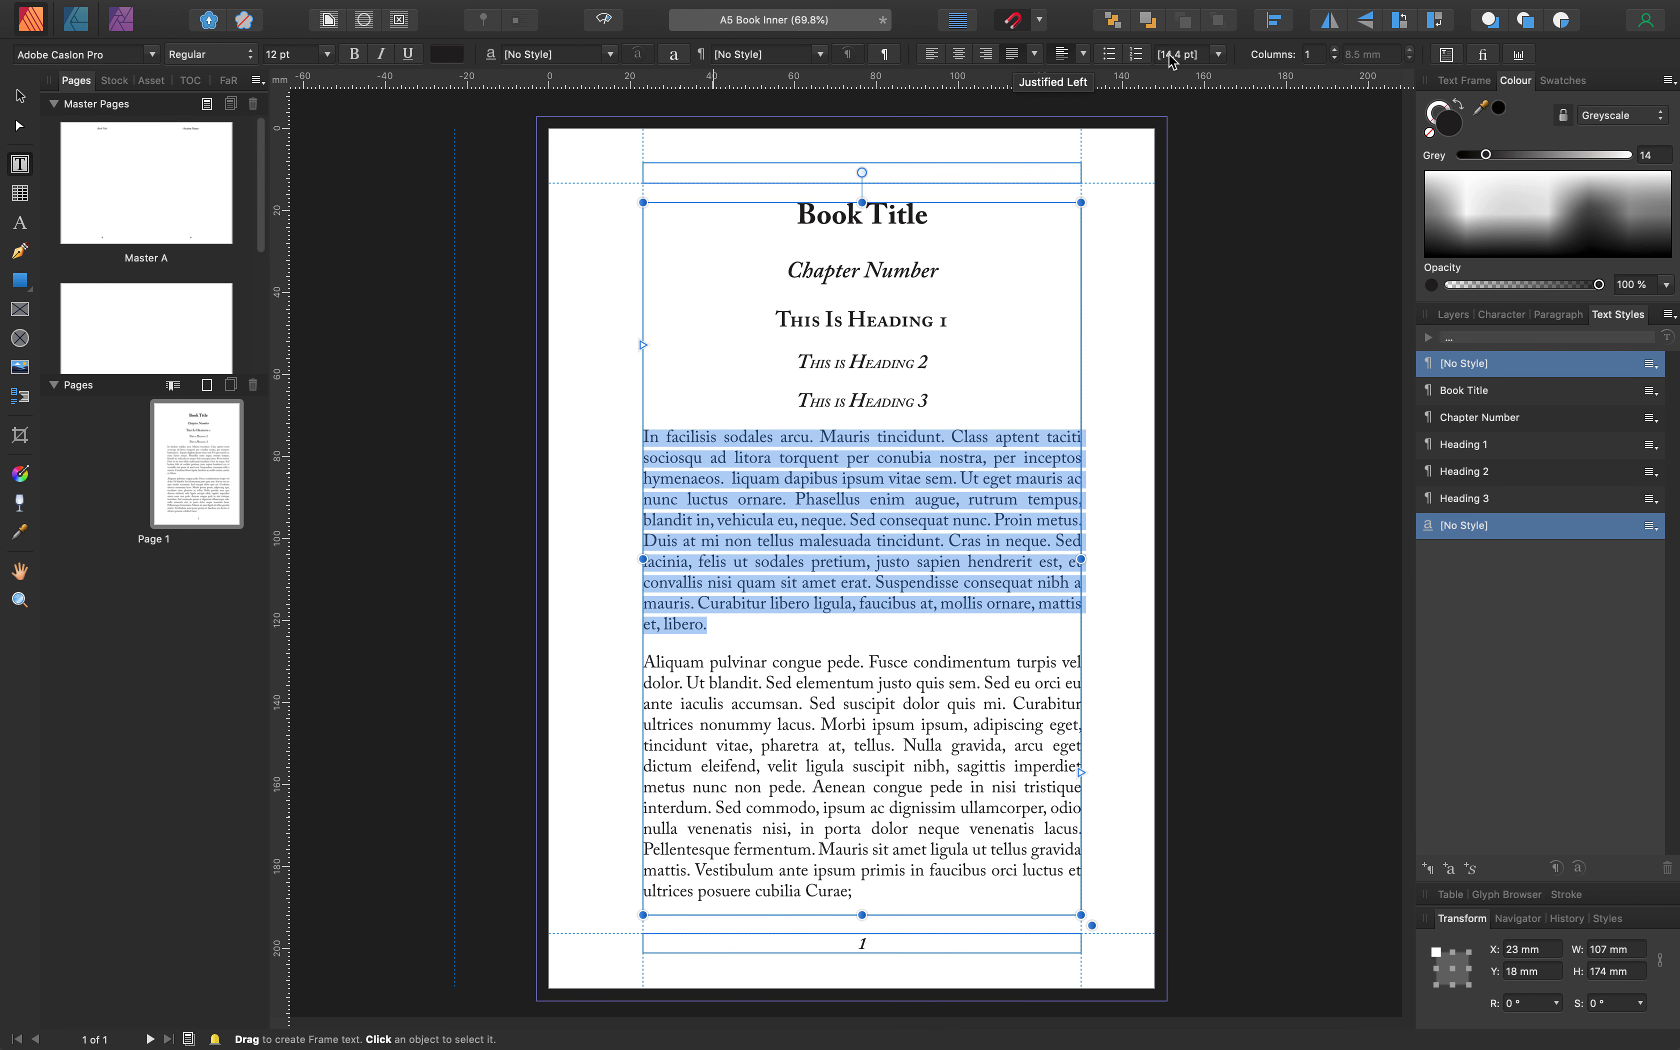
pyautogui.click(1559, 316)
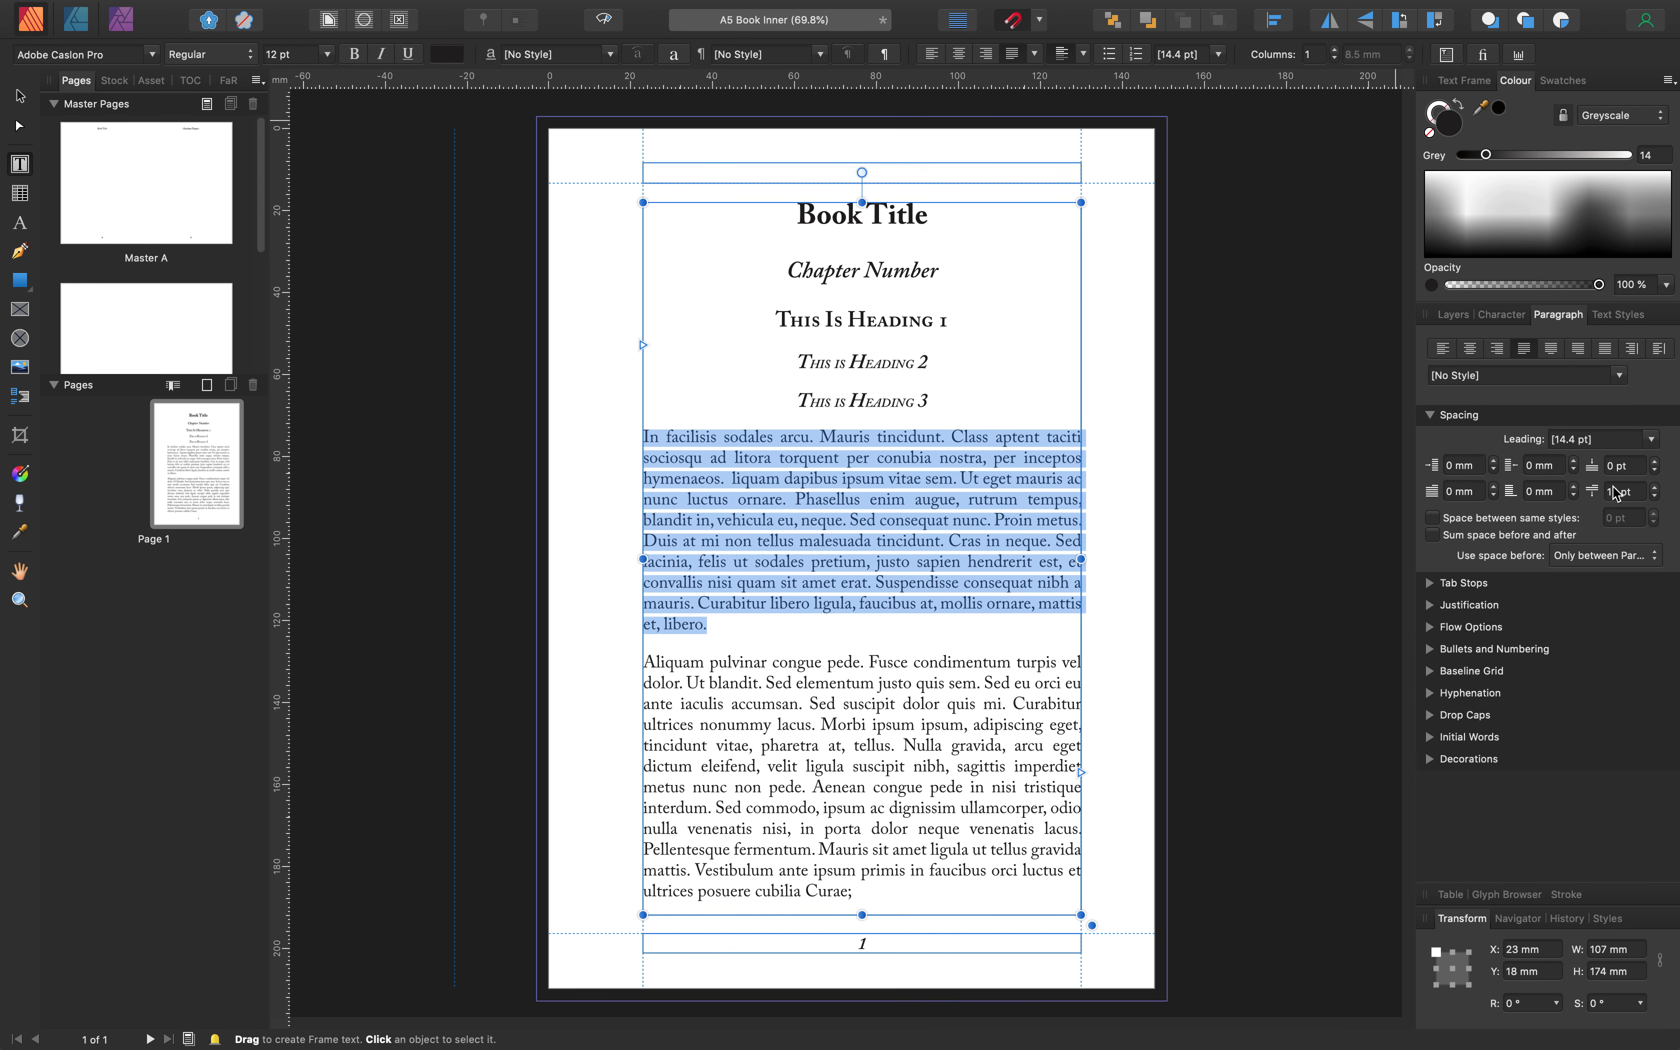
pyautogui.click(1655, 496)
pyautogui.click(1655, 496)
pyautogui.click(1656, 497)
pyautogui.click(1656, 497)
pyautogui.click(1656, 497)
pyautogui.click(1656, 497)
pyautogui.click(1657, 497)
pyautogui.click(1656, 497)
pyautogui.click(1656, 497)
pyautogui.click(1656, 497)
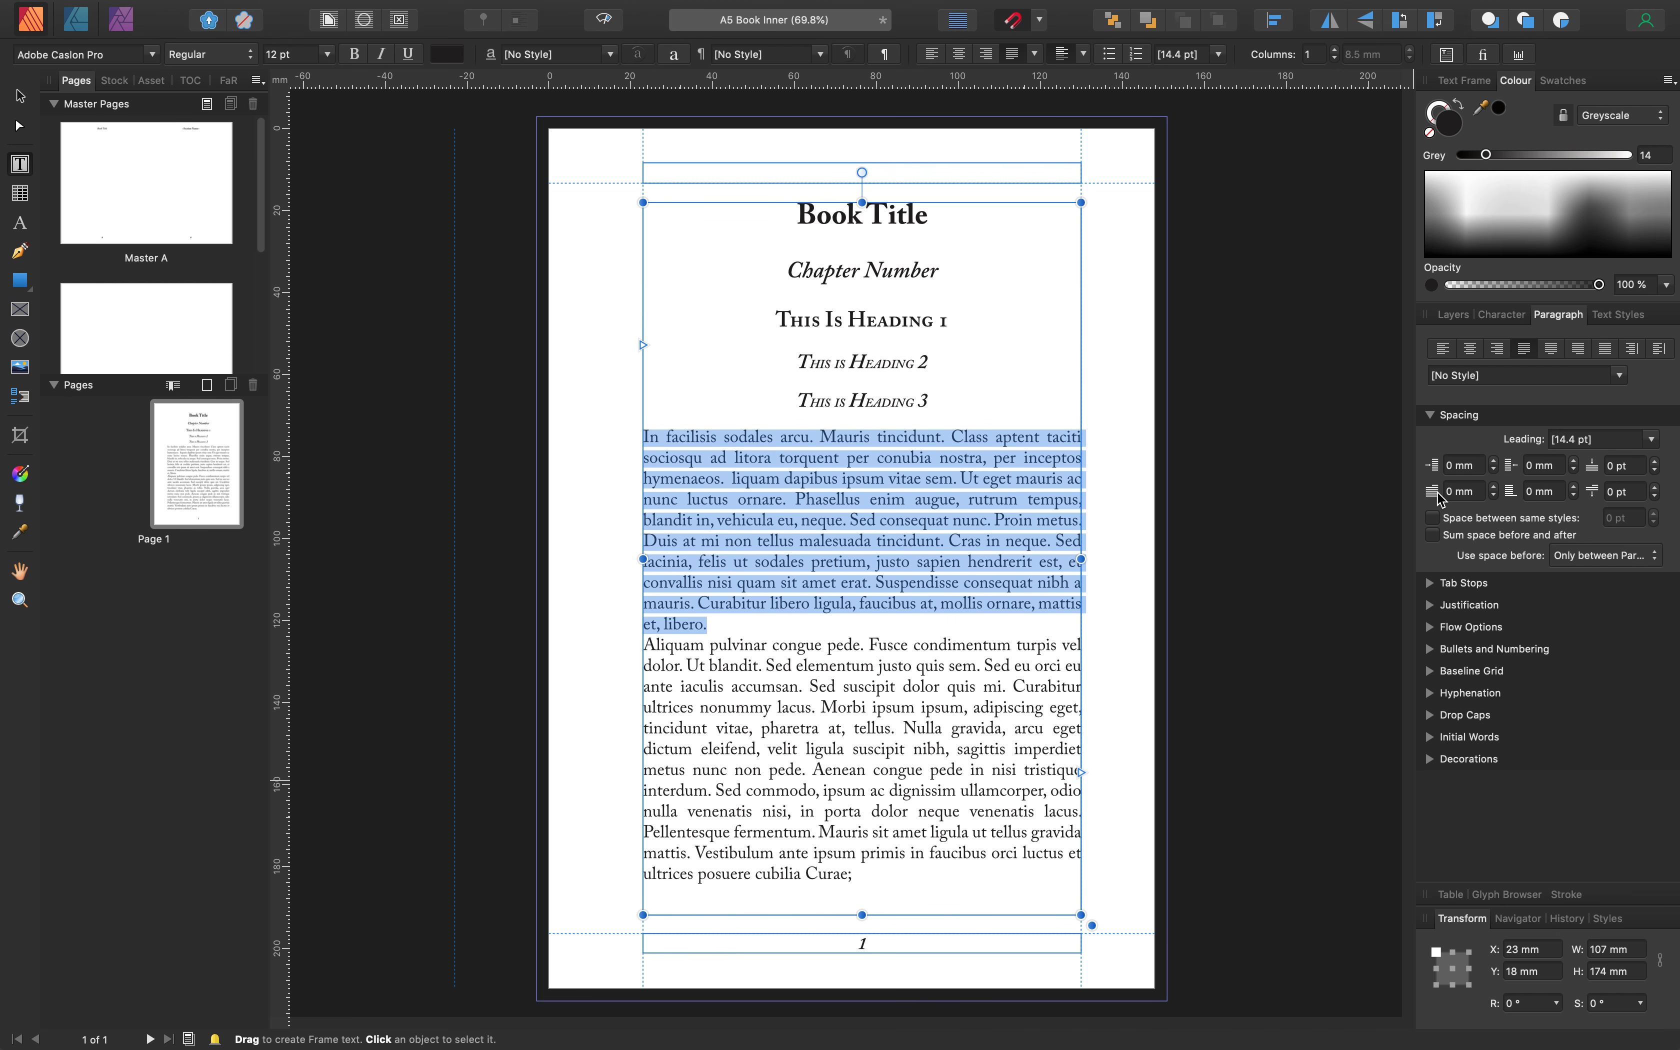
# Try an 8 mm first-line indent on the first body paragraph and reset it to 0 mm
pyautogui.click(1497, 490)
pyautogui.click(1497, 491)
pyautogui.click(1497, 491)
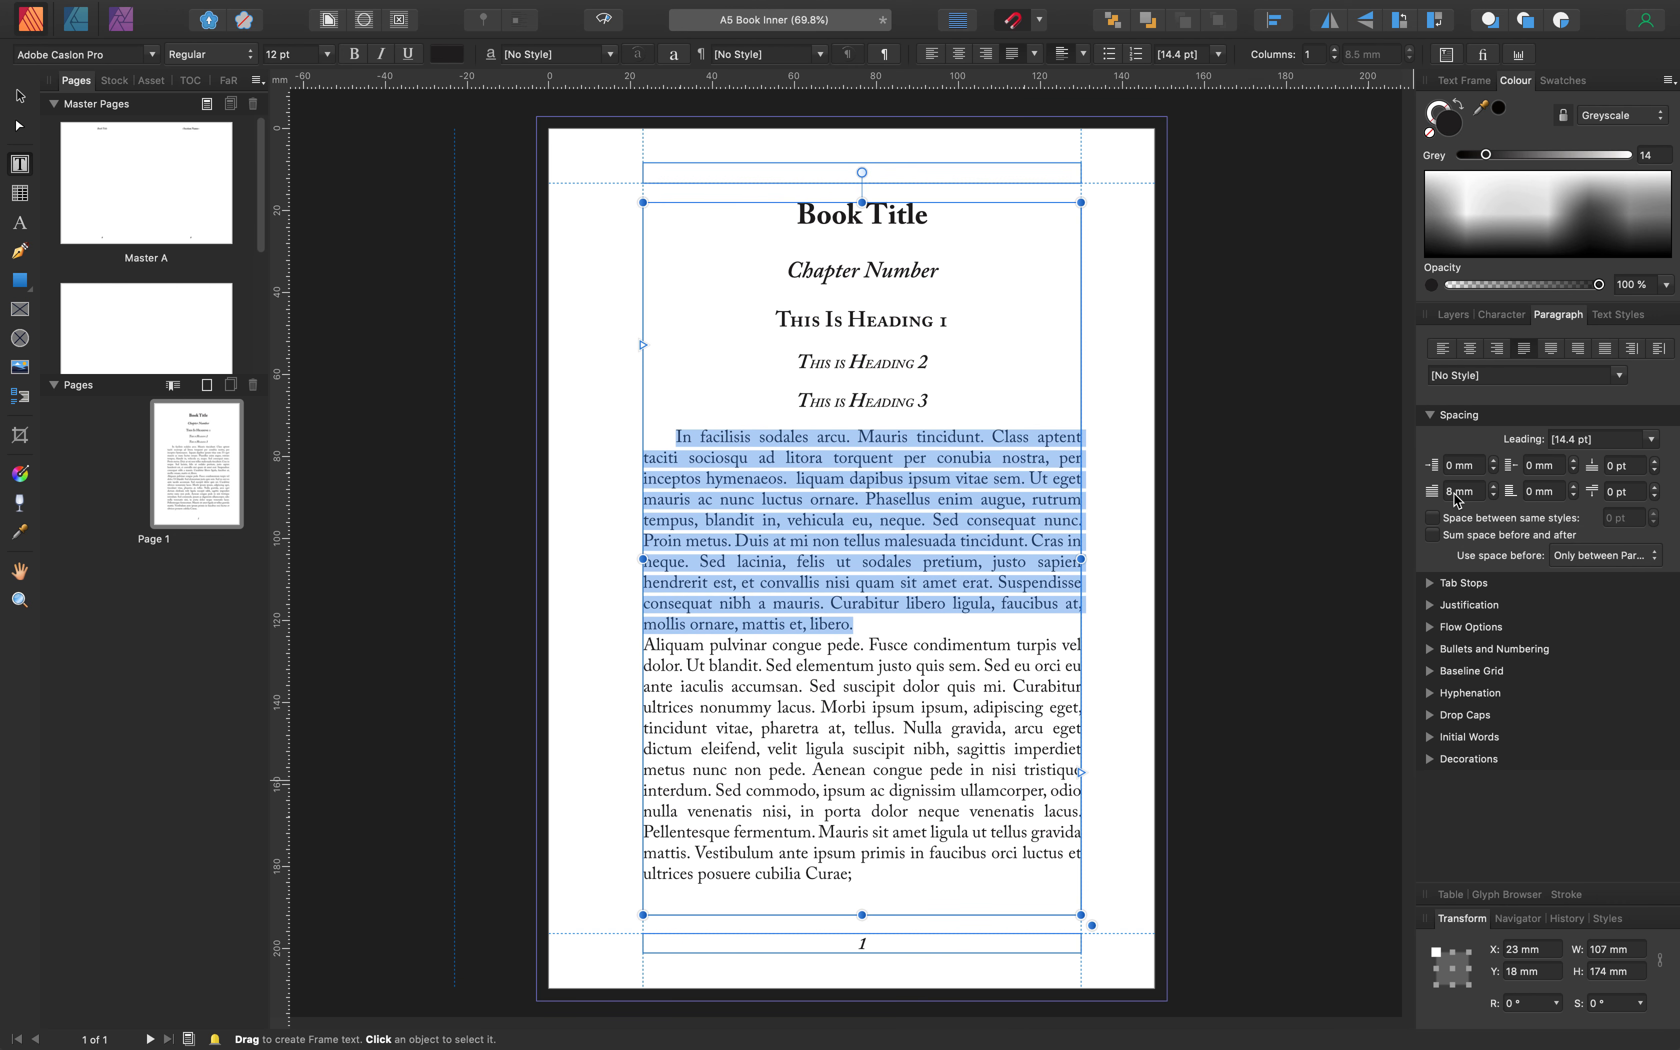
pyautogui.click(1496, 497)
pyautogui.click(1495, 497)
pyautogui.click(1495, 497)
pyautogui.click(1496, 497)
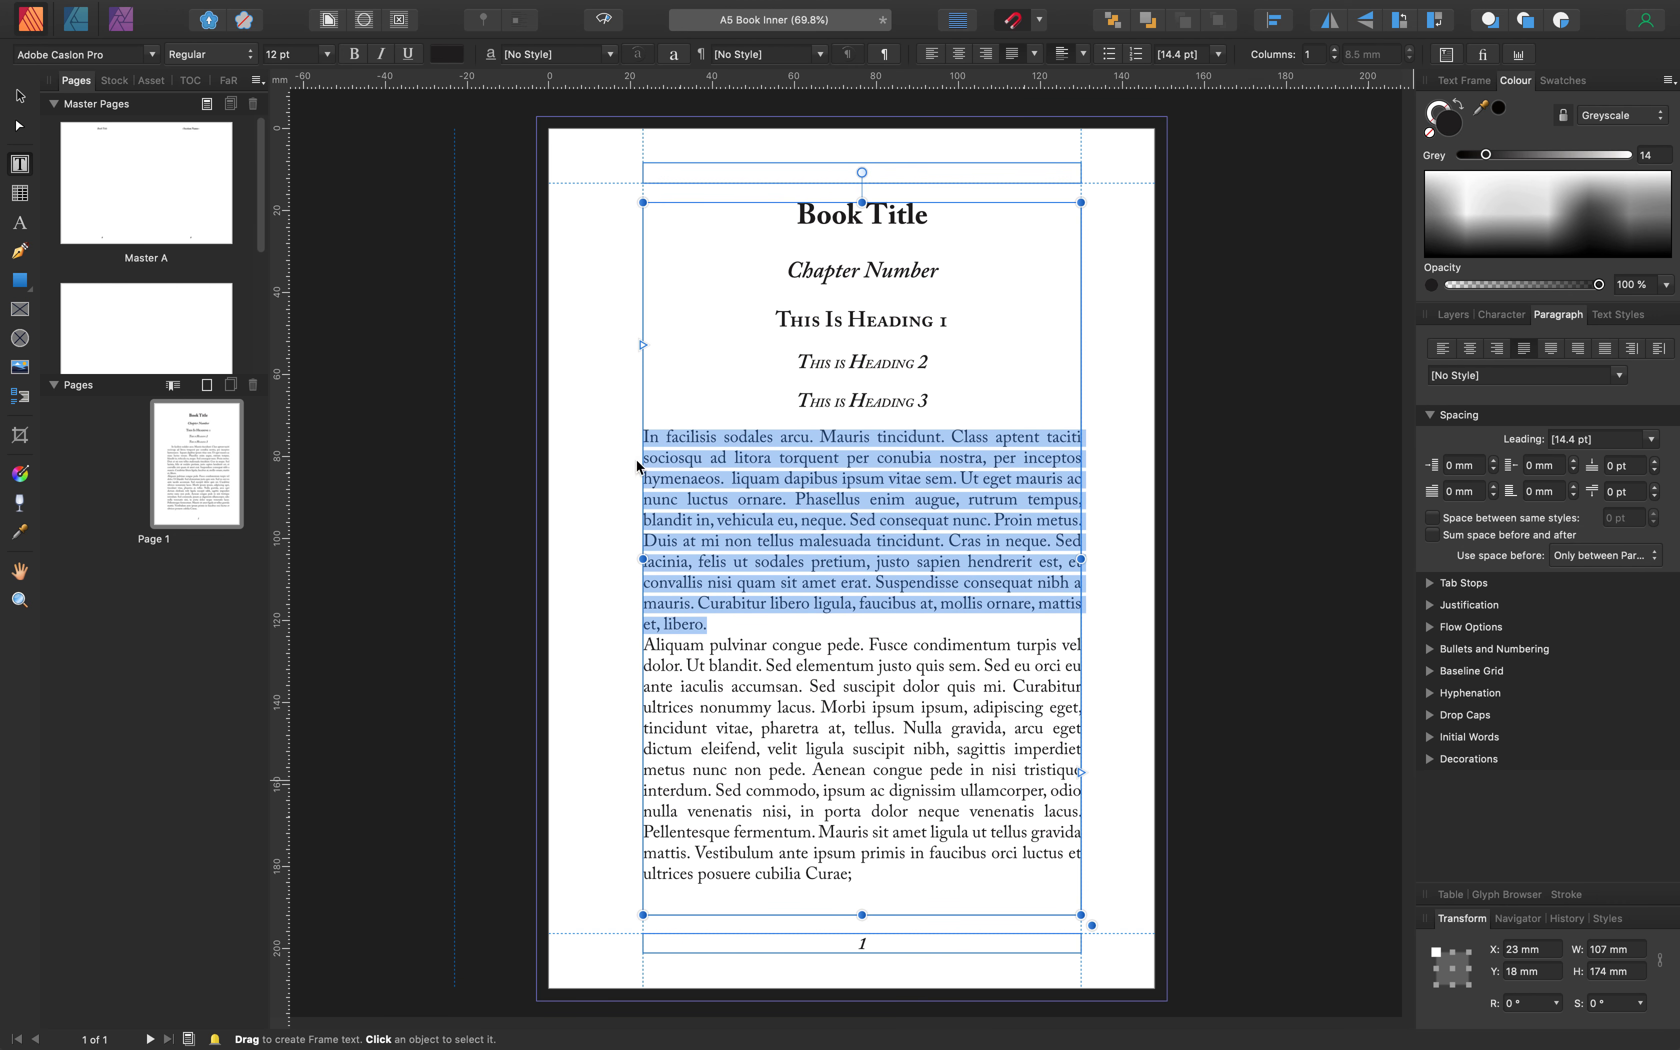
# Enable a three-line drop cap on the first body paragraph with a 1 mm distance to text
pyautogui.click(1458, 716)
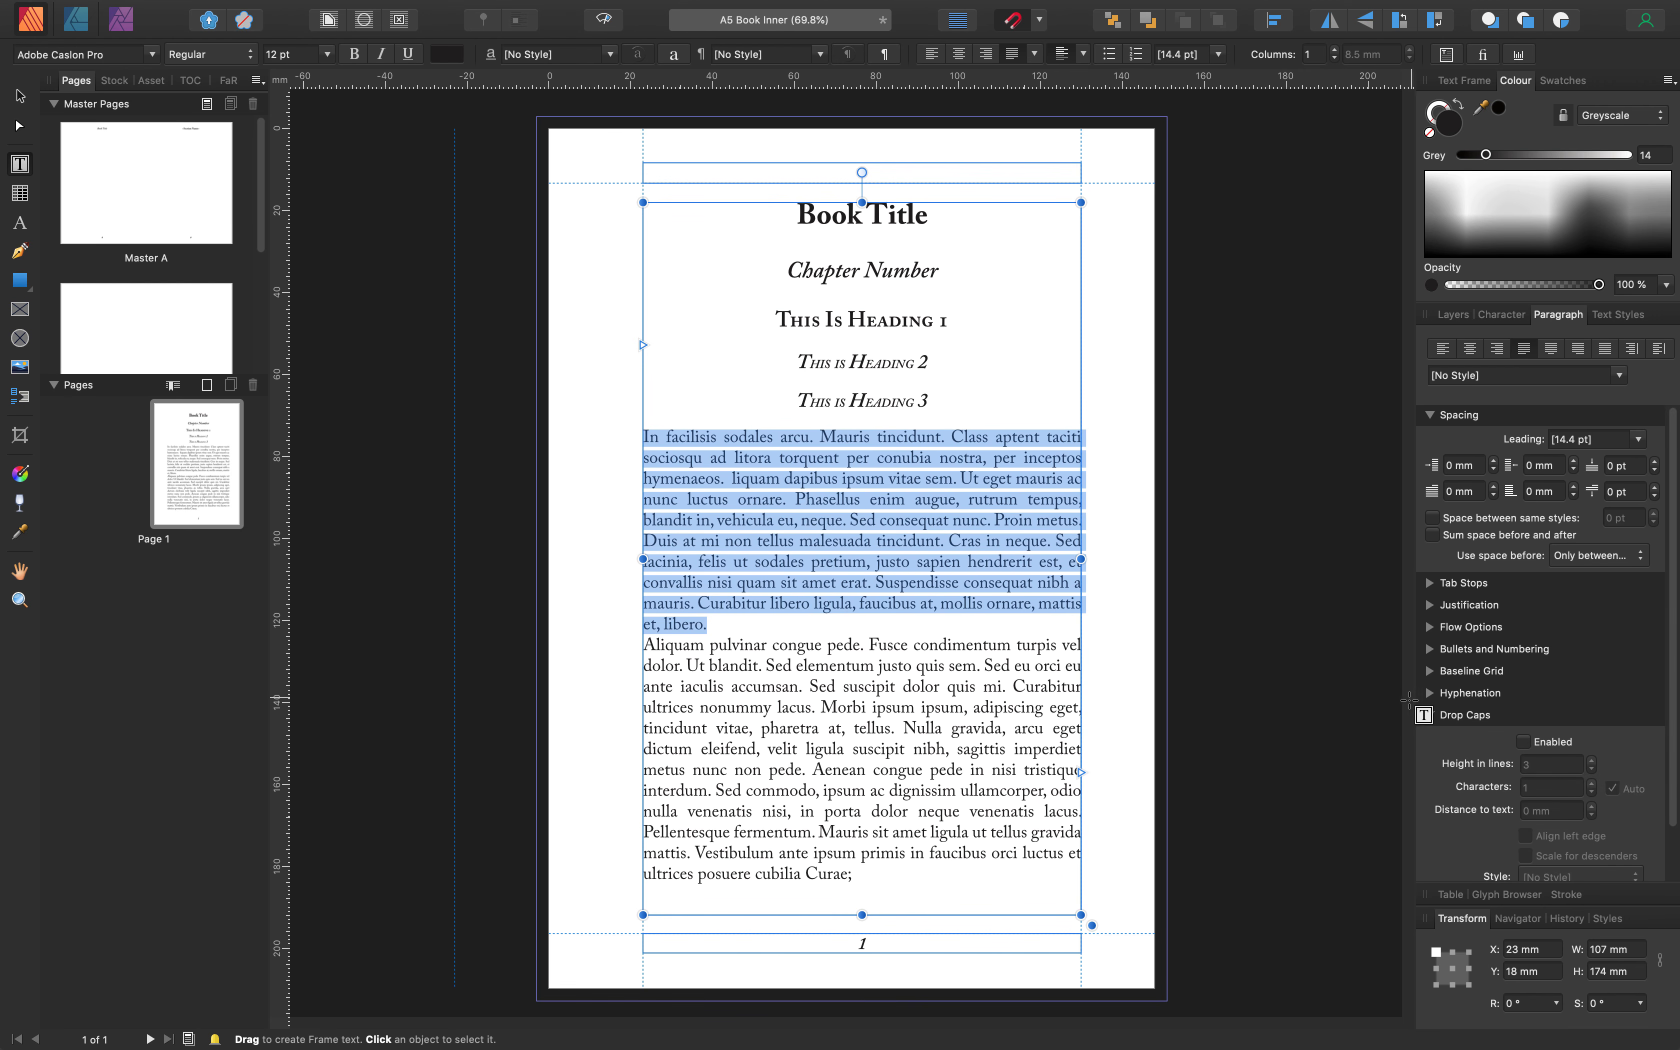
pyautogui.click(1524, 742)
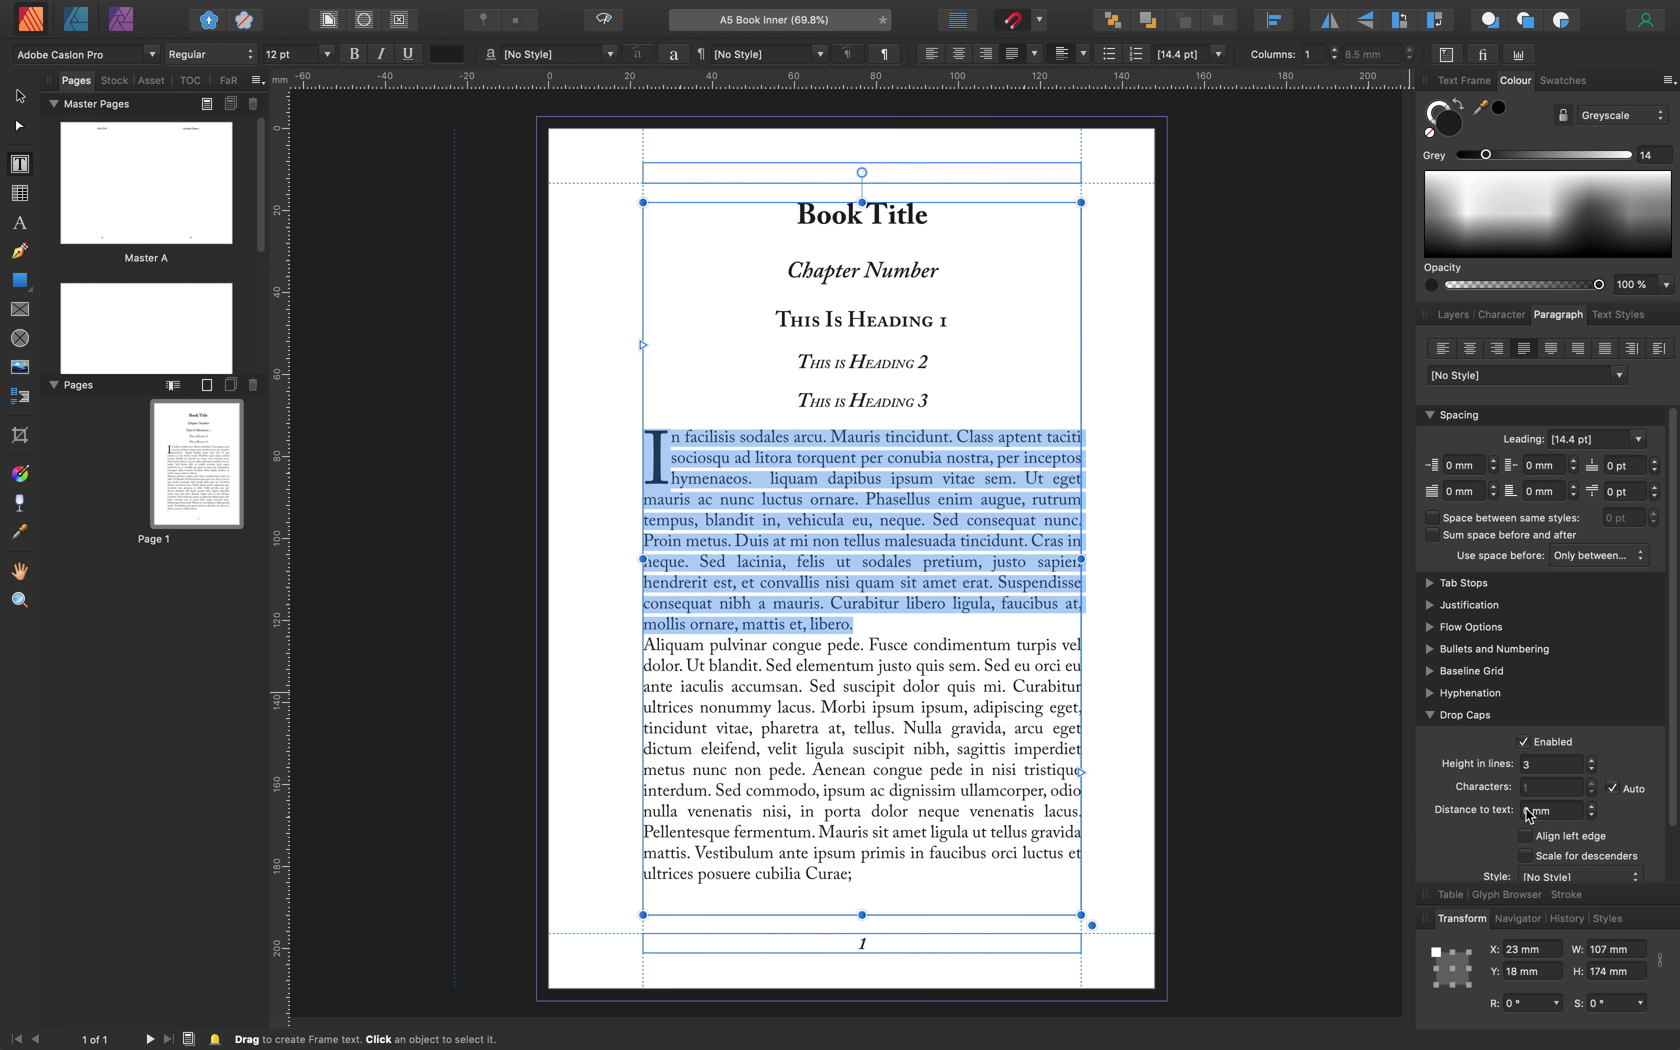
pyautogui.click(1591, 806)
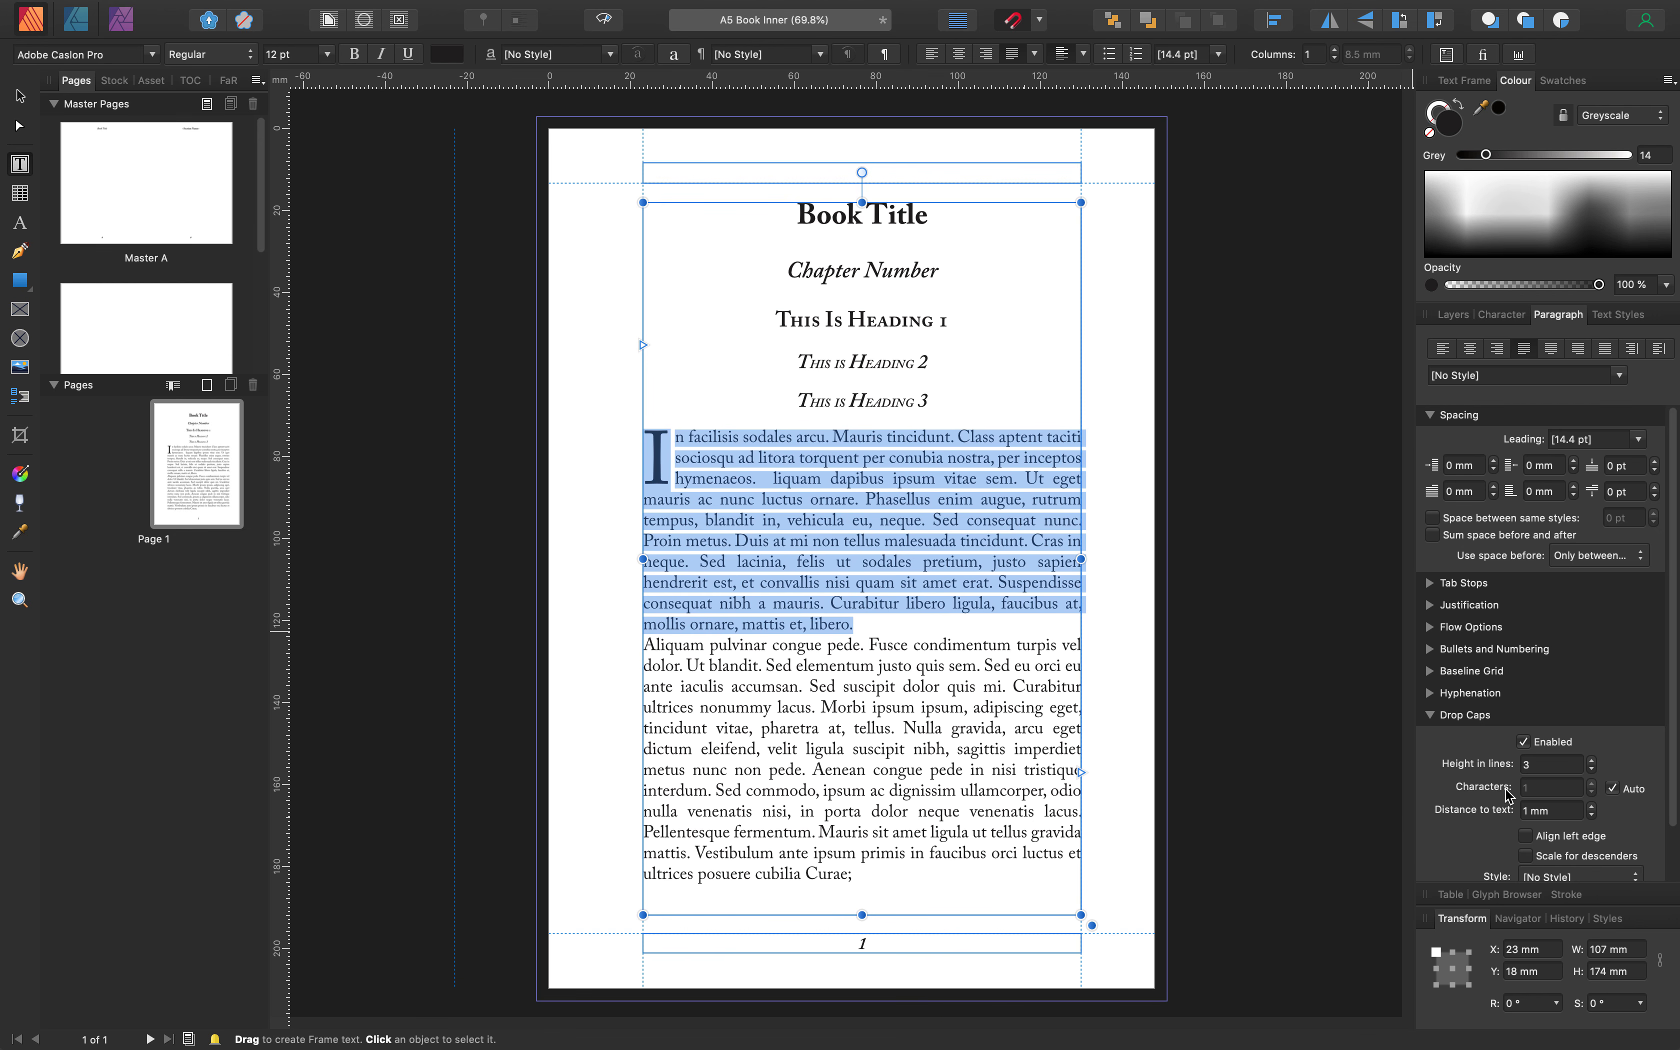
pyautogui.click(1614, 317)
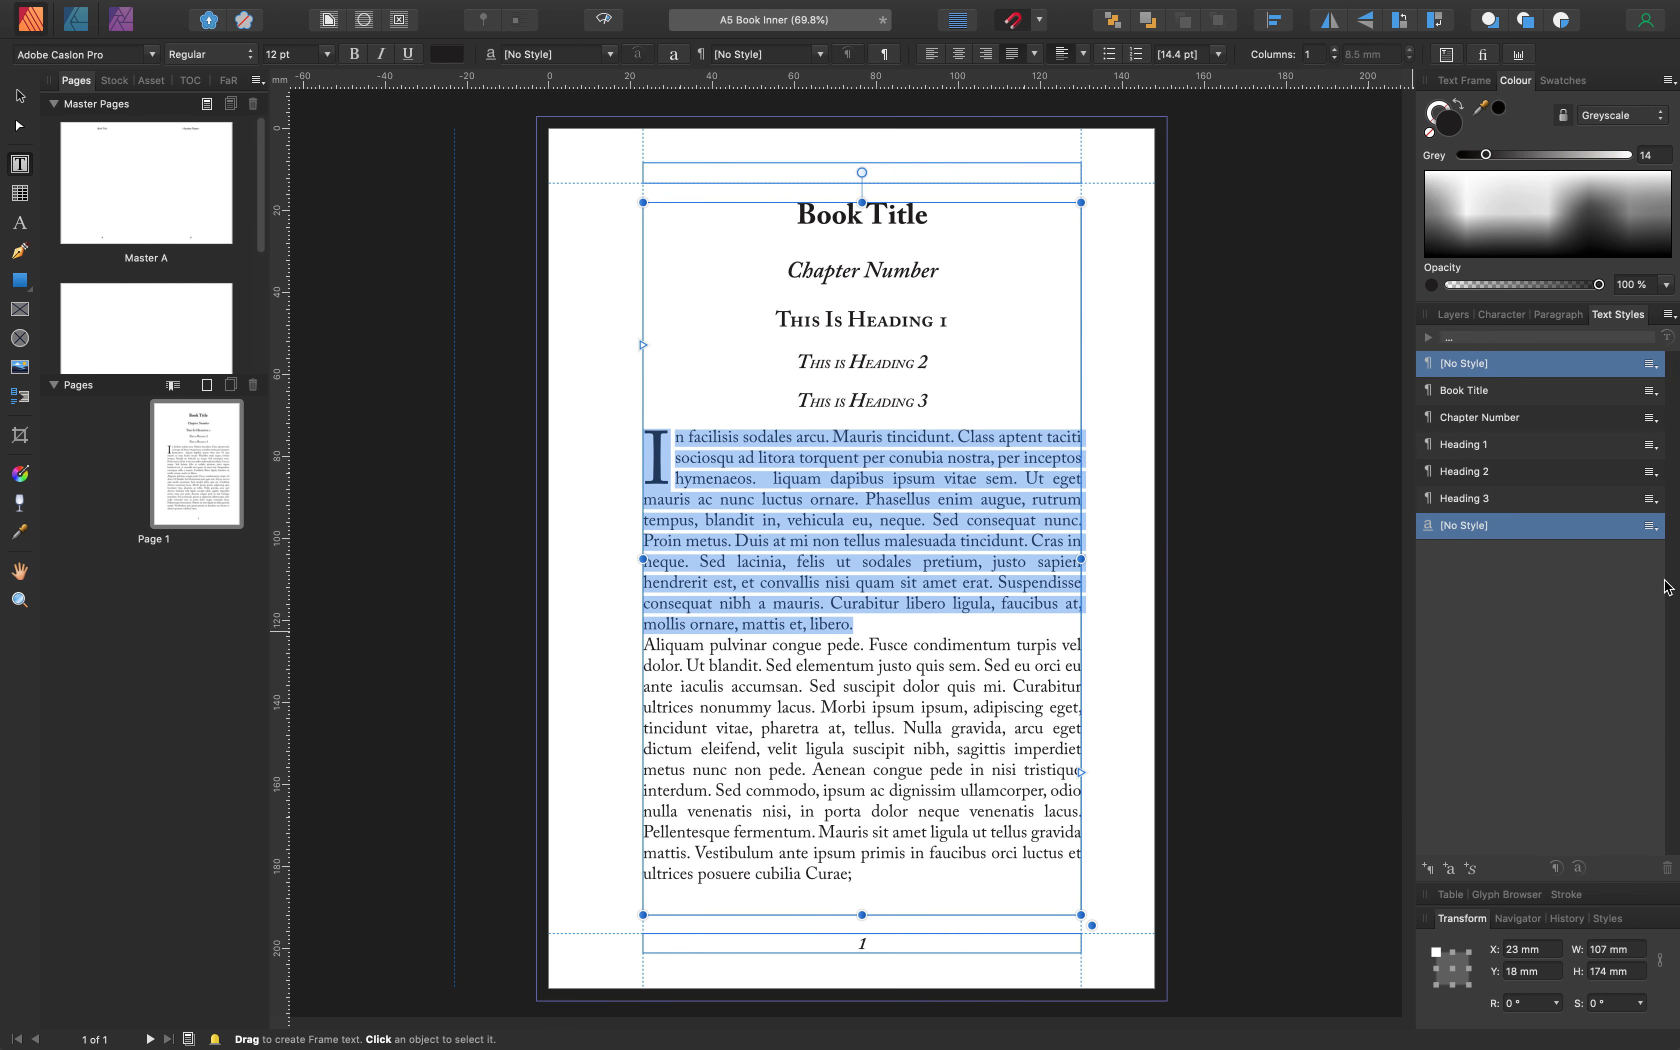
# Create a paragraph style named "First Paragraph Drop Cap" from the selected paragraph and apply it to the selection
pyautogui.click(1429, 869)
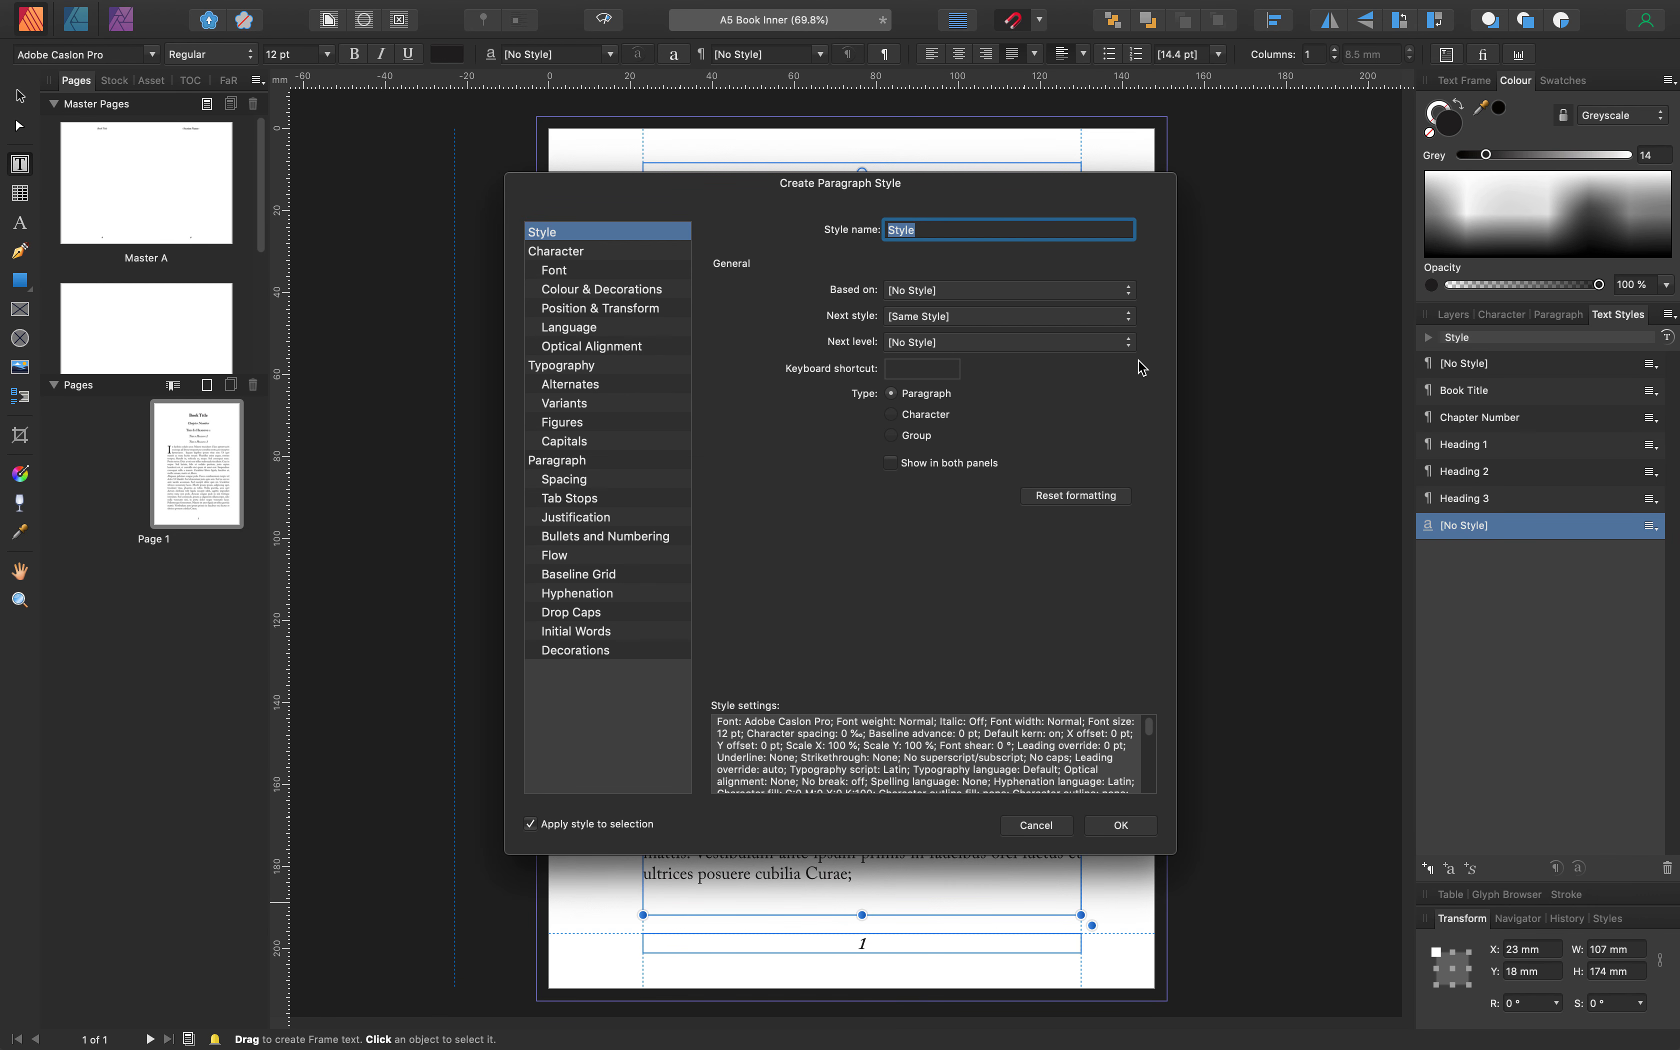
pyautogui.write('First Paragraph Drop Cap')
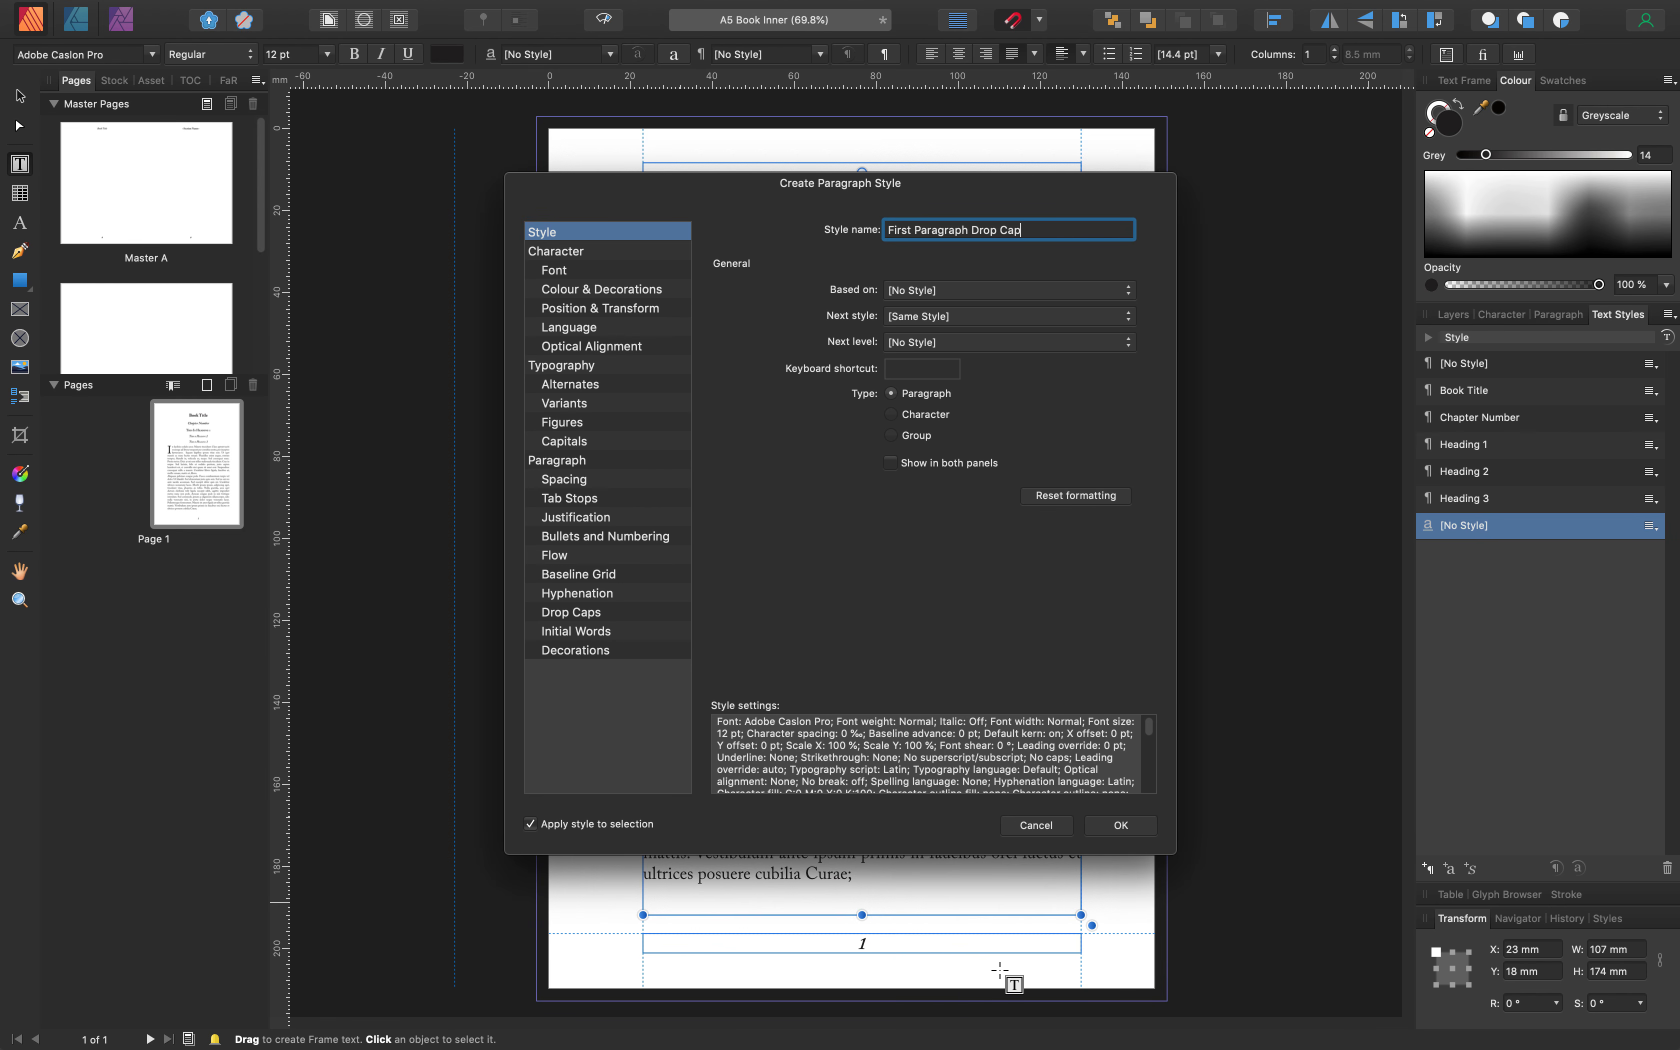
pyautogui.click(1128, 825)
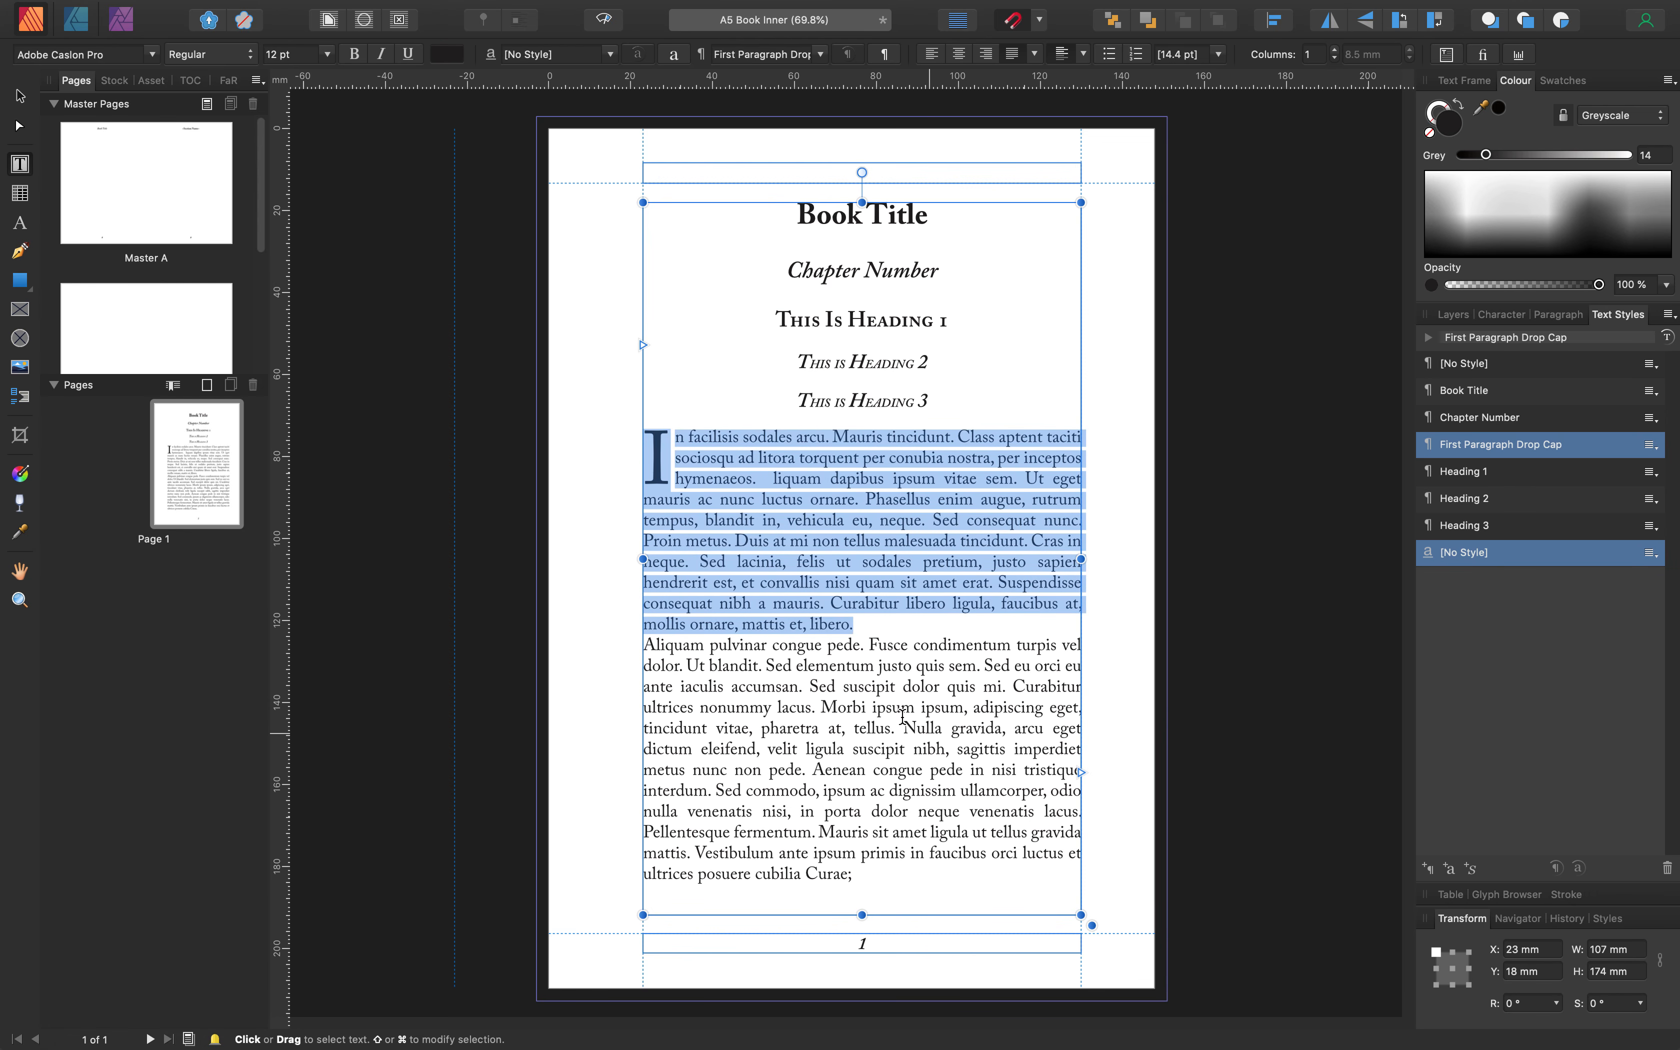
# Align the whole second body paragraph, starting "Aliquam pulvinar congue pede", as Justified Left and set its space after to 0 pt
pyautogui.click(859, 878)
pyautogui.moveTo(863, 876); pyautogui.dragTo(645, 637)
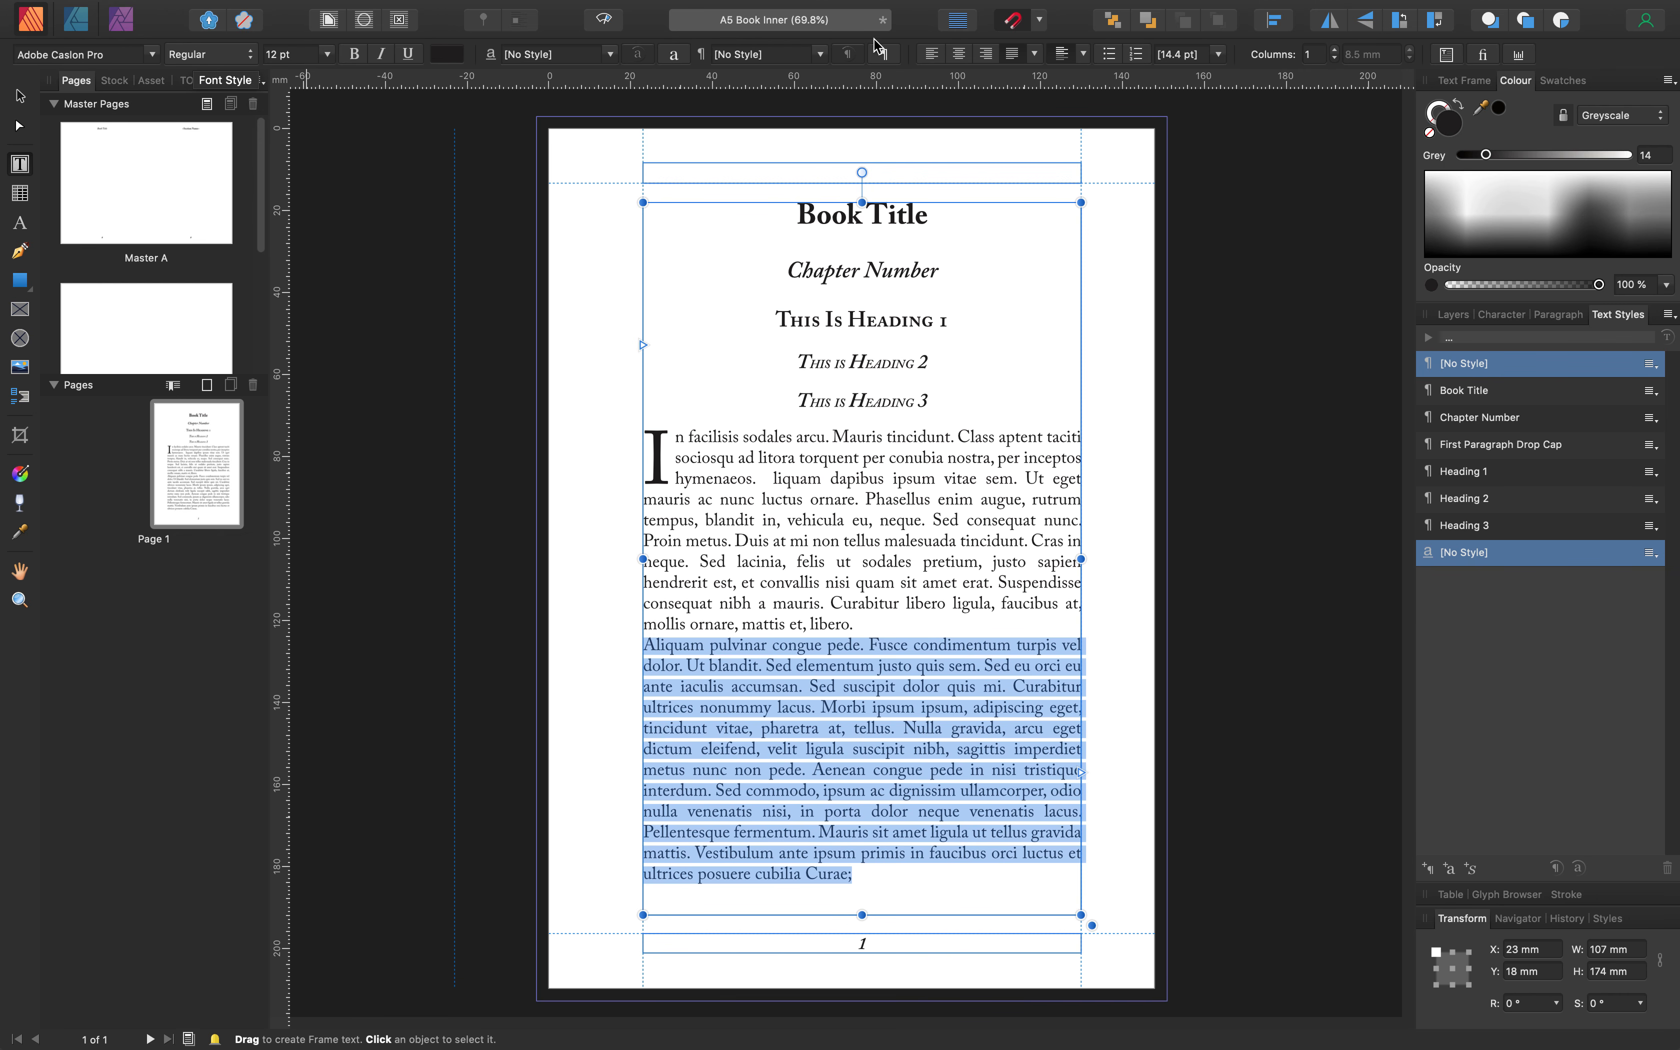
pyautogui.click(1013, 56)
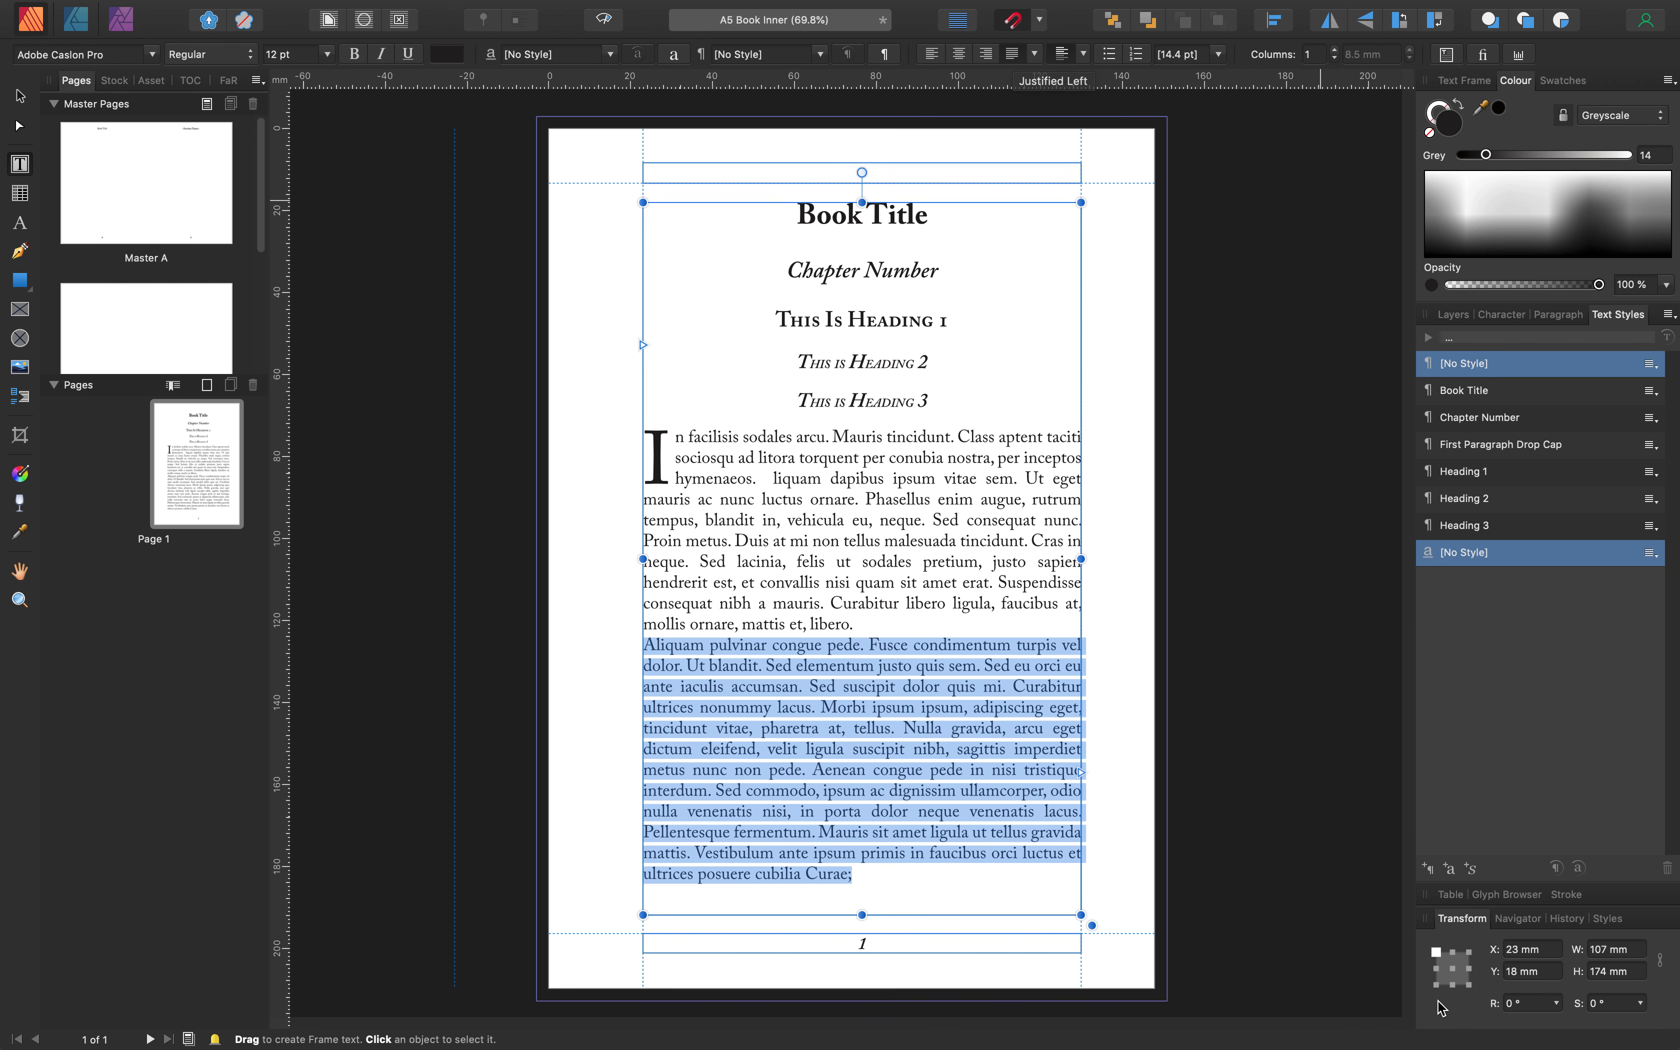
pyautogui.click(1560, 315)
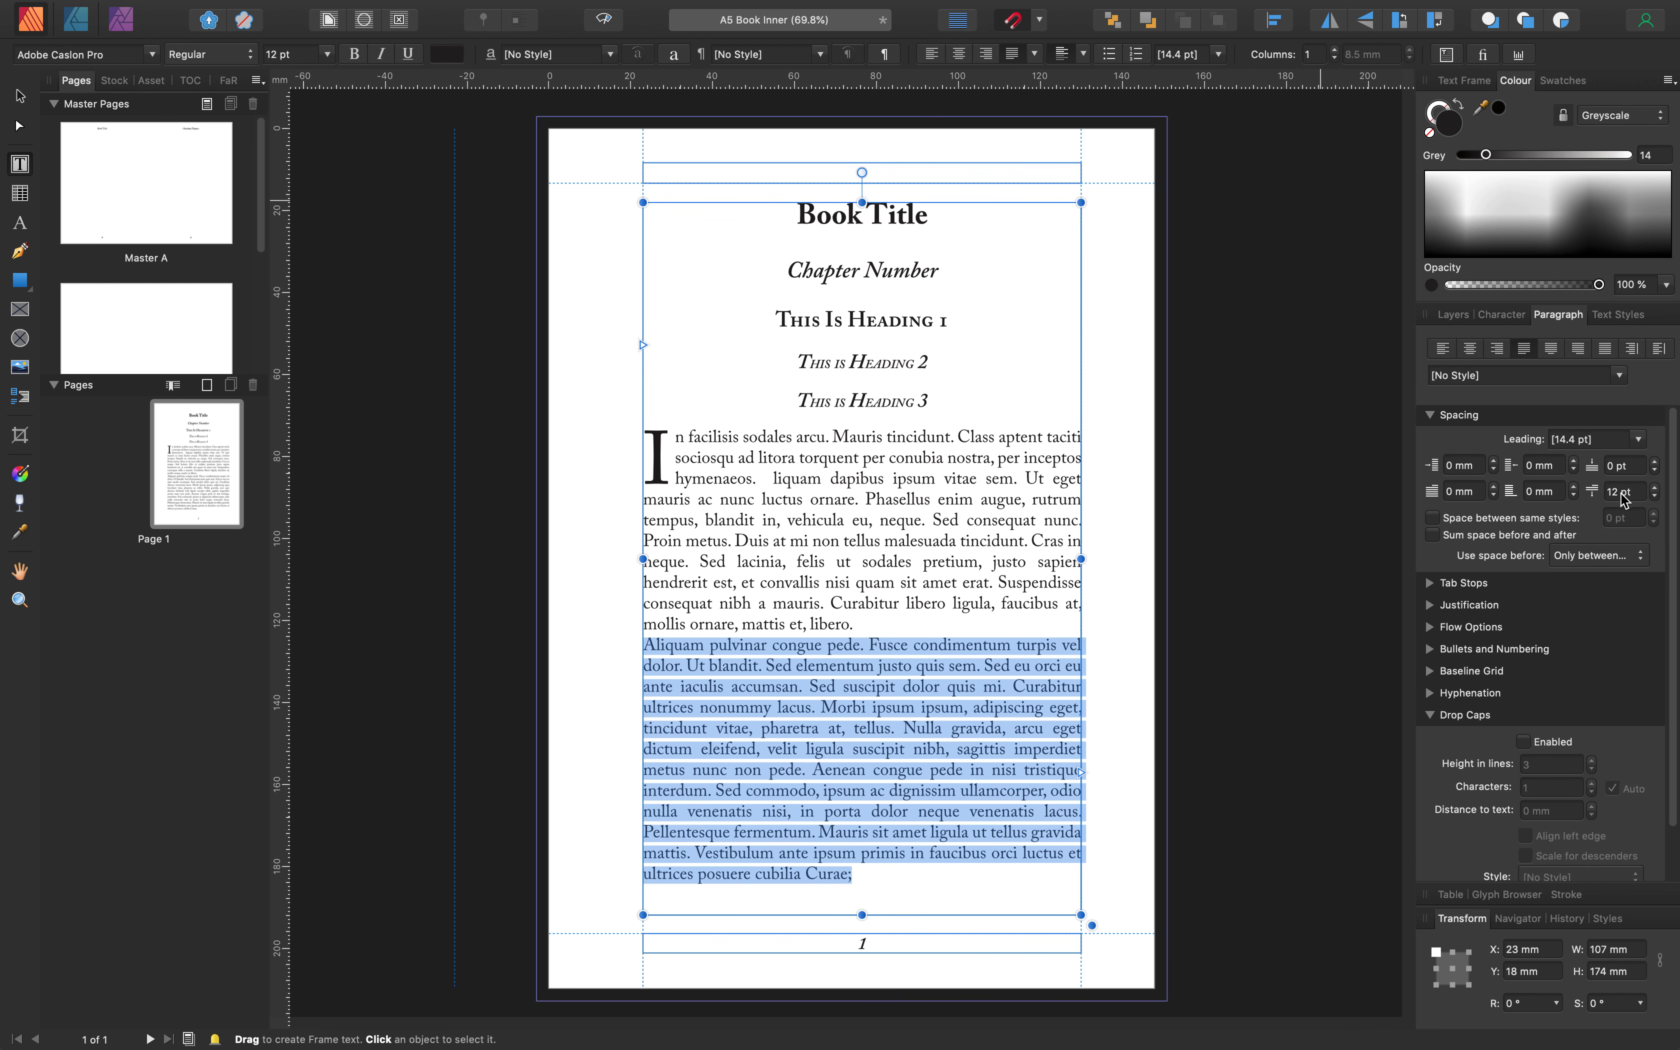
pyautogui.click(1656, 497)
pyautogui.click(1656, 496)
pyautogui.click(1656, 497)
pyautogui.click(1656, 497)
pyautogui.click(1656, 496)
pyautogui.click(1656, 497)
pyautogui.click(1656, 497)
pyautogui.click(1656, 497)
pyautogui.click(1656, 497)
pyautogui.click(1656, 497)
pyautogui.click(1656, 497)
pyautogui.click(1656, 497)
# Set the first-line indent of the second body paragraph to 8 mm
pyautogui.click(1494, 487)
pyautogui.click(1496, 488)
pyautogui.click(1495, 488)
pyautogui.click(1495, 488)
pyautogui.click(1495, 488)
pyautogui.click(1495, 488)
pyautogui.click(1495, 488)
pyautogui.click(1495, 488)
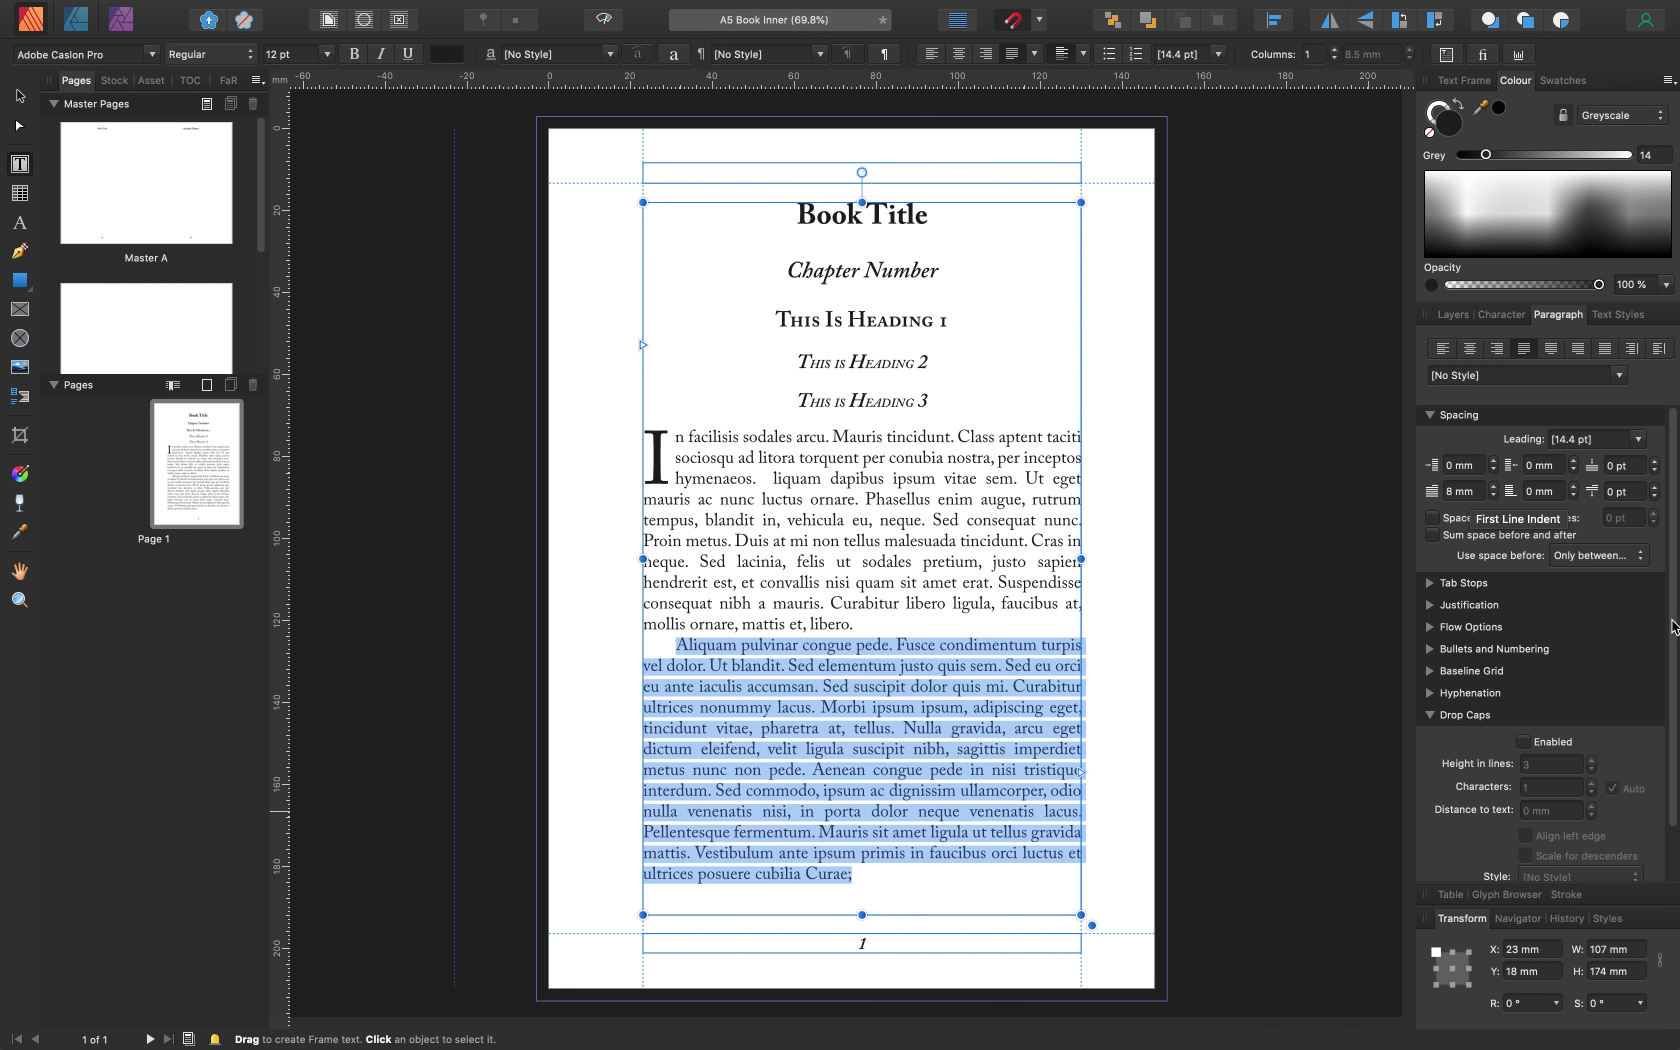
# Create a paragraph style named "Normal Paragraph First Line Indent" from the second body paragraph and apply it to the selection
pyautogui.click(1620, 316)
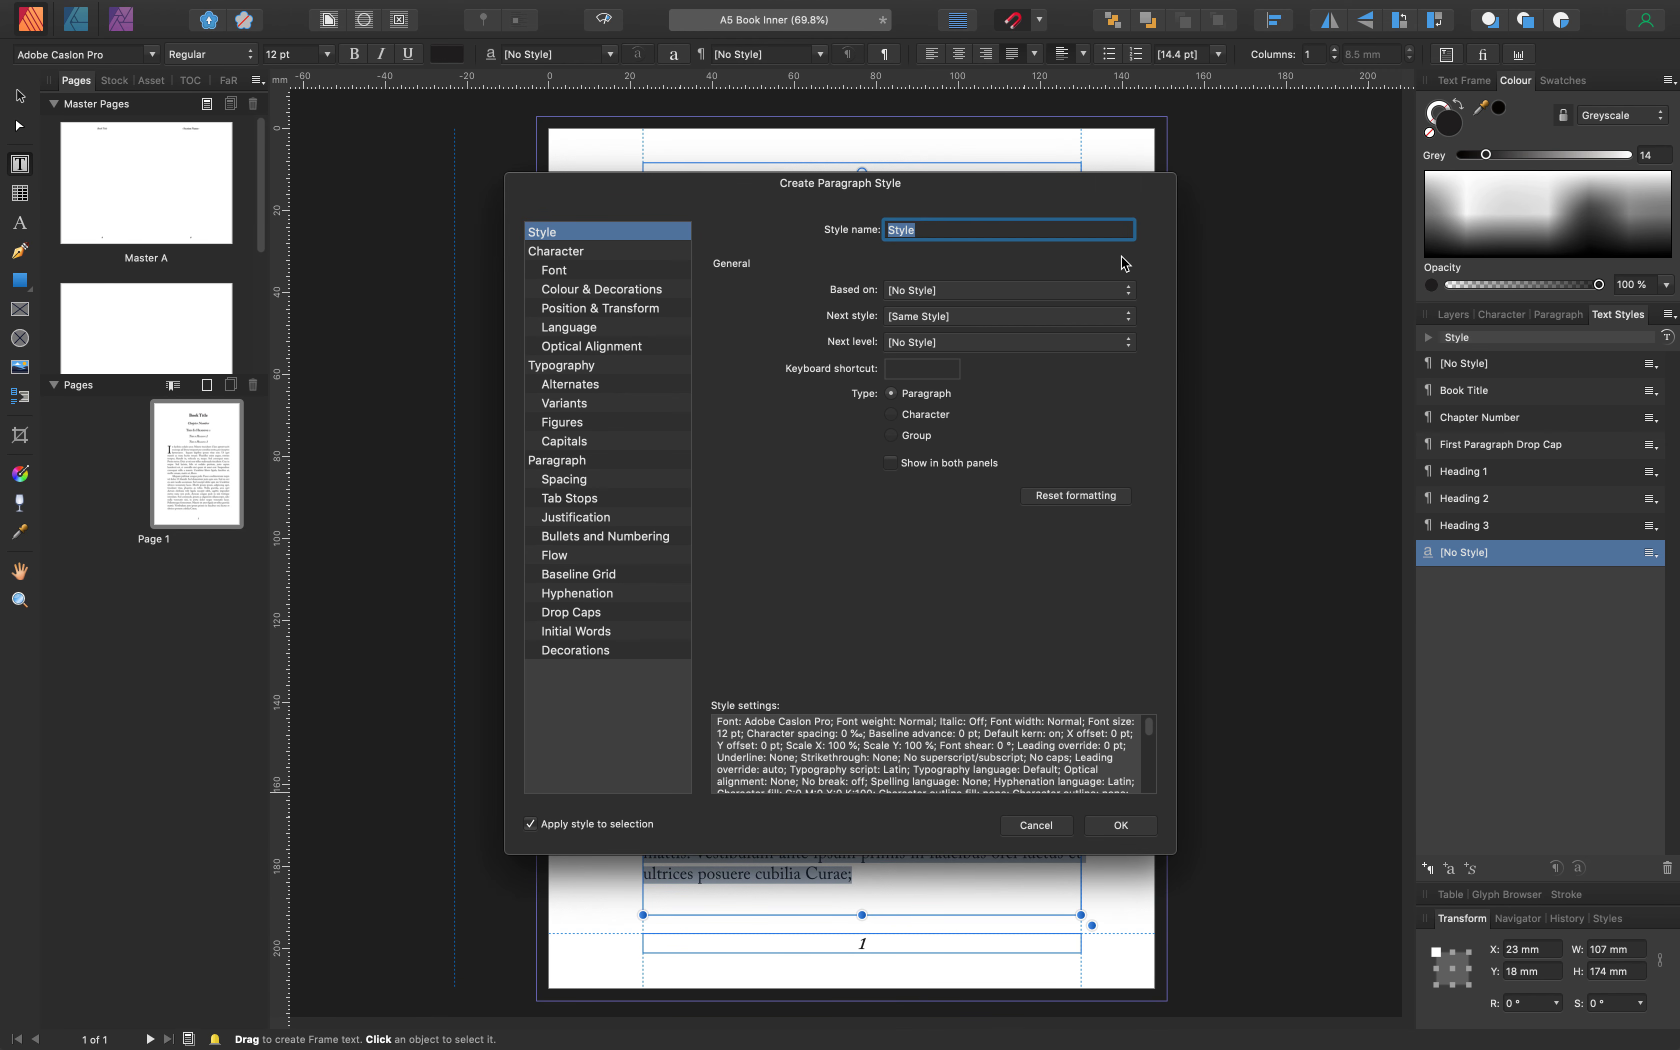
pyautogui.write('N')
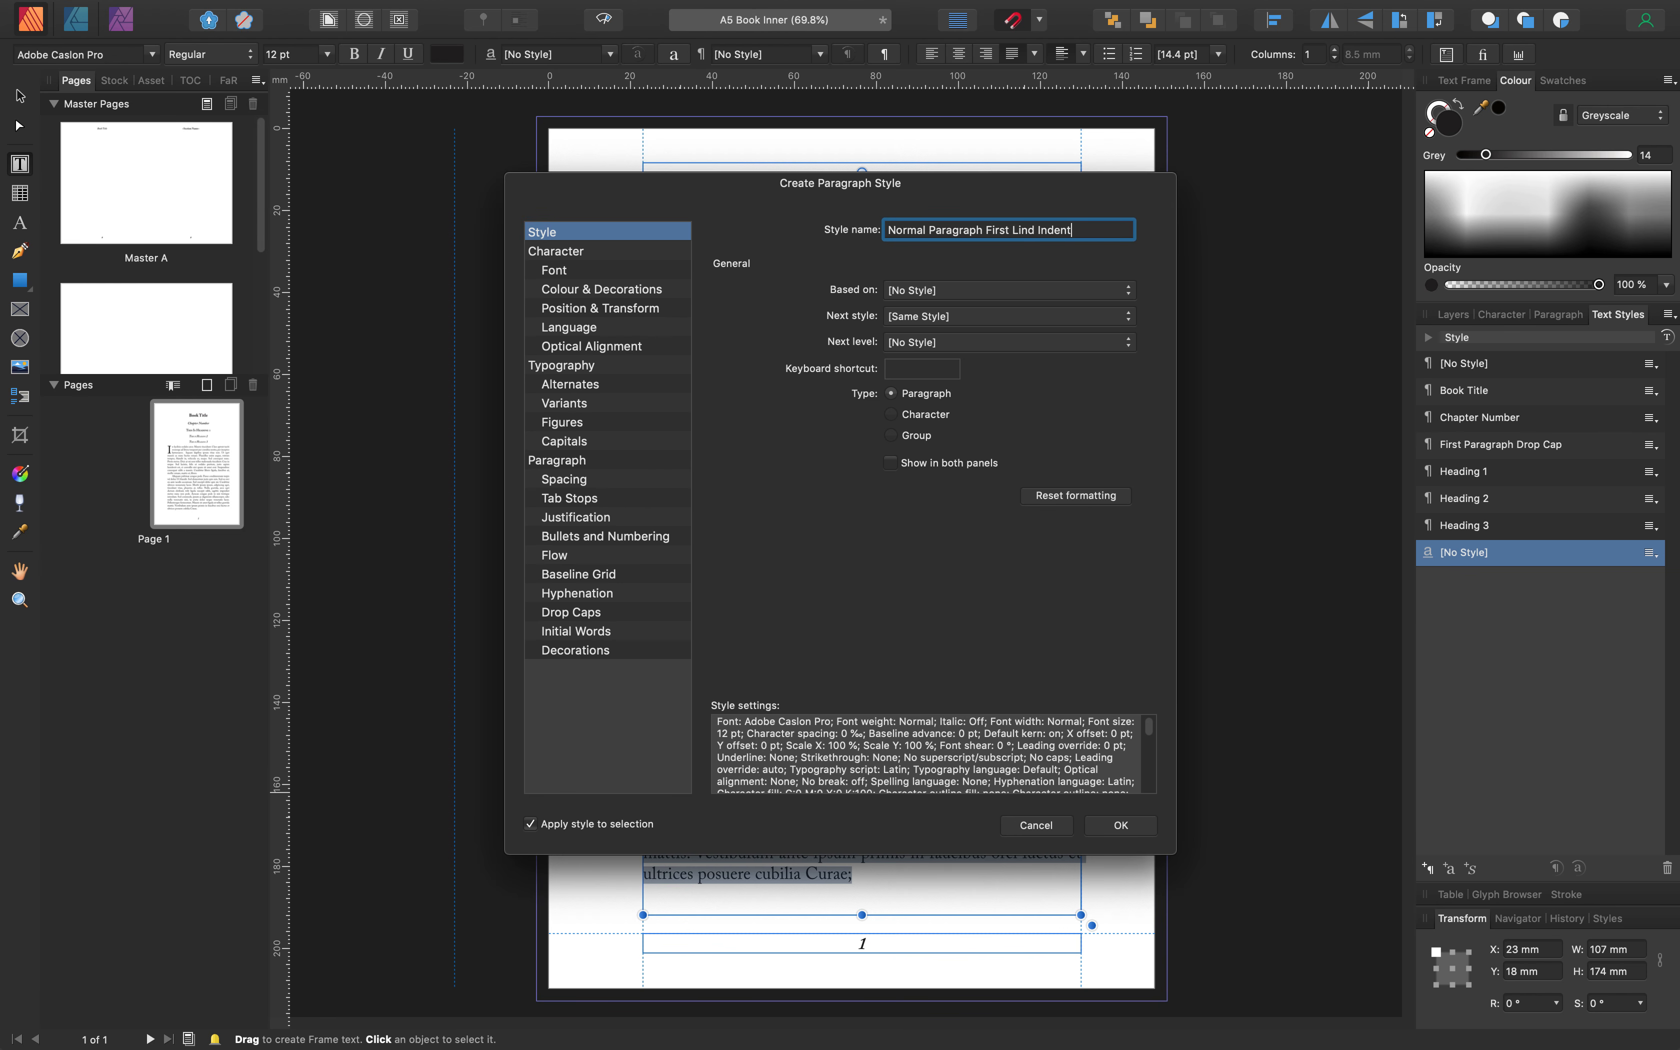
pyautogui.click(1034, 230)
pyautogui.press('BackSpace')
pyautogui.write('e')
pyautogui.click(1130, 826)
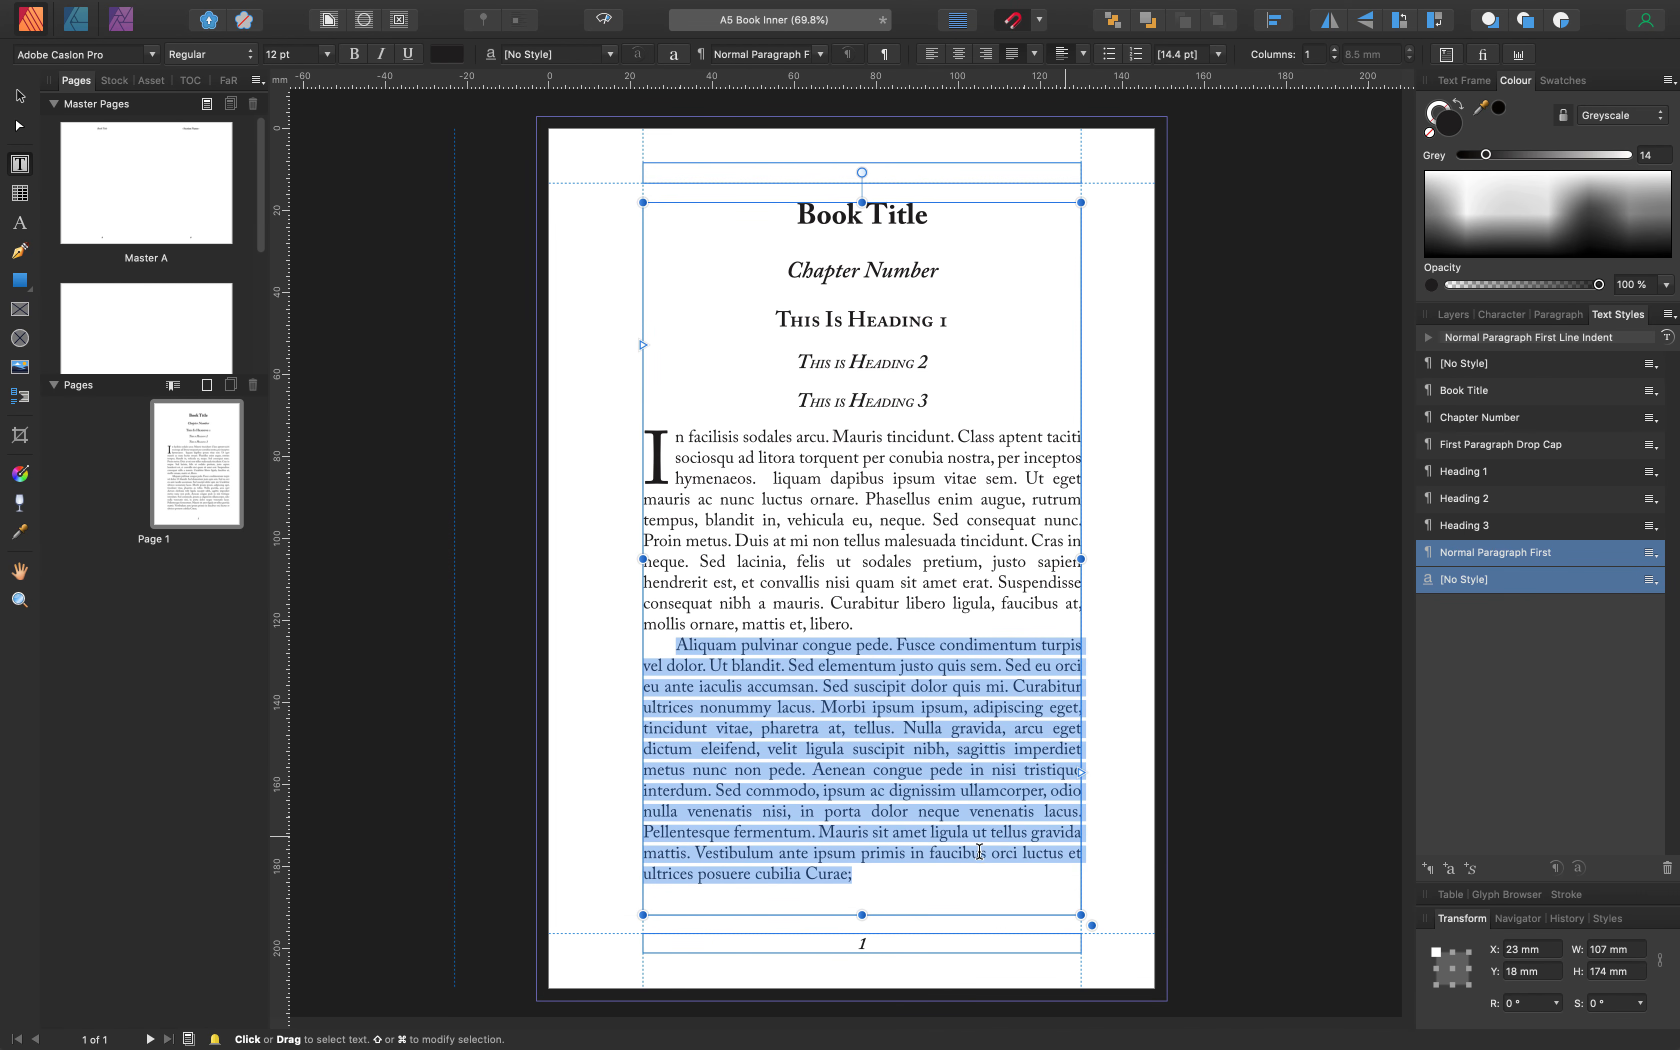
# Delete all text in the page's main text frame and reset its paragraph style to [No Style]
pyautogui.click(865, 872)
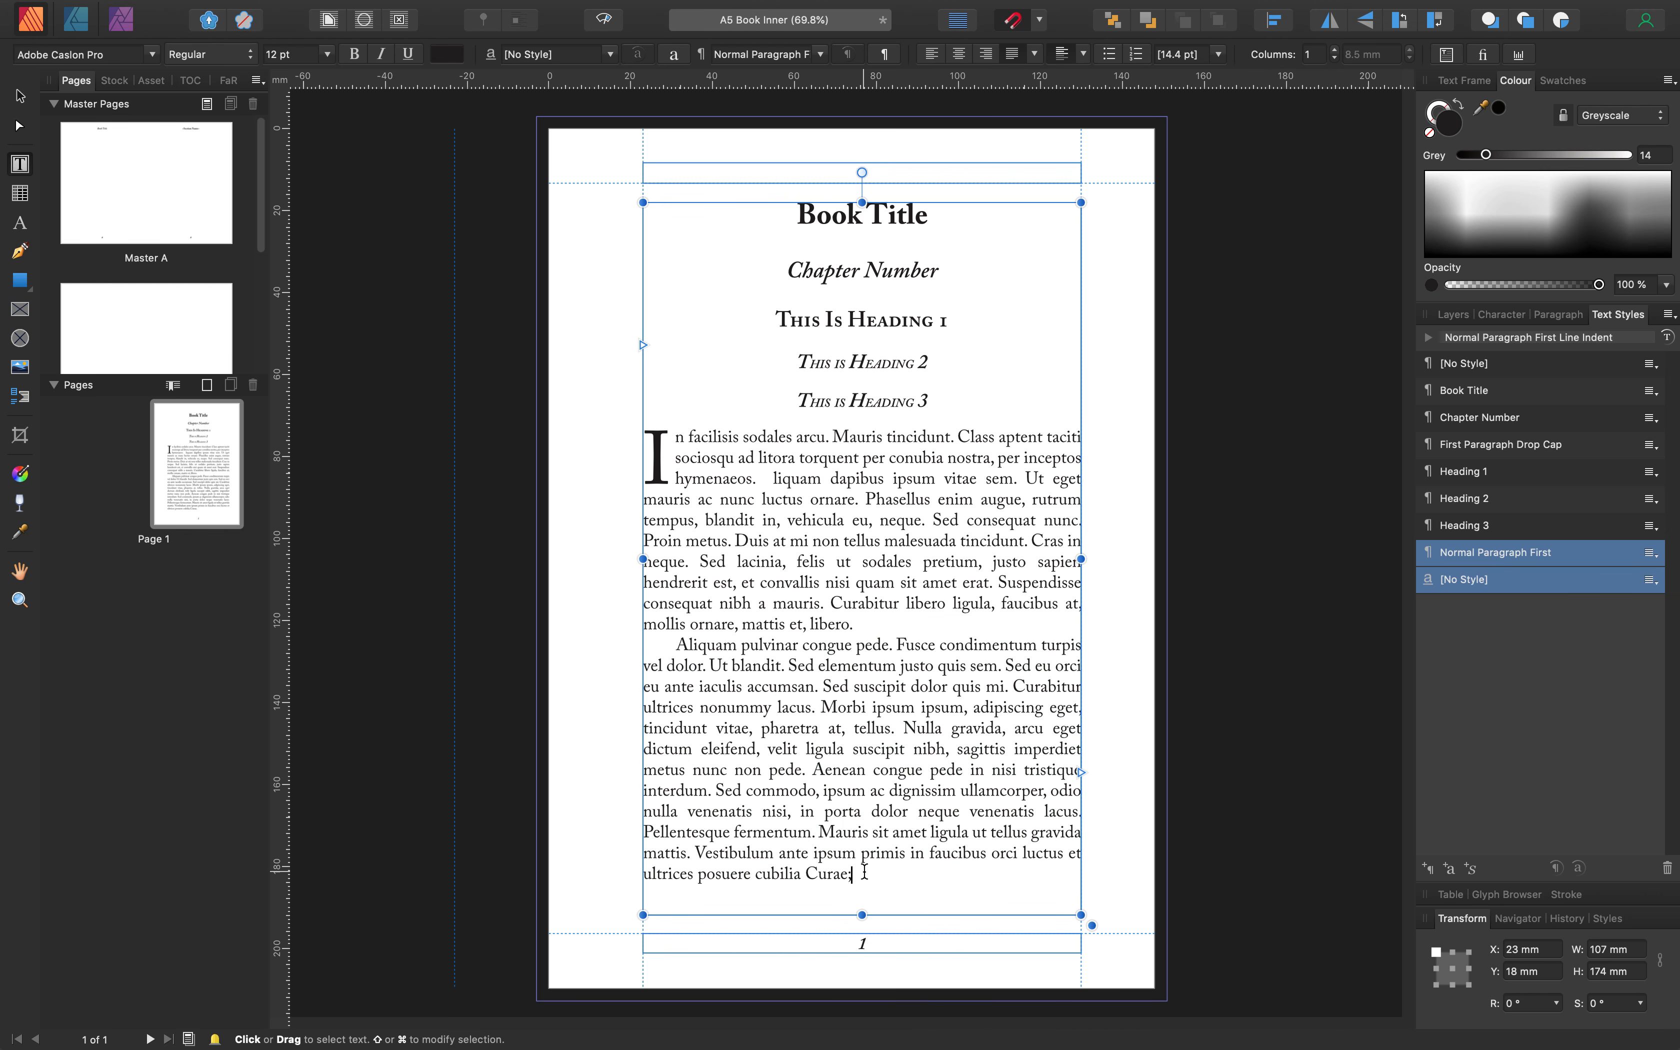
pyautogui.moveTo(865, 873); pyautogui.dragTo(796, 196)
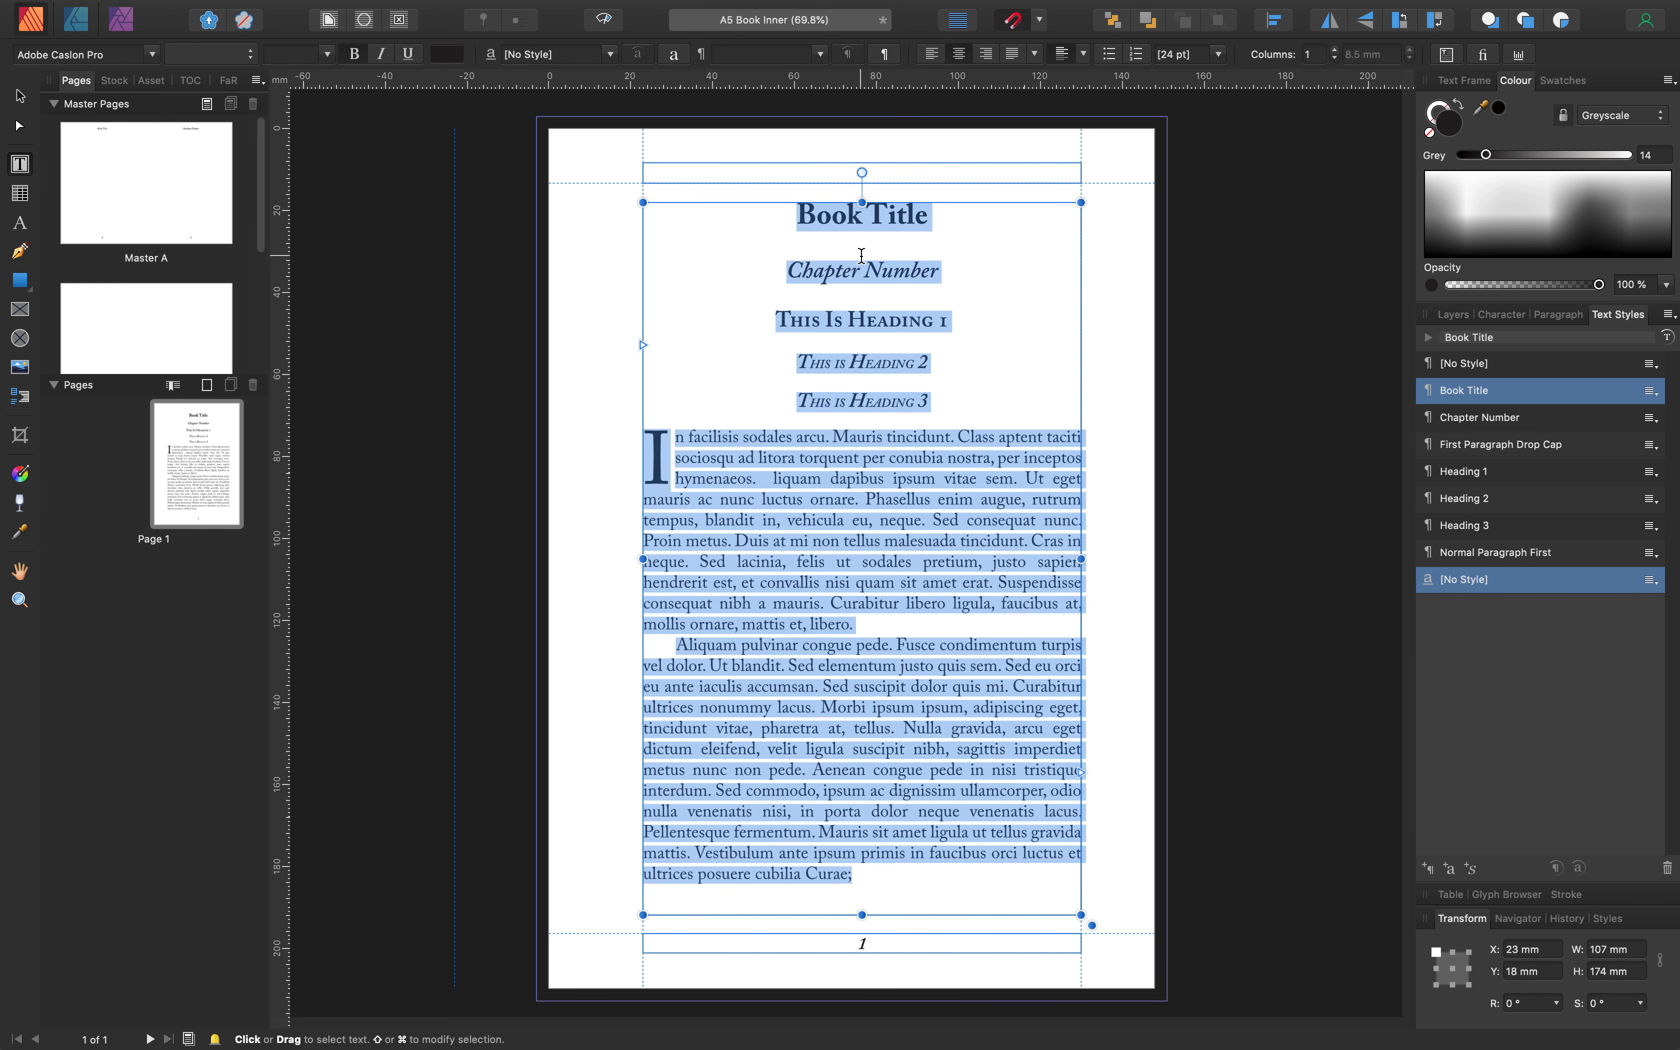
pyautogui.press('BackSpace')
pyautogui.press('Escape')
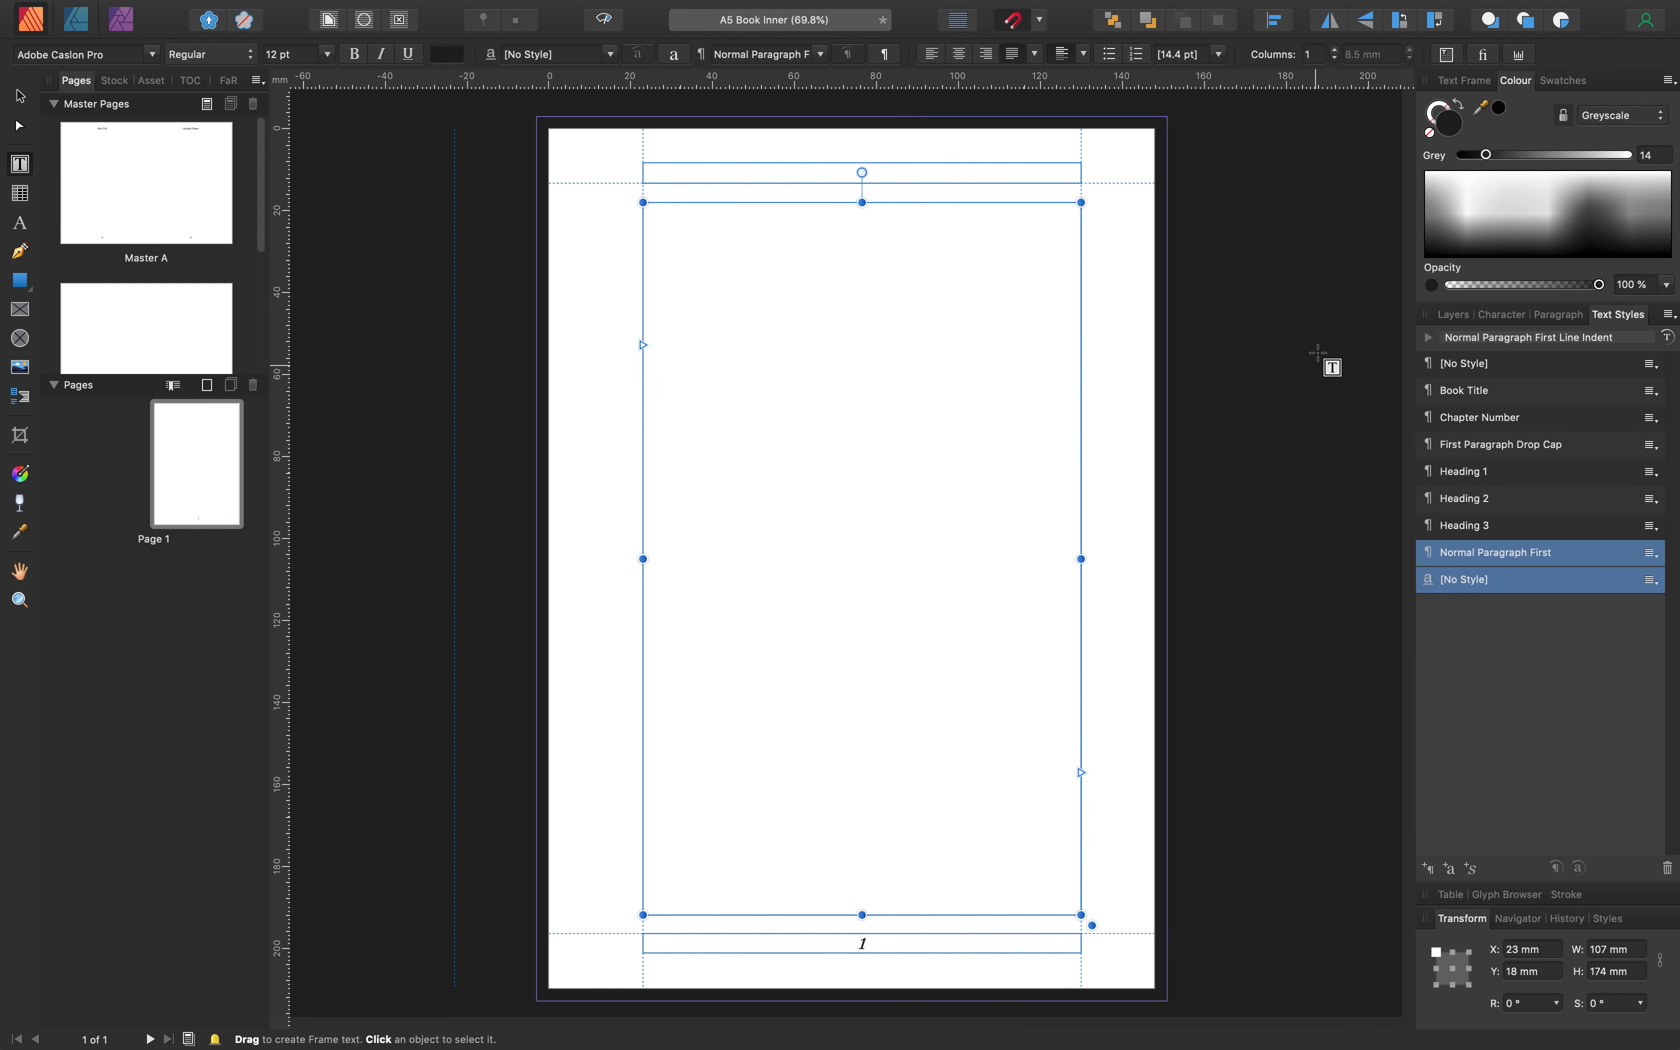
pyautogui.click(1458, 363)
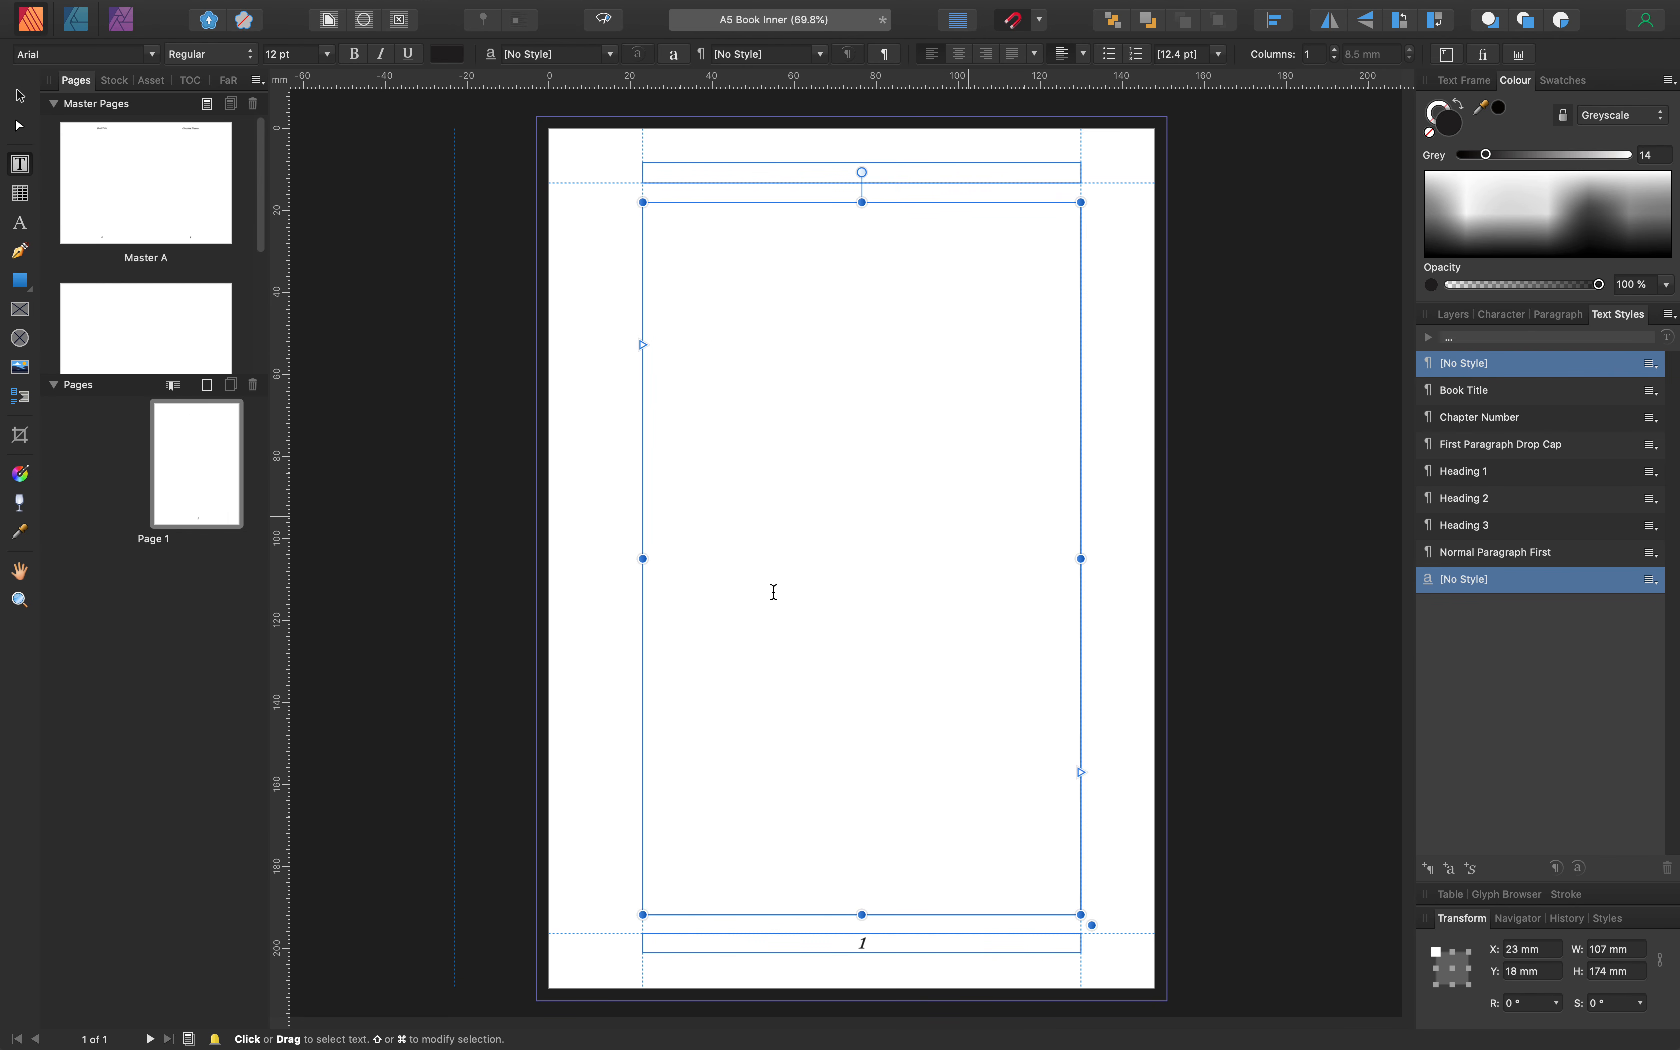
# Fill the empty main text frame with filler text
pyautogui.moveTo(316, 8)
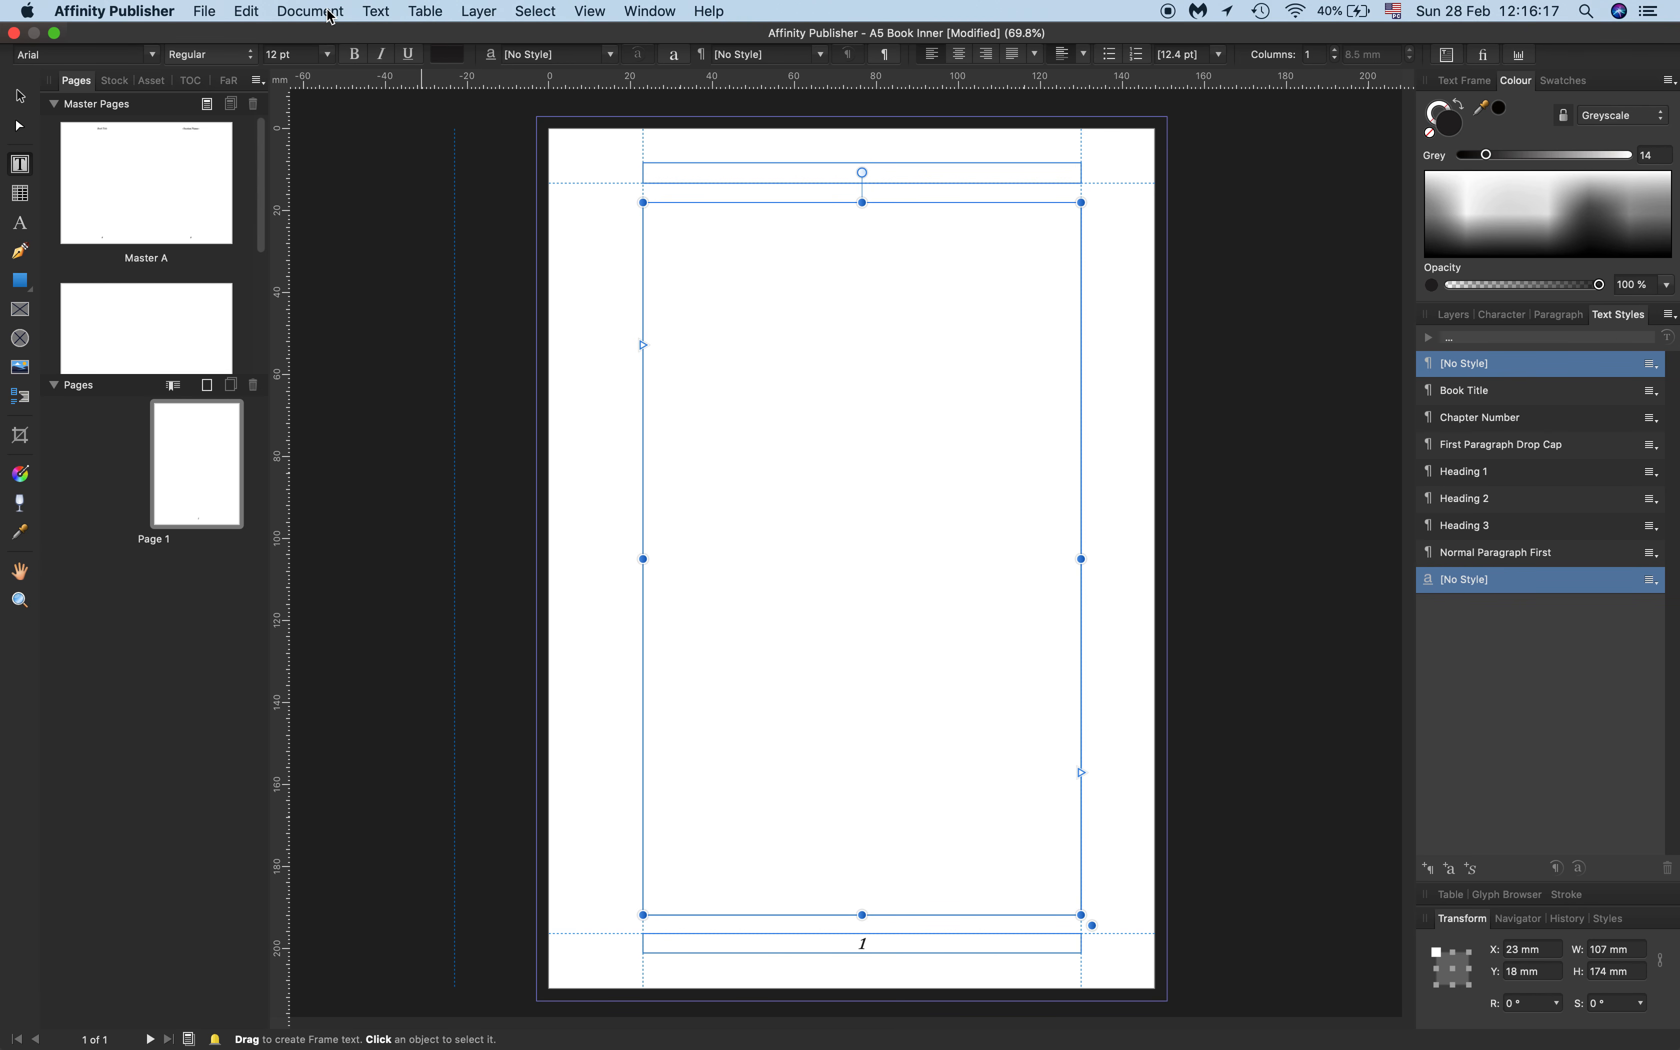
pyautogui.click(382, 12)
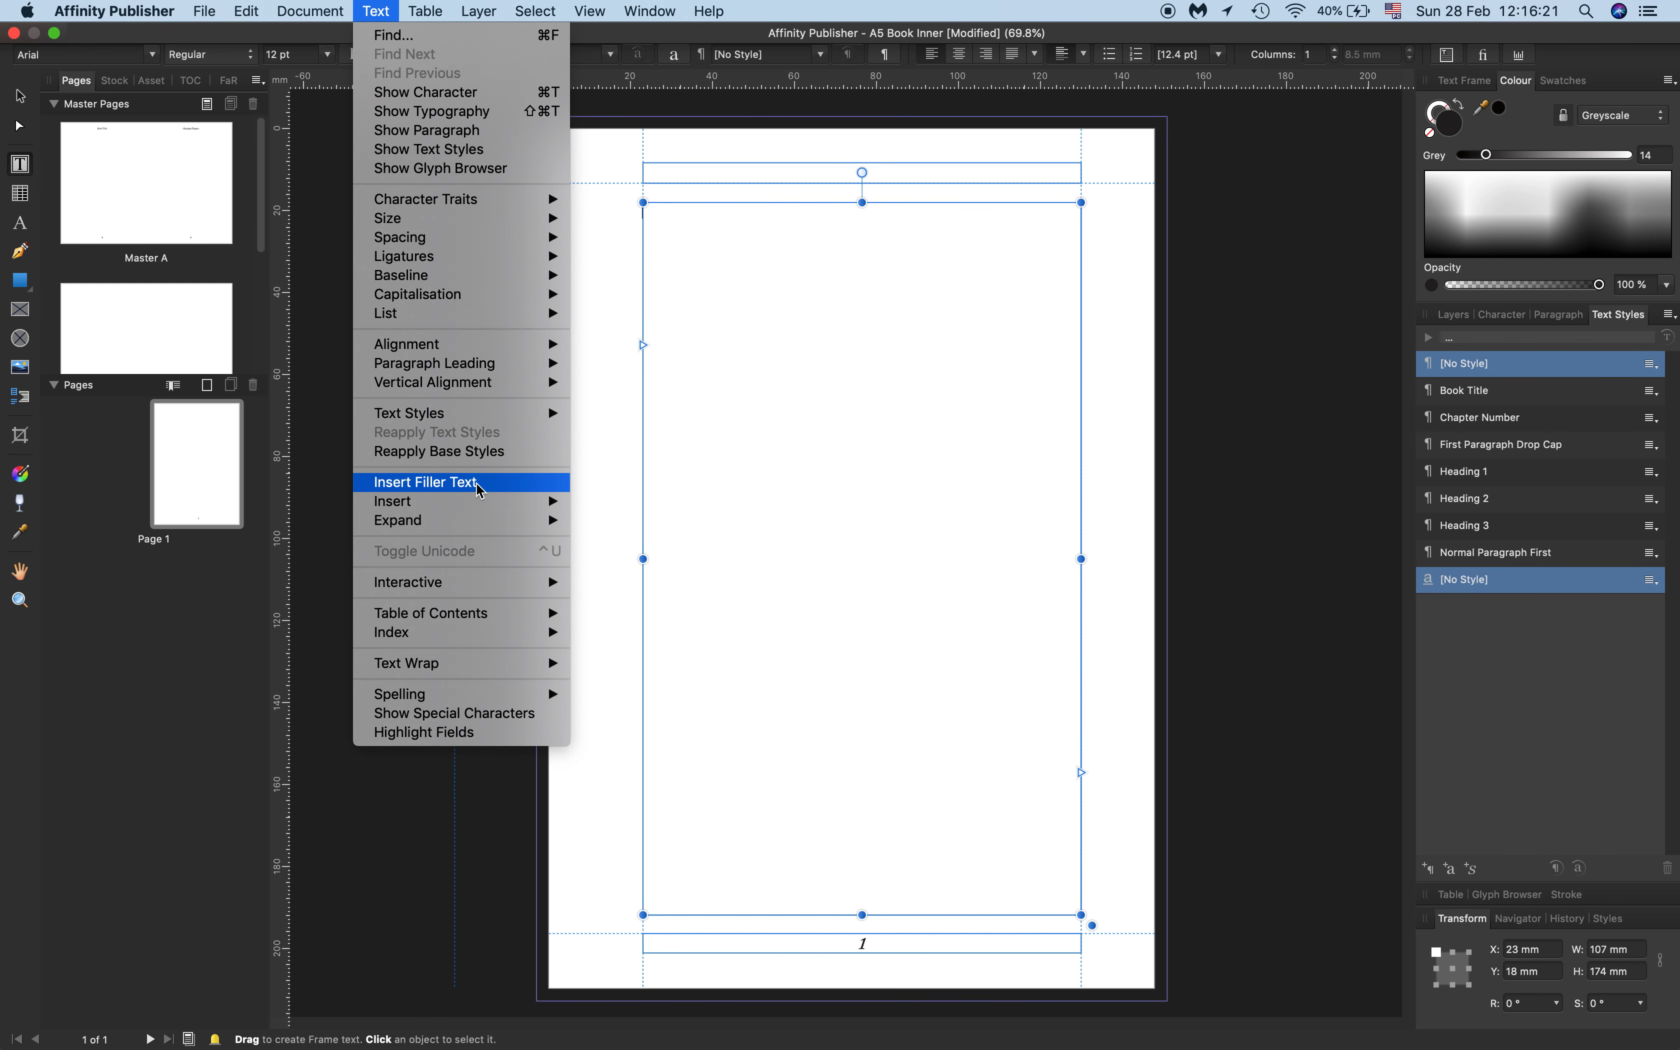
pyautogui.click(426, 482)
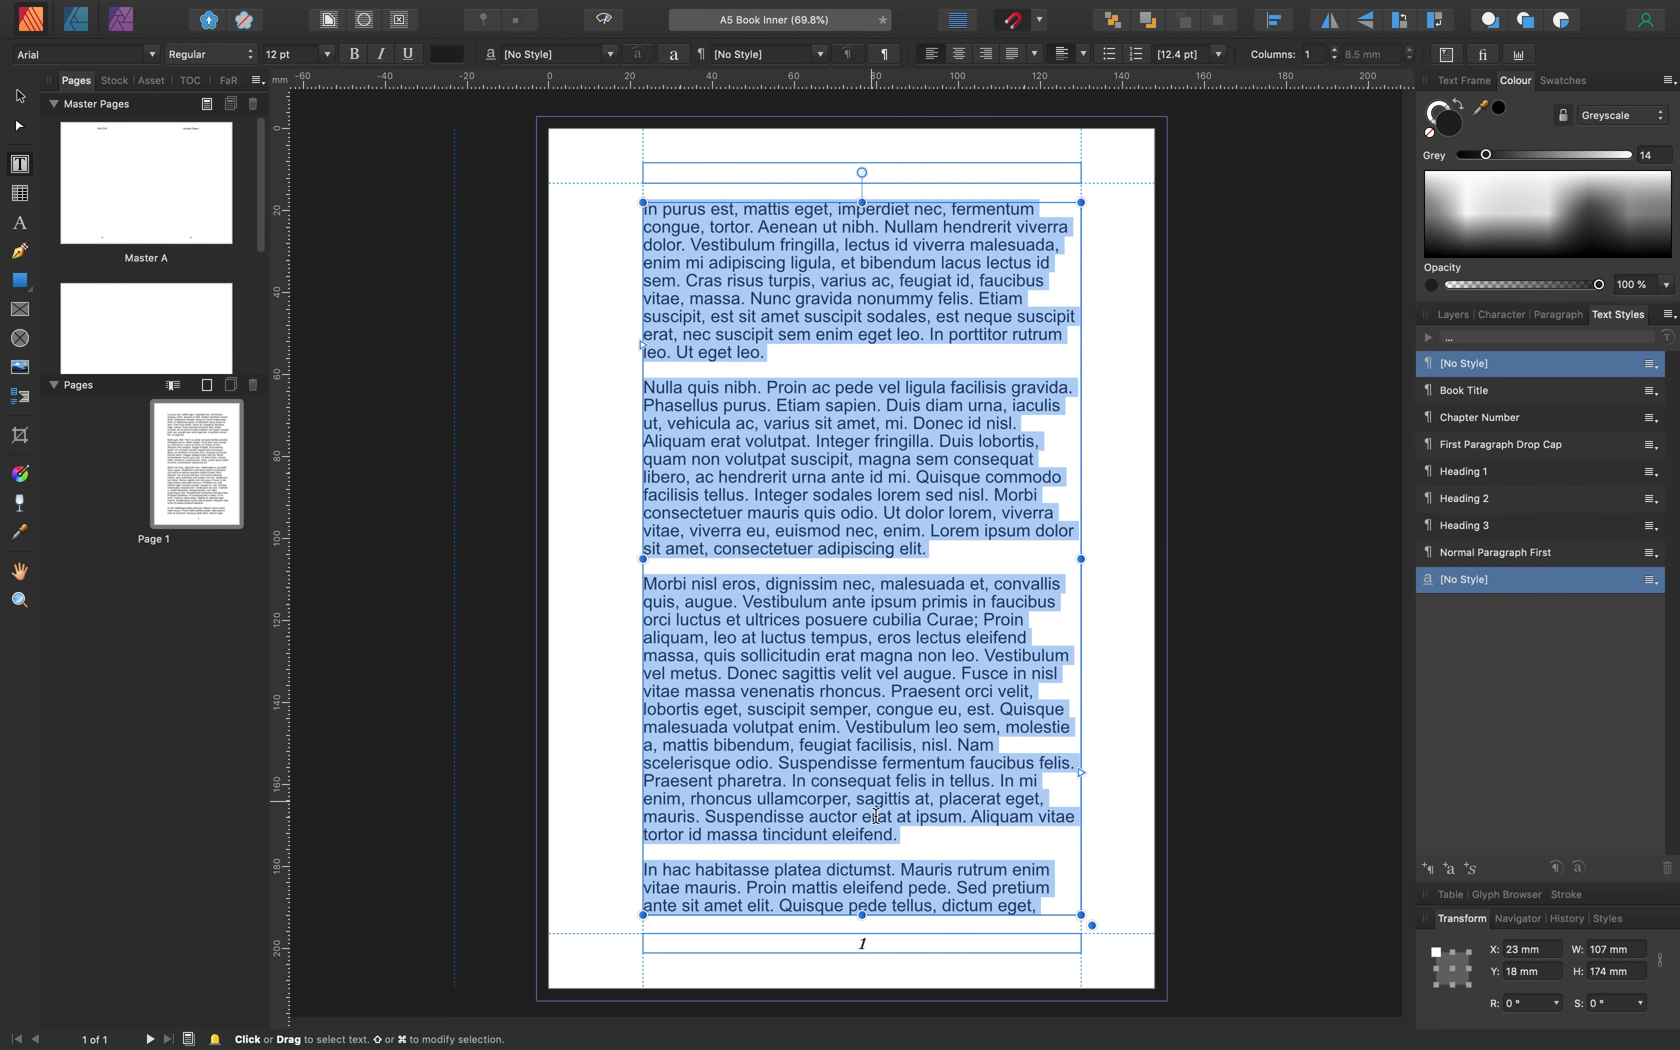
# Delete all filler text from the third paragraph, starting "Morbi nisl eros", onwards, leaving only the first two paragraphs
pyautogui.moveTo(1061, 903); pyautogui.dragTo(639, 404)
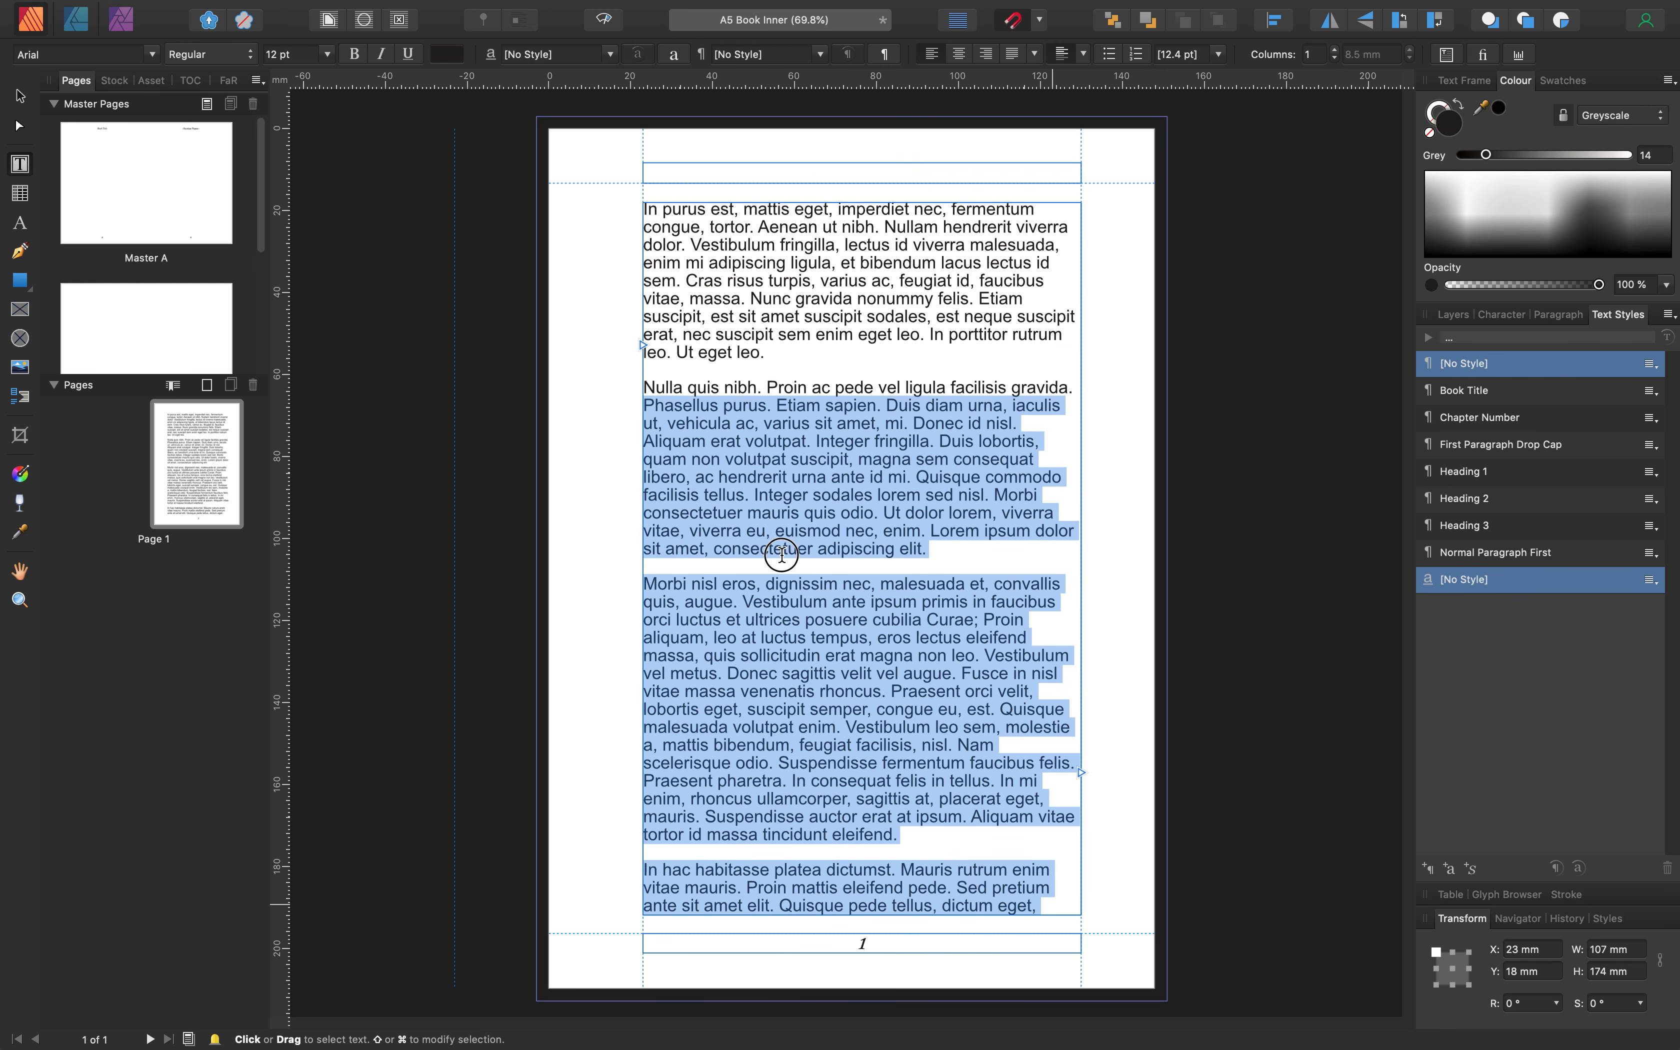
pyautogui.moveTo(781, 555); pyautogui.dragTo(641, 581)
pyautogui.click(647, 579)
pyautogui.press('super+shift+Down')
pyautogui.press('BackSpace')
pyautogui.press('Escape')
# Format both remaining paragraphs in Adobe Caslon Pro Italic and align them as Justified Left
pyautogui.moveTo(931, 555); pyautogui.dragTo(624, 212)
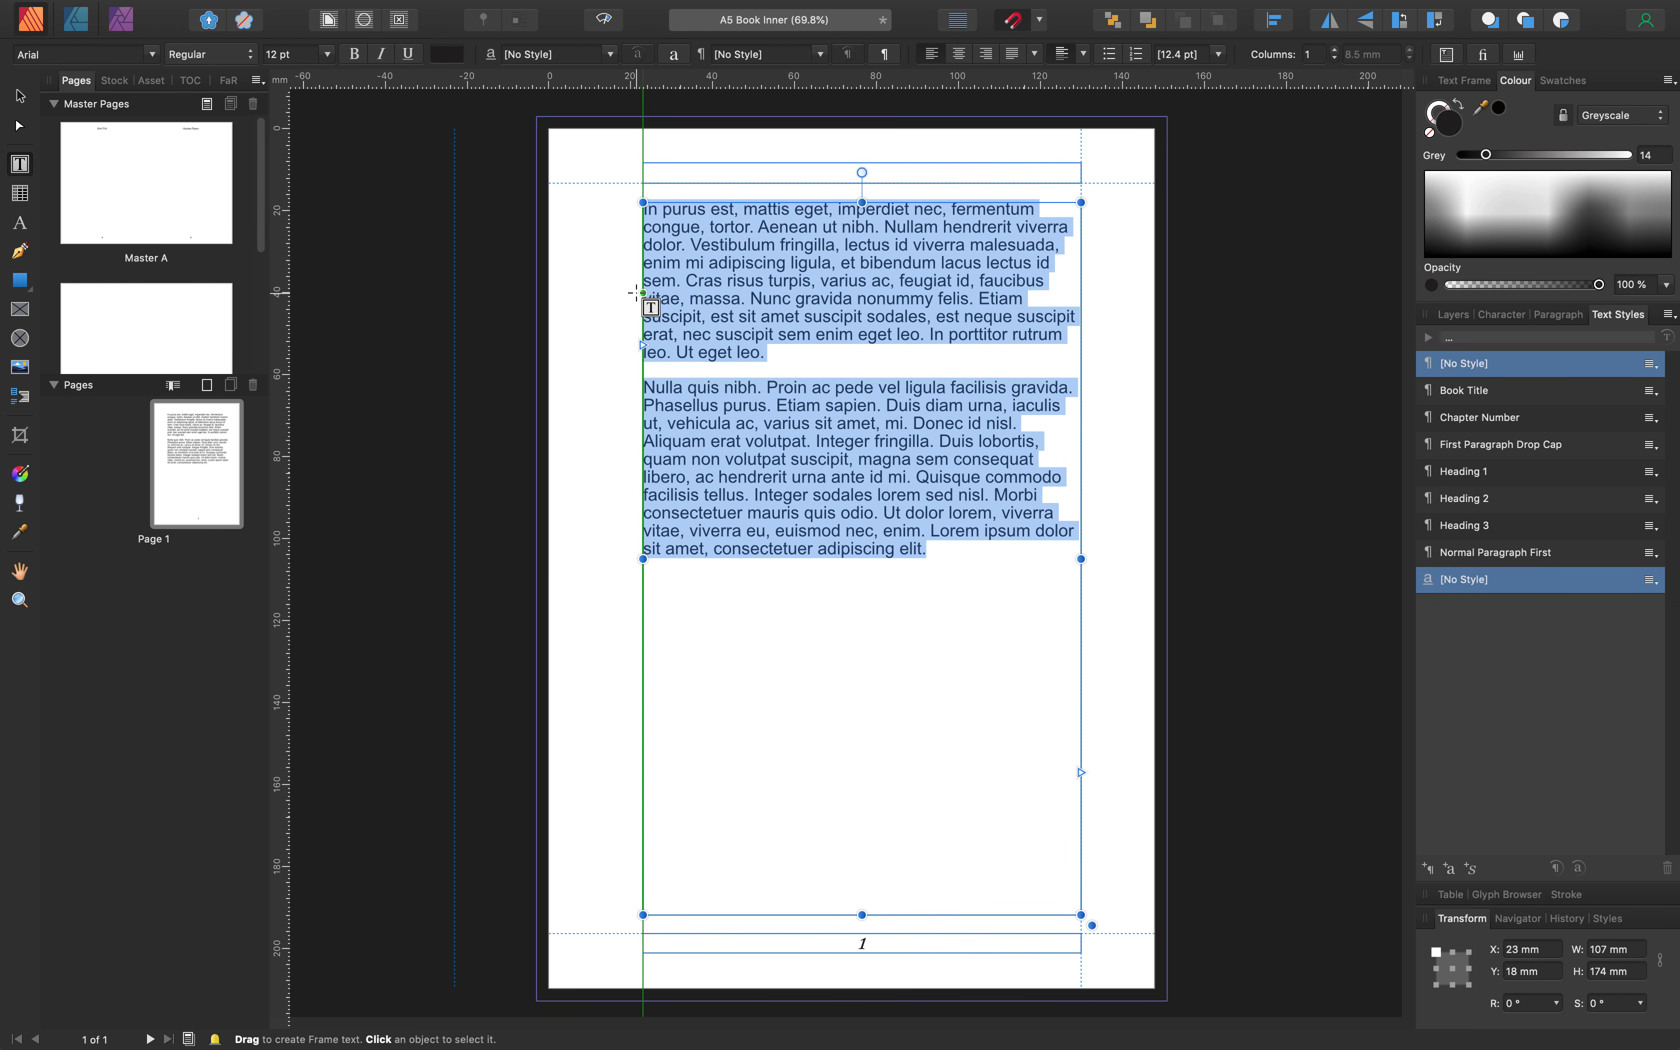
pyautogui.click(154, 54)
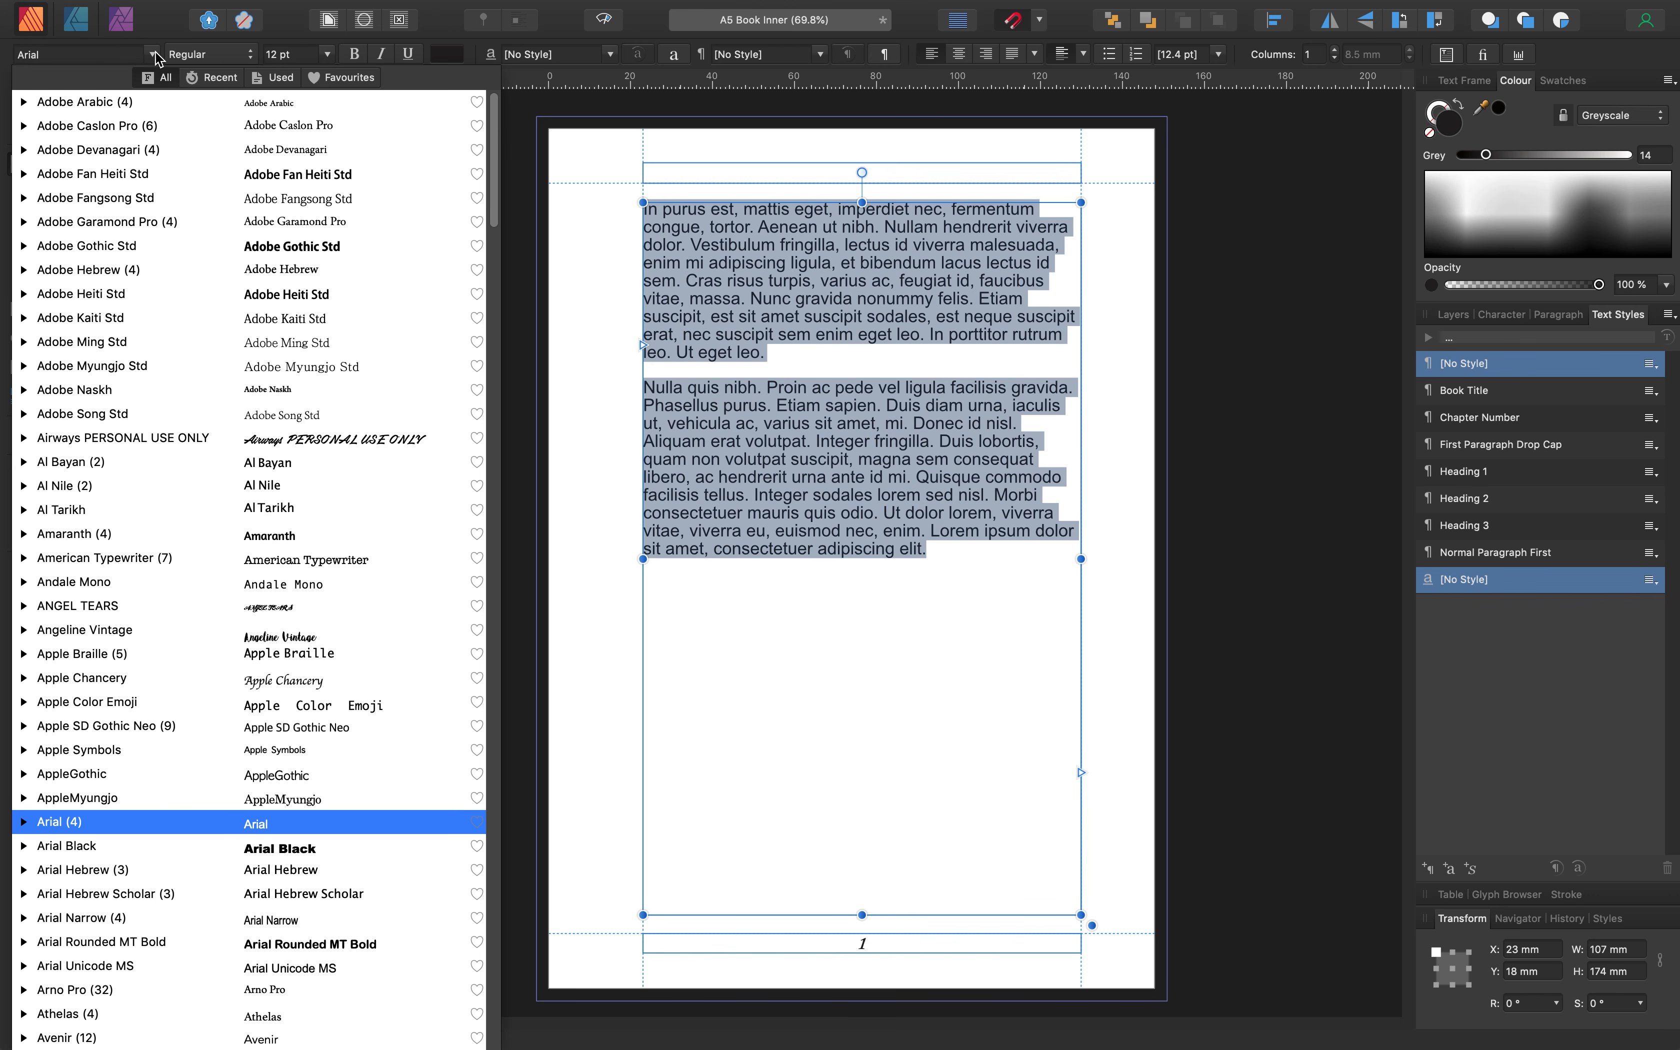
pyautogui.click(116, 121)
pyautogui.click(252, 56)
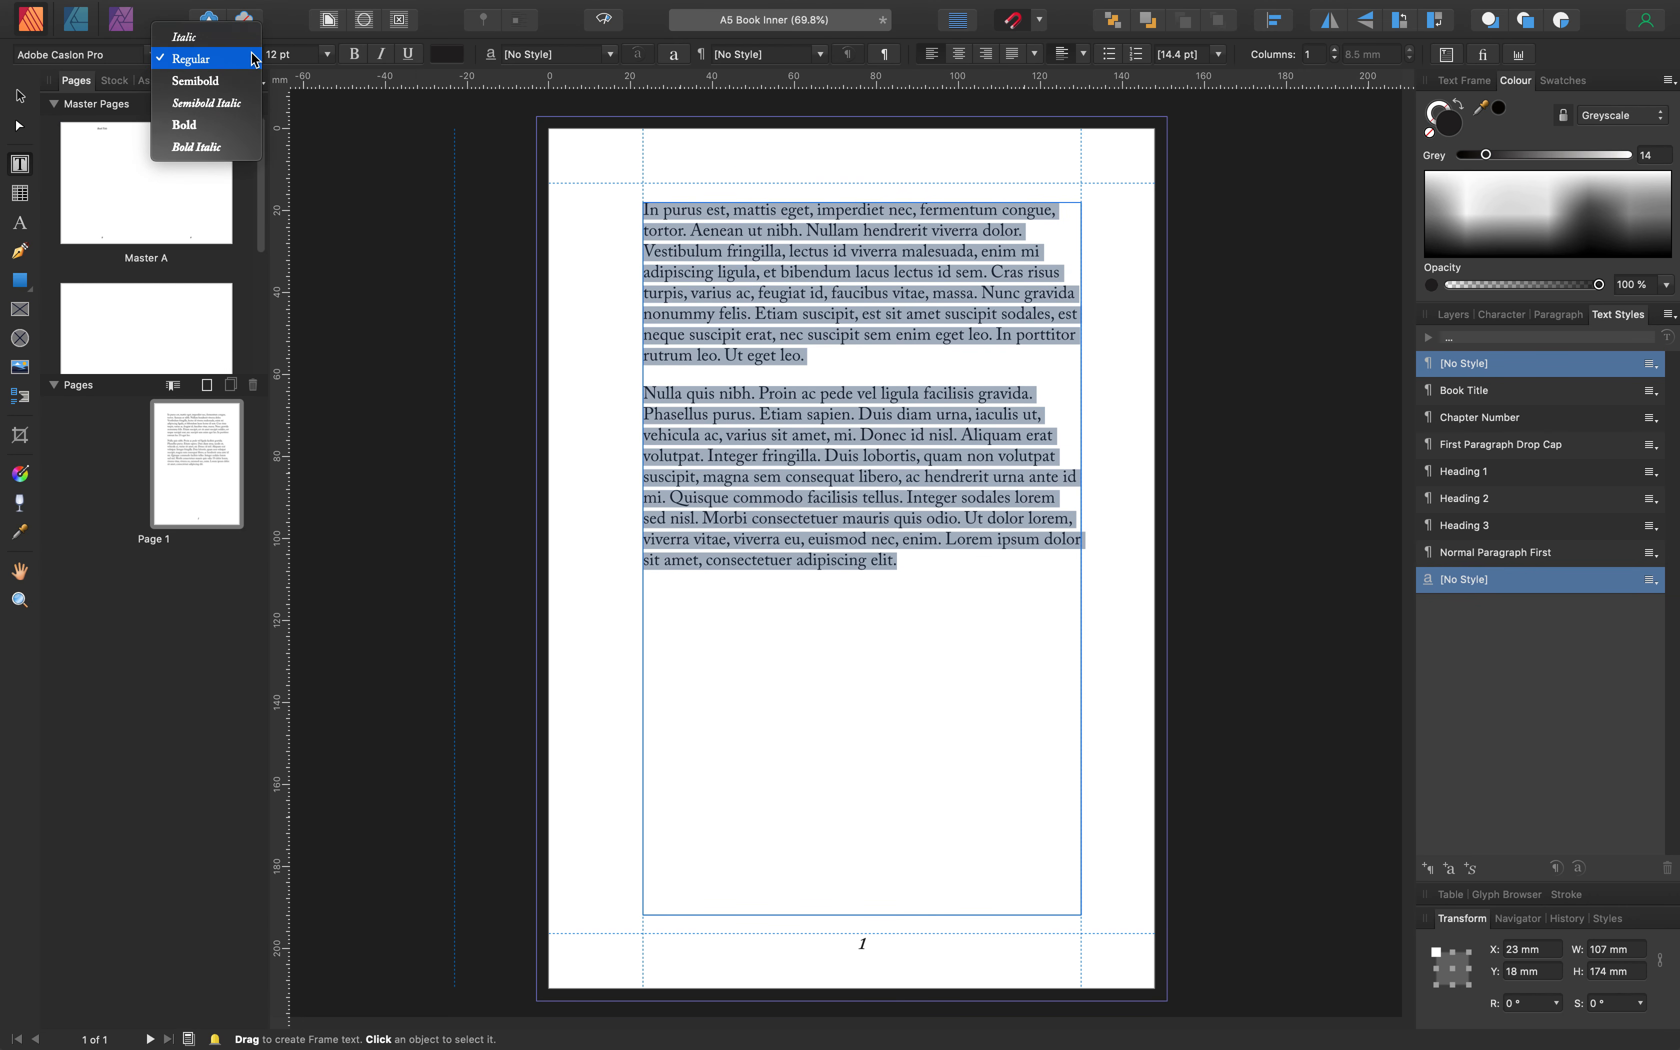
pyautogui.click(201, 36)
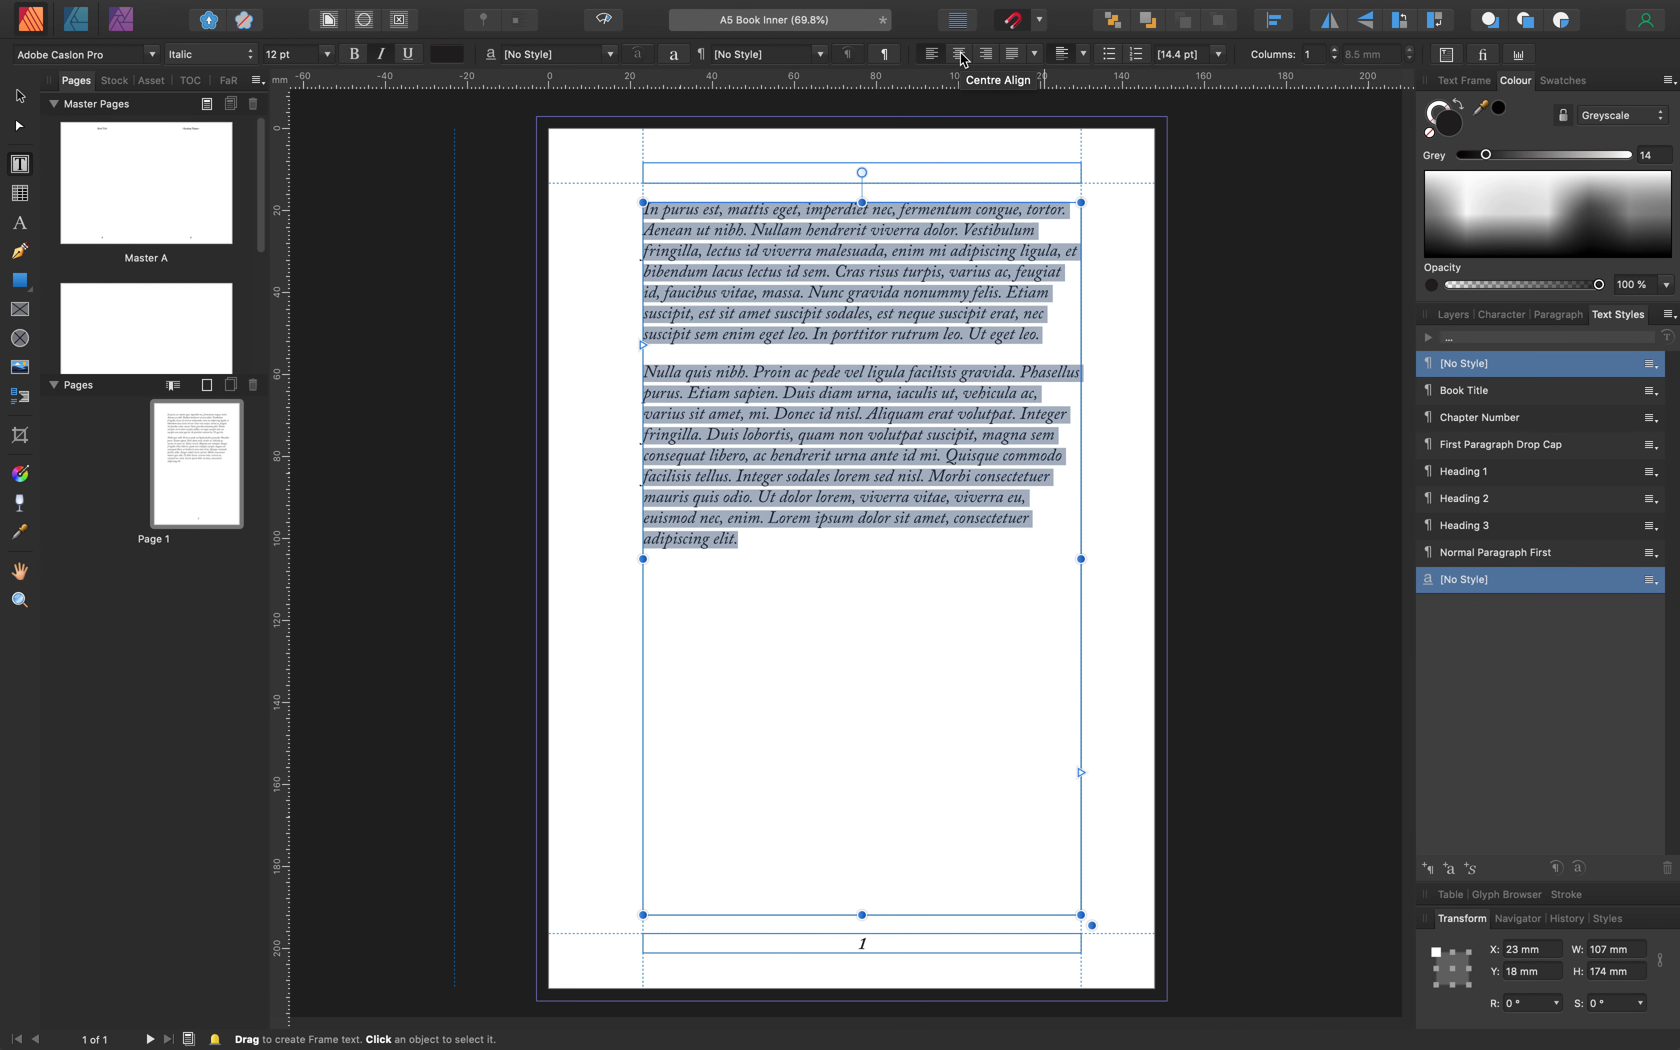
pyautogui.click(1013, 55)
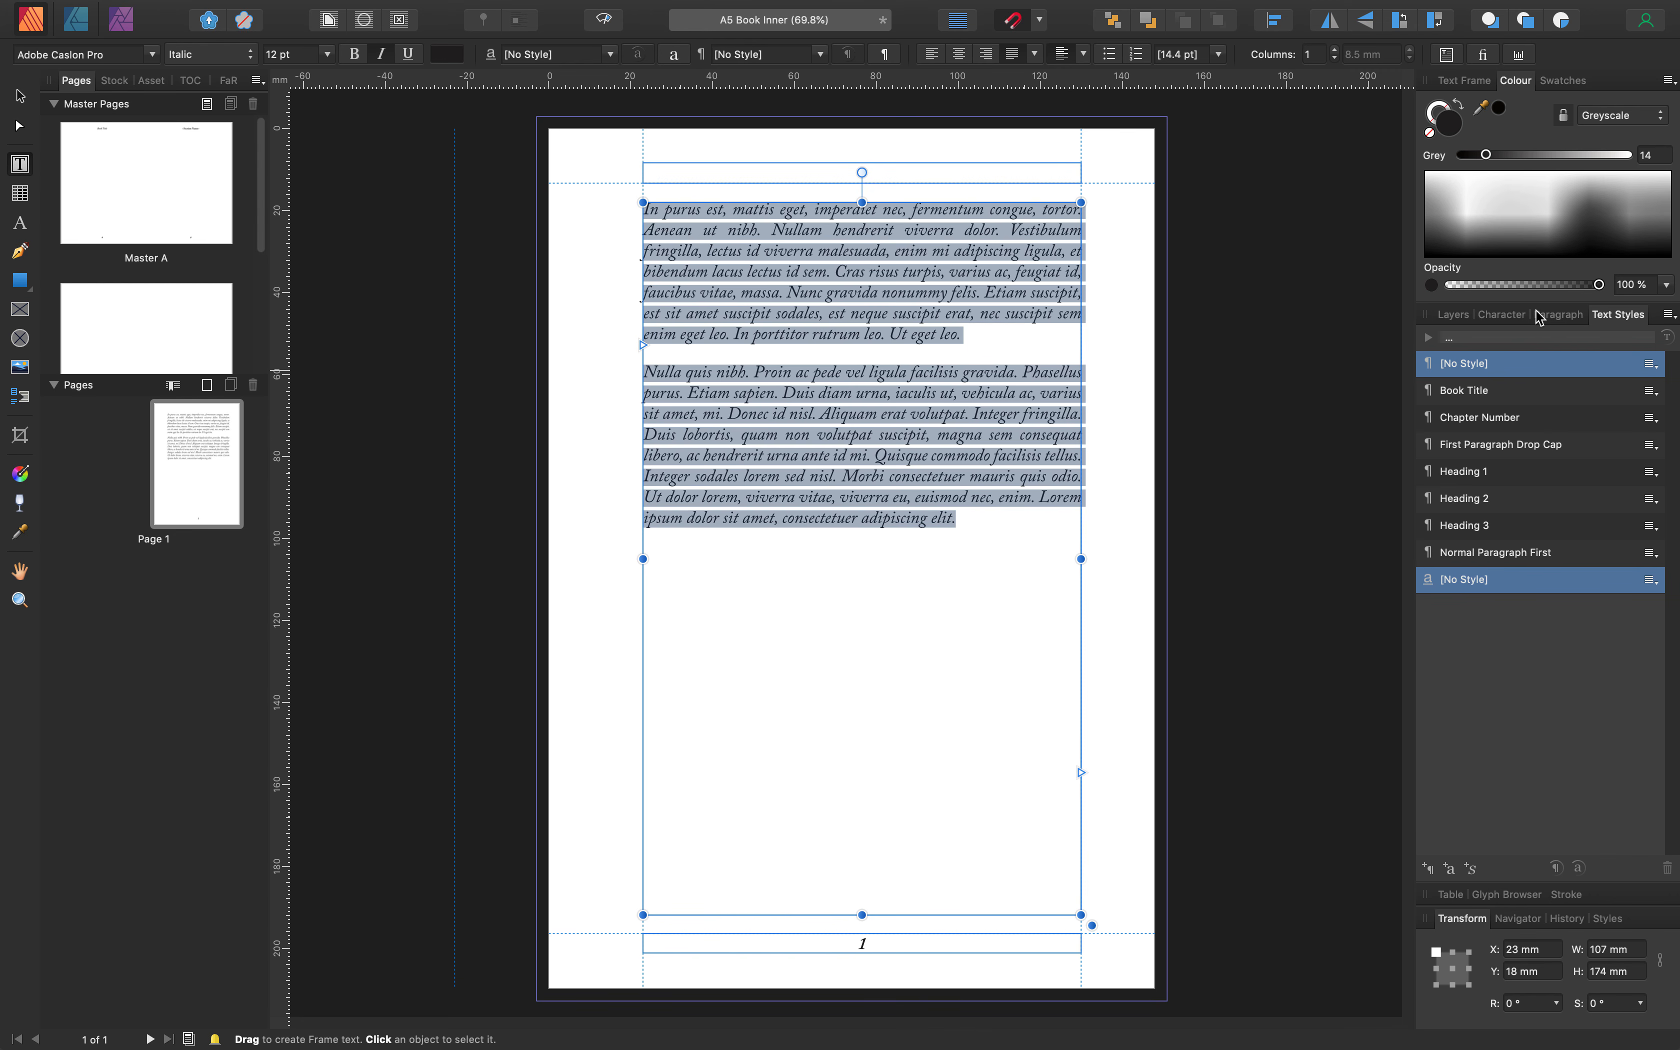
# Set the left indent of both italic paragraphs to 6 mm
pyautogui.click(1571, 318)
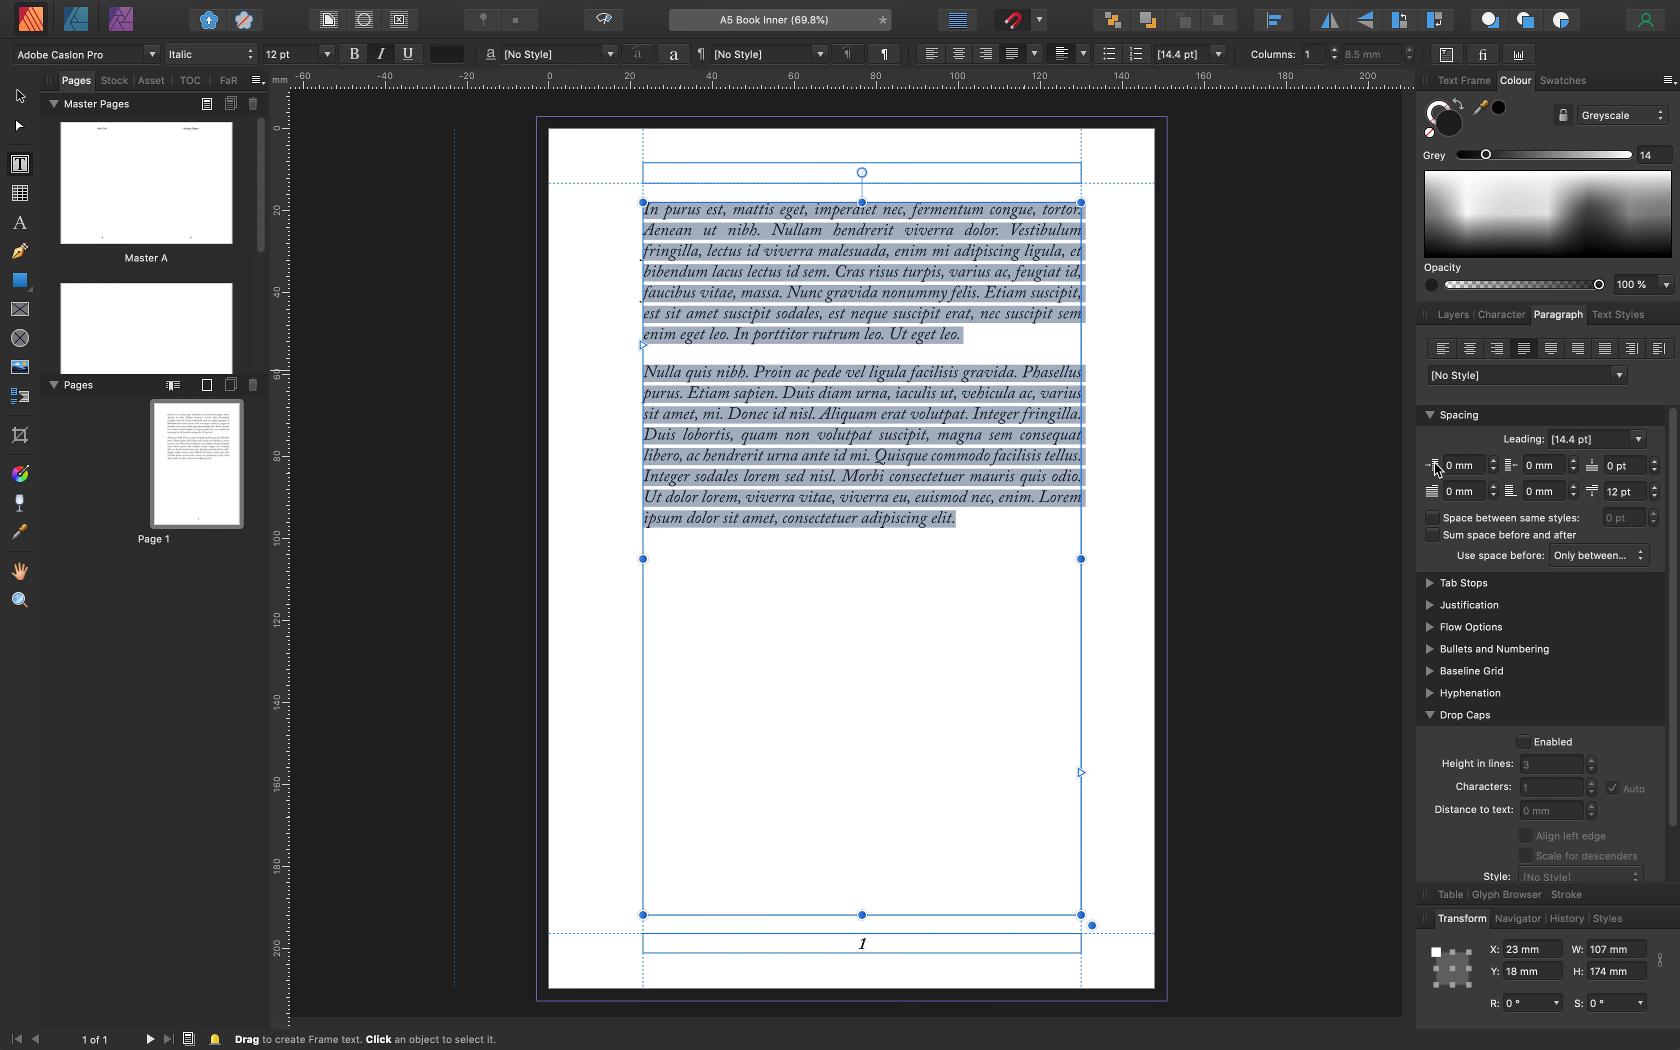
pyautogui.click(1496, 462)
pyautogui.click(1496, 462)
pyautogui.click(1496, 462)
pyautogui.click(1497, 462)
pyautogui.click(1496, 462)
pyautogui.click(1496, 462)
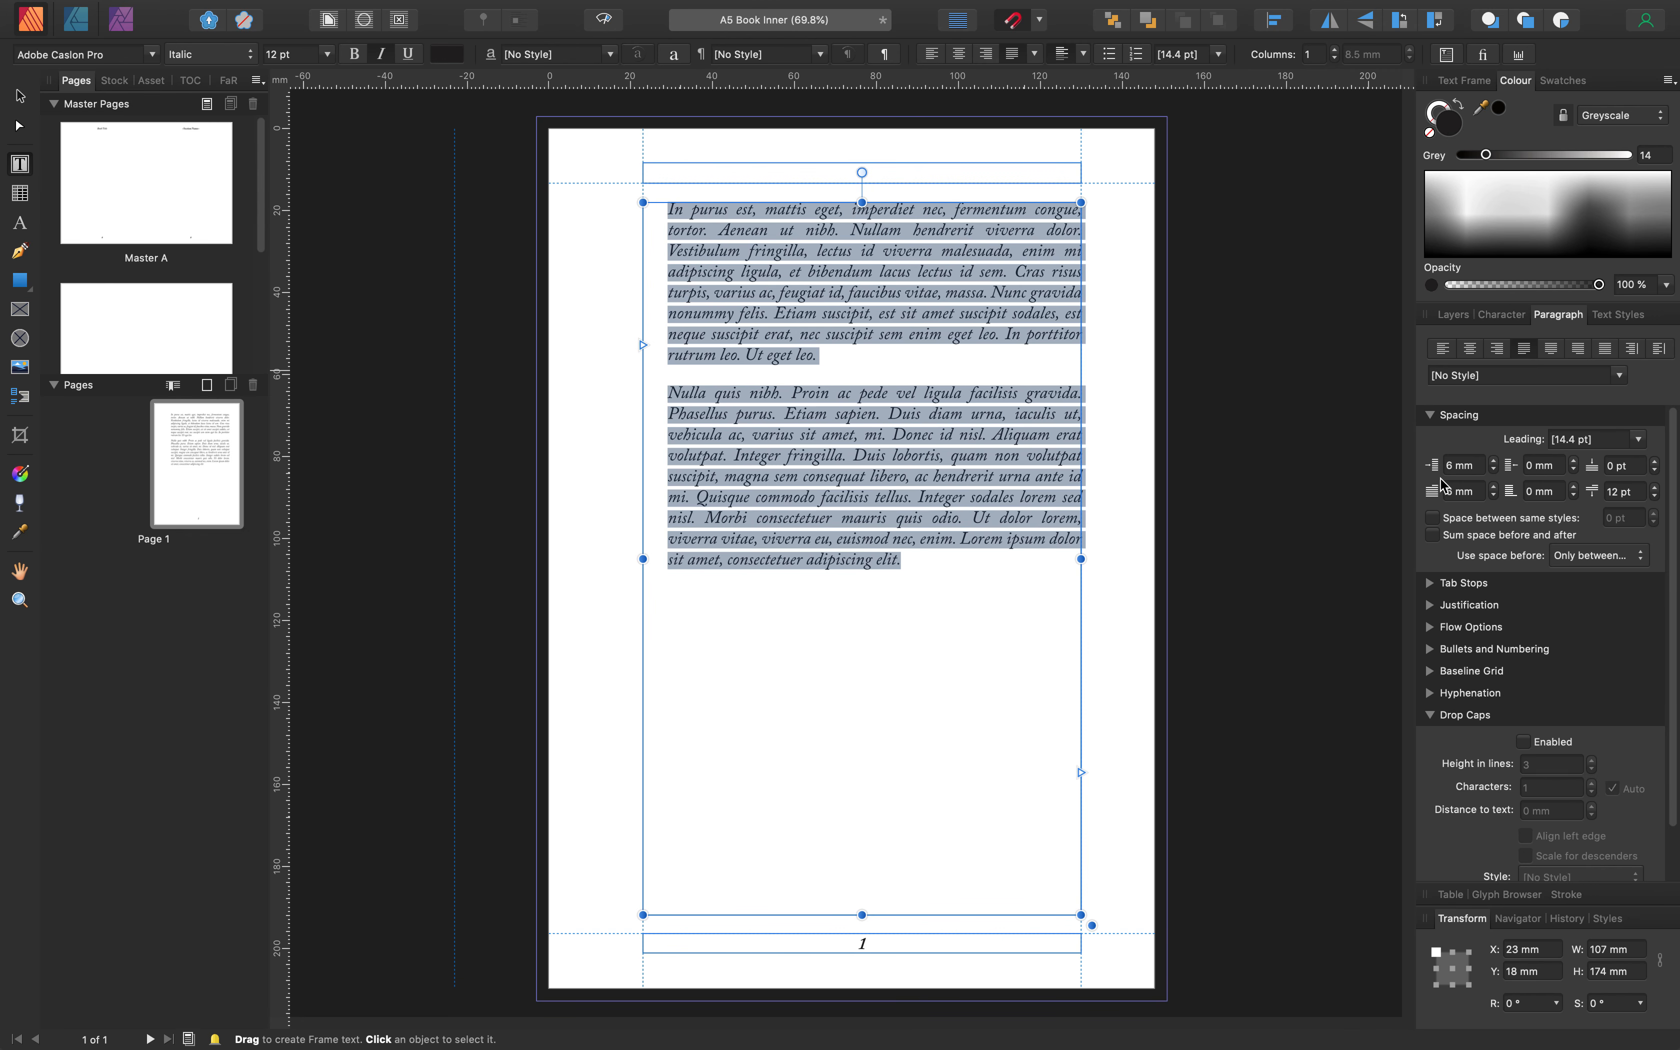
# Try first-line indents of 4 mm and 5 mm on both italic paragraphs
pyautogui.click(1495, 496)
pyautogui.click(1494, 496)
pyautogui.click(1496, 496)
pyautogui.click(1496, 497)
pyautogui.click(1495, 488)
pyautogui.click(1495, 488)
pyautogui.click(1495, 488)
pyautogui.click(1496, 488)
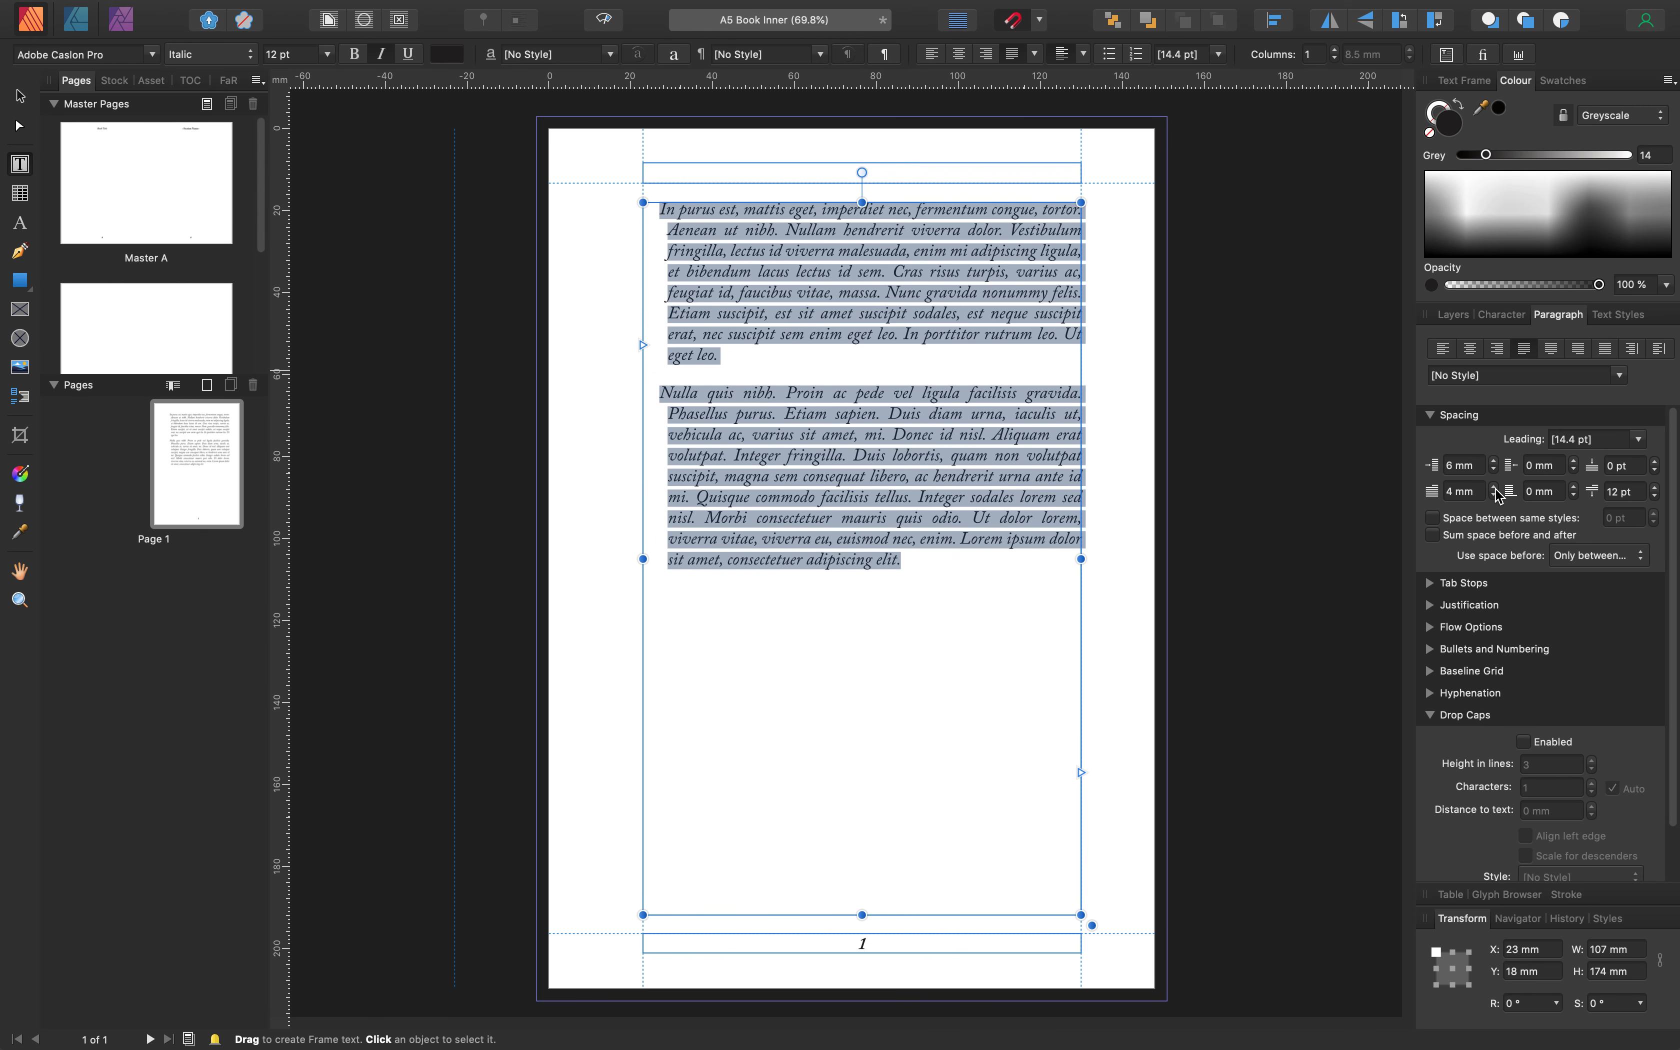
pyautogui.click(1495, 489)
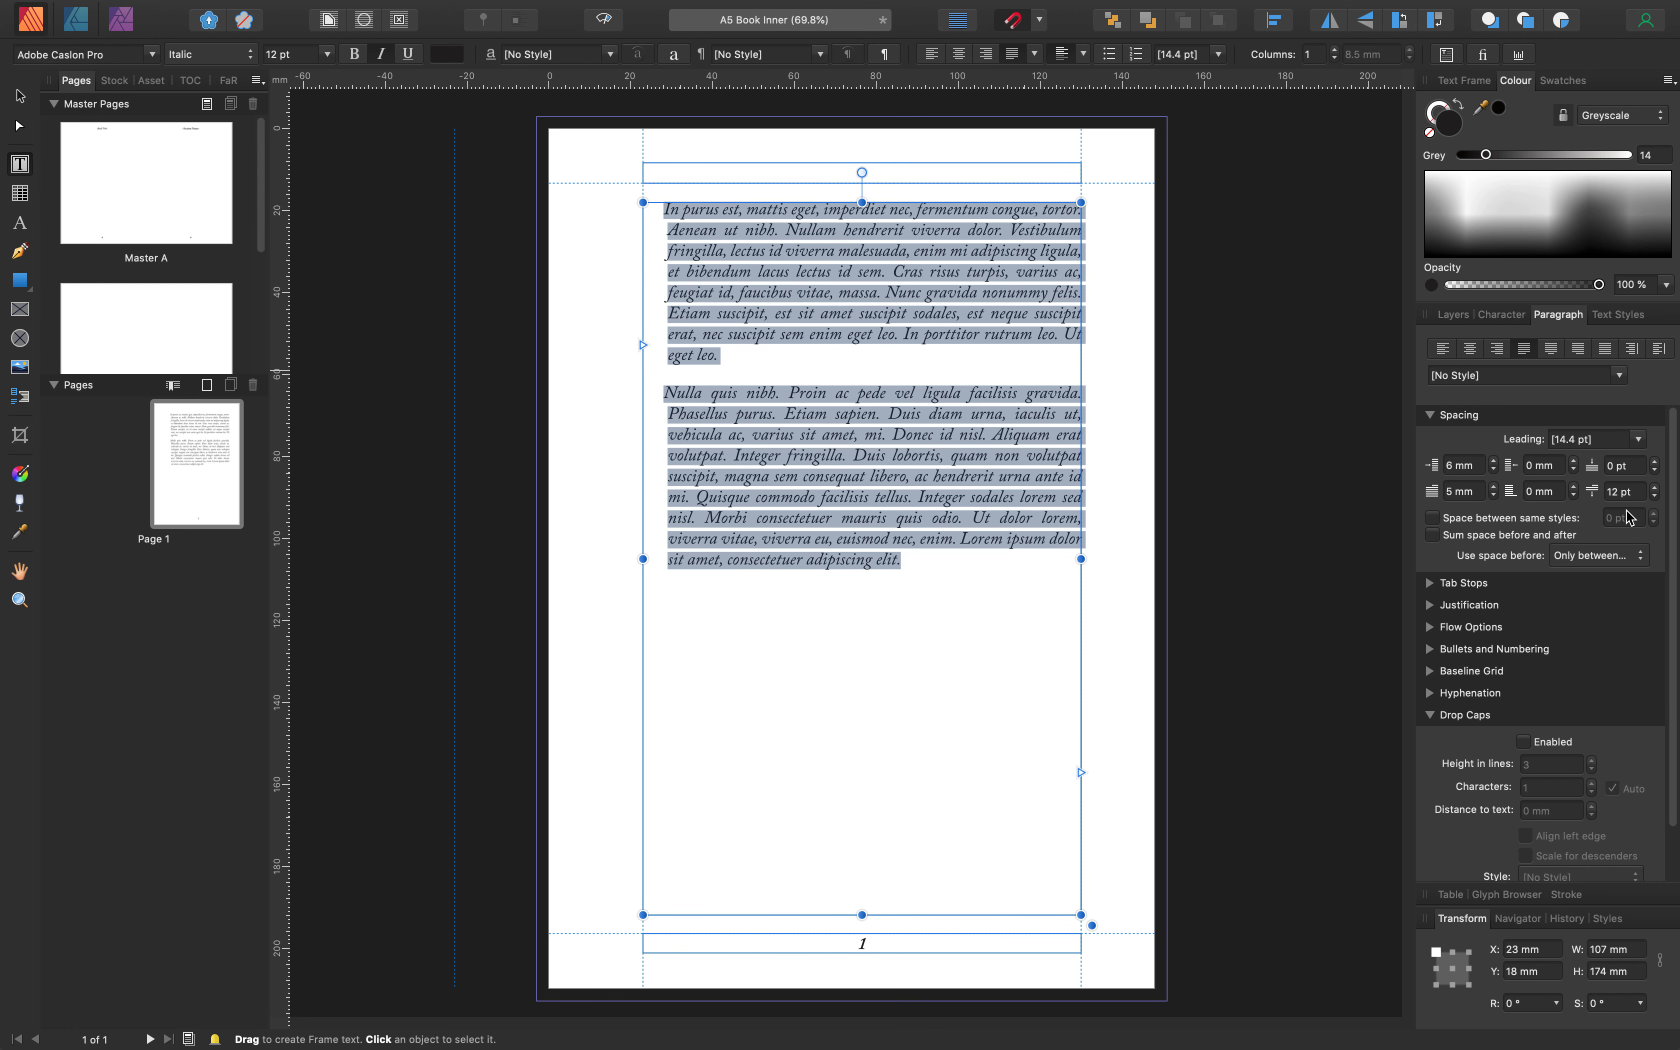
# Reduce the space after both italic paragraphs to 4 pt
pyautogui.click(1656, 497)
pyautogui.click(1656, 497)
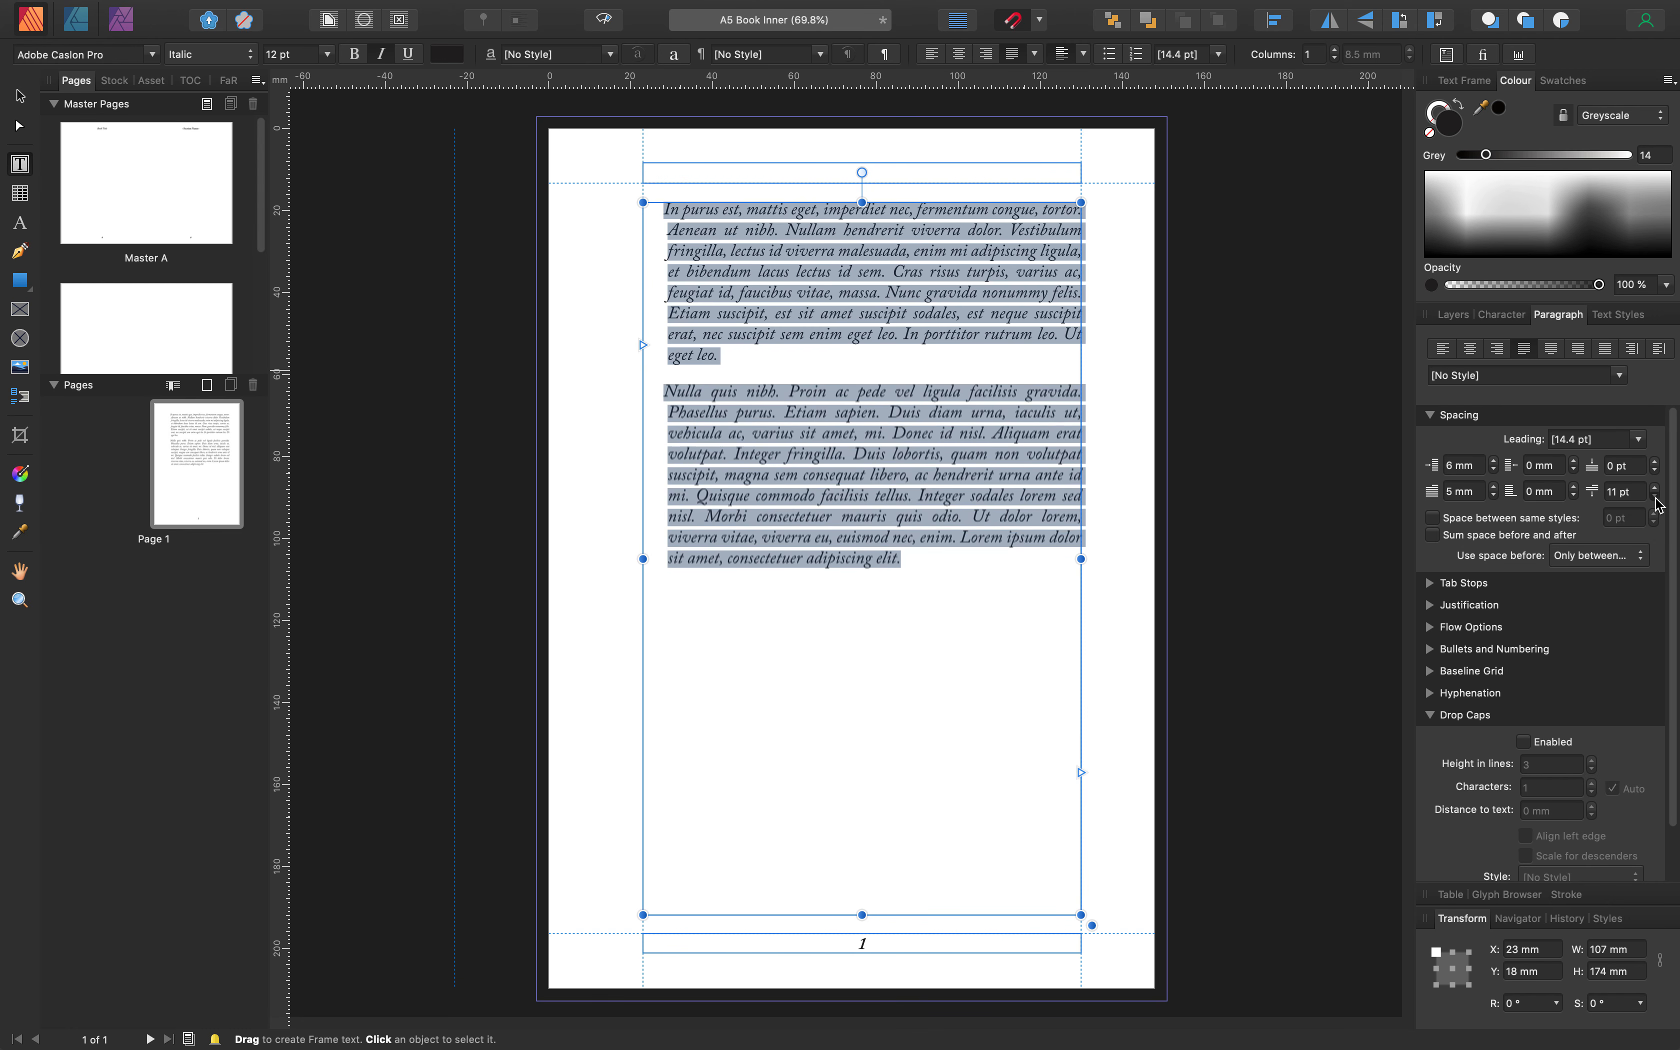
pyautogui.click(1656, 497)
pyautogui.click(1656, 497)
pyautogui.click(1656, 496)
pyautogui.click(1657, 497)
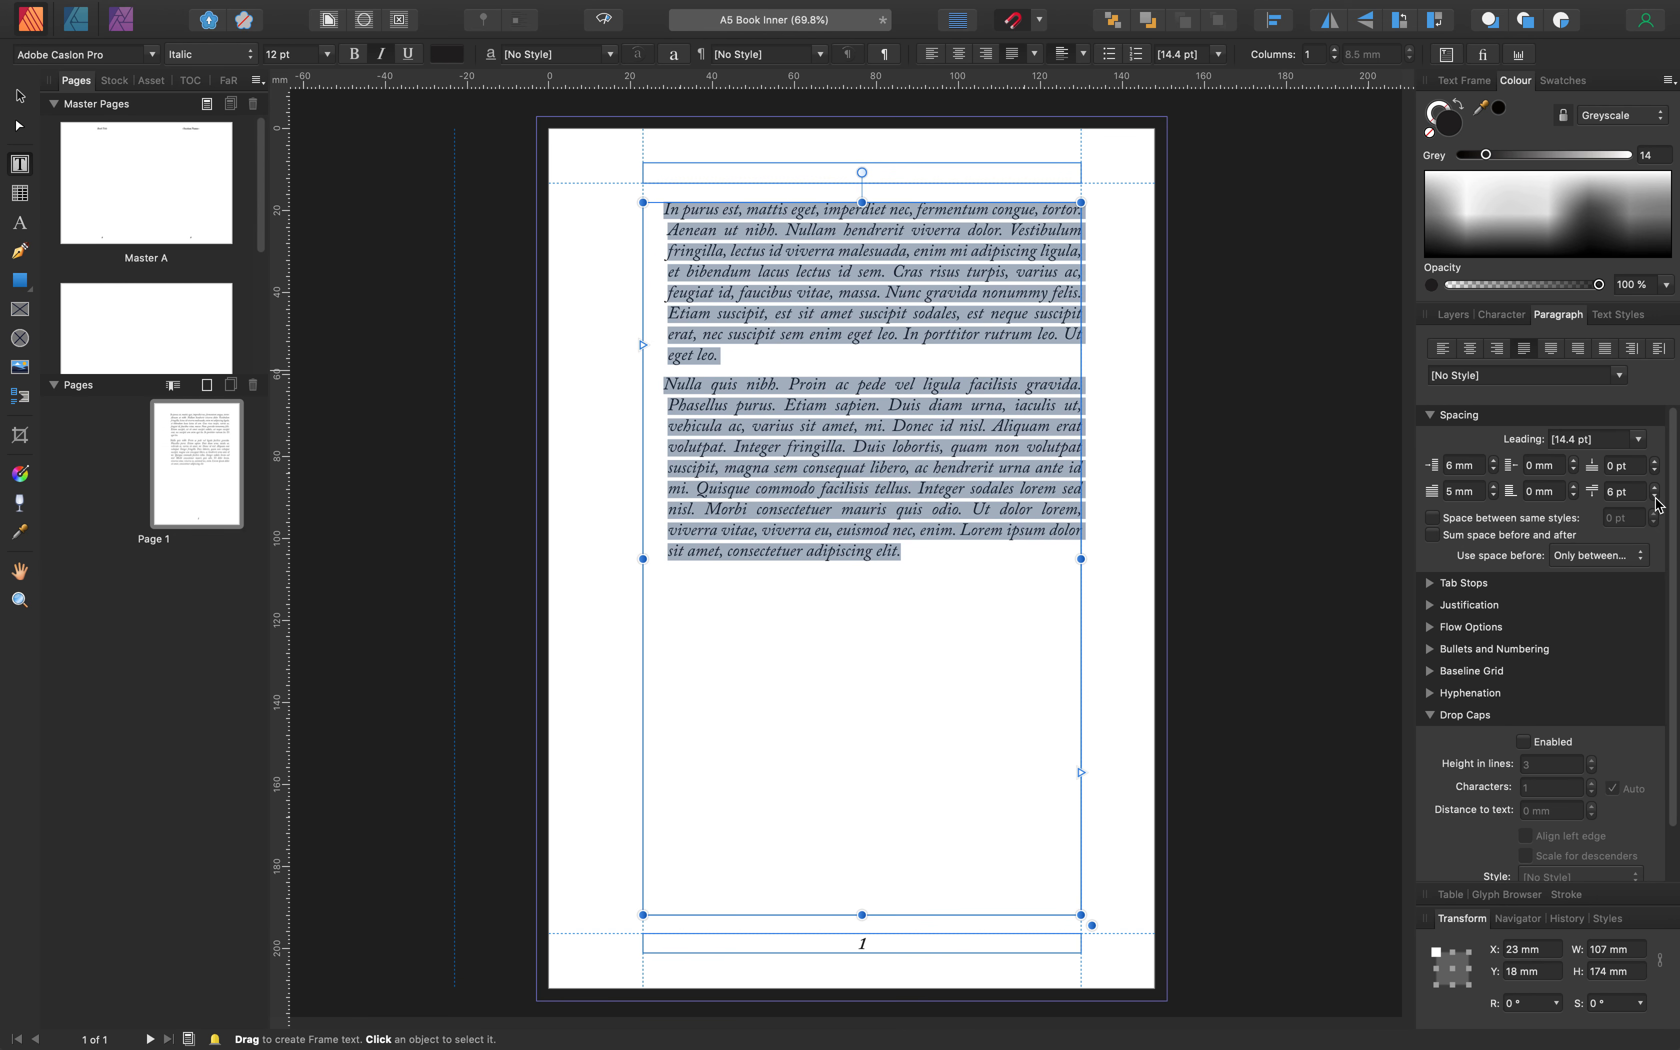
pyautogui.click(1656, 497)
pyautogui.click(1656, 496)
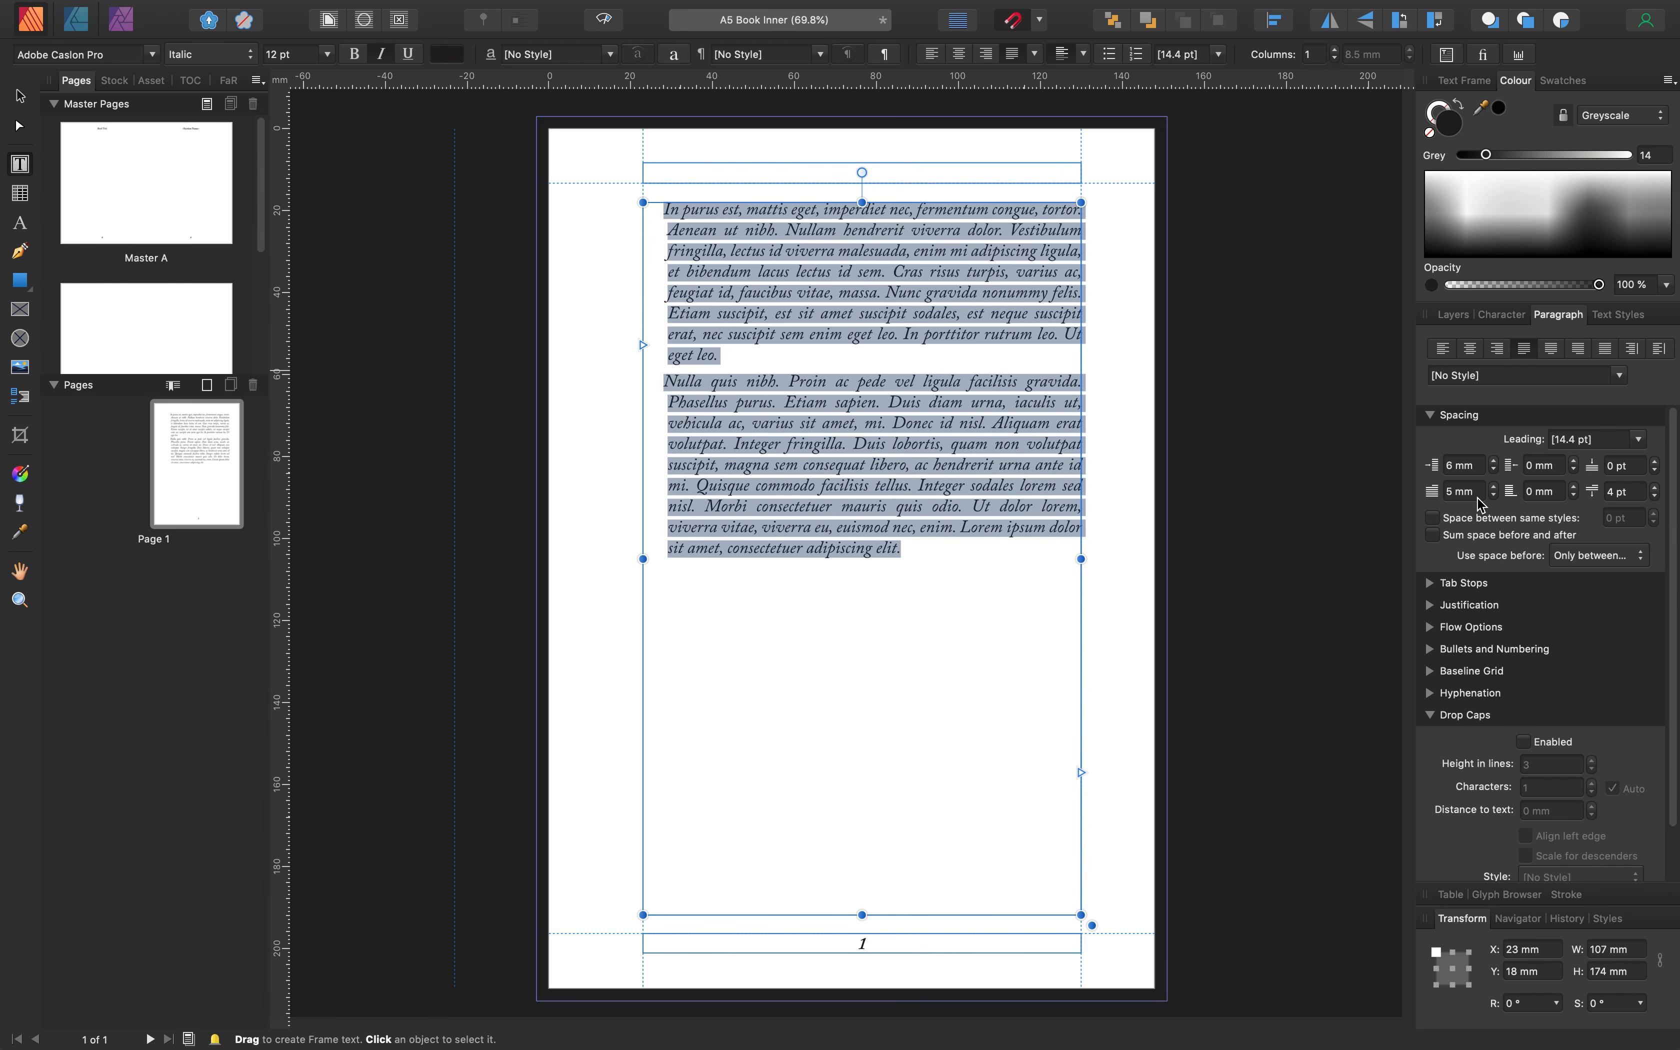
# Set the first-line indent and the right indent of both italic paragraphs to 6 mm
pyautogui.click(1494, 488)
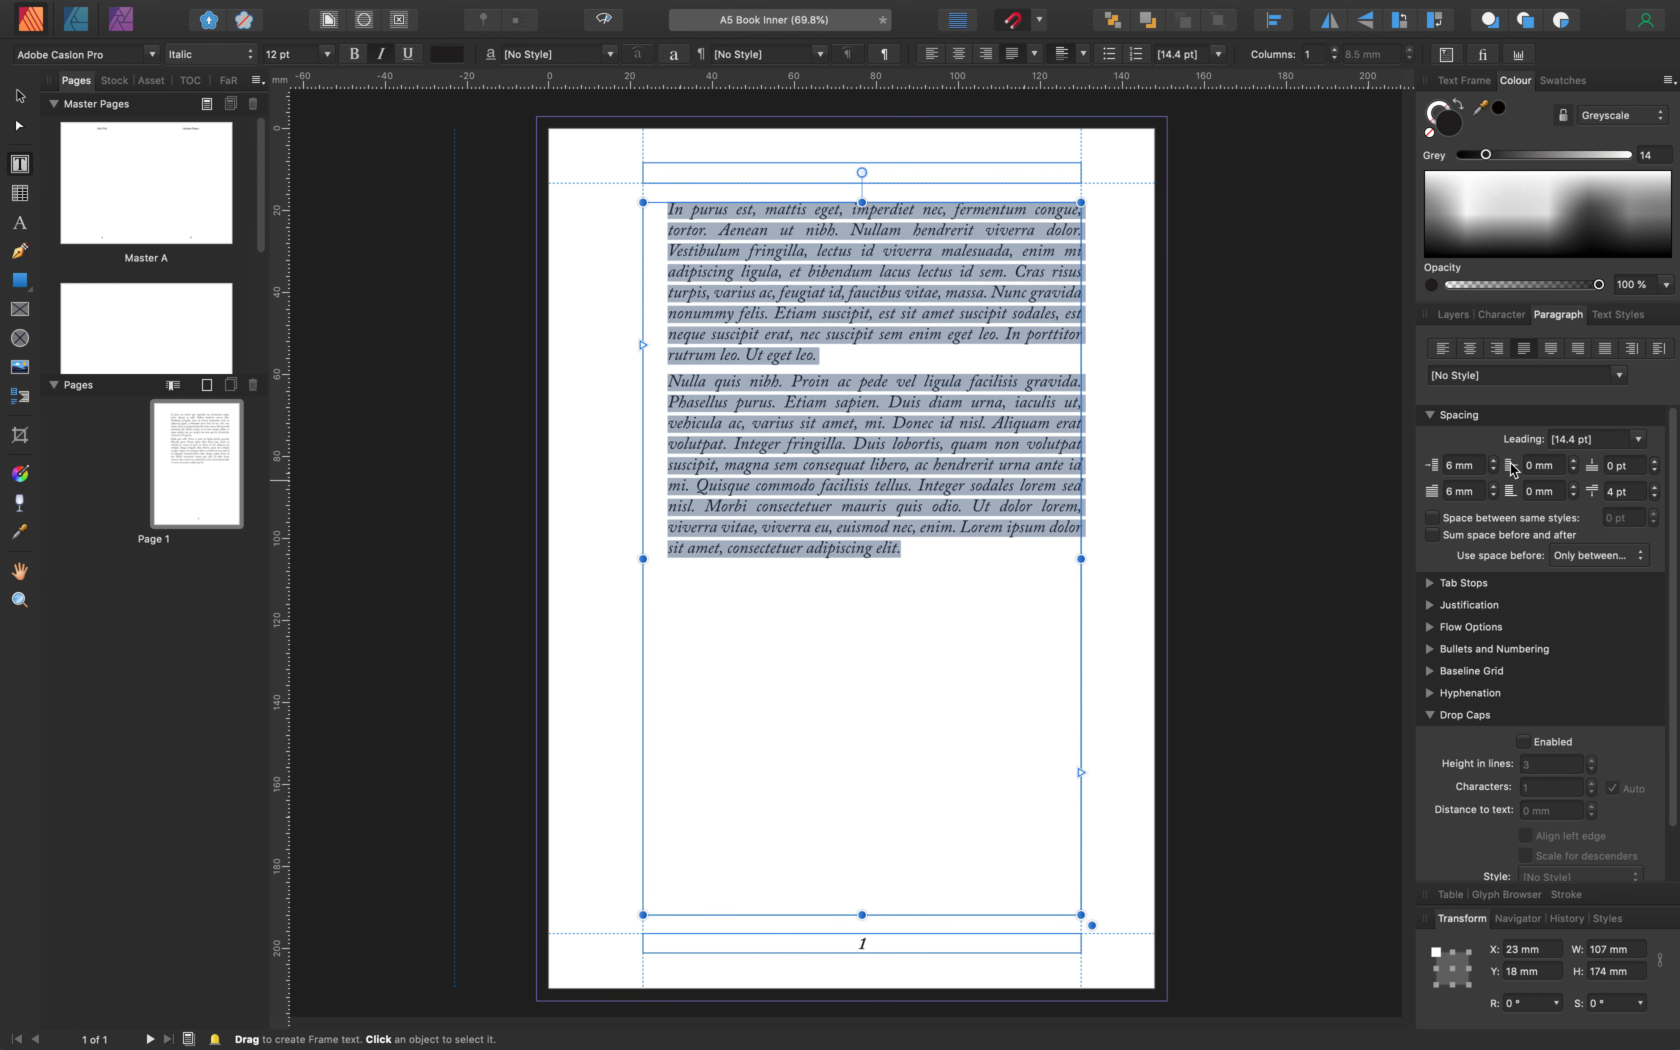
pyautogui.click(1574, 463)
pyautogui.click(1574, 462)
pyautogui.click(1574, 463)
pyautogui.click(1573, 462)
pyautogui.click(1574, 462)
pyautogui.click(1574, 462)
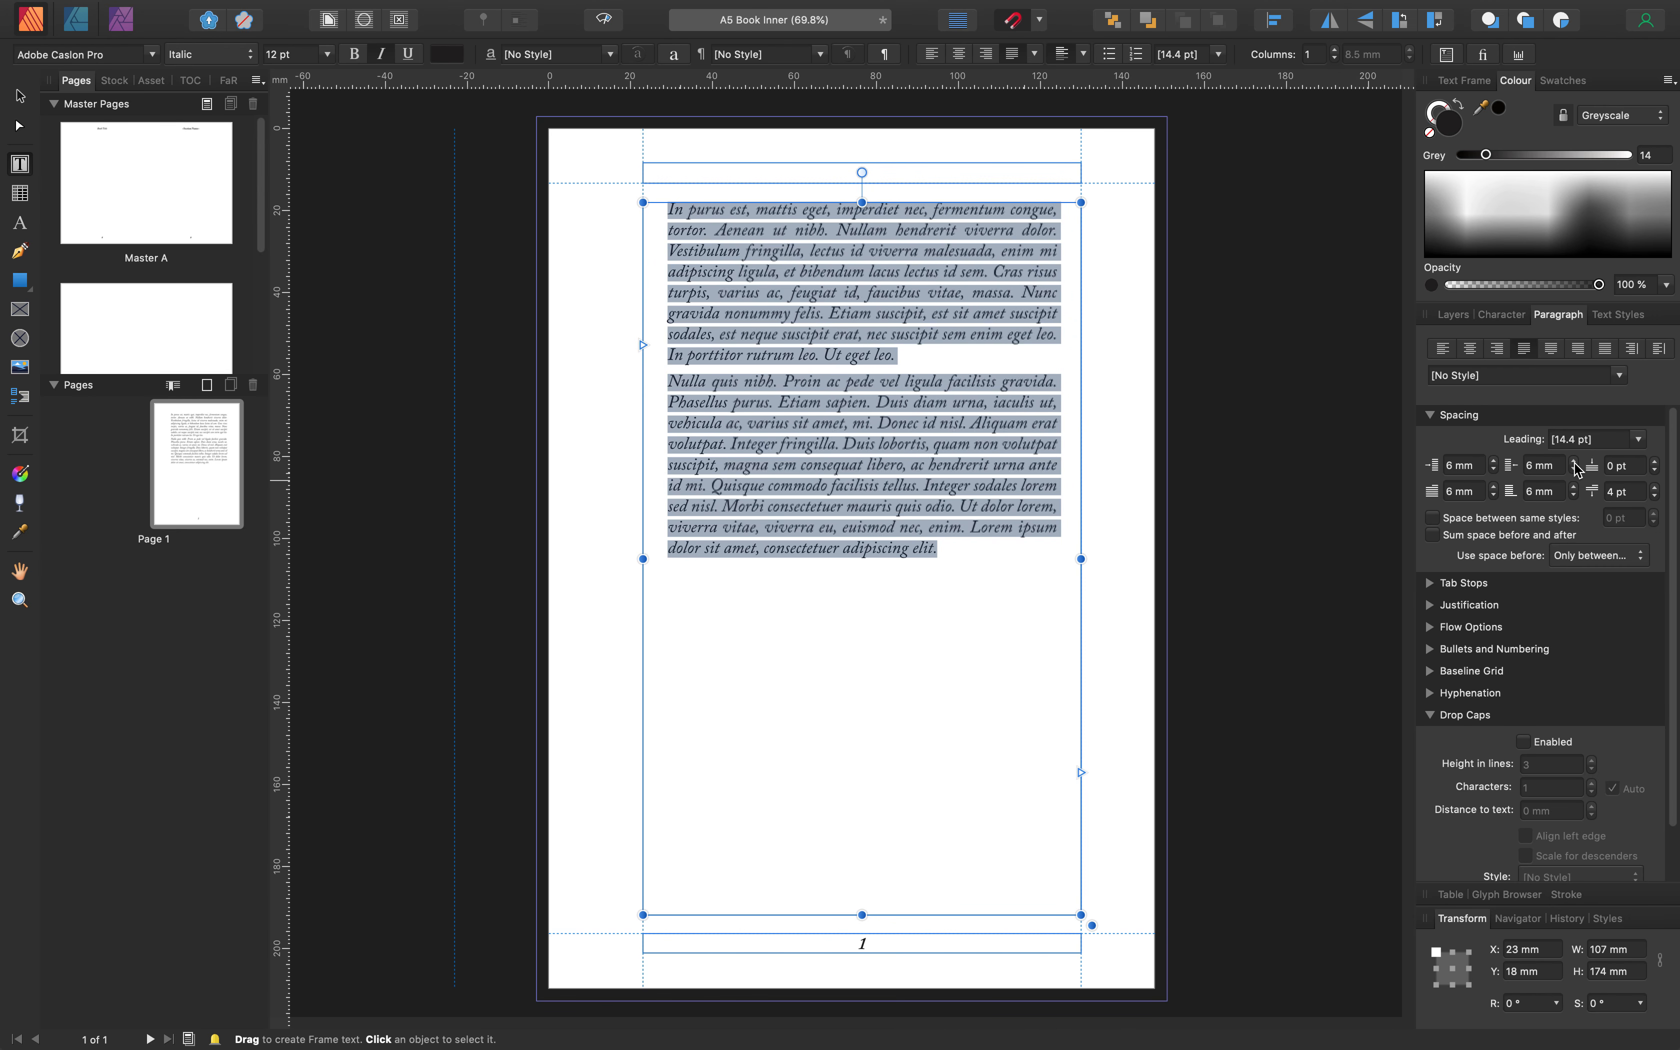
pyautogui.click(1575, 475)
# Create a paragraph style named "Quote" from the selected italic paragraphs
pyautogui.click(1429, 716)
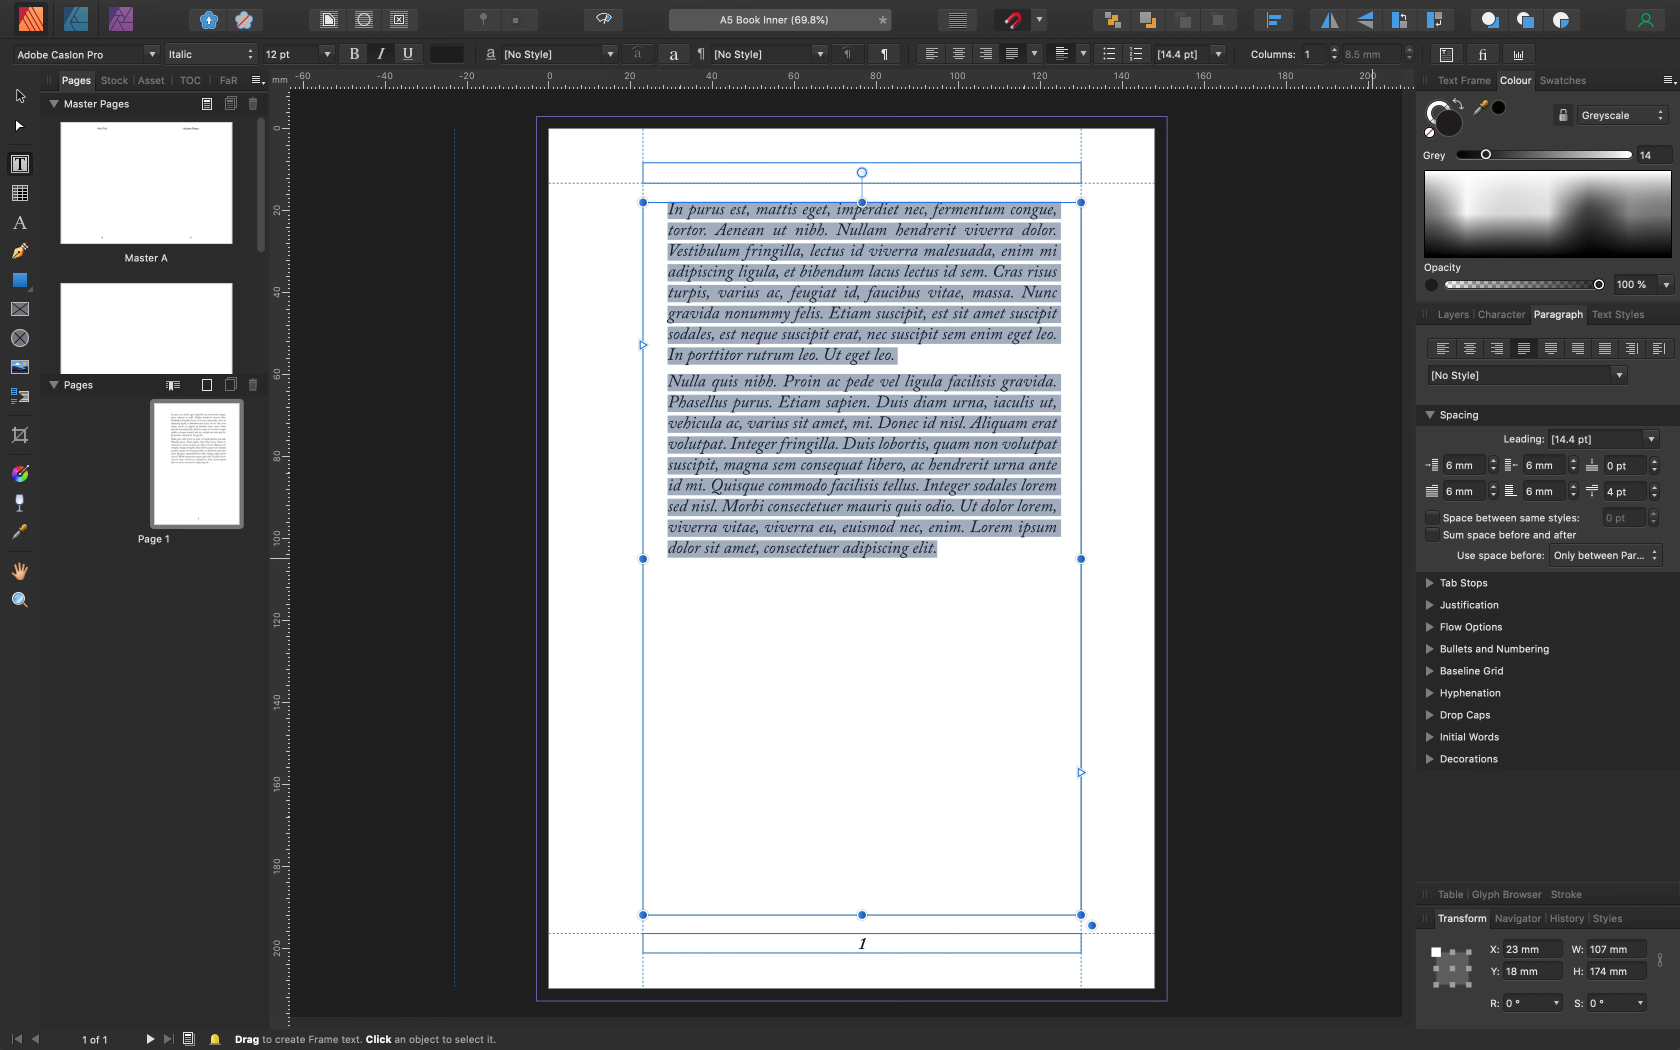
pyautogui.click(1619, 317)
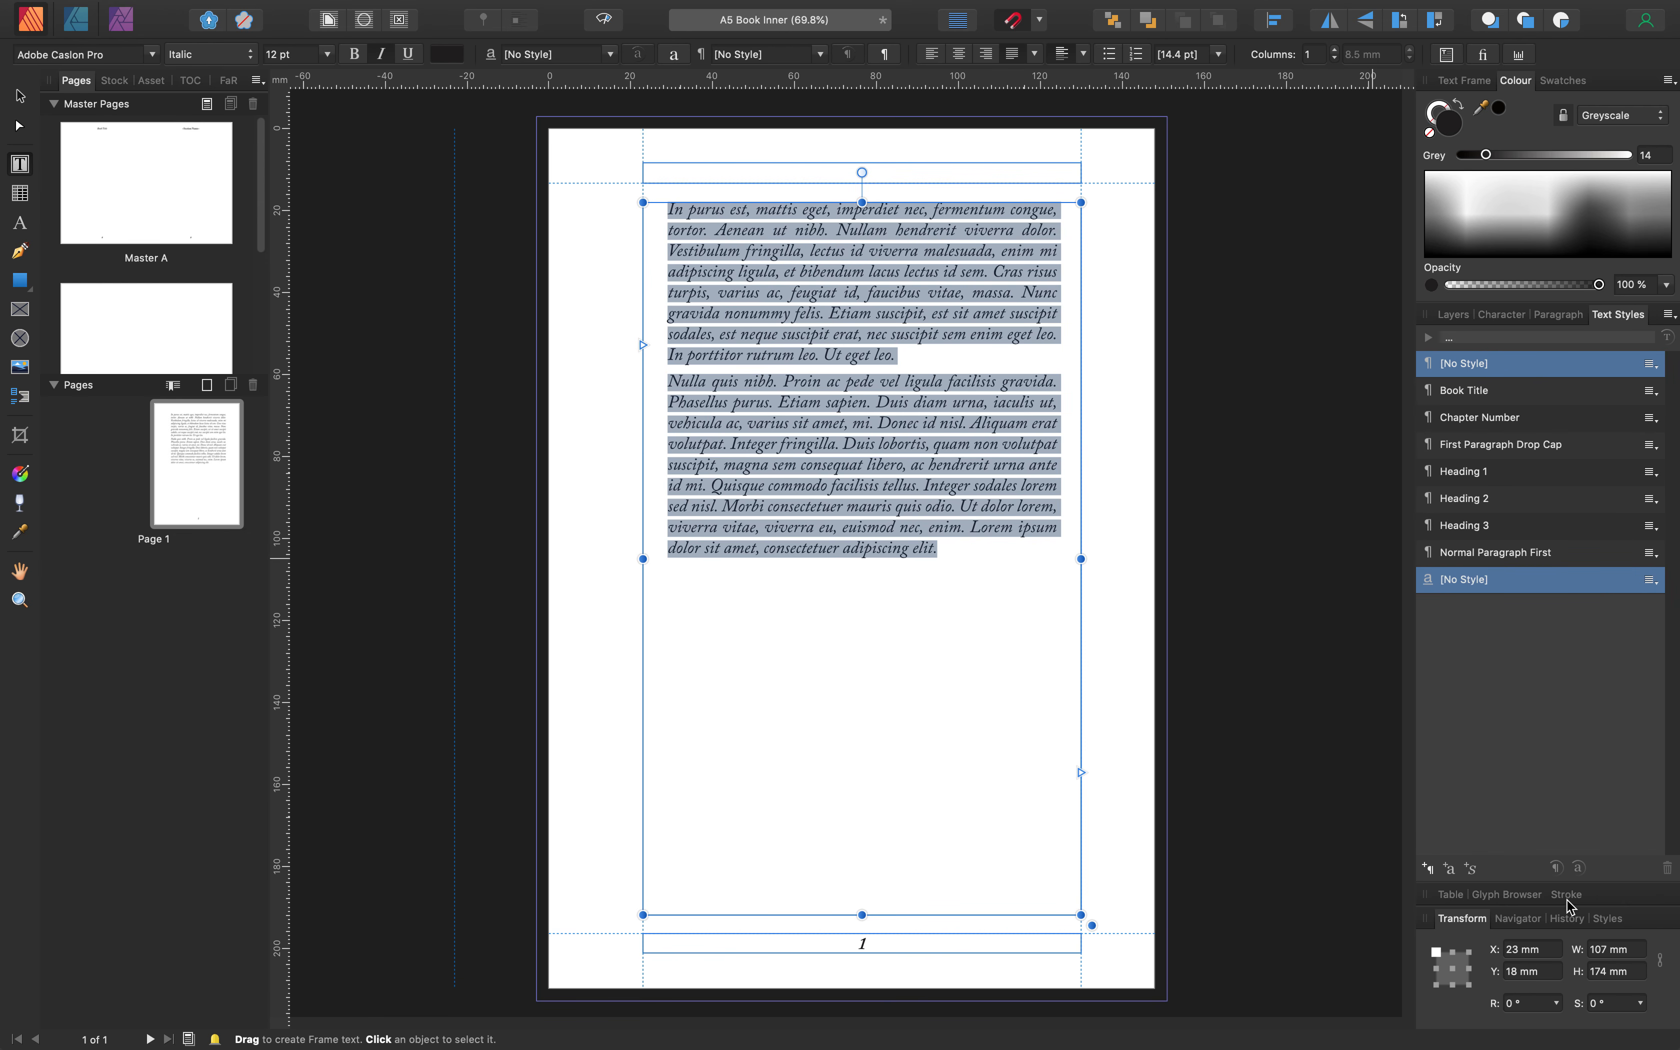
pyautogui.click(1428, 869)
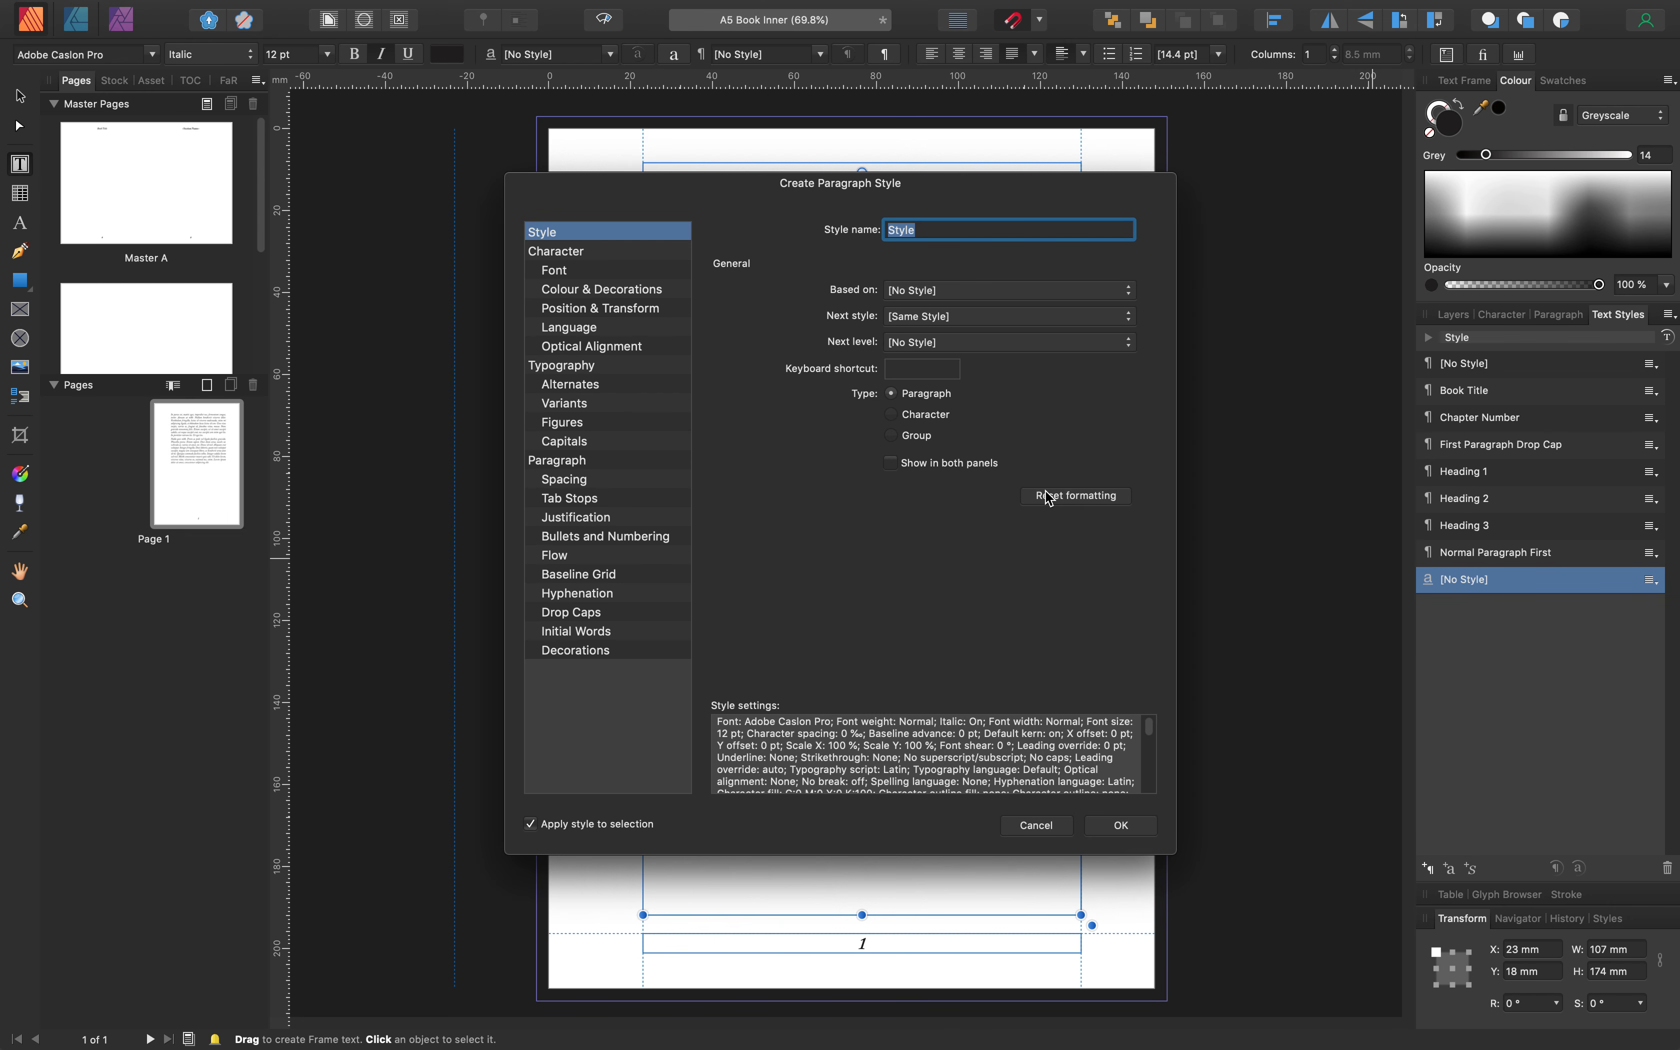
pyautogui.write('Quote')
pyautogui.click(1125, 825)
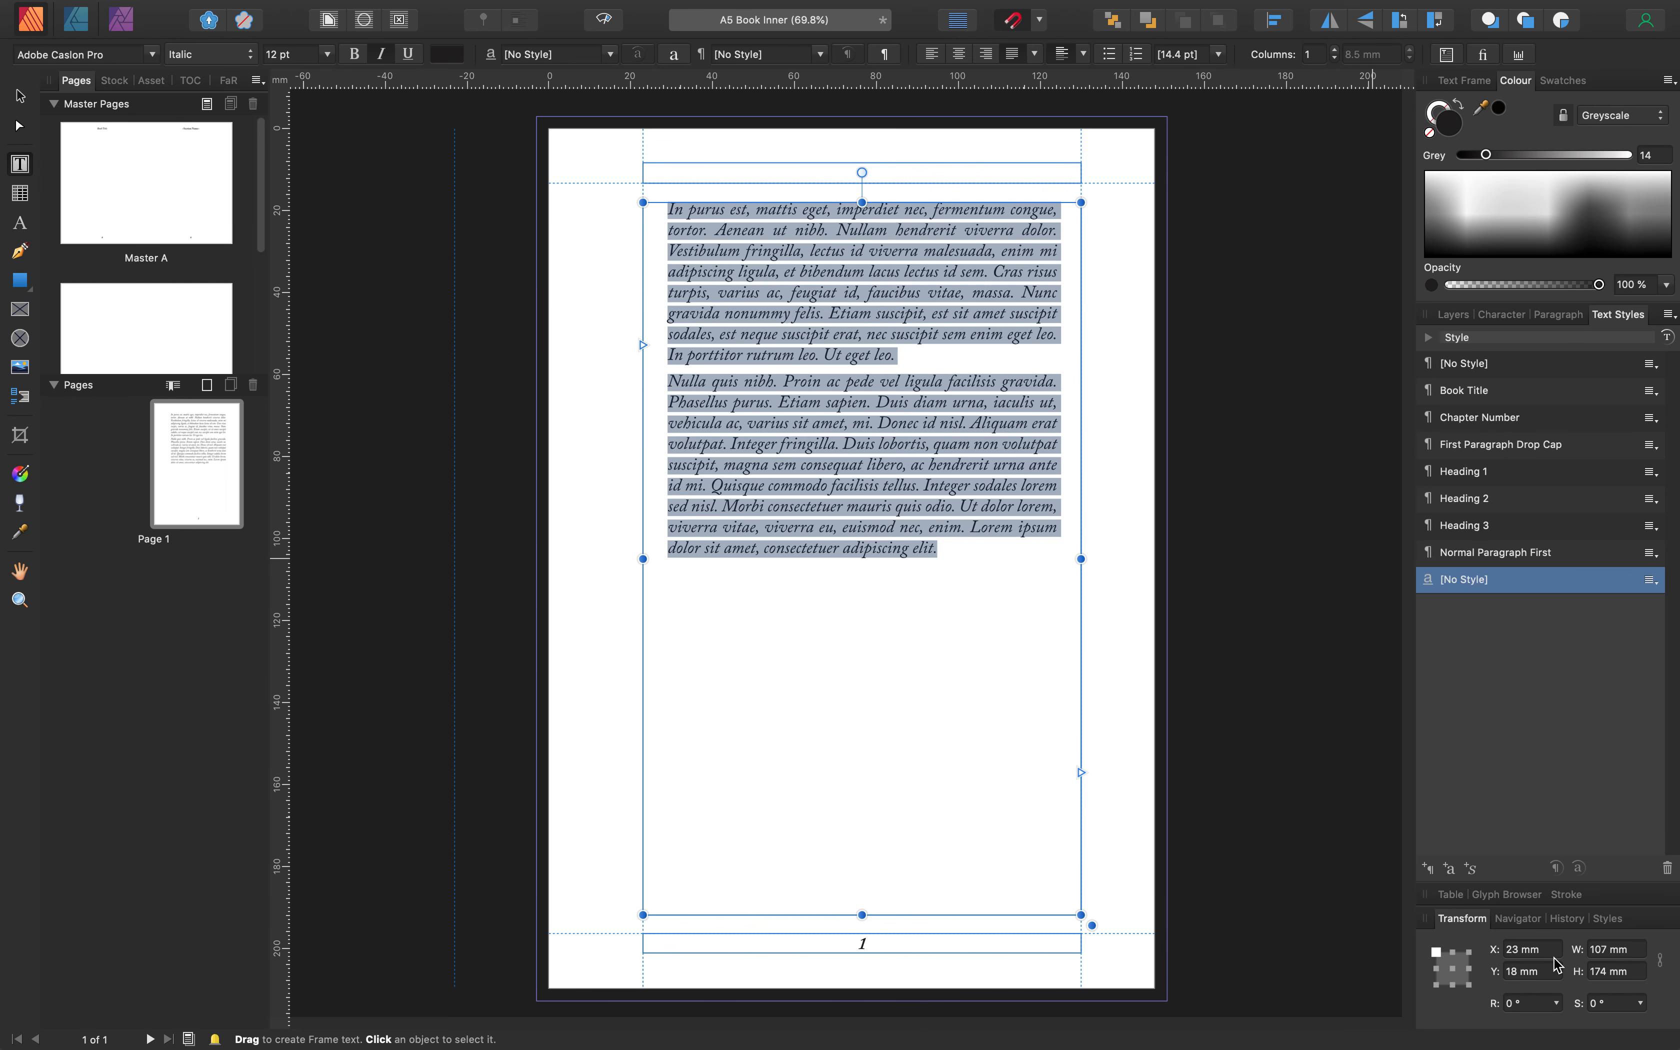
# Delete the italic sample paragraphs from page 1 and reset the empty text frame to [No Style] paragraph formatting
pyautogui.press('Delete')
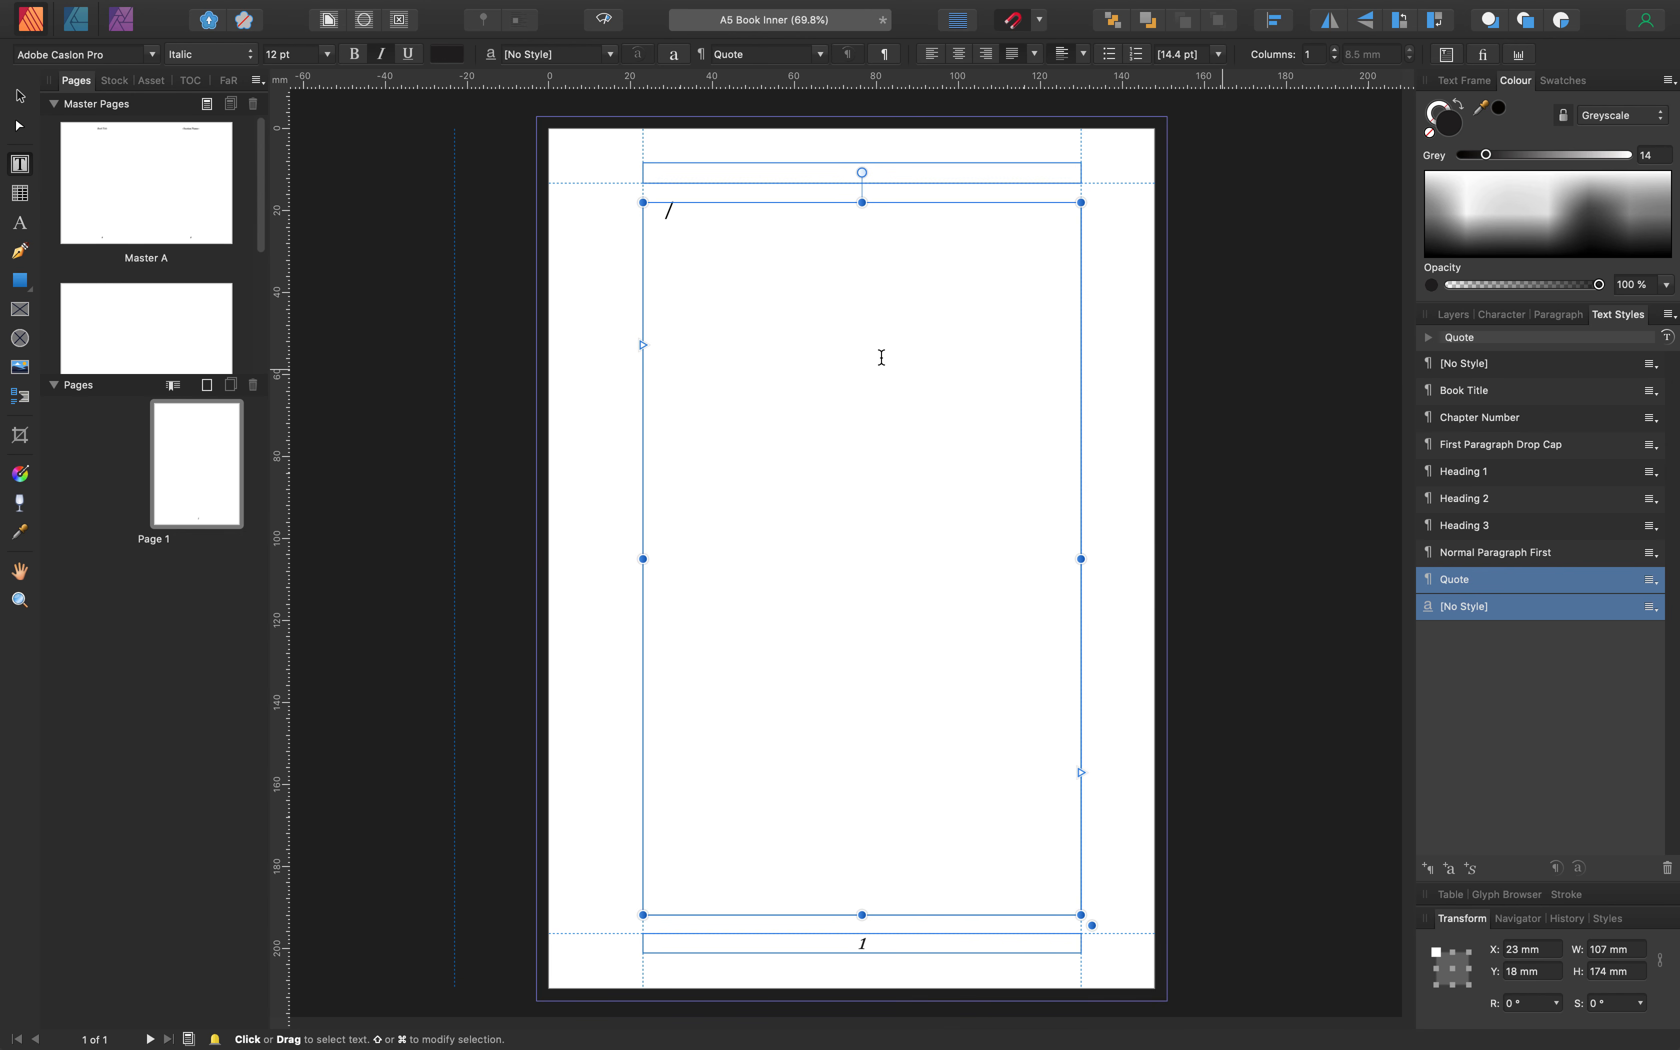
pyautogui.click(1460, 376)
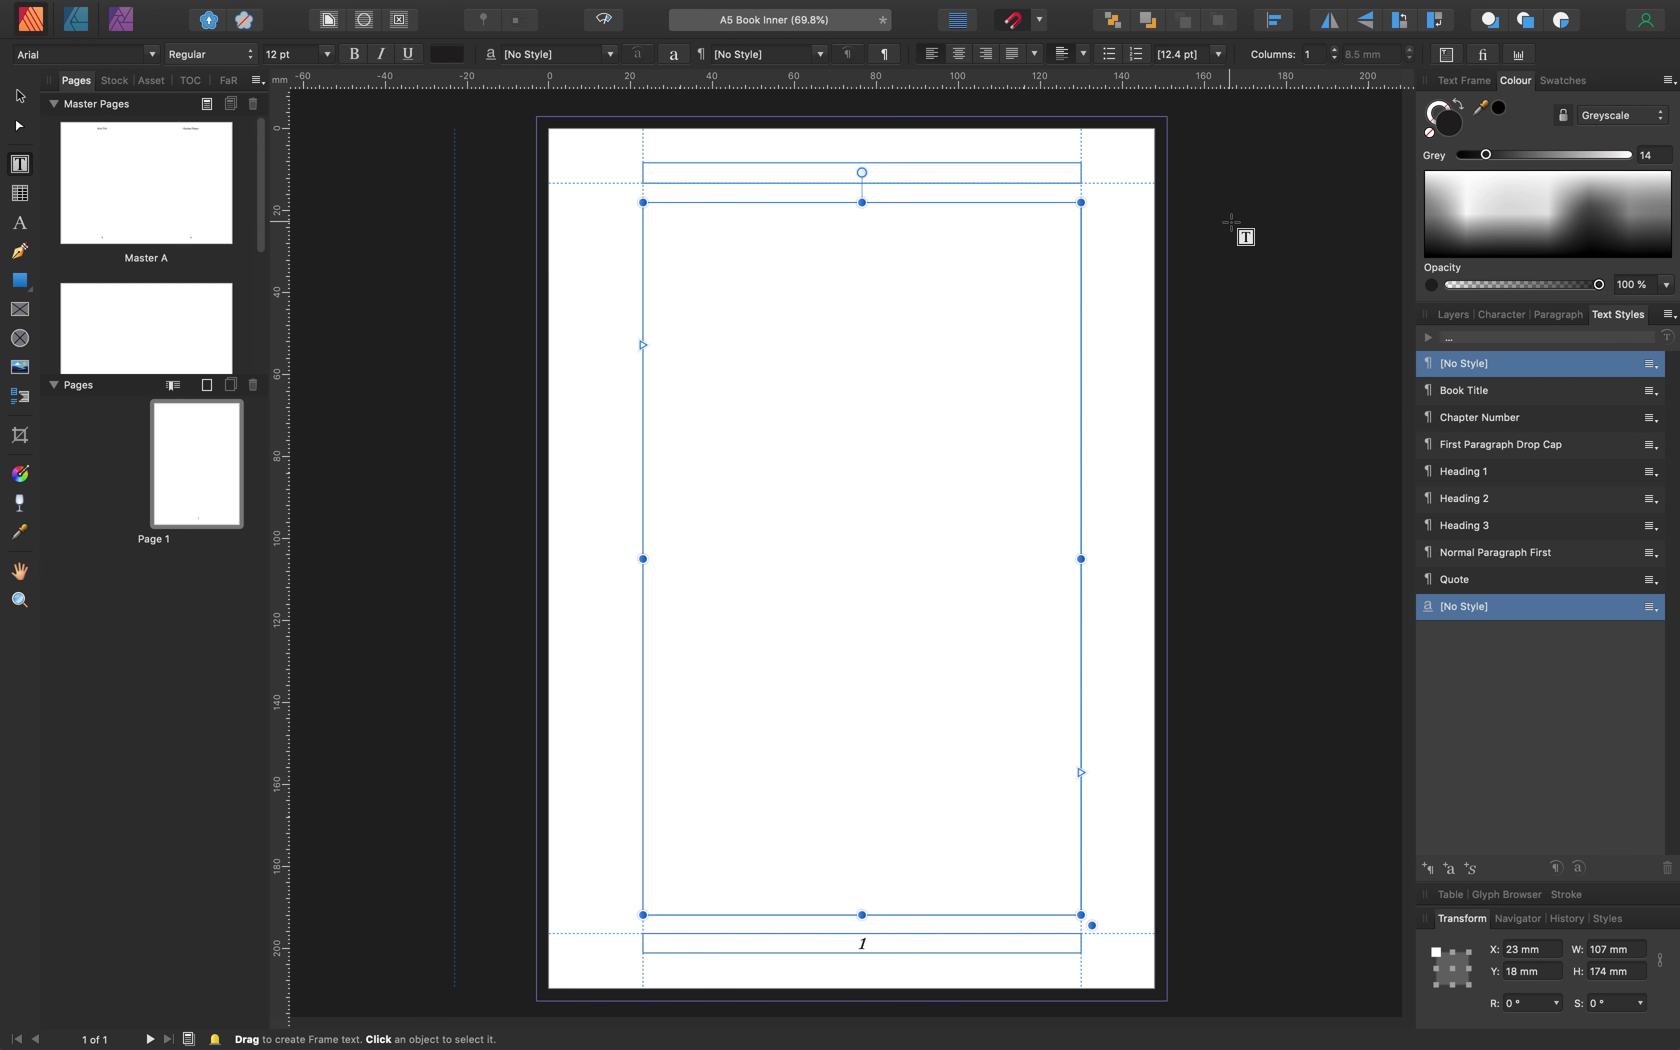
pyautogui.scroll(10, 1238, 229)
pyautogui.scroll(-8, 1239, 229)
pyautogui.scroll(-2, 1238, 229)
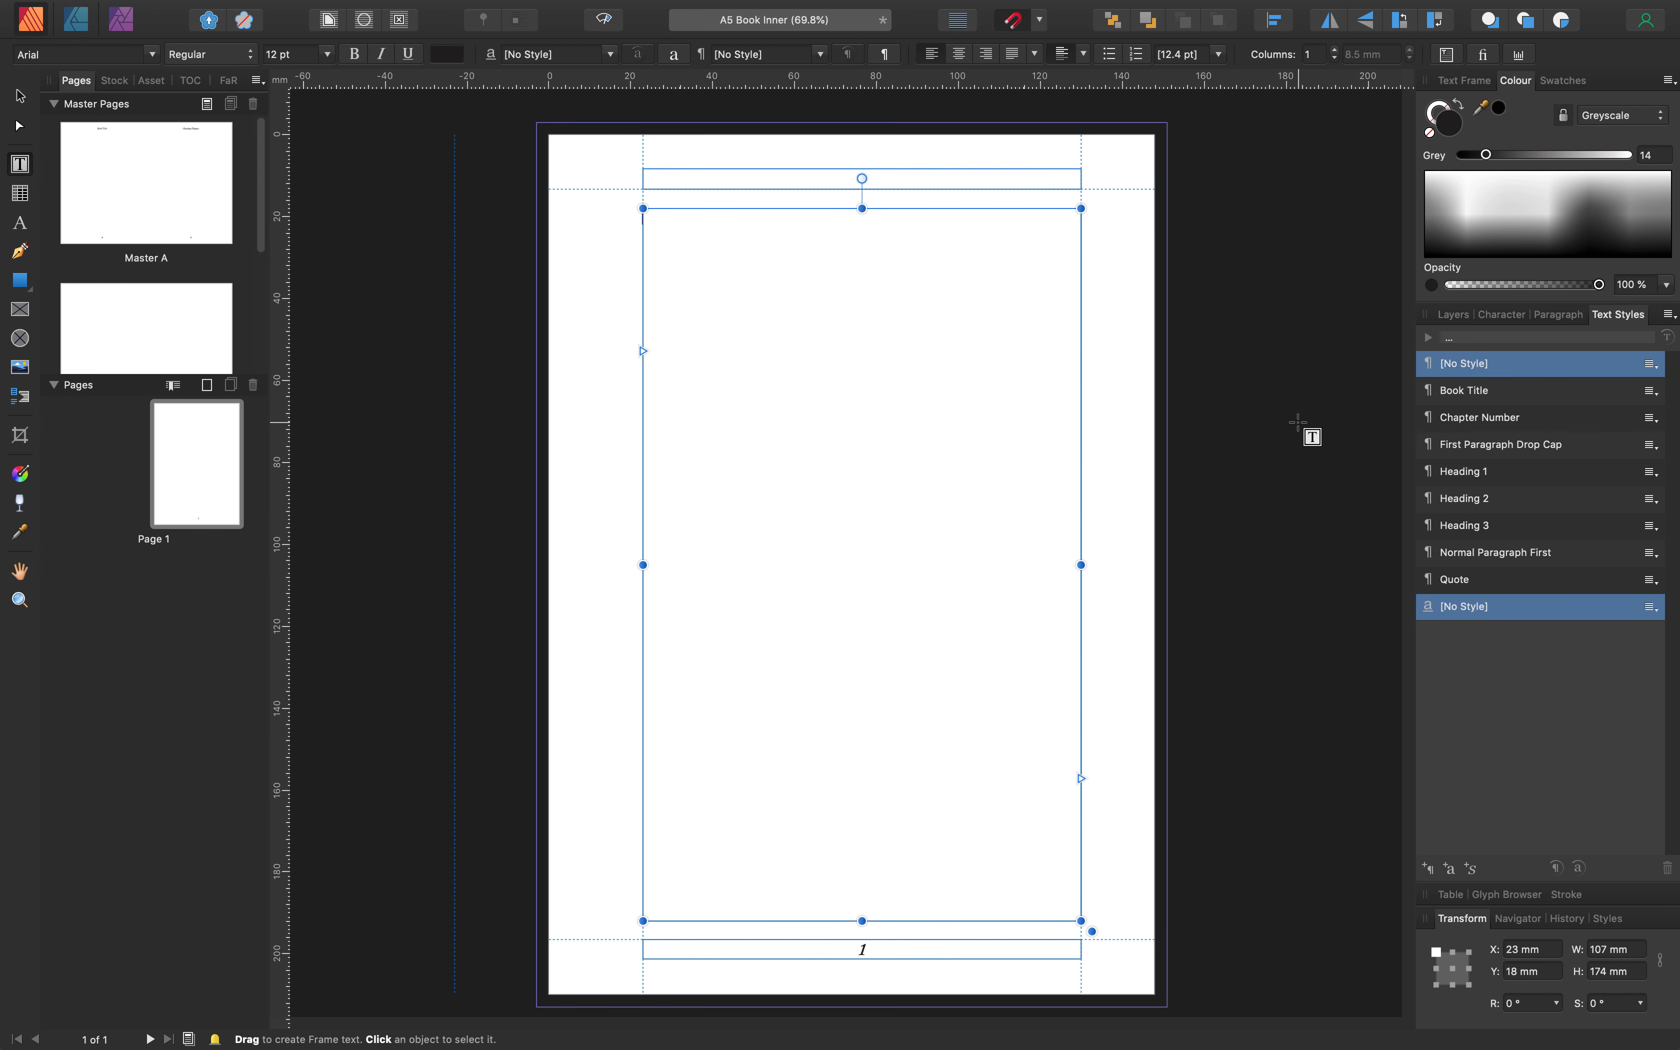
# Write "Chapter 1" and "We Are Here Now" as two separate paragraphs in the page 1 text frame
pyautogui.write('Chapt')
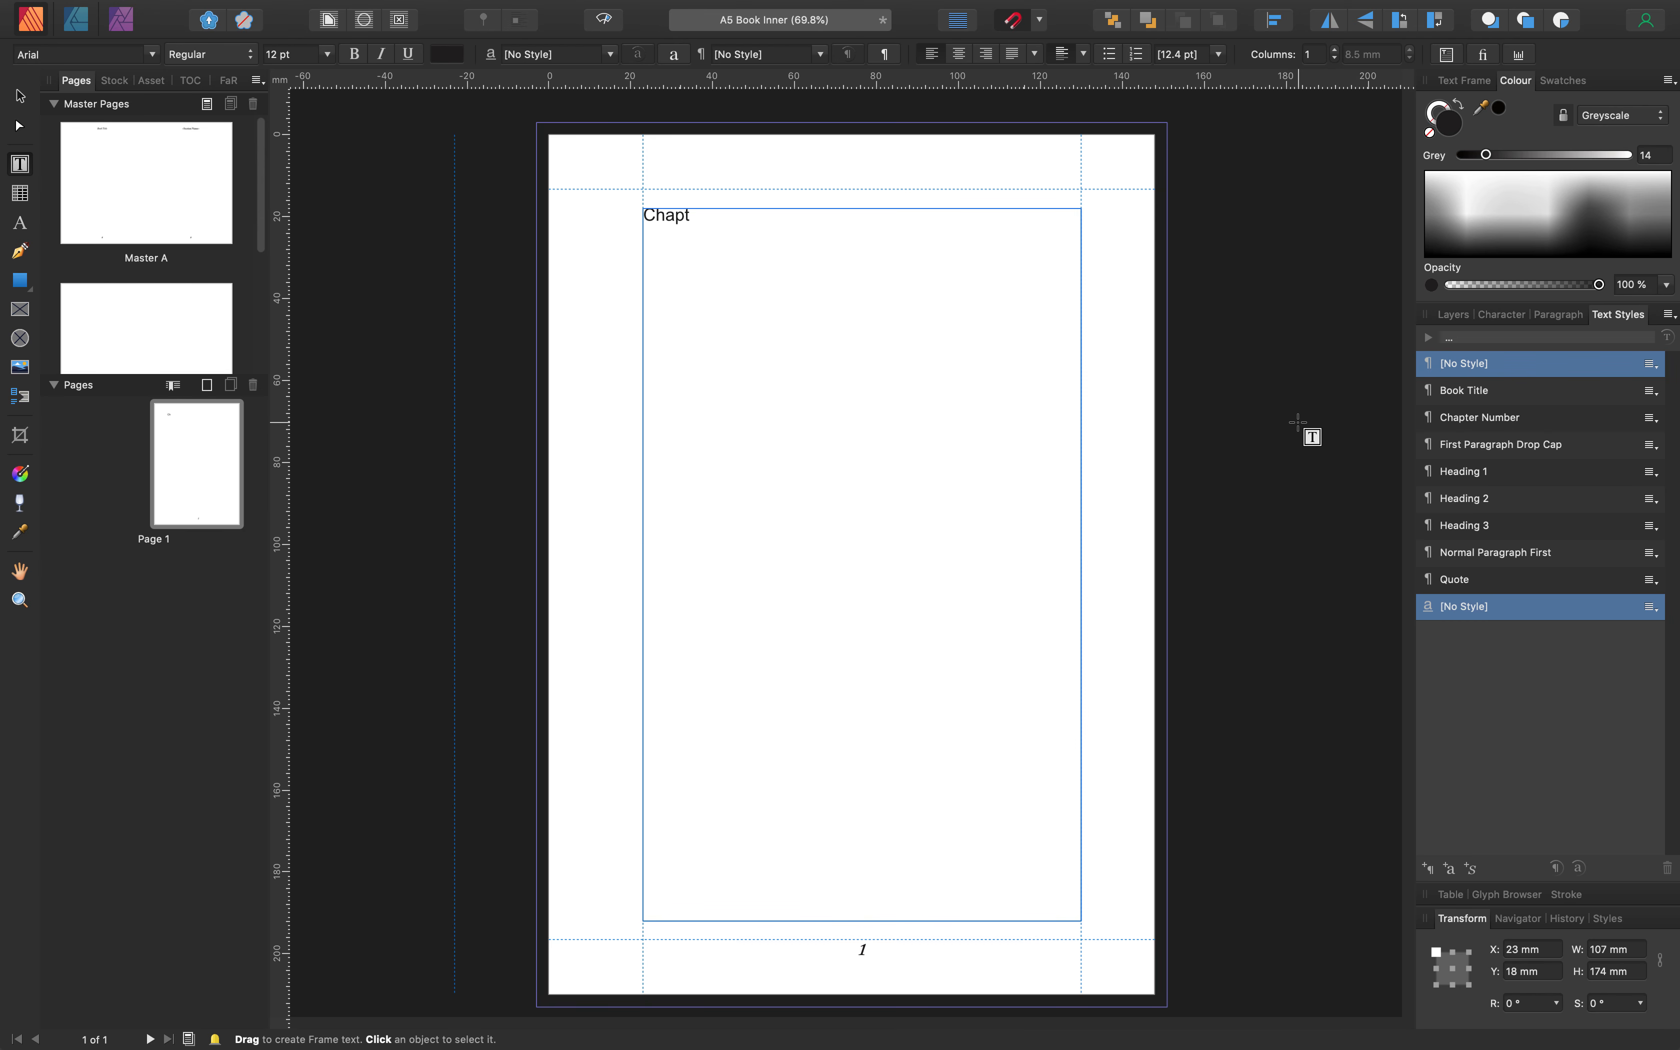
pyautogui.write('er 1')
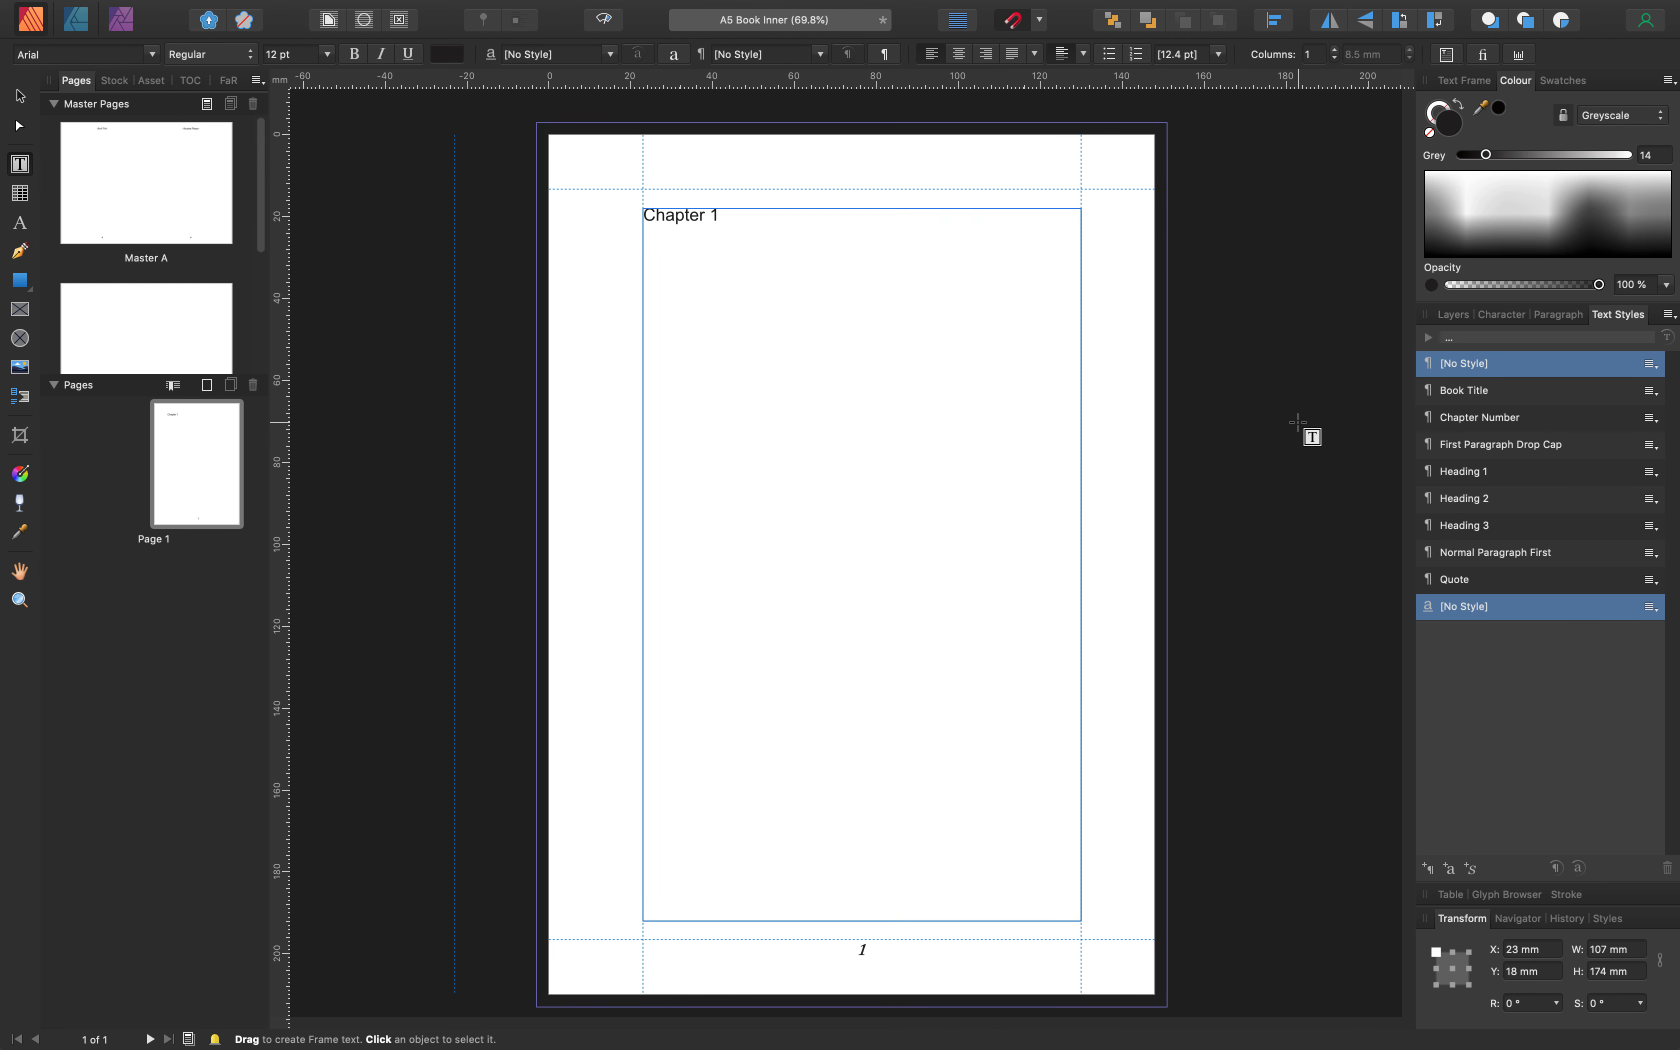
pyautogui.write('We Are Here Now')
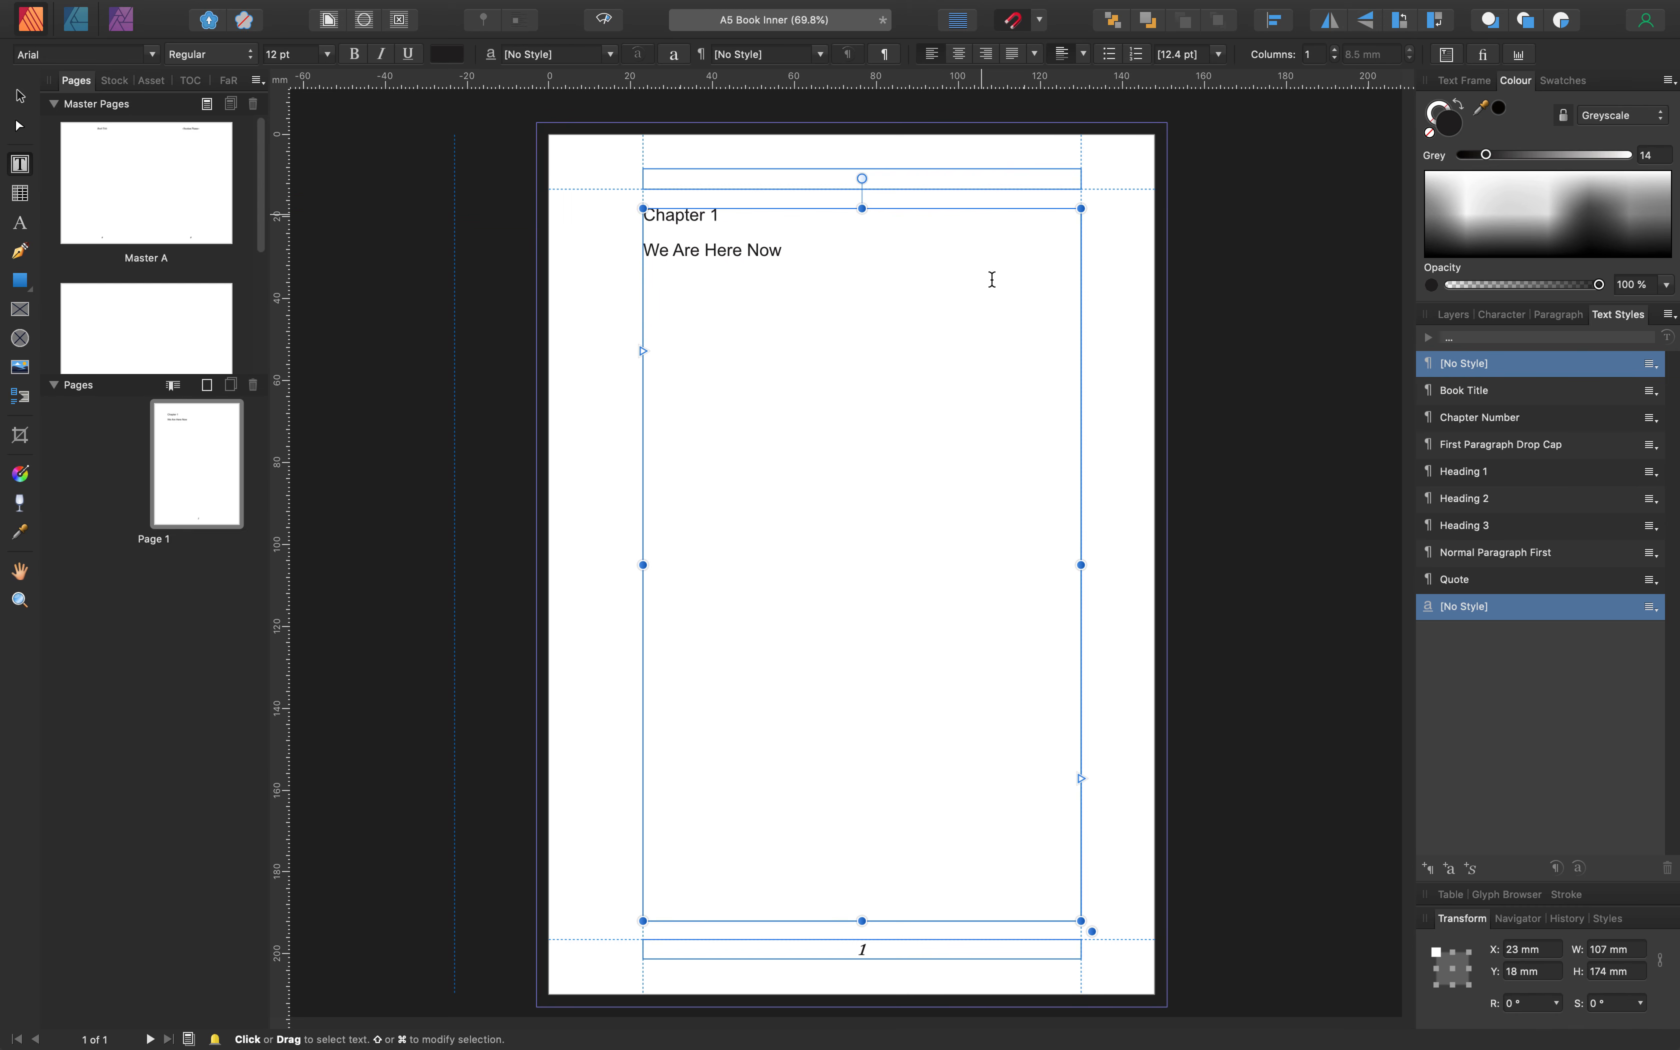
# Insert filler text below "We Are Here Now" to fill the page 1 text frame
pyautogui.moveTo(427, 7)
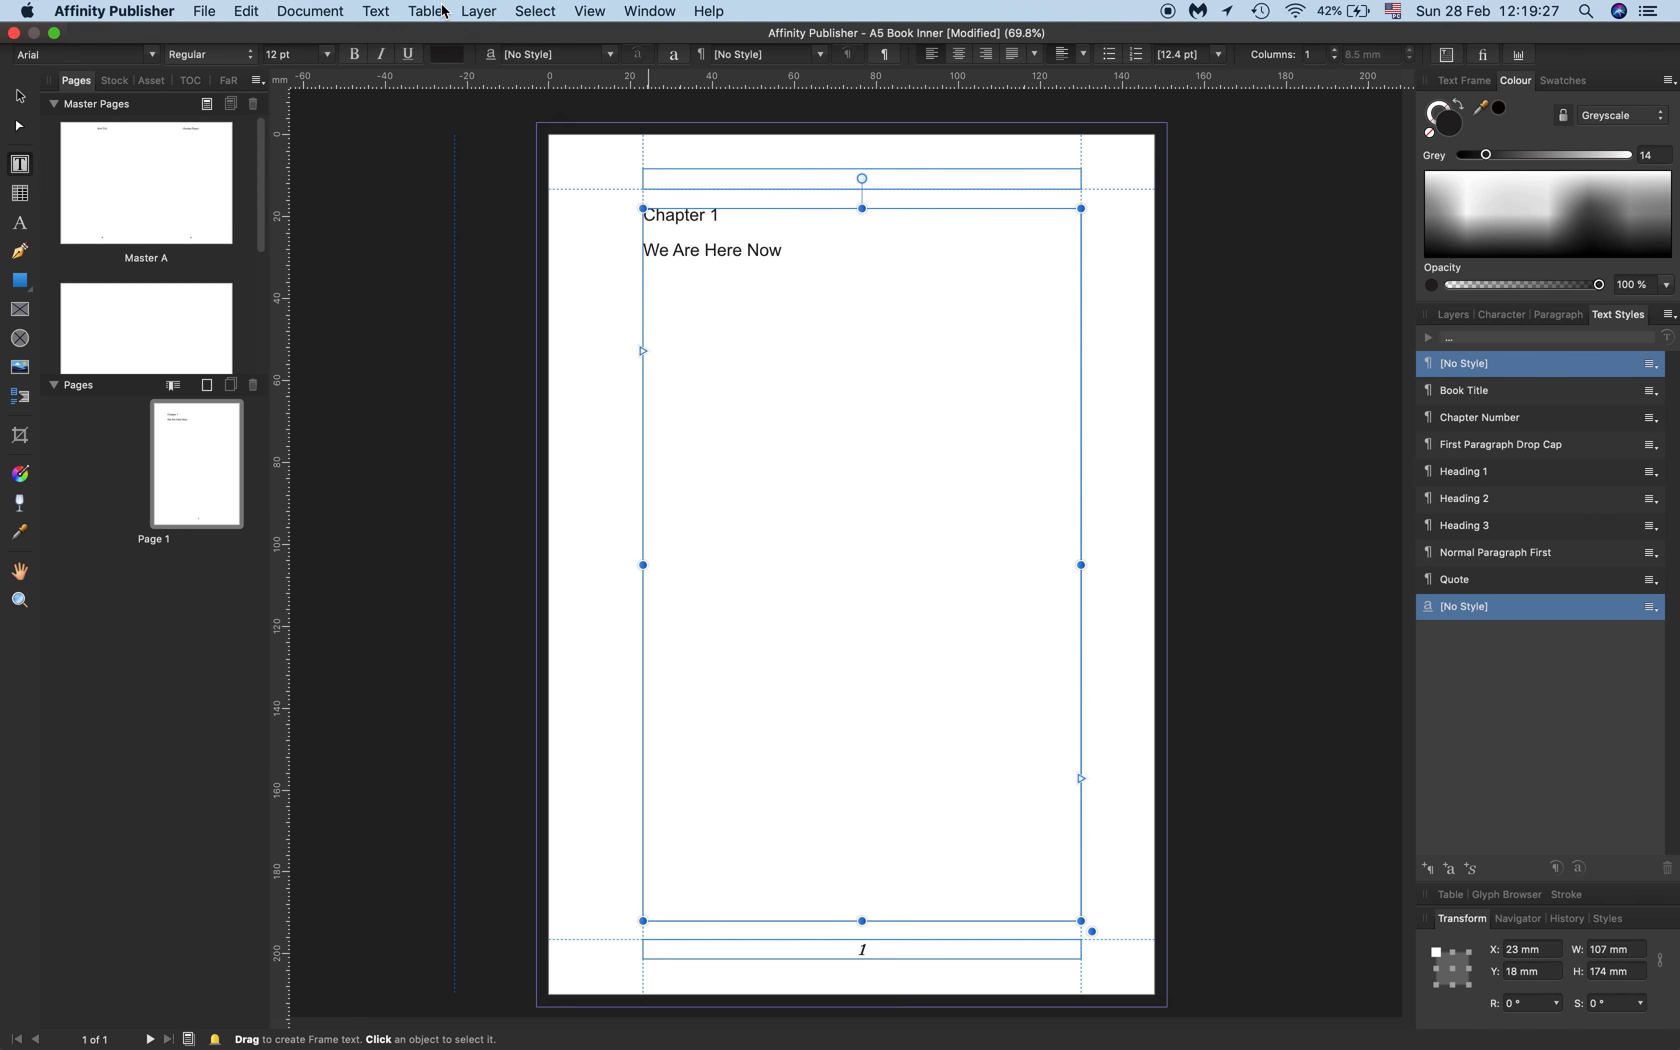
pyautogui.click(379, 12)
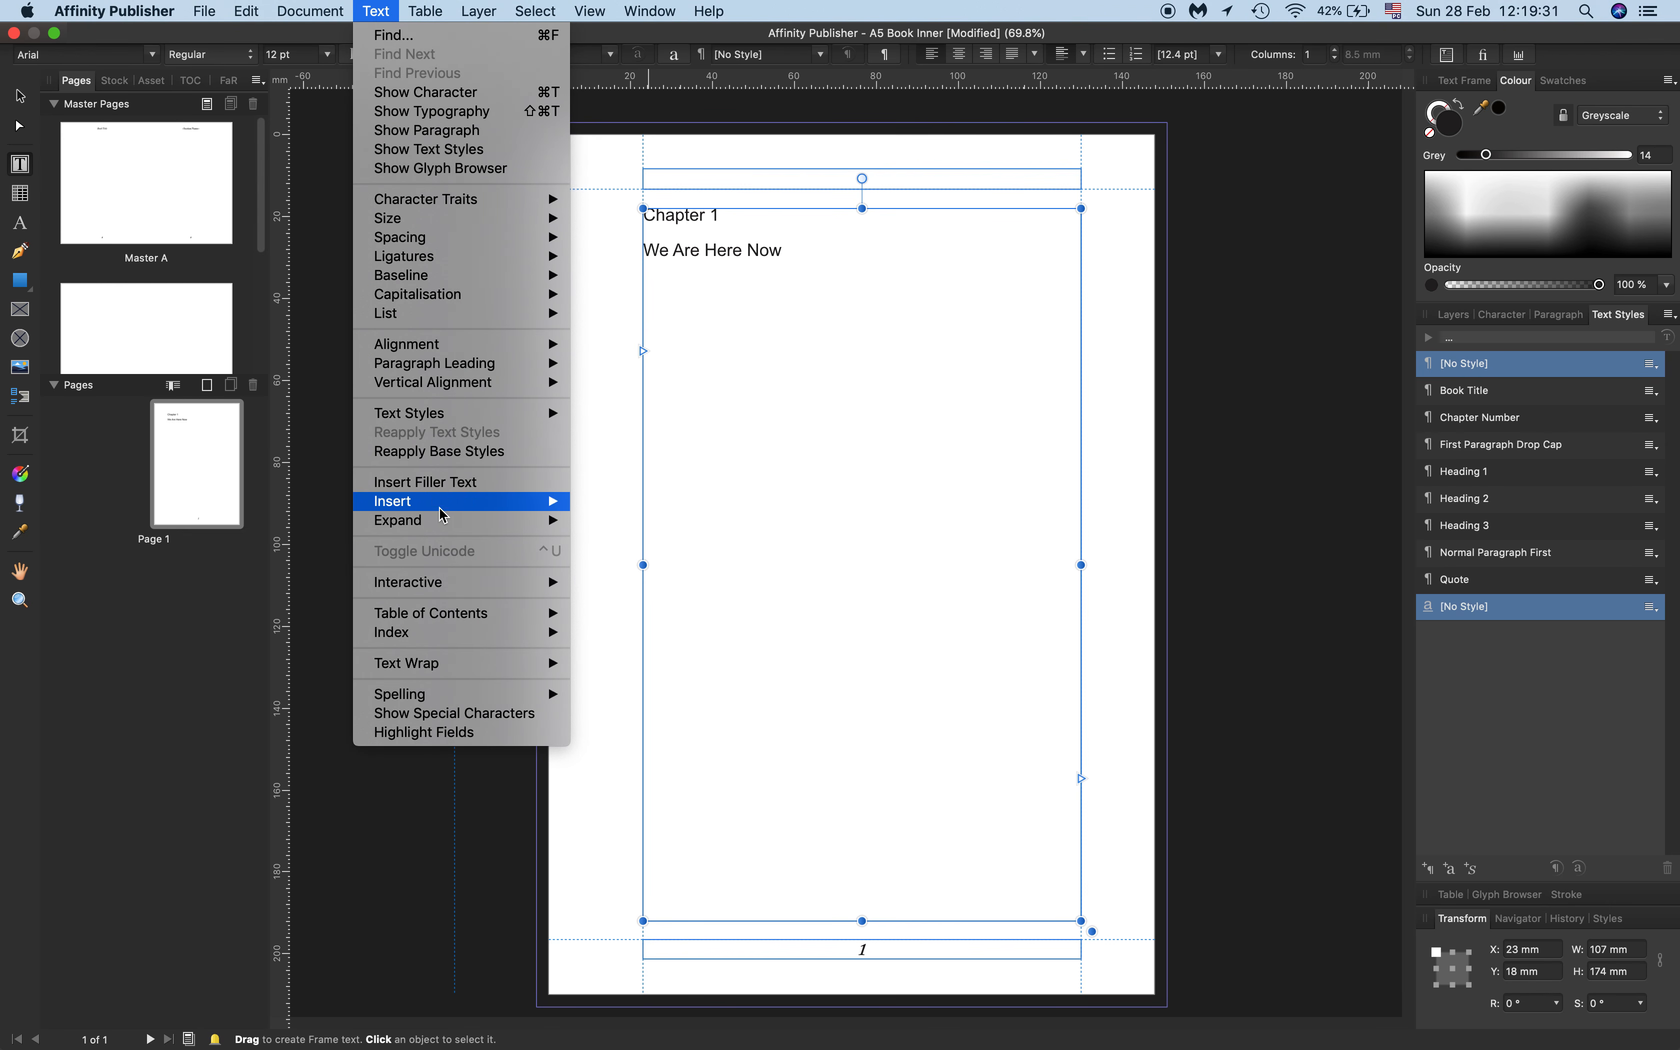
pyautogui.click(439, 482)
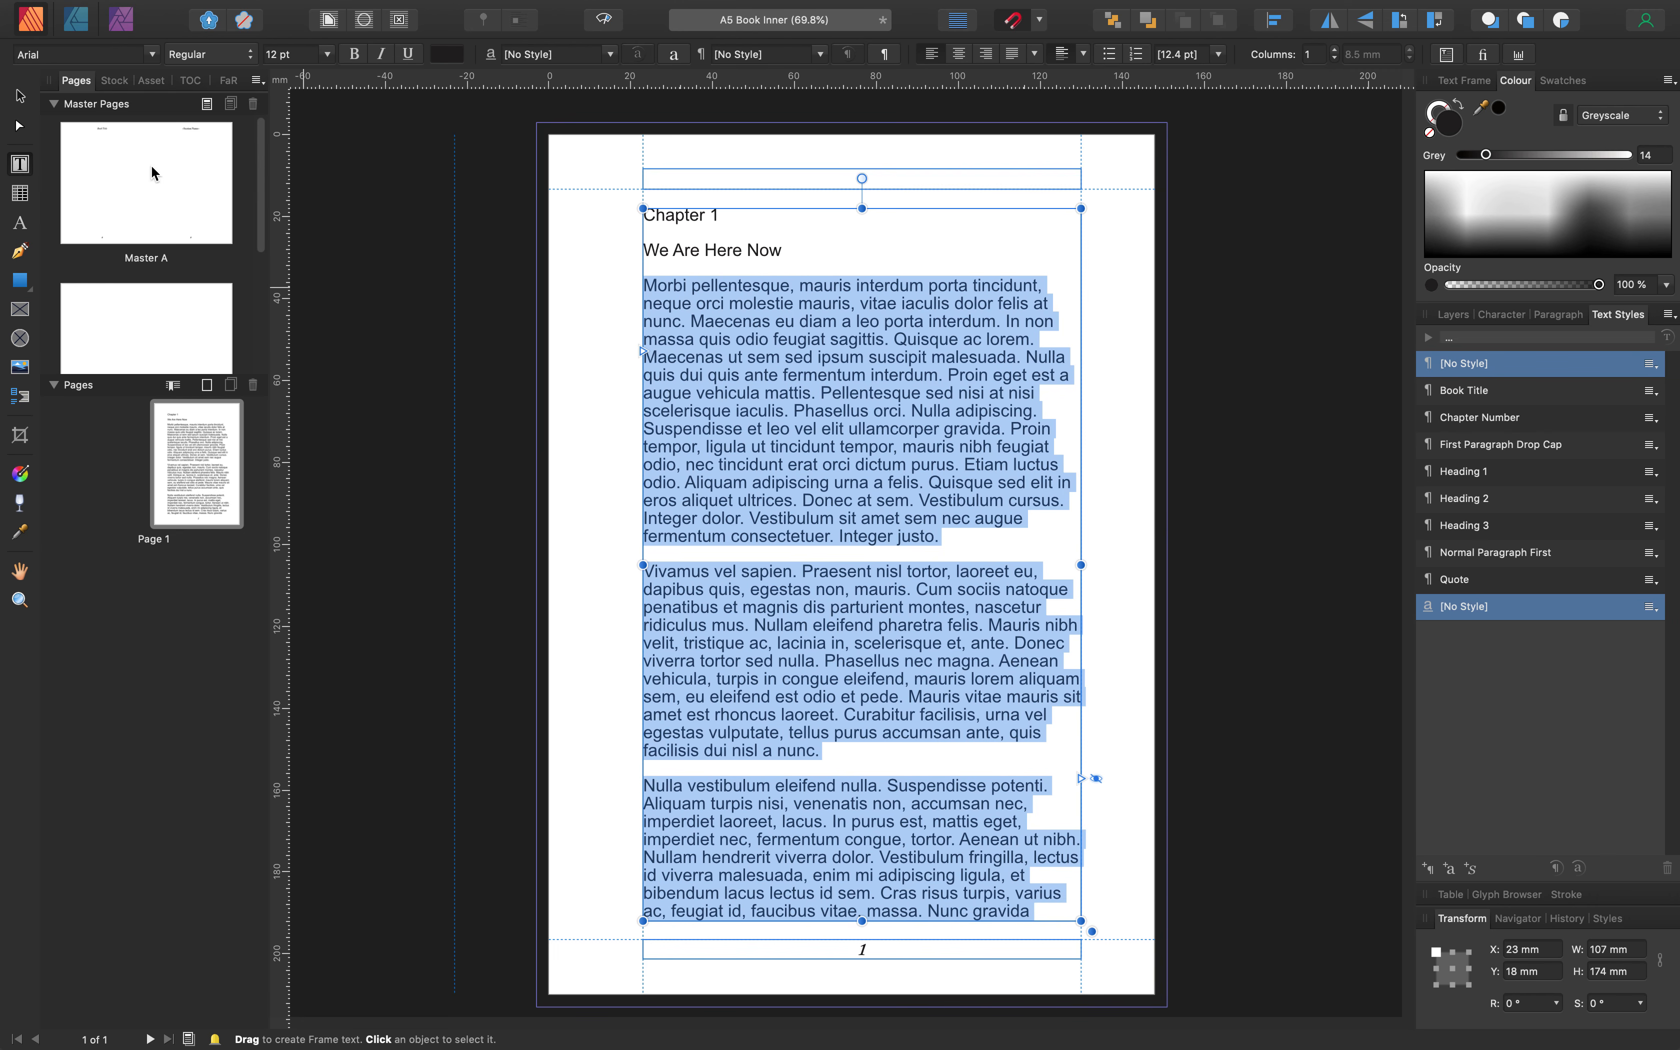
pyautogui.press('Escape')
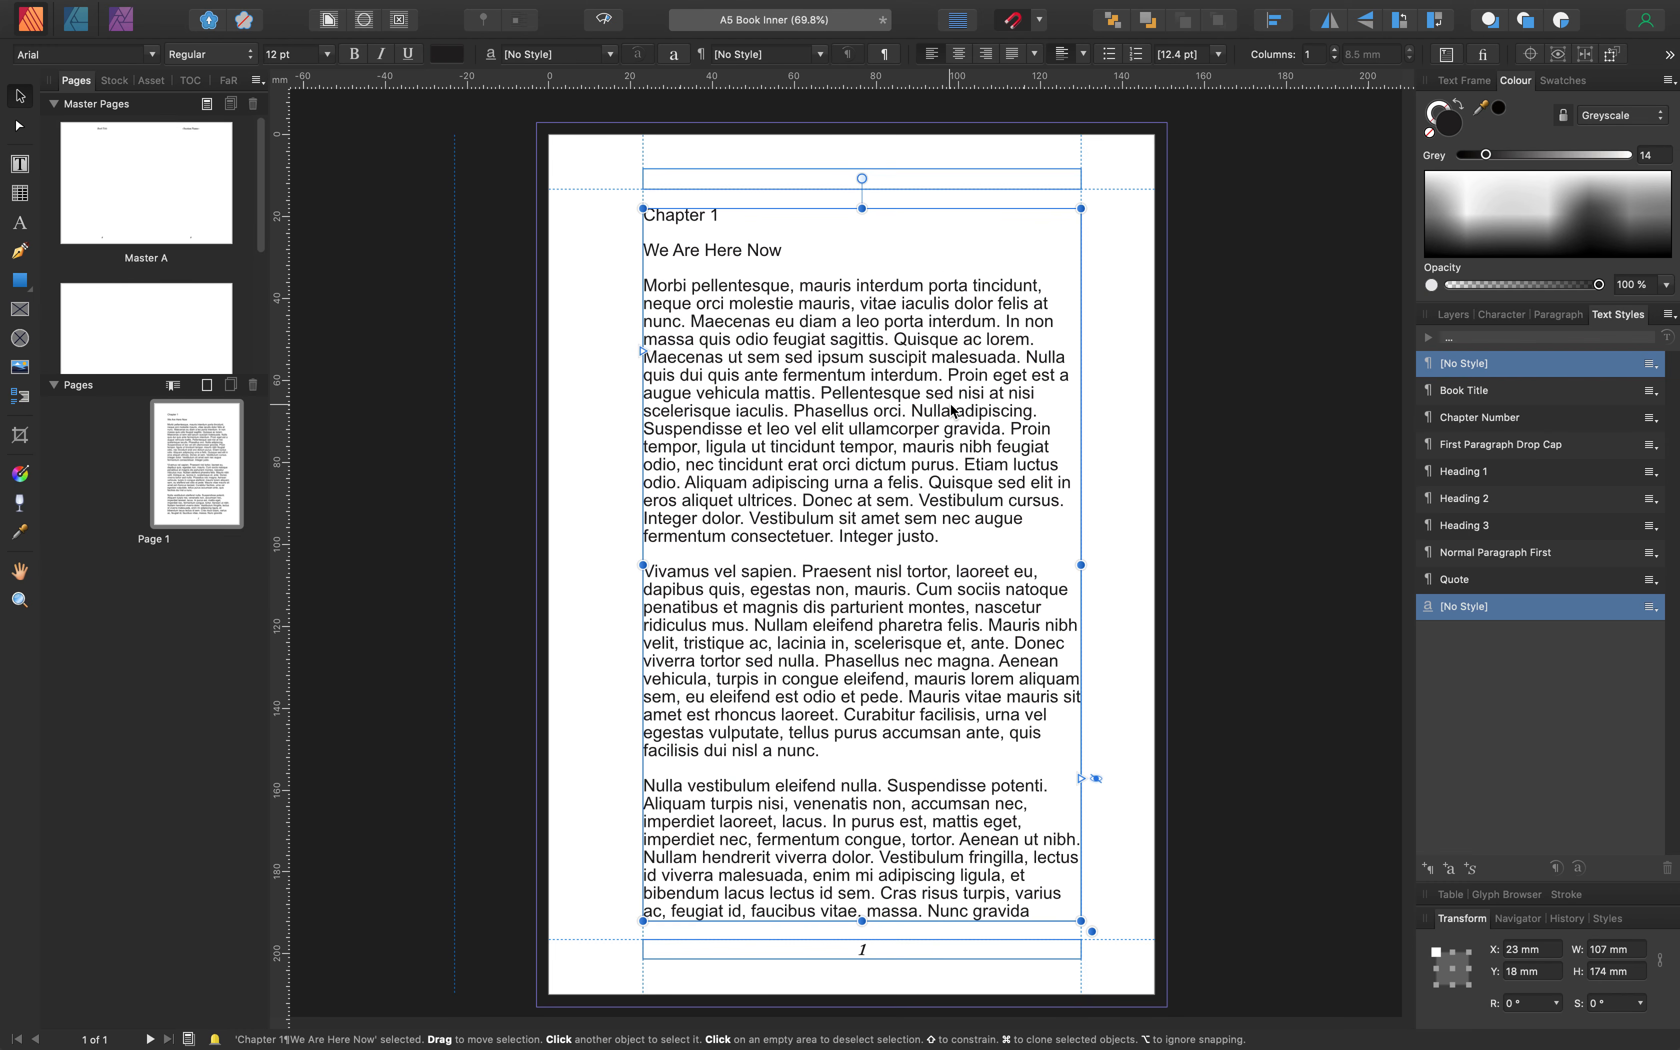
# Add five pages after page 1 based on Master A
pyautogui.scroll(-5, 961, 416)
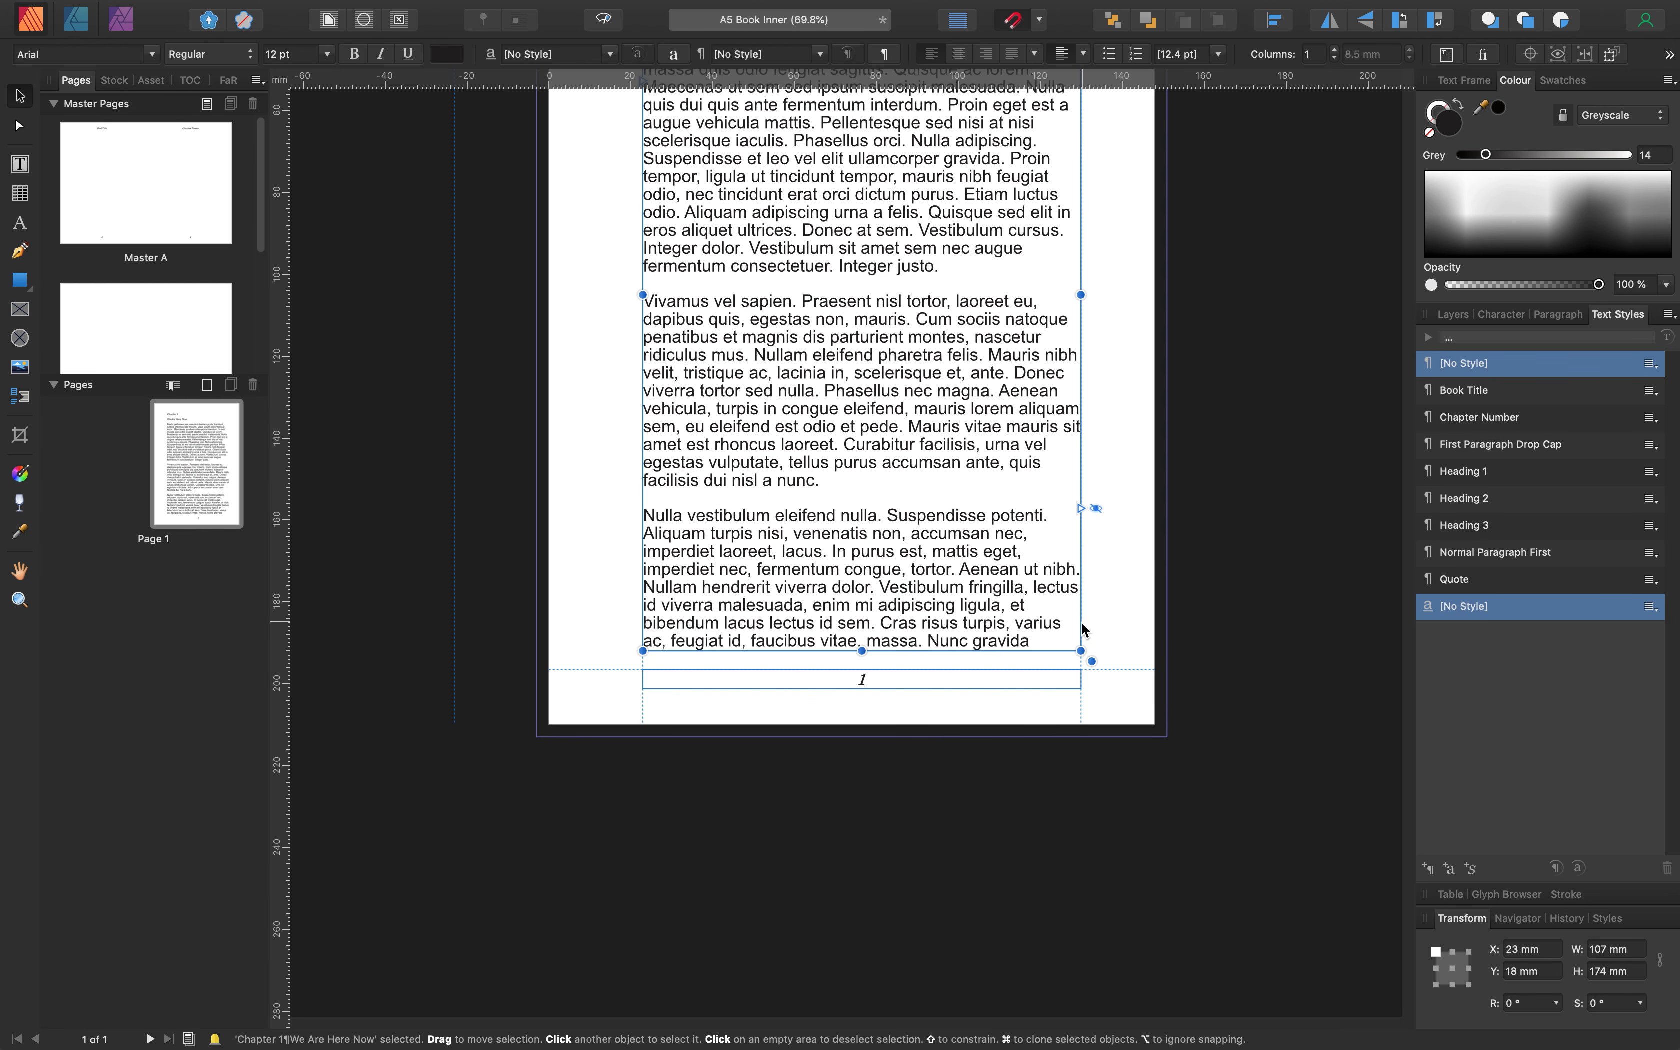
pyautogui.click(212, 392)
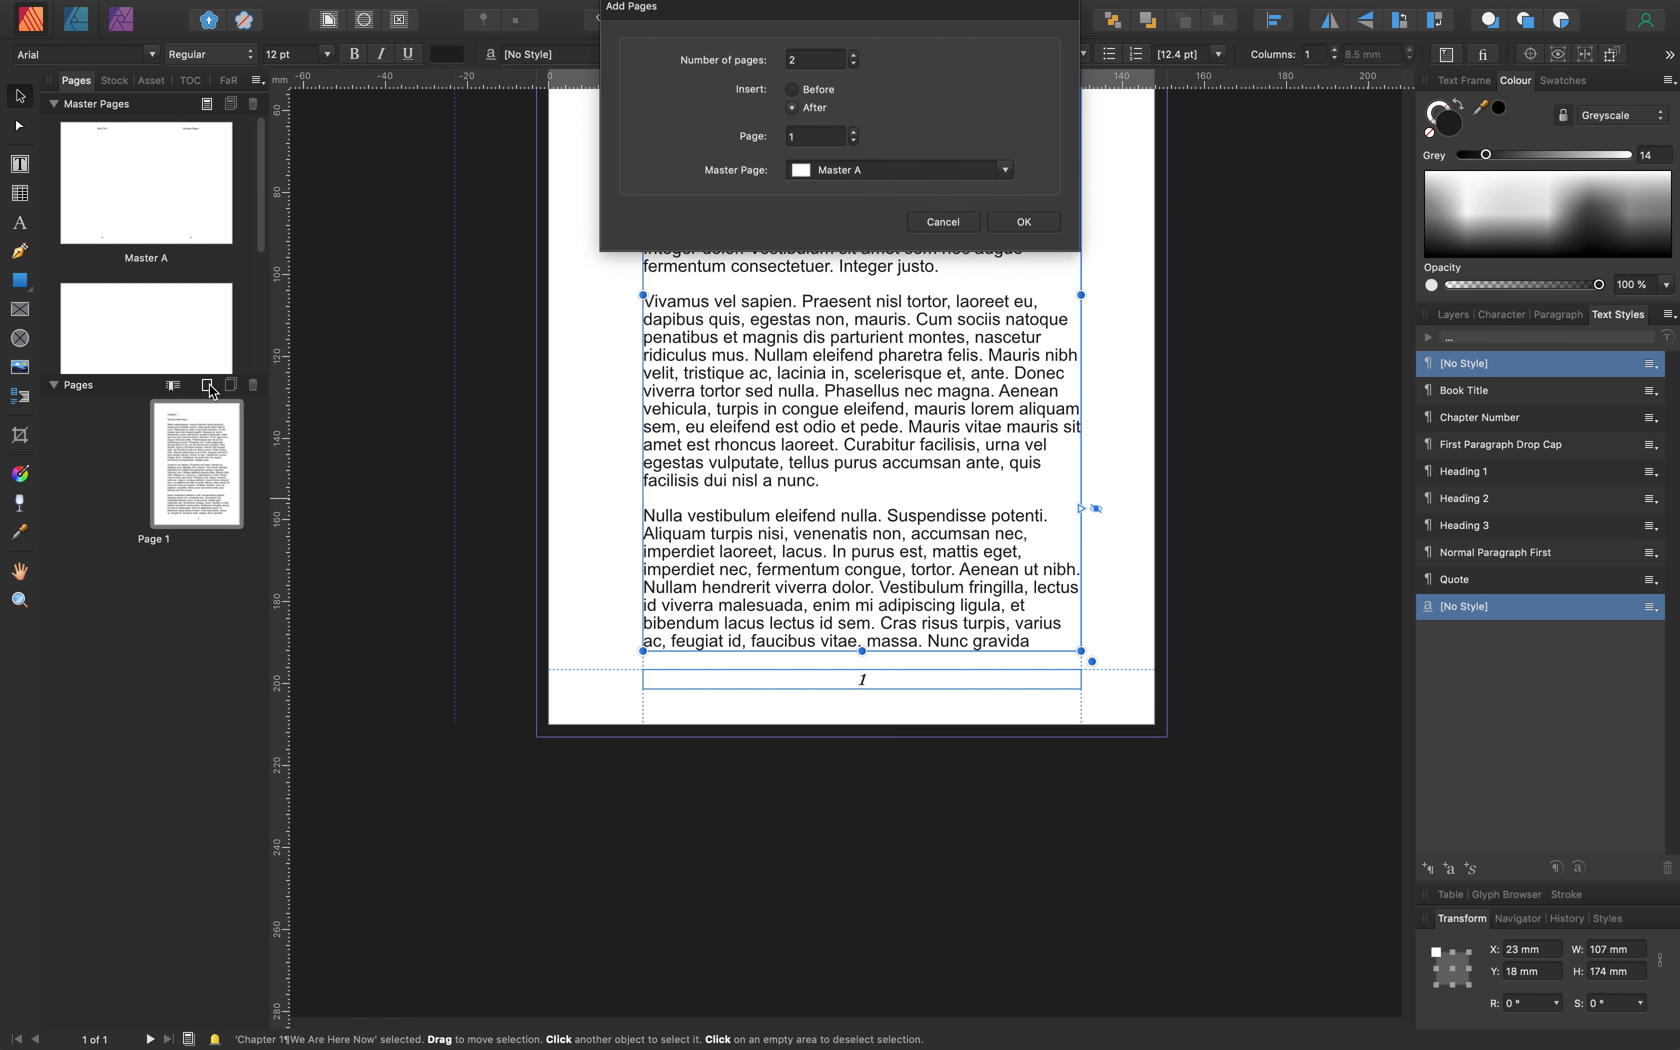
pyautogui.click(856, 59)
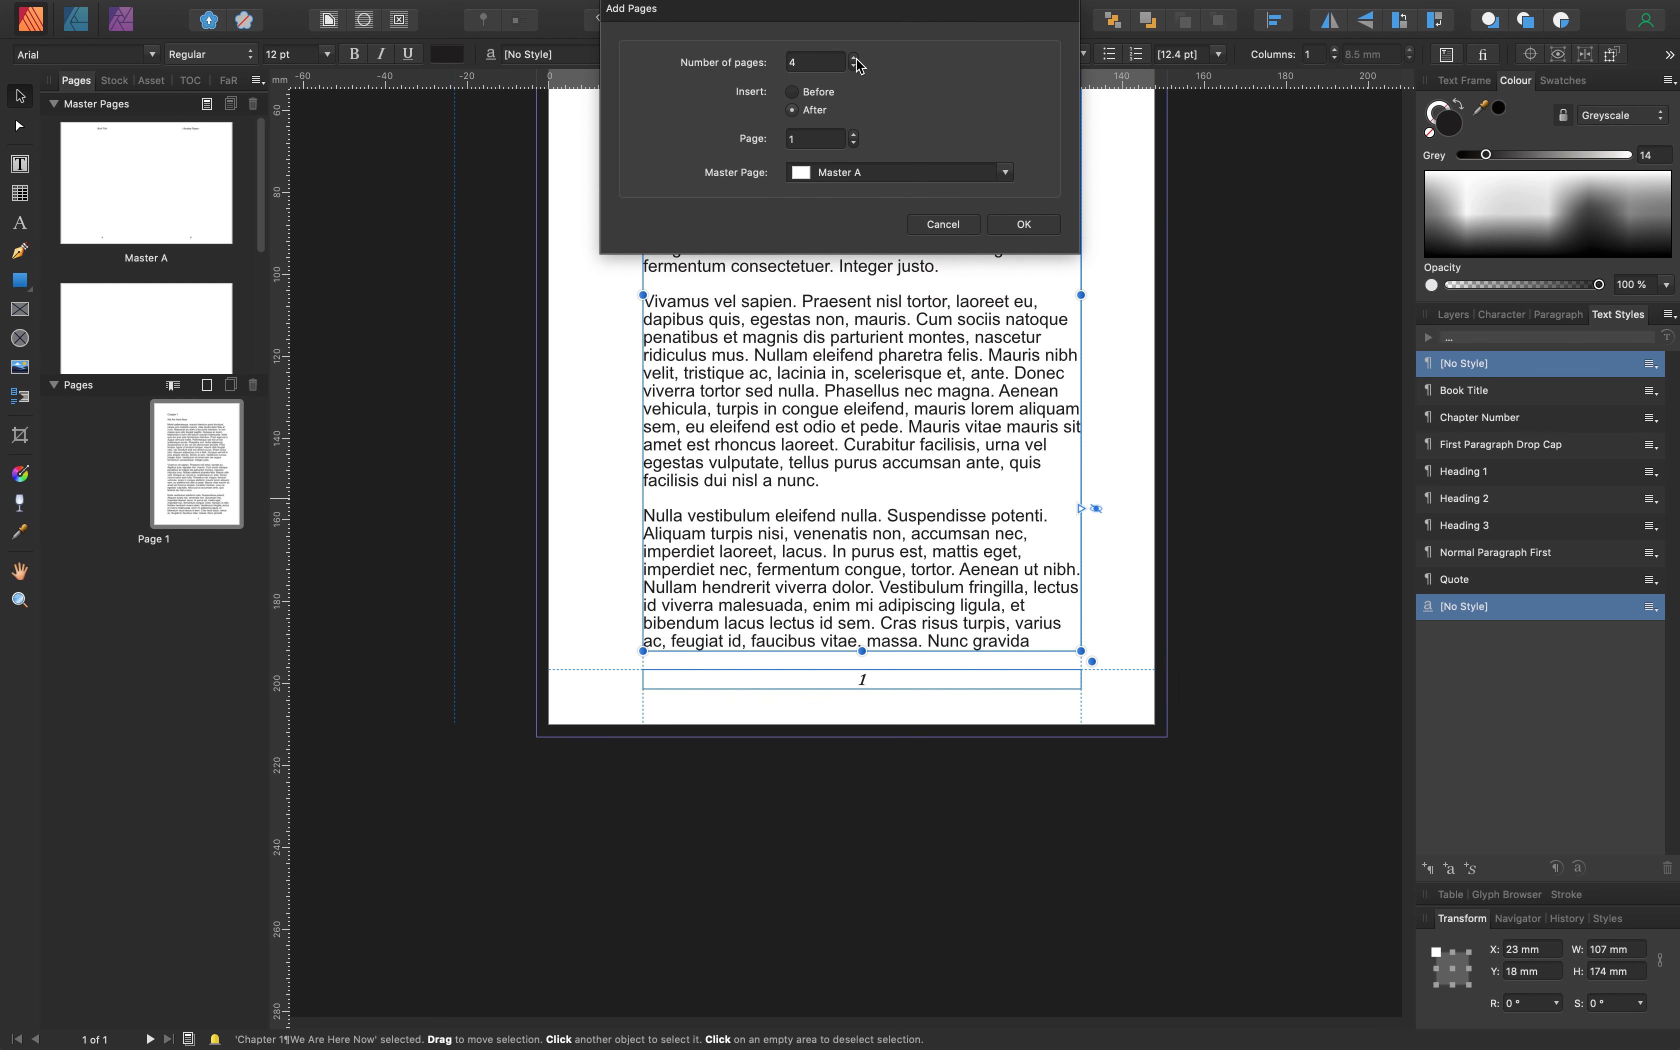
pyautogui.click(1024, 224)
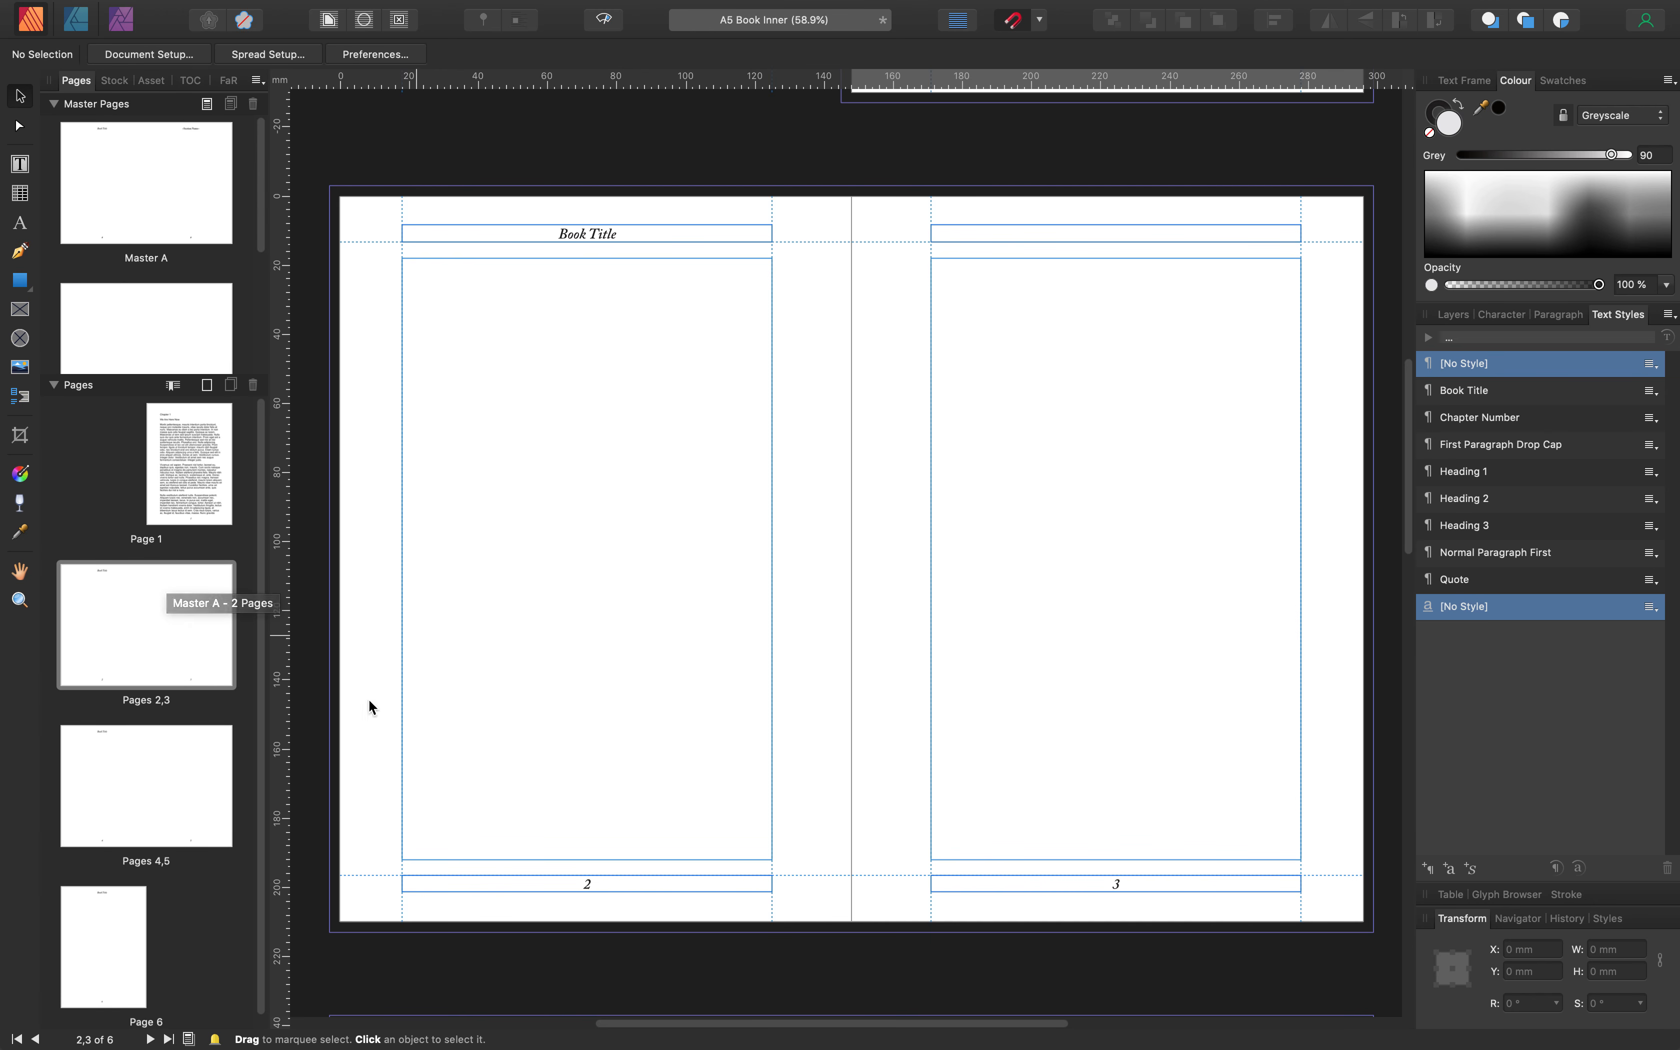
# End page 1's last sentence with a full stop and insert more filler text after it
pyautogui.click(100, 616)
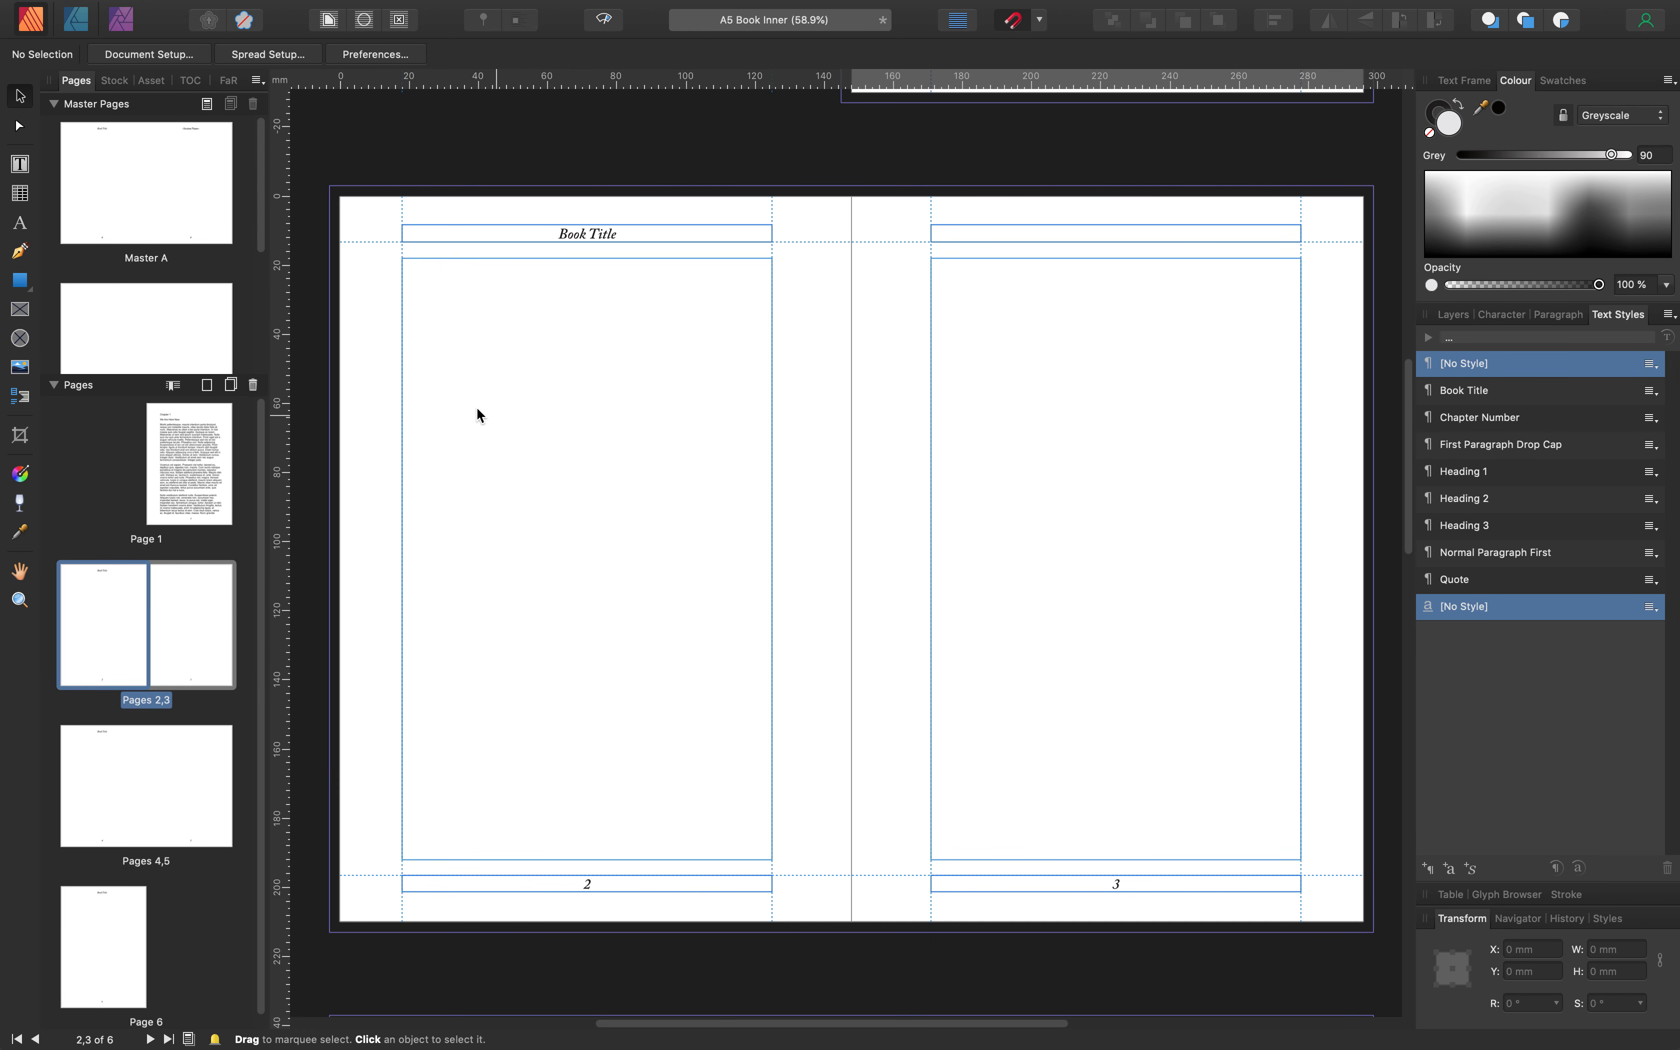
pyautogui.click(181, 464)
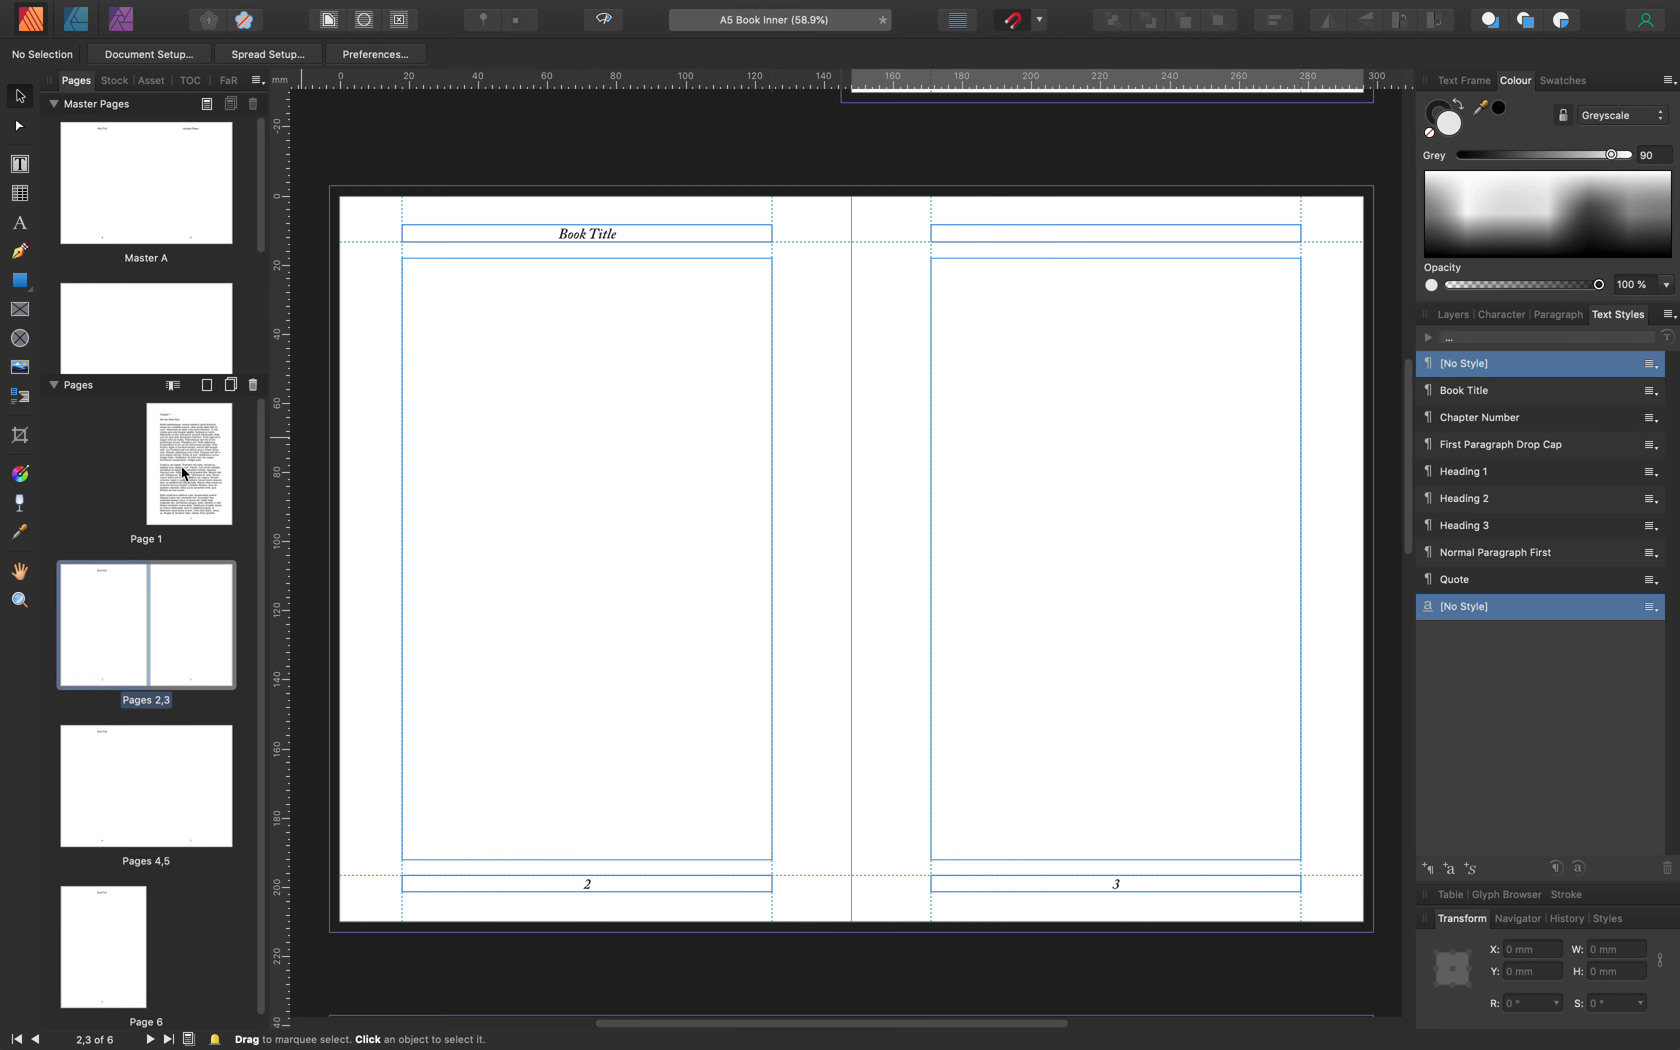
pyautogui.doubleClick(184, 463)
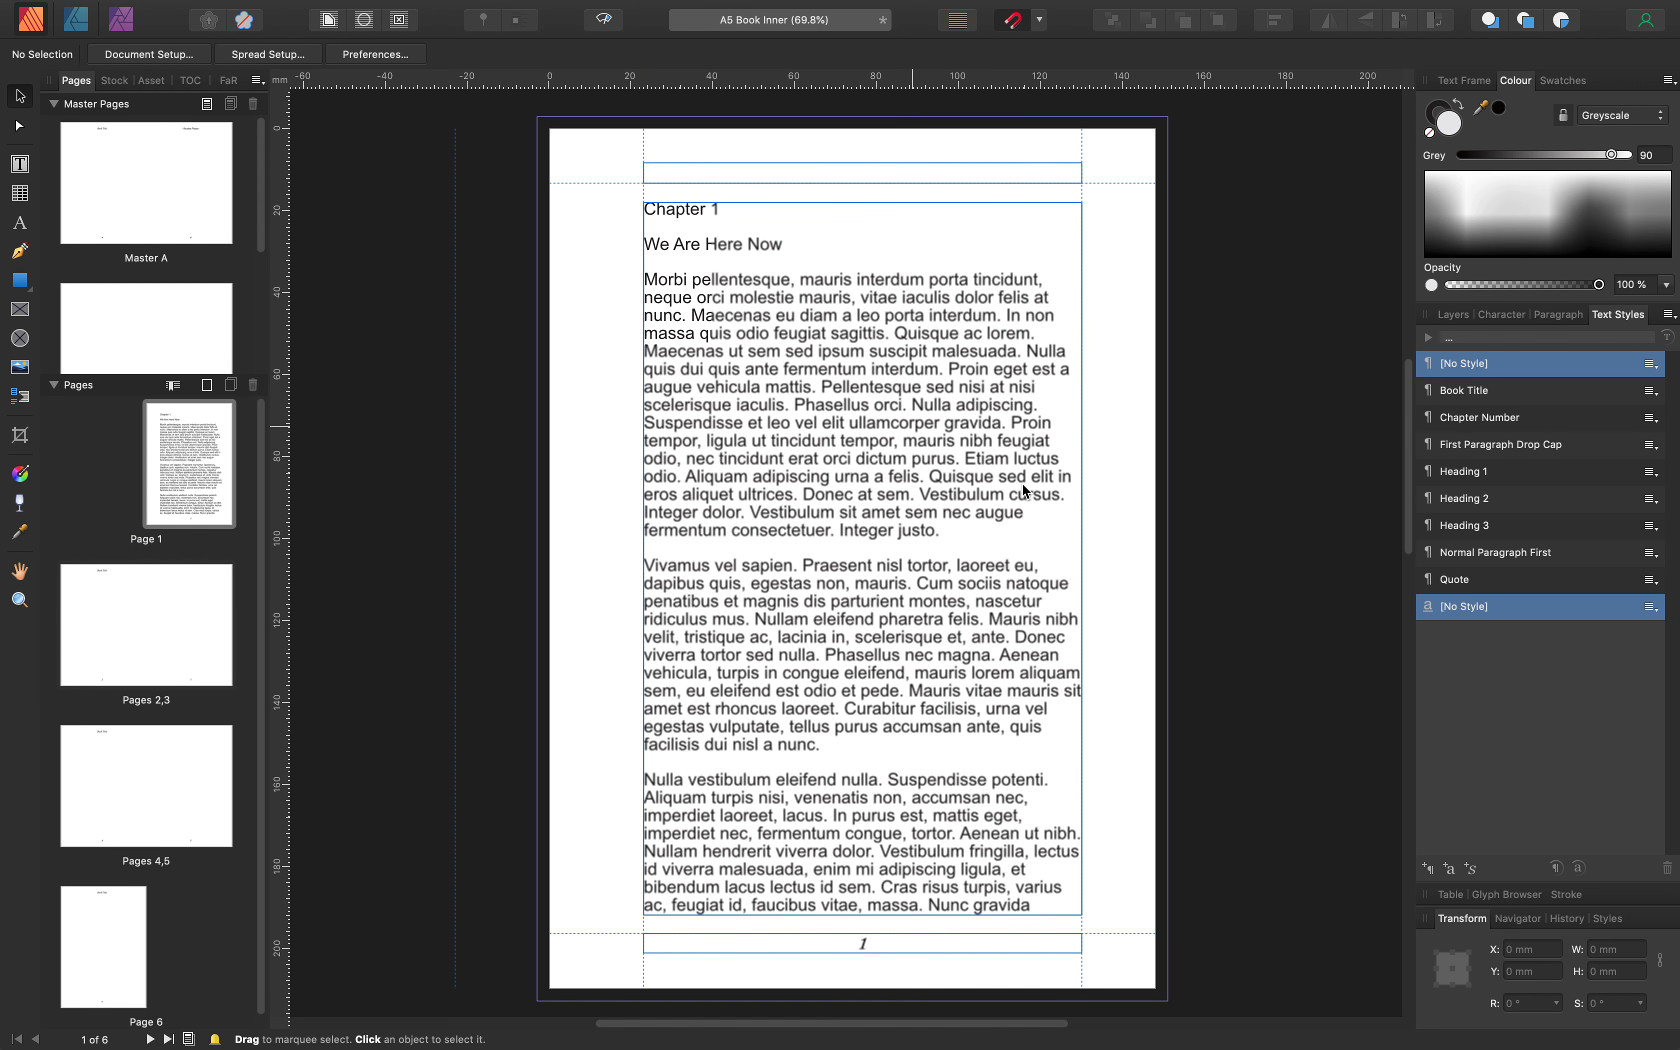
pyautogui.doubleClick(1042, 906)
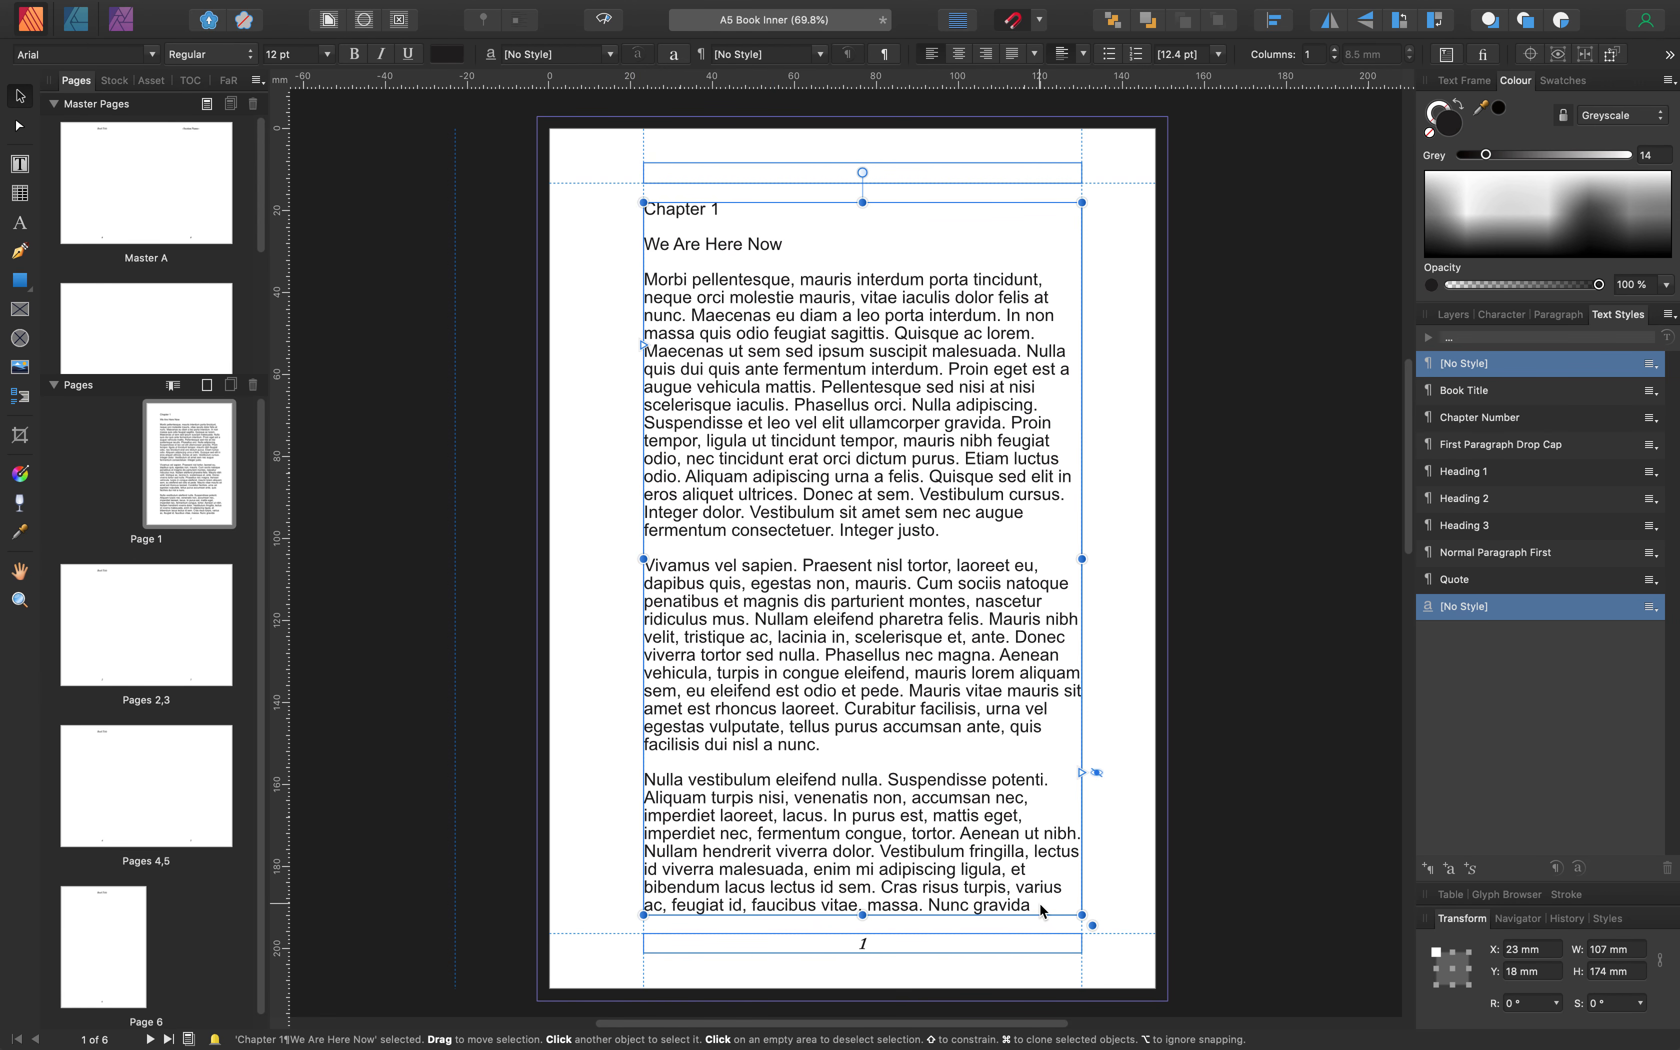
pyautogui.click(1079, 902)
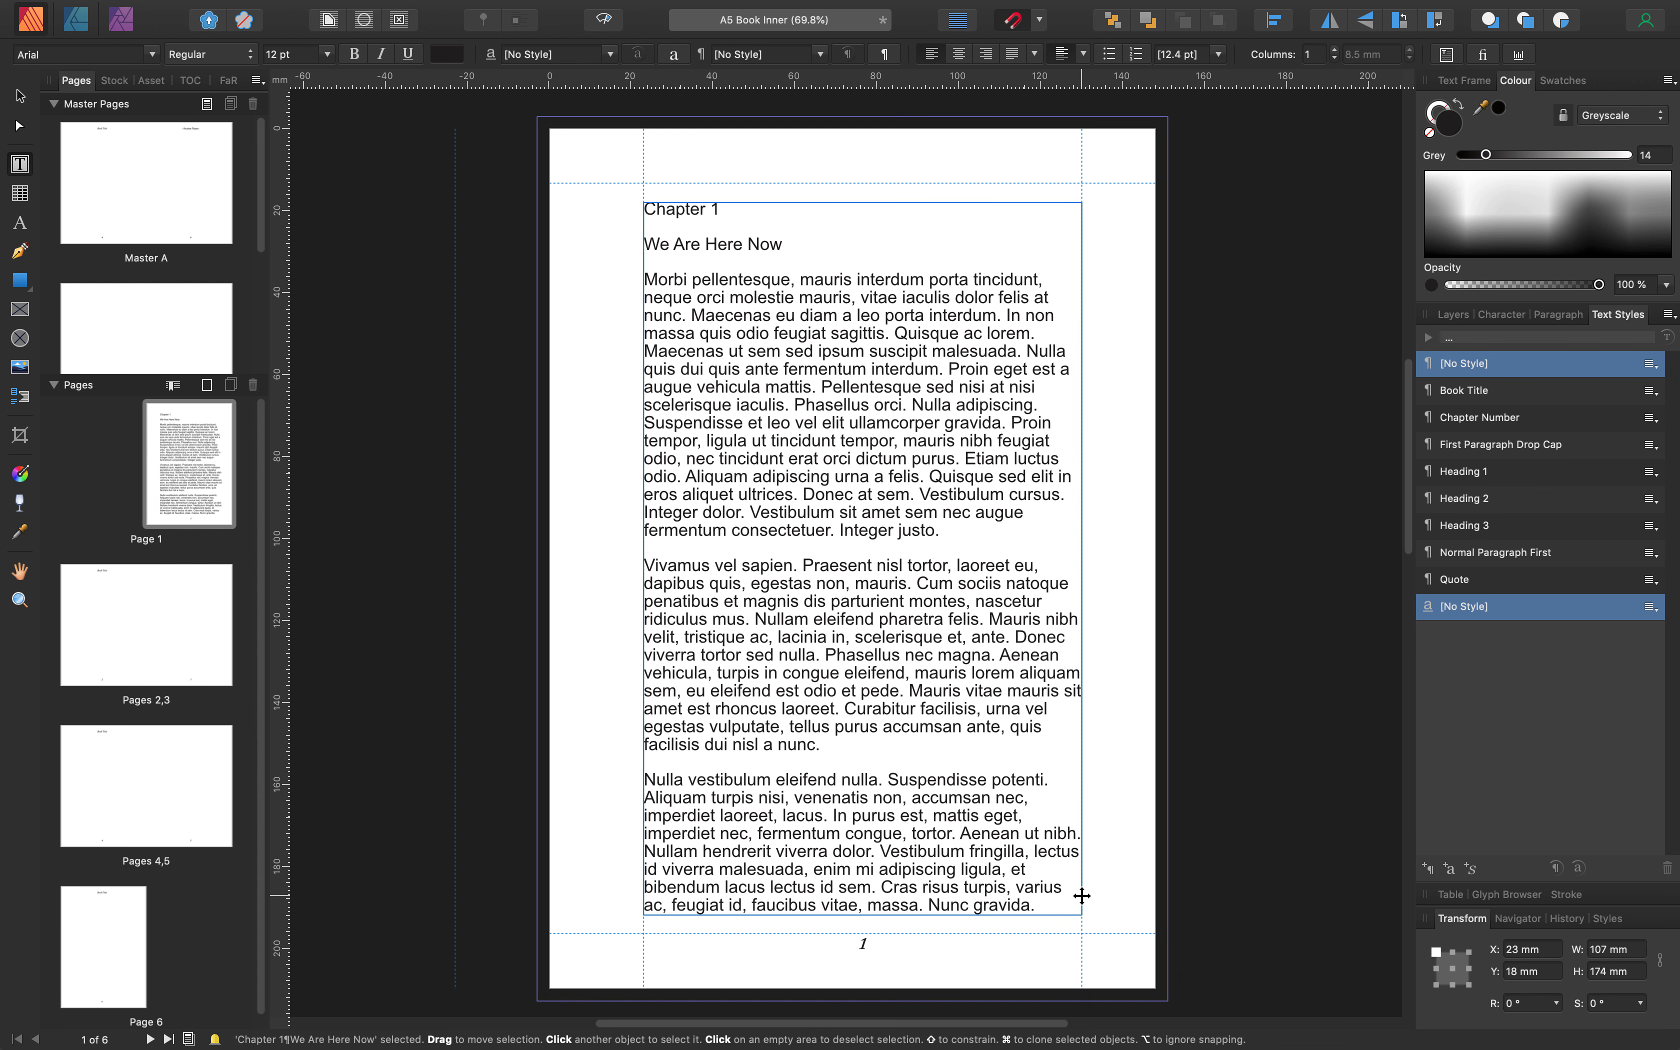
pyautogui.press('Escape')
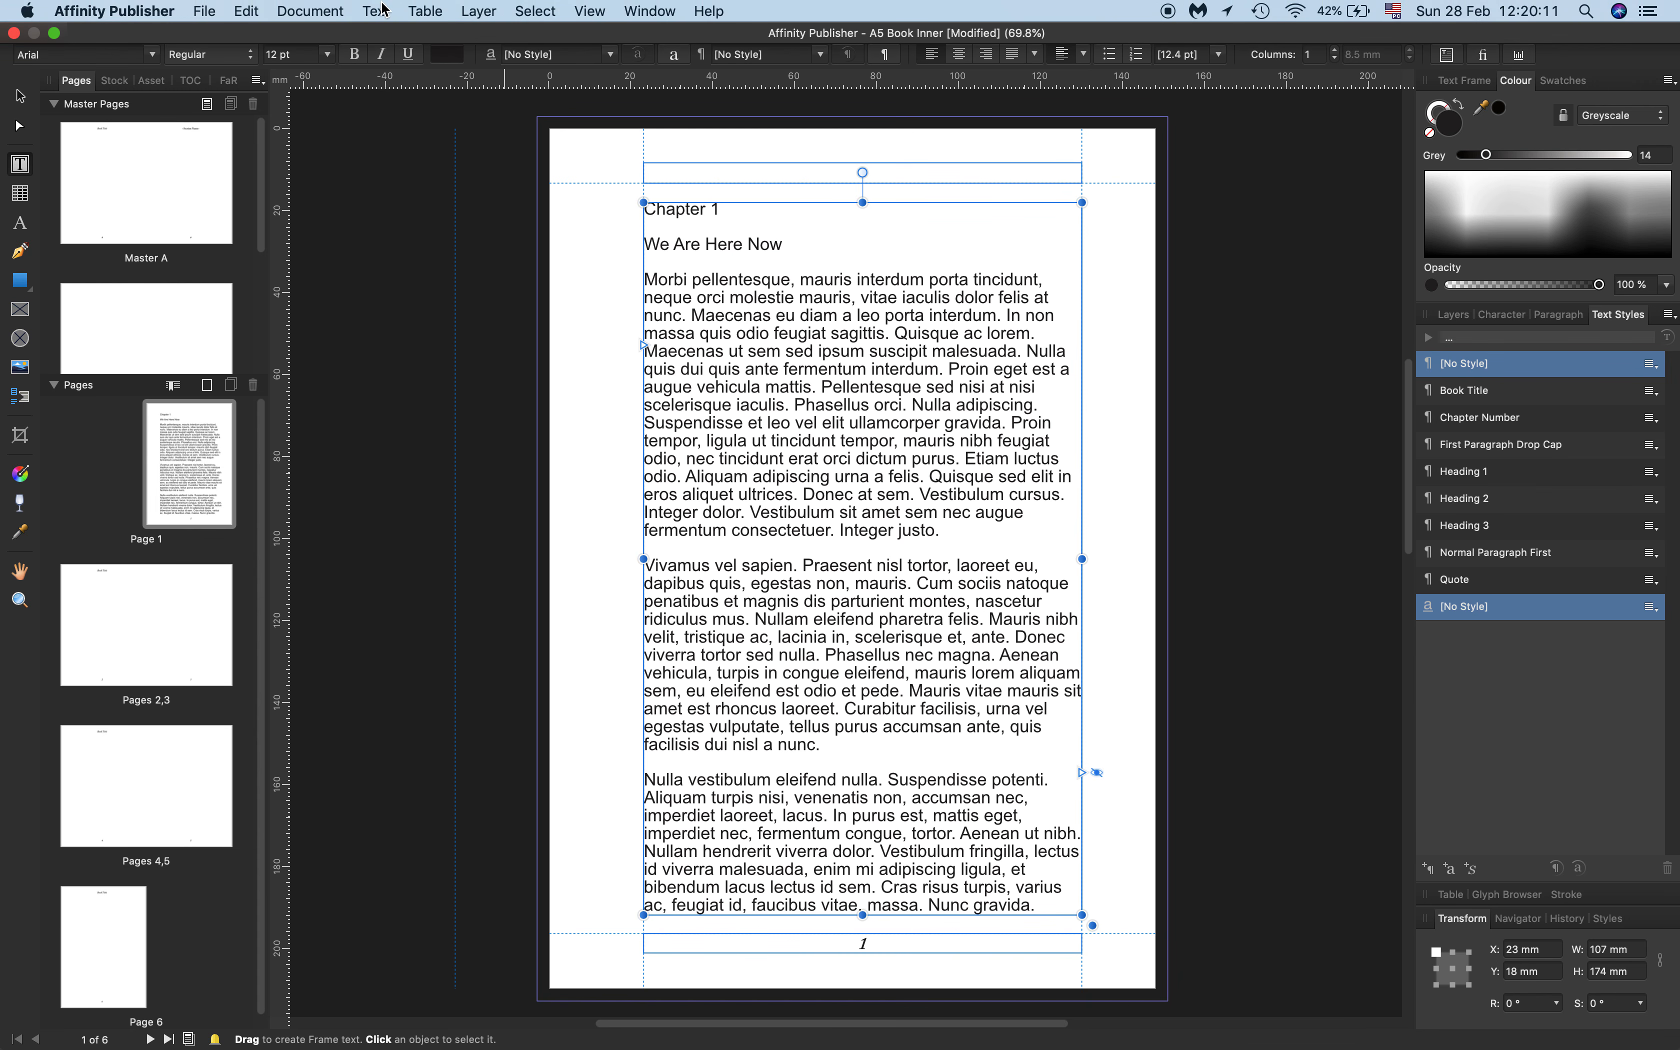
pyautogui.click(381, 13)
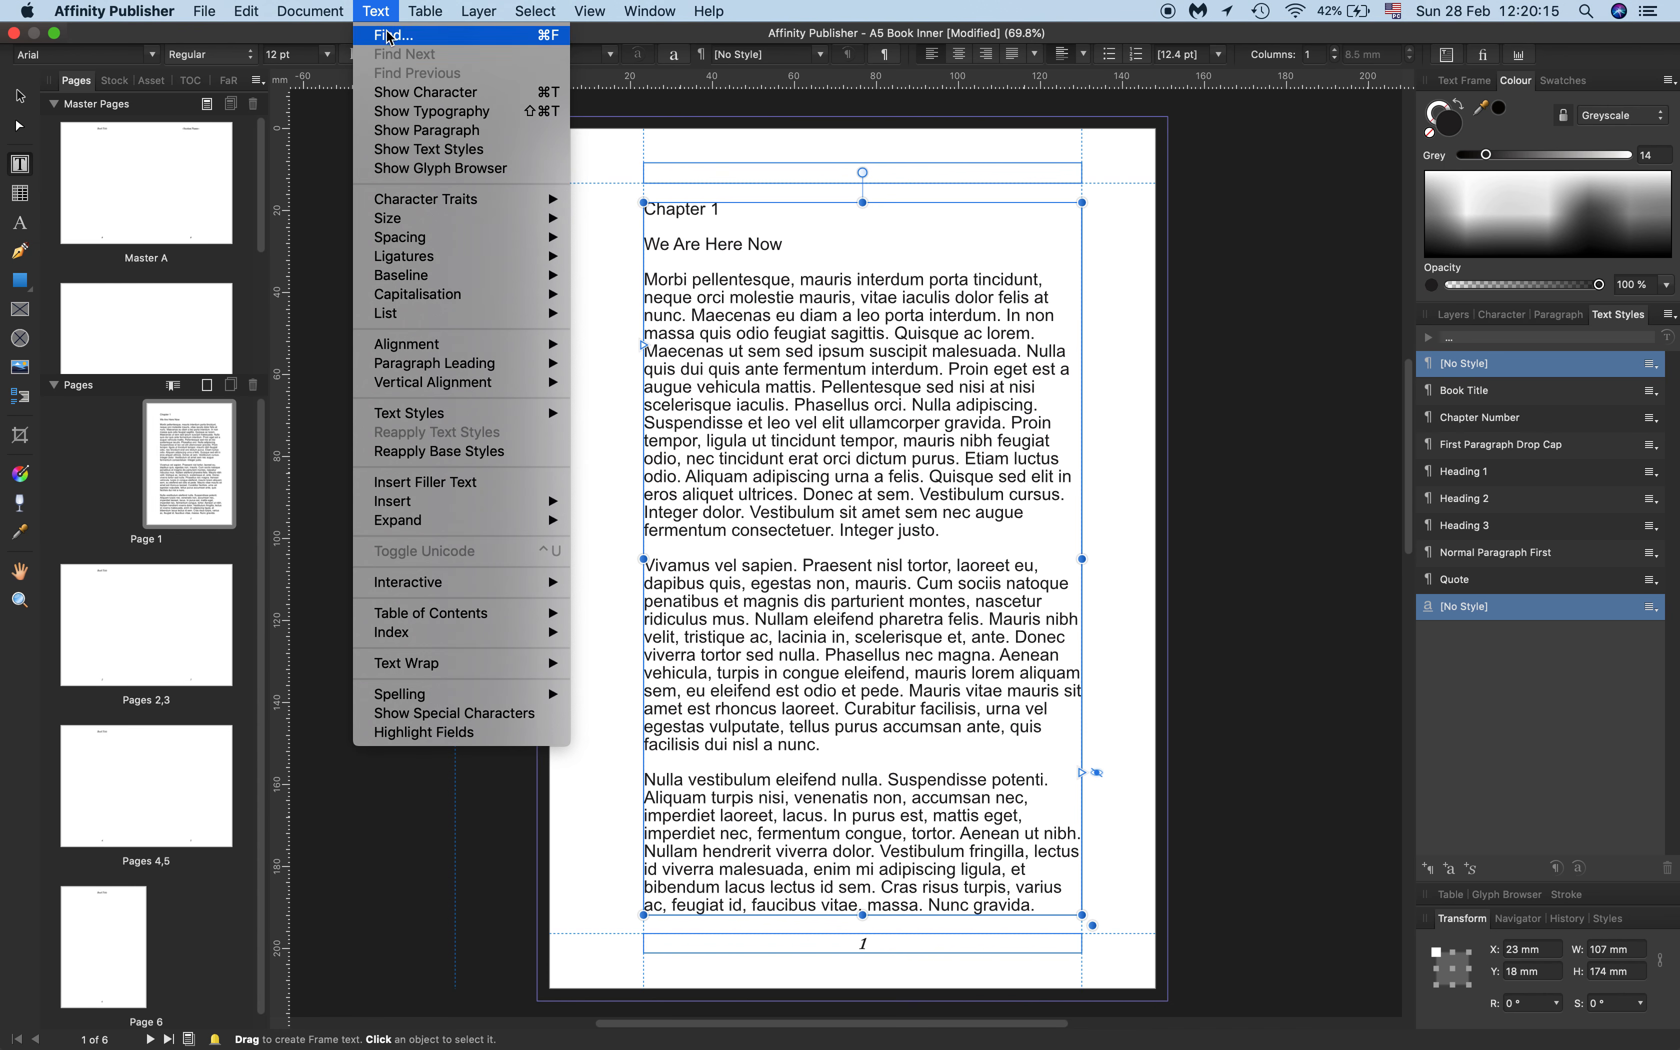
pyautogui.click(464, 486)
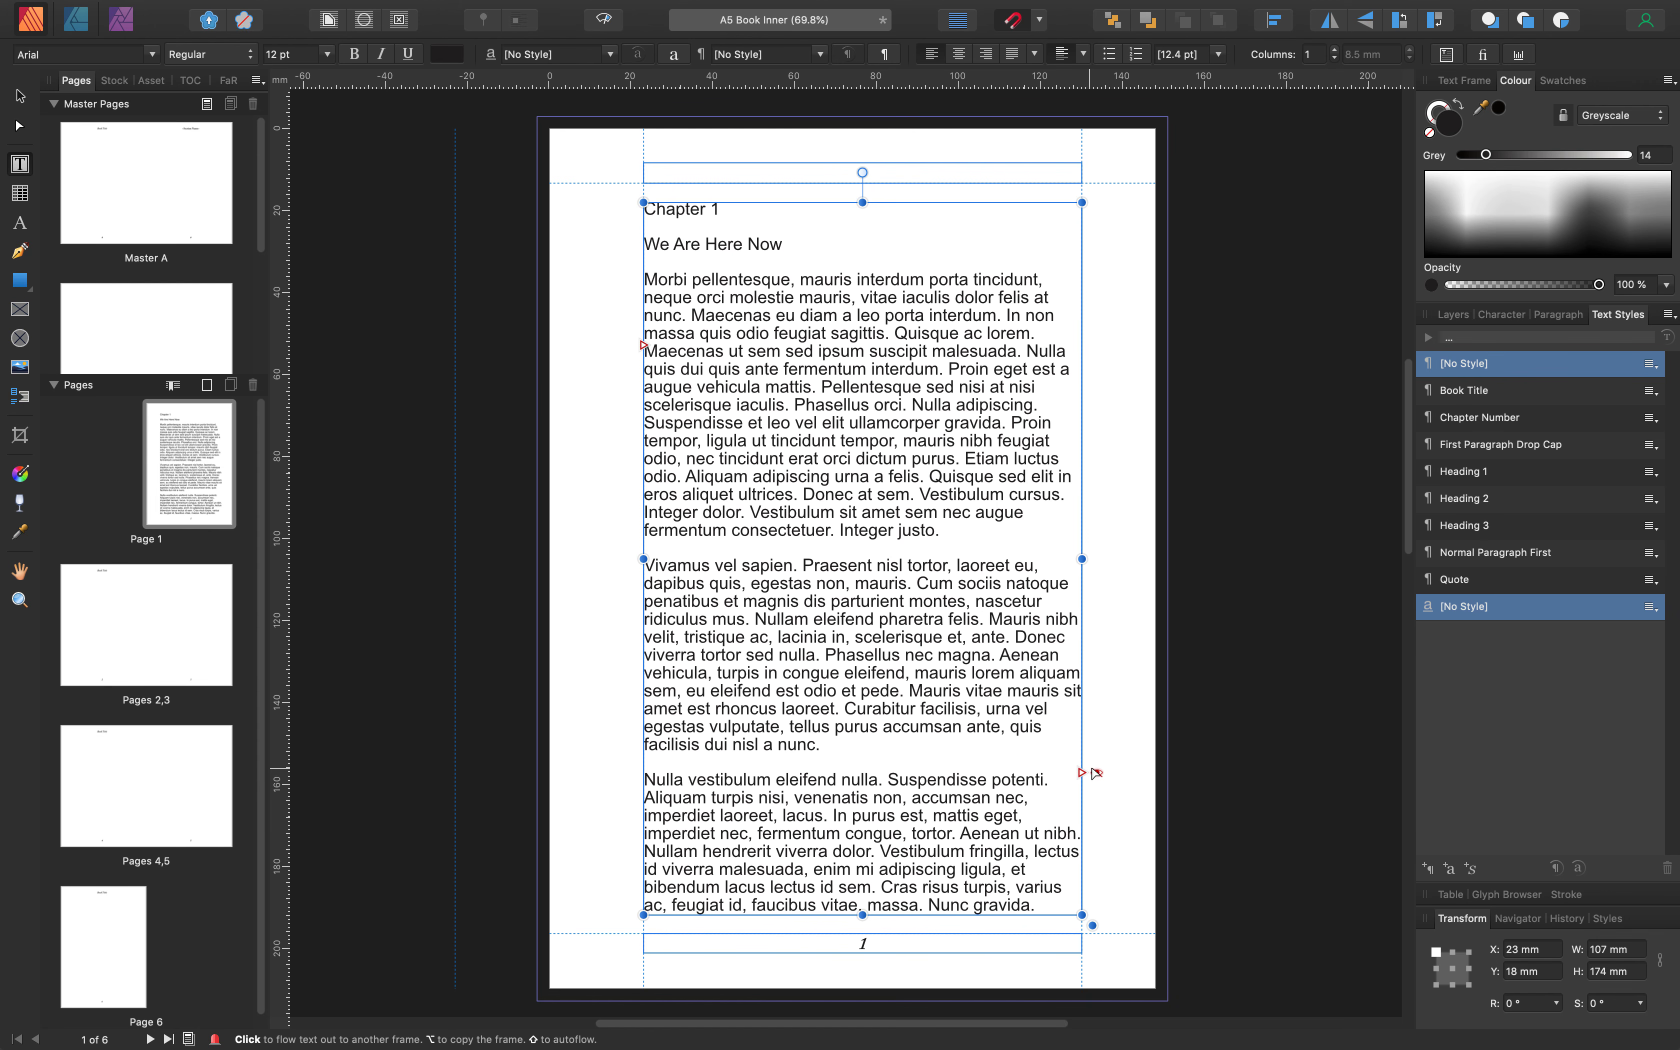
# Flow the overflowing text from the page 1 frame into the body text frame on page 2
pyautogui.click(21, 96)
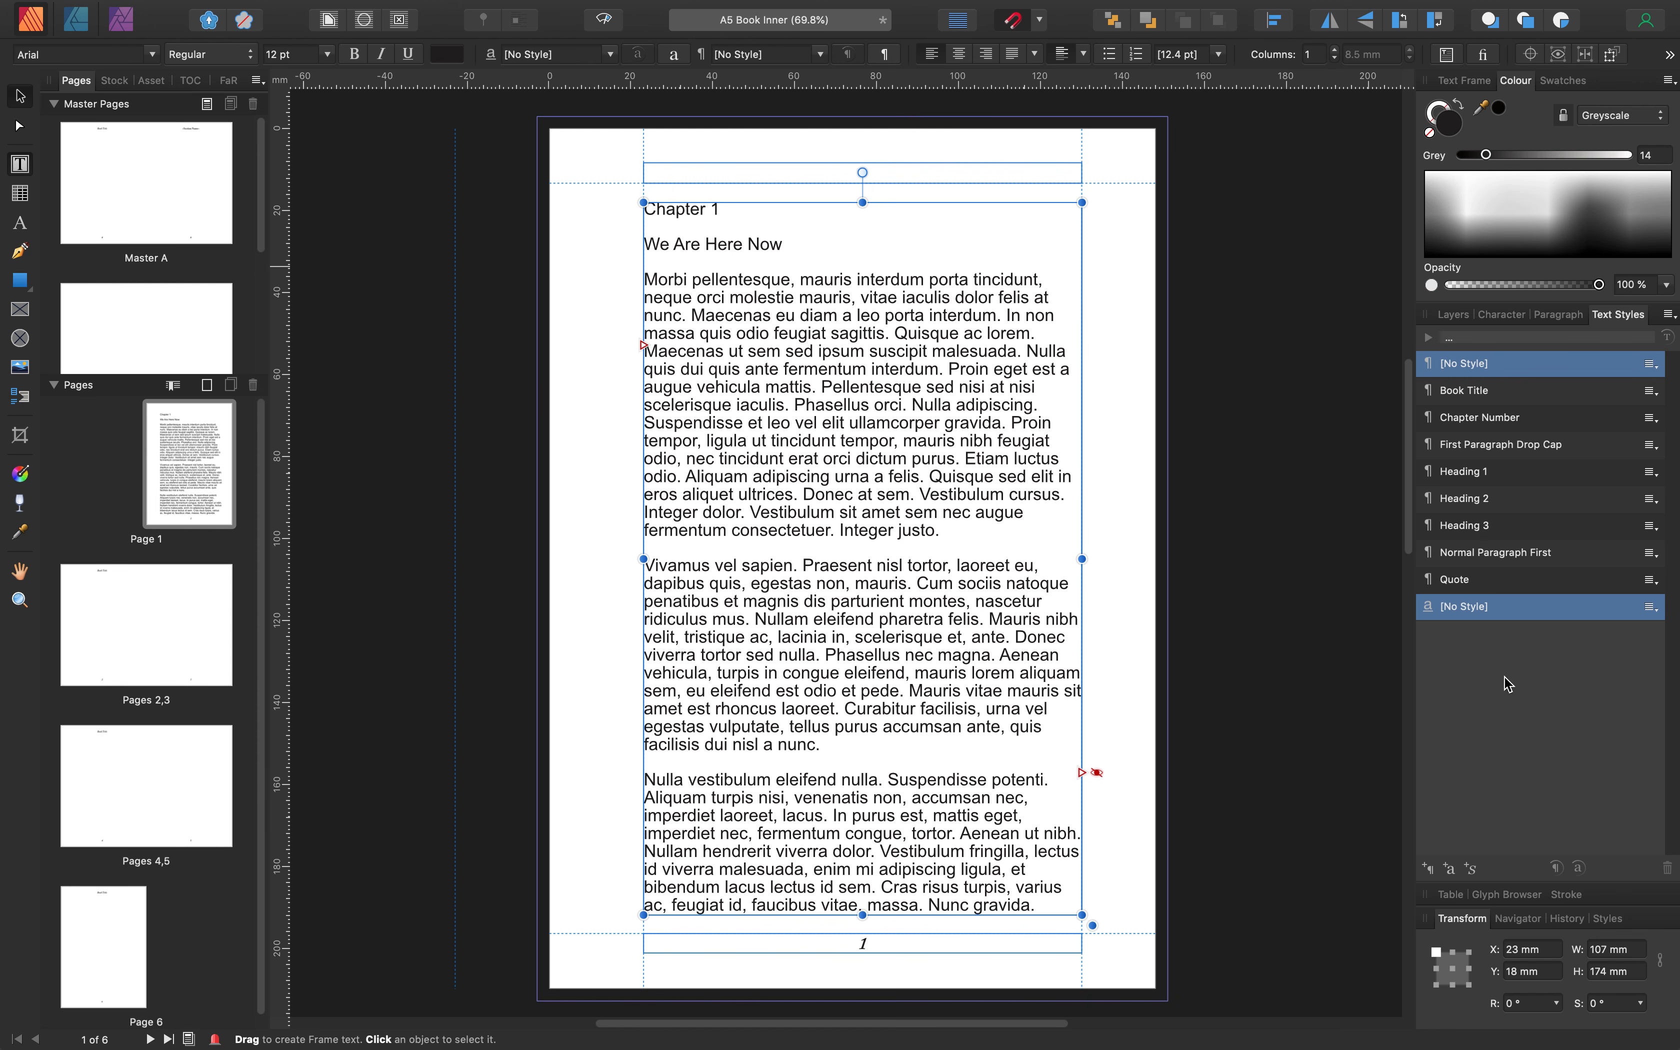
pyautogui.click(1087, 778)
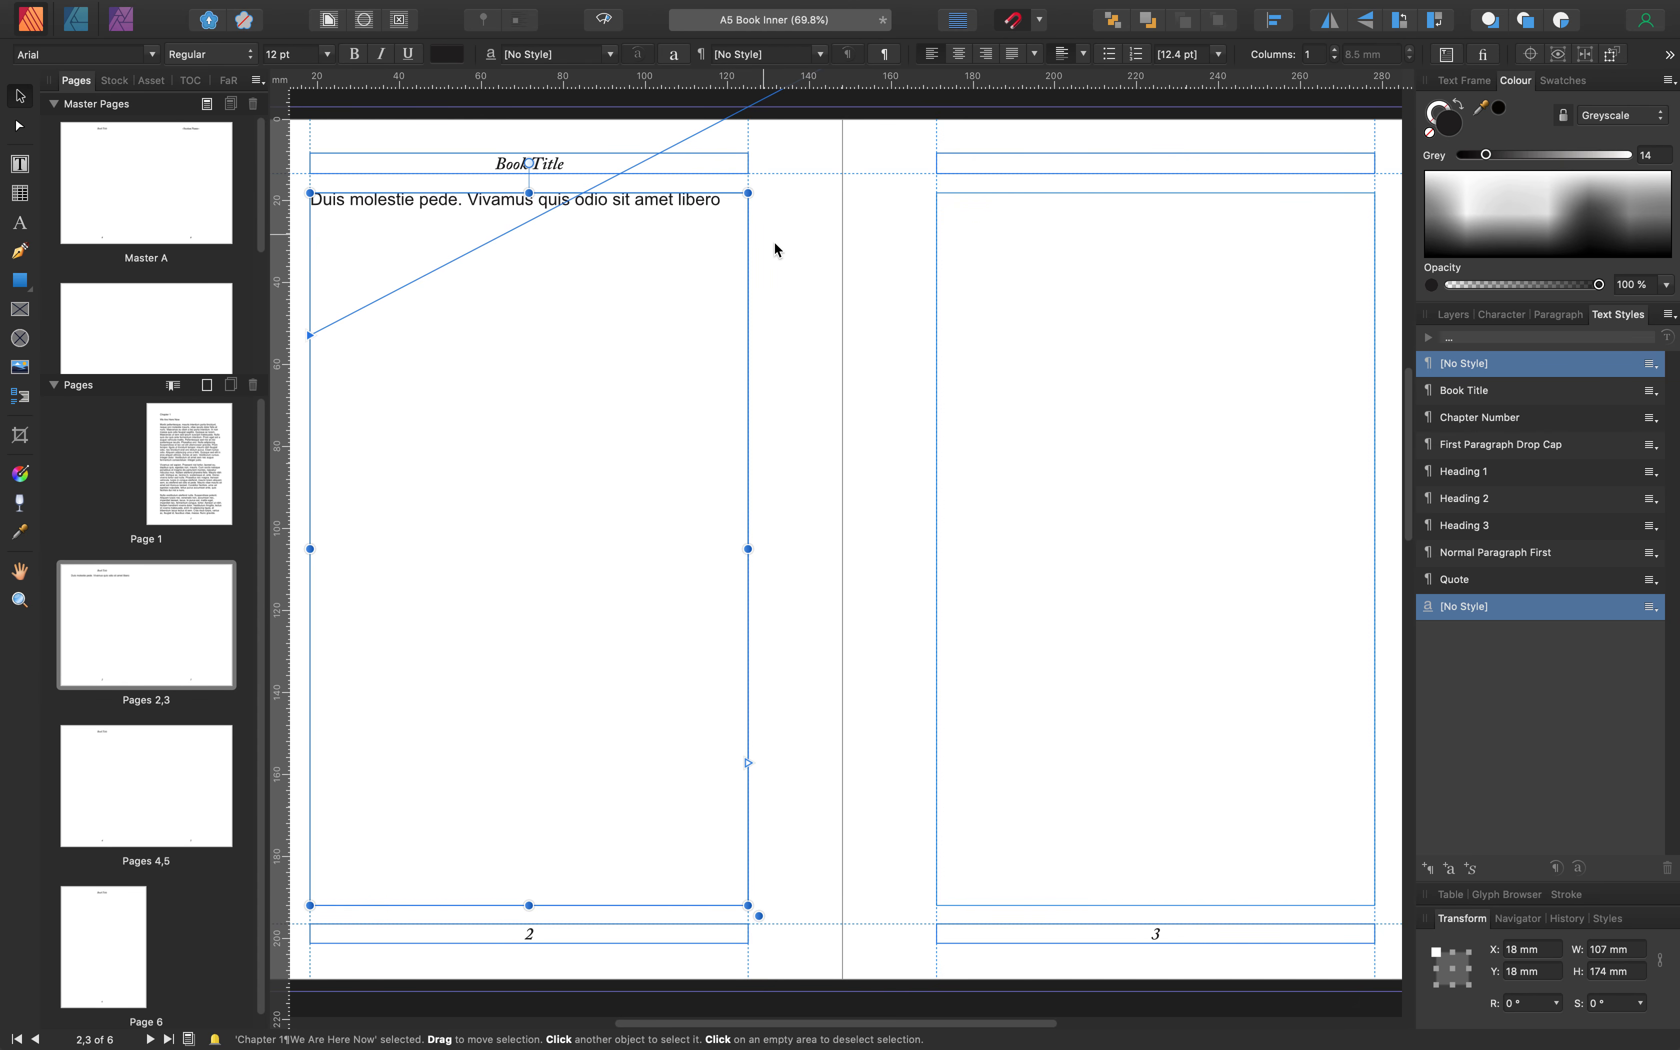
# End page 2's first line with a full stop, start a new paragraph and fill the frame with filler text
pyautogui.scroll(10, 773, 241)
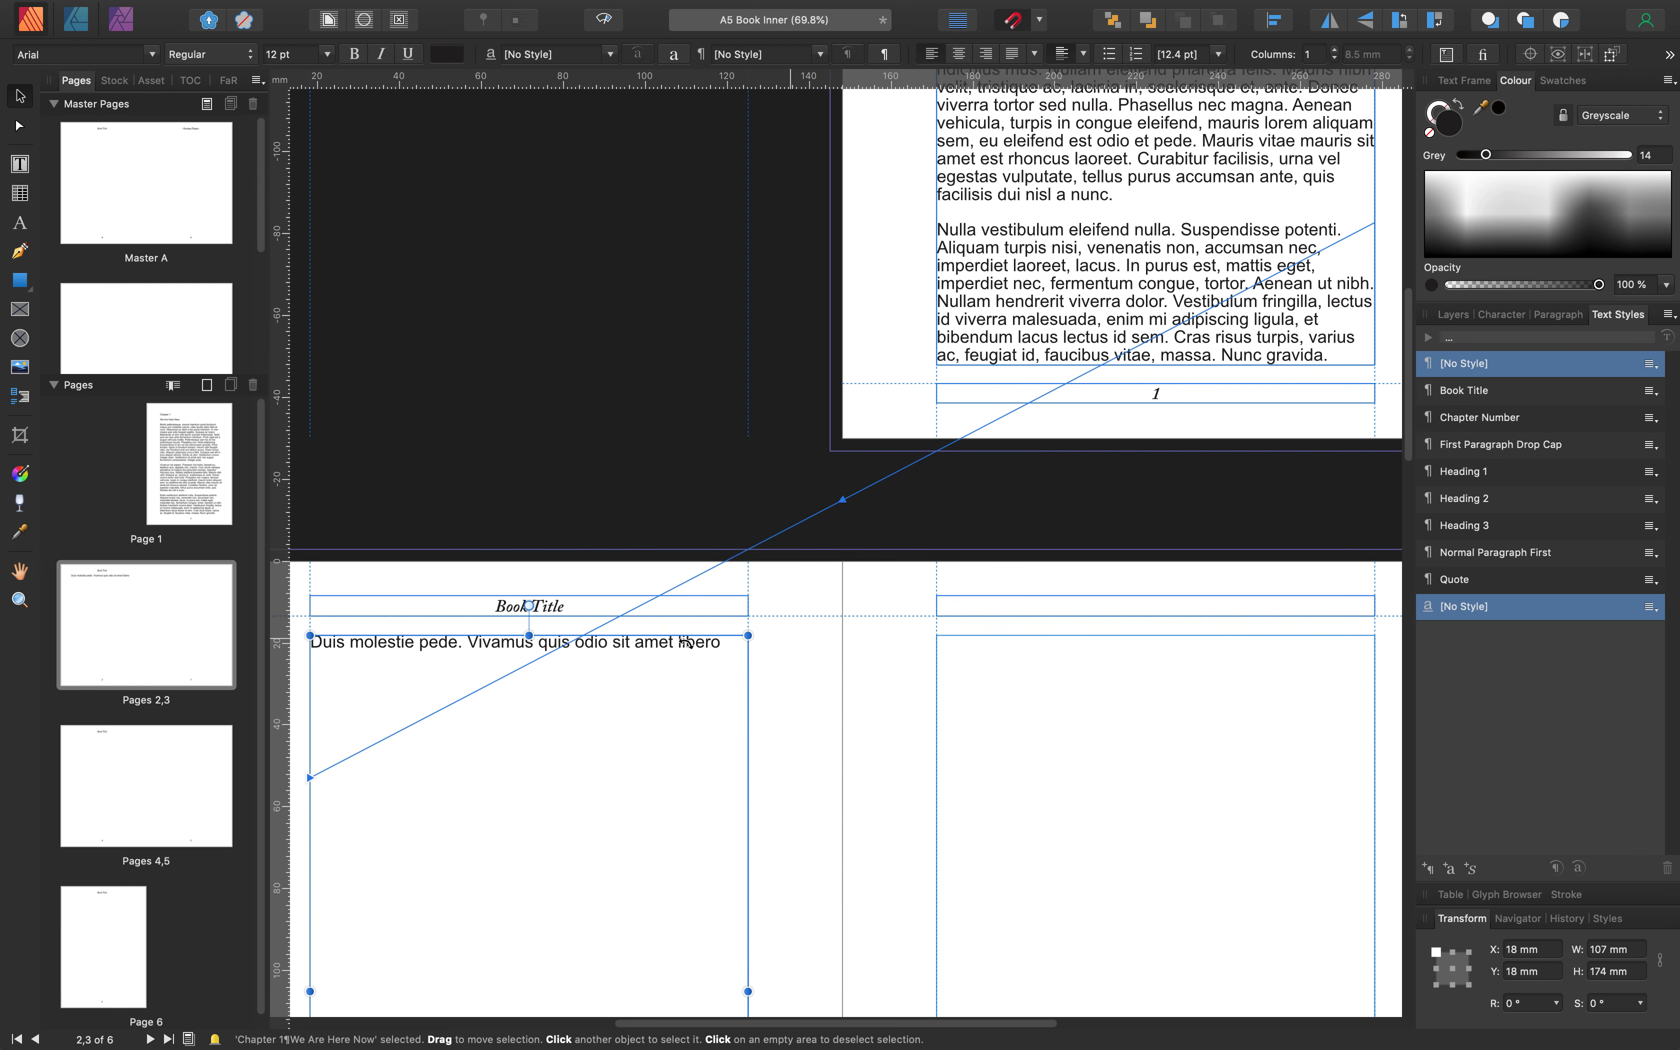
pyautogui.doubleClick(727, 648)
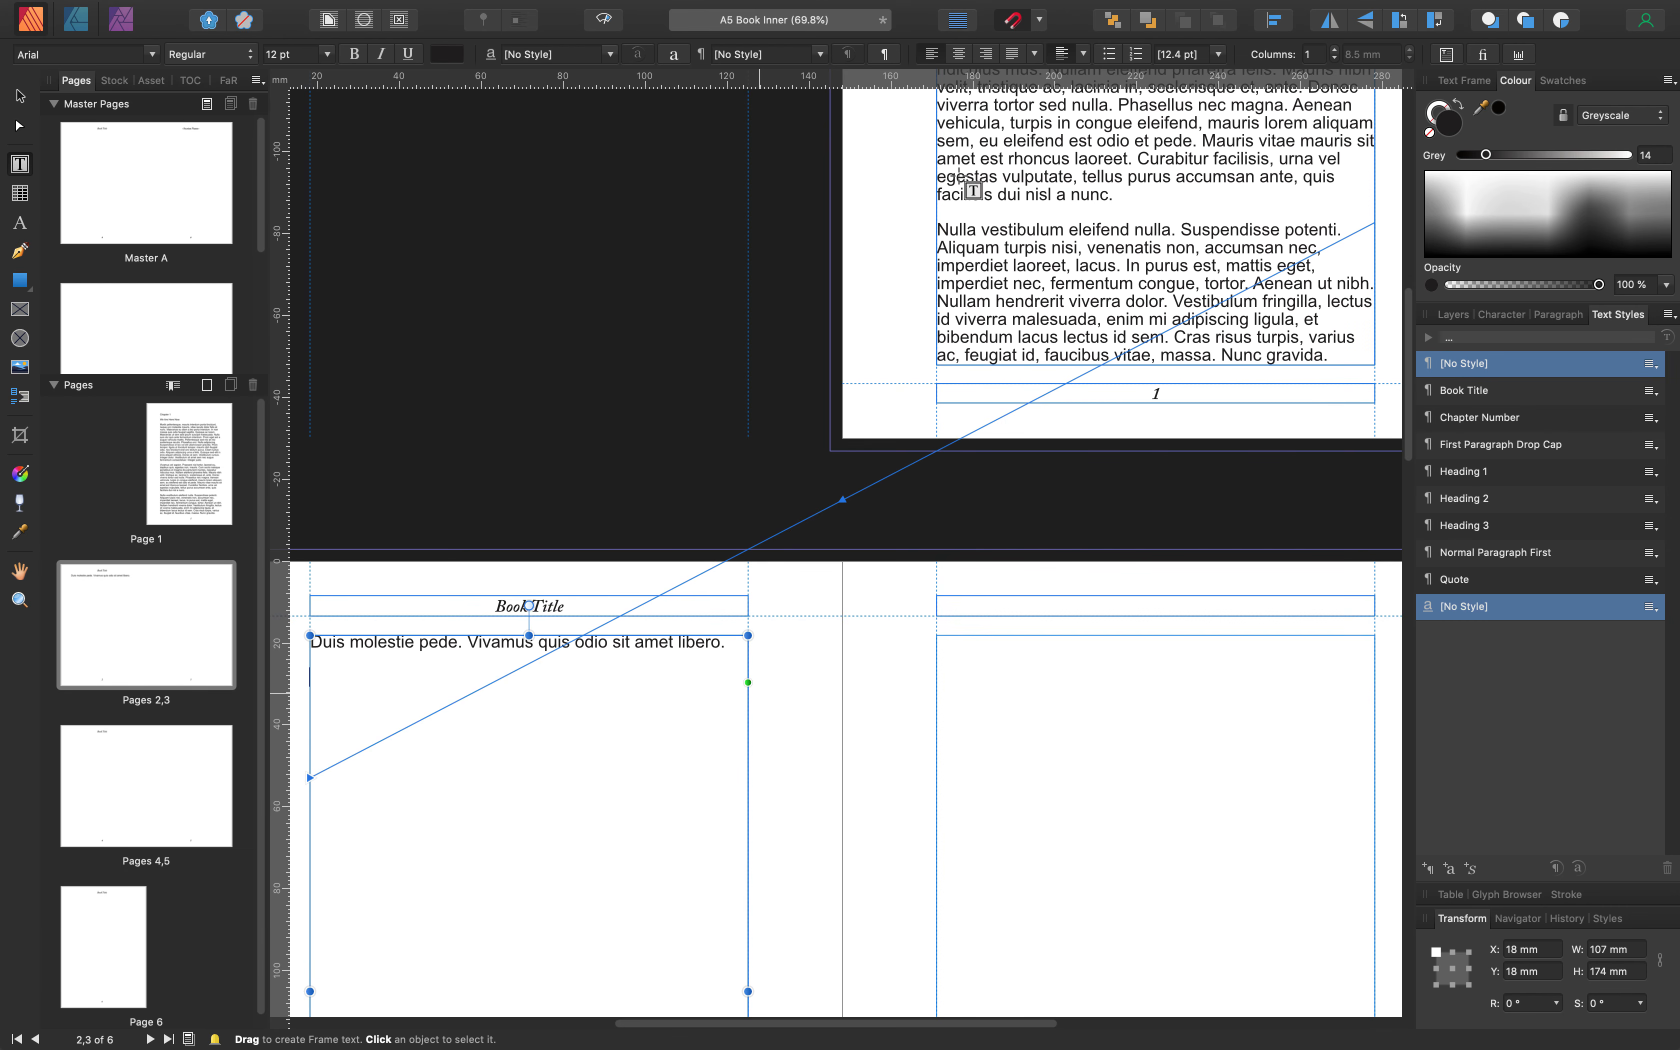
pyautogui.moveTo(589, 5)
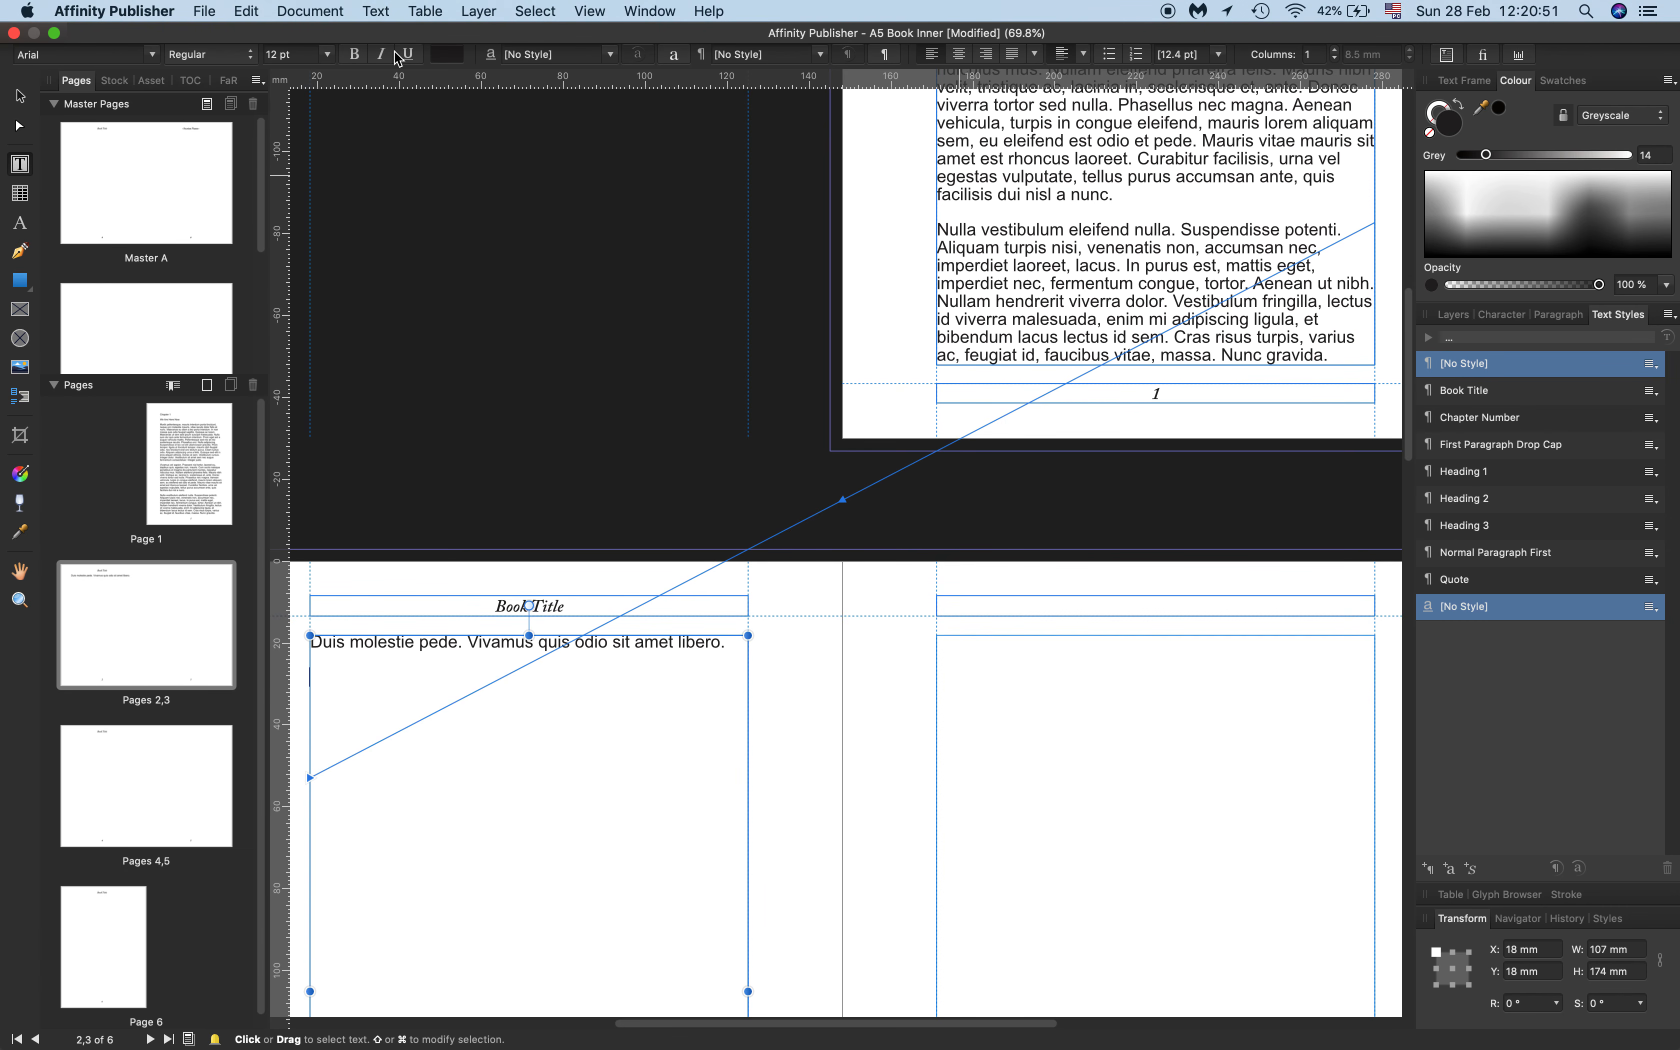
pyautogui.click(376, 11)
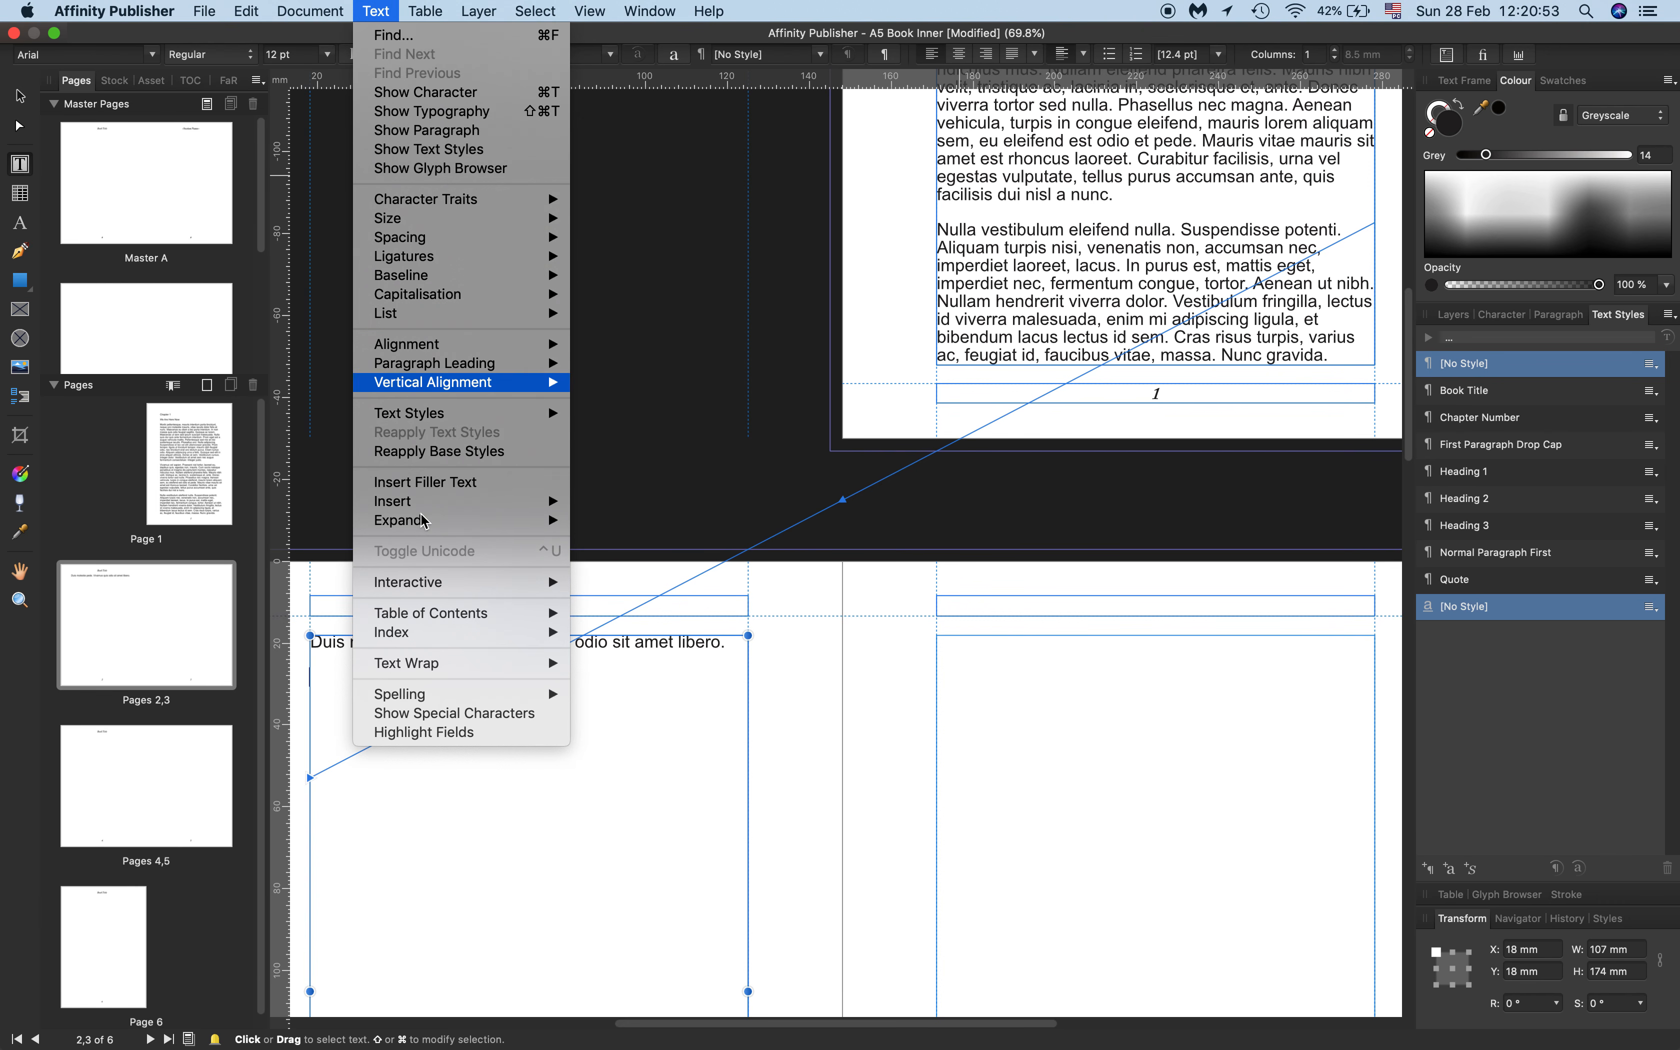
pyautogui.click(450, 482)
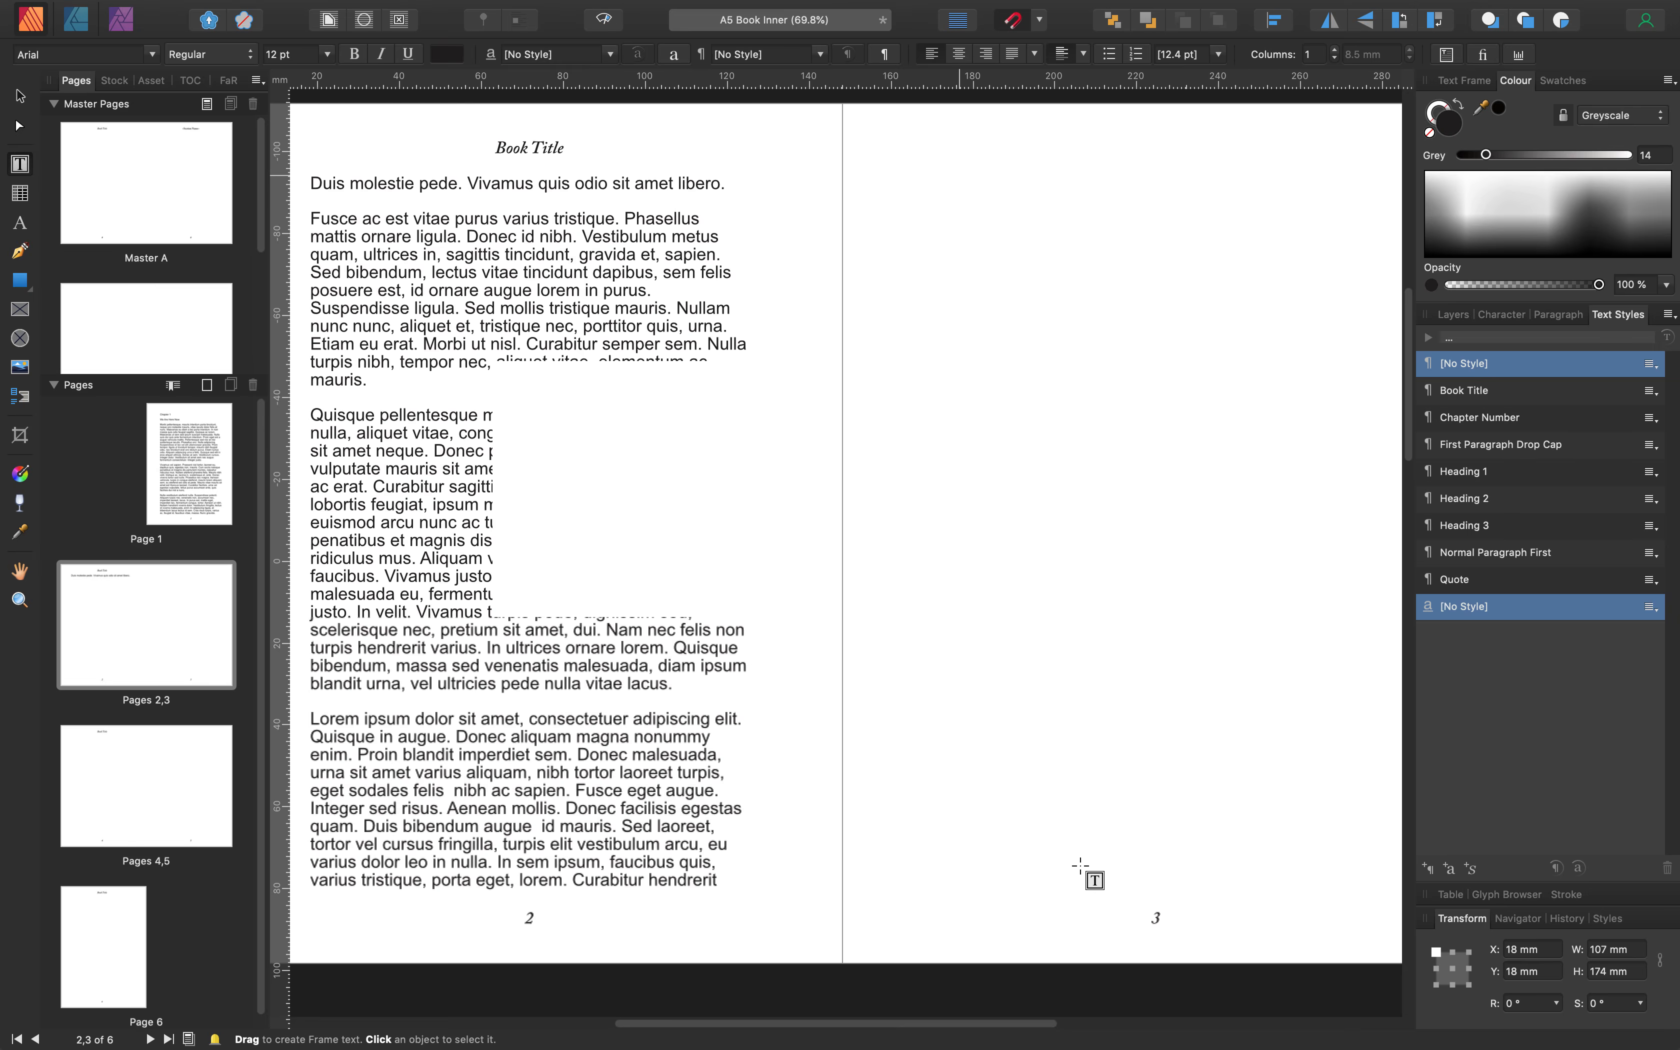
# Insert more filler text at the end of page 2 and flow the overflow into page 3's body text frame
pyautogui.click(724, 879)
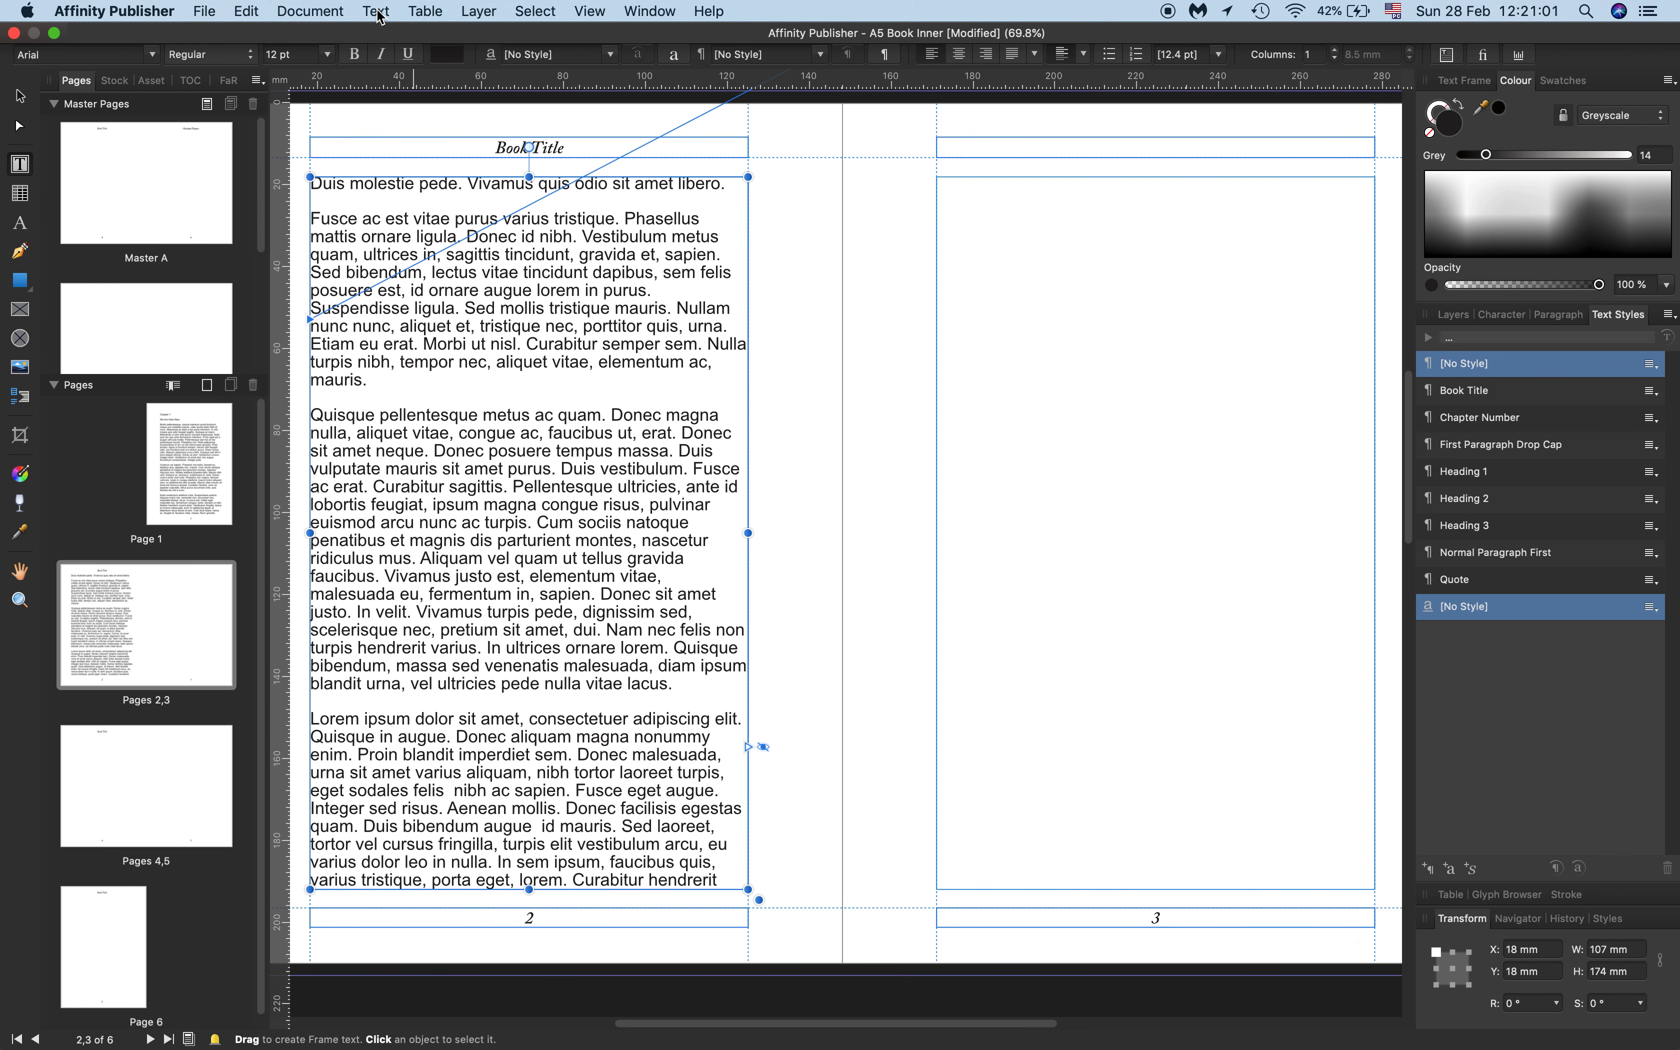
pyautogui.click(380, 12)
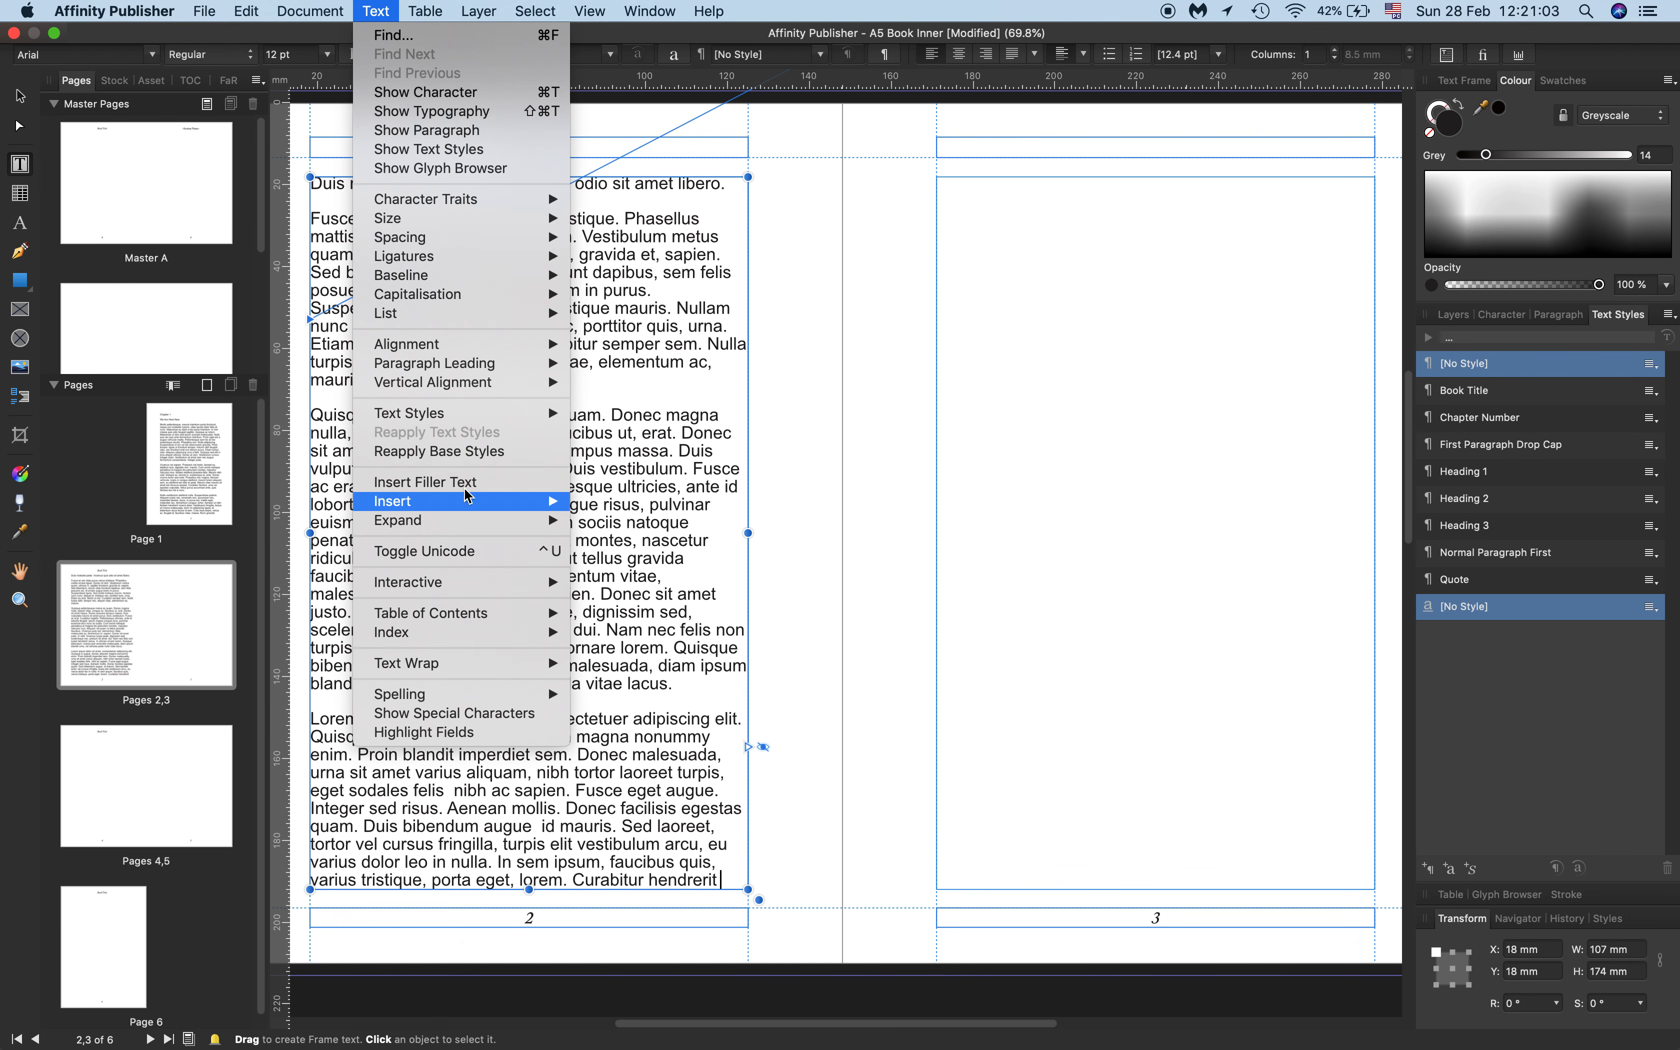
pyautogui.click(425, 482)
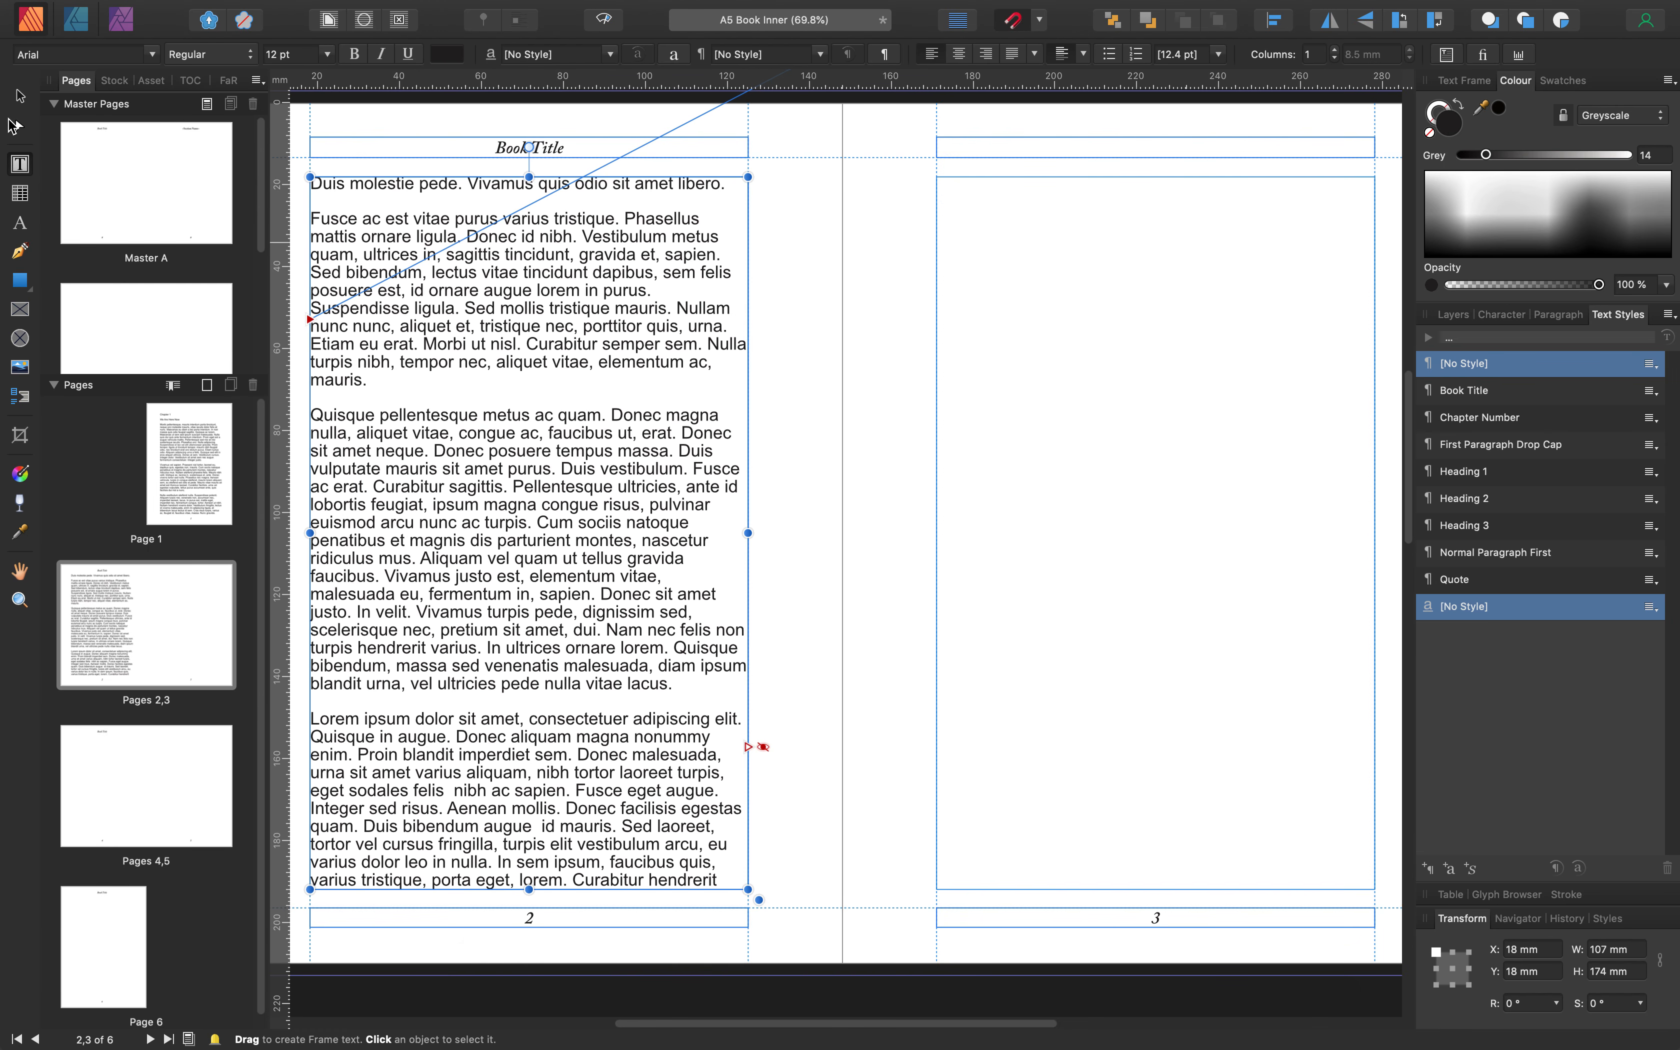
pyautogui.click(20, 96)
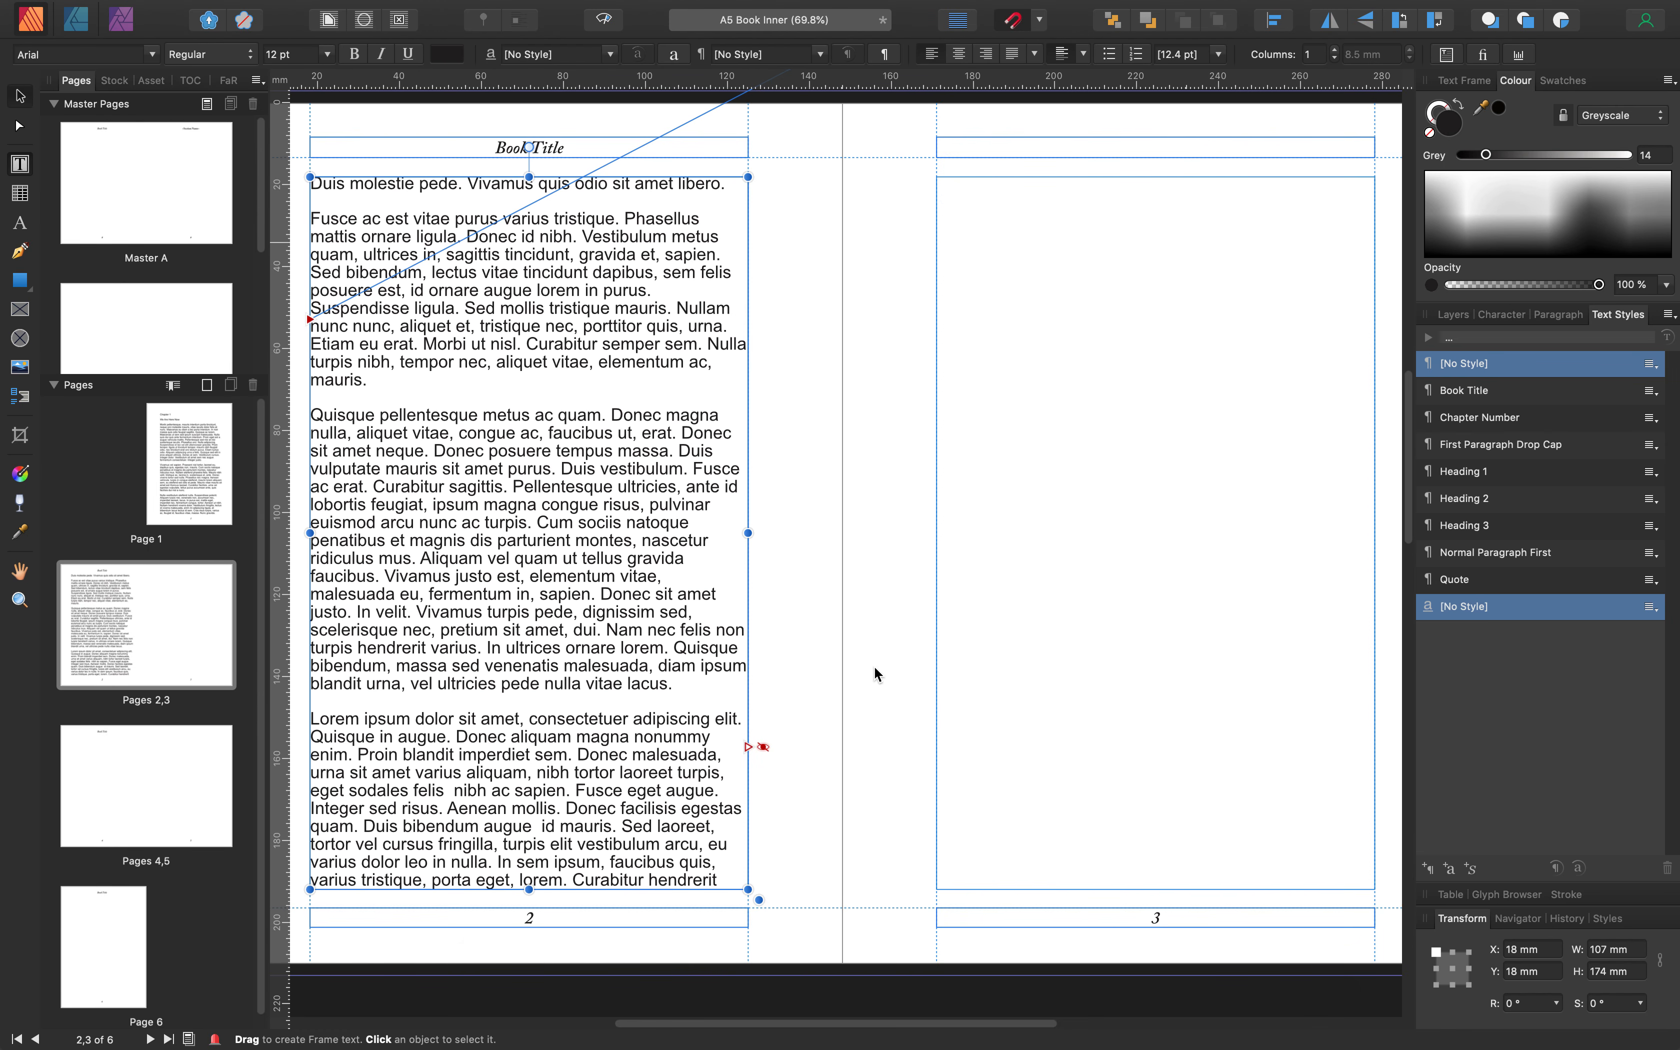
pyautogui.keyDown('shift'); pyautogui.click(748, 746); pyautogui.keyUp('shift')
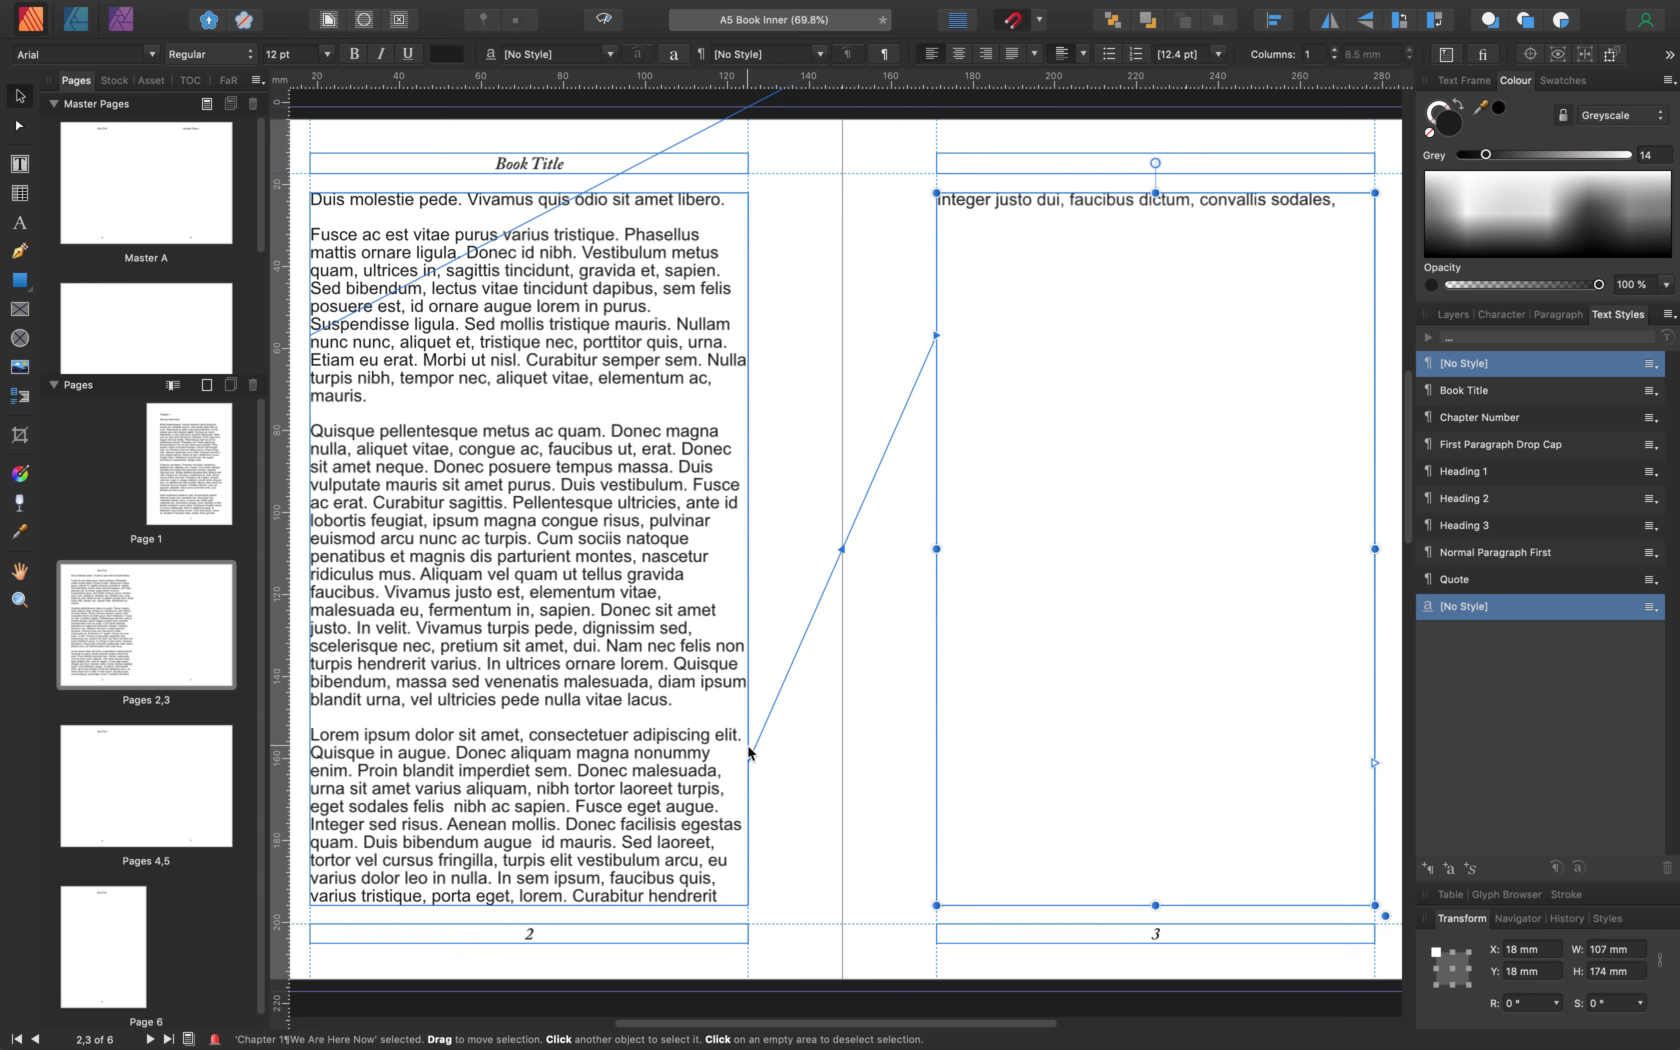
# Fill the rest of page 3's body frame with filler text after its first line
pyautogui.doubleClick(1356, 207)
pyautogui.moveTo(522, 7)
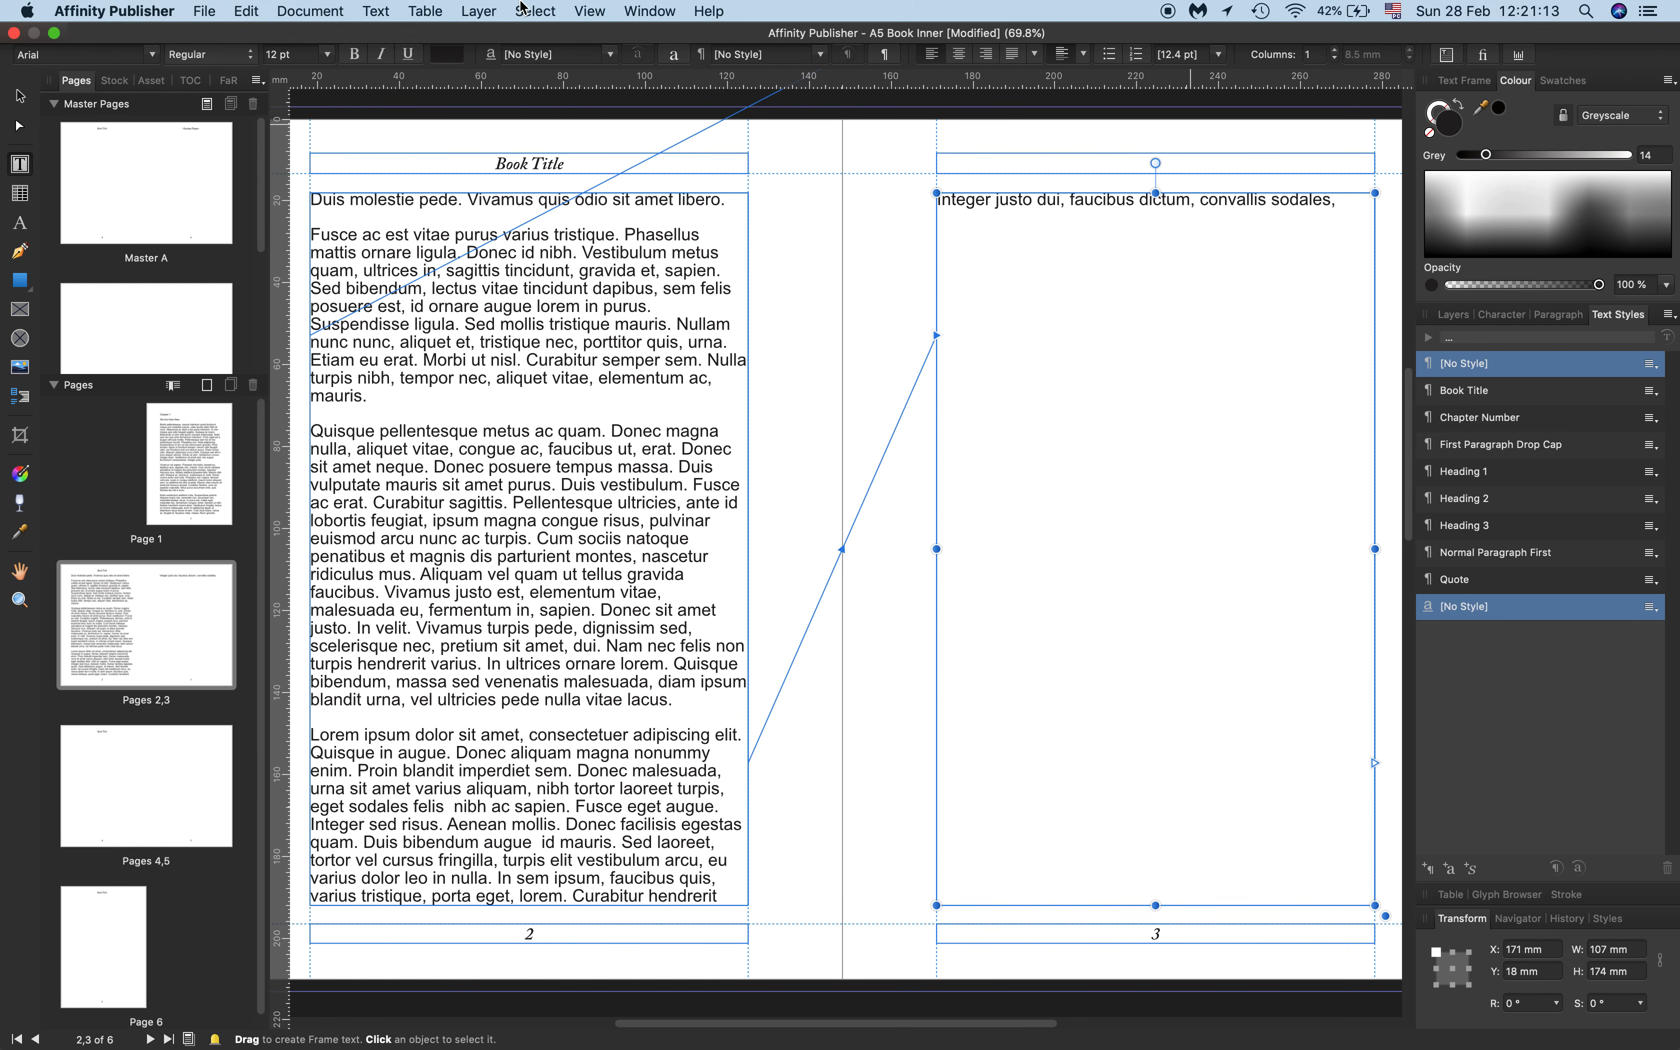
pyautogui.click(375, 11)
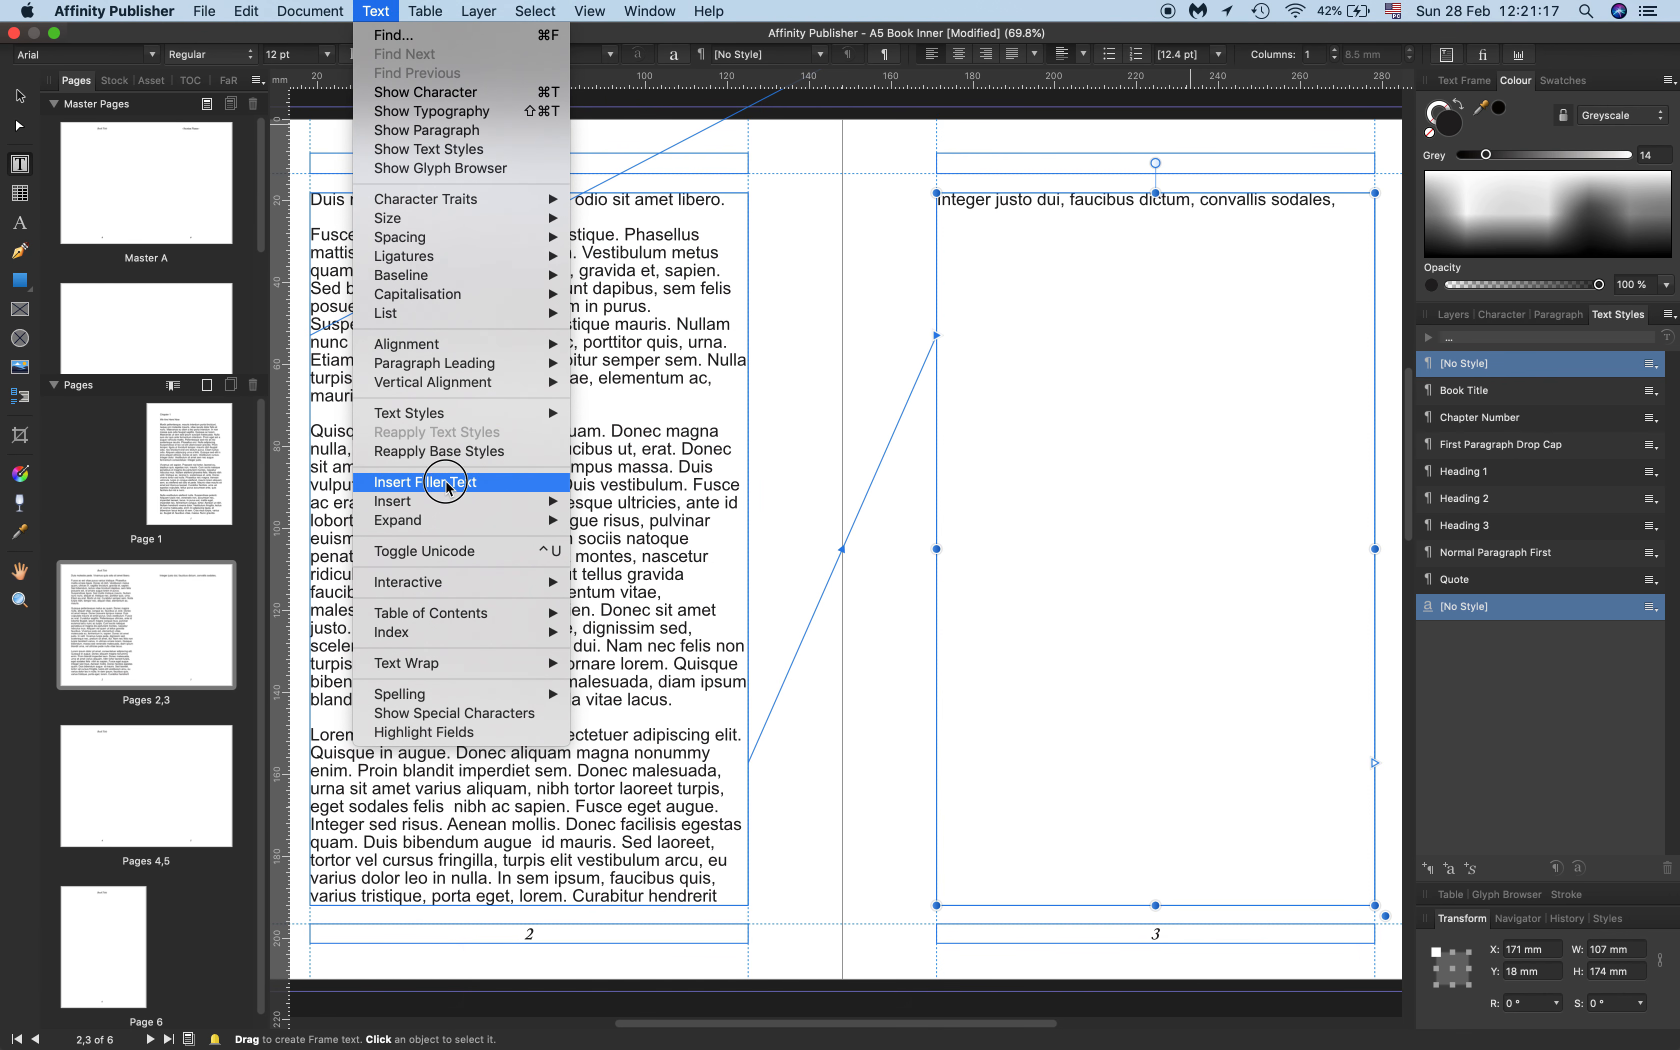
pyautogui.click(425, 482)
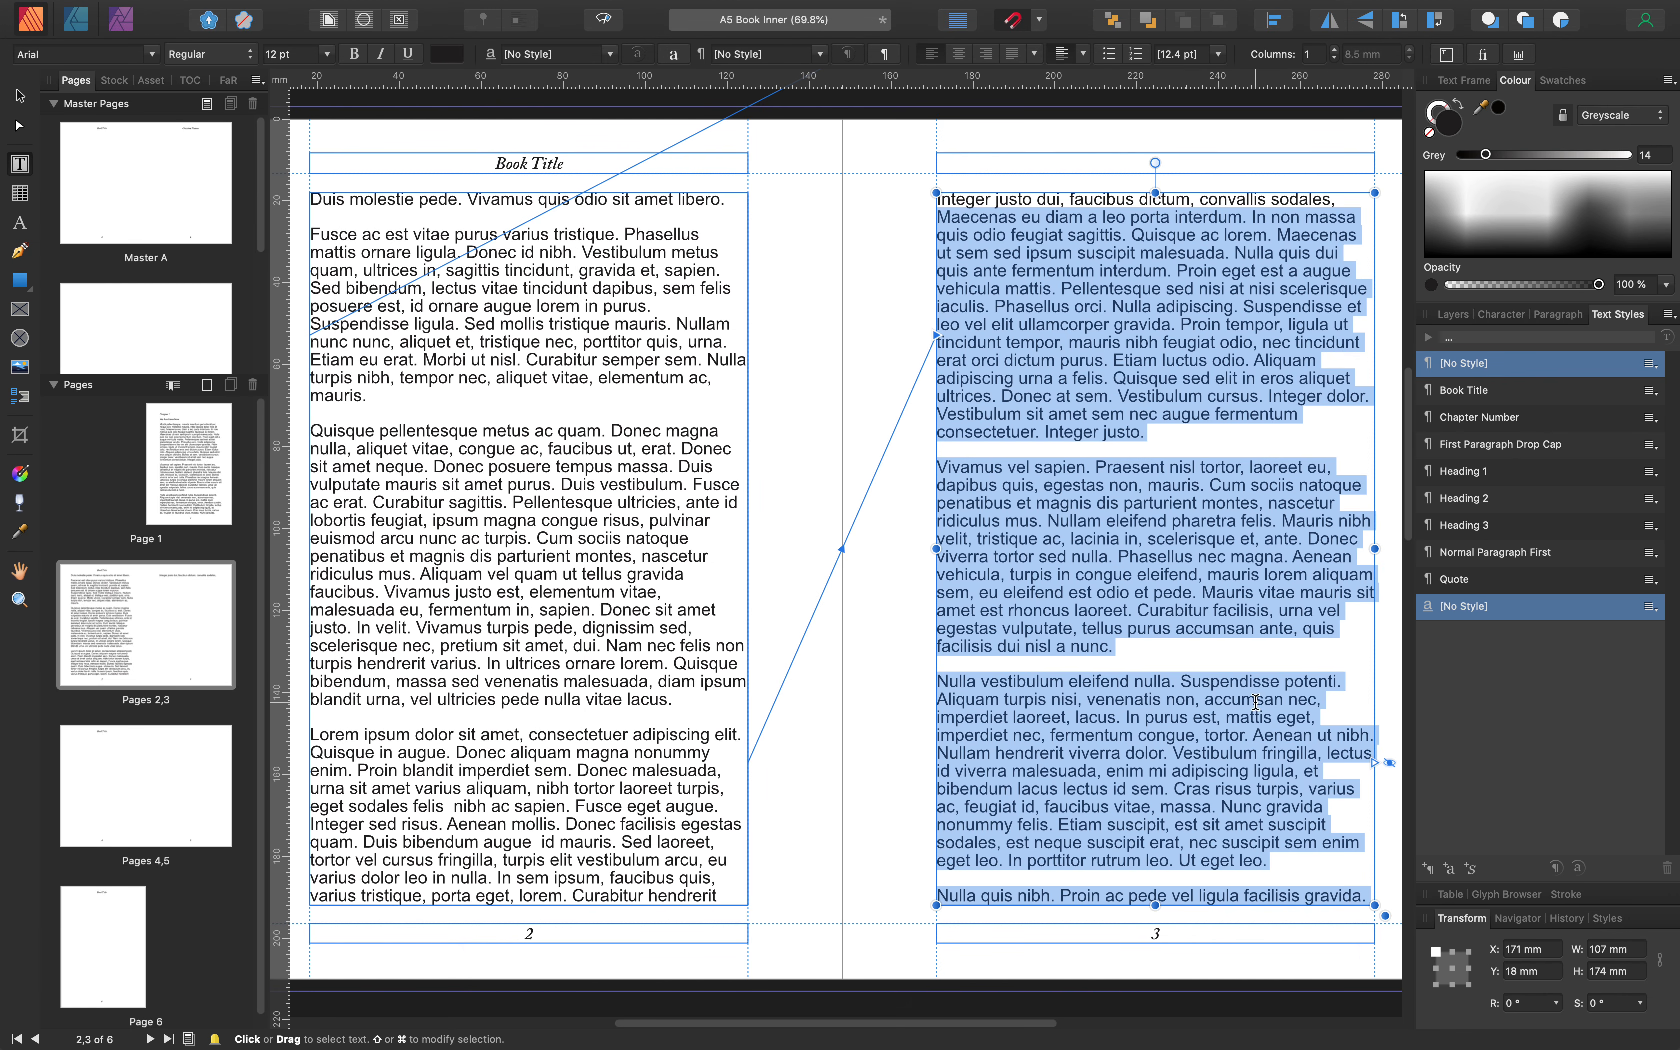
# Insert filler text at the end of page 3 and flow the overflow into page 4's body text frame
pyautogui.scroll(-5, 1262, 691)
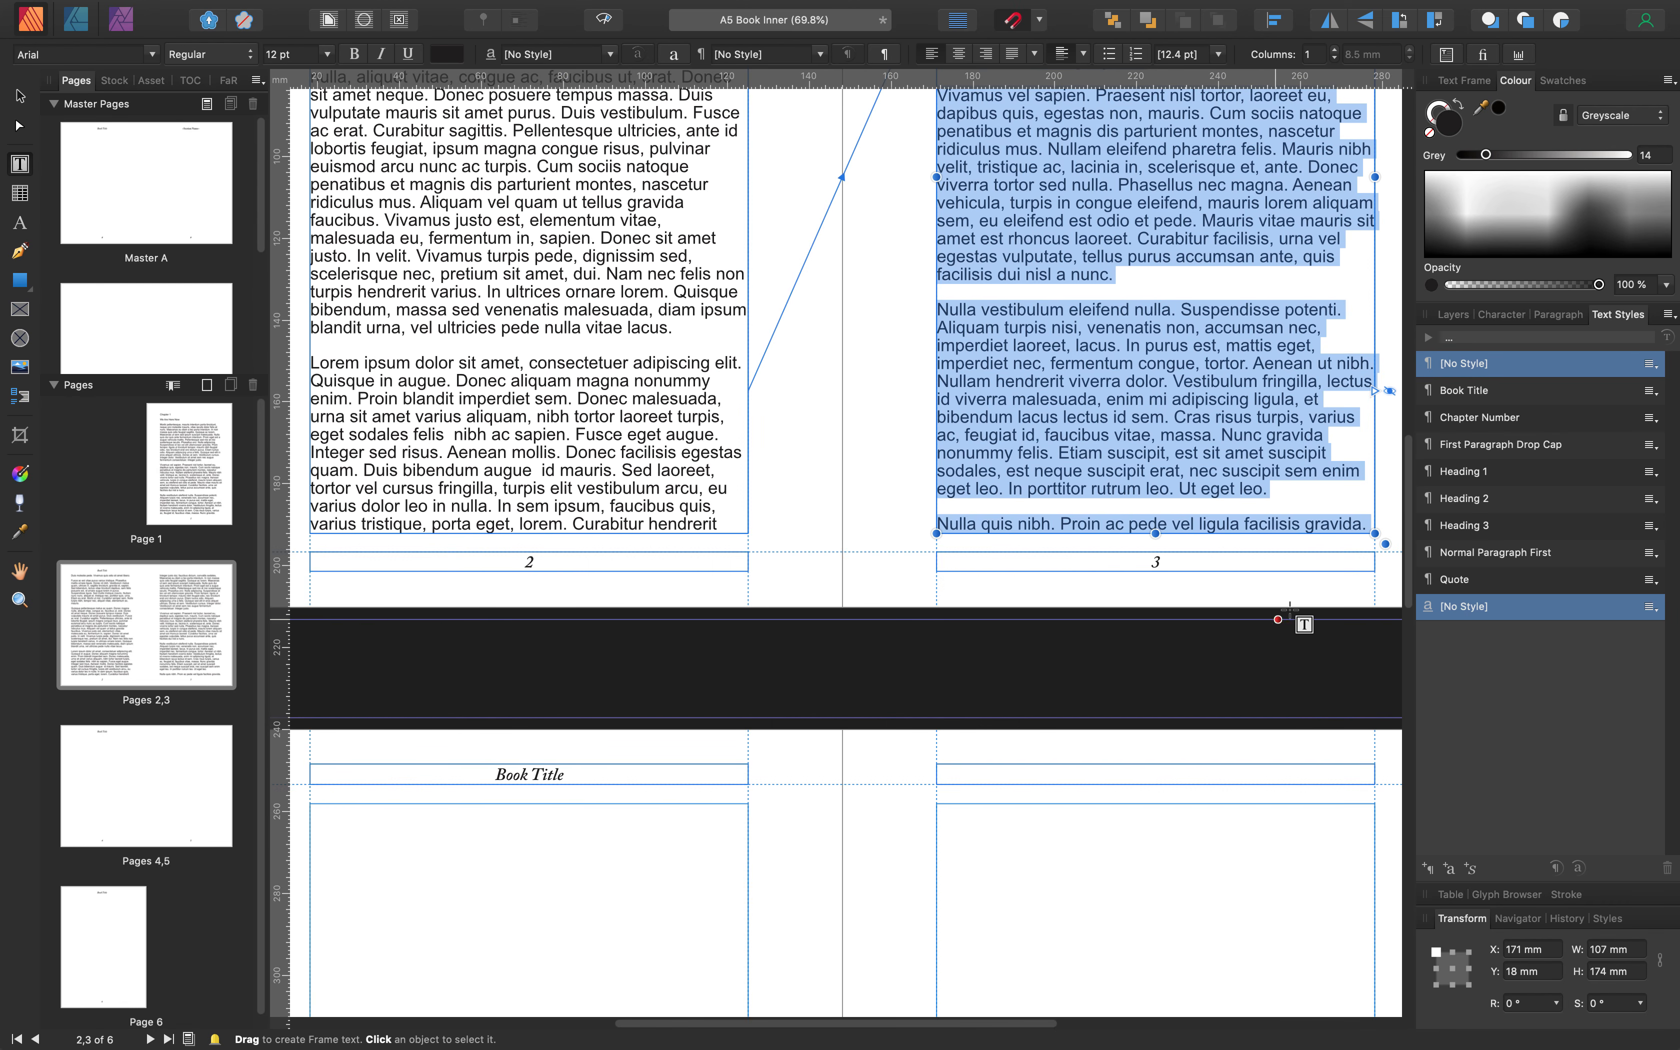
pyautogui.click(1372, 524)
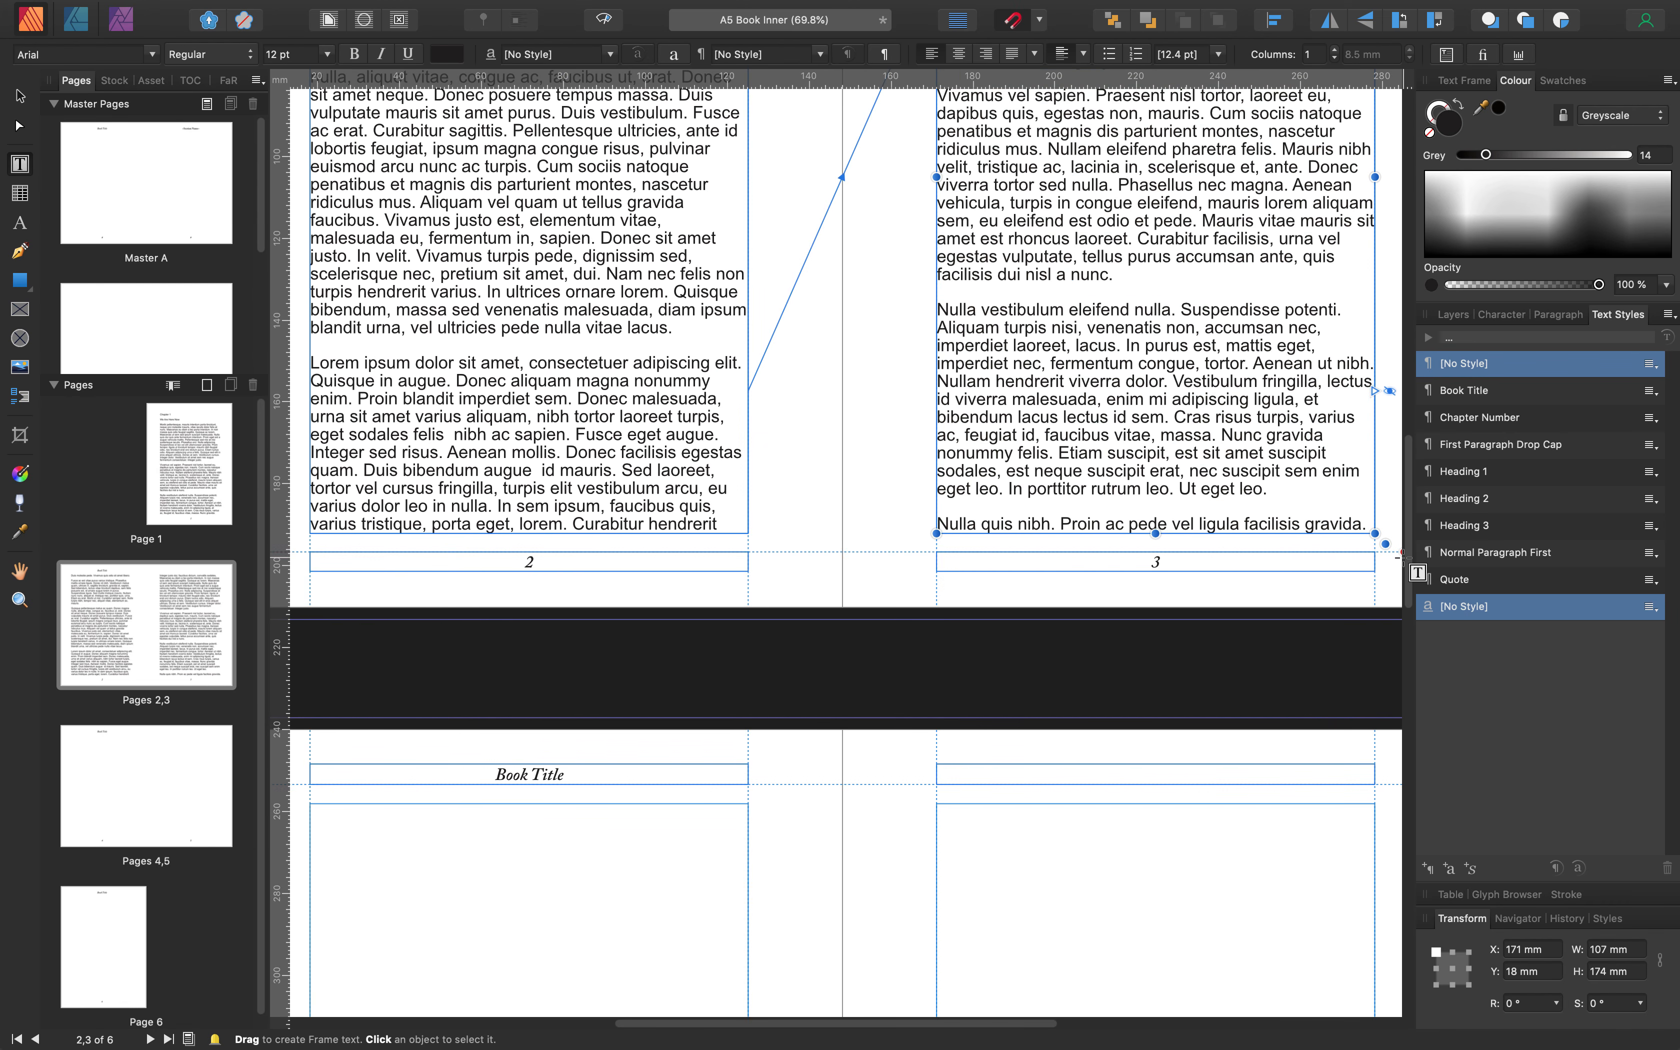
pyautogui.moveTo(312, 7)
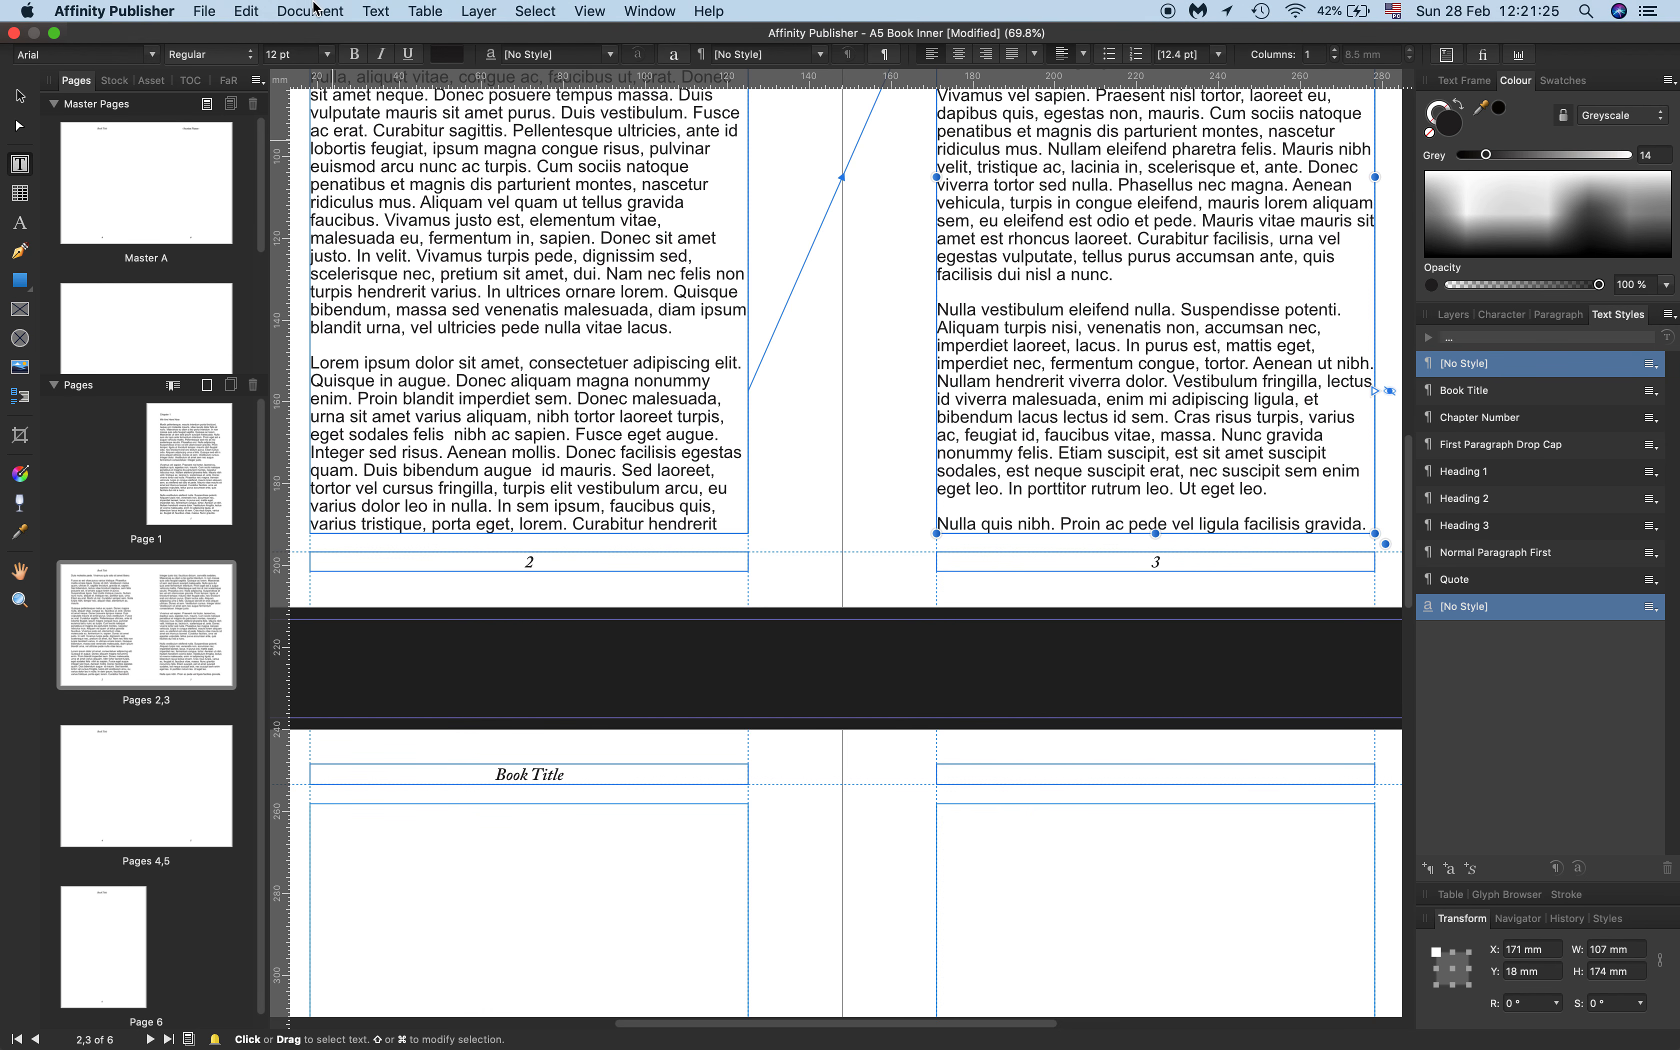
pyautogui.click(385, 12)
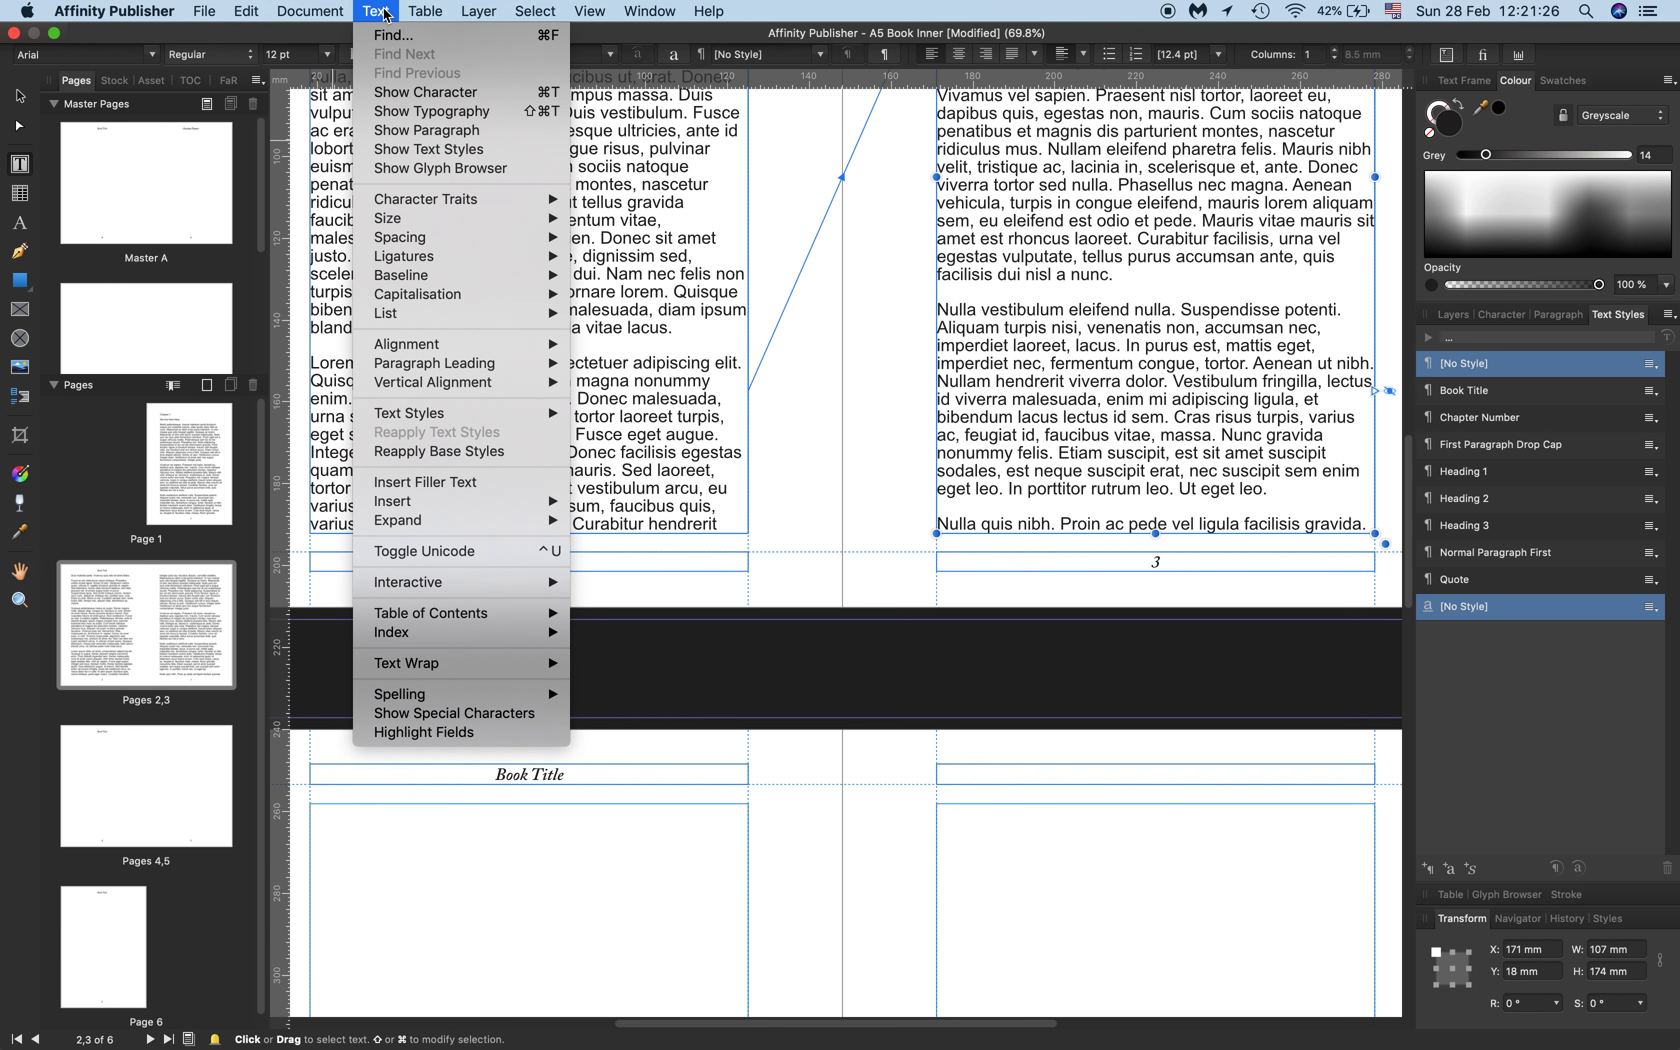
pyautogui.click(448, 484)
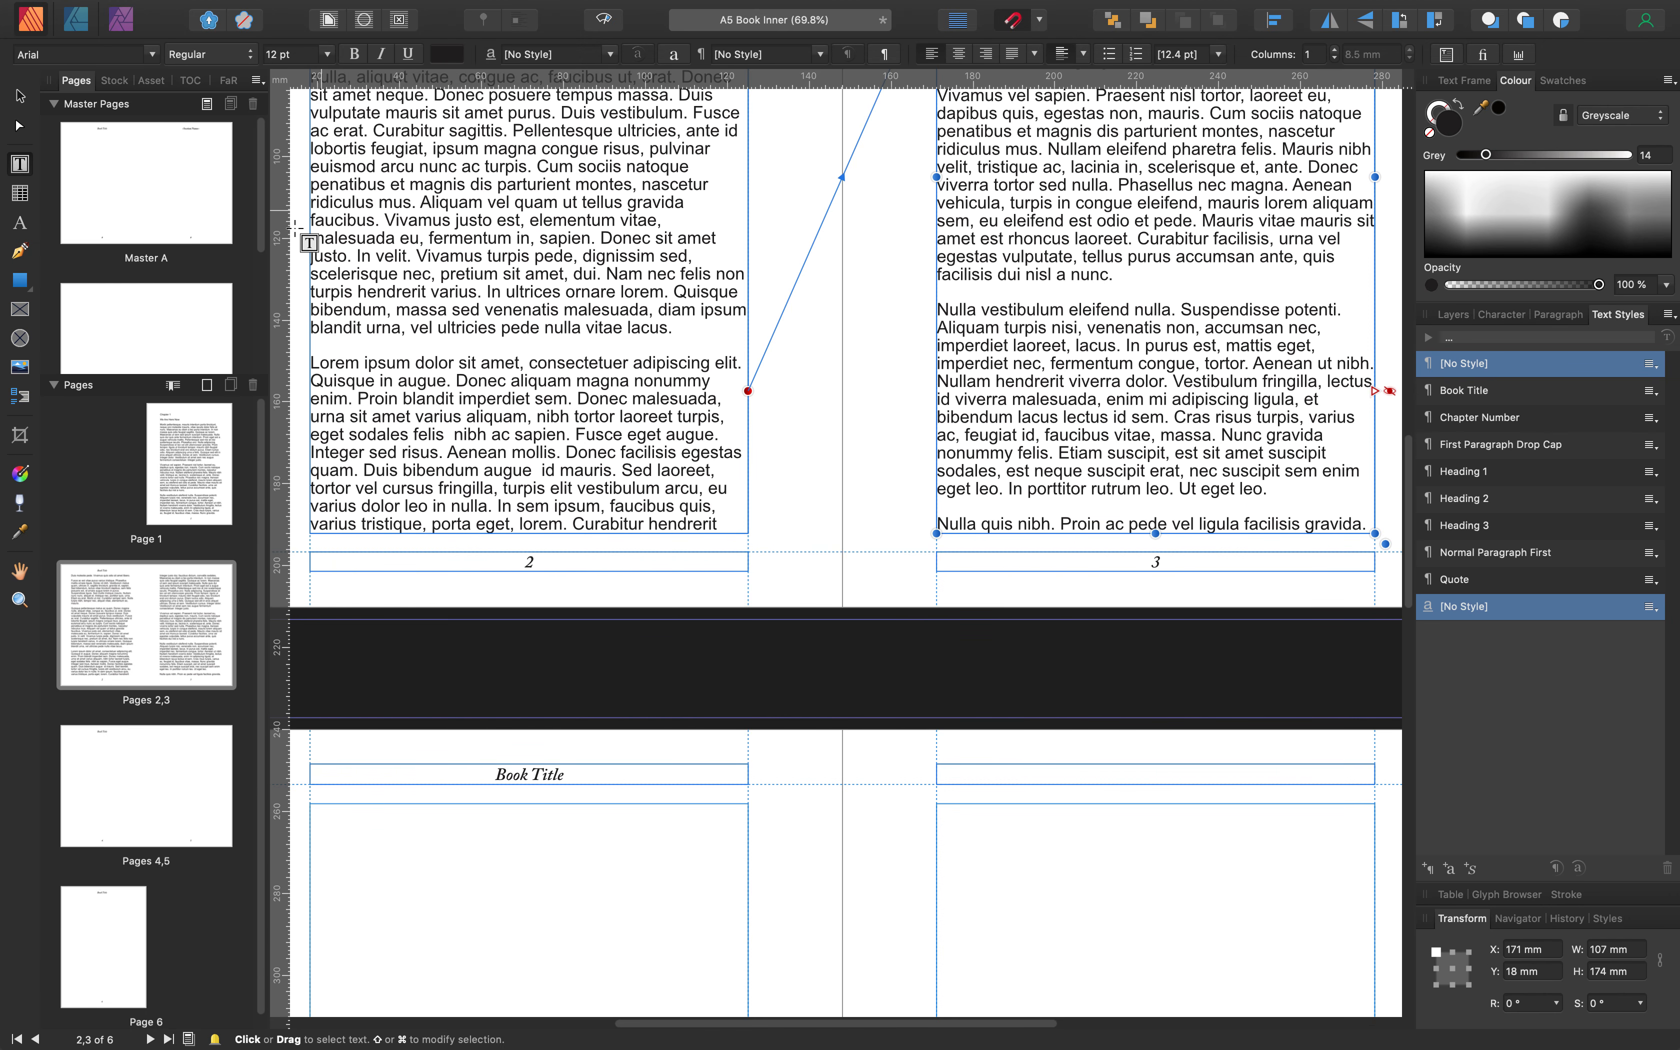
pyautogui.keyDown('shift'); pyautogui.click(1374, 390); pyautogui.keyUp('shift')
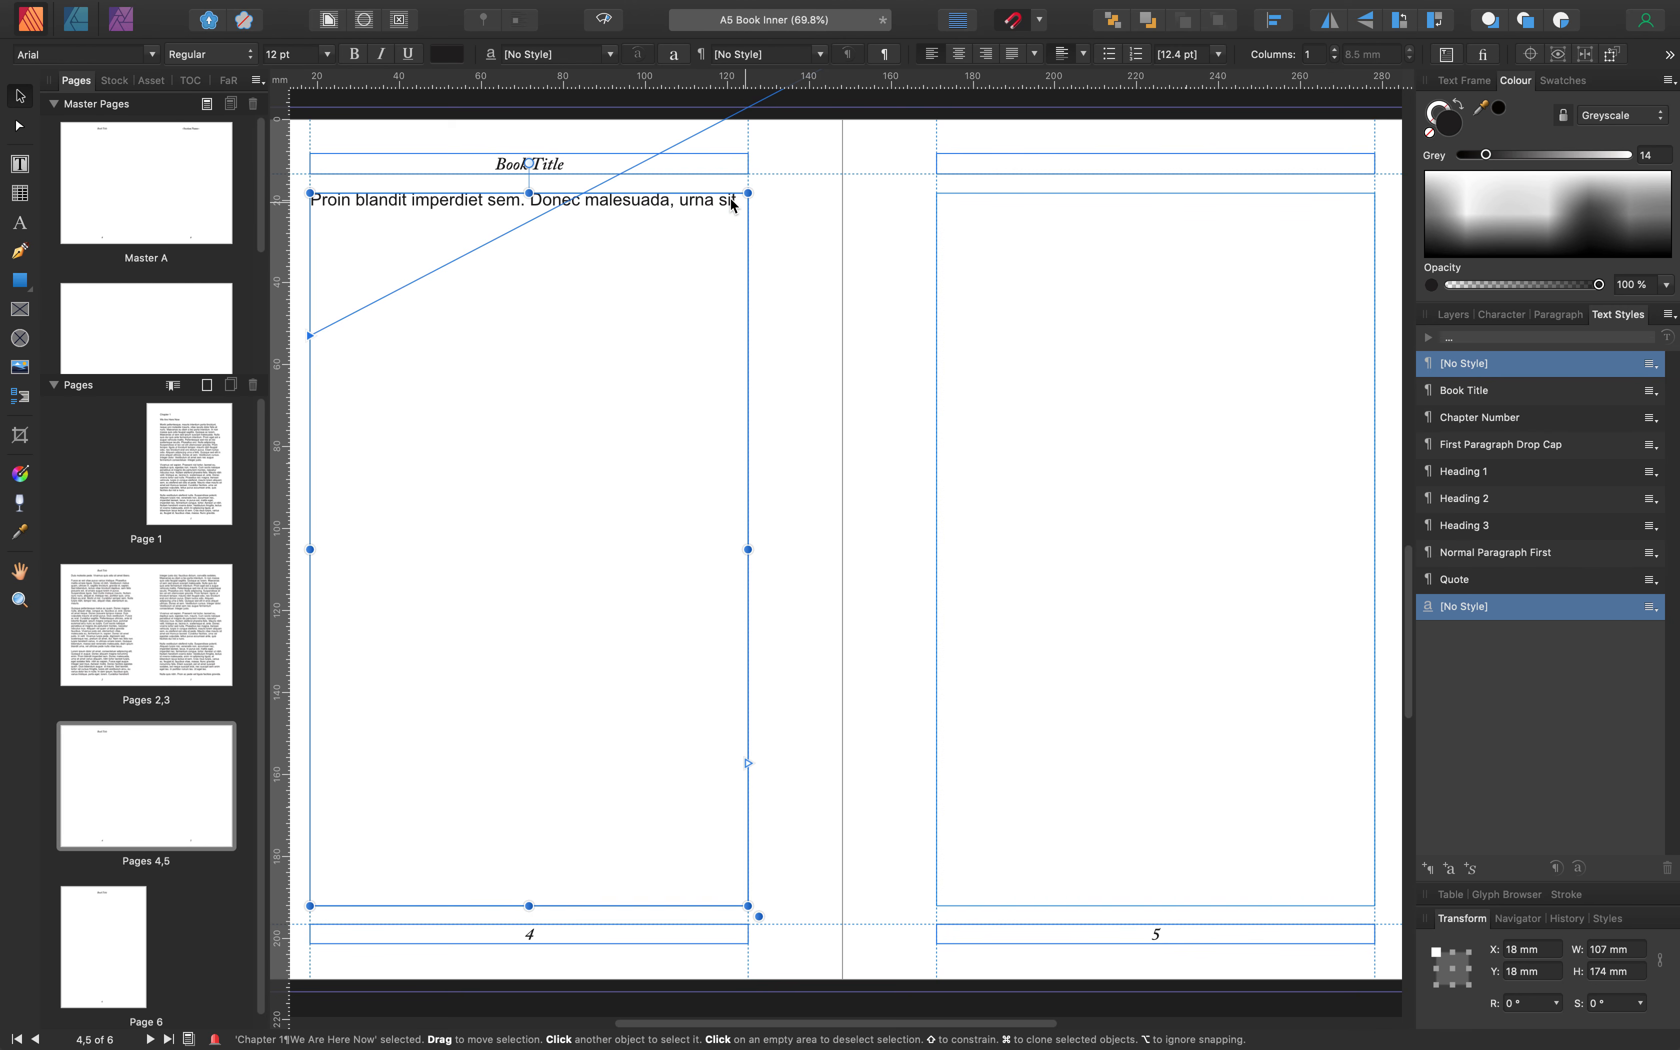
# Fill the rest of page 4's body frame with filler text after its first line
pyautogui.press('t')
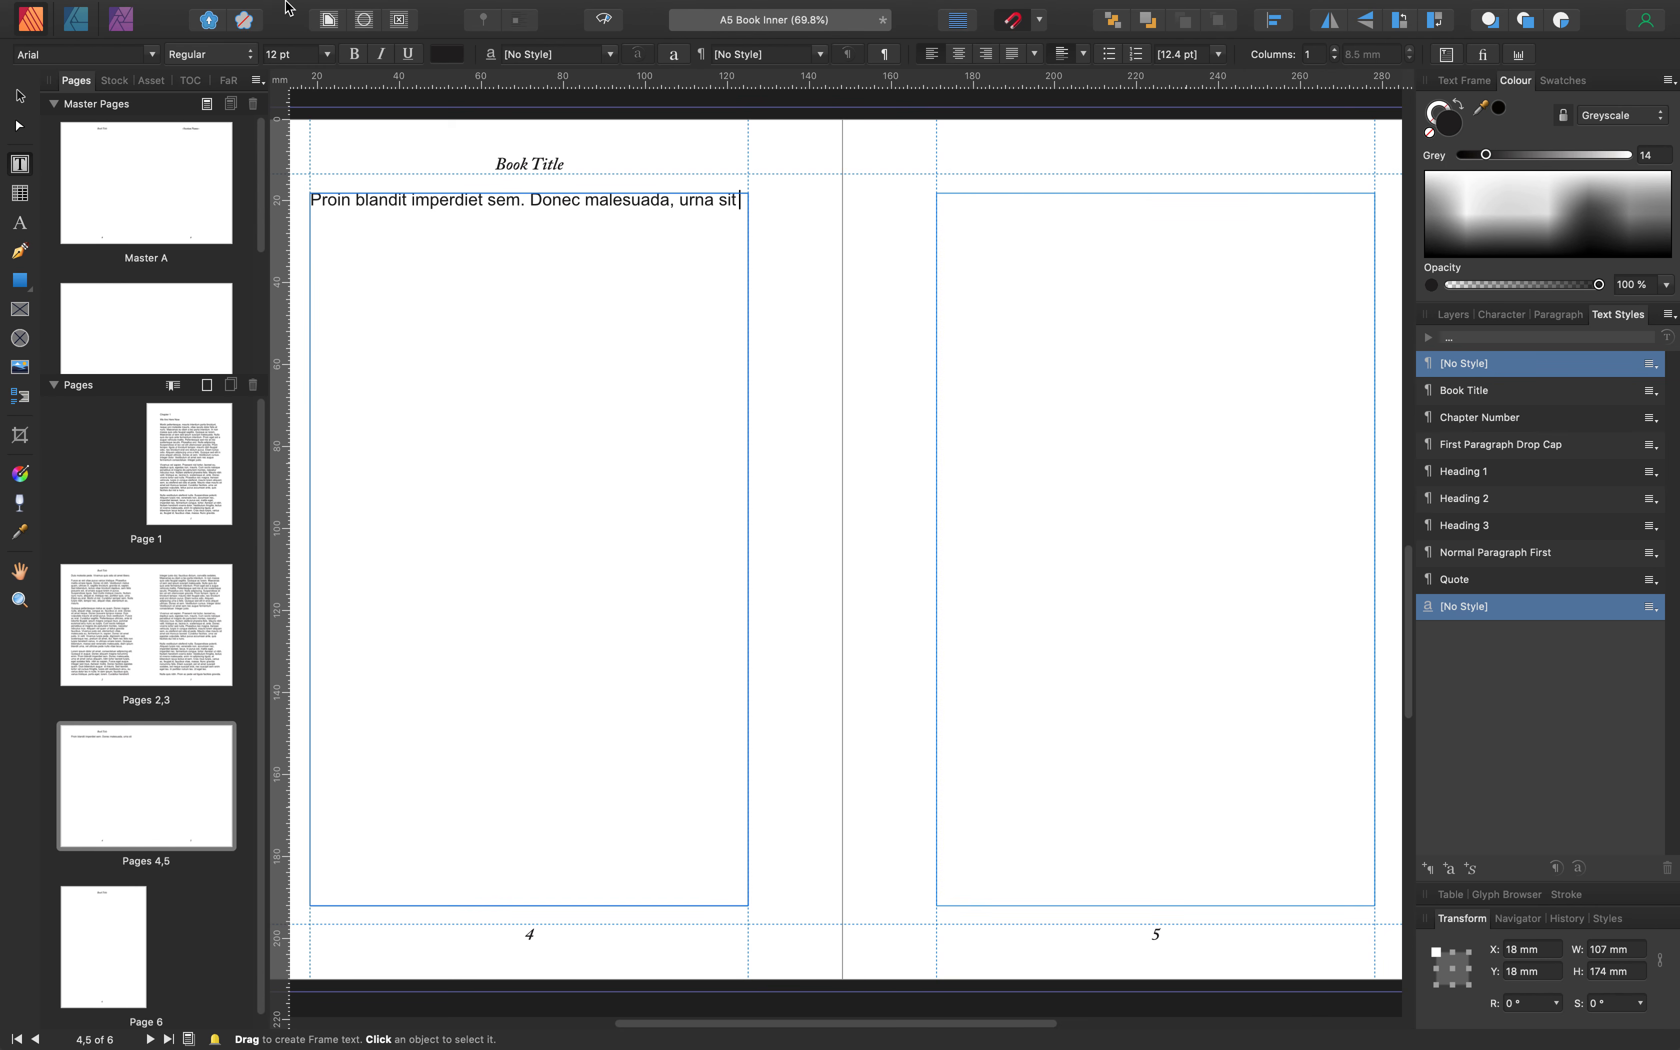
pyautogui.moveTo(289, 8)
pyautogui.click(379, 12)
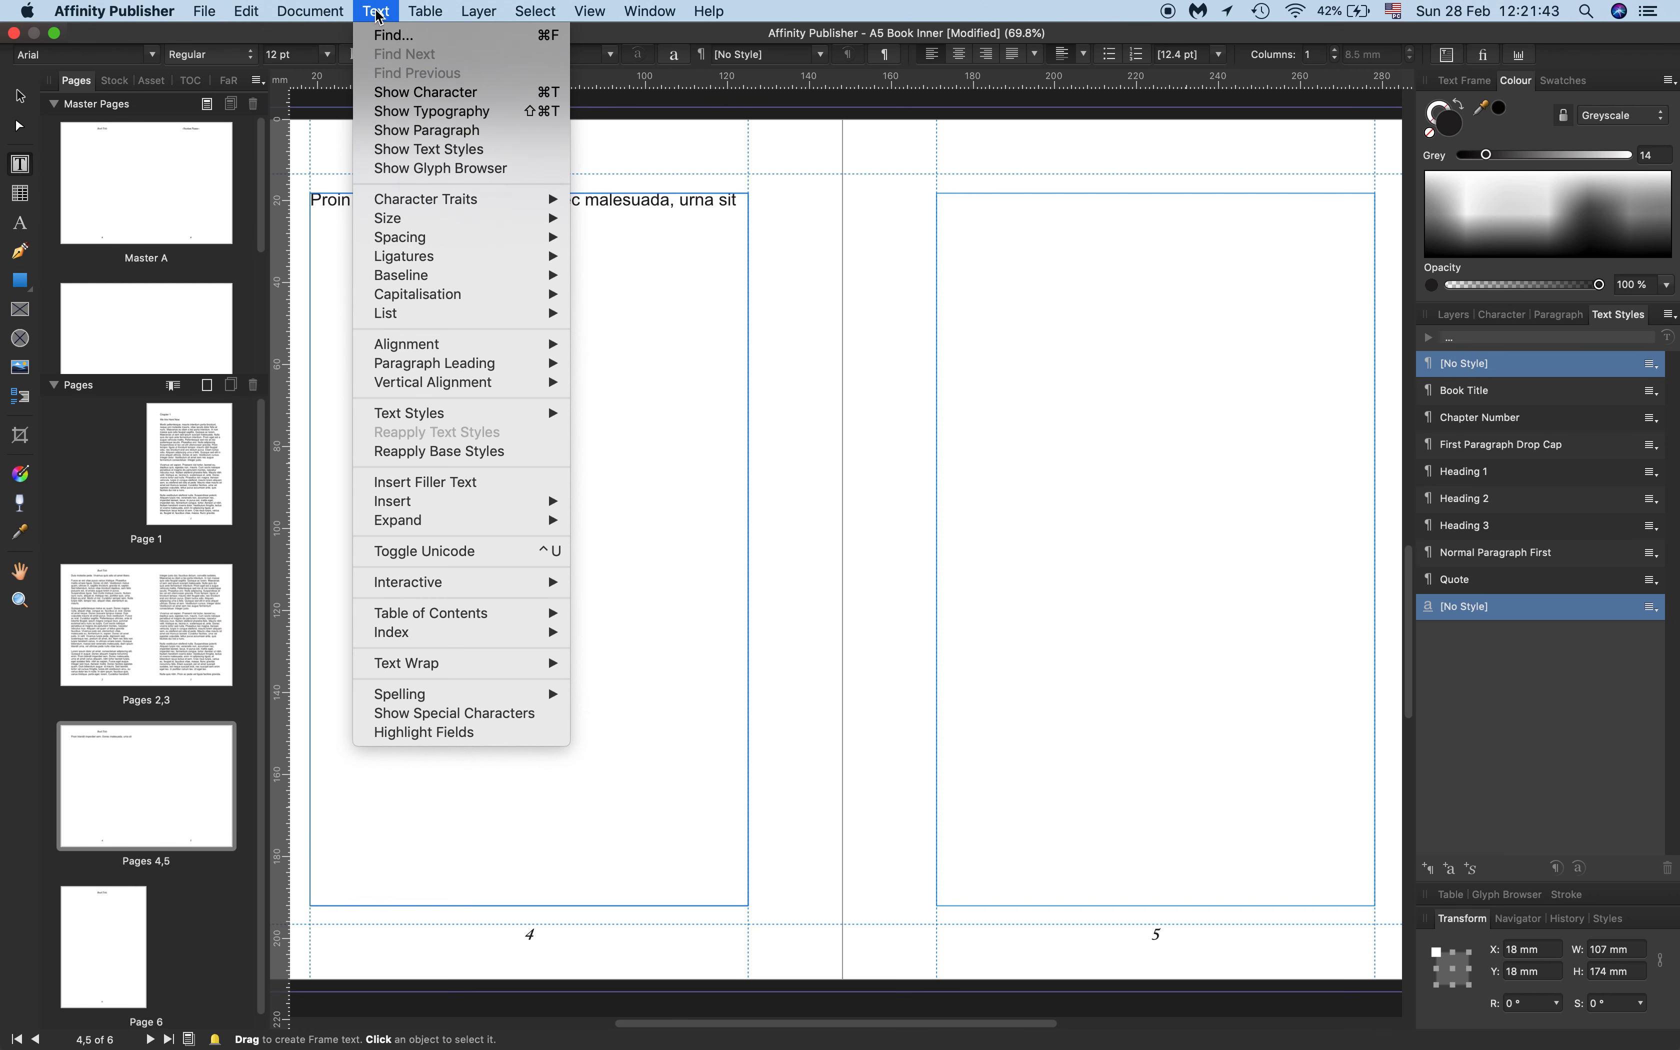
pyautogui.moveTo(464, 423)
pyautogui.click(441, 482)
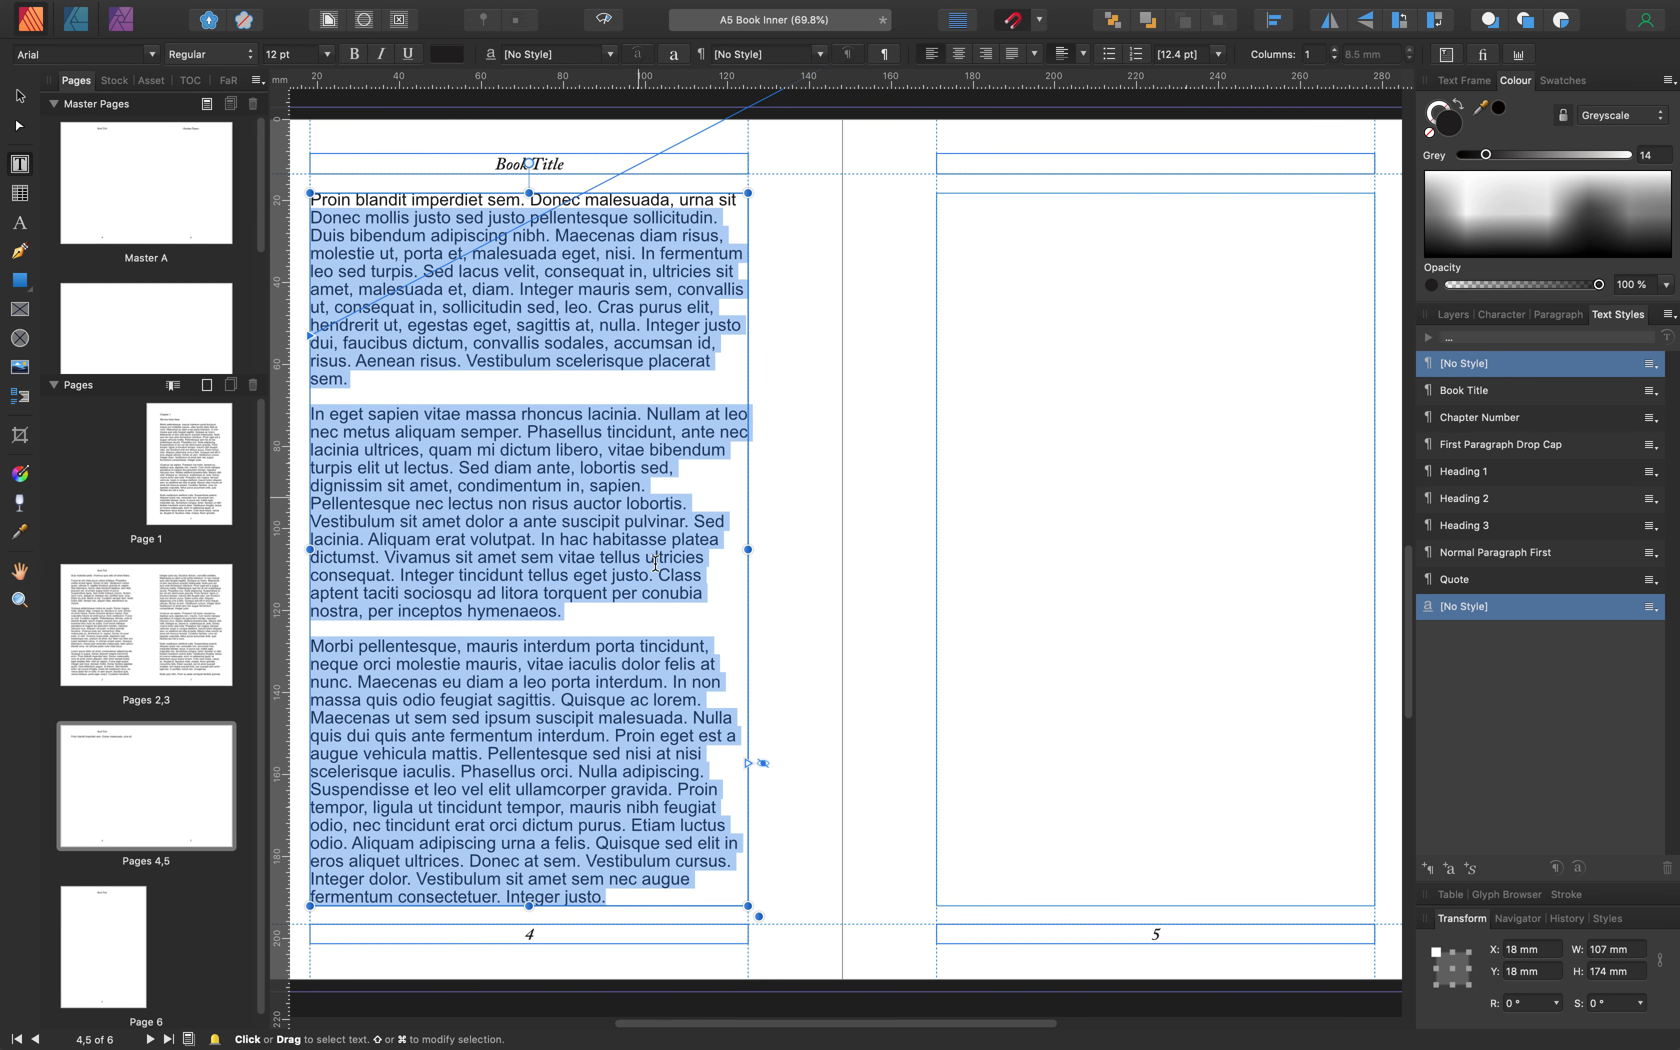
pyautogui.click(612, 897)
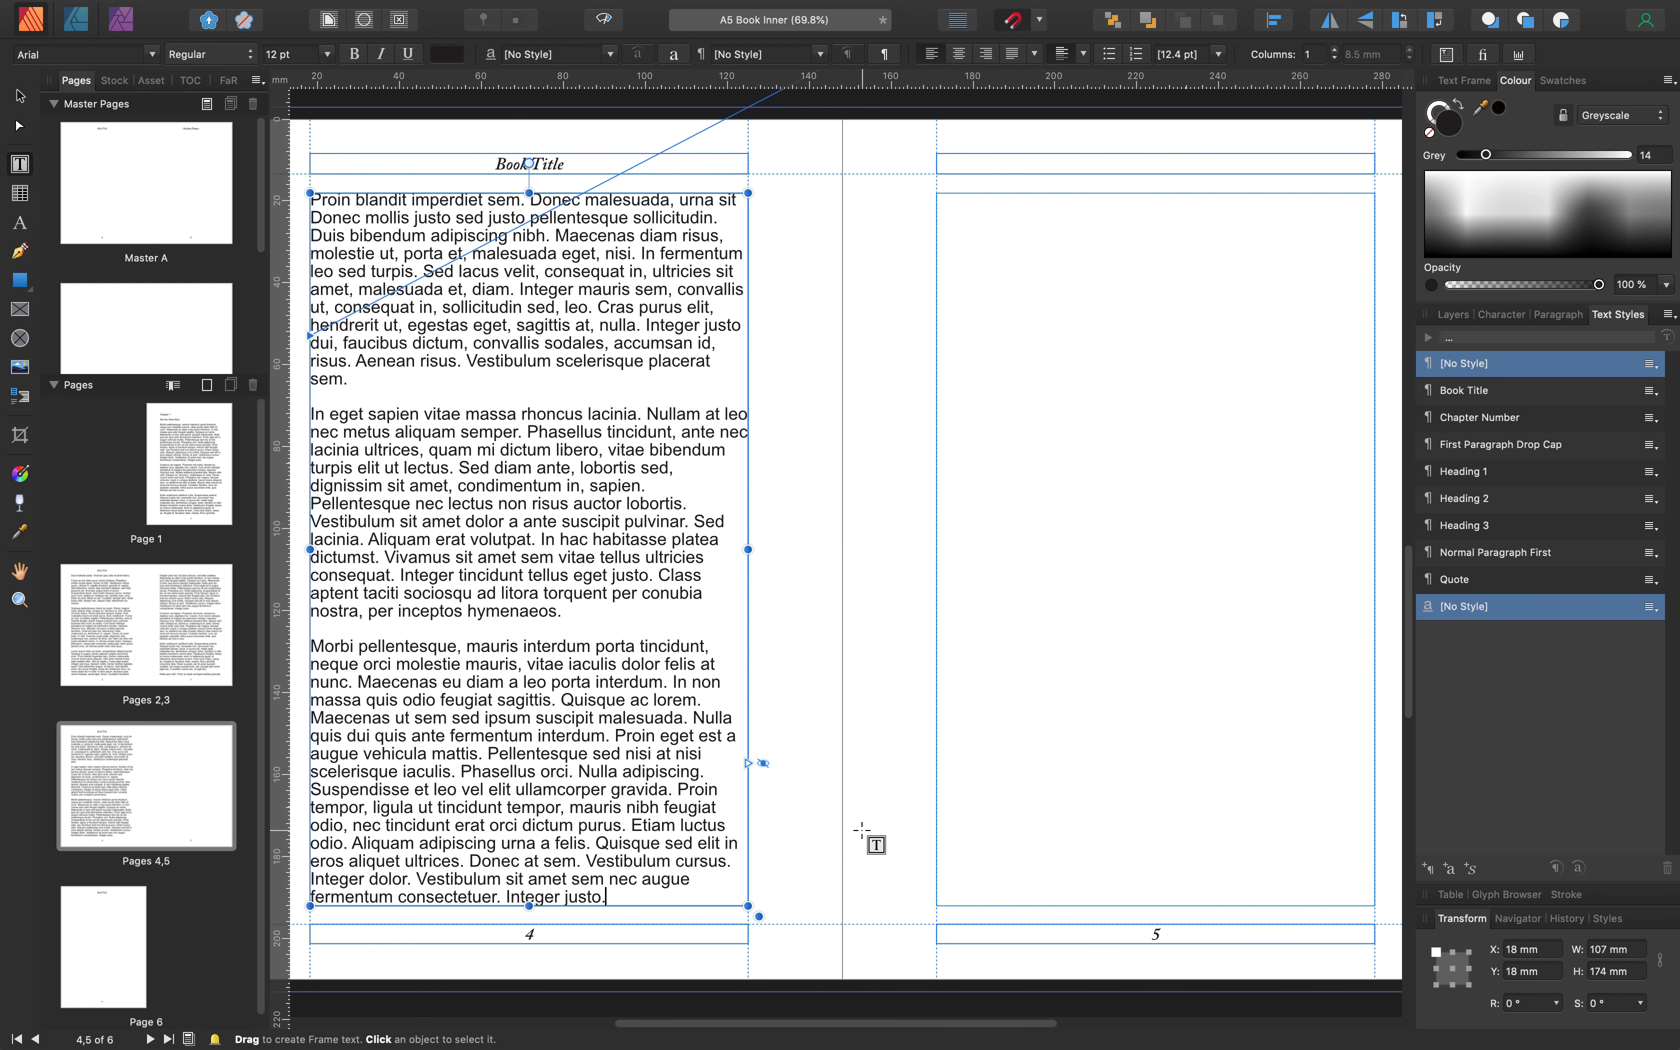
# Delete page 4's second and third filler paragraphs, keeping only the one that ends with "sem."
pyautogui.click(857, 571)
pyautogui.scroll(8, 857, 571)
pyautogui.scroll(-5, 858, 571)
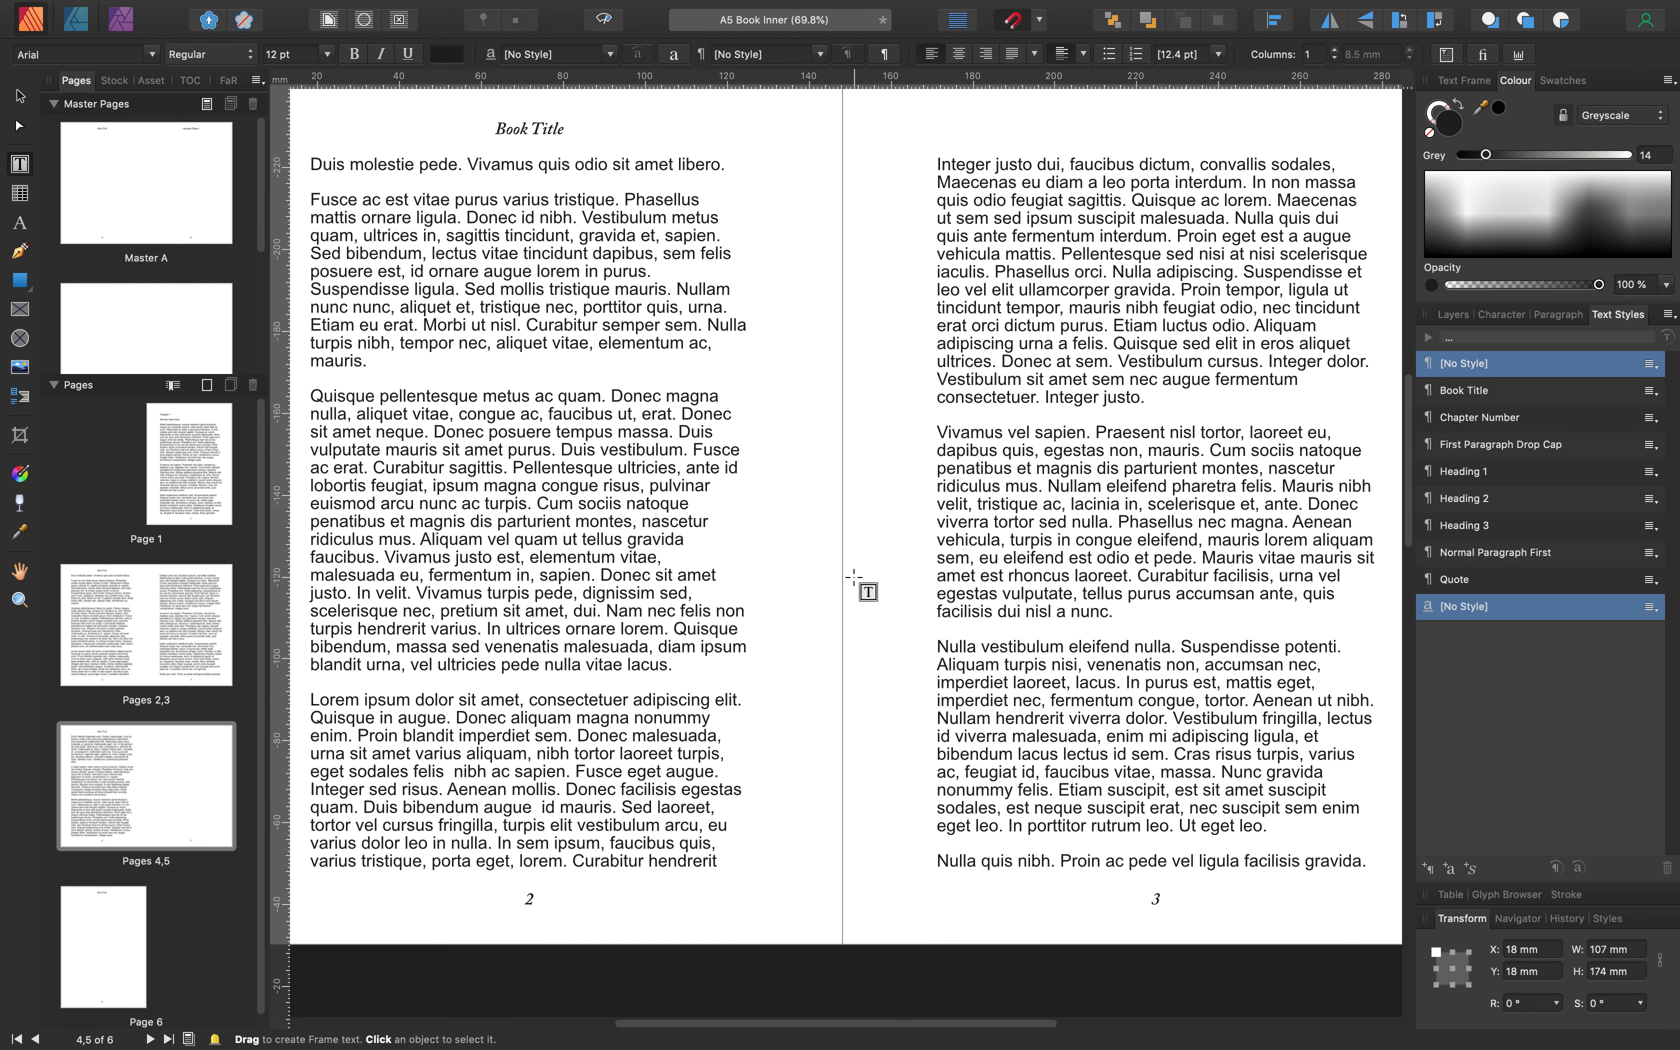
pyautogui.scroll(15, 856, 577)
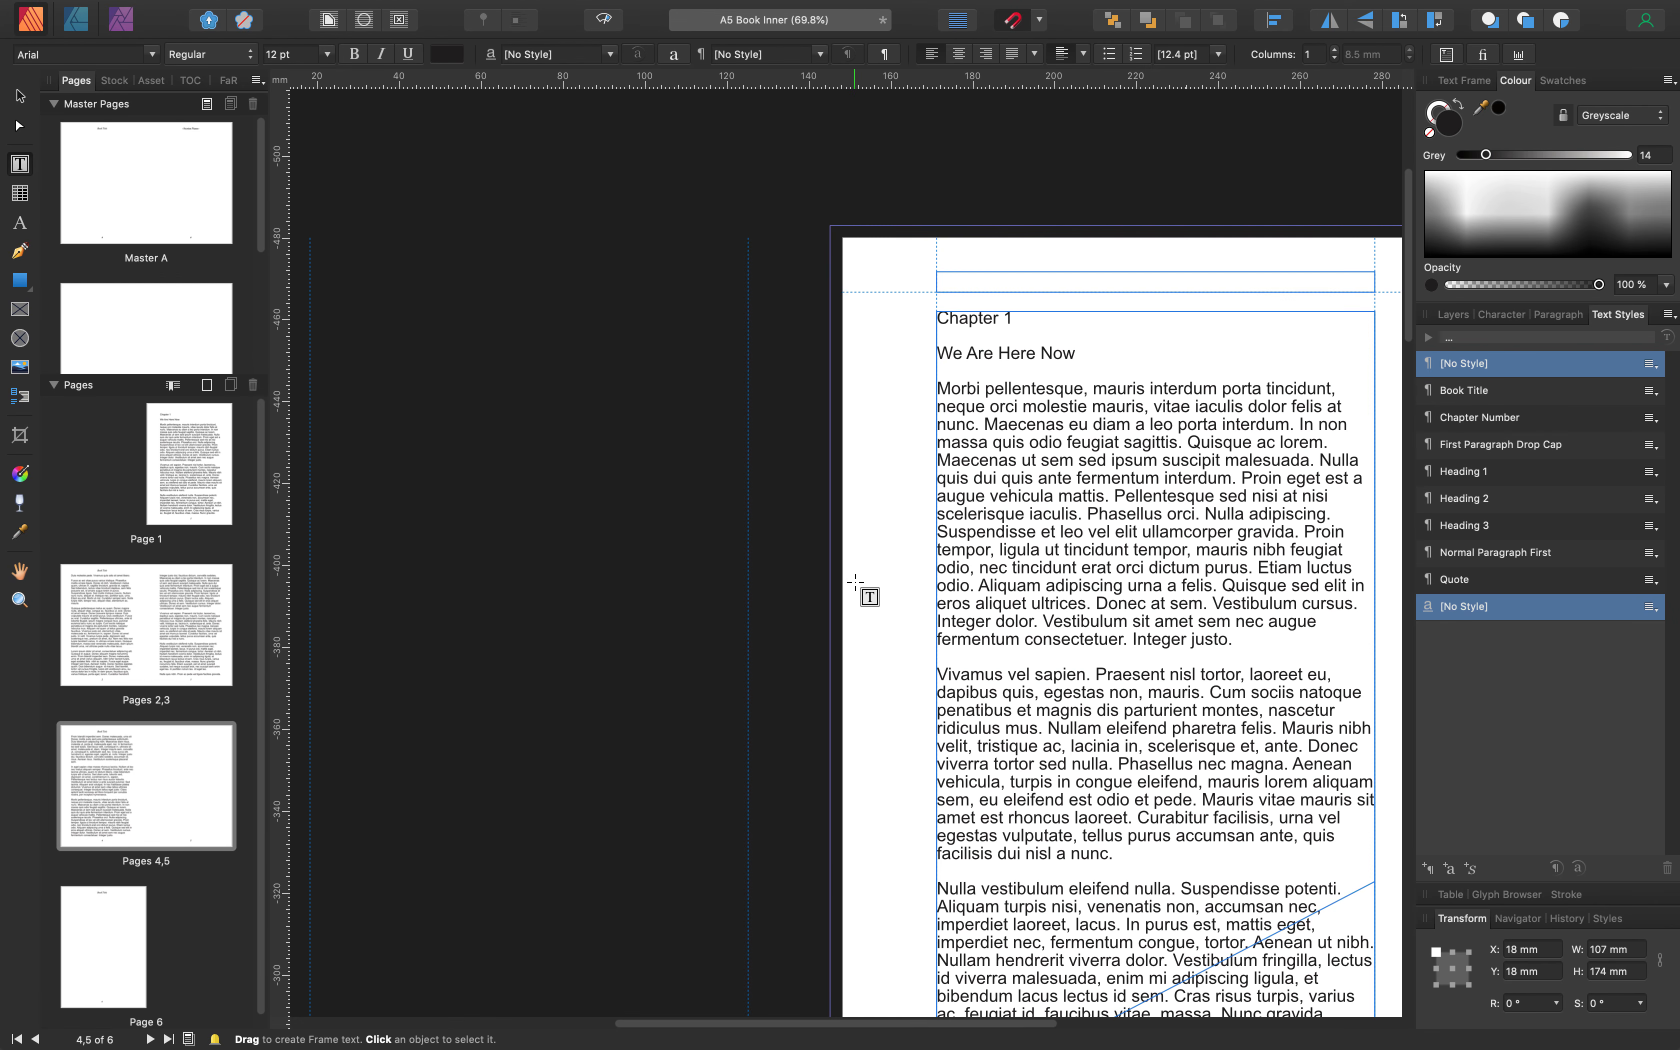
pyautogui.scroll(-12, 855, 581)
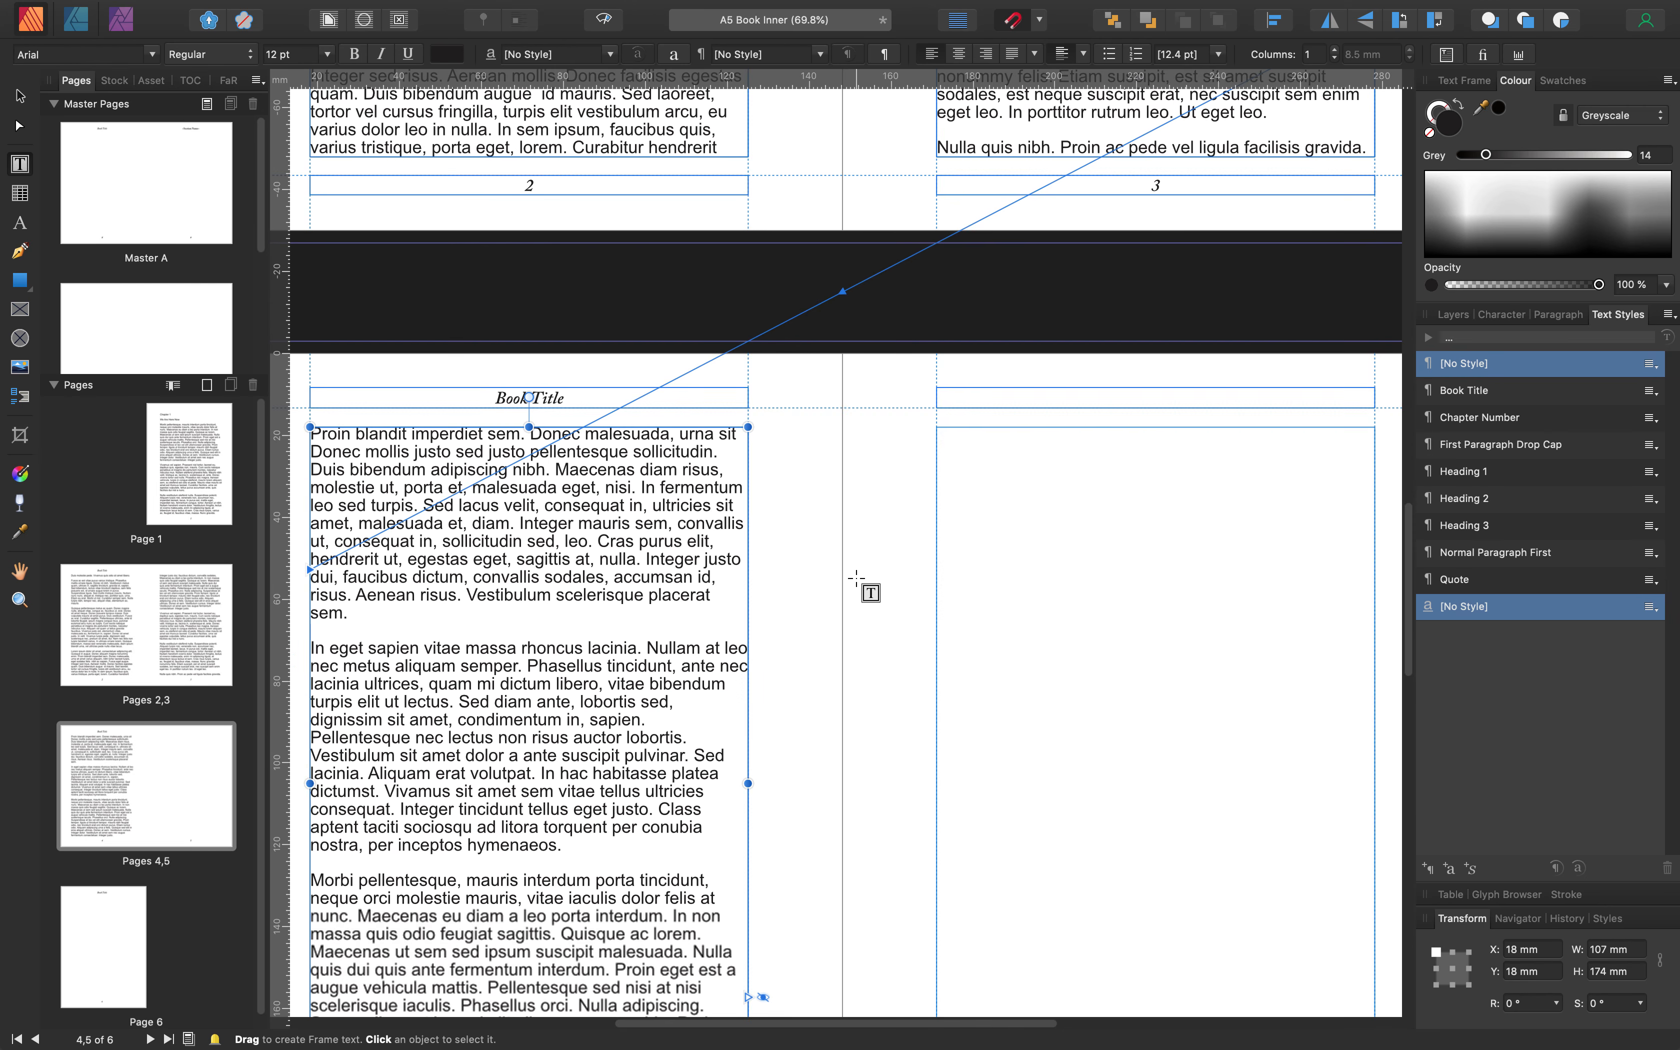
pyautogui.scroll(-3, 857, 580)
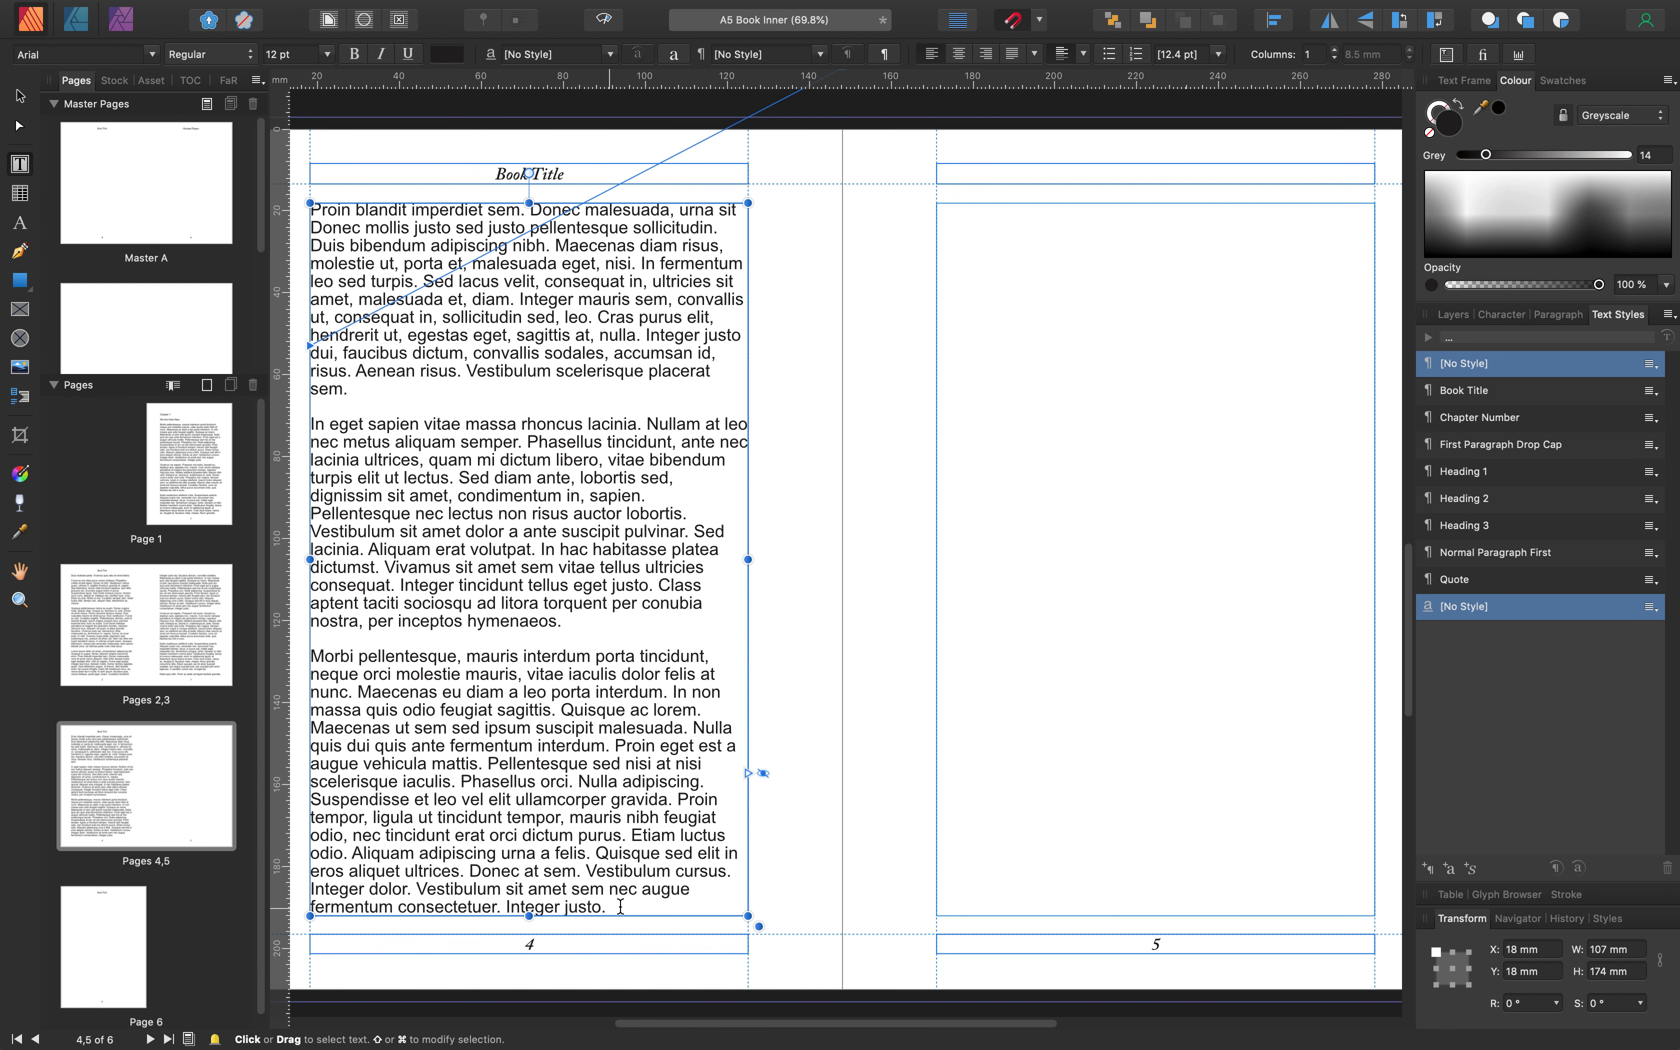
pyautogui.moveTo(607, 906); pyautogui.dragTo(310, 420)
pyautogui.press('BackSpace')
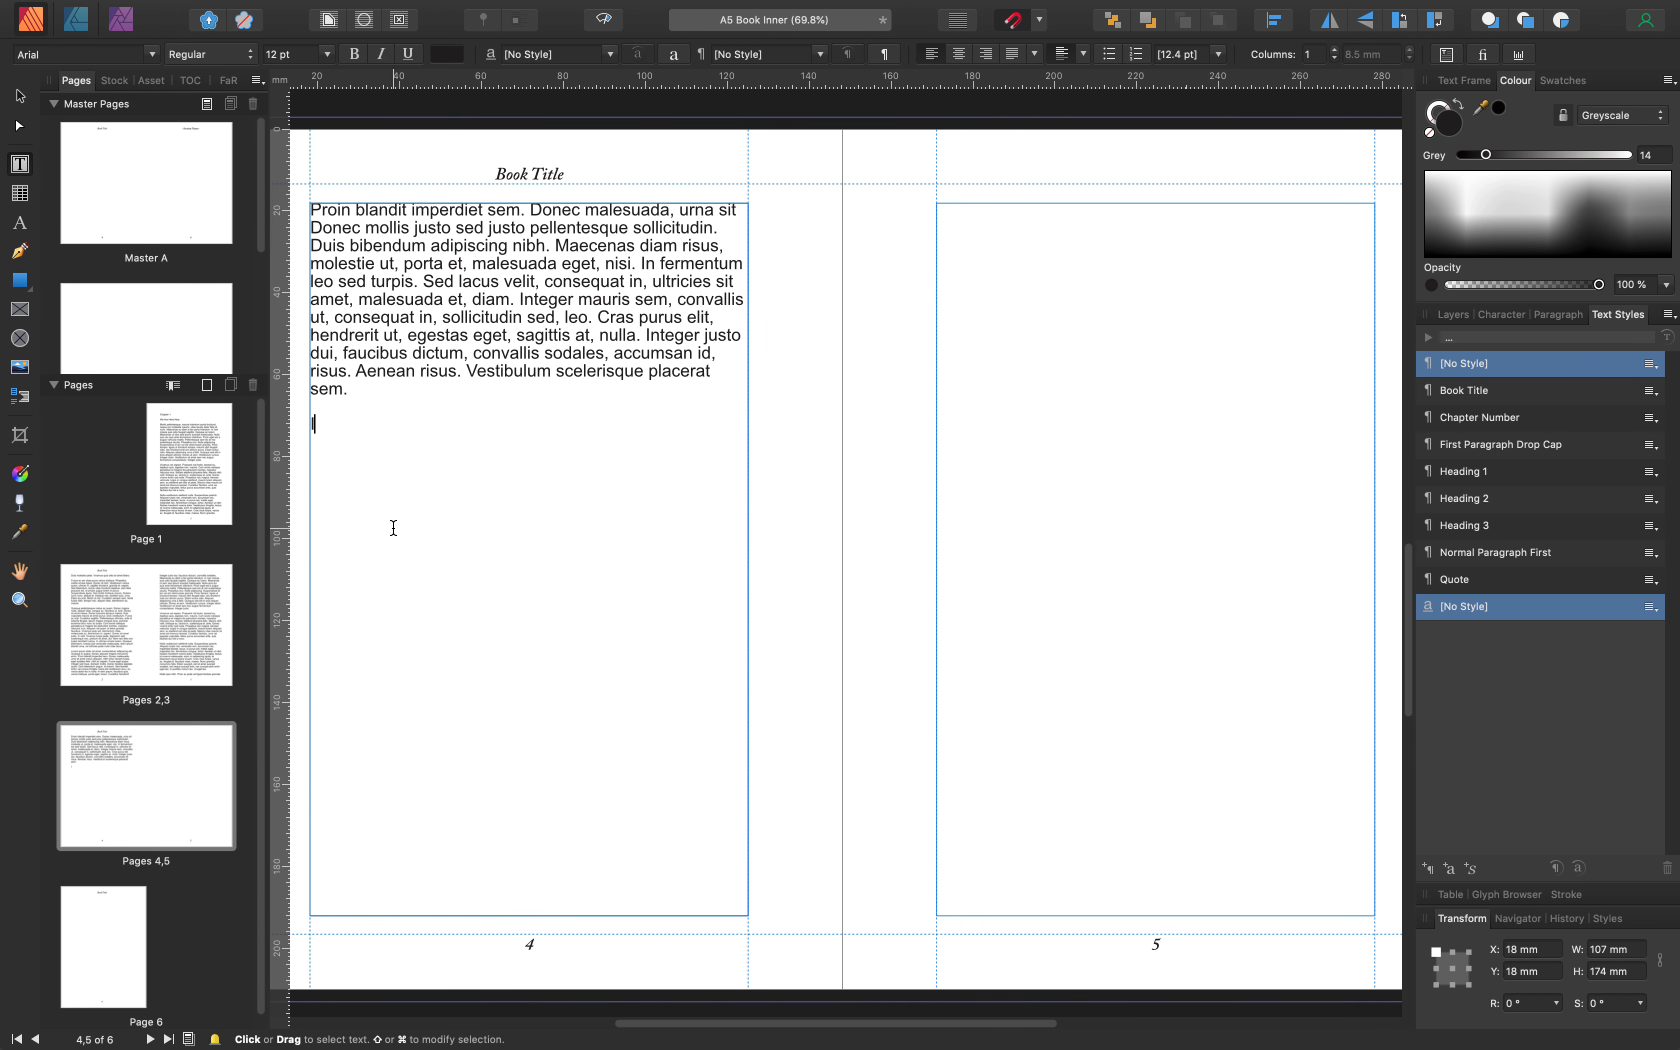
pyautogui.click(342, 406)
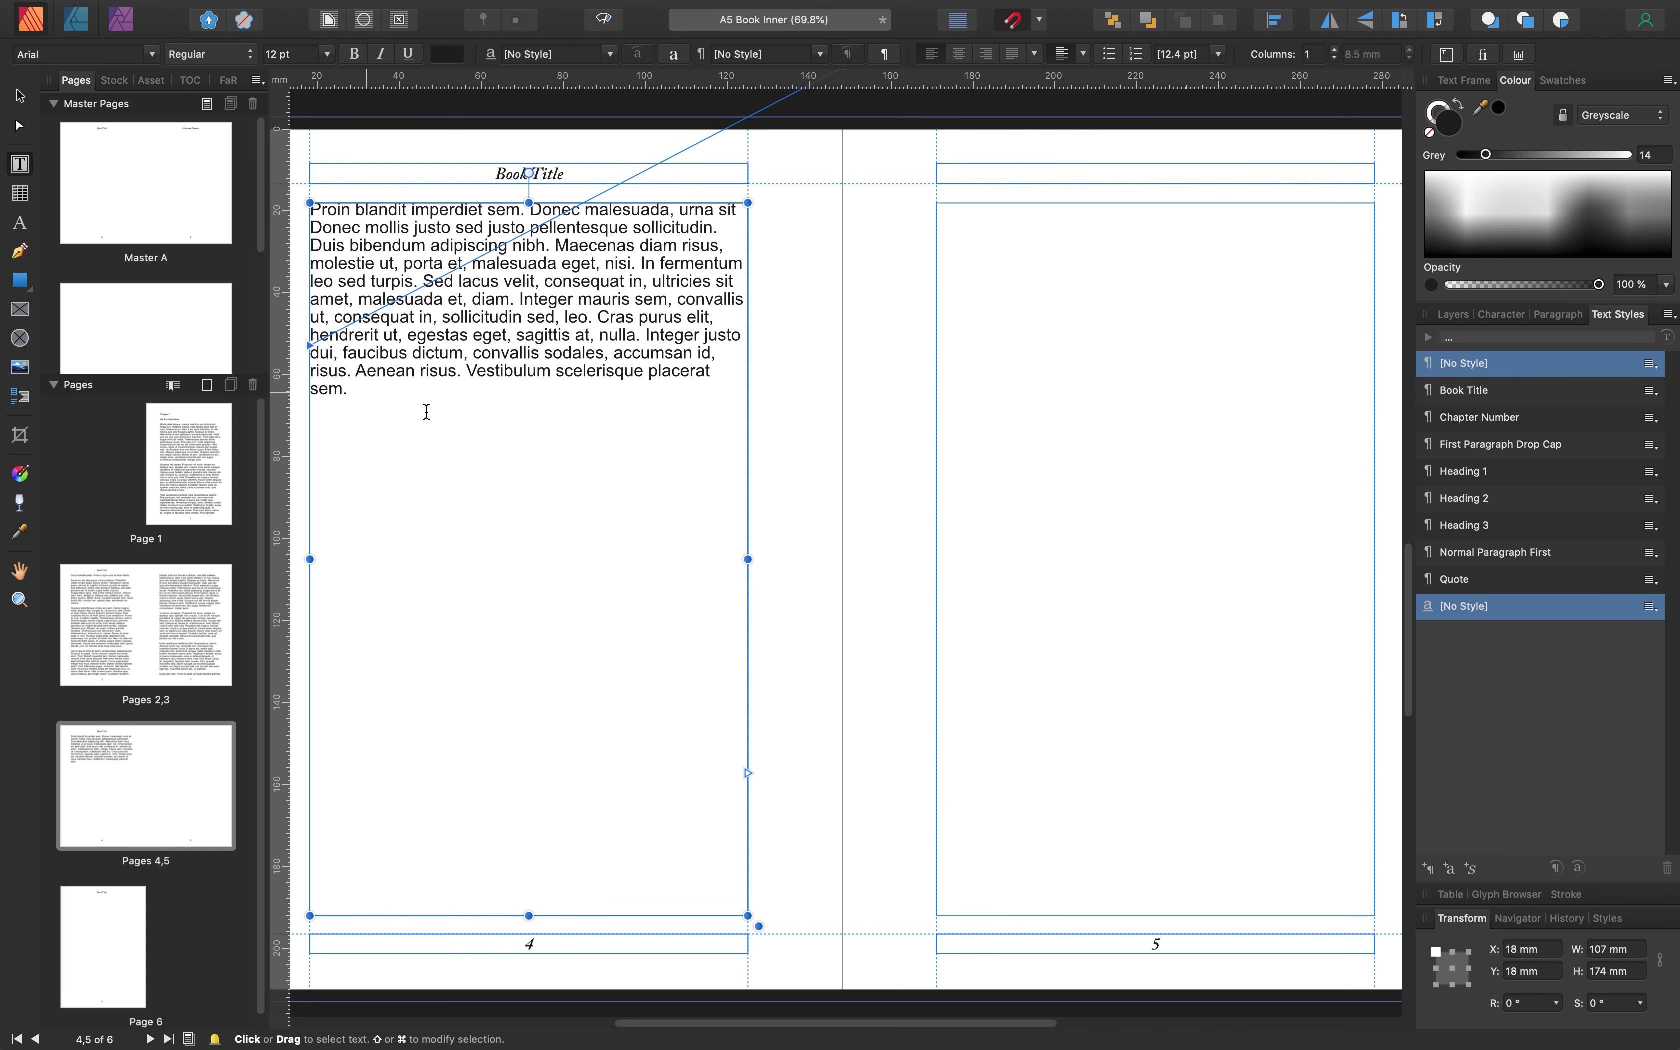
# Select all the linked chapter text starting from page 1 and check how far the selection extends across the pages
pyautogui.scroll(10, 599, 552)
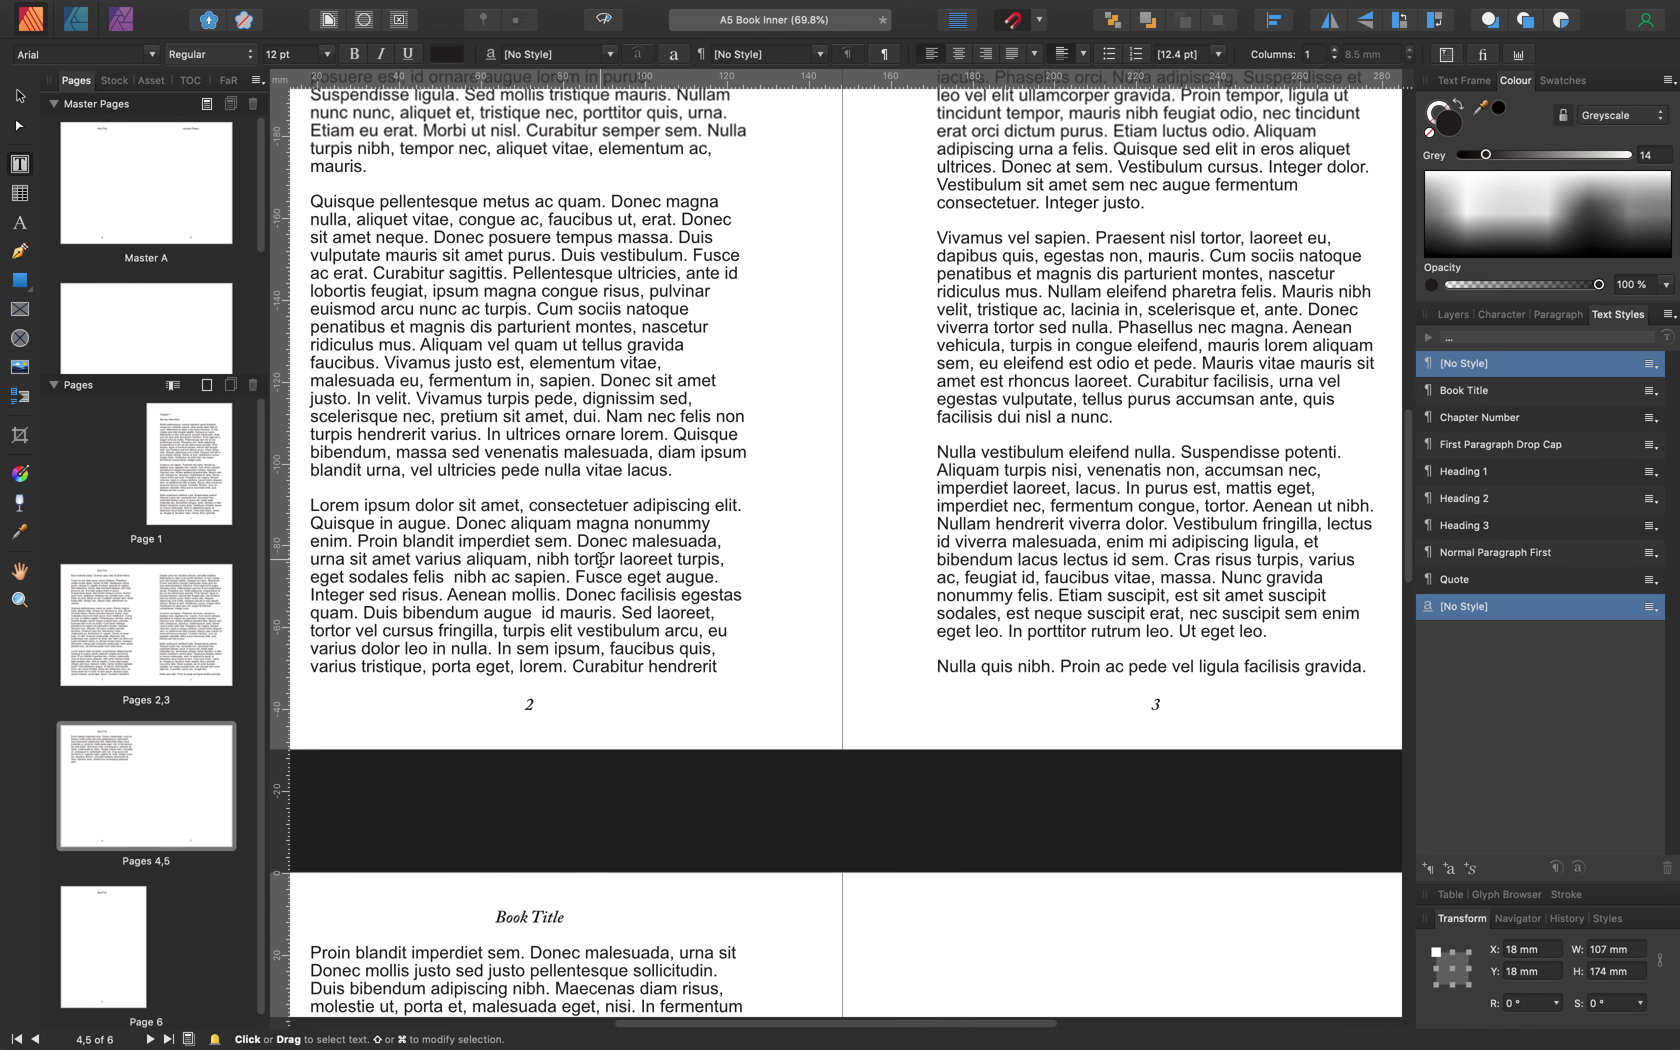
pyautogui.scroll(15, 598, 559)
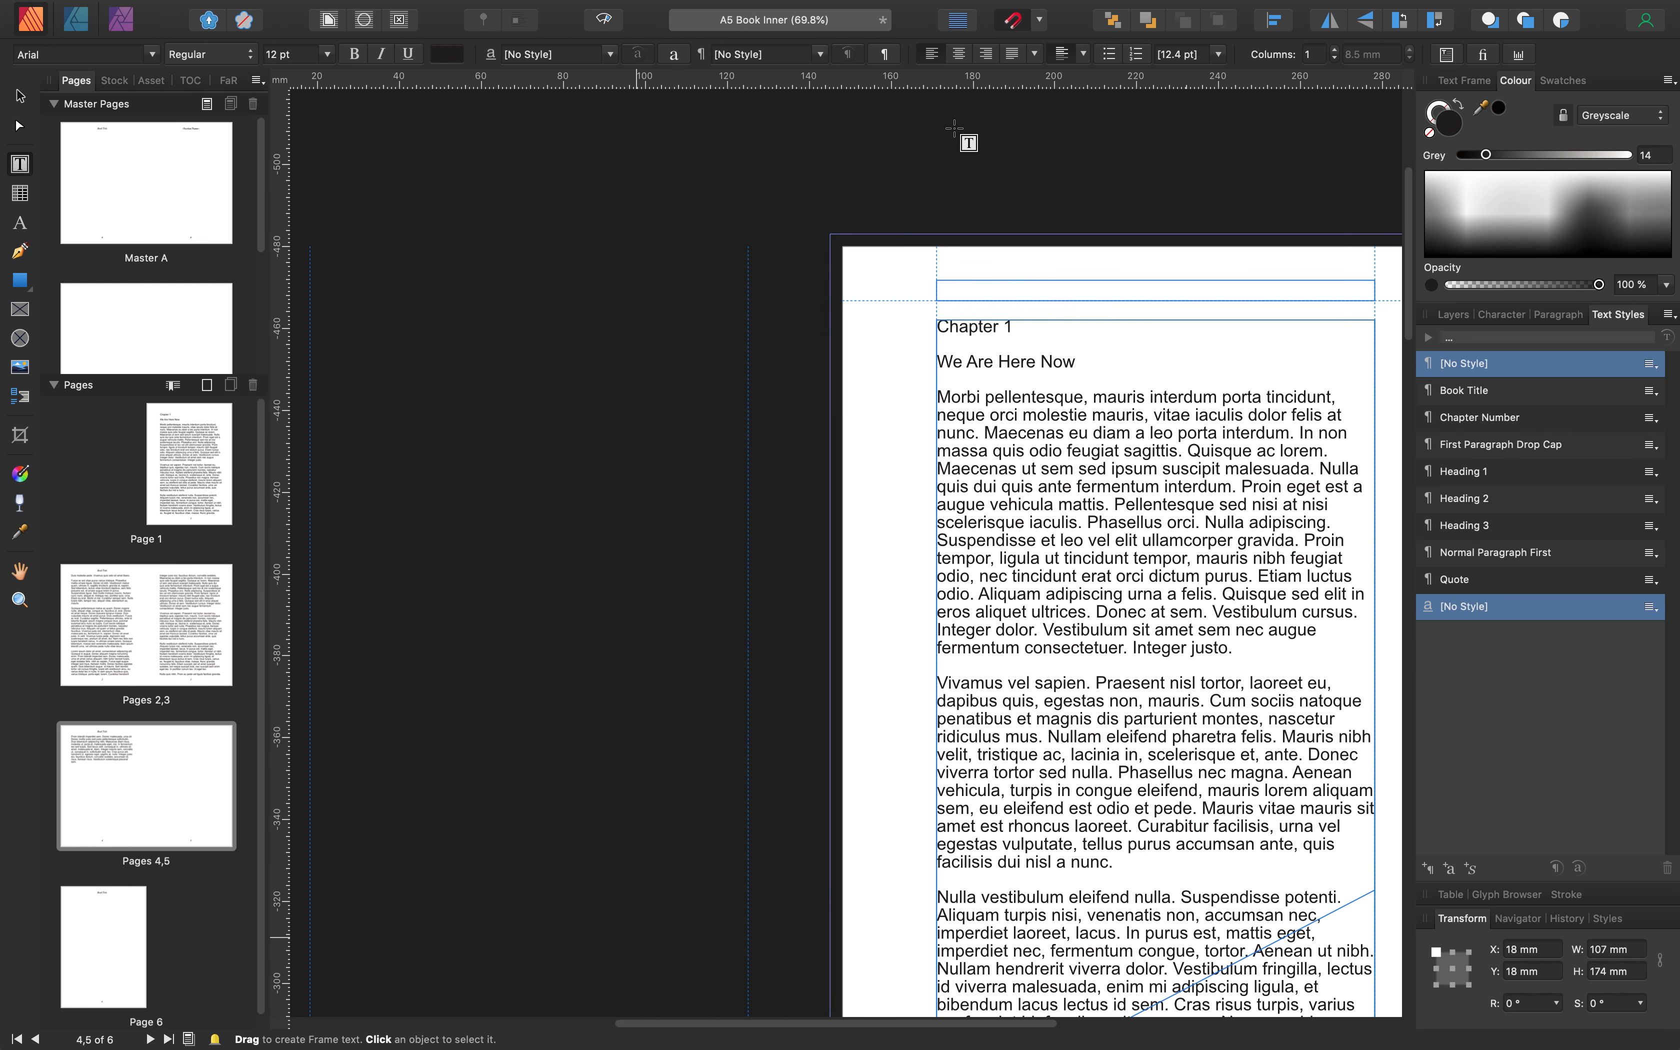
pyautogui.click(1015, 327)
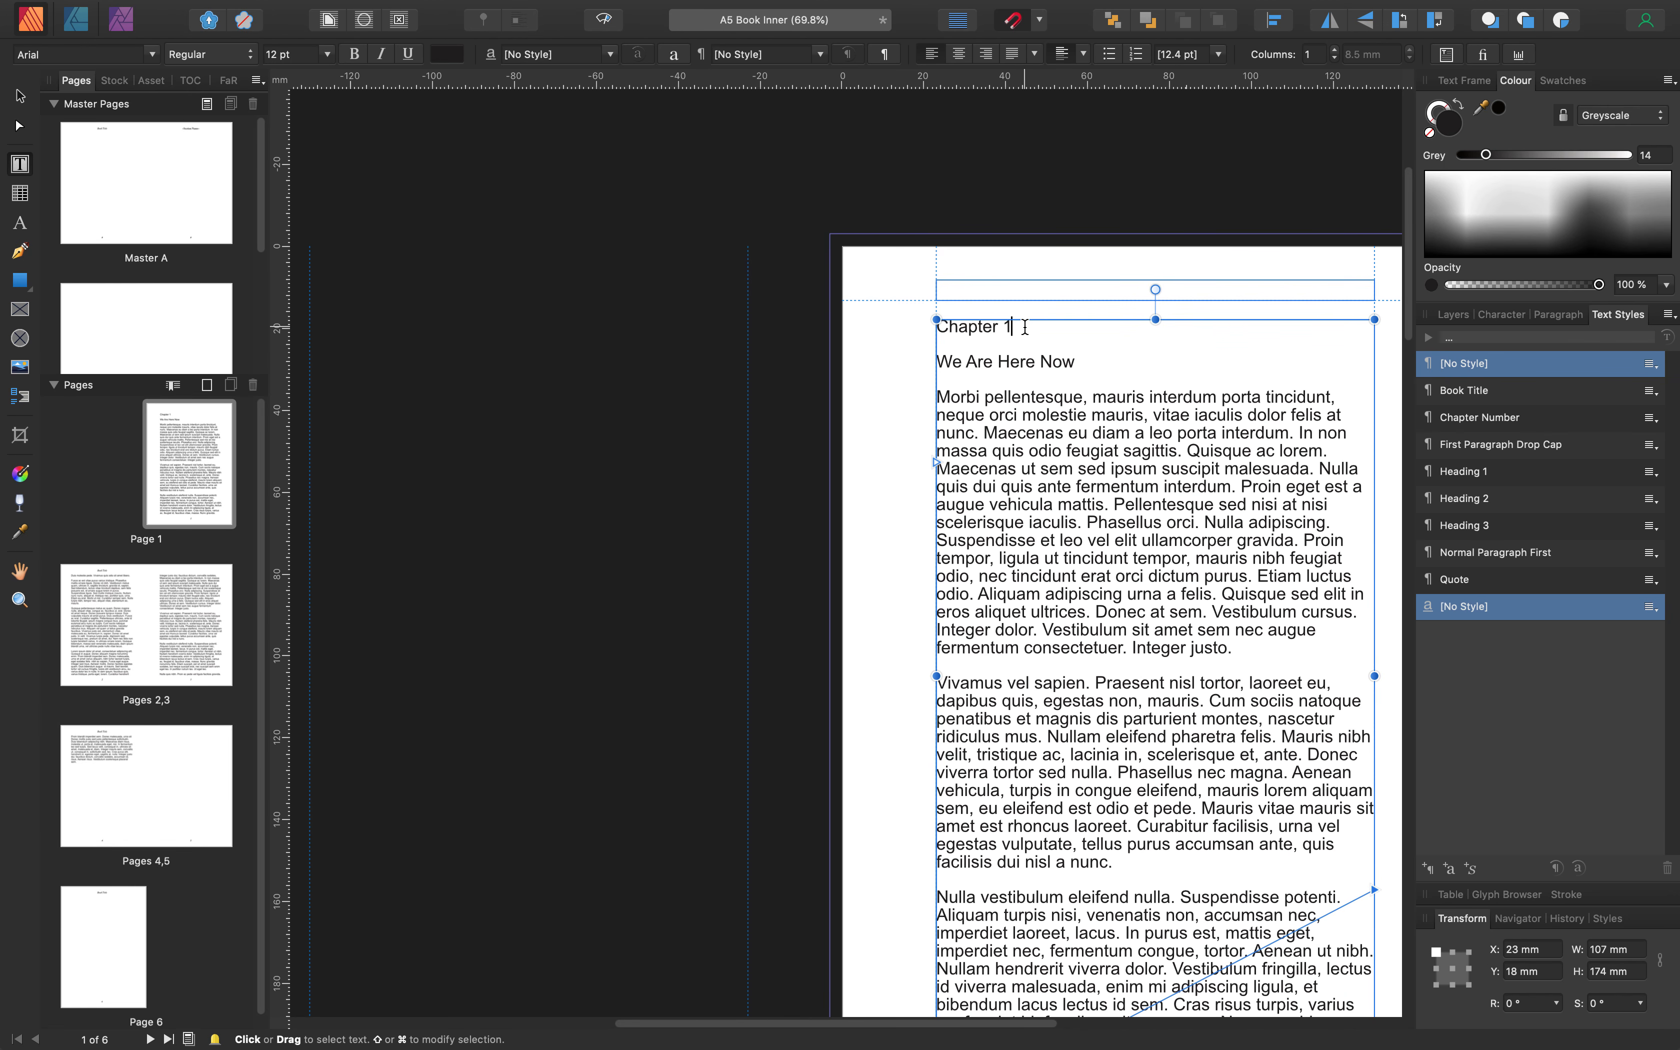
pyautogui.press('super+a')
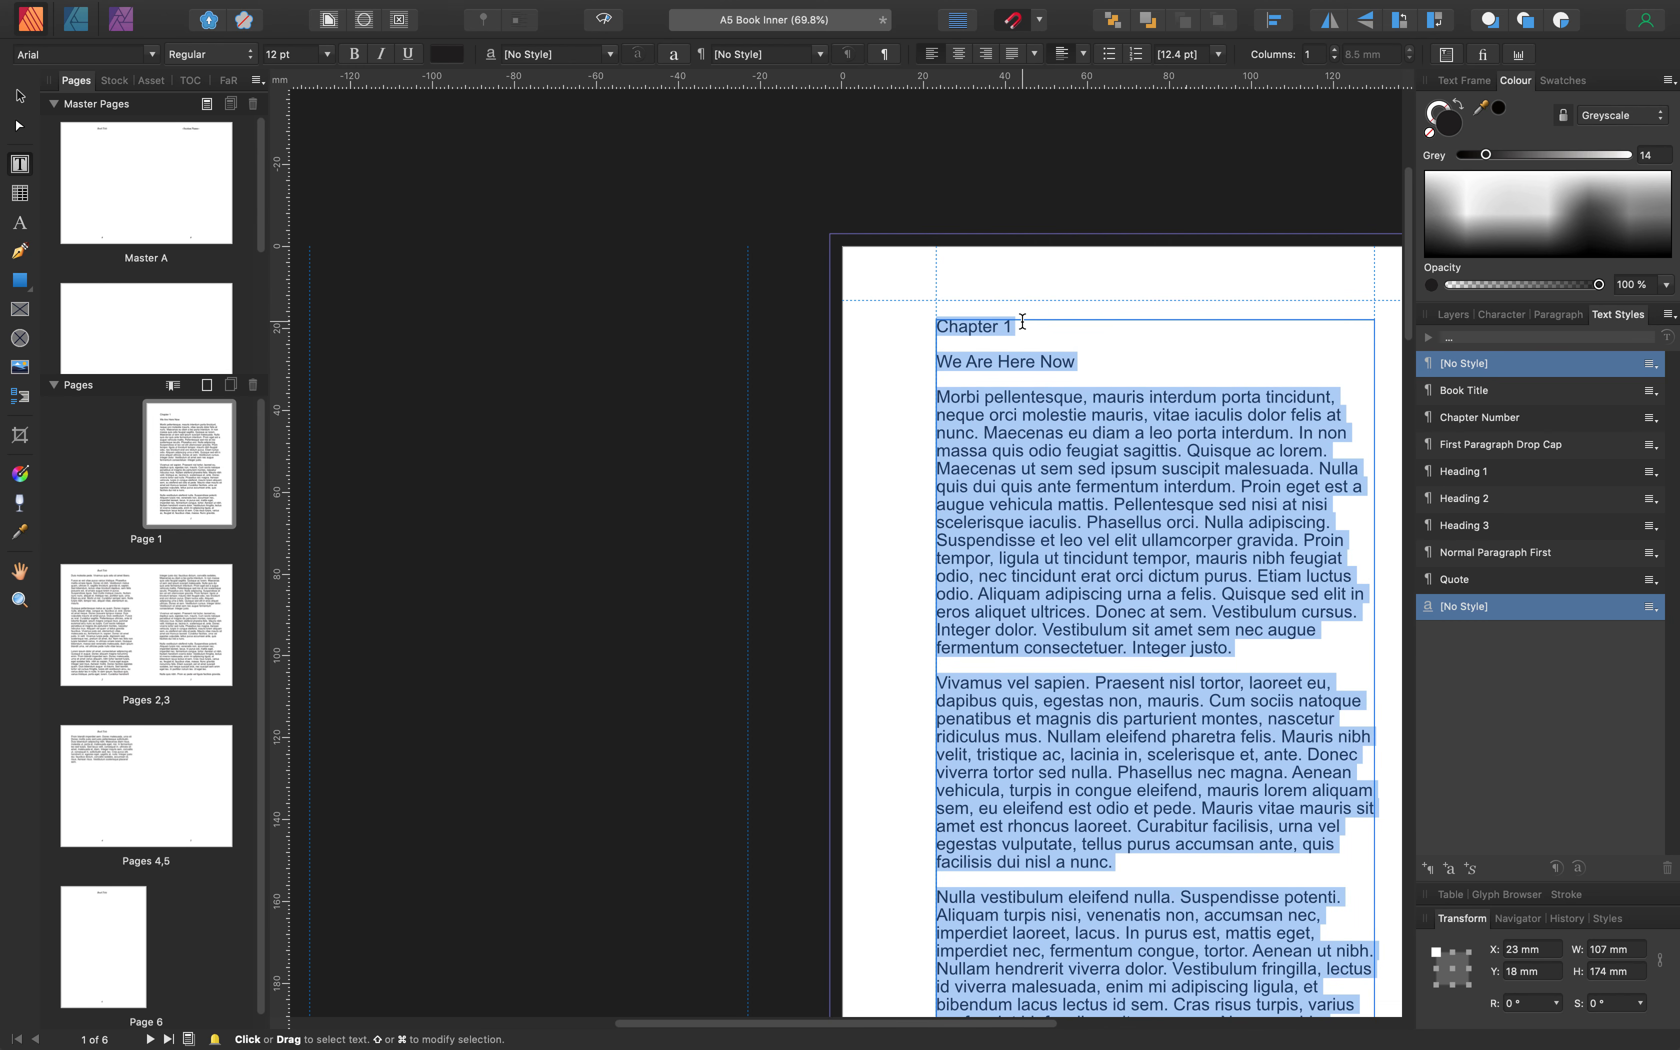
pyautogui.scroll(-15, 1074, 338)
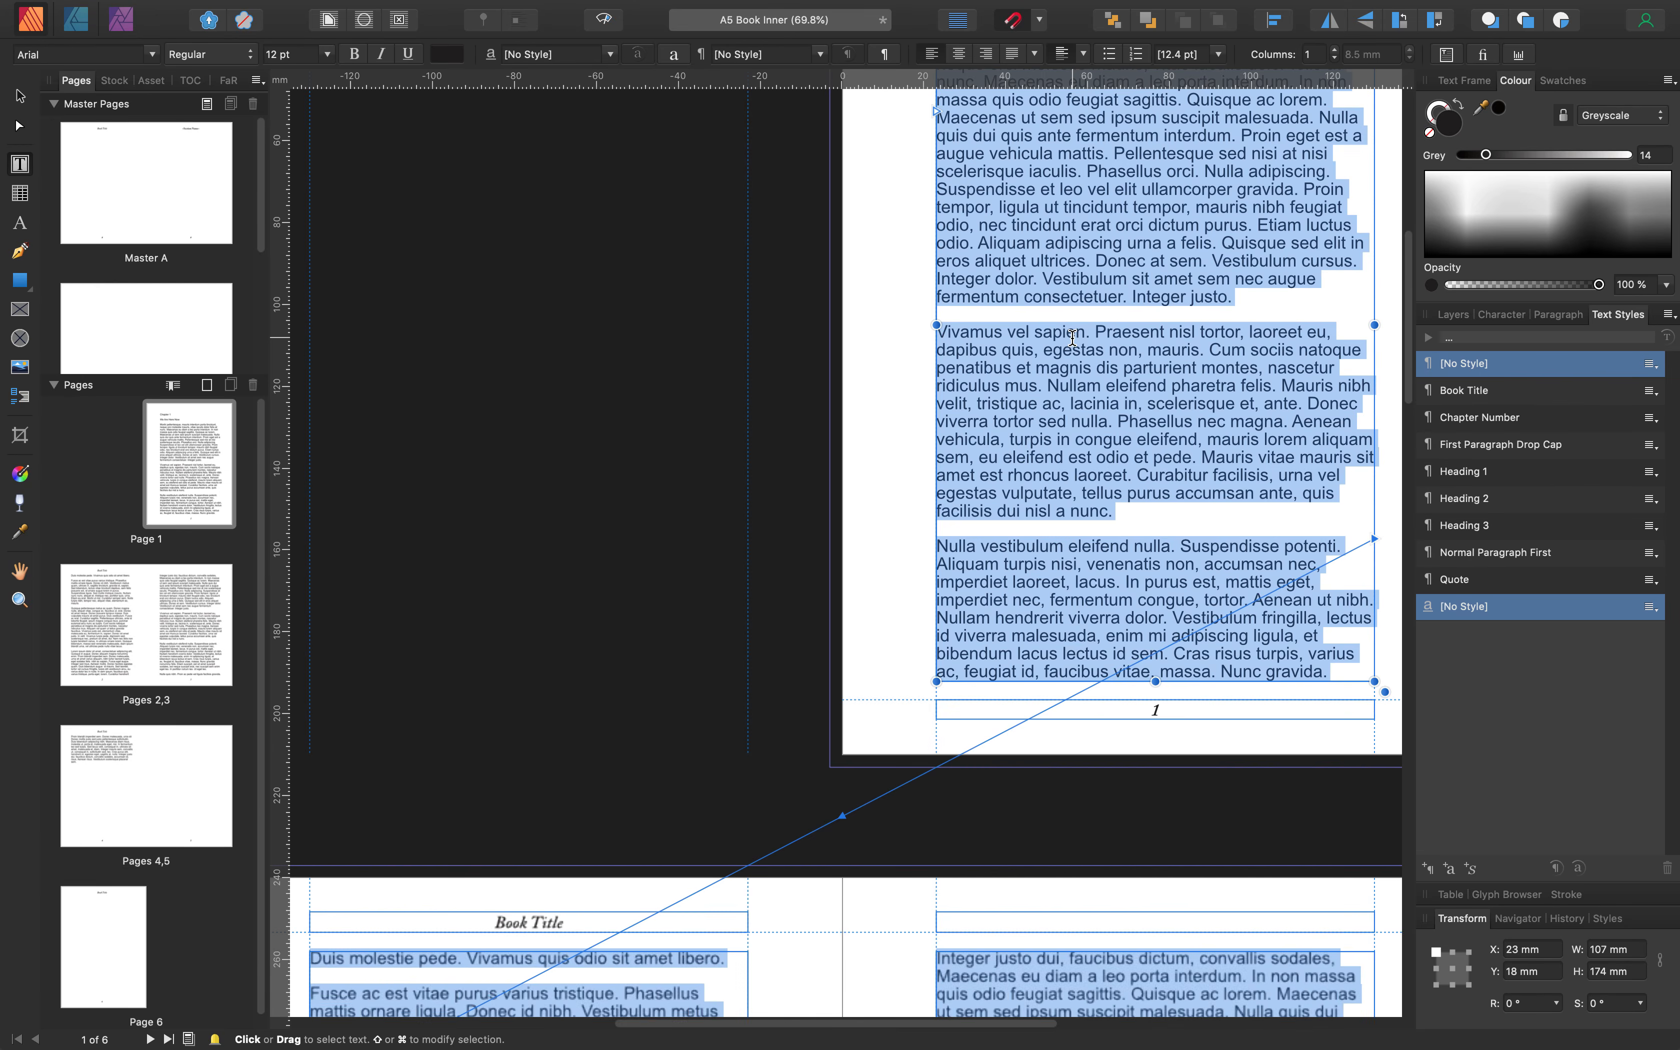
pyautogui.scroll(-5, 1072, 346)
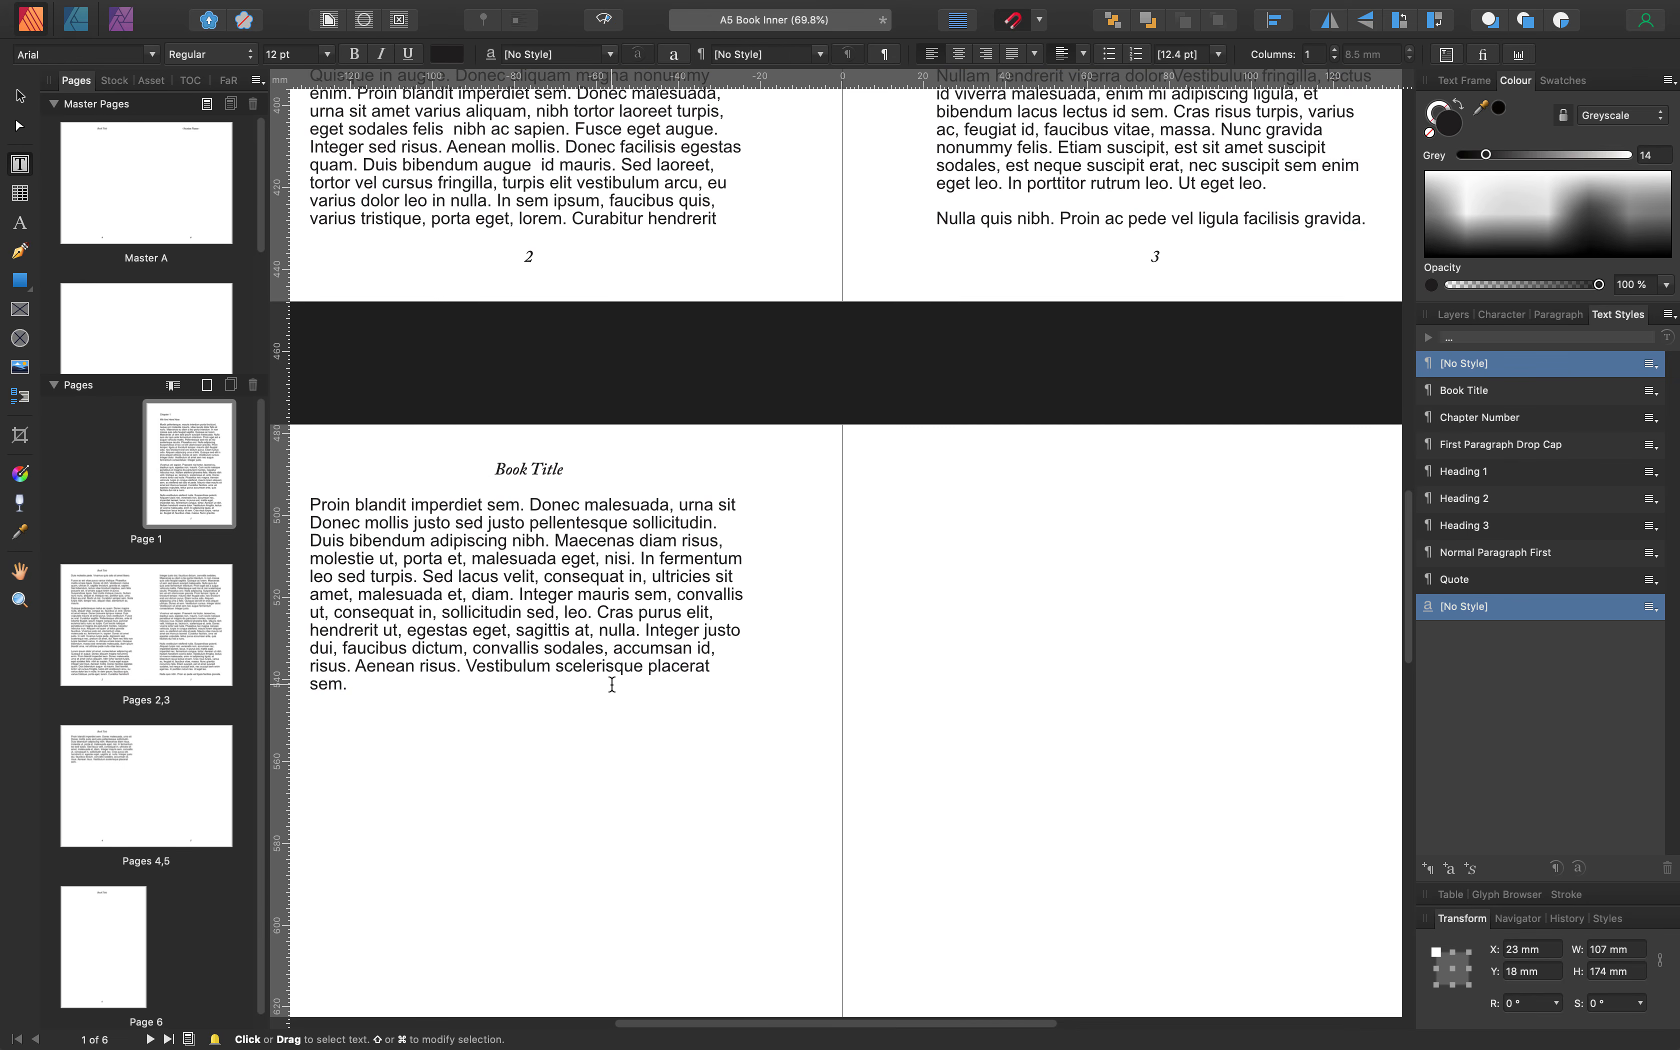
pyautogui.scroll(3, 624, 667)
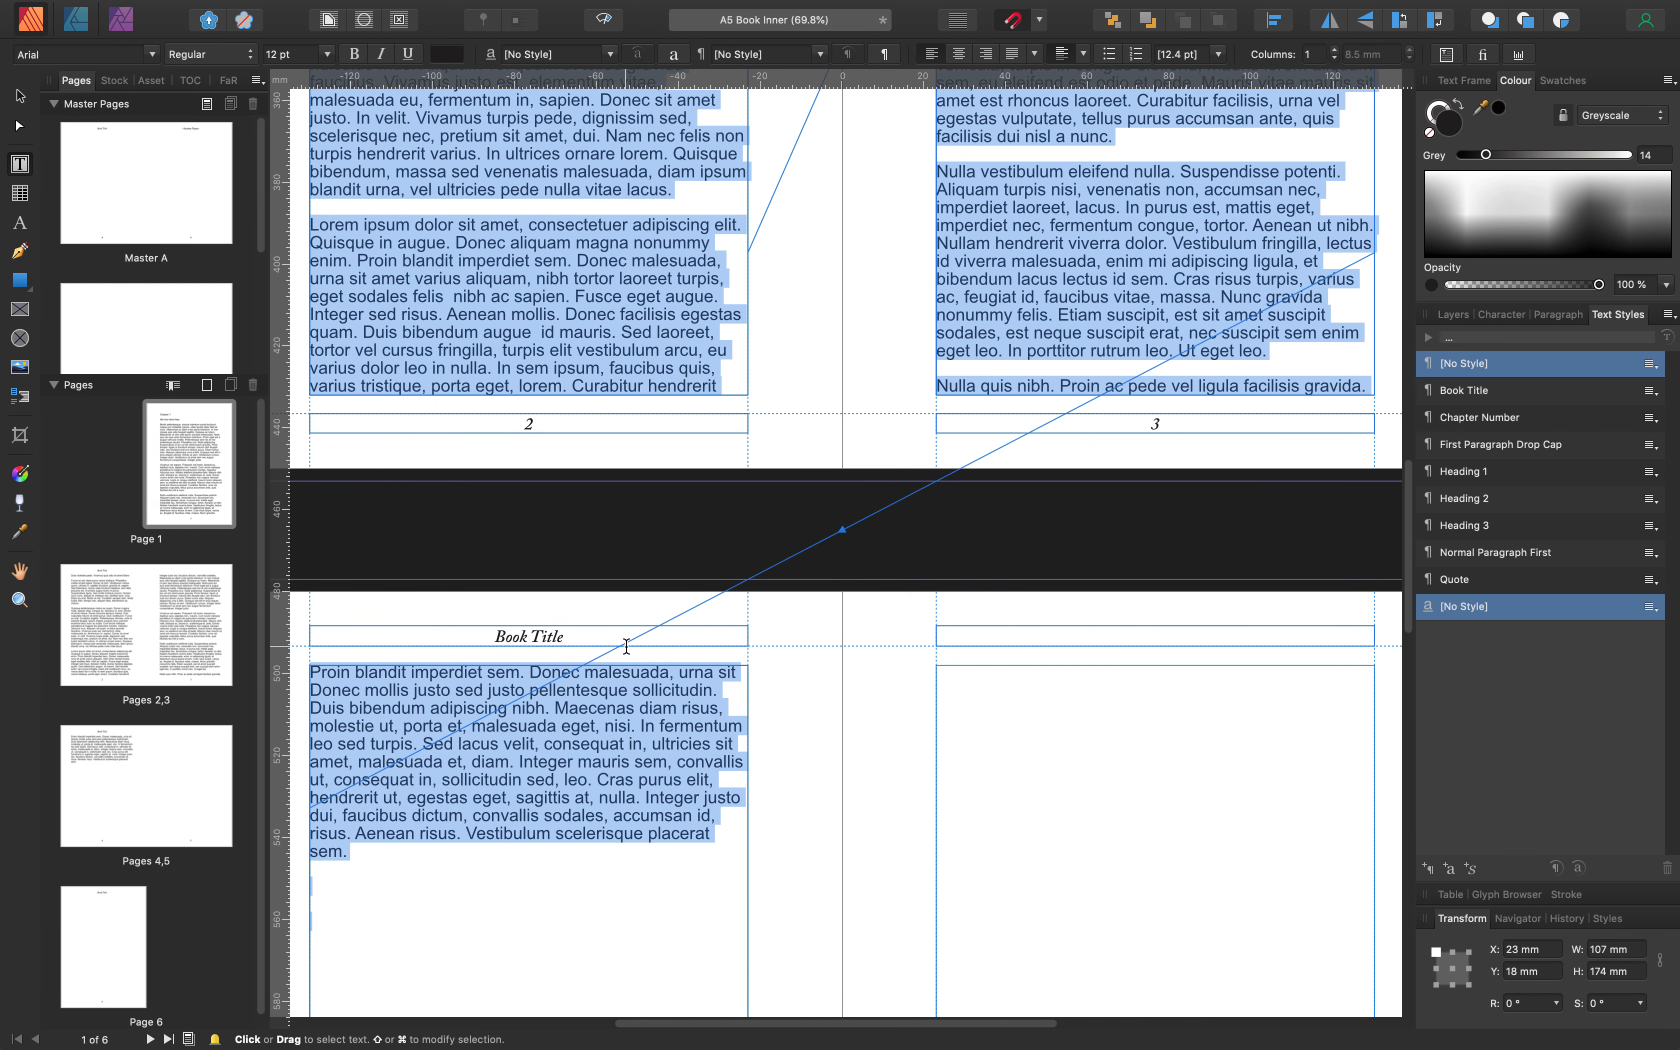
# Select the entire linked chapter text again, copy it, and clear the selection
pyautogui.click(600, 605)
pyautogui.scroll(20, 599, 594)
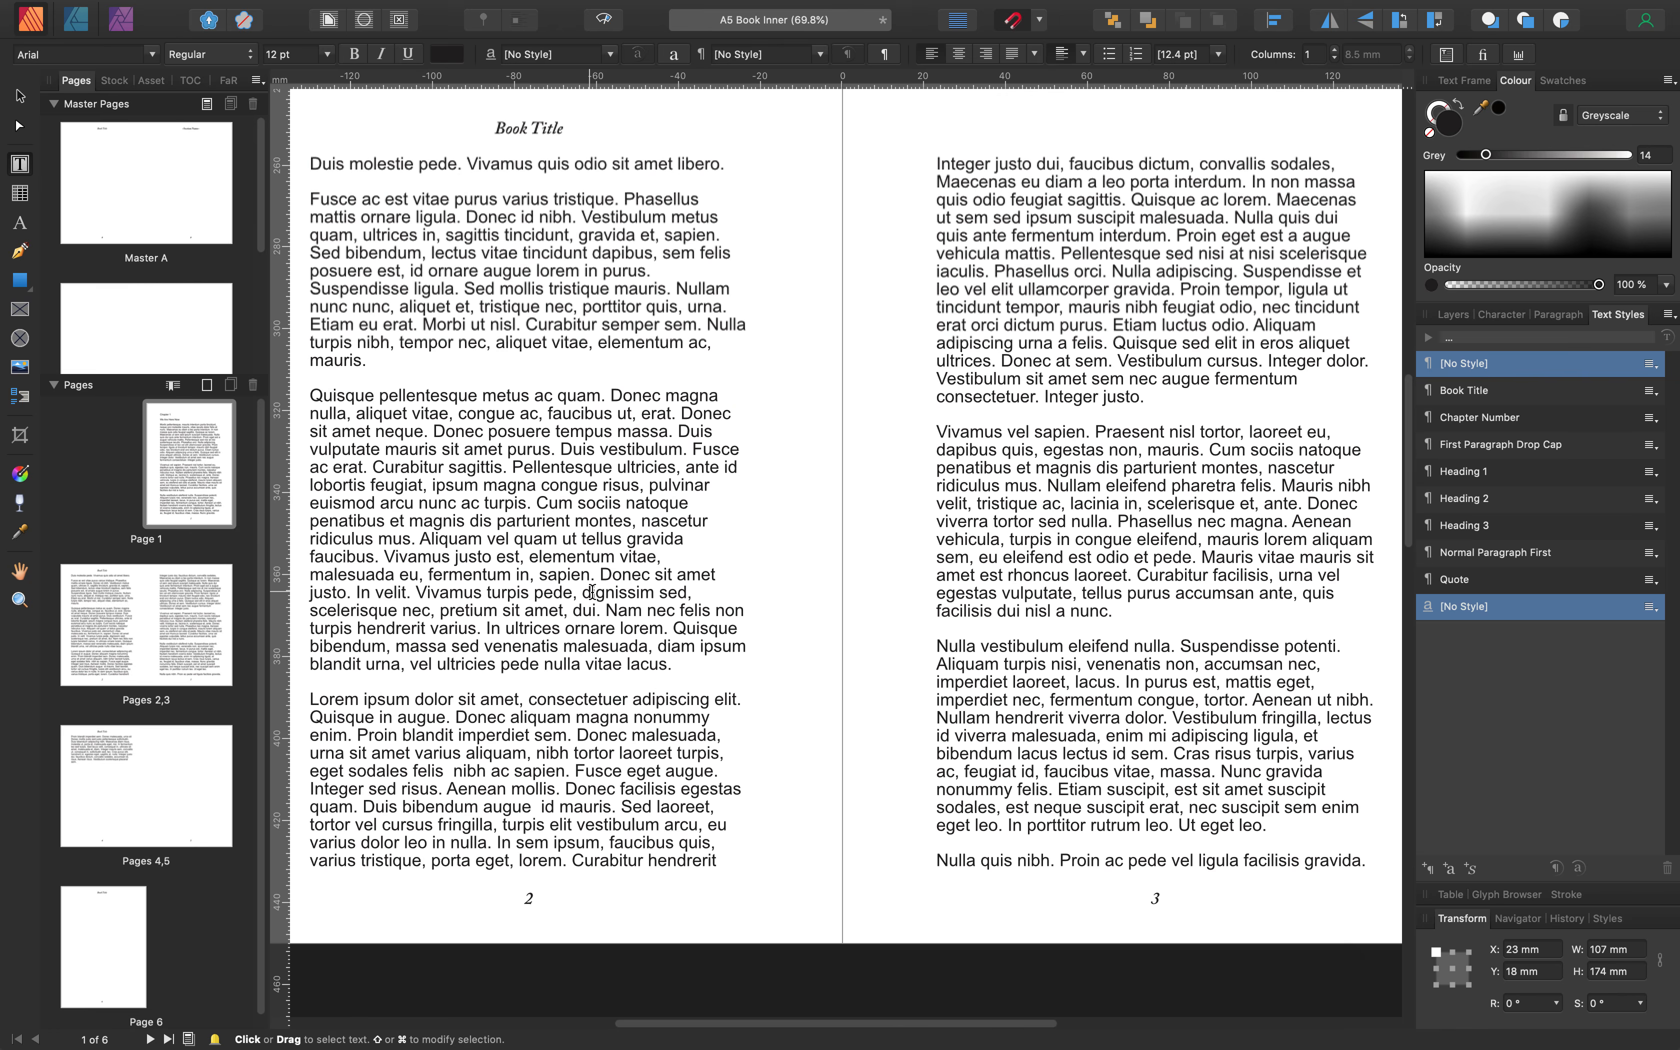
pyautogui.press('super+a')
pyautogui.press('super+c')
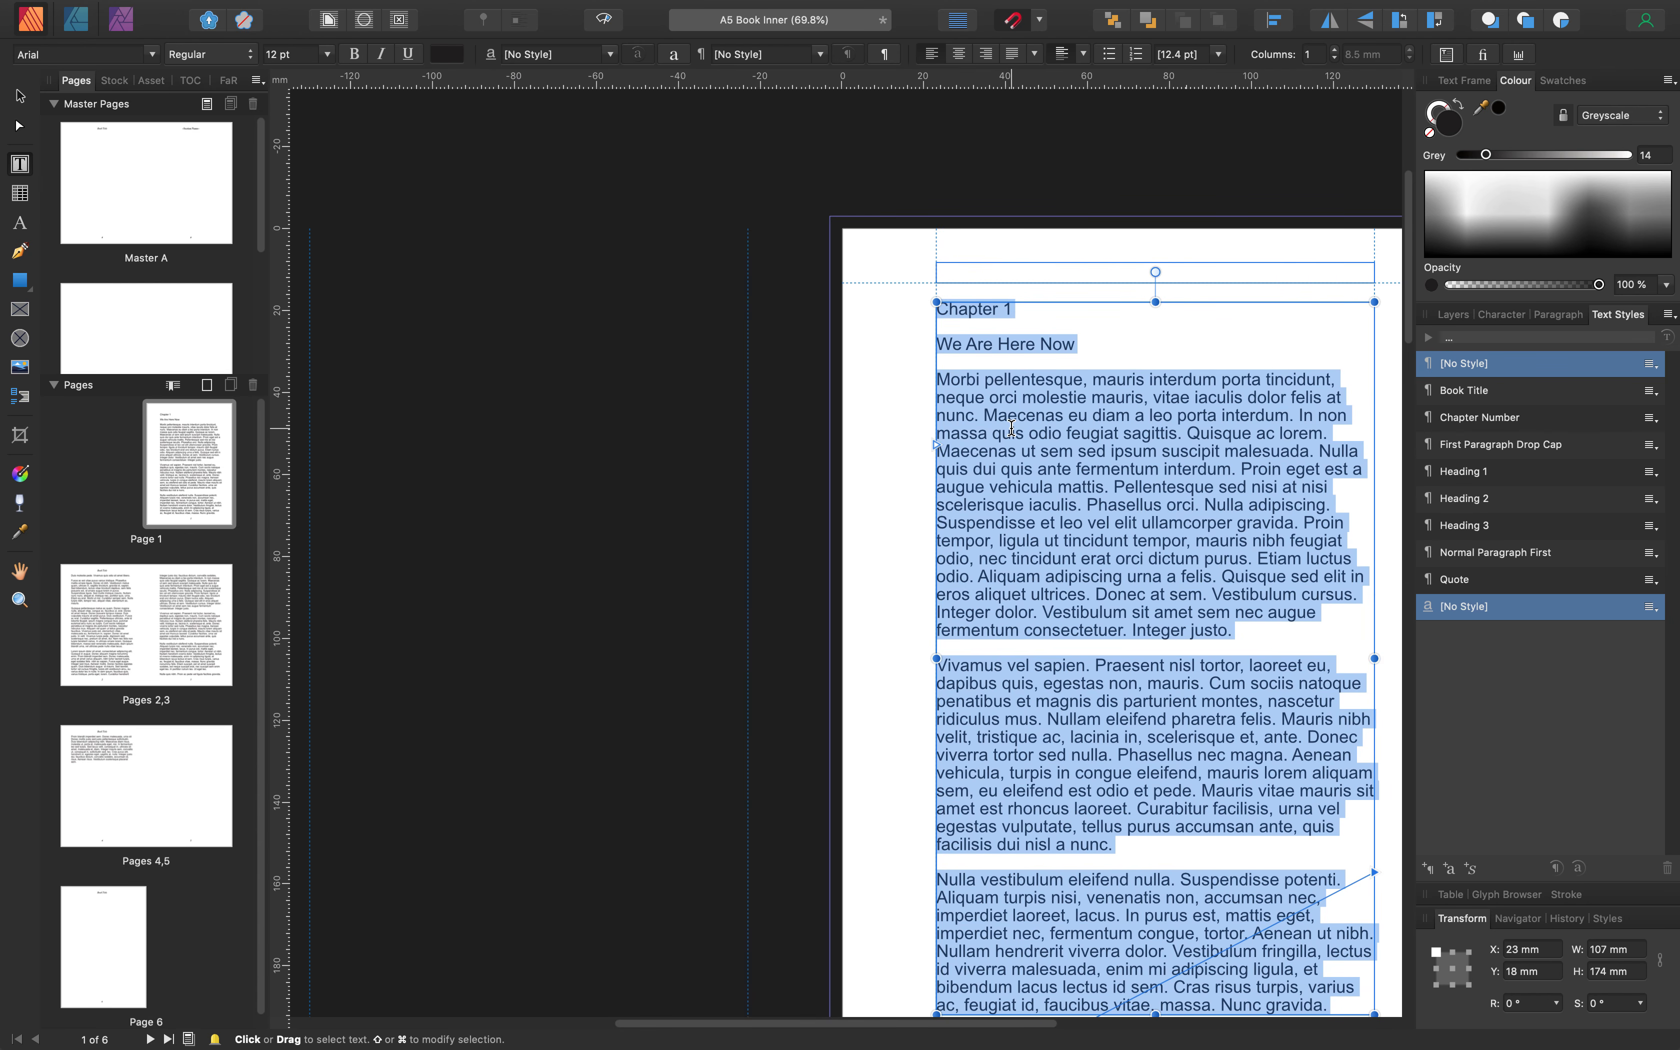
pyautogui.click(1029, 307)
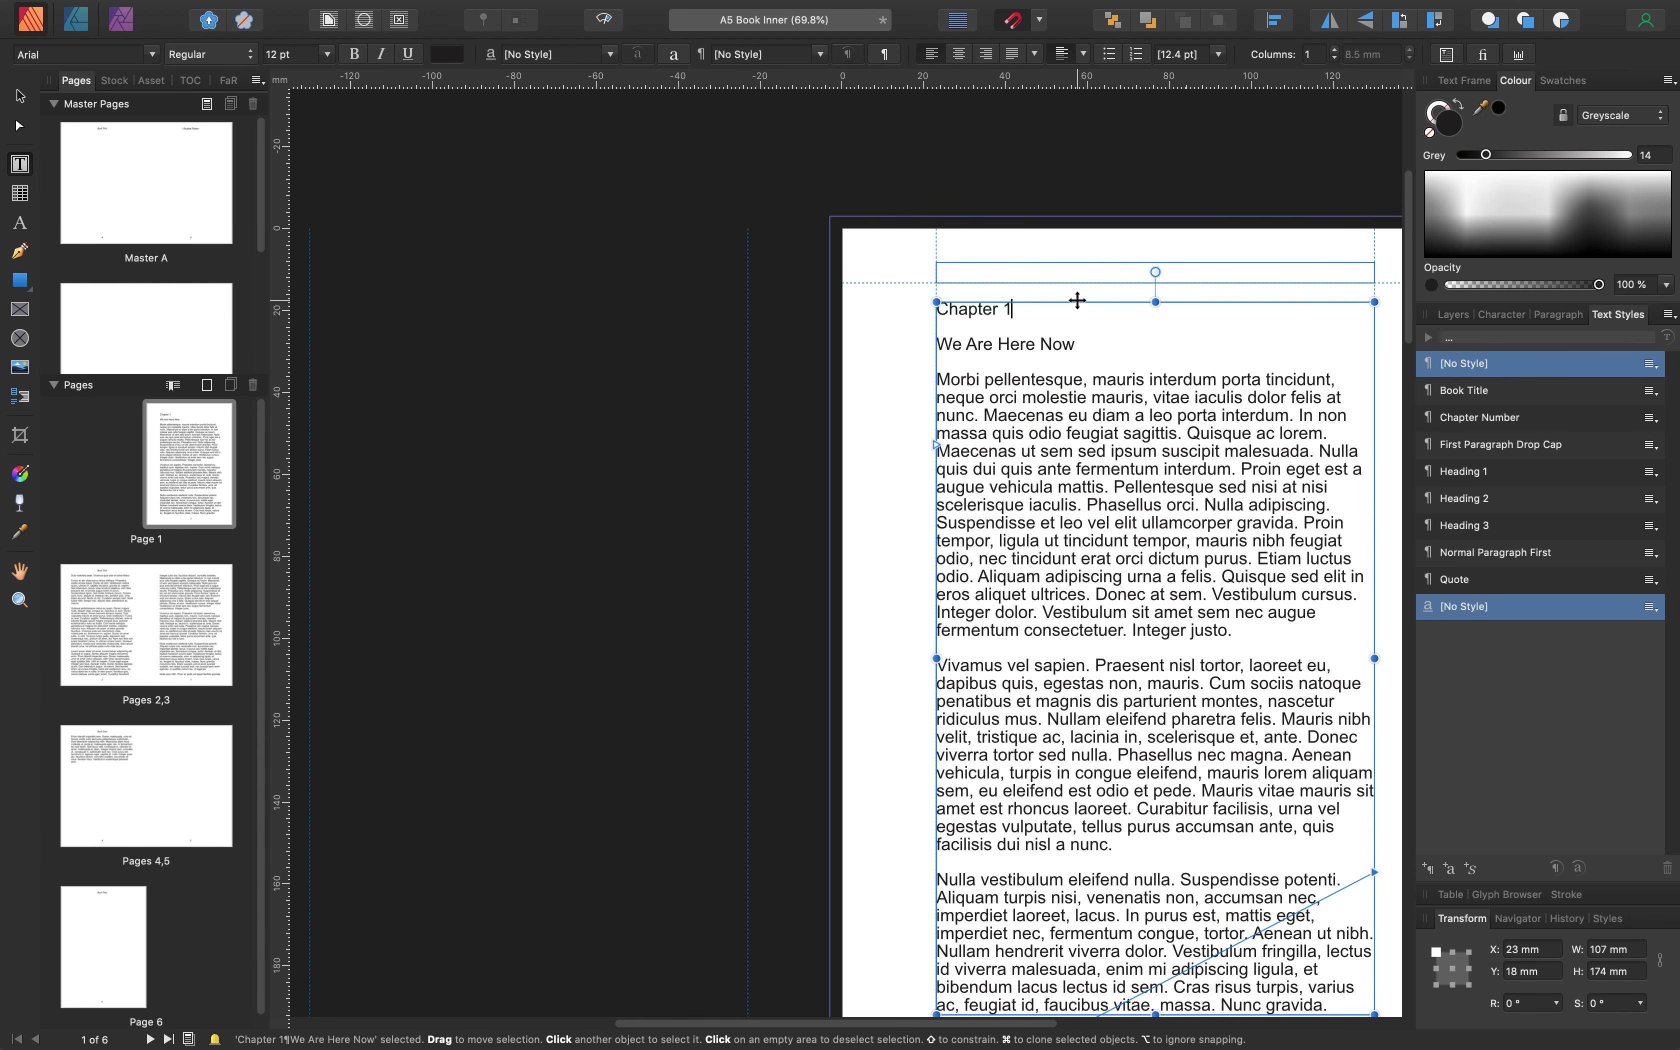
pyautogui.scroll(-20, 1041, 334)
pyautogui.scroll(-10, 1062, 364)
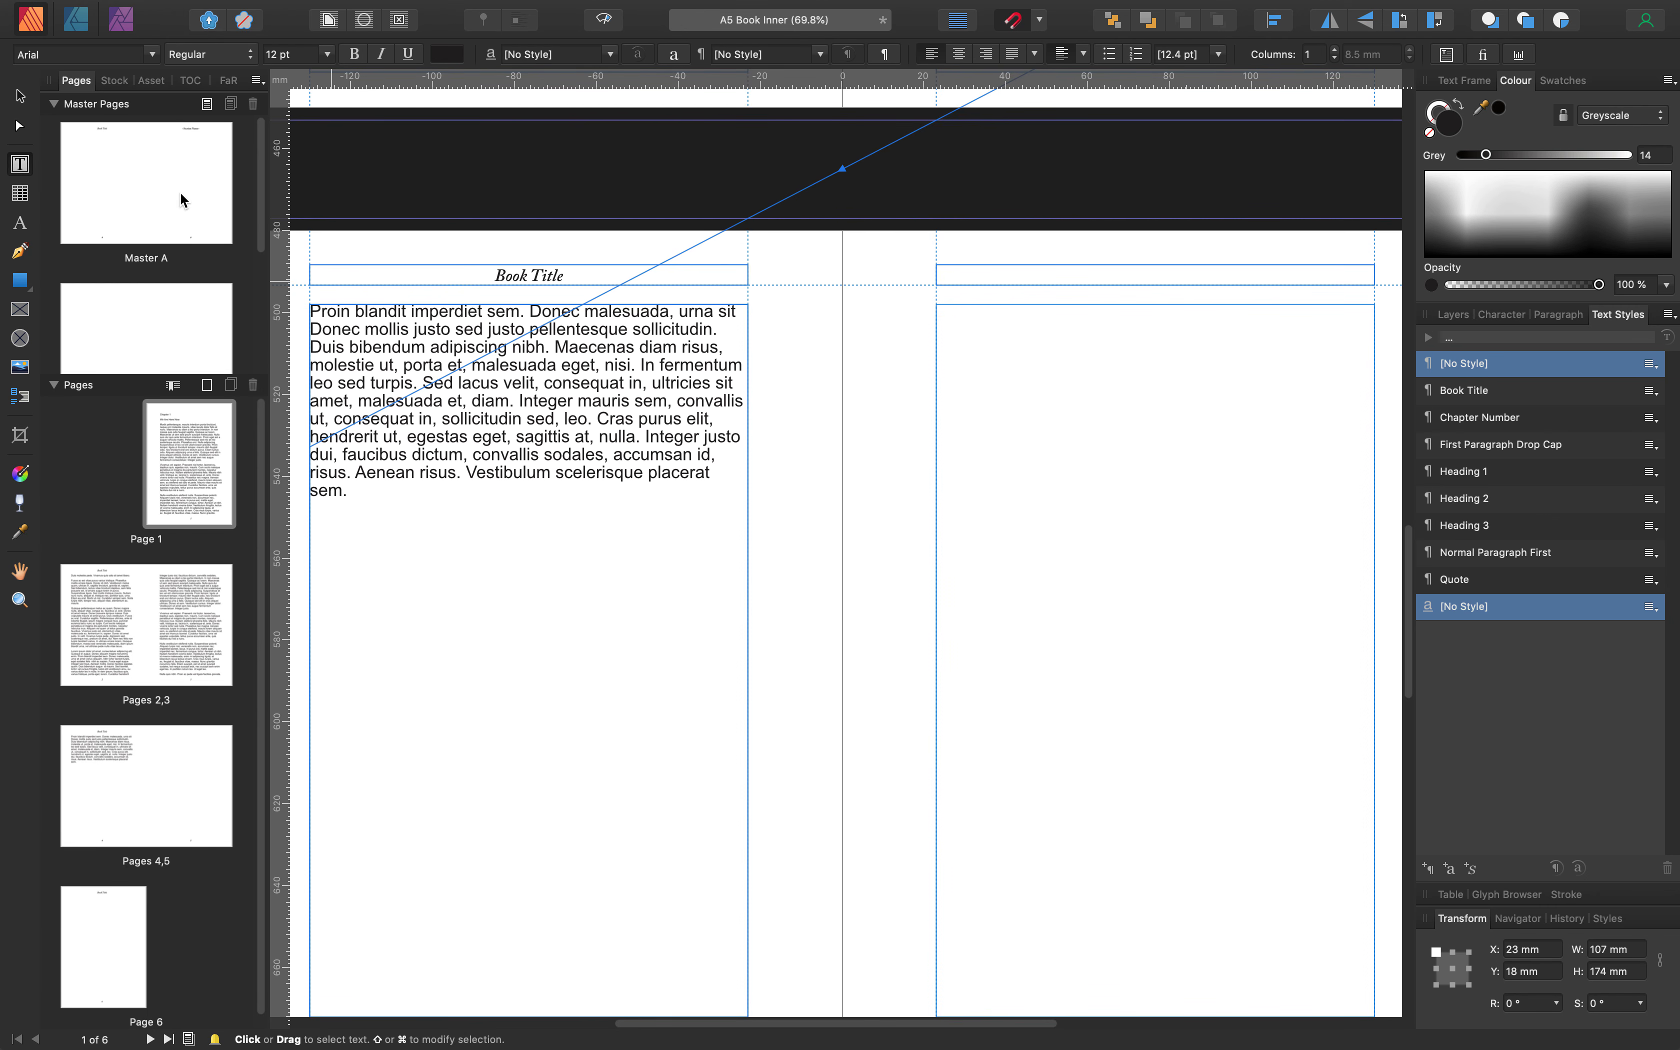
# Draw a new text frame over page 5's body area, 107 mm wide and 174 mm high
pyautogui.click(22, 99)
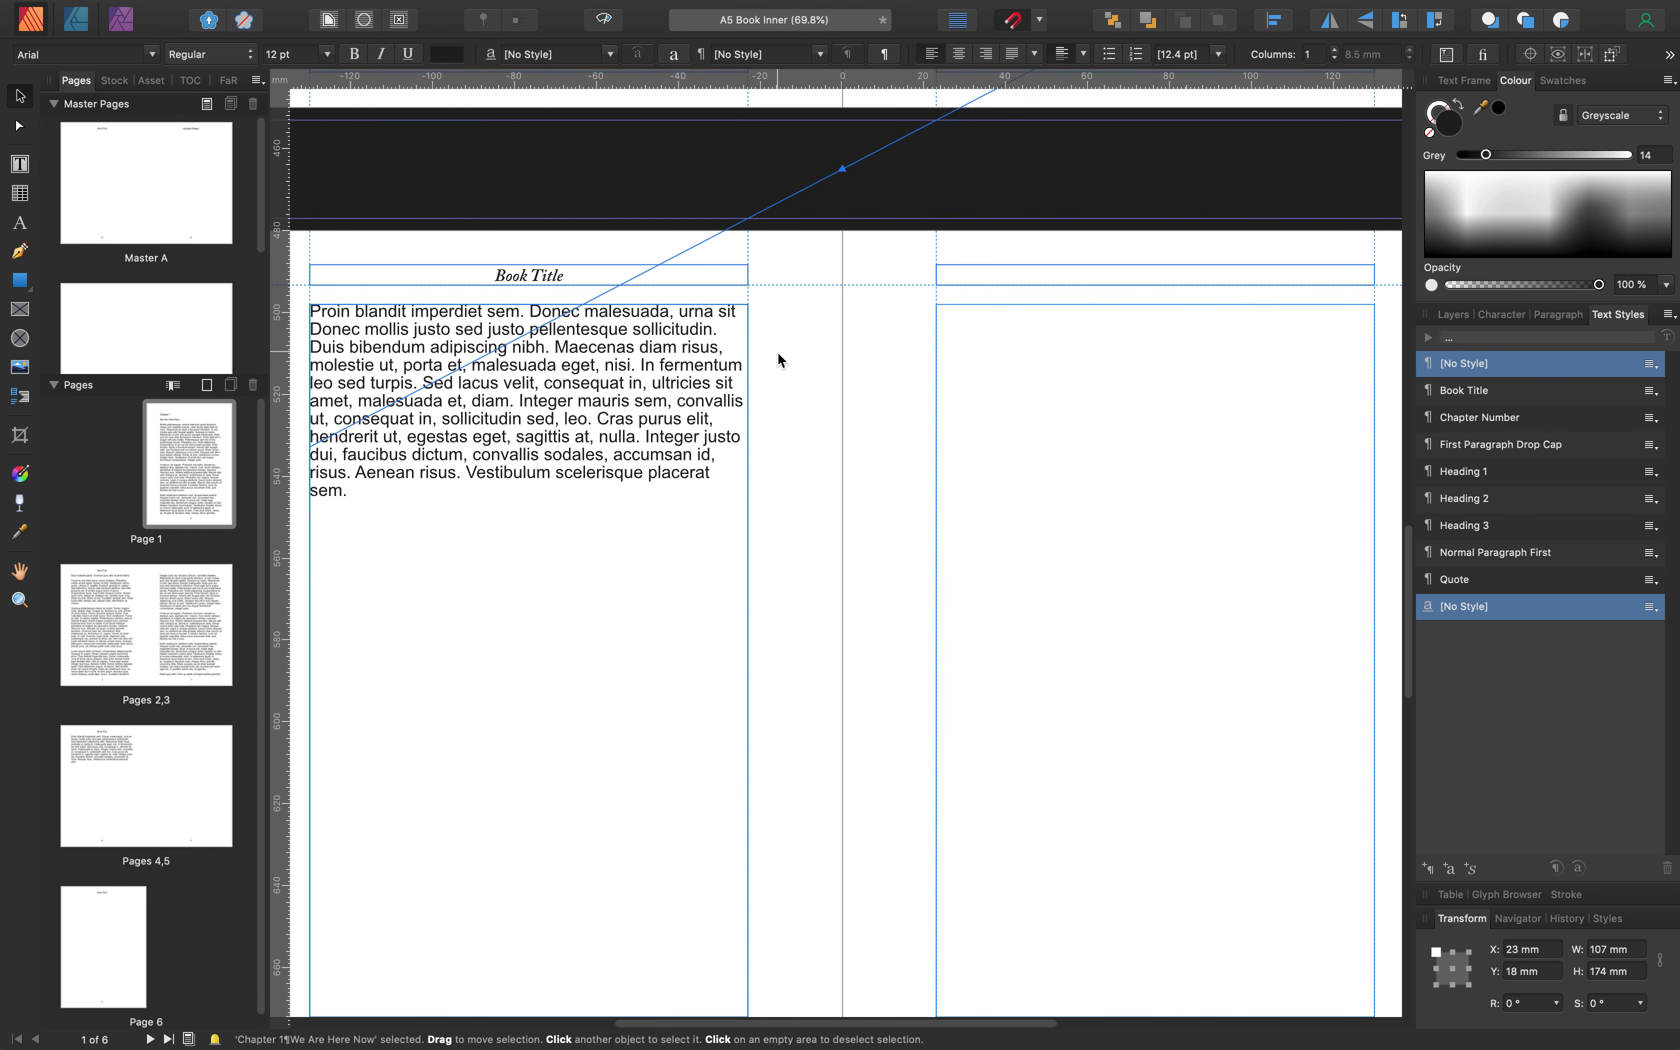
pyautogui.click(956, 331)
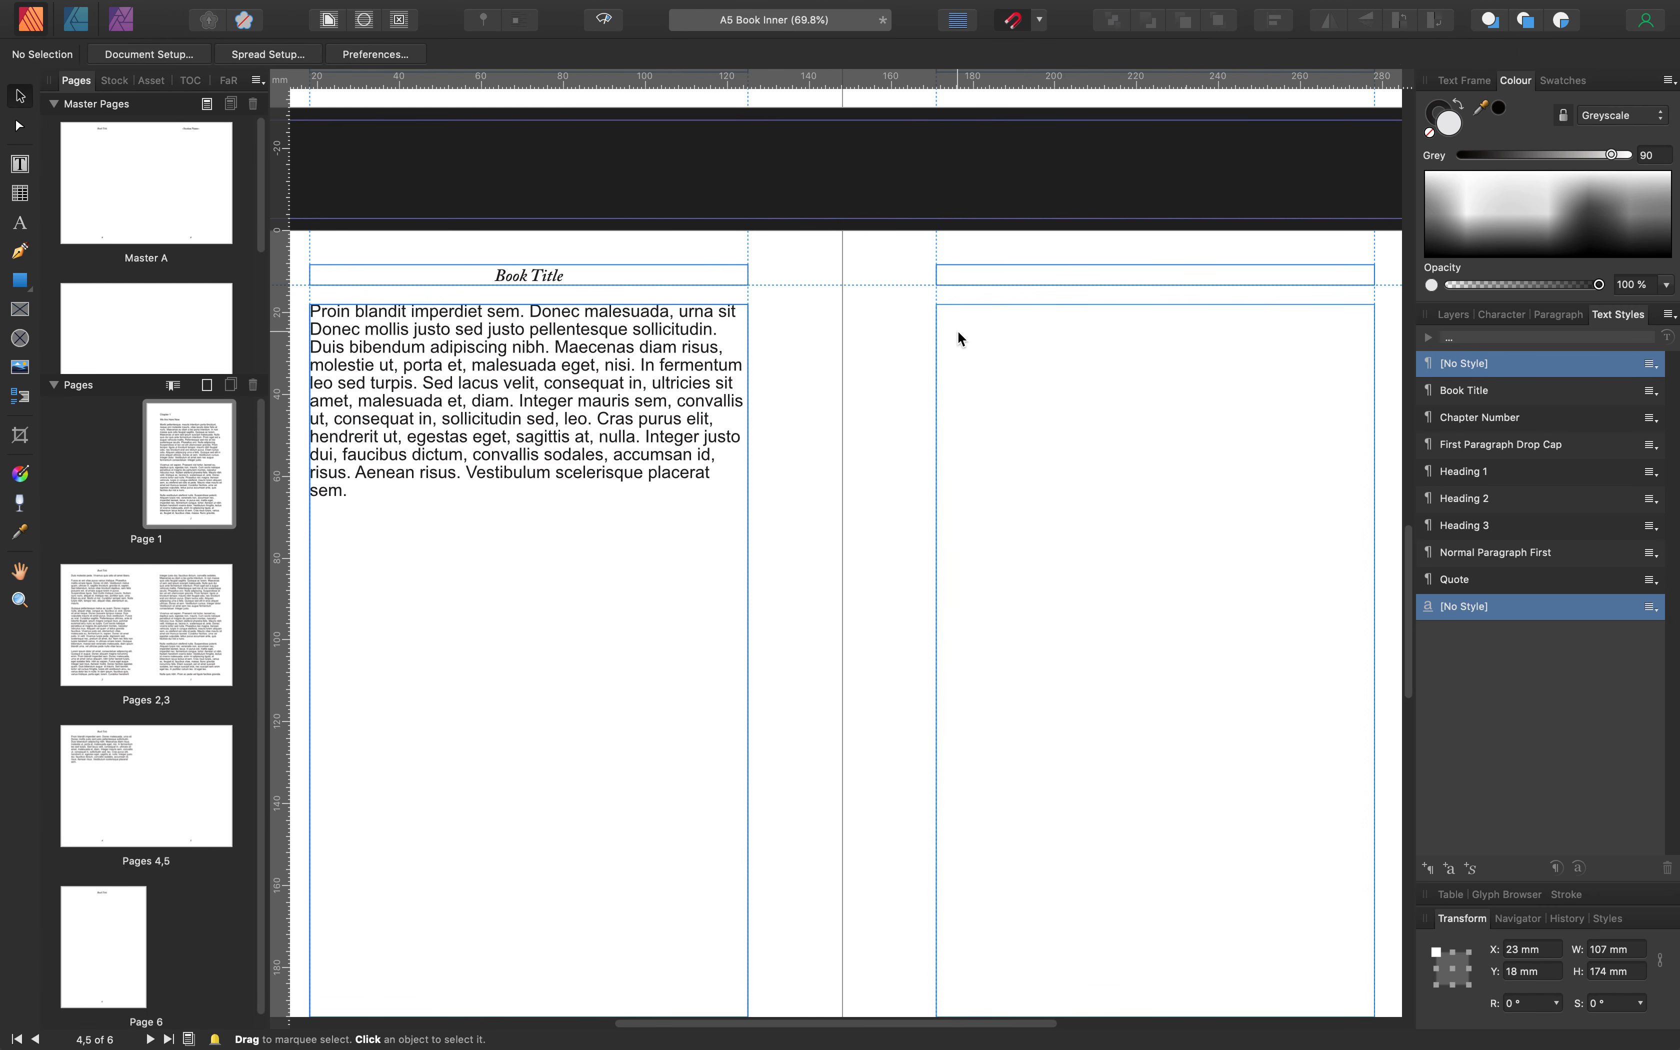
pyautogui.click(20, 165)
pyautogui.moveTo(937, 305); pyautogui.dragTo(1370, 722)
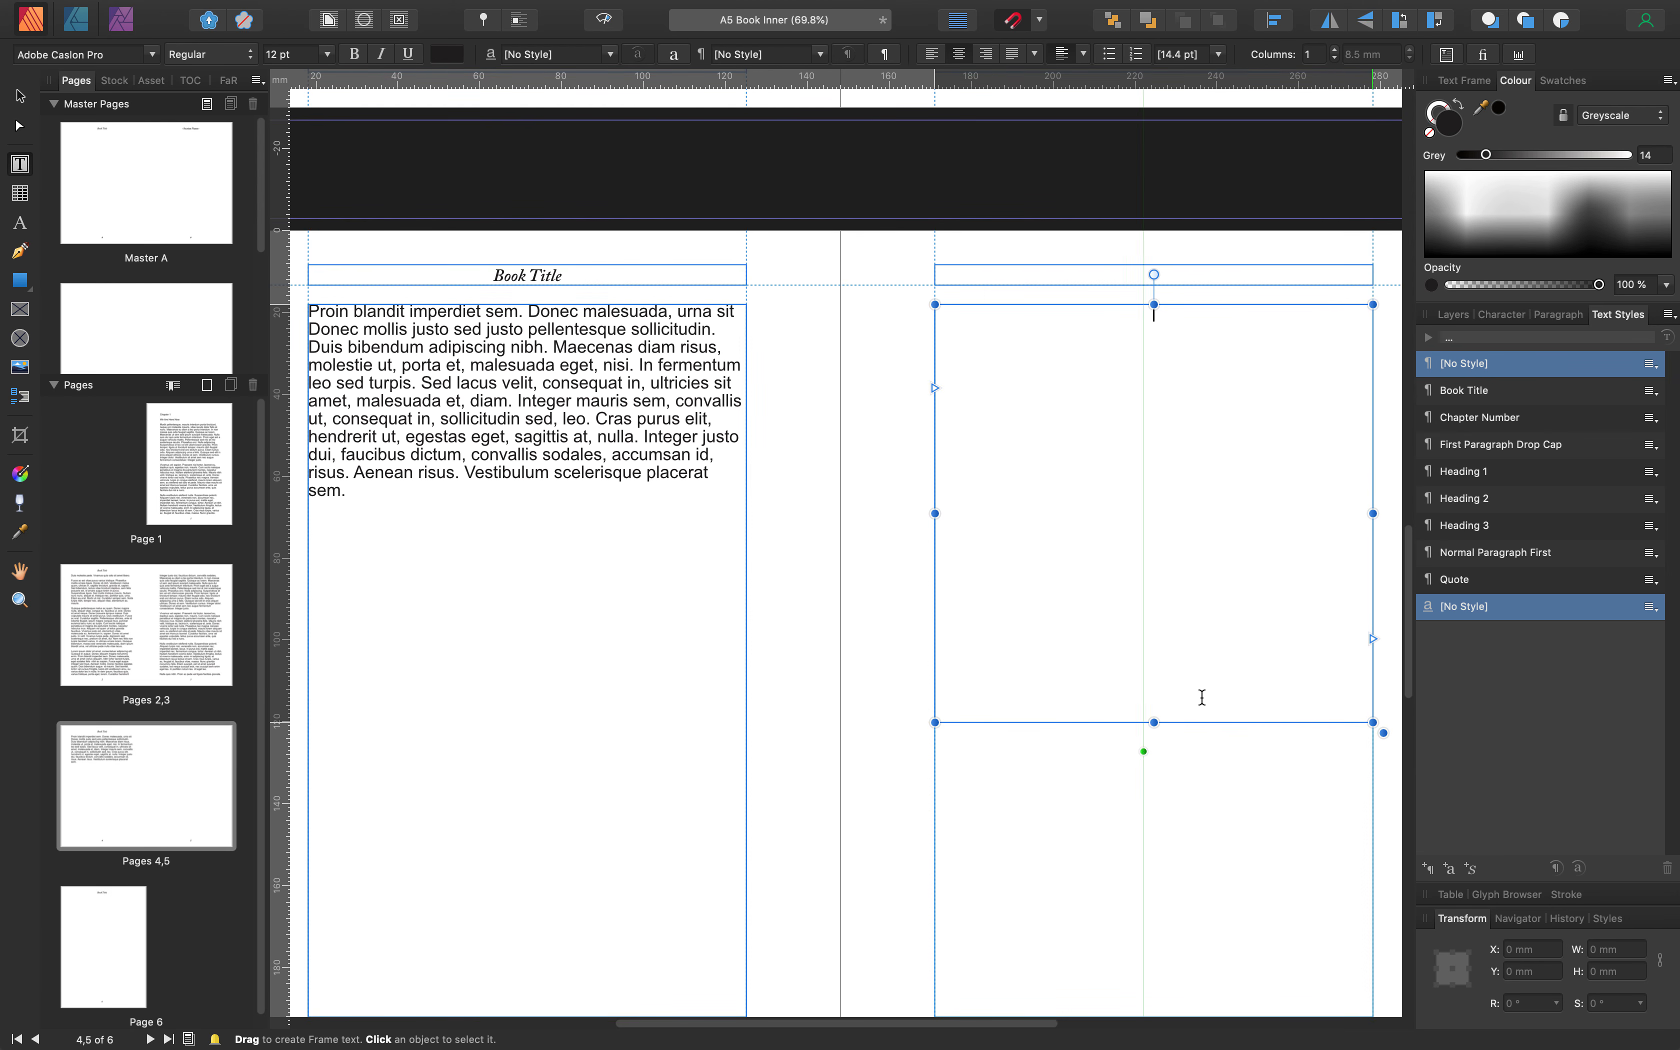
pyautogui.scroll(-5, 1145, 509)
pyautogui.moveTo(1154, 472); pyautogui.dragTo(1154, 766)
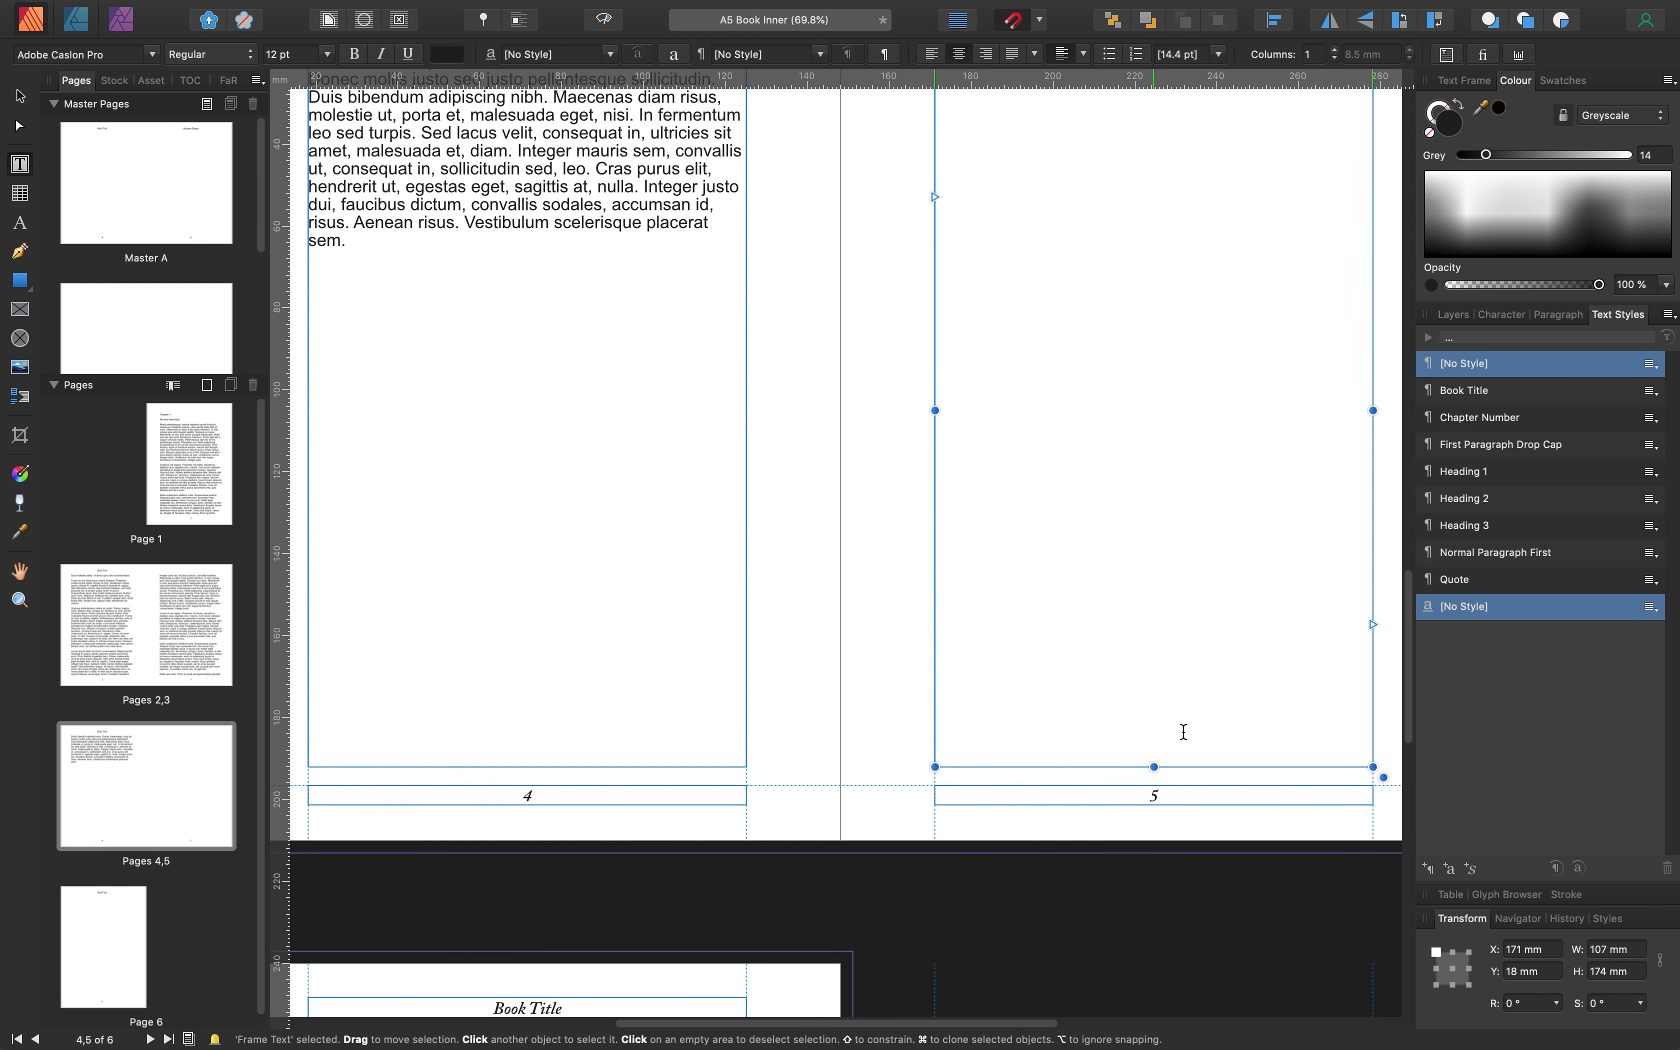
pyautogui.scroll(5, 1042, 375)
# Paste the copied chapter text into page 5's frame and change its heading to "Chapter 2"
pyautogui.click(1184, 443)
pyautogui.scroll(20, 958, 189)
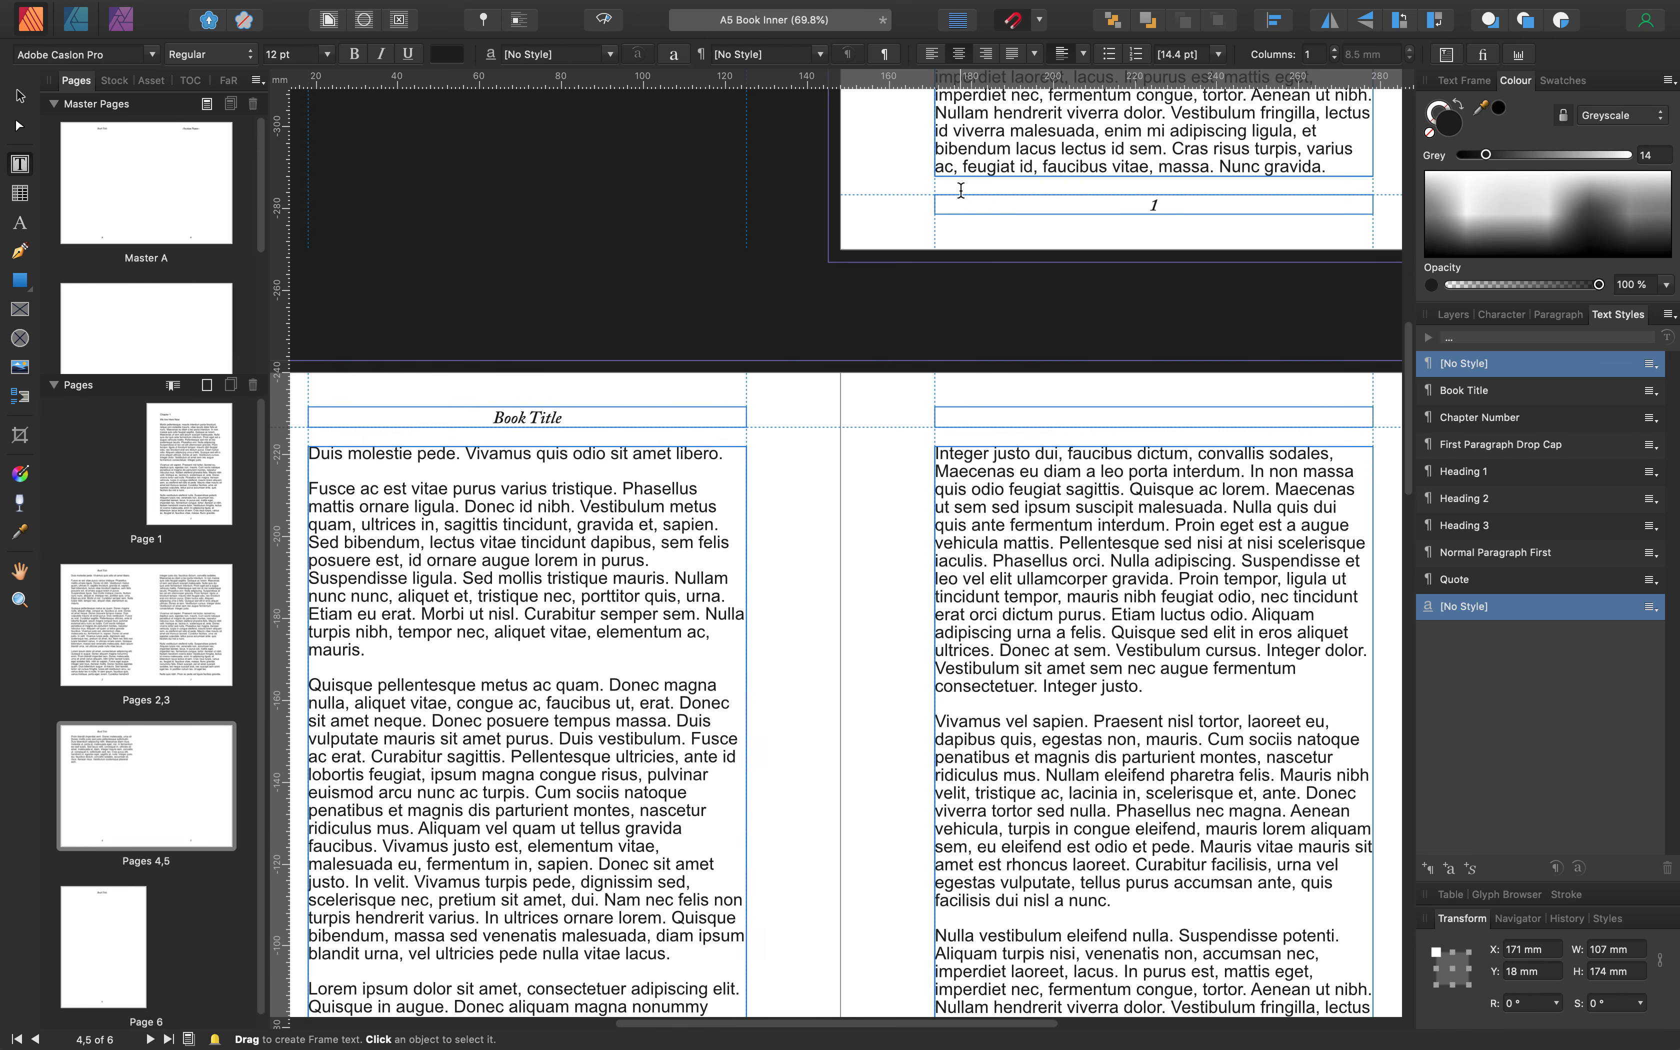
pyautogui.scroll(3, 960, 189)
pyautogui.scroll(-20, 960, 189)
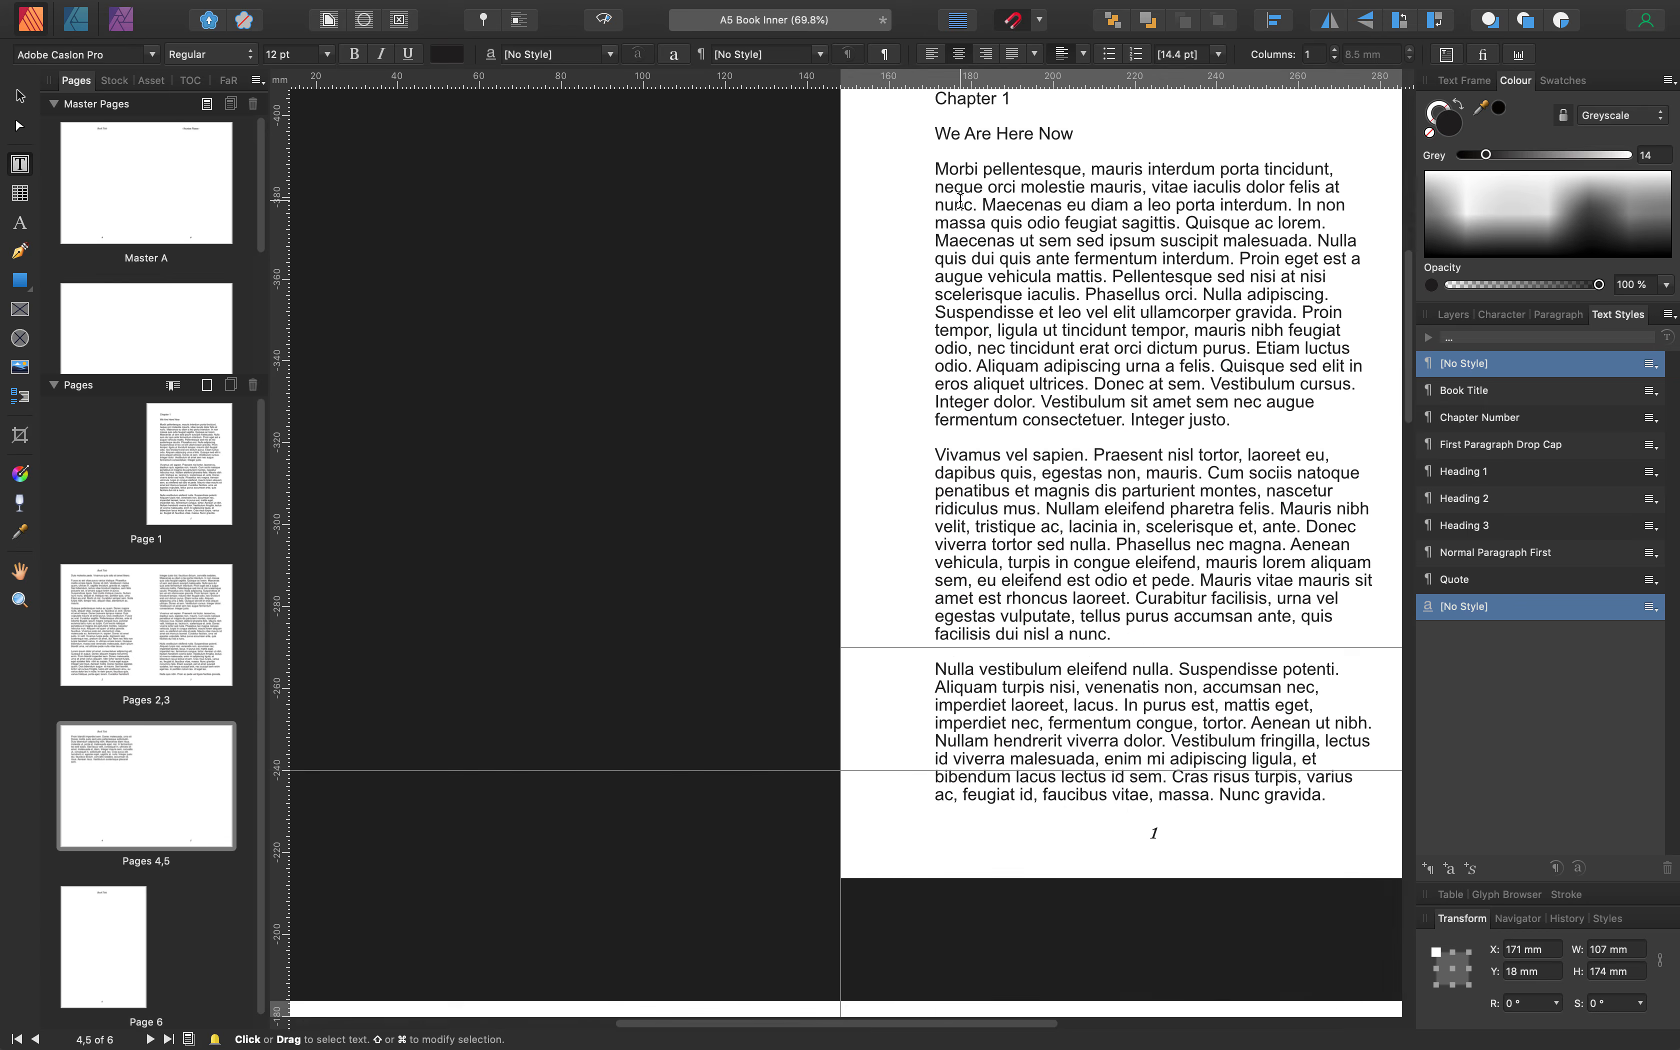
pyautogui.scroll(-5, 950, 226)
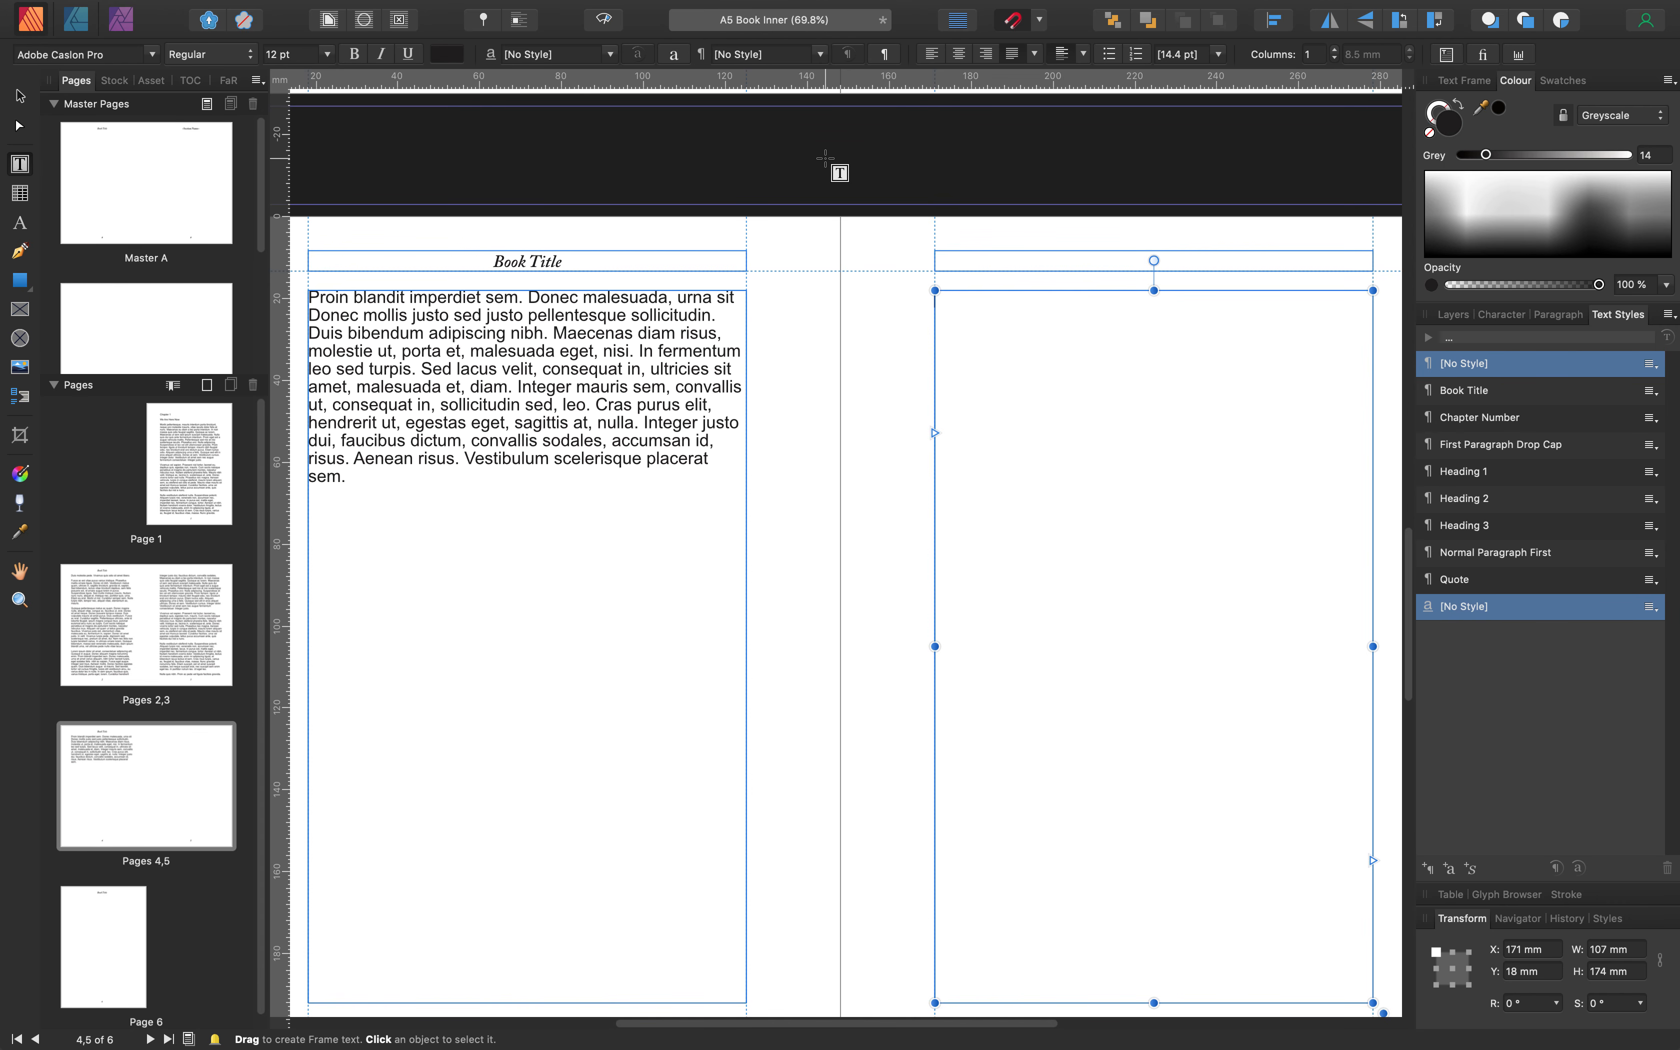
pyautogui.press('super+v')
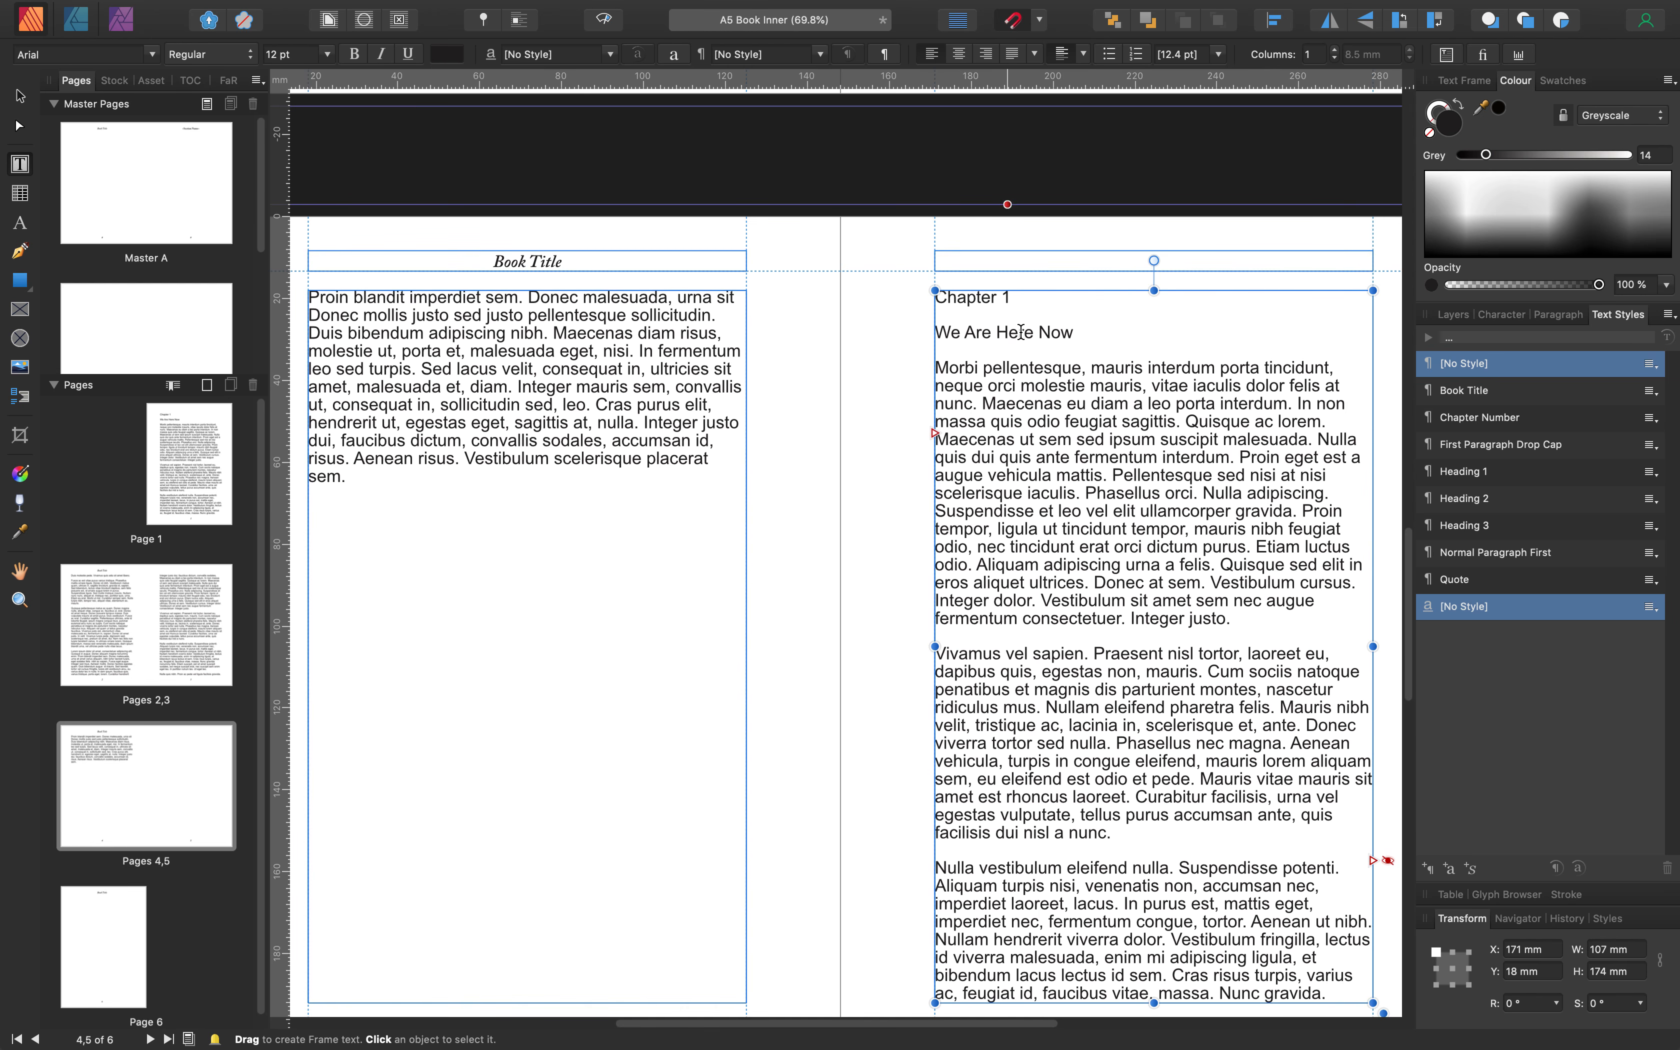
pyautogui.click(1017, 298)
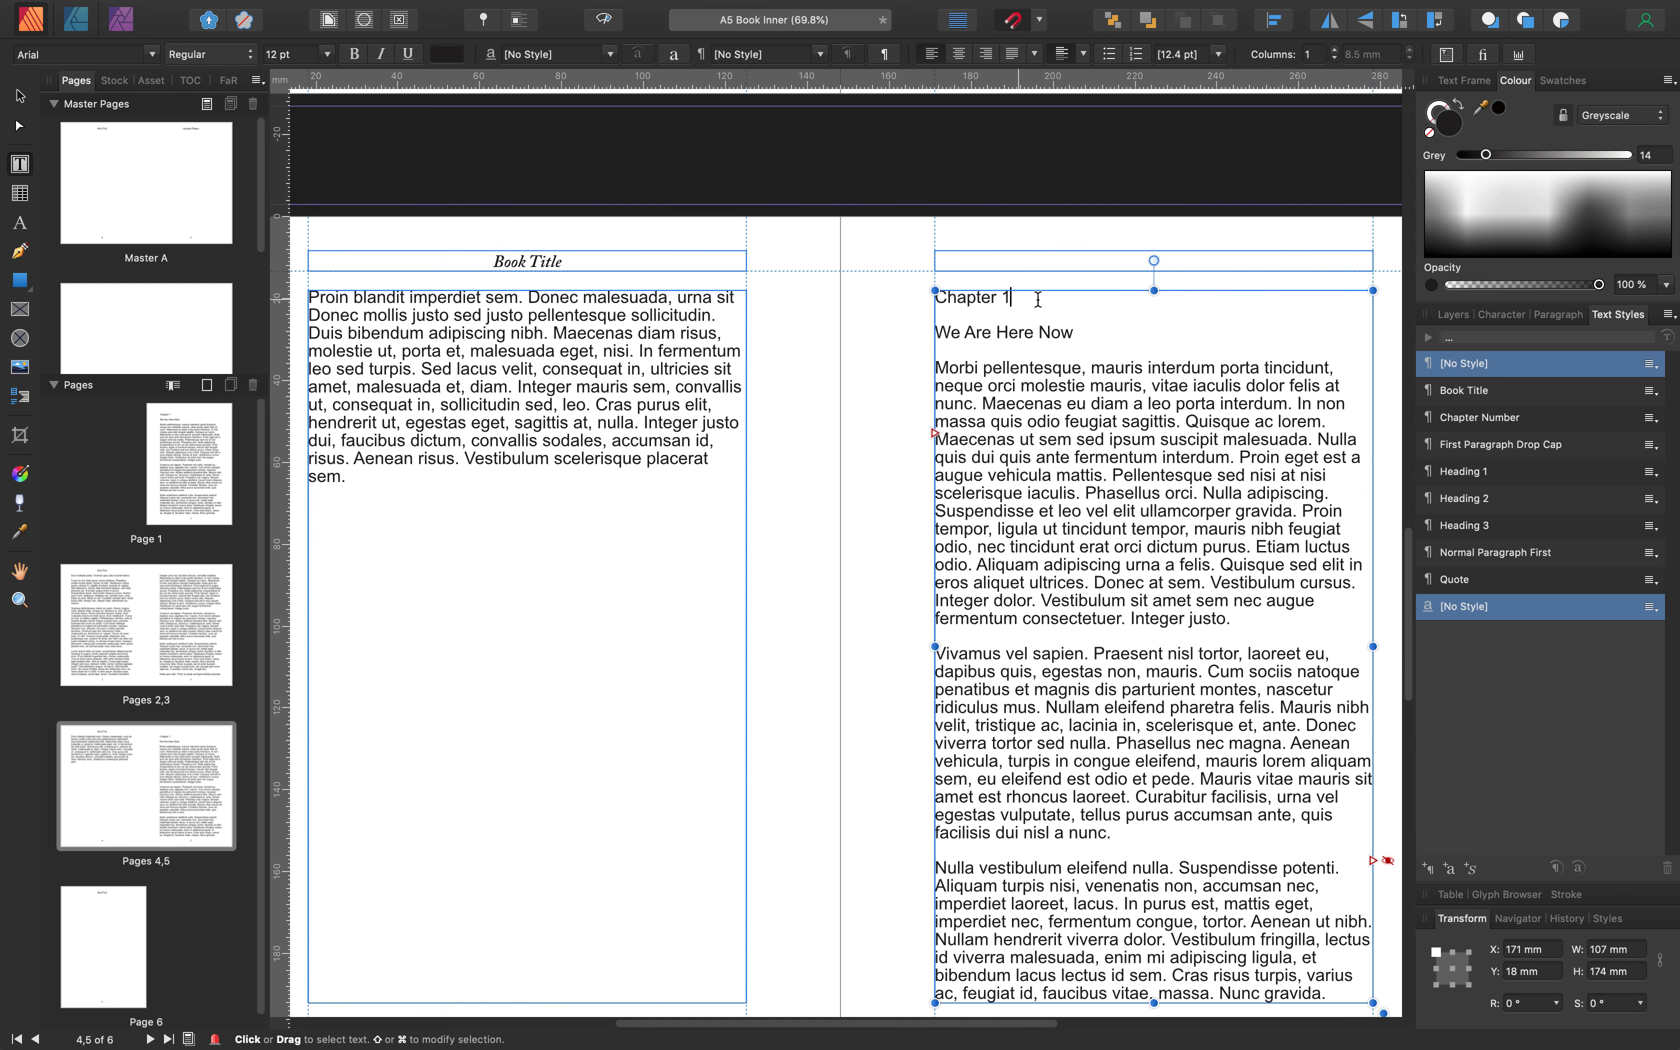
pyautogui.press('Left')
# Autoflow page 5's overflowing text onto new linked pages and review the result through page 8
pyautogui.scroll(-10, 1049, 305)
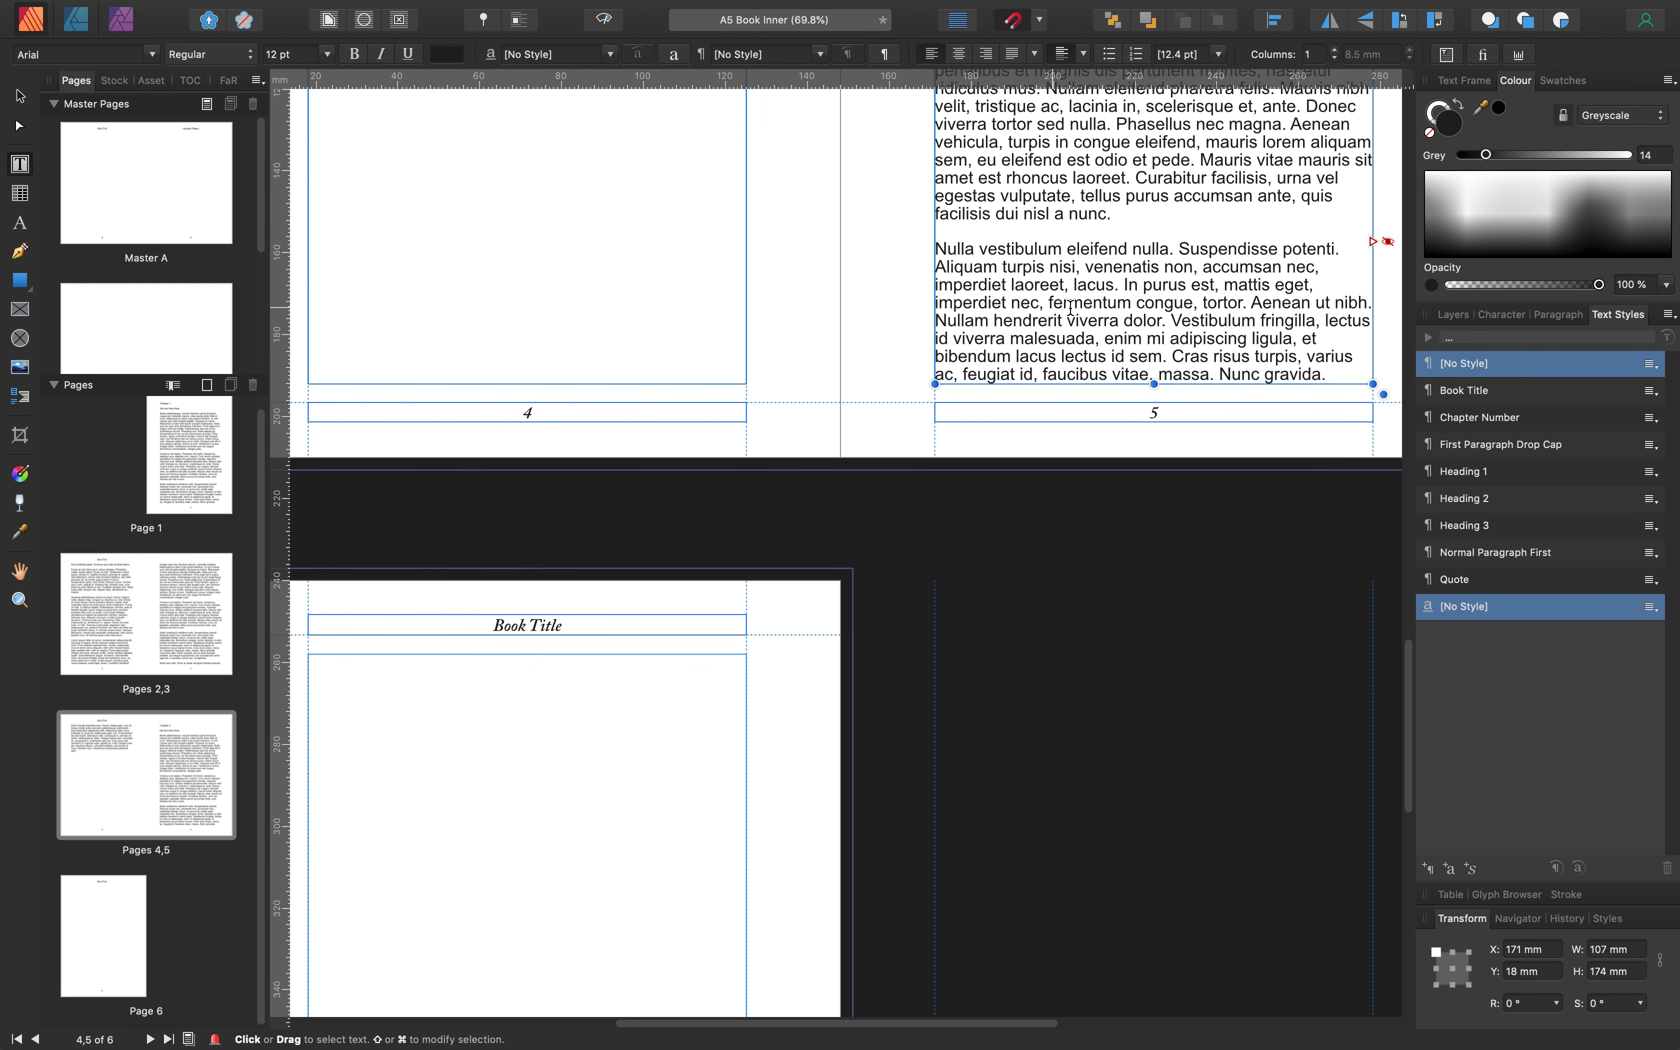
pyautogui.keyDown('shift'); pyautogui.click(1375, 243); pyautogui.keyUp('shift')
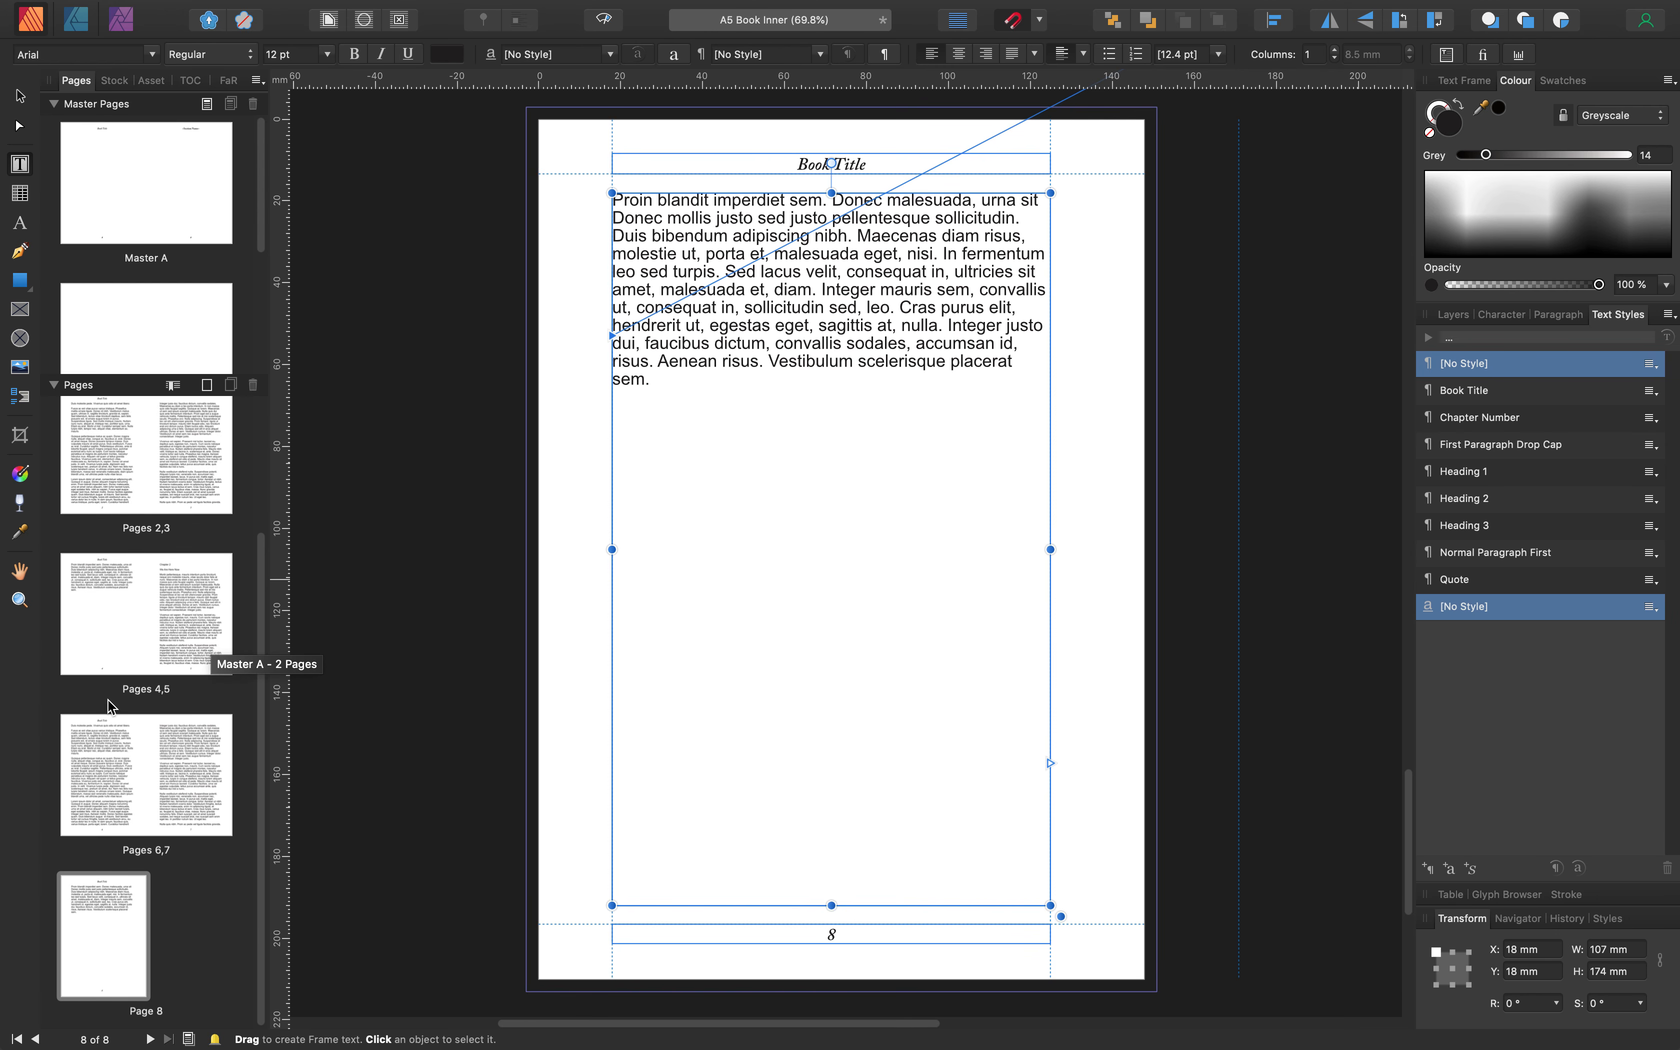
pyautogui.scroll(15, 944, 382)
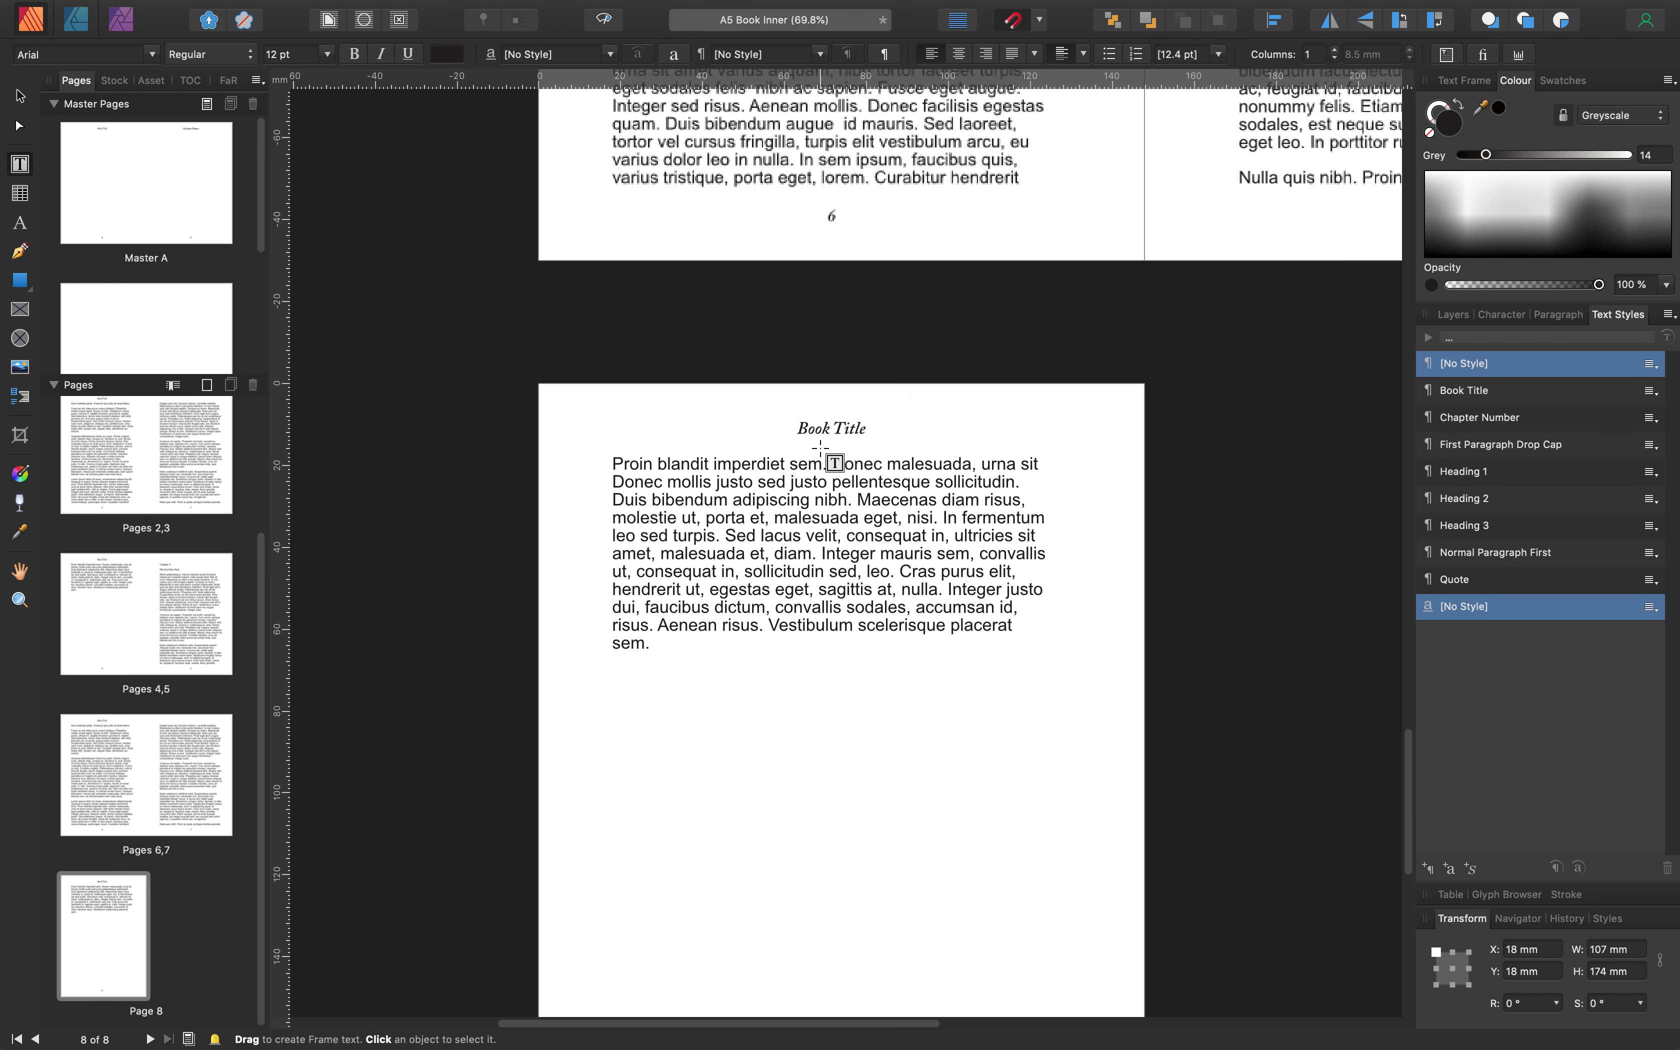
pyautogui.scroll(15, 819, 472)
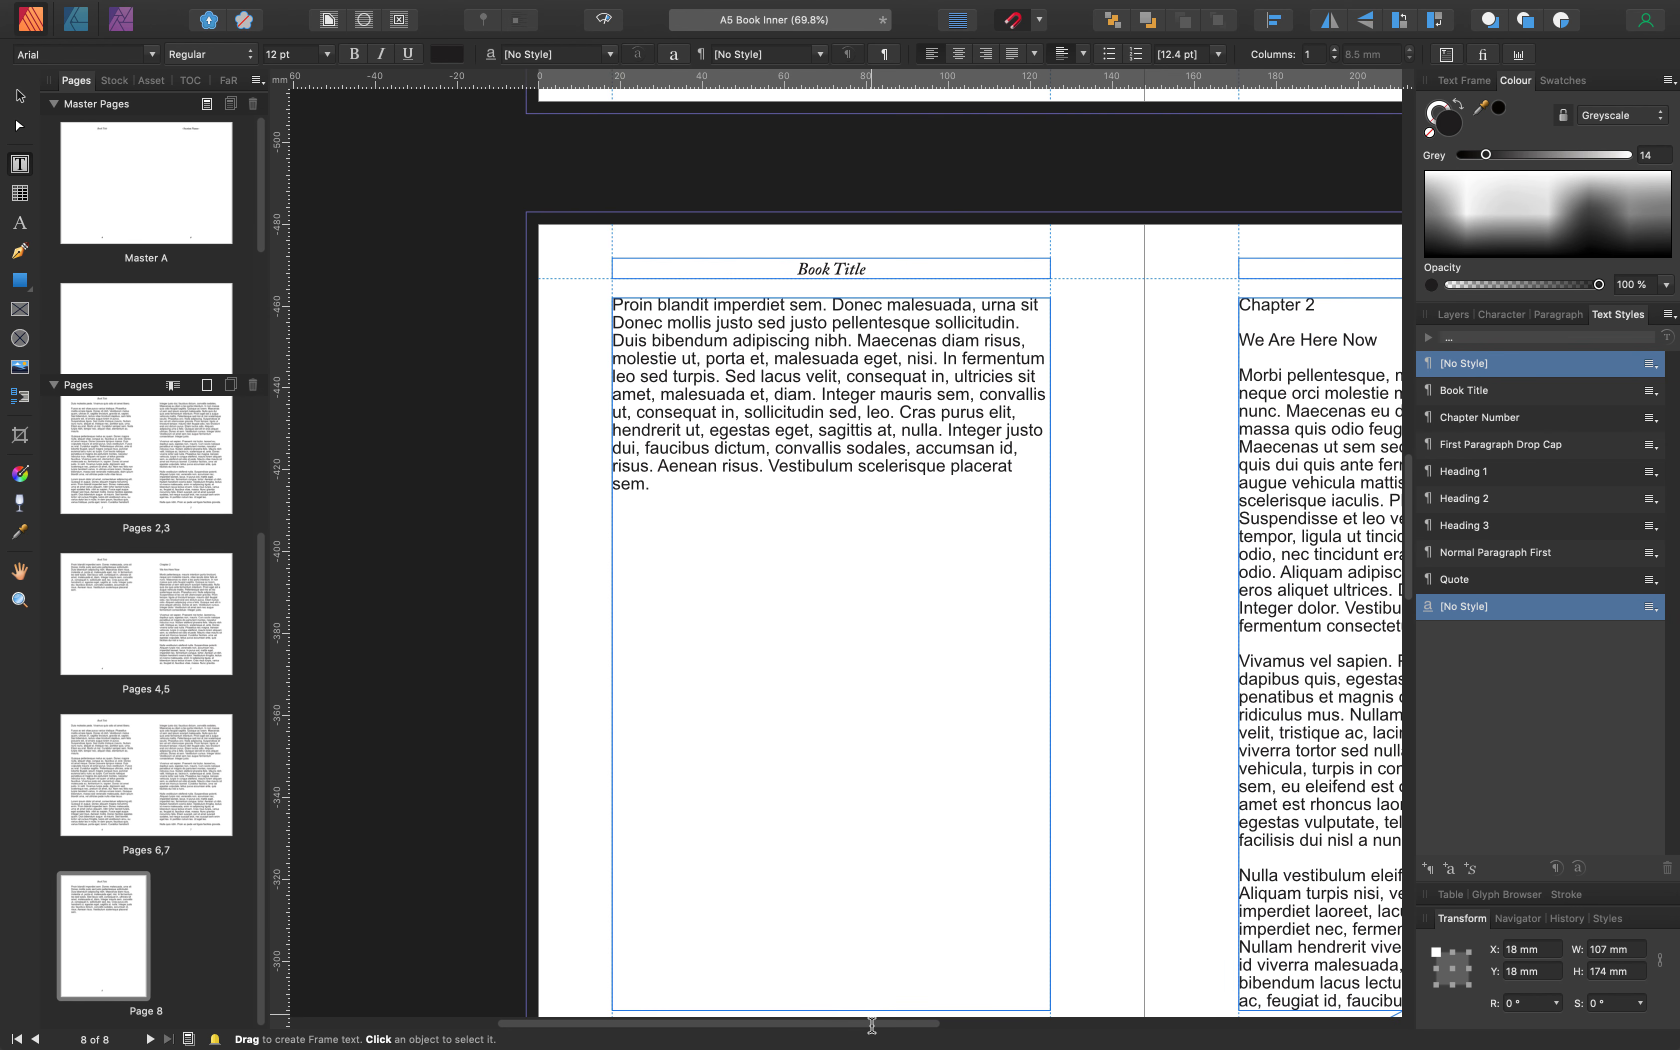
pyautogui.moveTo(962, 1021); pyautogui.dragTo(1052, 1021)
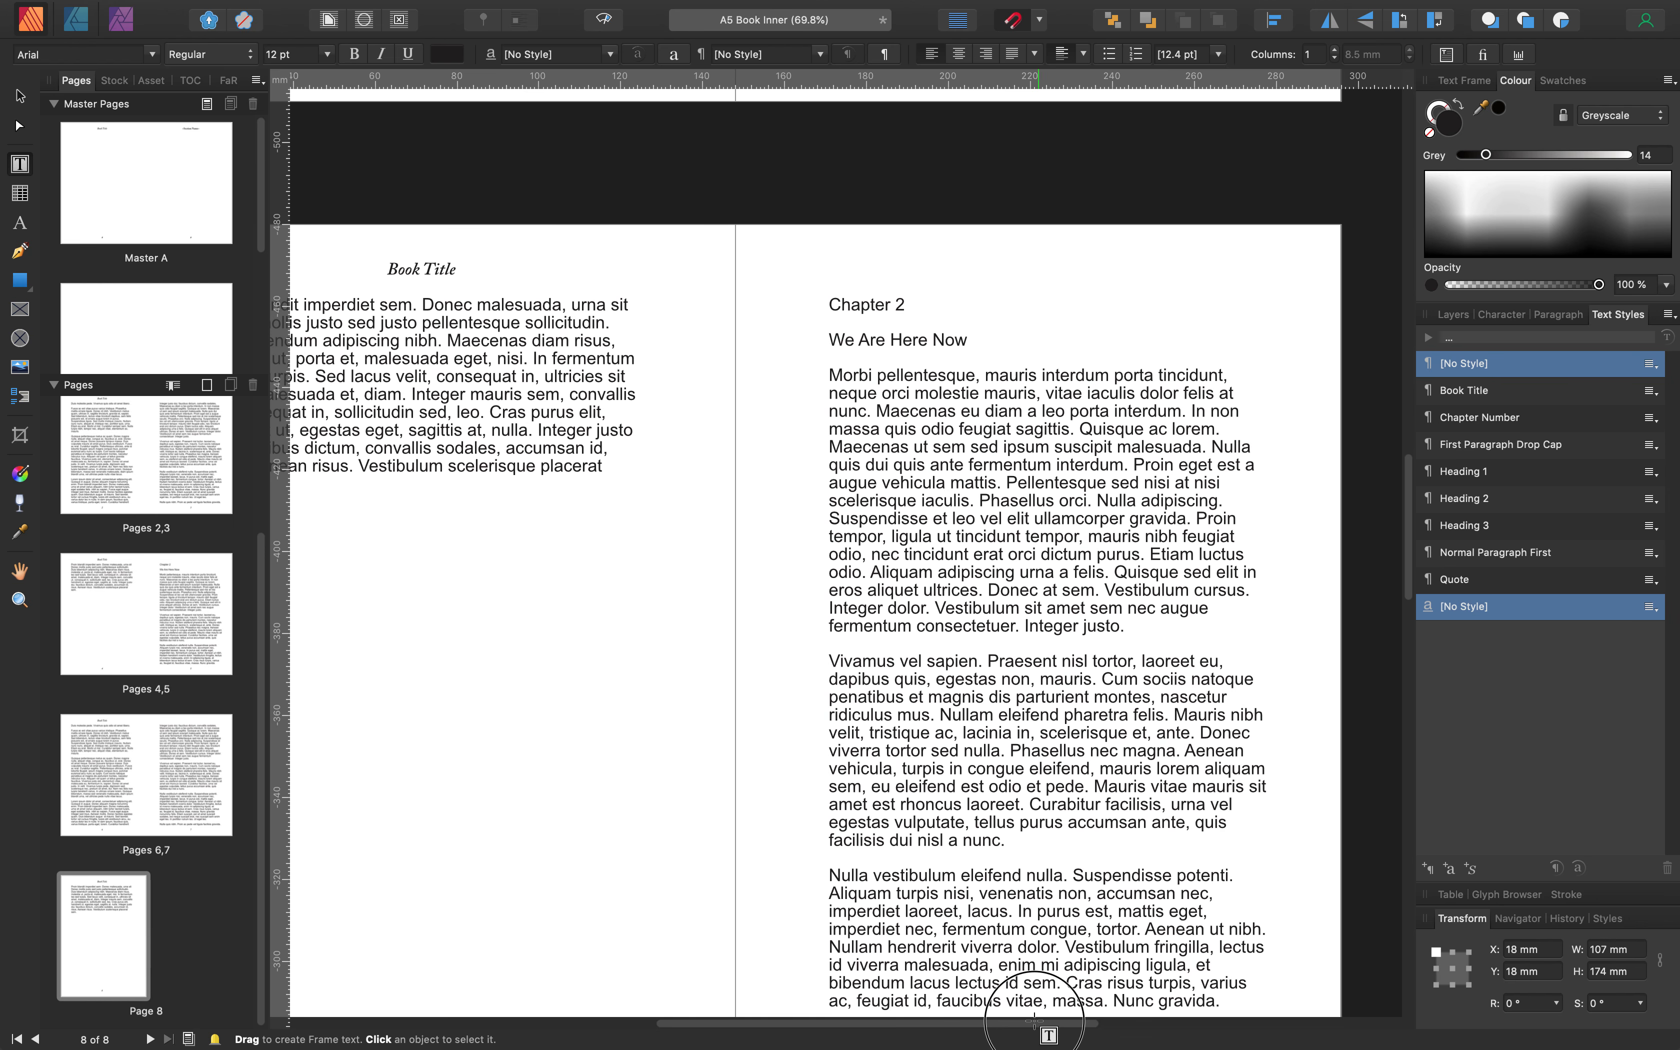
pyautogui.scroll(-2, 1124, 658)
pyautogui.scroll(-20, 1124, 659)
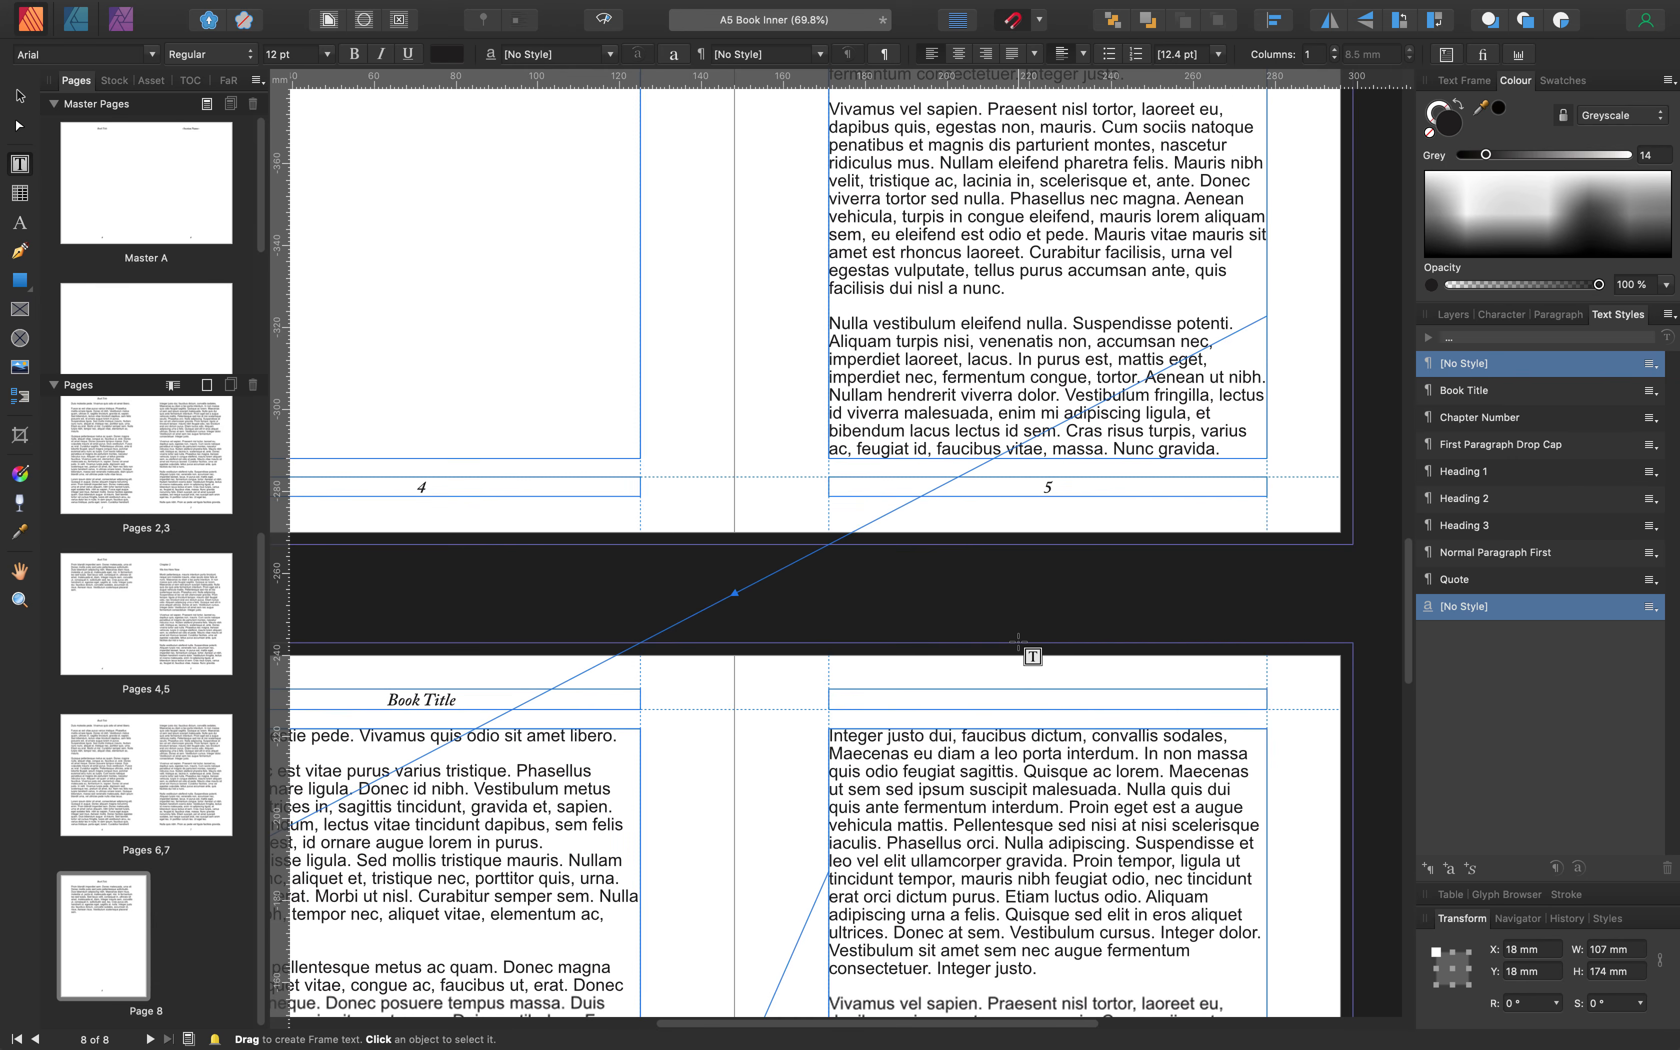
pyautogui.scroll(-15, 1019, 642)
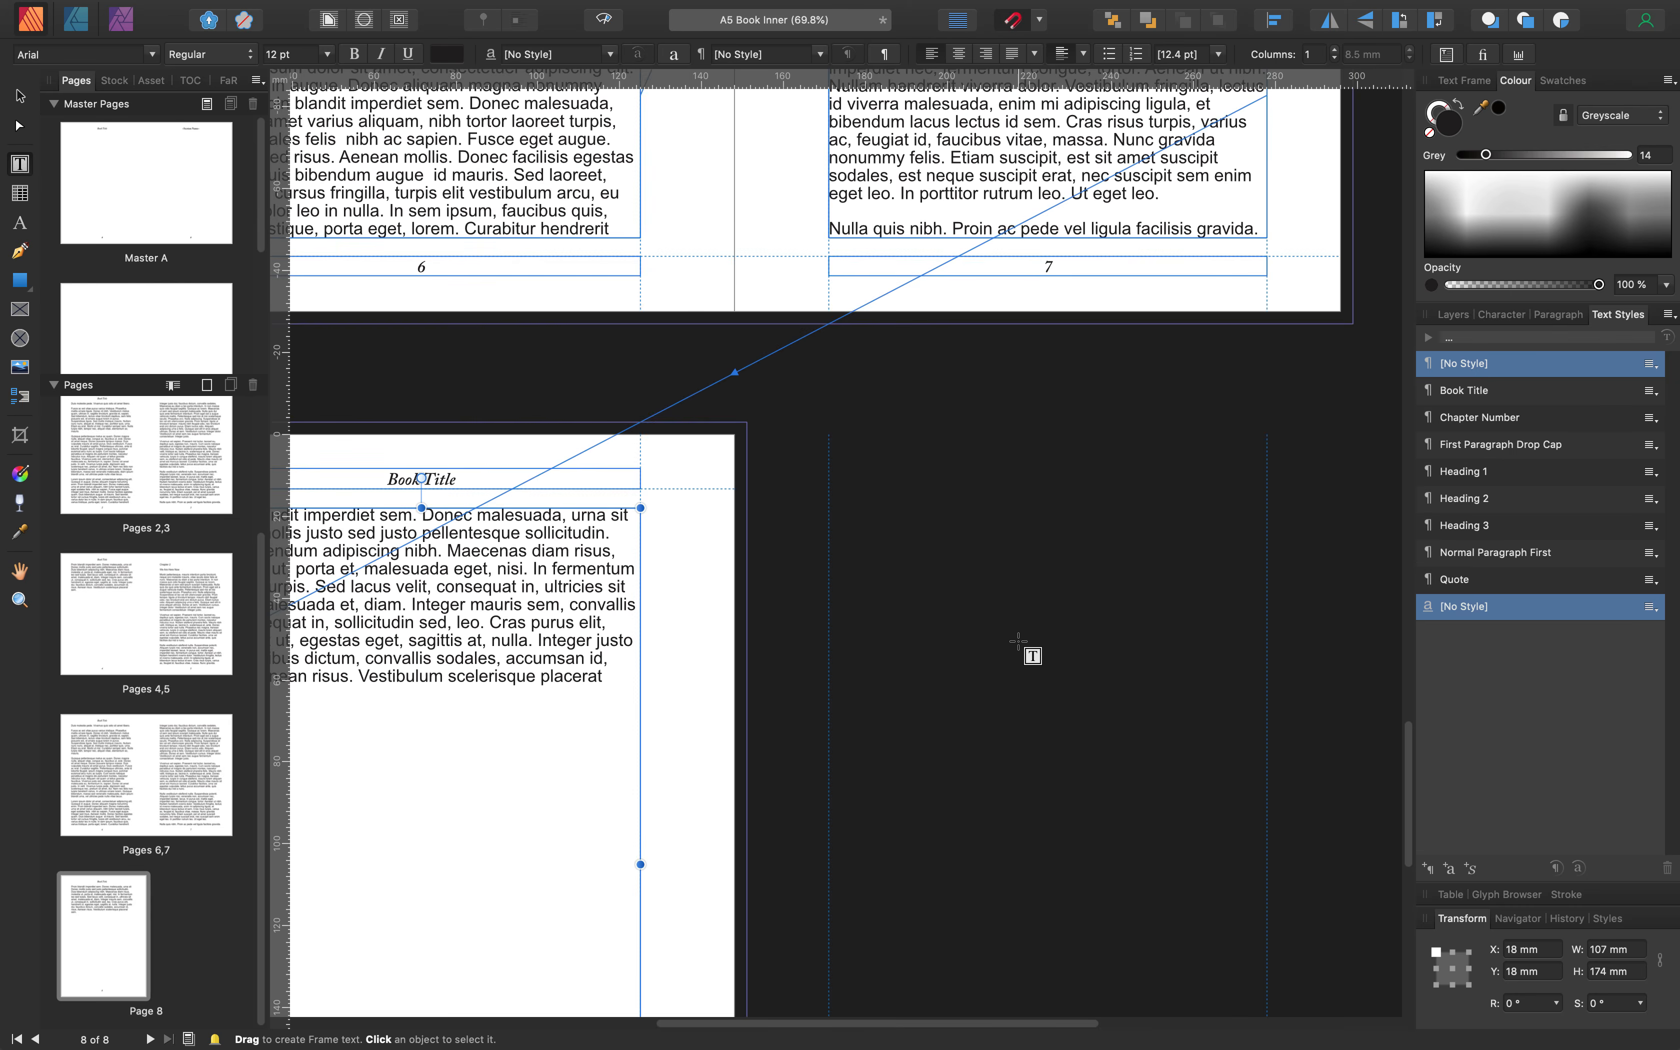
# Add one page after page 8 using Master A
pyautogui.click(118, 941)
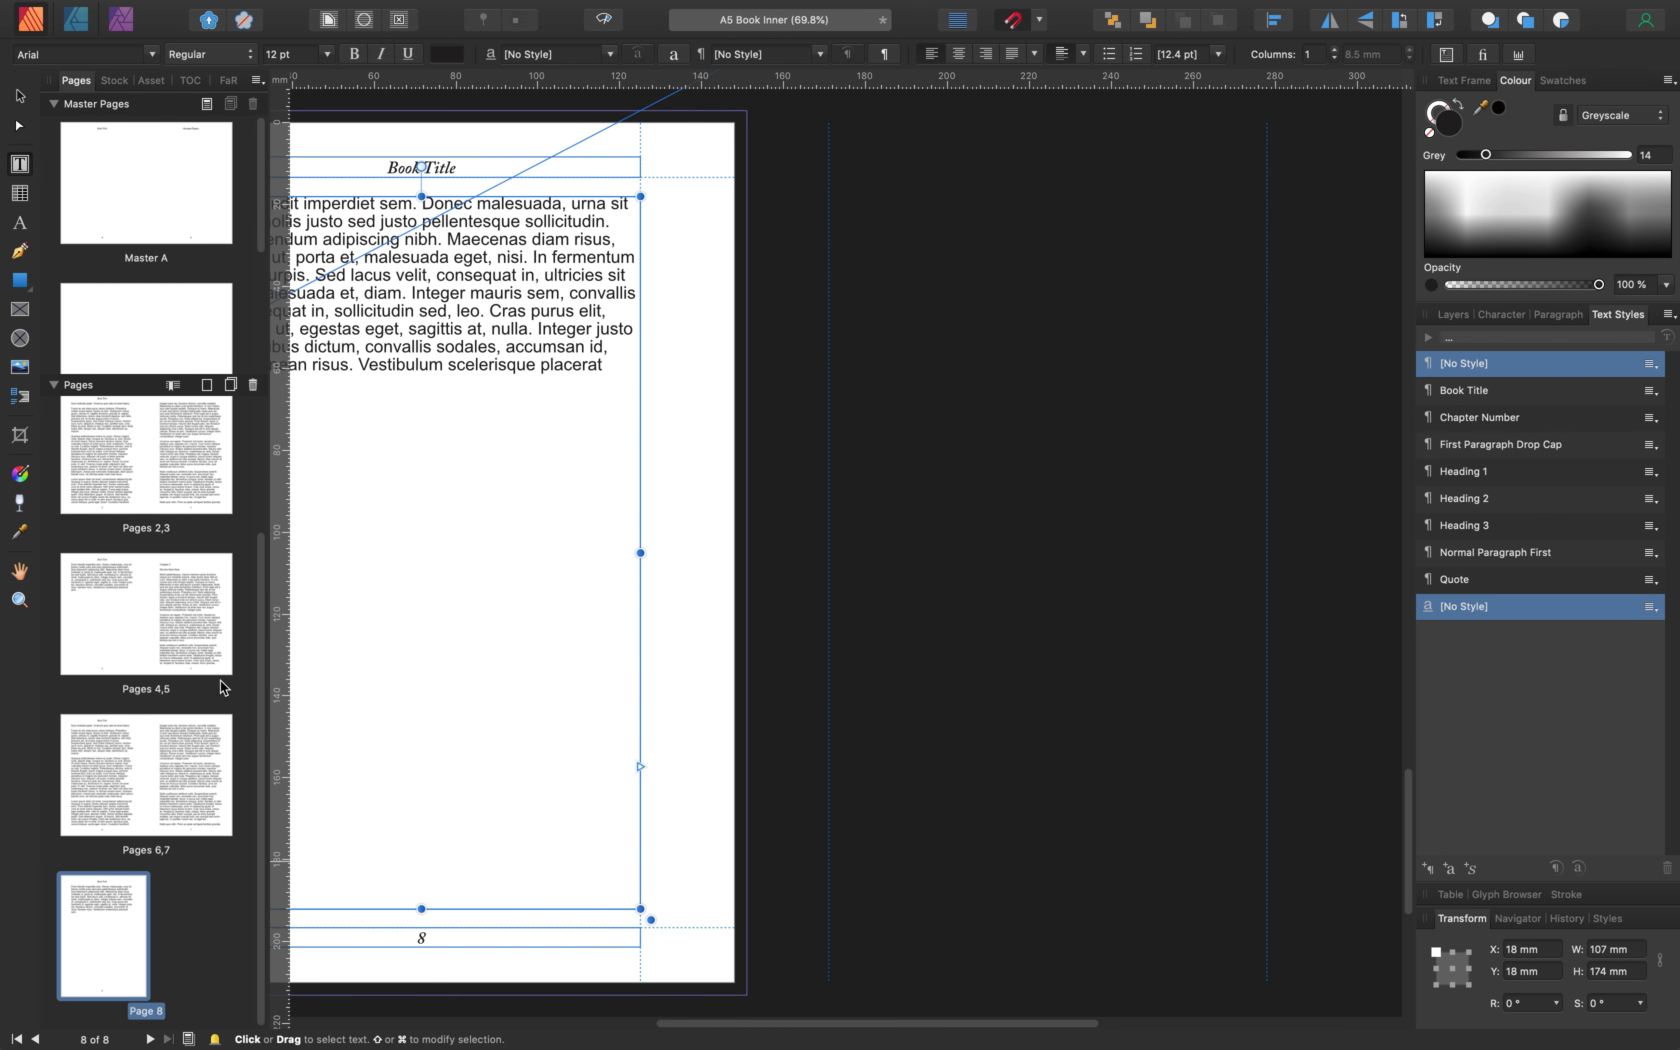
pyautogui.click(208, 389)
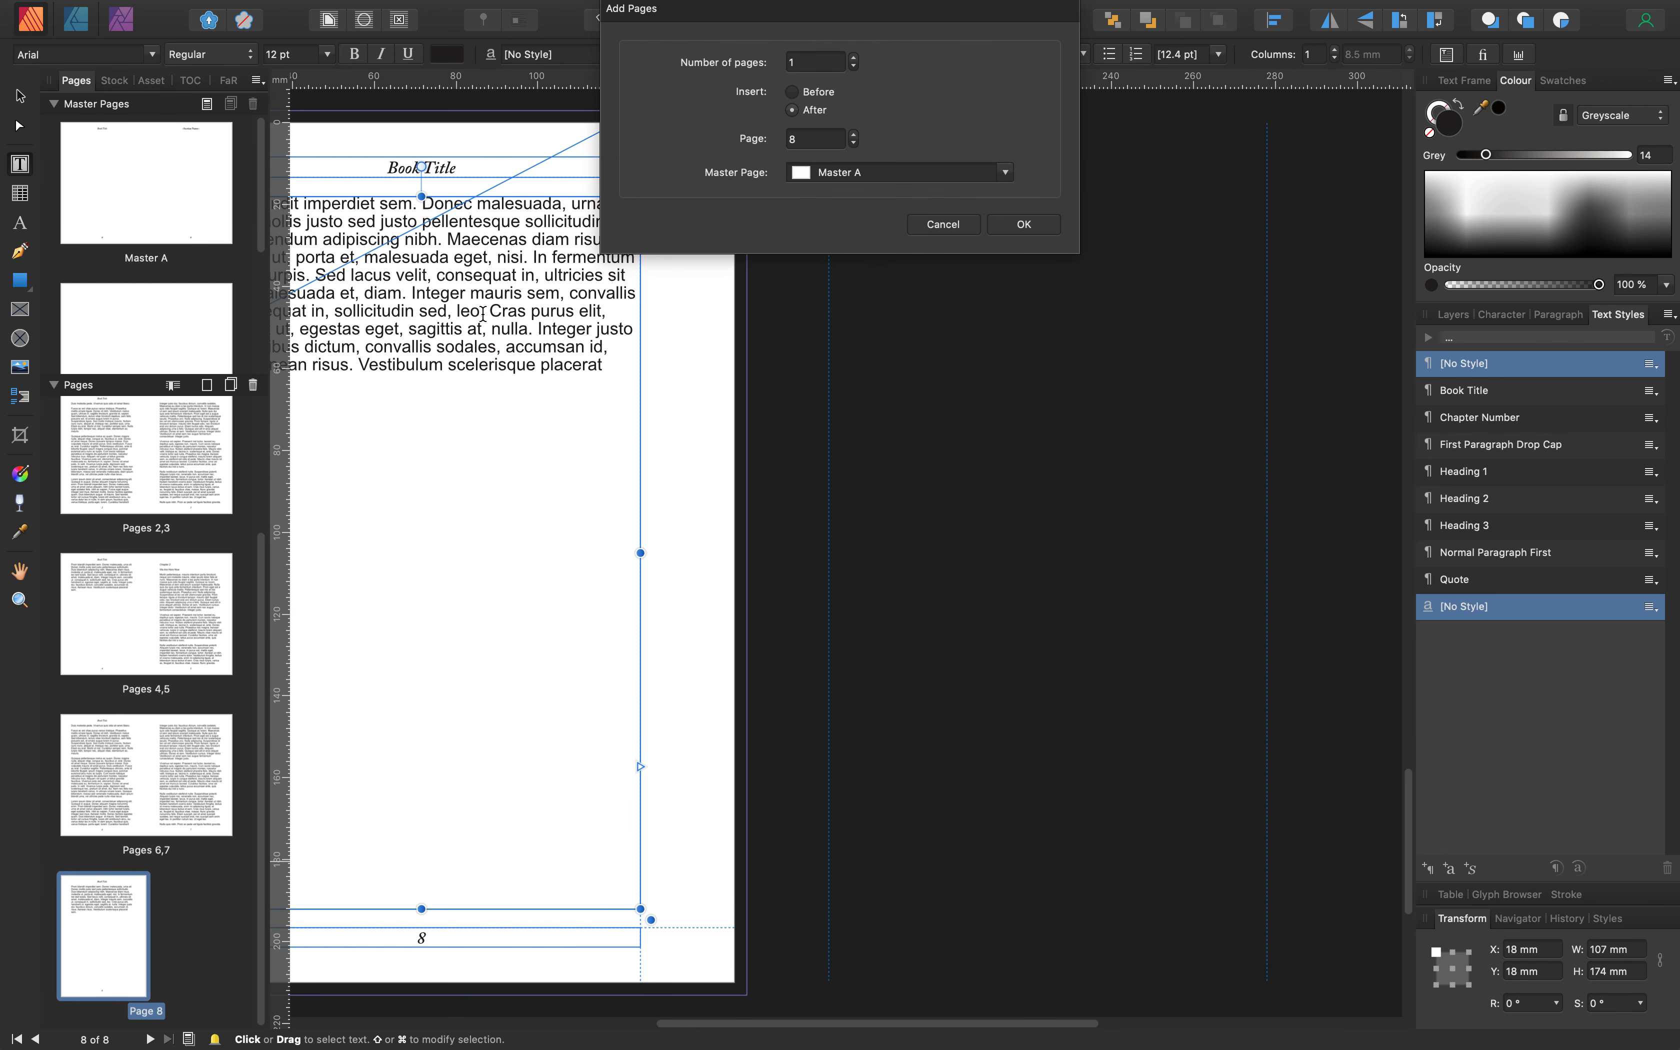
pyautogui.click(1024, 225)
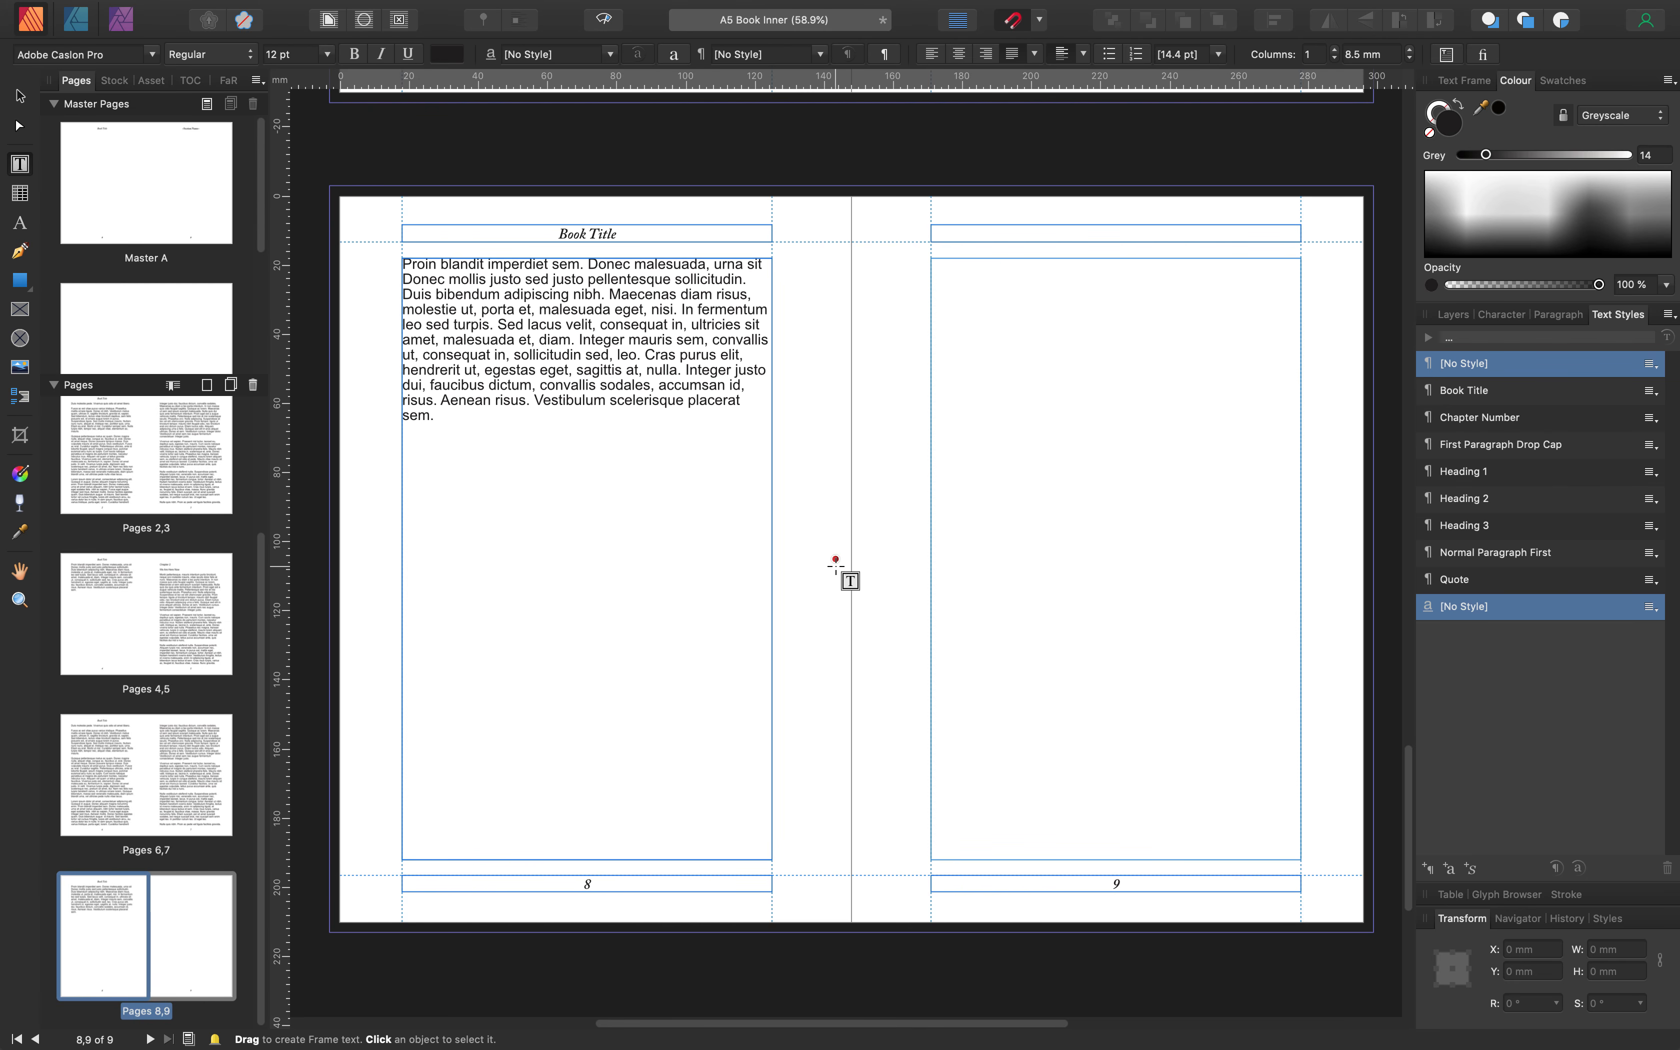
# Paste the copied chapter text into a new 107 × 172 mm text frame on page 9 and autoflow it onto linked pages
pyautogui.moveTo(933, 259); pyautogui.dragTo(1301, 853)
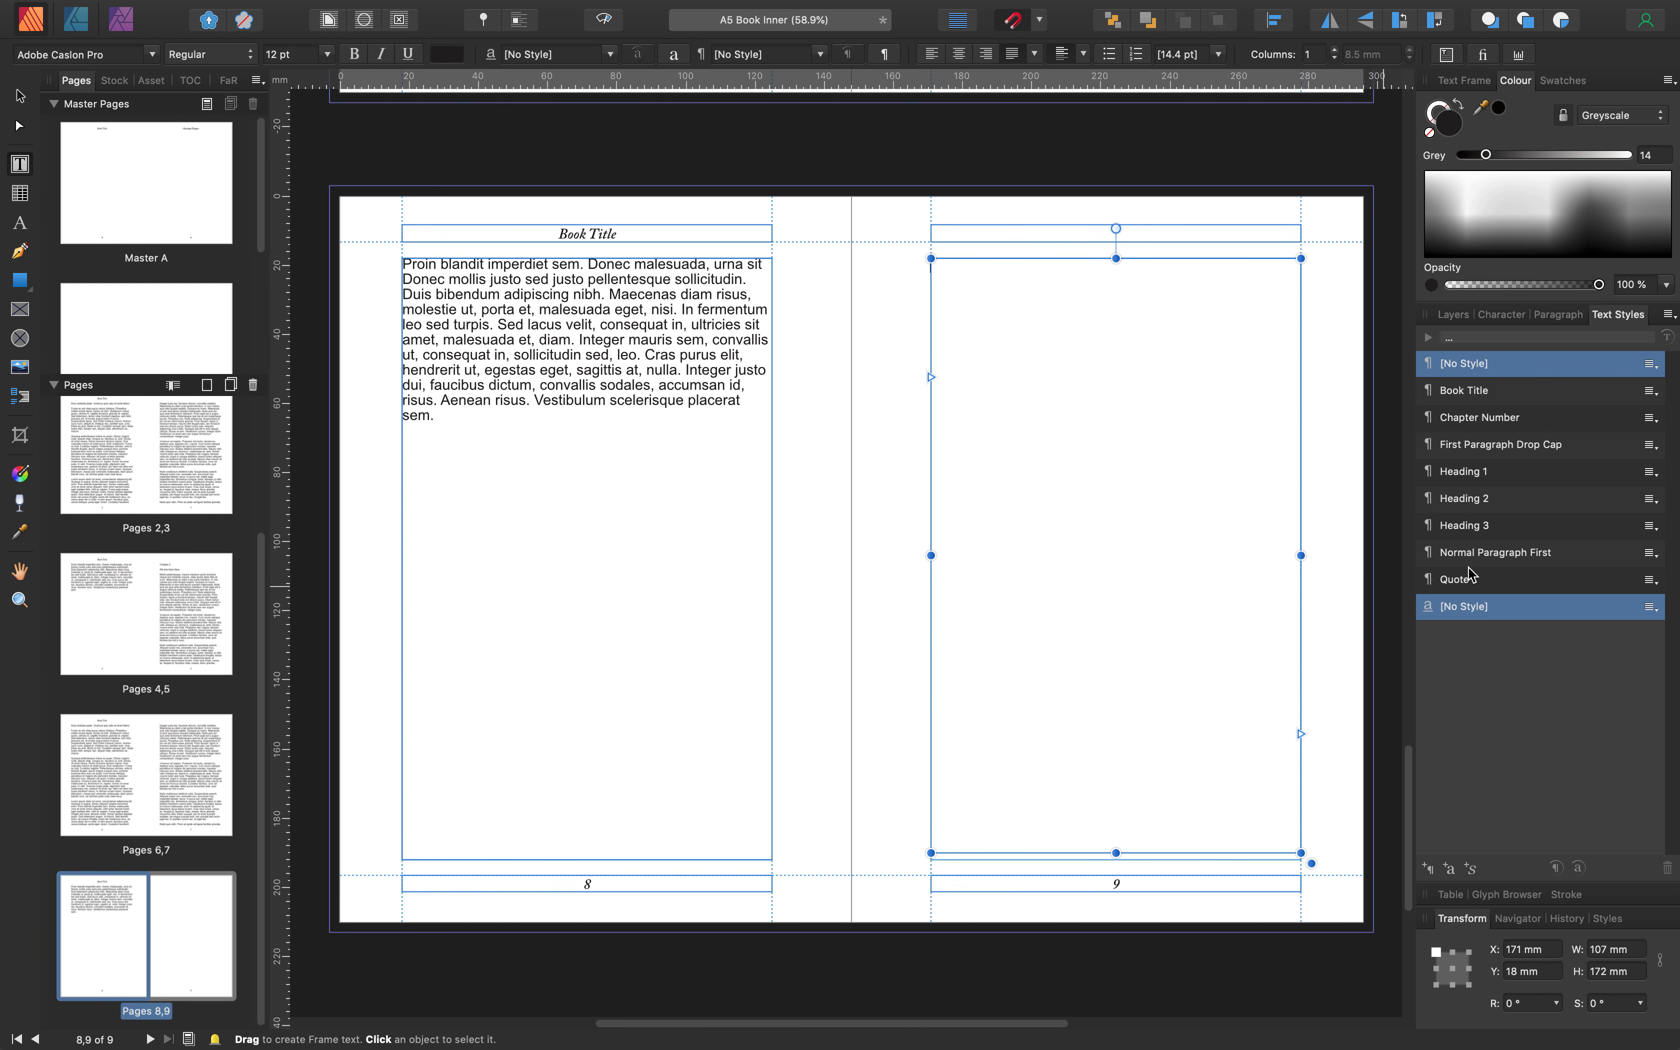
pyautogui.press('super+v')
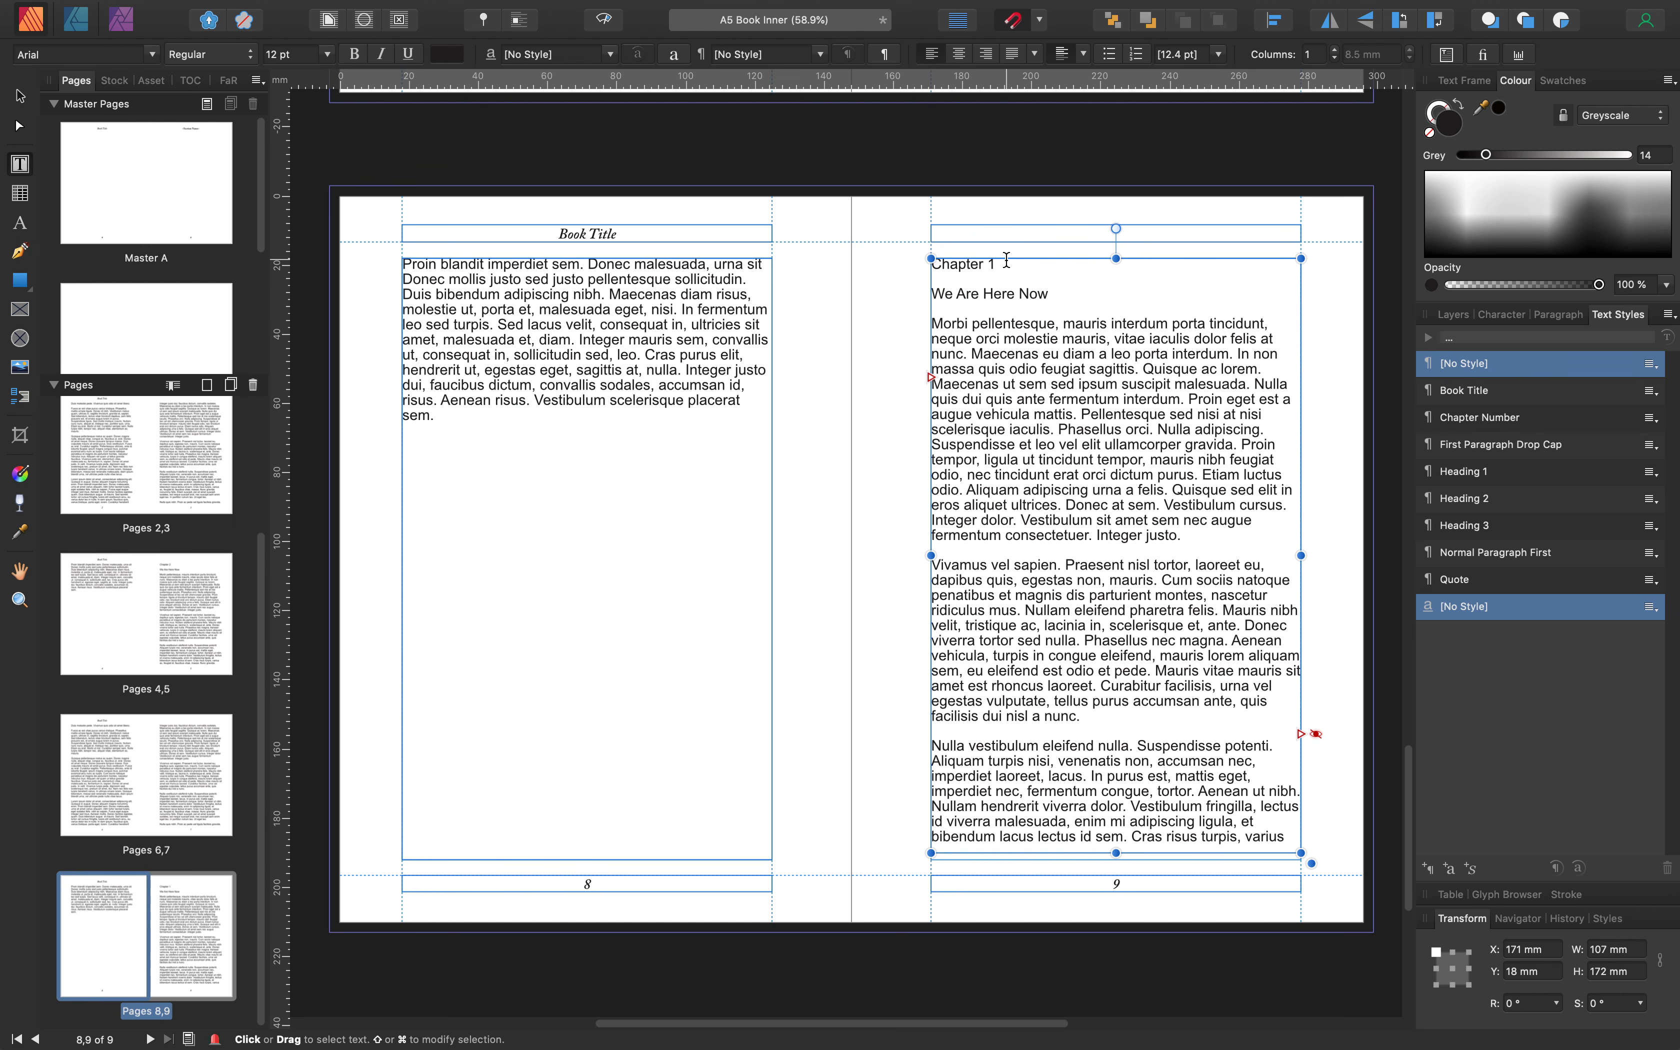
pyautogui.keyDown('shift'); pyautogui.click(1300, 734); pyautogui.keyUp('shift')
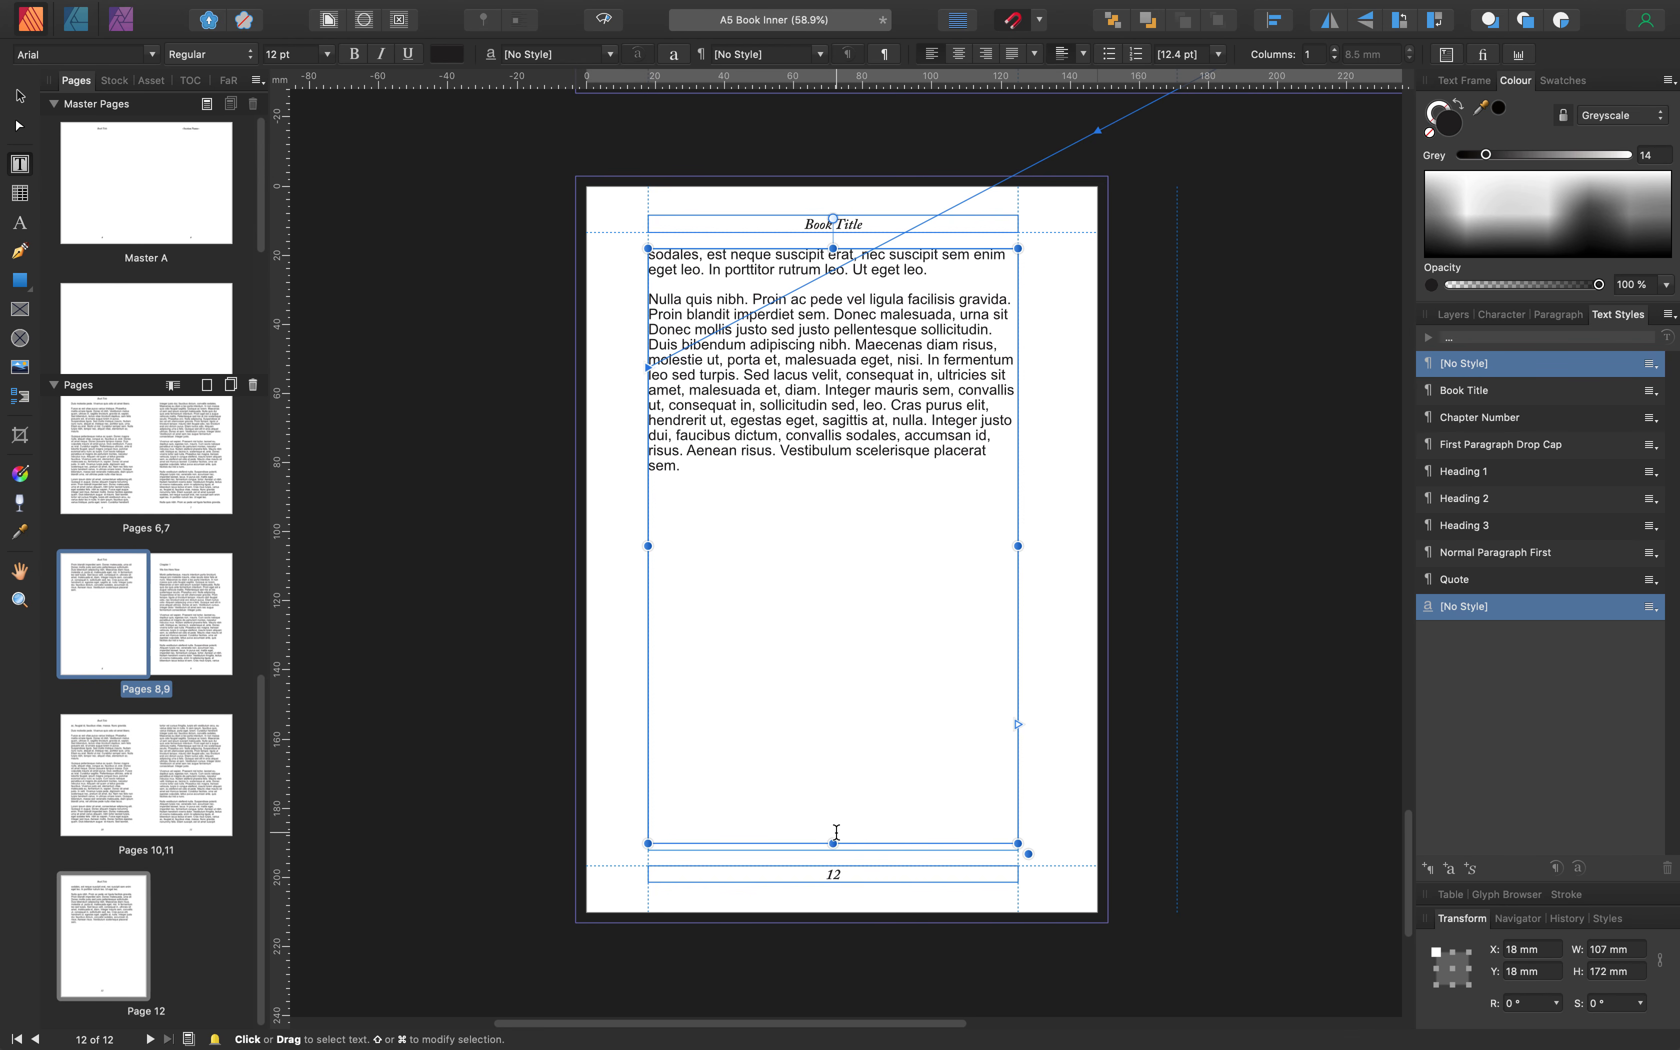
# Extend the body text frames on pages 12 and 9 down to the master frame's edge, 174 mm high
pyautogui.moveTo(833, 844)
pyautogui.mouseDown()
pyautogui.moveTo(832, 821)
pyautogui.moveTo(833, 850)
pyautogui.mouseUp()
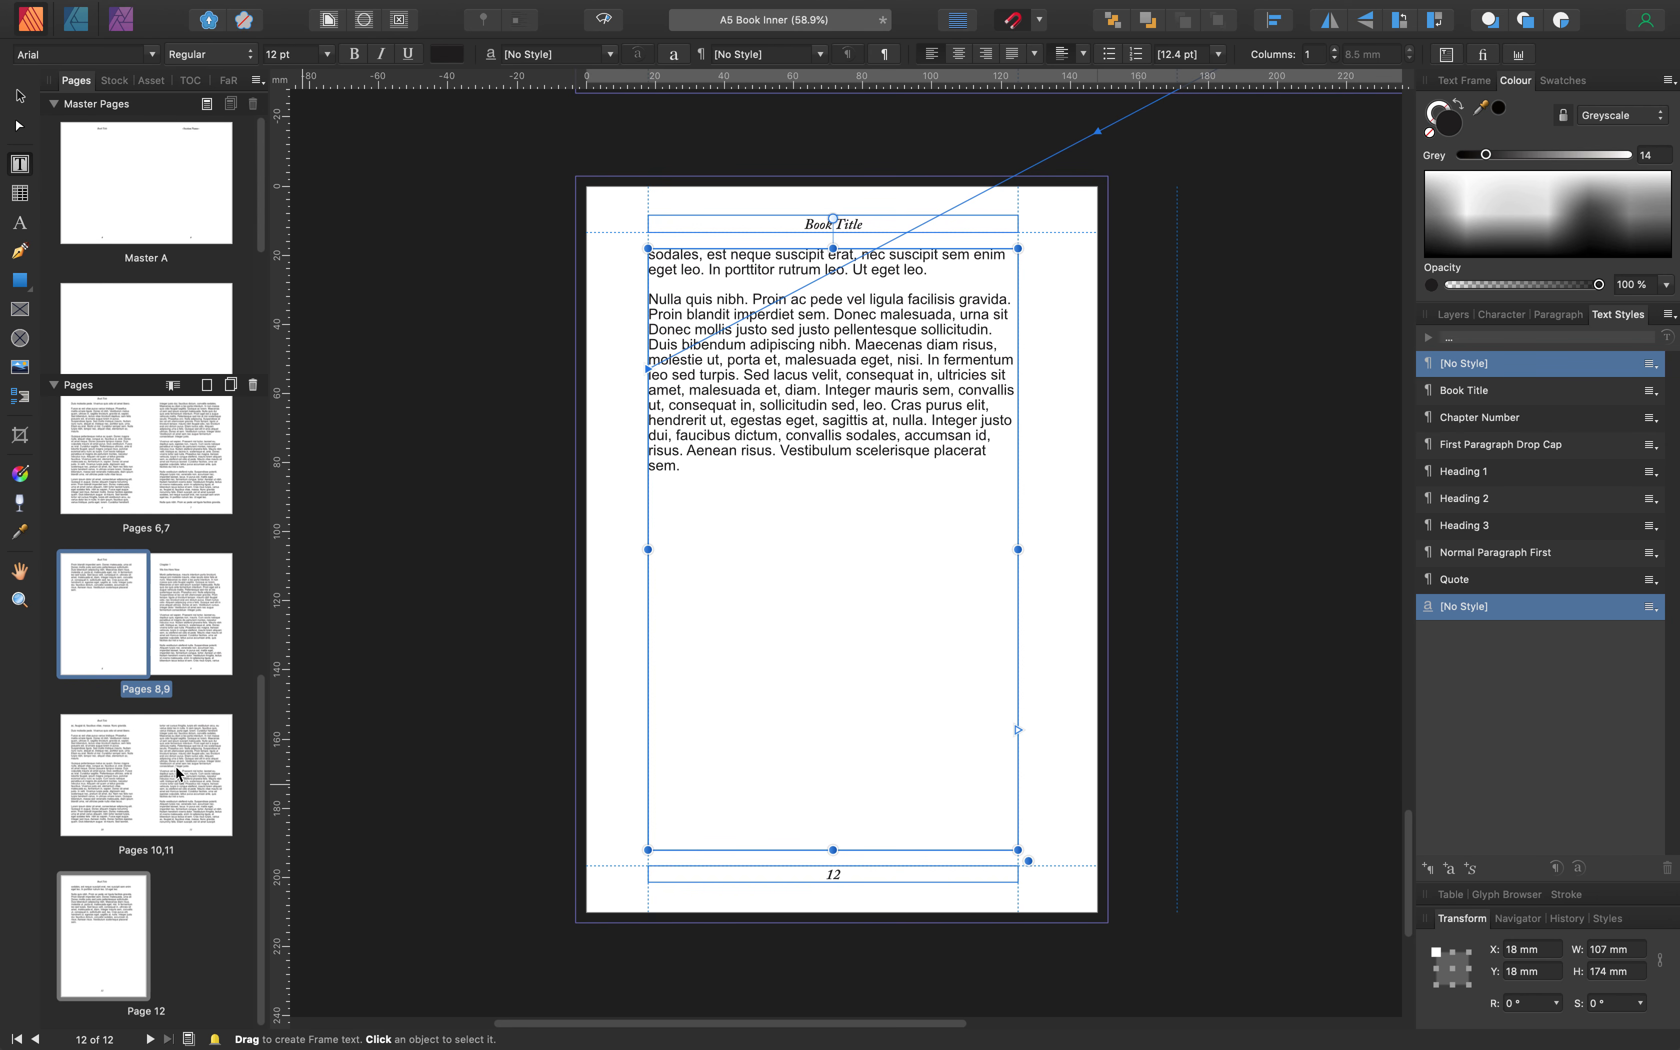
pyautogui.doubleClick(188, 637)
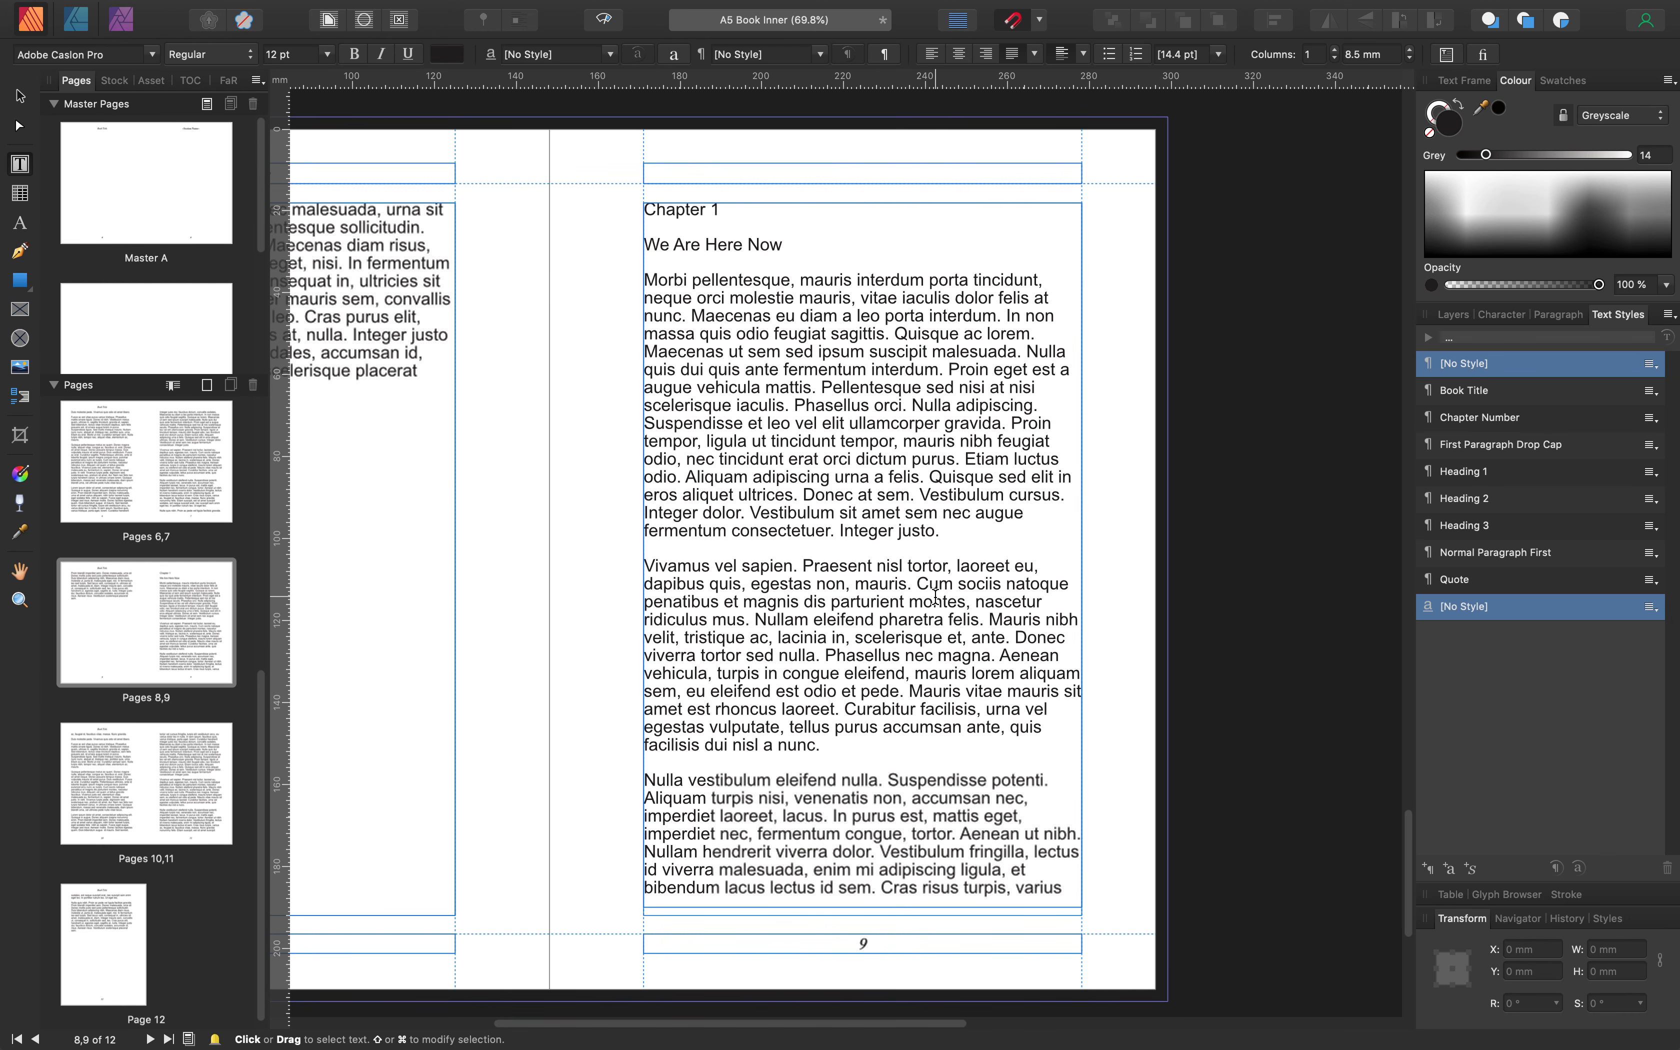
pyautogui.click(894, 793)
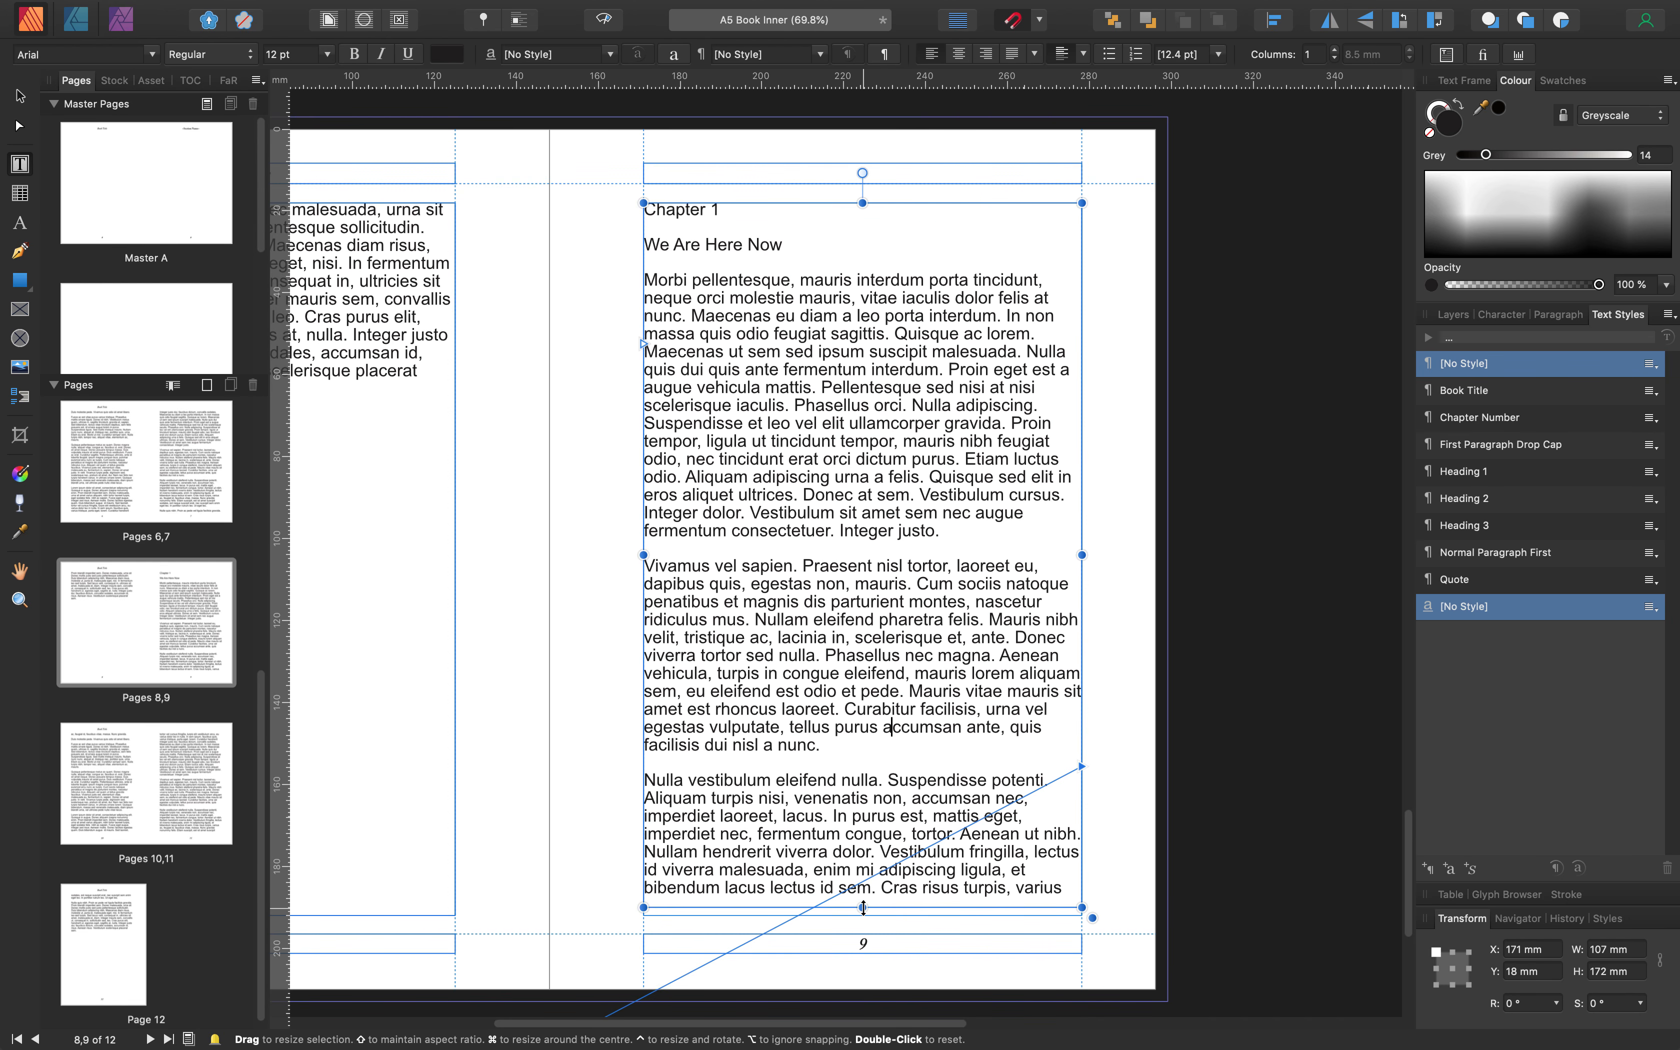
pyautogui.moveTo(863, 918); pyautogui.dragTo(863, 926)
# Extend the body text frames on pages 11 and 10 to a height of 174 mm
pyautogui.scroll(-10, 795, 742)
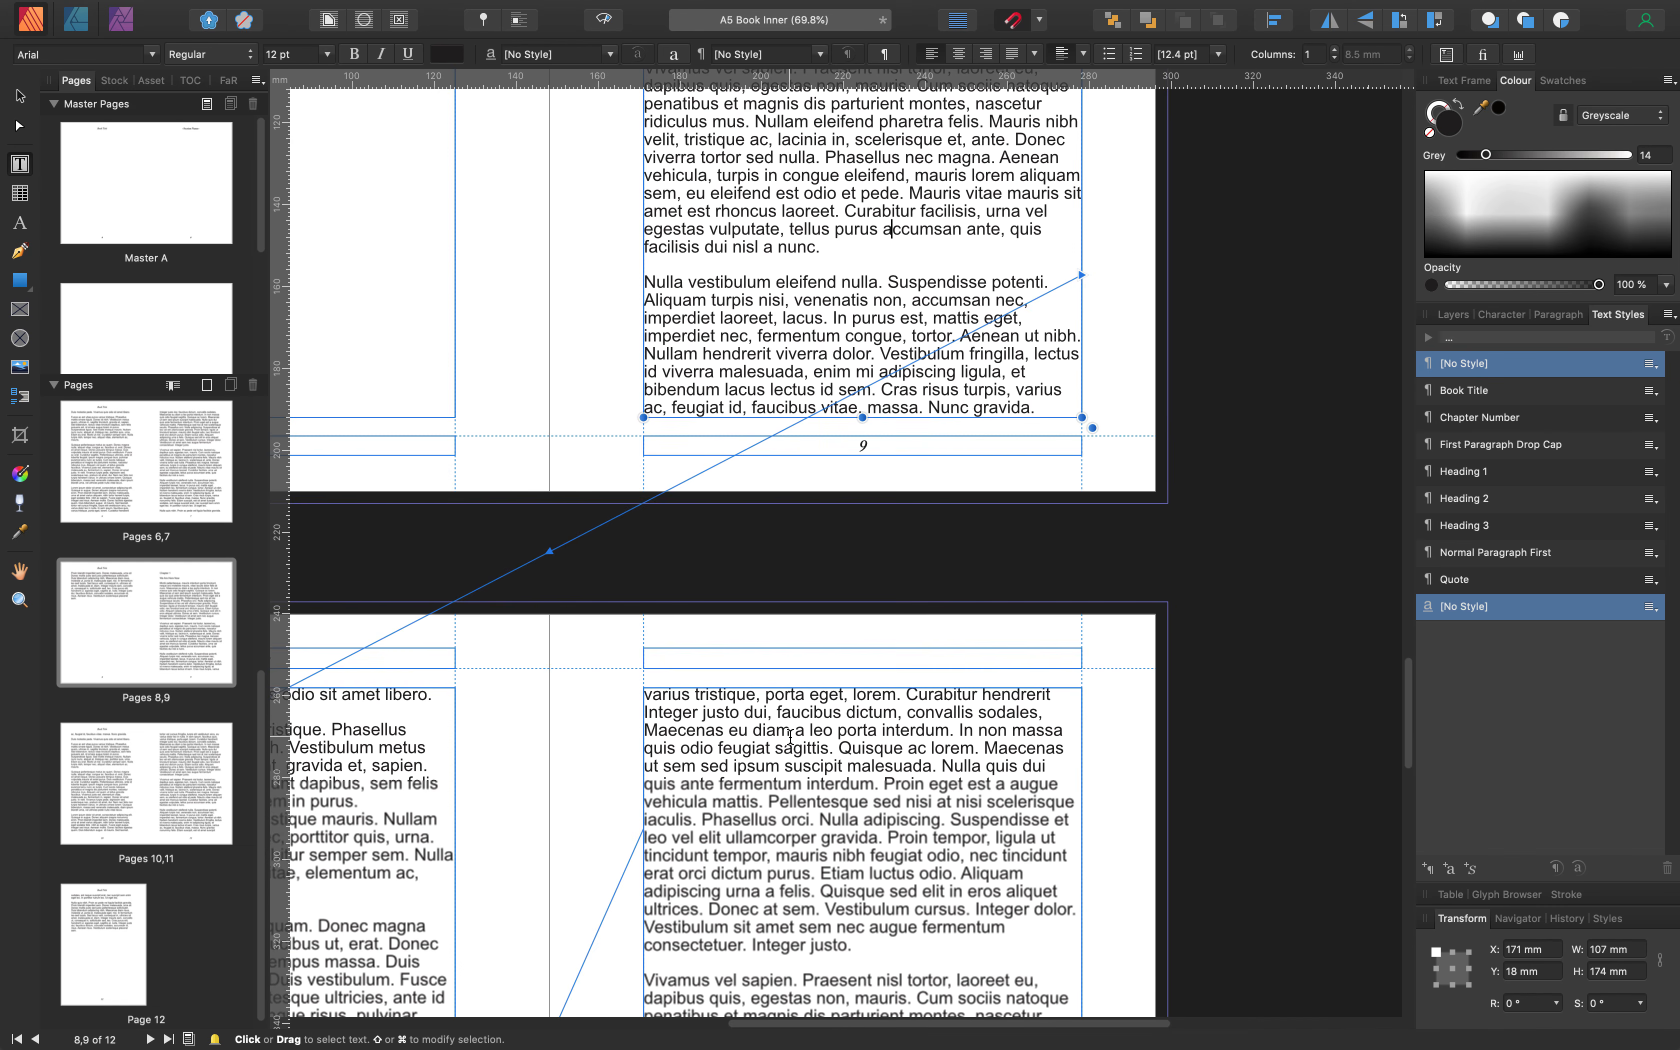
pyautogui.scroll(-3, 791, 736)
pyautogui.click(821, 744)
pyautogui.moveTo(865, 798); pyautogui.dragTo(862, 806)
pyautogui.moveTo(816, 1020); pyautogui.dragTo(725, 1022)
pyautogui.click(456, 759)
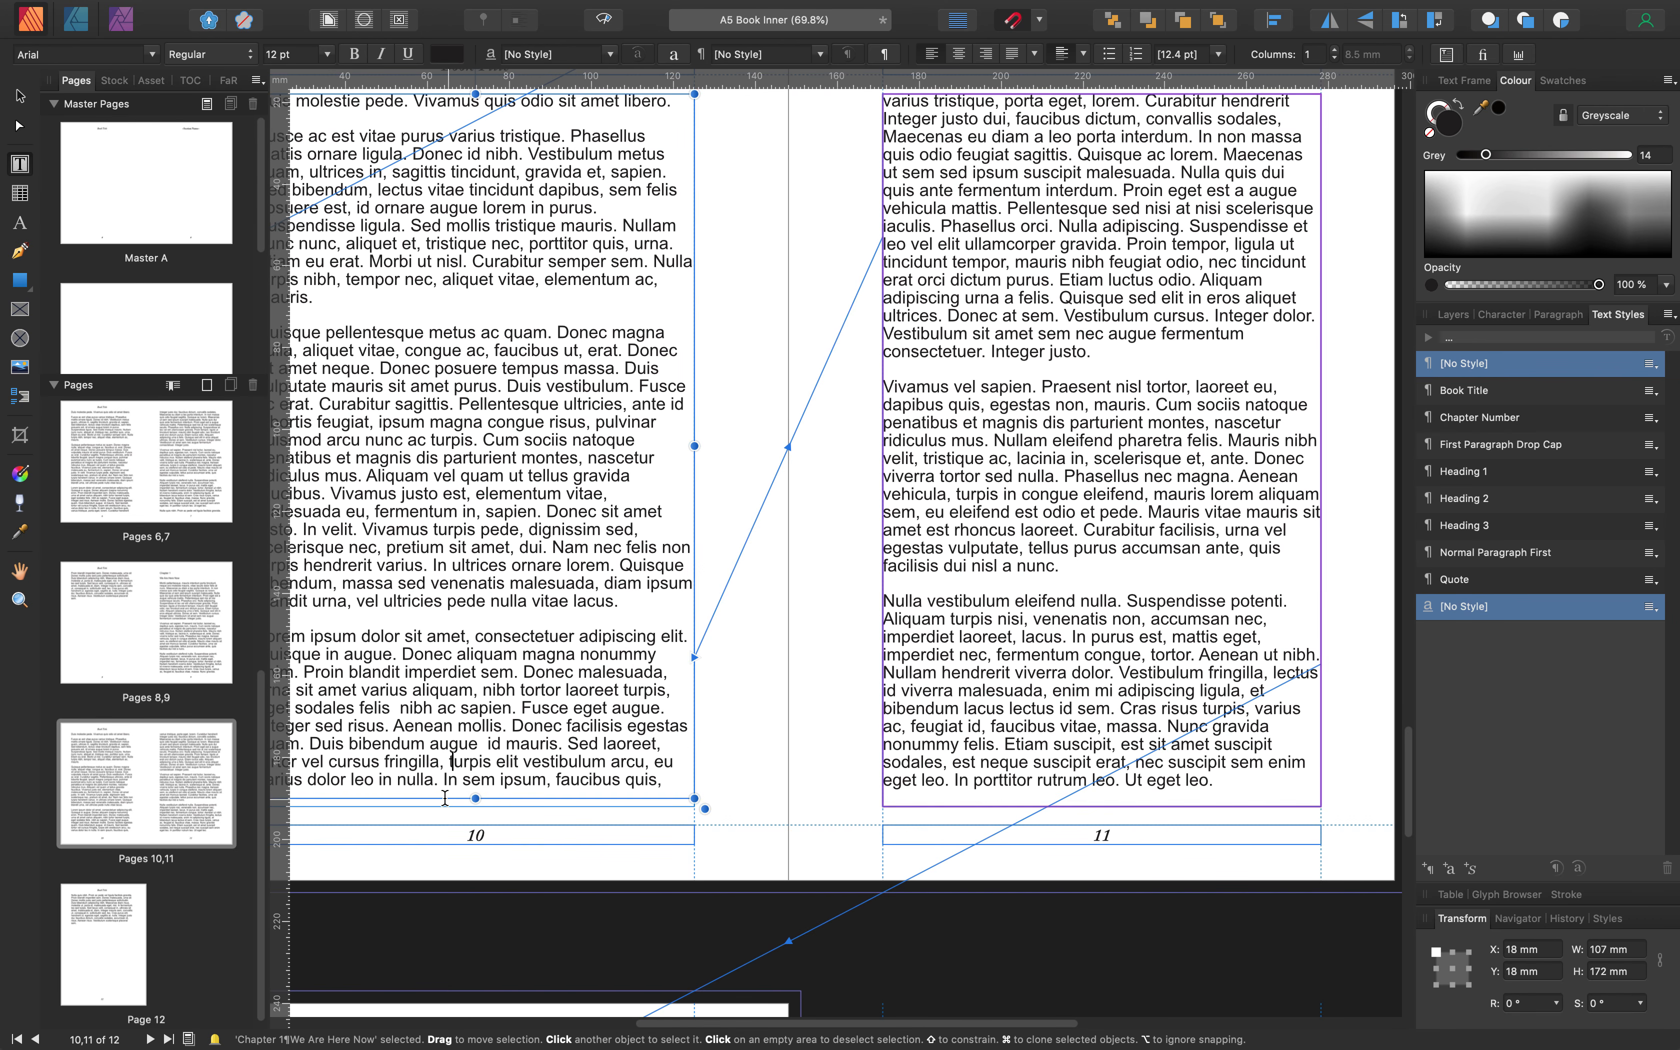
pyautogui.moveTo(476, 803); pyautogui.dragTo(475, 811)
# Check the text flow and the chapter headings across pages 4 to 12
pyautogui.scroll(-5, 1058, 736)
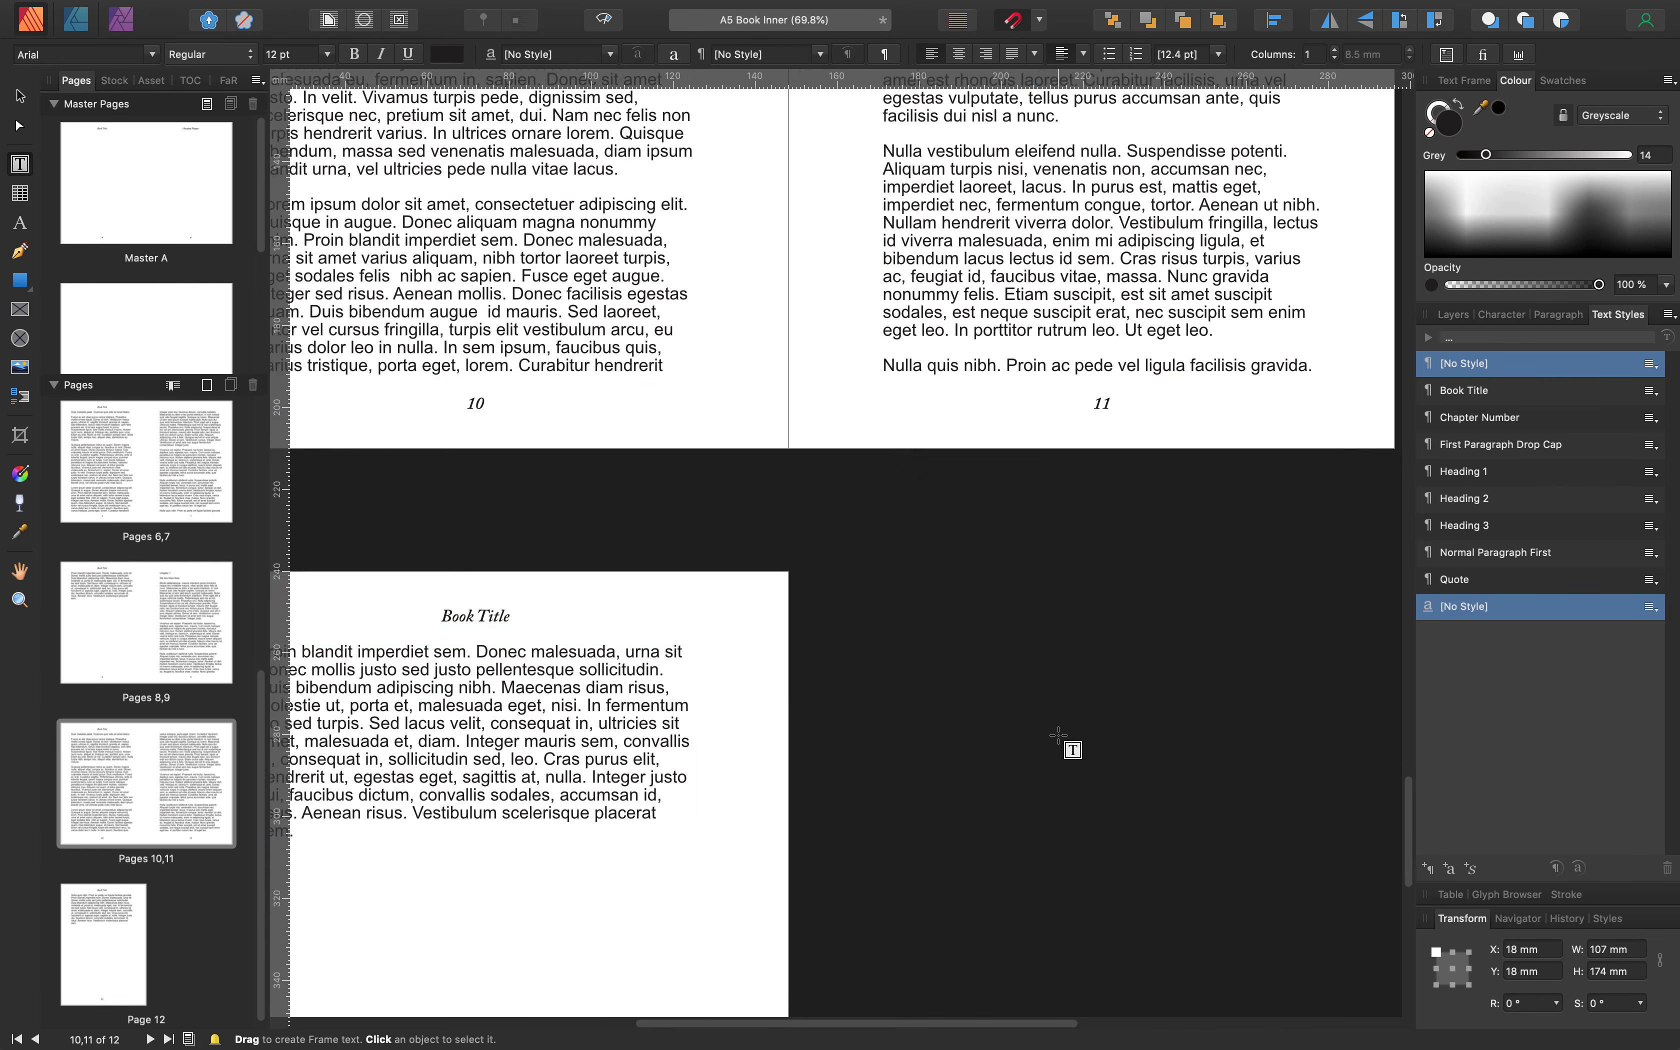
pyautogui.scroll(-5, 1059, 736)
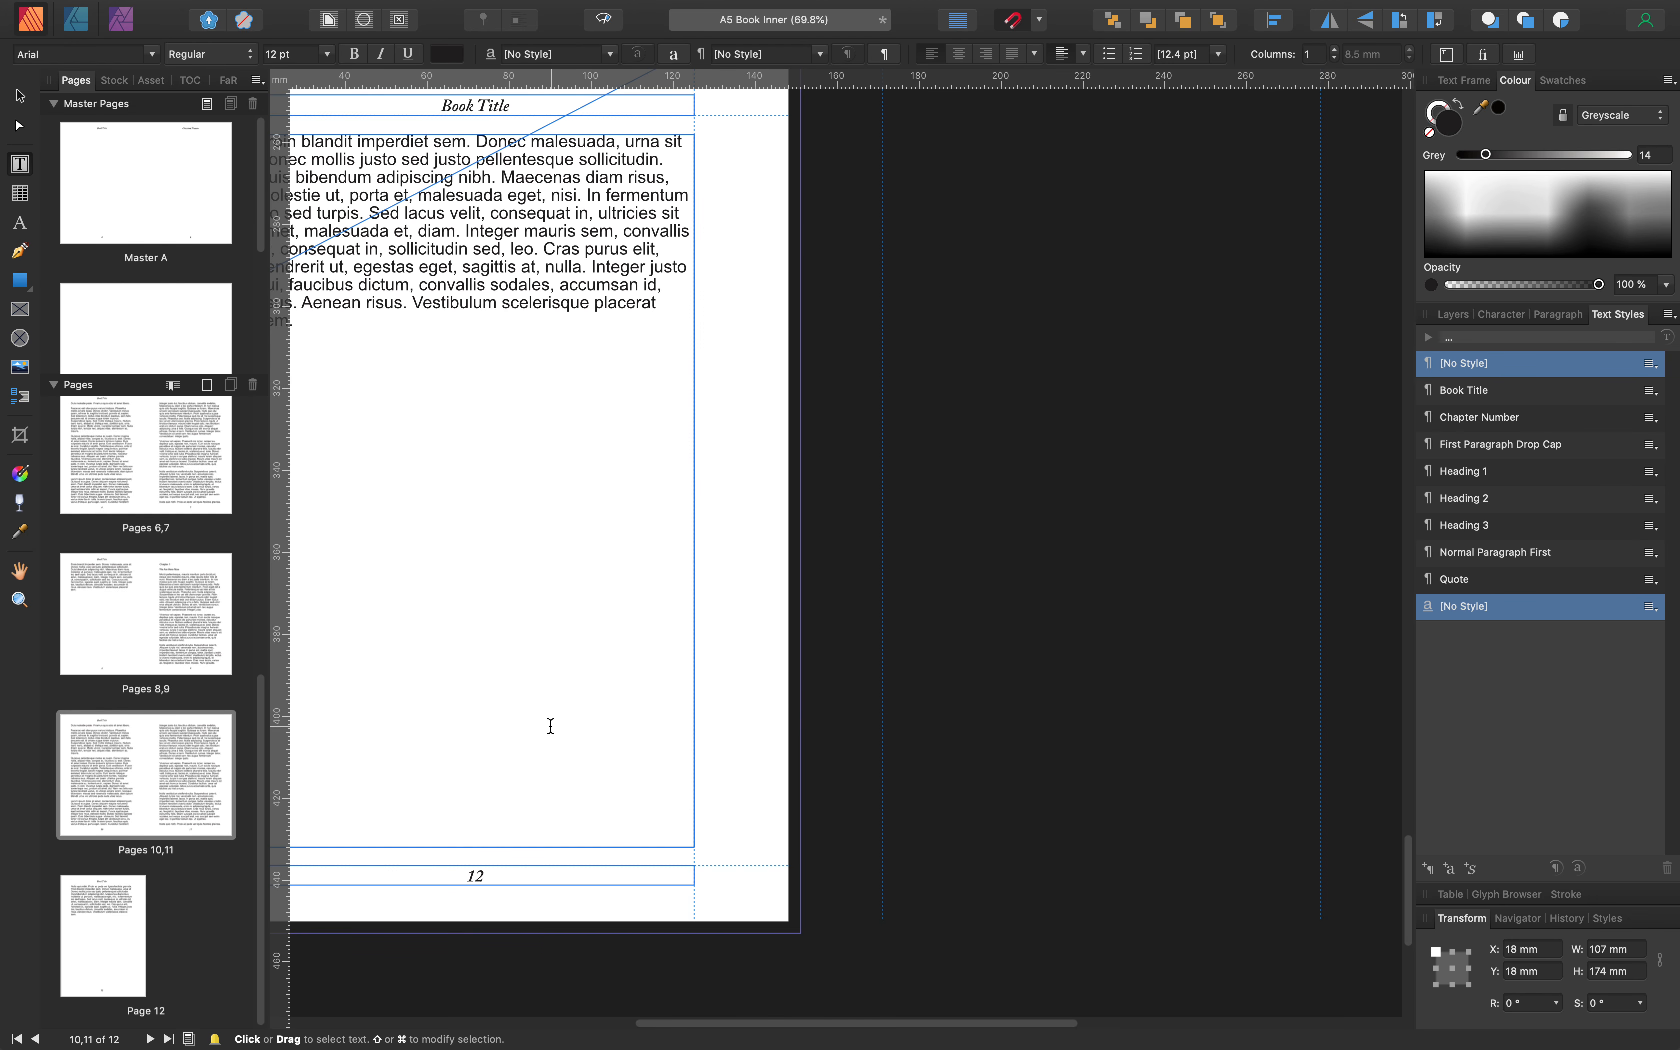
pyautogui.scroll(10, 738, 650)
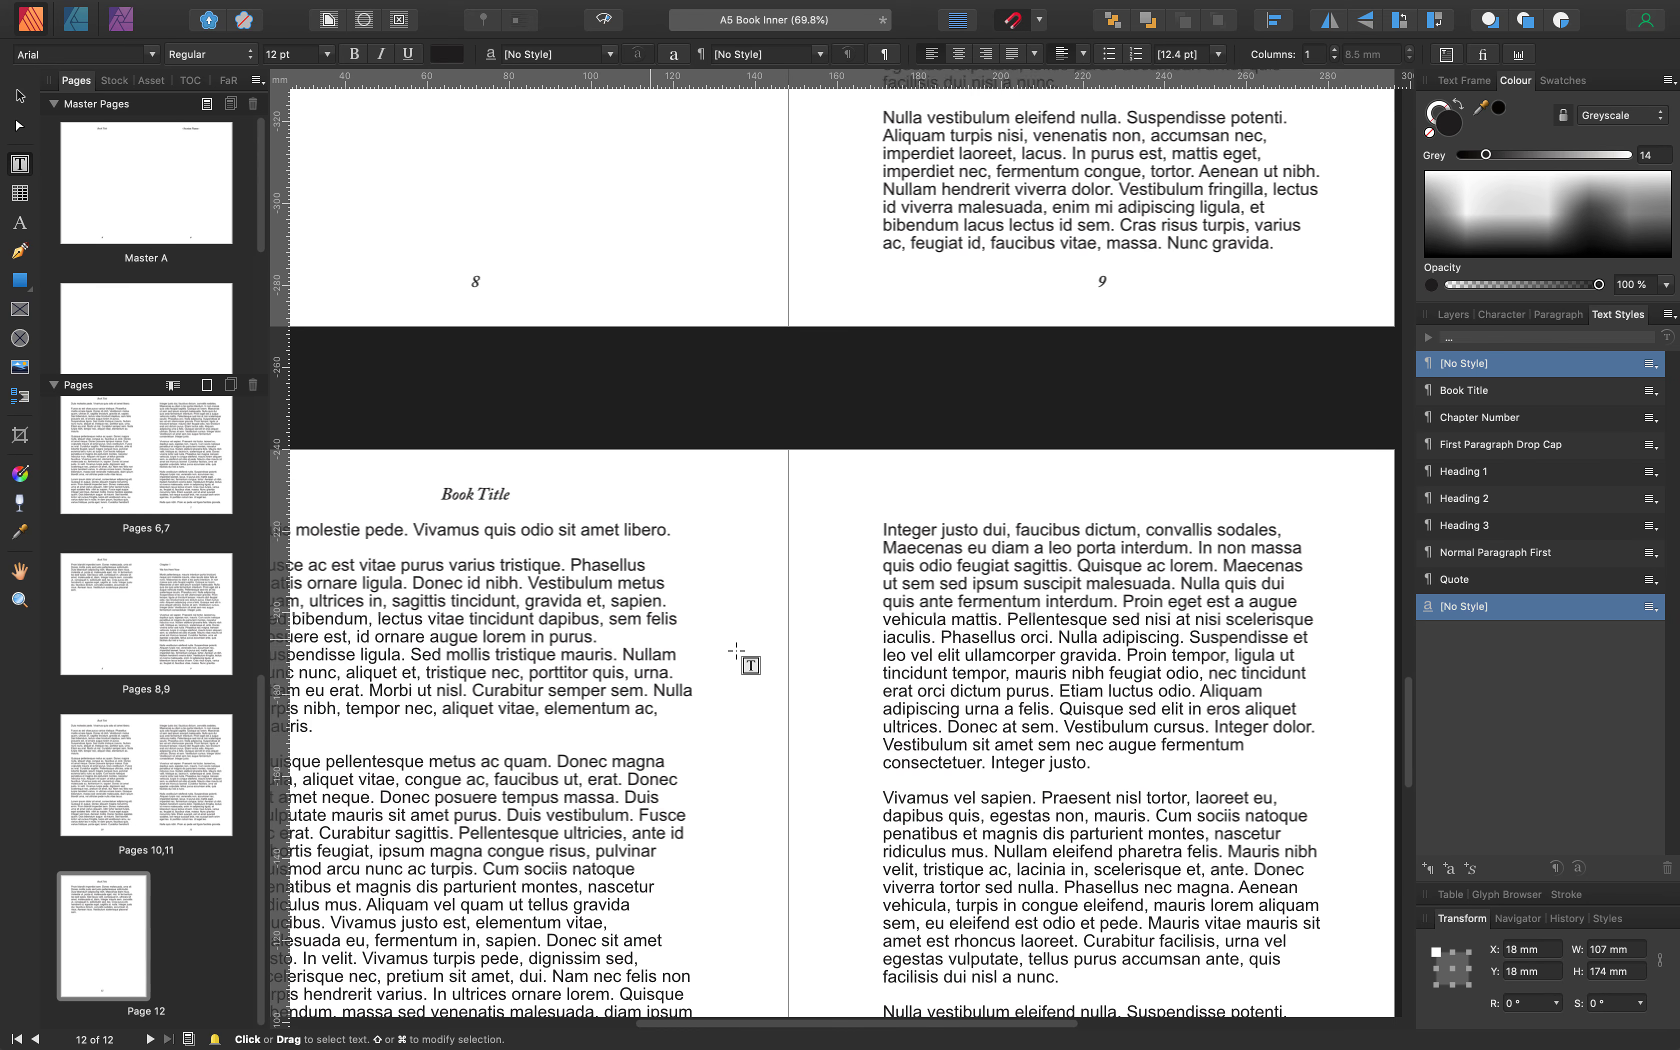
pyautogui.scroll(5, 737, 650)
pyautogui.click(1006, 486)
pyautogui.scroll(5, 1006, 486)
pyautogui.scroll(5, 1006, 486)
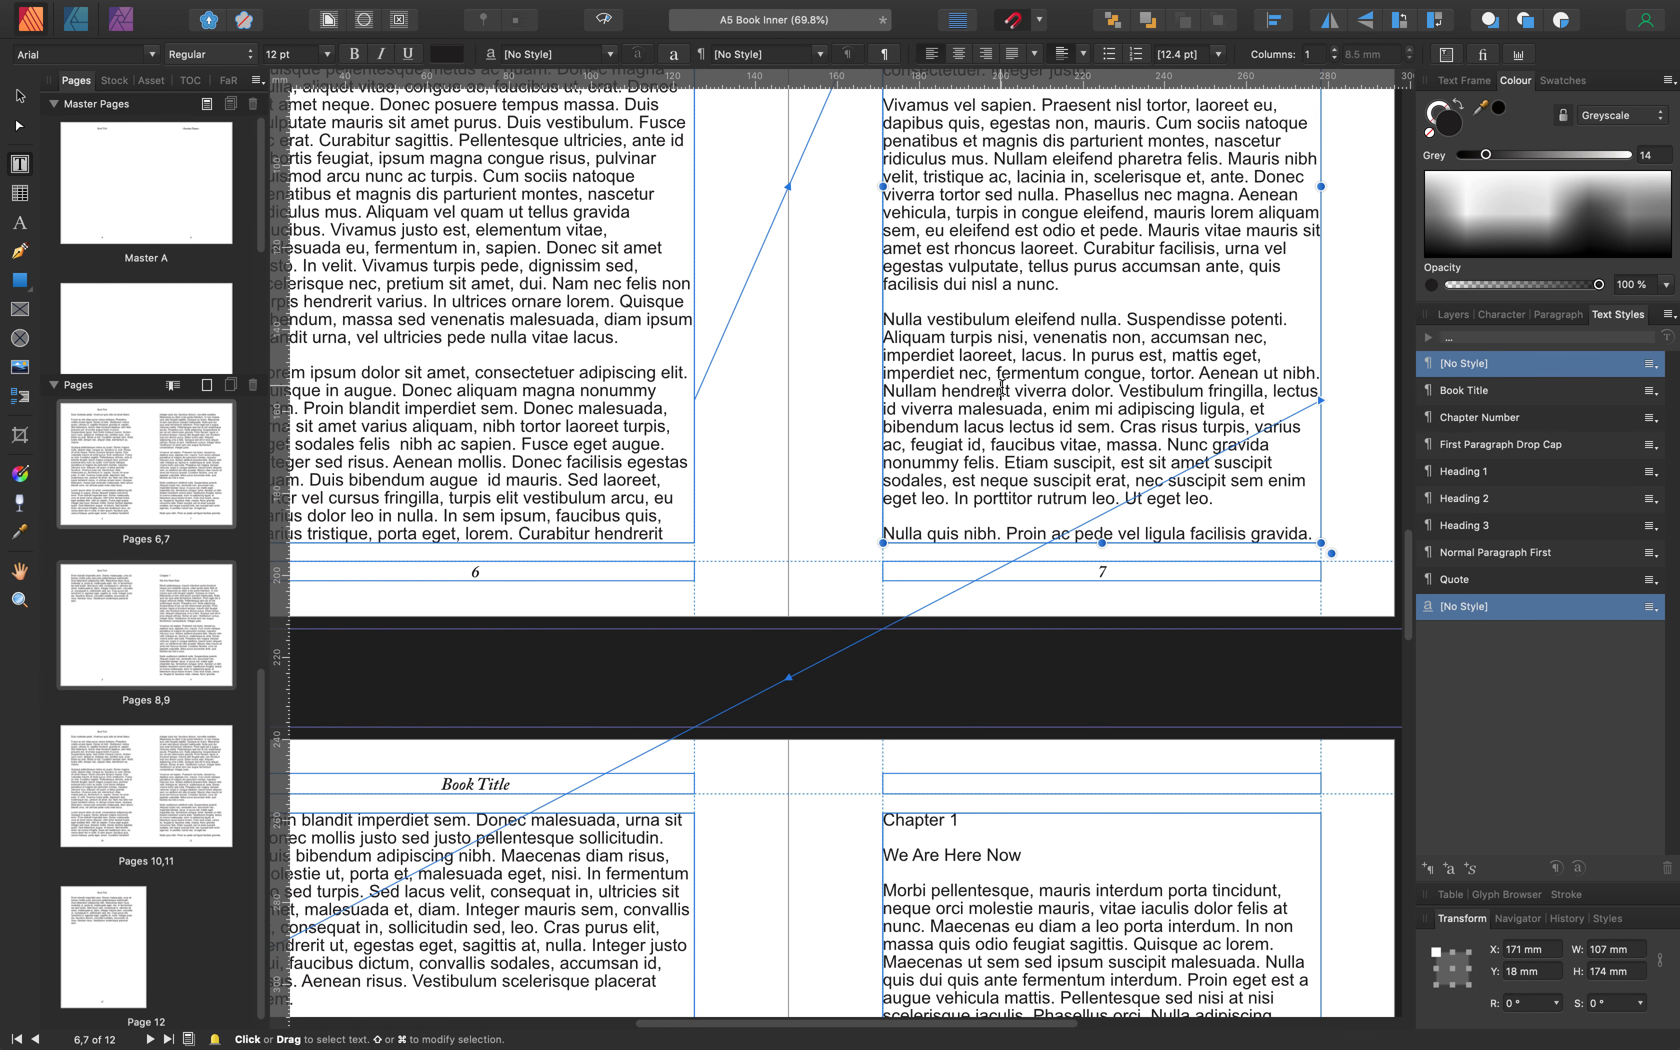
pyautogui.scroll(-5, 1002, 389)
pyautogui.scroll(-15, 1017, 466)
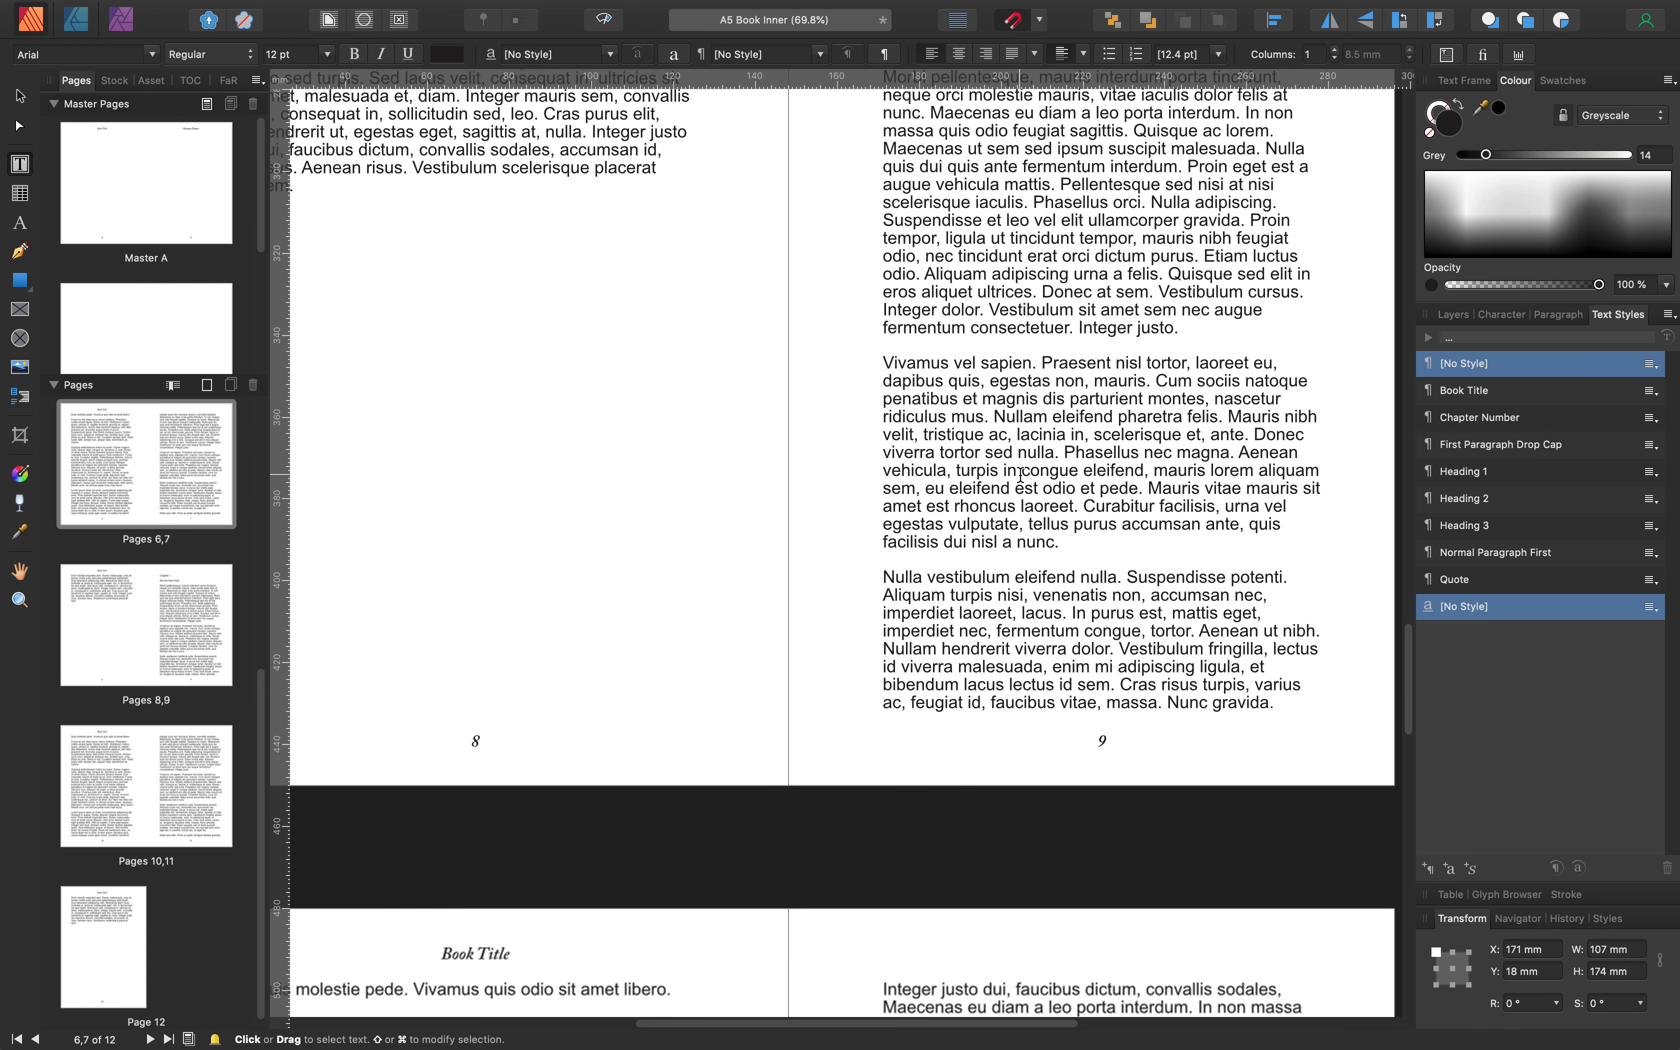
pyautogui.scroll(20, 1017, 486)
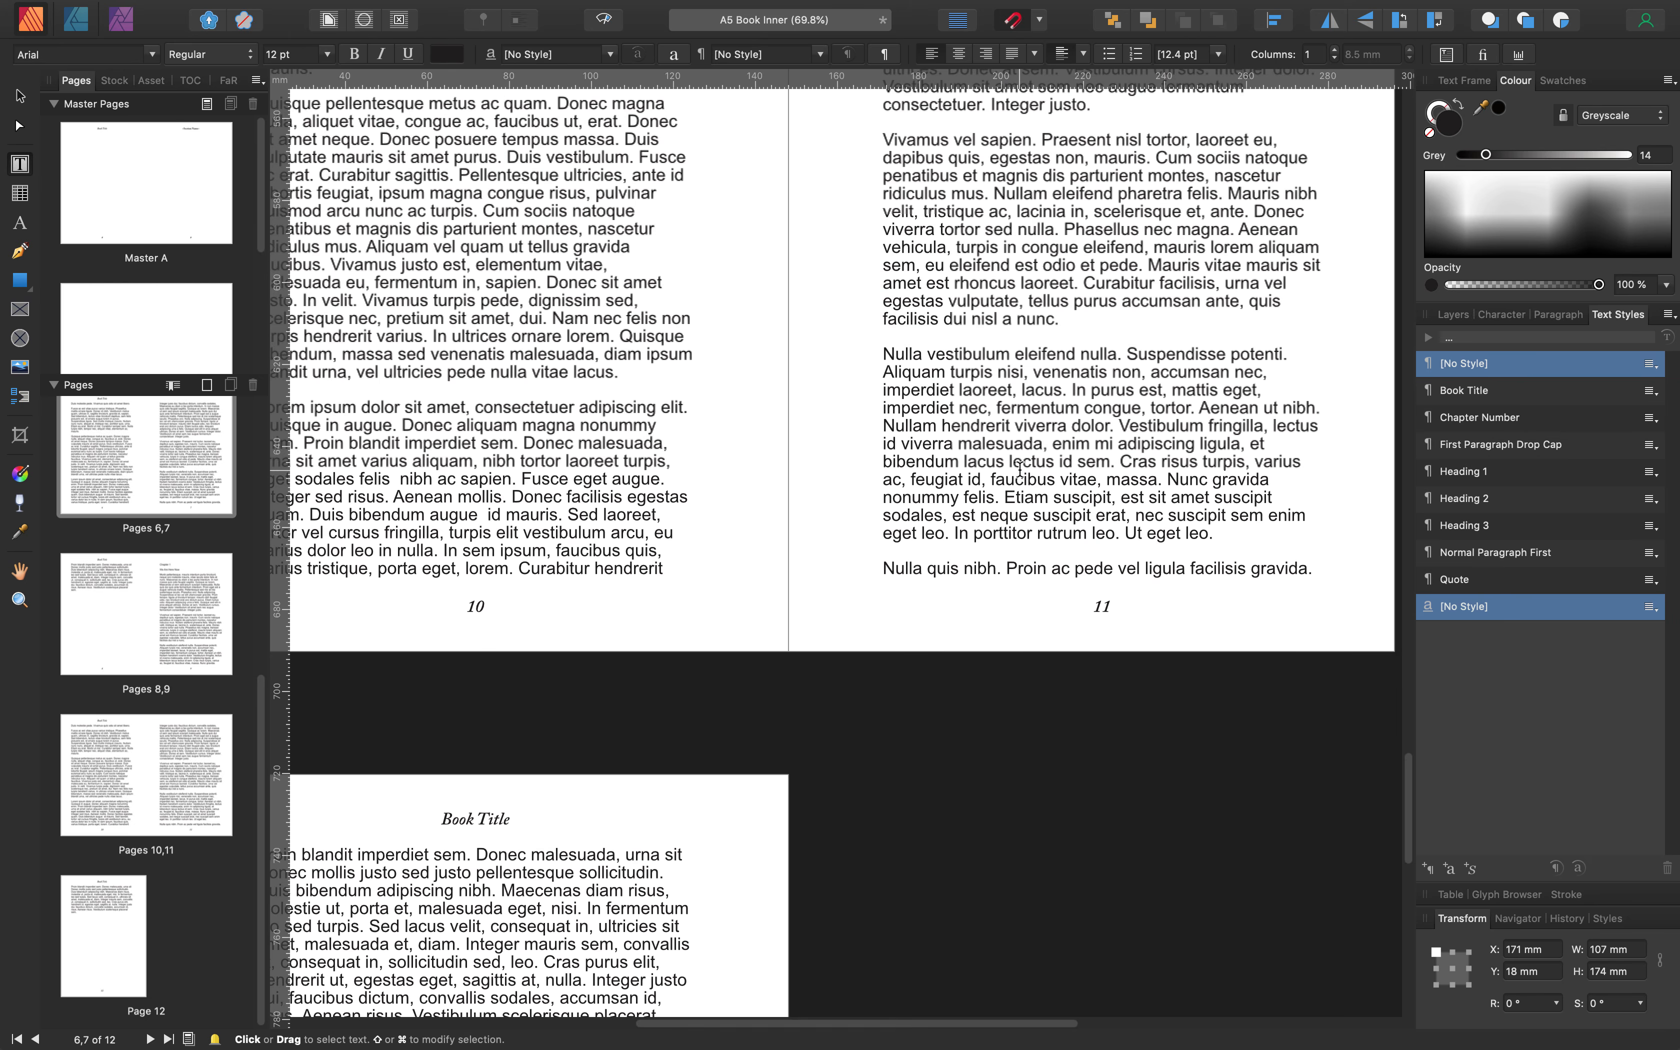
pyautogui.scroll(10, 1019, 458)
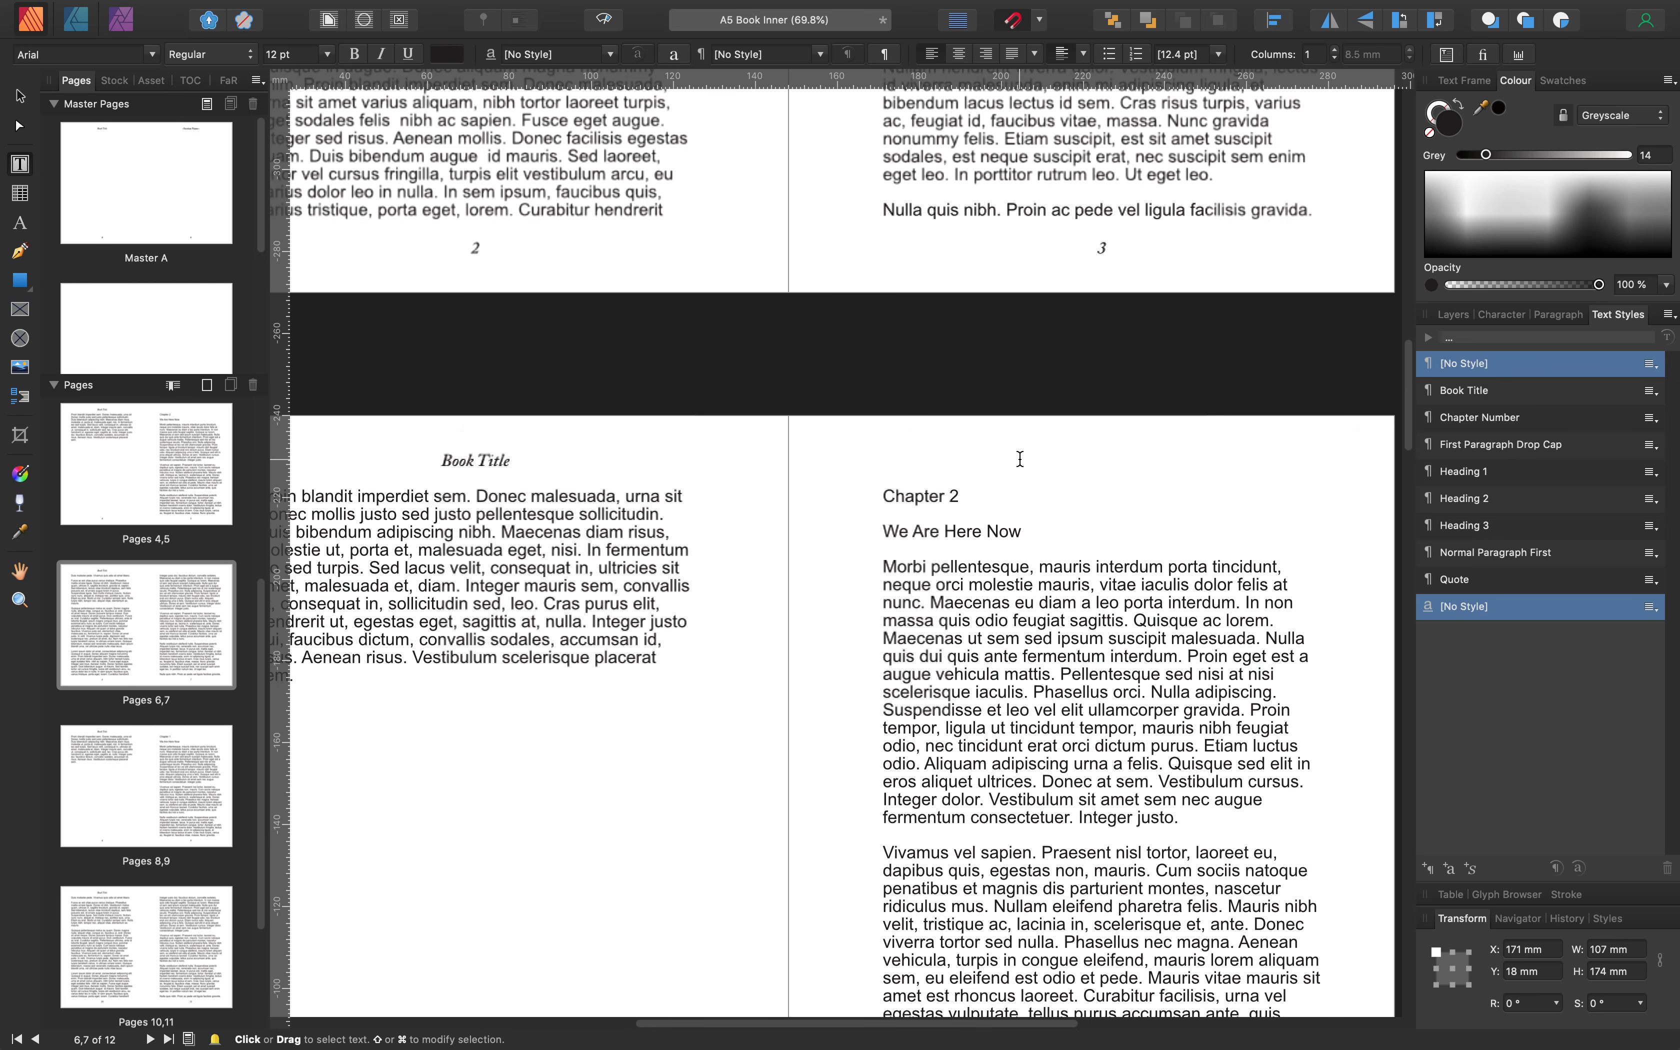
pyautogui.scroll(-5, 1020, 534)
pyautogui.scroll(-15, 1021, 536)
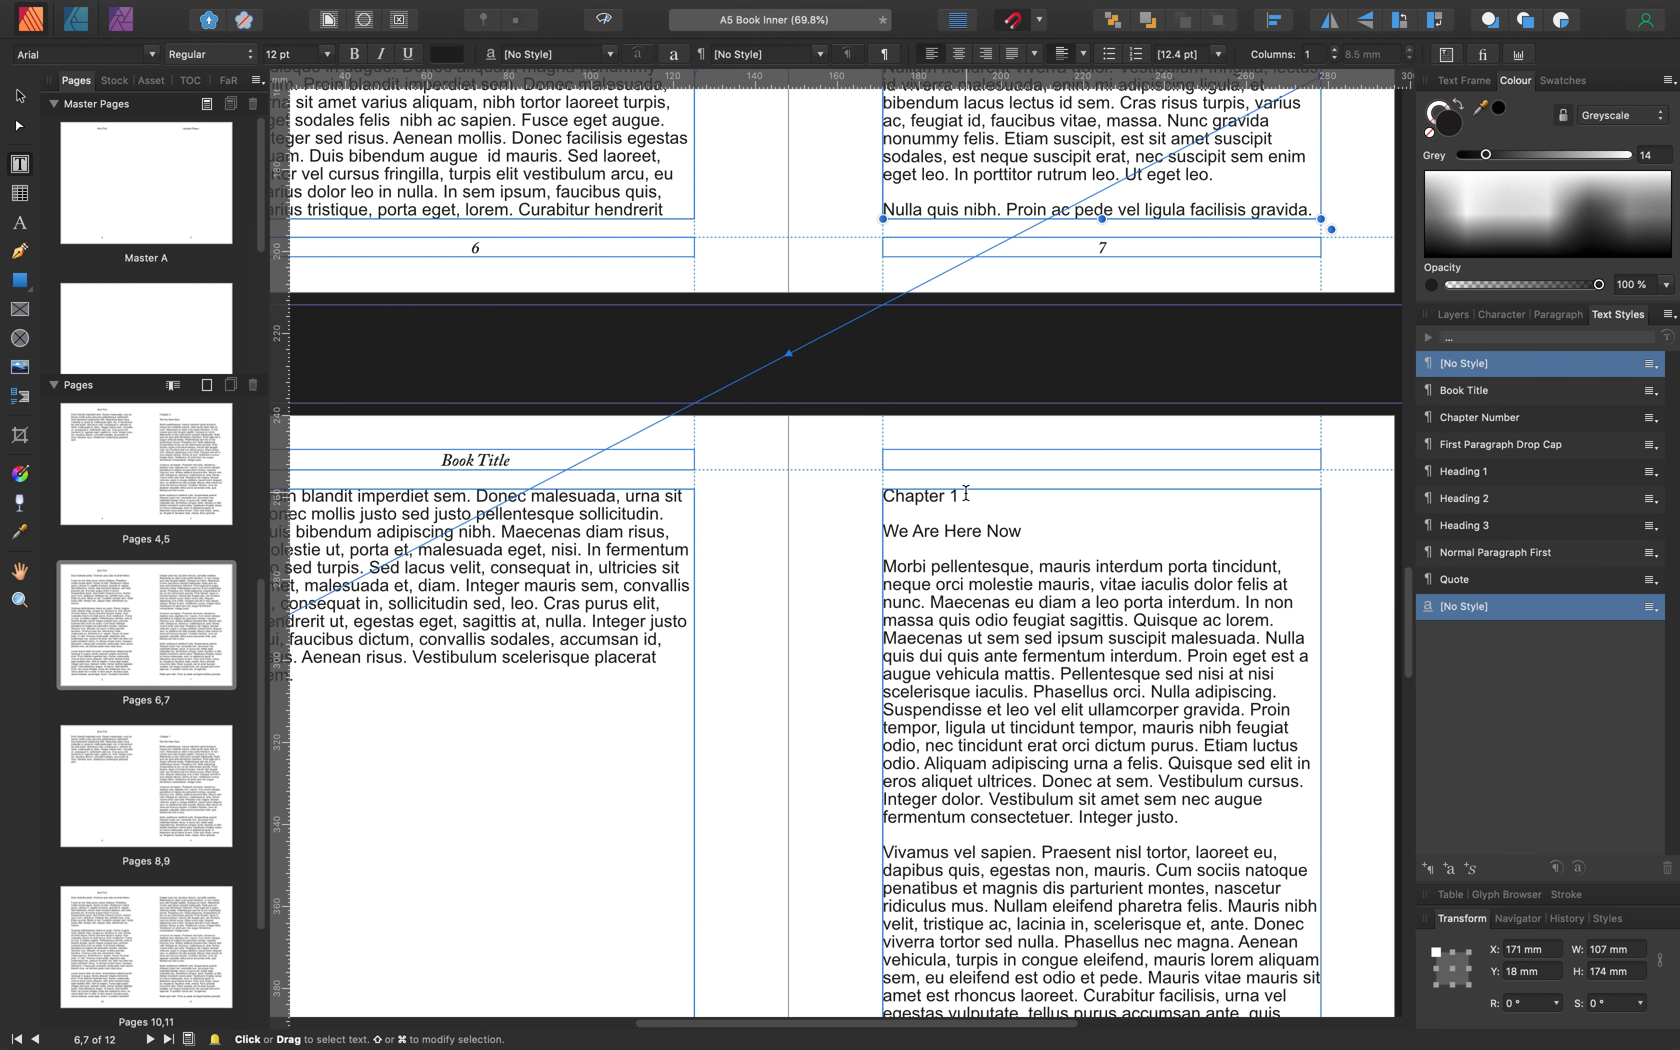
# Renumber the chapter heading on page 9 as Chapter 4, keeping the blank line above the chapter title
pyautogui.click(966, 493)
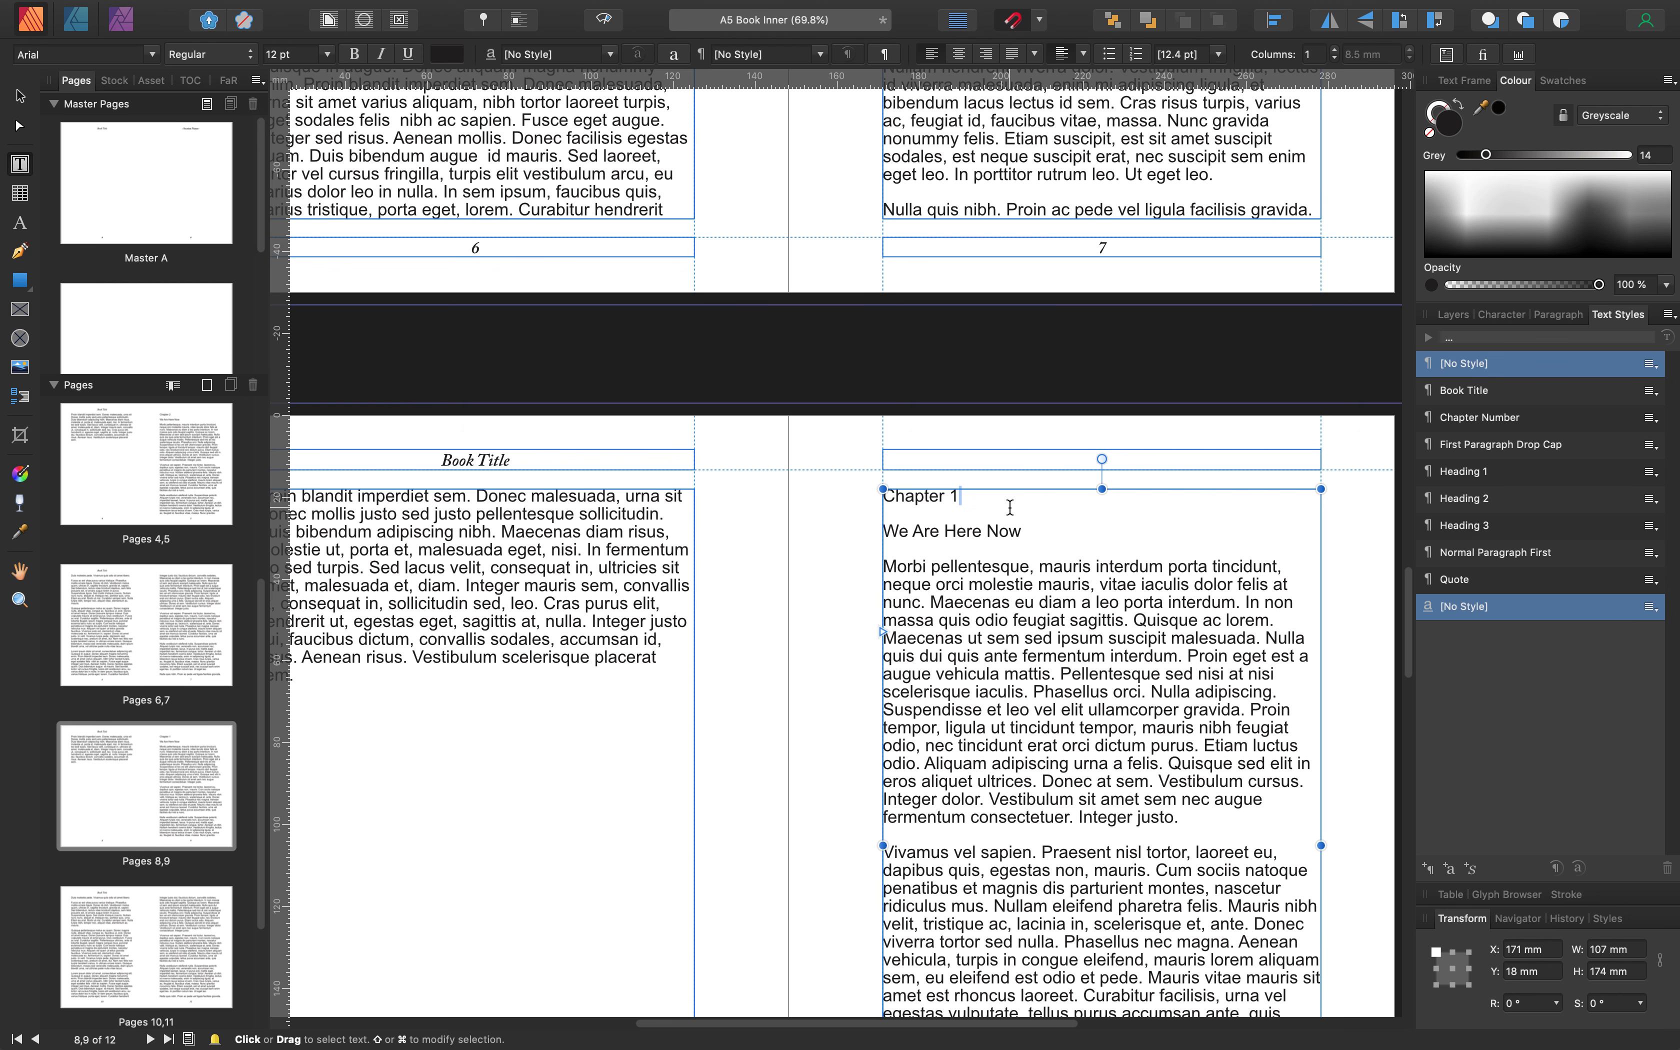
pyautogui.press('Delete')
pyautogui.press('Delete')
pyautogui.press('BackSpace')
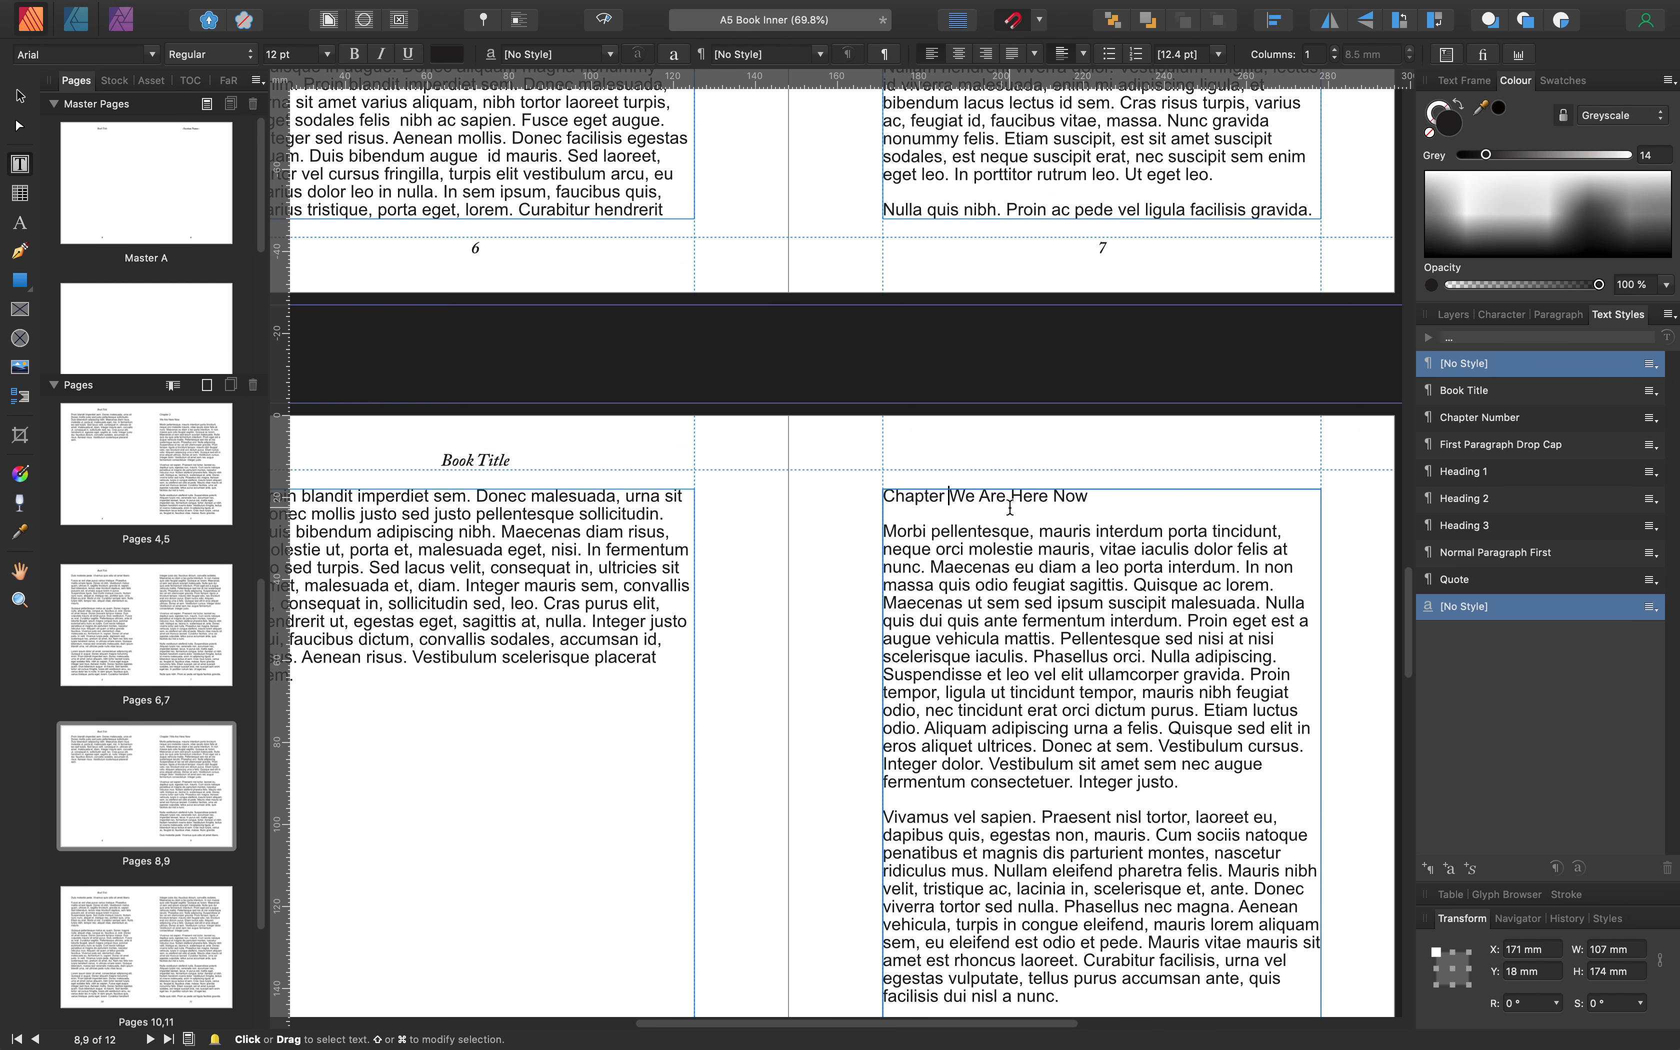
pyautogui.write('4')
pyautogui.press('Return')
pyautogui.press('Return')
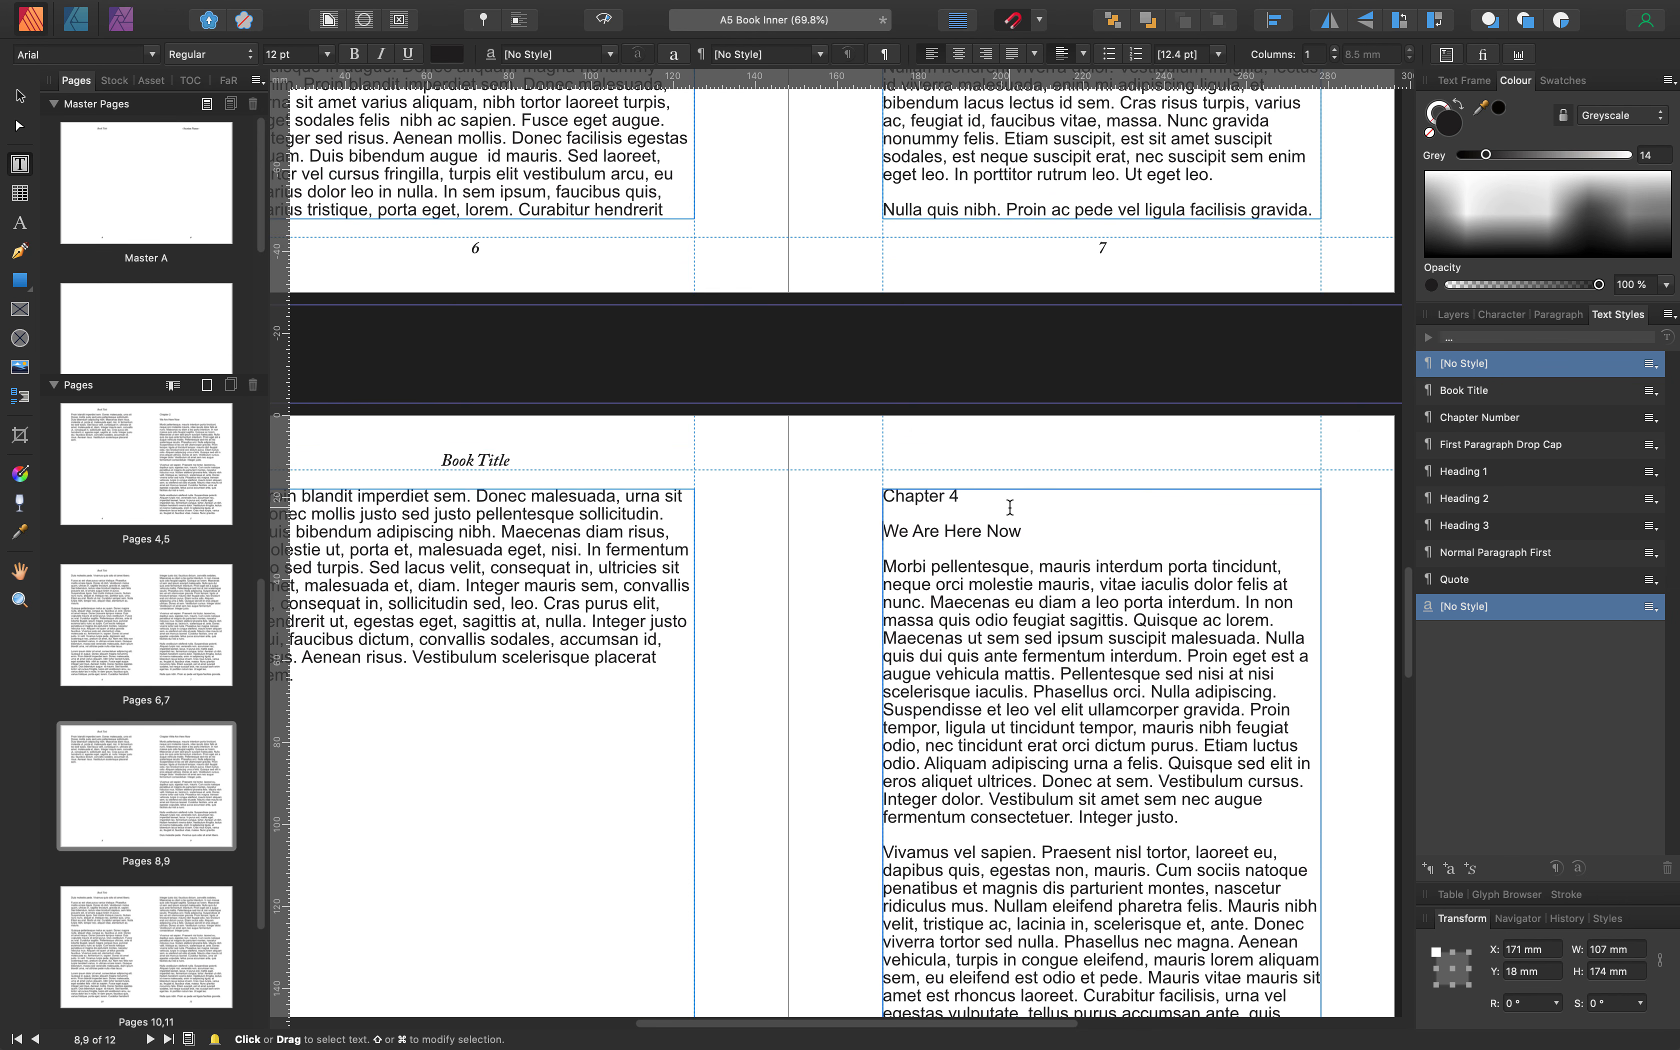
pyautogui.press('Escape')
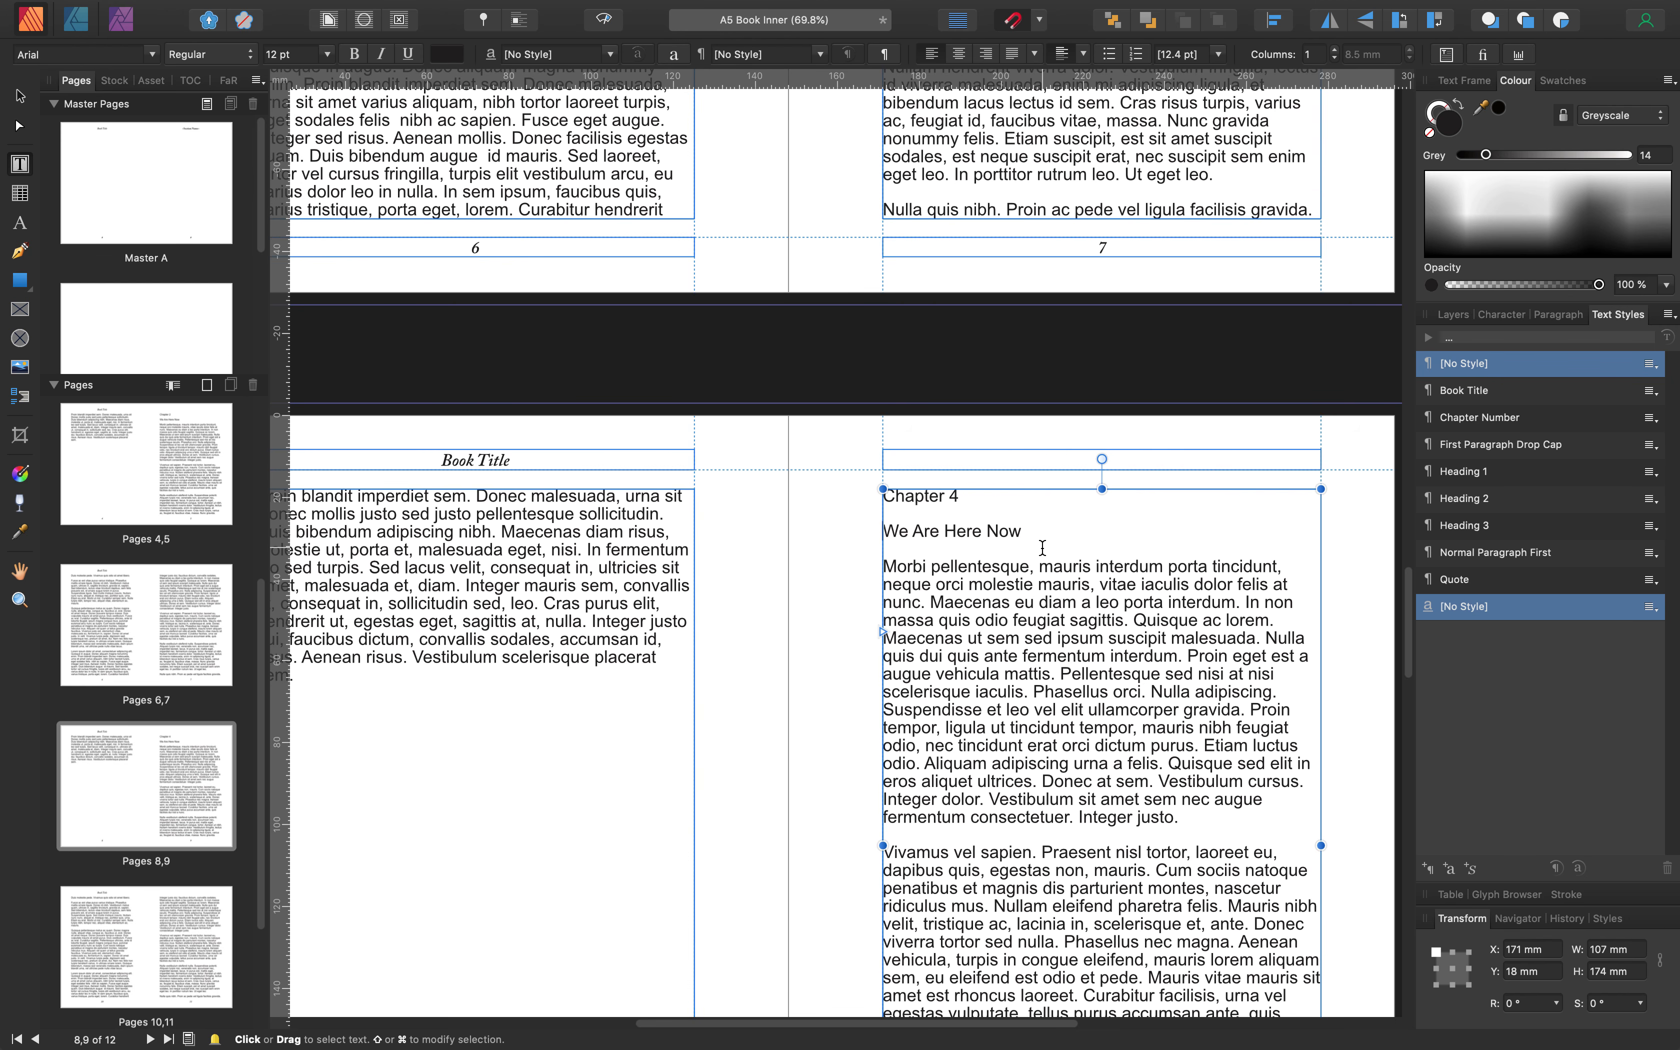
# Add one page after page 12 based on Master A
pyautogui.scroll(-20, 975, 557)
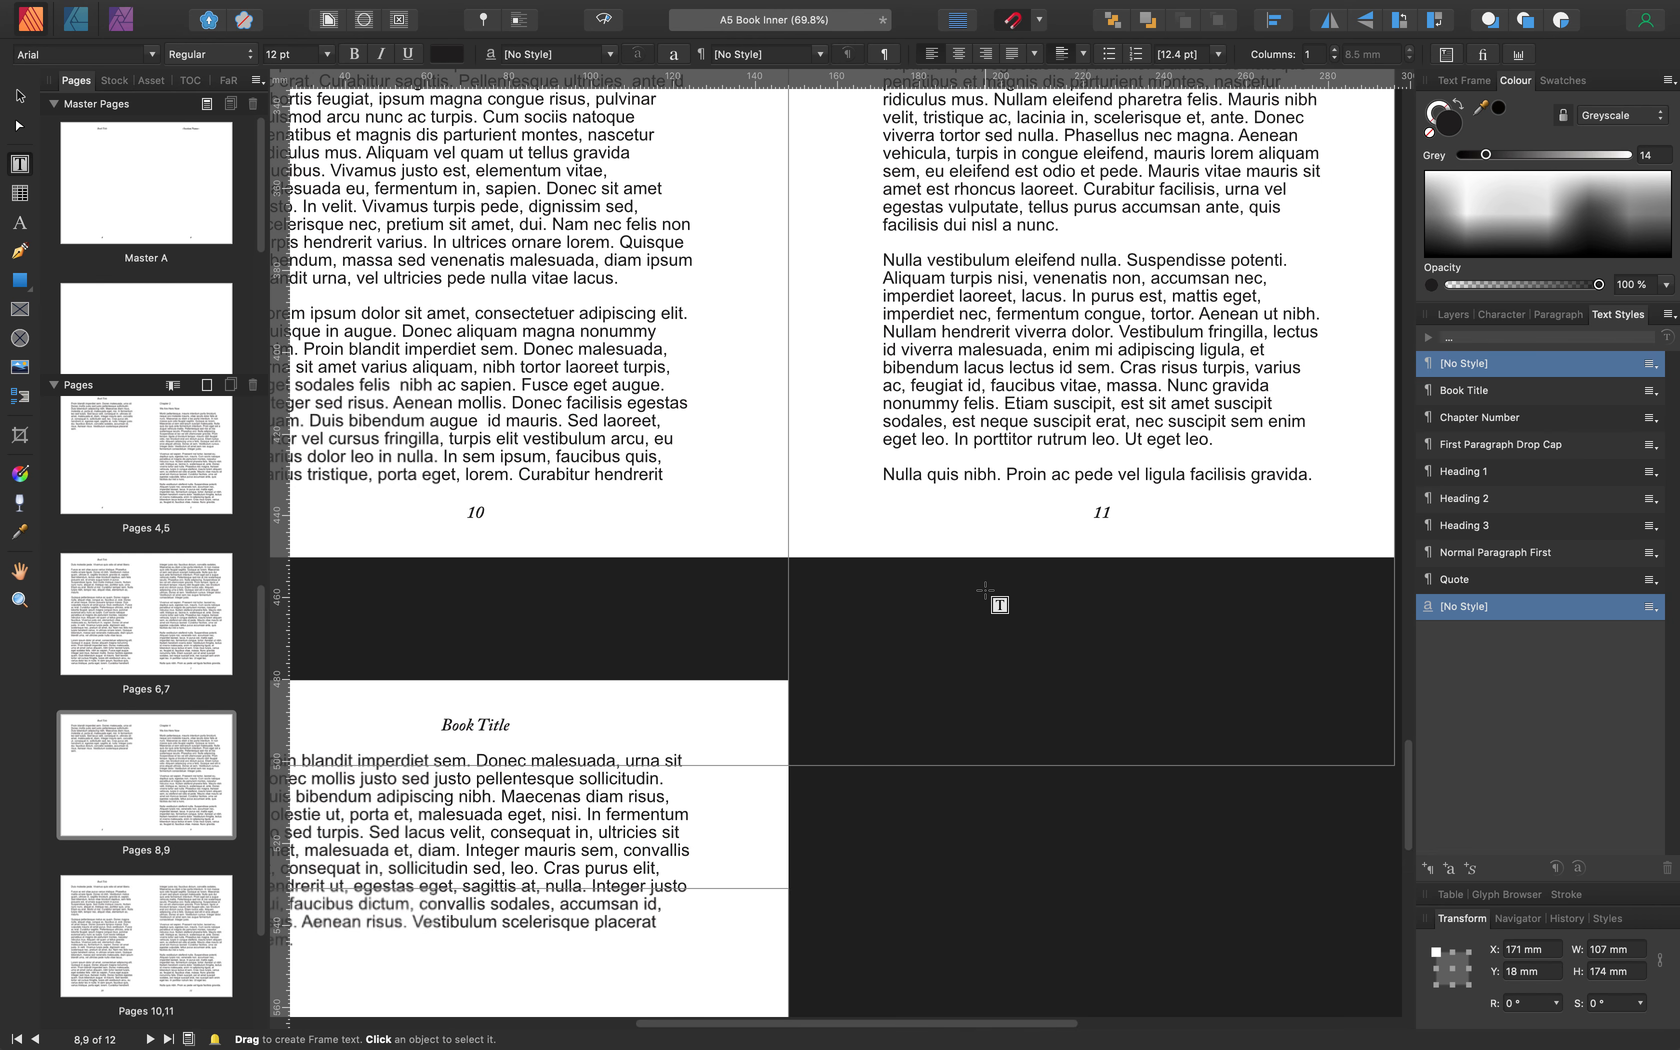
pyautogui.scroll(-5, 985, 590)
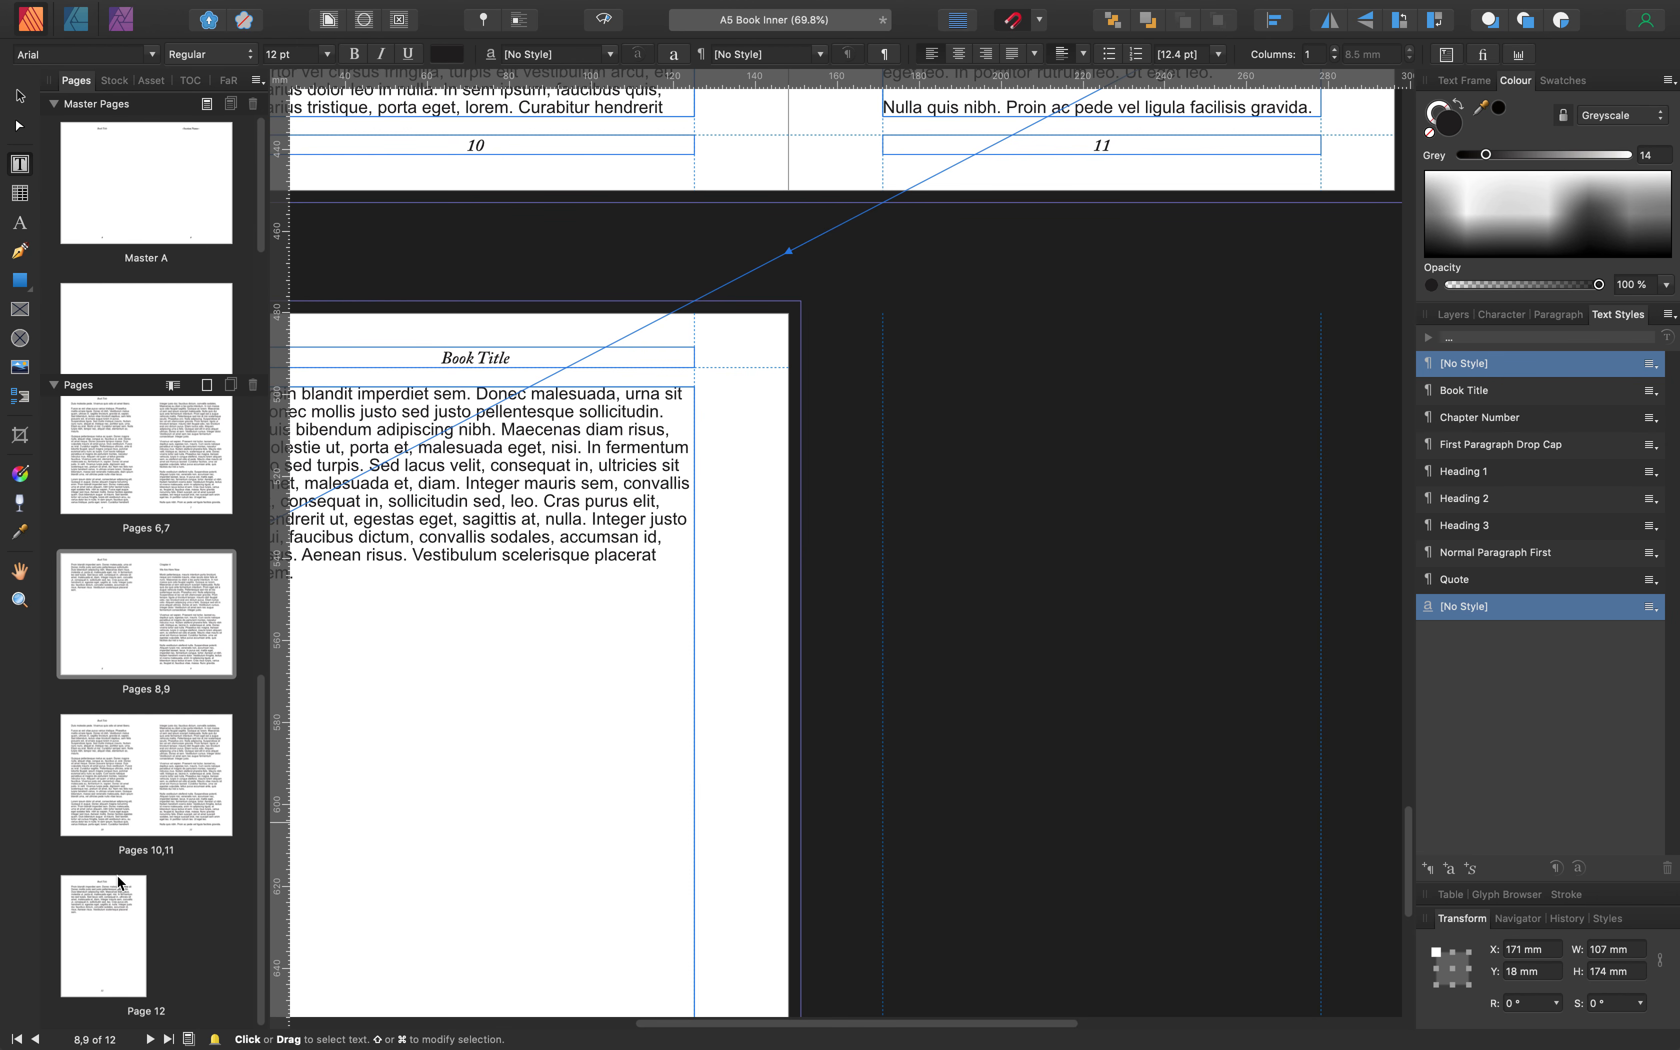
pyautogui.click(116, 960)
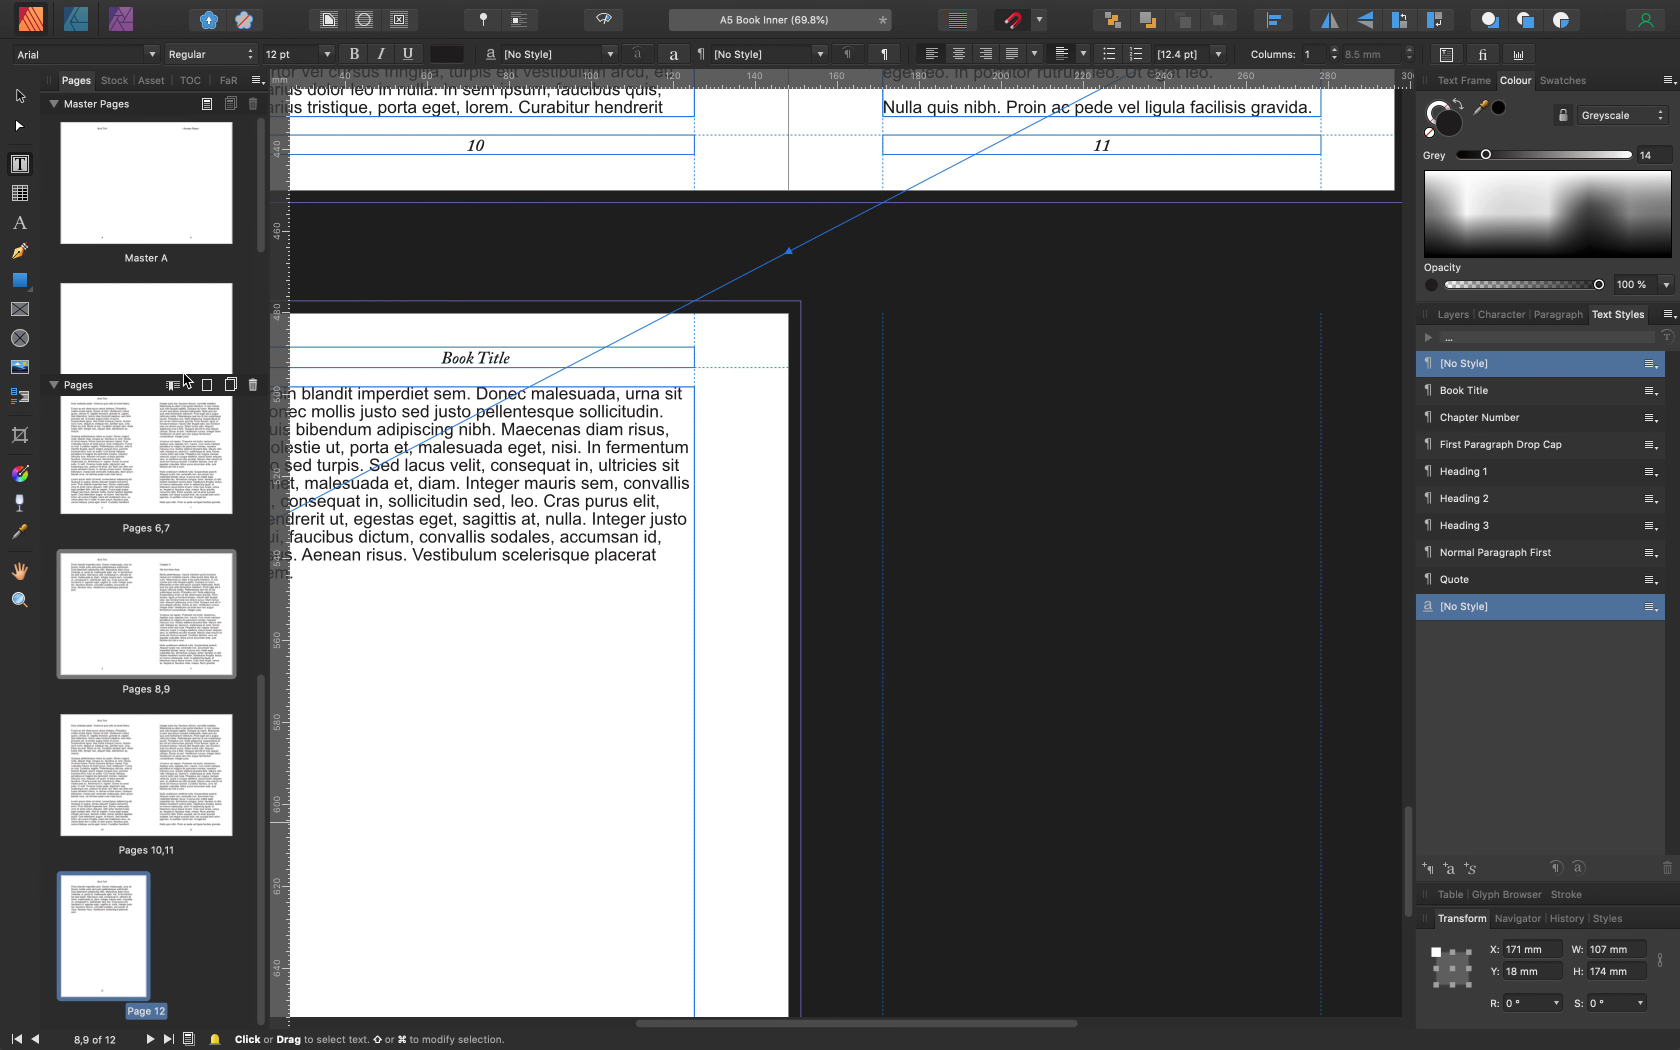
pyautogui.click(208, 389)
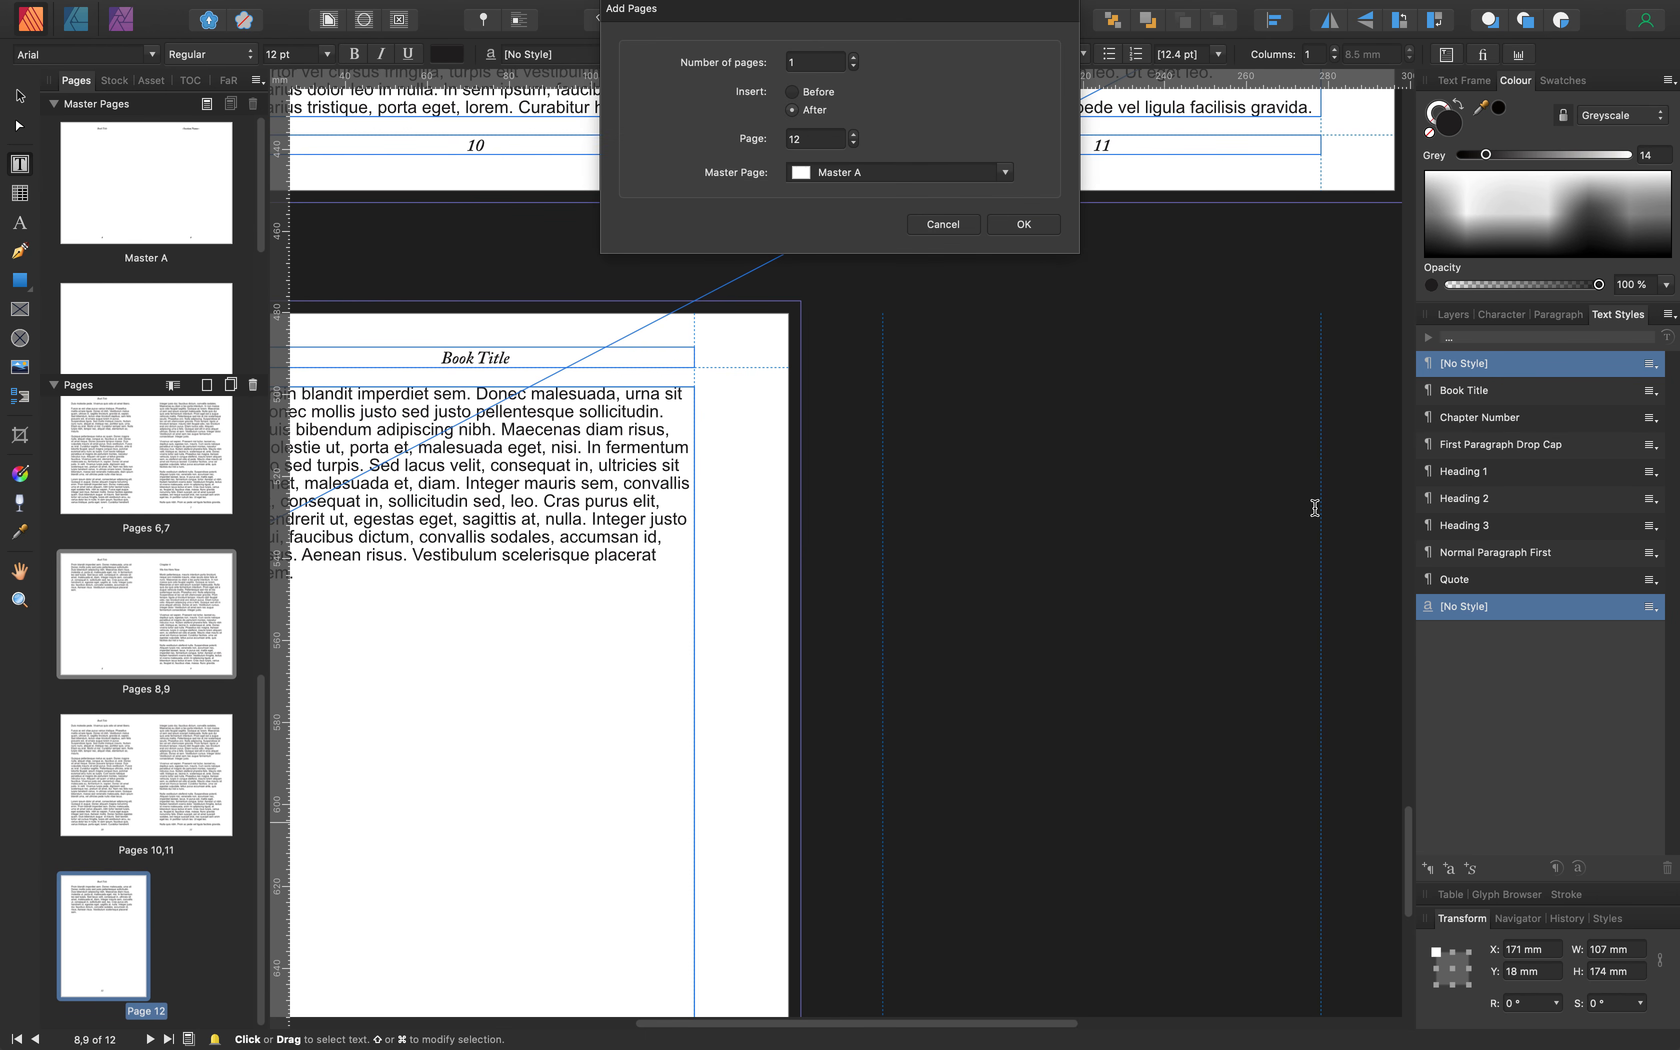
pyautogui.click(1027, 225)
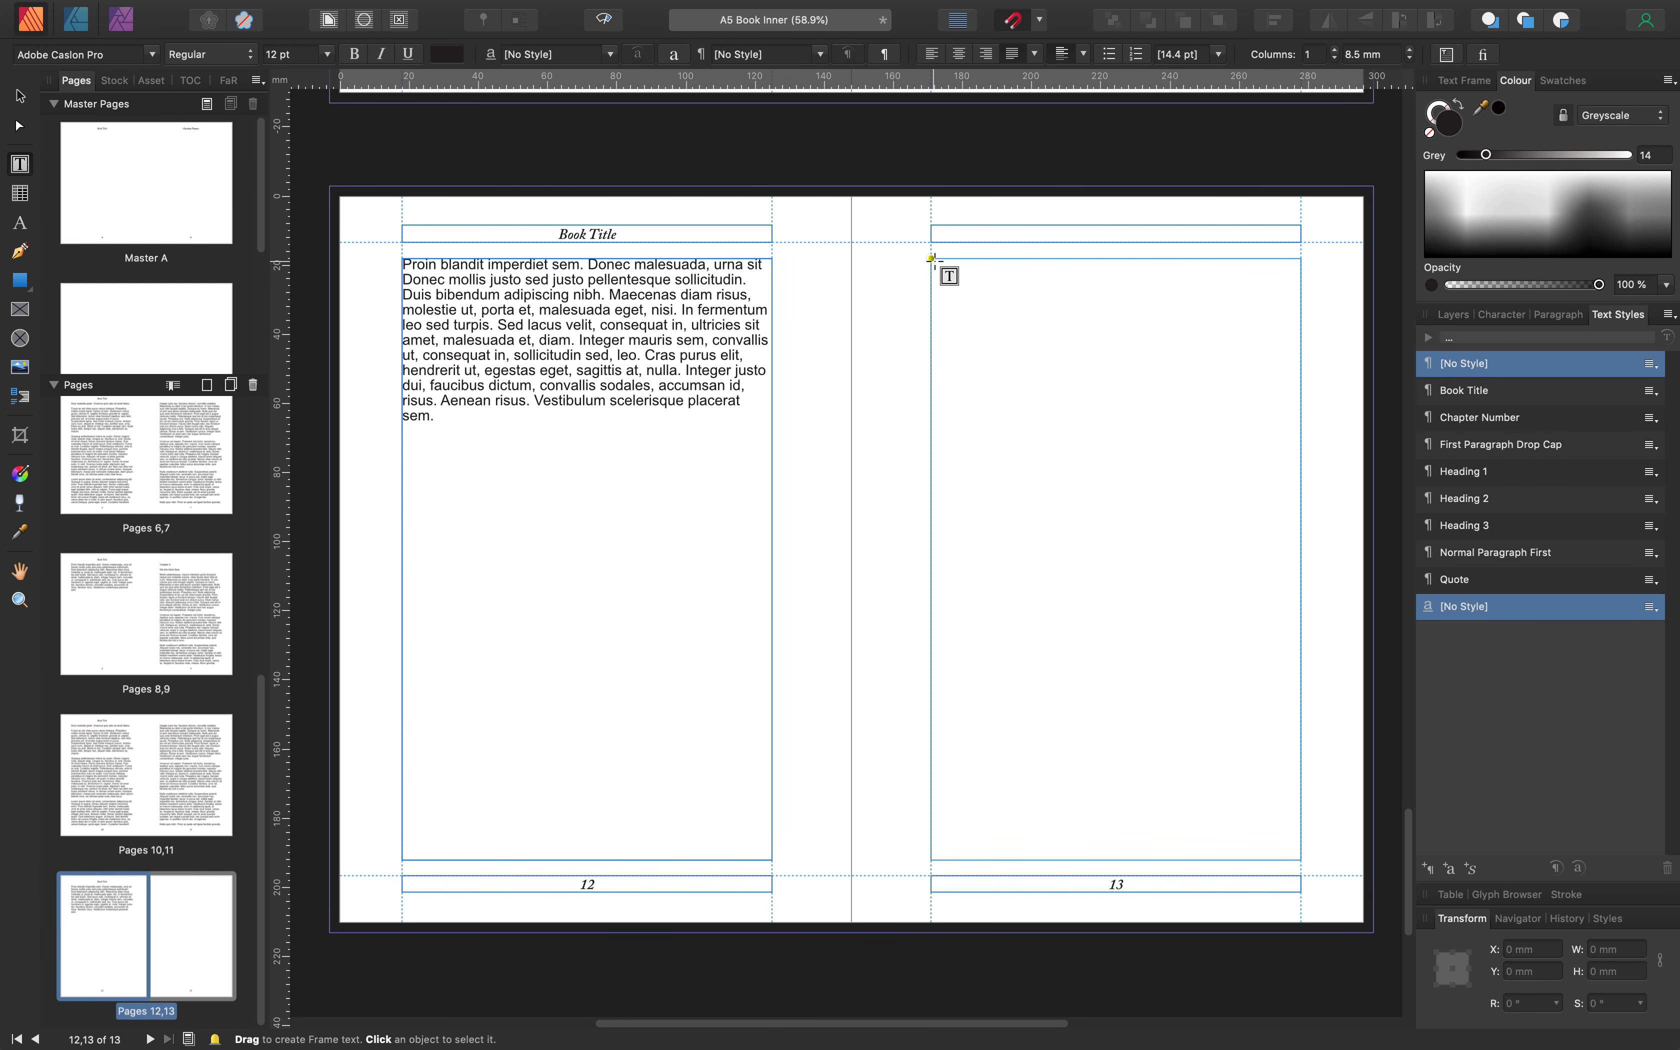
# Draw a 107 × 174 mm text frame on page 13 over the master's body frame
pyautogui.click(18, 97)
pyautogui.click(21, 165)
pyautogui.moveTo(931, 257); pyautogui.dragTo(1297, 860)
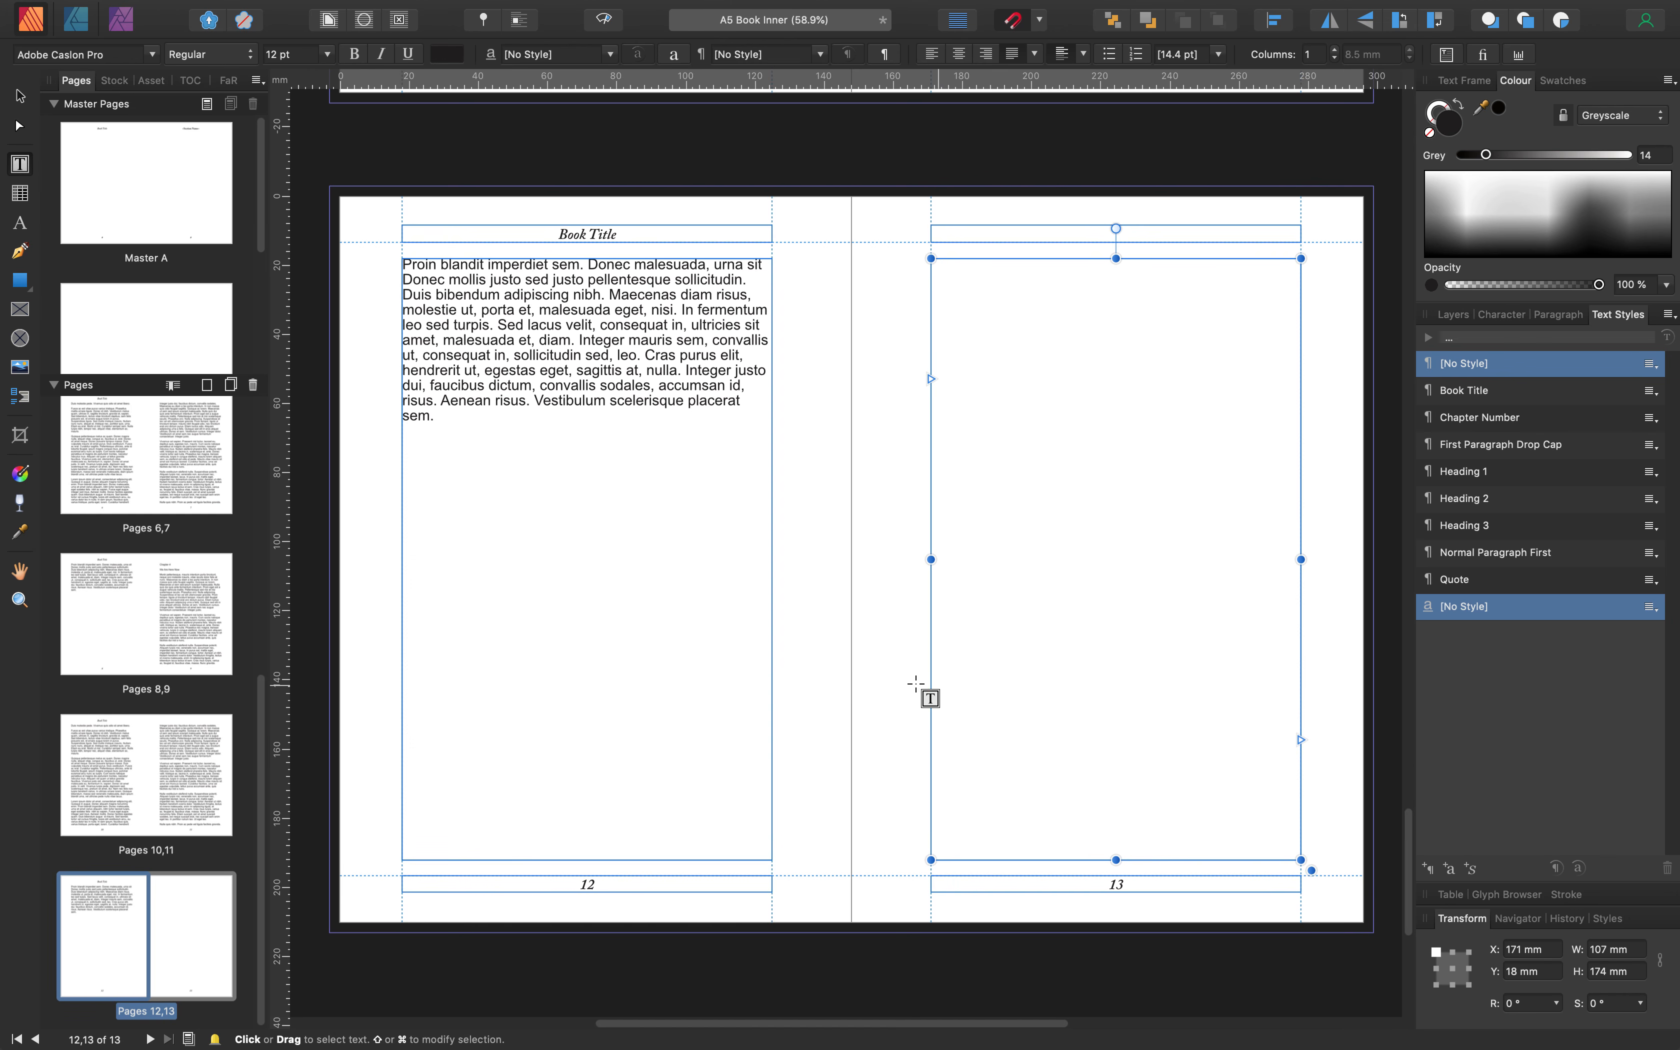
# Paste the copied chapter text after the last line on page 12 and delete its chapter number and title lines
pyautogui.scroll(-3, 936, 441)
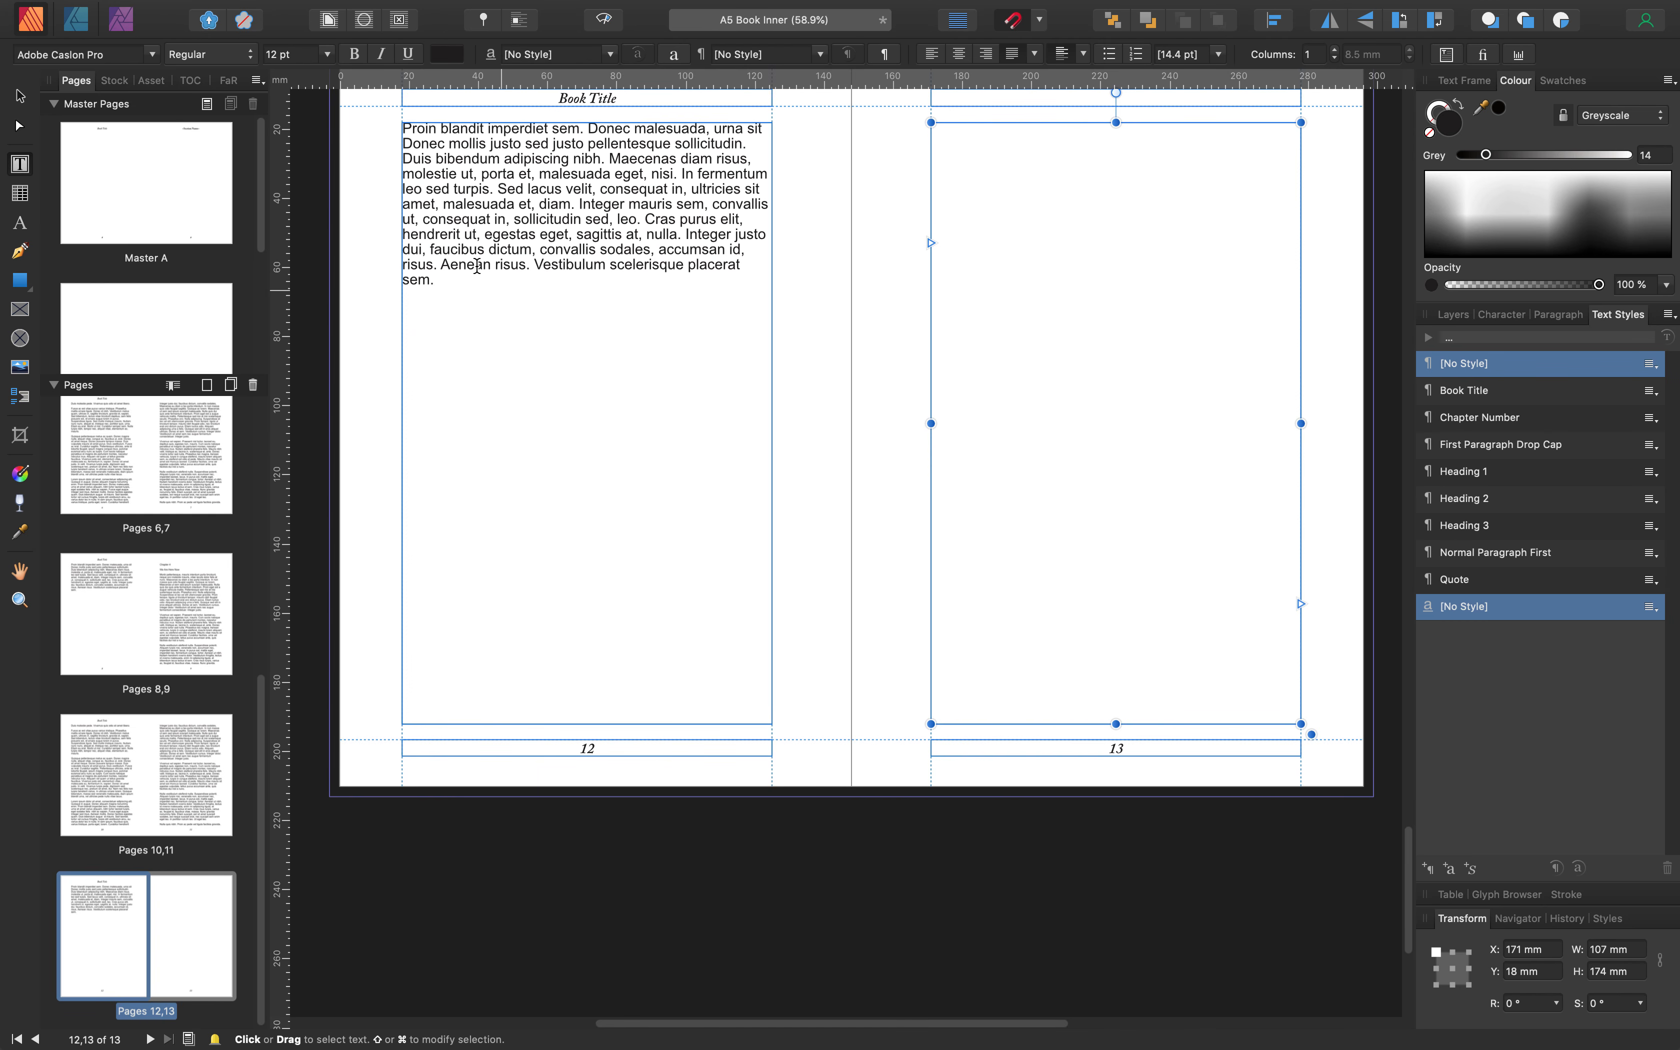
pyautogui.click(452, 283)
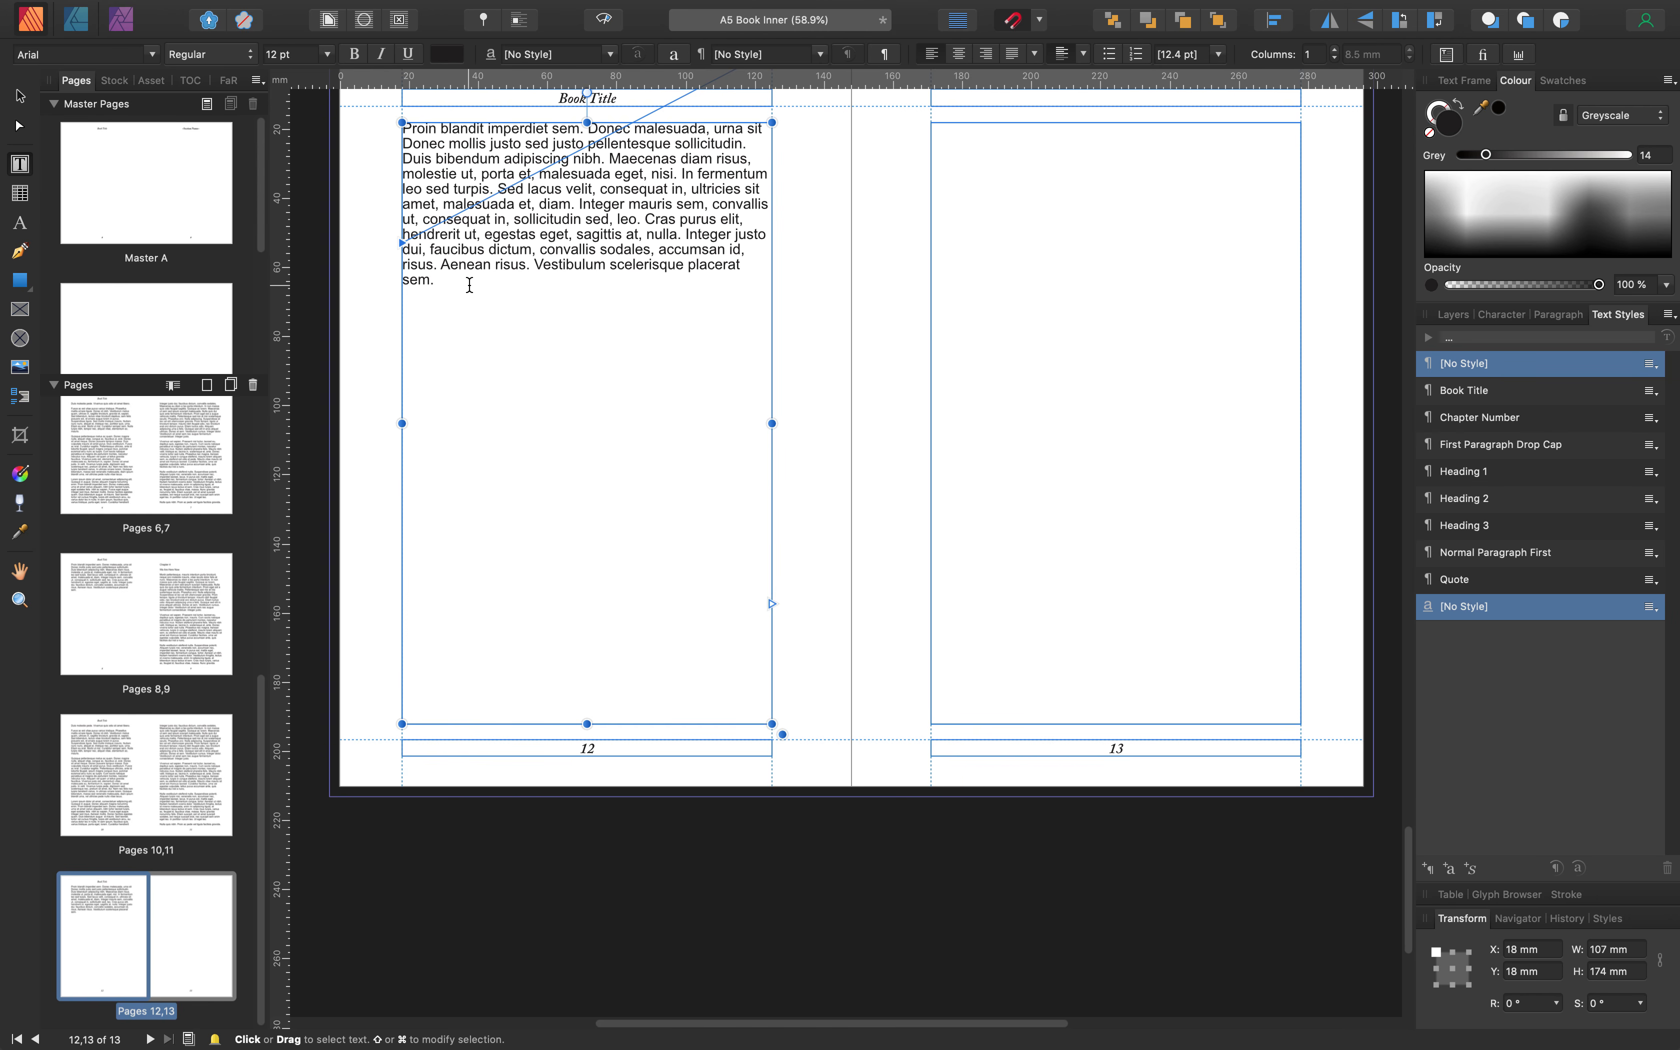
pyautogui.press('super+v')
pyautogui.moveTo(510, 281); pyautogui.dragTo(439, 285)
pyautogui.press('BackSpace')
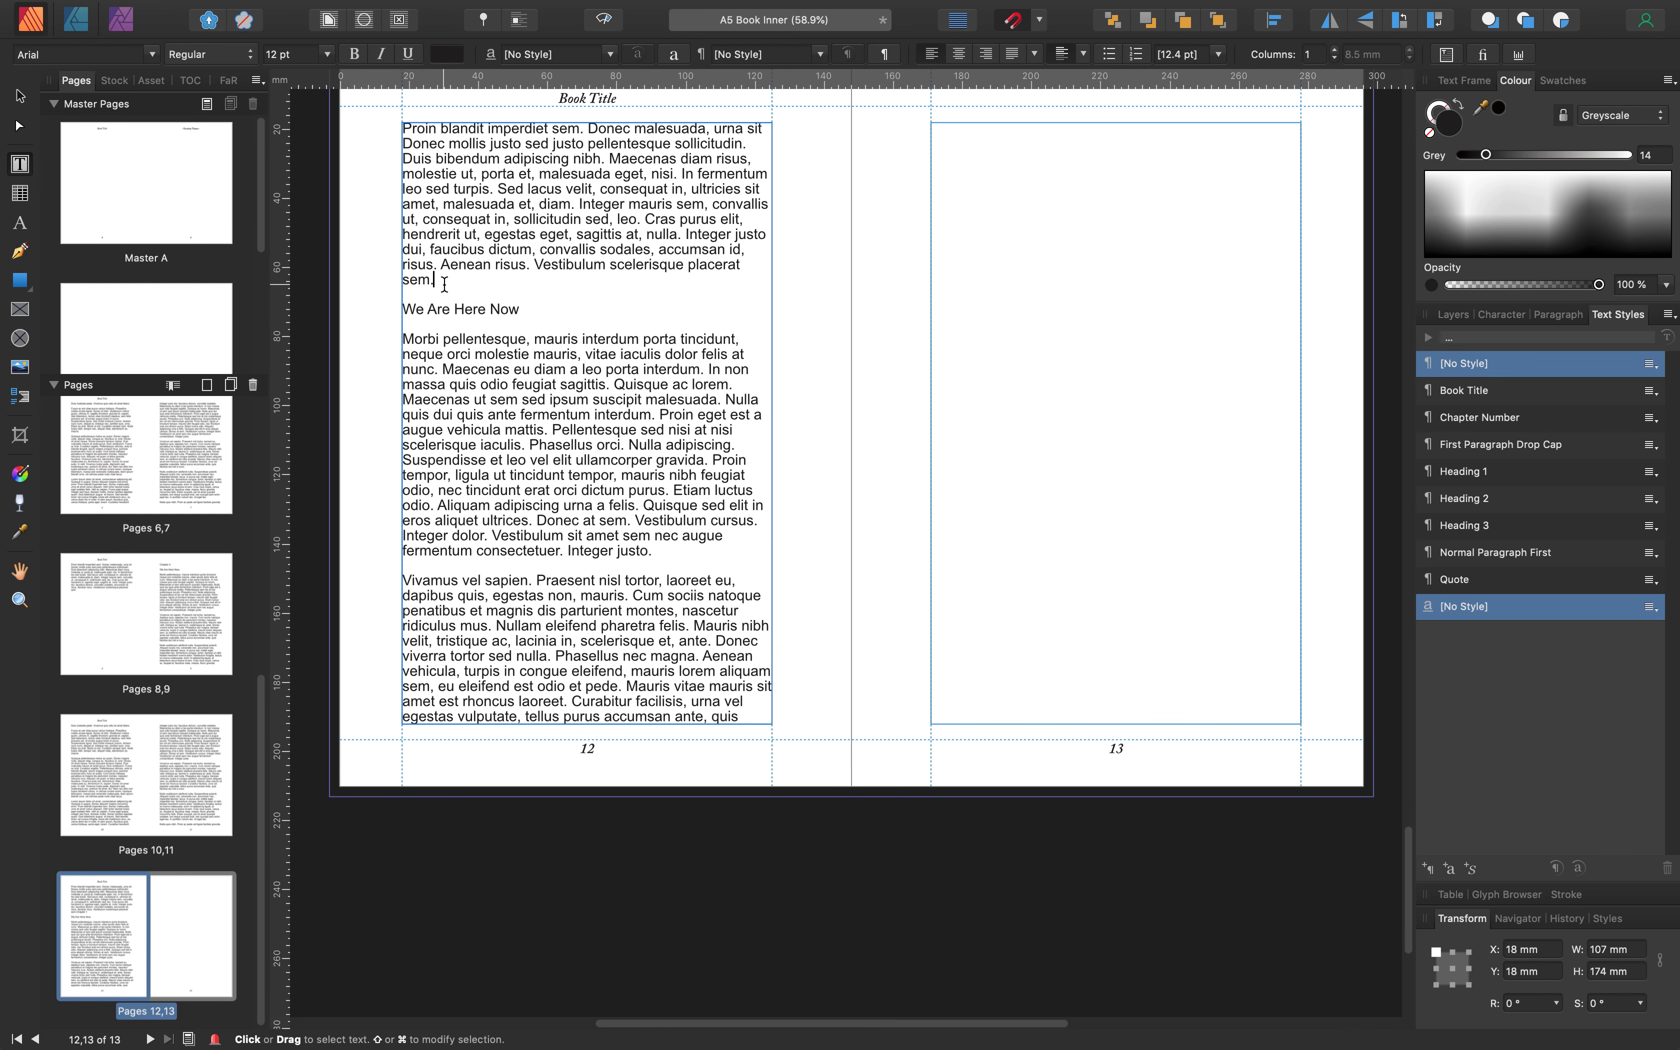
pyautogui.tripleClick(390, 312)
pyautogui.press('BackSpace')
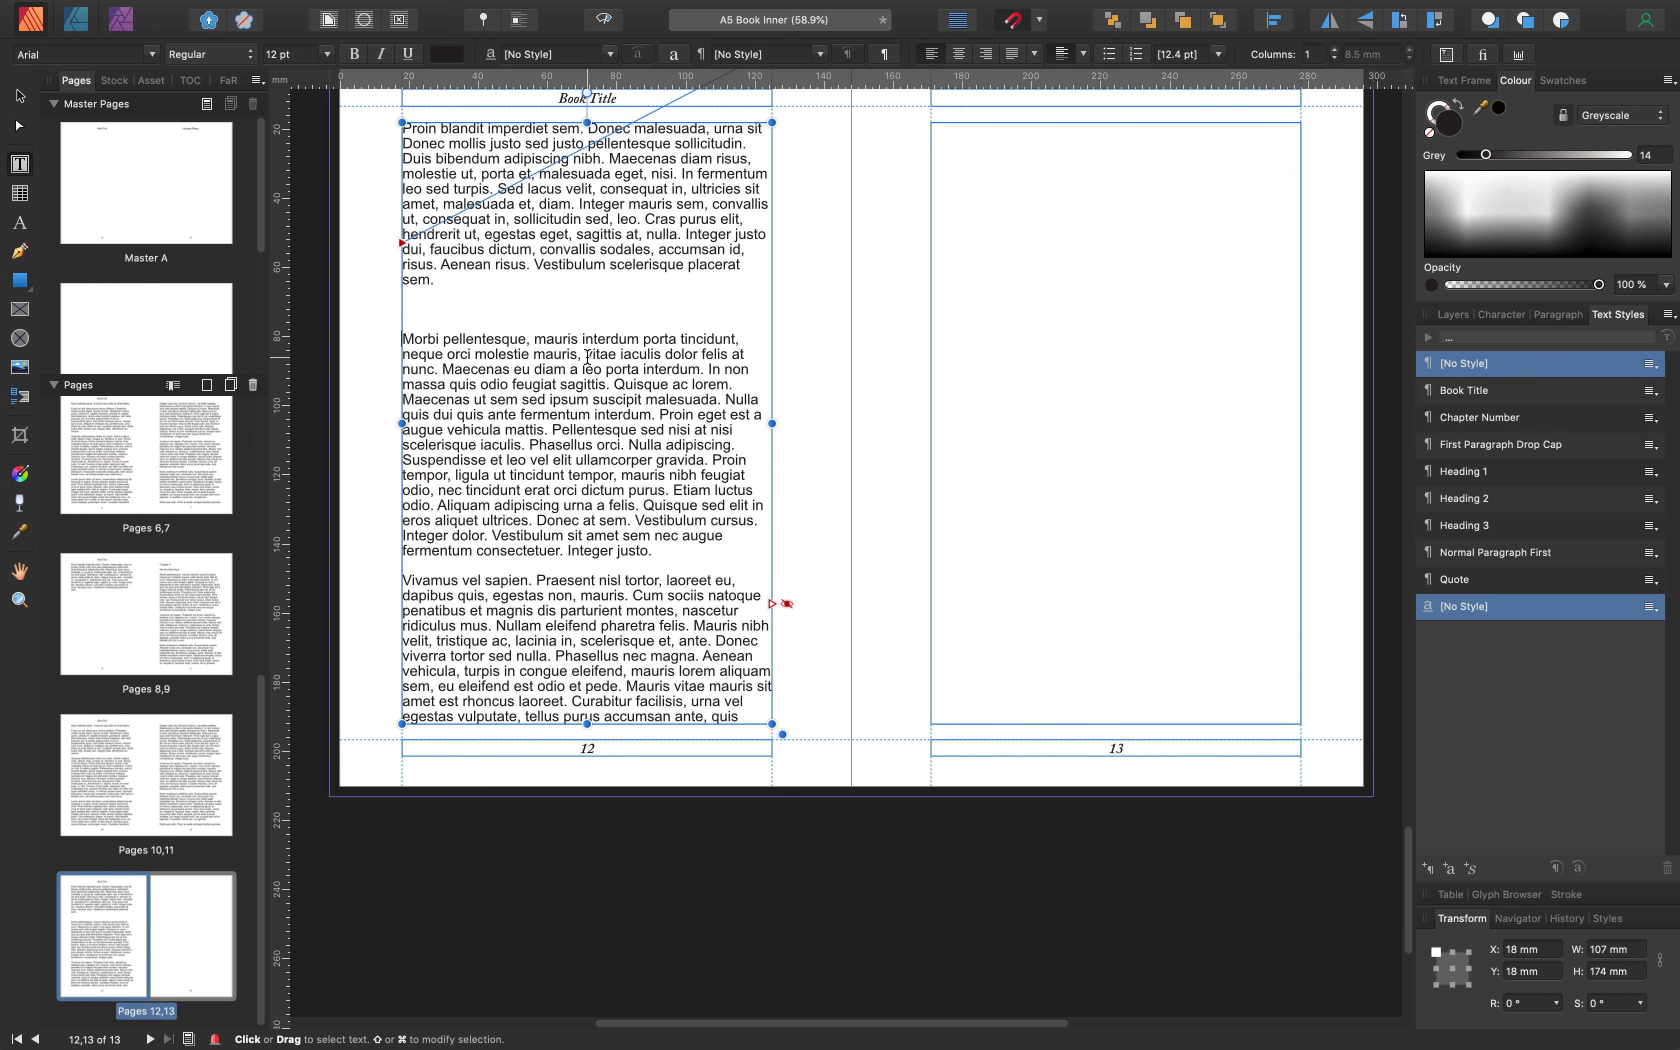
pyautogui.press('BackSpace')
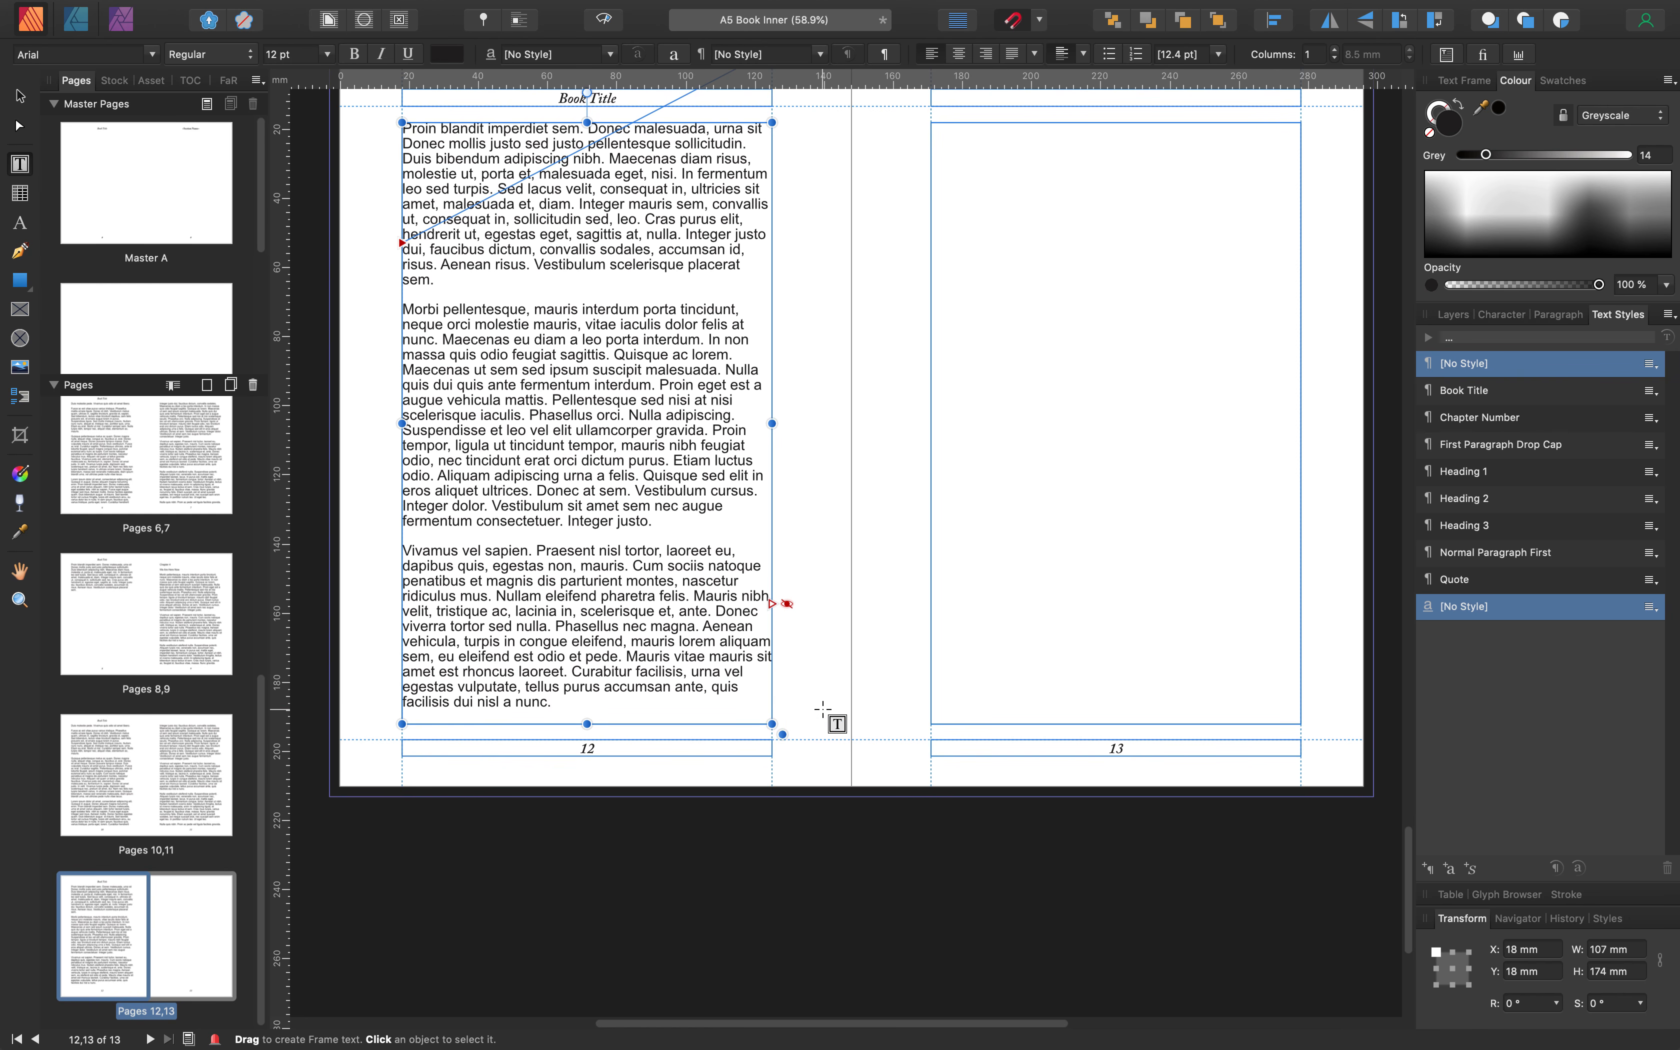
# Link the overflowing text frame on page 12 to the empty frame on page 13, without autoflowing new pages
pyautogui.keyDown('shift'); pyautogui.click(769, 601); pyautogui.keyUp('shift')
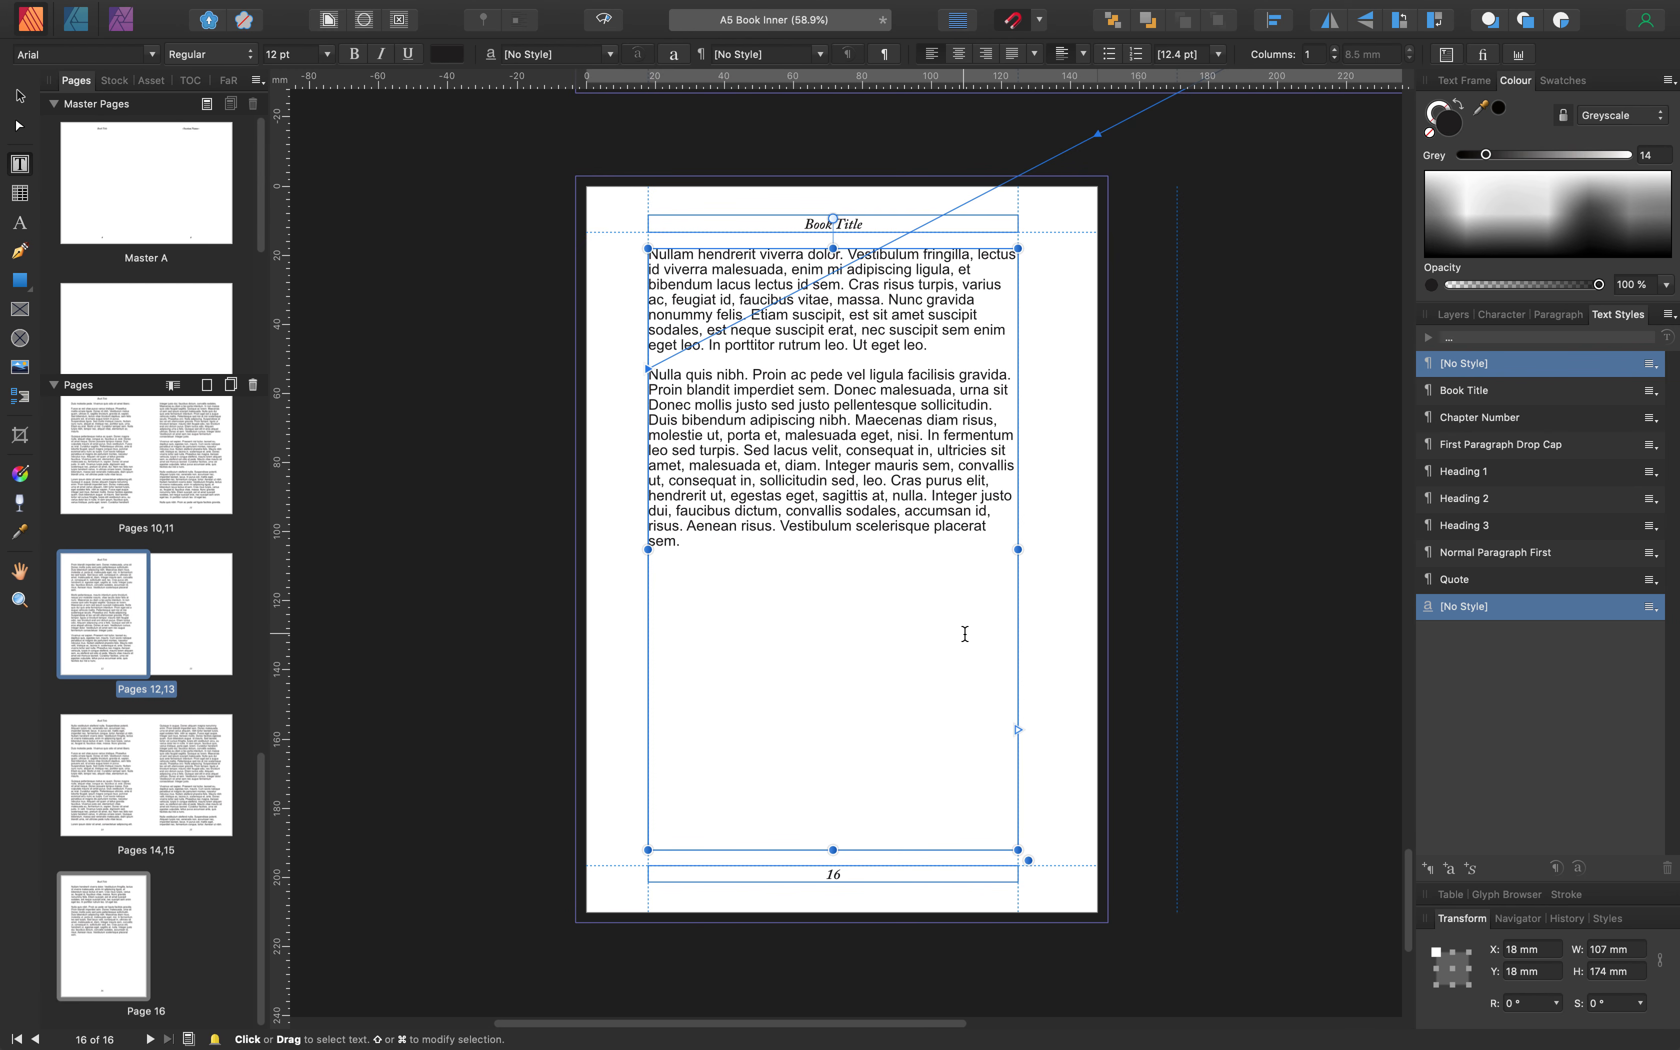
pyautogui.press('super+z')
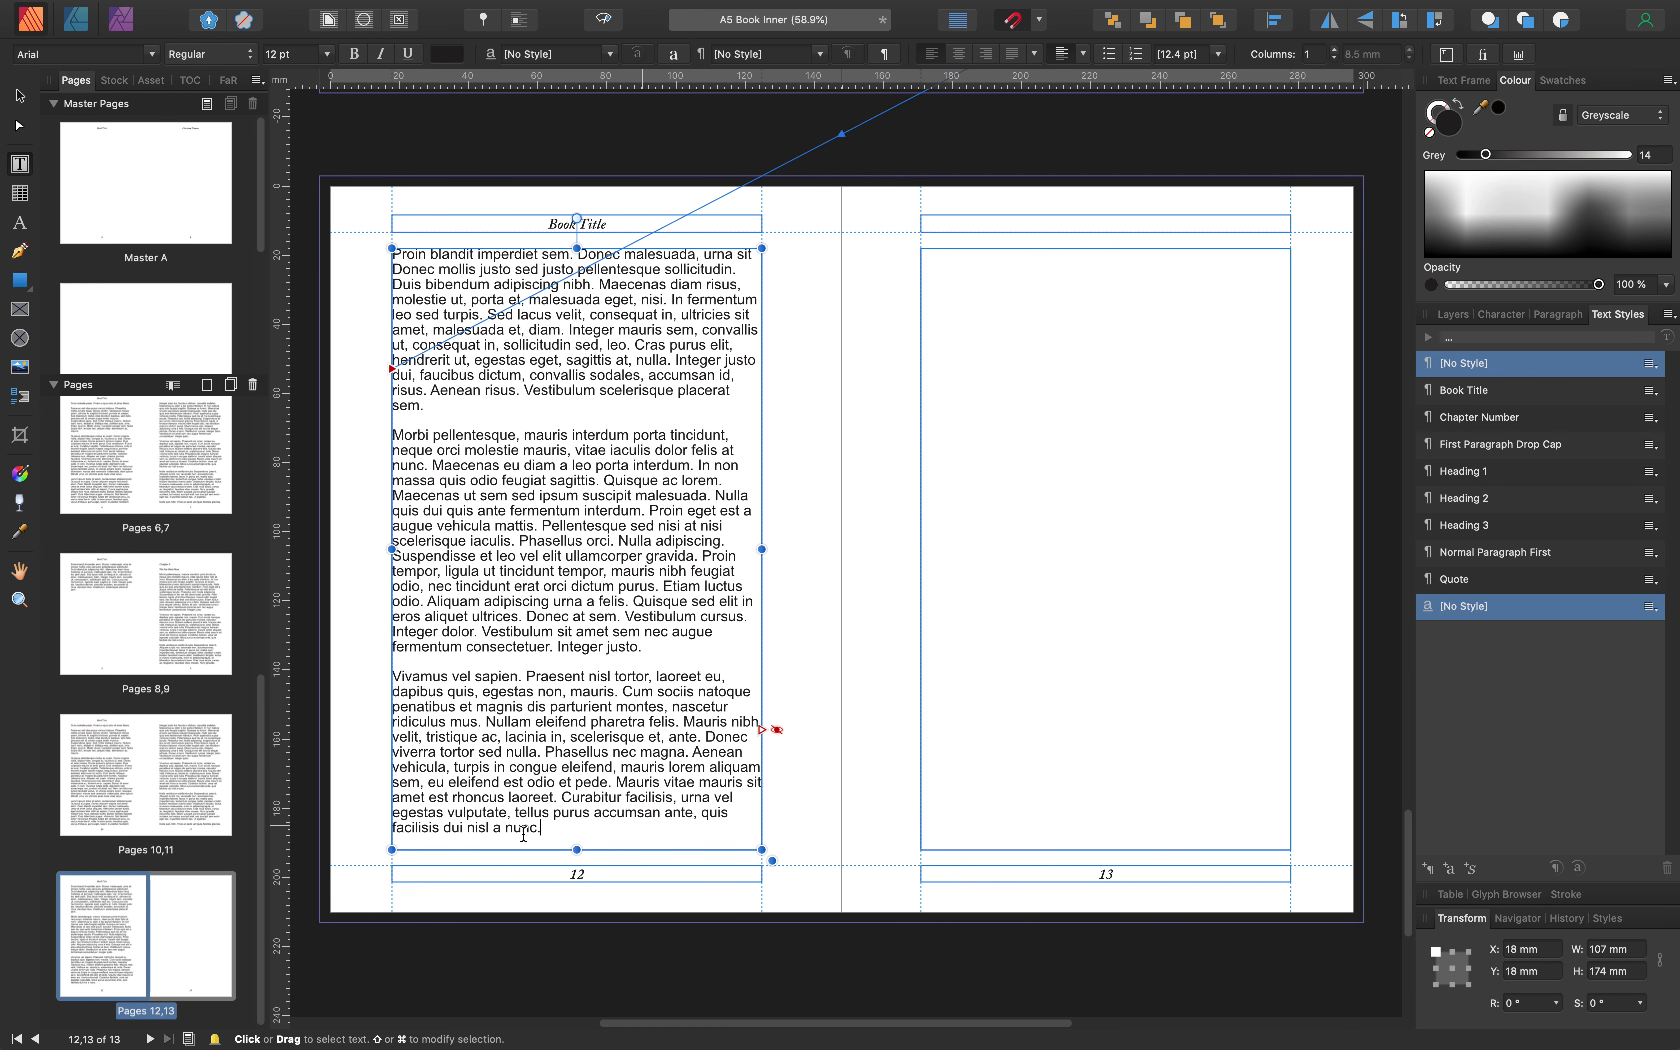
pyautogui.click(763, 728)
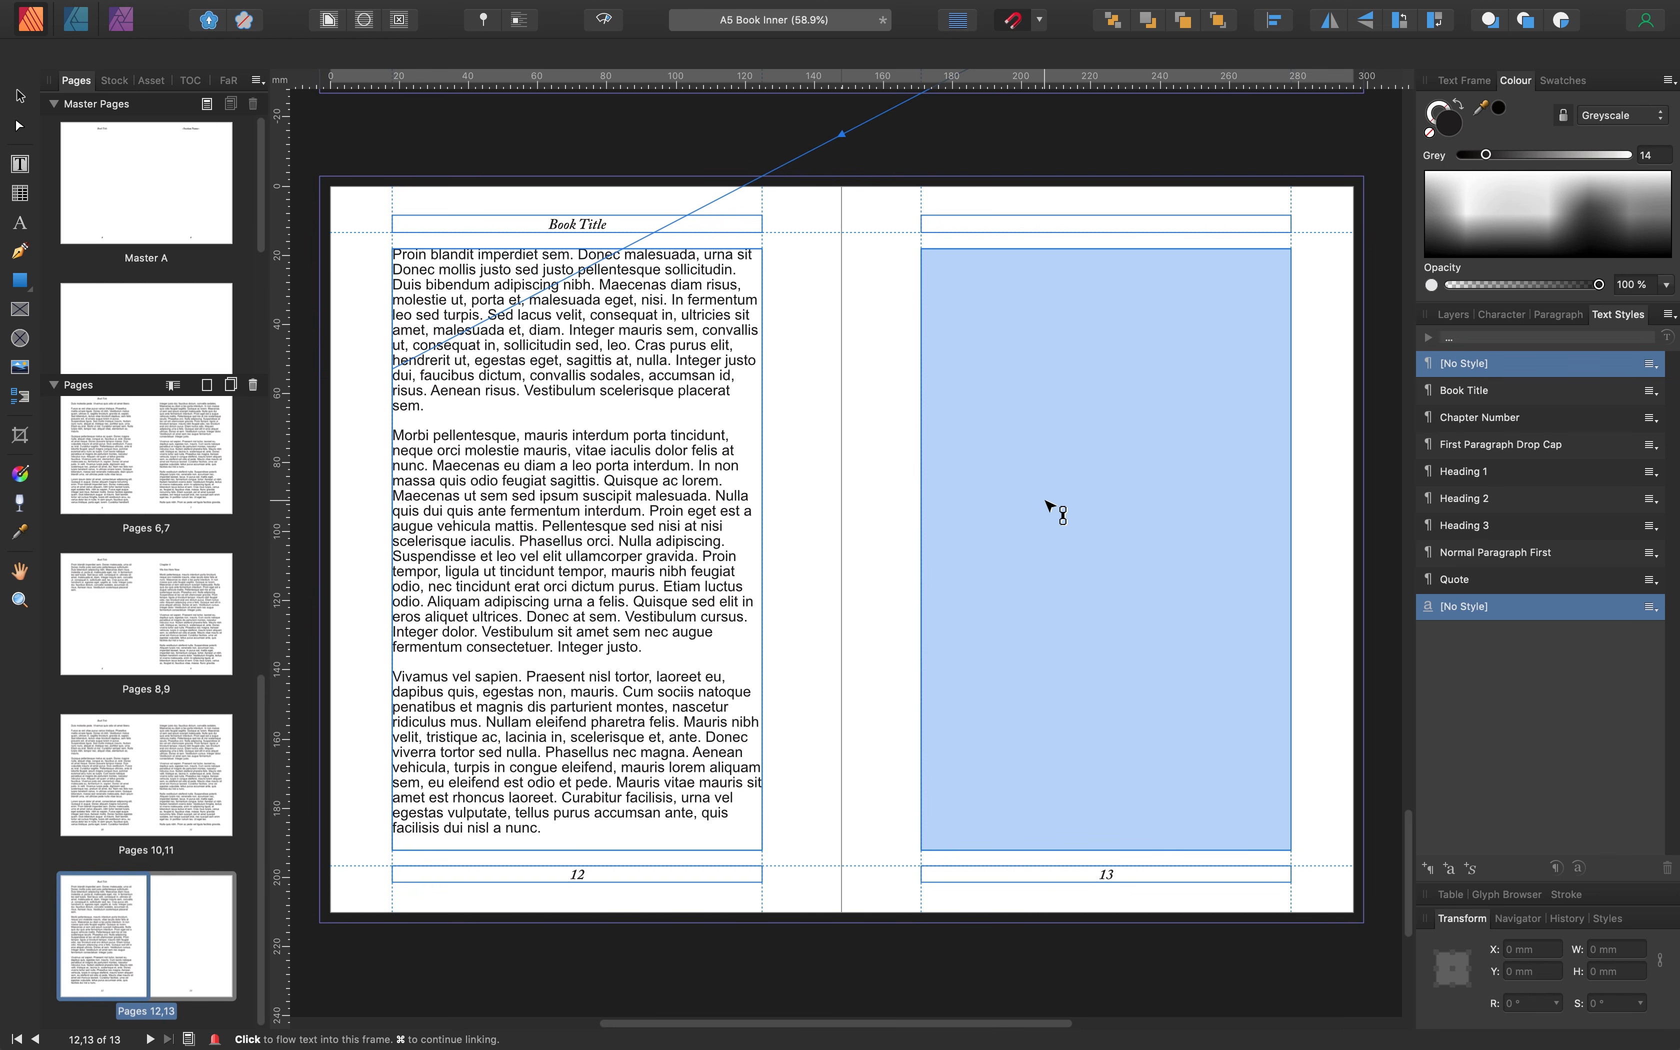
pyautogui.click(1048, 505)
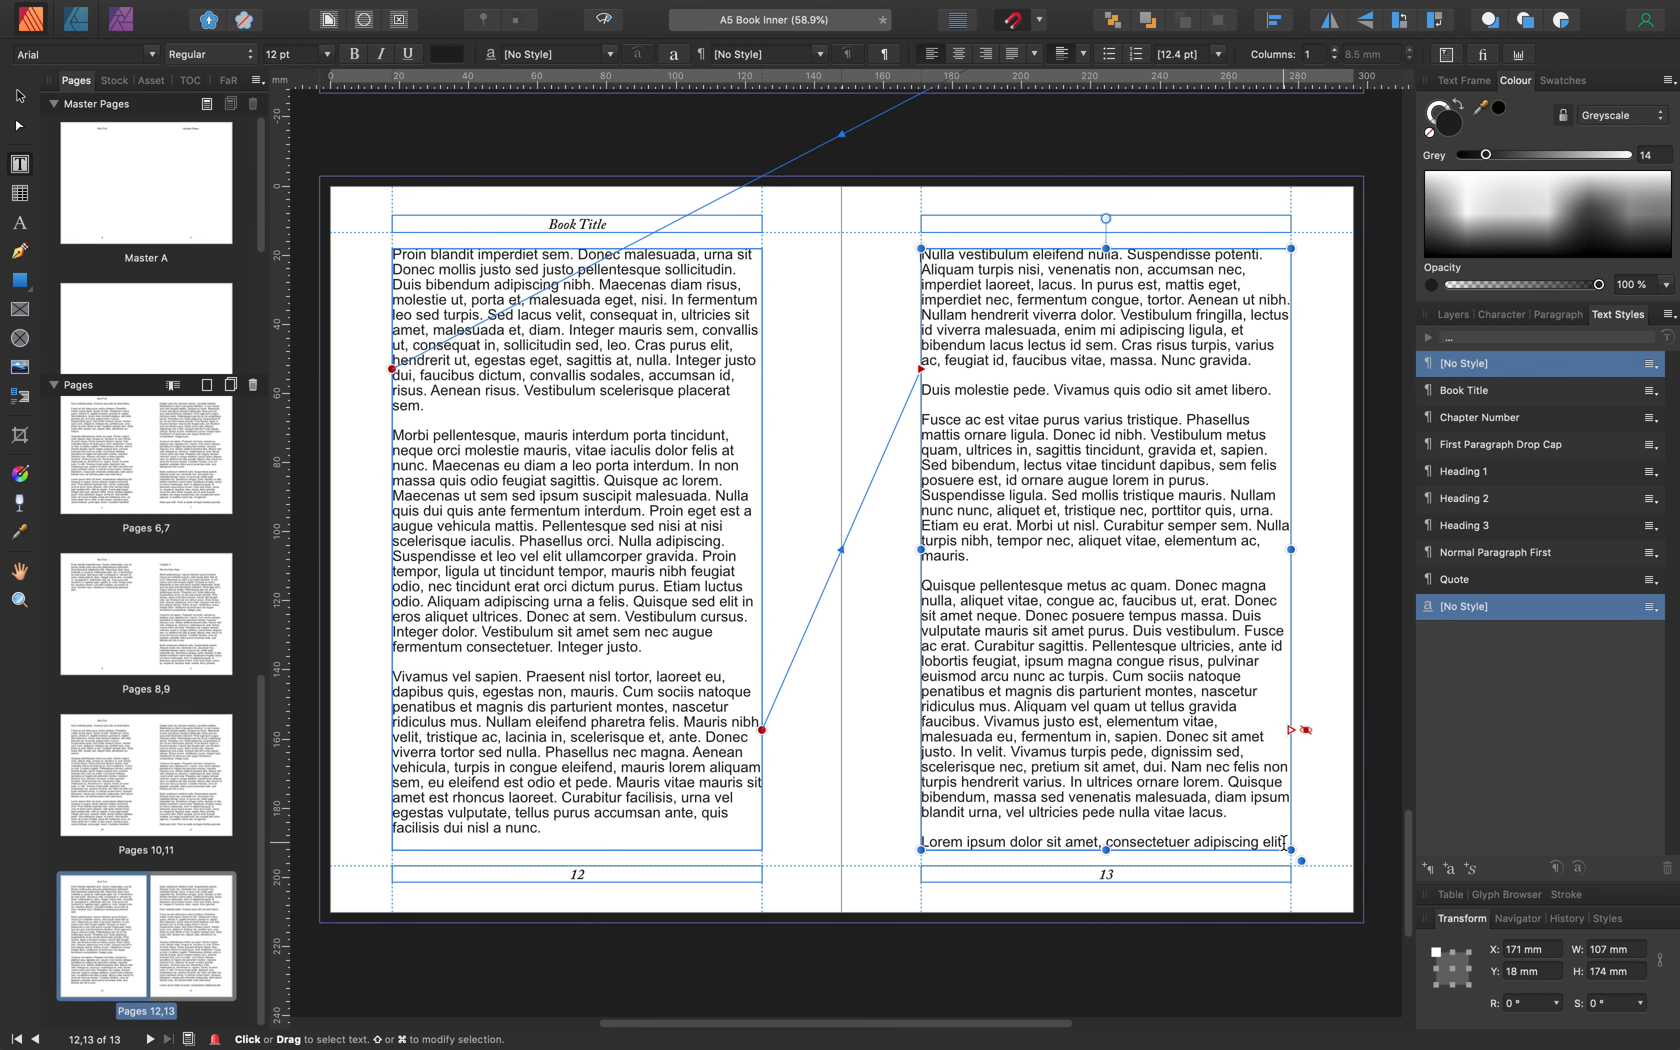
# Delete the surplus text after the third paragraph on page 13, keeping the closing lines from "molestie ut, porta et"
pyautogui.moveTo(1281, 842); pyautogui.dragTo(917, 589)
pyautogui.press('super+v')
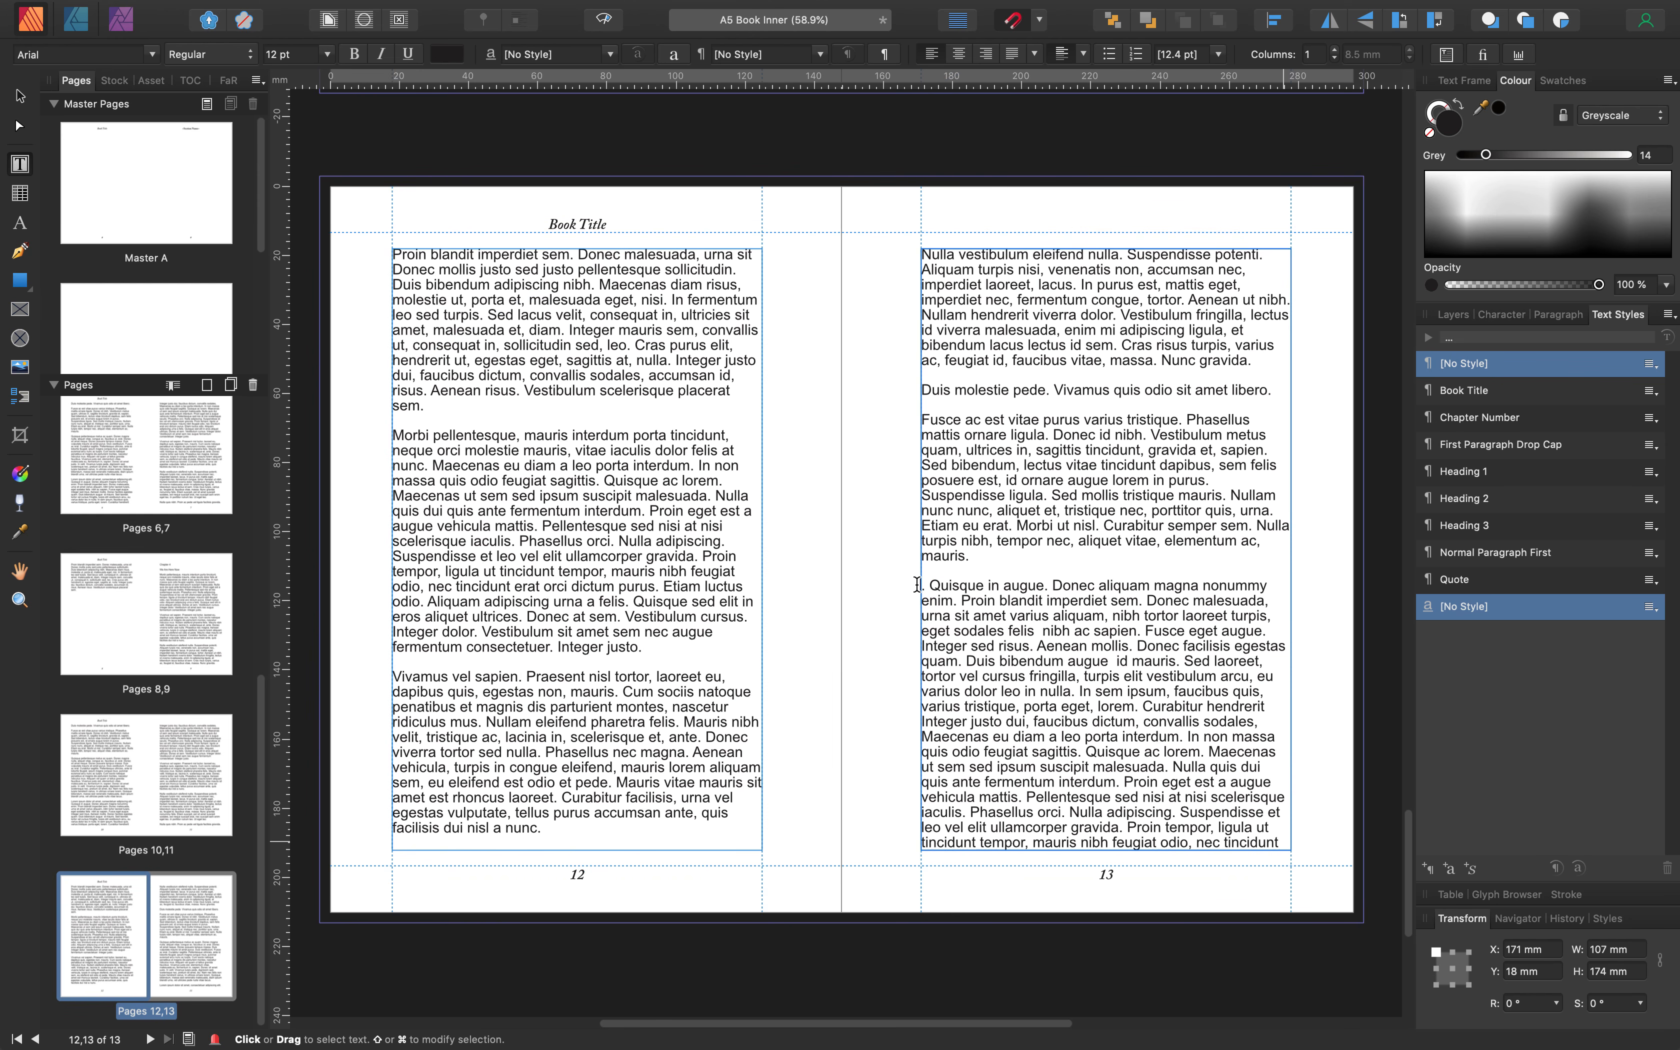
pyautogui.press('Escape')
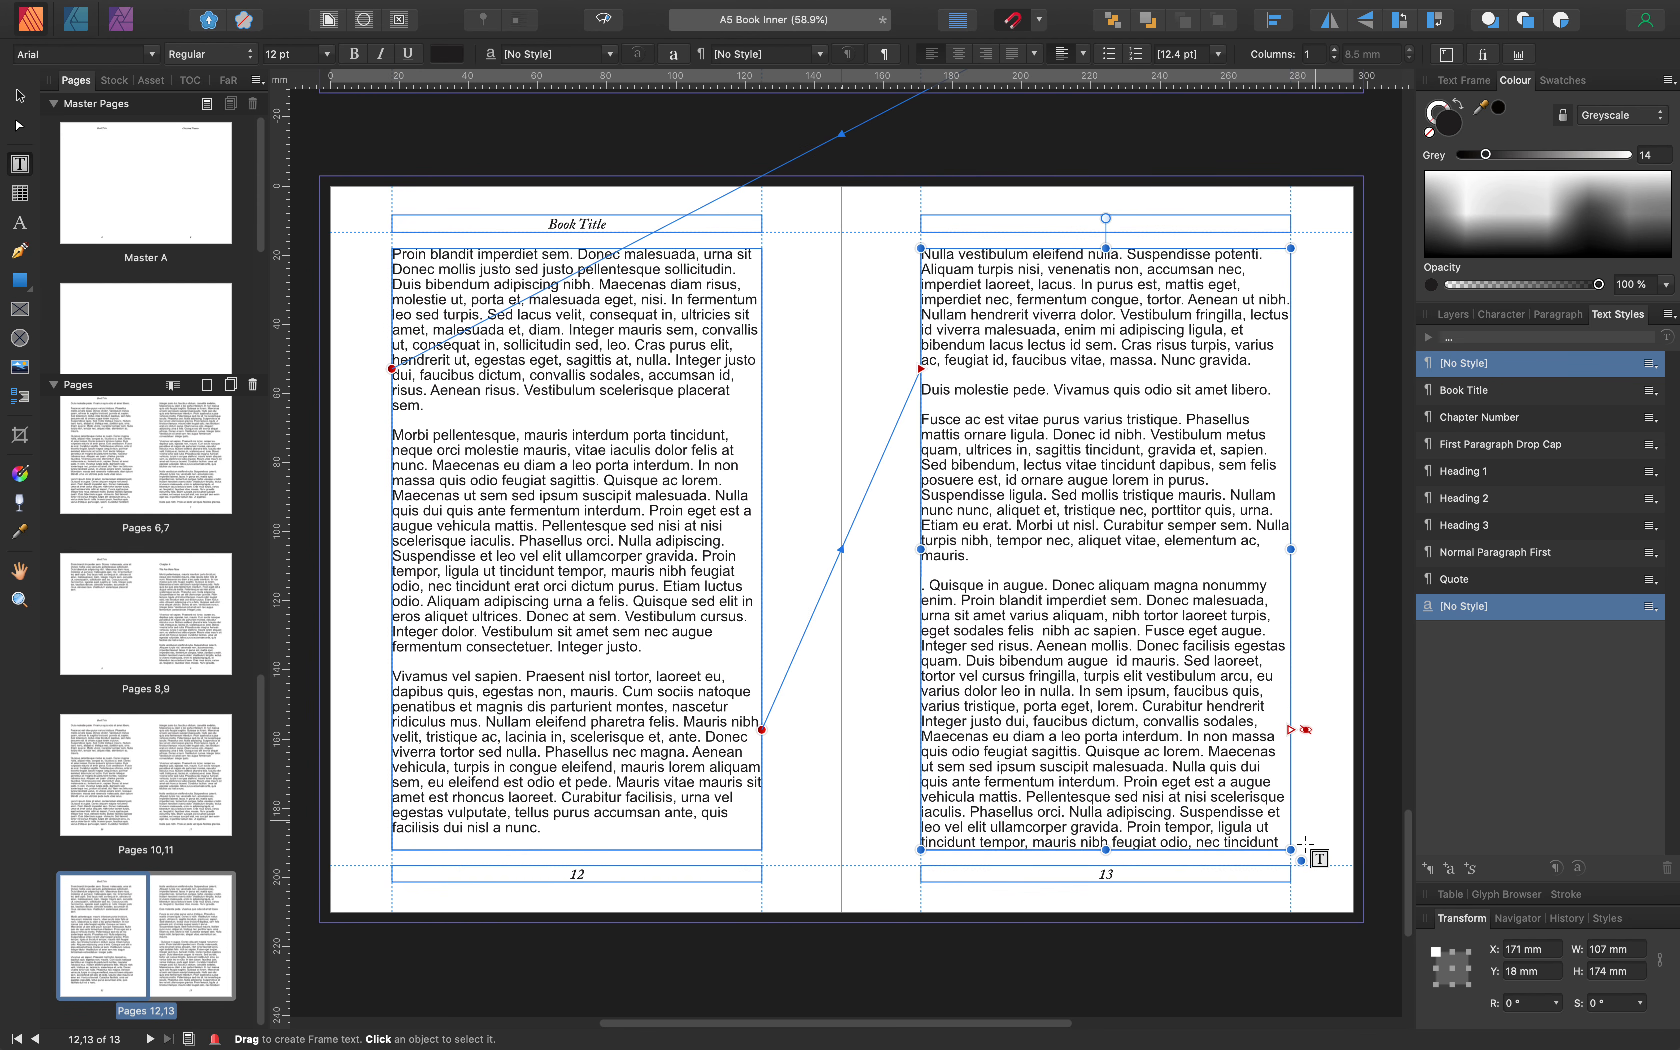
pyautogui.moveTo(1279, 841); pyautogui.dragTo(924, 584)
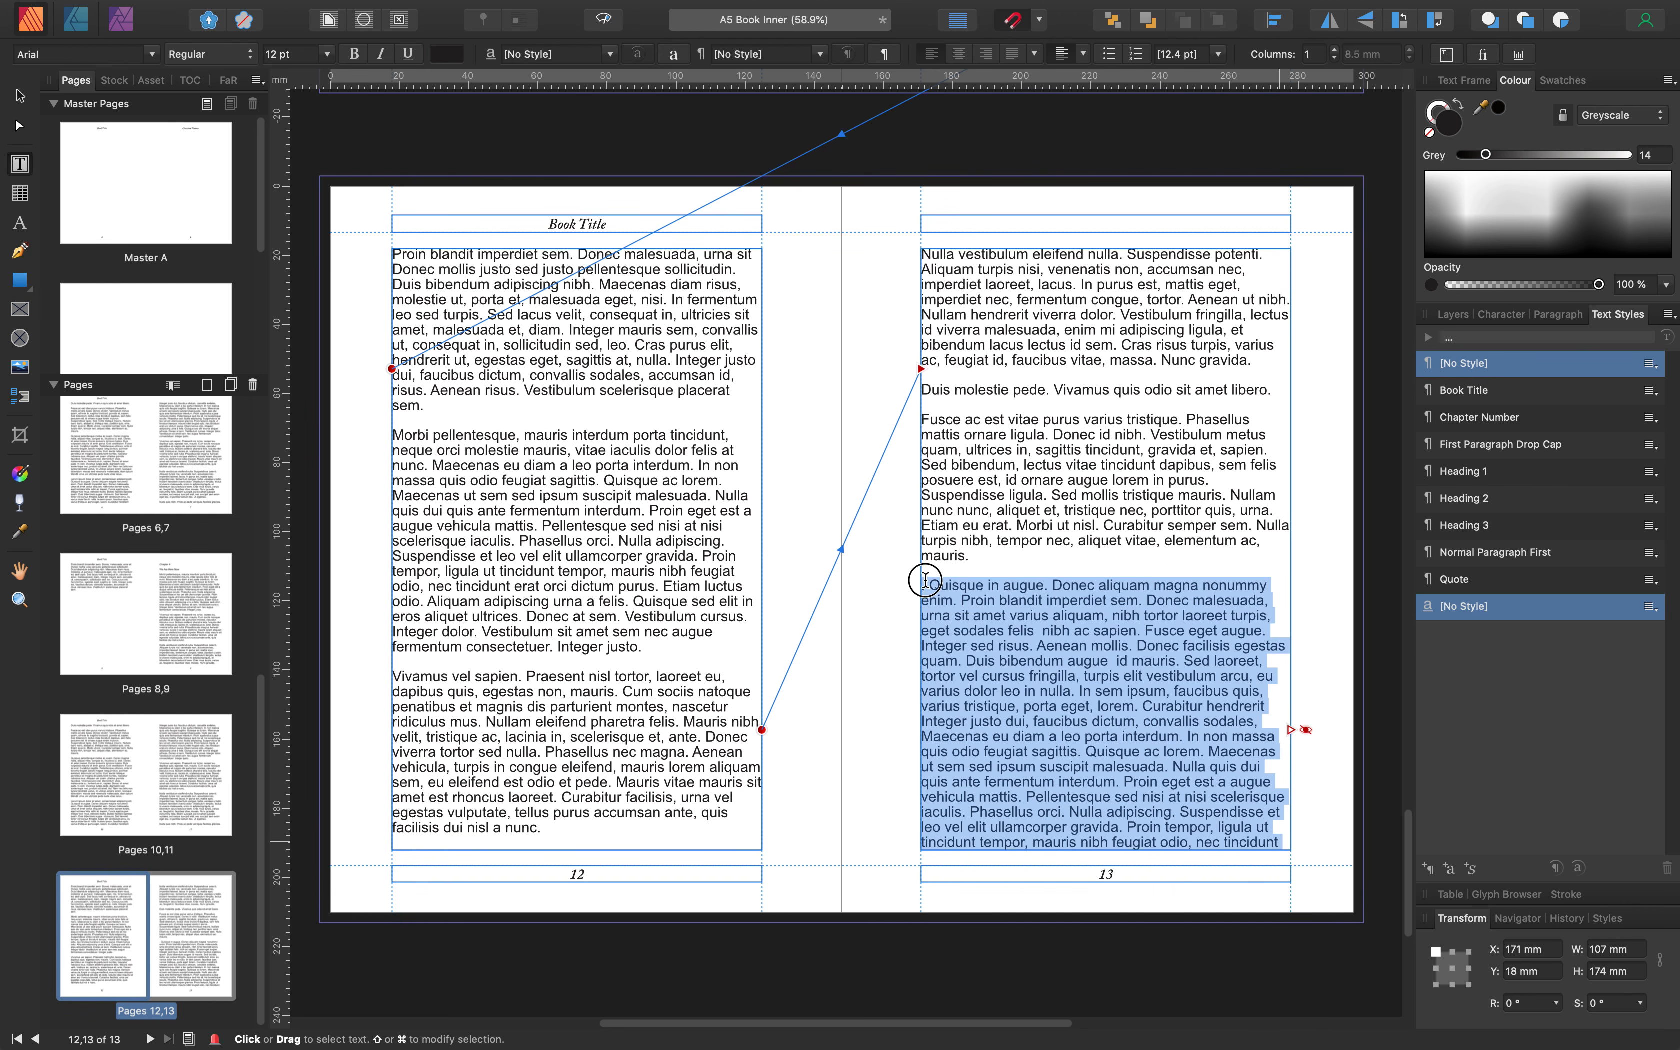
pyautogui.press('super+v')
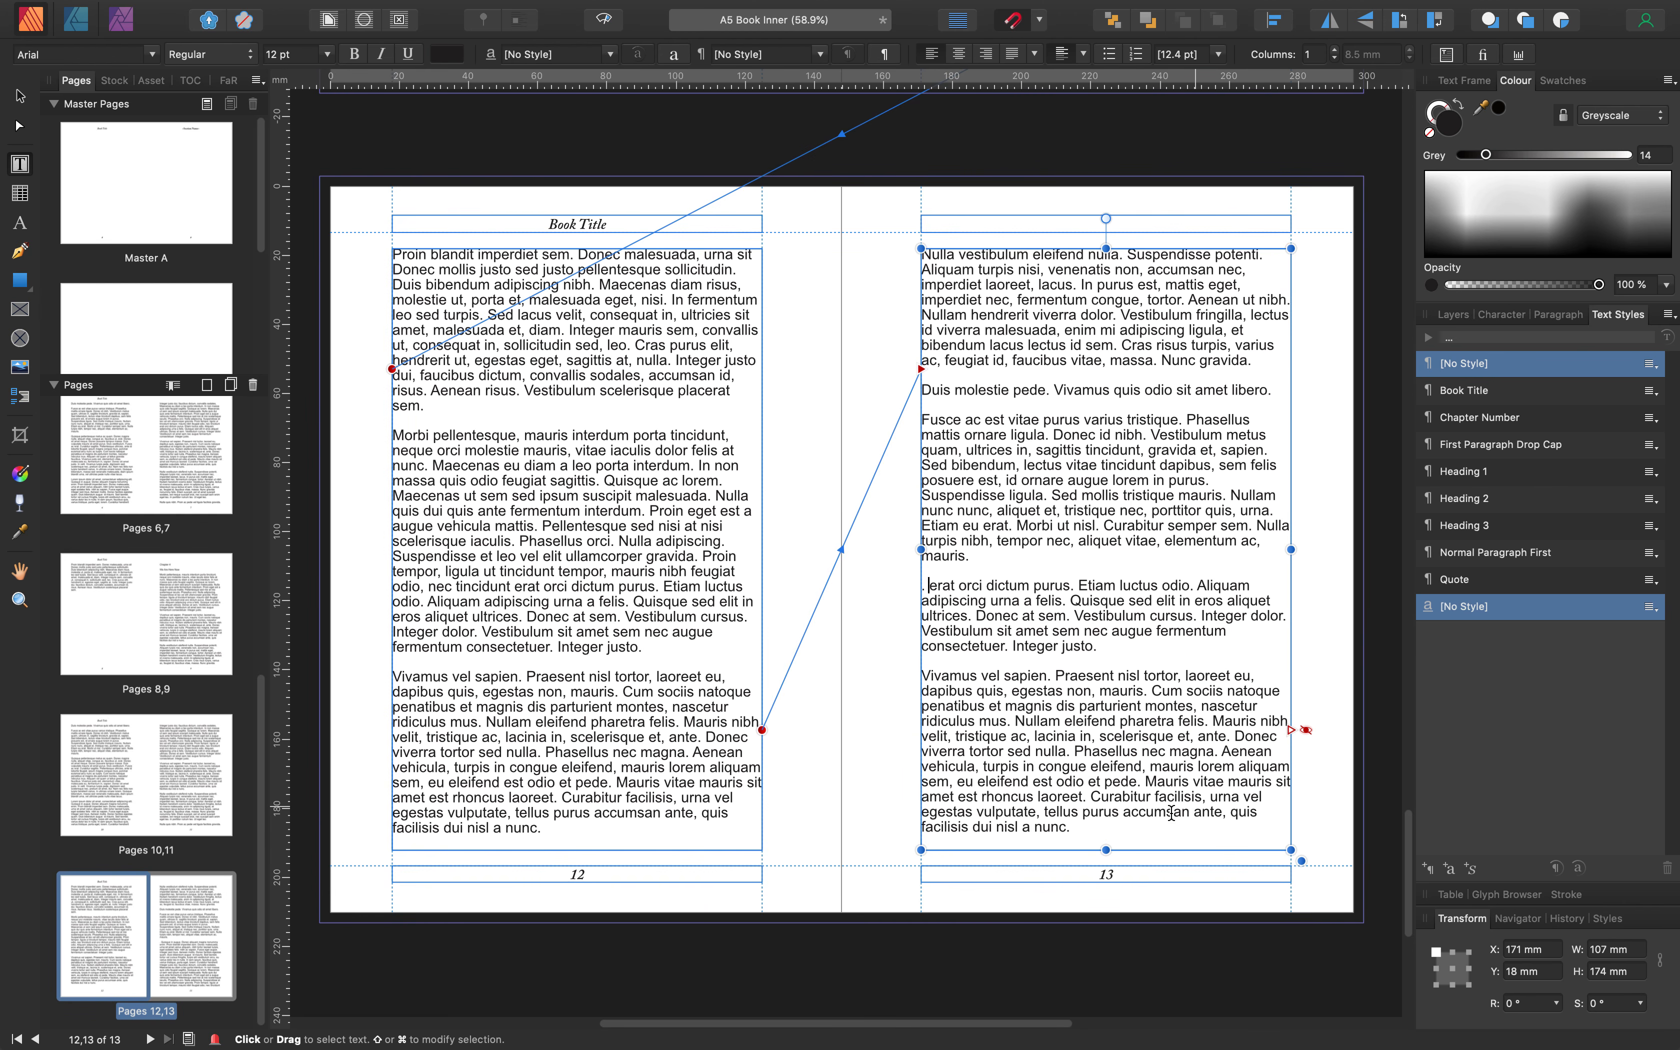
pyautogui.moveTo(1076, 824); pyautogui.dragTo(942, 580)
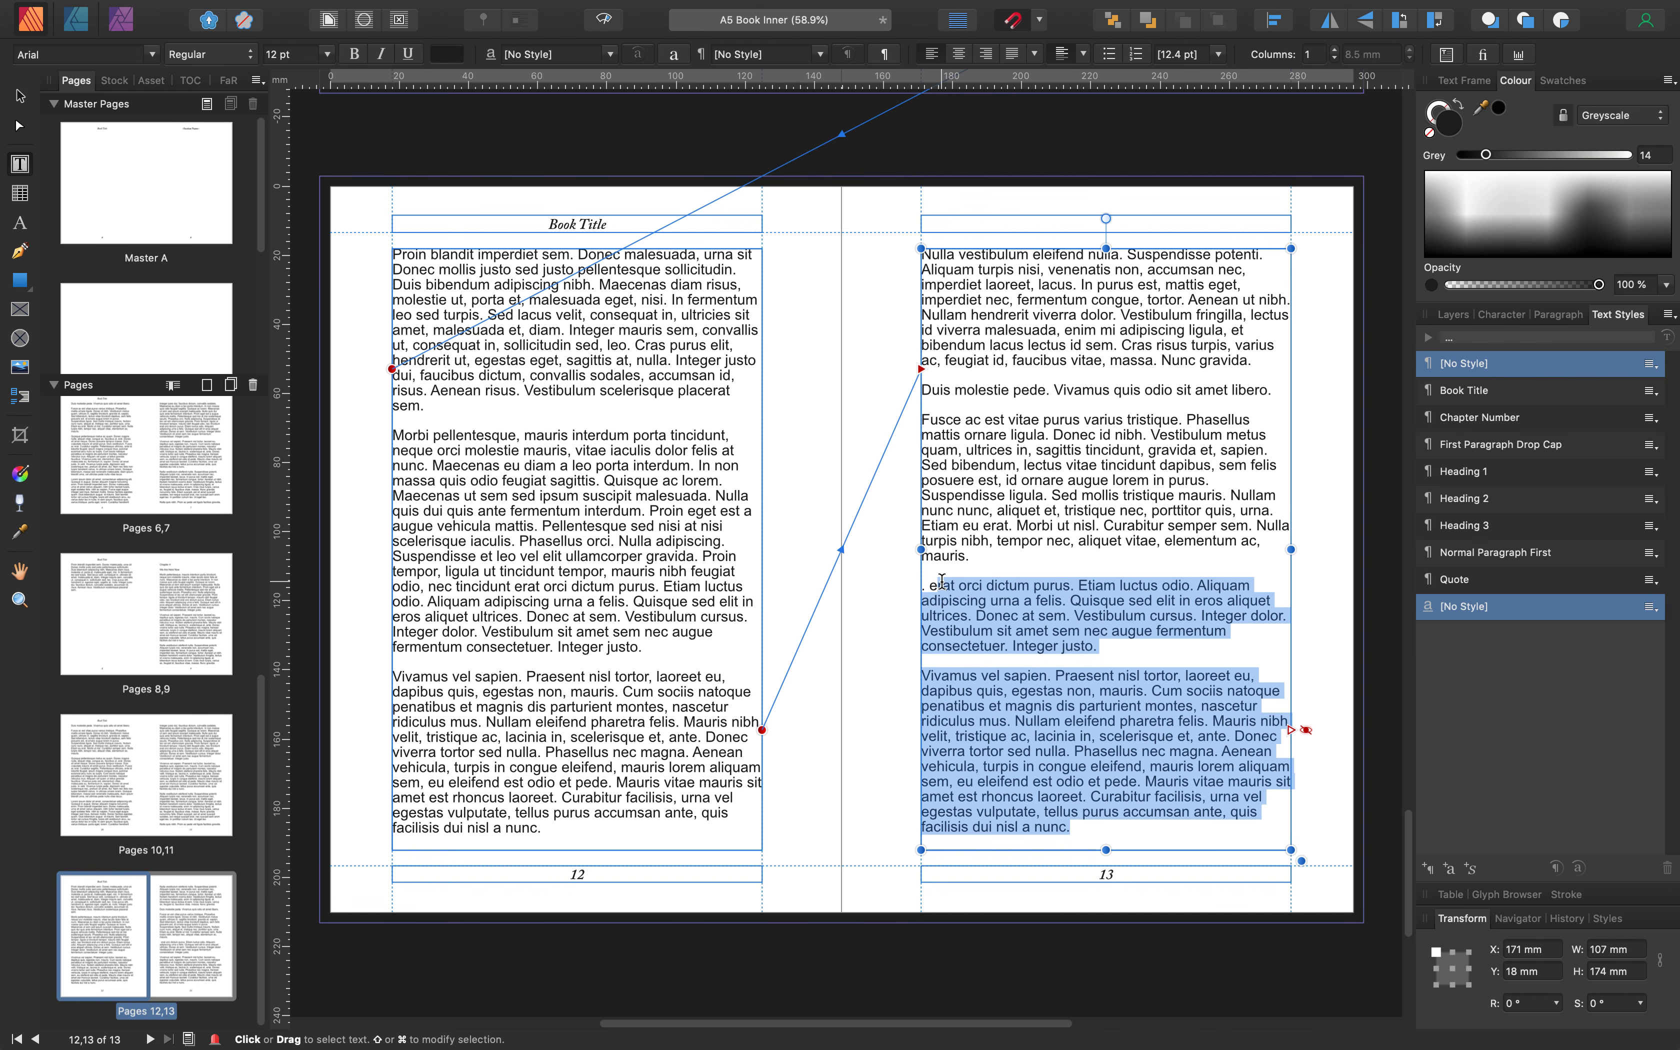
pyautogui.press('BackSpace')
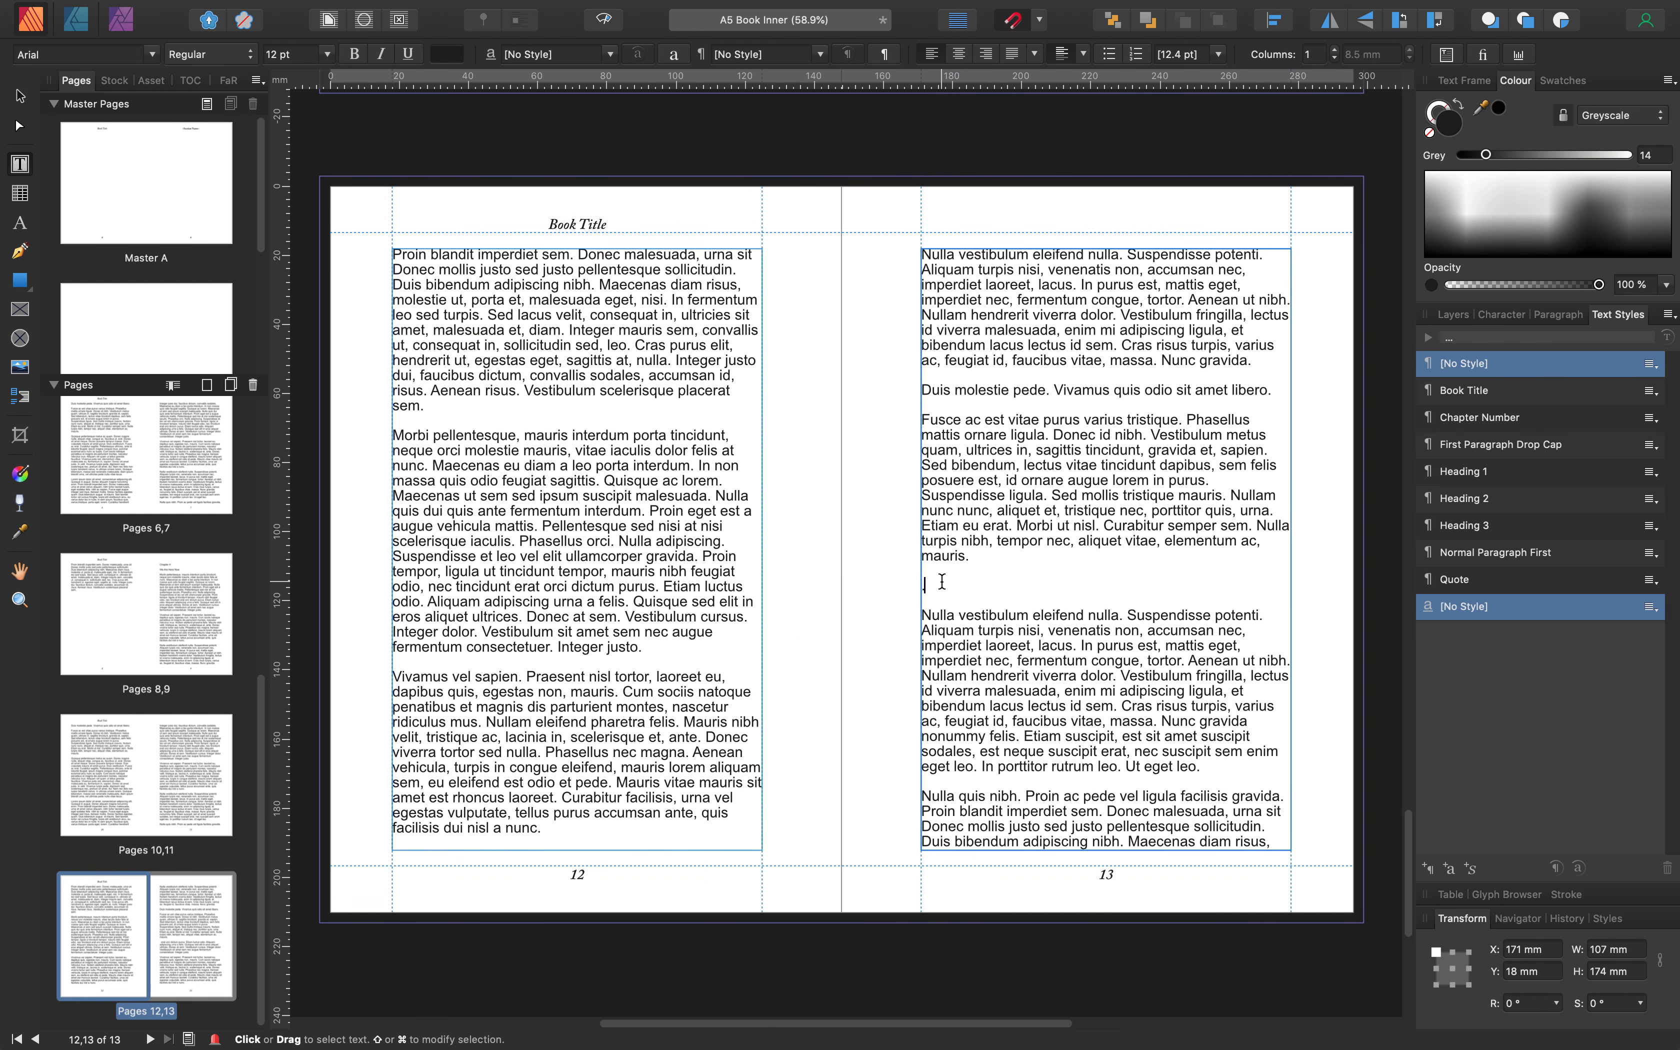
pyautogui.press('Escape')
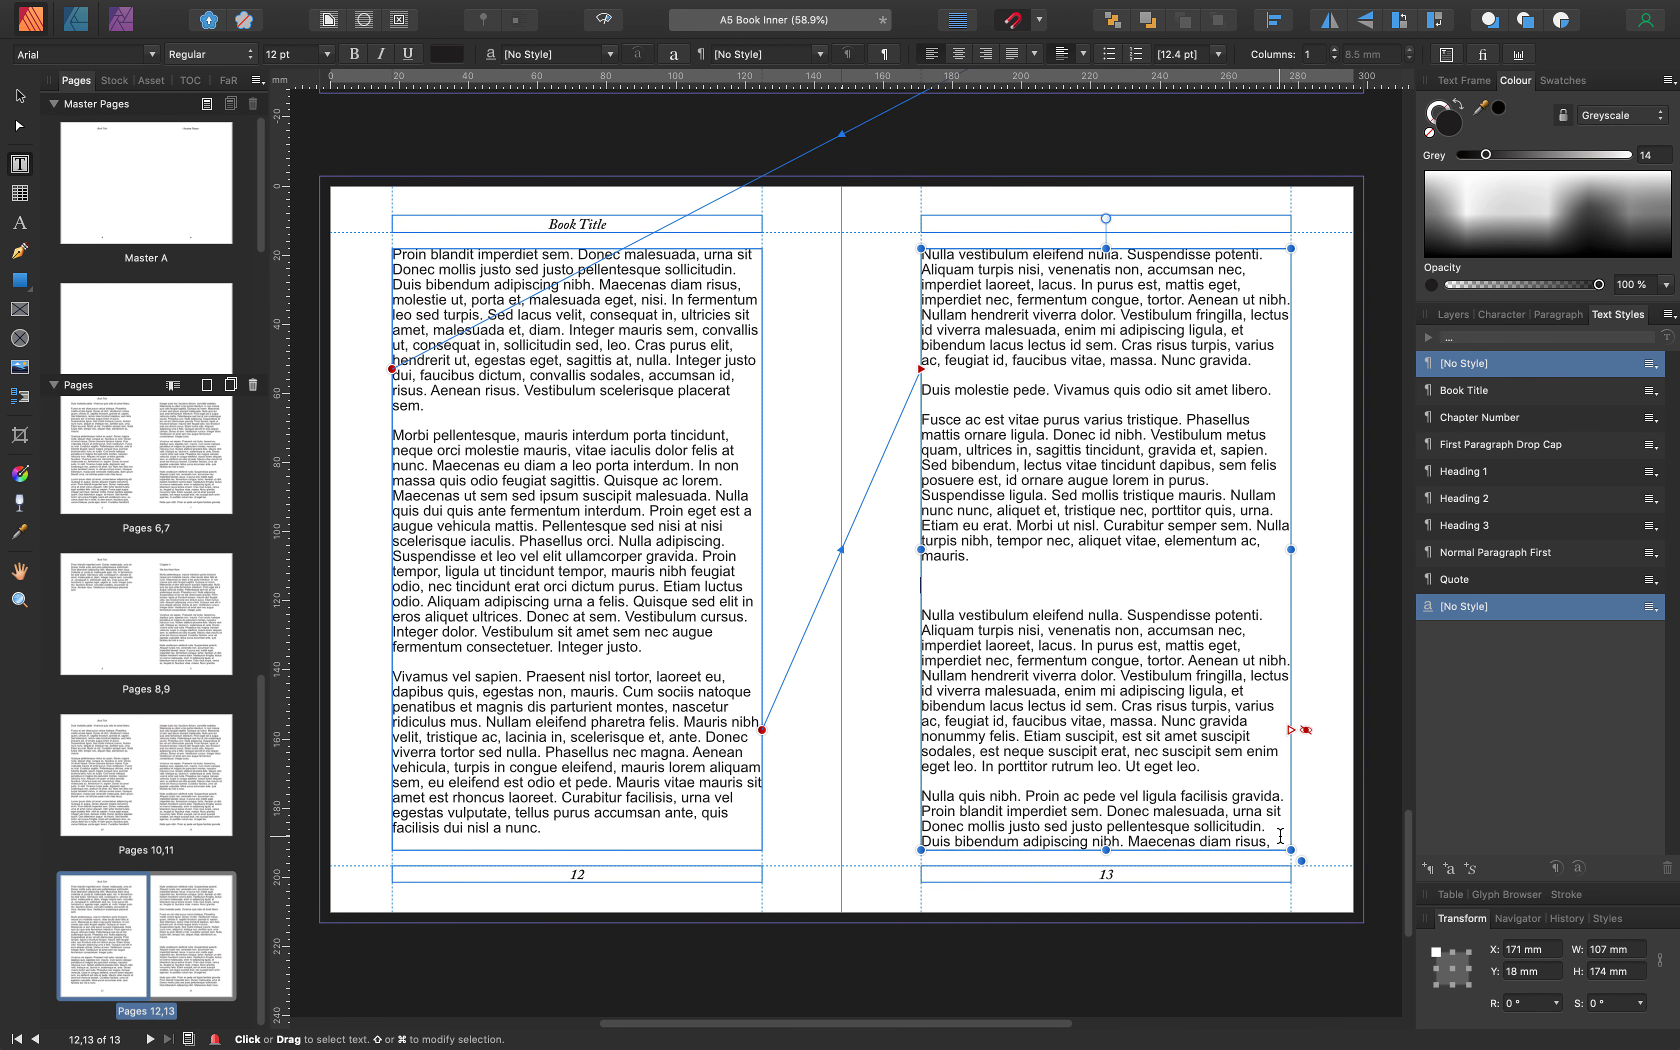
pyautogui.moveTo(1275, 841); pyautogui.dragTo(921, 617)
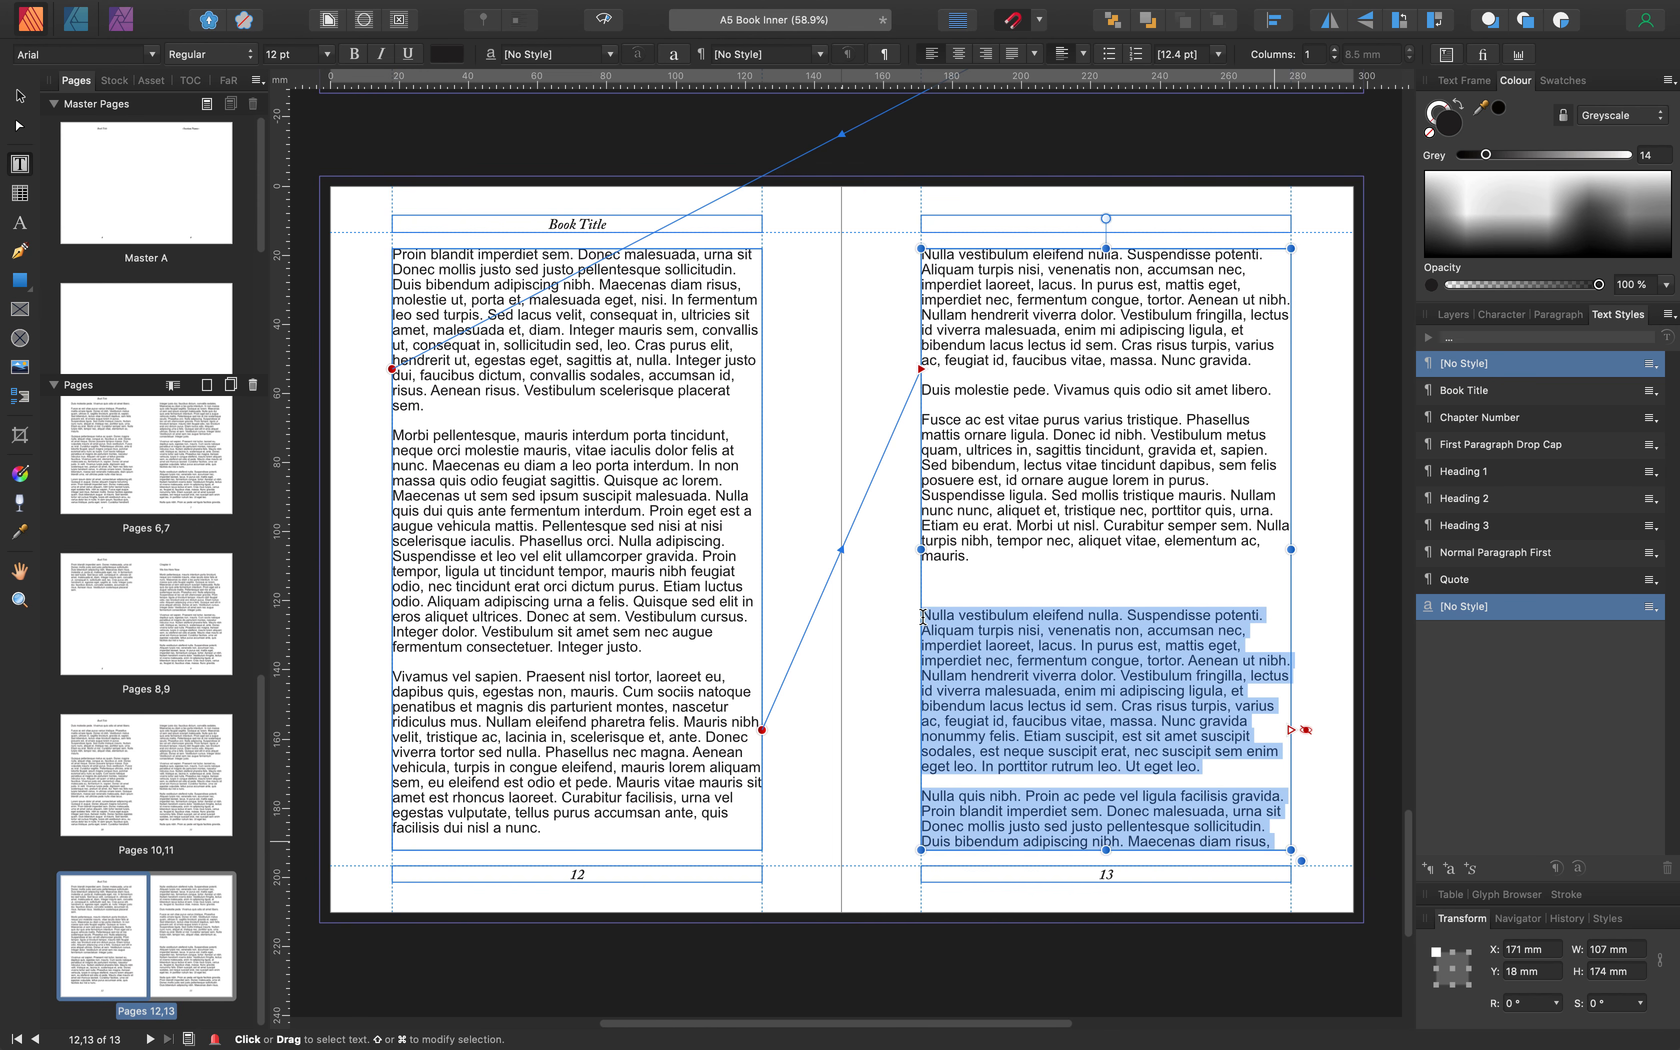
pyautogui.click(921, 616)
pyautogui.press('BackSpace')
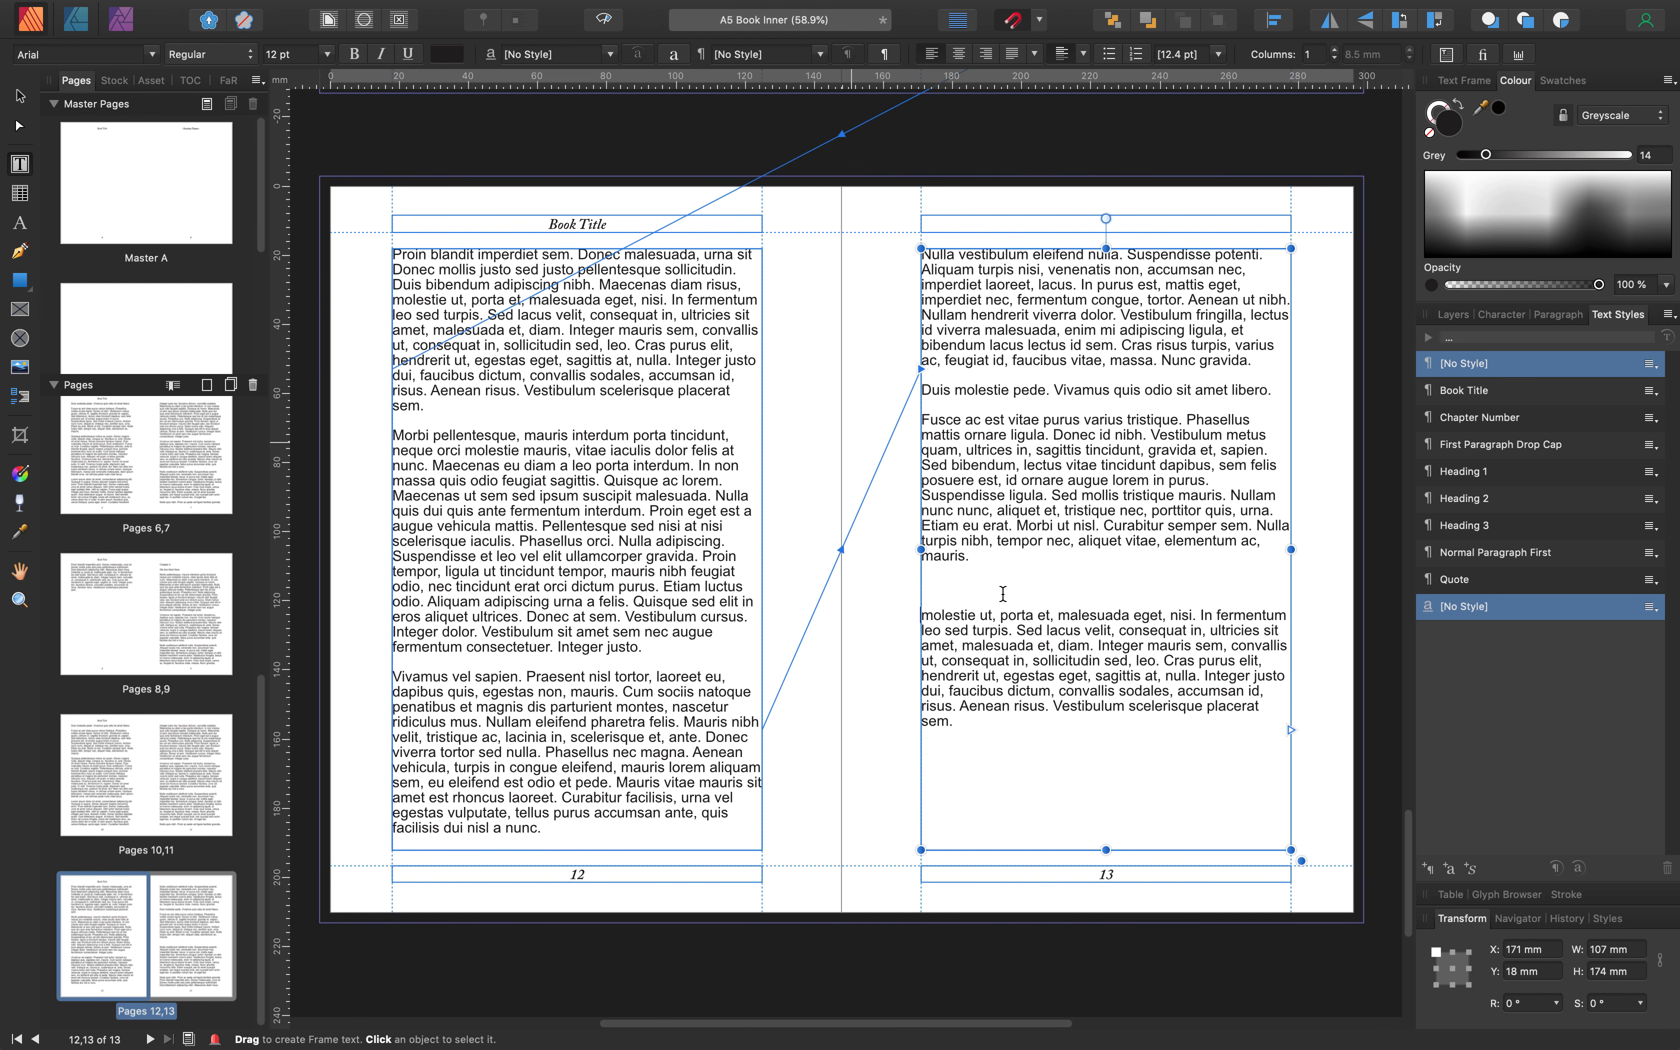
# Add two pages after page 13
pyautogui.scroll(-3, 1007, 604)
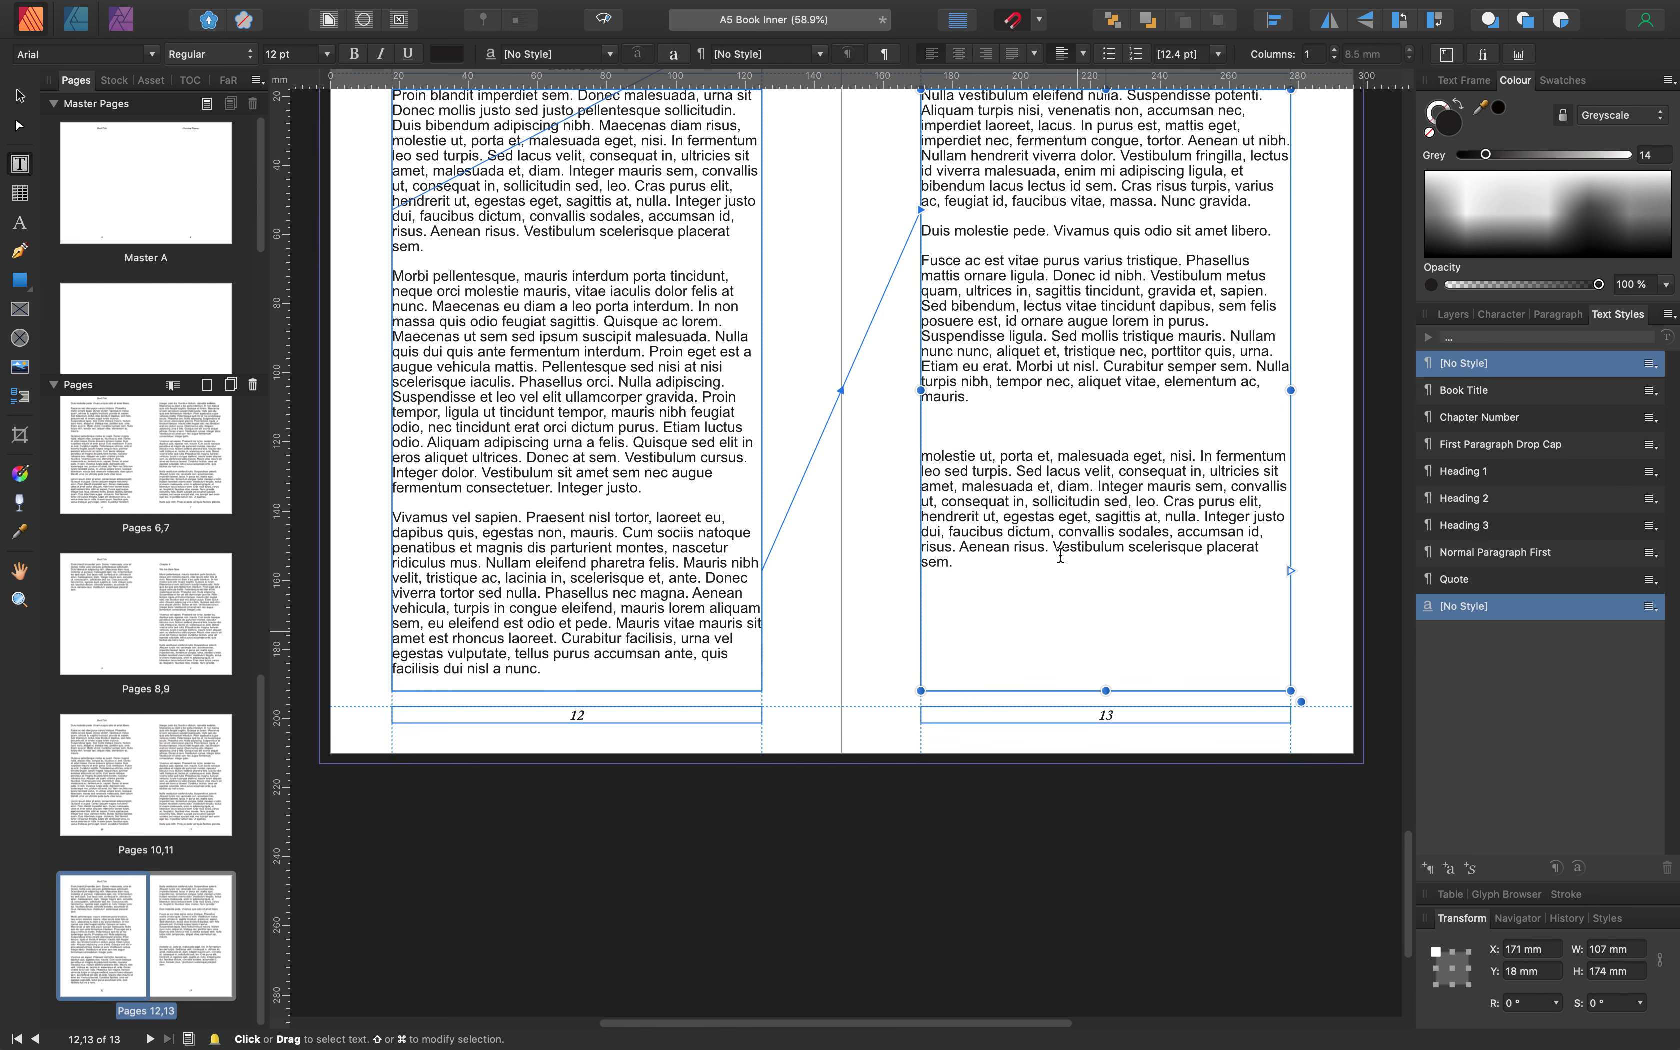
pyautogui.scroll(5, 799, 337)
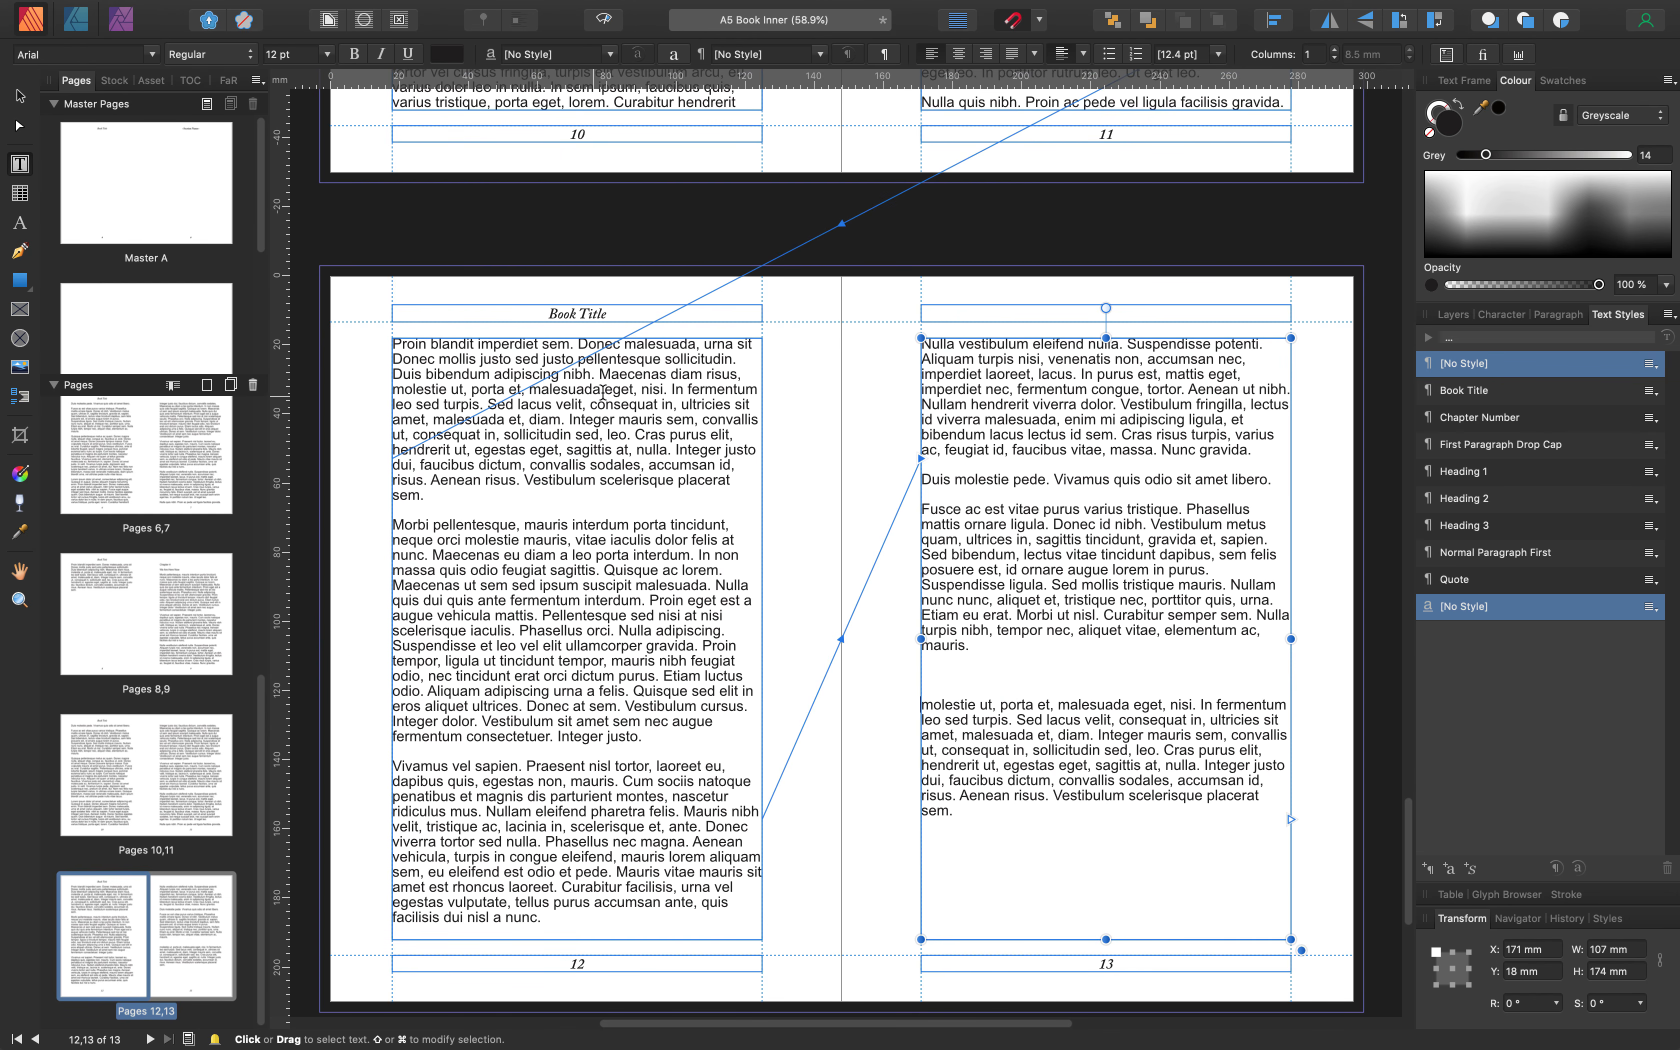
pyautogui.scroll(-5, 1039, 516)
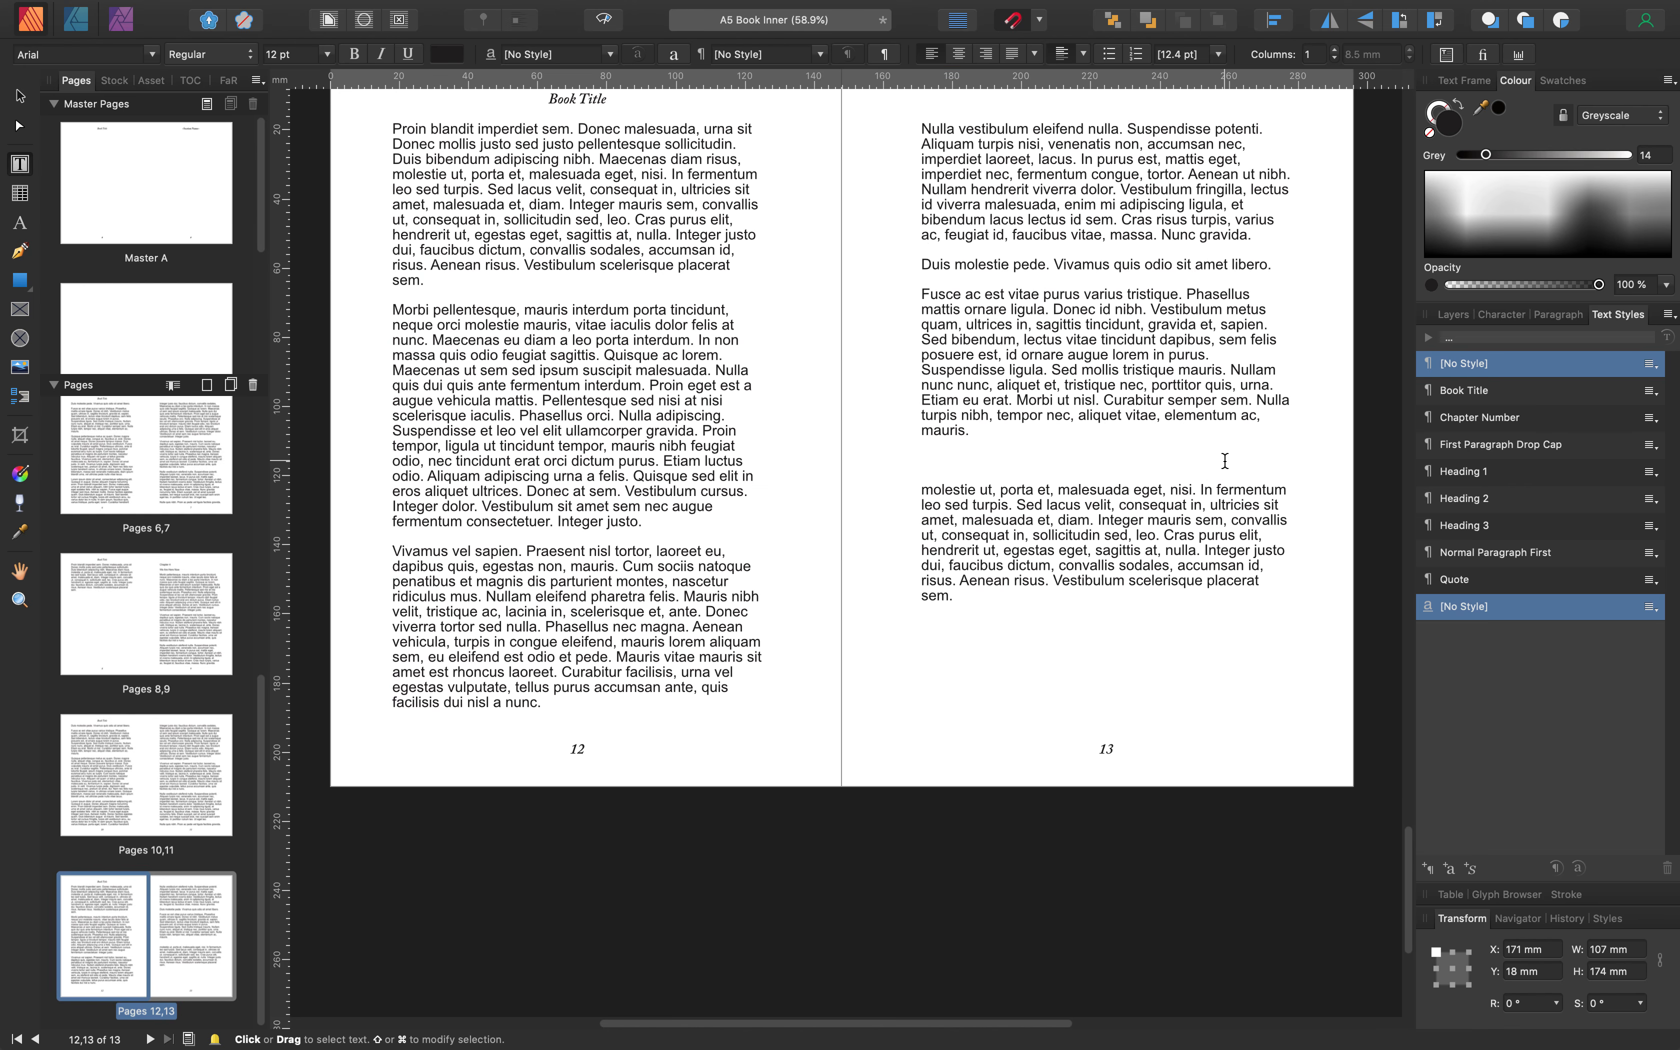
pyautogui.click(194, 915)
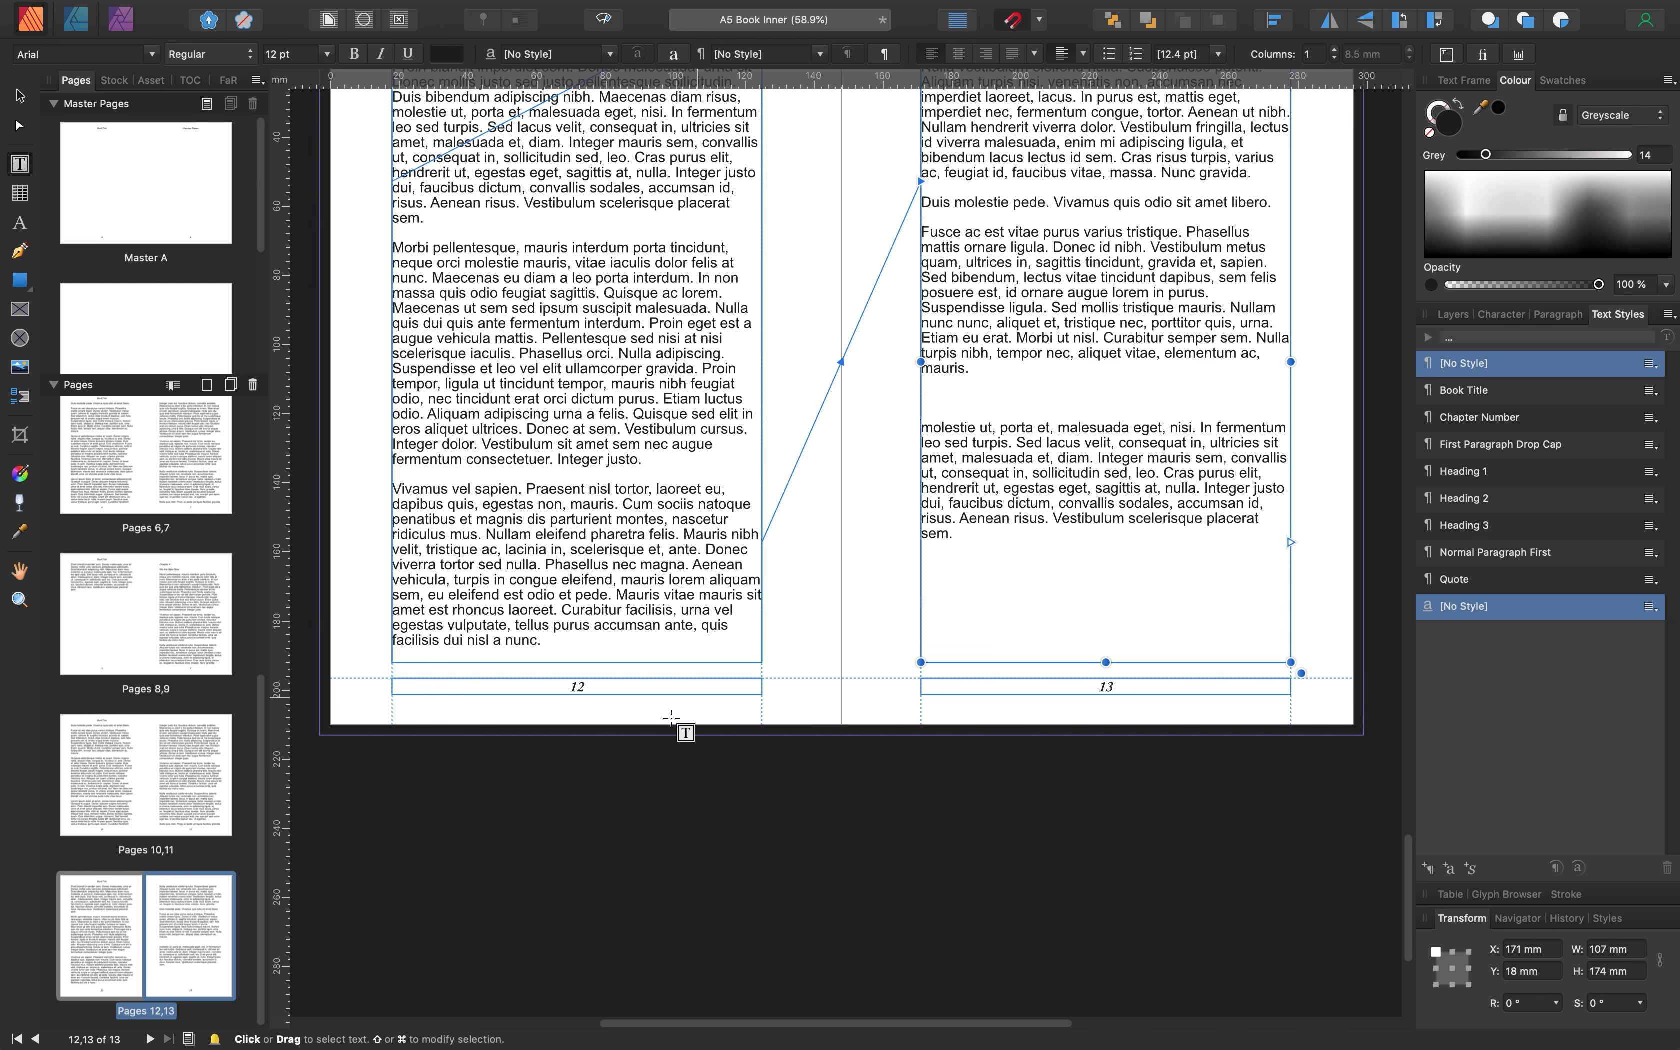
pyautogui.click(209, 388)
pyautogui.click(1017, 232)
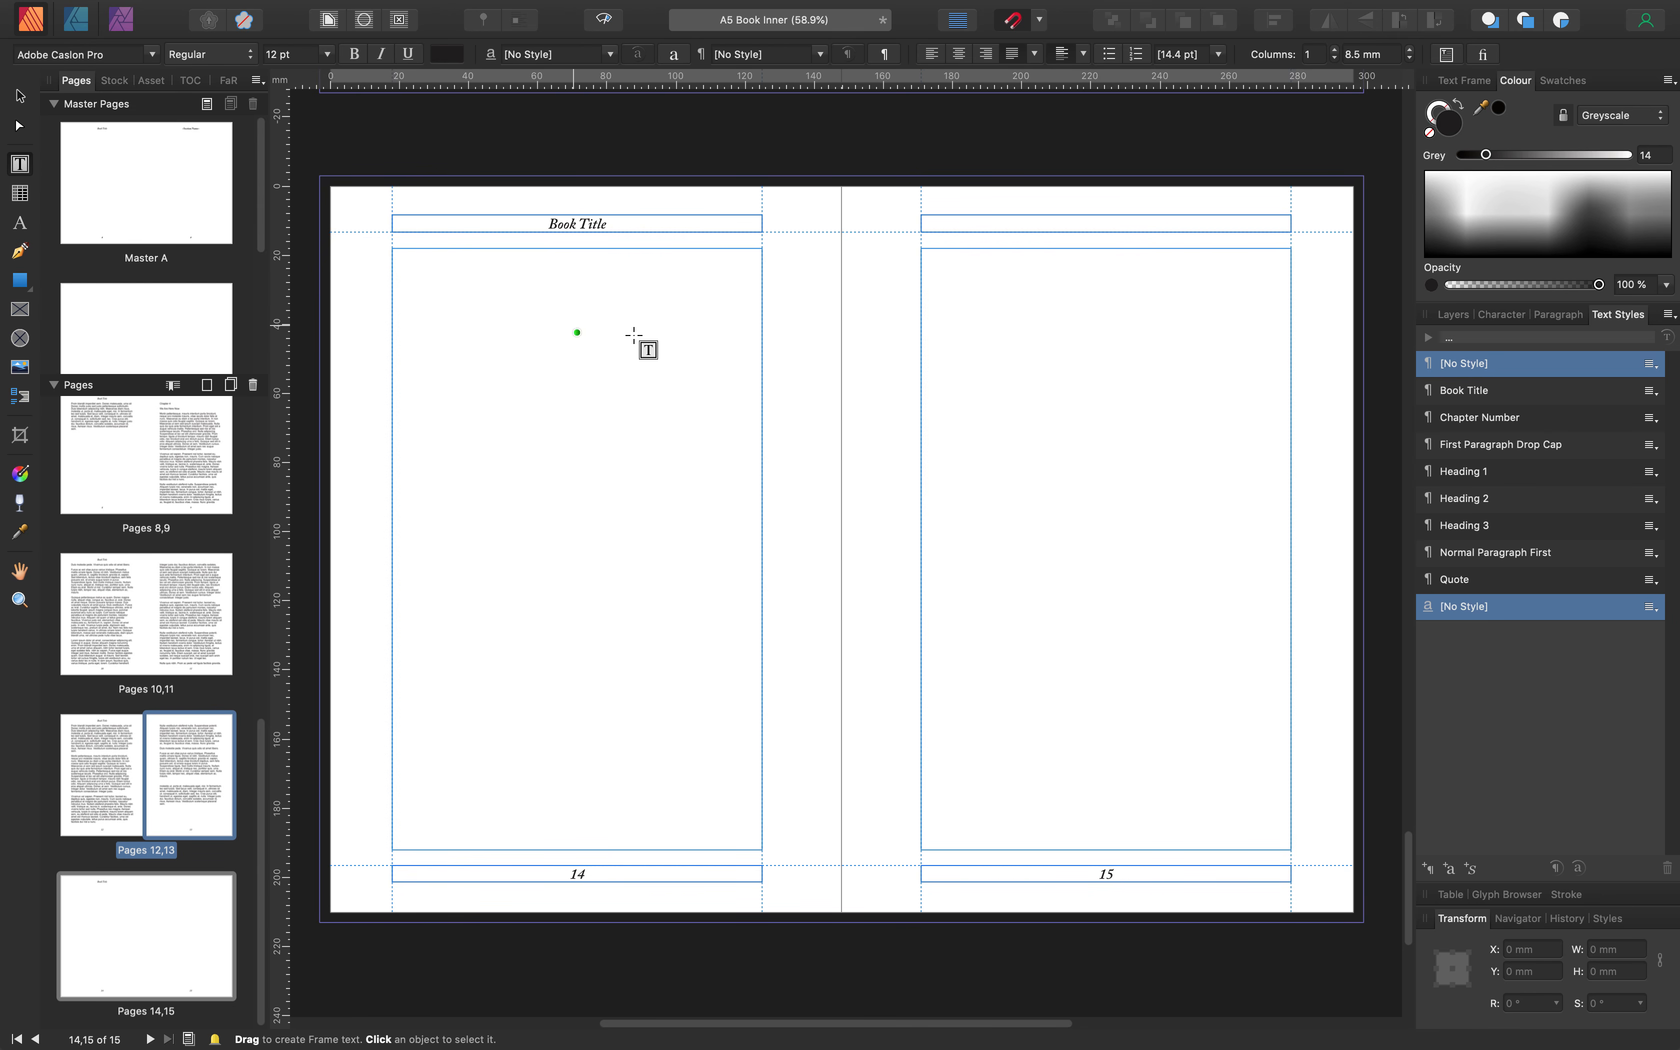
# Draw a 107 × 174 mm text frame on page 15 and paste the copied chapter text into it
pyautogui.moveTo(921, 257); pyautogui.dragTo(1291, 848)
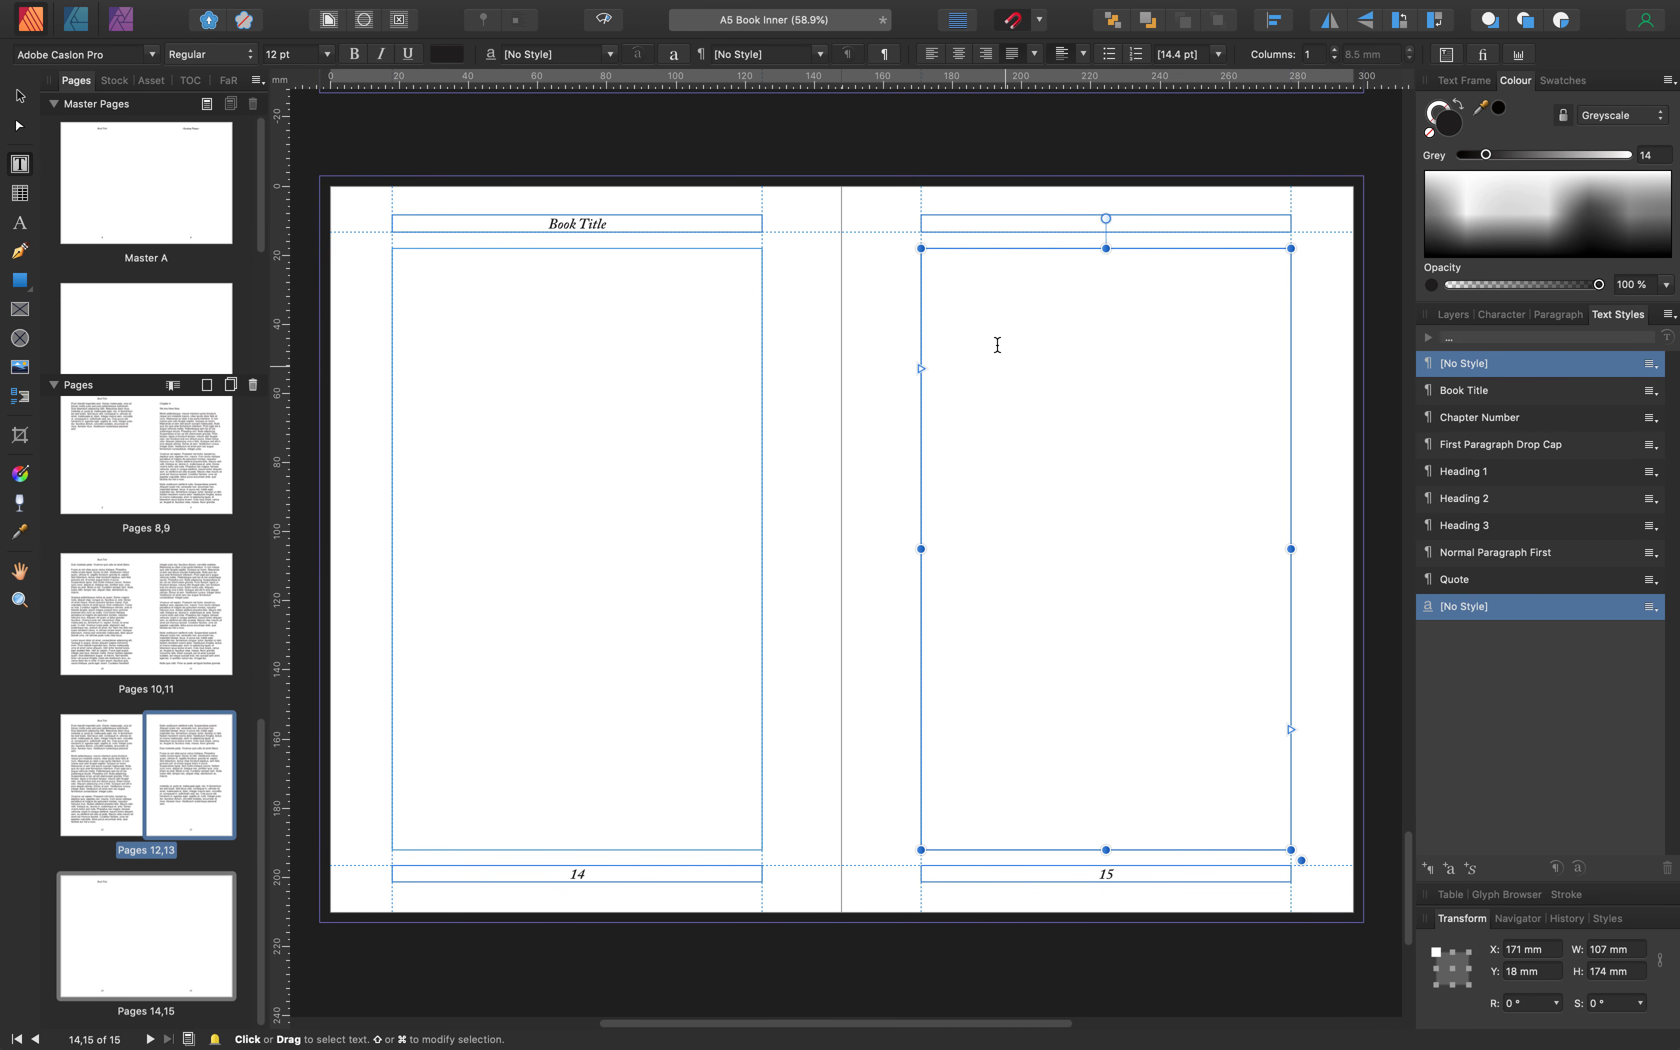
pyautogui.click(942, 259)
pyautogui.press('super+v')
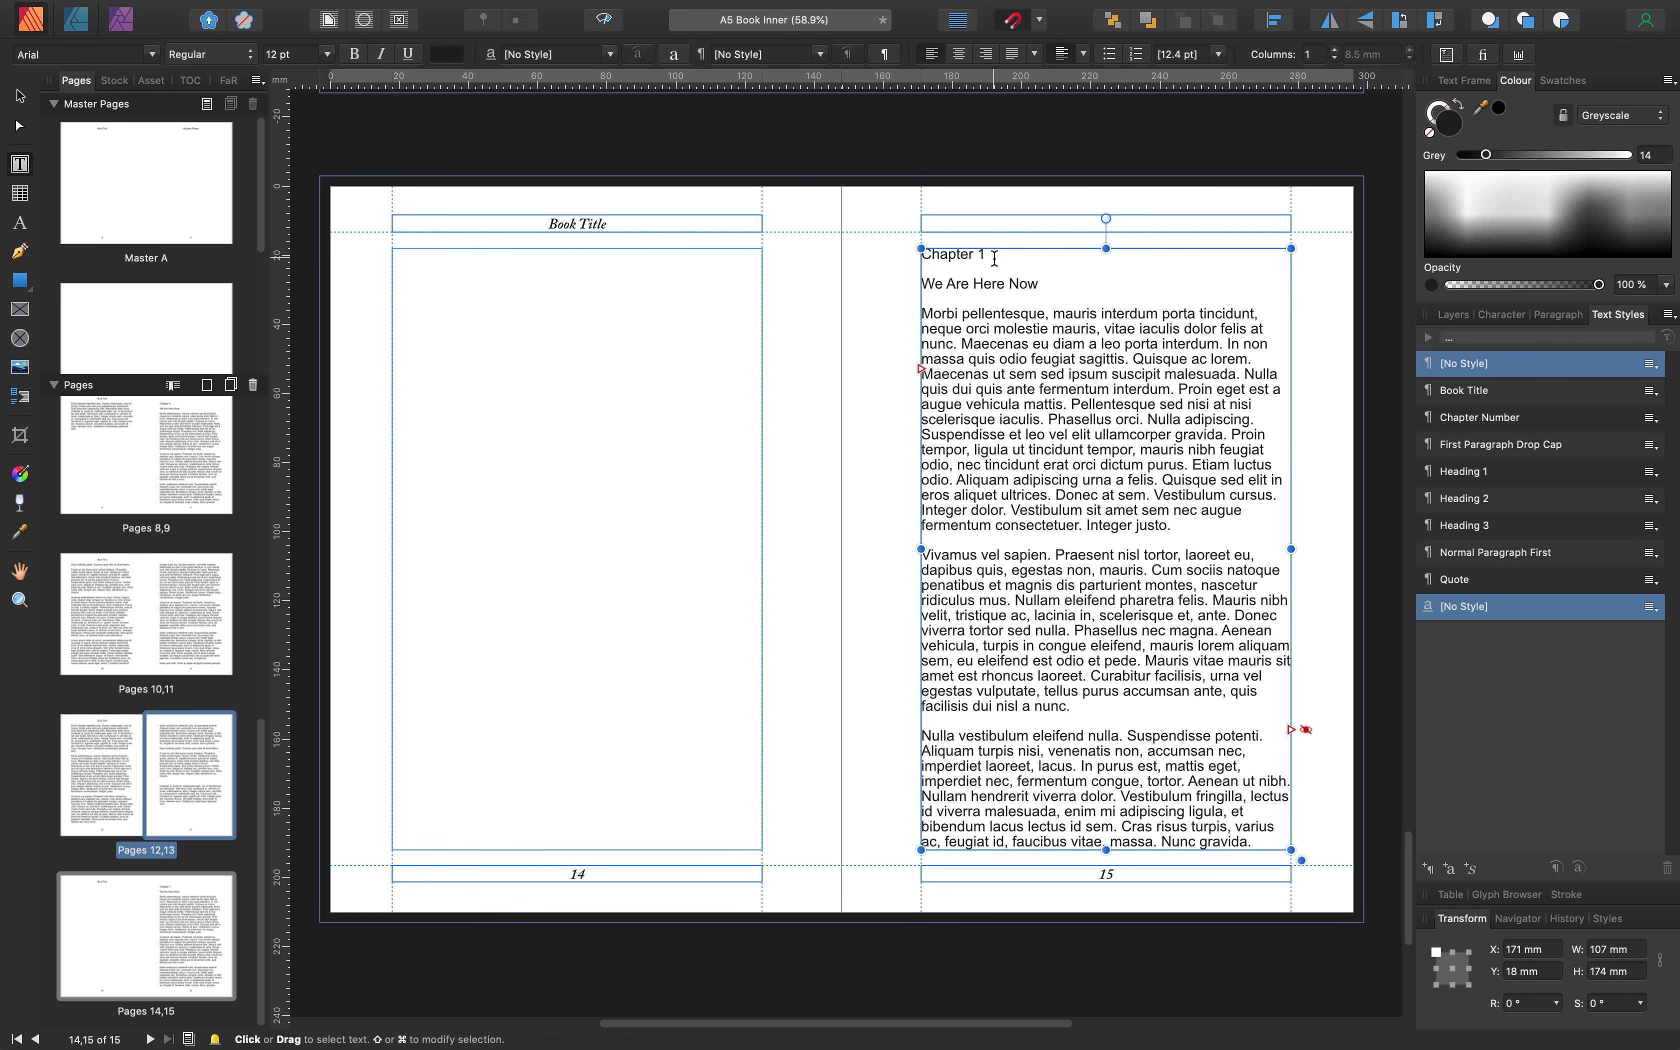
# Renumber the chapter heading on page 9 as "Chapter 3"
pyautogui.scroll(20, 1042, 257)
pyautogui.scroll(20, 1106, 250)
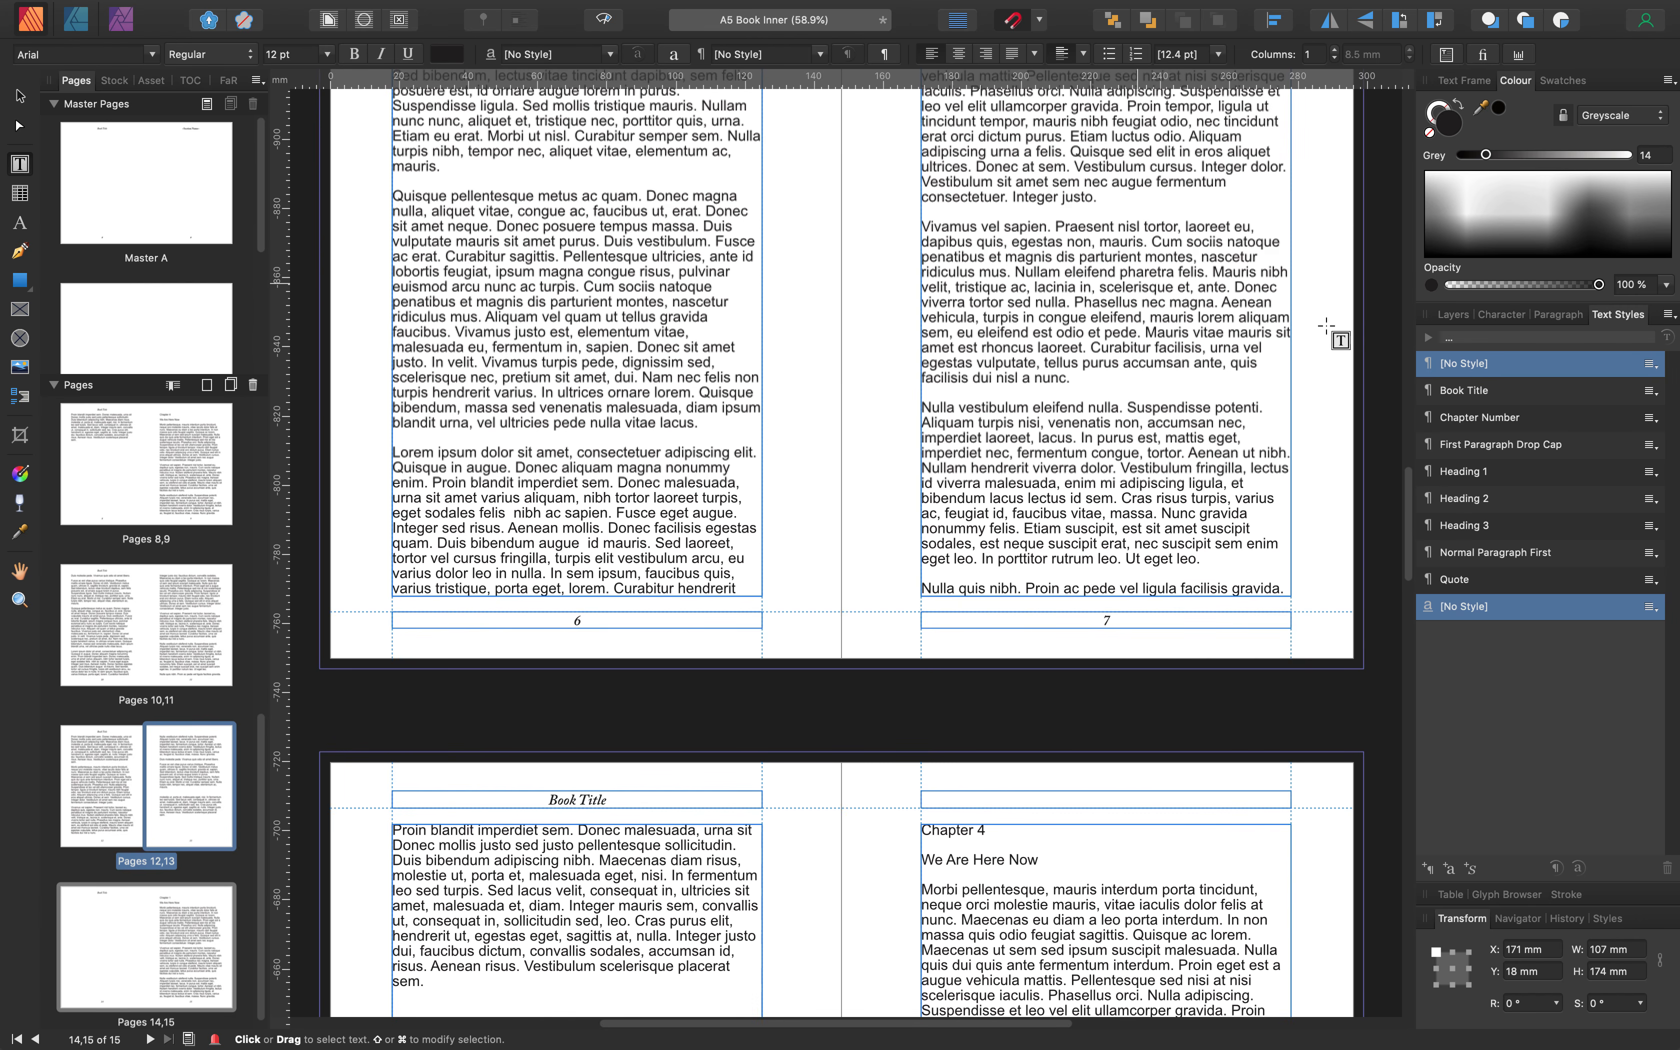
pyautogui.moveTo(1406, 498); pyautogui.dragTo(1440, 543)
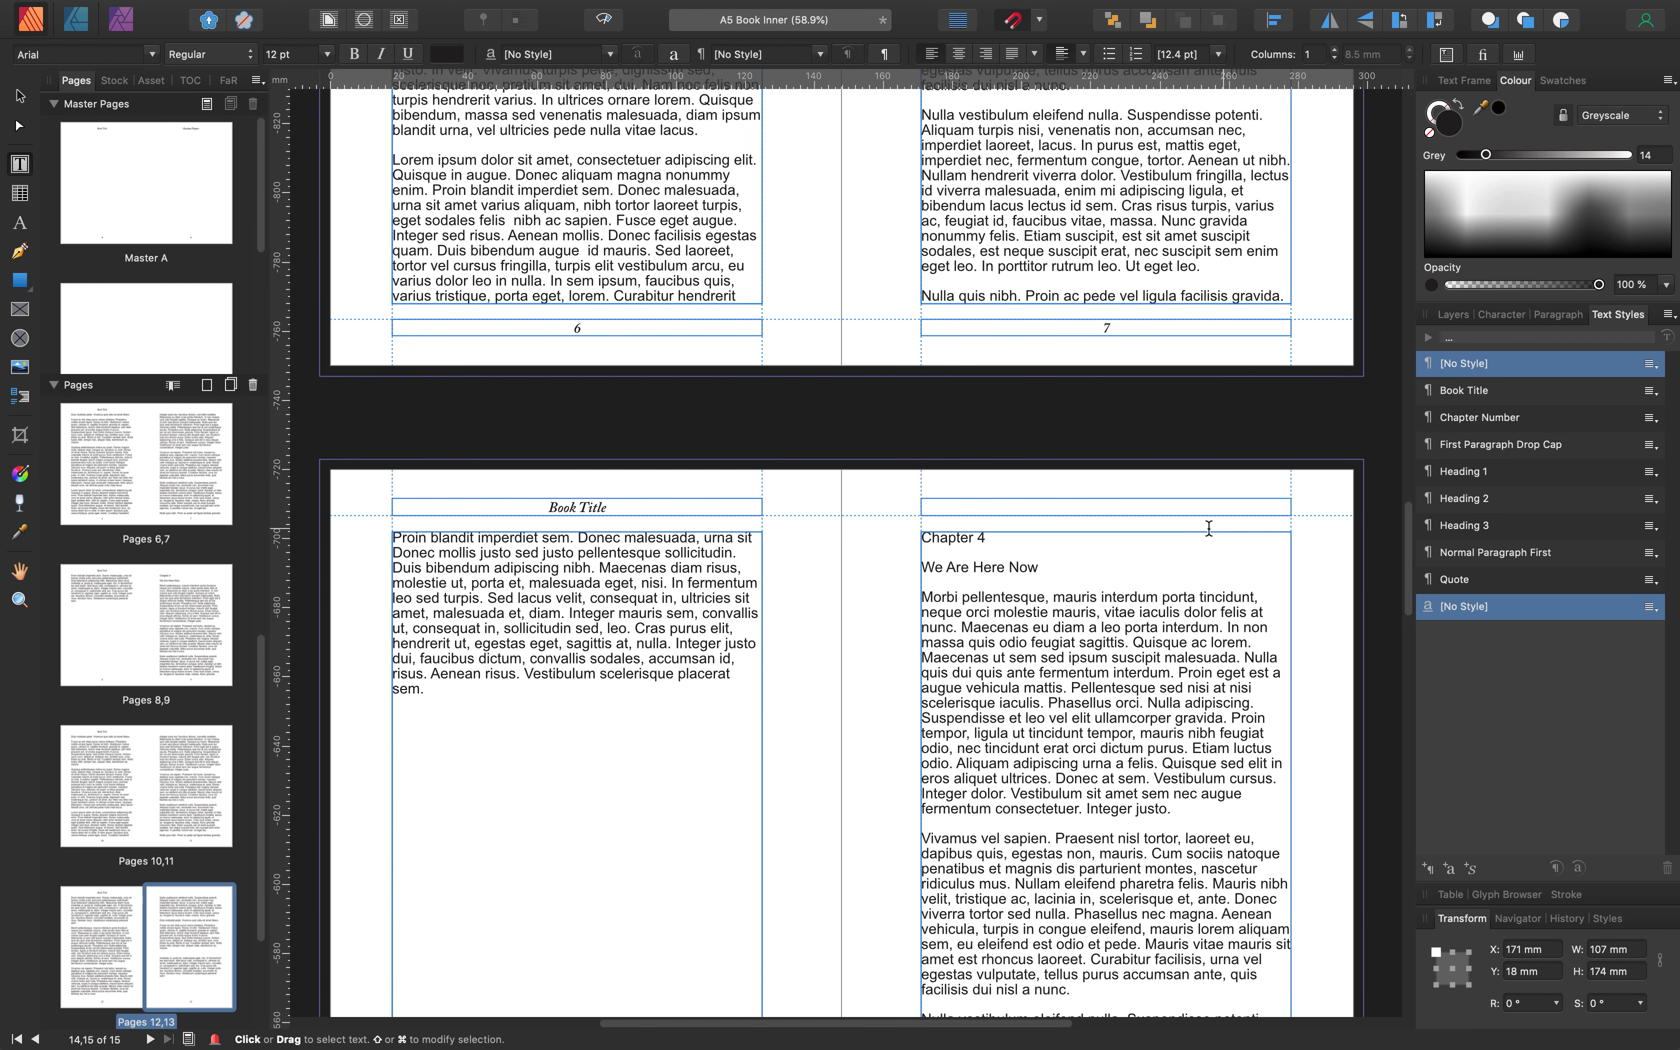
pyautogui.click(990, 541)
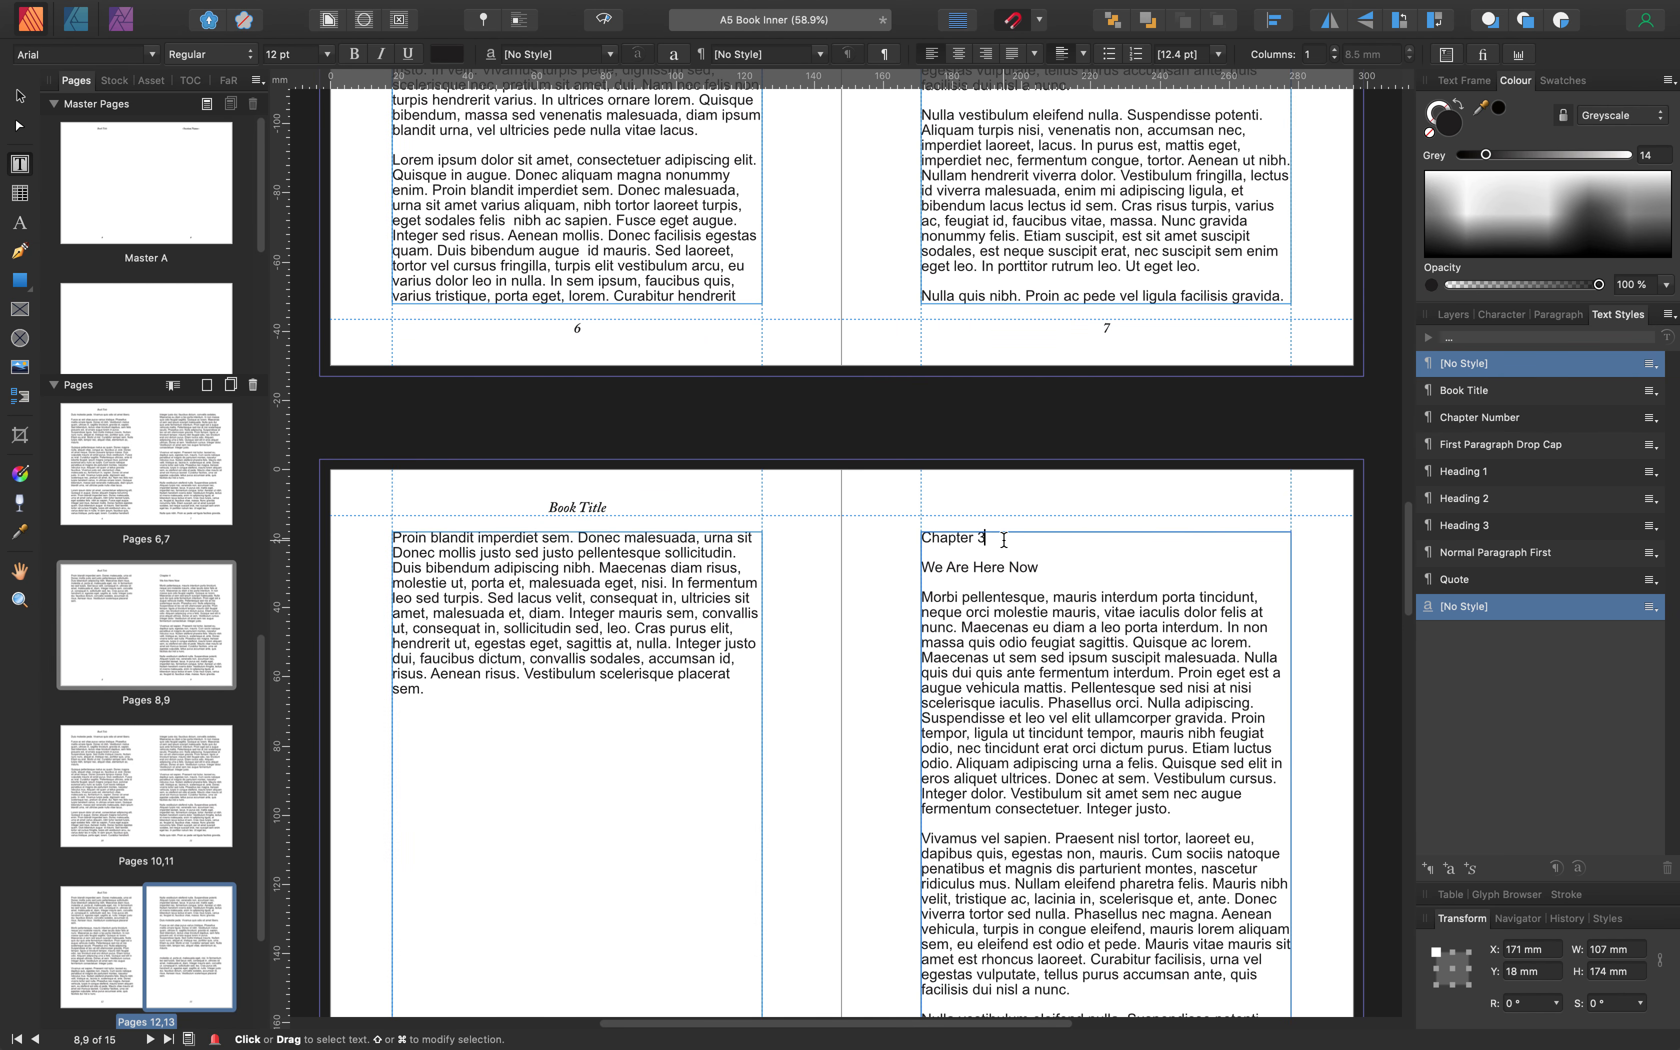
# Renumber the chapter heading on page 15 as "Chapter 4", keeping "We Are Here Now" on its own line
pyautogui.moveTo(1402, 545); pyautogui.dragTo(1441, 837)
pyautogui.moveTo(988, 563); pyautogui.dragTo(1016, 560)
pyautogui.write('4We Are Here Now')
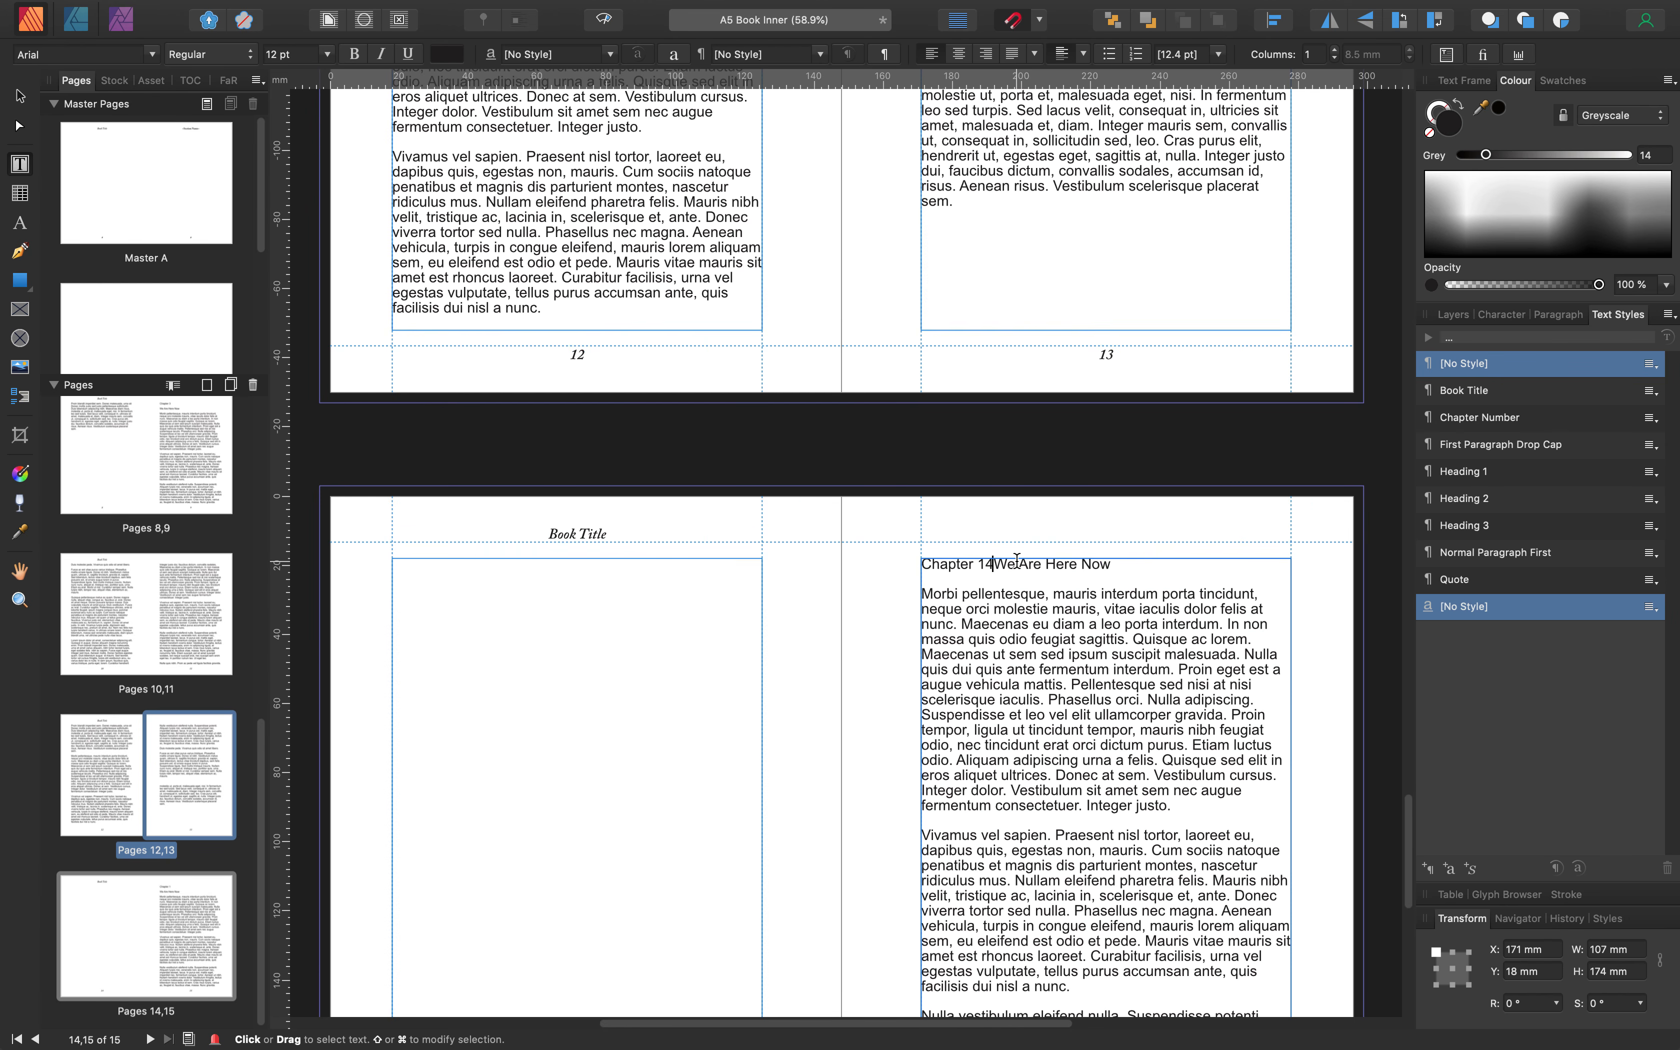
pyautogui.press('Return')
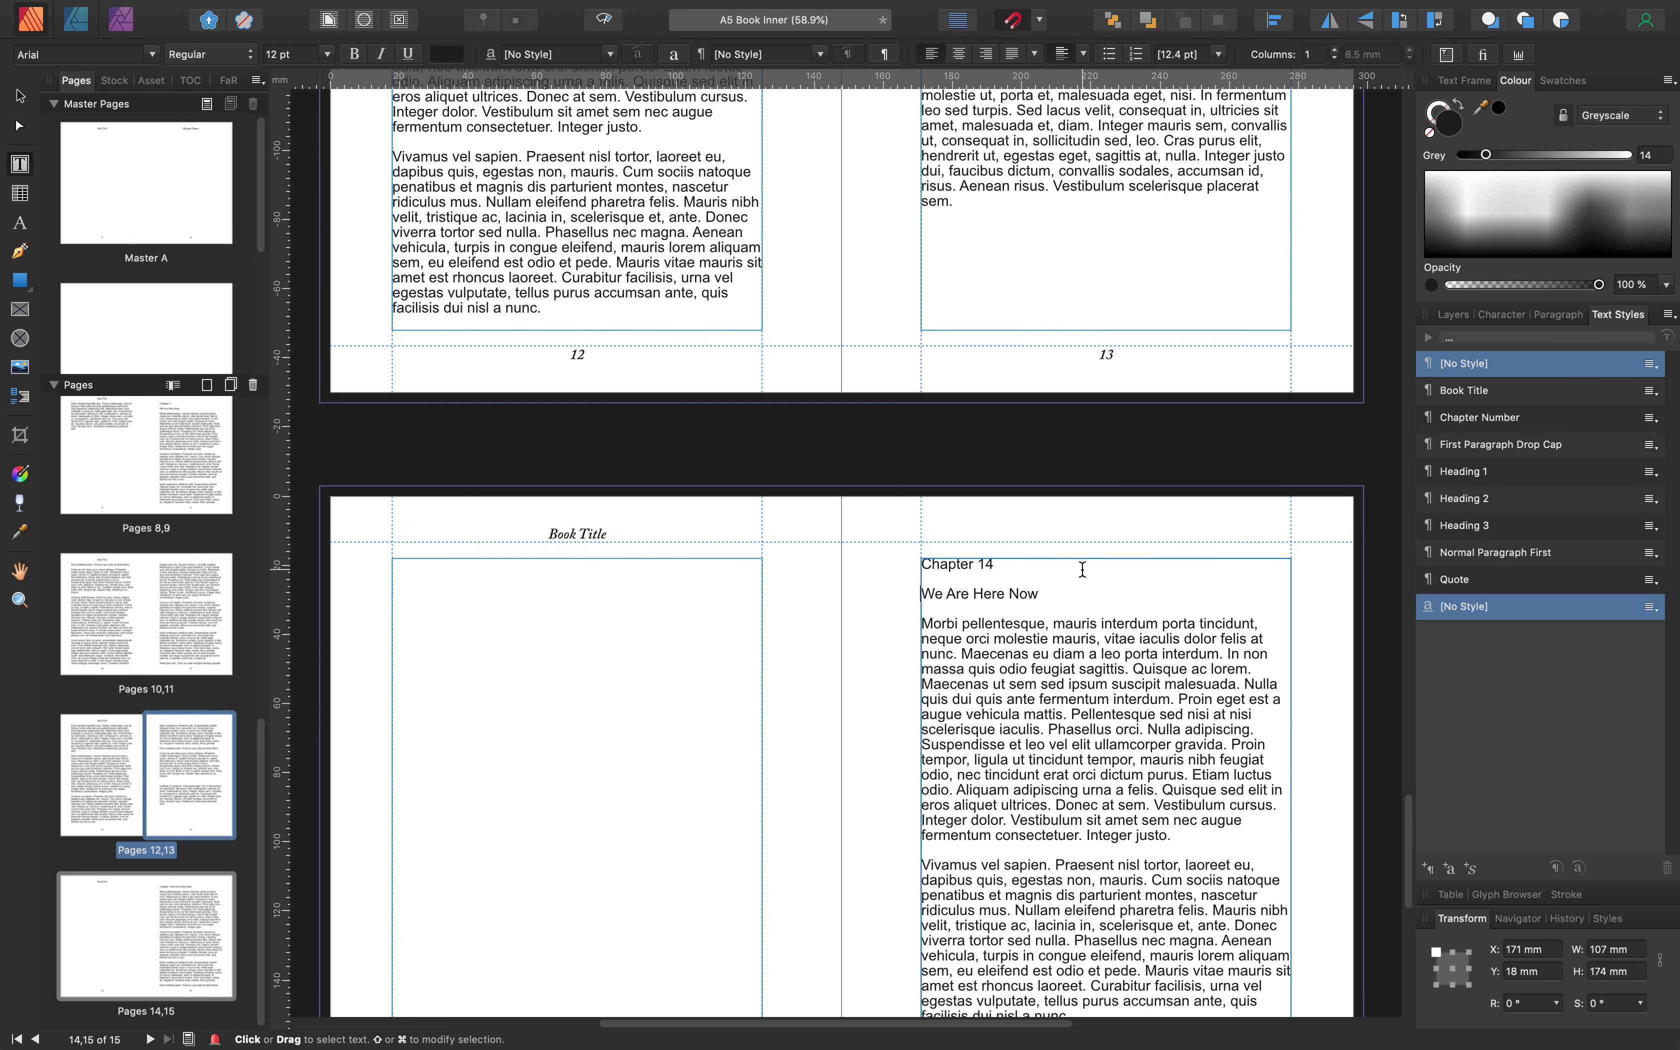
pyautogui.scroll(-3, 1160, 571)
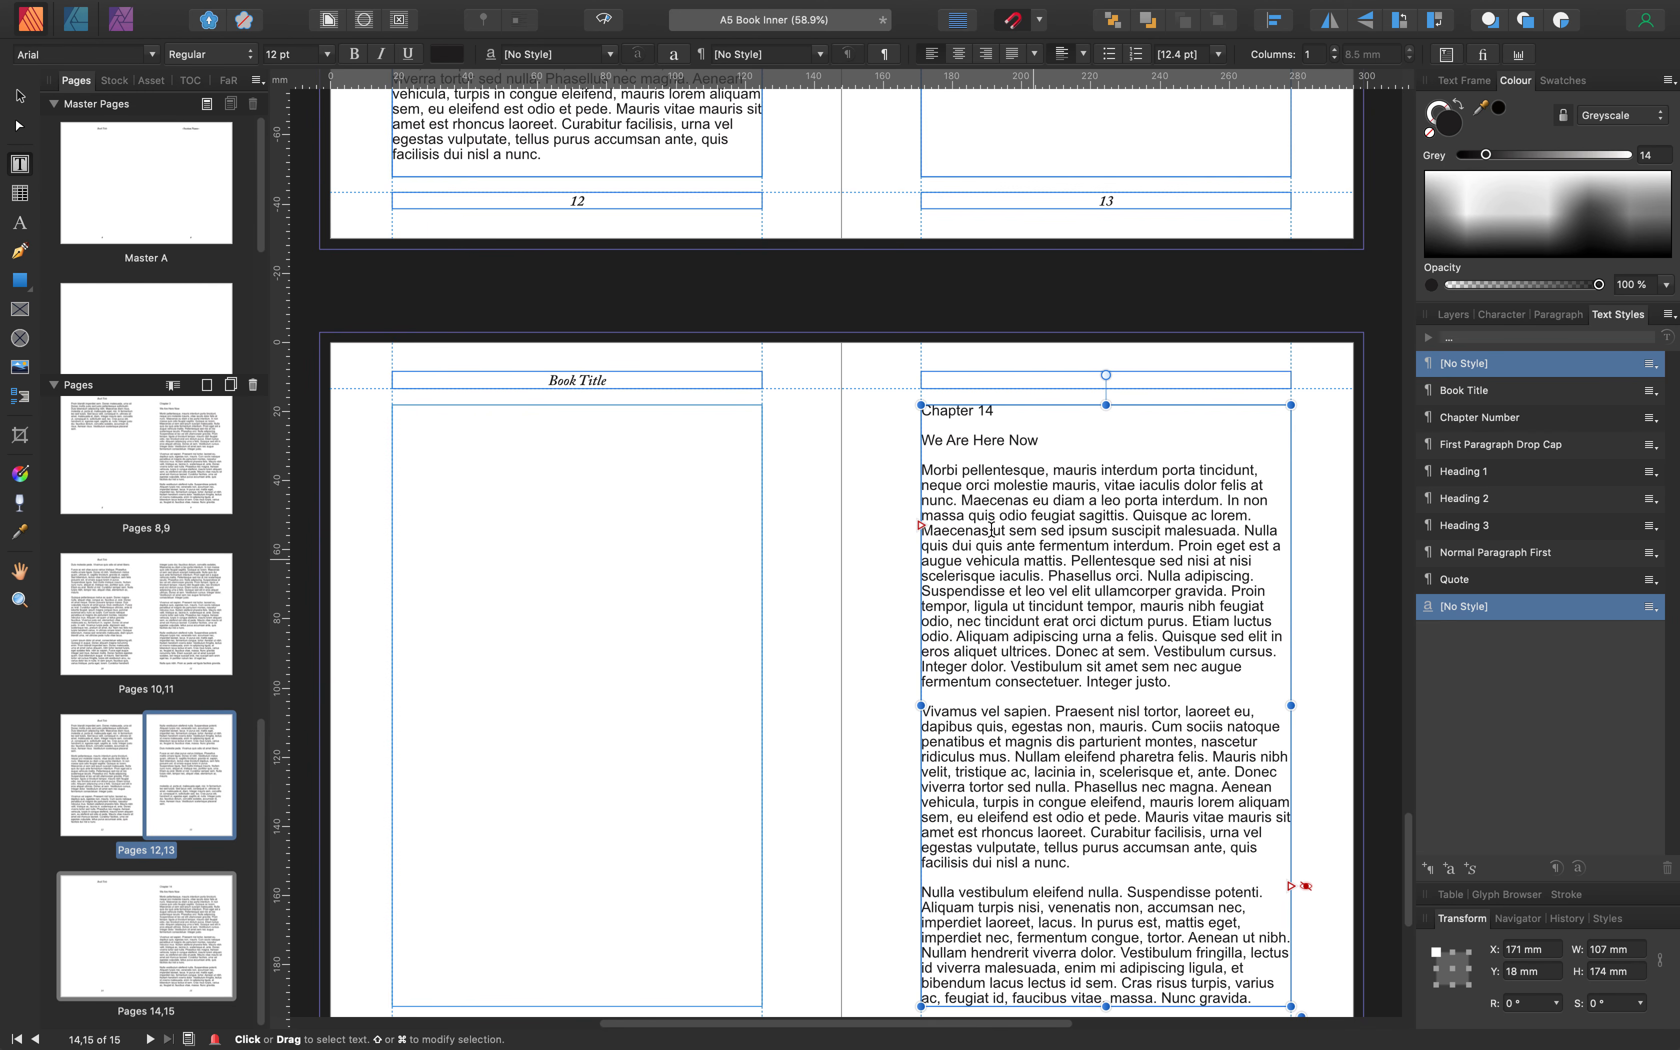
pyautogui.press('Escape')
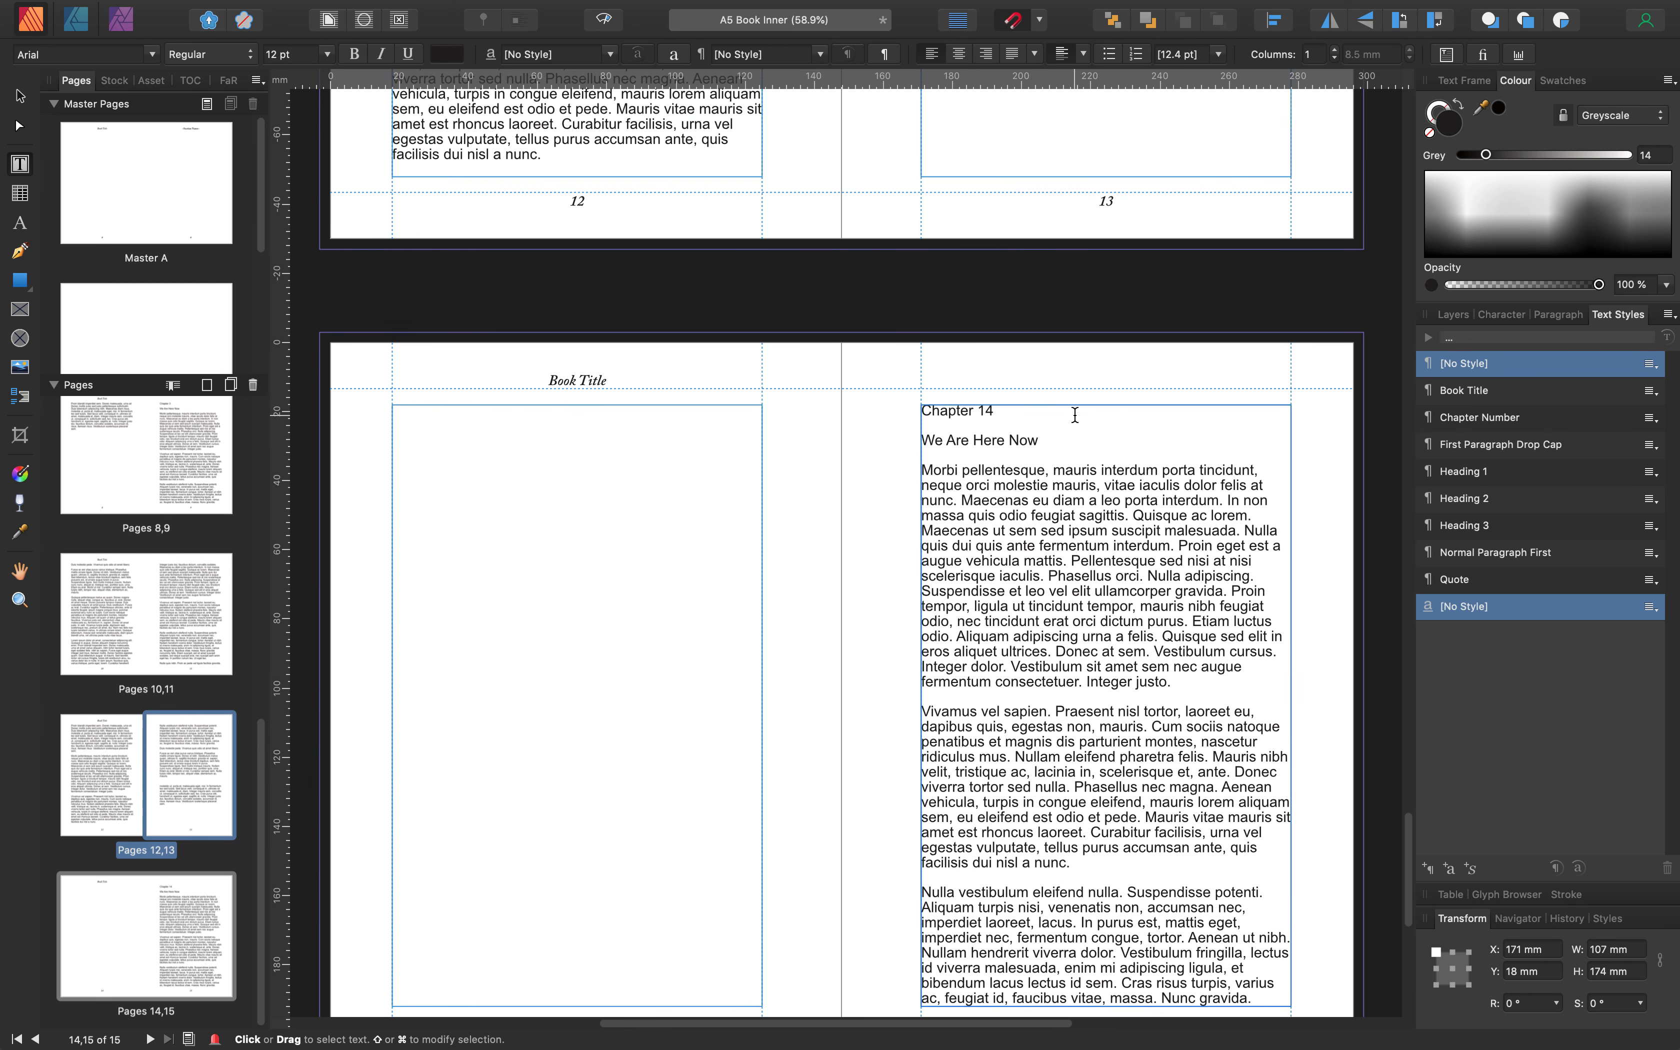
pyautogui.scroll(-5, 1256, 648)
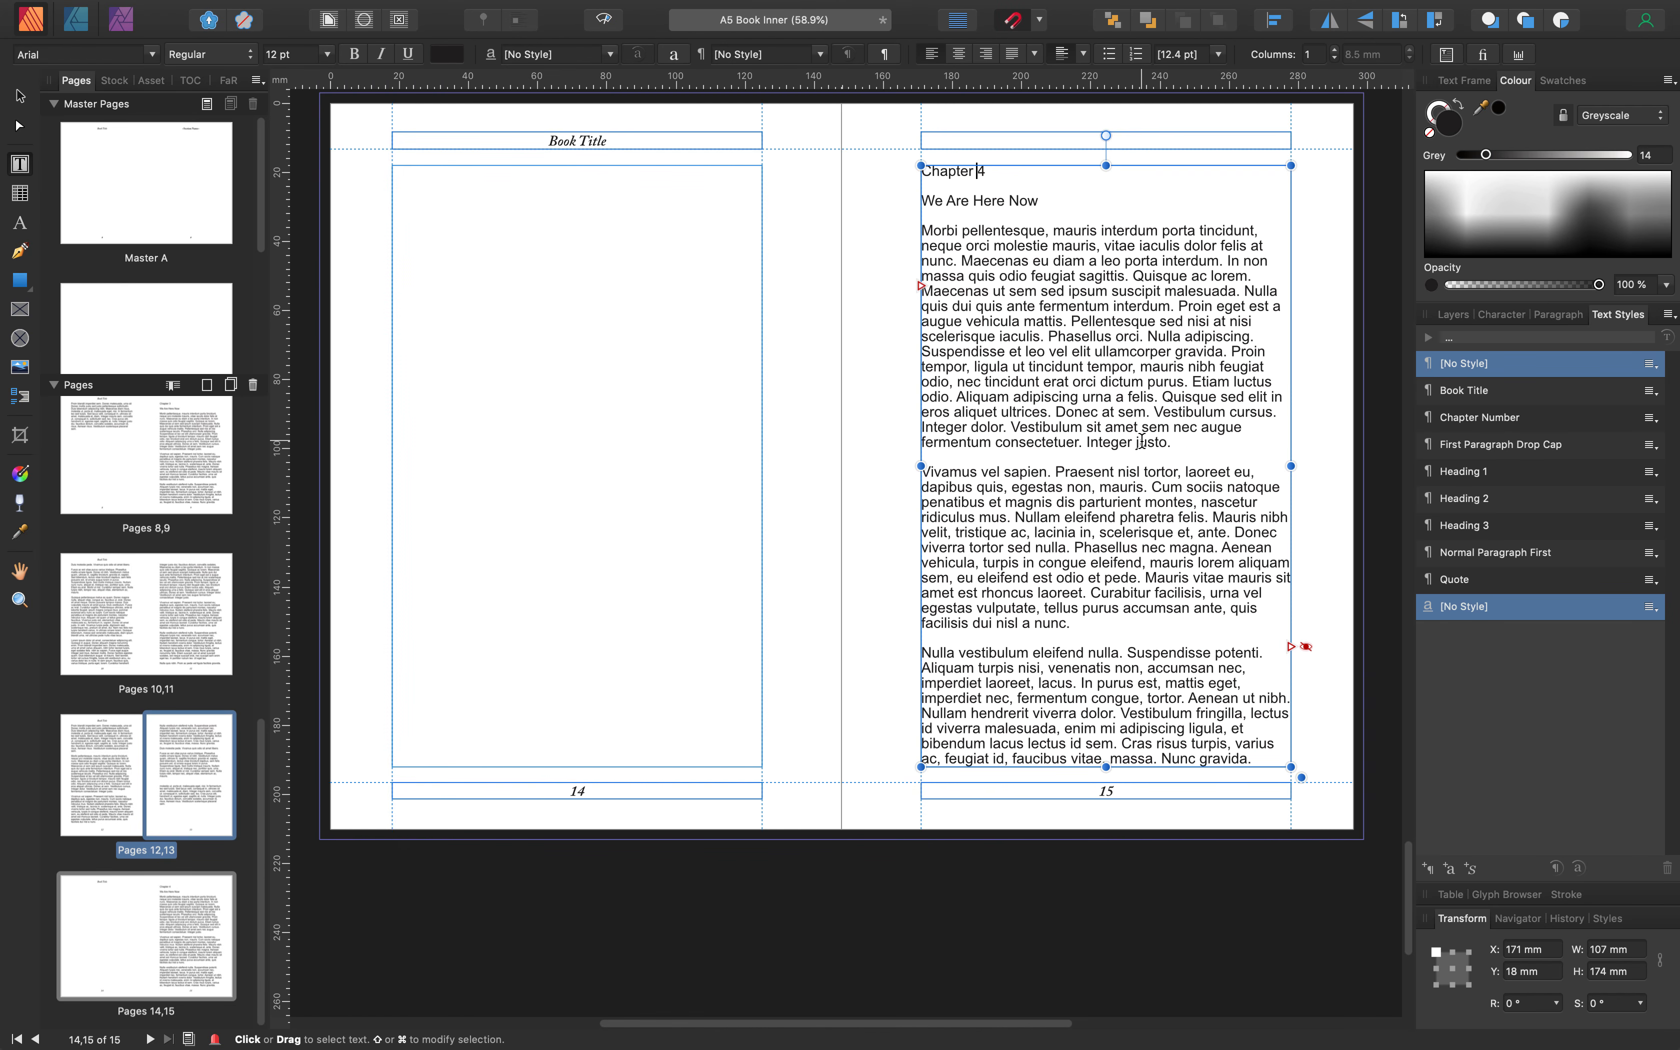
# Autoflow the overflowing chapter text on page 15 onto new pages and review the added pages
pyautogui.keyDown('shift'); pyautogui.click(1291, 648); pyautogui.keyUp('shift')
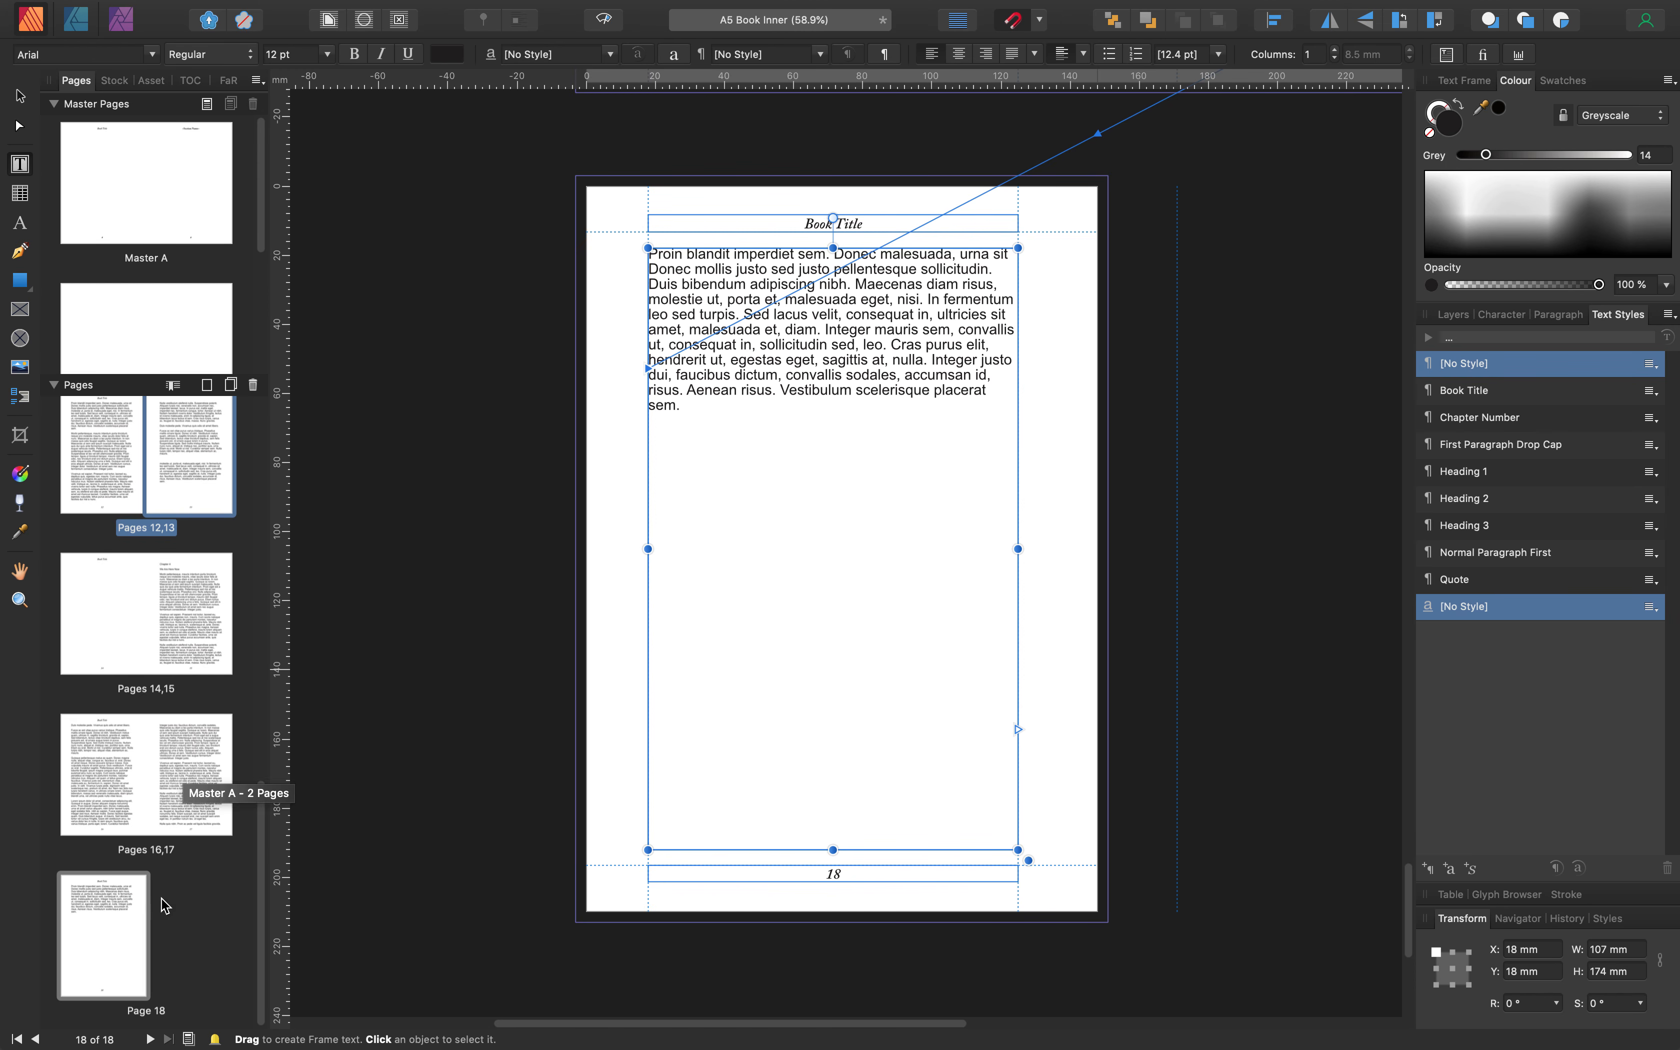
pyautogui.doubleClick(115, 959)
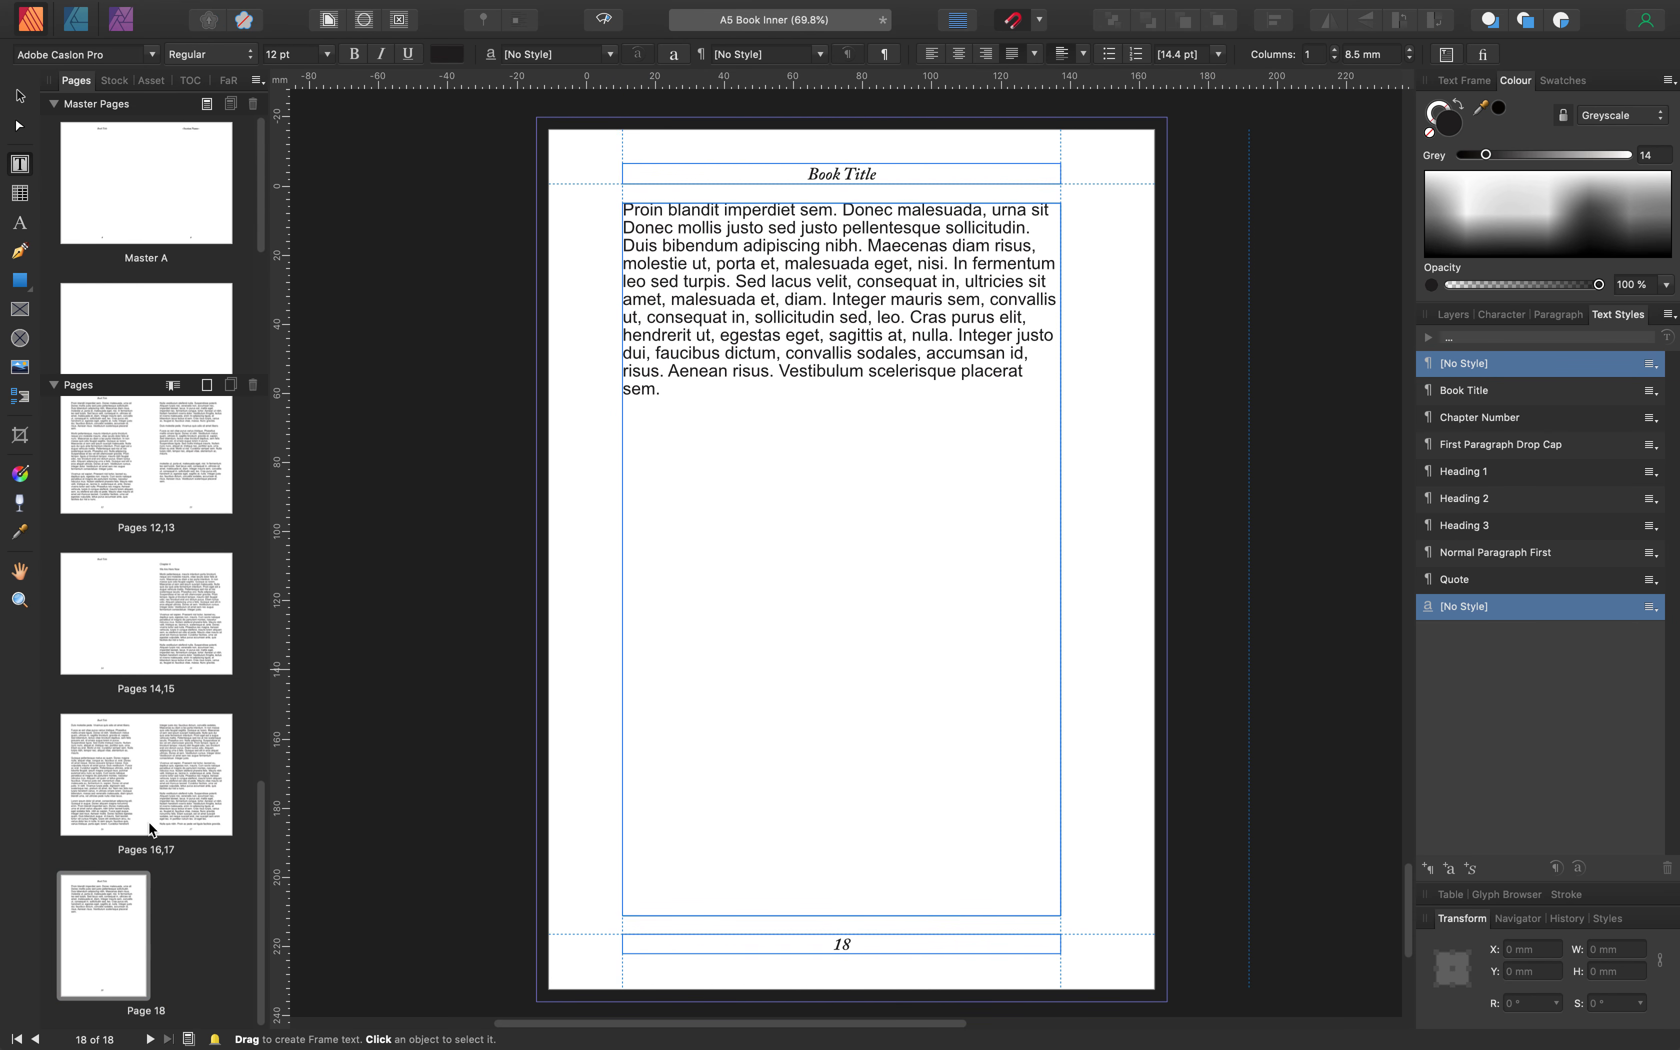
pyautogui.click(192, 791)
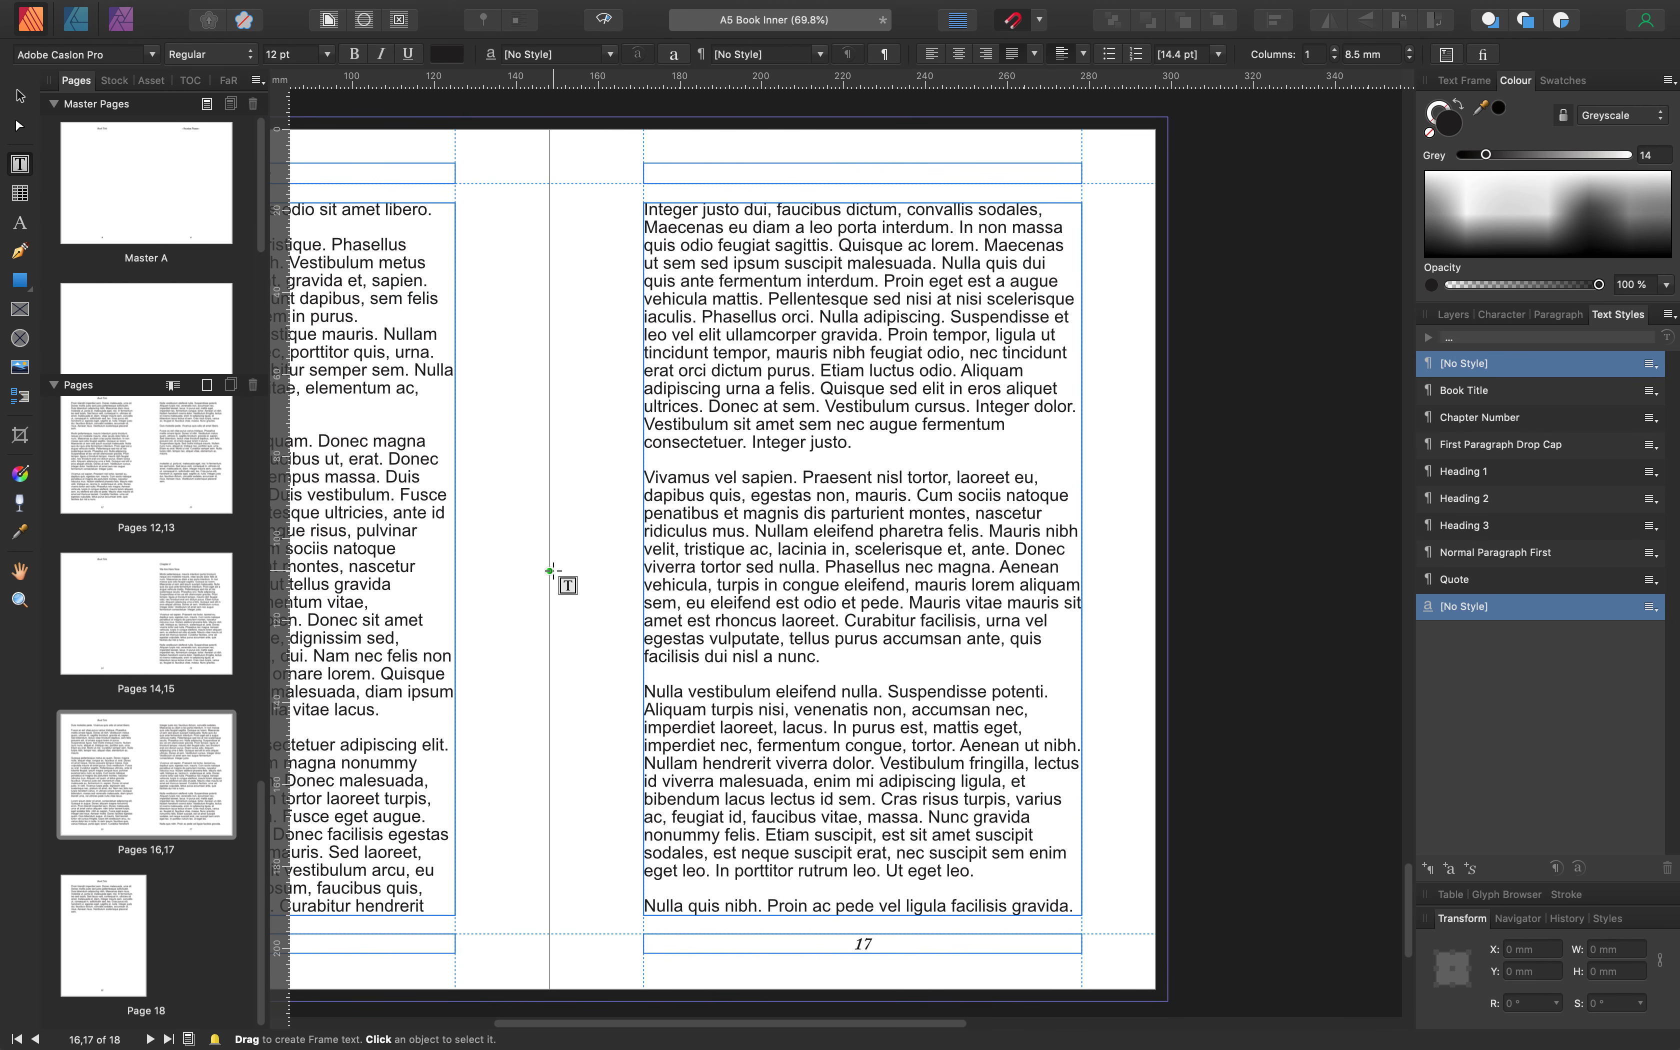
pyautogui.scroll(10, 873, 436)
pyautogui.scroll(10, 873, 436)
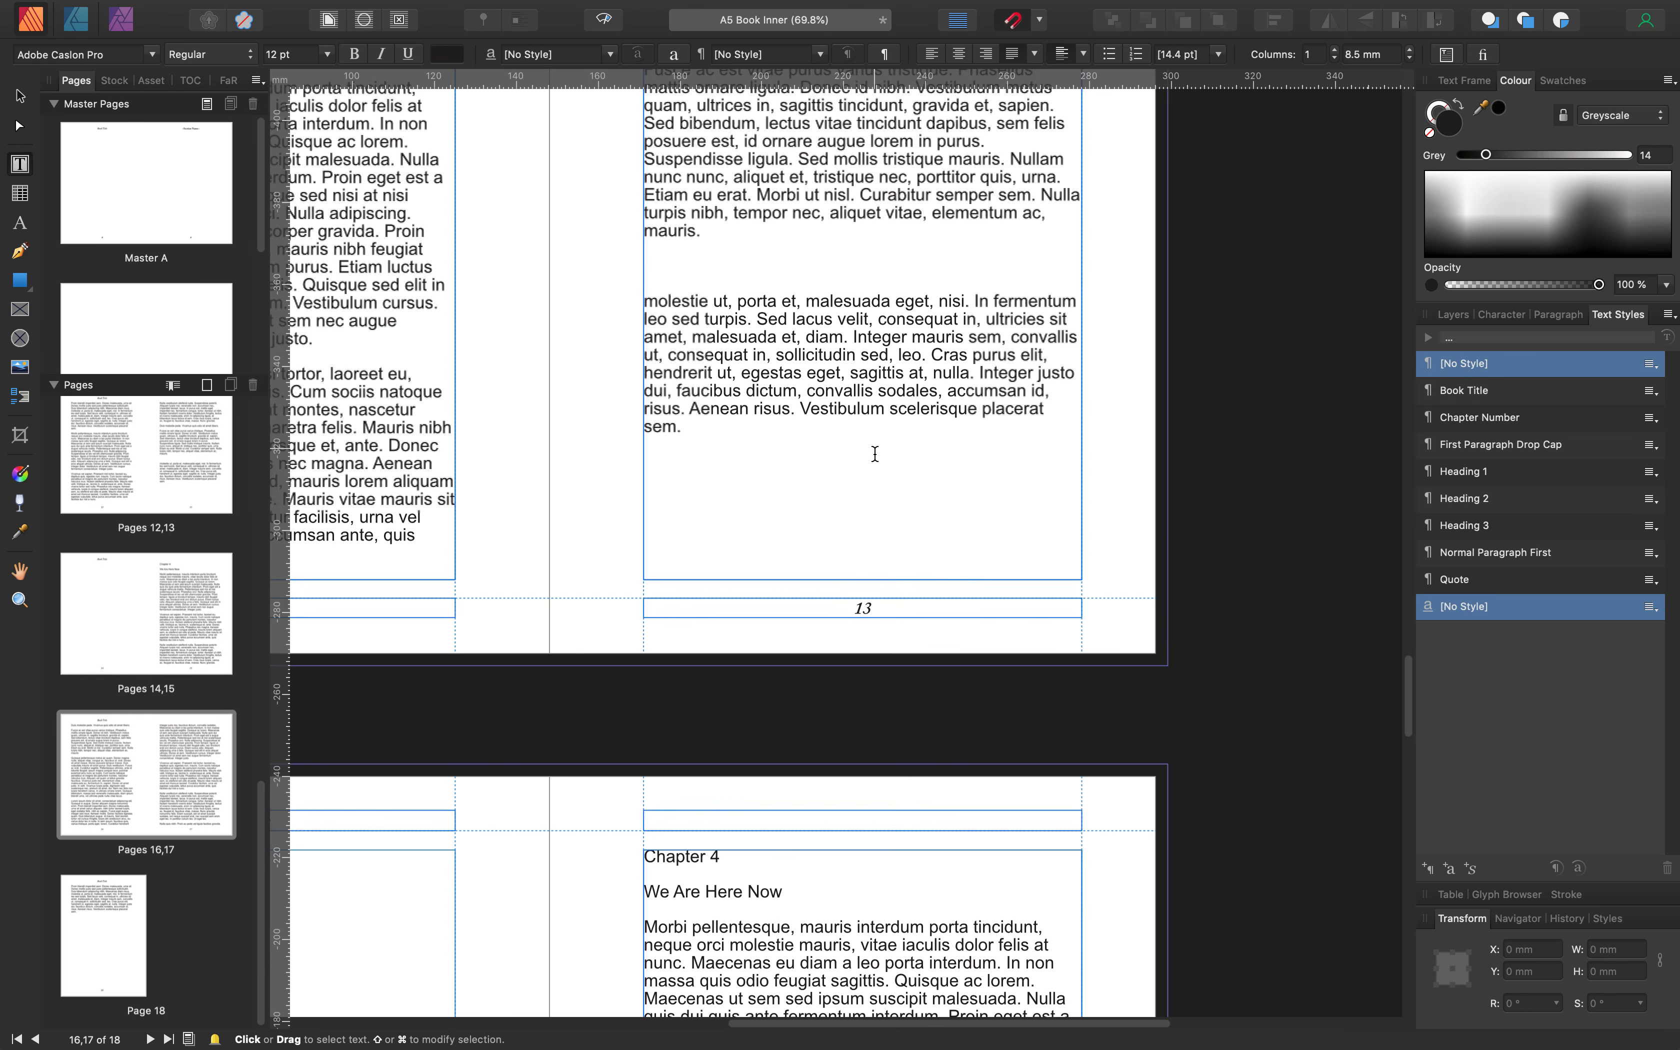
pyautogui.scroll(3, 1003, 401)
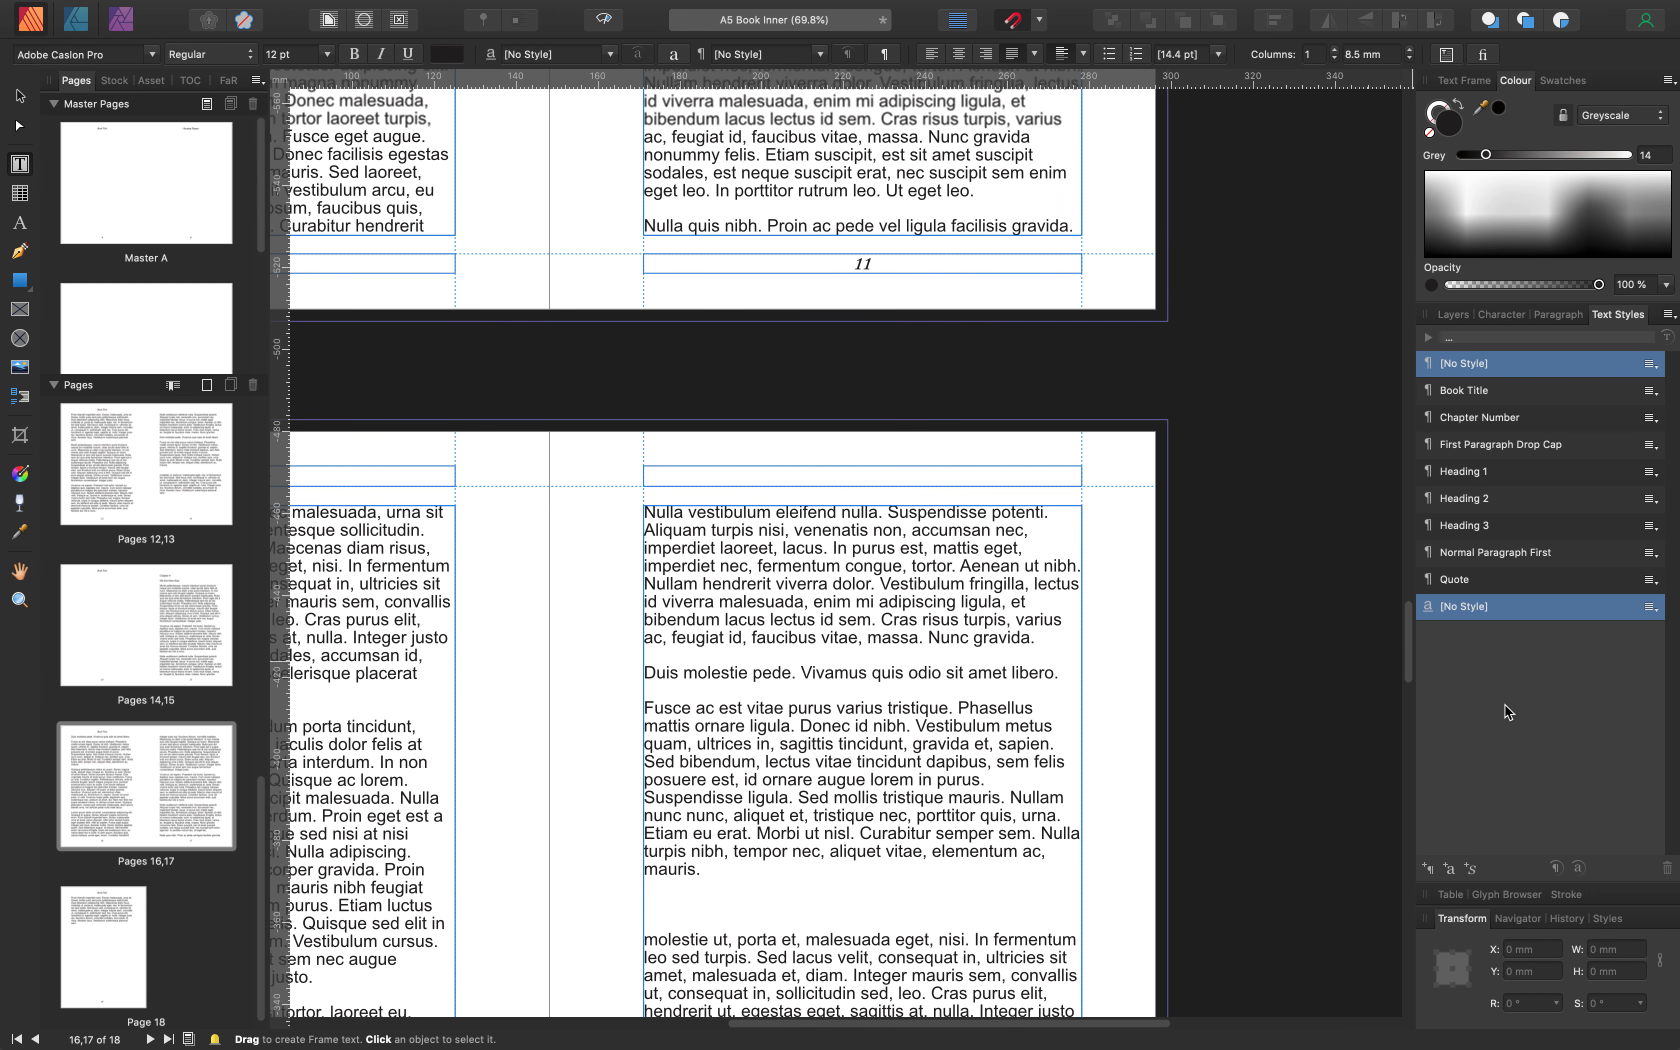
# Apply Master B to page 1, replacing the existing master and migrating its content
pyautogui.moveTo(1406, 641); pyautogui.dragTo(1420, 162)
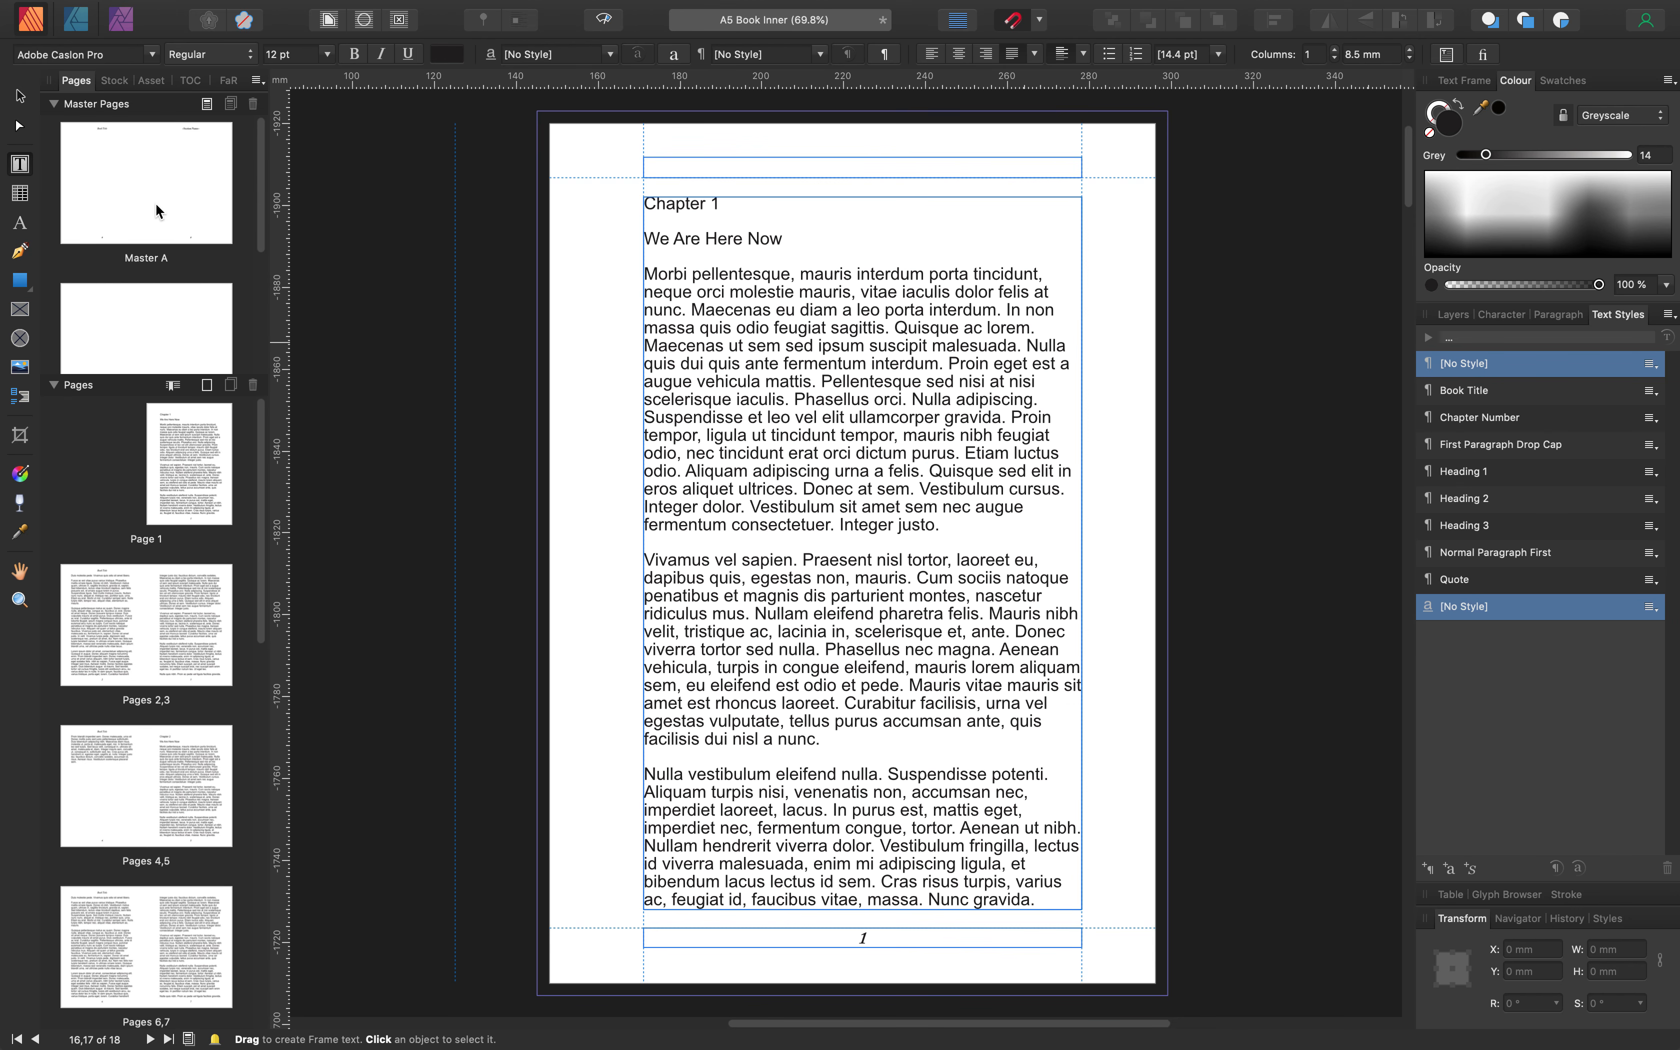
pyautogui.scroll(-3, 150, 212)
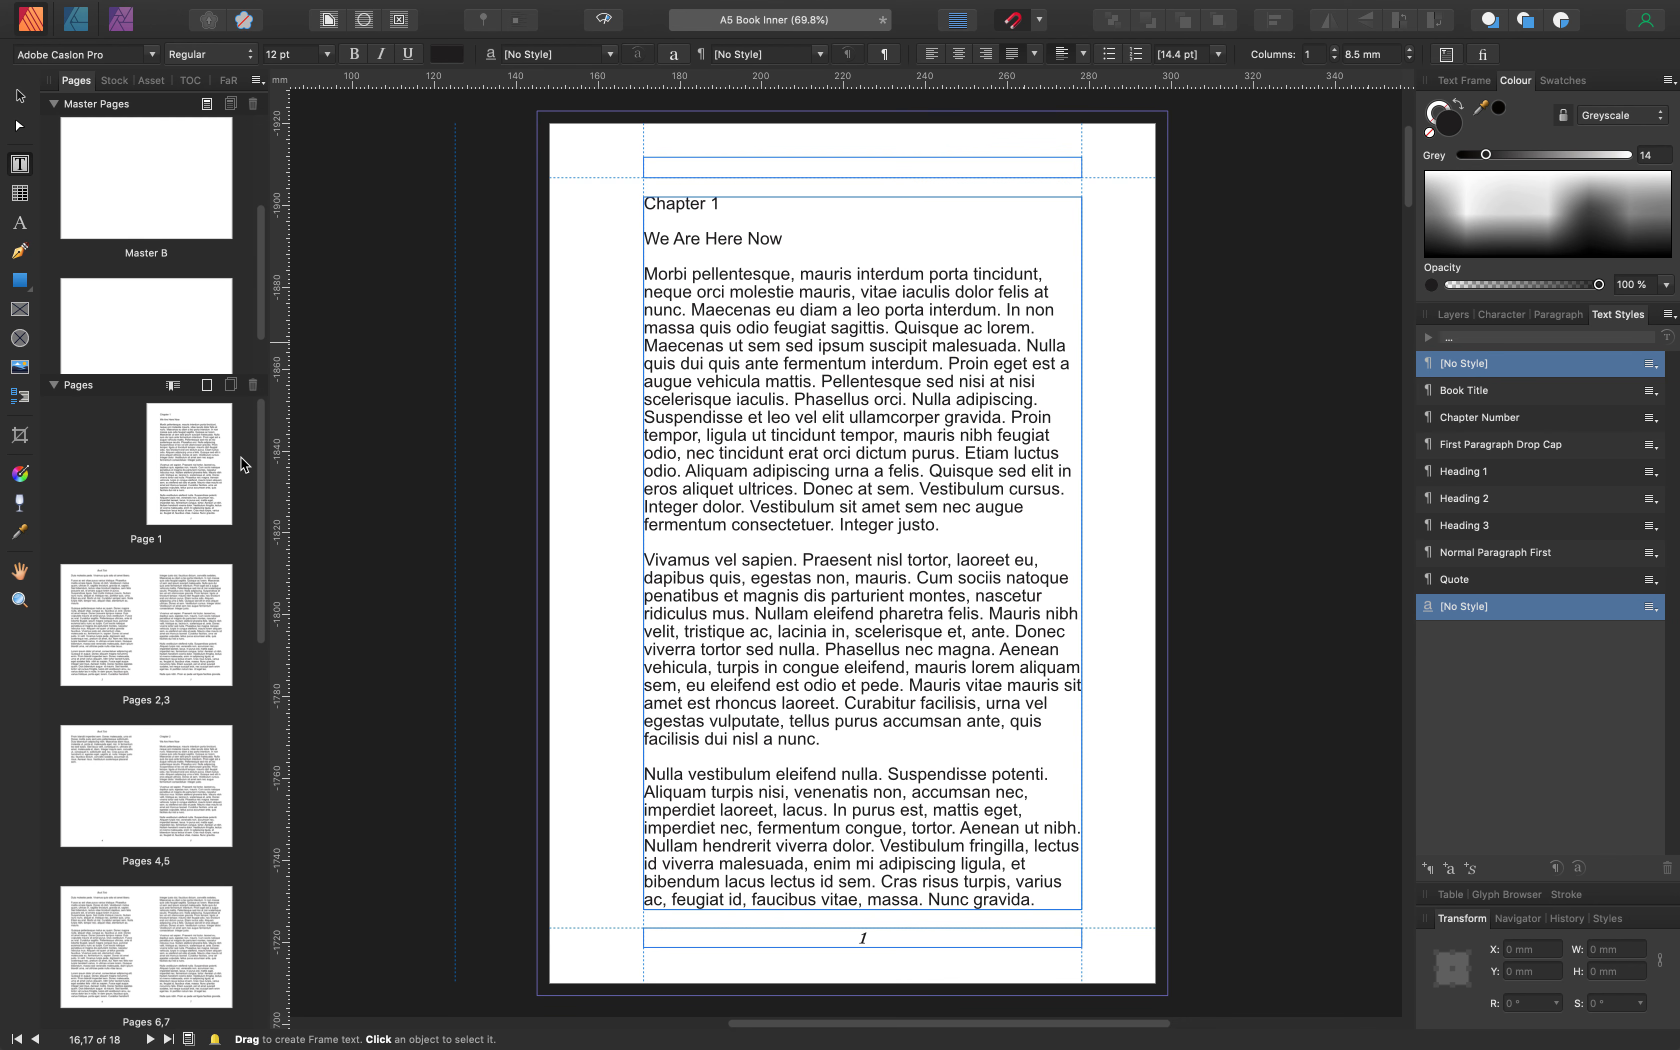
pyautogui.click(193, 441)
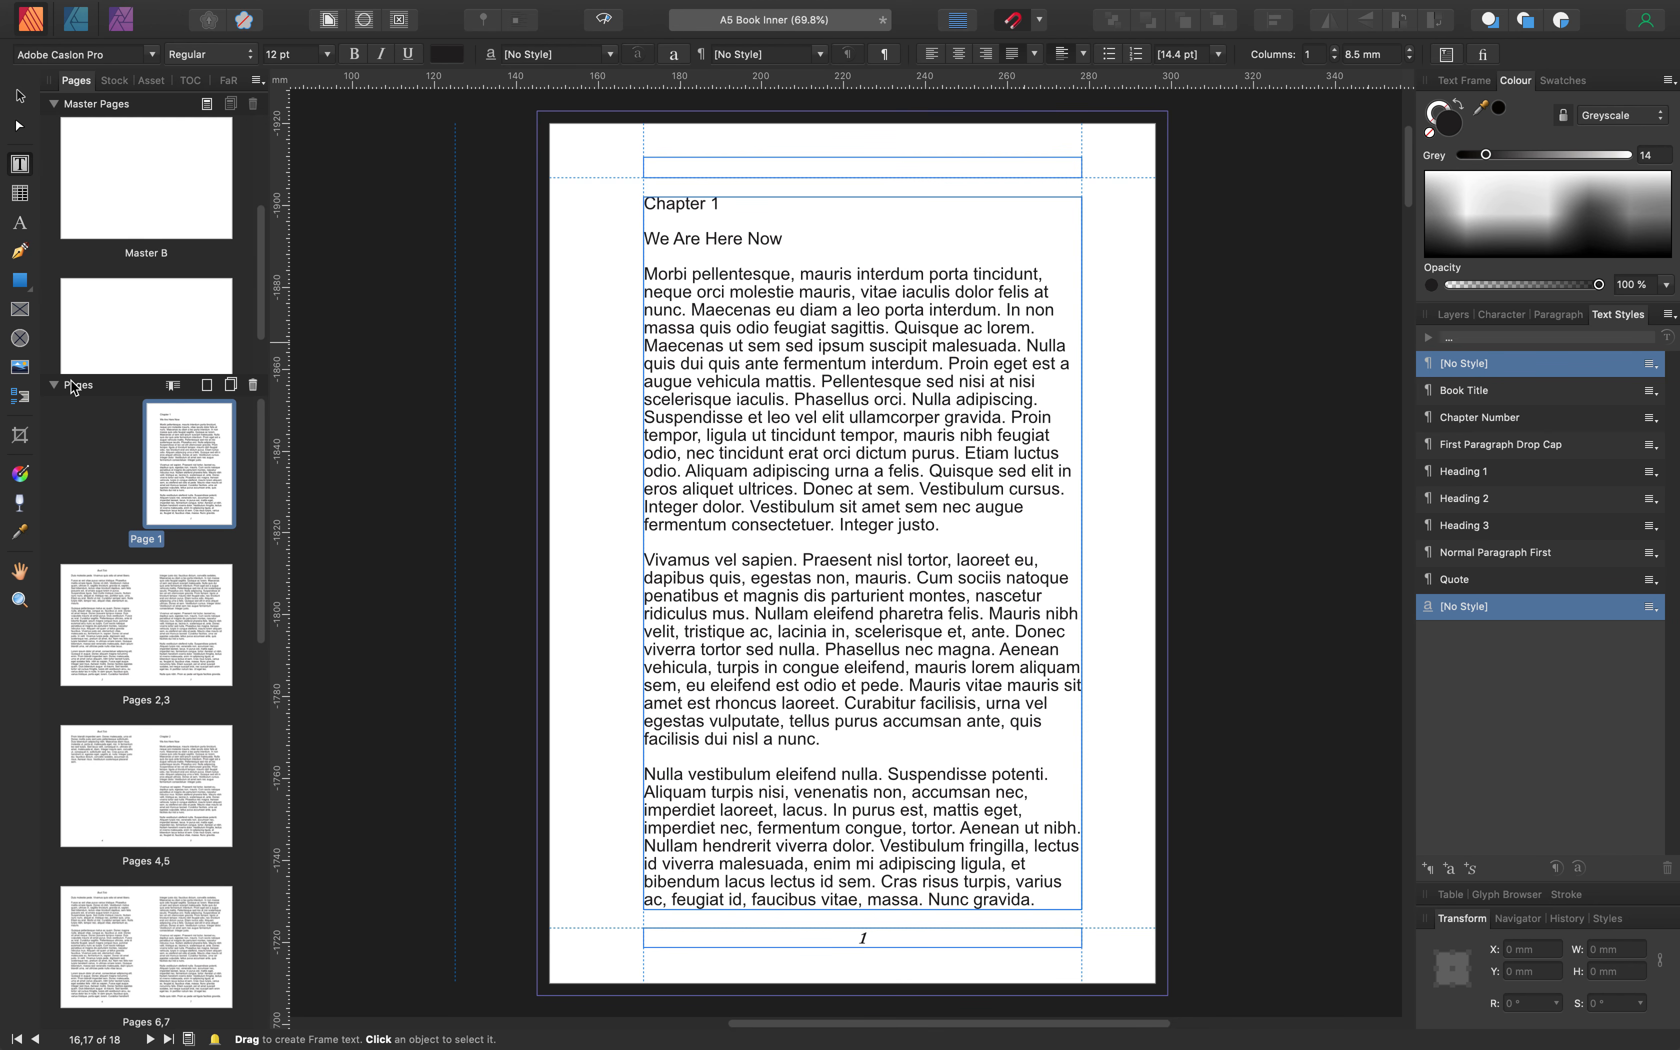
pyautogui.click(198, 435)
pyautogui.rightClick(199, 439)
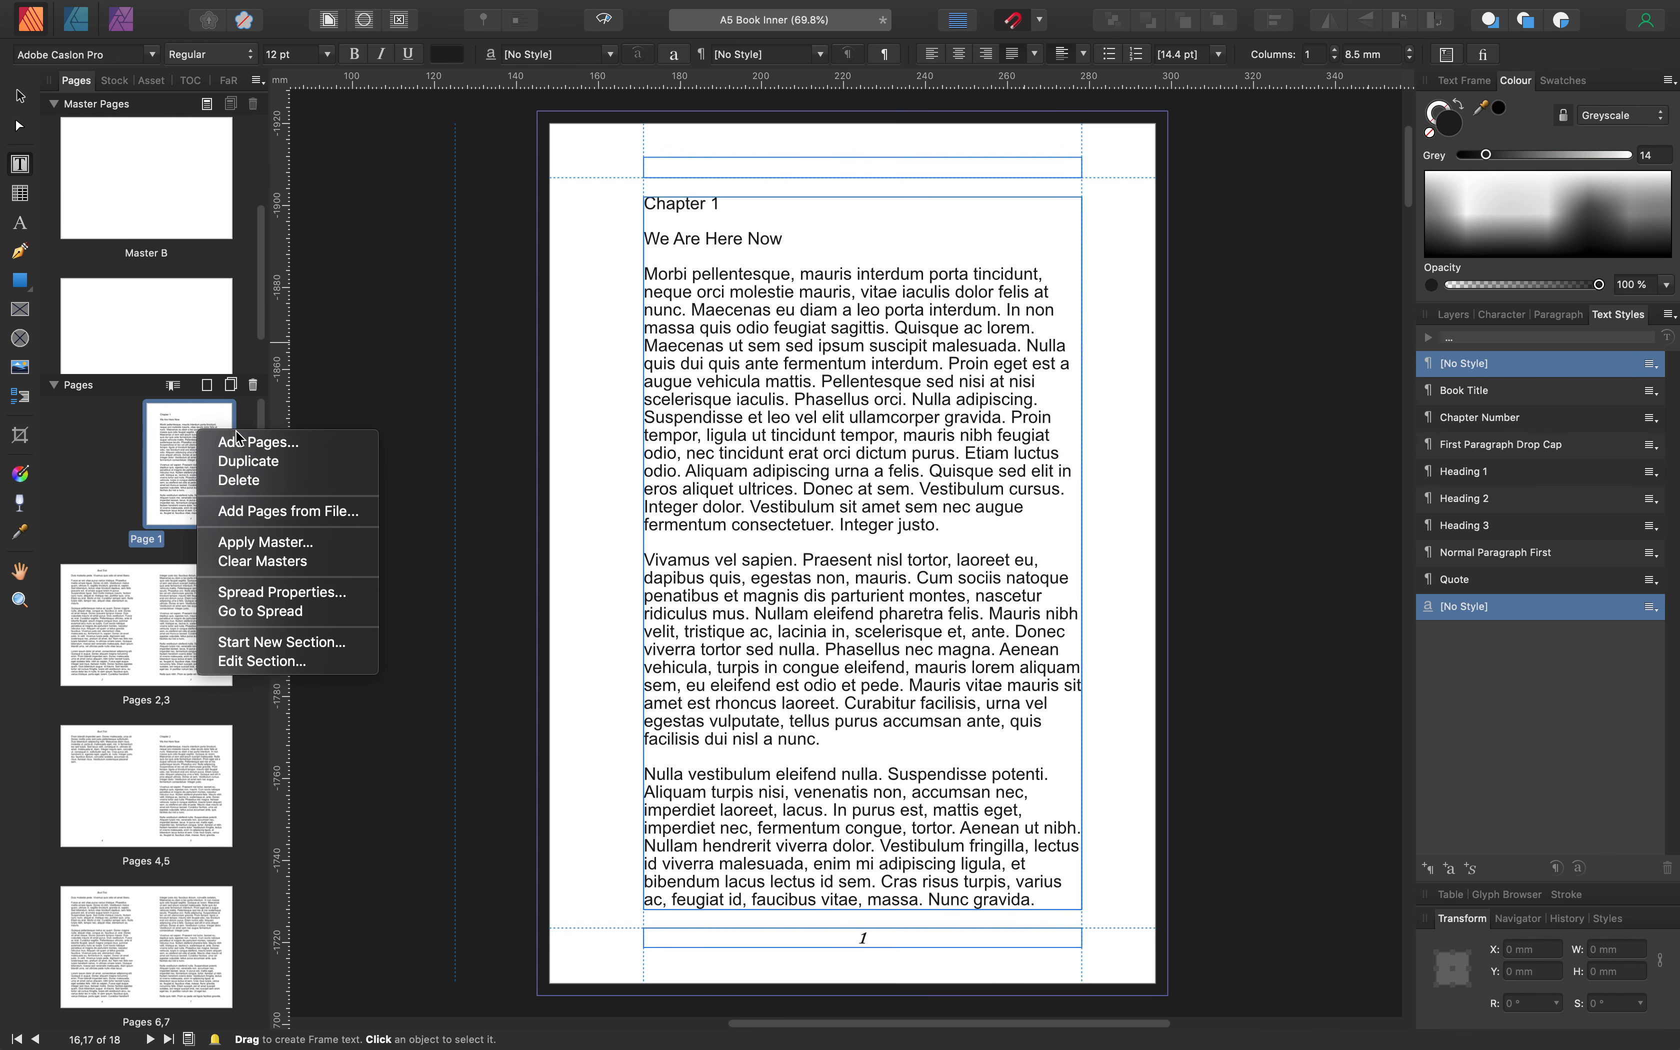
pyautogui.click(243, 544)
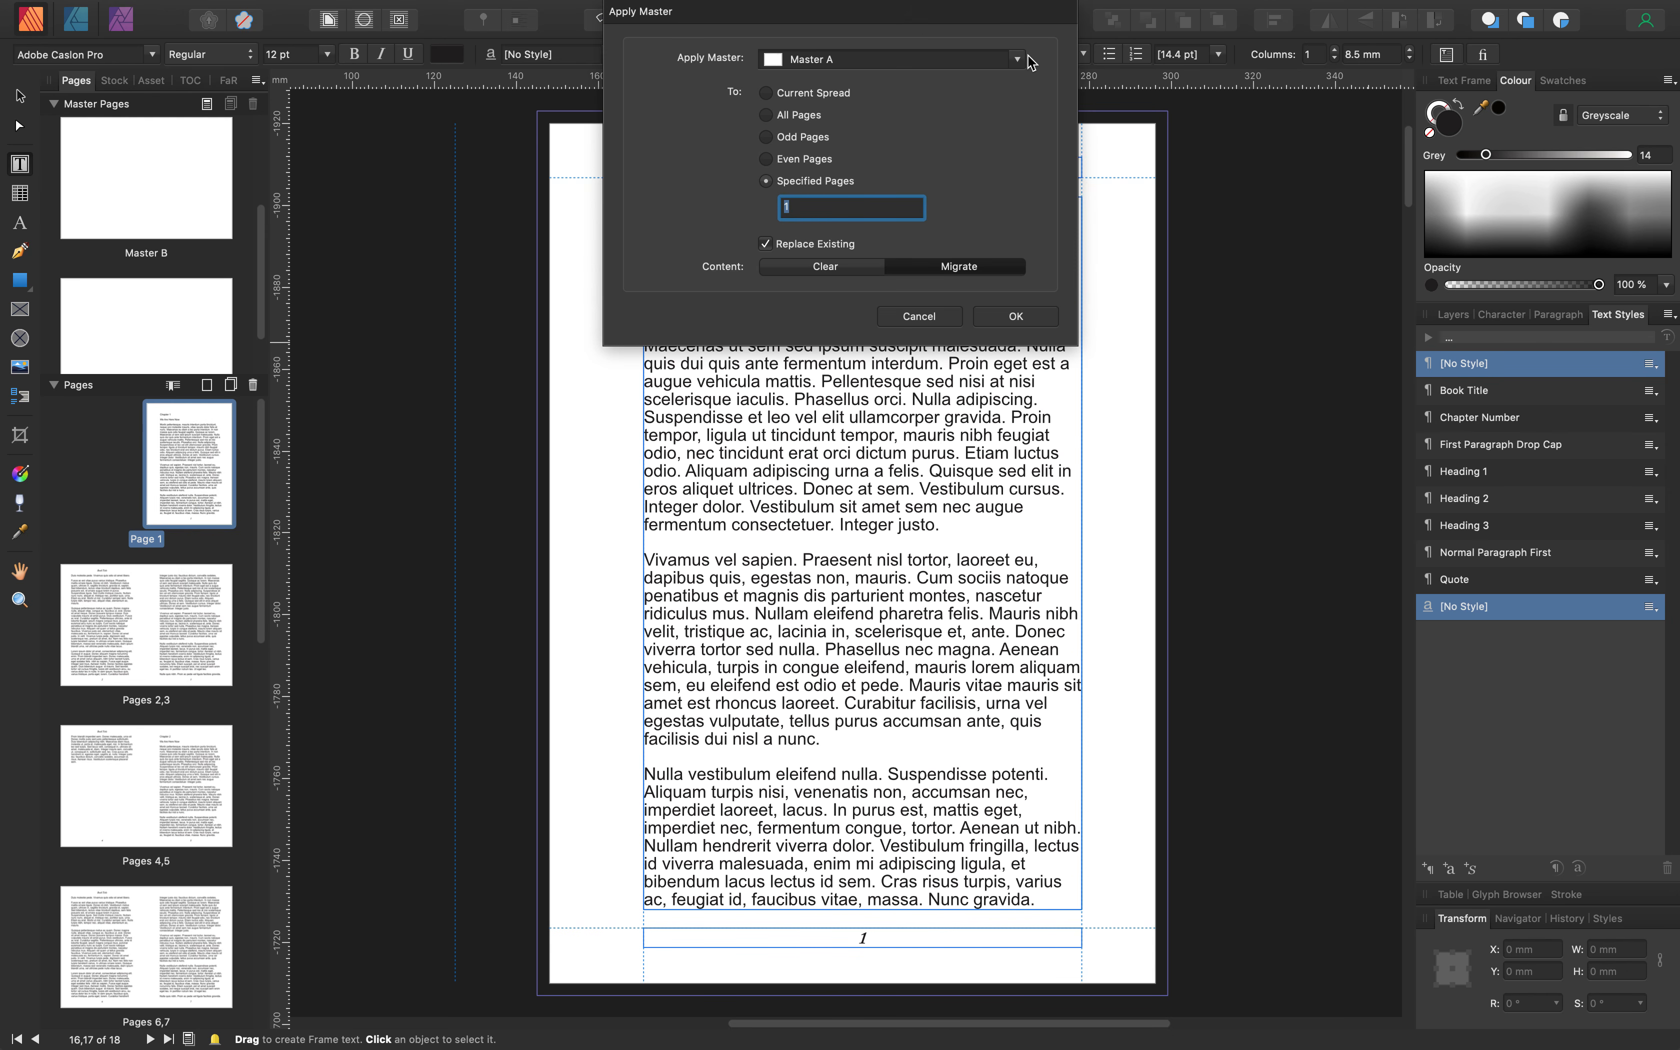
pyautogui.click(1019, 59)
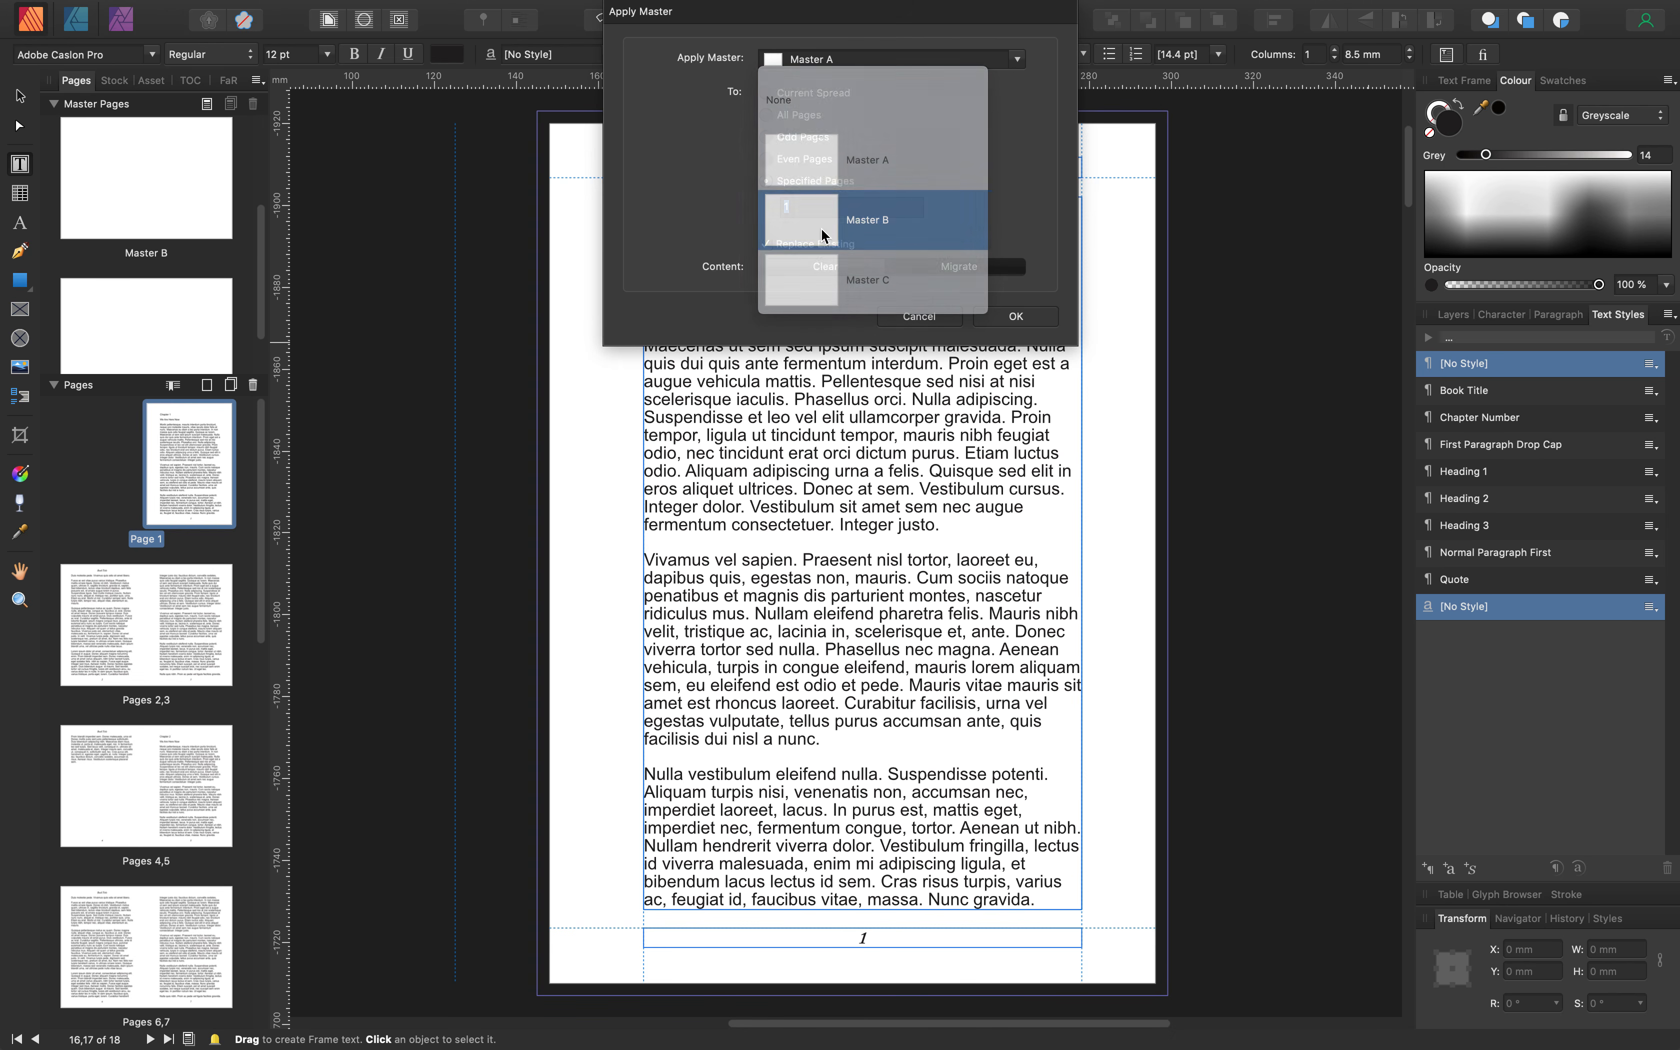
pyautogui.click(837, 239)
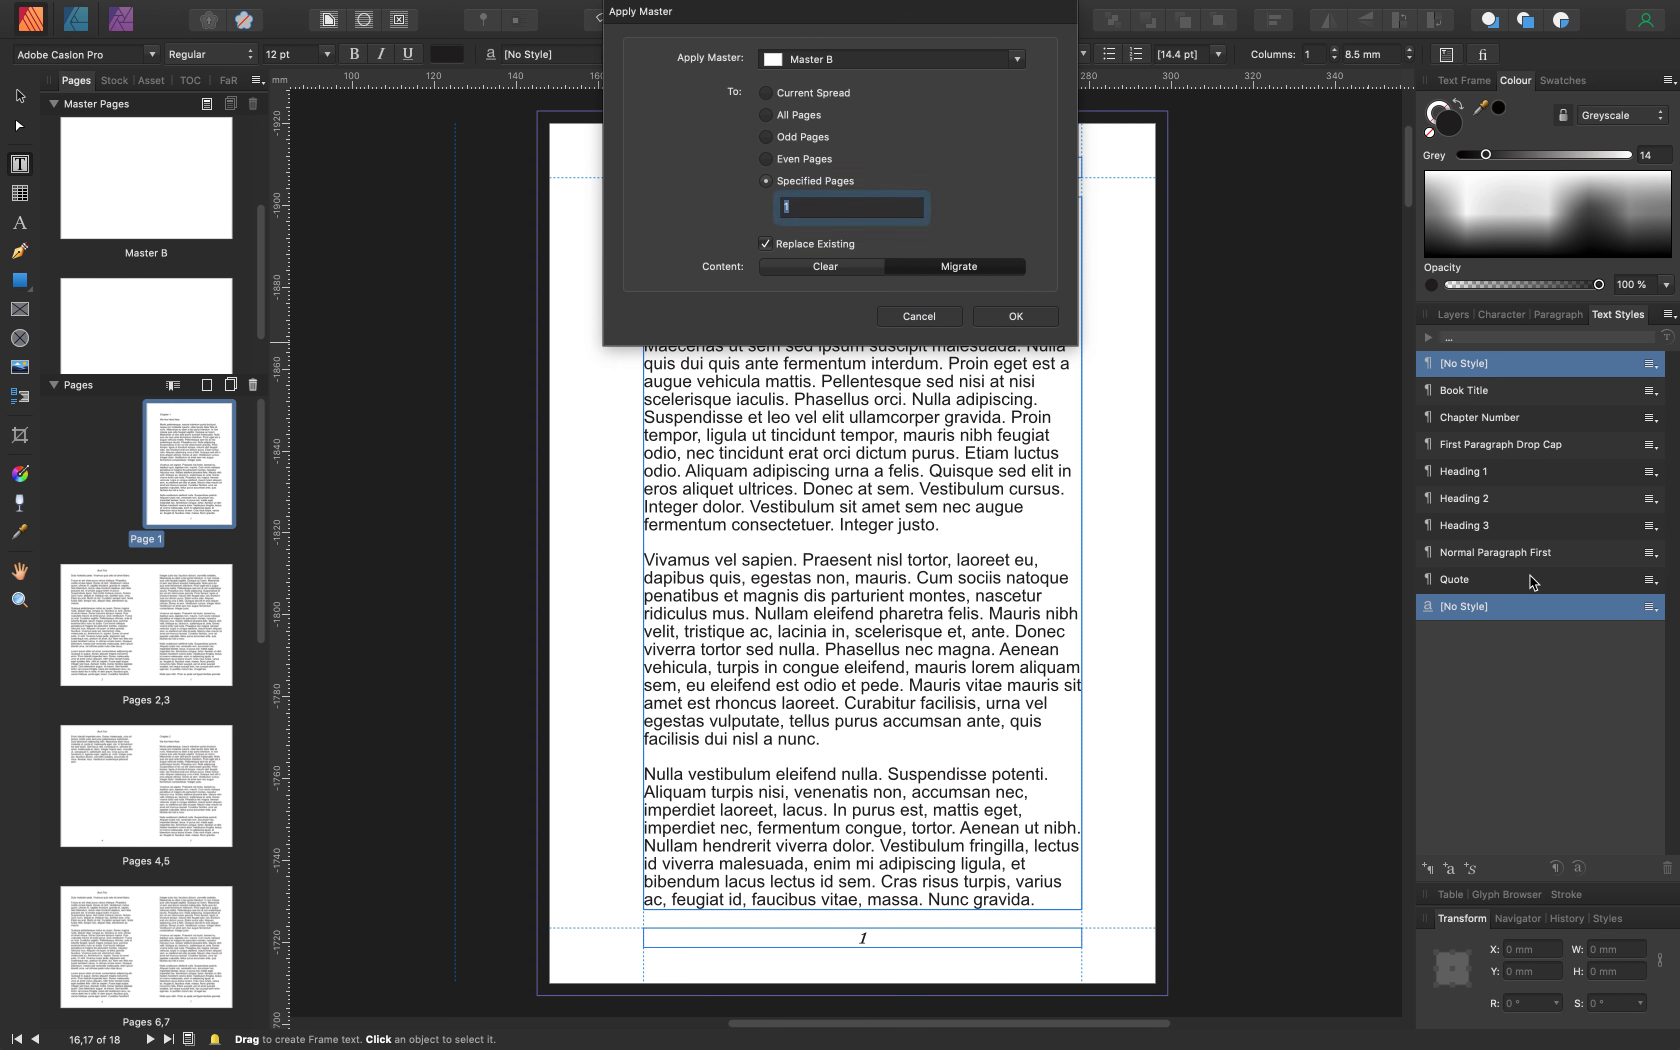
pyautogui.click(1031, 318)
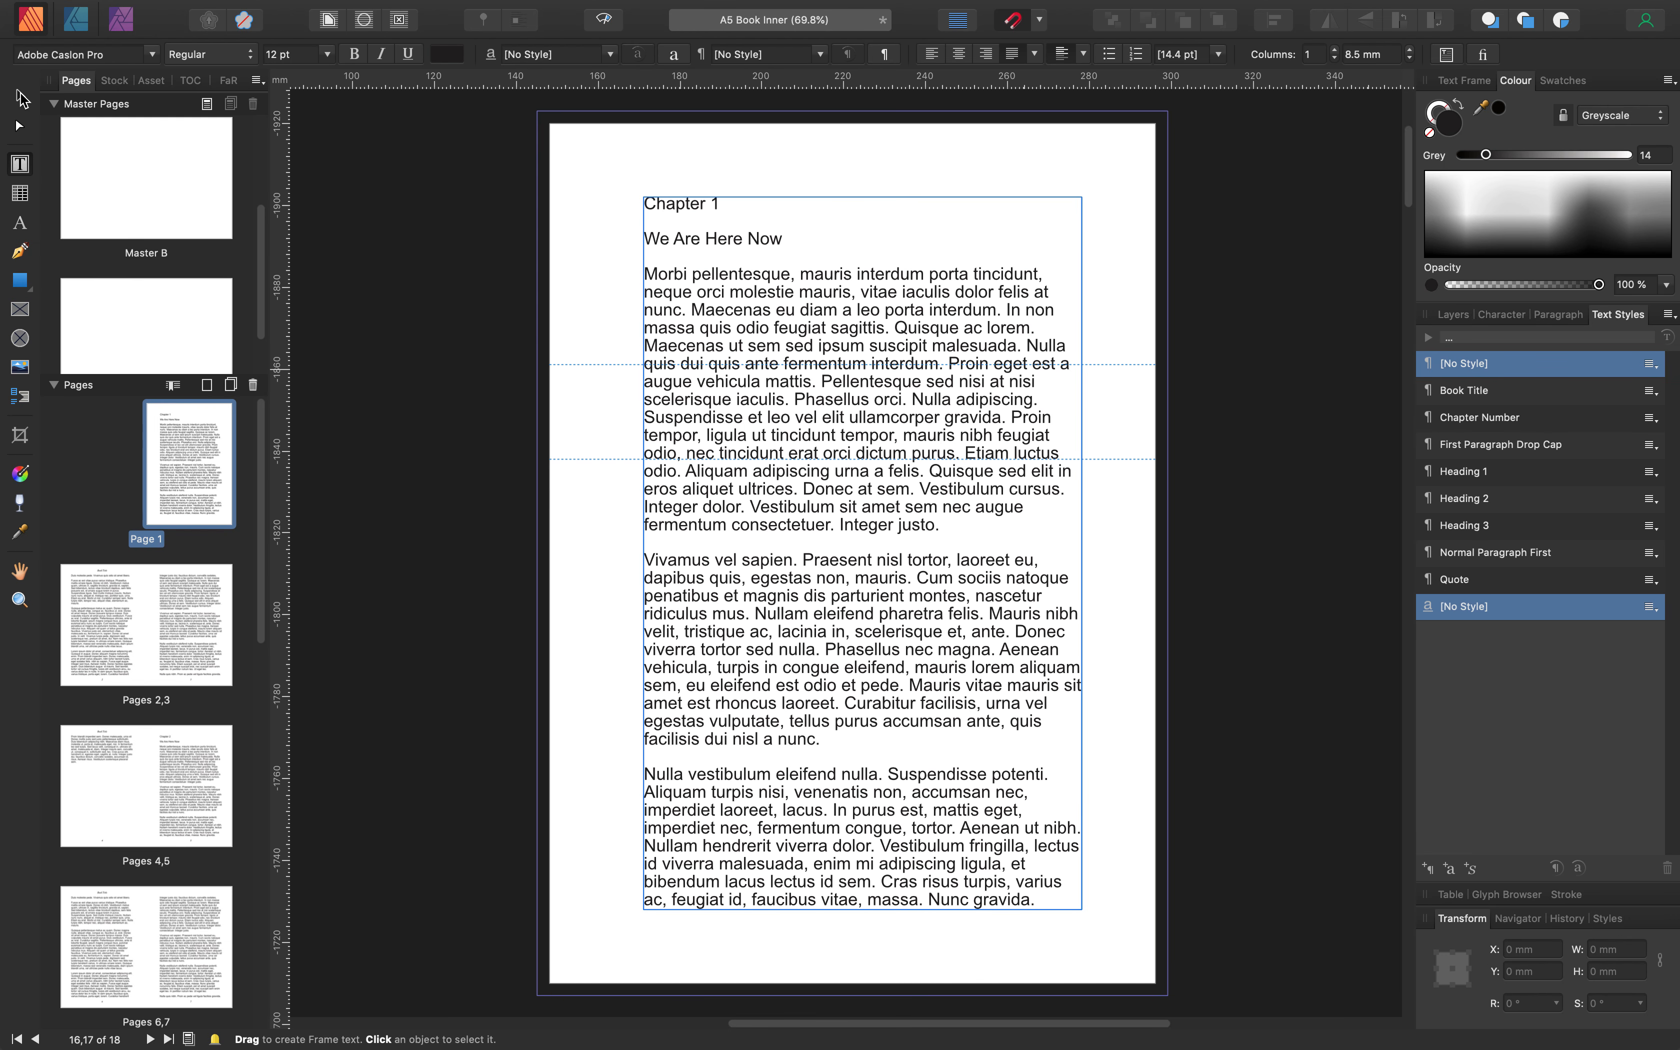
# Lower the top edge of page 1's text frame to the second horizontal guide, making the frame 110 mm high at Y 82 mm
pyautogui.click(21, 98)
pyautogui.click(890, 246)
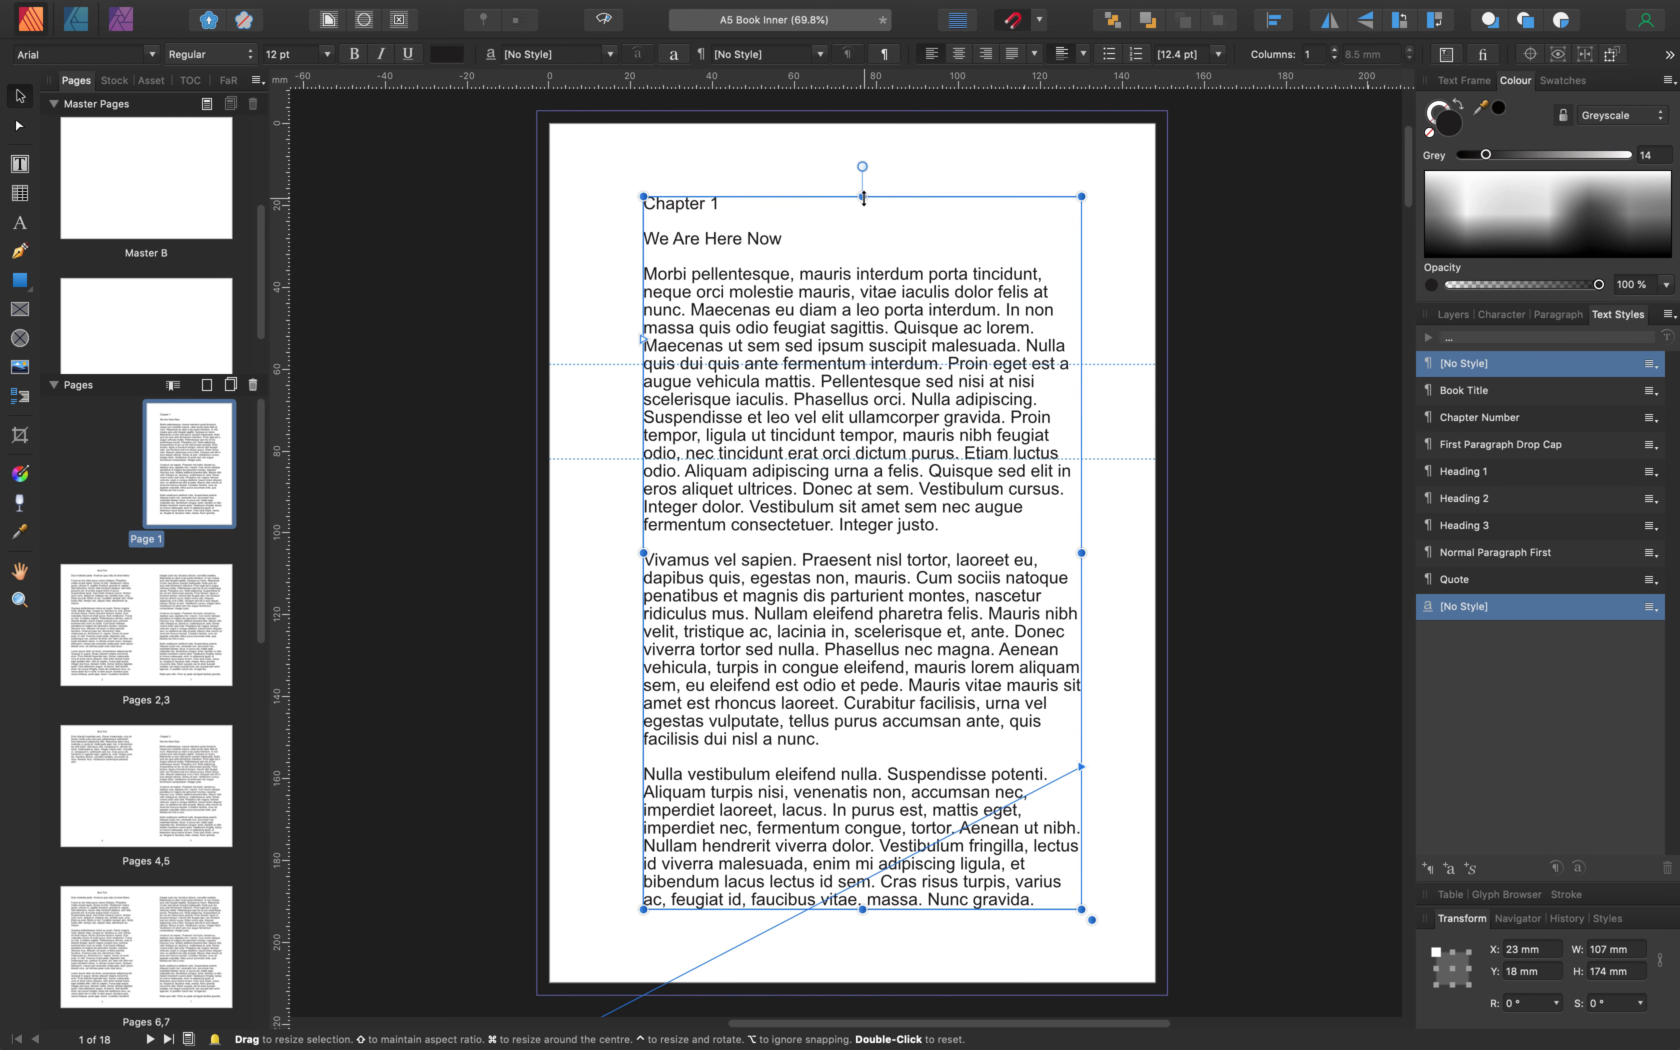
pyautogui.moveTo(863, 197); pyautogui.dragTo(865, 458)
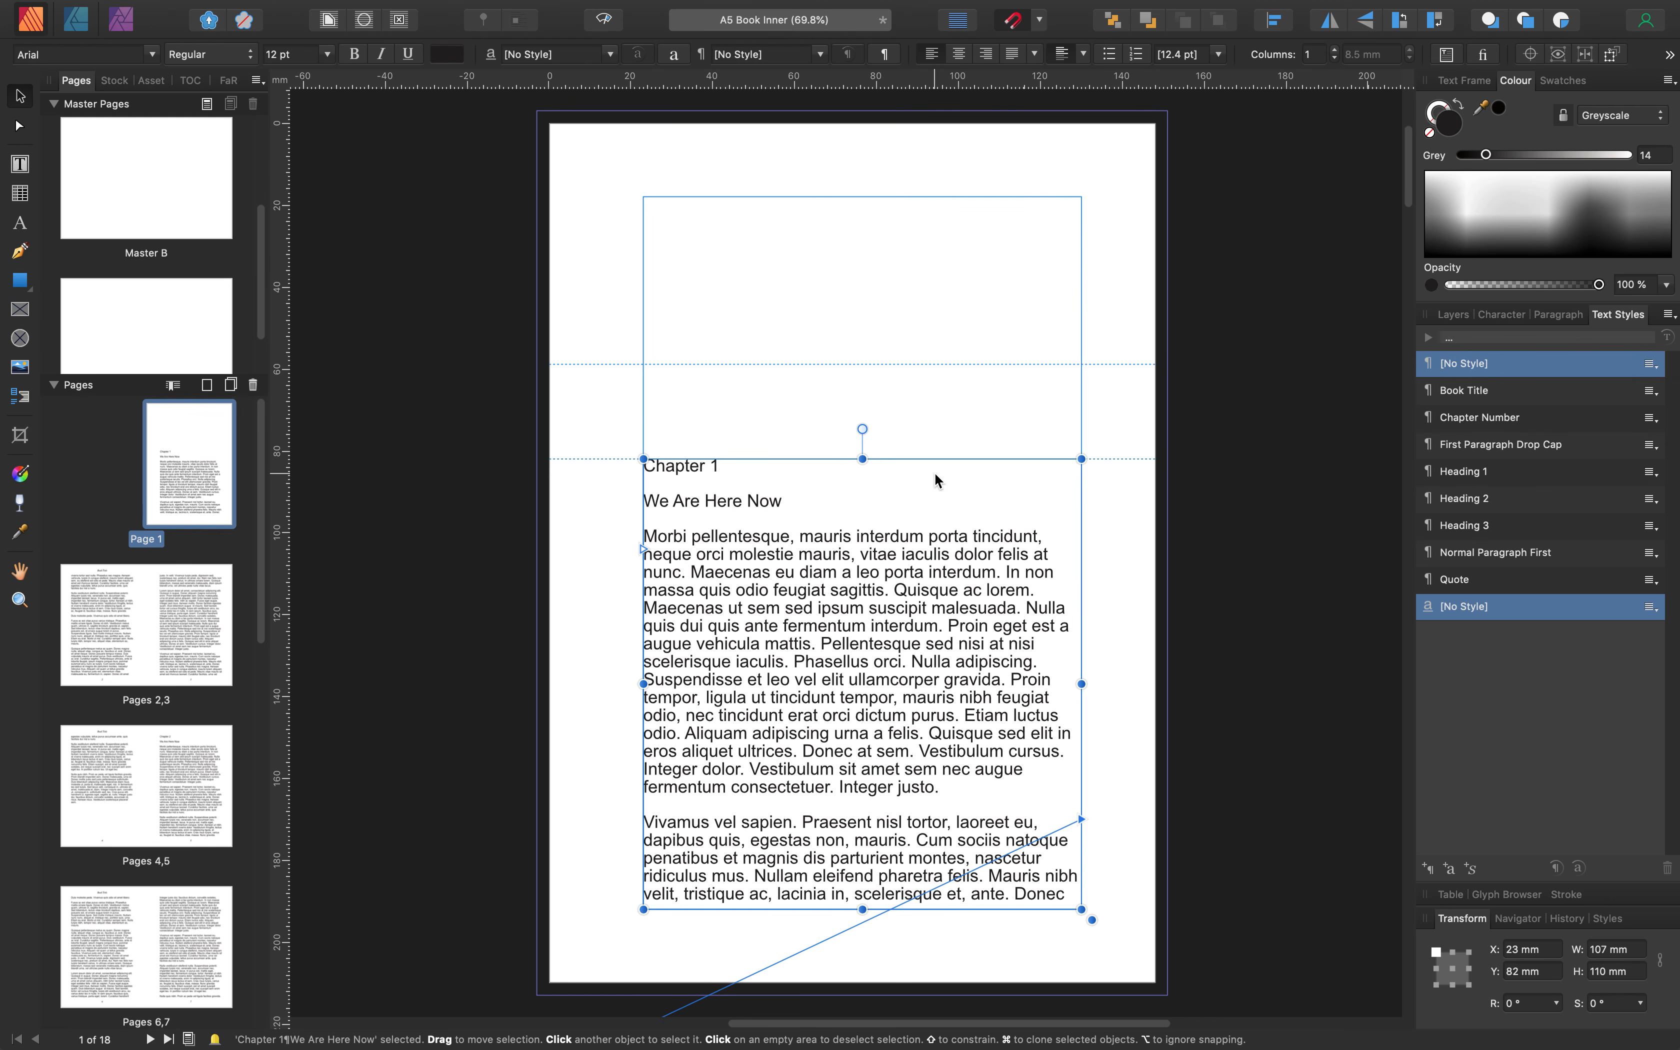
# Apply the Chapter Number style to "Chapter 1" and the Heading 1 style to "We Are Here Now" on page 1
pyautogui.doubleClick(722, 465)
pyautogui.moveTo(722, 465); pyautogui.dragTo(613, 456)
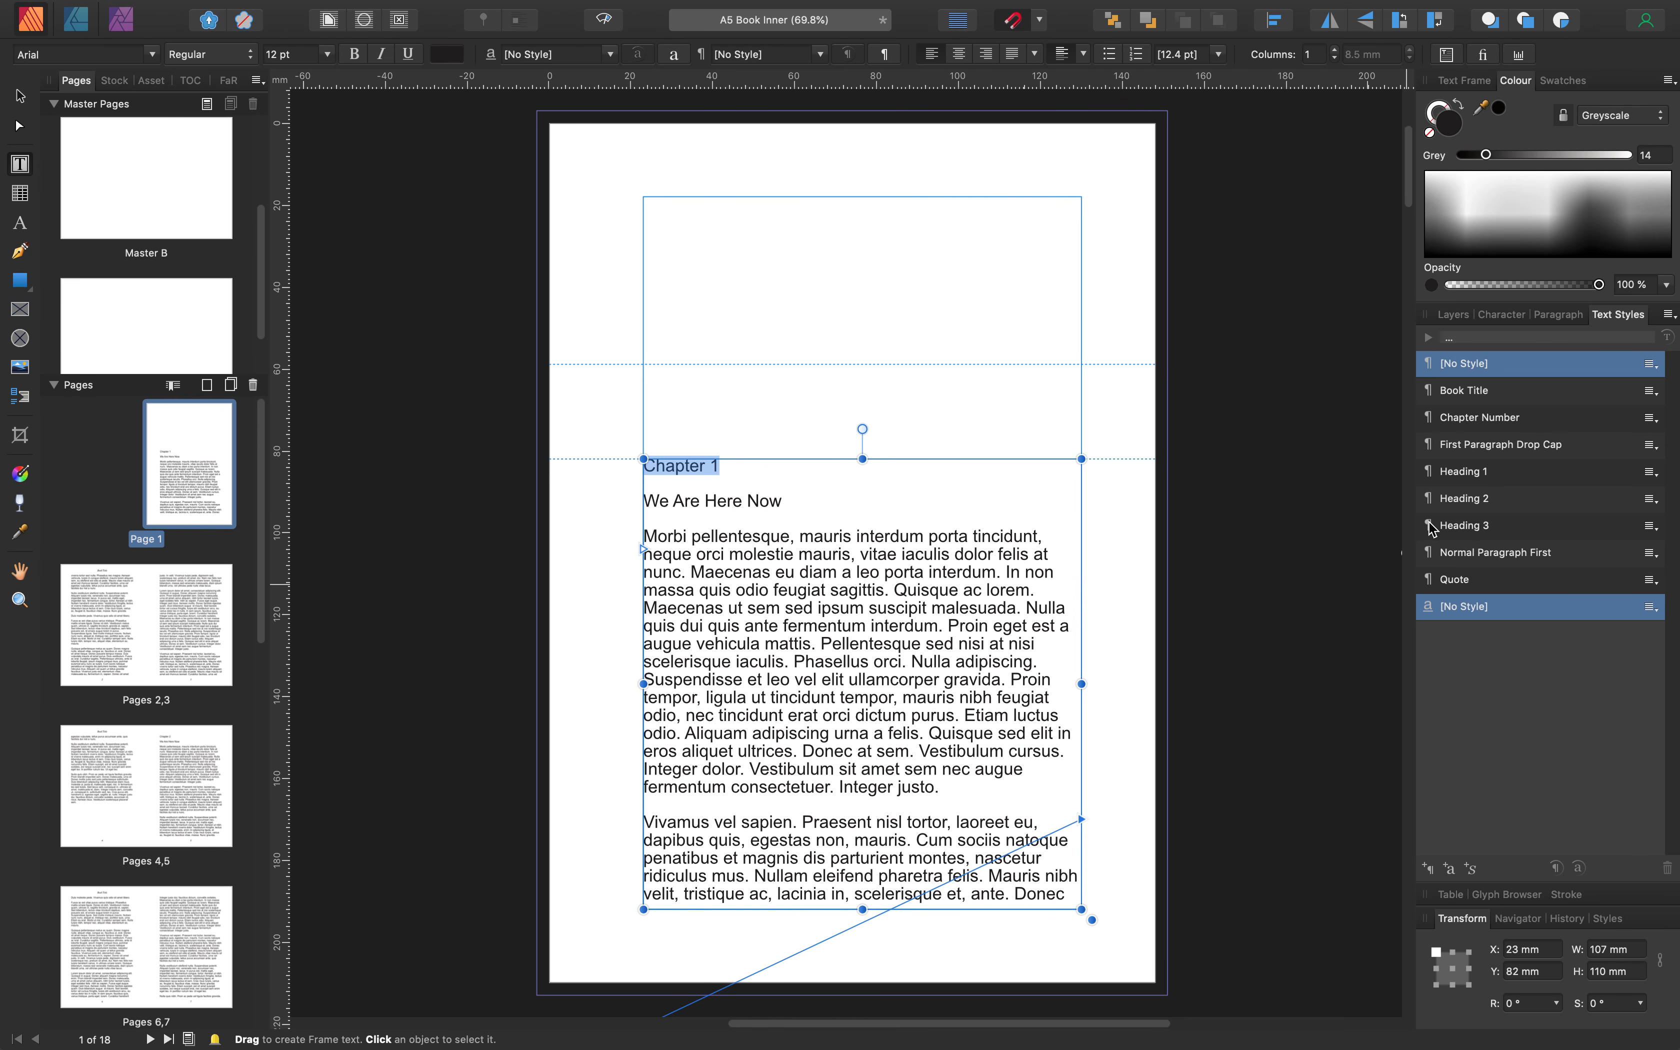
pyautogui.click(1493, 419)
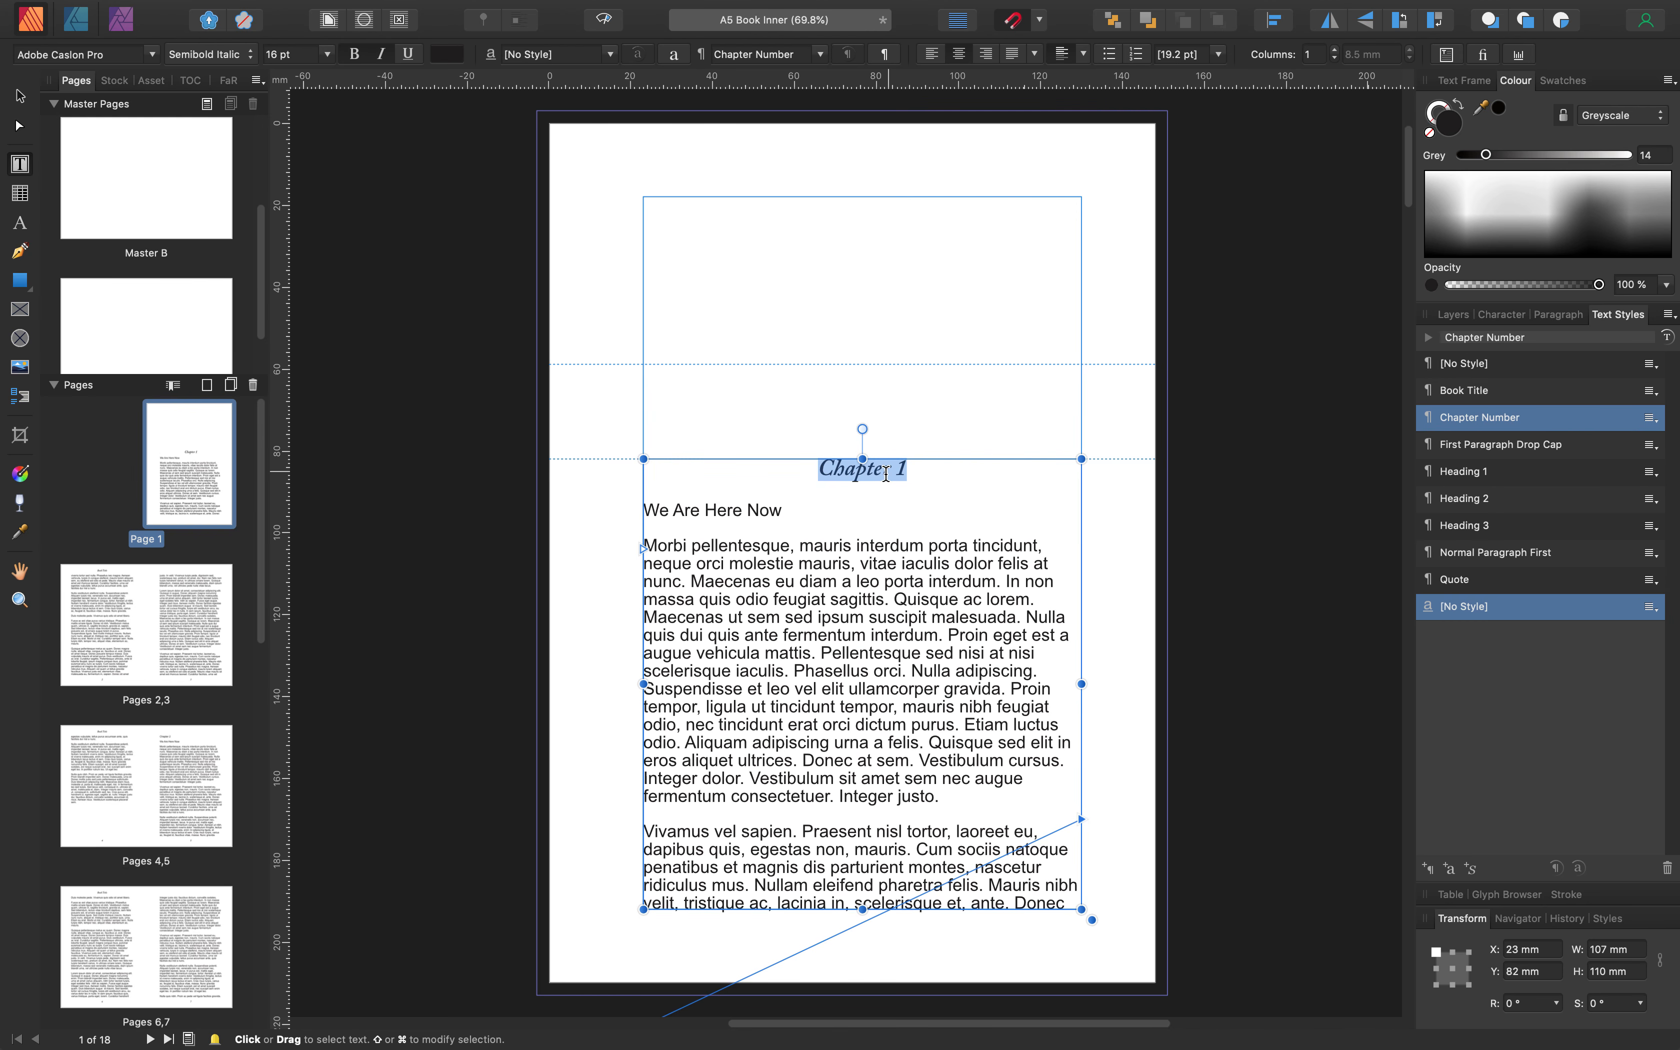
pyautogui.moveTo(792, 511); pyautogui.dragTo(634, 509)
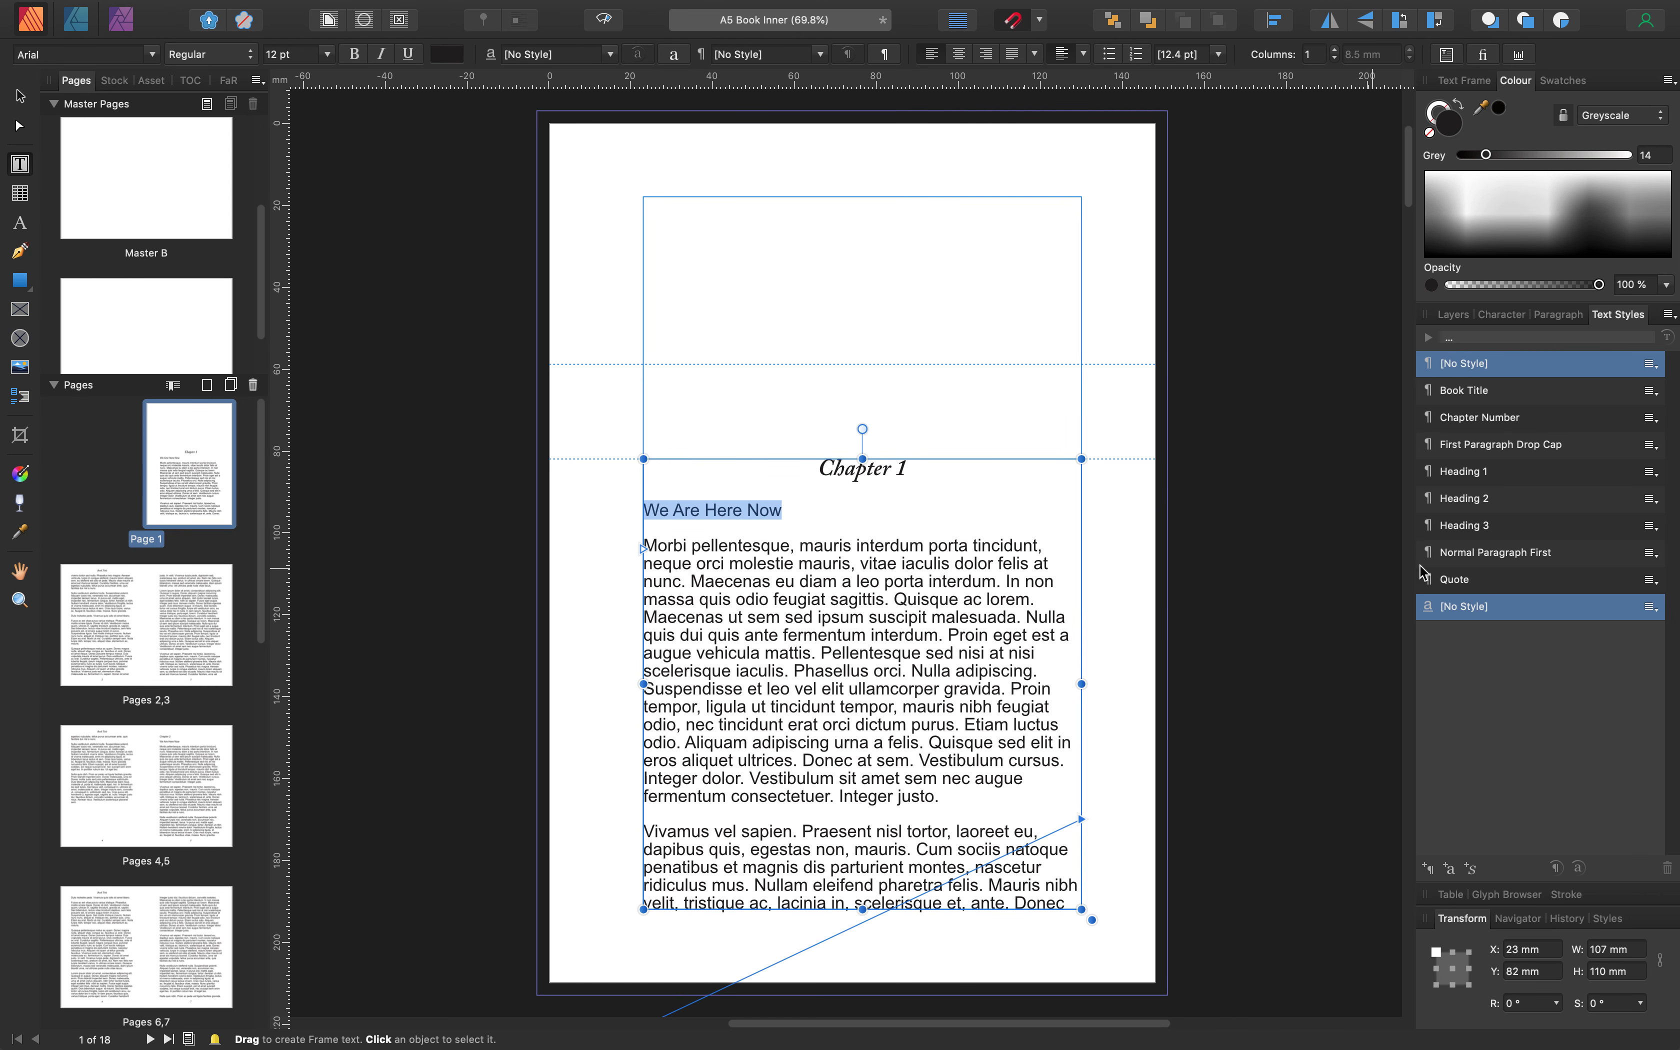
pyautogui.click(1475, 473)
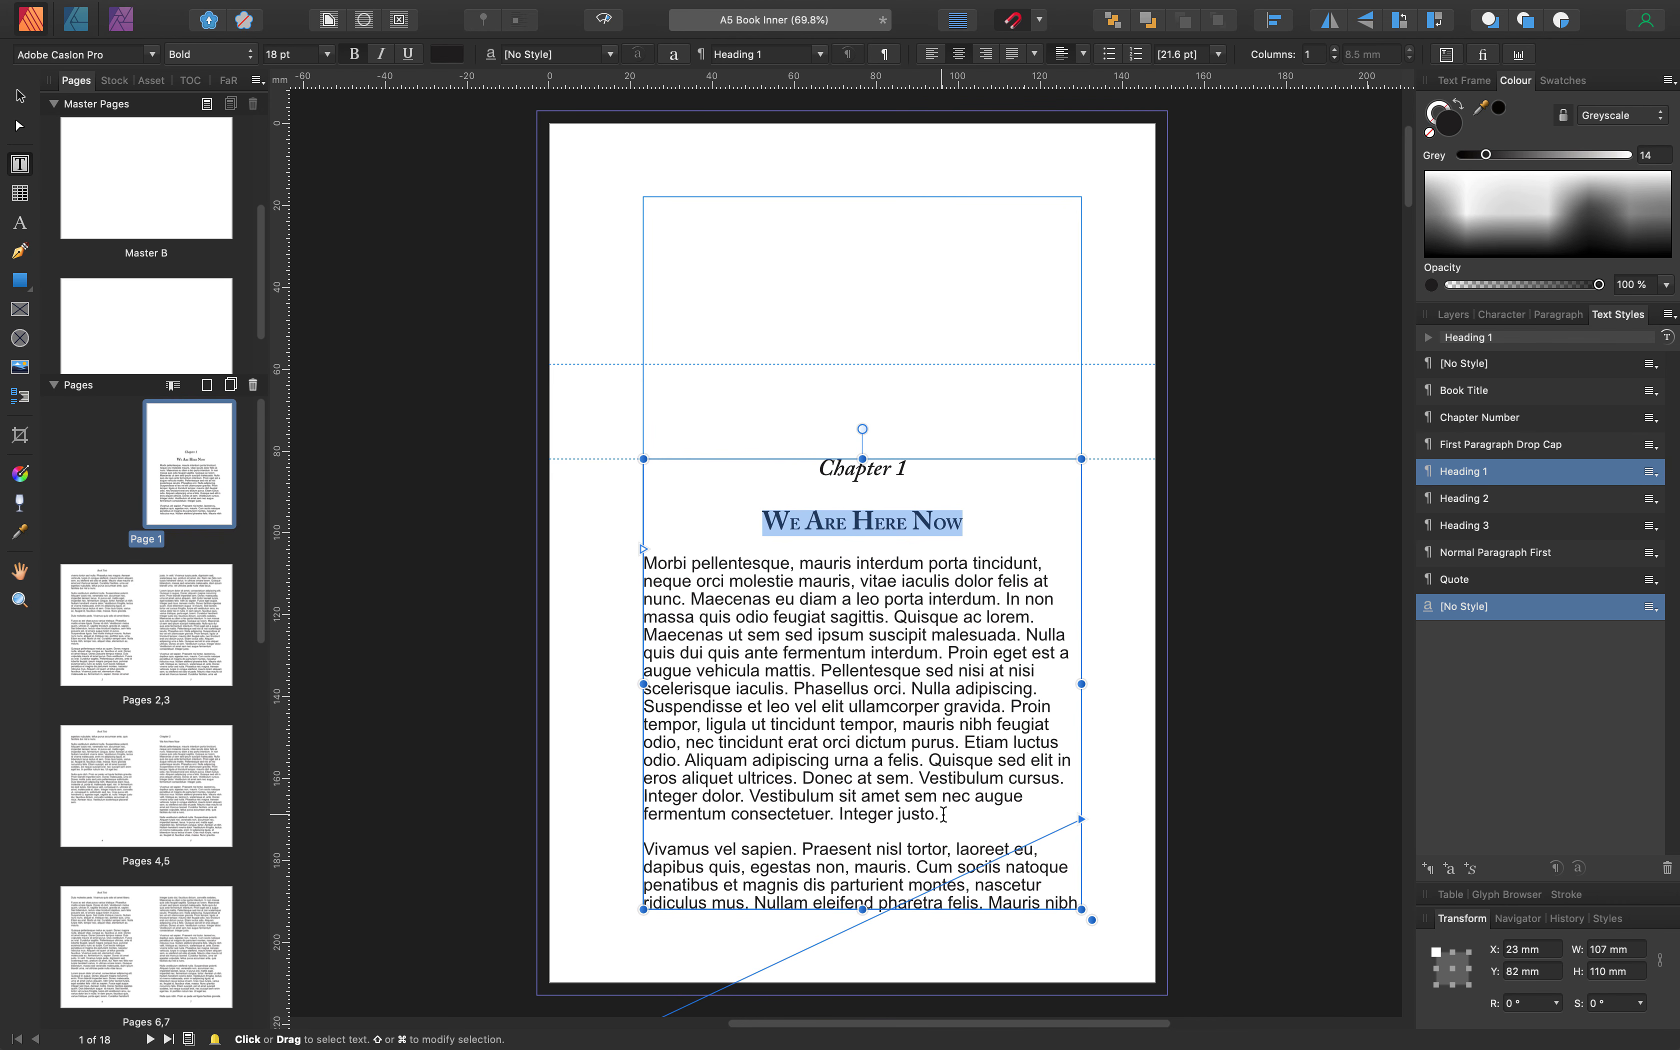
# Apply the First Paragraph Drop Cap style to the opening paragraph beginning "Morbi pellentesque" on page 1
pyautogui.tripleClick(620, 563)
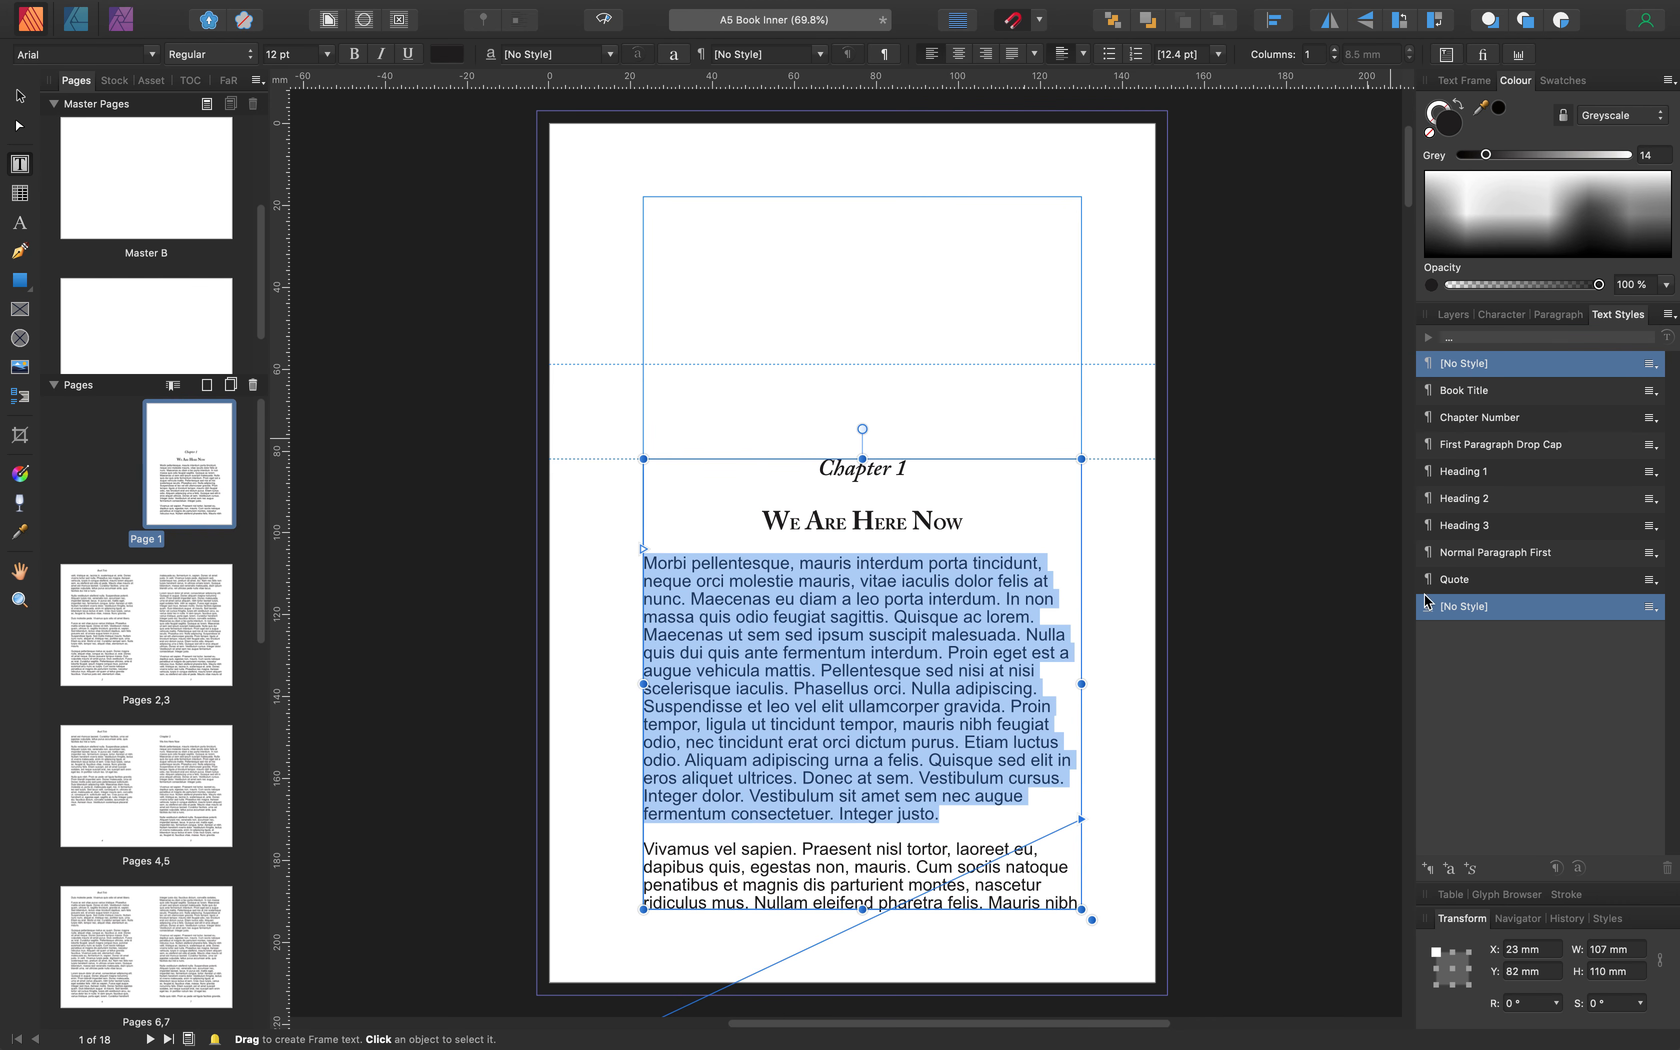
pyautogui.click(1524, 446)
pyautogui.scroll(-2, 796, 604)
pyautogui.scroll(-1, 795, 604)
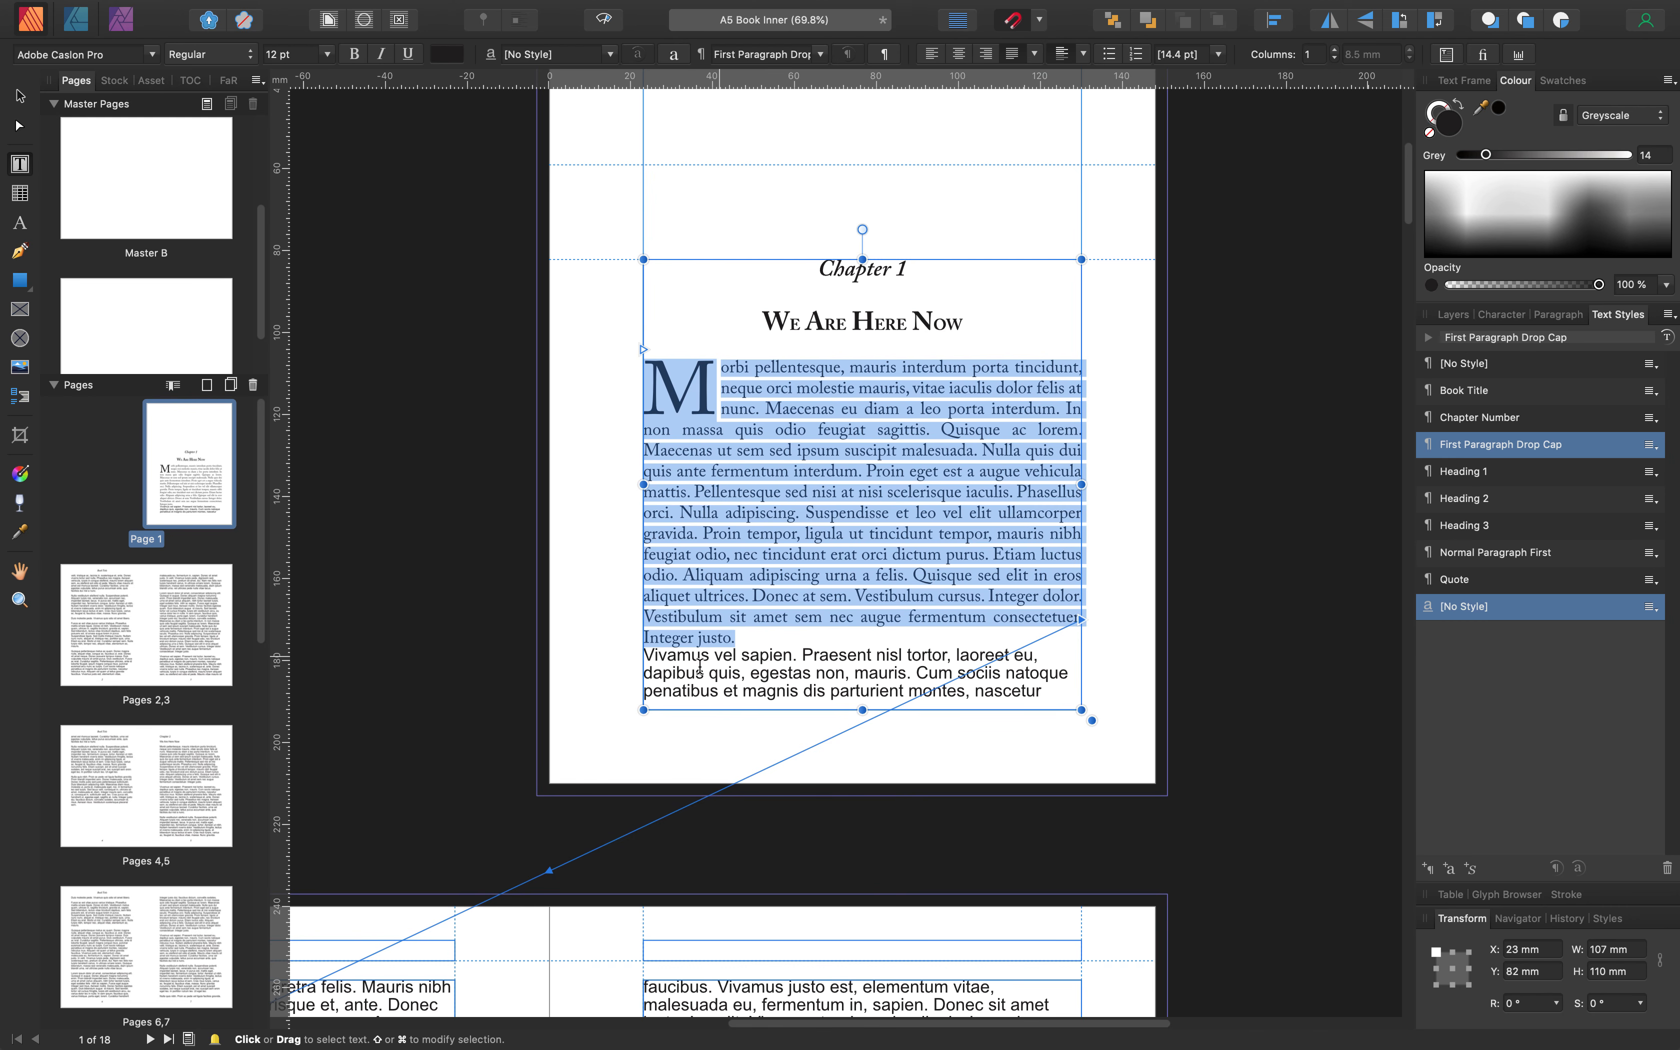
# Apply the Normal Paragraph First Line Indent style to Chapter 1's text from "Vivamus vel sapien" through its end on page 4
pyautogui.click(645, 656)
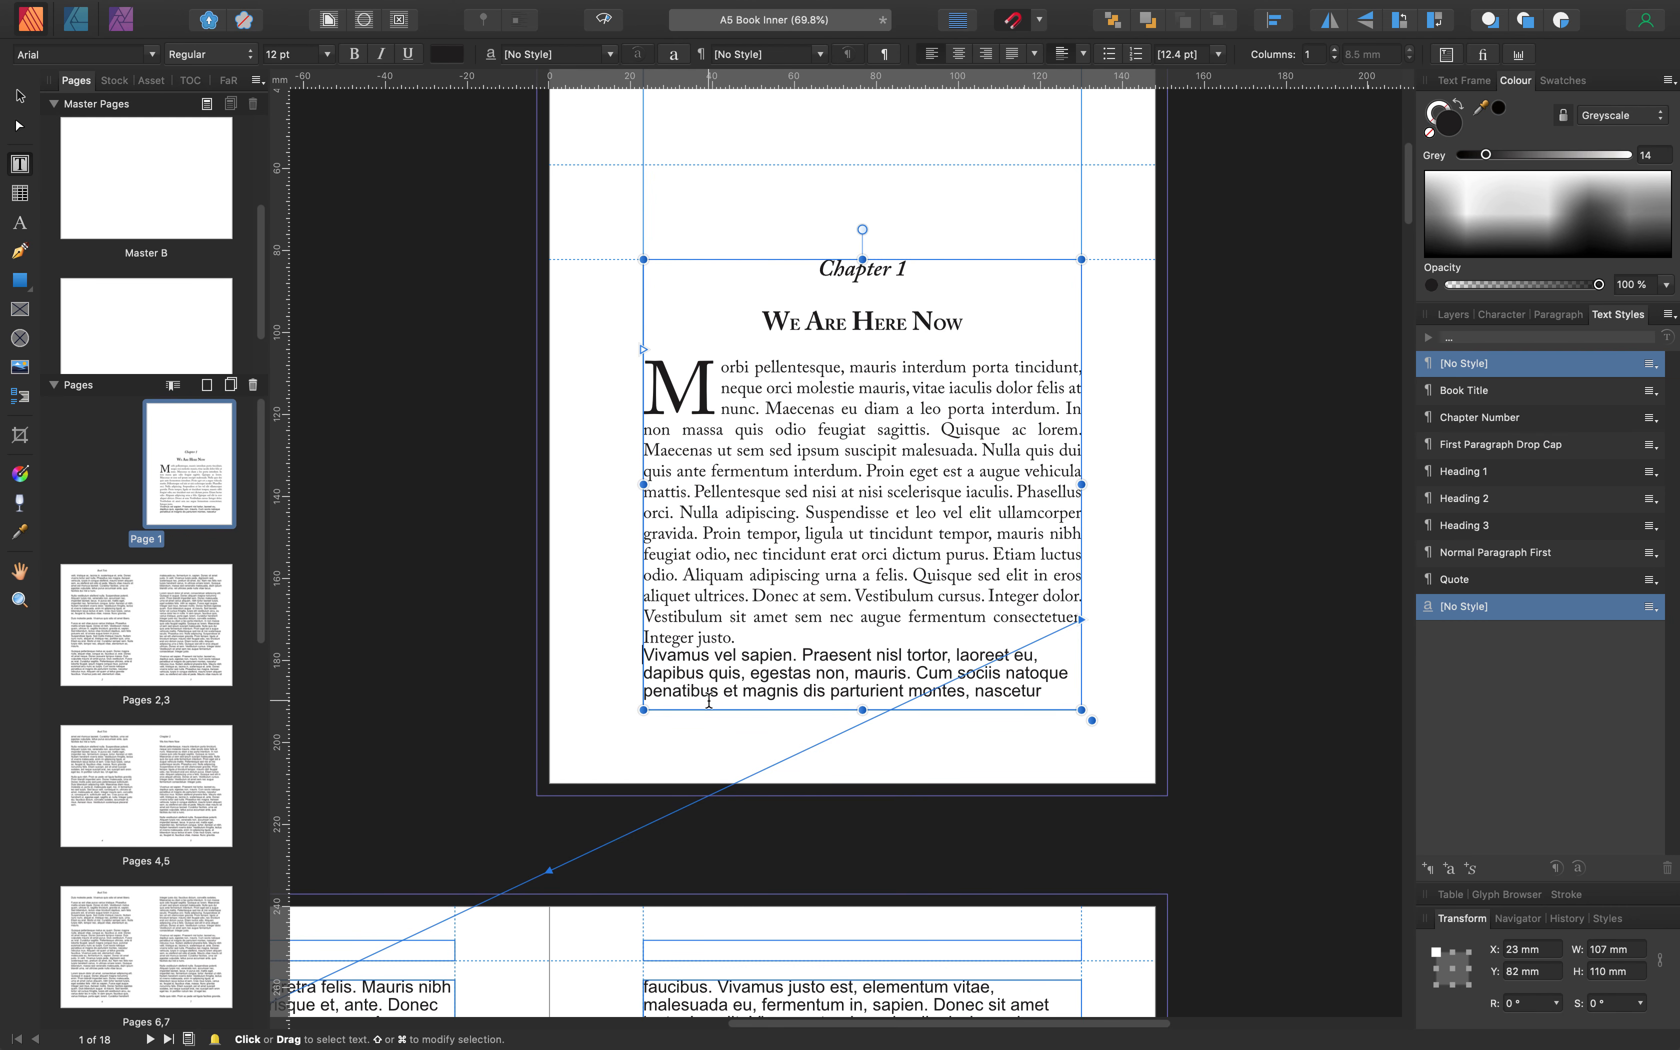
pyautogui.scroll(-18, 817, 537)
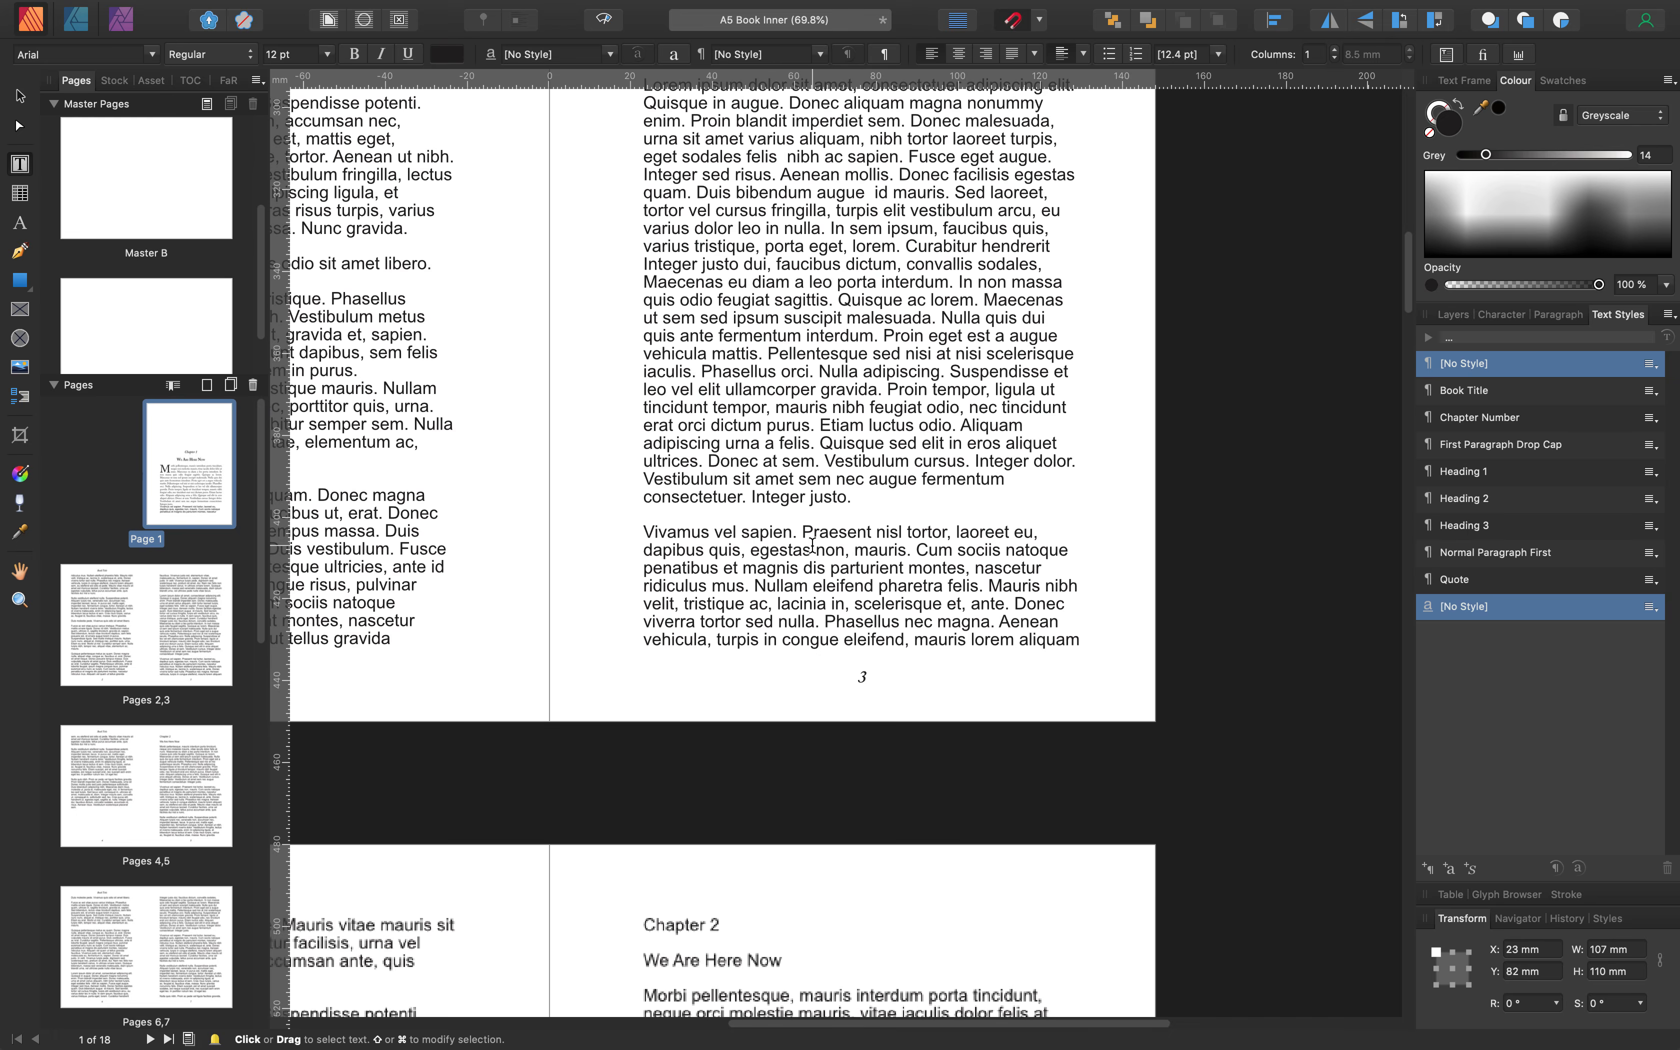
pyautogui.scroll(-5, 811, 545)
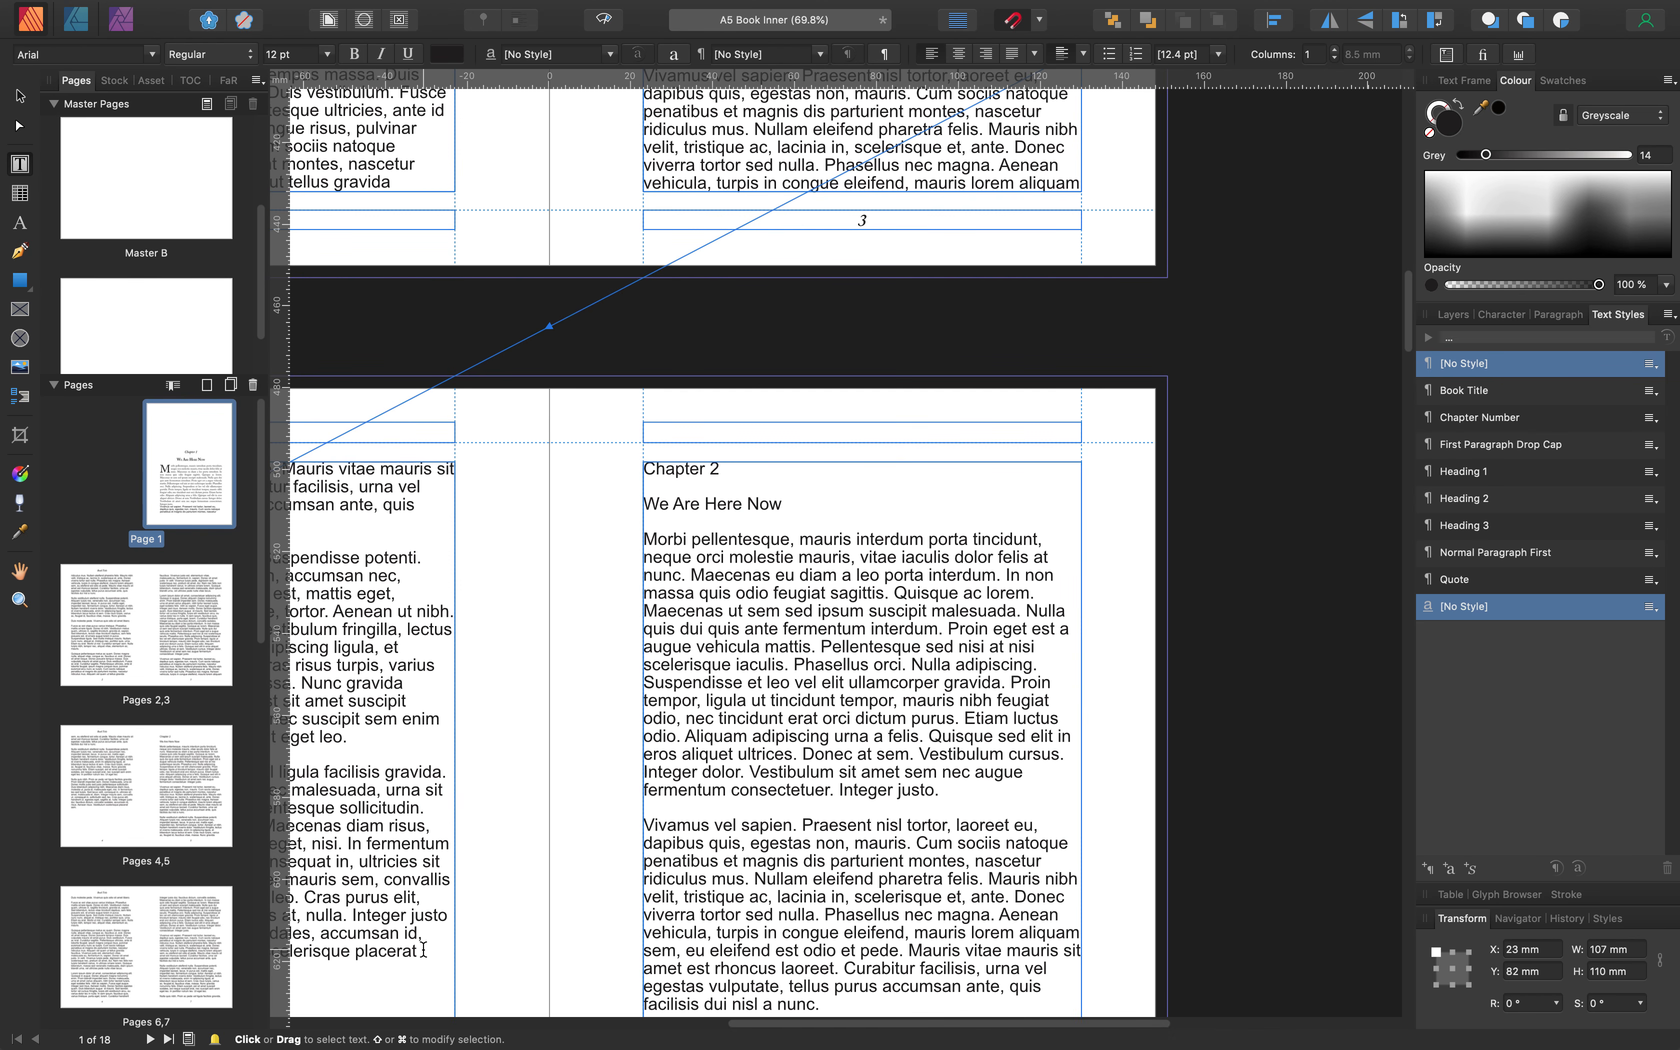
pyautogui.press('super+a')
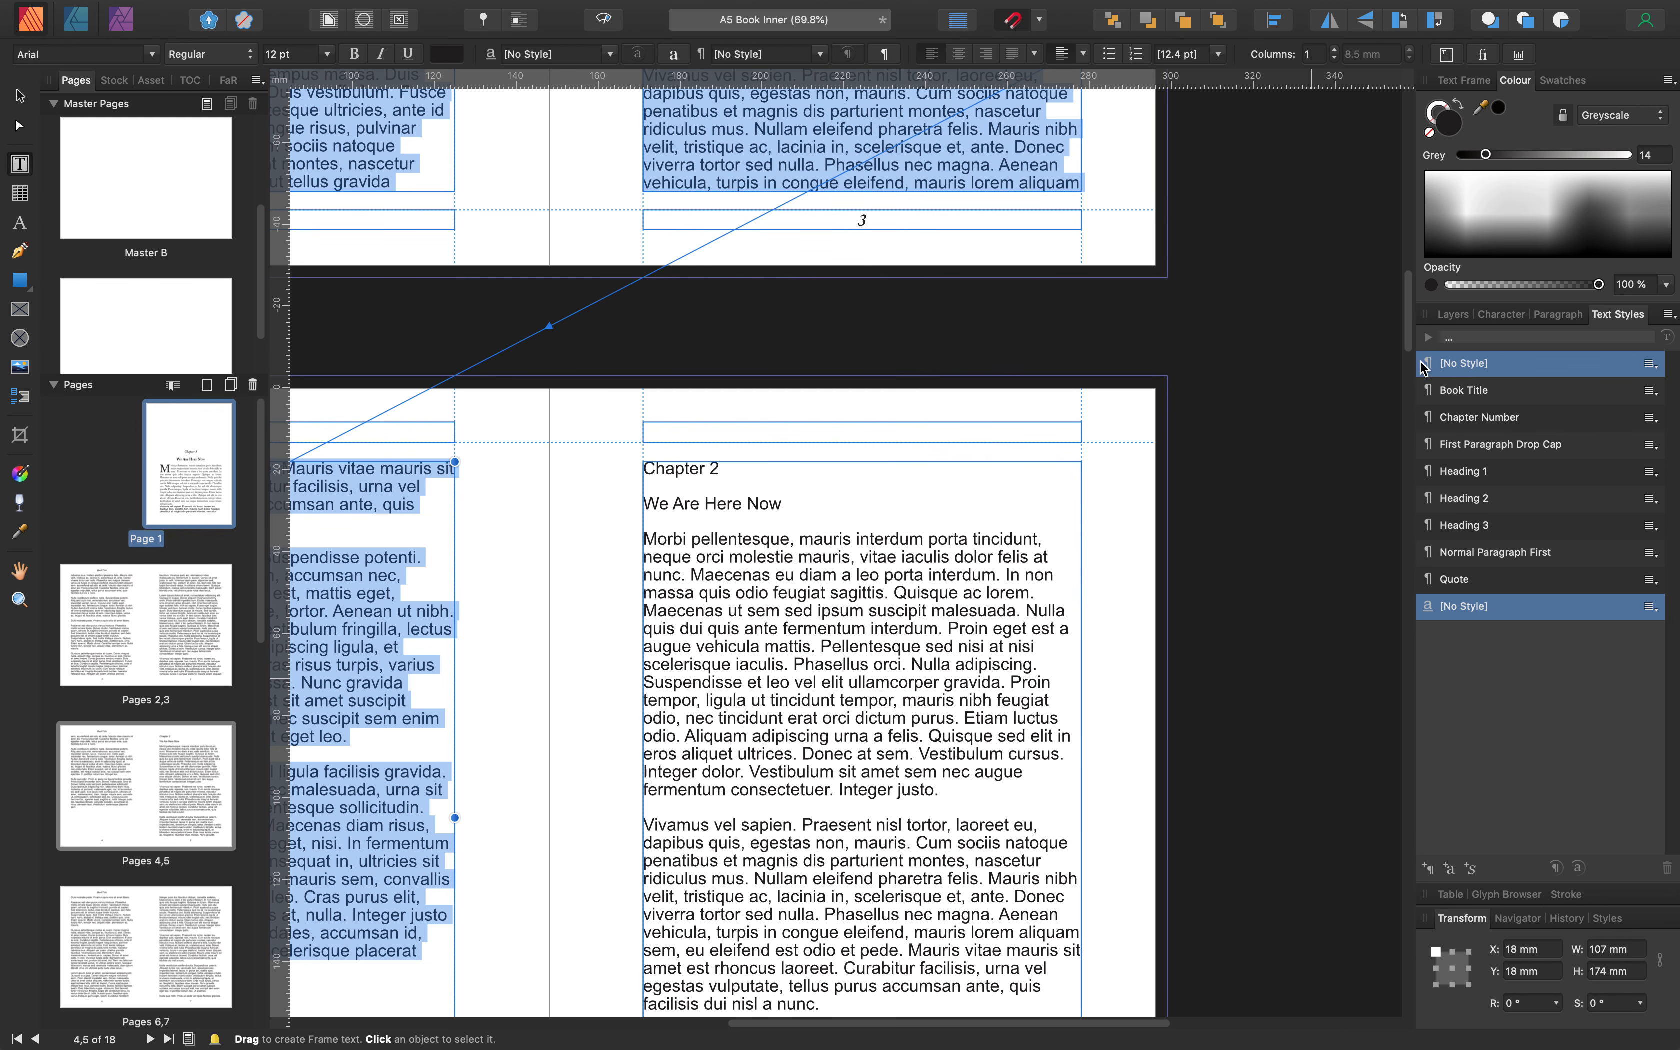
pyautogui.click(1496, 552)
pyautogui.scroll(5, 757, 336)
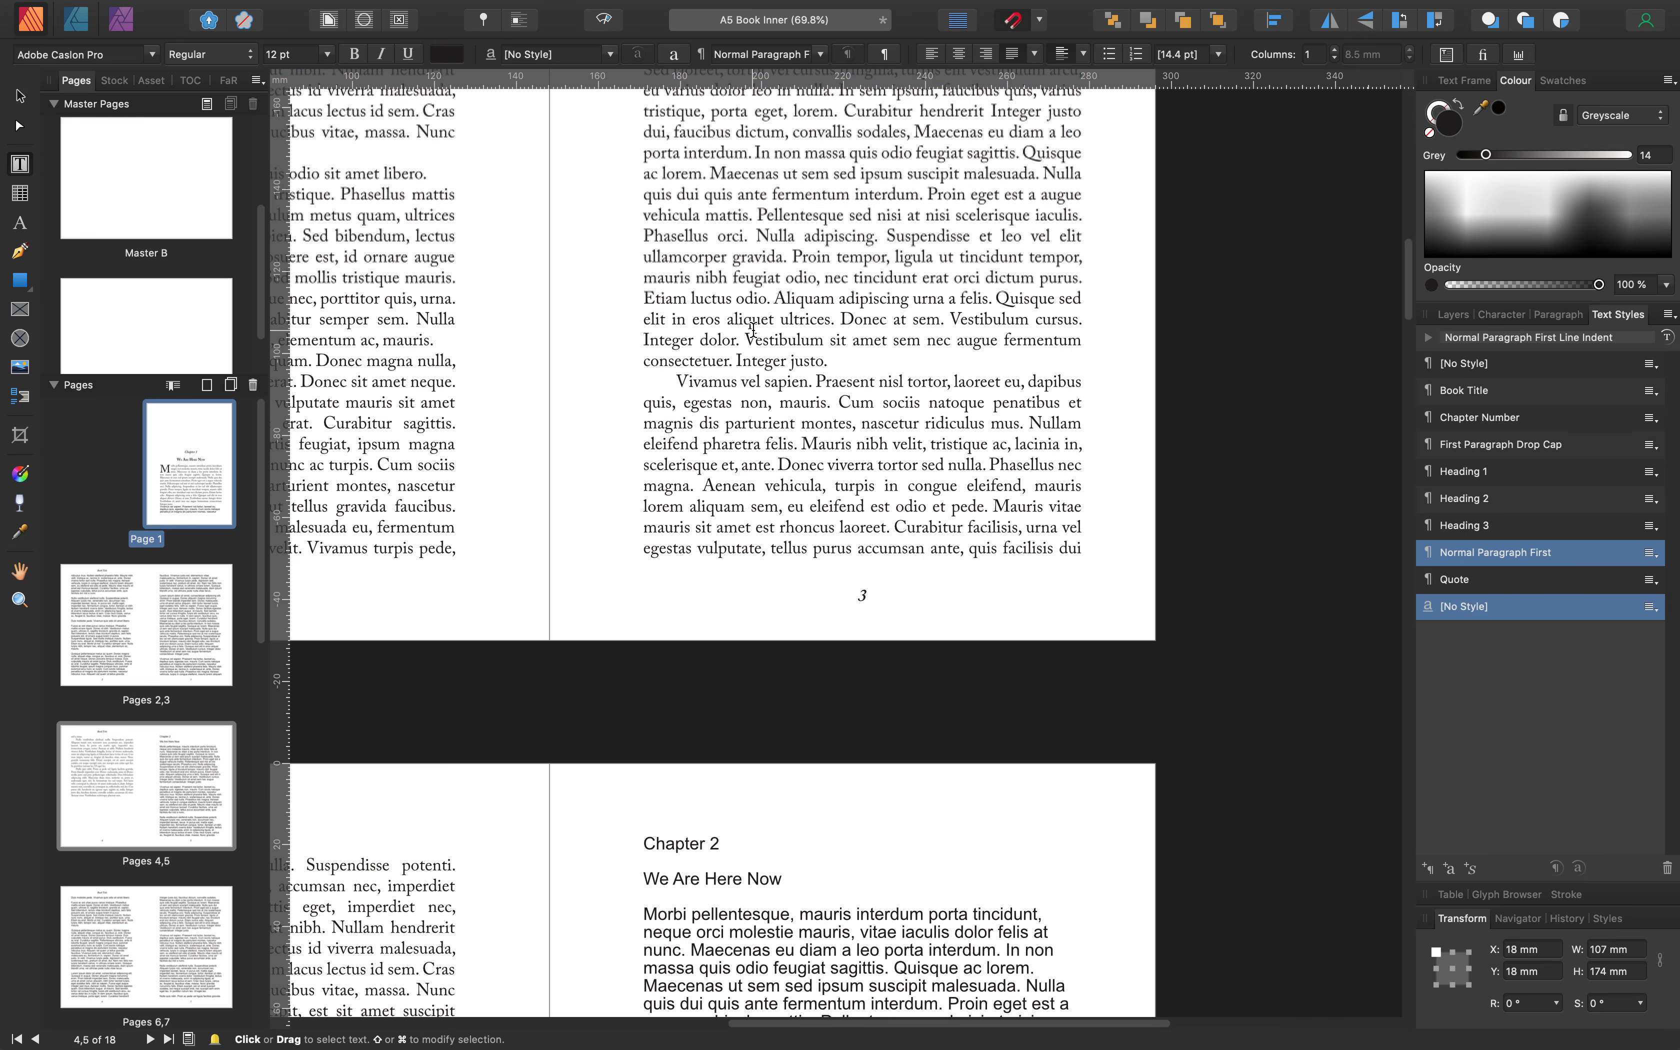
# Clear the body text selection and look over the styled Chapter 1 pages from page 1 through page 4
pyautogui.scroll(4, 751, 330)
pyautogui.moveTo(866, 1019); pyautogui.dragTo(750, 1025)
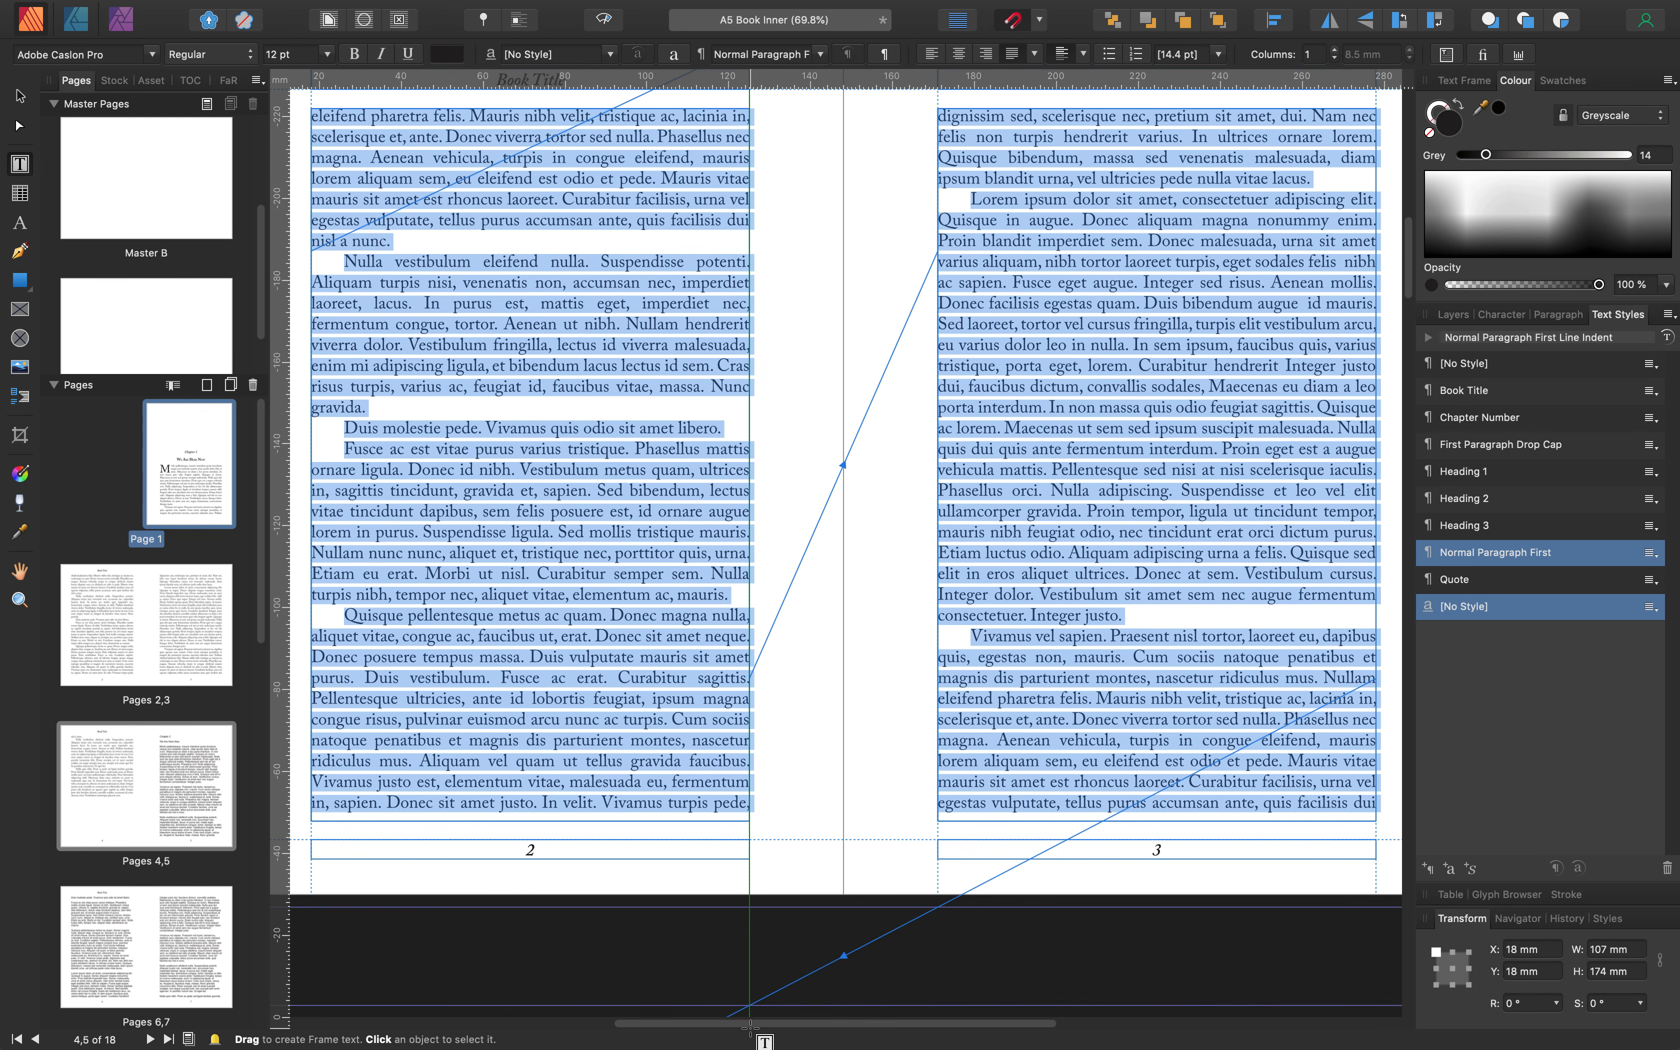
pyautogui.press('super+0')
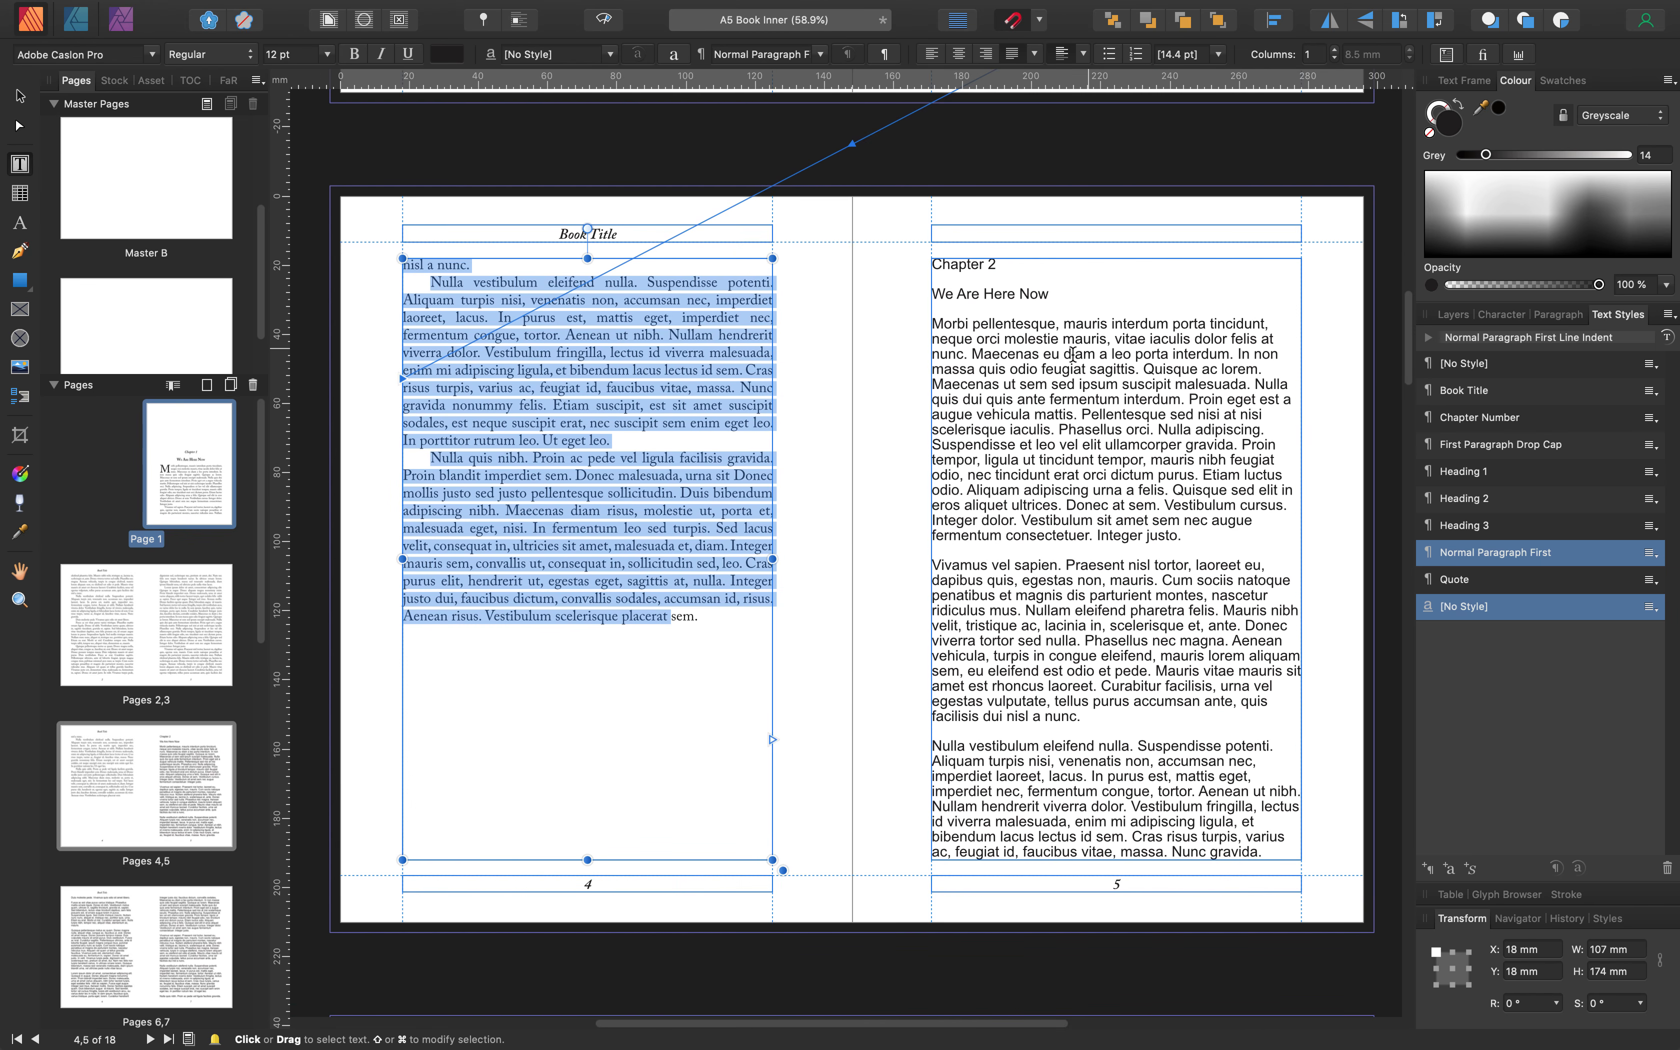
pyautogui.scroll(10, 1072, 354)
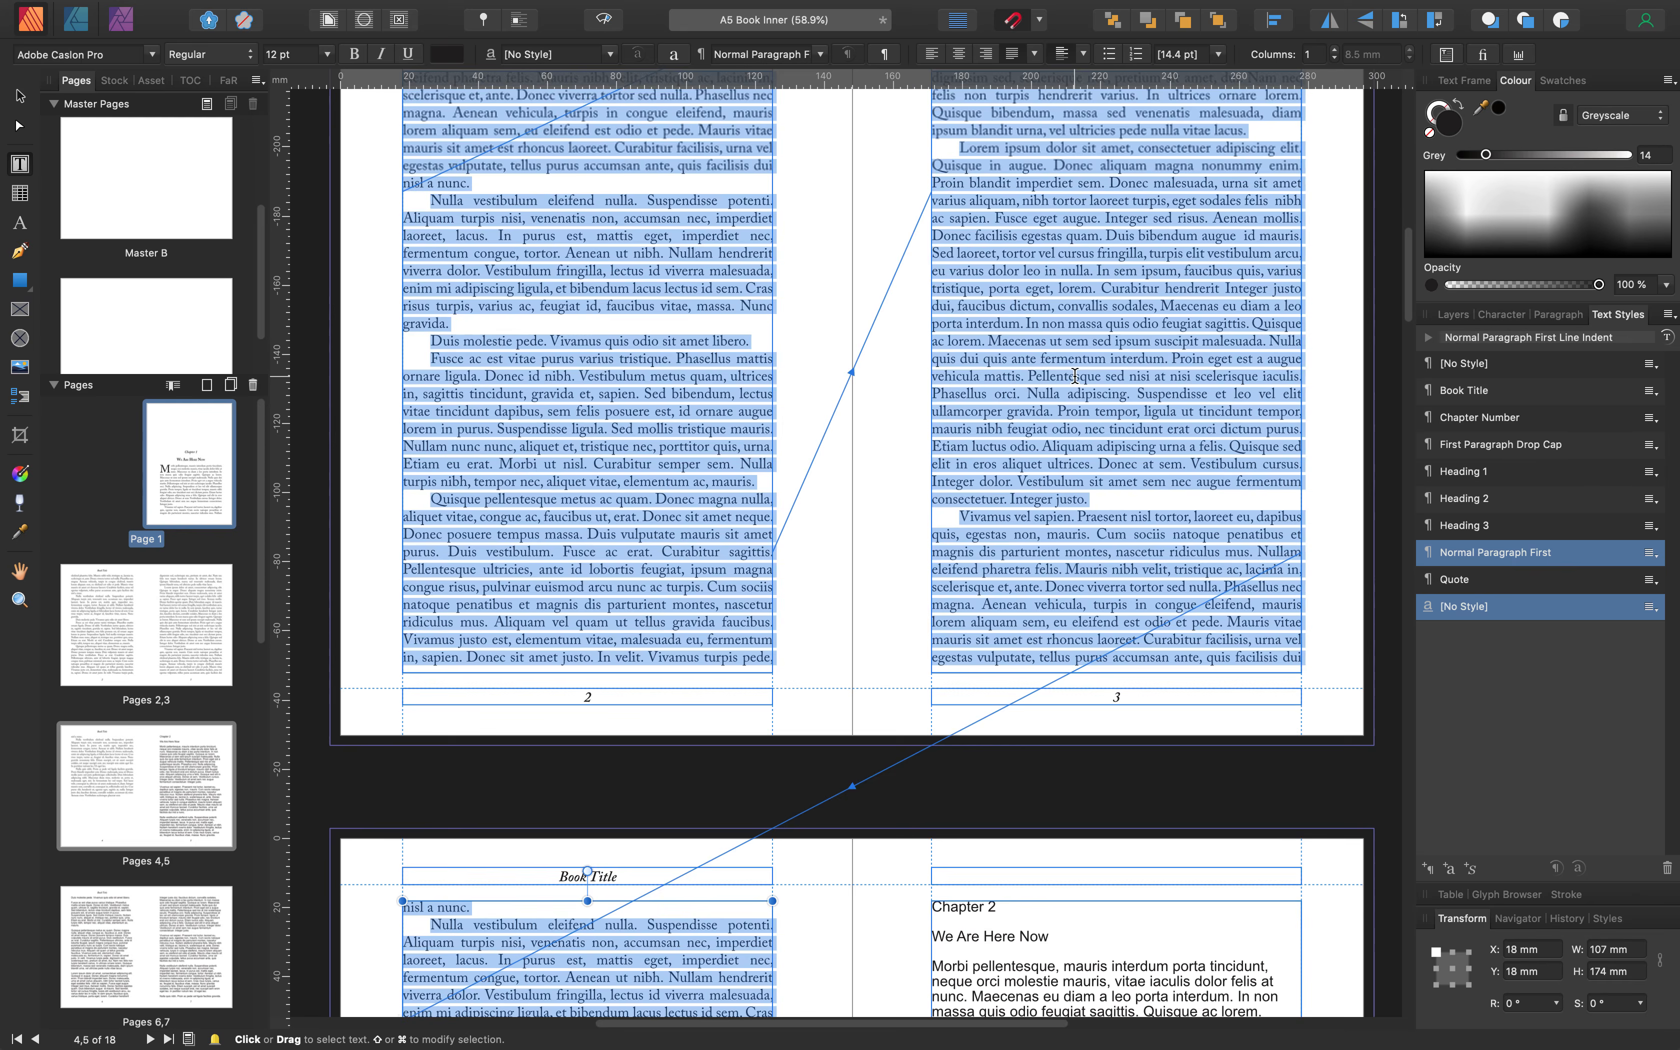
pyautogui.scroll(10, 1074, 375)
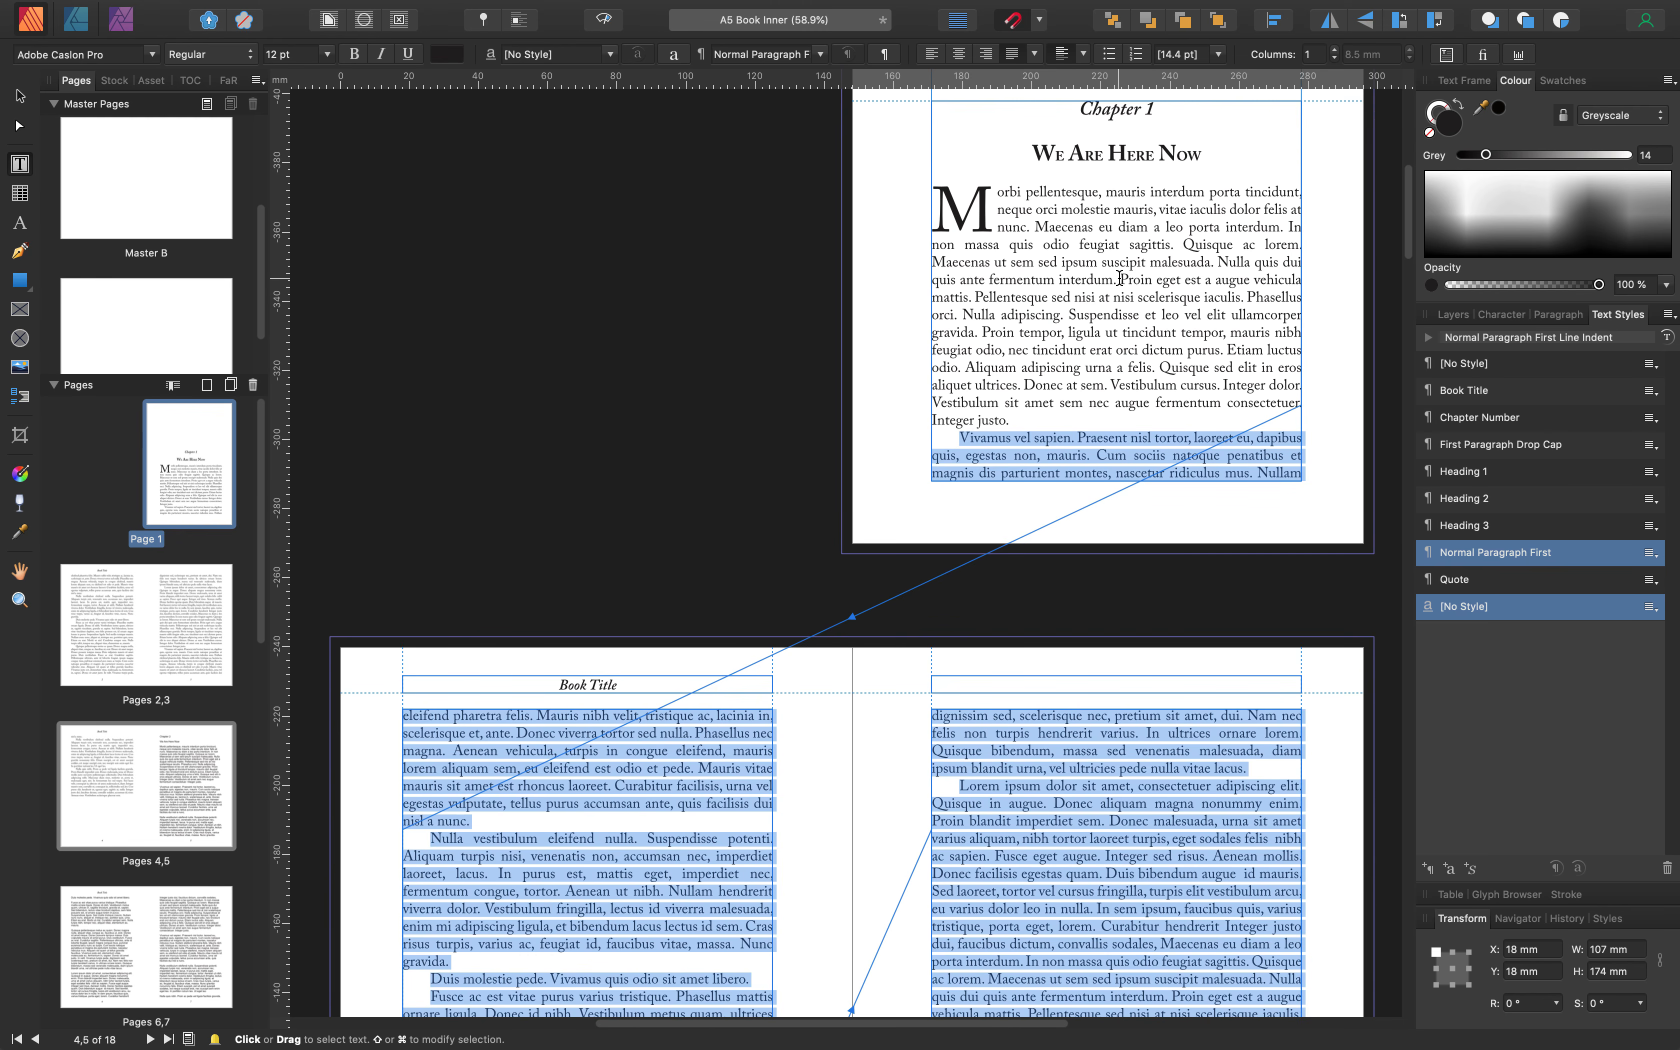
pyautogui.click(1121, 279)
pyautogui.scroll(4, 1117, 284)
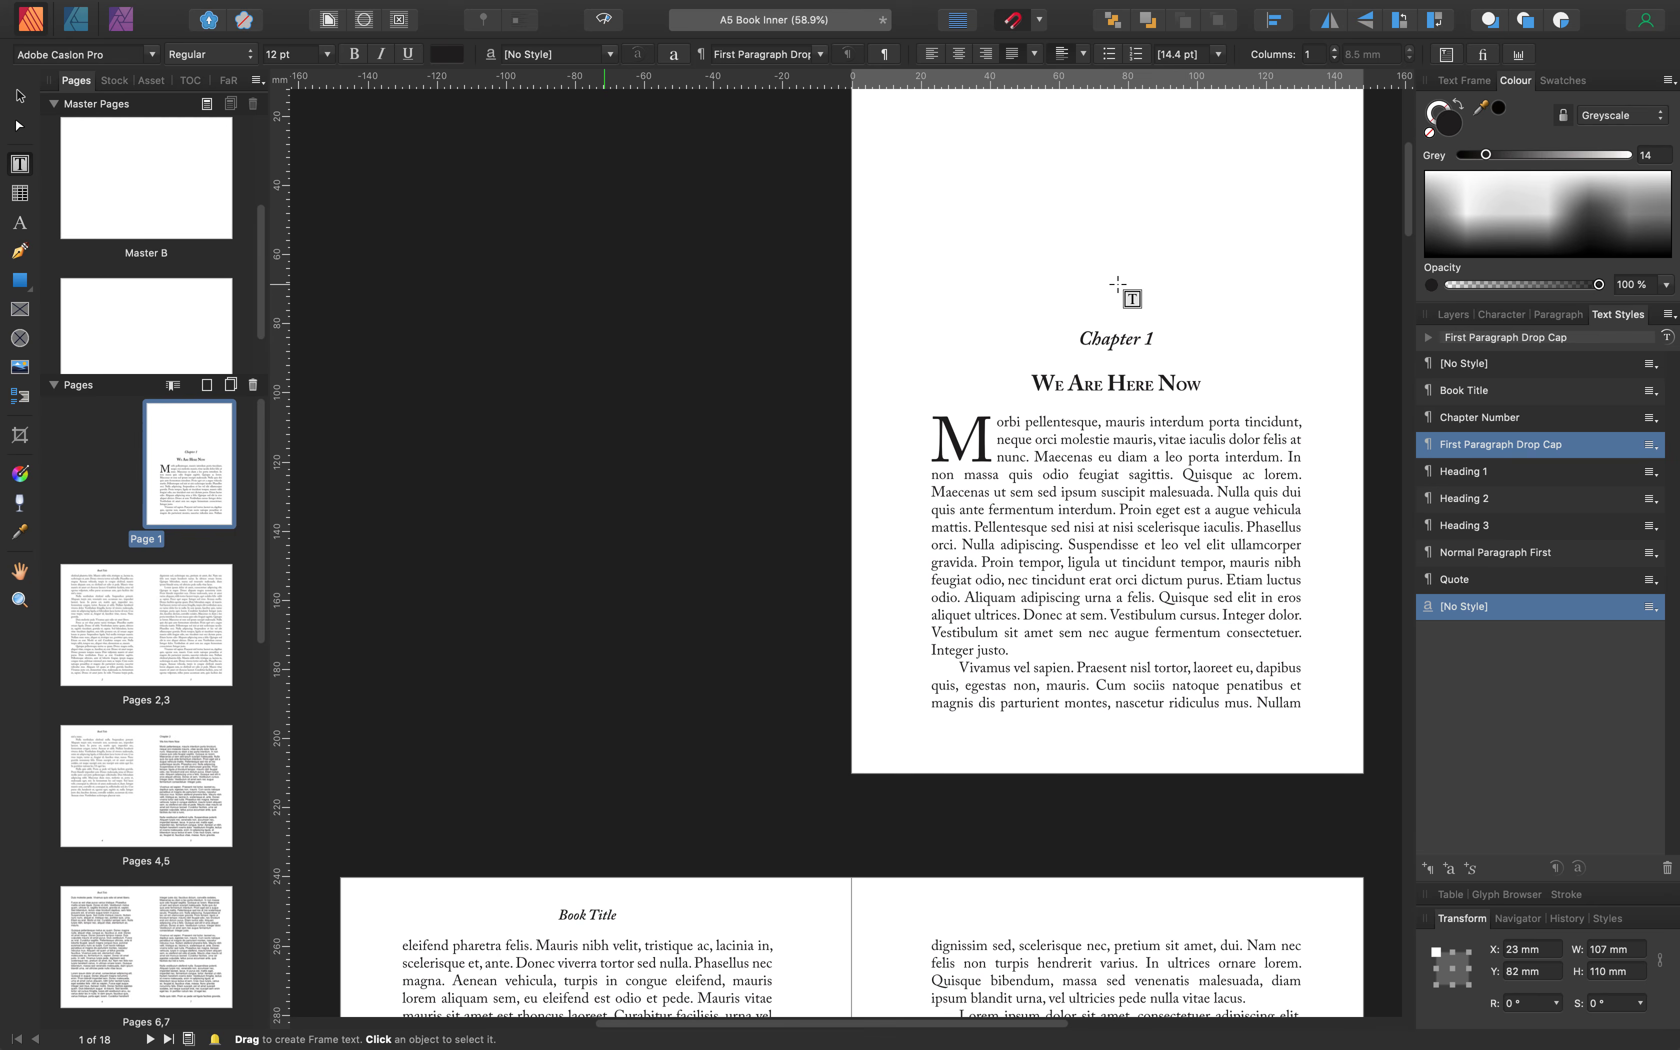
pyautogui.scroll(-8, 1118, 284)
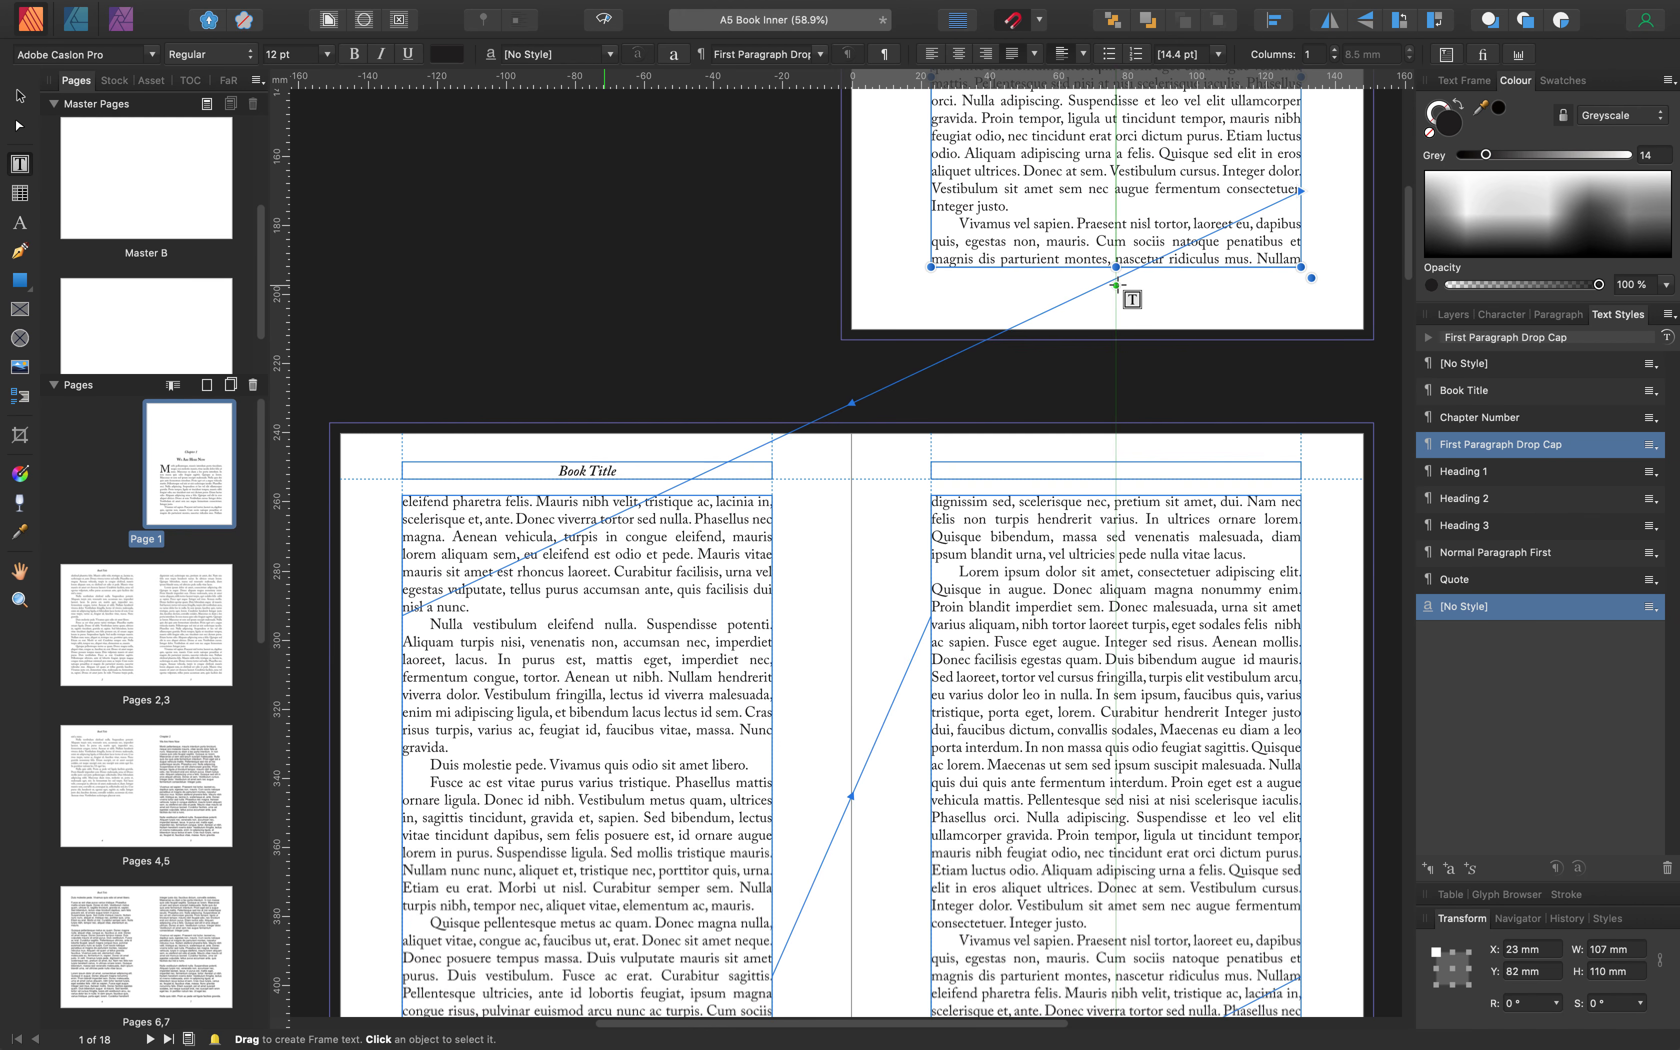
pyautogui.scroll(-4, 1118, 285)
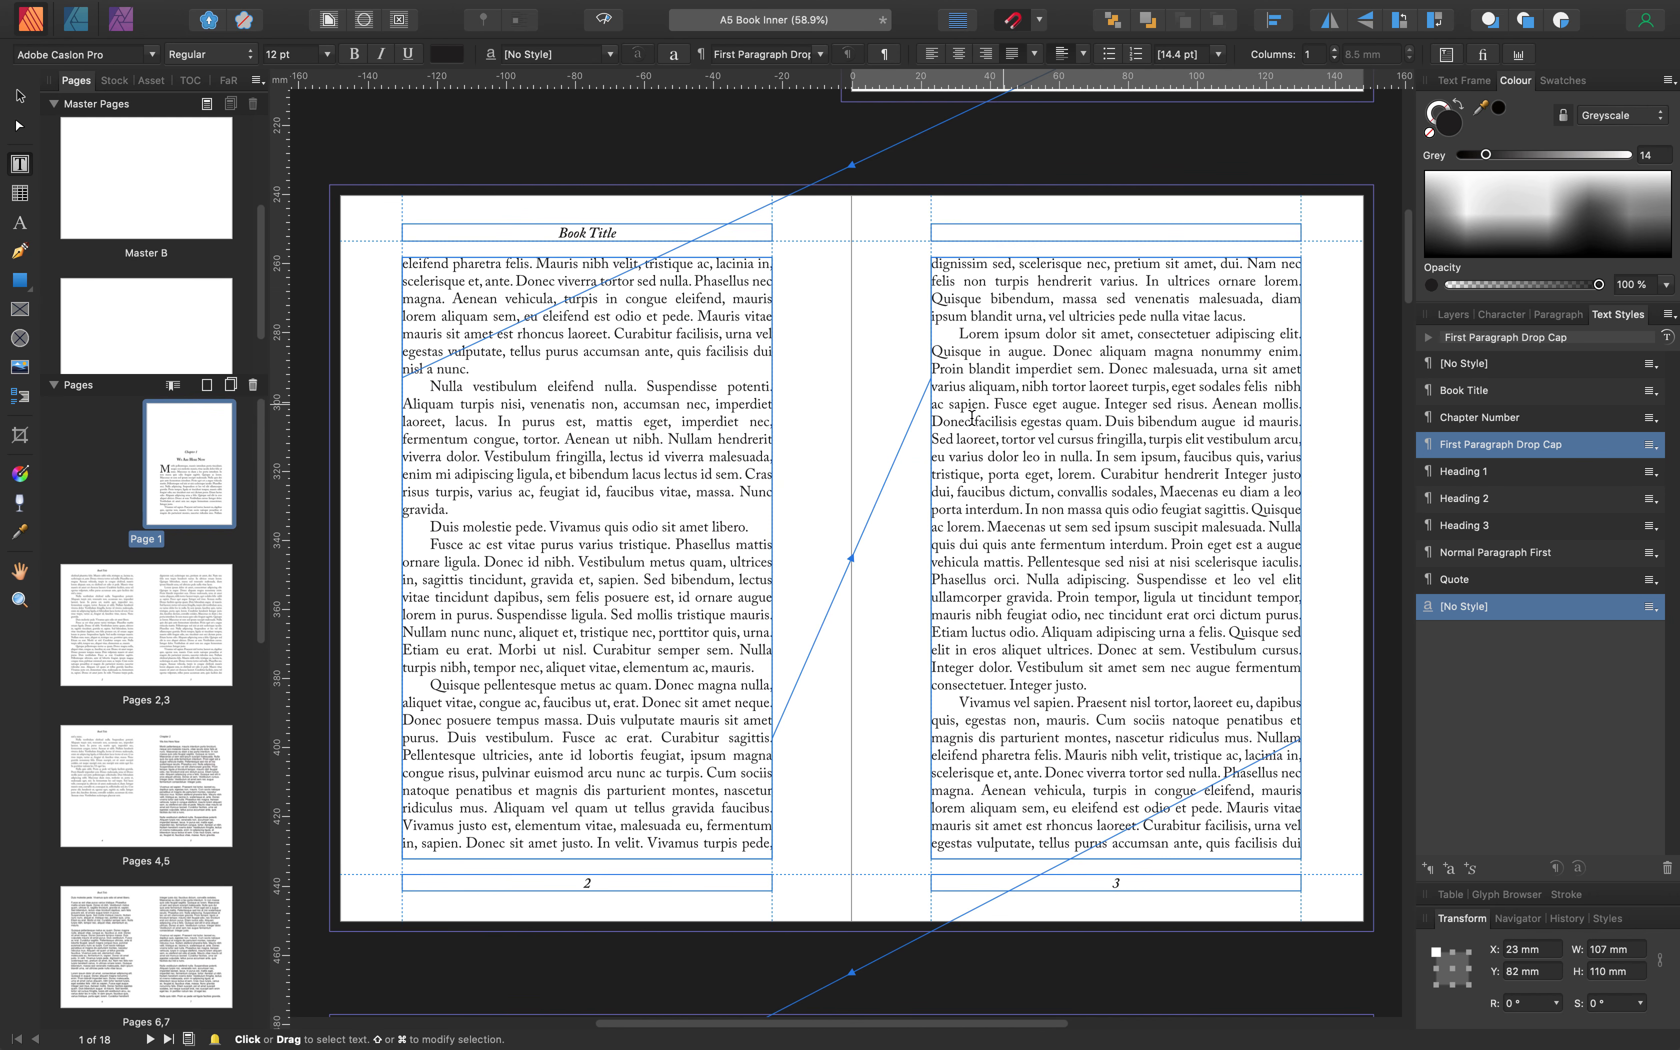
pyautogui.scroll(-2, 999, 410)
pyautogui.scroll(14, 1025, 425)
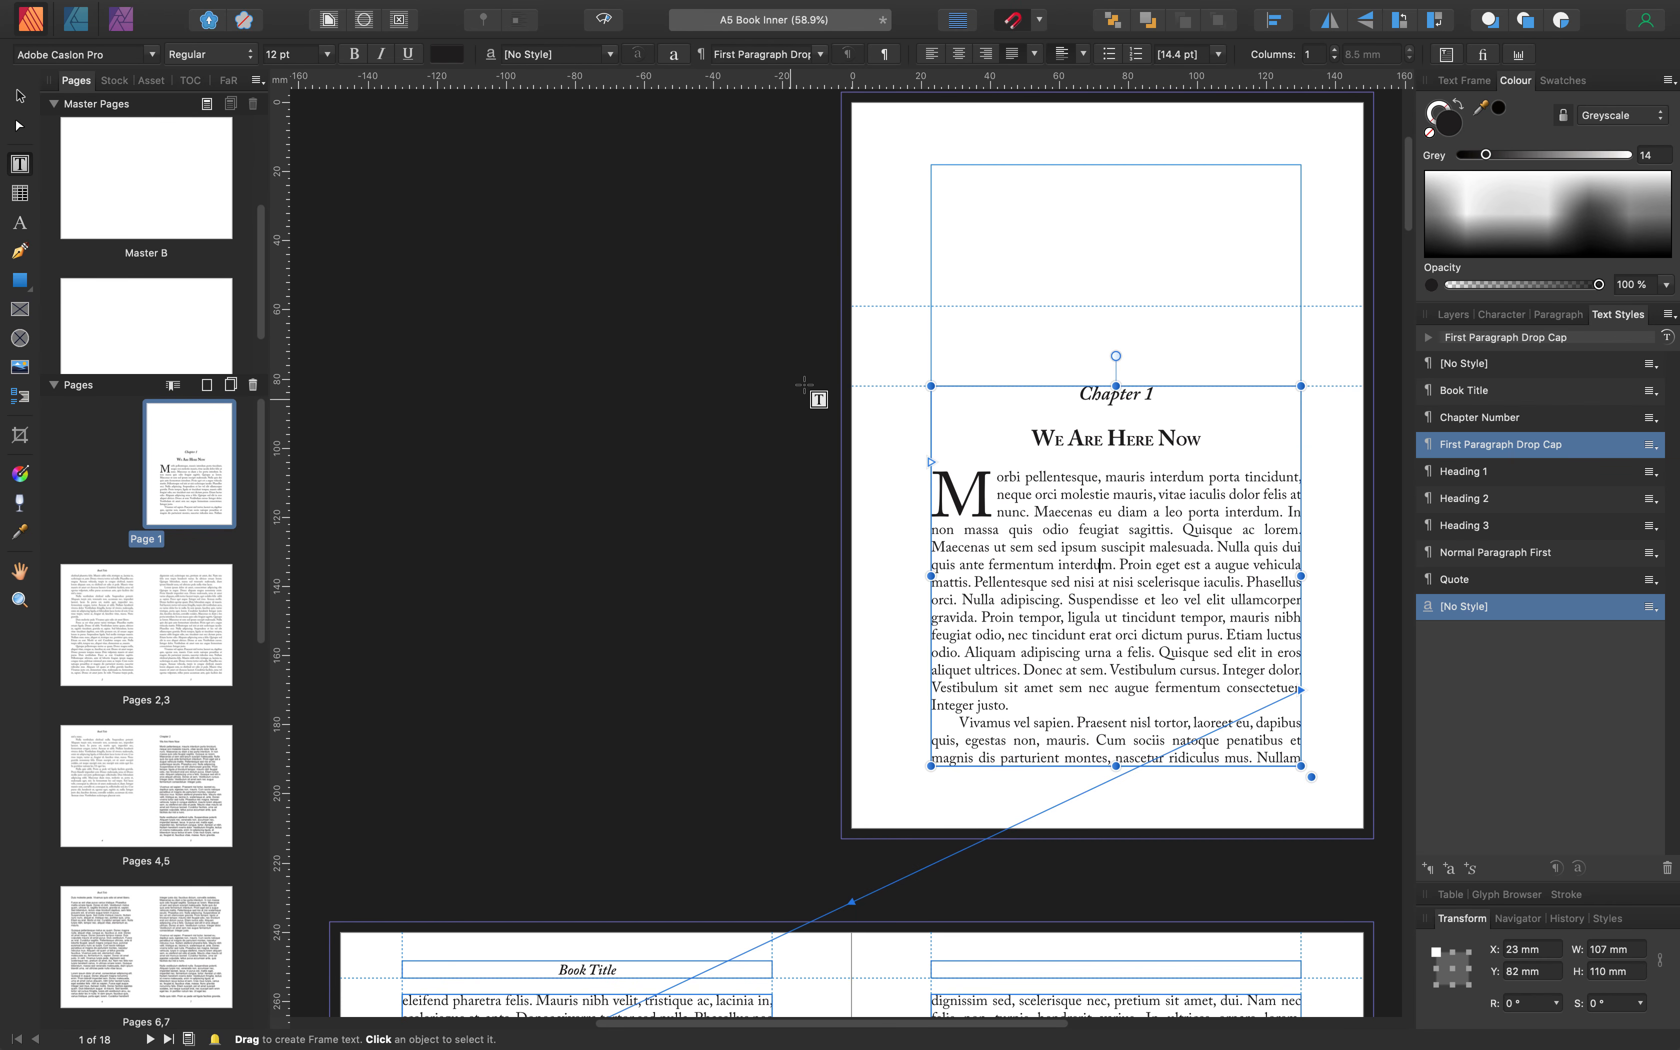
# Deselect everything and review the Chapter 1 spreads in preview mode, then return to the normal view with frames and guides
pyautogui.click(606, 21)
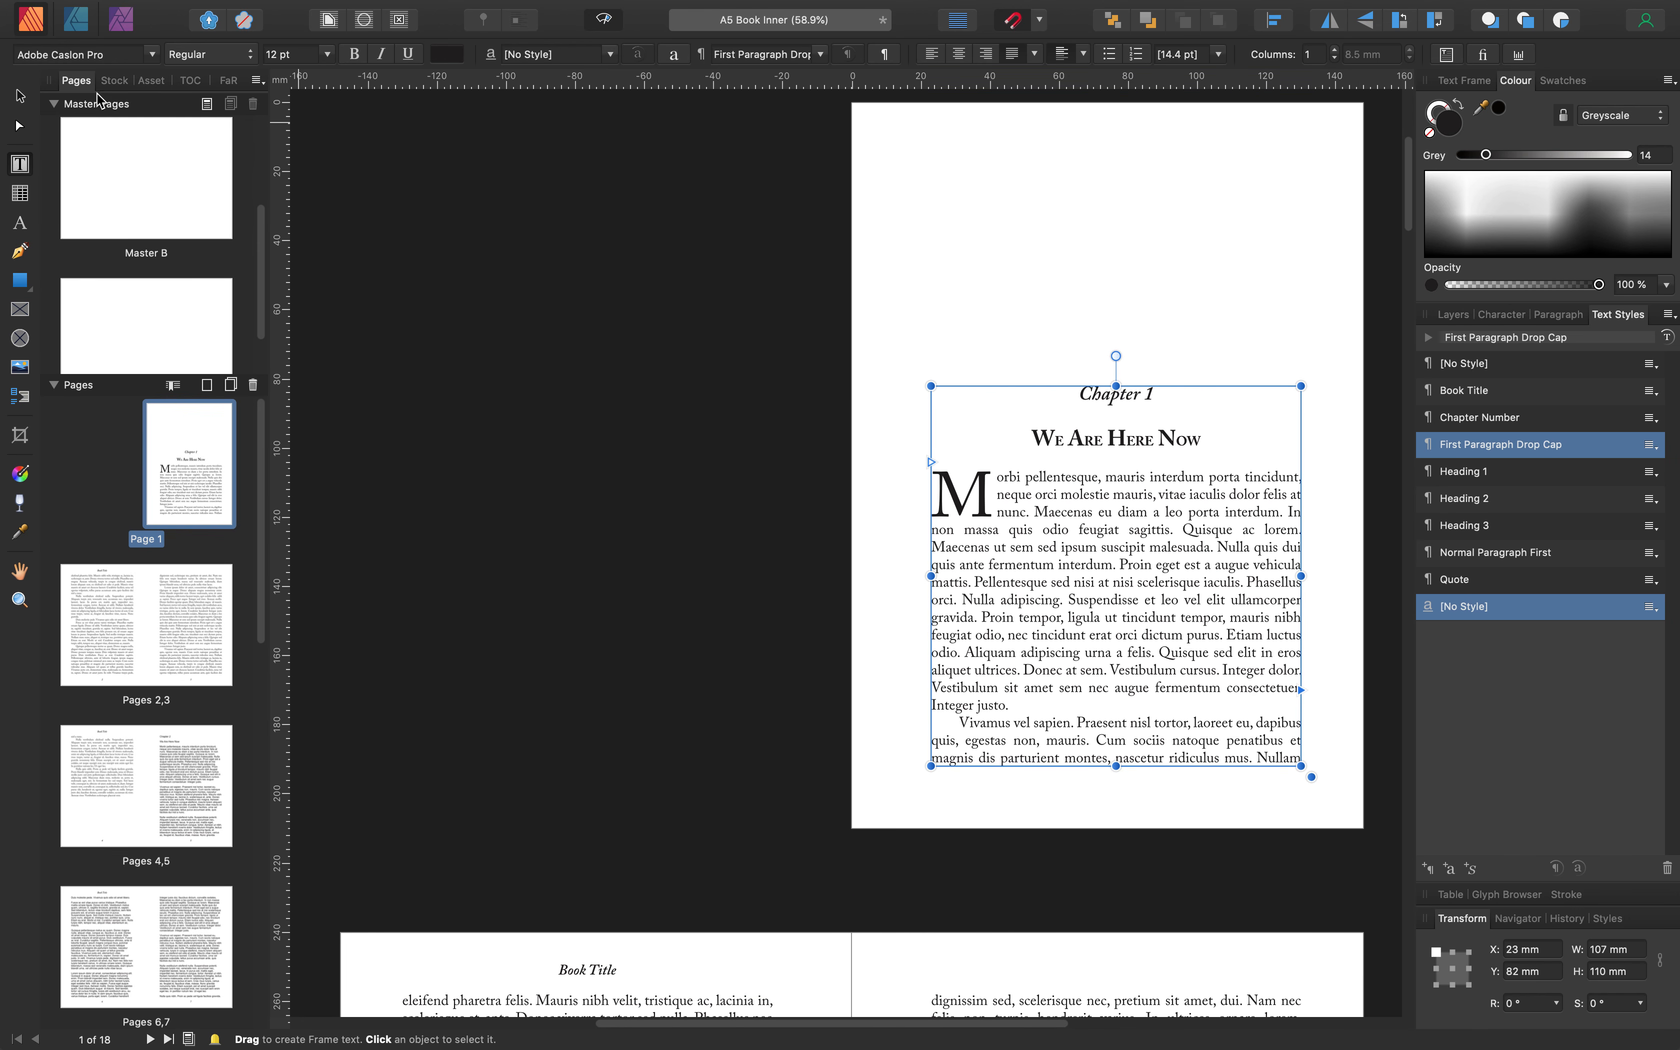
pyautogui.click(21, 97)
pyautogui.click(843, 425)
pyautogui.scroll(-3, 579, 378)
pyautogui.scroll(-15, 579, 378)
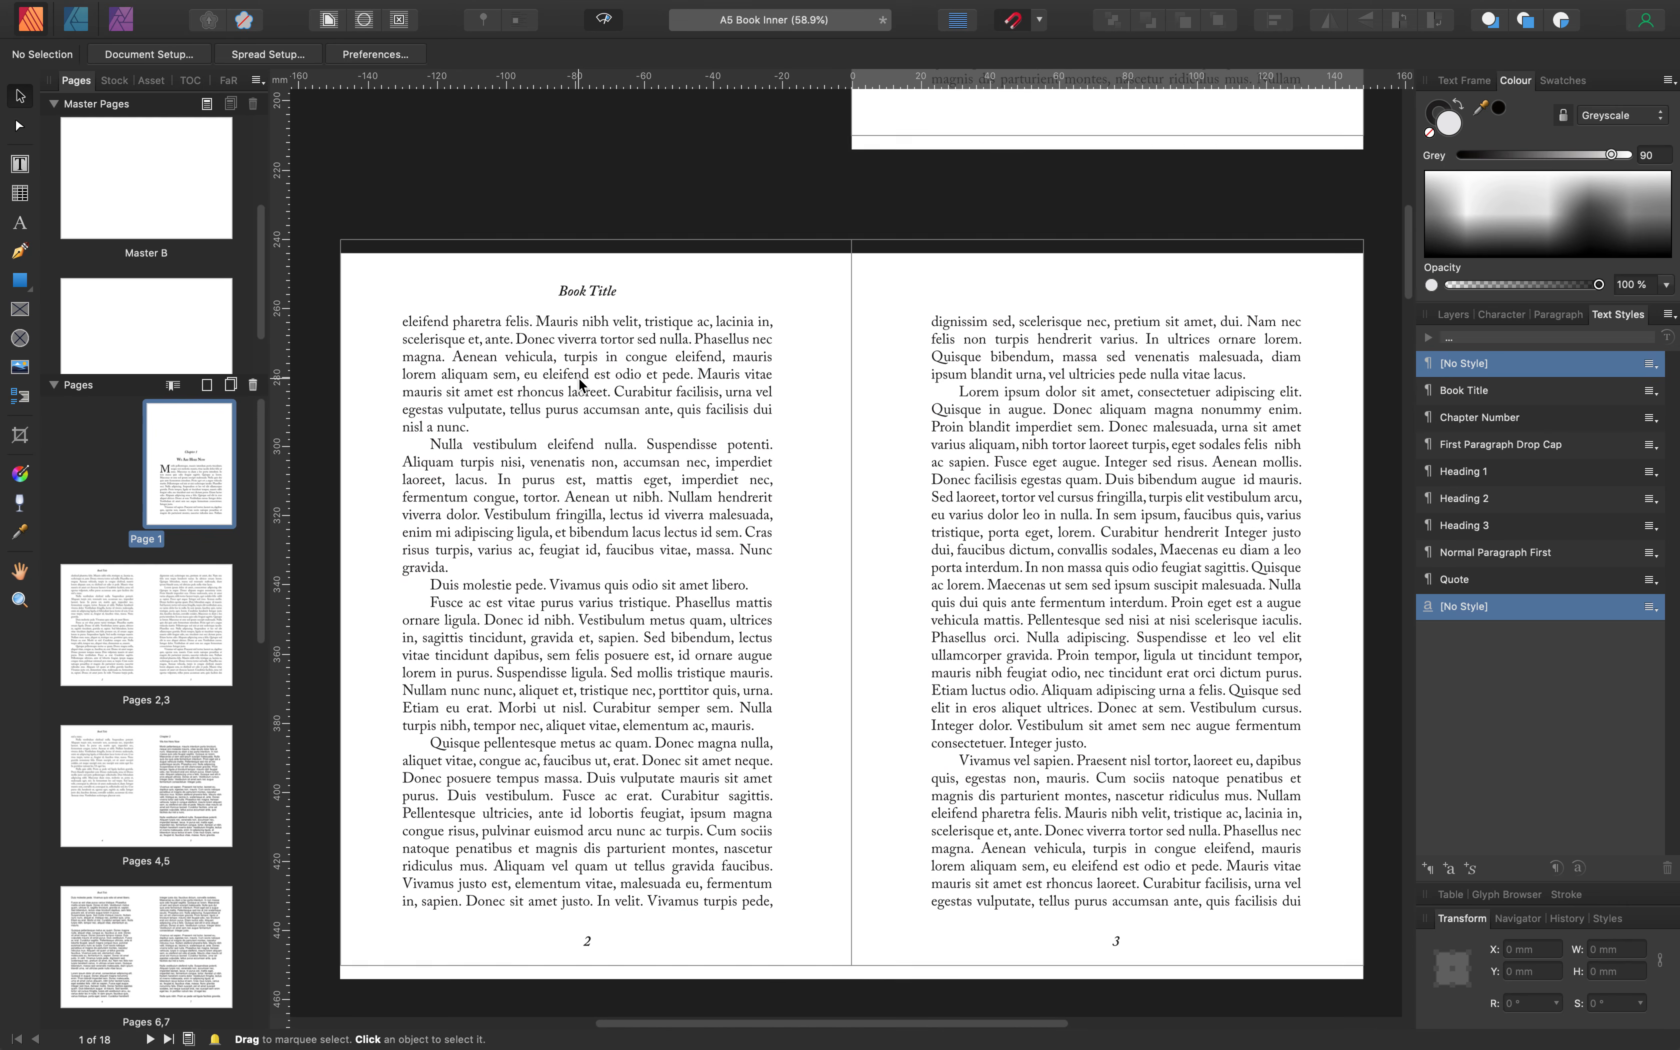
pyautogui.scroll(-5, 581, 383)
pyautogui.scroll(-5, 581, 381)
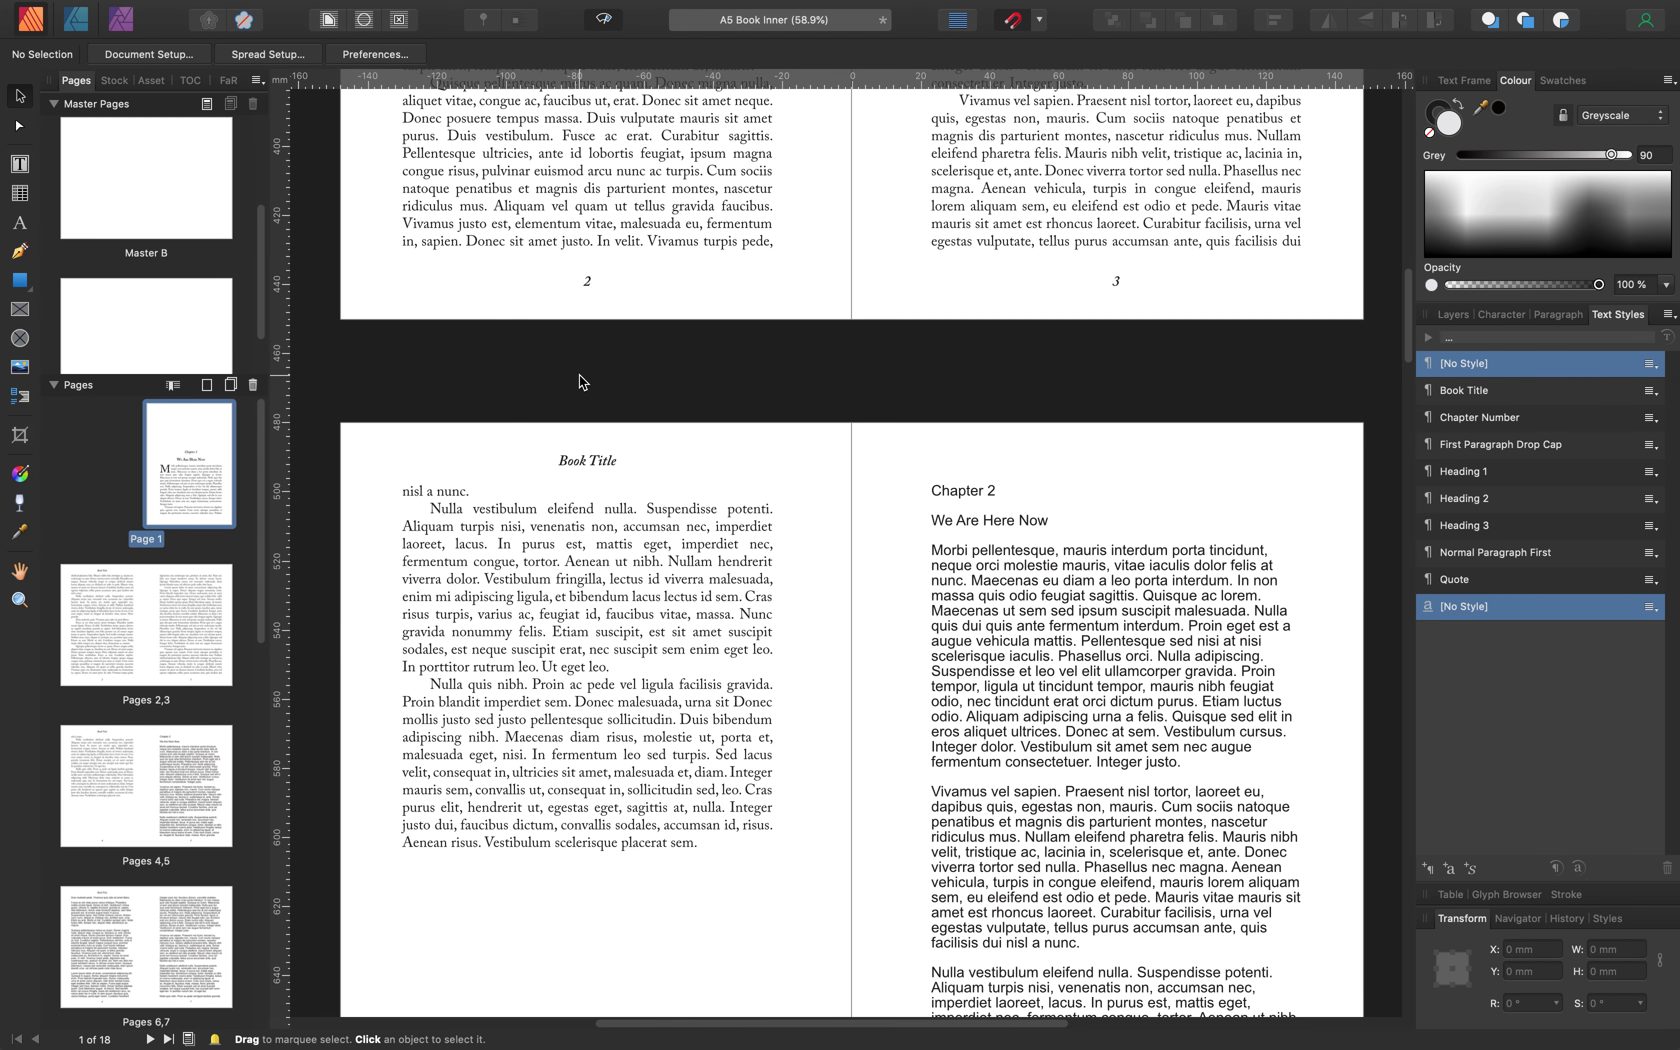
pyautogui.scroll(20, 580, 375)
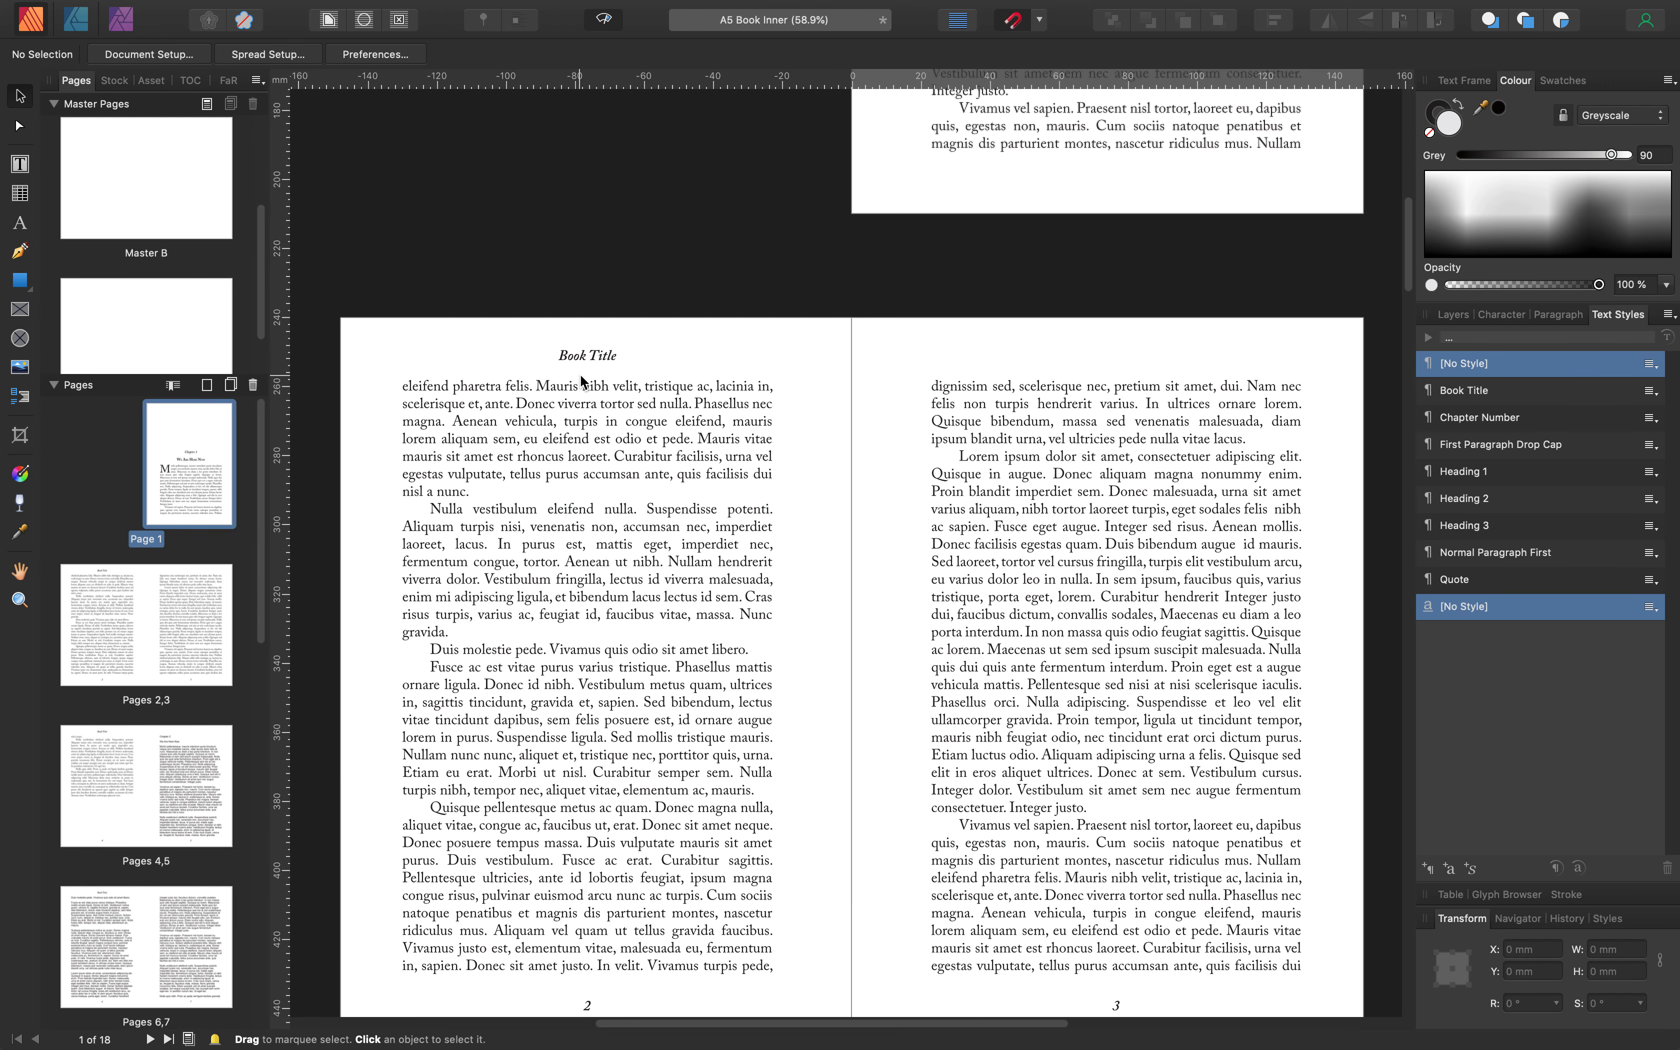
pyautogui.scroll(6, 580, 375)
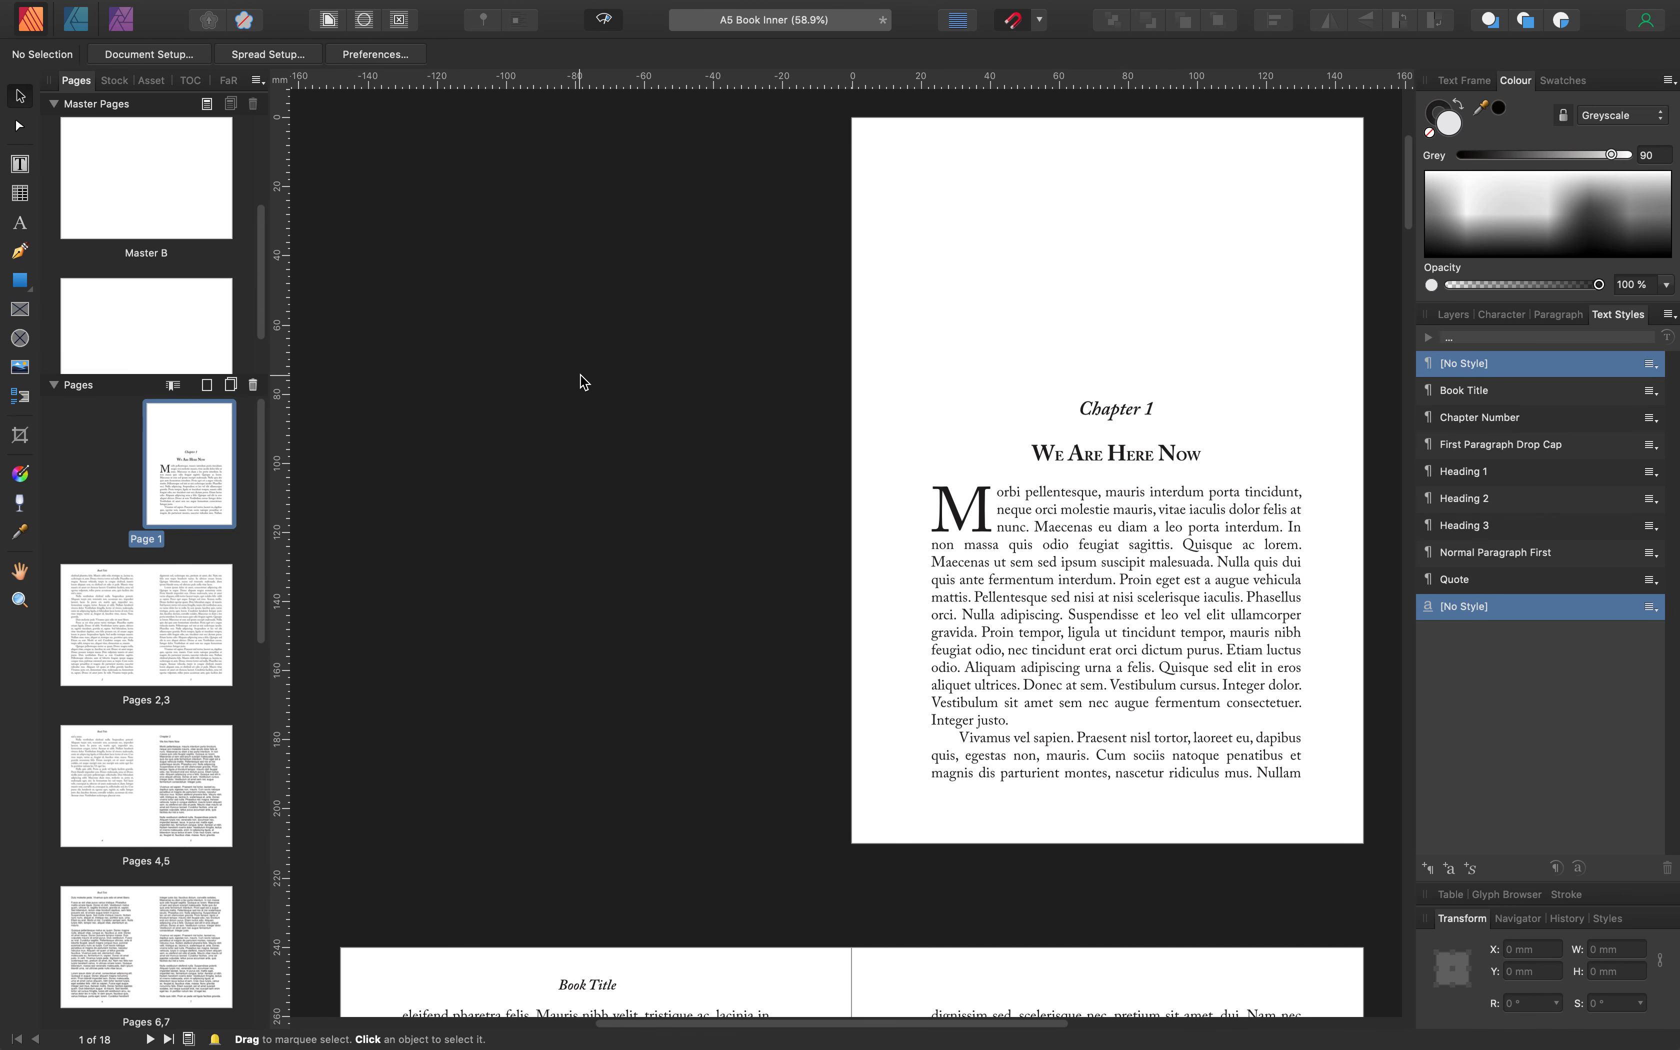
pyautogui.scroll(-5, 611, 386)
pyautogui.scroll(-5, 1182, 375)
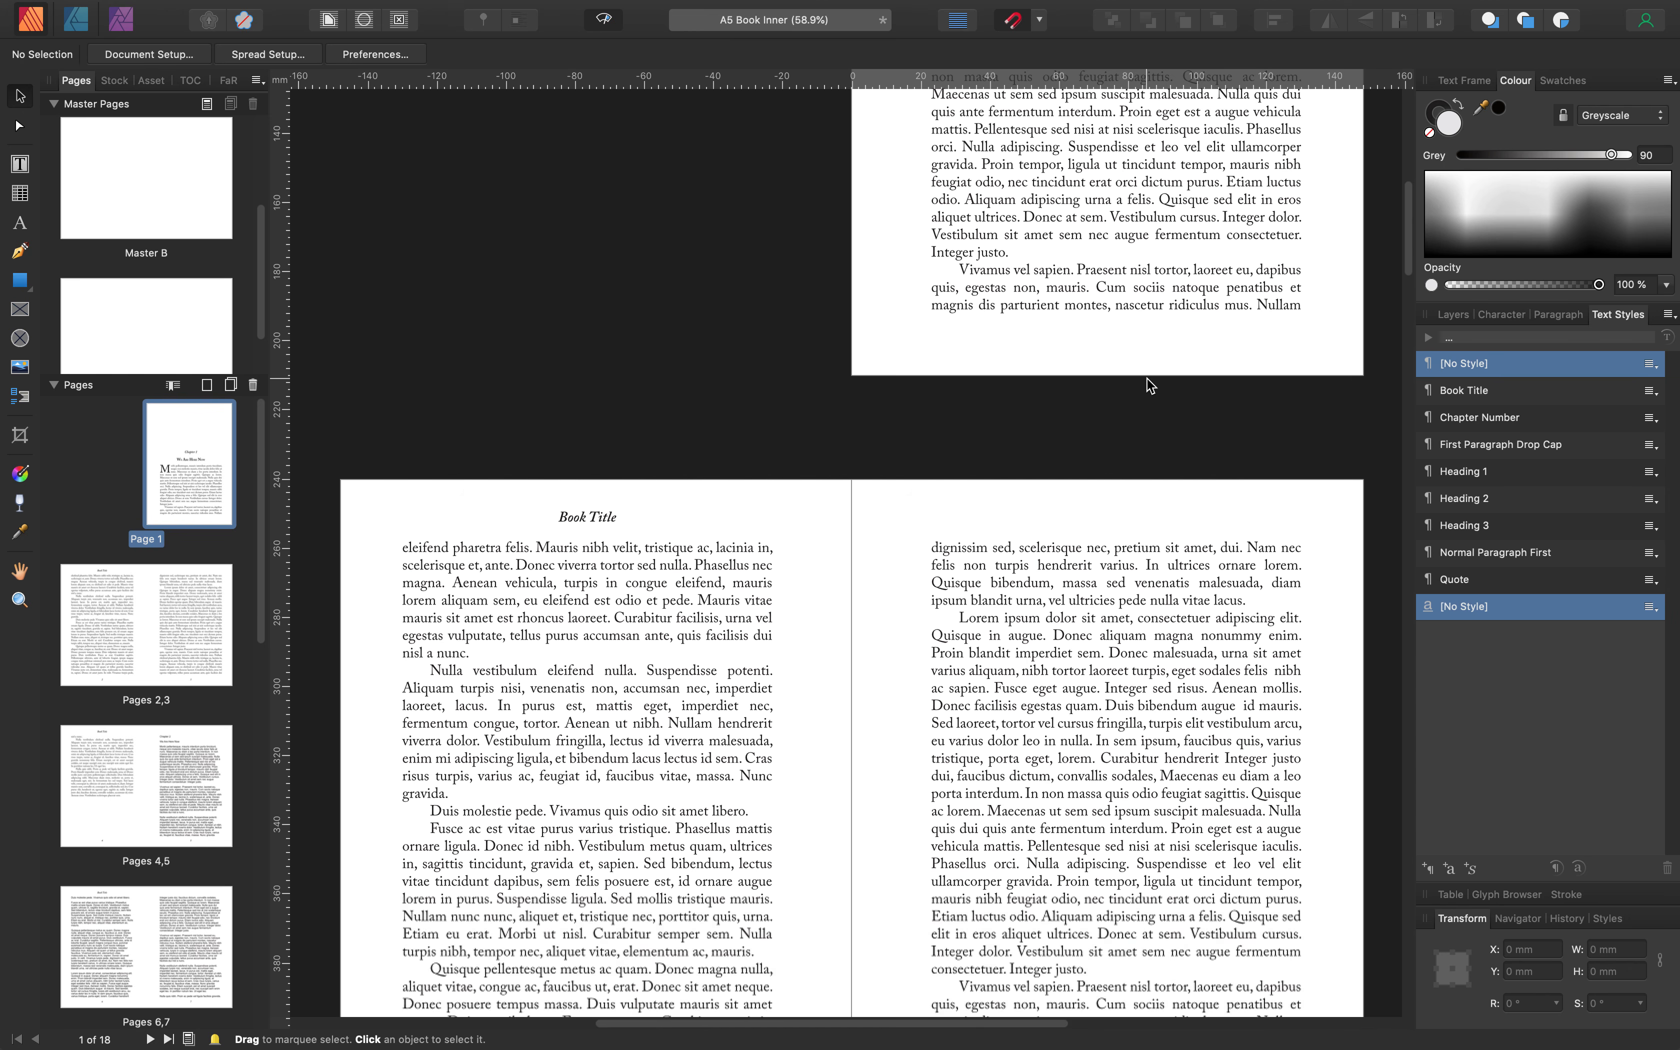
pyautogui.click(605, 20)
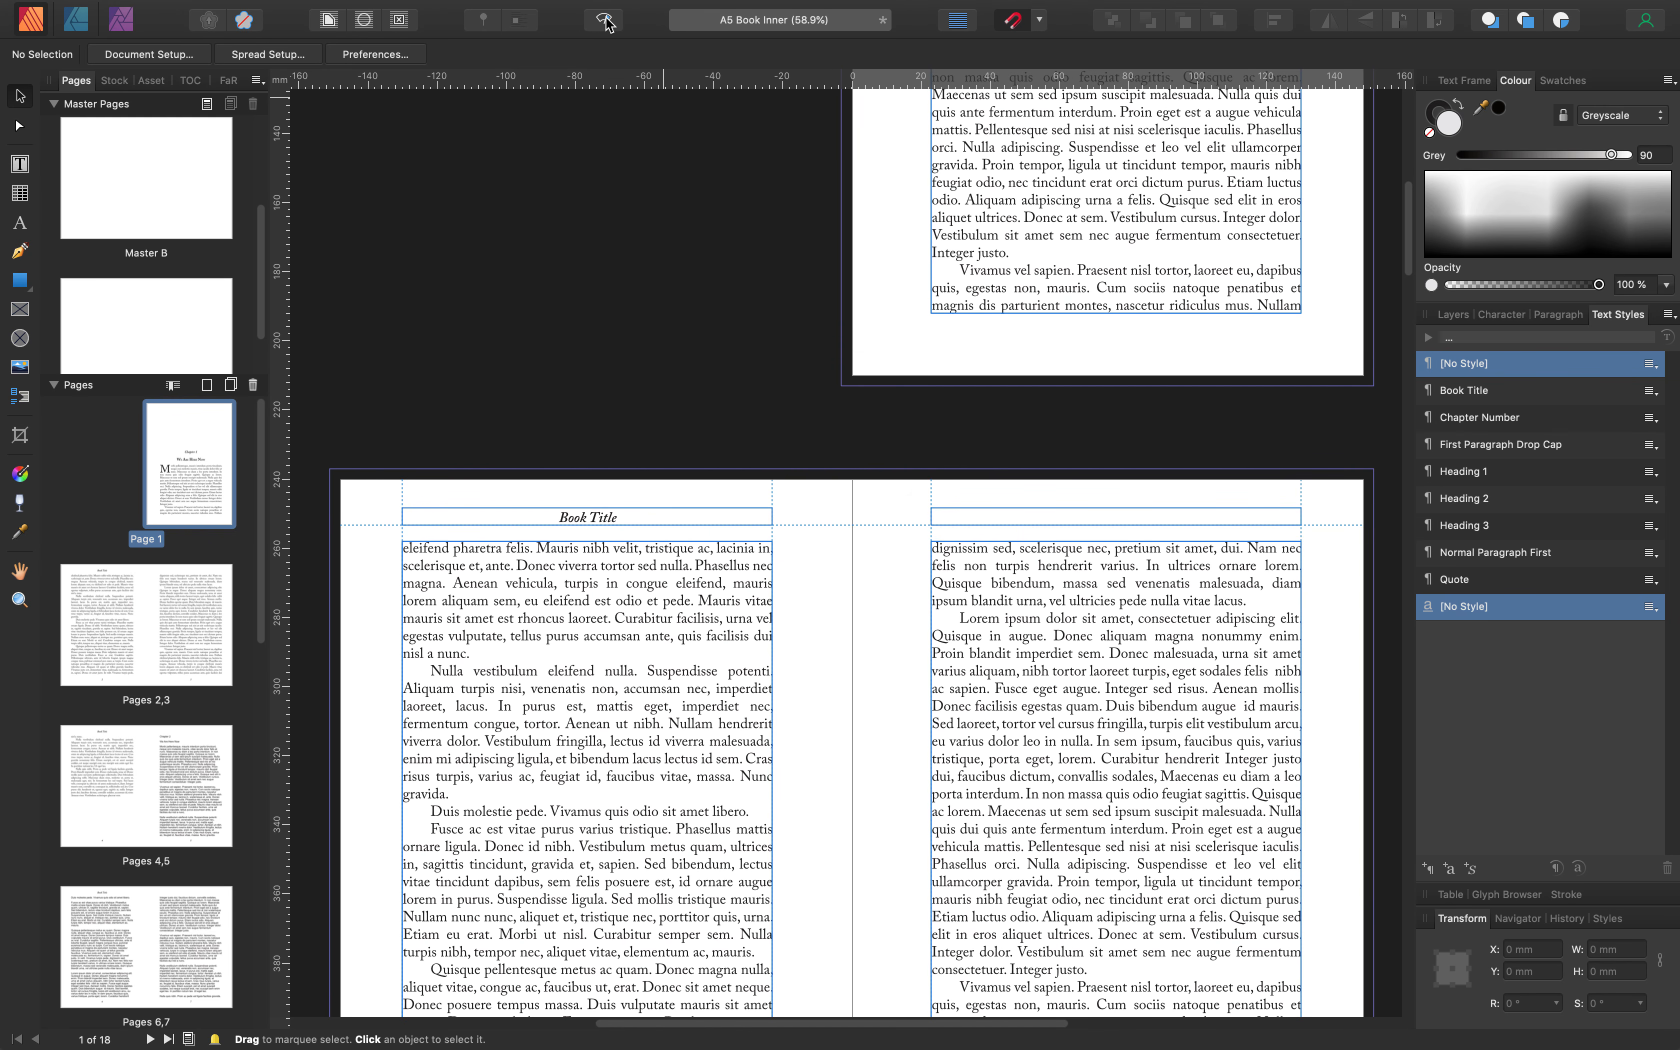
# Apply the Chapter Number paragraph style to the "Chapter 2" line on page 5
pyautogui.scroll(-20, 1194, 287)
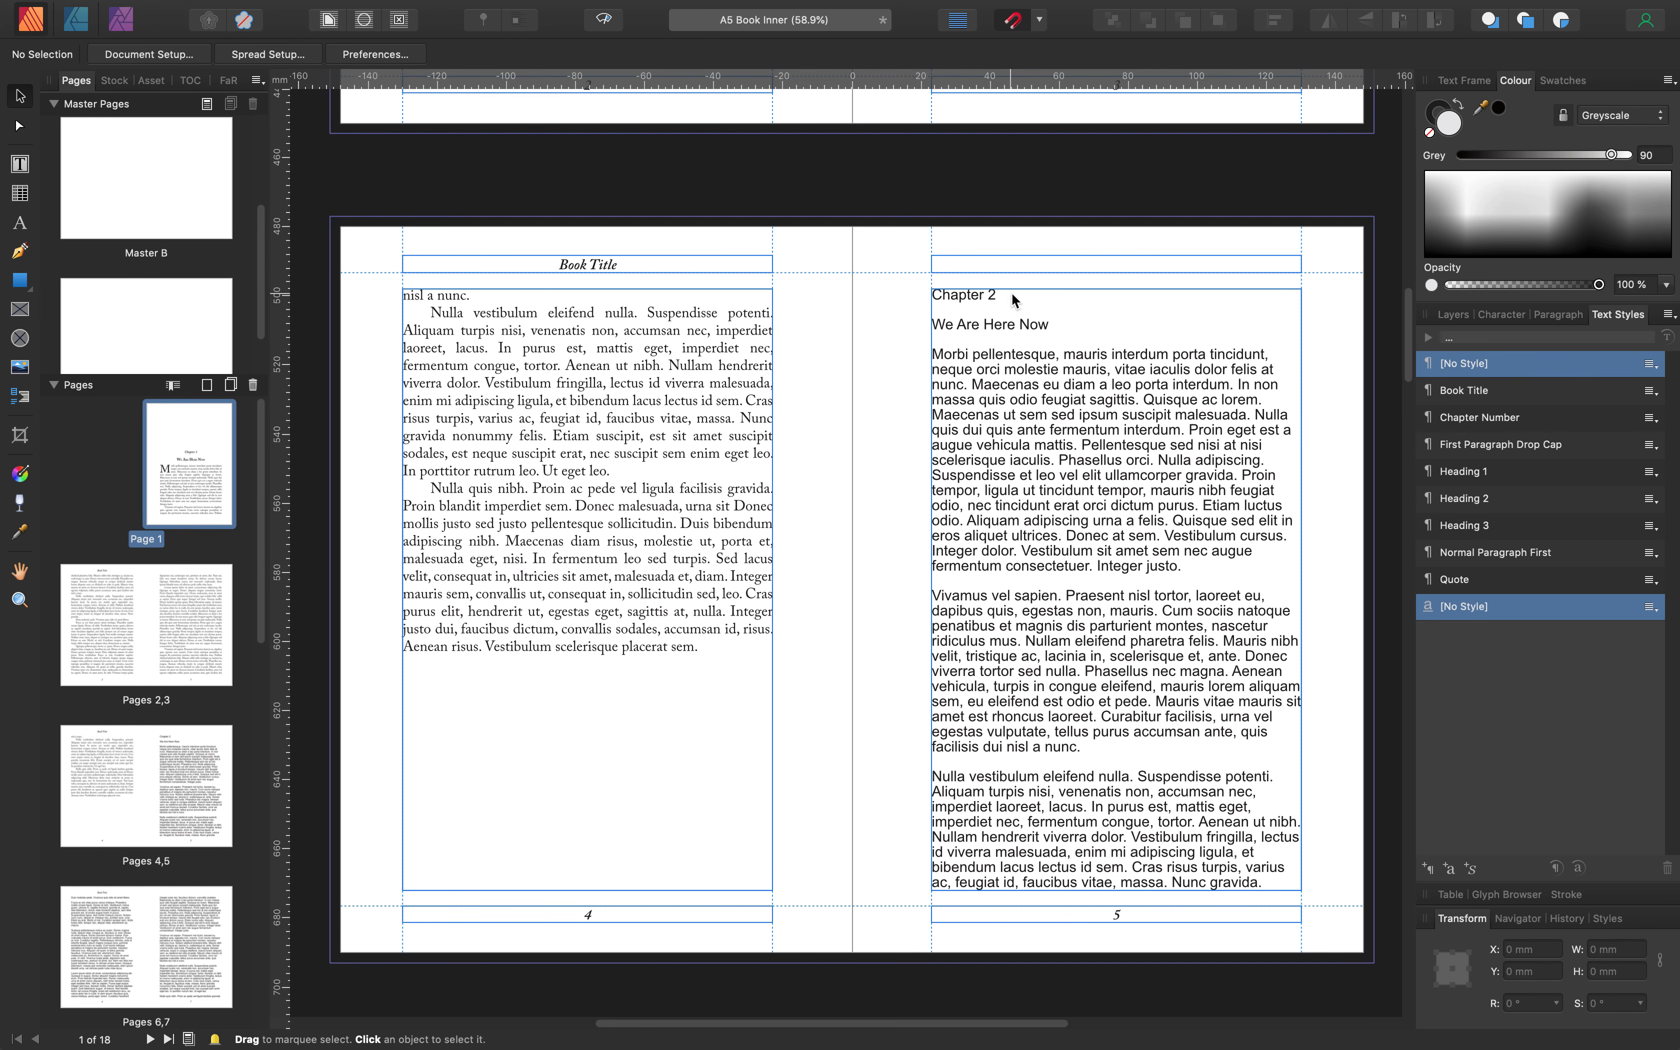
pyautogui.doubleClick(1001, 295)
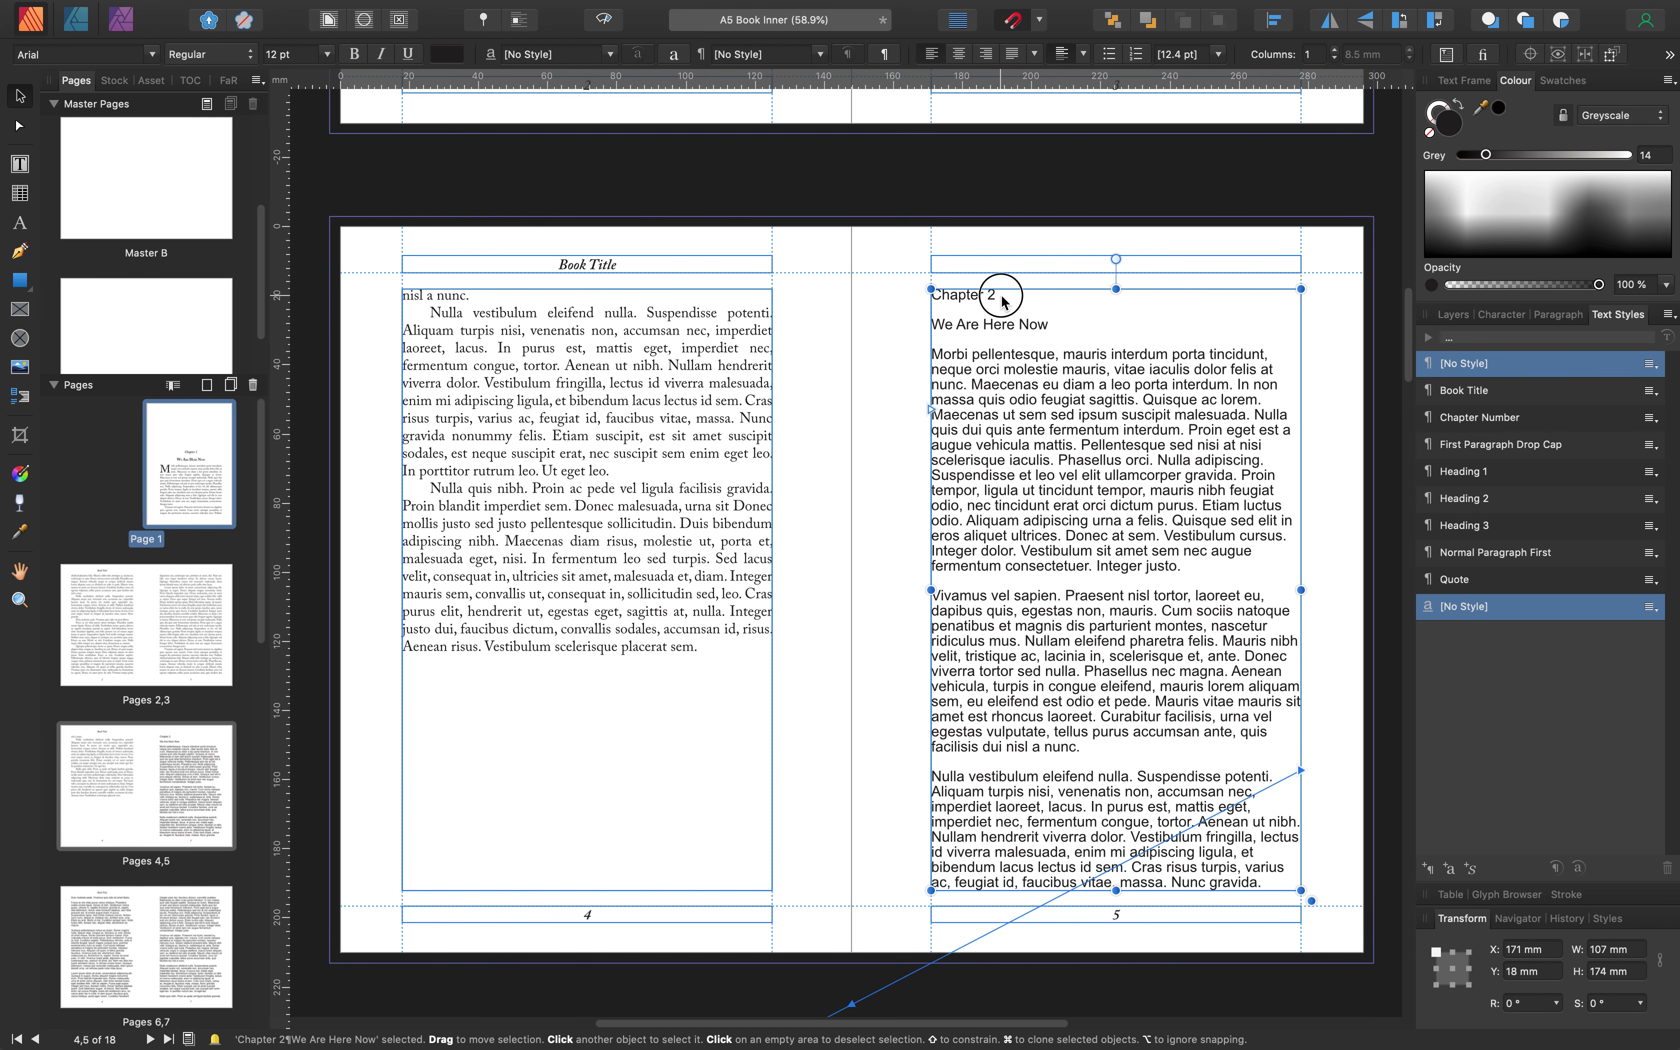
pyautogui.moveTo(999, 294); pyautogui.dragTo(901, 295)
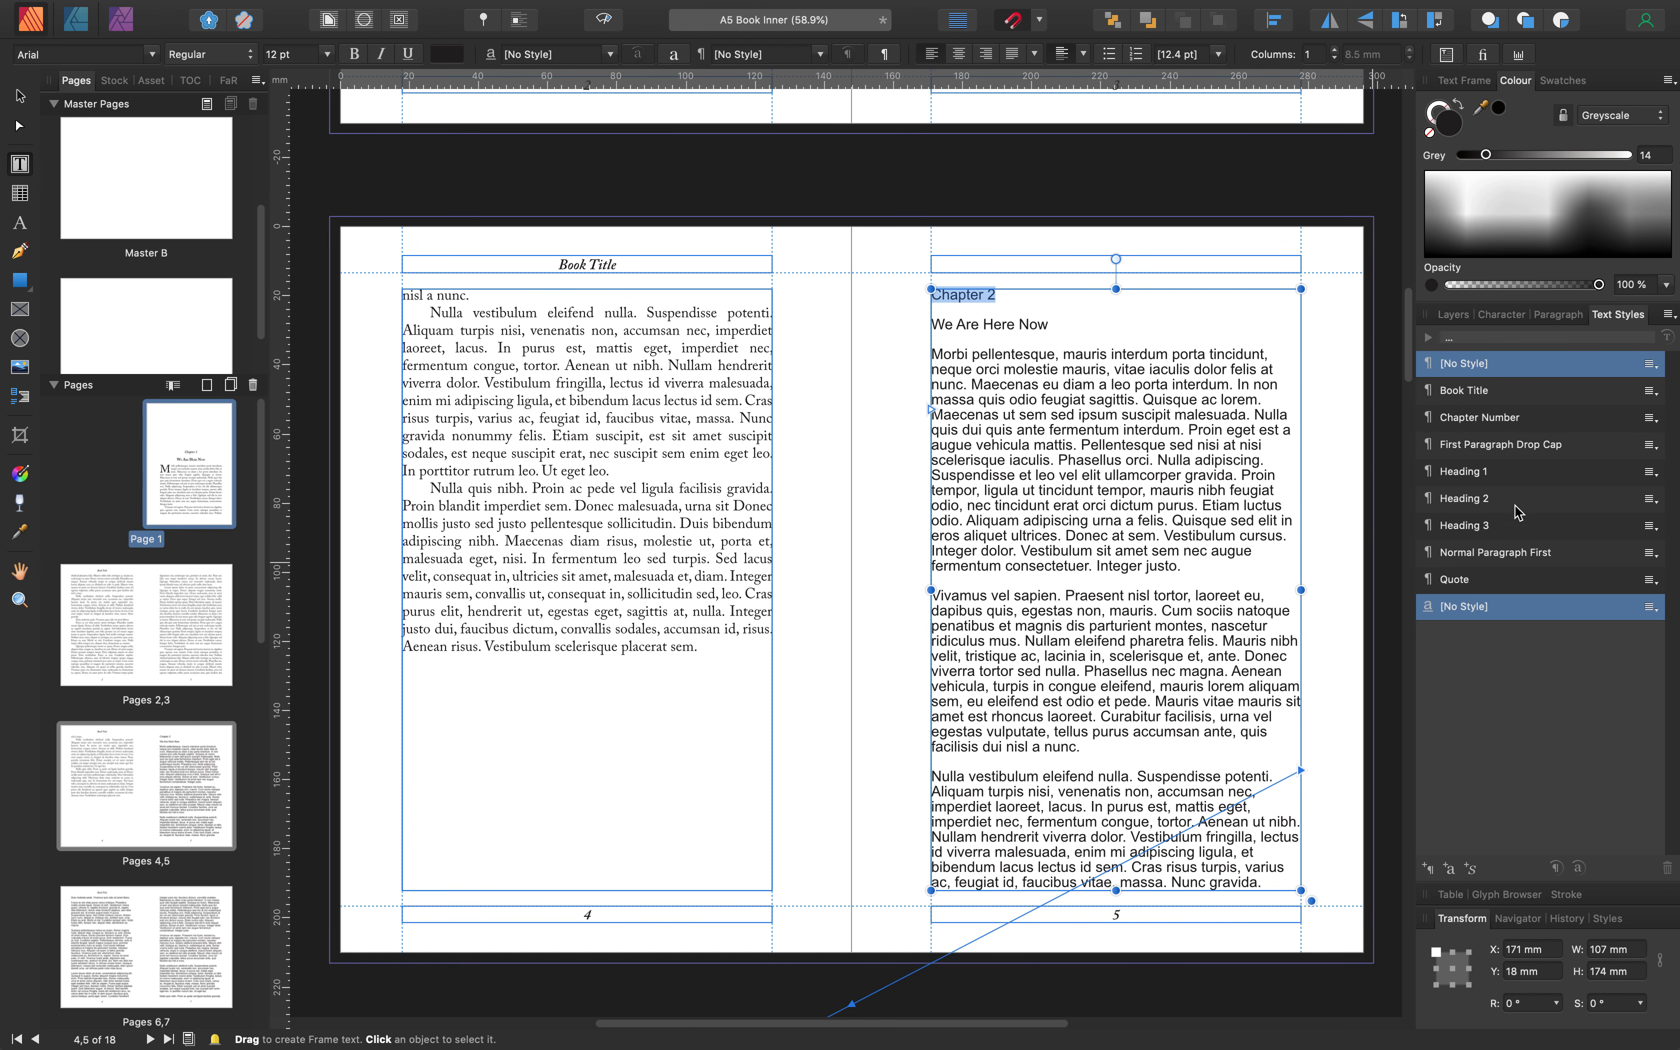
pyautogui.click(1503, 420)
# Replace the title under "Chapter 2" with "There We Are" and apply the Heading 1 style to it
pyautogui.click(922, 339)
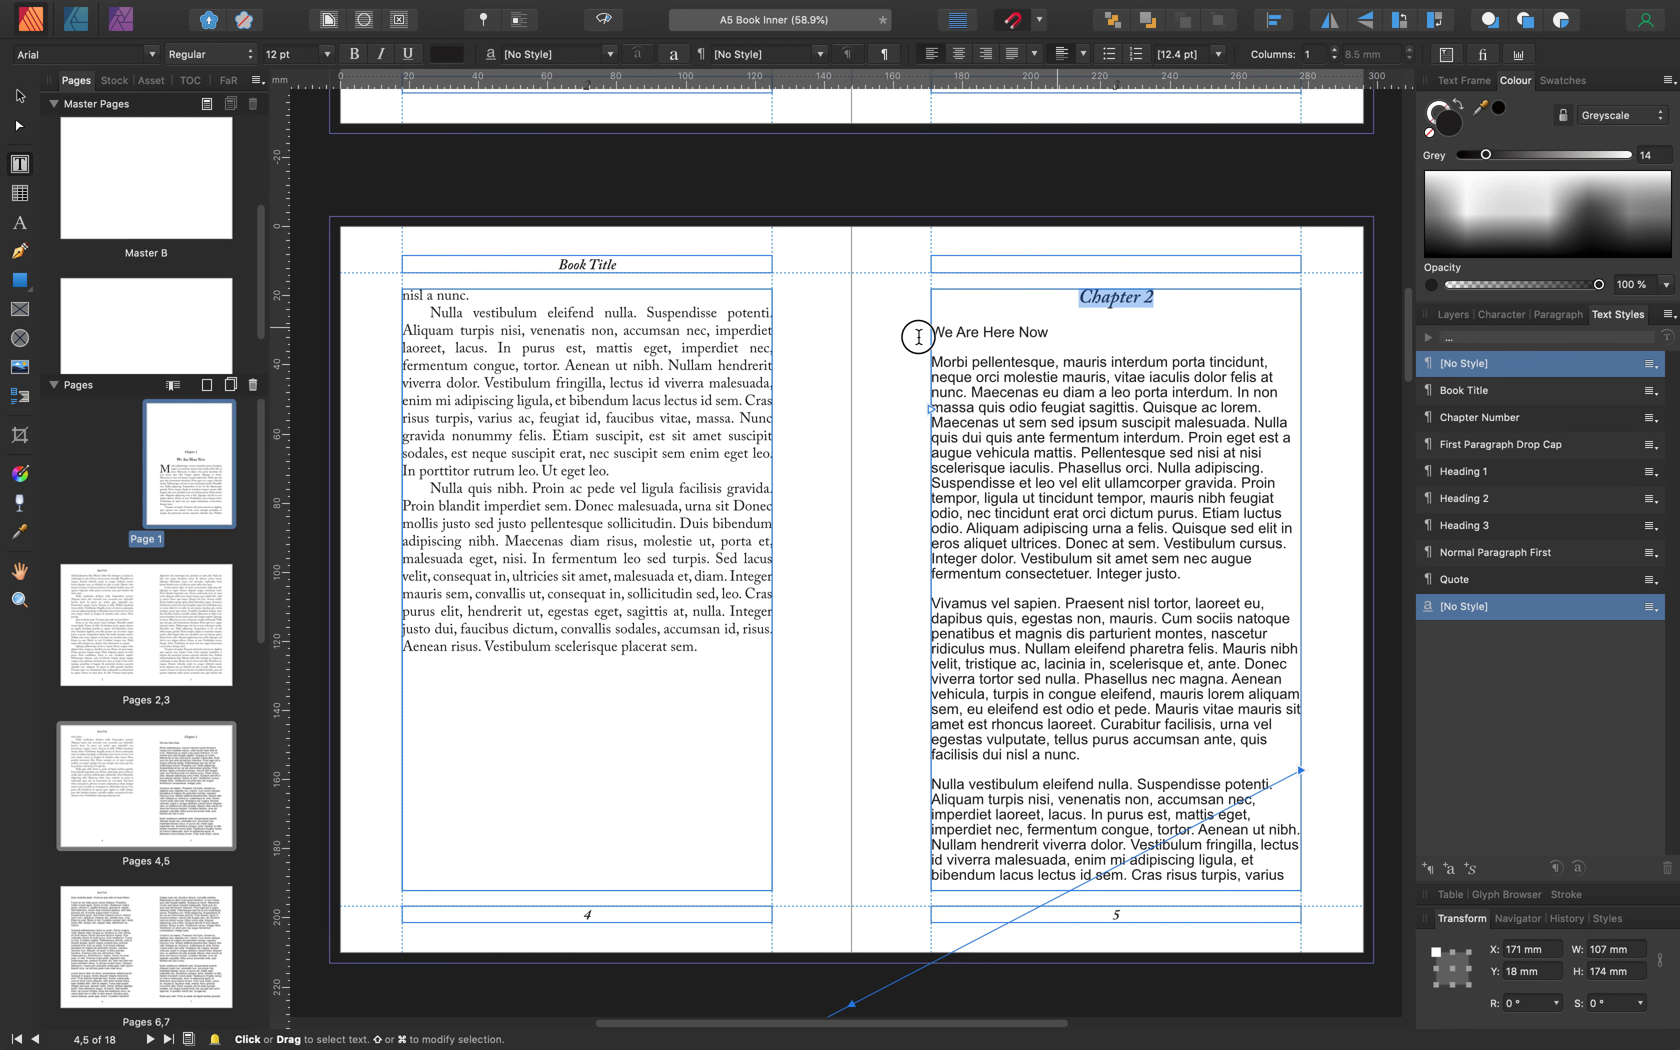
pyautogui.tripleClick(922, 339)
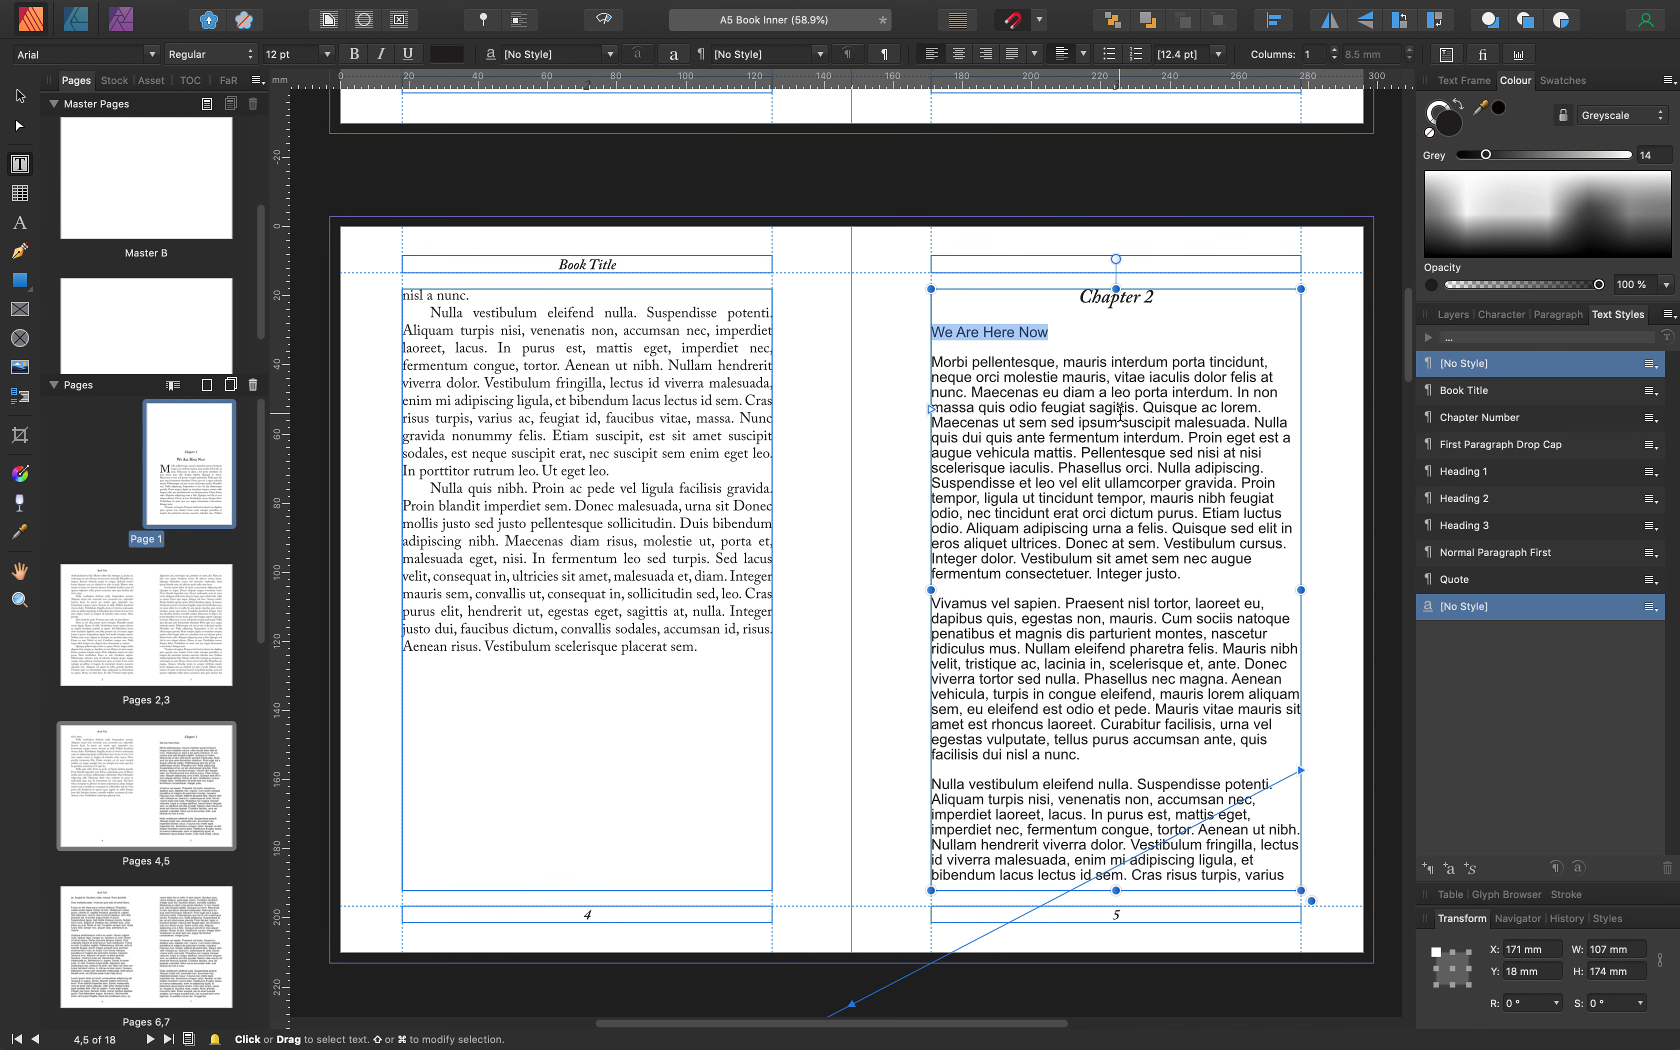
pyautogui.write('There We Are')
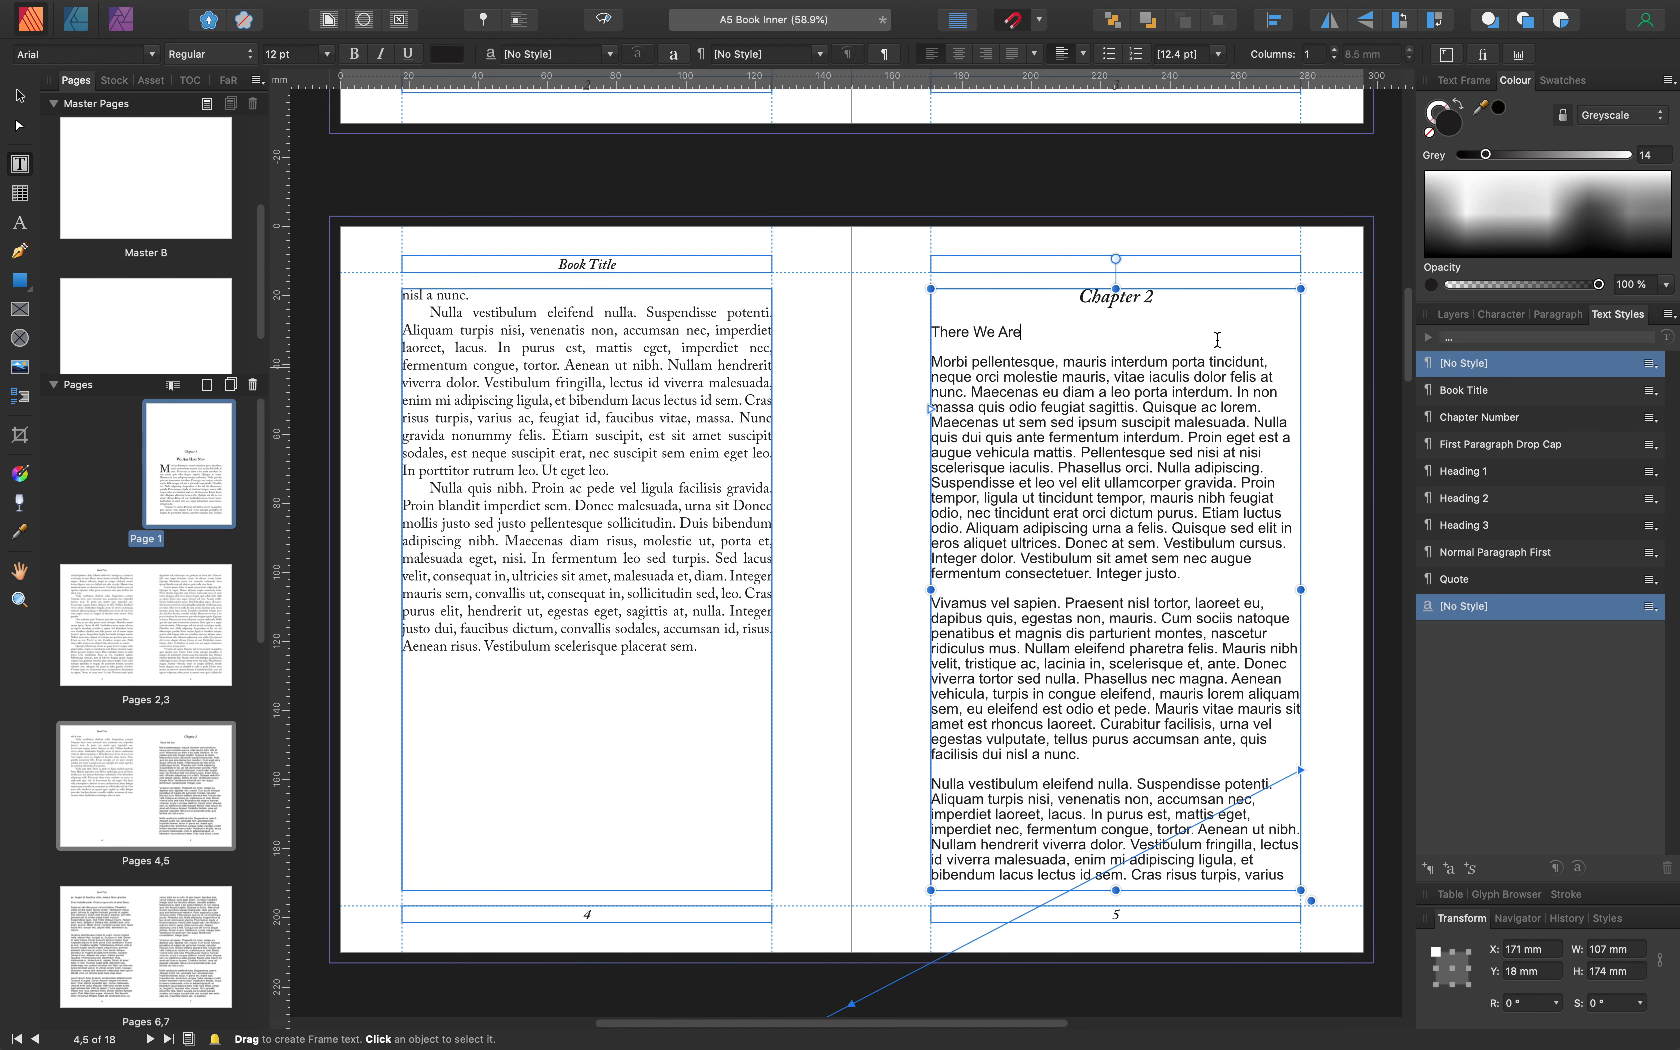
pyautogui.moveTo(1035, 333); pyautogui.dragTo(927, 332)
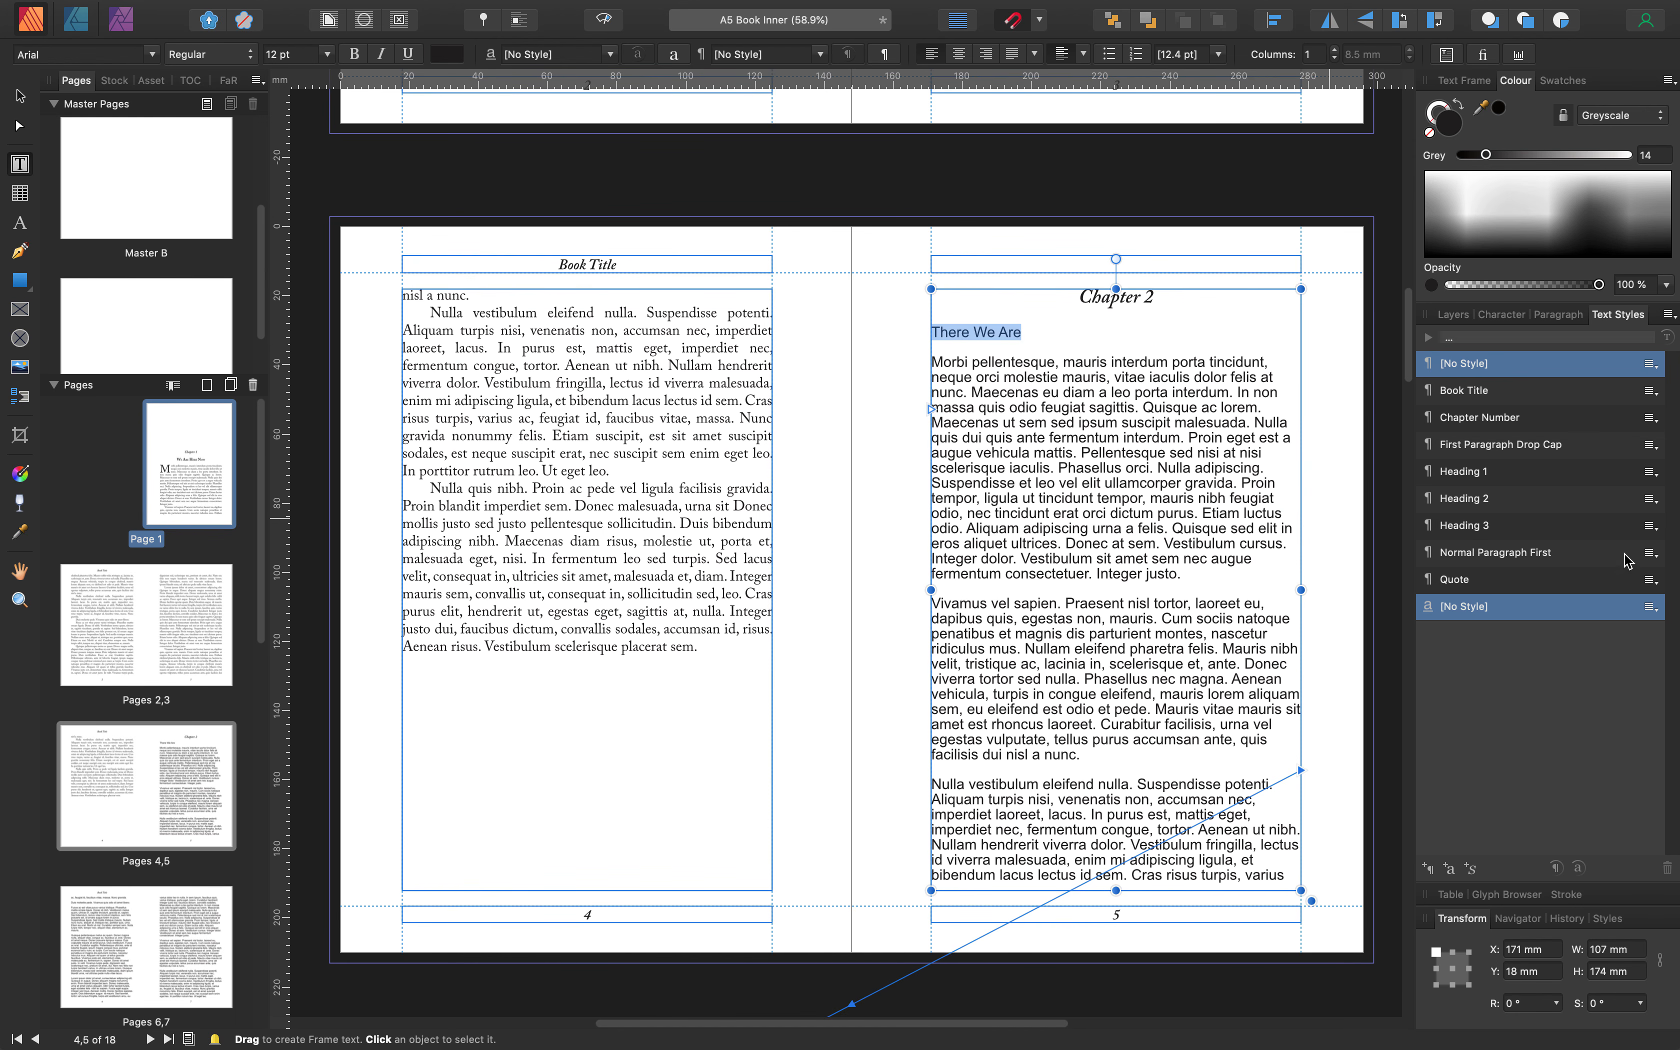
pyautogui.click(1472, 472)
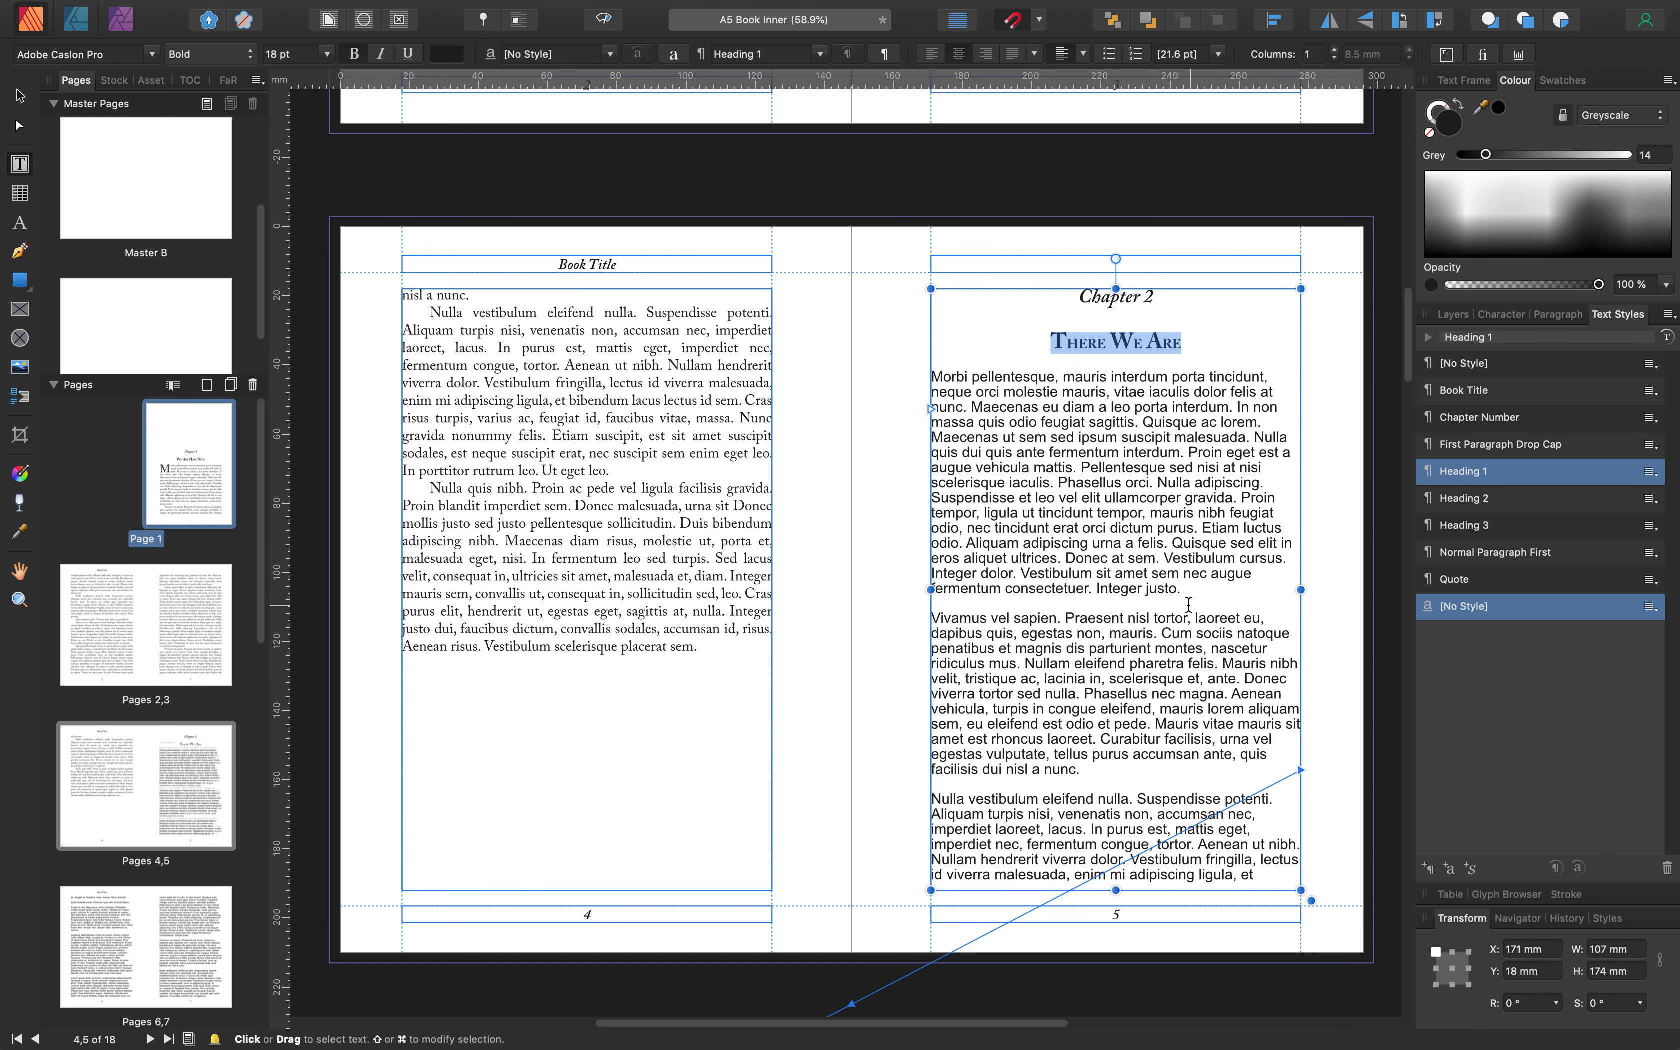
# Apply the First Paragraph Drop Cap style to the opening paragraph of Chapter 2
pyautogui.click(1184, 591)
pyautogui.keyDown('shift'); pyautogui.click(931, 377); pyautogui.keyUp('shift')
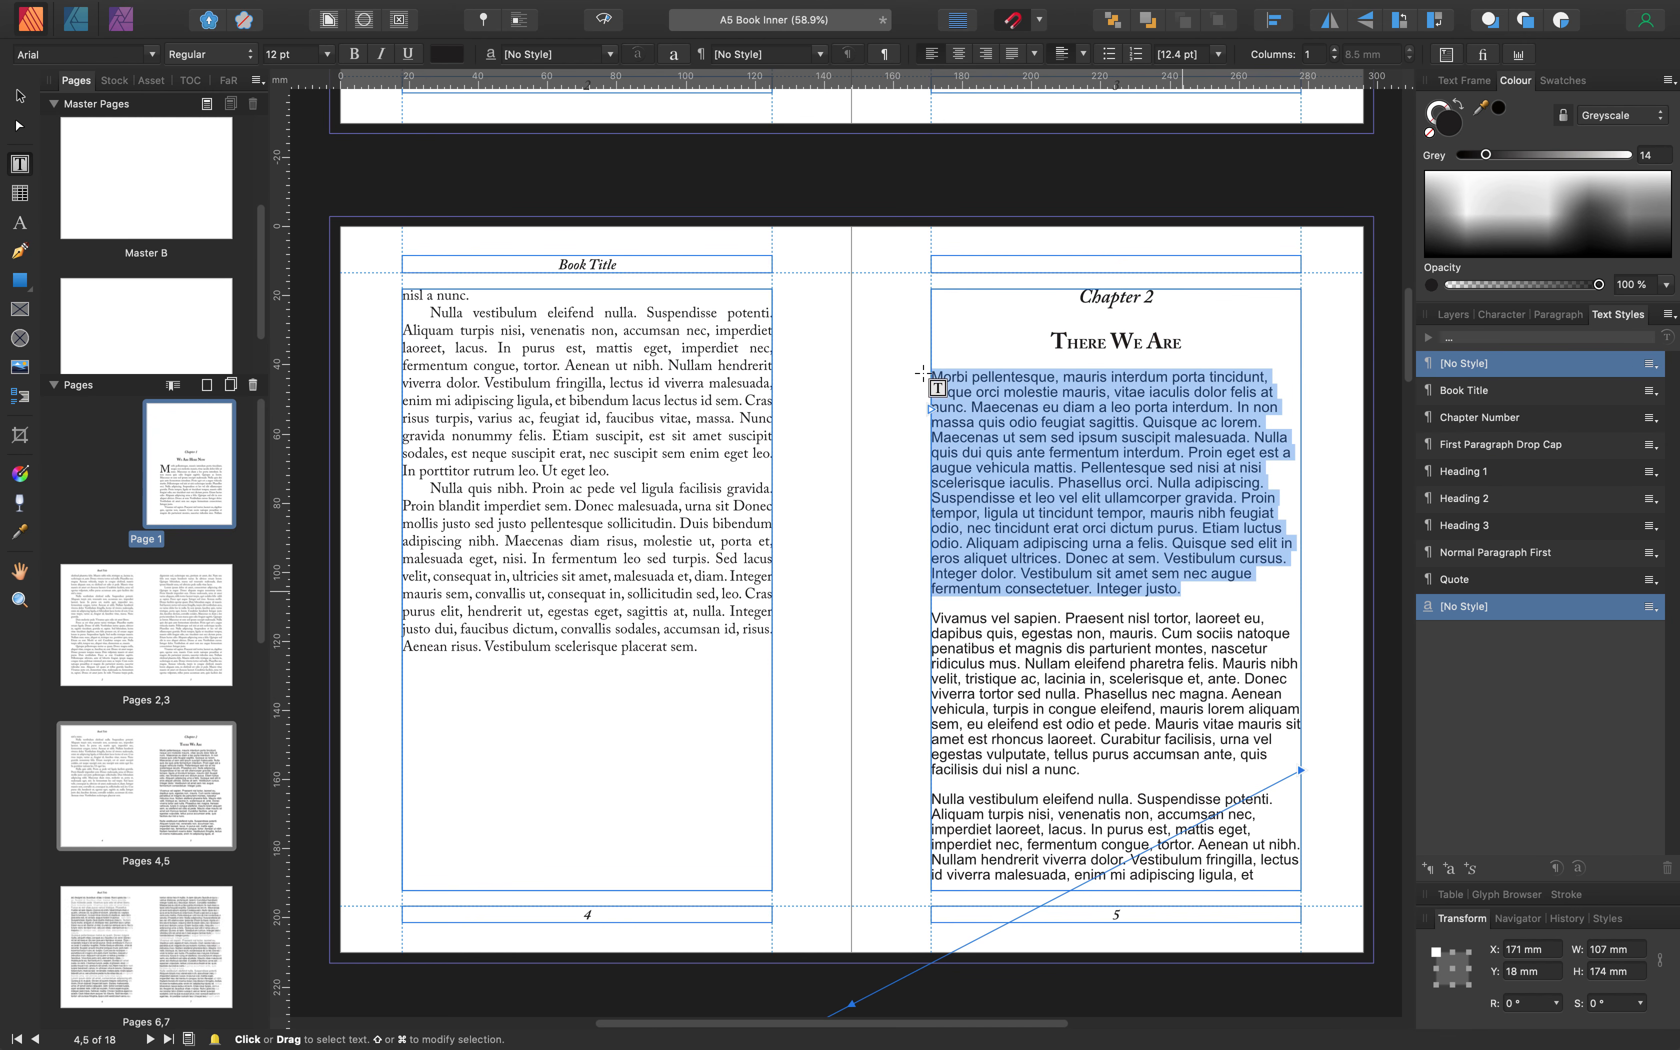
pyautogui.click(1527, 445)
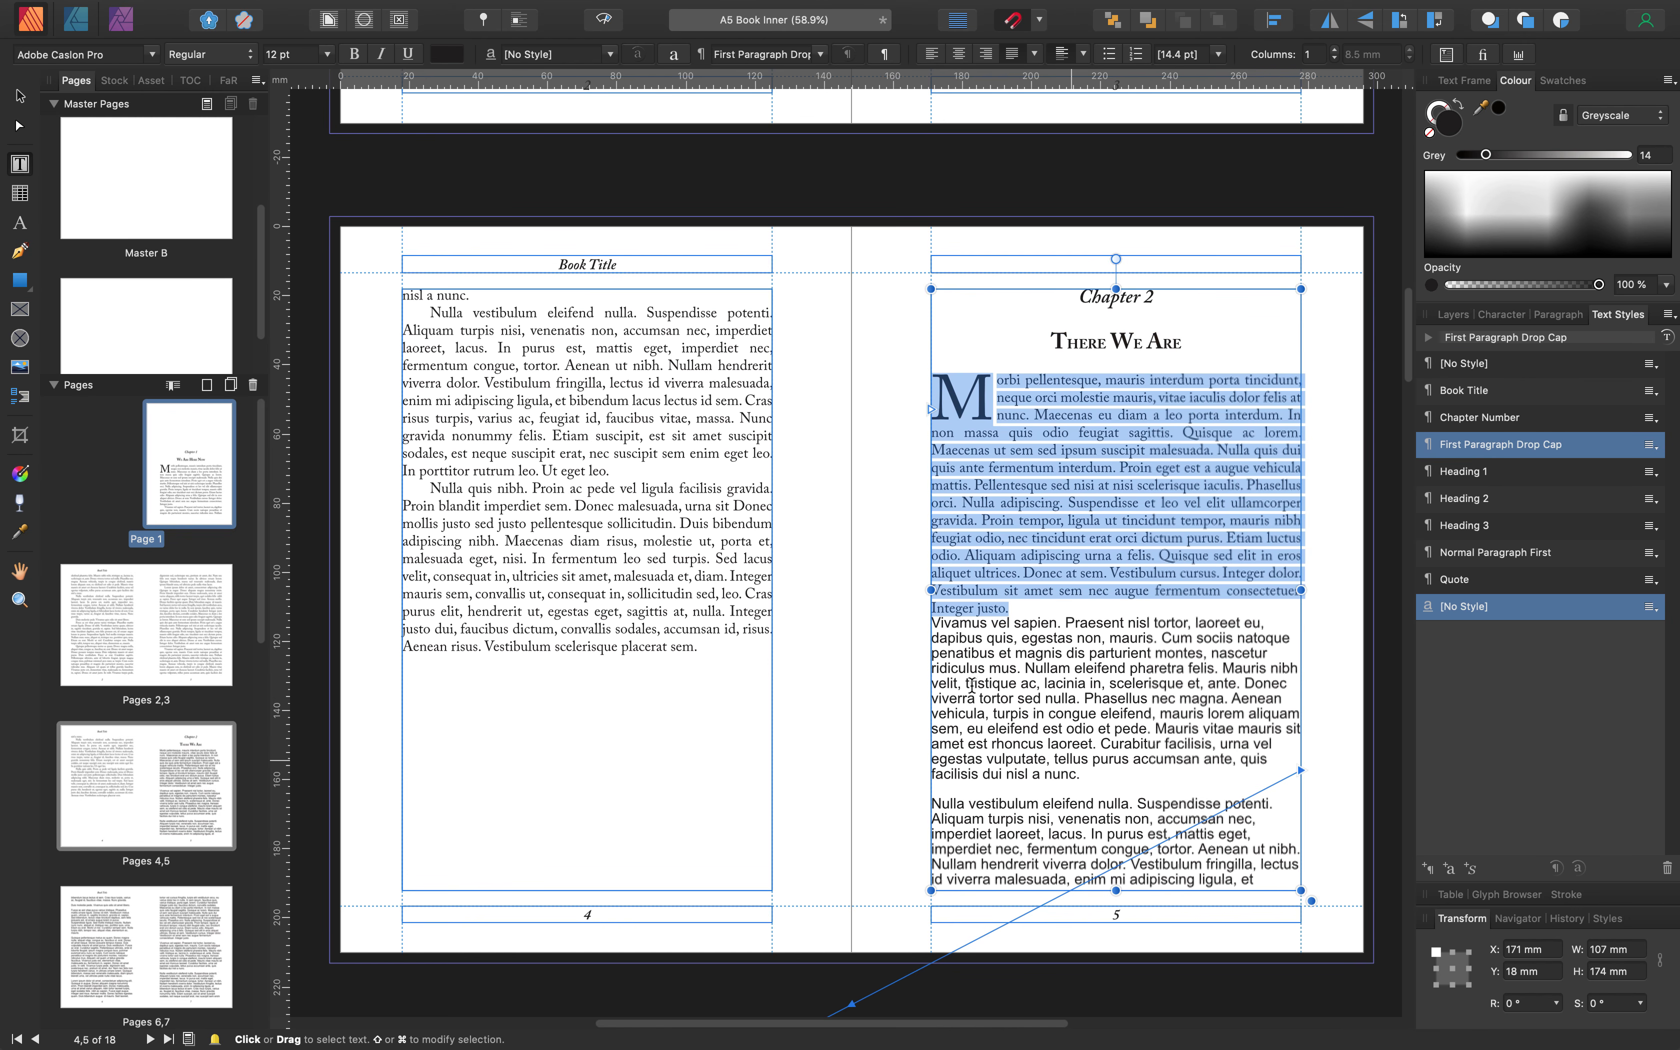
# Apply the Normal Paragraph First Line Indent style to the remaining Chapter 2 text, from "Vivamus vel sapien" on page 5 to its end on page 8
pyautogui.click(933, 623)
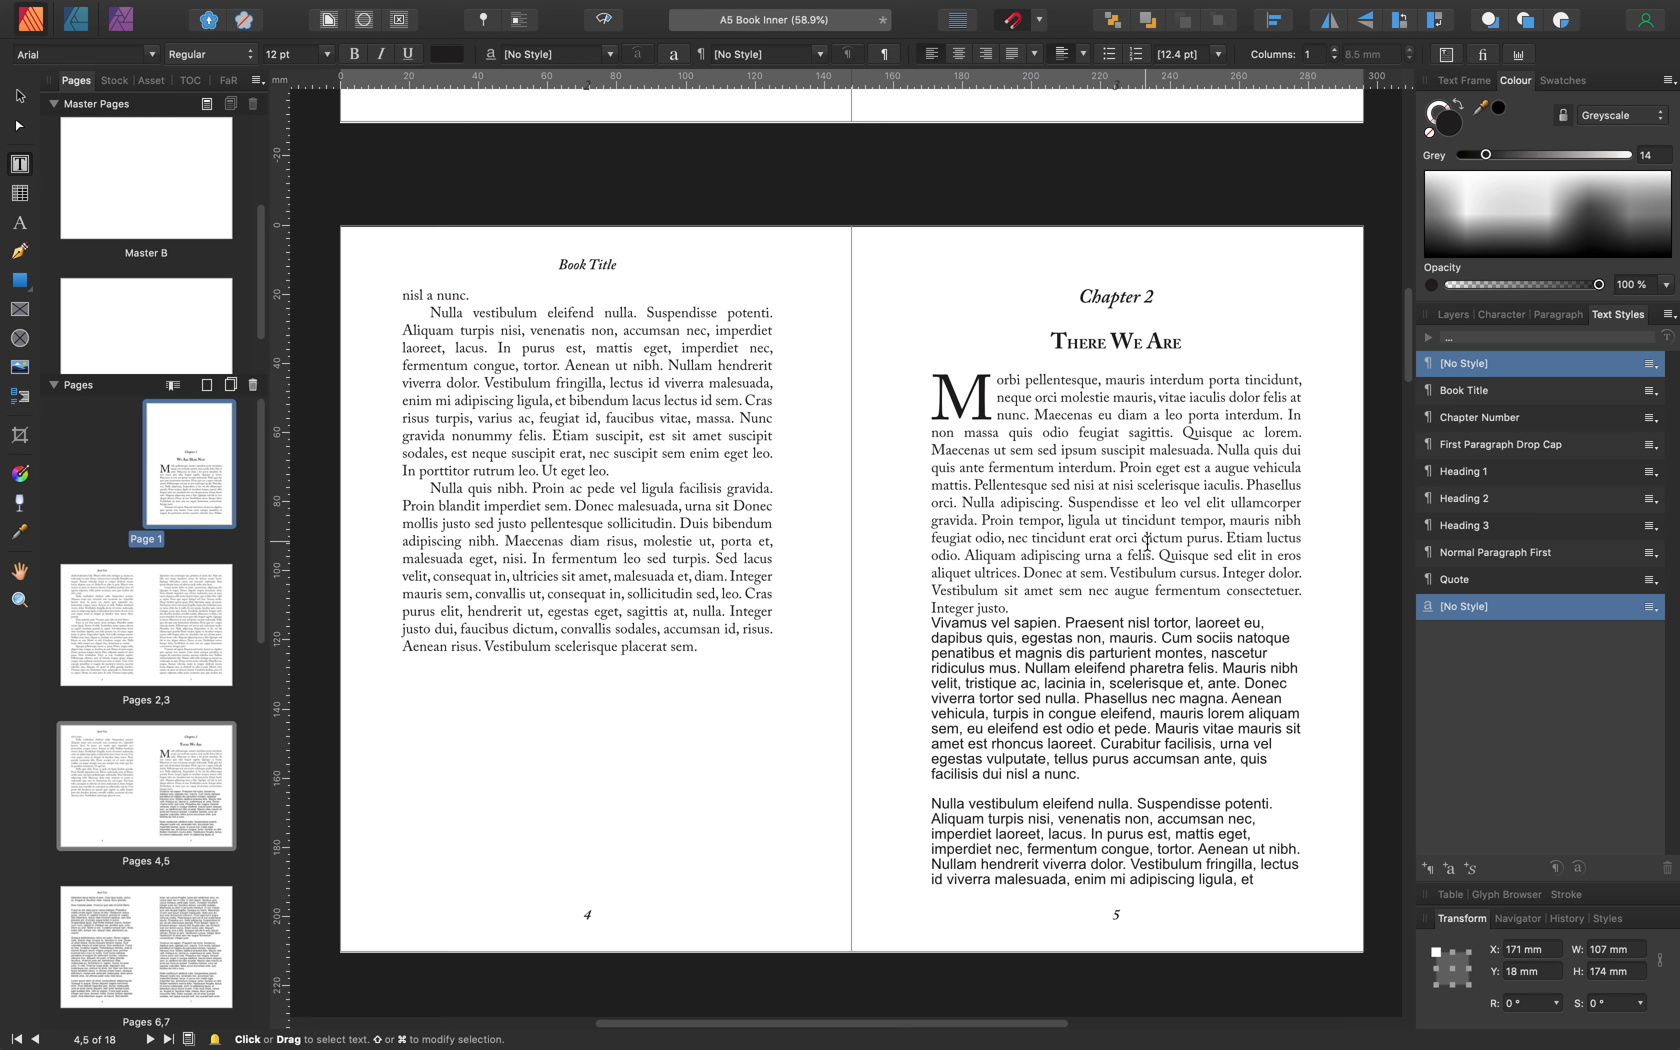
pyautogui.scroll(-3, 1145, 542)
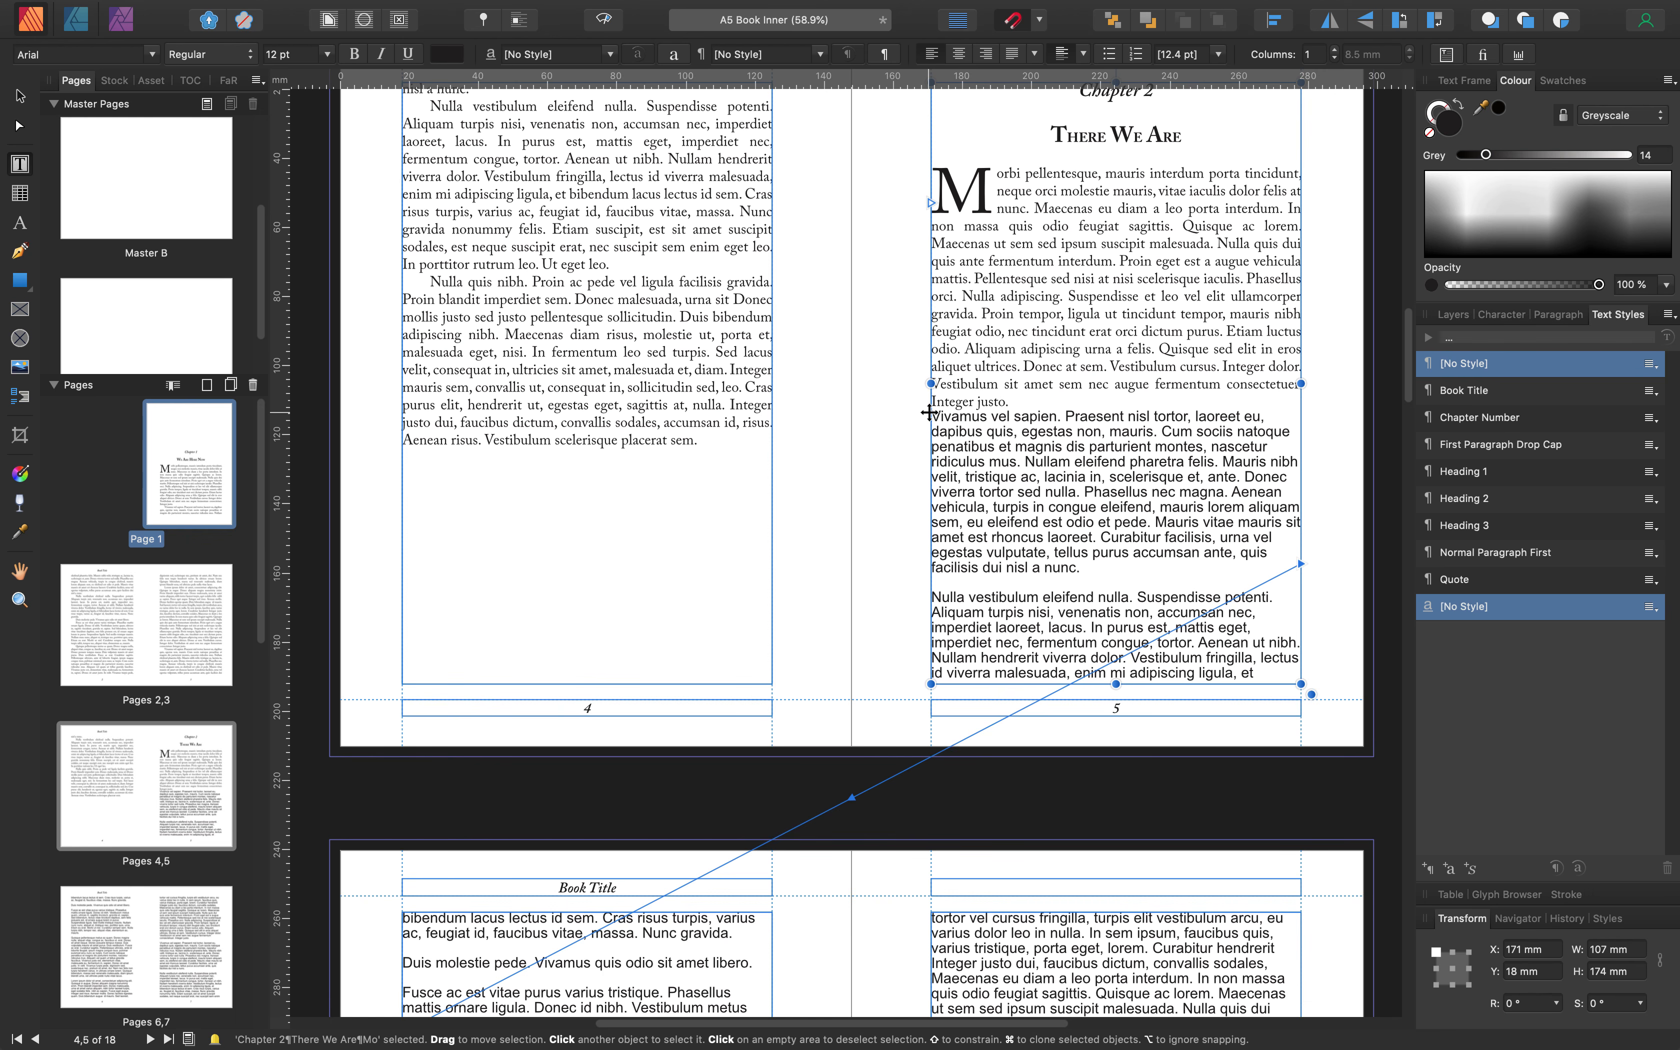
pyautogui.scroll(-18, 1065, 480)
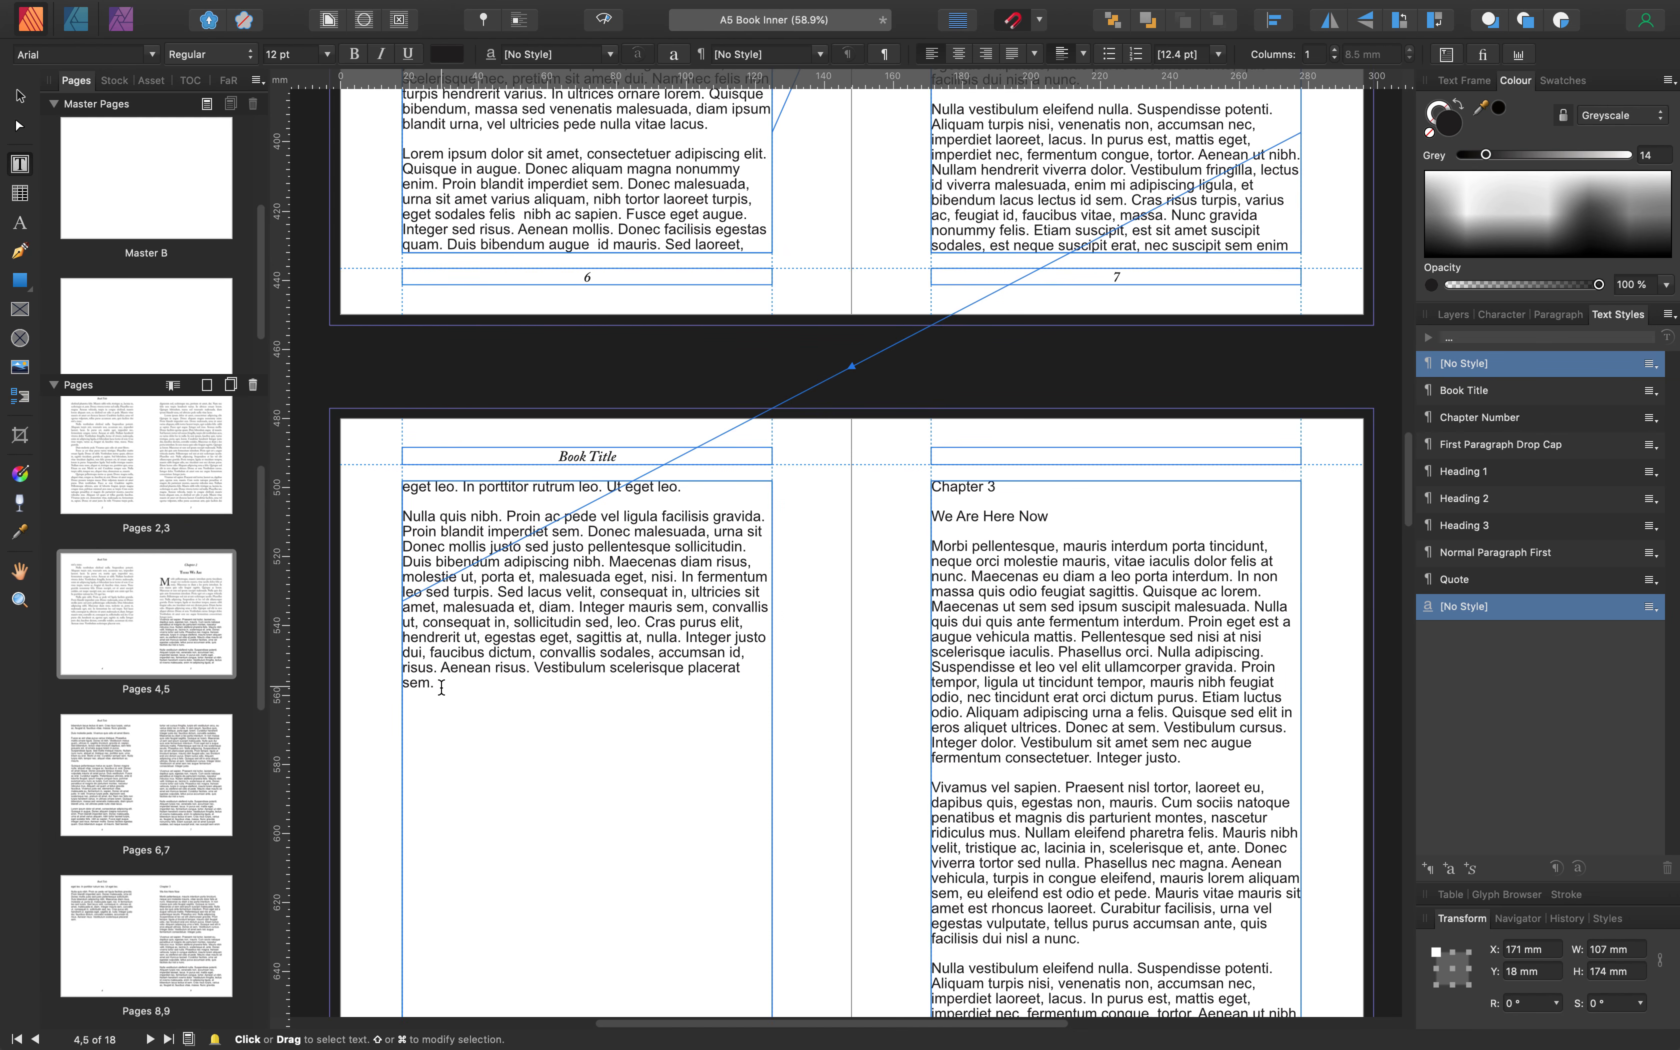
pyautogui.scroll(17, 442, 687)
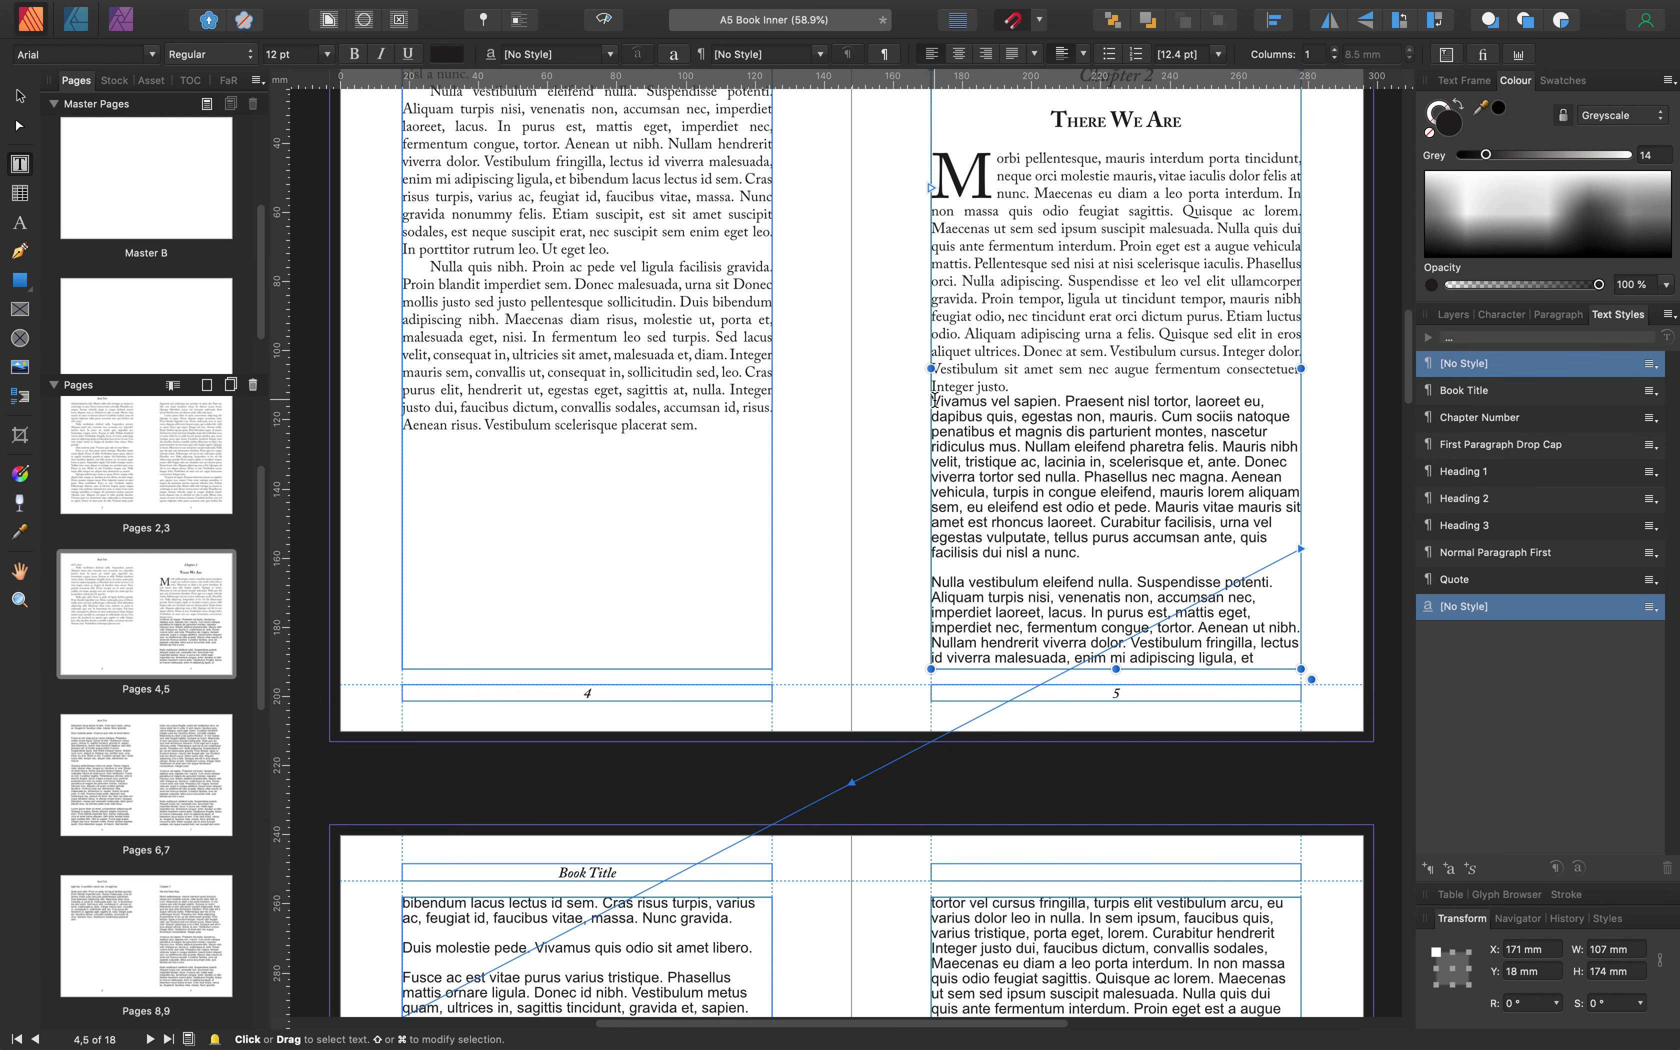
pyautogui.scroll(-15, 965, 438)
pyautogui.scroll(-2, 998, 471)
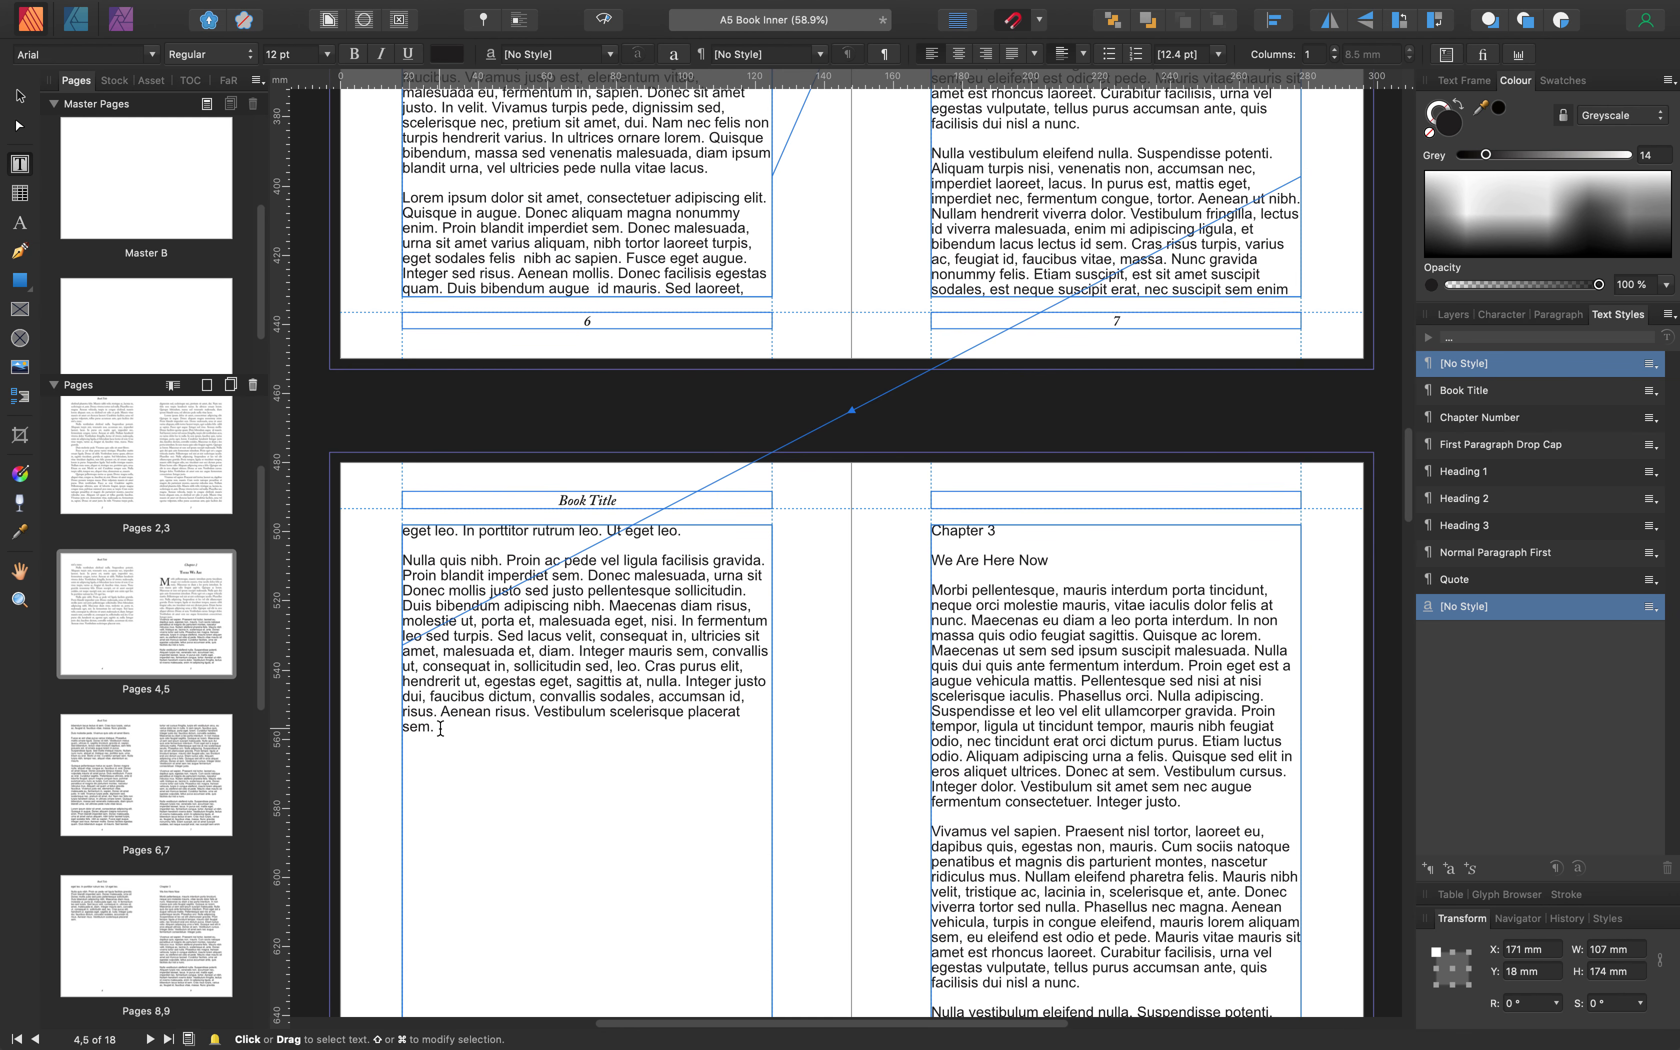
pyautogui.press('super+a')
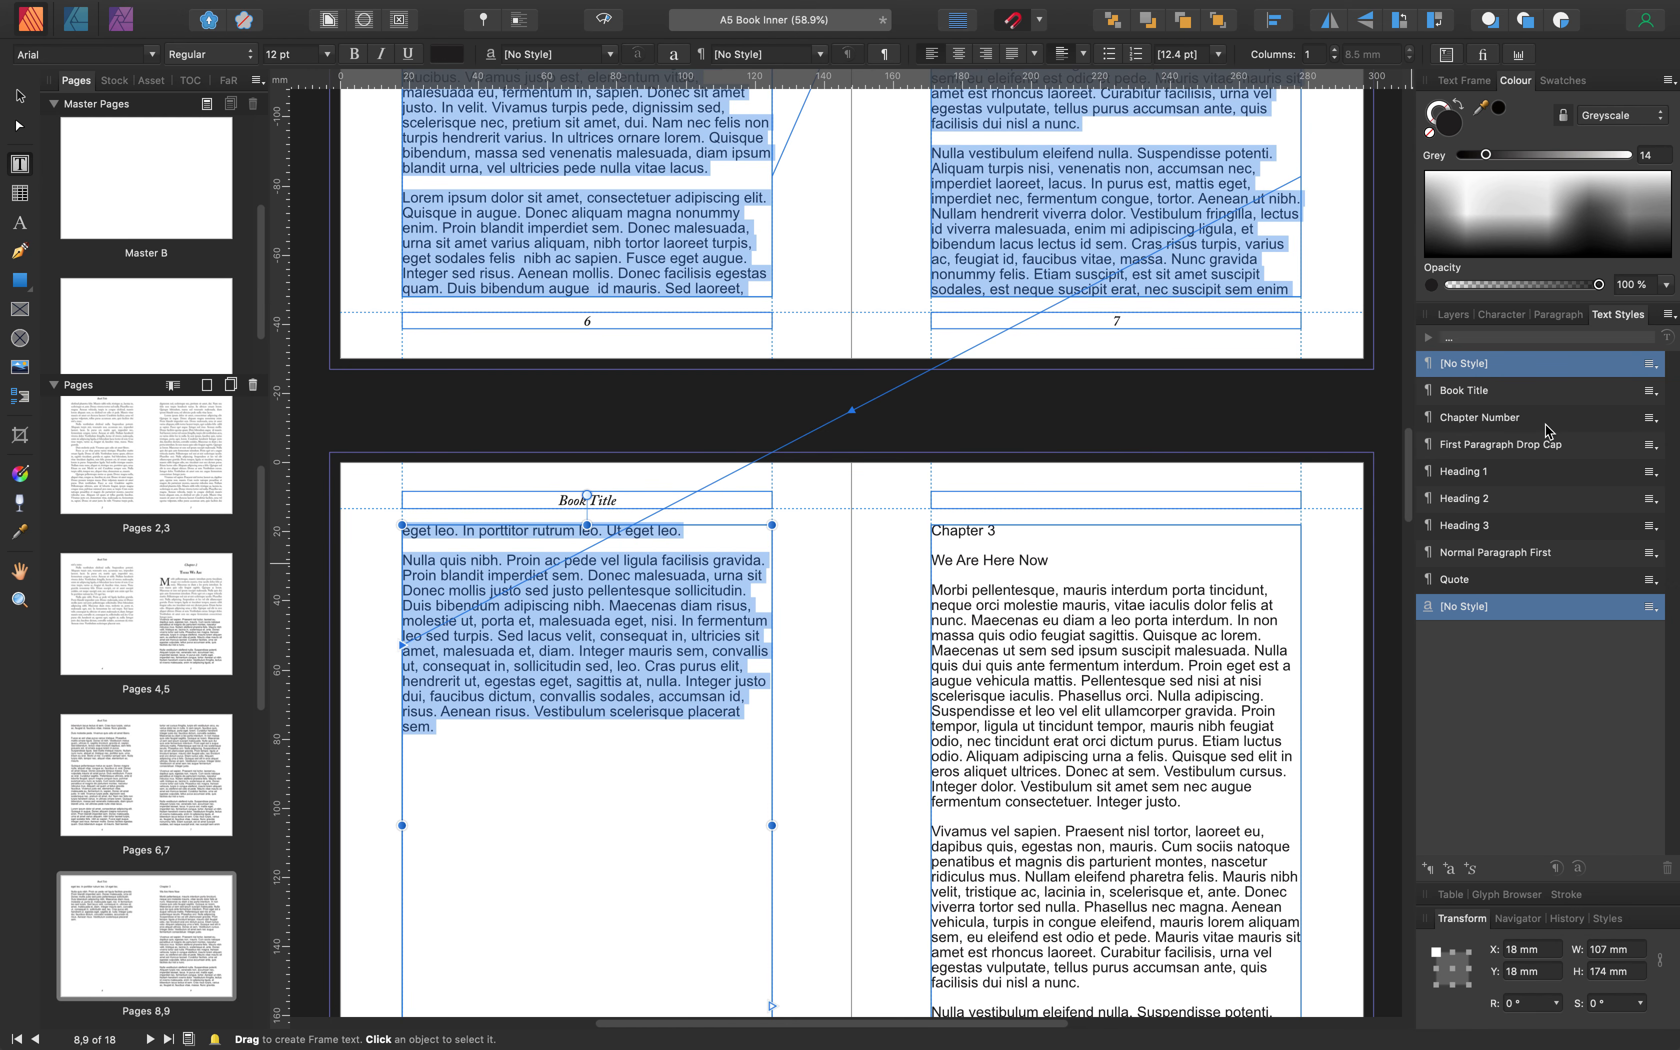
pyautogui.click(1503, 554)
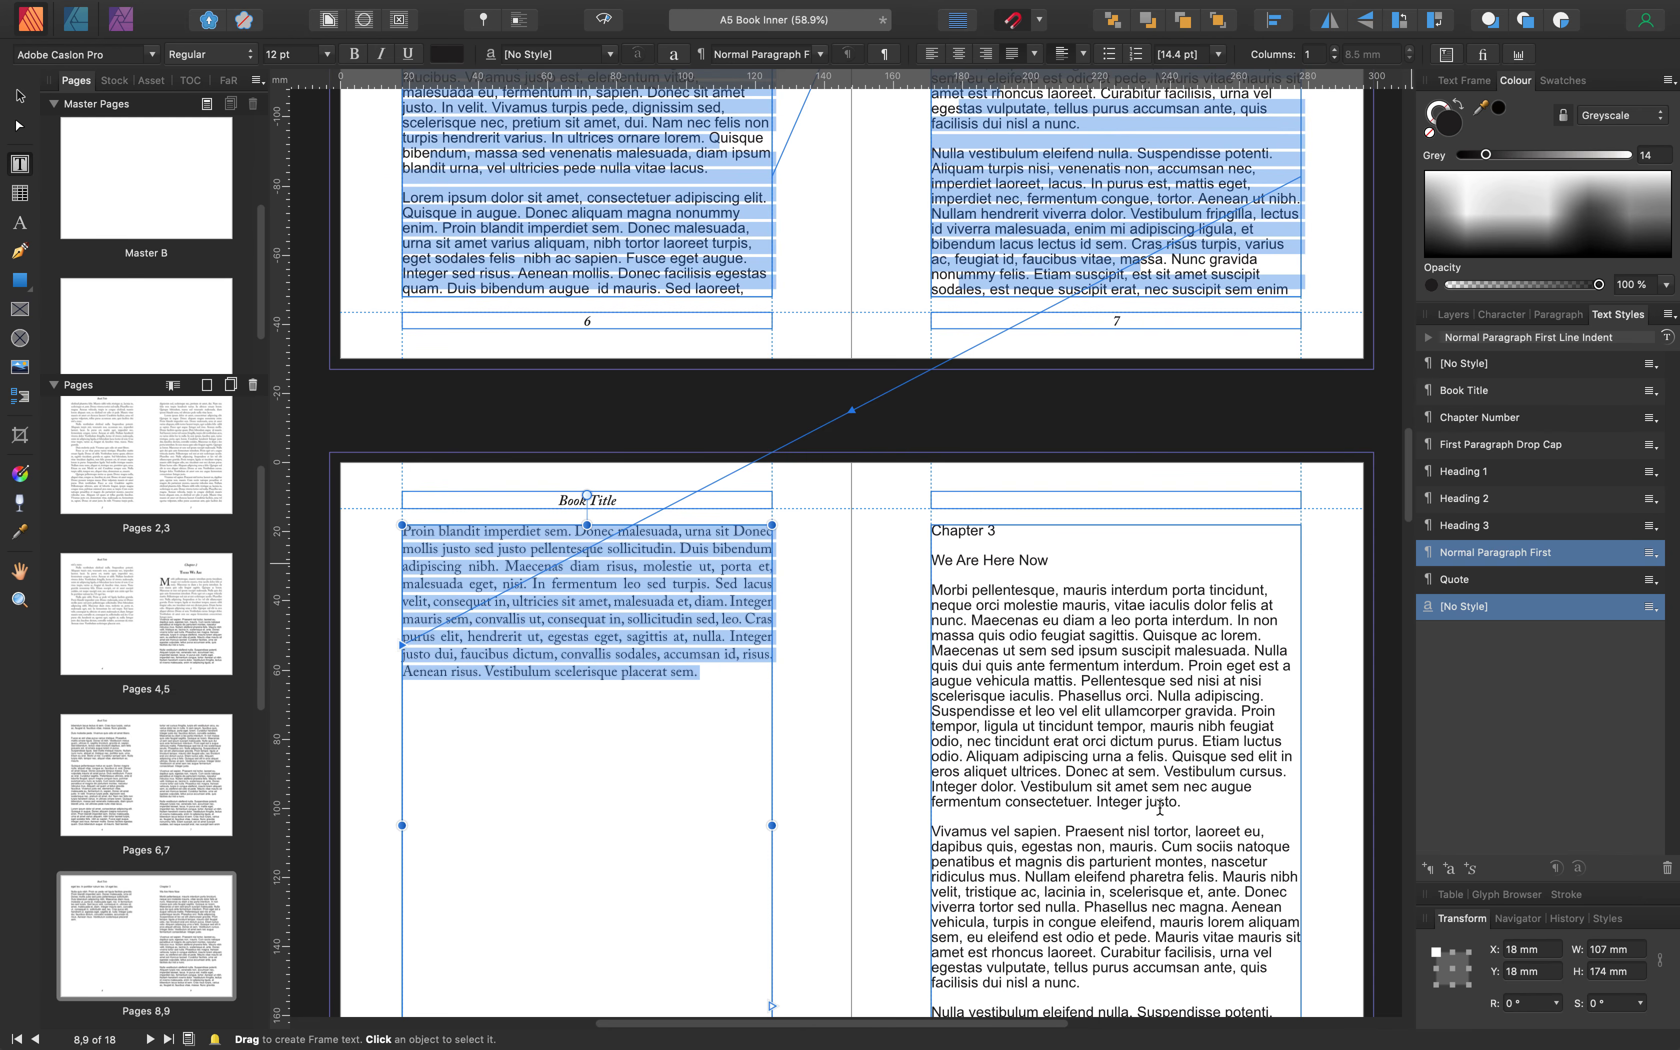
# Clear the text selection and check the paragraph styling across the Chapter 2 pages
pyautogui.scroll(5, 706, 569)
pyautogui.scroll(13, 706, 570)
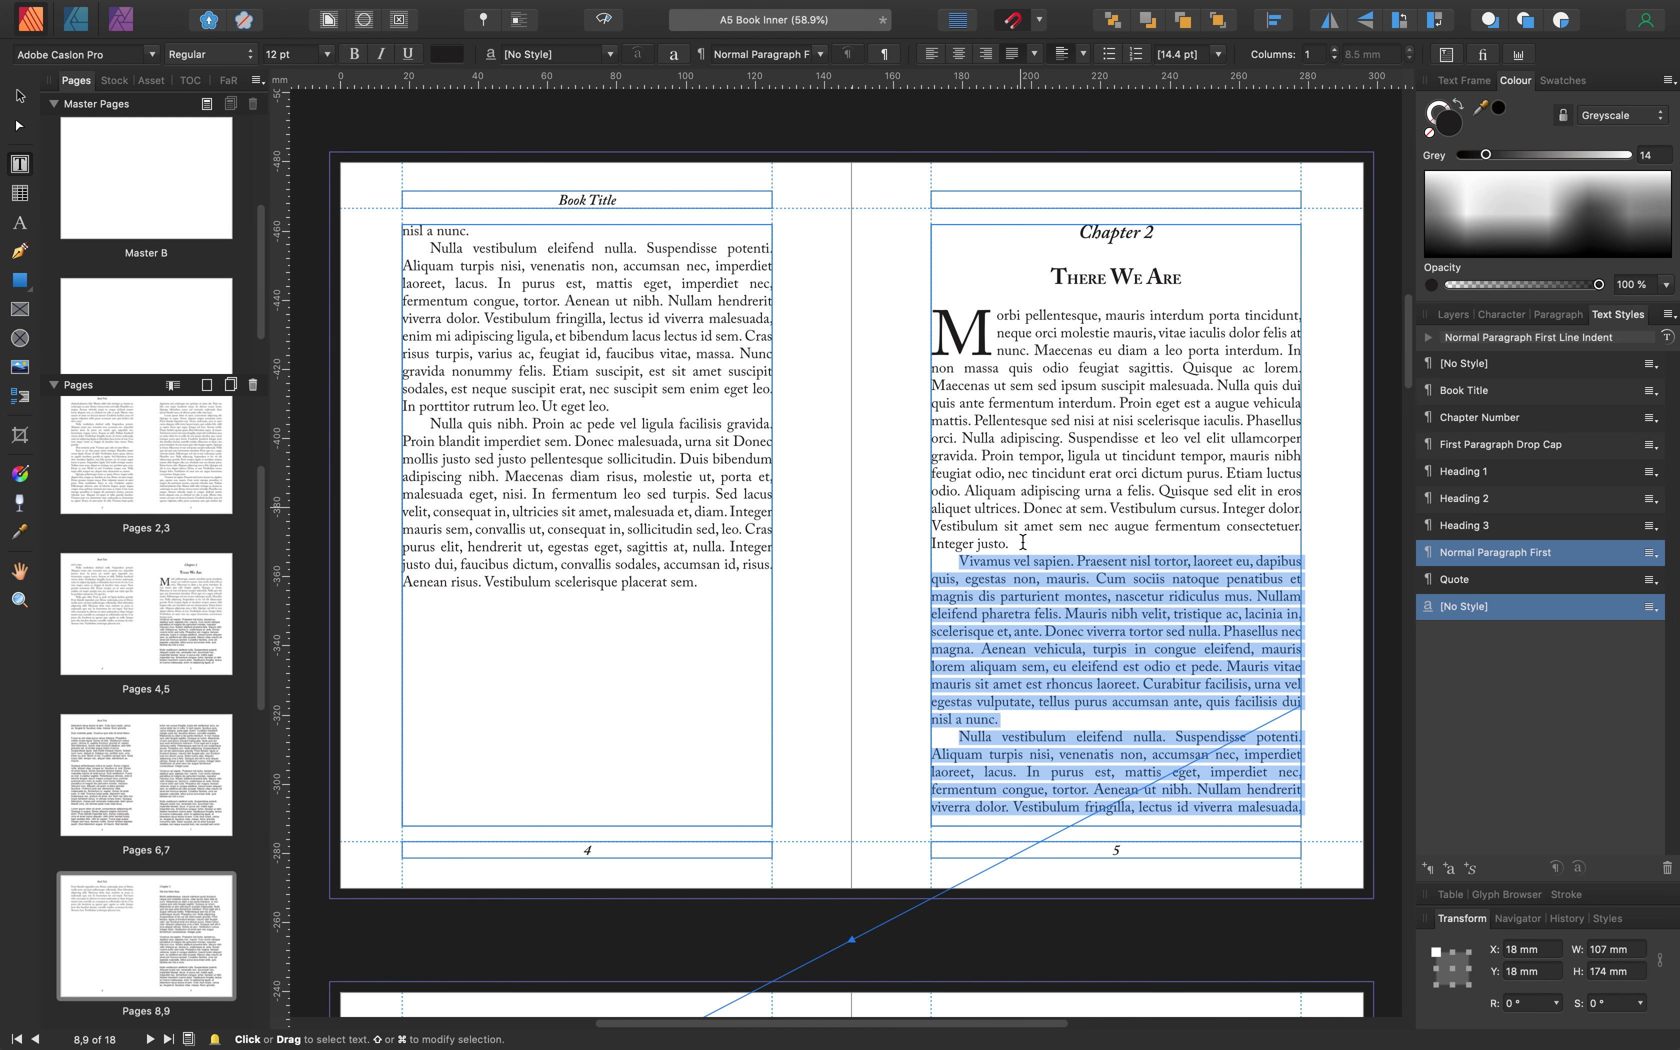
pyautogui.click(1006, 498)
pyautogui.scroll(-10, 1006, 498)
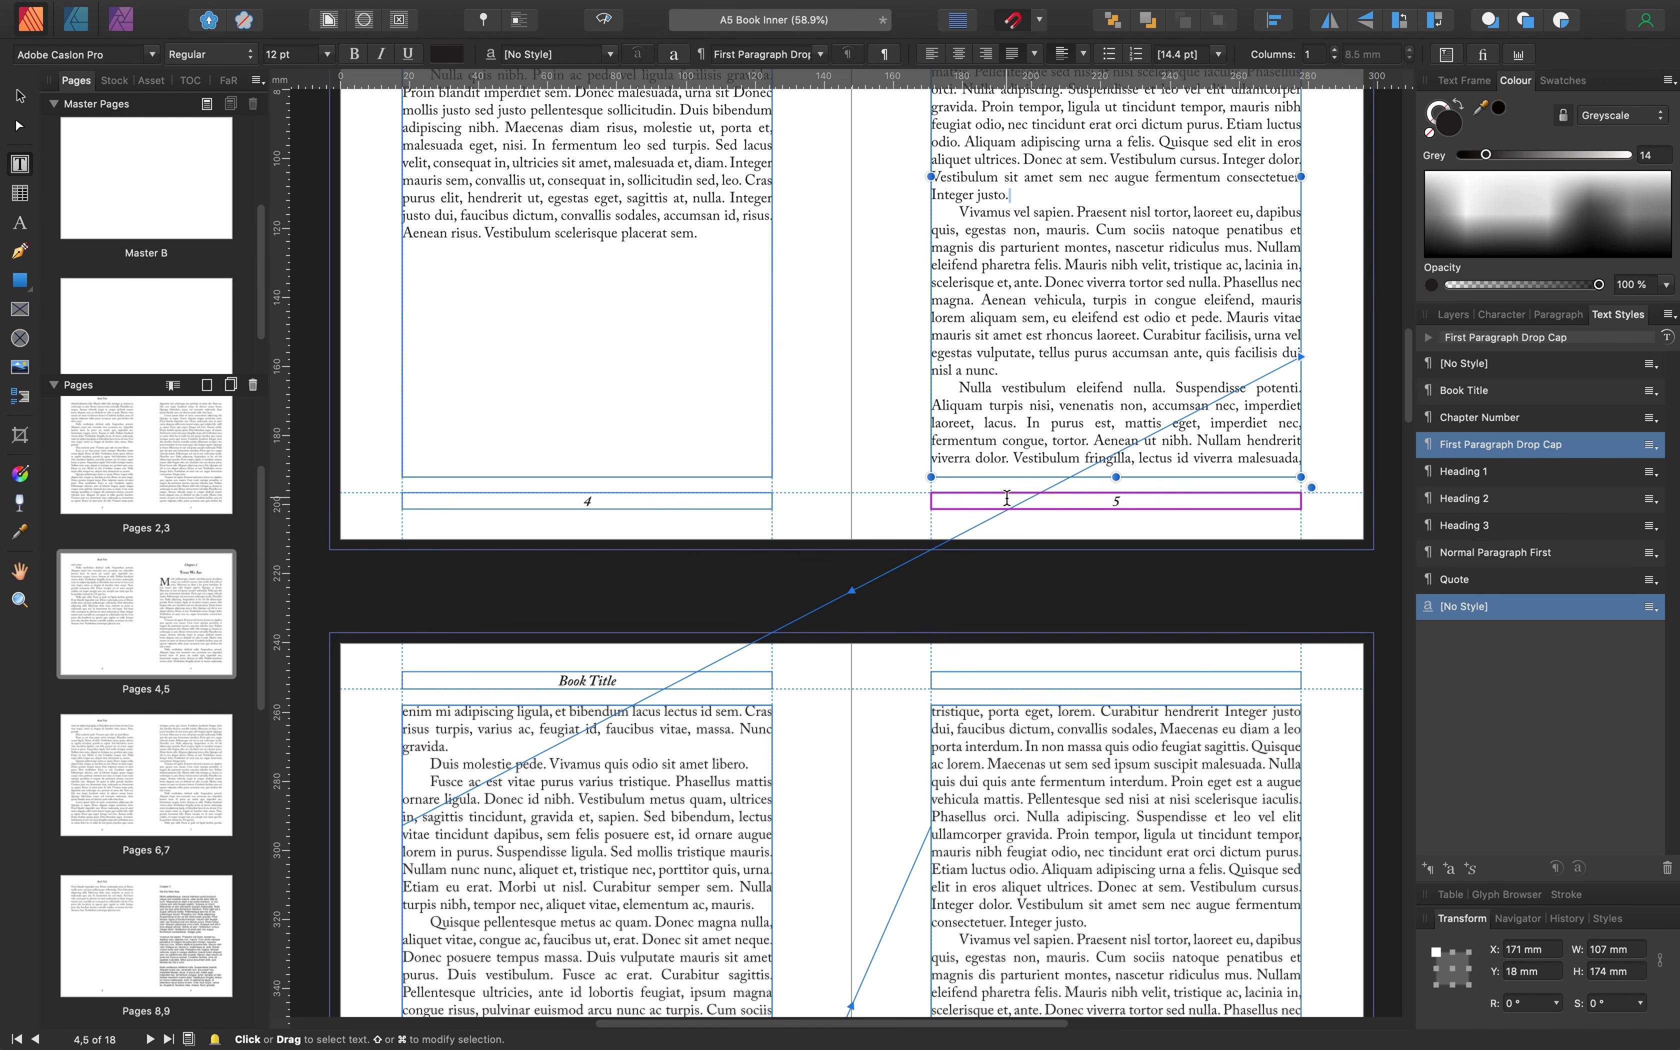
pyautogui.scroll(13, 1006, 498)
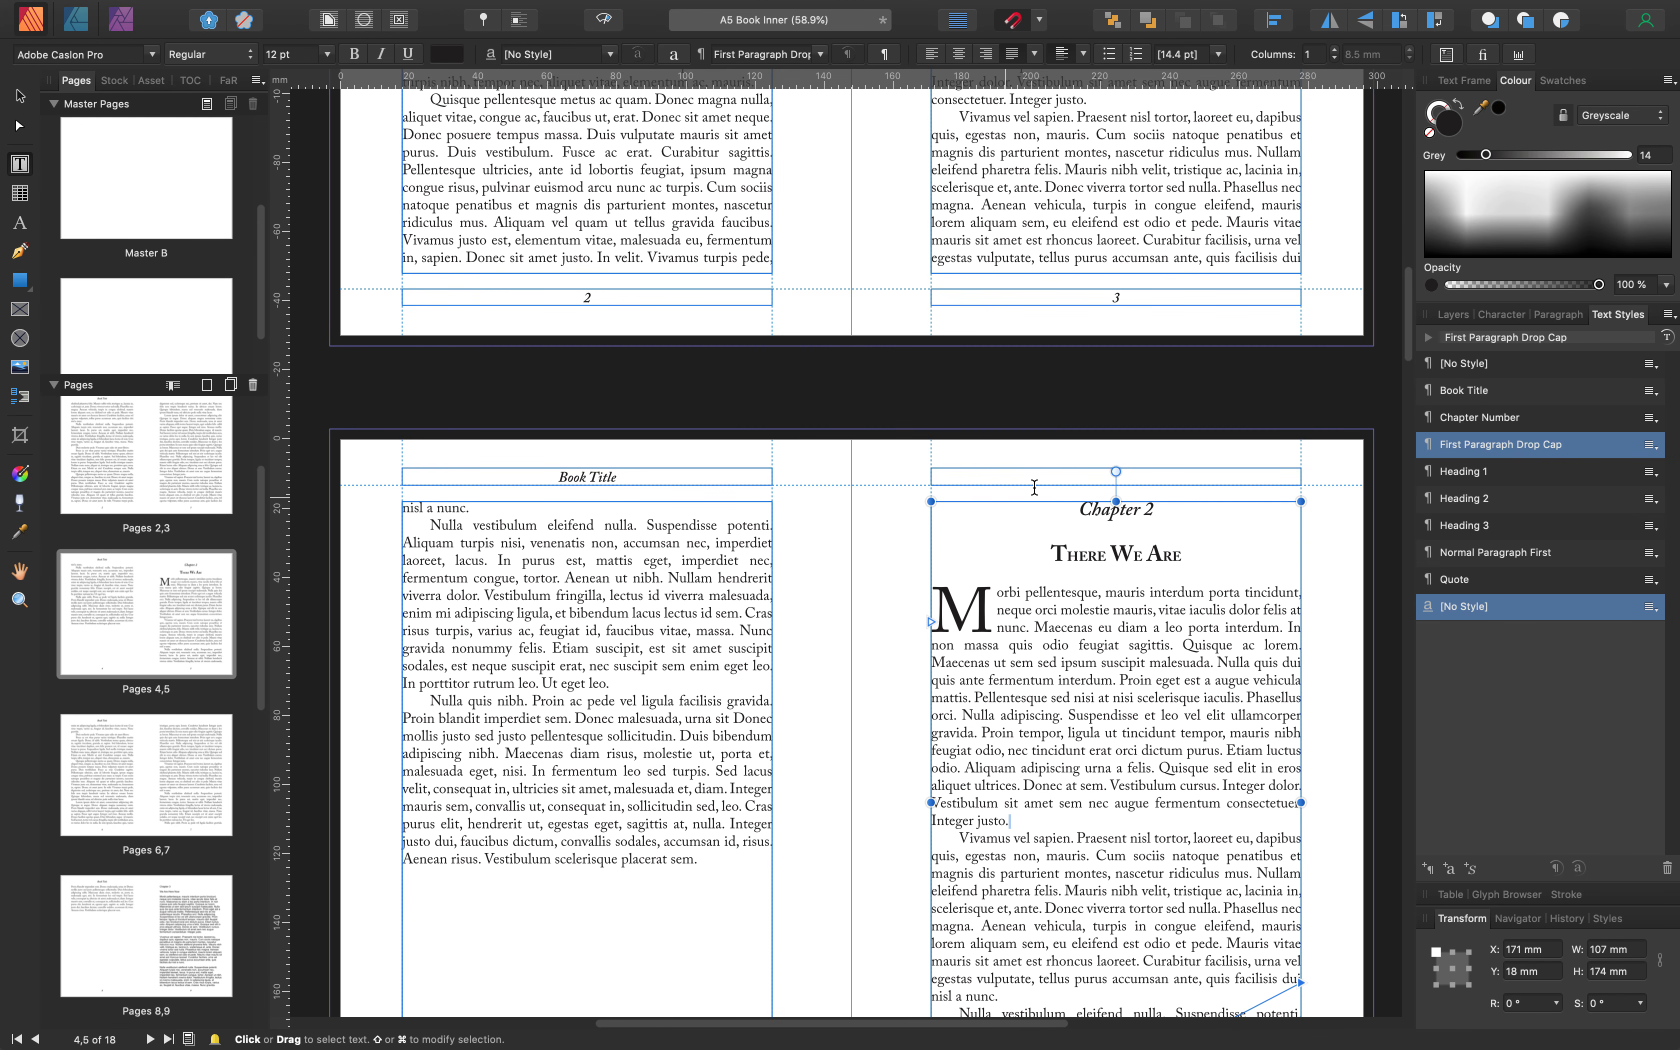
# Apply Master B to page 5, replacing the existing master and migrating its content
pyautogui.doubleClick(206, 596)
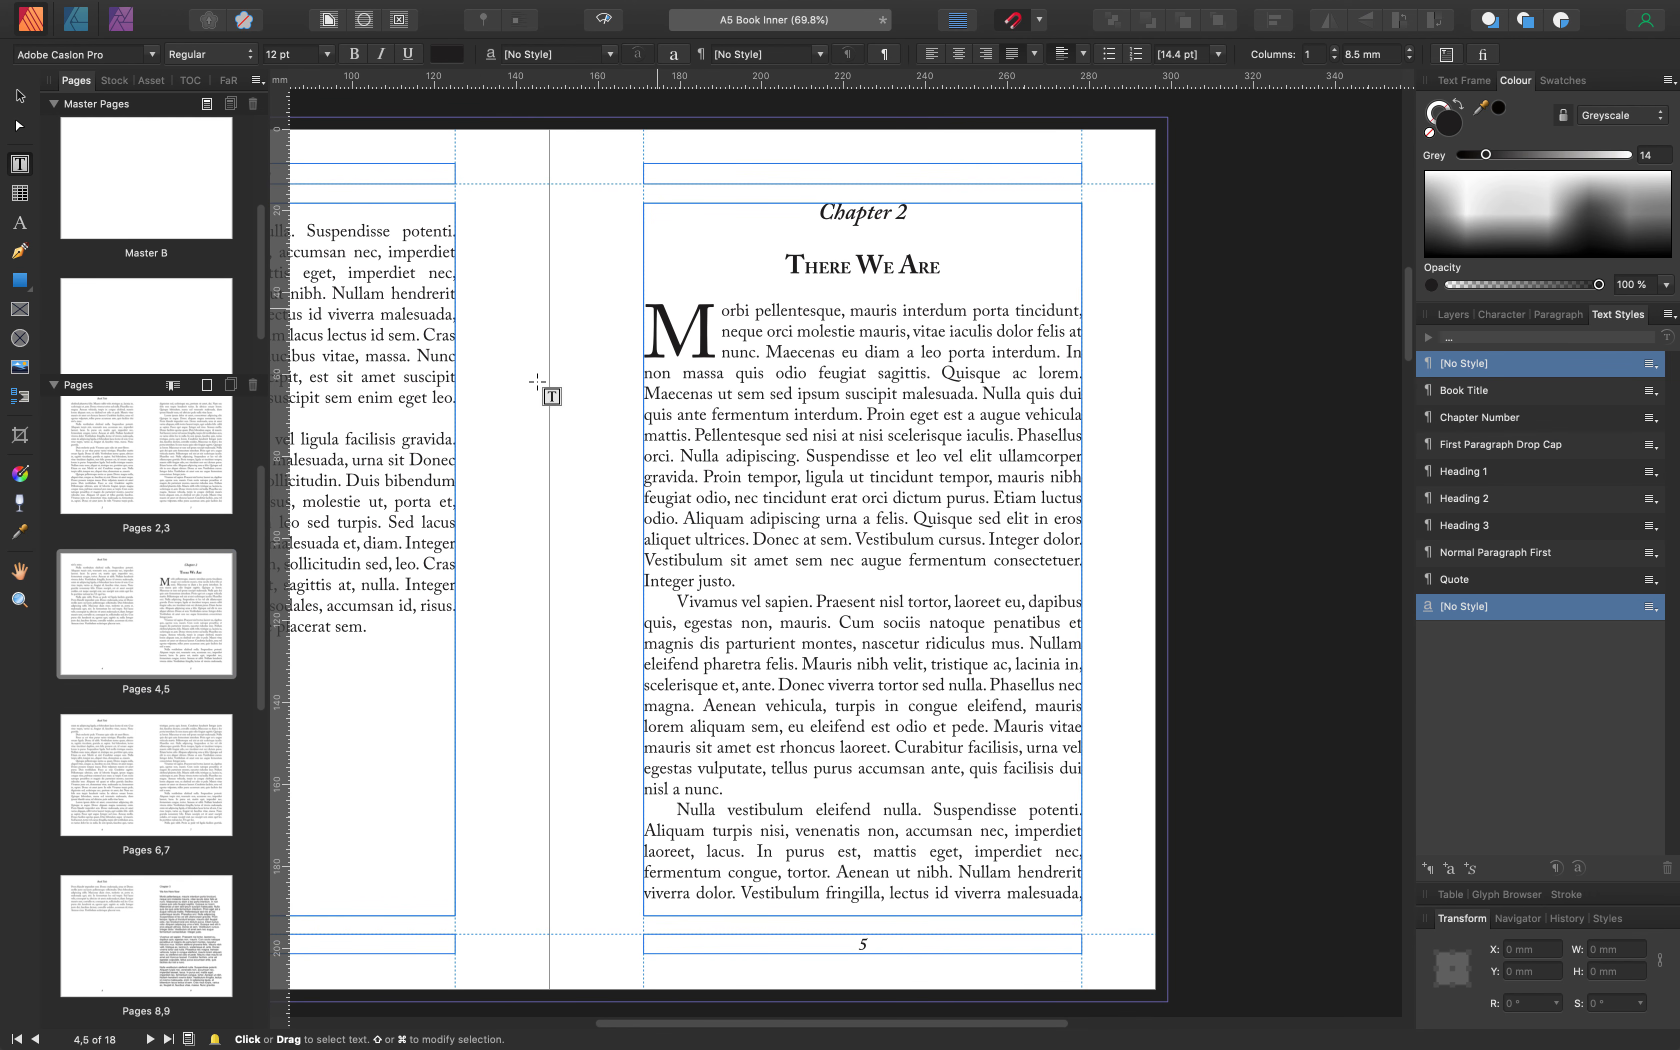
pyautogui.rightClick(201, 578)
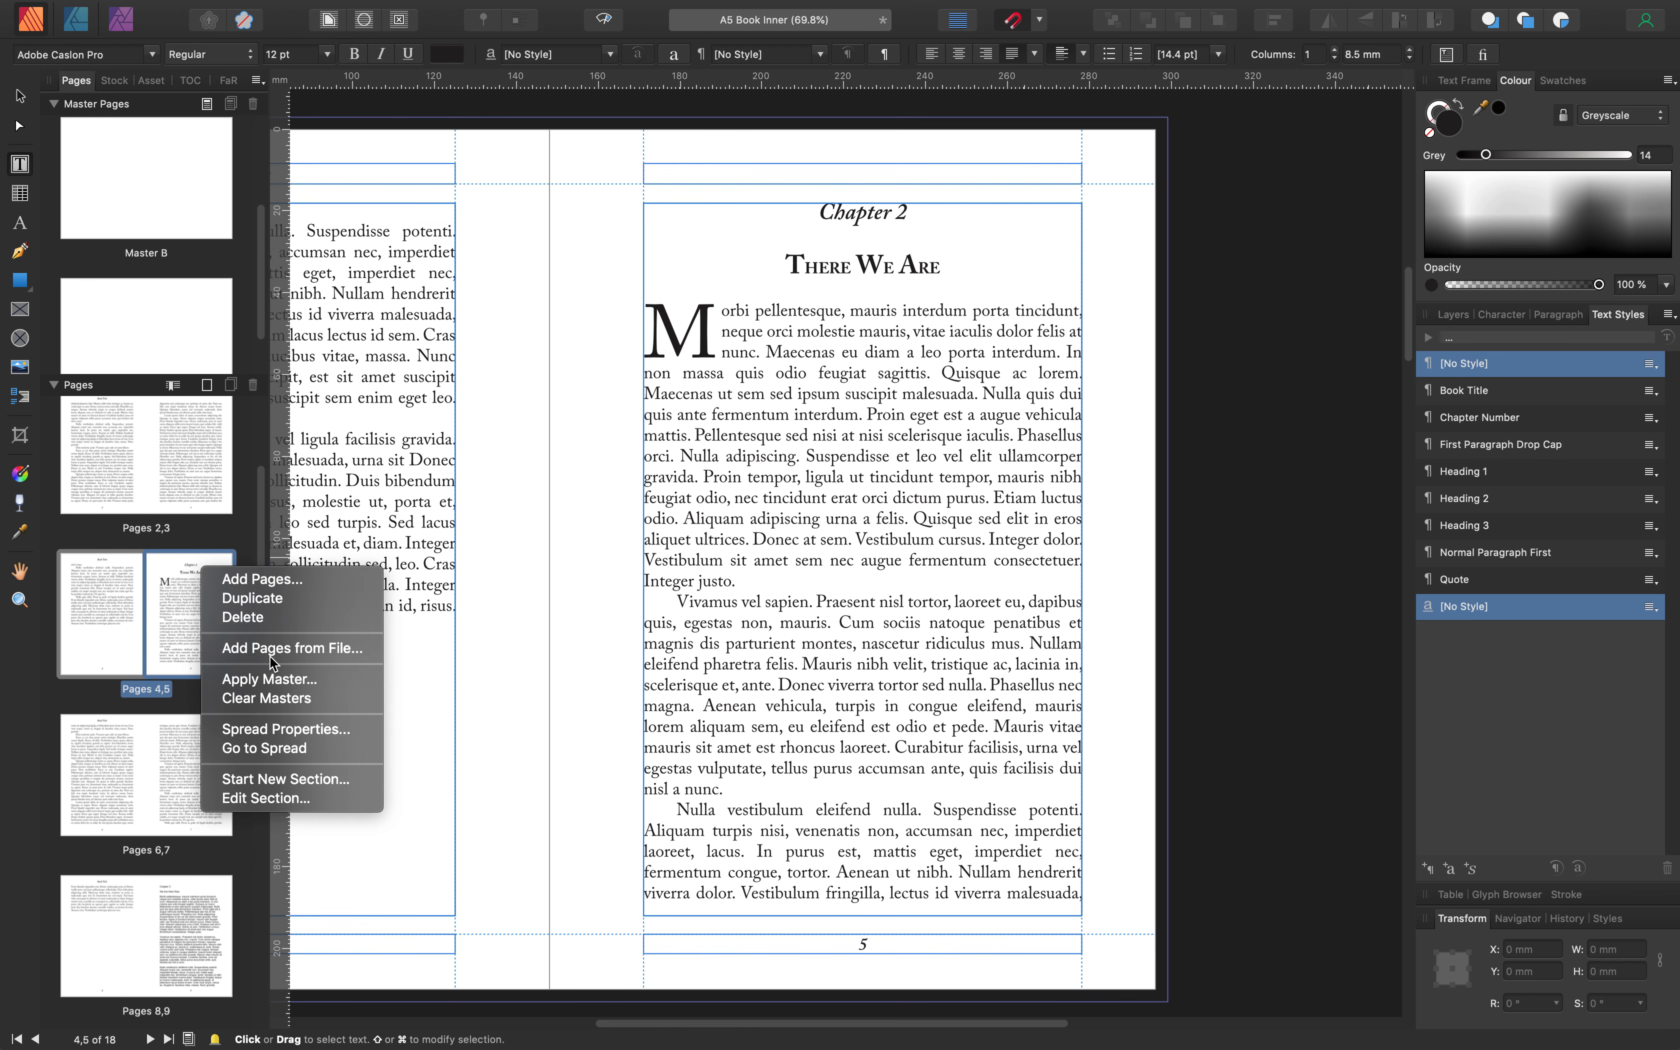
pyautogui.click(262, 680)
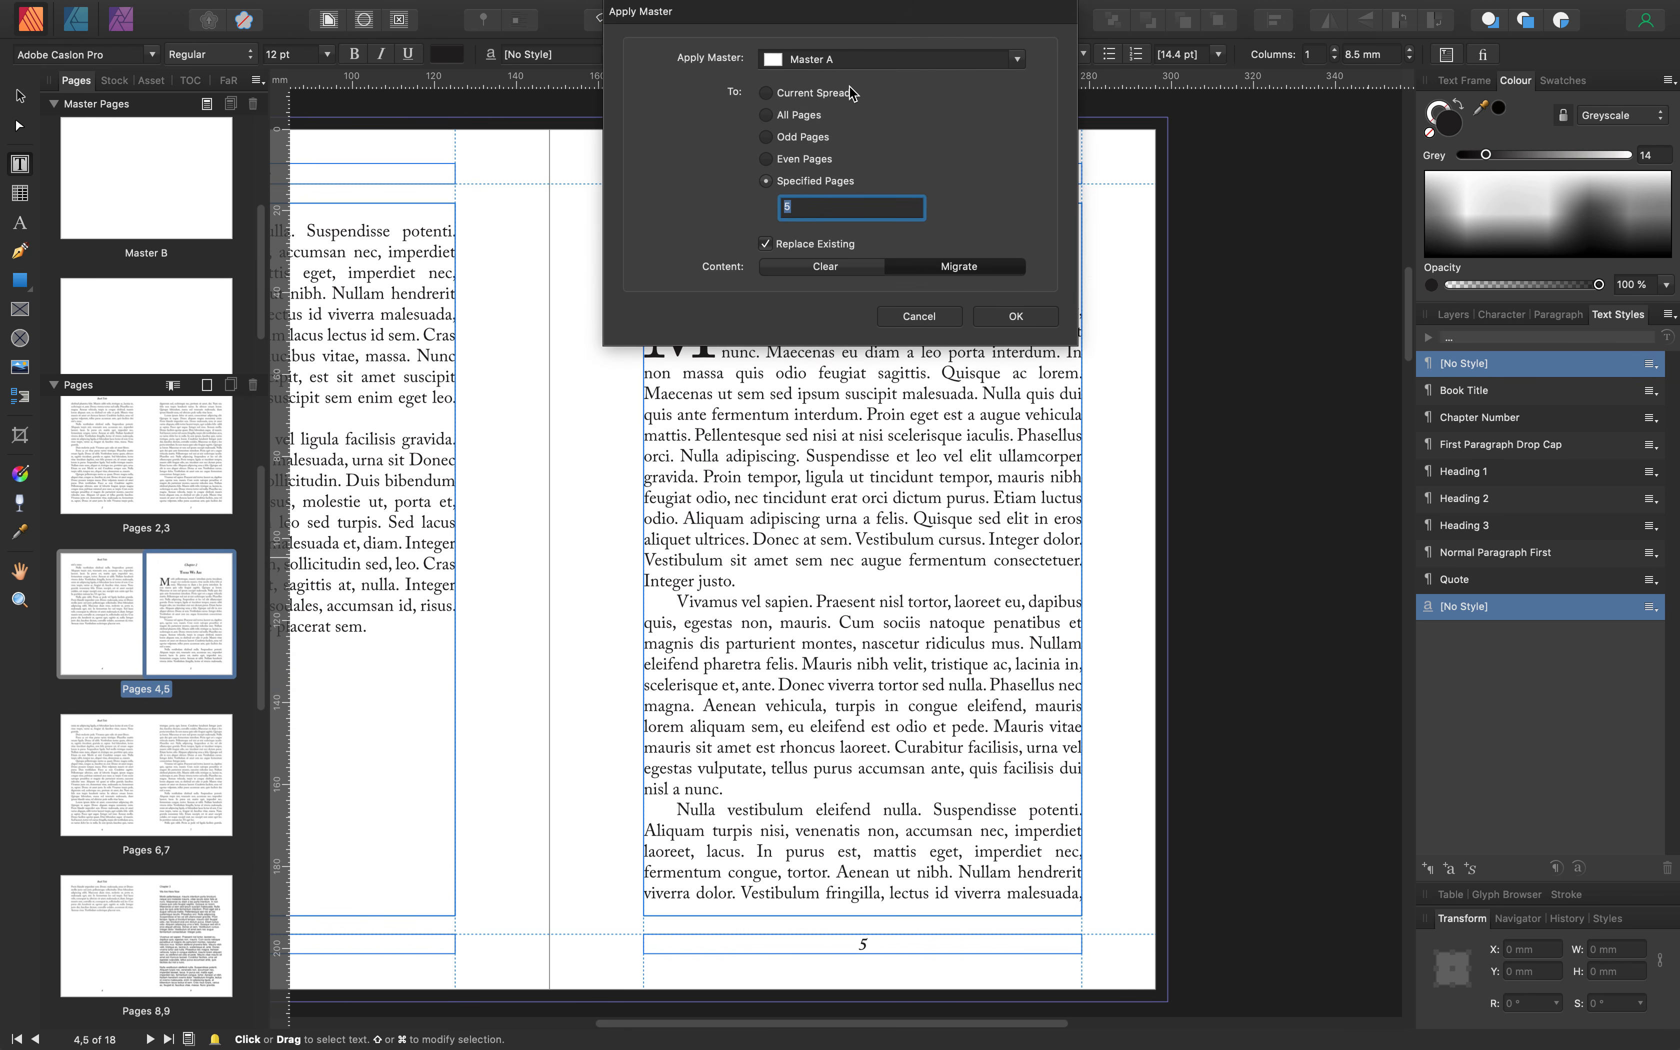
pyautogui.click(1018, 59)
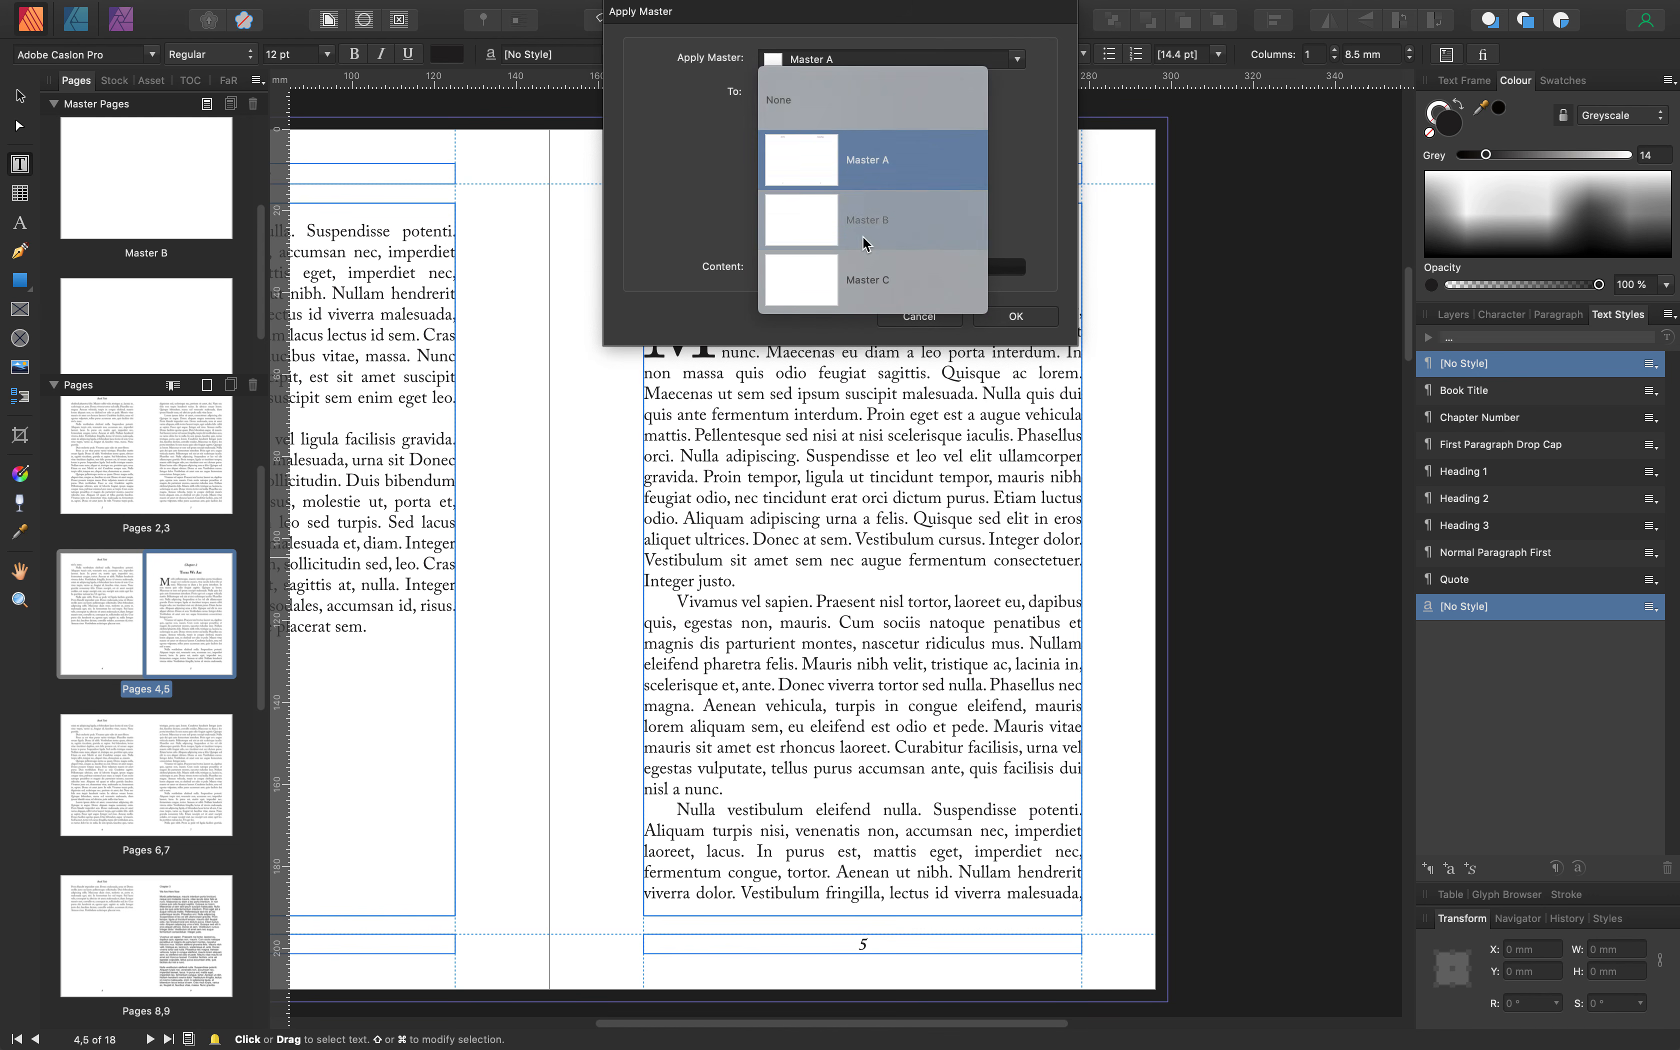
pyautogui.click(834, 225)
pyautogui.click(1015, 316)
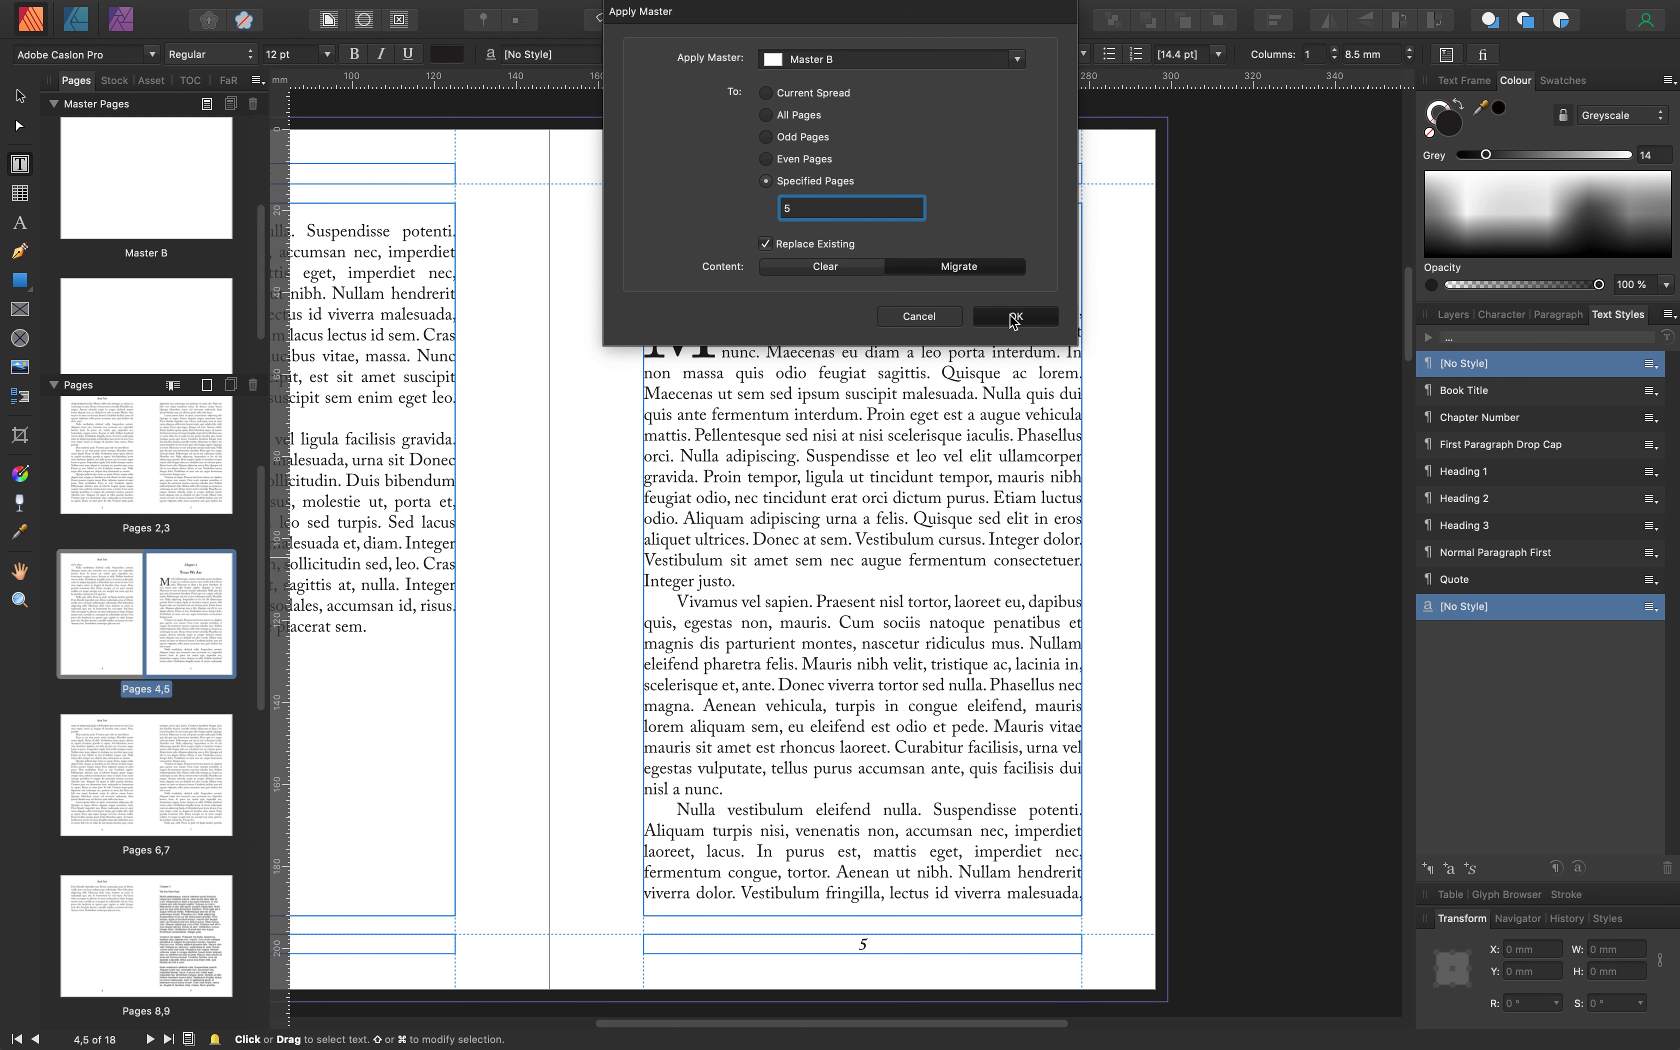
# Lower the top edge of the page 5 text frame to the chapter-start guide at Y 82 mm, making the frame 110 mm high
pyautogui.click(19, 95)
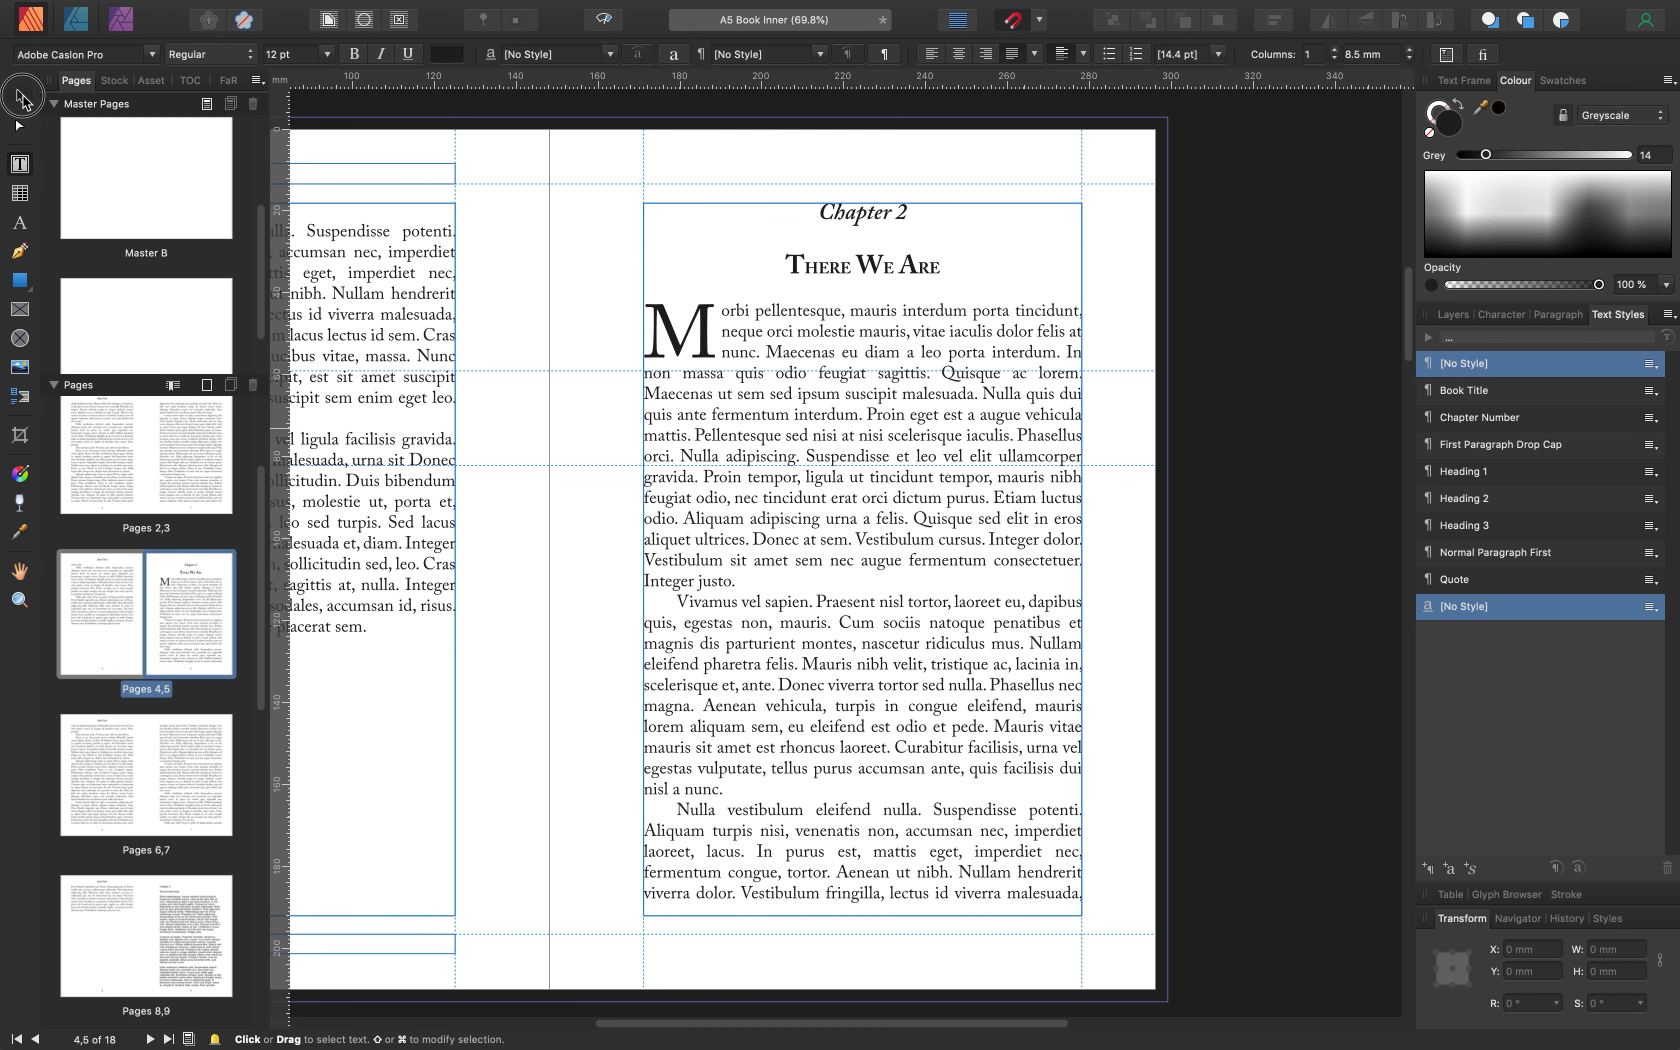
pyautogui.click(881, 221)
pyautogui.moveTo(863, 203); pyautogui.dragTo(876, 456)
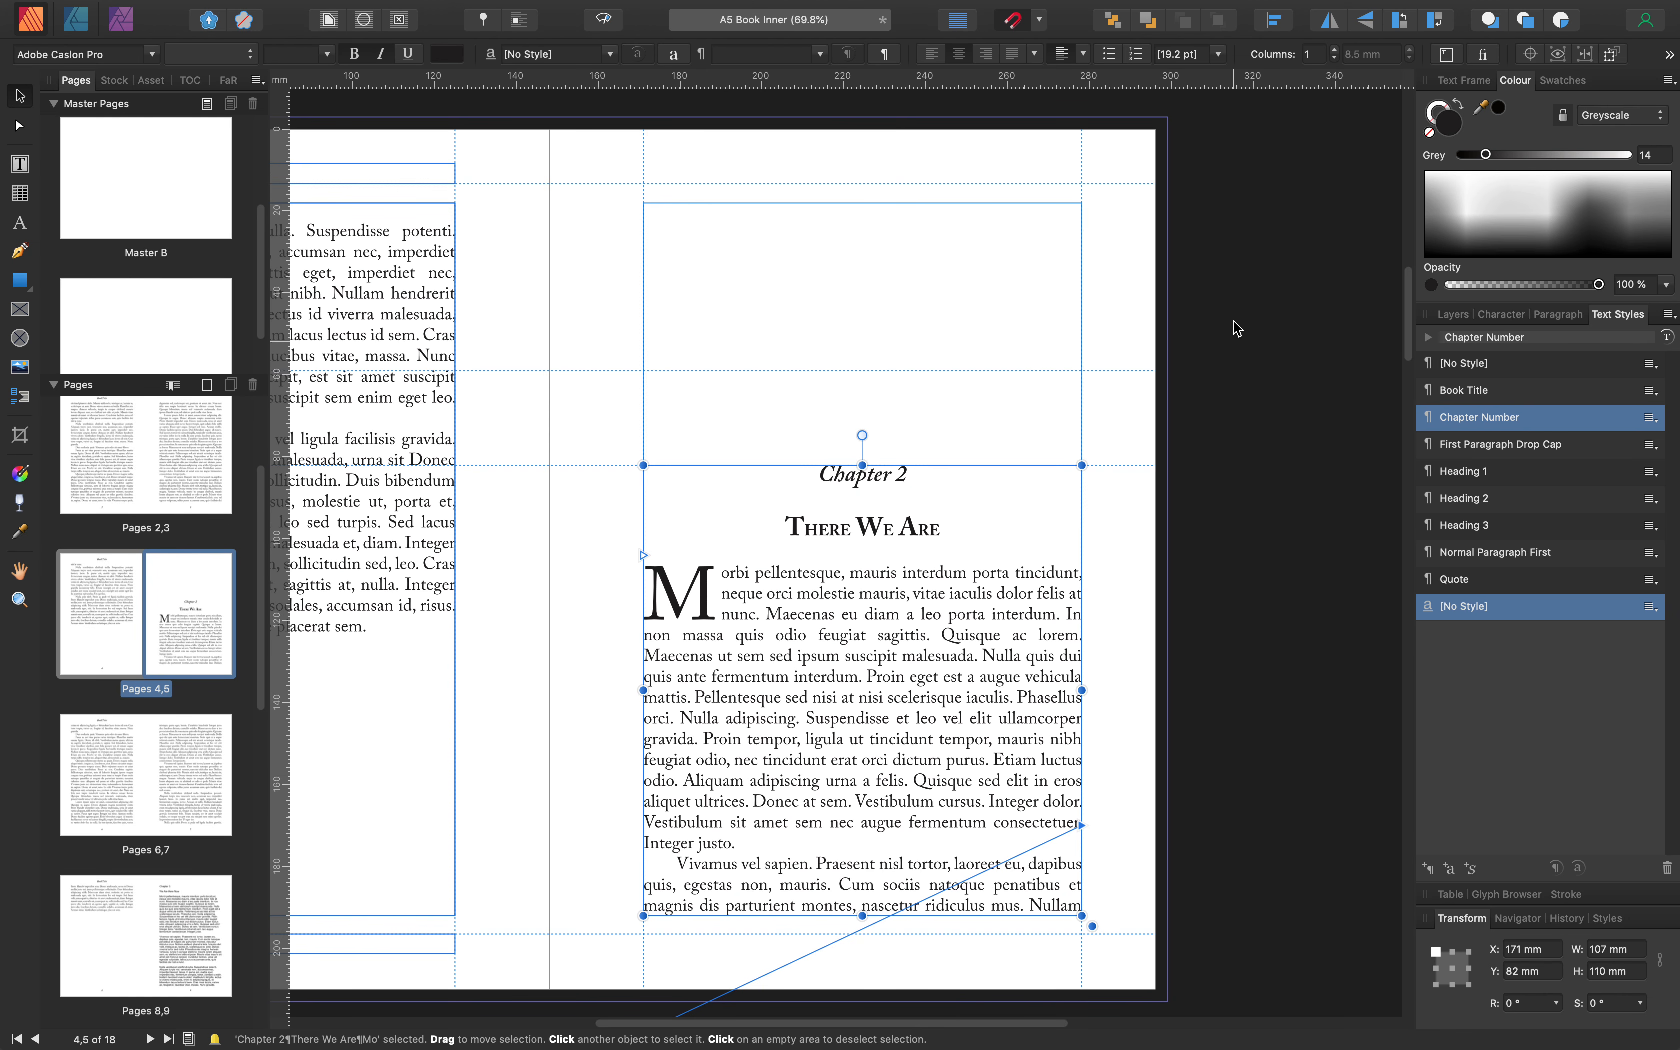
pyautogui.click(1278, 289)
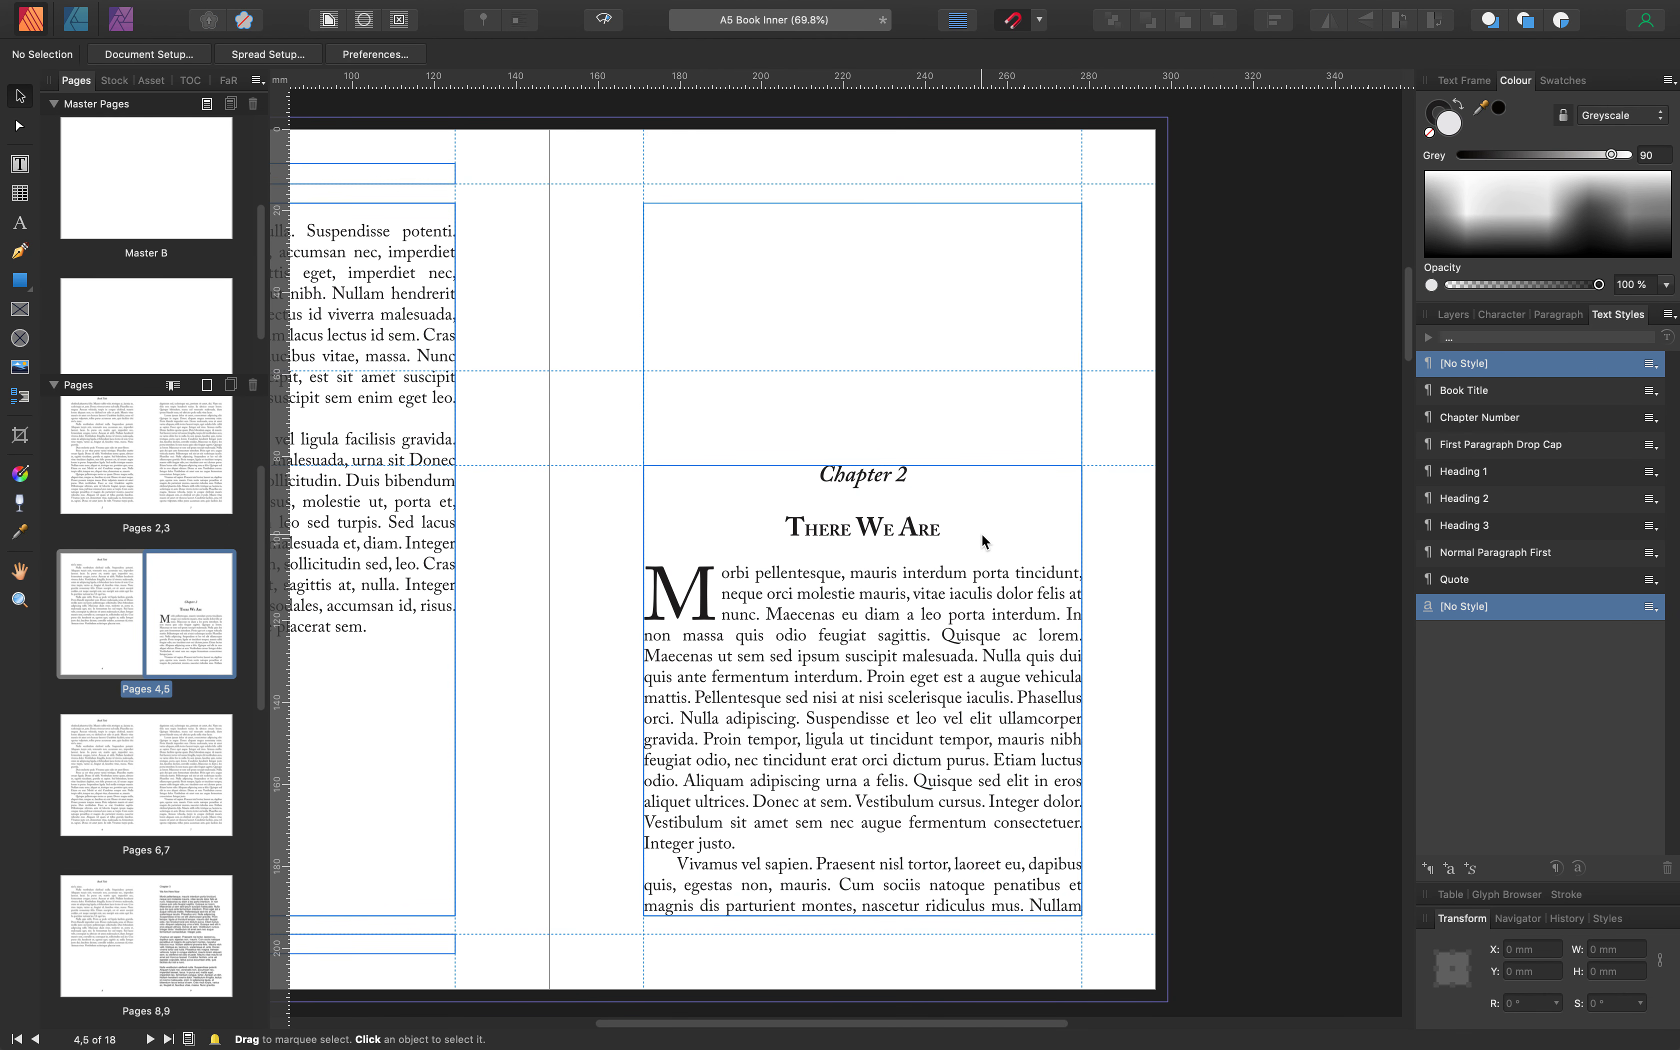
# Apply the Chapter Number style to the "Chapter 3" line on page 9
pyautogui.scroll(-15, 982, 534)
pyautogui.scroll(-15, 983, 525)
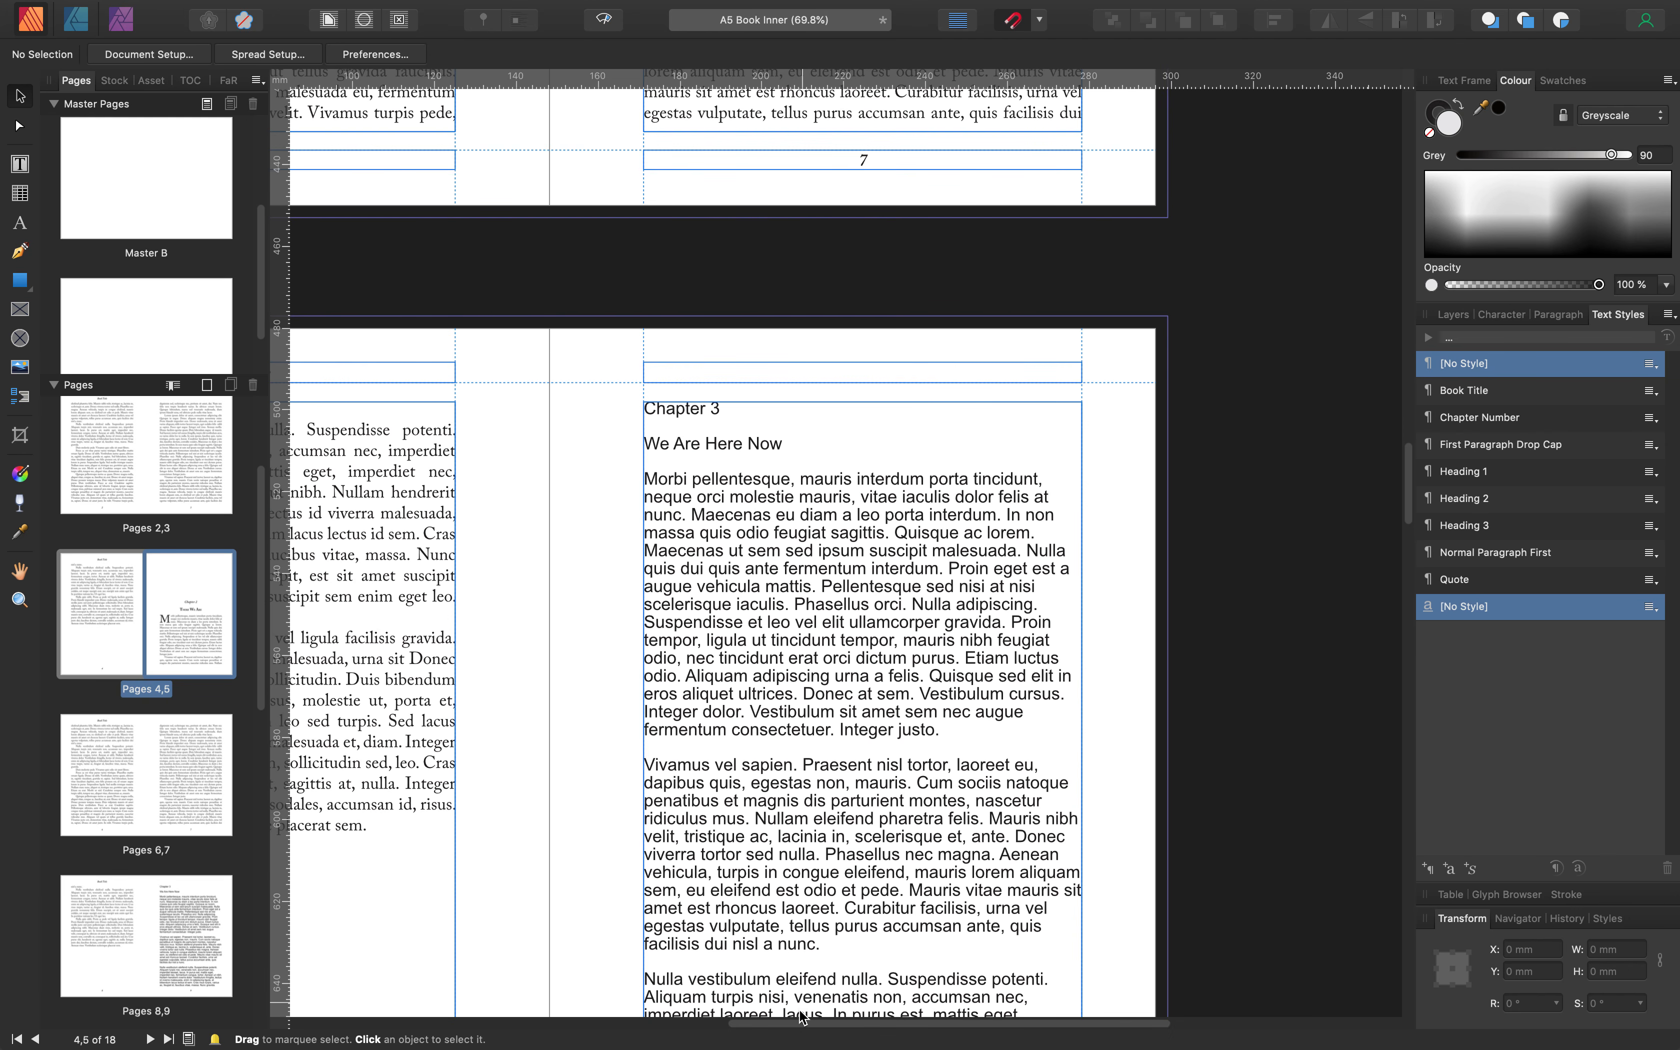
pyautogui.hscroll(-2, 802, 1018)
pyautogui.scroll(-4, 945, 653)
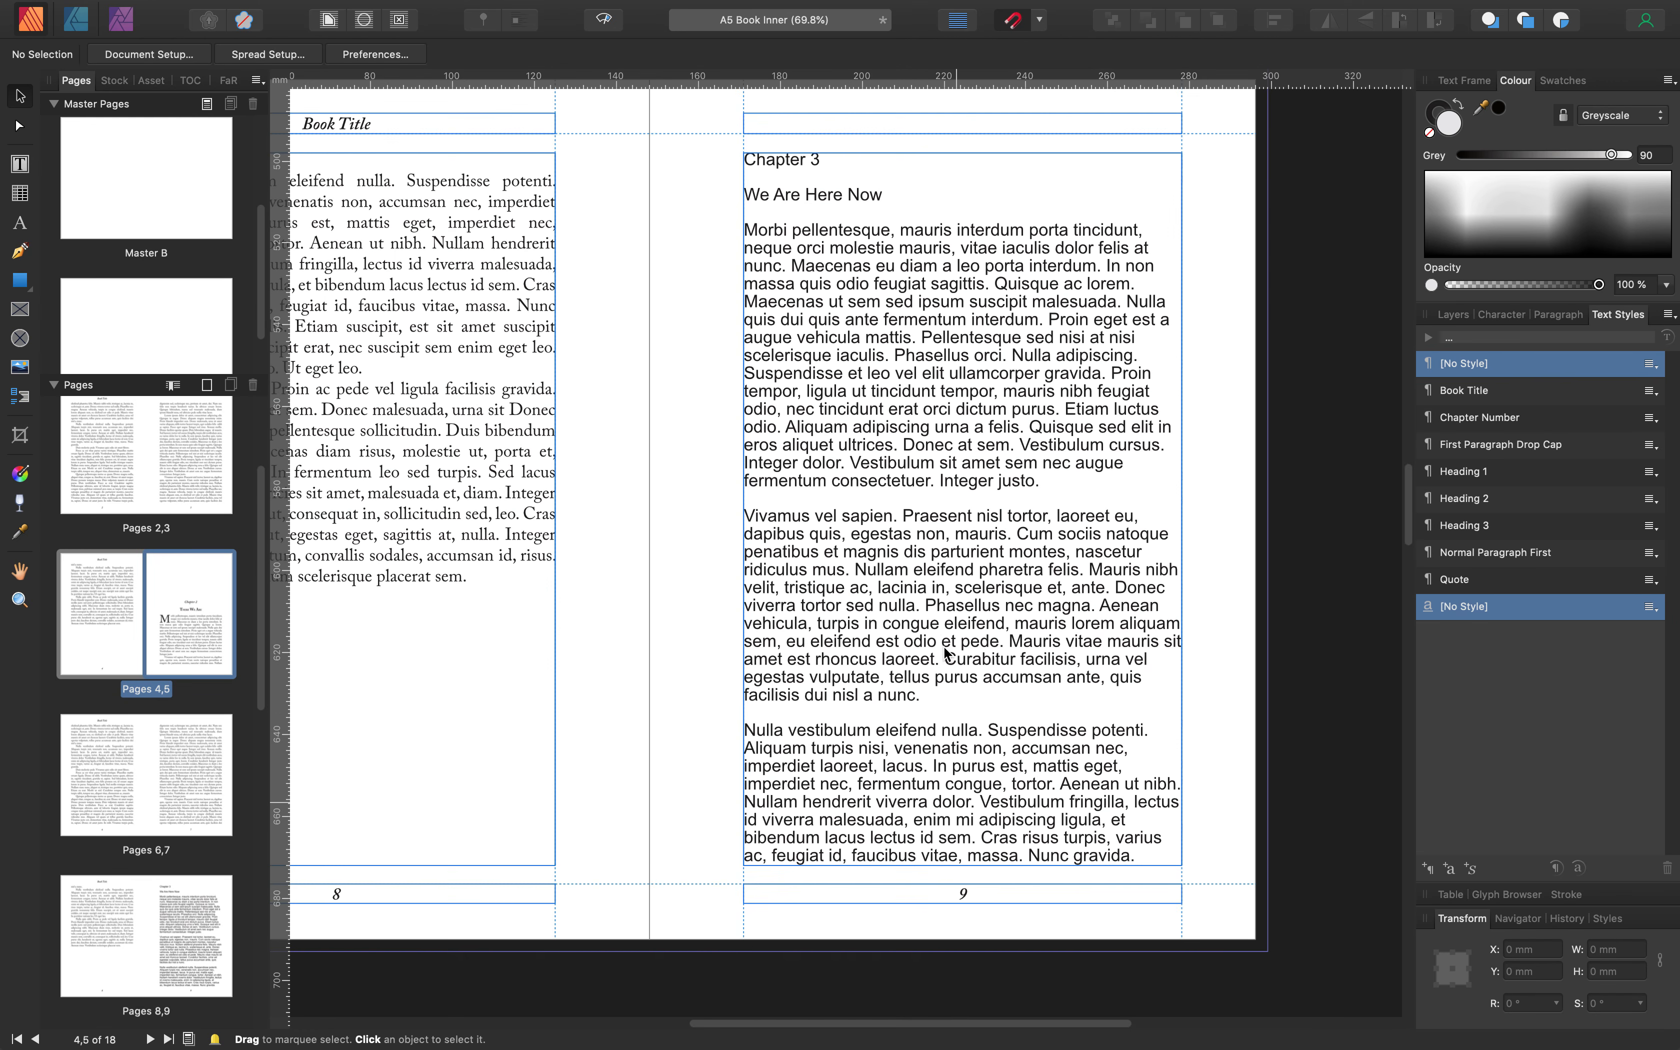
pyautogui.doubleClick(832, 159)
pyautogui.doubleClick(770, 159)
pyautogui.click(1479, 417)
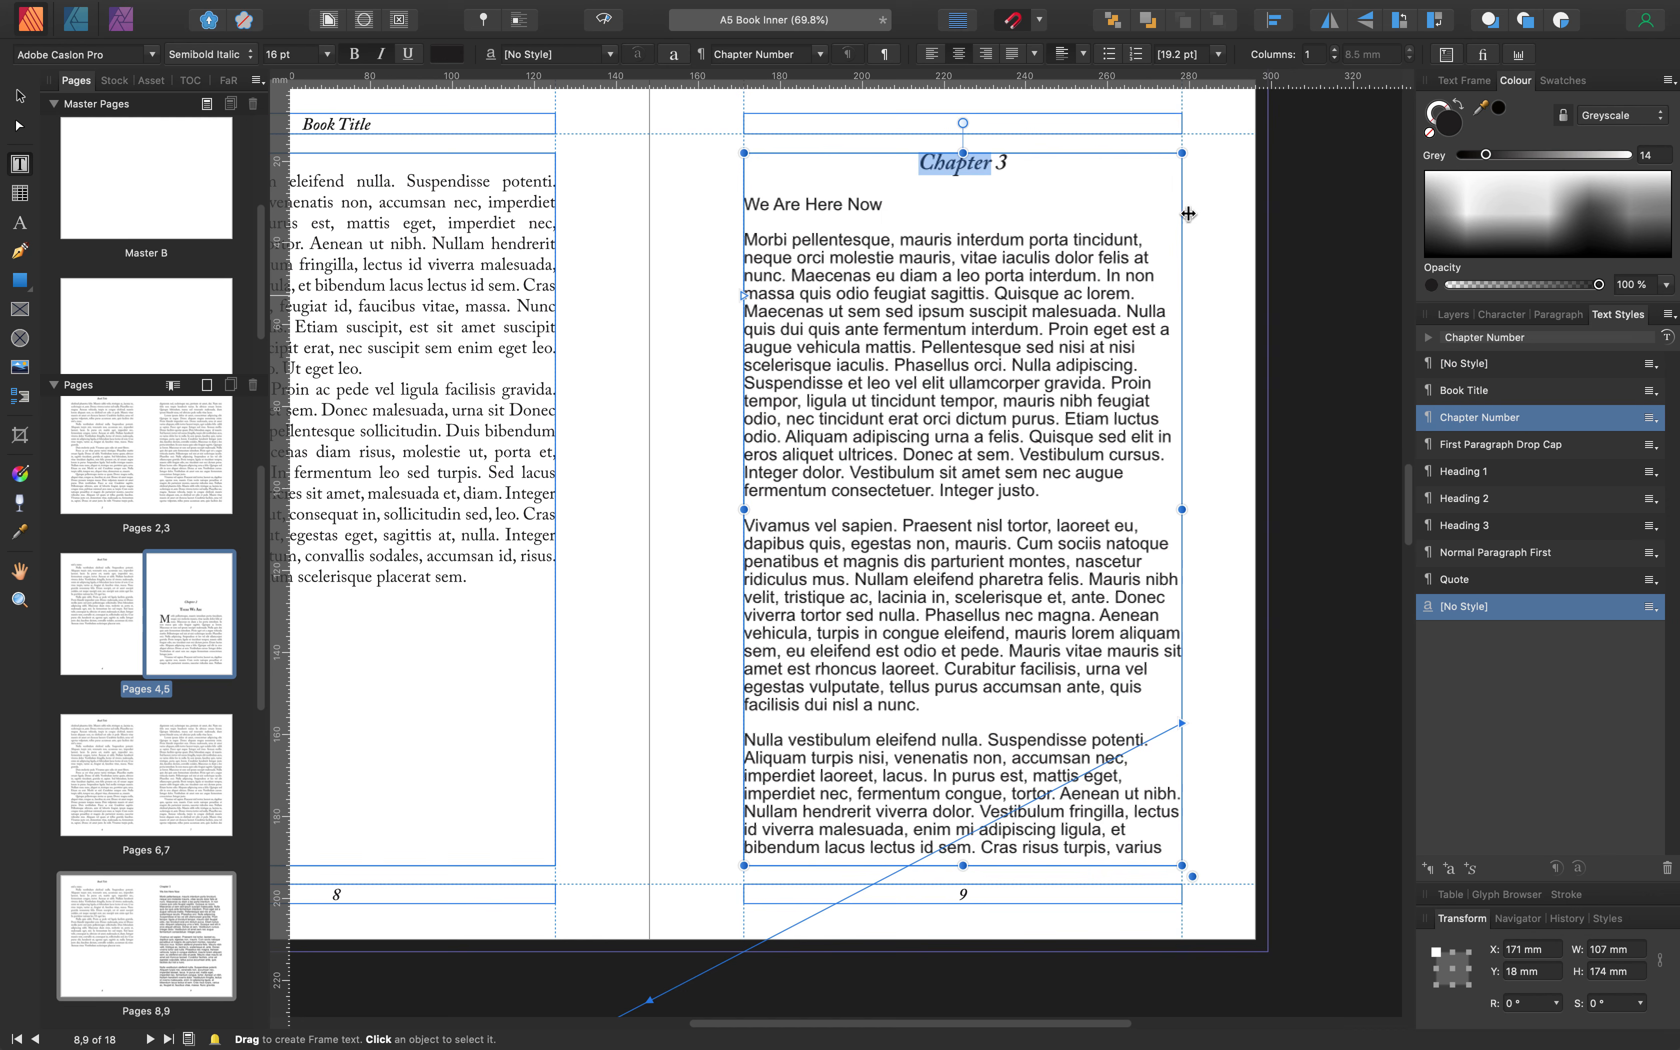
# Apply the Heading 1 style to the title under "Chapter 3" and replace its text with "We Were There"
pyautogui.tripleClick(738, 203)
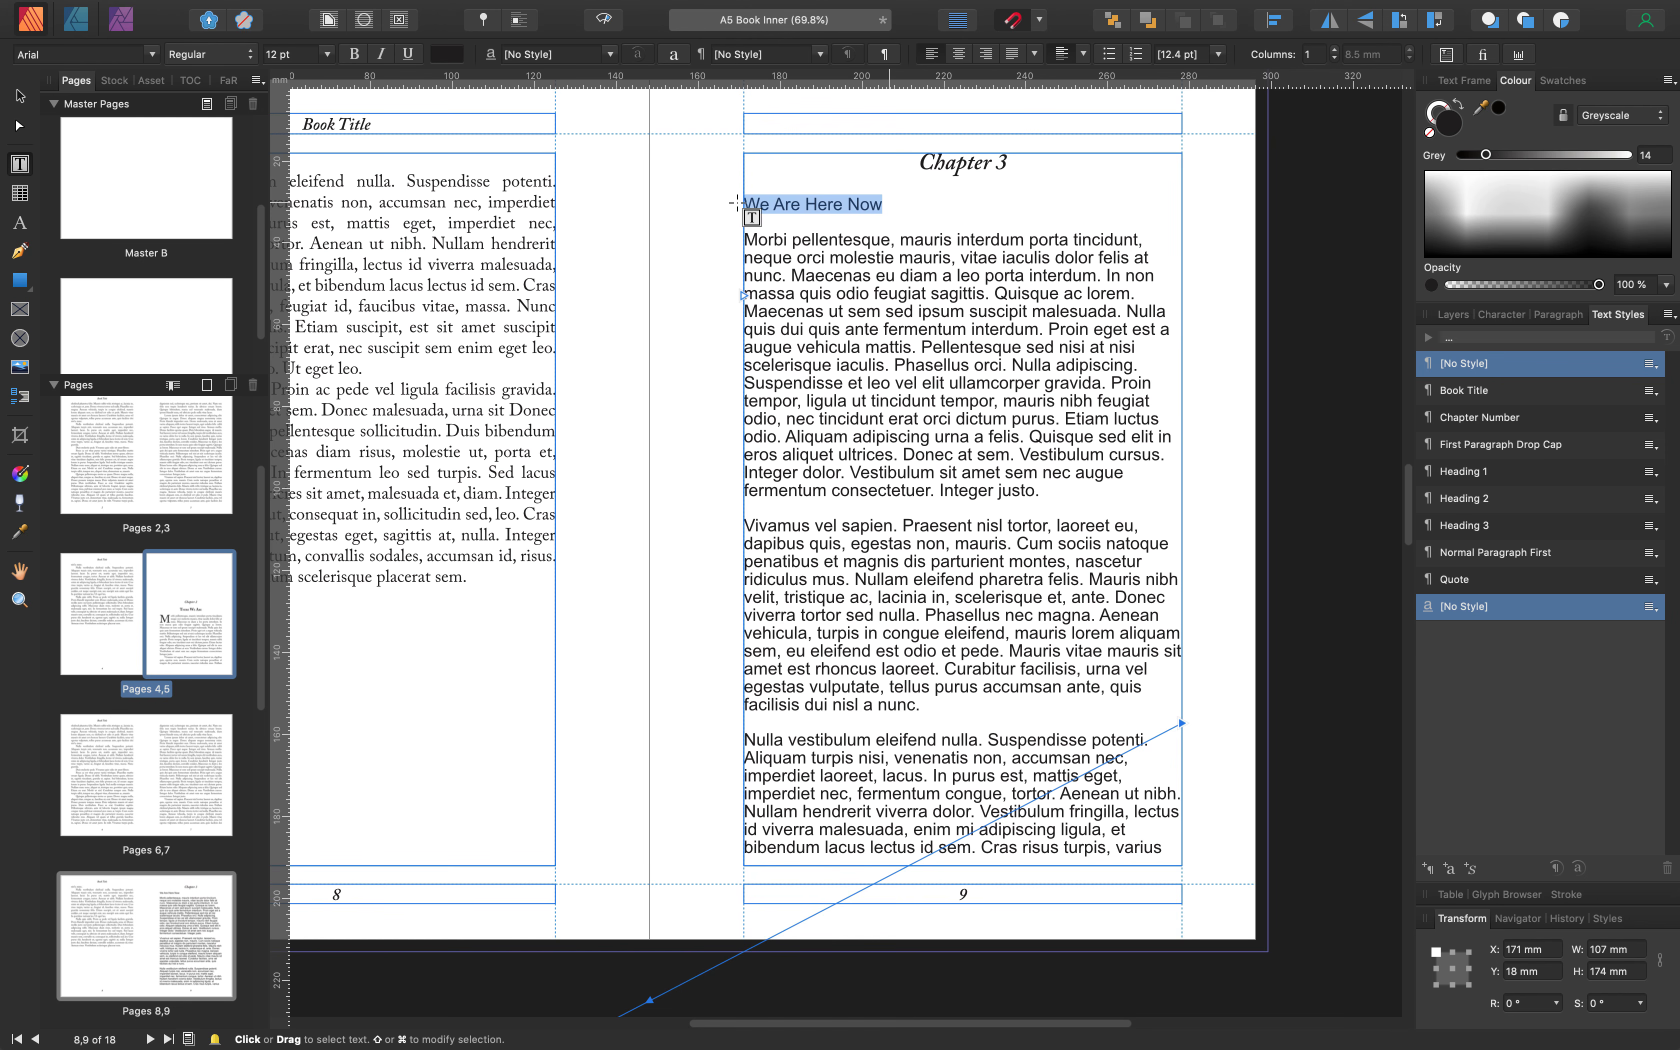
pyautogui.click(1463, 474)
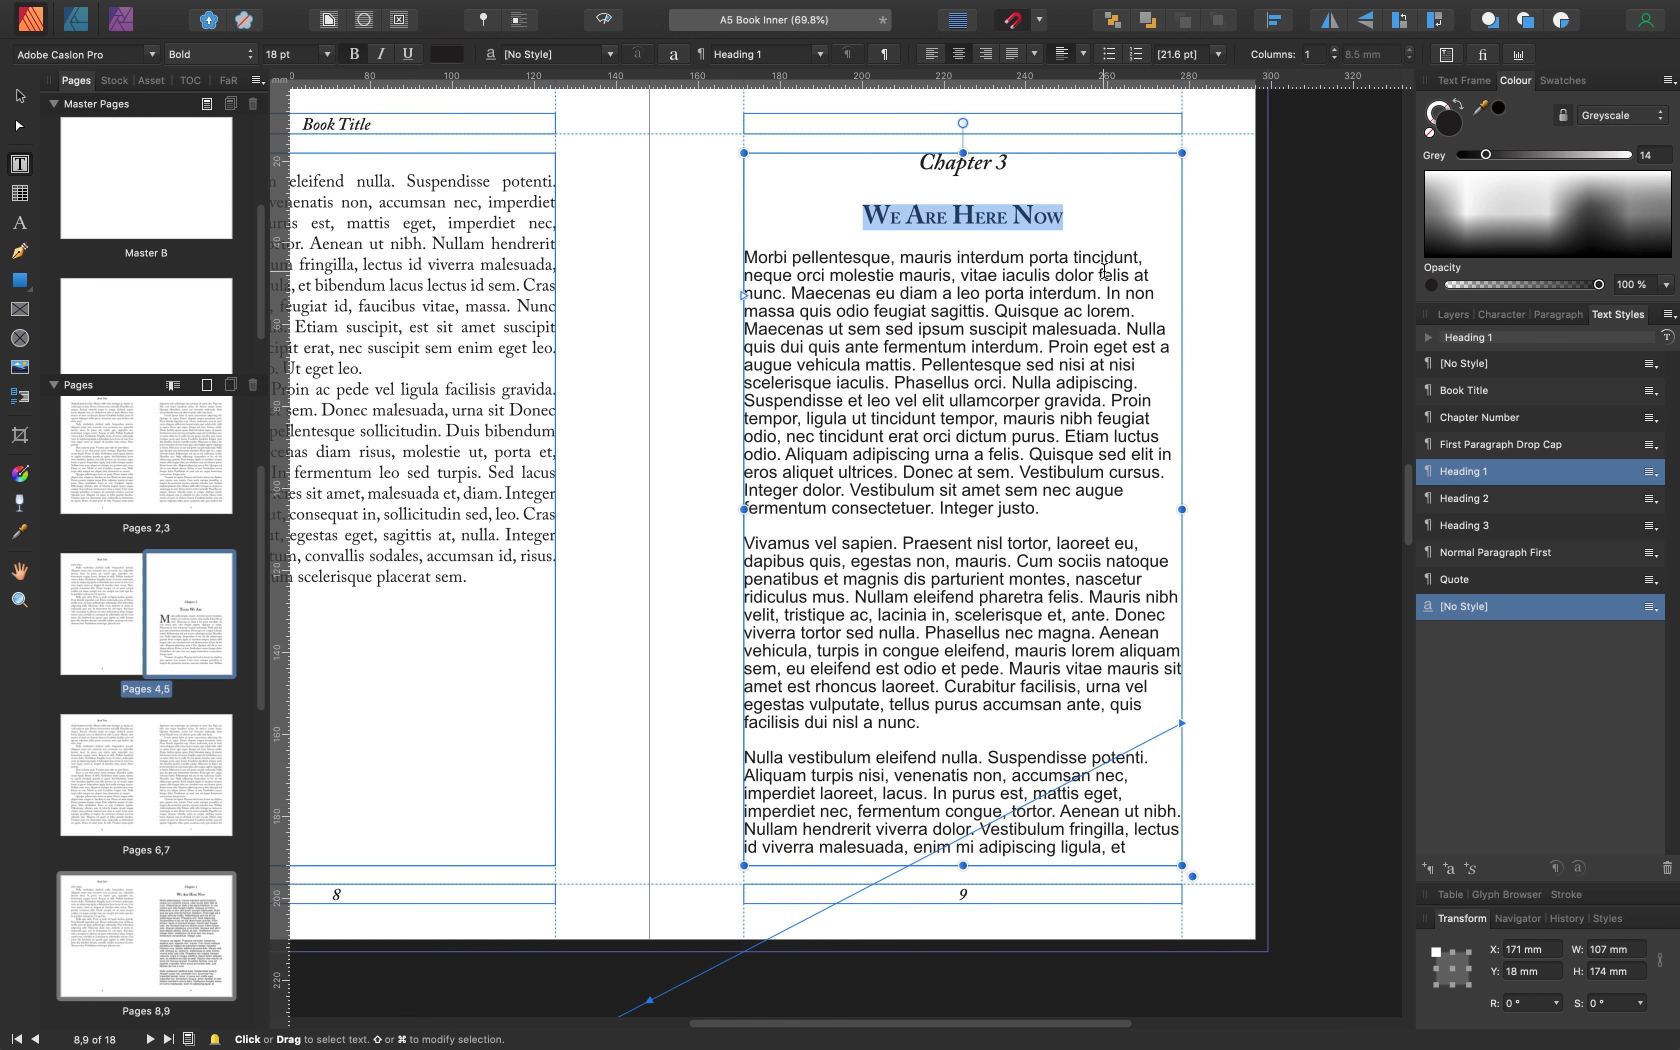
pyautogui.write('We Were')
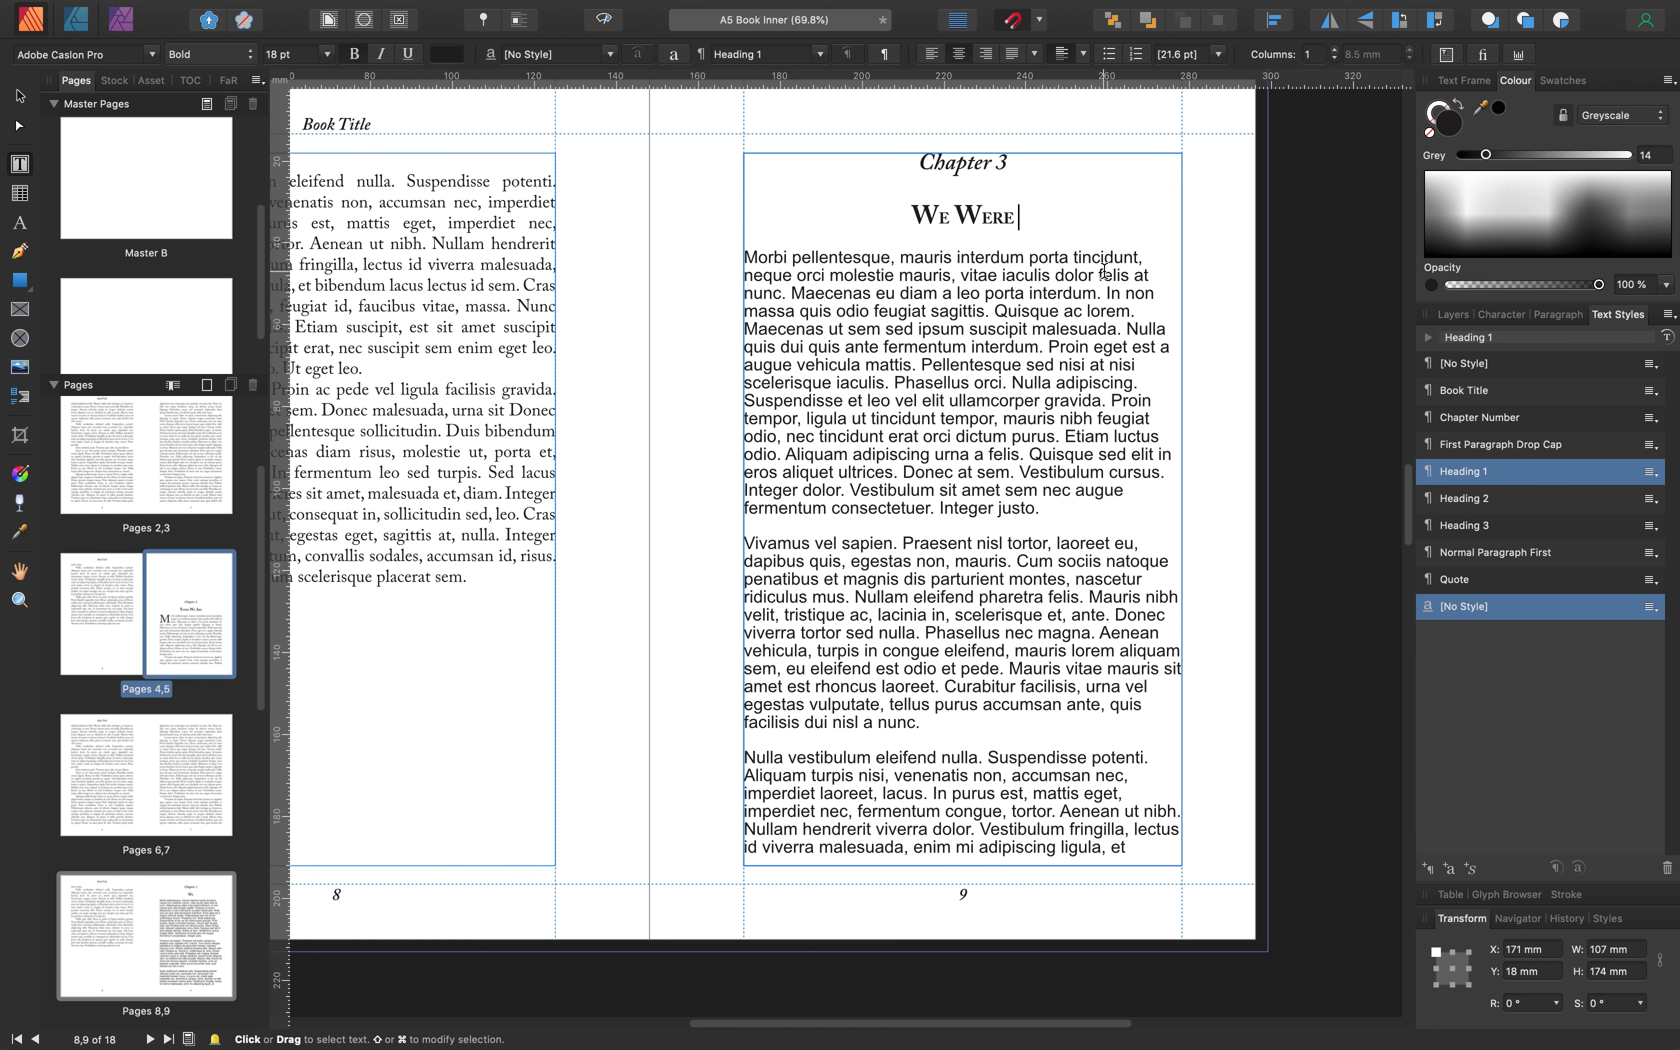
pyautogui.write(' There')
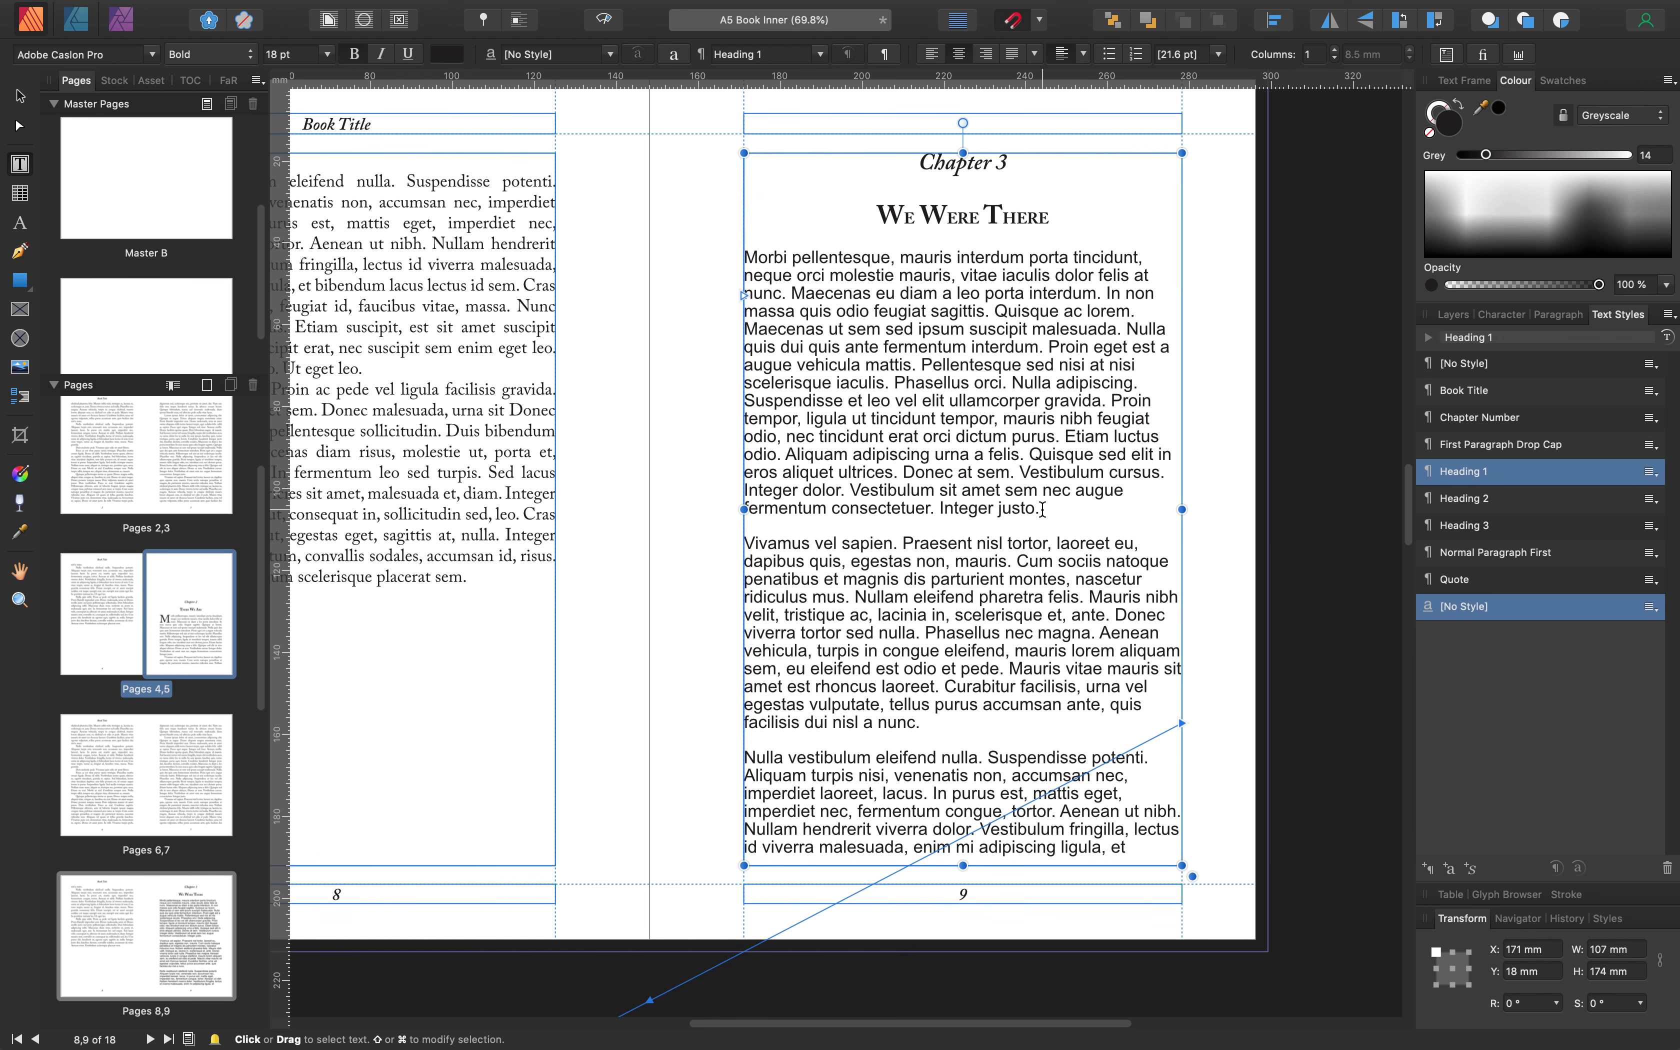
# Apply the First Paragraph Drop Cap style to the opening paragraph of Chapter 3
pyautogui.click(797, 303)
pyautogui.tripleClick(747, 258)
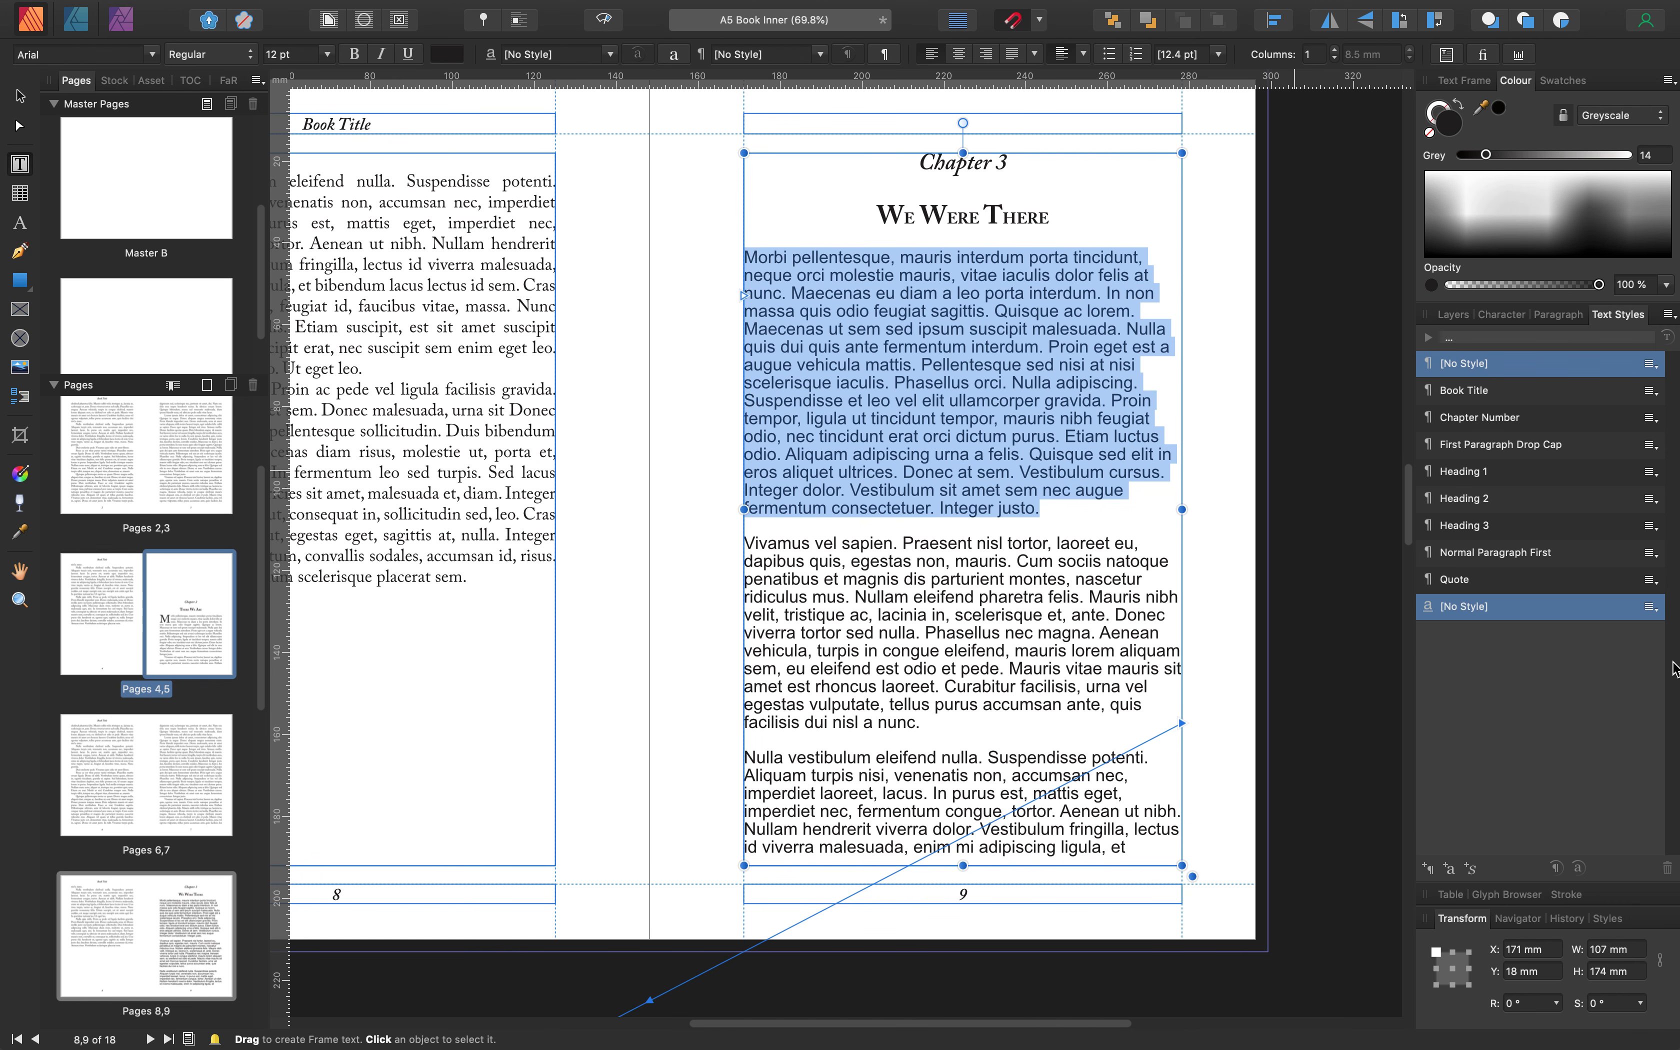
pyautogui.click(1524, 444)
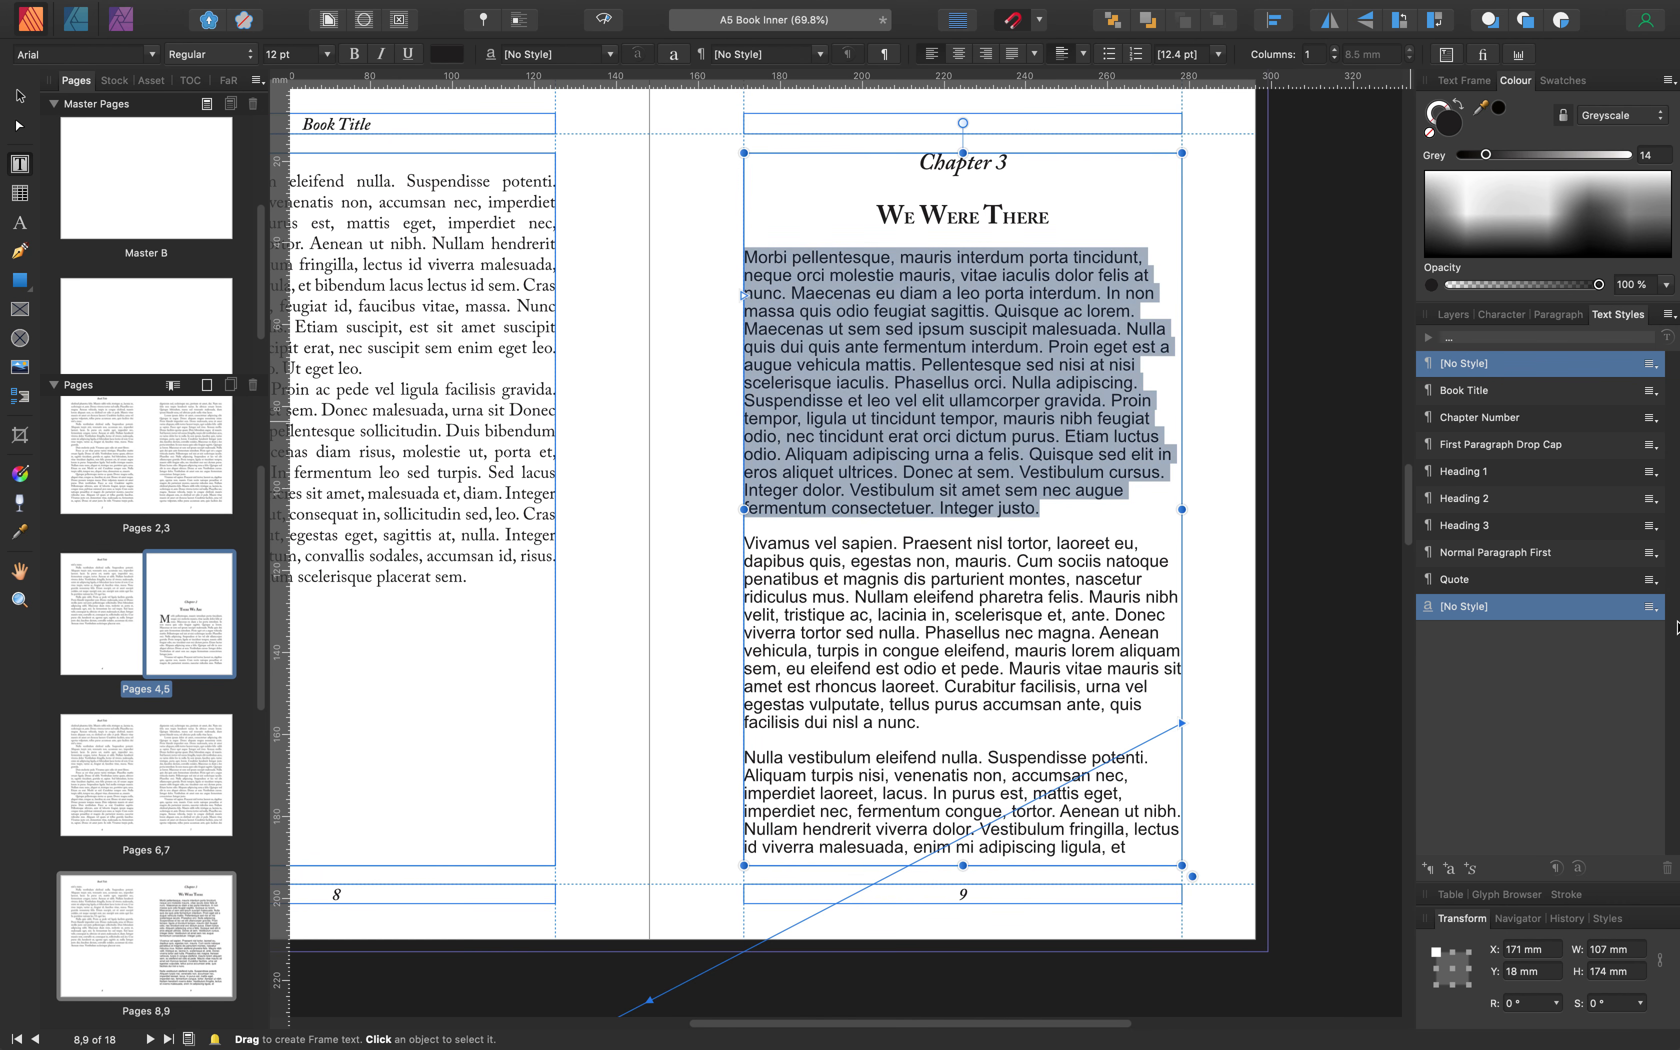
# Apply the Normal Paragraph First Line Indent style to the remaining Chapter 3 text, from "Vivamus vel sapien" on page 9 to its end on page 13
pyautogui.scroll(-3, 778, 601)
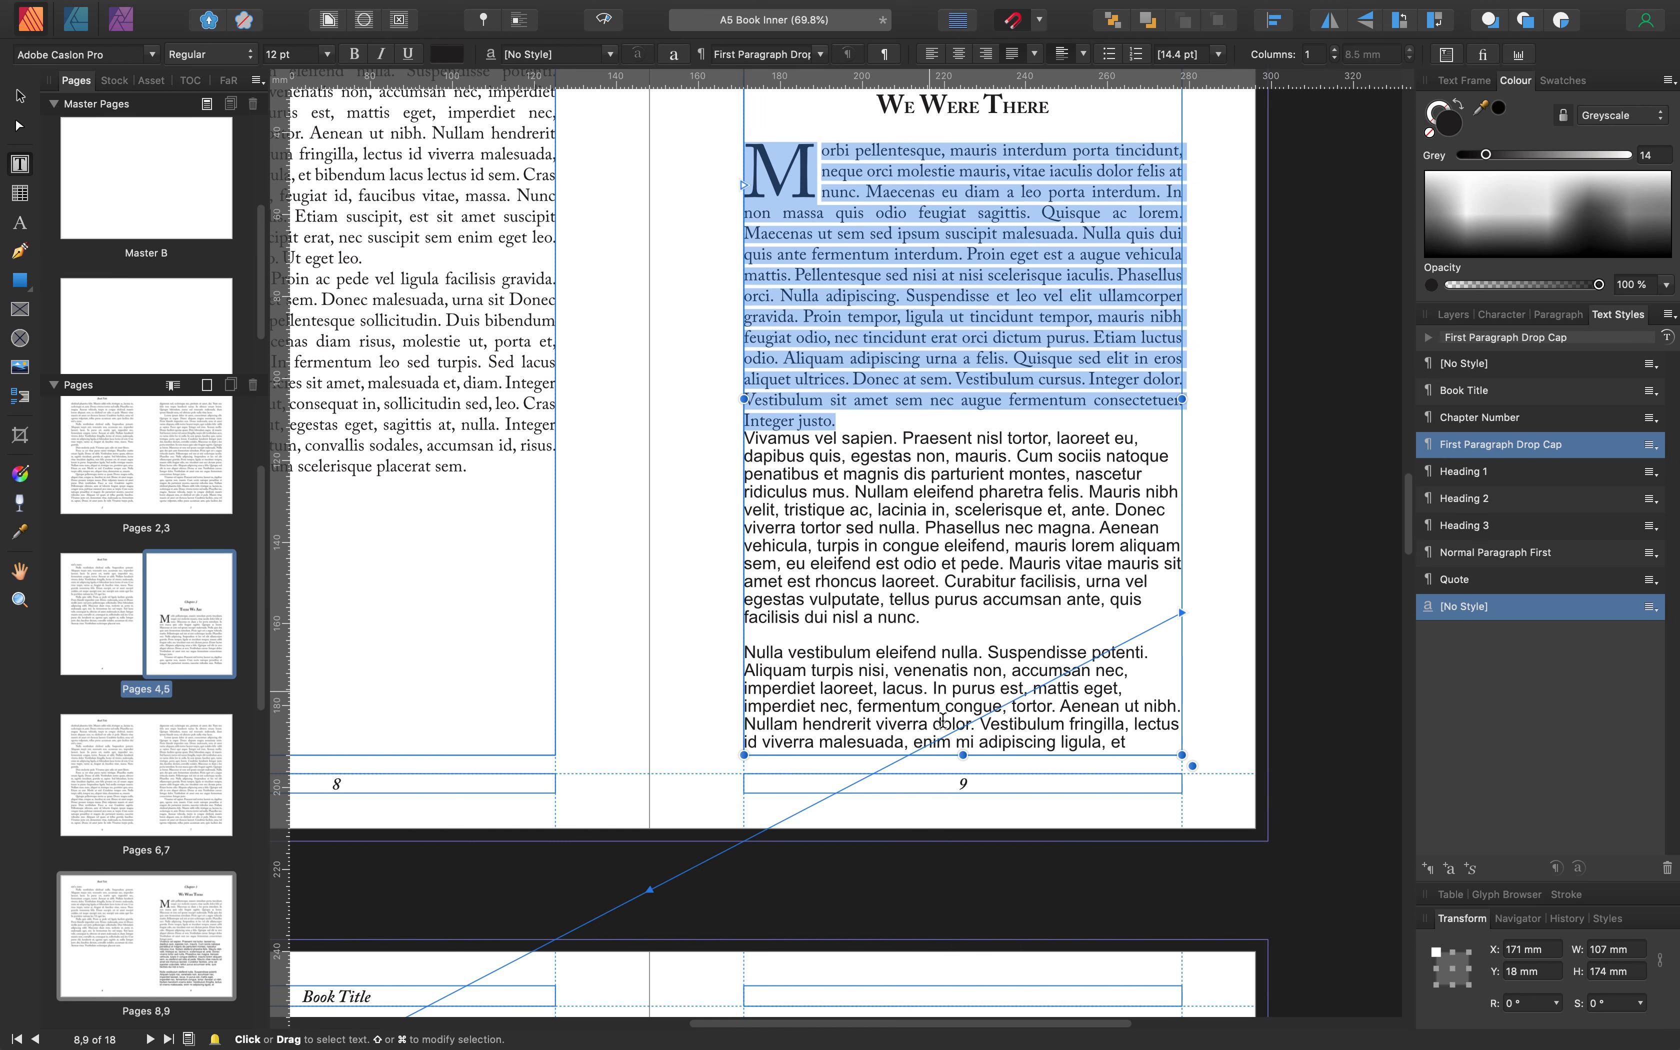
pyautogui.click(753, 439)
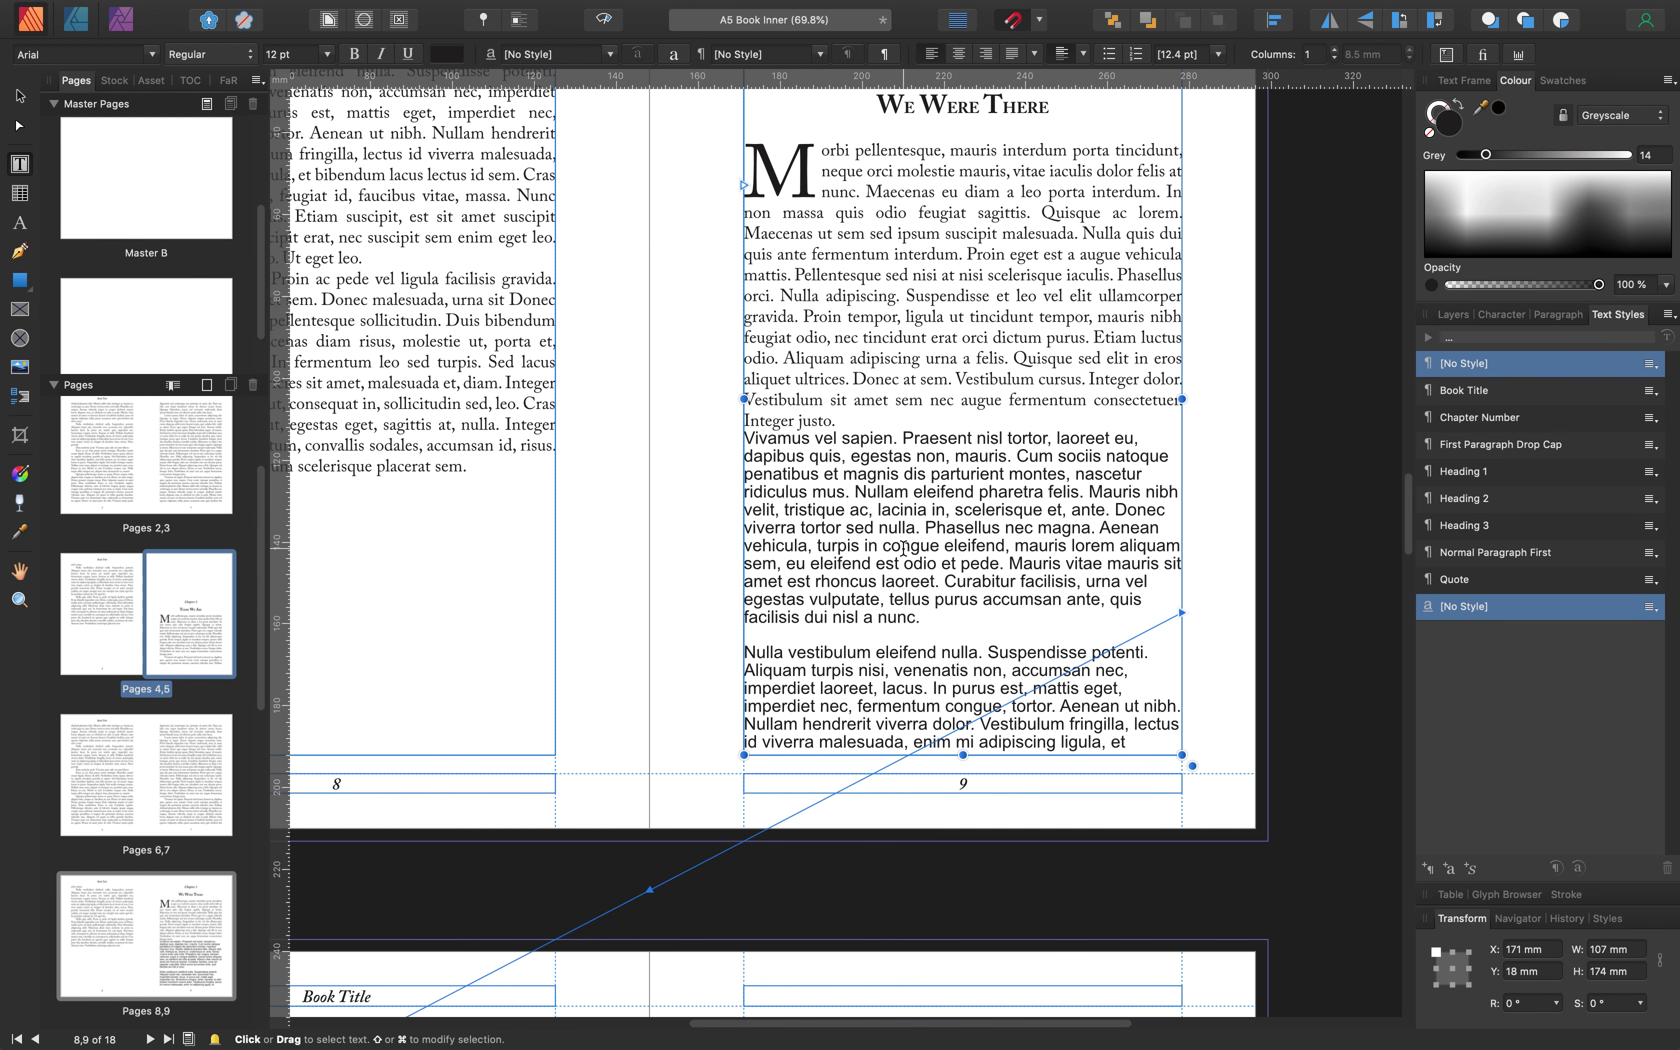
pyautogui.scroll(-15, 793, 448)
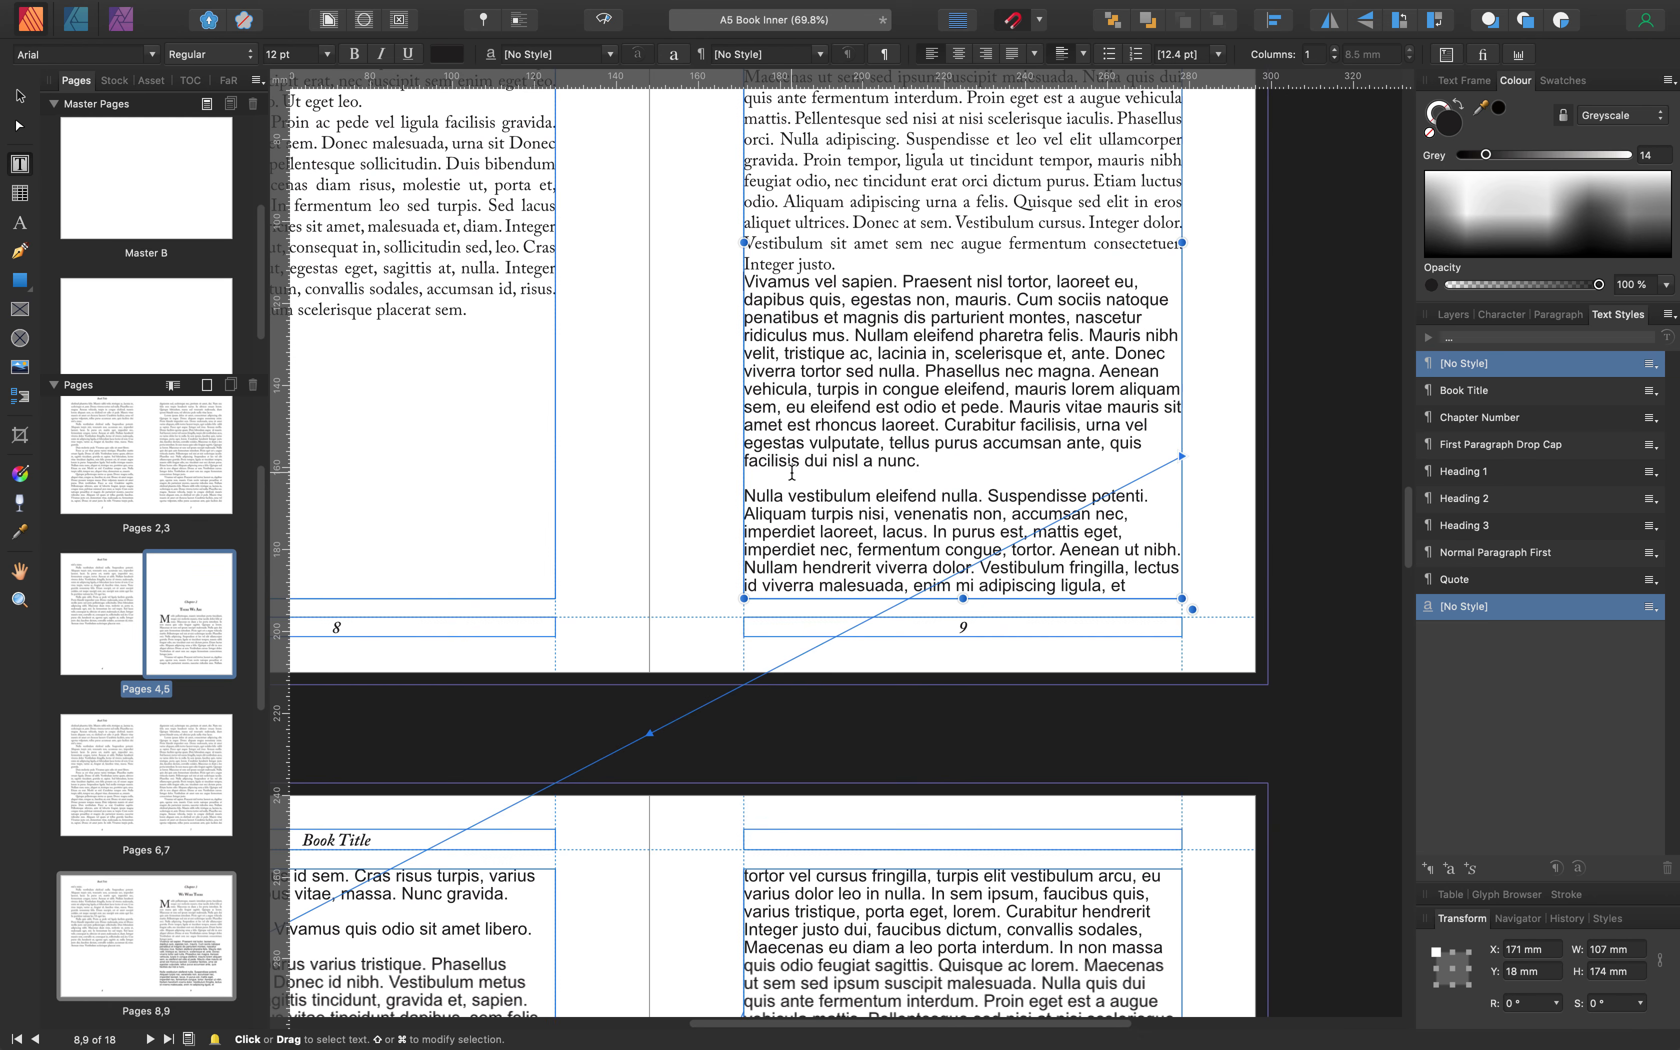
pyautogui.scroll(-5, 790, 479)
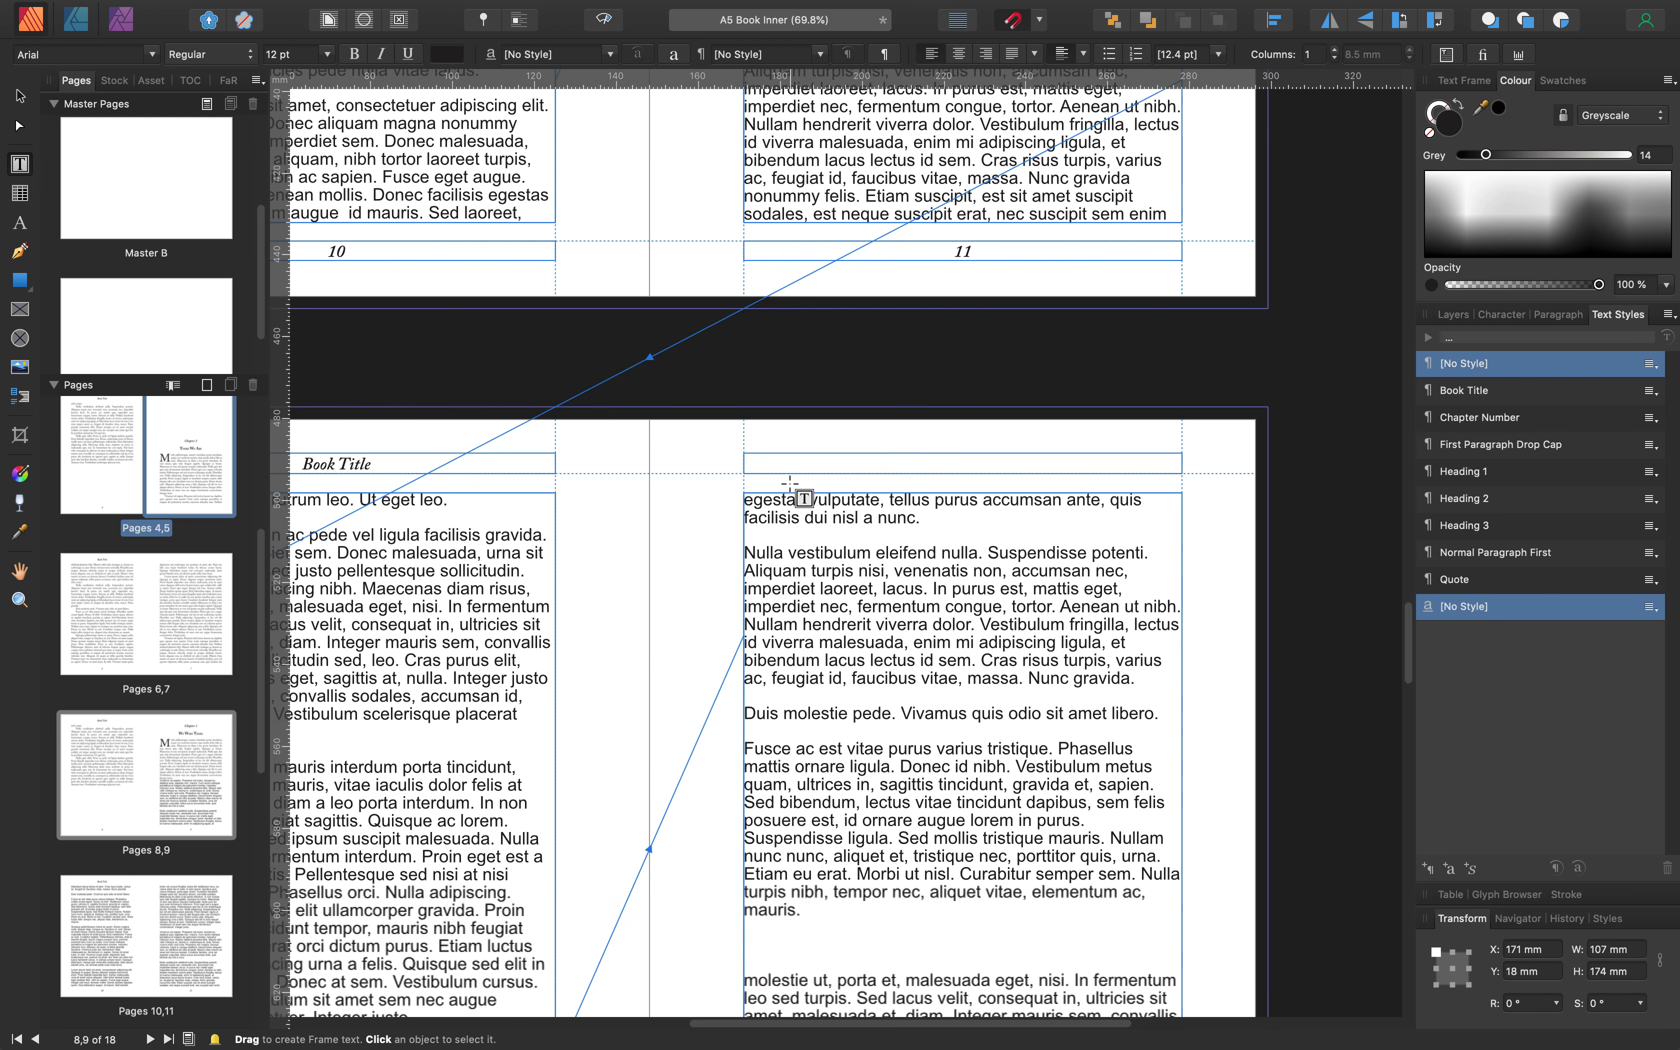
pyautogui.scroll(15, 791, 483)
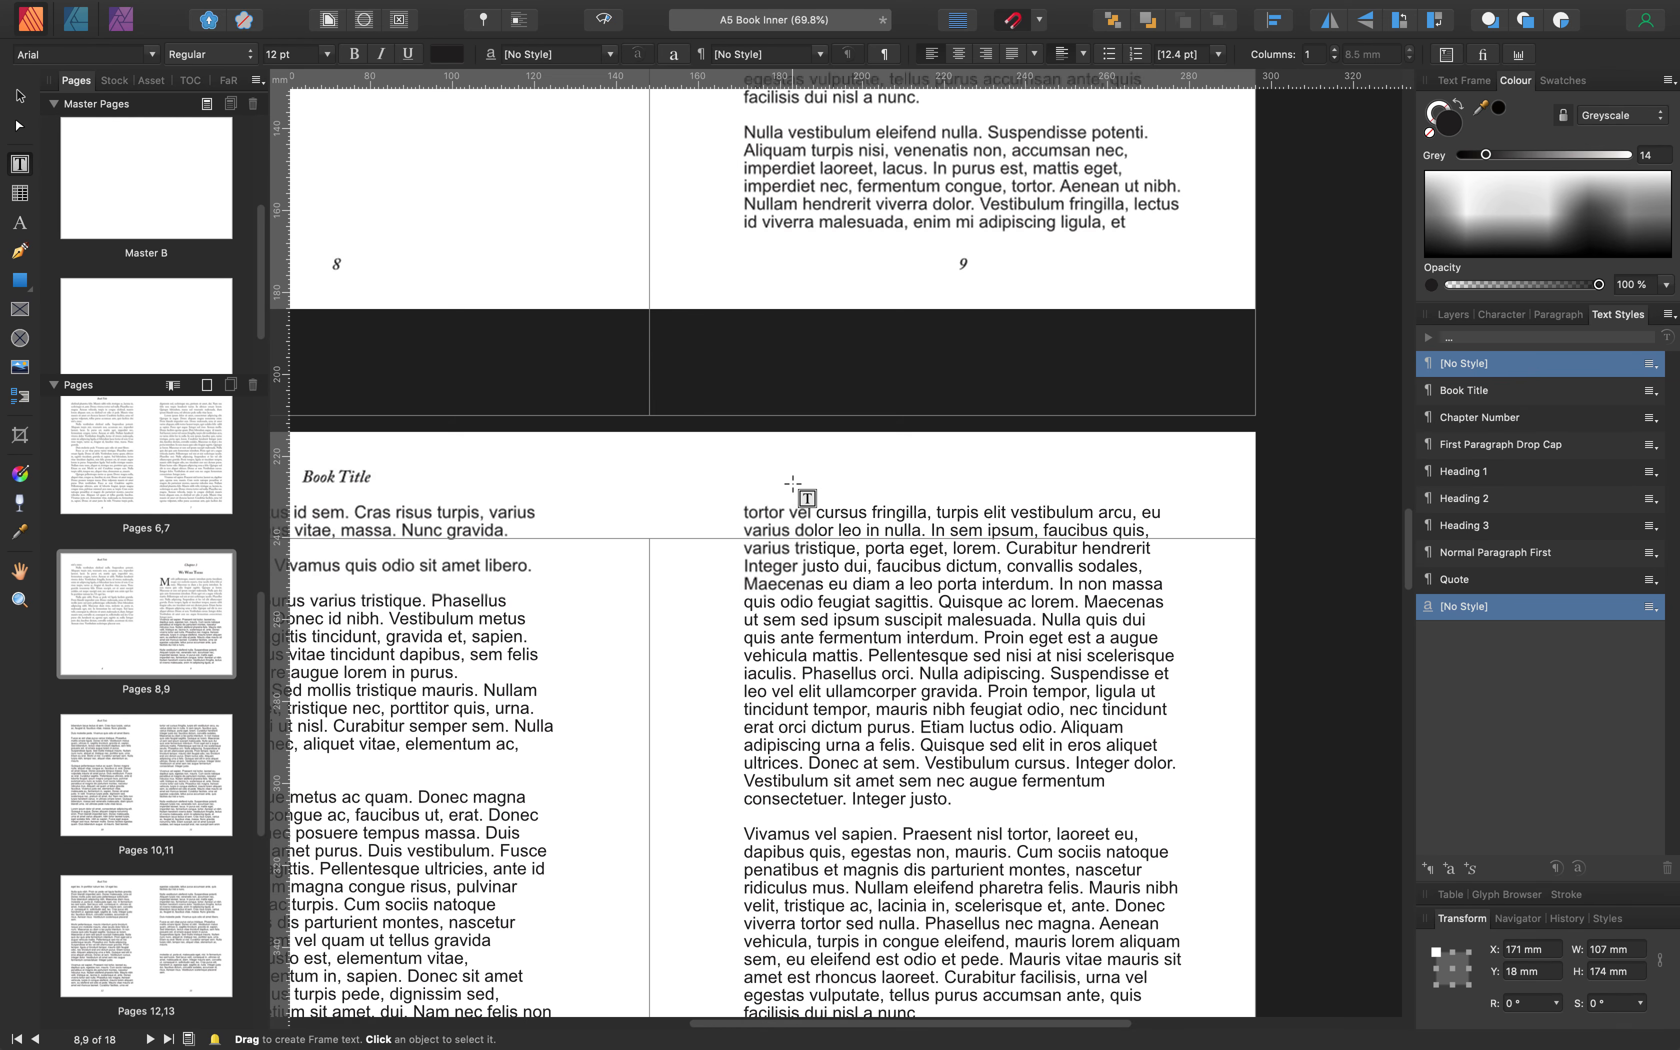
pyautogui.scroll(-15, 793, 484)
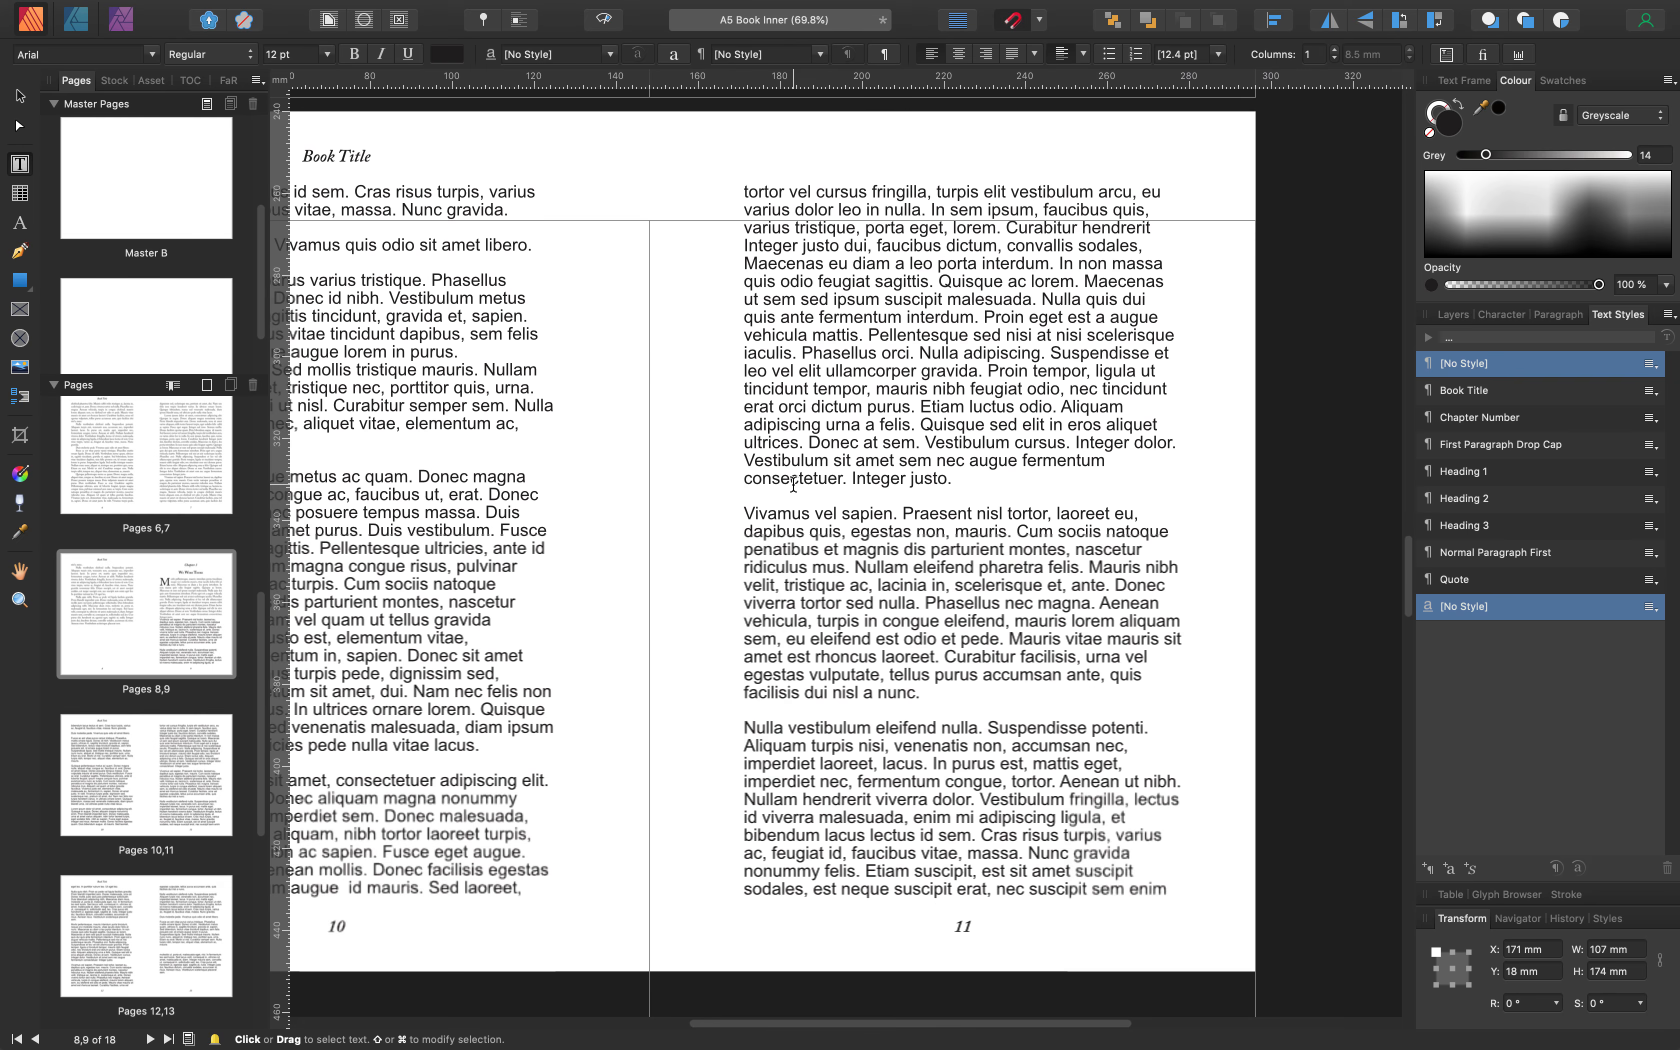
pyautogui.scroll(-5, 794, 481)
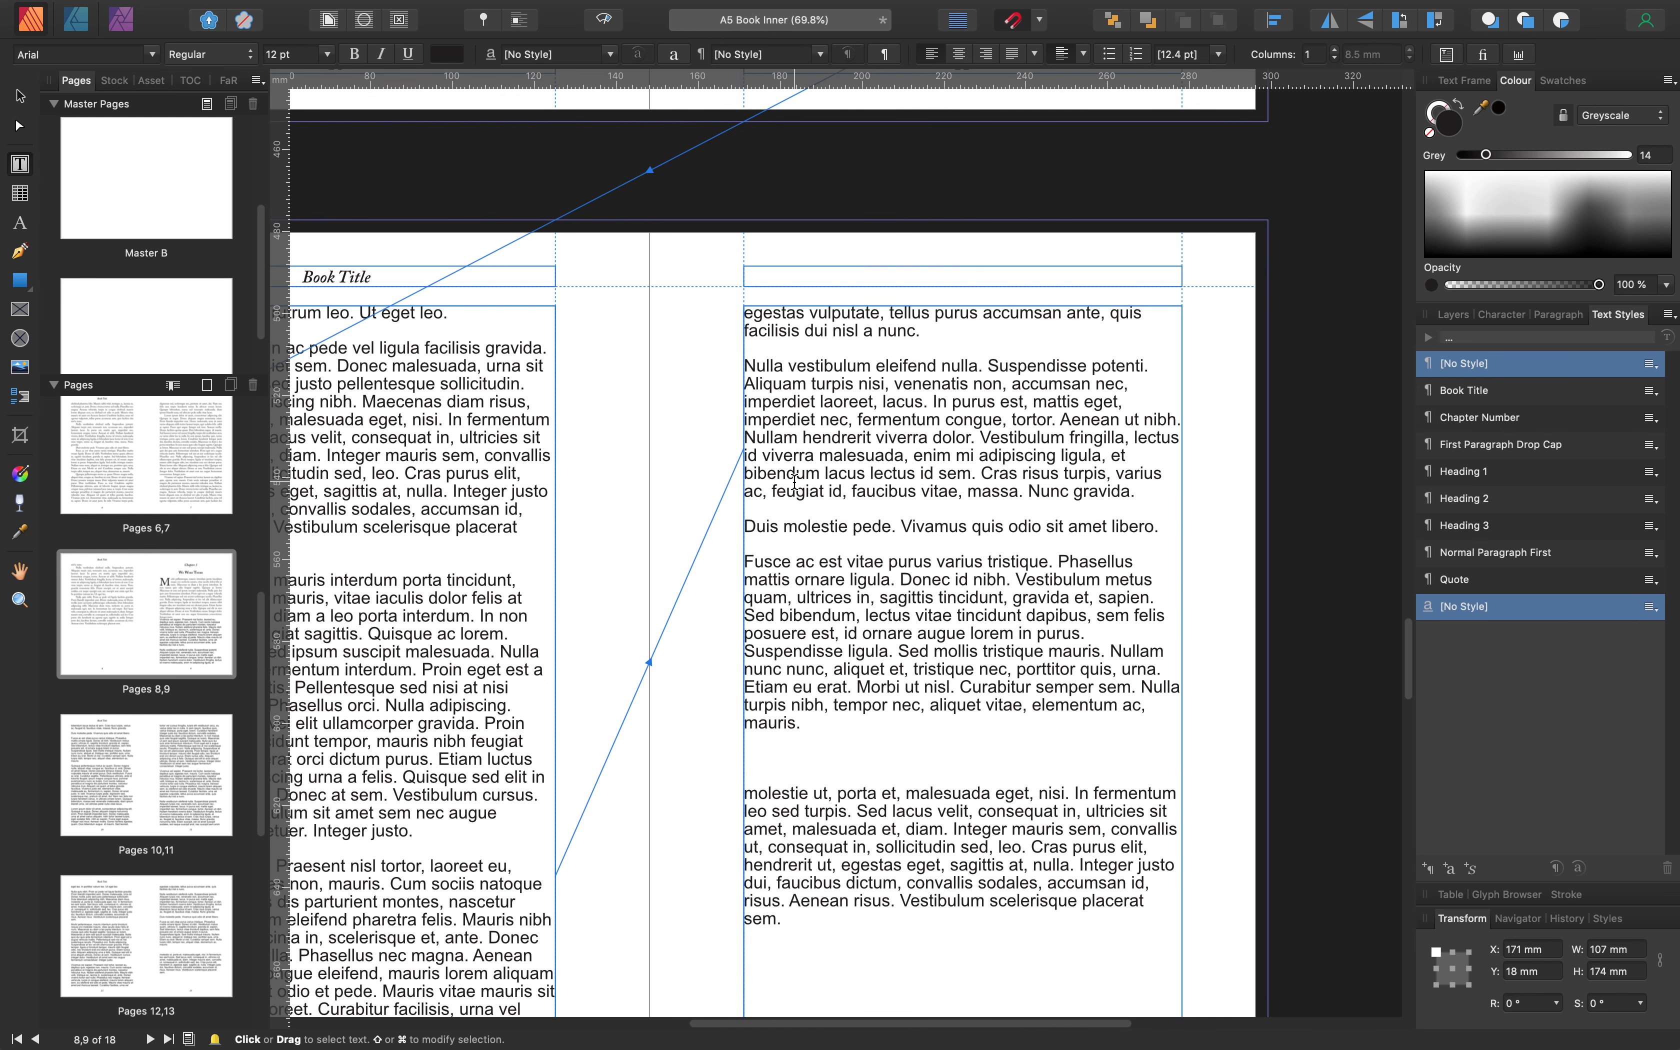
pyautogui.moveTo(886, 1022); pyautogui.dragTo(822, 1025)
pyautogui.scroll(-5, 848, 733)
pyautogui.scroll(-4, 848, 733)
pyautogui.scroll(4, 855, 739)
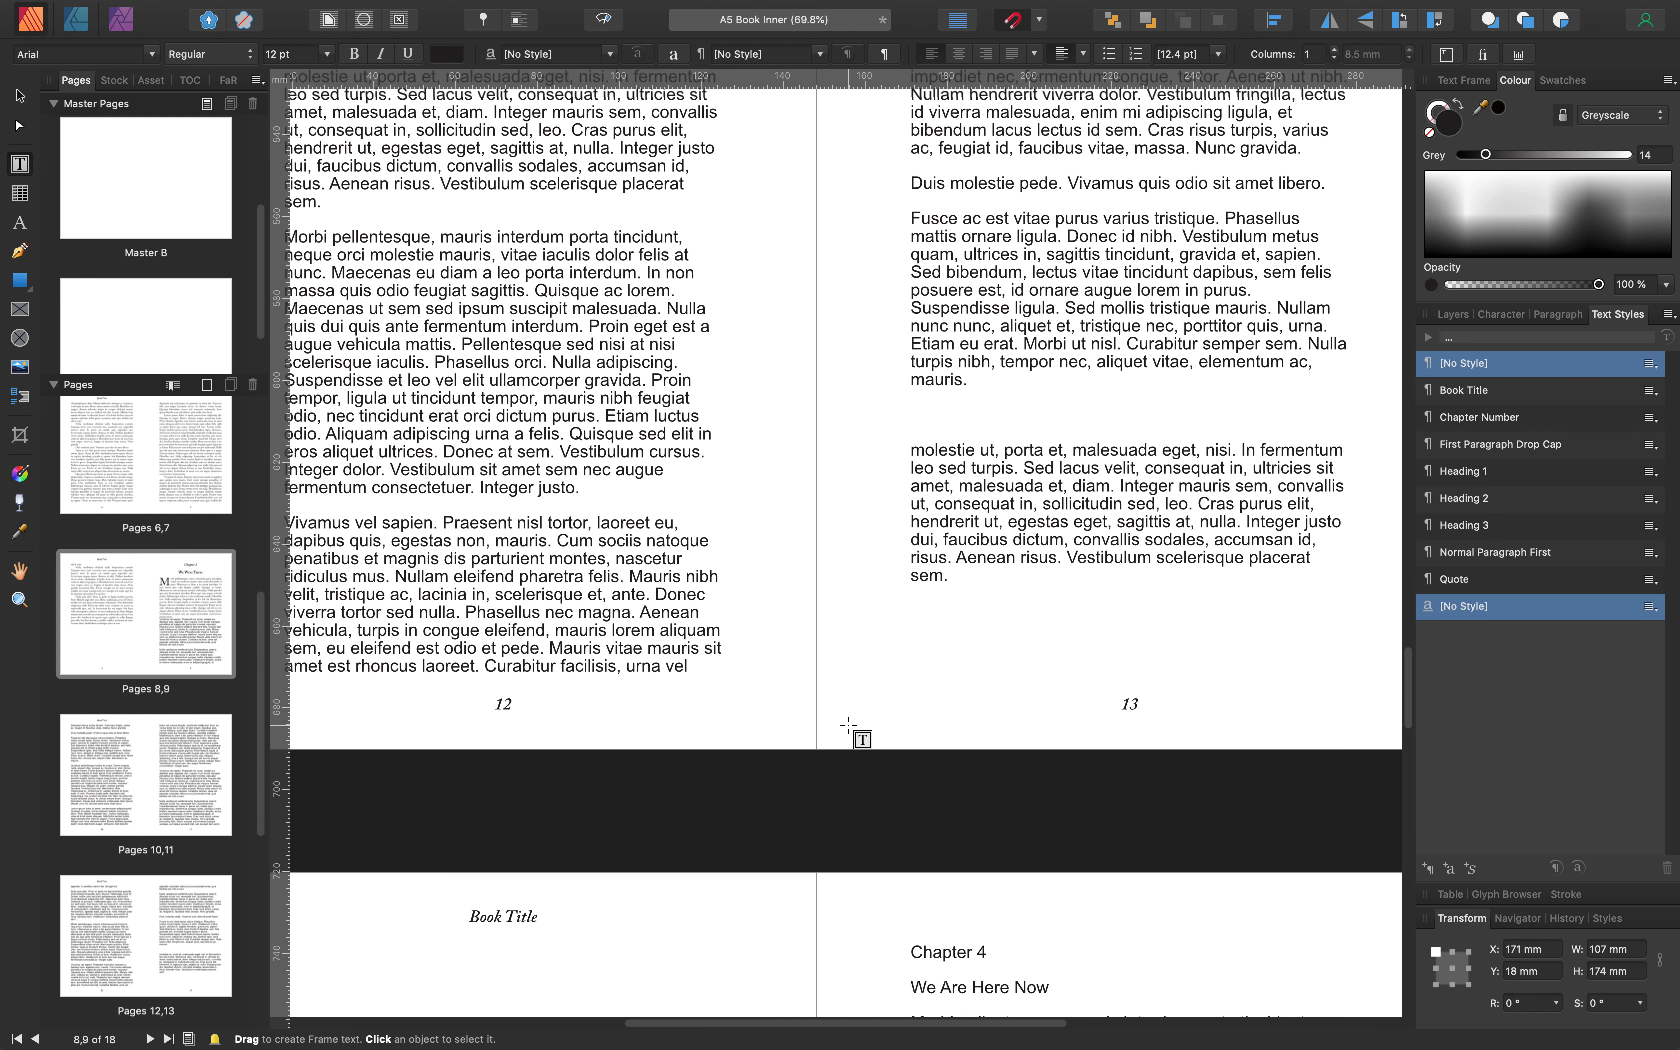
pyautogui.click(956, 579)
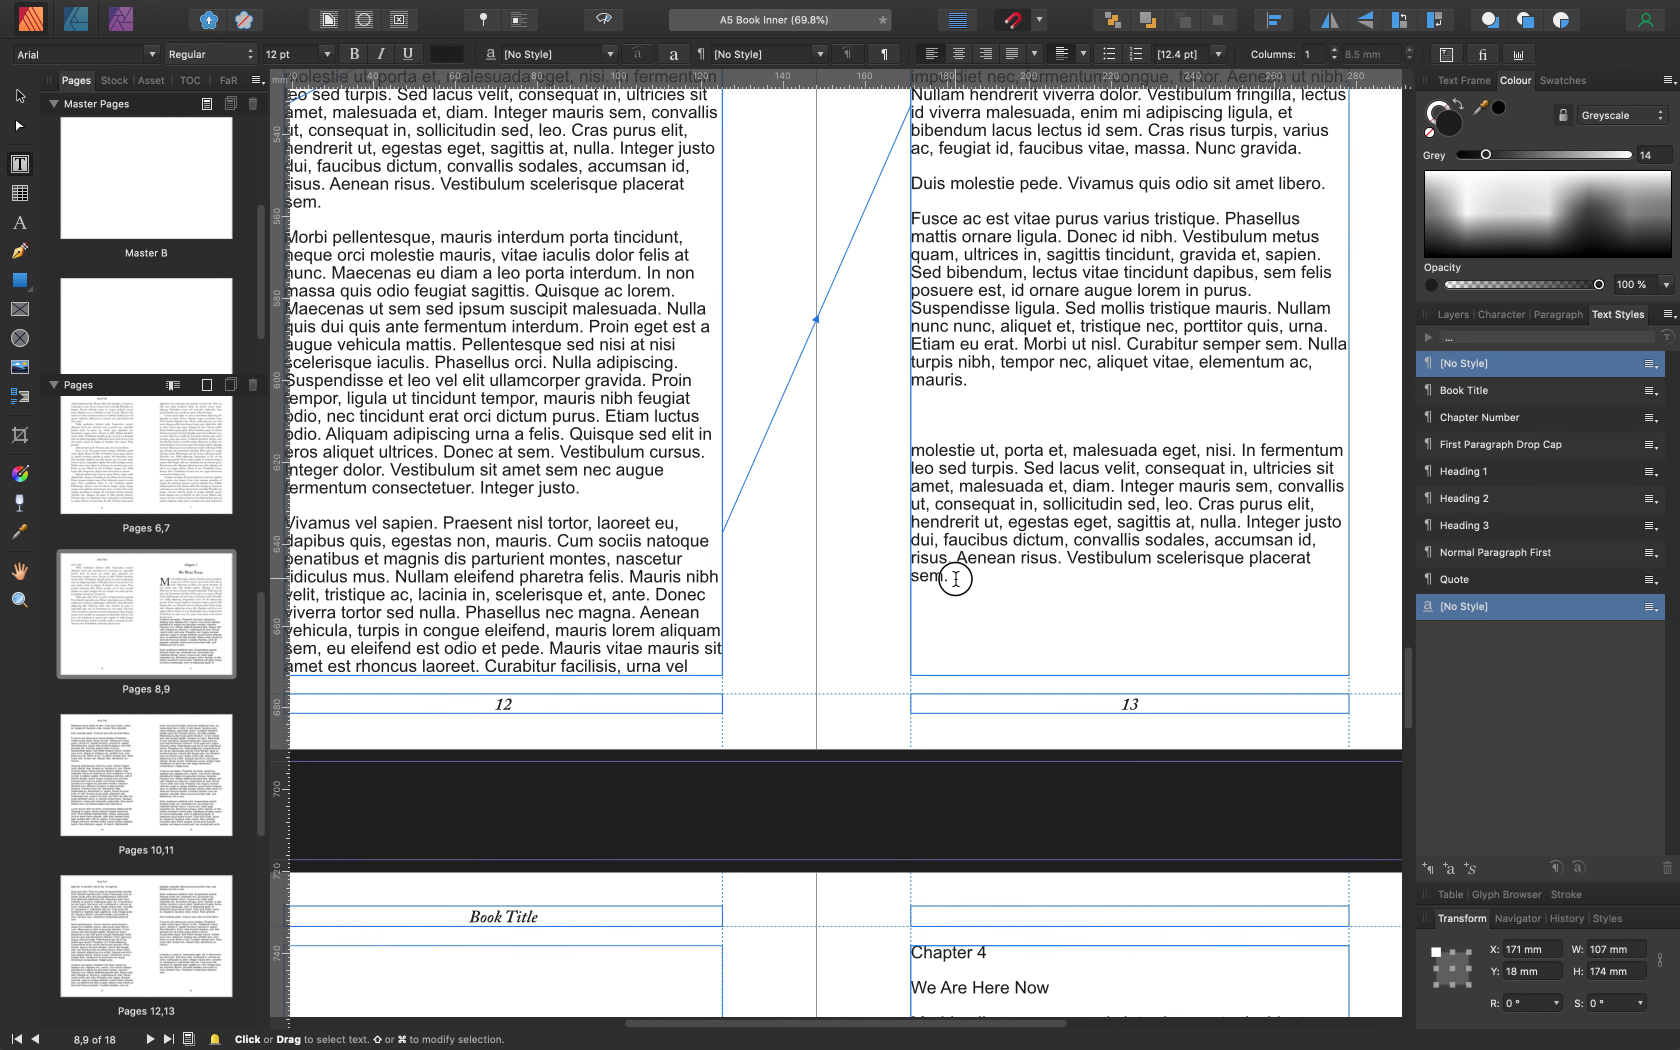
pyautogui.press('super+a')
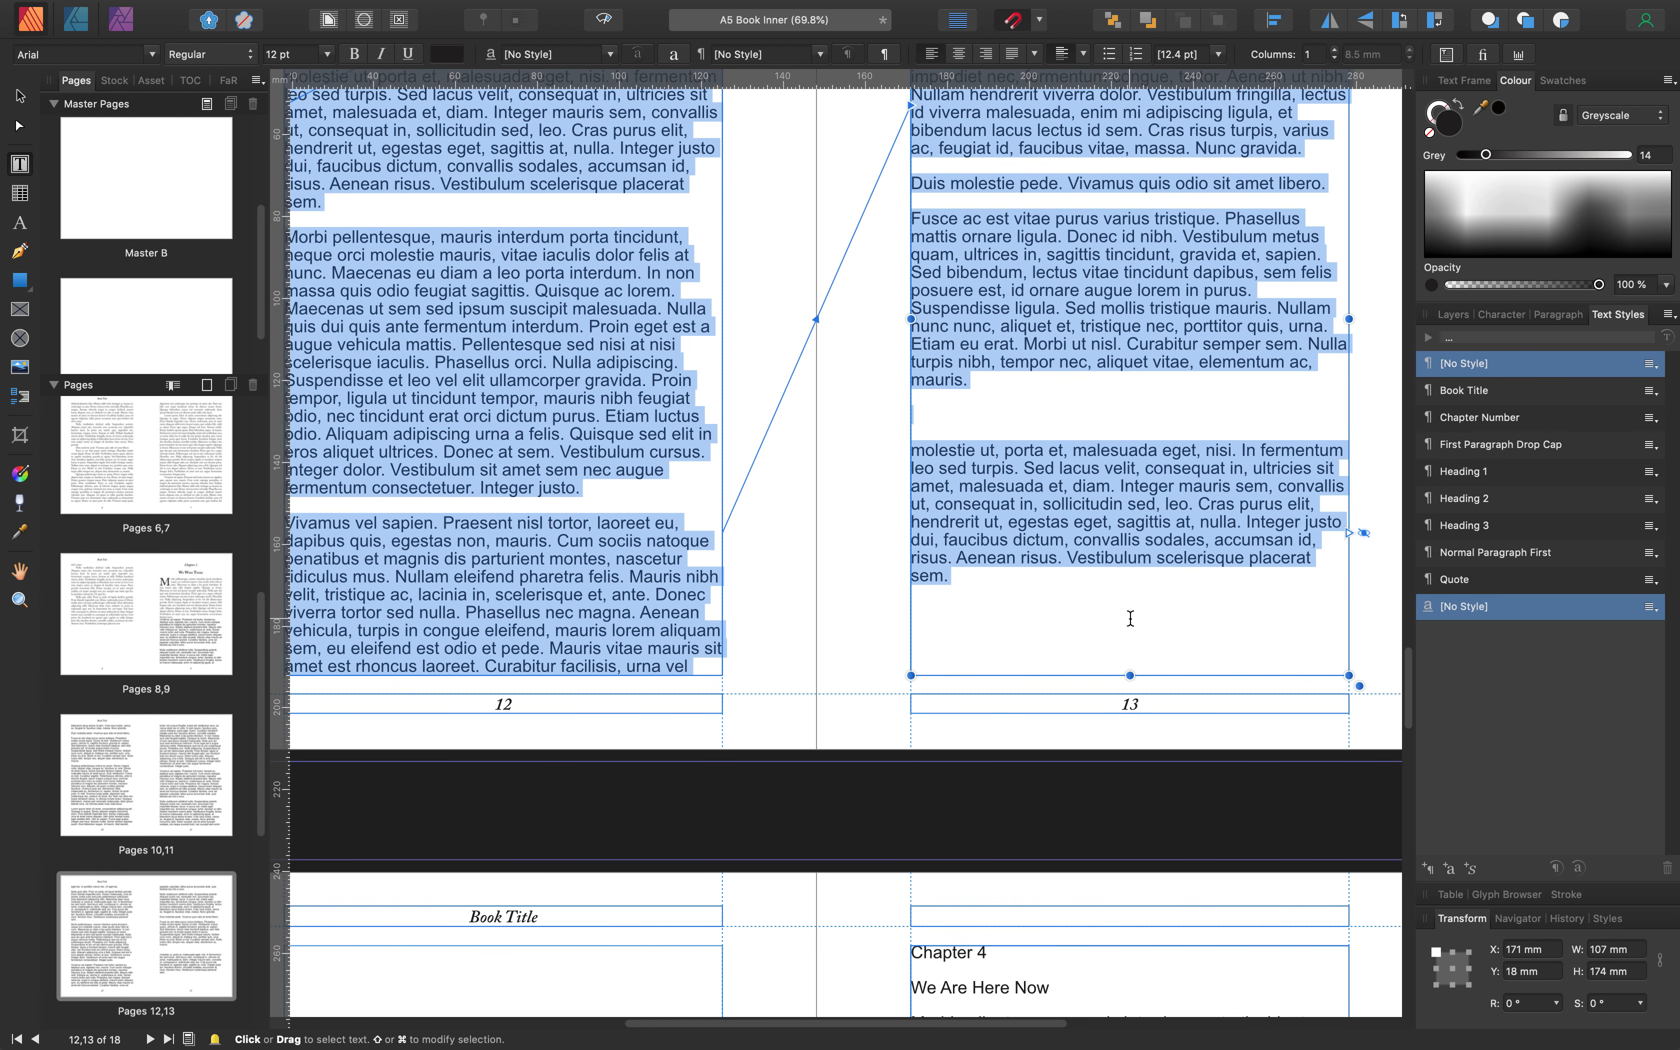
pyautogui.click(1465, 553)
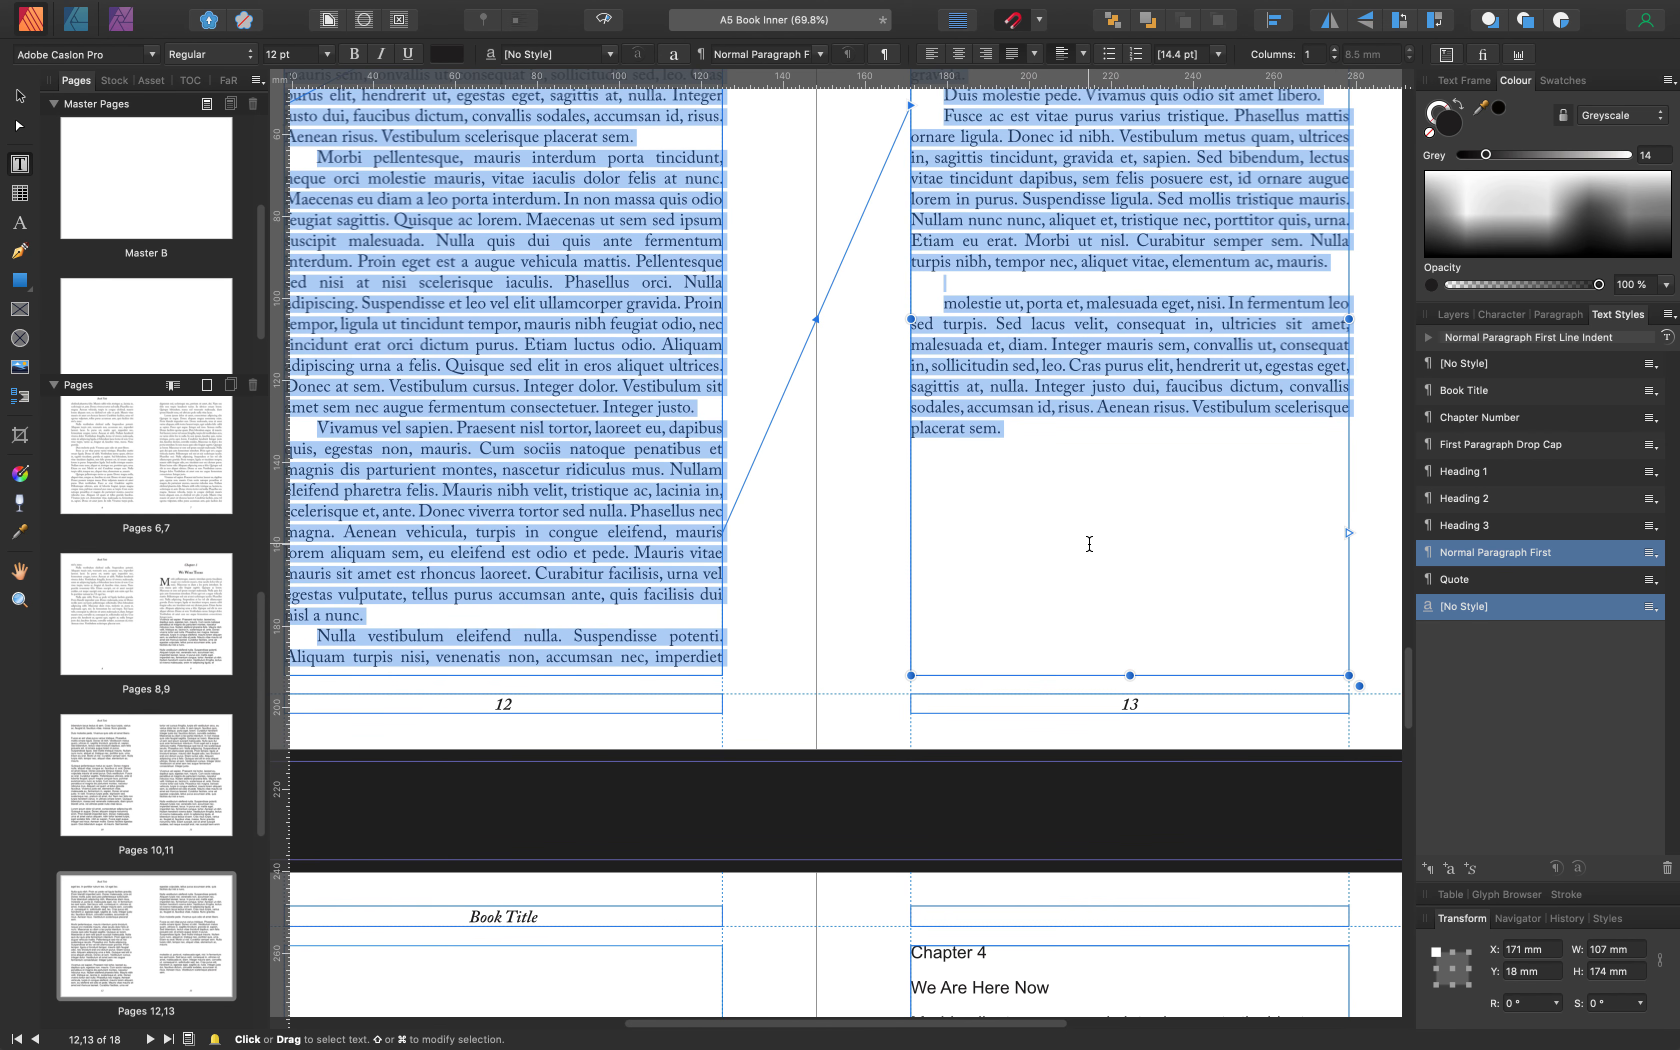
# Delete the empty paragraph before "molestie ut" on page 13 and check the styling back to the start of Chapter 3
pyautogui.click(958, 284)
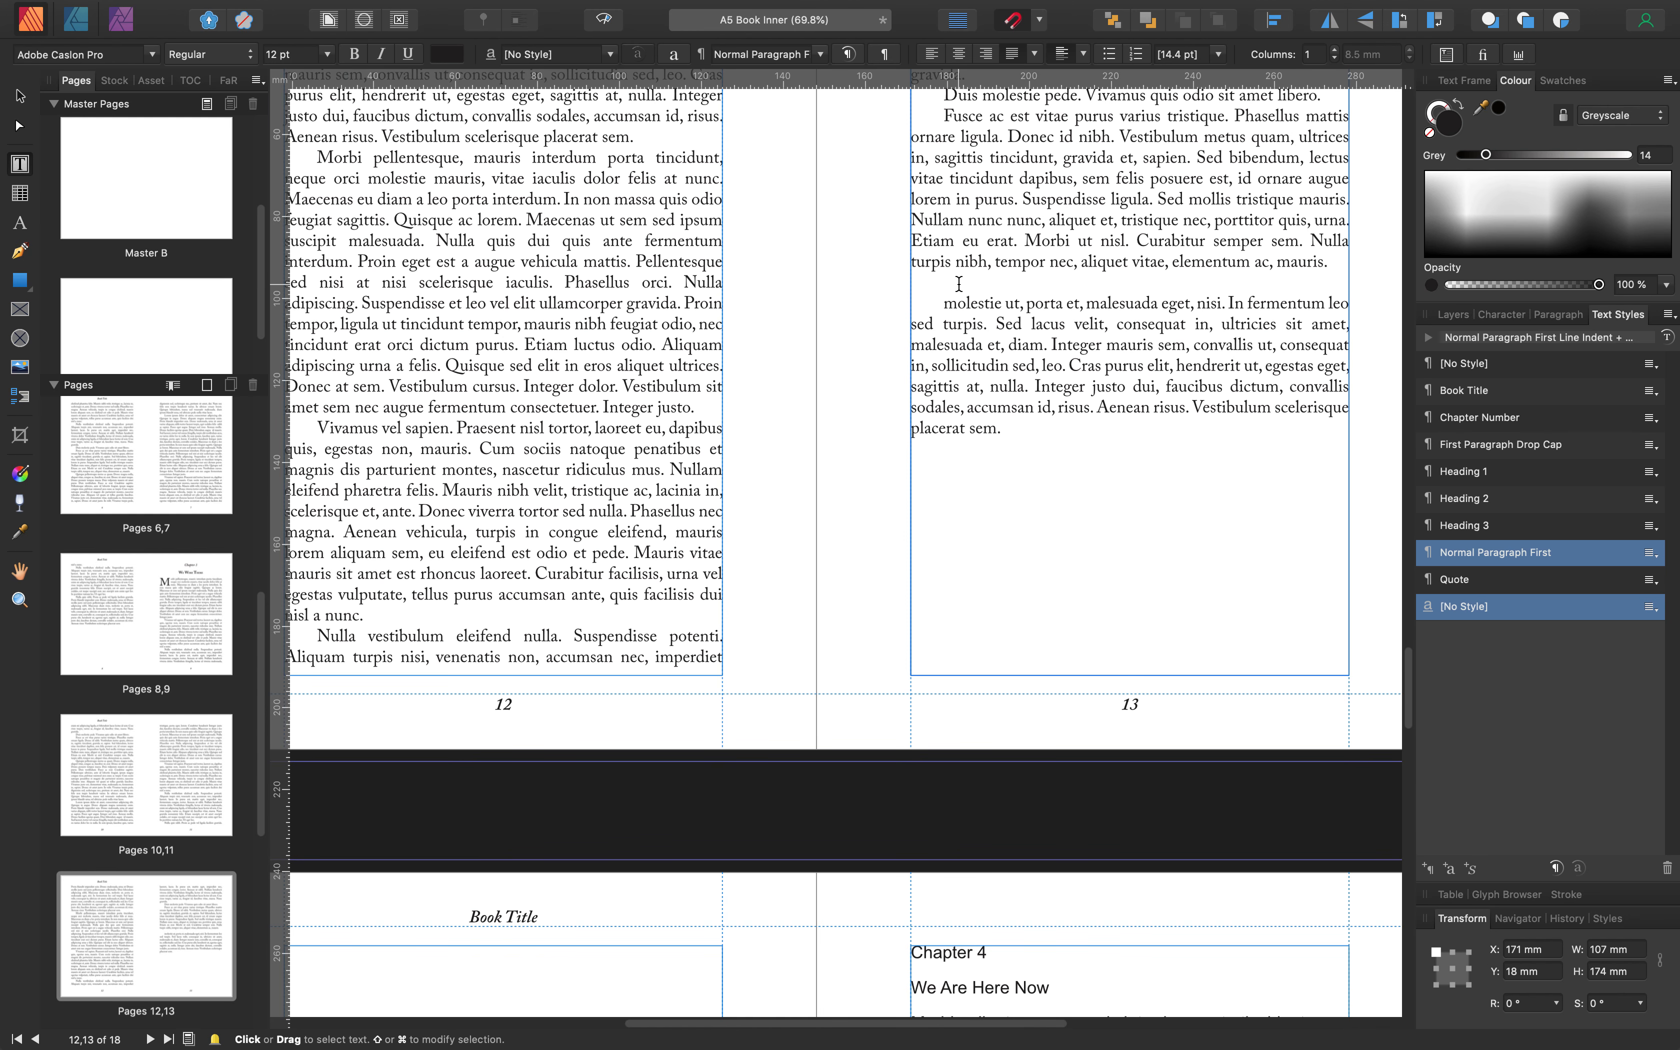
pyautogui.press('BackSpace')
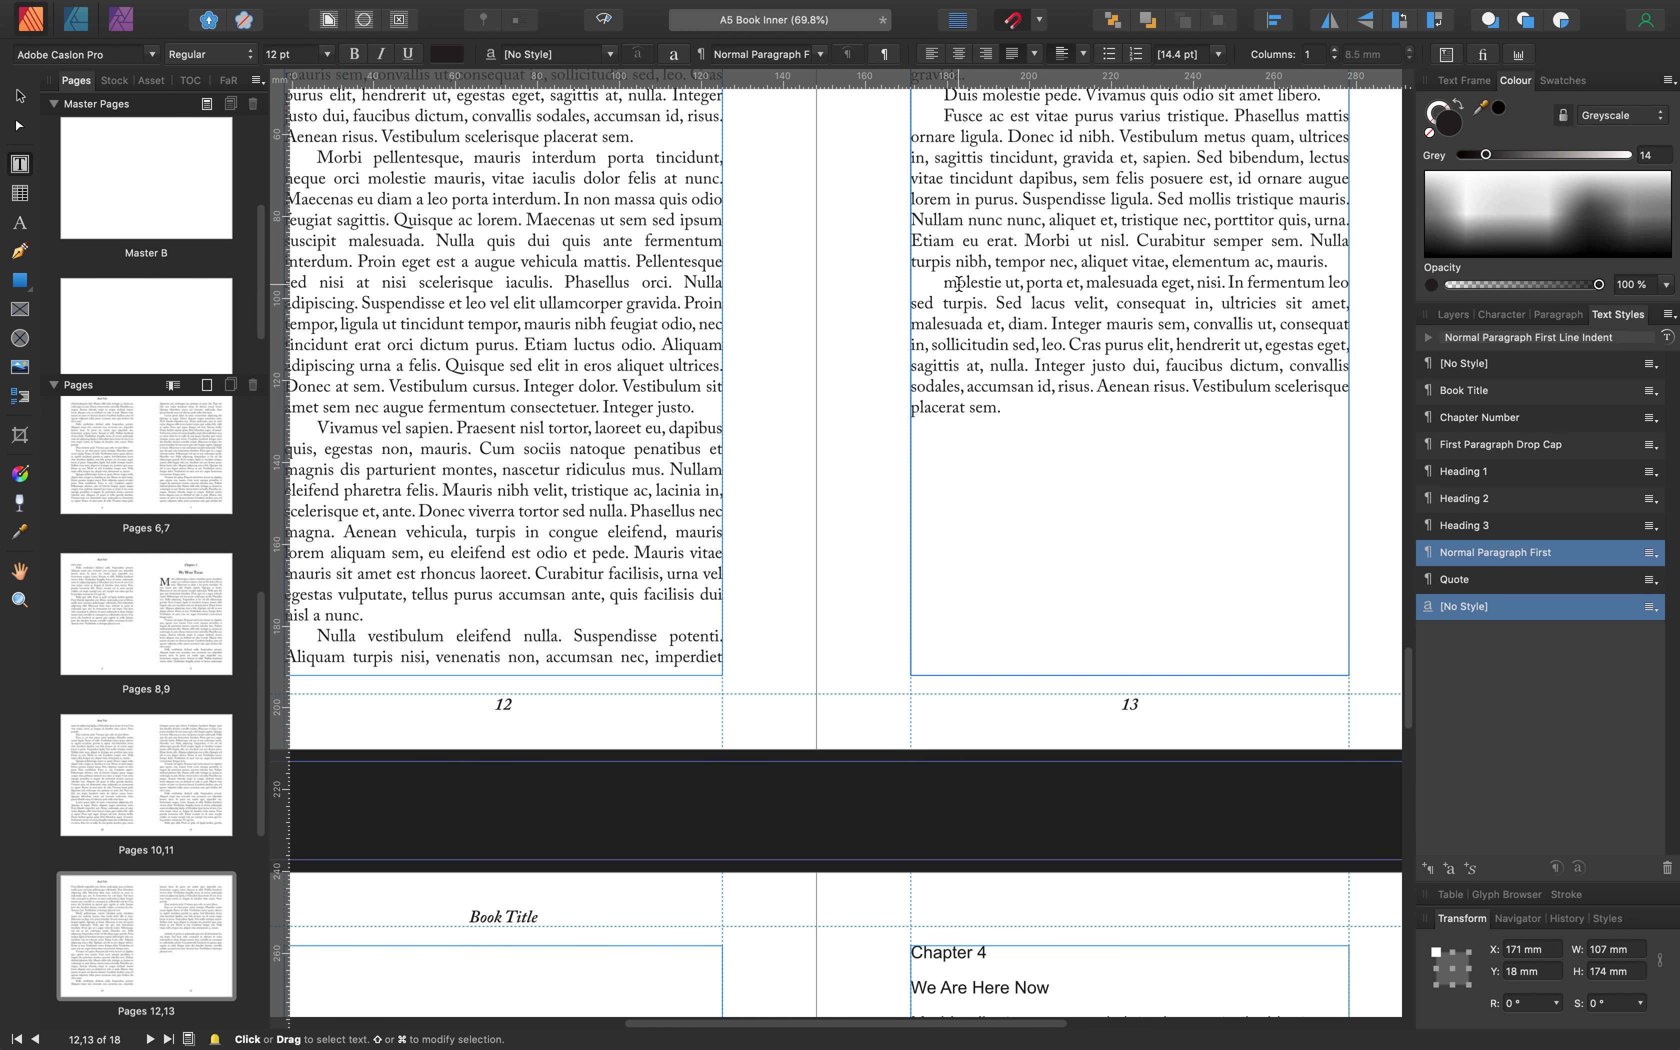
pyautogui.scroll(15, 1163, 372)
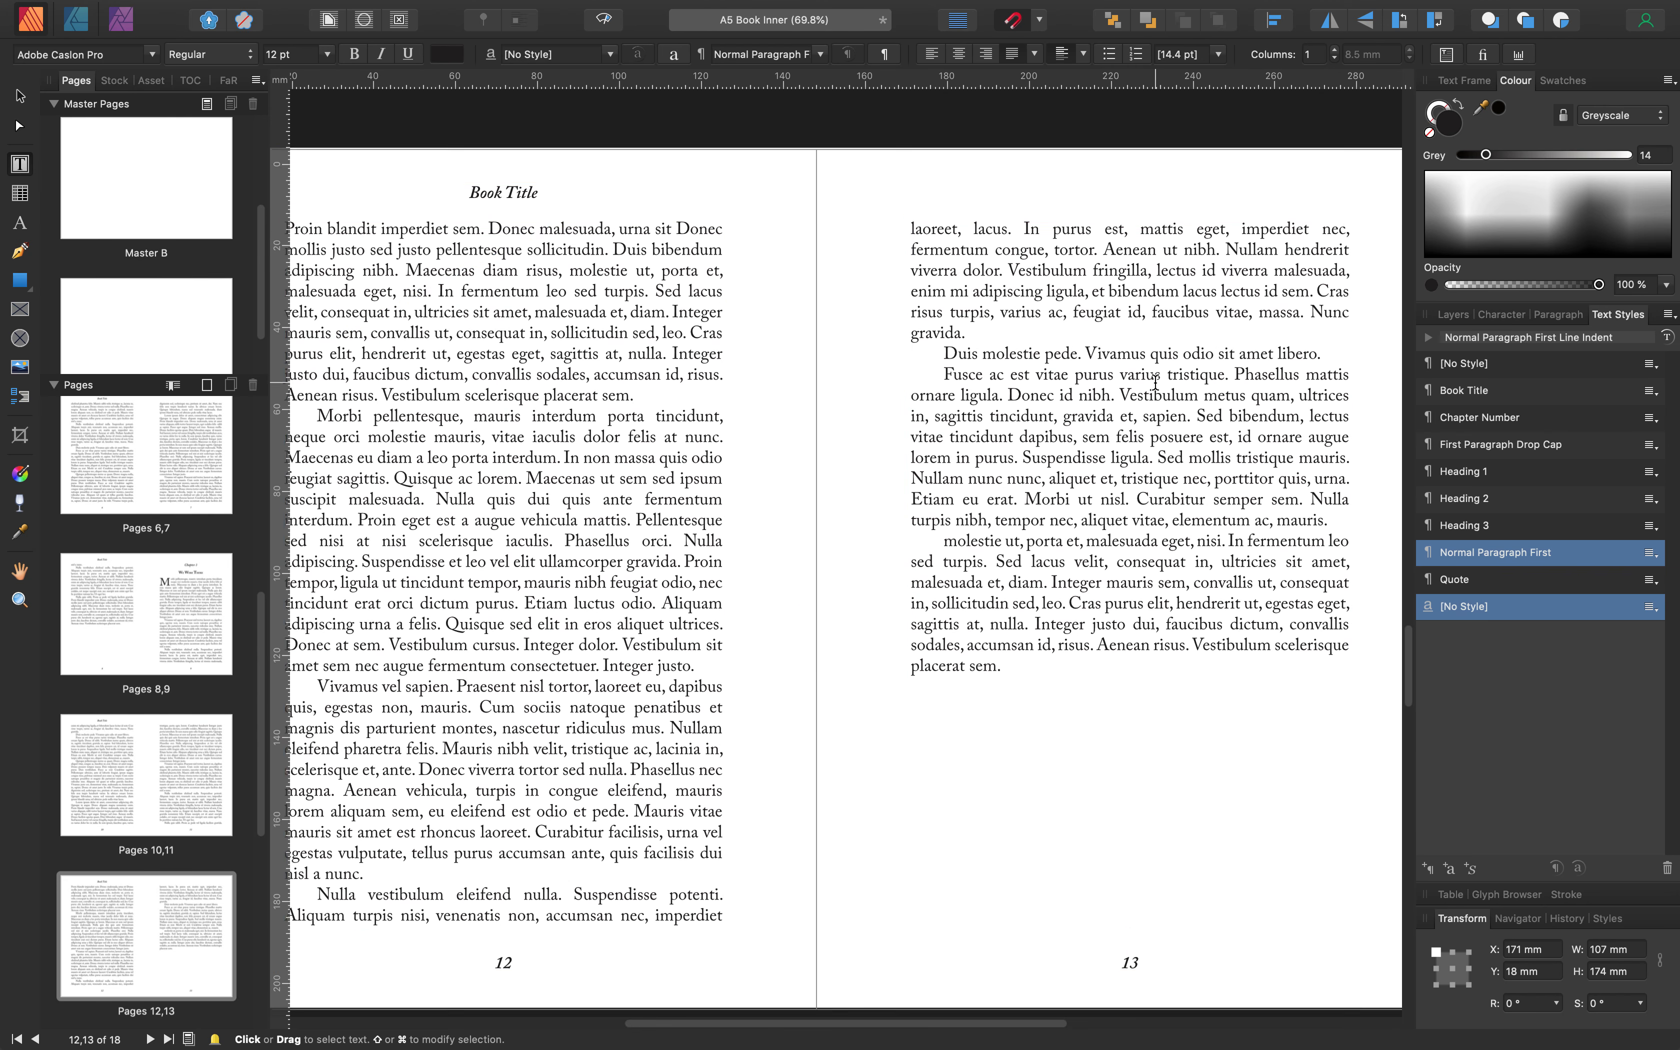
pyautogui.scroll(15, 1143, 388)
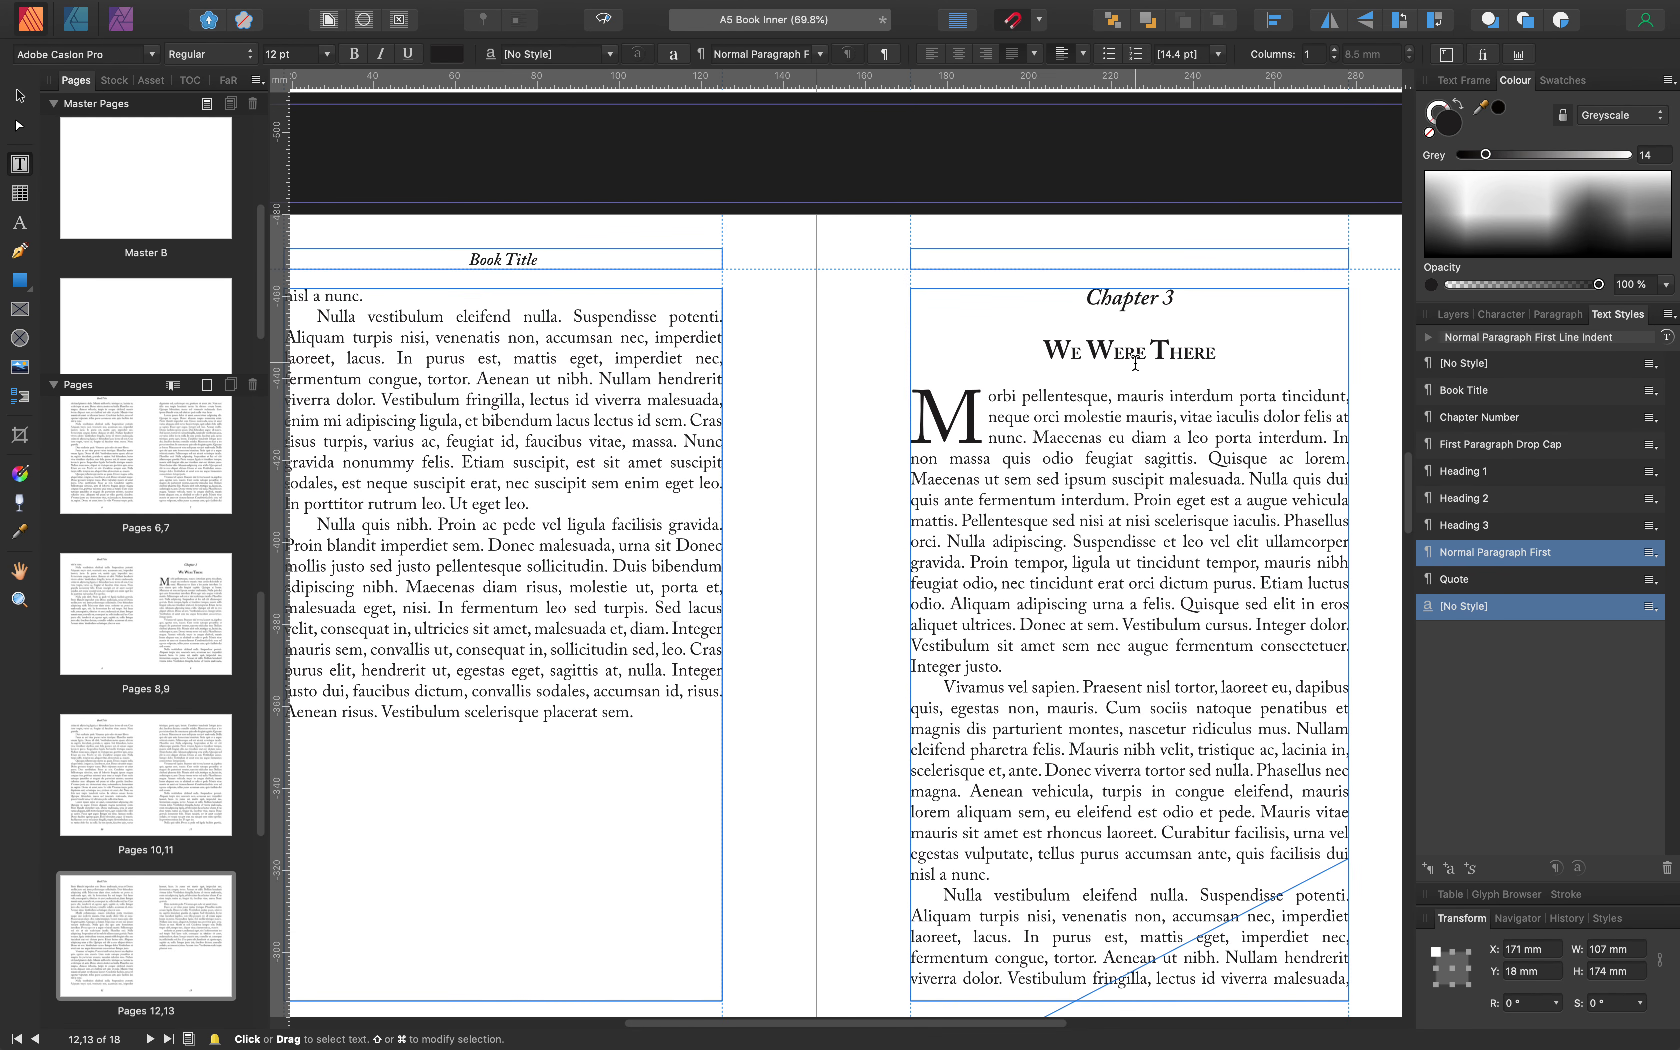
# Apply the Chapter Number style to the "Chapter 4" line on page 15
pyautogui.scroll(-20, 1135, 363)
pyautogui.scroll(-15, 1124, 458)
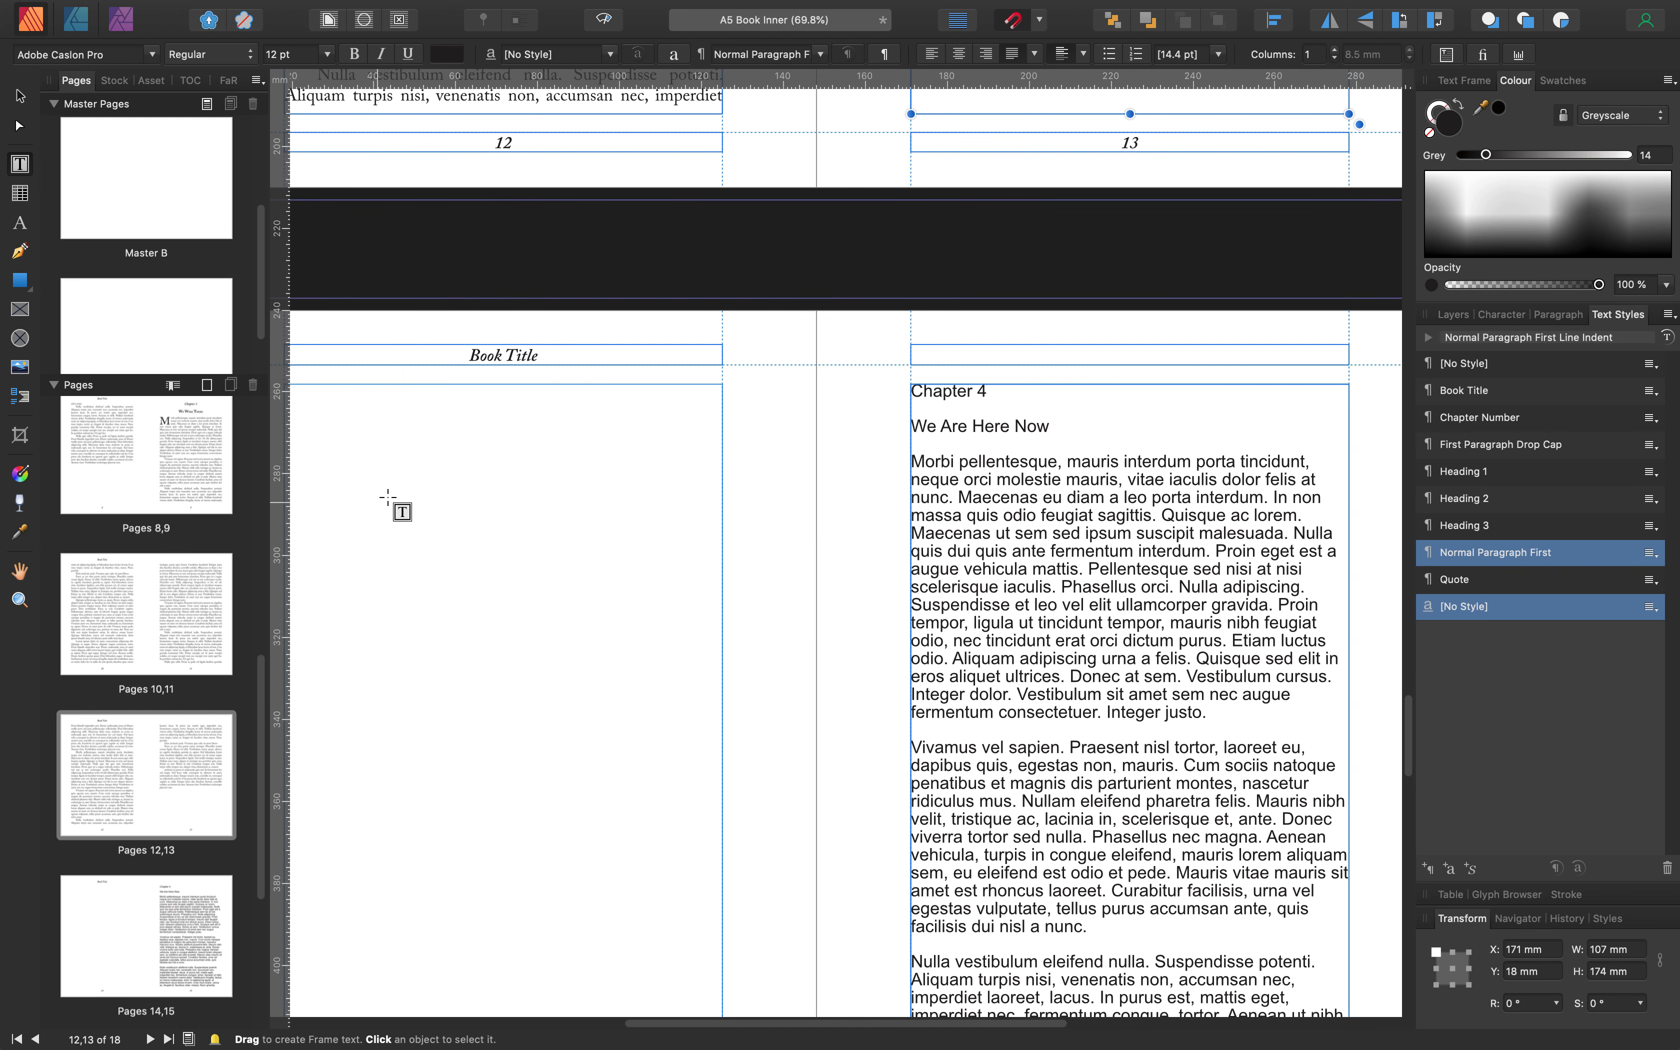
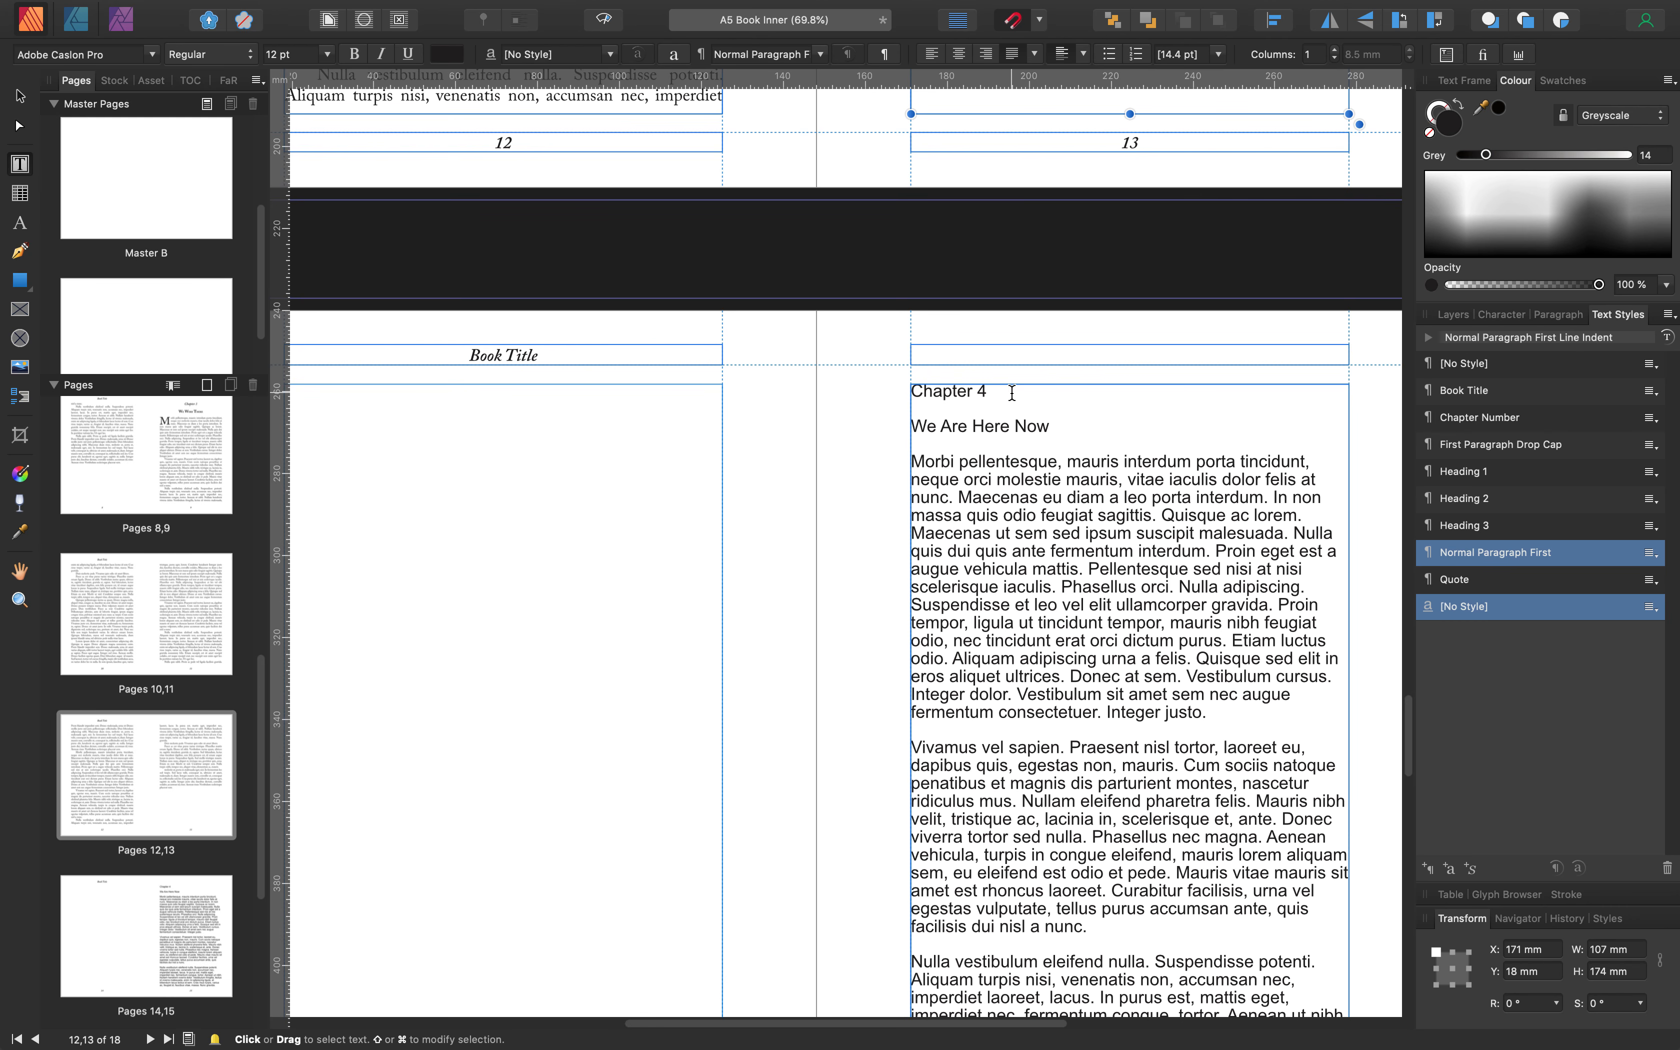
pyautogui.moveTo(992, 391); pyautogui.dragTo(874, 372)
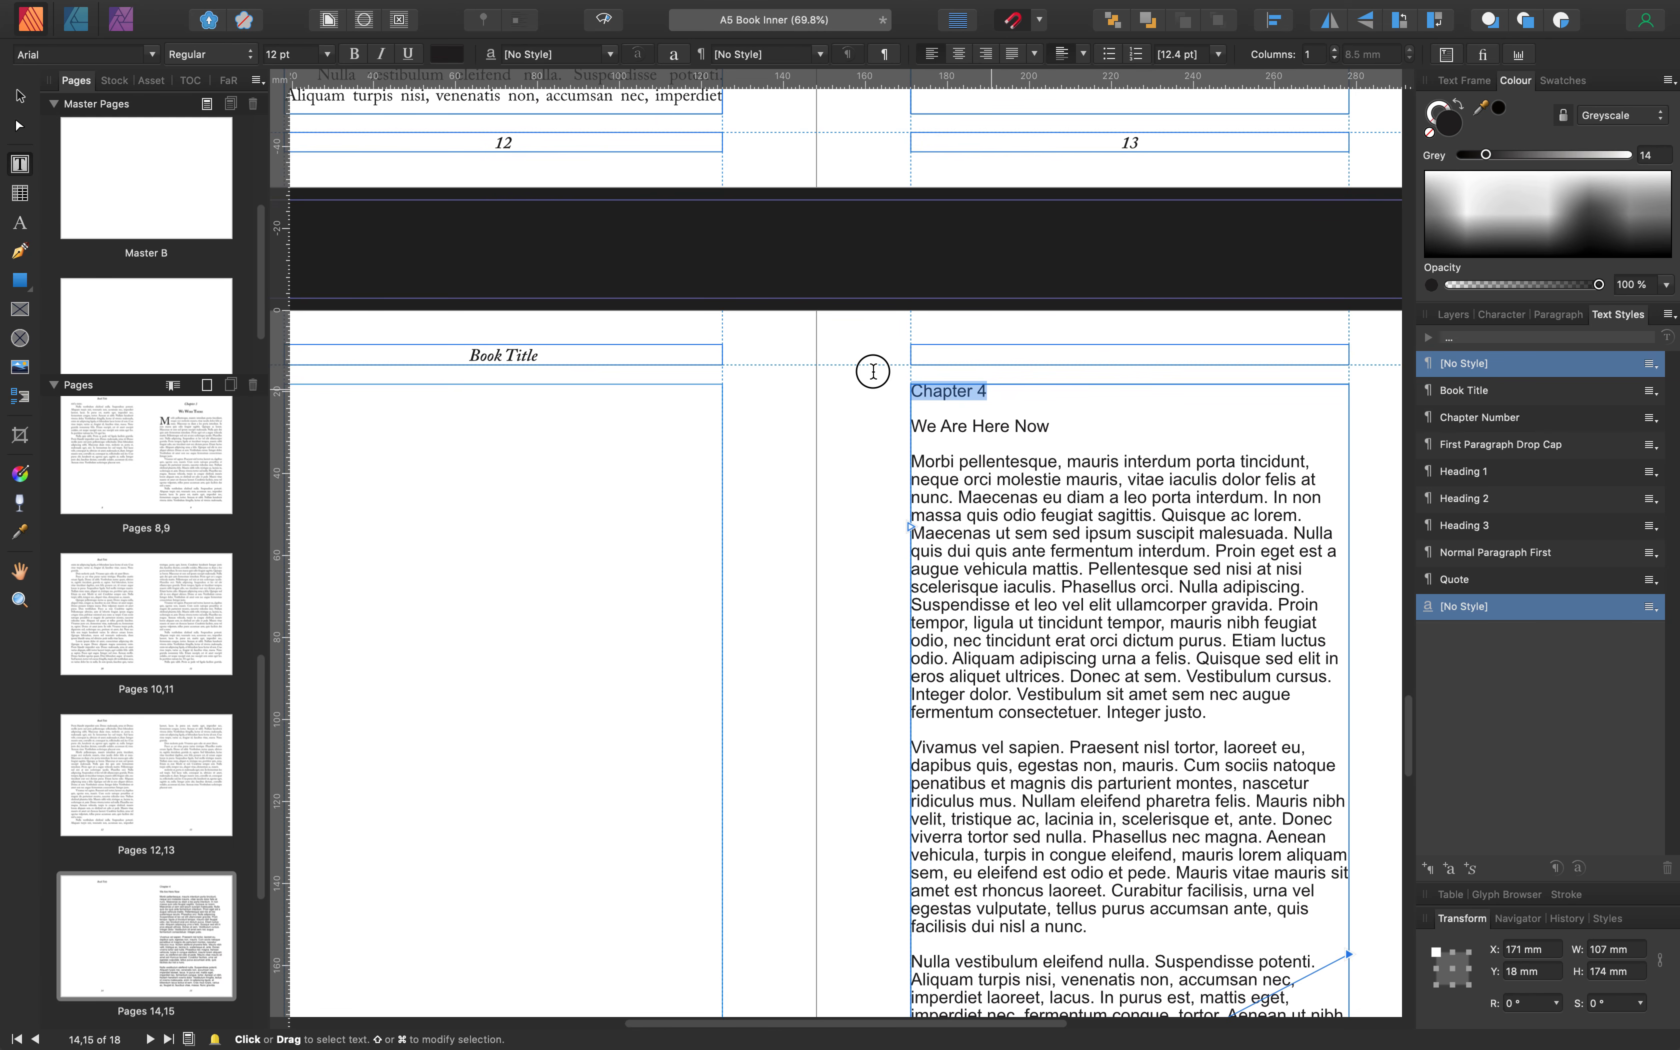
pyautogui.click(1485, 419)
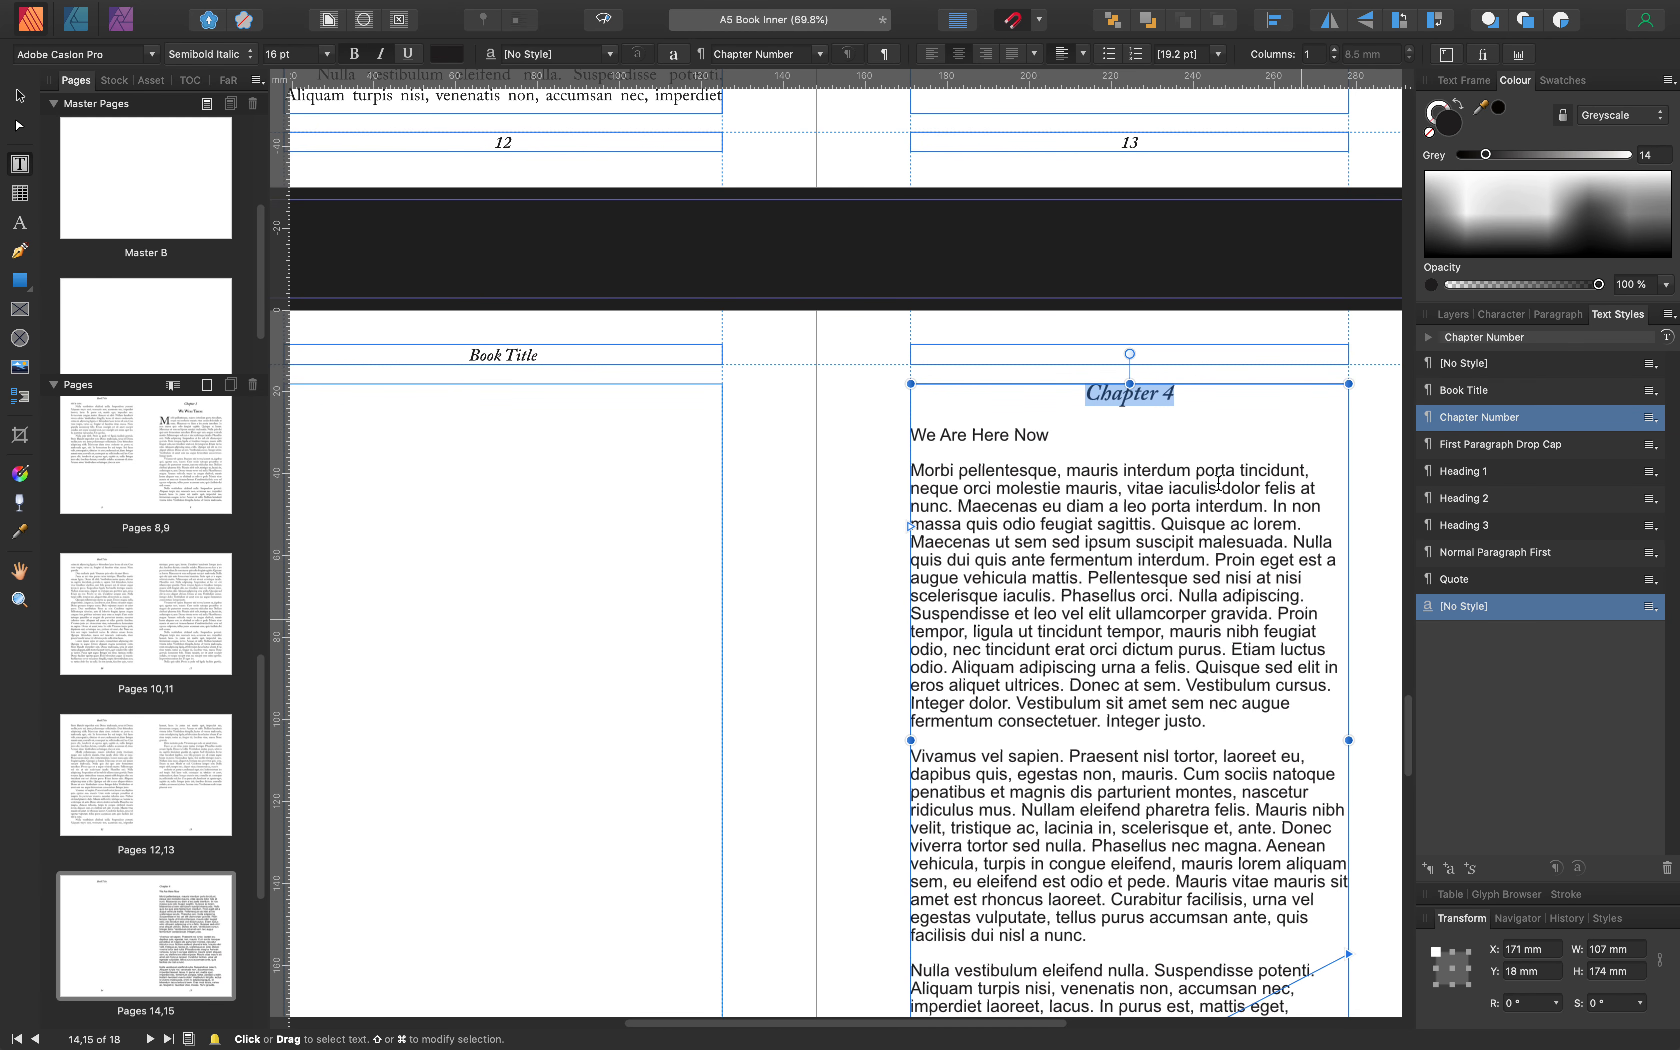
# Replace the title under "Chapter 4" with "We Will Get There" and apply the Heading 1 style to it
pyautogui.tripleClick(925, 435)
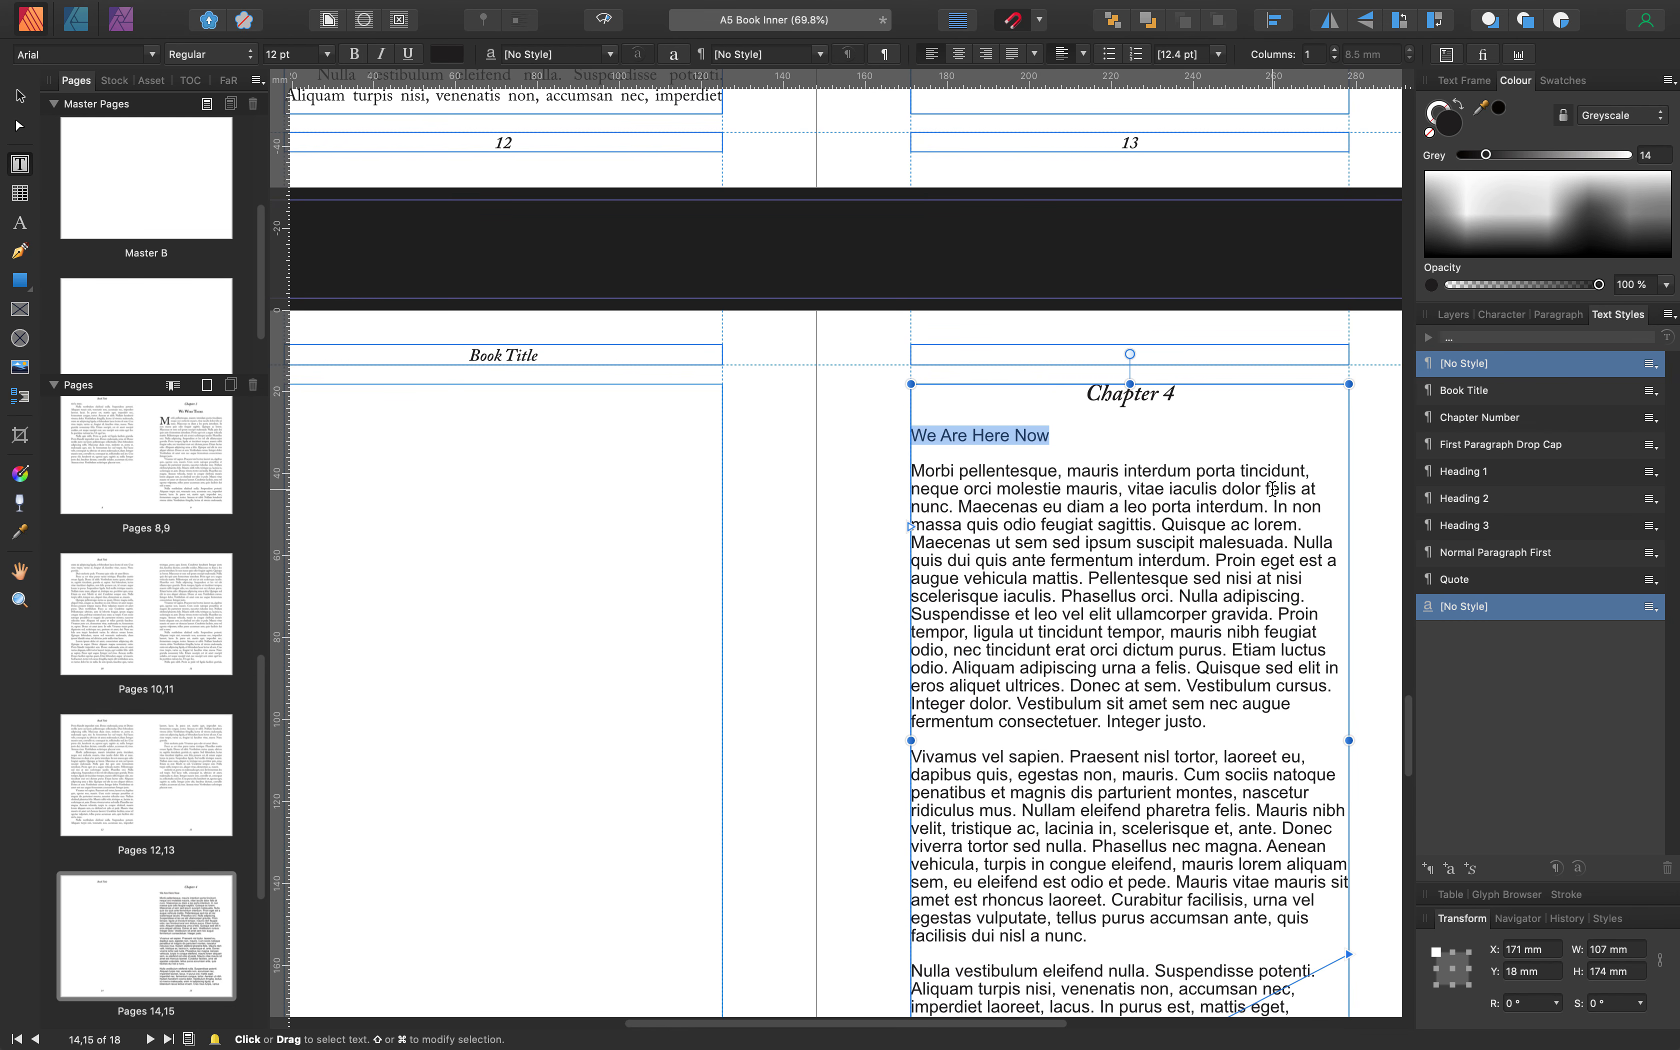
pyautogui.write('We')
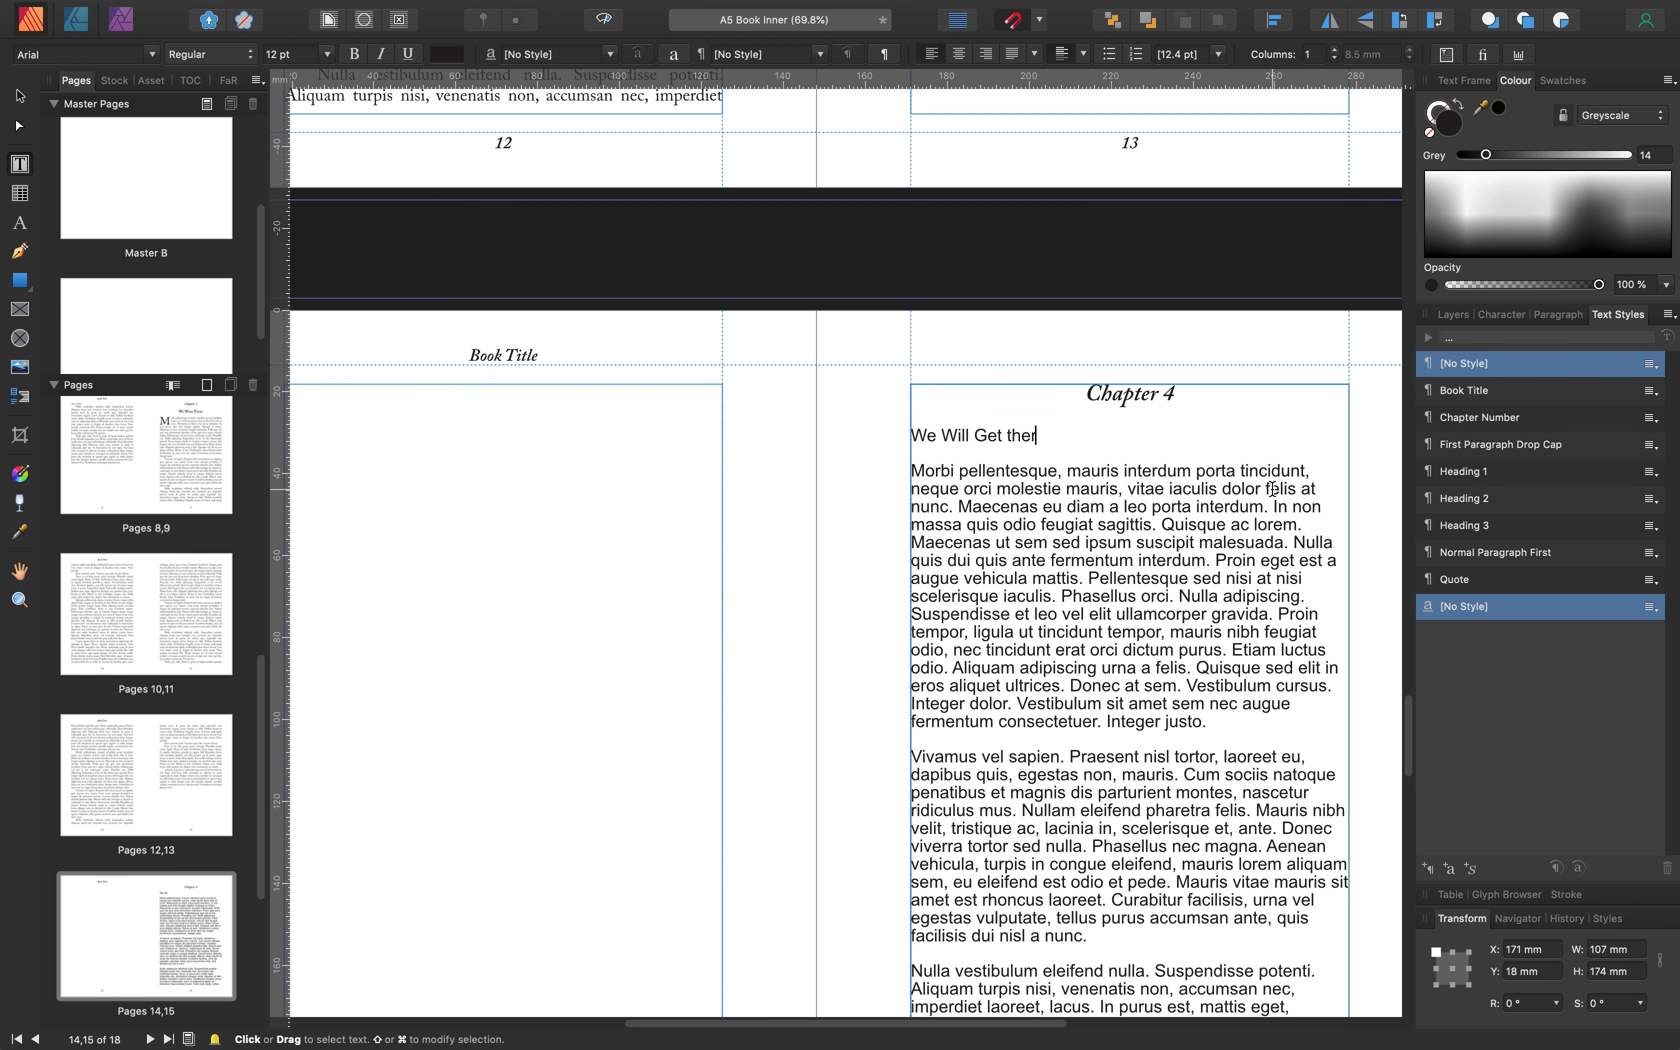
pyautogui.write('Will Get There')
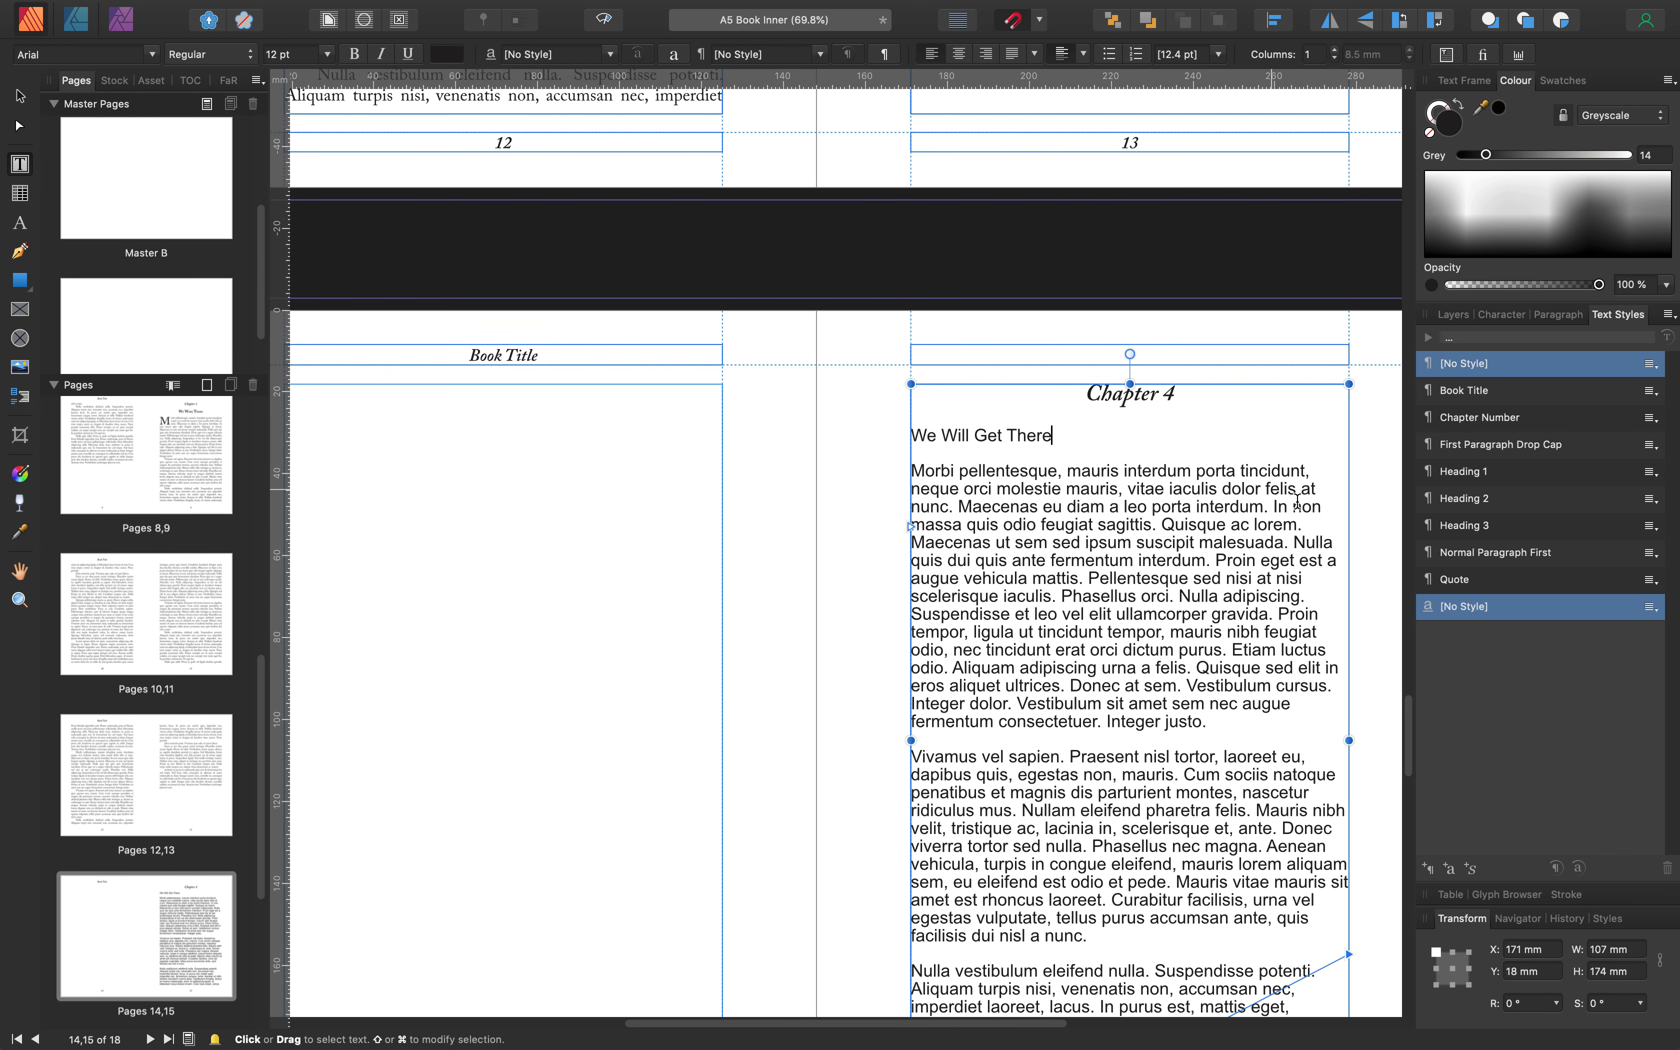
pyautogui.moveTo(1051, 435); pyautogui.dragTo(896, 439)
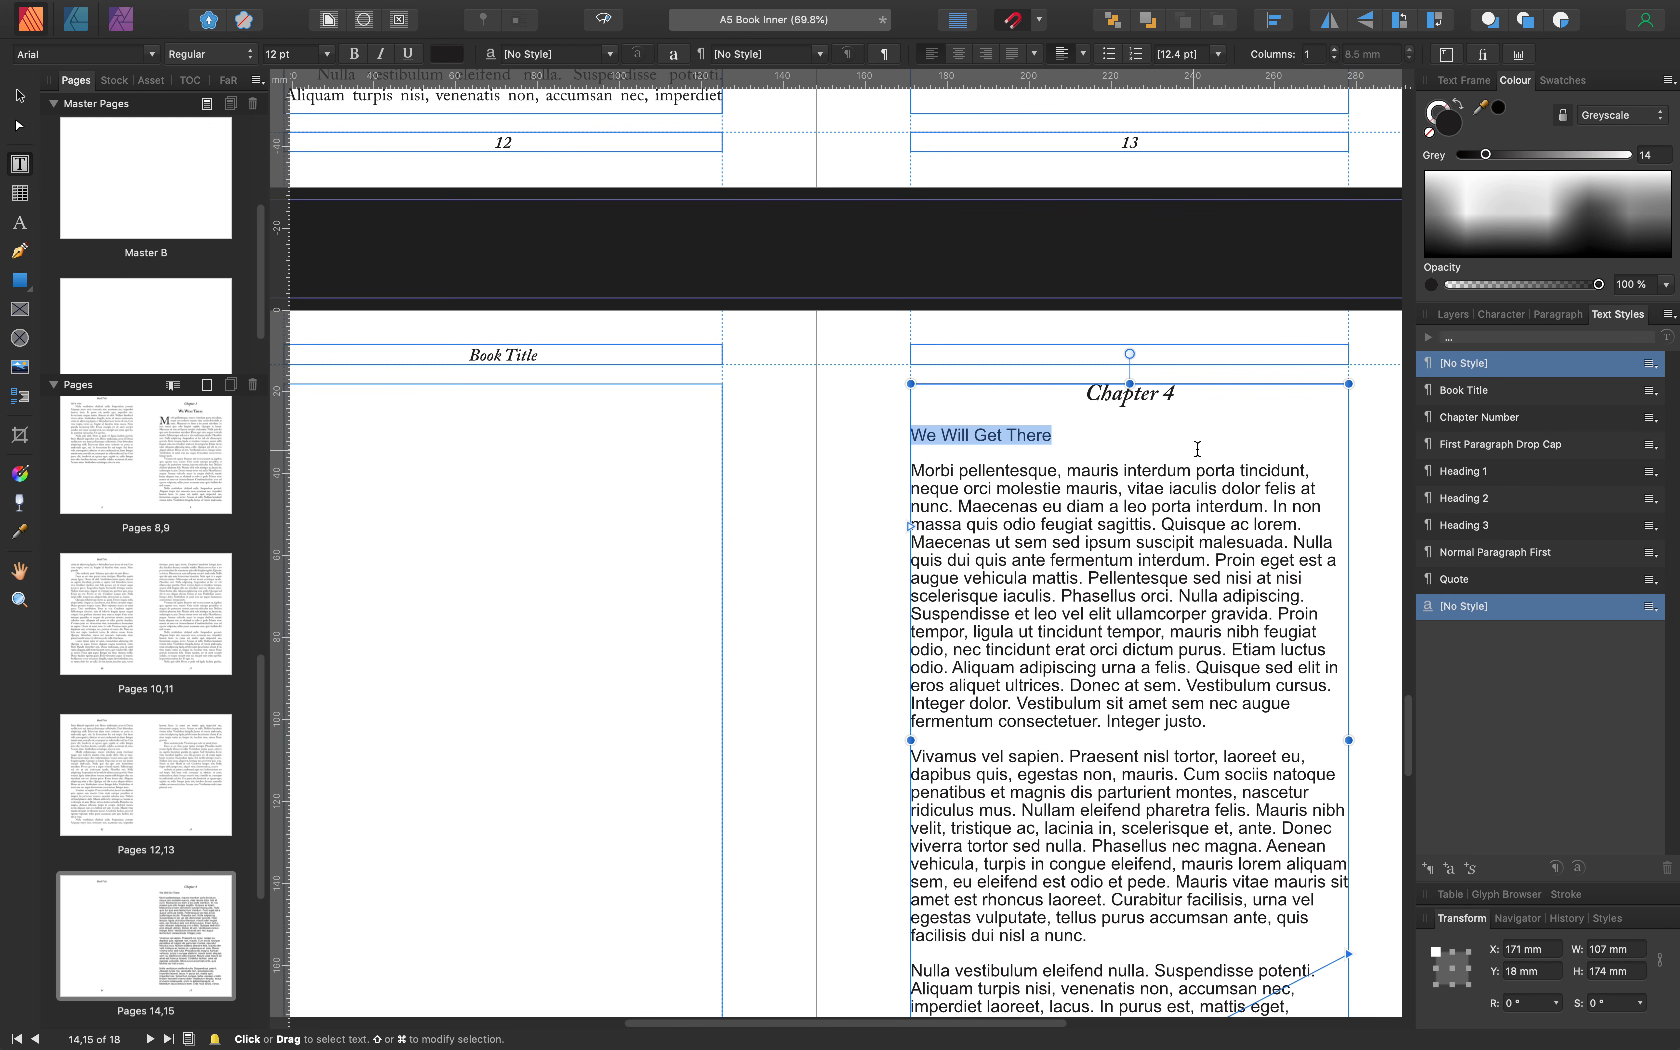
pyautogui.click(1458, 472)
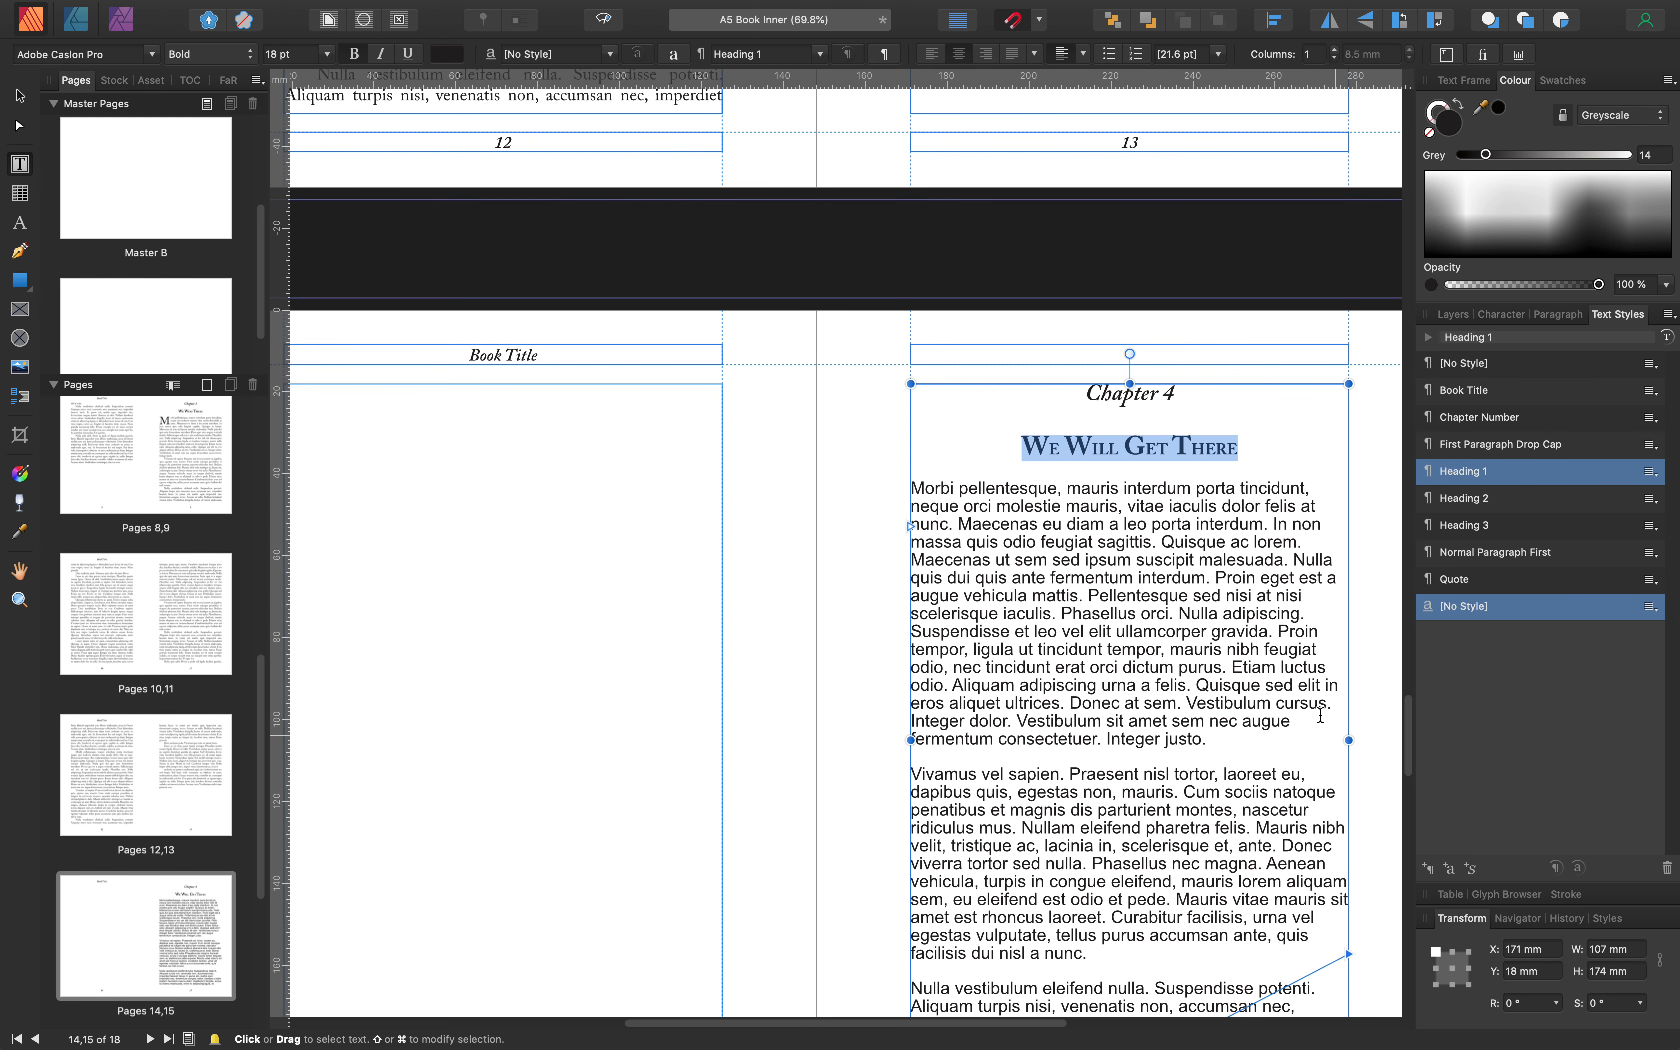
# Add the line "This is Heading 2" below the Chapter 4 title and apply the Heading 2 style to it
pyautogui.moveTo(1216, 744); pyautogui.dragTo(906, 479)
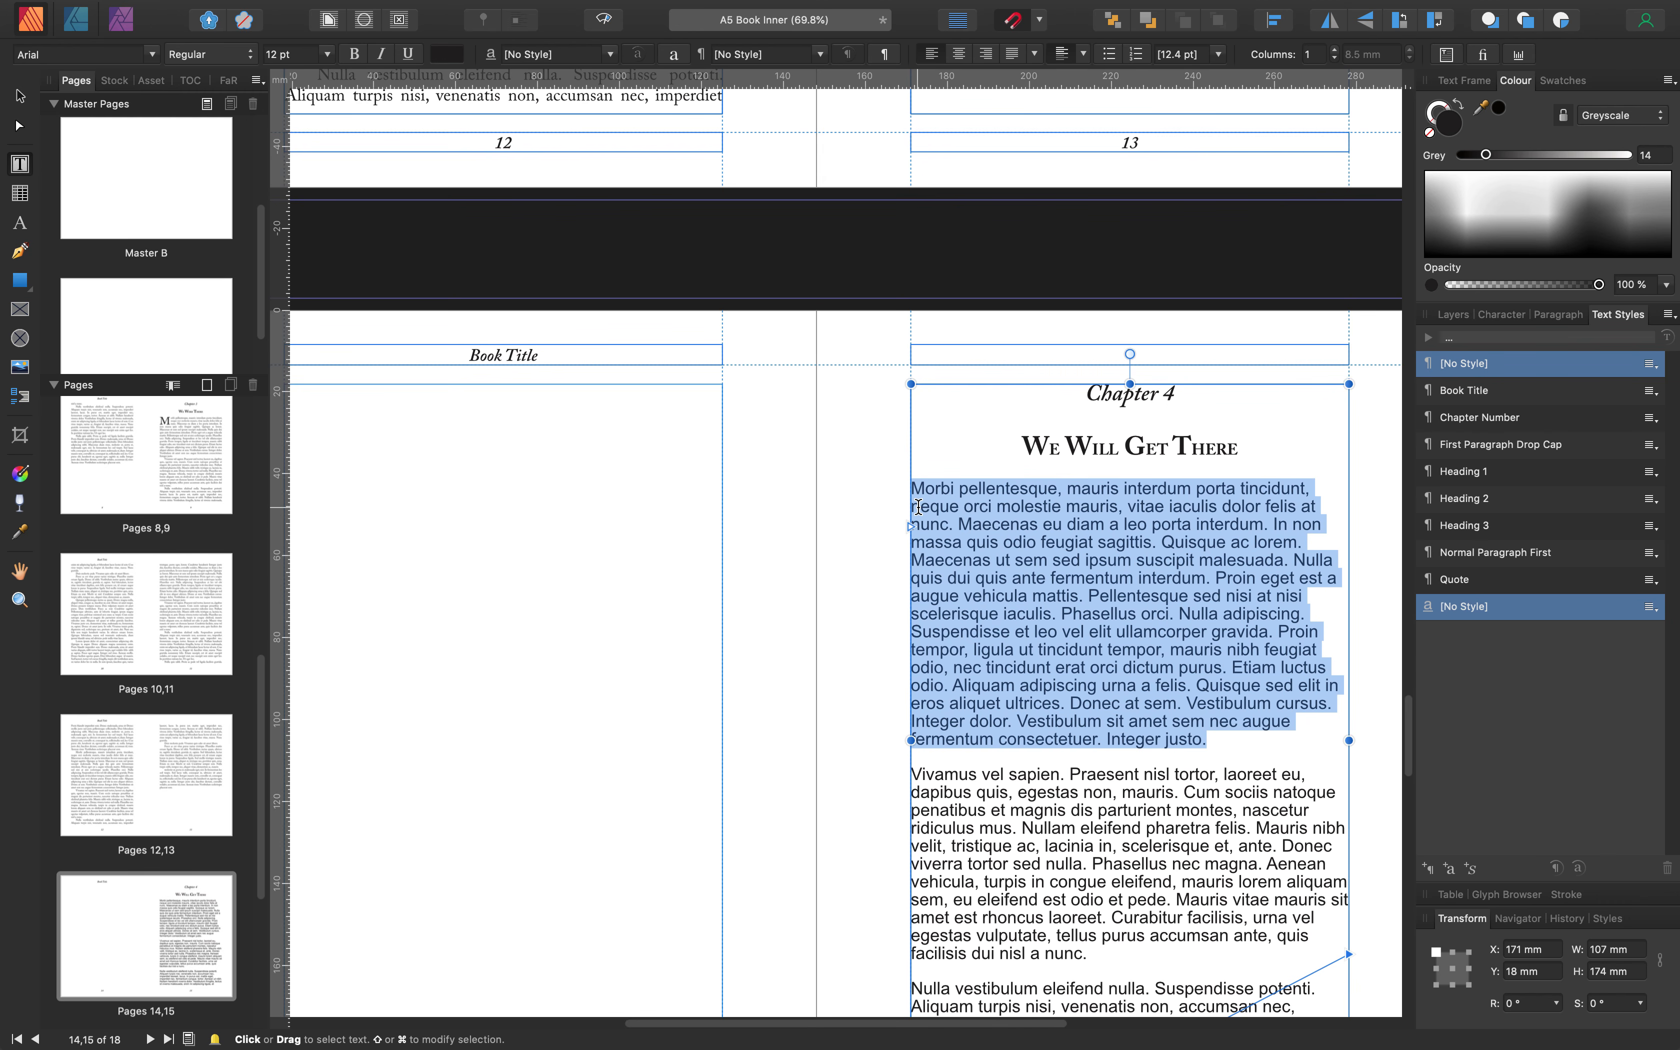
pyautogui.click(1258, 449)
pyautogui.press('Return')
pyautogui.write('This')
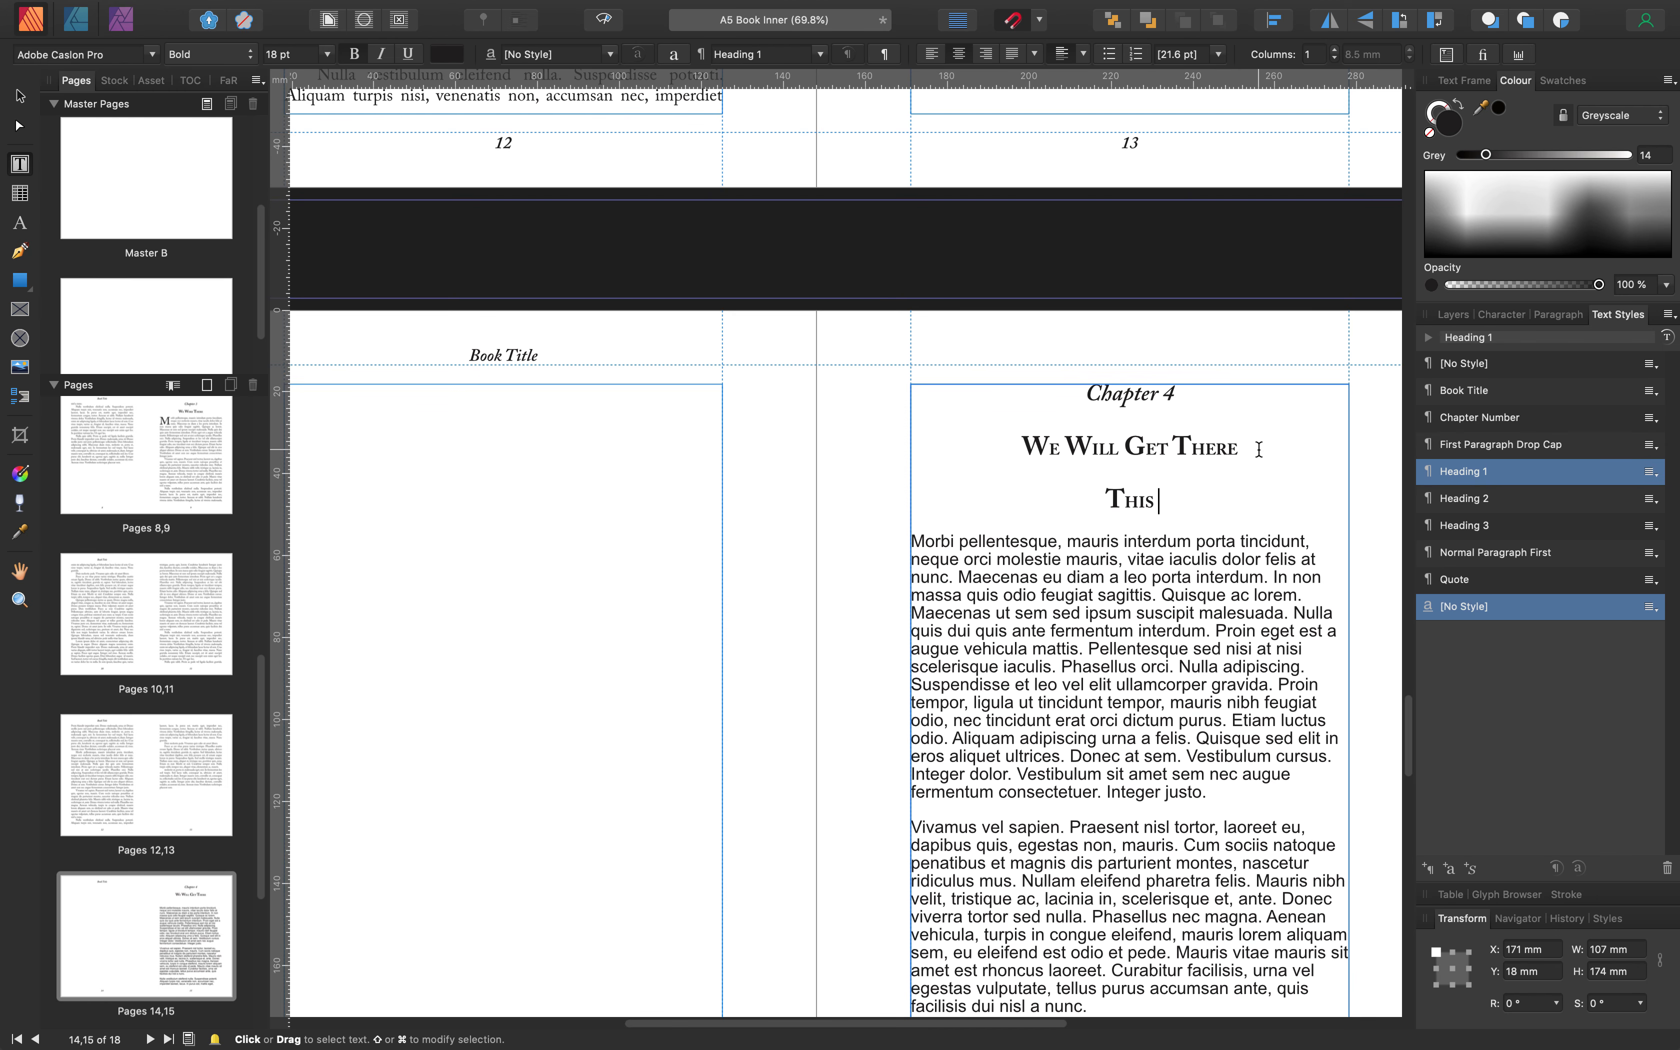
pyautogui.write(' is Hea')
pyautogui.write('di')
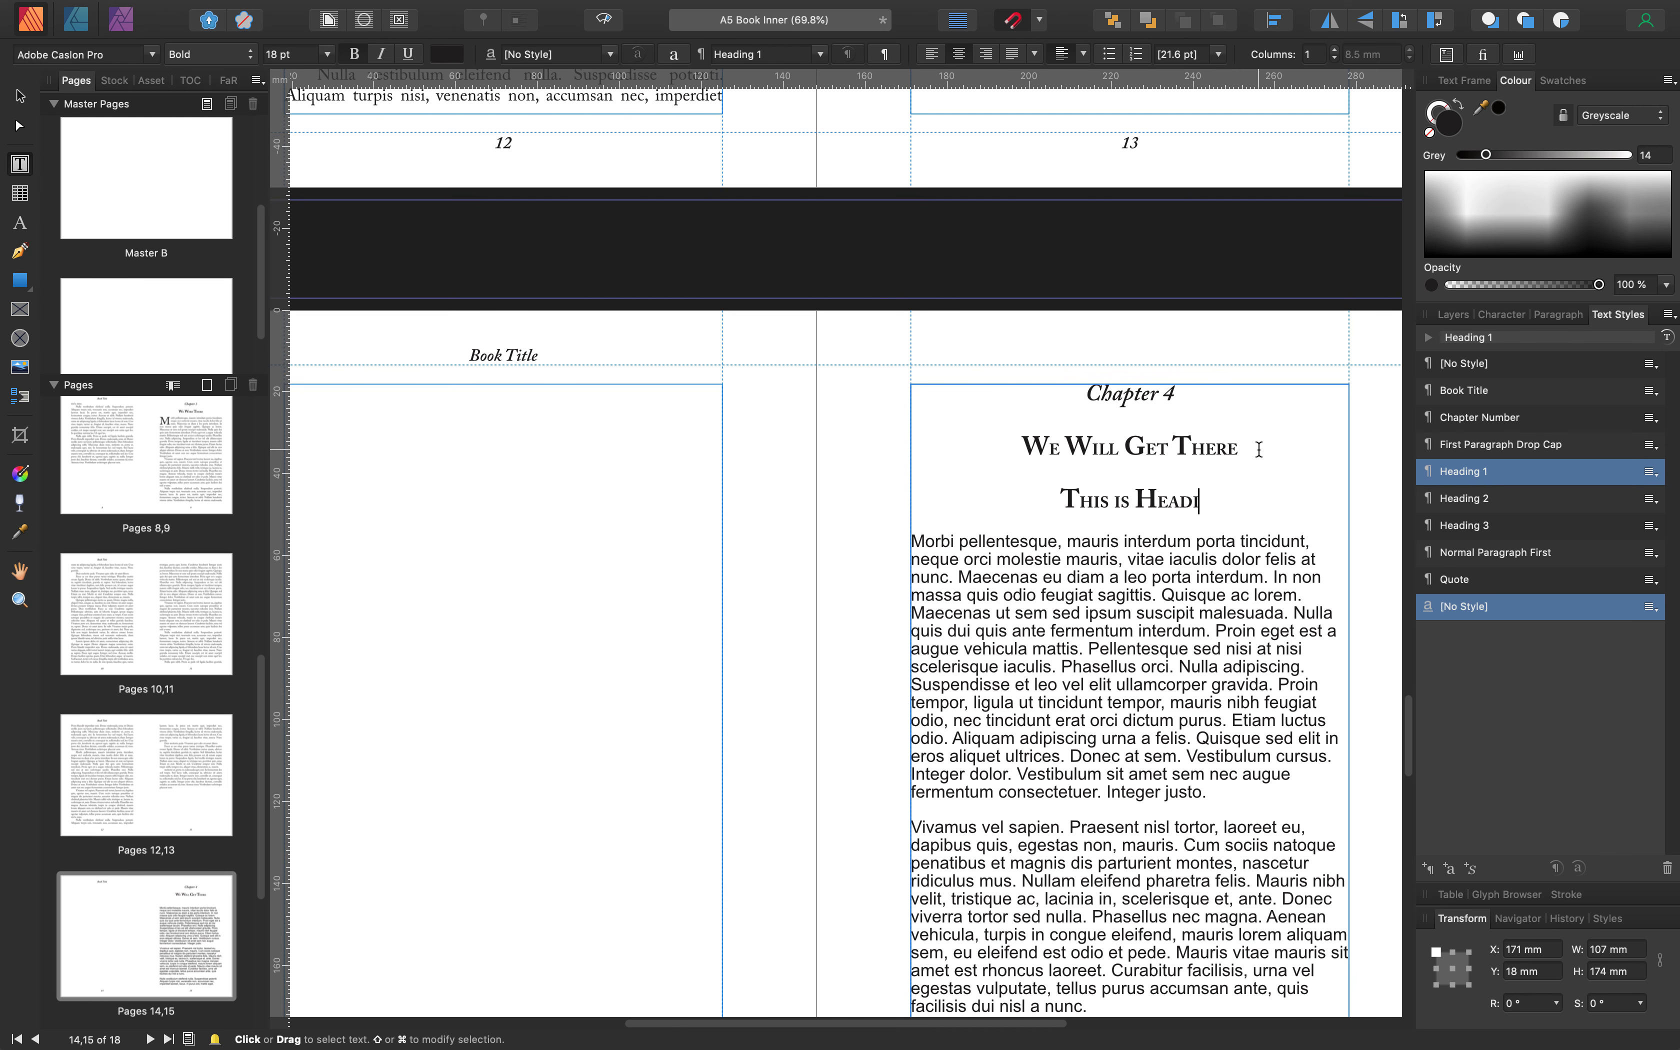
pyautogui.press('BackSpace')
pyautogui.write('ng')
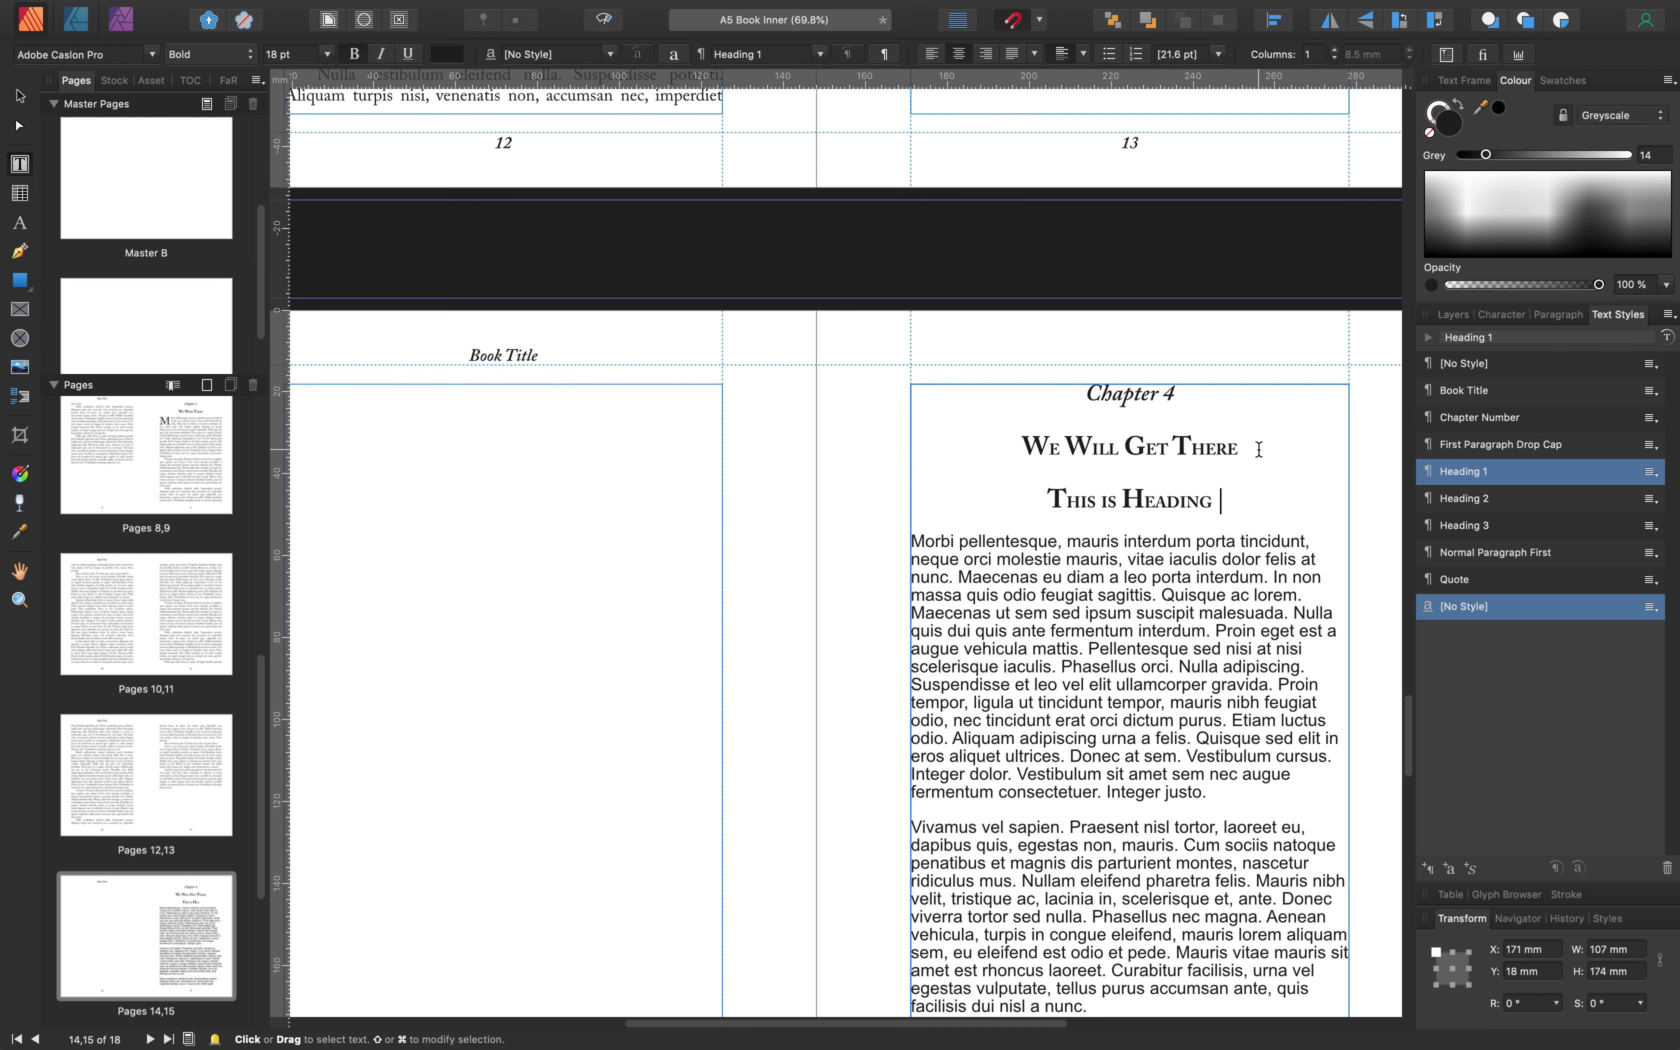
pyautogui.write(' 2')
pyautogui.moveTo(1223, 500); pyautogui.dragTo(1036, 497)
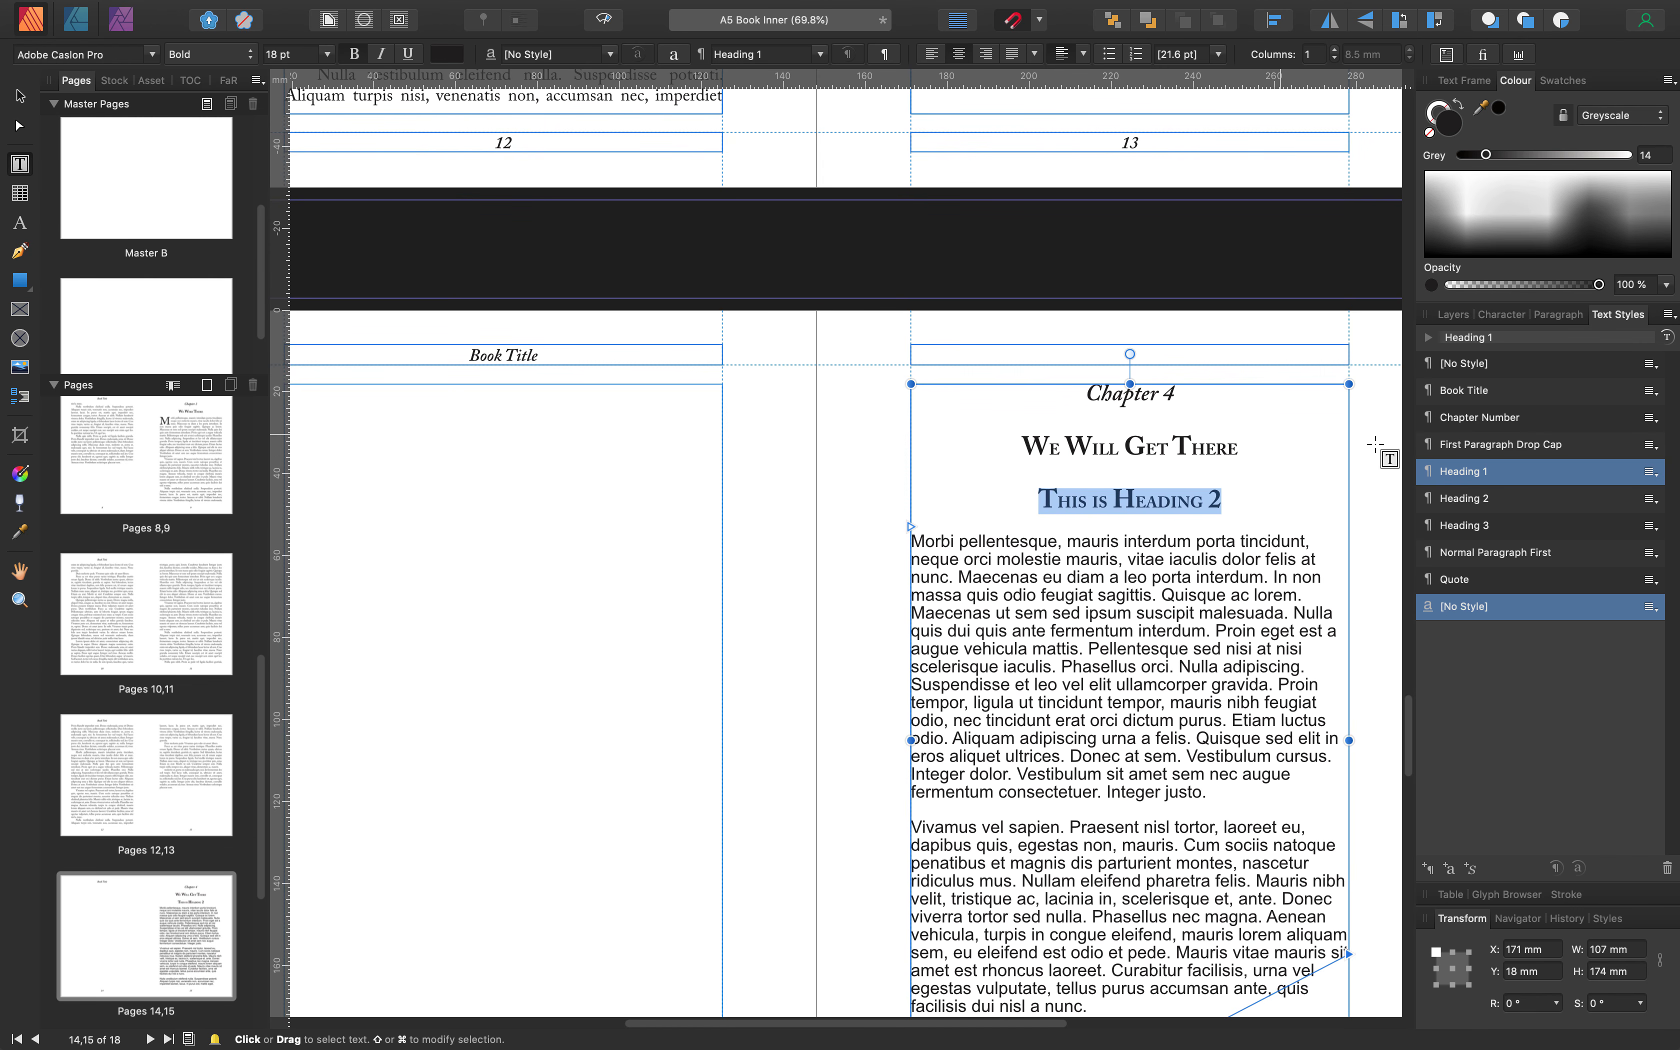
pyautogui.click(1478, 498)
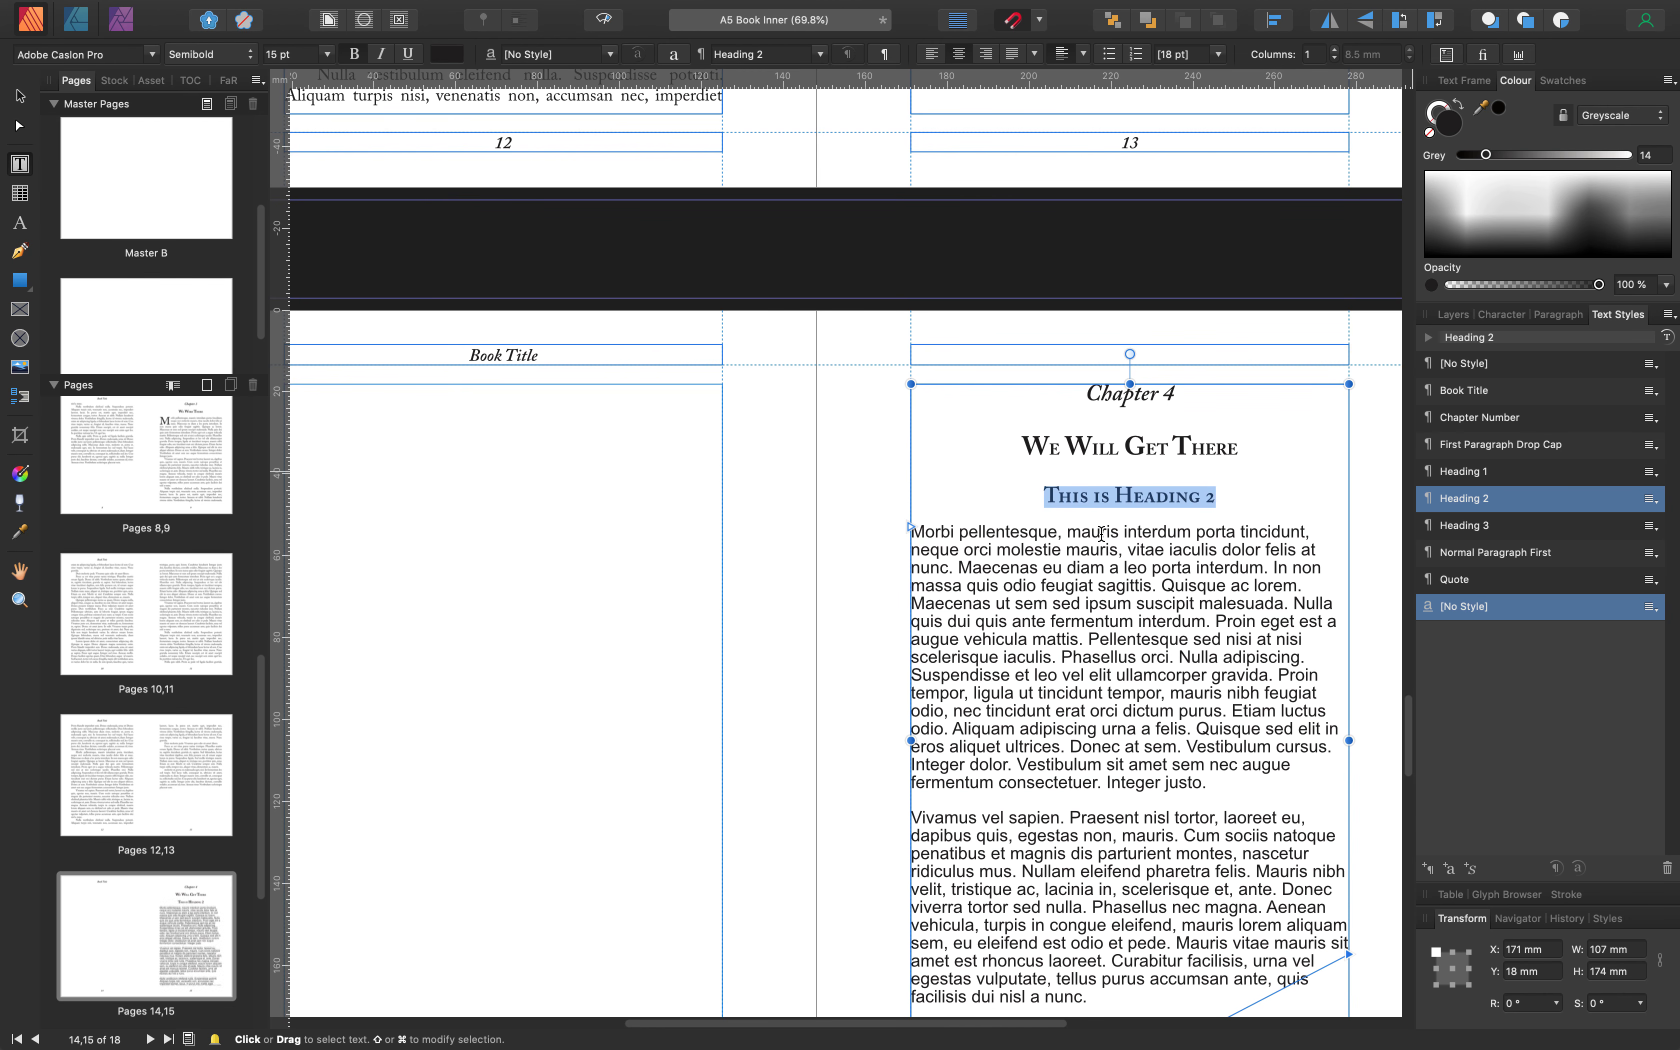
# Apply the First Paragraph Drop Cap style to the opening paragraph of Chapter 4
pyautogui.moveTo(1207, 784); pyautogui.dragTo(906, 519)
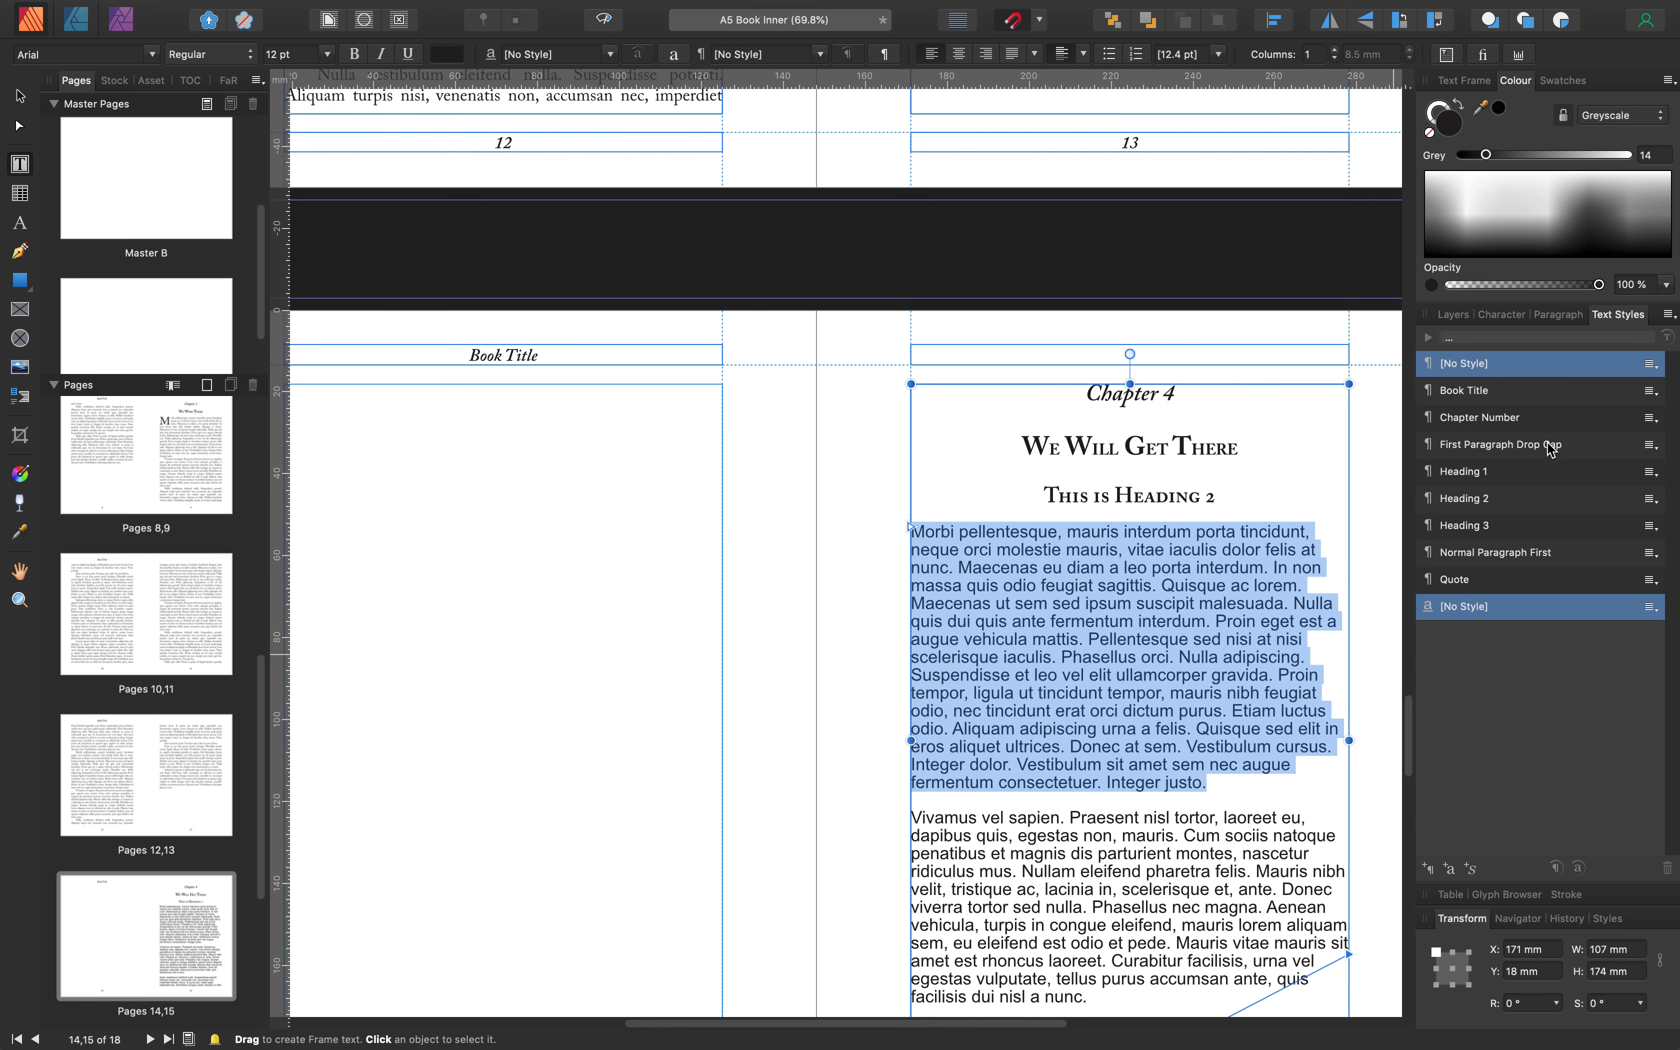
pyautogui.click(1499, 445)
pyautogui.scroll(-2, 1100, 669)
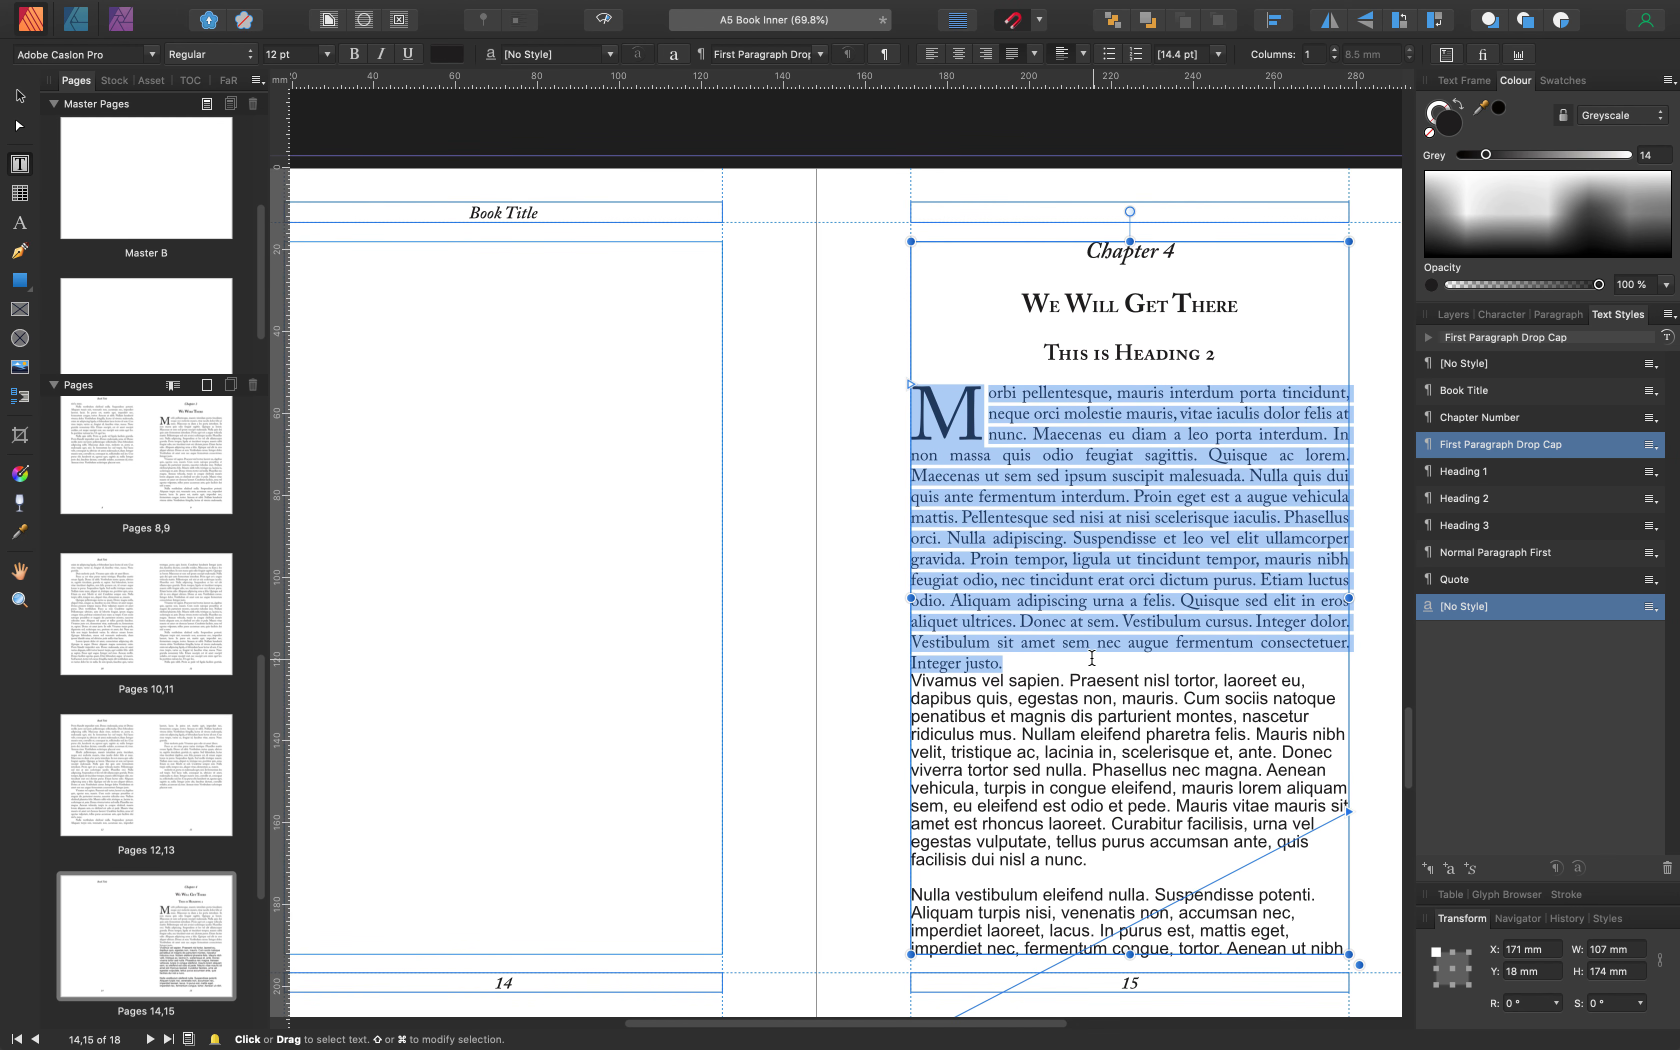
# Apply the Normal Paragraph First Line Indent style to the remaining Chapter 4 text, from "Vivamus vel sapien" on page 15 to its end on page 18
pyautogui.moveTo(913, 680); pyautogui.dragTo(1086, 823)
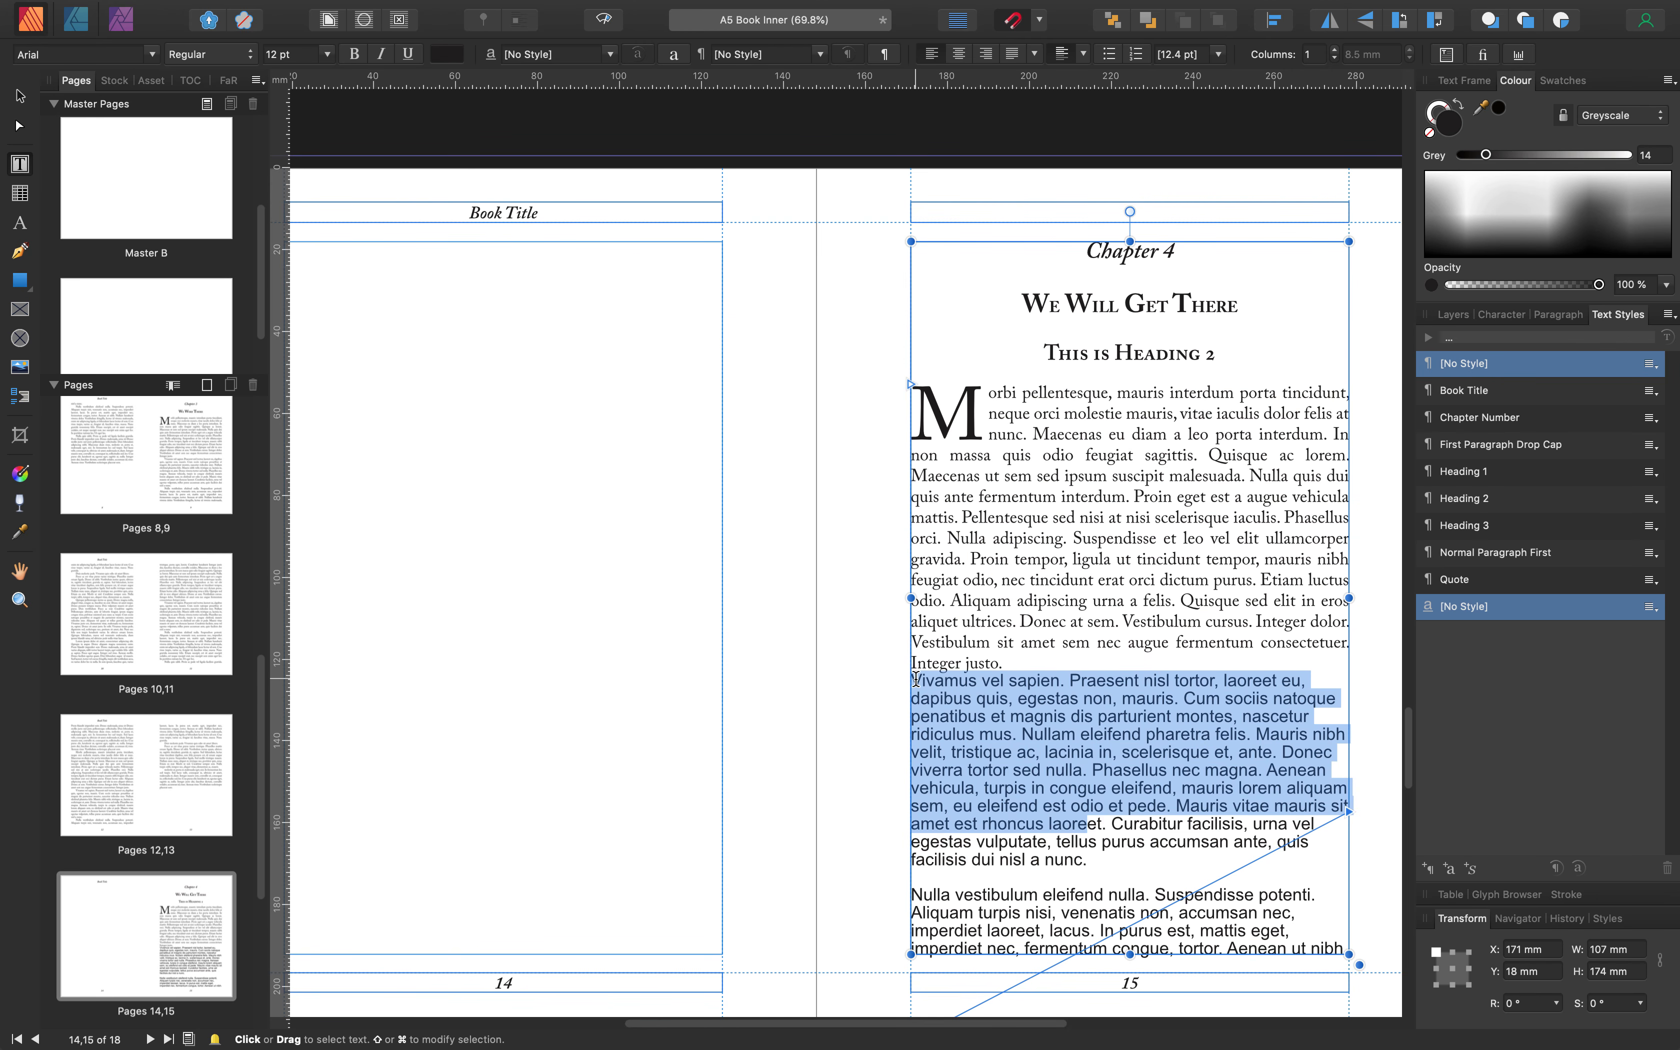
pyautogui.click(914, 681)
pyautogui.scroll(-15, 1092, 738)
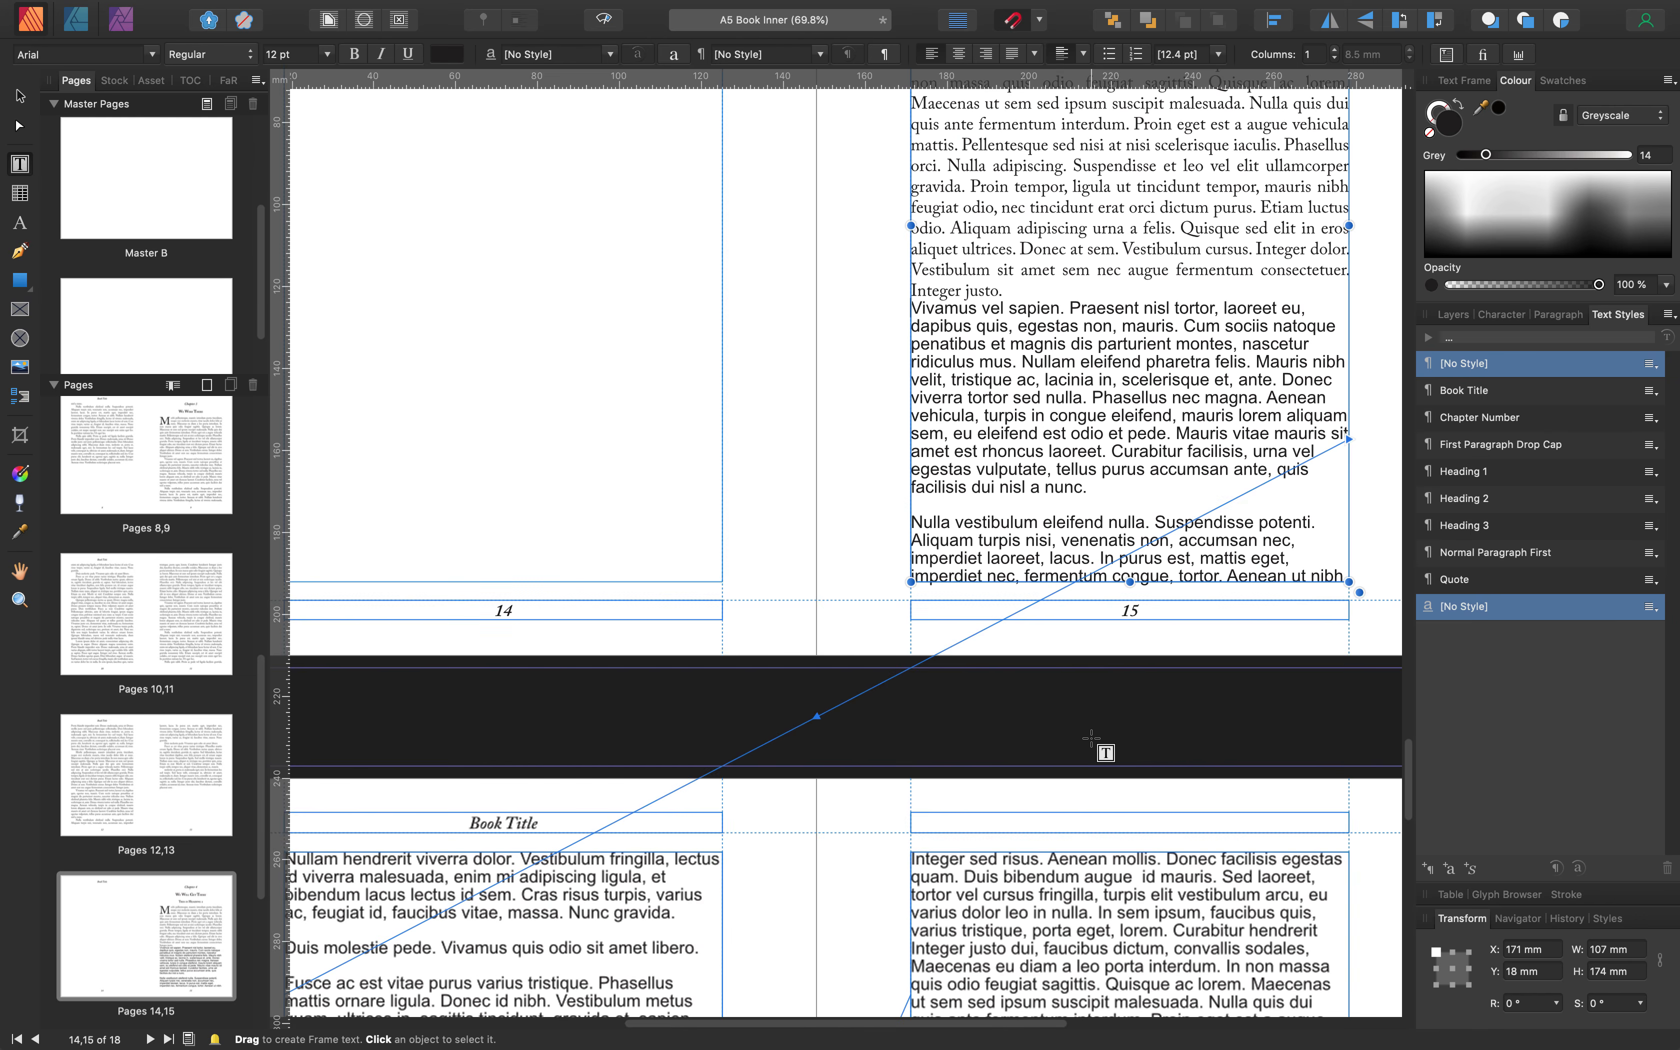
pyautogui.scroll(-5, 1091, 737)
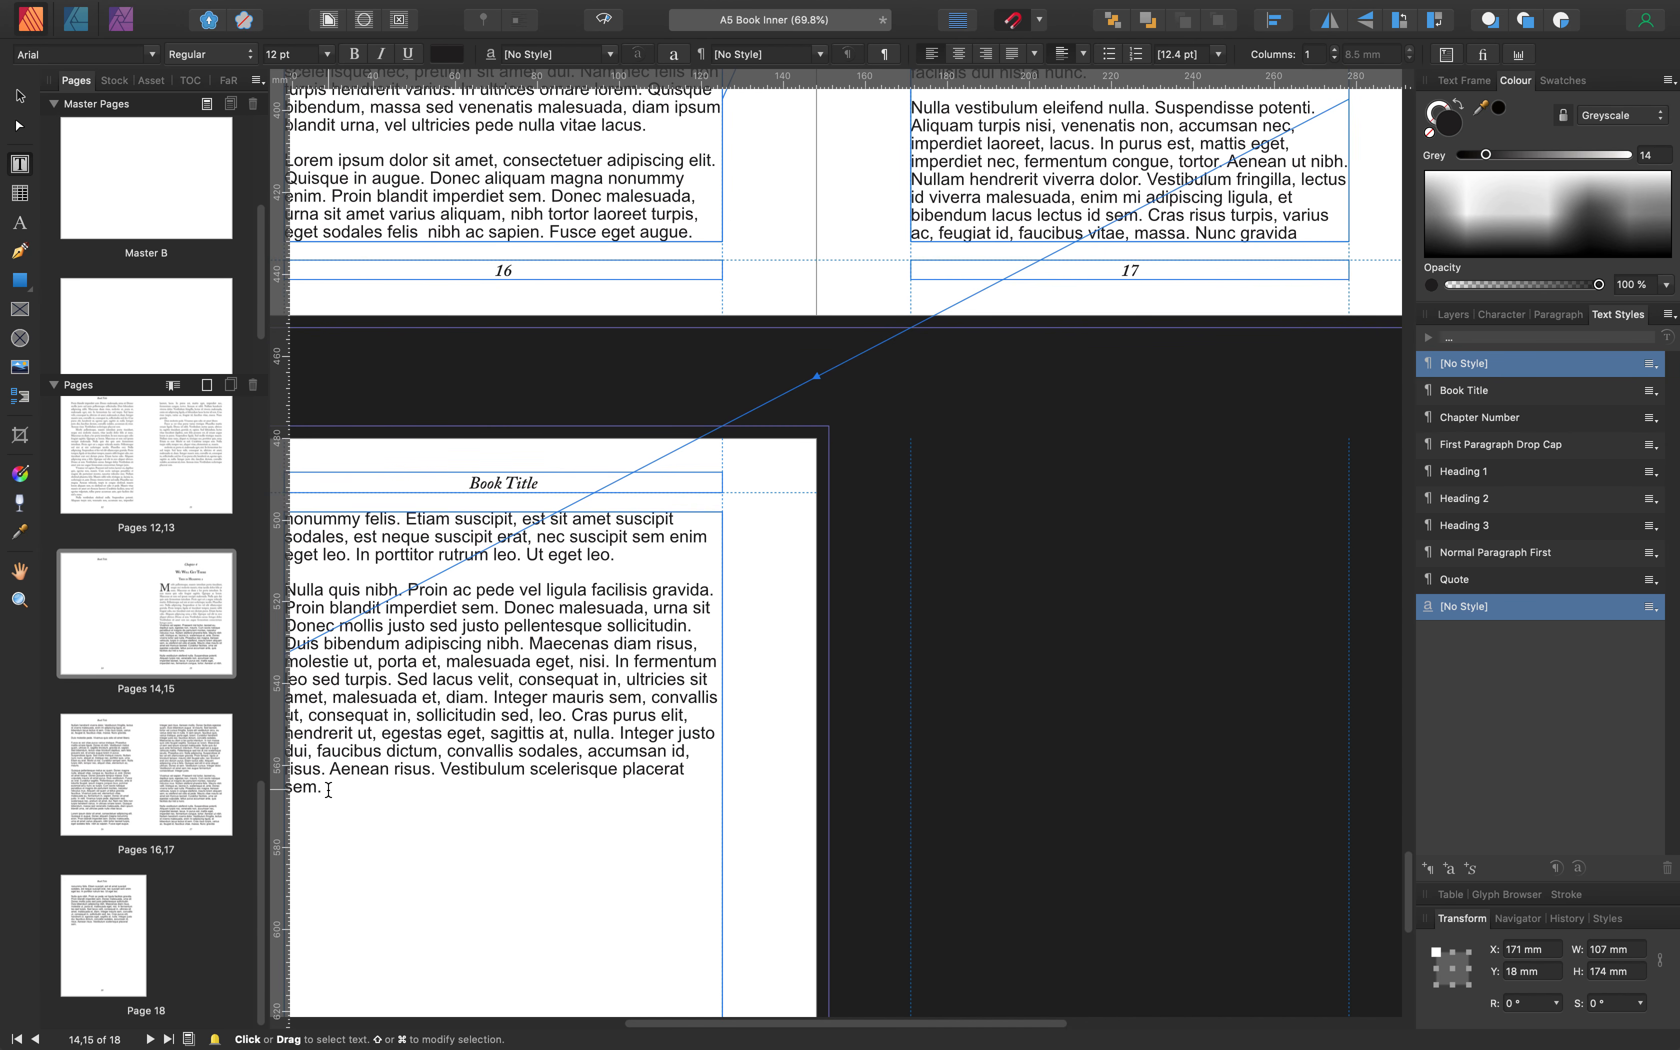
pyautogui.click(328, 791)
pyautogui.press('super+a')
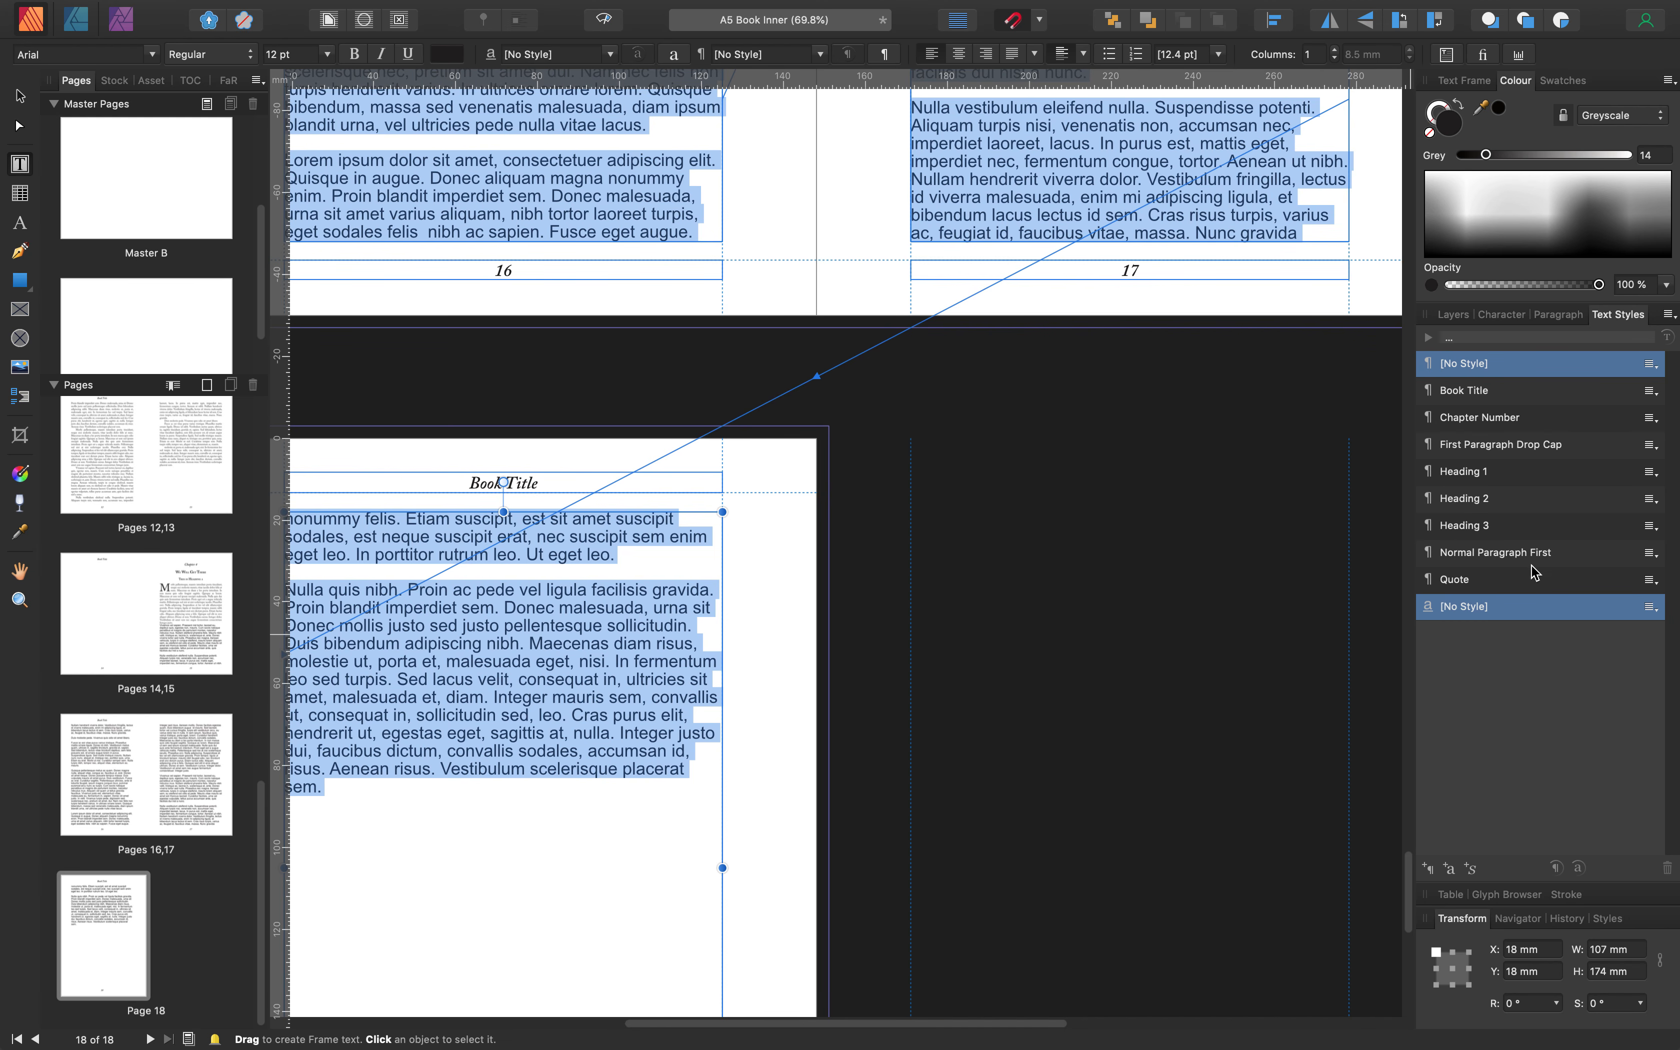
pyautogui.click(1457, 553)
pyautogui.scroll(12, 645, 746)
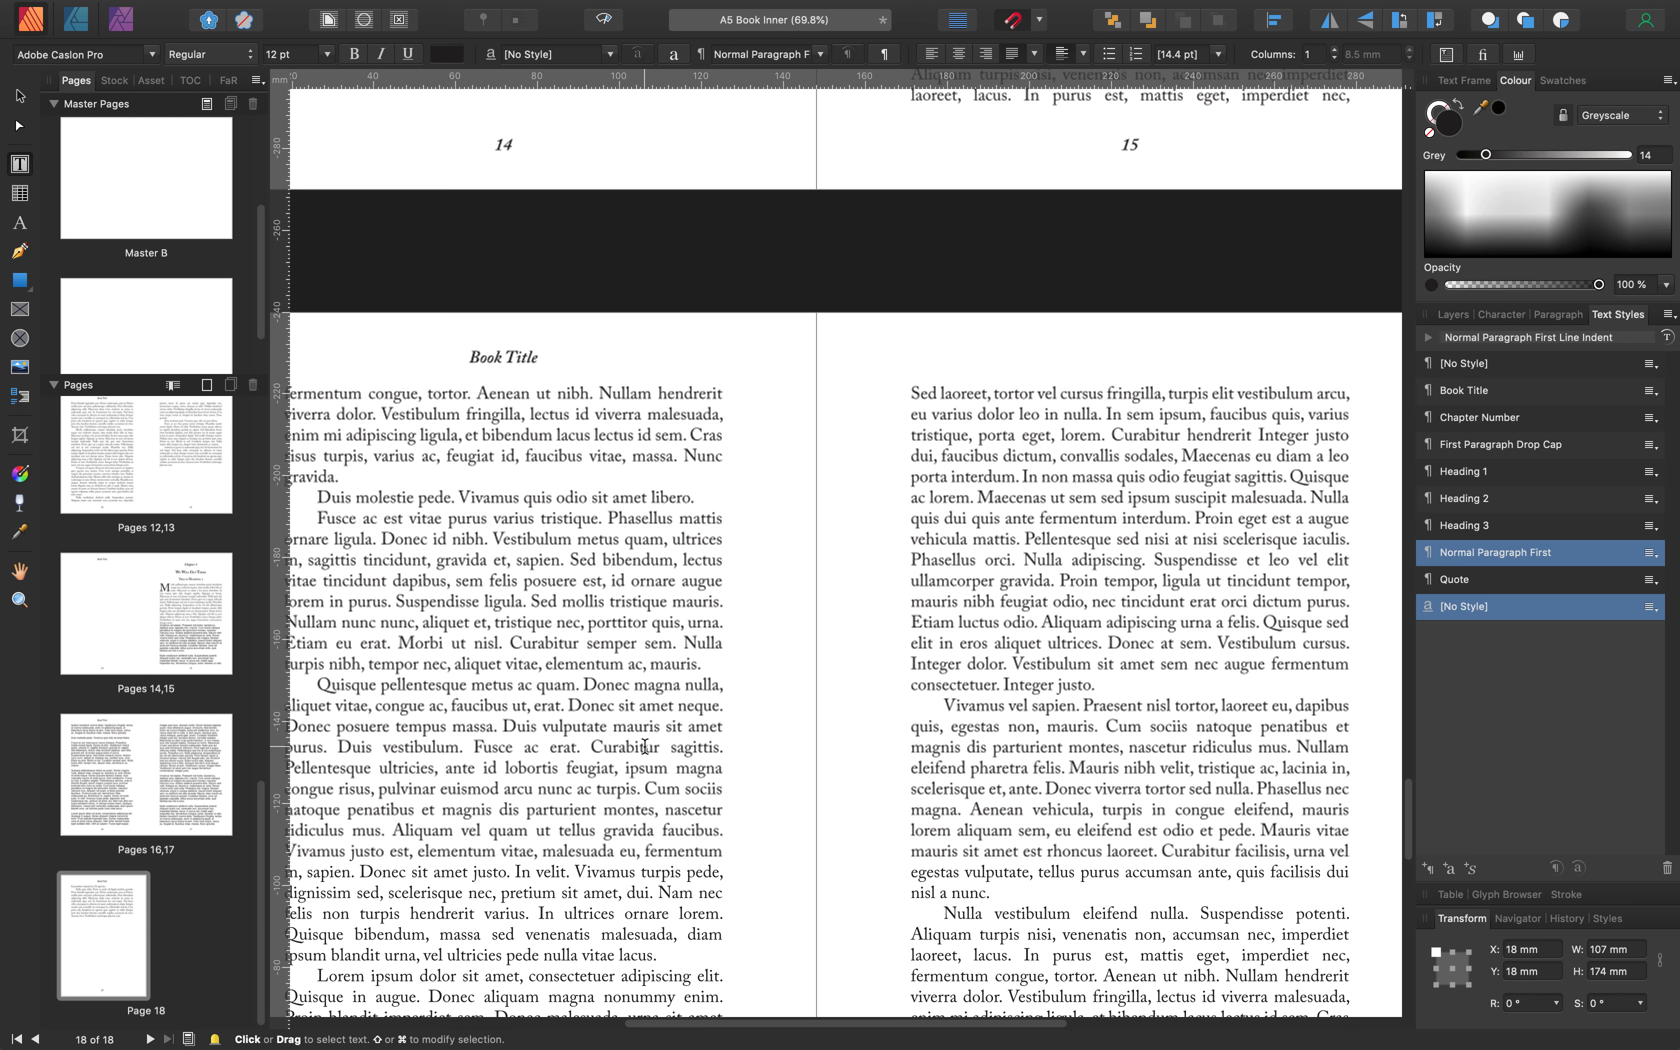
pyautogui.scroll(8, 645, 747)
pyautogui.scroll(-6, 902, 695)
pyautogui.scroll(6, 1107, 664)
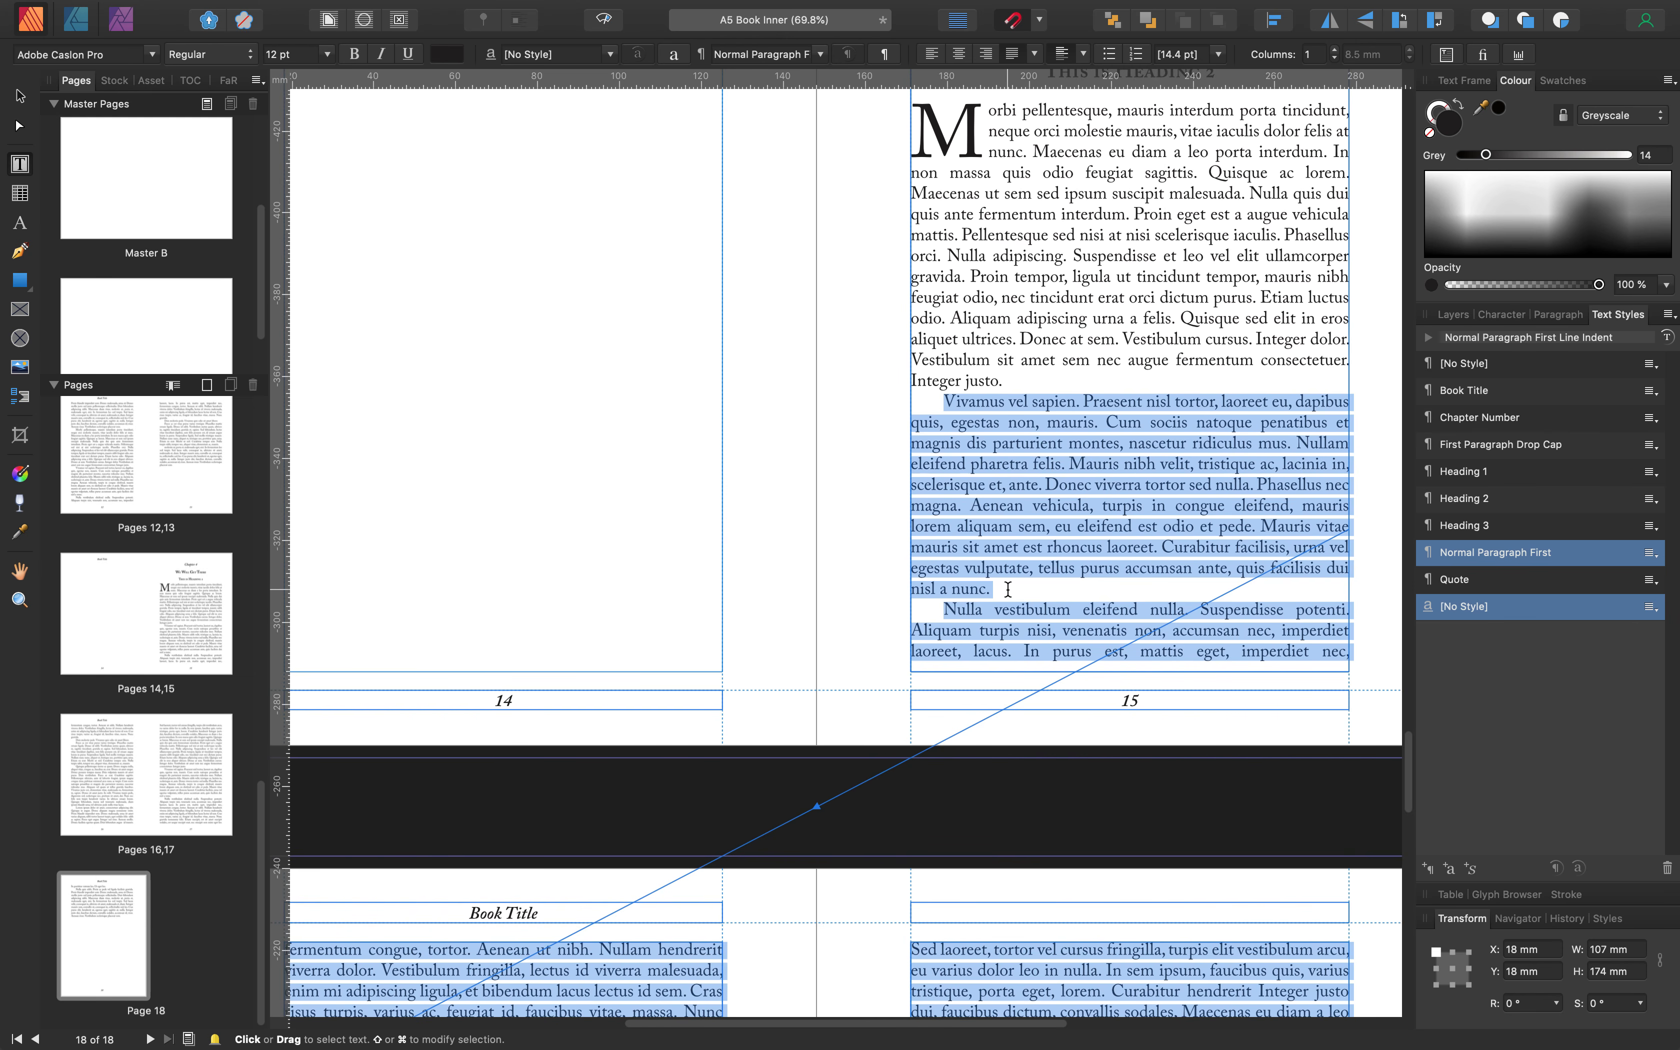
pyautogui.click(1004, 589)
pyautogui.scroll(-4, 1017, 596)
pyautogui.scroll(-3, 1018, 595)
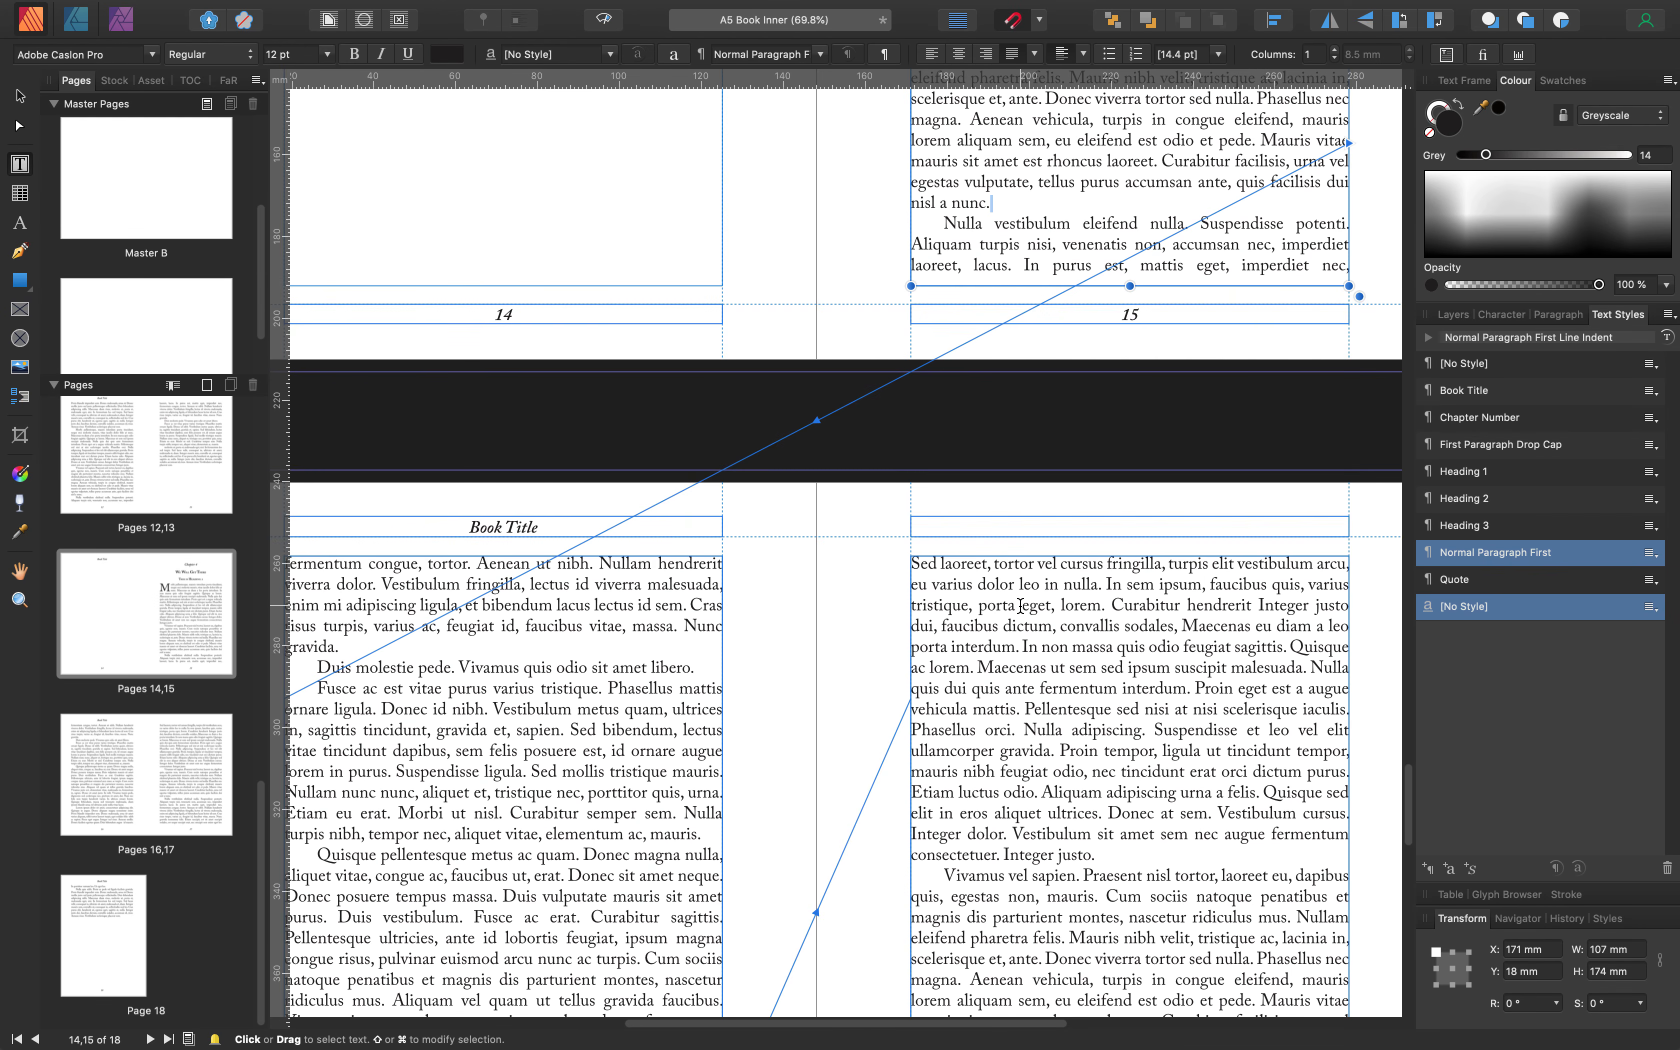
# Insert a paragraph reading "This is a Quote Someone Wrote" before "Duis molestie pede" on page 16
pyautogui.click(354, 645)
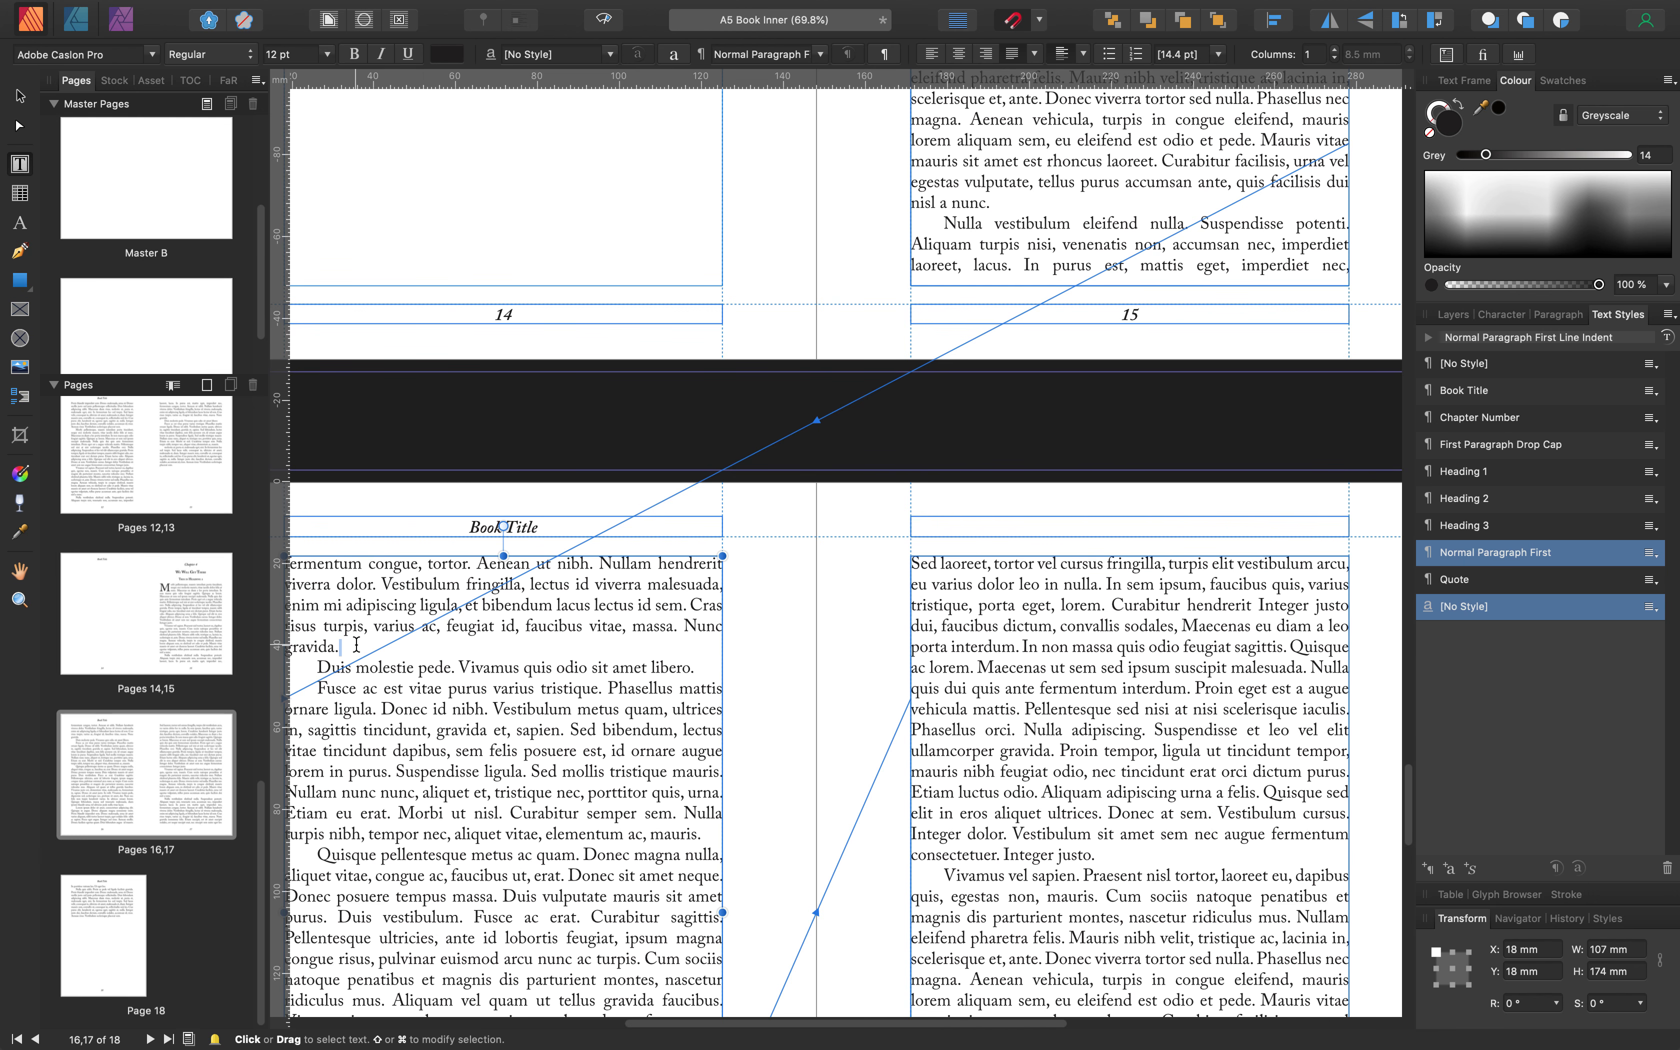
pyautogui.scroll(-1, 761, 941)
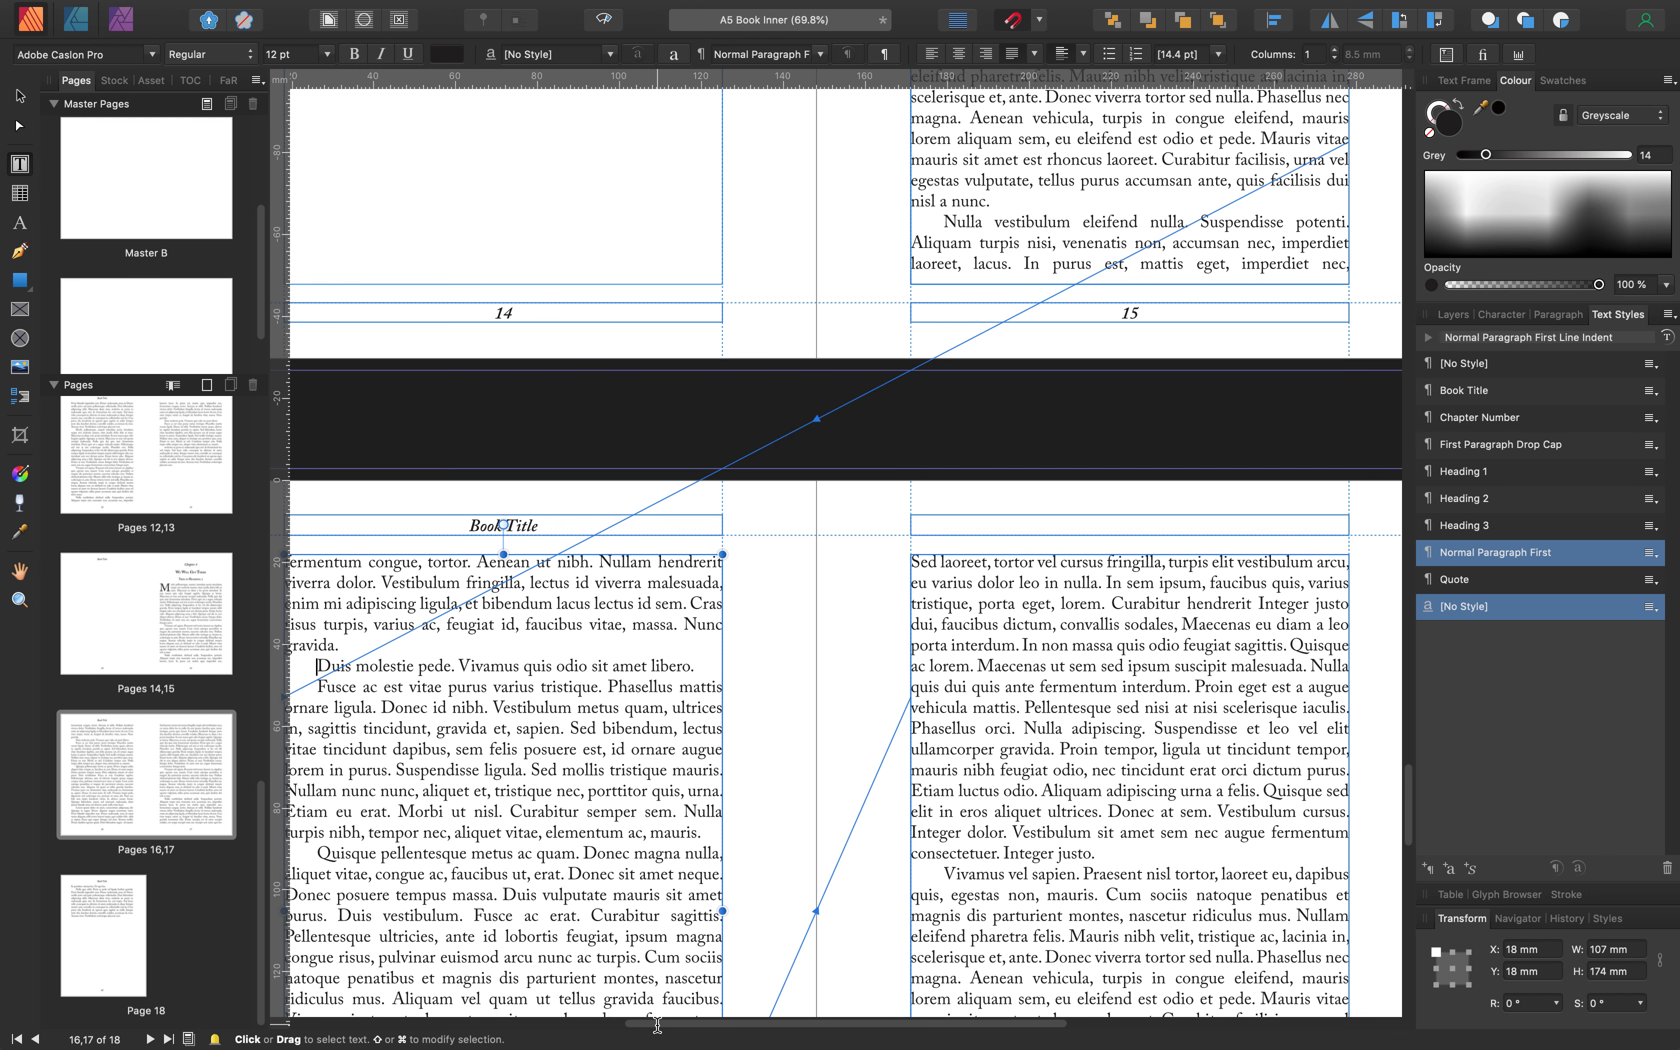
pyautogui.moveTo(657, 1024); pyautogui.dragTo(498, 1025)
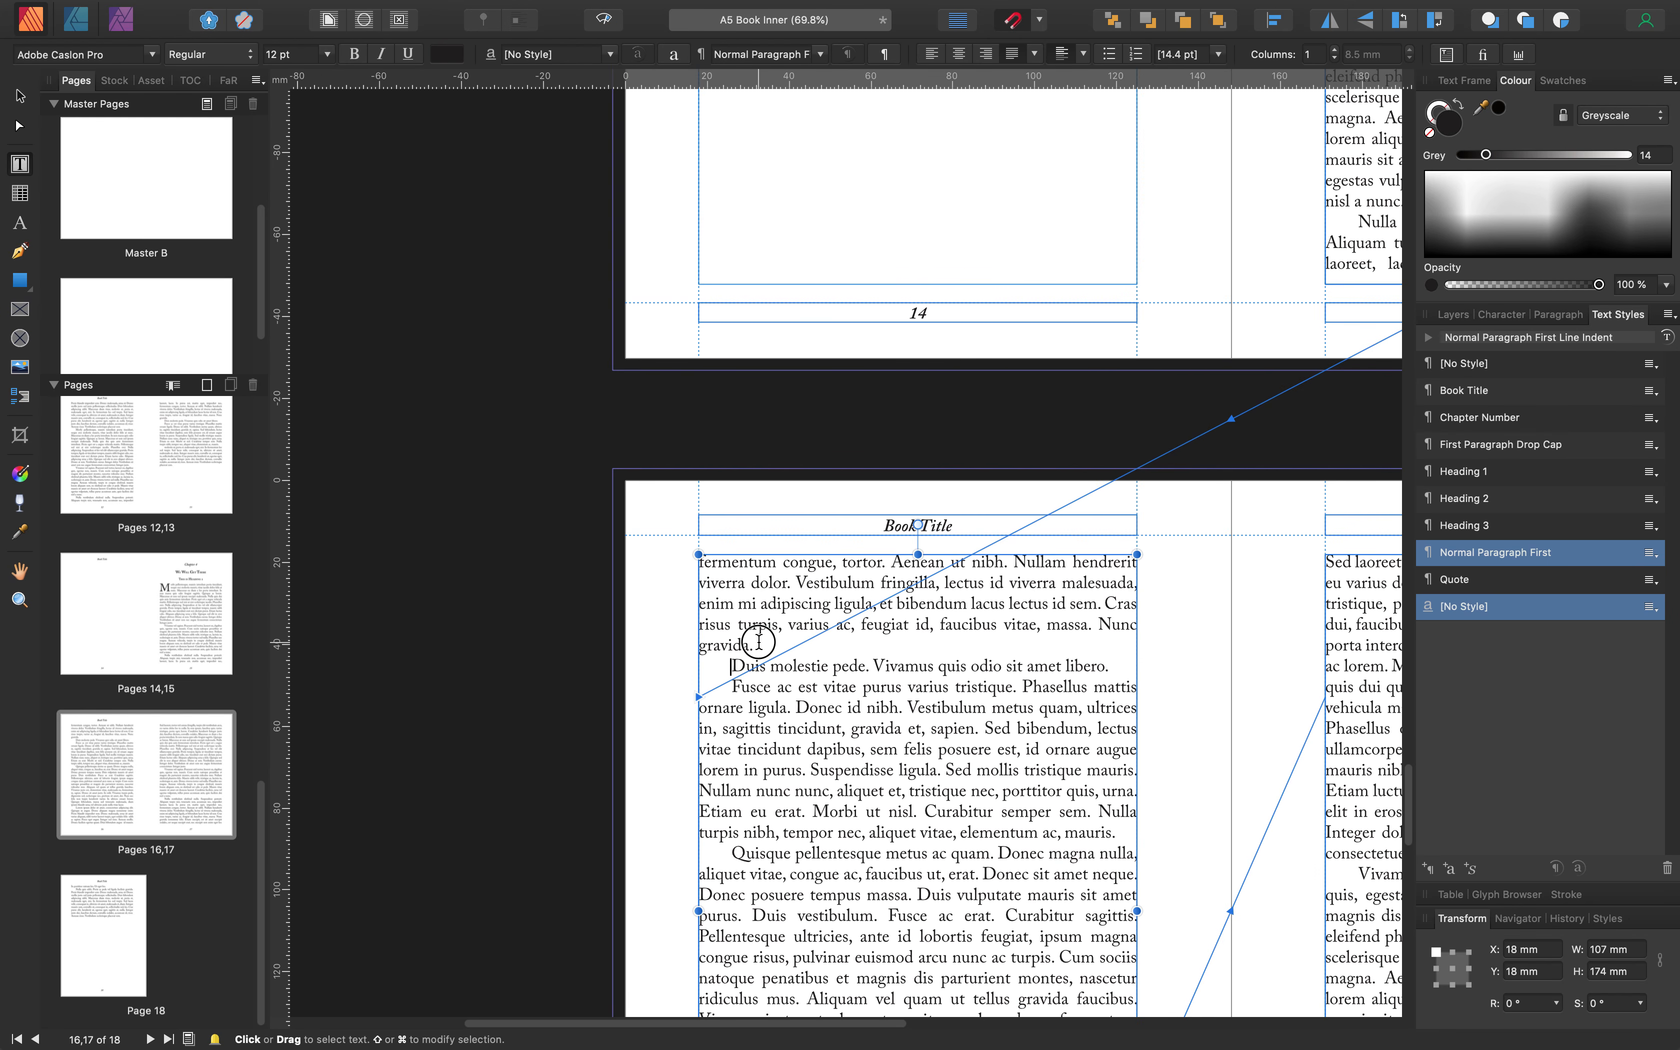
pyautogui.click(779, 674)
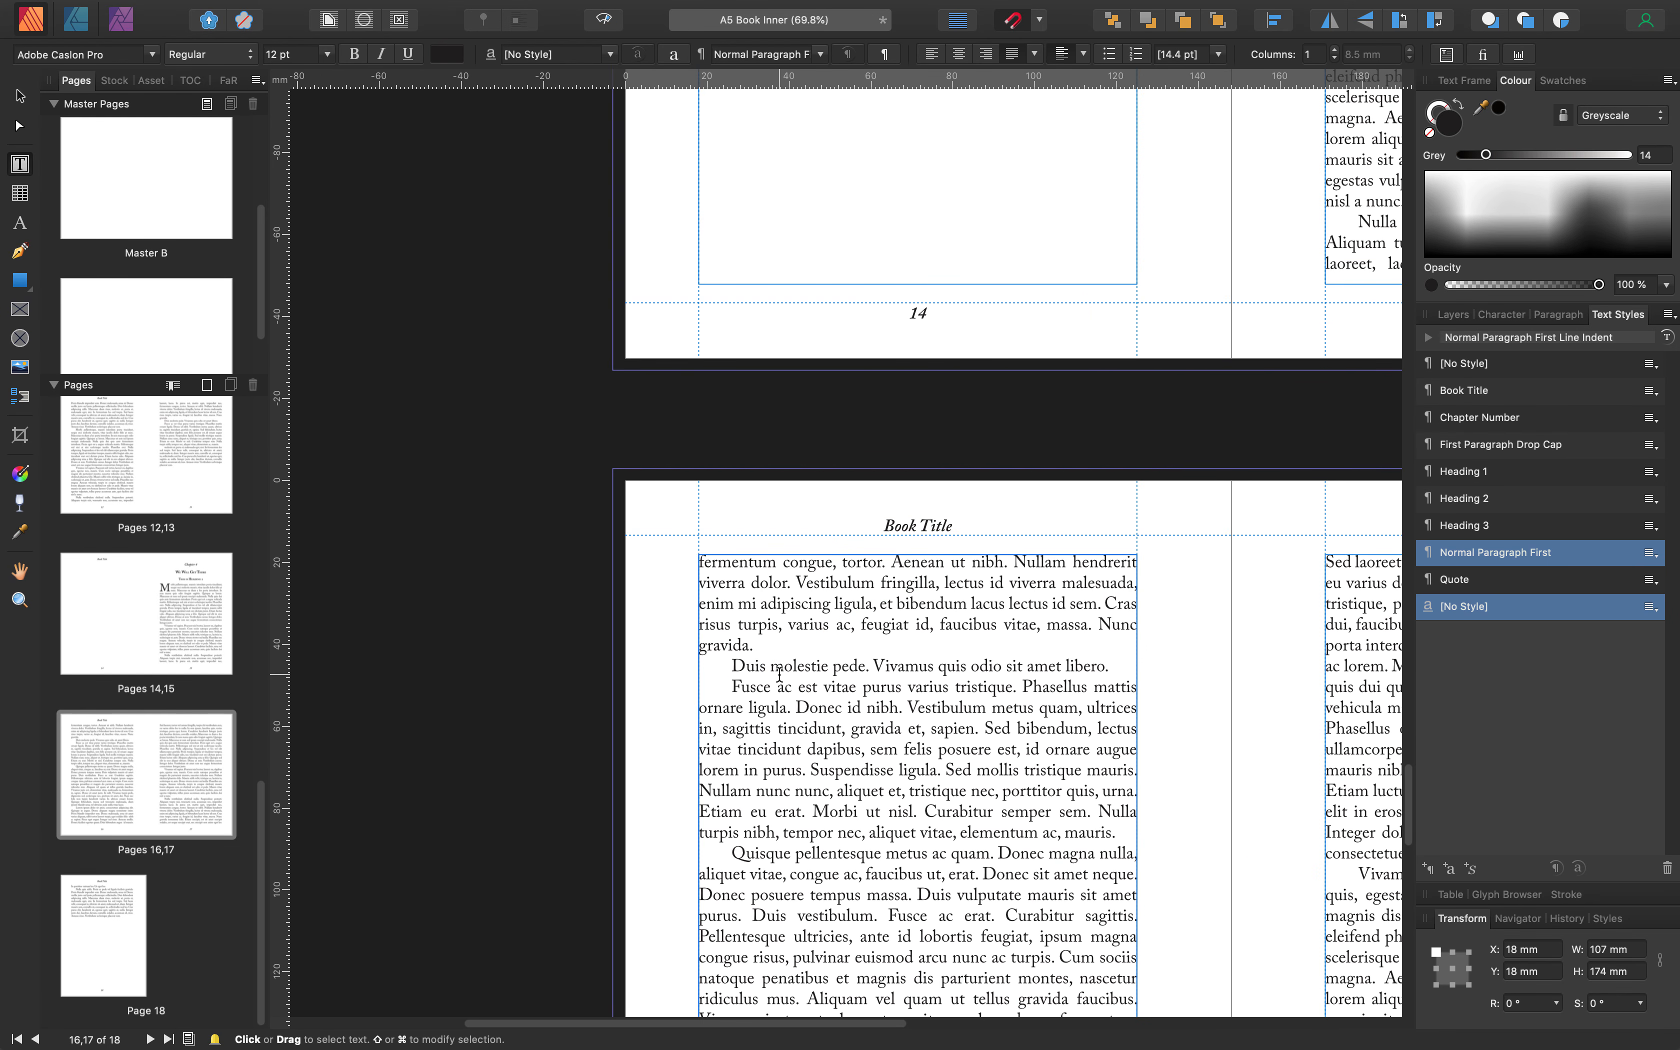
pyautogui.press('Return')
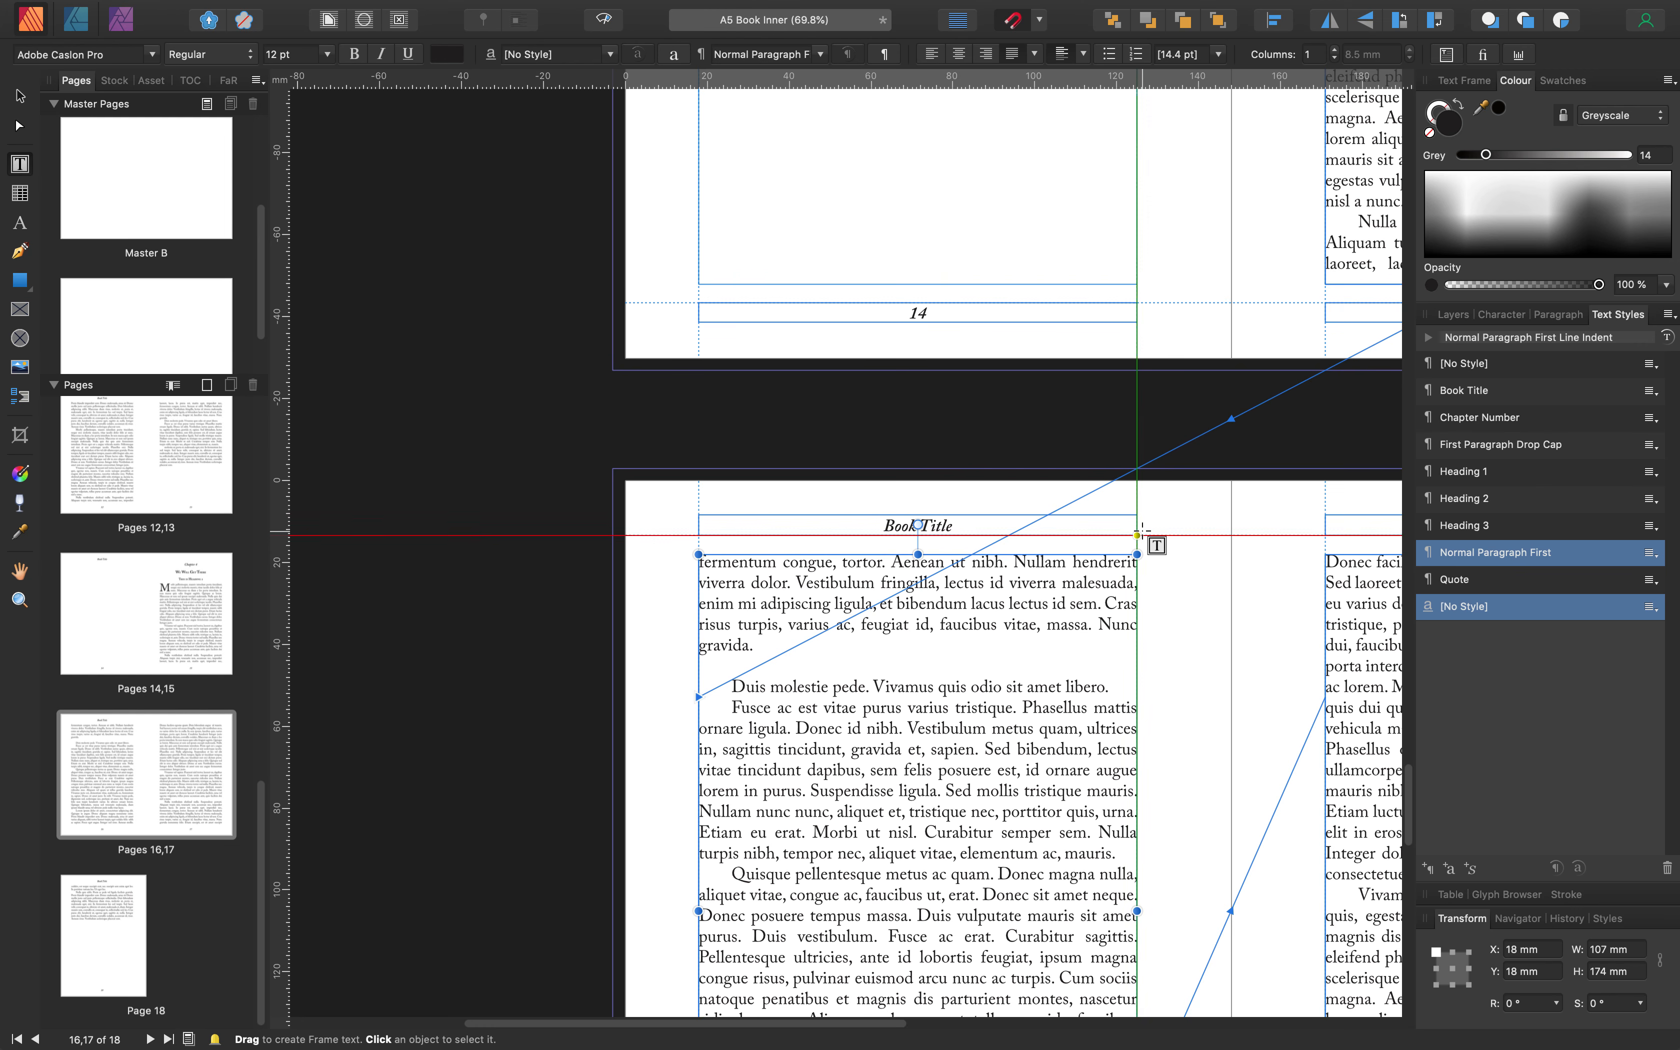
pyautogui.write('Th')
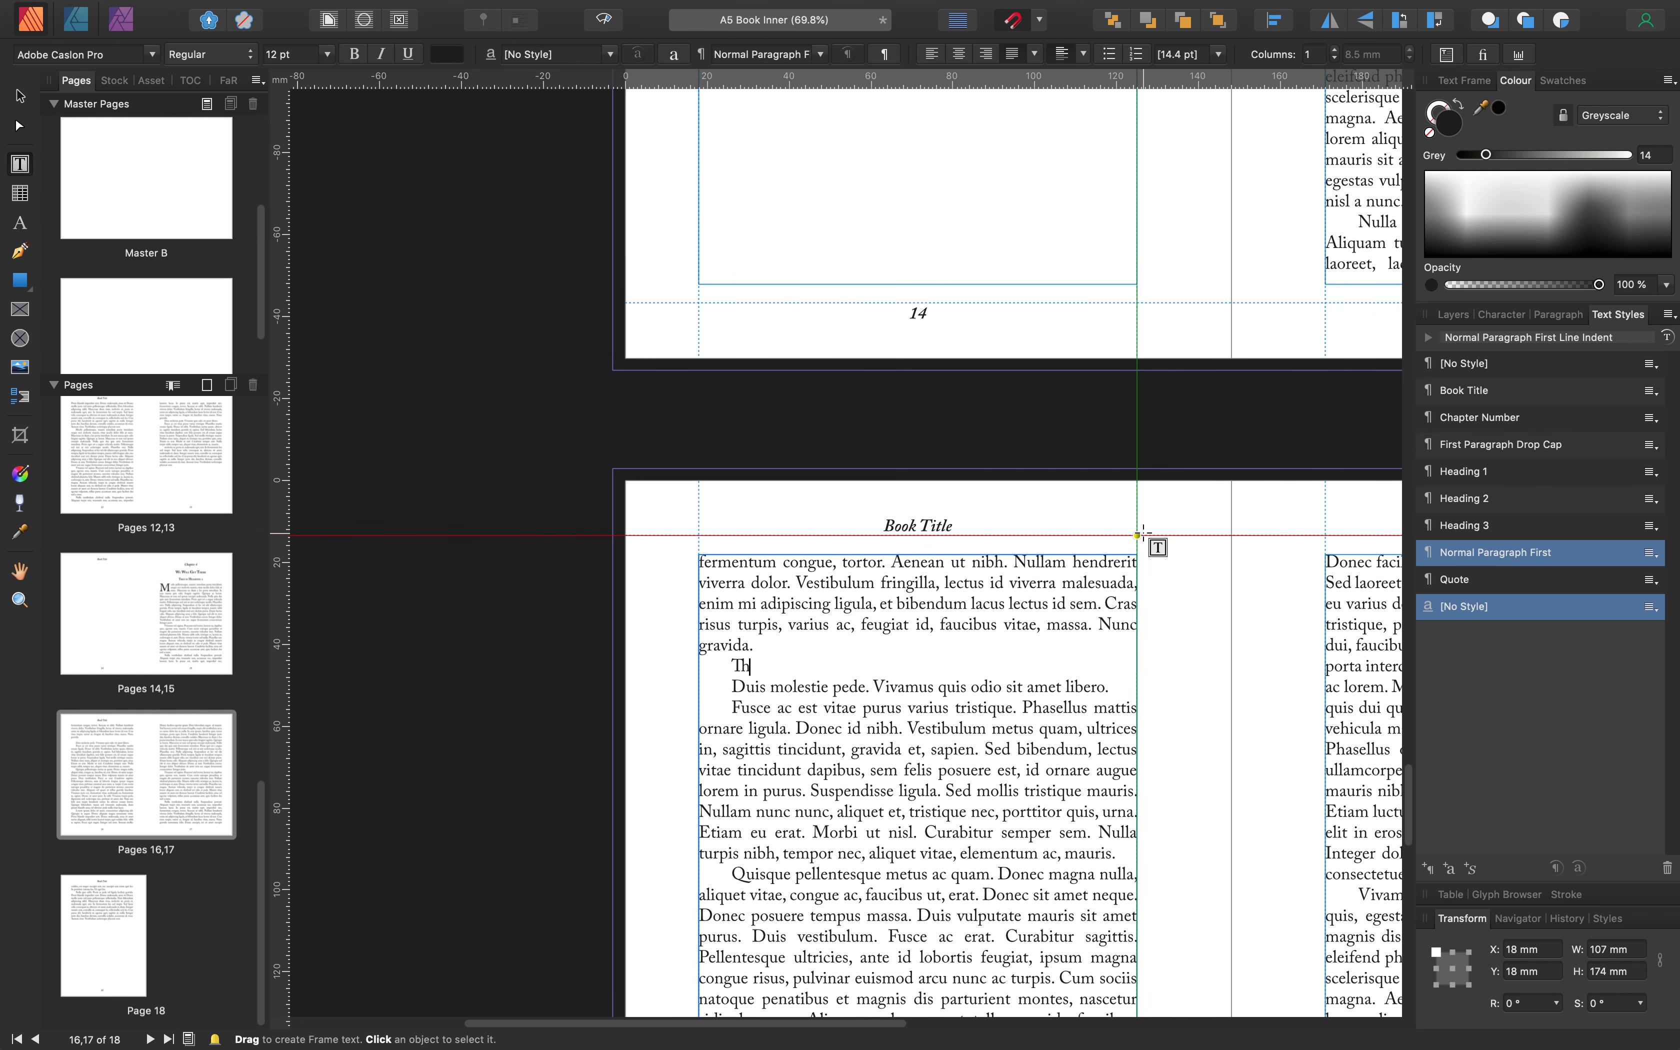
pyautogui.write('is is a Quote So')
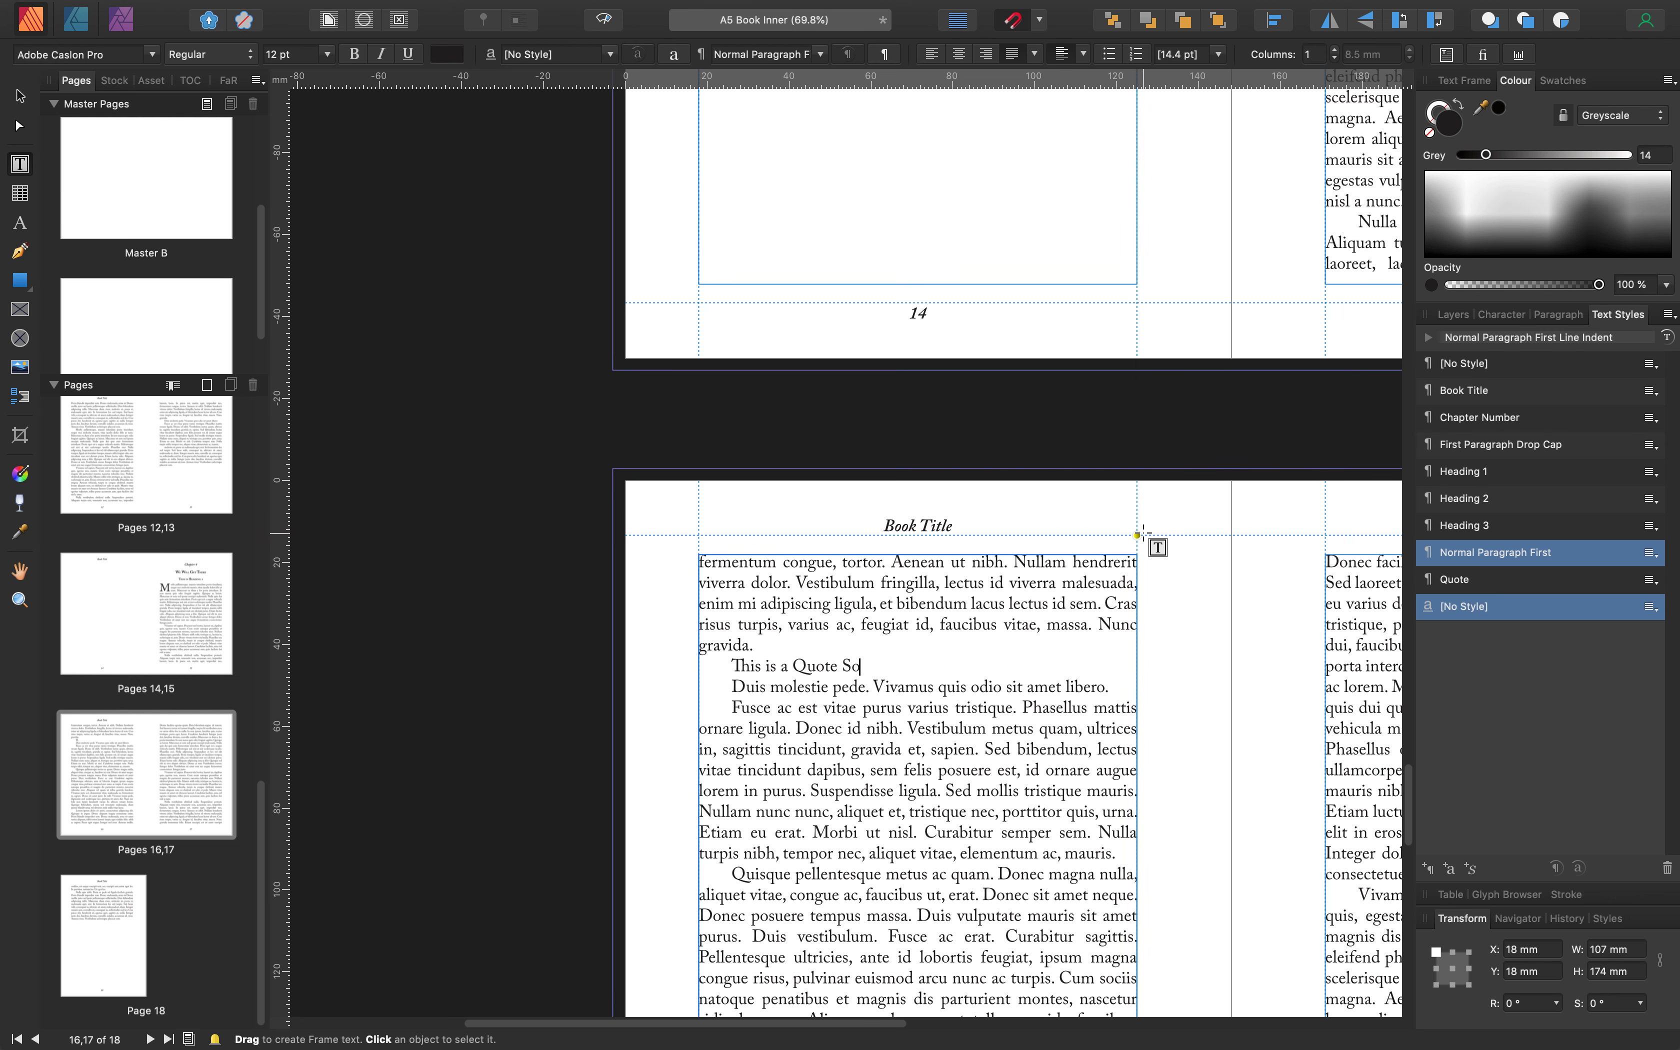
pyautogui.write('meone Wrote')
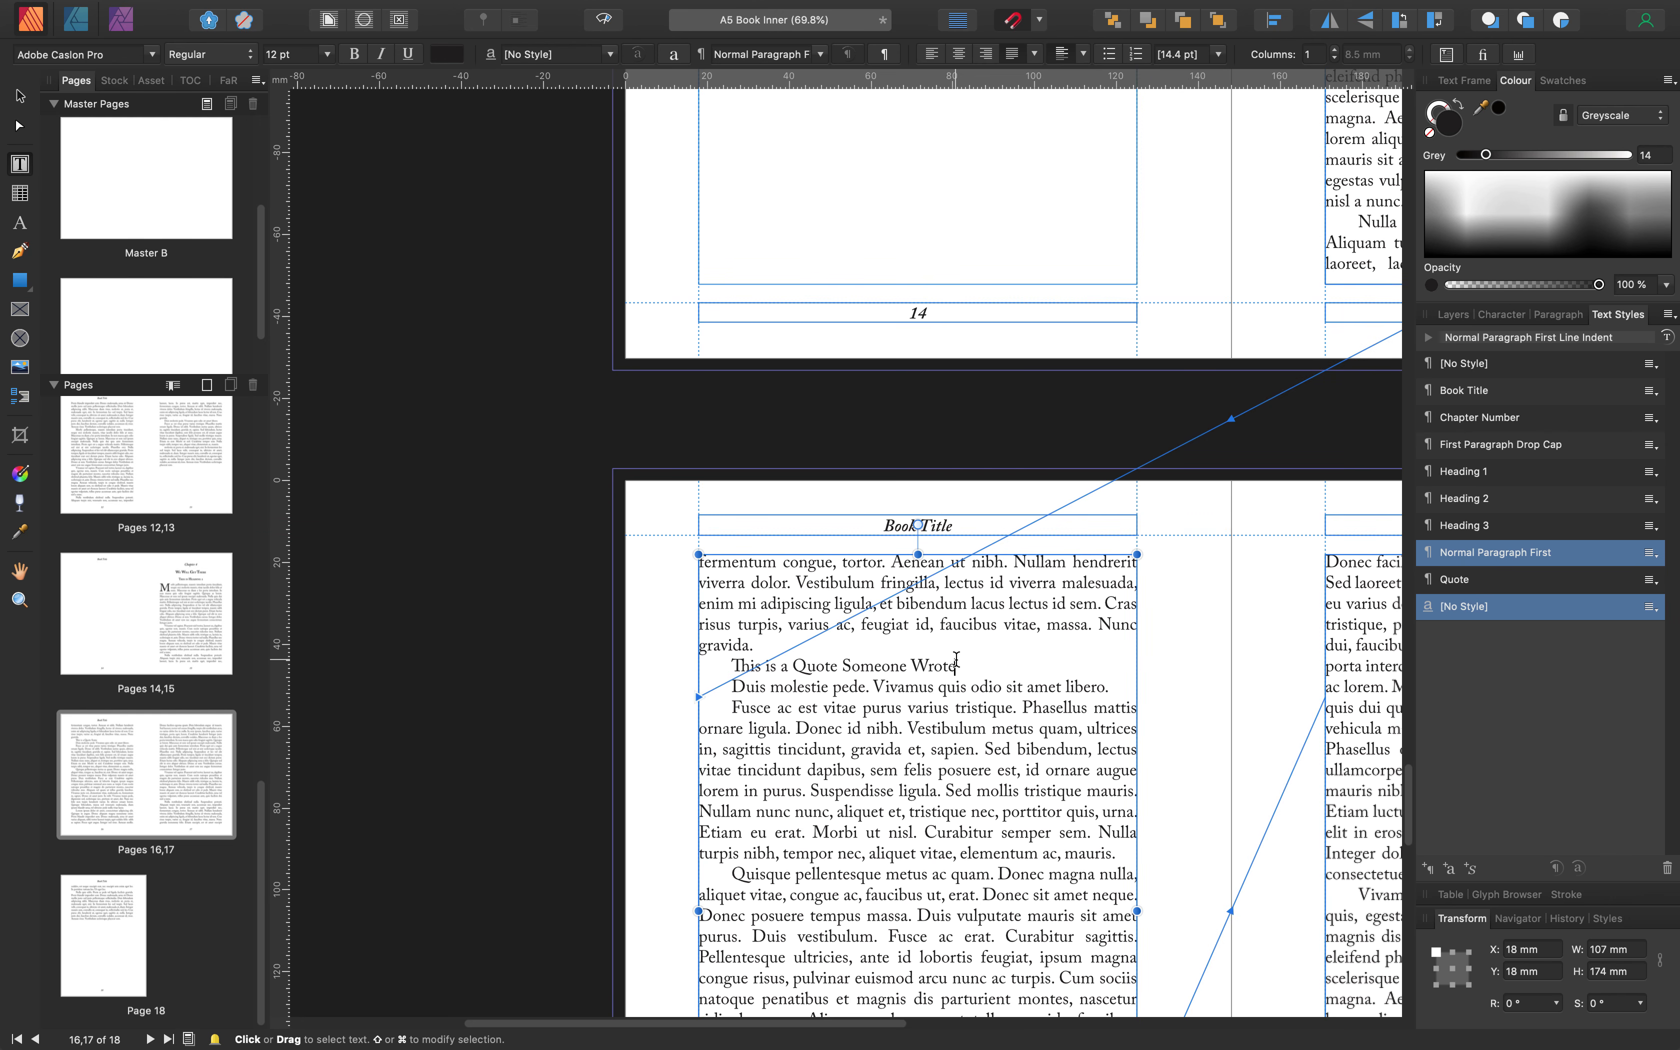
pyautogui.keyDown('shift'); pyautogui.click(735, 645); pyautogui.keyUp('shift')
pyautogui.click(1470, 525)
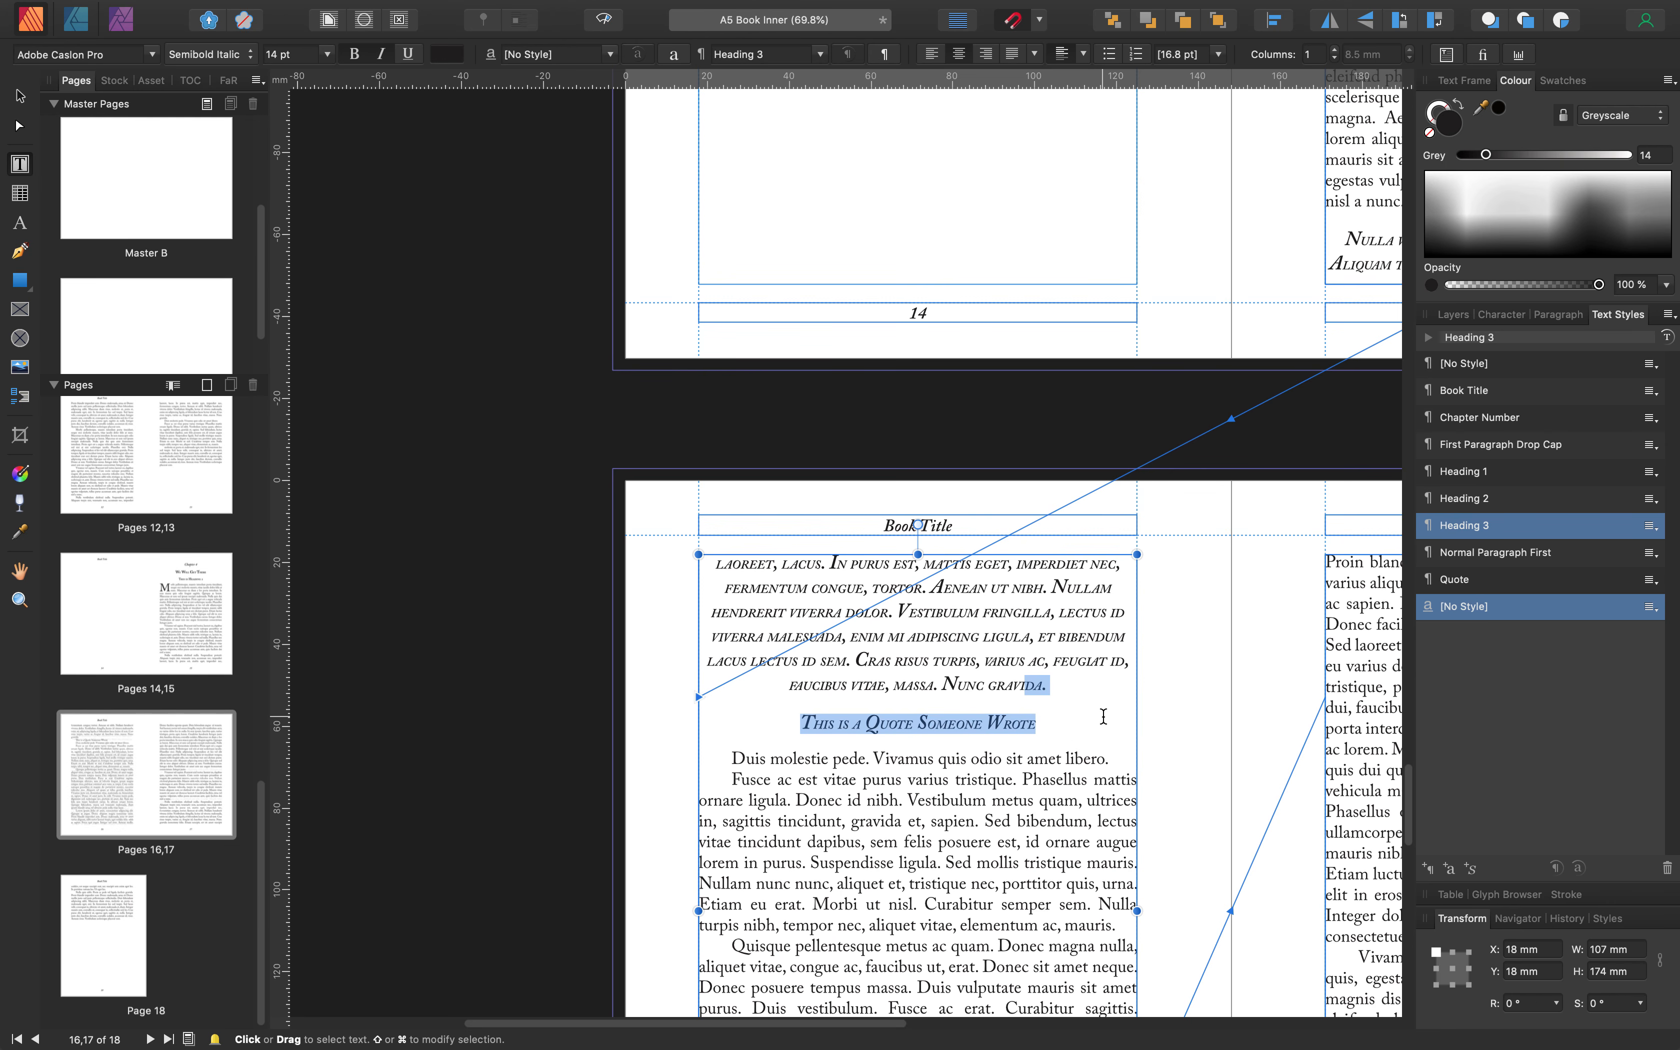
pyautogui.press('super+z')
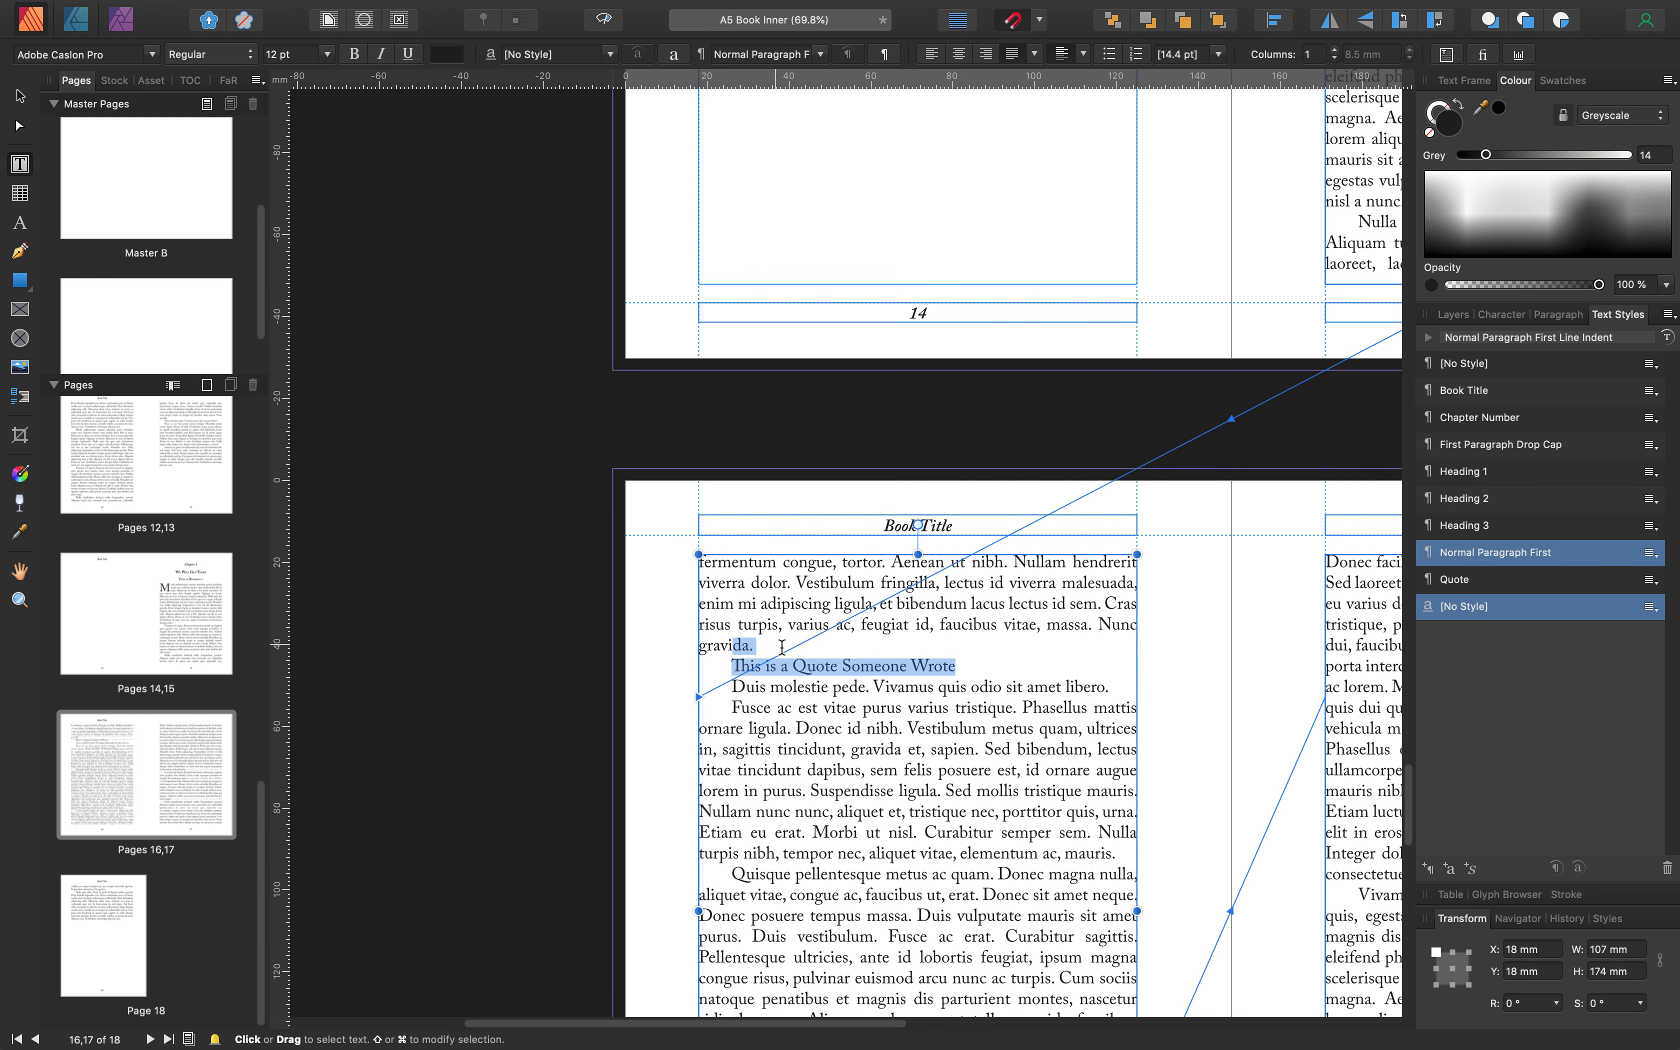
# Apply the Heading 3 style to only the line "This is a Quote Someone Wrote" on page 16
pyautogui.click(777, 647)
pyautogui.moveTo(960, 668); pyautogui.dragTo(735, 667)
pyautogui.click(1486, 525)
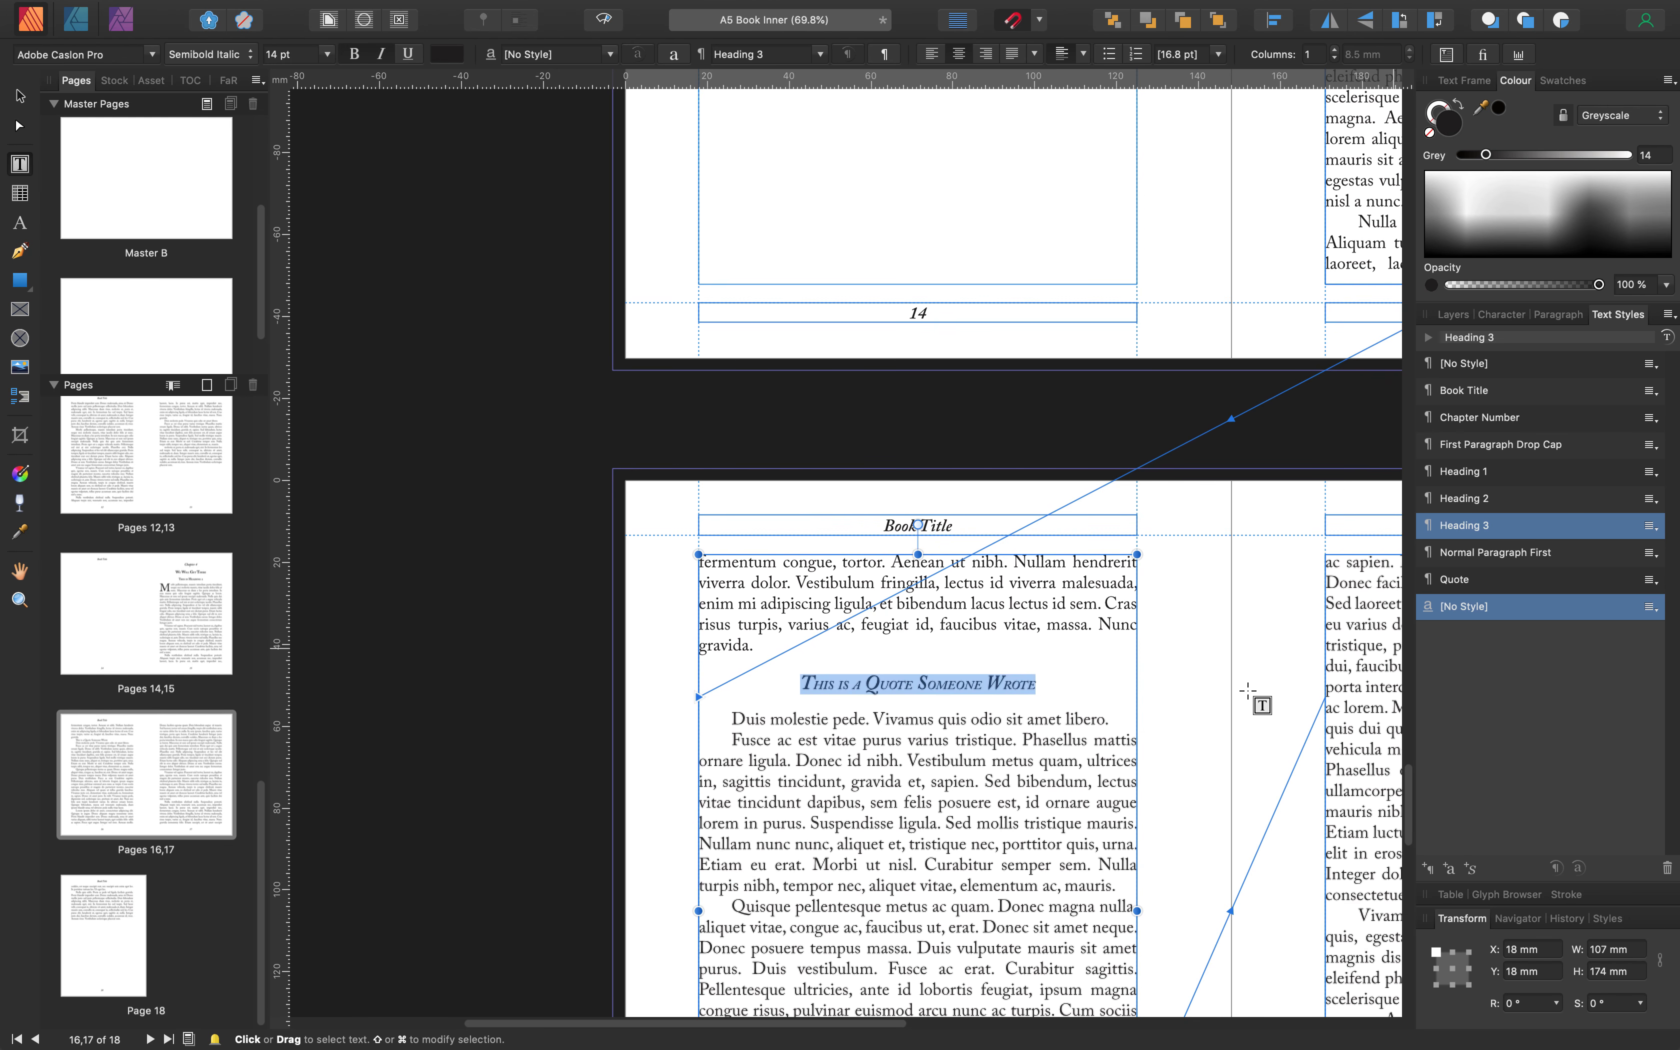
# Add an empty paragraph after "This is a Quote Someone Wrote" on page 16 and set it to [No Style]
pyautogui.click(1047, 705)
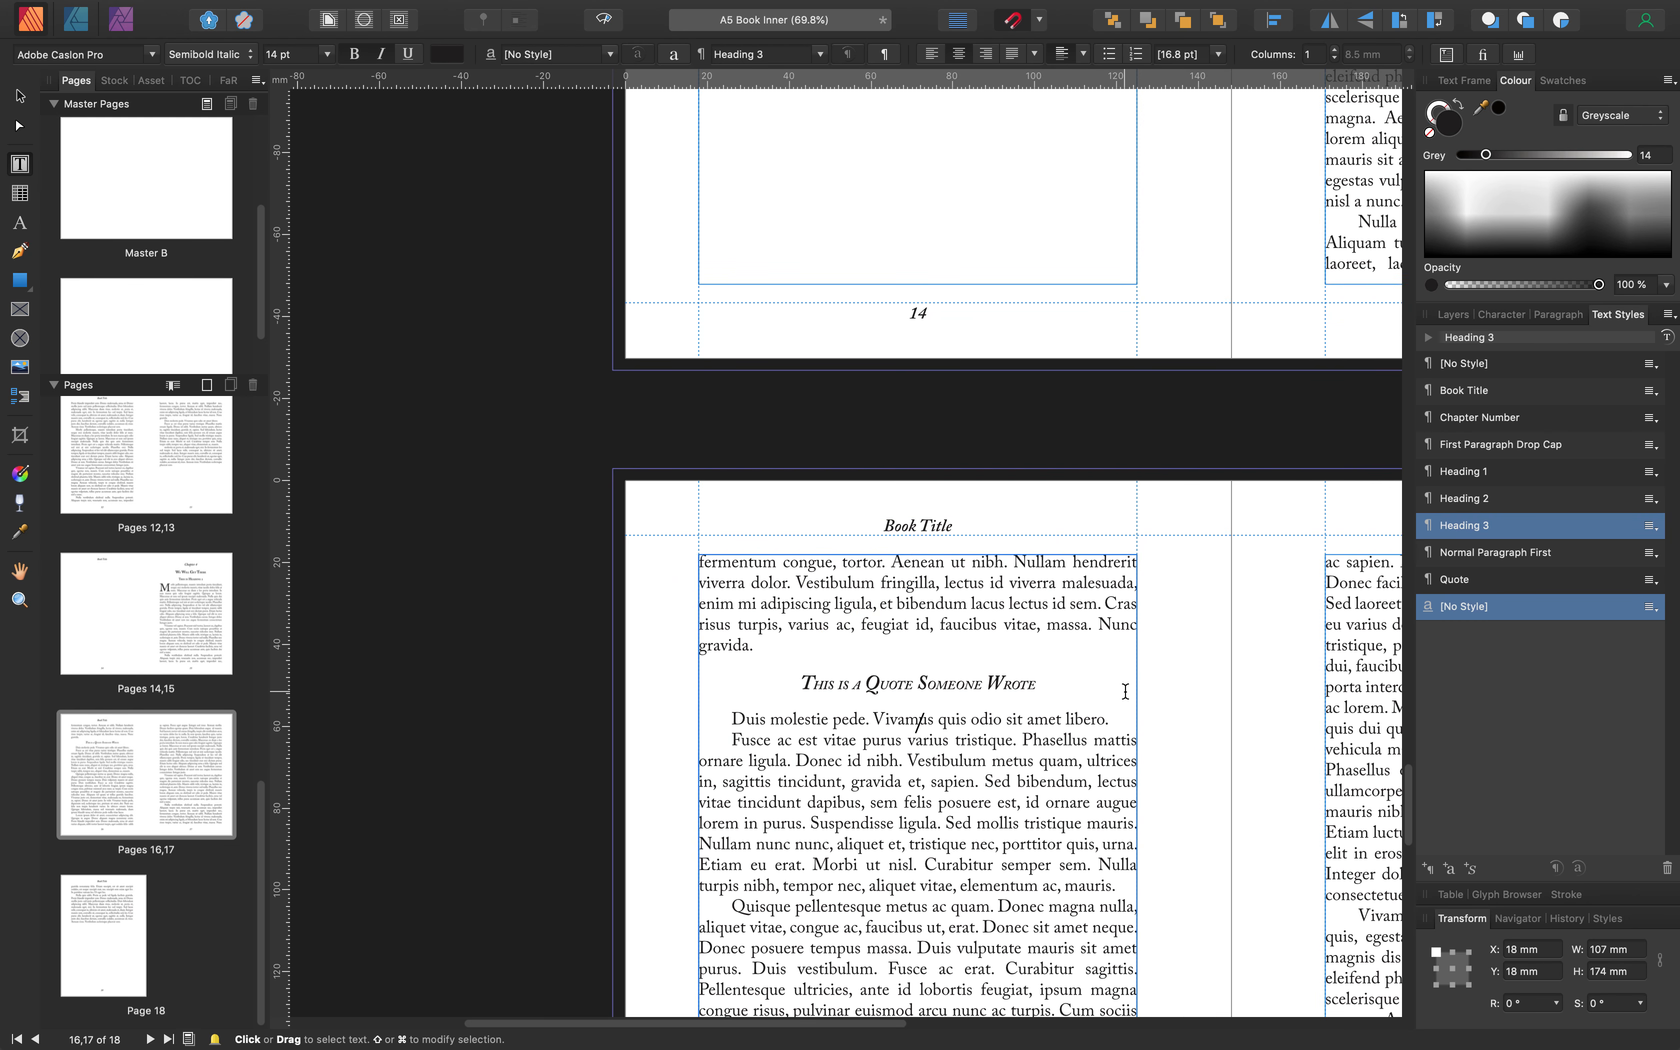
pyautogui.press('Return')
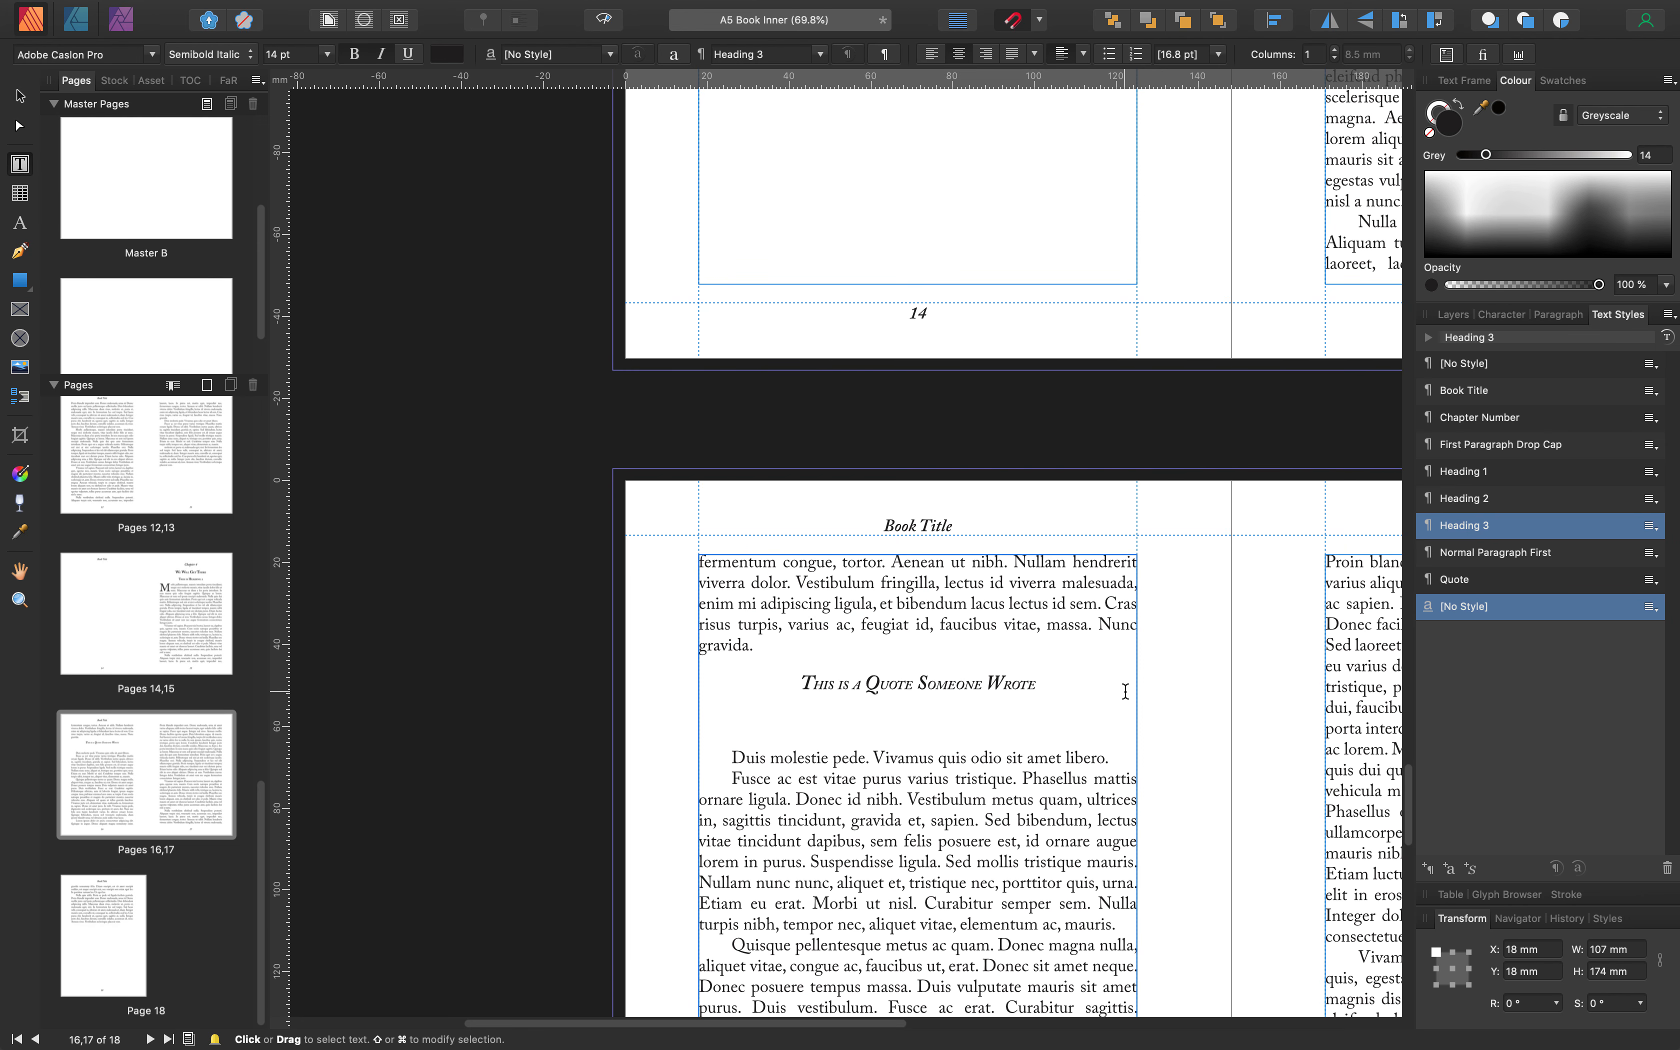
pyautogui.click(1460, 363)
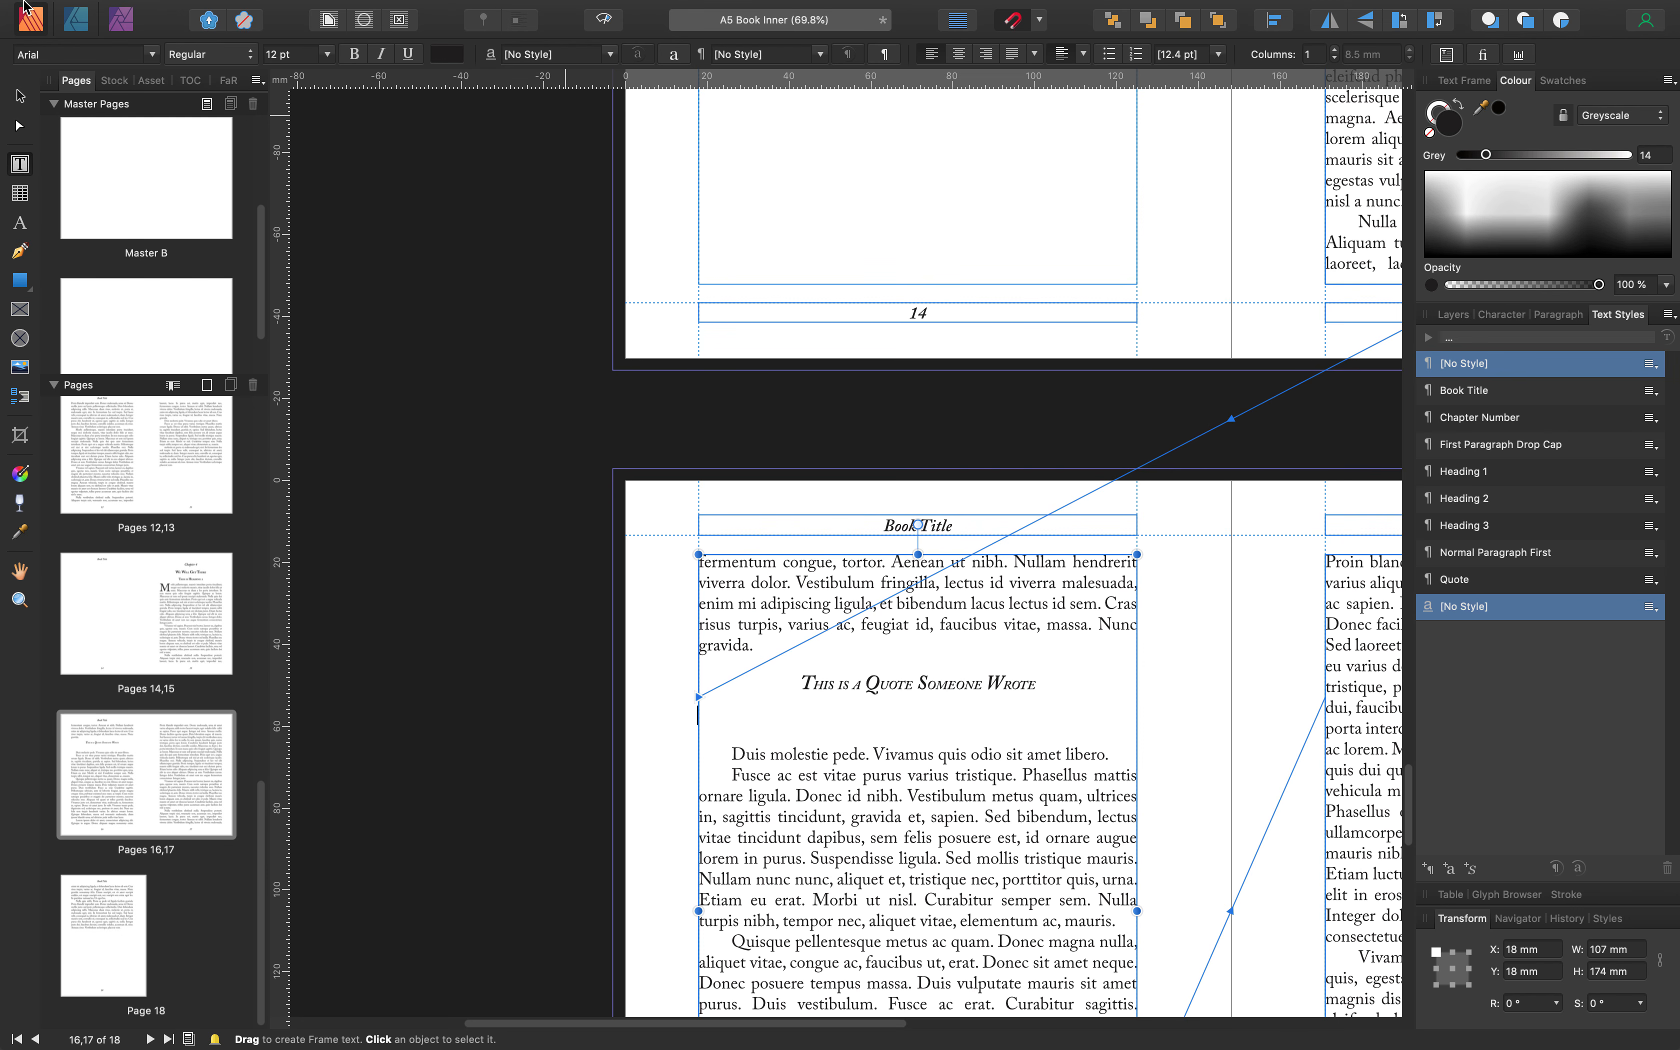
# Insert filler text in the empty paragraph below the quote heading on page 16
pyautogui.scroll(-8, 883, 696)
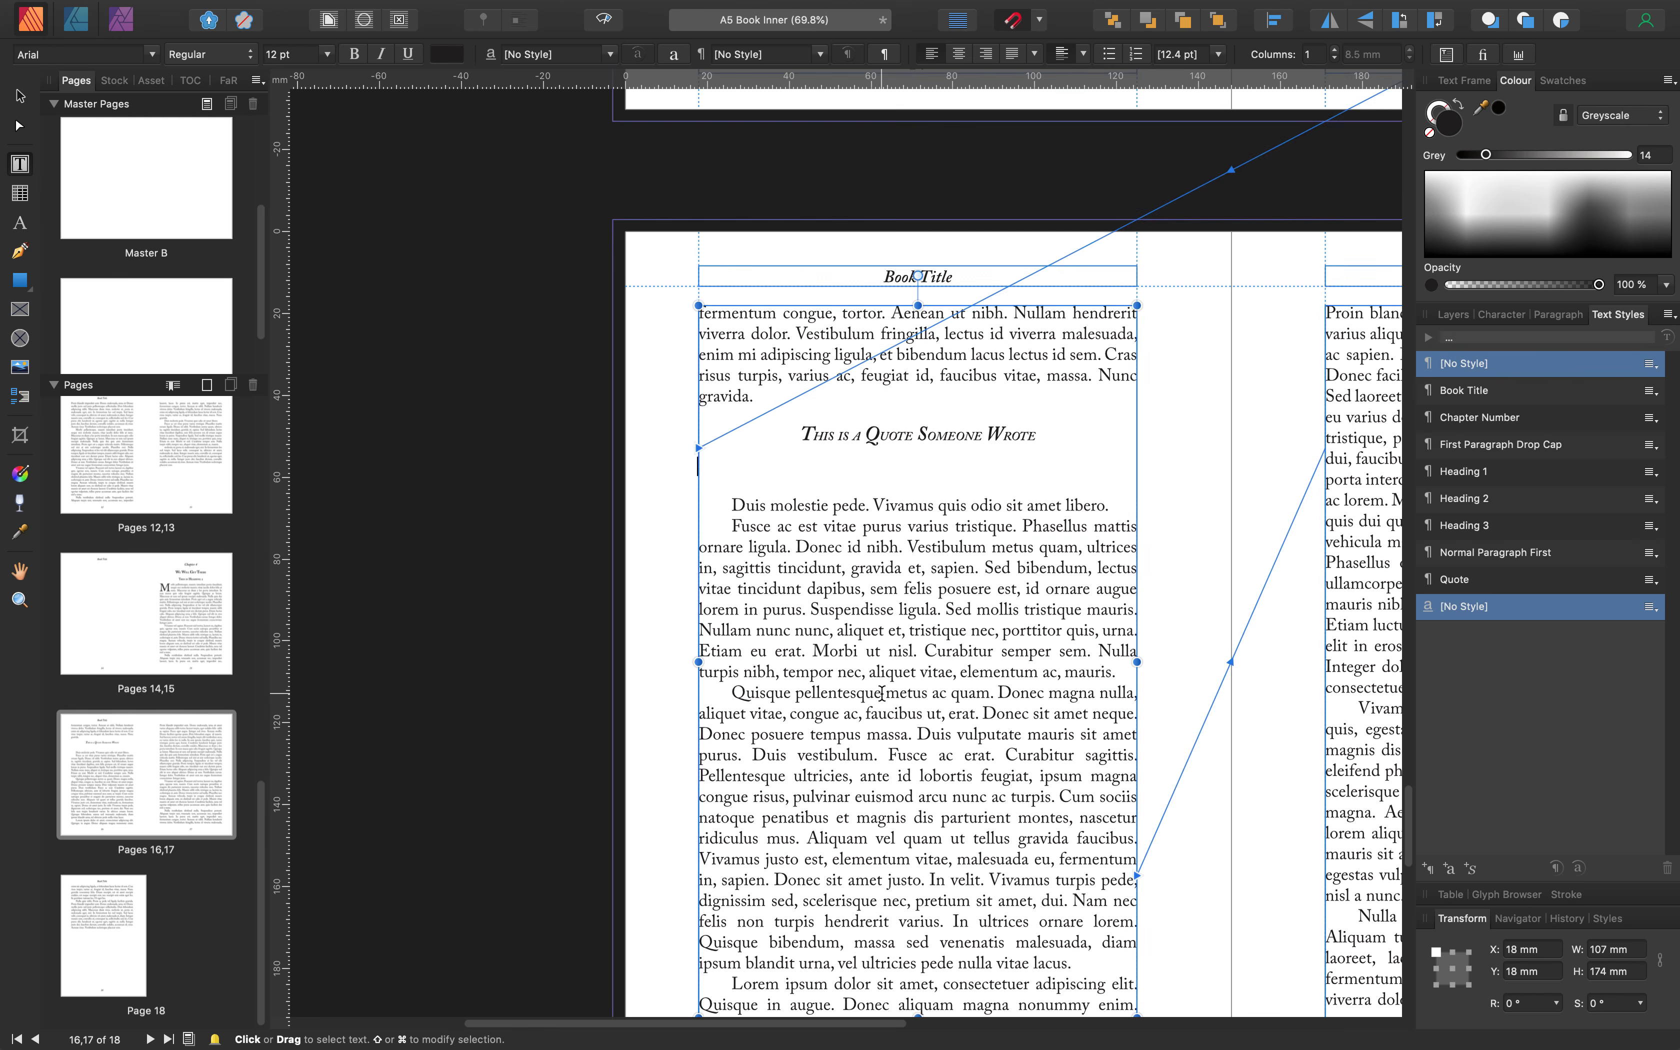
pyautogui.scroll(-5, 883, 696)
pyautogui.scroll(11, 884, 694)
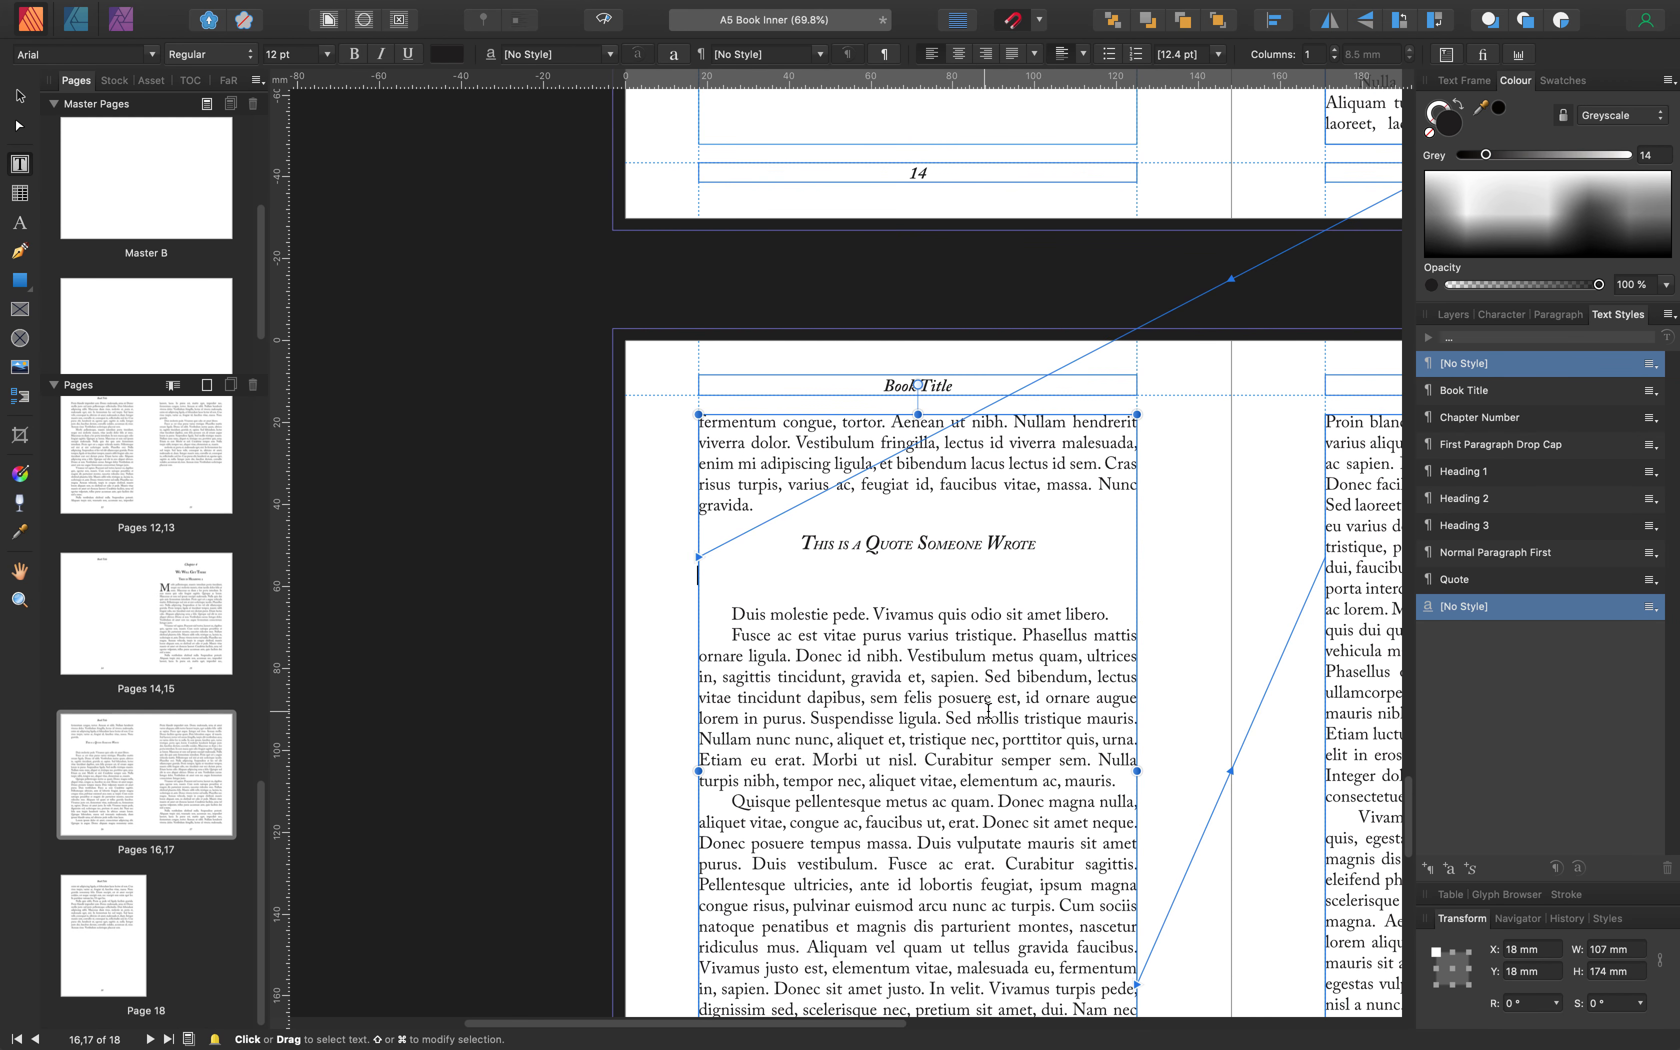
pyautogui.moveTo(489, 11)
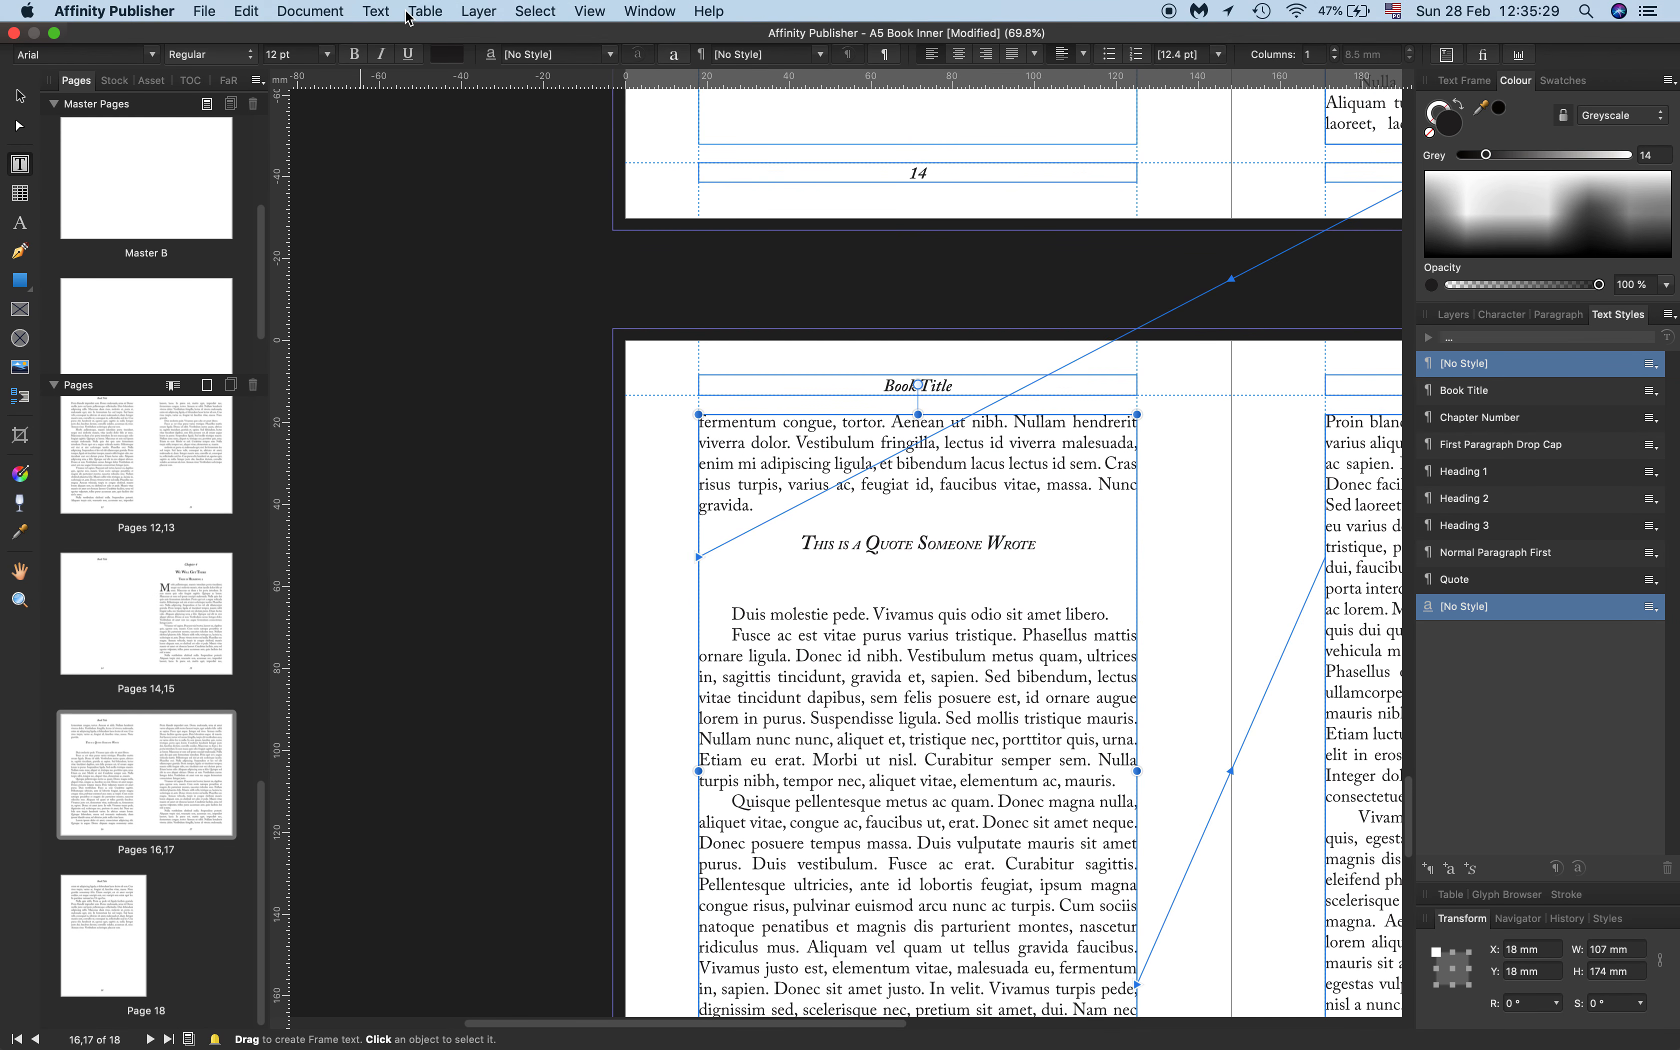
pyautogui.click(375, 12)
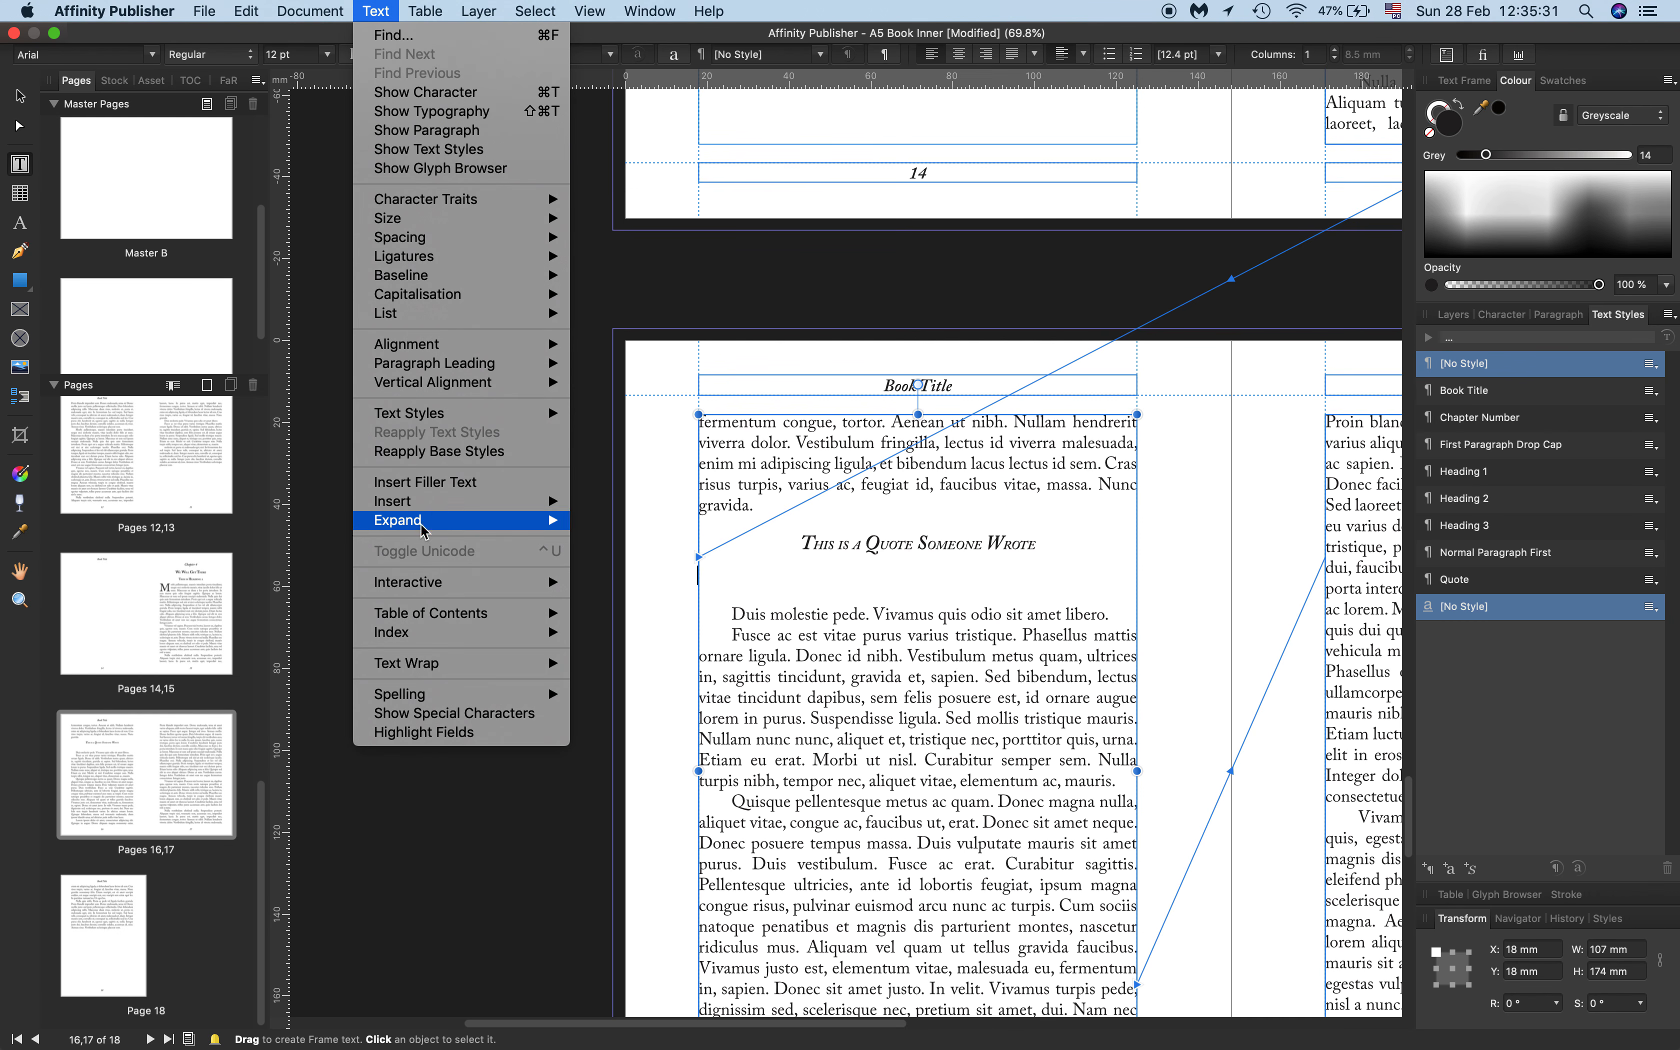
pyautogui.click(425, 482)
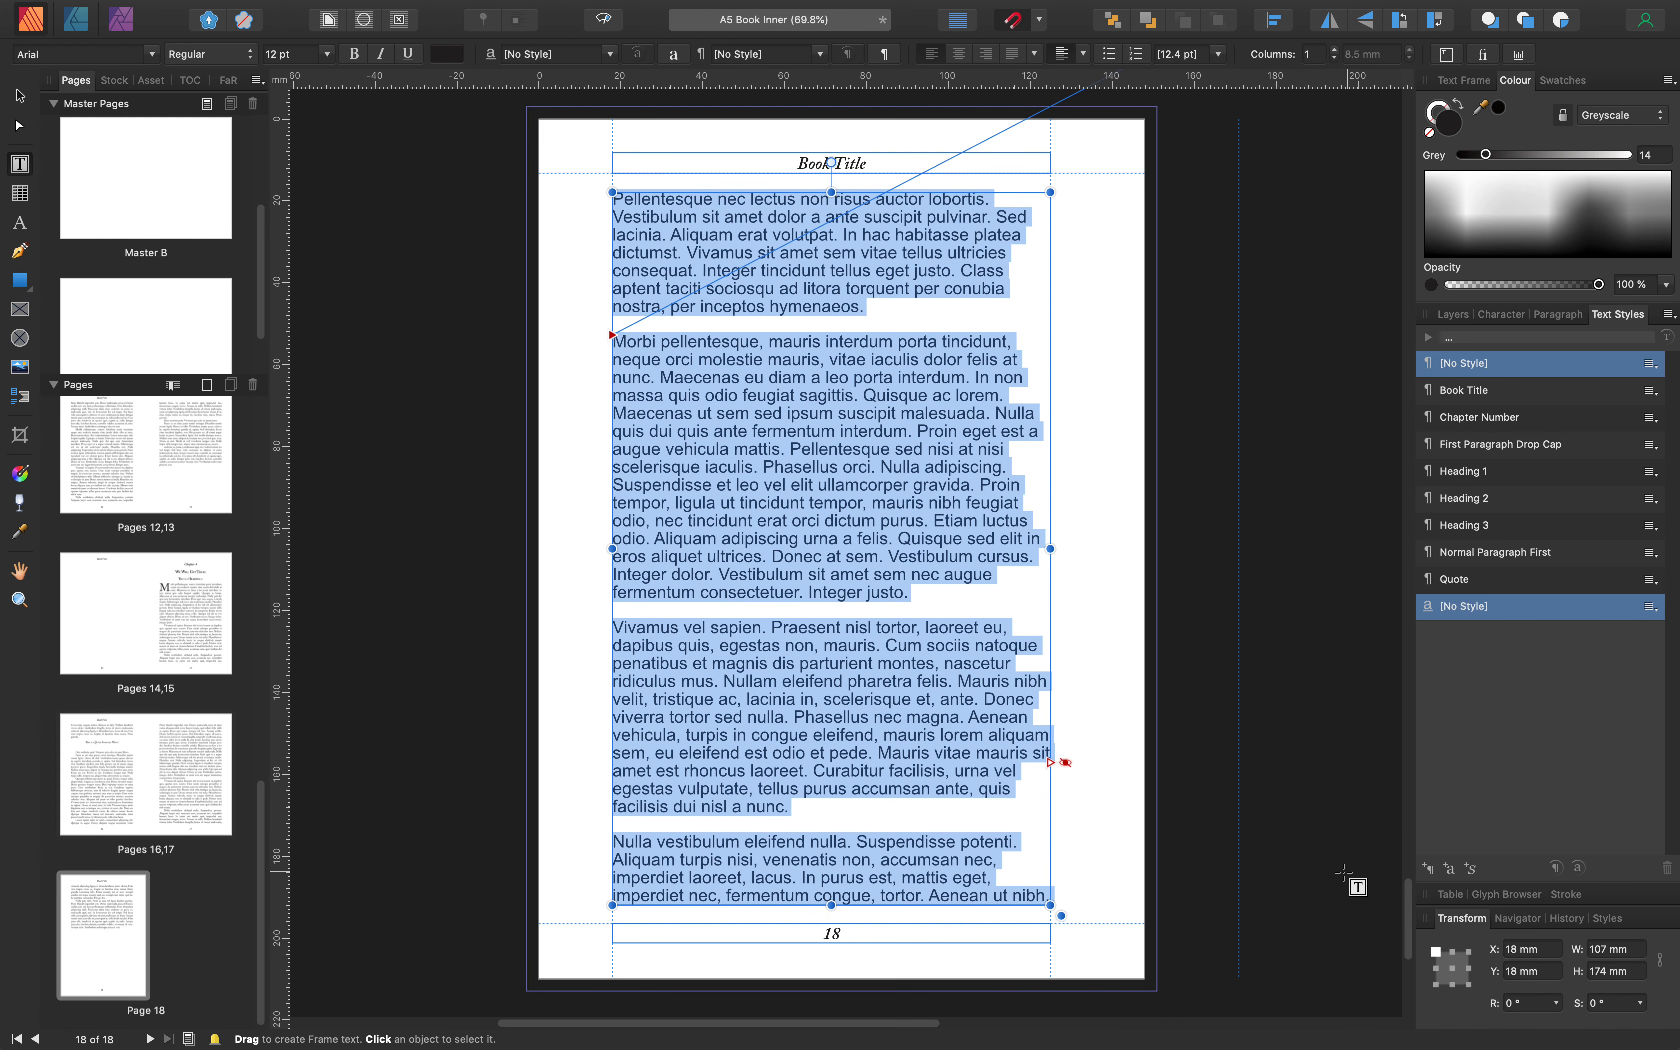
# Delete the surplus filler text on page 18 from "Morbi pellentesque" onward, keeping the original text that starts with "Duis molestie pede"
pyautogui.scroll(-5, 948, 805)
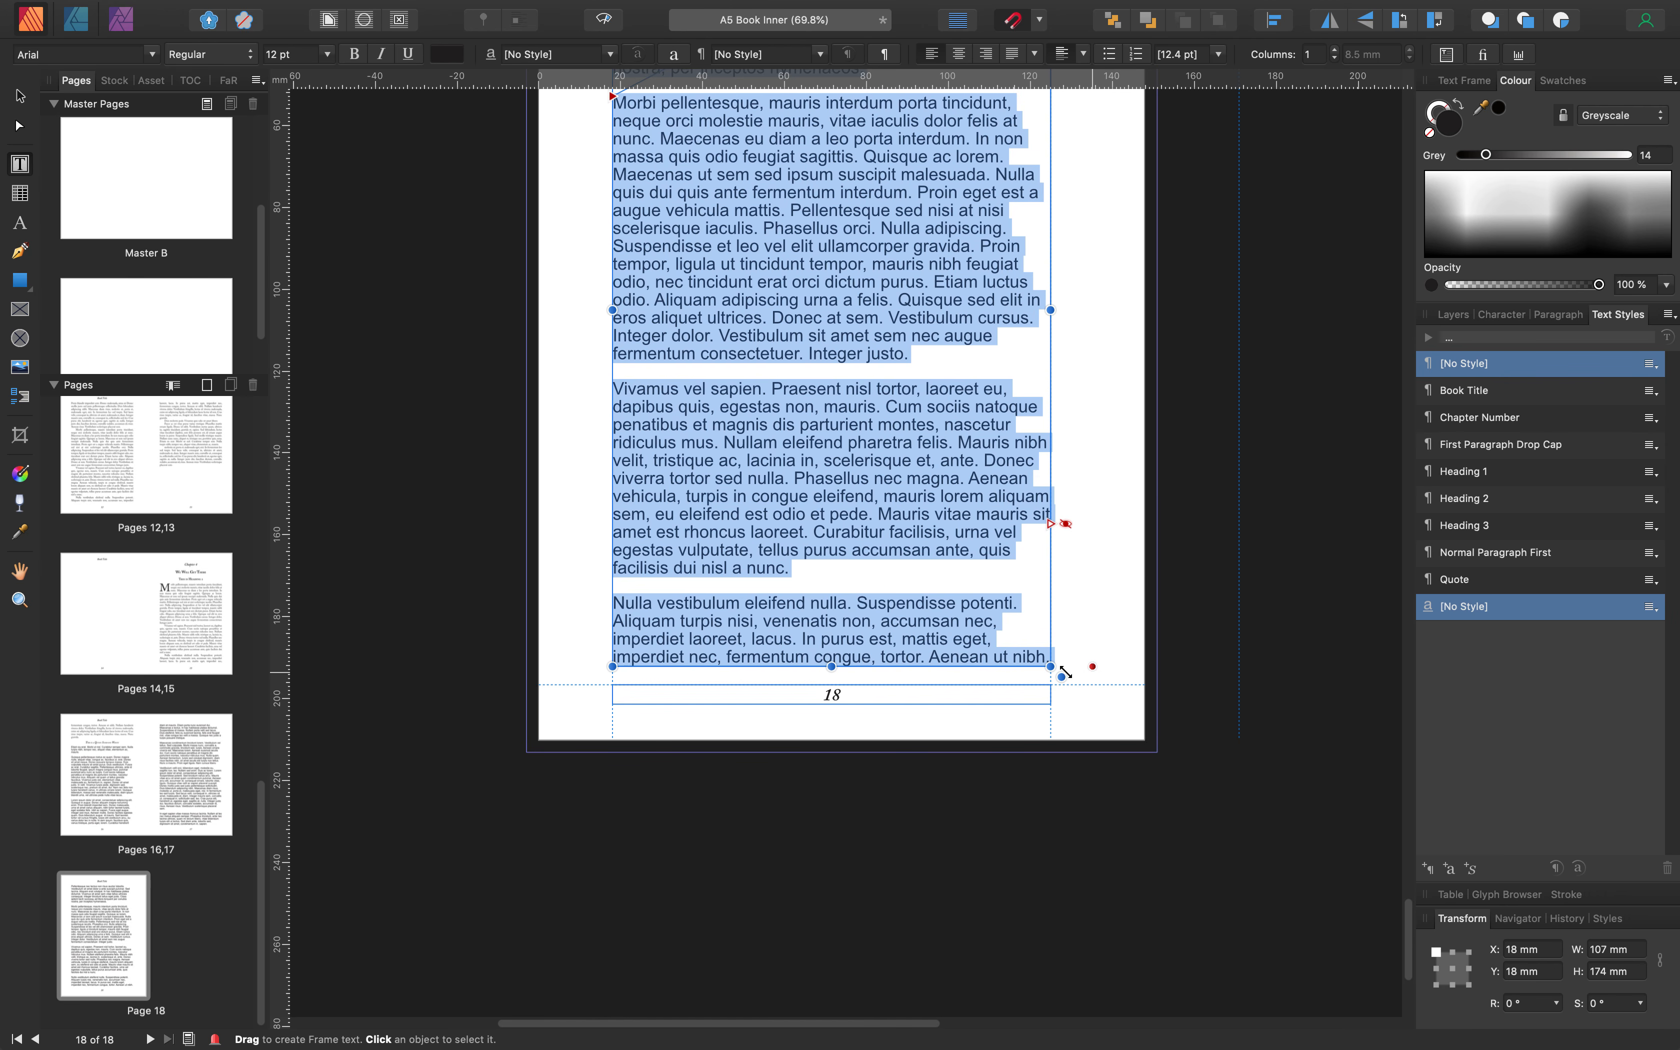
pyautogui.moveTo(1049, 656); pyautogui.dragTo(586, 96)
pyautogui.scroll(5, 623, 137)
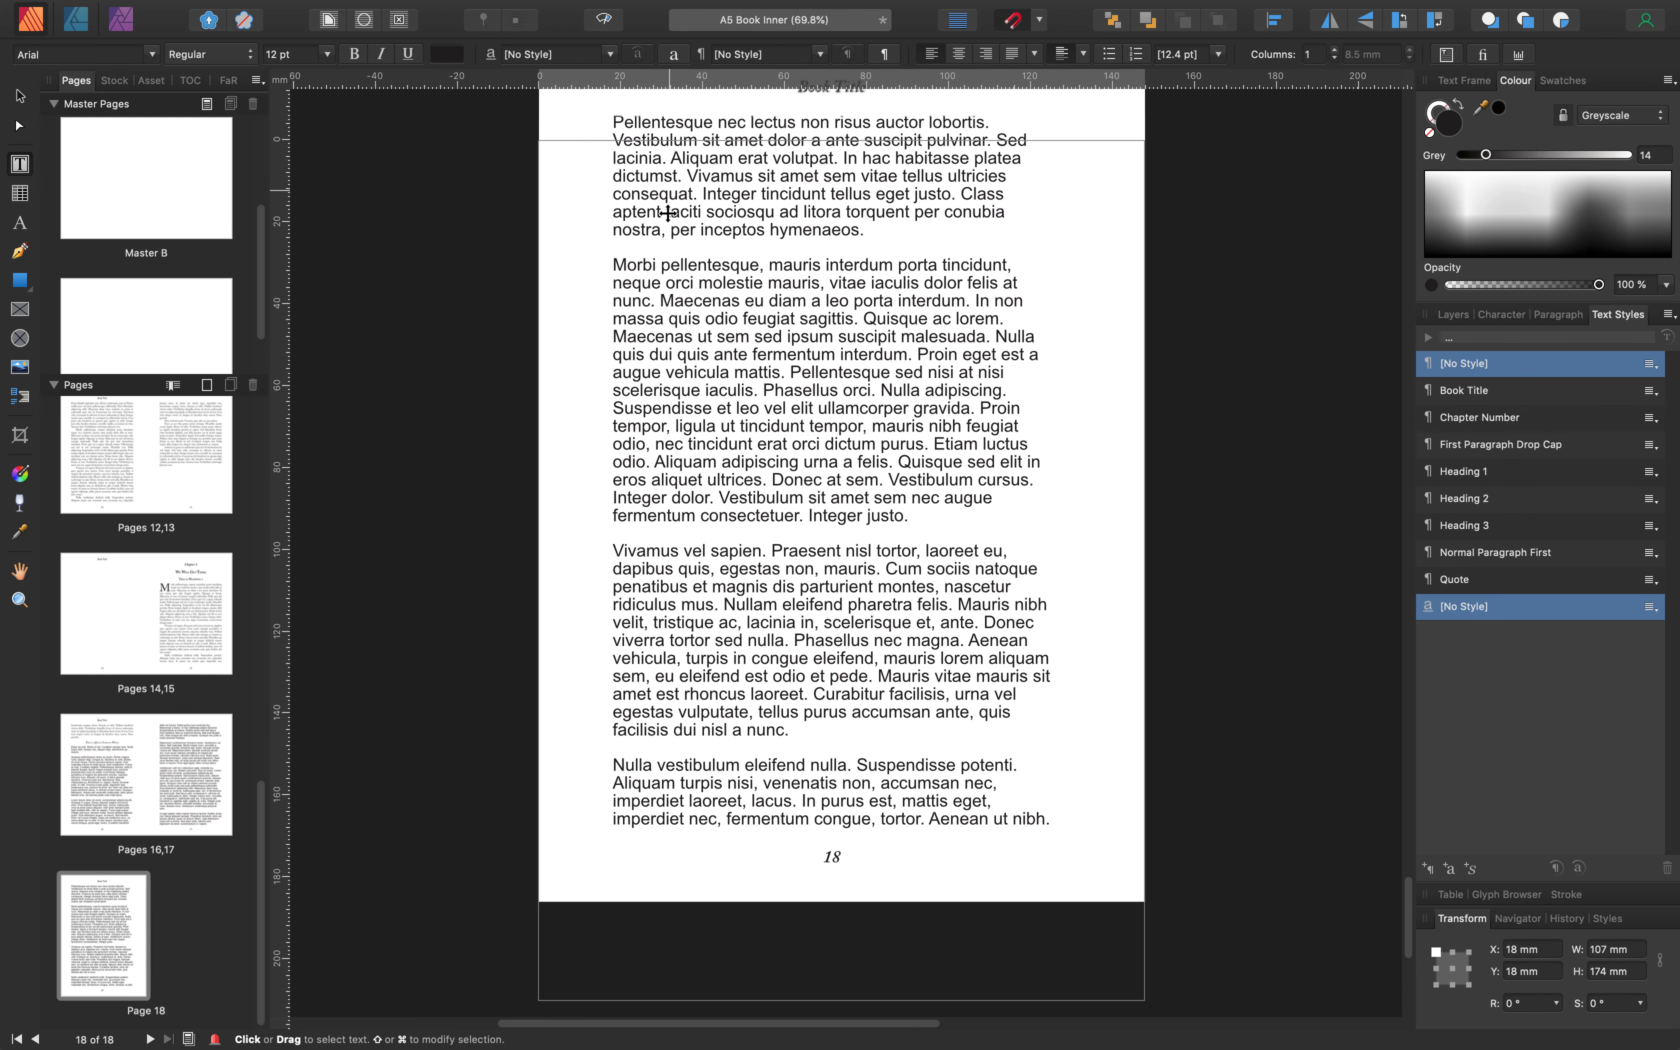
pyautogui.press('super+v')
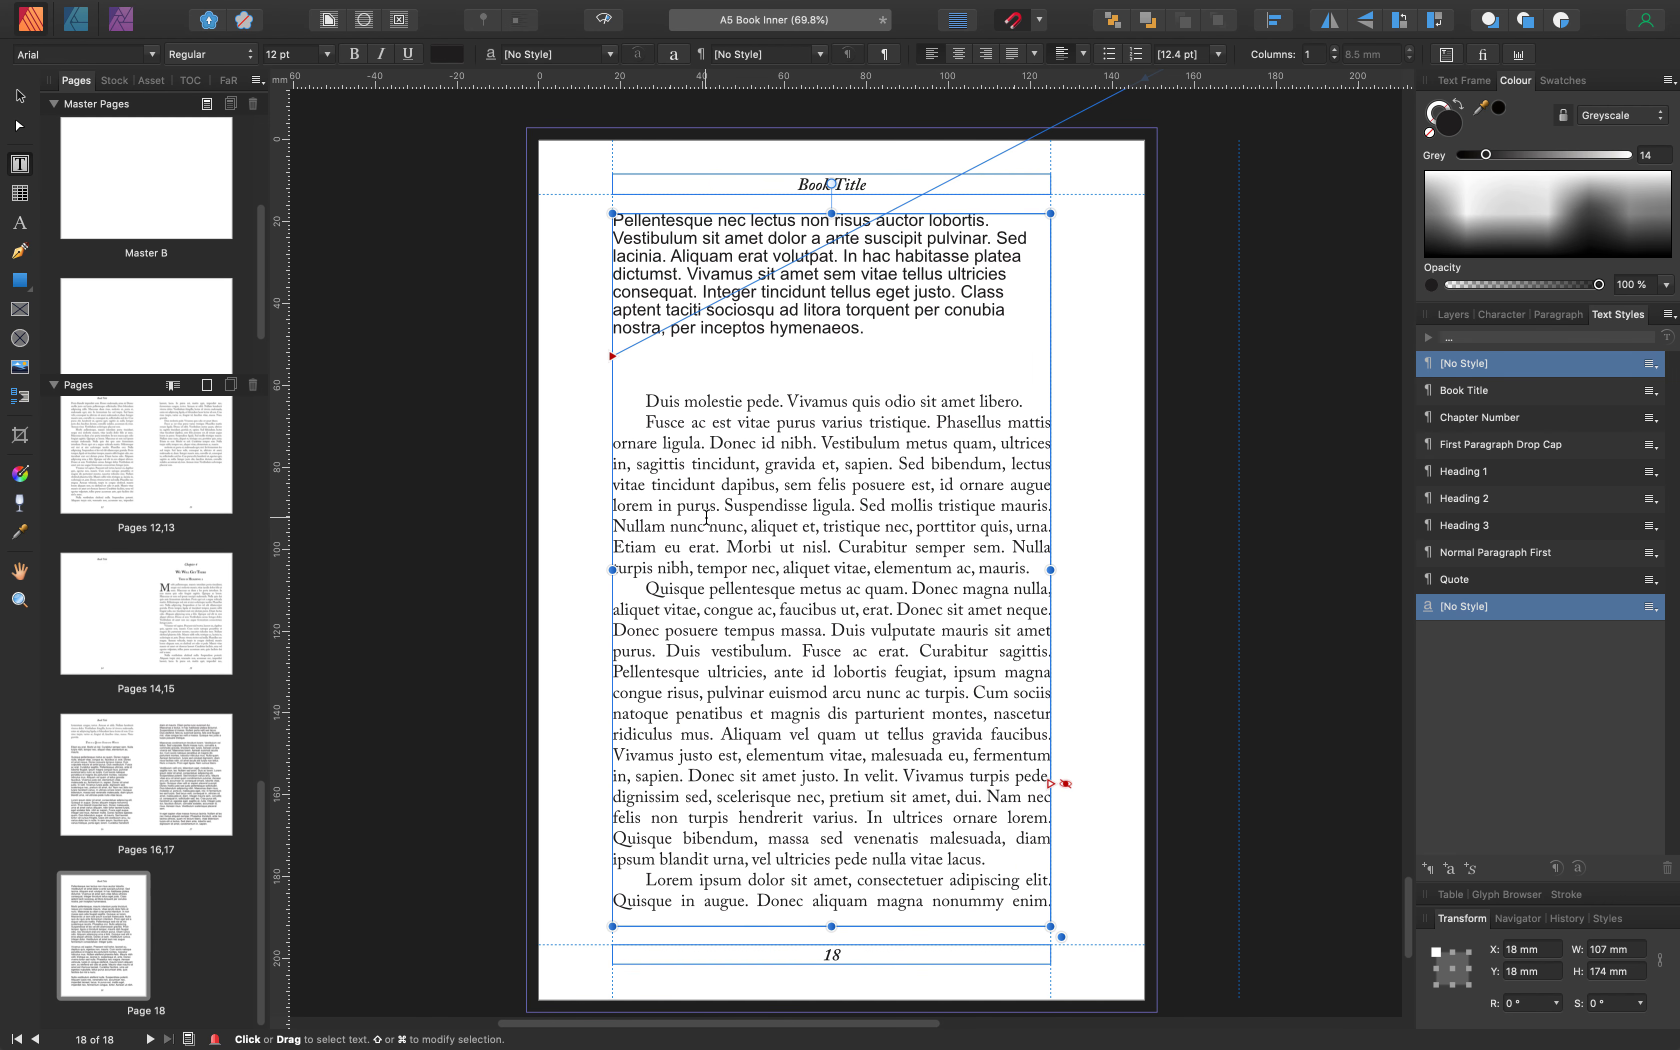
# Apply the Quote style to the filler text from "Etiam eu erat" on page 16 to the paragraph before "In eget sapien" on page 17
pyautogui.scroll(10, 757, 409)
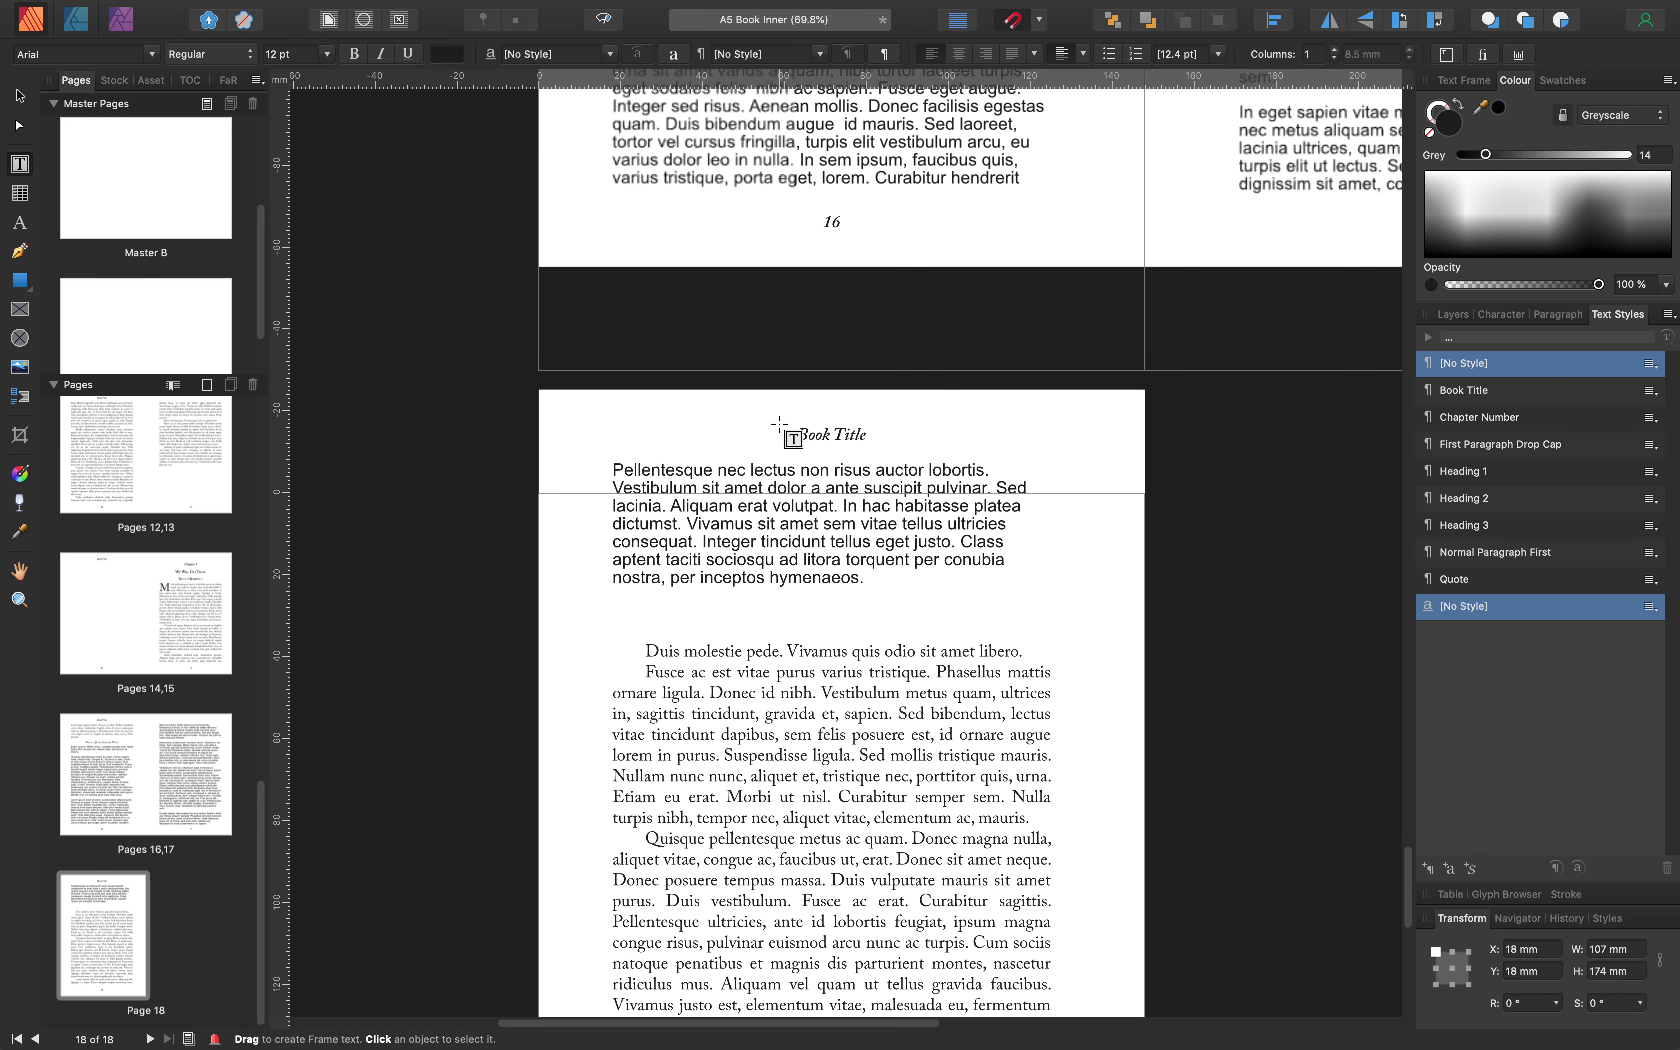
pyautogui.scroll(8, 804, 456)
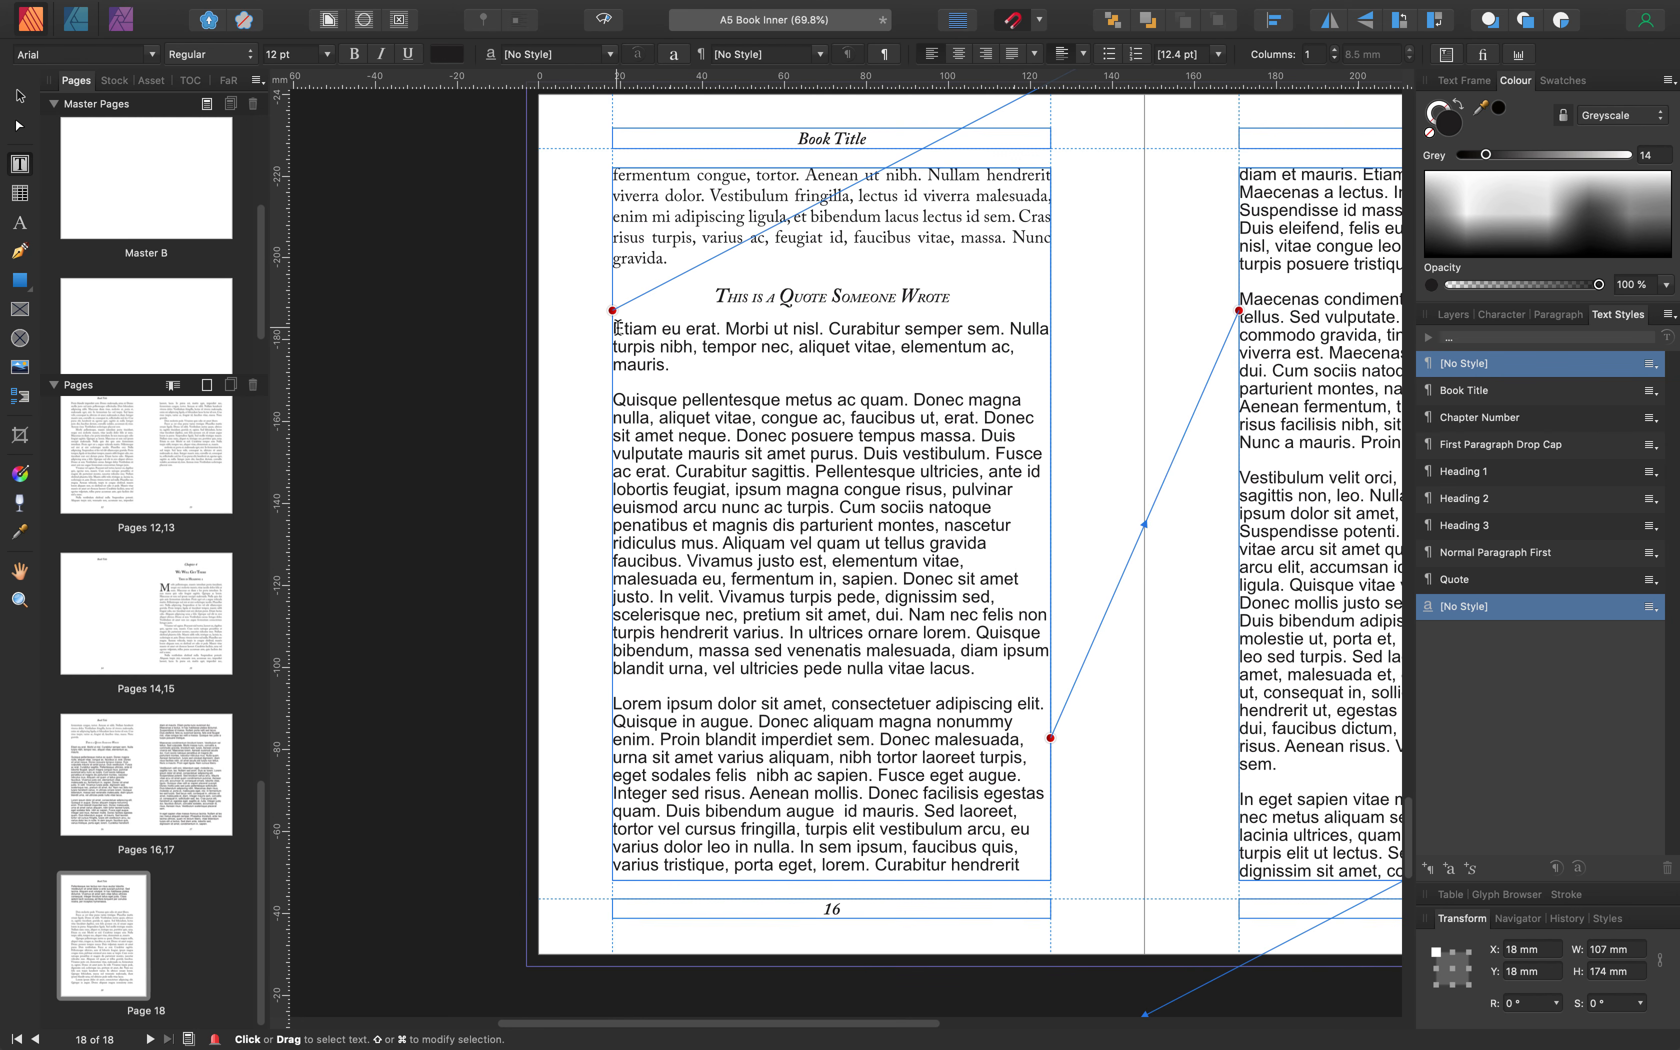
pyautogui.moveTo(617, 328); pyautogui.dragTo(1284, 759)
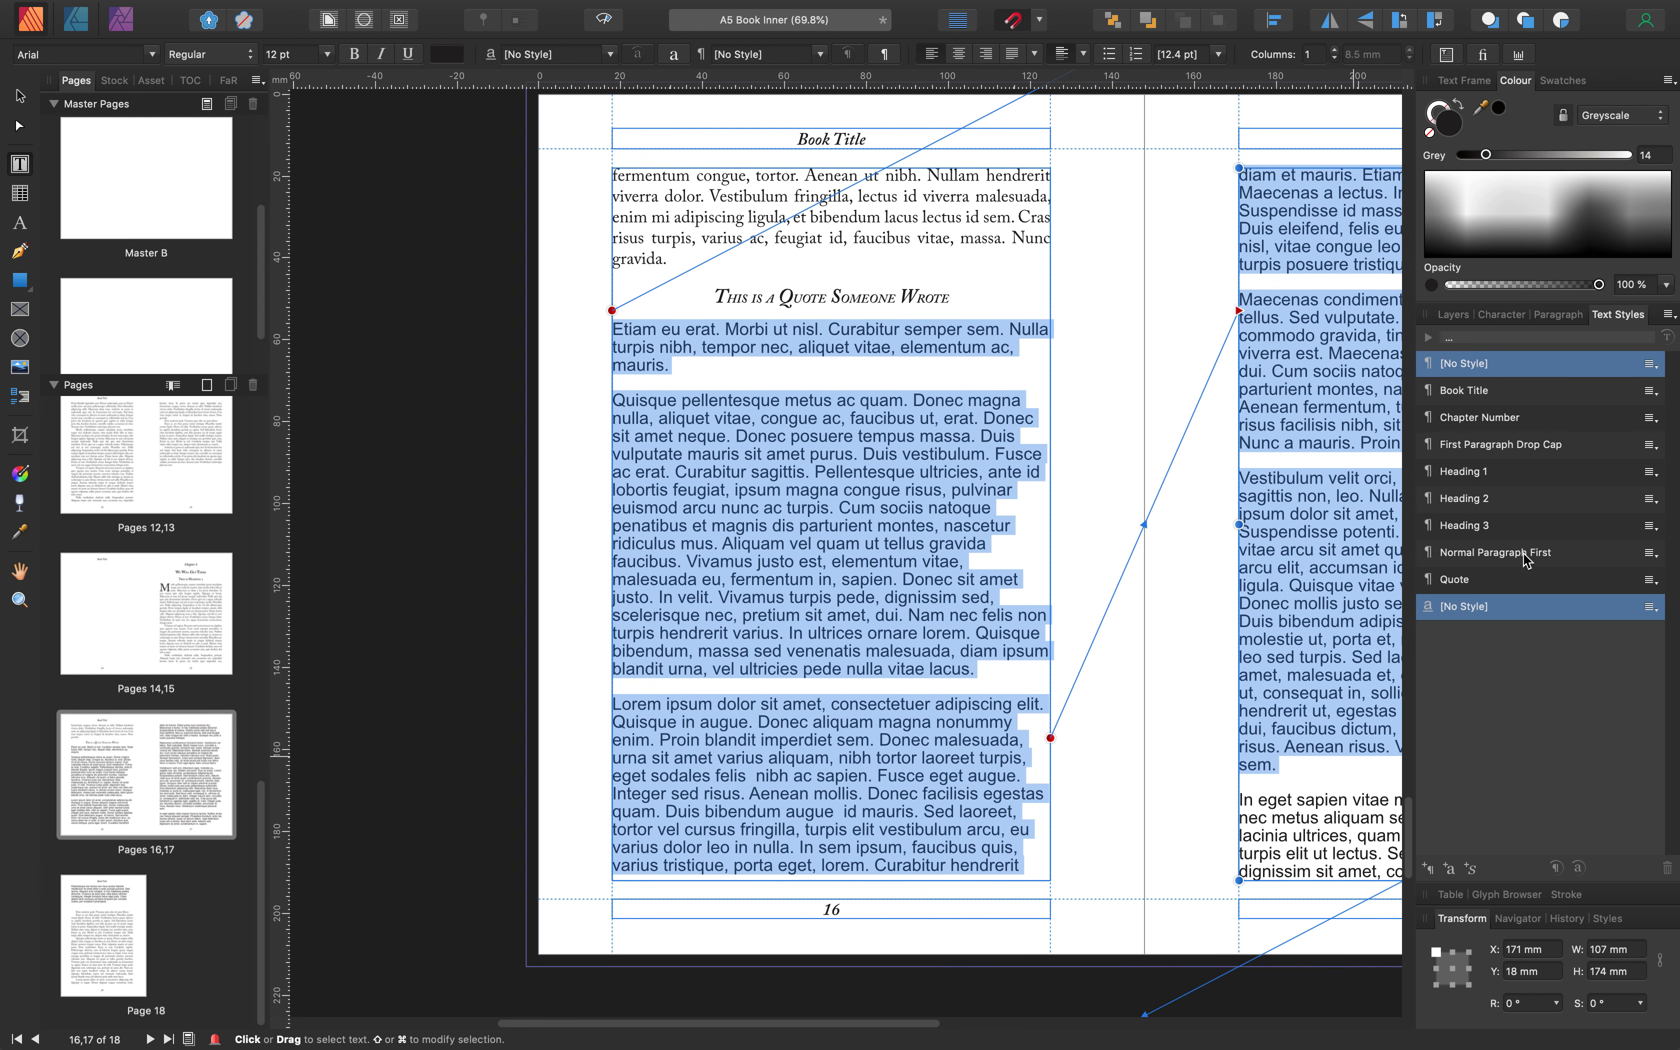
pyautogui.click(1460, 582)
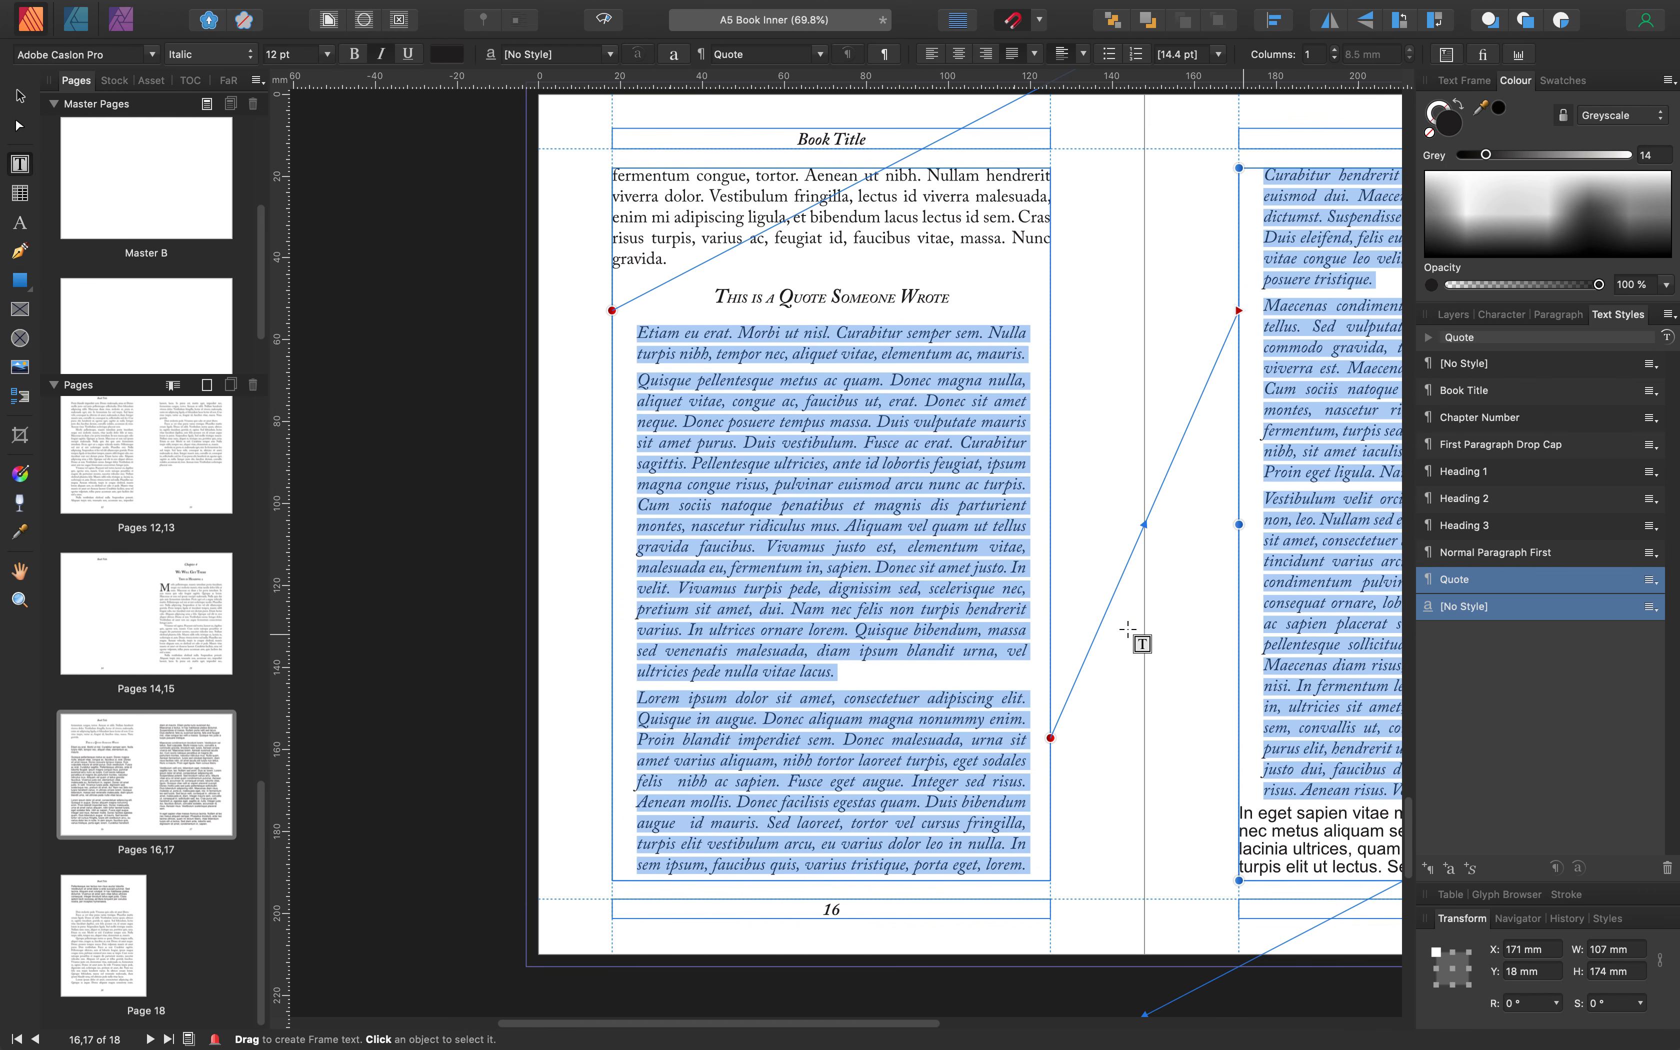
# Apply the Normal Paragraph First Line Indent style to the filler paragraph from "In eget sapien" on page 17 to "hymenaeos" on page 18
pyautogui.scroll(-4, 1129, 588)
pyautogui.scroll(-4, 1130, 588)
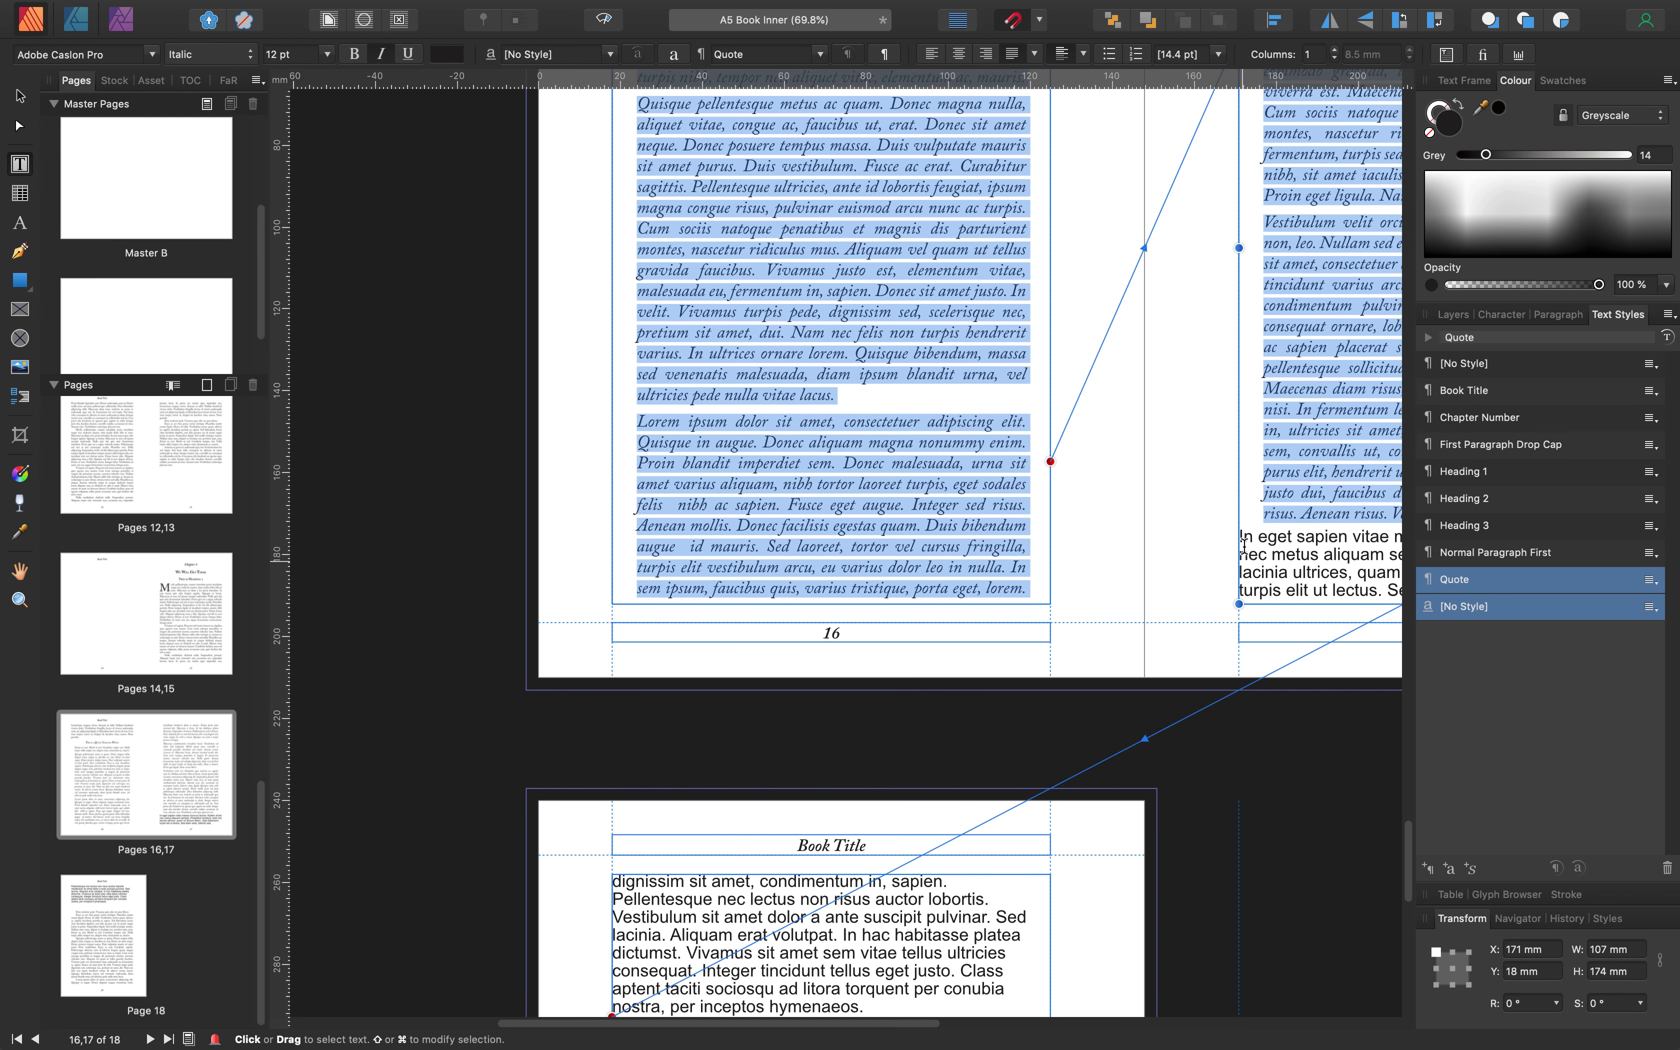
pyautogui.click(1239, 535)
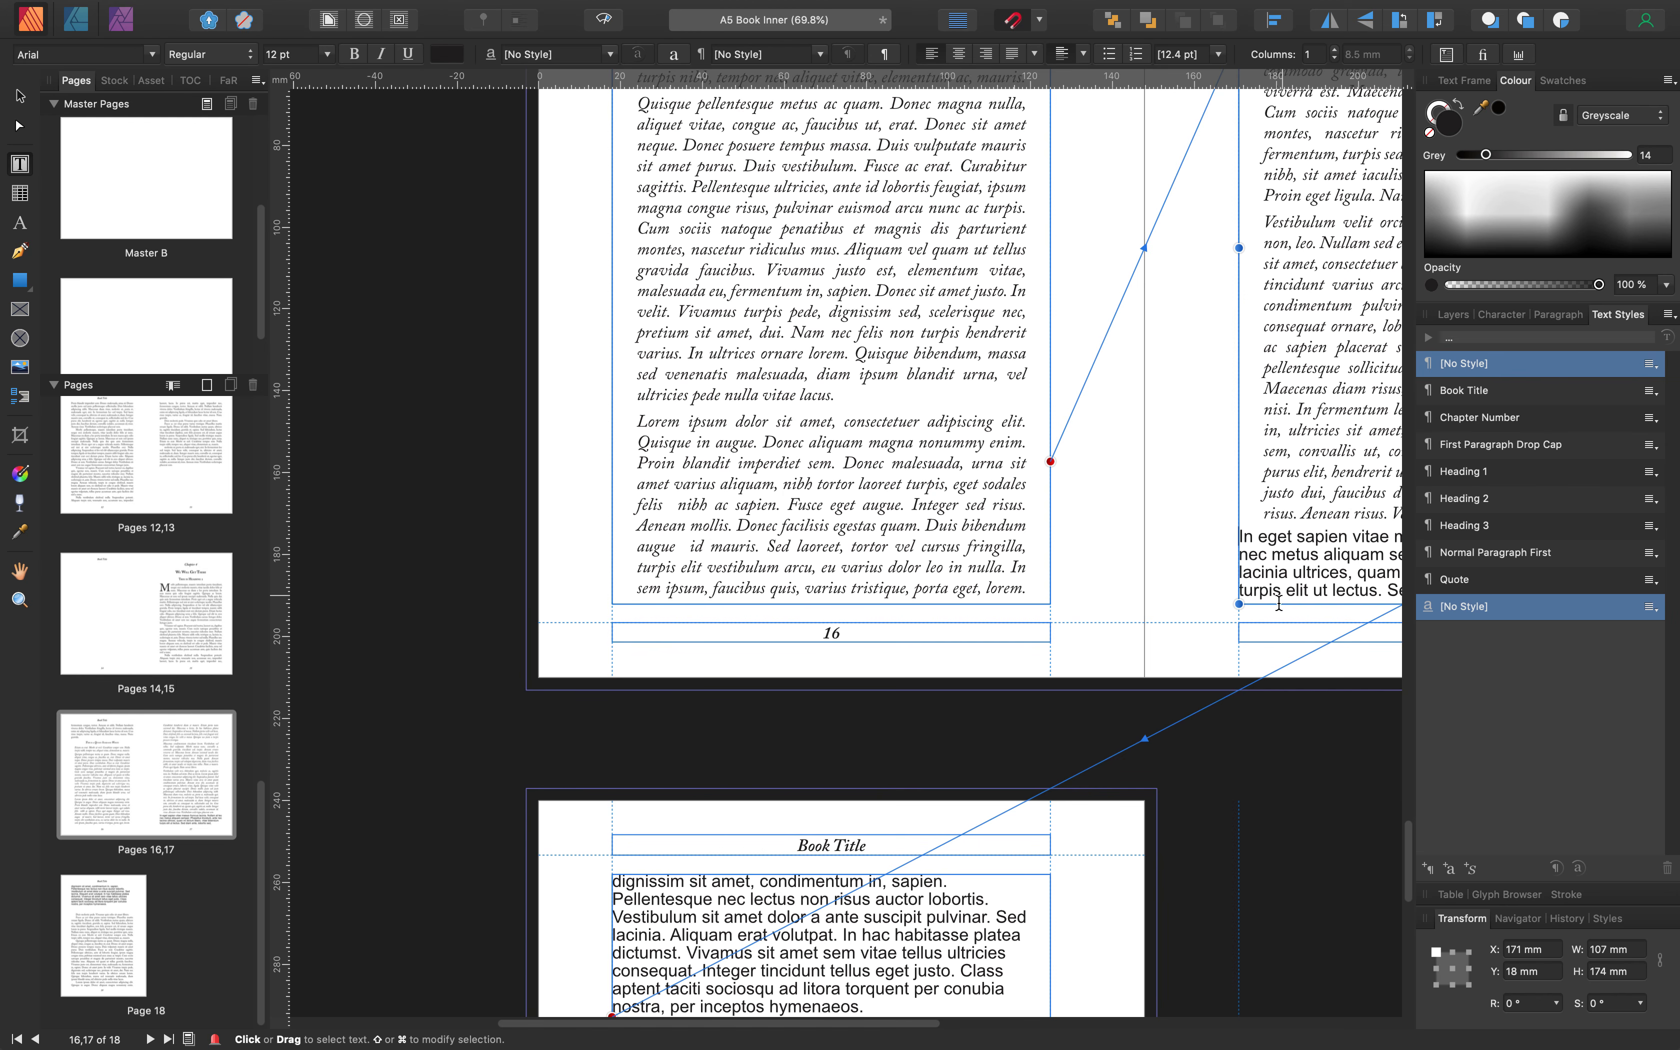
pyautogui.scroll(-6, 896, 602)
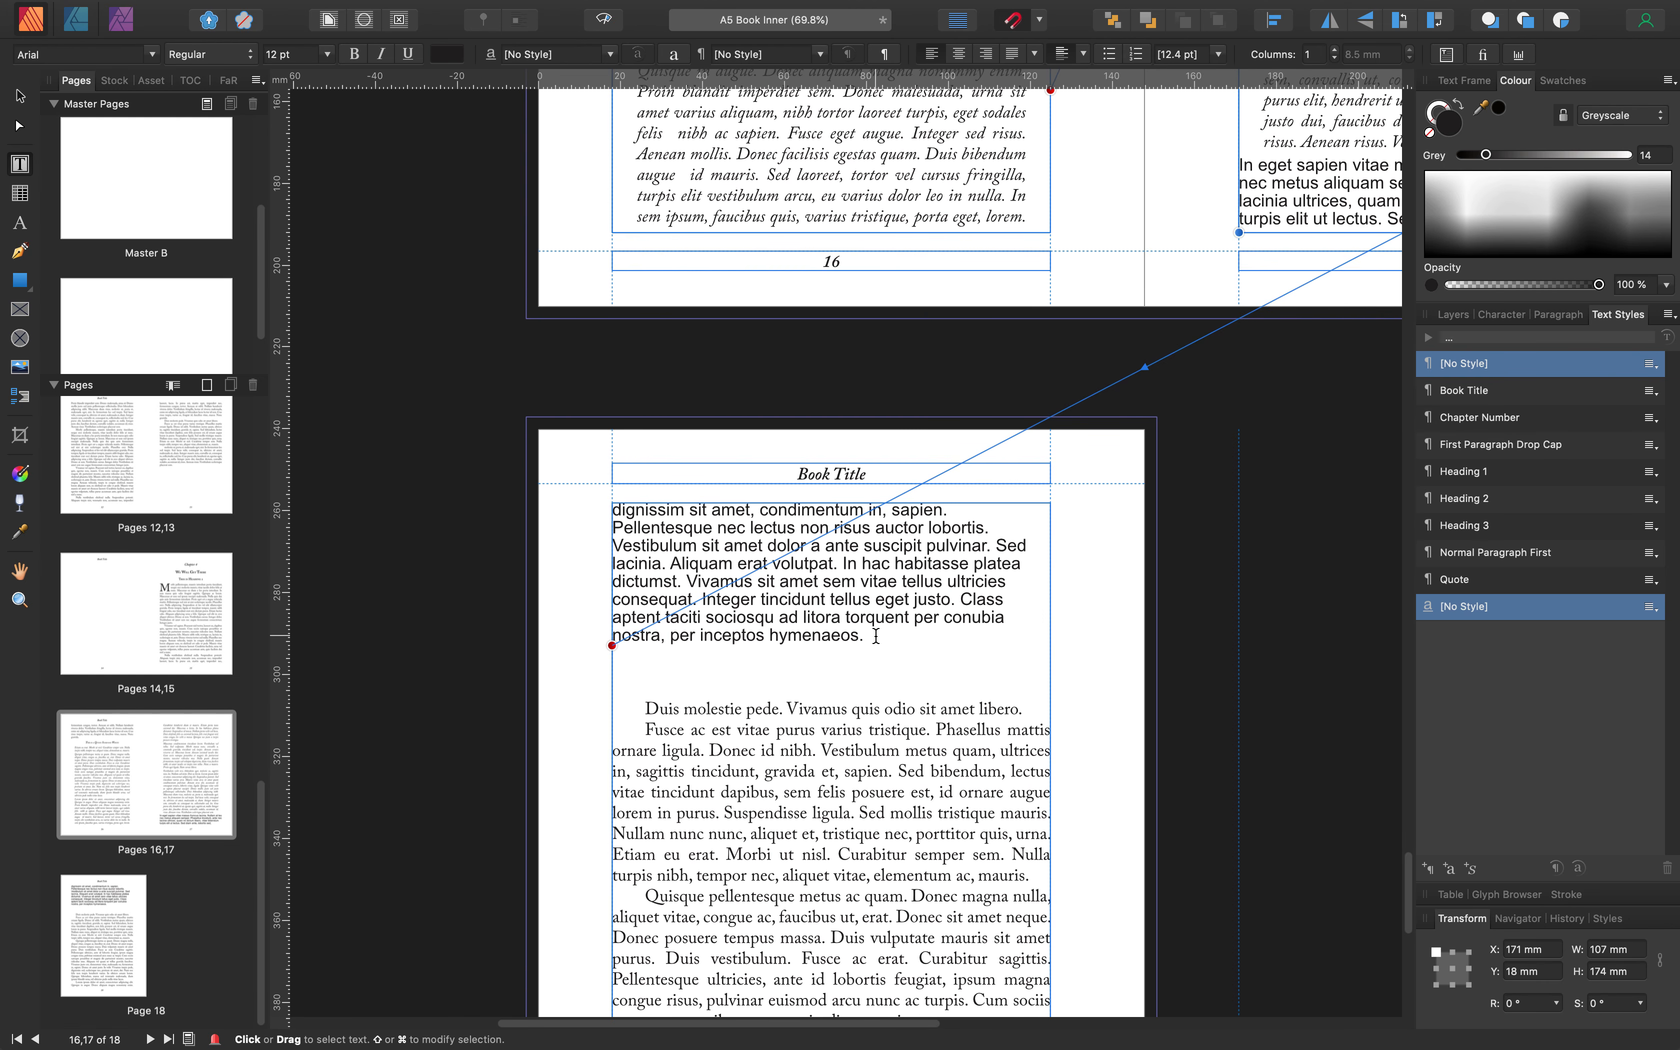
pyautogui.tripleClick(876, 636)
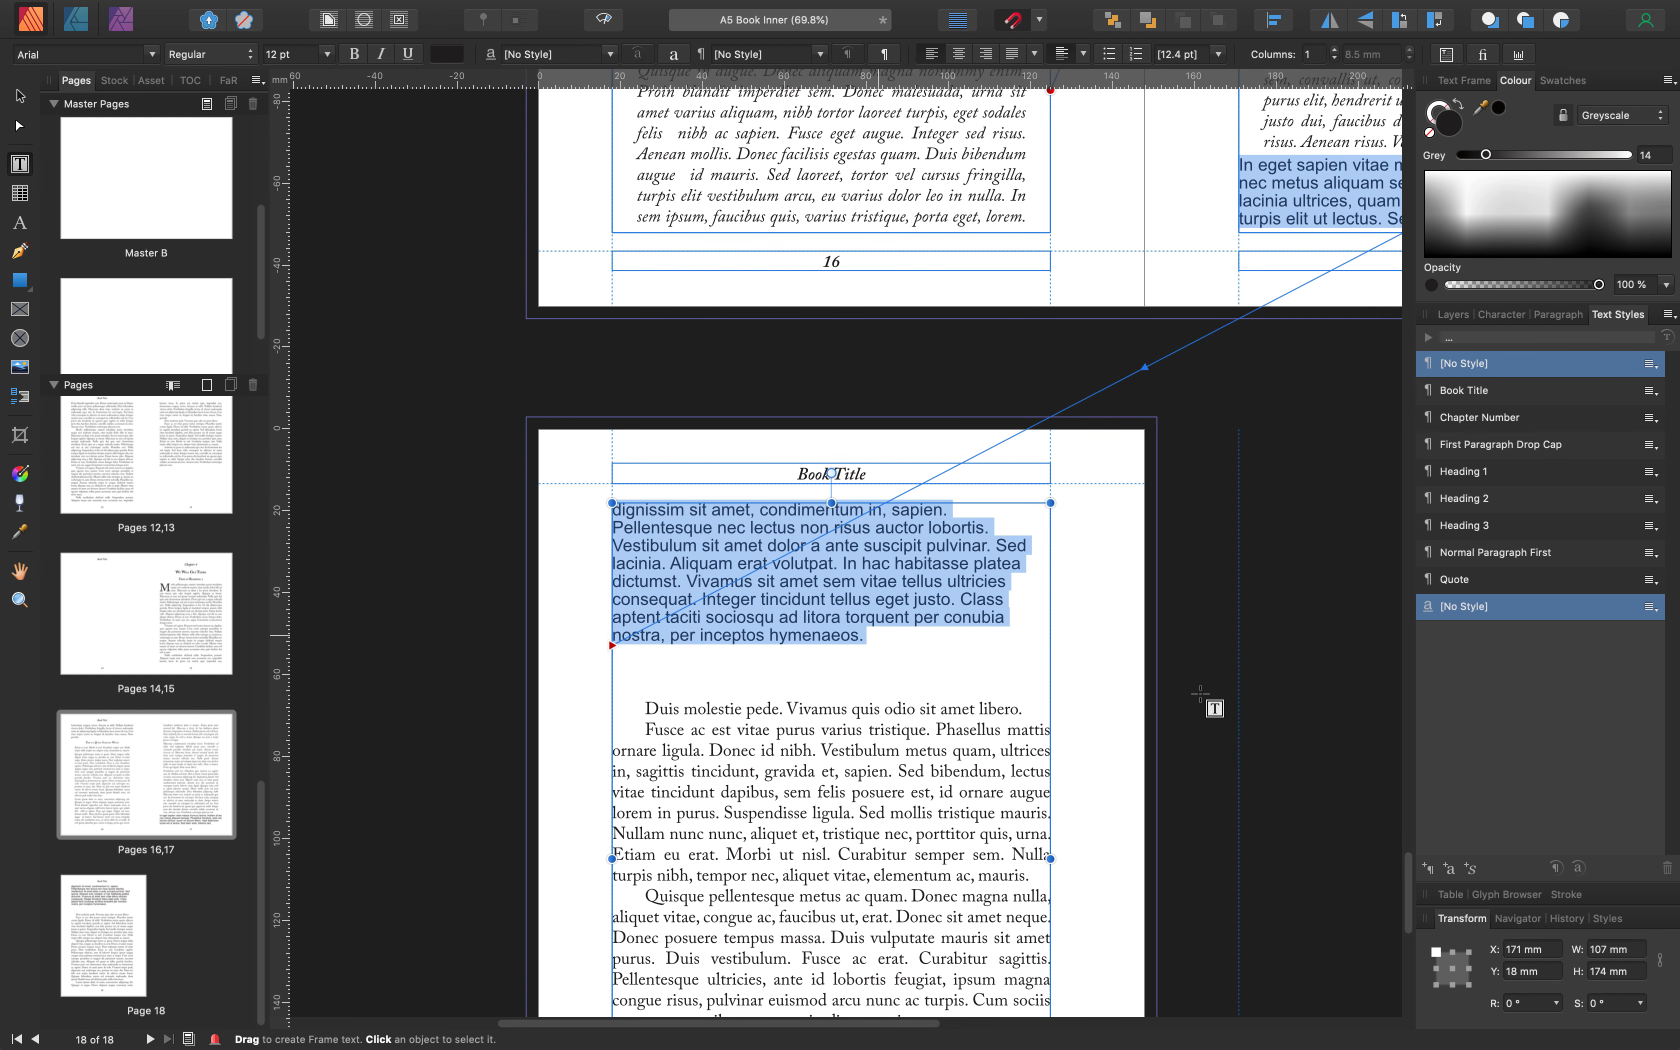
pyautogui.click(1500, 553)
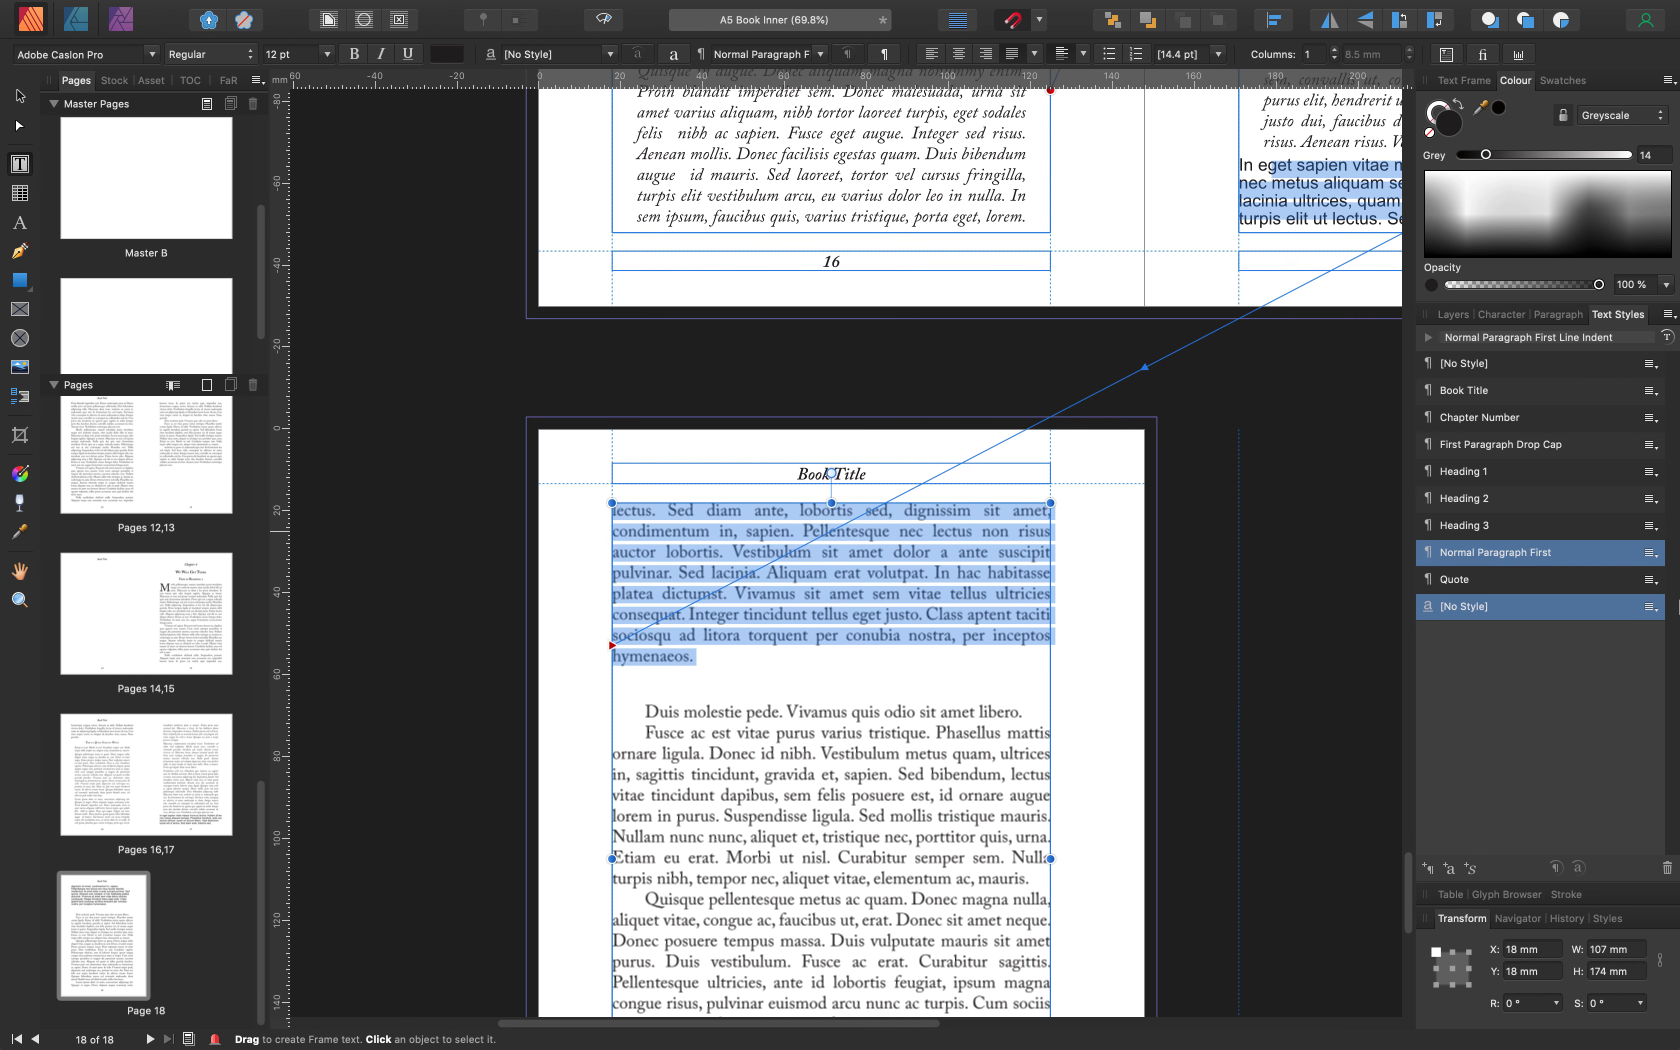
# Remove the empty paragraph between "hymenaeos." and "Duis molestie pede" on page 18, keeping the first-line indent
pyautogui.click(690, 700)
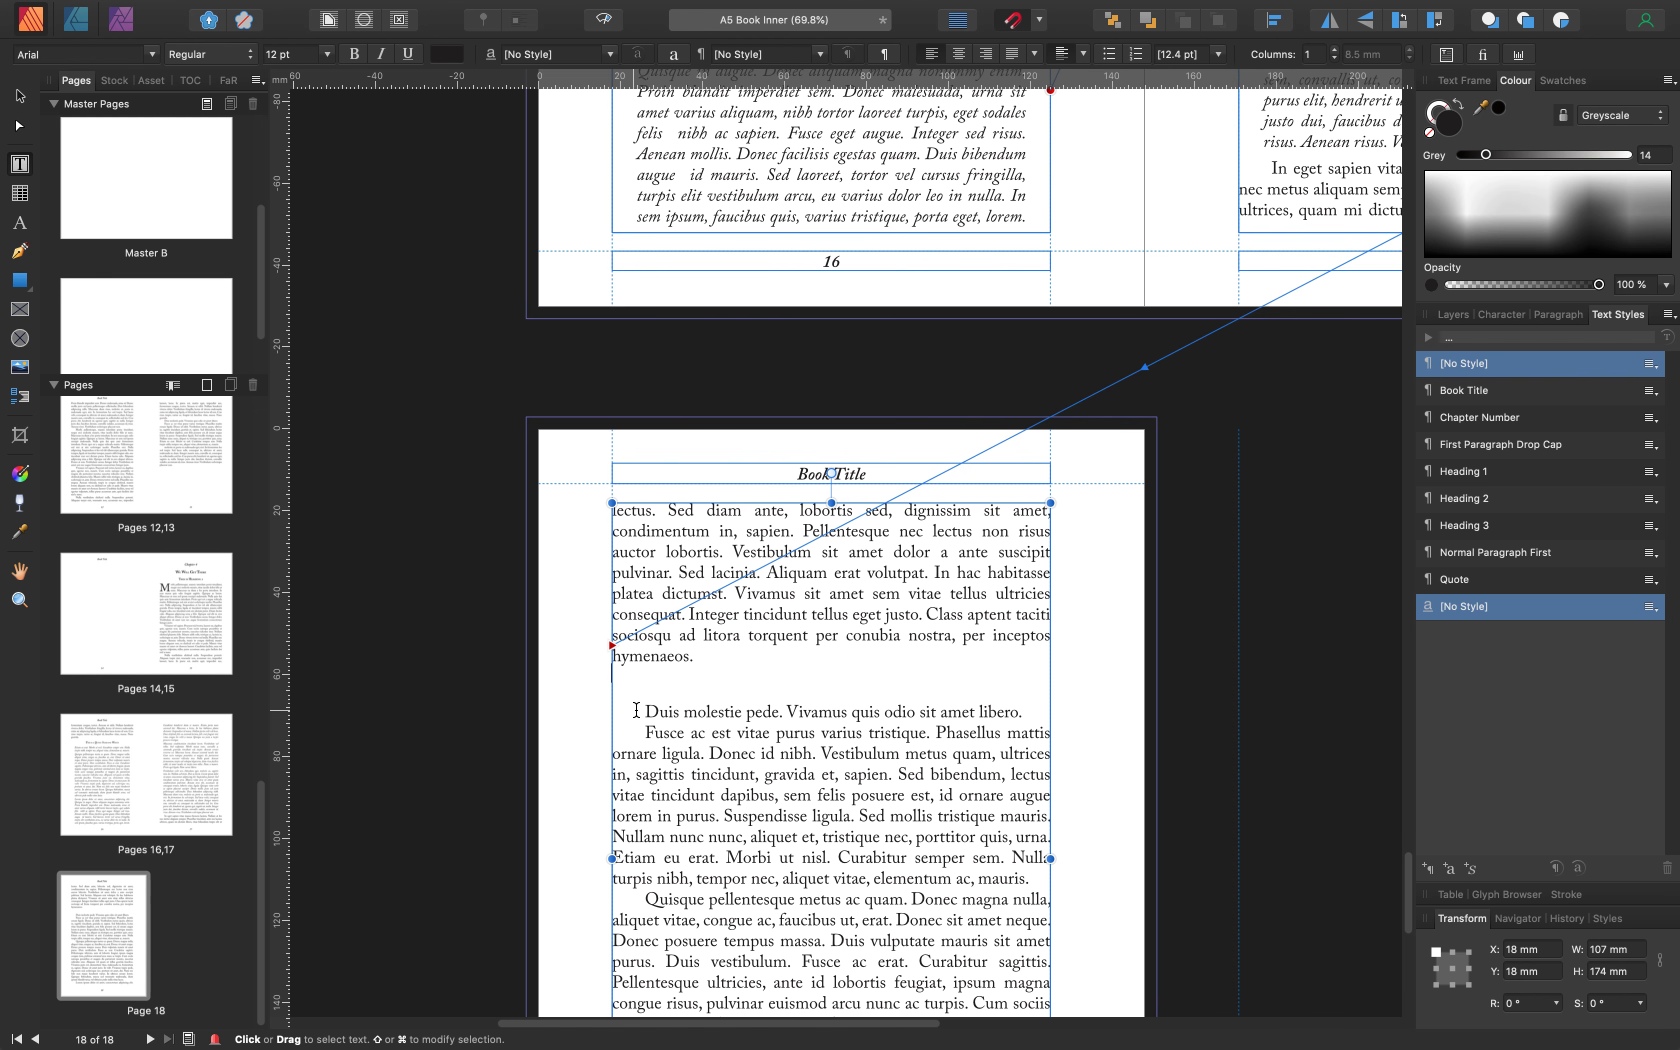
pyautogui.click(654, 710)
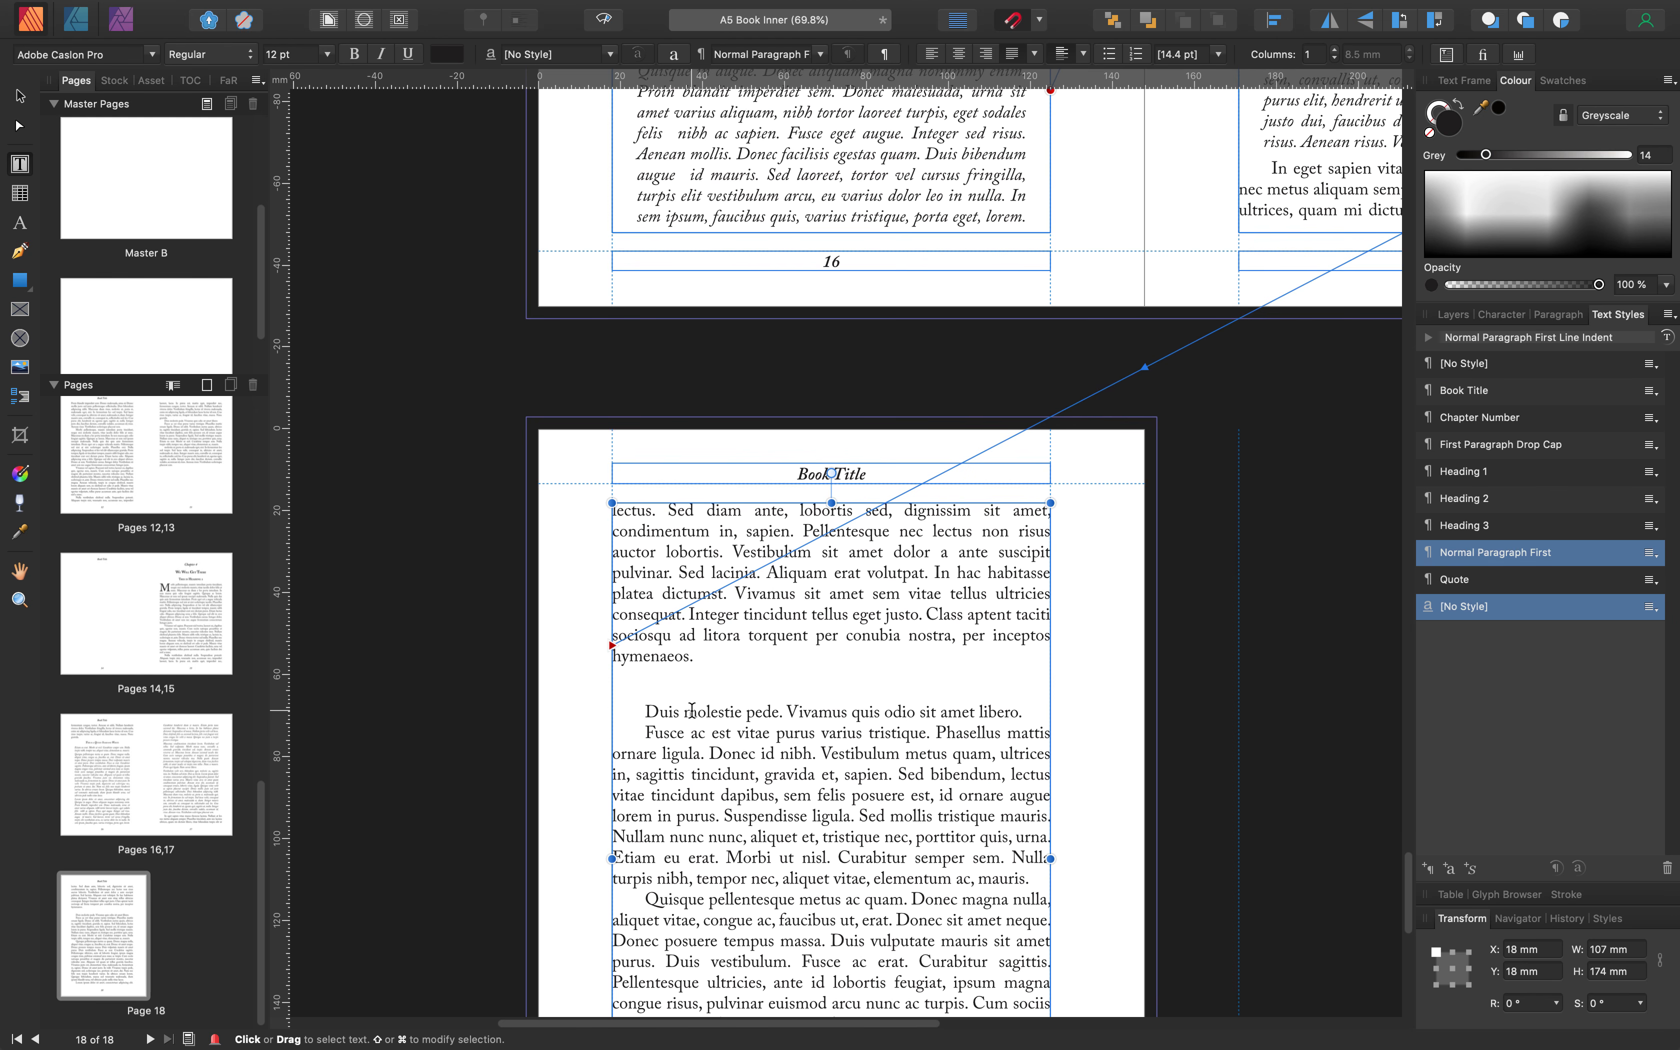
pyautogui.press('BackSpace')
pyautogui.press('BackSpace')
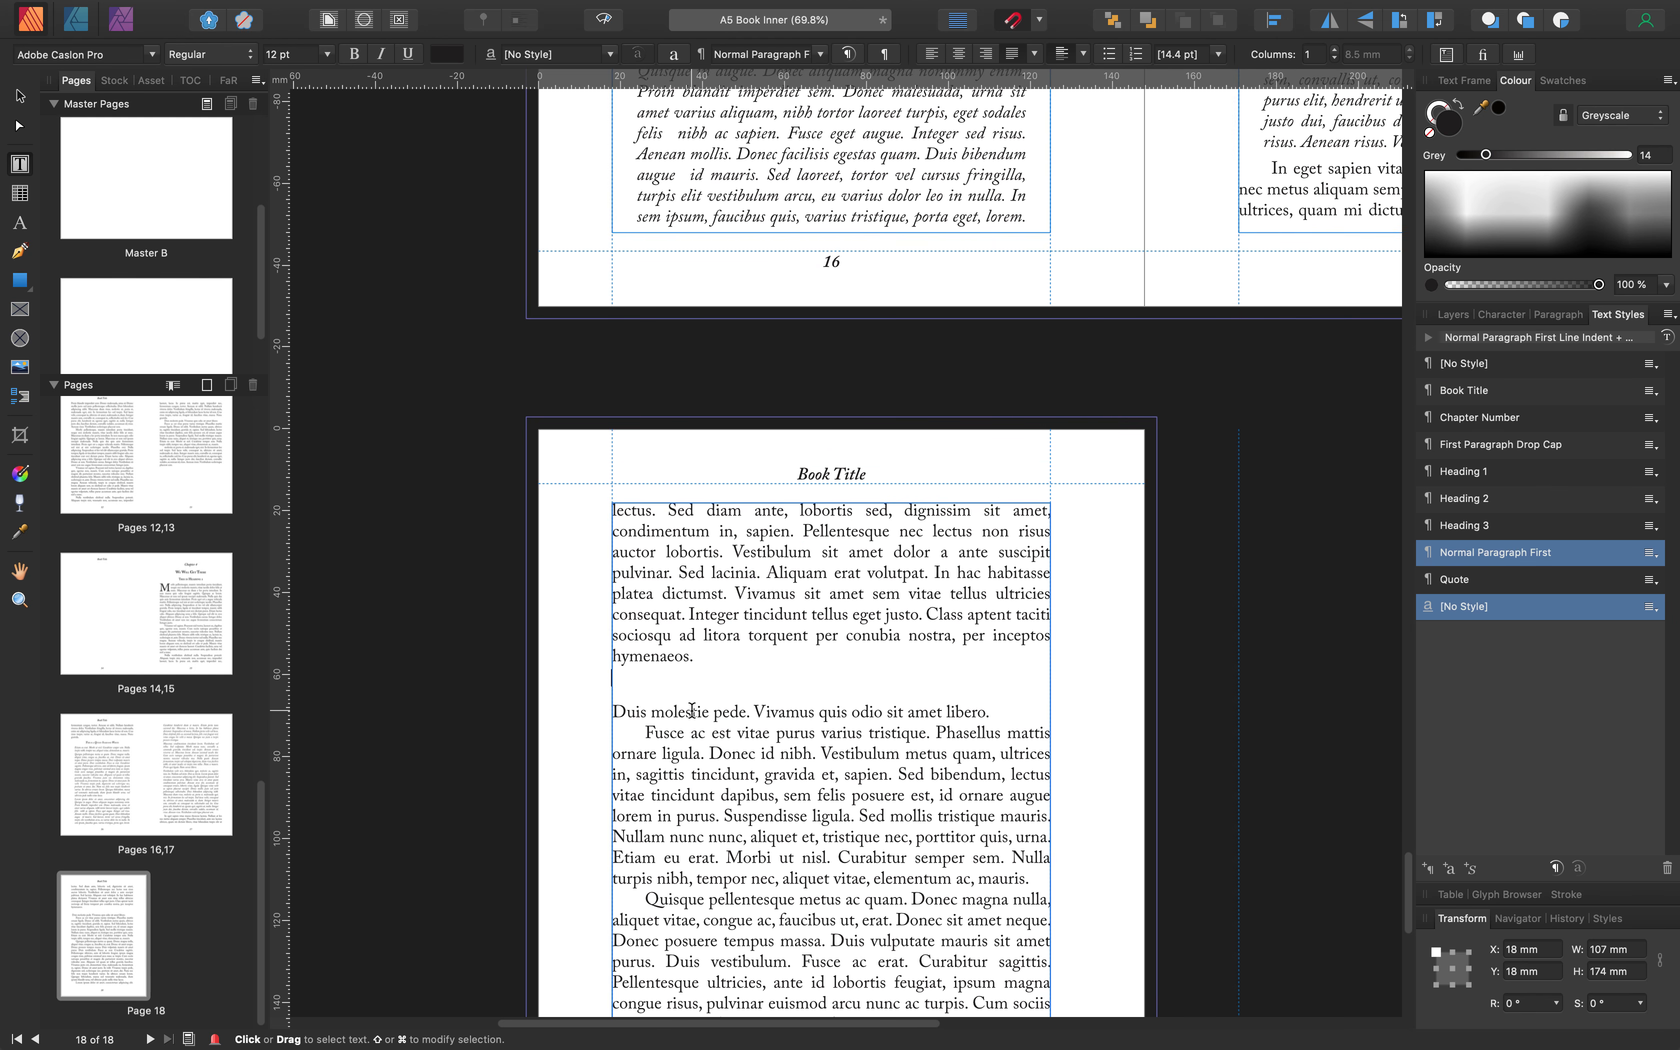
pyautogui.press('BackSpace')
pyautogui.press('Return')
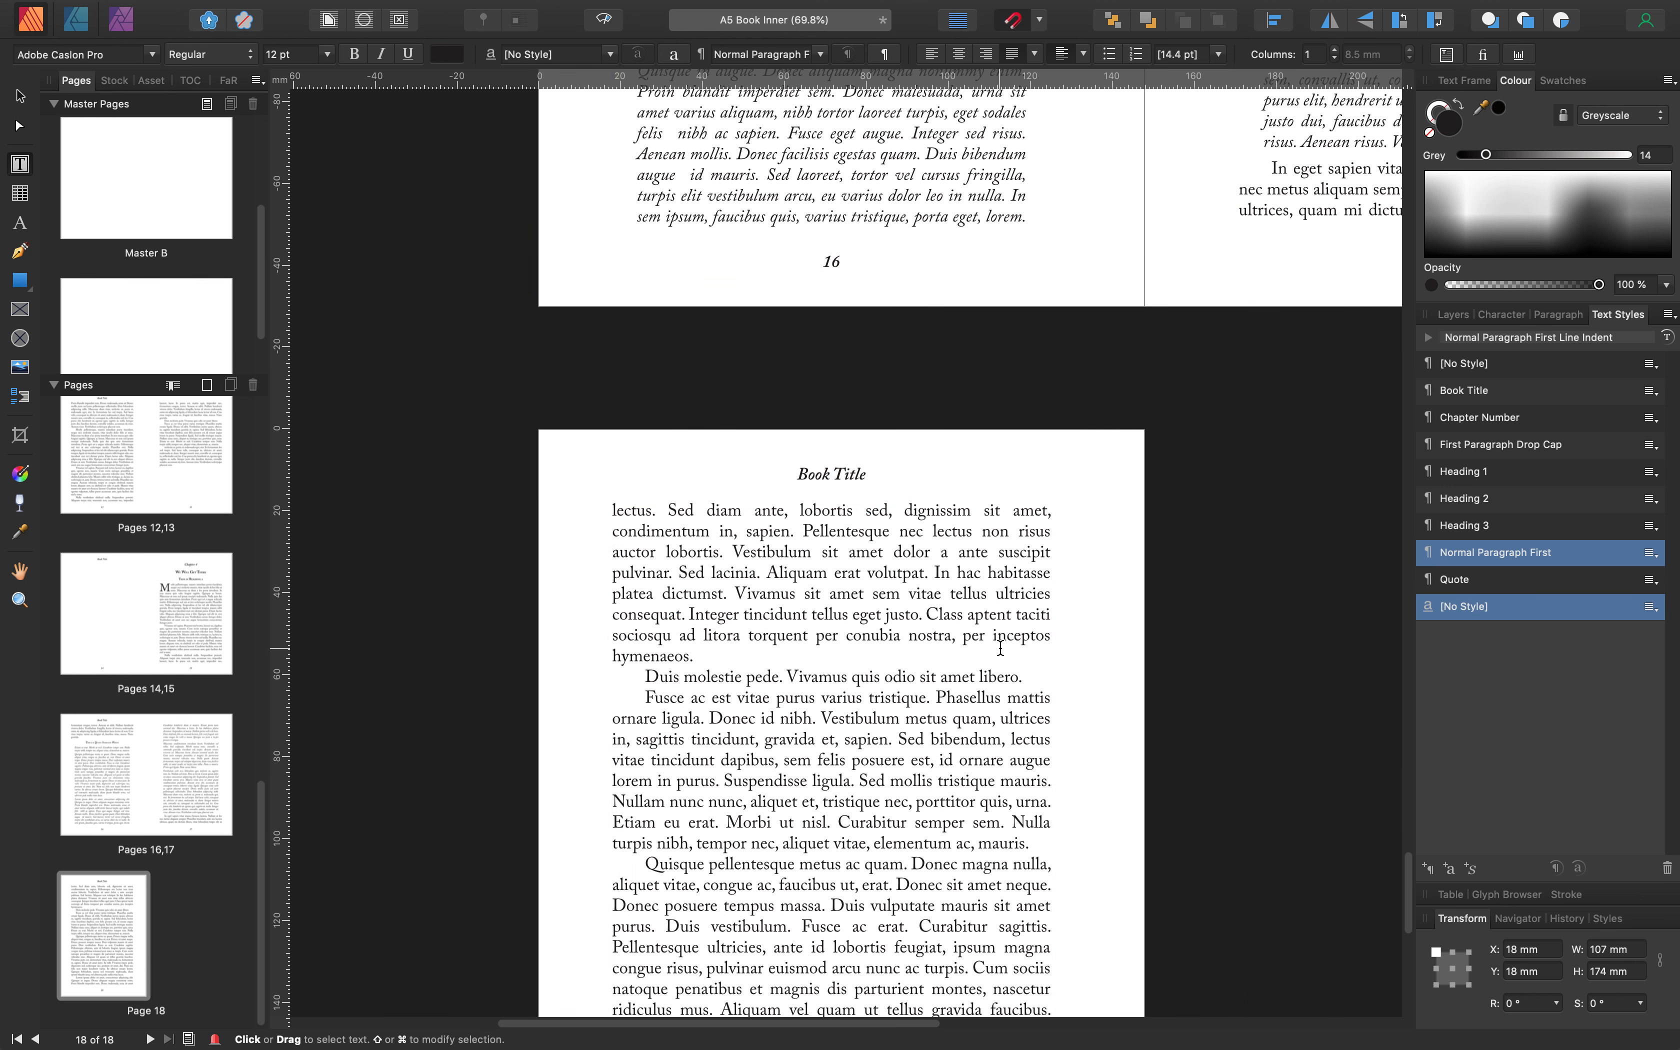
# Examine the layout of the quote and the following body text across pages 16 to 18
pyautogui.scroll(-6, 1000, 652)
pyautogui.scroll(13, 992, 470)
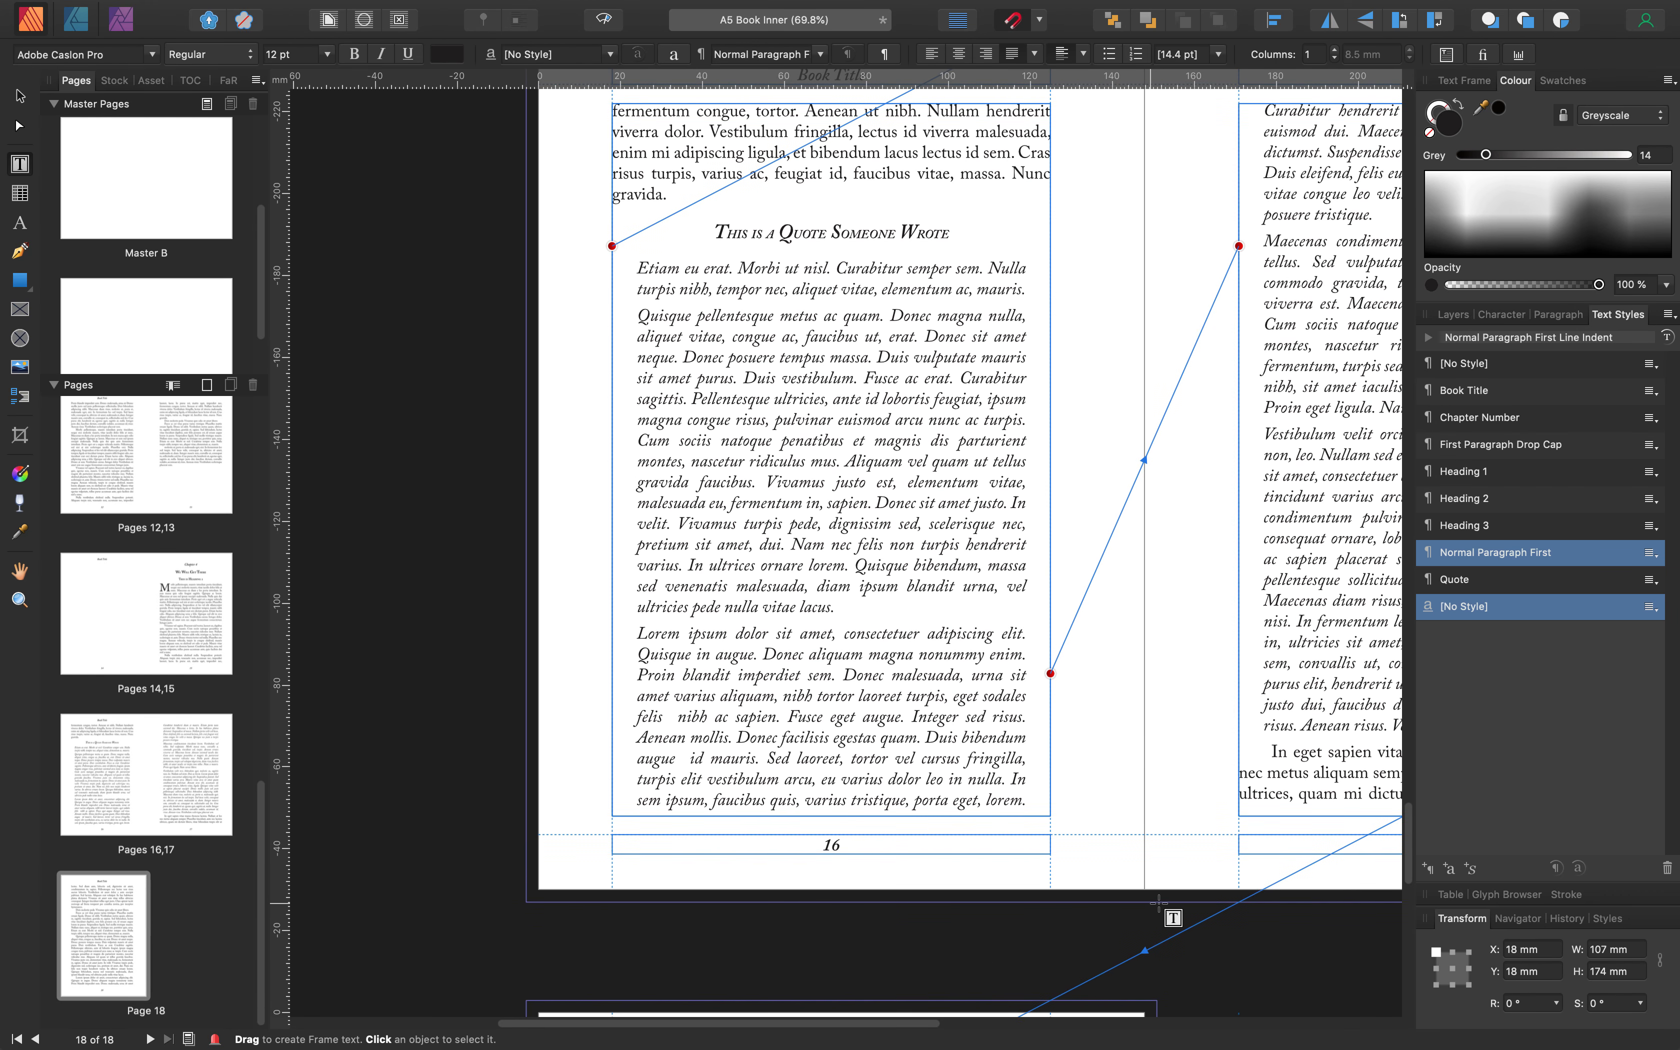
pyautogui.moveTo(873, 1023); pyautogui.dragTo(1010, 1023)
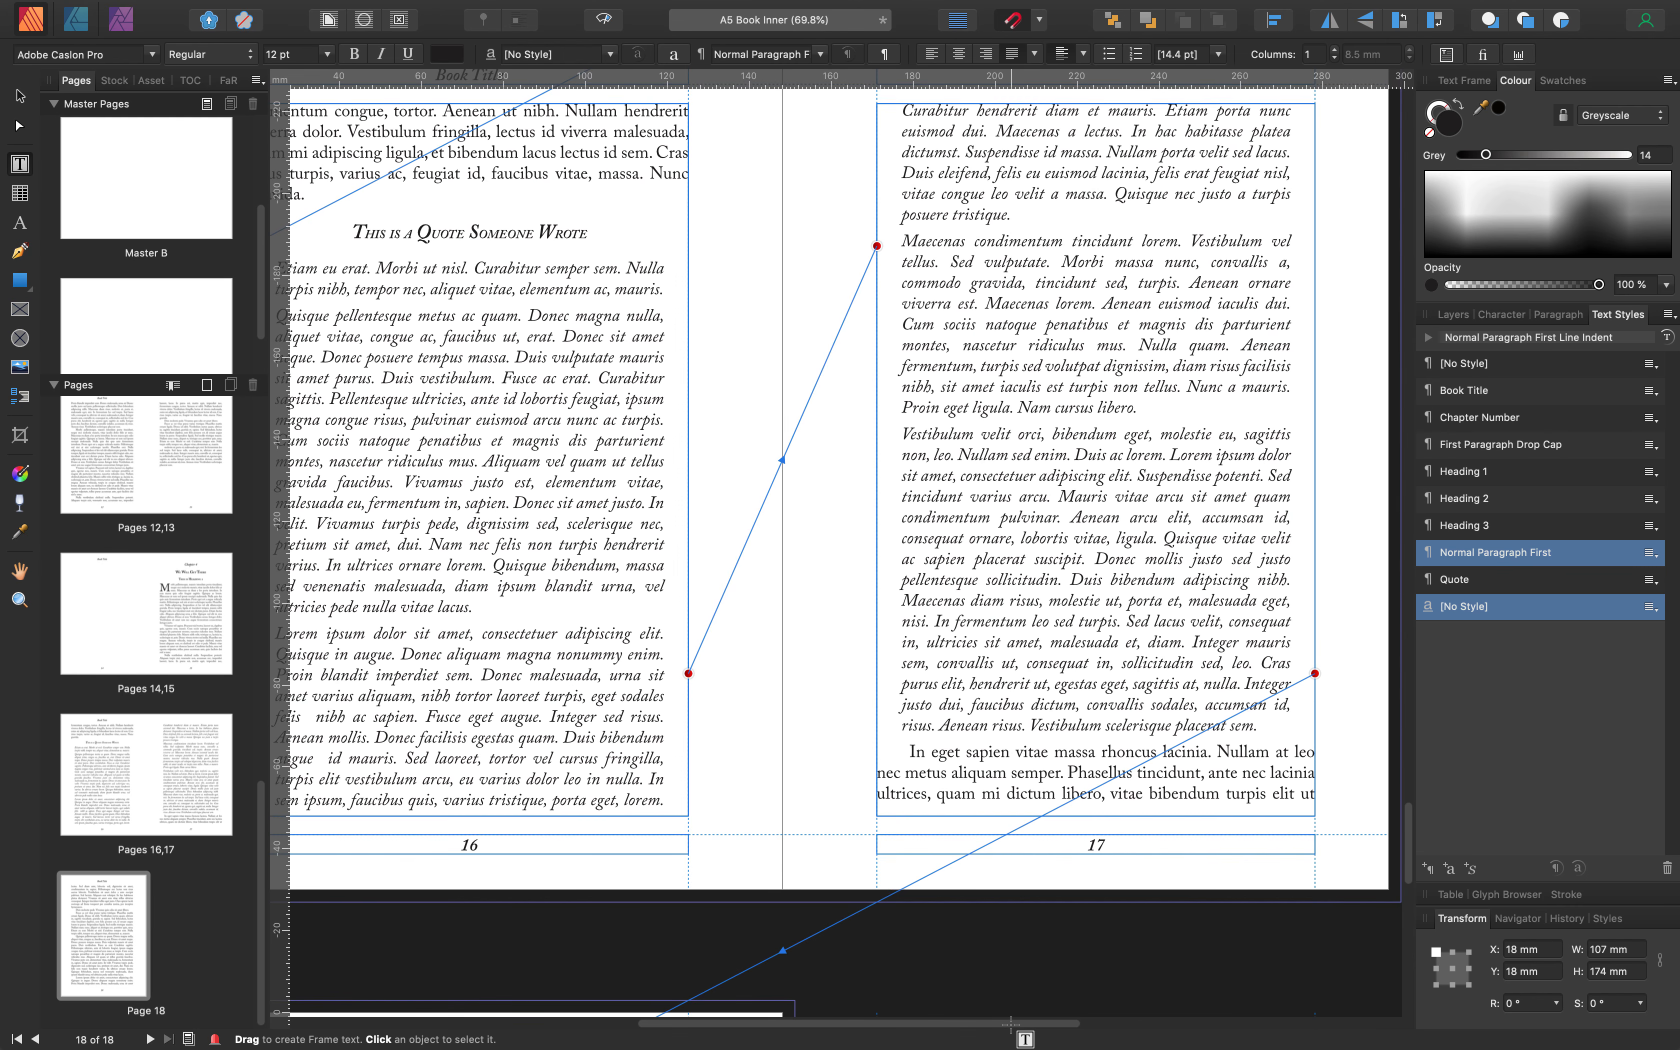
pyautogui.press('super+0')
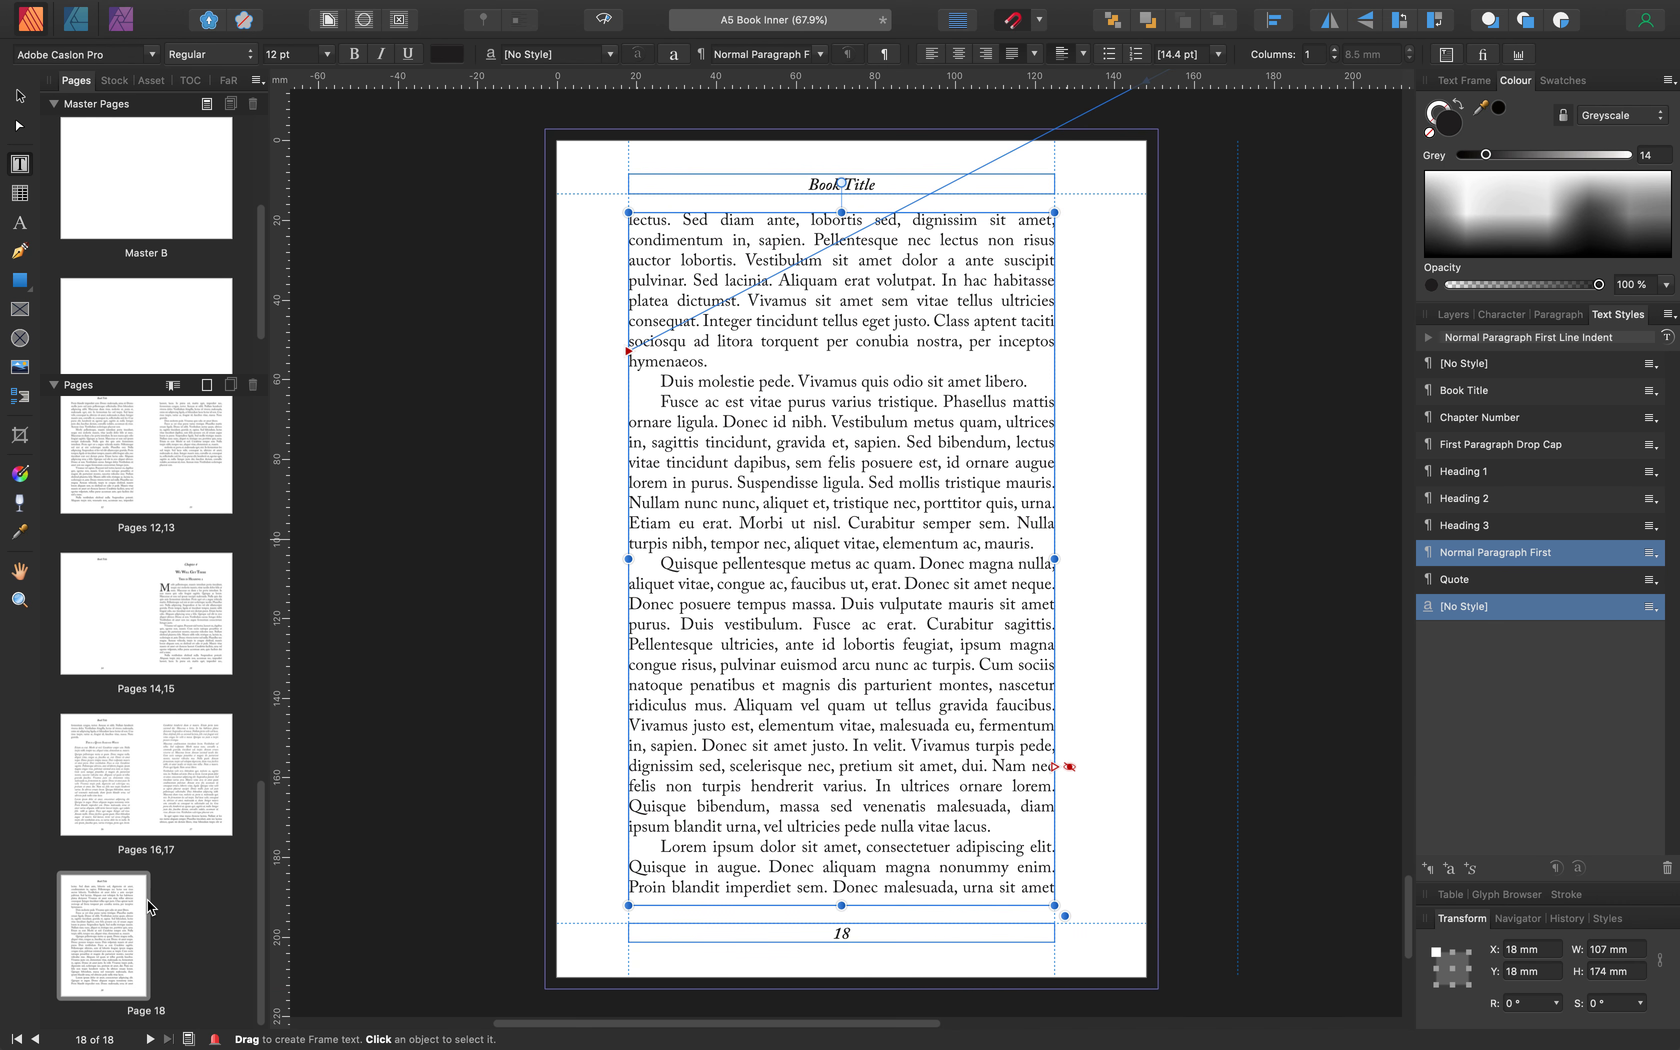
# Review the page layouts from the Chapter 1 opening on page 1 through the Chapter 3 opening on page 9
pyautogui.scroll(10, 204, 548)
pyautogui.scroll(7, 202, 544)
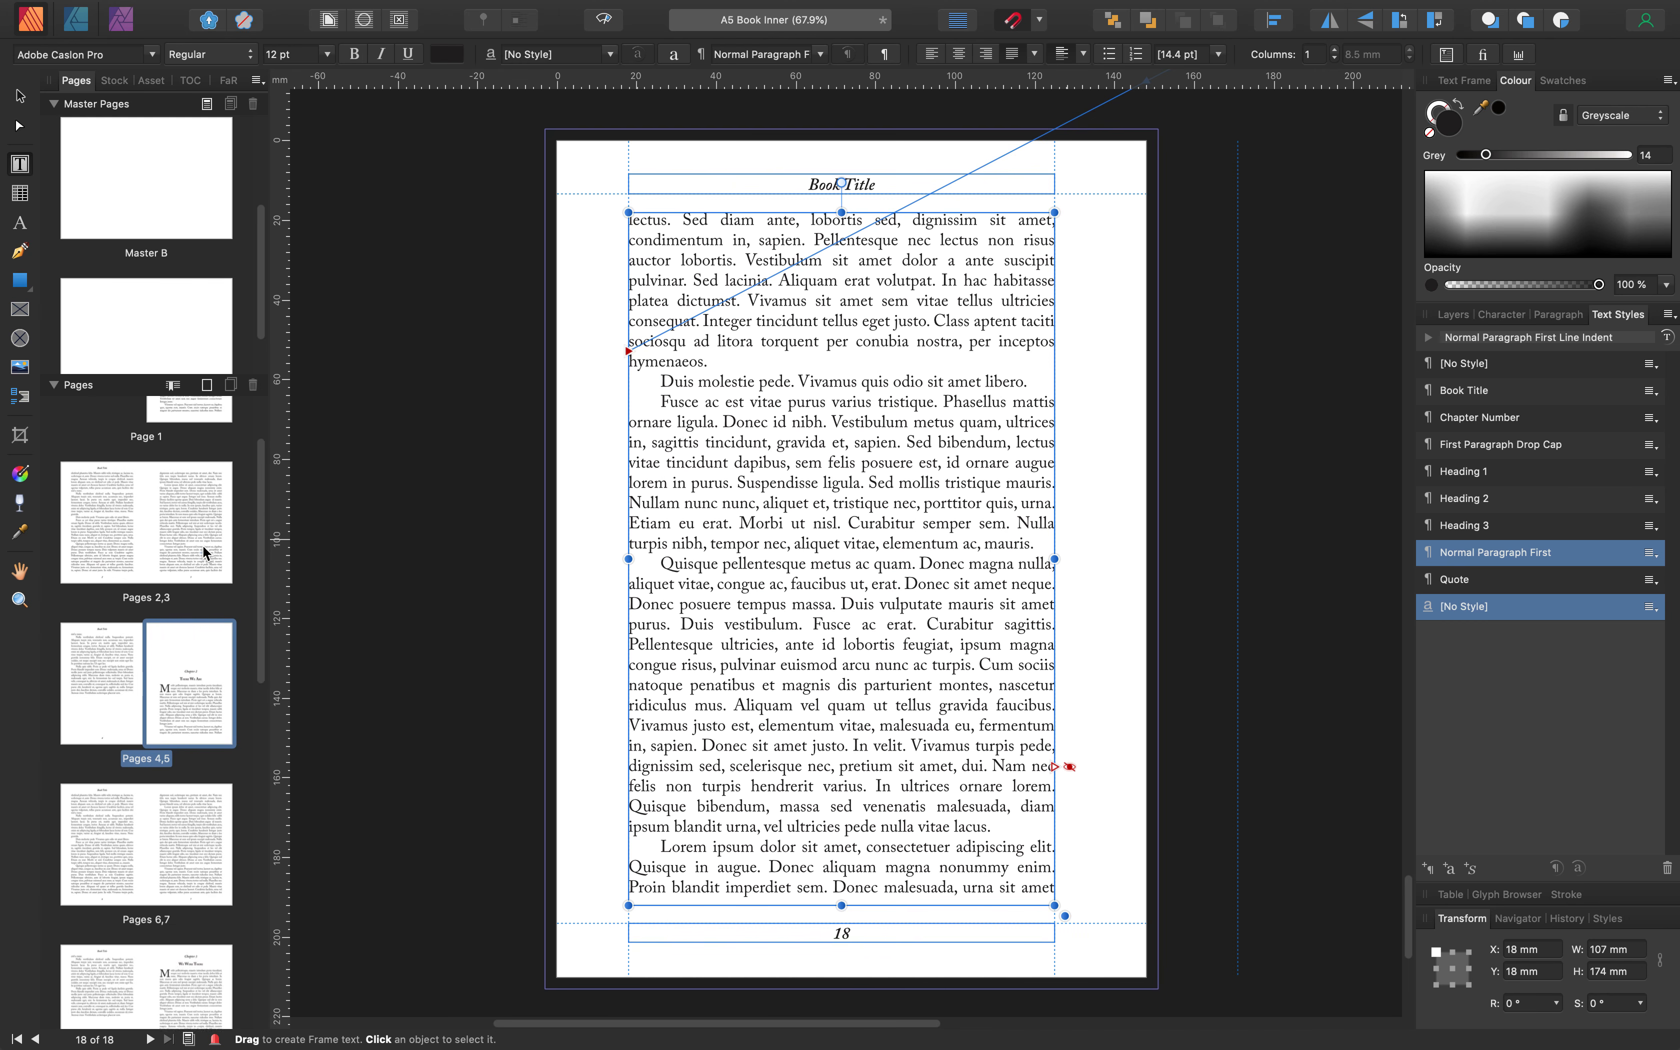
pyautogui.doubleClick(188, 470)
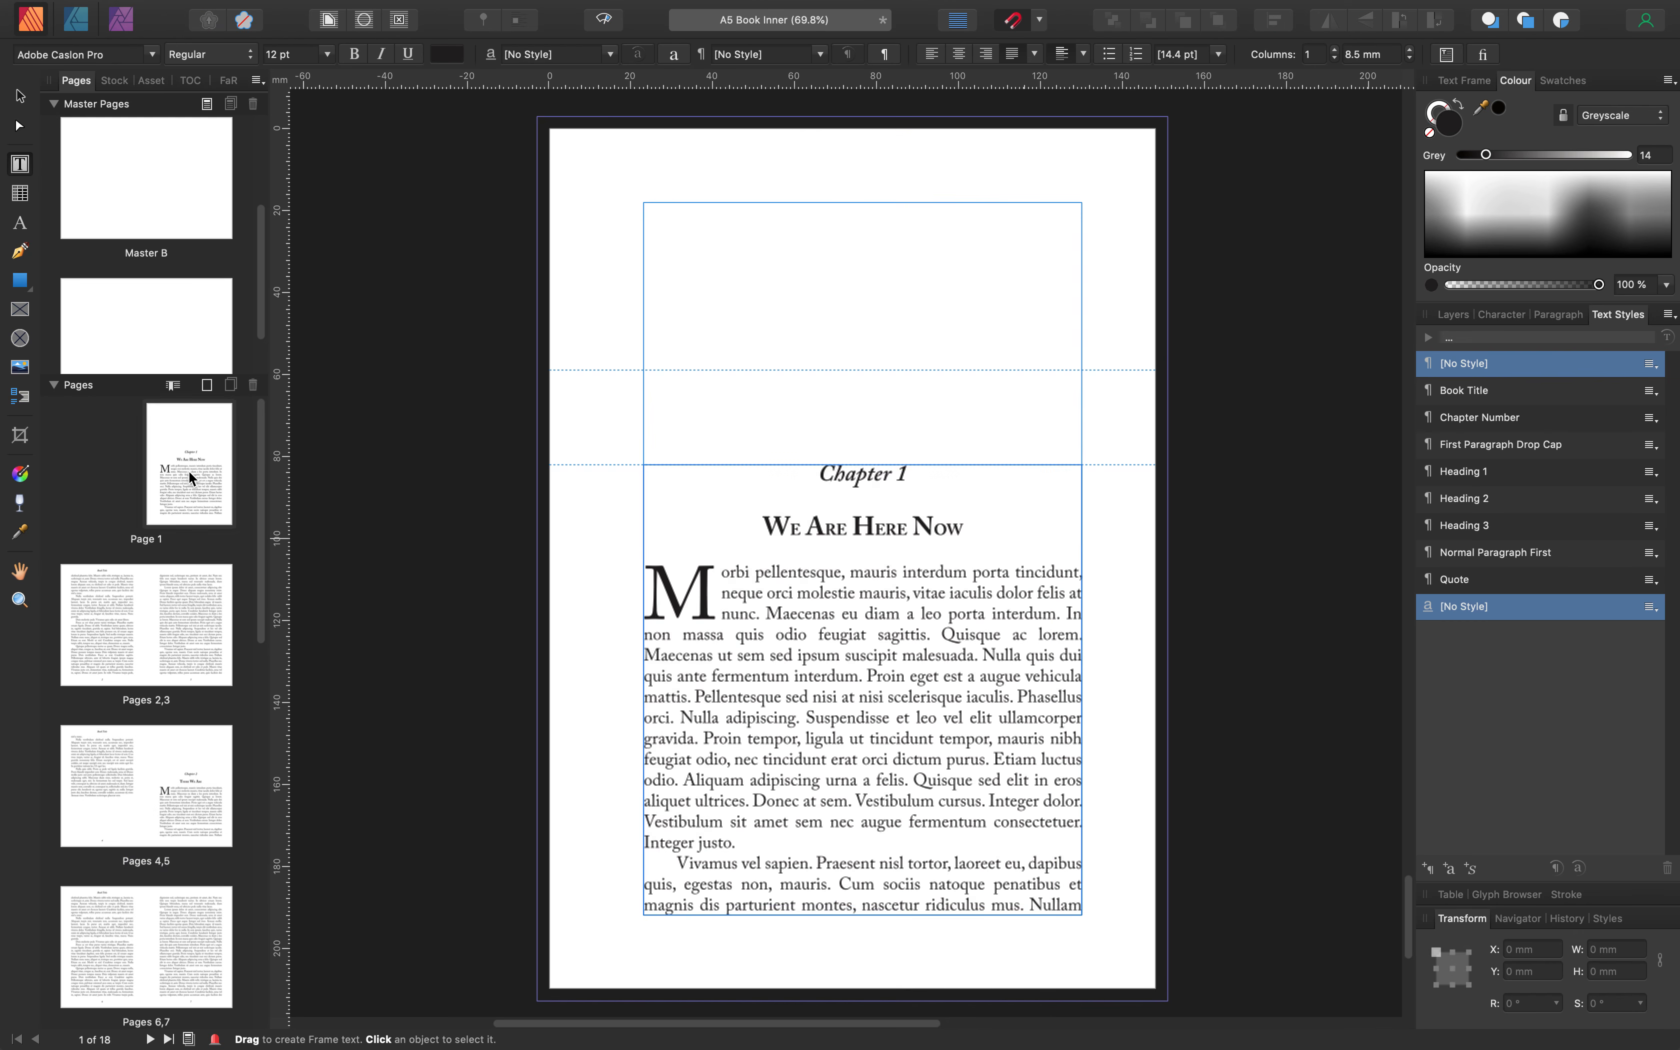
pyautogui.scroll(-5, 838, 526)
pyautogui.scroll(-5, 838, 525)
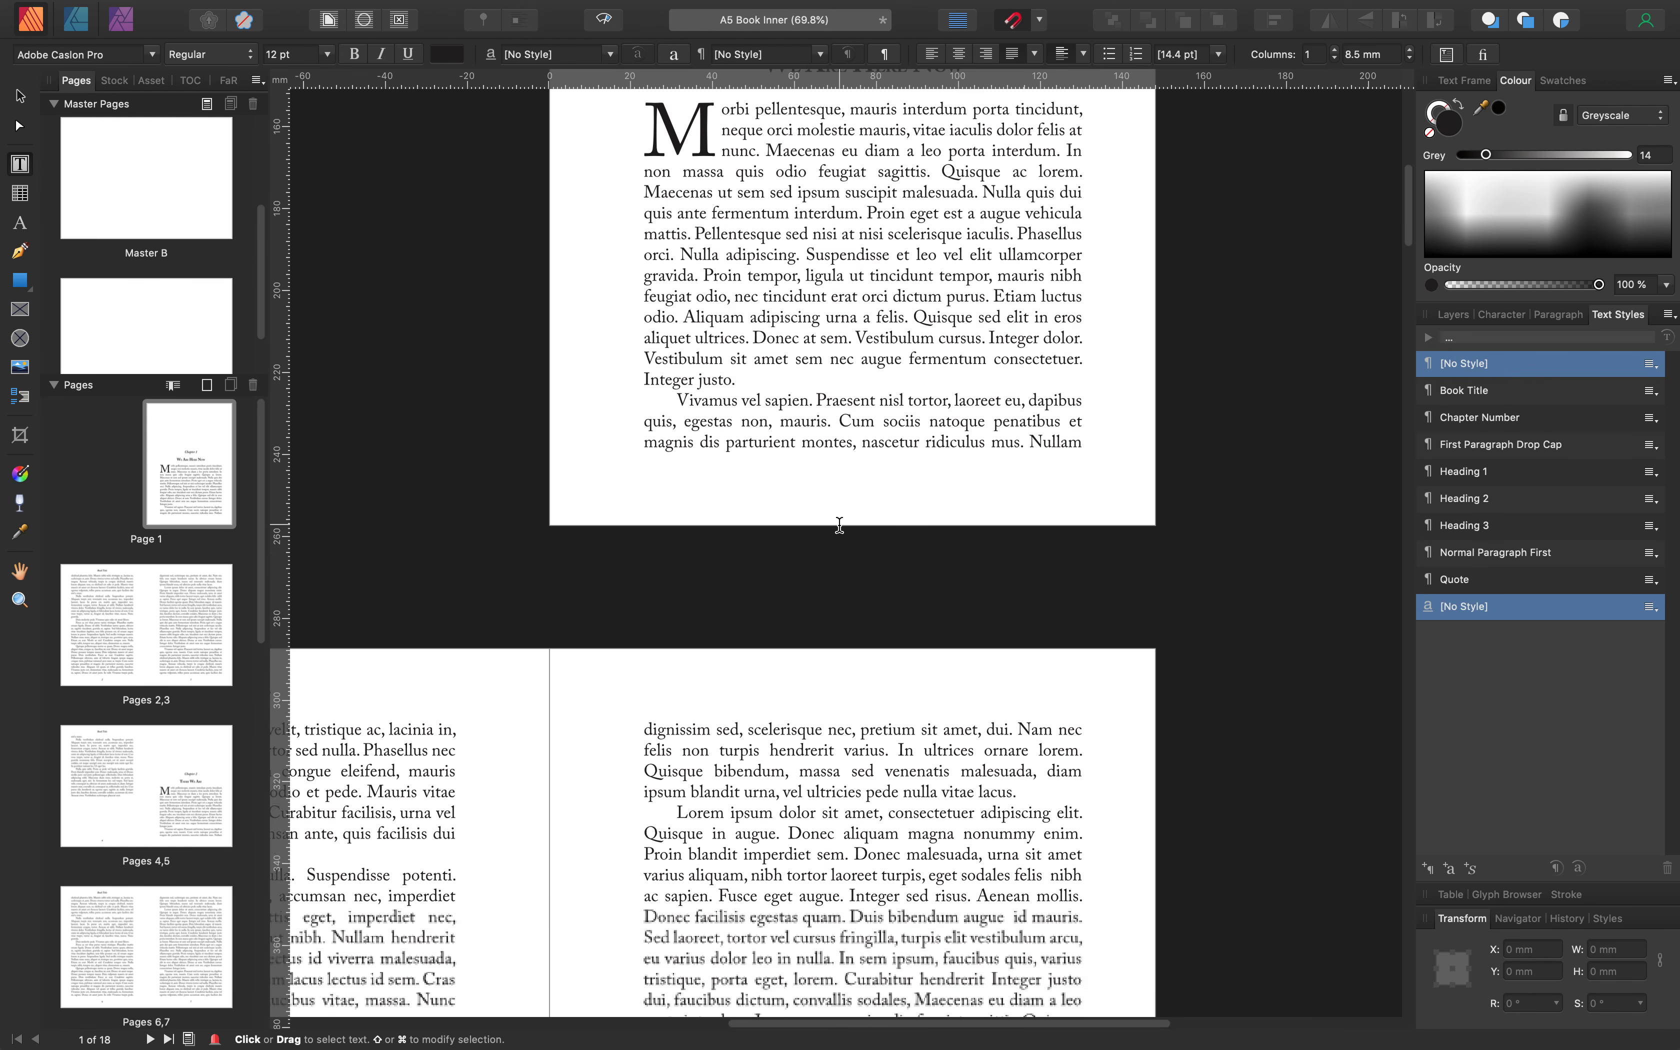
pyautogui.moveTo(941, 1026); pyautogui.dragTo(900, 1019)
pyautogui.press('super+0')
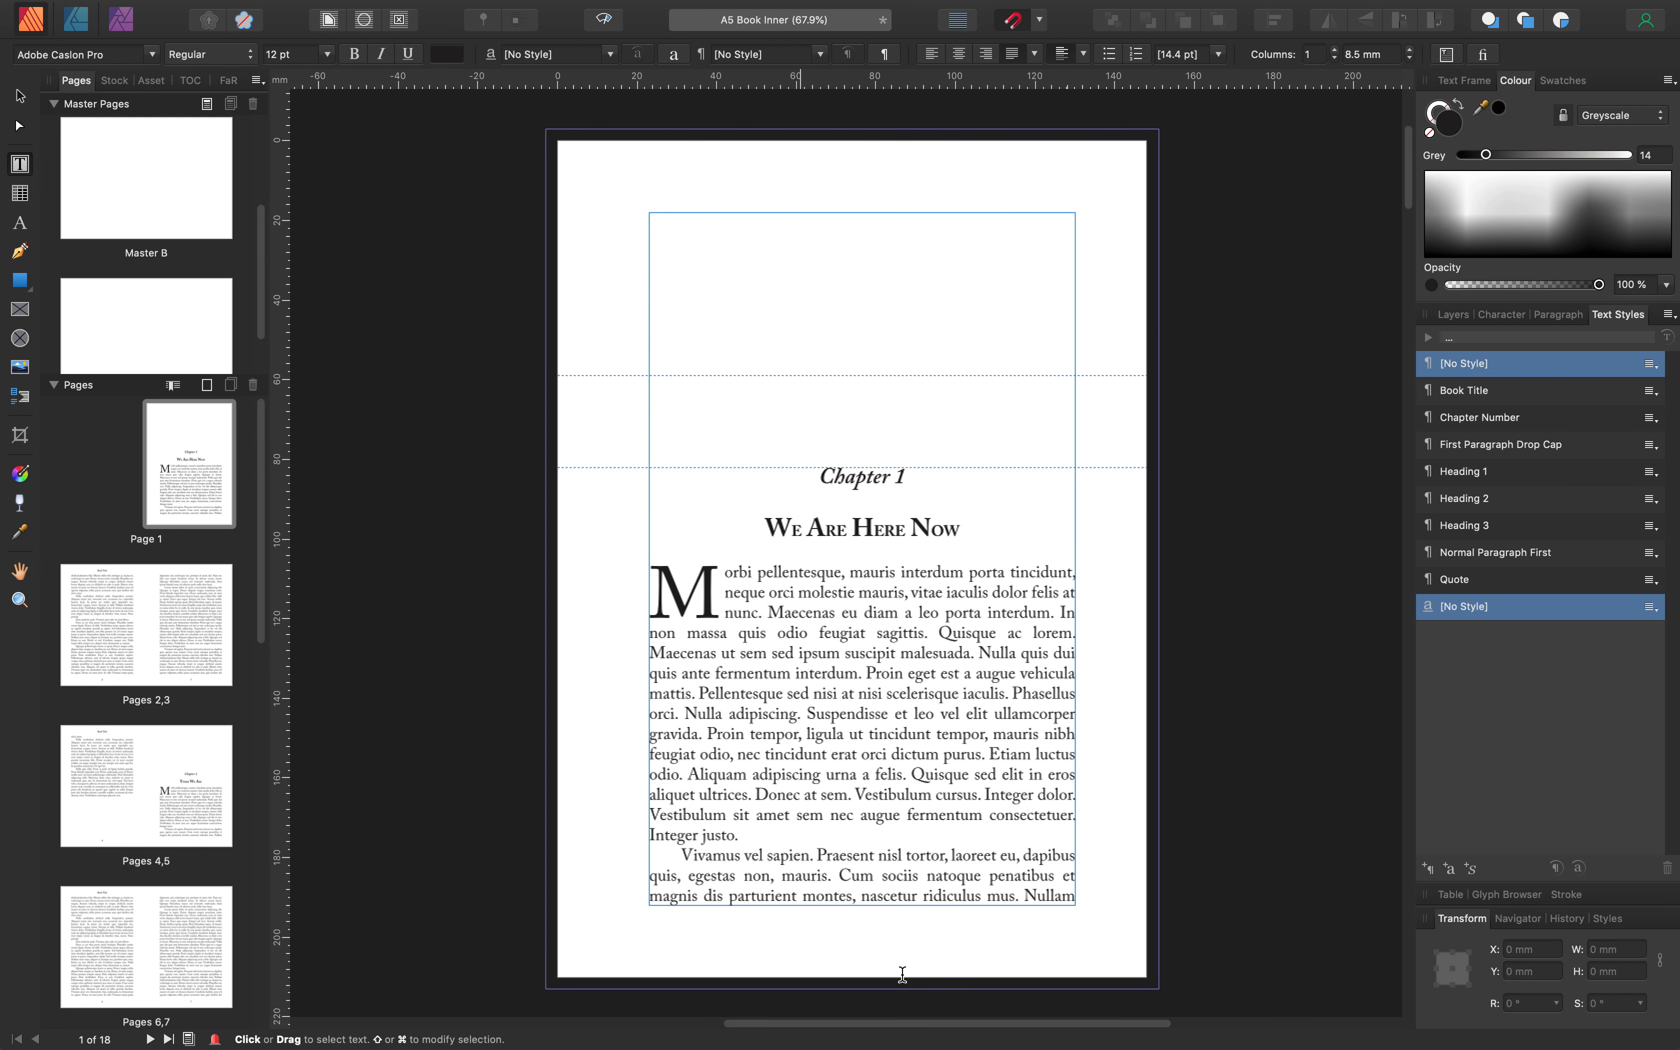
pyautogui.moveTo(899, 1021); pyautogui.dragTo(787, 1007)
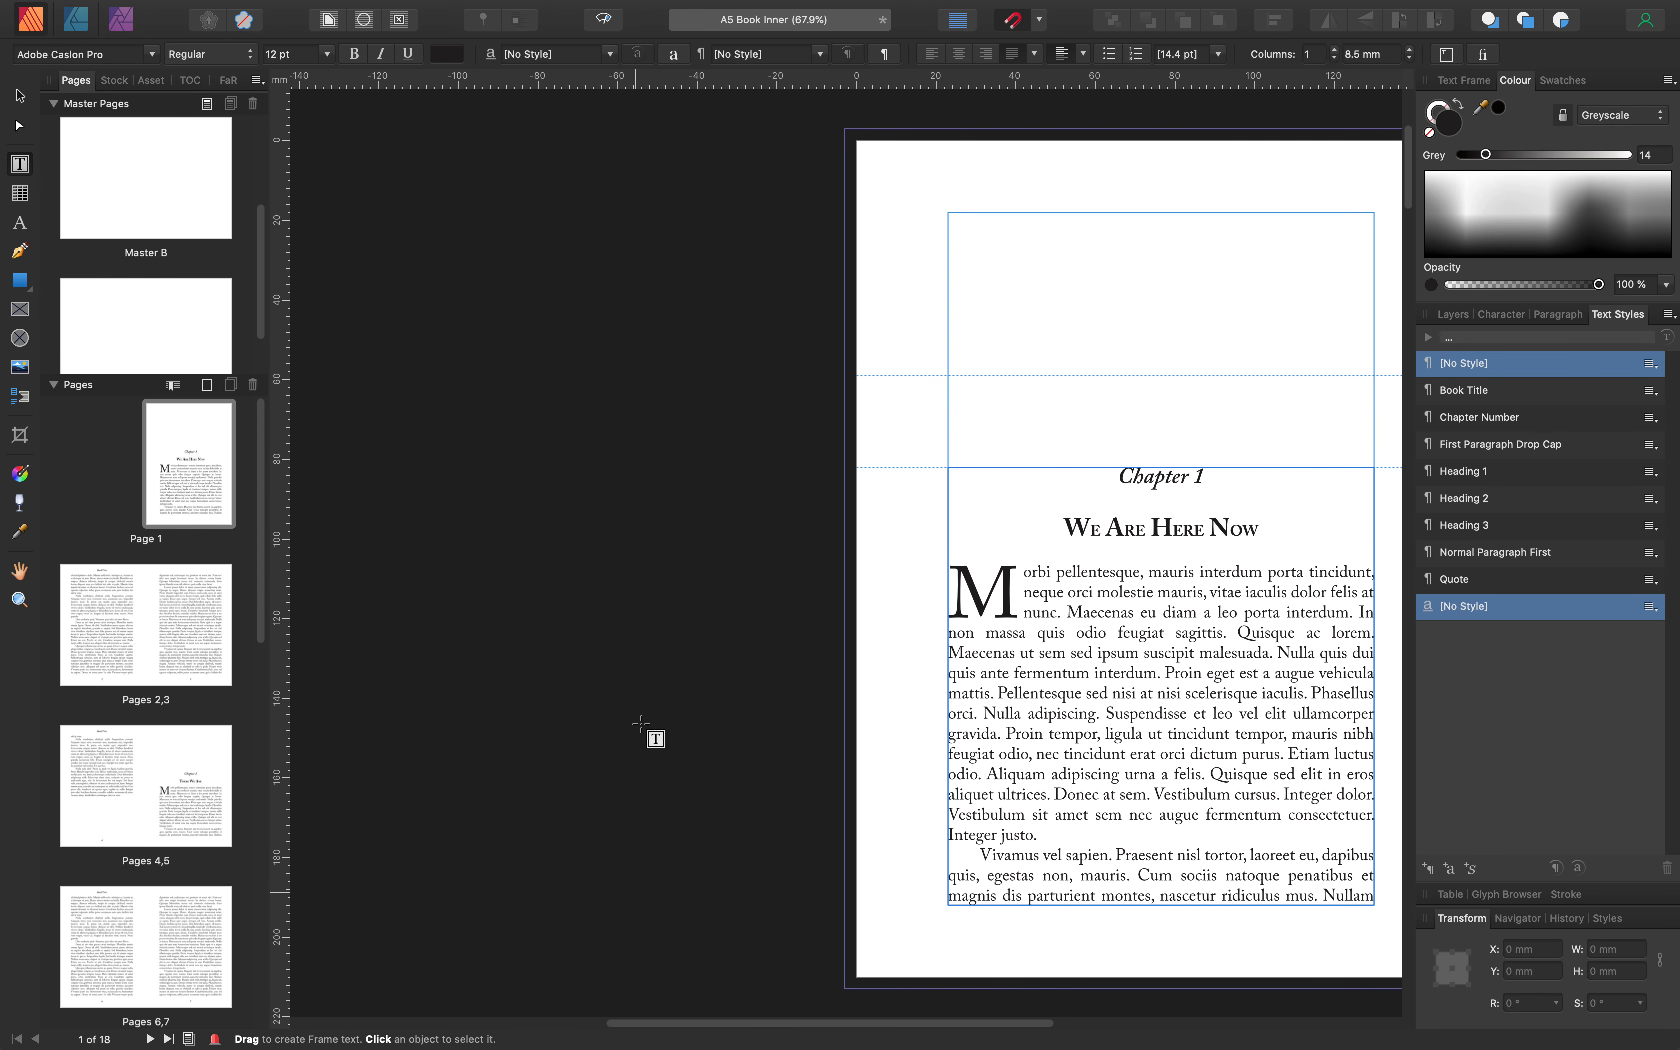
pyautogui.scroll(-10, 657, 727)
pyautogui.scroll(-8, 657, 727)
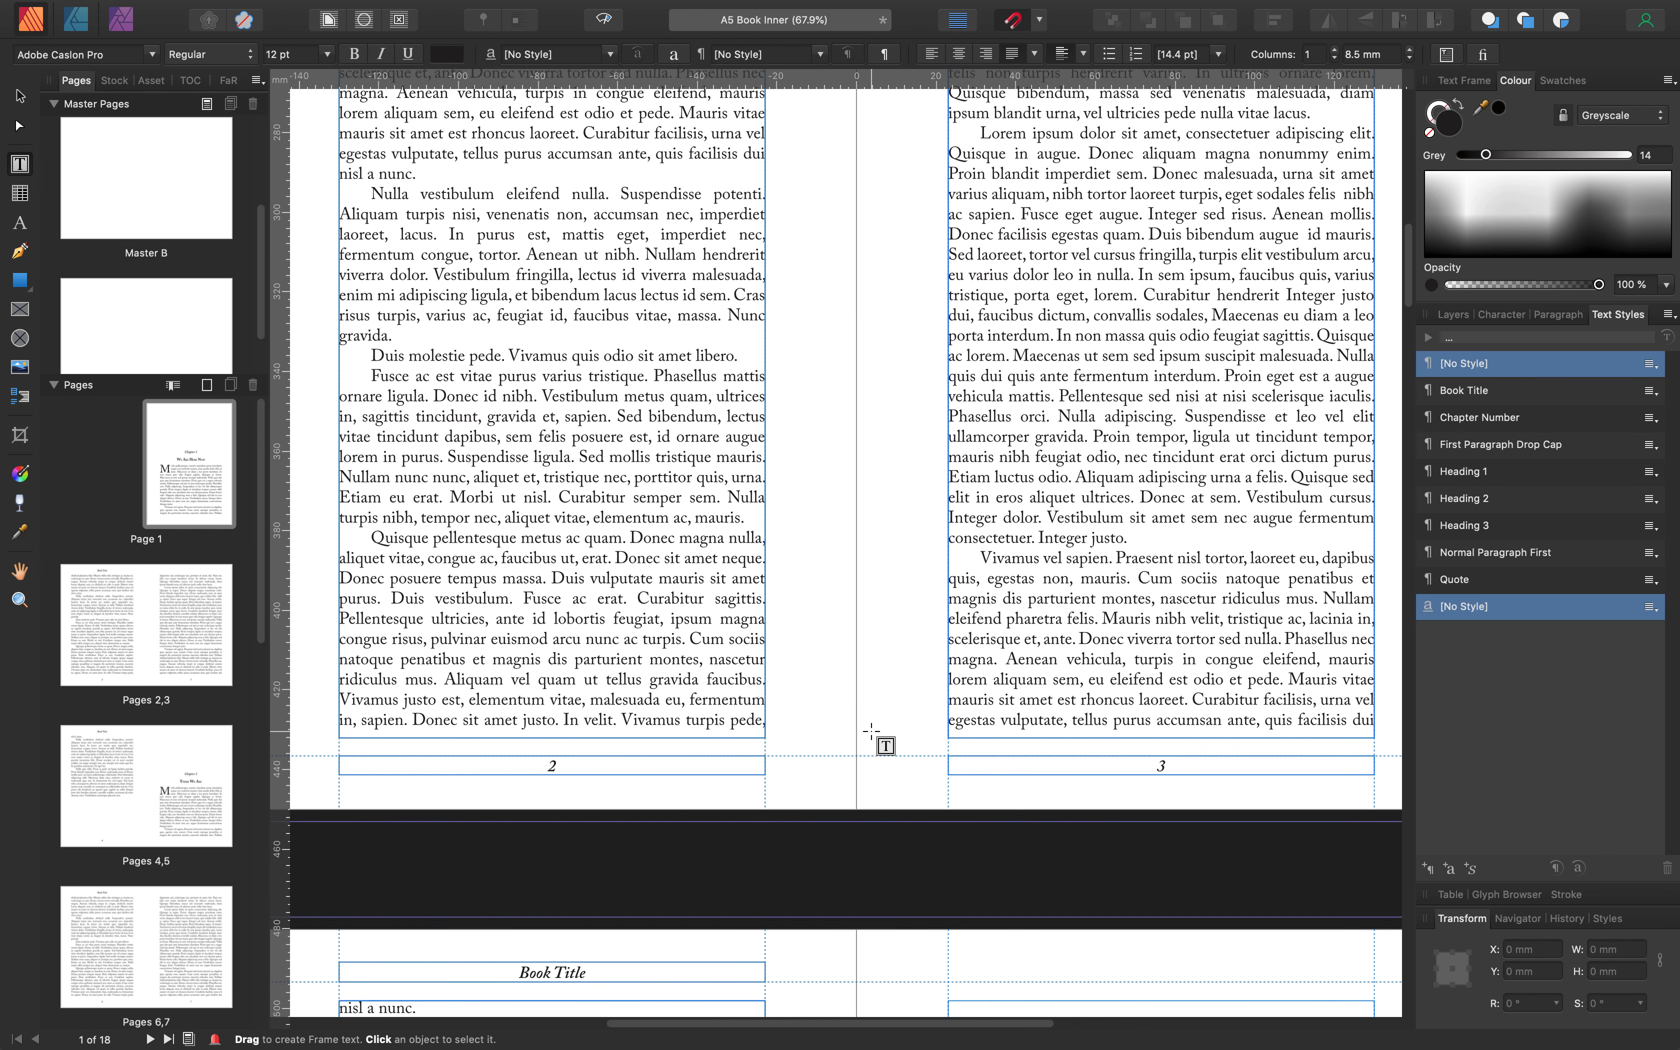
pyautogui.scroll(-20, 871, 731)
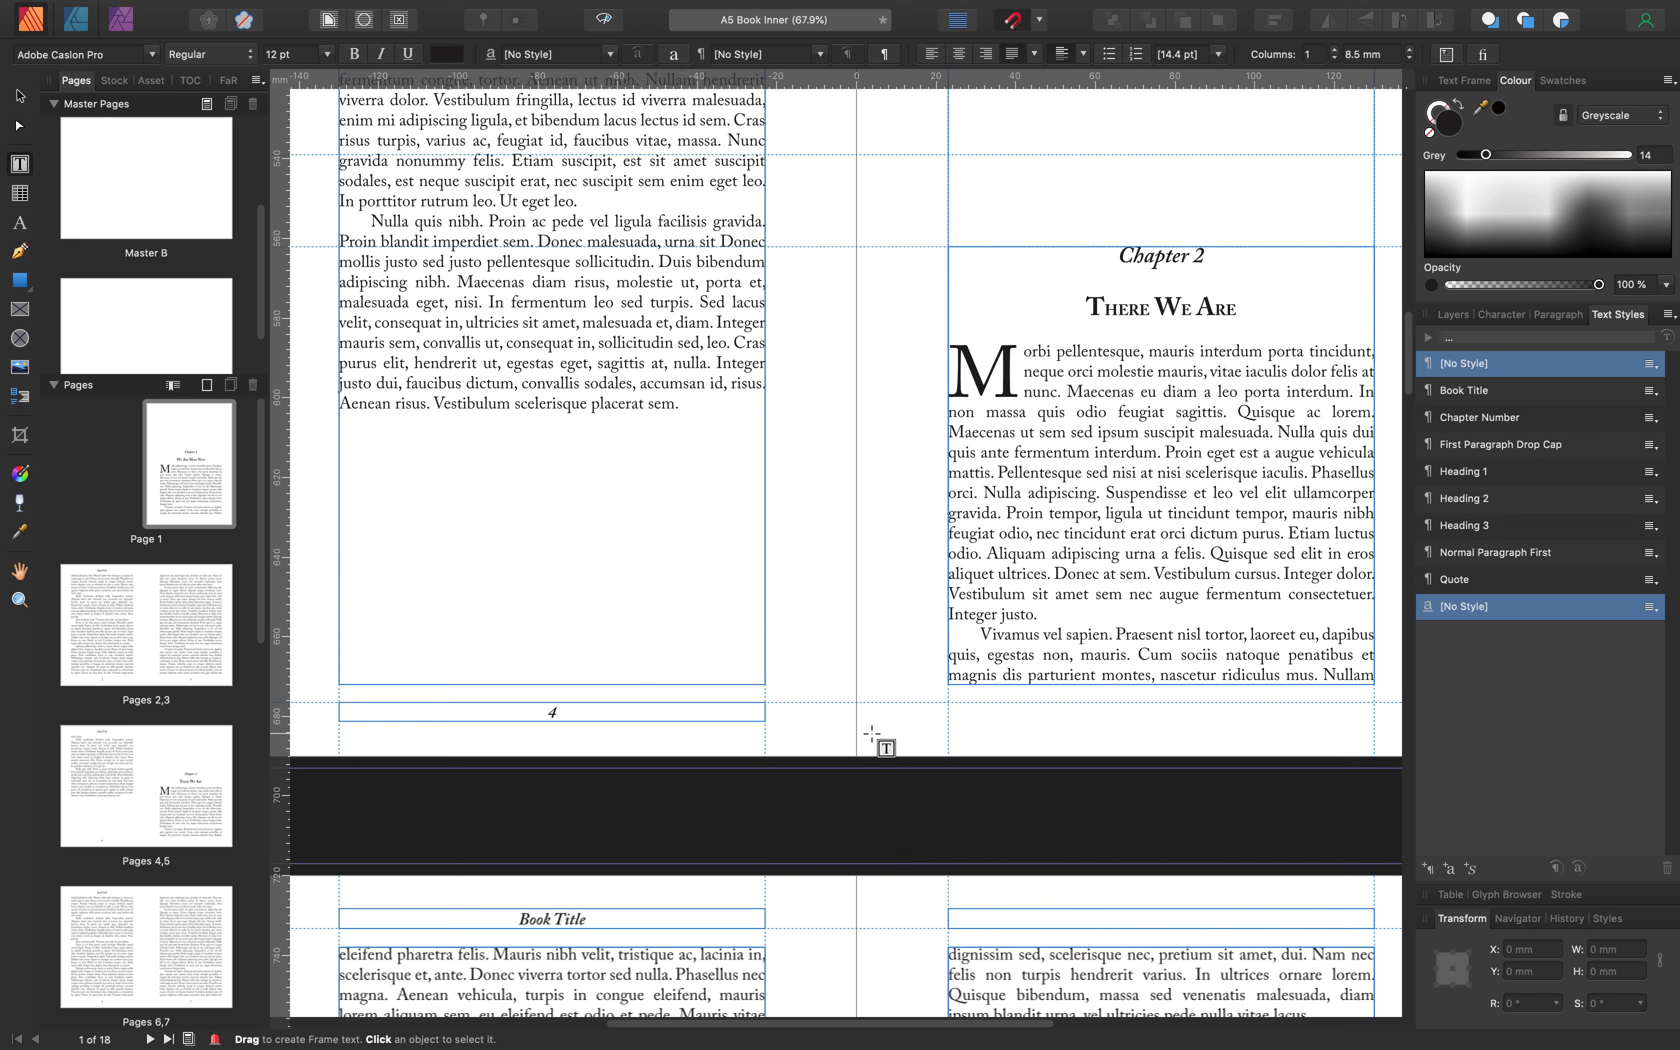
pyautogui.scroll(-13, 872, 735)
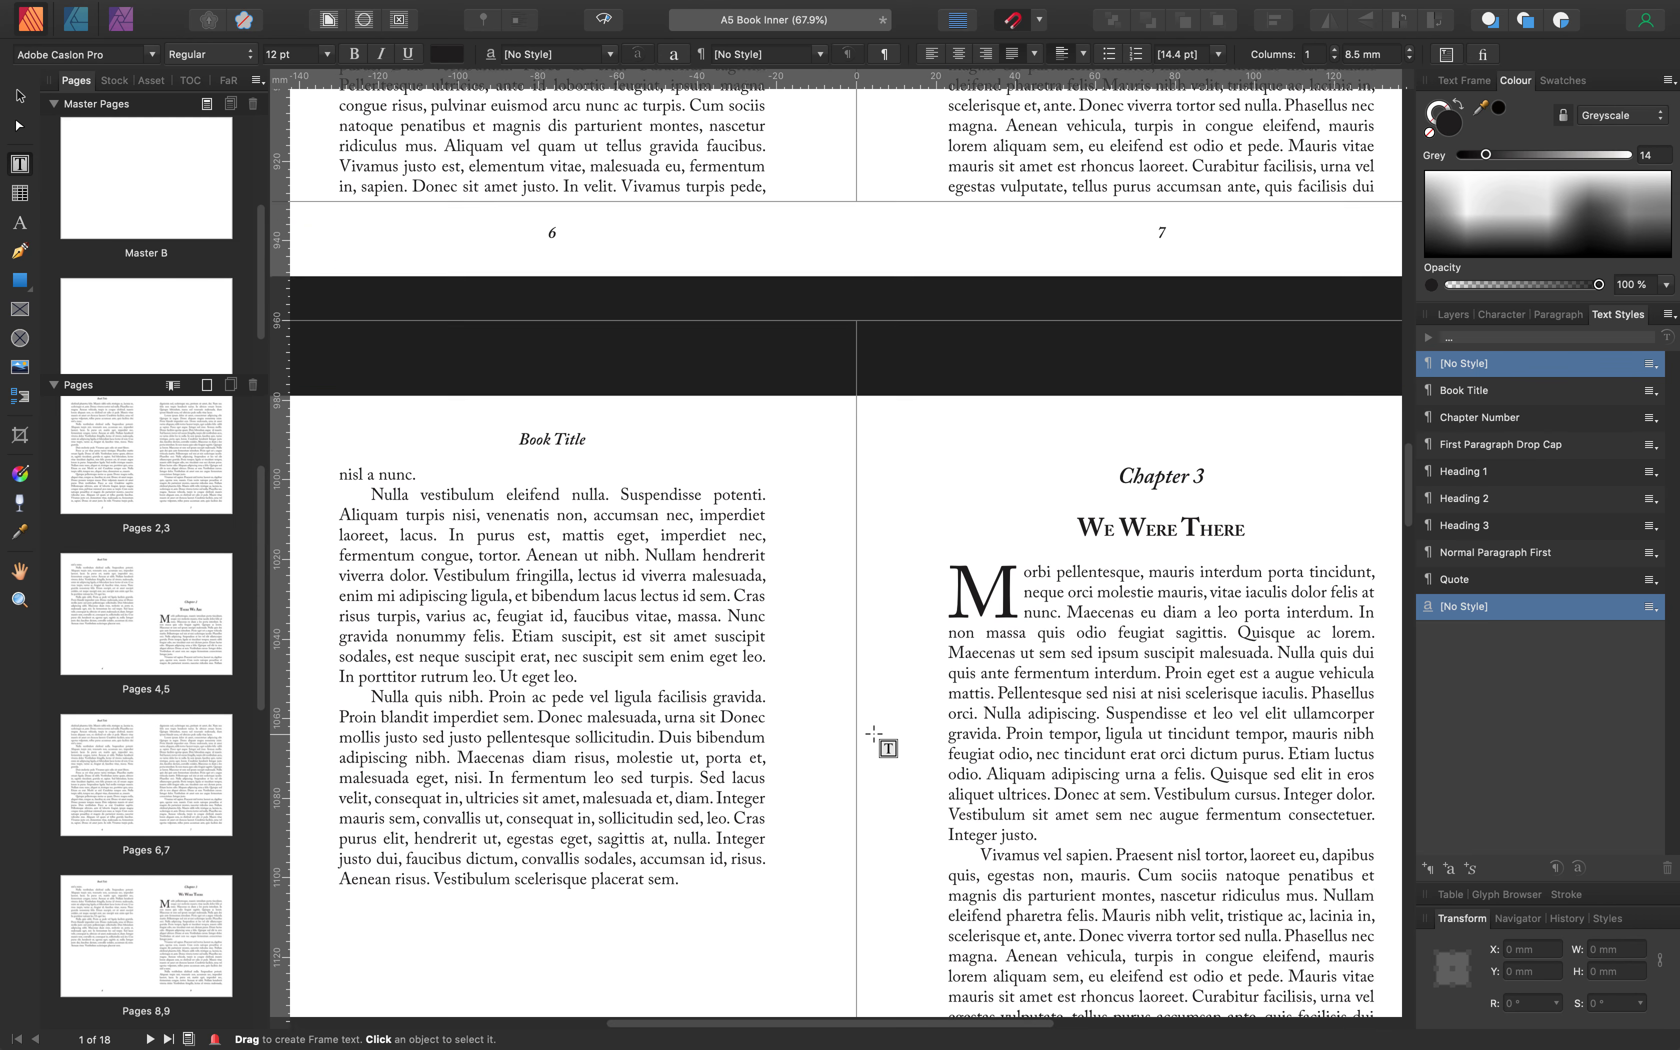
pyautogui.scroll(-3, 209, 774)
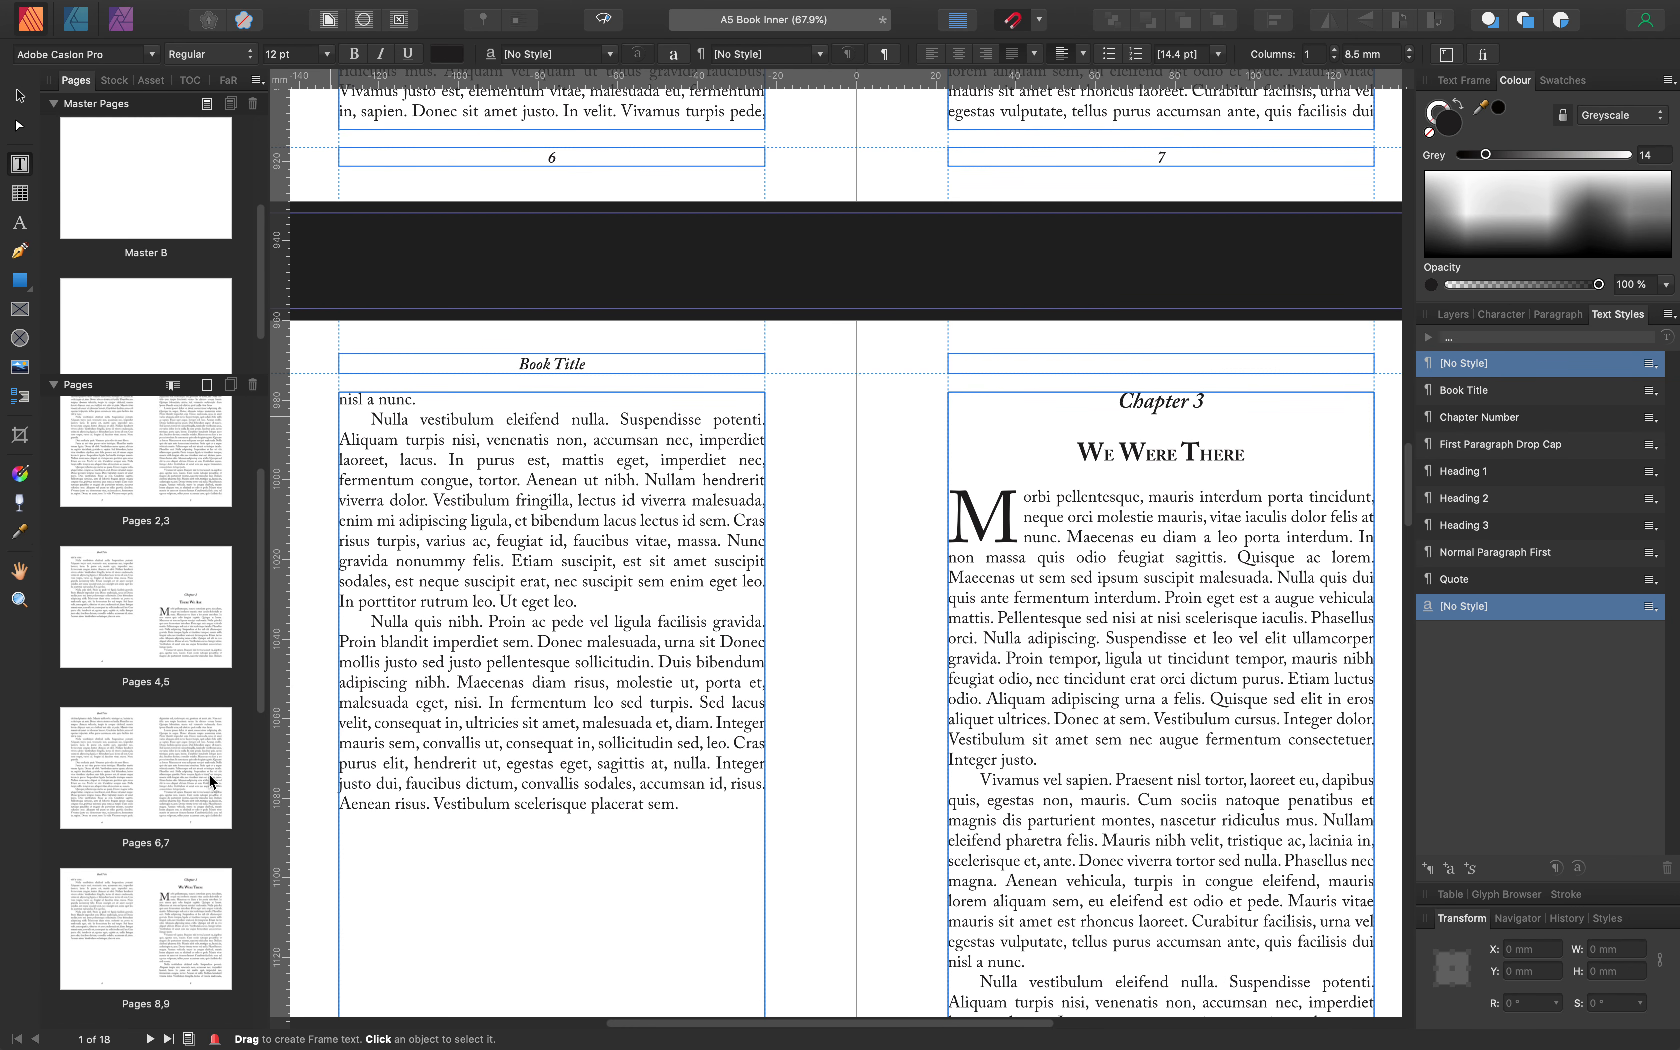
# Apply Master B to page 9, the Chapter 3 opening, replacing the existing master and migrating its content
pyautogui.click(189, 801)
pyautogui.rightClick(192, 804)
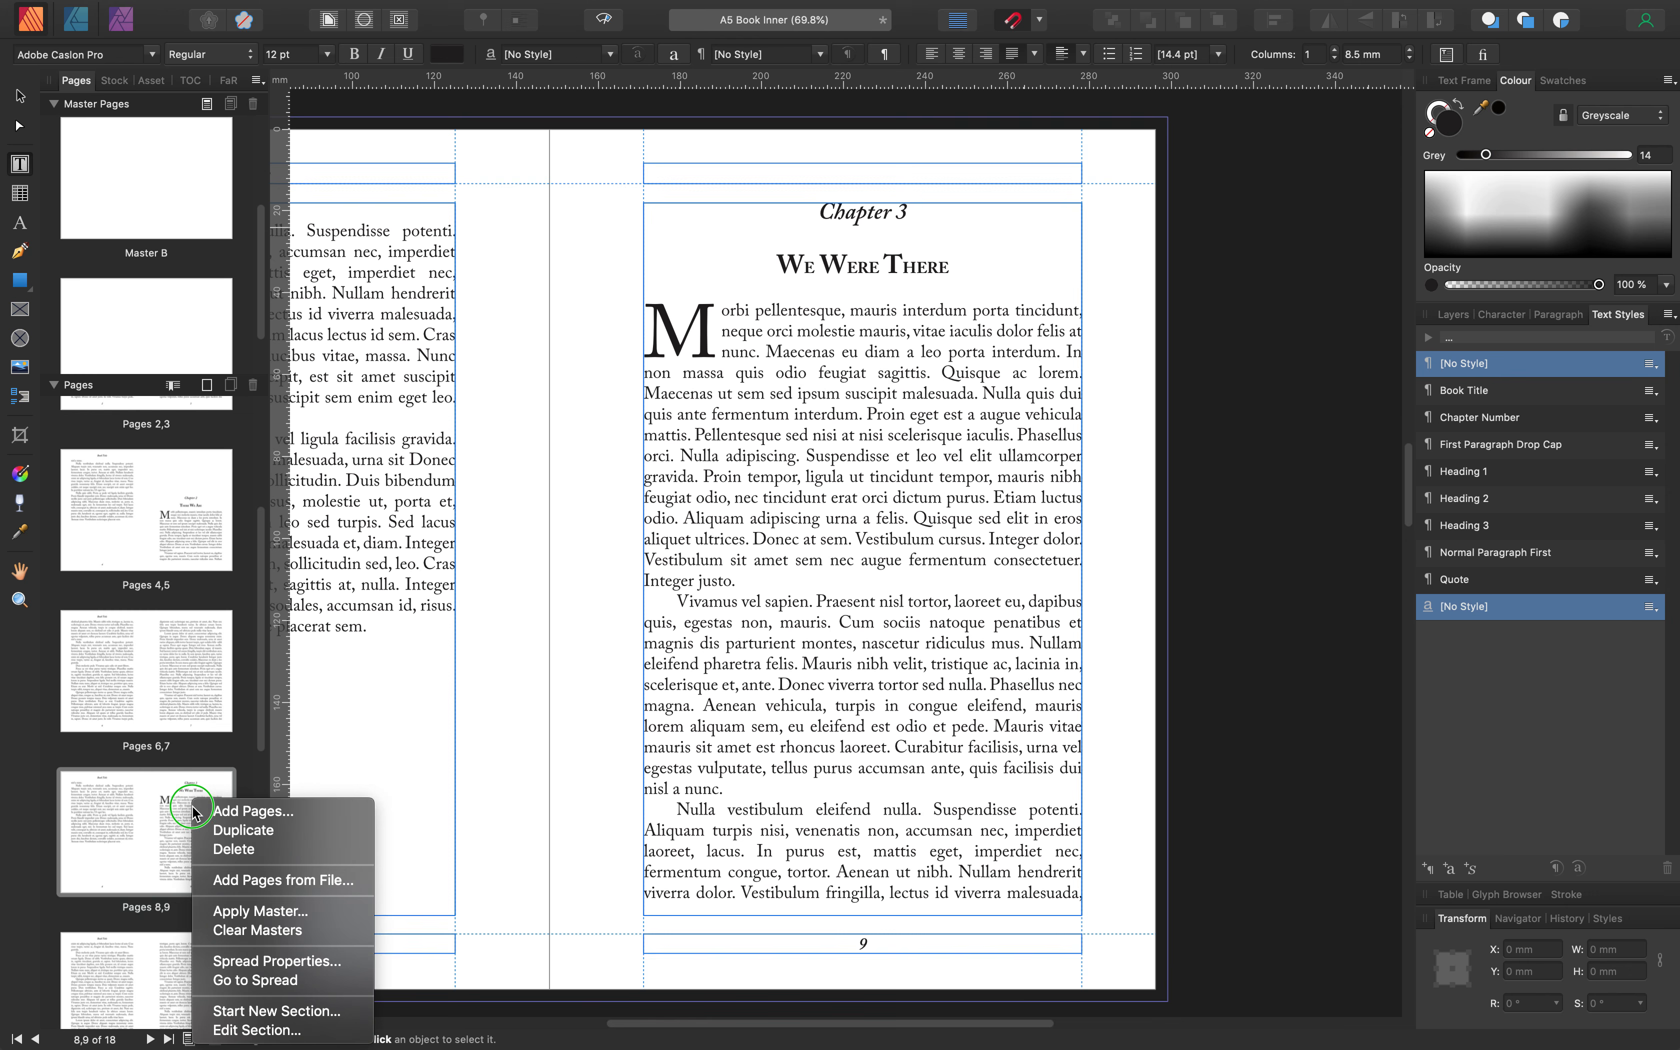
pyautogui.click(273, 909)
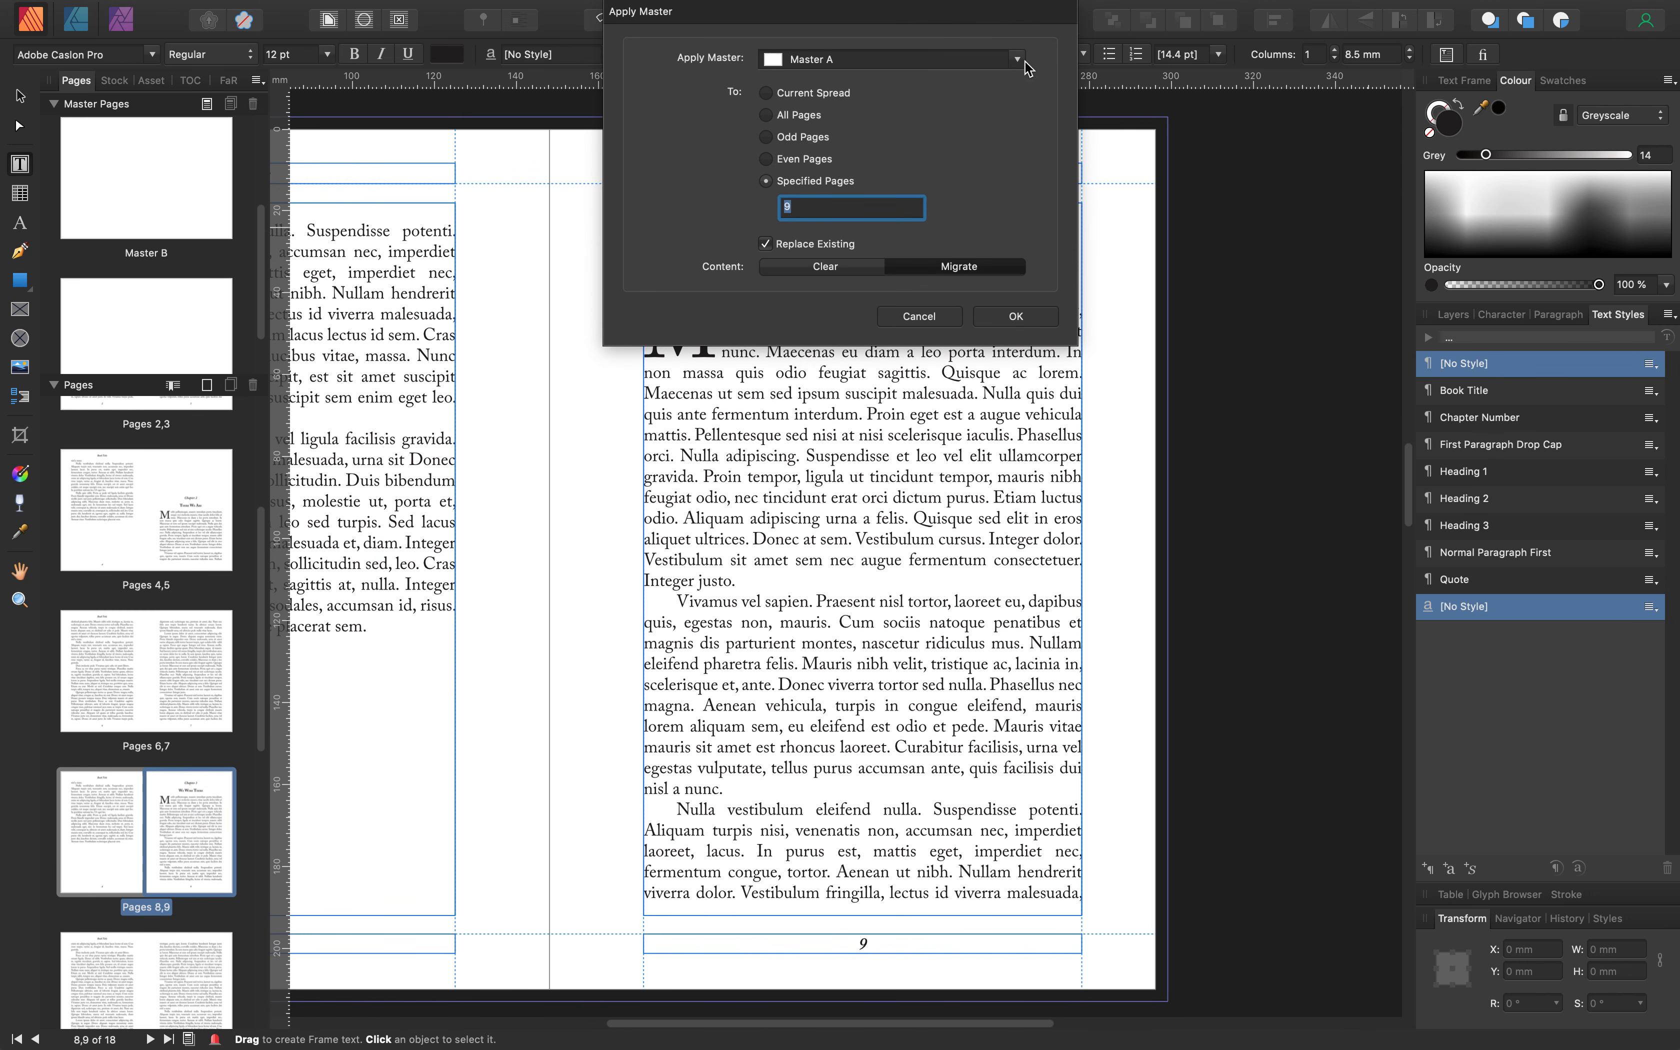
pyautogui.click(1027, 68)
pyautogui.click(868, 161)
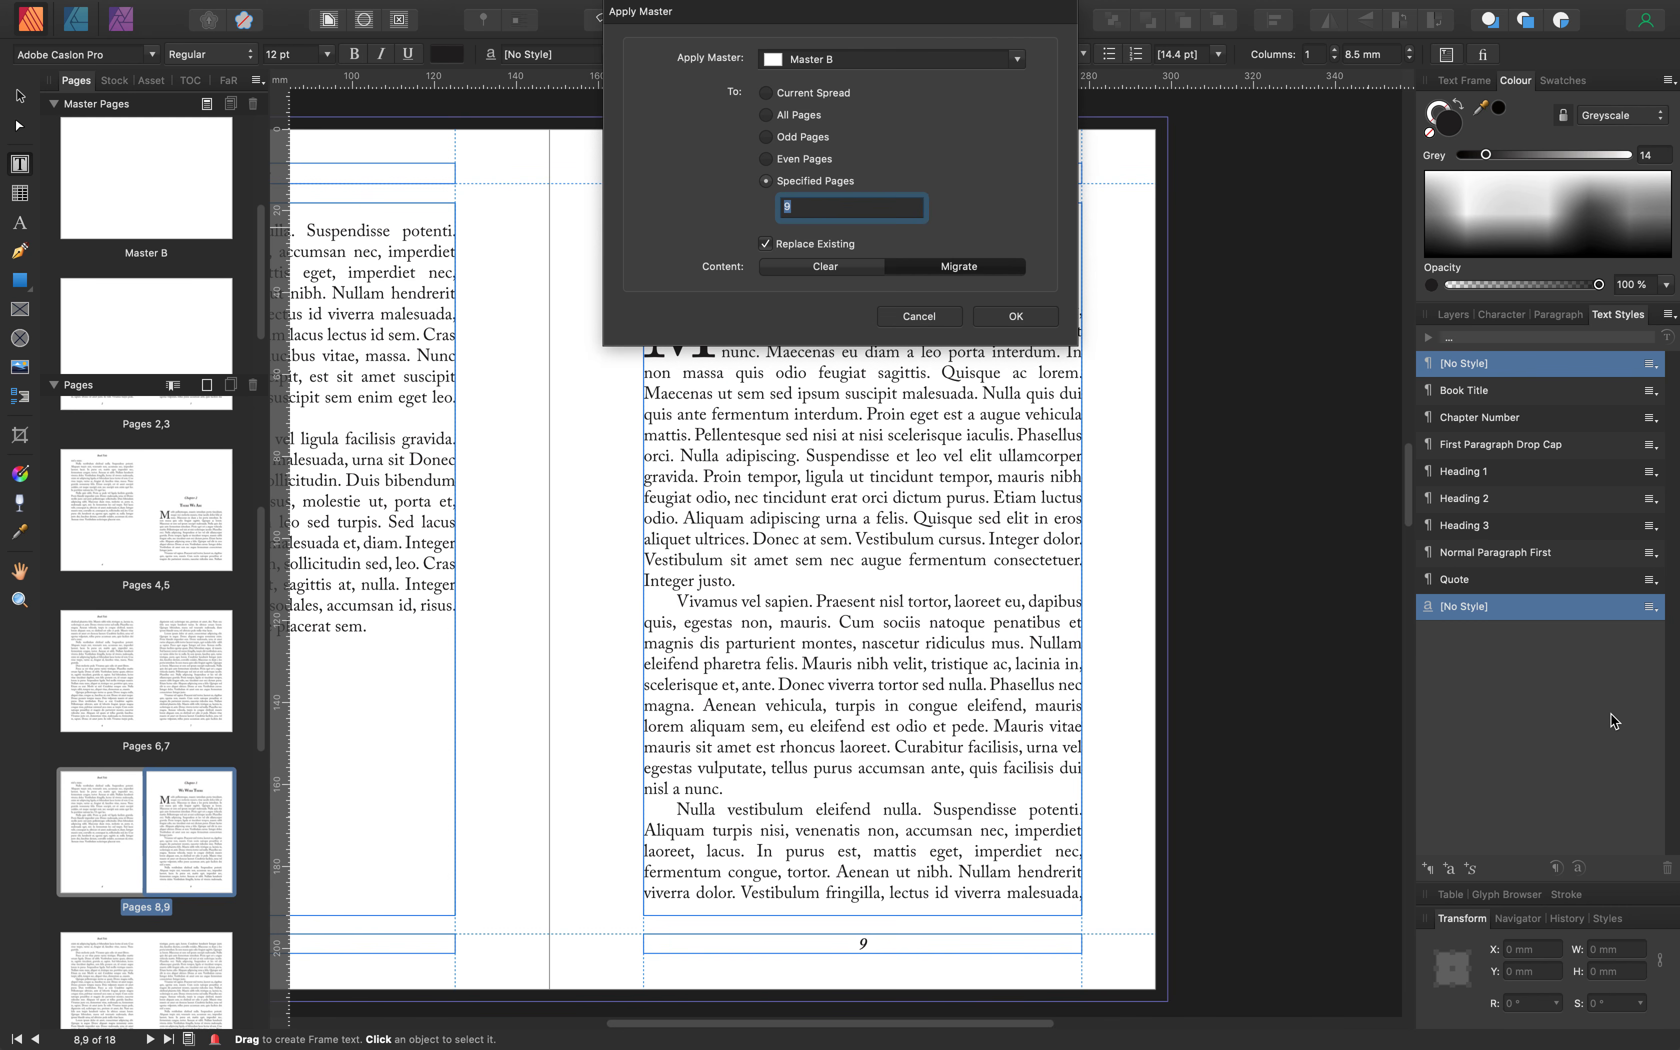
pyautogui.click(1015, 318)
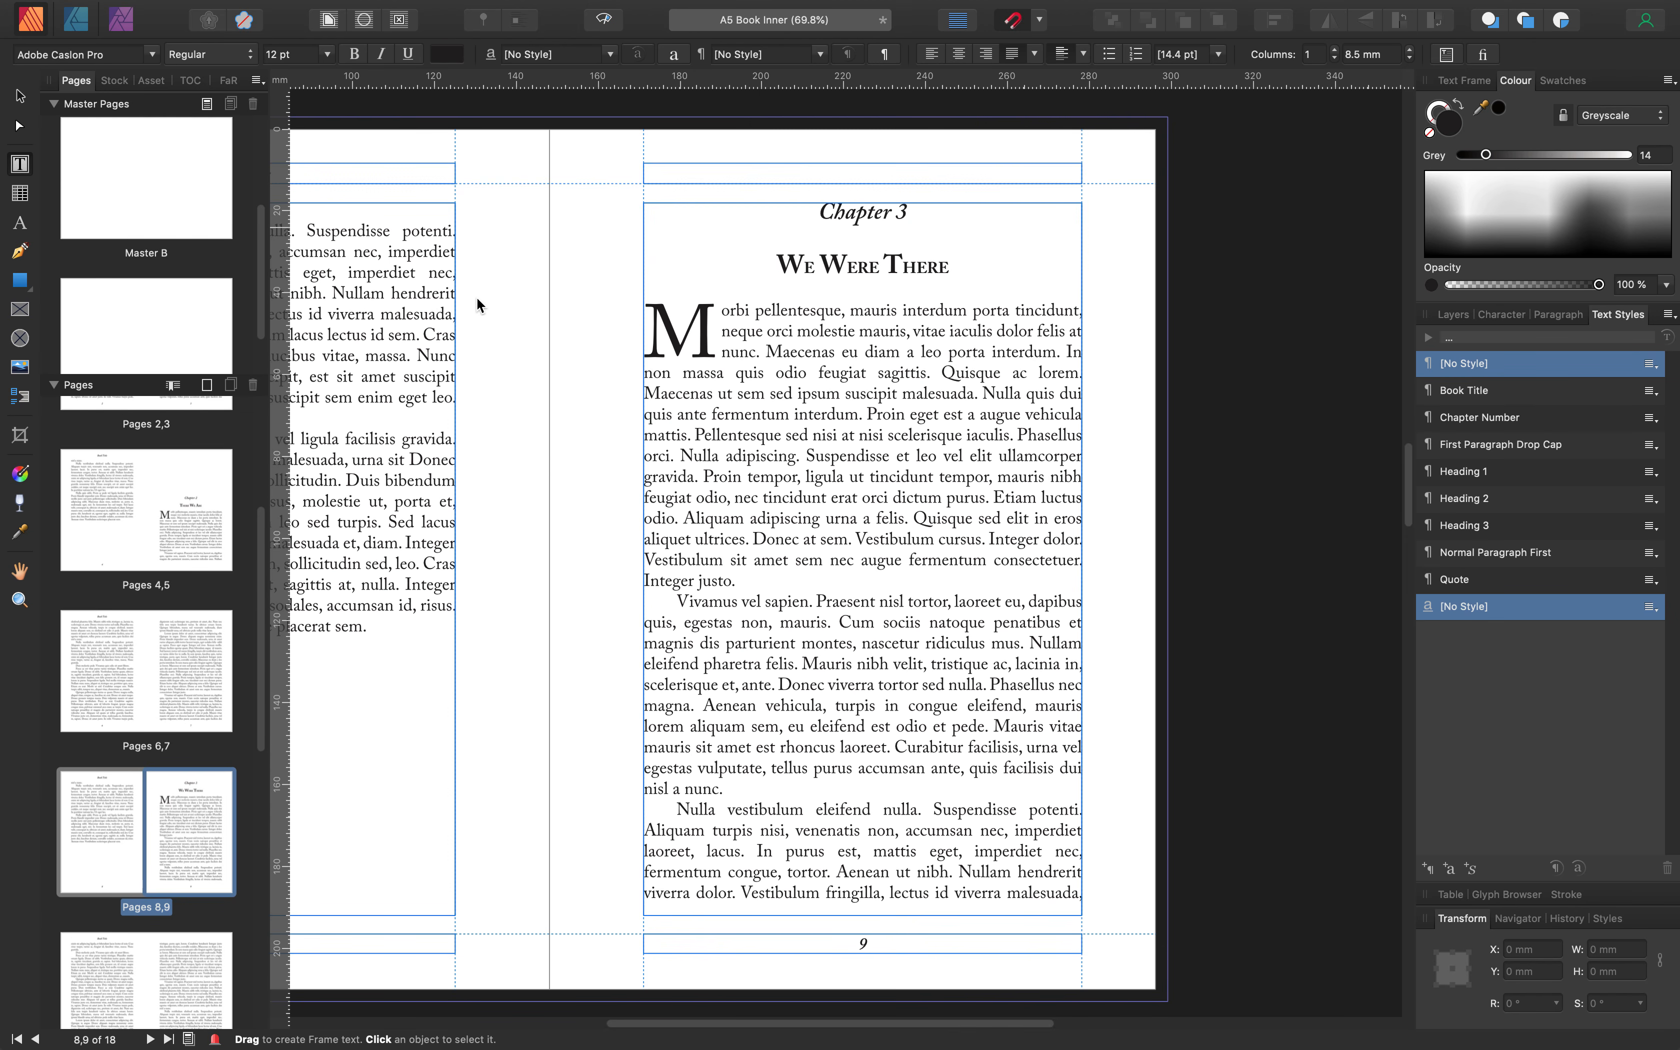
# Lower only the top edge of the Chapter 3 text frame on page 9 to the lower guide, at Y 82 mm with a 110 mm height
pyautogui.click(21, 99)
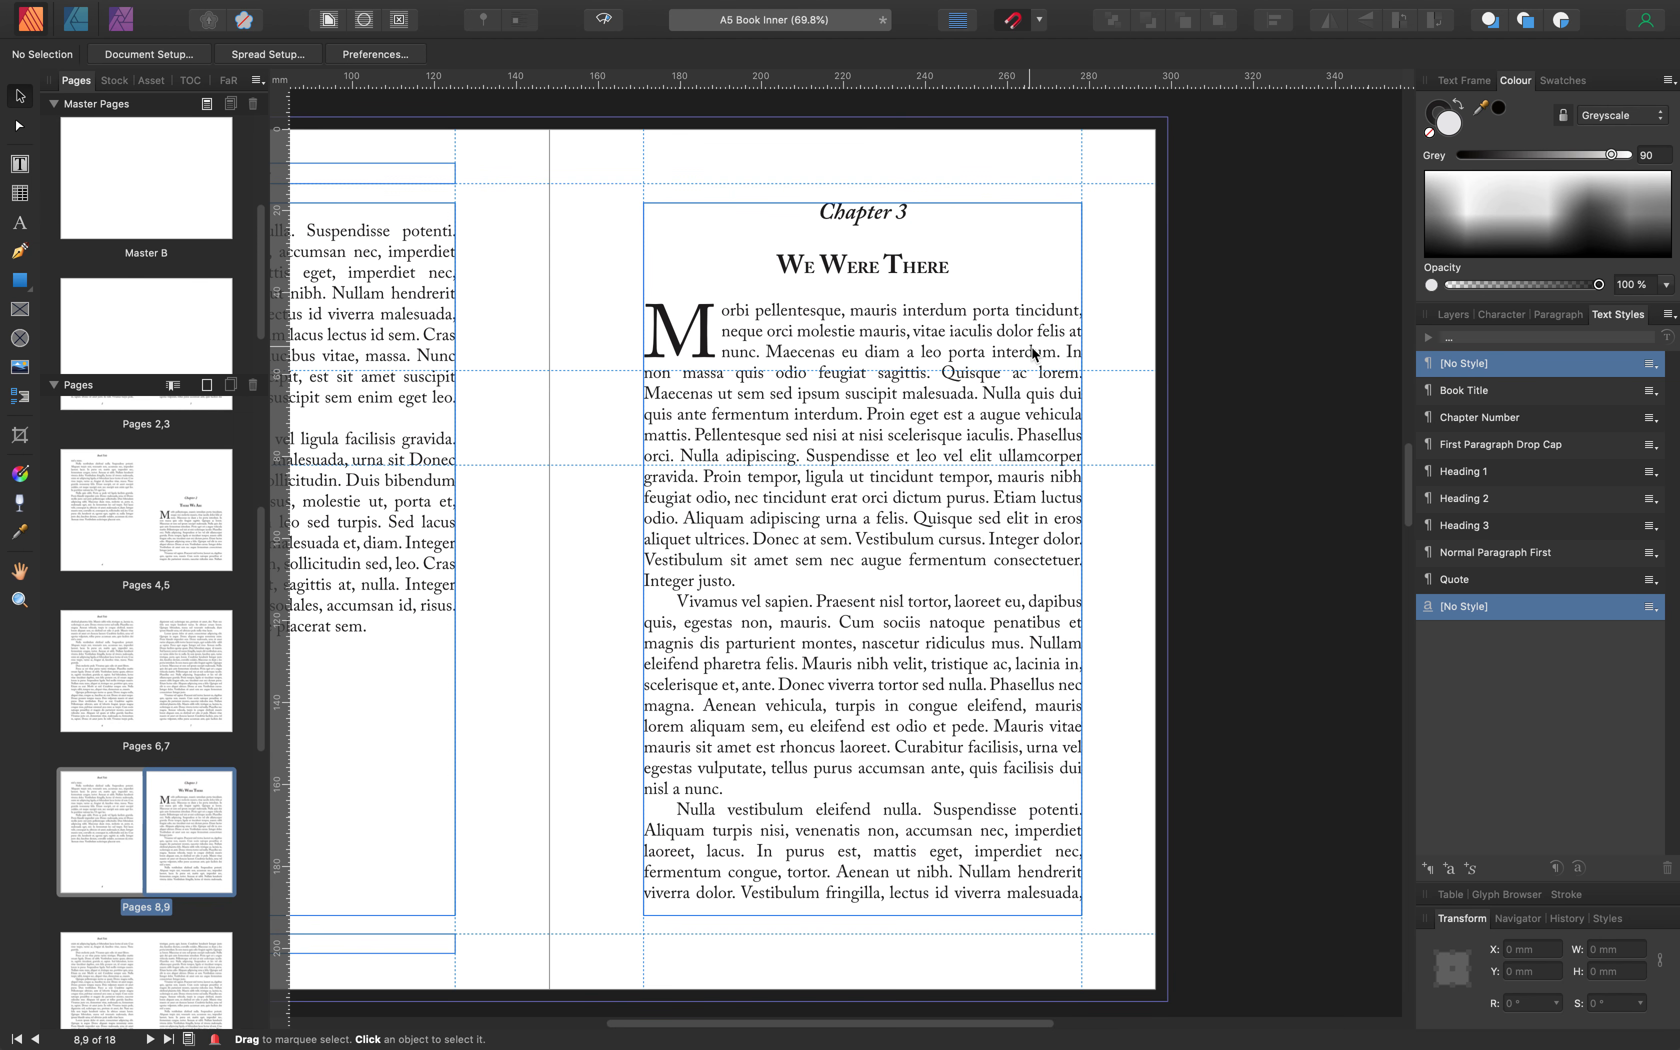
pyautogui.click(930, 225)
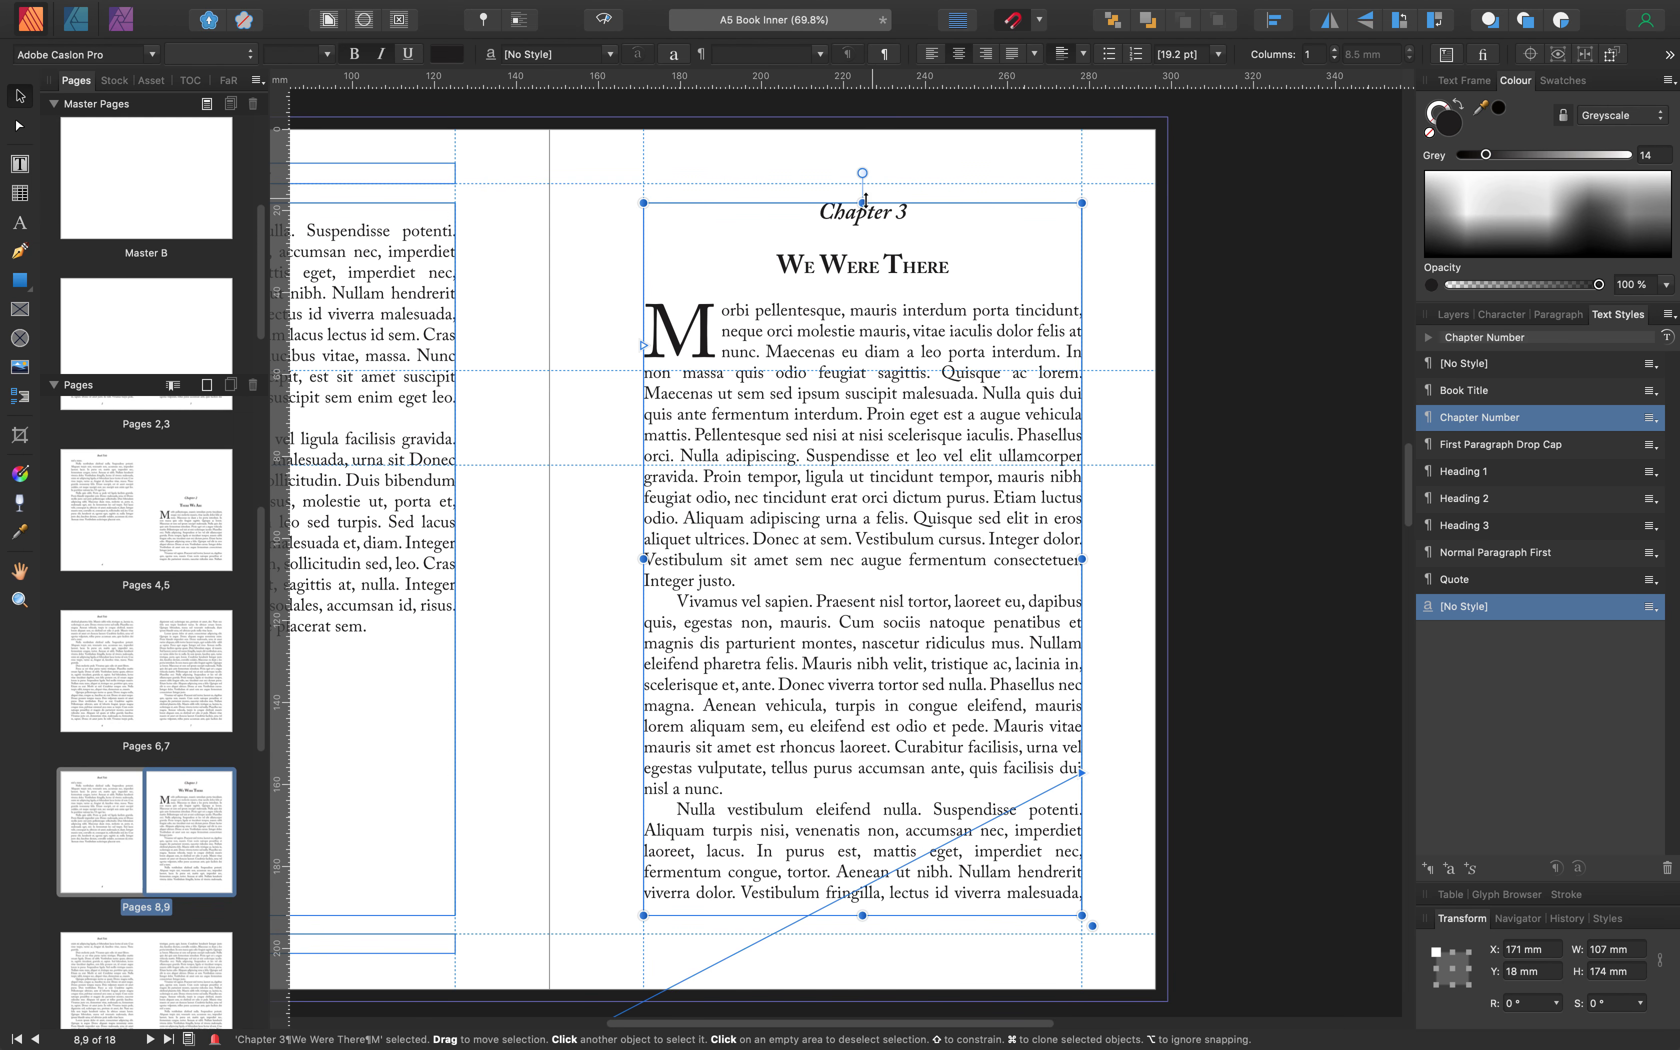
pyautogui.moveTo(862, 202); pyautogui.dragTo(869, 436)
pyautogui.moveTo(879, 480); pyautogui.dragTo(876, 463)
# Apply Master C to the empty page 14 facing the Chapter 4 opening
pyautogui.scroll(-15, 836, 369)
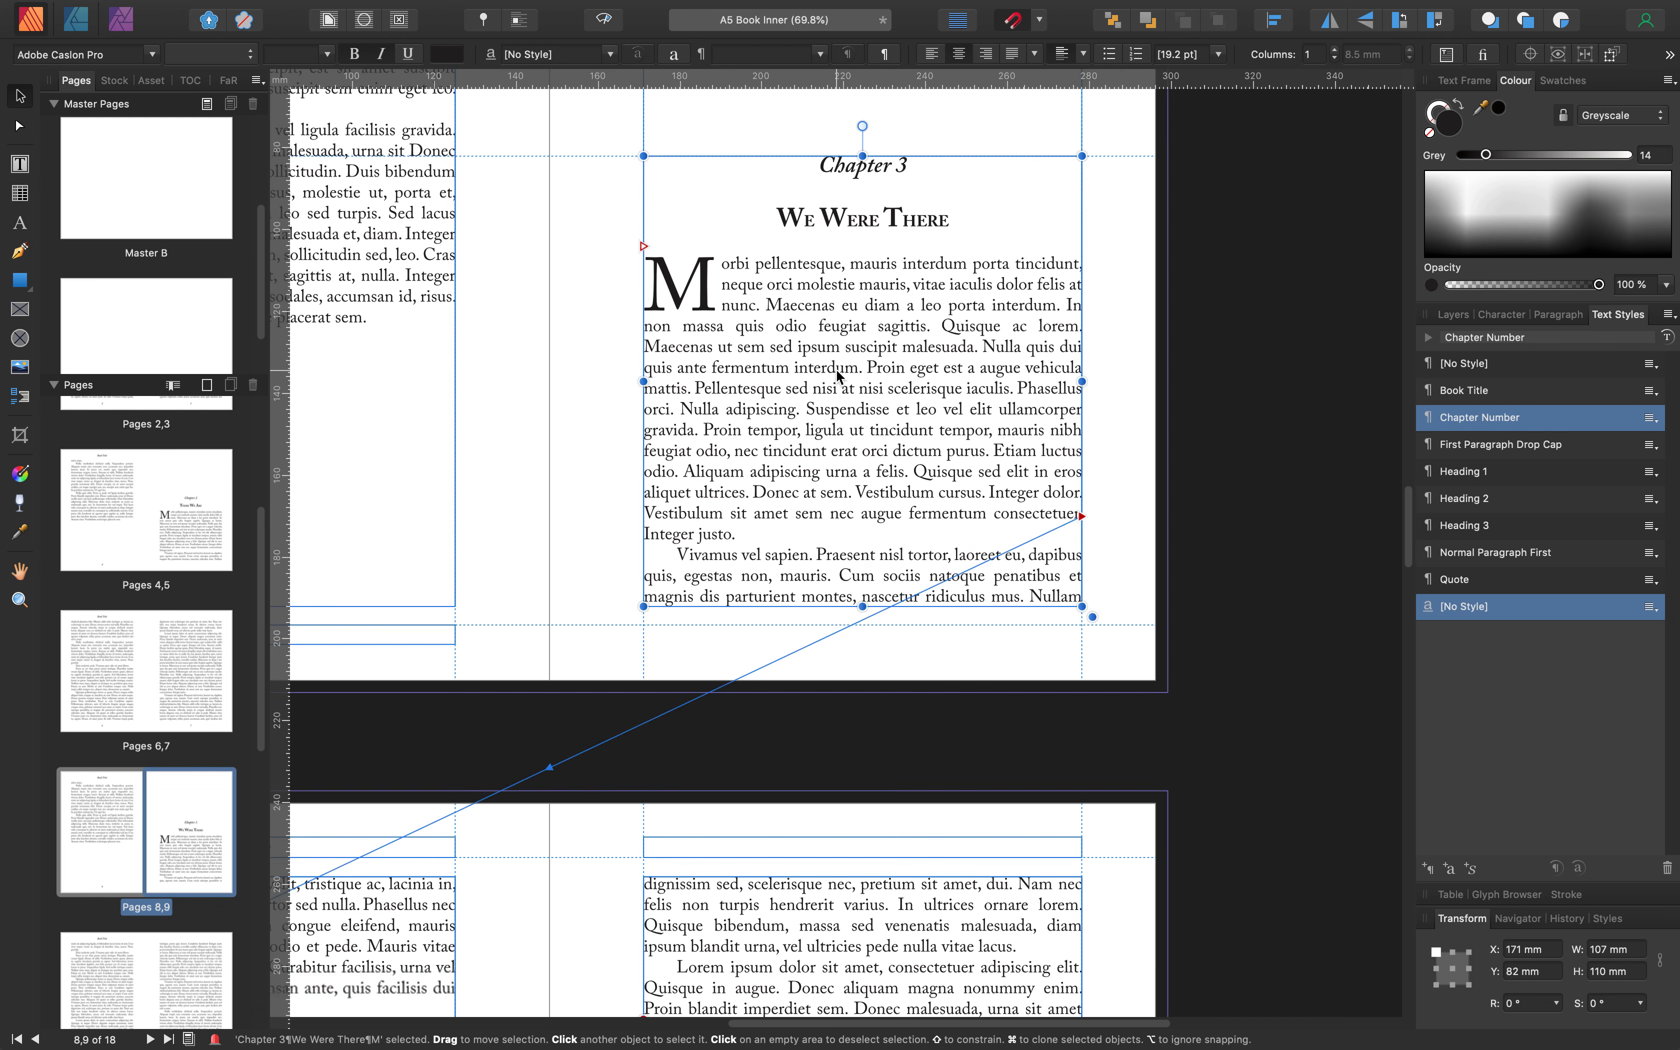
pyautogui.scroll(-15, 837, 377)
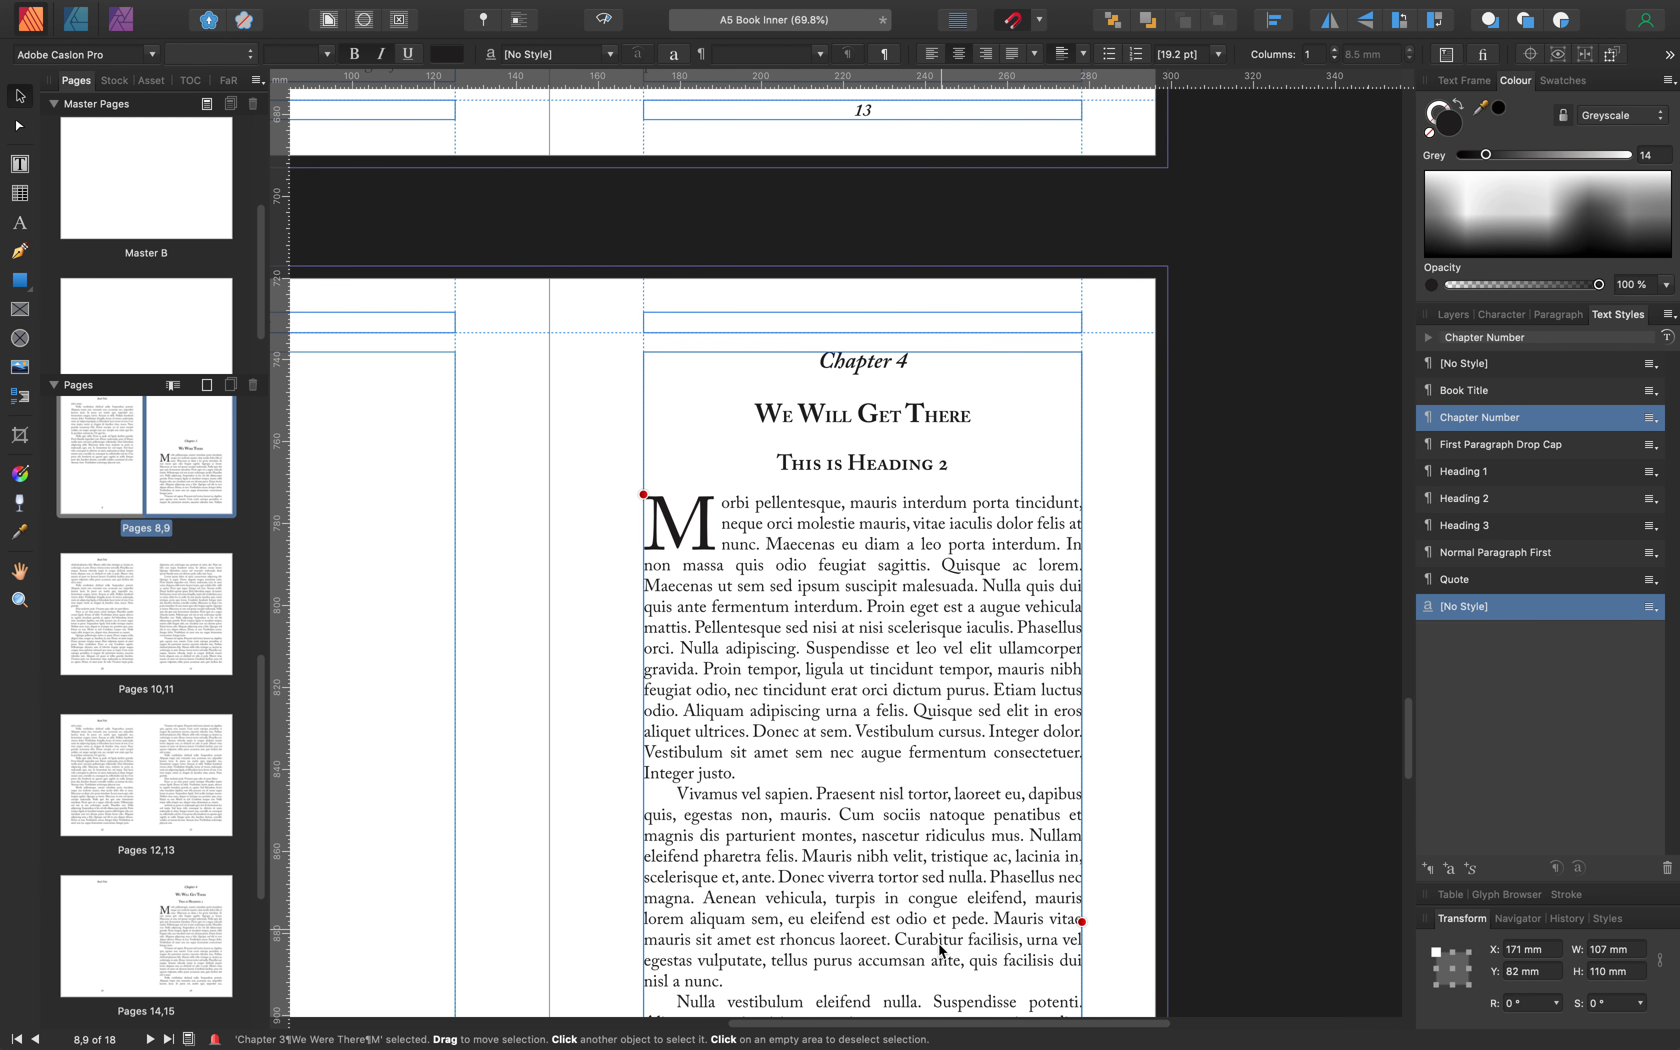
pyautogui.moveTo(932, 1024); pyautogui.dragTo(750, 1025)
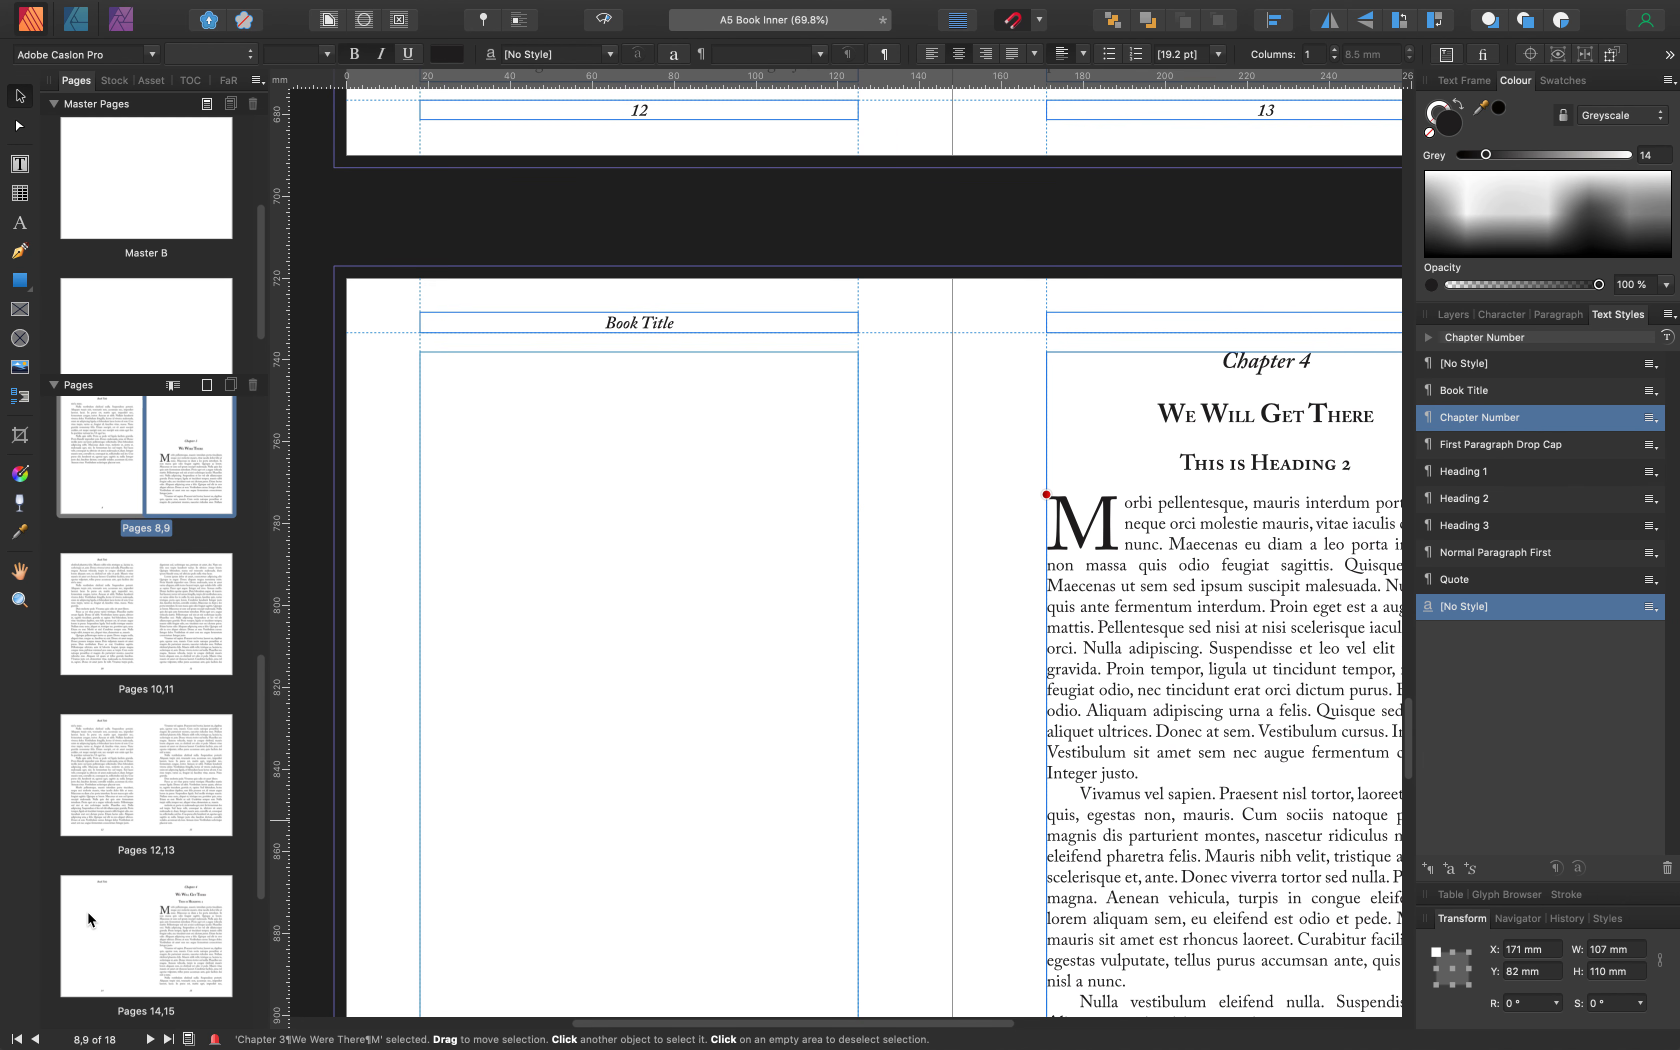
pyautogui.click(105, 908)
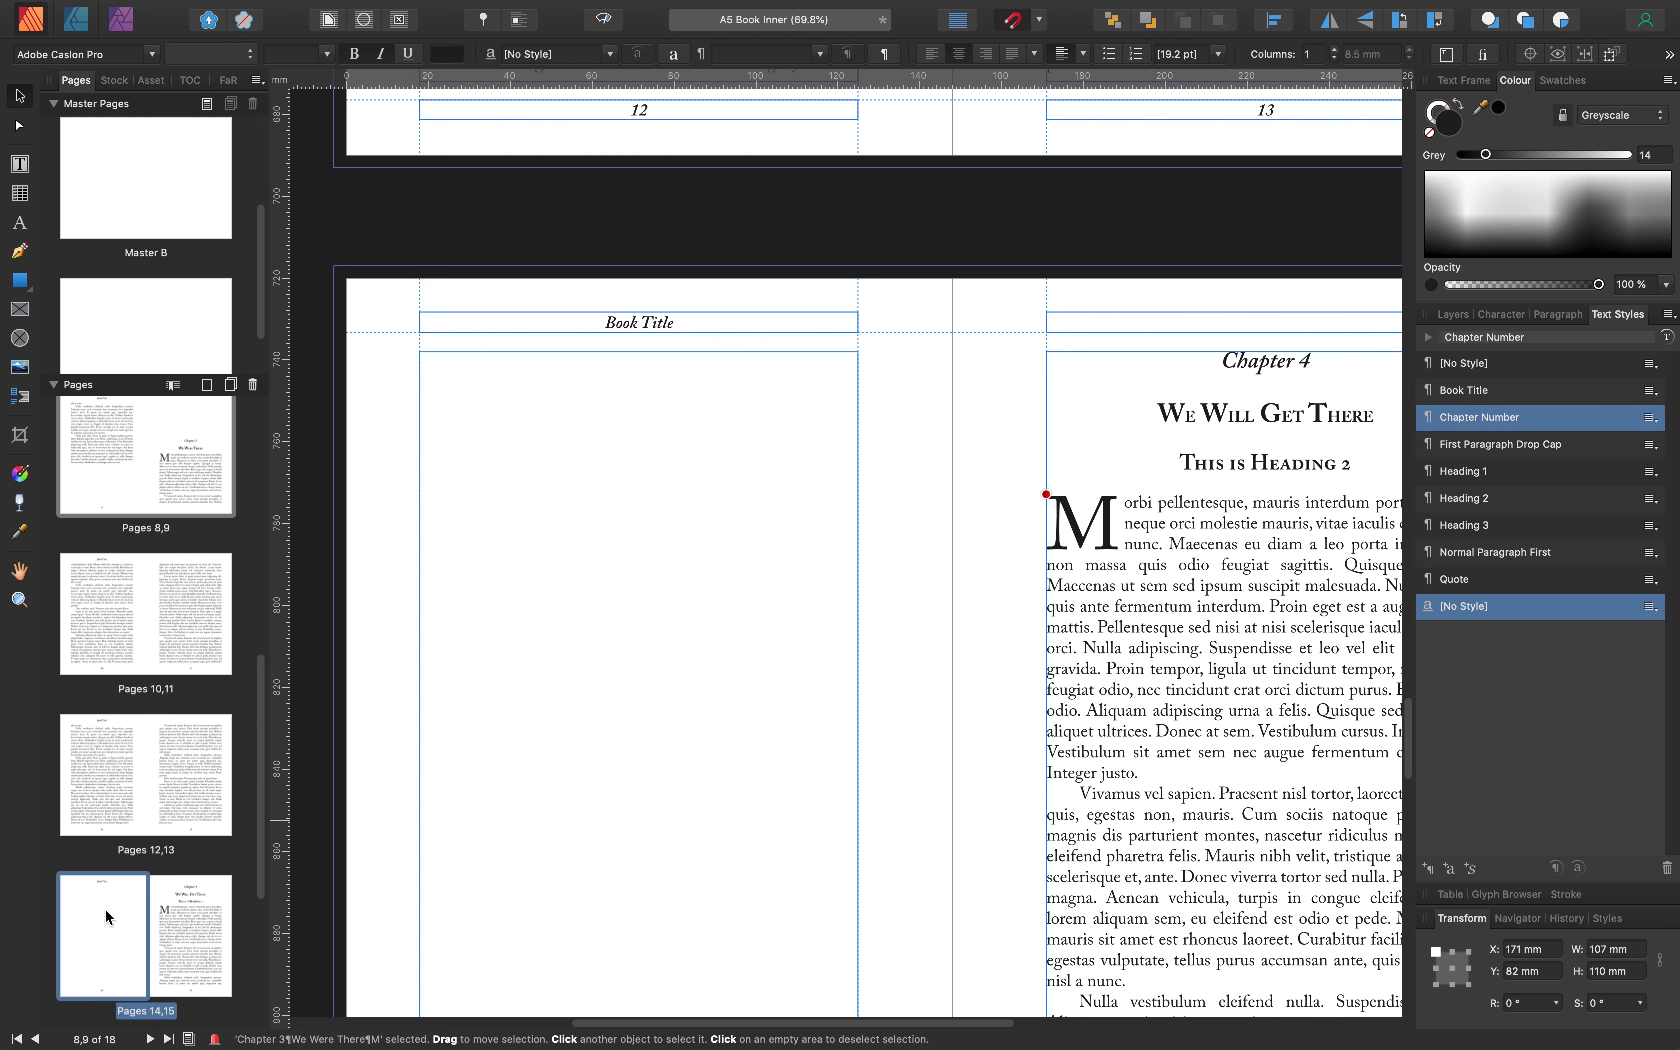
pyautogui.scroll(-3, 264, 216)
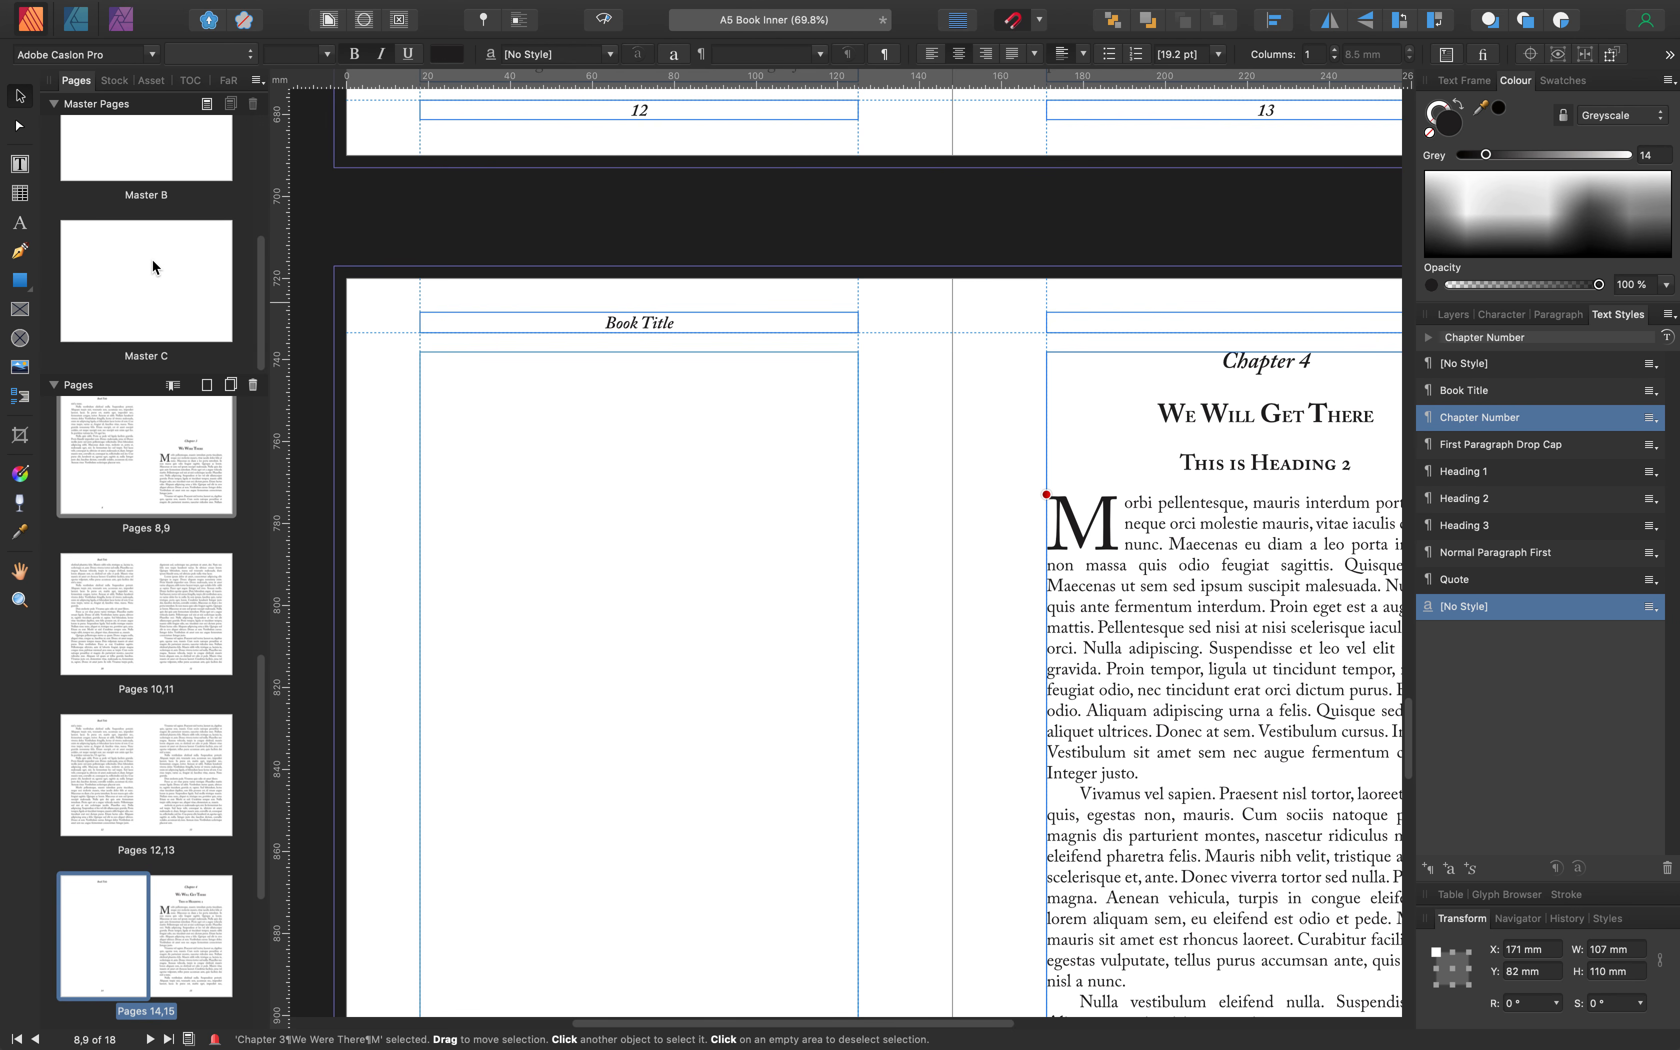
pyautogui.moveTo(132, 257); pyautogui.dragTo(80, 916)
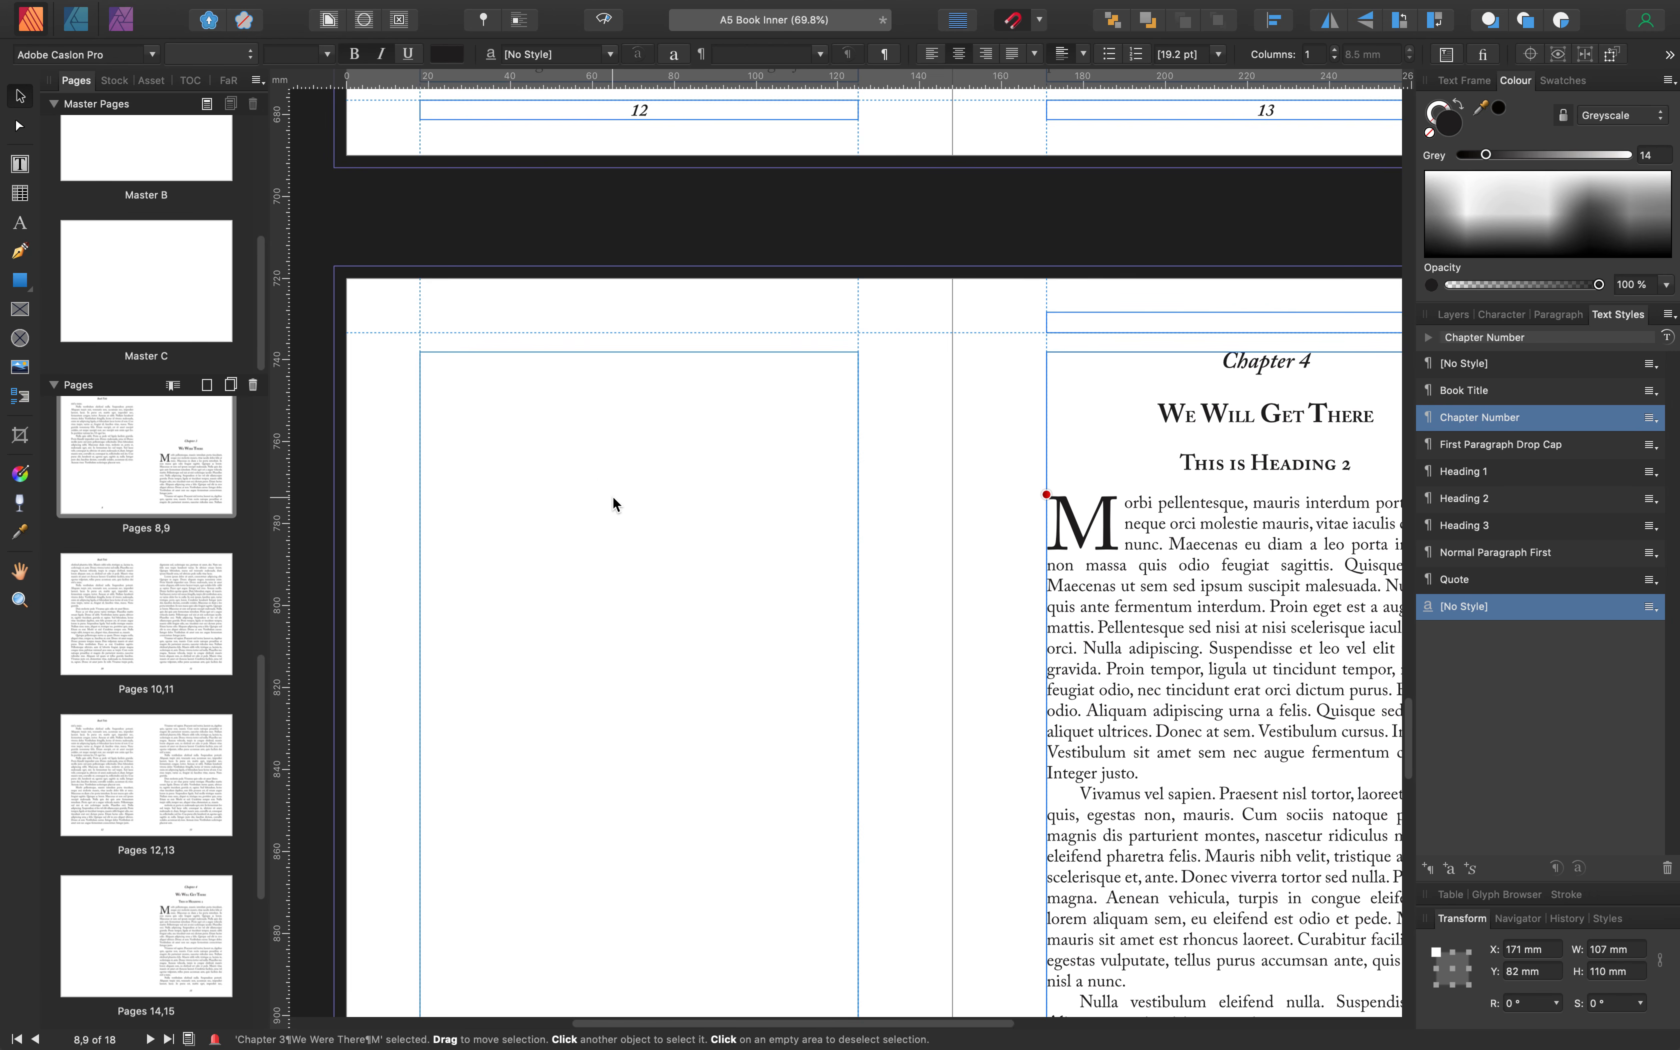
# Examine the blank page 14 and the header, text frame and page number of the Chapter 4 opening on page 15
pyautogui.scroll(-2, 613, 496)
pyautogui.scroll(1, 781, 498)
pyautogui.moveTo(954, 1019); pyautogui.dragTo(1063, 1021)
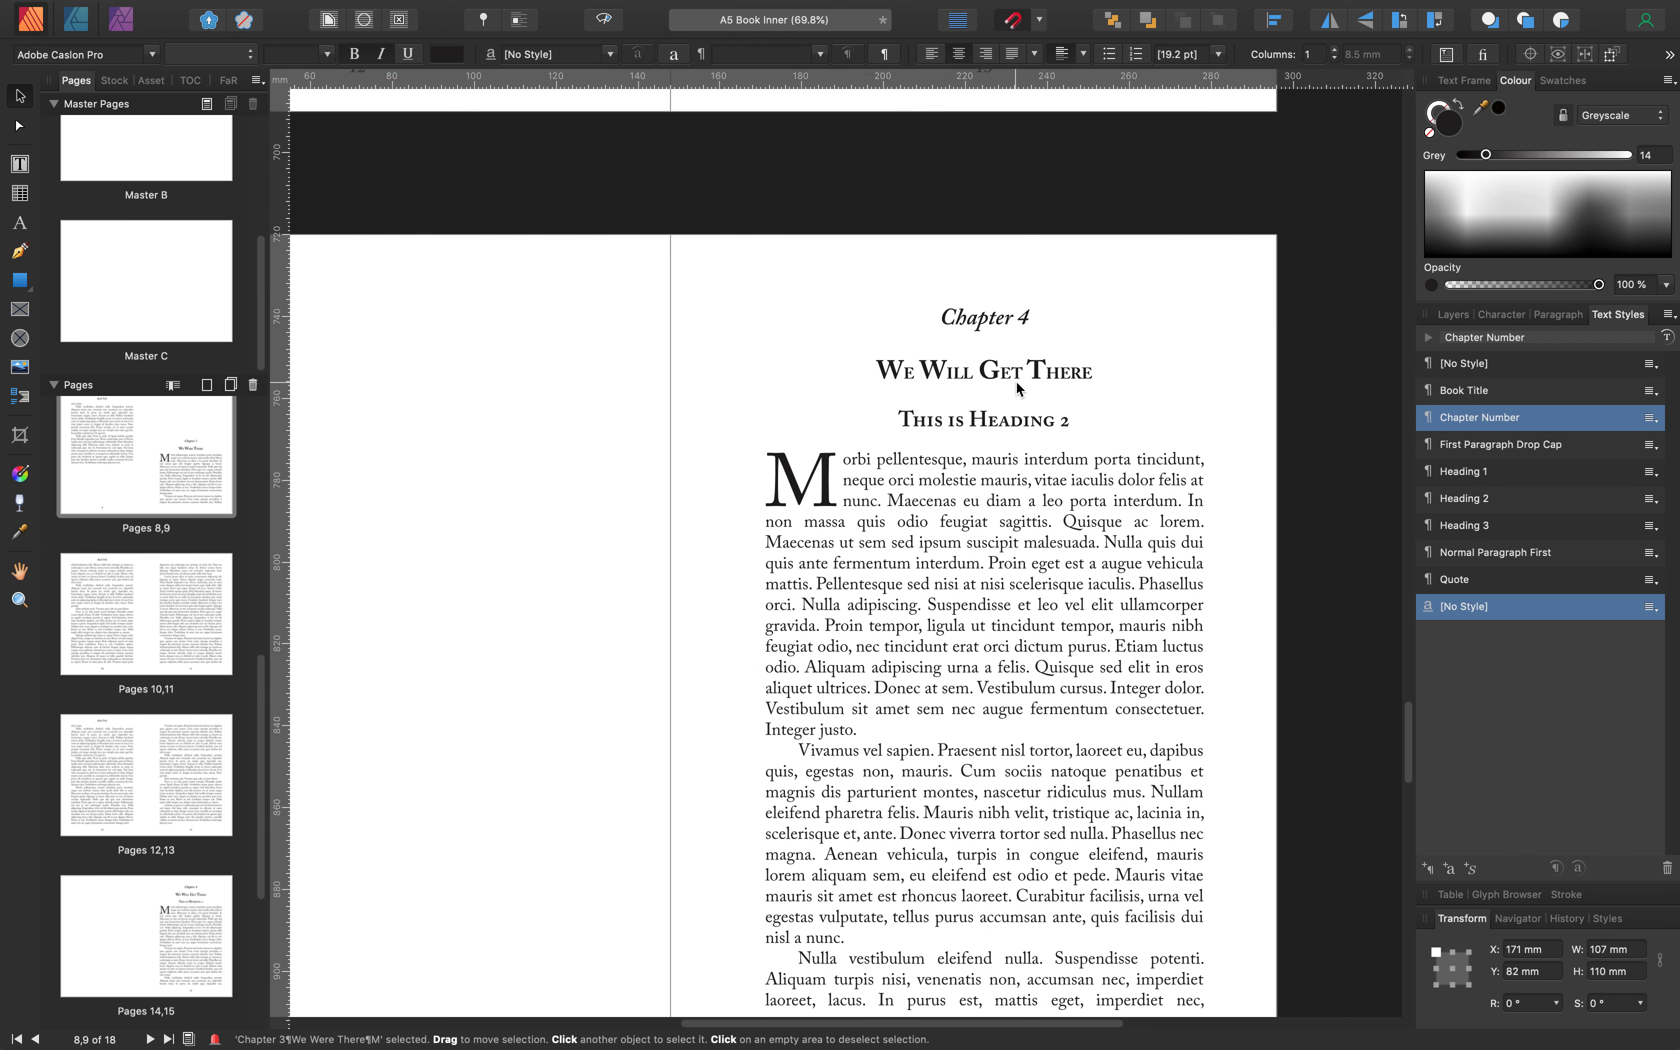
pyautogui.scroll(6, 1027, 417)
pyautogui.scroll(4, 986, 588)
pyautogui.scroll(-14, 993, 594)
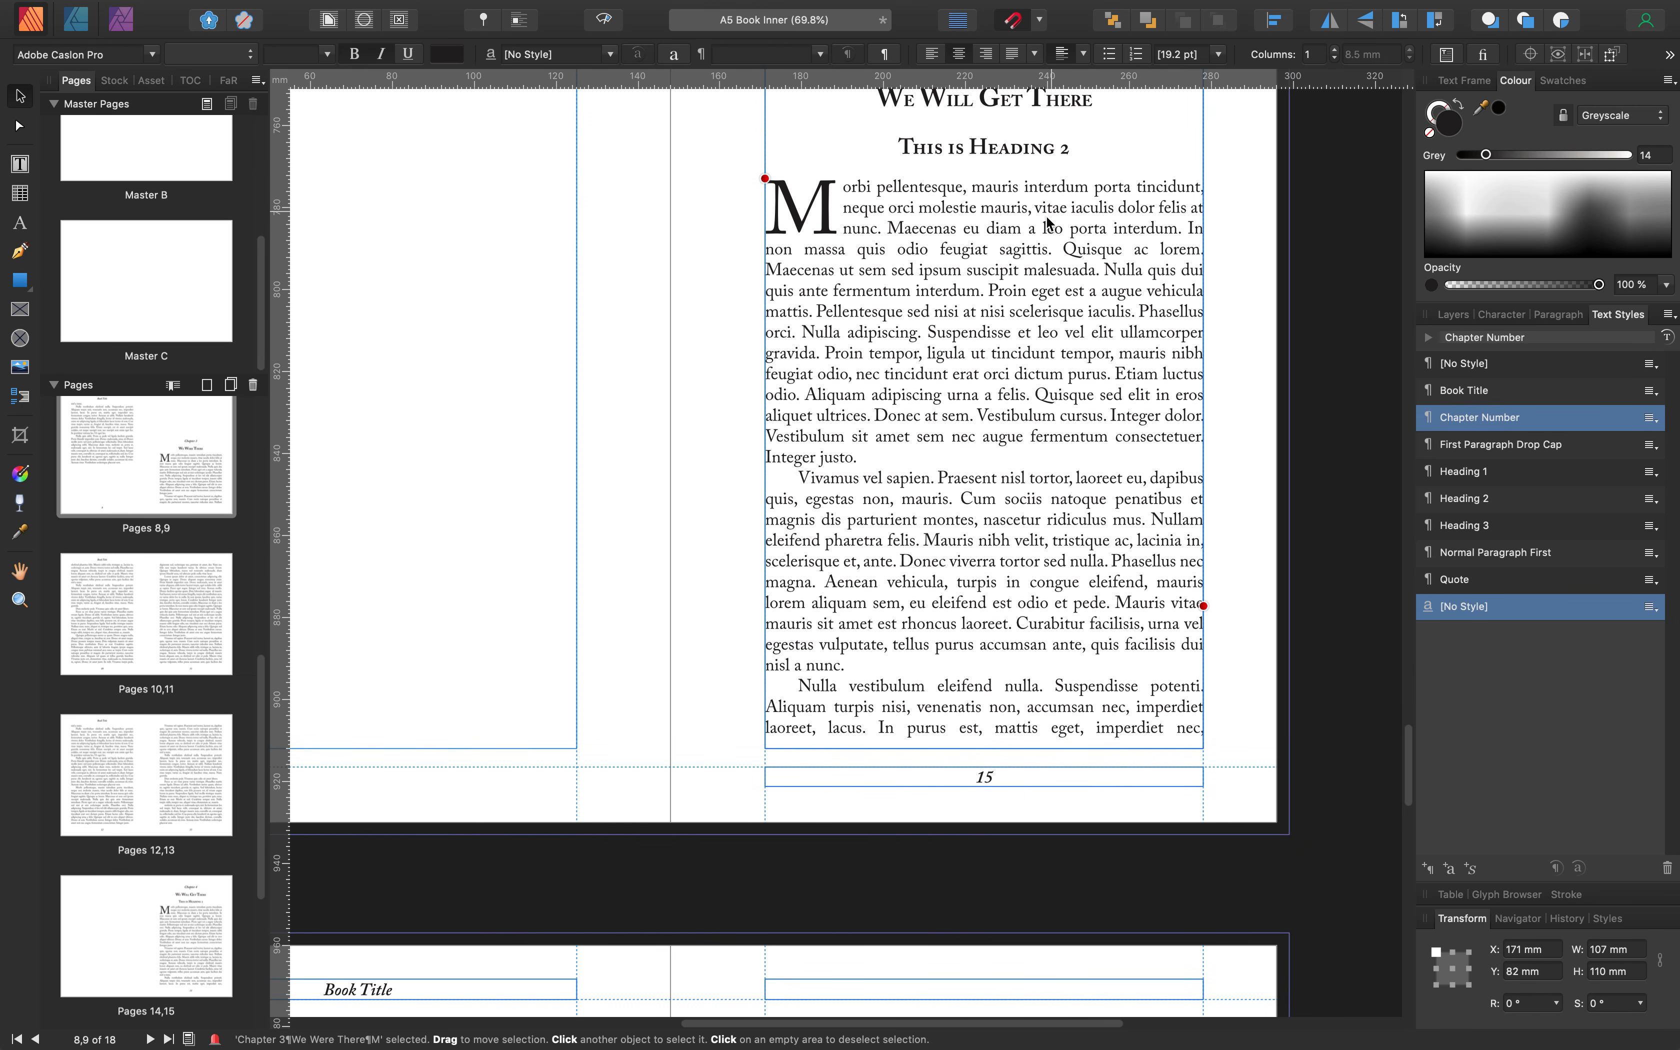
pyautogui.scroll(4, 1020, 236)
pyautogui.scroll(-2, 1002, 625)
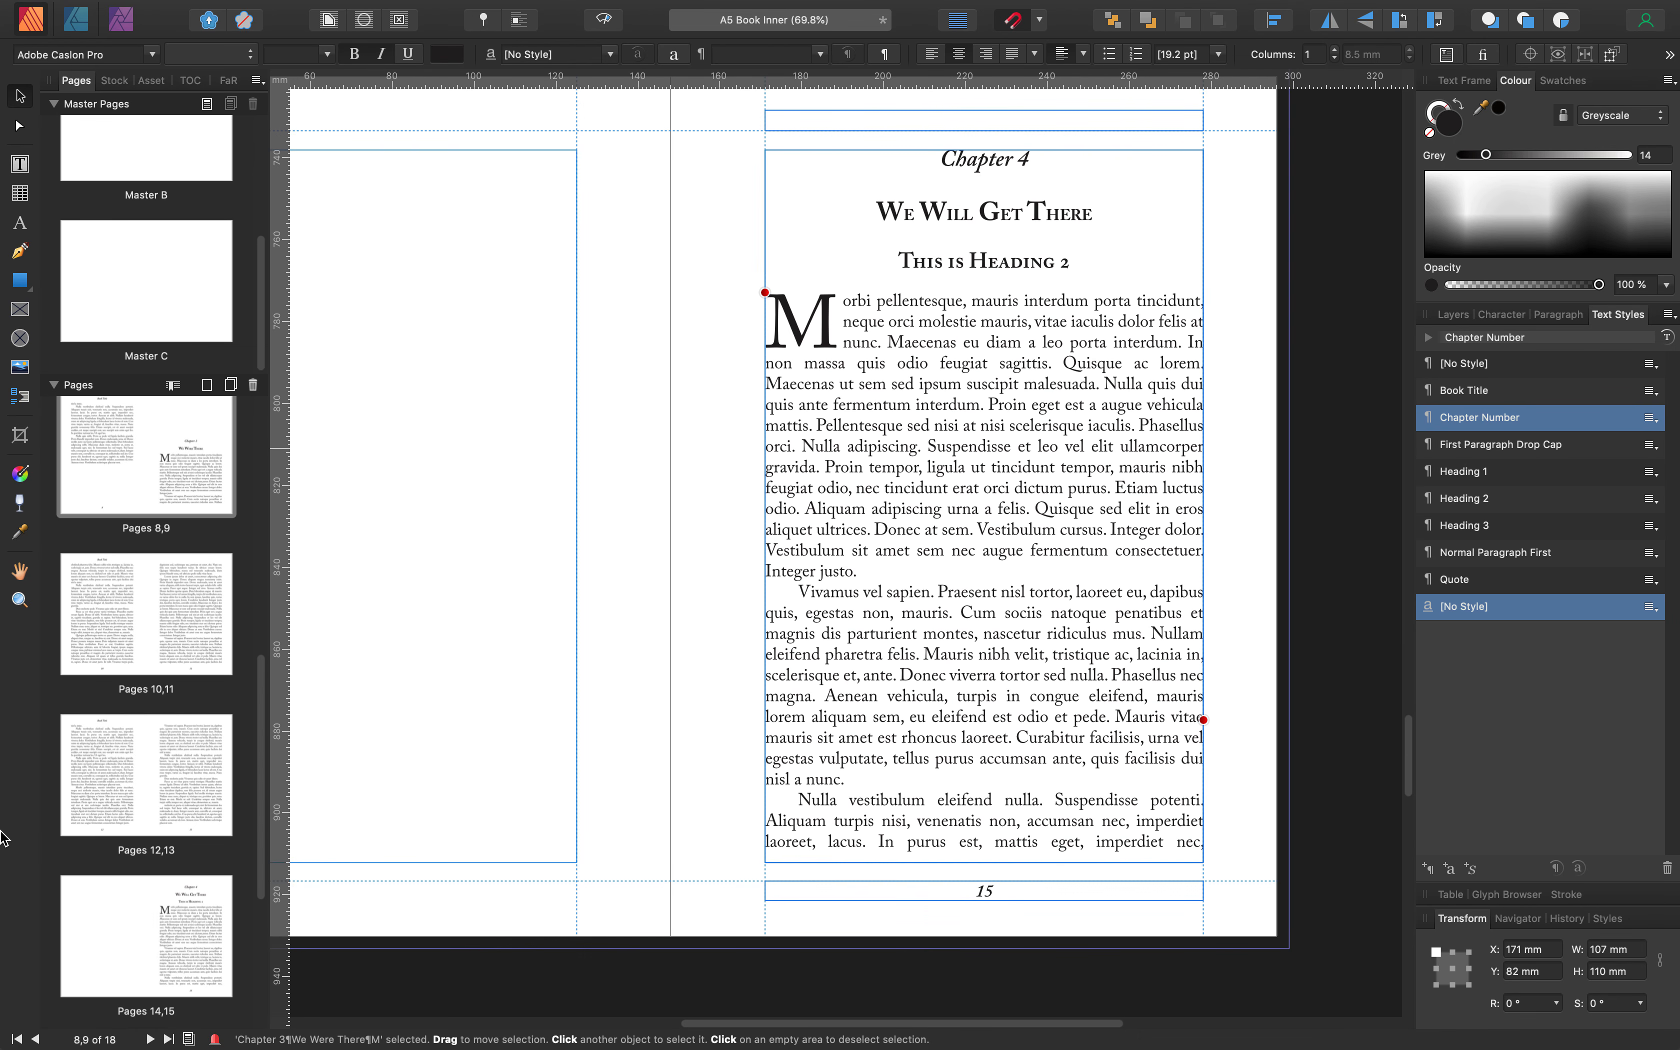
# Apply Master B to page 15, the Chapter 4 opening, replacing the existing master and migrating its content
pyautogui.click(200, 913)
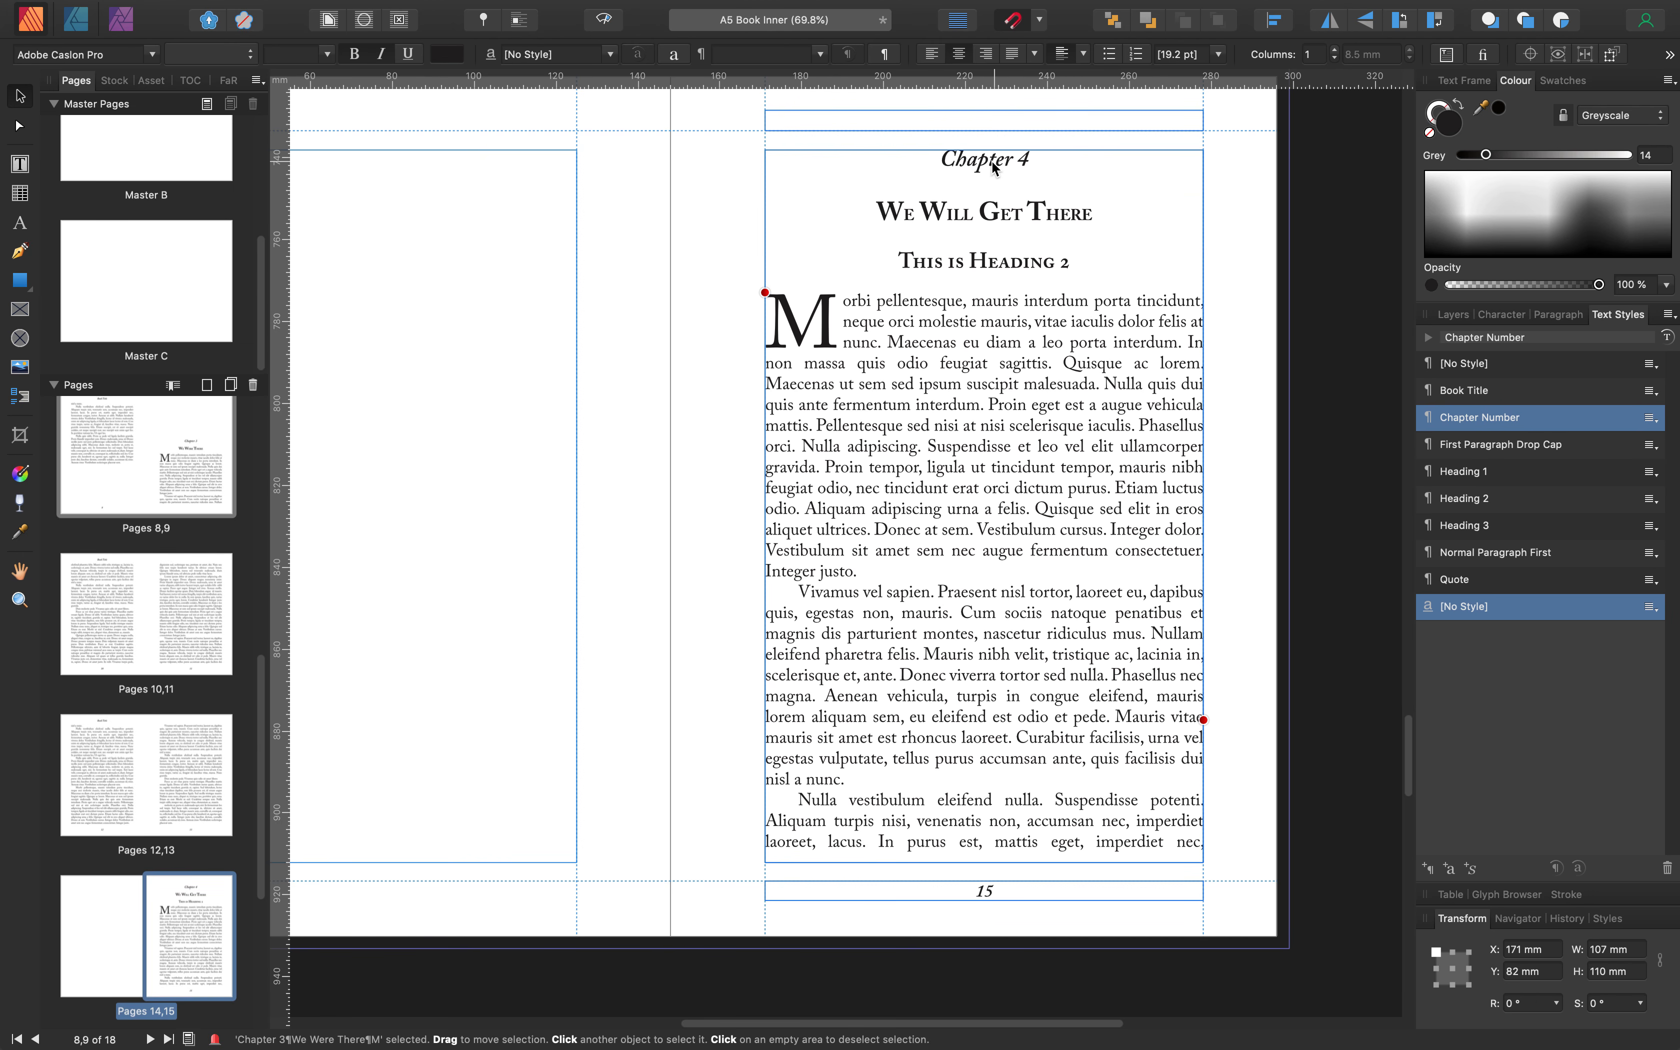
pyautogui.rightClick(193, 930)
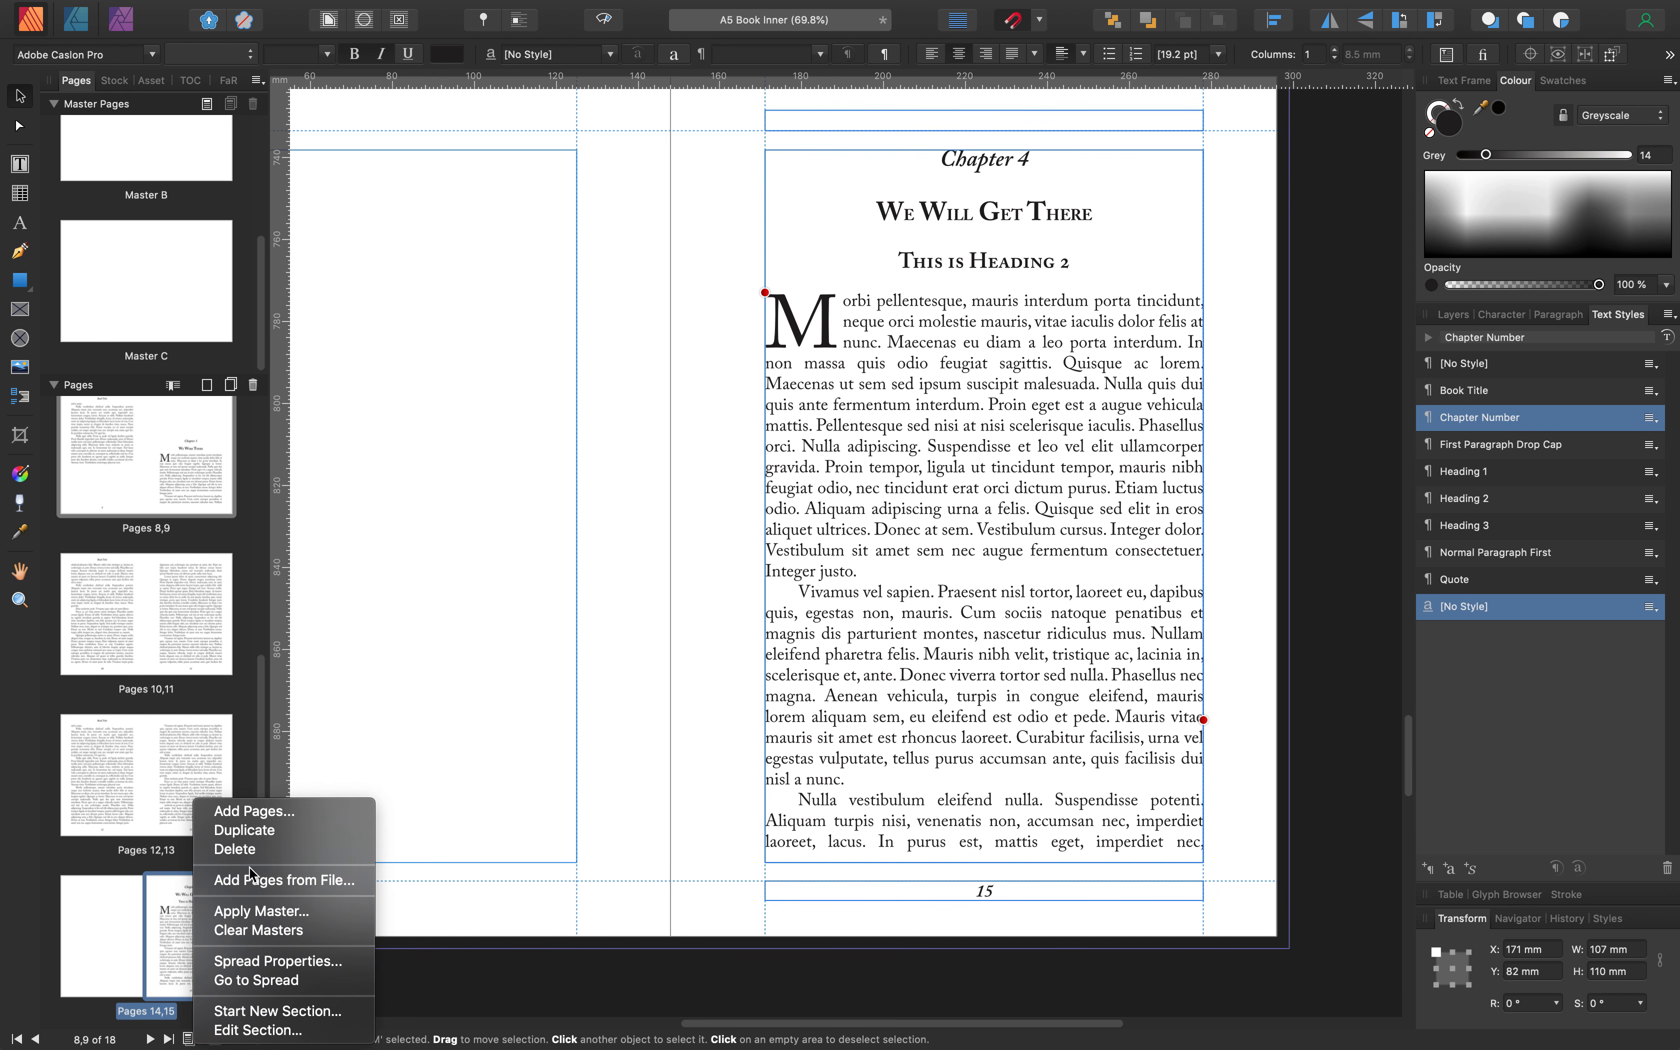
pyautogui.click(260, 911)
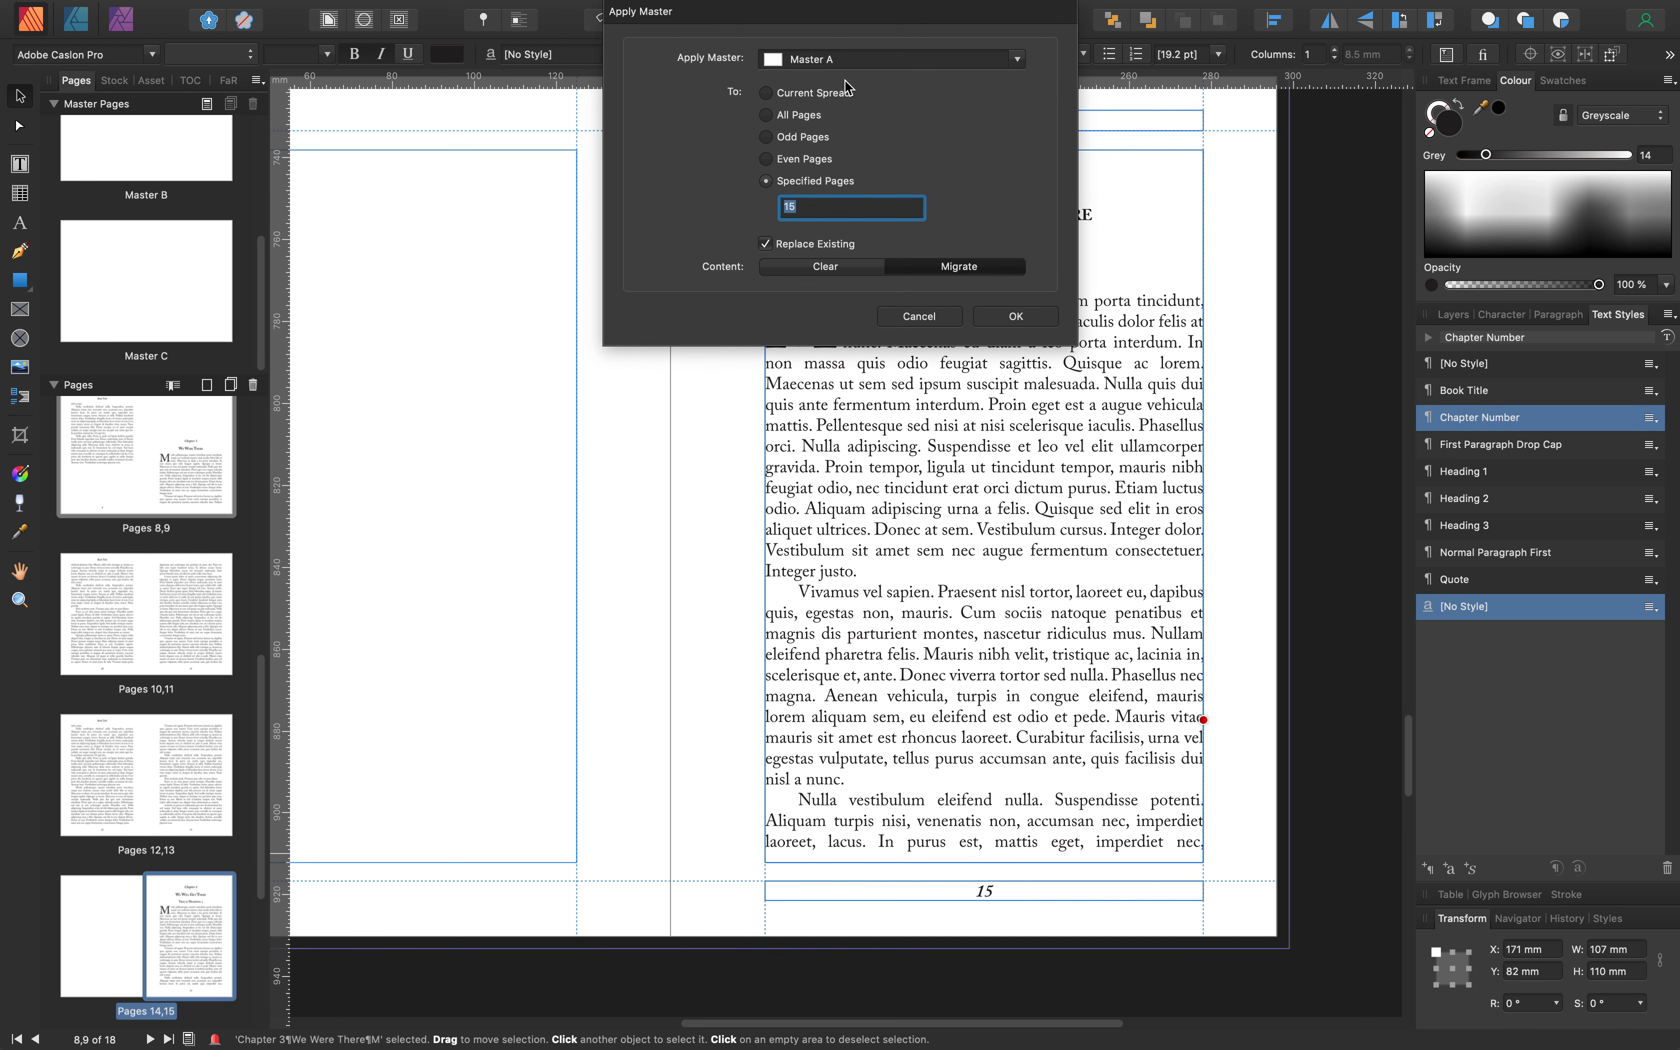
pyautogui.click(1020, 66)
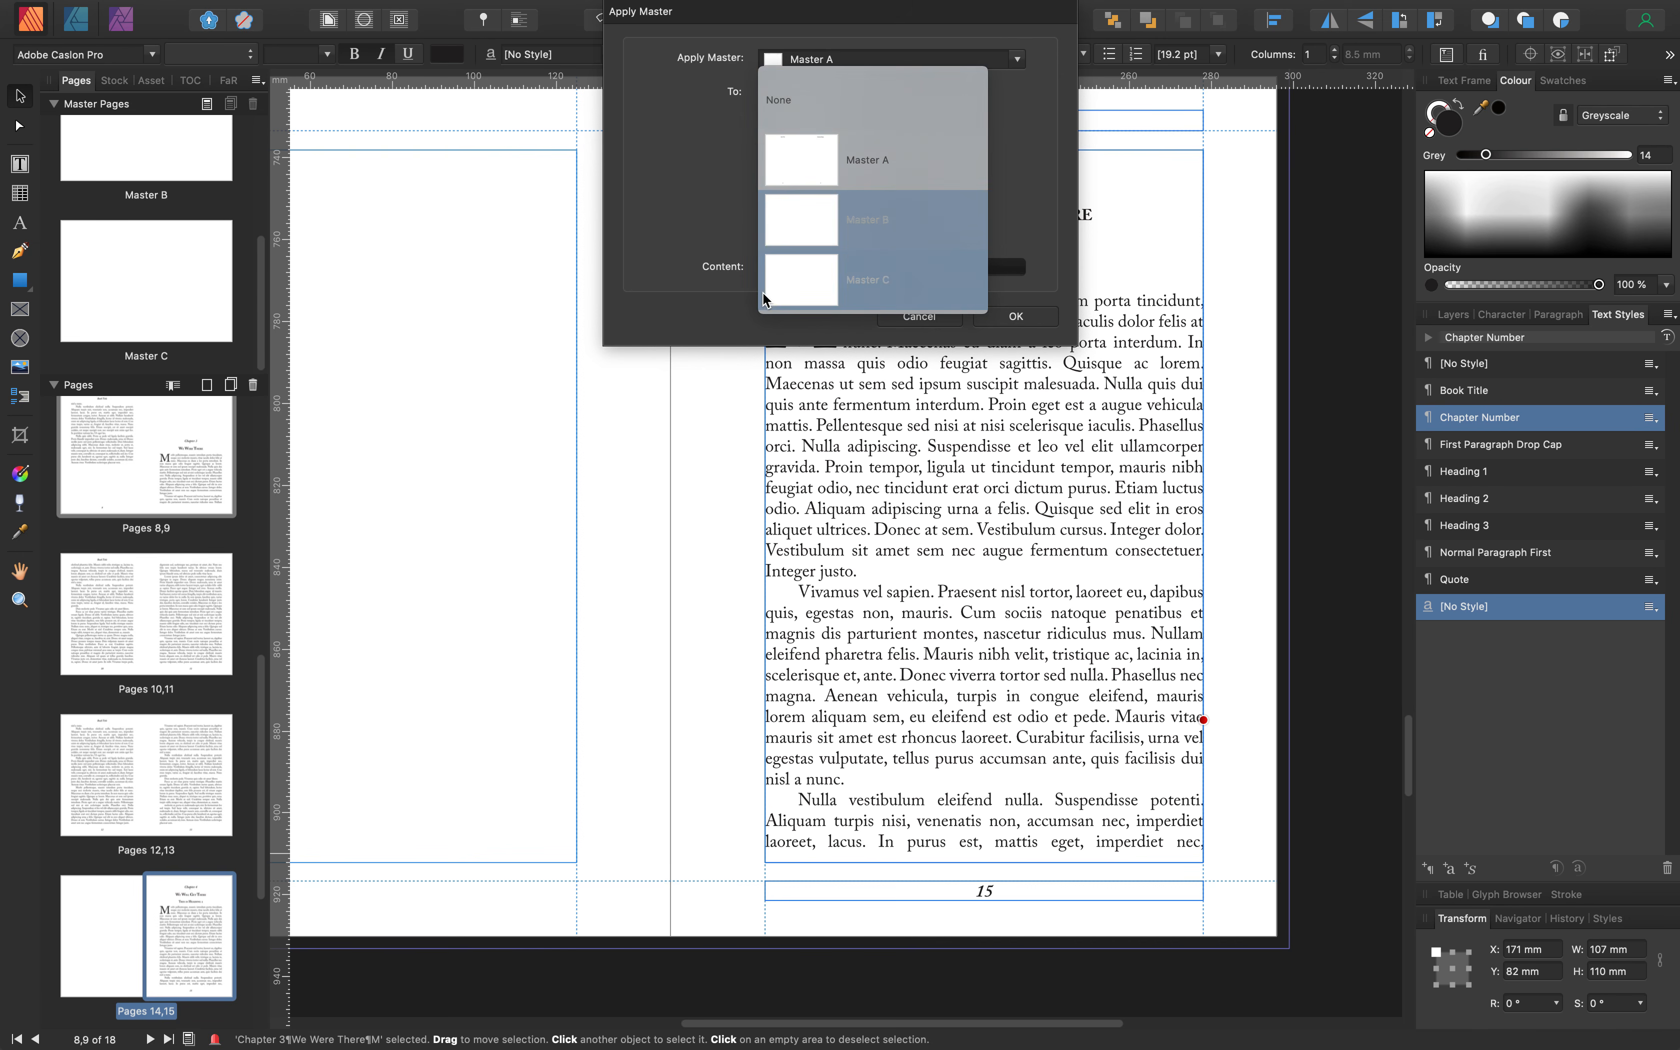
pyautogui.click(790, 226)
pyautogui.click(1017, 318)
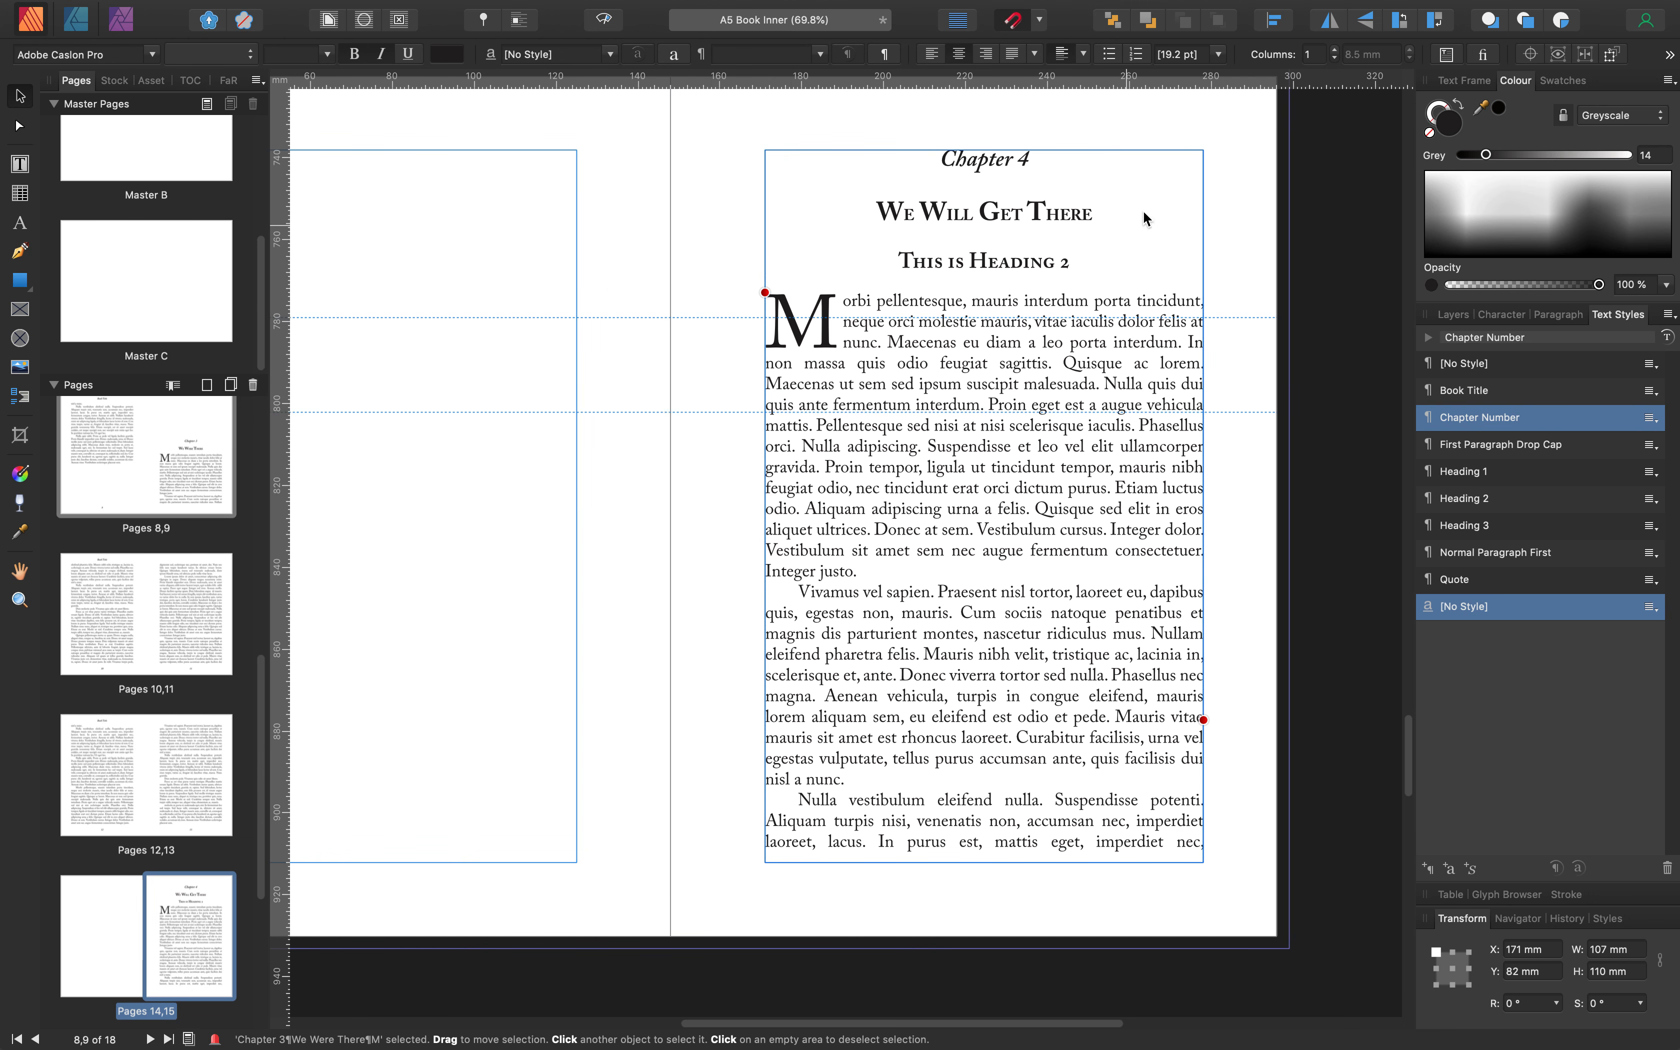
# Lower only the top edge of the Chapter 4 text frame on page 15 to the lower guide, at Y 82 mm with a 110 mm height
pyautogui.click(1038, 174)
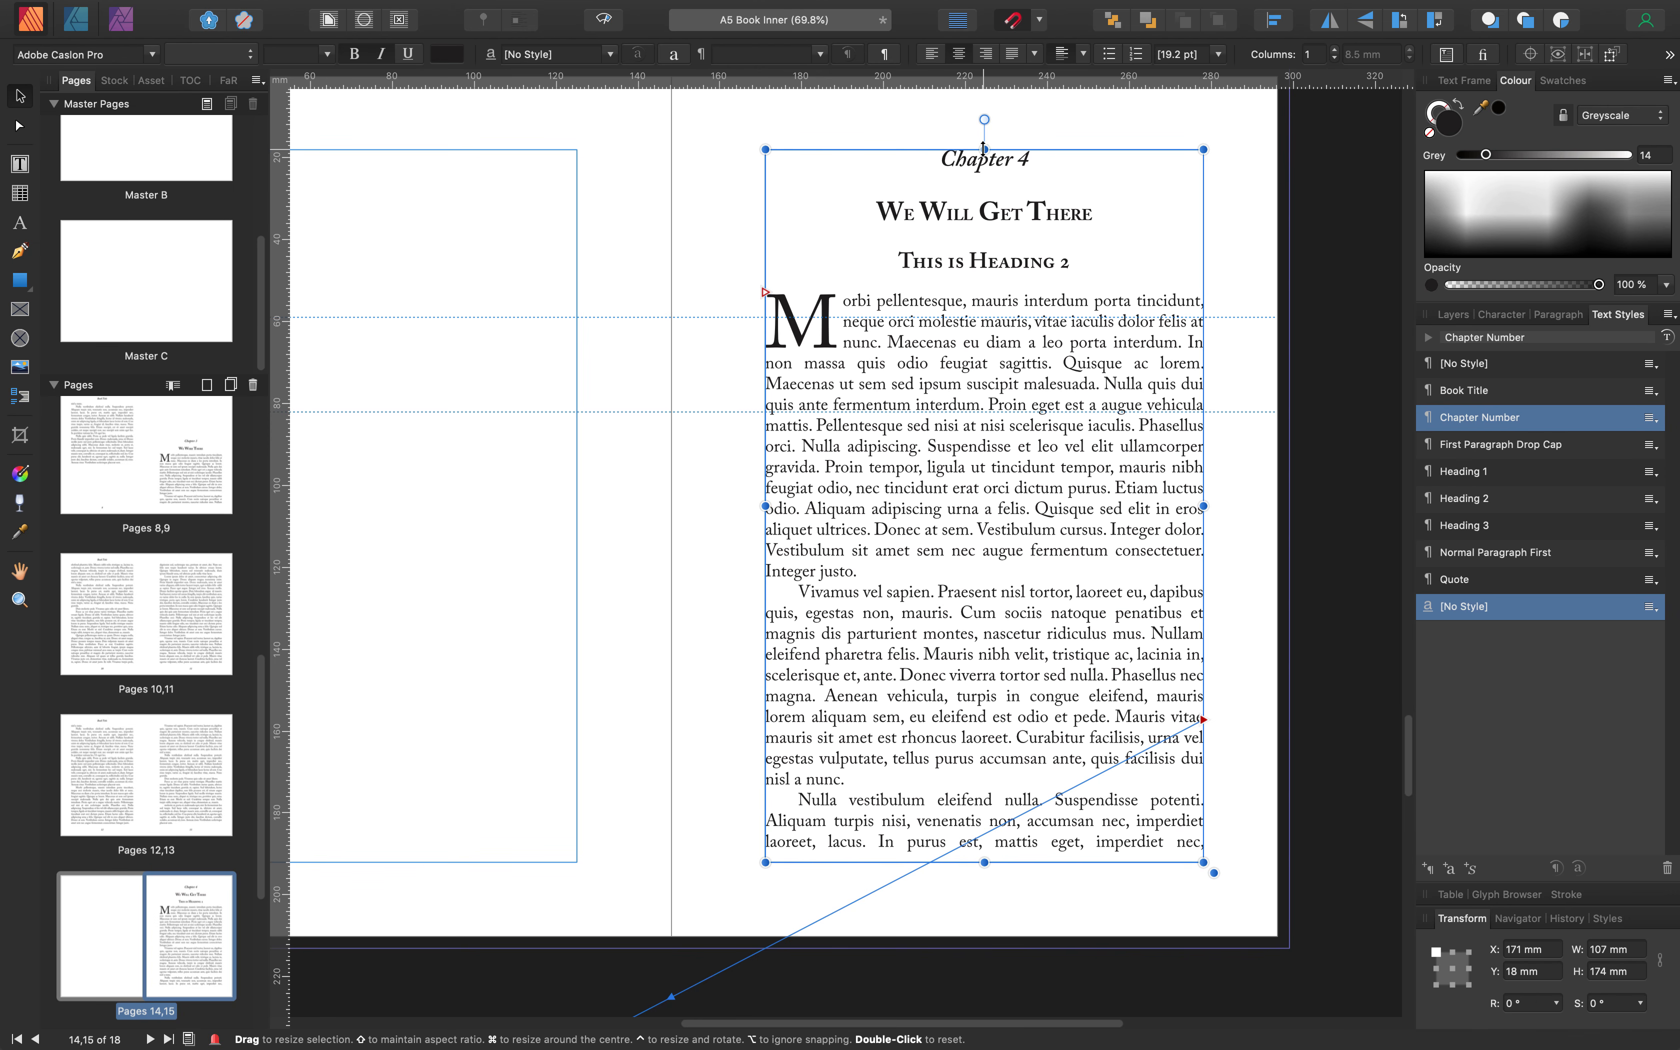
pyautogui.moveTo(986, 234); pyautogui.dragTo(997, 406)
# Review the remaining pages through page 18 and open Master B for editing
pyautogui.scroll(-10, 980, 357)
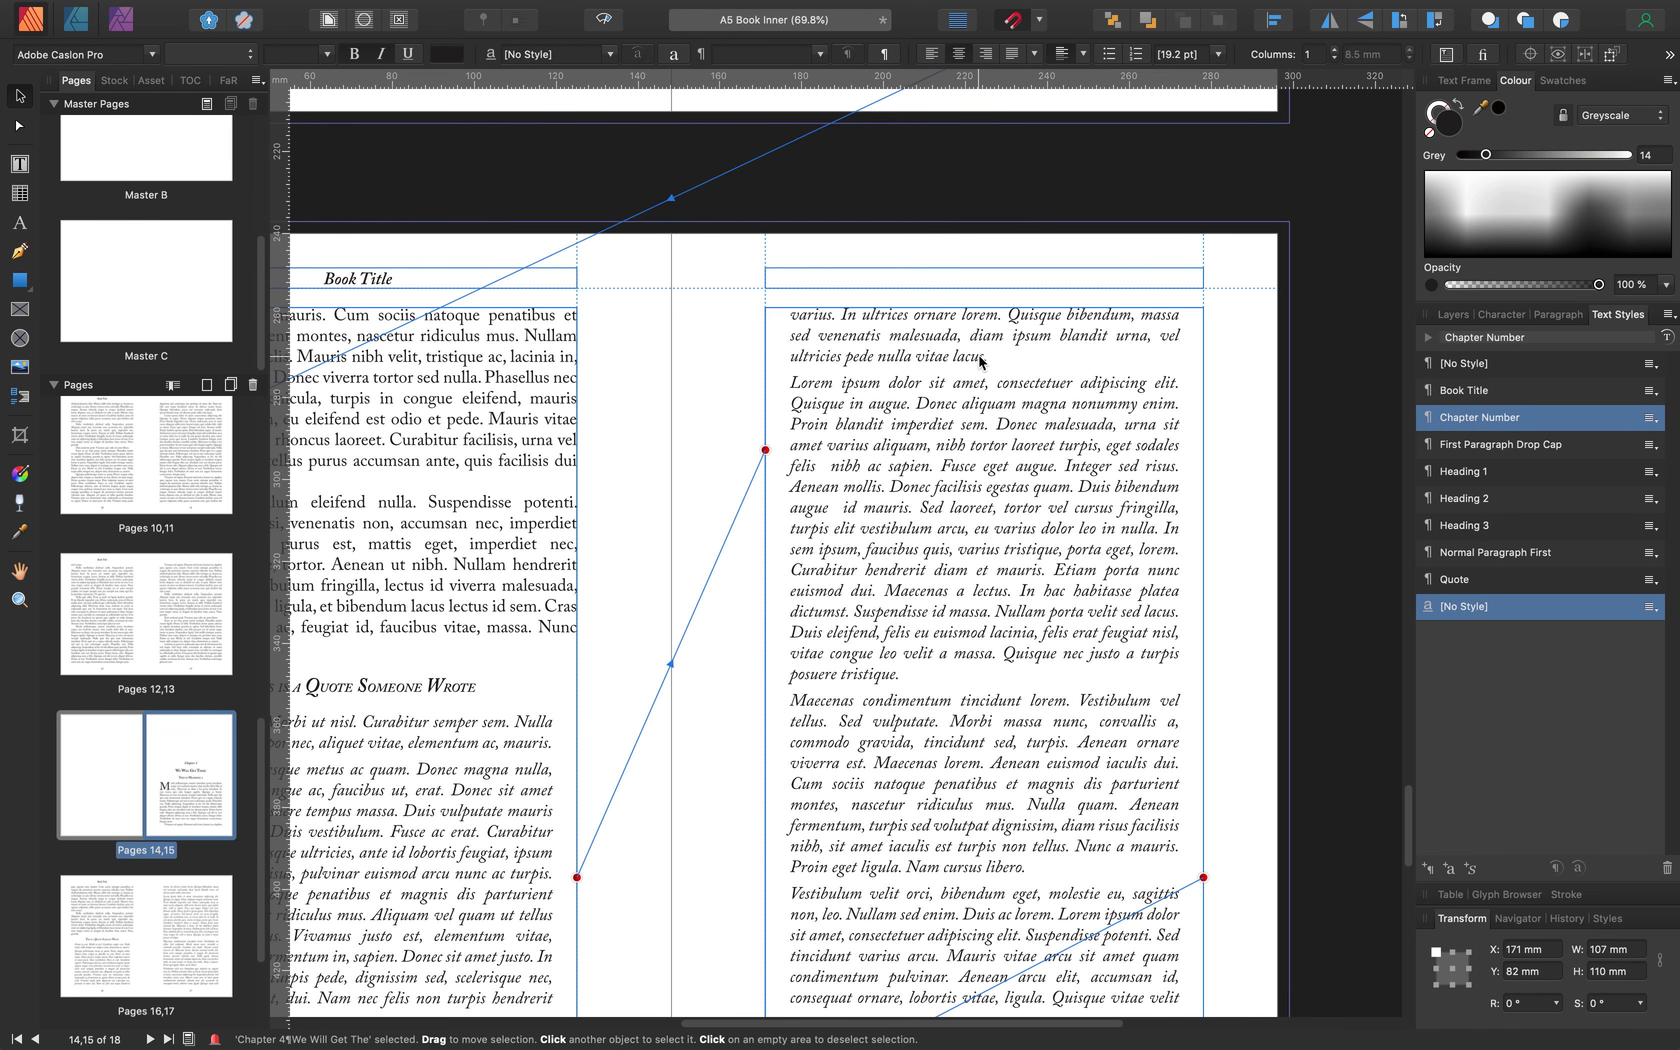
pyautogui.scroll(-15, 980, 357)
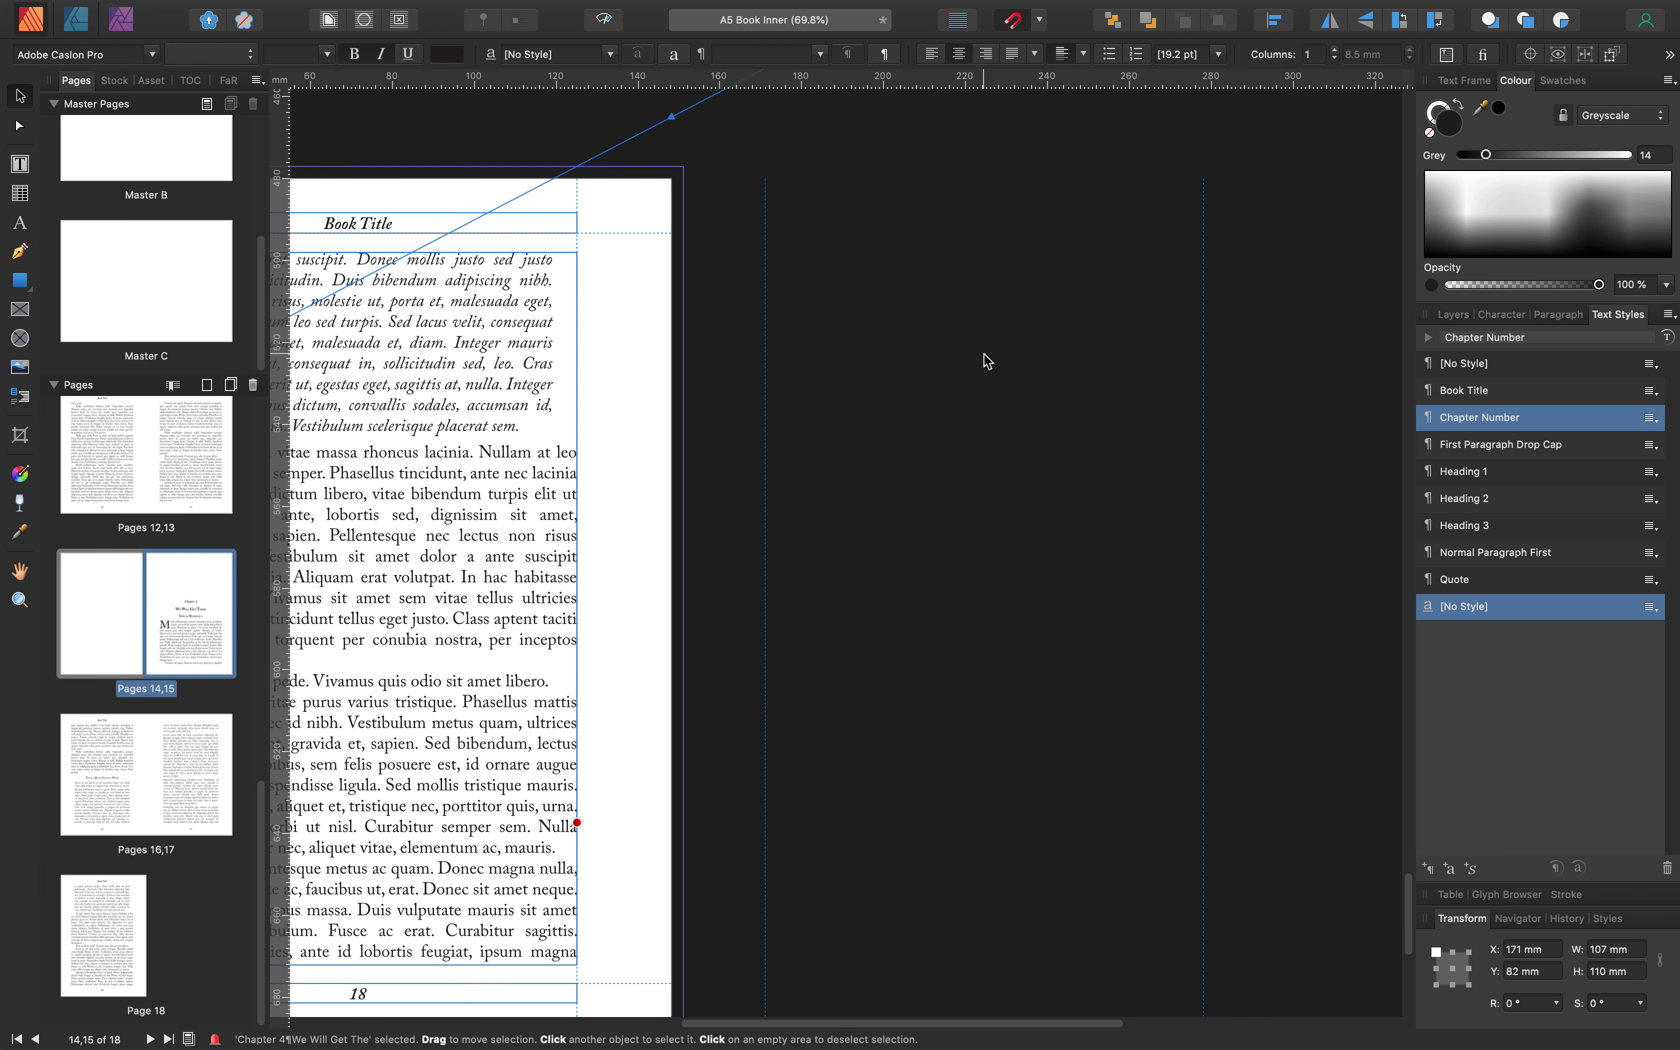
pyautogui.scroll(10, 982, 353)
pyautogui.moveTo(1412, 807); pyautogui.dragTo(1402, 159)
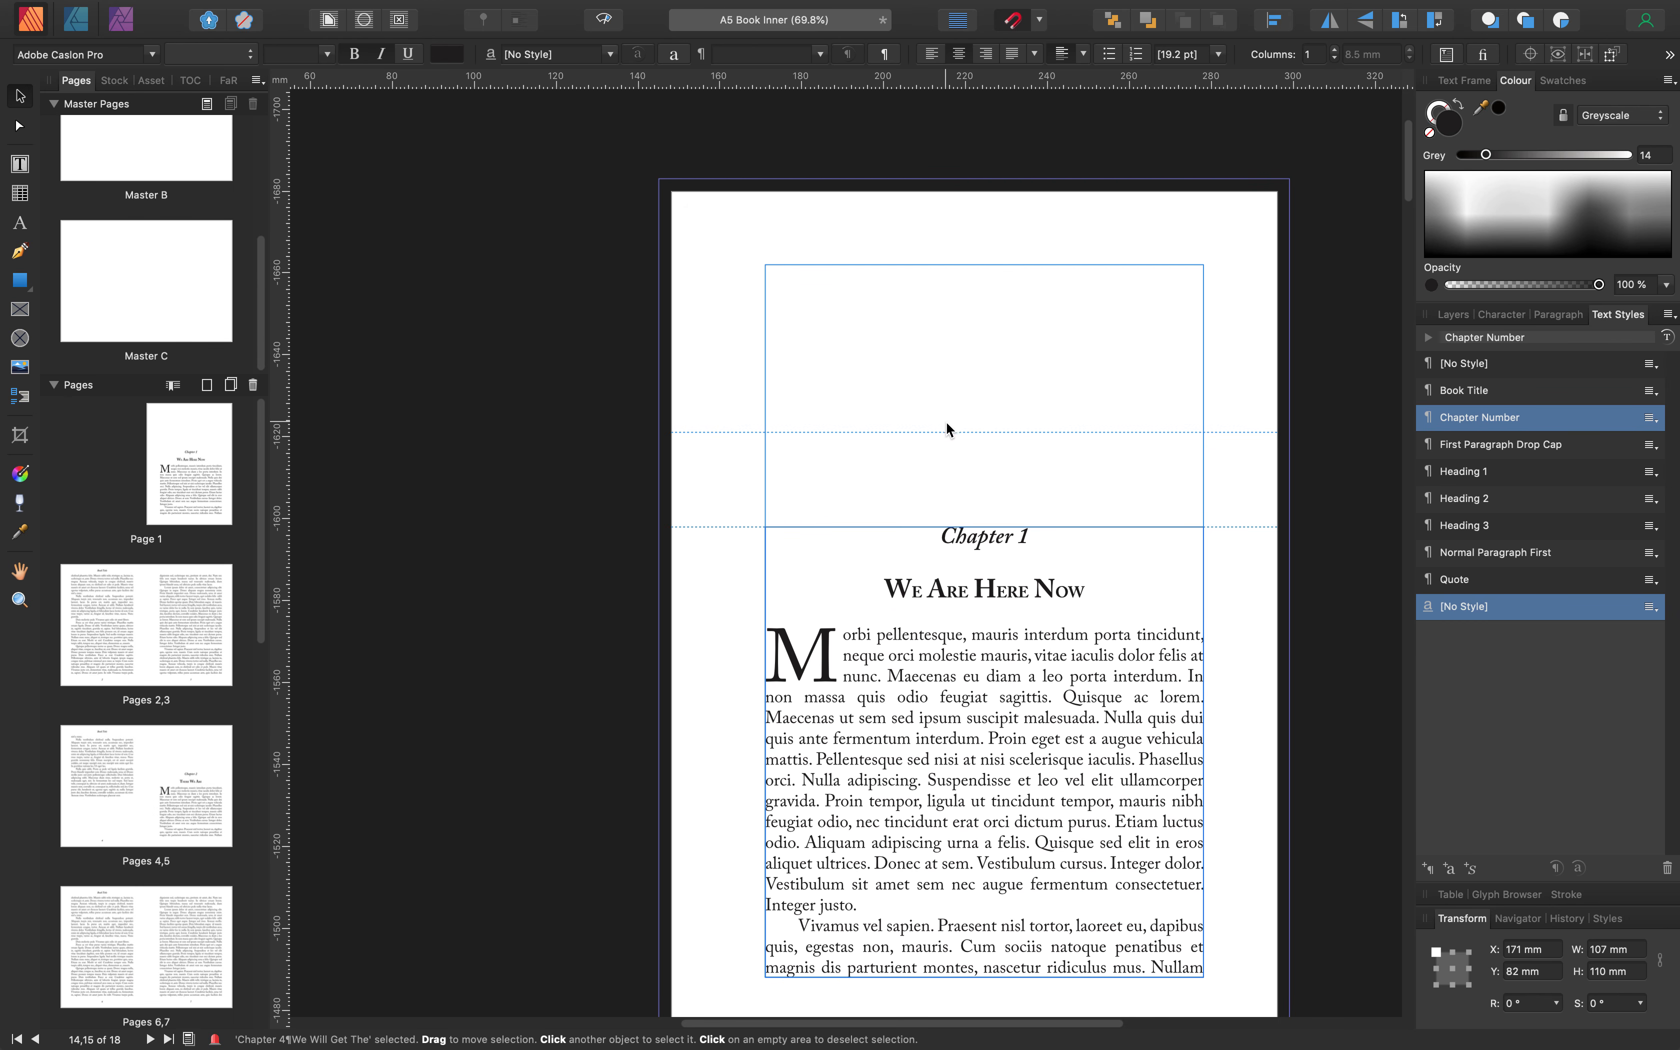
pyautogui.scroll(3, 179, 269)
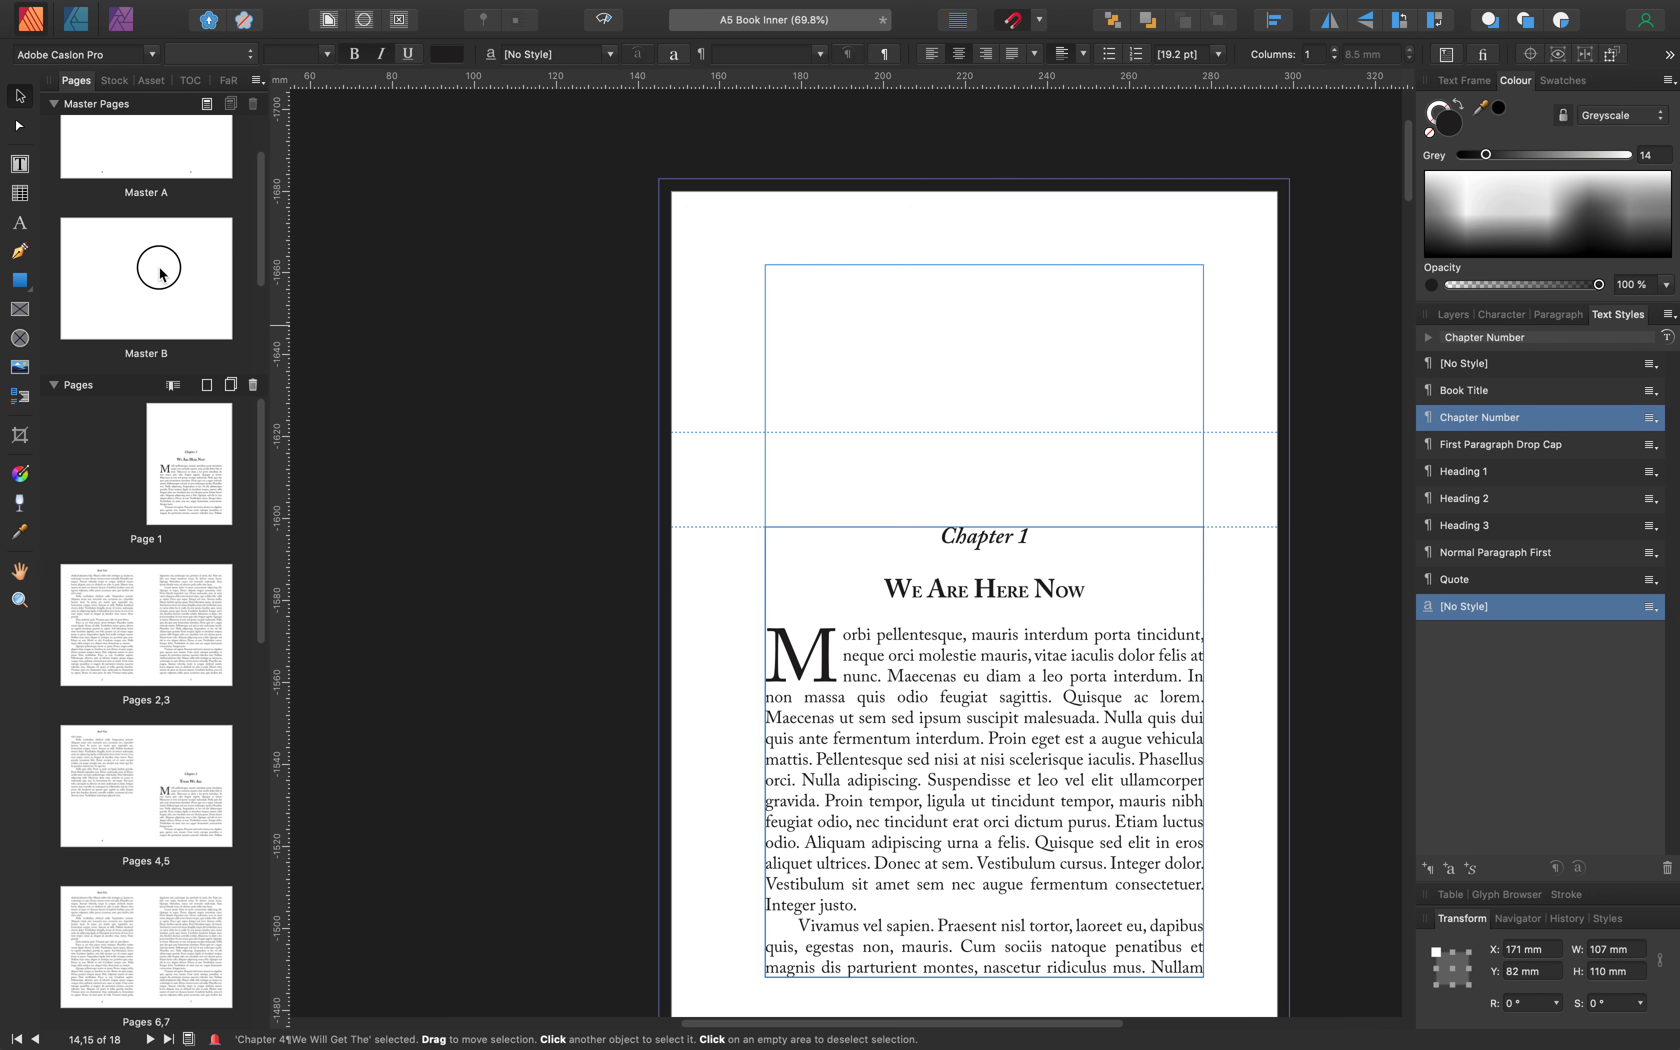
pyautogui.doubleClick(160, 271)
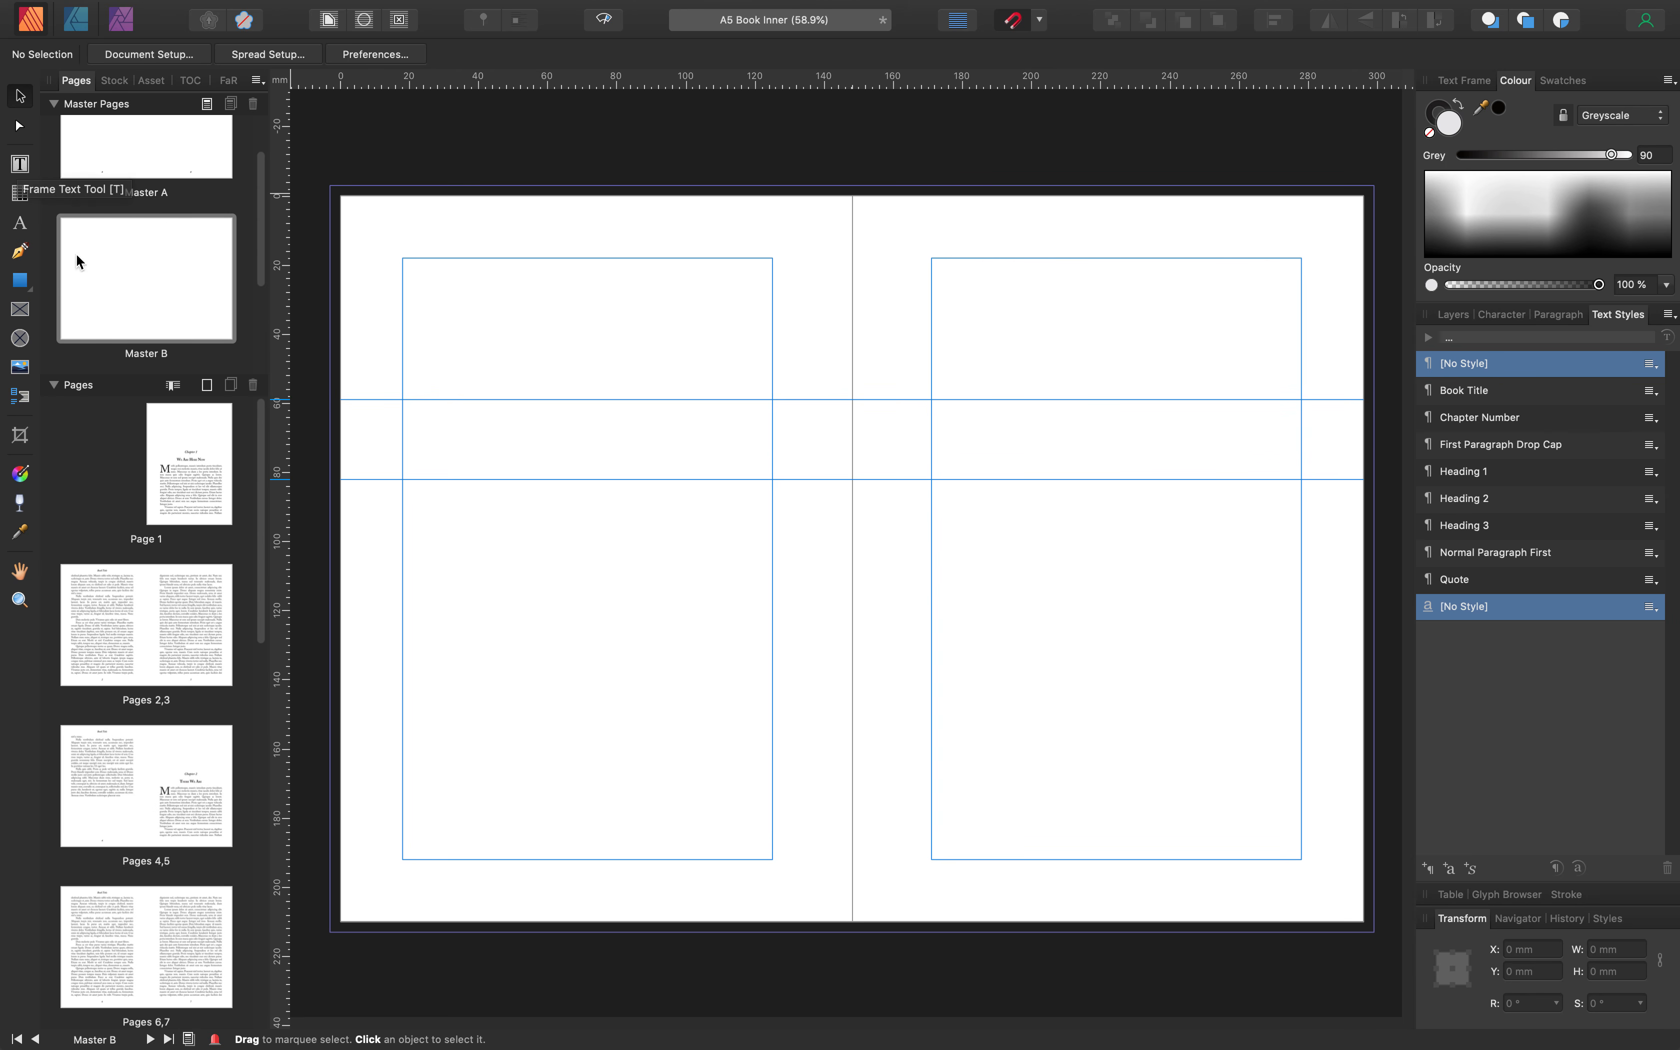
# Draw a text frame about 107 by 13.2 mm between the right page's side margins on Master B, resting on the upper guide
pyautogui.click(21, 166)
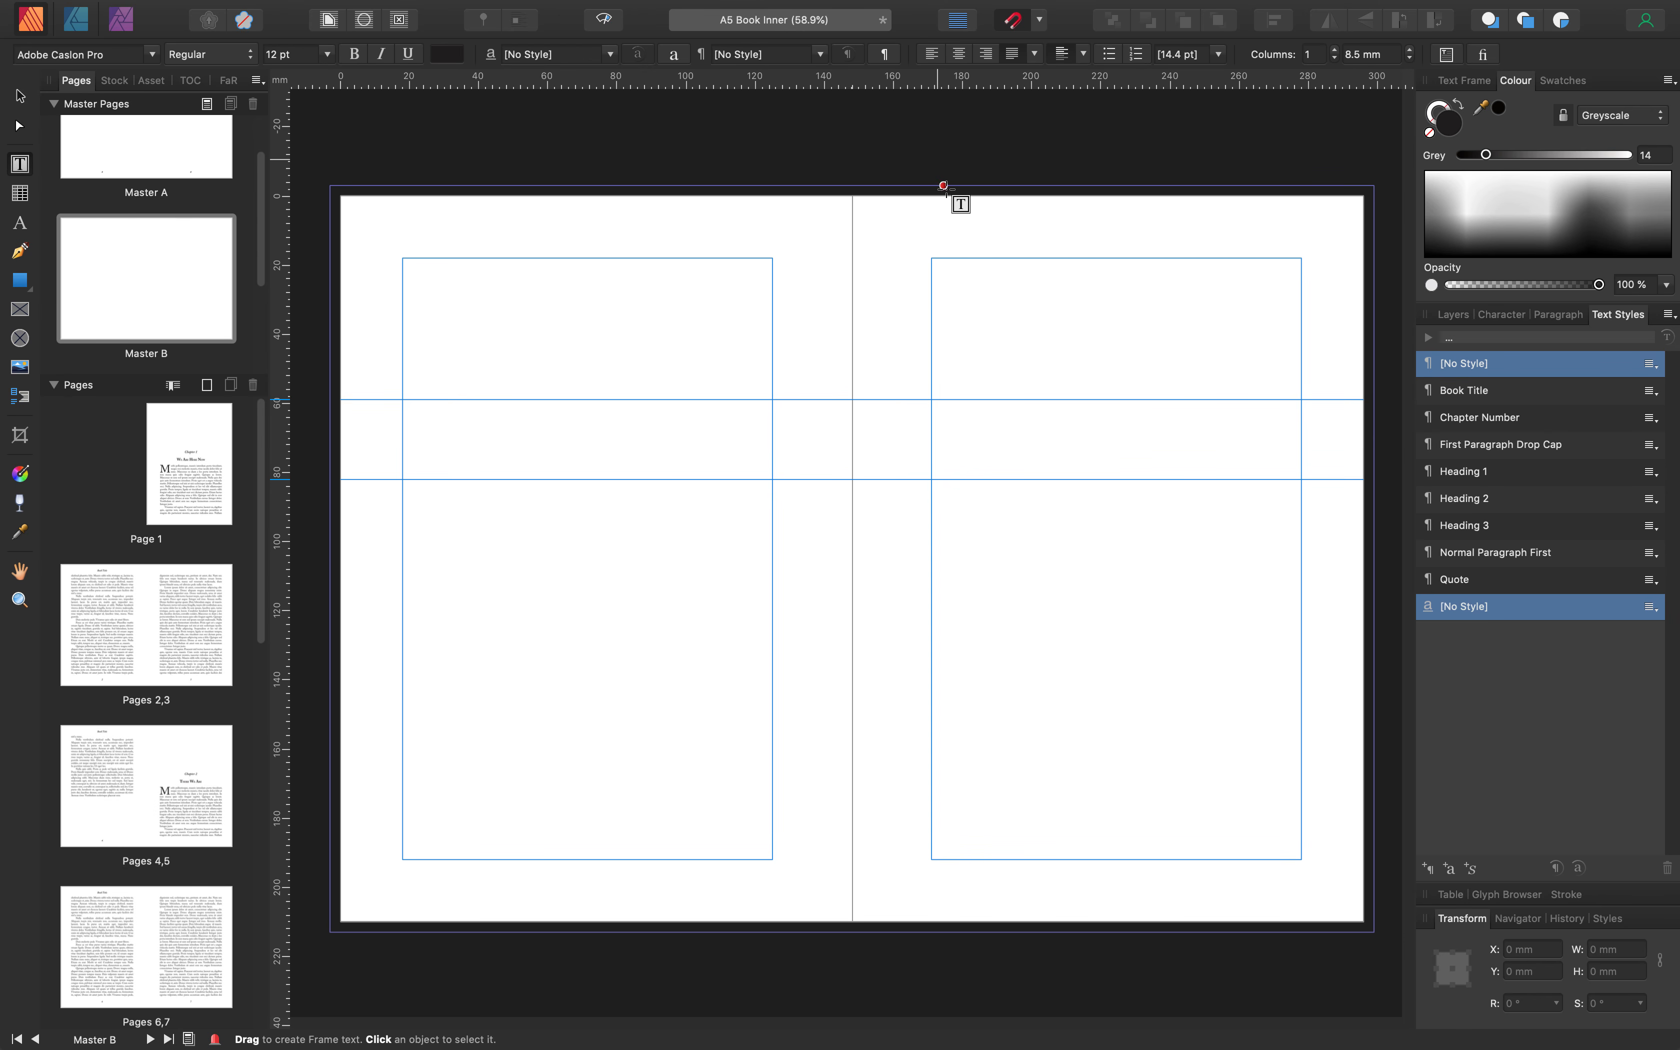
pyautogui.moveTo(932, 339); pyautogui.dragTo(1302, 400)
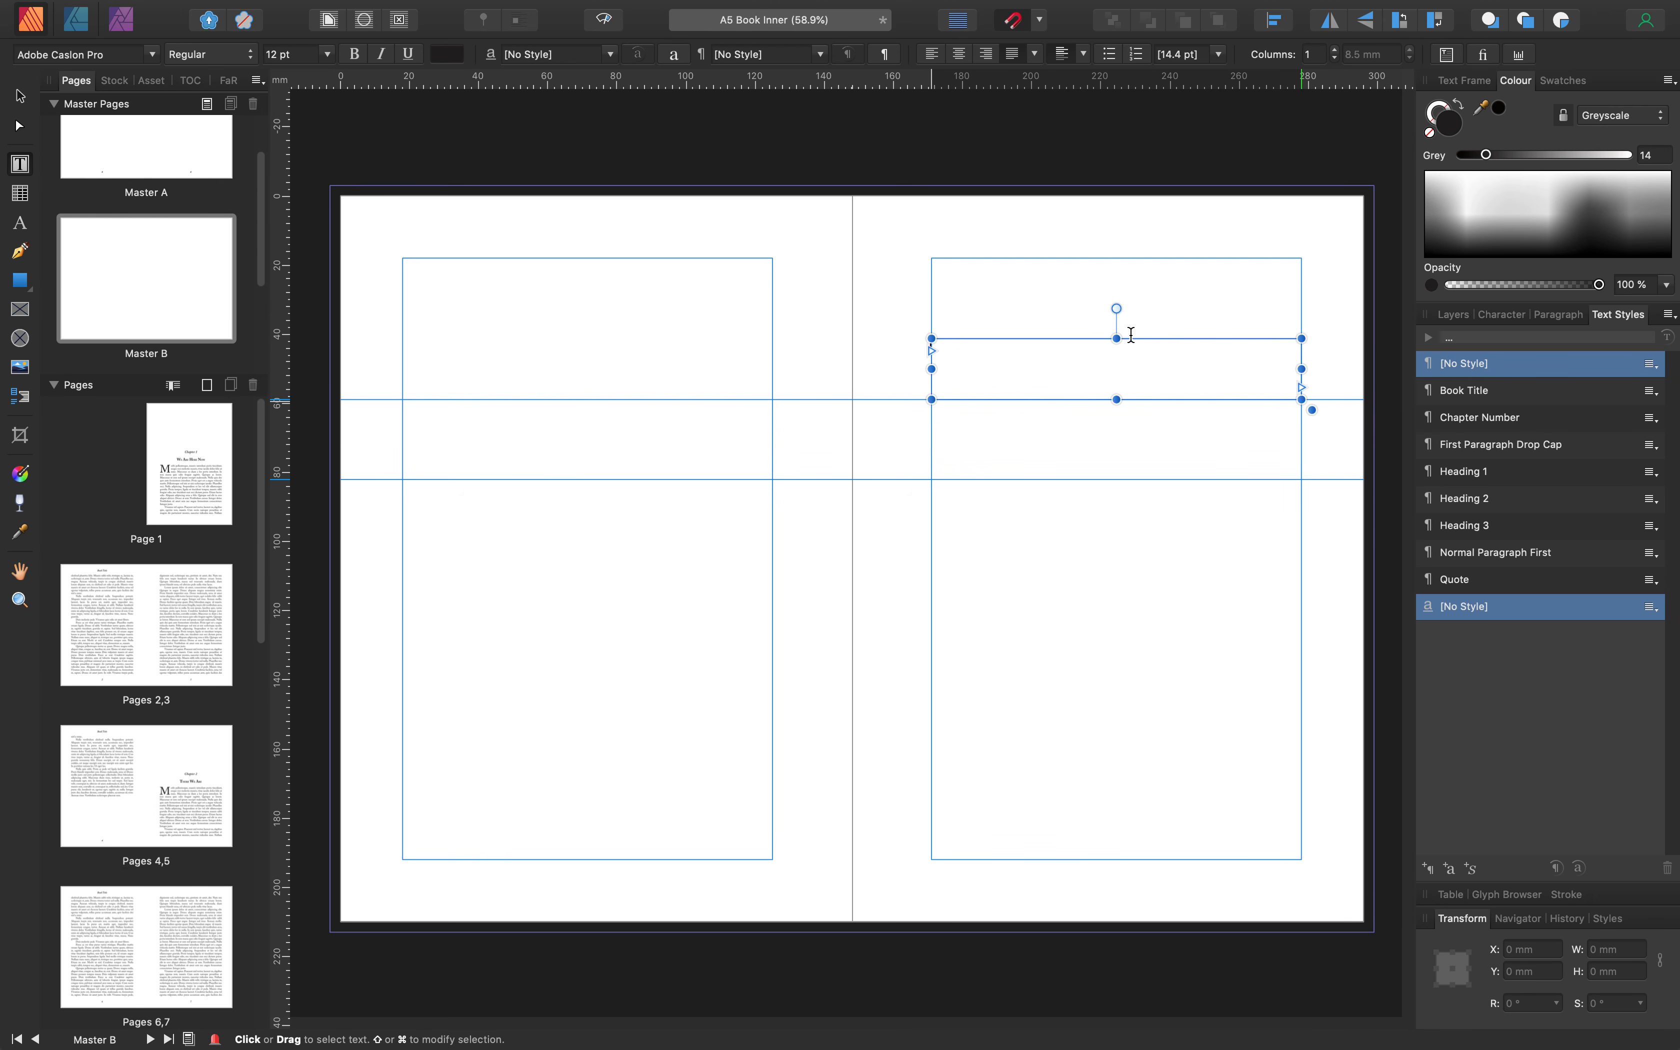
pyautogui.moveTo(1117, 339); pyautogui.dragTo(1117, 353)
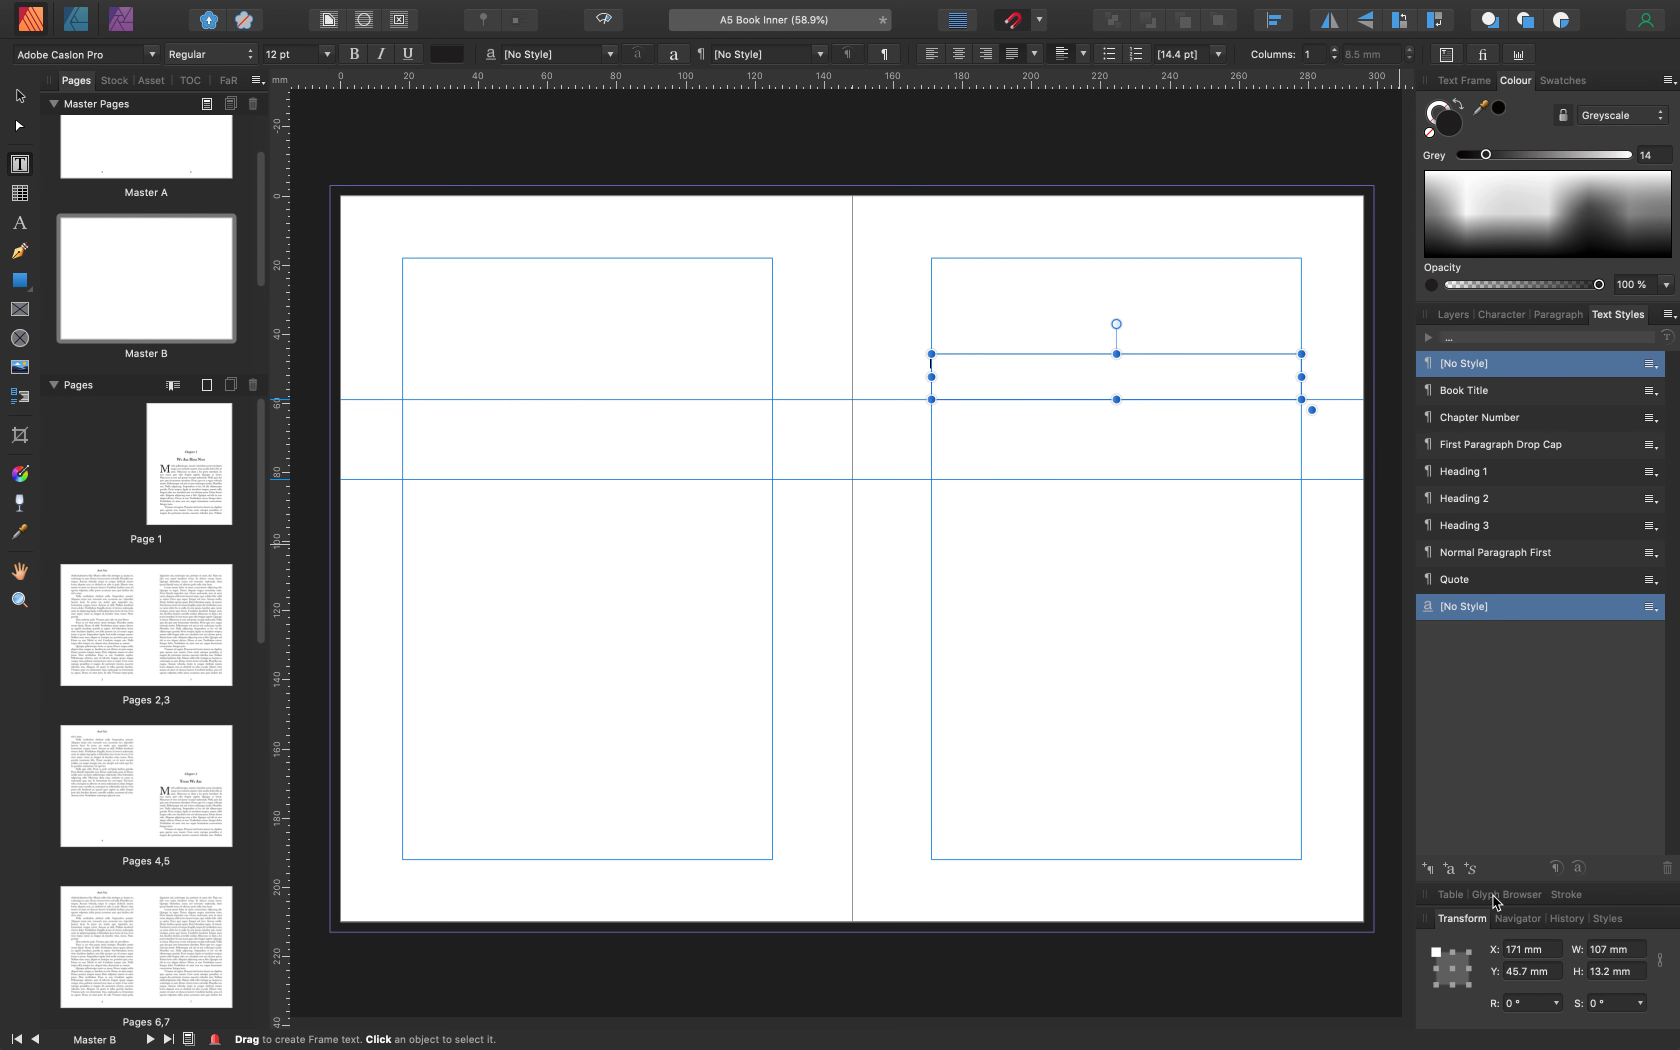
# Insert the thistle ornament glyph from the Adobe Caslon Pro Regular character set into the new text frame
pyautogui.click(1512, 897)
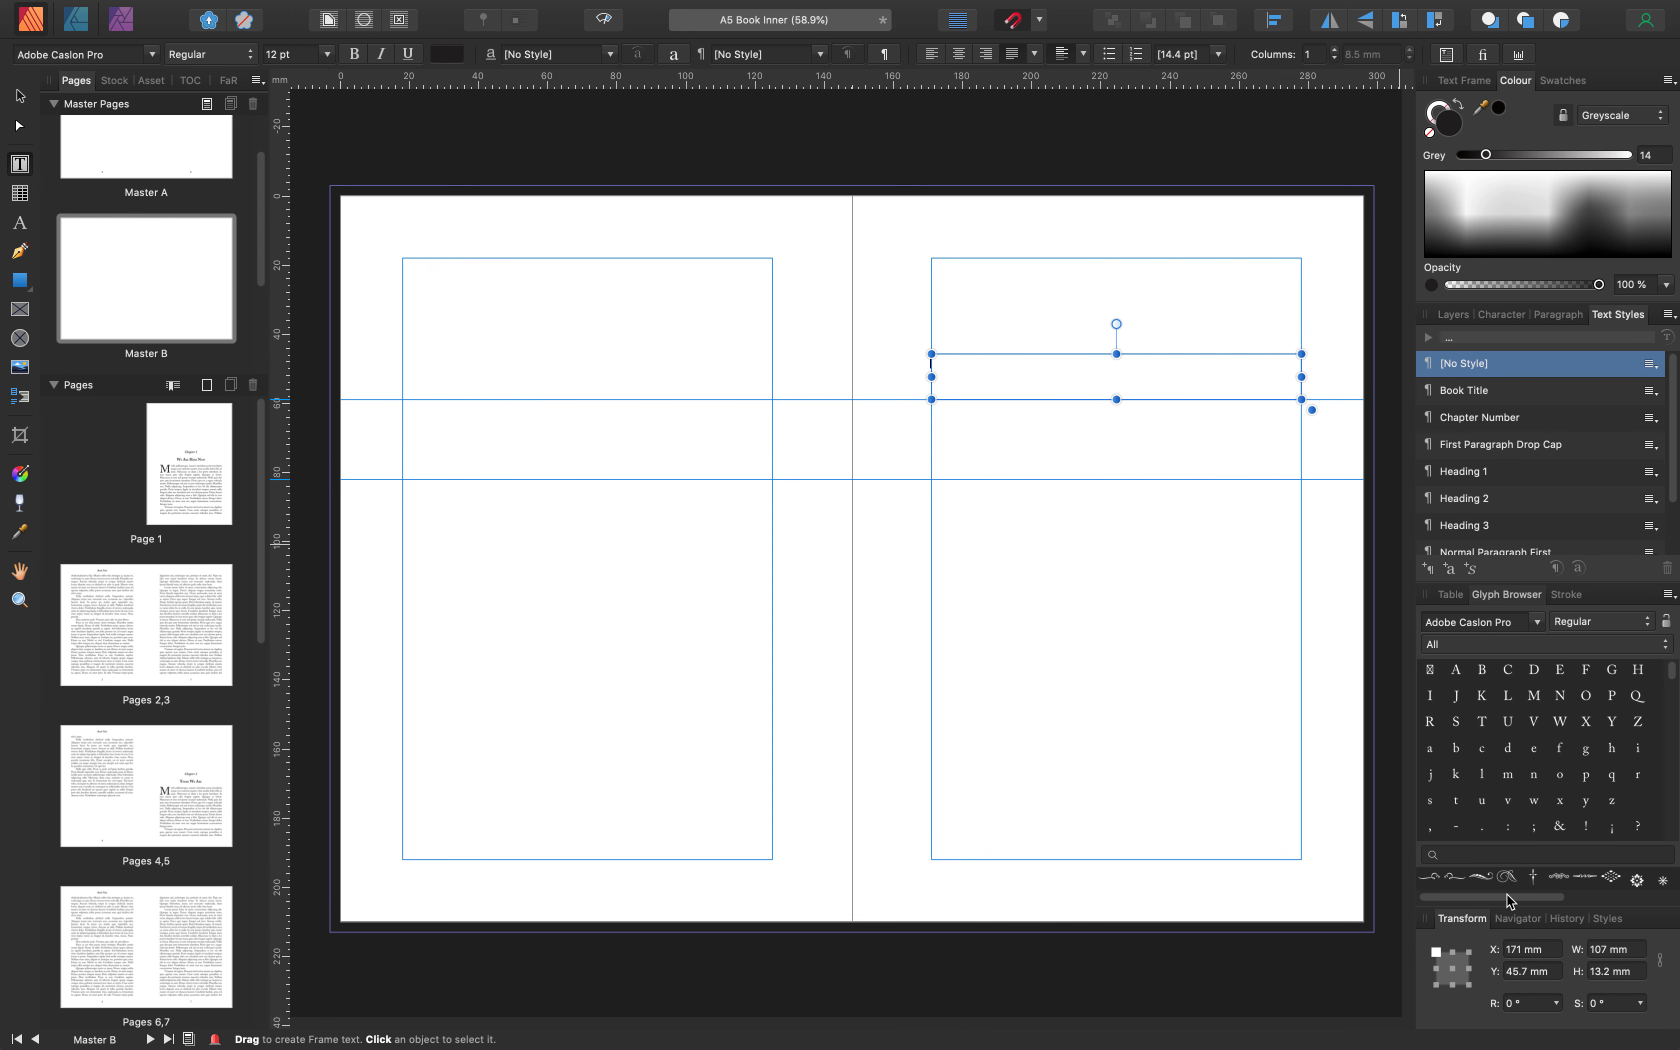
pyautogui.moveTo(1674, 674); pyautogui.dragTo(1673, 764)
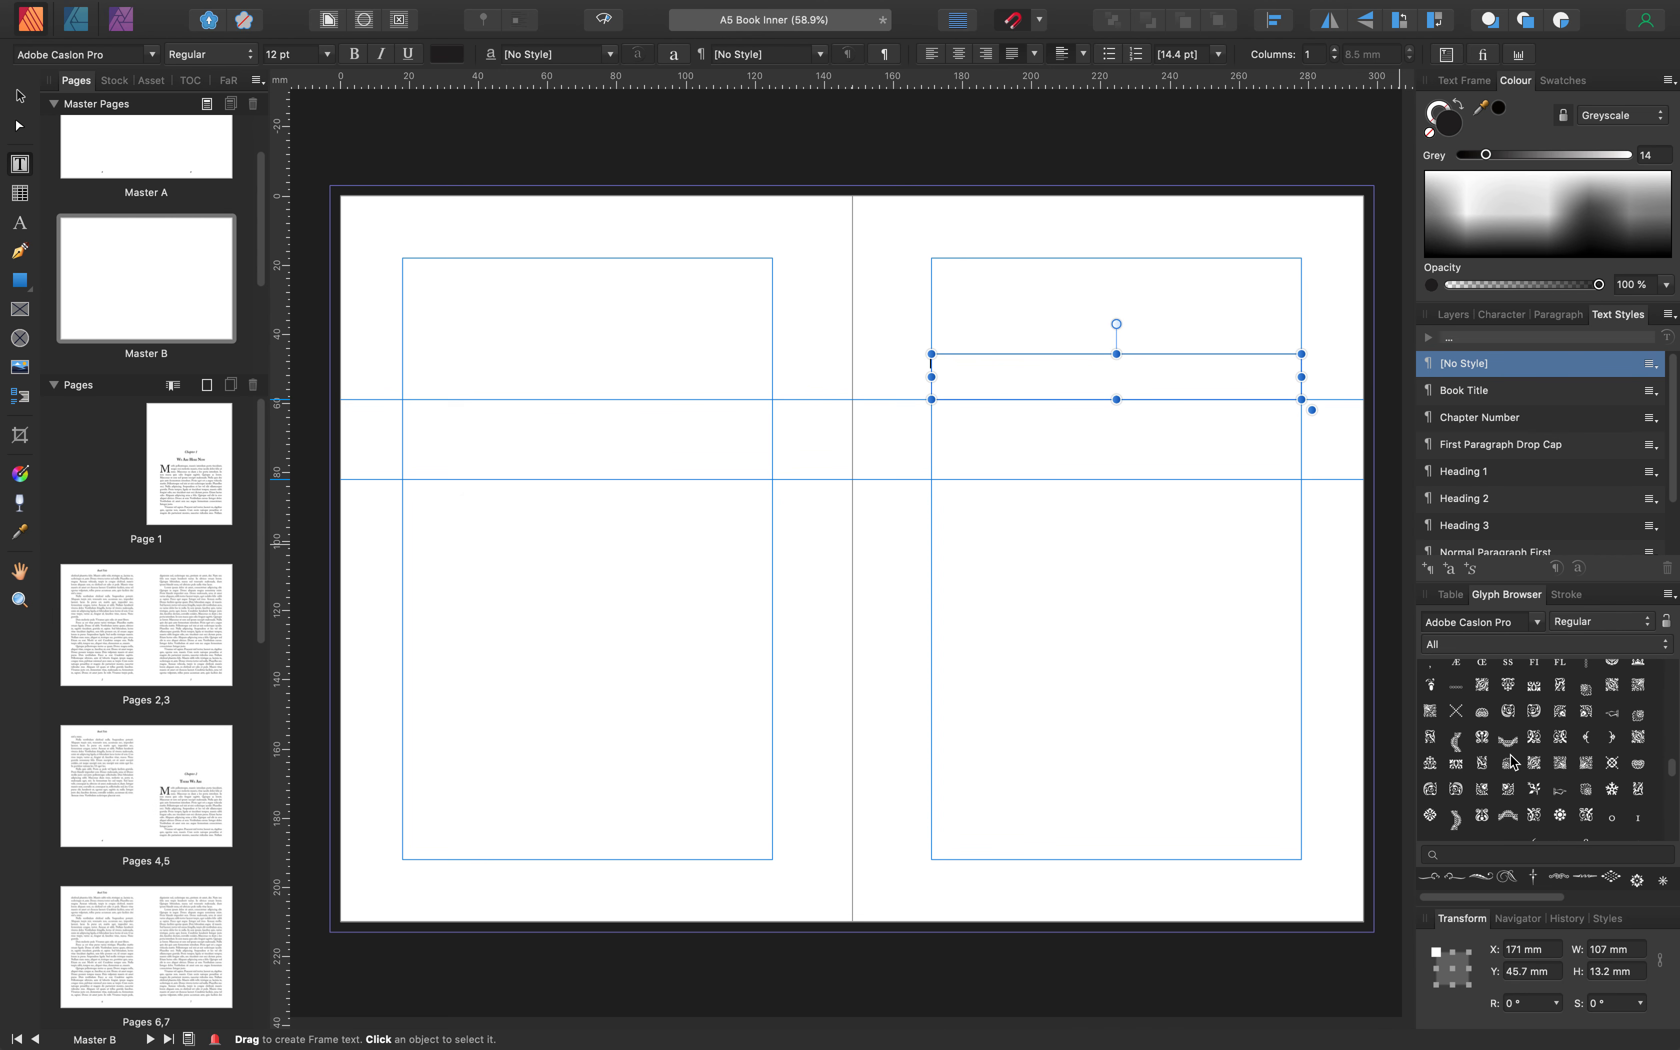
pyautogui.moveTo(1672, 764); pyautogui.dragTo(1673, 775)
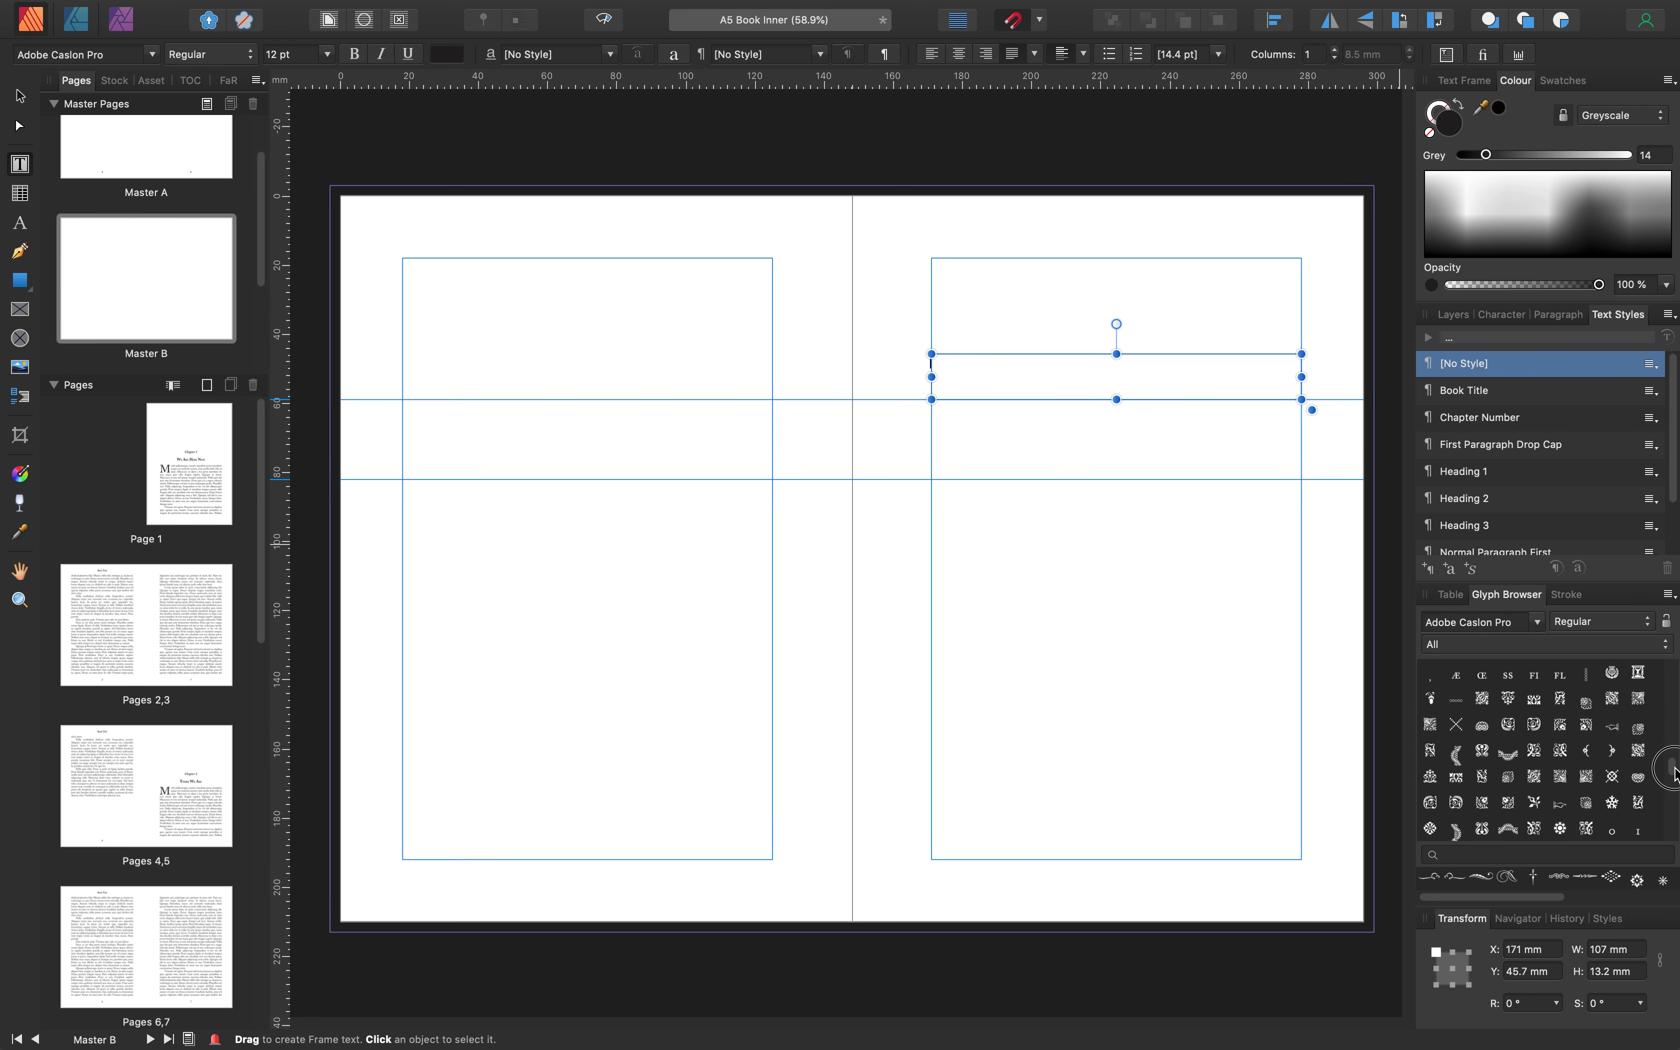
pyautogui.doubleClick(1612, 673)
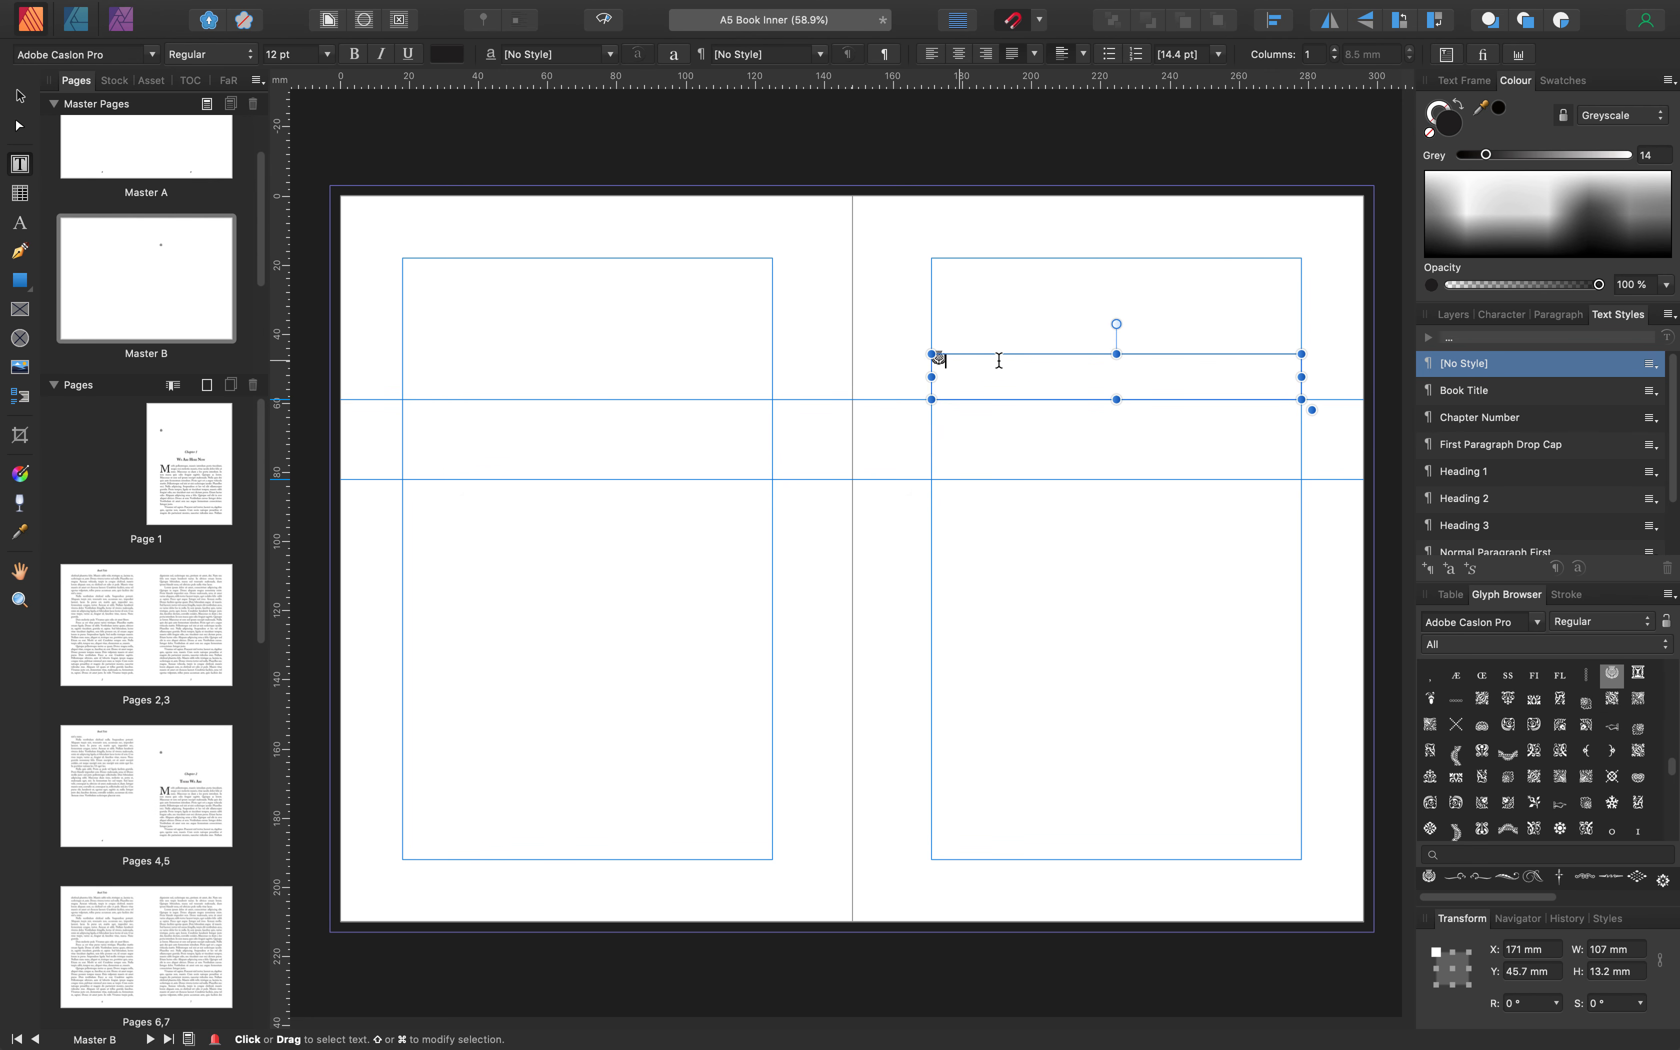
# Raise only the frame's top edge to about Y 31.1 mm and format the thistle glyph at 64 pt, centred
pyautogui.moveTo(1116, 354); pyautogui.dragTo(1115, 298)
pyautogui.moveTo(966, 309); pyautogui.dragTo(885, 294)
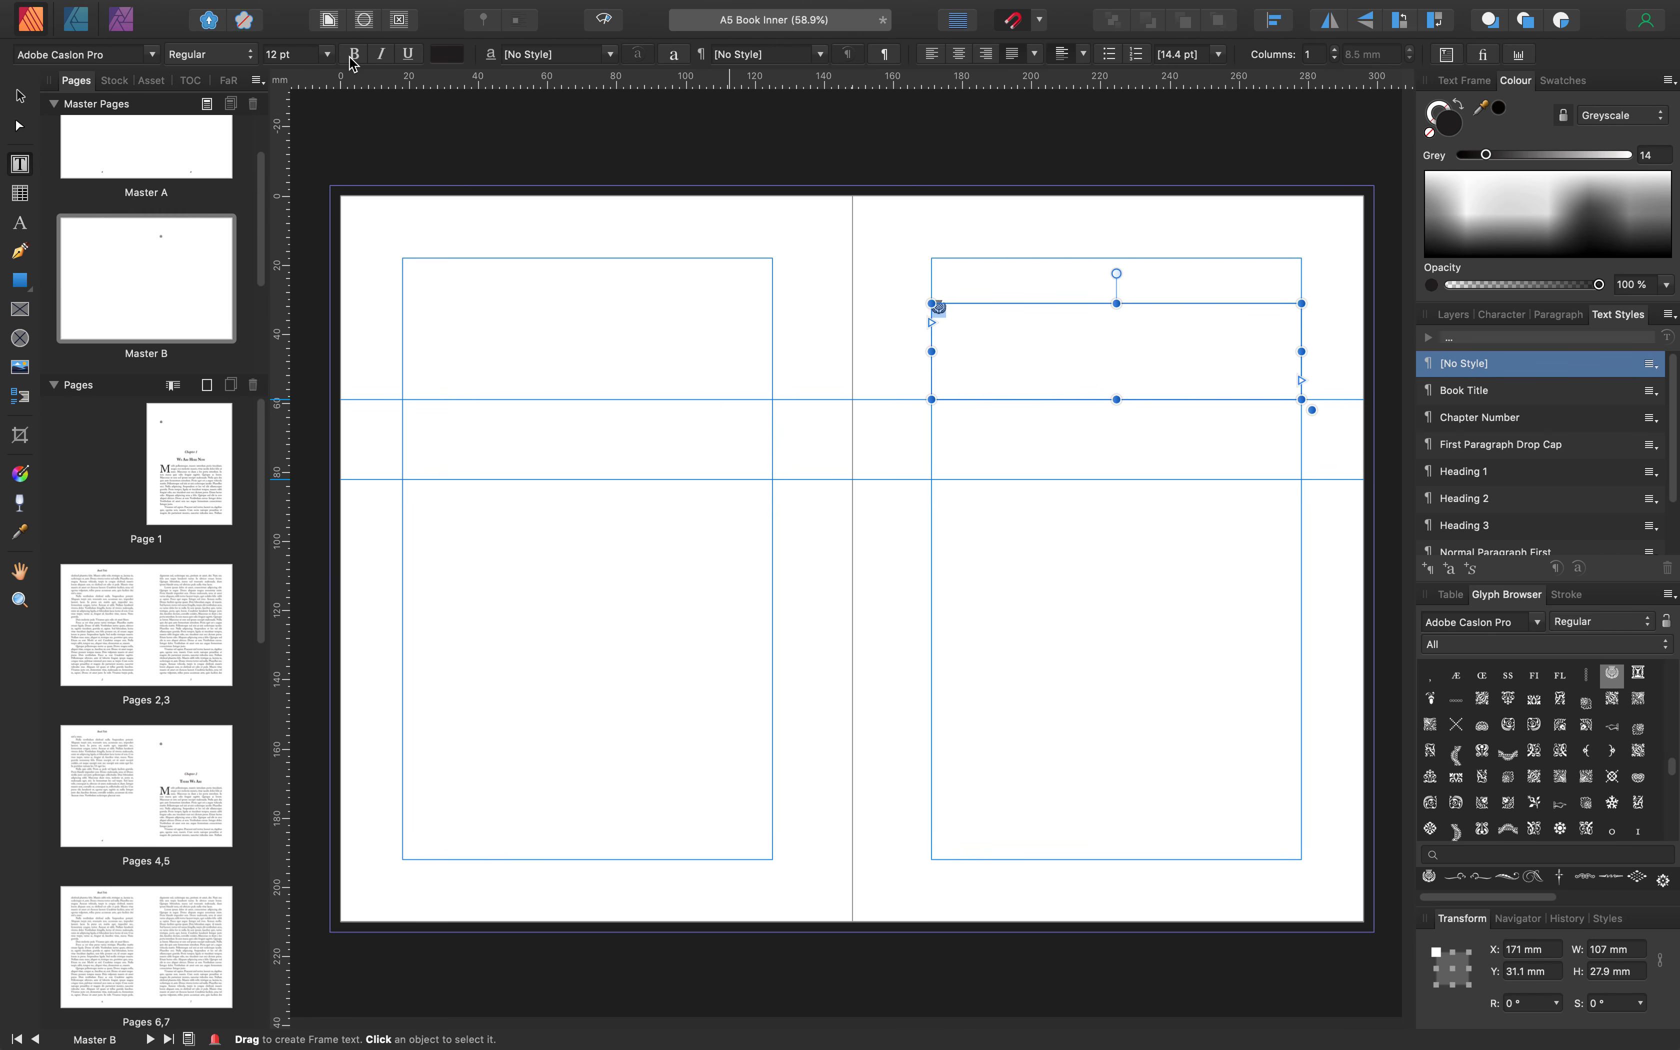
pyautogui.click(329, 59)
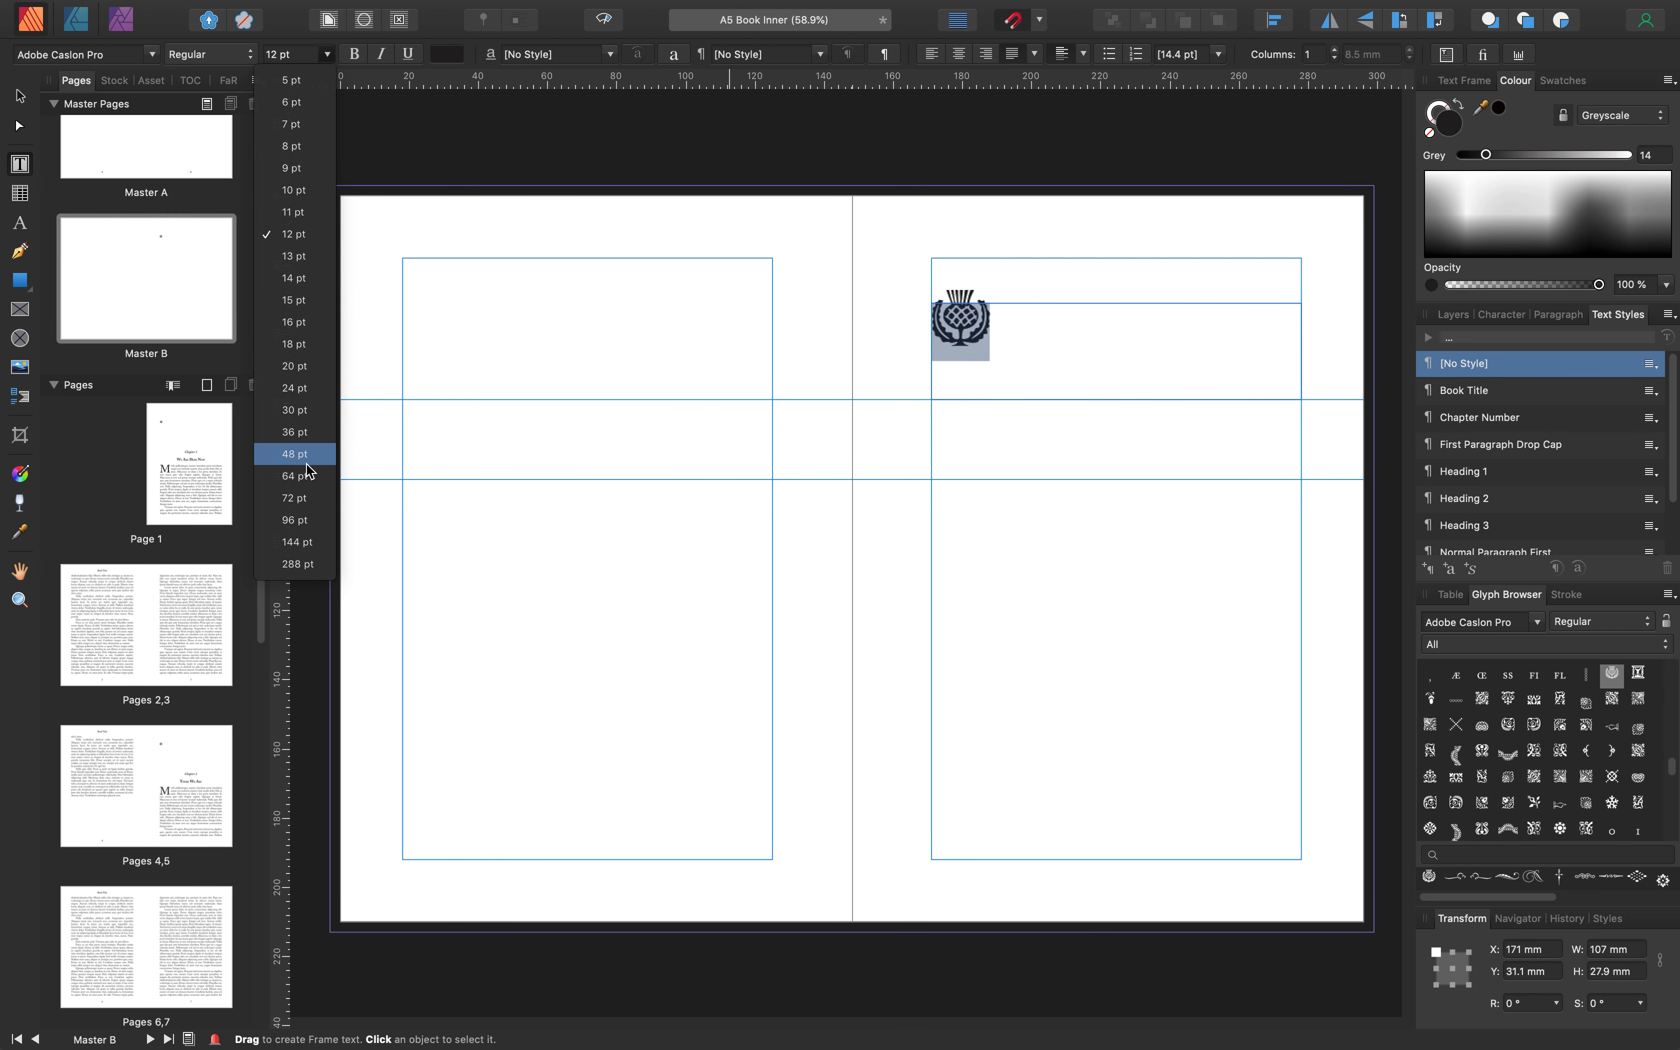
pyautogui.click(311, 479)
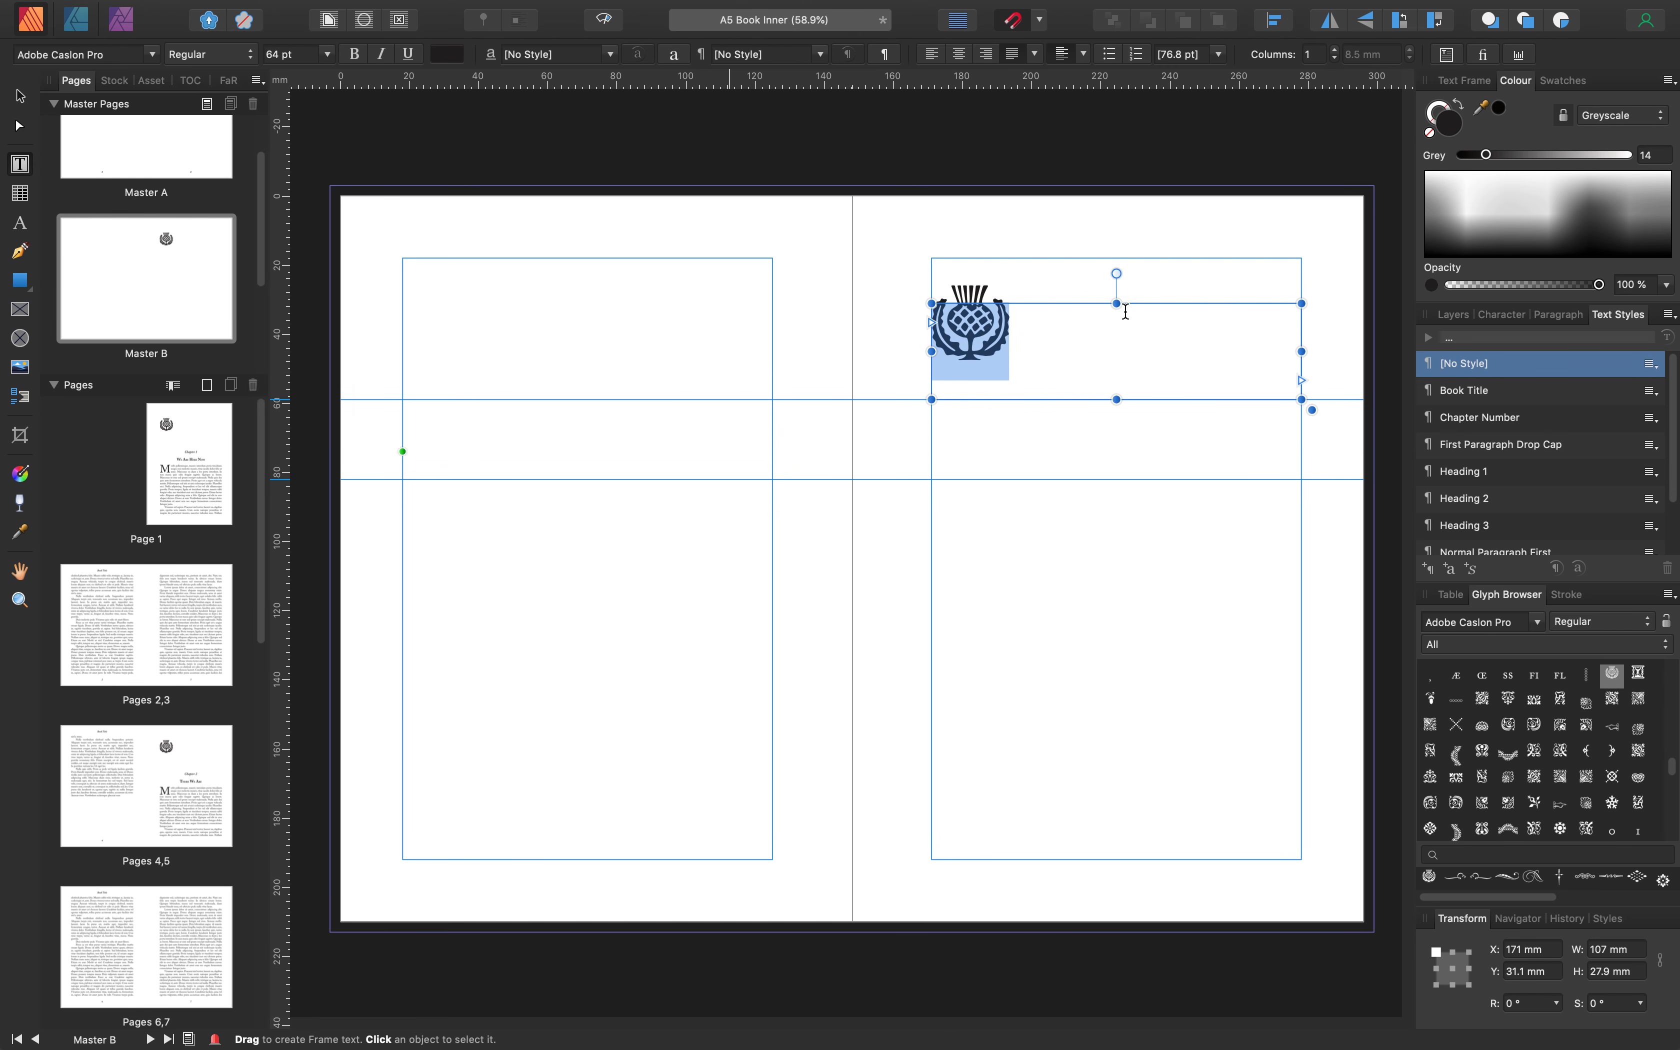
pyautogui.click(961, 57)
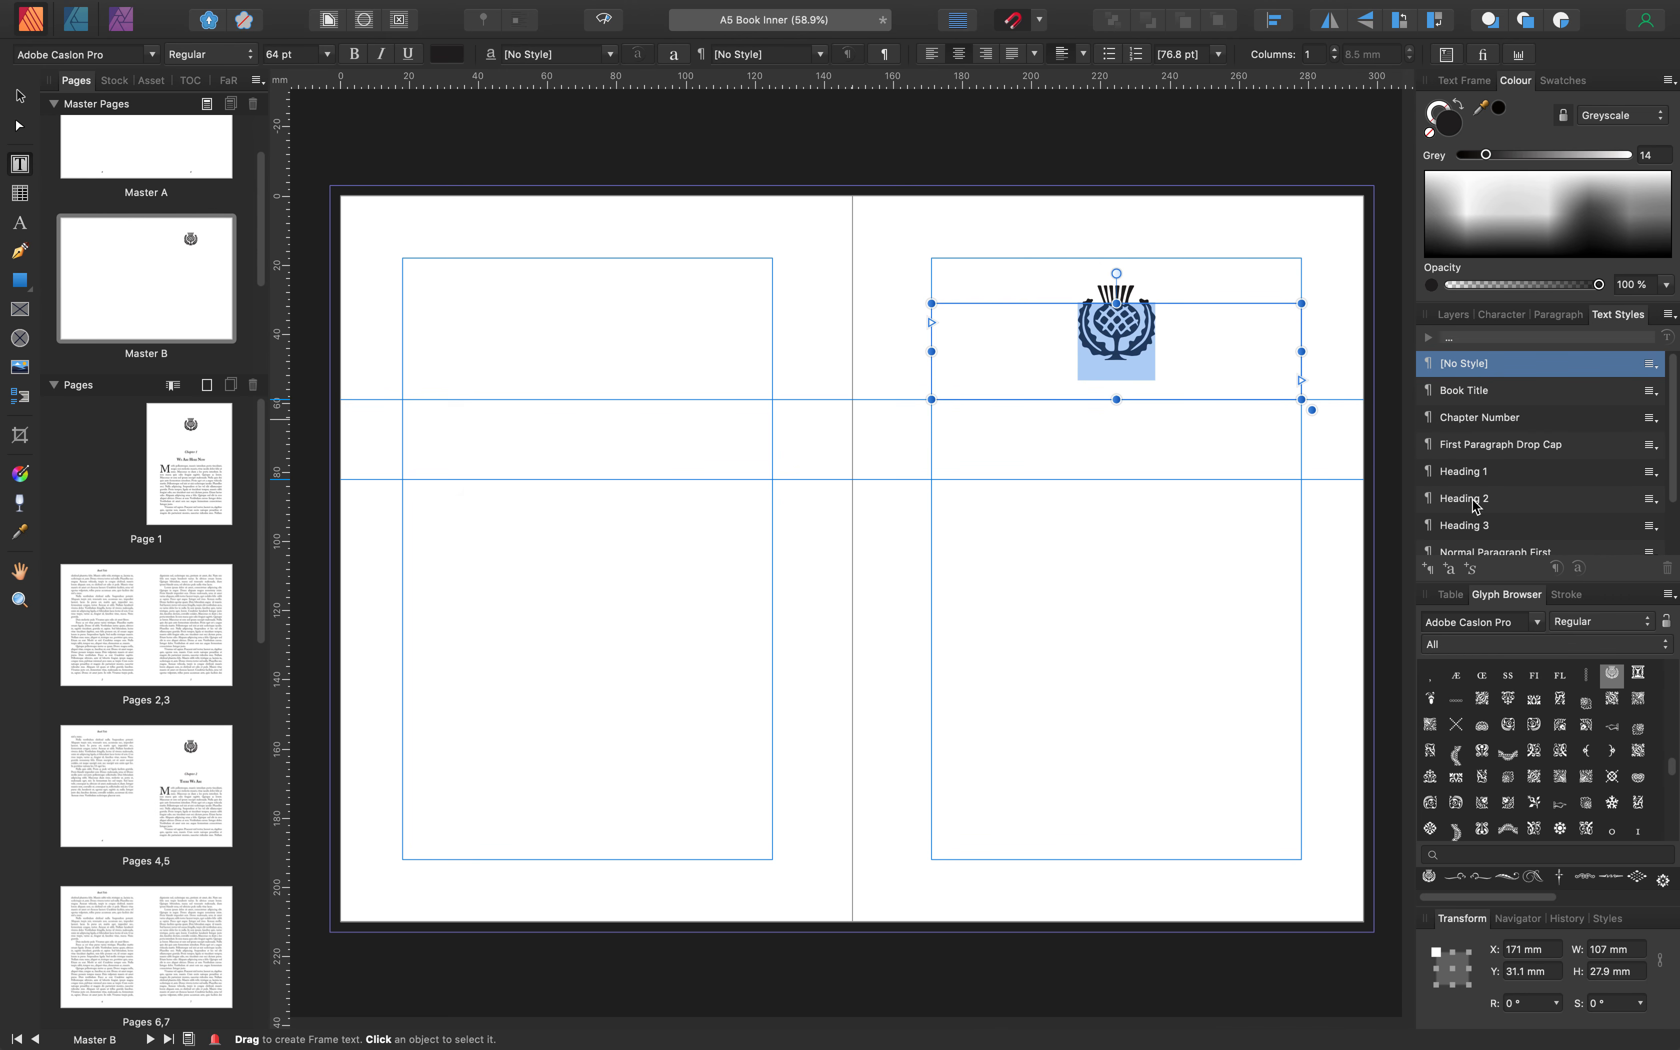
# Set the thistle glyph to 36 pt and lower the frame's top edge to about Y 47.2 mm, for a height of 11.7 mm
pyautogui.click(328, 54)
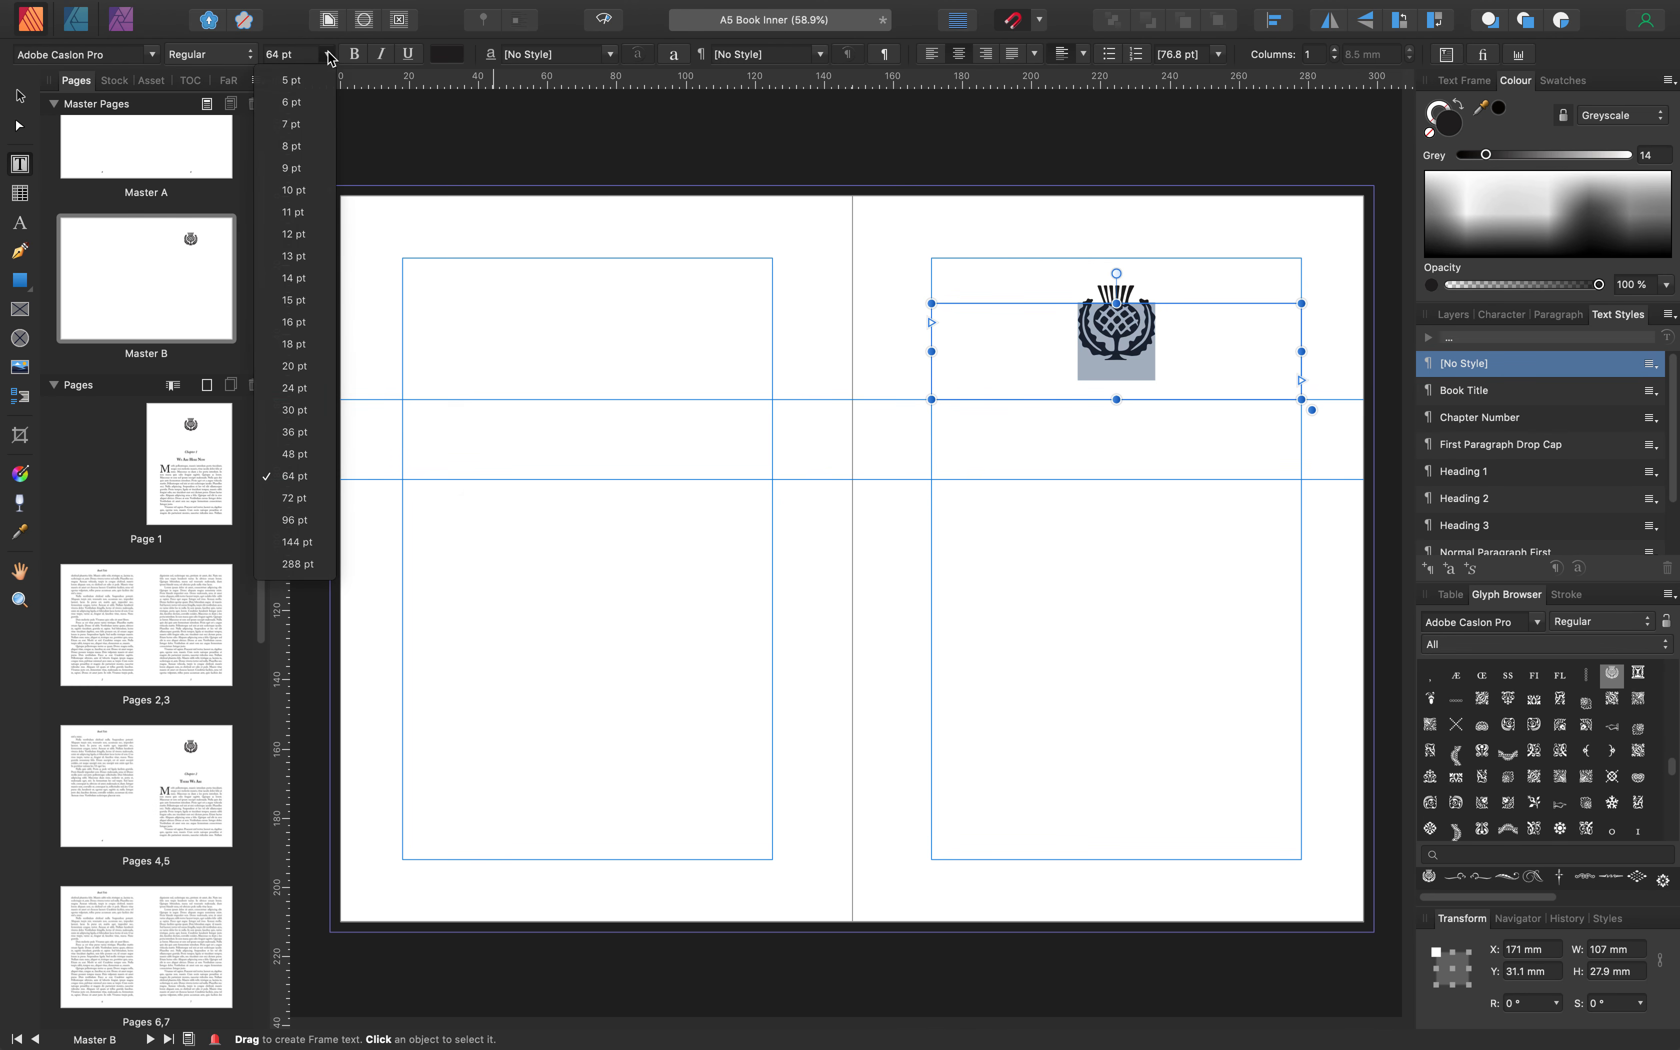
pyautogui.click(295, 431)
pyautogui.press('Escape')
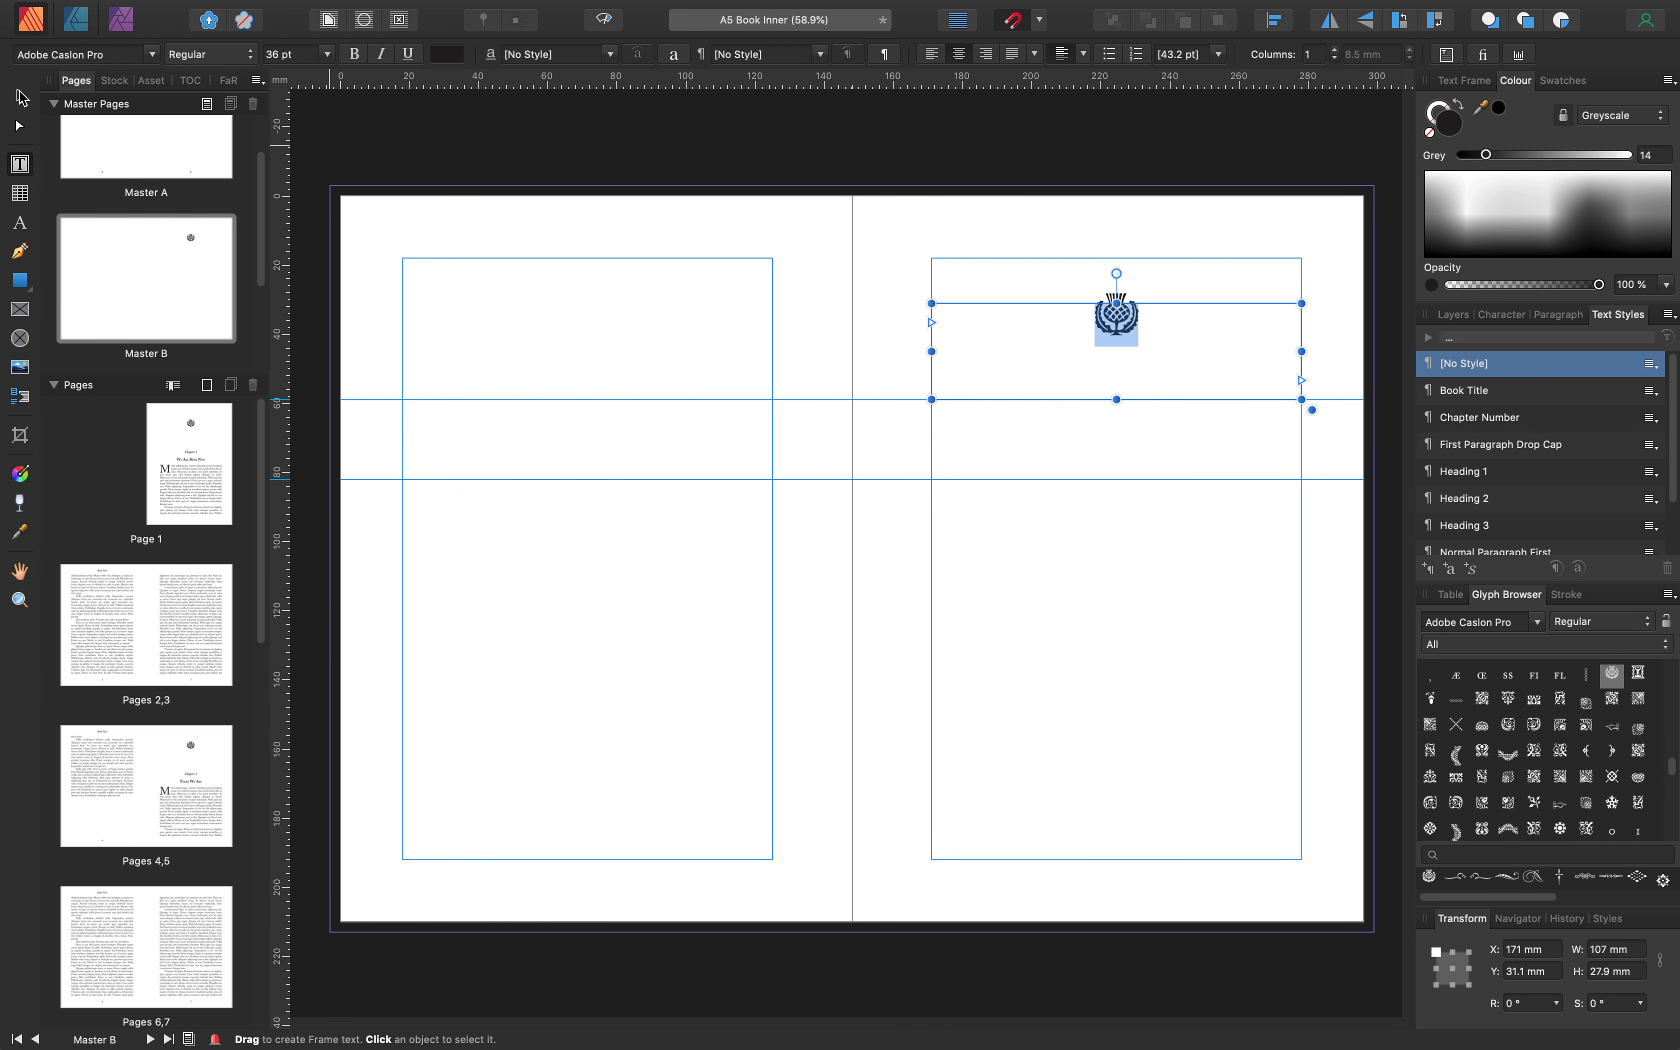
pyautogui.moveTo(1116, 304); pyautogui.dragTo(1116, 359)
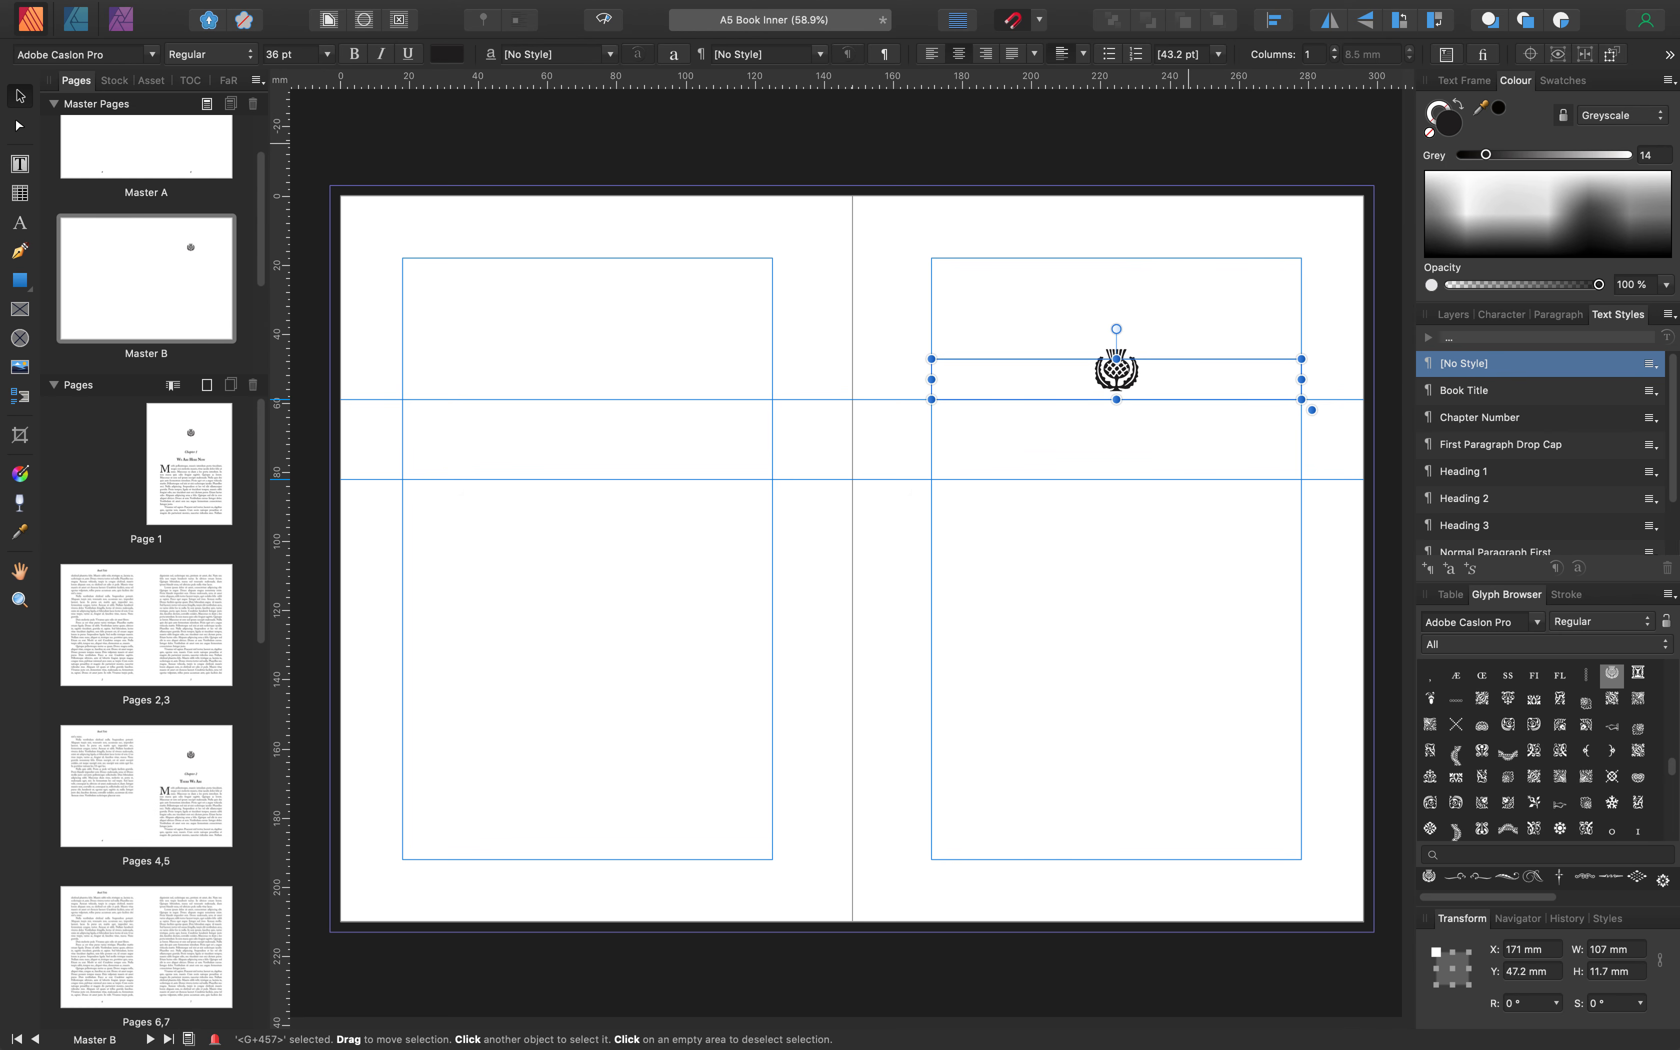
pyautogui.press('Escape')
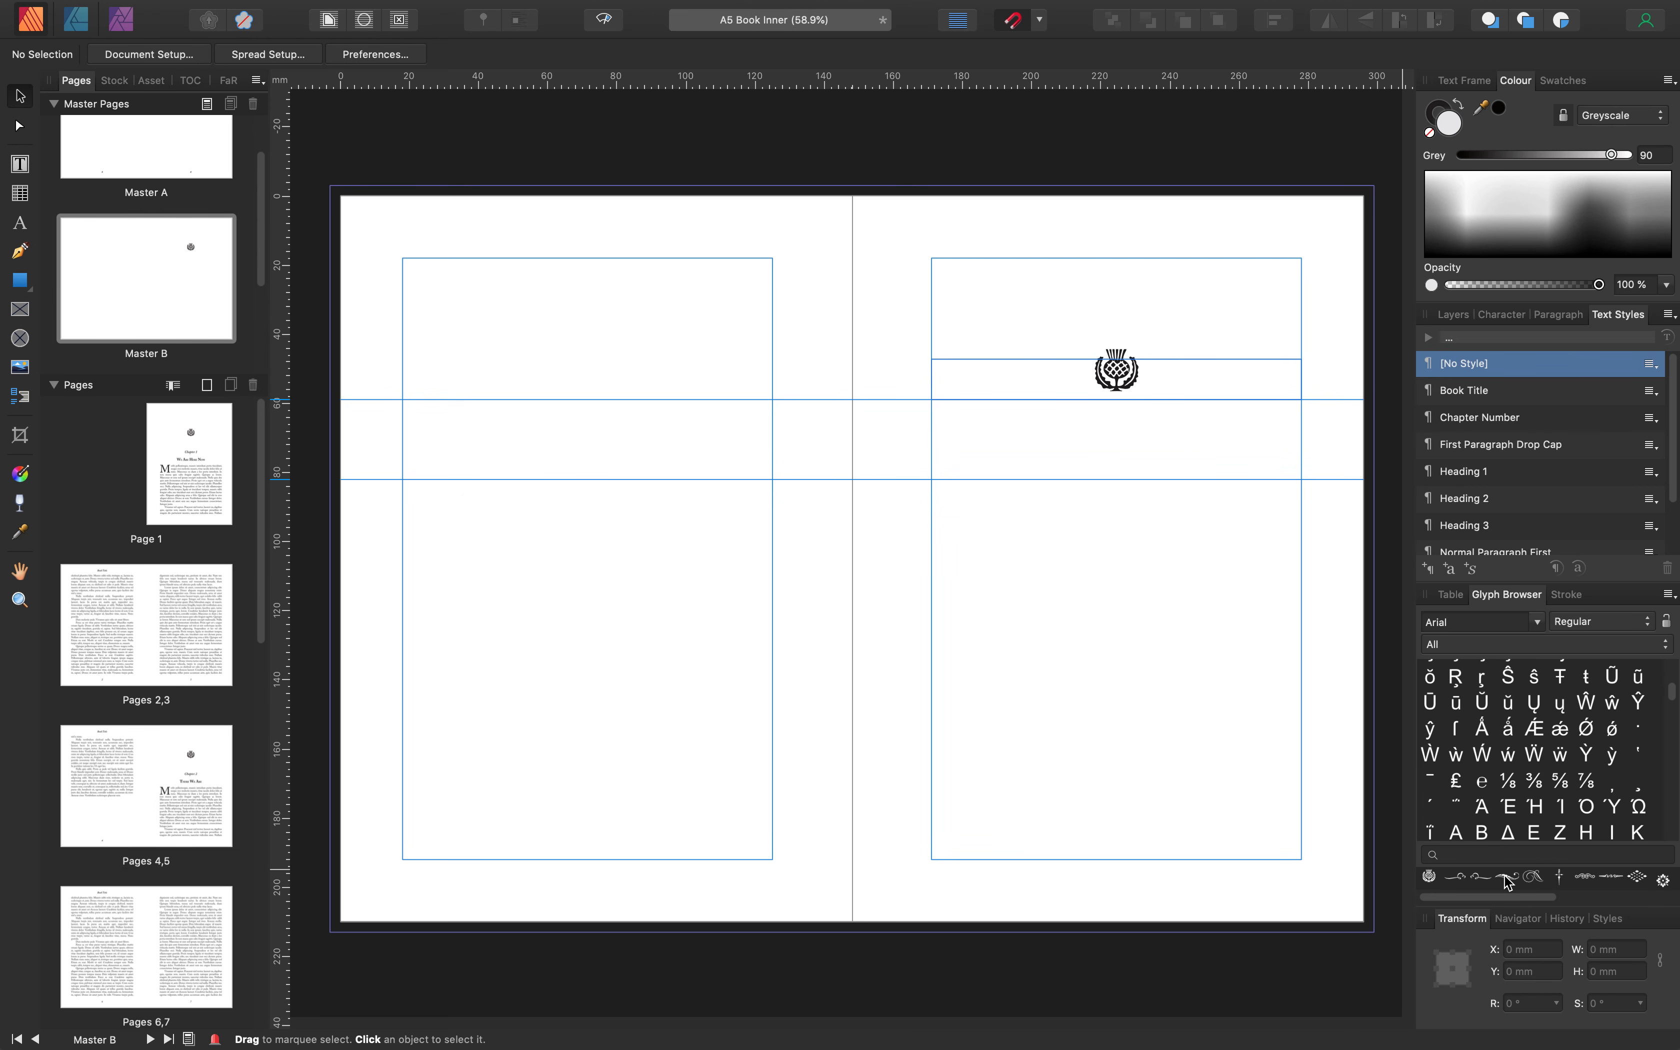
# Replace the thistle with two mirrored Type Embellishments One flourishes and insert the Adobe Caslon Pro thistle between them, using the recent glyphs
pyautogui.doubleClick(1138, 372)
pyautogui.moveTo(1138, 372); pyautogui.dragTo(1046, 372)
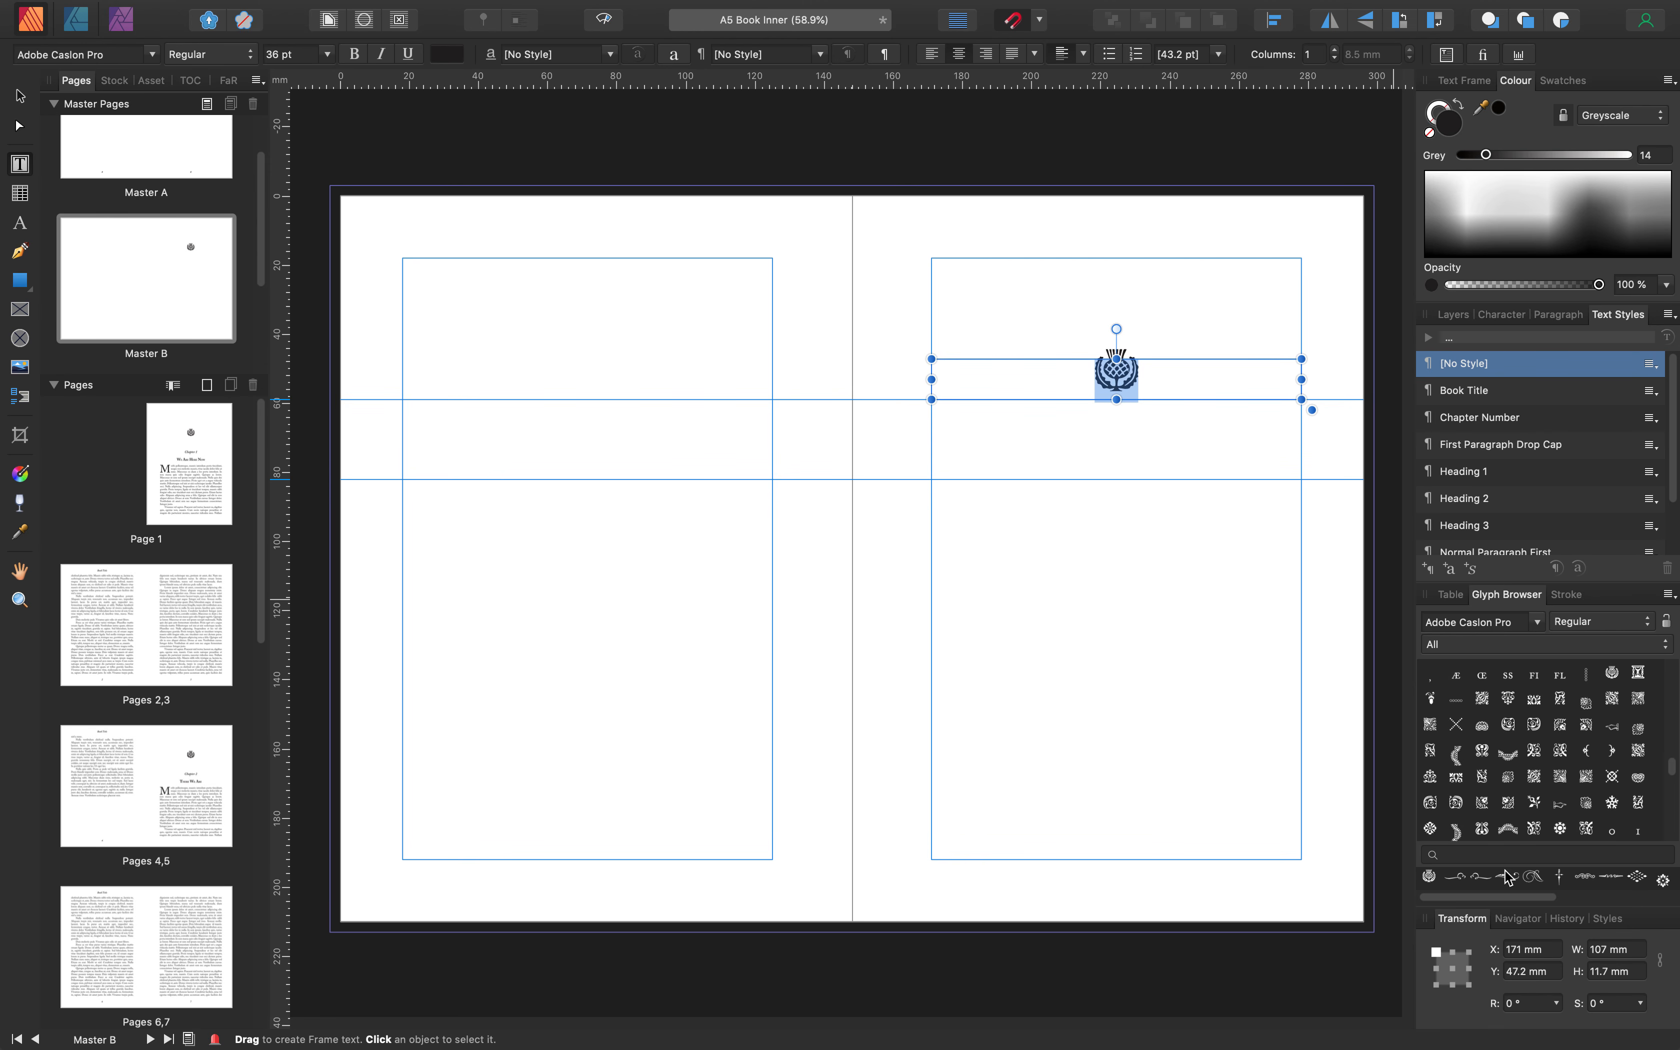
pyautogui.doubleClick(1454, 878)
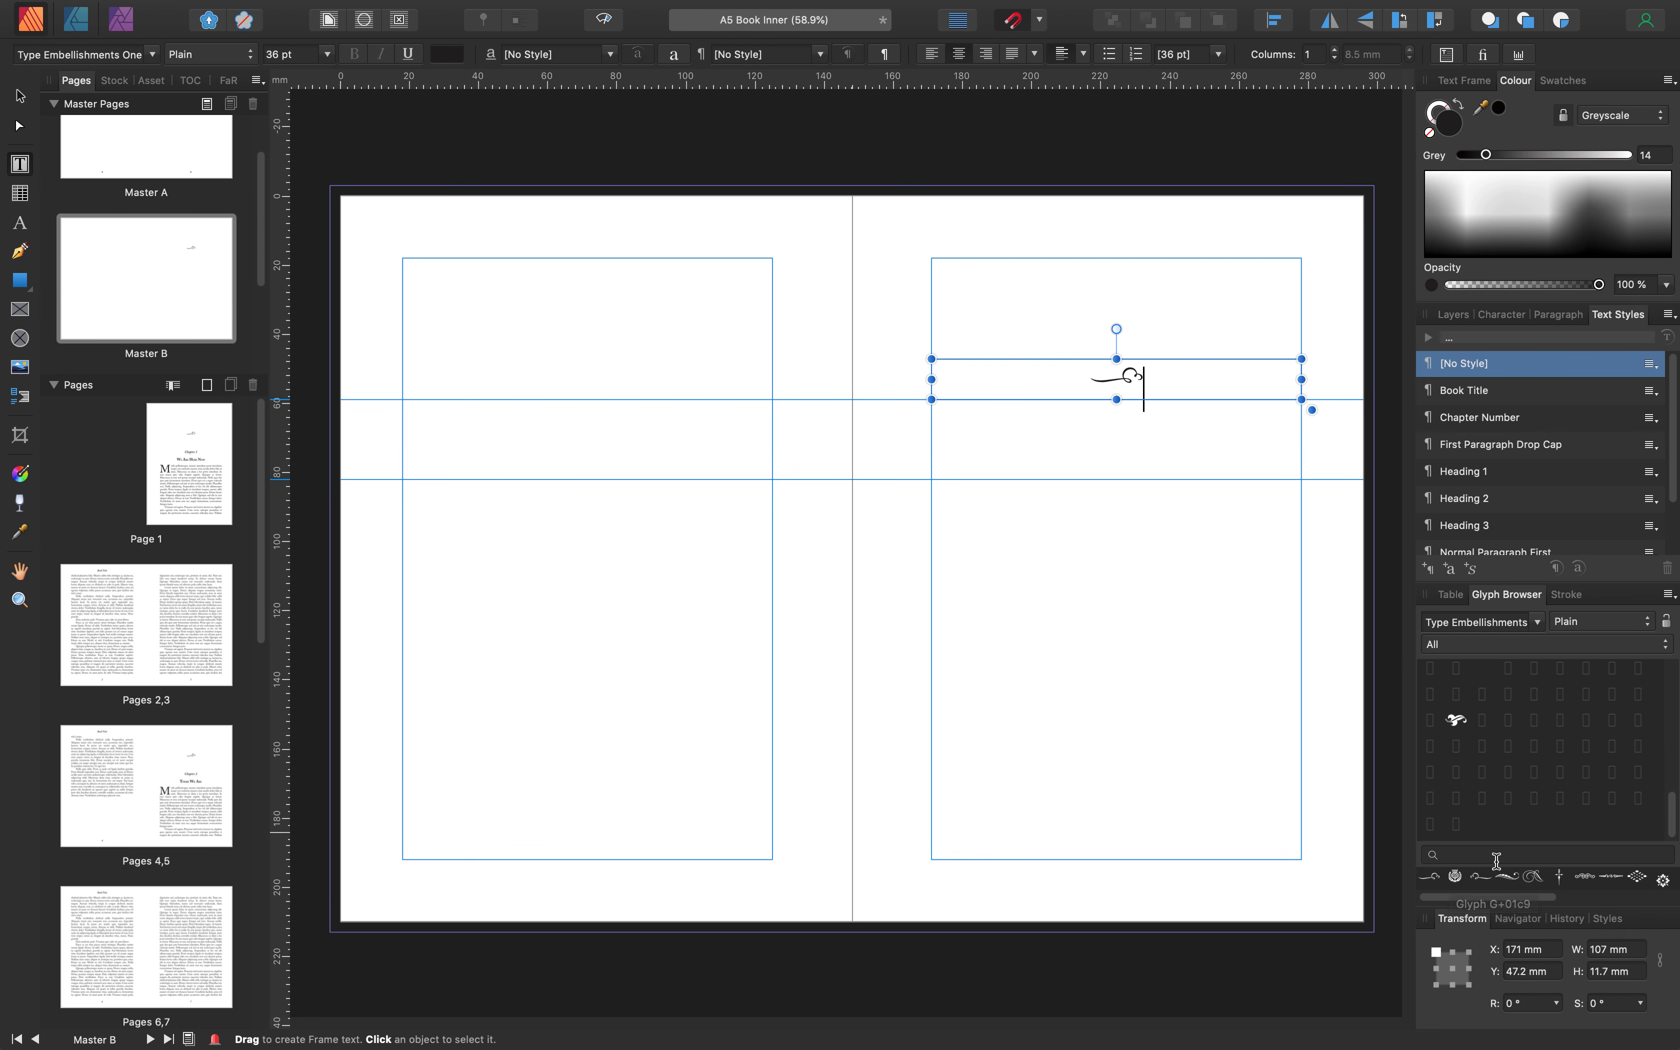
pyautogui.doubleClick(1475, 875)
pyautogui.doubleClick(1479, 877)
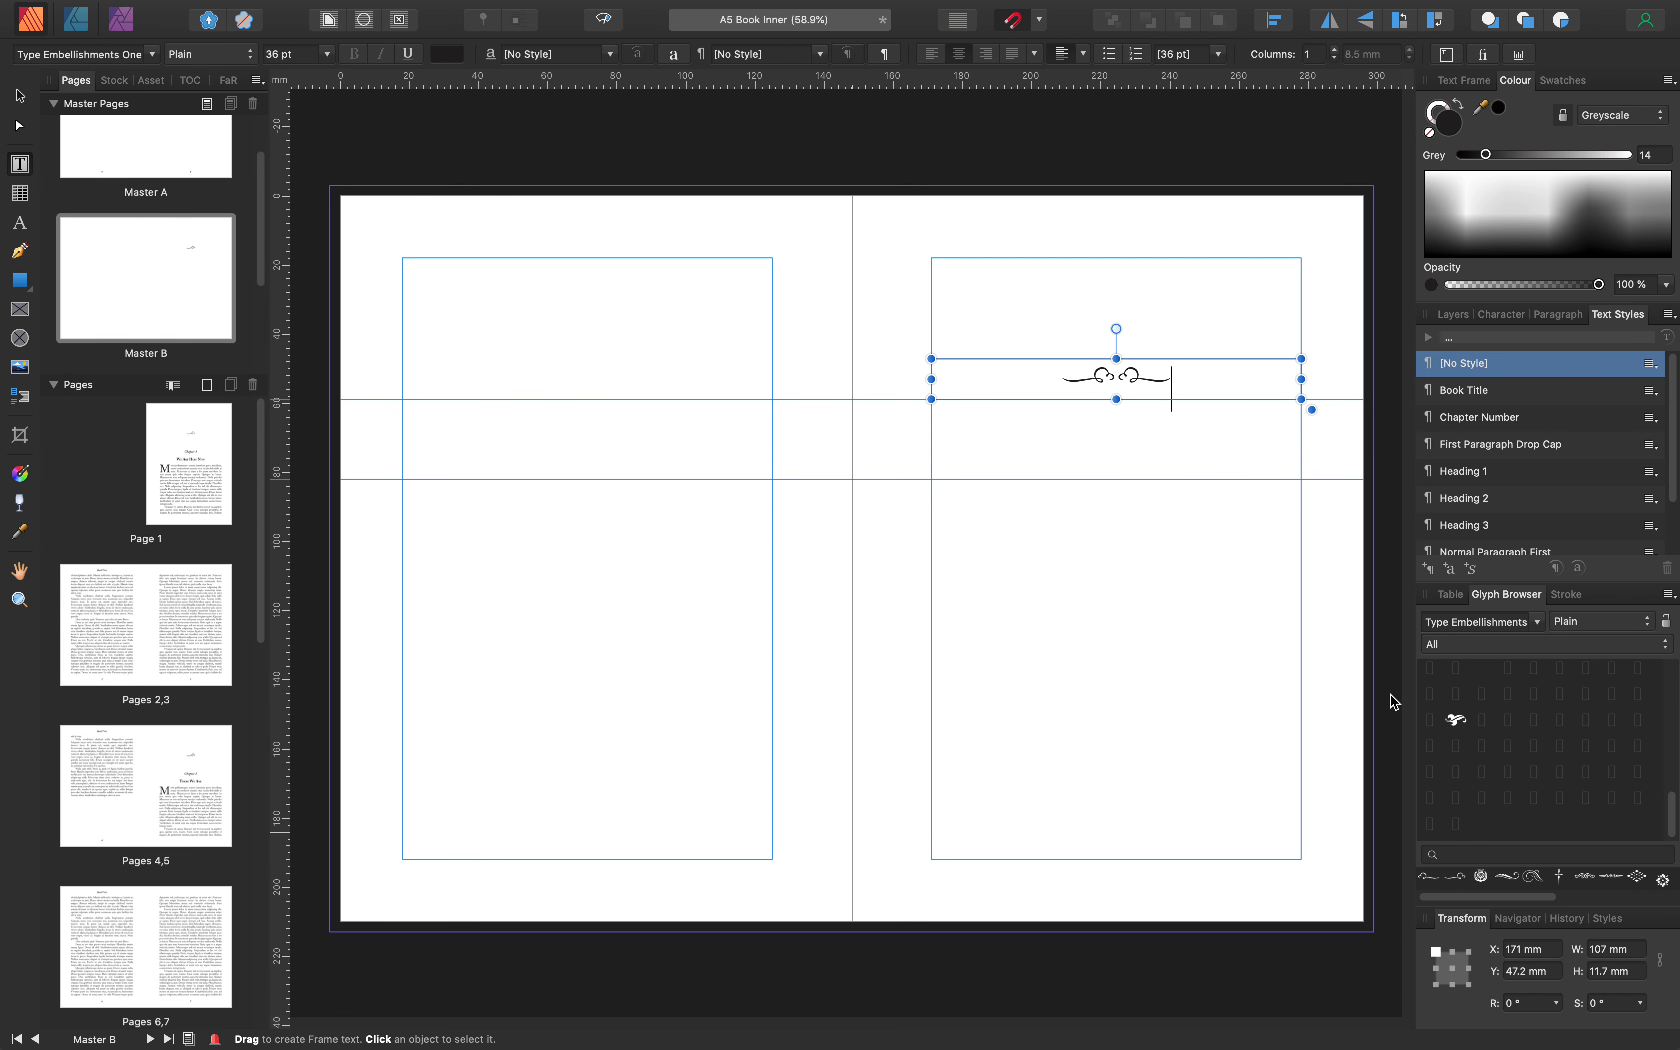
pyautogui.doubleClick(1482, 878)
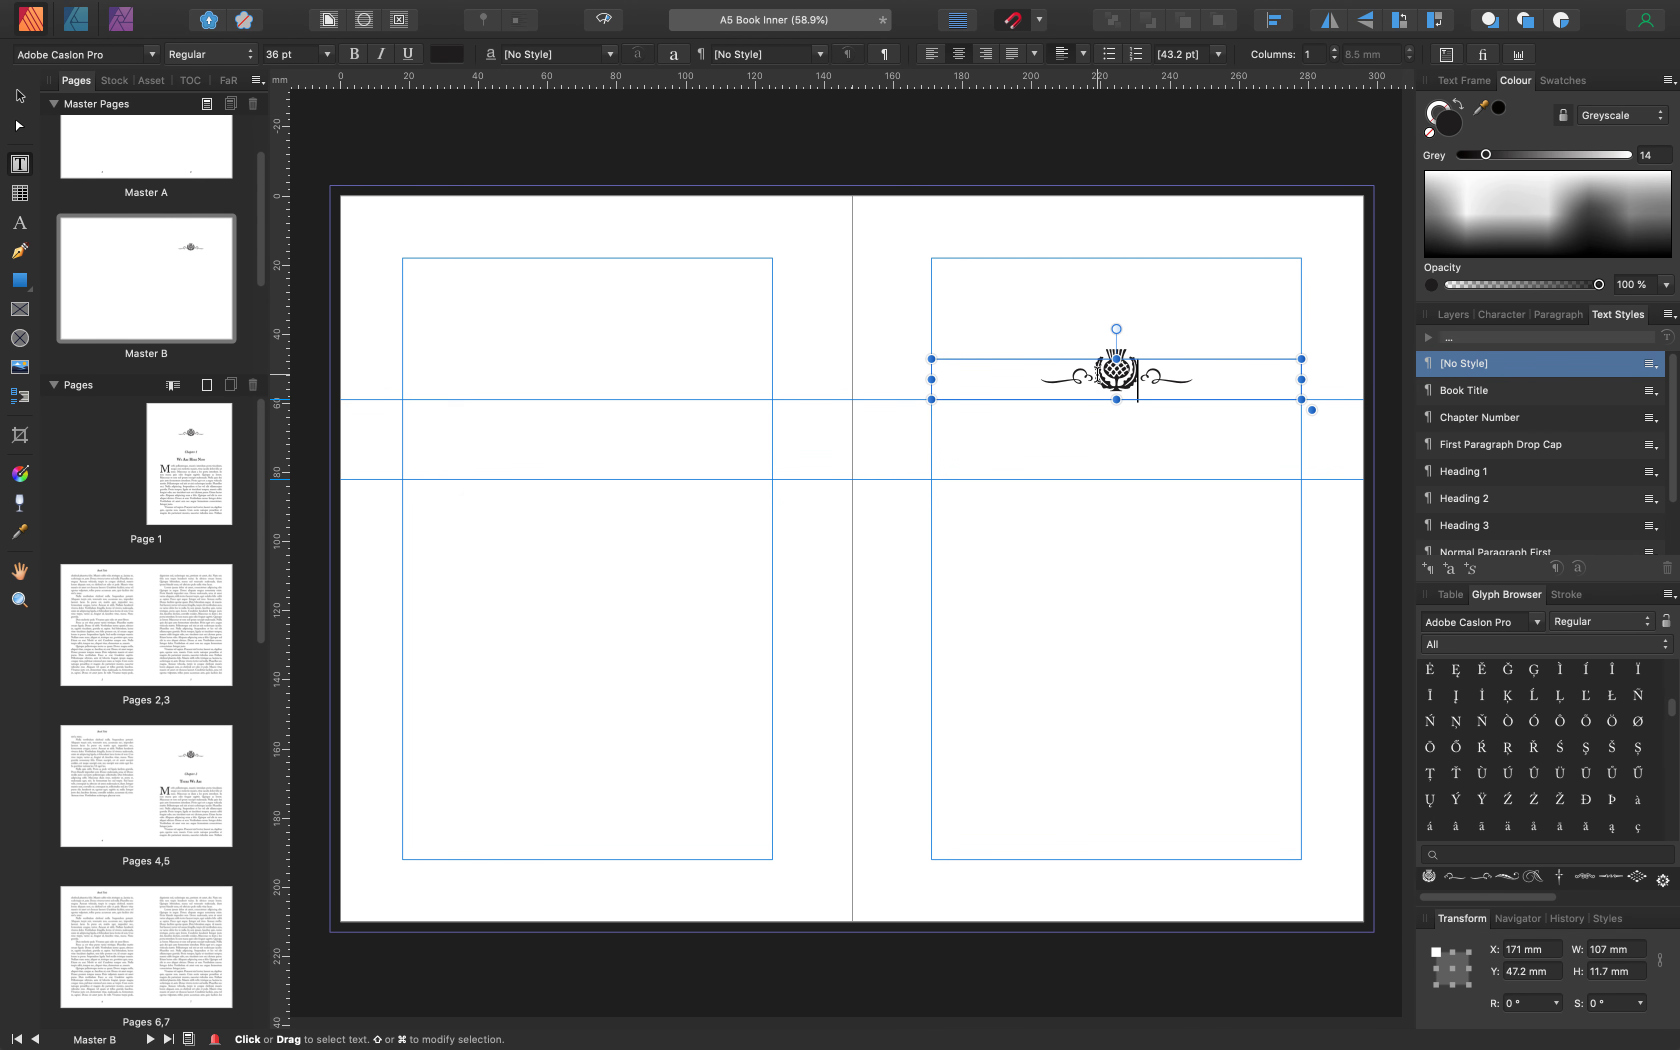
# Try a space between the left flourish and the thistle, and delete the characters before the thistle to reinsert the left flourish
pyautogui.click(1092, 376)
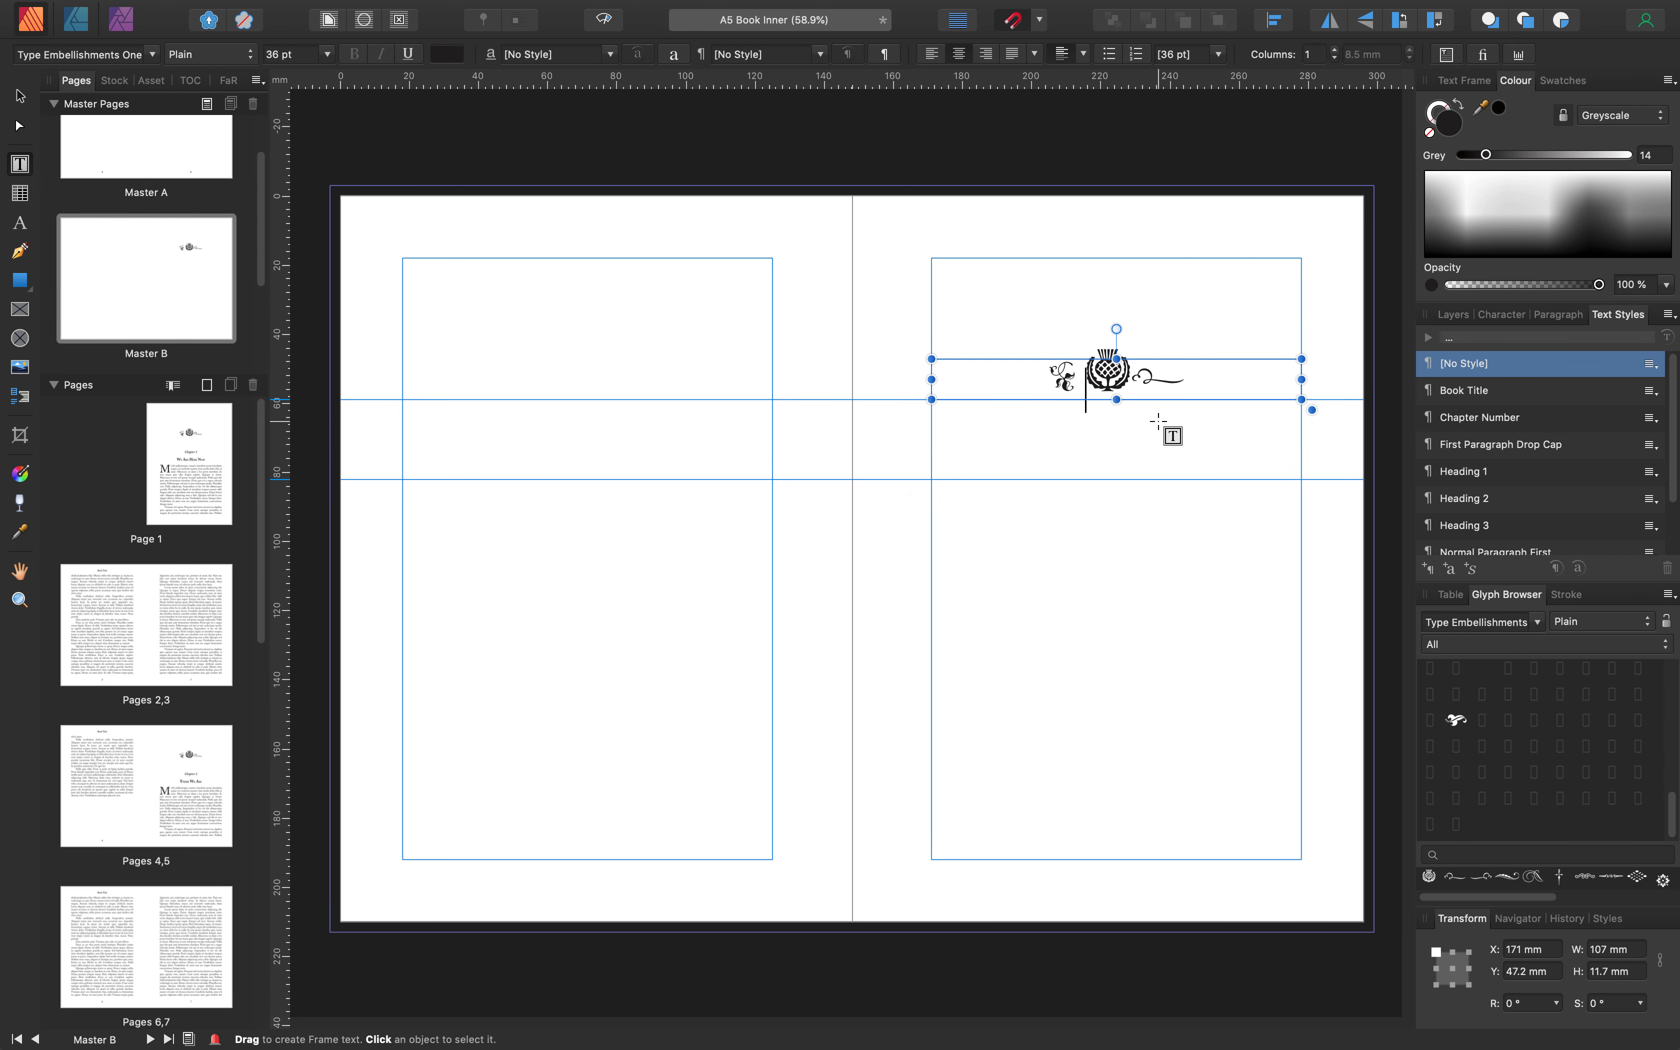
pyautogui.press('BackSpace')
pyautogui.press('BackSpace')
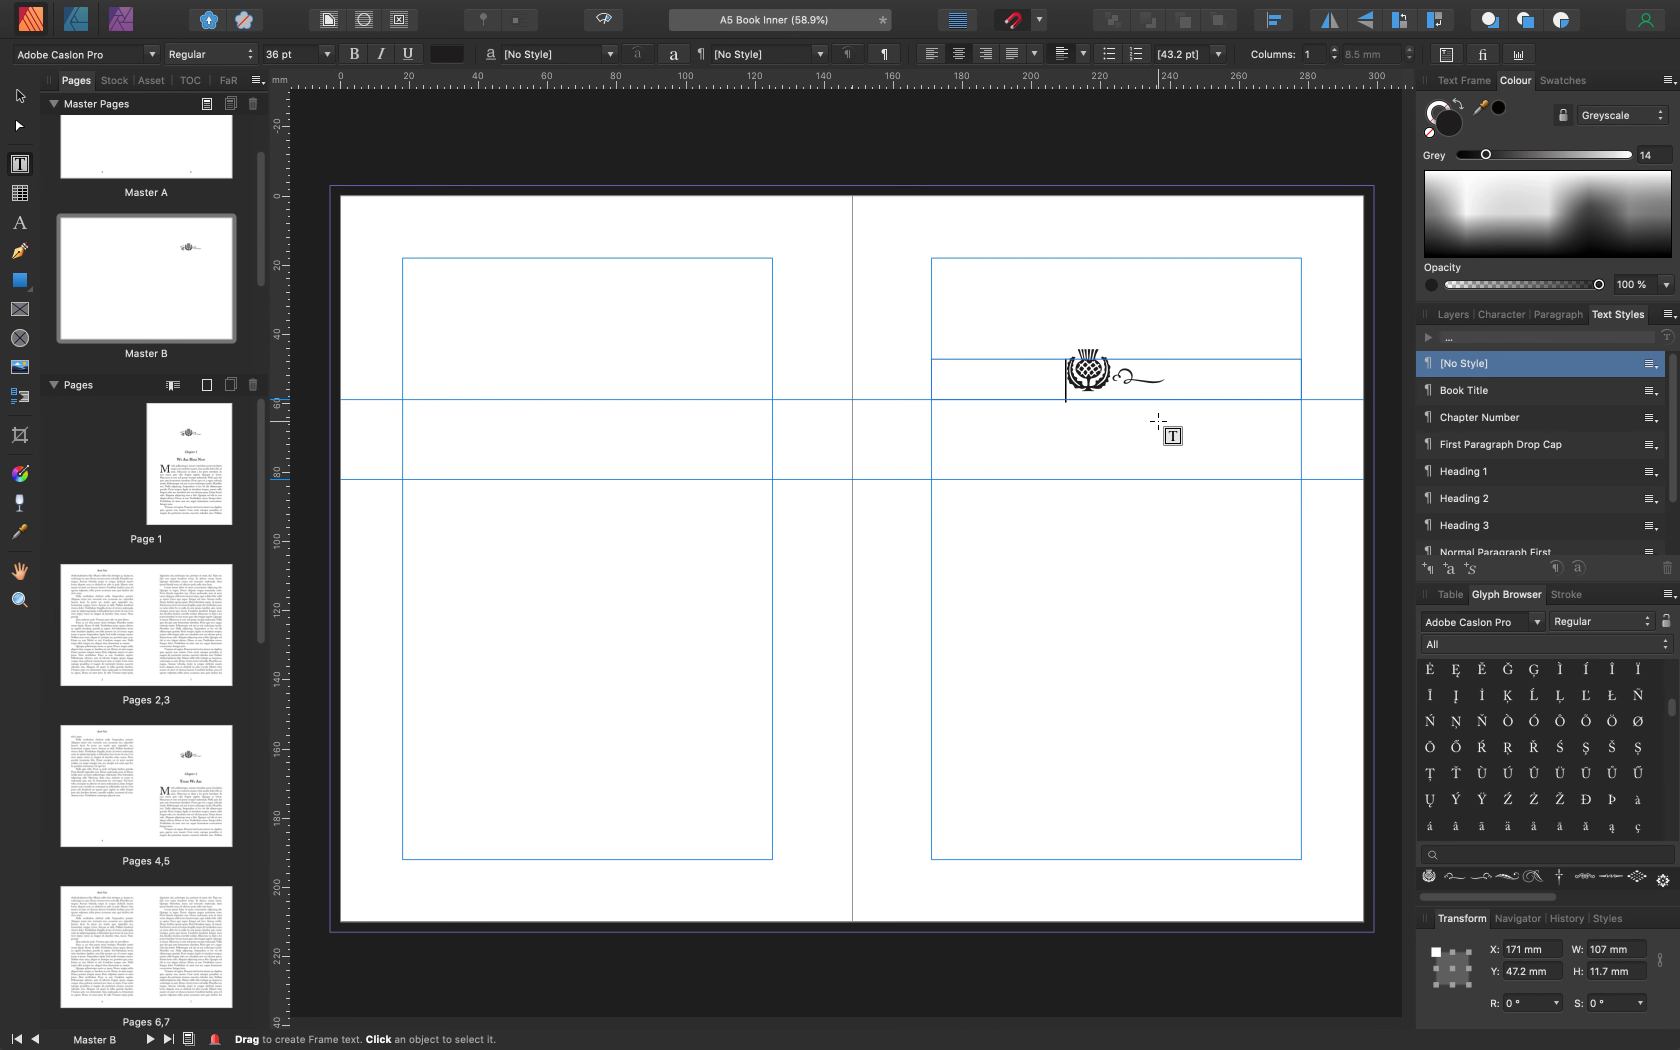
pyautogui.press('Escape')
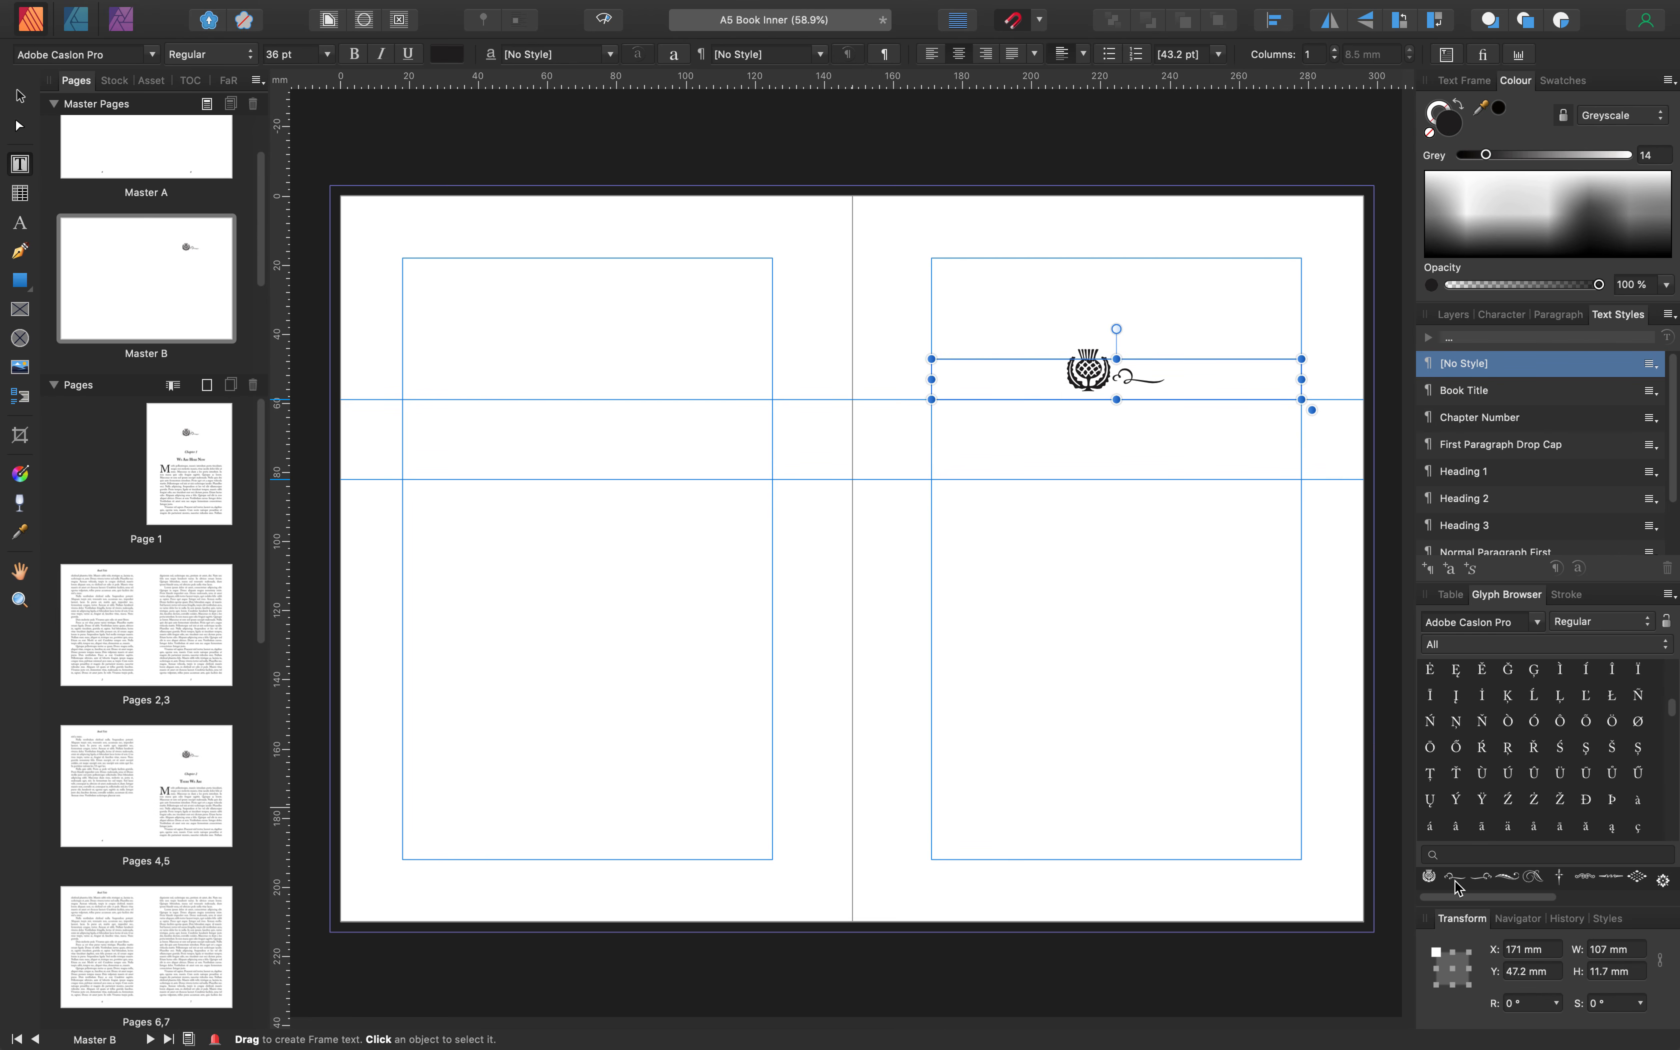
pyautogui.click(1487, 880)
pyautogui.doubleClick(1486, 880)
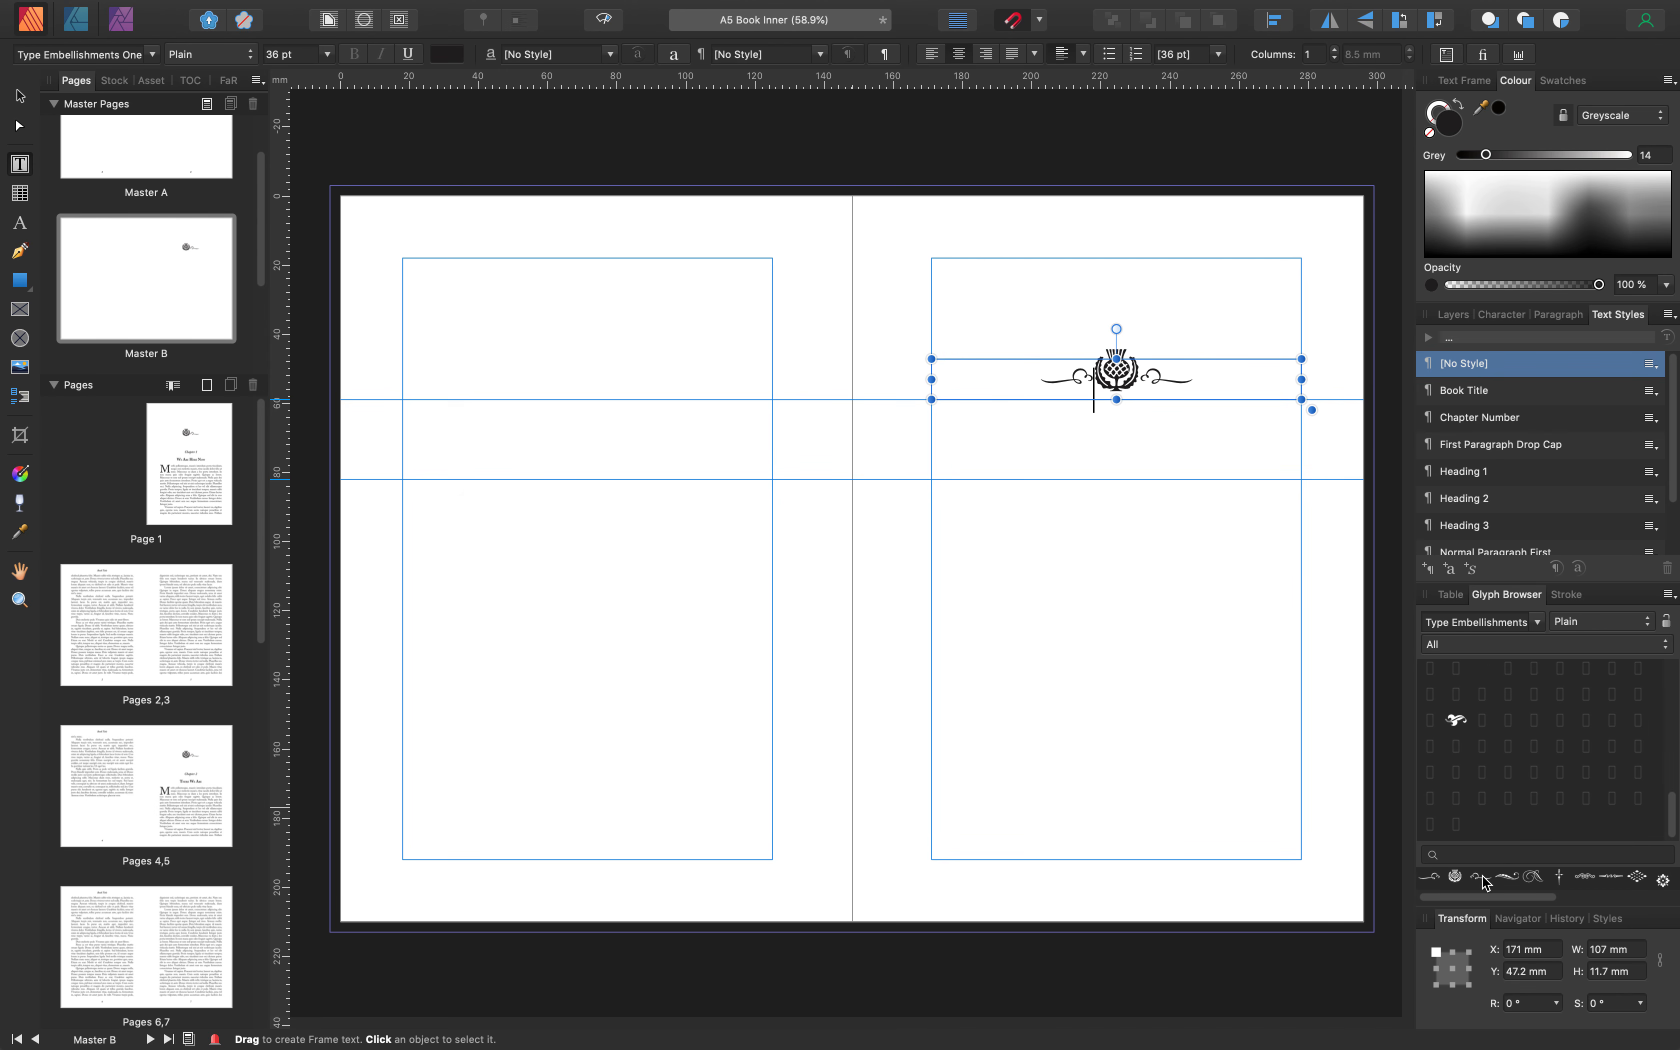
# Try to add a space between the thistle and the right flourish, and deselect the frame
pyautogui.click(1141, 379)
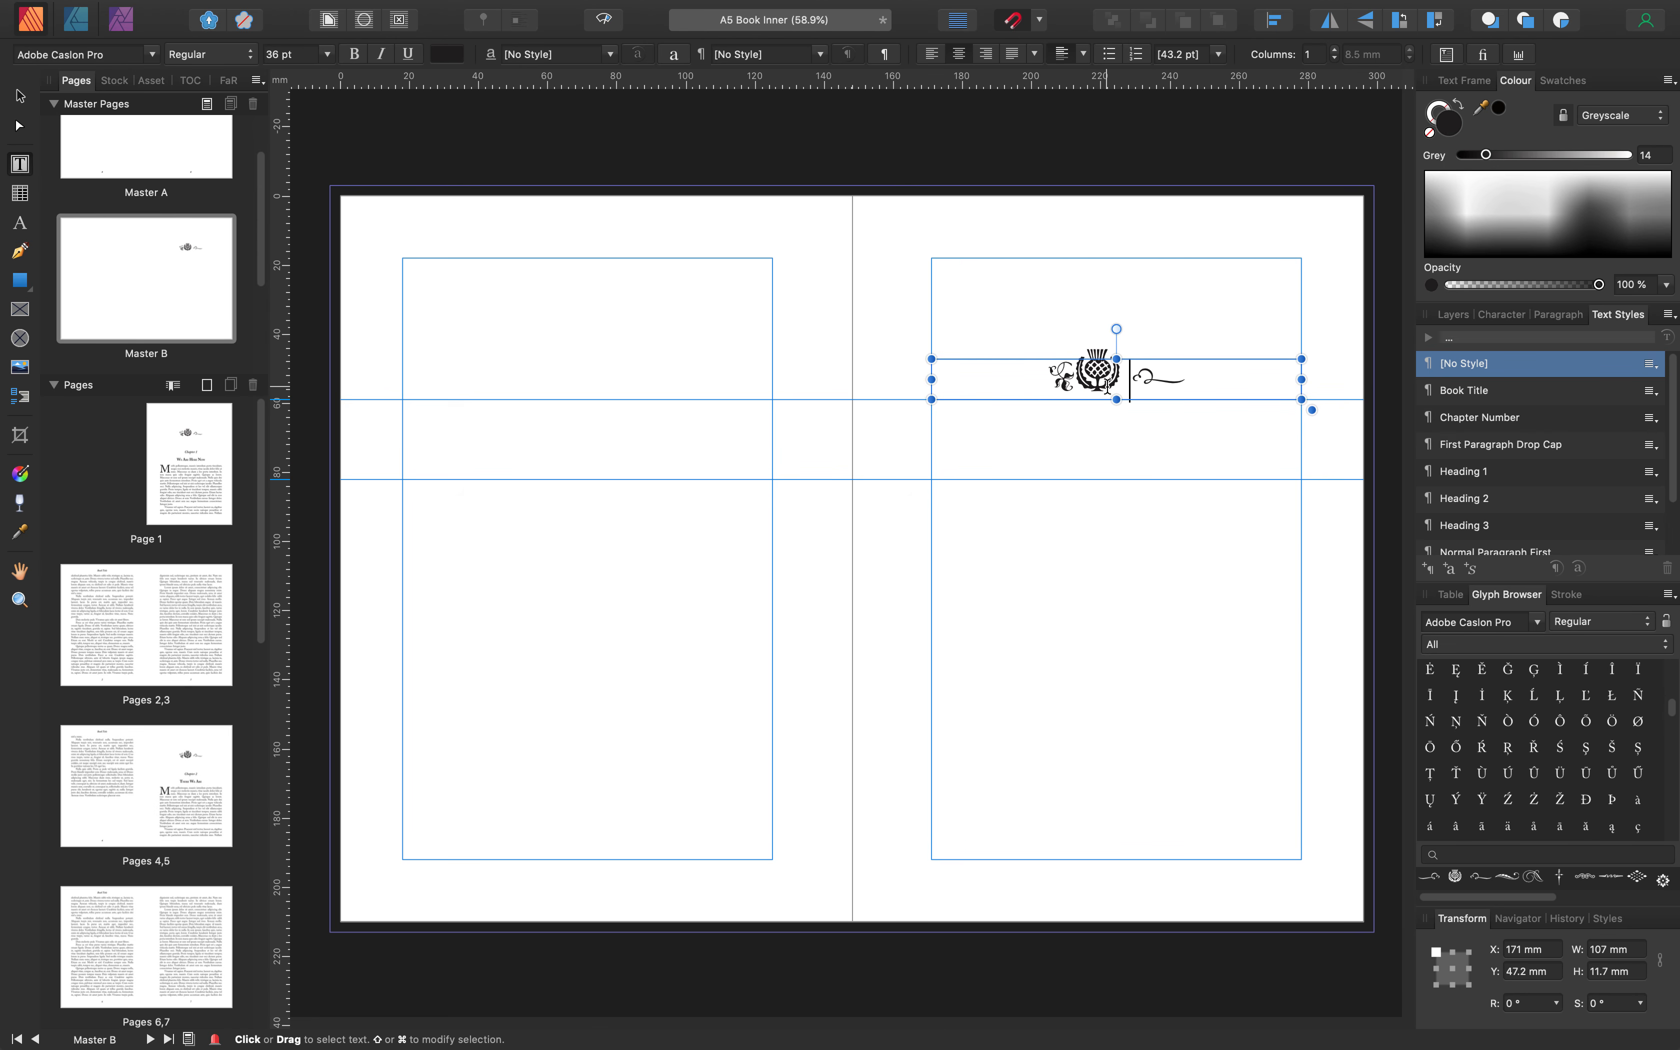
pyautogui.press('super+z')
pyautogui.press('Escape')
pyautogui.click(18, 97)
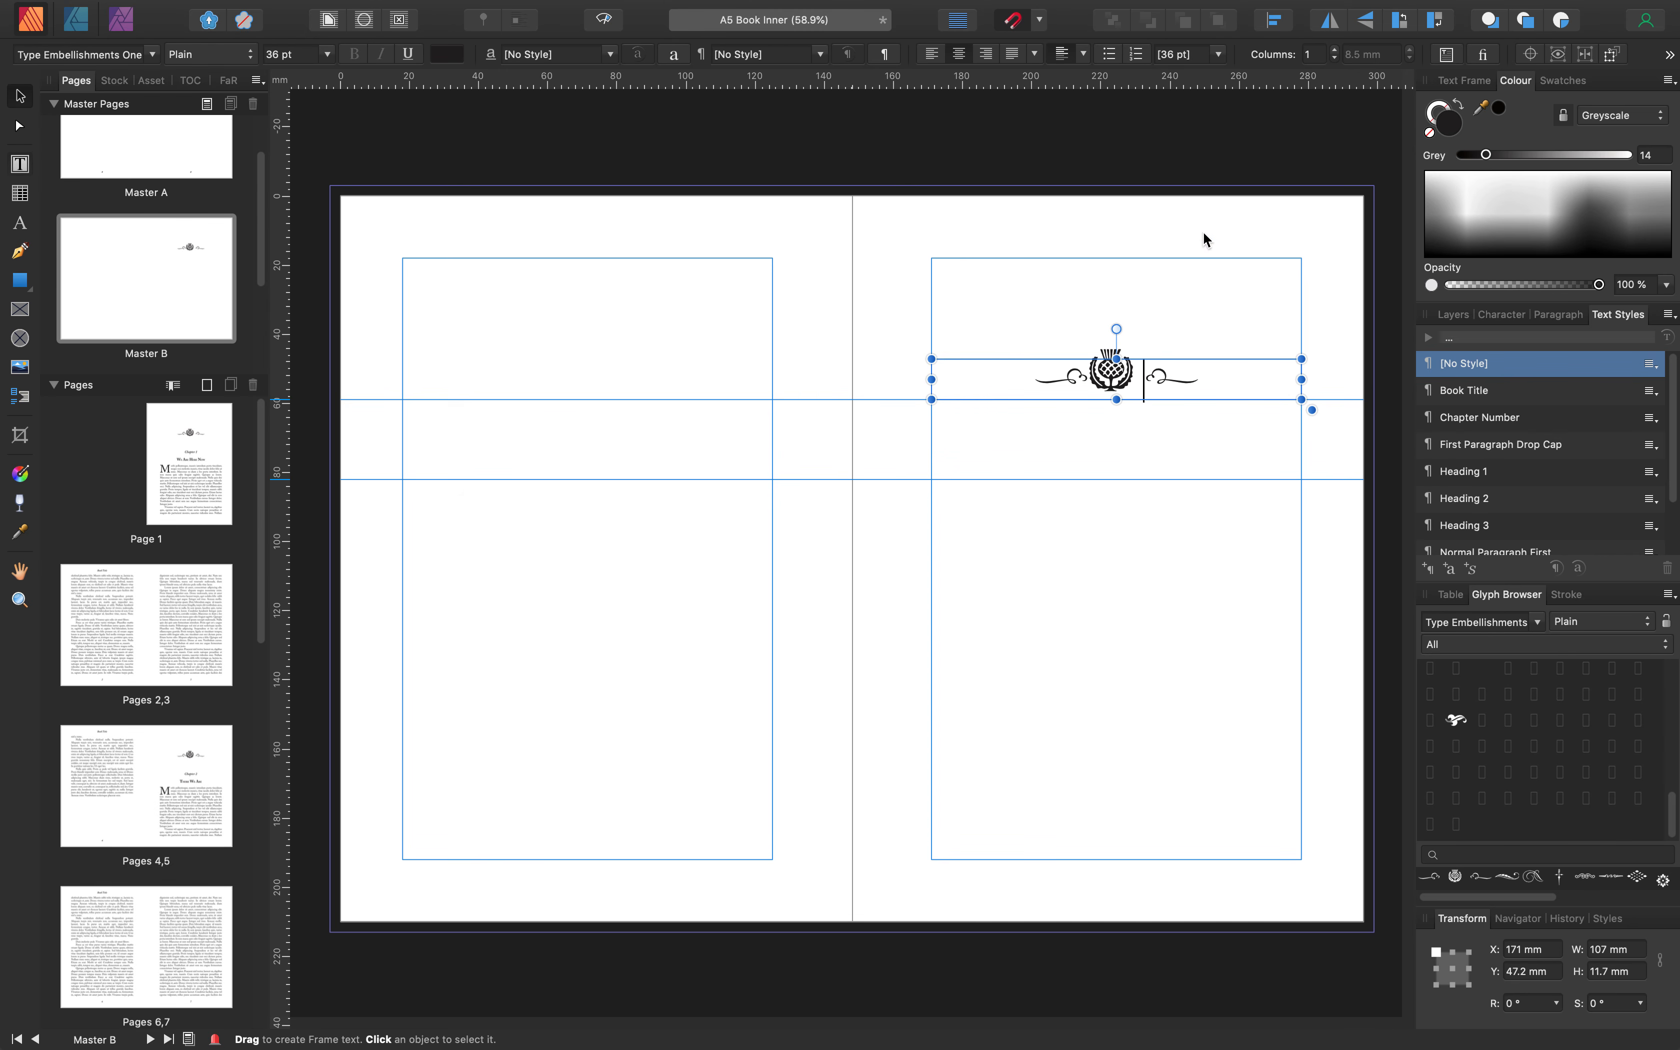
pyautogui.click(1173, 146)
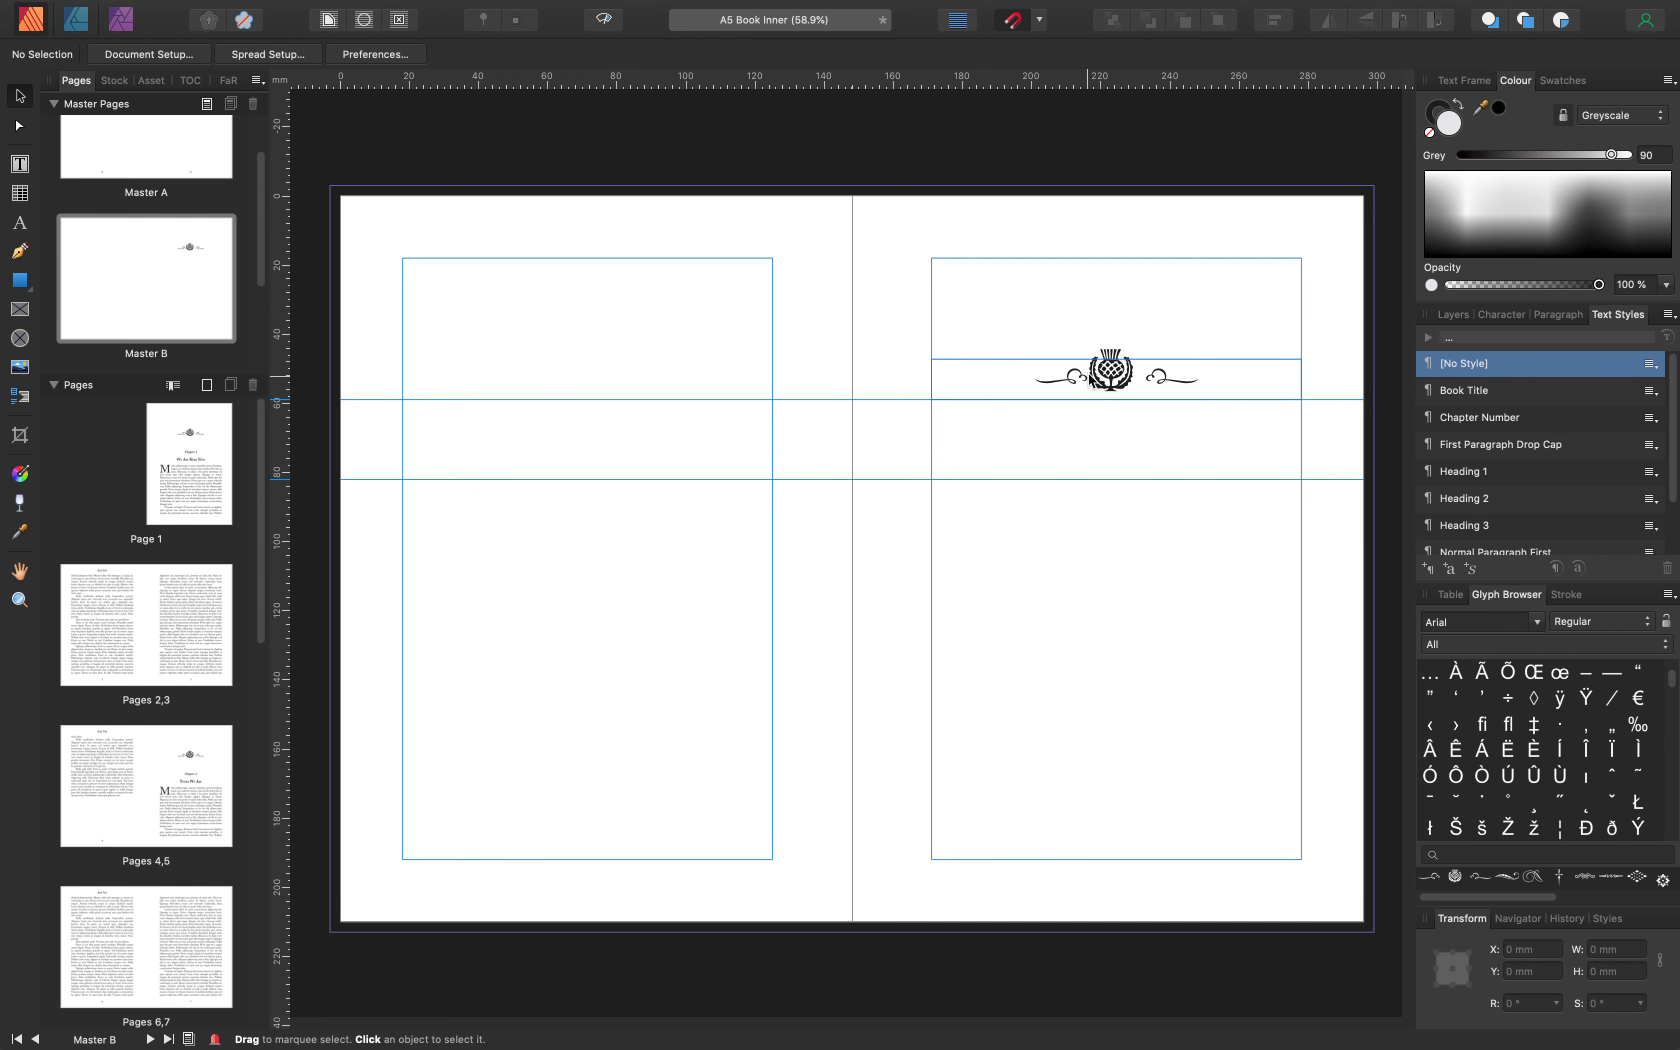
# Remove the extra space between the thistle and the right flourish in the Master B ornament
pyautogui.click(1147, 387)
pyautogui.press('t')
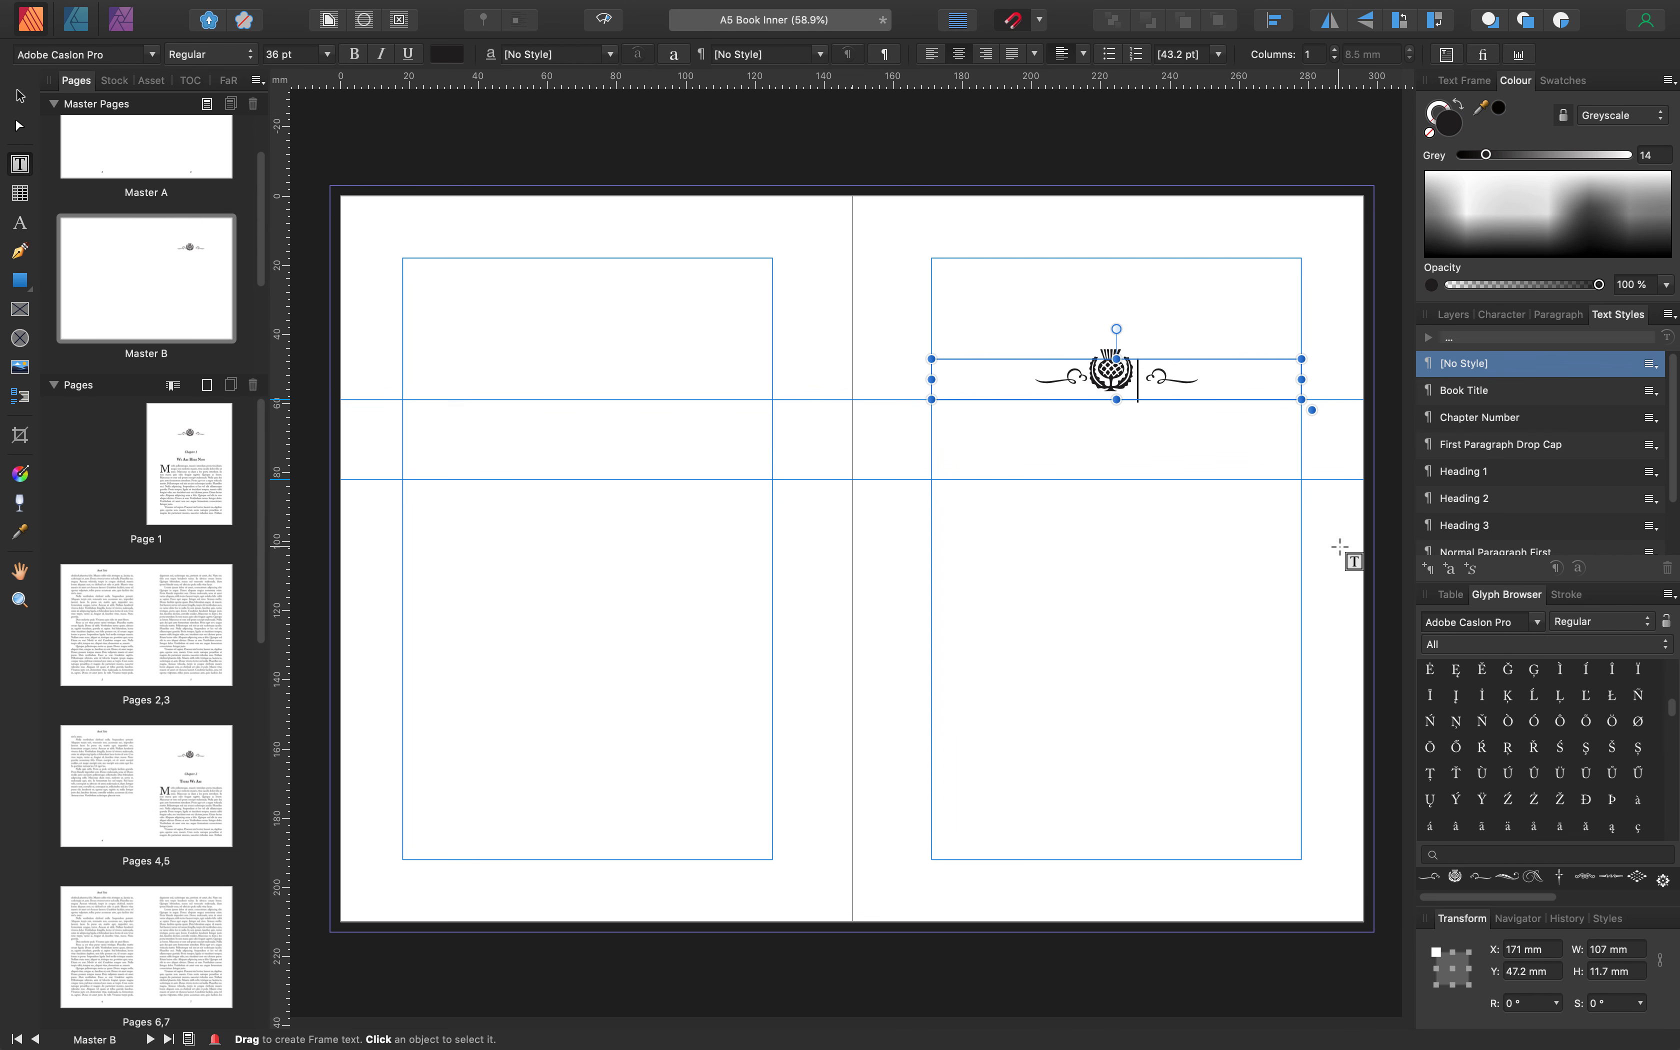
pyautogui.press('BackSpace')
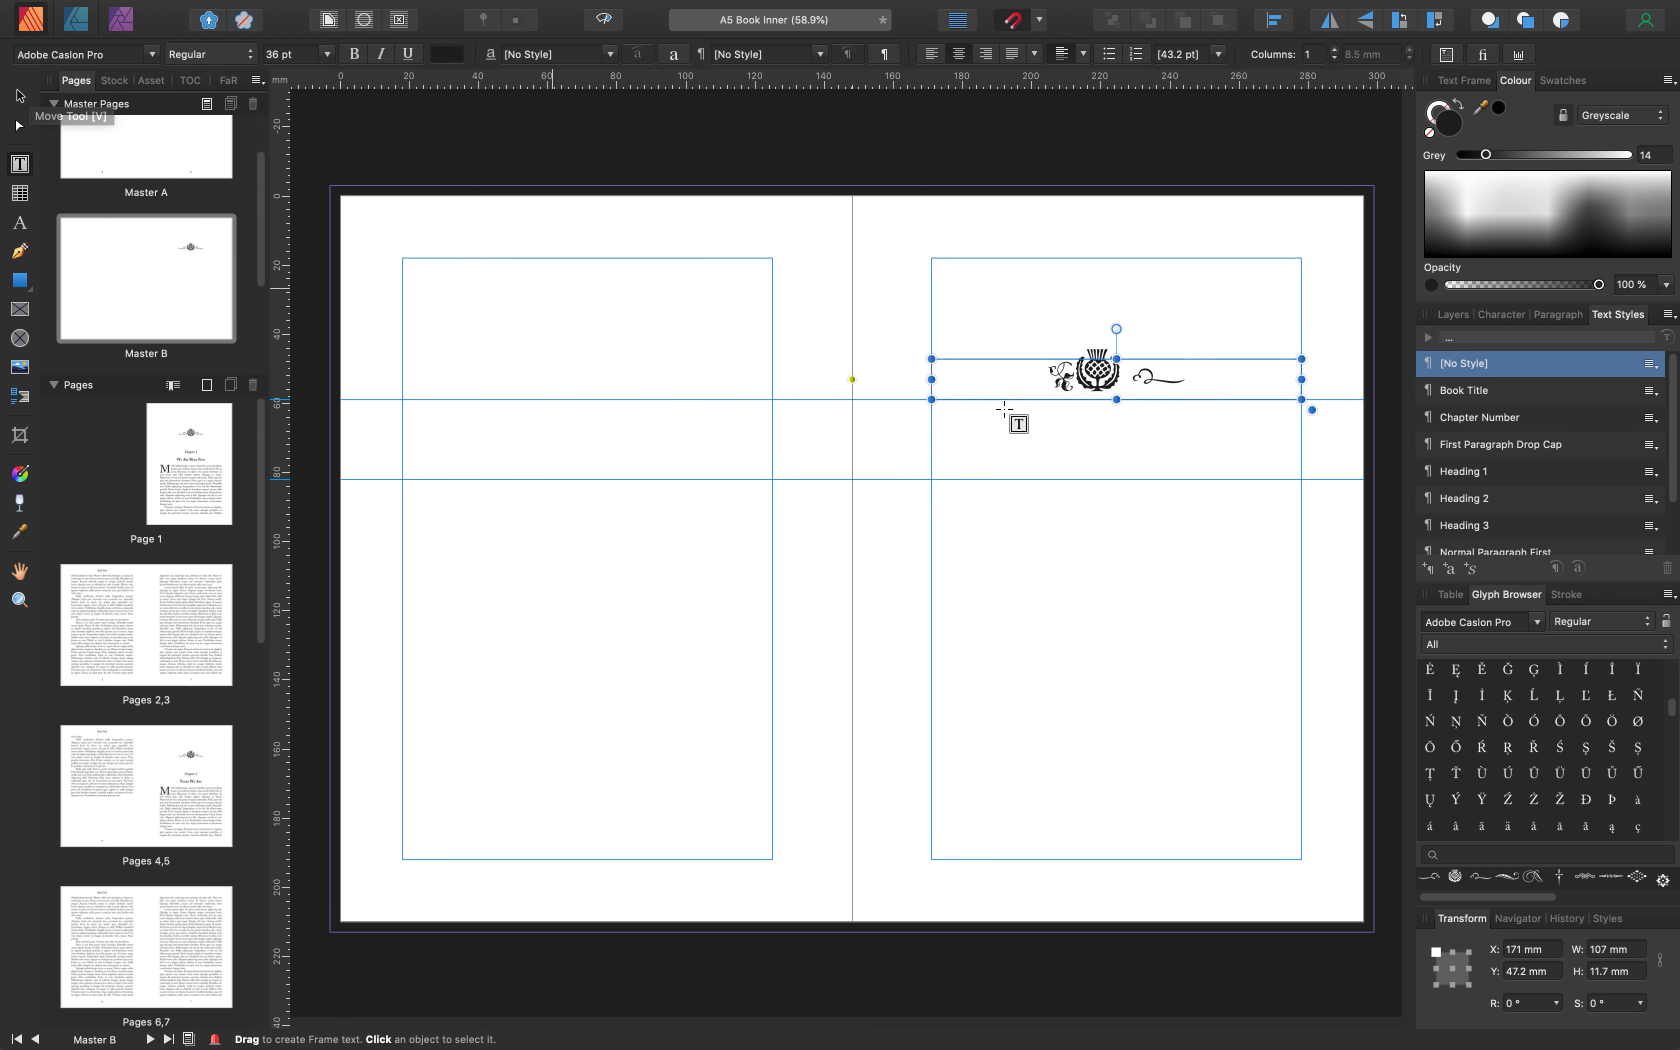
pyautogui.press('BackSpace')
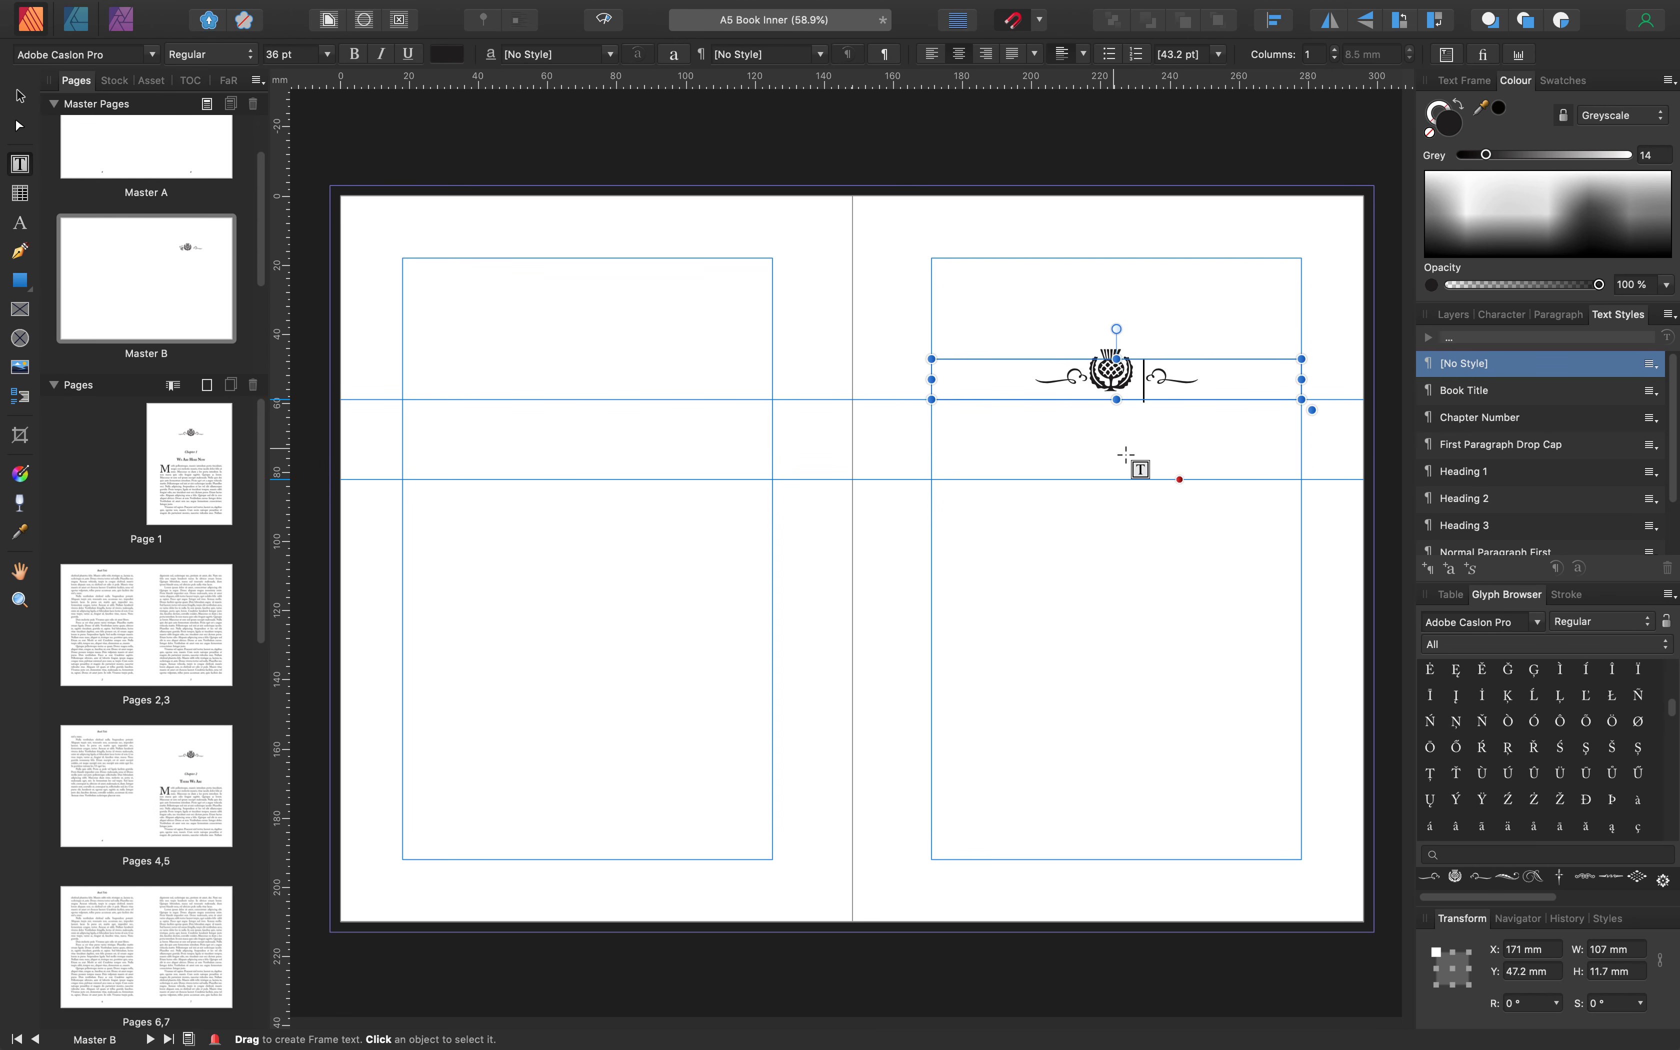
pyautogui.click(21, 100)
pyautogui.doubleClick(1178, 375)
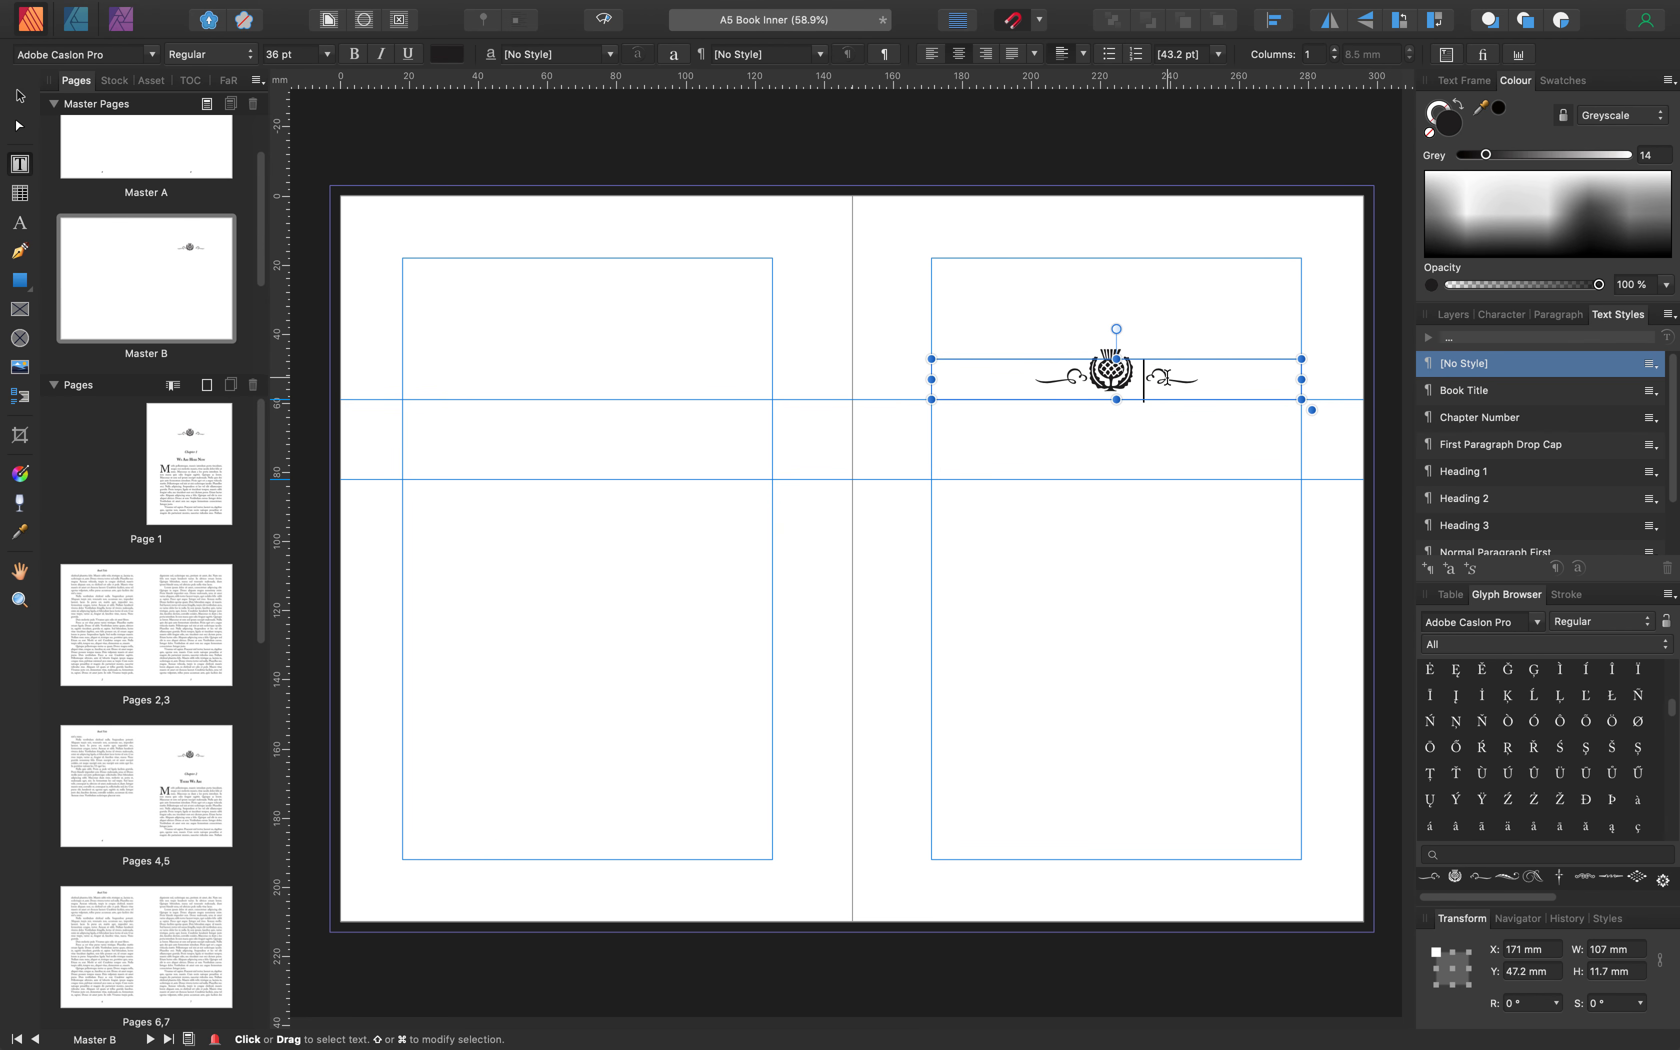
pyautogui.press('BackSpace')
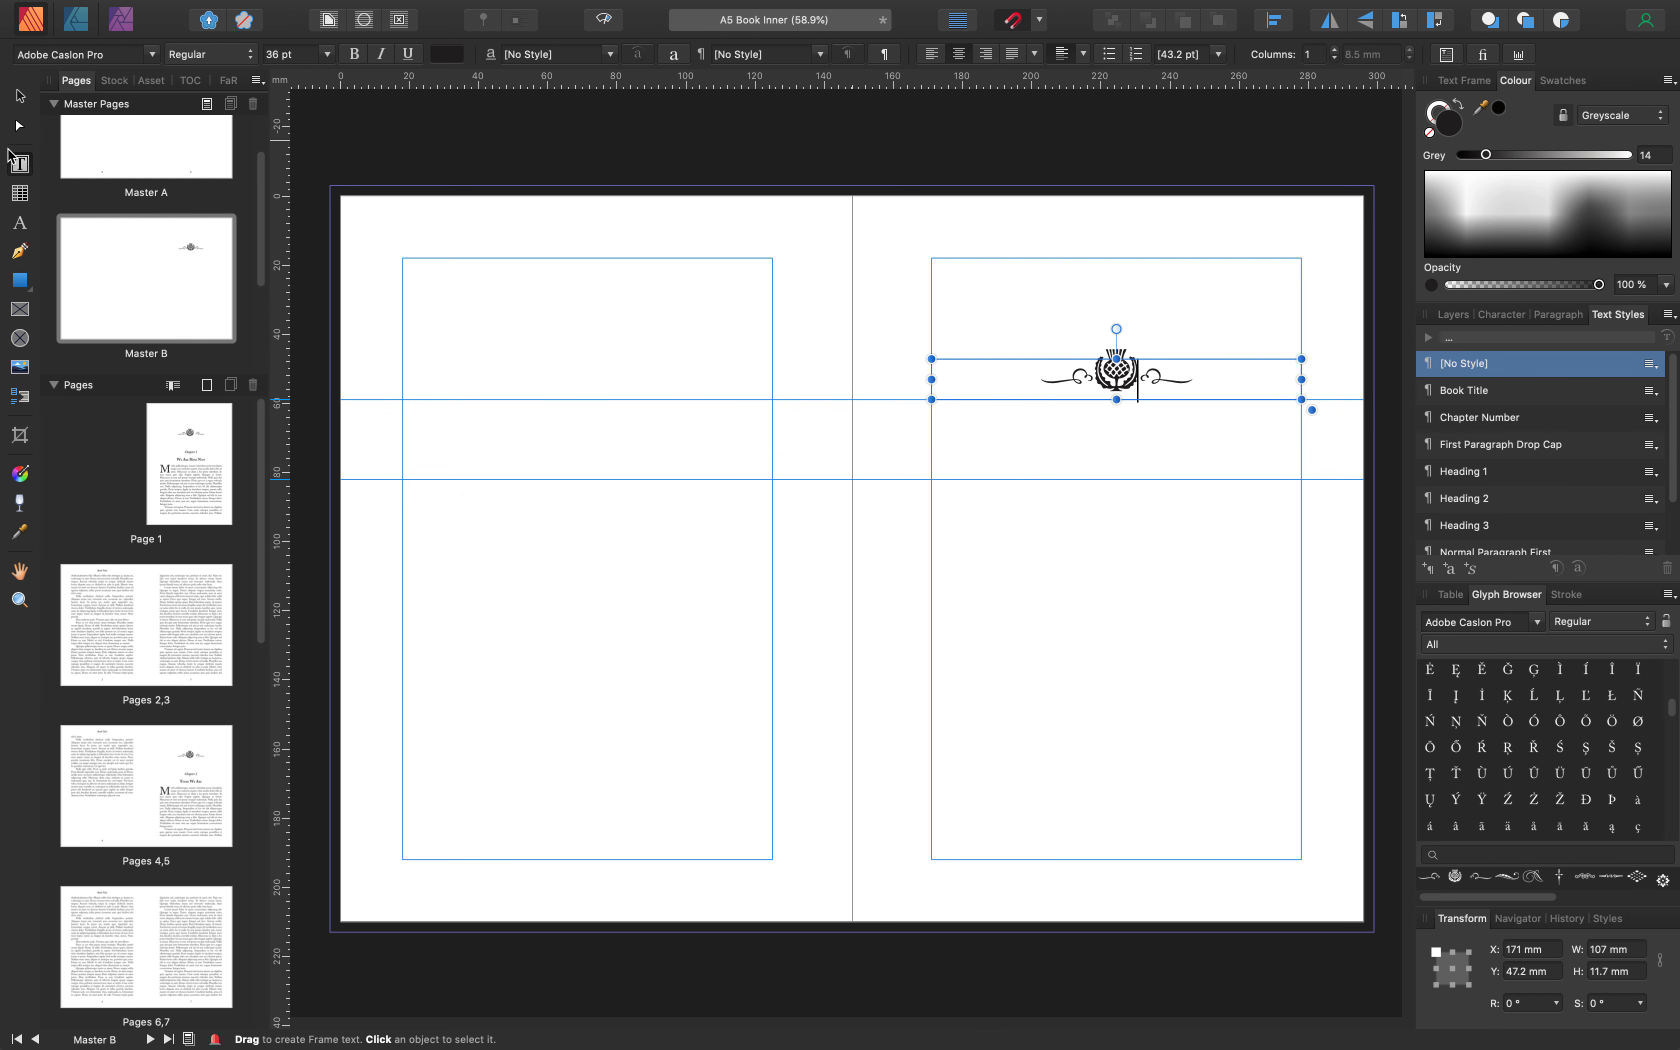
# Open page 1 and check the ornament above the Chapter 1 heading in preview mode, returning to the normal view
pyautogui.click(21, 97)
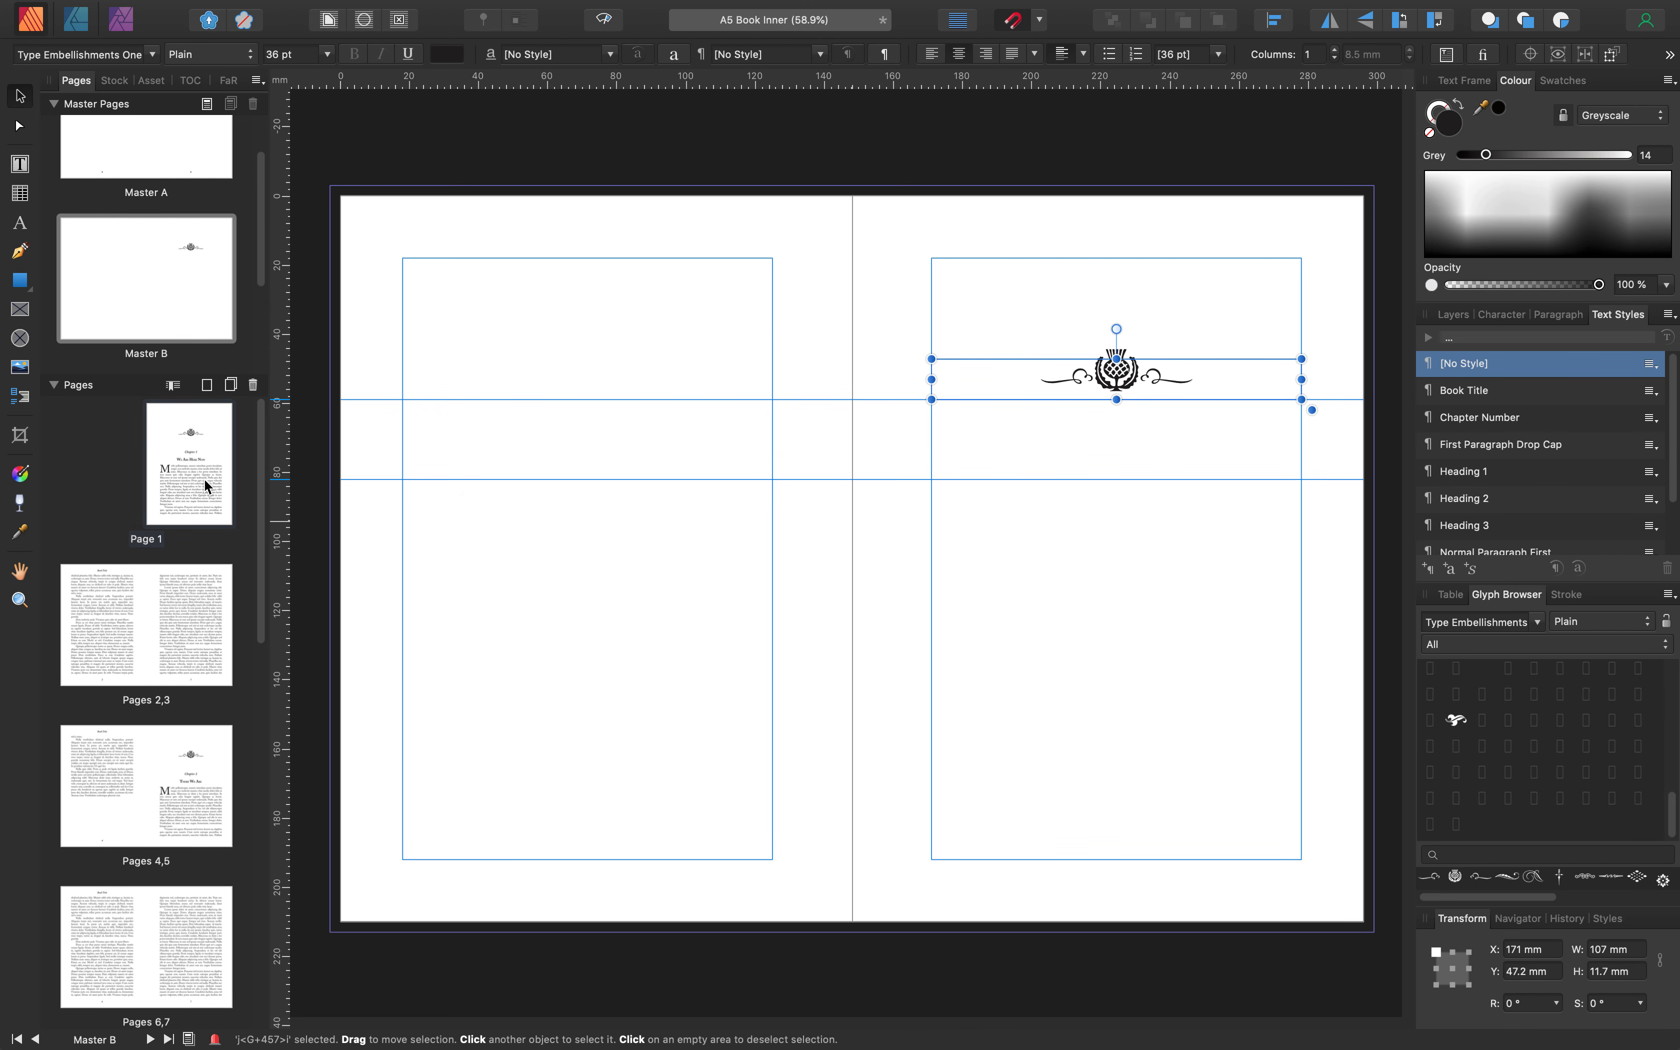
pyautogui.doubleClick(205, 478)
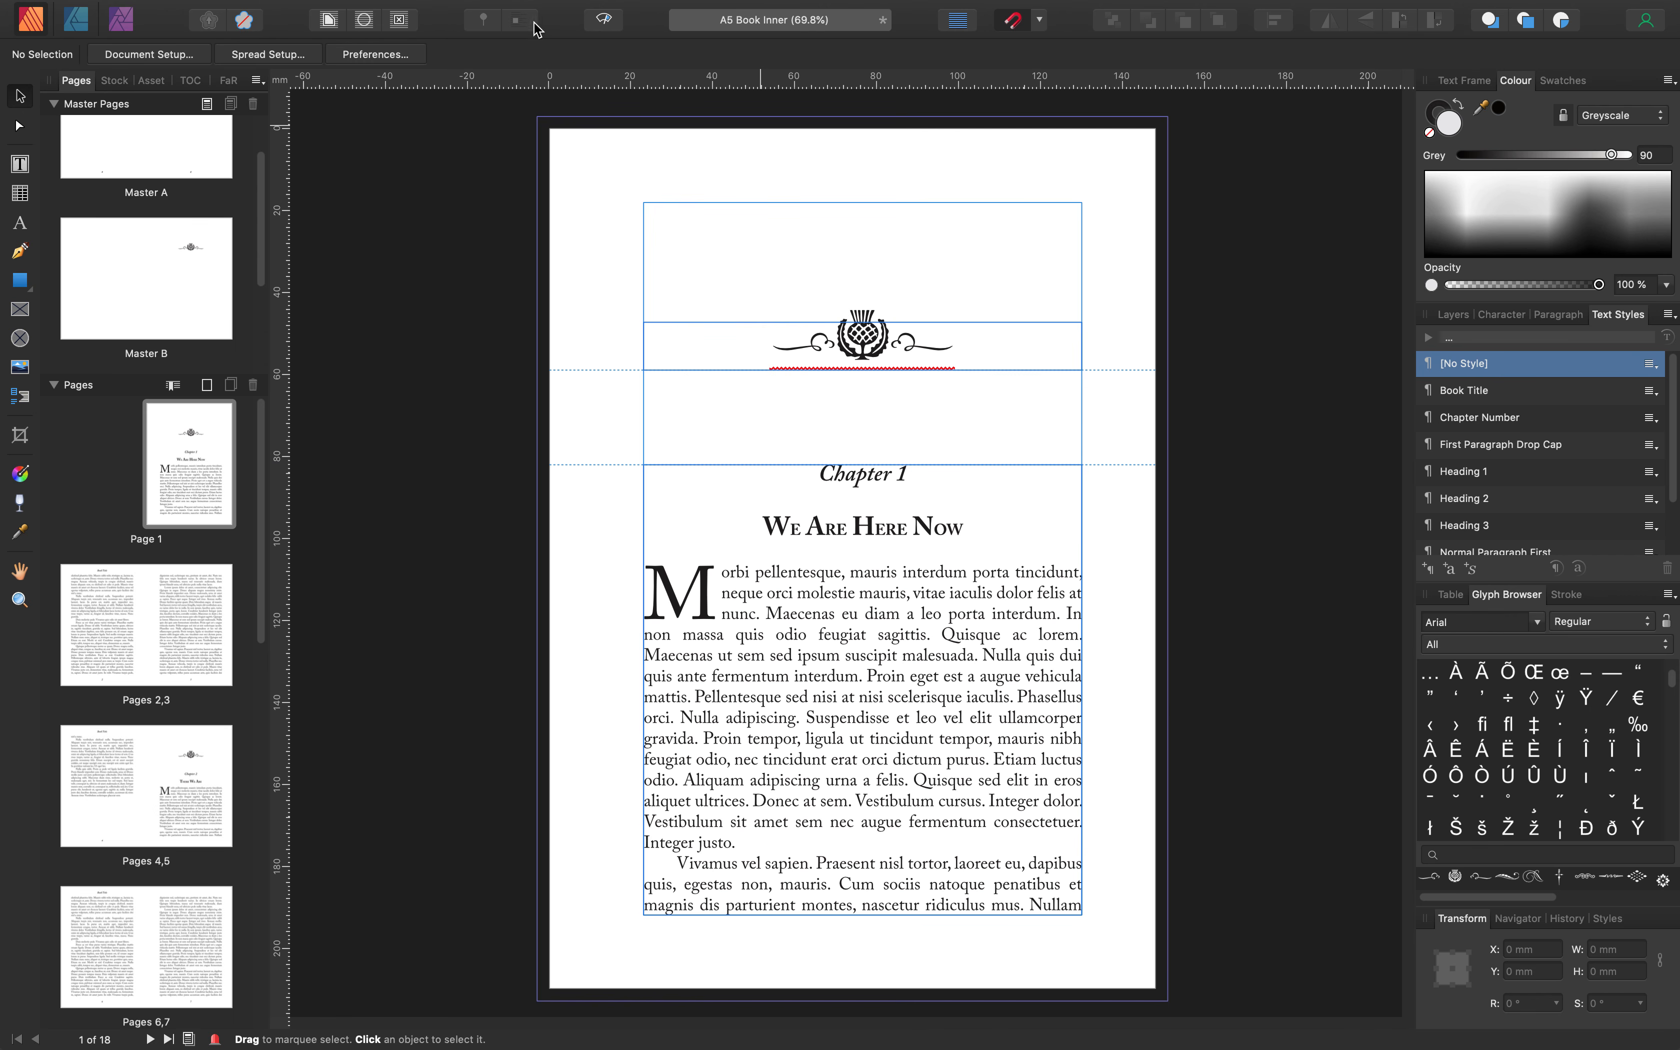
pyautogui.click(606, 21)
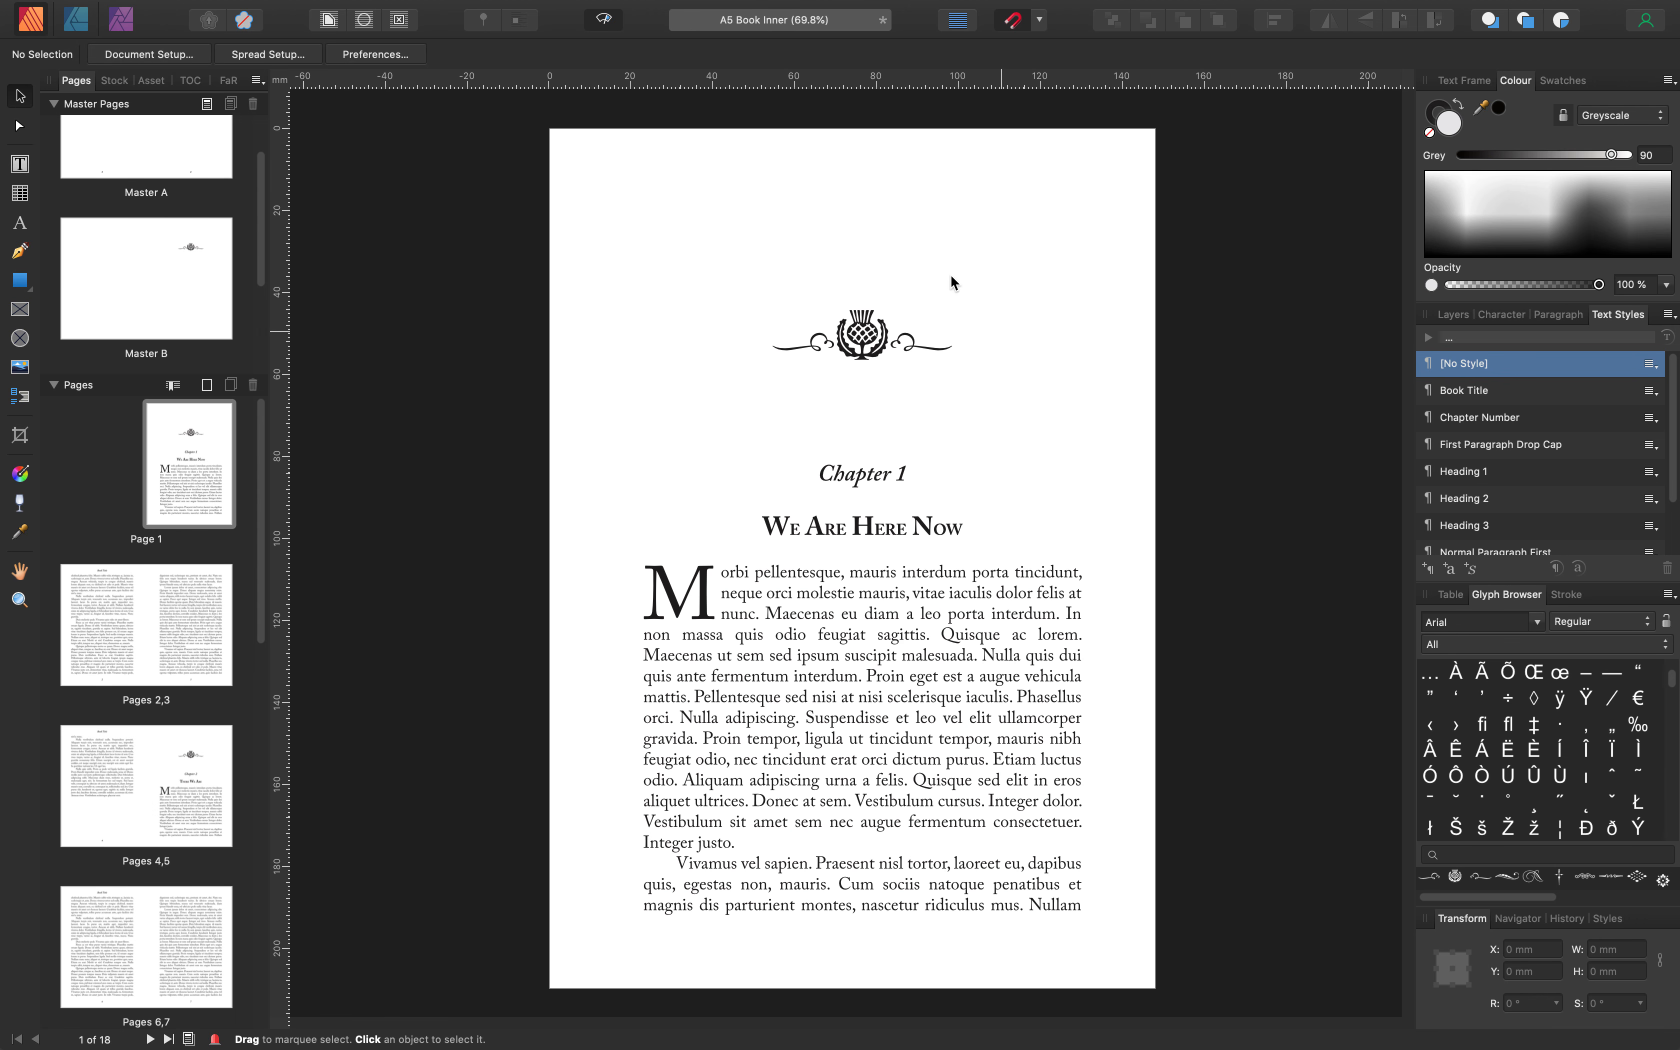
pyautogui.click(606, 21)
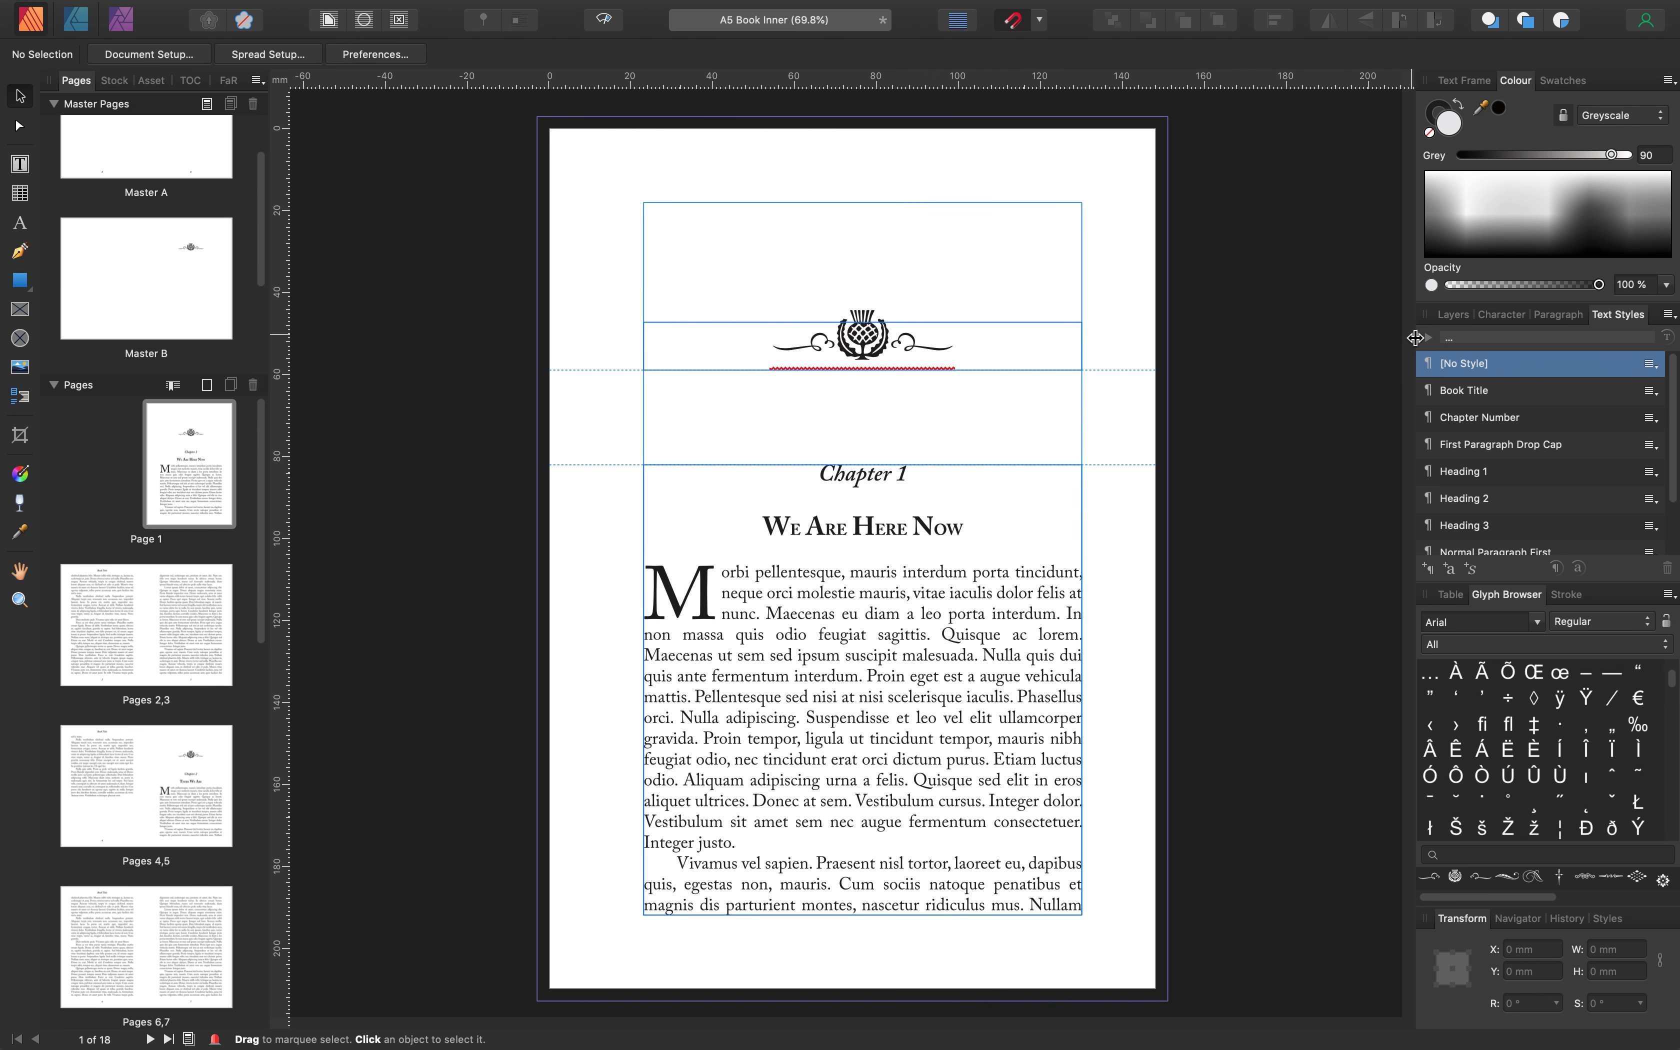
# Open Master B in the Photo Persona and activate the Paint Brush tool with its brush library displayed
pyautogui.click(122, 21)
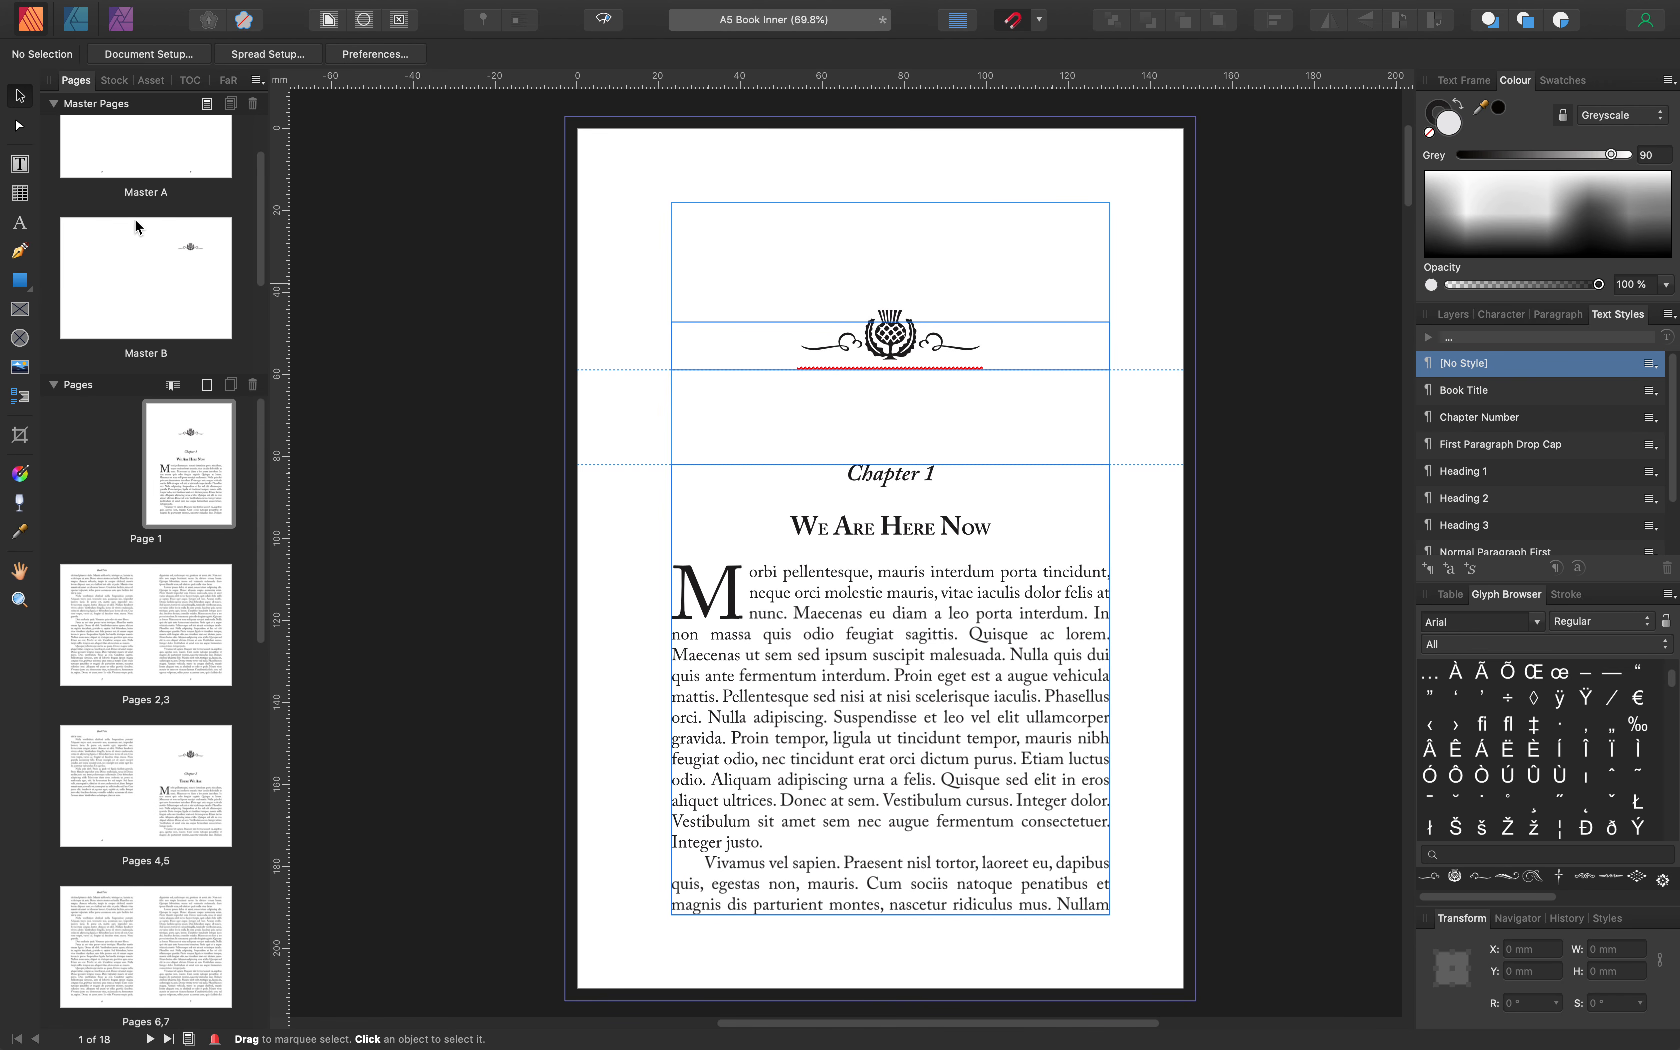
pyautogui.doubleClick(197, 273)
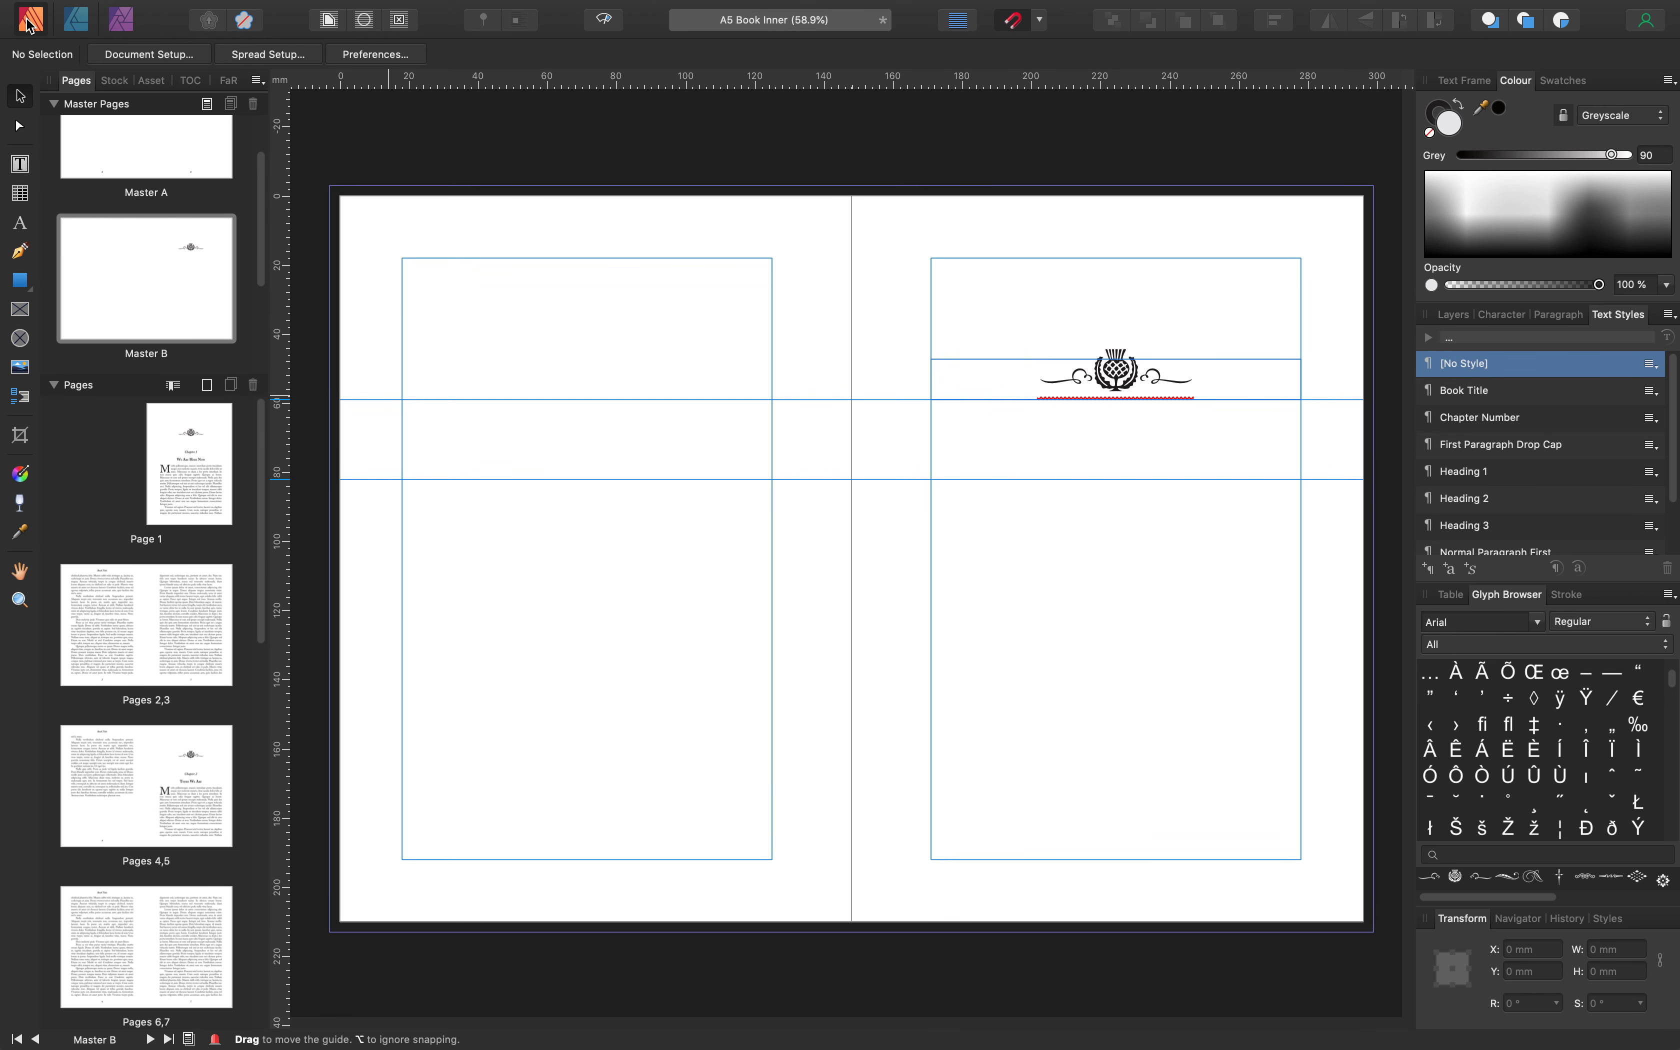
pyautogui.click(125, 23)
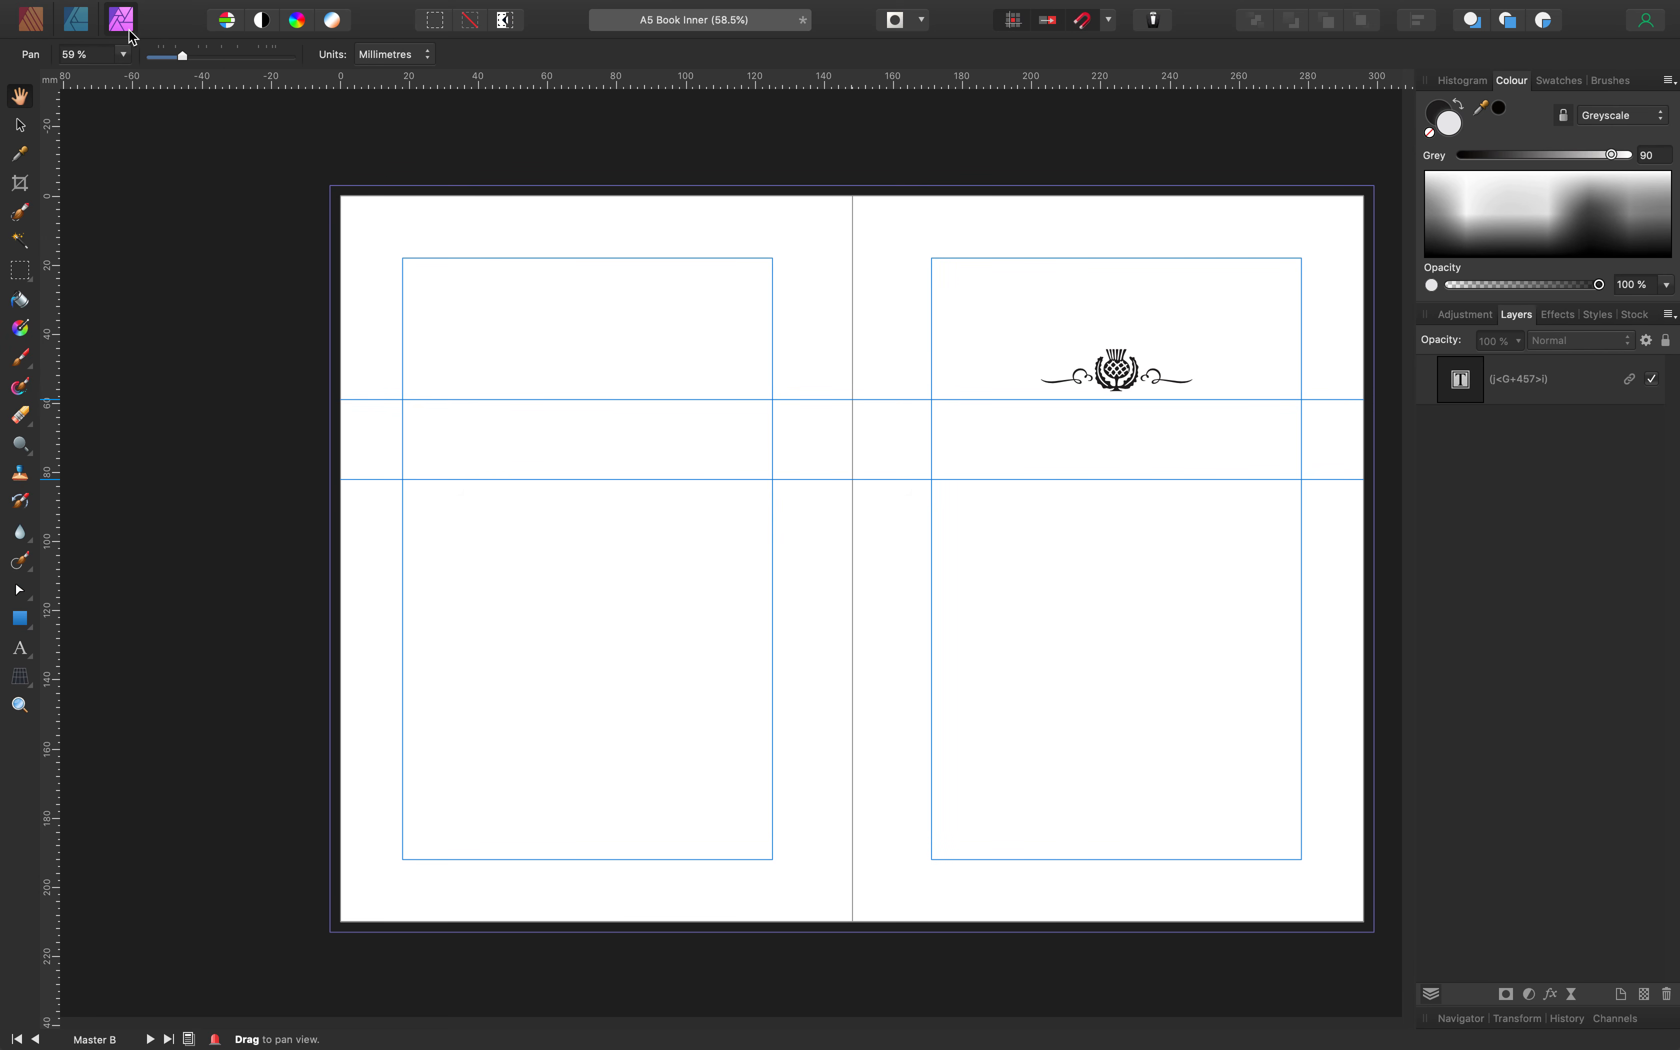
pyautogui.click(21, 359)
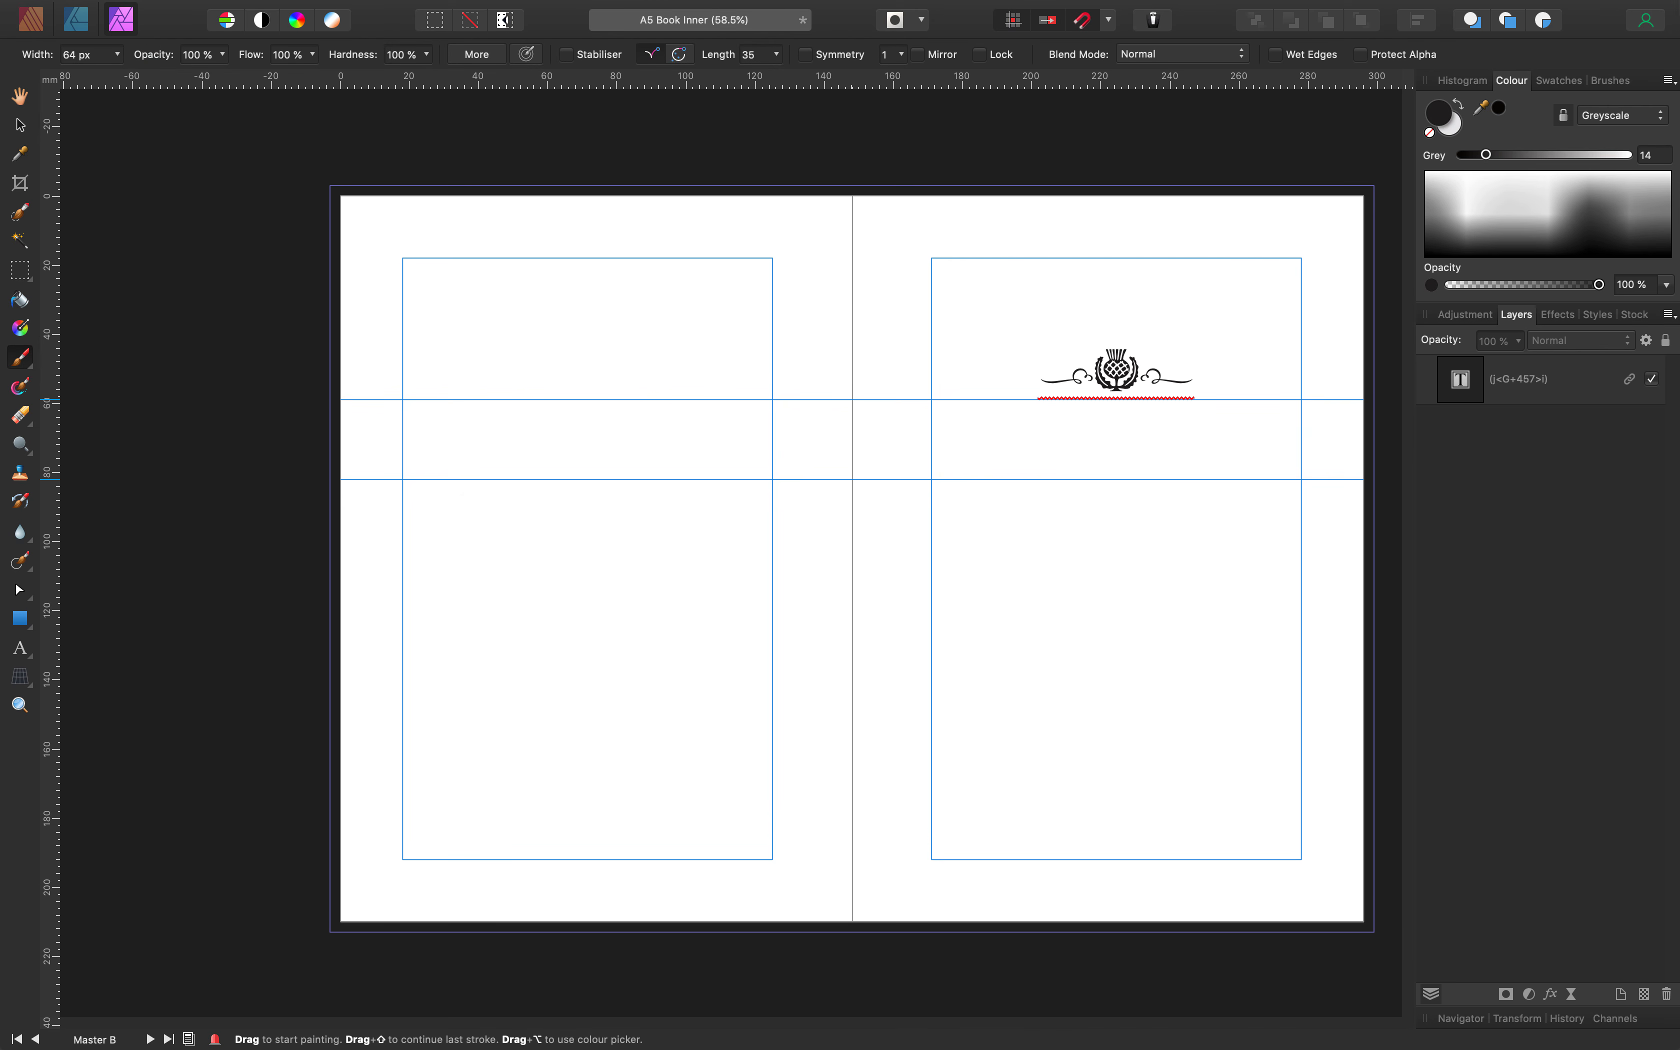
pyautogui.click(1610, 81)
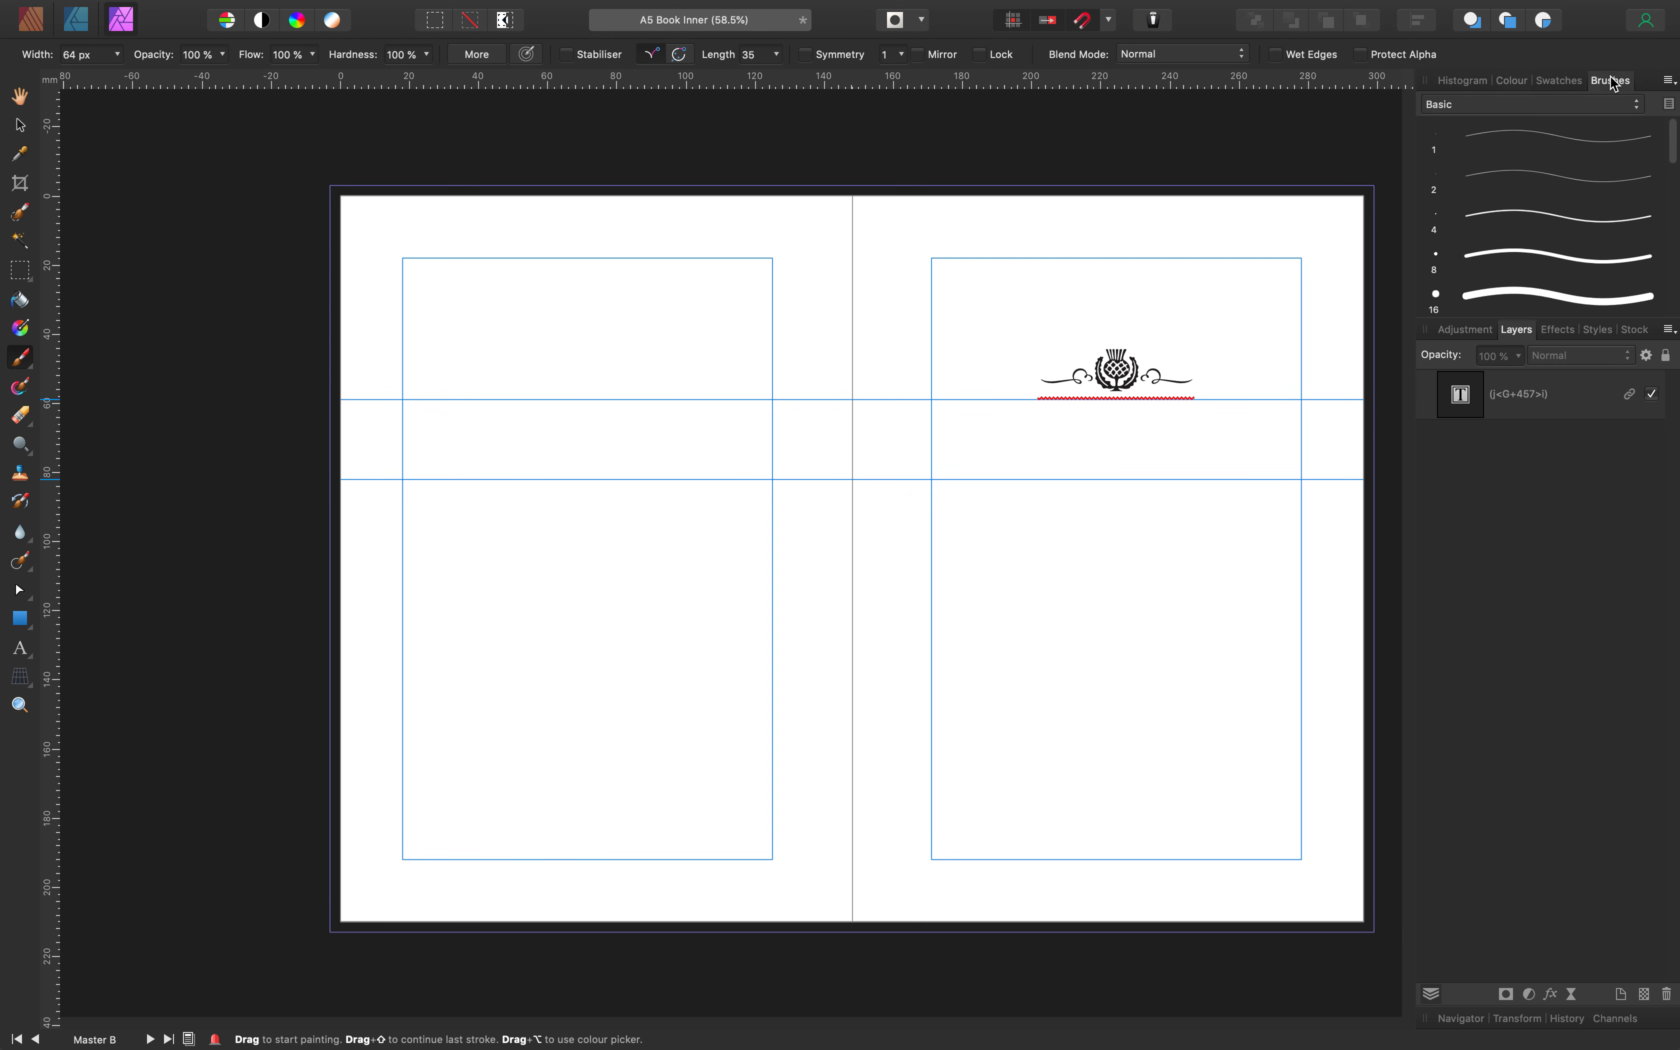
# Show the 20 Christmas Brushes set and look through its decorative brushes
pyautogui.click(1635, 105)
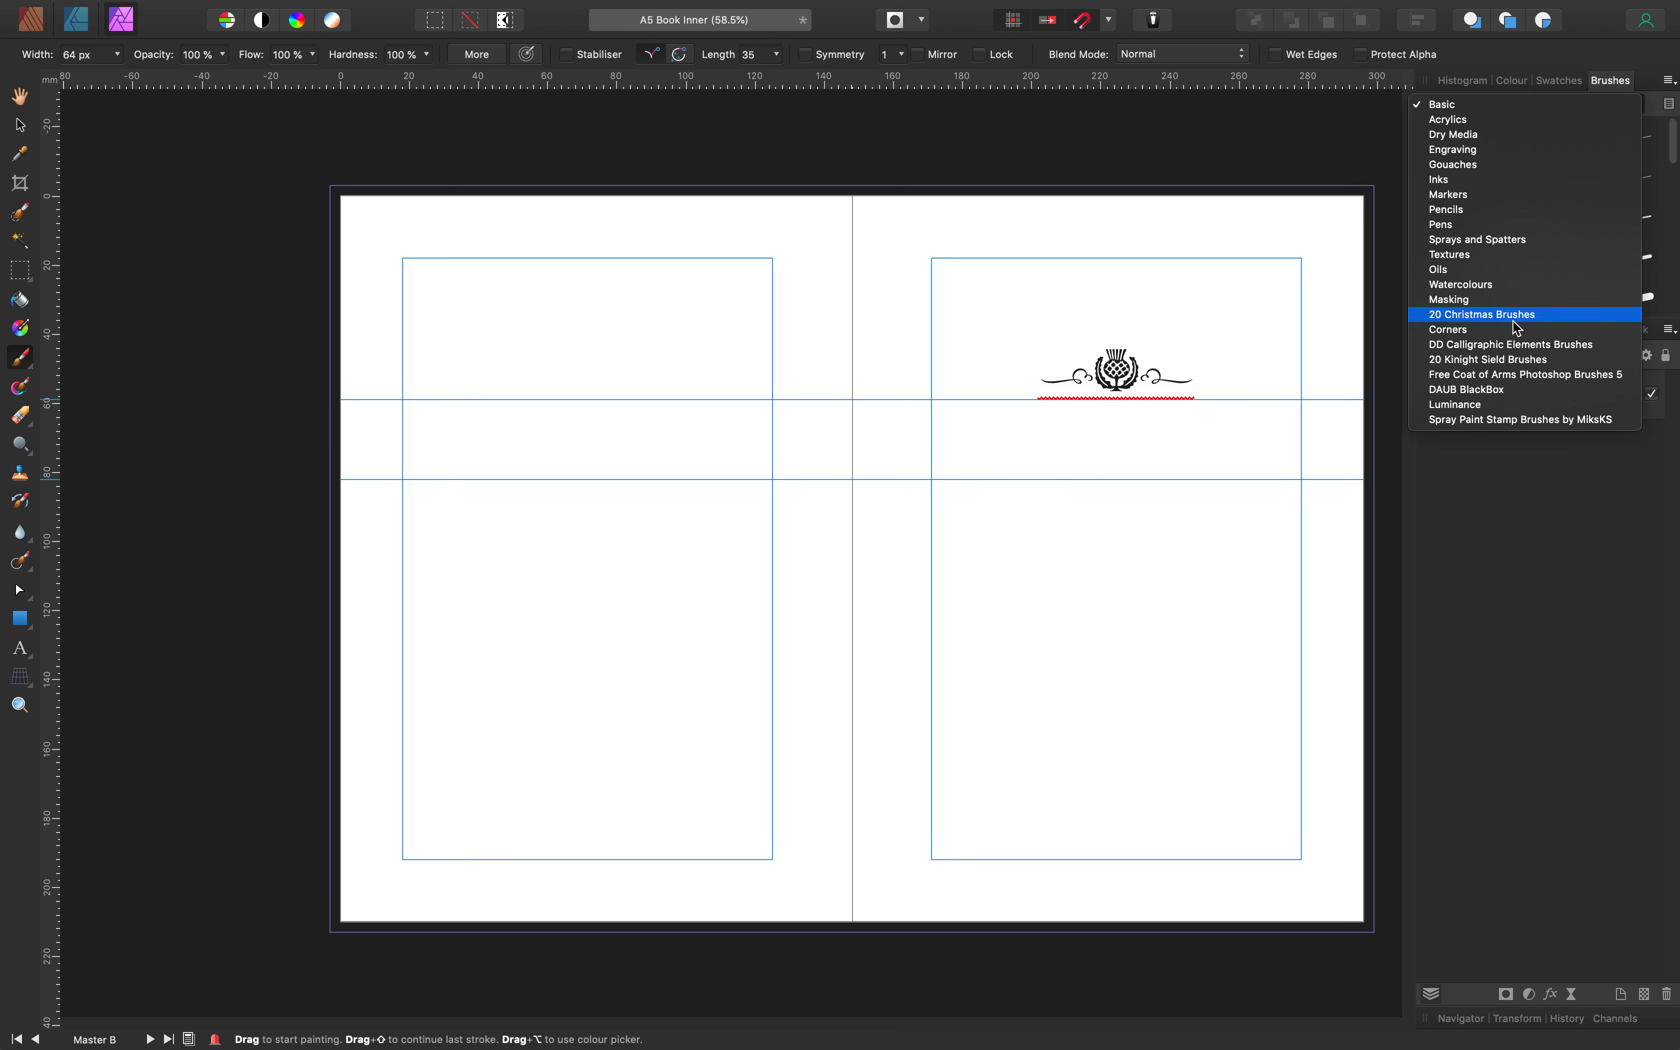
pyautogui.click(1490, 321)
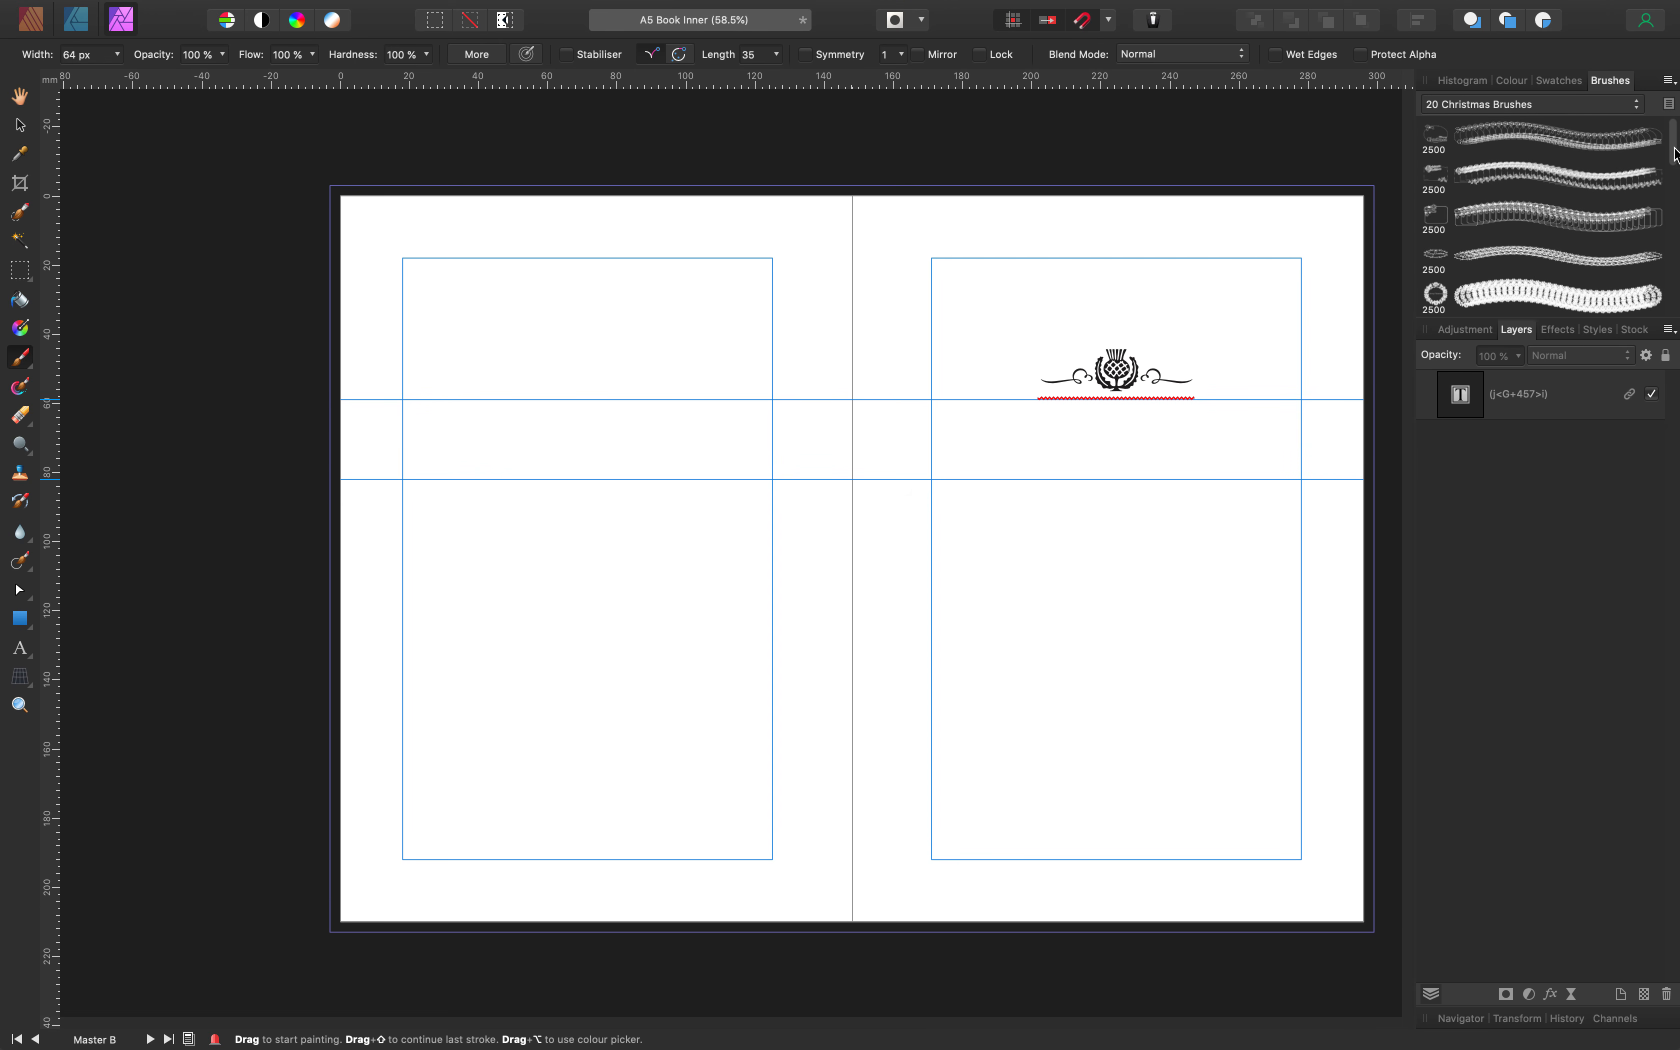
pyautogui.scroll(-2, 1673, 147)
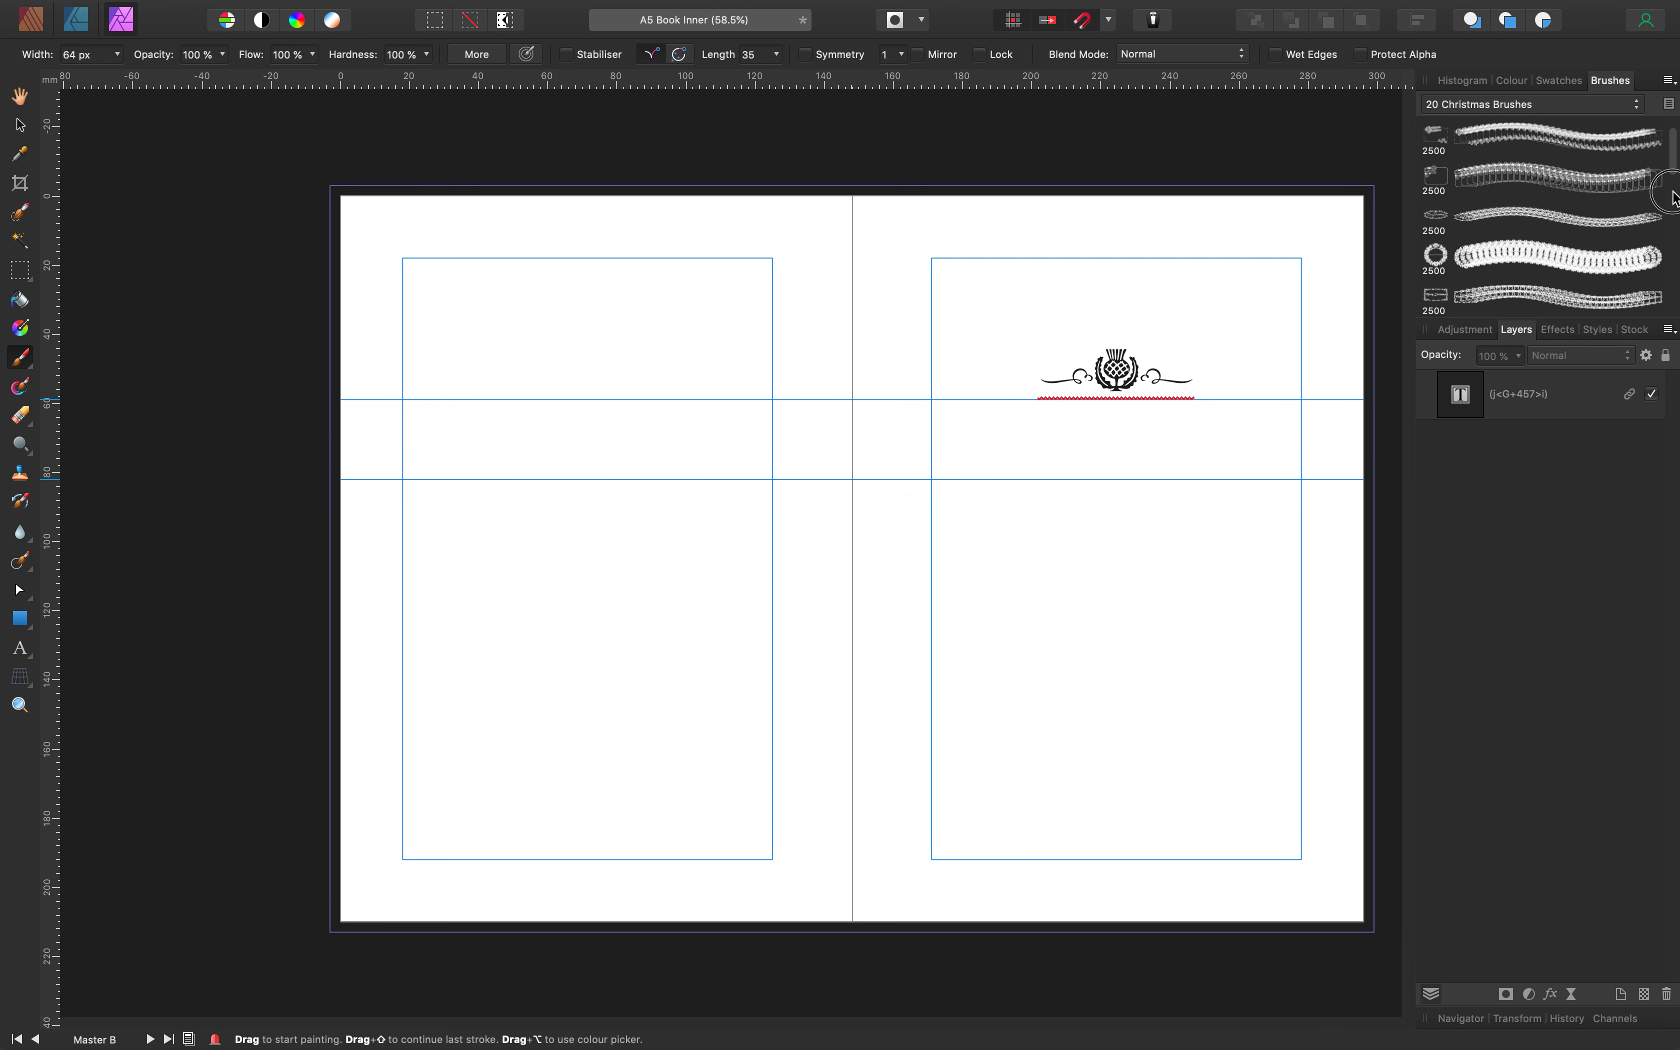
pyautogui.moveTo(1673, 138)
pyautogui.mouseDown()
pyautogui.moveTo(1678, 345)
pyautogui.moveTo(1669, 94)
pyautogui.mouseUp()
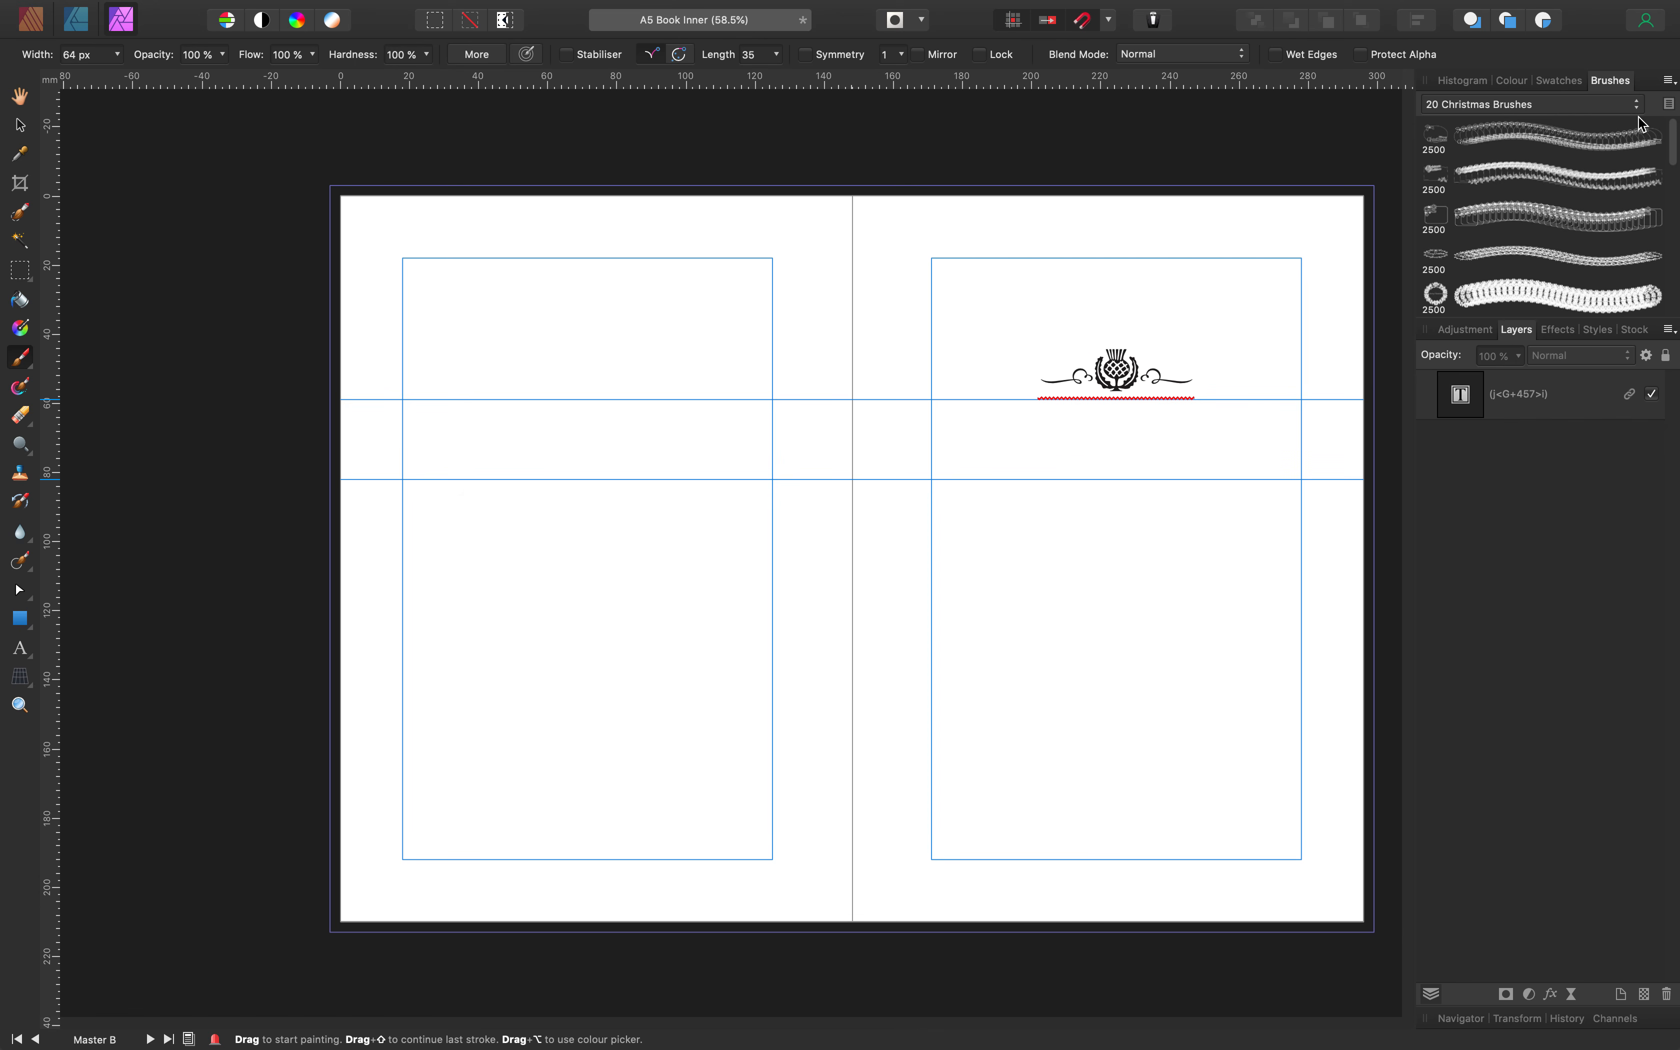
# Switch to the 20 Kinight Sield Brushes set and select the last shield brush
pyautogui.click(1636, 106)
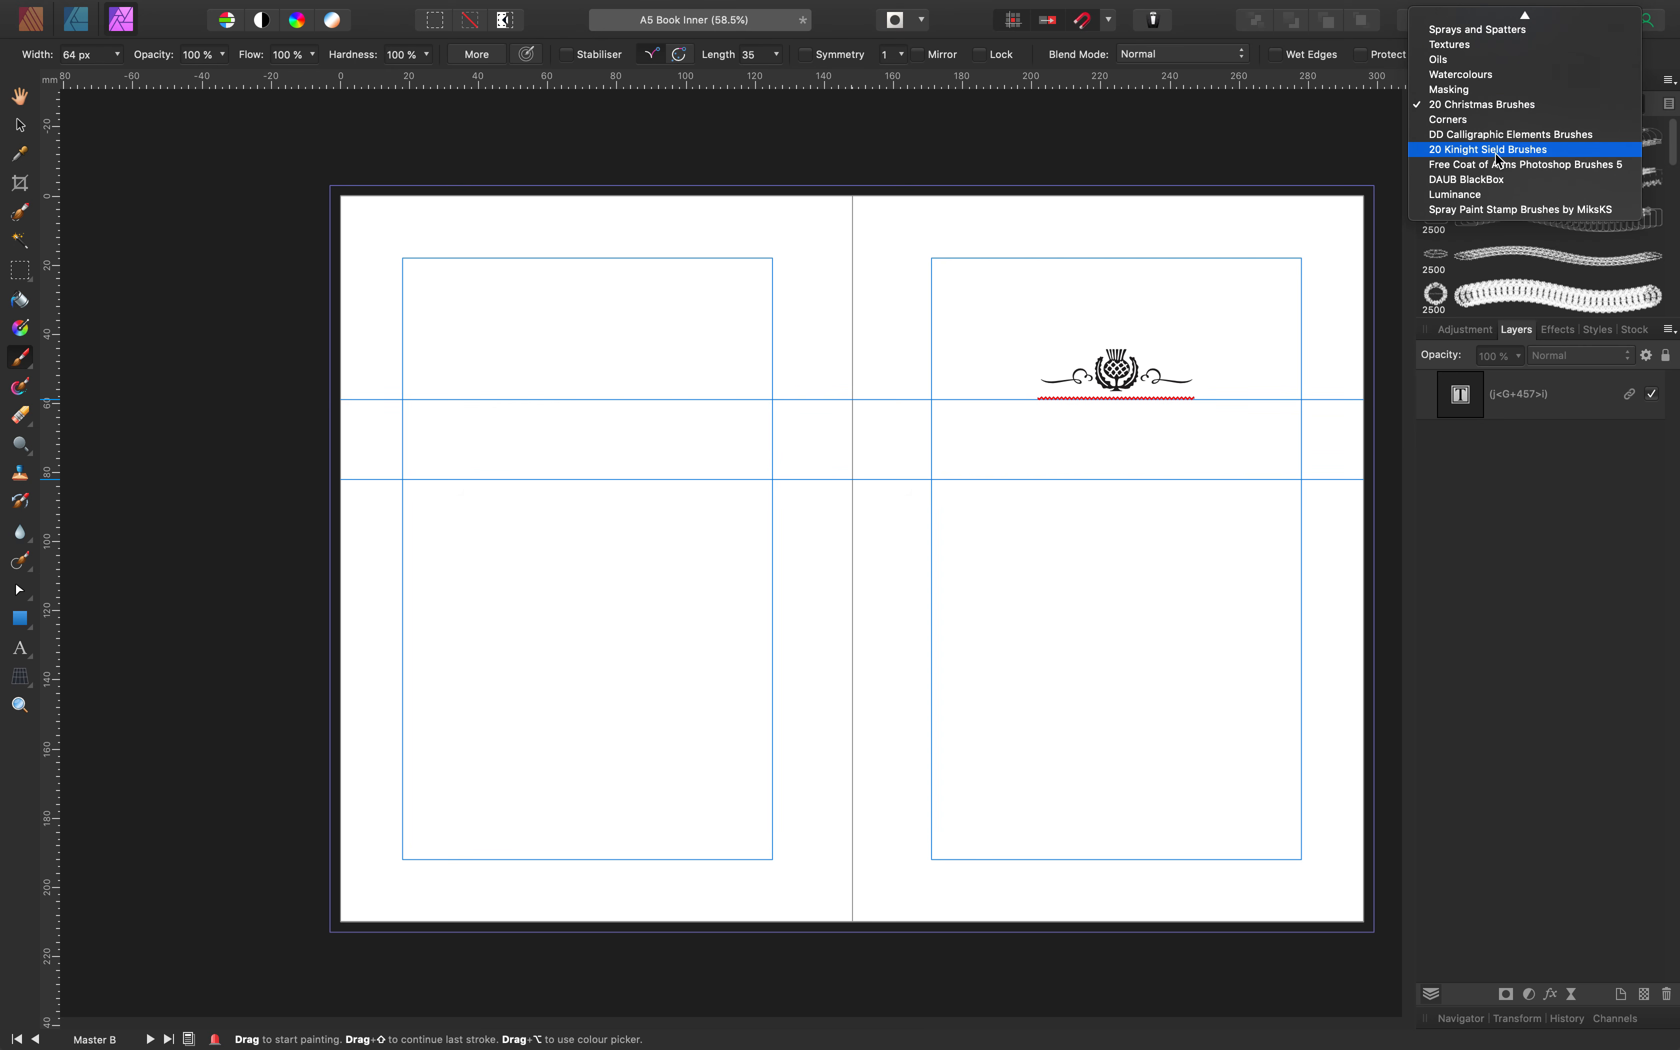
pyautogui.click(1515, 152)
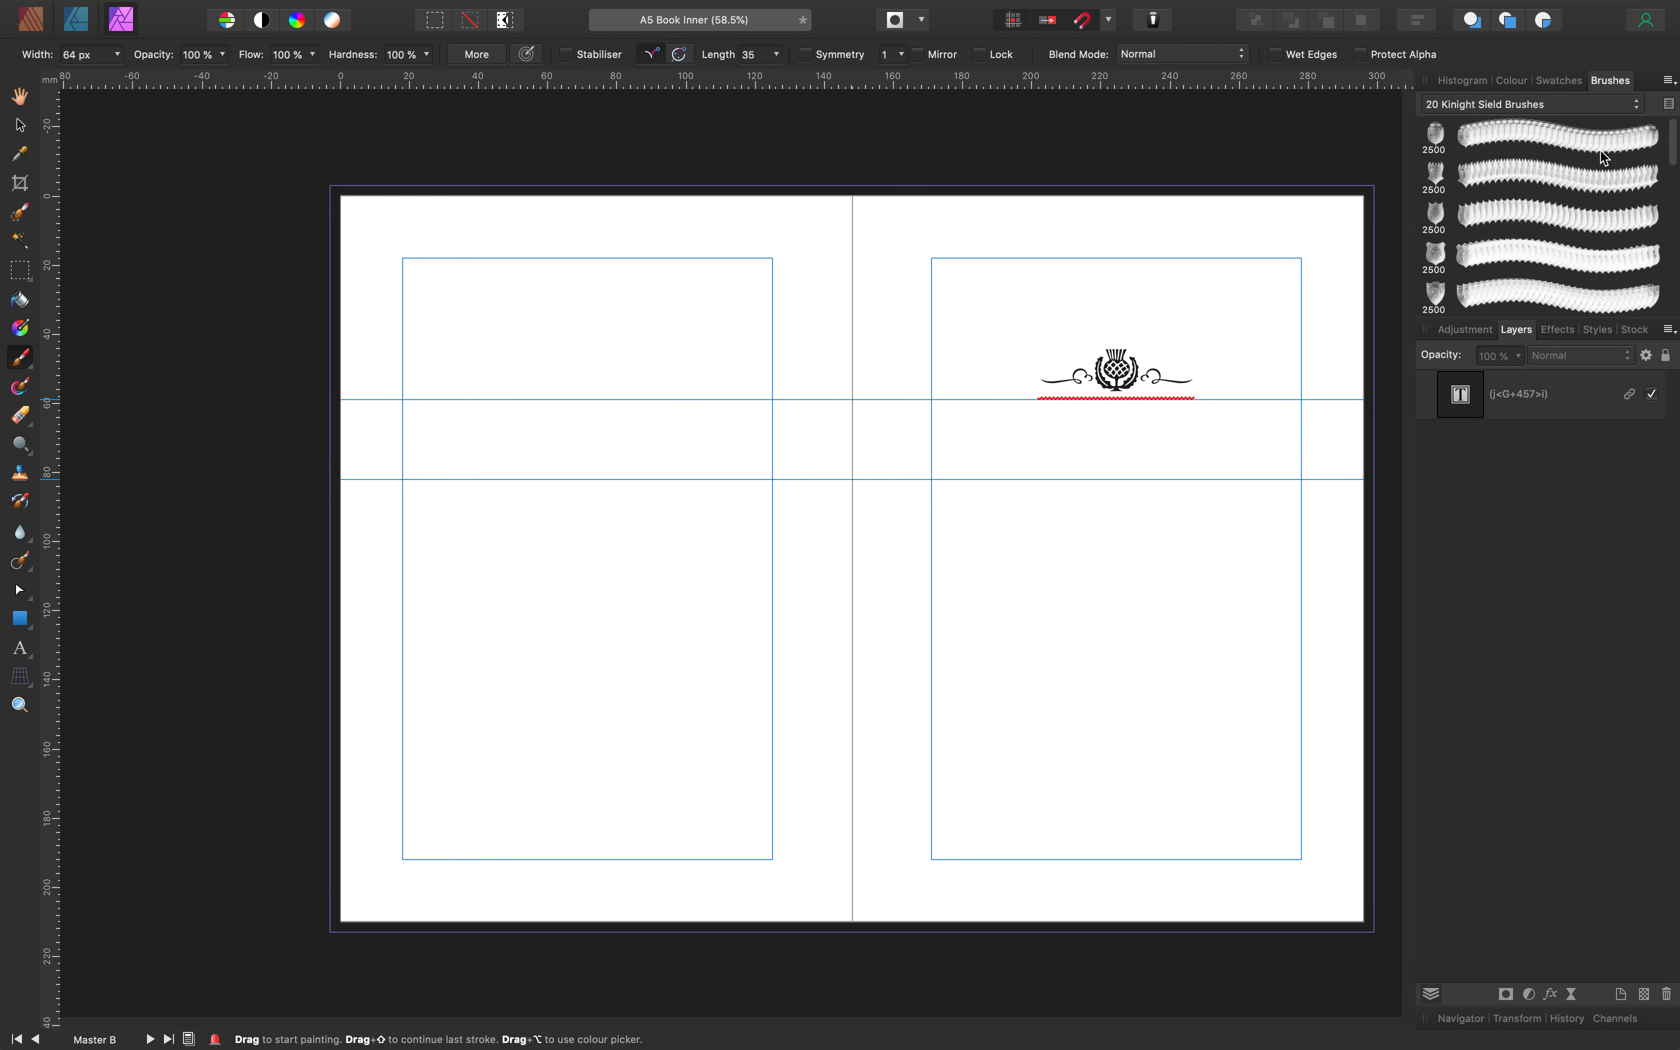
pyautogui.moveTo(1672, 139); pyautogui.dragTo(1679, 291)
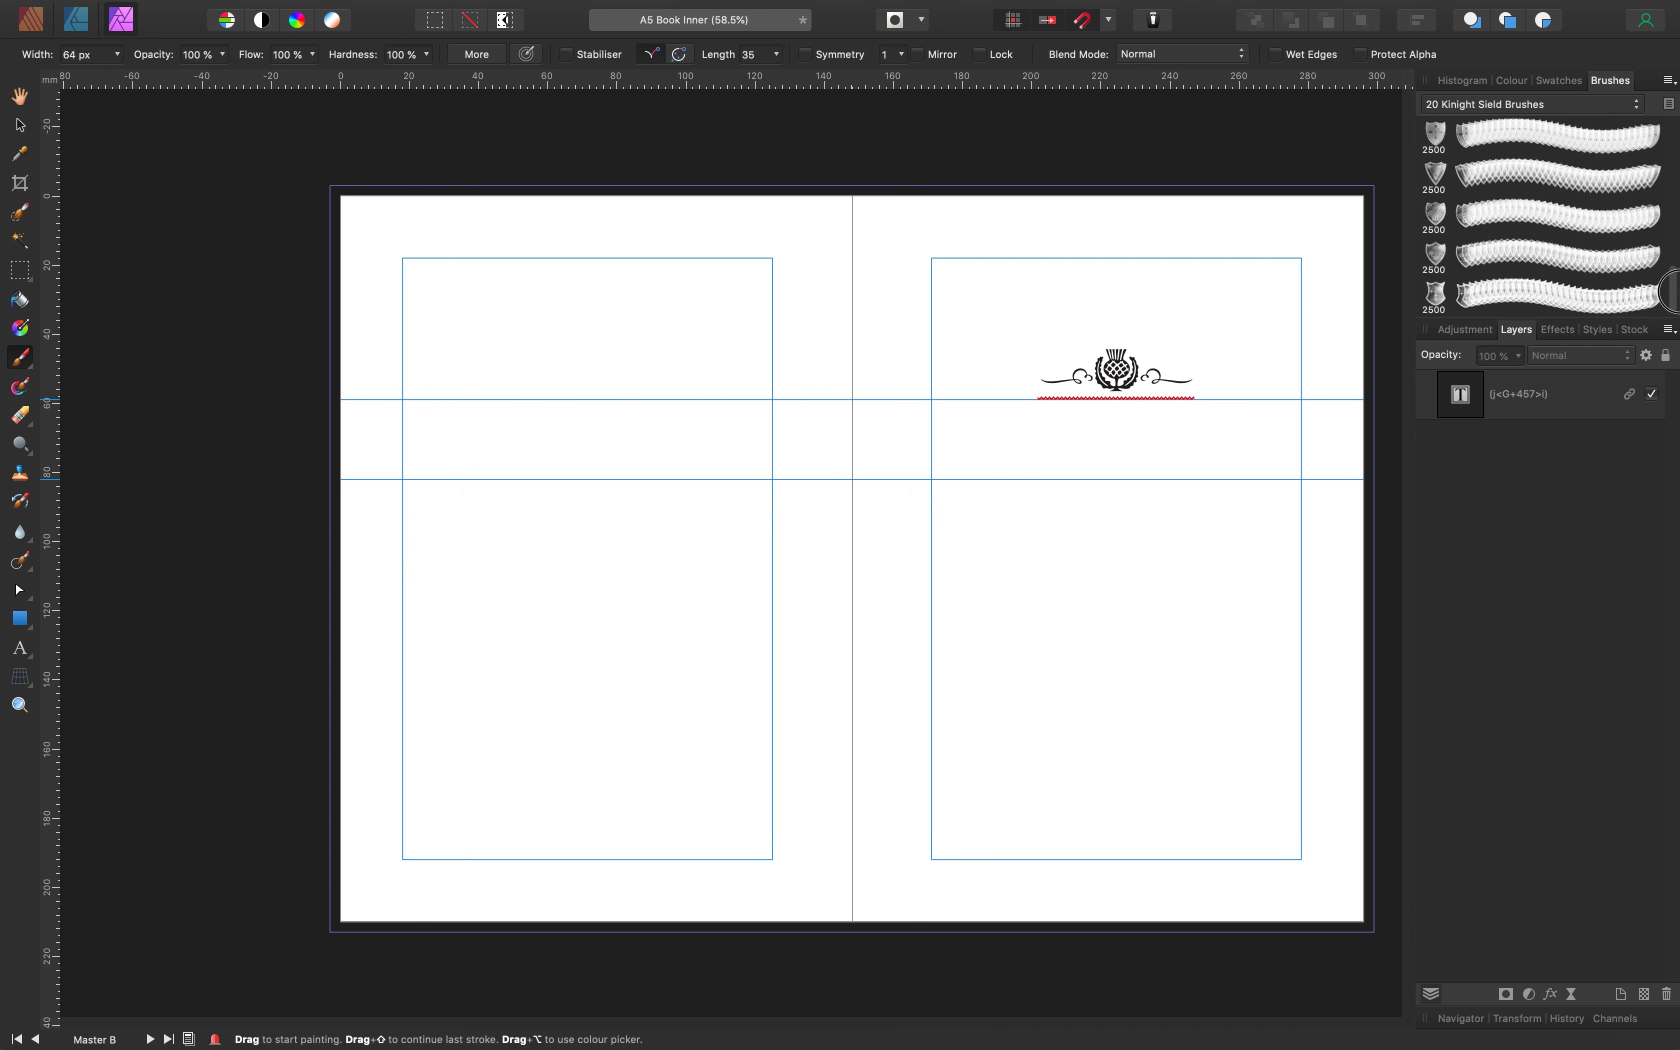
pyautogui.click(1420, 291)
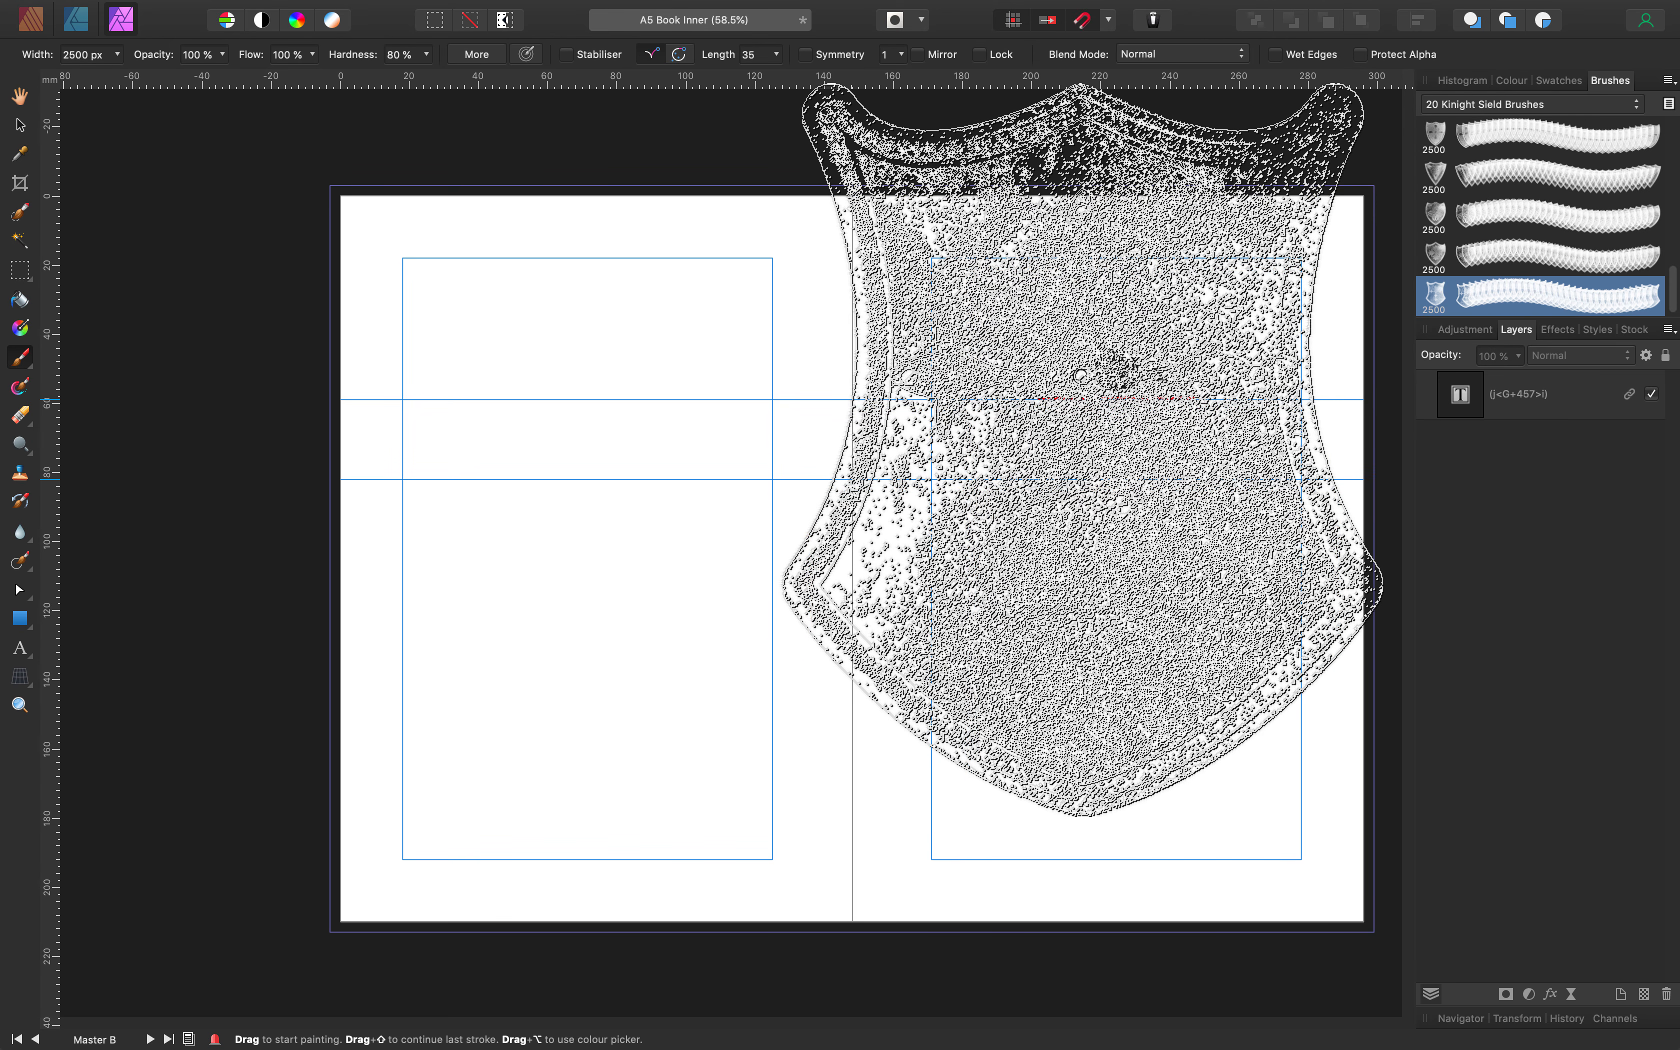
# Reduce the shield brush width to 185.6 px and stamp one shield above the thistle ornament on Master B's recto page
pyautogui.press('[')
pyautogui.press('[')
pyautogui.press('[')
pyautogui.press('[')
pyautogui.press('[')
pyautogui.press('[')
pyautogui.press('[')
pyautogui.press('[')
pyautogui.press('[')
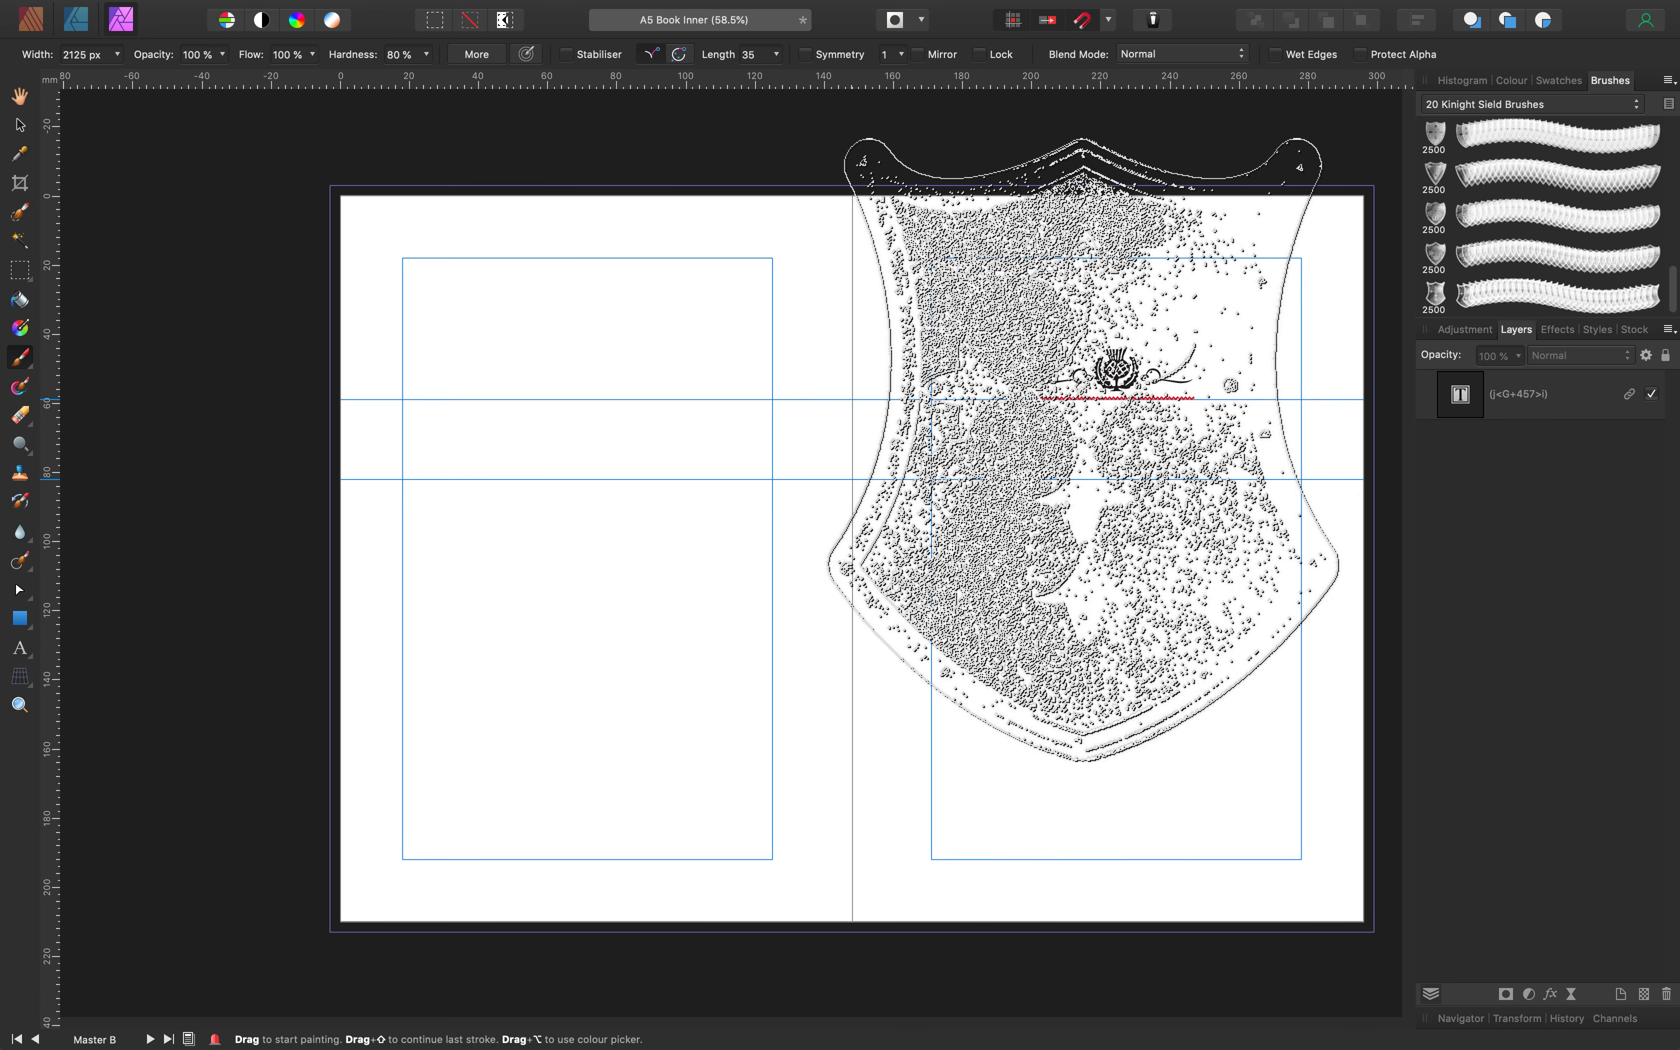
pyautogui.press('[')
pyautogui.press('[')
pyautogui.press('[')
pyautogui.press('[')
pyautogui.press('[')
pyautogui.press('[')
pyautogui.press('[')
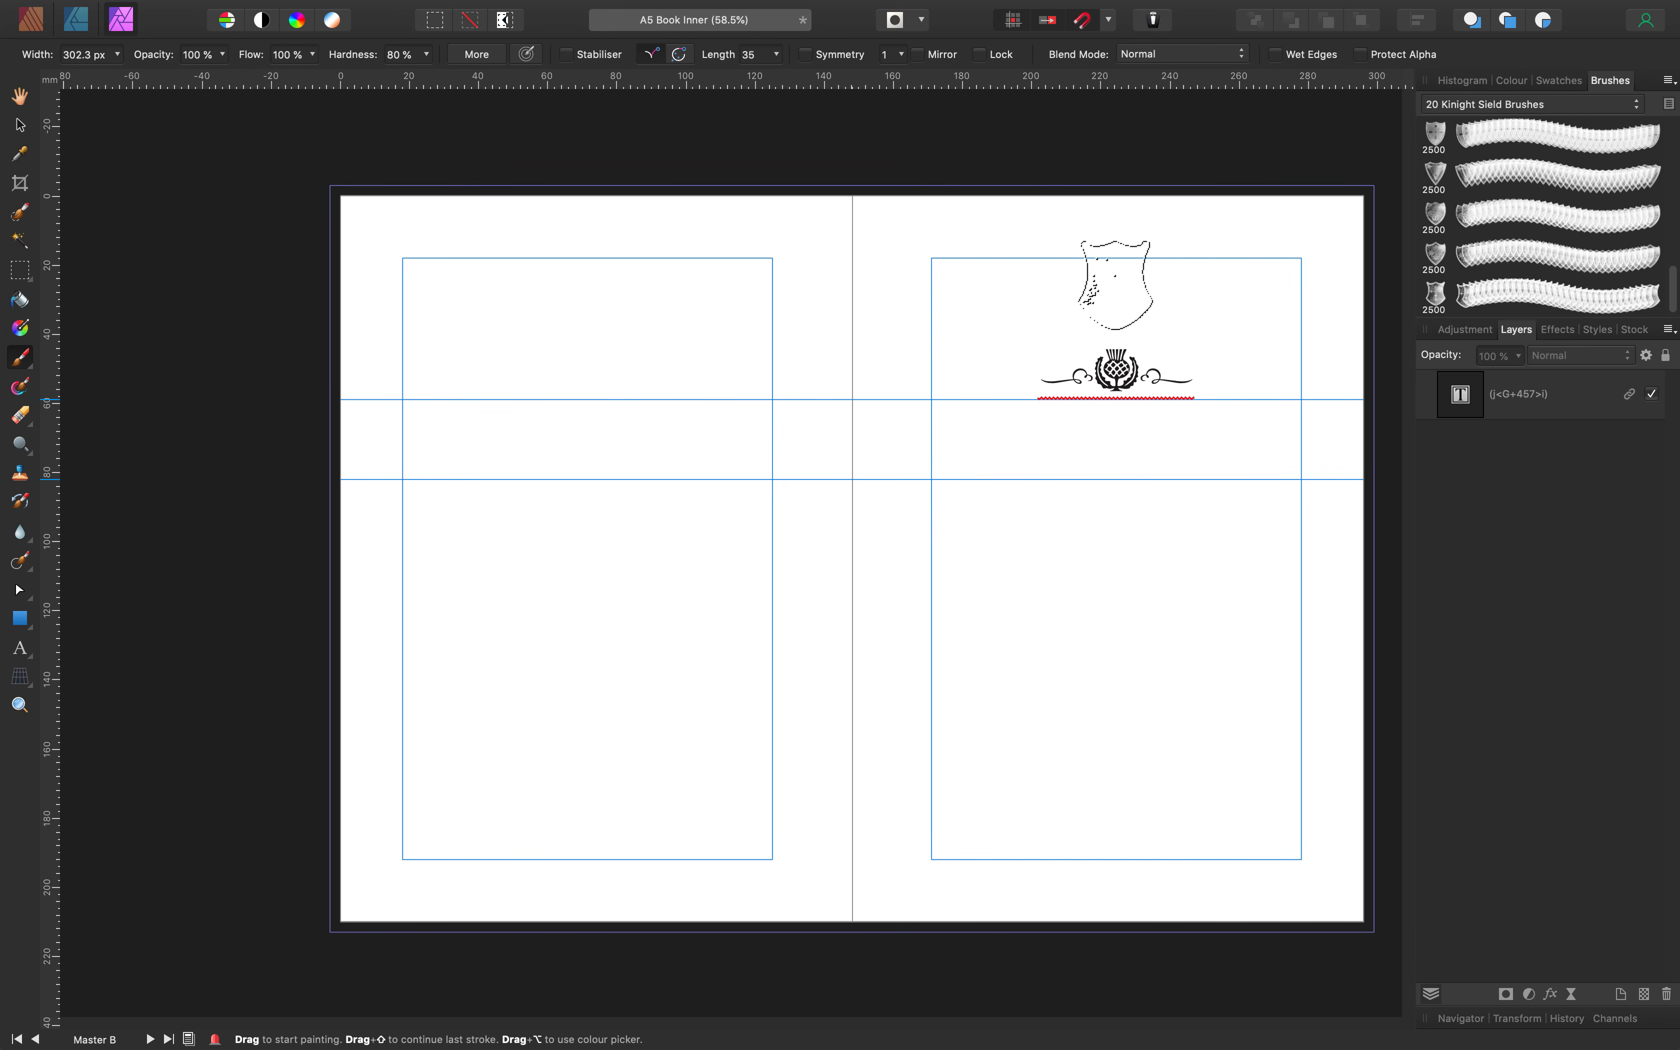
pyautogui.click(1115, 299)
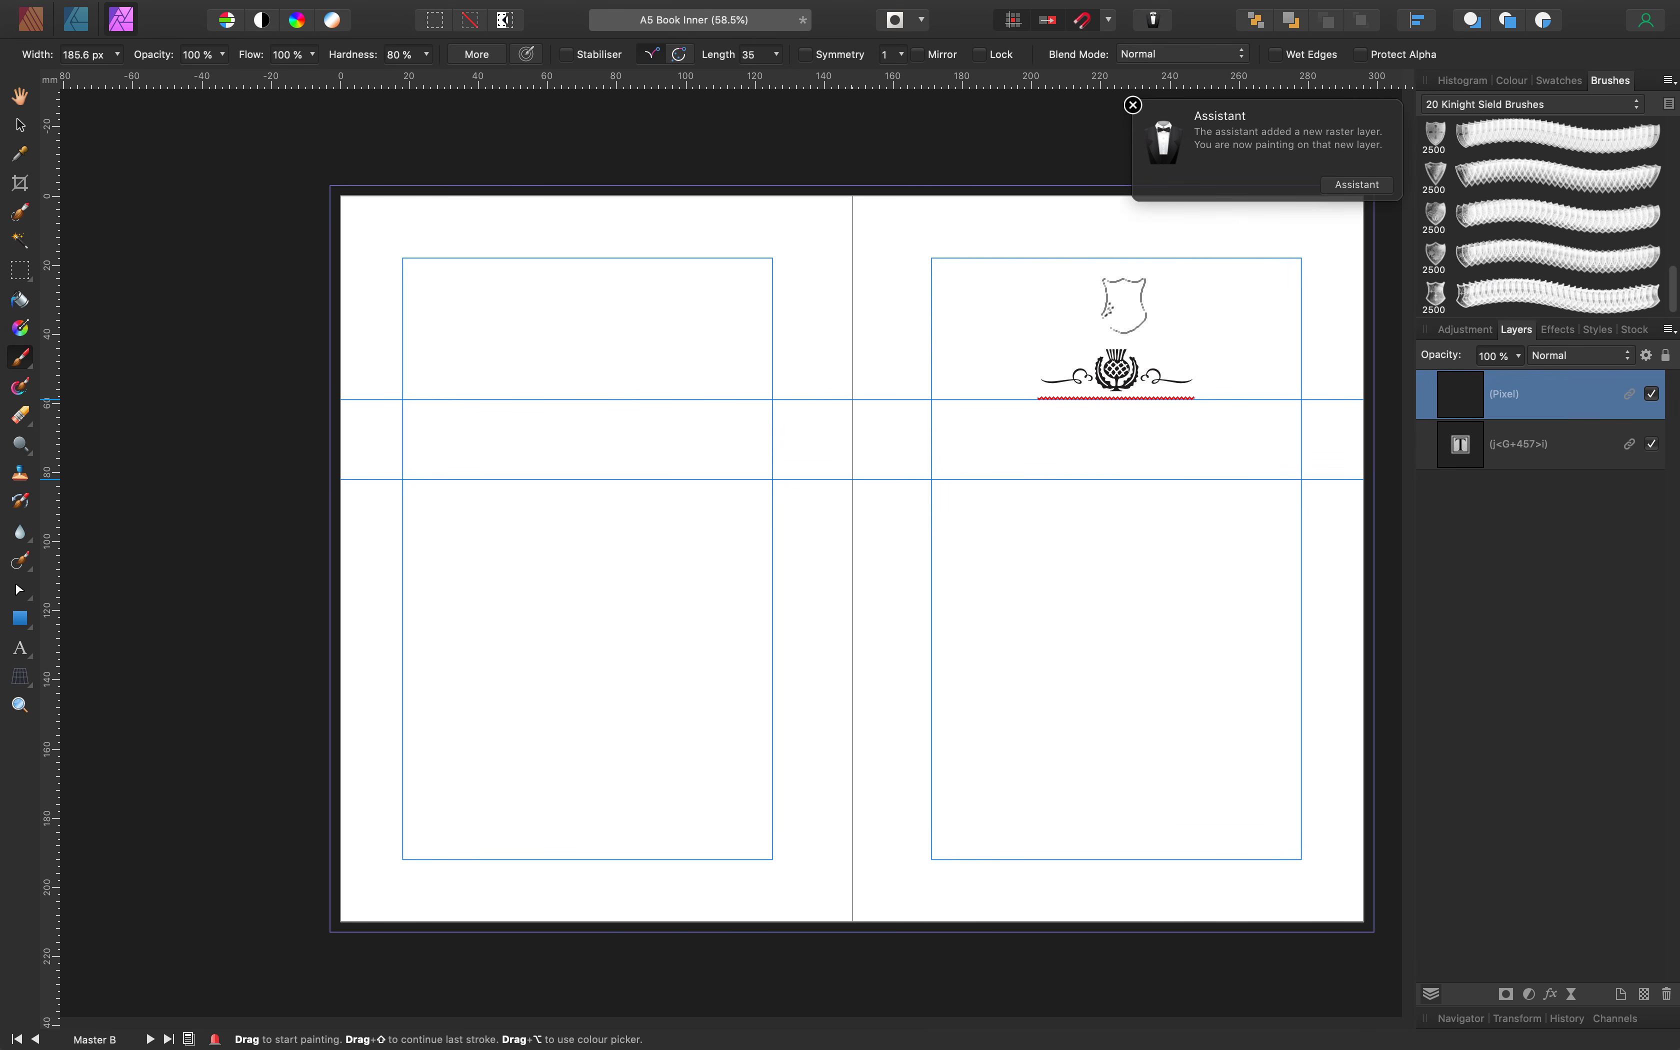
# Dismiss the Assistant notice and move the stamped shield slightly lower, centred above the thistle ornament
pyautogui.click(1133, 105)
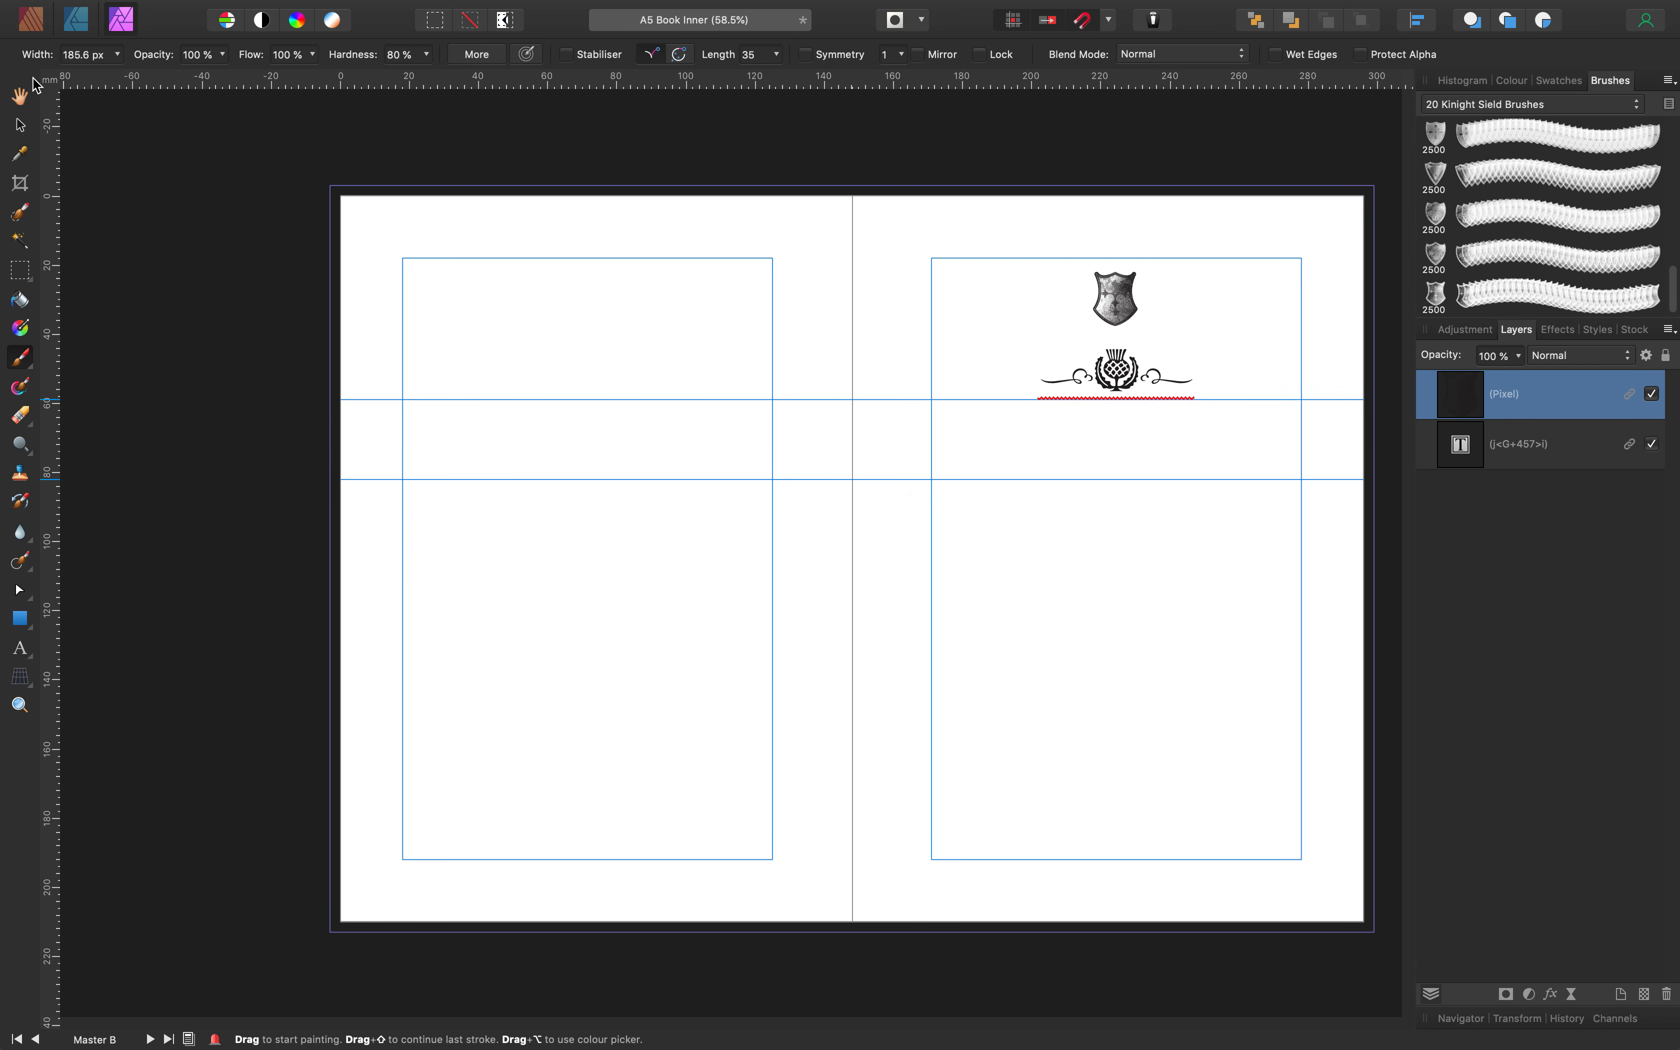
pyautogui.click(22, 125)
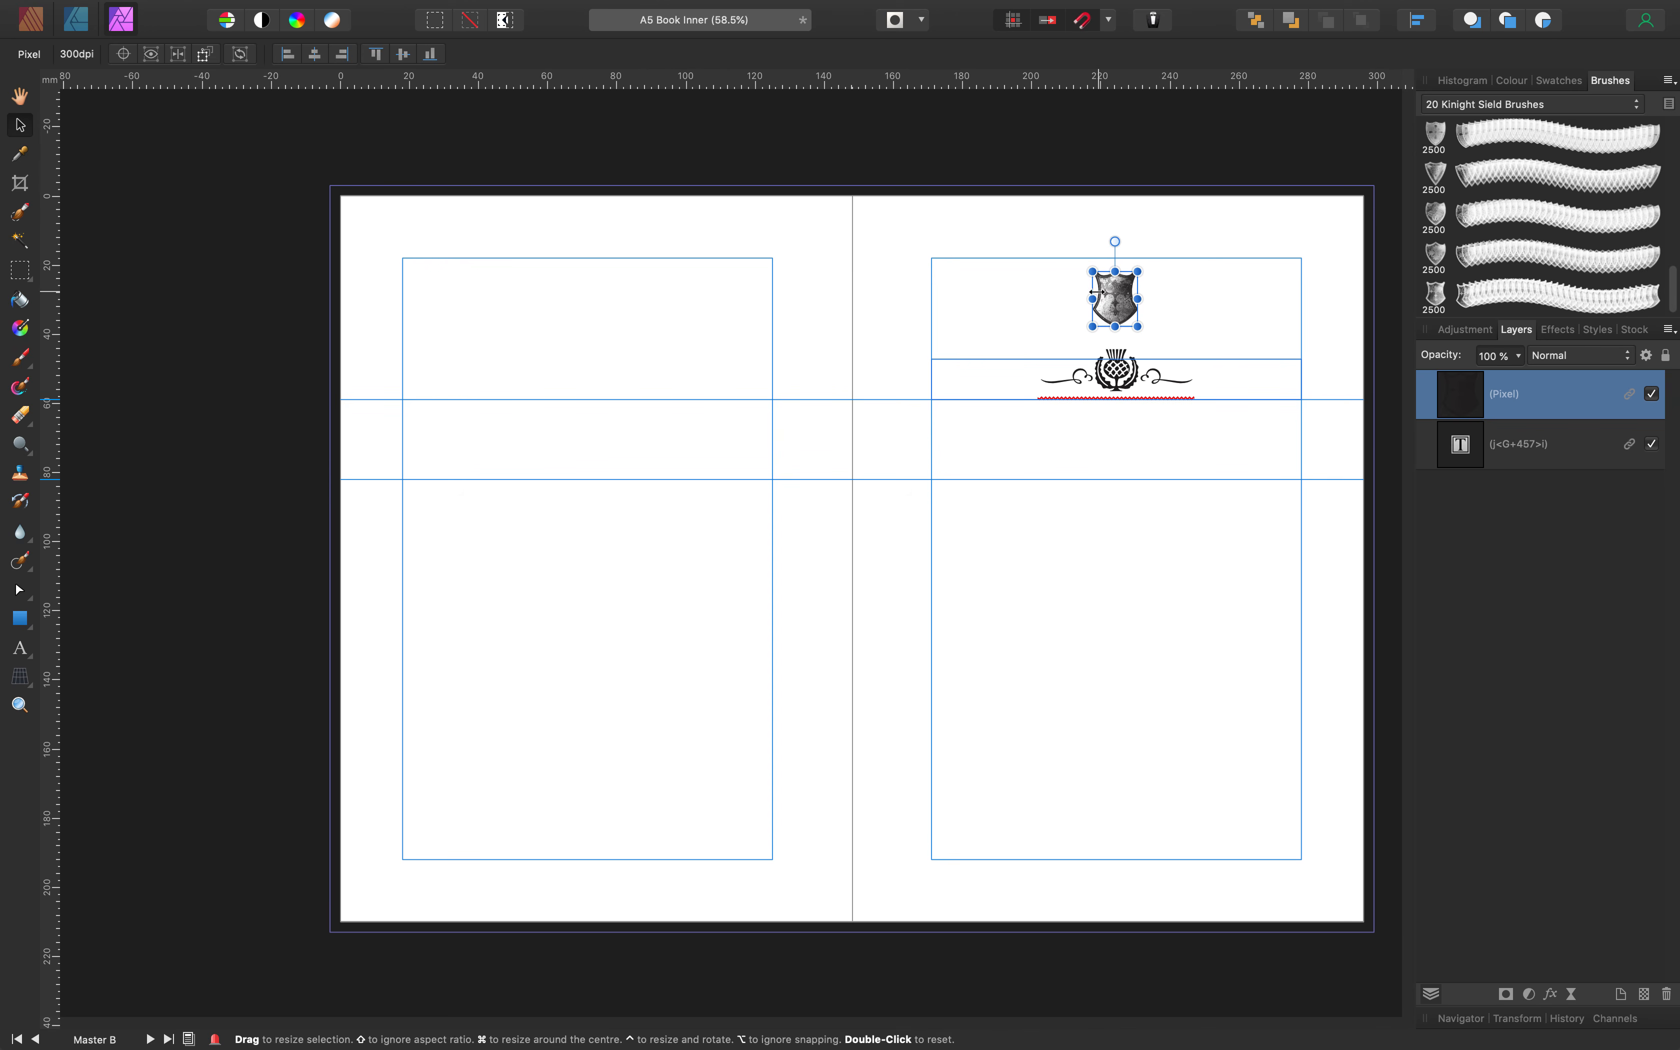
pyautogui.moveTo(1119, 300)
pyautogui.mouseDown()
pyautogui.moveTo(1171, 286)
pyautogui.moveTo(1114, 309)
pyautogui.mouseUp()
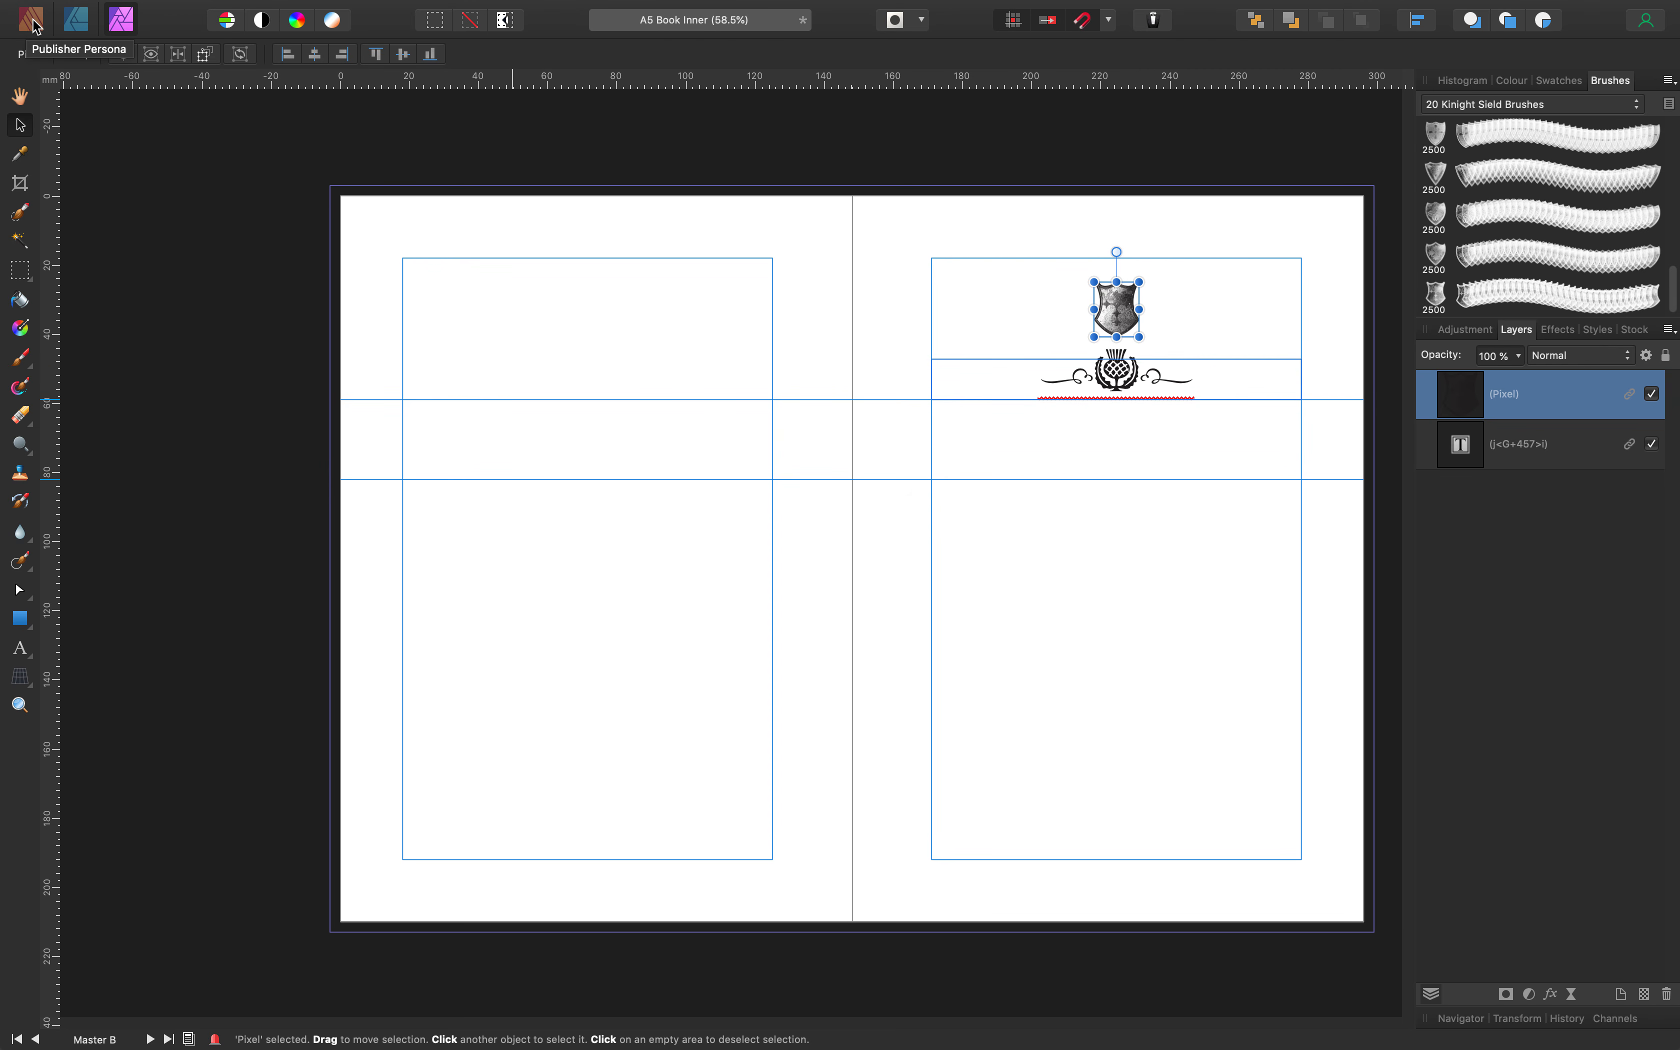
# Delete the stamped shield from Master B and return to the Publisher Persona
pyautogui.click(1115, 377)
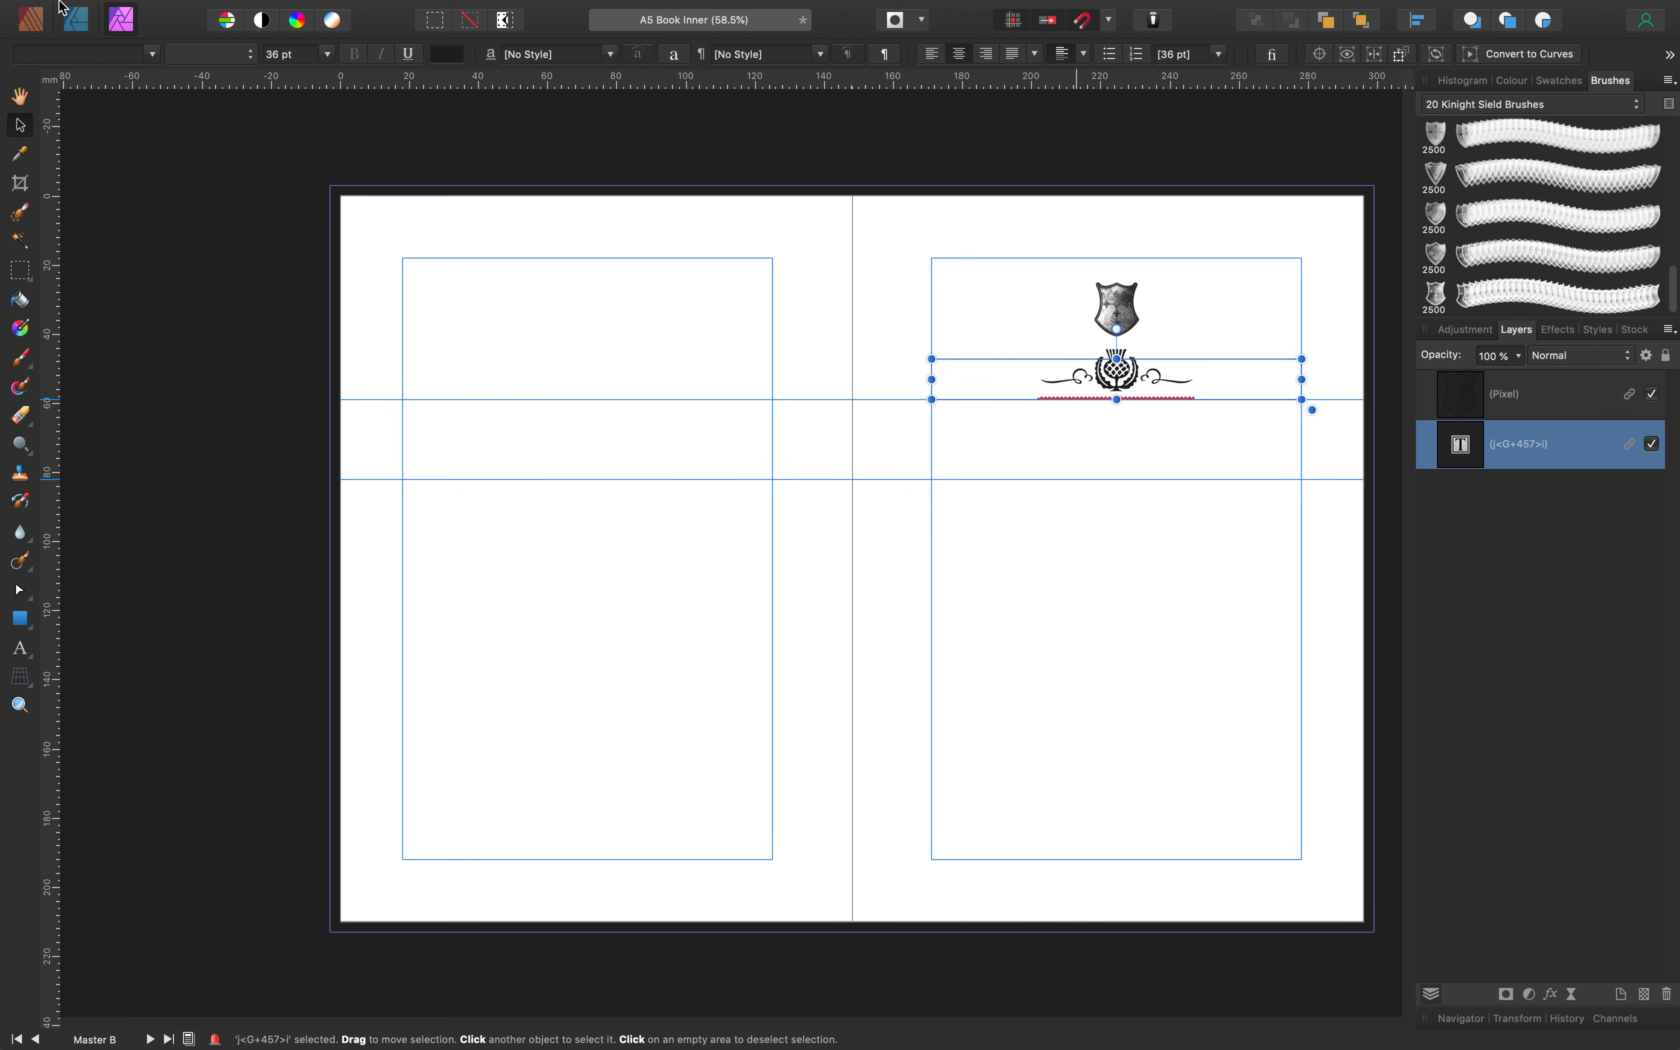
pyautogui.click(1124, 309)
pyautogui.press('Delete')
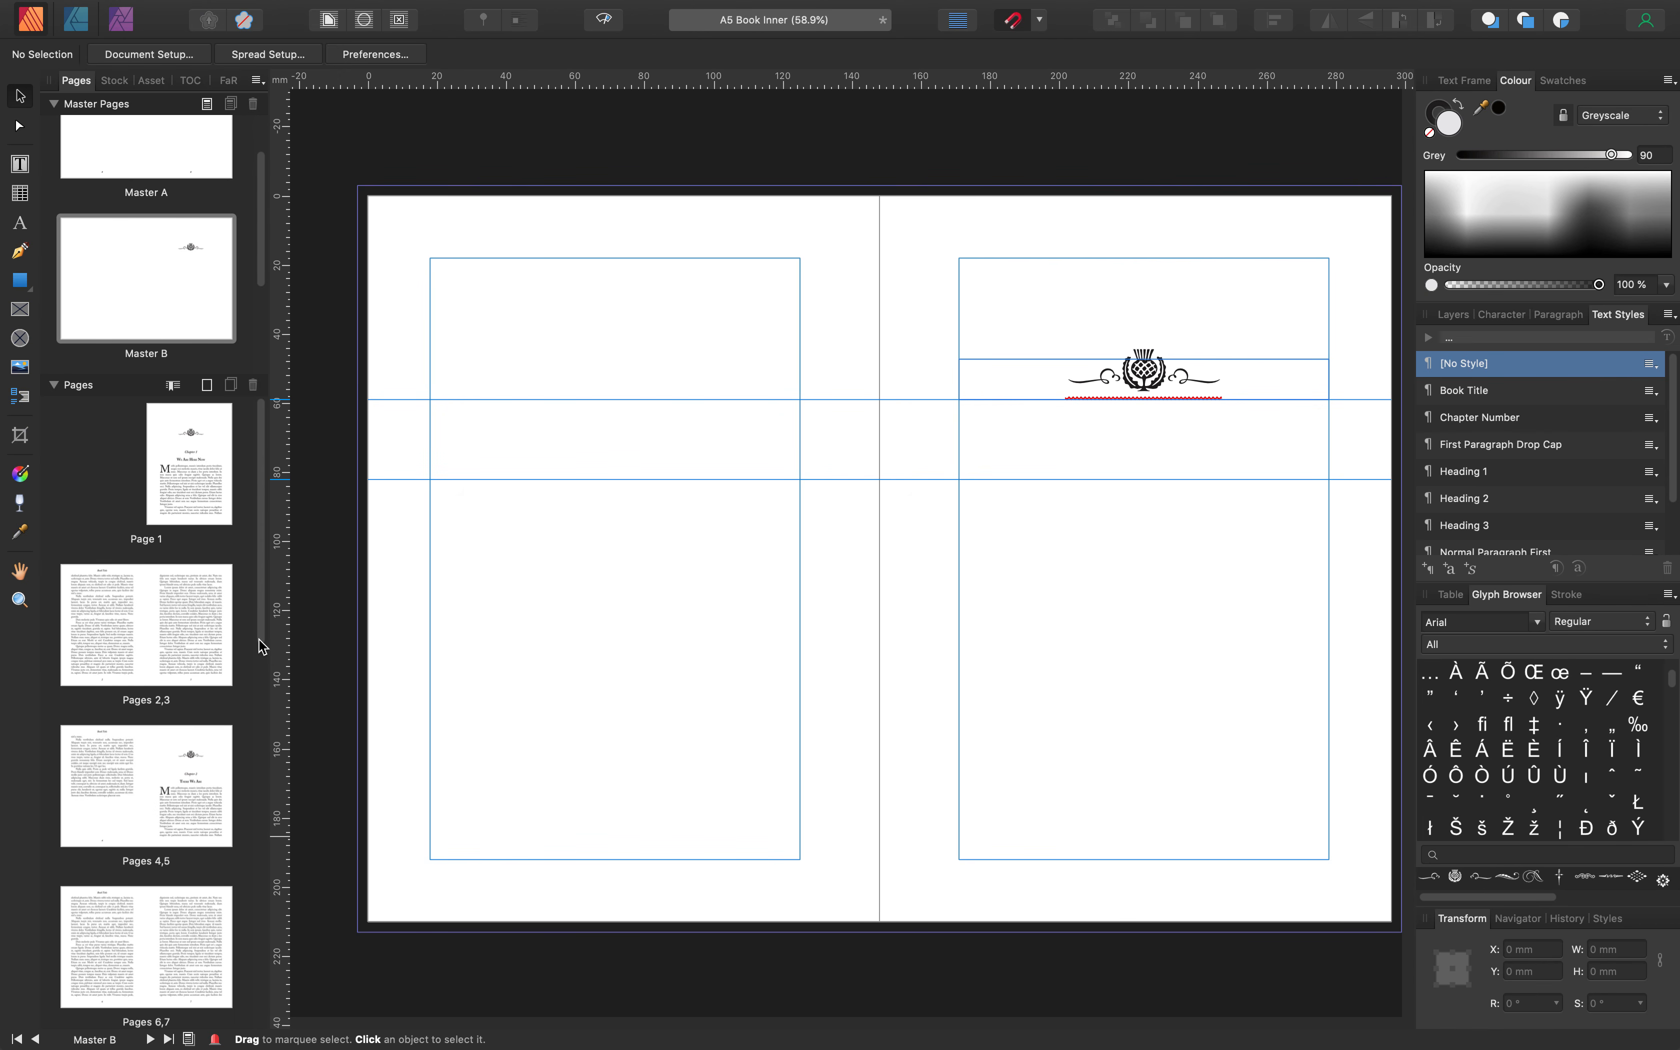
# Review the book from page 1 to page 18 in preview mode, checking the ornament on each chapter opening, and return to page 1
pyautogui.doubleClick(187, 466)
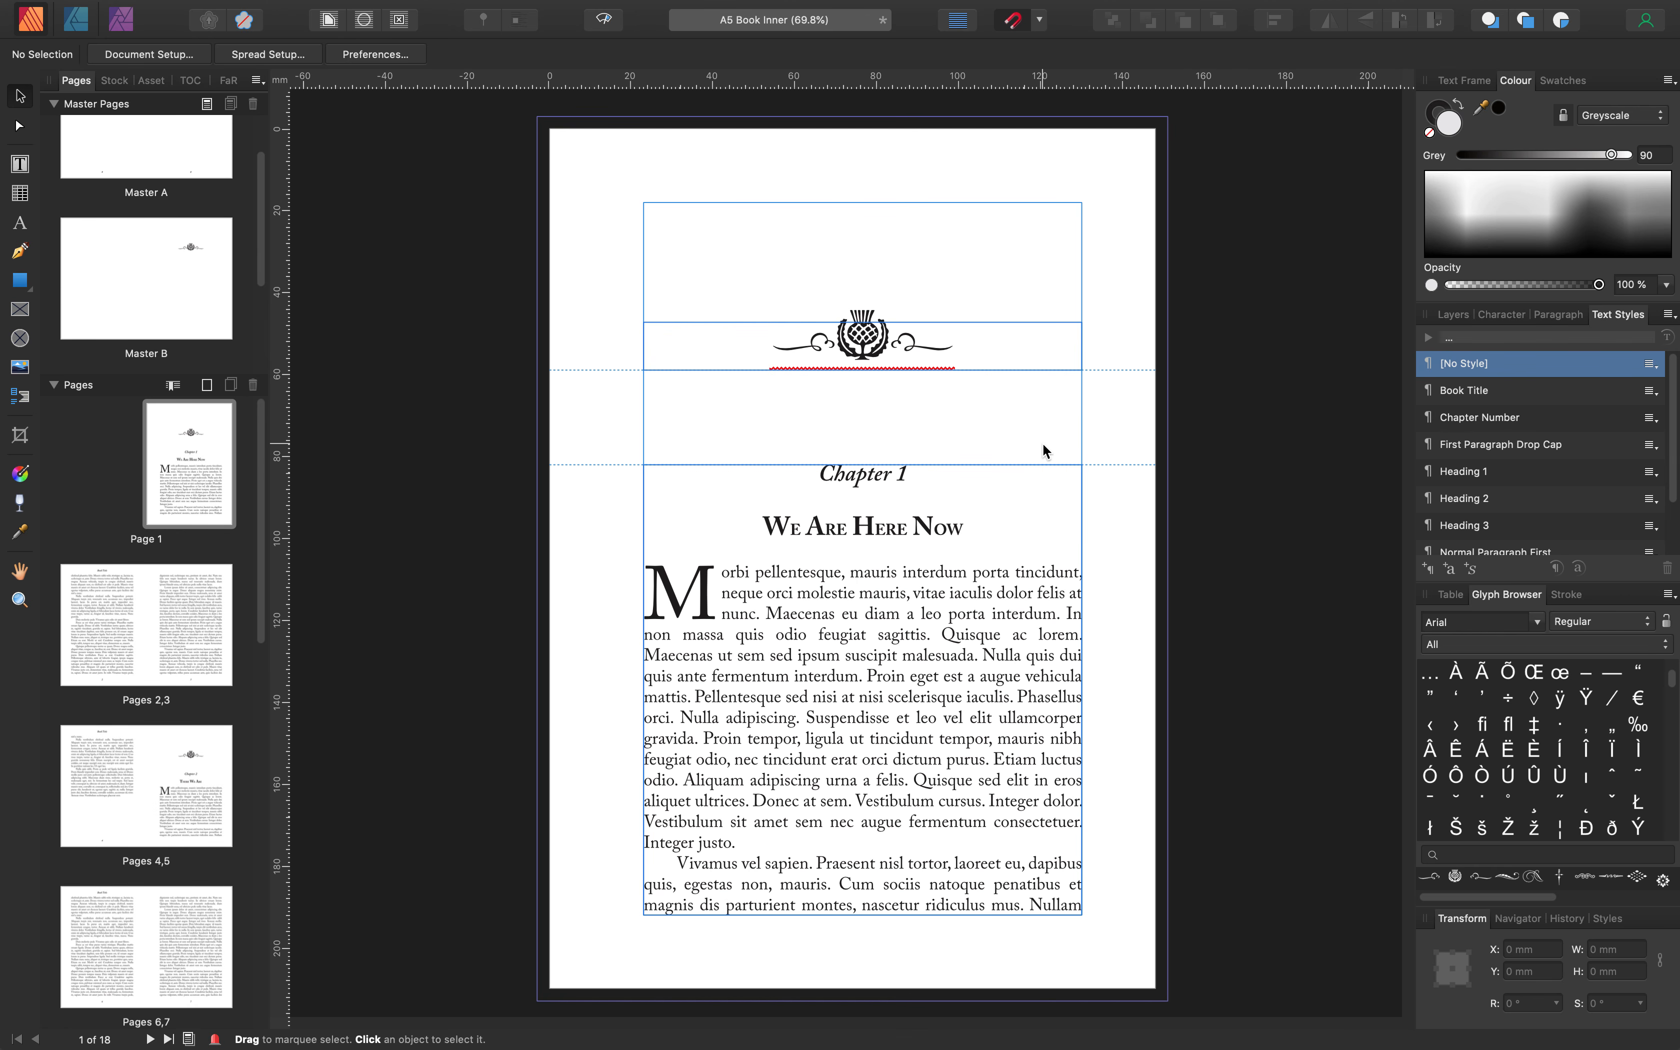
pyautogui.scroll(-20, 819, 366)
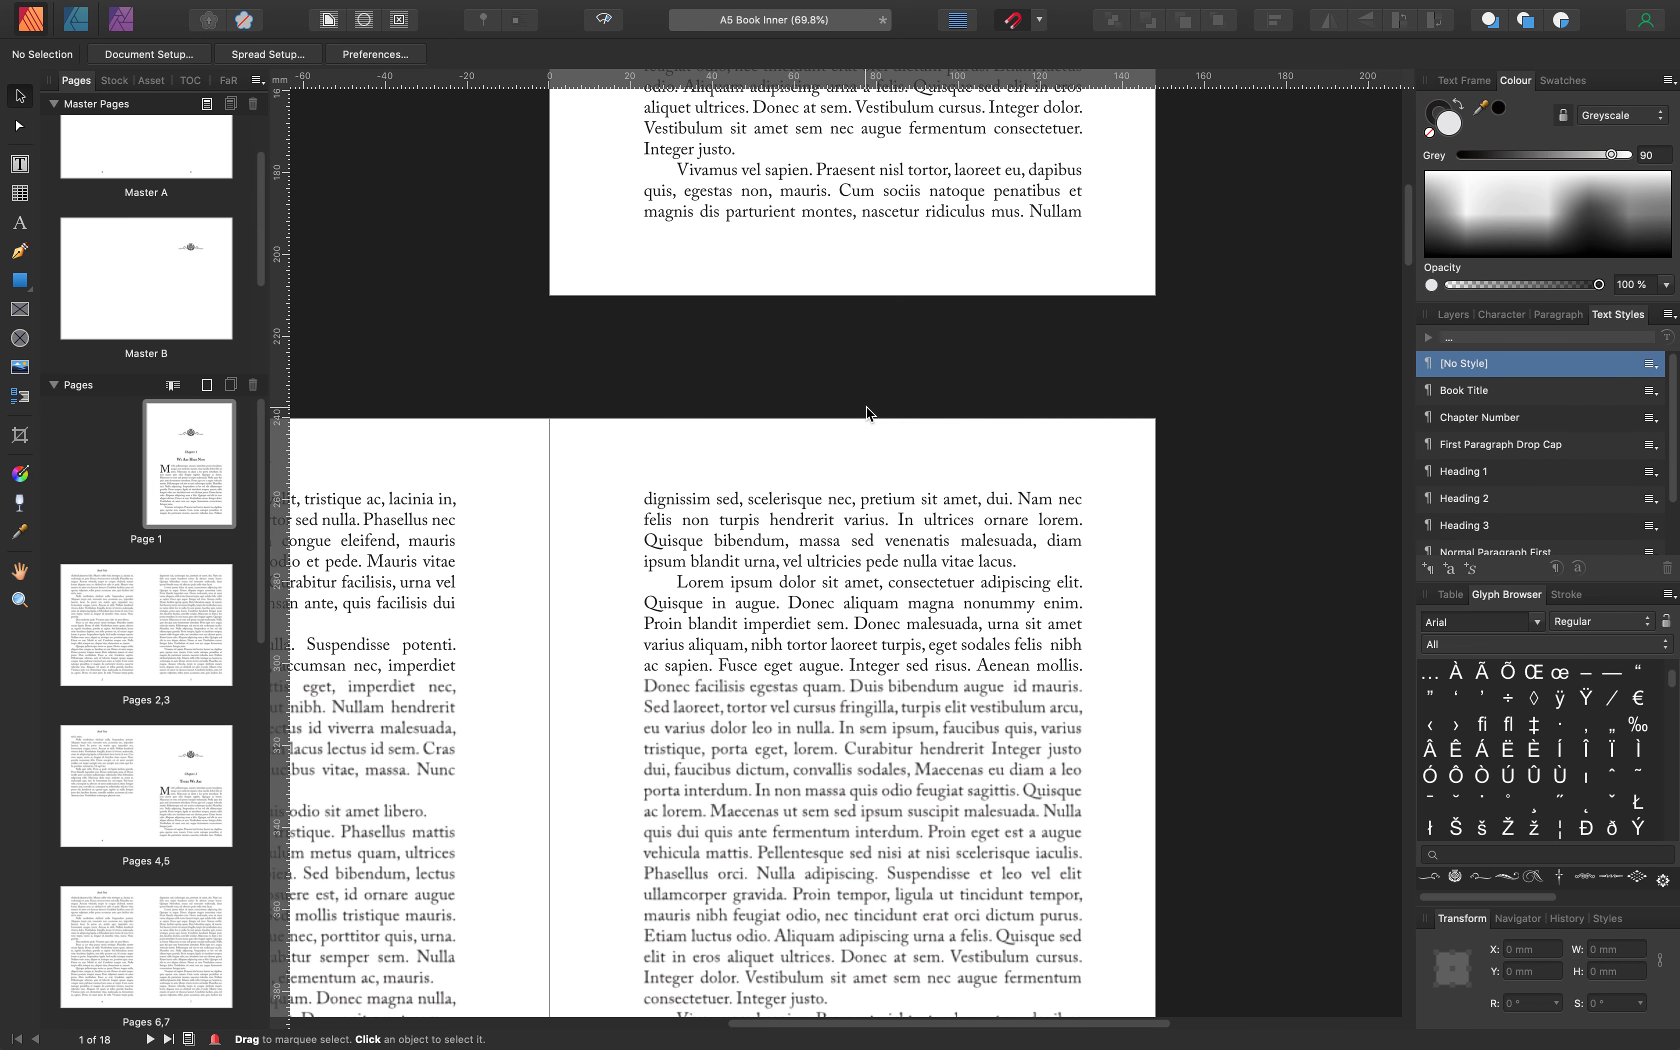
pyautogui.scroll(-10, 868, 404)
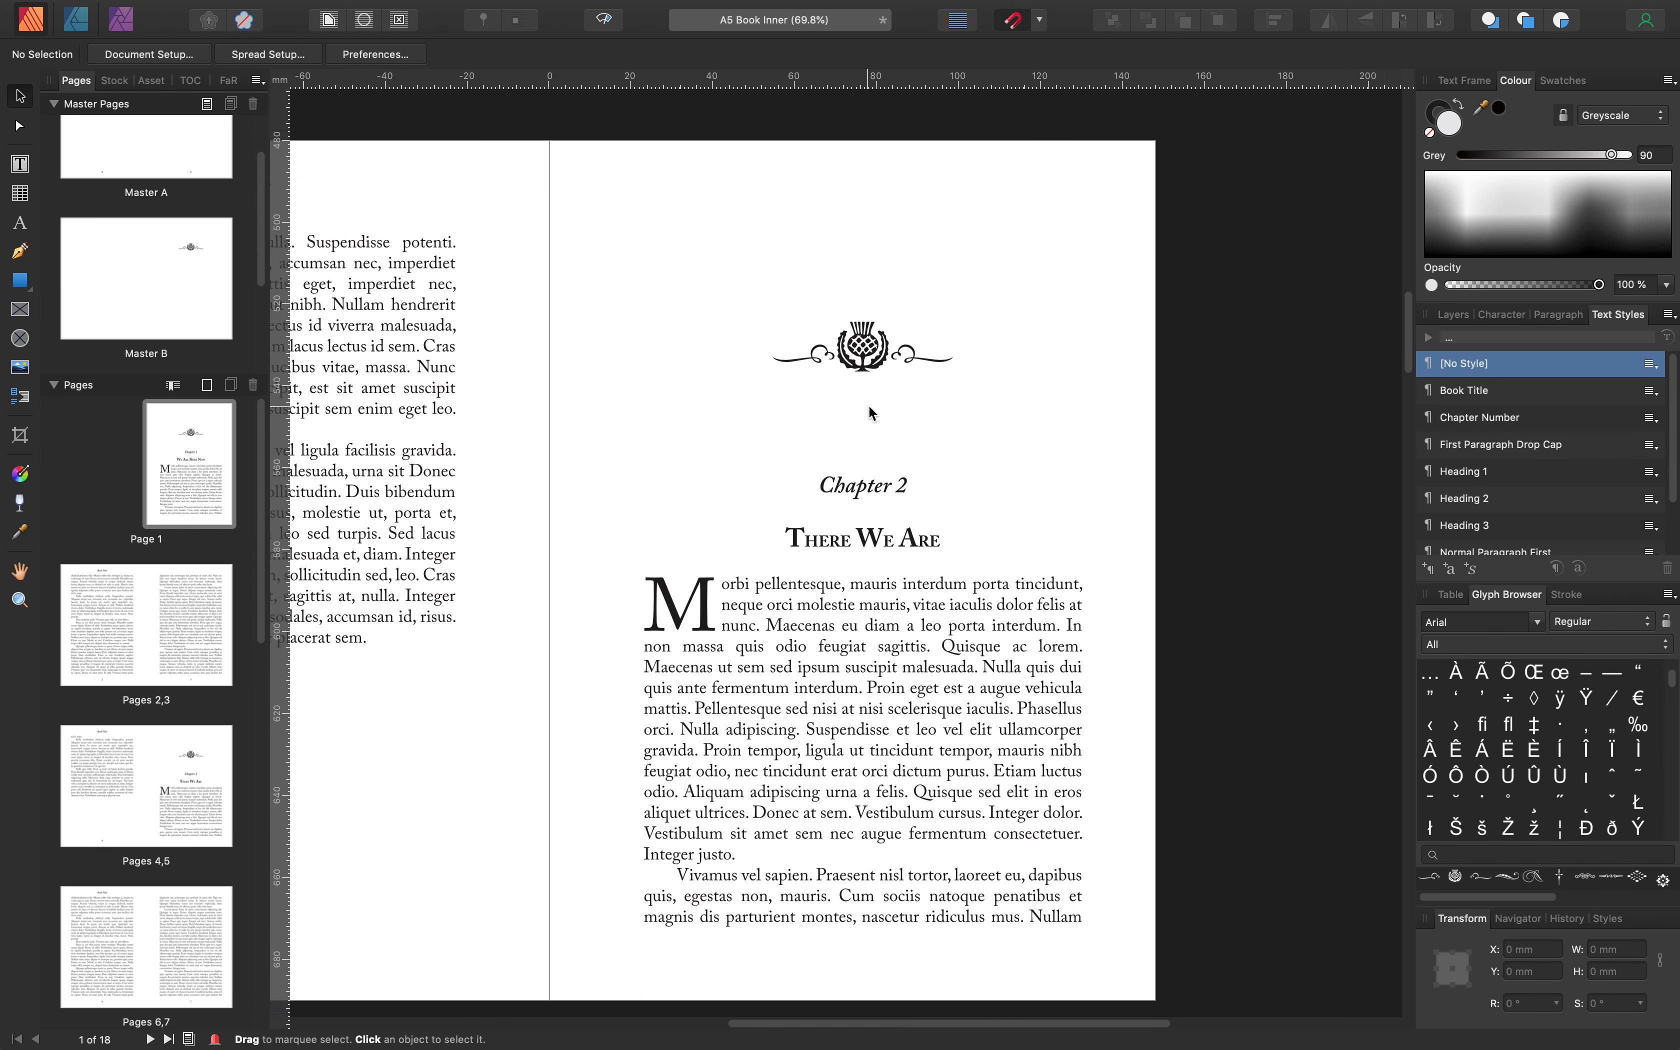
pyautogui.click(604, 20)
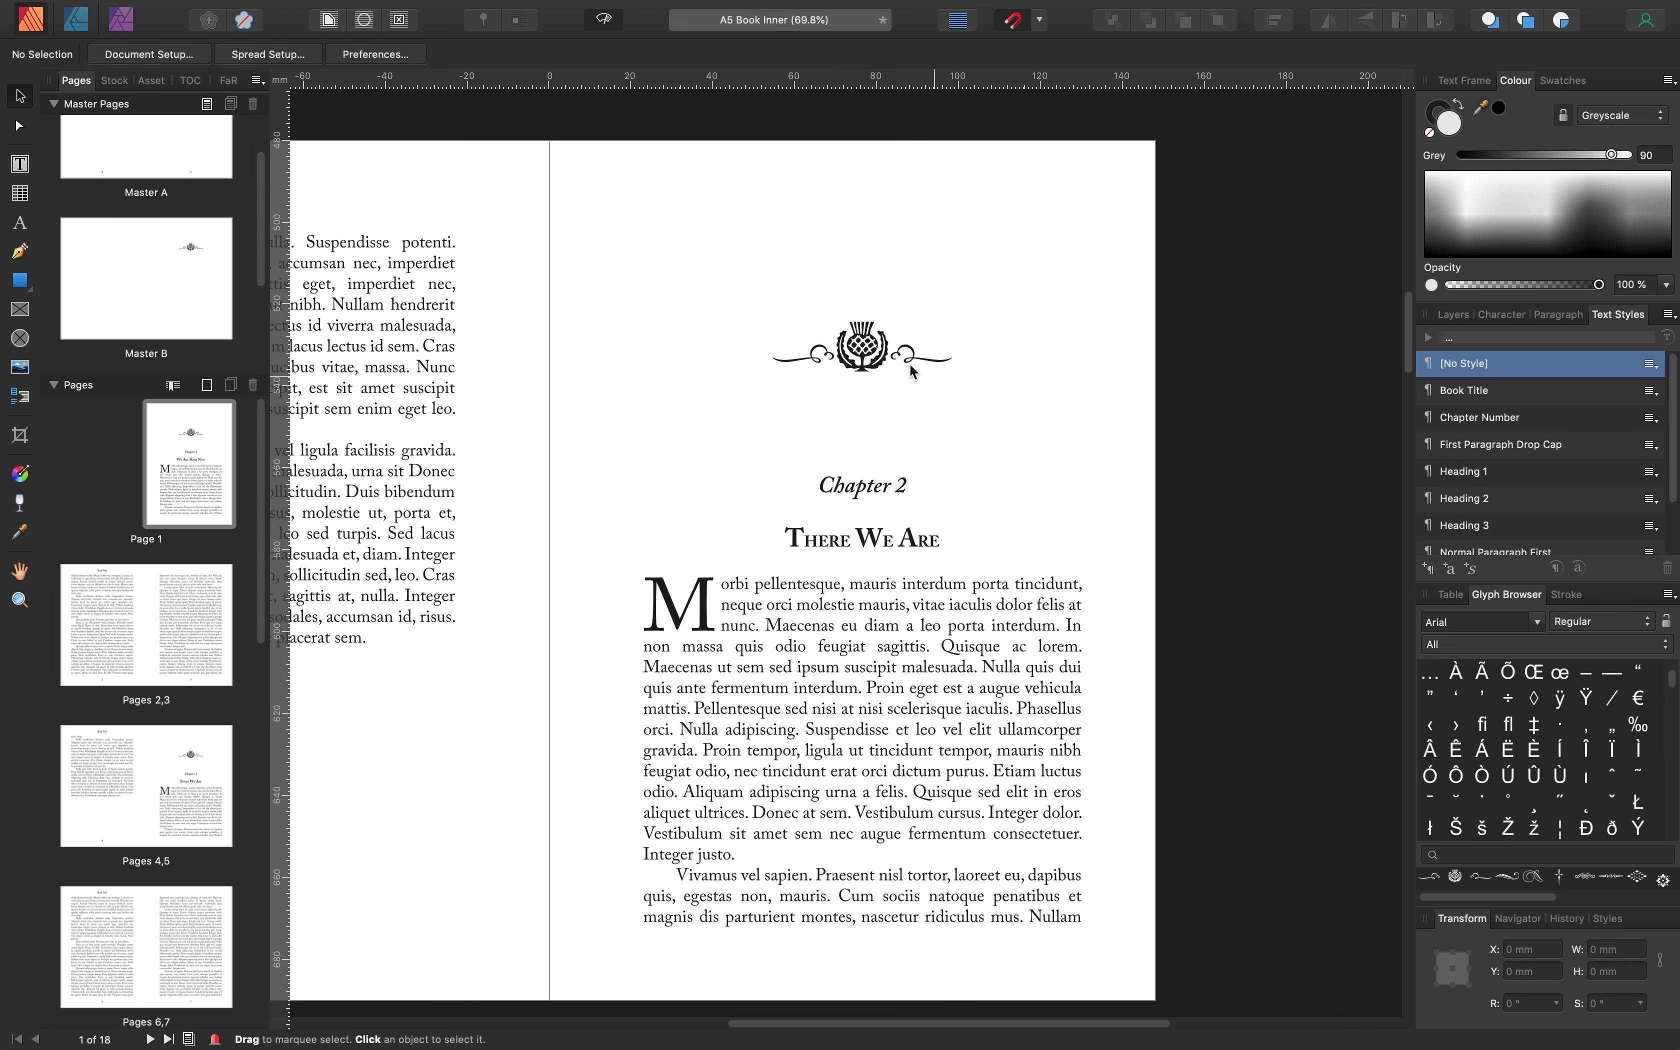
pyautogui.scroll(-20, 1076, 395)
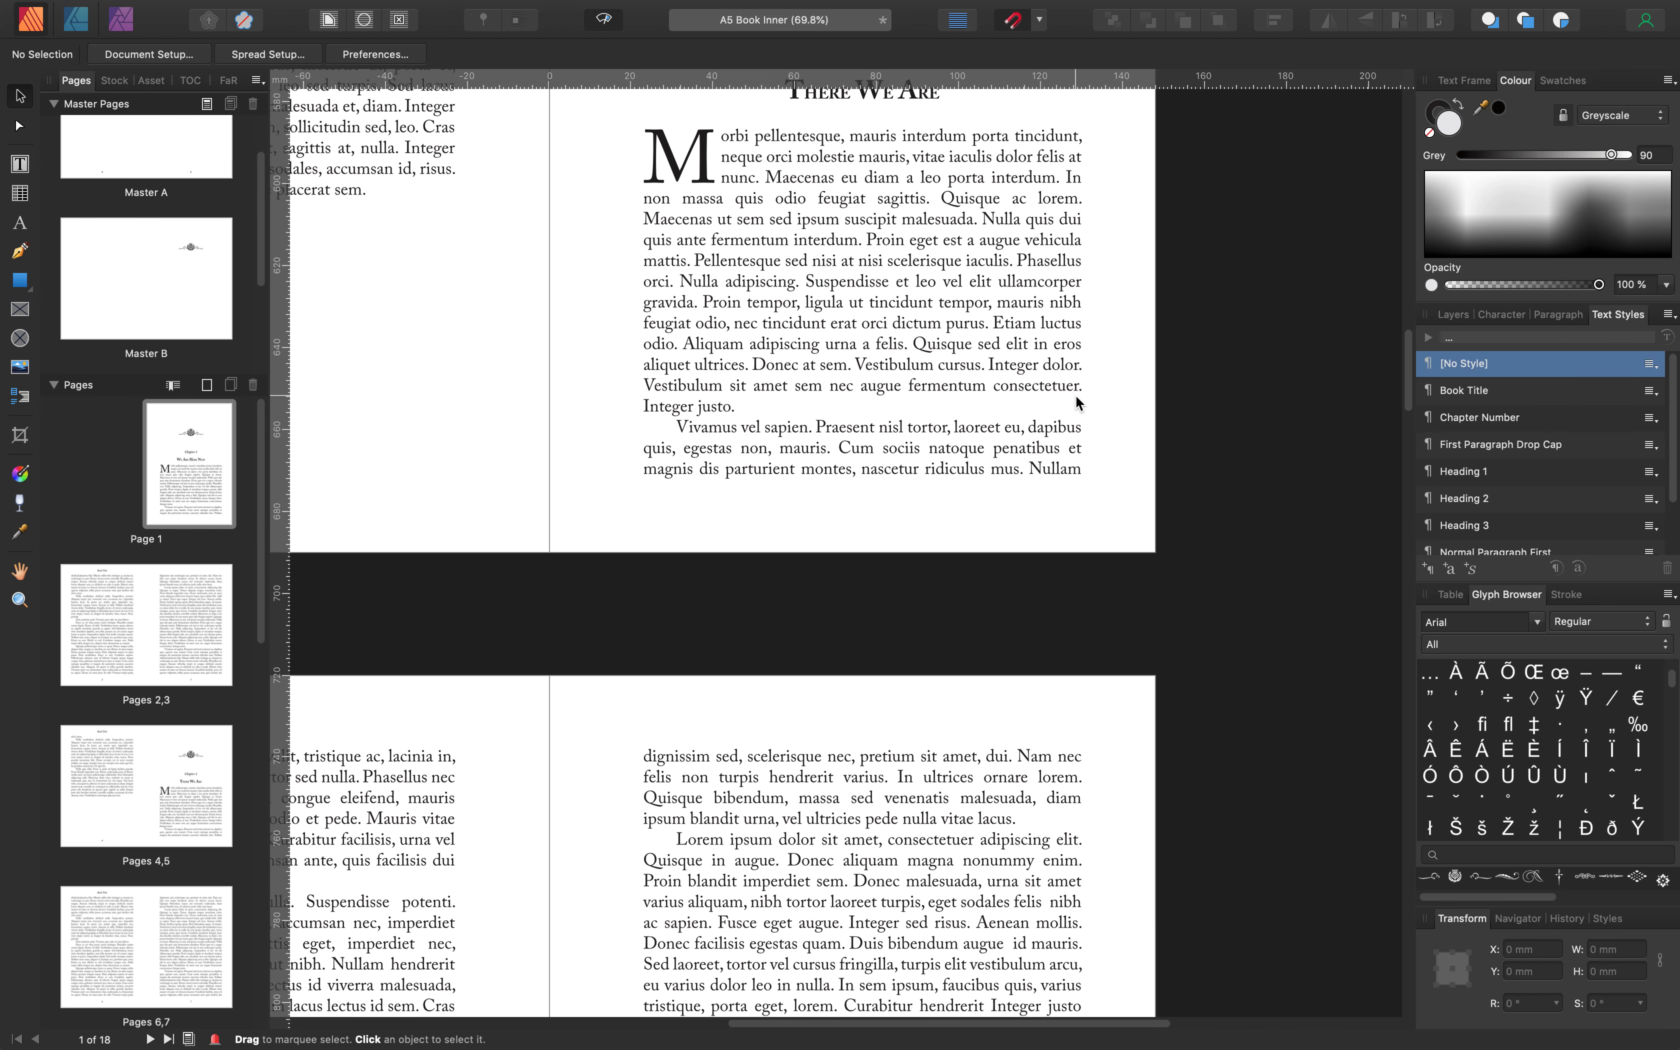
pyautogui.scroll(-8, 1075, 392)
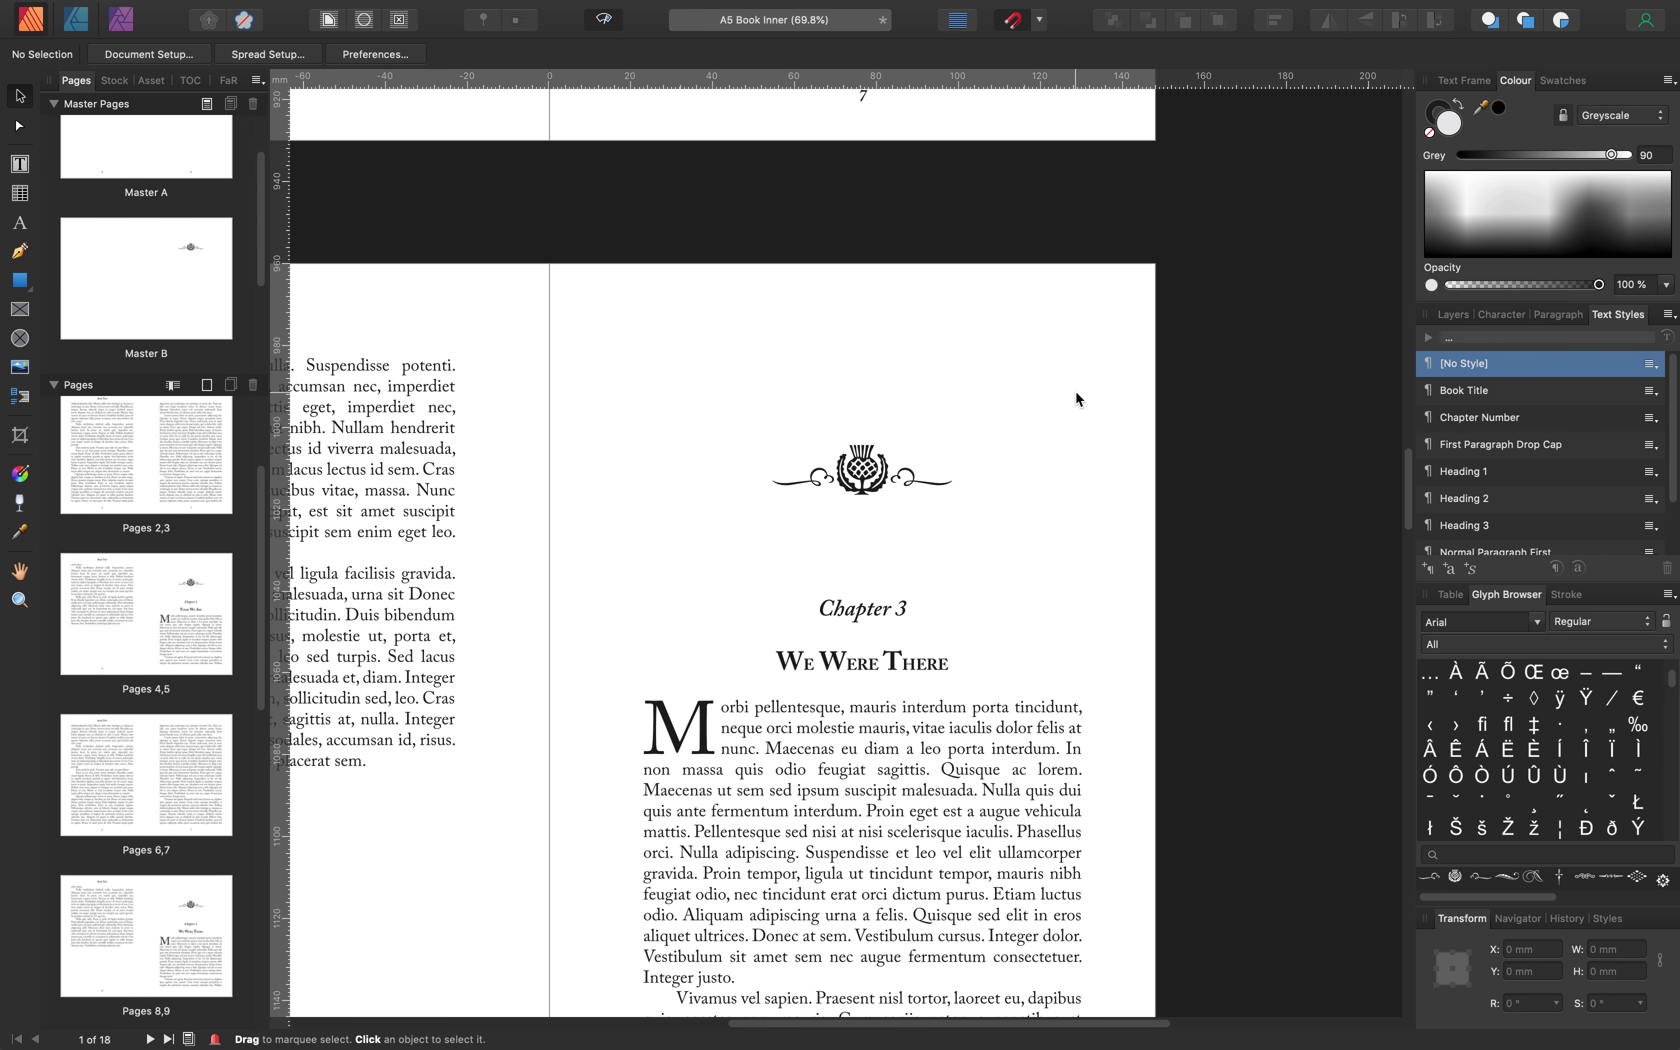
pyautogui.scroll(-20, 969, 335)
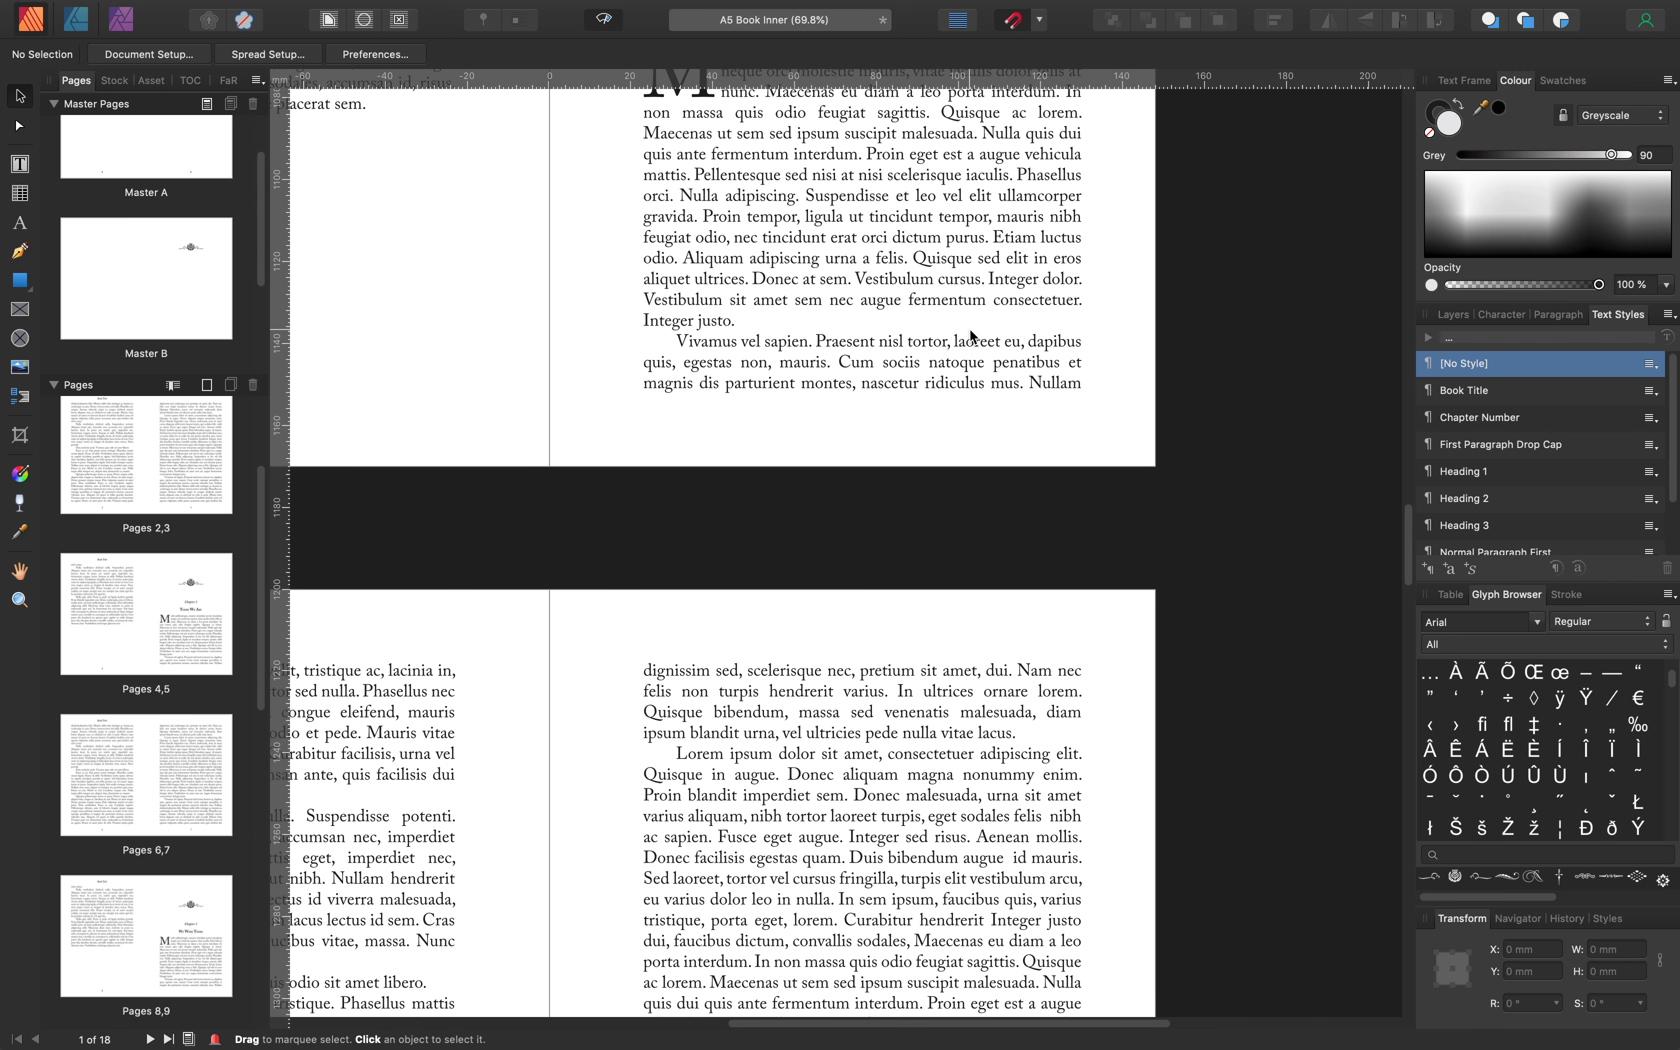
pyautogui.scroll(-20, 972, 328)
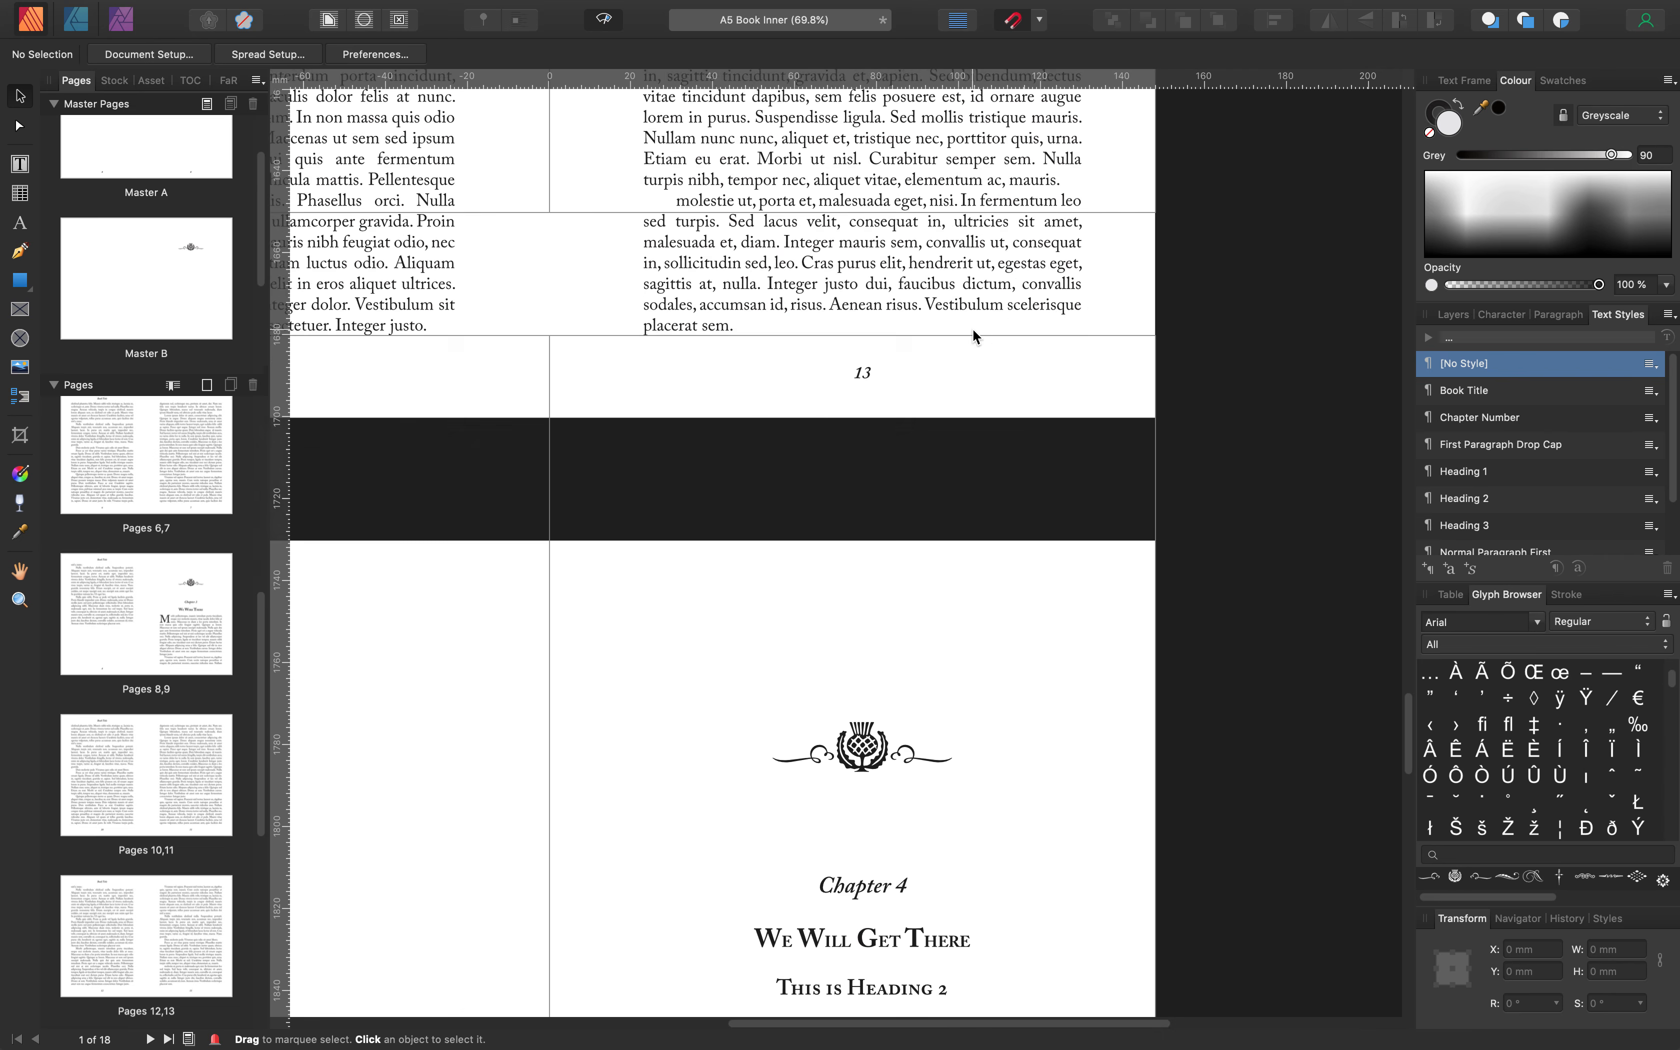
pyautogui.scroll(-18, 974, 330)
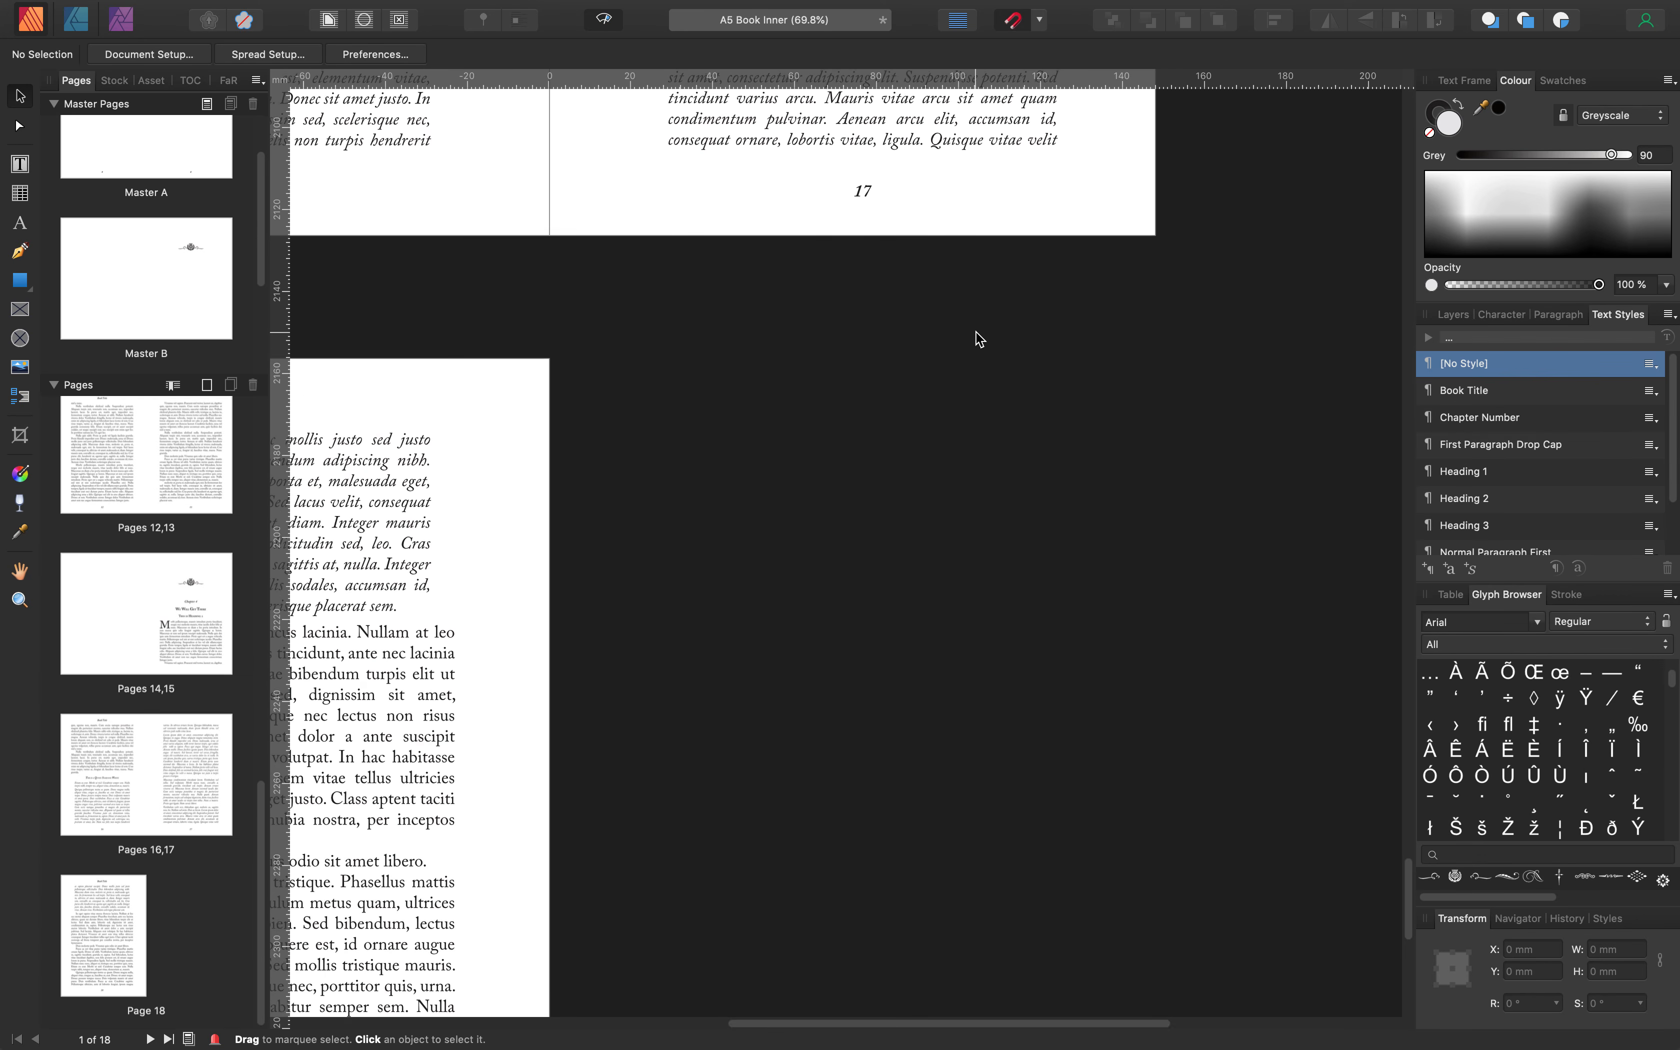
pyautogui.scroll(20, 975, 335)
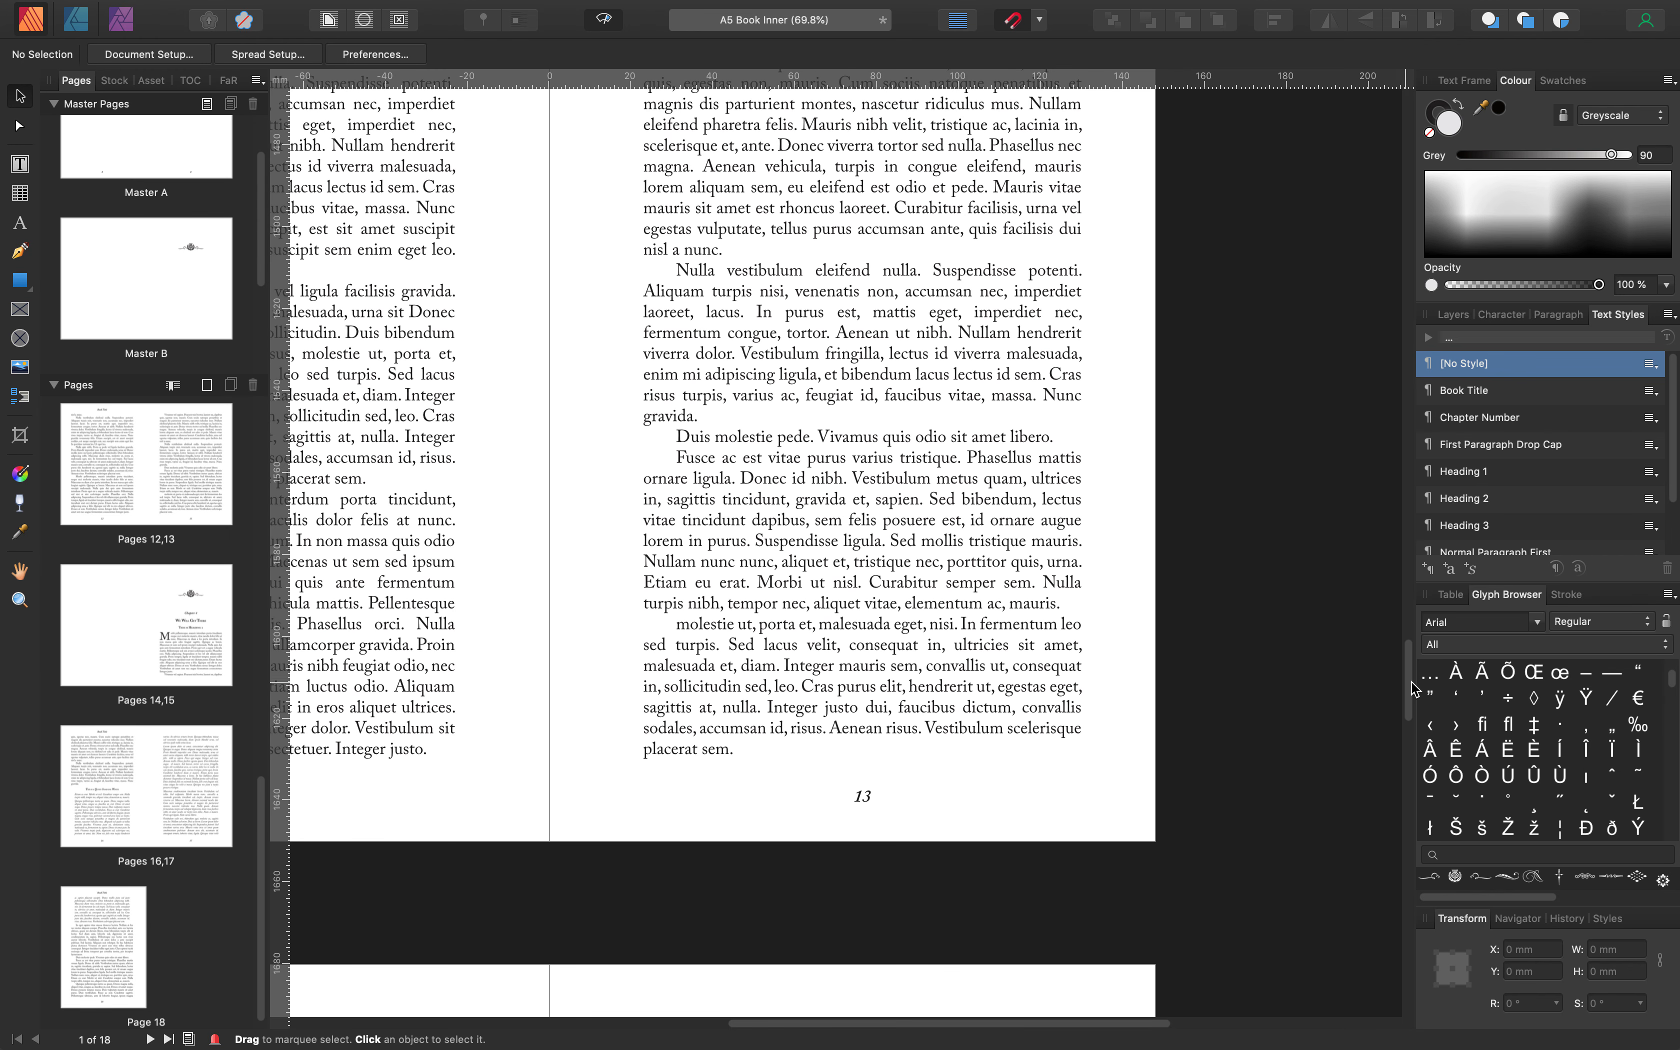
pyautogui.moveTo(1411, 684); pyautogui.dragTo(1422, 178)
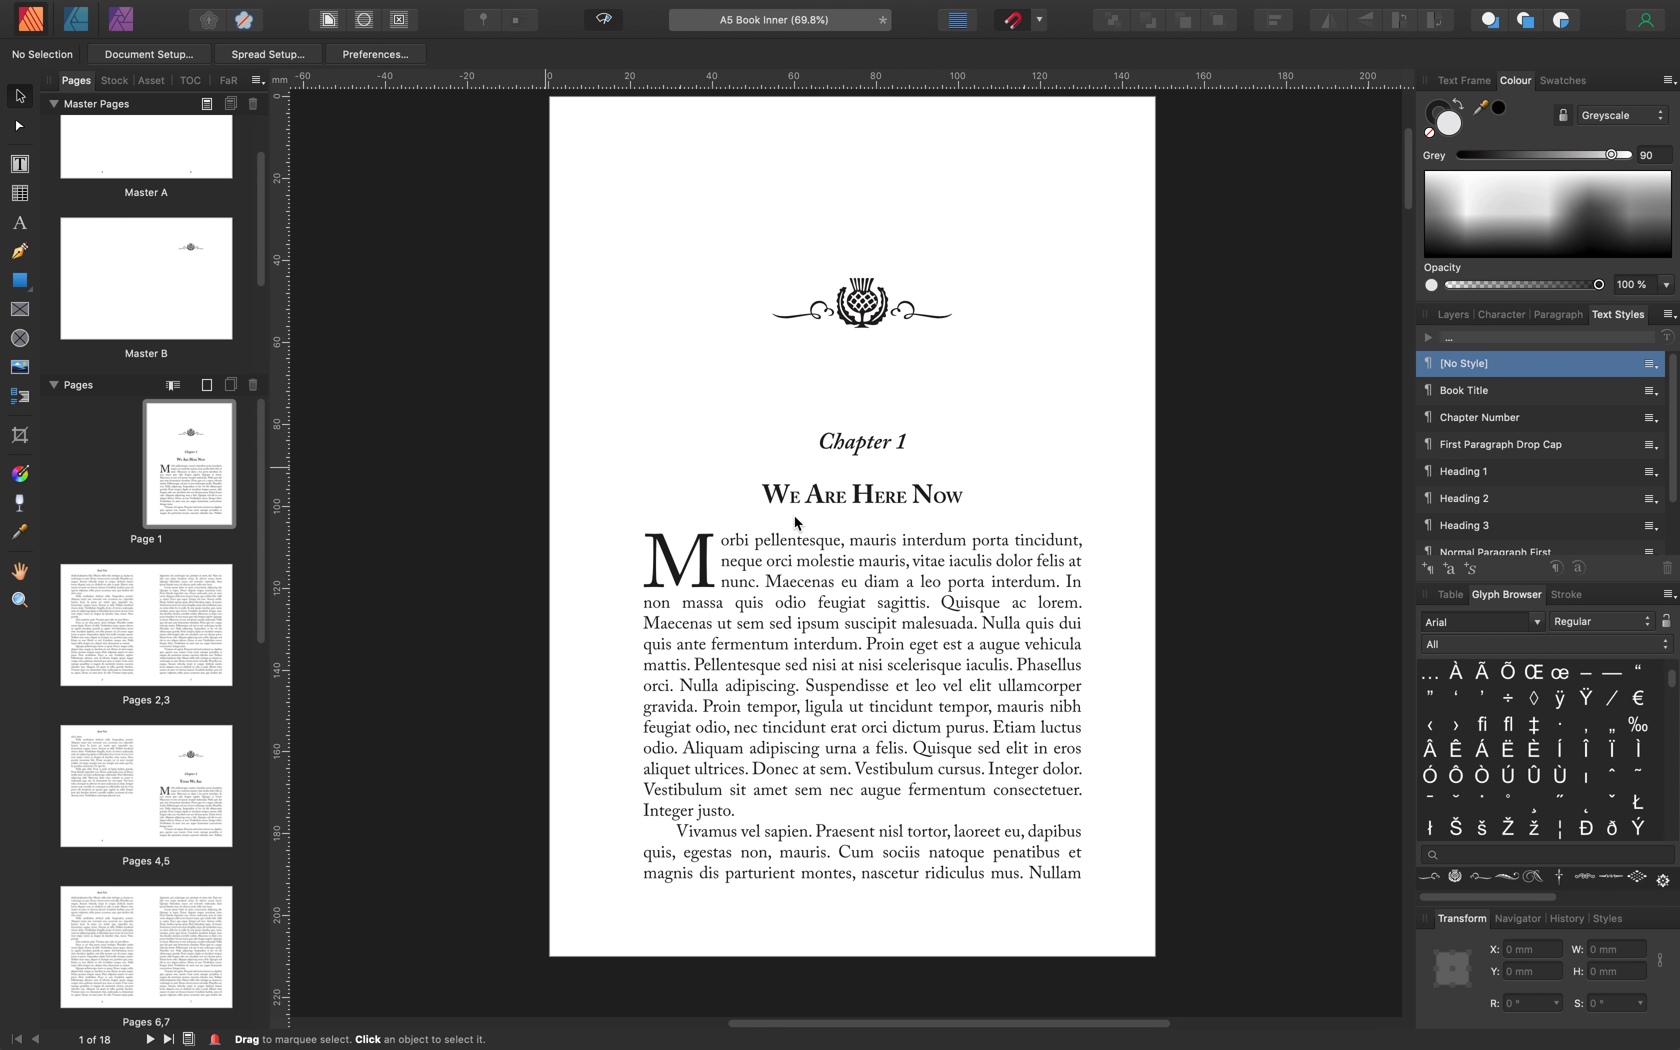
# Open the Section Manager for the book's pages and name Section 1 "We Are Here Now"
pyautogui.scroll(-6, 852, 528)
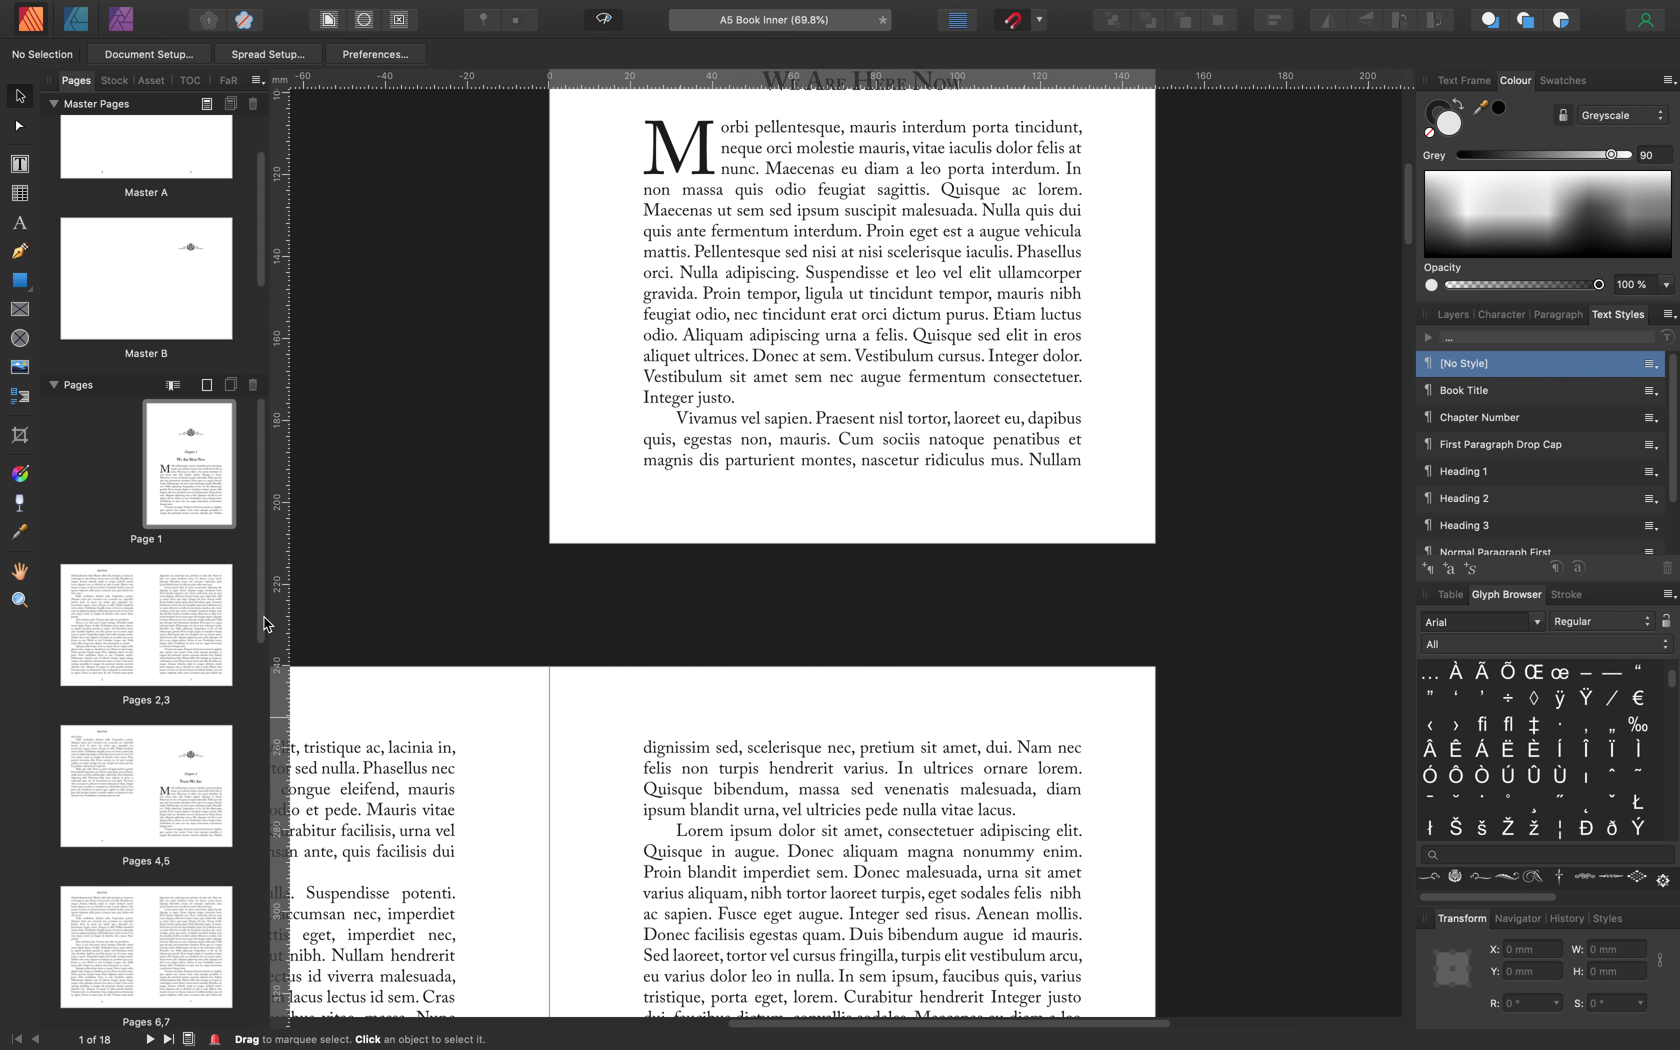
pyautogui.scroll(5, 660, 656)
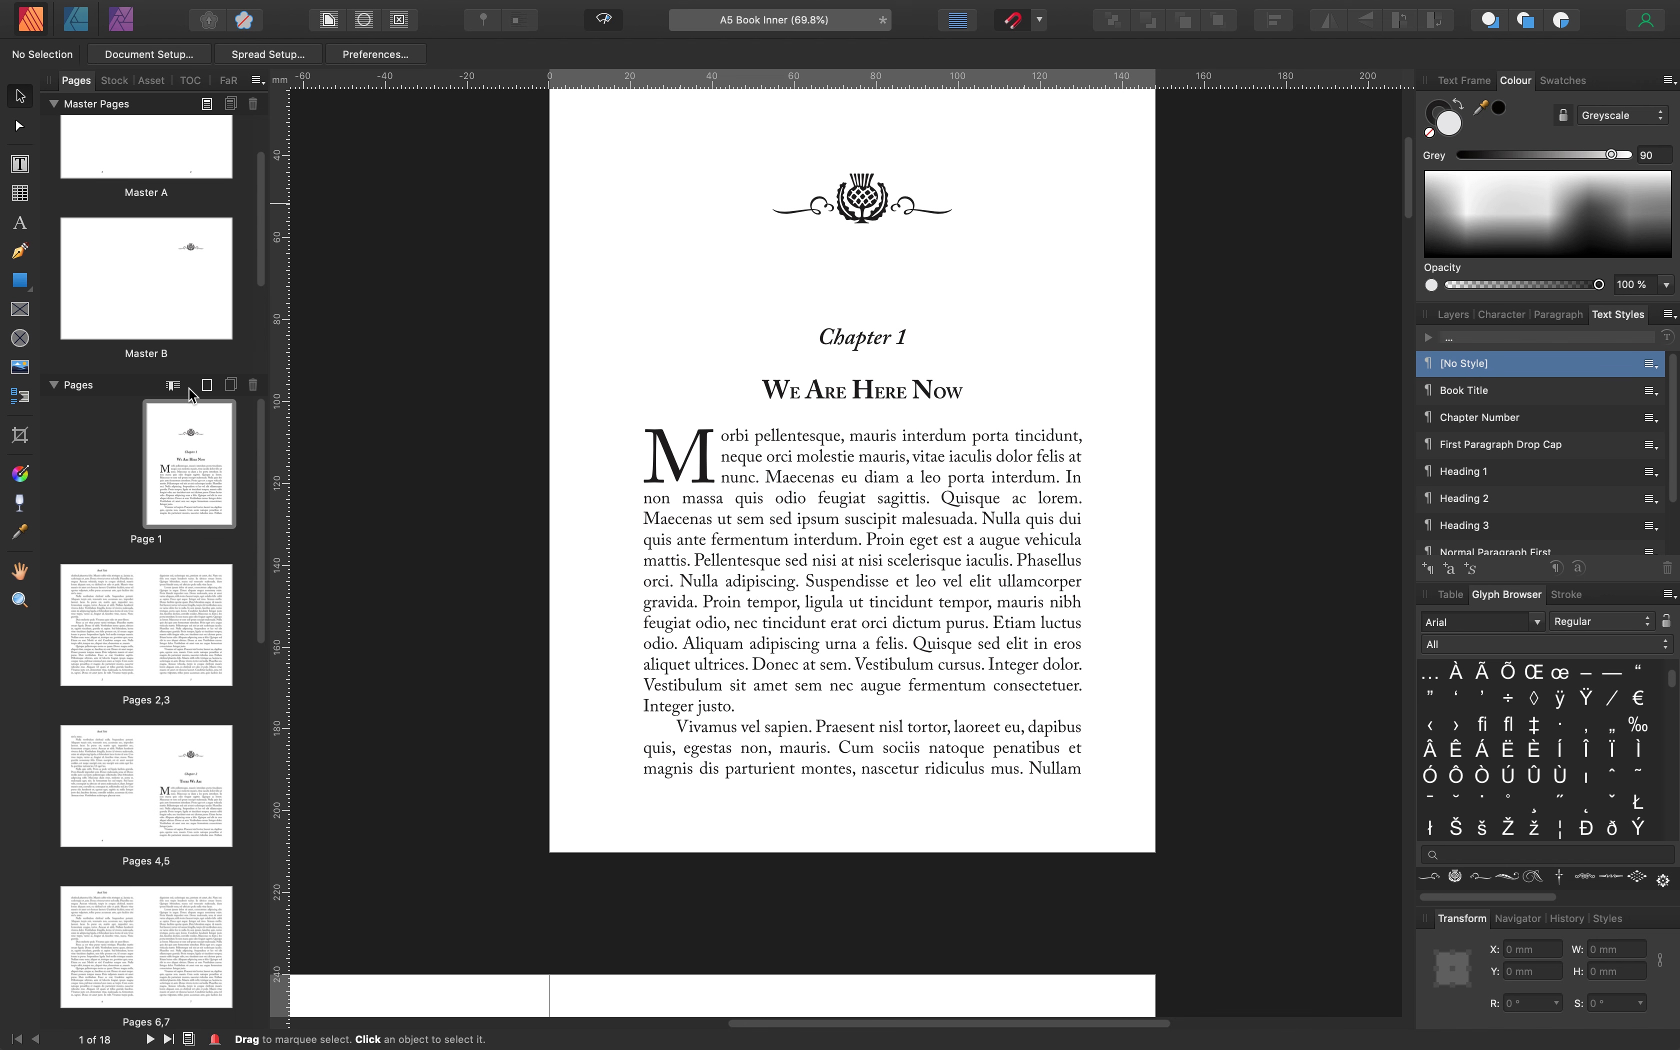
pyautogui.click(173, 386)
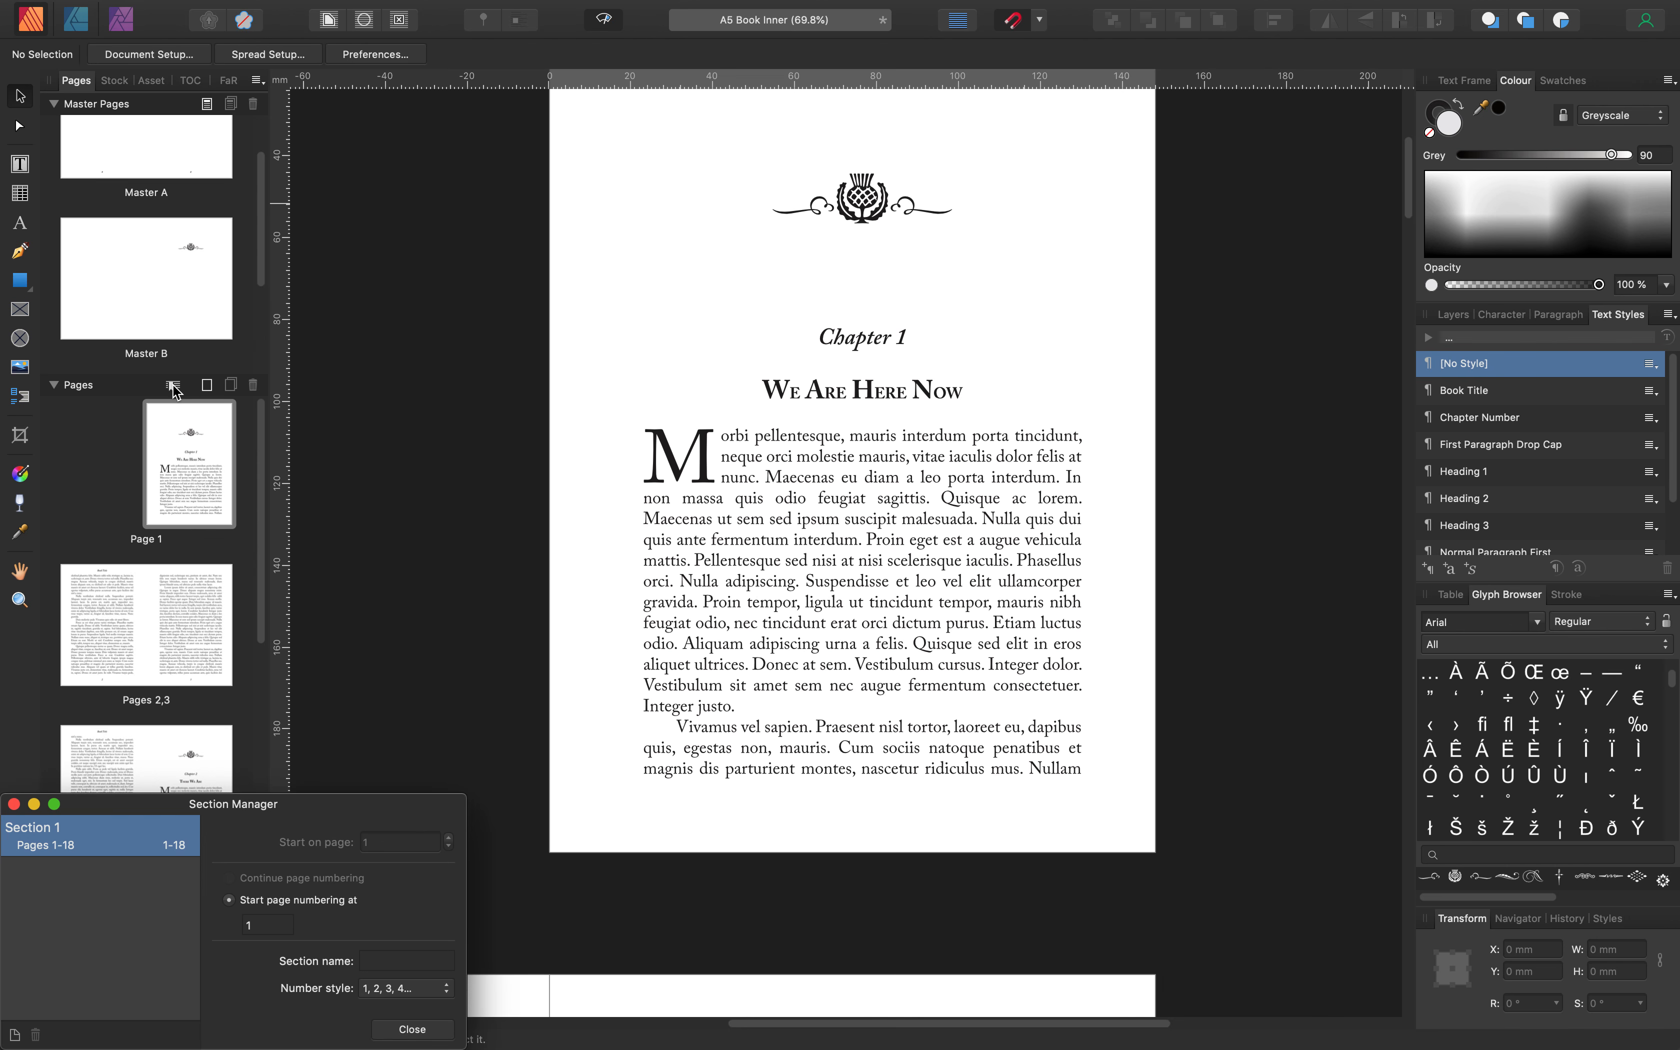
pyautogui.moveTo(319, 813); pyautogui.dragTo(1253, 497)
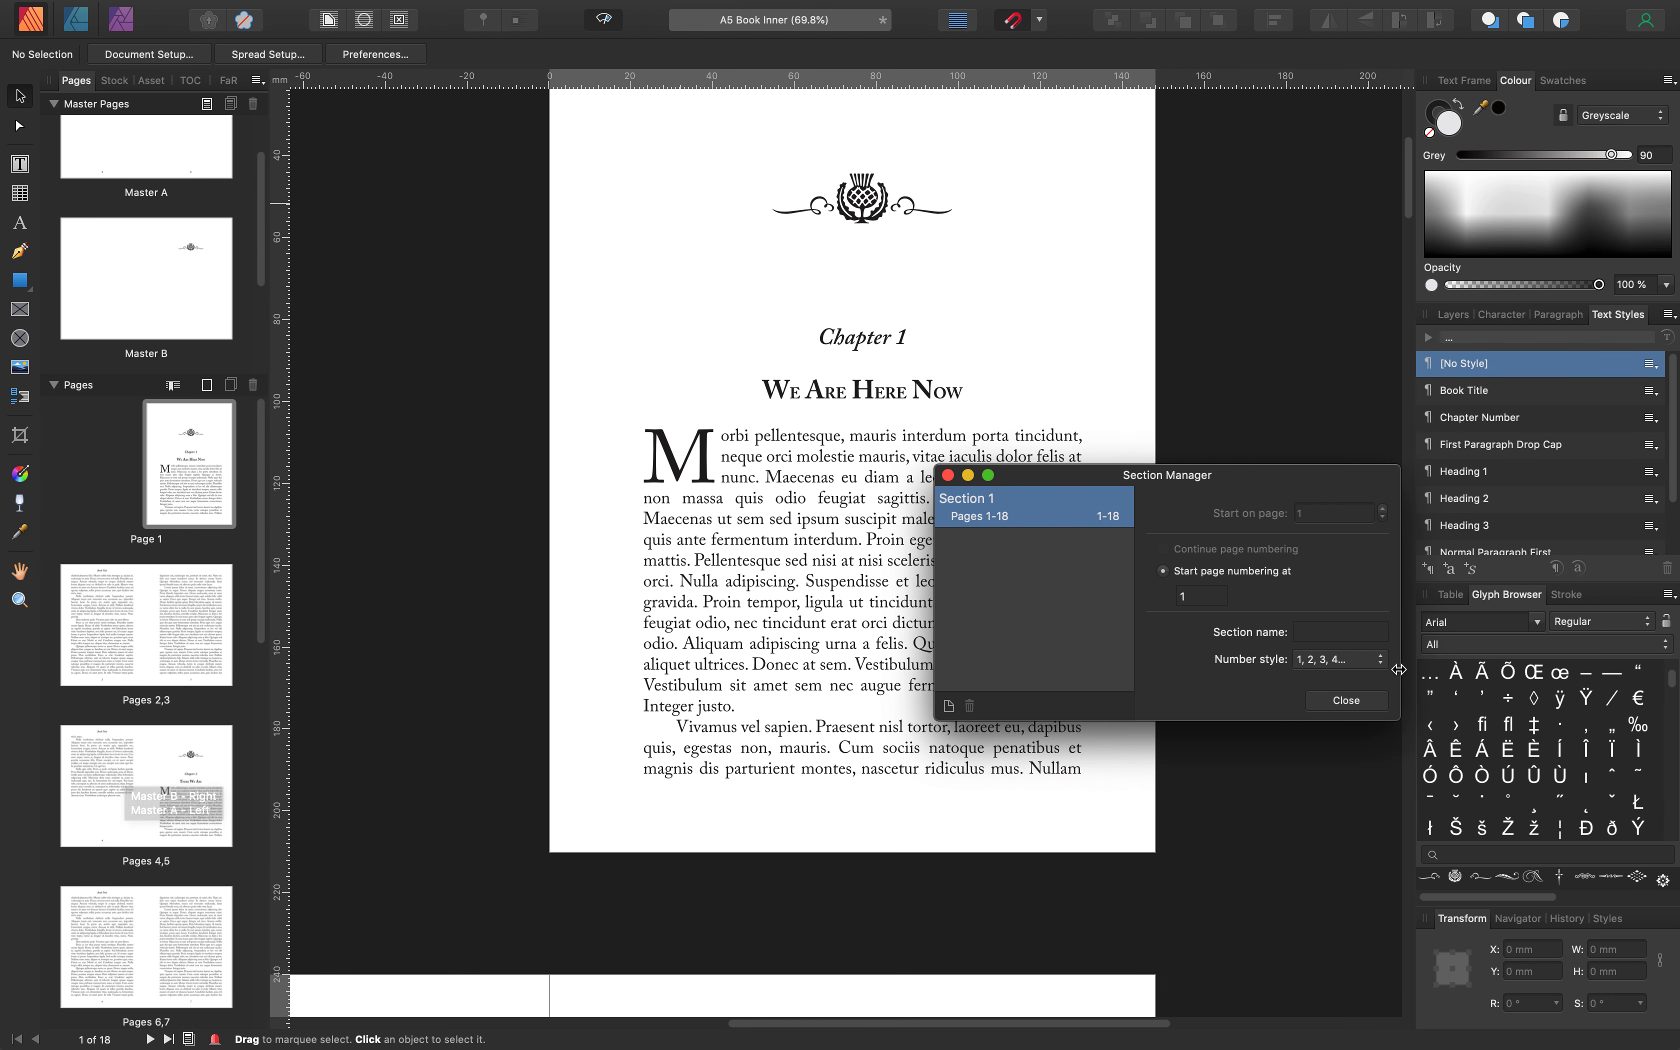
pyautogui.click(1316, 632)
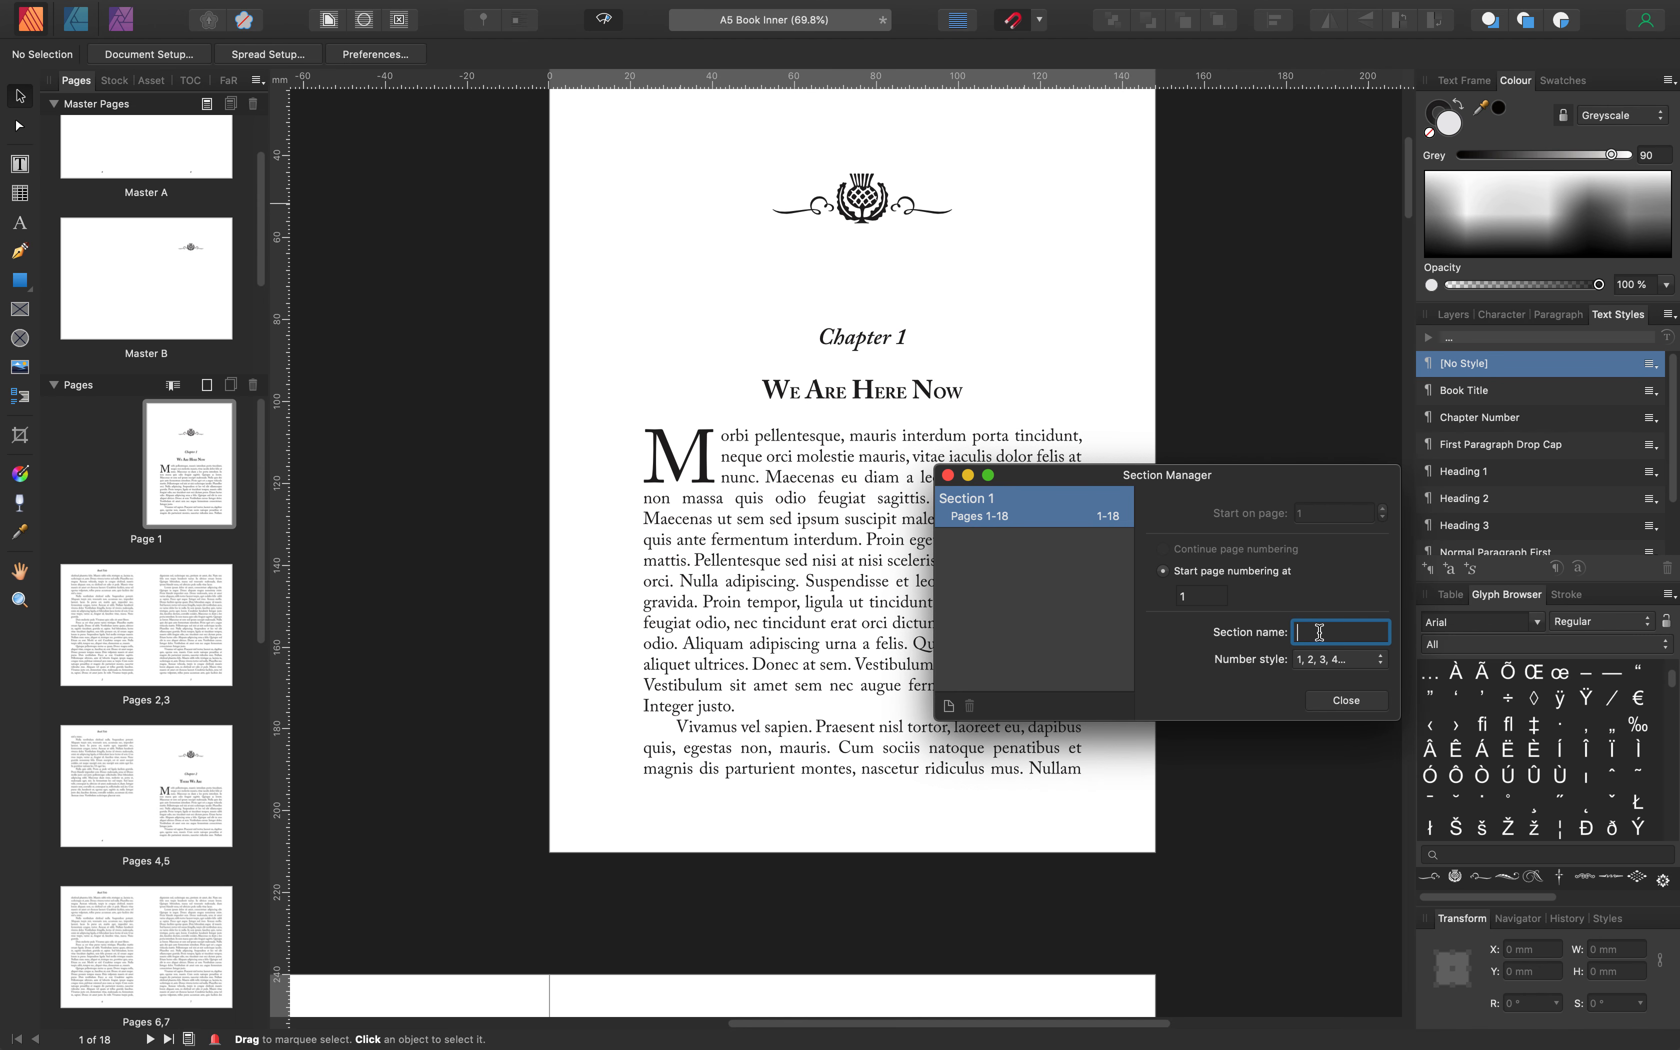
pyautogui.write('We Are Here Now')
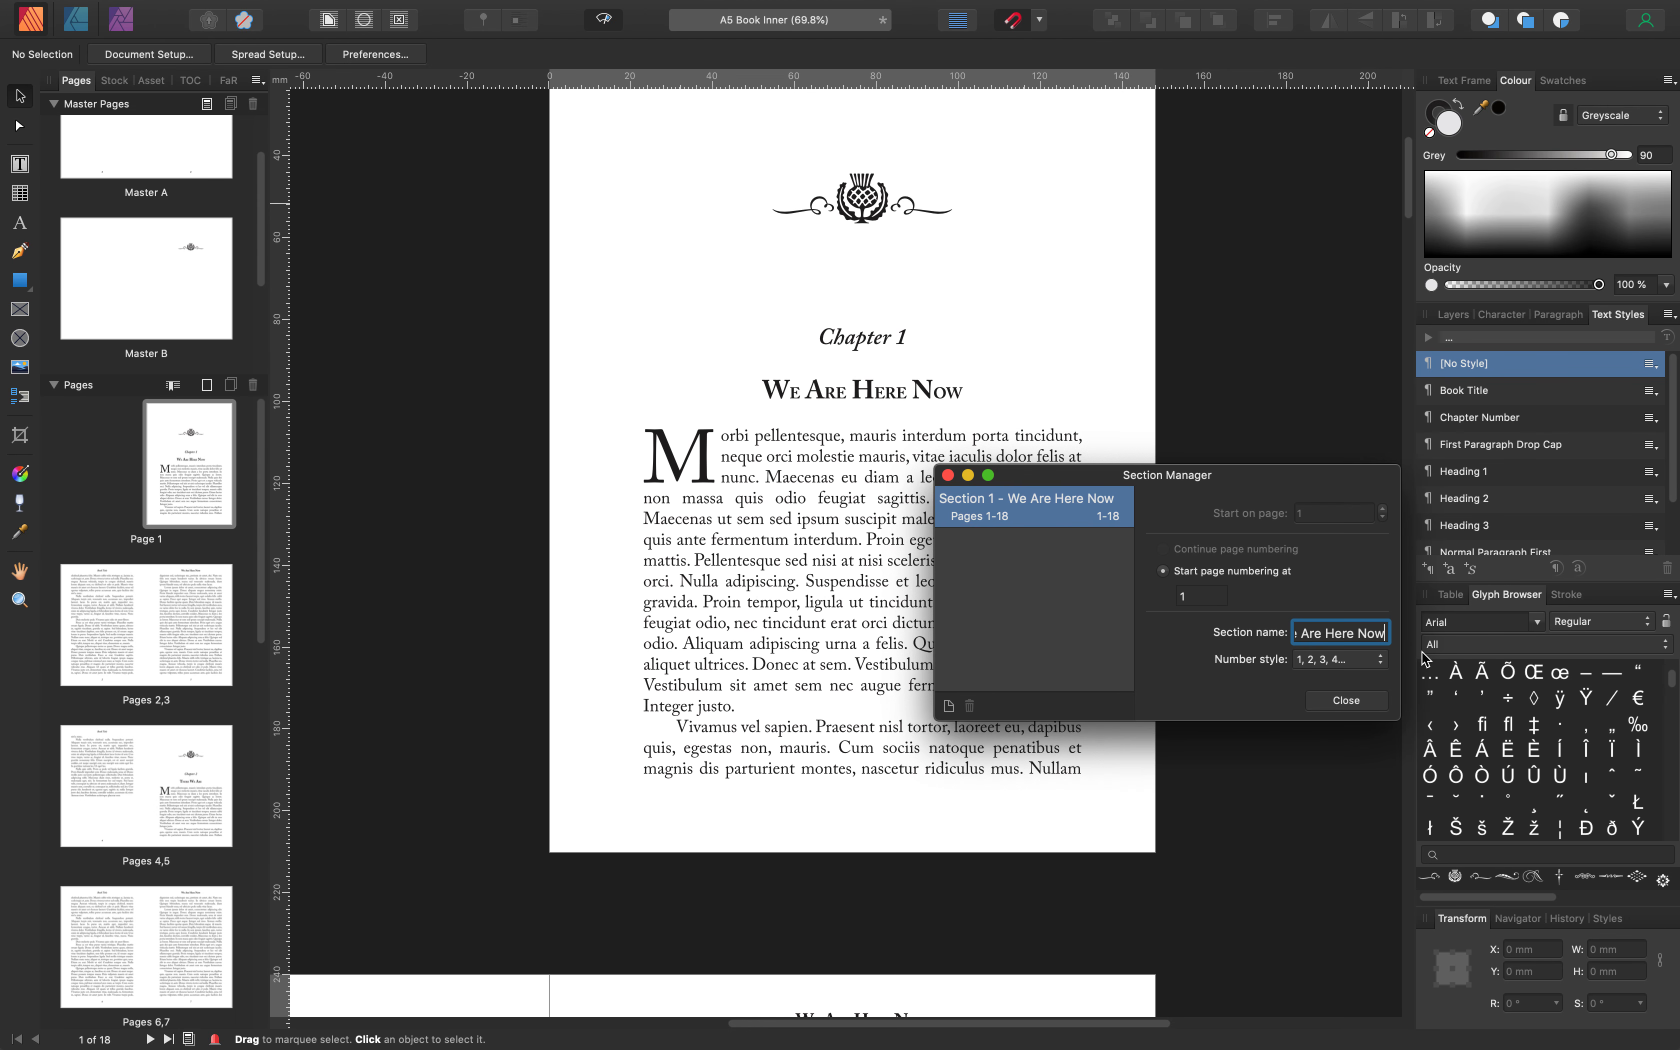
pyautogui.press('super+a')
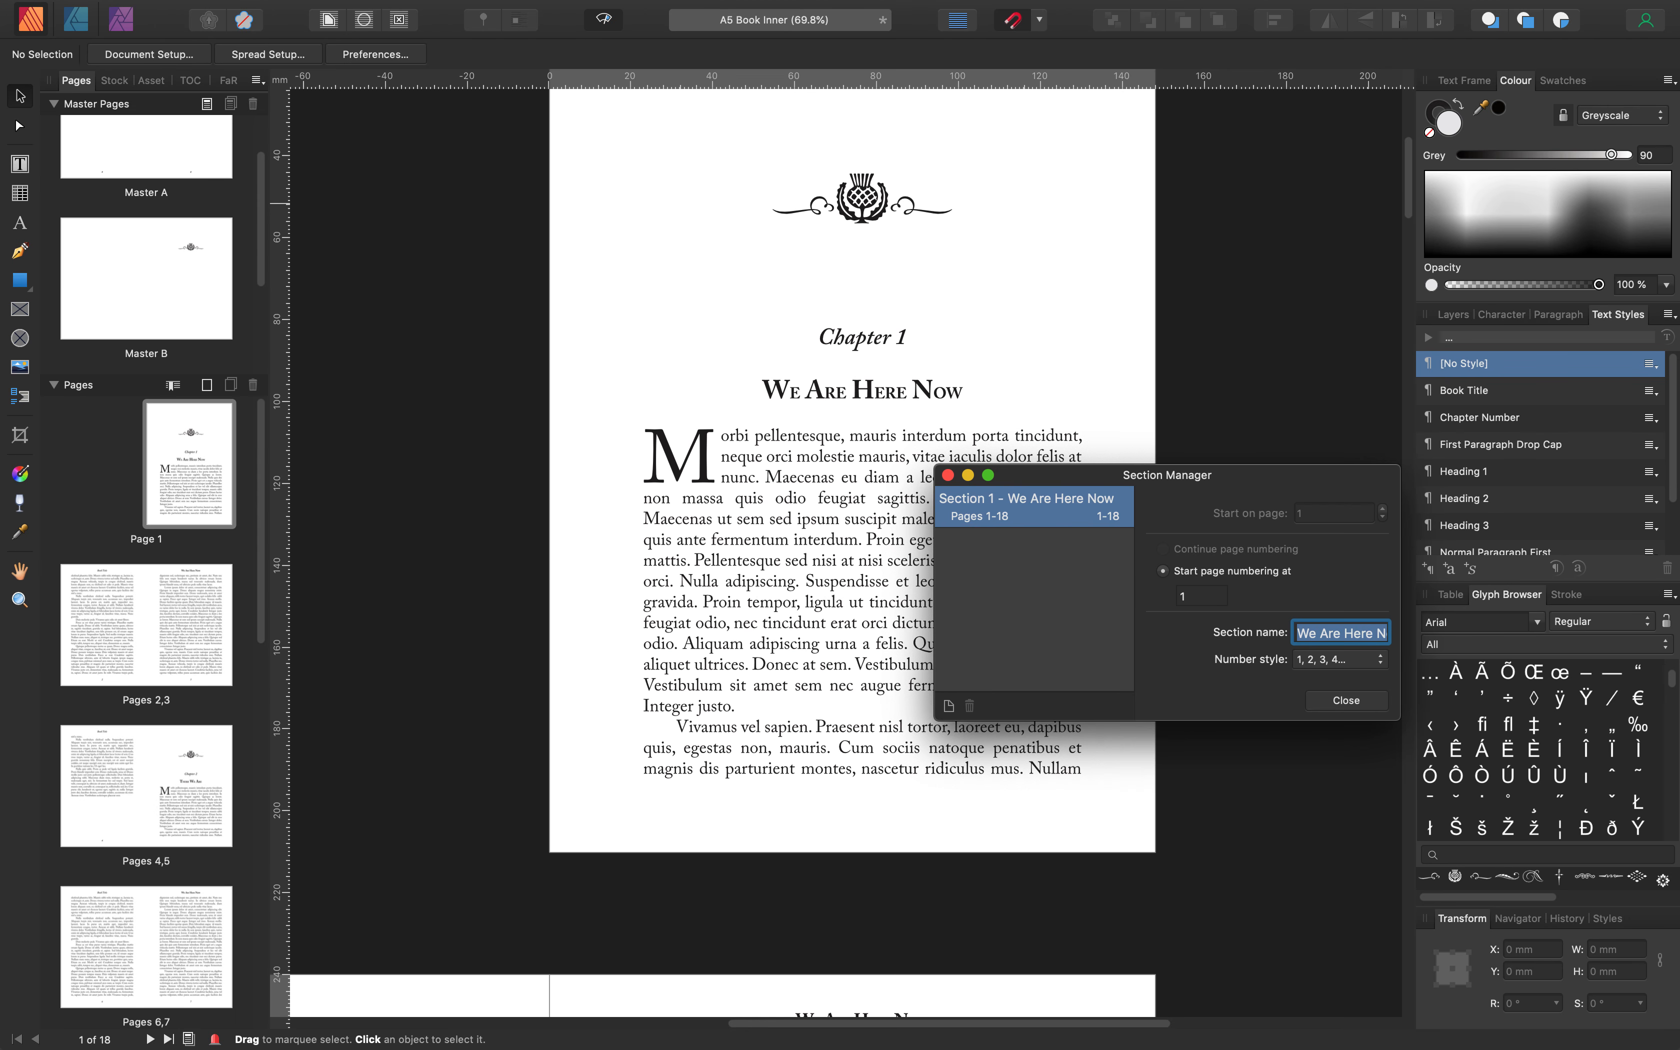
# Add a second section starting on page 5, at the Chapter 2 opening, and name it "There We Are"
pyautogui.click(1030, 559)
pyautogui.click(949, 706)
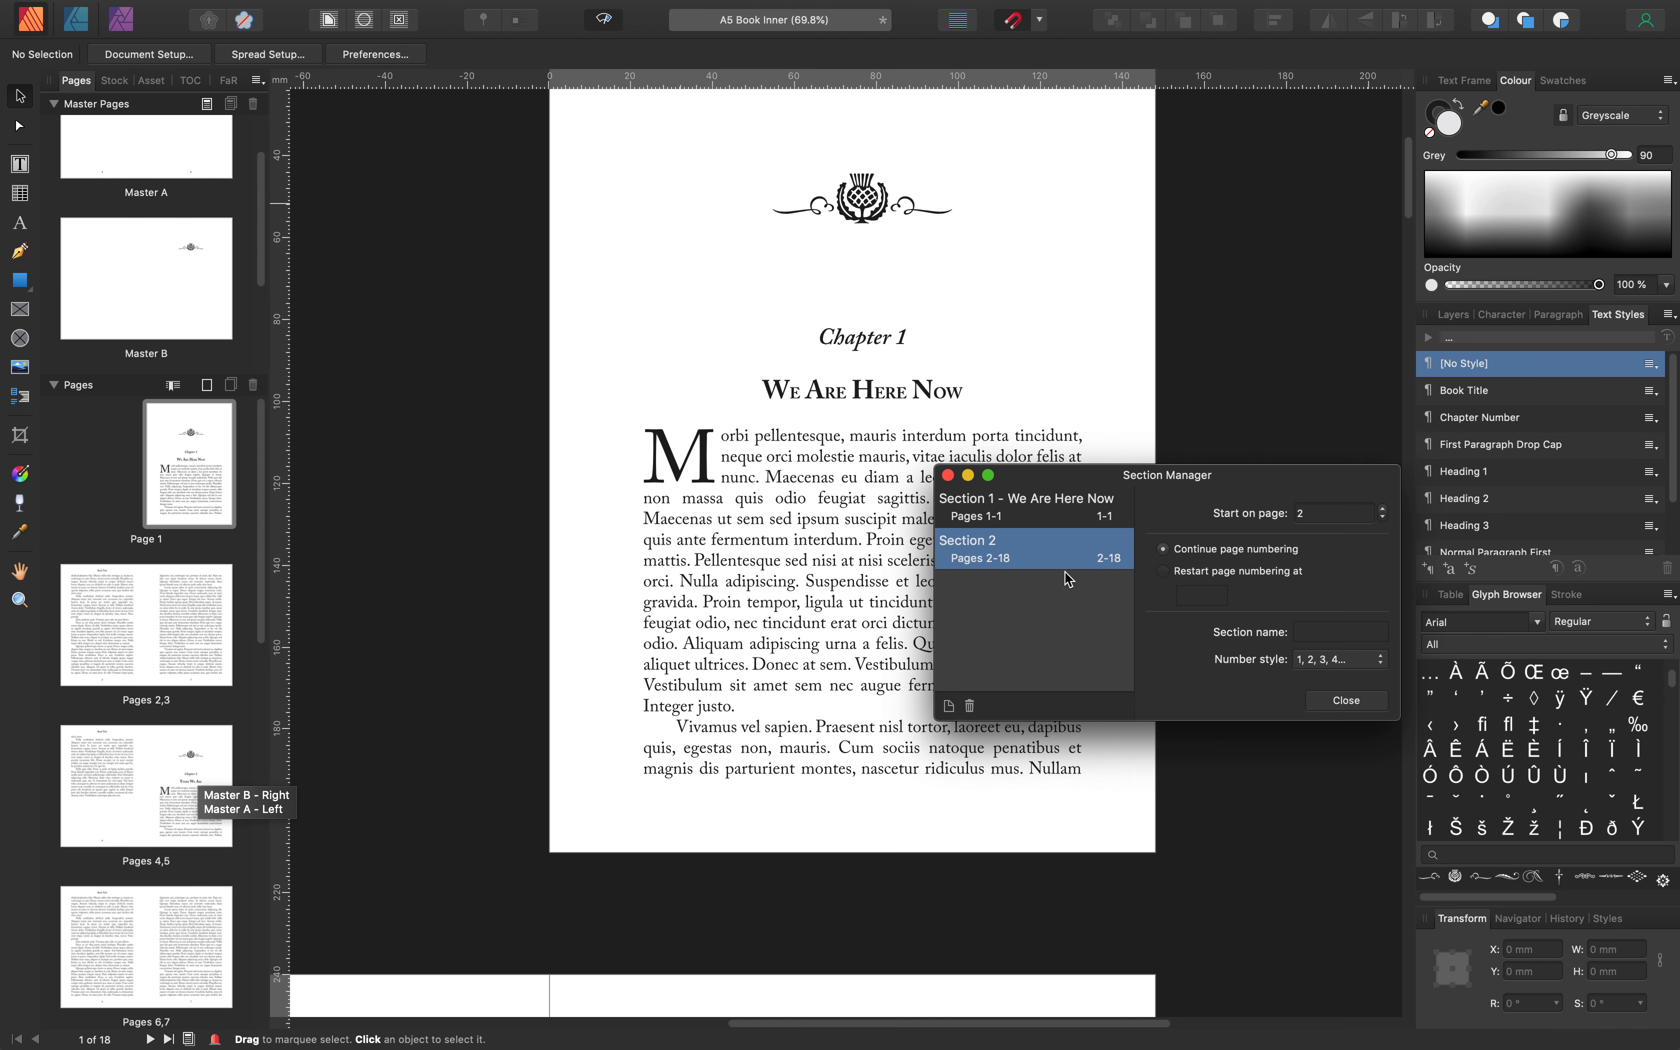
pyautogui.click(1381, 510)
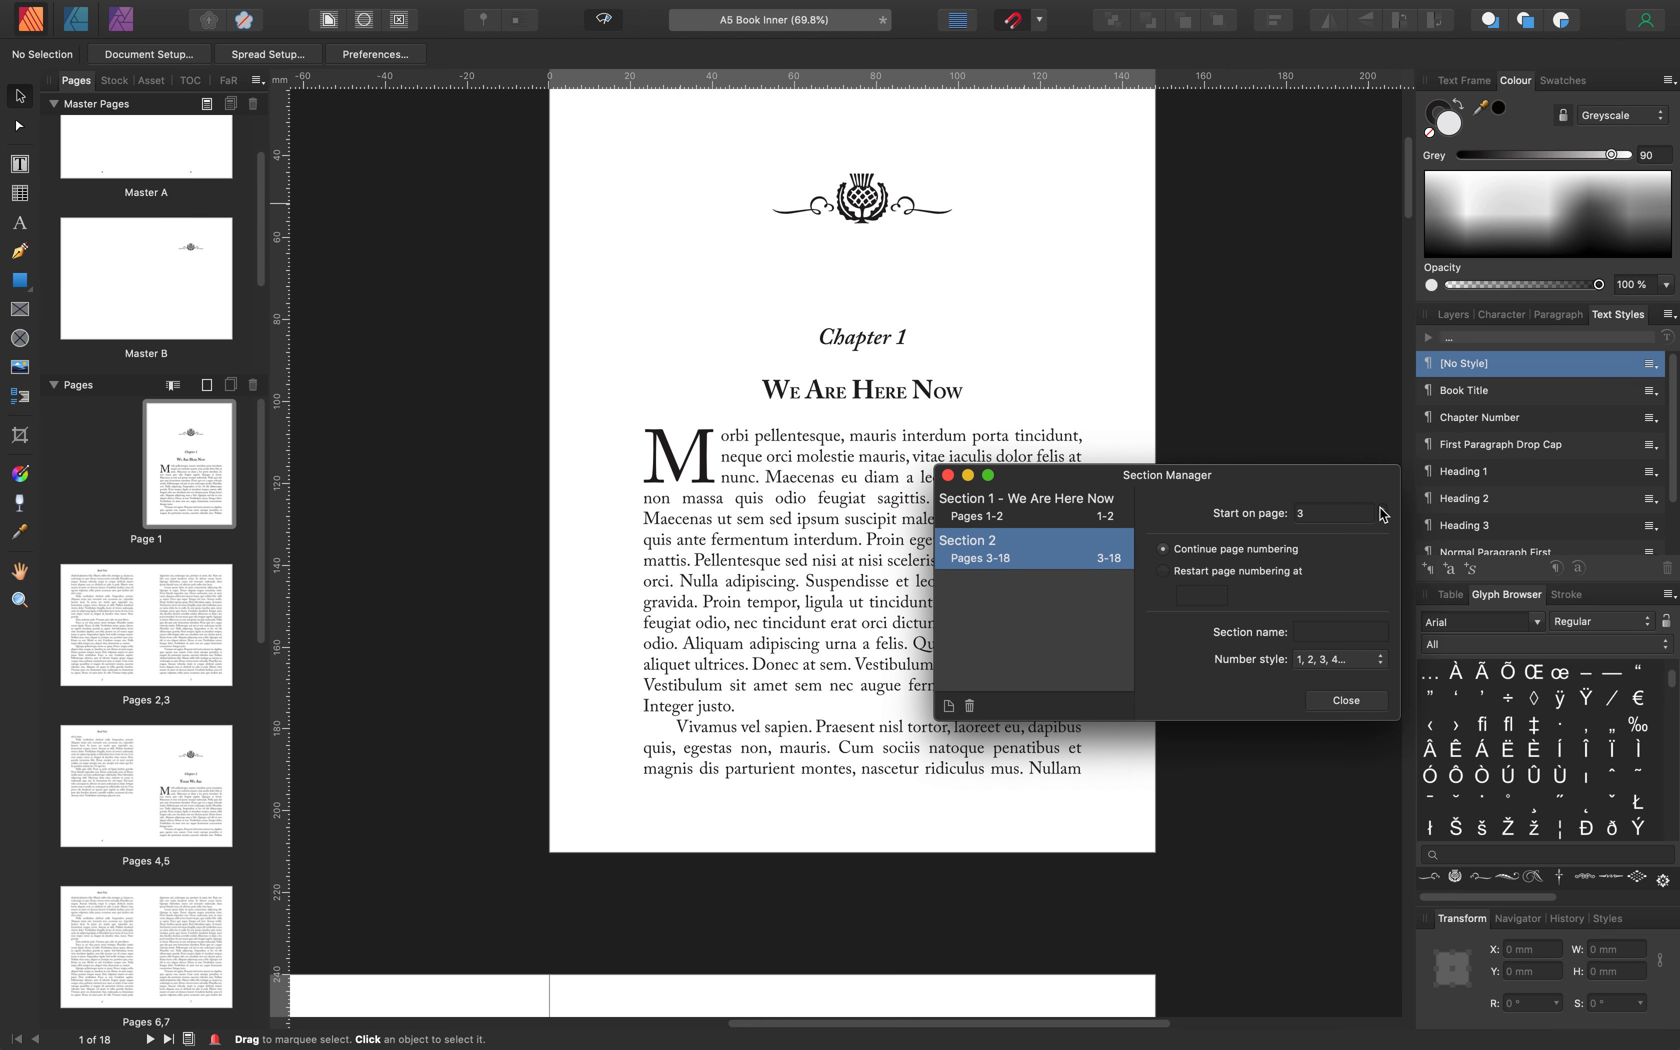
pyautogui.click(1382, 509)
pyautogui.click(193, 790)
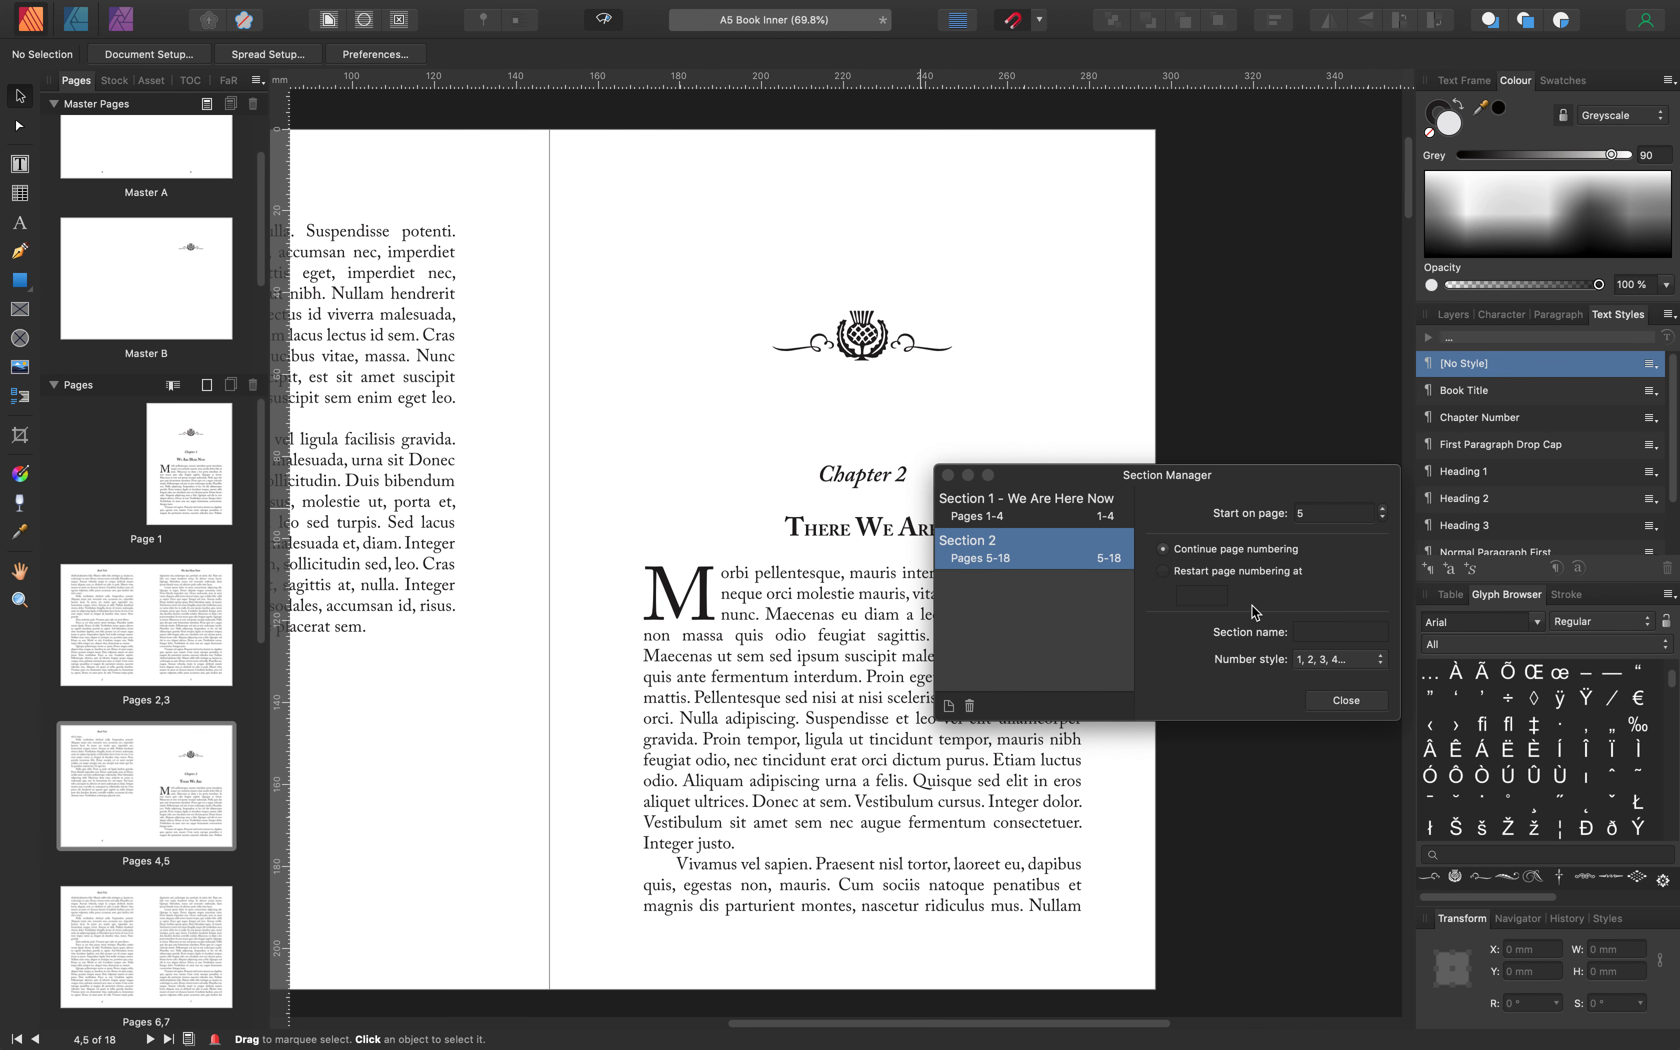
pyautogui.click(1318, 636)
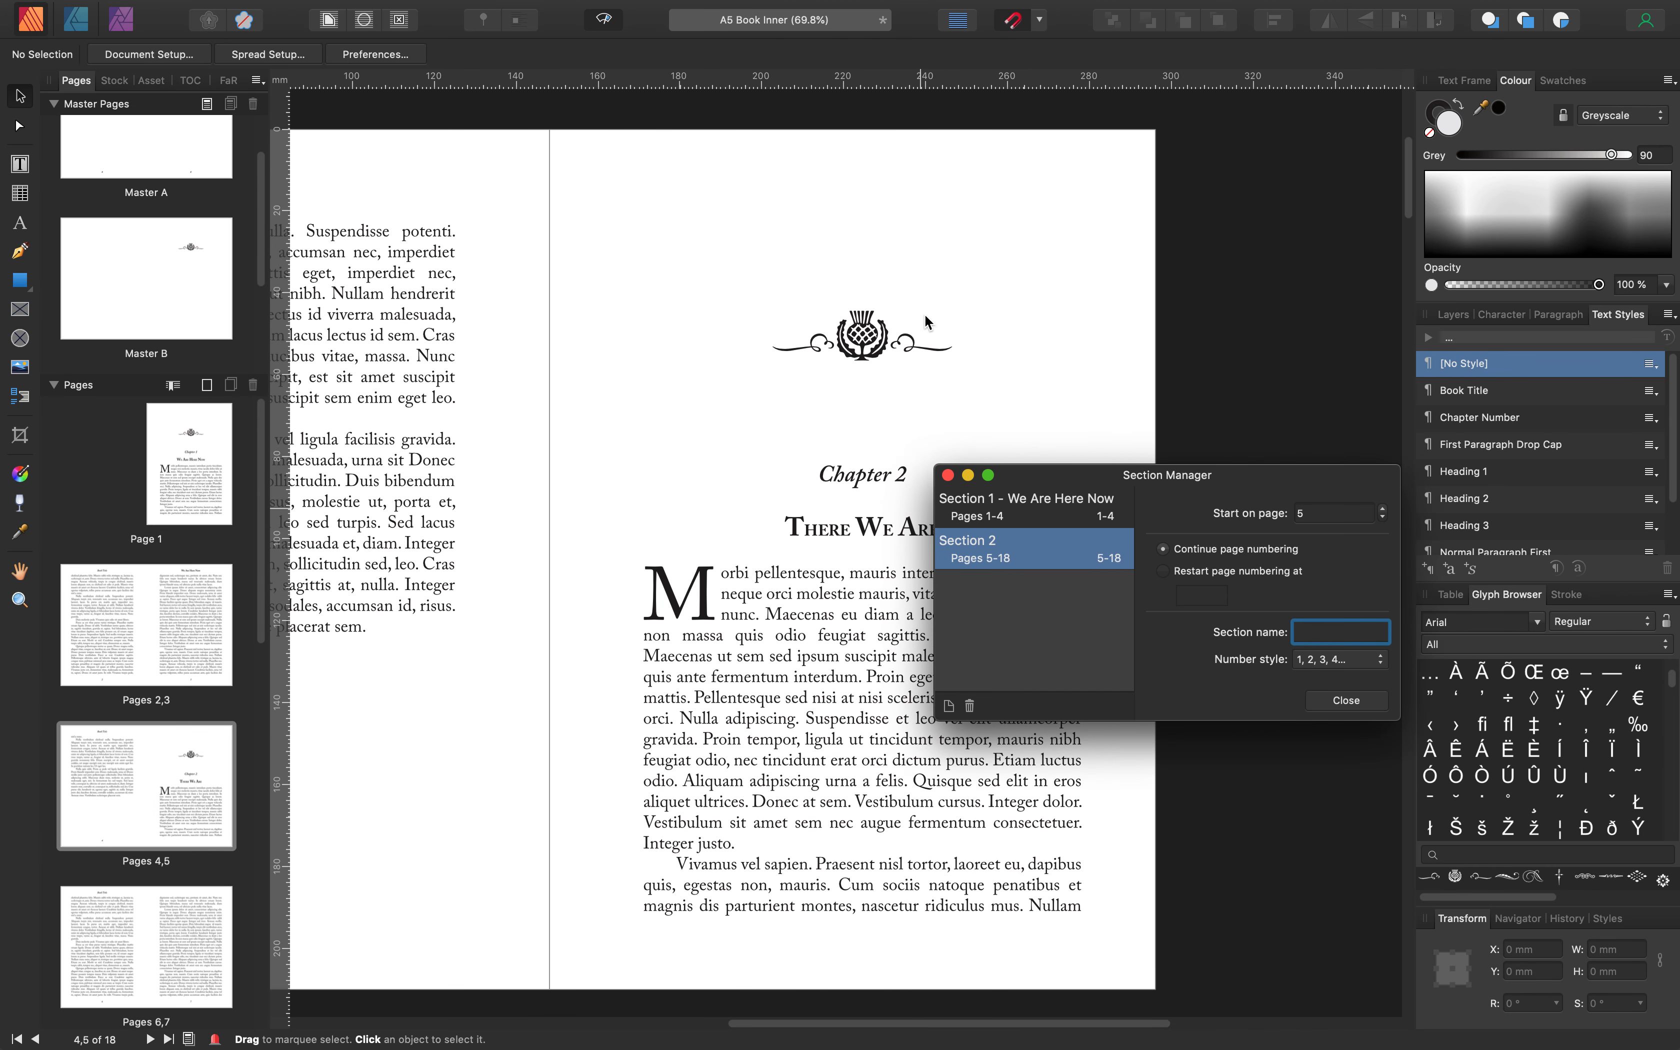
pyautogui.moveTo(1065, 478); pyautogui.dragTo(1156, 216)
pyautogui.write('There We Are')
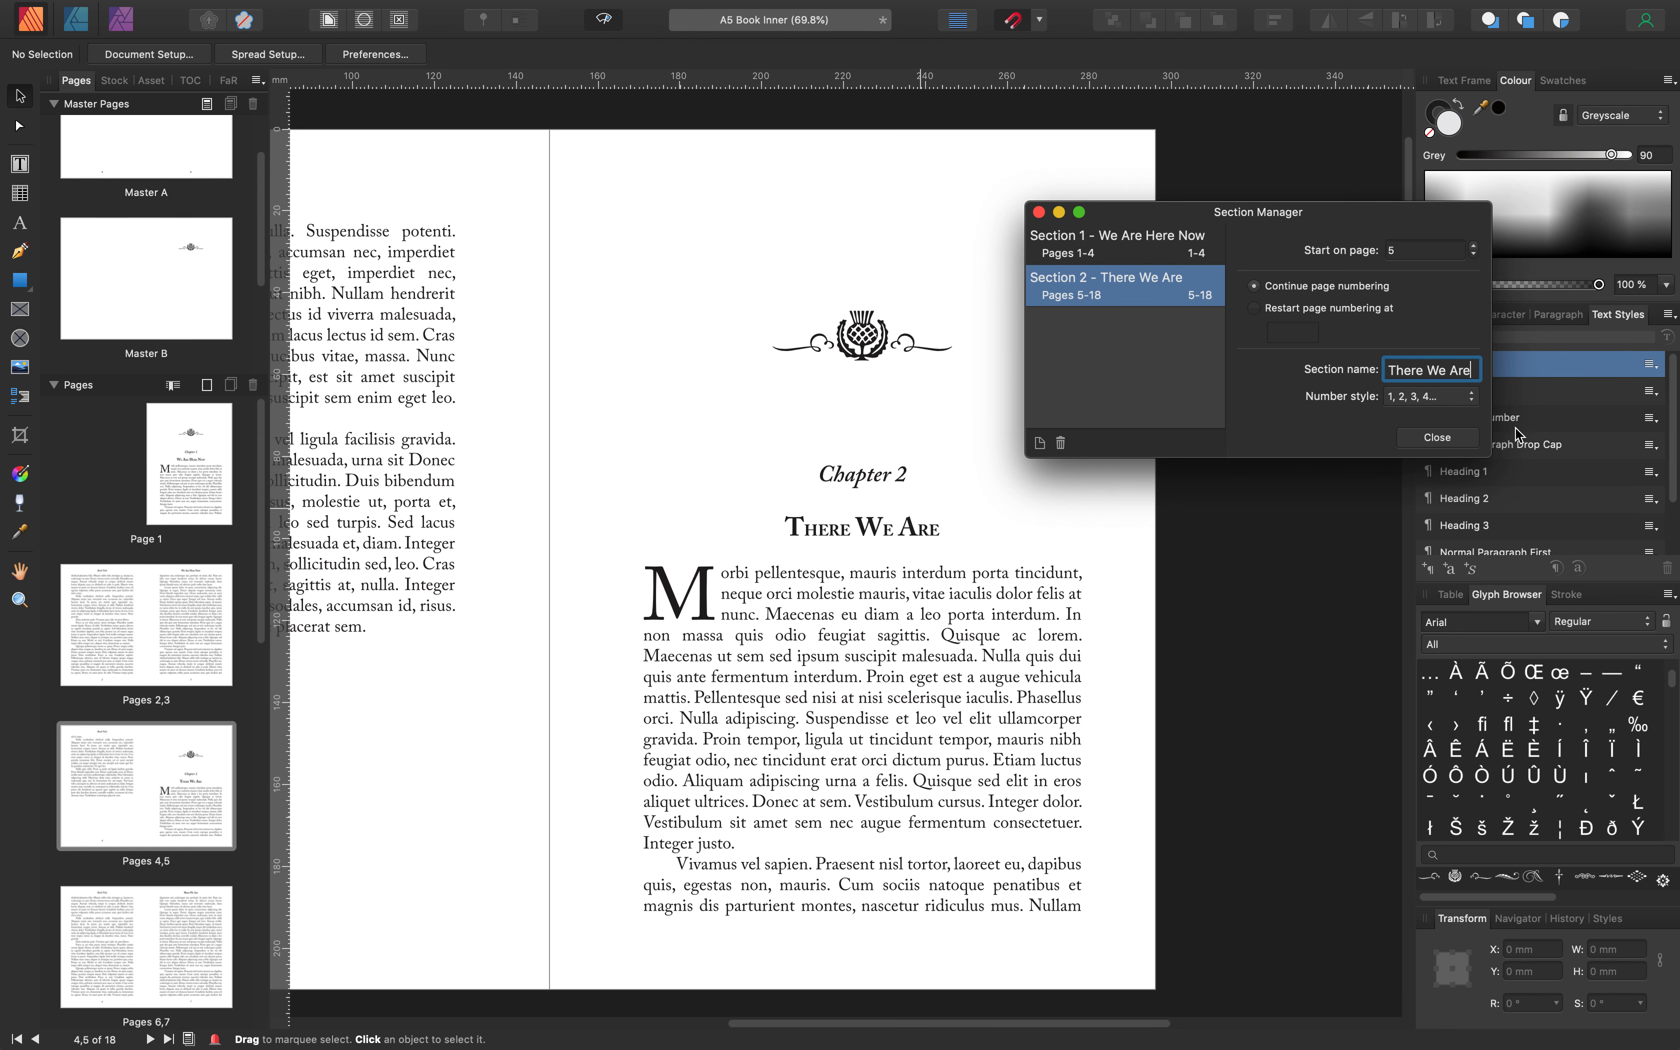
pyautogui.press('Return')
# Go to the Chapter 3 opening and add a third section starting on page 9, named "We Were There"
pyautogui.scroll(-5, 195, 794)
pyautogui.scroll(-4, 197, 787)
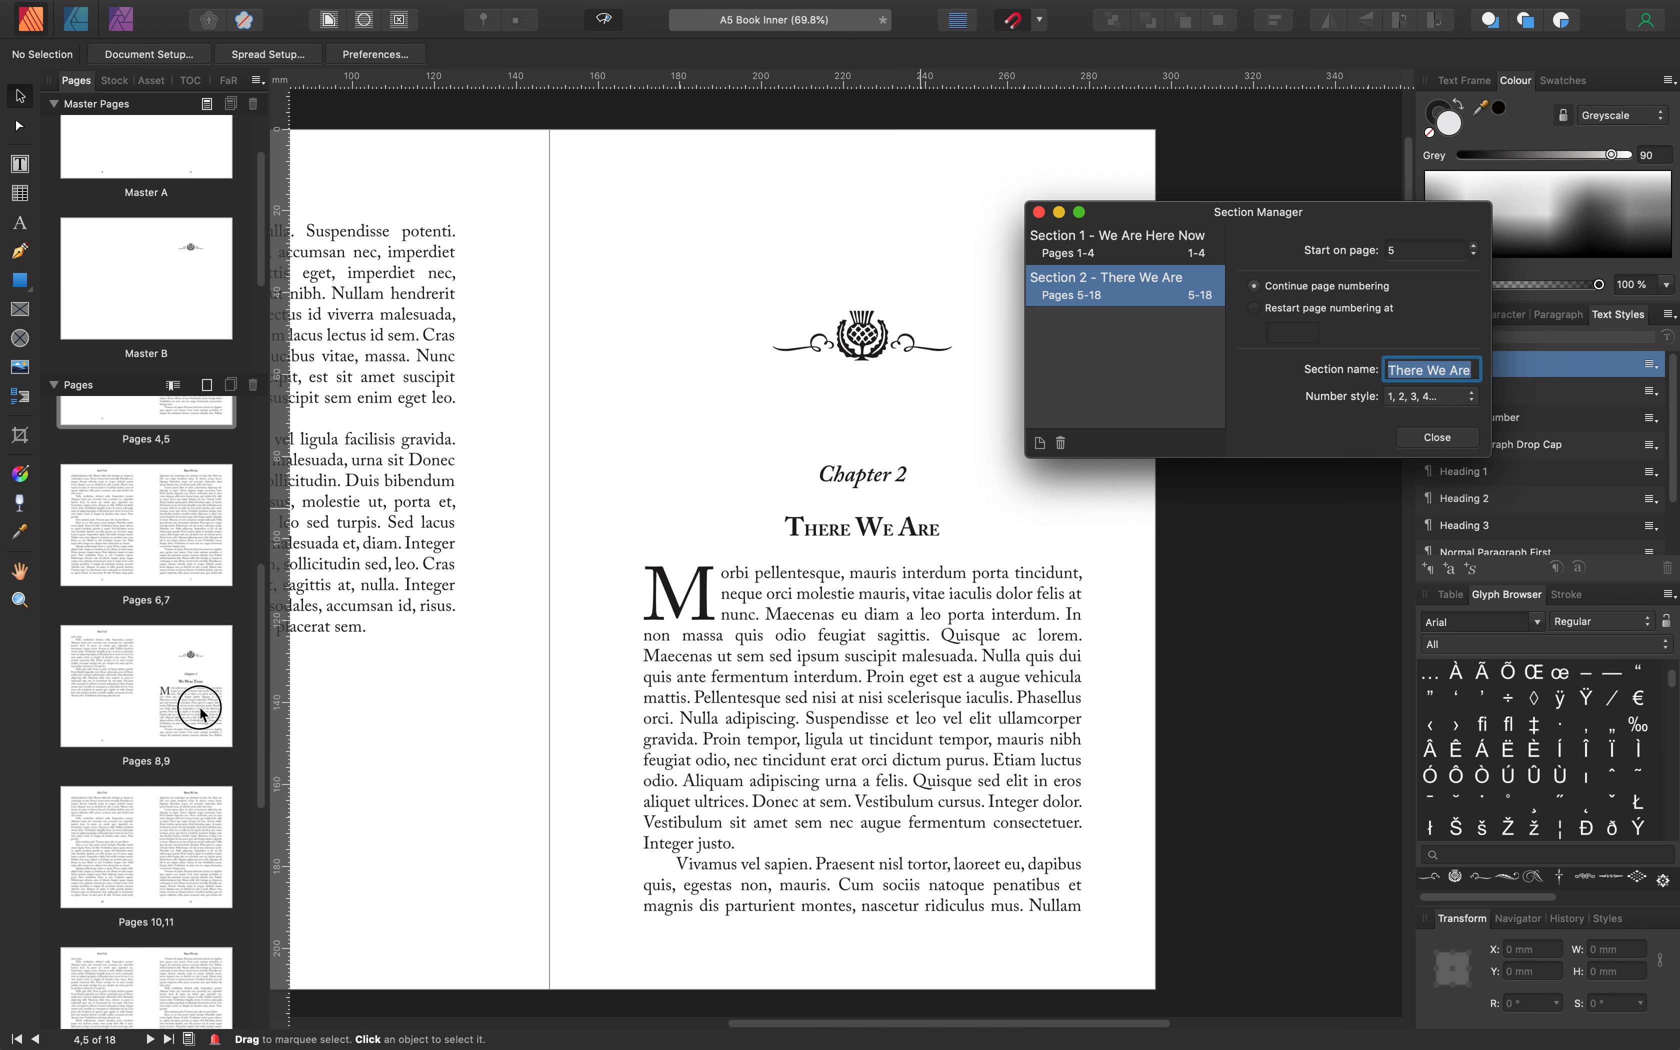
pyautogui.doubleClick(200, 710)
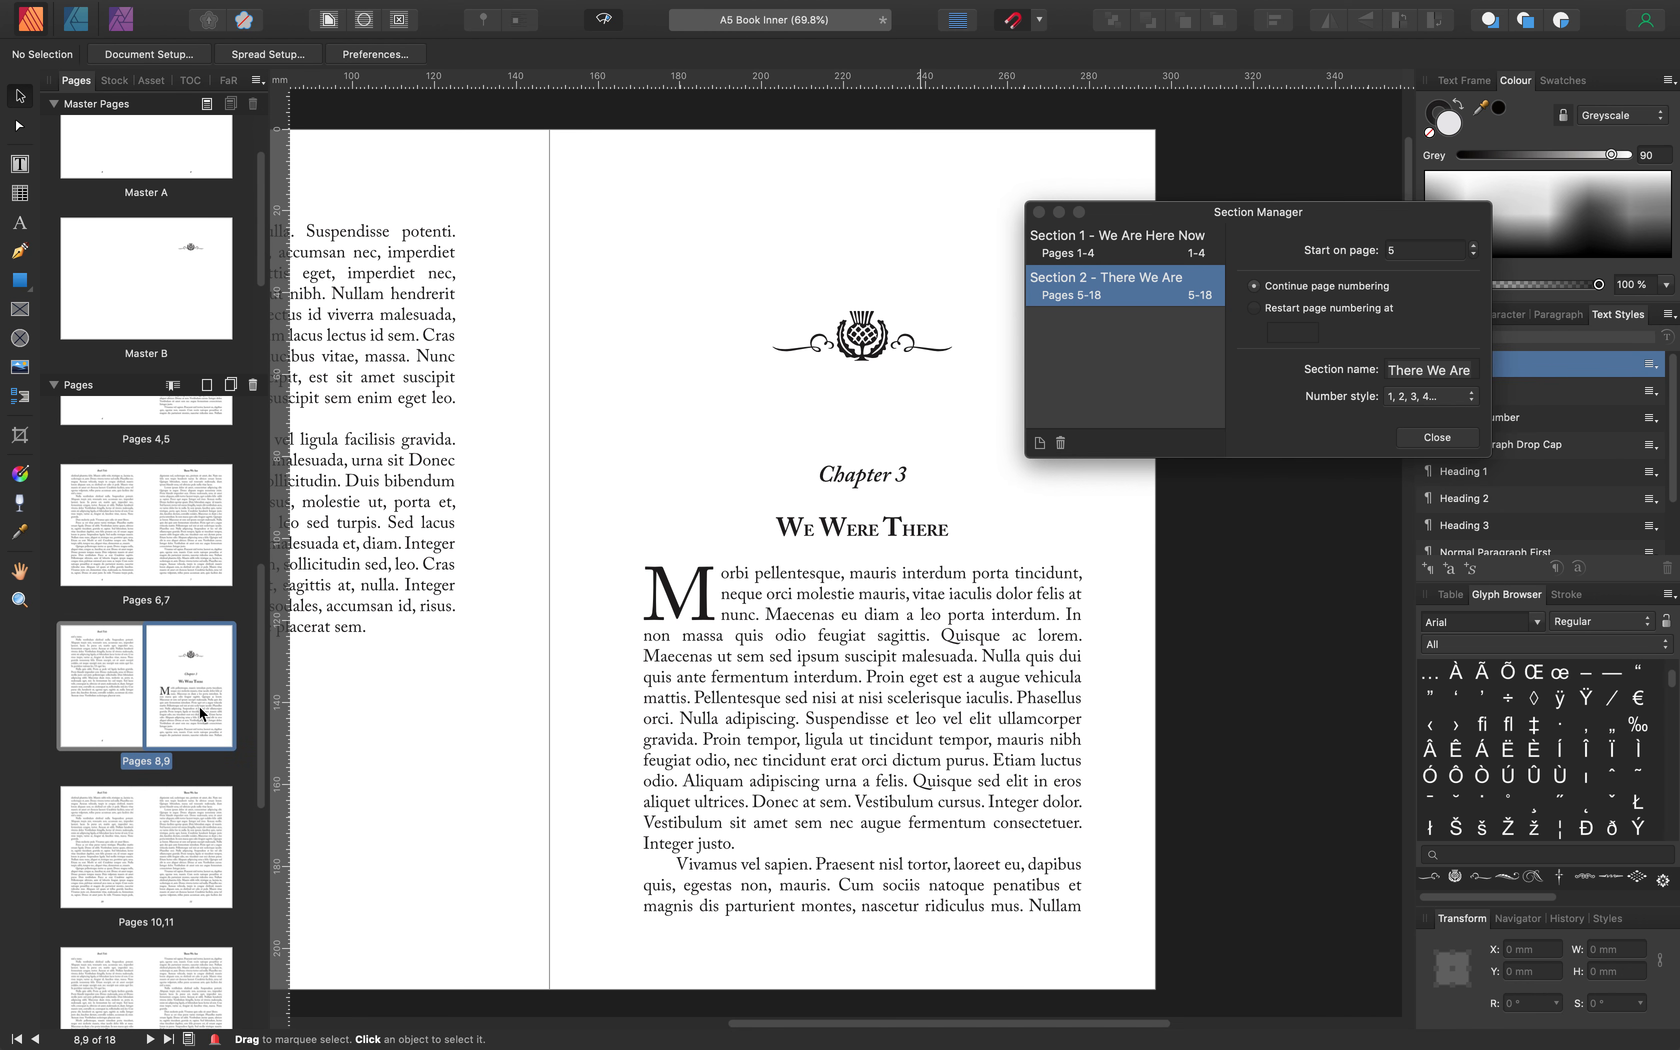
pyautogui.click(1042, 444)
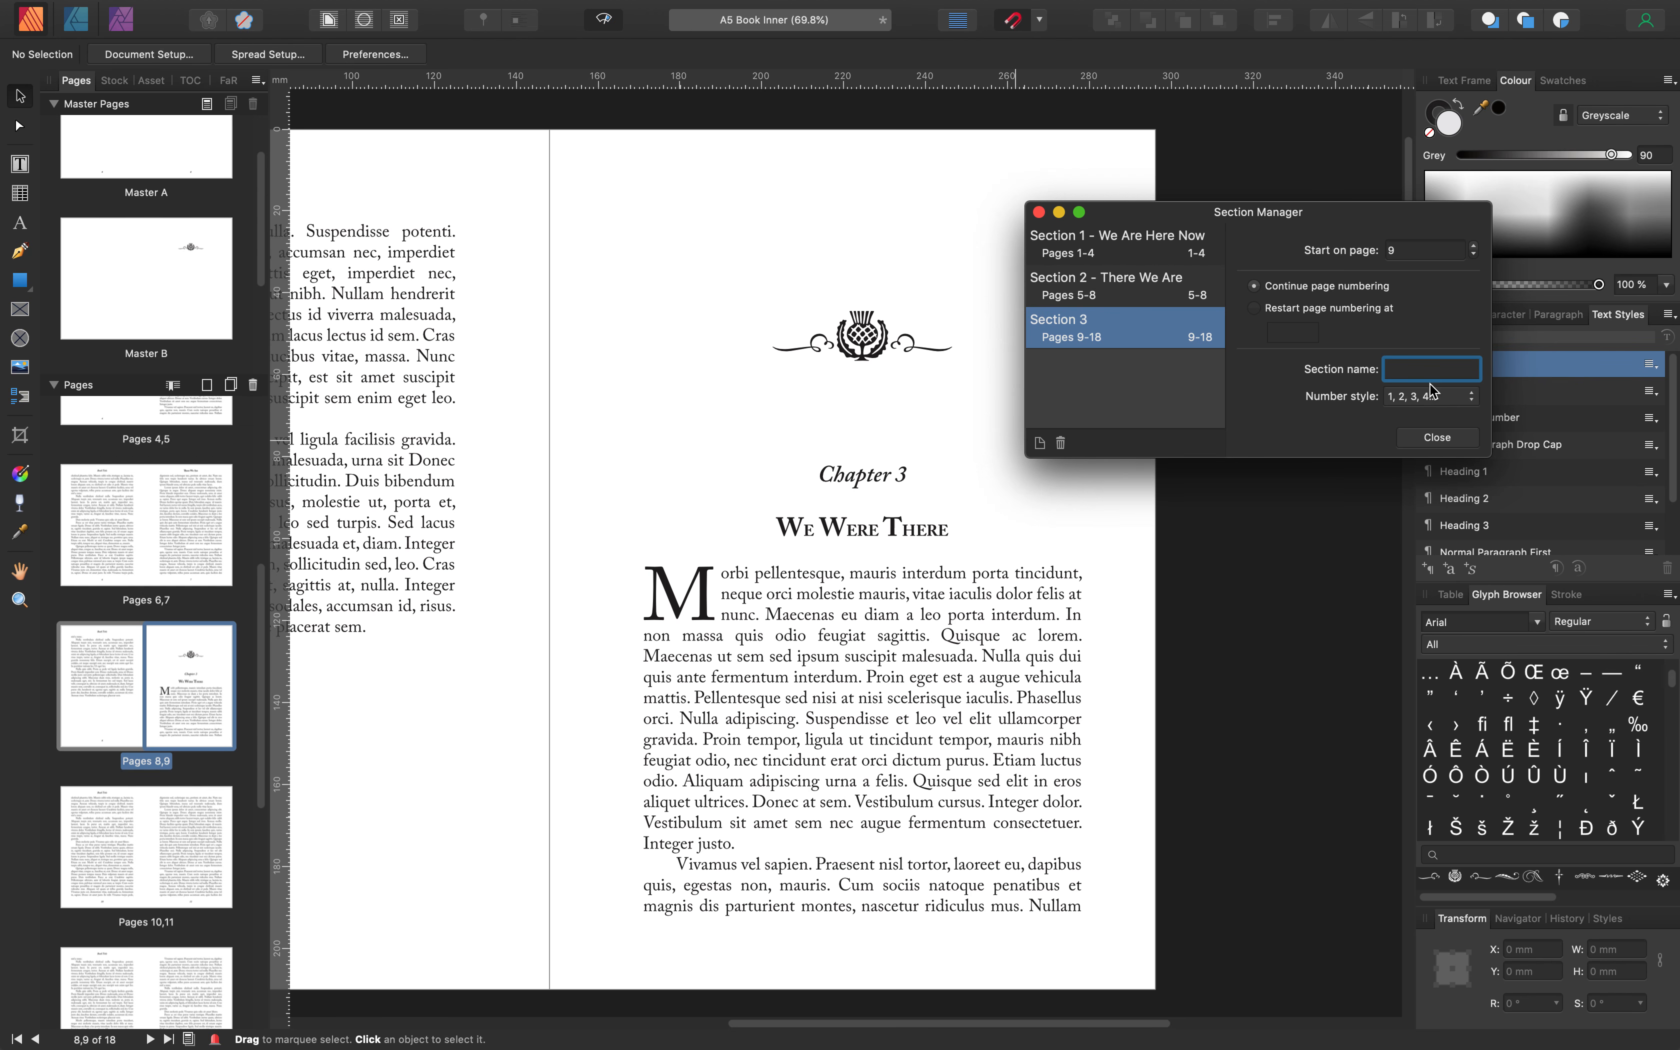
pyautogui.write('We Were There')
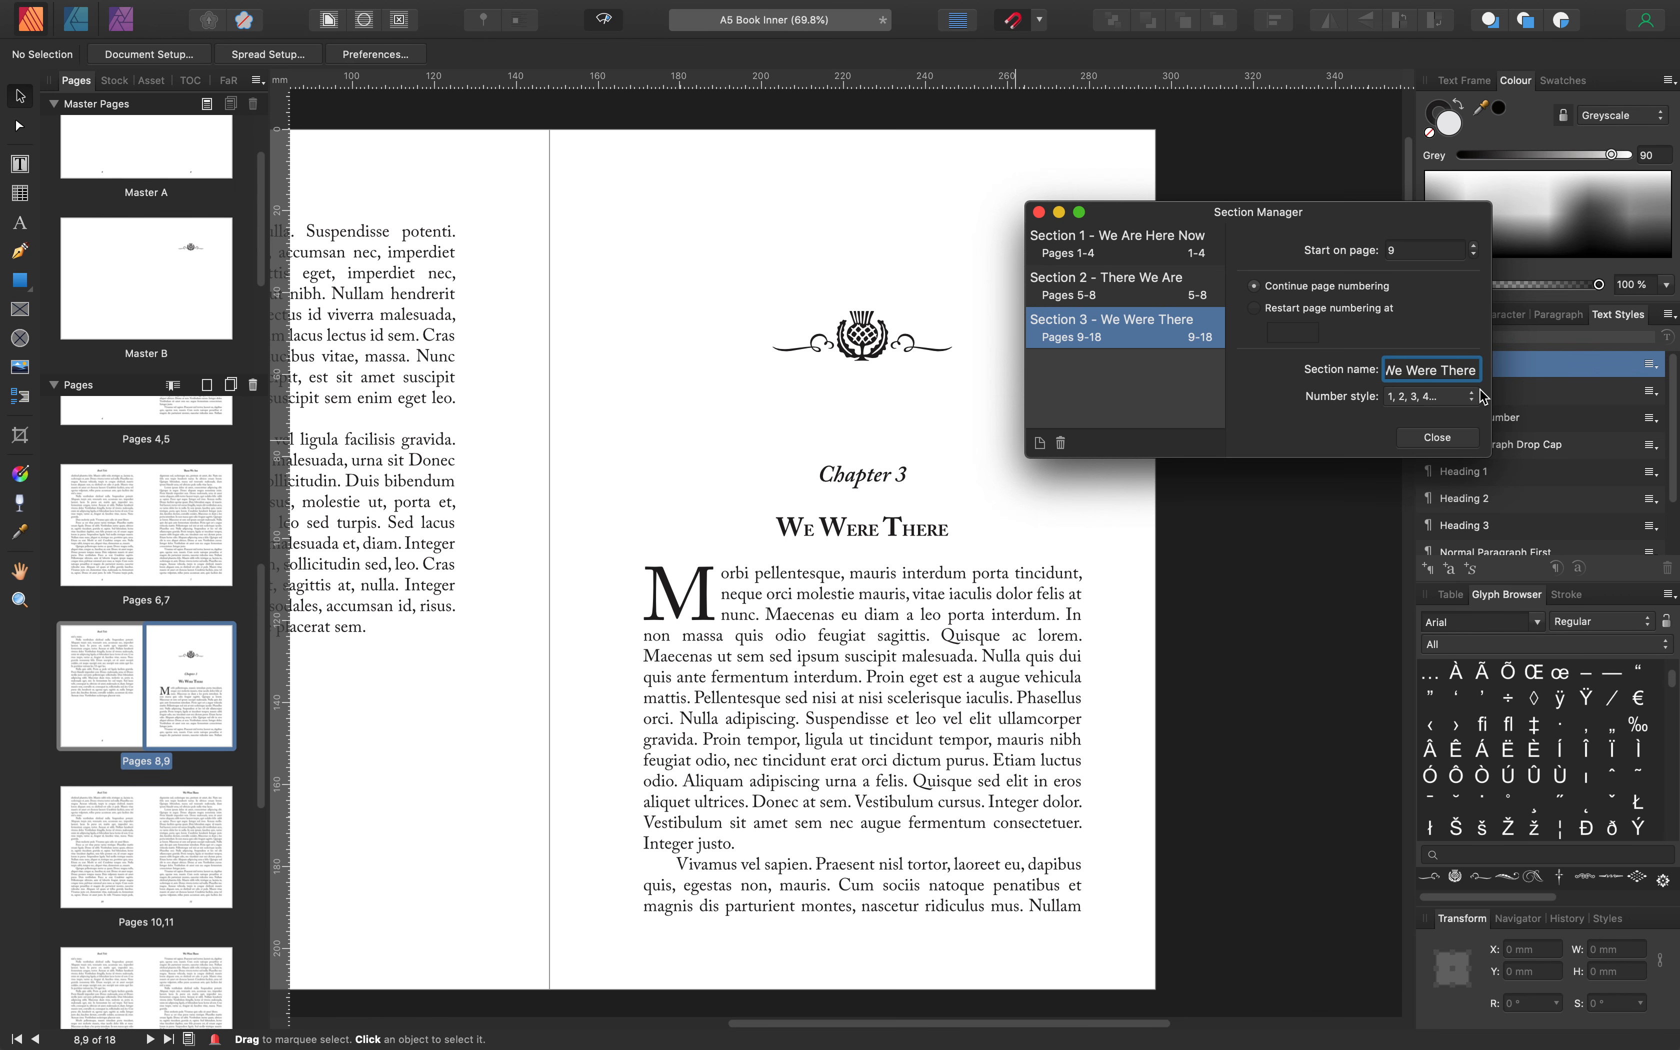
pyautogui.press('Return')
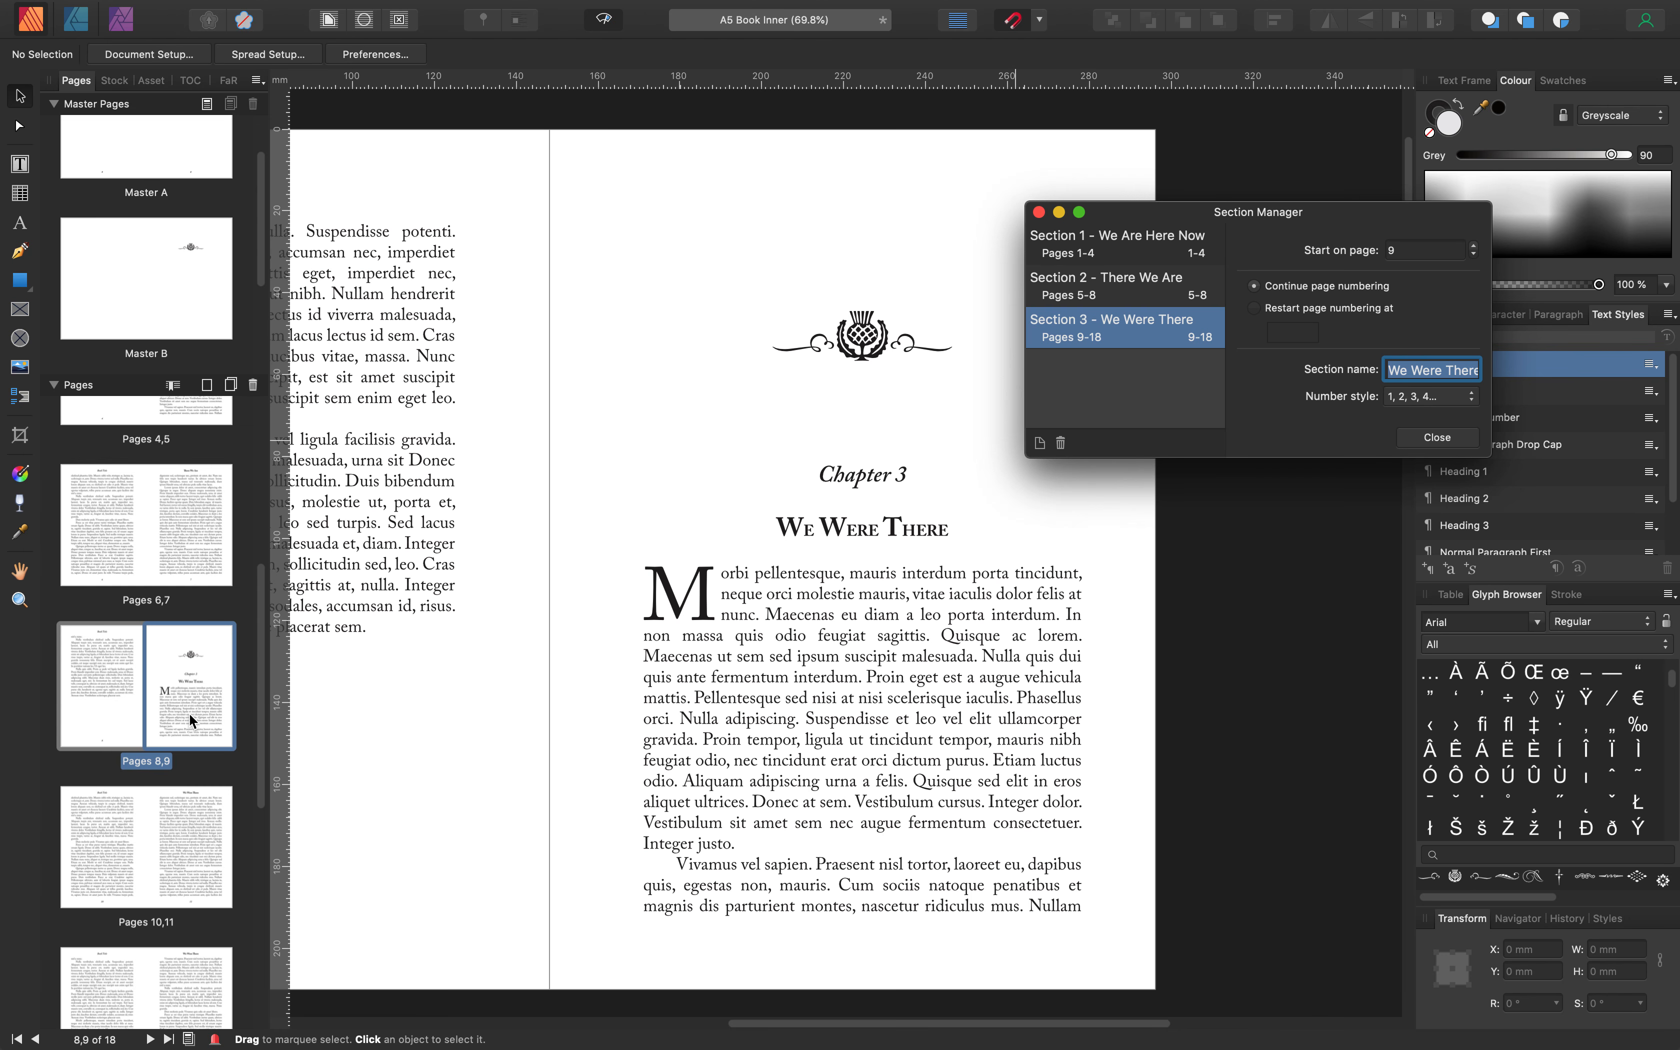
# Go to the Chapter 4 opening and add a fourth section starting on page 15
pyautogui.scroll(-10, 191, 716)
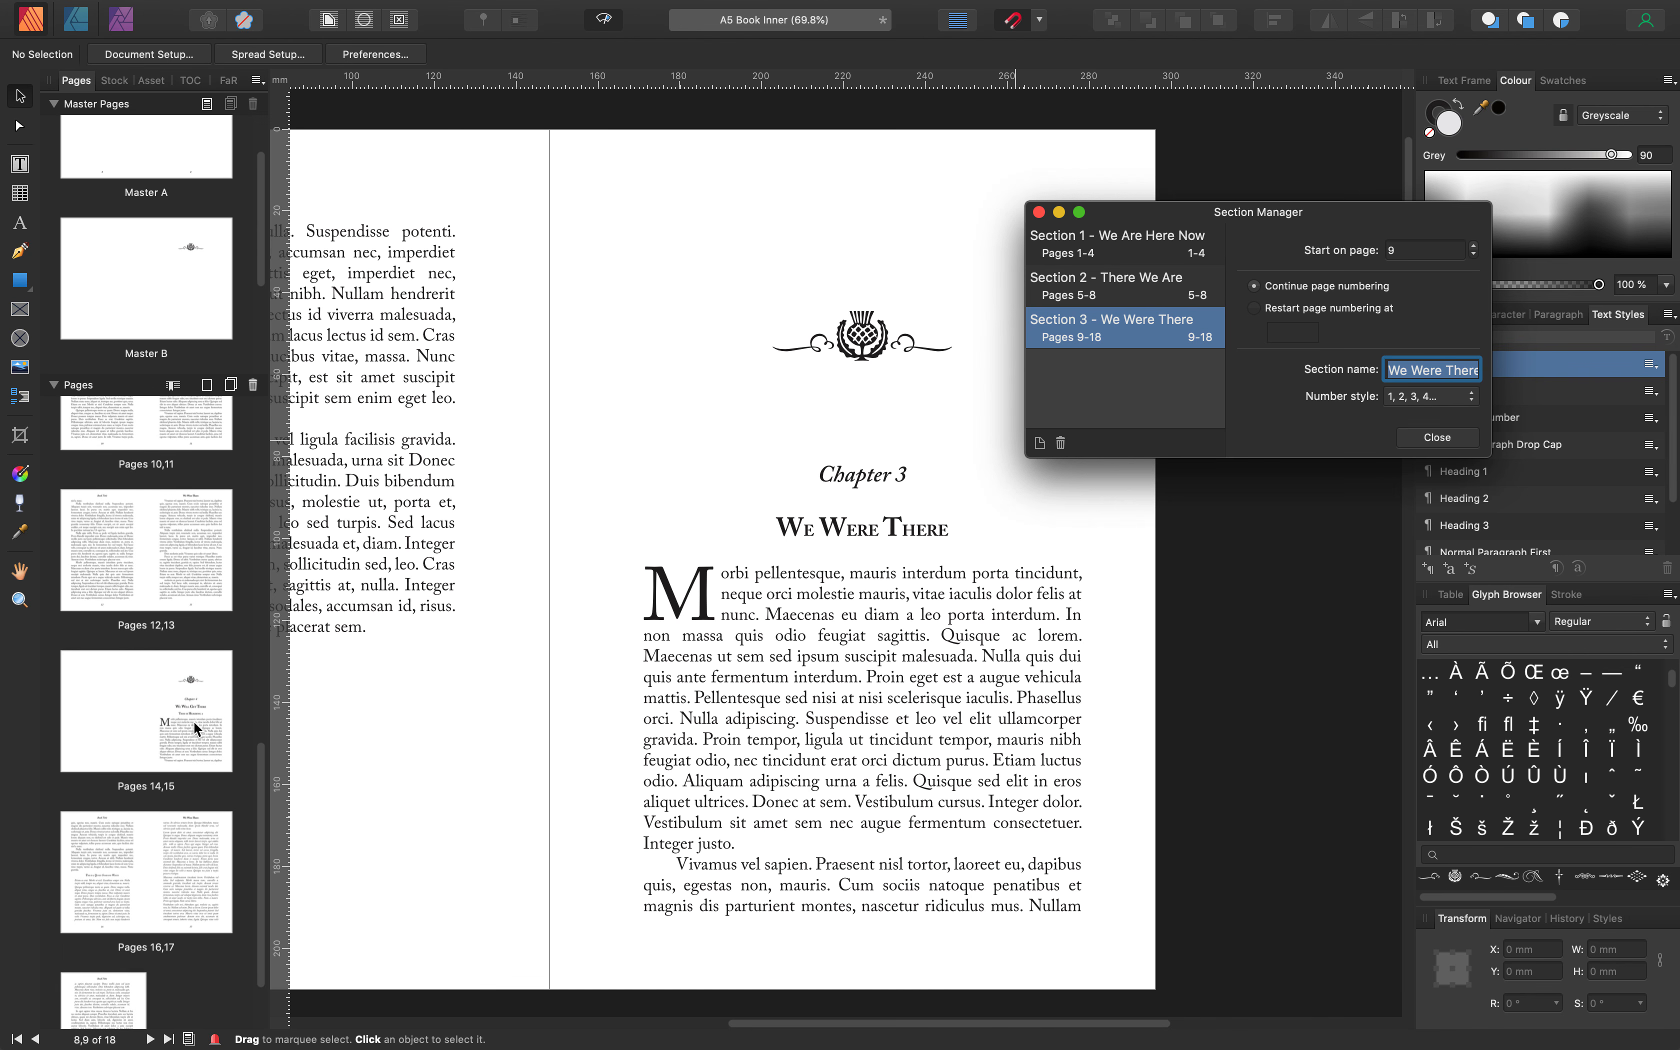
pyautogui.click(207, 681)
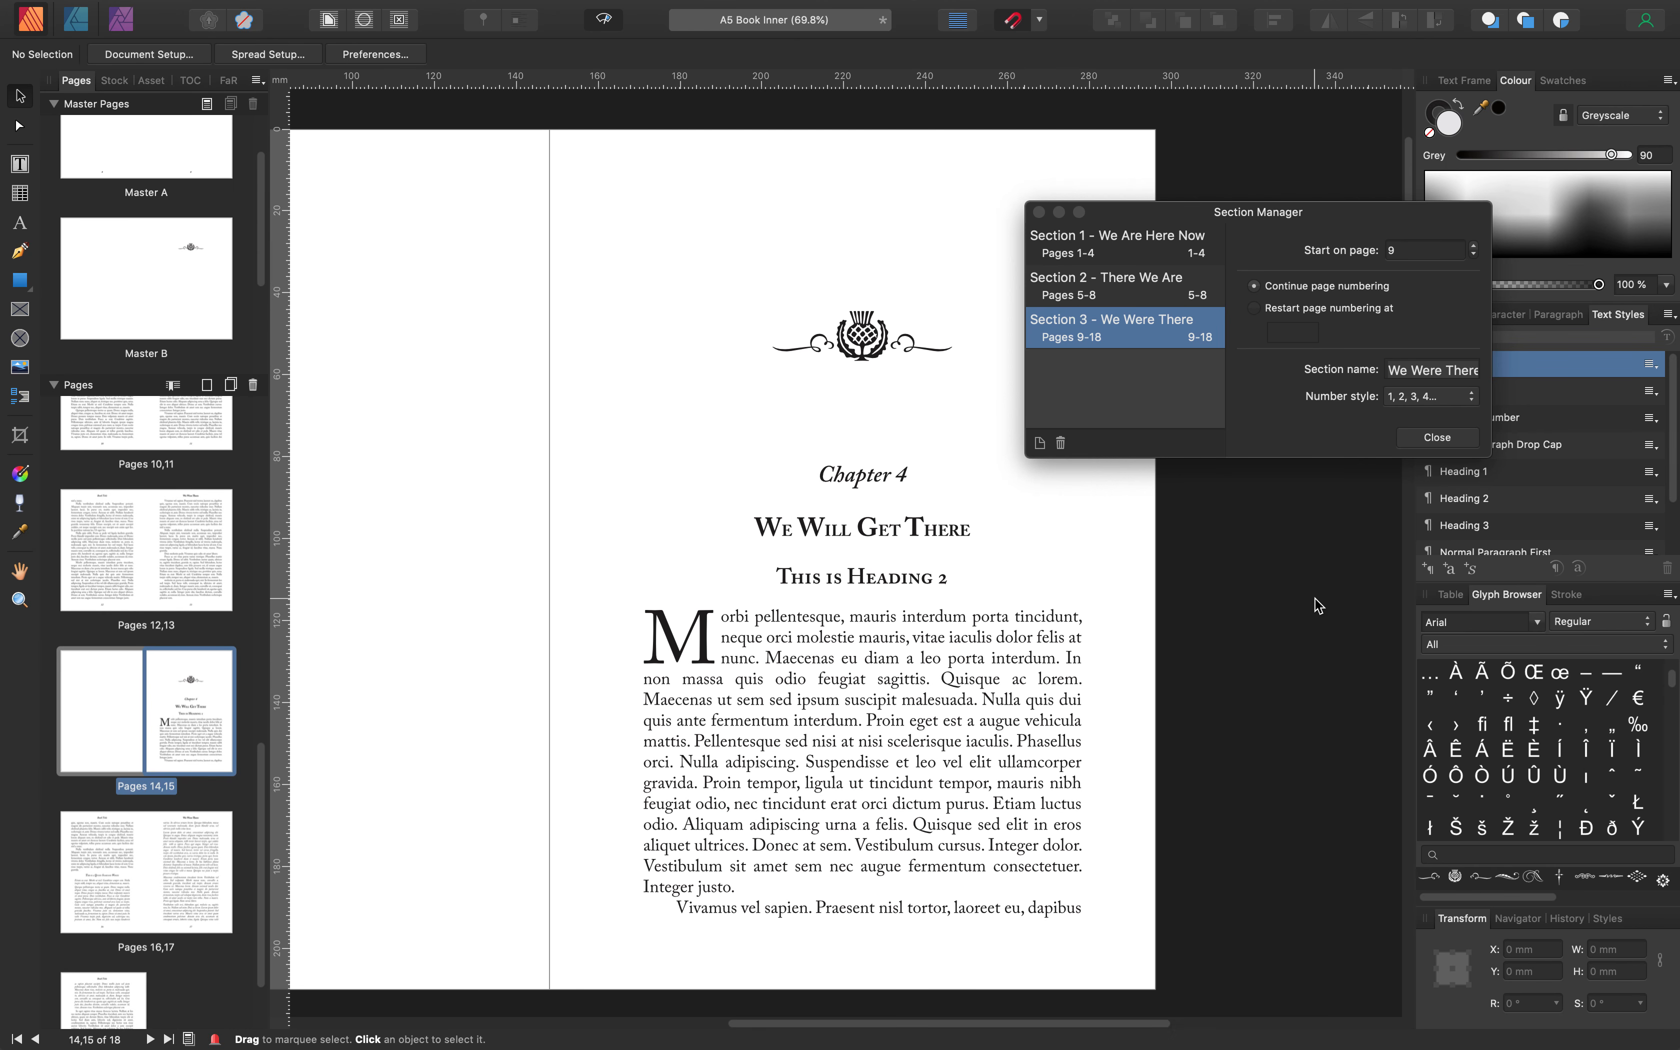
pyautogui.click(1039, 443)
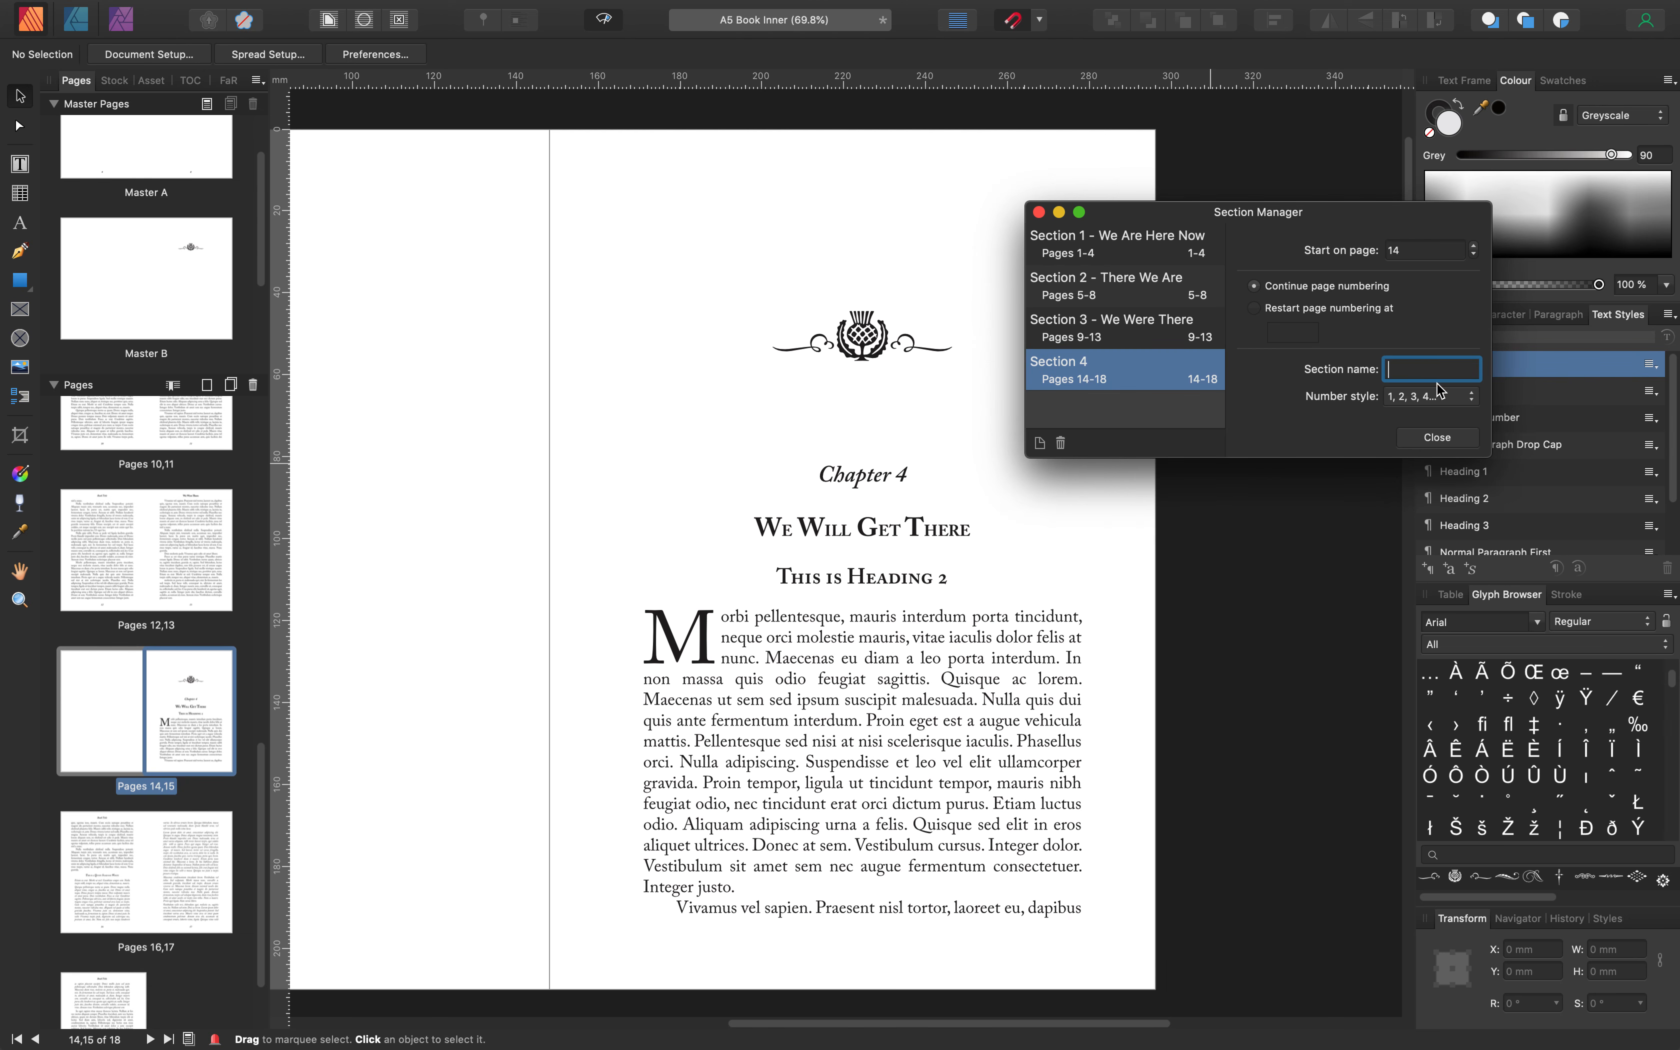
pyautogui.click(1475, 245)
# Copy the Chapter 4 heading "We Will Get There" from the page and paste it as the name of Section 4
pyautogui.moveTo(971, 532); pyautogui.dragTo(932, 541)
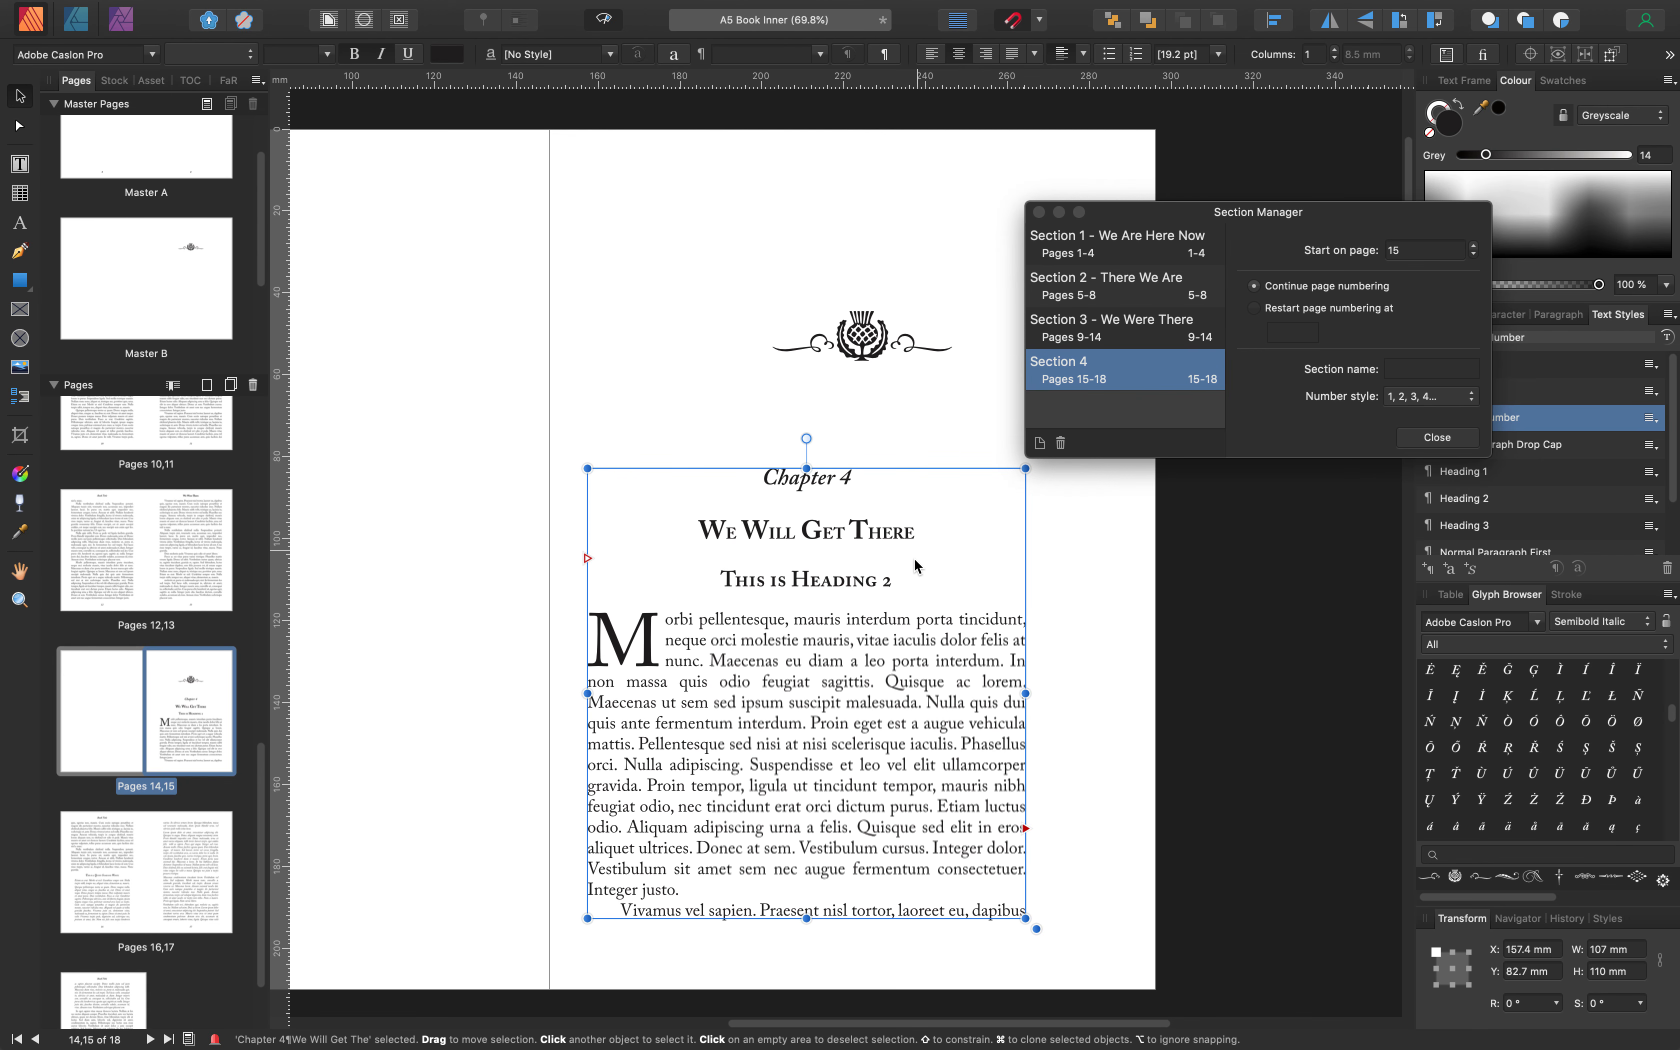
pyautogui.press('super+z')
pyautogui.doubleClick(979, 532)
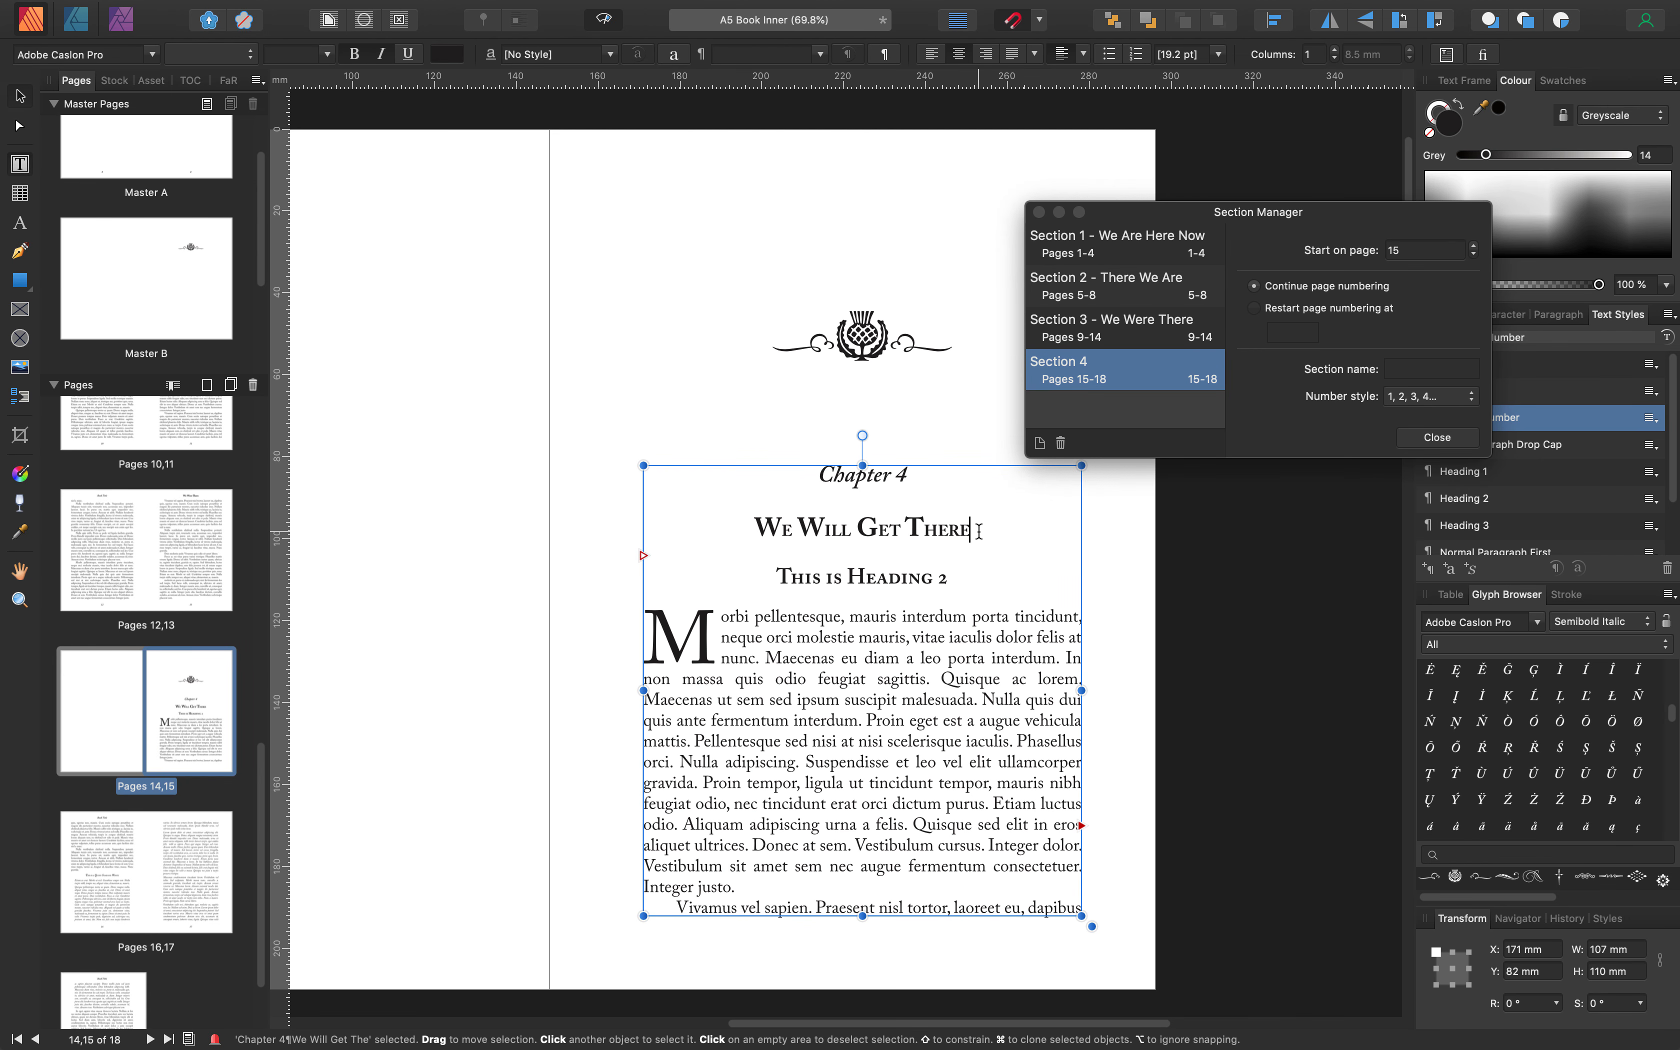
pyautogui.moveTo(961, 529); pyautogui.dragTo(747, 528)
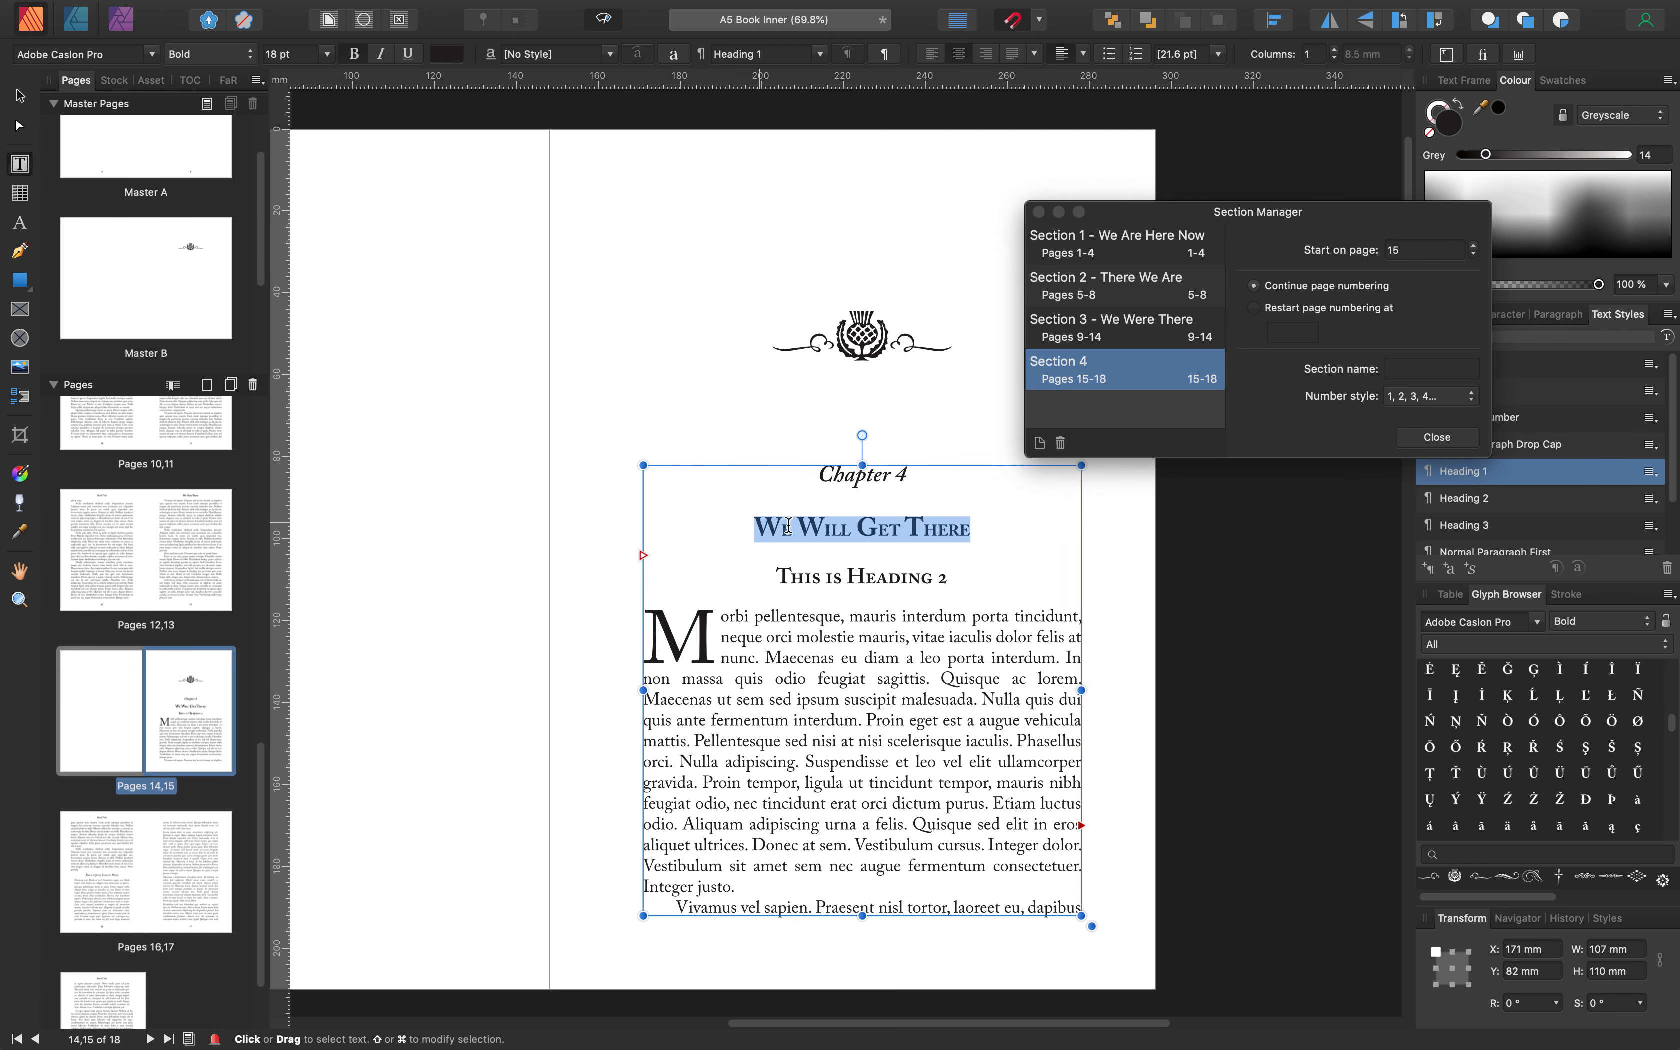
pyautogui.rightClick(881, 525)
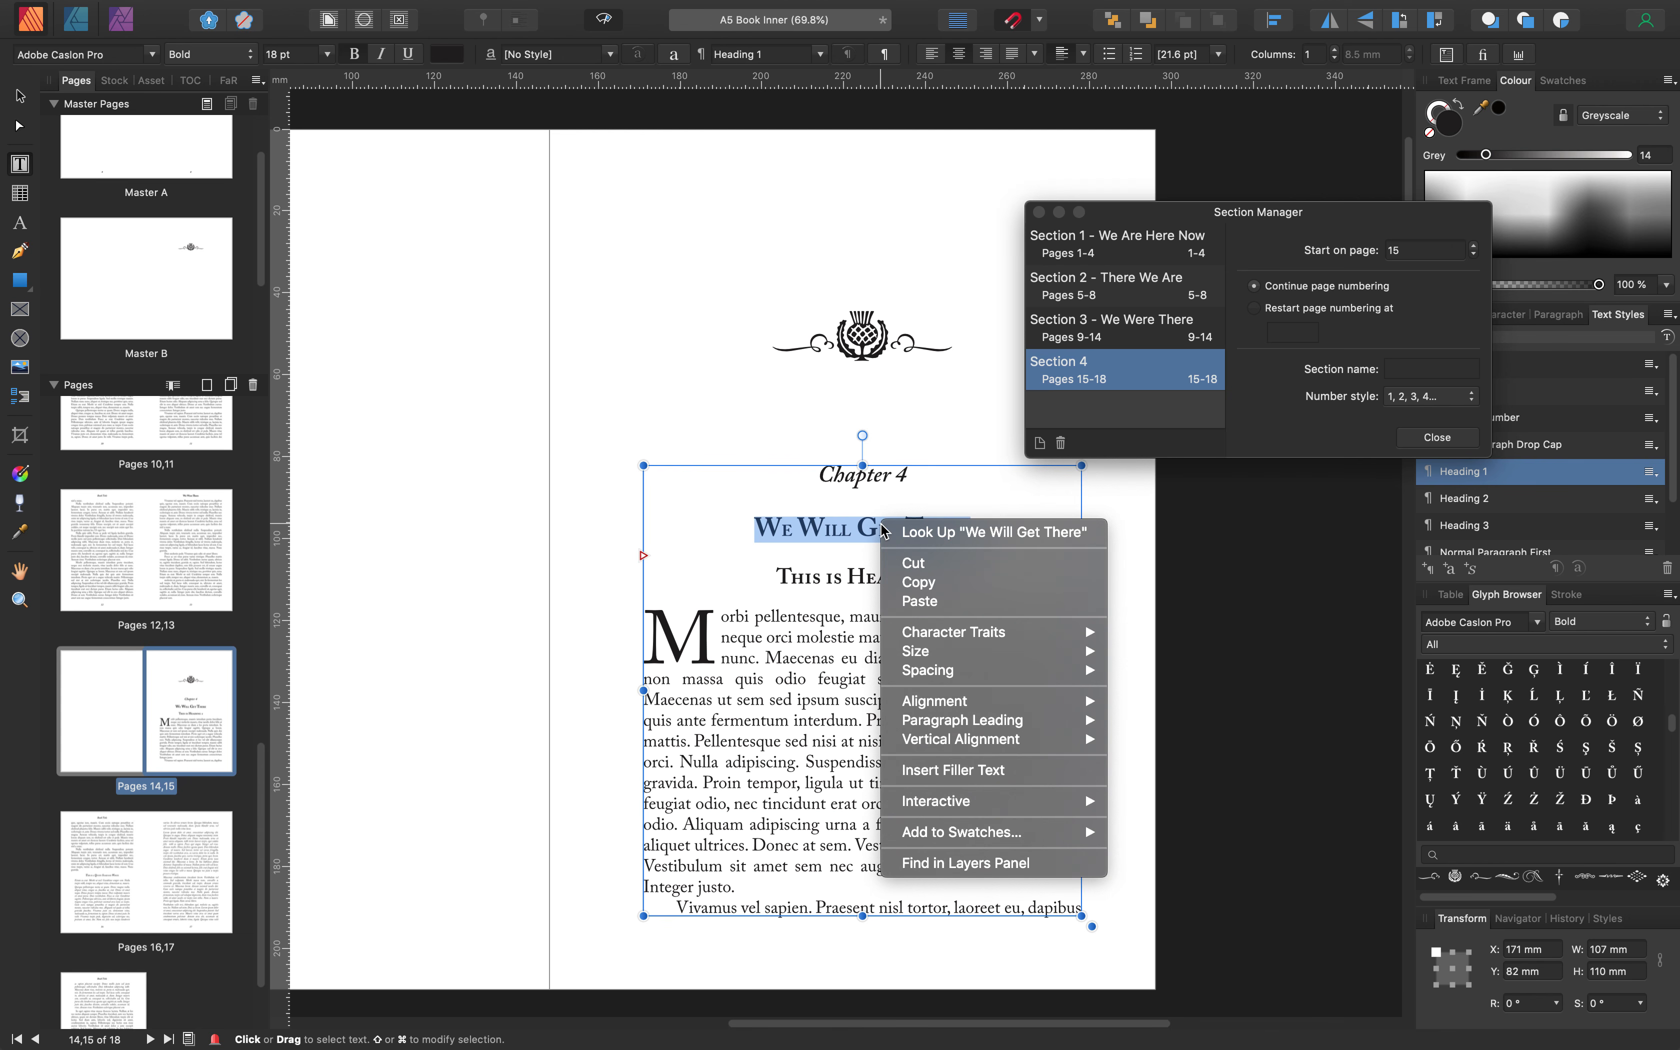
pyautogui.click(930, 587)
pyautogui.click(1403, 370)
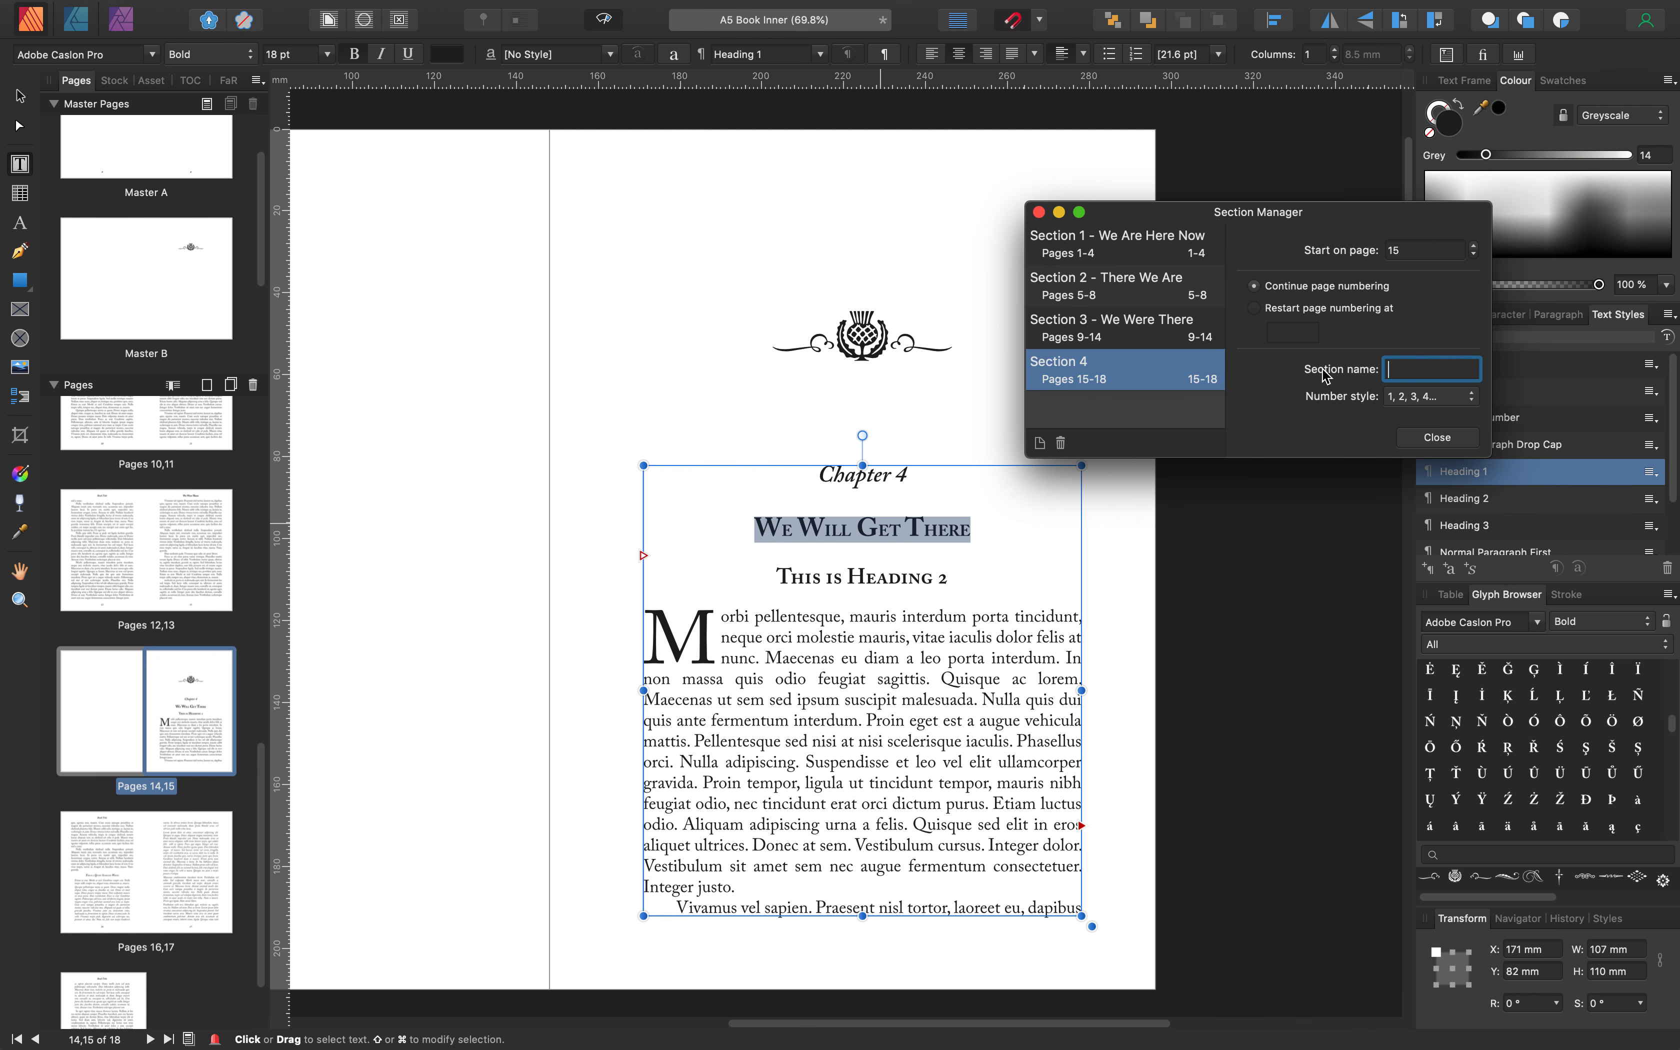
pyautogui.press('super+v')
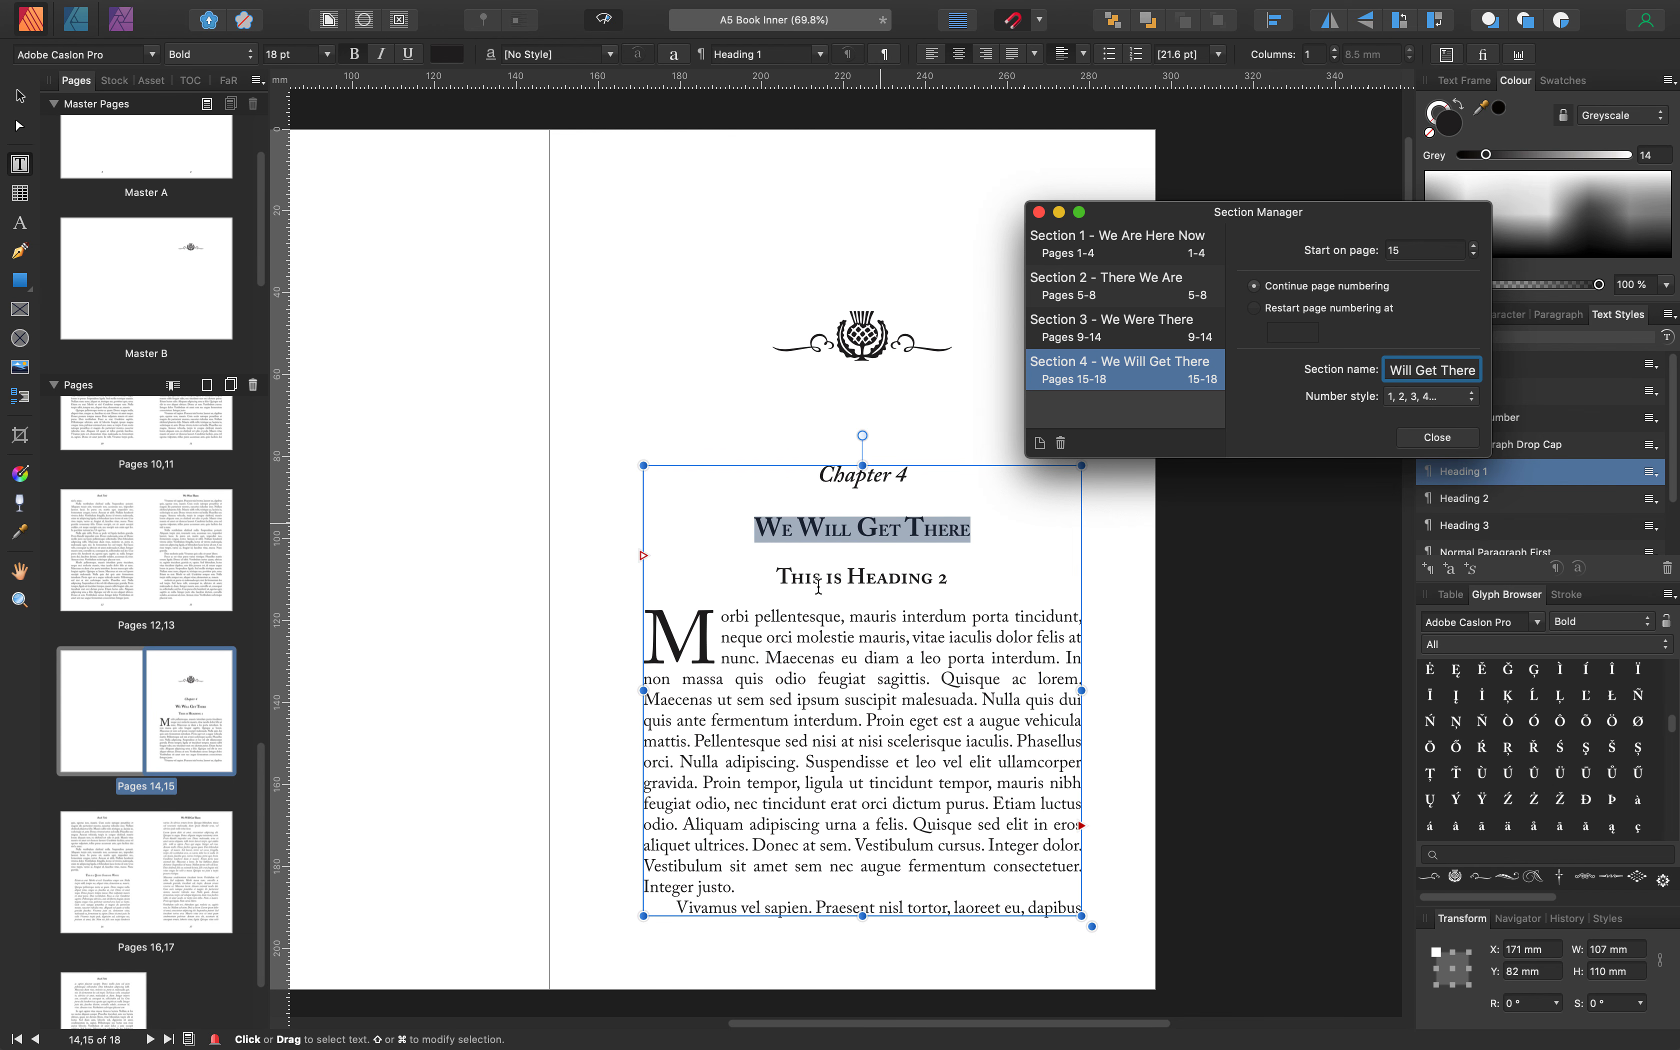
# Check the running header on the spread following the Chapter 4 opening and close the Section Manager
pyautogui.scroll(-6, 819, 587)
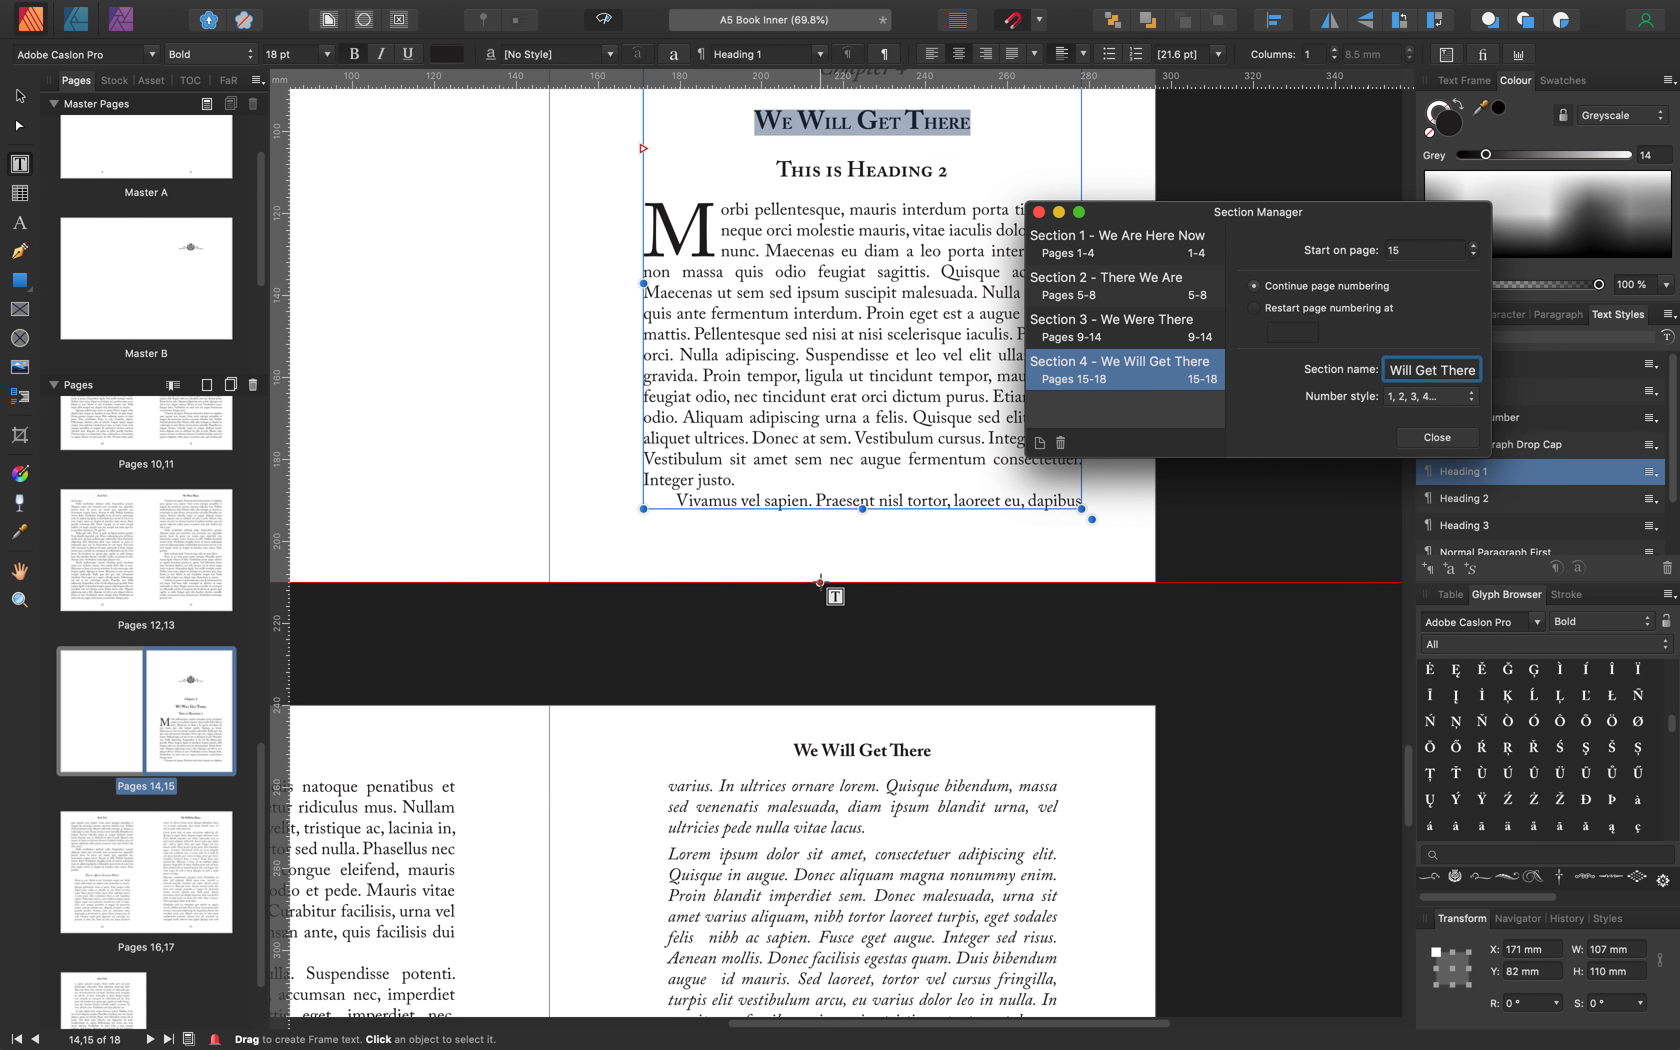
pyautogui.scroll(-2, 171, 677)
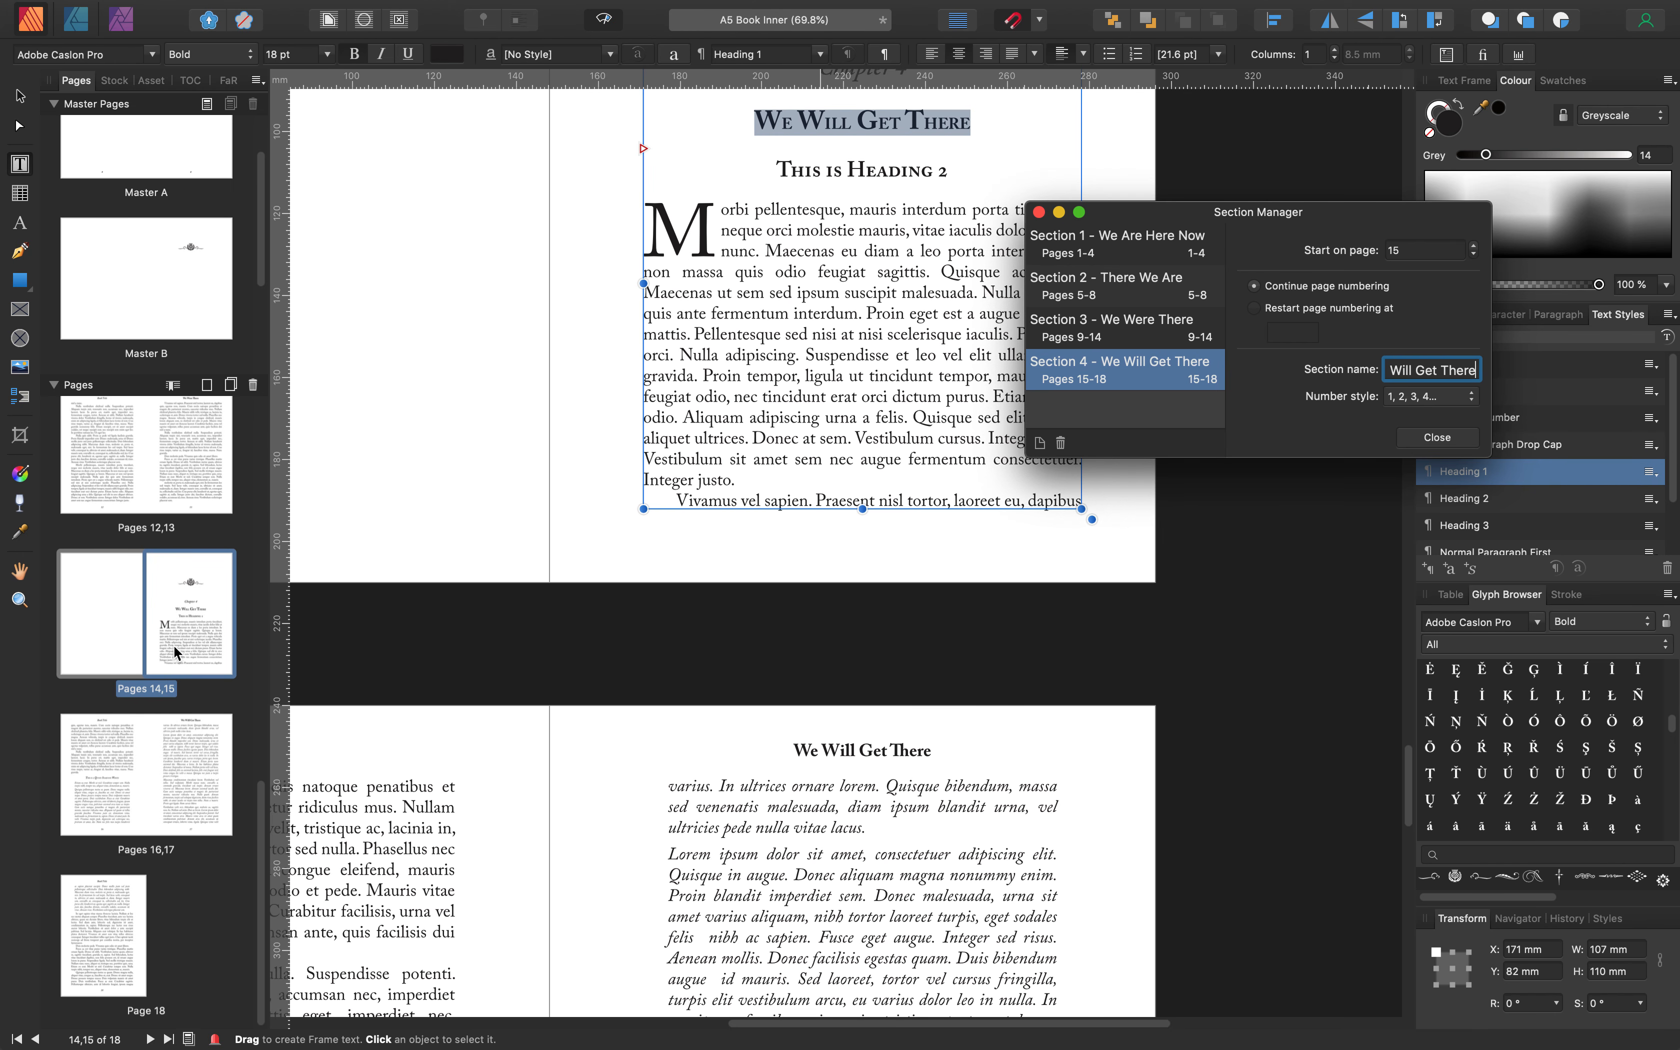
pyautogui.scroll(4, 174, 656)
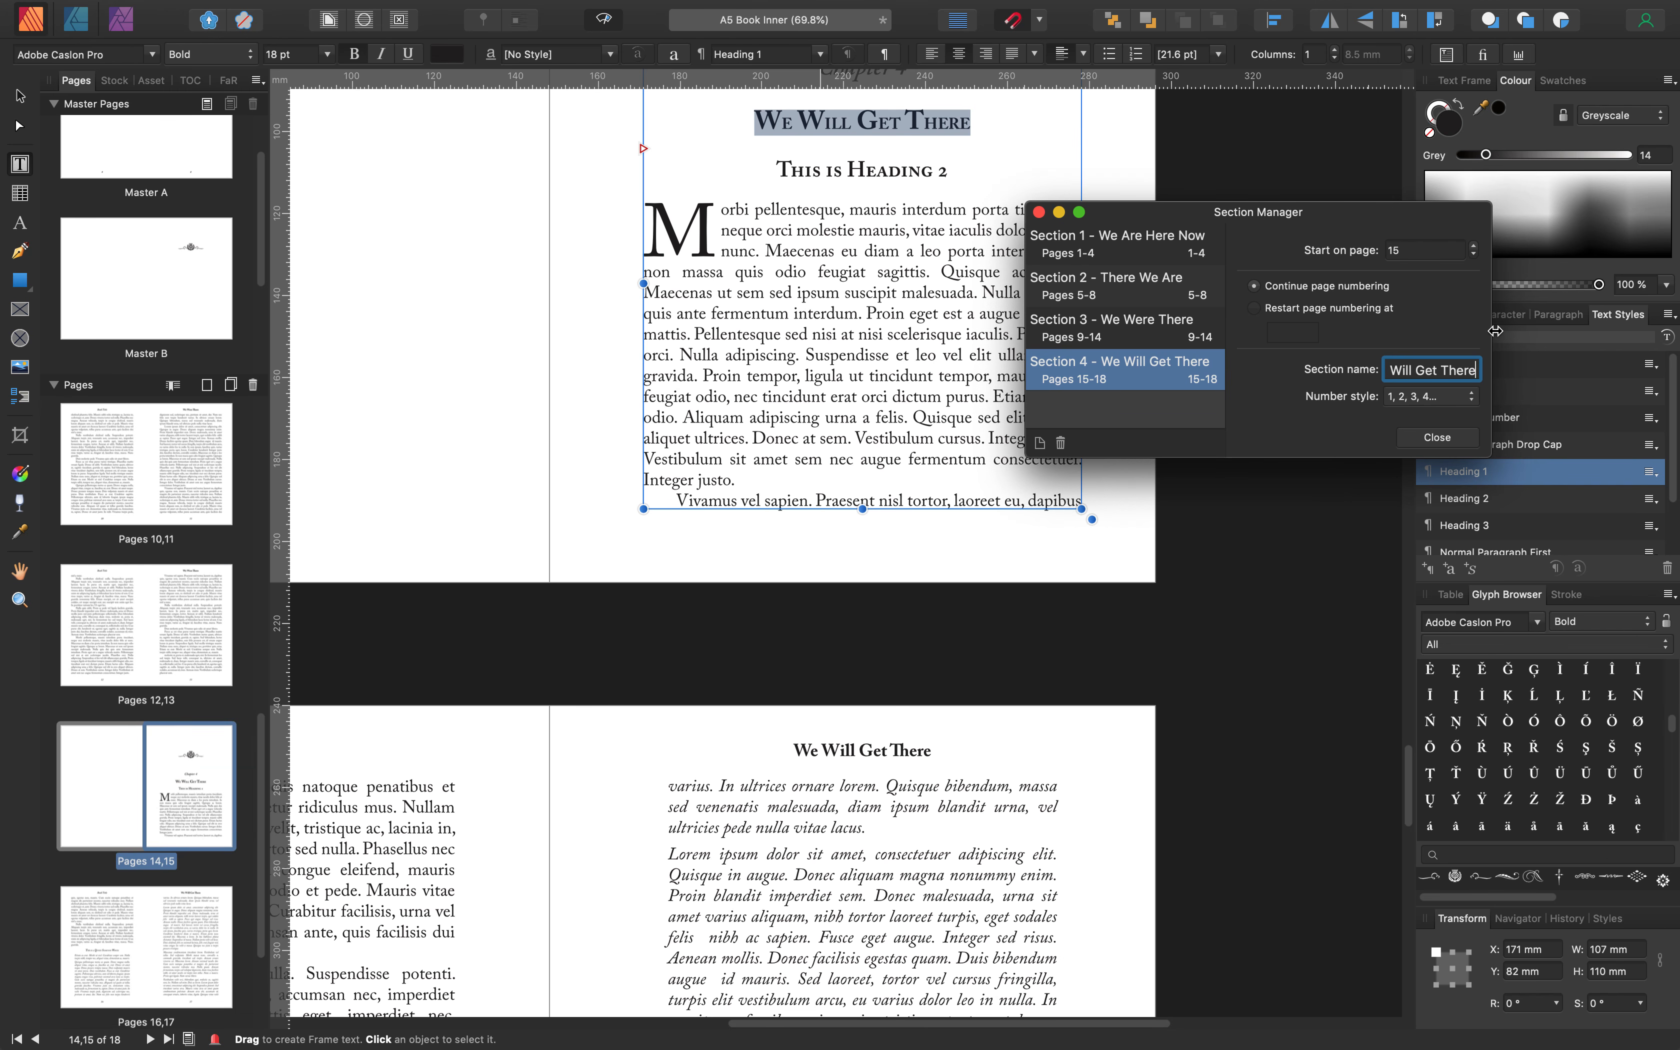
pyautogui.click(1437, 438)
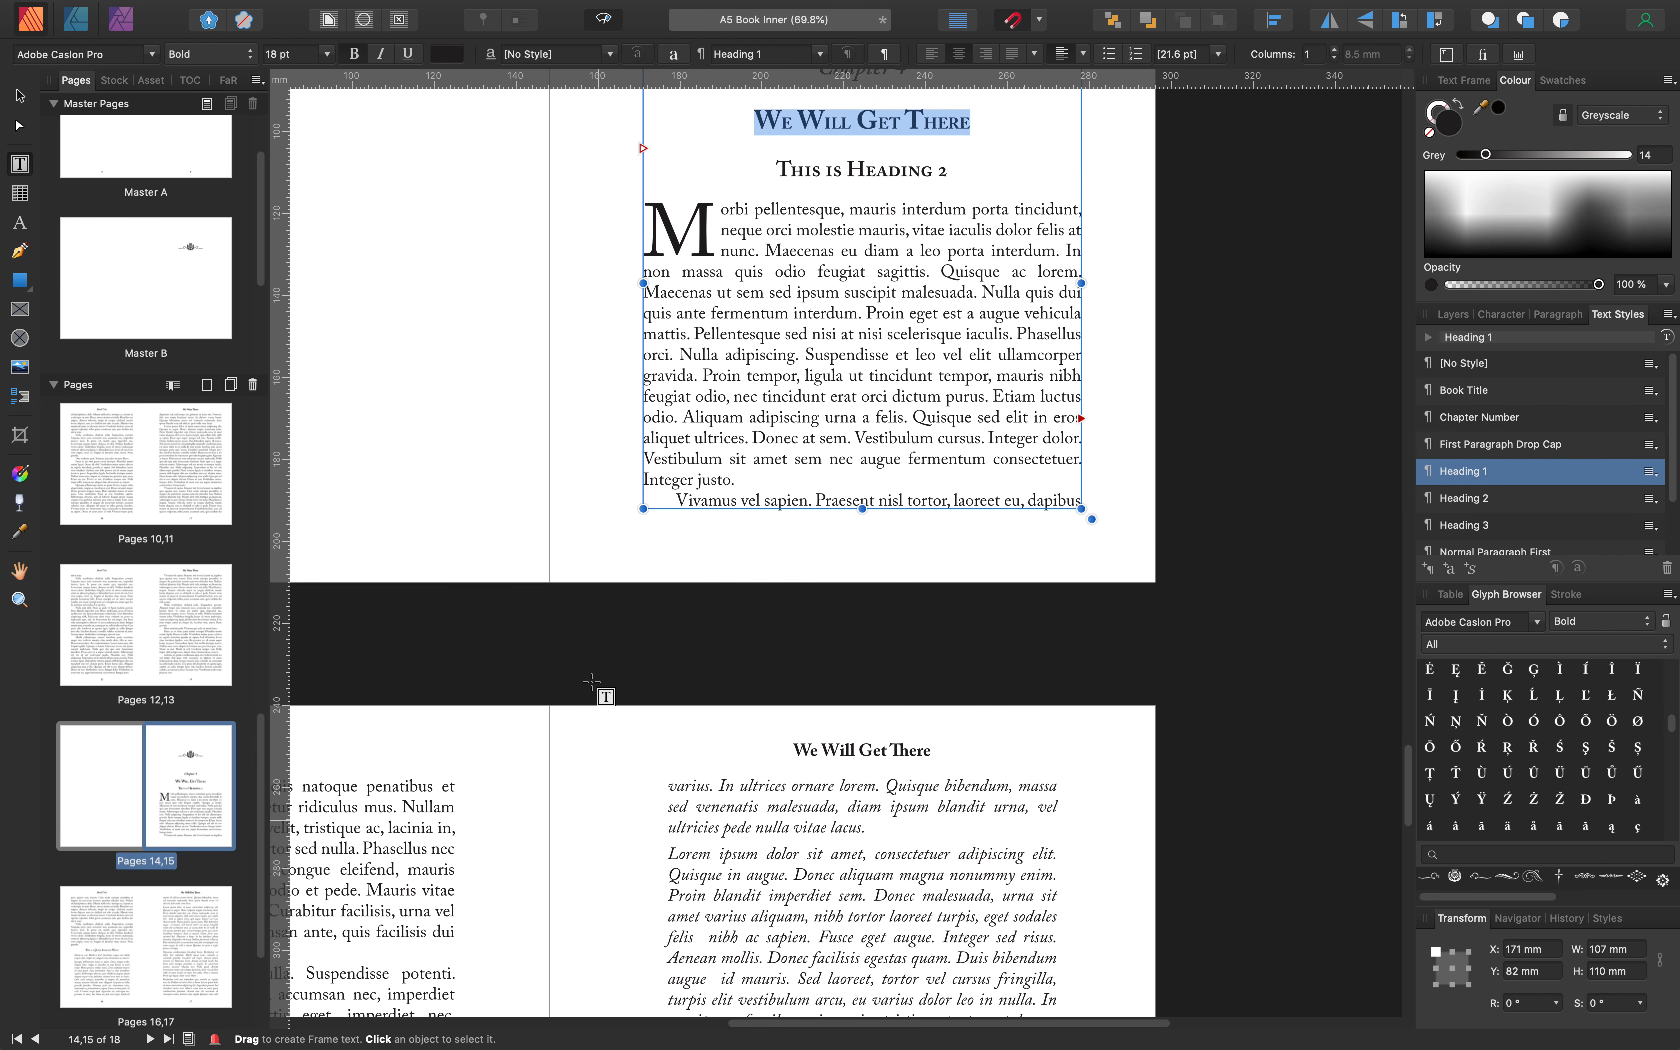
# Deselect the Chapter 4 heading text, view the blank page facing it, and return to page 1
pyautogui.scroll(6, 591, 682)
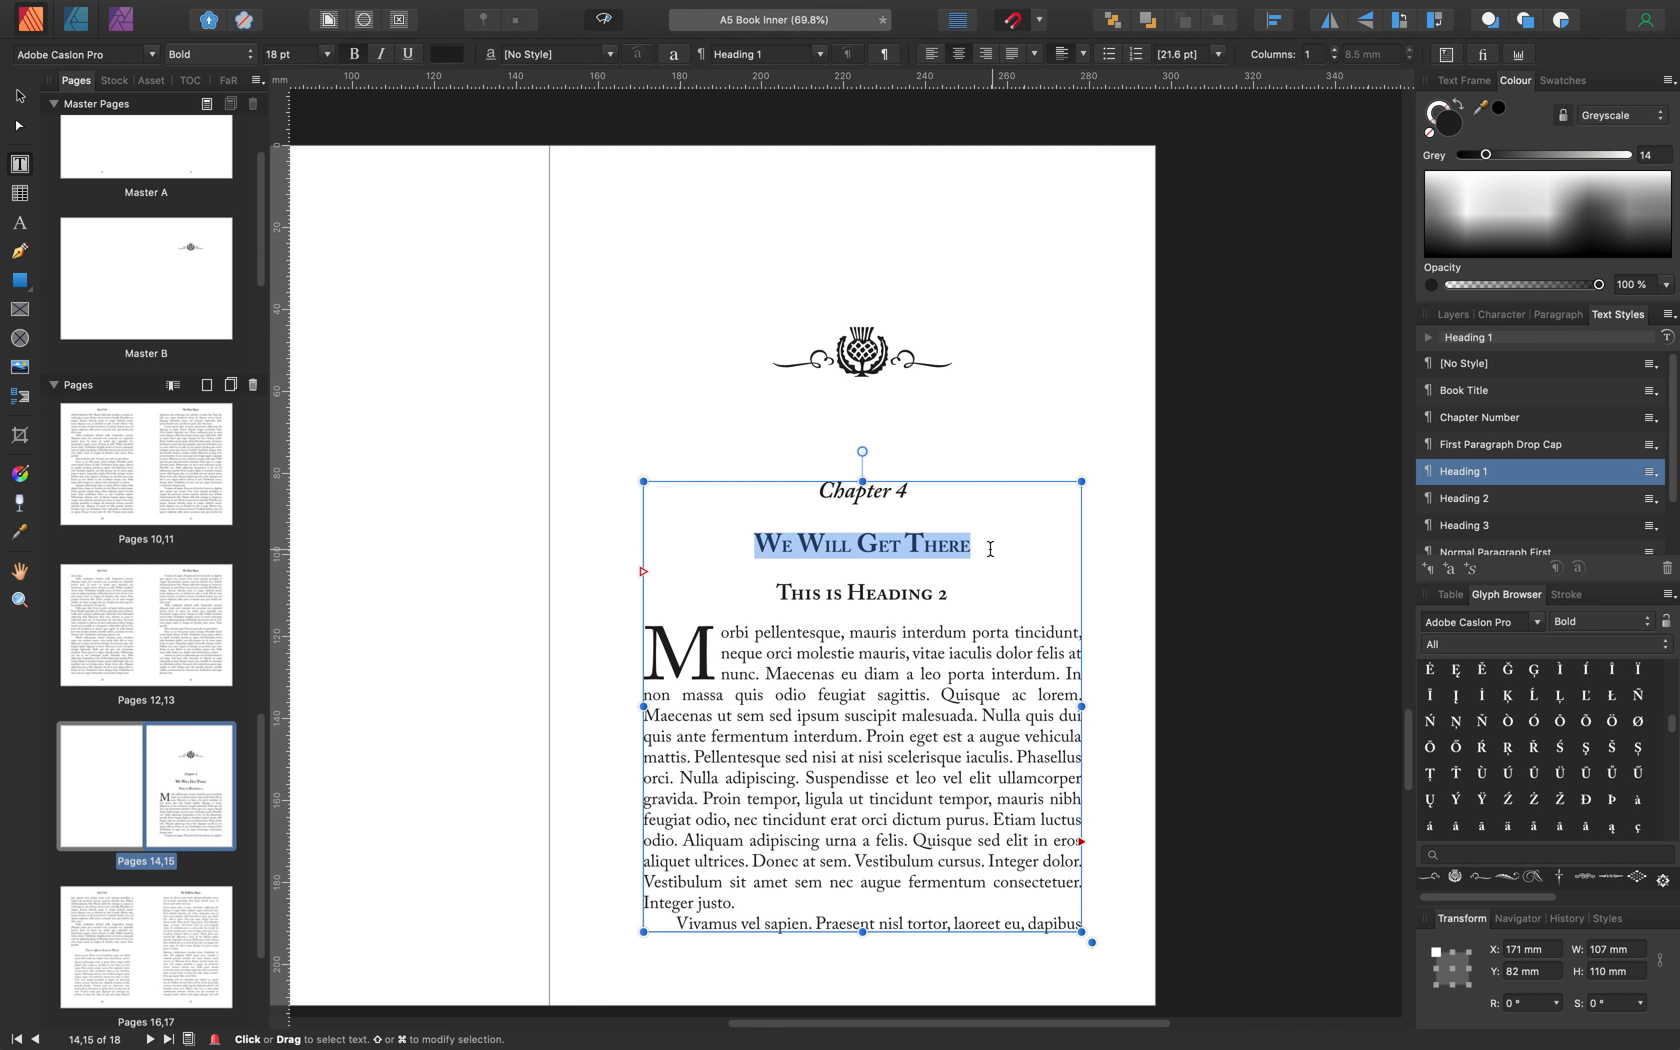
pyautogui.click(992, 548)
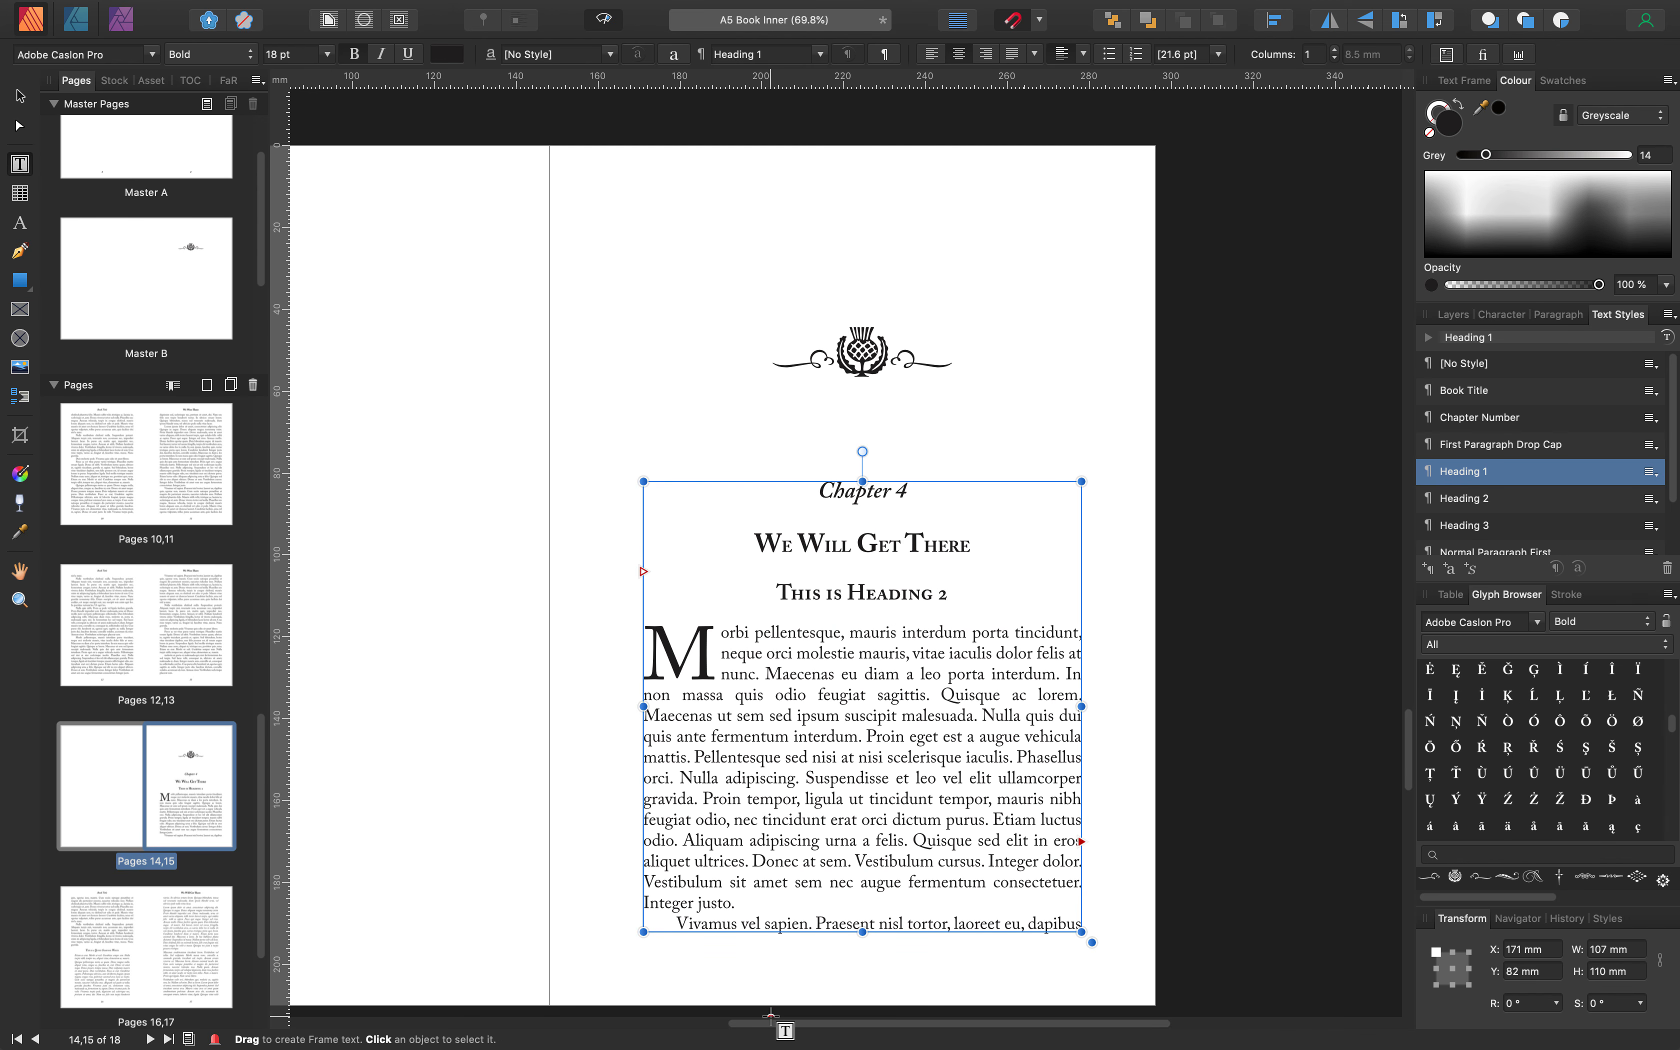
pyautogui.moveTo(767, 1019); pyautogui.dragTo(654, 1005)
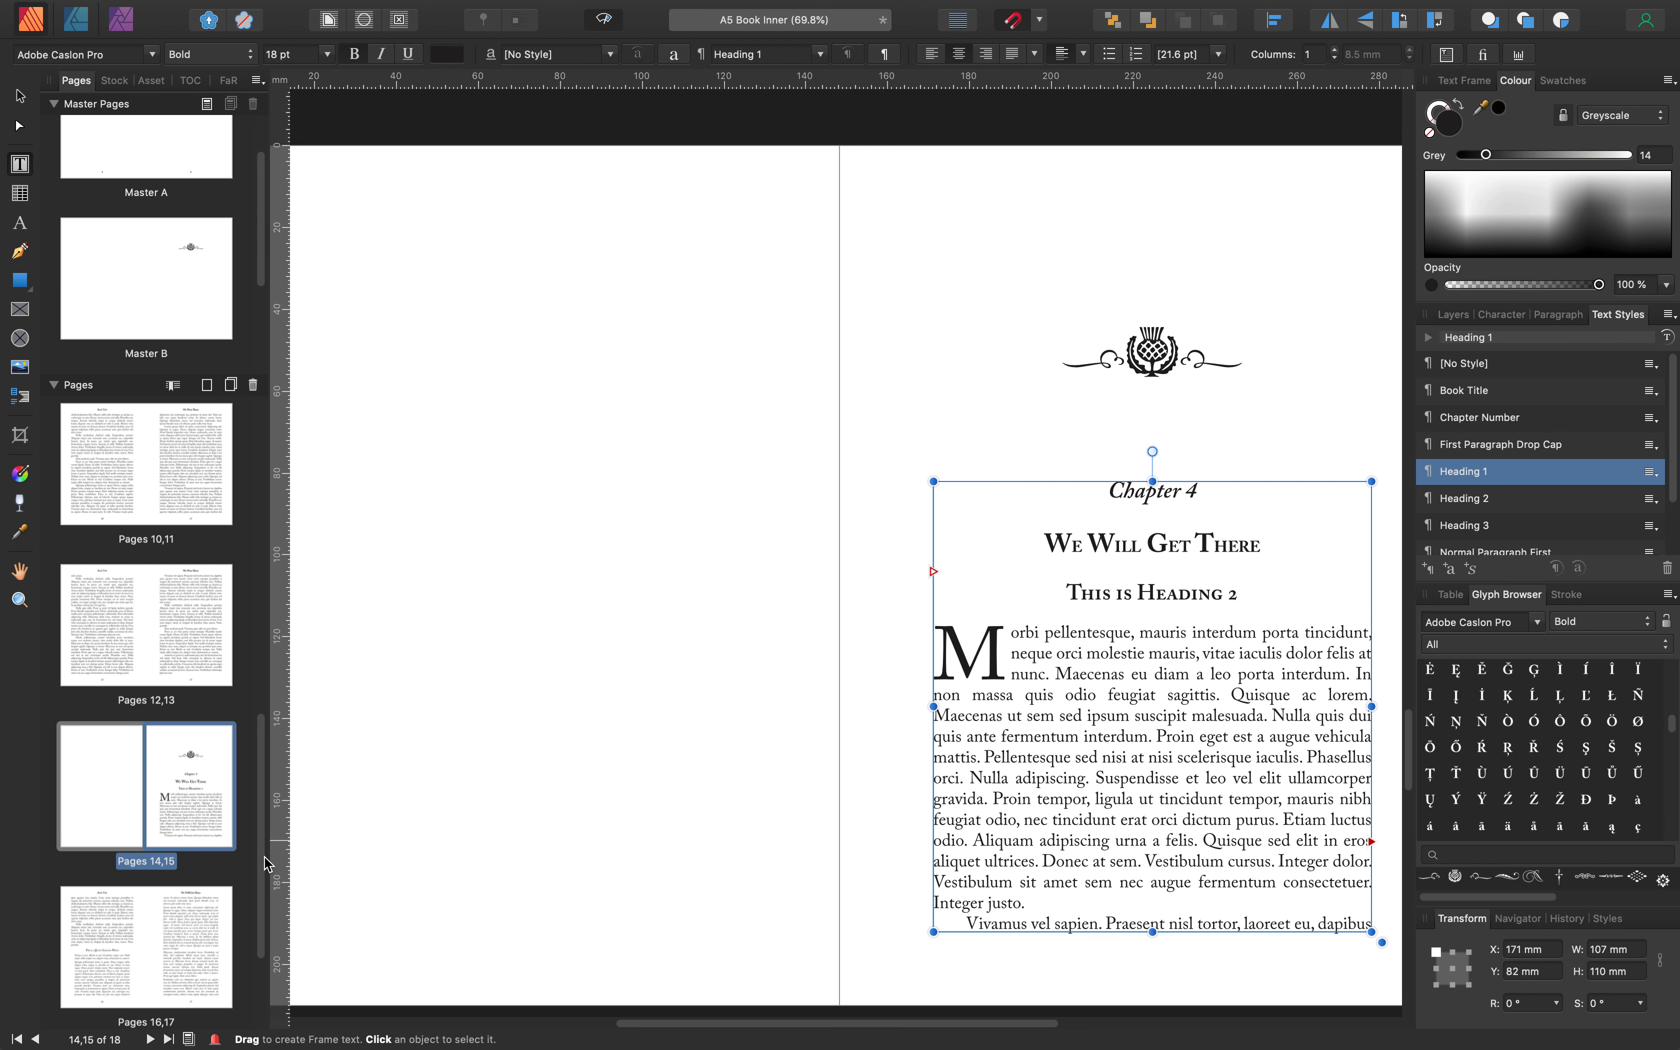
pyautogui.moveTo(259, 814); pyautogui.dragTo(280, 422)
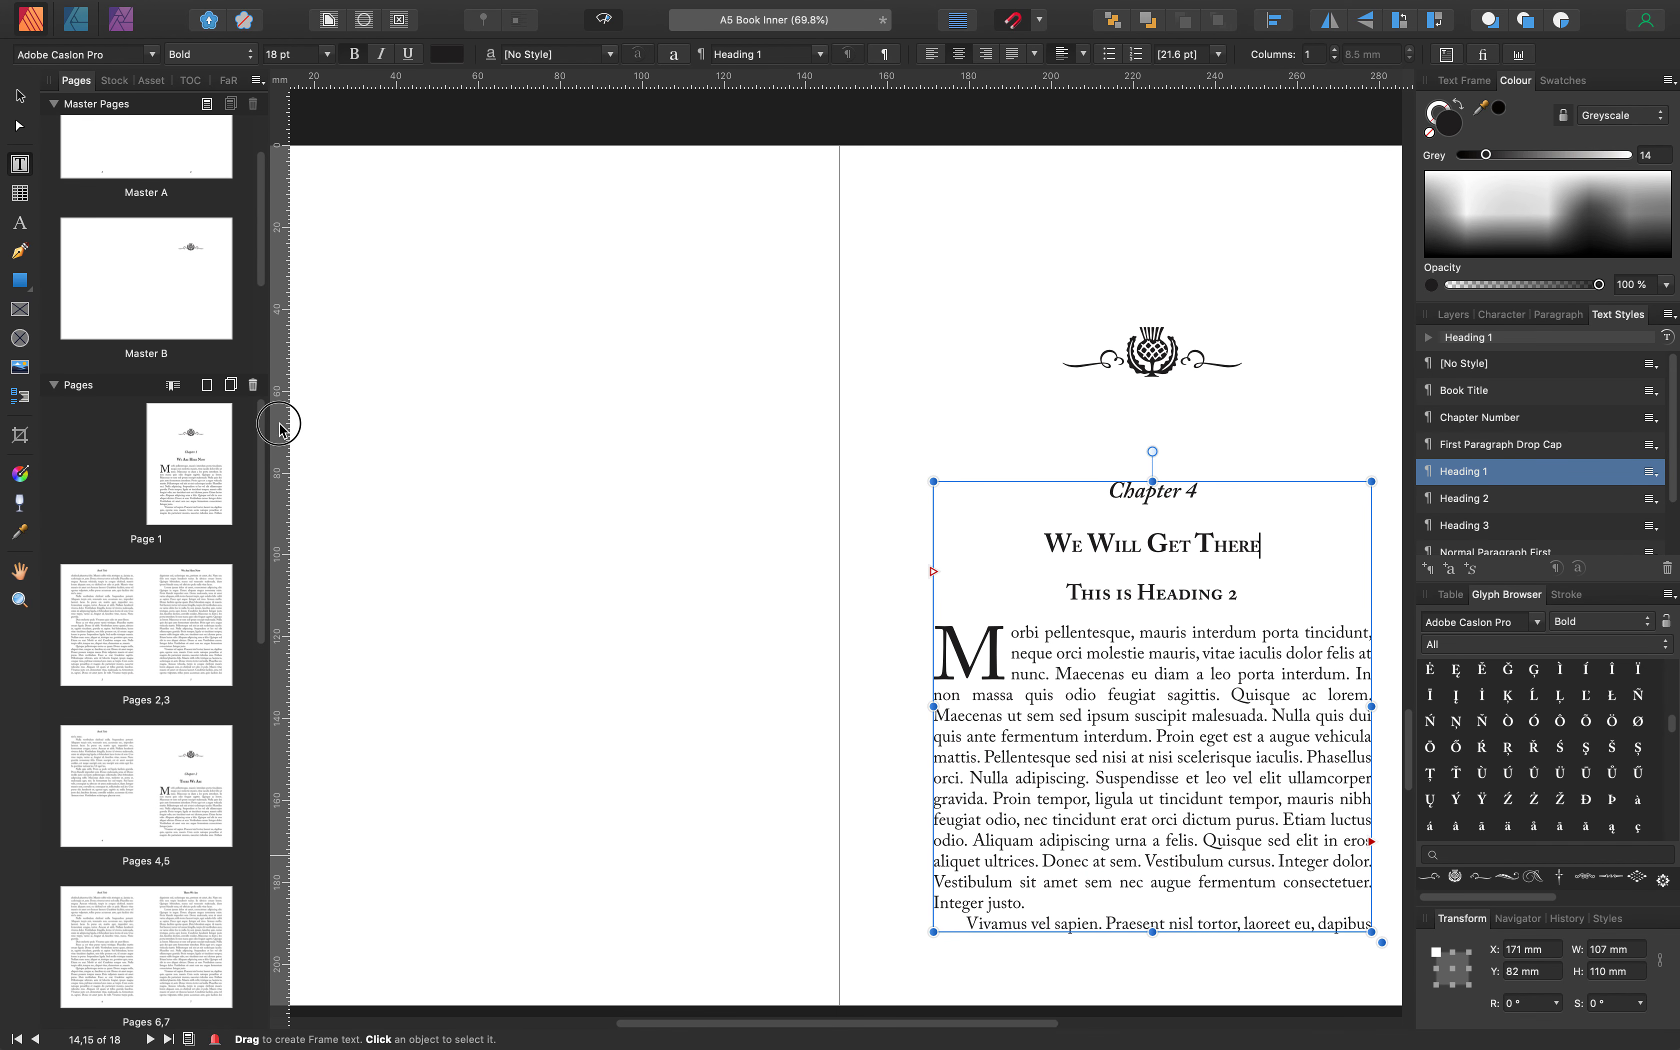
pyautogui.click(215, 429)
pyautogui.doubleClick(215, 429)
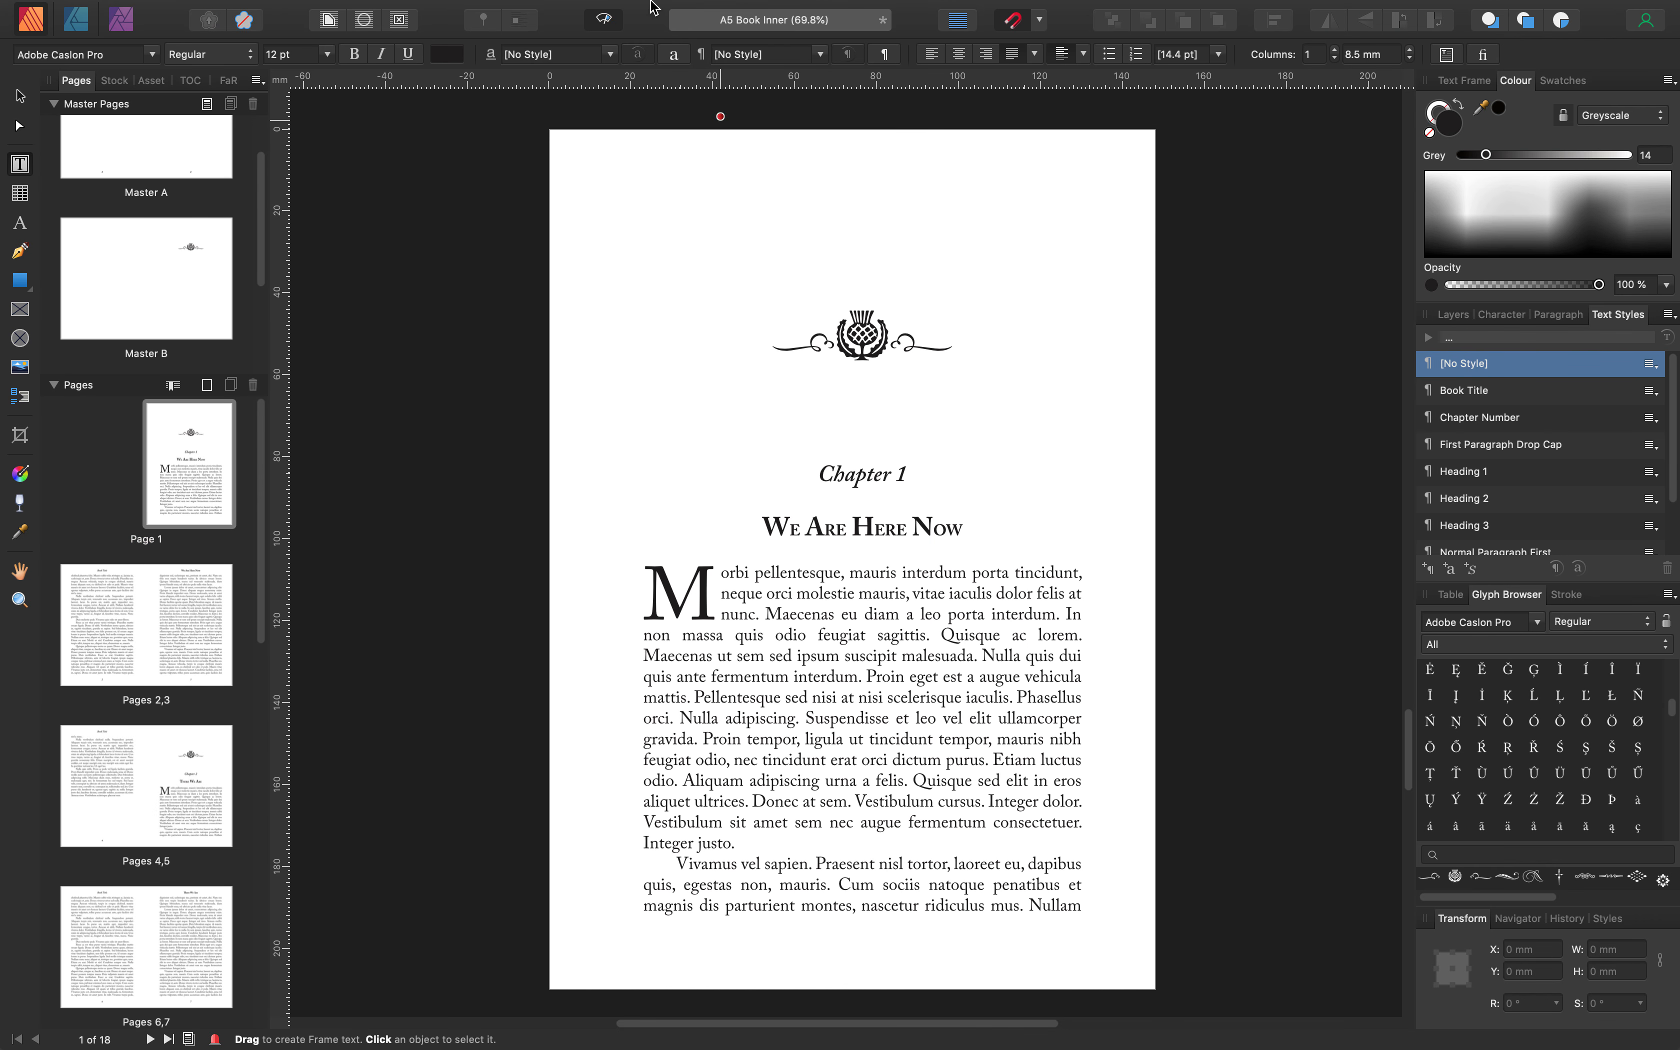
# Save the A5 Book Inner document
pyautogui.moveTo(162, 11)
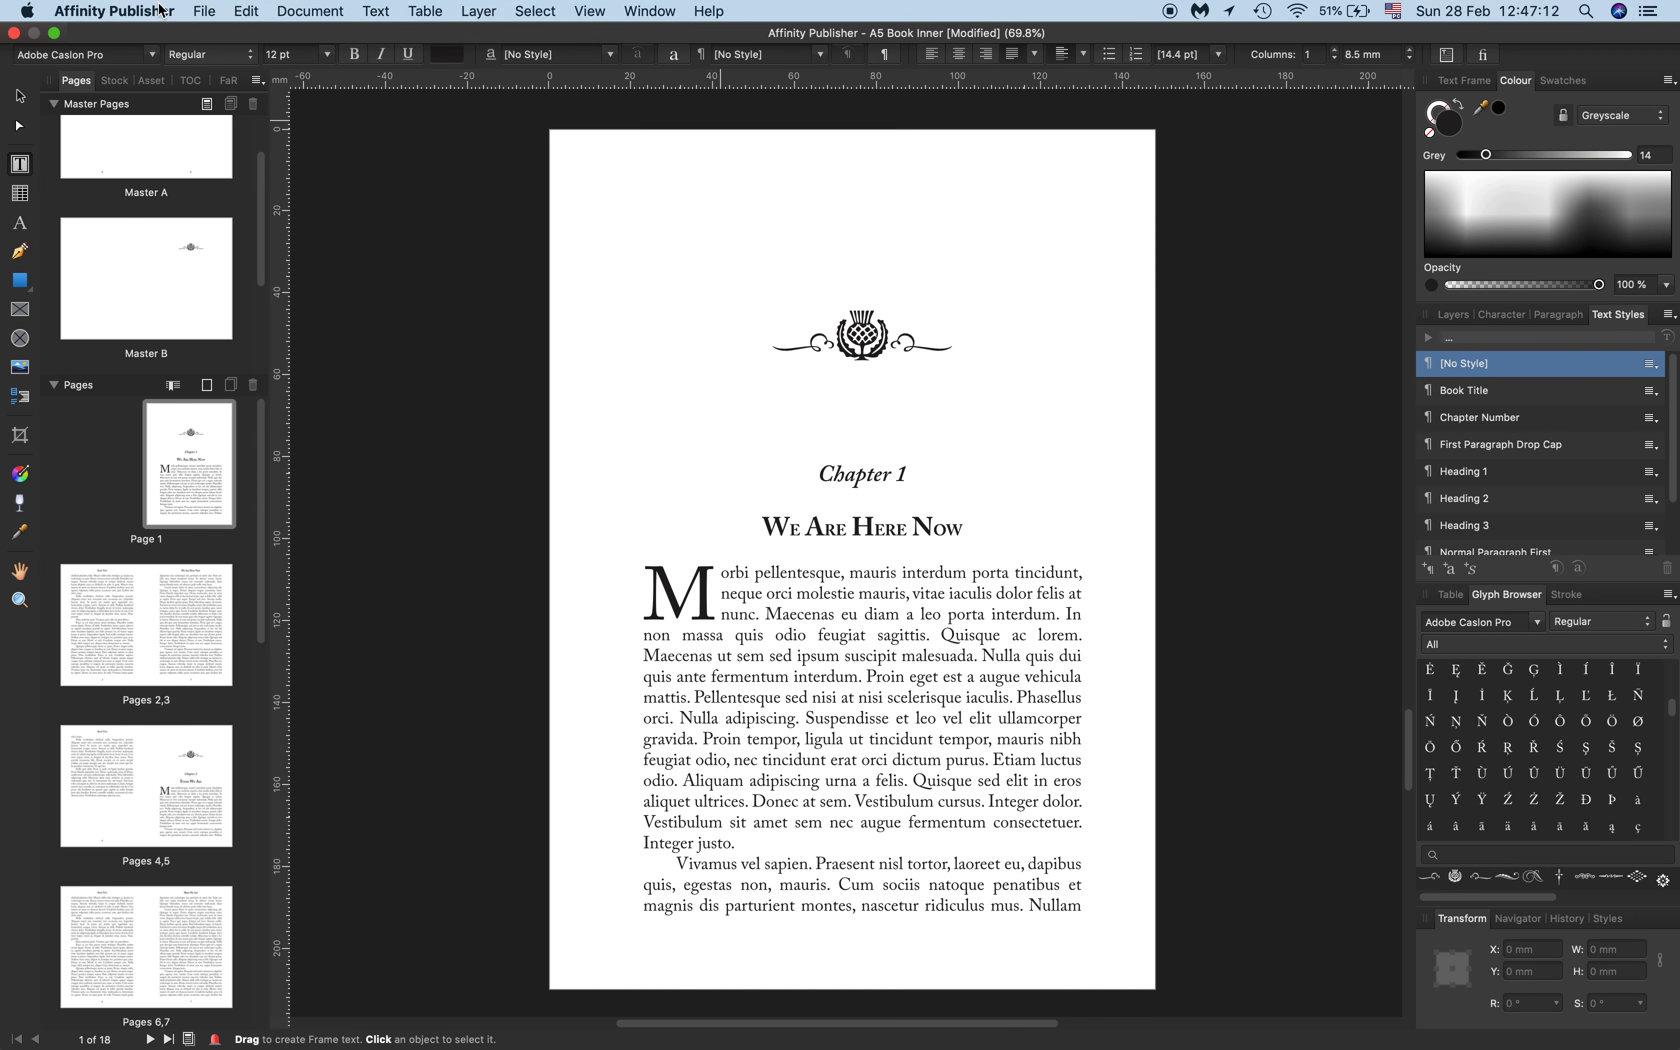
pyautogui.click(206, 11)
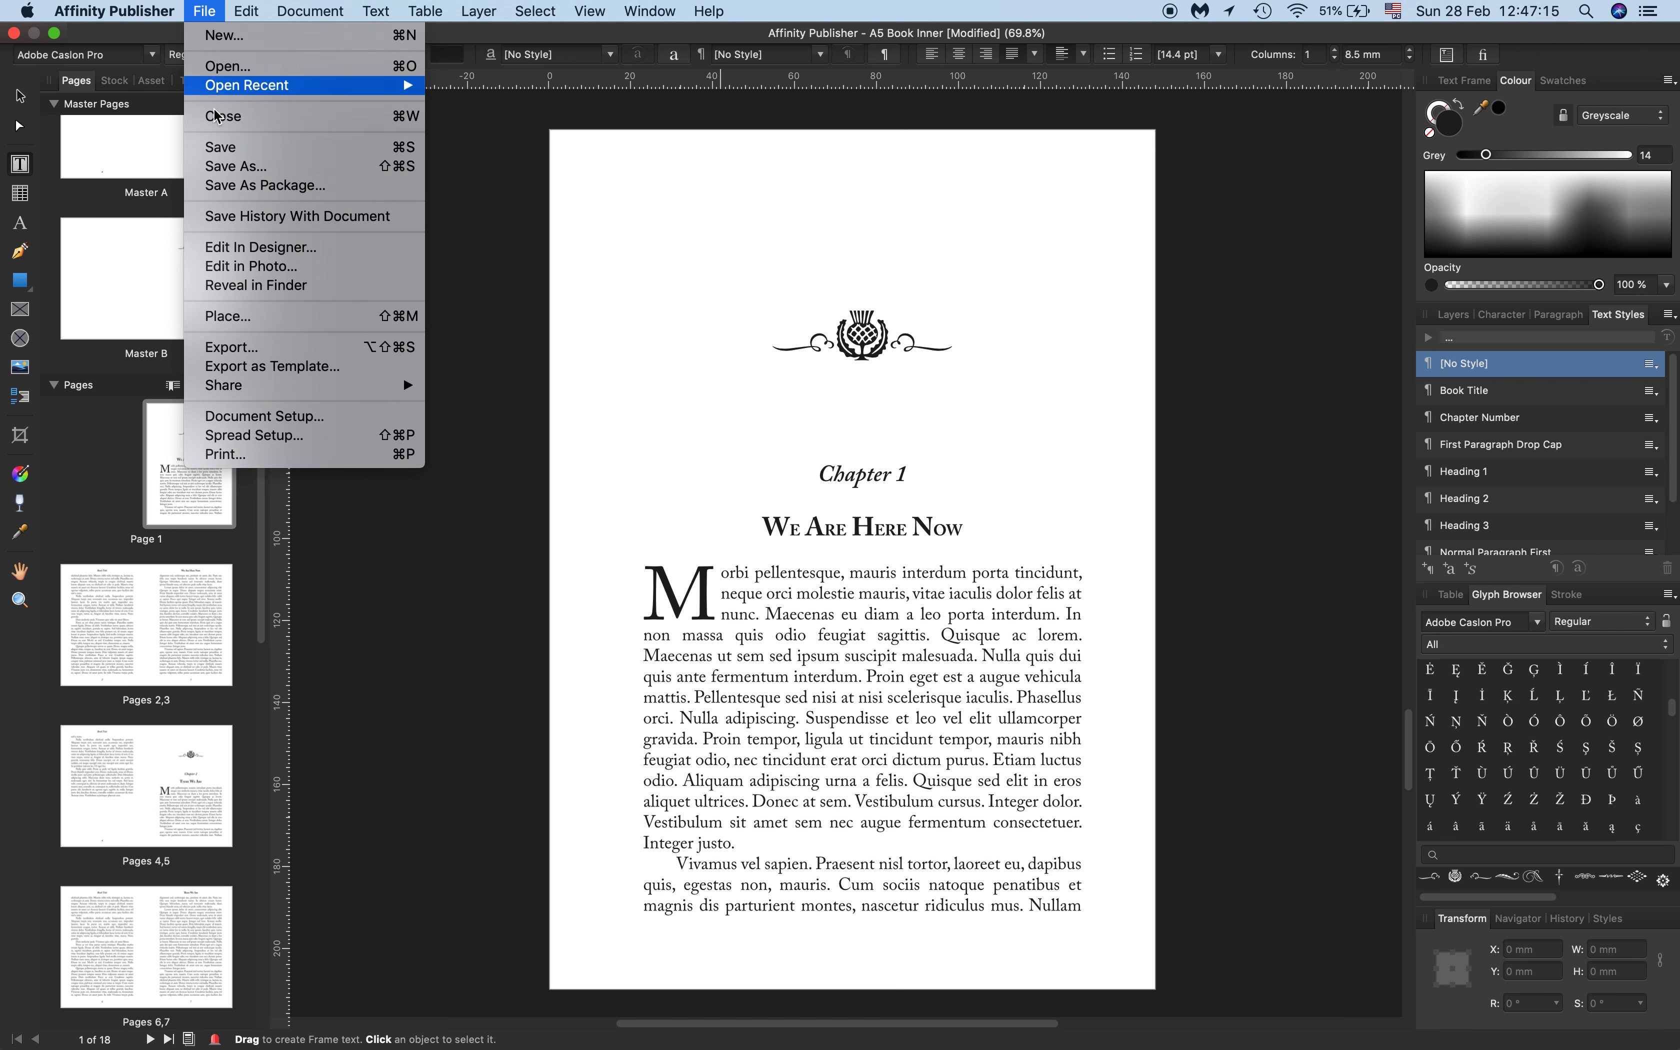
pyautogui.click(221, 149)
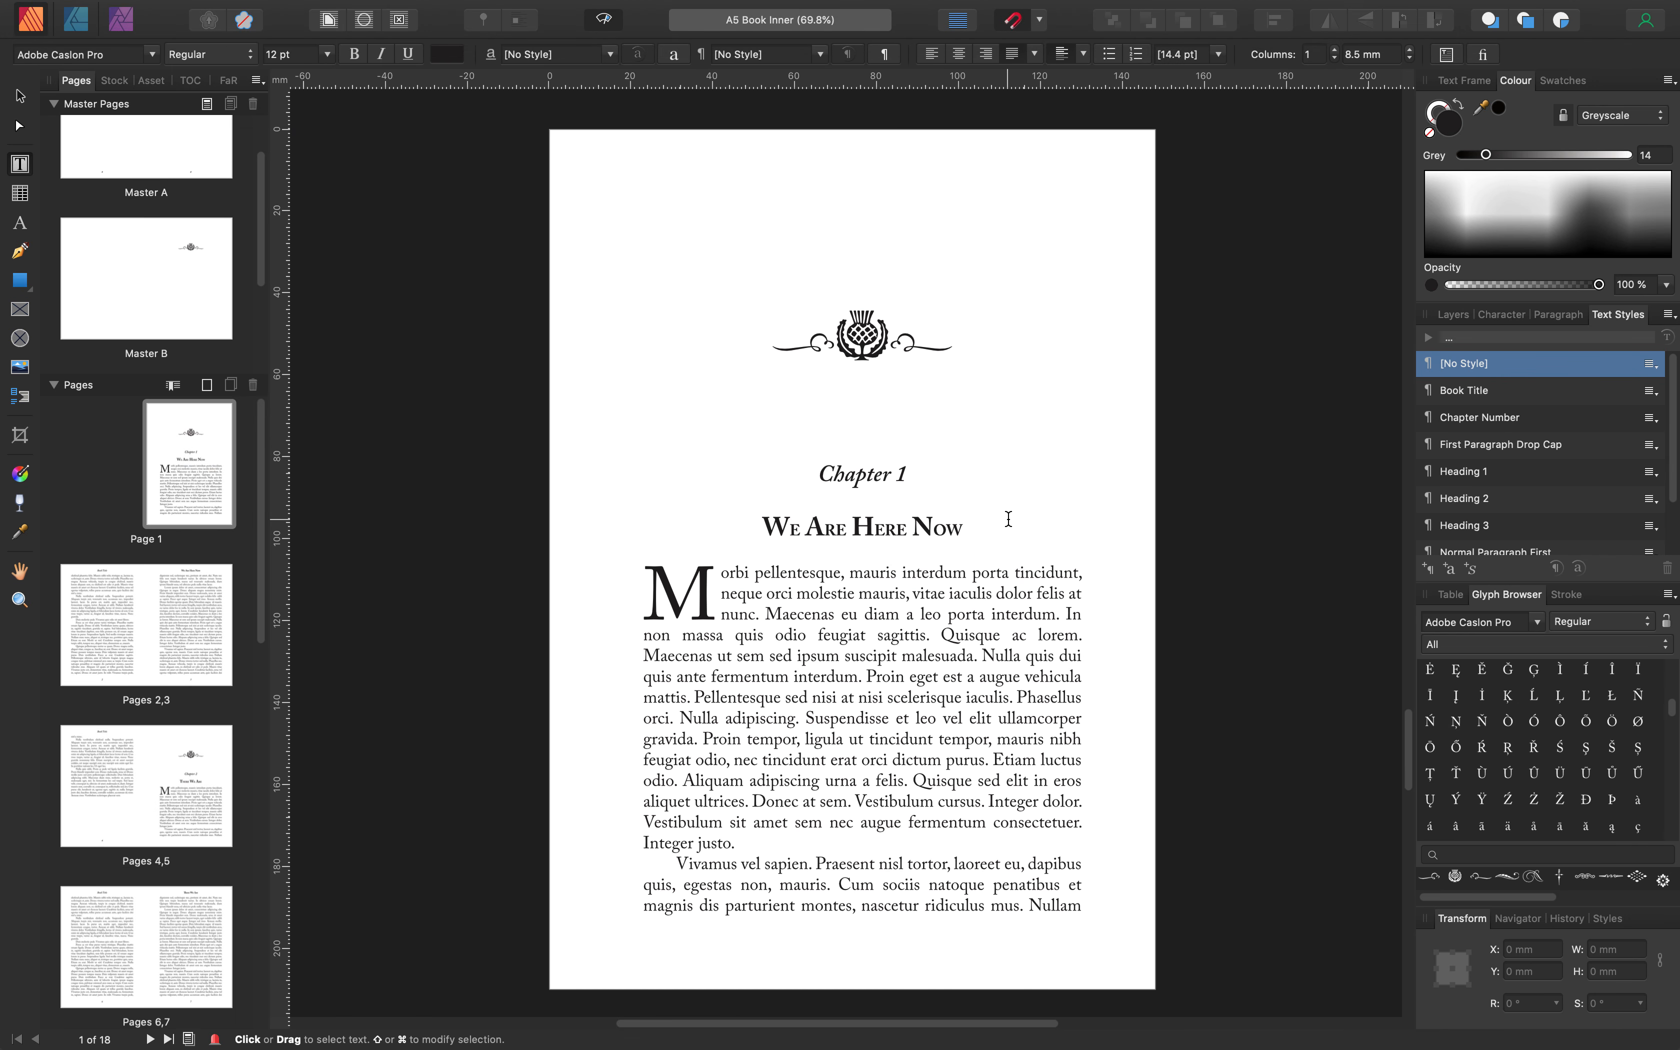
# Review all spreads from page 1 to page 18, comparing the running headers with the chapter headings, and return to page 1
pyautogui.scroll(-15, 1008, 519)
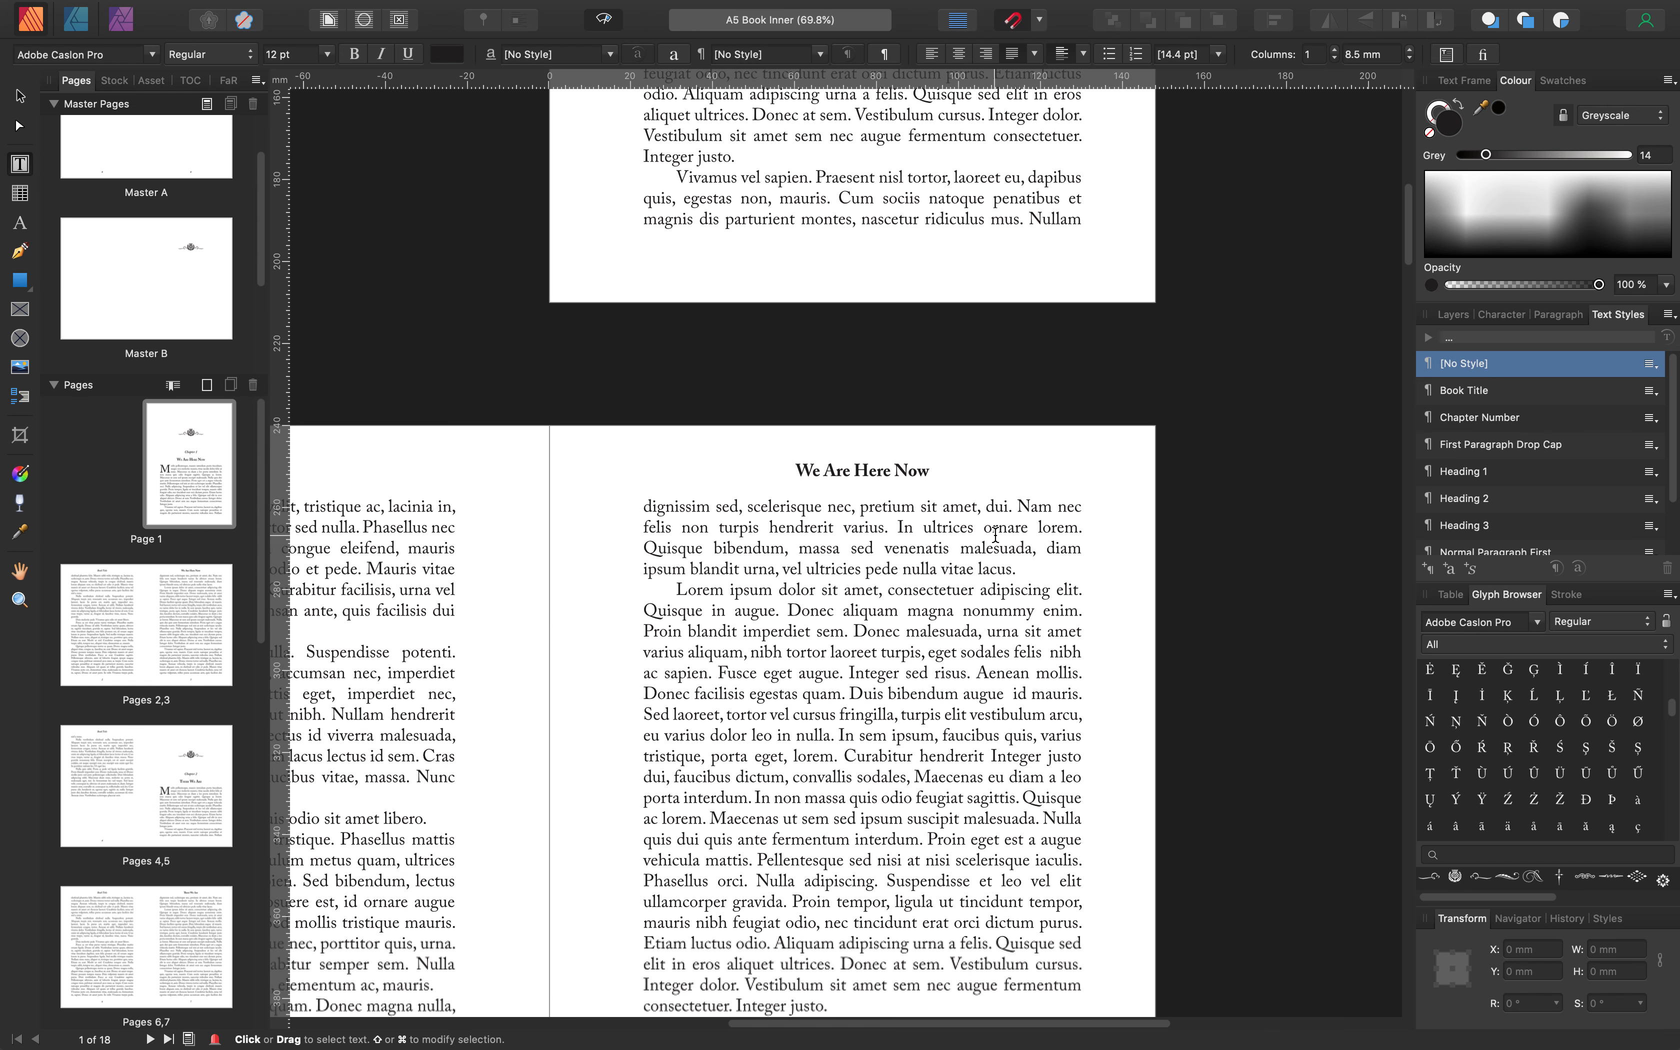
pyautogui.moveTo(960, 1026); pyautogui.dragTo(858, 1025)
pyautogui.scroll(-5, 1140, 841)
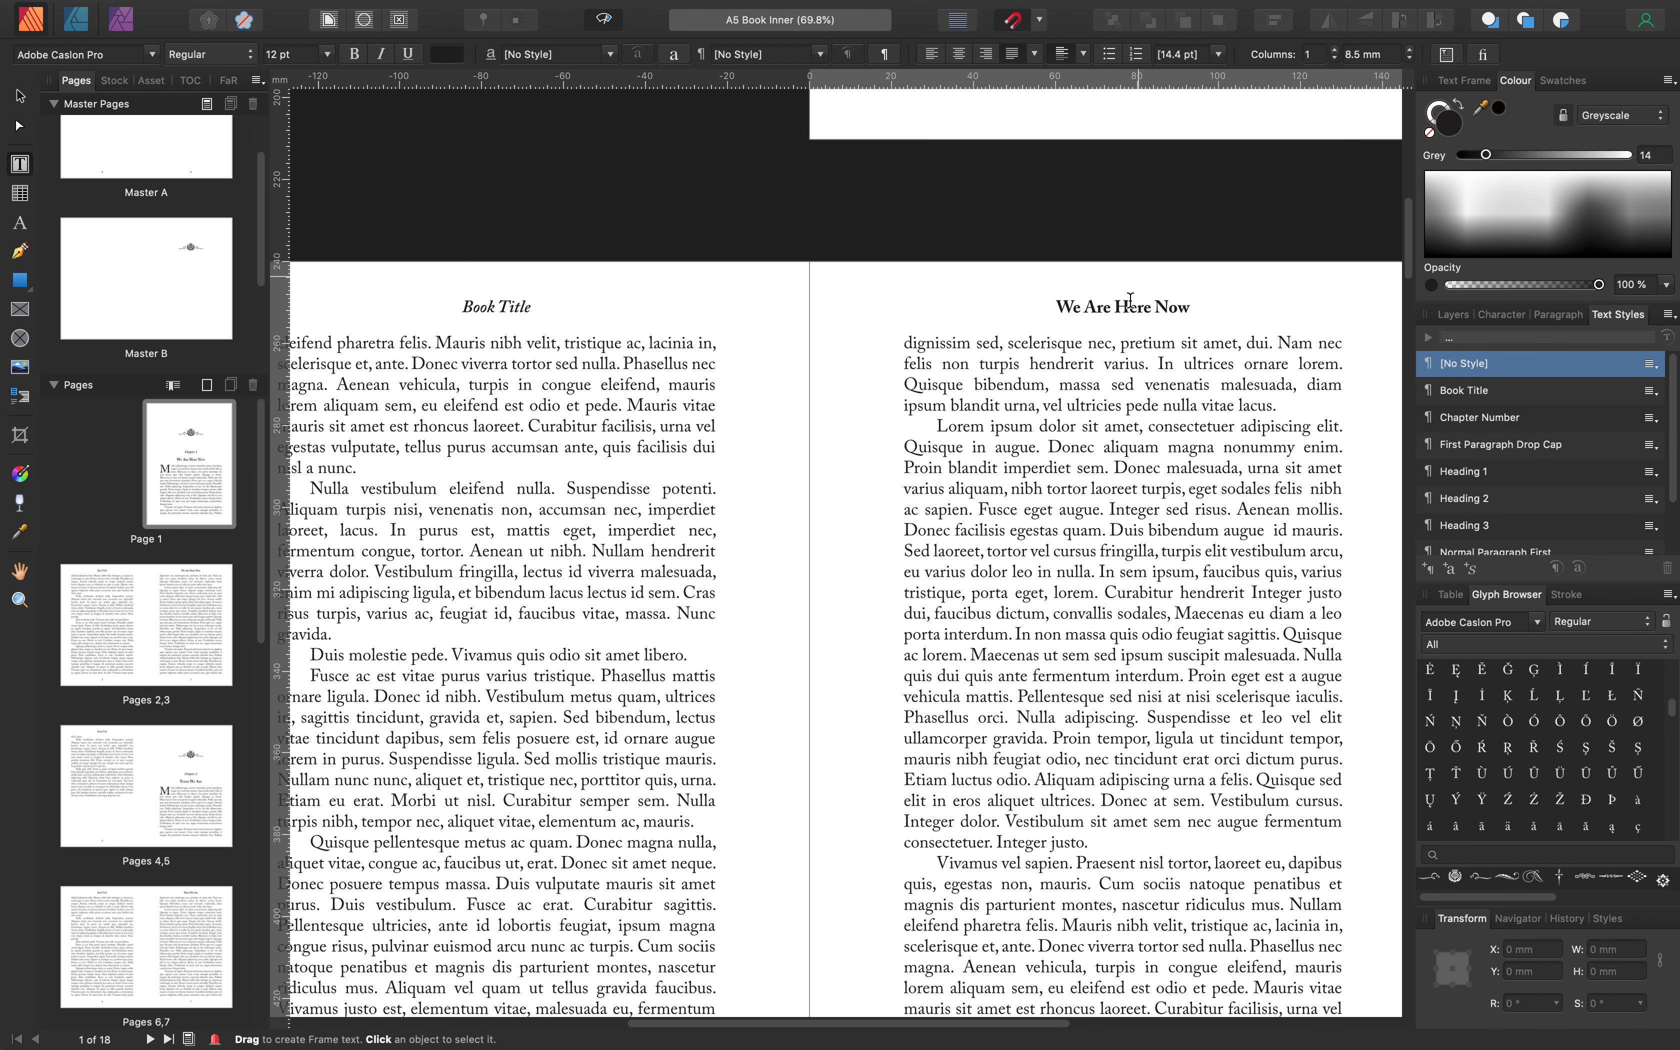
pyautogui.scroll(7, 1139, 347)
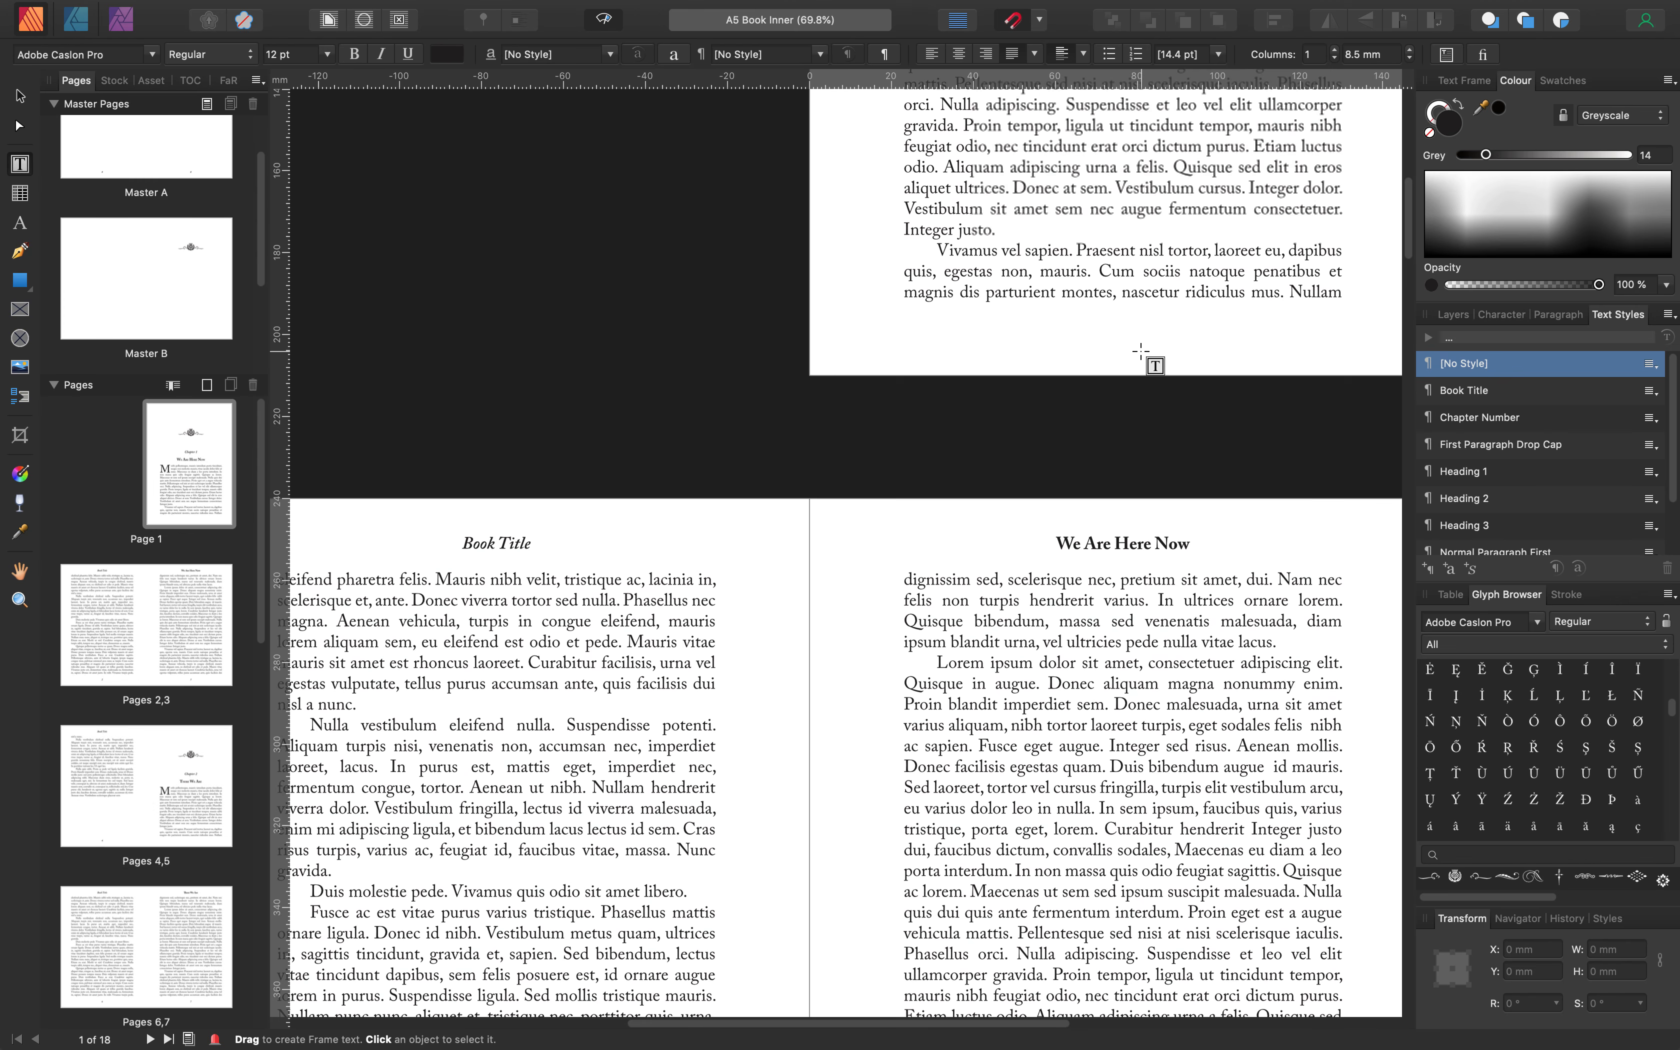
pyautogui.scroll(3, 1141, 350)
pyautogui.scroll(-8, 1141, 374)
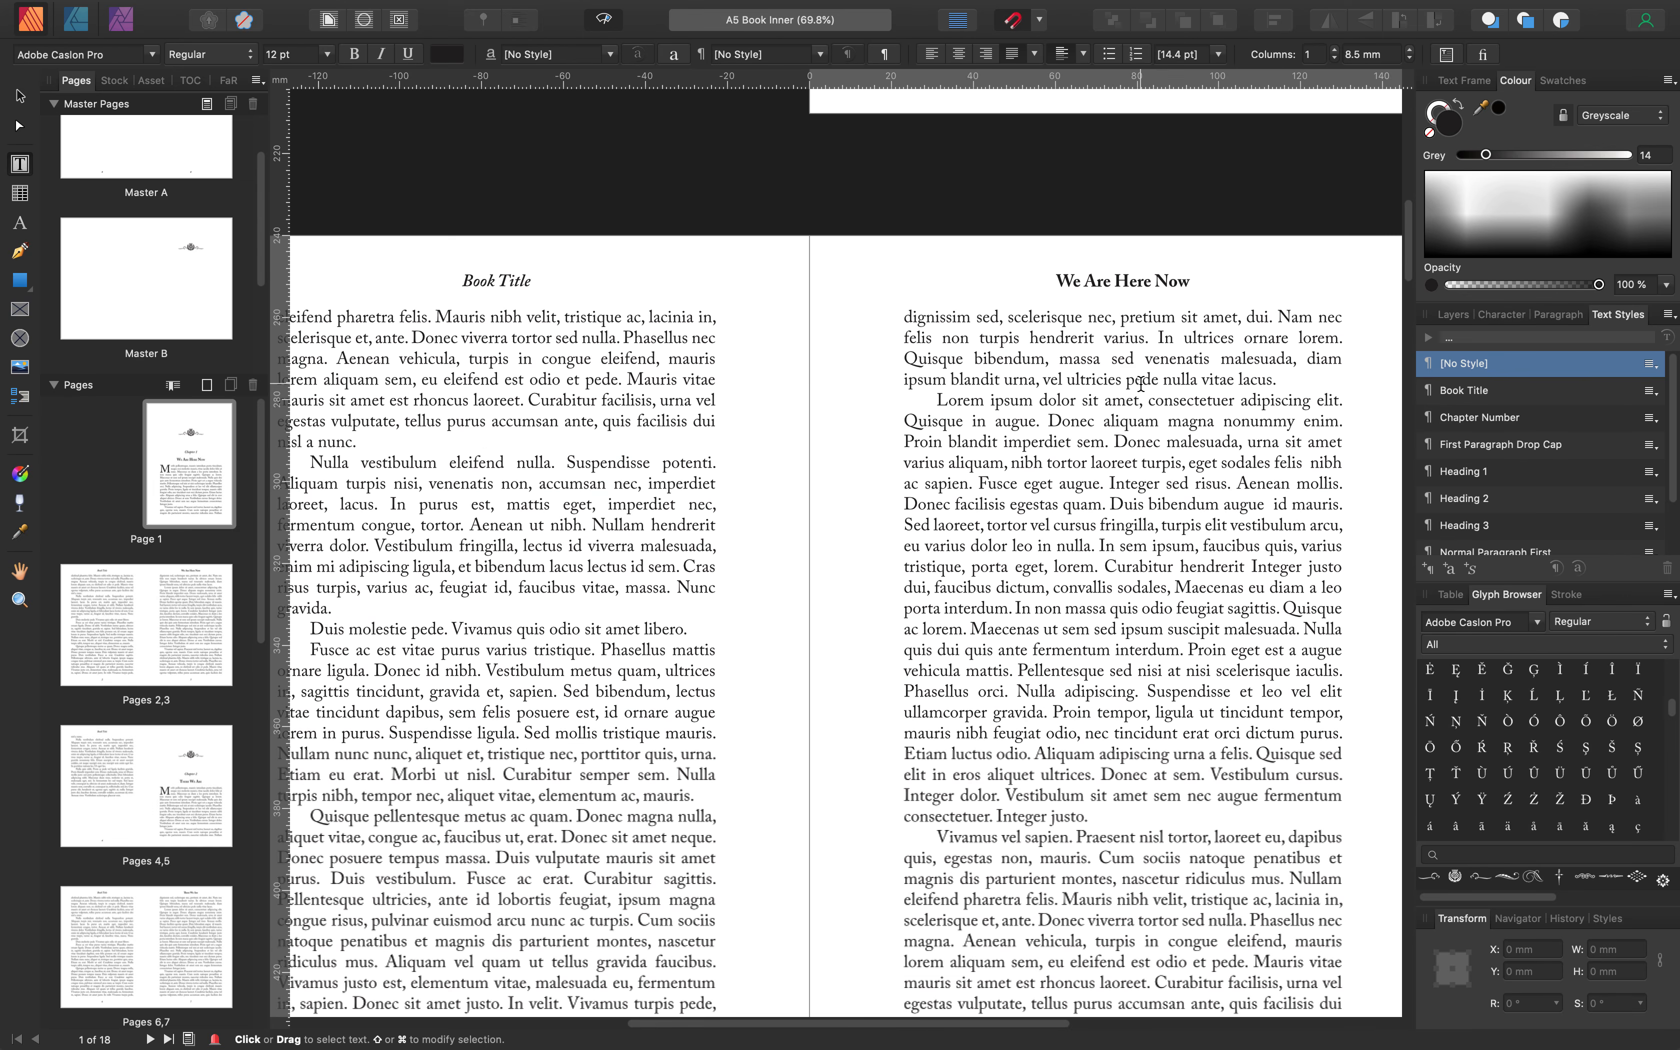
pyautogui.scroll(-20, 1140, 384)
pyautogui.scroll(-4, 1138, 398)
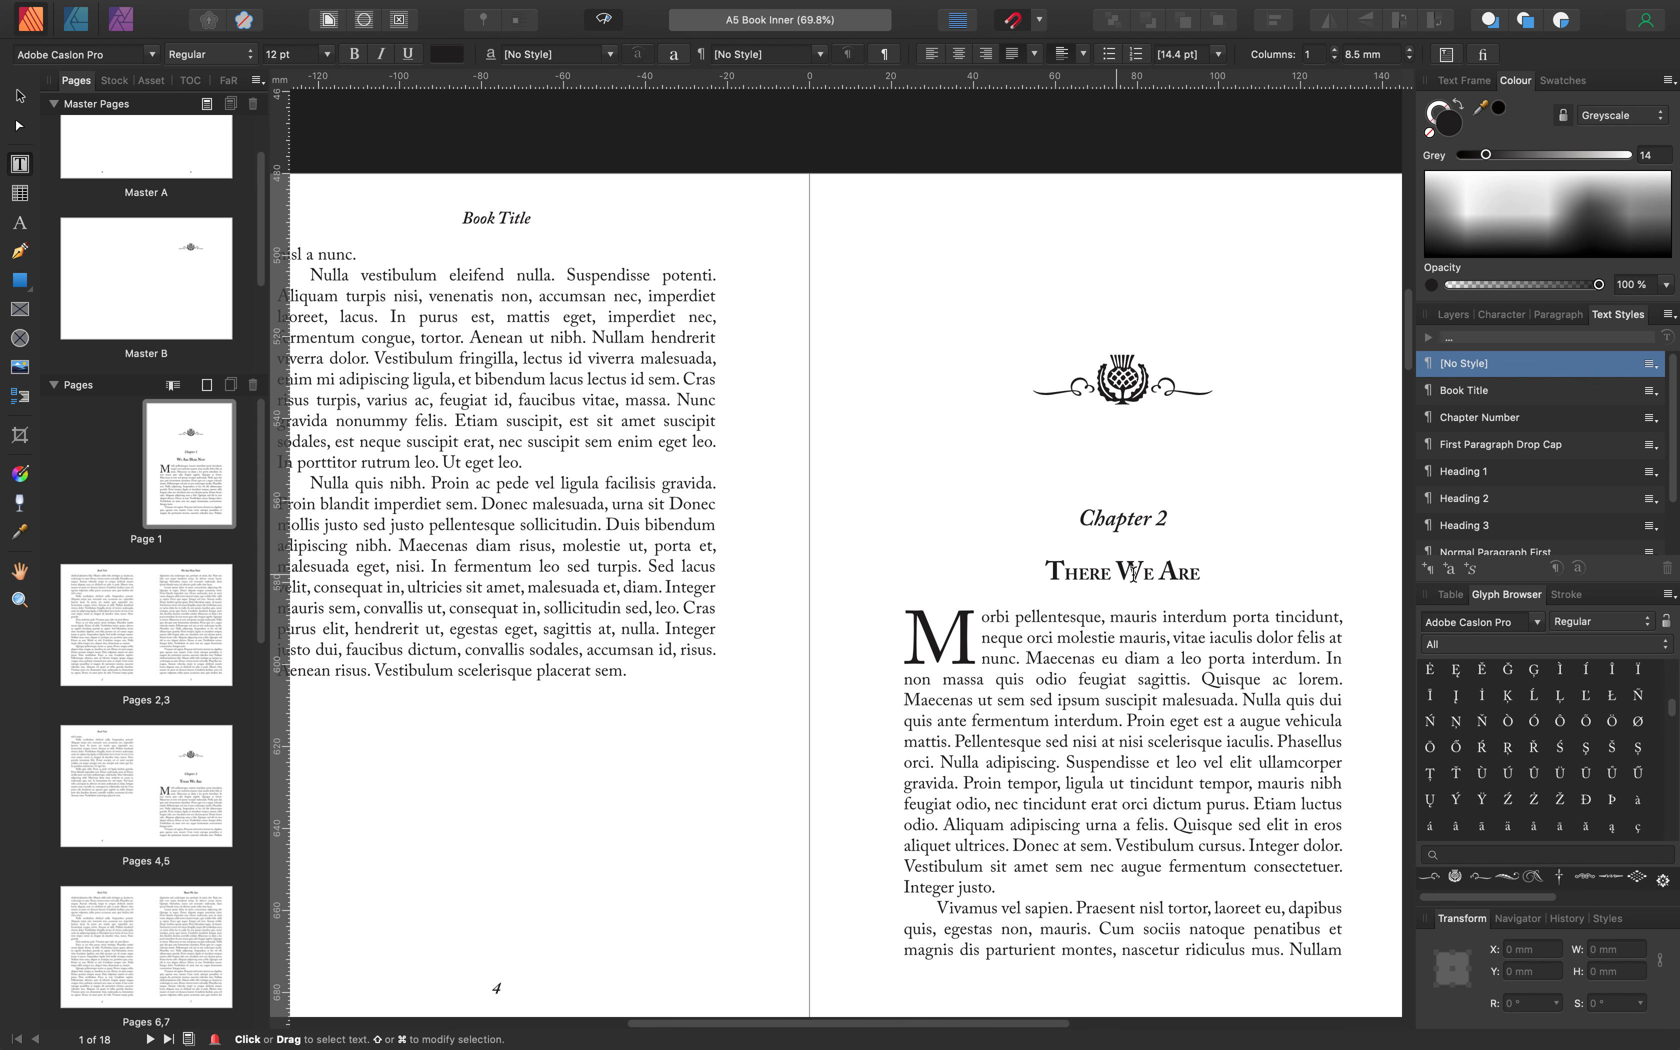
pyautogui.scroll(-18, 1133, 573)
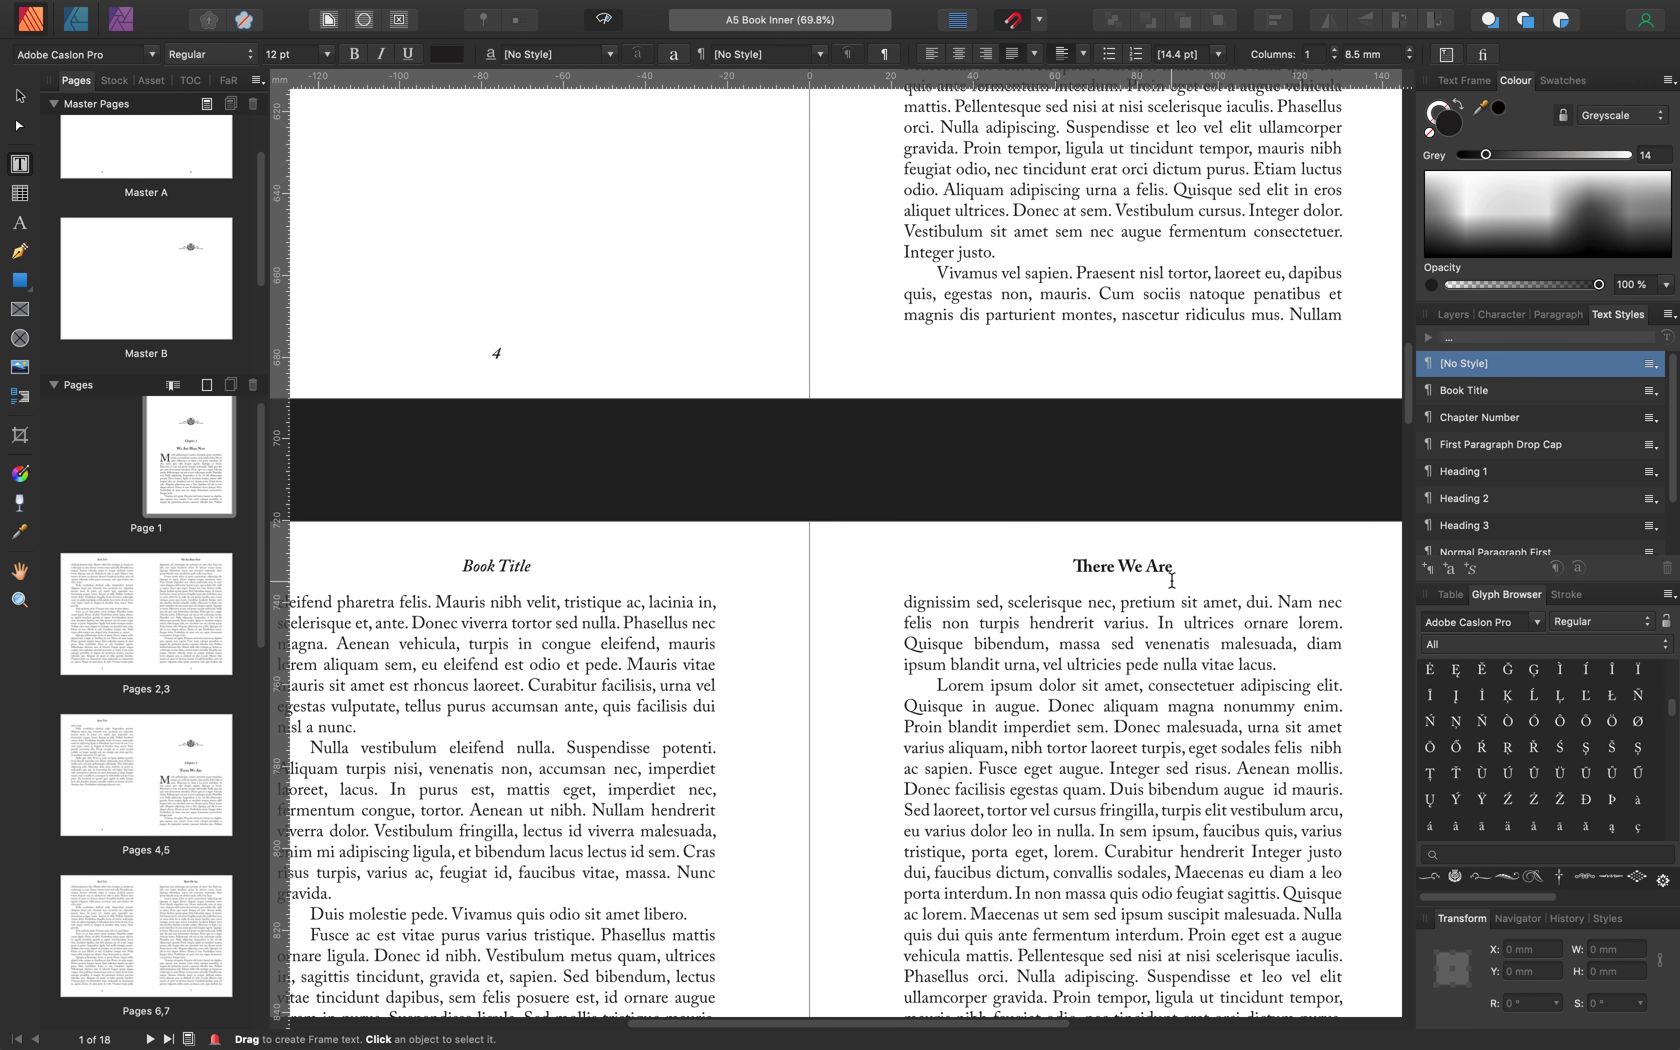
pyautogui.scroll(-20, 1172, 580)
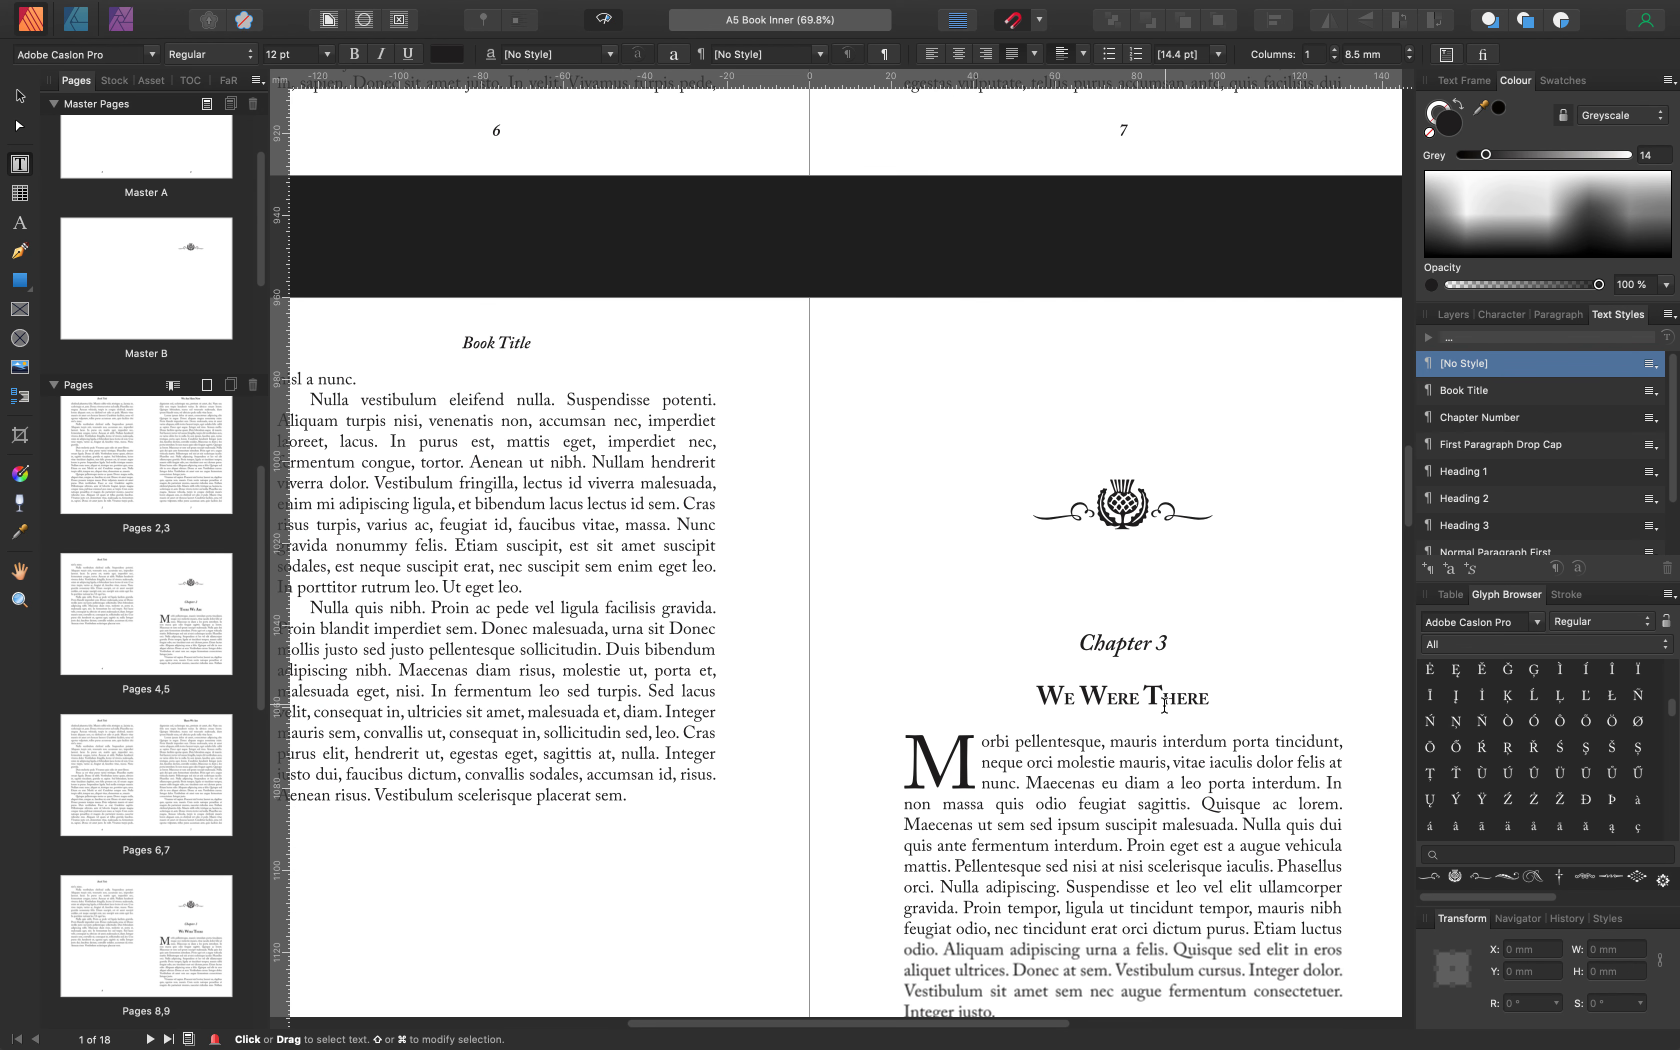
pyautogui.scroll(-20, 1095, 705)
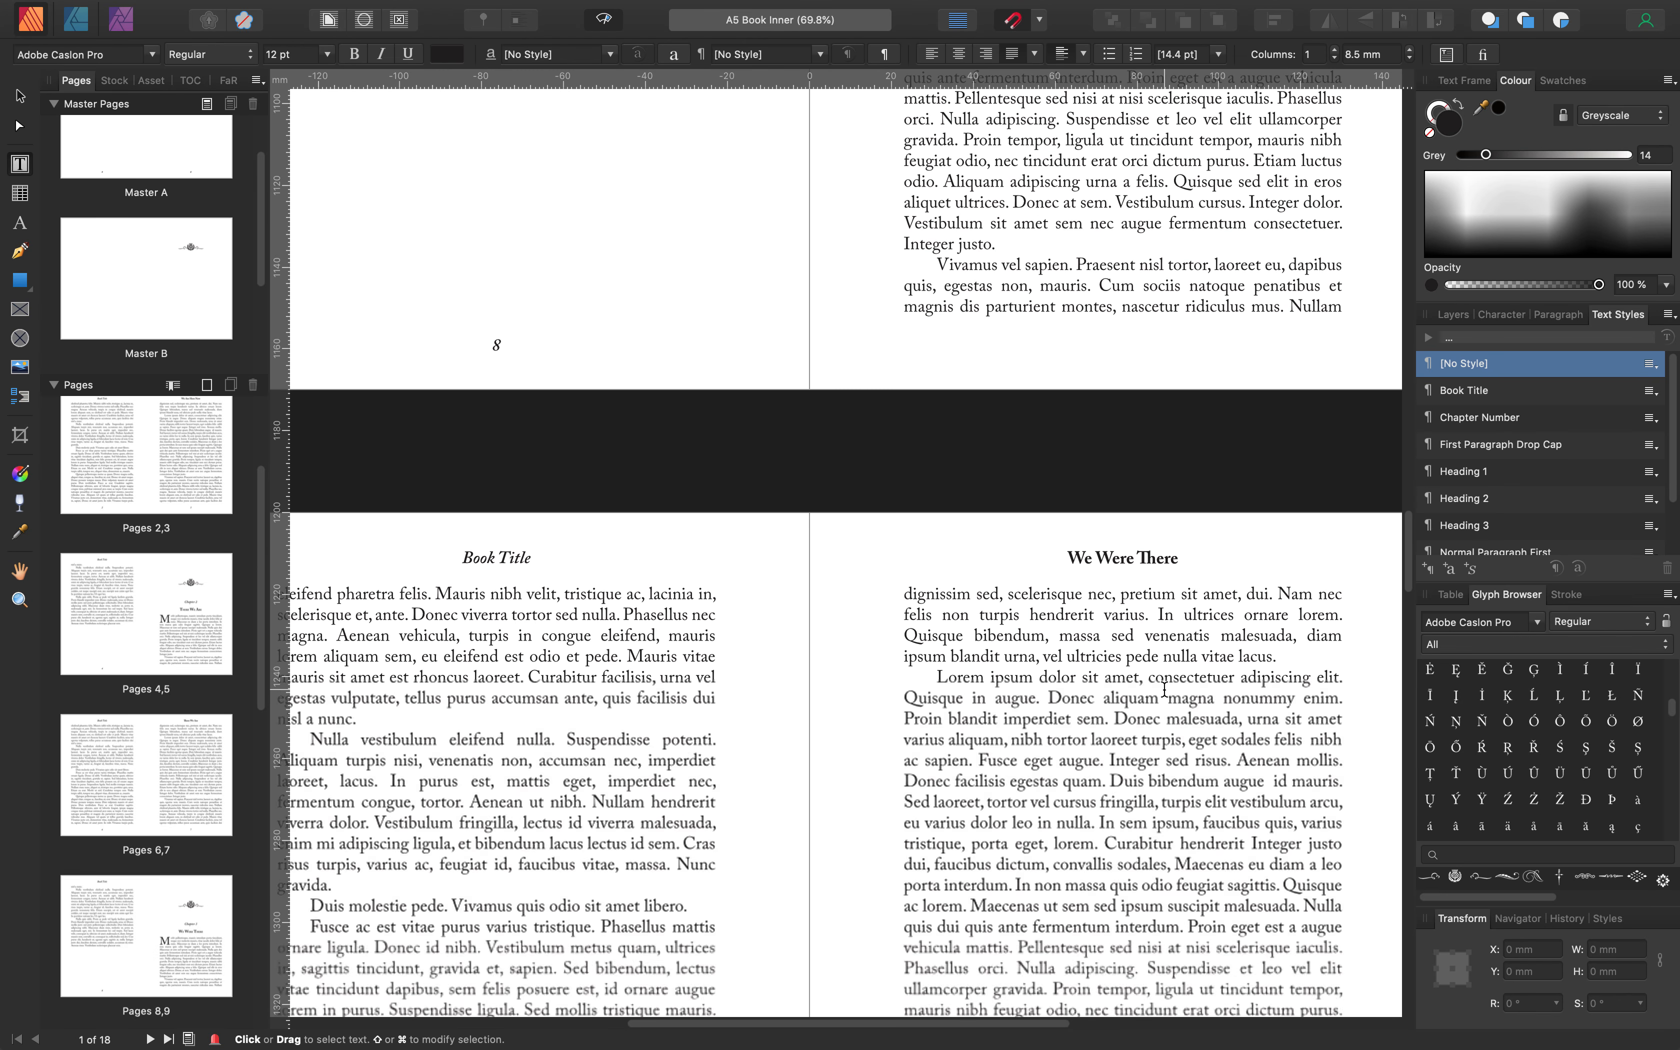
pyautogui.scroll(-20, 1172, 600)
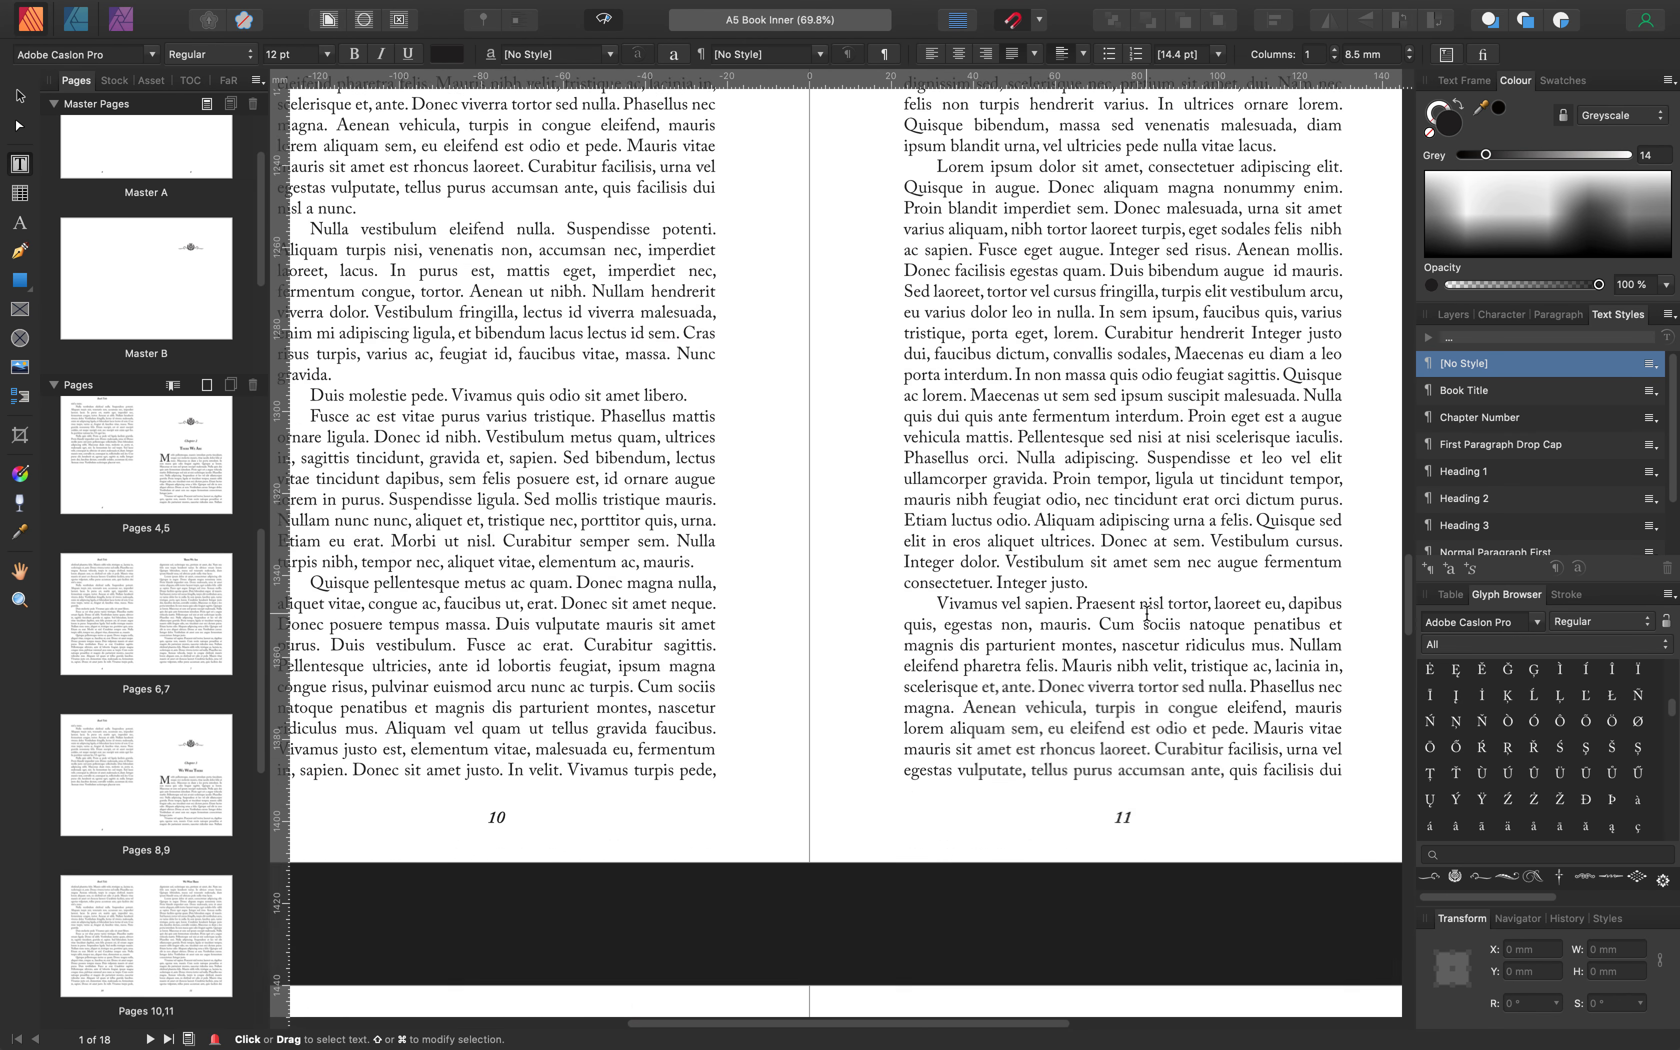
pyautogui.scroll(-20, 1145, 609)
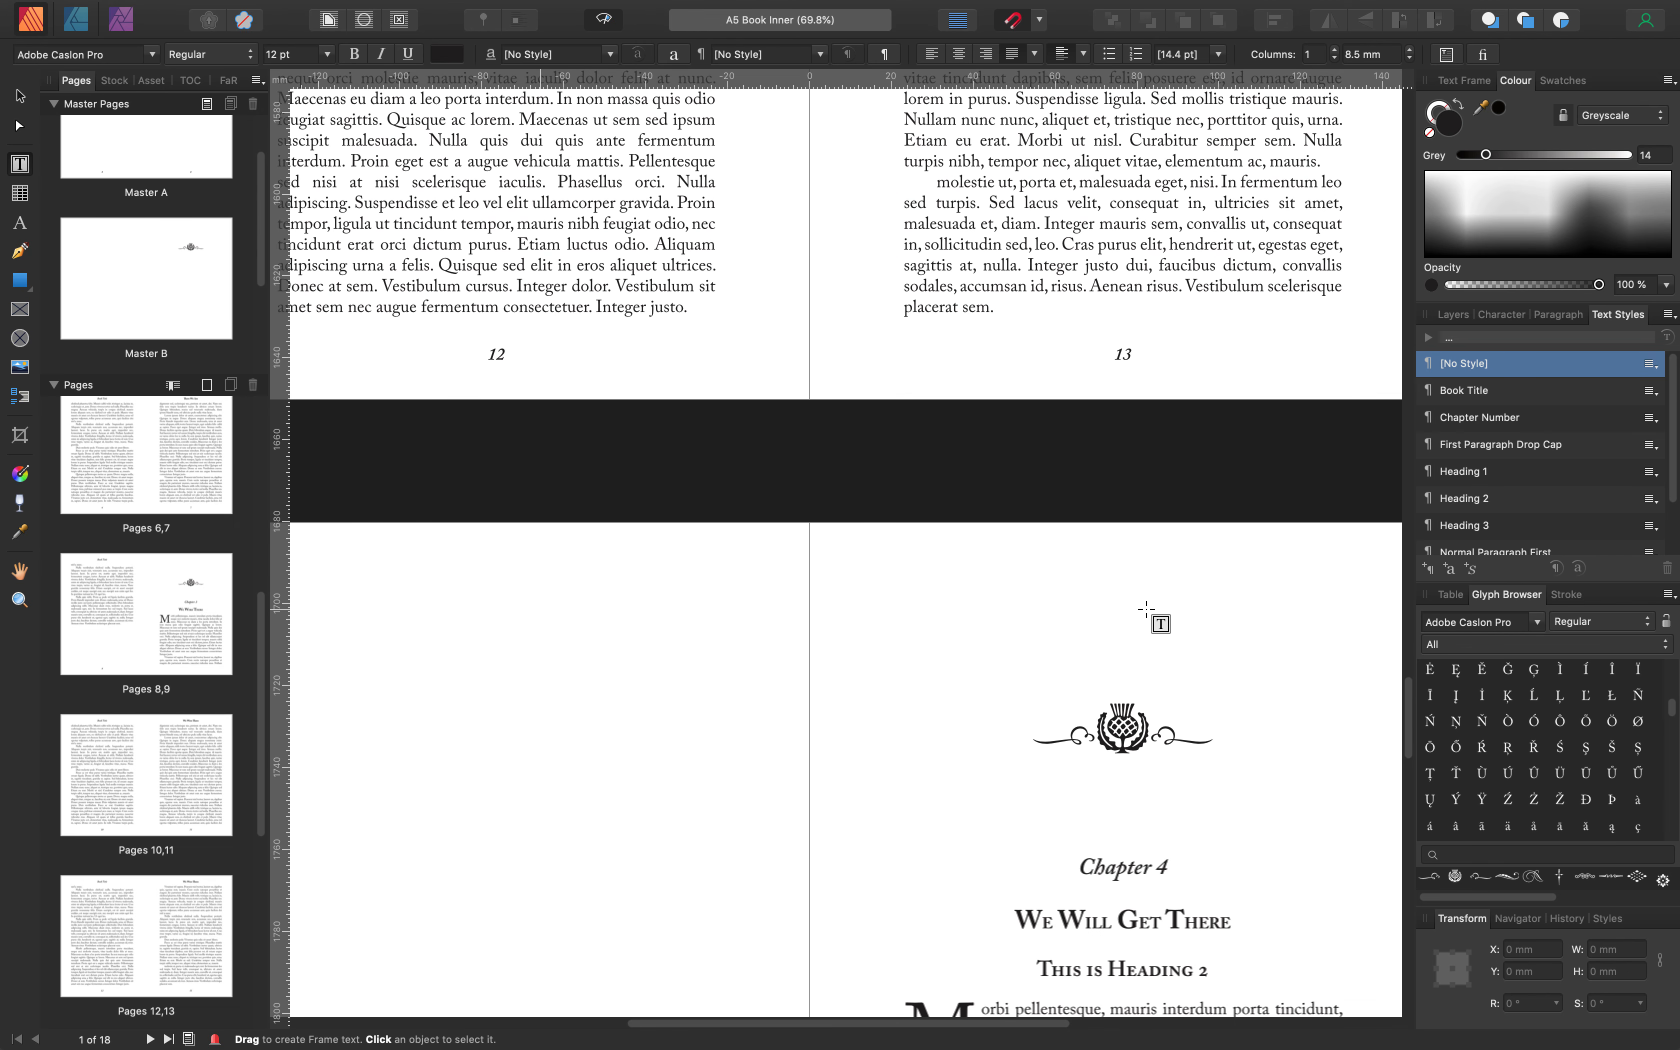
pyautogui.scroll(7, 1156, 609)
pyautogui.scroll(15, 1156, 609)
pyautogui.scroll(-8, 970, 846)
pyautogui.scroll(-20, 970, 847)
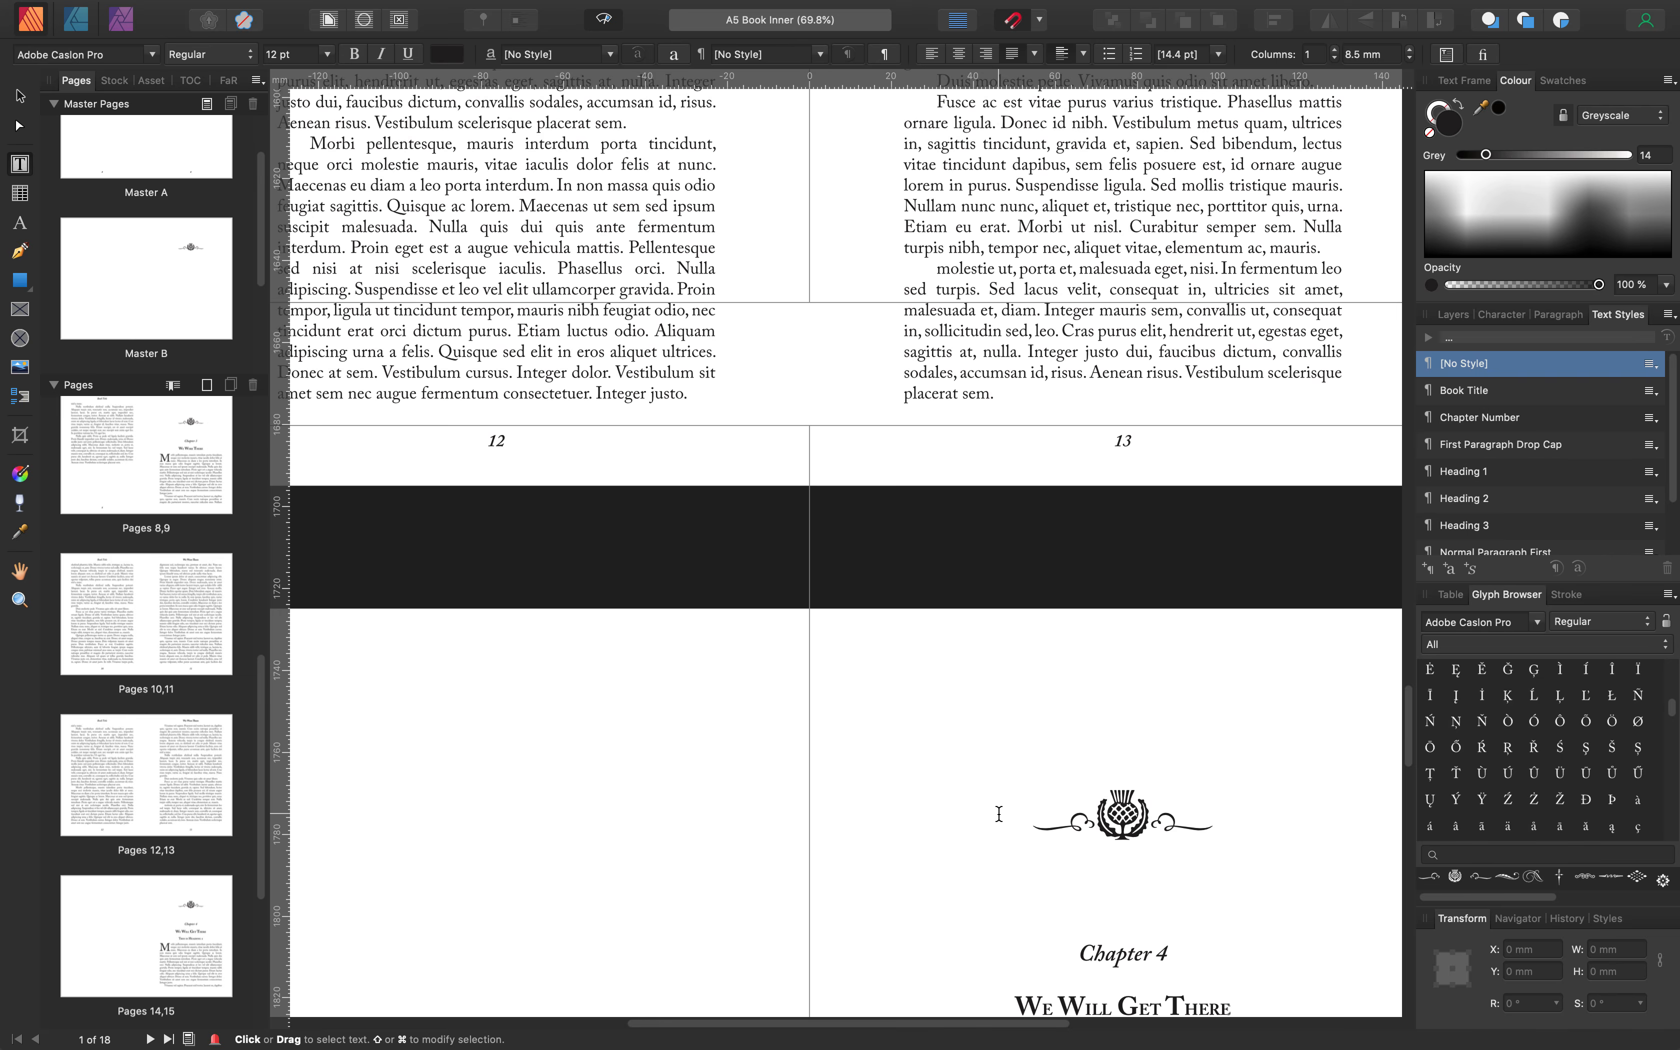
pyautogui.scroll(-7, 1146, 635)
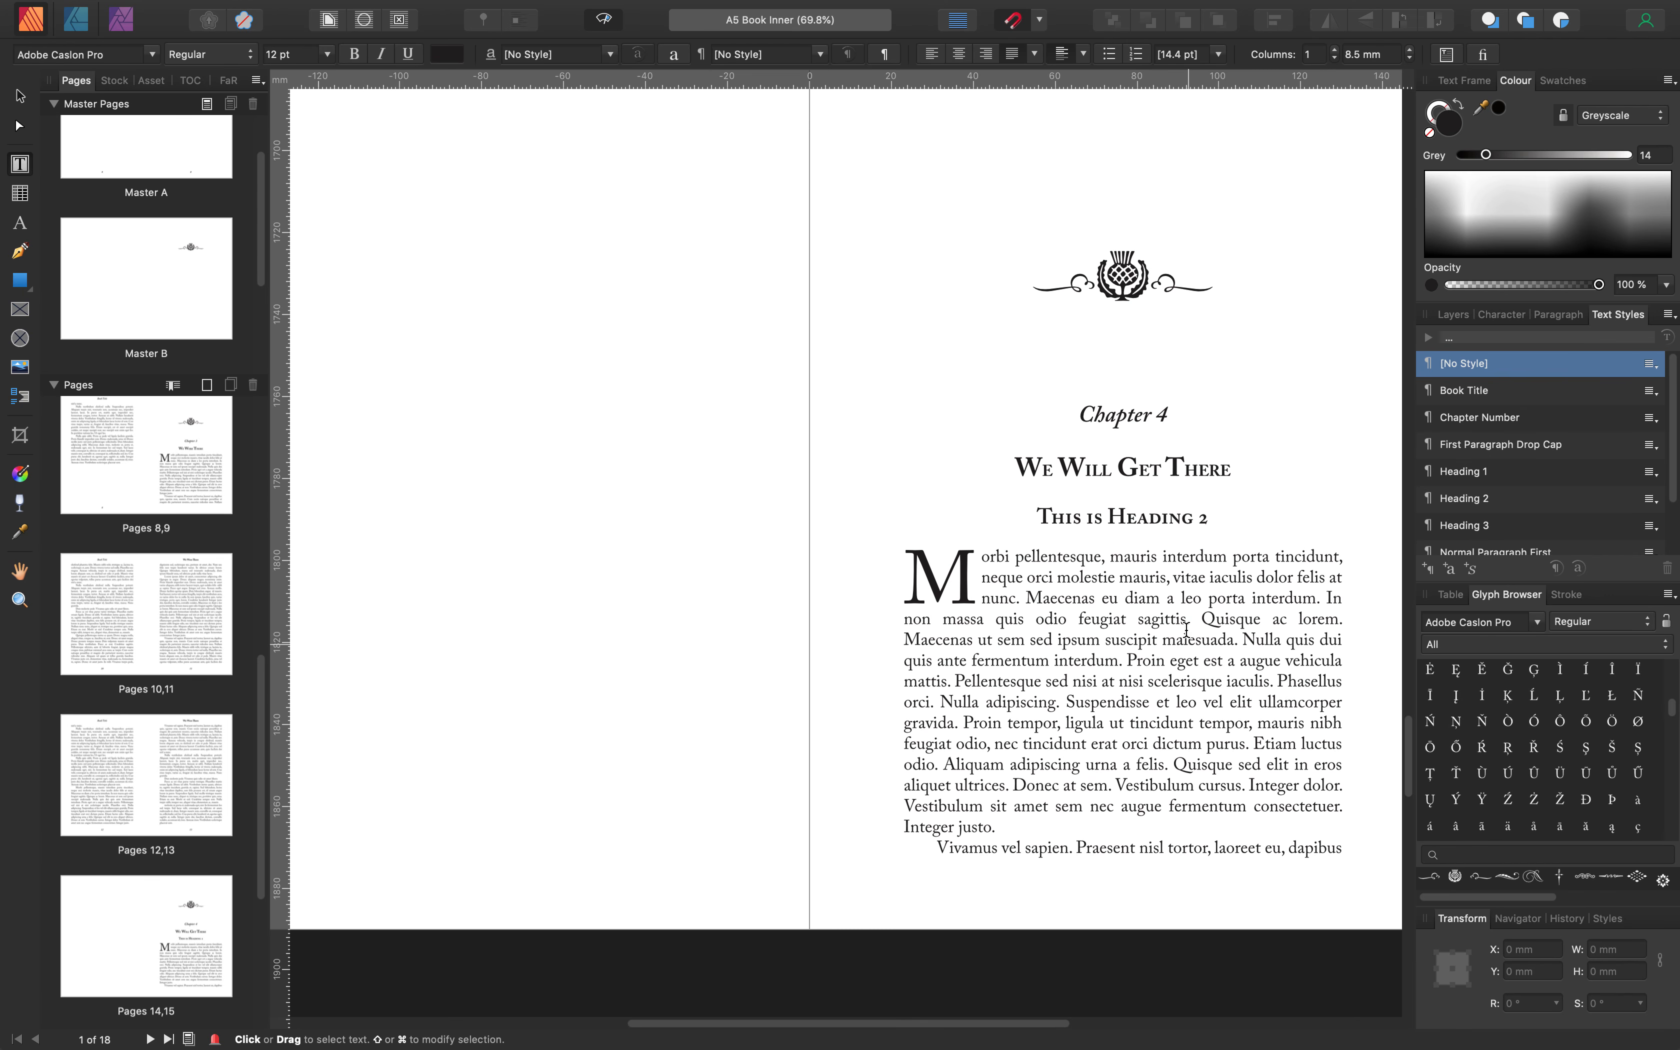
pyautogui.scroll(-19, 1202, 485)
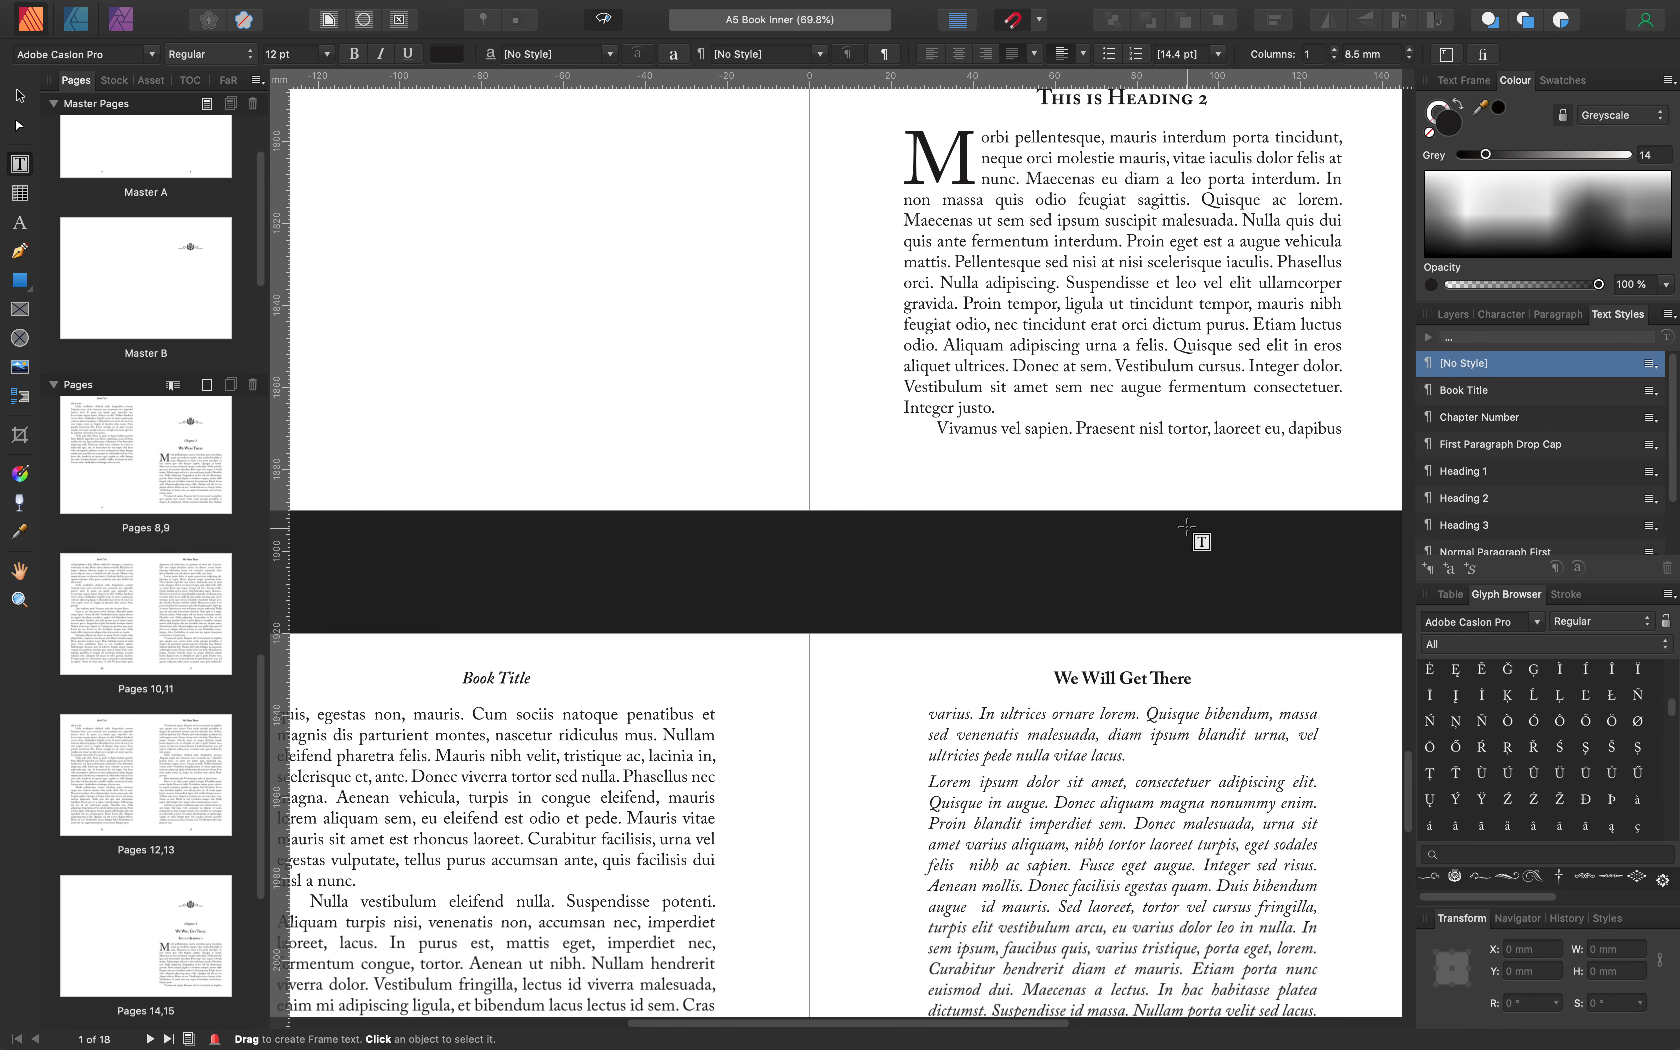
pyautogui.scroll(-20, 1206, 495)
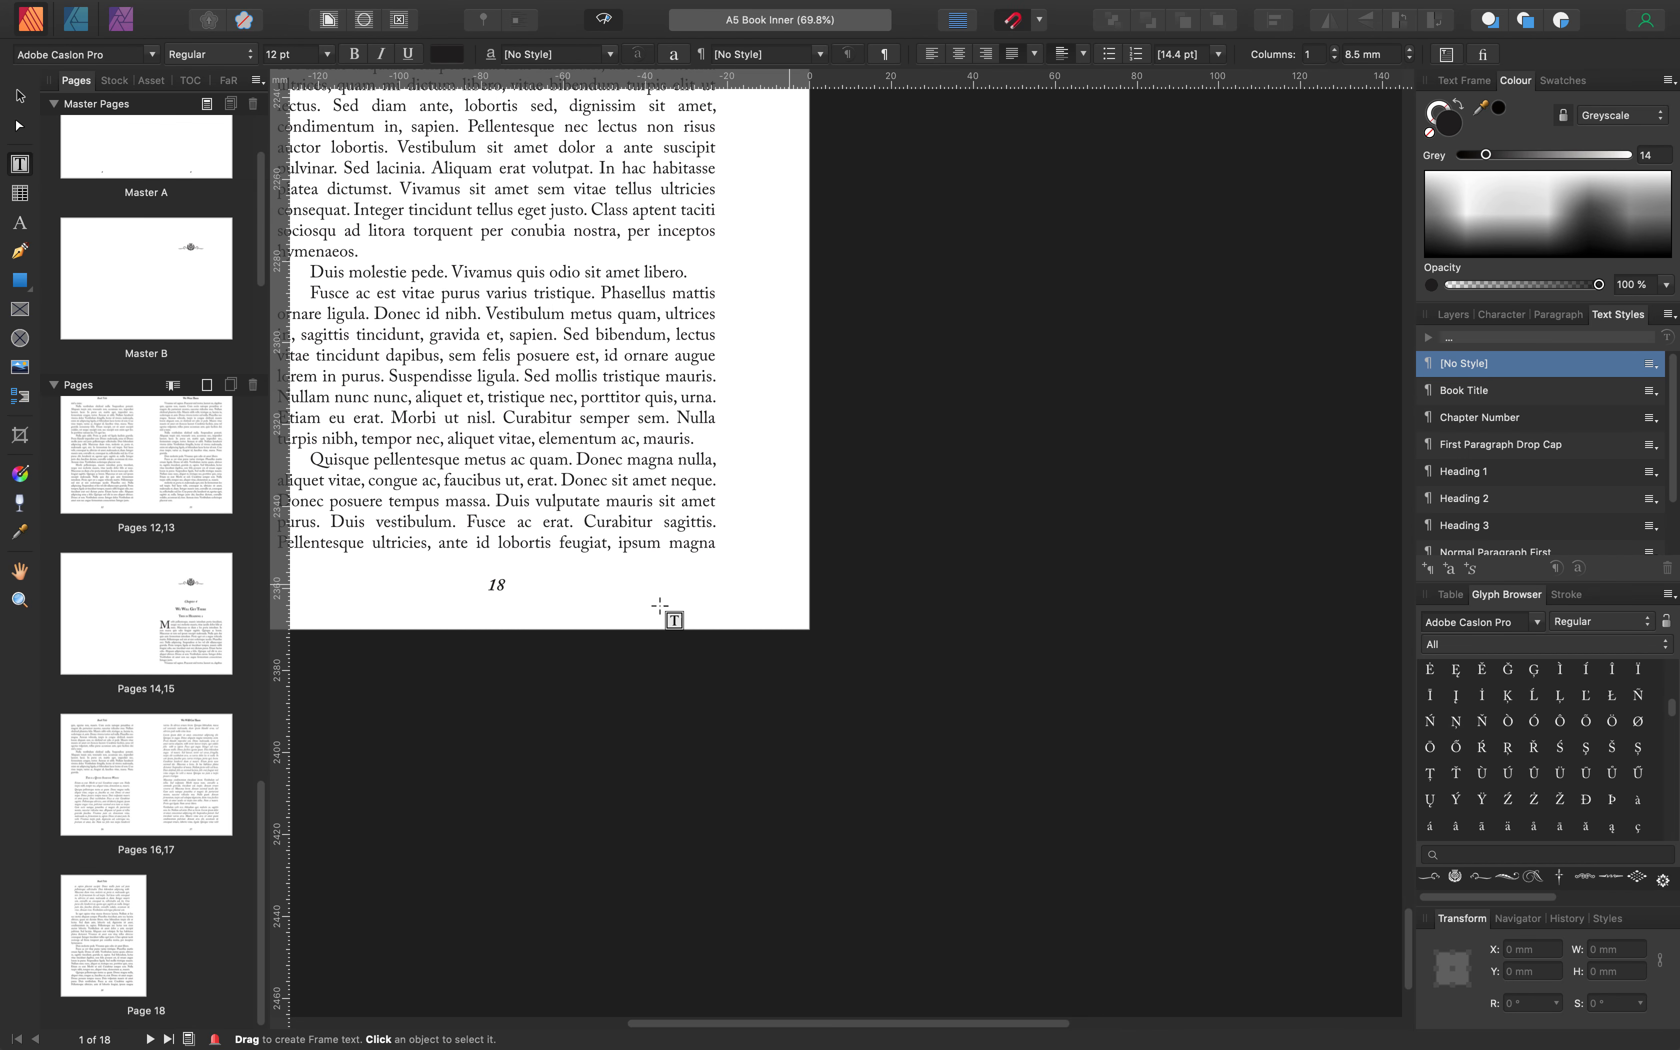
pyautogui.scroll(20, 1211, 552)
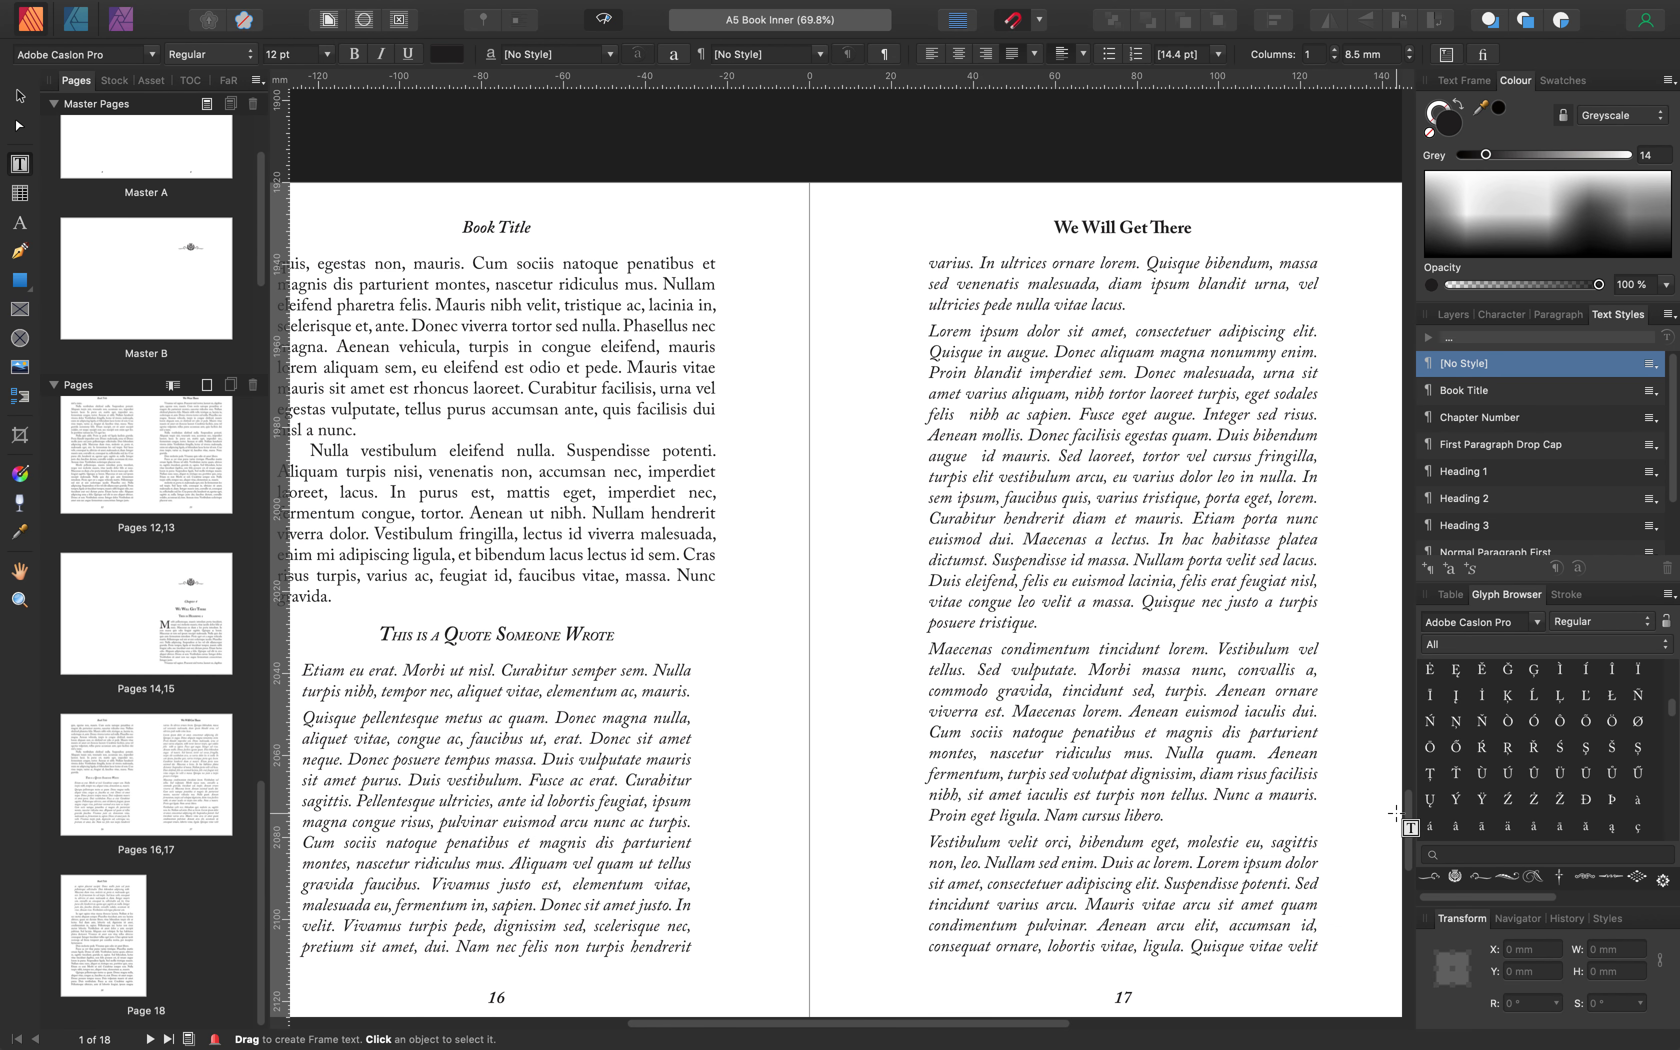
pyautogui.moveTo(1409, 833); pyautogui.dragTo(1417, 171)
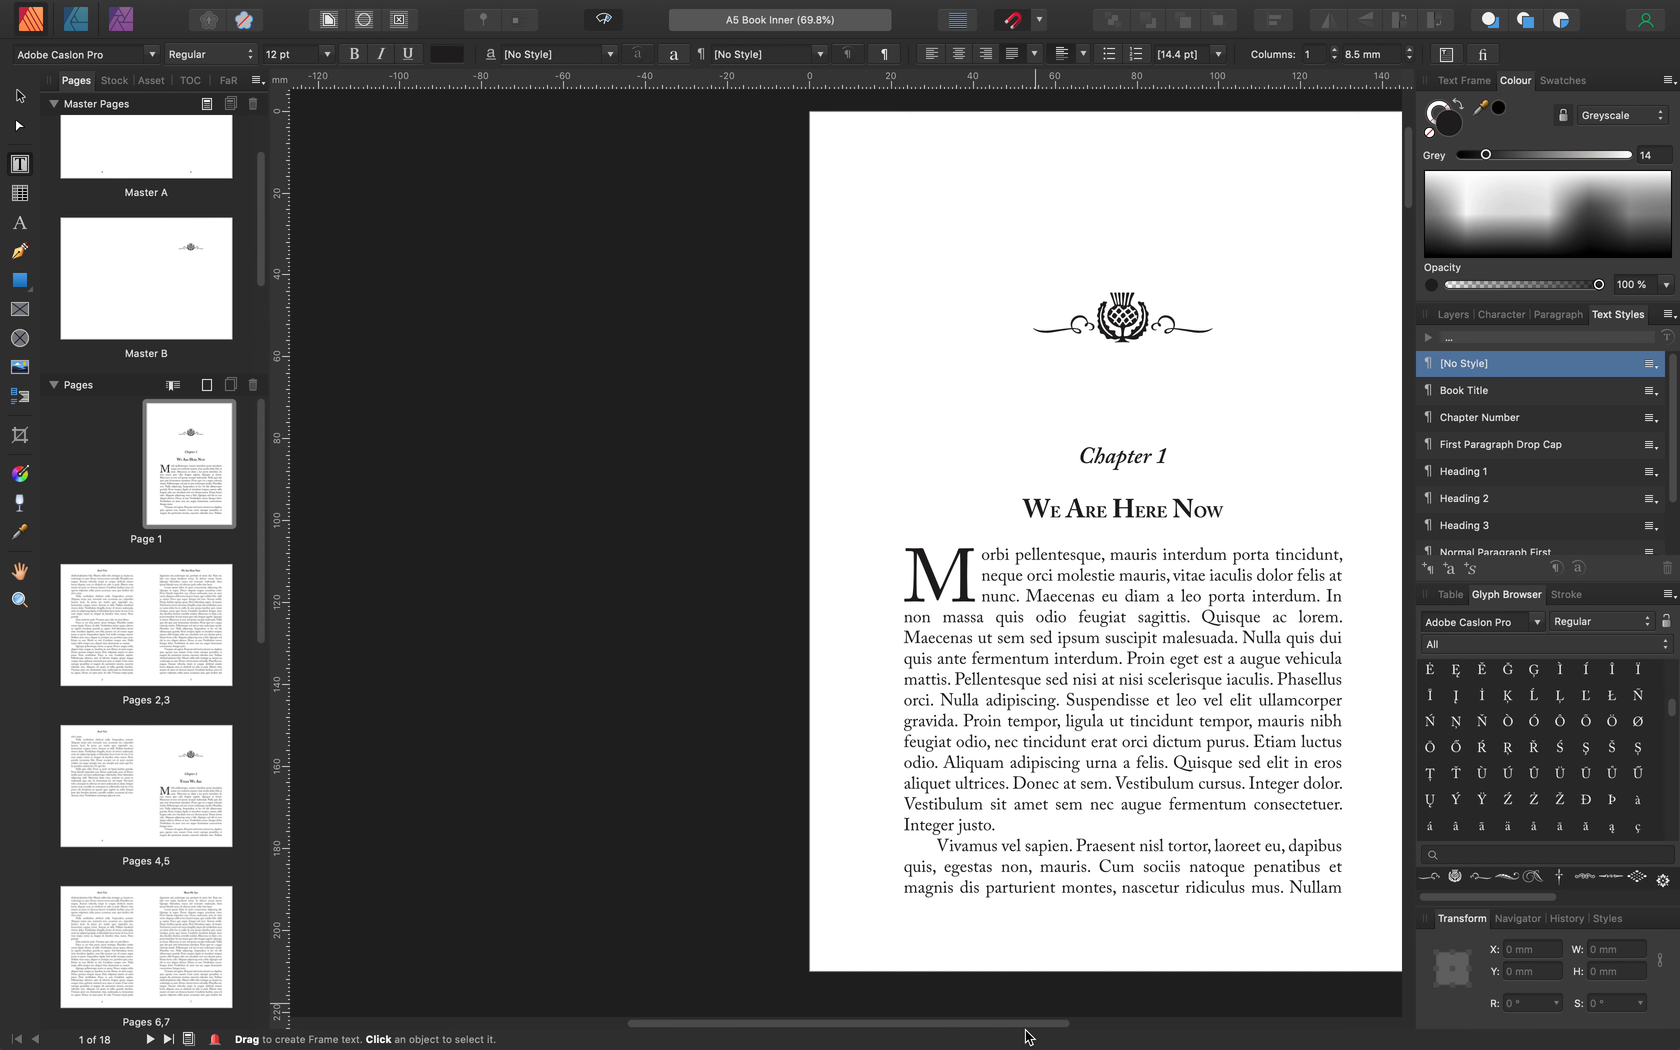
# Collapse the Glyph Browser panel group to give the text styles list more room, and view the first pages again
pyautogui.moveTo(1031, 1023)
pyautogui.mouseDown()
pyautogui.moveTo(1079, 1024)
pyautogui.moveTo(1056, 1024)
pyautogui.mouseUp()
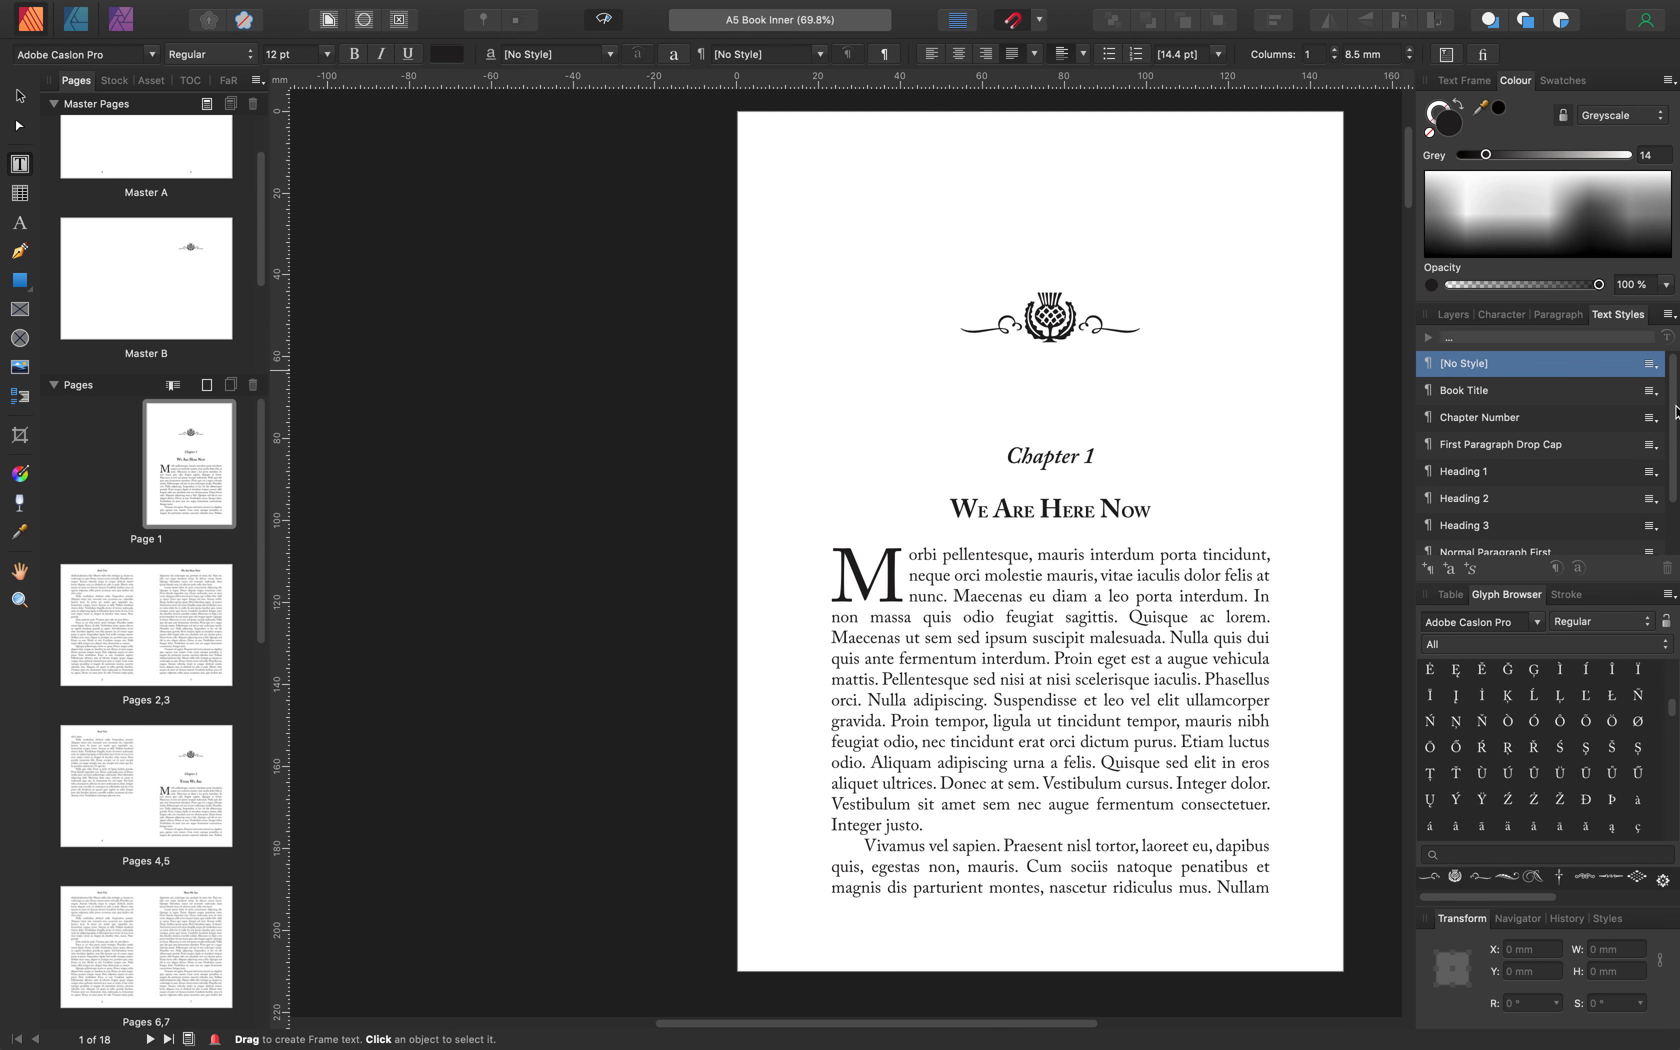
pyautogui.click(1501, 599)
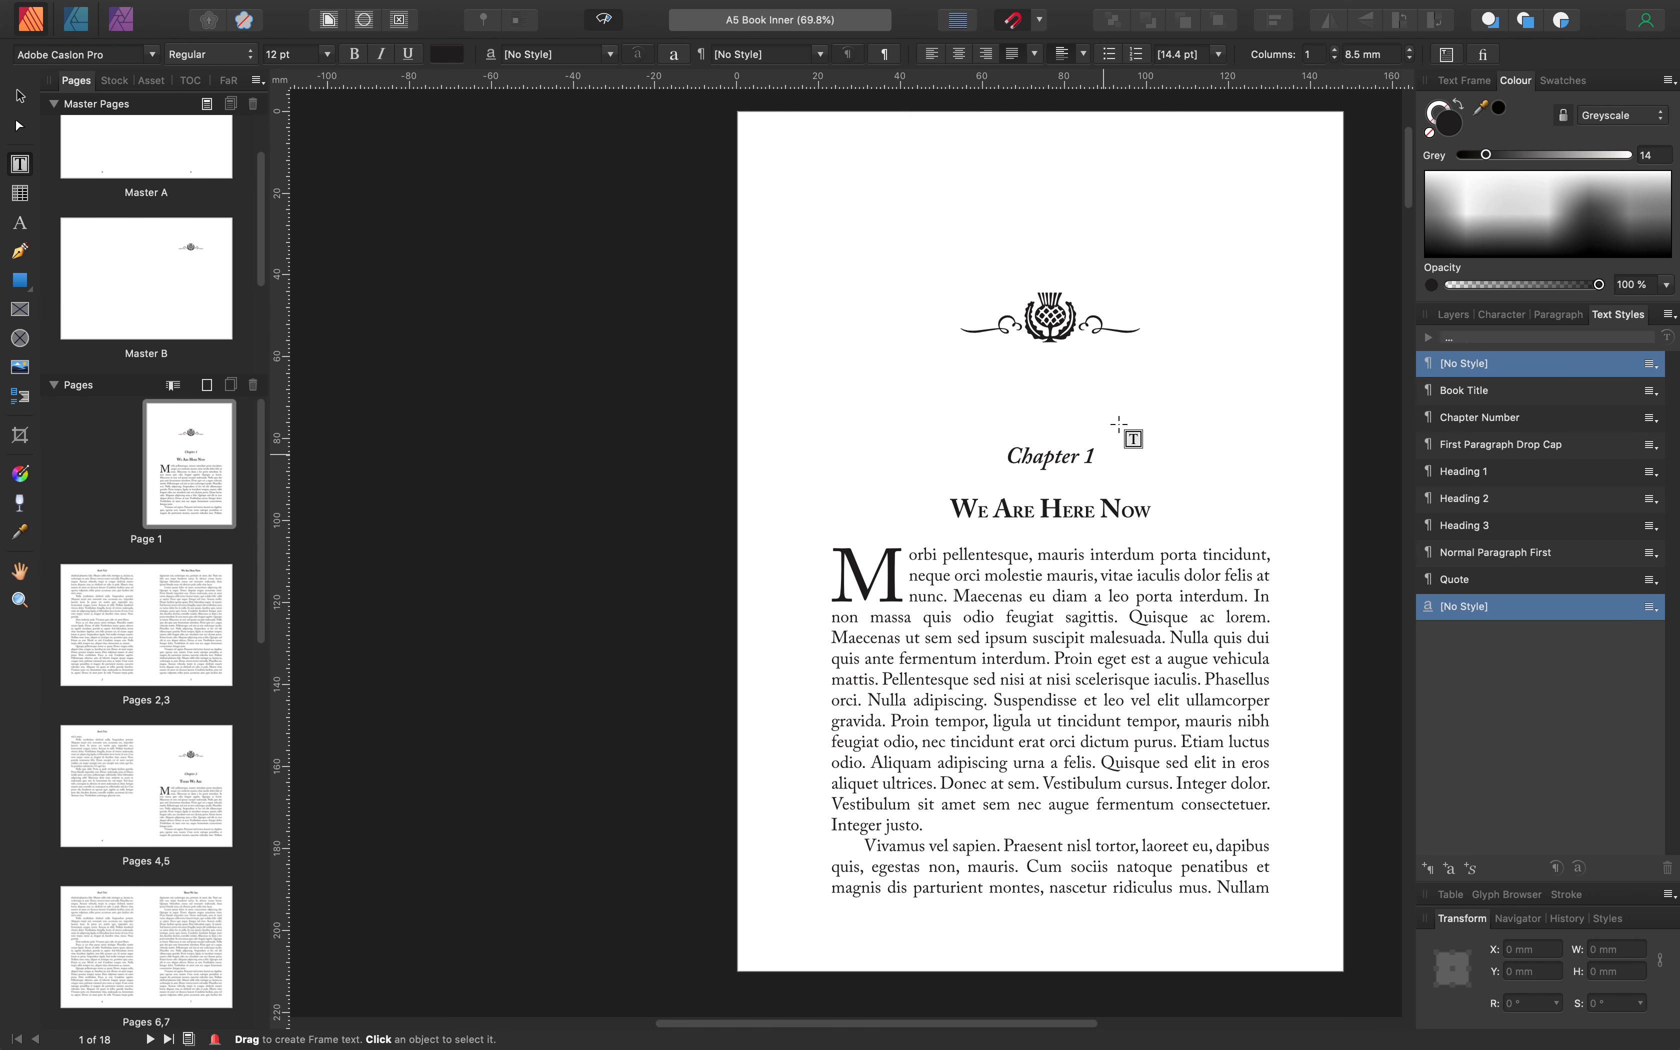
pyautogui.scroll(-3, 1076, 425)
pyautogui.scroll(-4, 1077, 425)
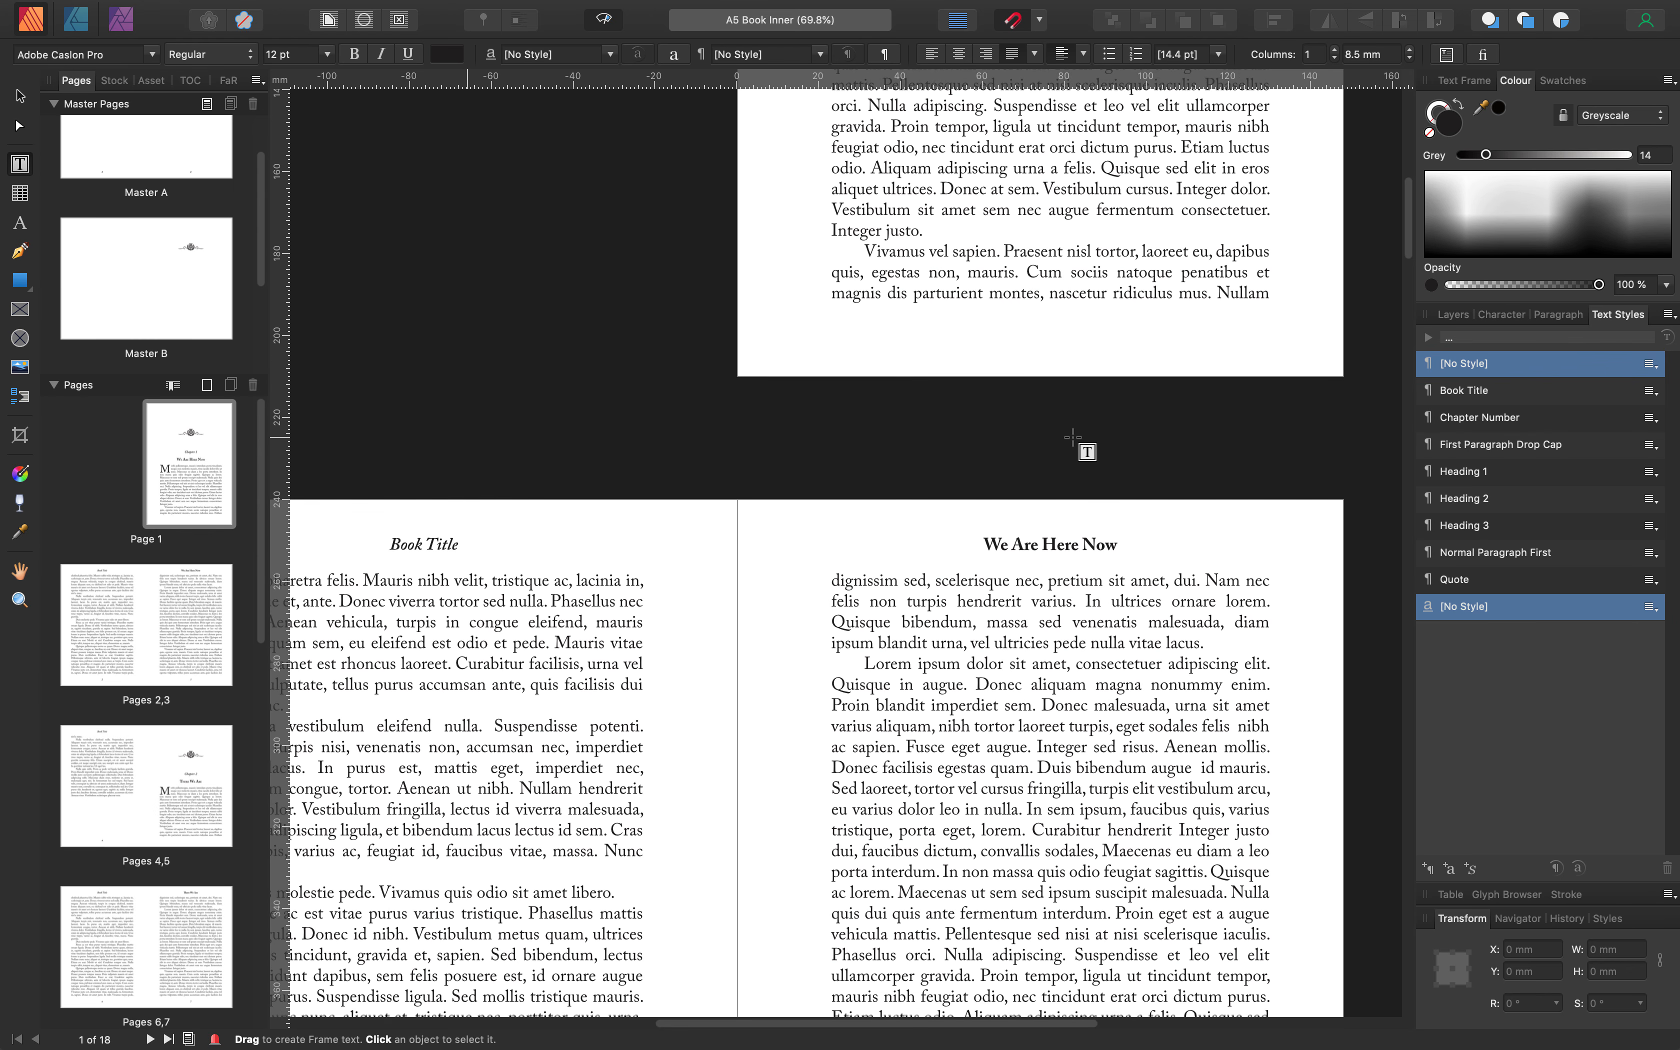
pyautogui.scroll(5, 1076, 430)
pyautogui.scroll(5, 1076, 430)
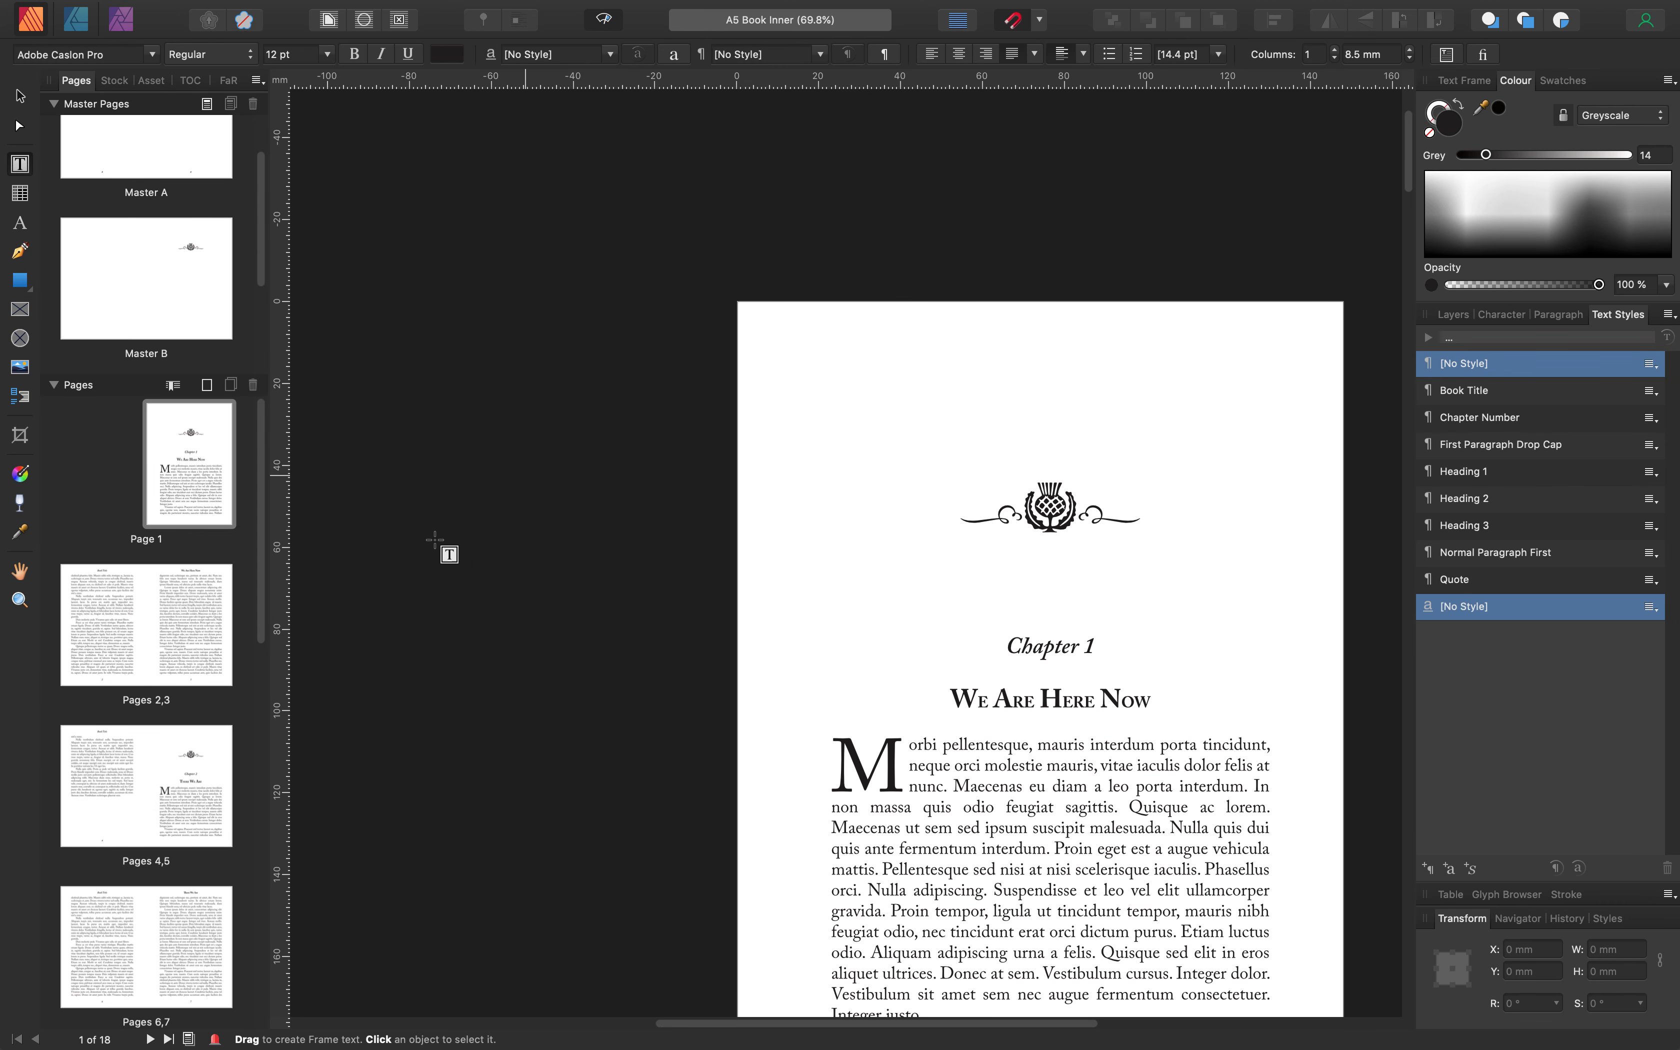
# Insert three Master B pages before page 1 and delete the surplus page 3 ahead of the Chapter 1 opening
pyautogui.click(195, 445)
pyautogui.click(207, 386)
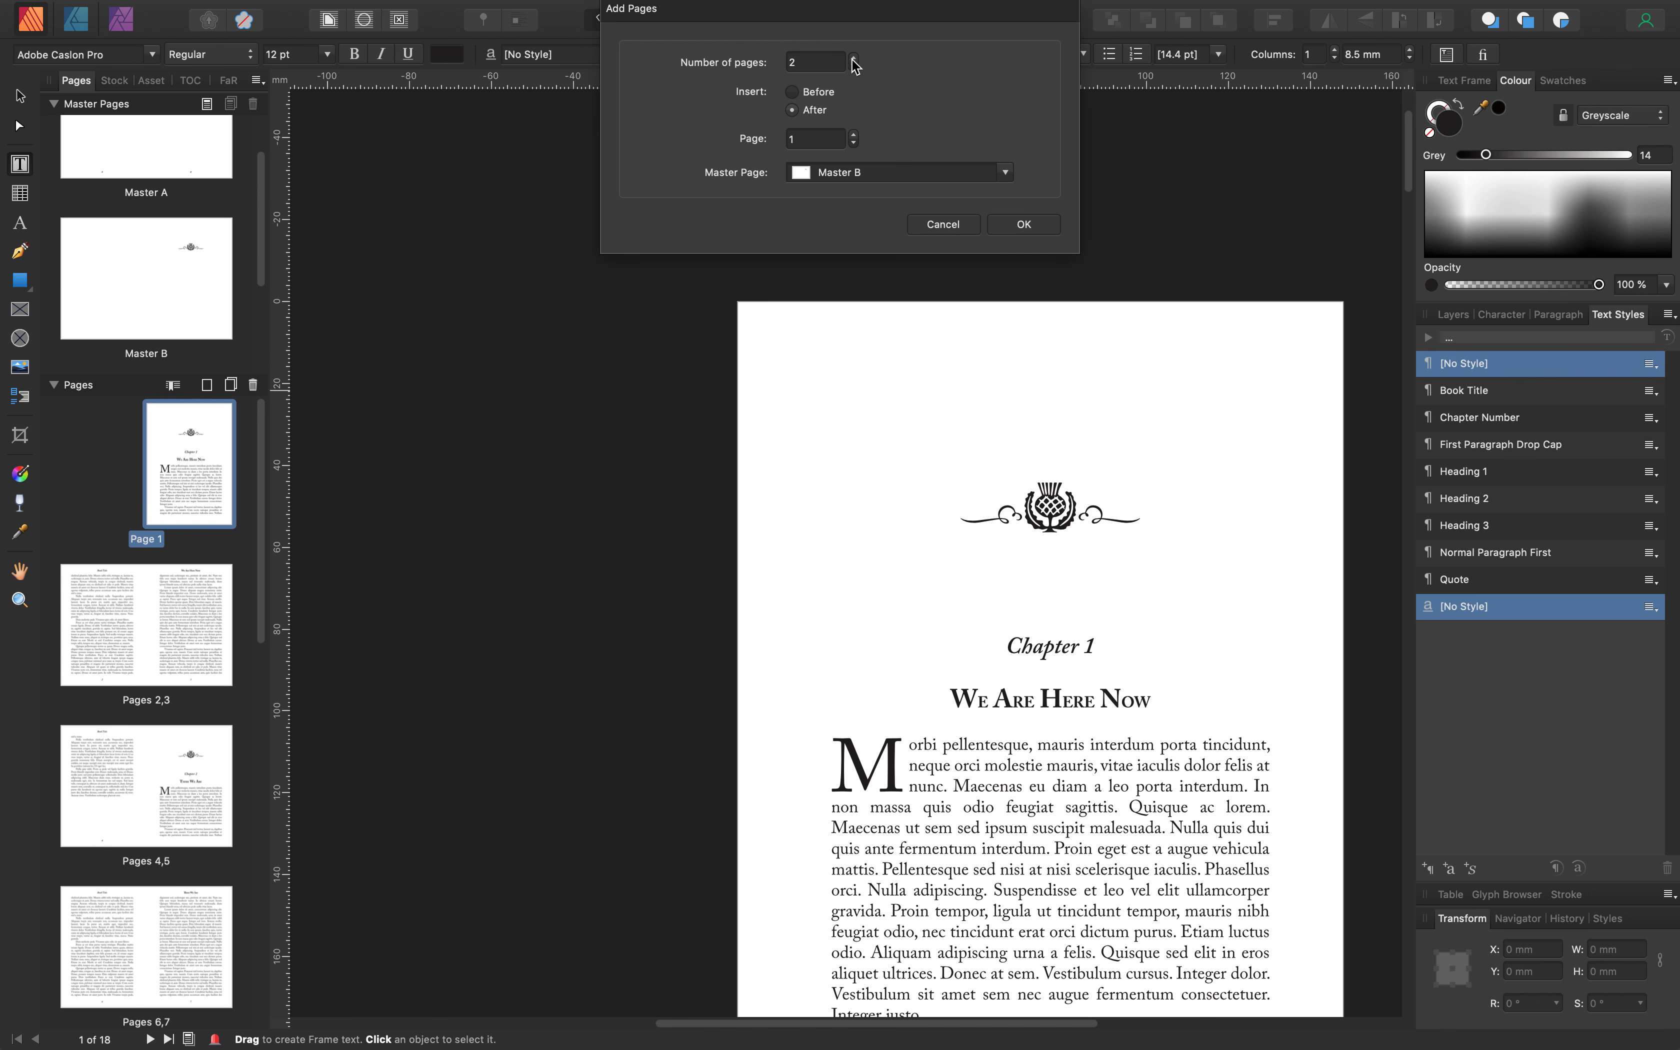
pyautogui.click(796, 95)
pyautogui.click(855, 58)
pyautogui.click(1024, 225)
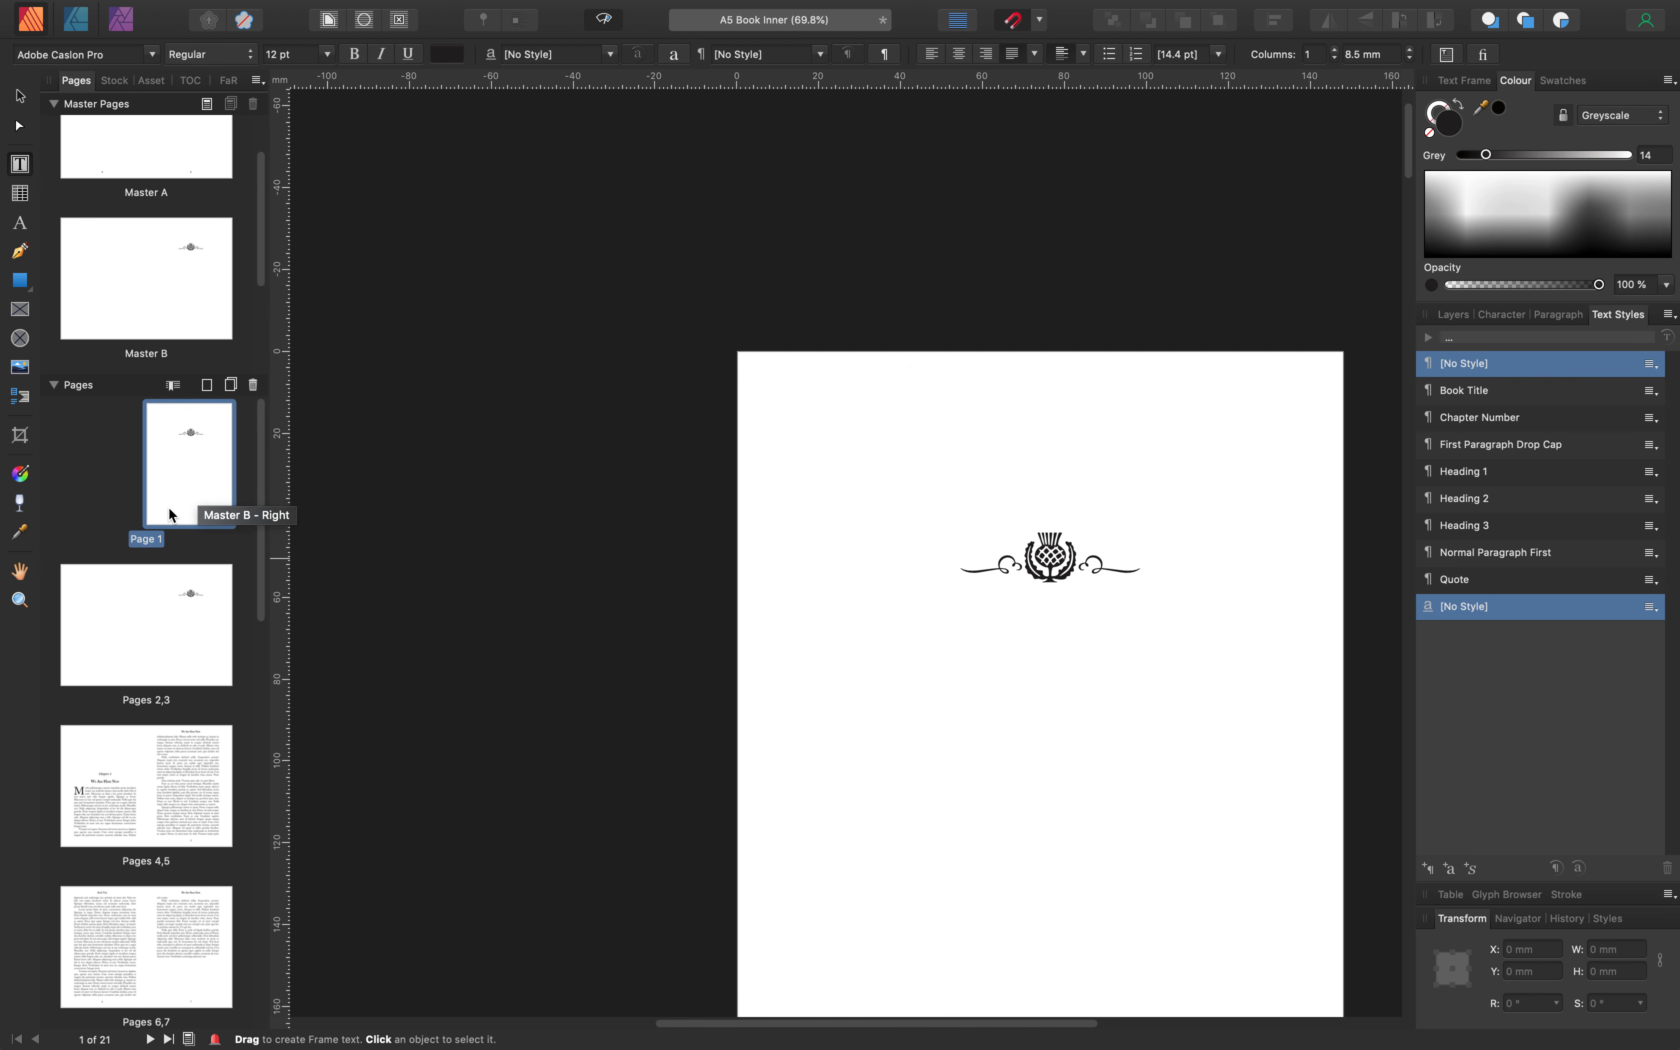
pyautogui.click(205, 600)
pyautogui.click(257, 385)
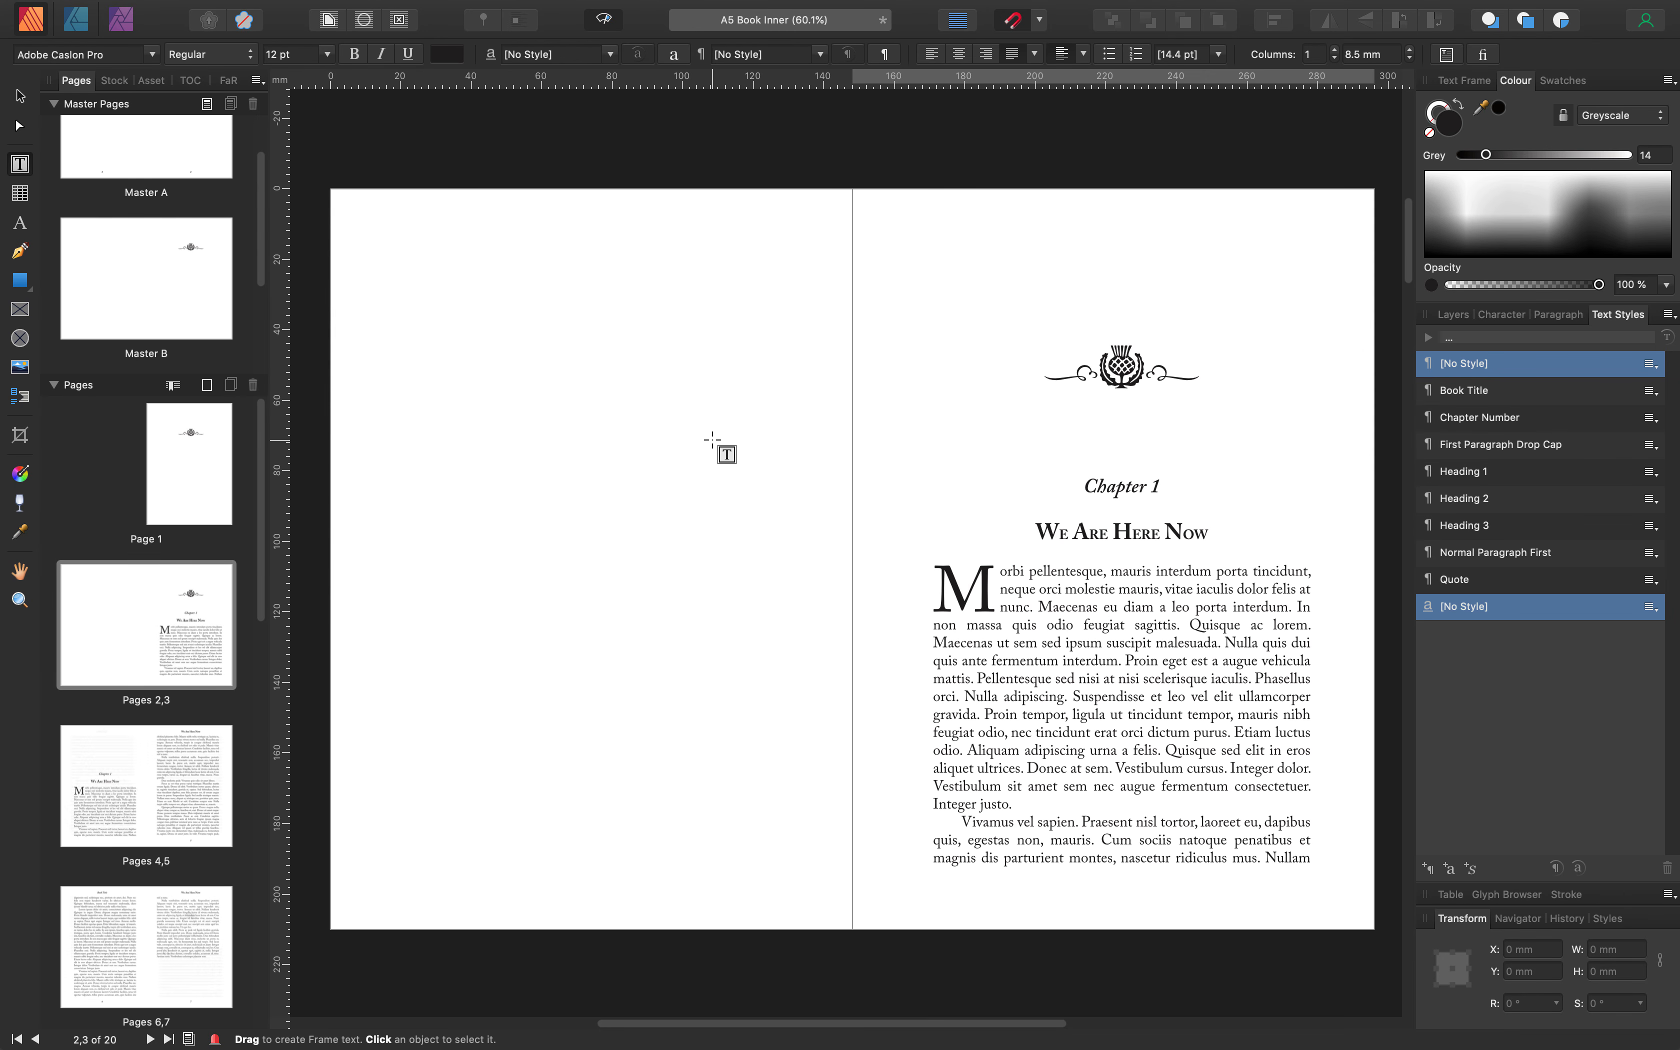
# Apply Master C to the new page 1
pyautogui.click(189, 462)
pyautogui.doubleClick(191, 451)
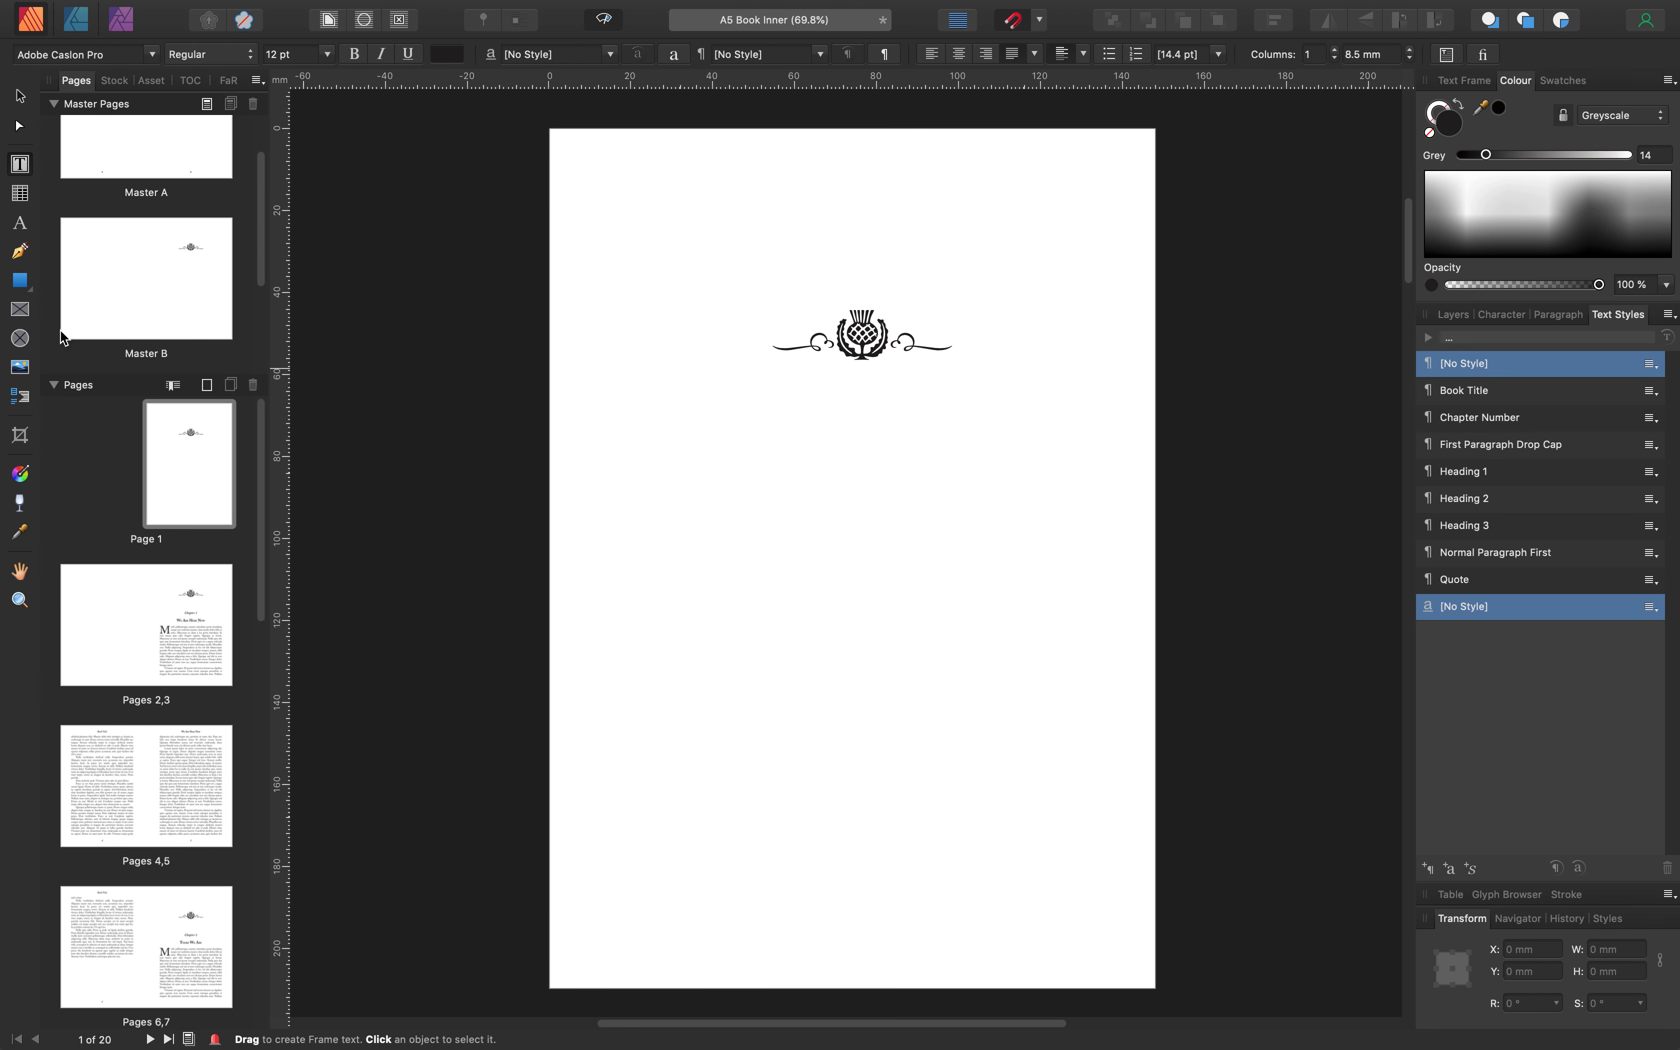
pyautogui.moveTo(263, 194); pyautogui.dragTo(260, 316)
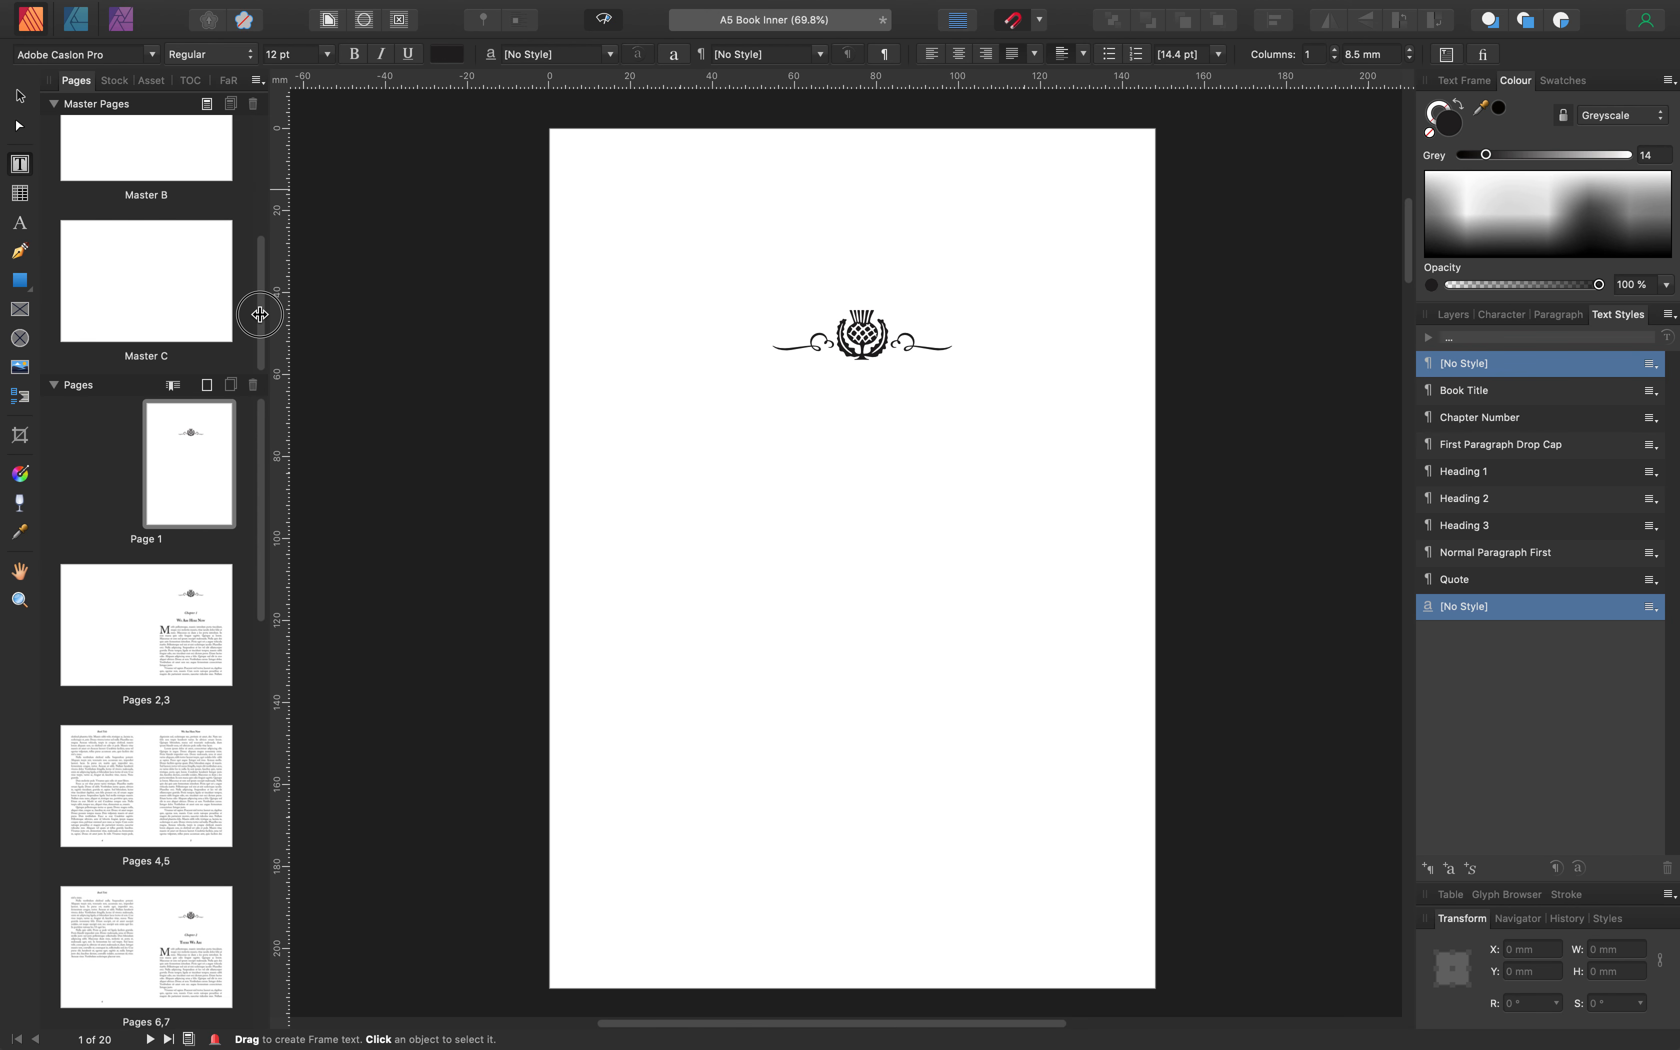
pyautogui.moveTo(149, 266); pyautogui.dragTo(196, 469)
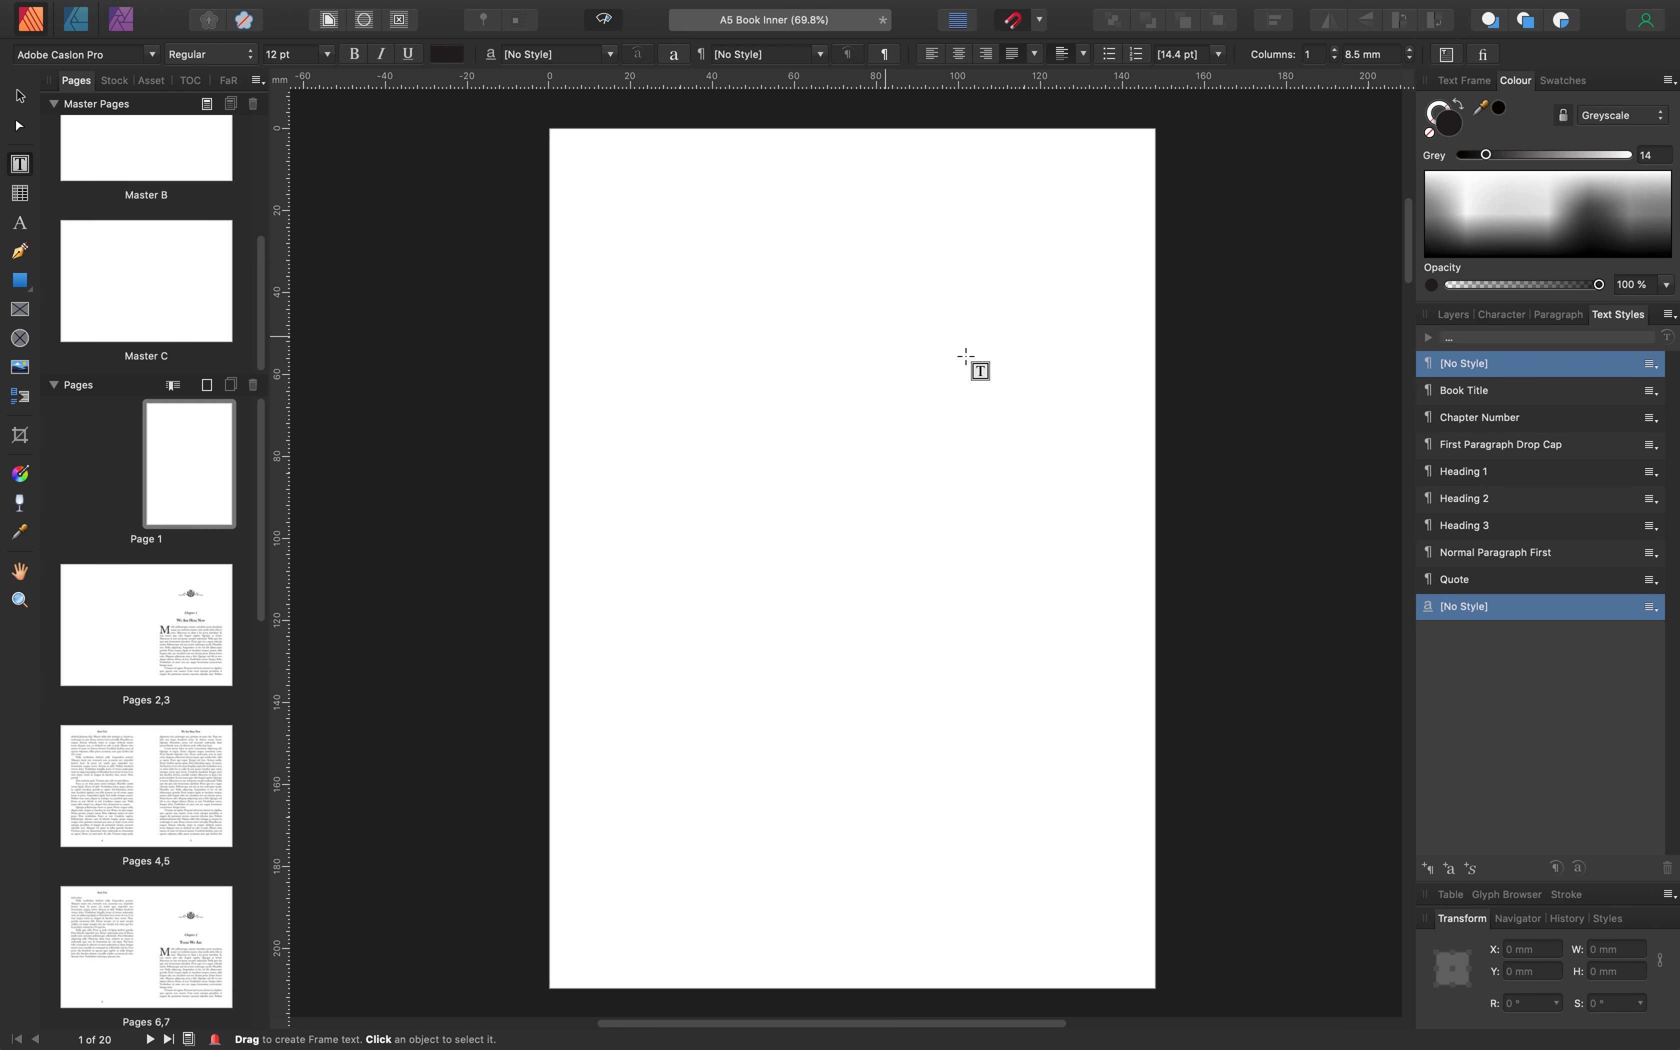
# Turn off preview mode, draw a 107 × 174 mm text frame filling page 1's margins, and enter "Table of Contents" in it
pyautogui.click(604, 20)
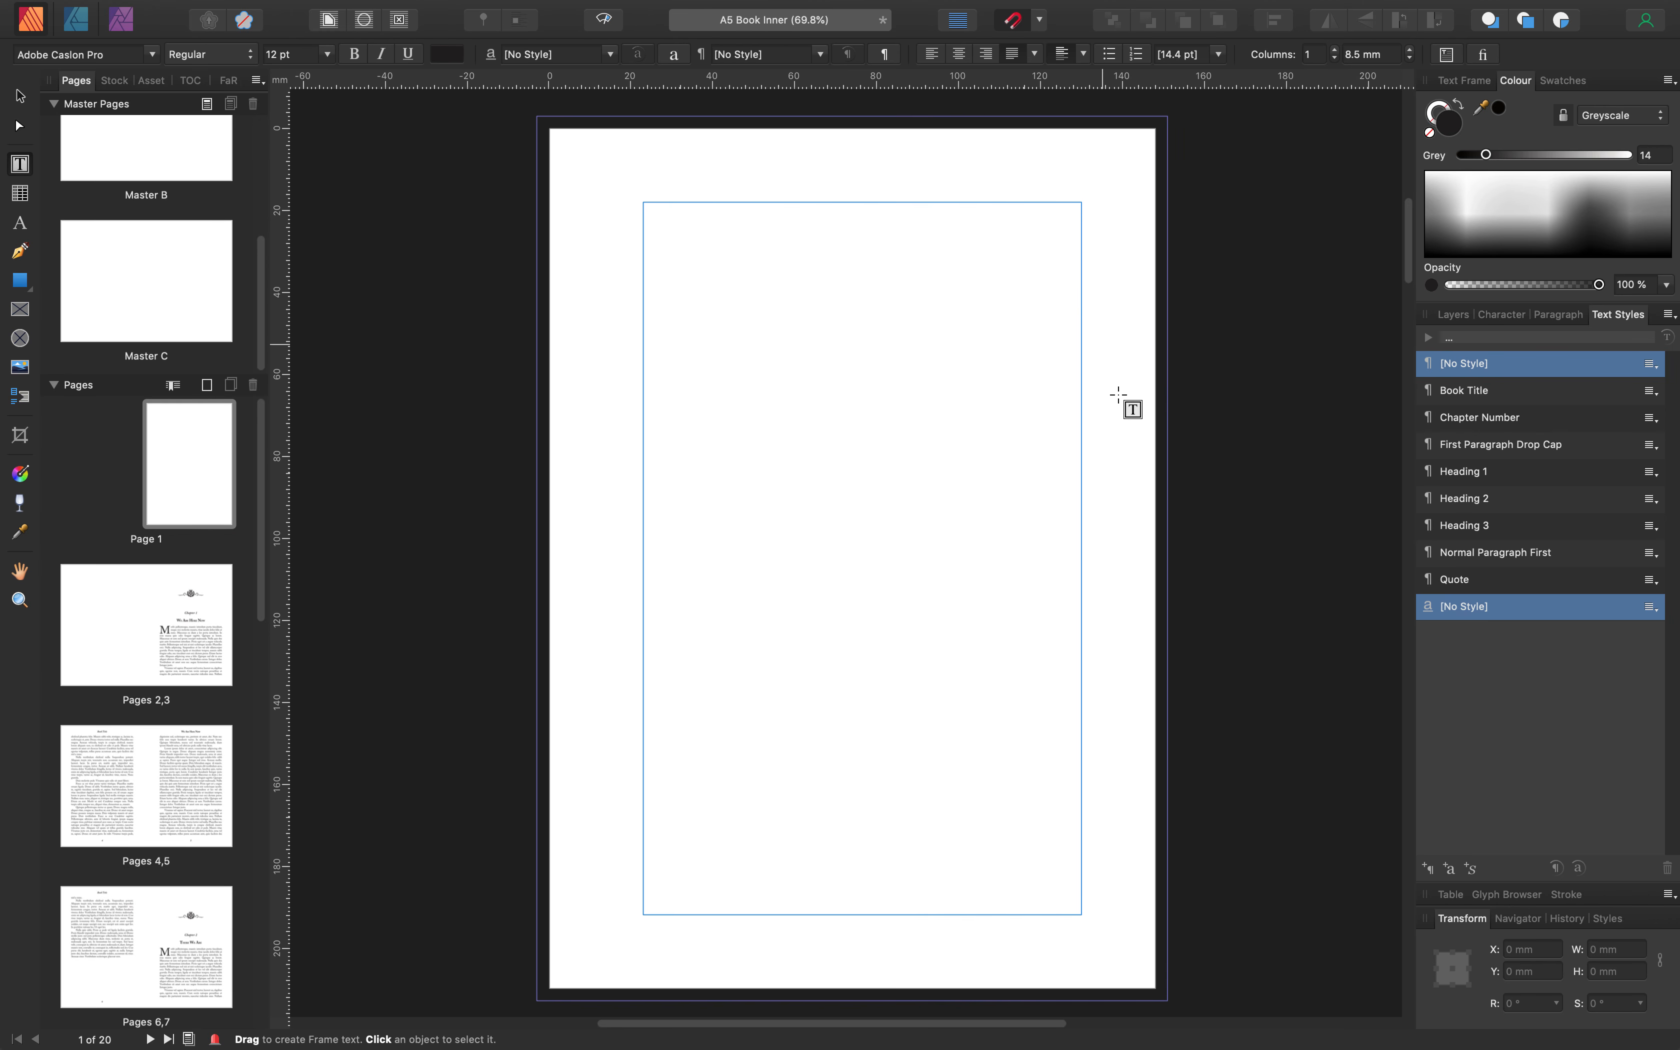
pyautogui.moveTo(643, 202); pyautogui.dragTo(1081, 914)
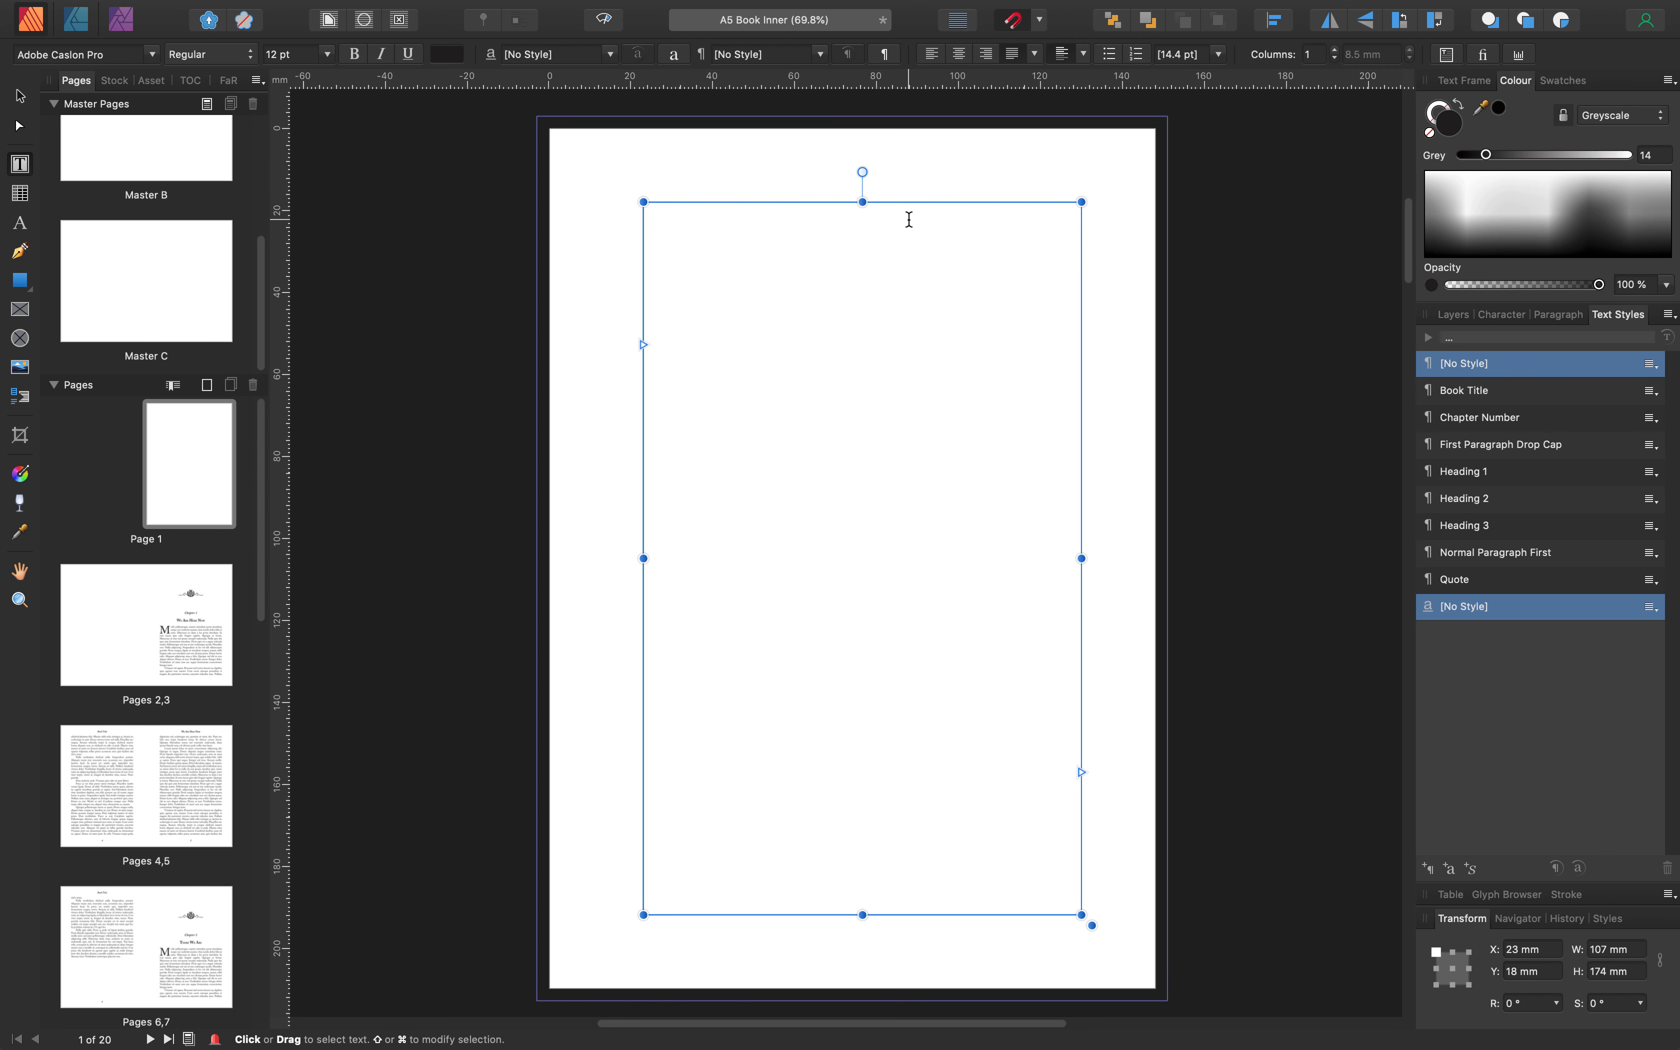
pyautogui.press('Escape')
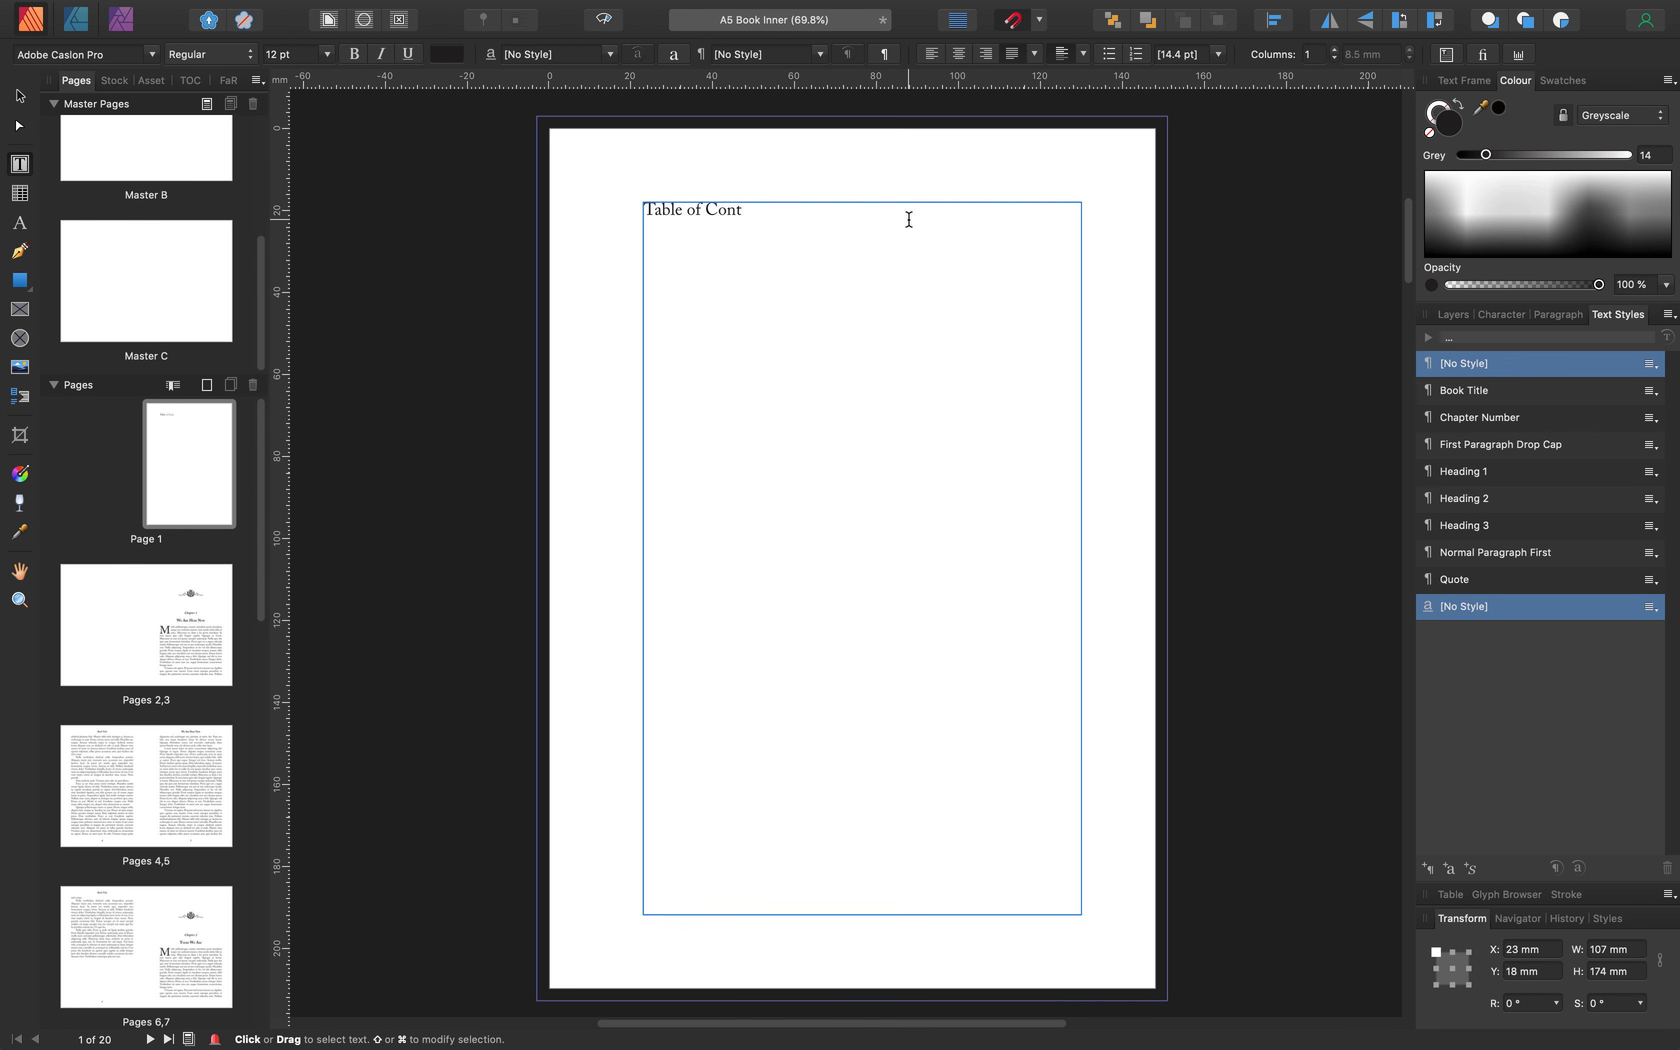
pyautogui.click(909, 220)
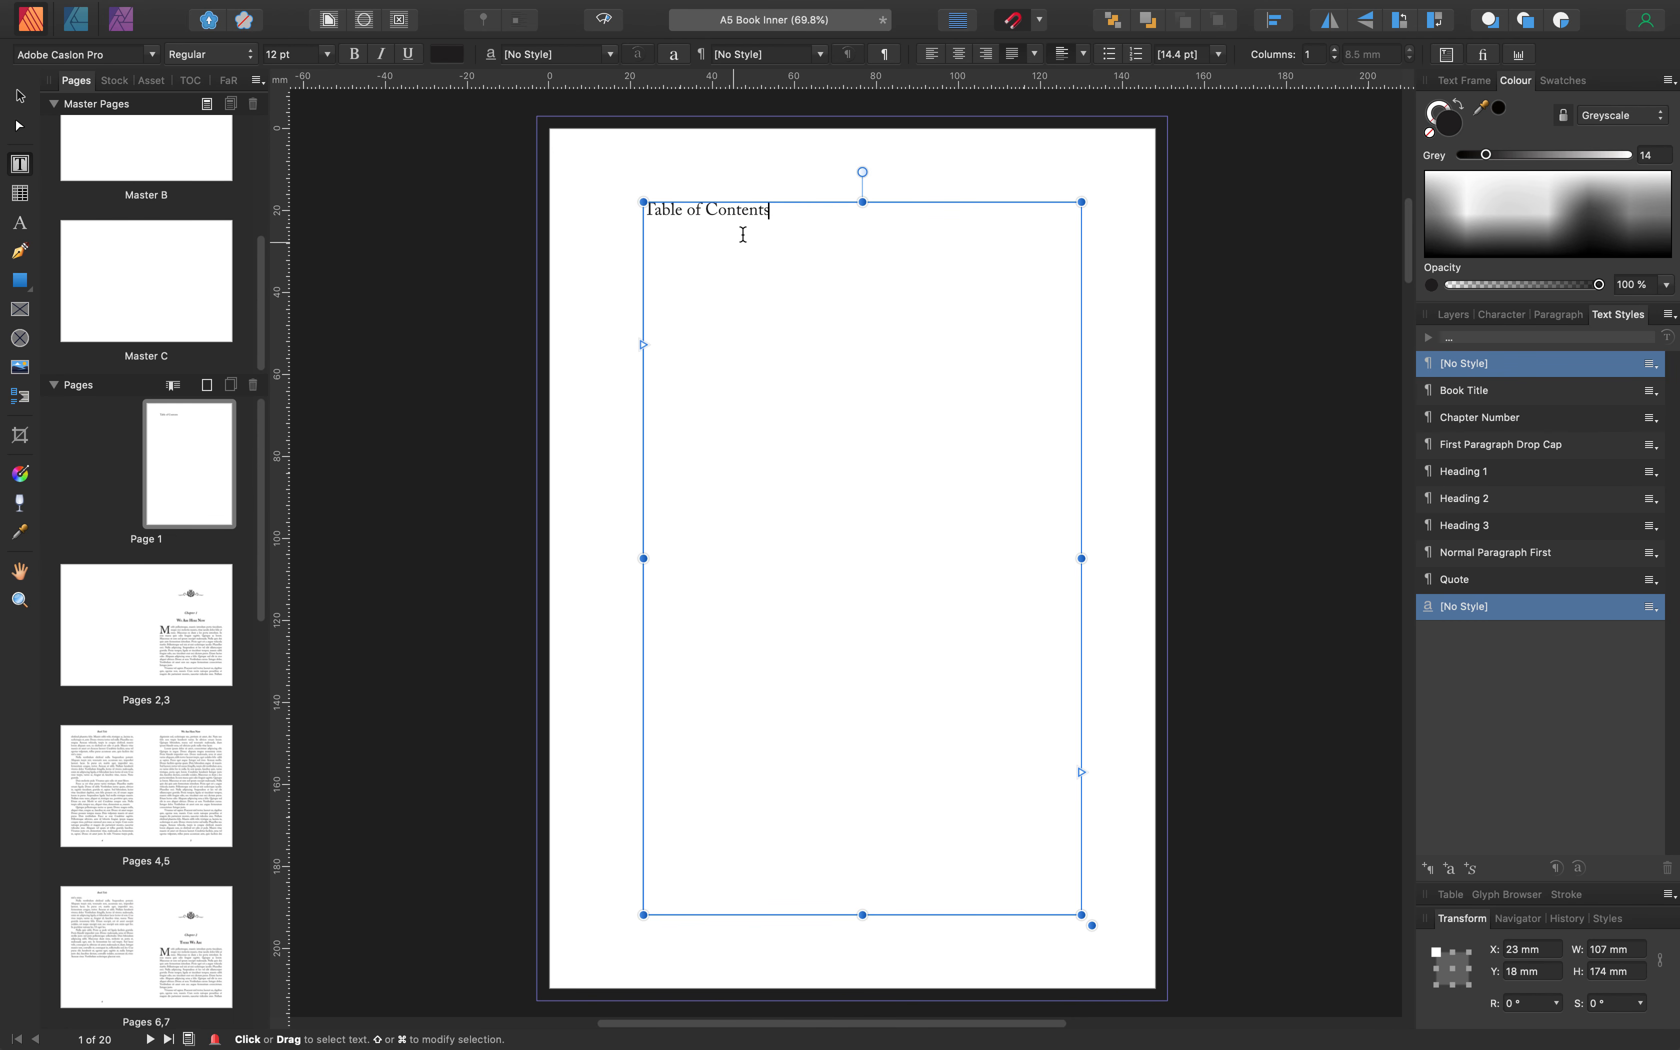
# Centre the "Table of Contents" title on page 1 and set its font size to 20 pt
pyautogui.moveTo(784, 211); pyautogui.dragTo(604, 209)
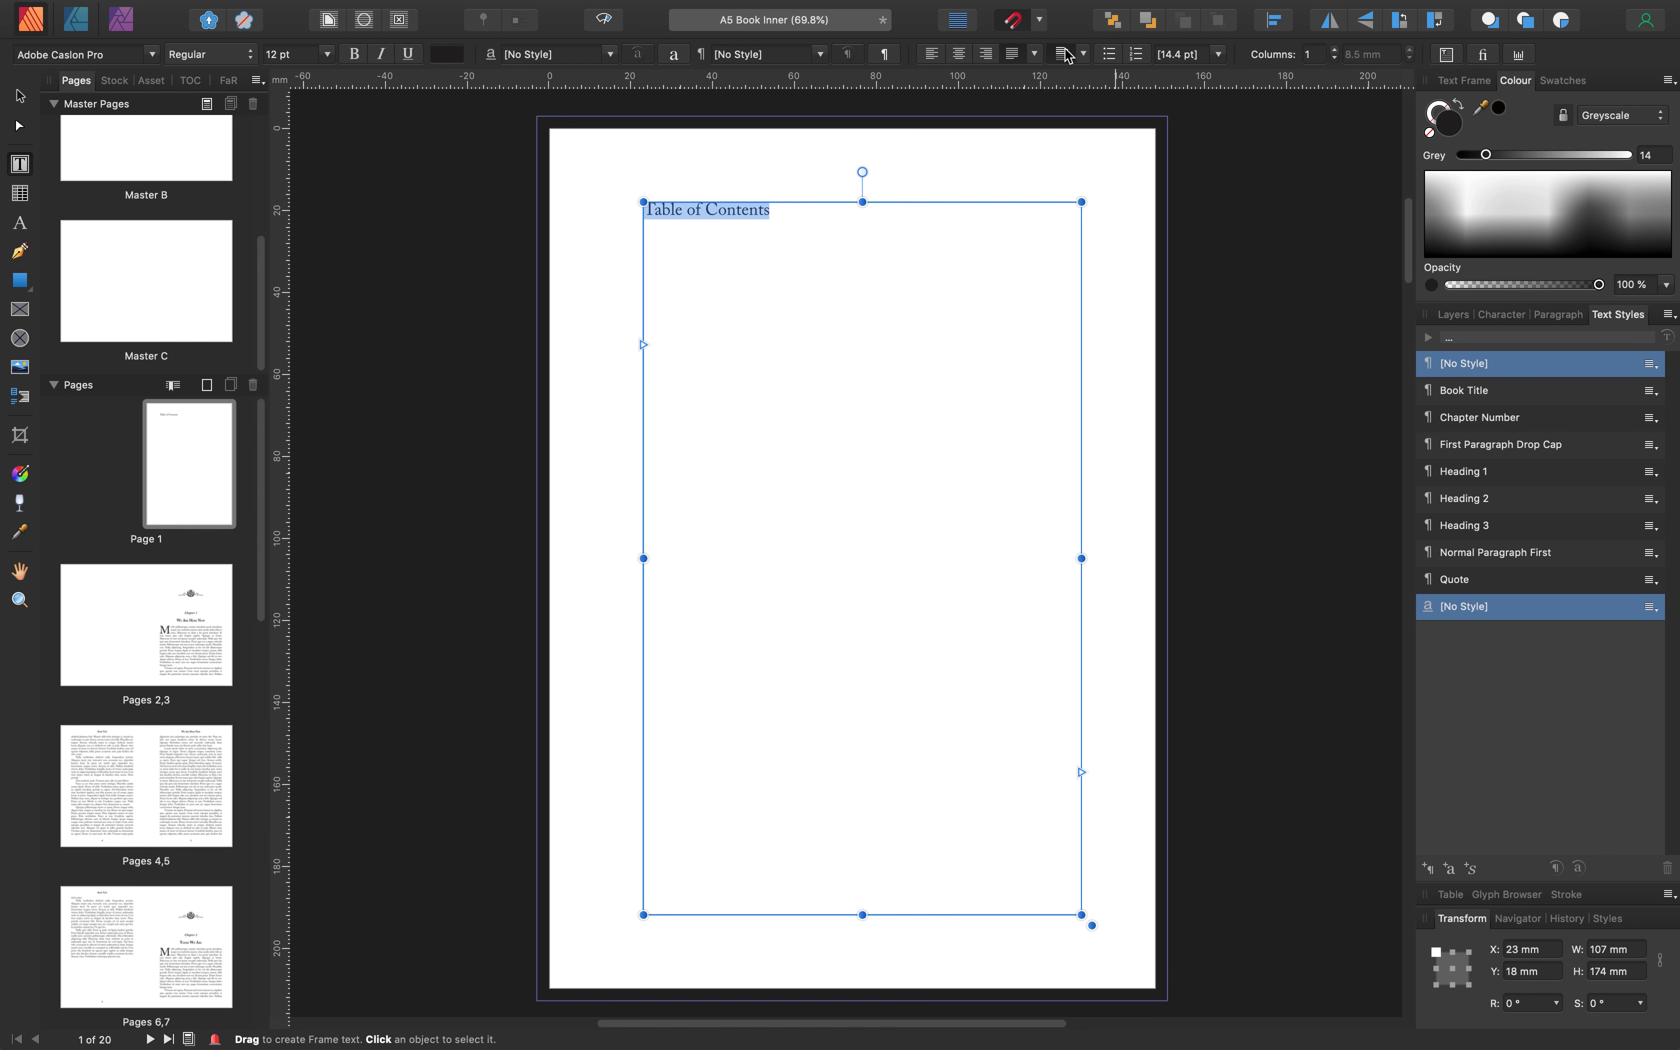
pyautogui.click(958, 54)
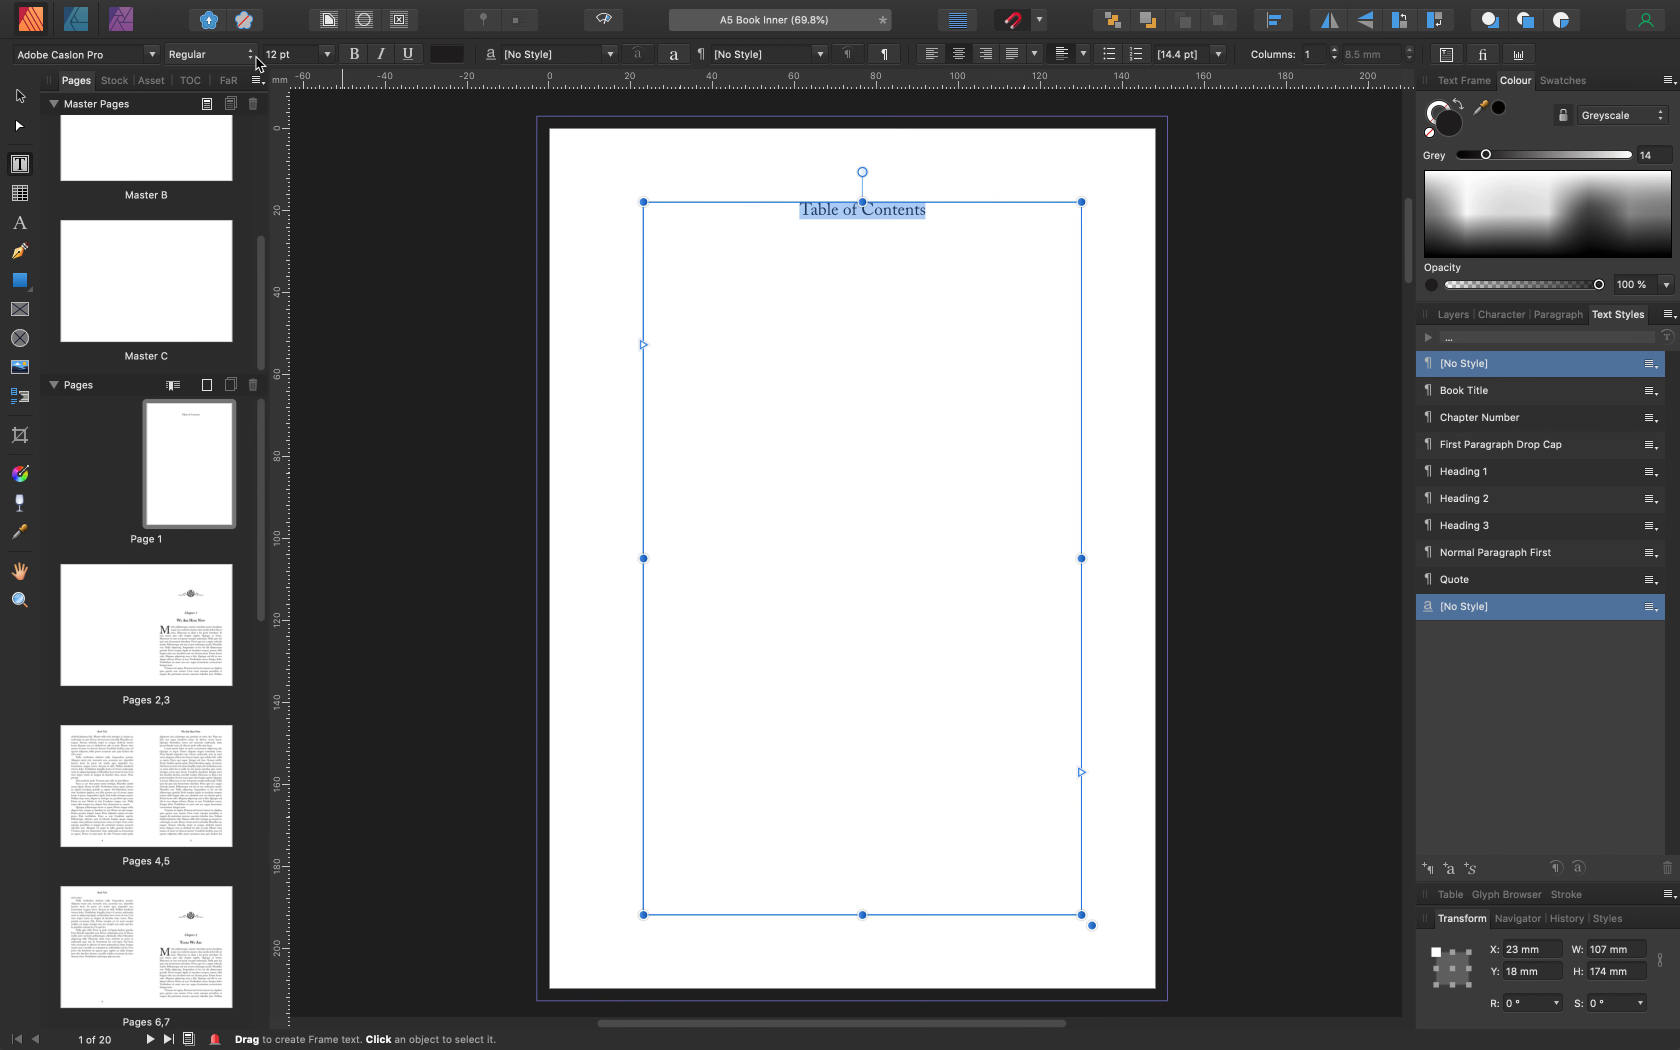
pyautogui.click(329, 56)
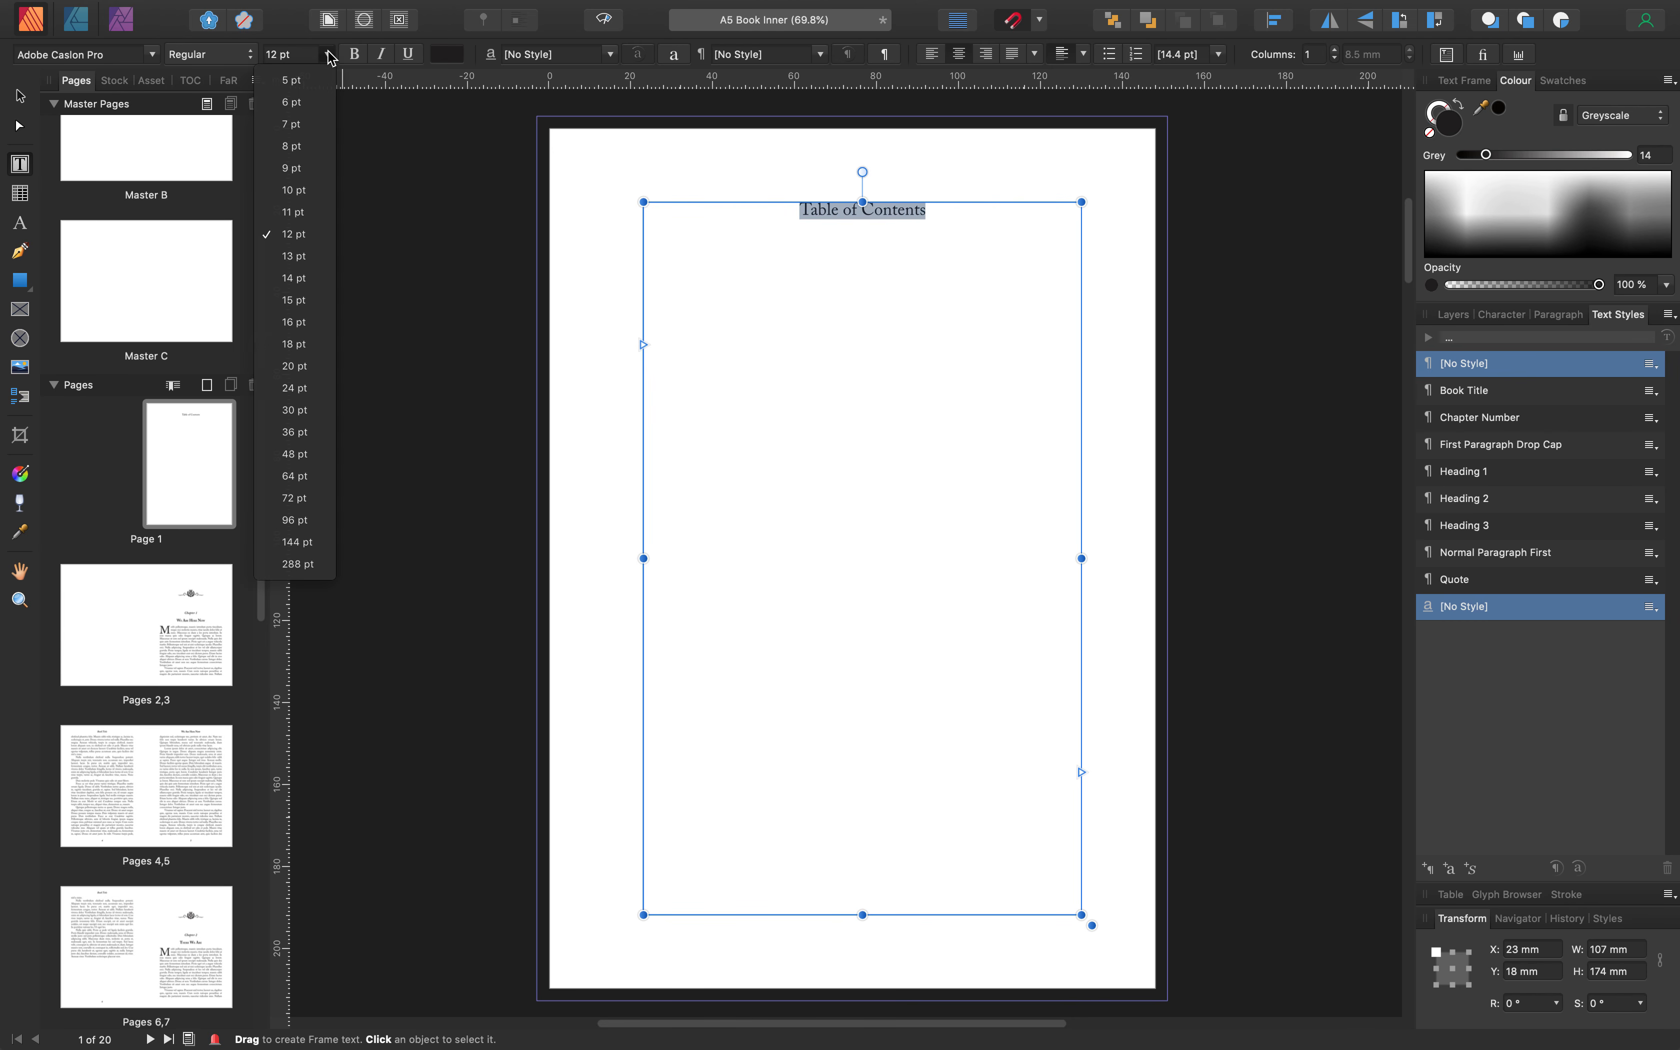
pyautogui.click(295, 366)
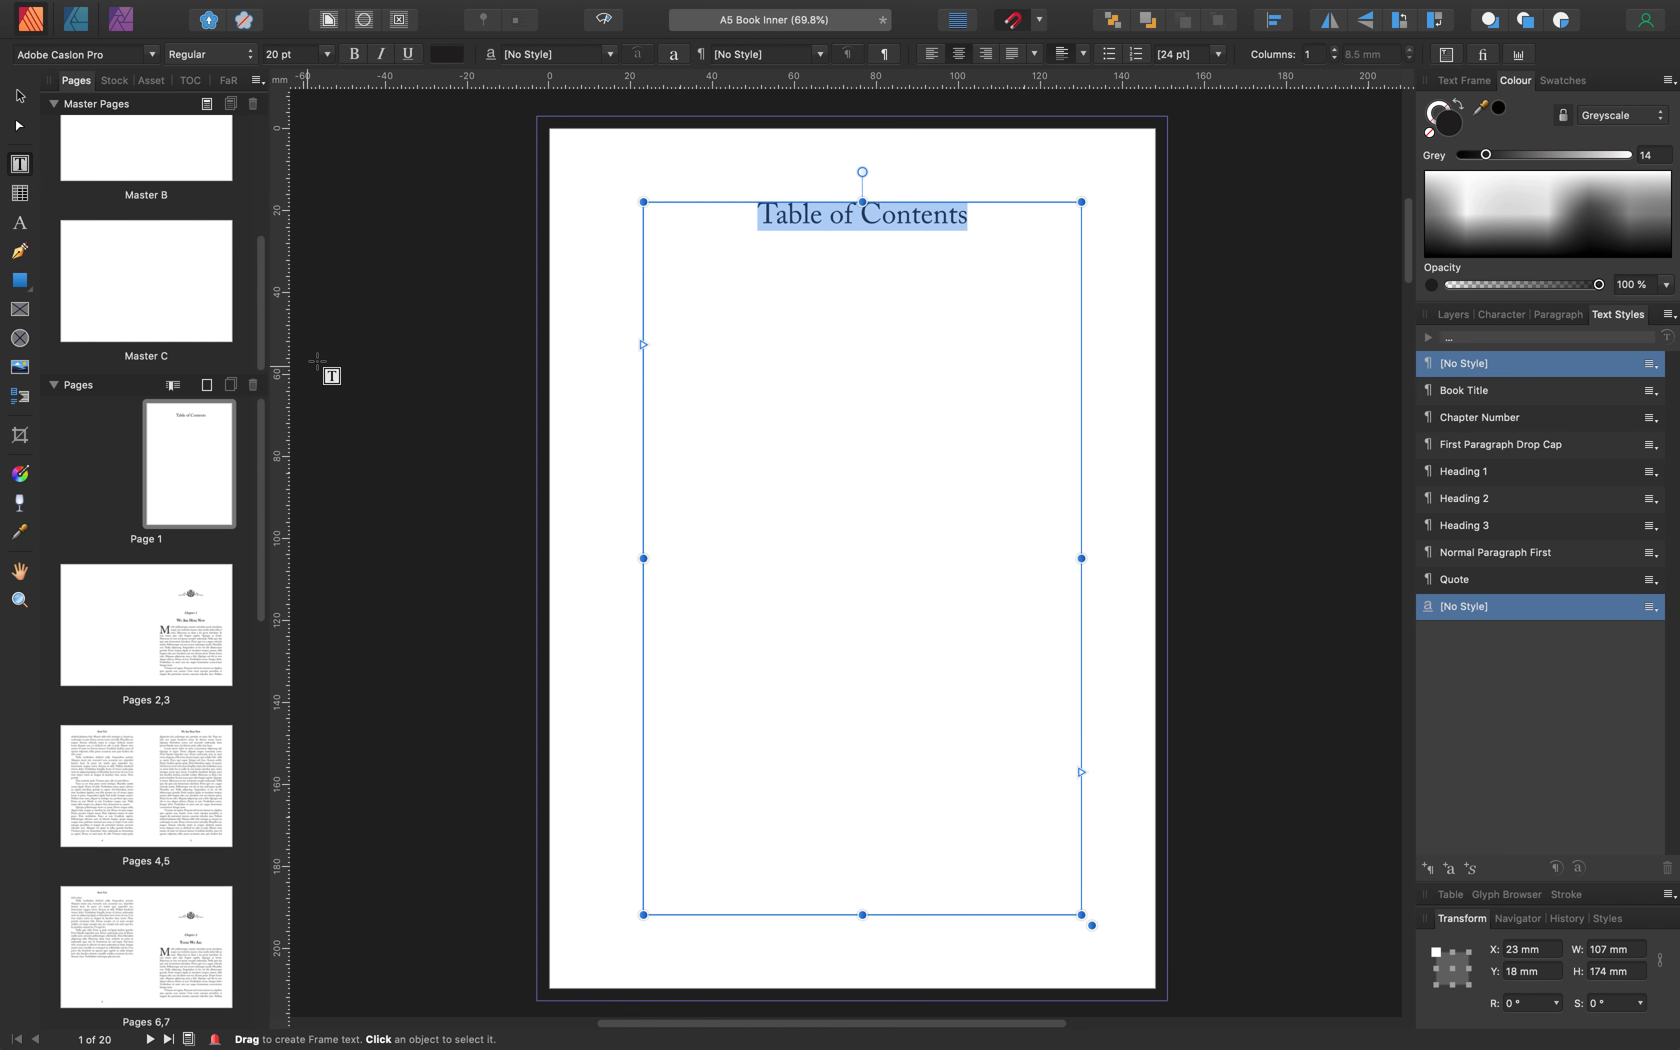
# Set the title's space after paragraph to 18 pt and make its text bold
pyautogui.click(1563, 318)
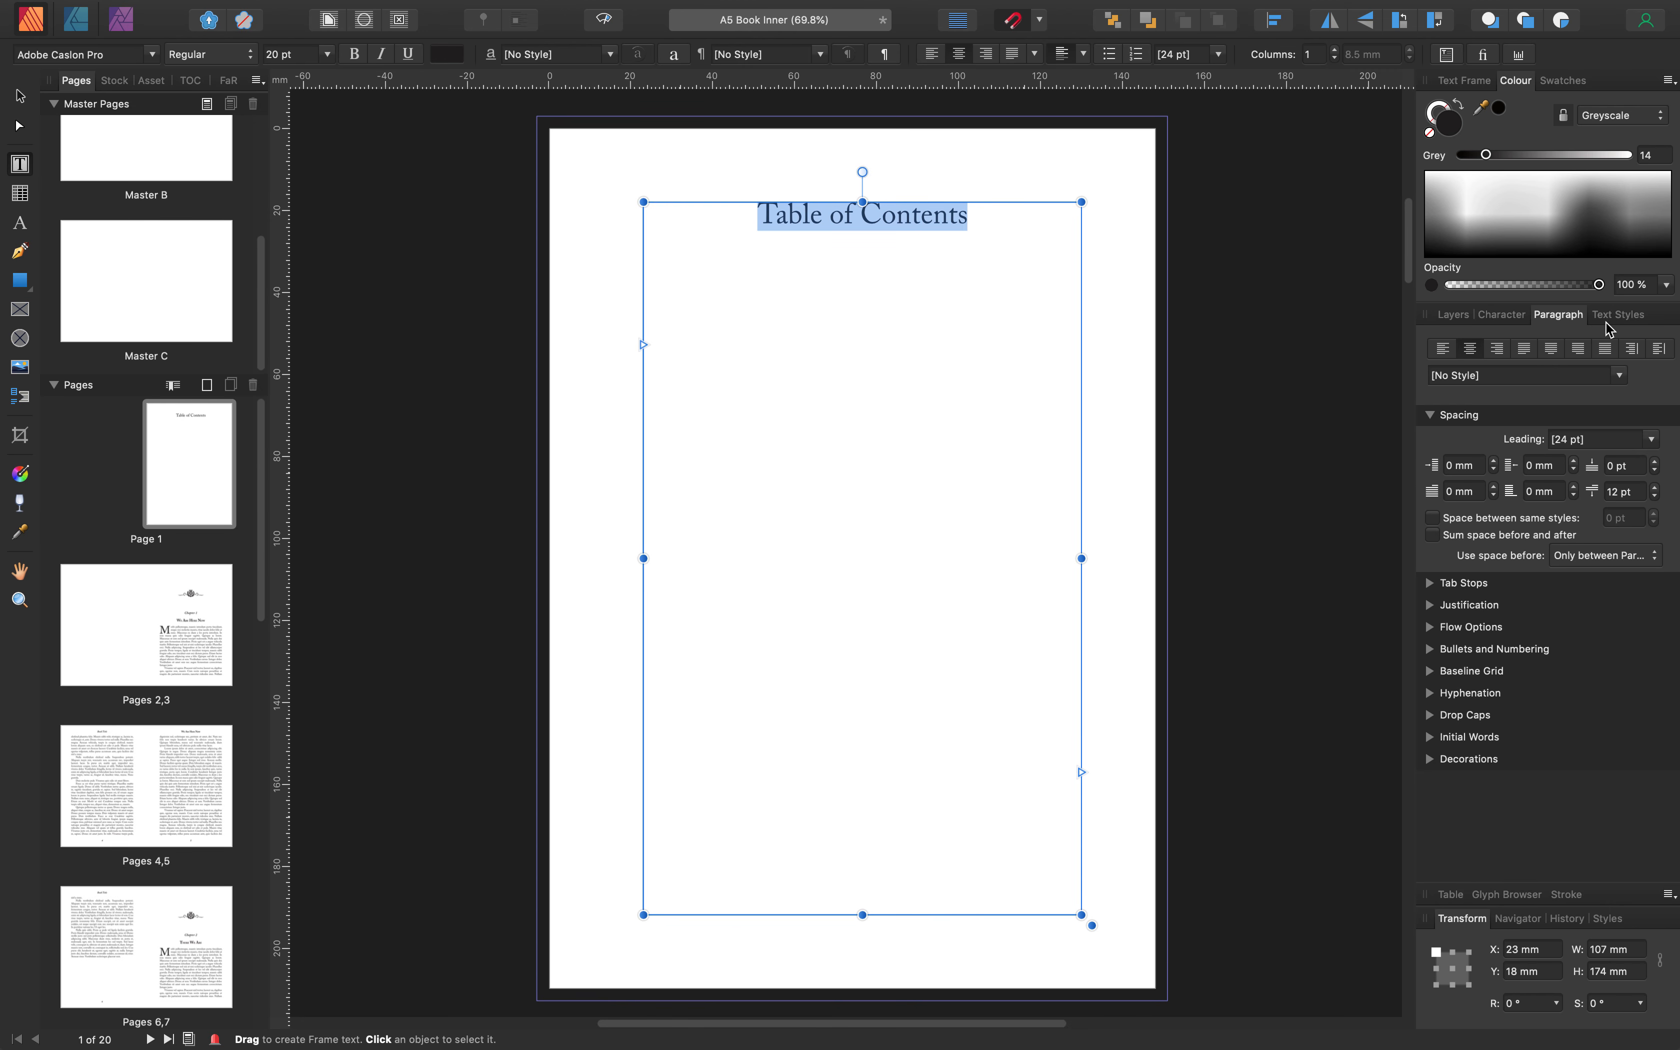
pyautogui.click(1658, 486)
pyautogui.click(1658, 486)
pyautogui.click(356, 56)
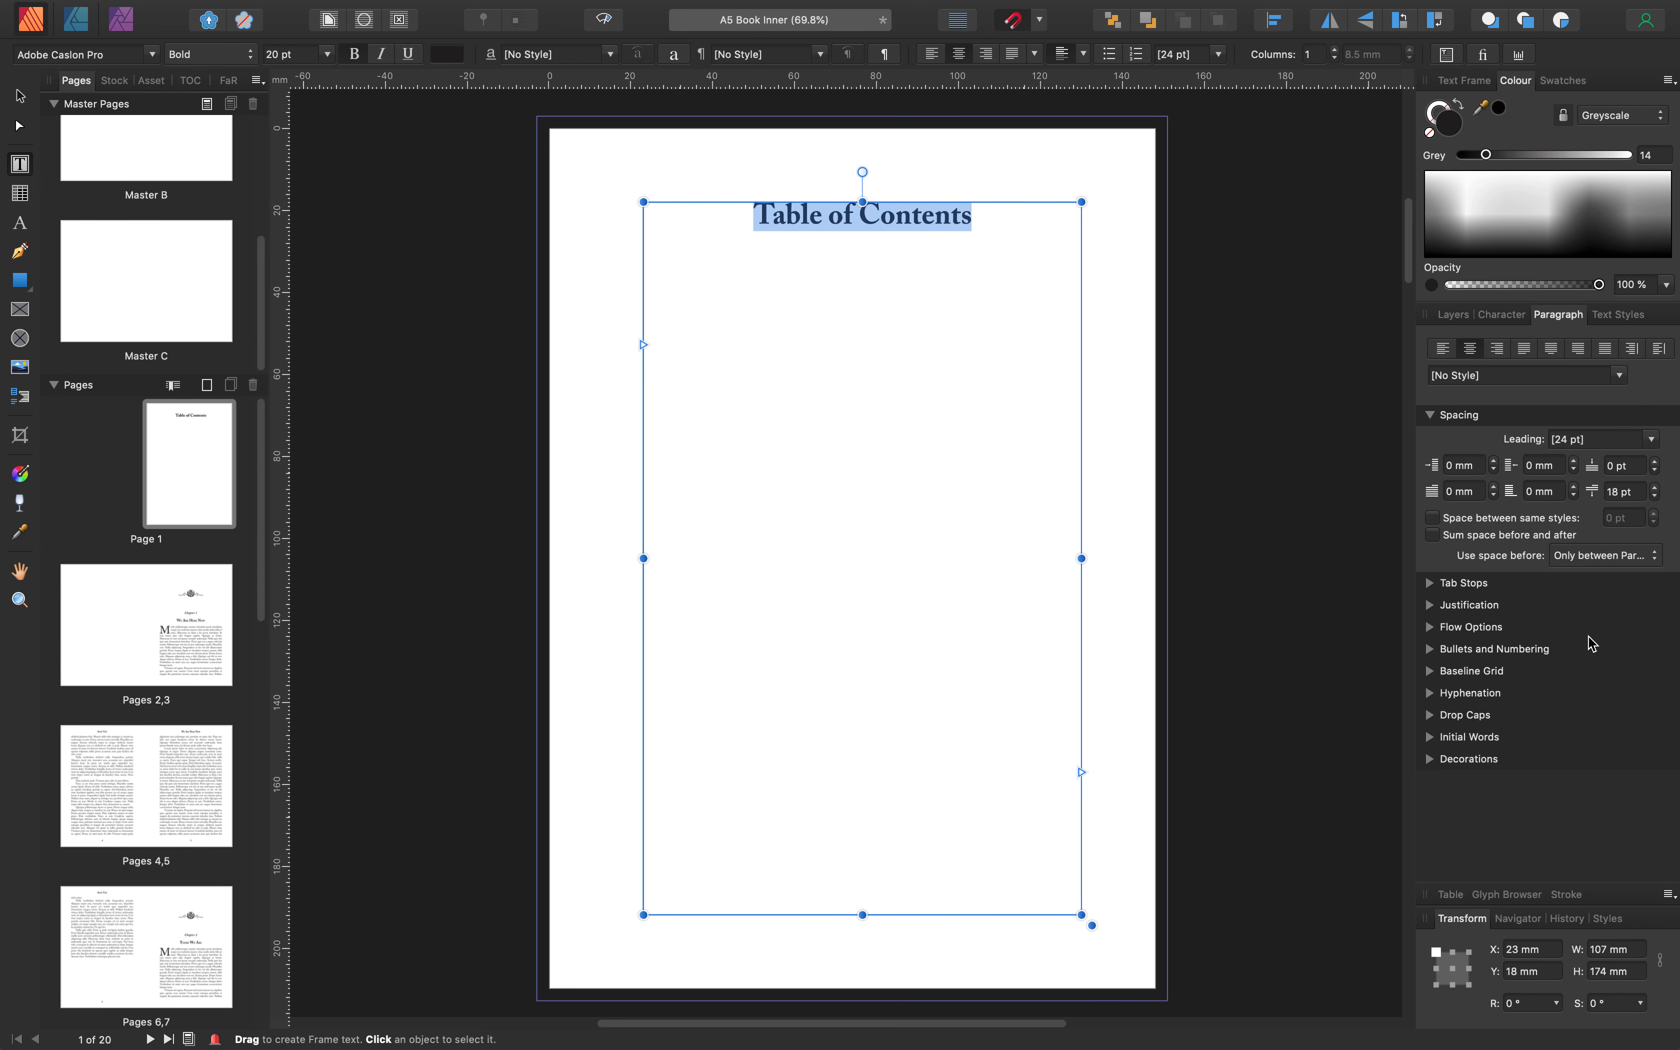
# Create a paragraph style named "ToC" from the formatted title and apply it to the selection
pyautogui.click(1617, 318)
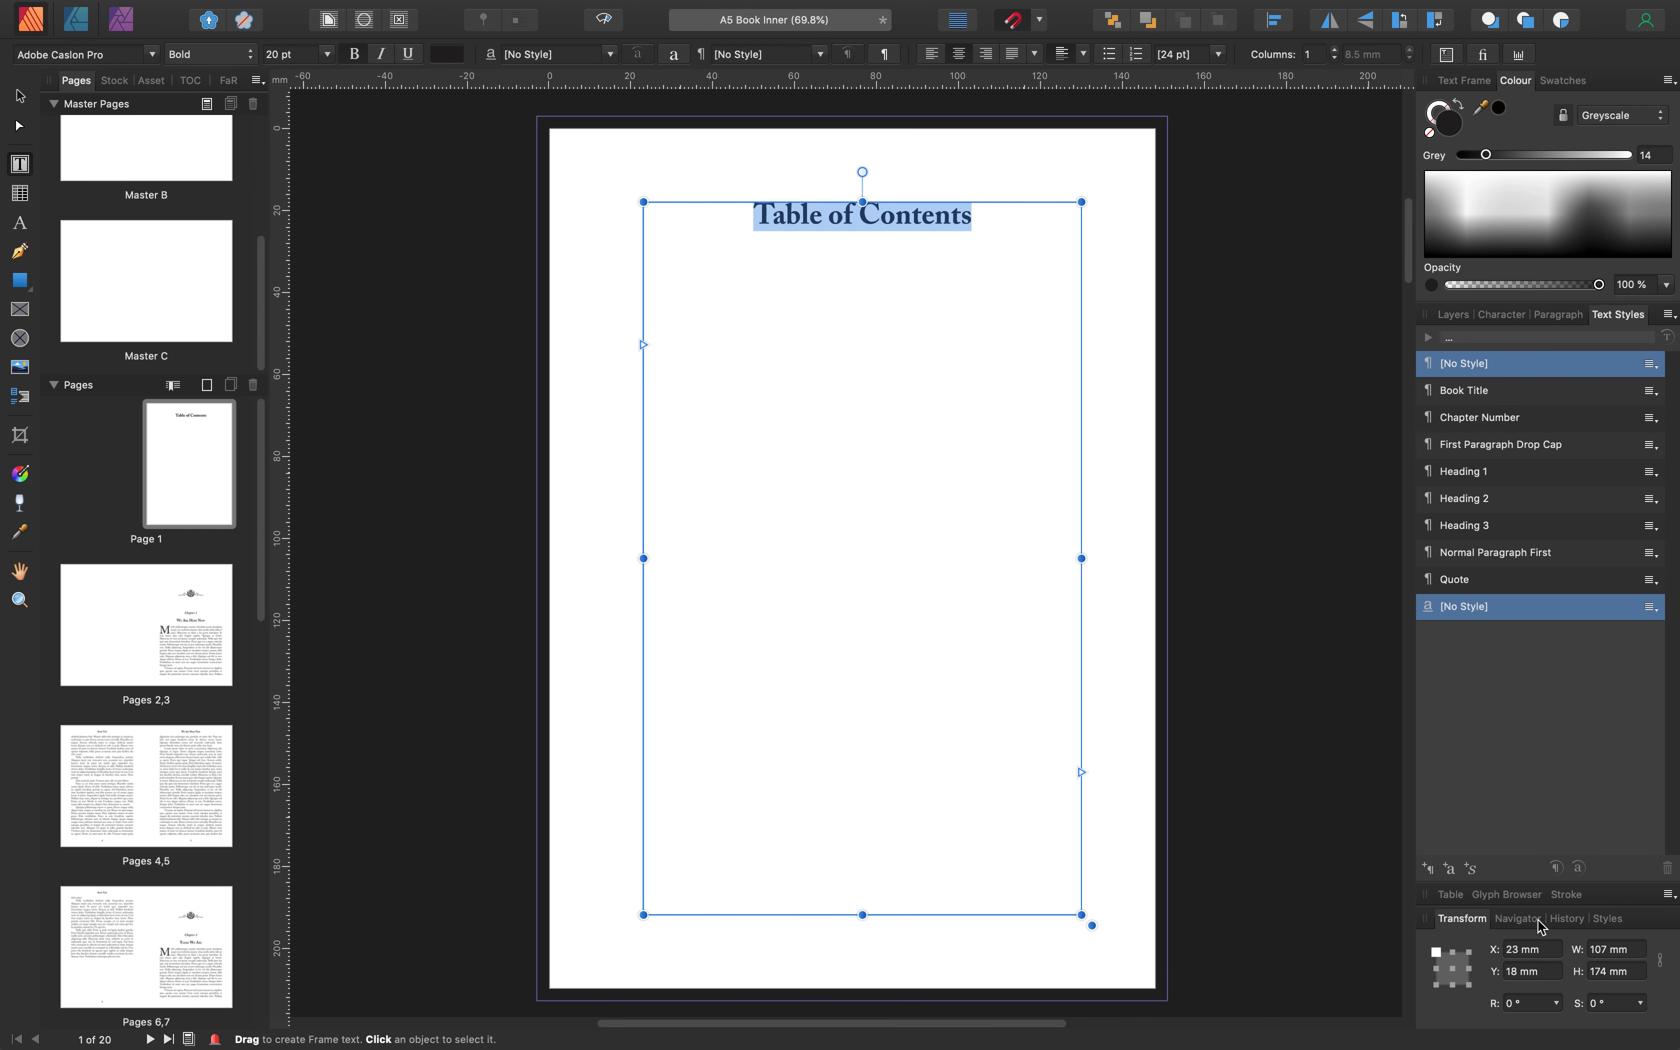
pyautogui.click(1434, 869)
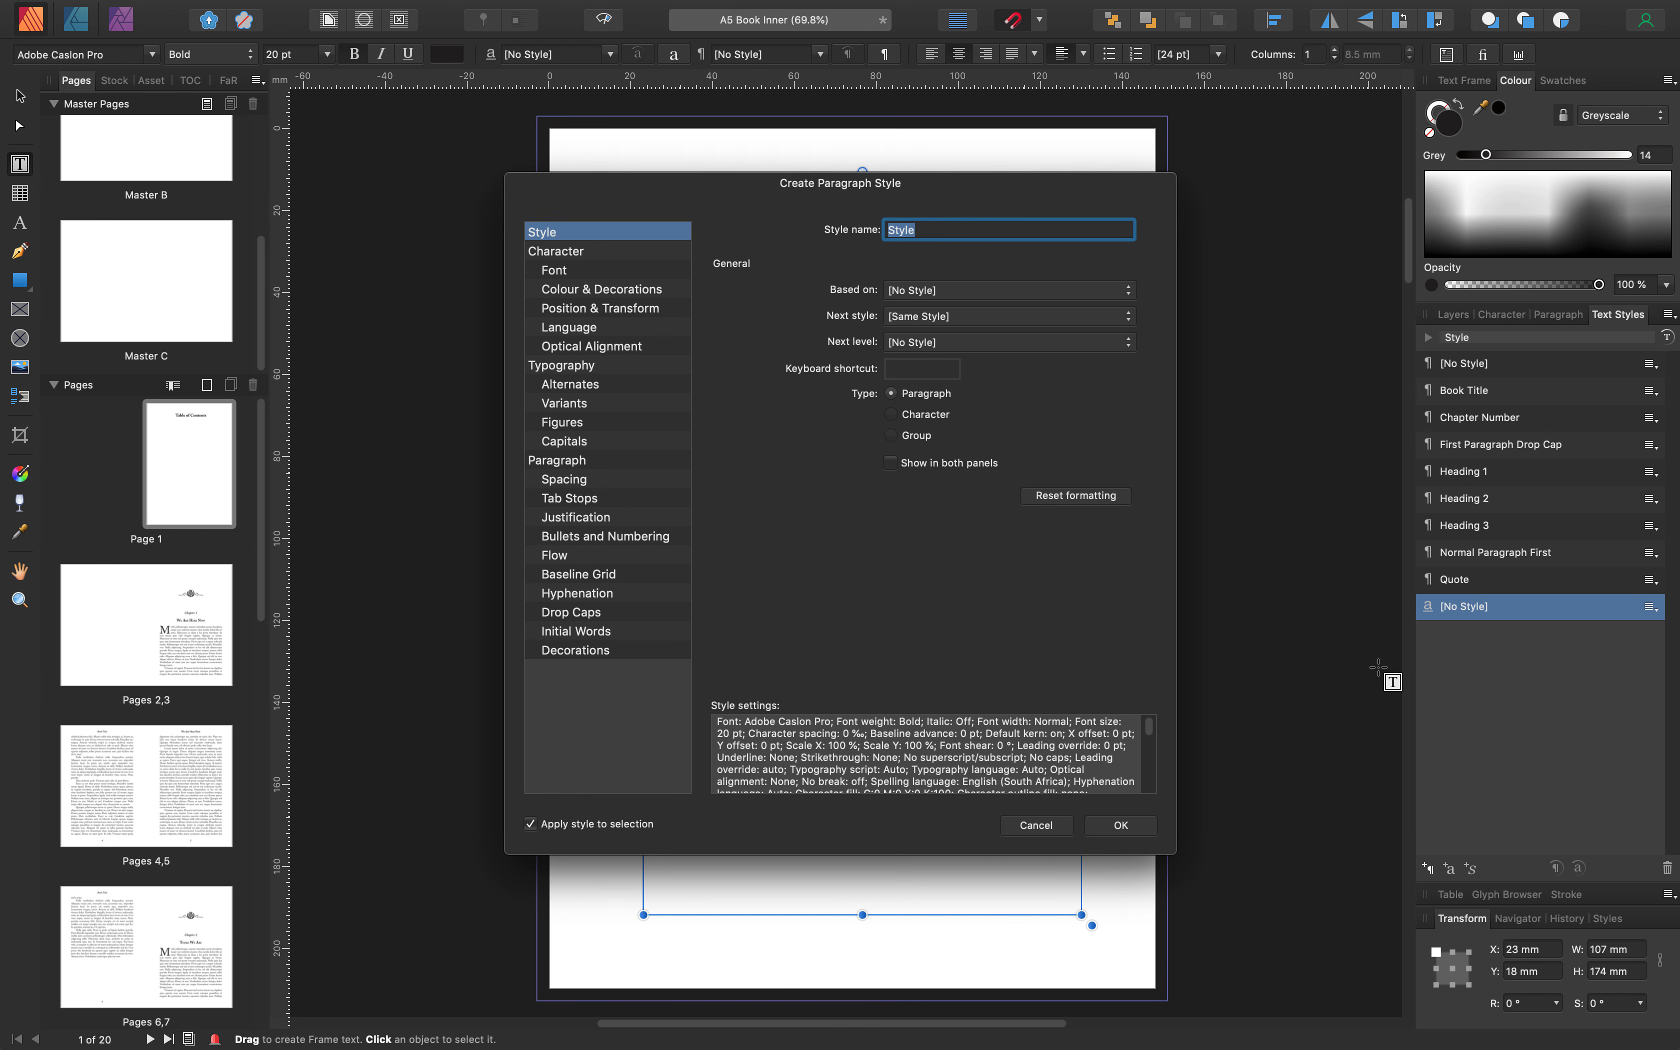
pyautogui.write('T')
pyautogui.click(1135, 827)
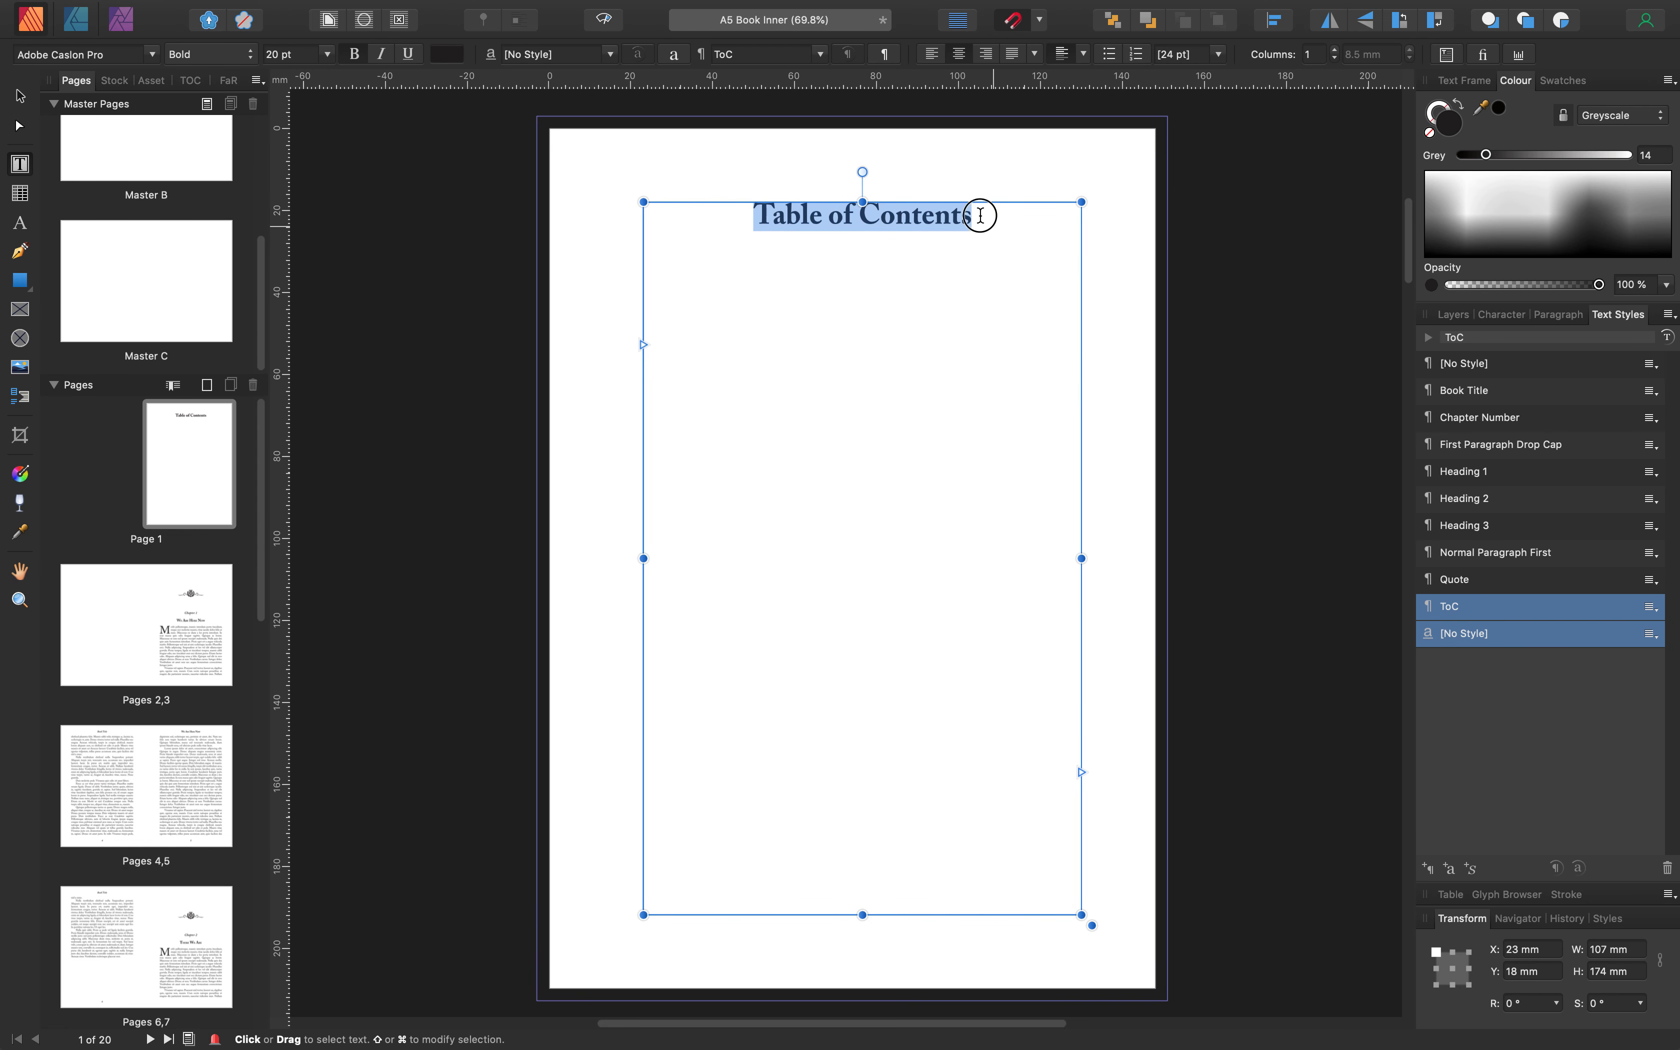
# Add a line with No Style below the title and enter the sample entry "This Is An Entry" followed by a tab and 4
pyautogui.press('Escape')
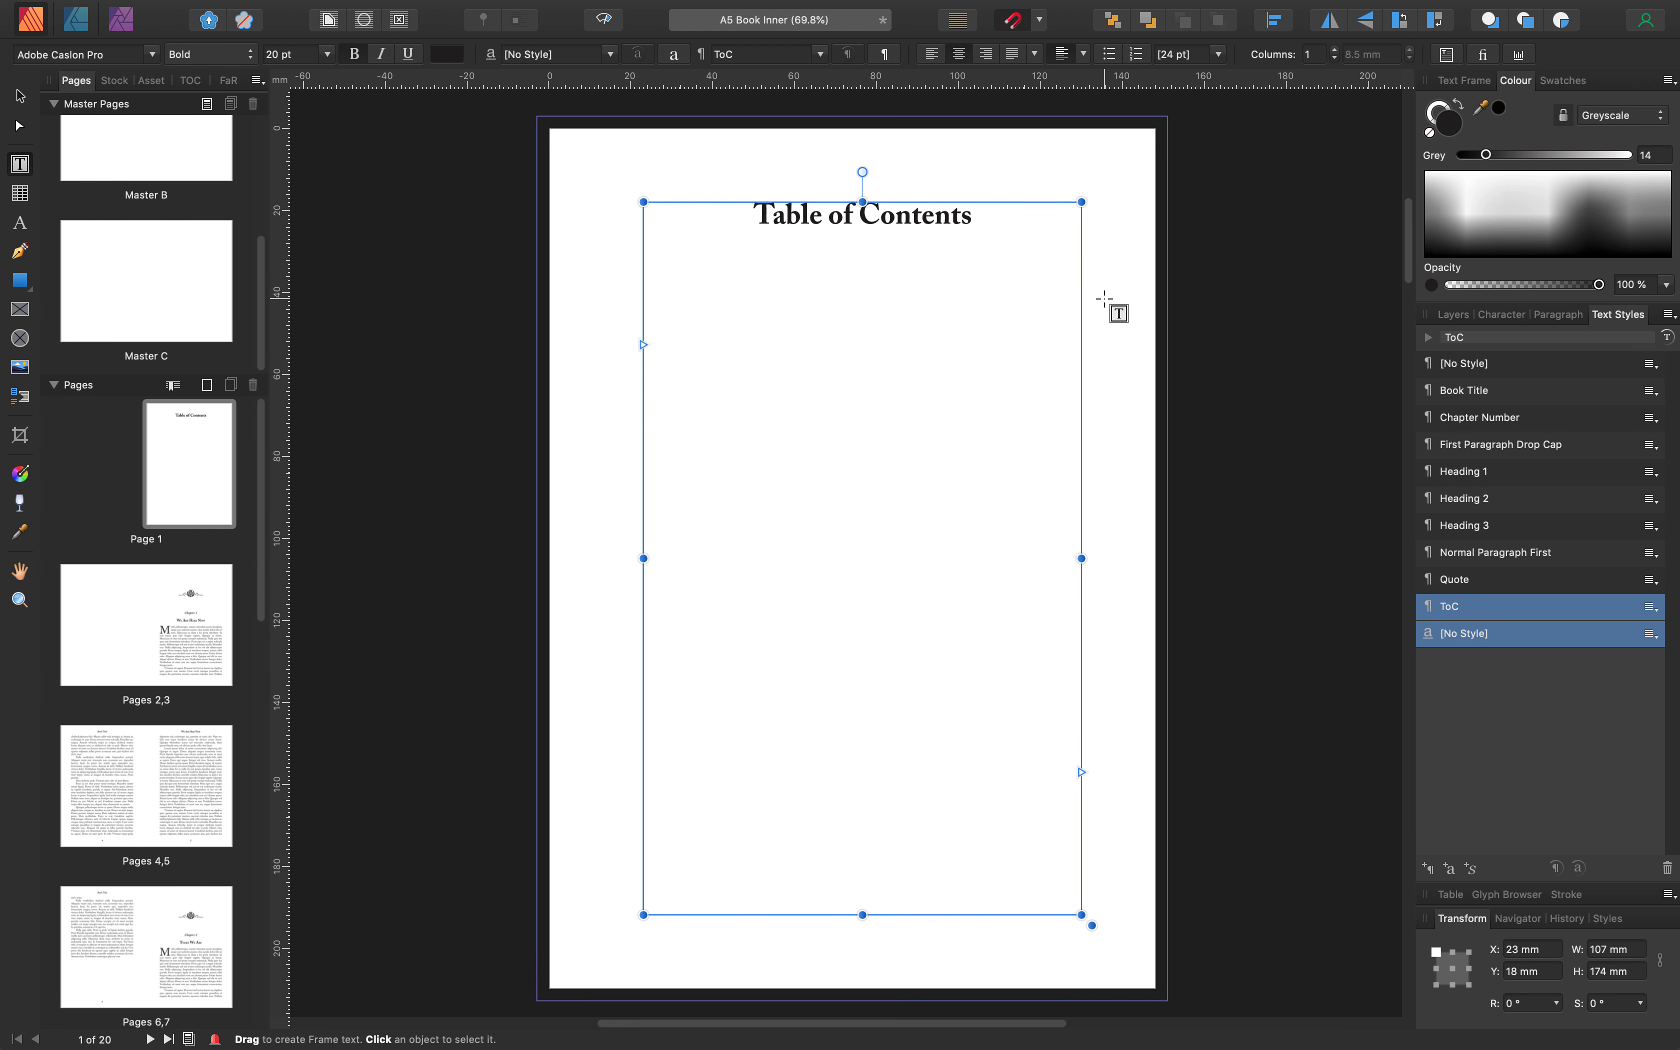
pyautogui.press('Return')
pyautogui.click(1458, 372)
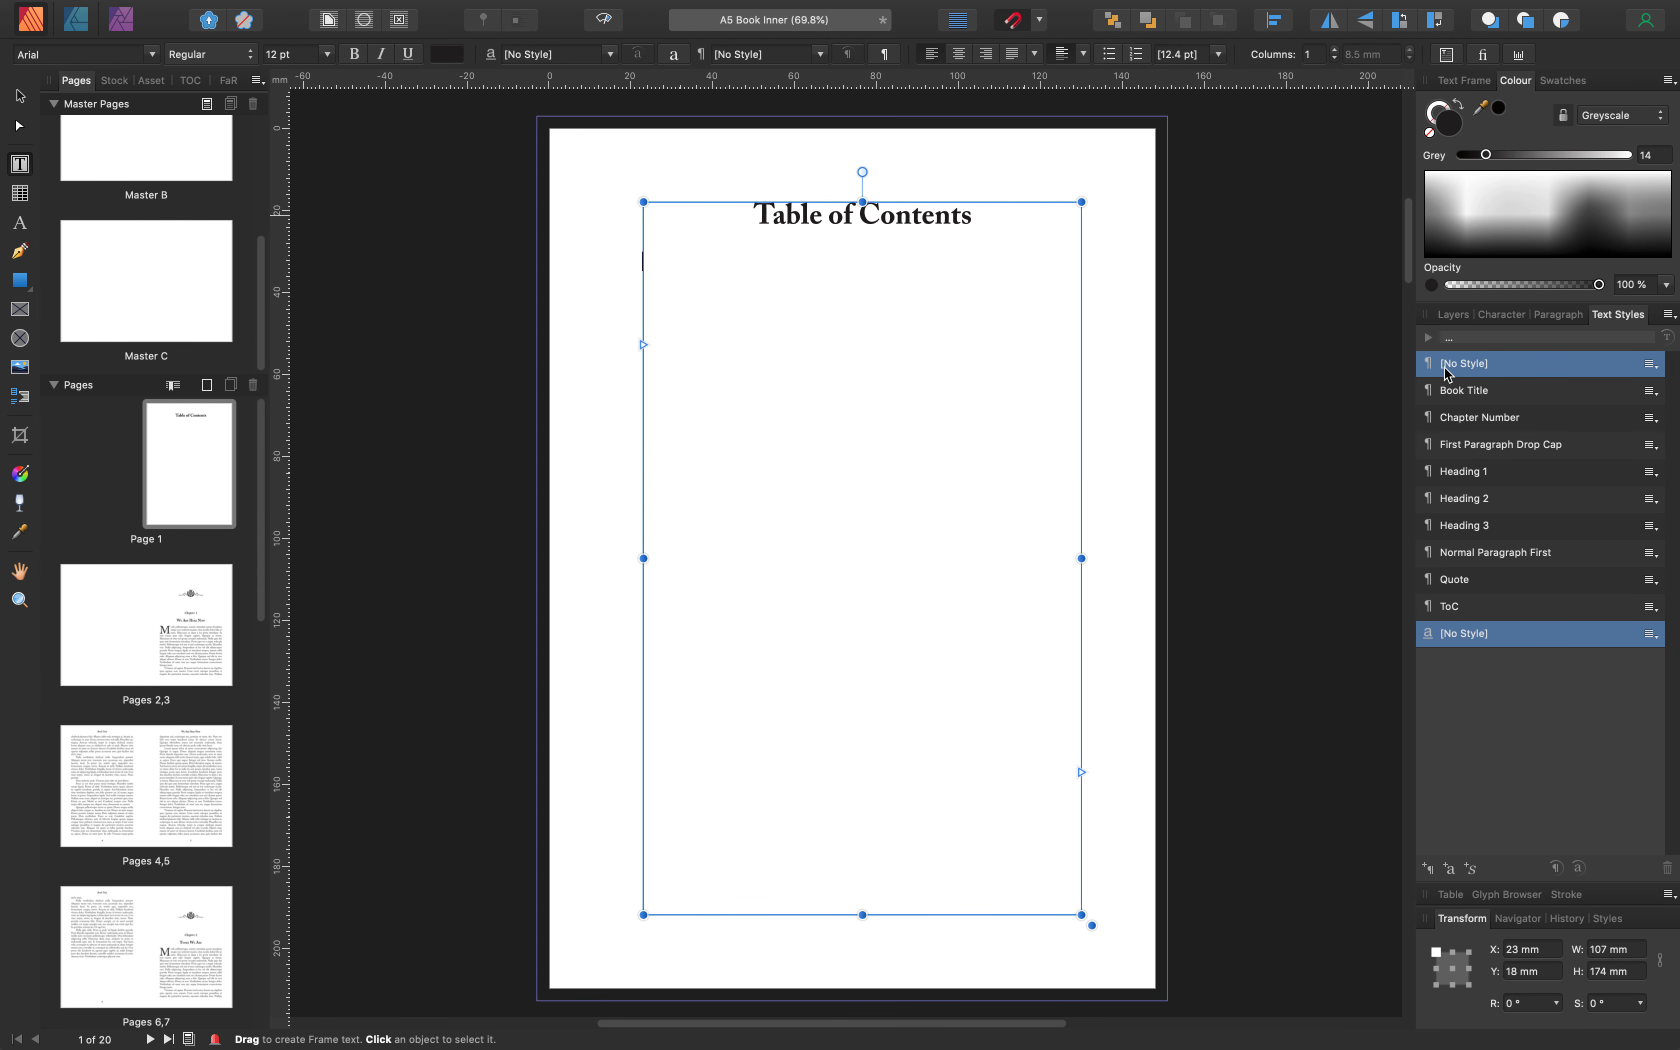
pyautogui.click(969, 400)
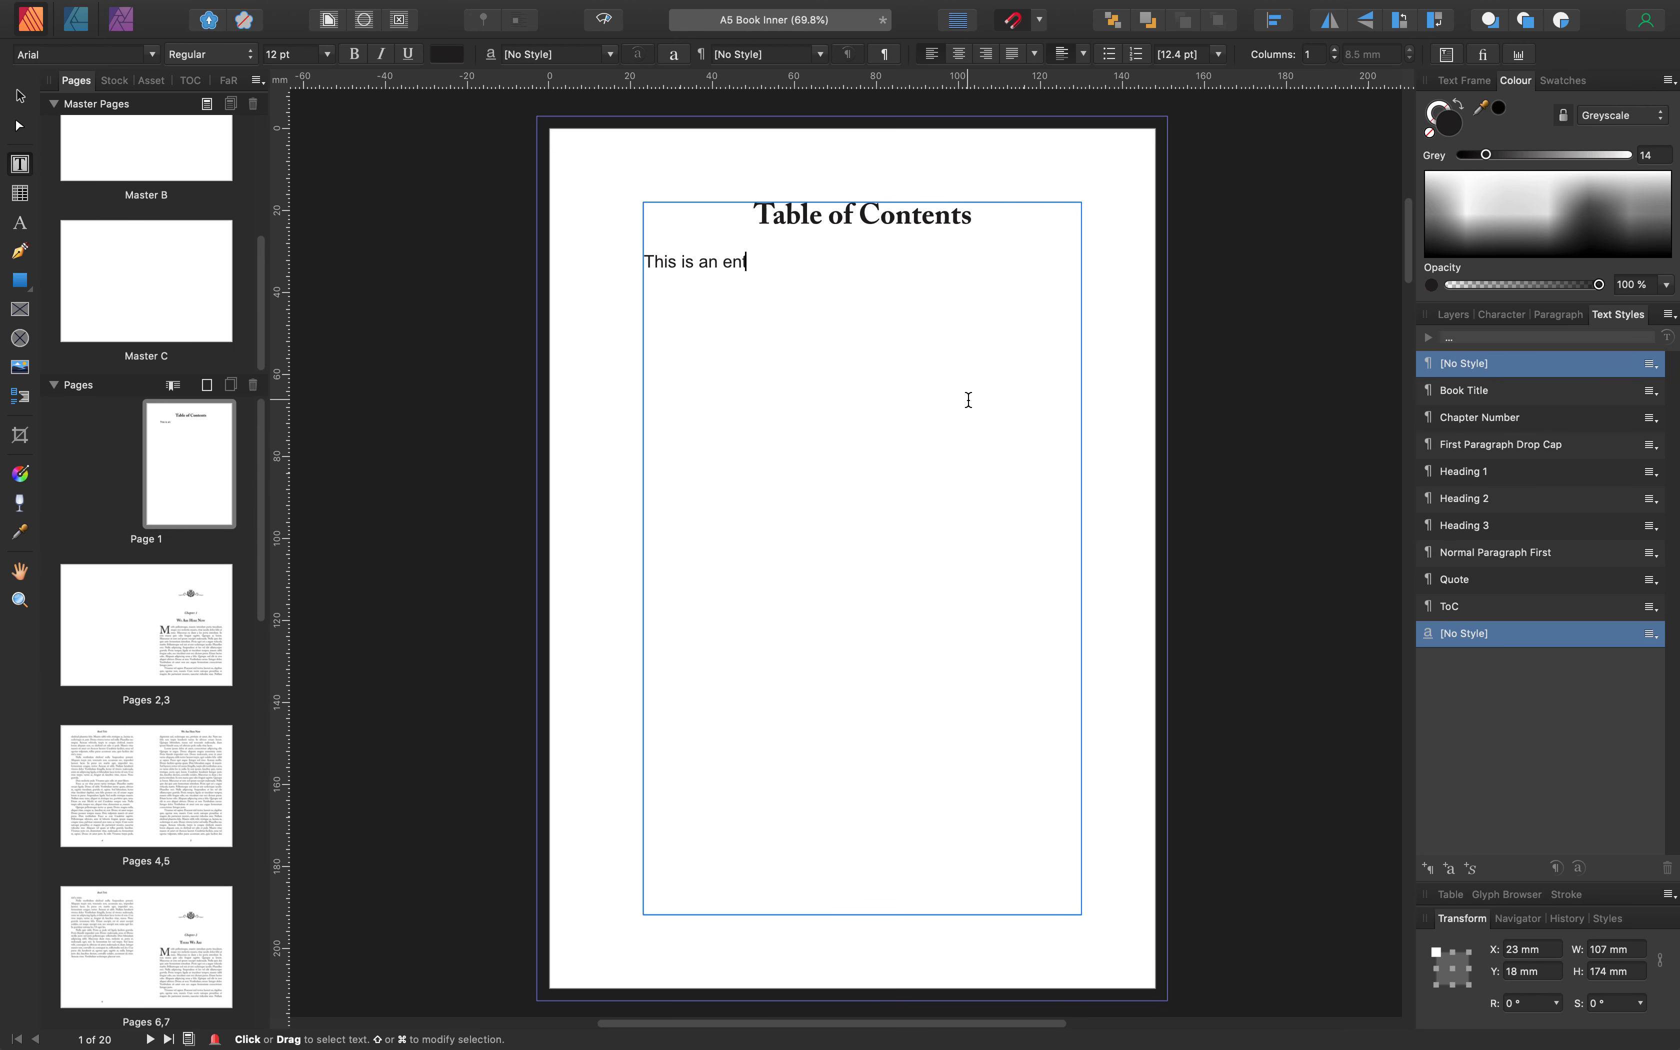
pyautogui.press('BackSpace')
pyautogui.press('BackSpace')
pyautogui.press('BackSpace')
pyautogui.press('BackSpace')
pyautogui.press('BackSpace')
pyautogui.press('BackSpace')
pyautogui.press('BackSpace')
pyautogui.click(968, 401)
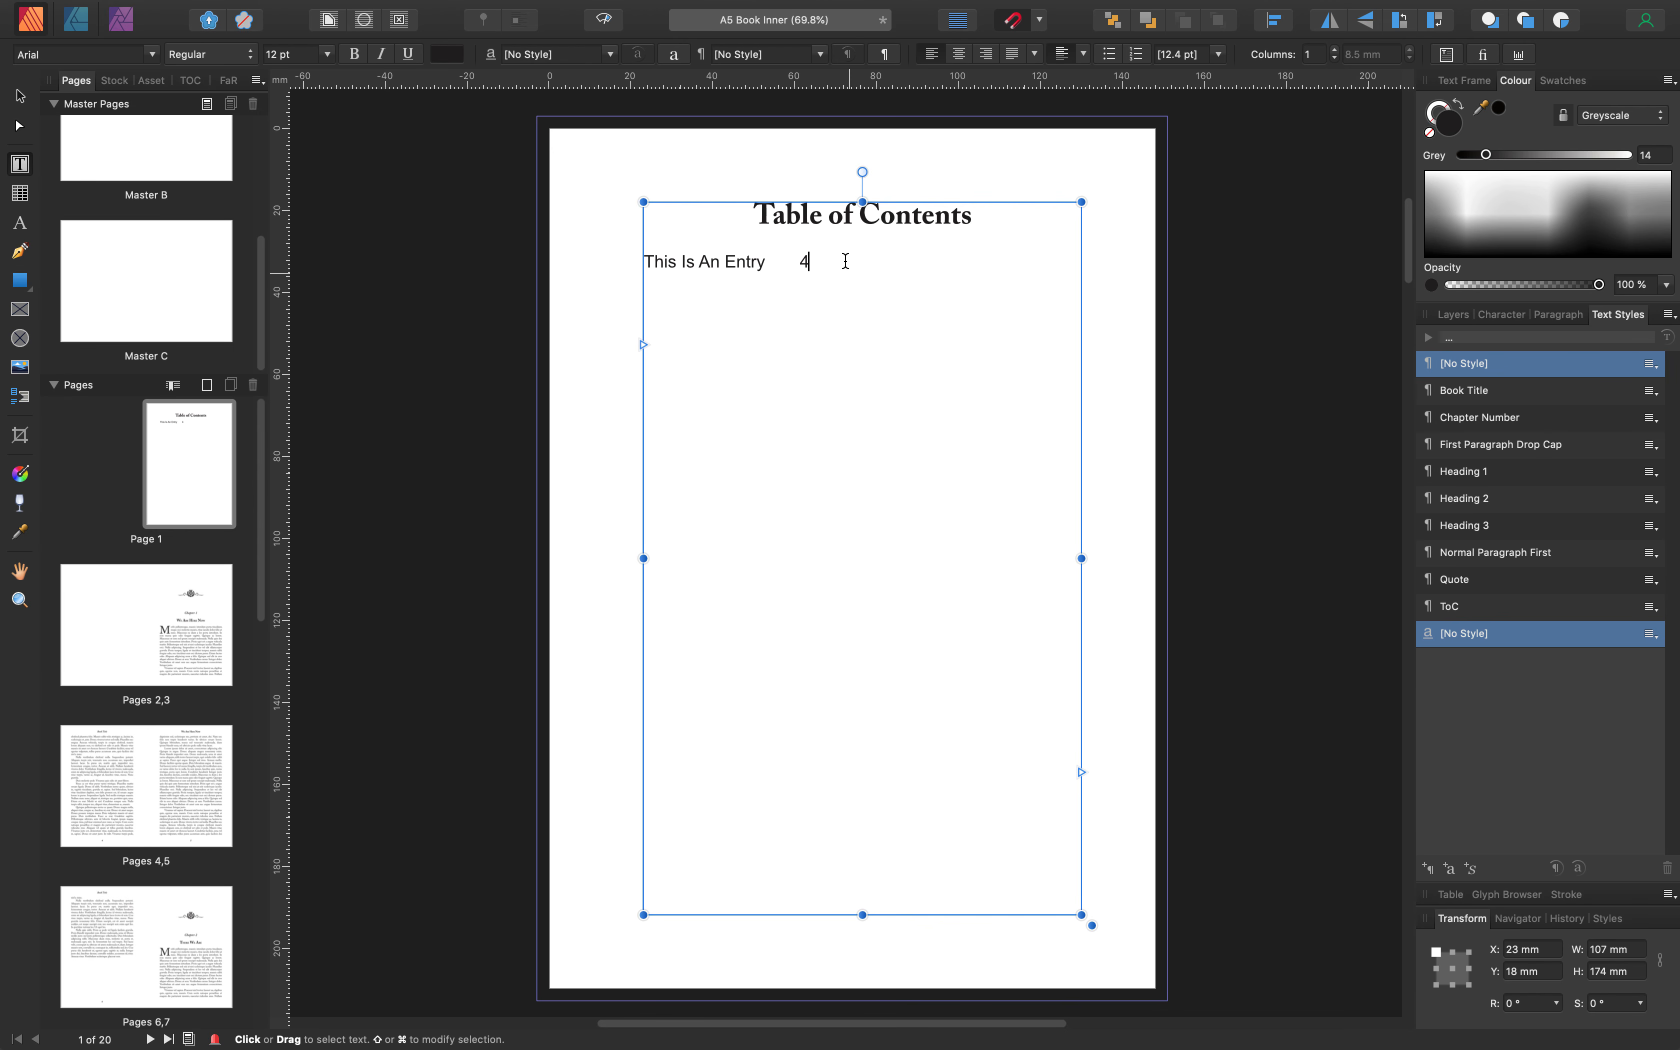
# Set the sample entry line in Adobe Caslon Pro and align it left
pyautogui.tripleClick(650, 262)
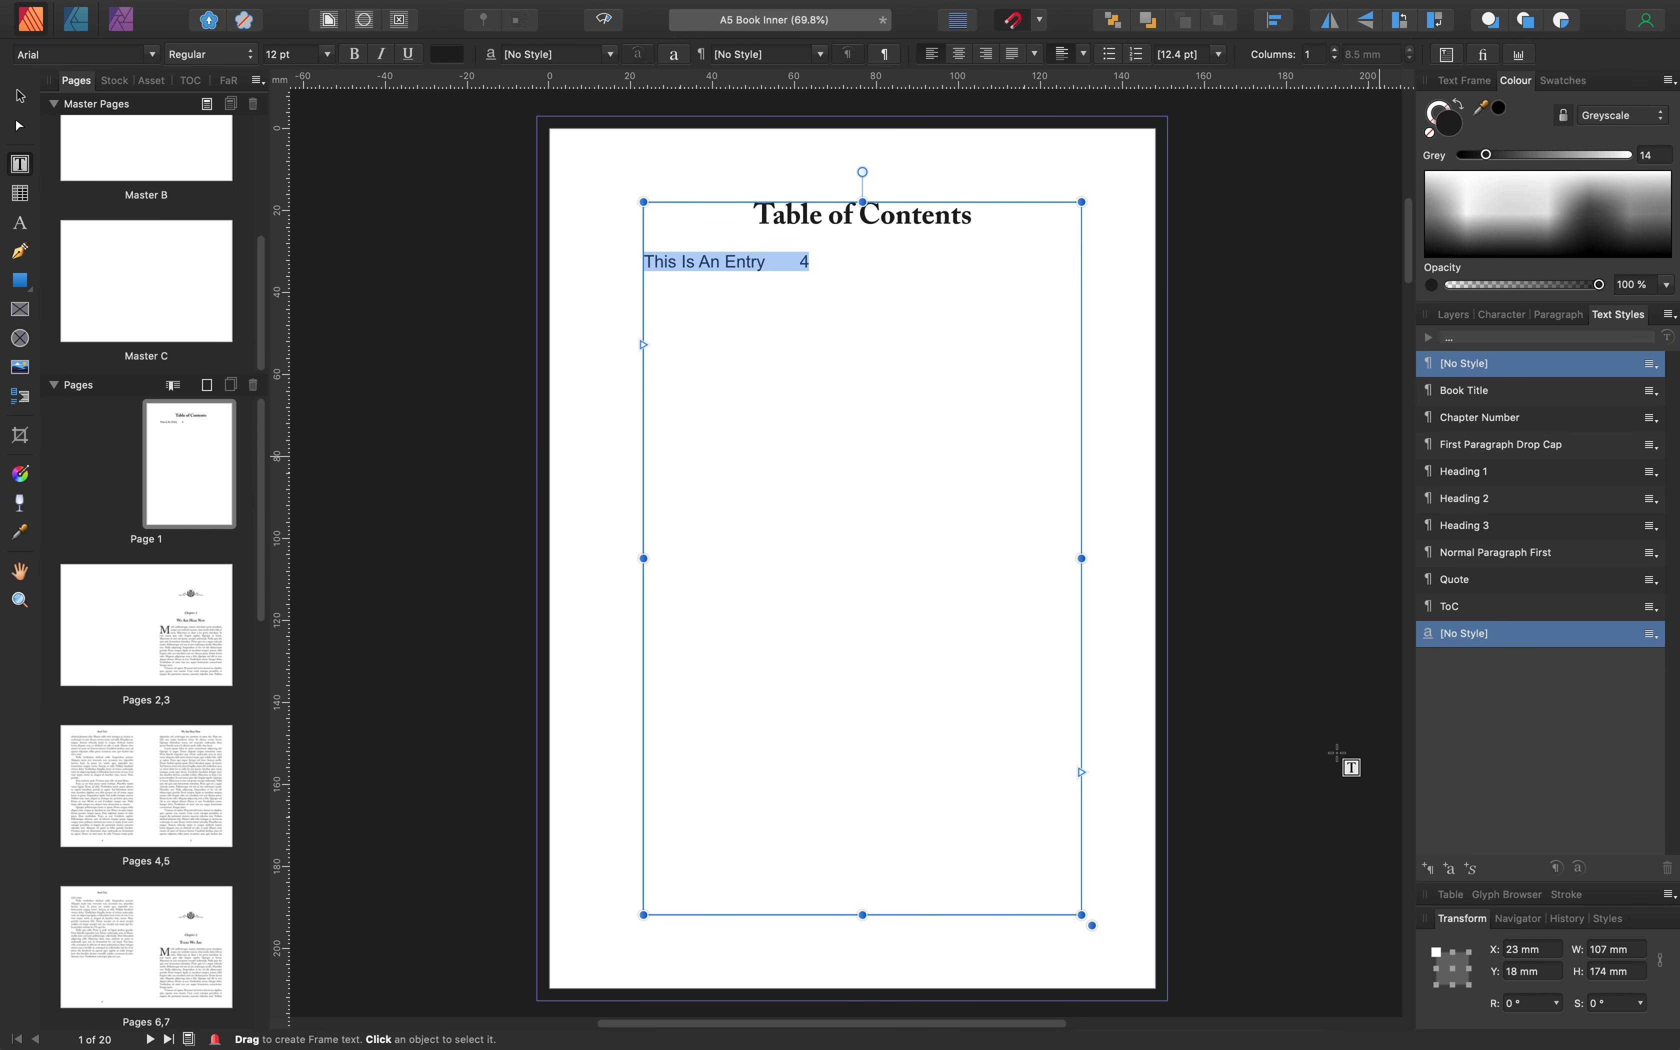
pyautogui.click(154, 56)
pyautogui.click(104, 128)
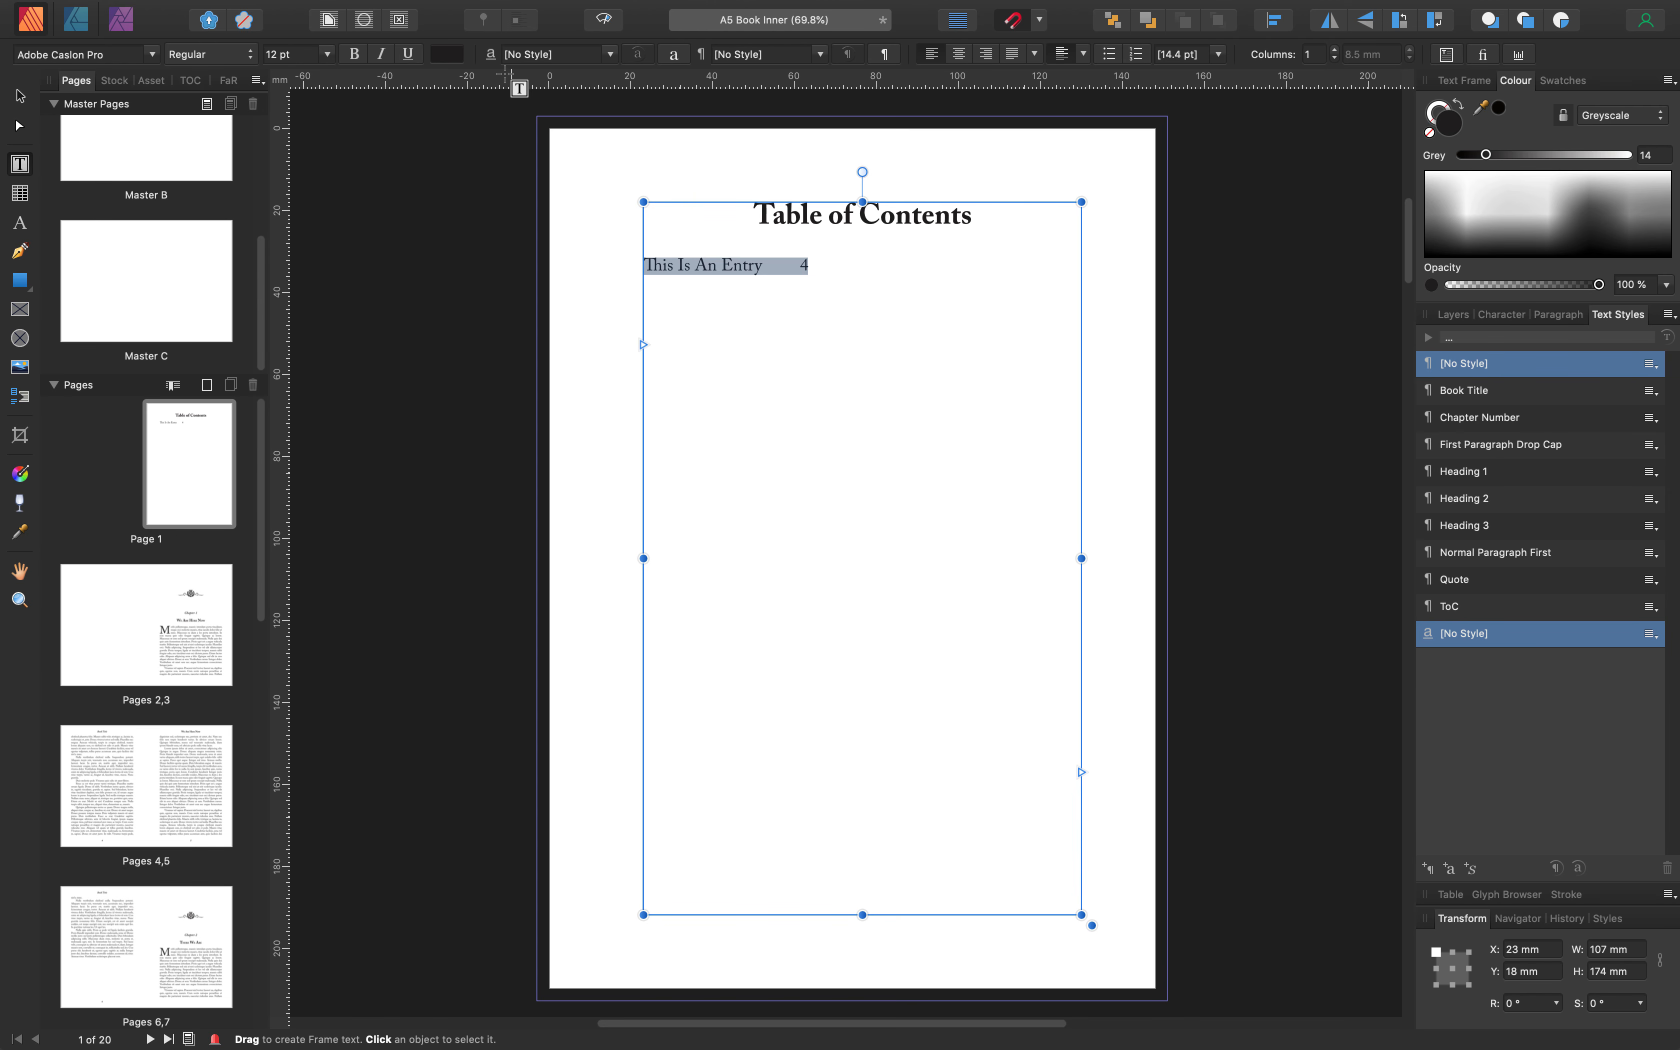
pyautogui.click(934, 55)
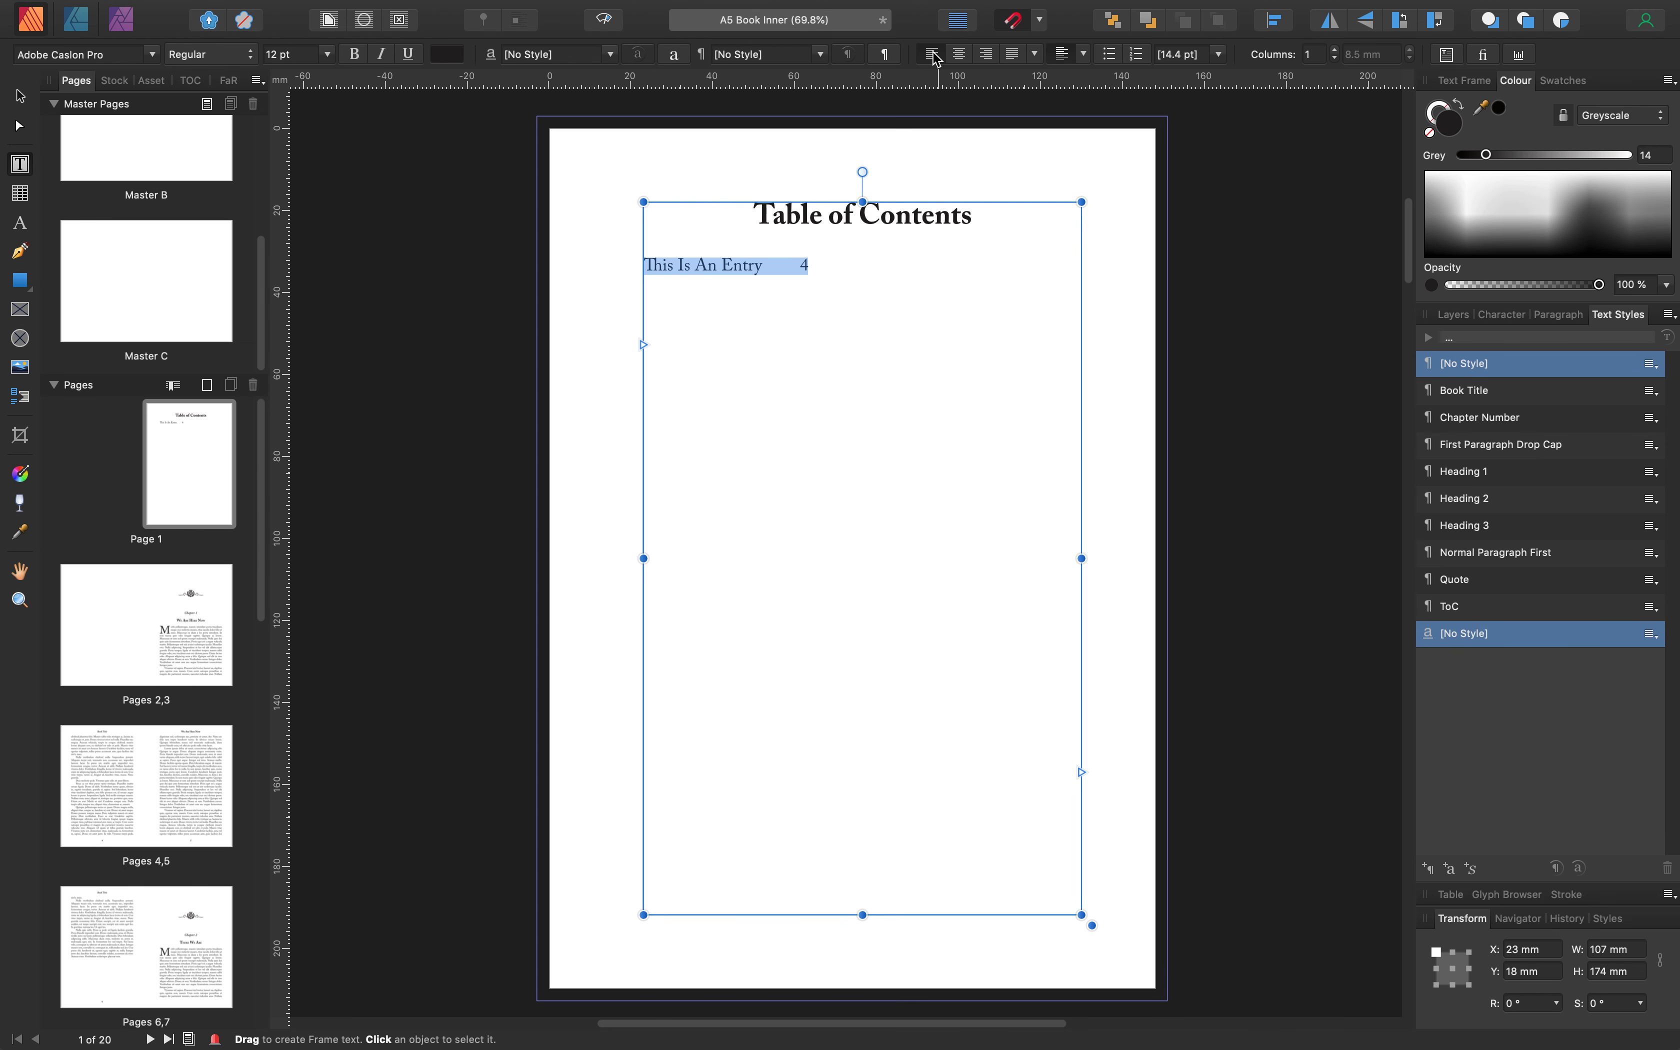
pyautogui.click(1083, 55)
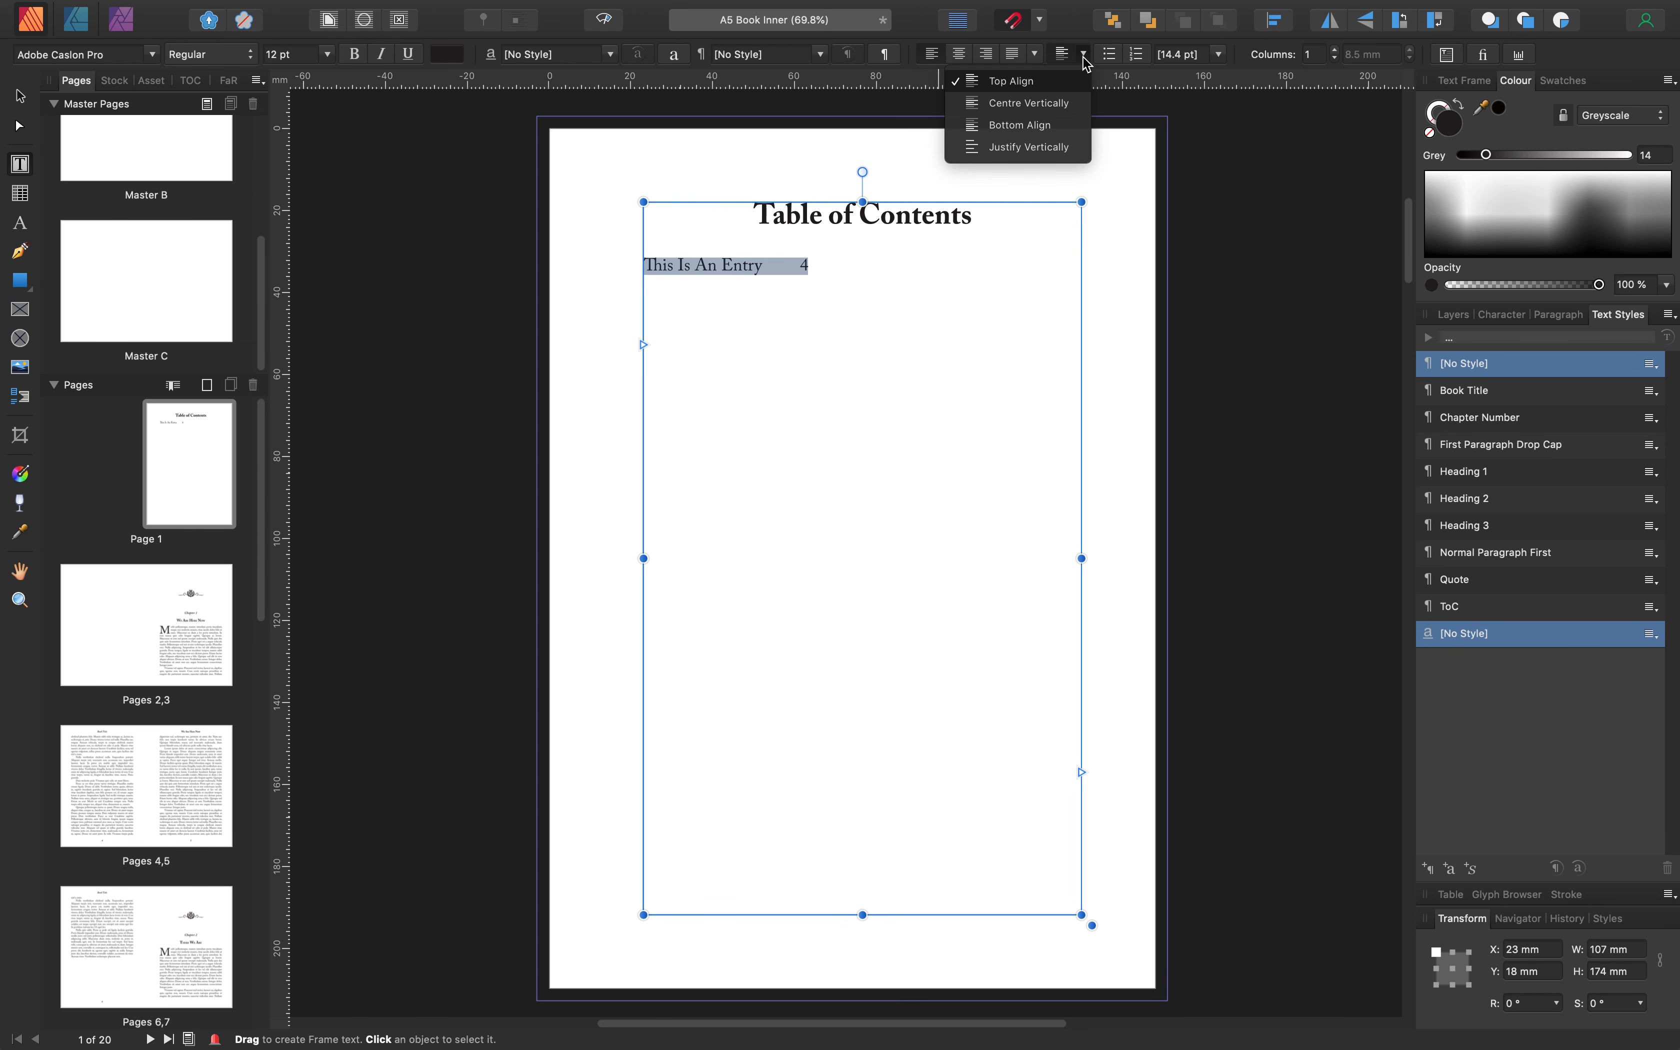
pyautogui.click(1085, 60)
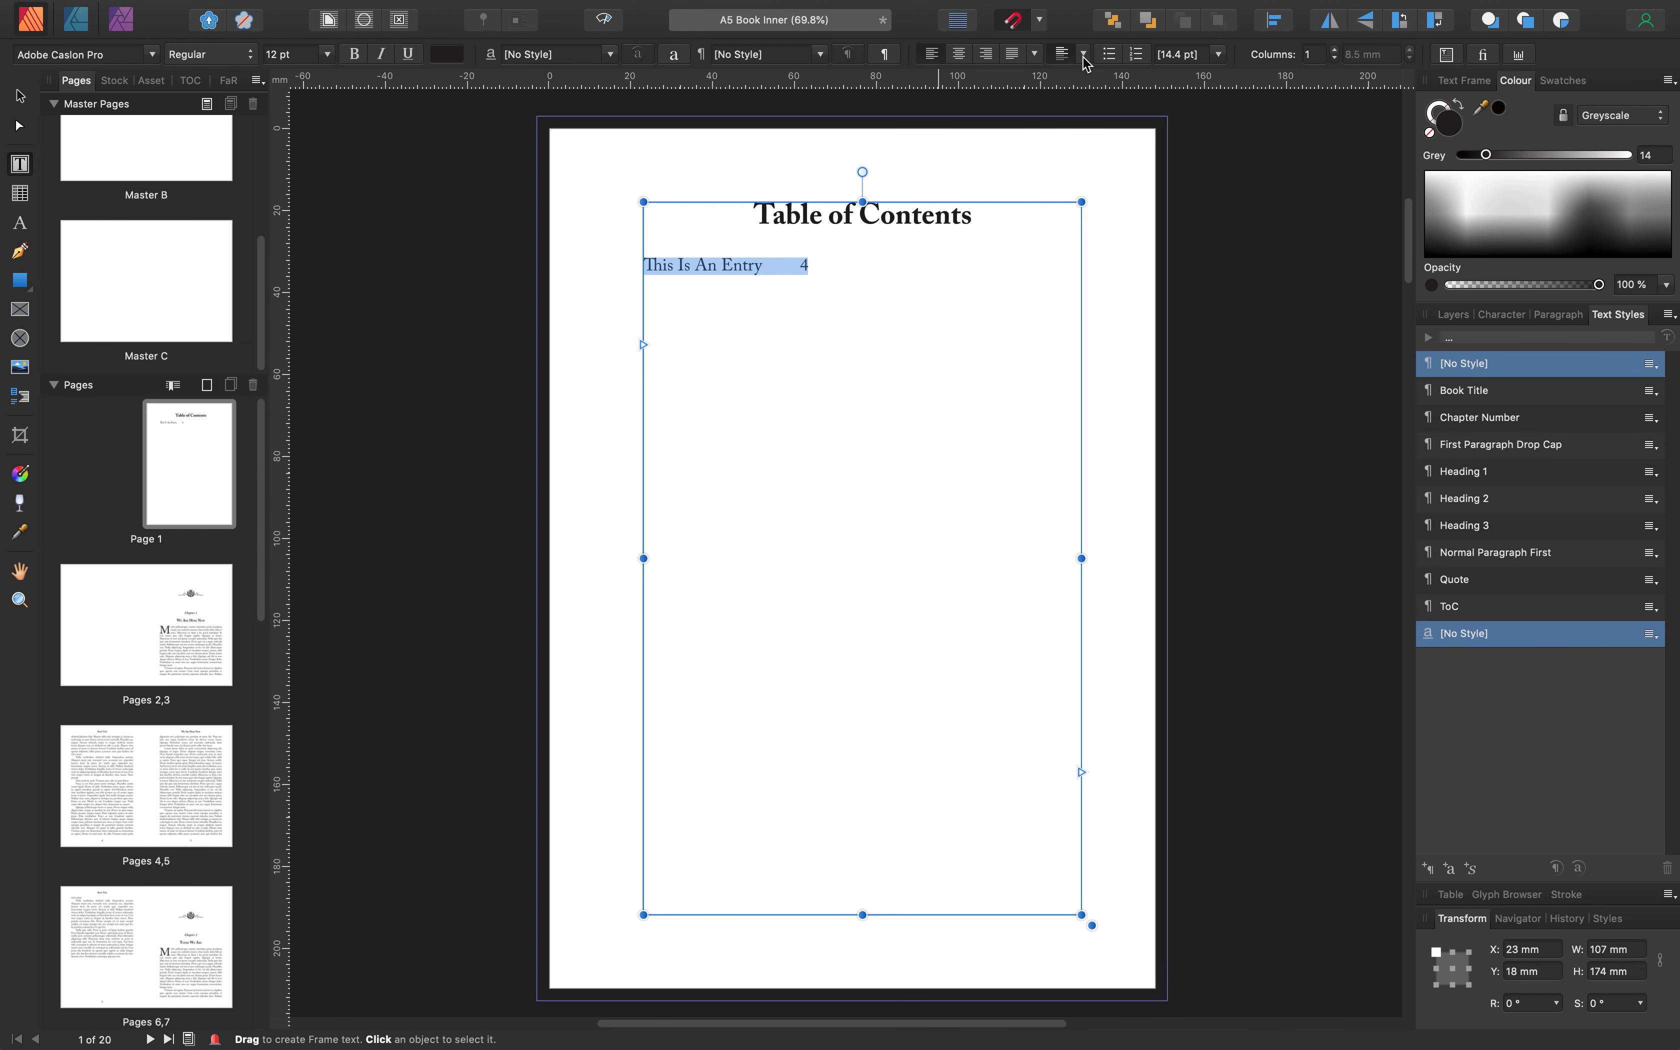
# Reduce the sample entry's space after paragraph to 2 pt
pyautogui.click(1558, 316)
pyautogui.click(1654, 496)
pyautogui.click(1654, 496)
pyautogui.click(1654, 496)
pyautogui.click(1654, 496)
pyautogui.click(1654, 497)
pyautogui.click(1654, 496)
pyautogui.click(1654, 497)
pyautogui.click(1654, 496)
pyautogui.click(1654, 497)
pyautogui.click(1654, 496)
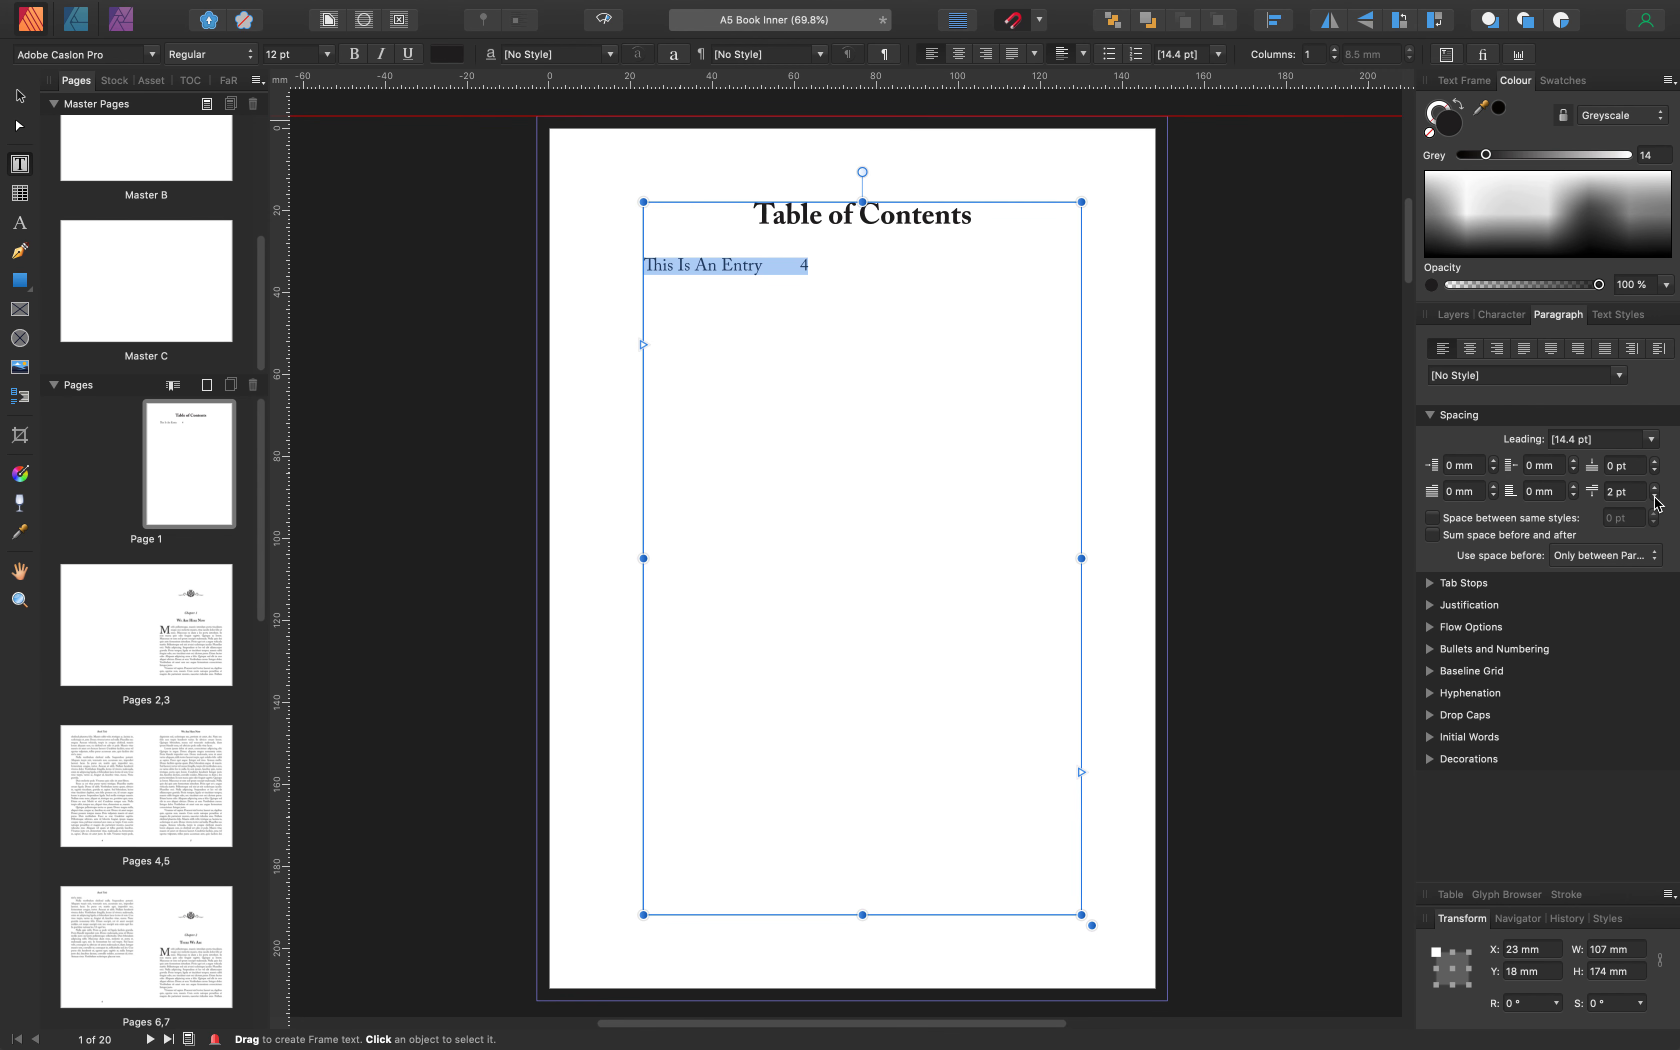
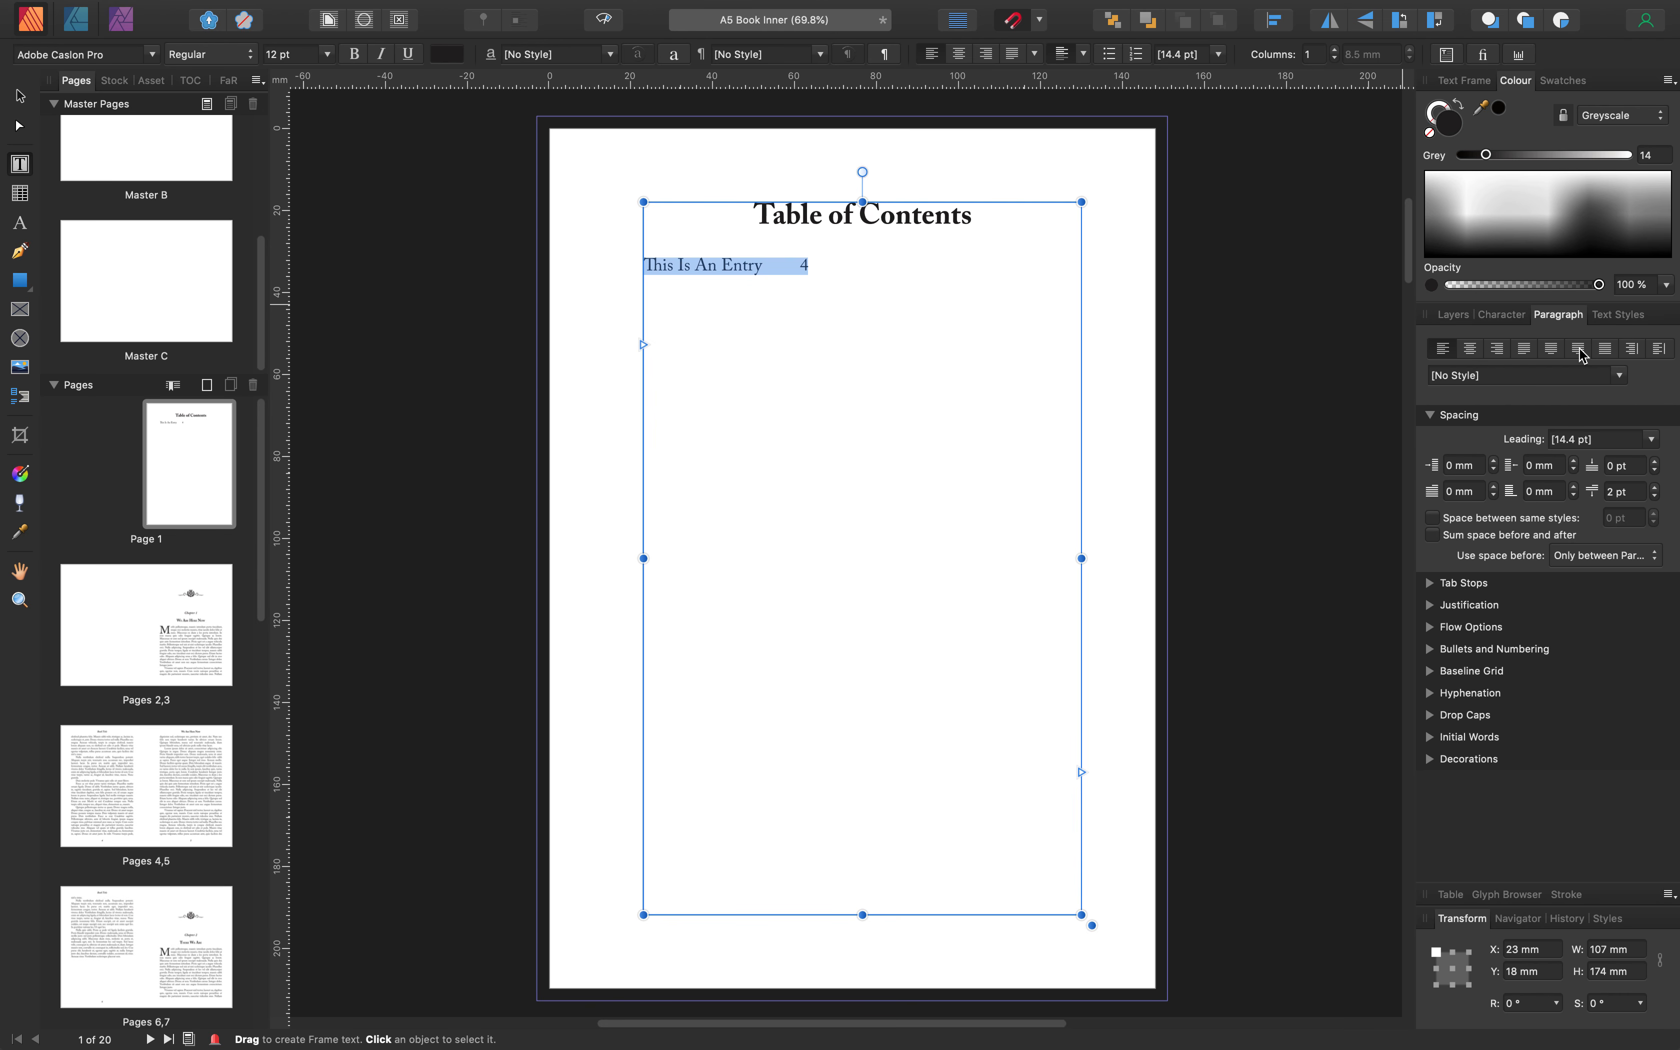
# Create a paragraph style named "ToC Entry" from the sample entry and apply it to the selection
pyautogui.click(1619, 316)
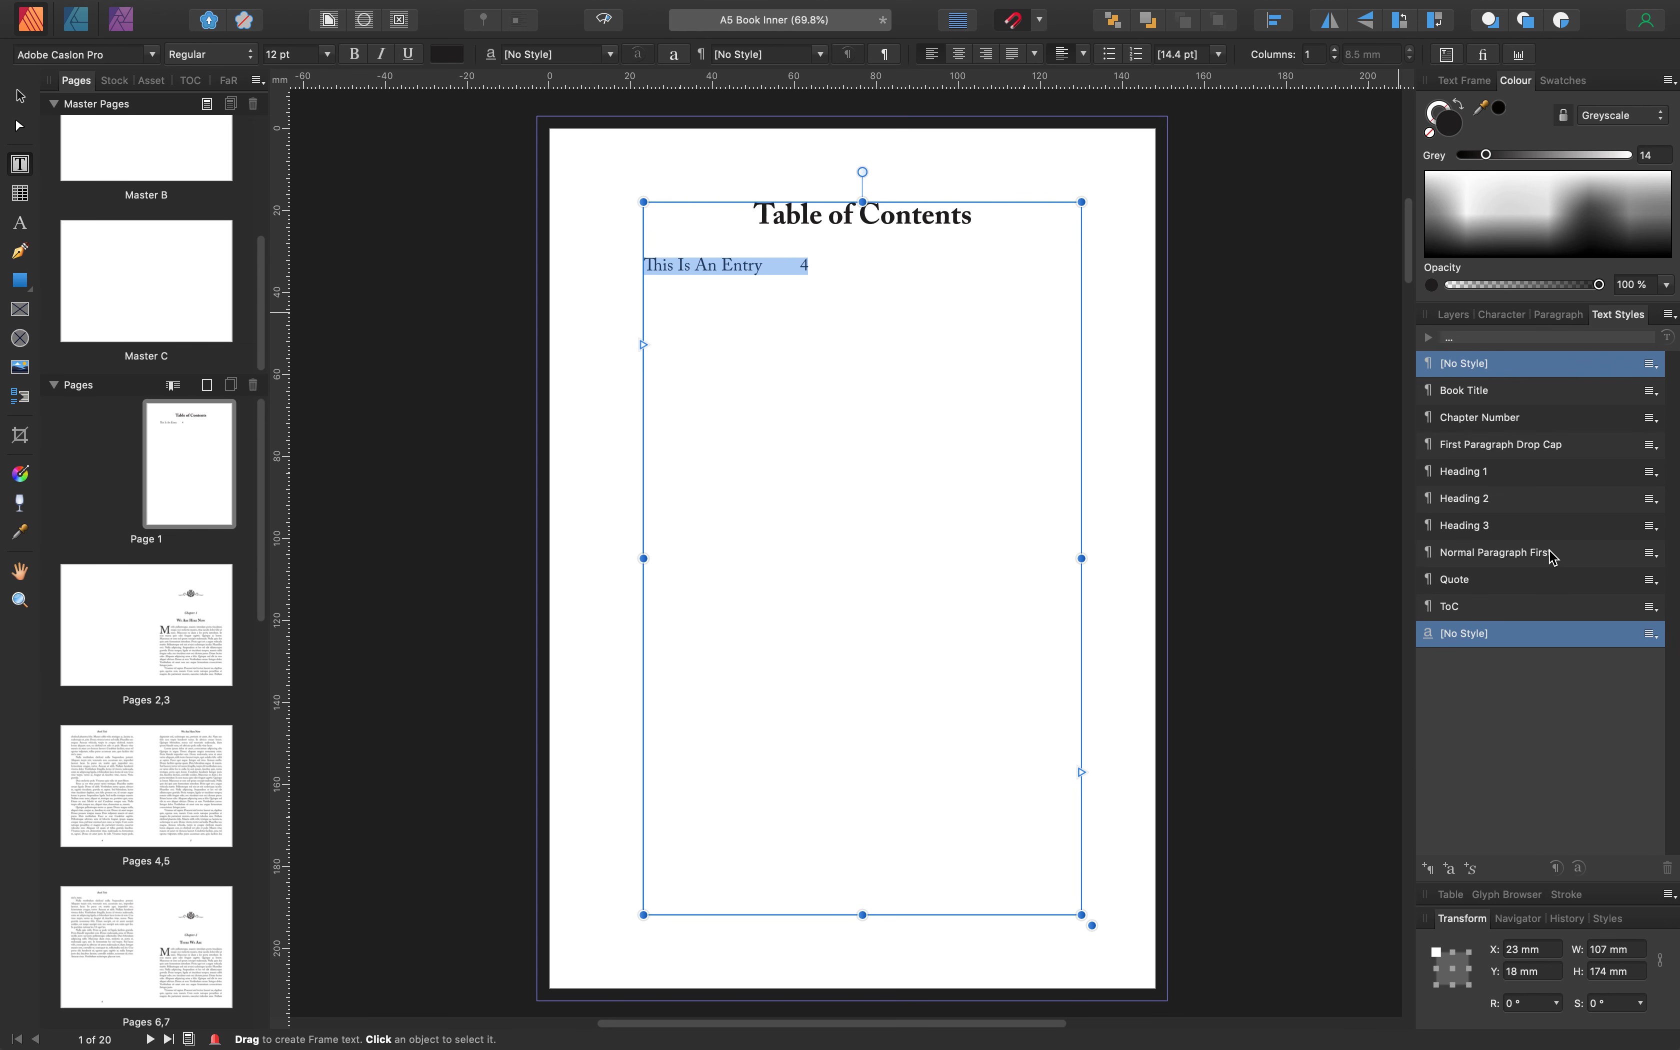
pyautogui.click(1473, 868)
pyautogui.write('ToC Entry')
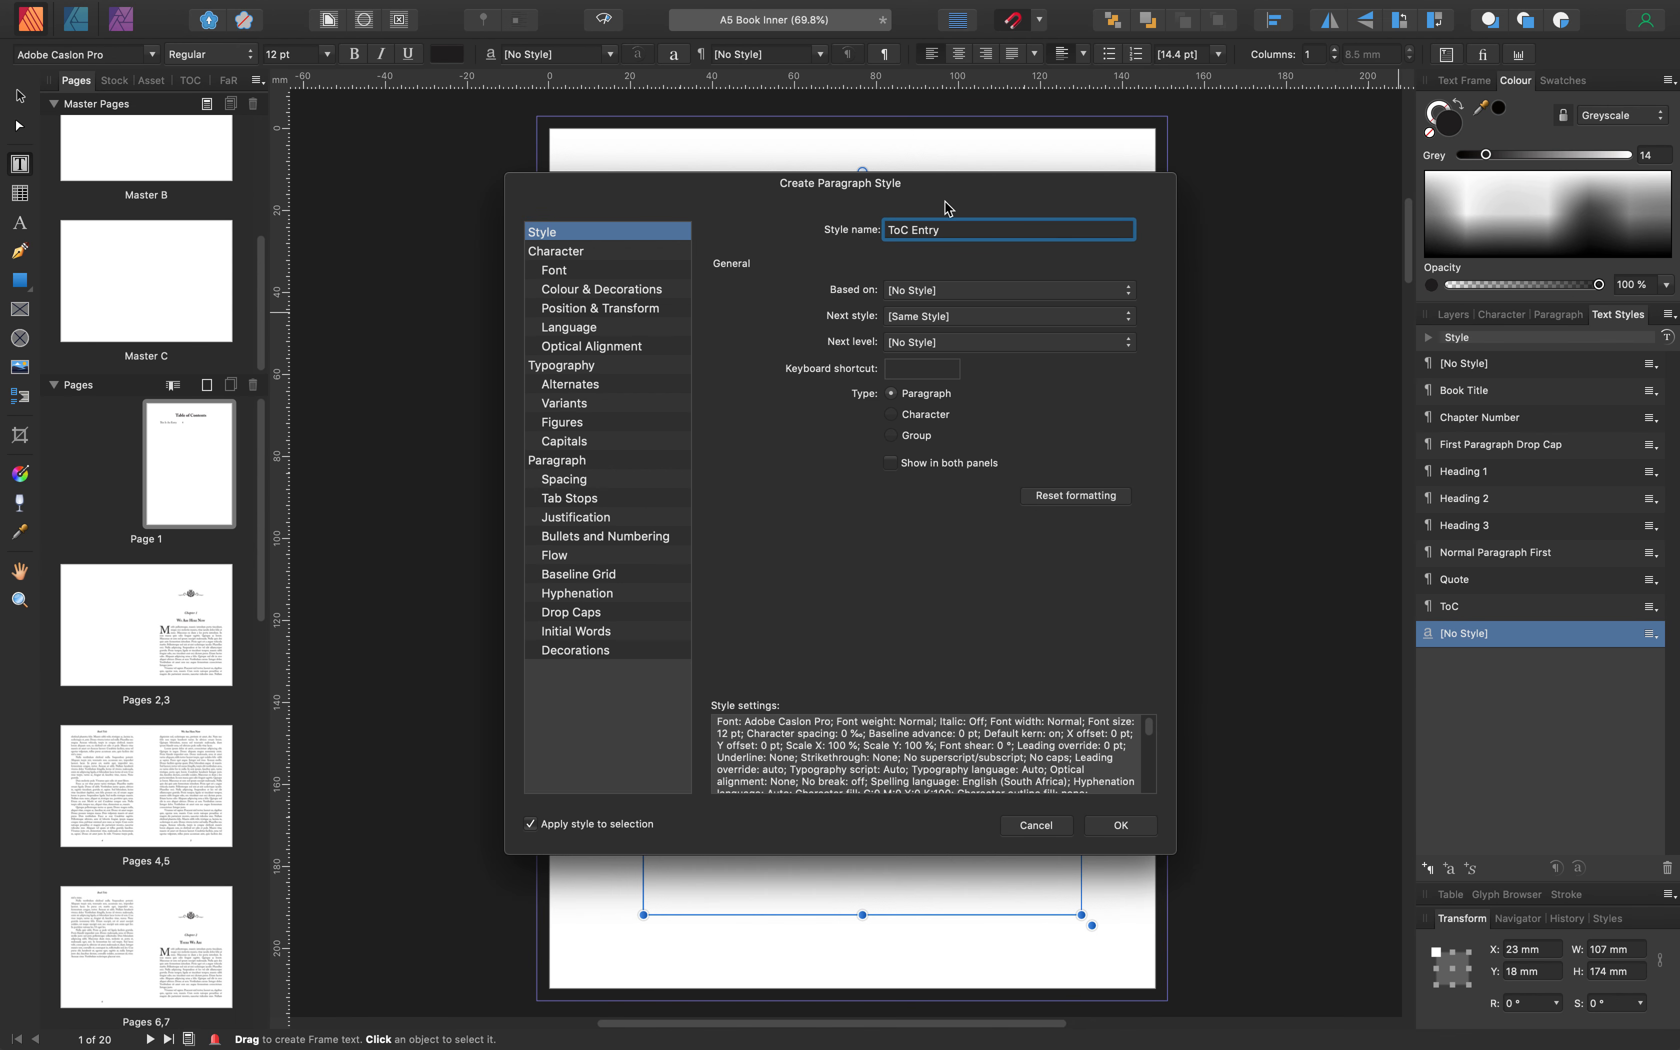
pyautogui.click(1121, 825)
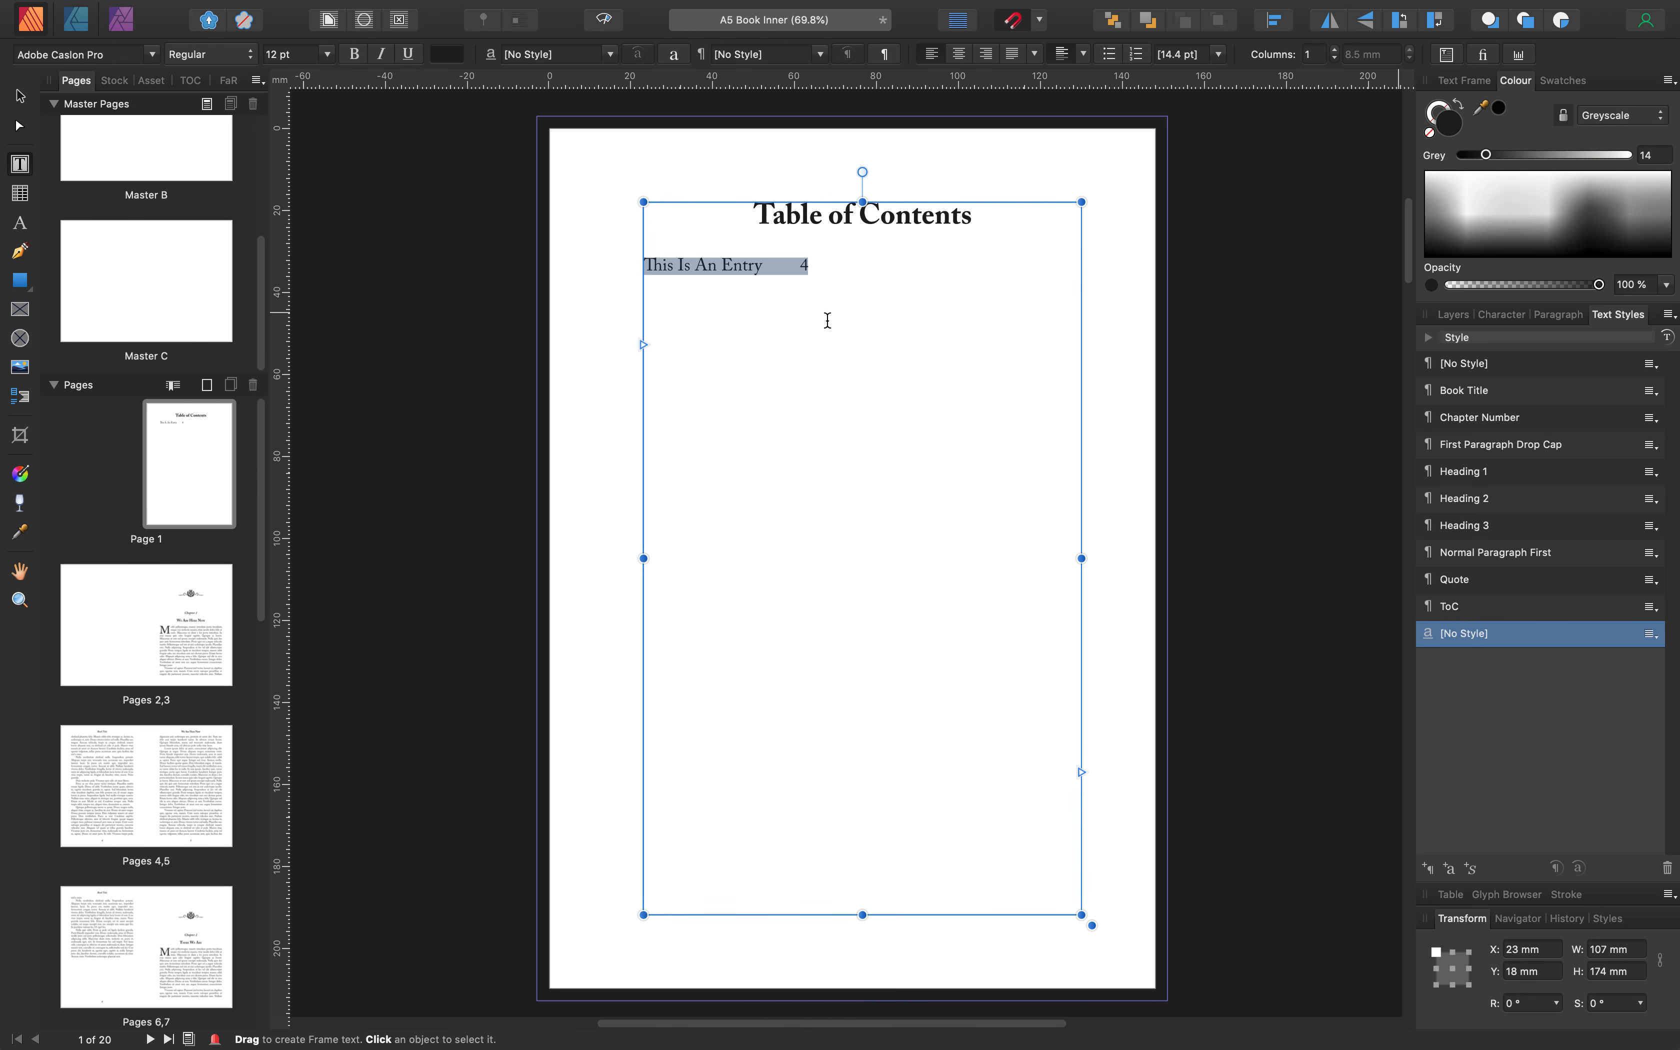
# Delete the sample entry line below the "Table of Contents" title
pyautogui.moveTo(821, 267); pyautogui.dragTo(588, 262)
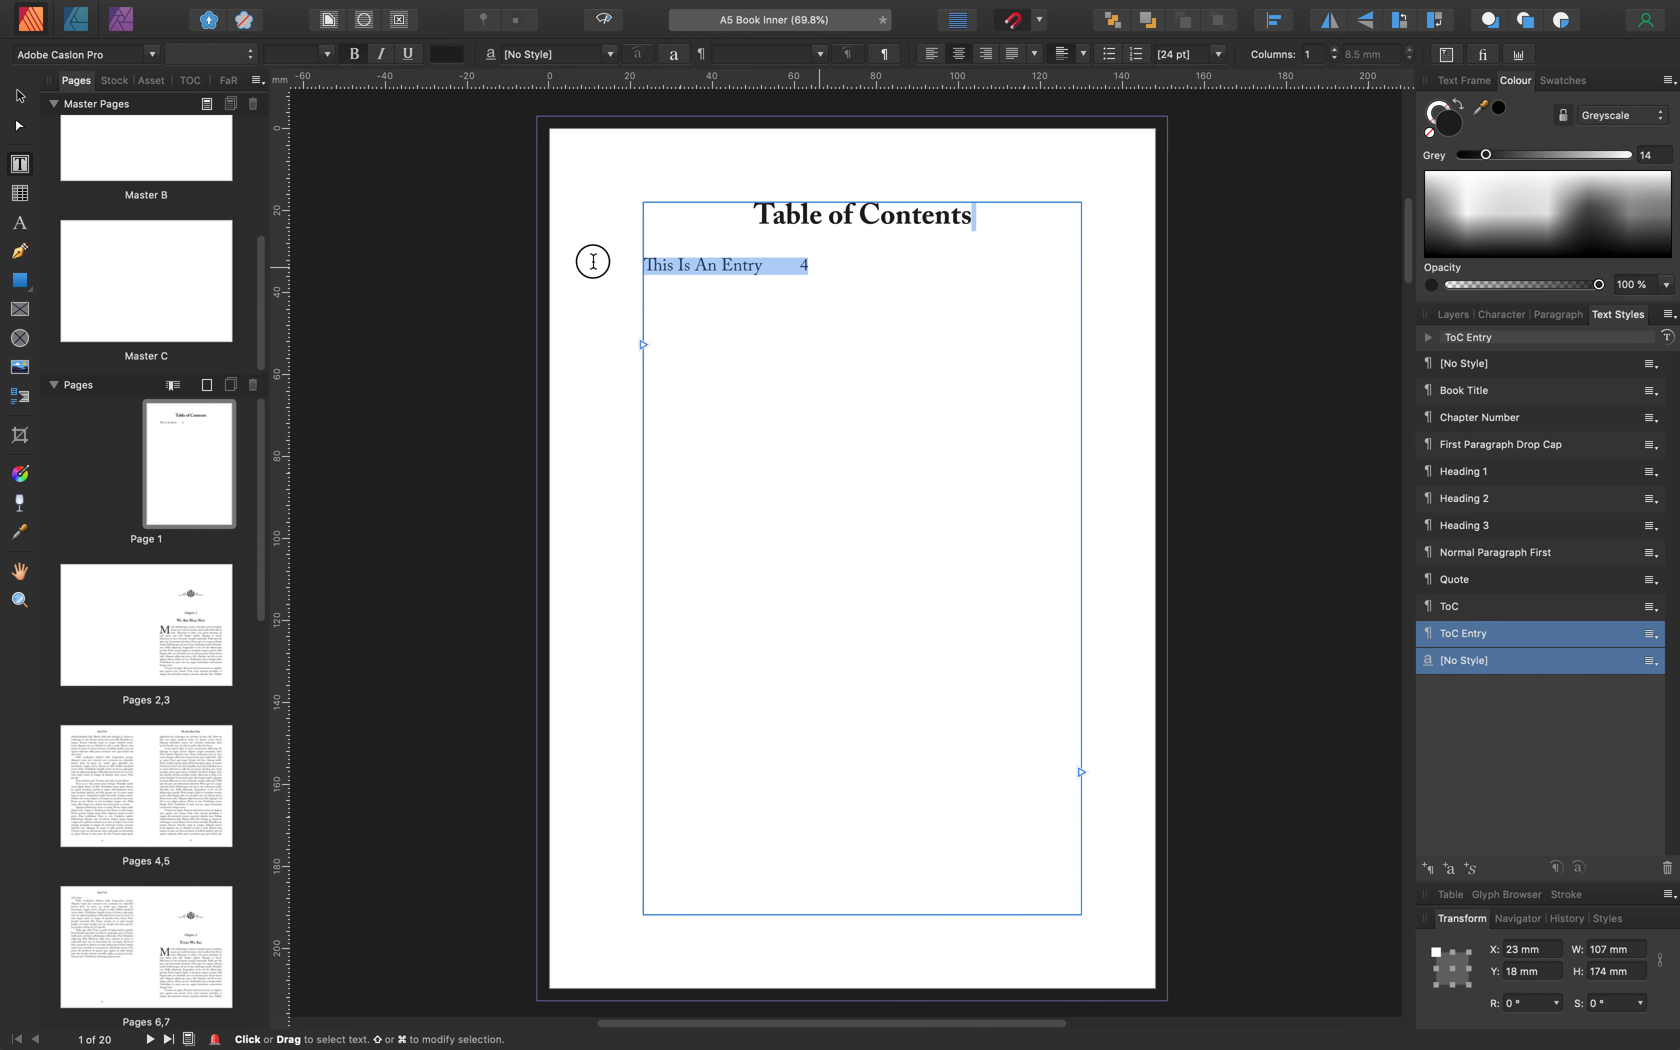
pyautogui.press('BackSpace')
pyautogui.press('Escape')
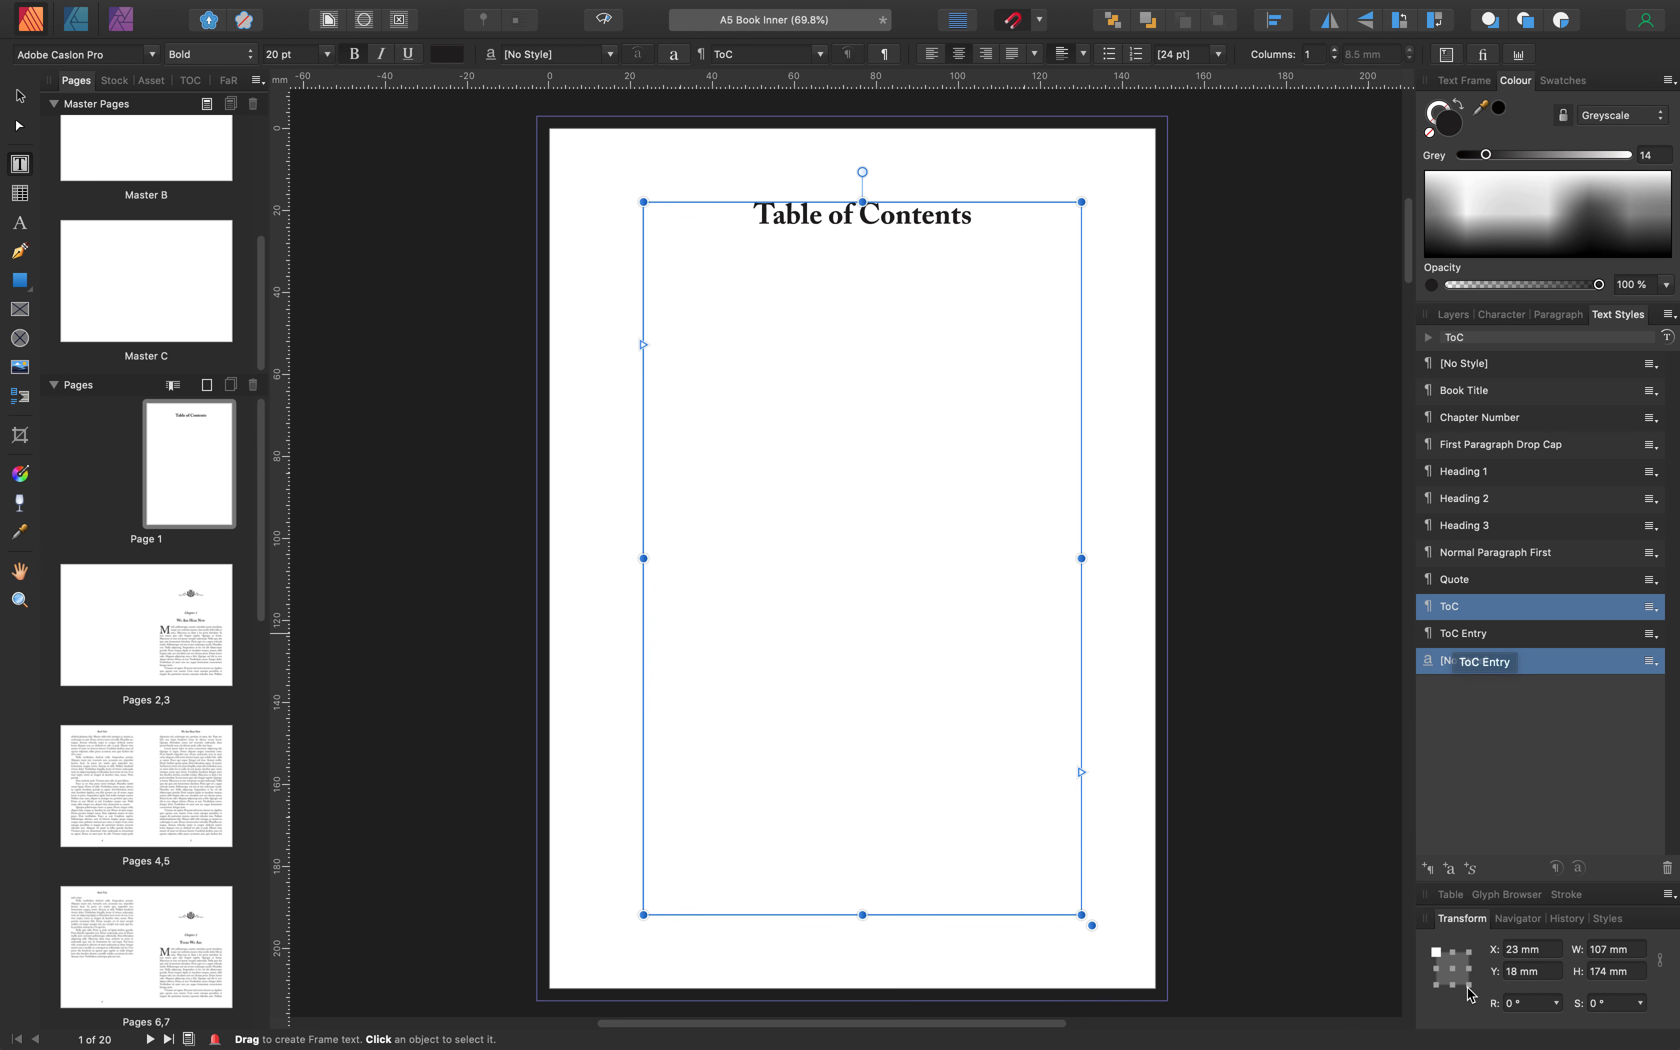
# Rename the title's "ToC" paragraph style to "ToC Heading"
pyautogui.moveTo(974, 214); pyautogui.dragTo(756, 216)
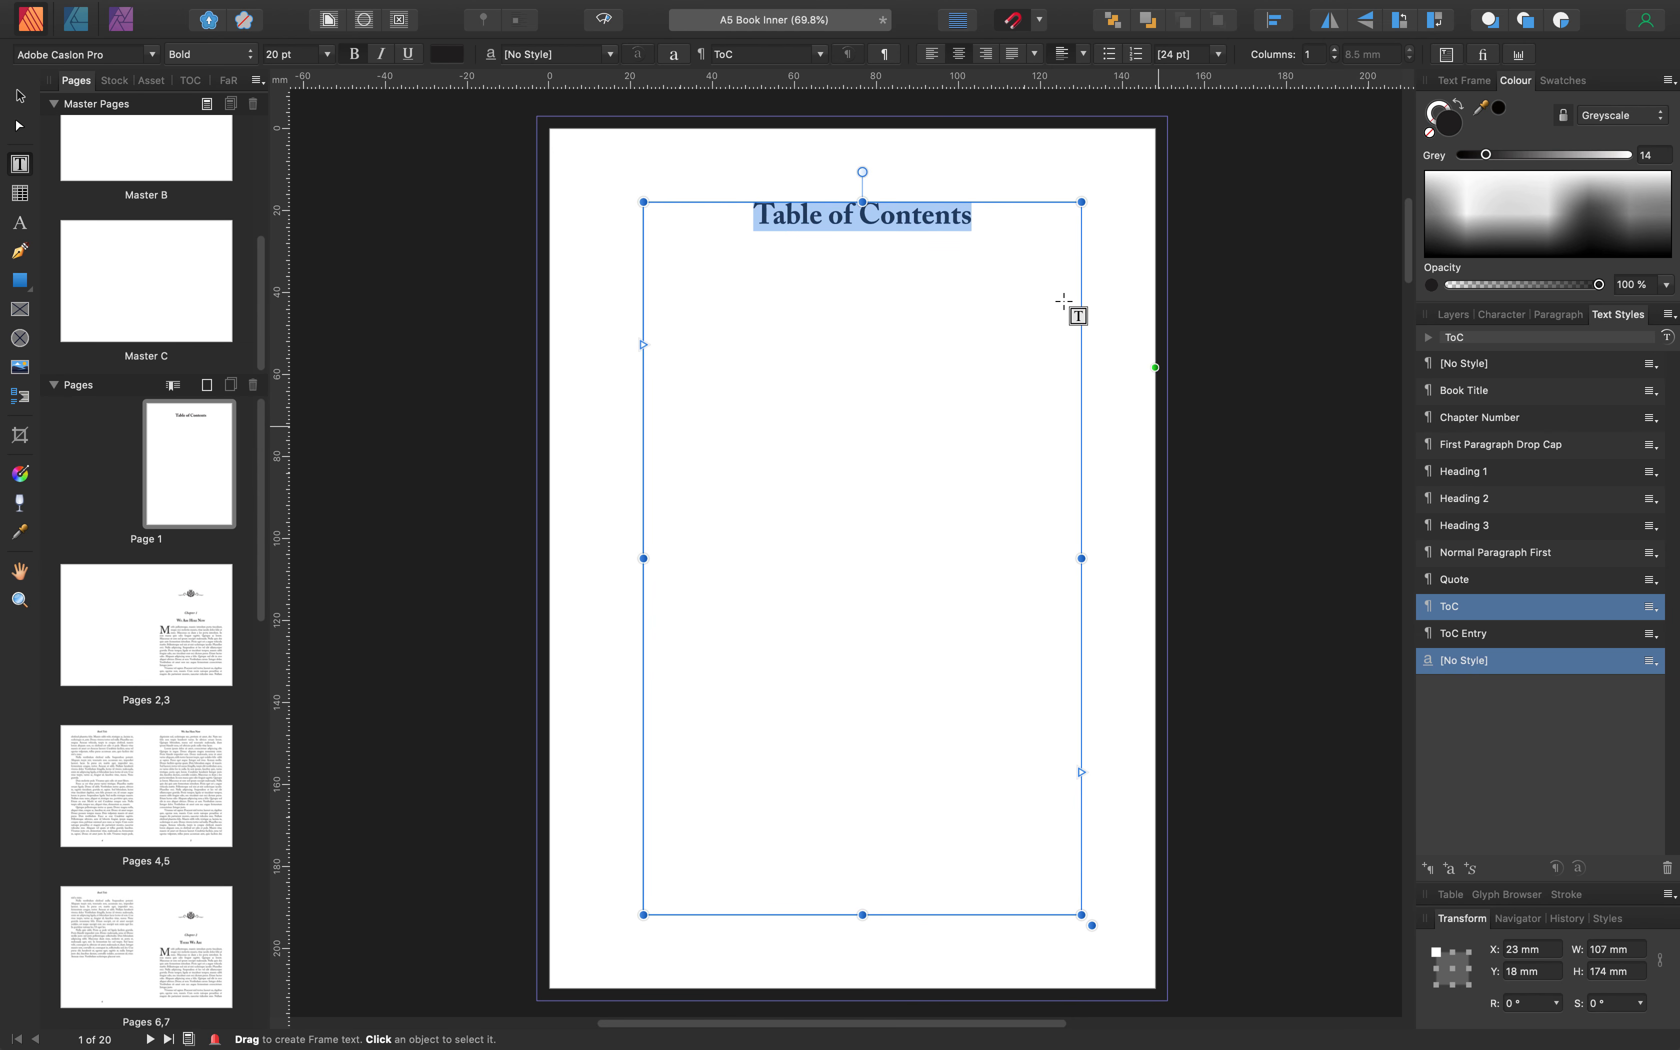
pyautogui.click(1652, 608)
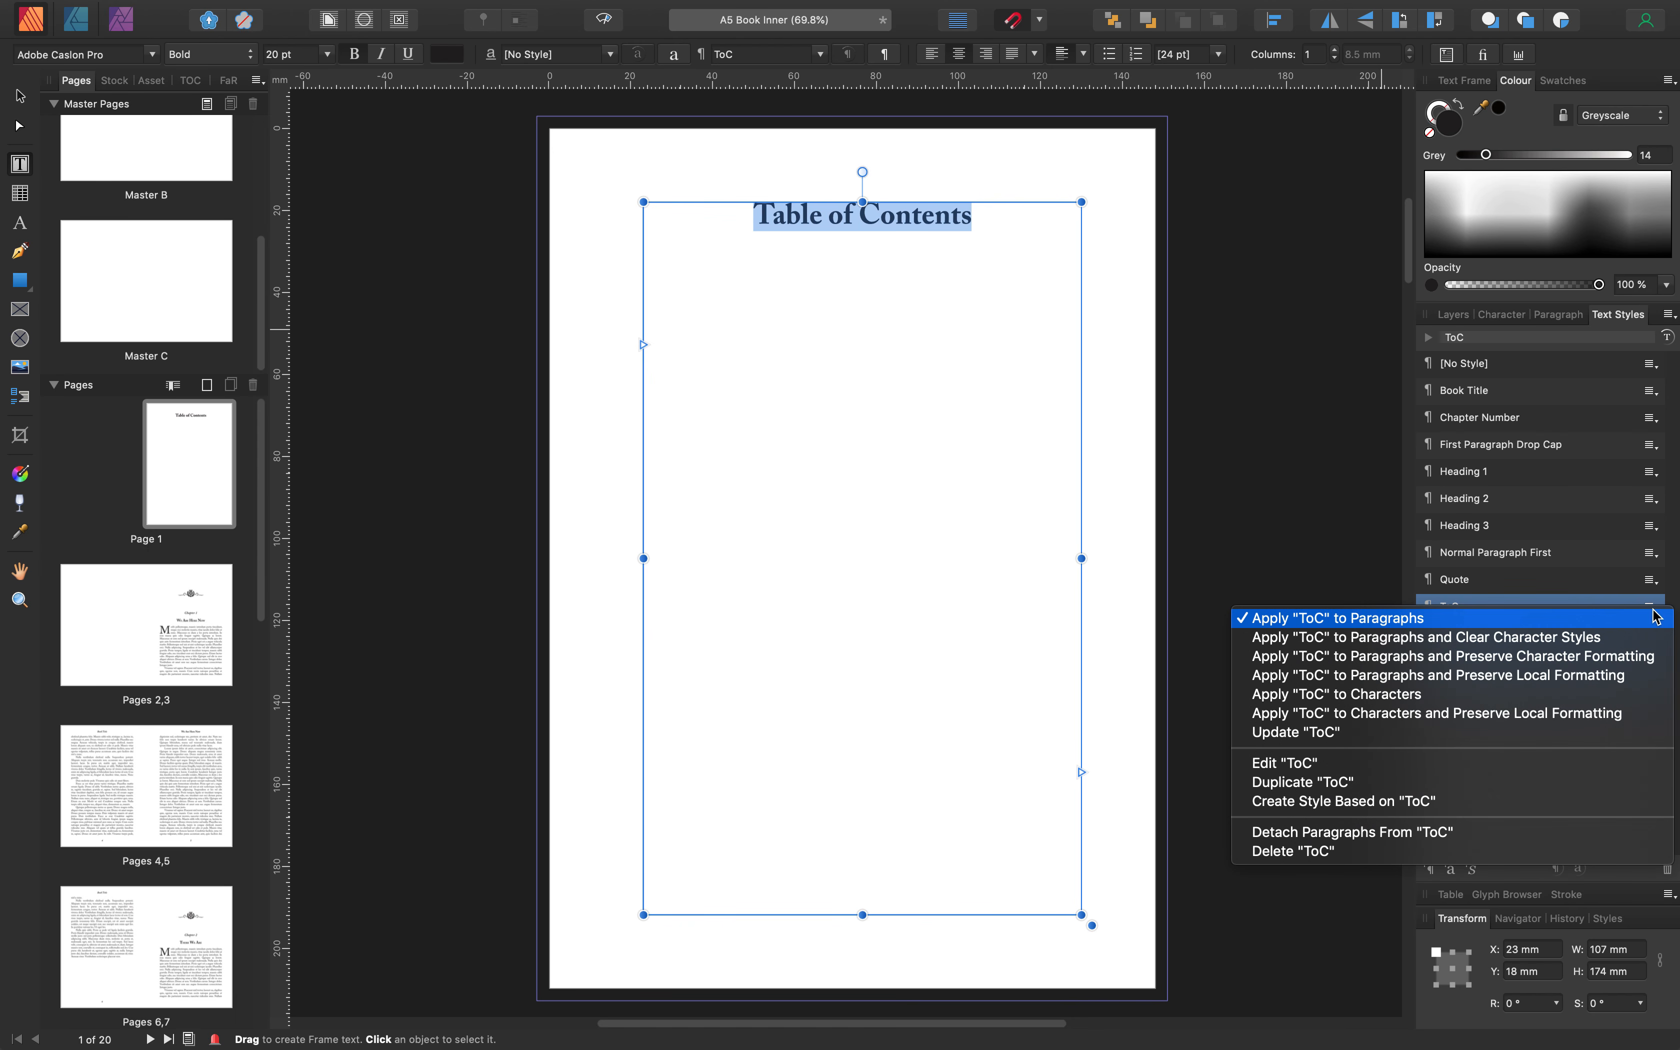
pyautogui.click(1339, 771)
pyautogui.click(929, 227)
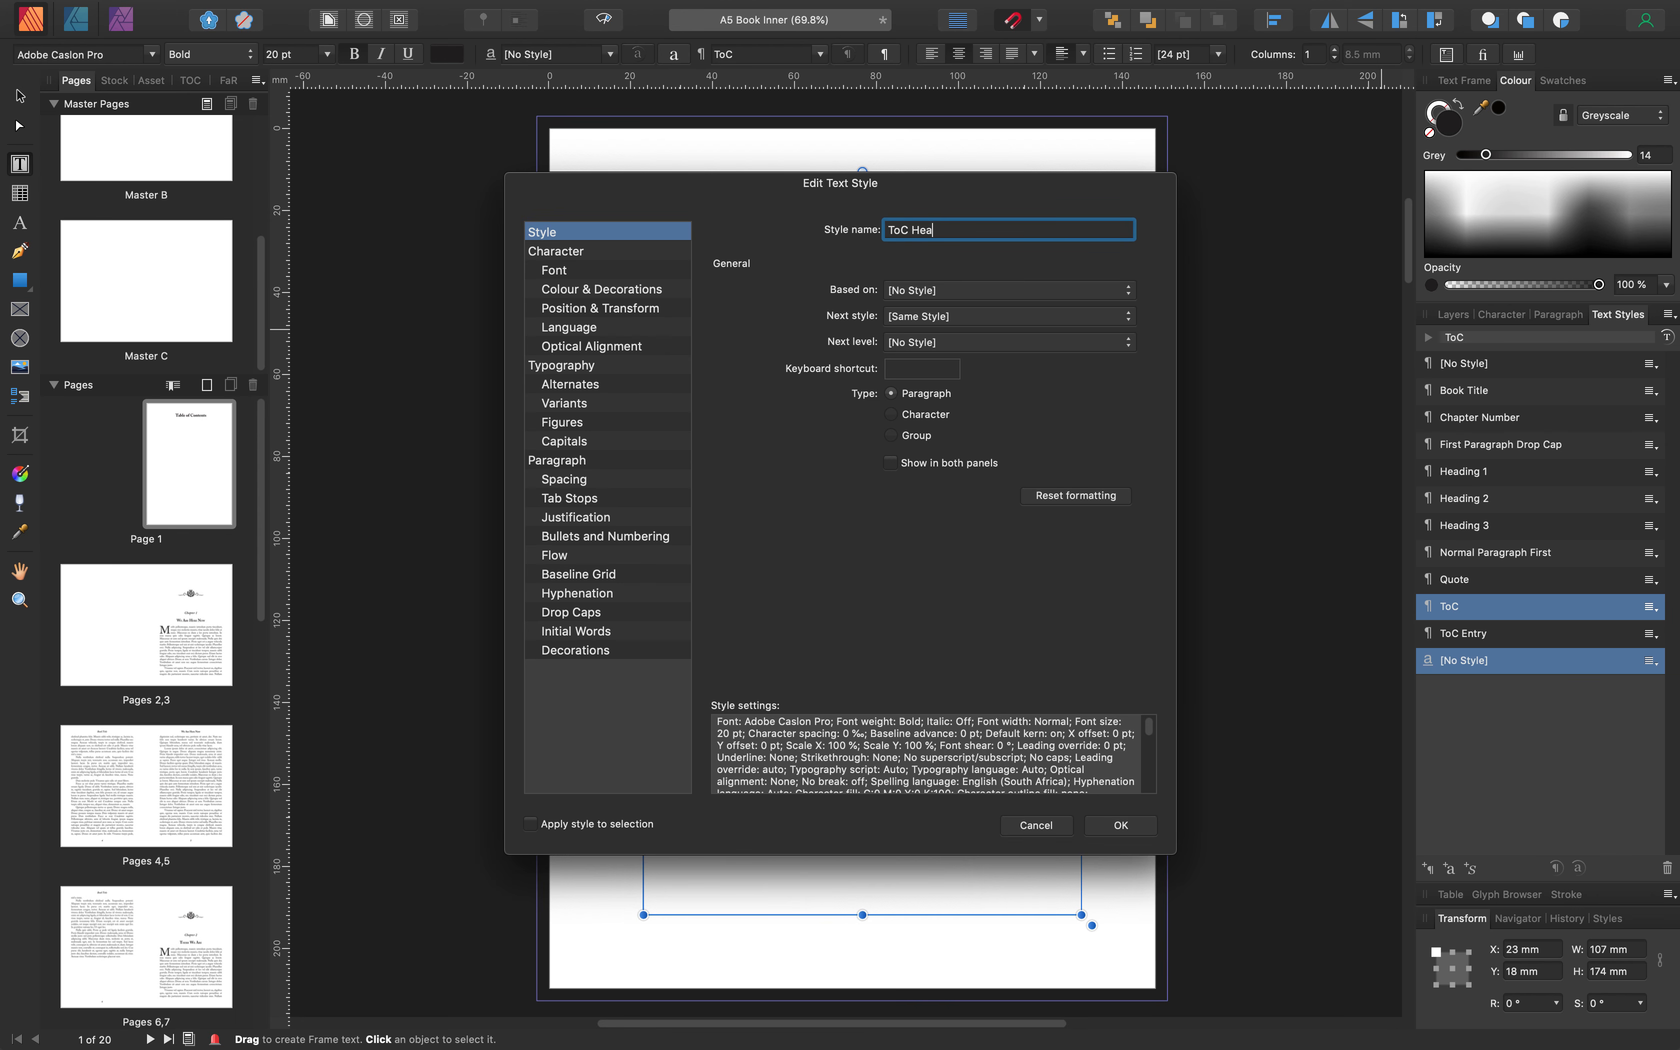
pyautogui.click(1121, 825)
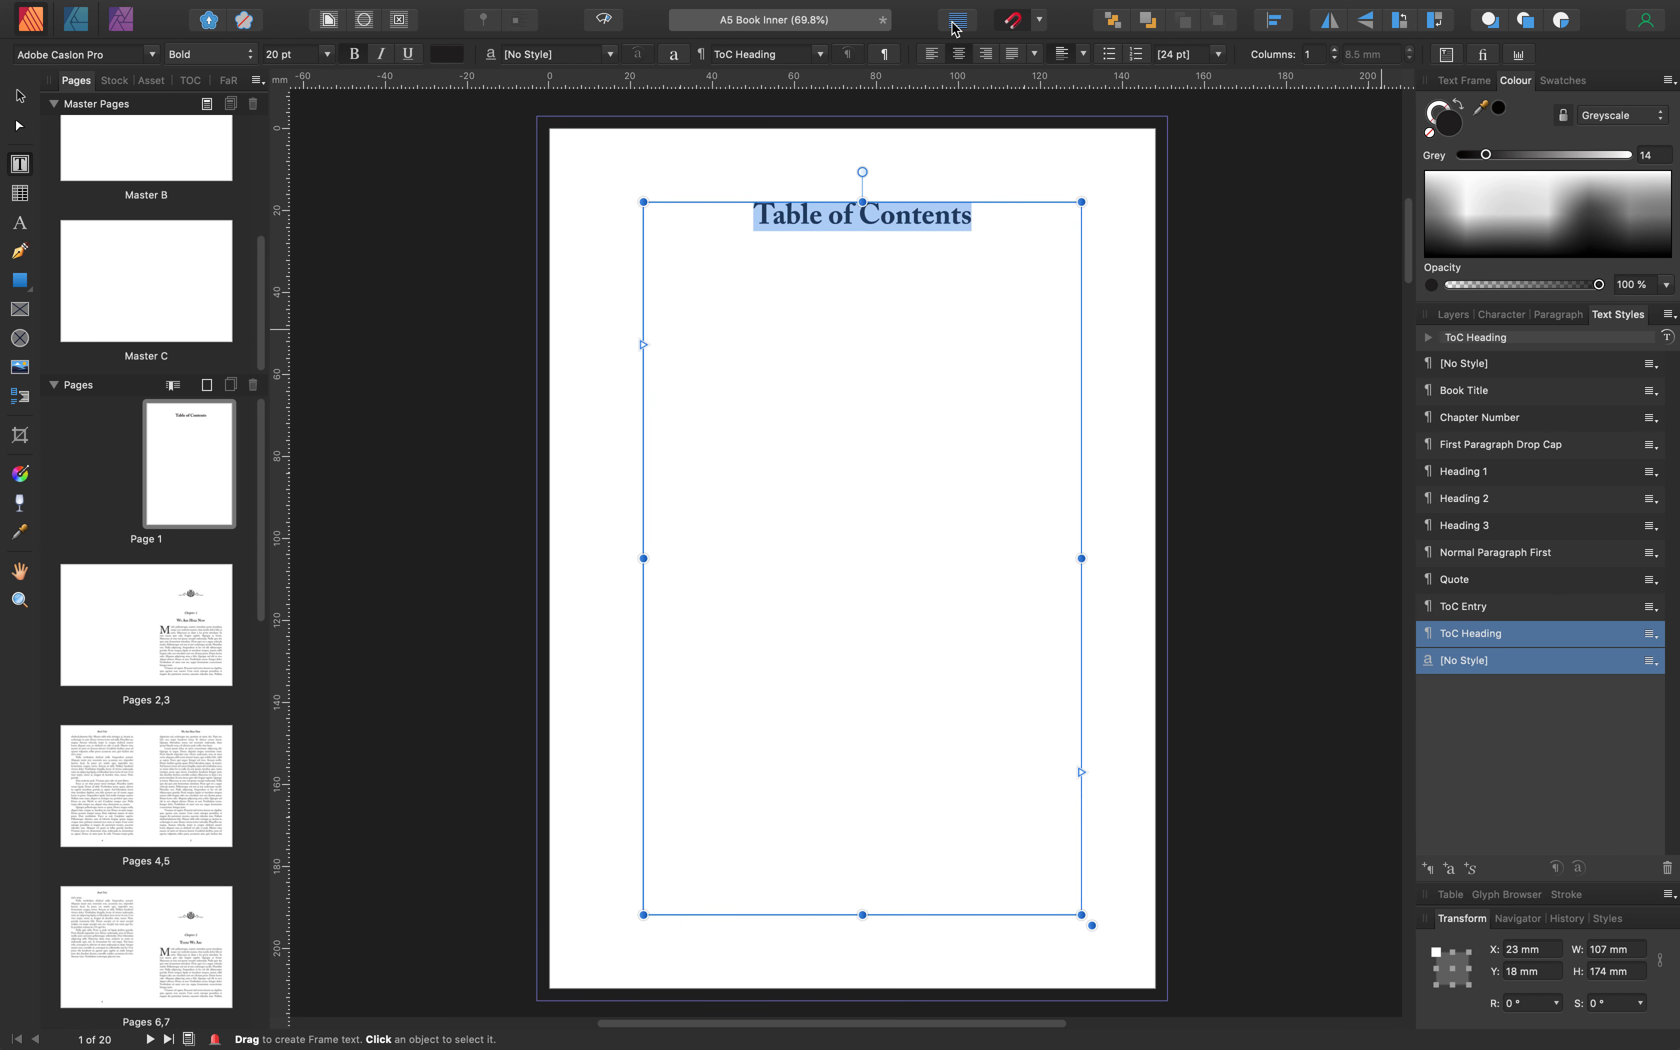
# Start a new line below the title and reset its paragraph style to No Style
pyautogui.click(1048, 224)
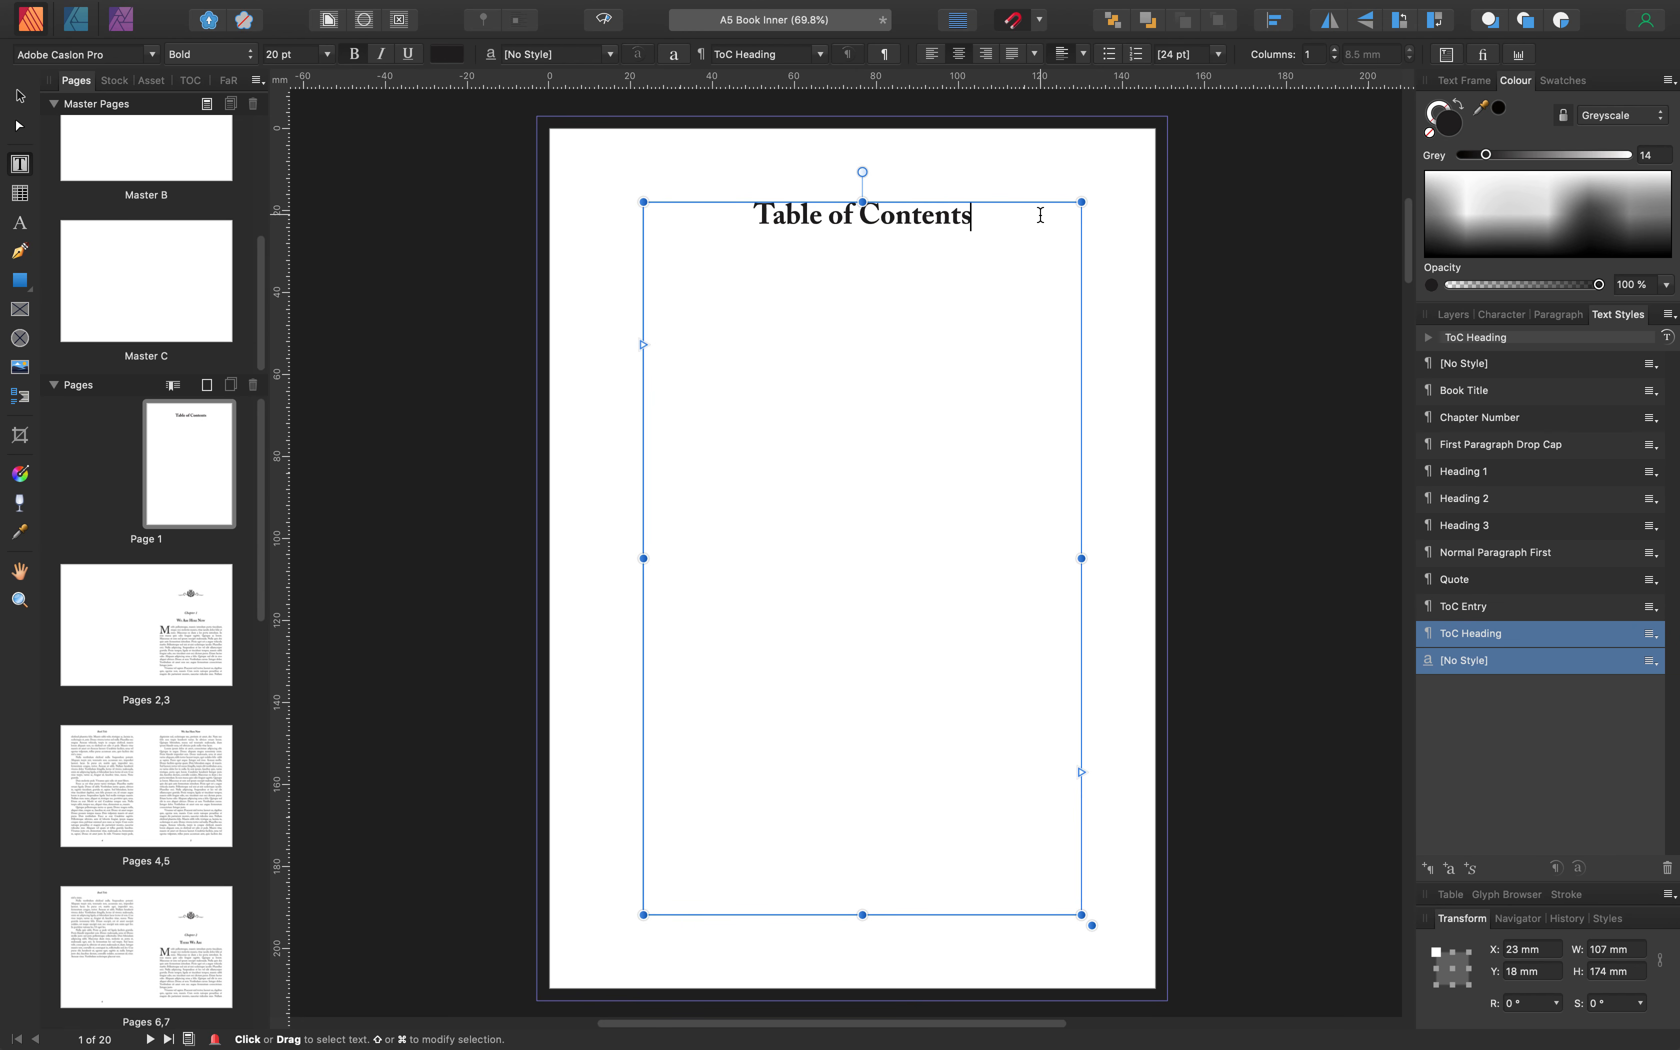
pyautogui.press('Return')
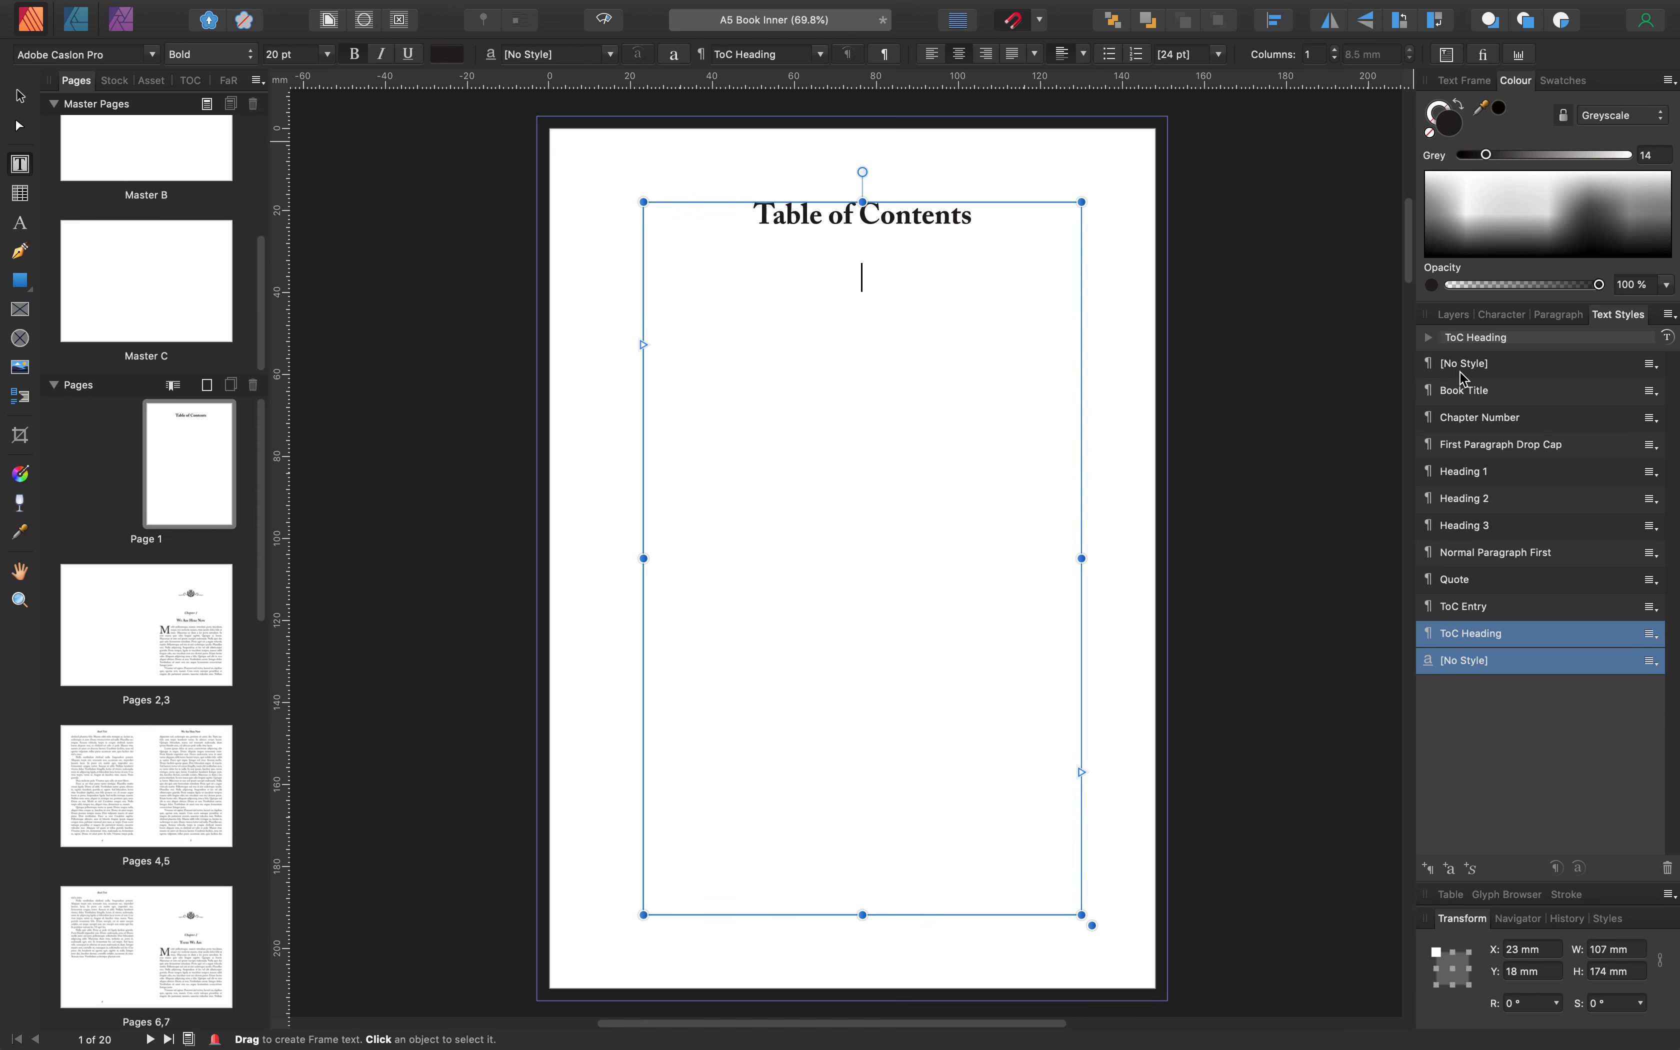
pyautogui.click(1462, 364)
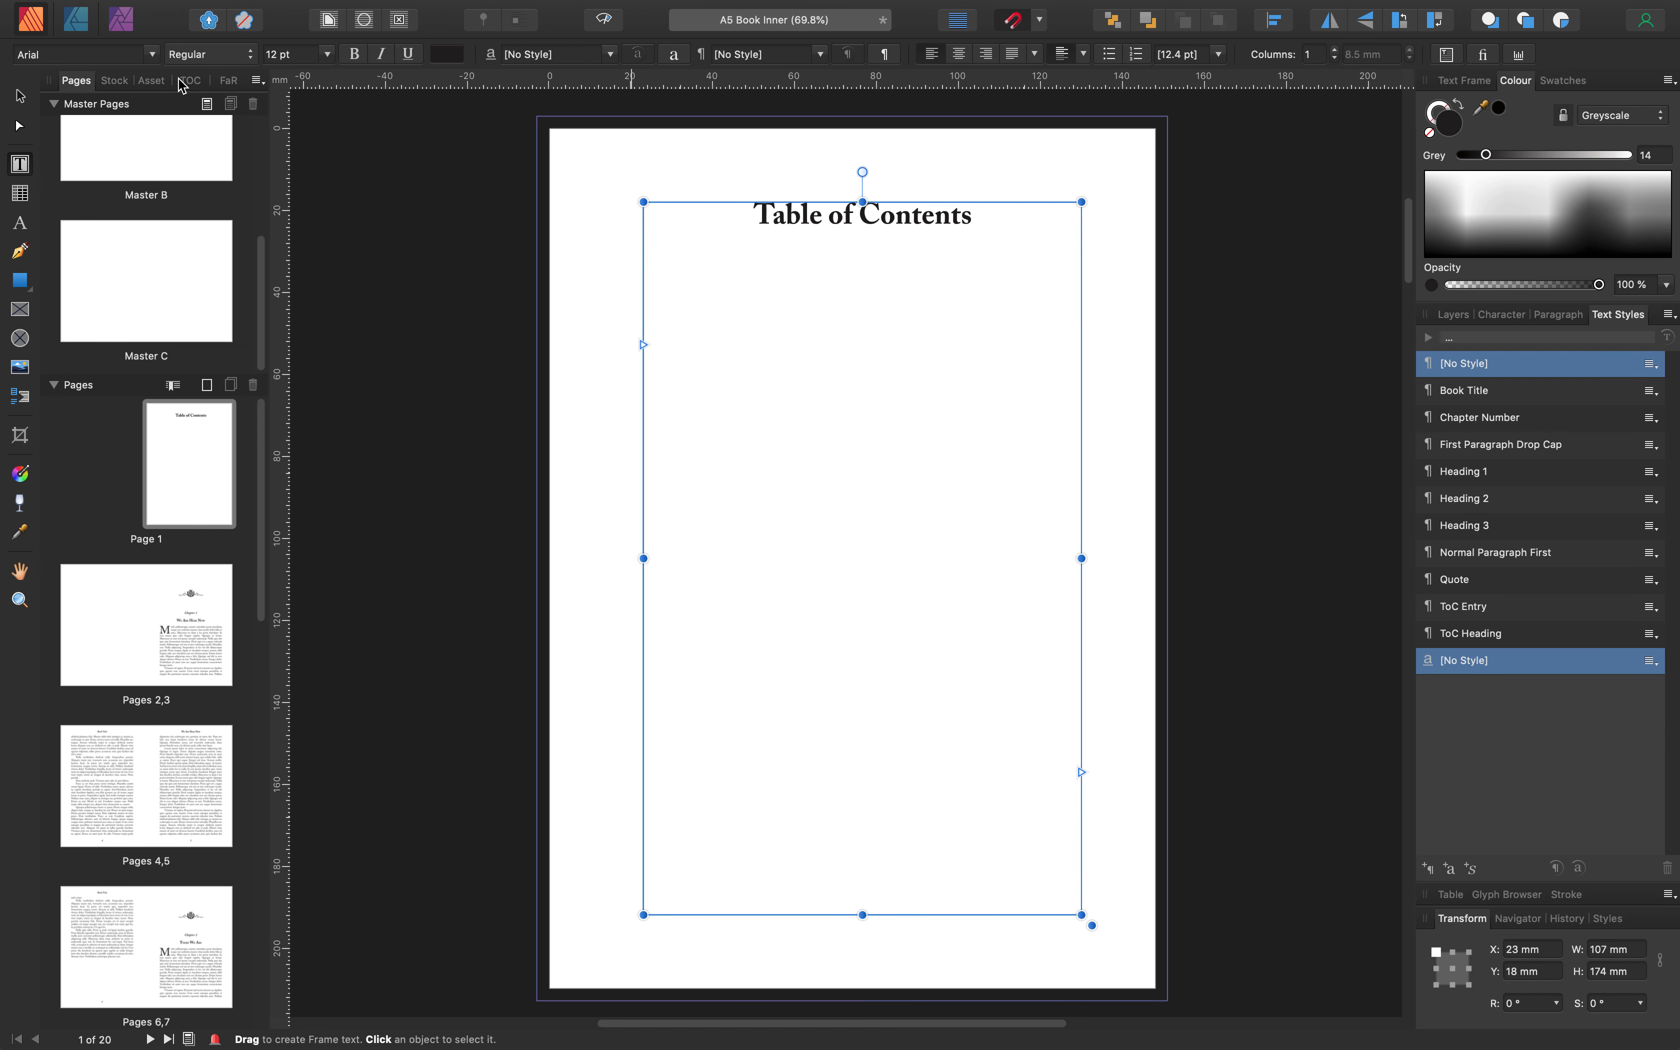
# Insert a table of contents on the new line and turn off including its entries as PDF bookmarks
pyautogui.click(194, 84)
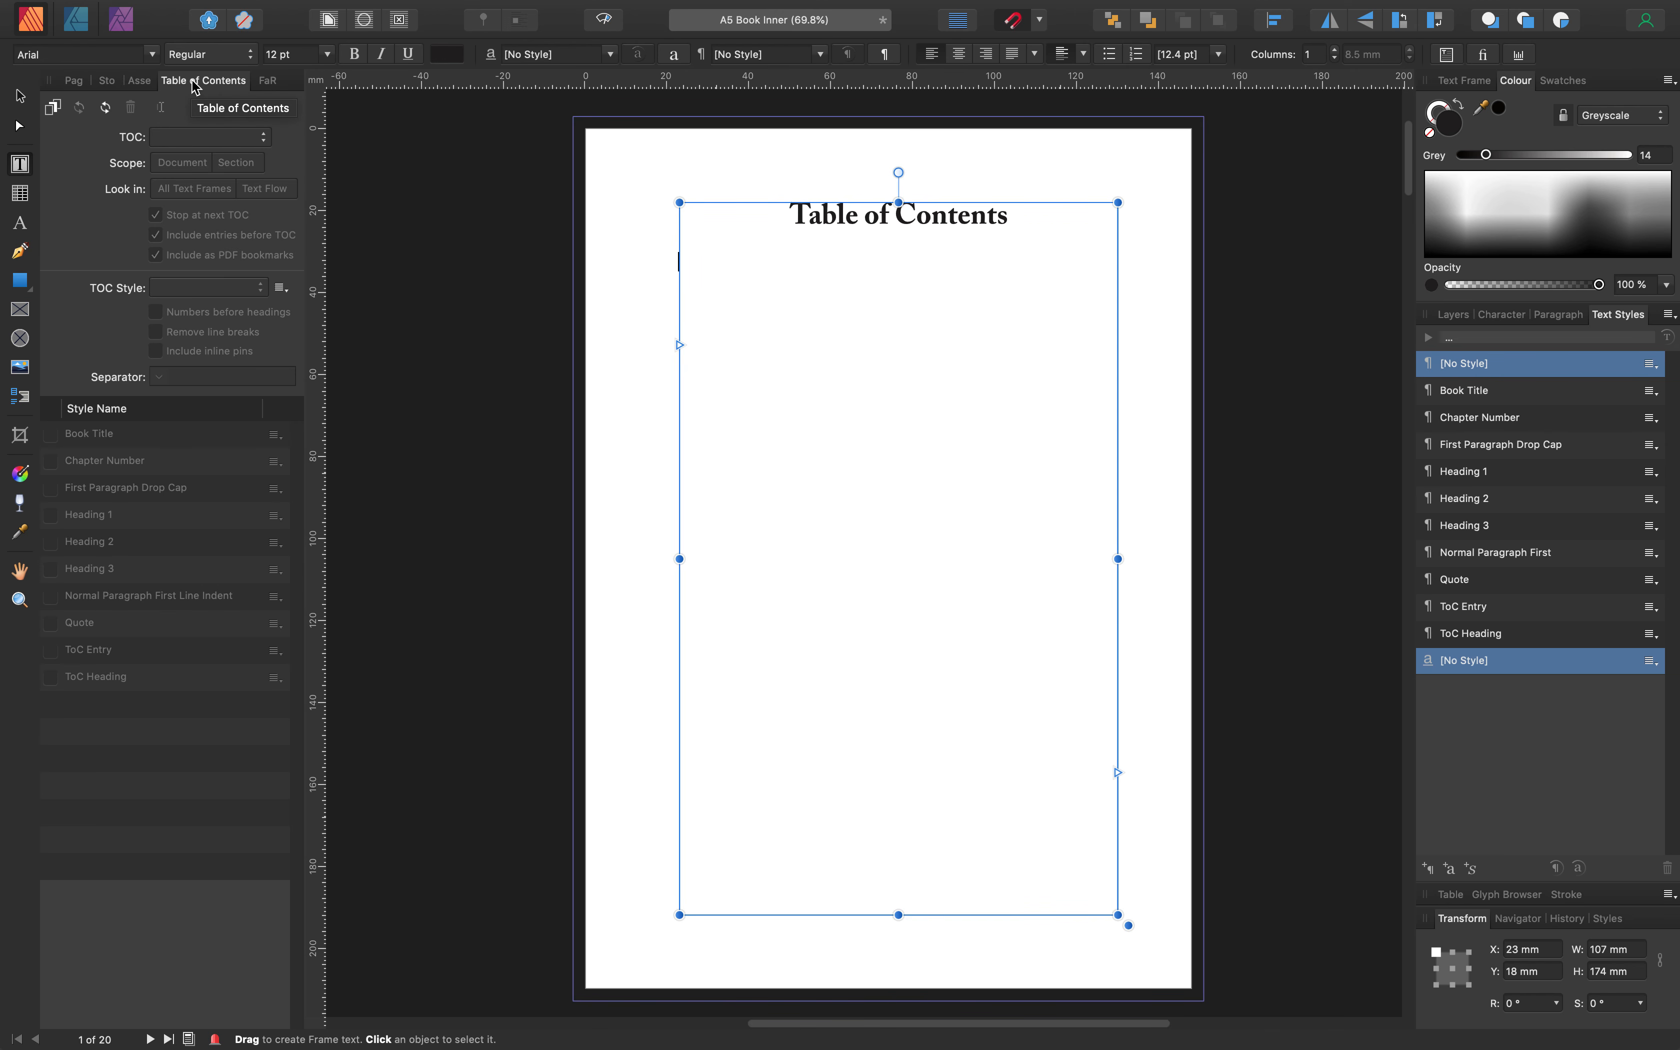
pyautogui.click(54, 110)
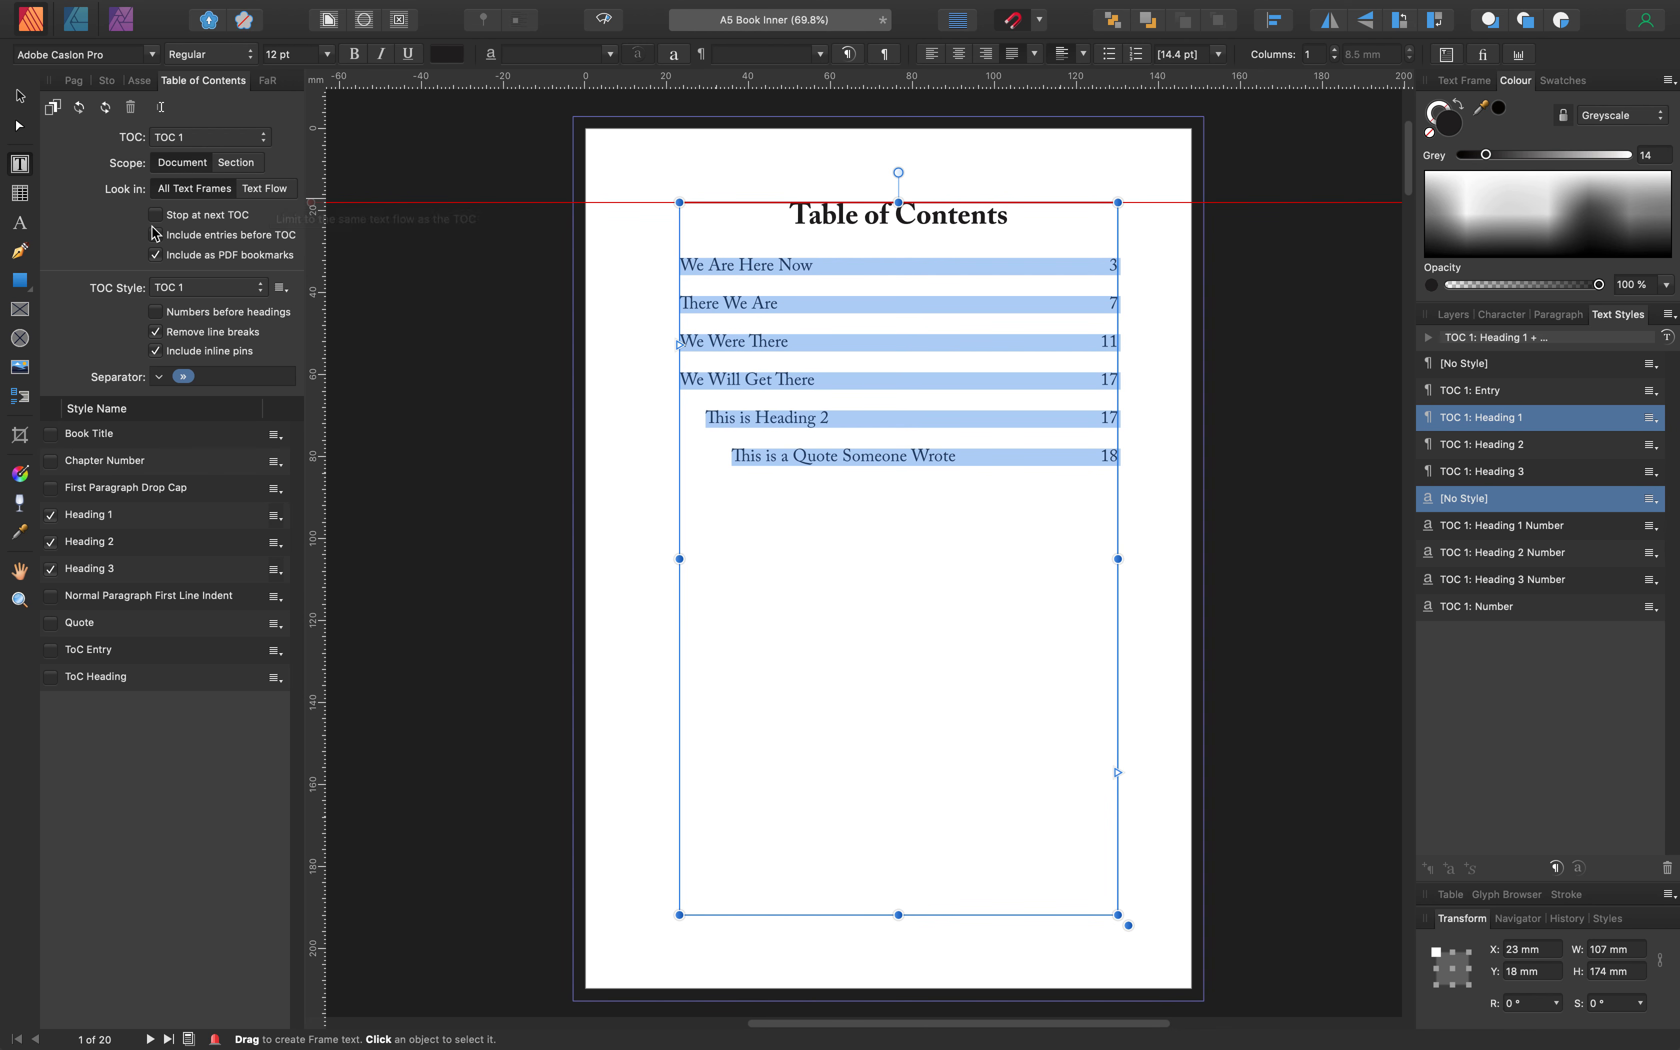
pyautogui.click(156, 256)
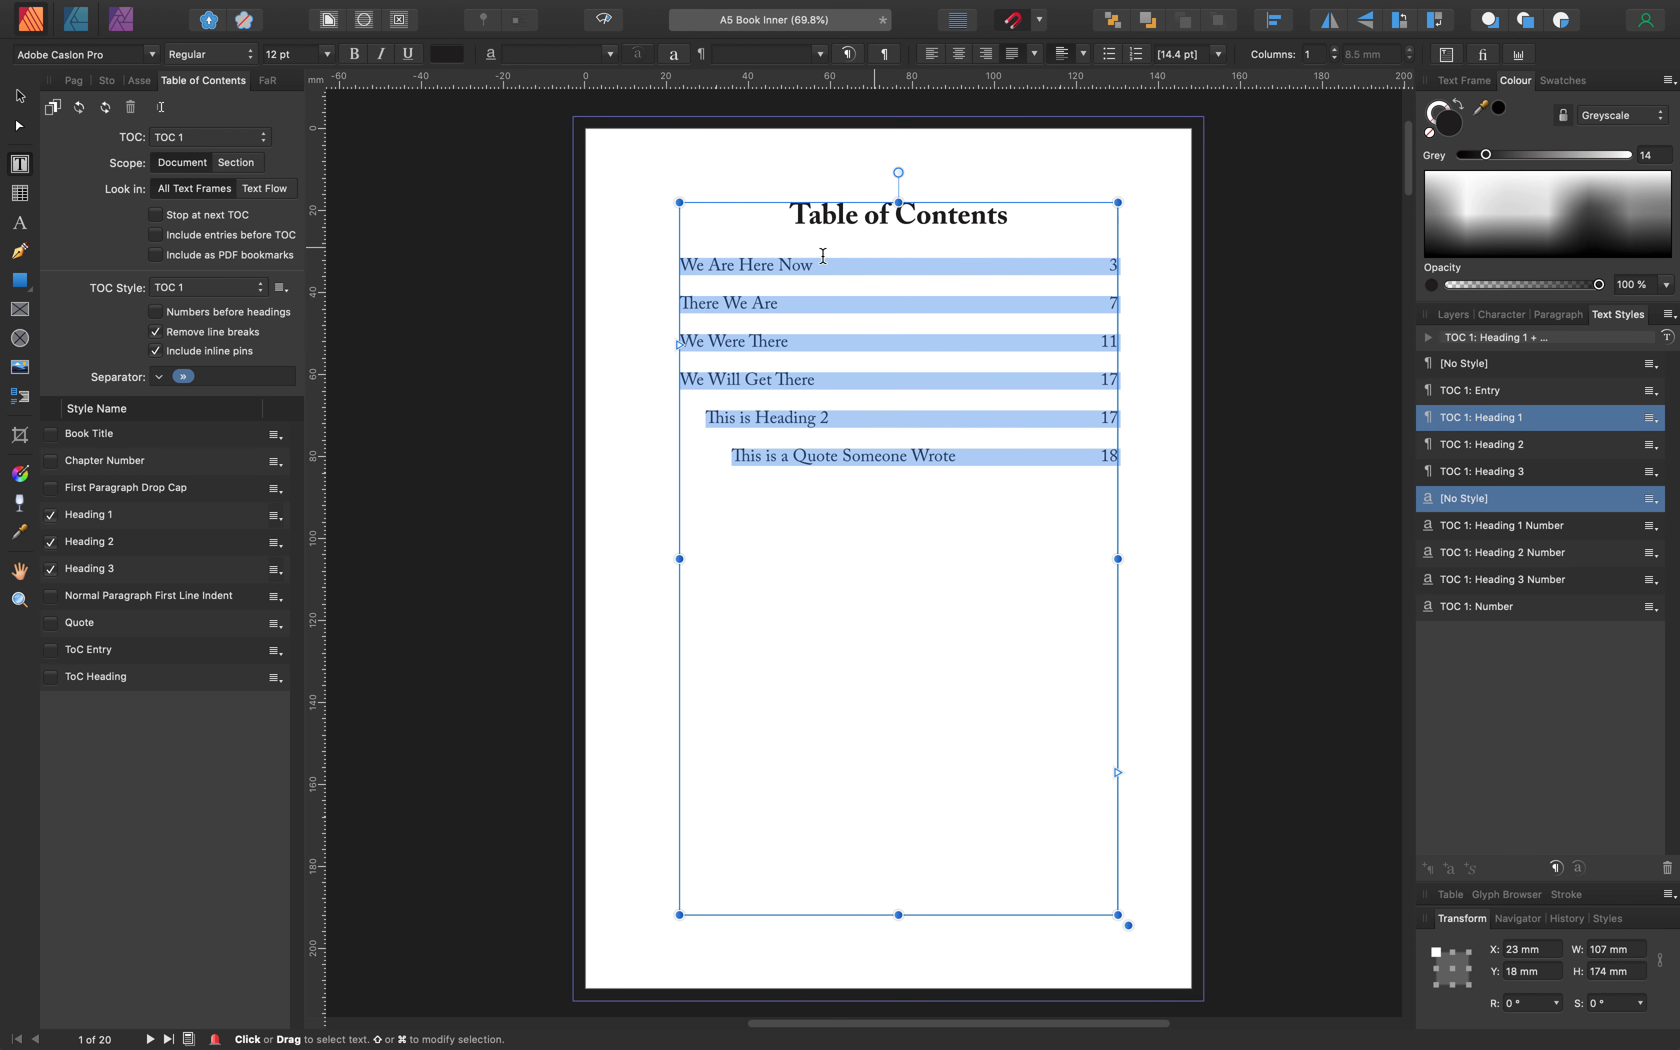
pyautogui.click(262, 288)
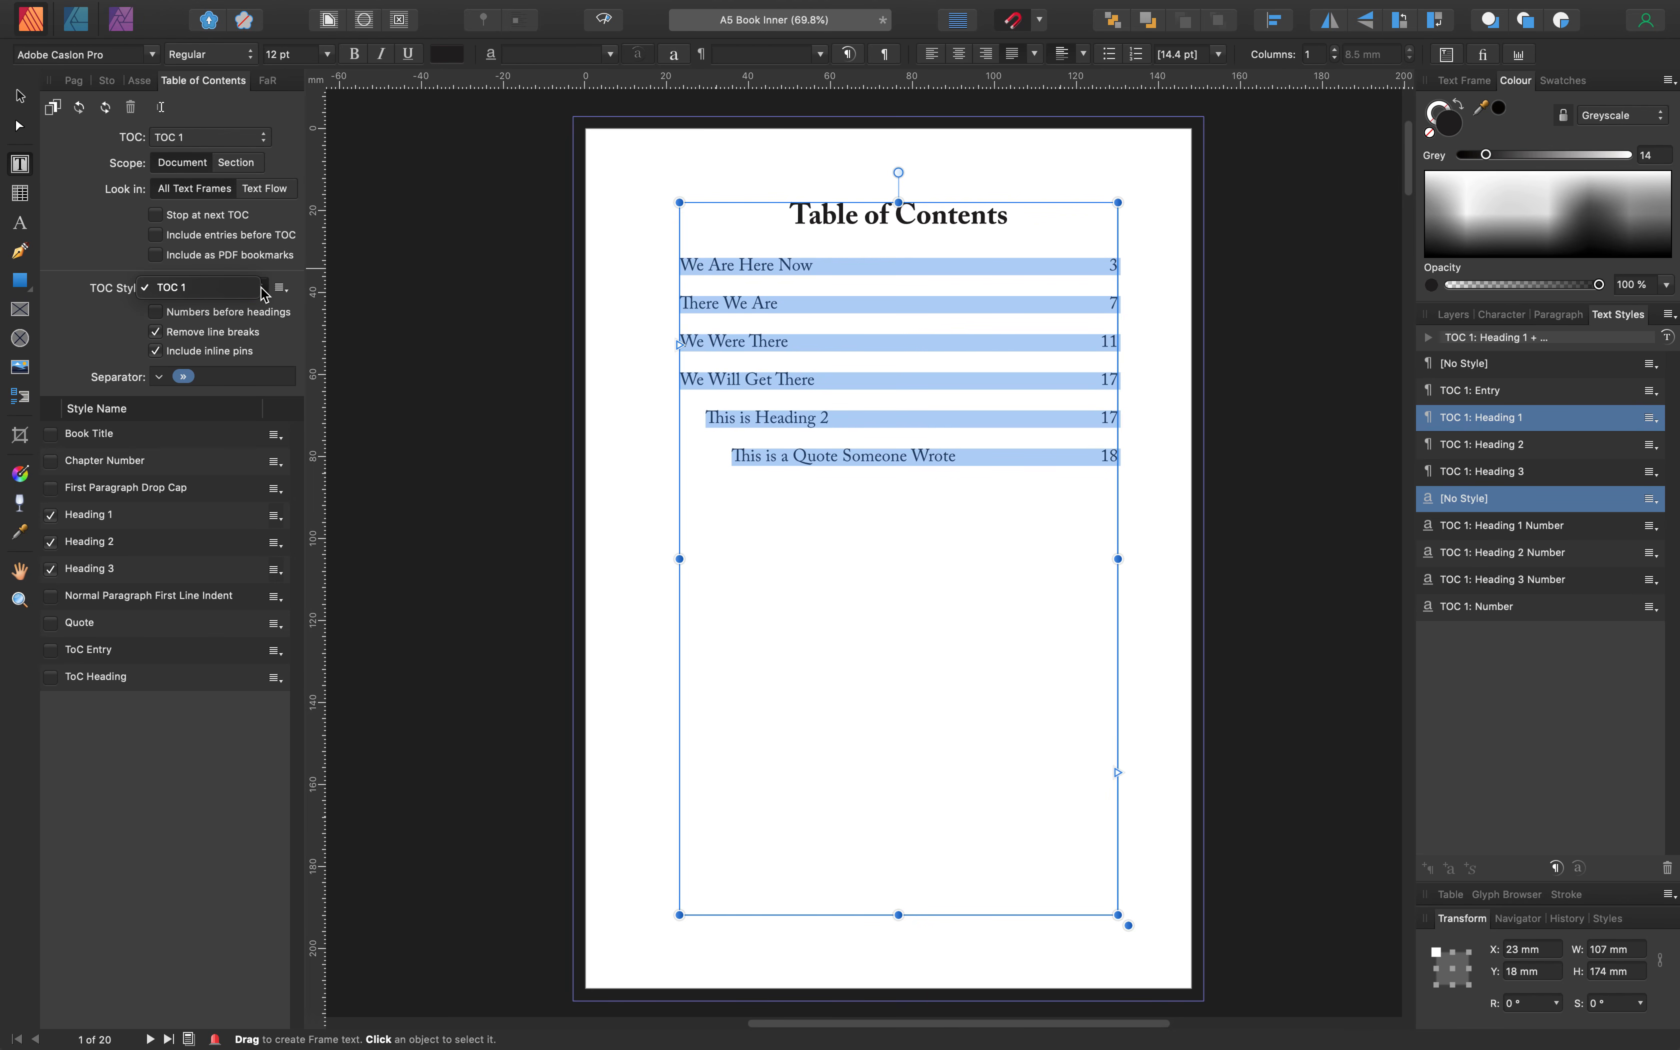
pyautogui.click(262, 289)
pyautogui.click(256, 288)
pyautogui.click(94, 323)
pyautogui.click(268, 140)
pyautogui.click(268, 142)
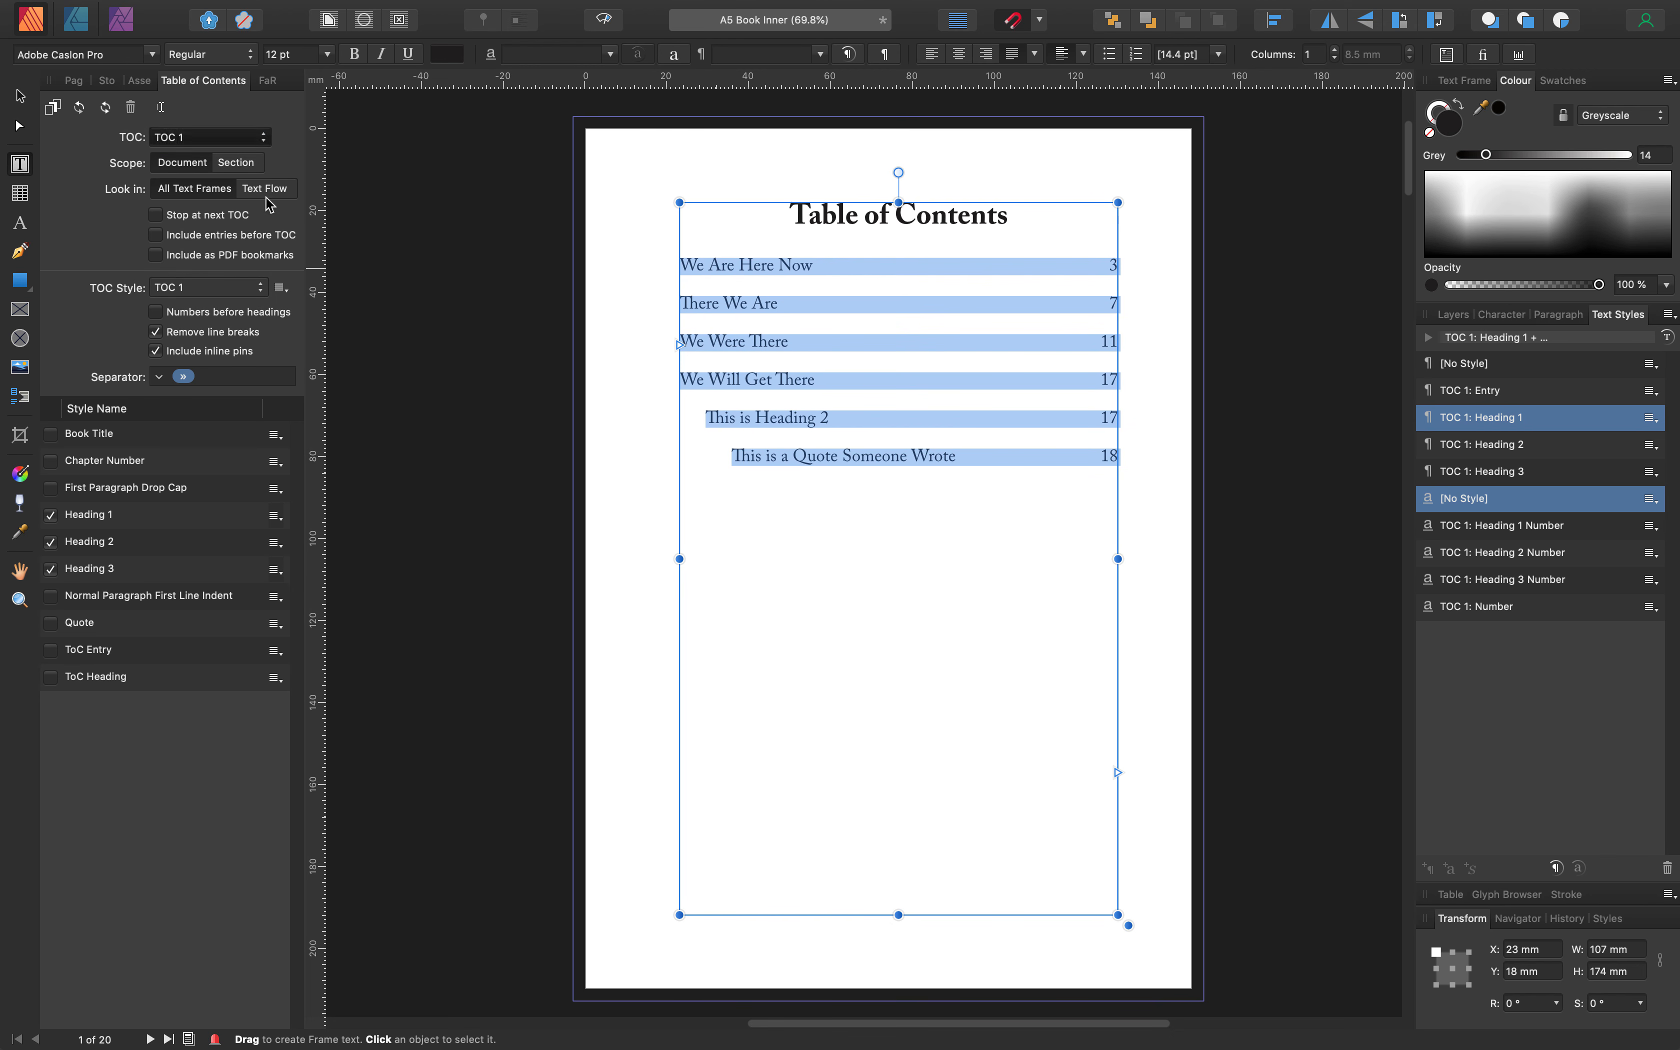
# Turn off removing line breaks and including inline pins for the table of contents, and exclude the Heading 2 and Heading 3 styles
pyautogui.click(157, 333)
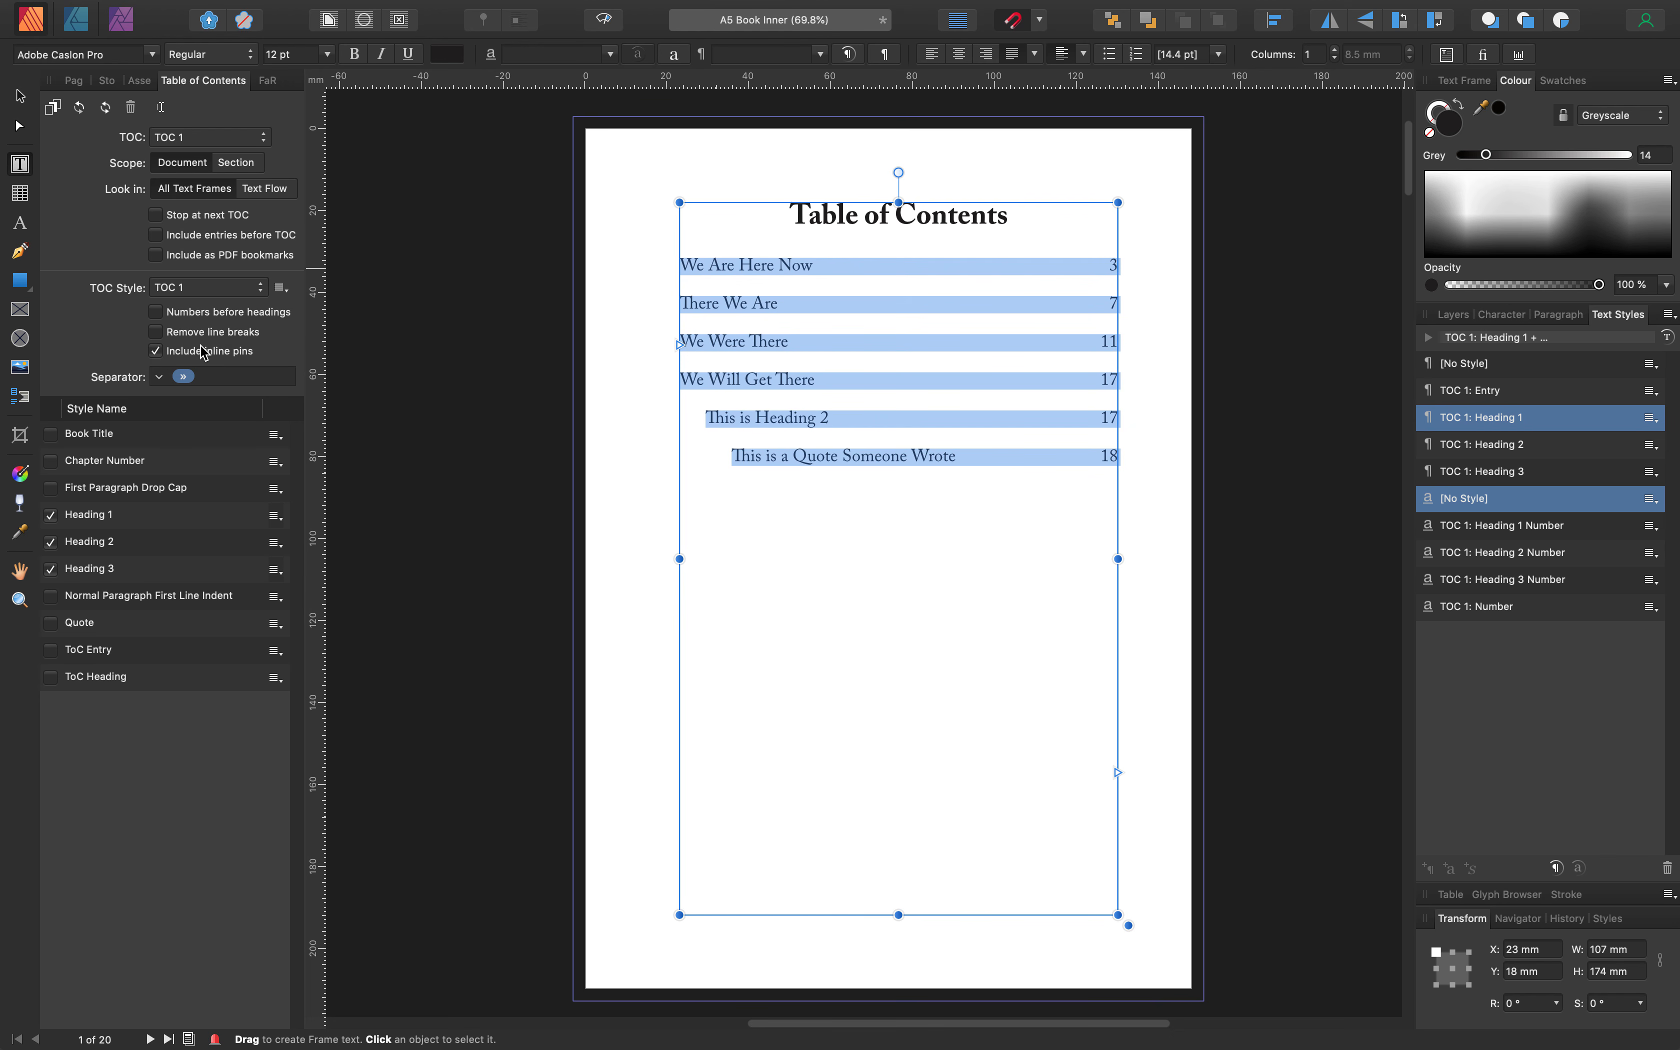
pyautogui.click(158, 353)
pyautogui.click(53, 543)
pyautogui.click(52, 571)
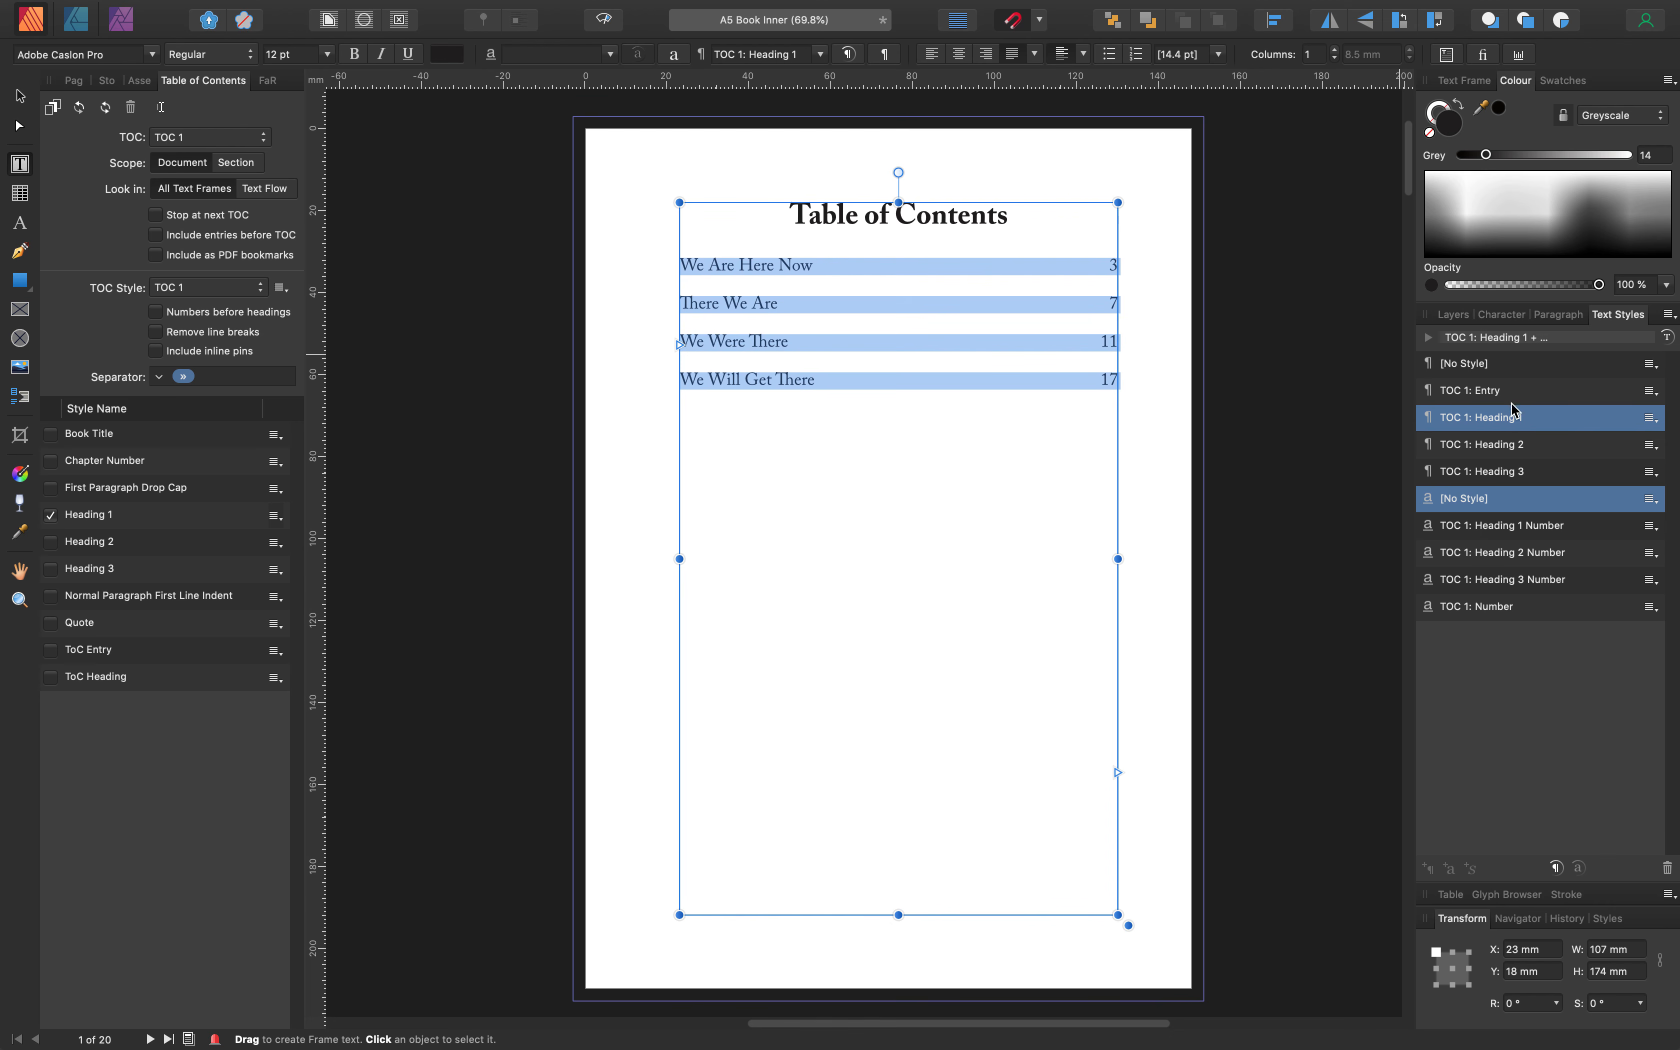
# Edit the "TOC 1: Entry" paragraph style so its right-aligned tab stop uses a dot leader character
pyautogui.click(1494, 393)
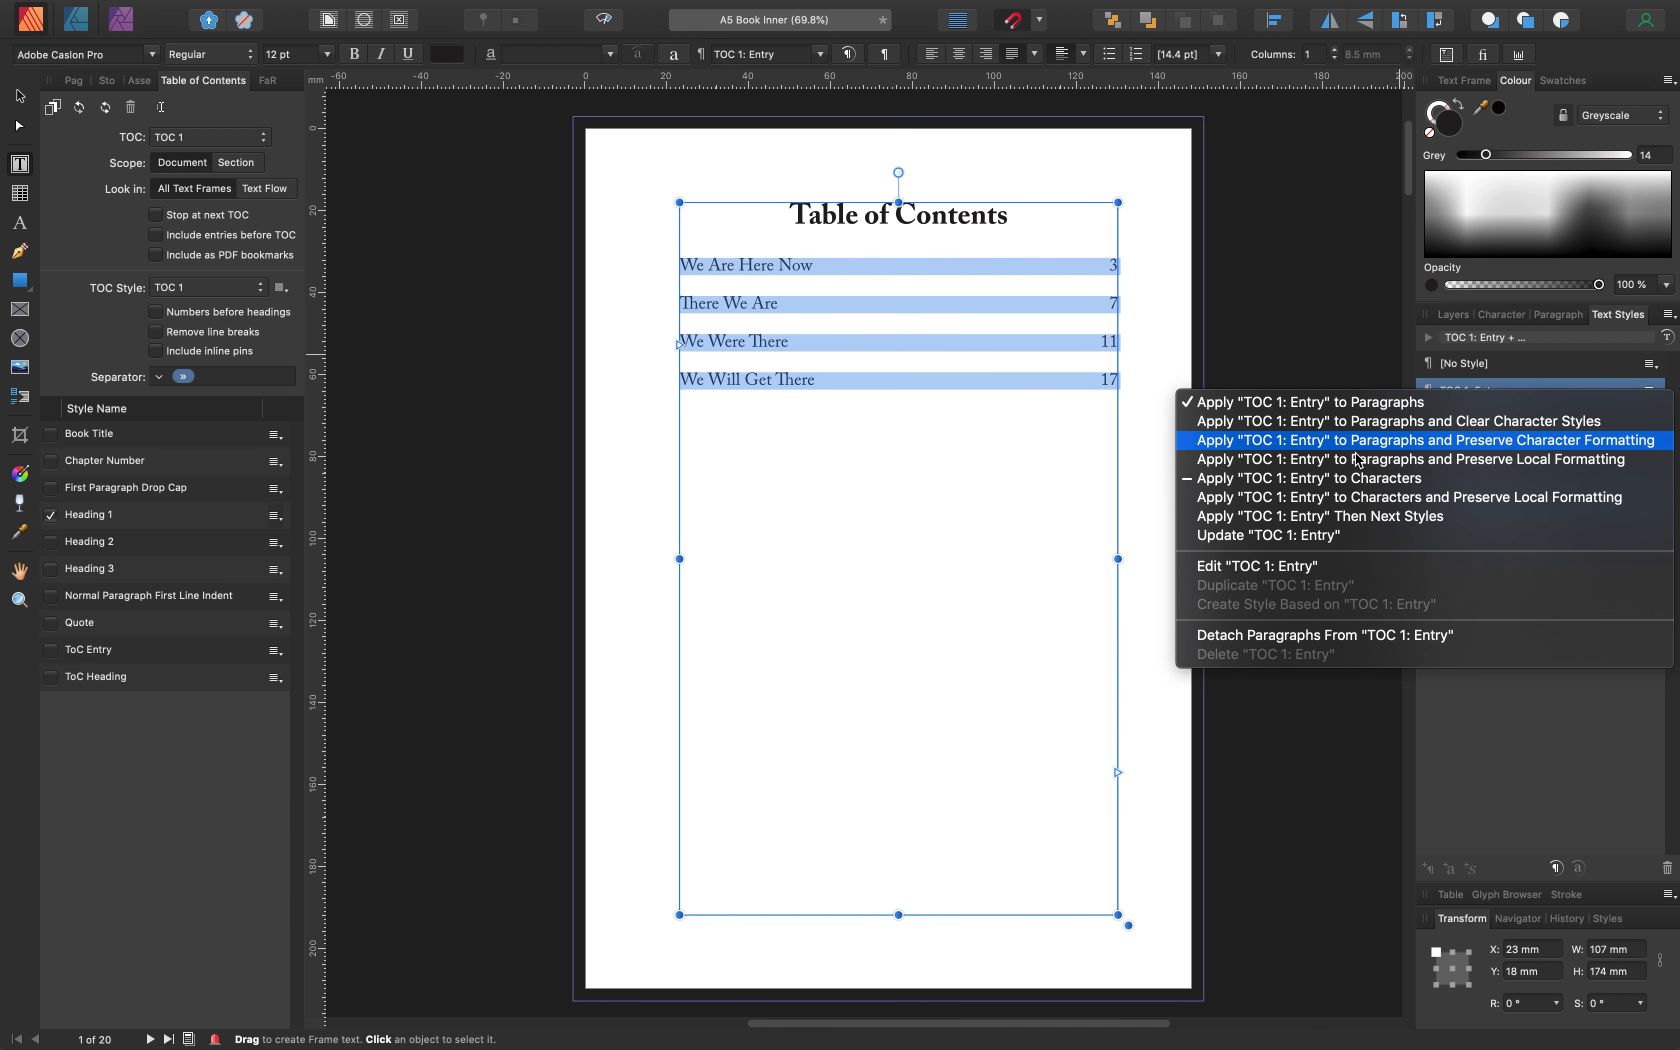
pyautogui.click(1299, 572)
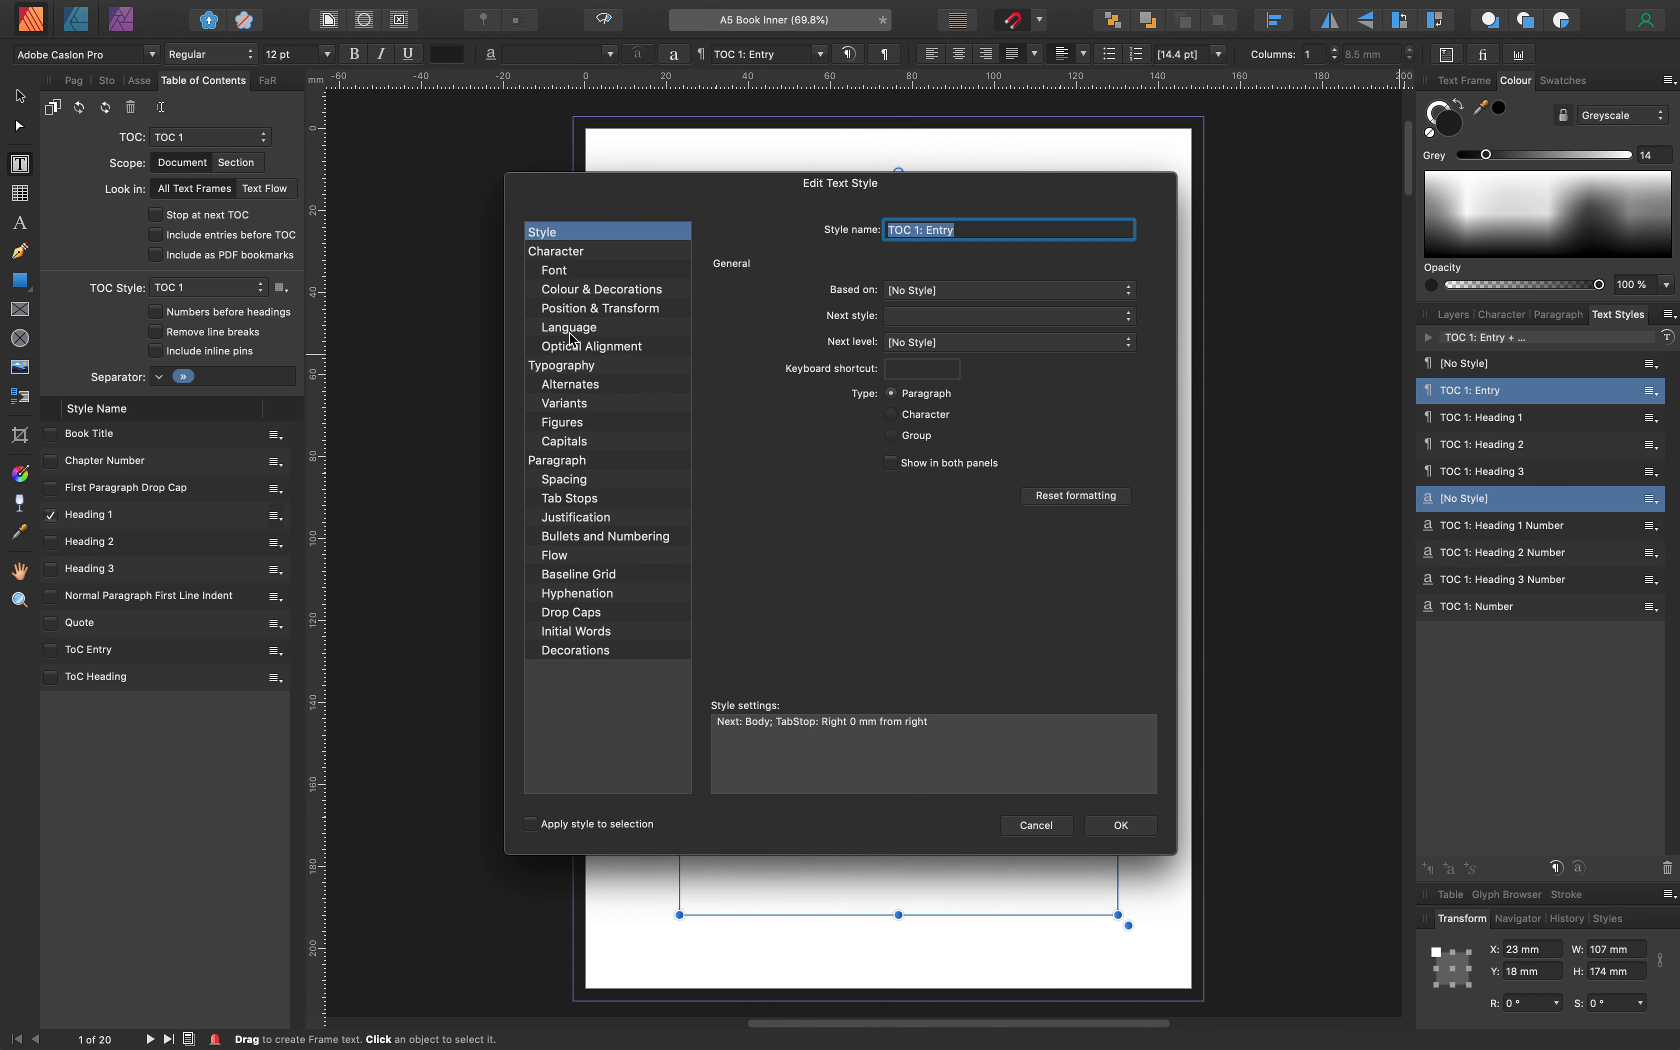
pyautogui.click(568, 498)
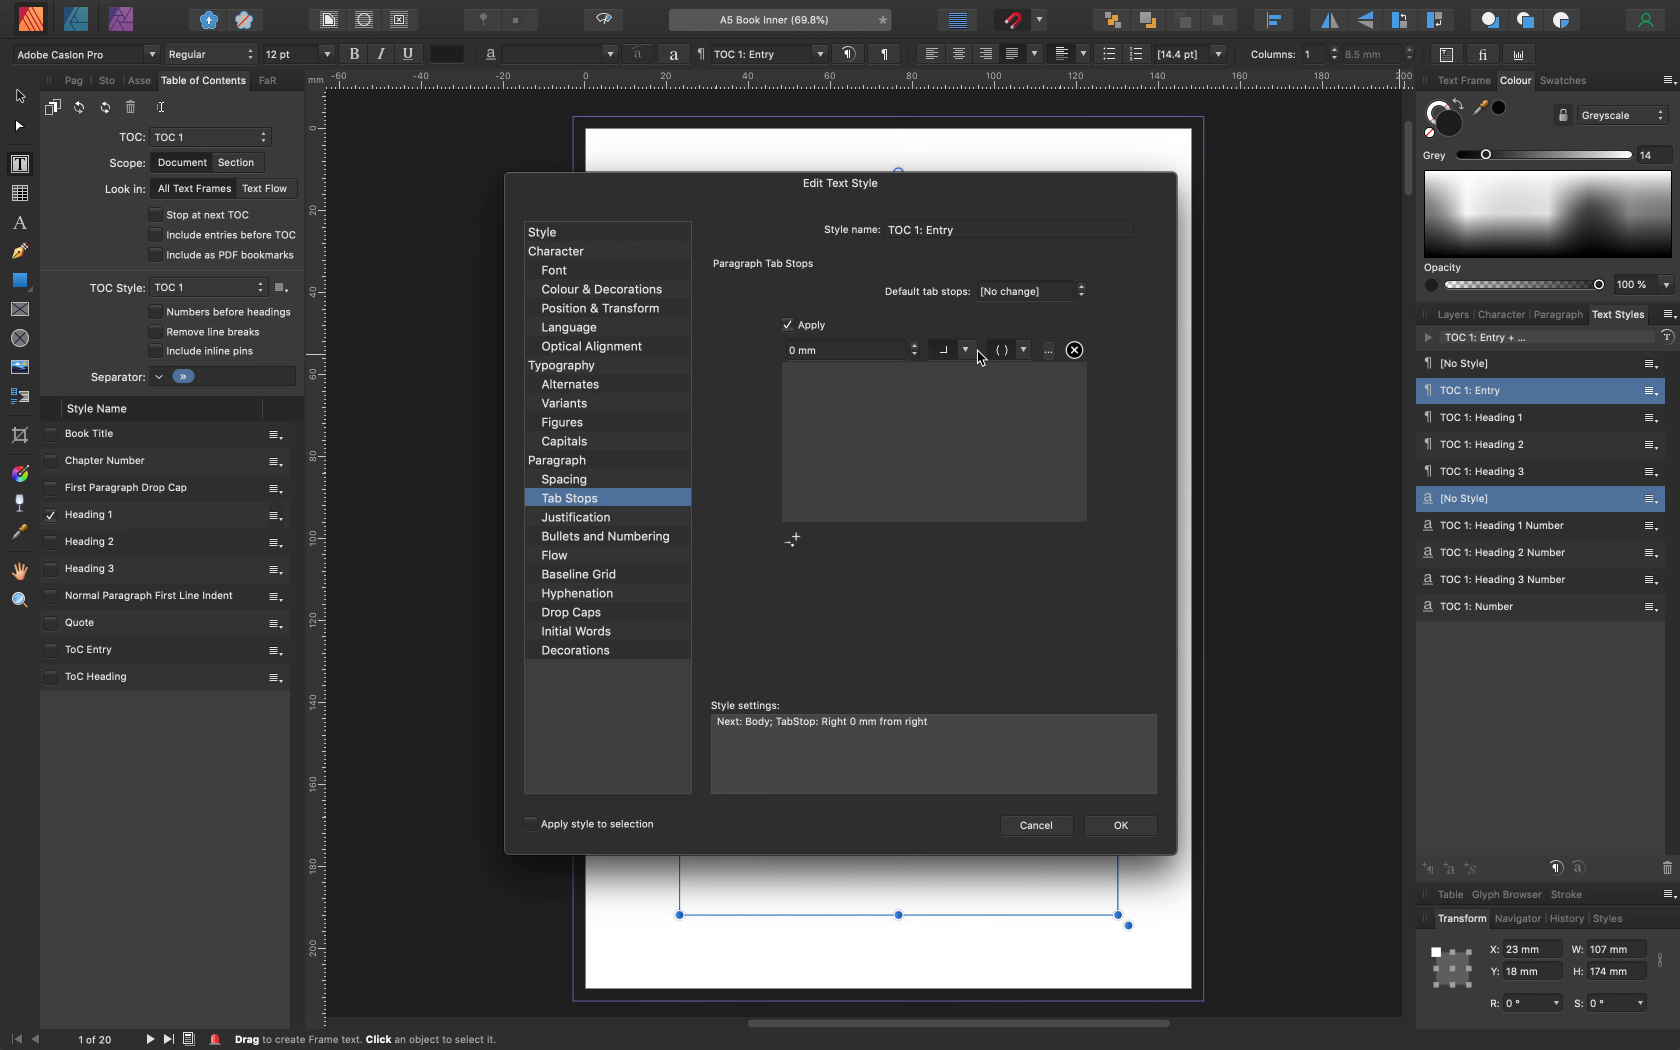
pyautogui.click(1026, 351)
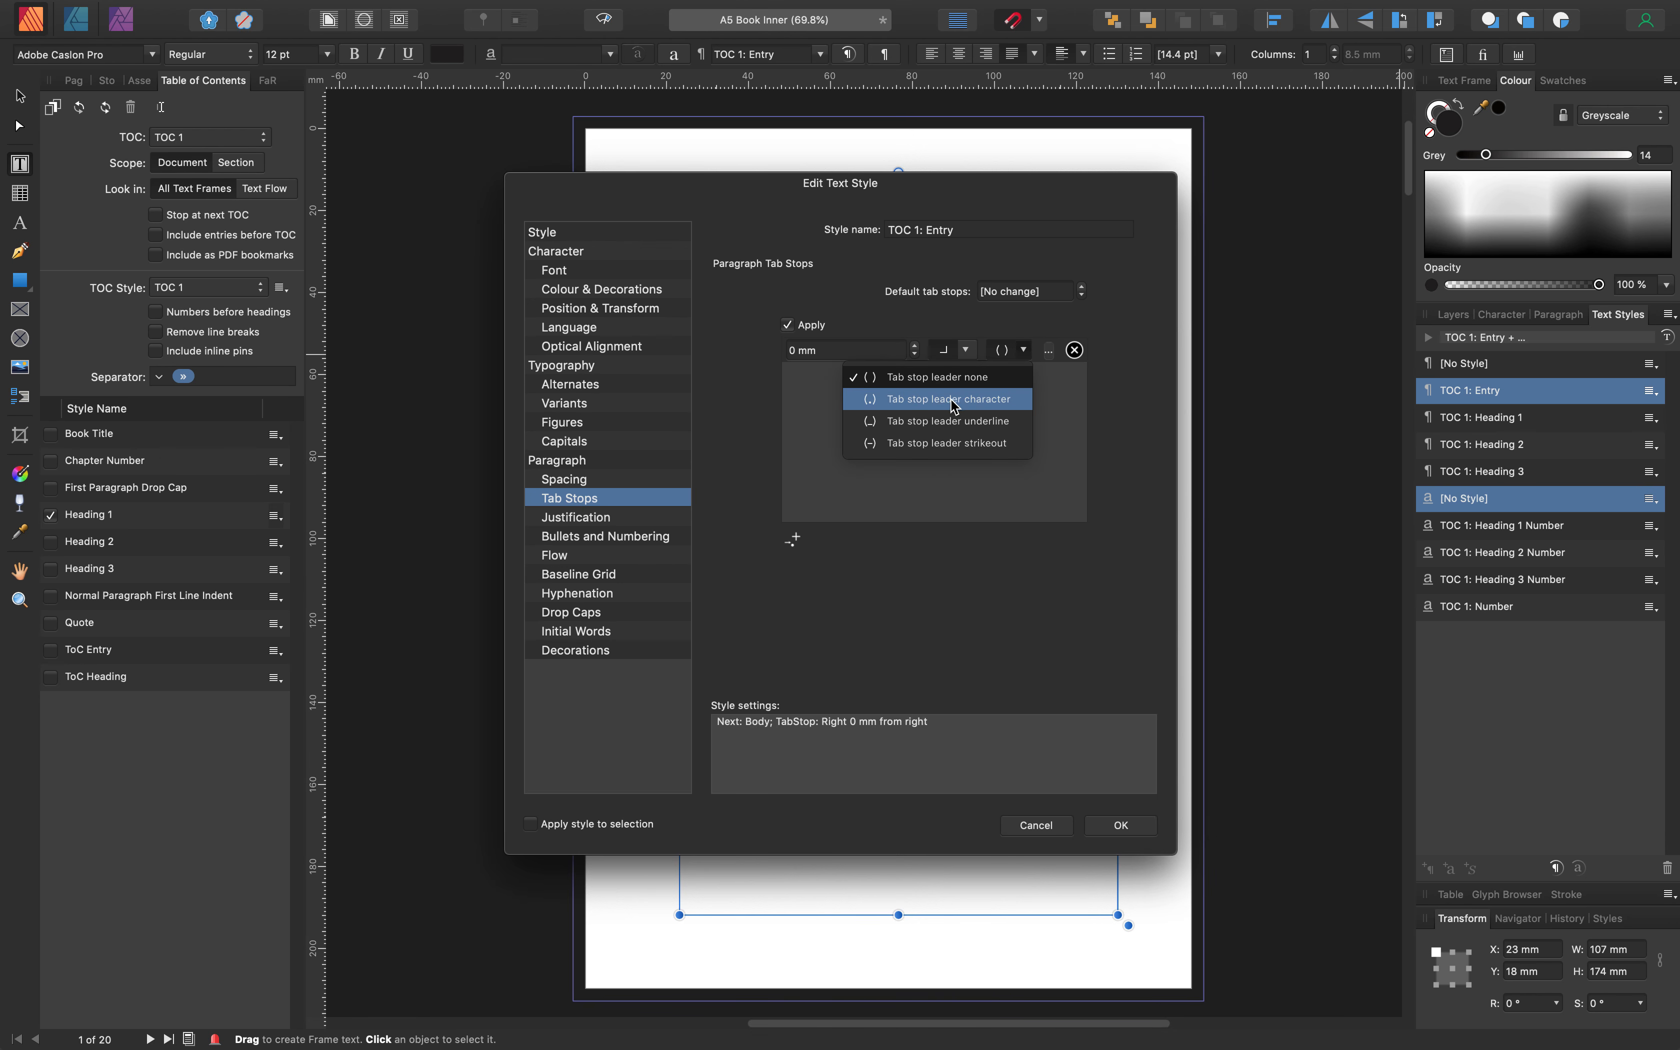
pyautogui.click(876, 403)
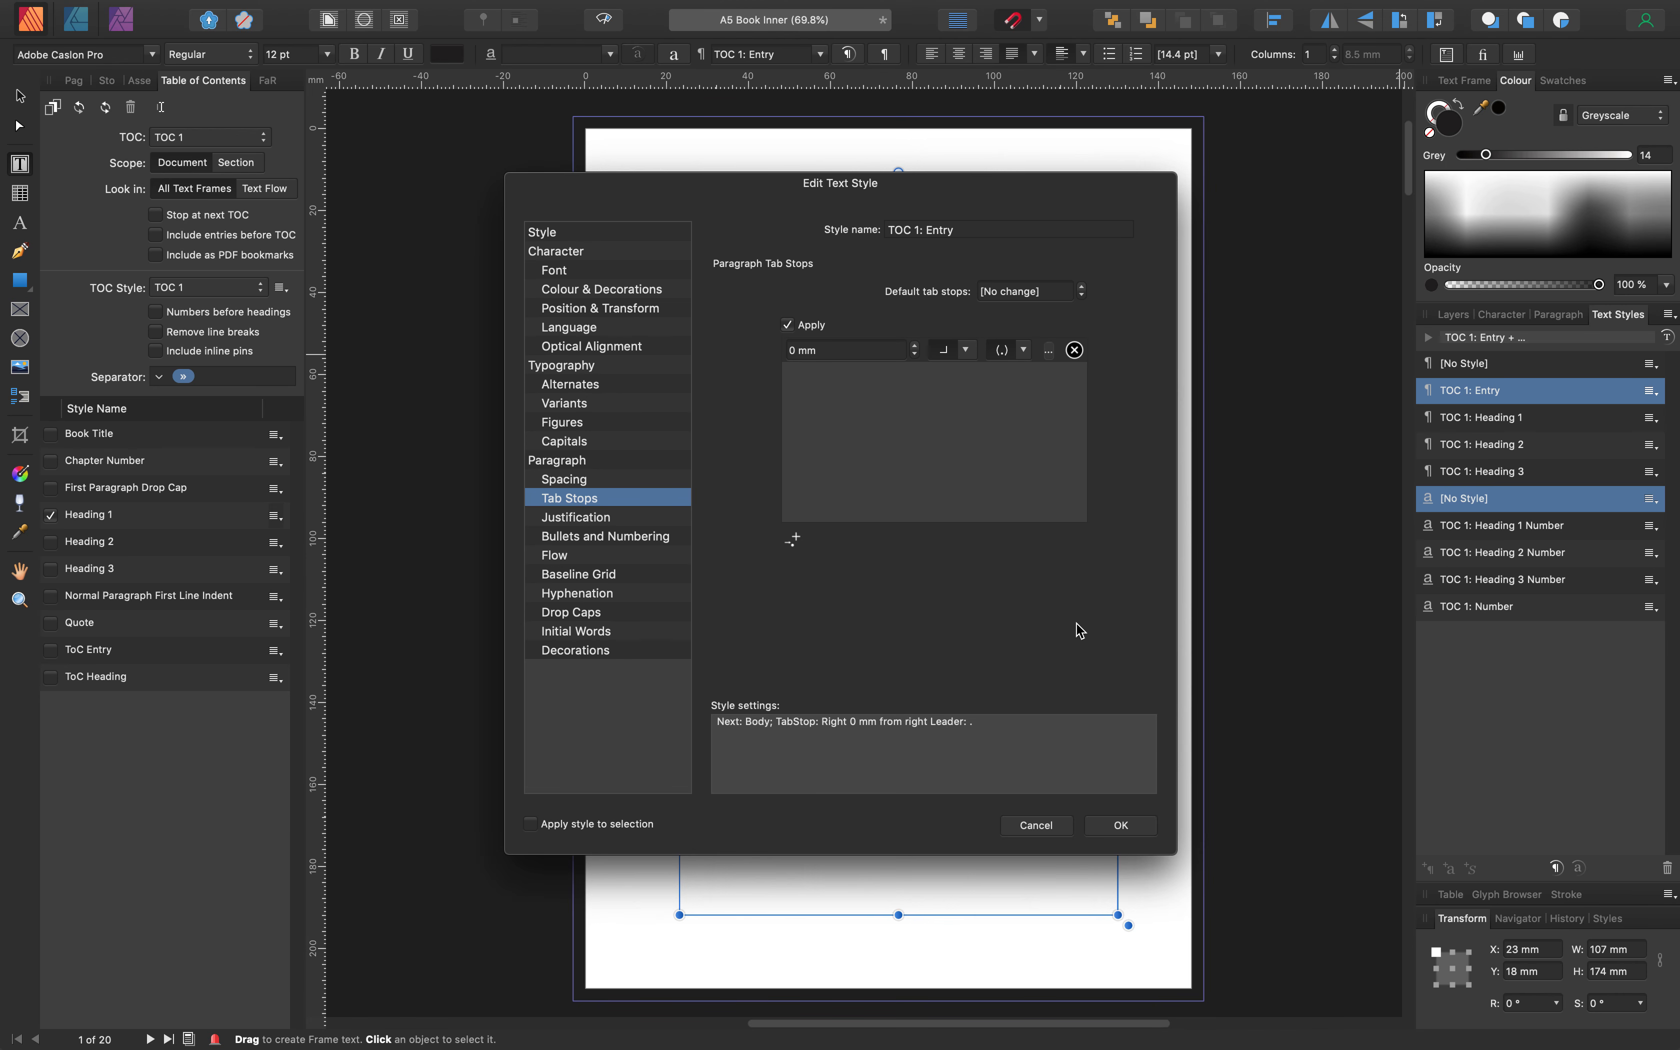
pyautogui.click(1124, 827)
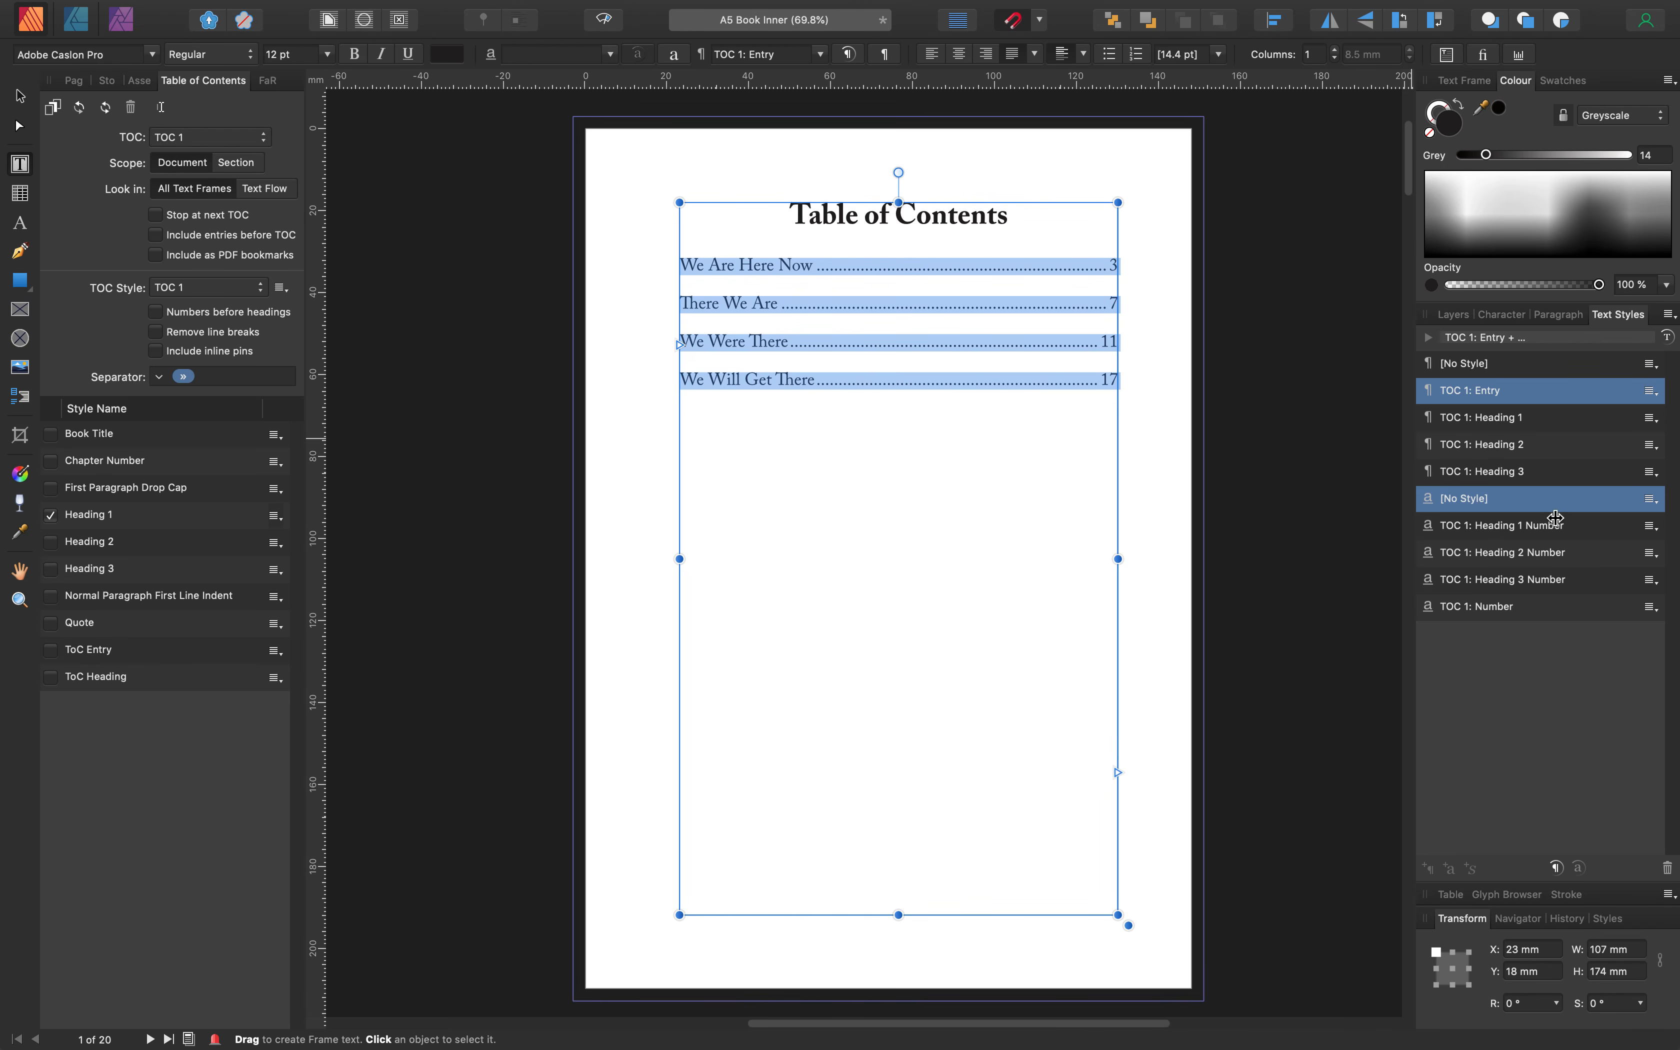
pyautogui.click(1655, 393)
pyautogui.click(1236, 577)
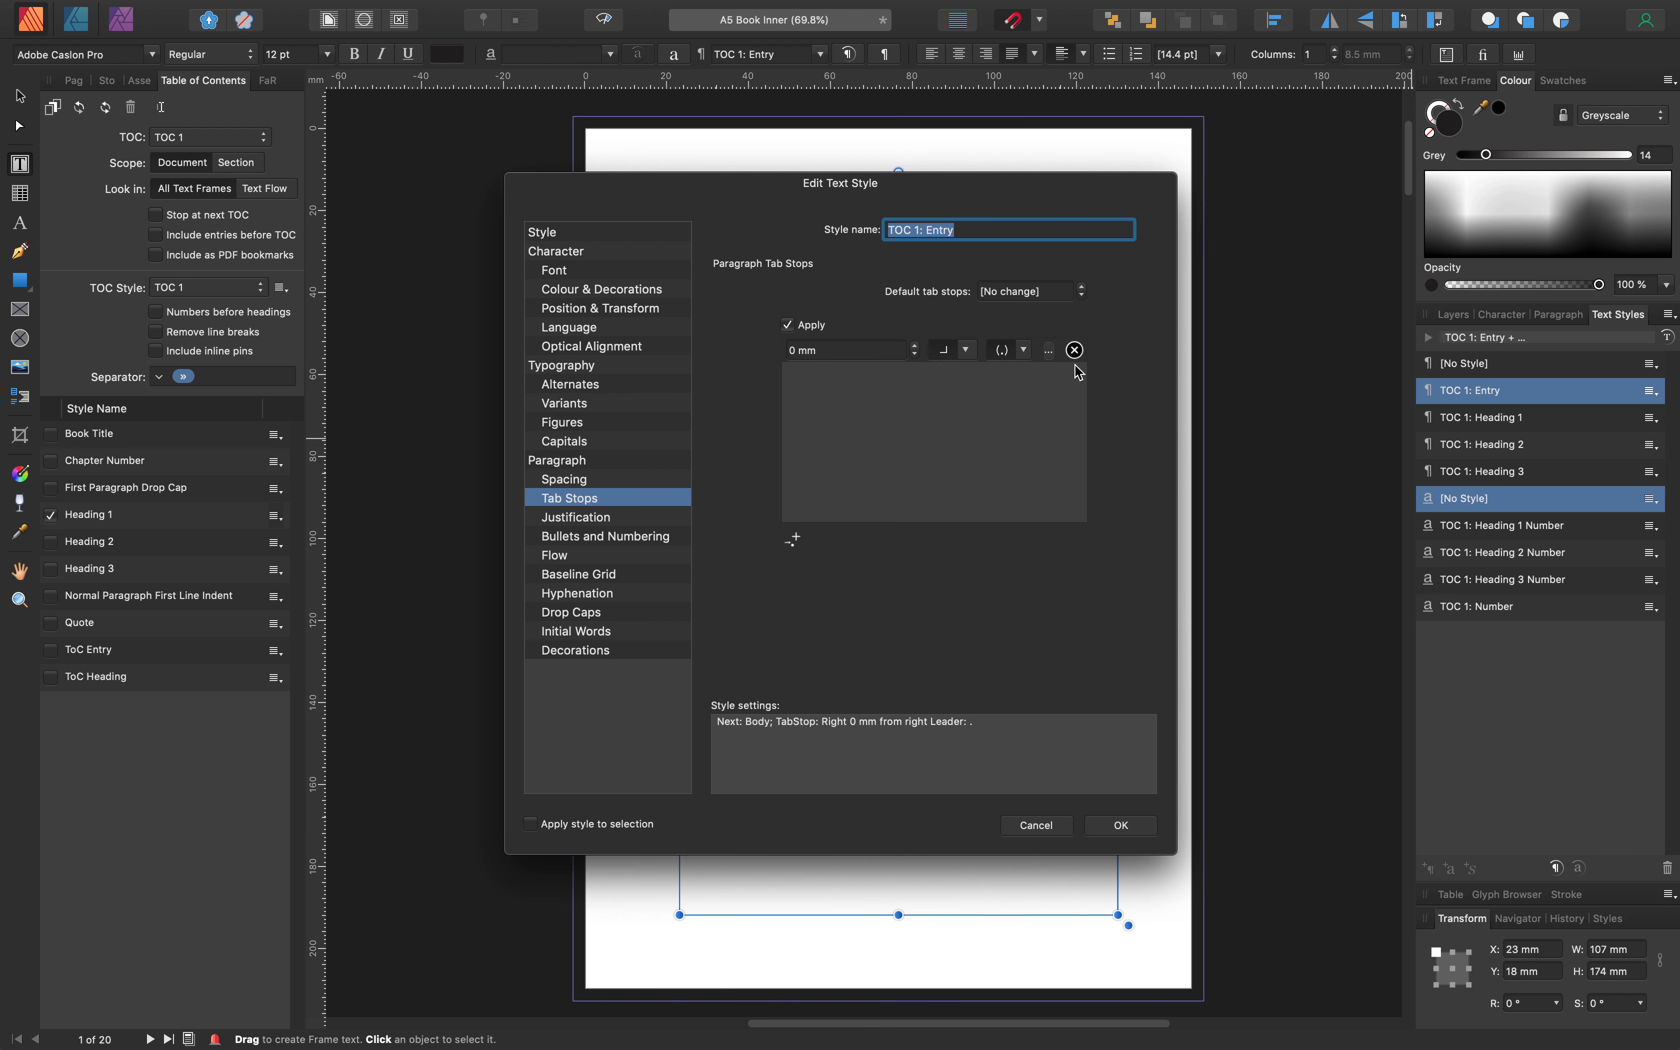
pyautogui.click(1036, 825)
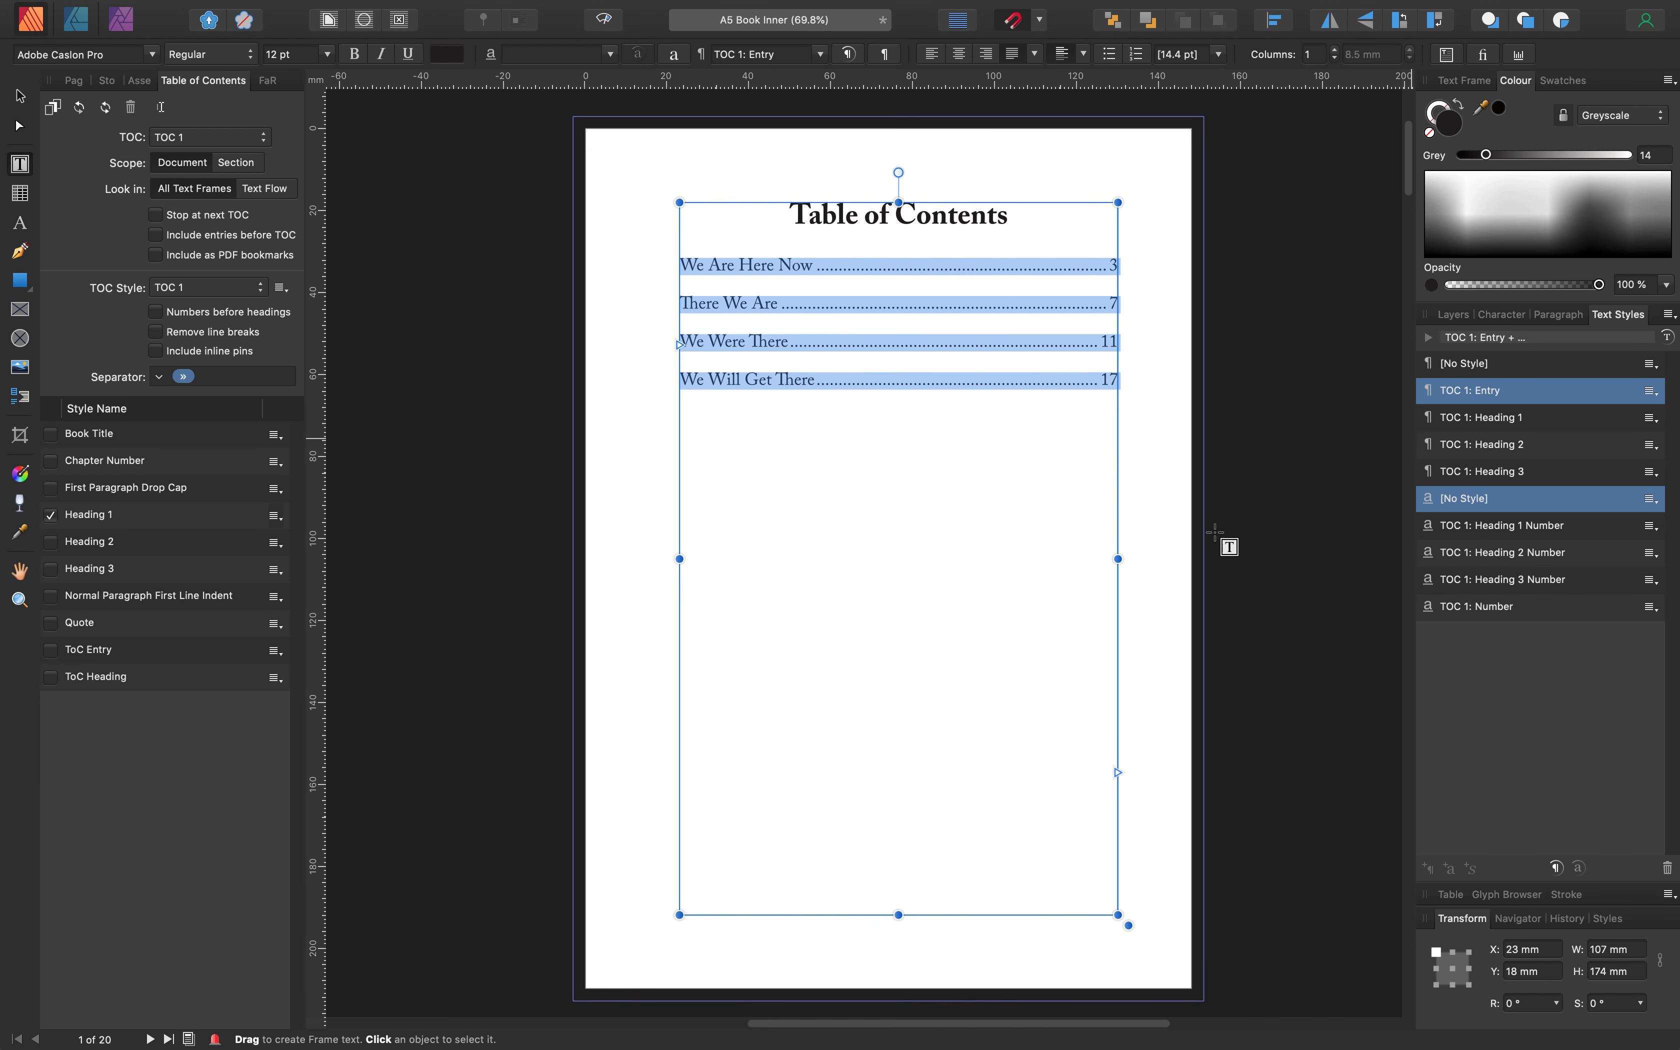
# Leave text editing on the contents page and save the document
pyautogui.click(25, 98)
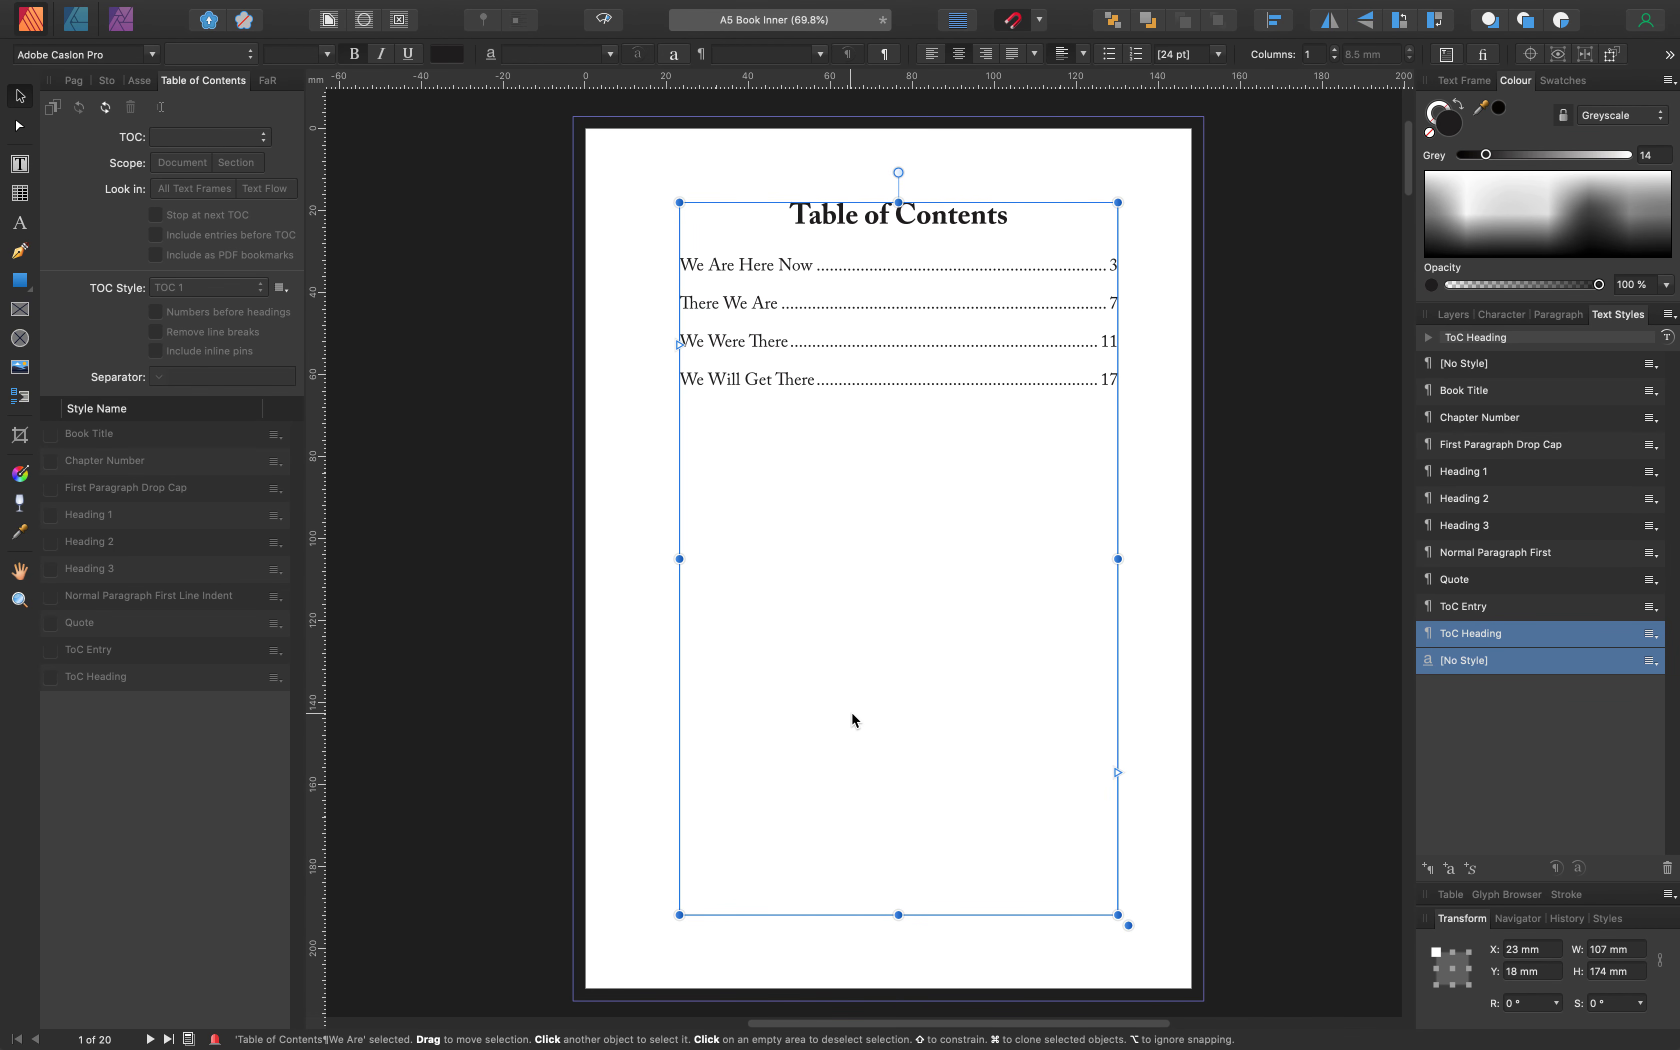
pyautogui.scroll(-10, 854, 716)
pyautogui.scroll(10, 859, 724)
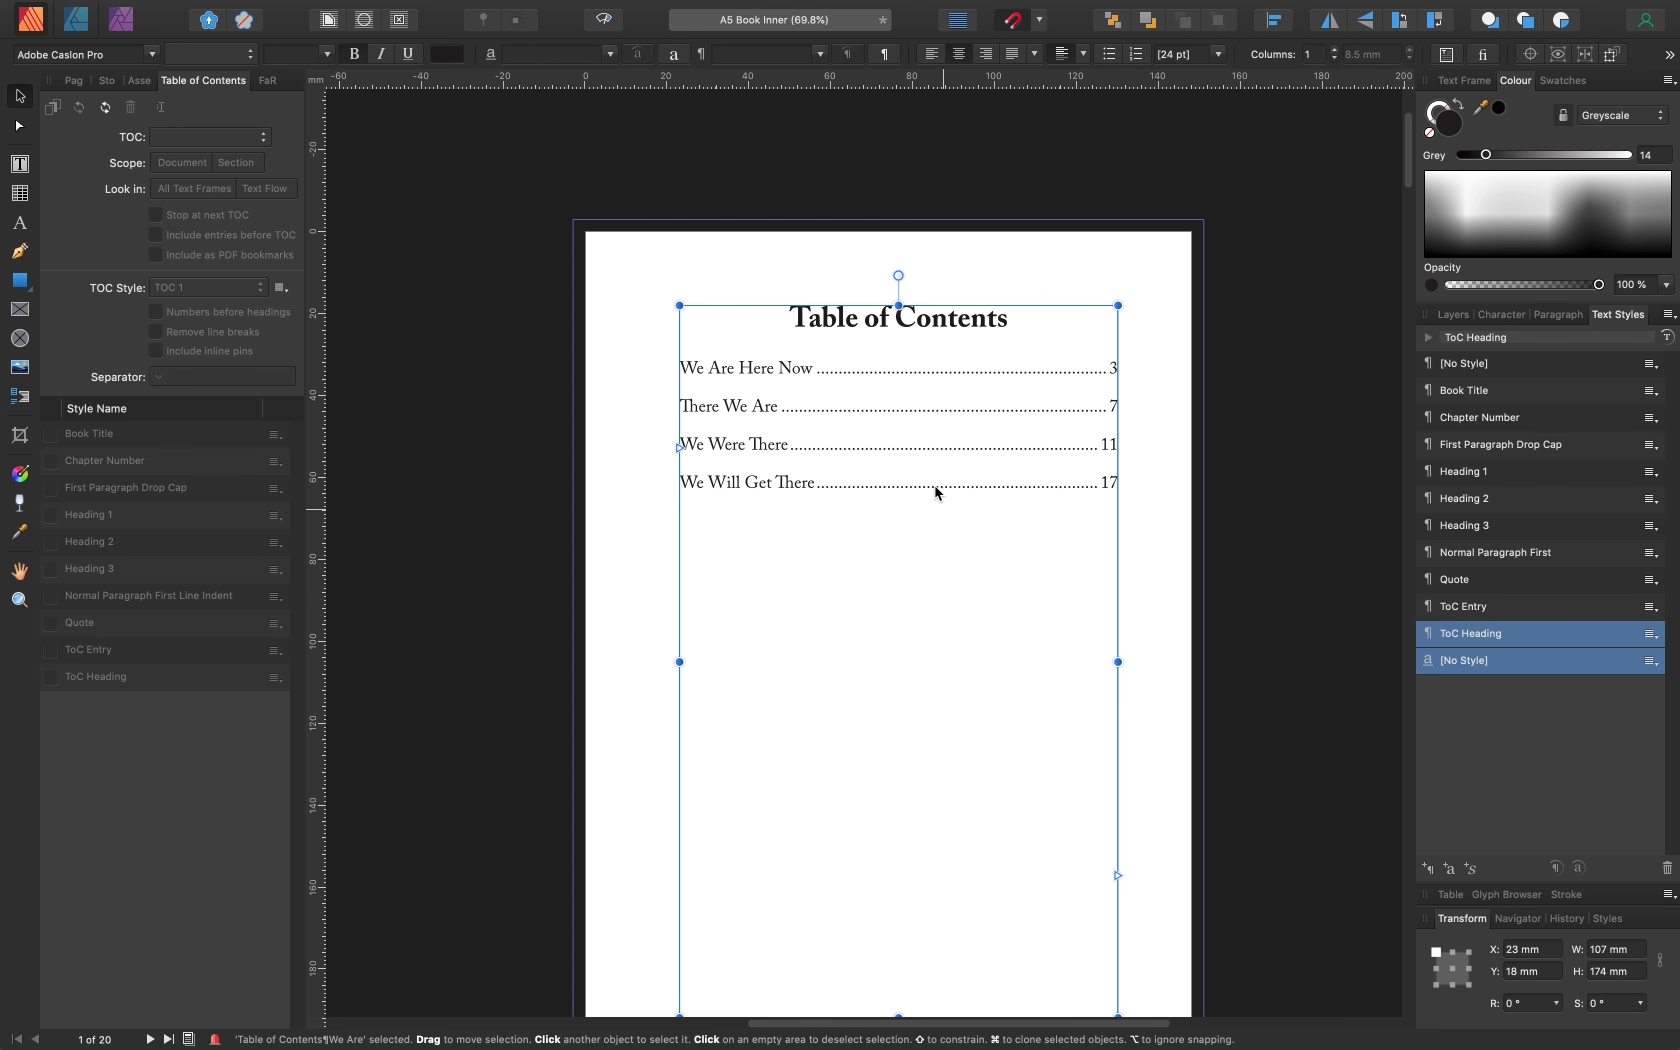
pyautogui.moveTo(112, 4)
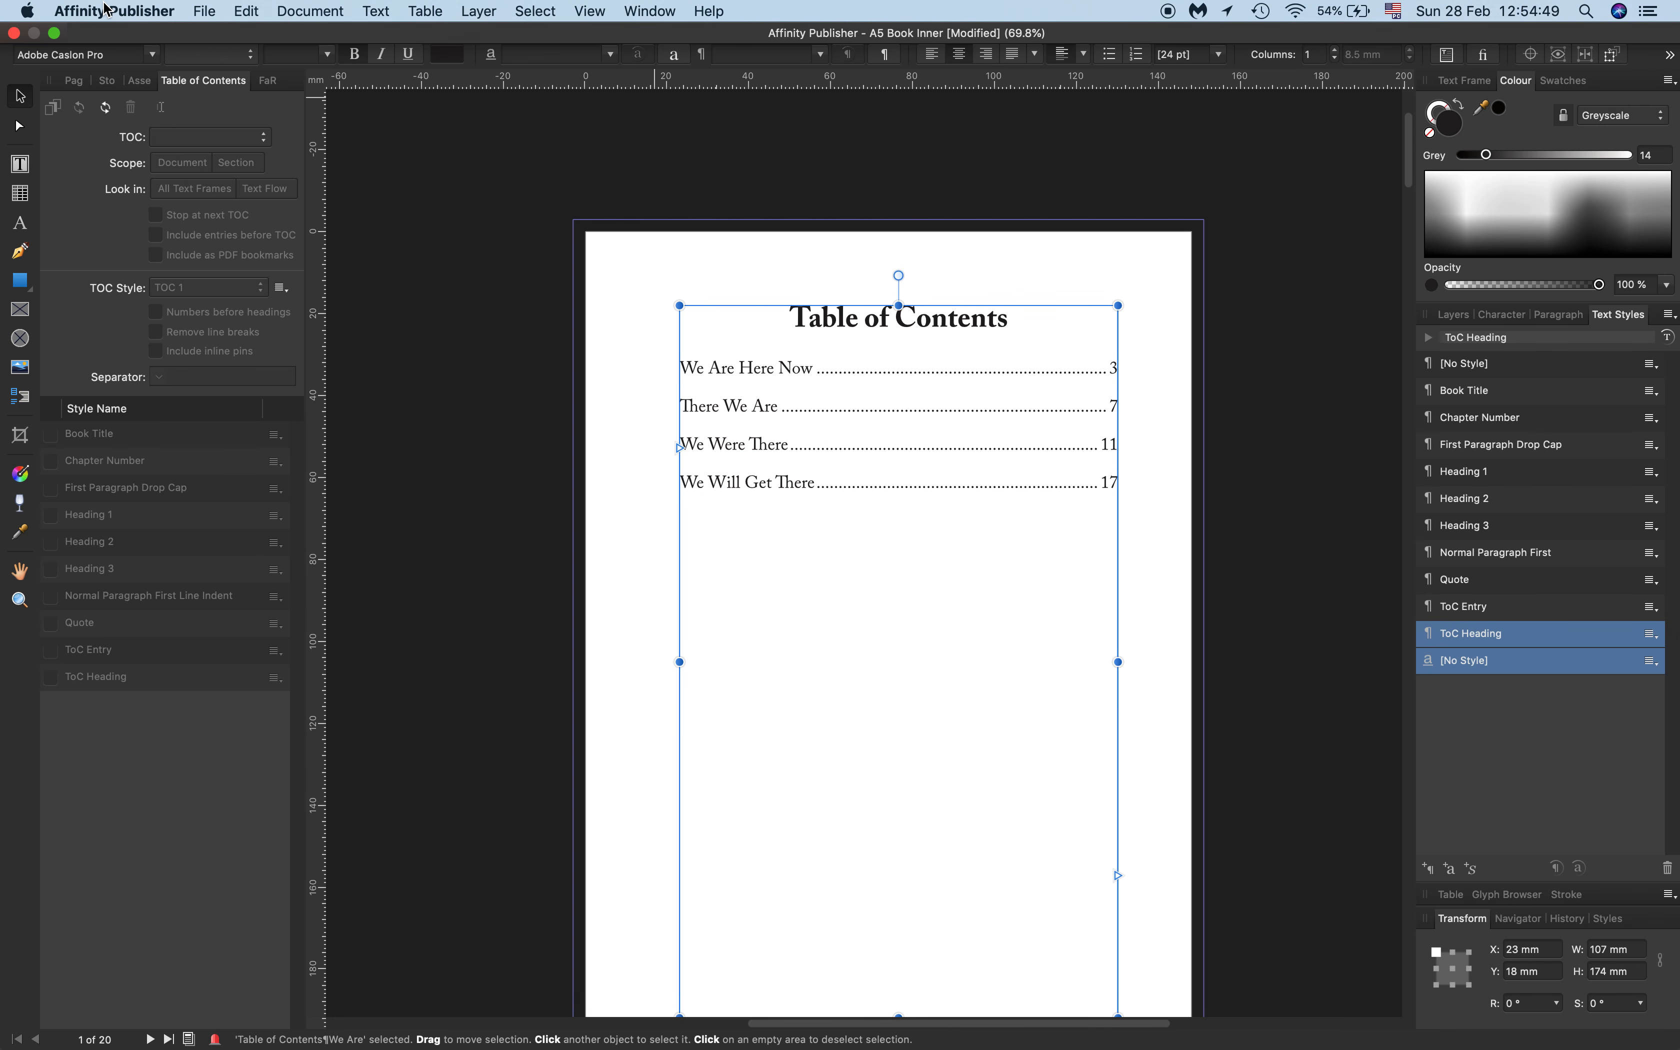
pyautogui.click(205, 11)
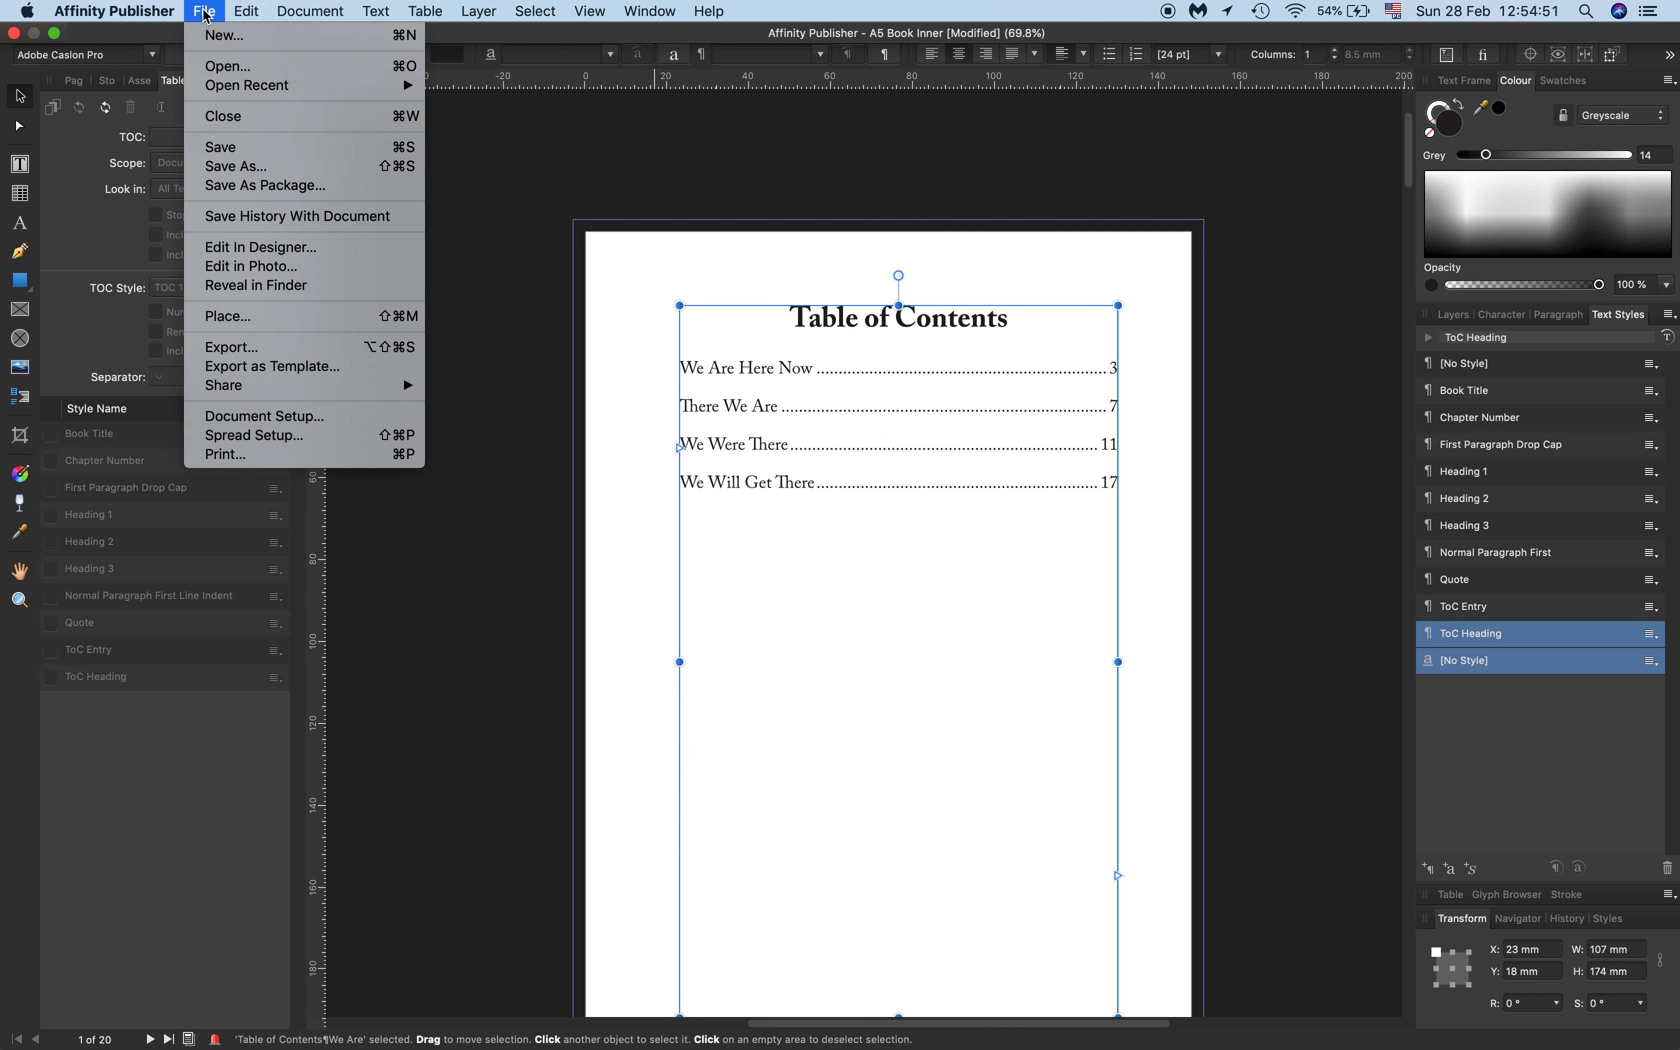
pyautogui.click(229, 147)
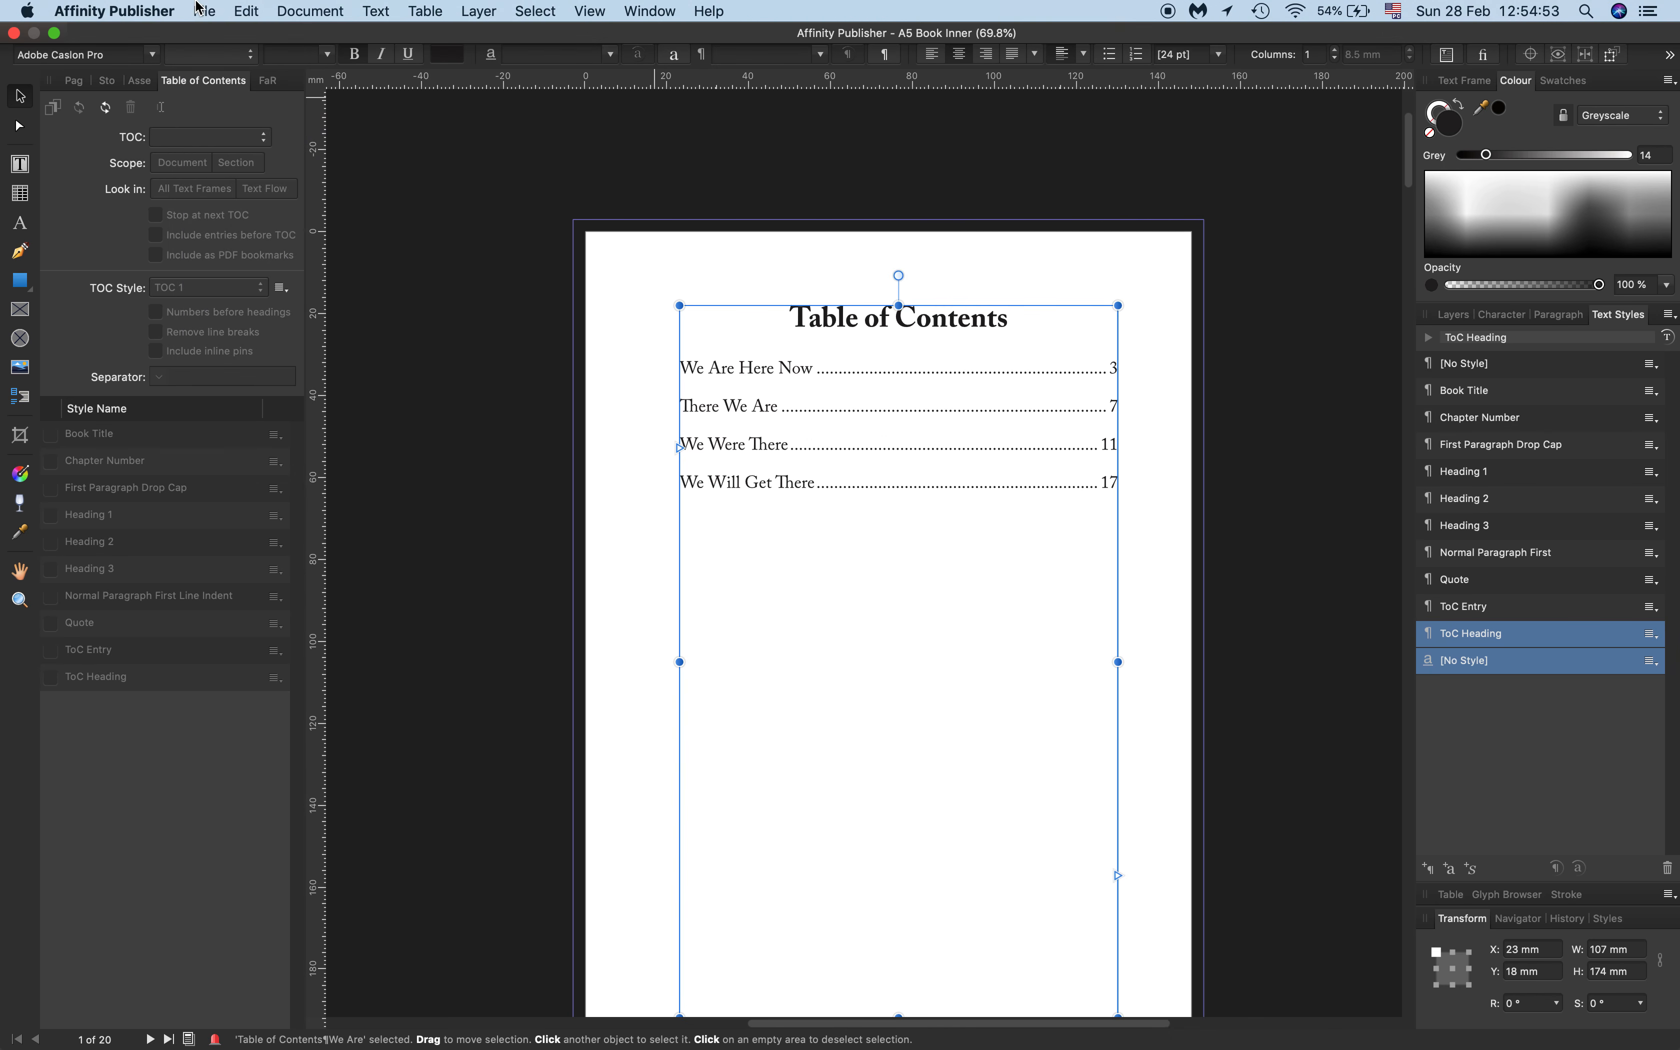
# Export the document as a template named "A5 Book Inner 1" into the "00 Affinity Publisher A5 Book Inner Template" folder in My Documents
pyautogui.click(205, 12)
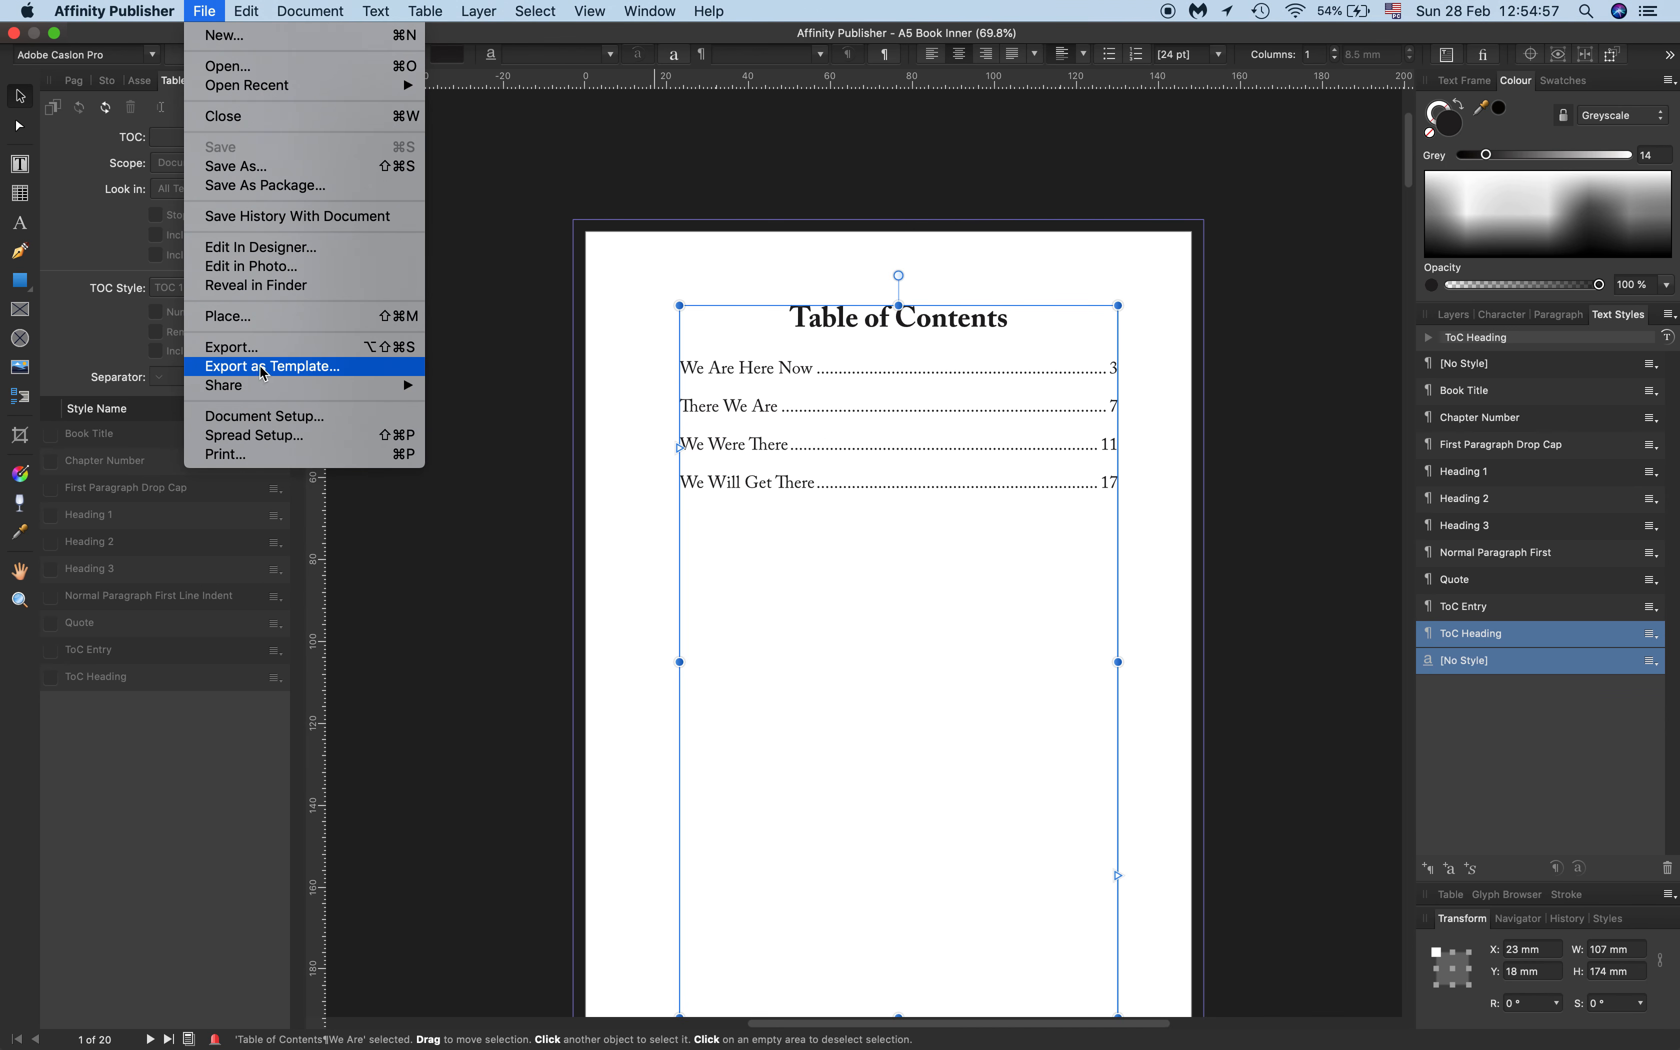
pyautogui.click(296, 371)
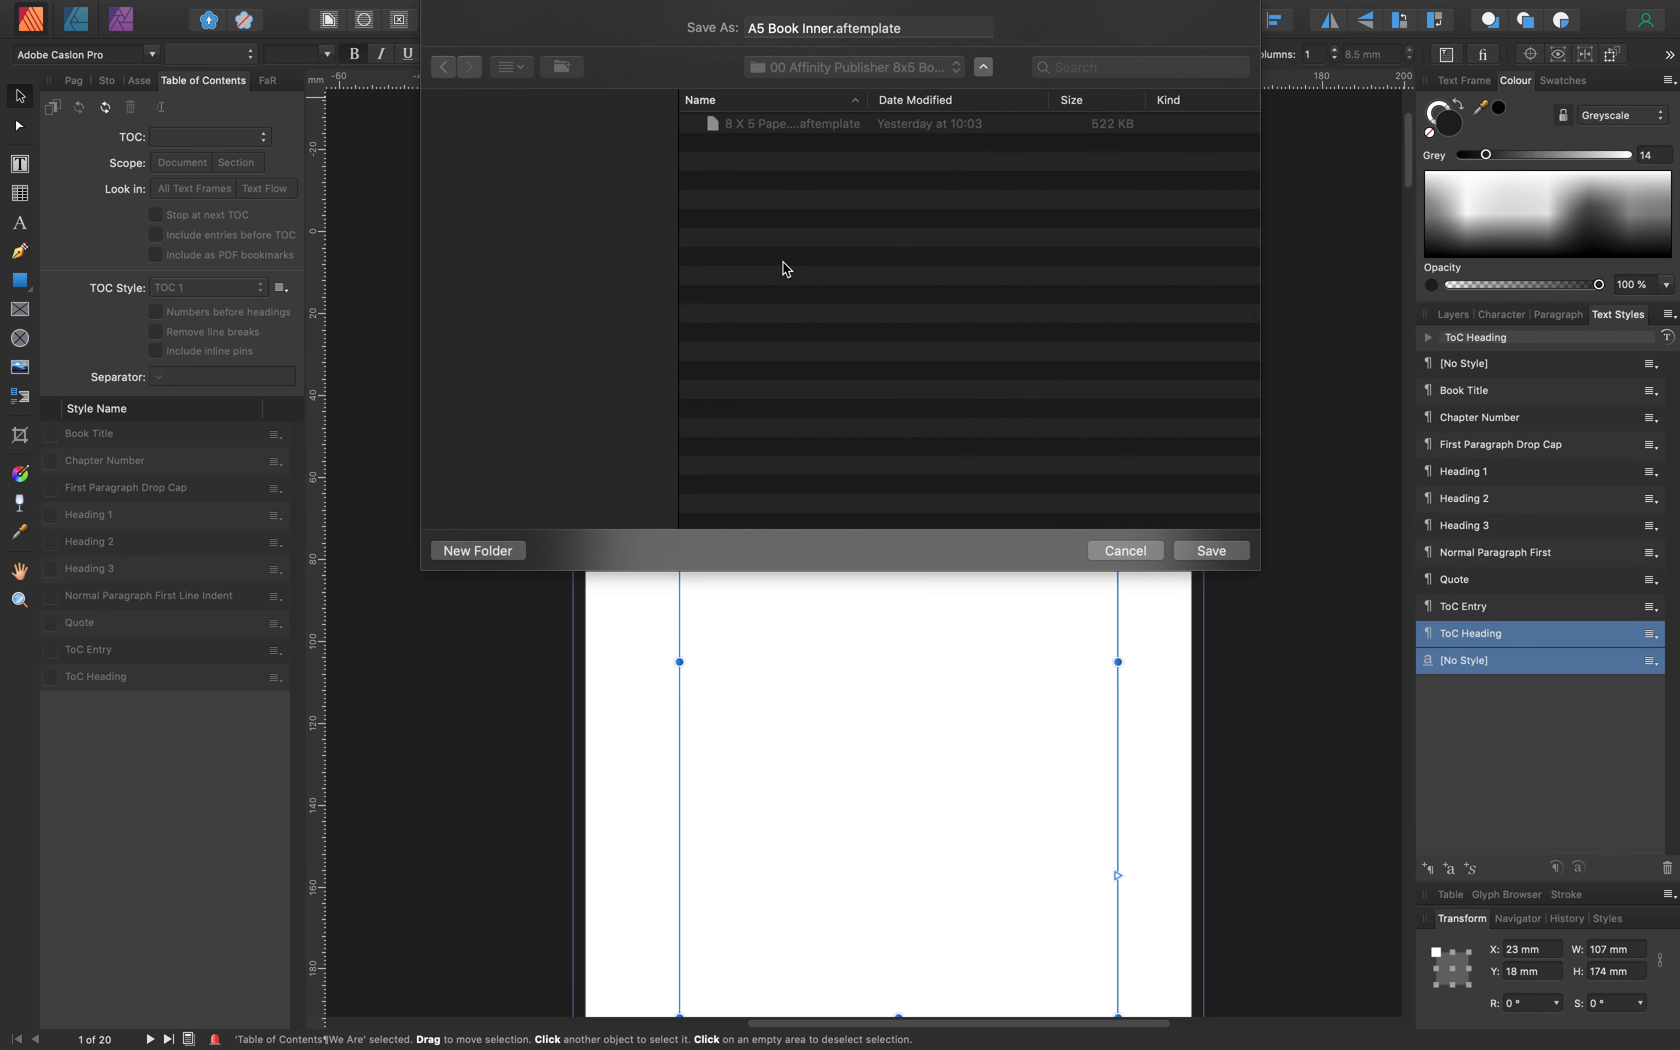
pyautogui.click(956, 69)
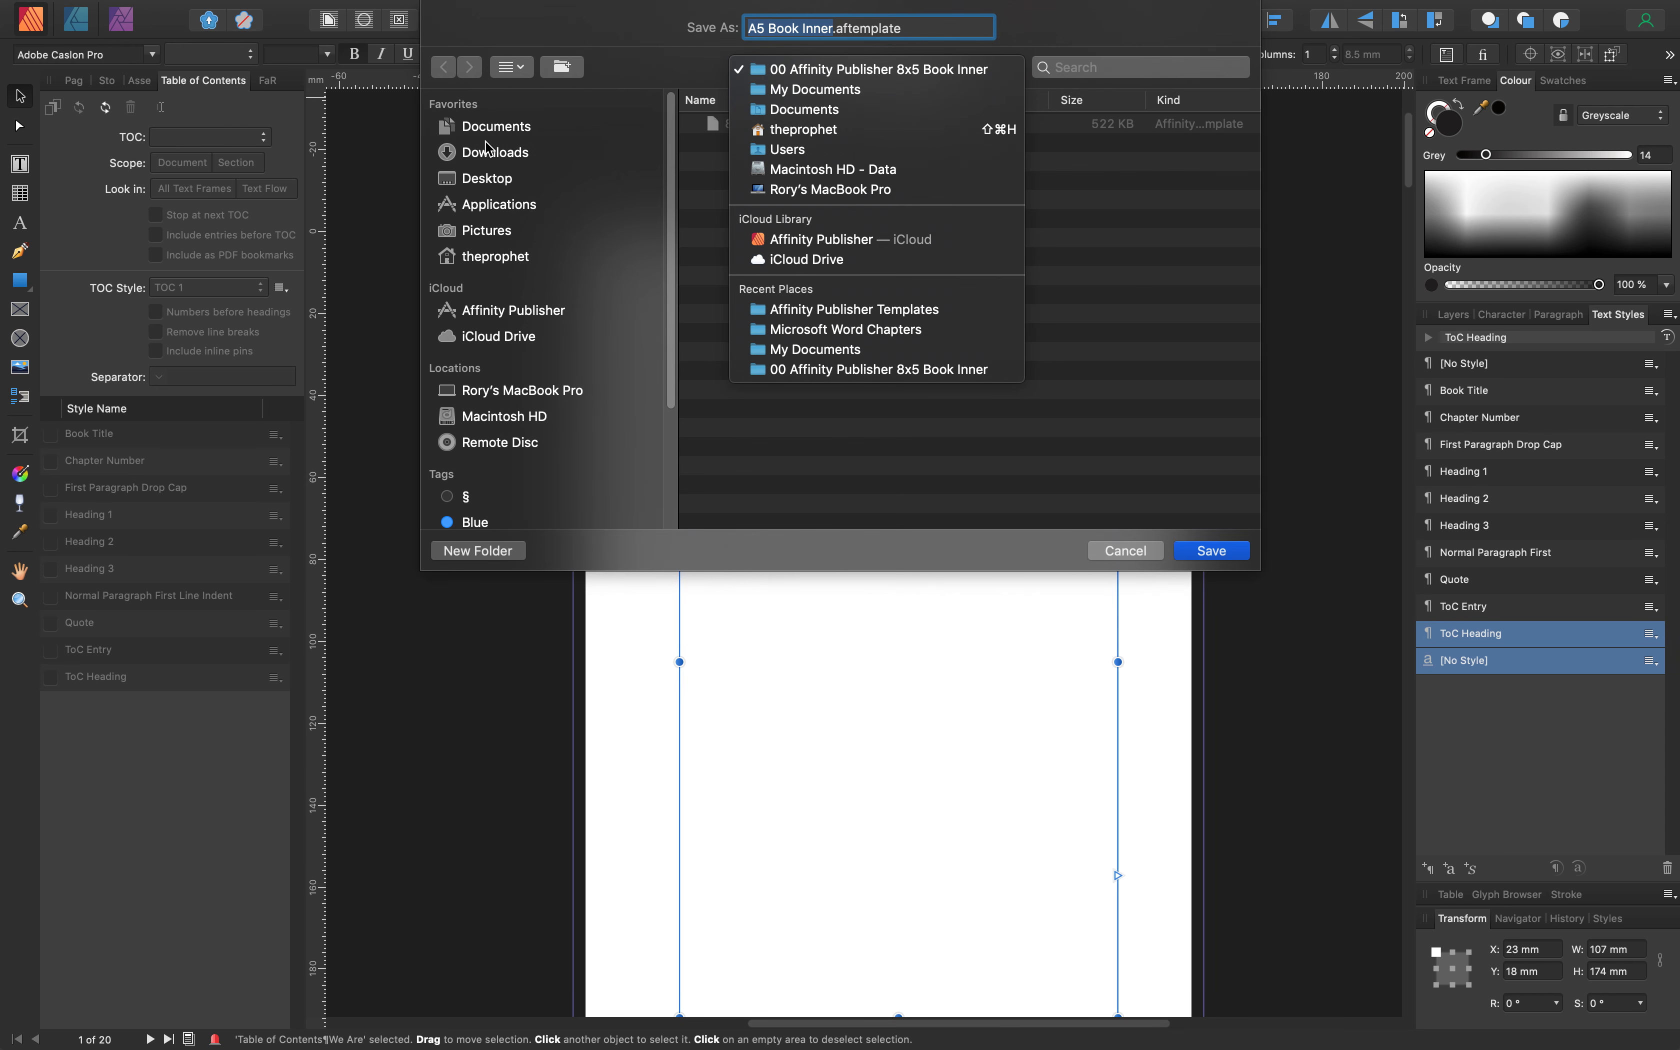
pyautogui.click(794, 91)
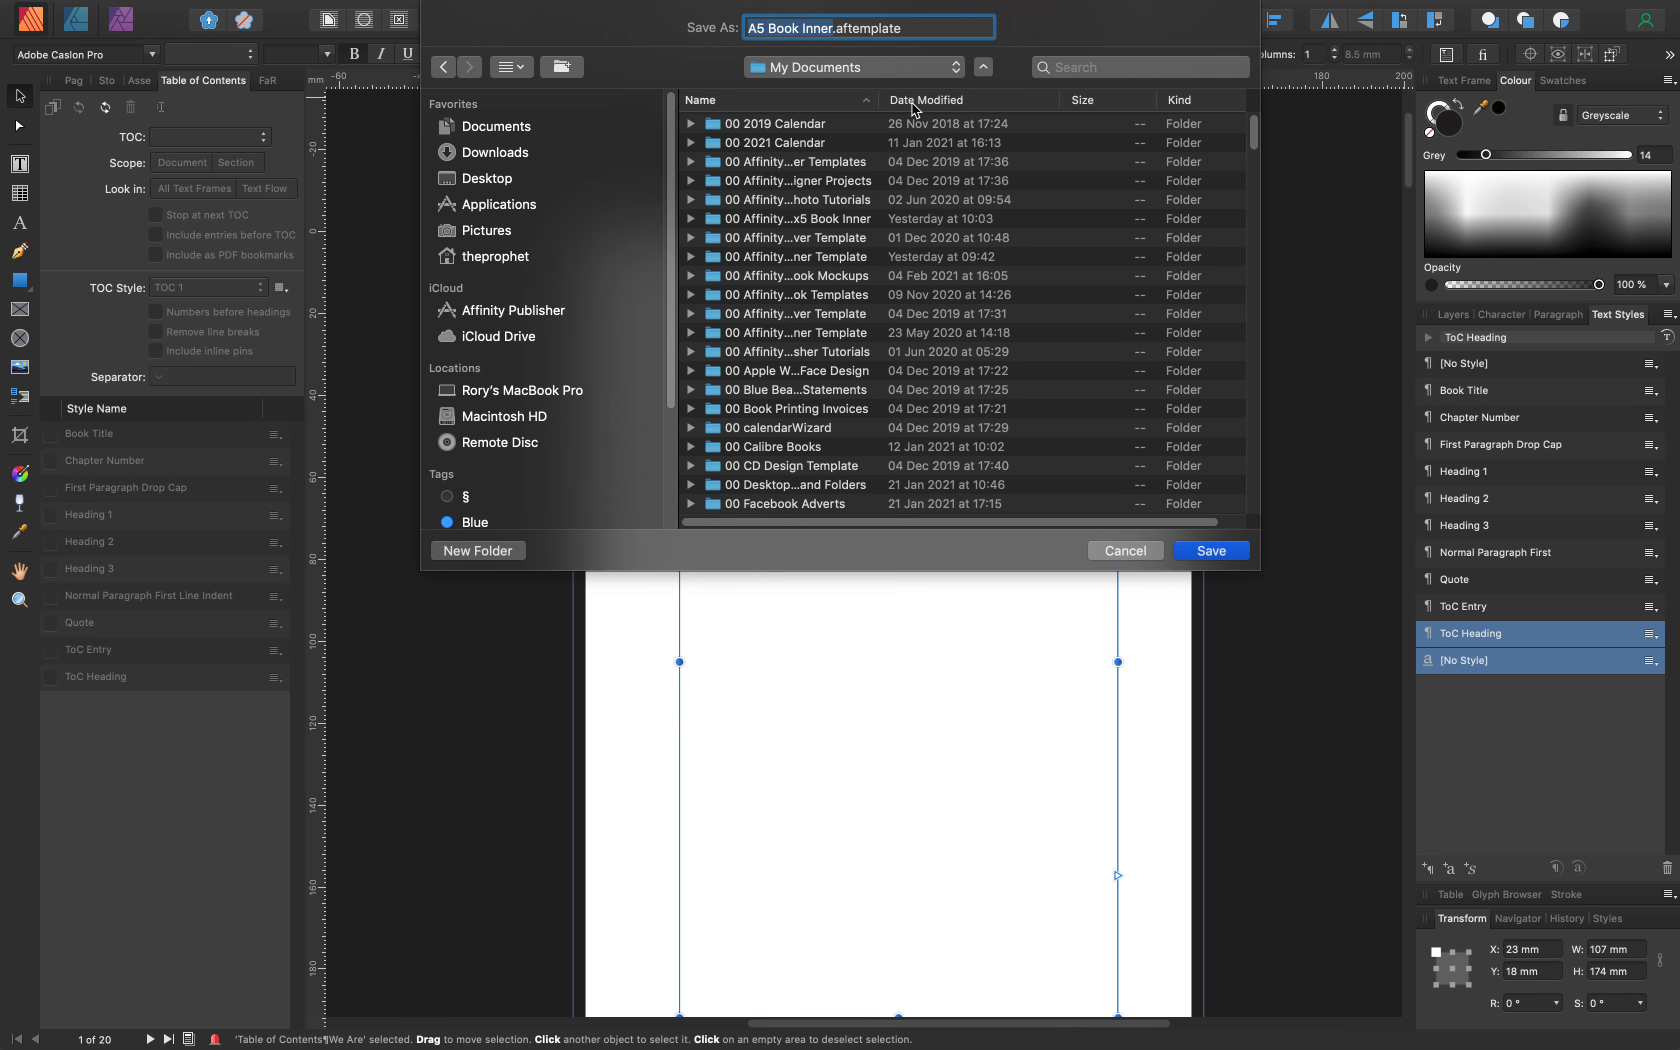
pyautogui.moveTo(879, 103); pyautogui.dragTo(1108, 176)
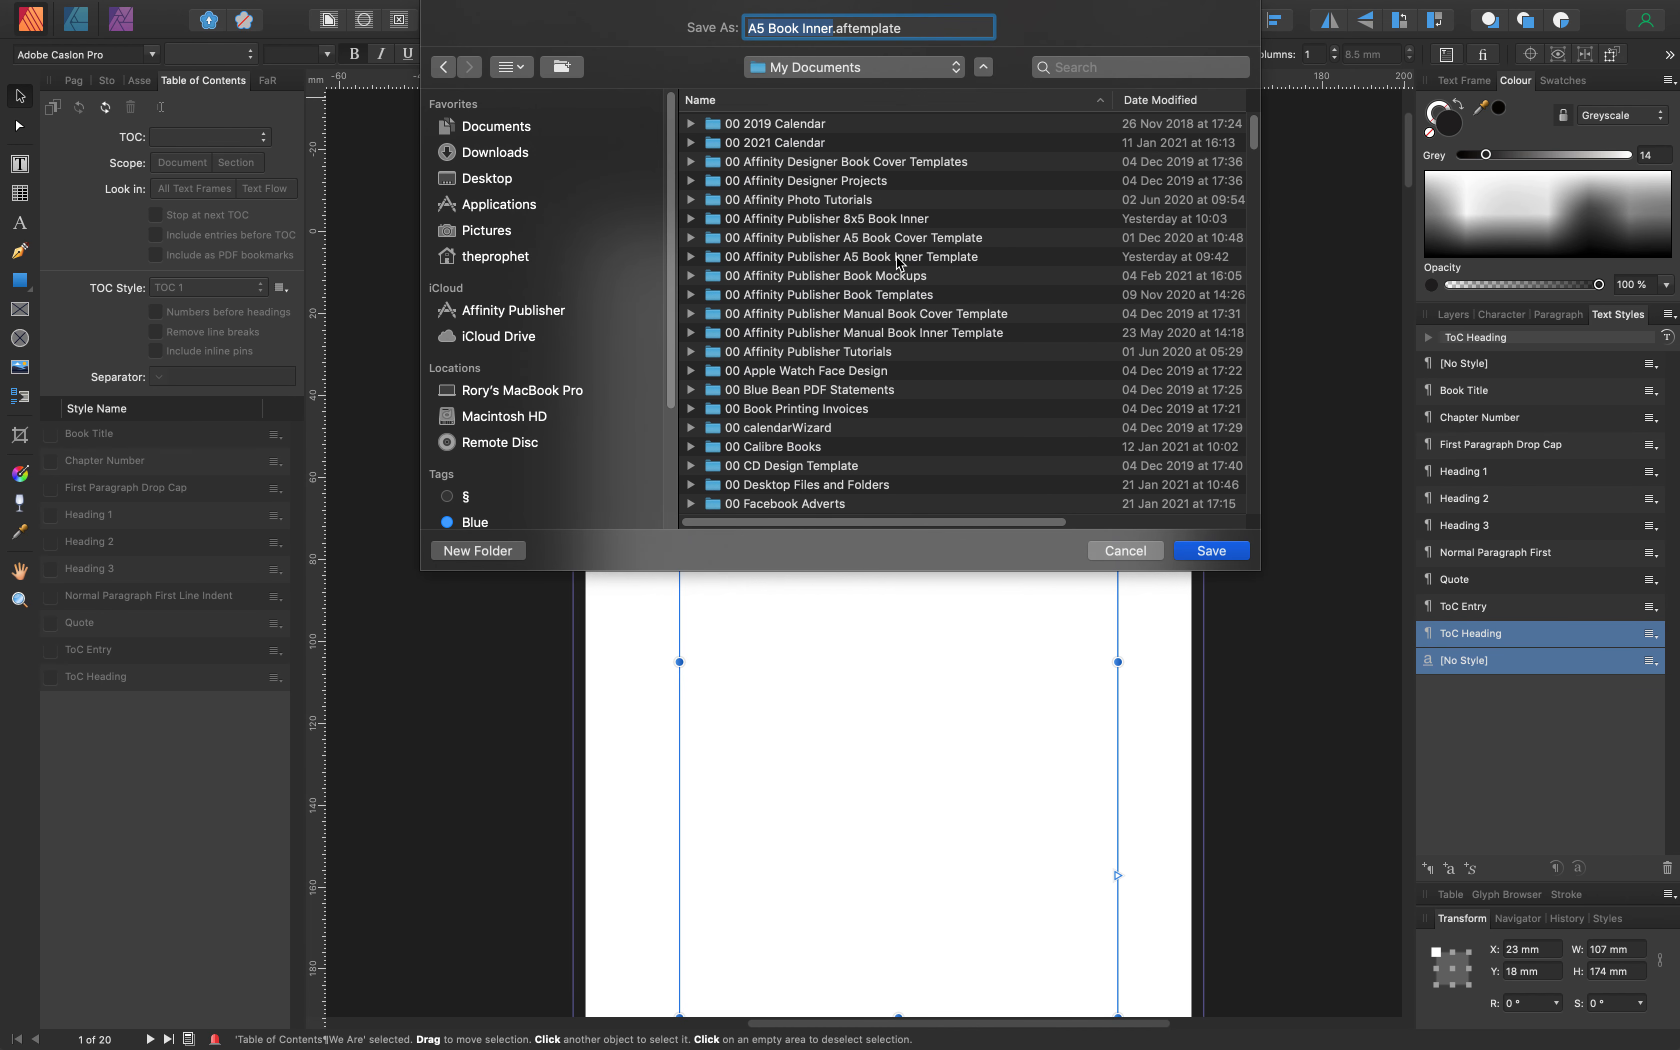
pyautogui.click(717, 257)
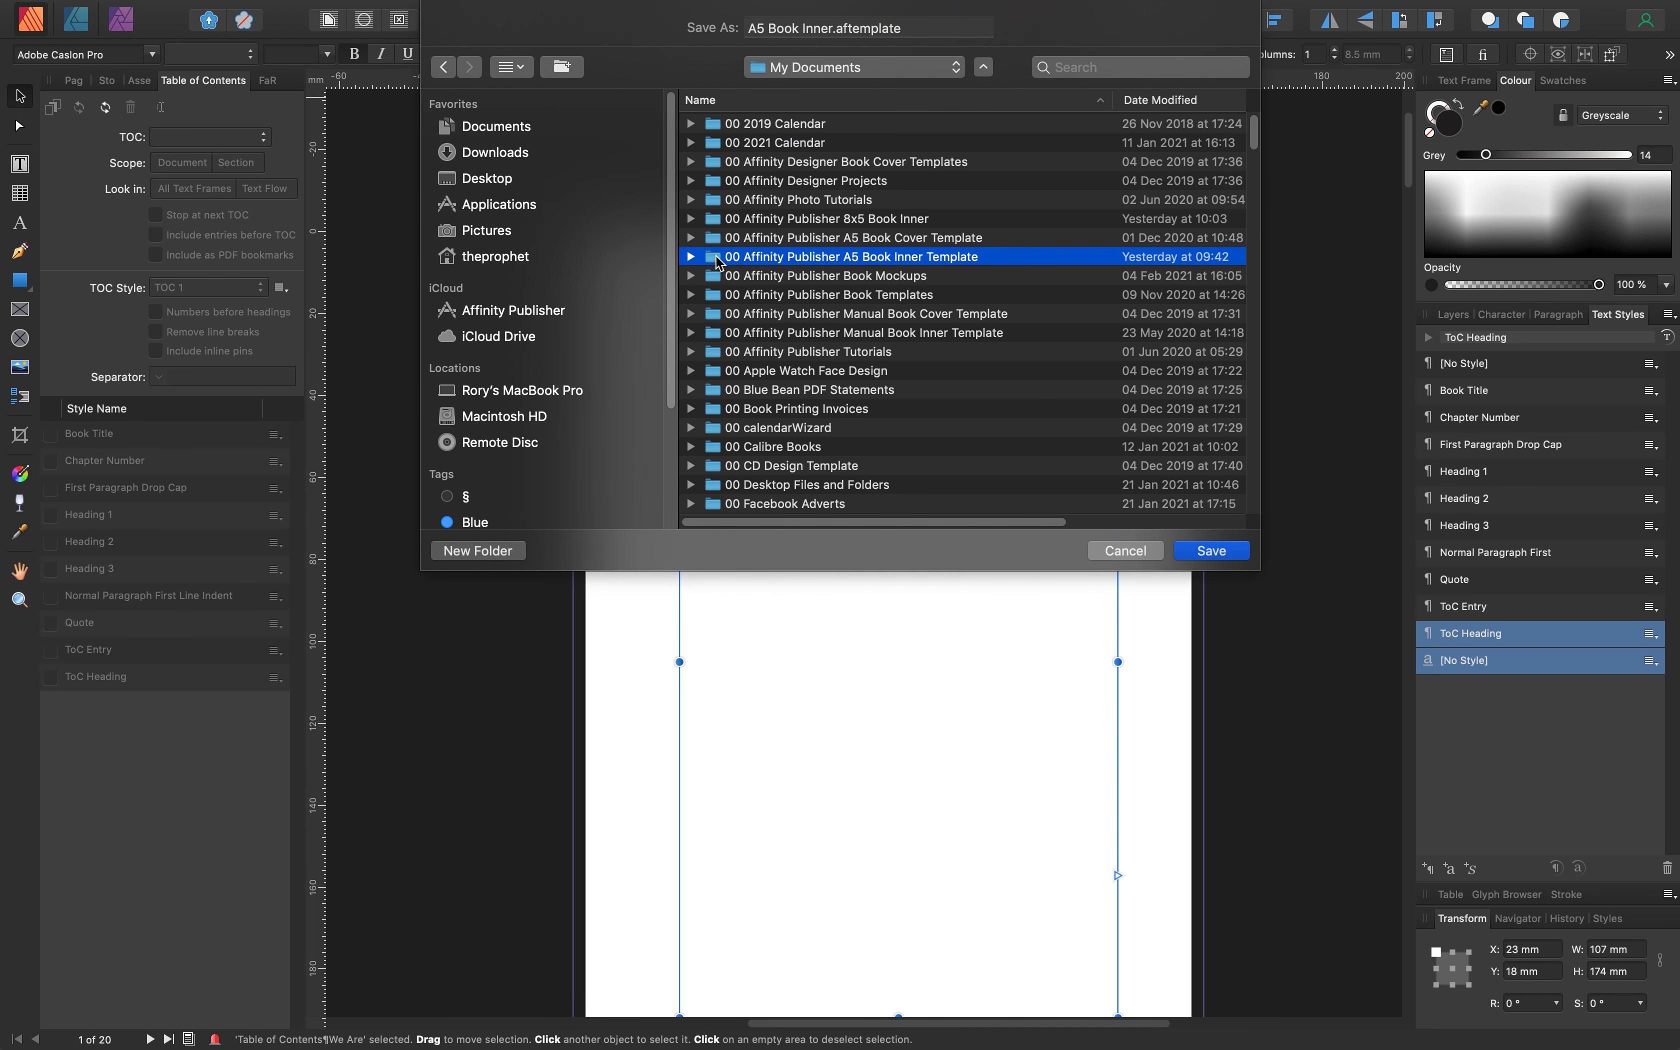
pyautogui.doubleClick(718, 257)
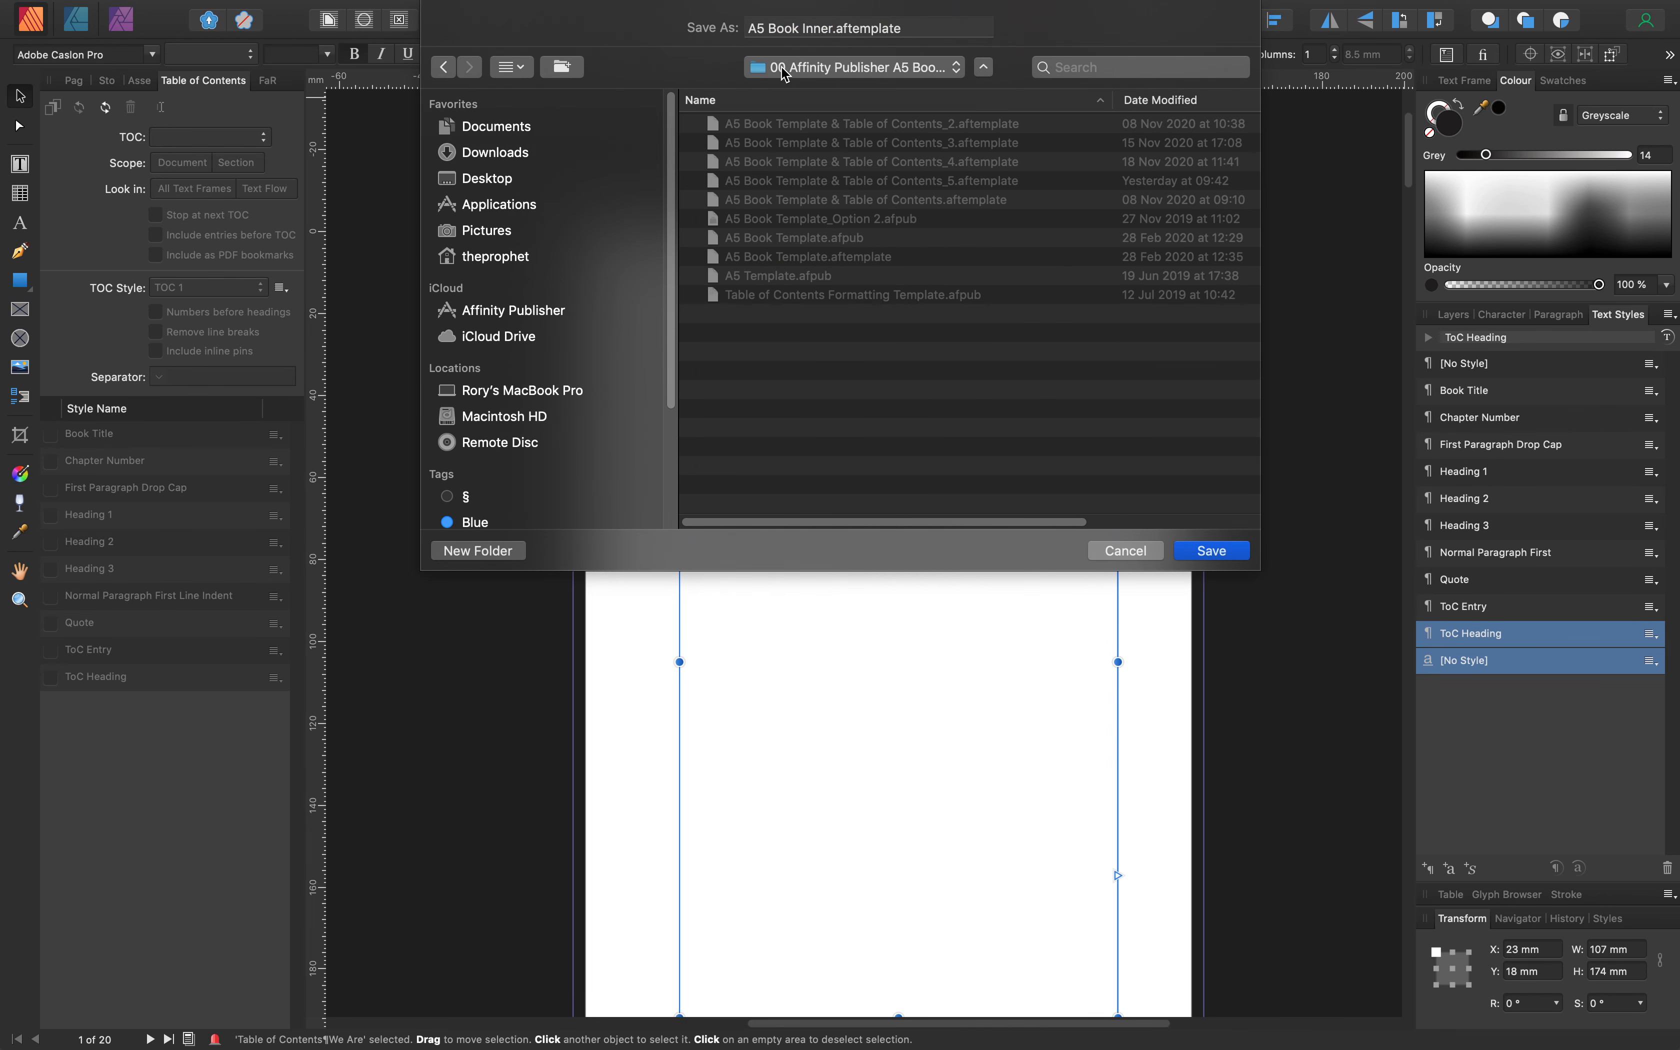
pyautogui.click(832, 29)
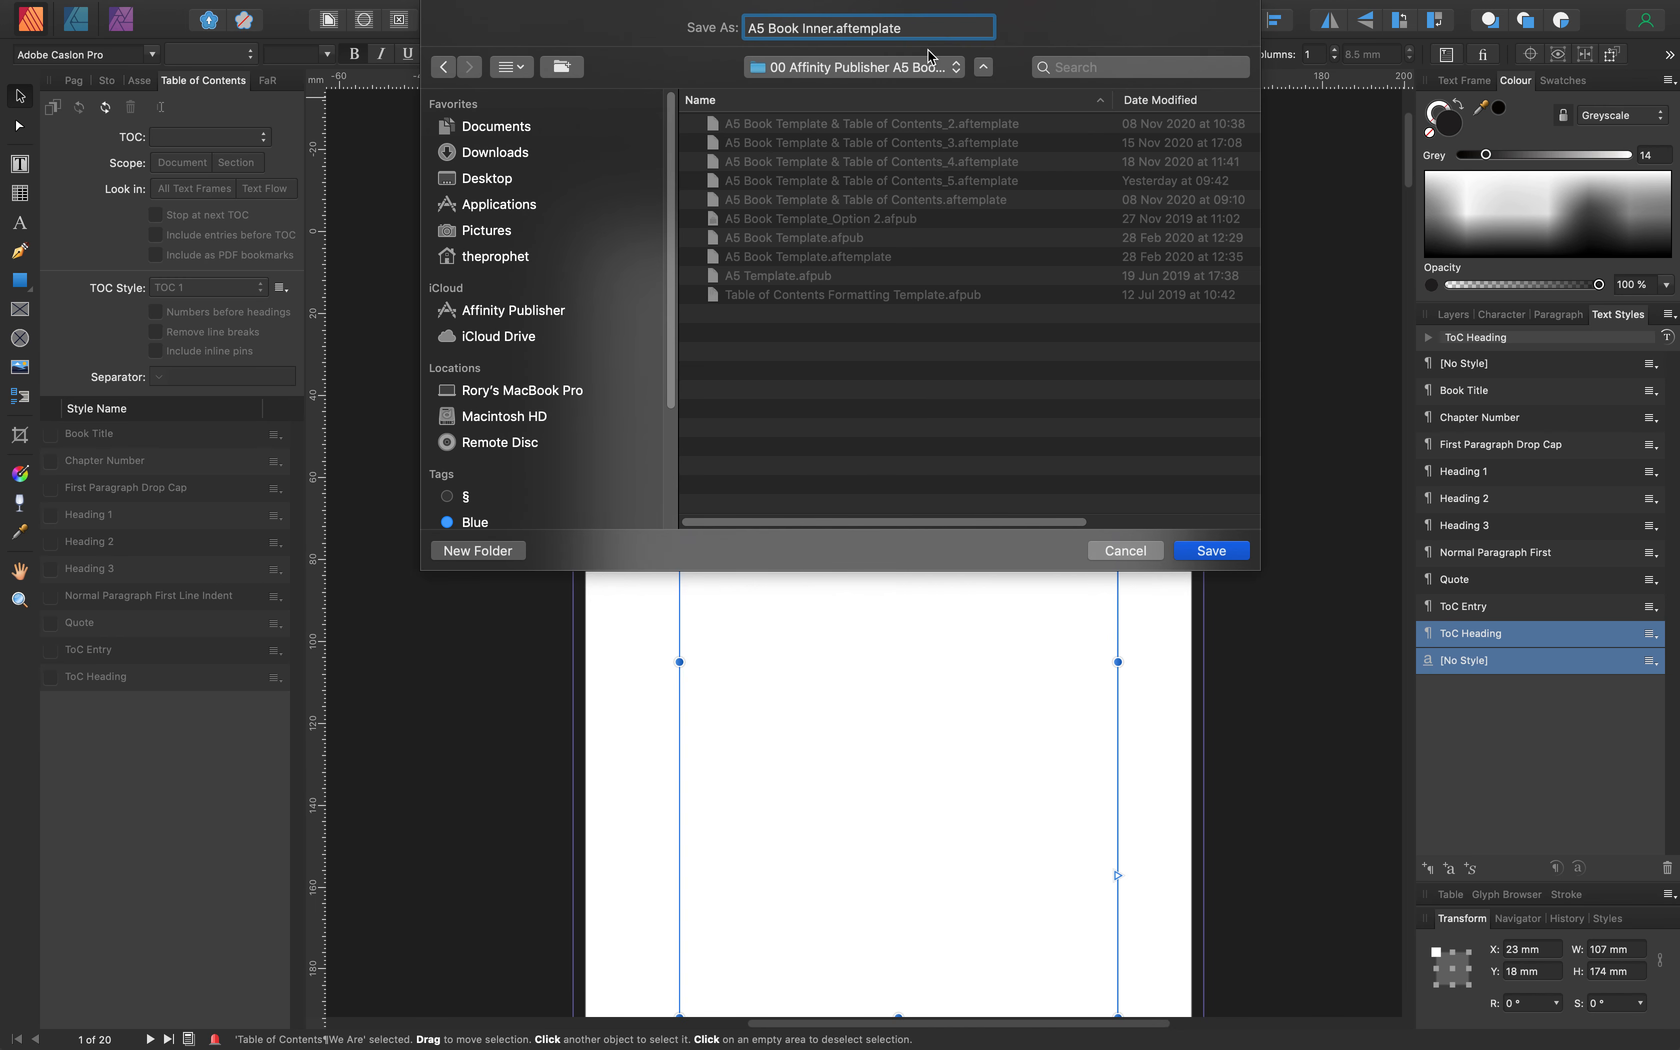
pyautogui.write('1')
pyautogui.click(1211, 550)
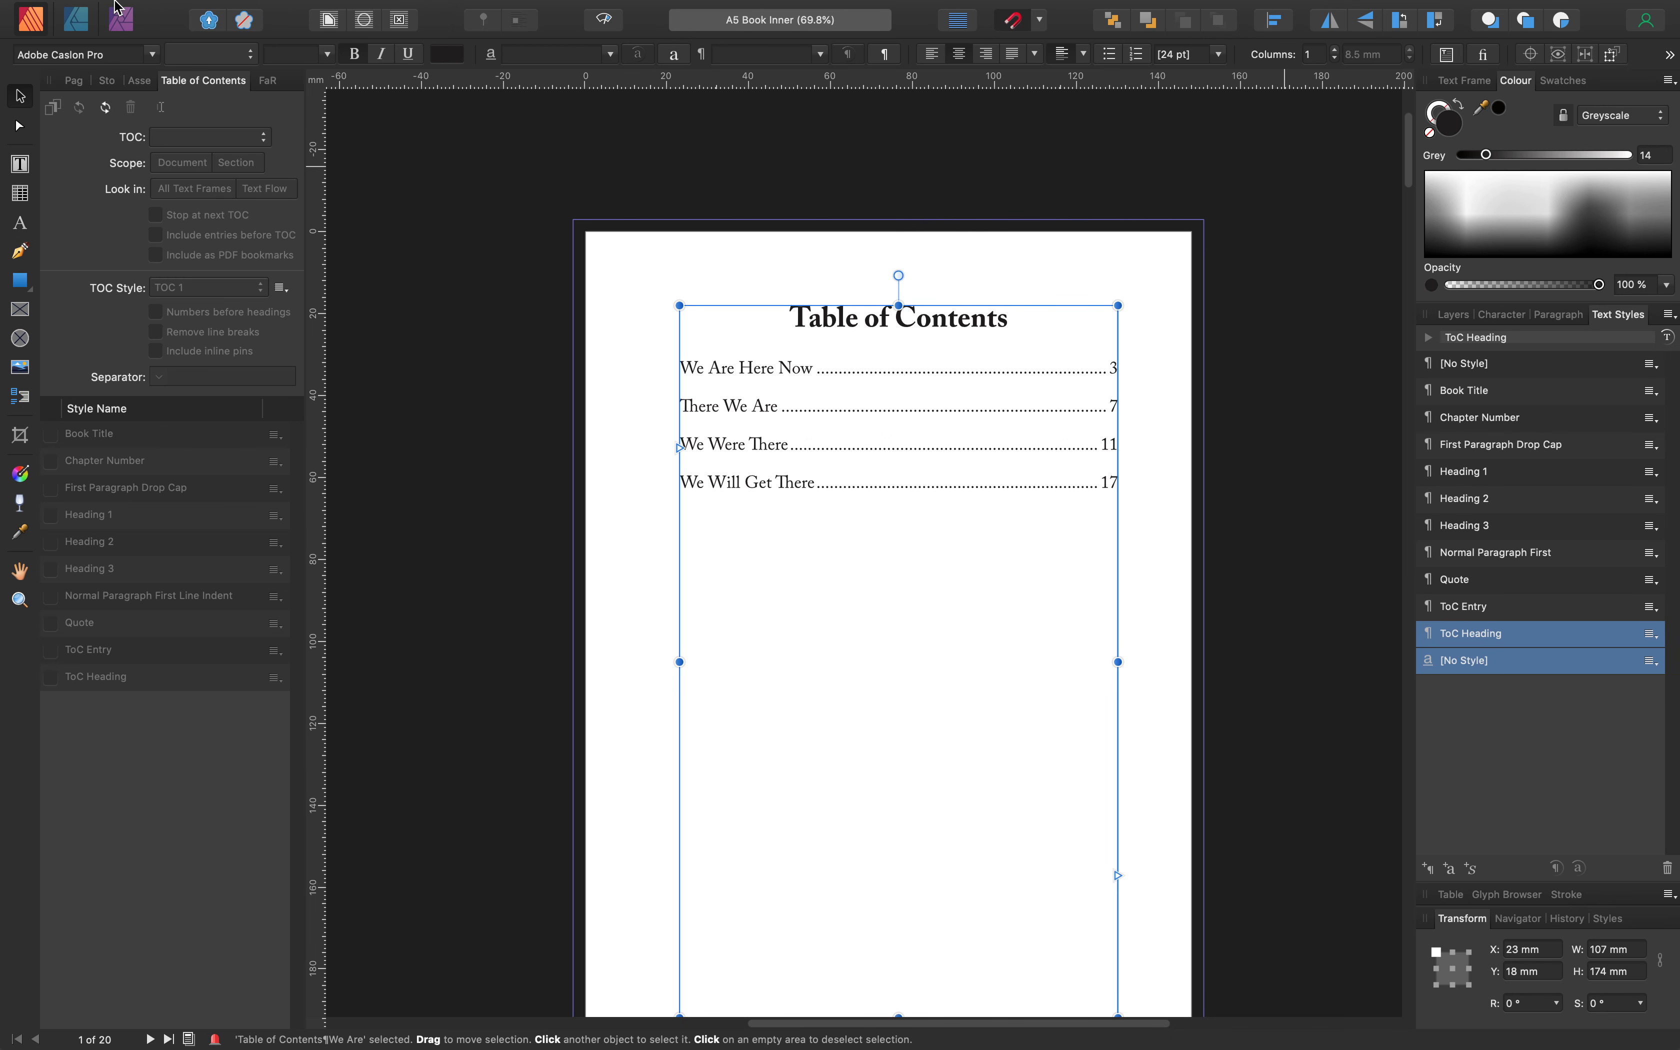
# Close the document and create a new one from the "A5 Book Inner 1" template in the A5 Book Inner Template folder
pyautogui.moveTo(118, 7)
pyautogui.click(14, 33)
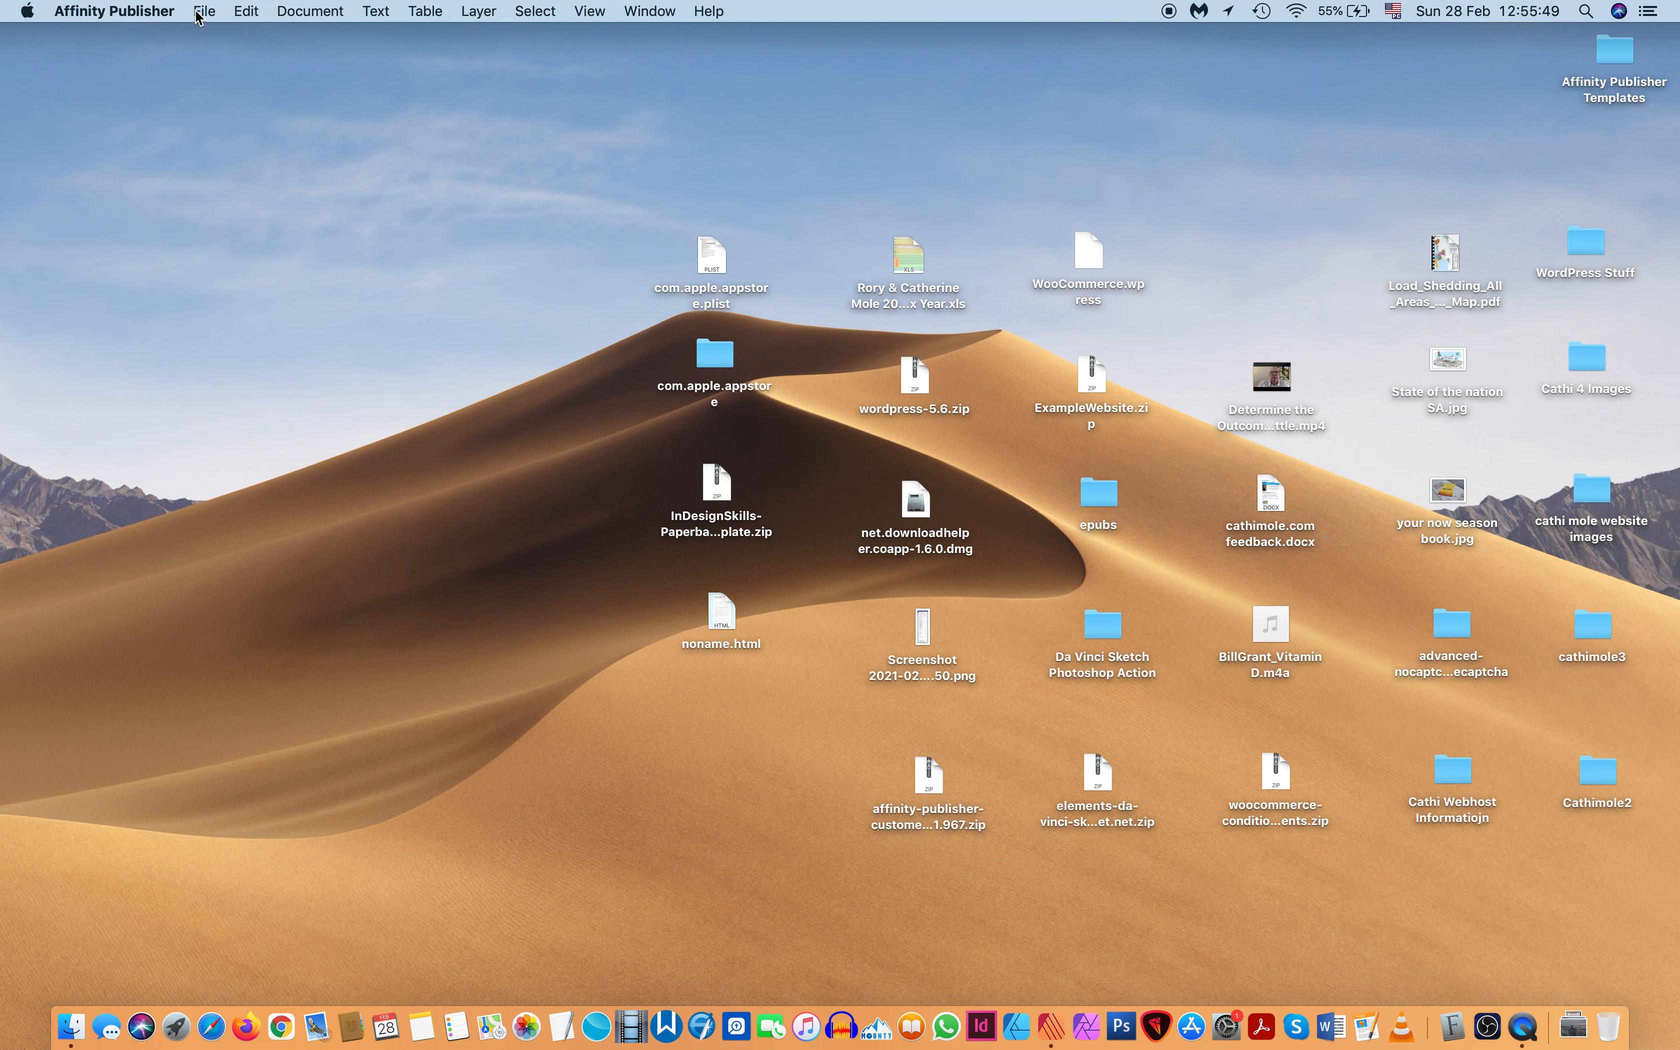
pyautogui.click(202, 11)
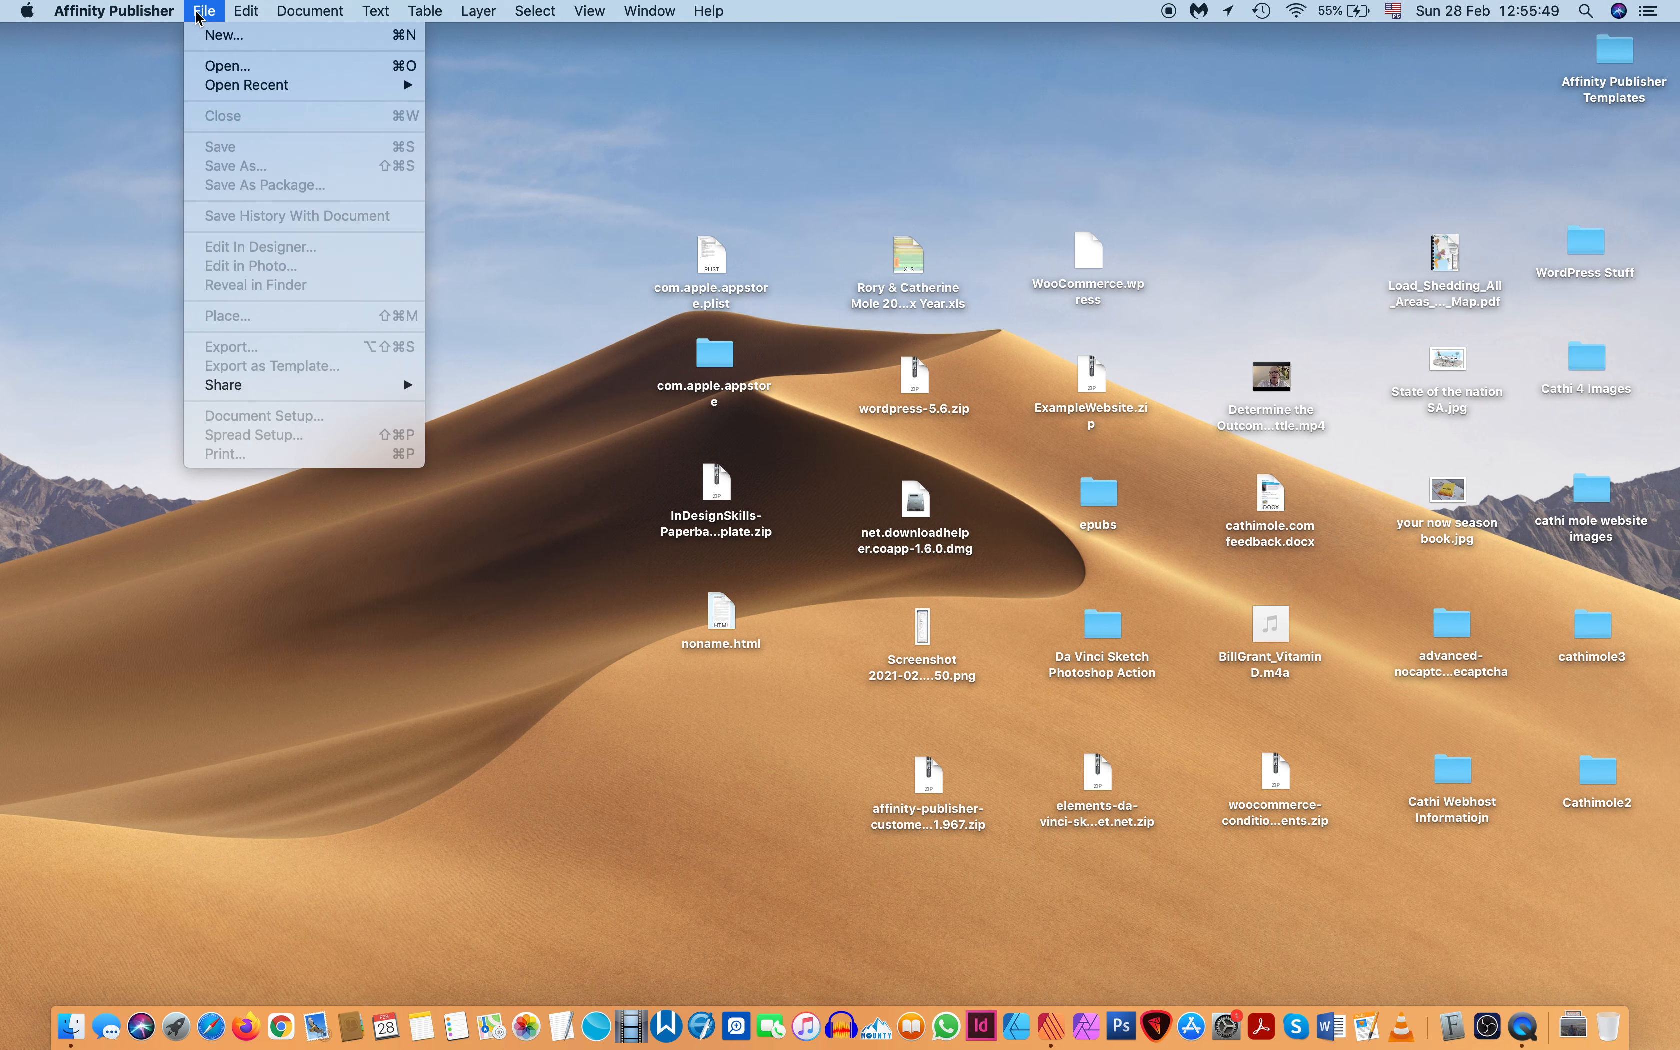
pyautogui.click(234, 41)
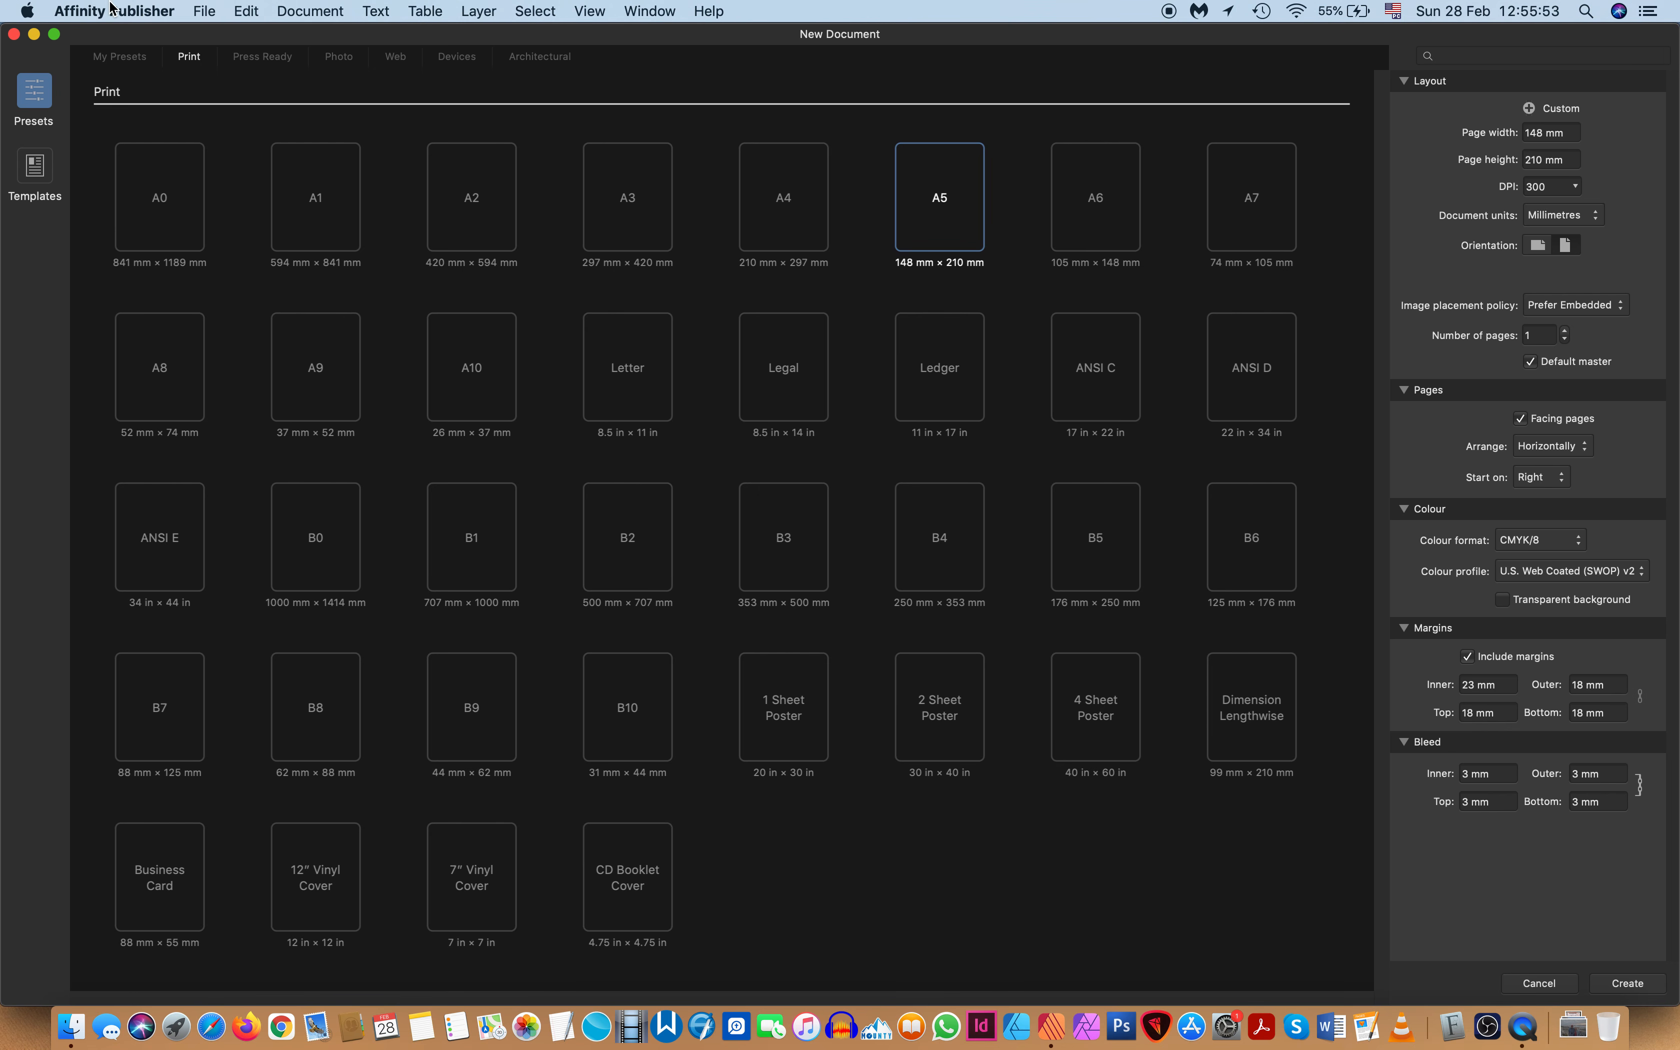
pyautogui.click(36, 171)
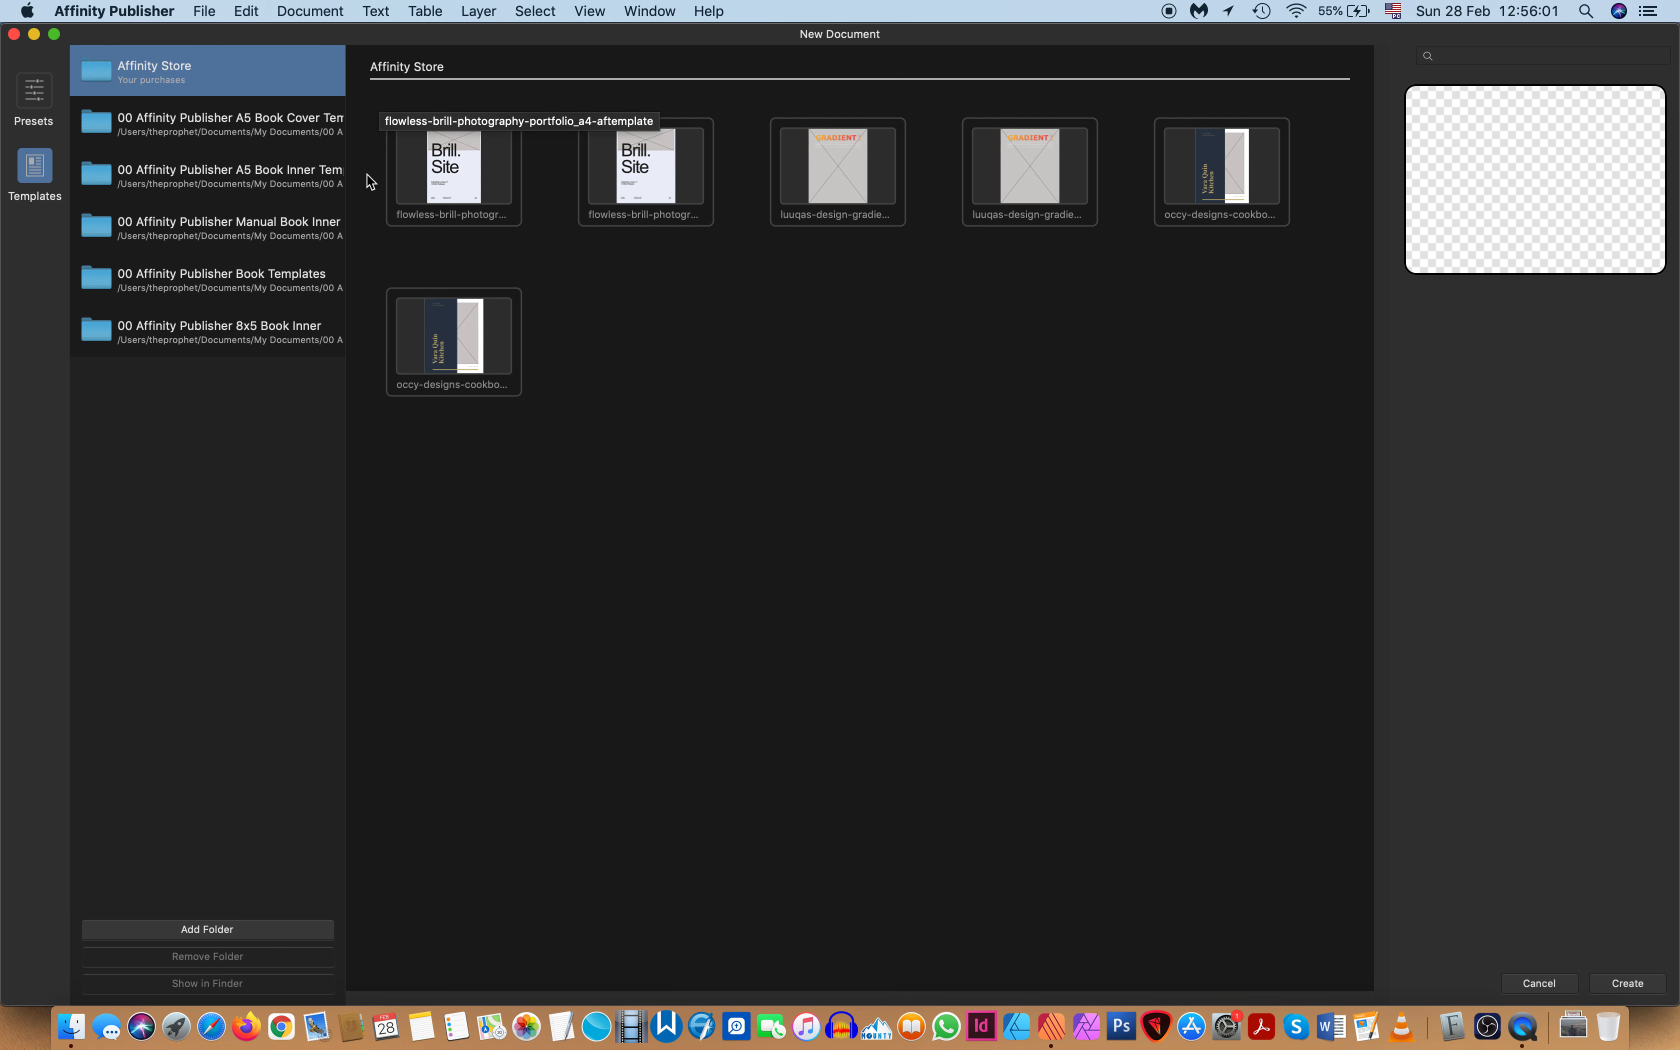
pyautogui.click(306, 179)
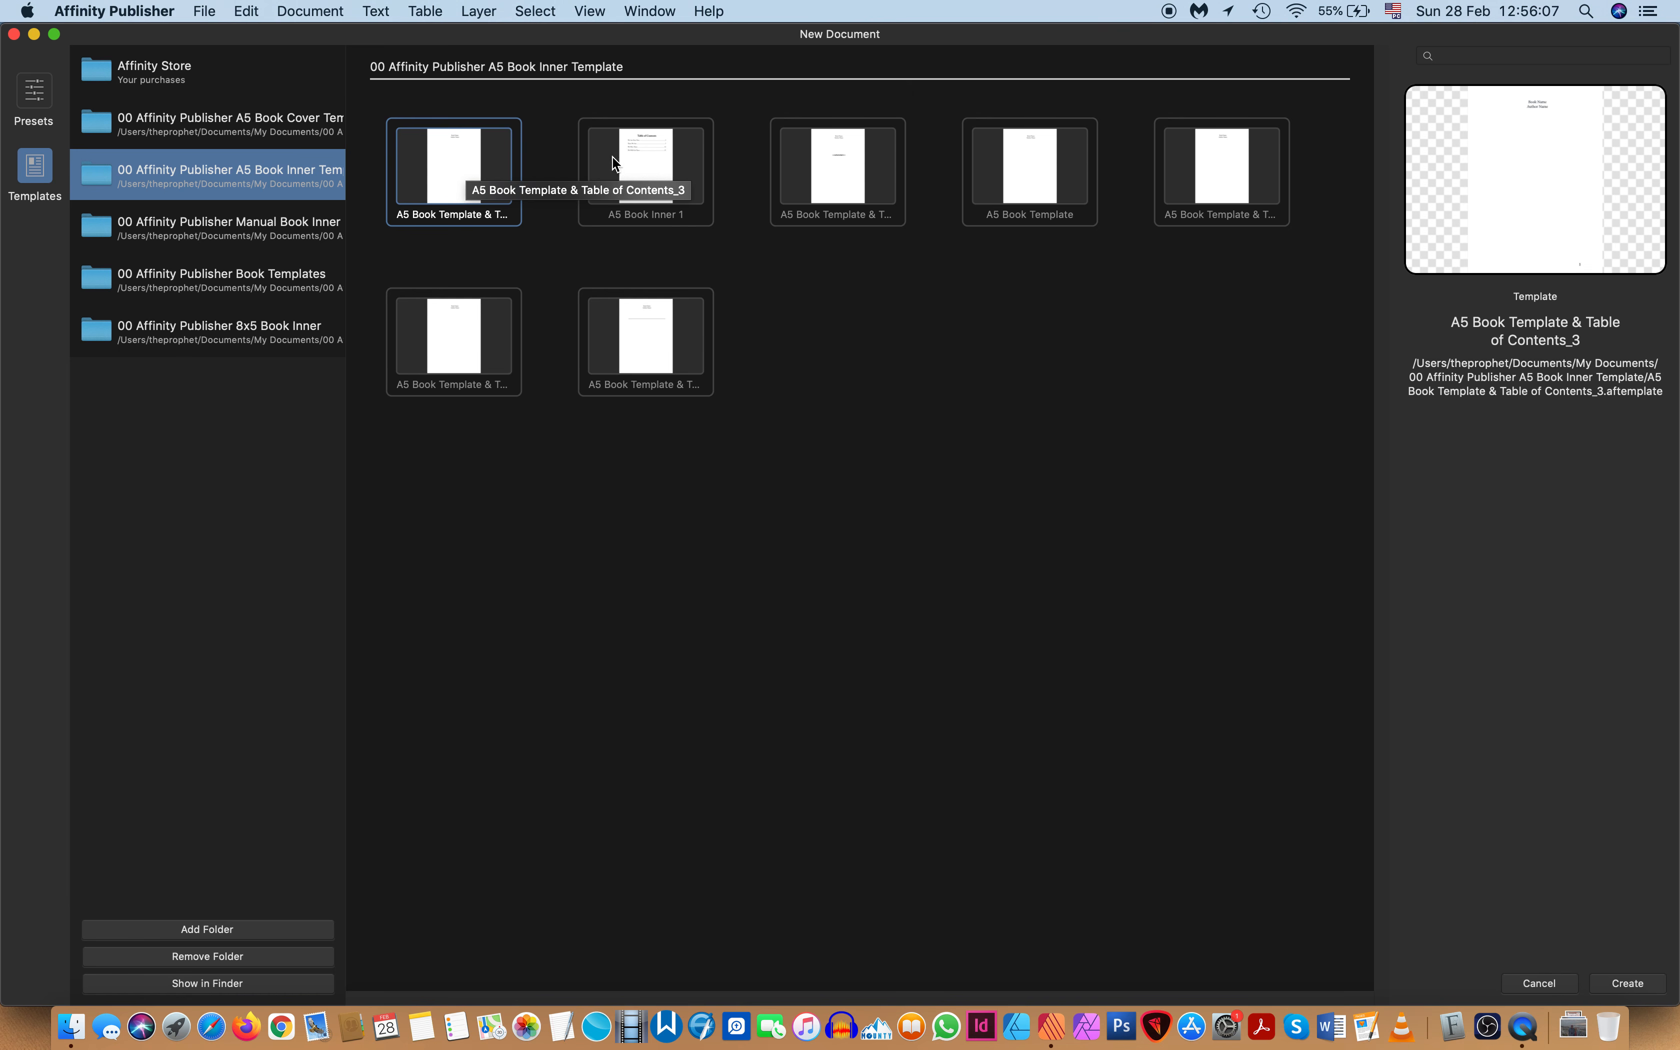
pyautogui.click(653, 159)
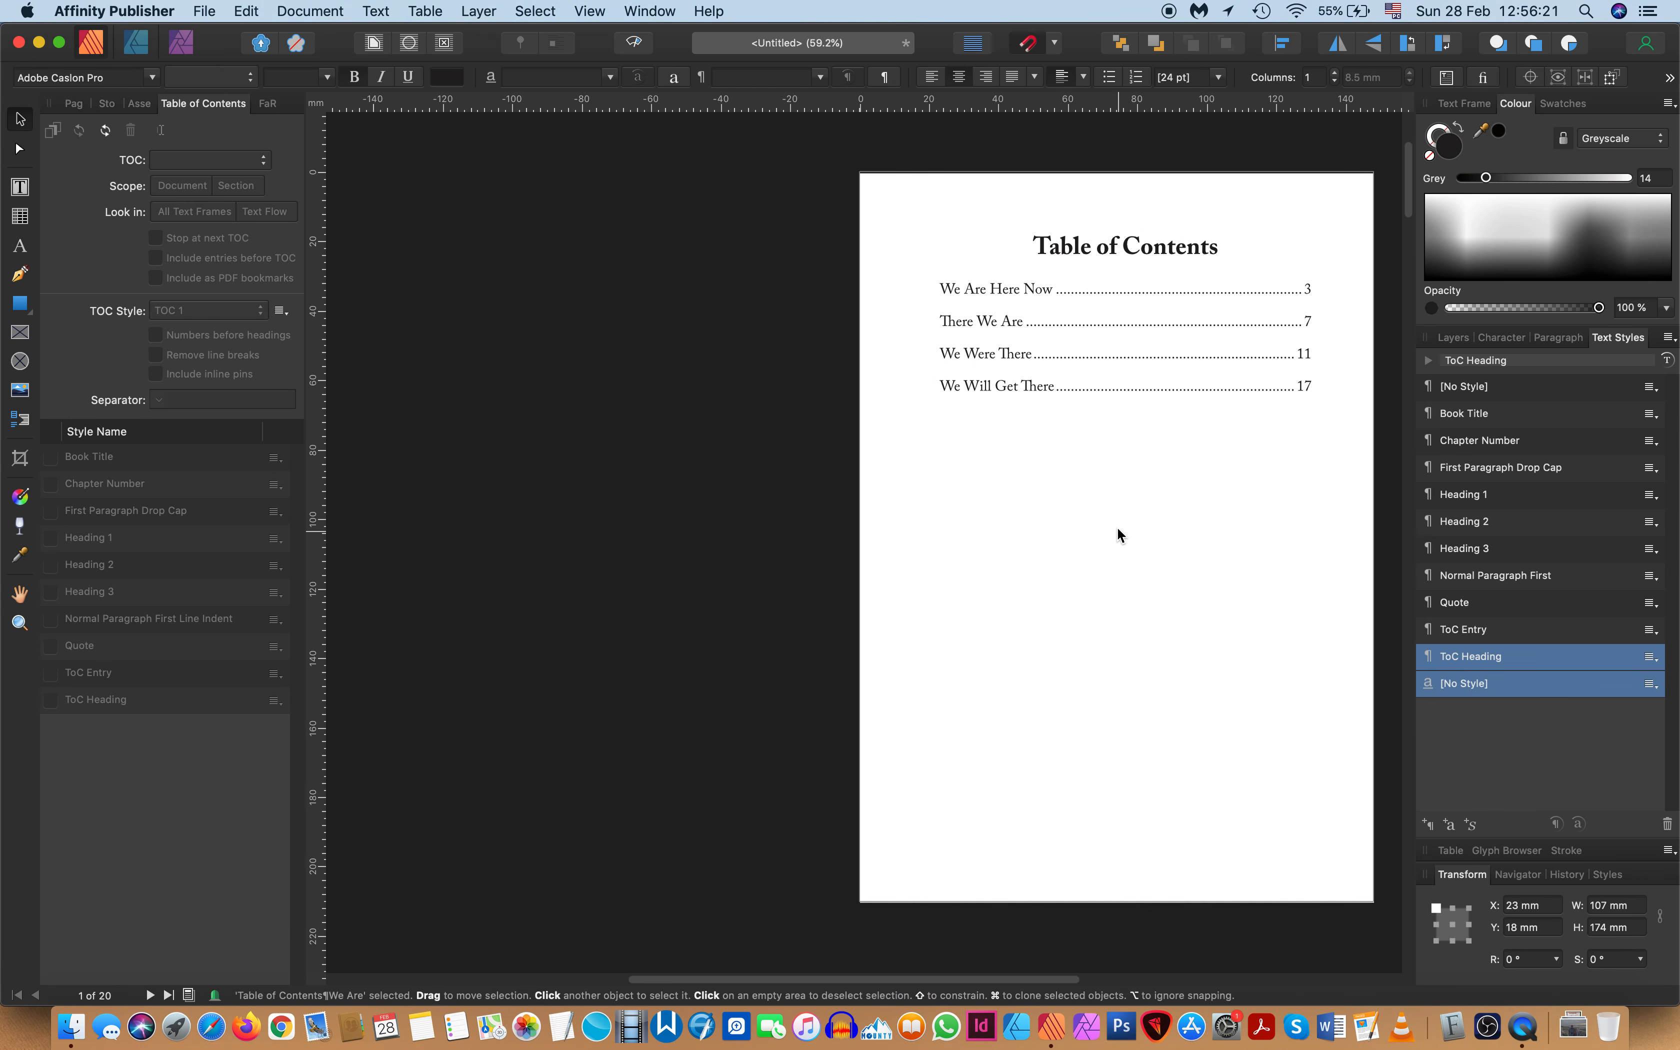
# Examine the new document's chapter openings, running headers and page numbers, and switch its window to full screen
pyautogui.scroll(-15, 1114, 524)
pyautogui.scroll(-20, 1118, 527)
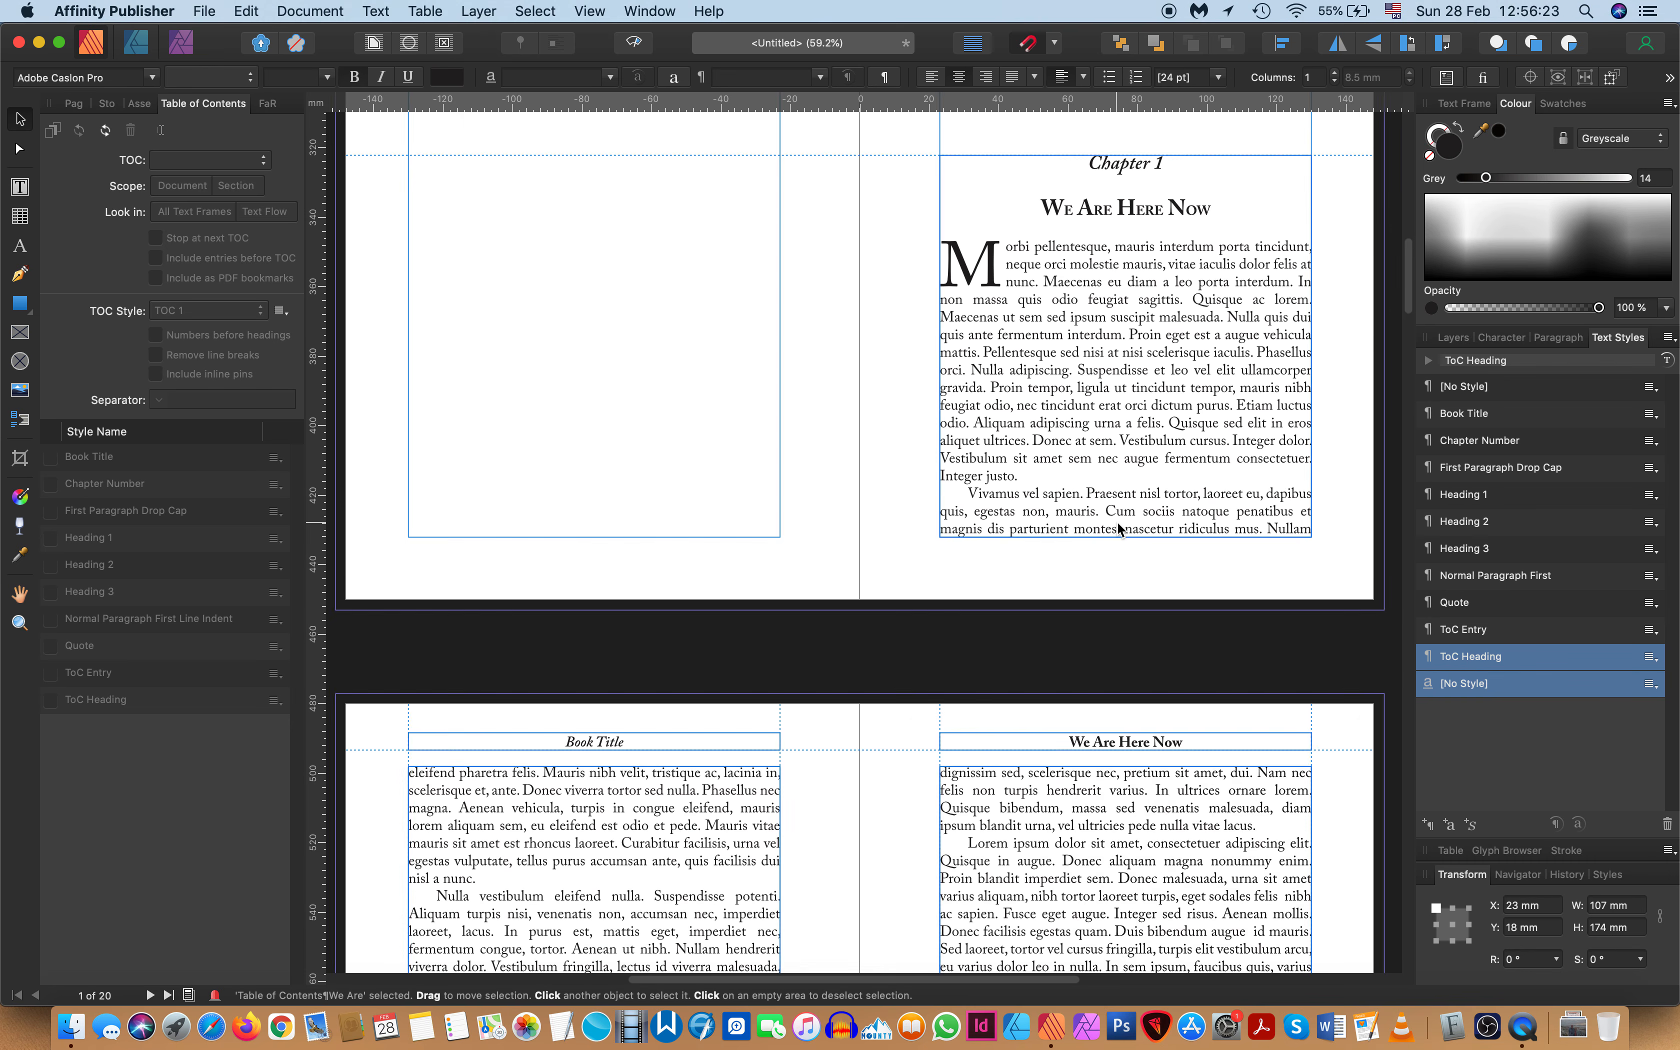
pyautogui.scroll(-20, 1117, 525)
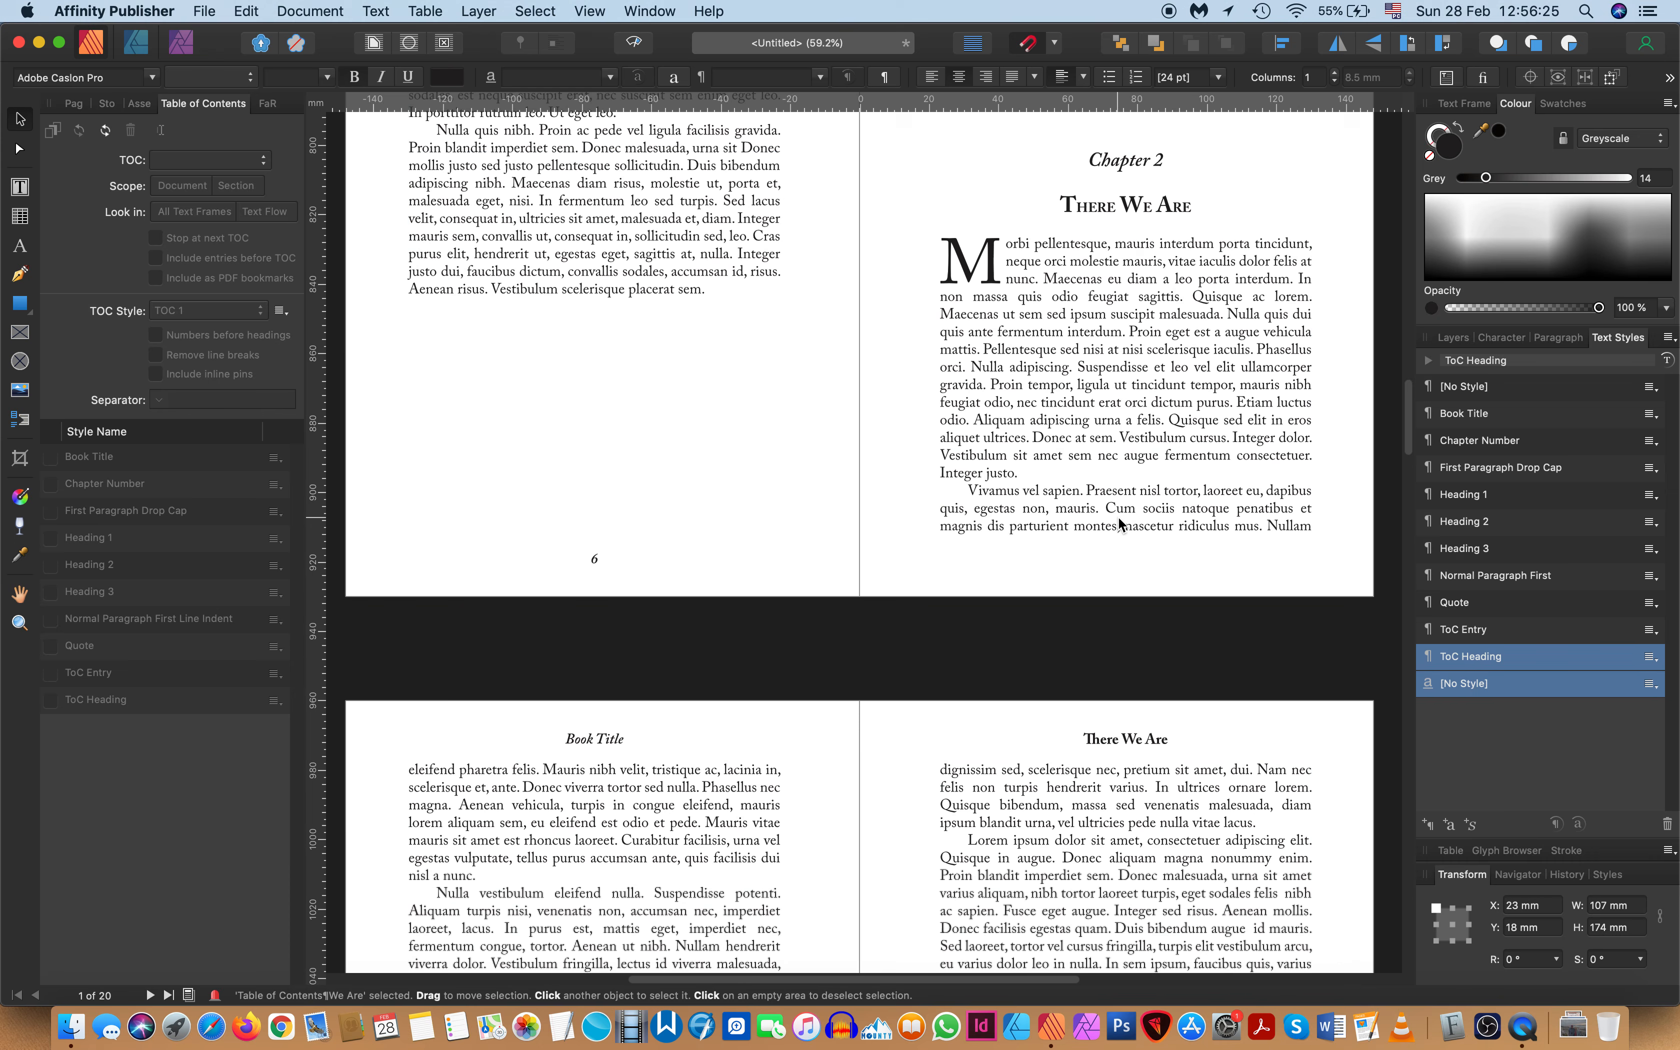
pyautogui.scroll(-10, 1118, 514)
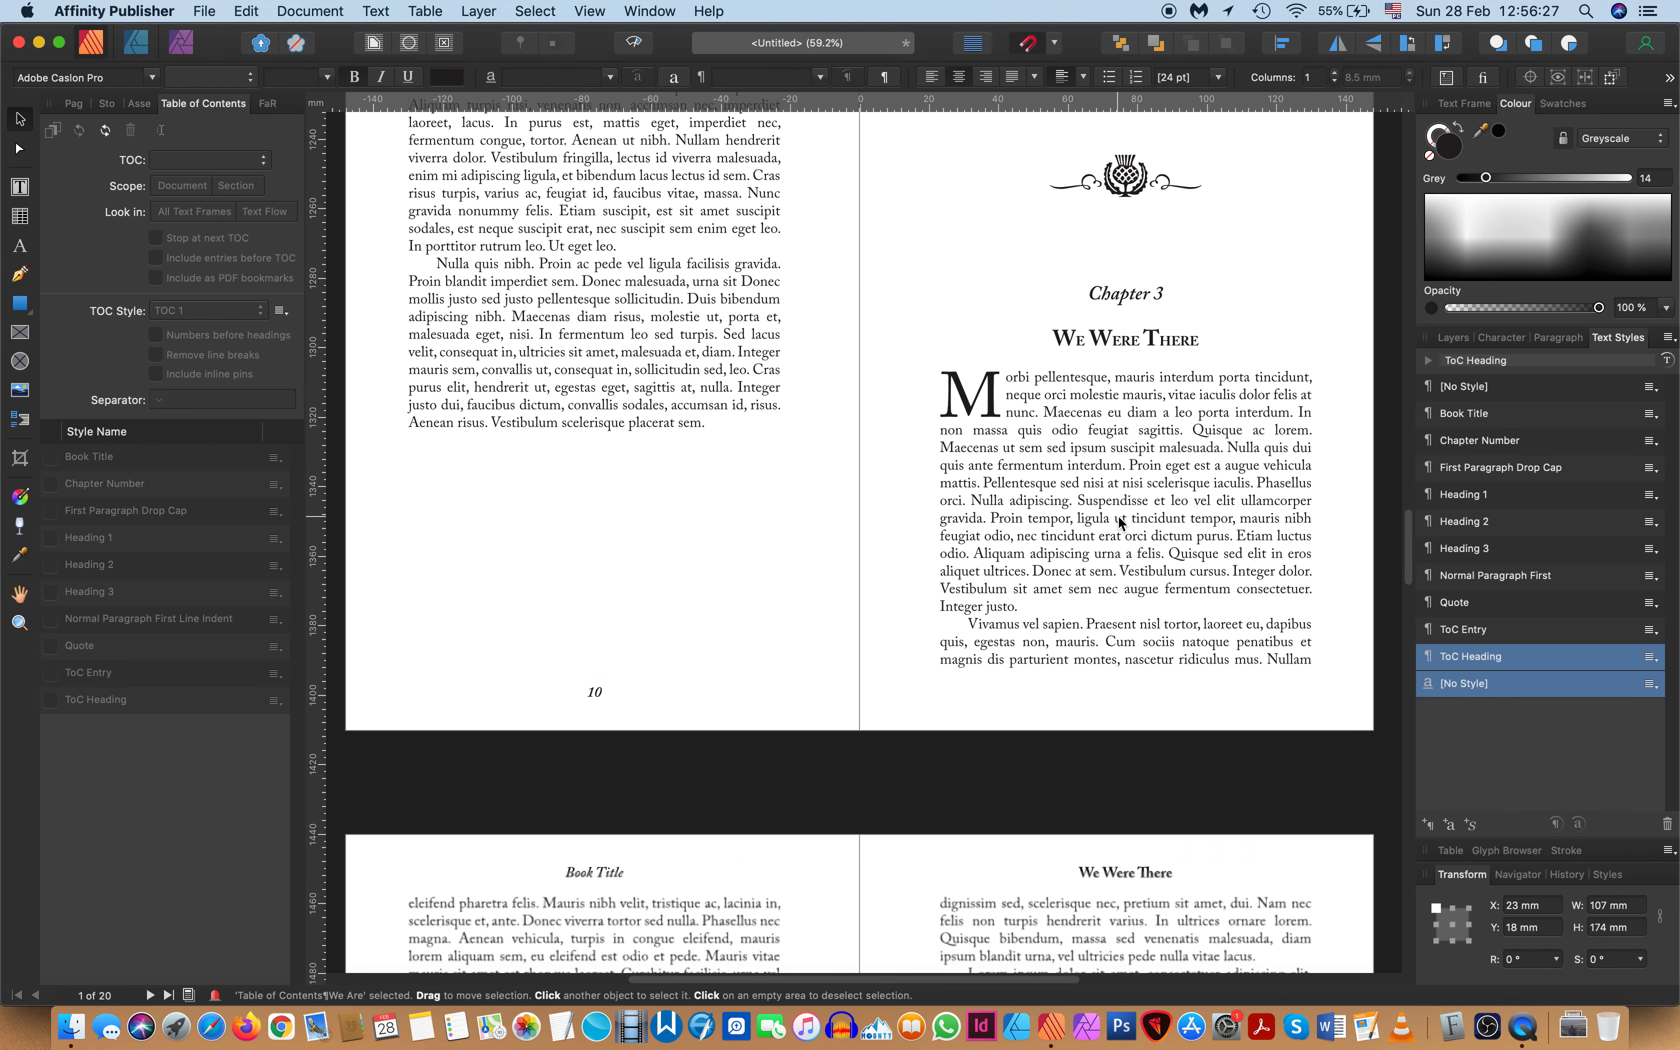
pyautogui.scroll(-15, 1067, 604)
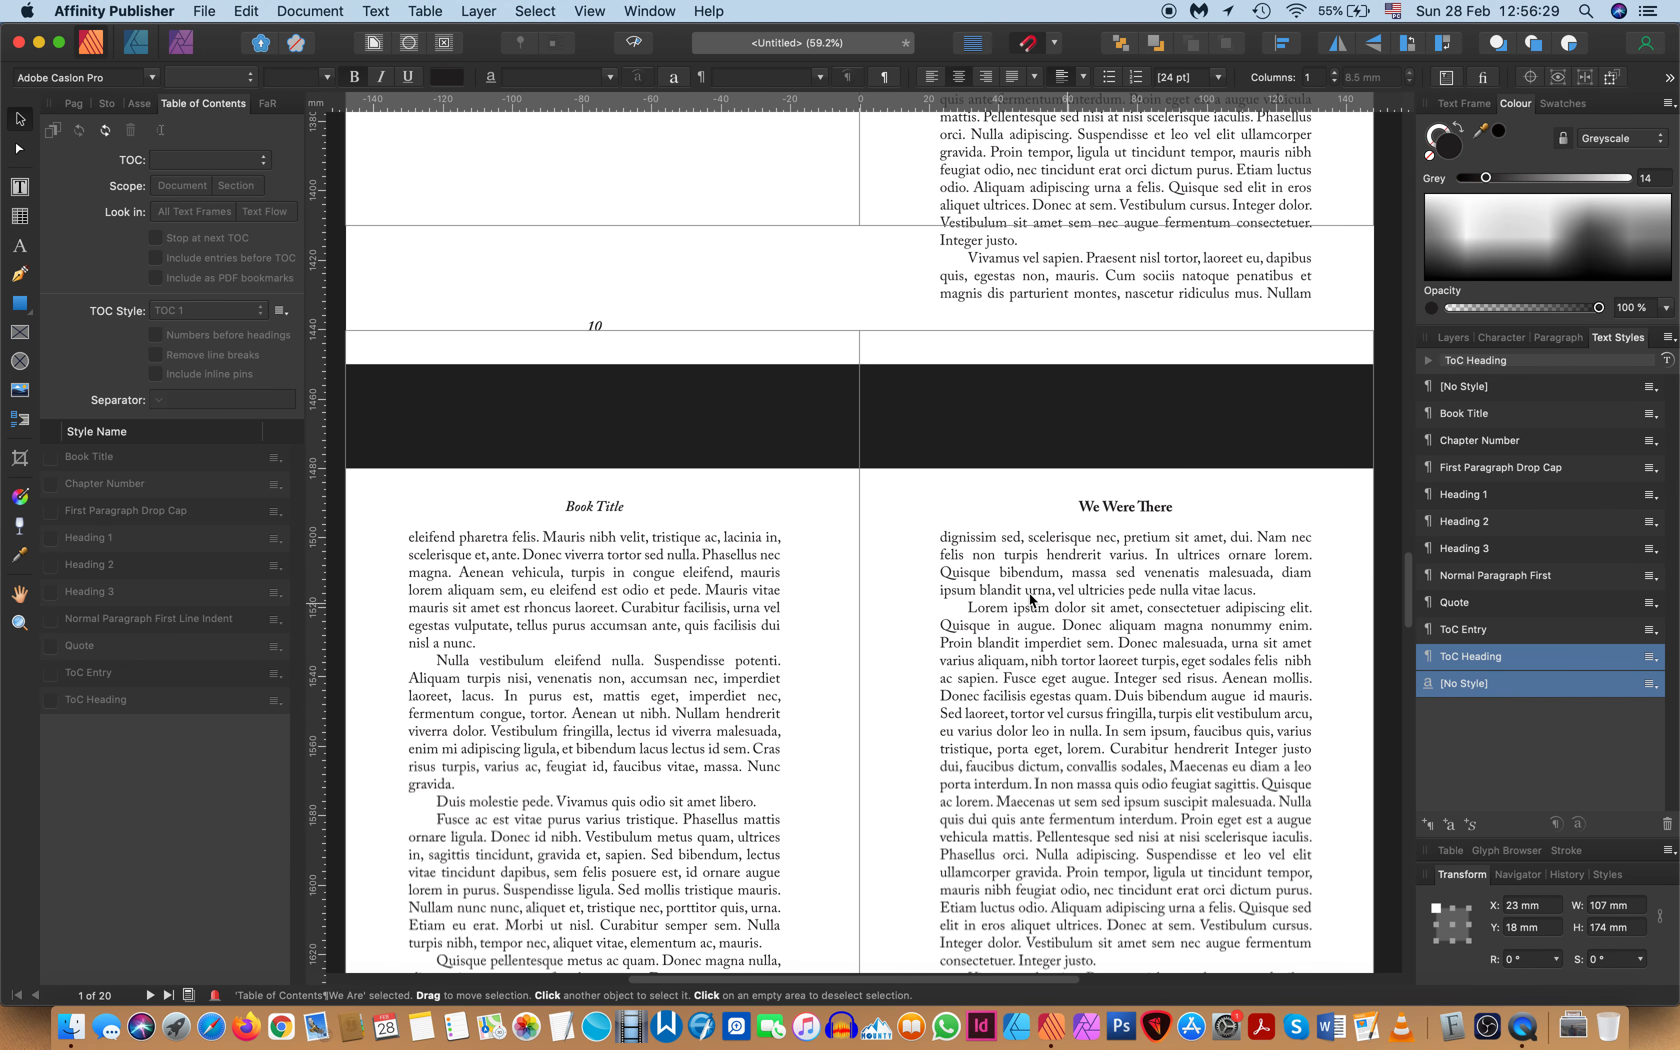
pyautogui.scroll(-15, 764, 597)
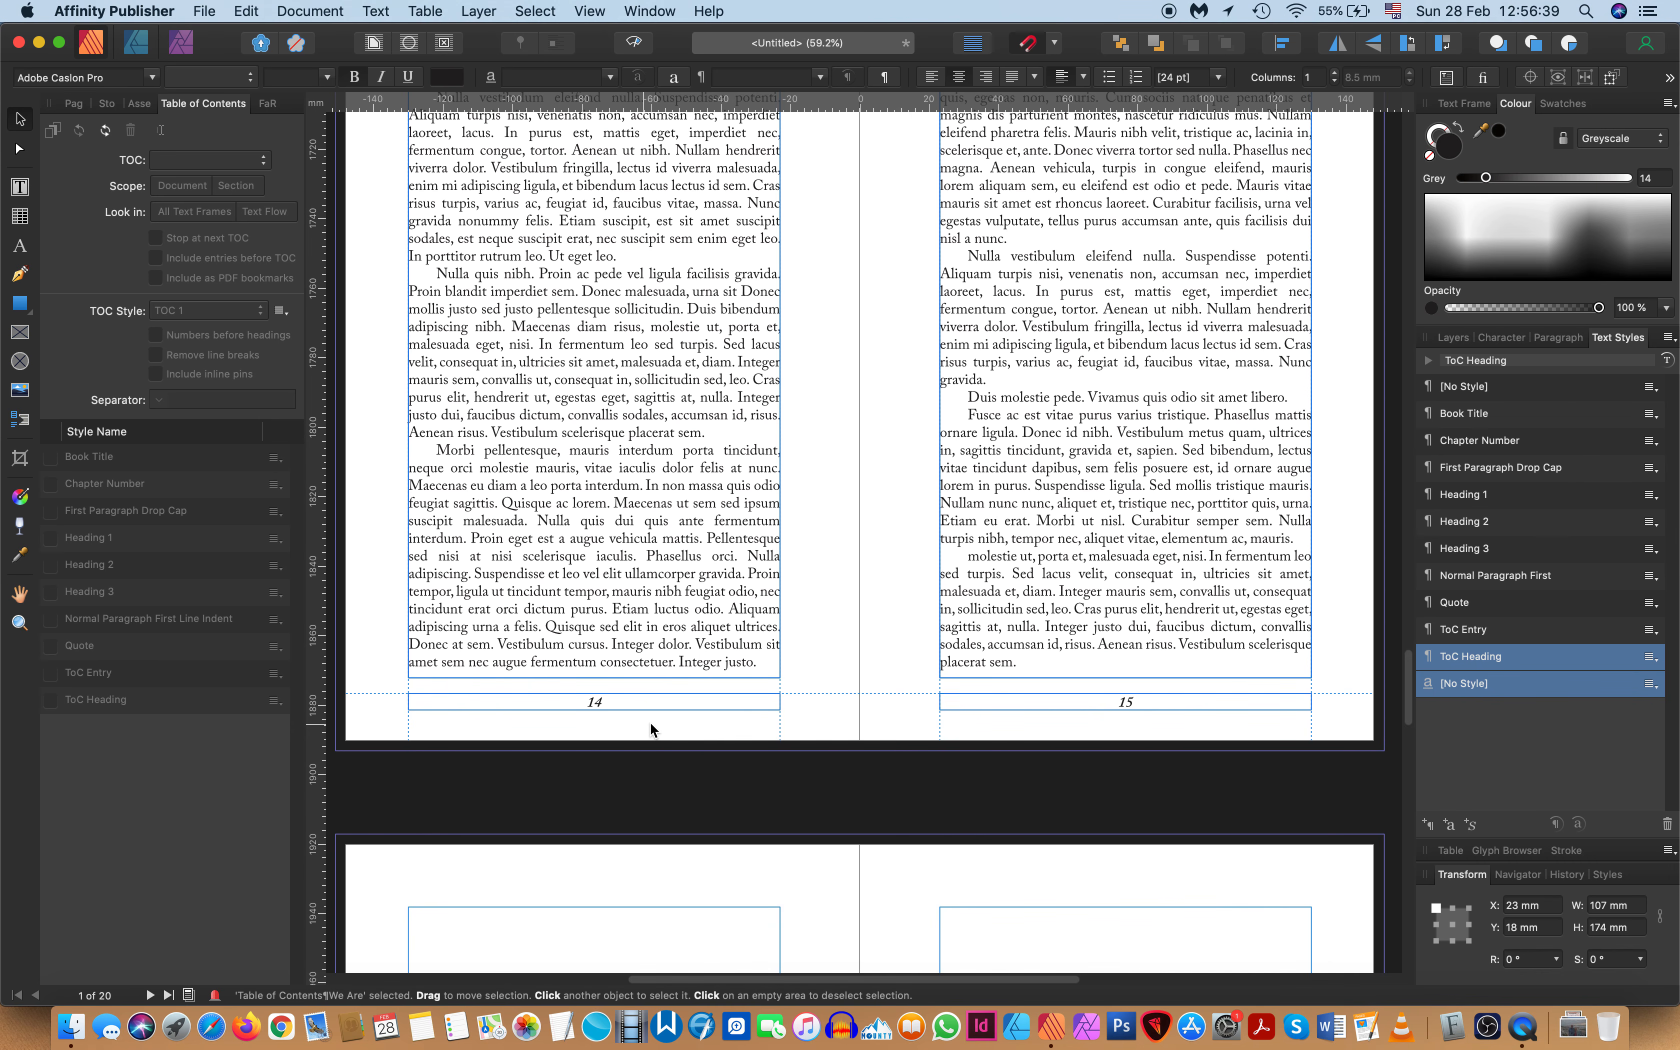
pyautogui.scroll(-10, 846, 654)
pyautogui.scroll(7, 846, 653)
pyautogui.hotkey('ctrl', 'w')
pyautogui.click(59, 44)
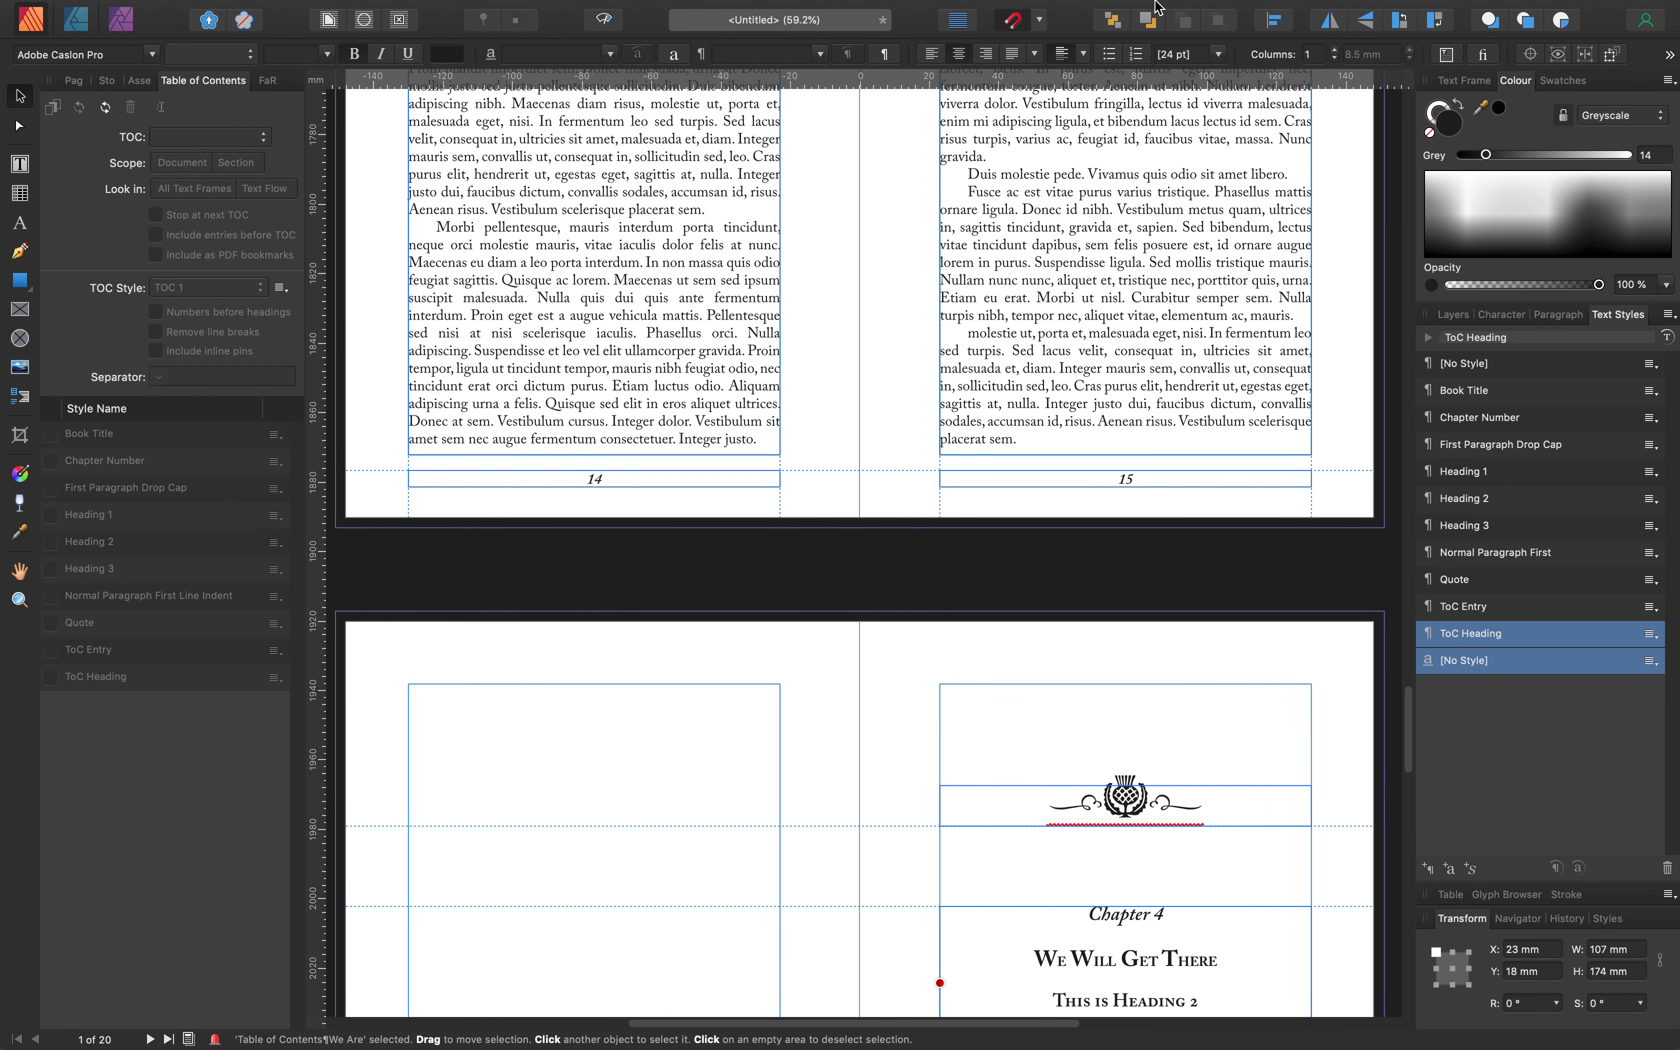